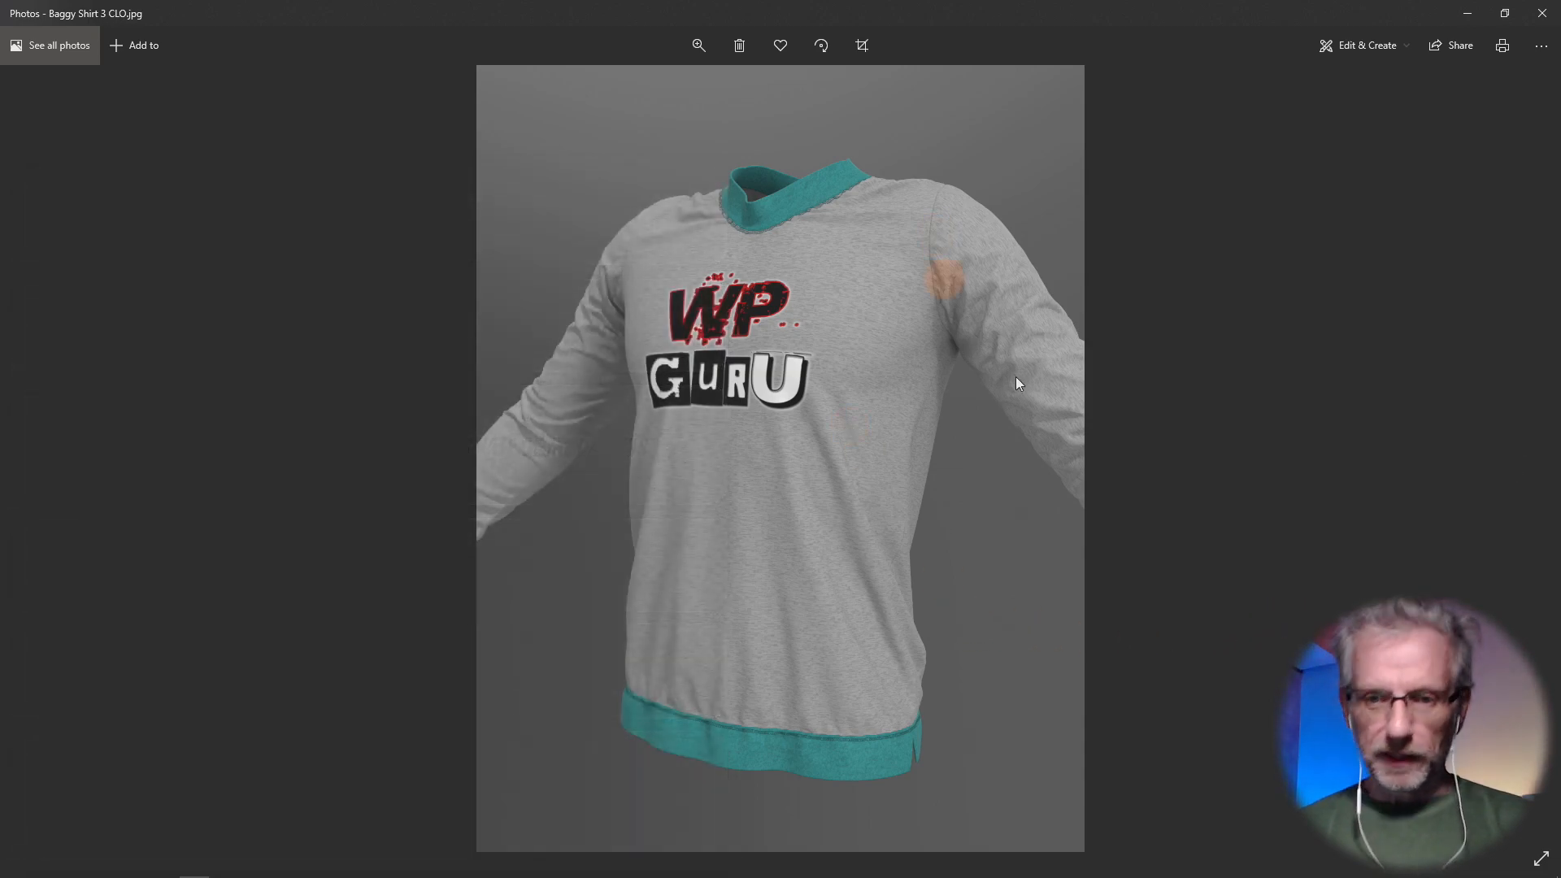
# - View the next Baggy Shirt render, which shows the back, and close the image viewer and the Hi-res folder
pyautogui.moveTo(1522, 389)
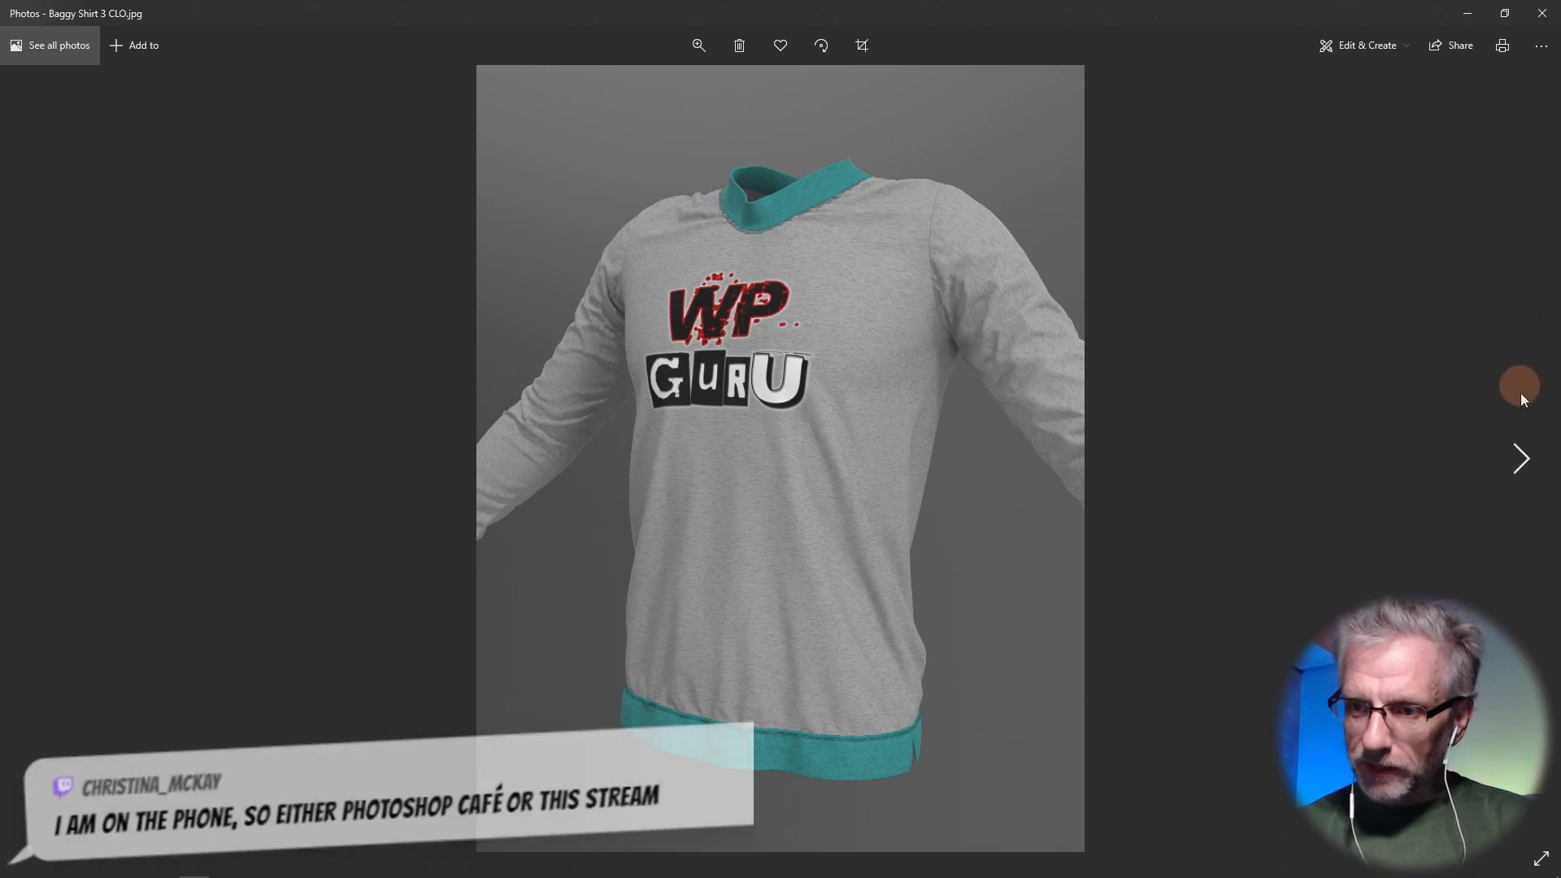
pyautogui.click(1519, 464)
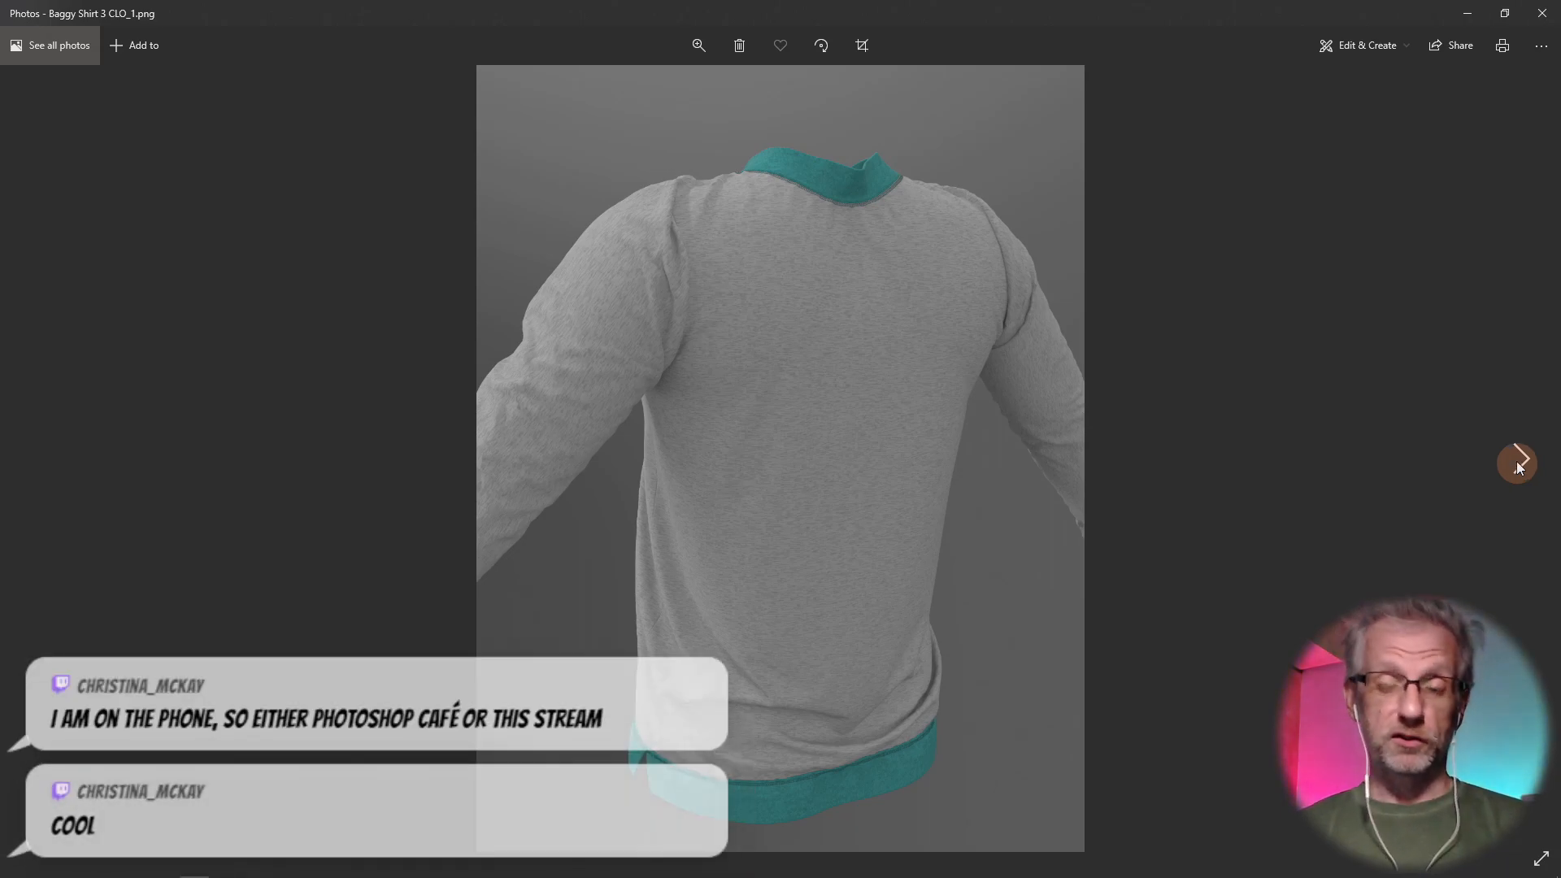
pyautogui.click(1542, 16)
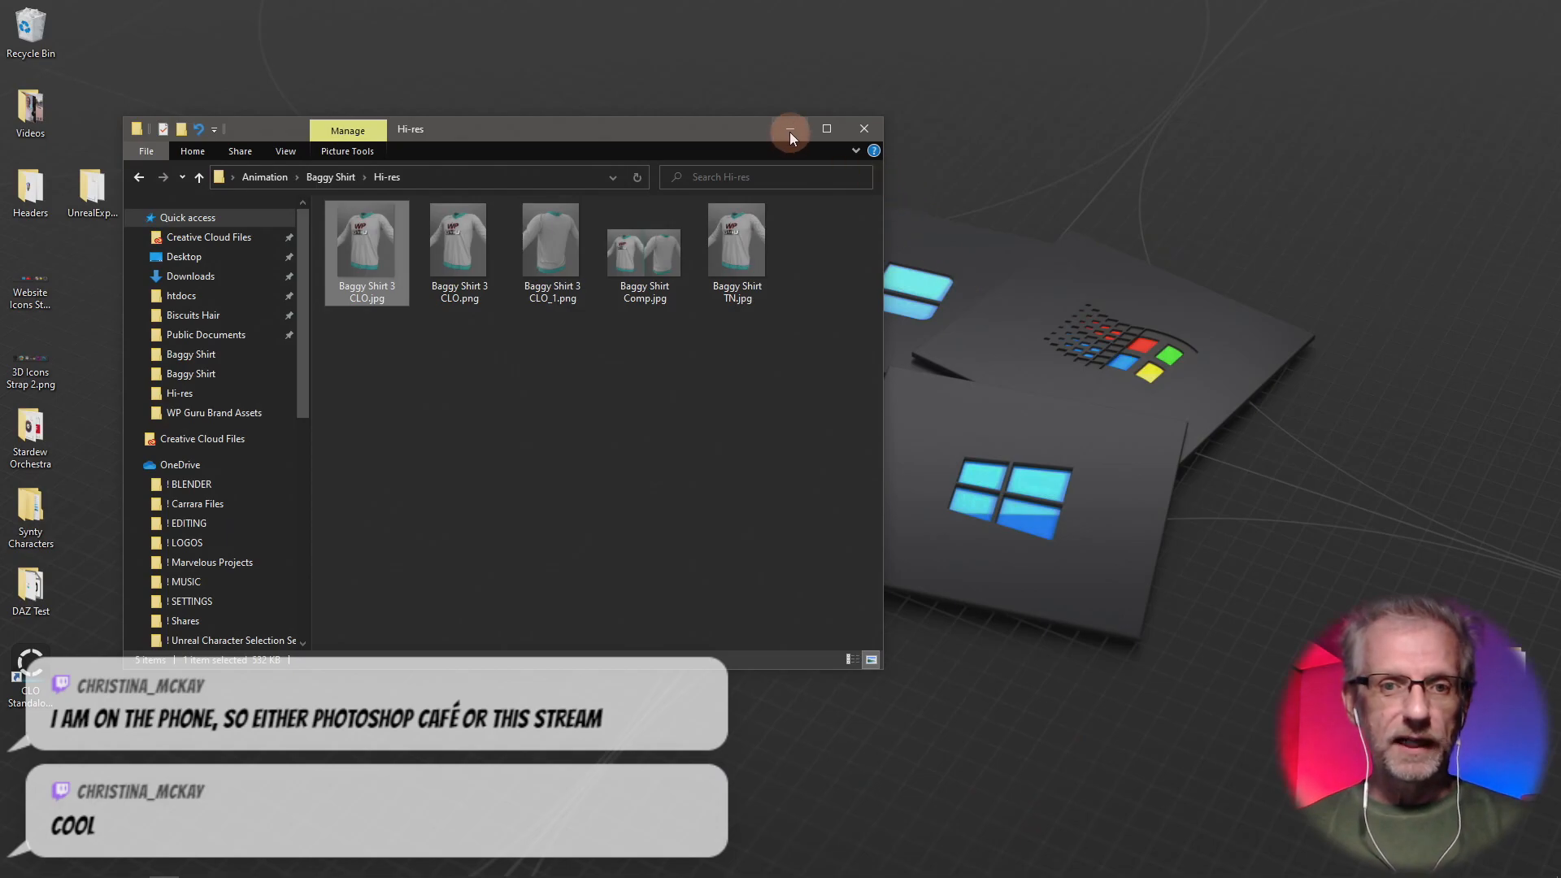
pyautogui.click(874, 130)
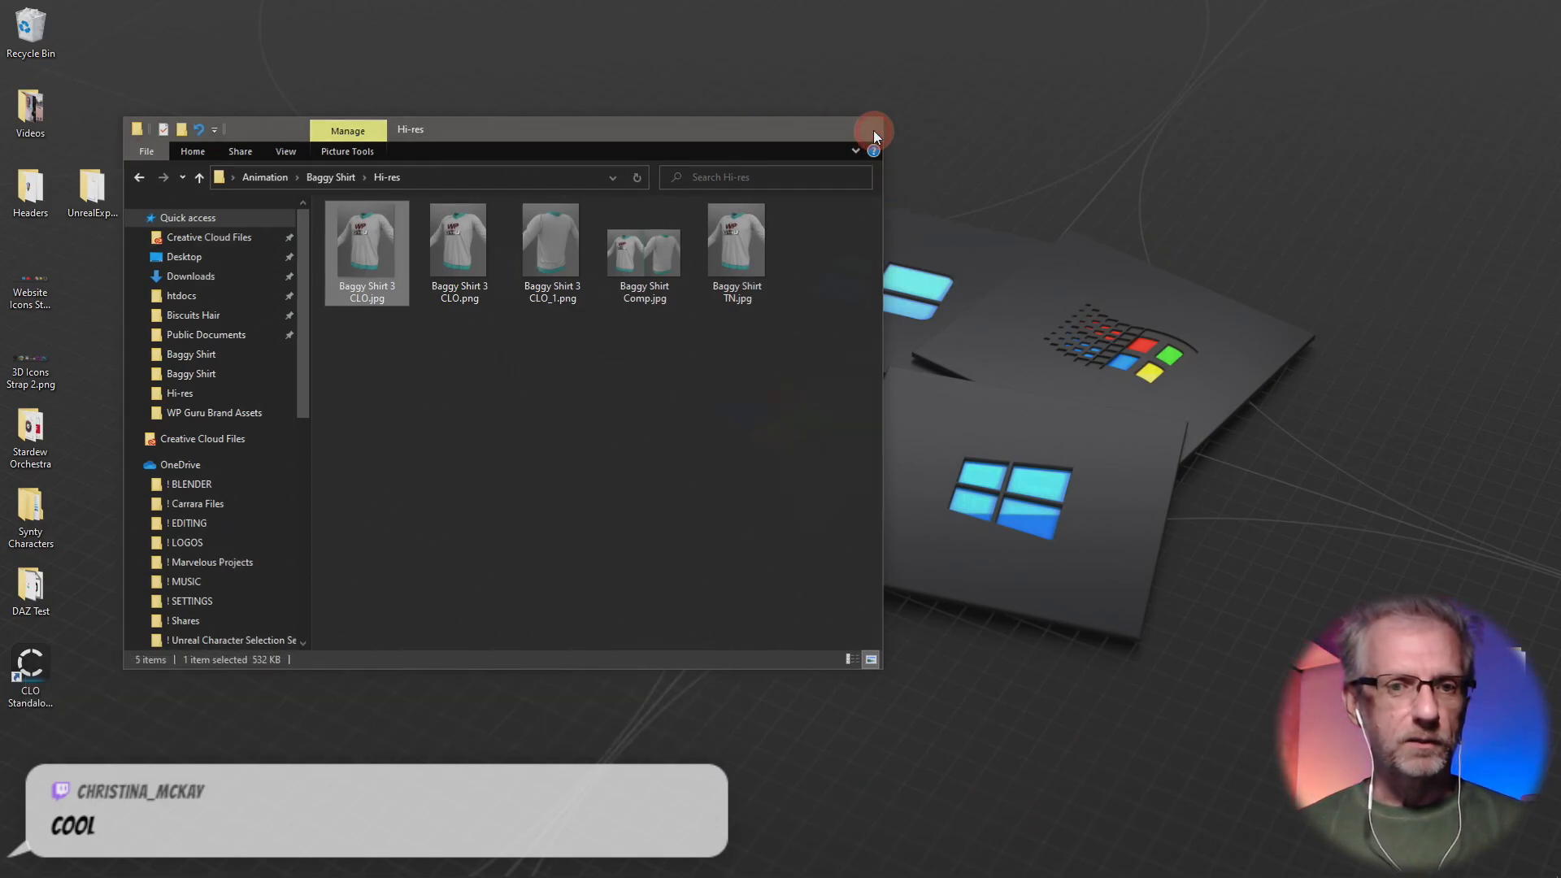
# - Play the video Baggy Shirt high.mp4 in full screen and close the player
pyautogui.click(359, 275)
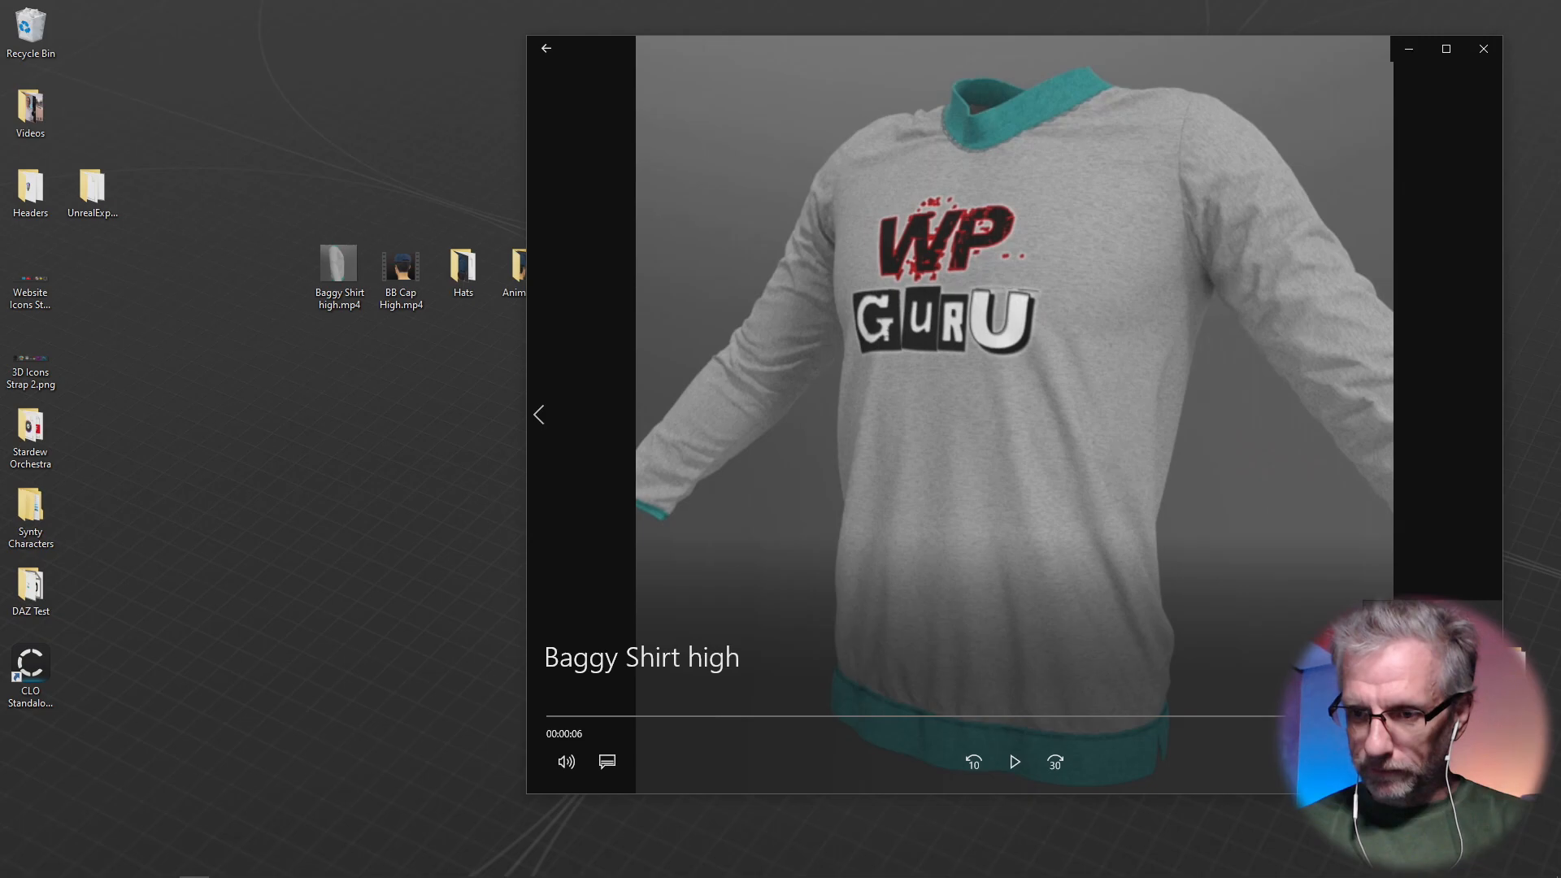
pyautogui.hotkey('alt', 'Return')
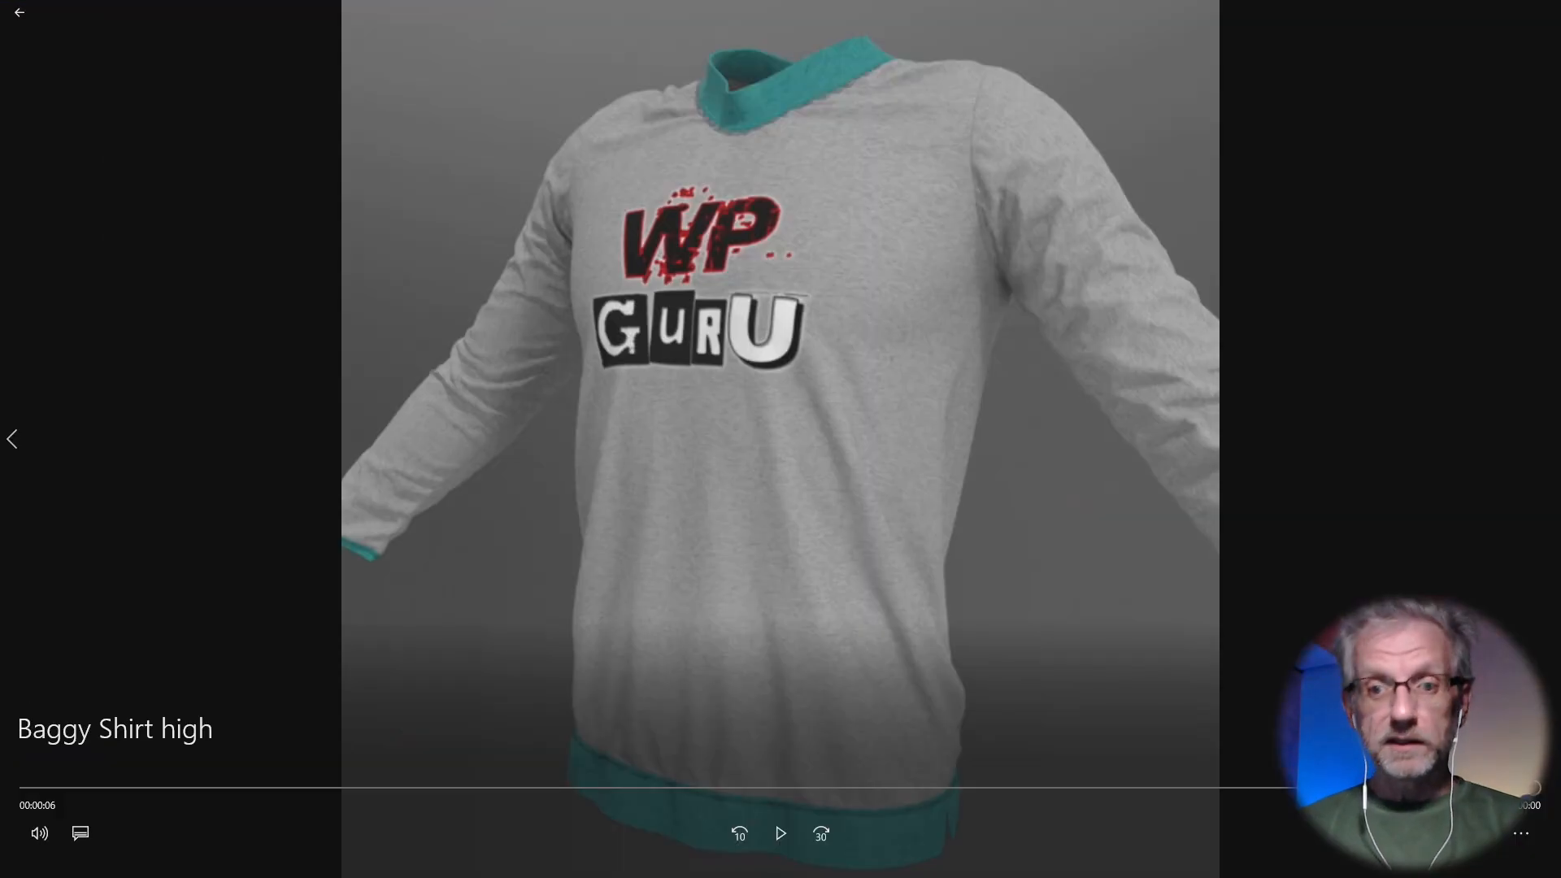
pyautogui.click(782, 833)
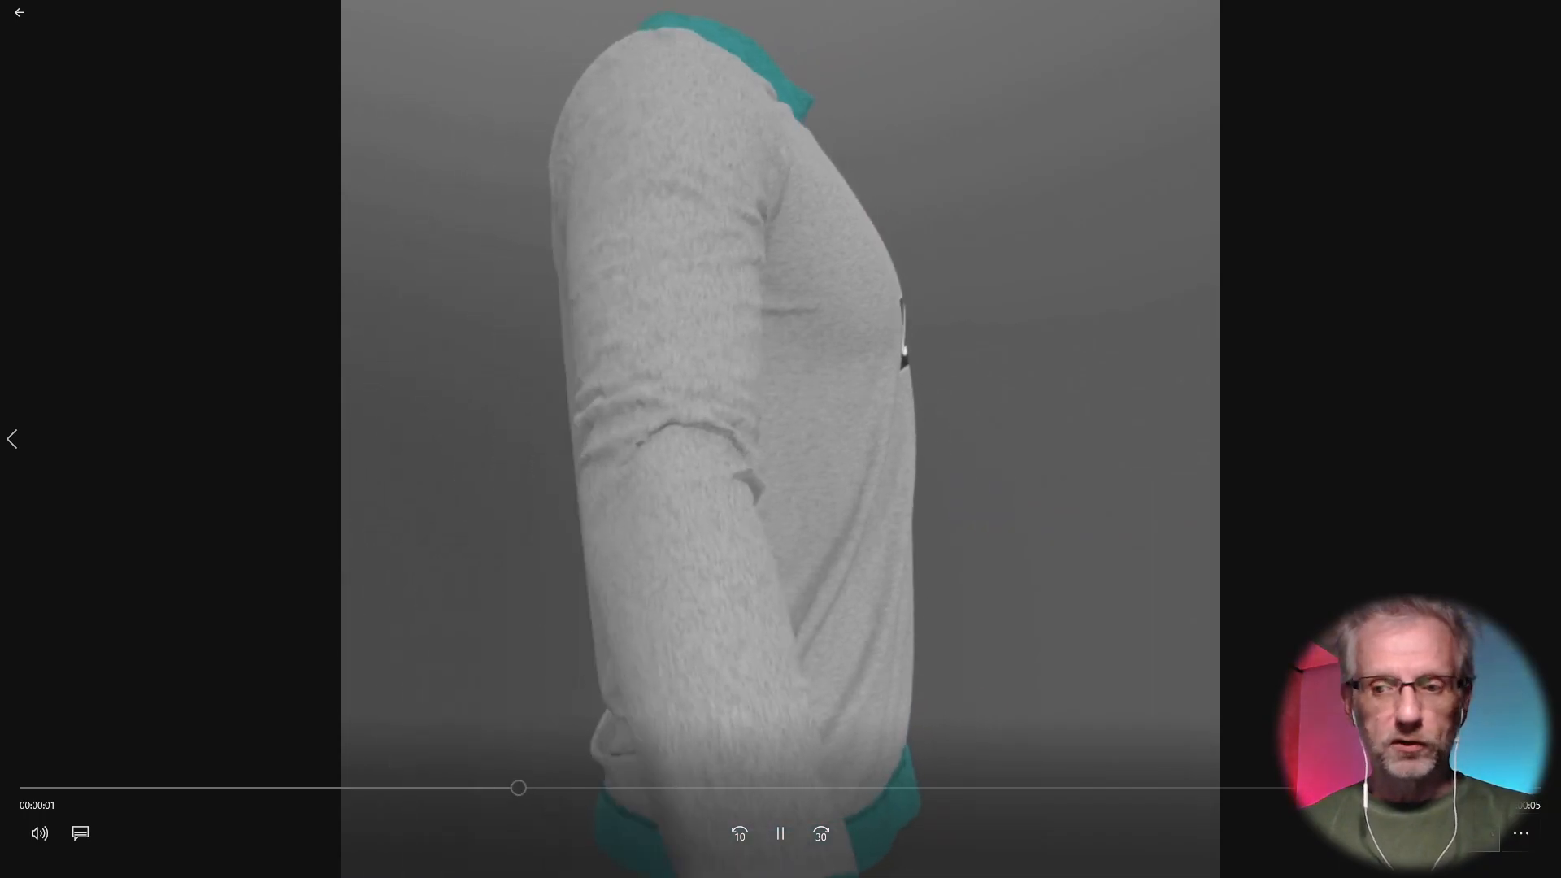
pyautogui.click(1480, 834)
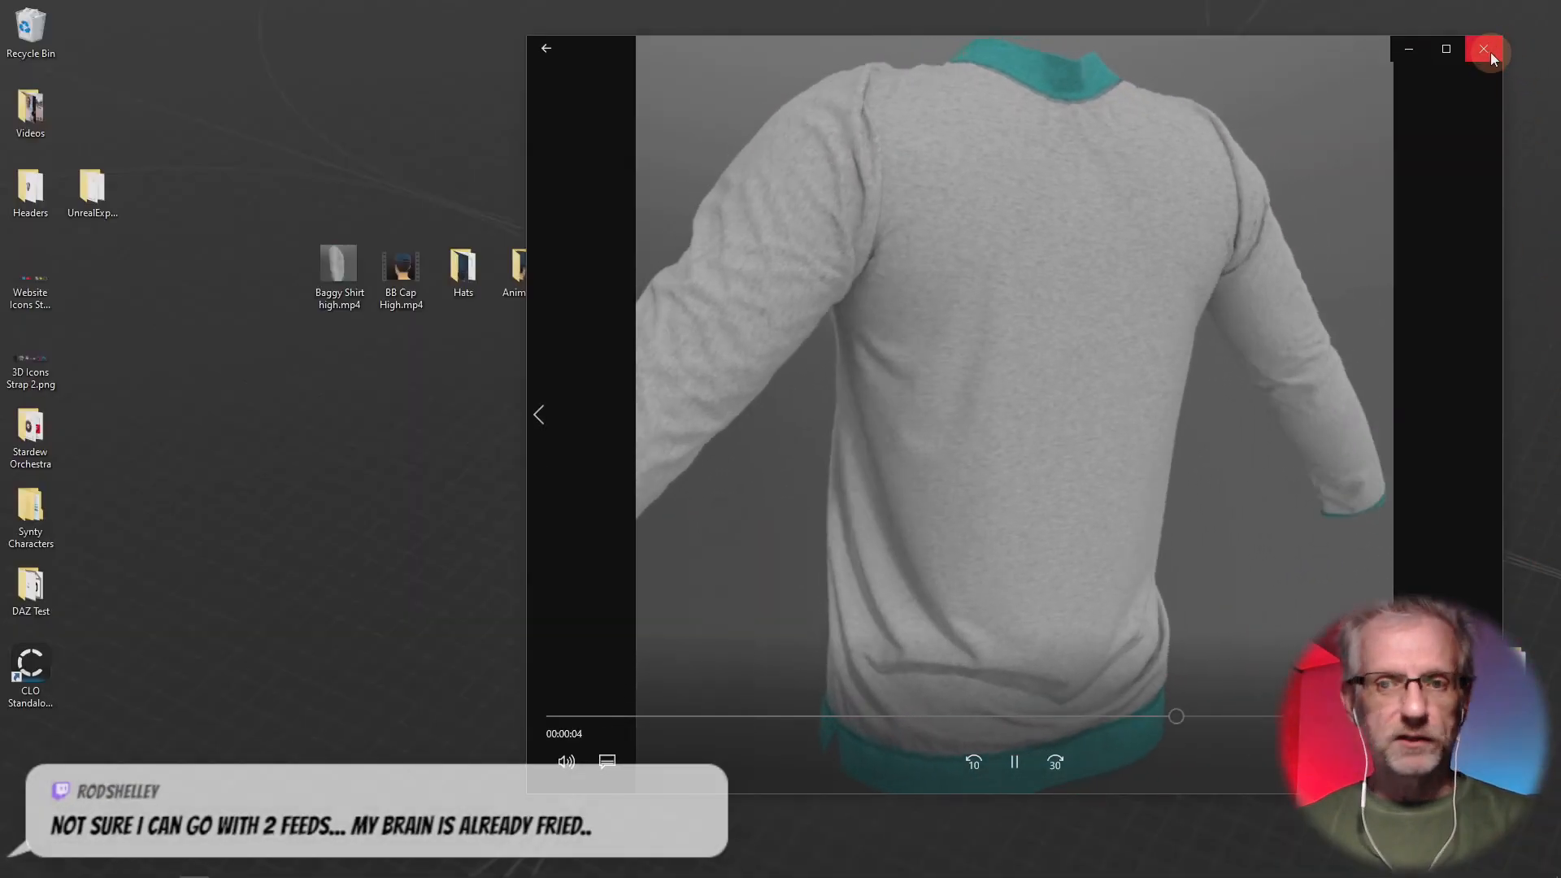
pyautogui.click(1491, 53)
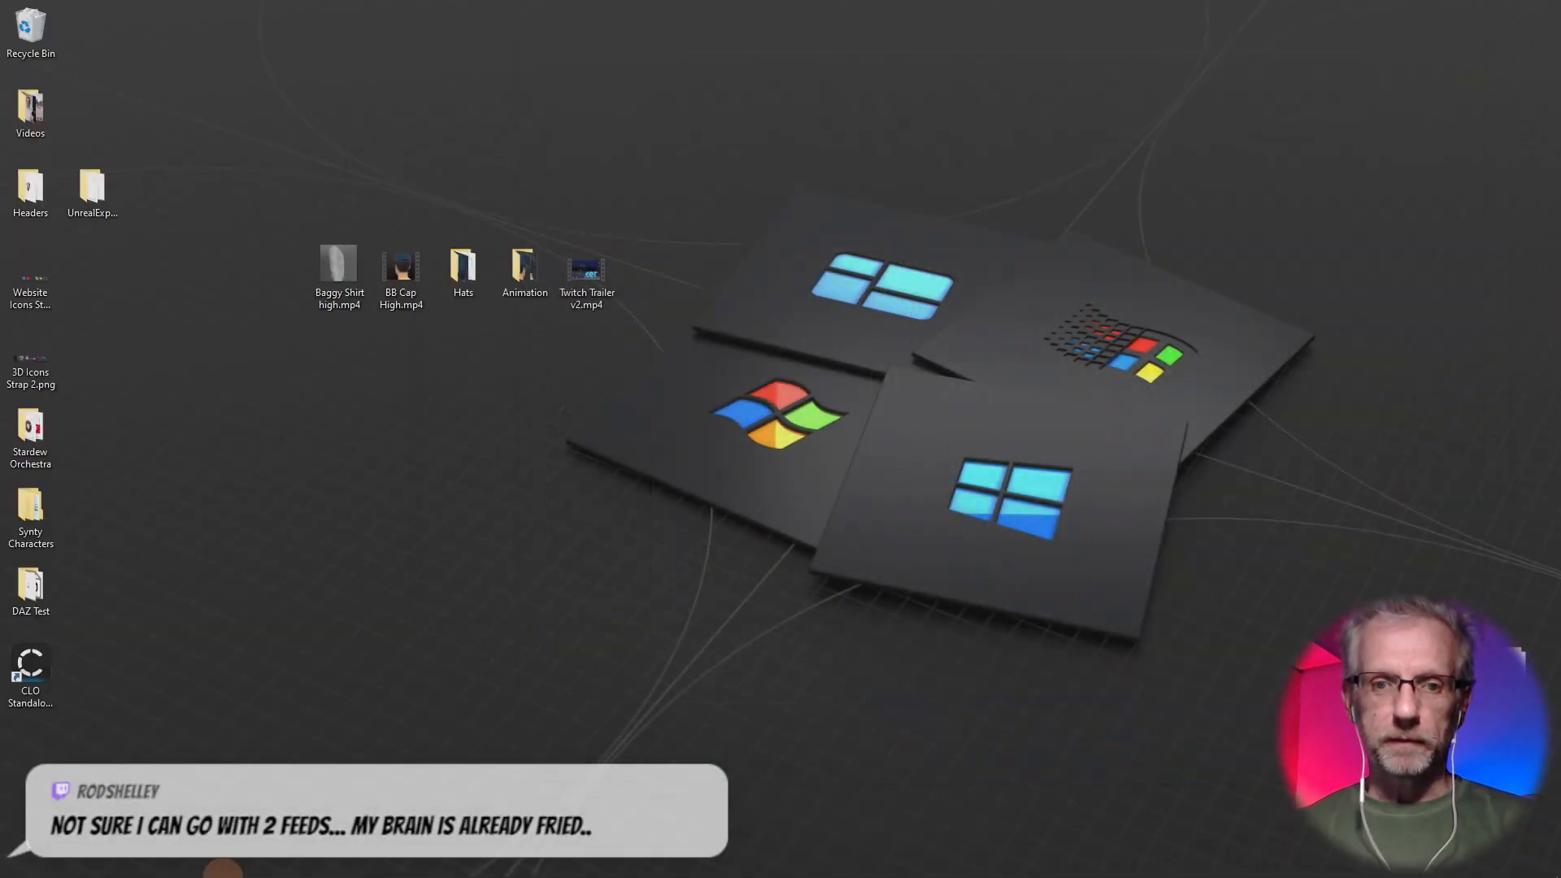
# - Launch CLO Standalone, log in with the saved account credentials, and collapse the Library
pyautogui.doubleClick(32, 675)
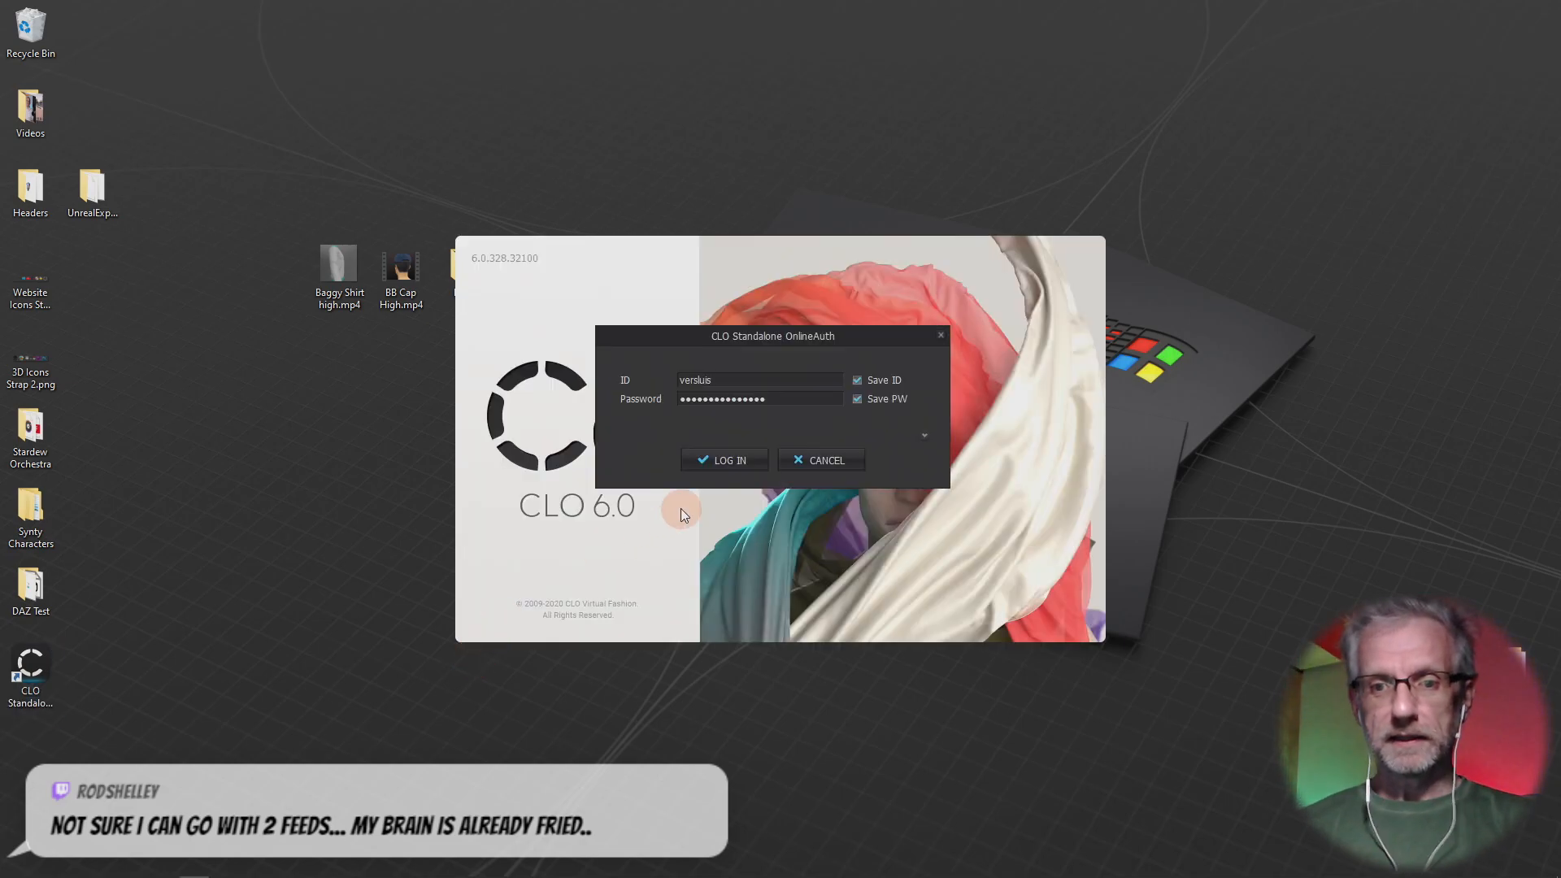
pyautogui.click(719, 469)
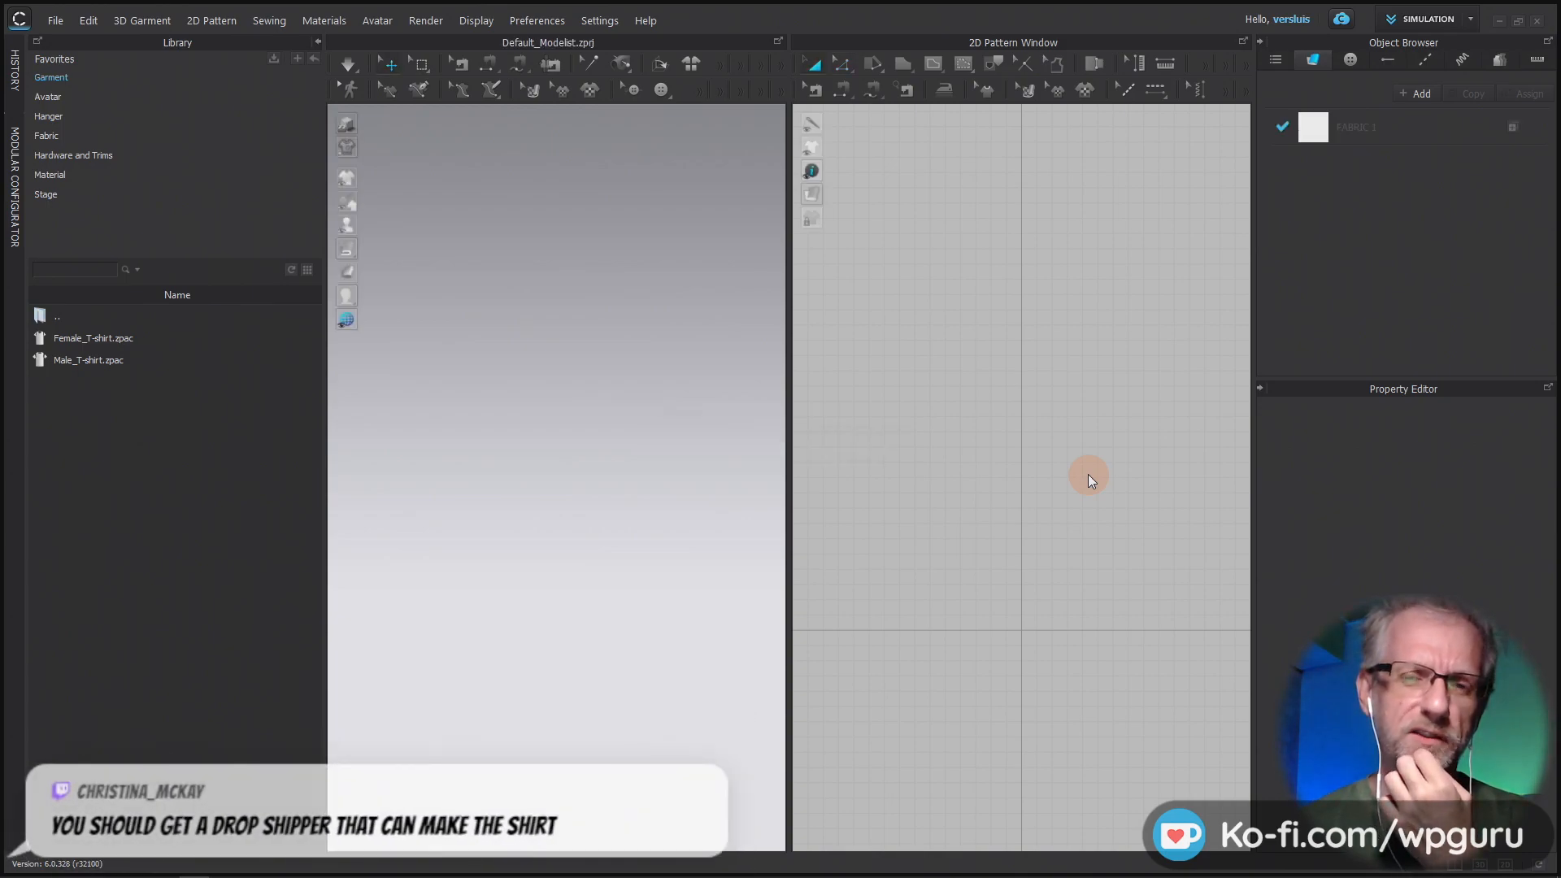
pyautogui.click(319, 44)
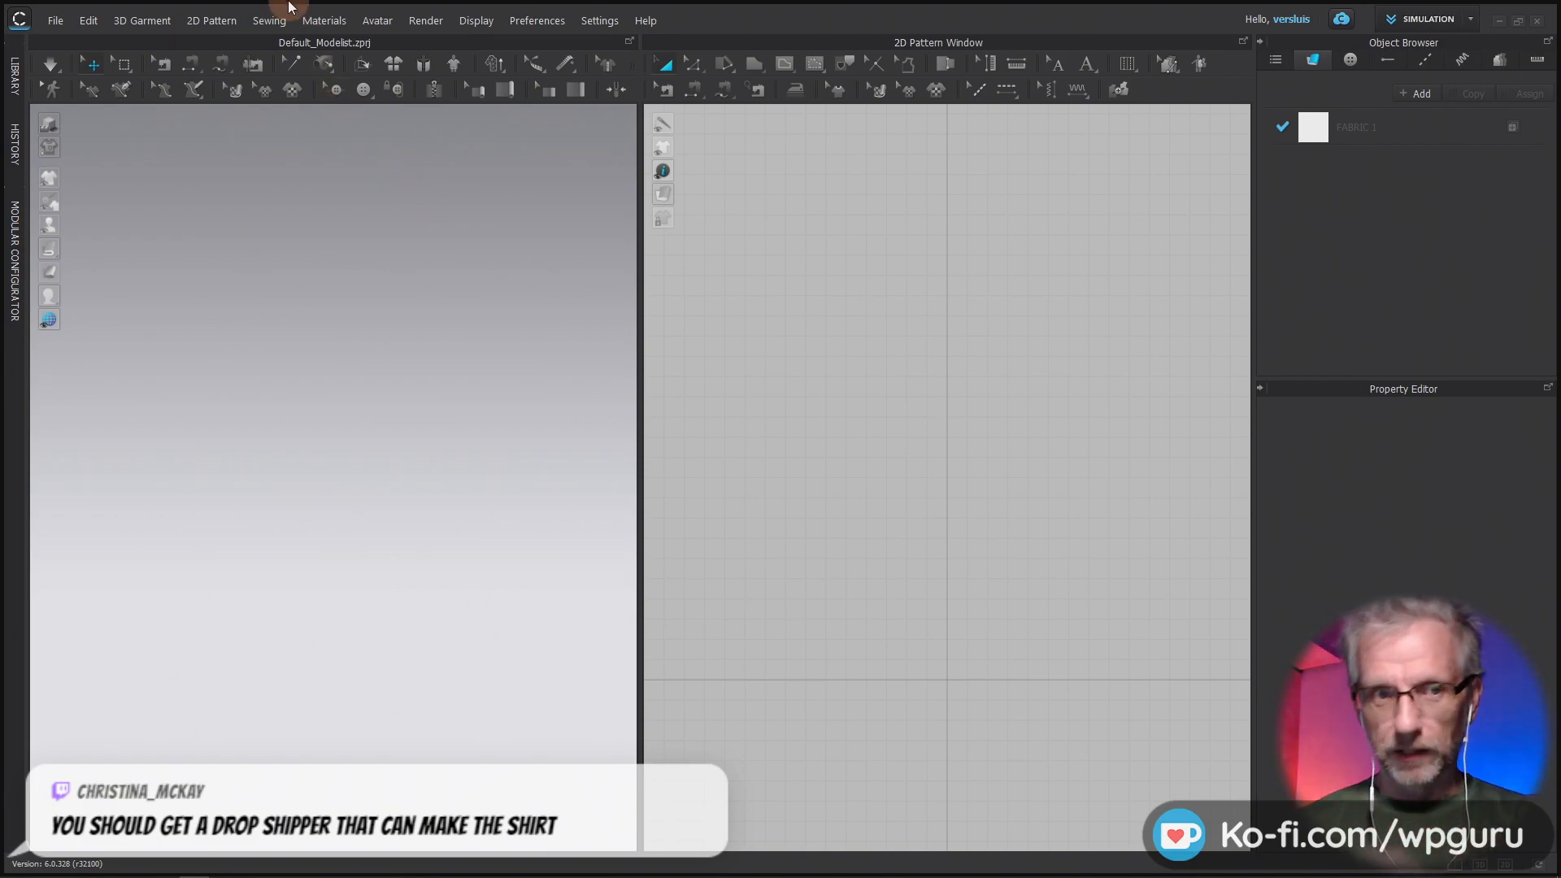
# - Open the project Baggy Shirt 3 CLO.zprj from the Baggy Shirt folder
pyautogui.click(55, 22)
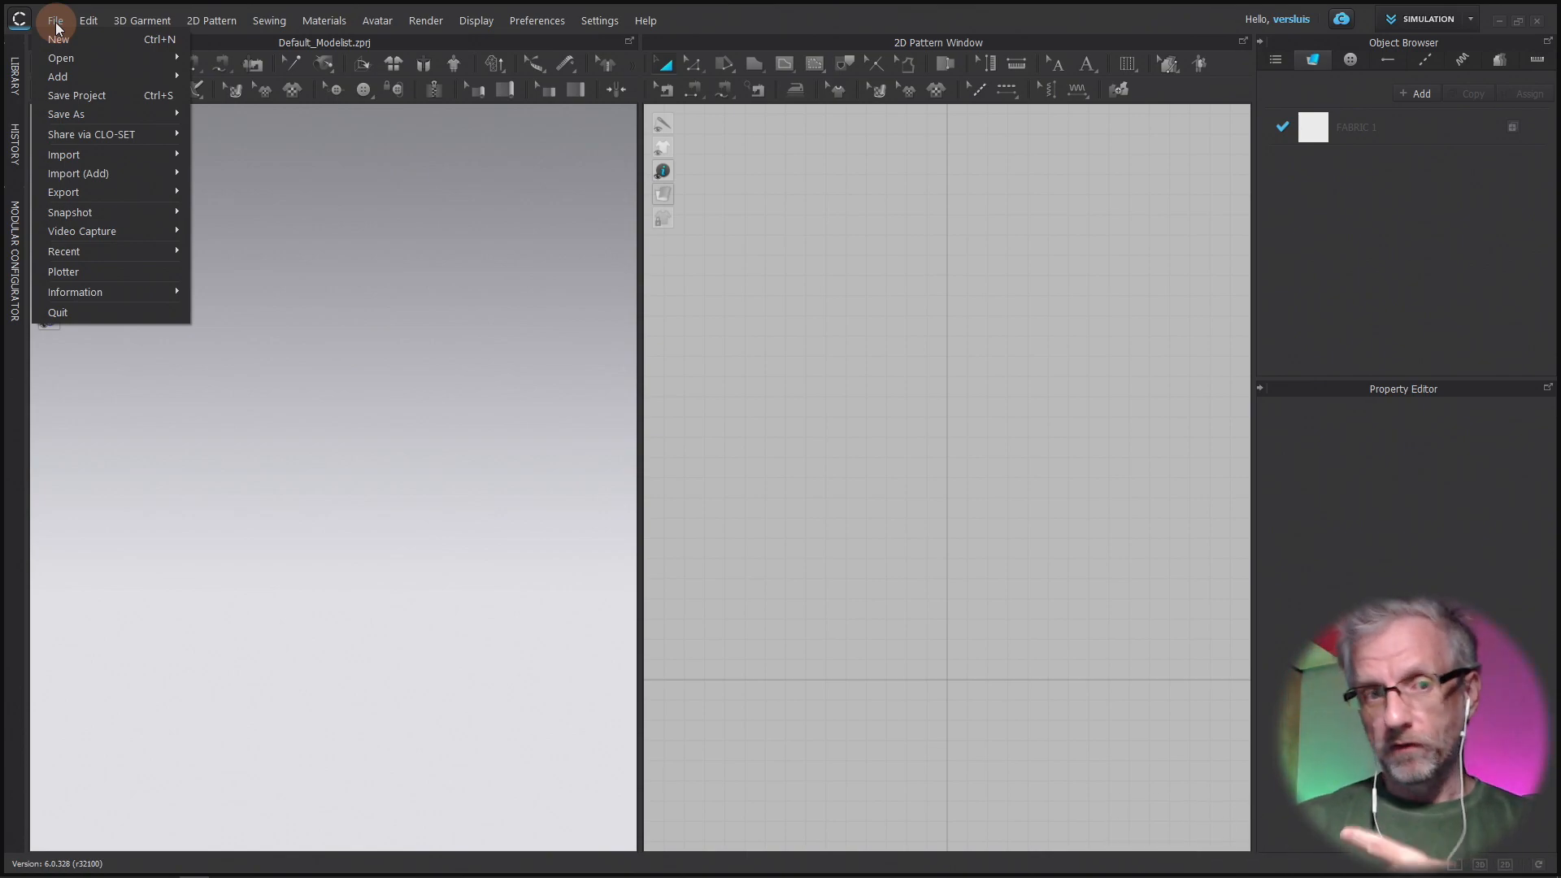
pyautogui.moveTo(79, 56)
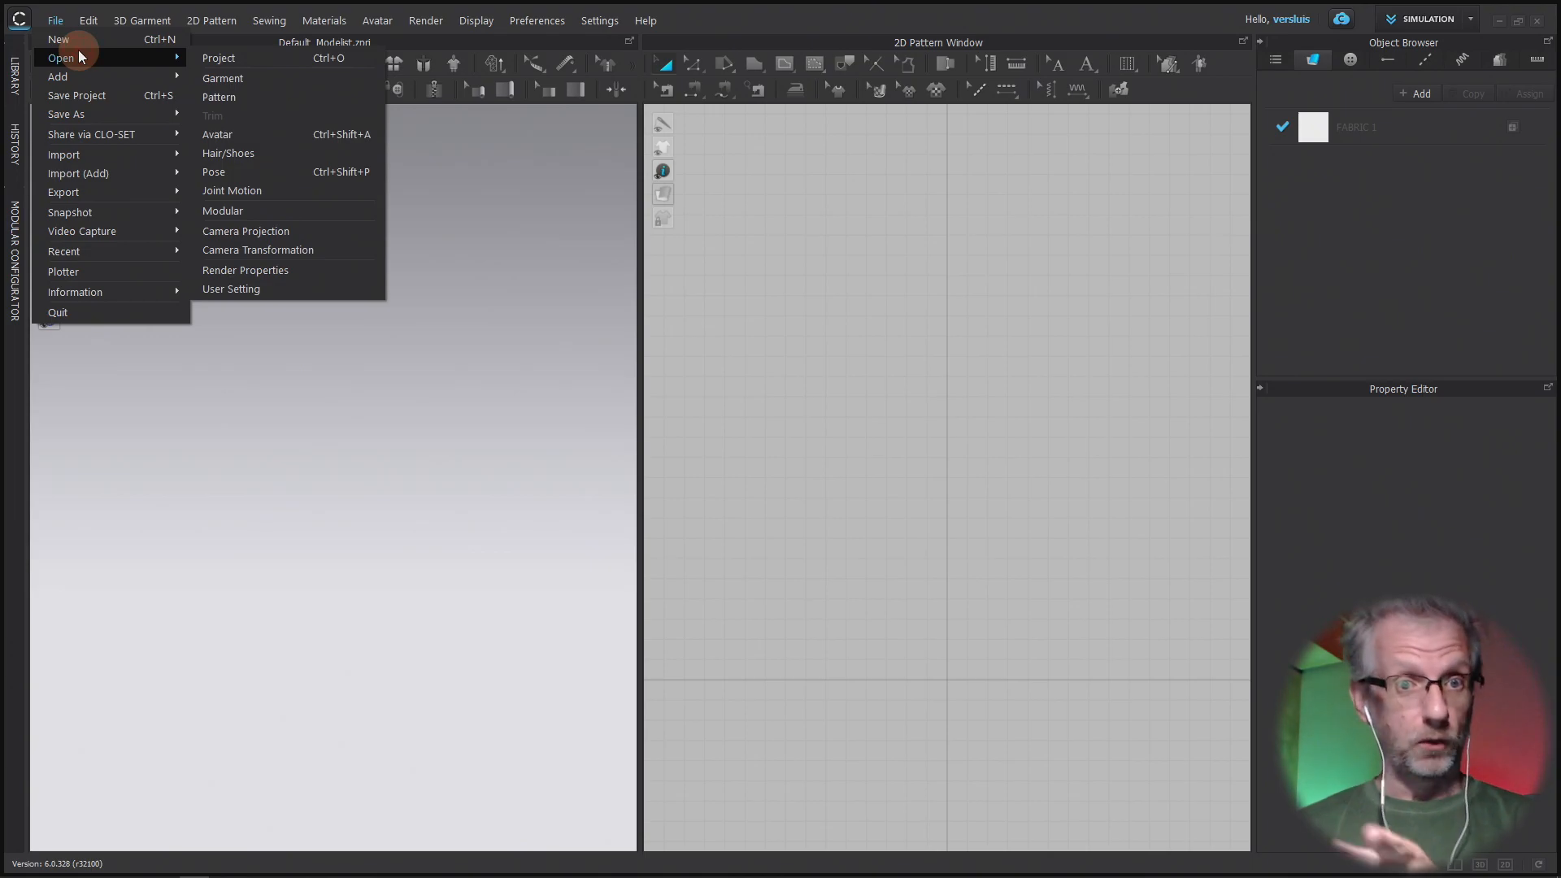
pyautogui.click(209, 59)
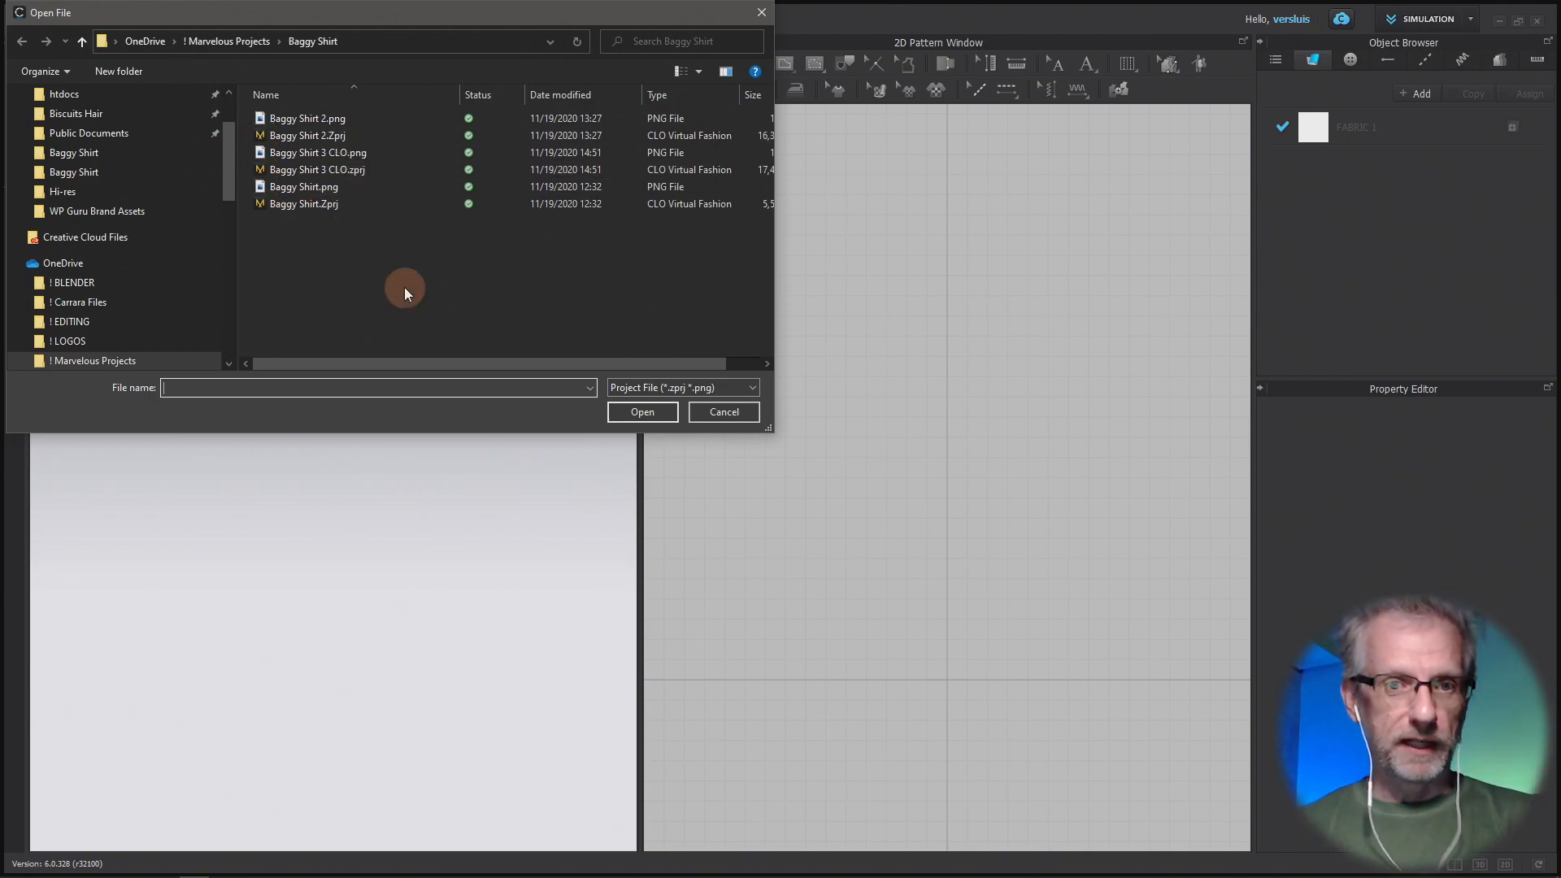
pyautogui.click(351, 169)
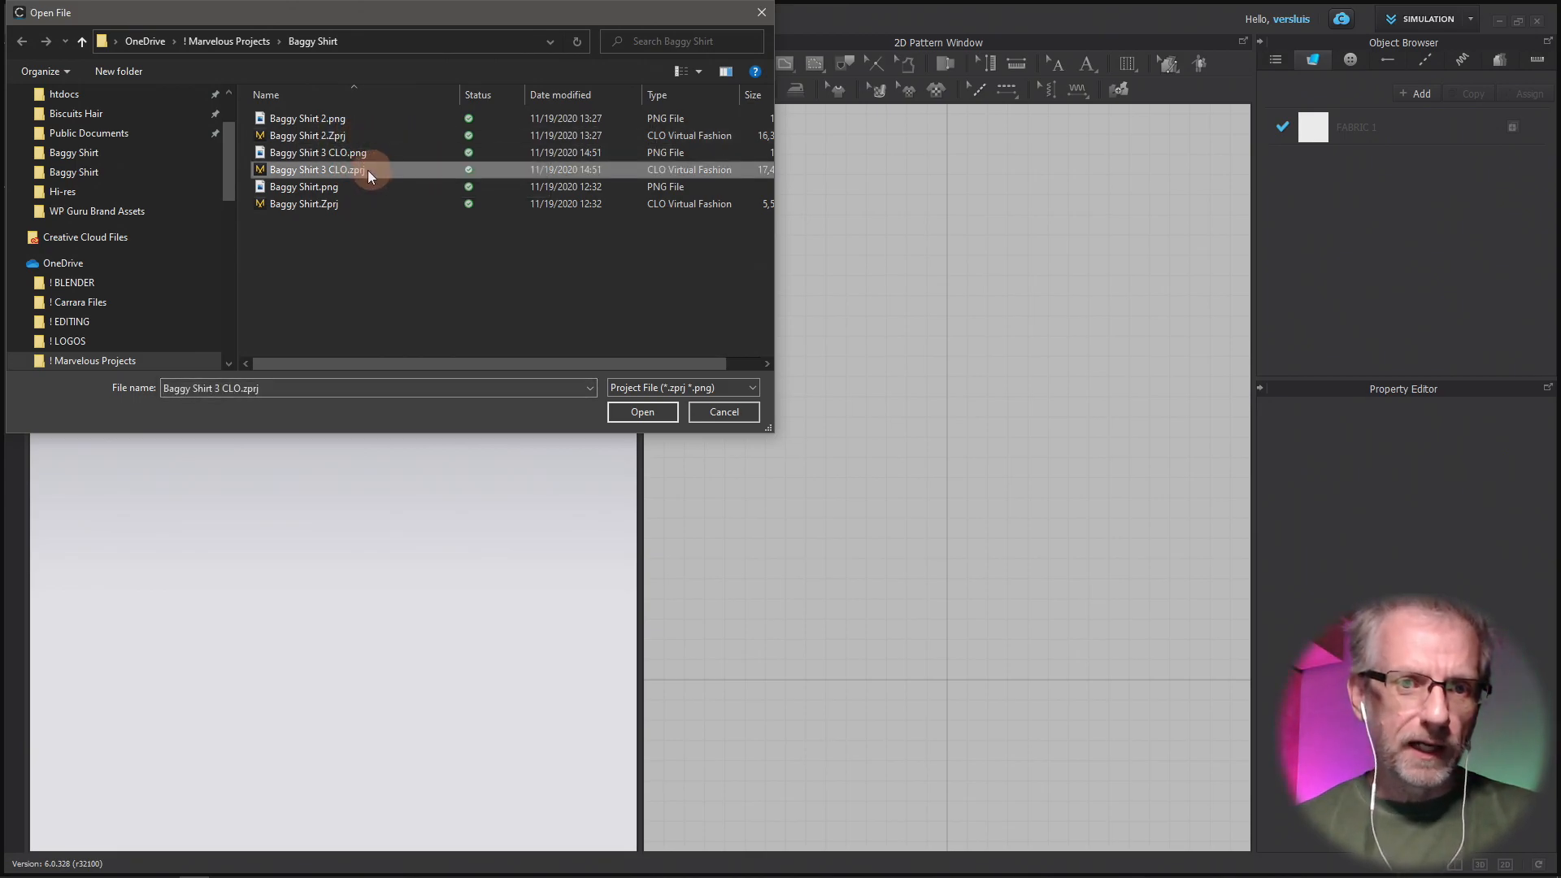
pyautogui.click(642, 412)
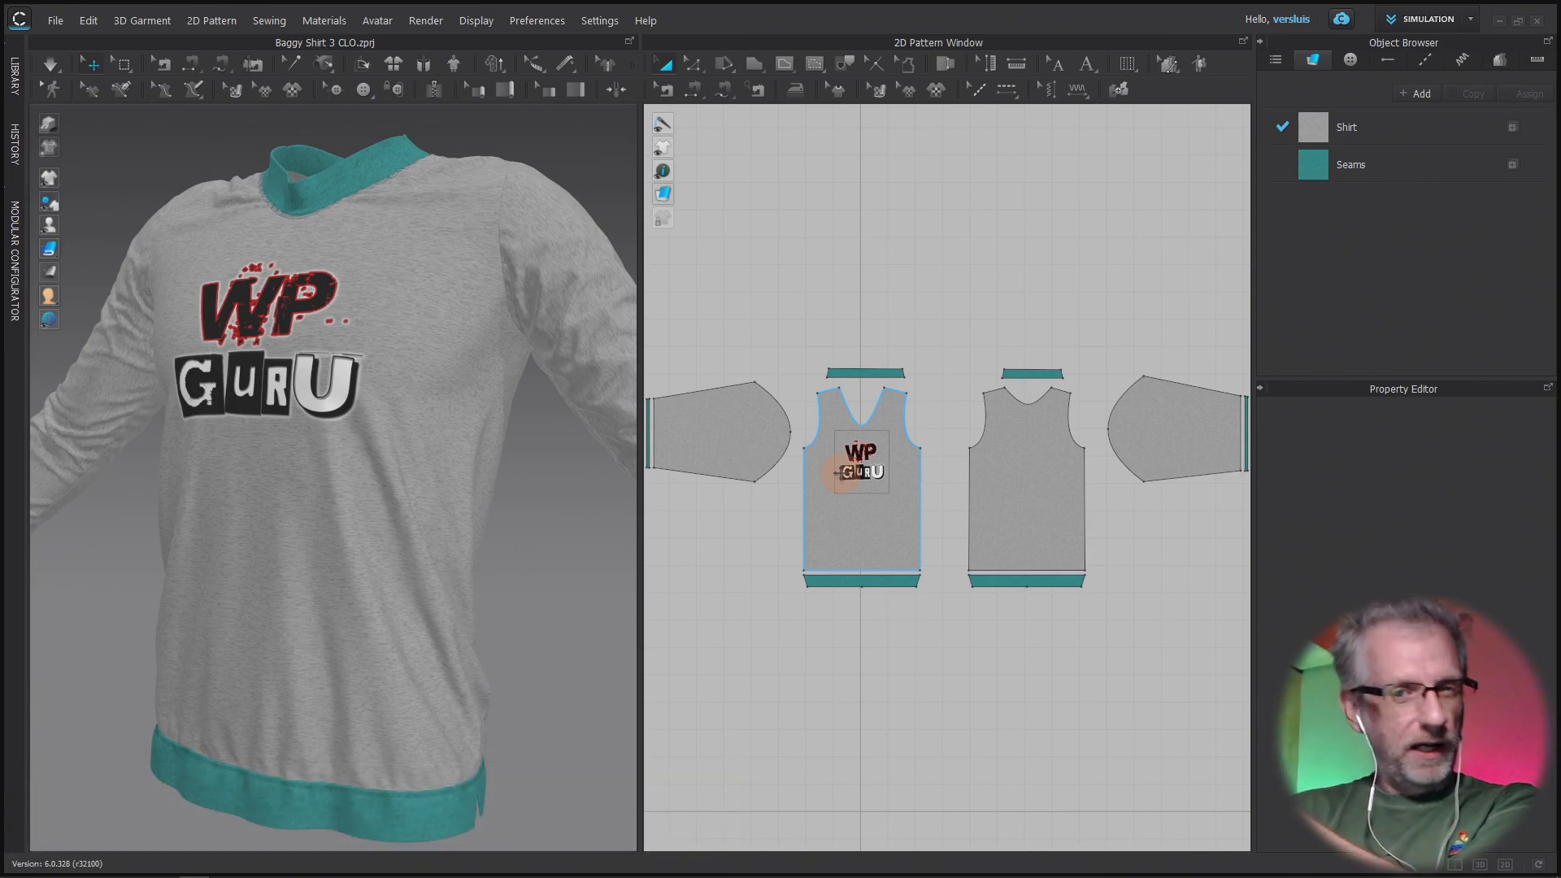
# - Examine the shirt's front pattern piece and its collar and hem bands in the 2D pattern layout
pyautogui.scroll(-3, 914, 565)
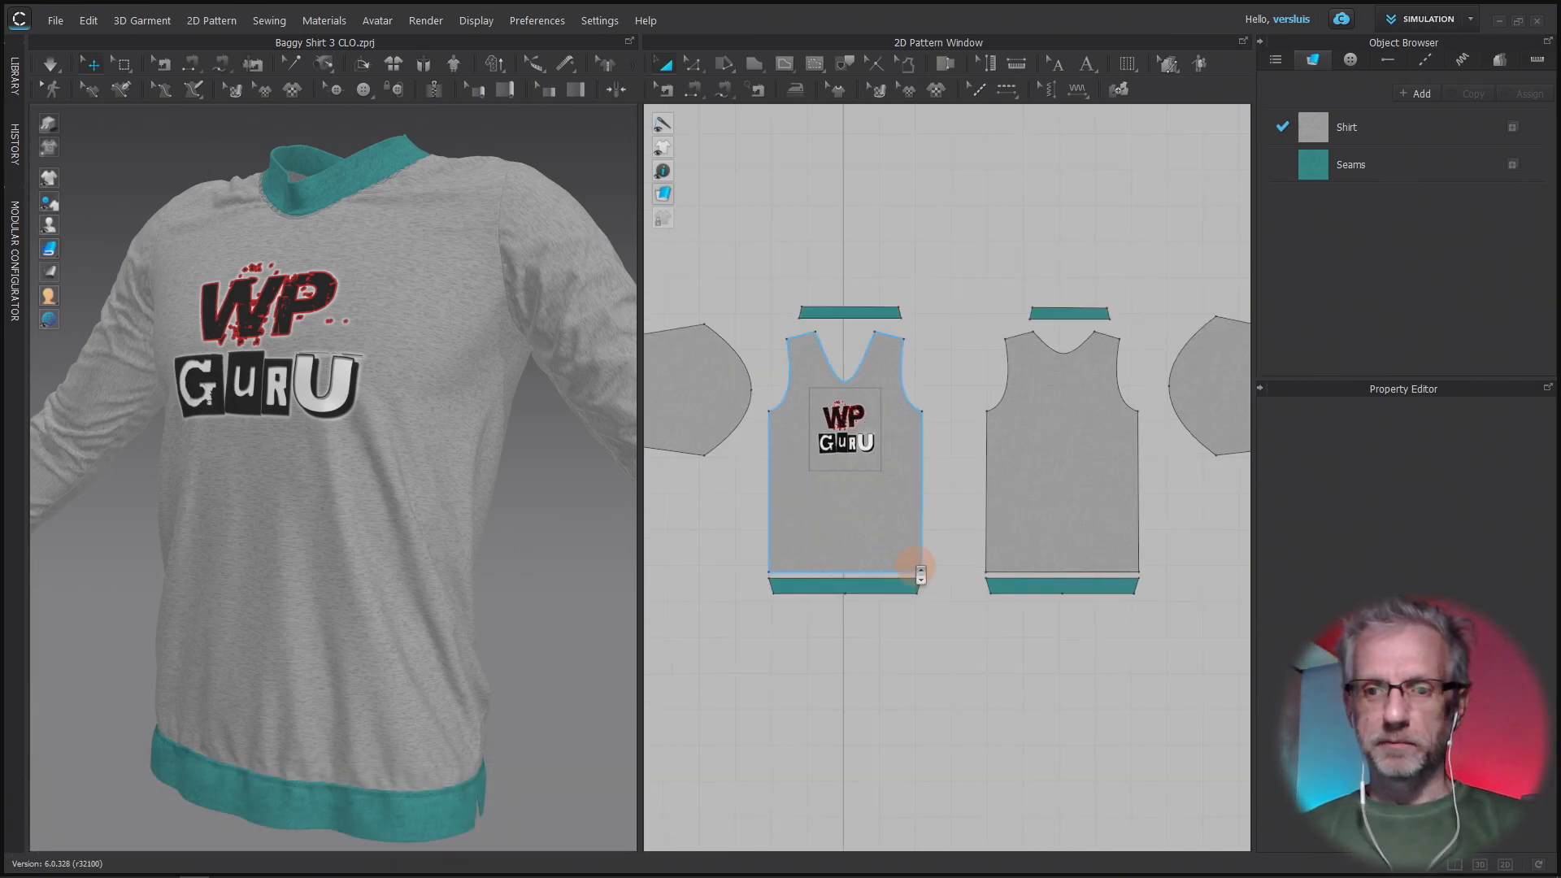
pyautogui.scroll(6, 918, 571)
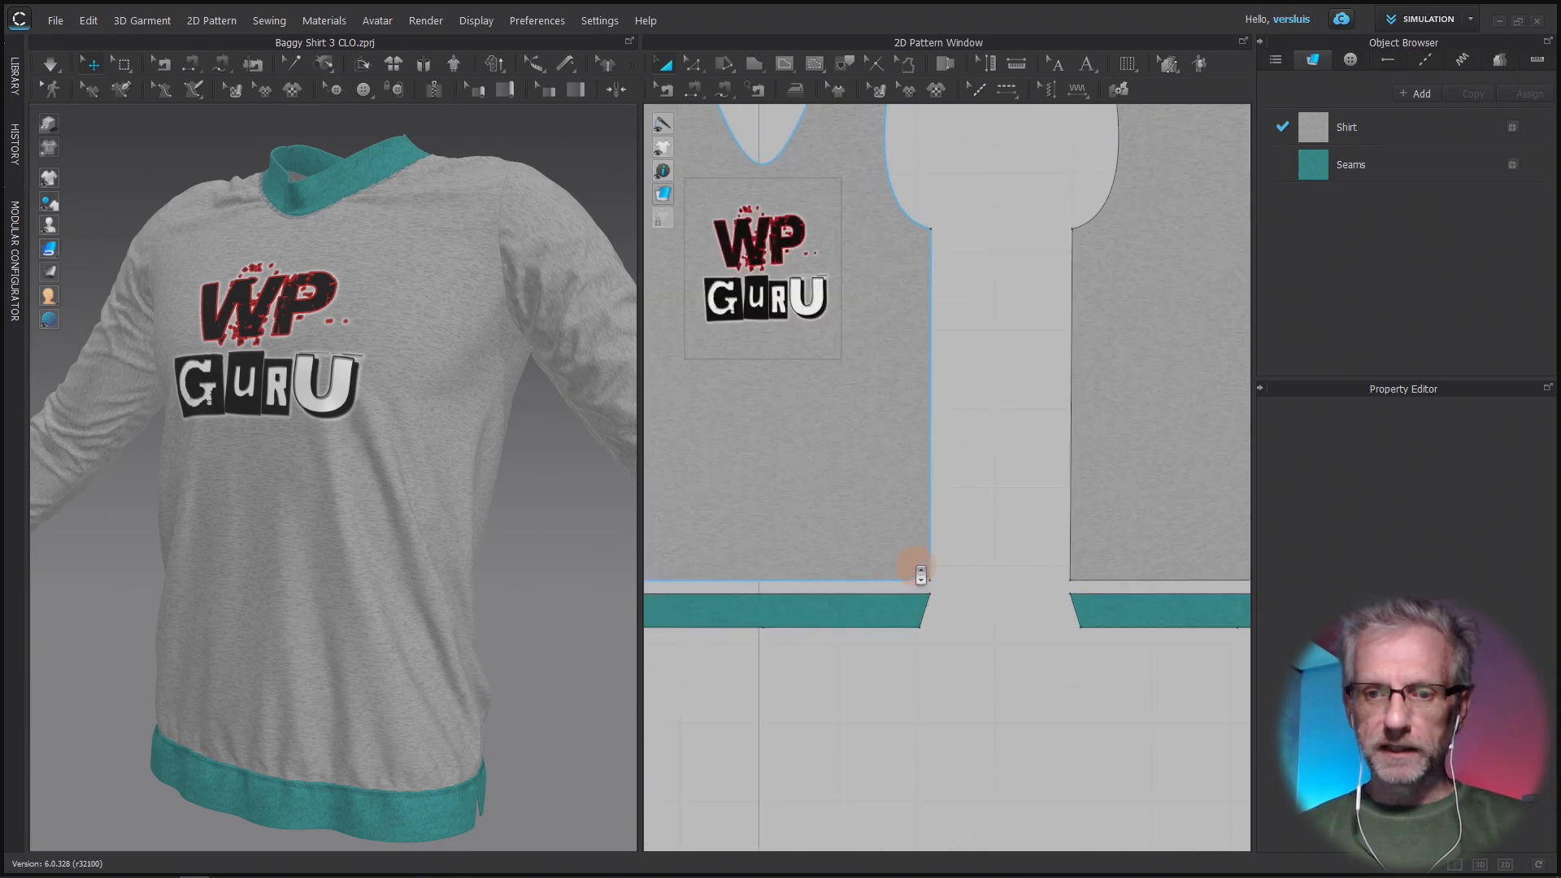
pyautogui.rightClick(1056, 560)
pyautogui.moveTo(1024, 537); pyautogui.dragTo(1163, 691, button='middle')
pyautogui.click(783, 641)
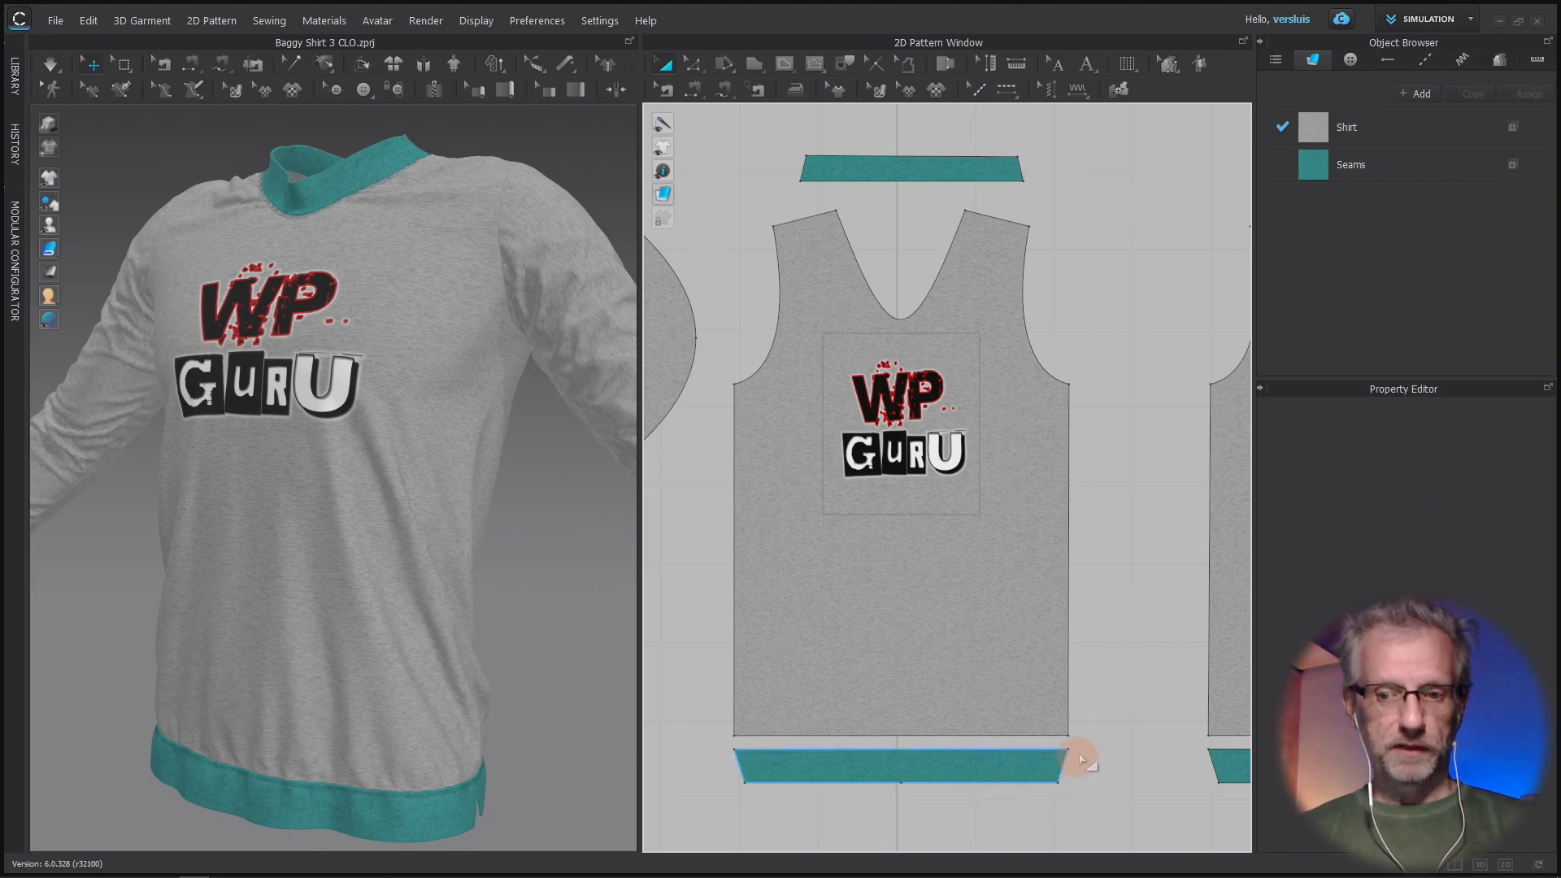
# - Select the shirt's front panel on the 3D garment and examine the drape and the stitching along the collar seam
pyautogui.click(374, 628)
pyautogui.moveTo(509, 628); pyautogui.dragTo(448, 745, button='right')
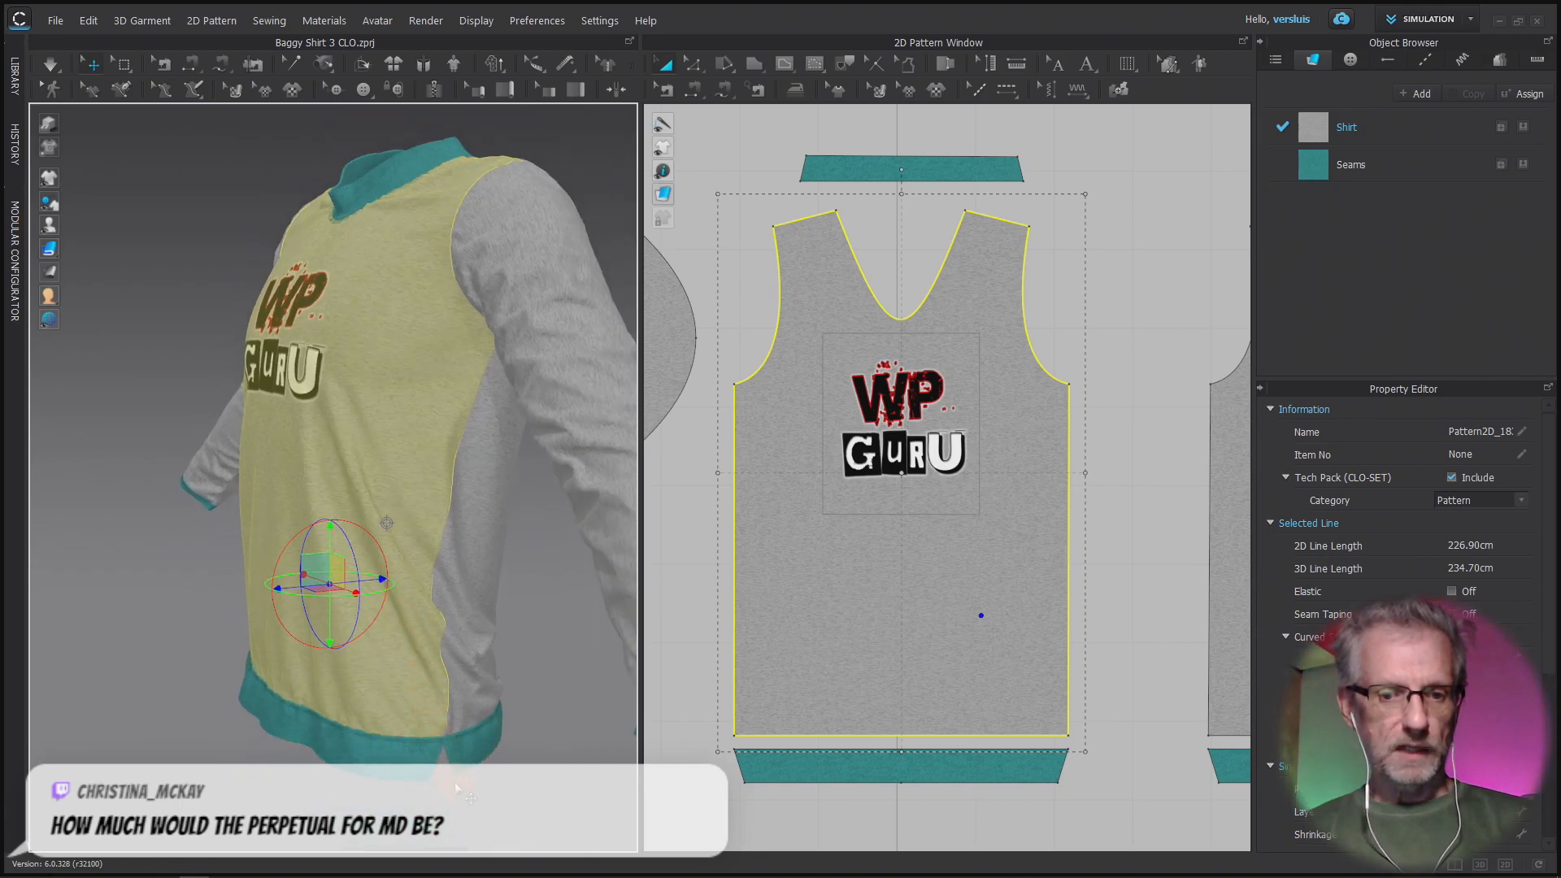
pyautogui.moveTo(494, 637); pyautogui.dragTo(571, 648, button='right')
pyautogui.scroll(-2, 388, 665)
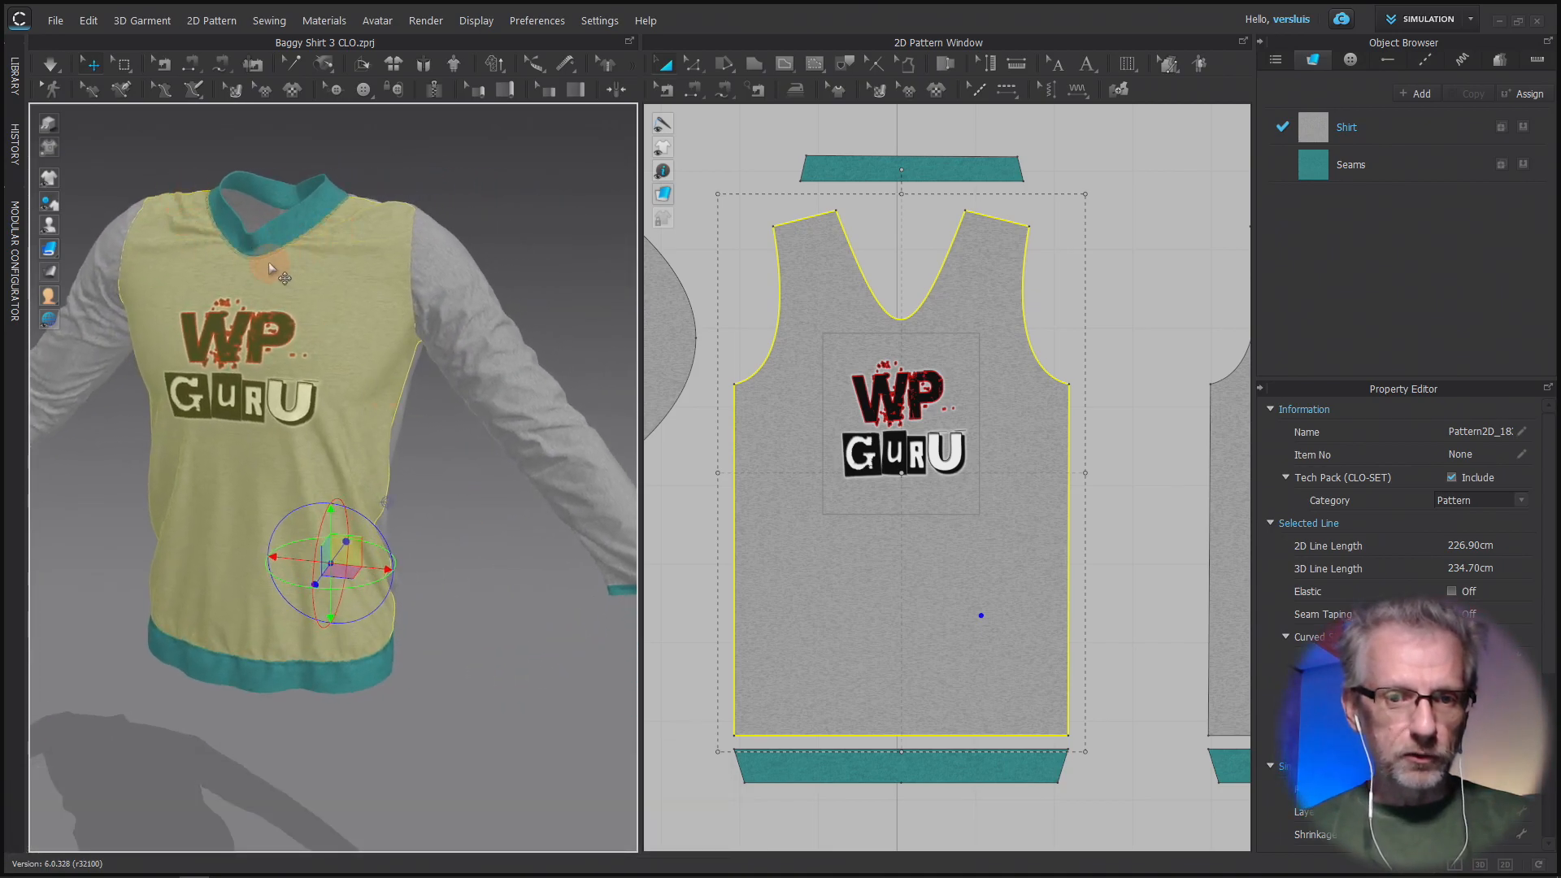
pyautogui.scroll(5, 268, 262)
pyautogui.scroll(2, 275, 273)
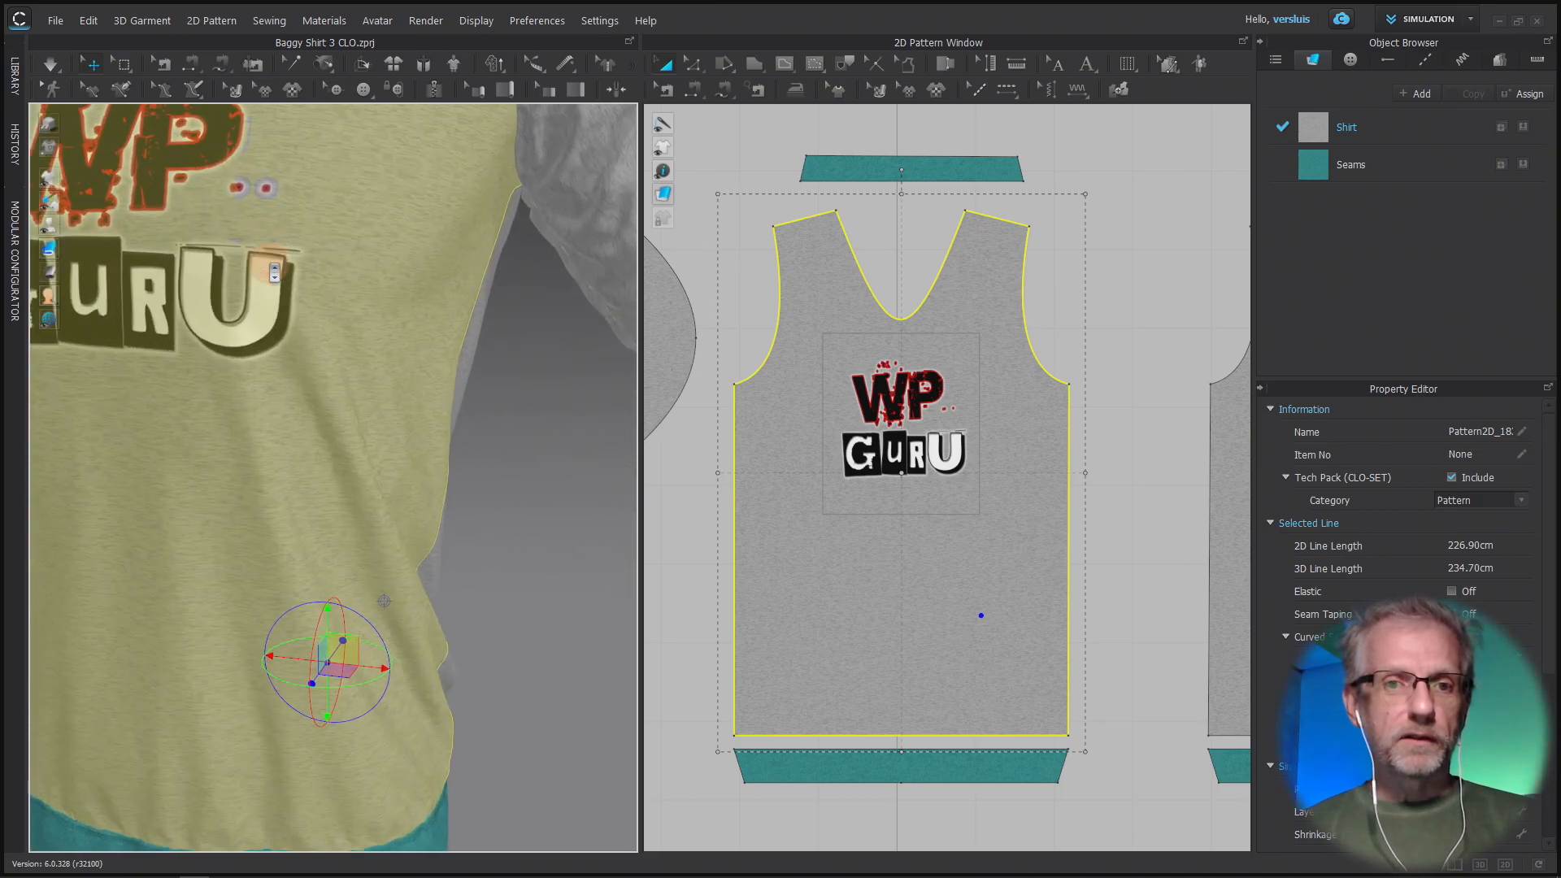
pyautogui.moveTo(275, 272); pyautogui.dragTo(387, 770, button='middle')
pyautogui.scroll(6, 382, 770)
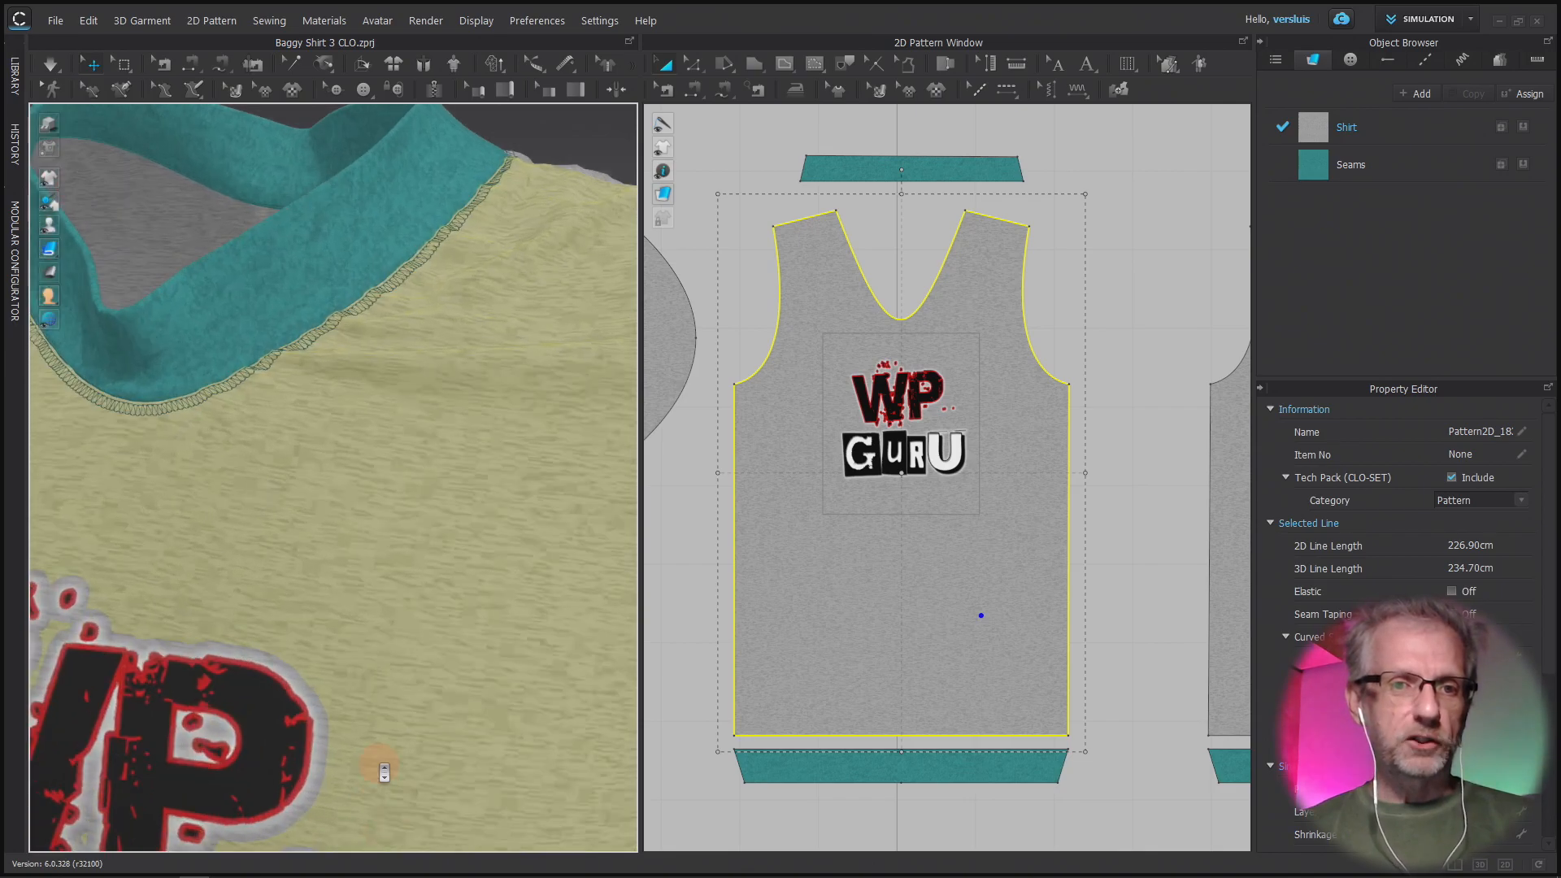
pyautogui.scroll(2, 400, 271)
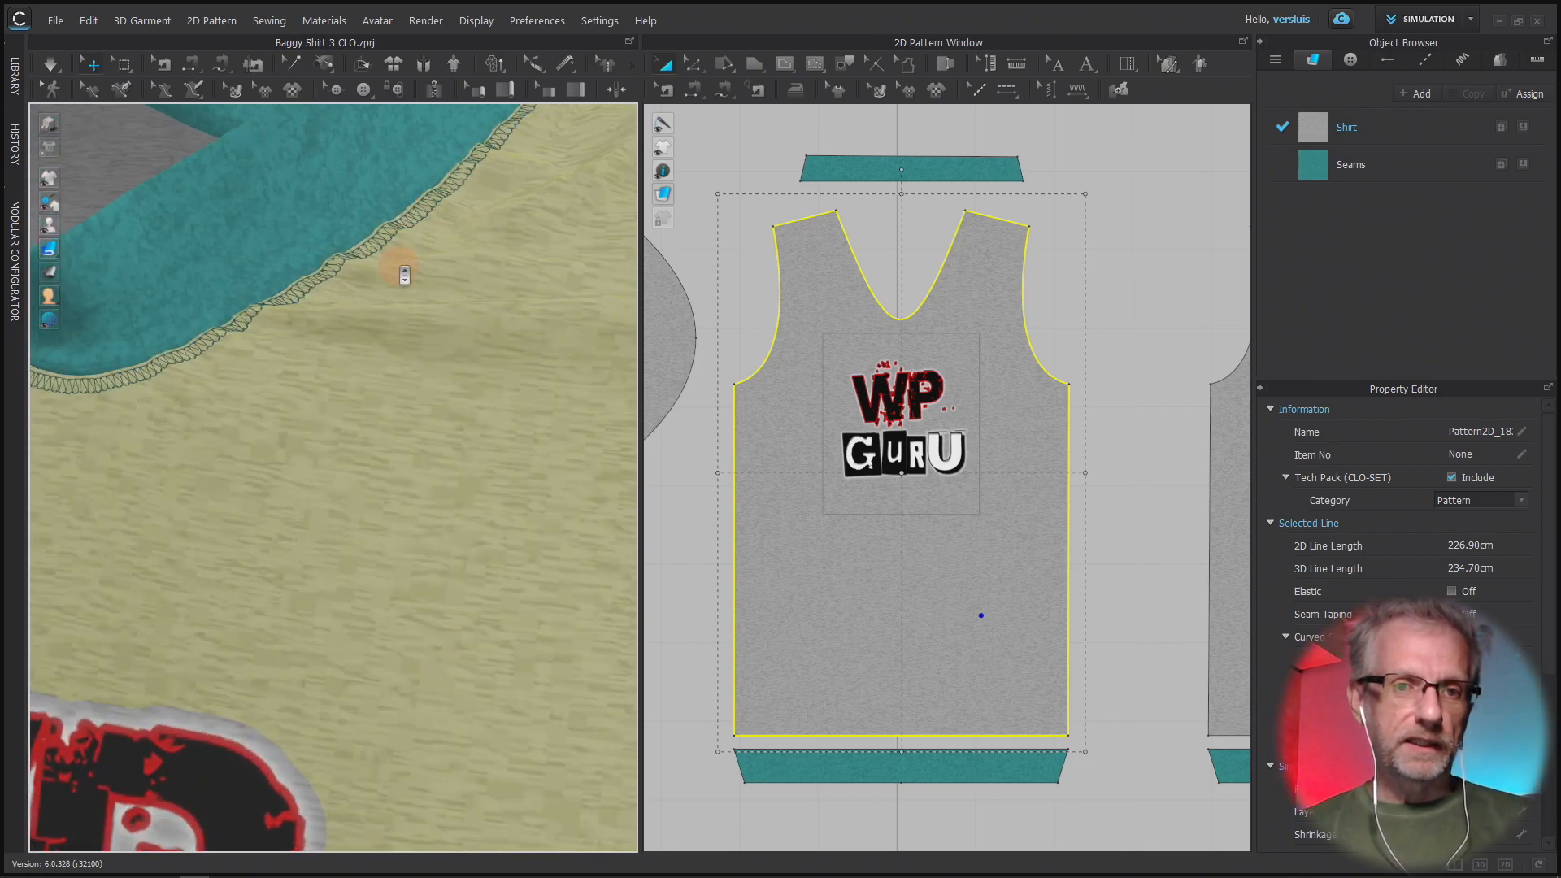
pyautogui.moveTo(403, 272); pyautogui.dragTo(444, 440, button='middle')
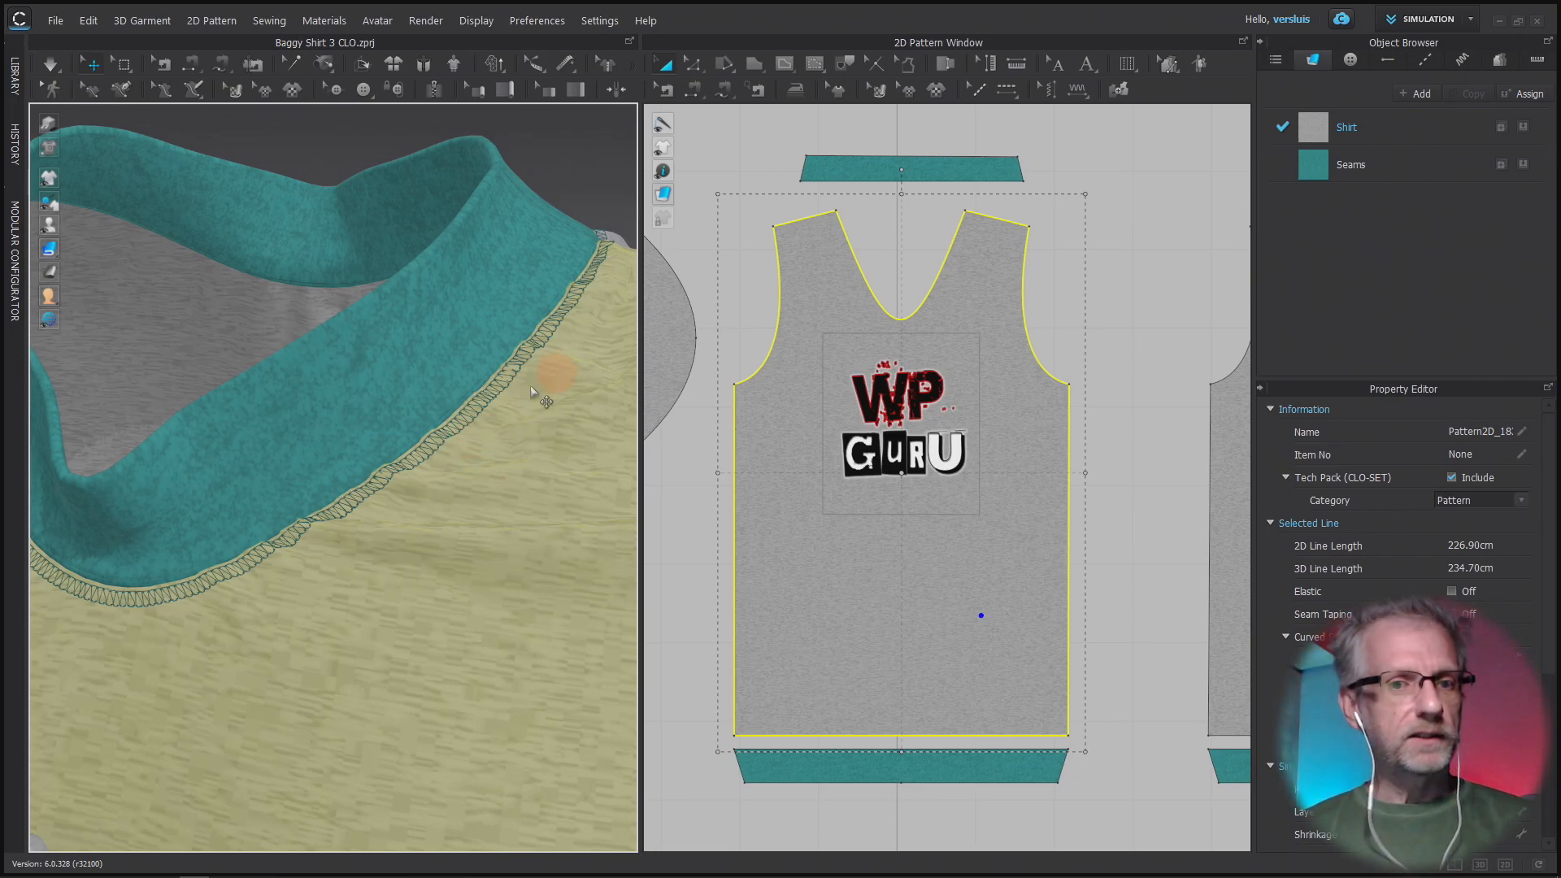
pyautogui.moveTo(419, 520)
pyautogui.mouseDown(button='right')
pyautogui.moveTo(300, 544)
pyautogui.moveTo(415, 540)
pyautogui.moveTo(327, 541)
pyautogui.moveTo(379, 539)
pyautogui.moveTo(388, 521)
pyautogui.mouseUp(button='right')
pyautogui.scroll(-6, 416, 542)
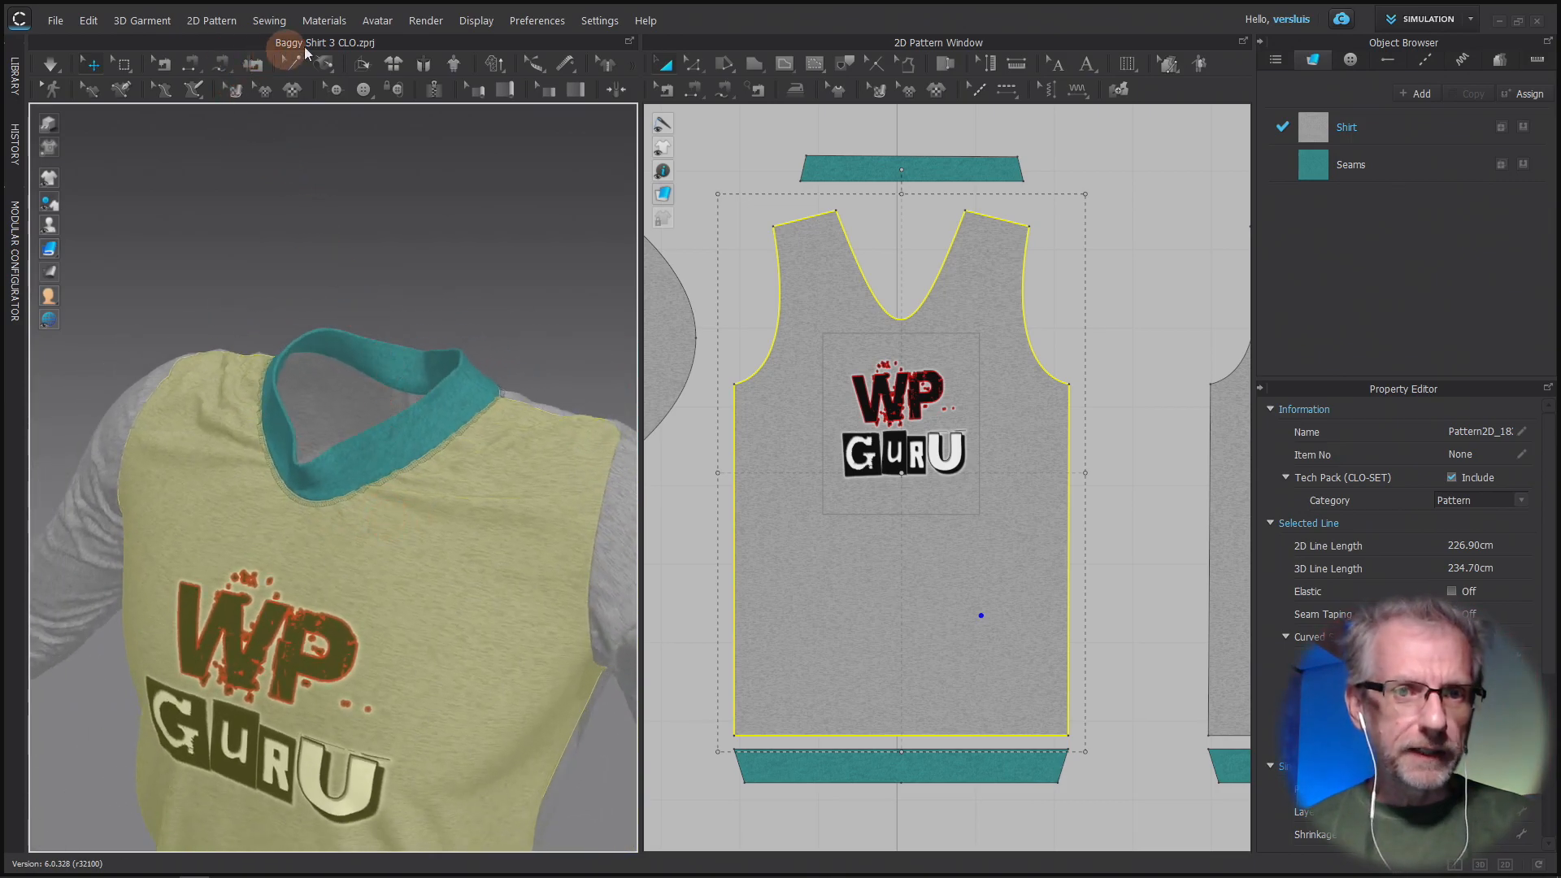
pyautogui.click(147, 22)
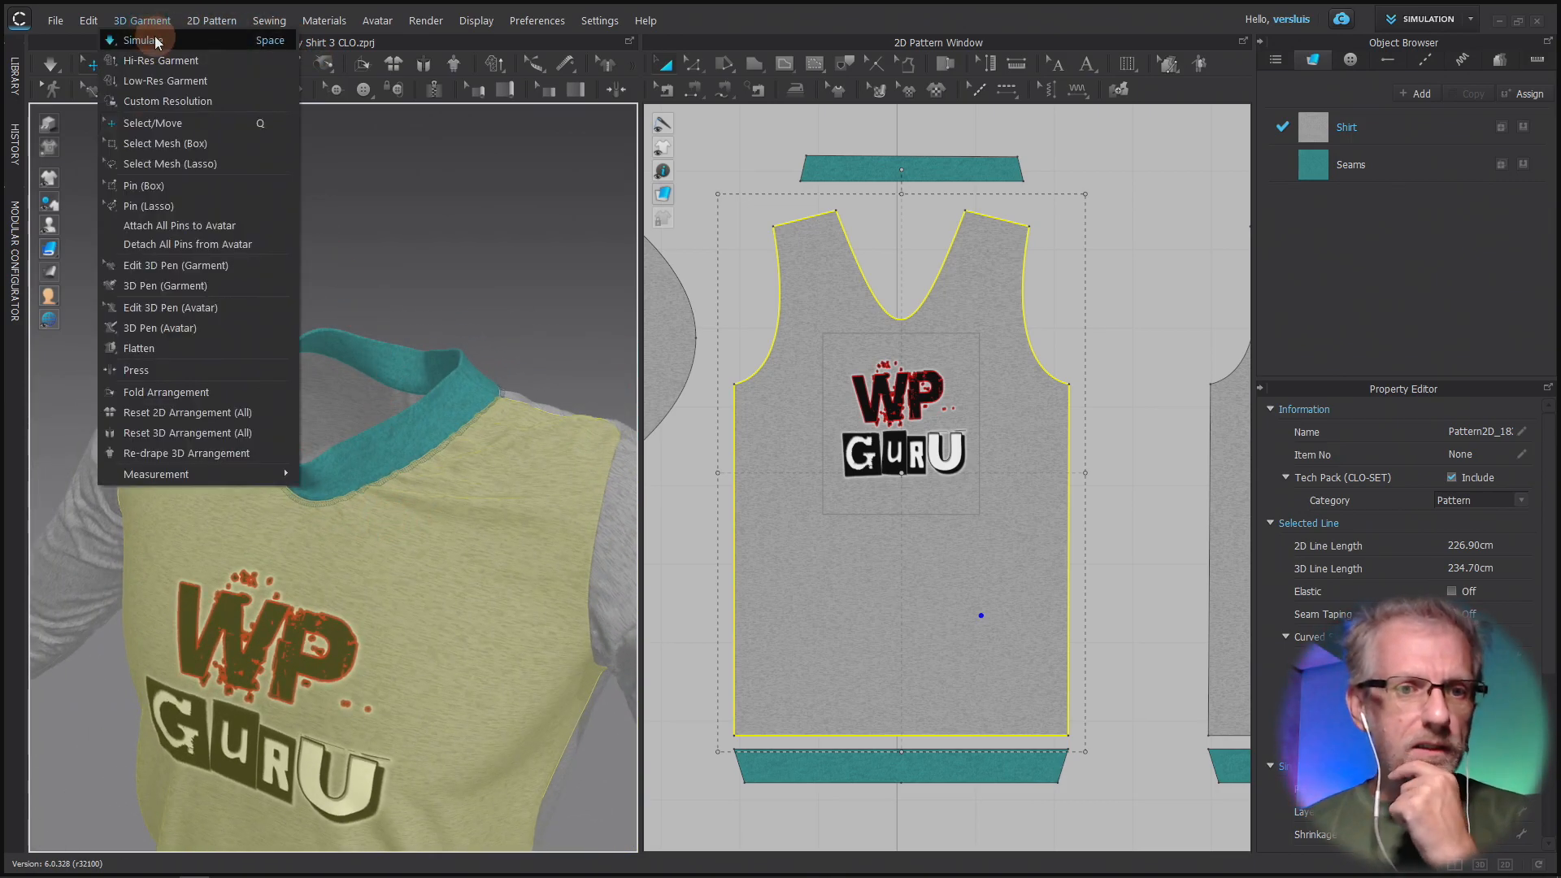
pyautogui.click(382, 21)
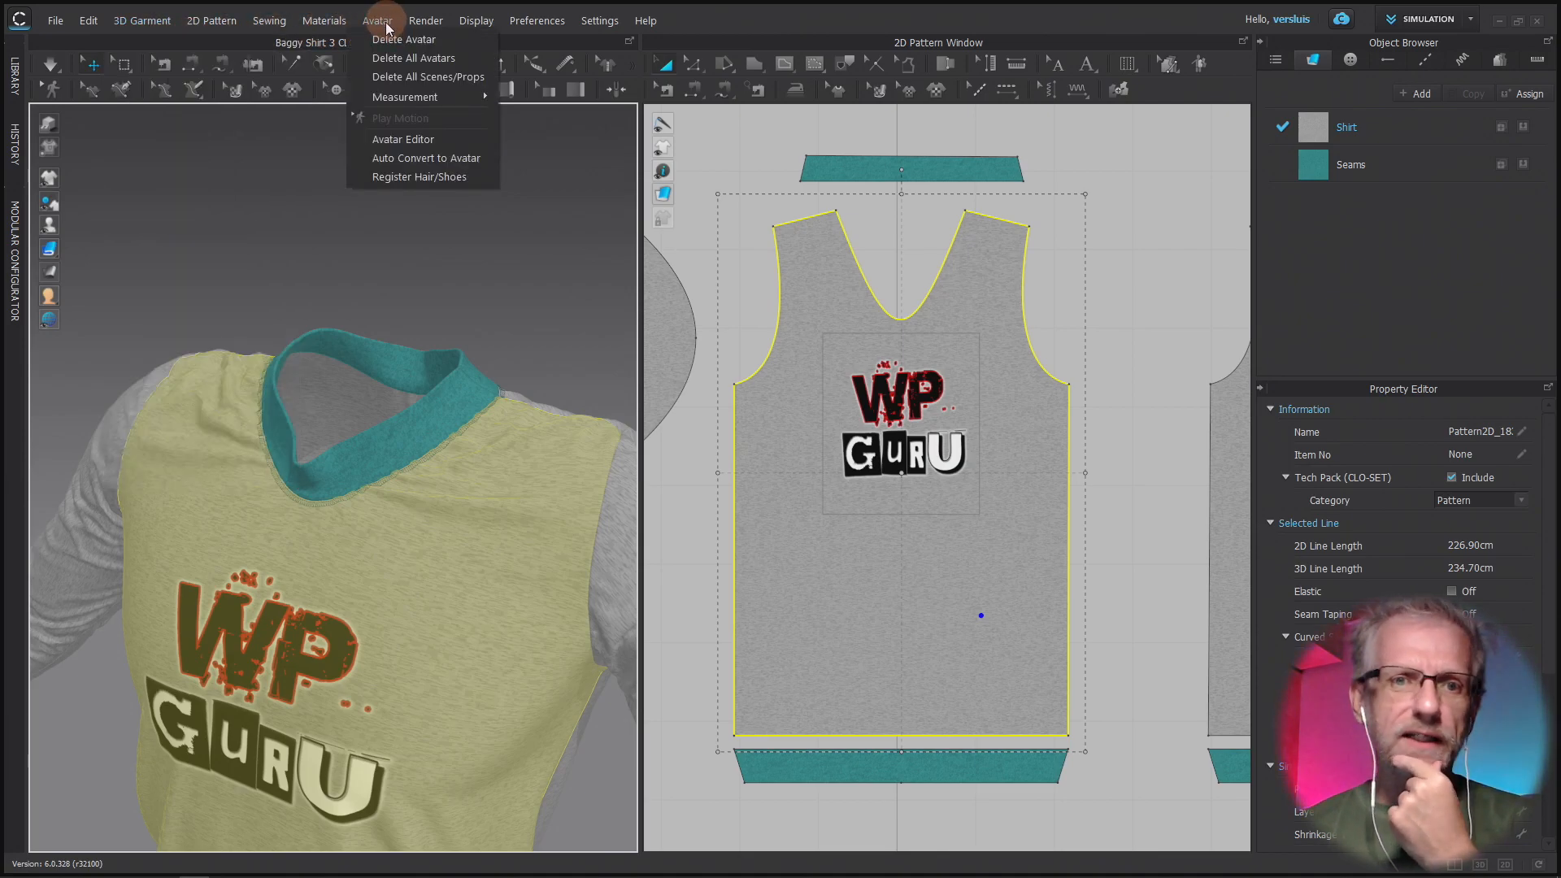
pyautogui.click(225, 392)
pyautogui.rightClick(224, 393)
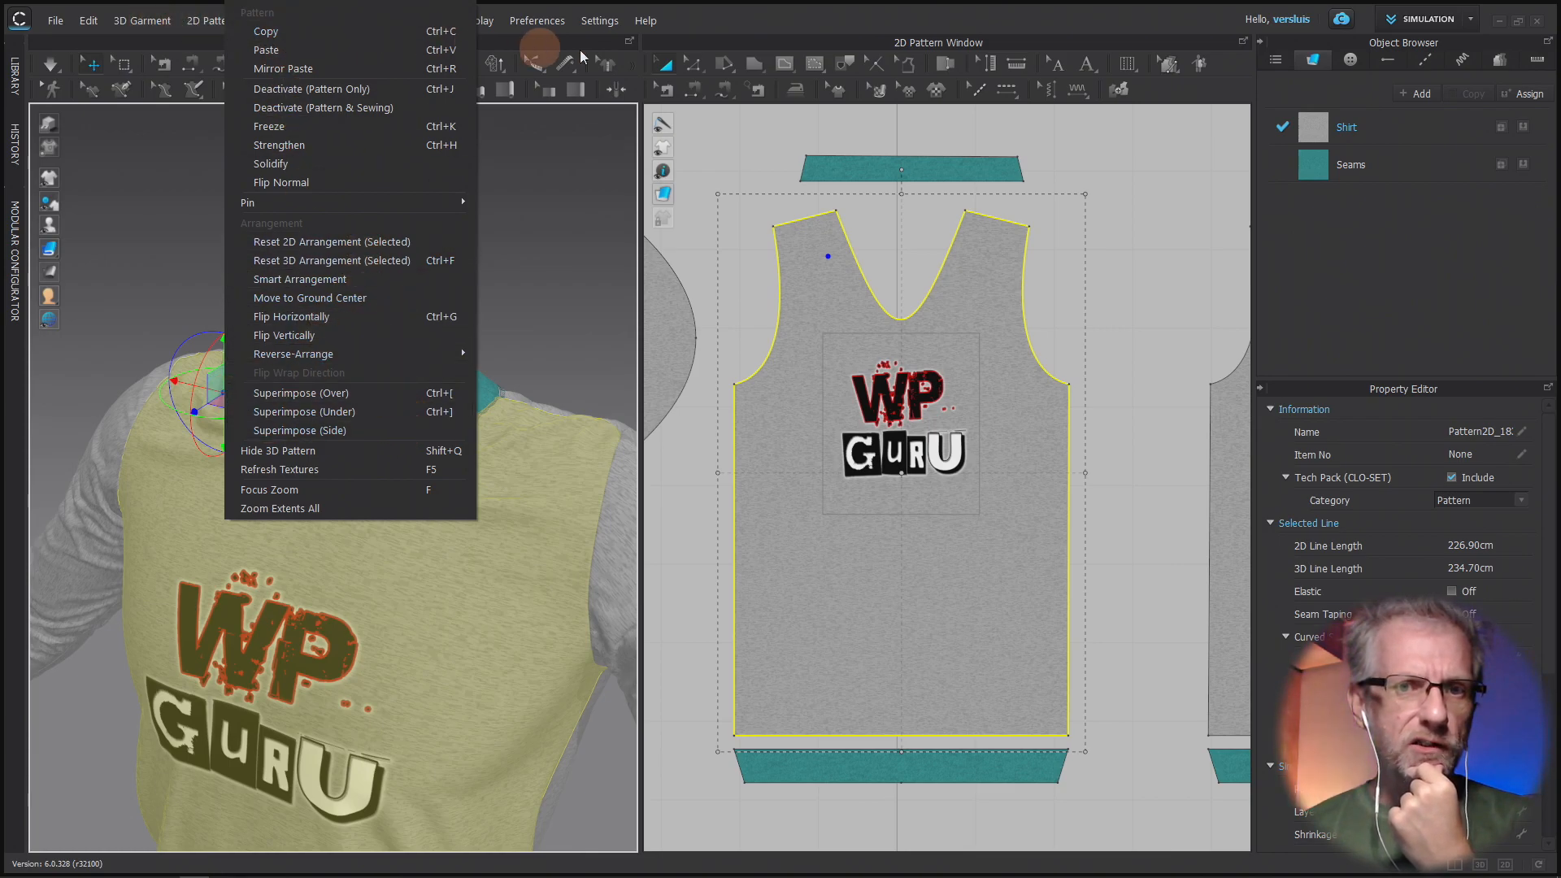
pyautogui.click(679, 34)
# - Display the avatar's arrangement points around the shirt in the 3D view
pyautogui.click(377, 20)
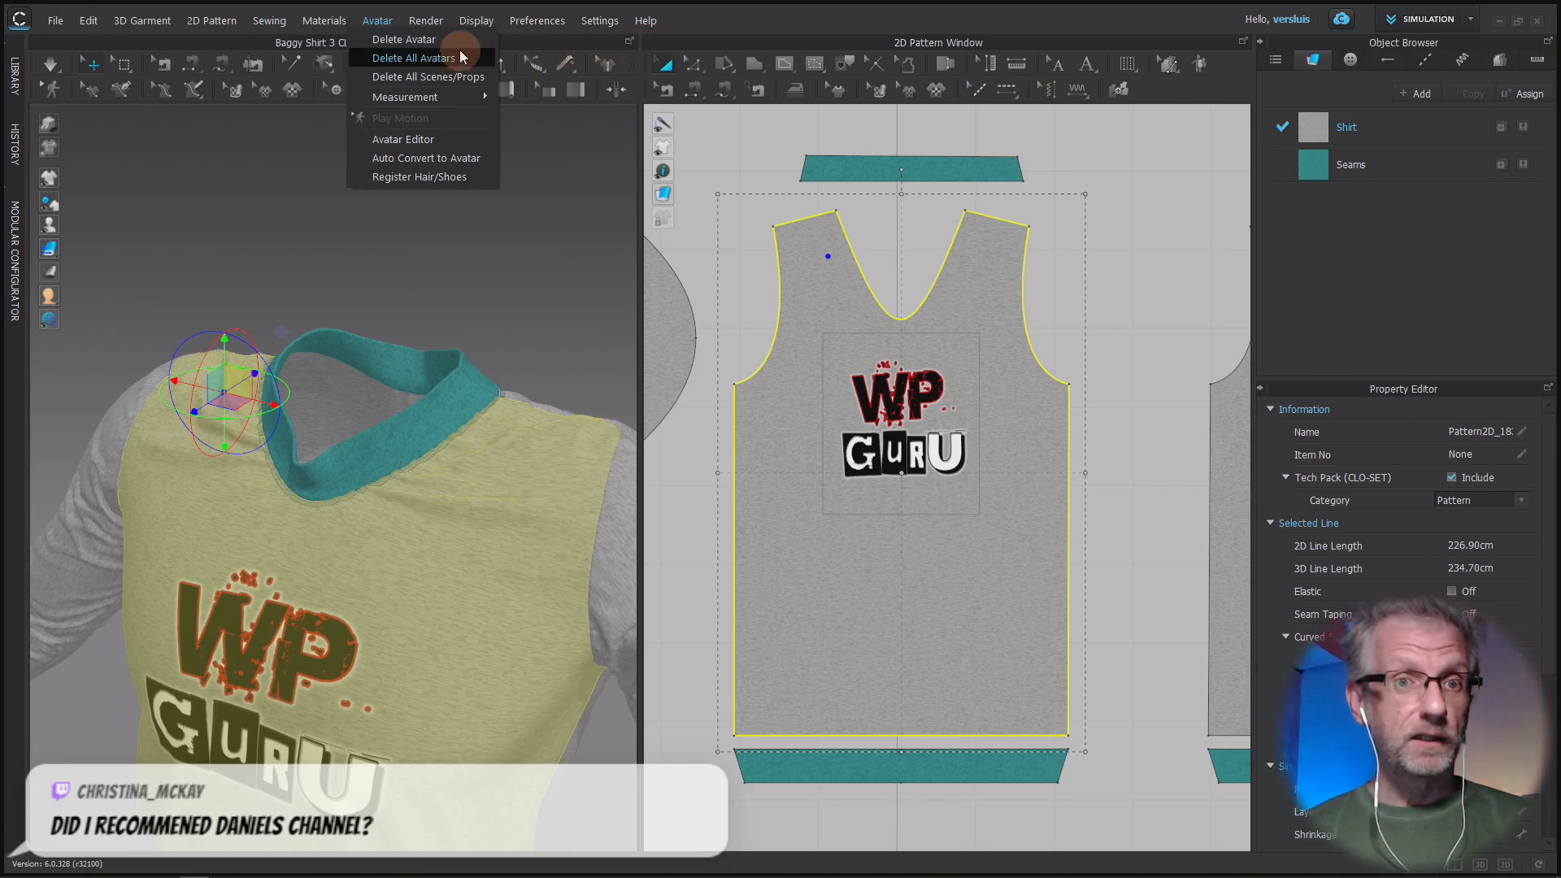
pyautogui.moveTo(280, 24)
pyautogui.moveTo(230, 24)
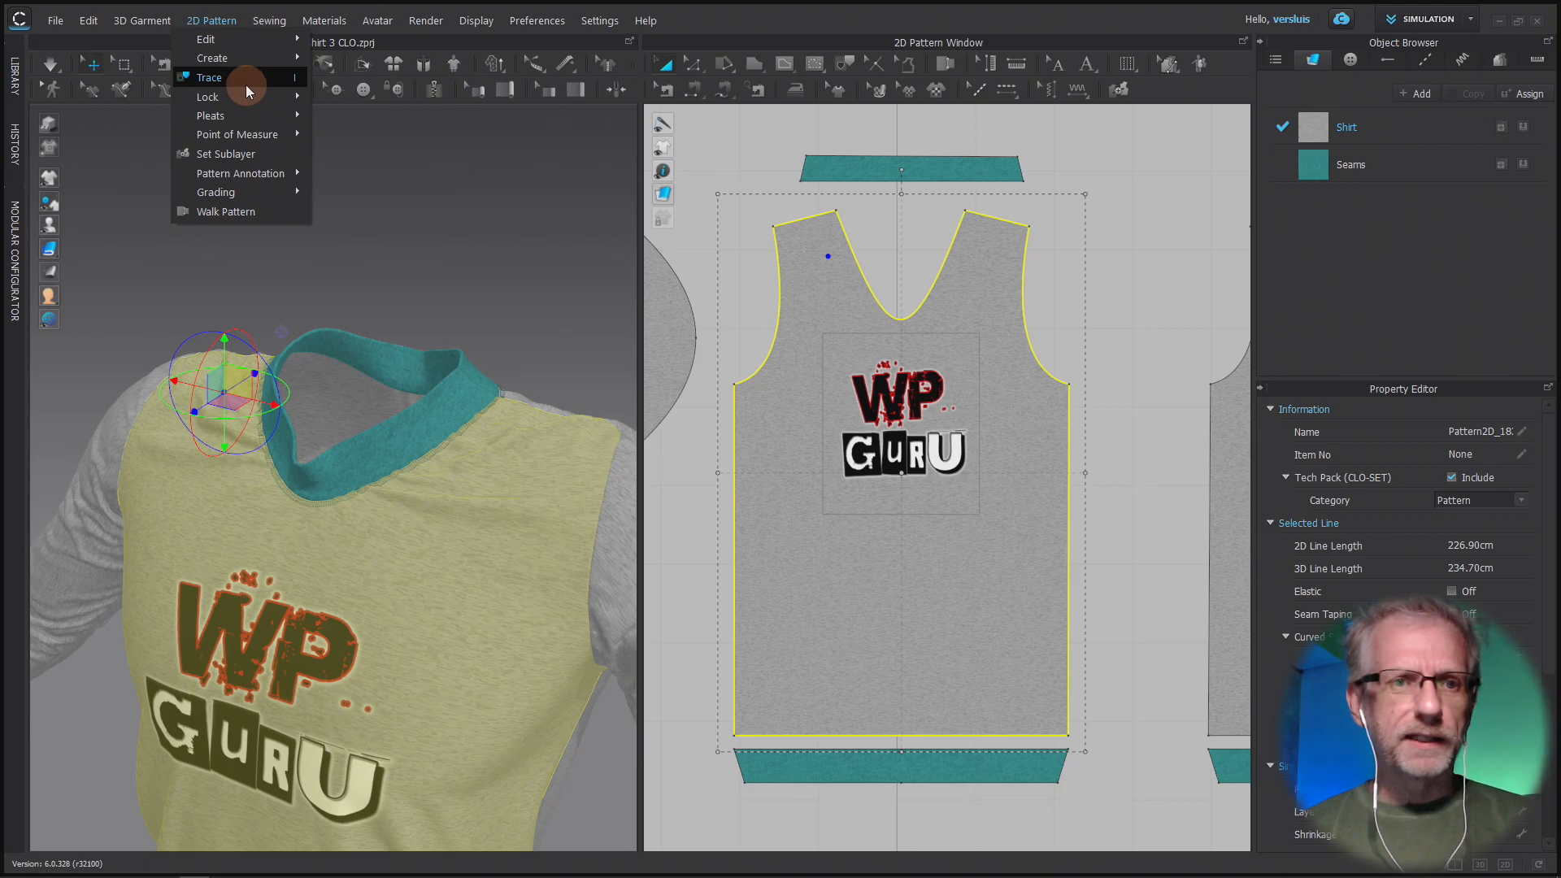
pyautogui.moveTo(167, 26)
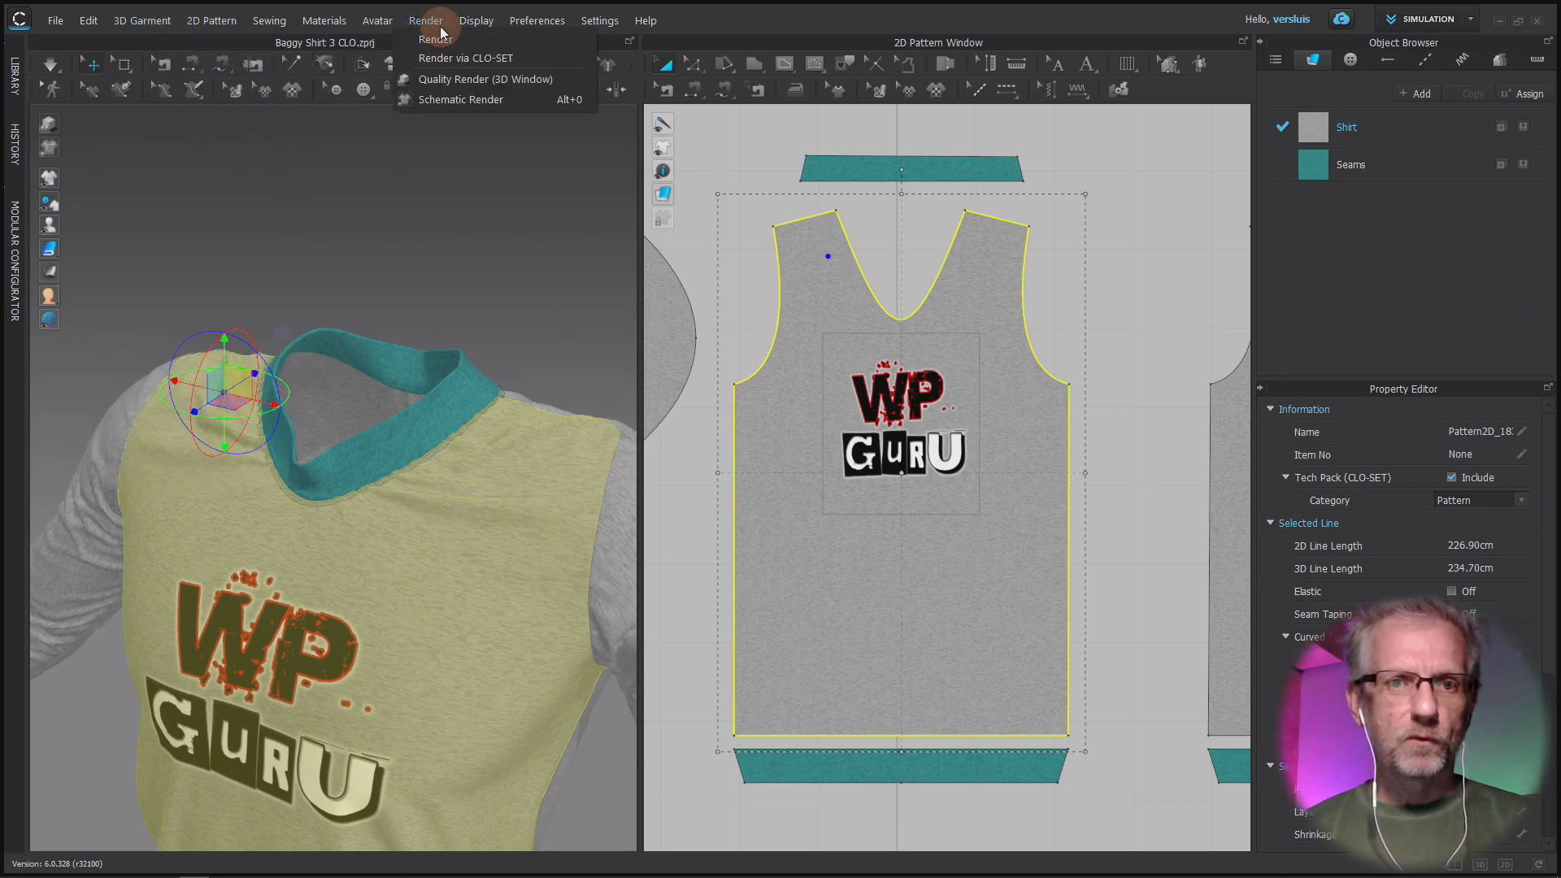
pyautogui.moveTo(476, 29)
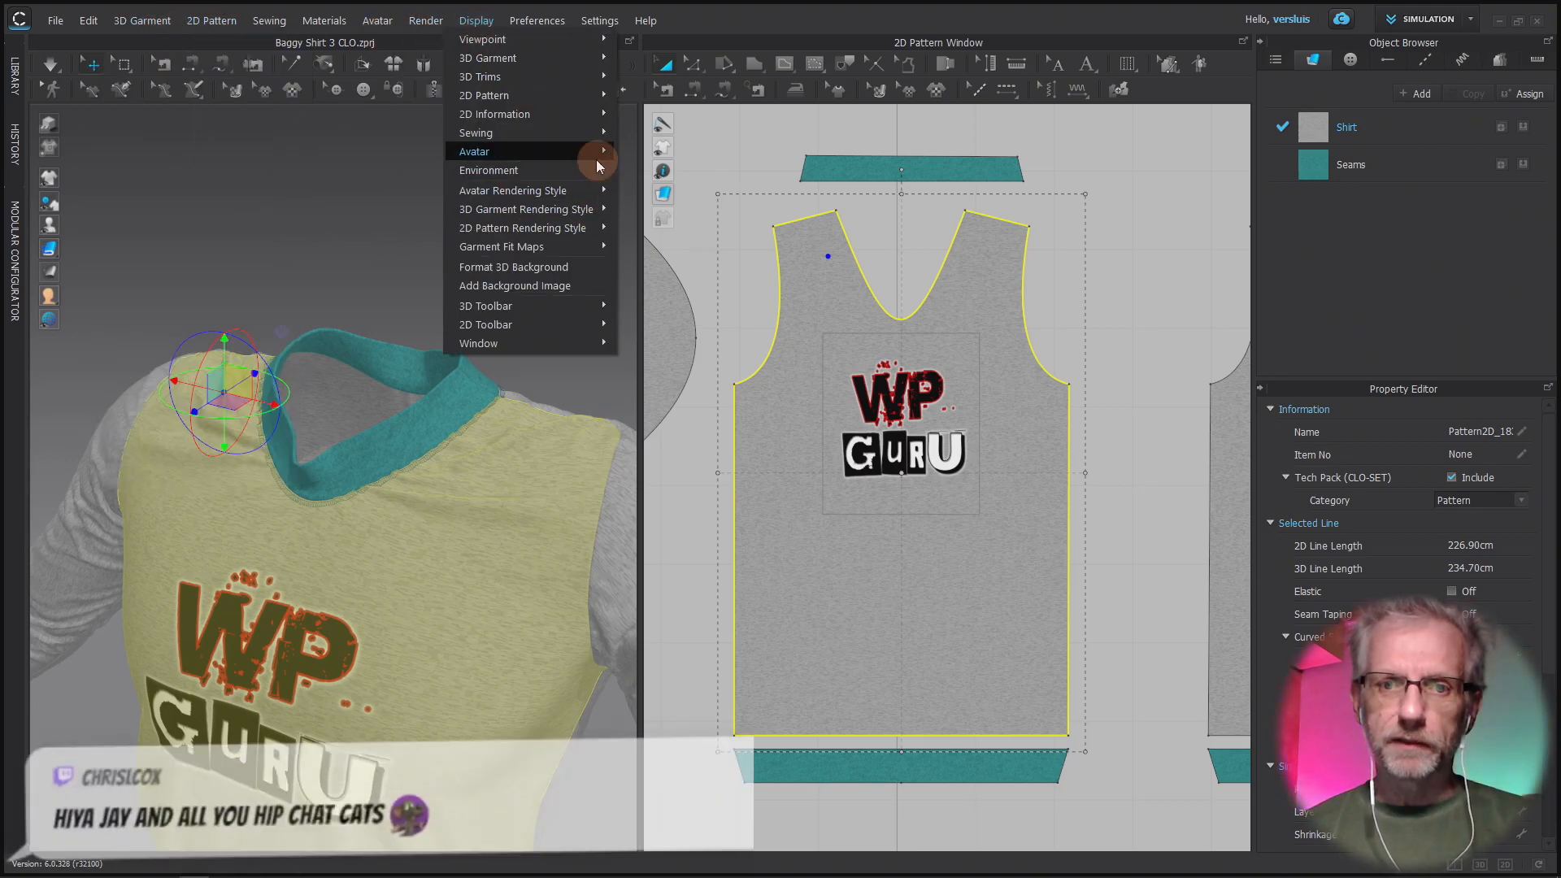
pyautogui.moveTo(594, 152)
pyautogui.click(666, 172)
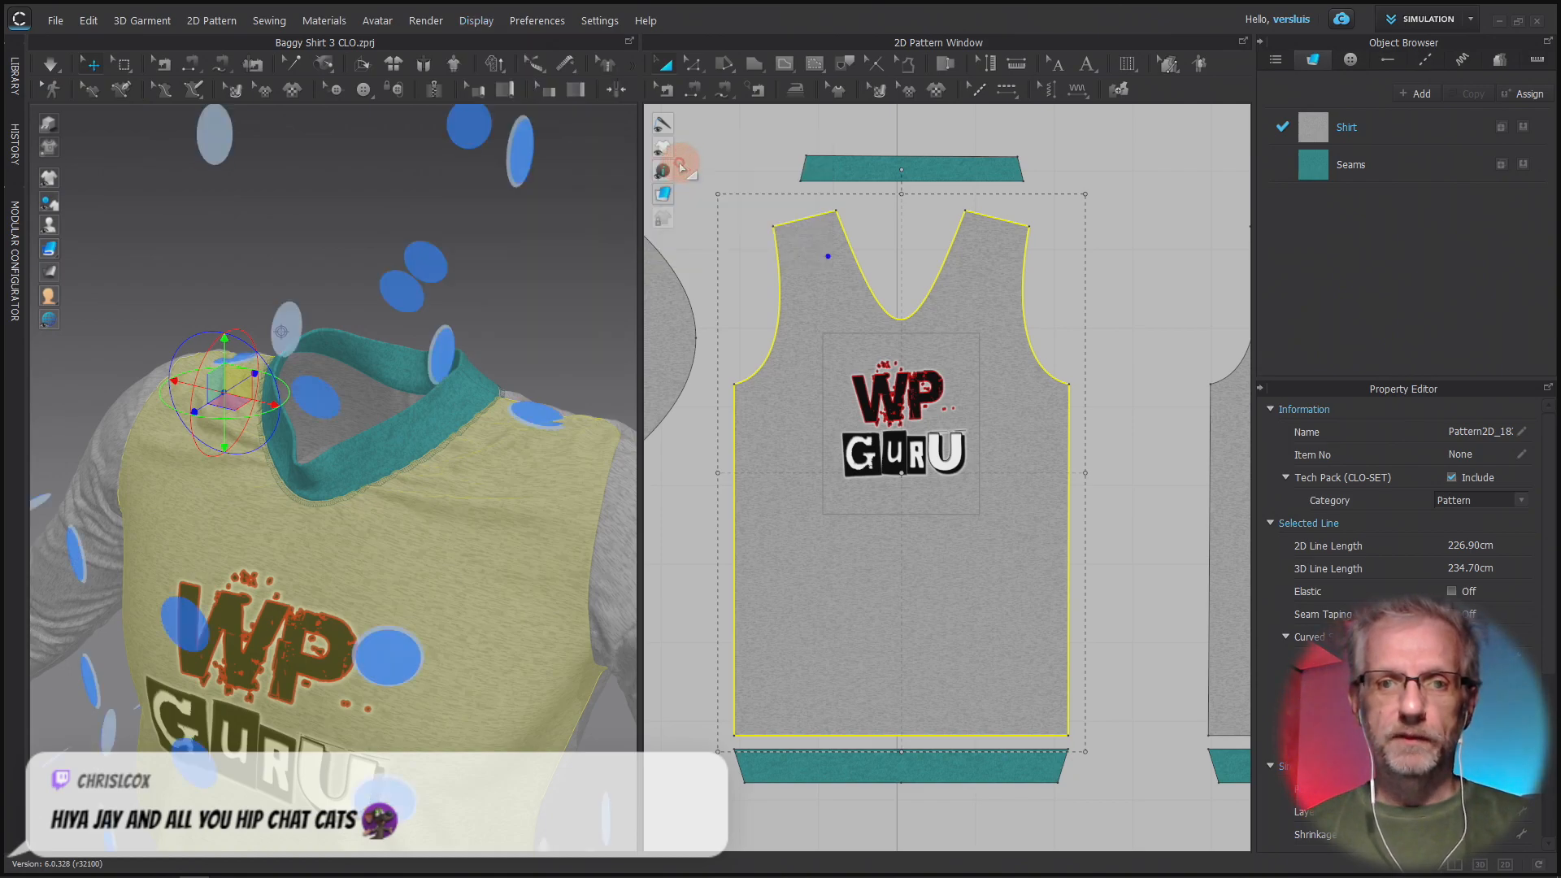
# - Hide the arrangement points around the shirt in the 3D view
pyautogui.click(550, 21)
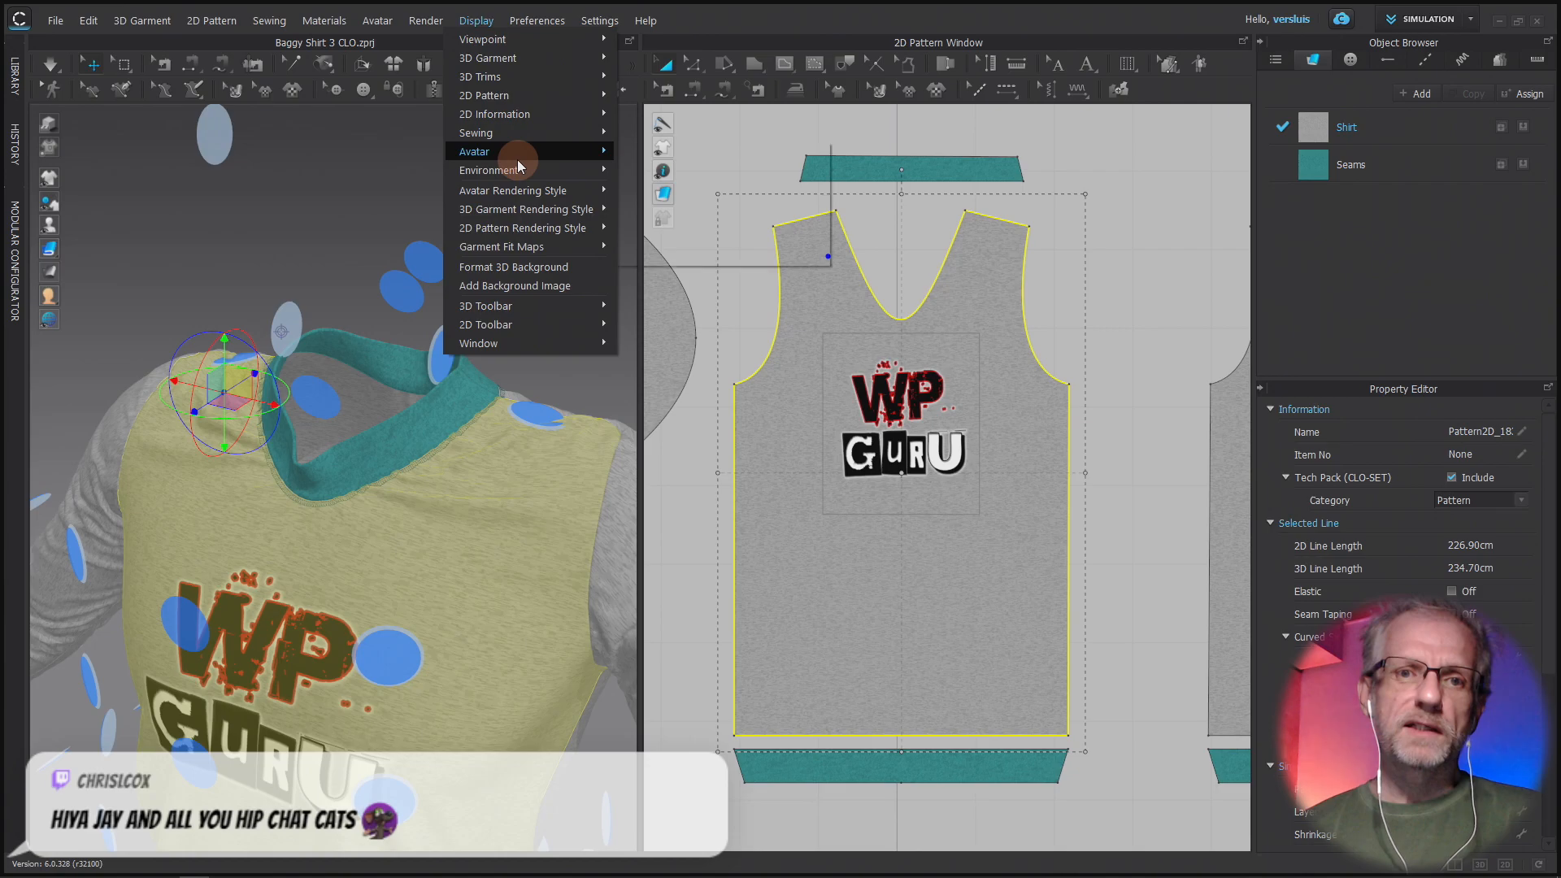
pyautogui.moveTo(519, 153)
pyautogui.click(725, 150)
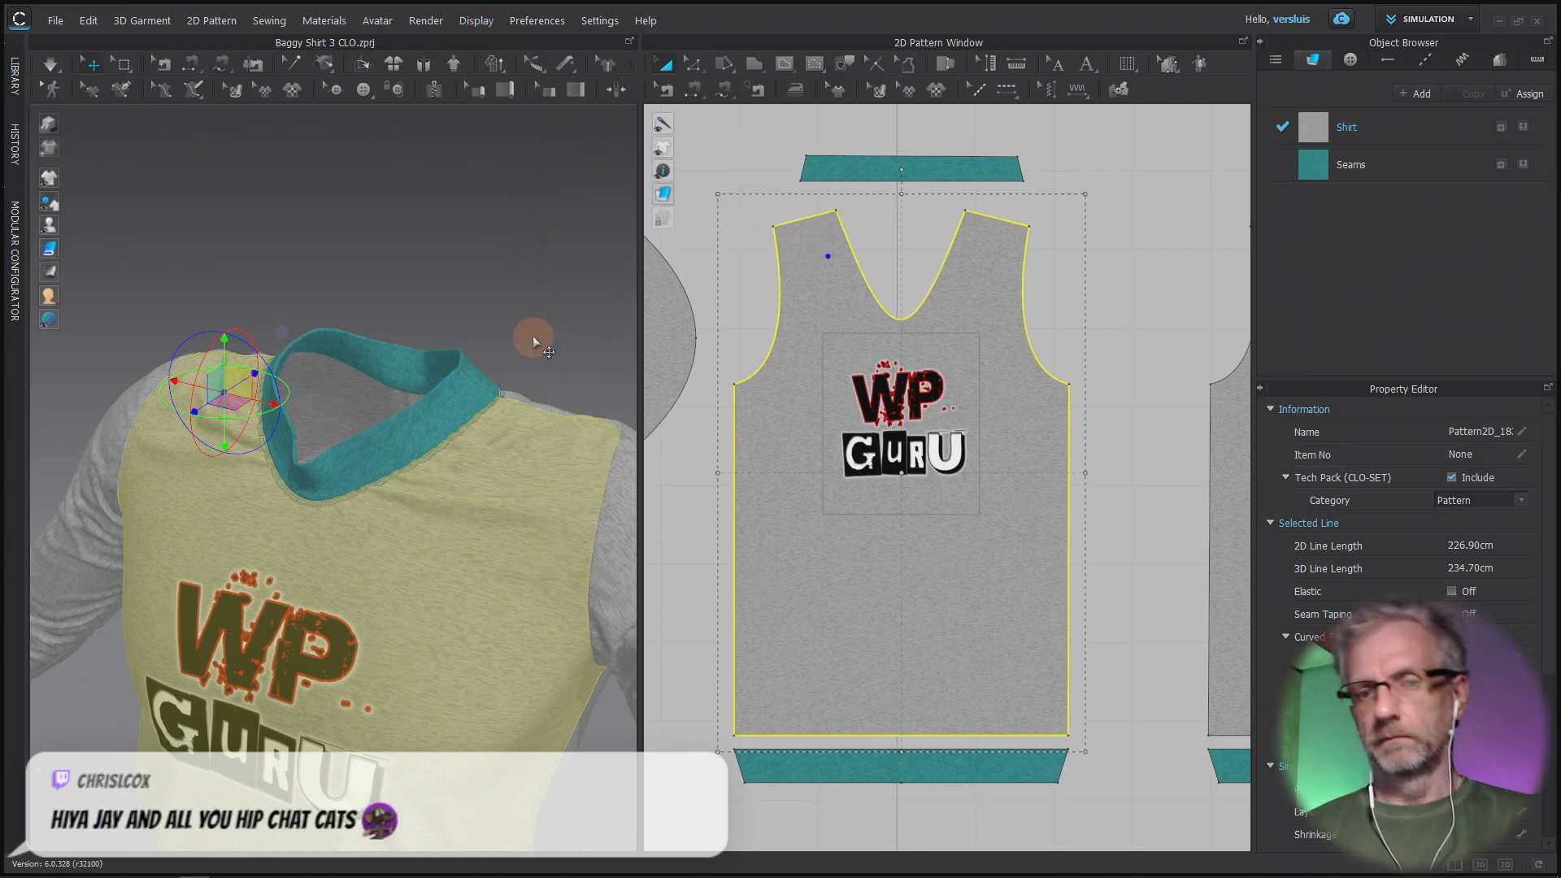
# - Deselect the shirt's front panel and show the avatar inside the garment
pyautogui.scroll(-3, 528, 340)
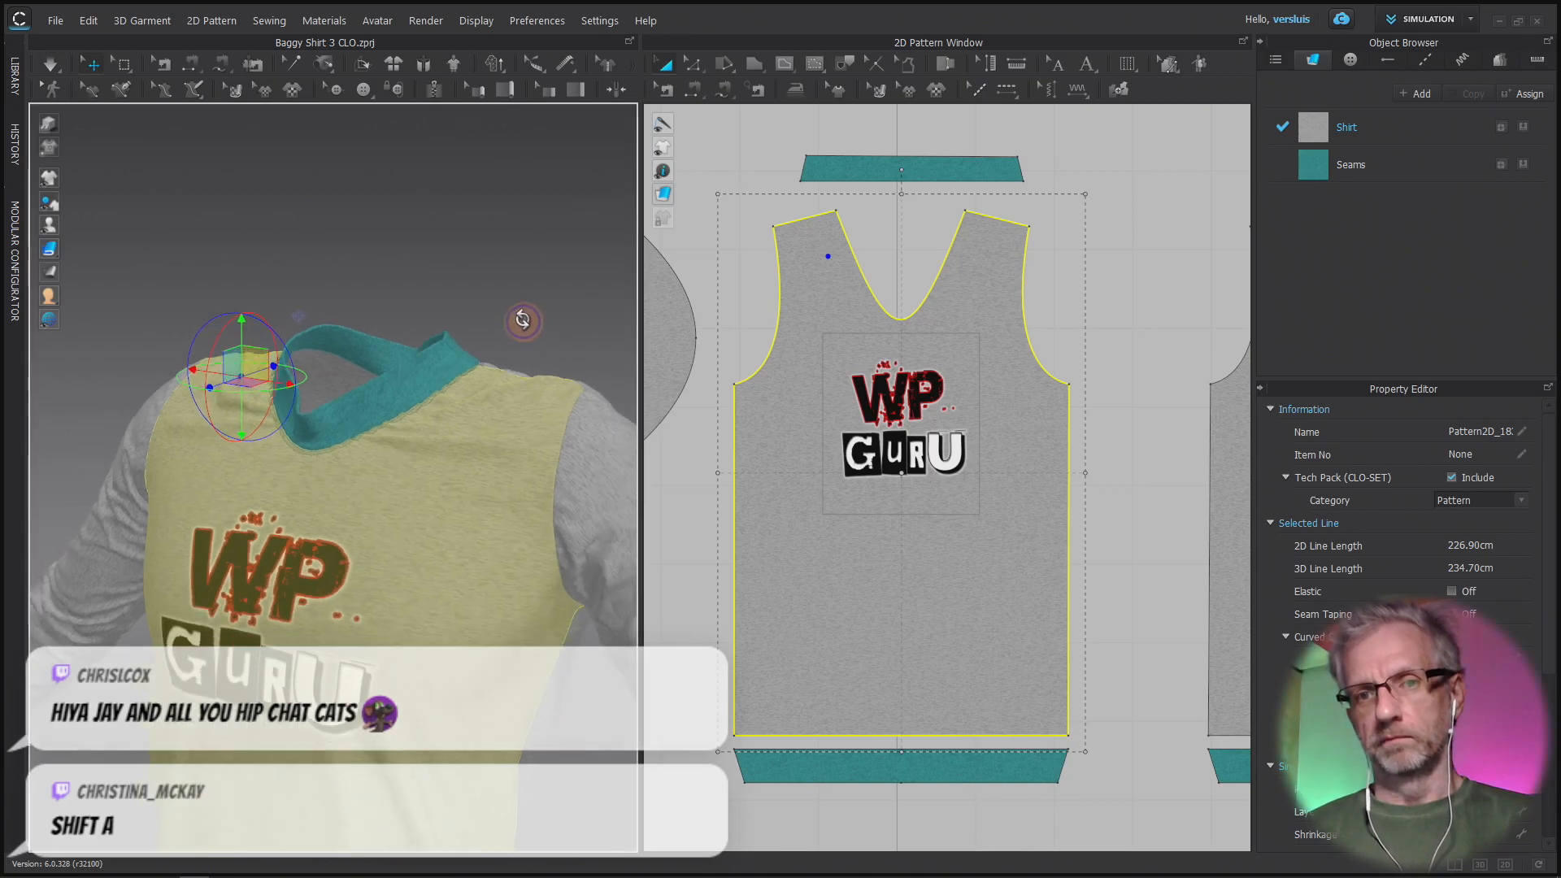
pyautogui.scroll(1, 527, 338)
pyautogui.scroll(-2, 526, 338)
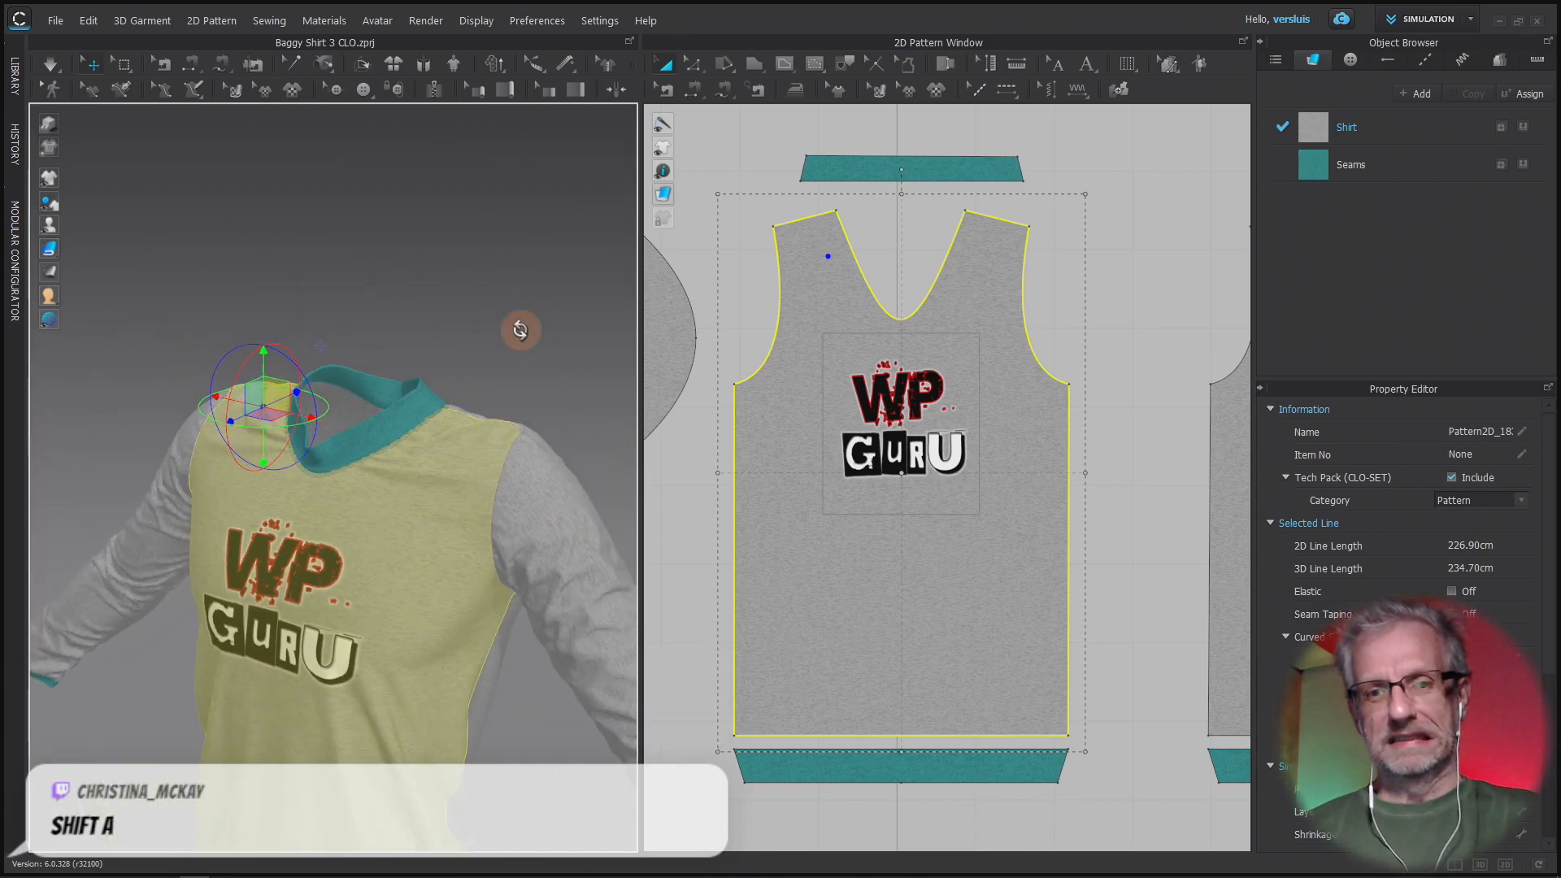
pyautogui.rightClick(523, 331)
pyautogui.click(509, 342)
pyautogui.moveTo(509, 341); pyautogui.dragTo(487, 201, button='right')
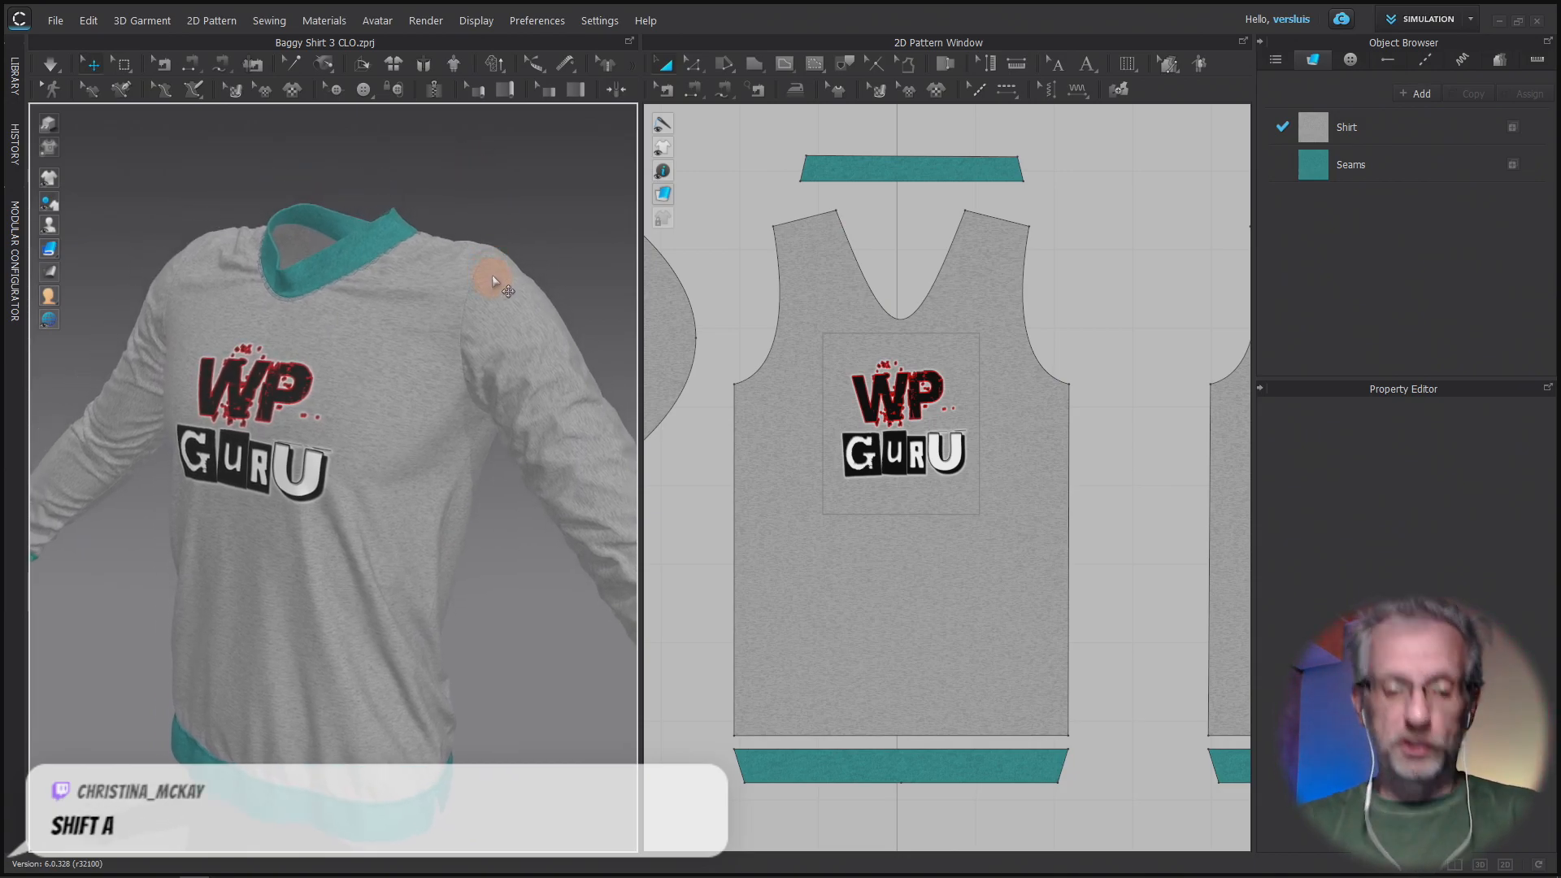
pyautogui.hotkey('shift', 'a')
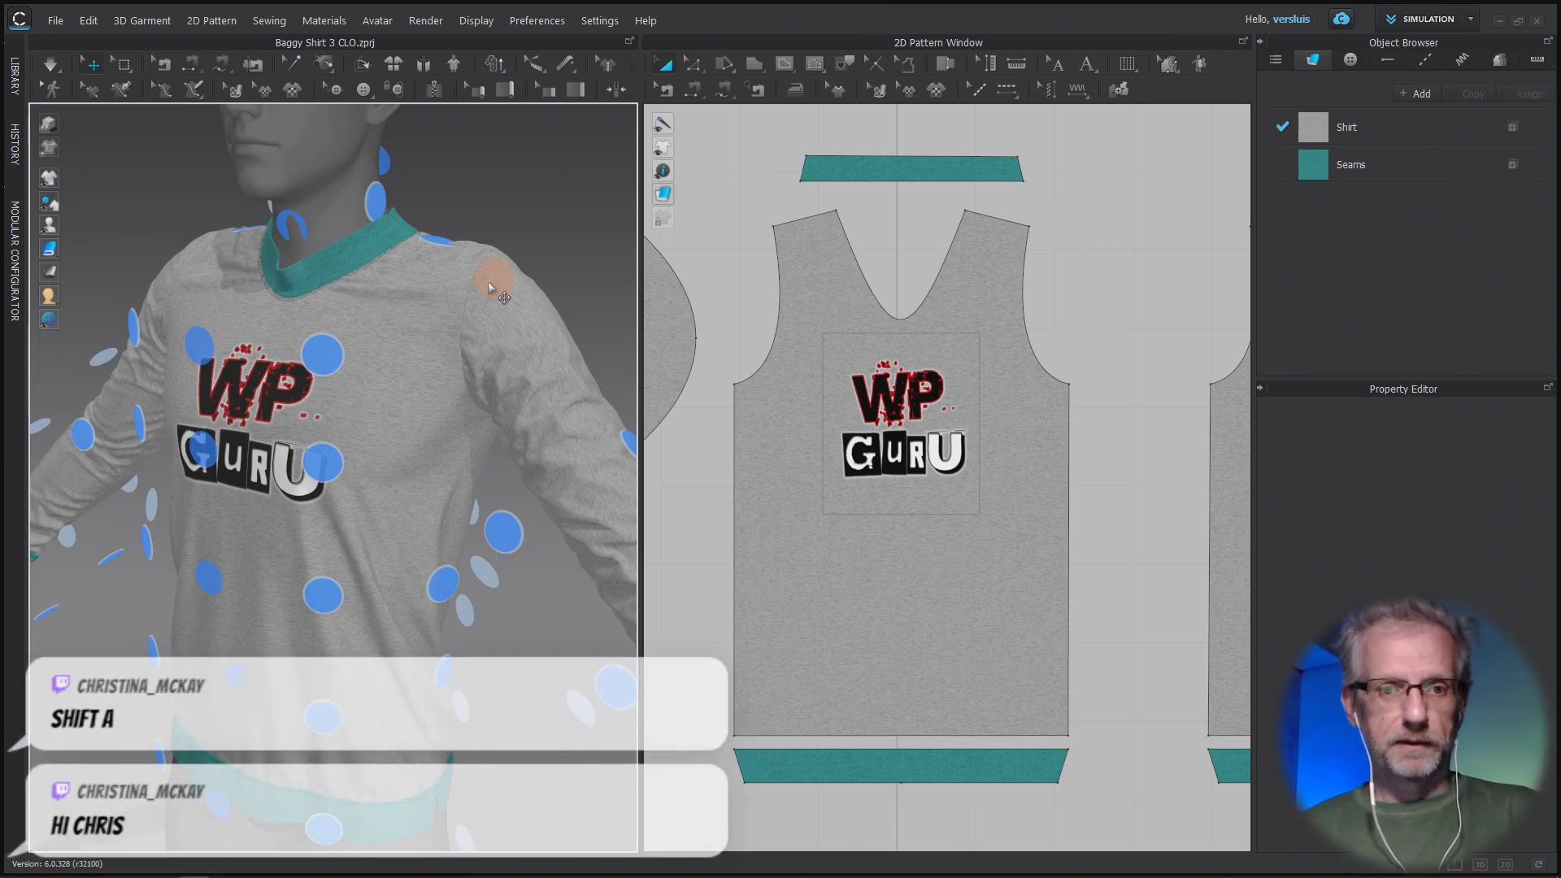
pyautogui.scroll(-4, 358, 248)
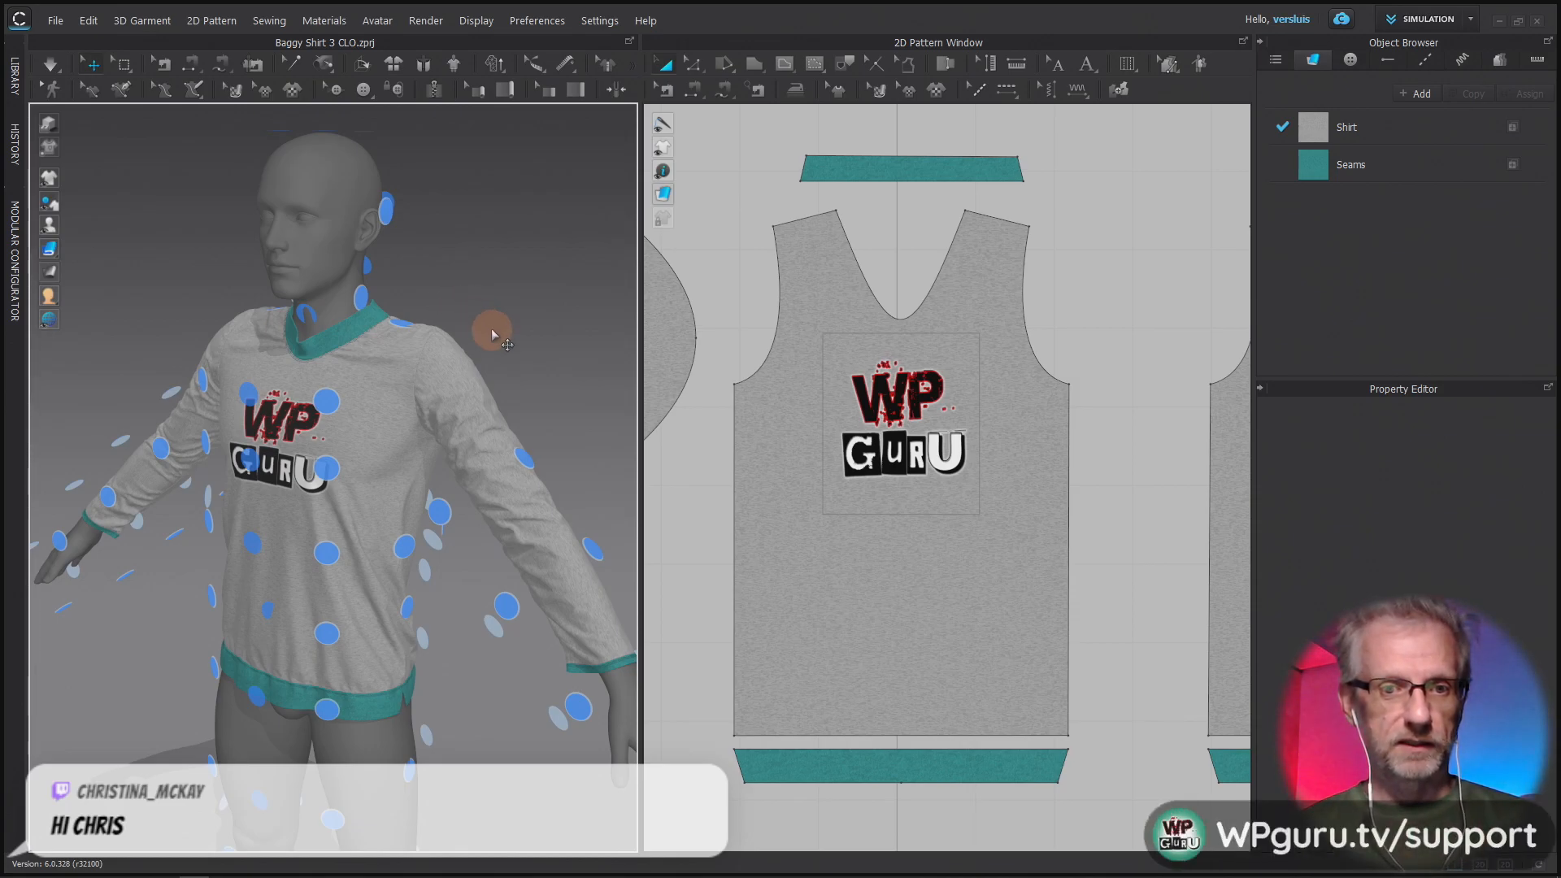
# - Turn off the arrangement points around the visible avatar, keeping the avatar shown
pyautogui.moveTo(49, 225)
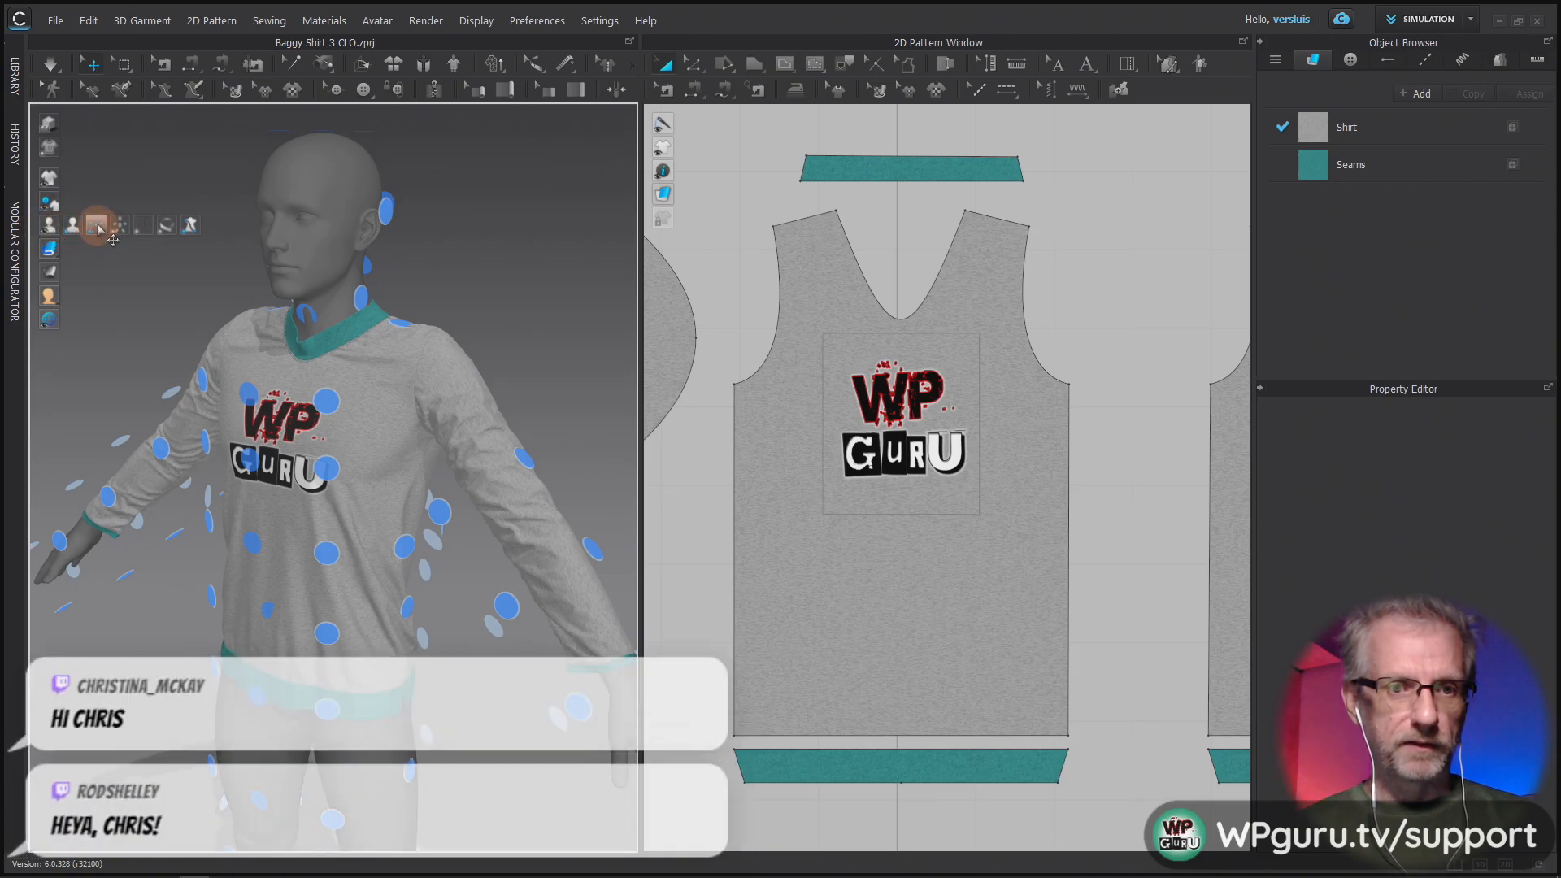
pyautogui.click(98, 227)
pyautogui.moveTo(381, 406)
pyautogui.mouseDown(button='right')
pyautogui.moveTo(255, 383)
pyautogui.moveTo(418, 408)
pyautogui.moveTo(378, 400)
pyautogui.mouseUp(button='right')
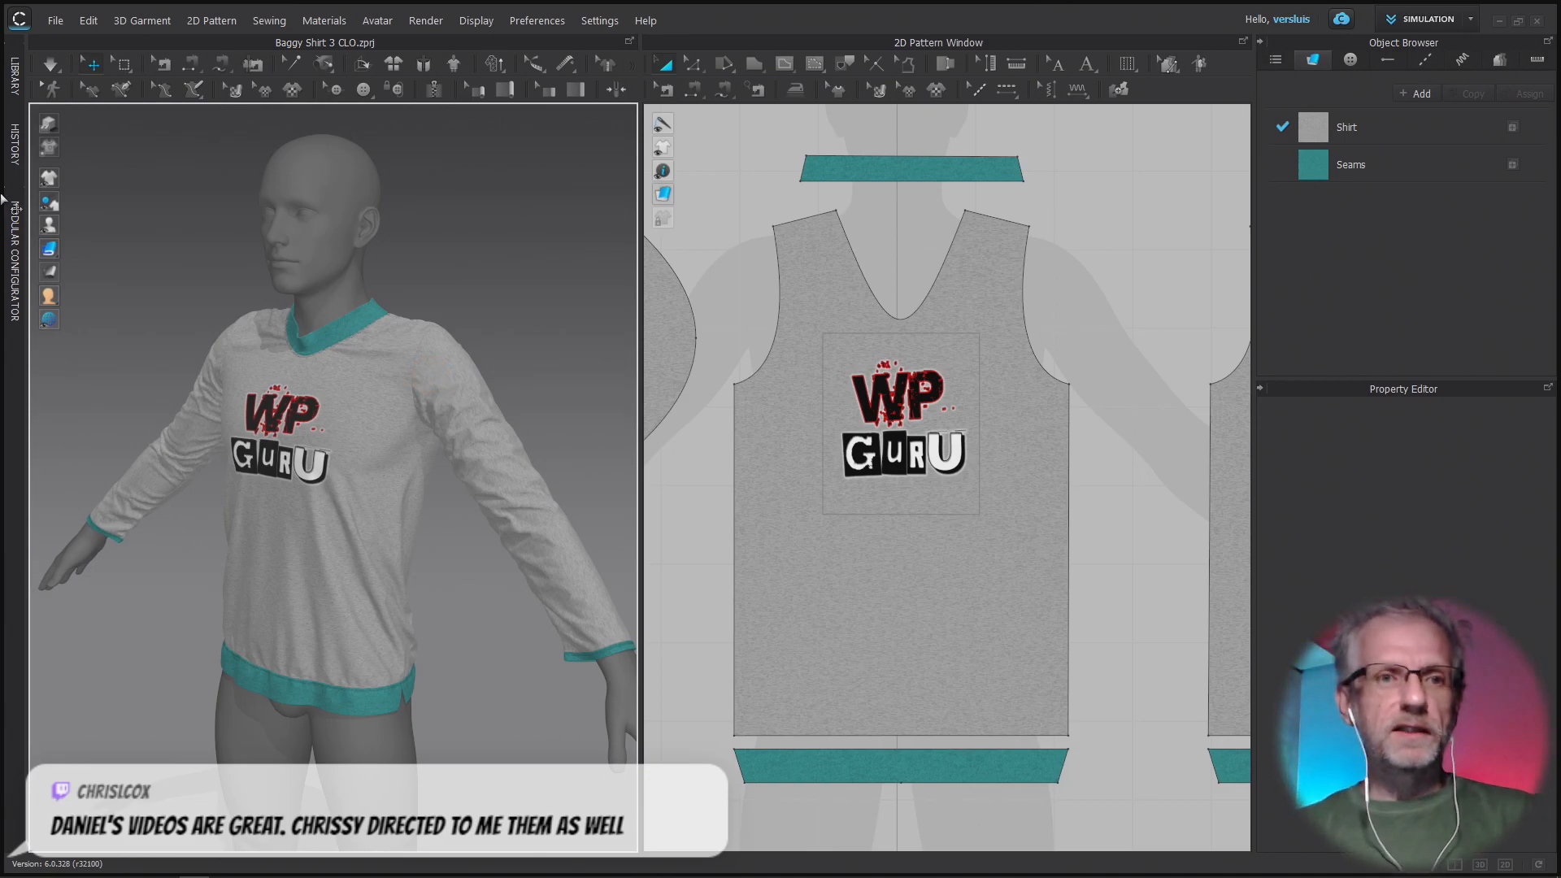
# - Start a new project and delete the avatar it still contains
pyautogui.click(56, 20)
pyautogui.click(86, 39)
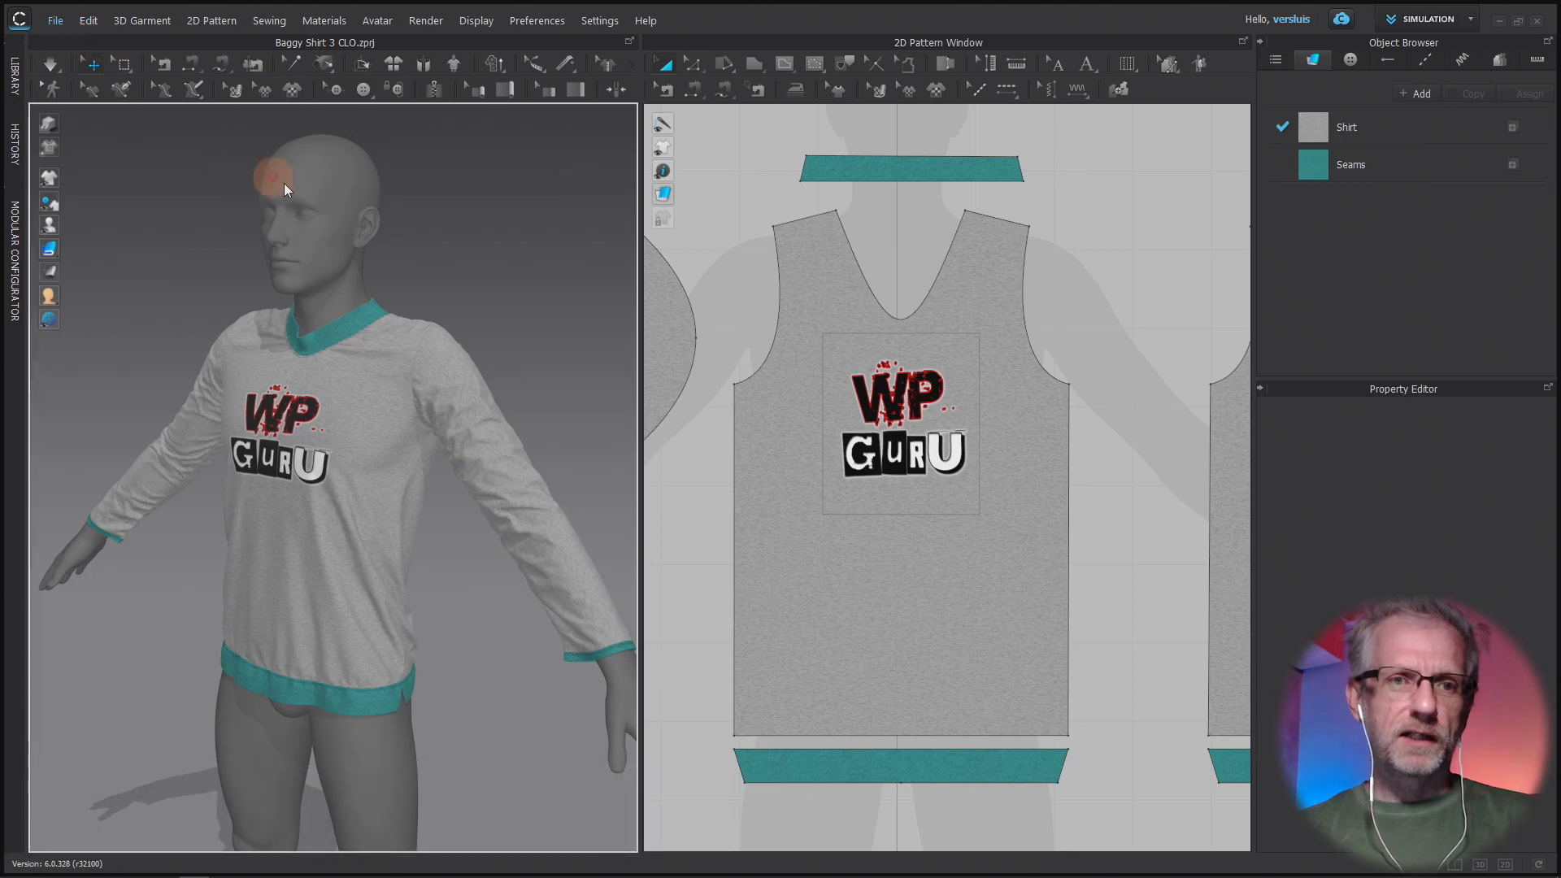
pyautogui.click(423, 435)
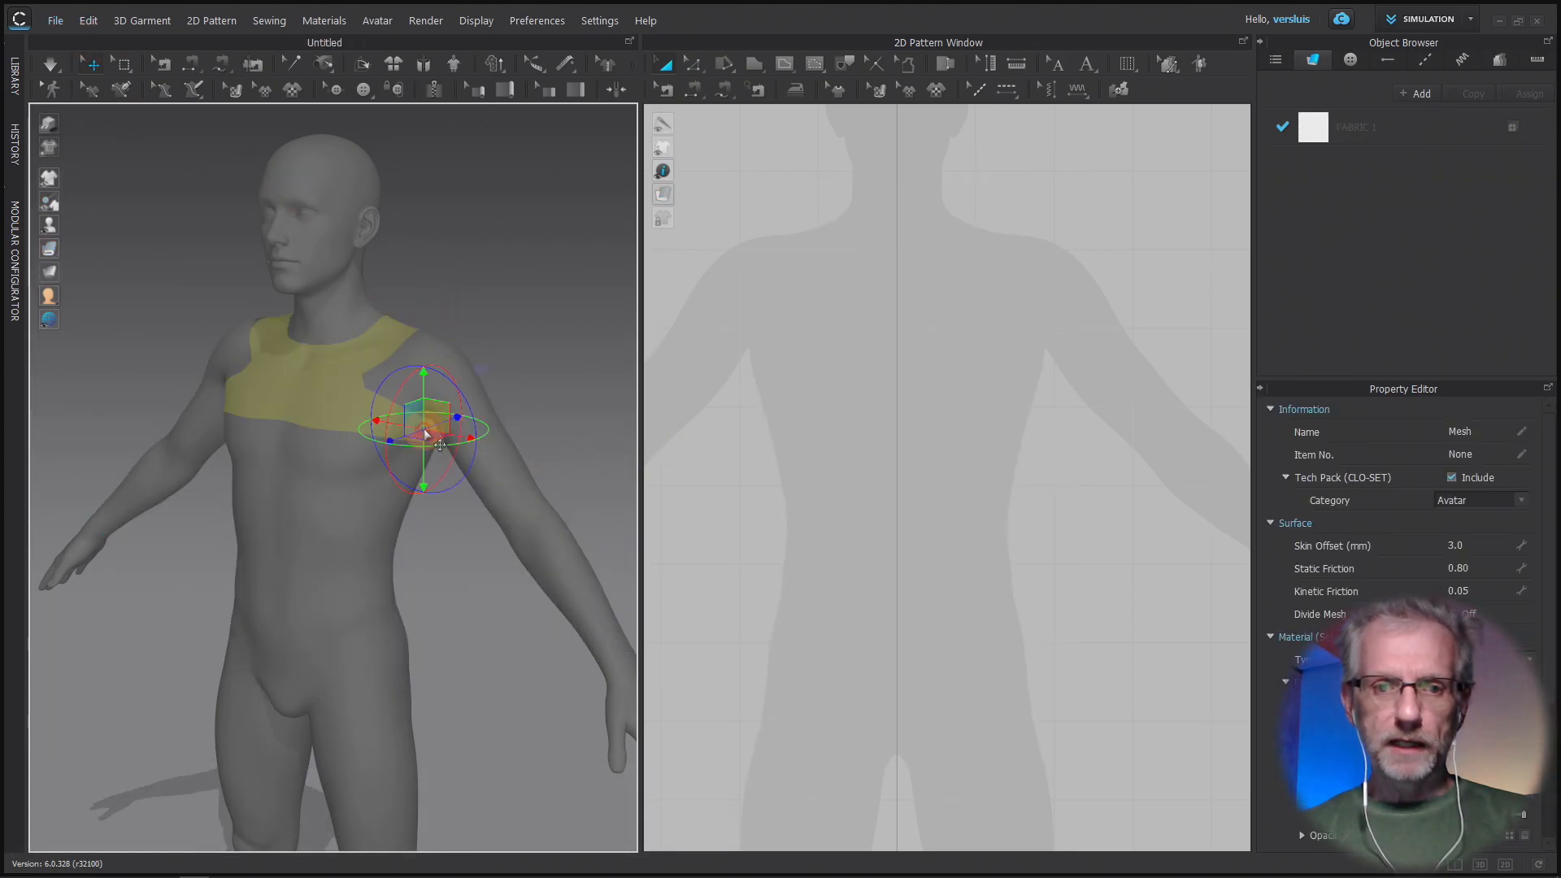
pyautogui.press('Delete')
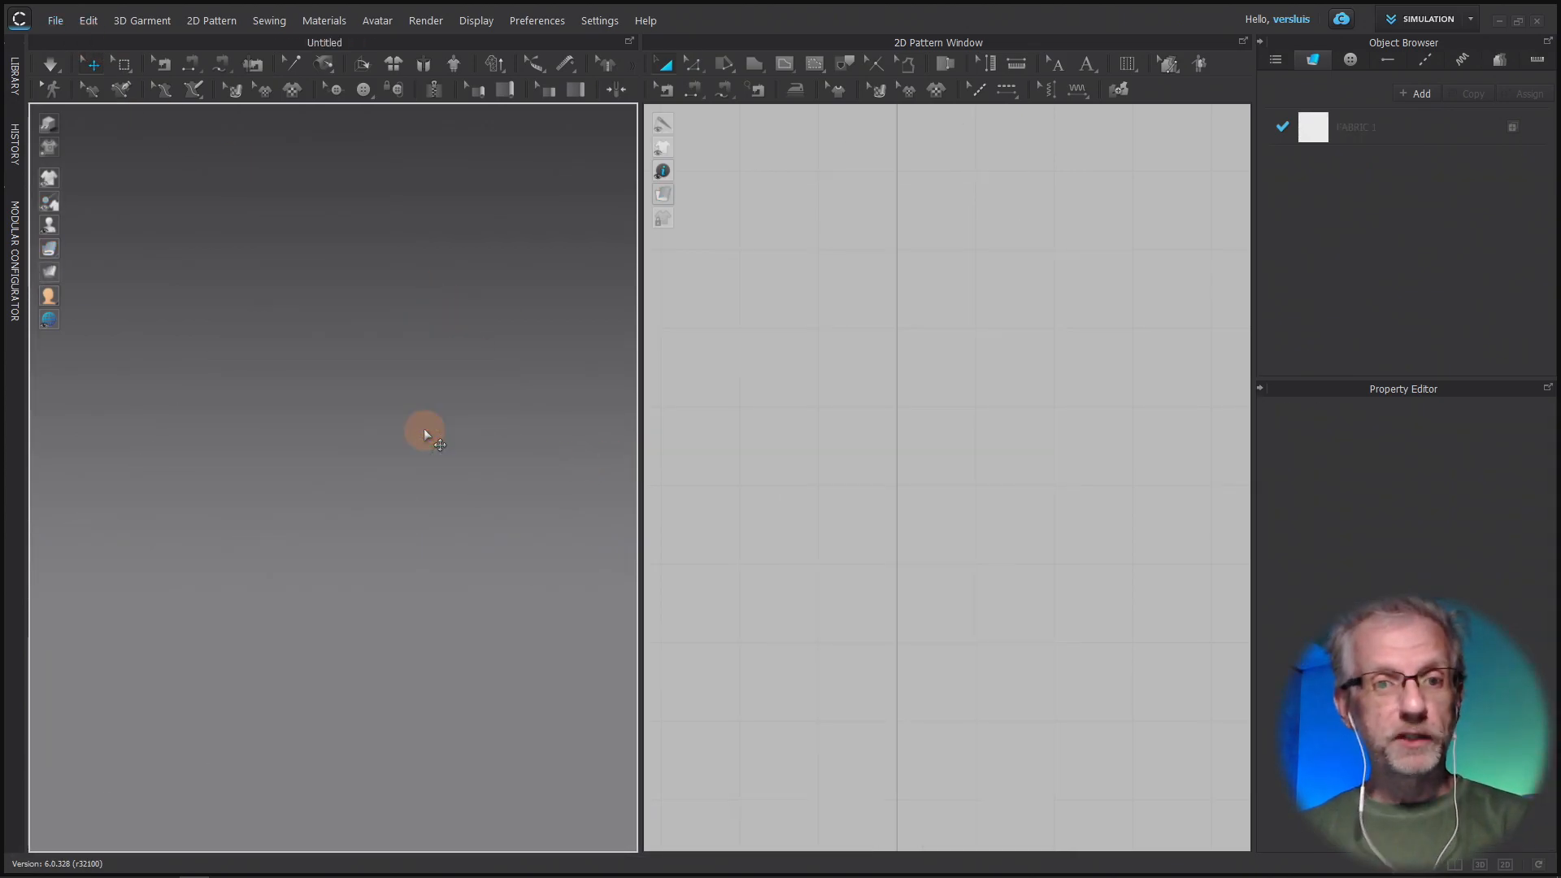
# - Choose G8 Male.obj from the Baggy Shirt folder for import as an OBJ file
pyautogui.click(56, 22)
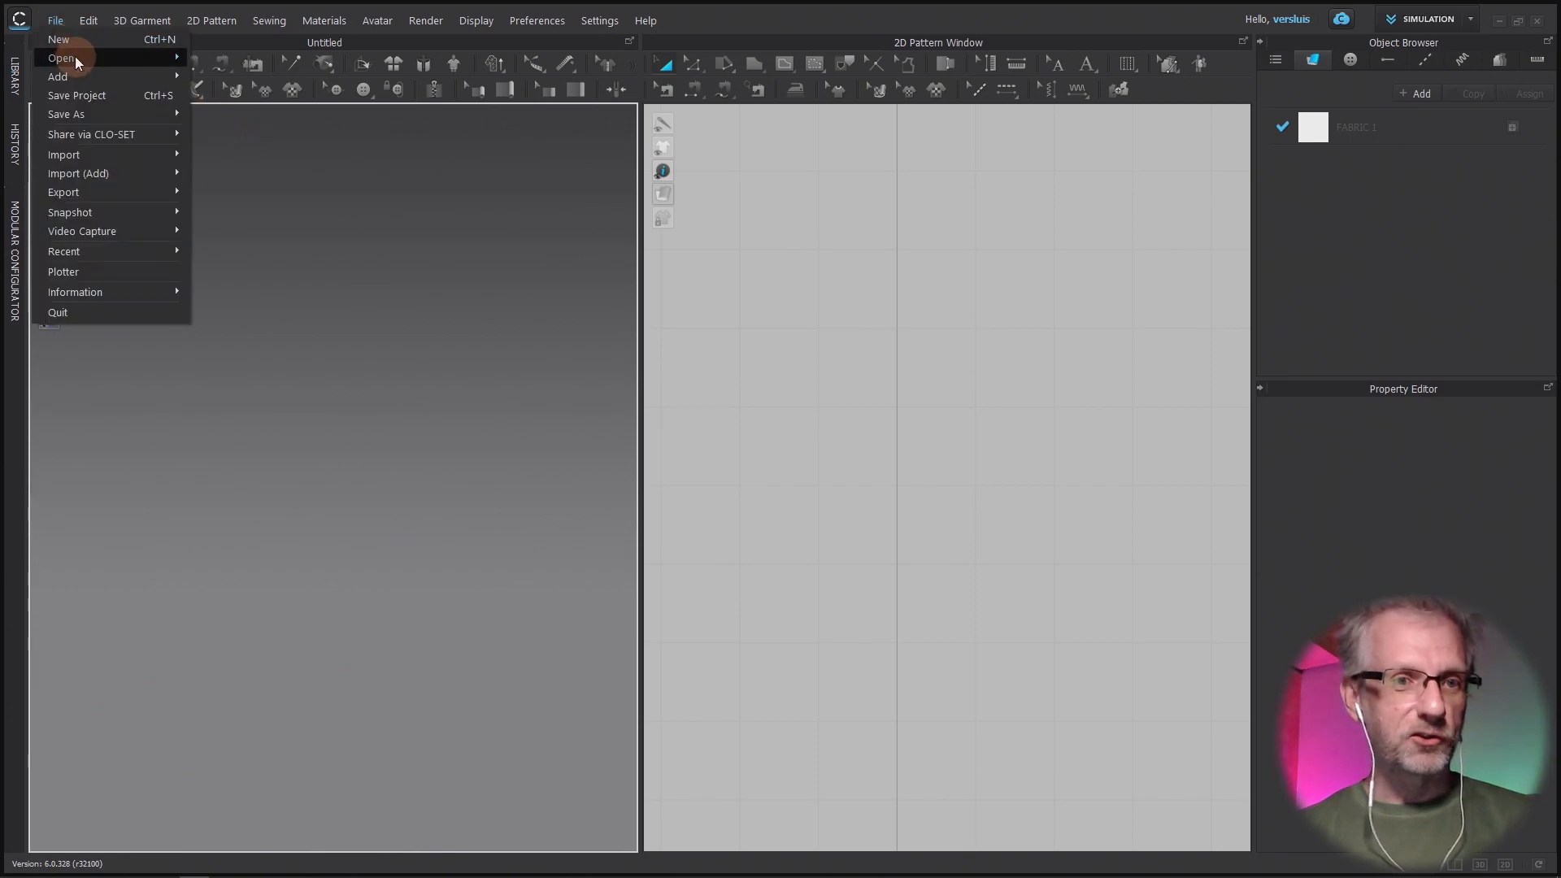
pyautogui.moveTo(121, 151)
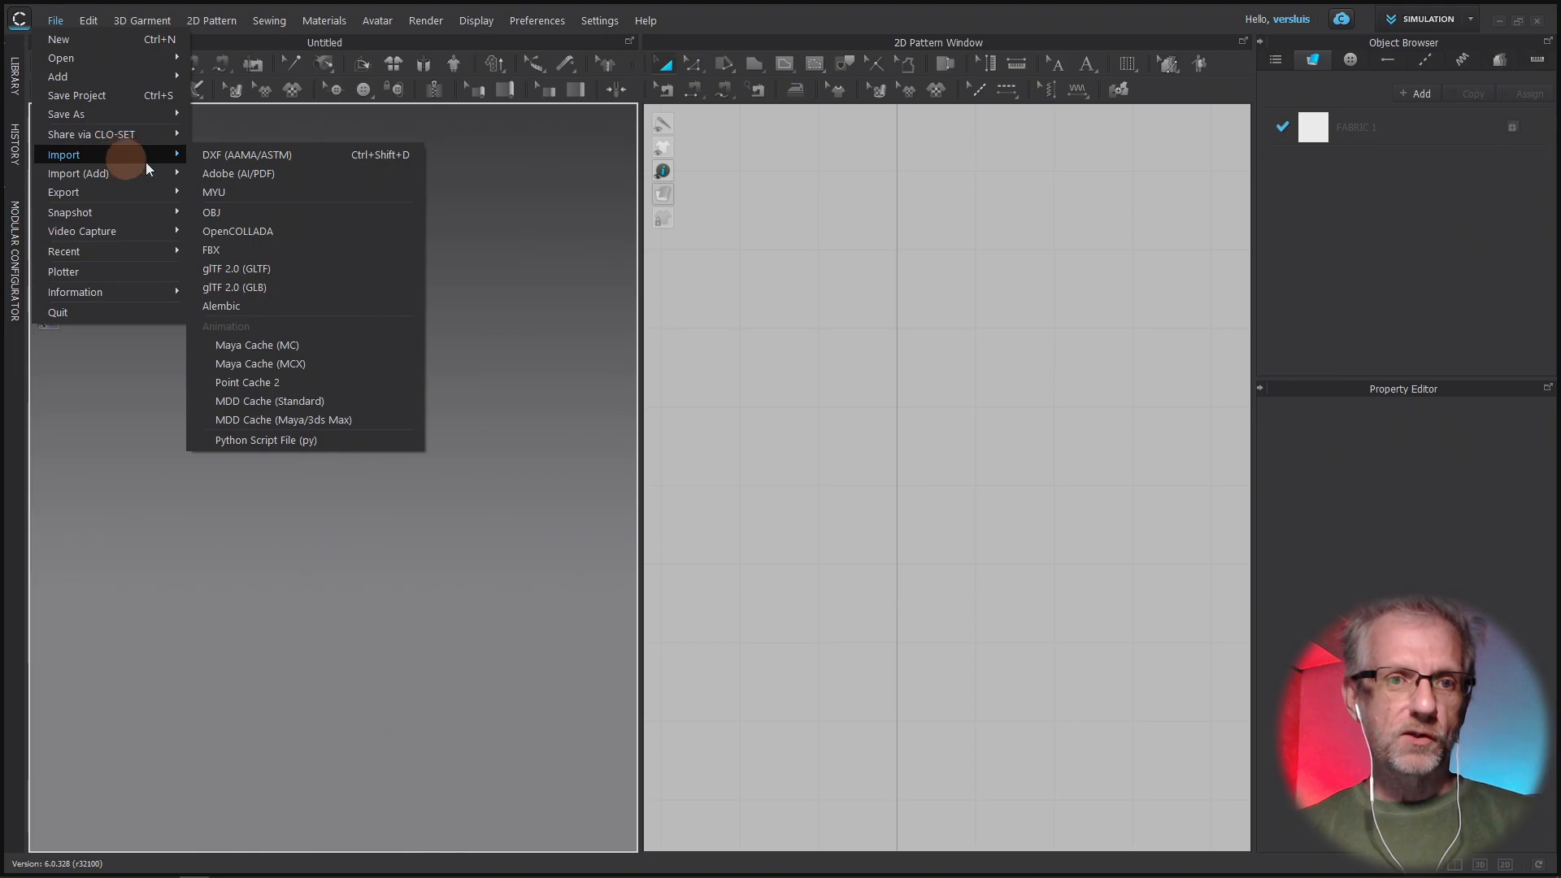
pyautogui.click(269, 212)
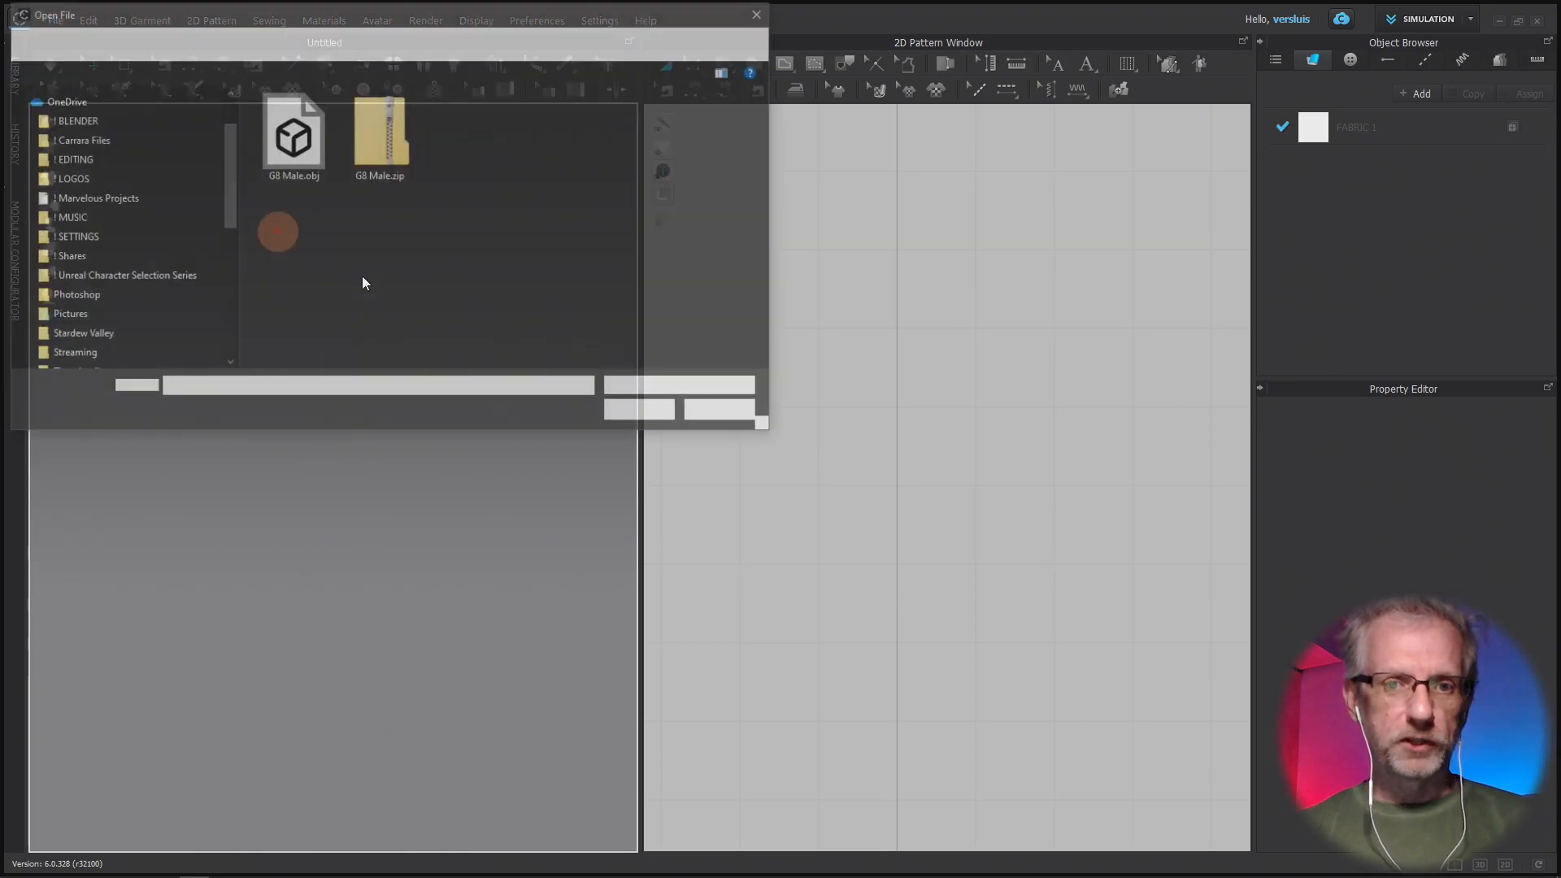
pyautogui.click(300, 146)
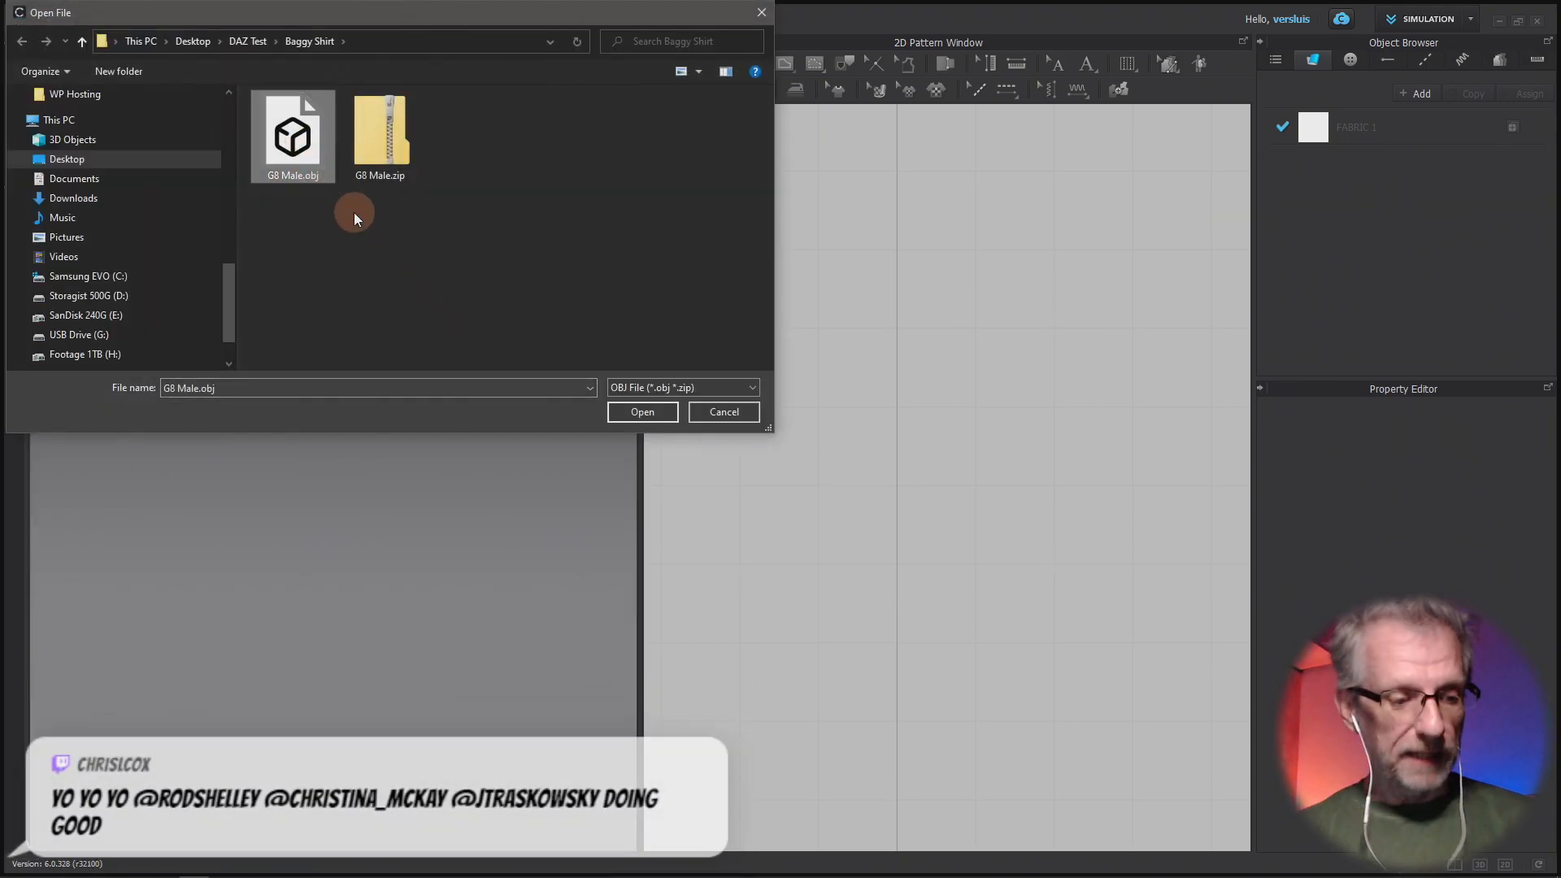
pyautogui.click(642, 411)
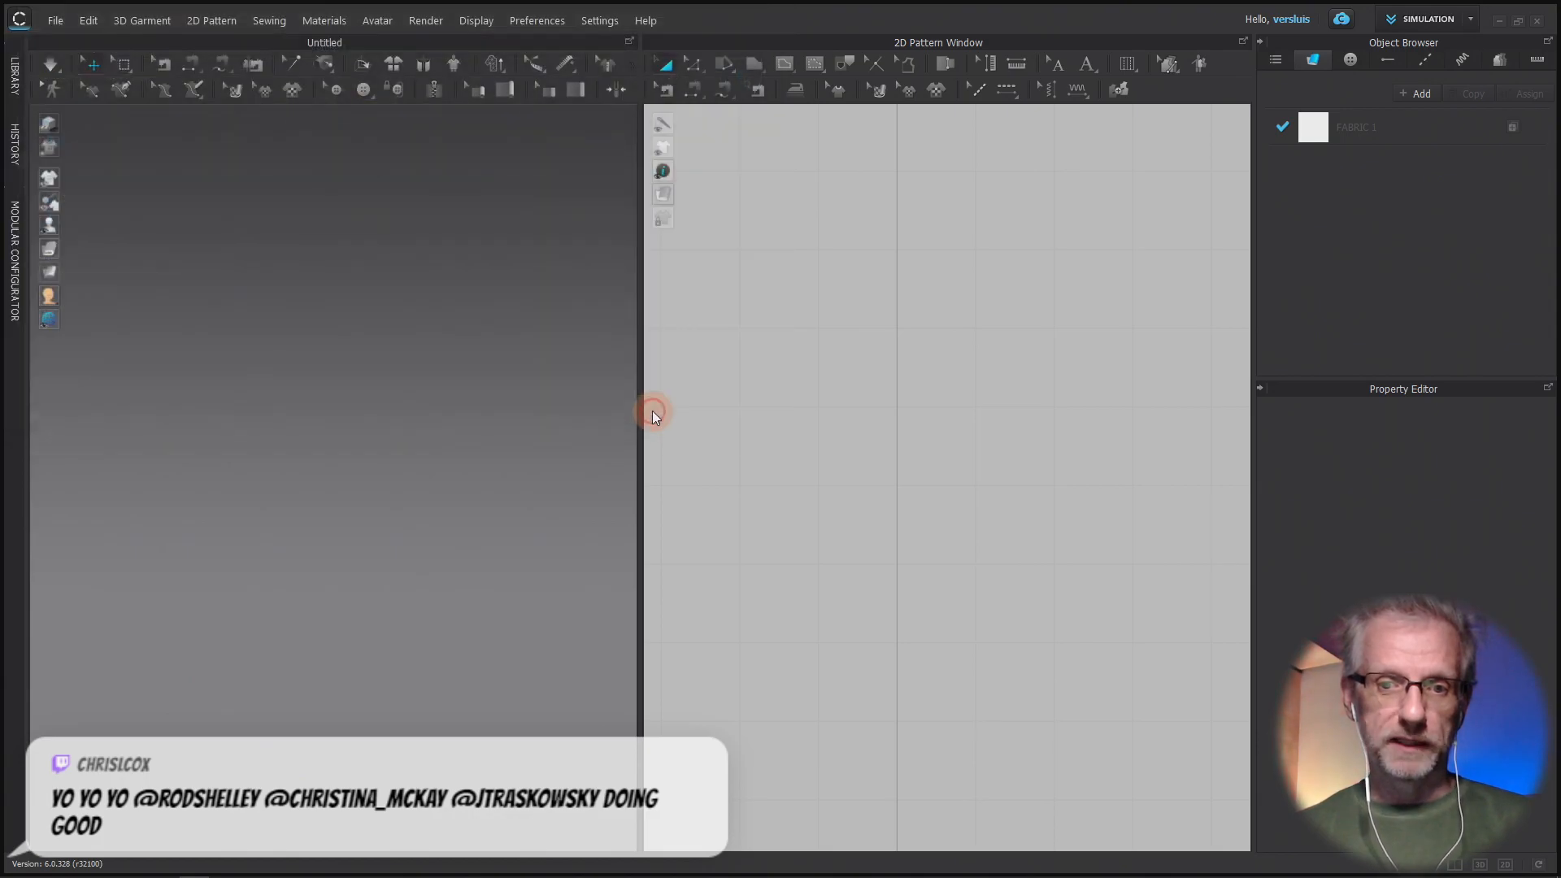
# - Import the OBJ as an avatar with automatically added arrangement points, using the cm (DAZ Studio) scale
pyautogui.moveTo(704, 294); pyautogui.dragTo(209, 148)
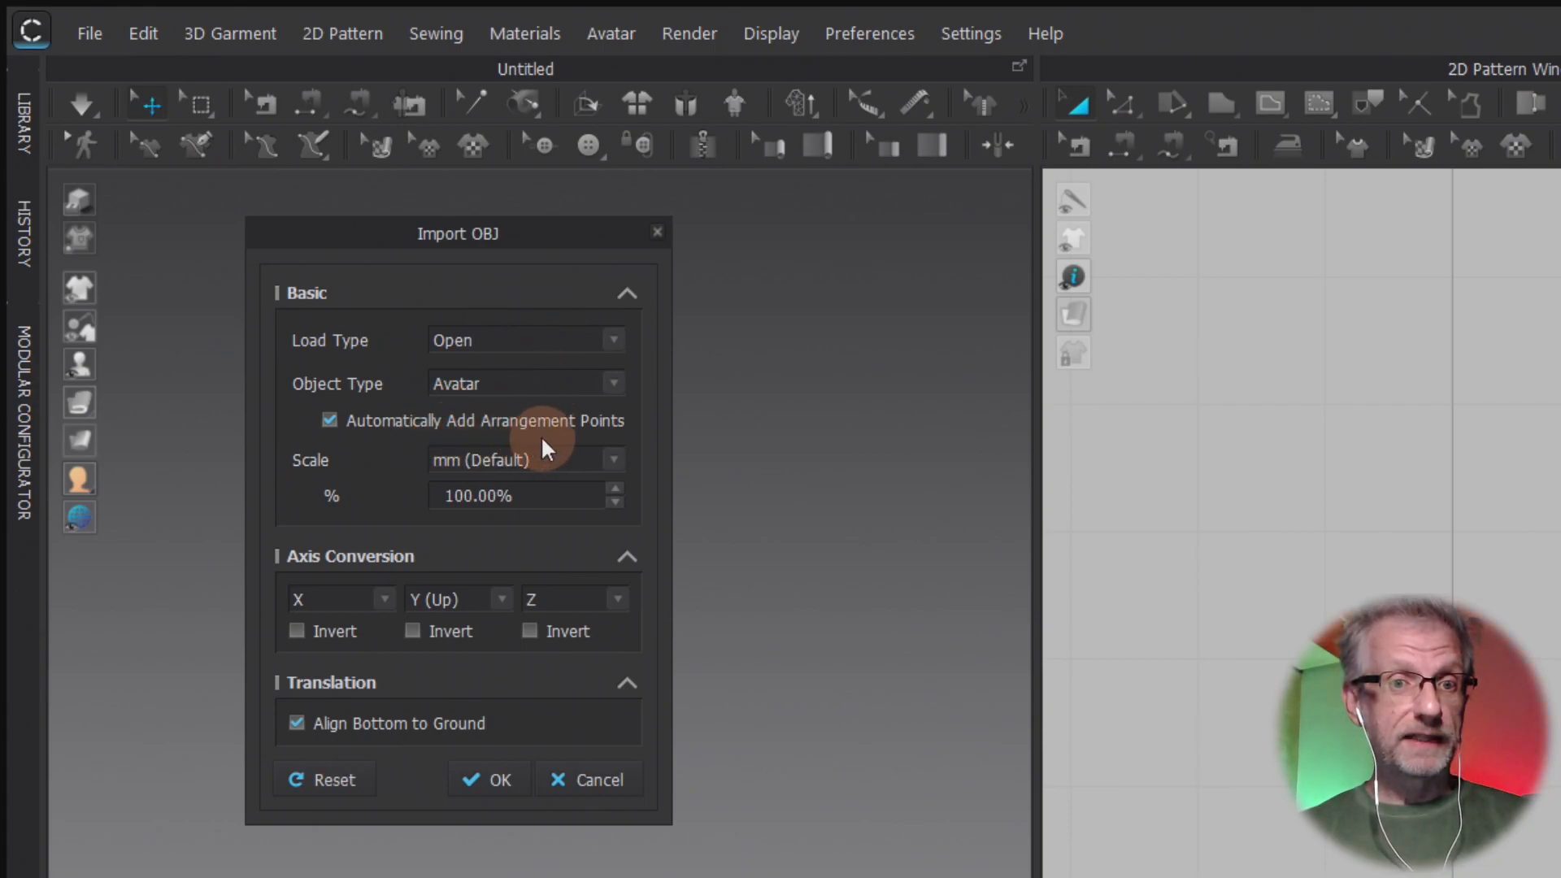
pyautogui.click(615, 462)
pyautogui.click(585, 499)
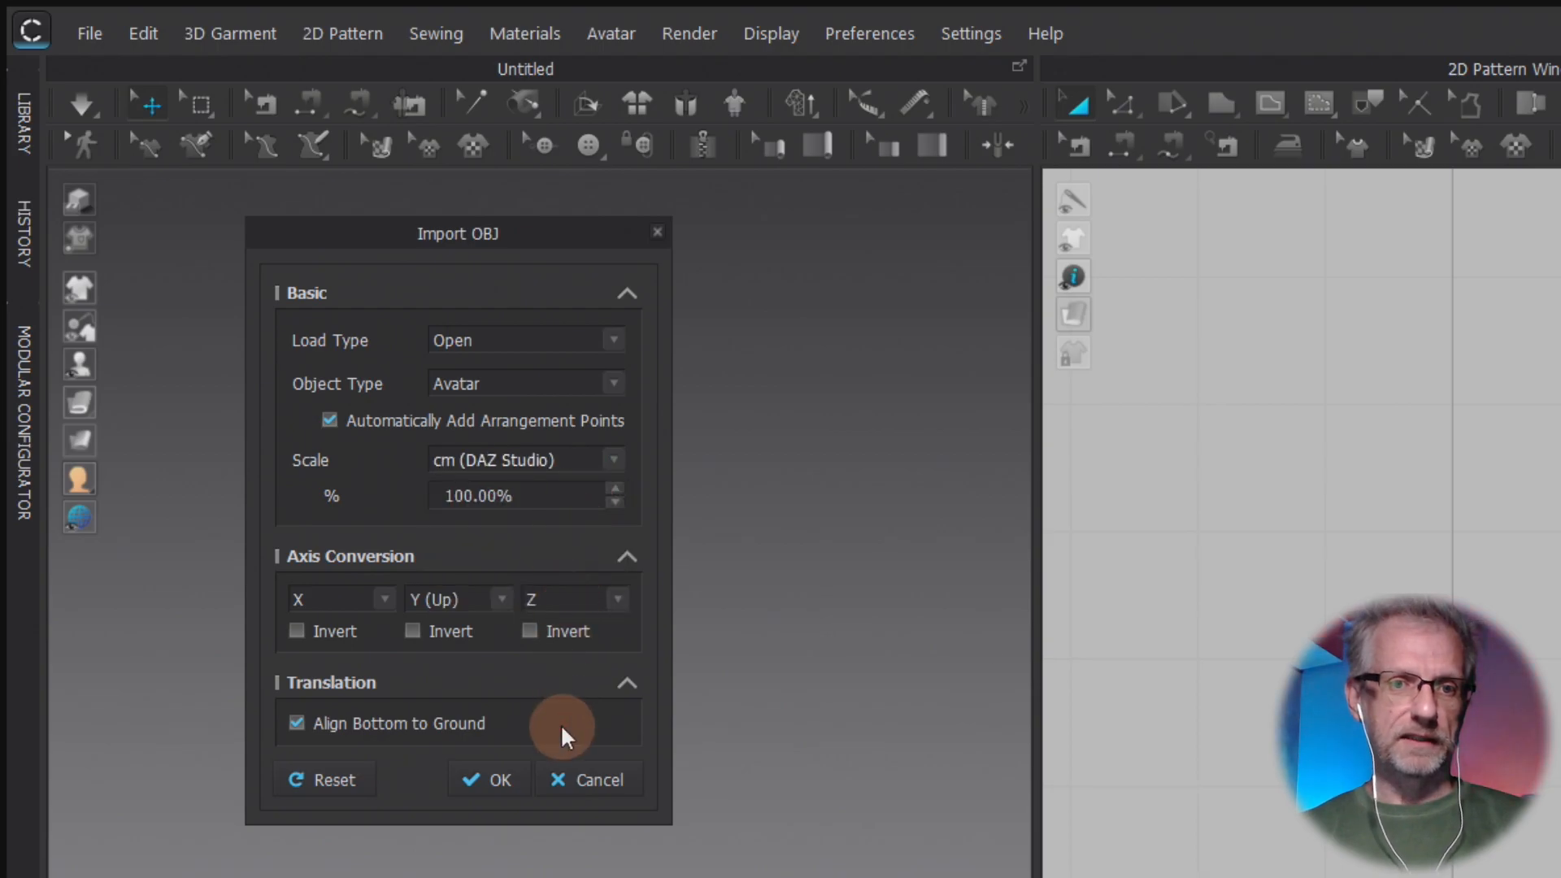
pyautogui.click(501, 779)
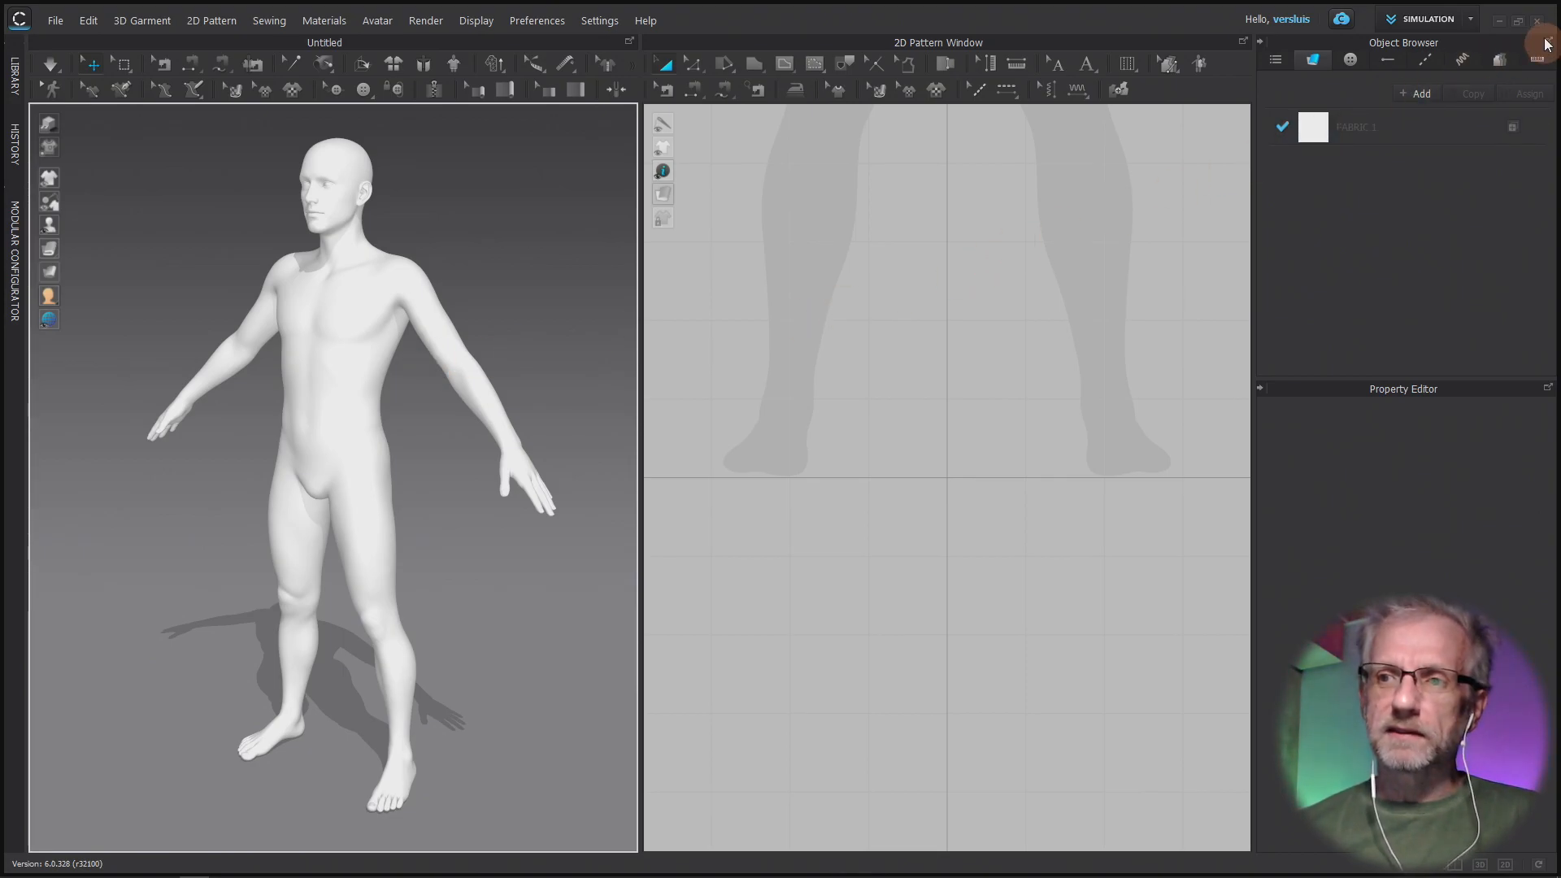
# - Restart CLO, log in with the saved account credentials and collapse the Library
pyautogui.click(1473, 95)
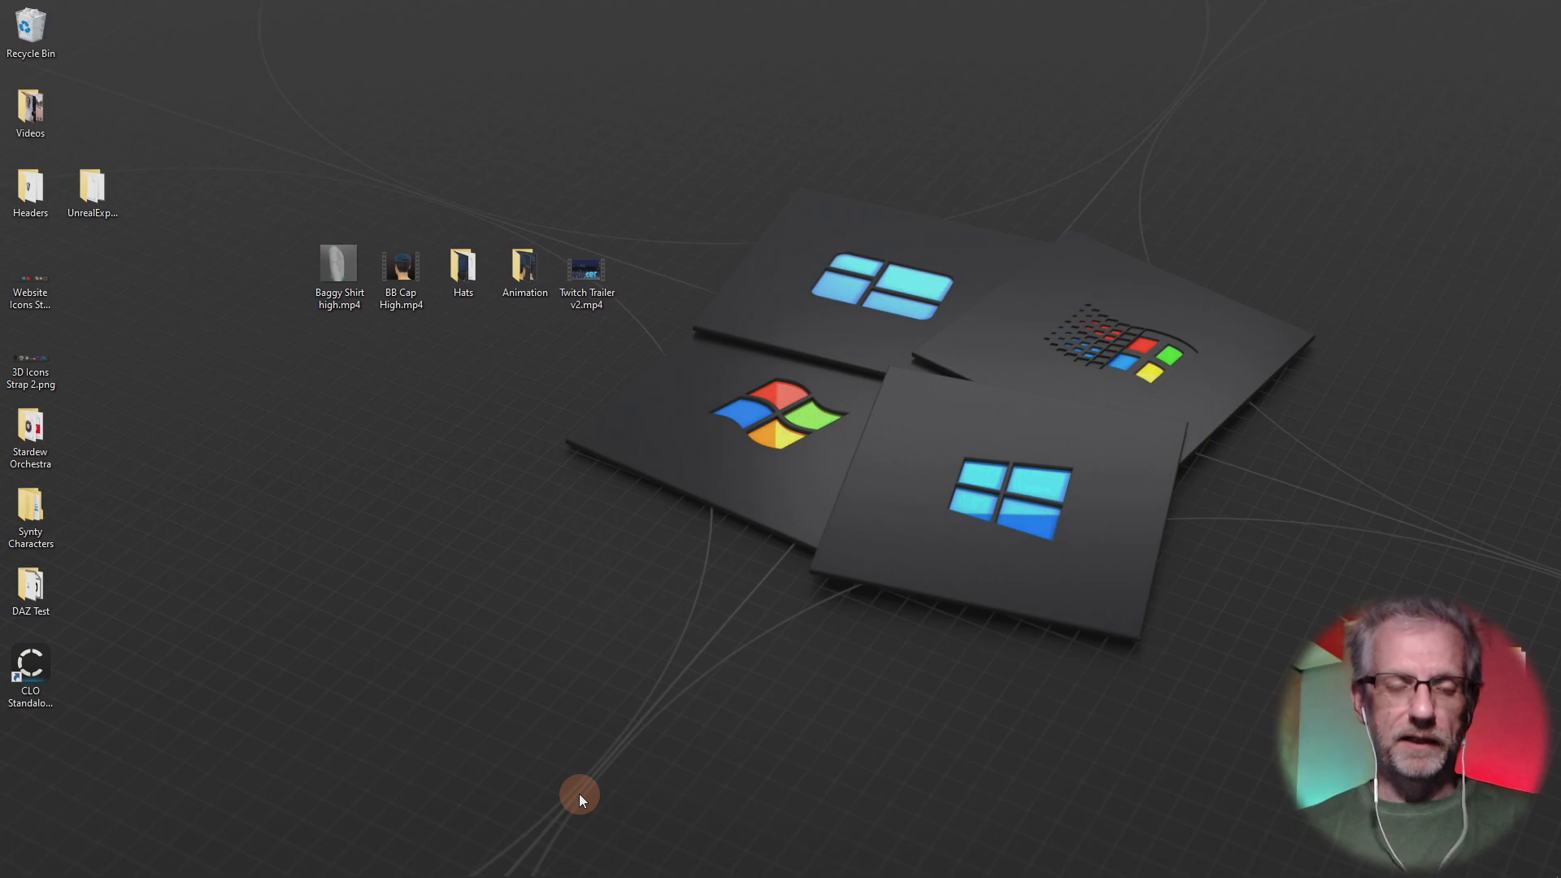
pyautogui.click(41, 670)
pyautogui.doubleClick(41, 670)
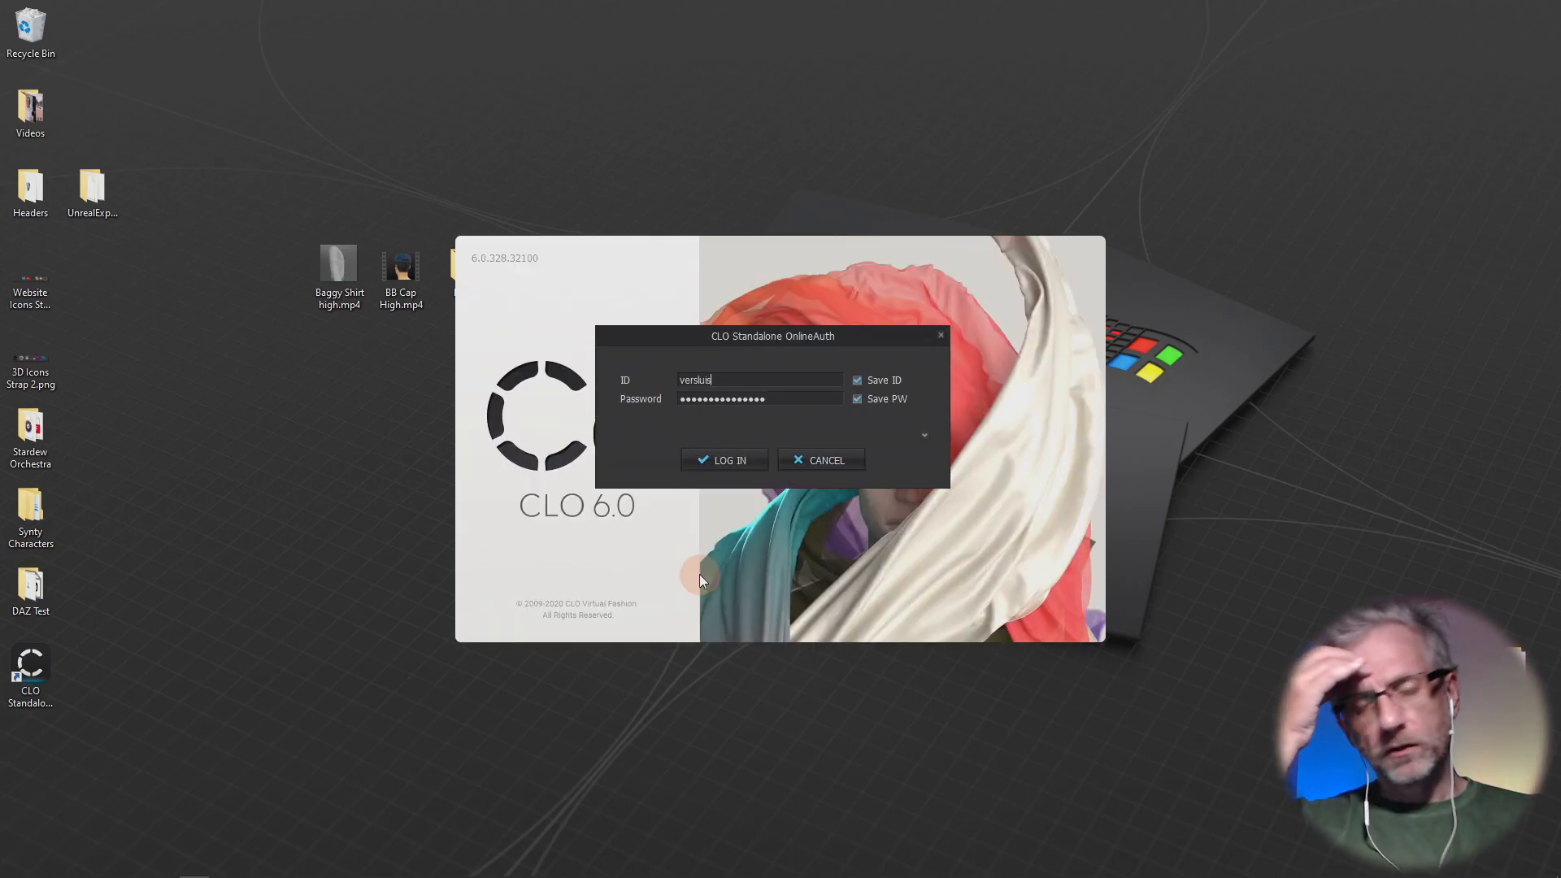
pyautogui.click(710, 459)
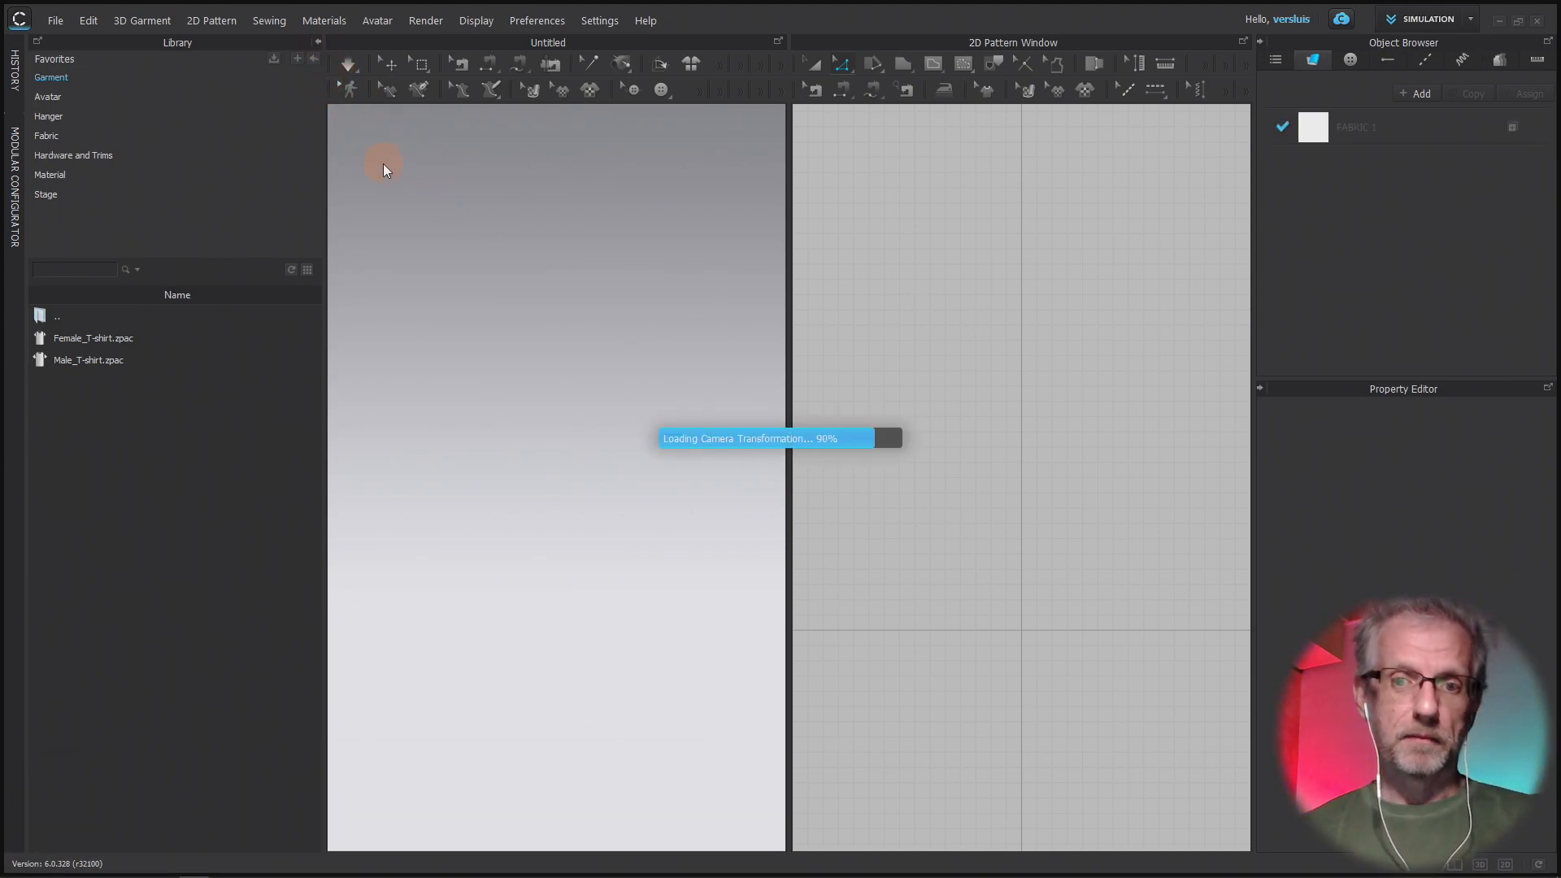
pyautogui.click(318, 42)
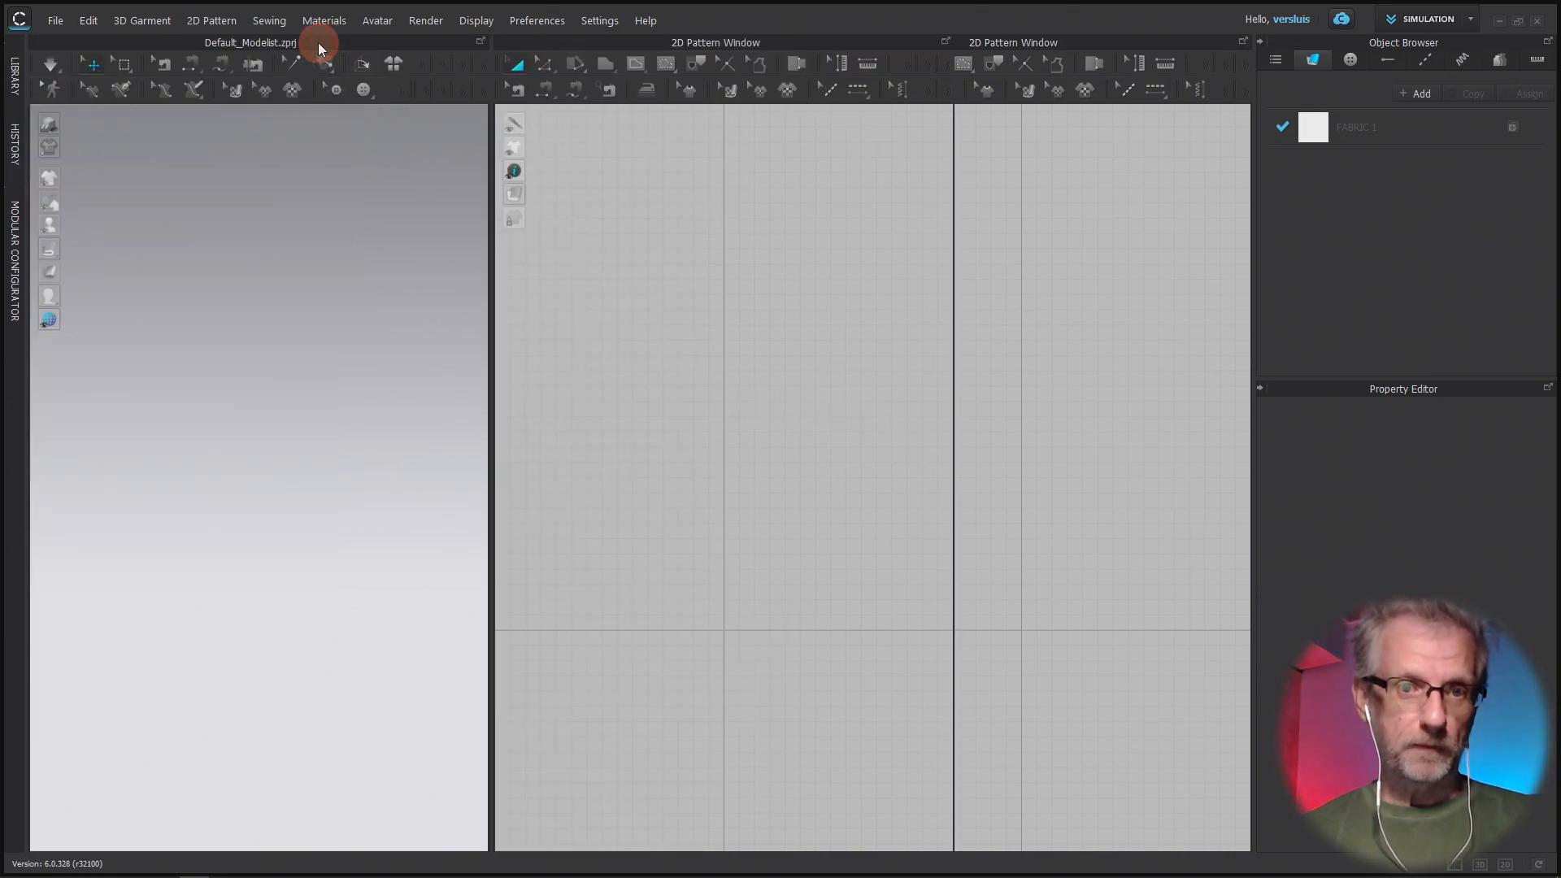
# - Open the project Baseball Cap v4.zprj from the Baseball Cap folder in ! Marvelous Projects
pyautogui.click(56, 20)
pyautogui.moveTo(144, 79)
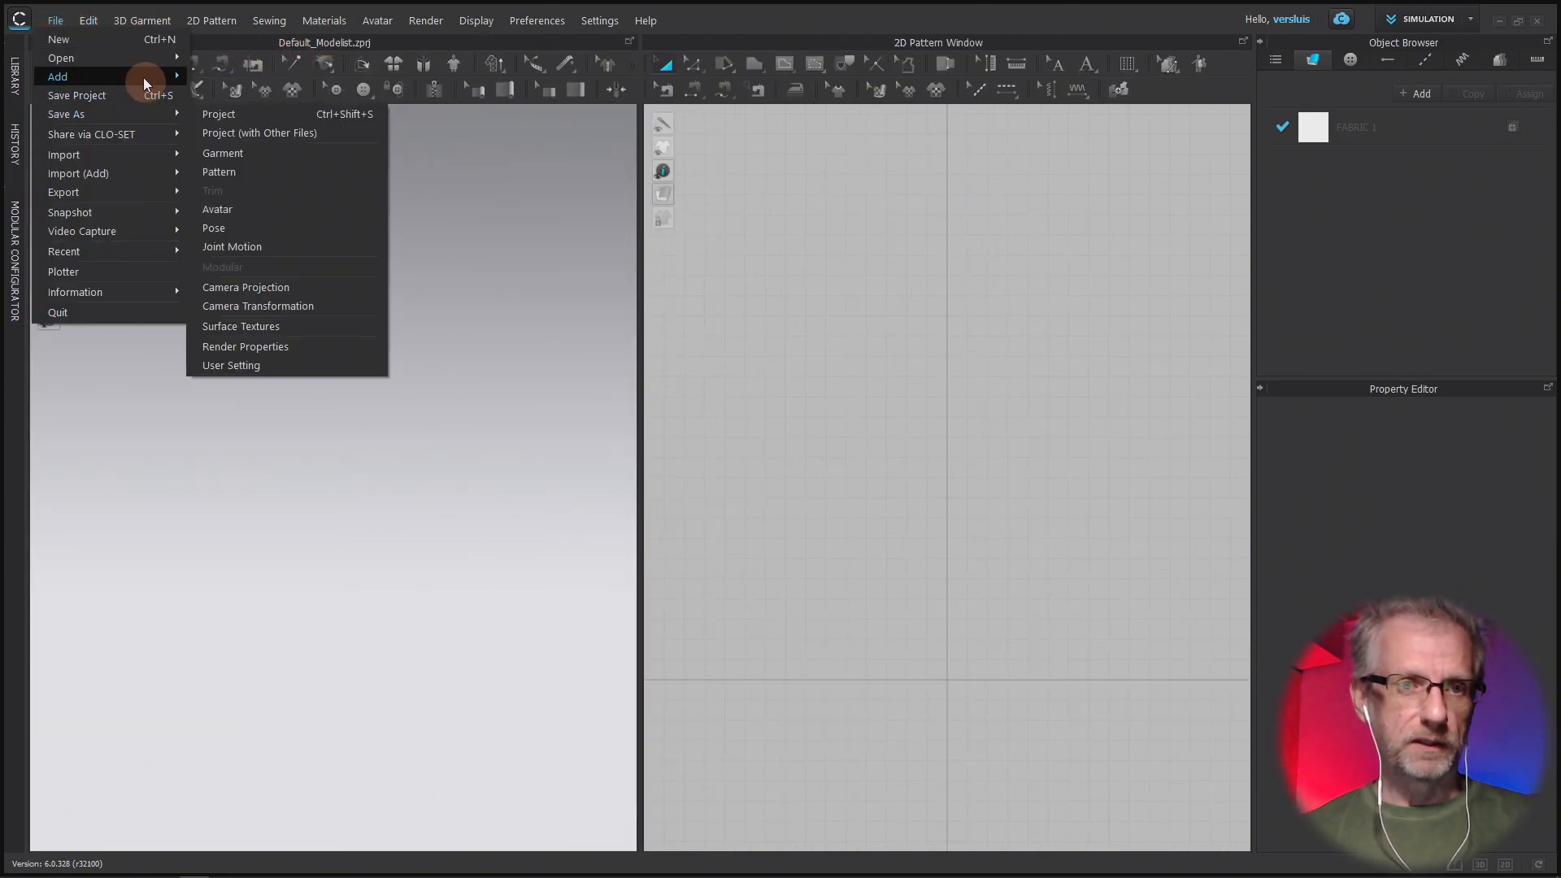
pyautogui.click(257, 61)
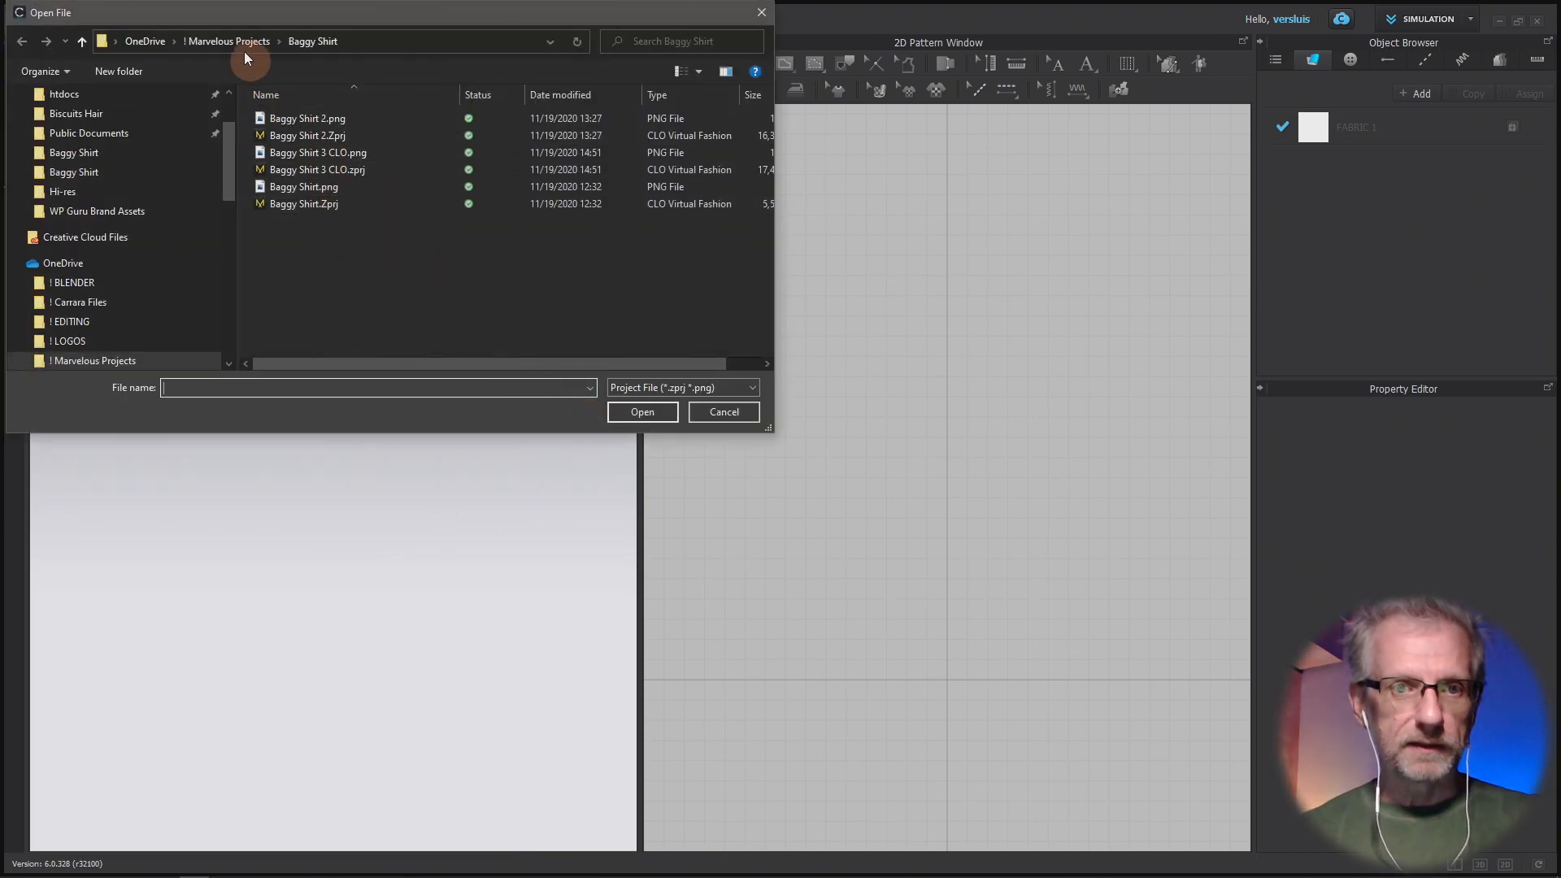
pyautogui.click(235, 41)
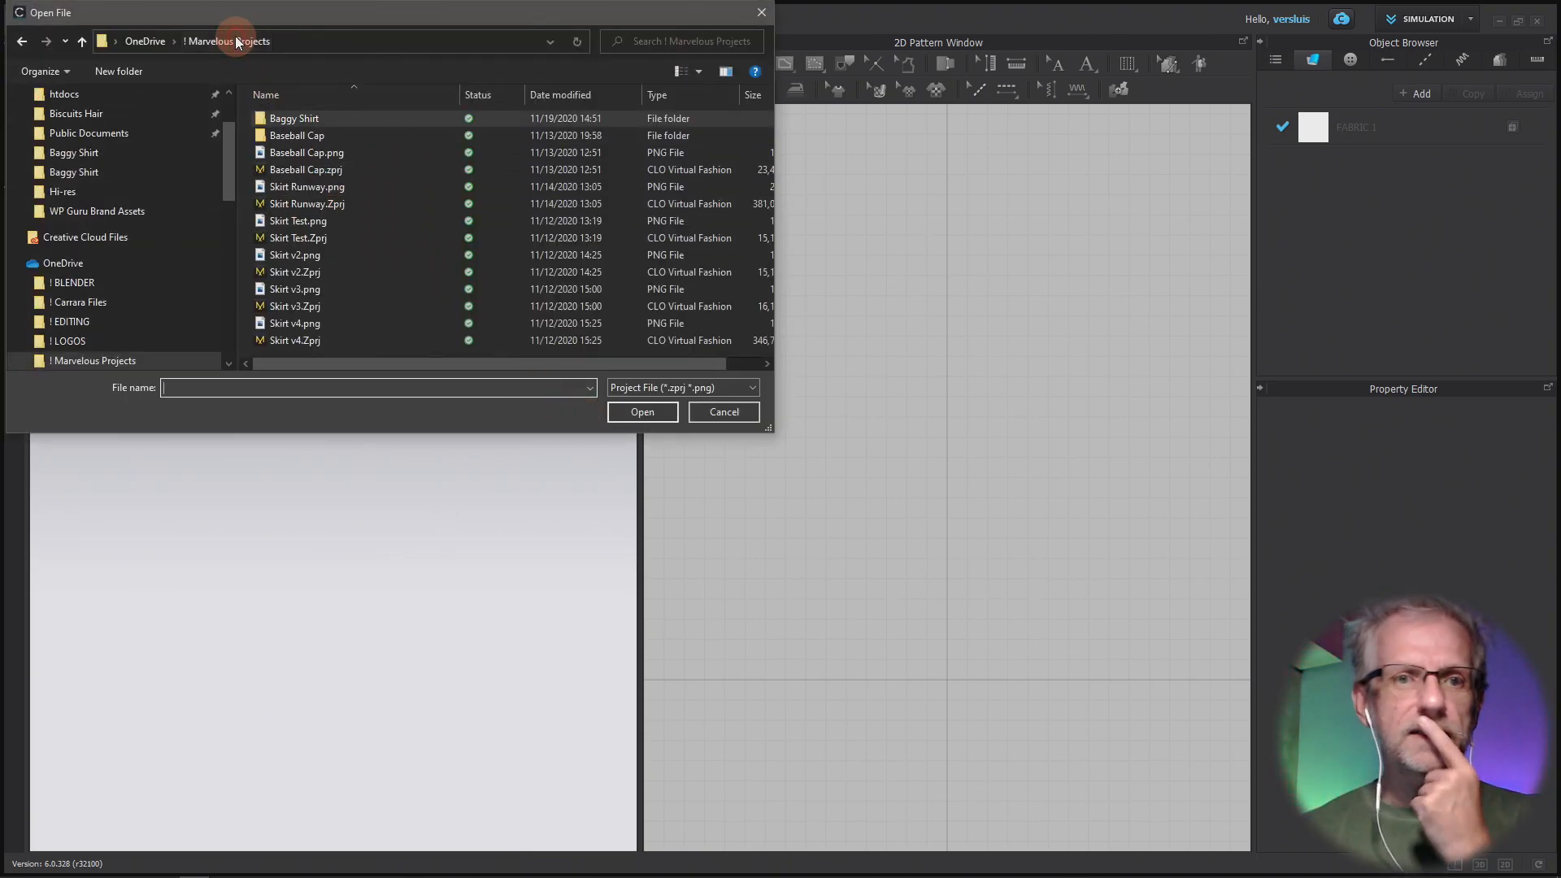
pyautogui.doubleClick(357, 135)
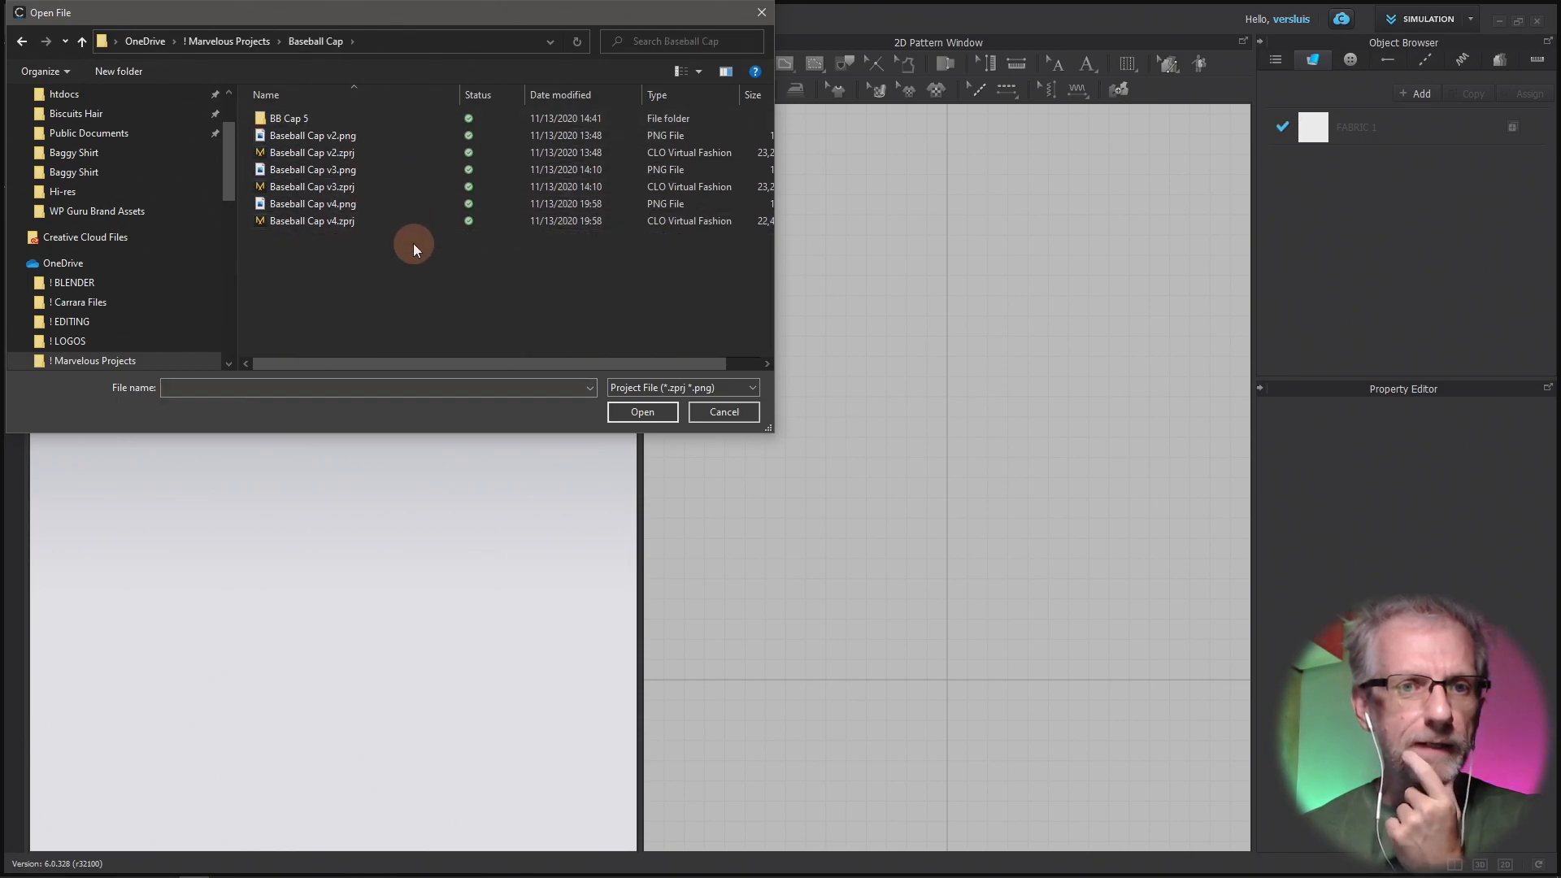
pyautogui.click(349, 221)
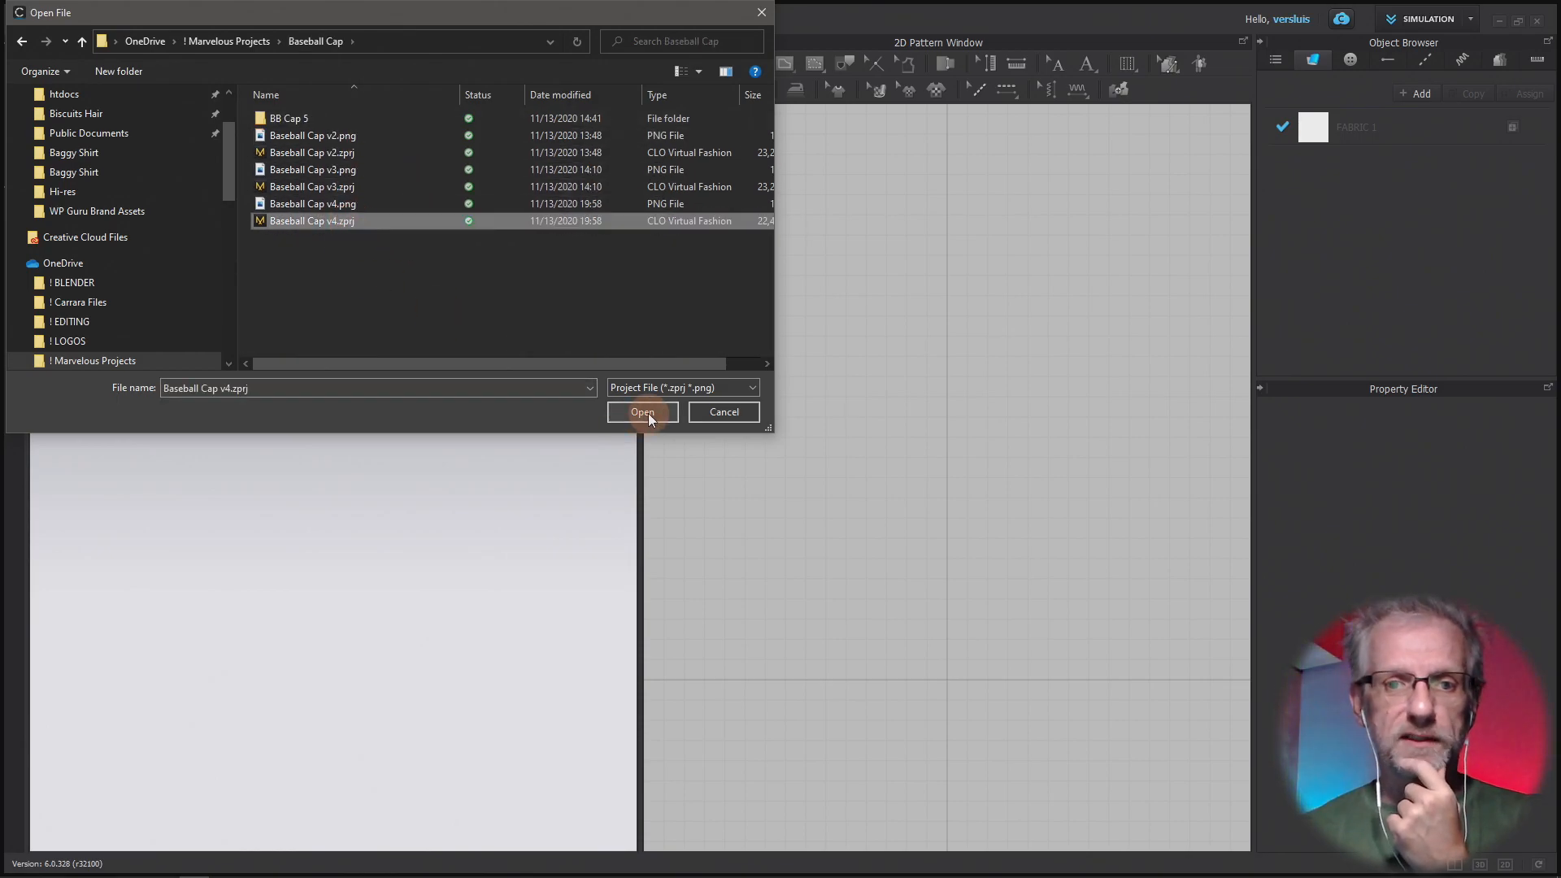
pyautogui.click(643, 412)
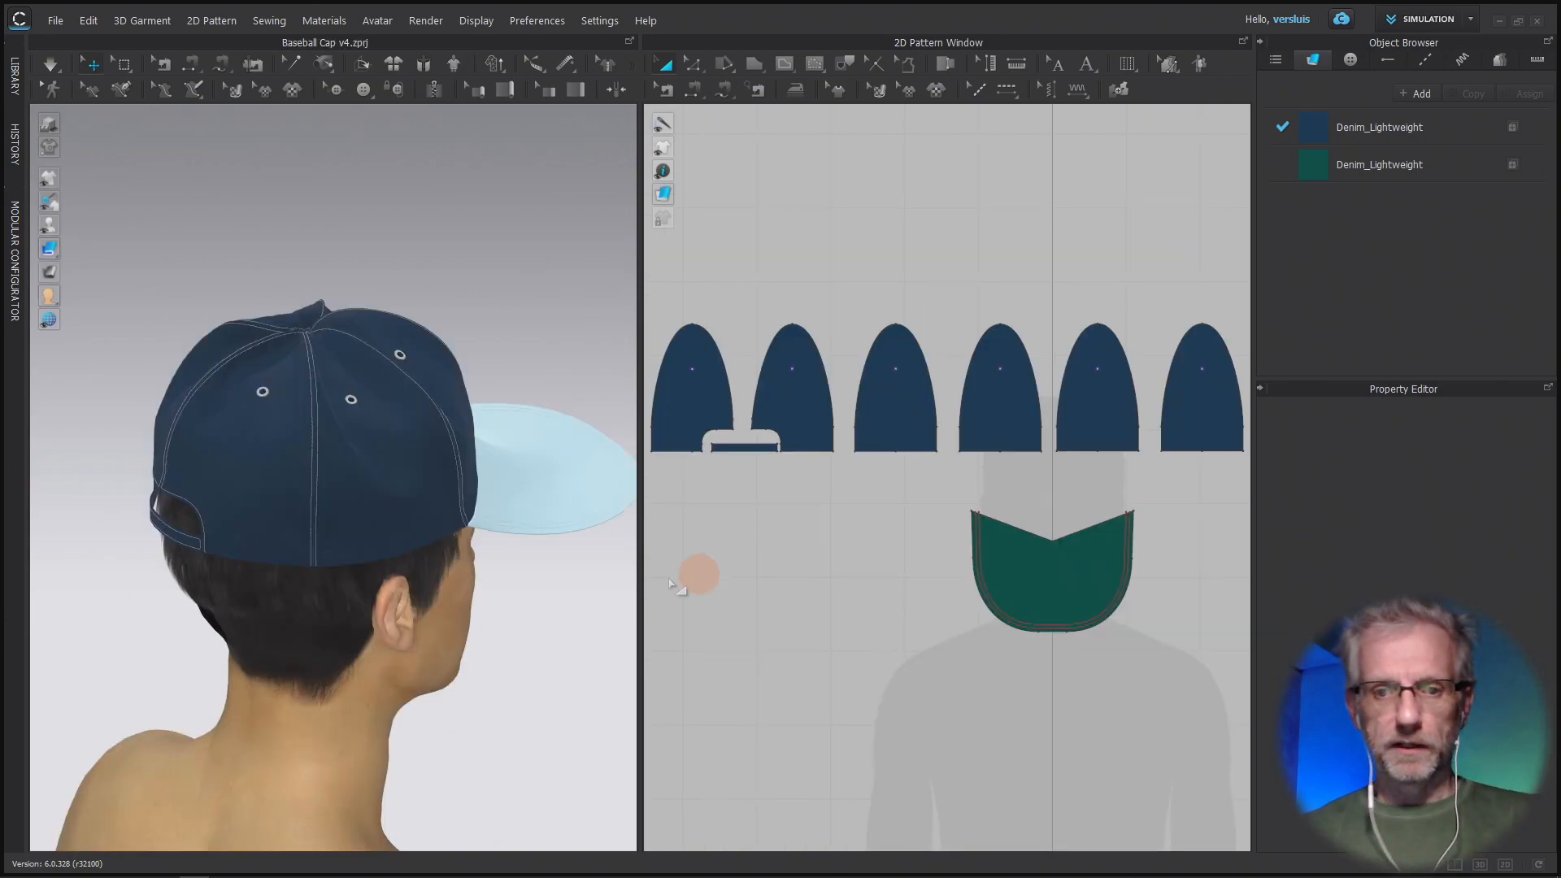
# - Examine the baseball cap on the avatar from the front and side, including the opening and strap at its back
pyautogui.moveTo(529, 613); pyautogui.dragTo(139, 613, button='right')
pyautogui.click(439, 622)
pyautogui.moveTo(139, 613); pyautogui.dragTo(94, 449, button='middle')
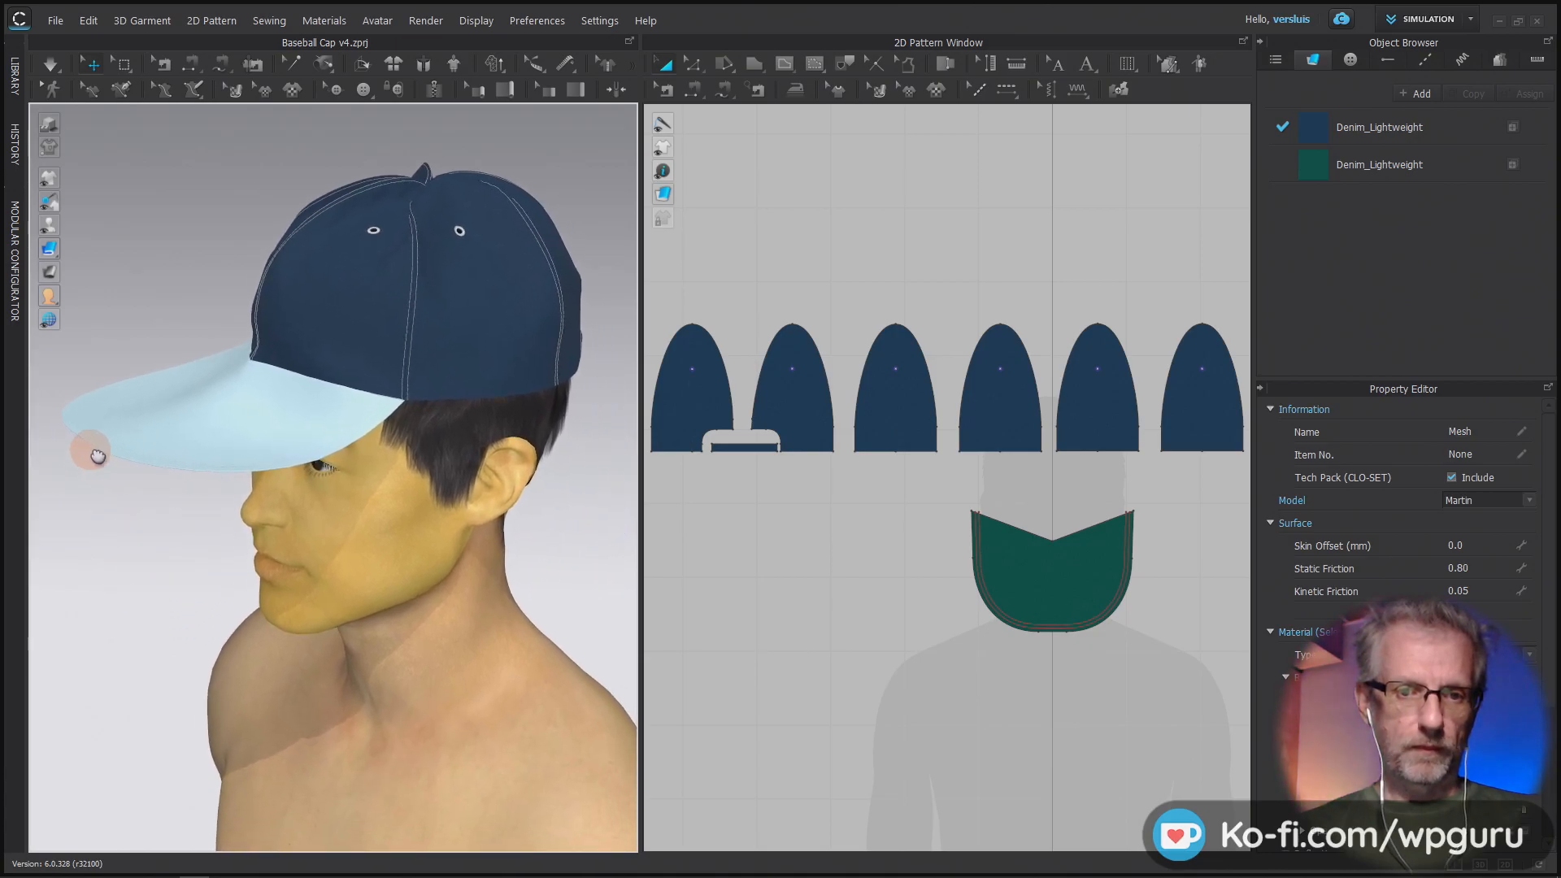
pyautogui.moveTo(155, 497); pyautogui.dragTo(182, 460, button='right')
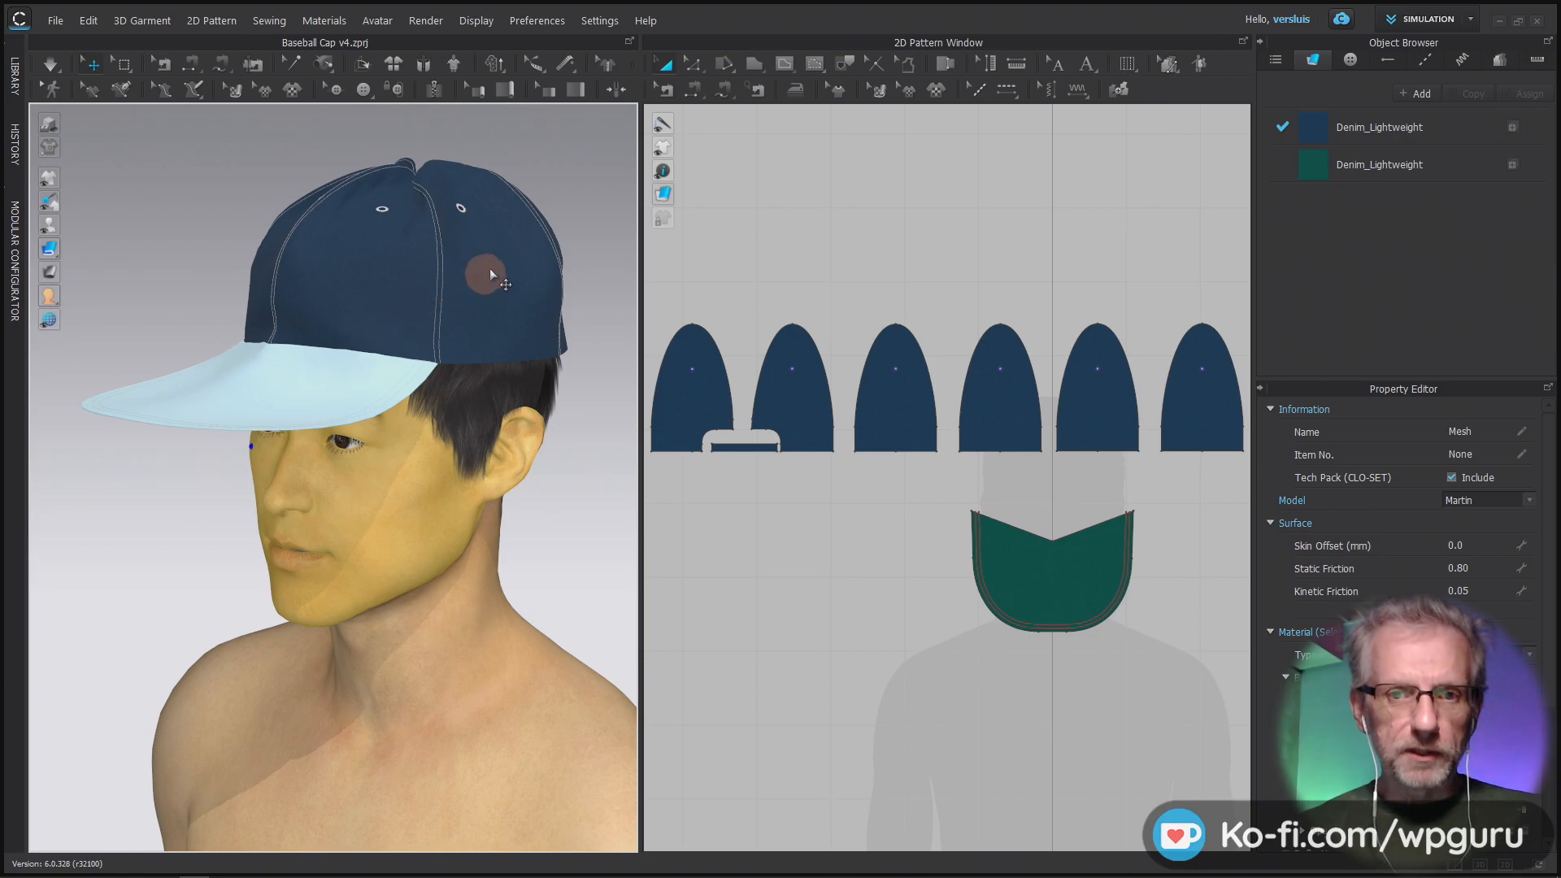
pyautogui.rightClick(554, 150)
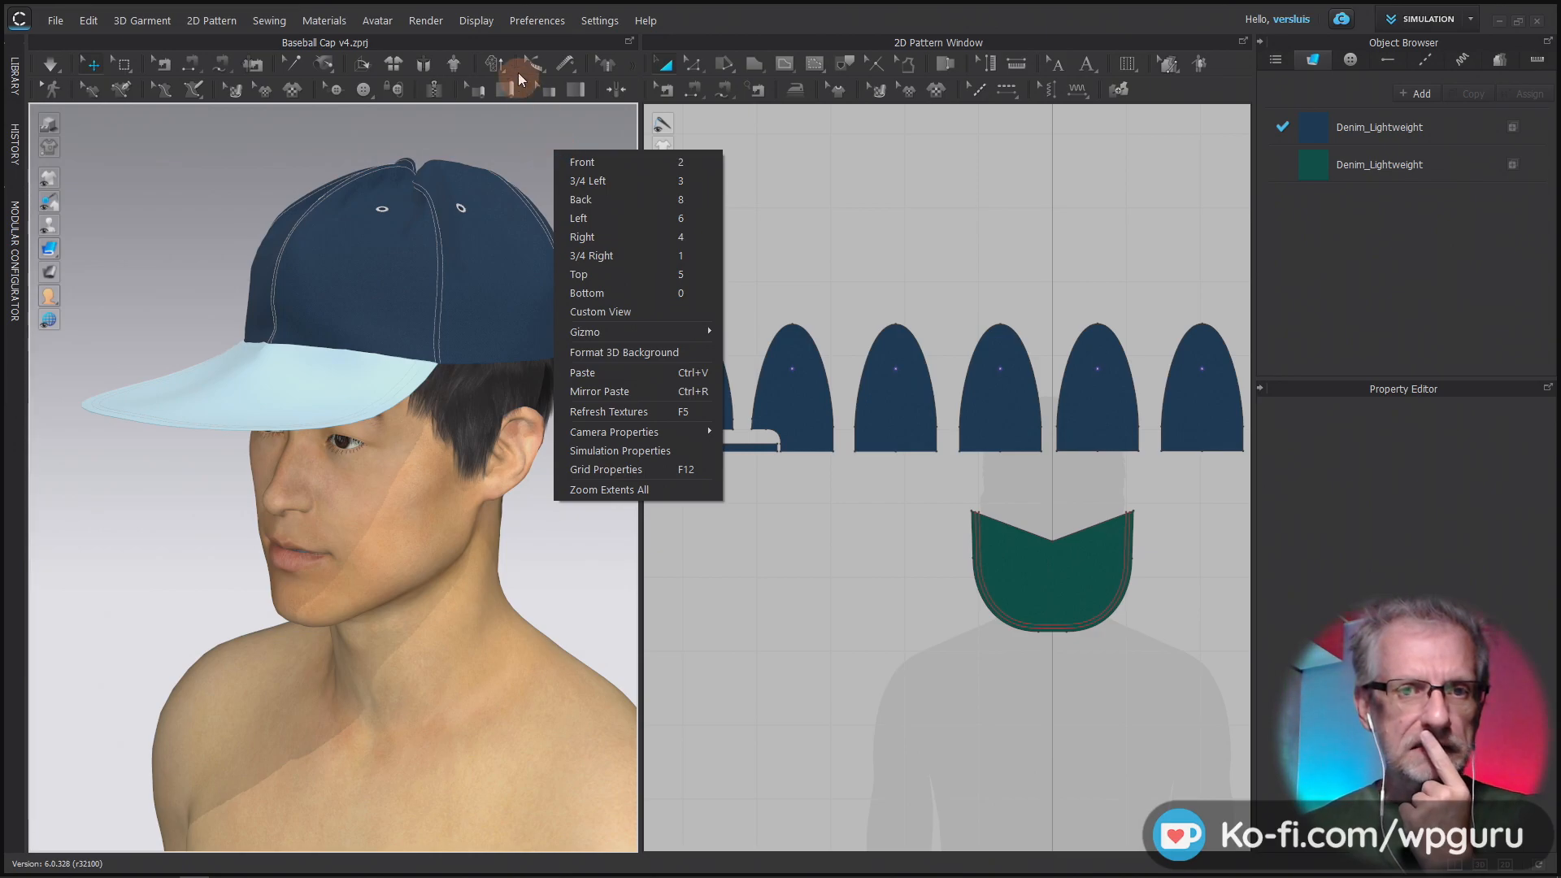
pyautogui.click(386, 36)
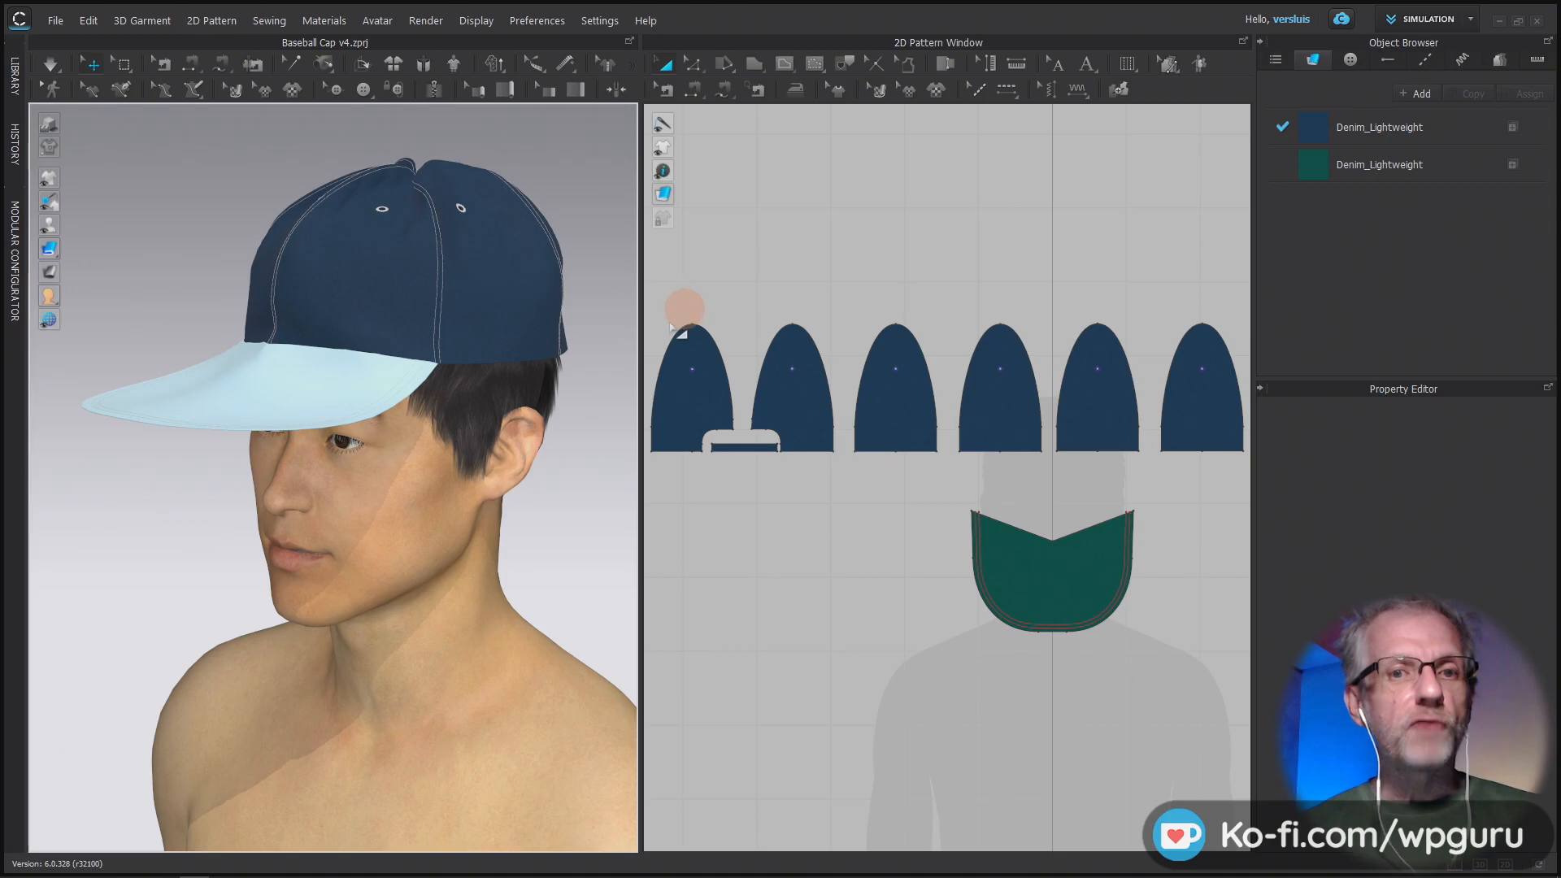
pyautogui.moveTo(544, 375); pyautogui.dragTo(287, 380, button='right')
pyautogui.scroll(8, 288, 380)
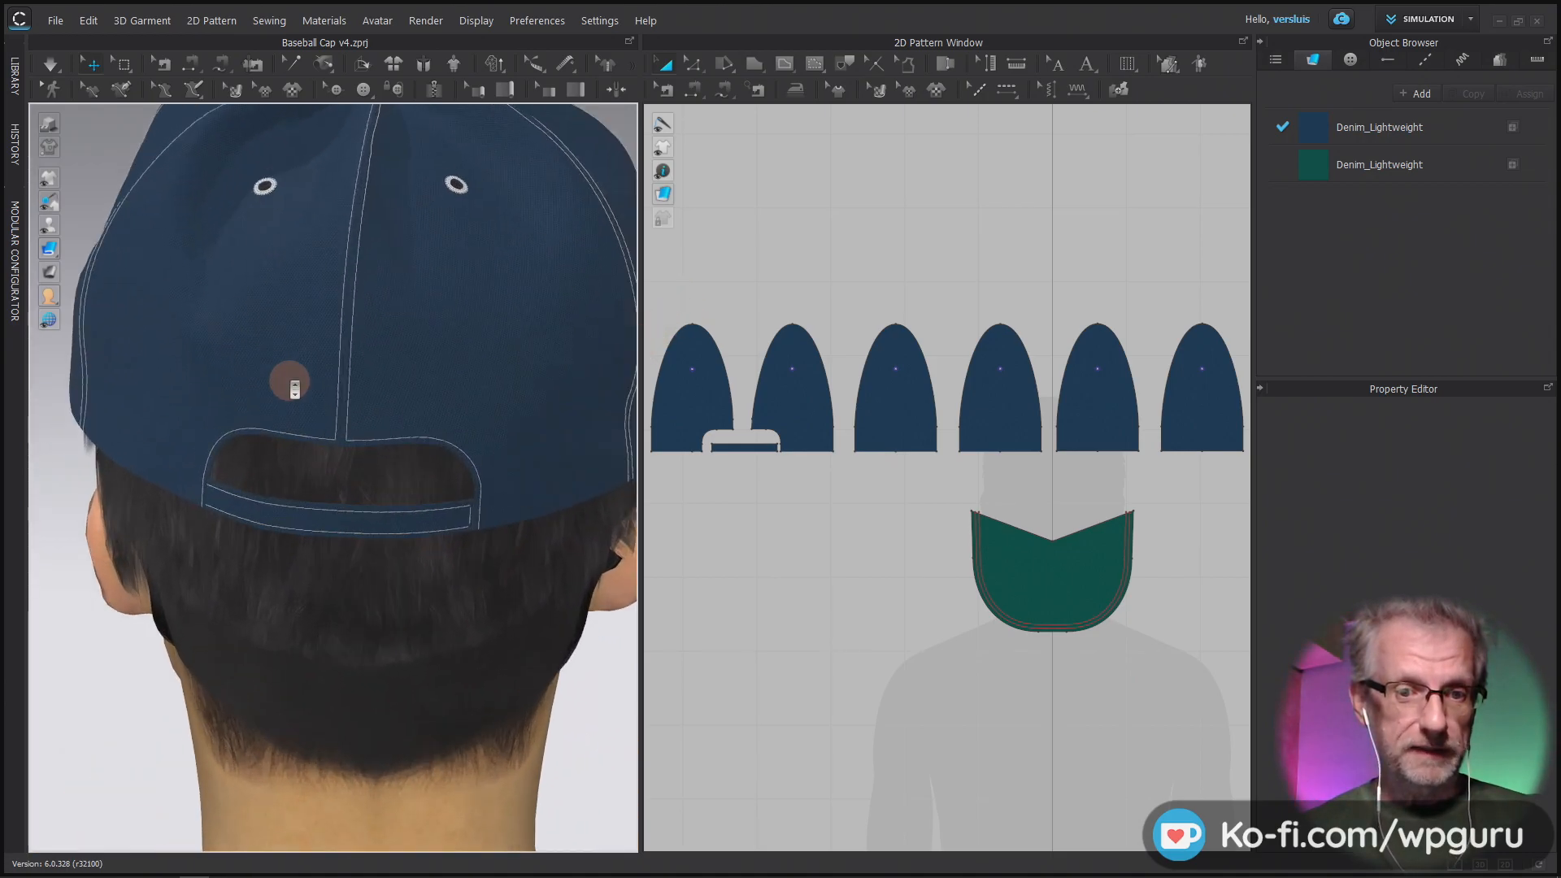
# - Examine the cap on the avatar up close at the rear opening, from the front and from the side
pyautogui.scroll(2, 288, 380)
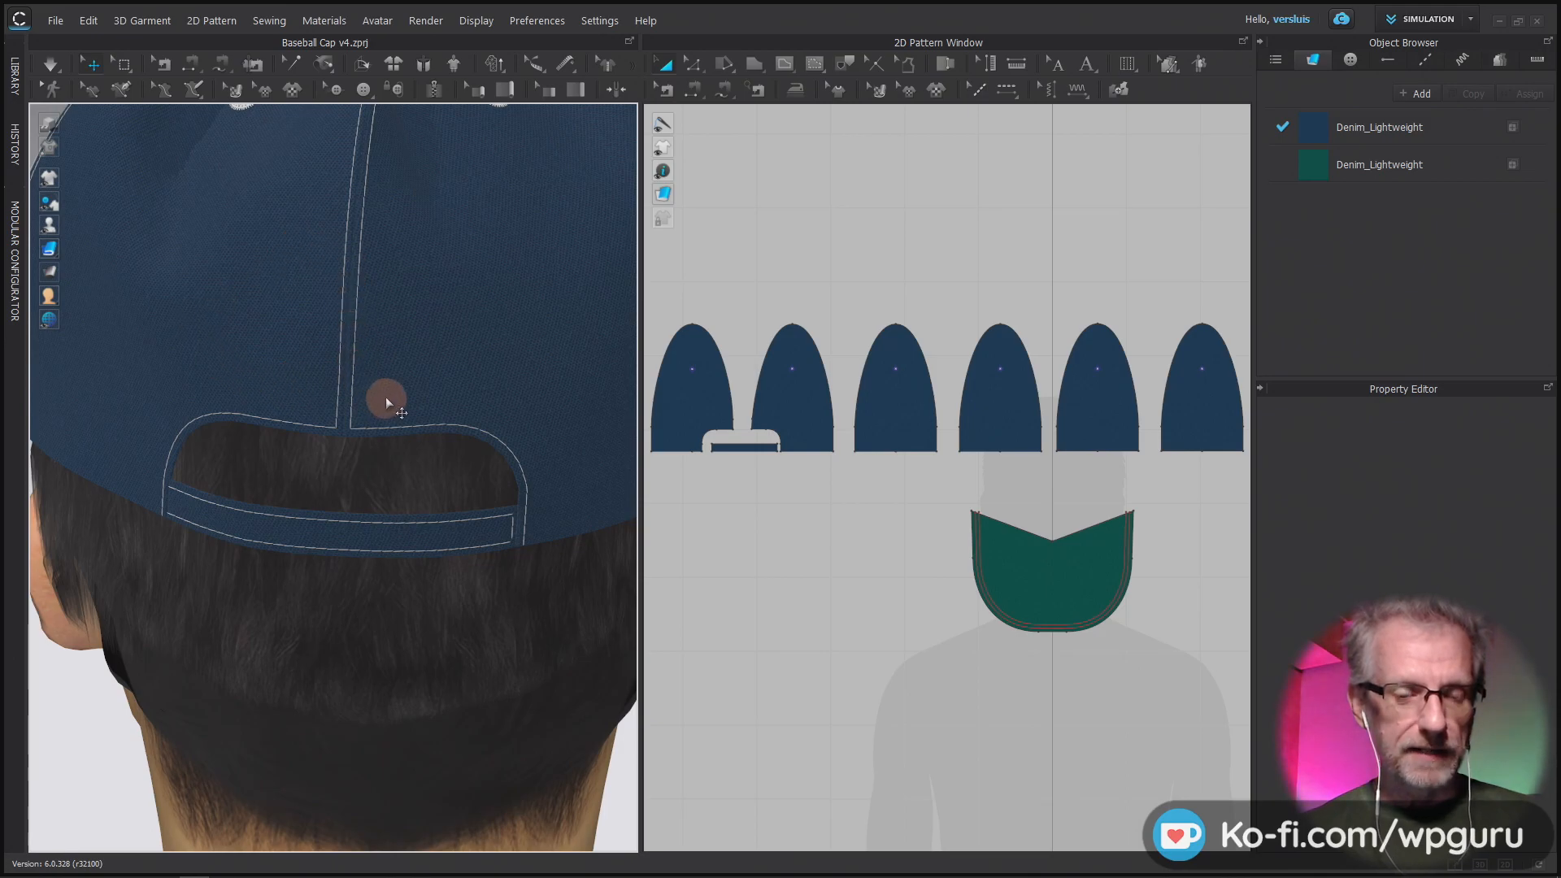
pyautogui.moveTo(363, 376); pyautogui.dragTo(630, 388, button='right')
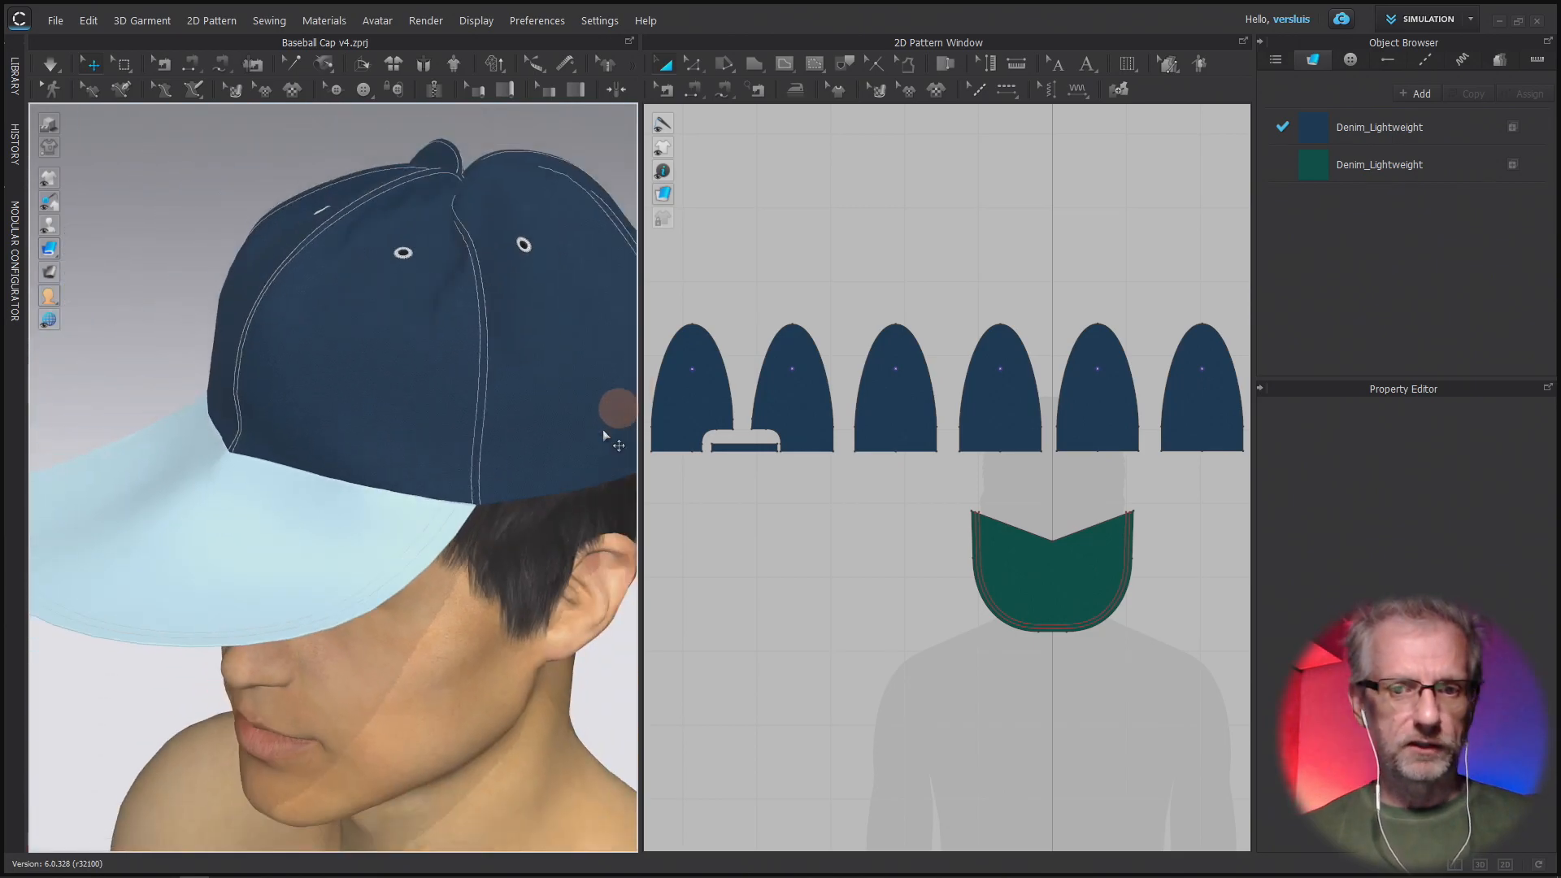
pyautogui.click(558, 564)
pyautogui.moveTo(525, 536); pyautogui.dragTo(569, 529, button='right')
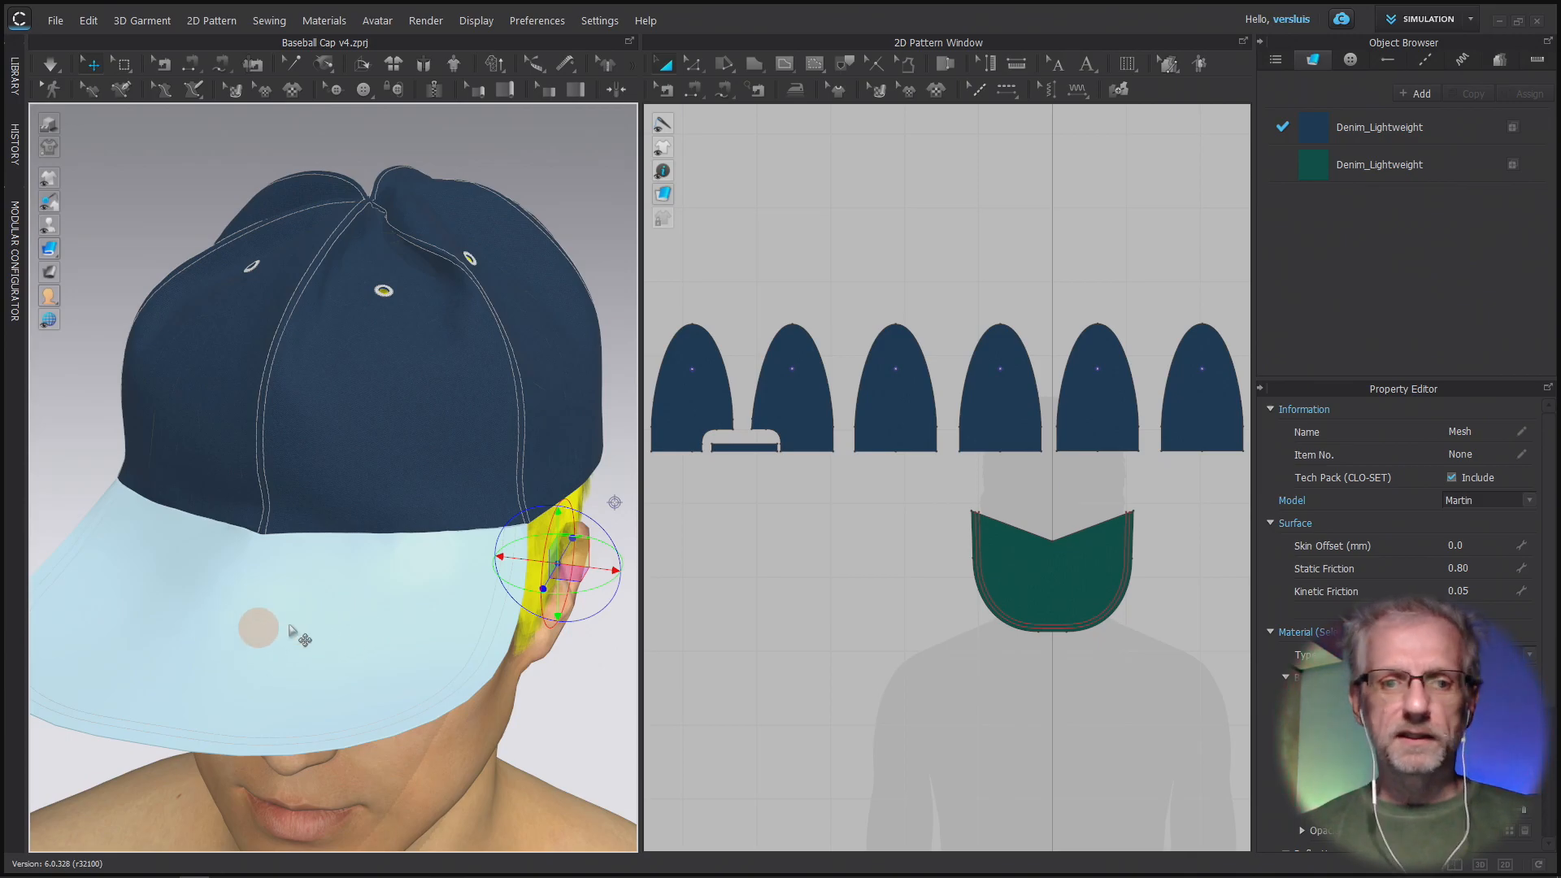
pyautogui.moveTo(398, 613); pyautogui.dragTo(301, 580, button='right')
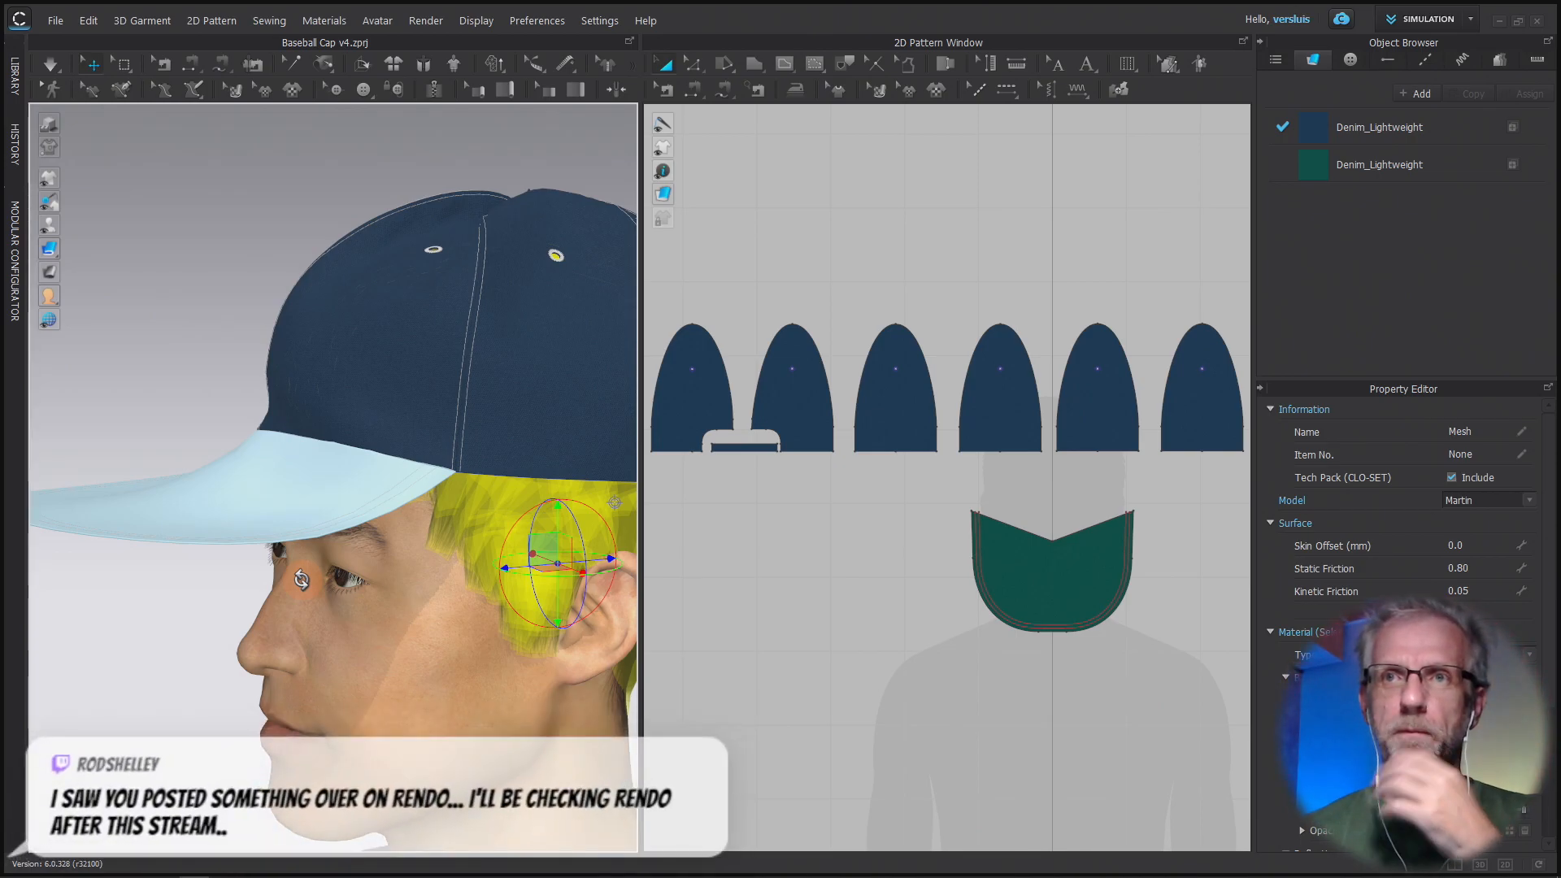
pyautogui.moveTo(301, 580); pyautogui.dragTo(269, 567, button='middle')
pyautogui.moveTo(295, 567)
pyautogui.mouseDown(button='right')
pyautogui.moveTo(334, 576)
pyautogui.moveTo(317, 563)
pyautogui.mouseUp(button='right')
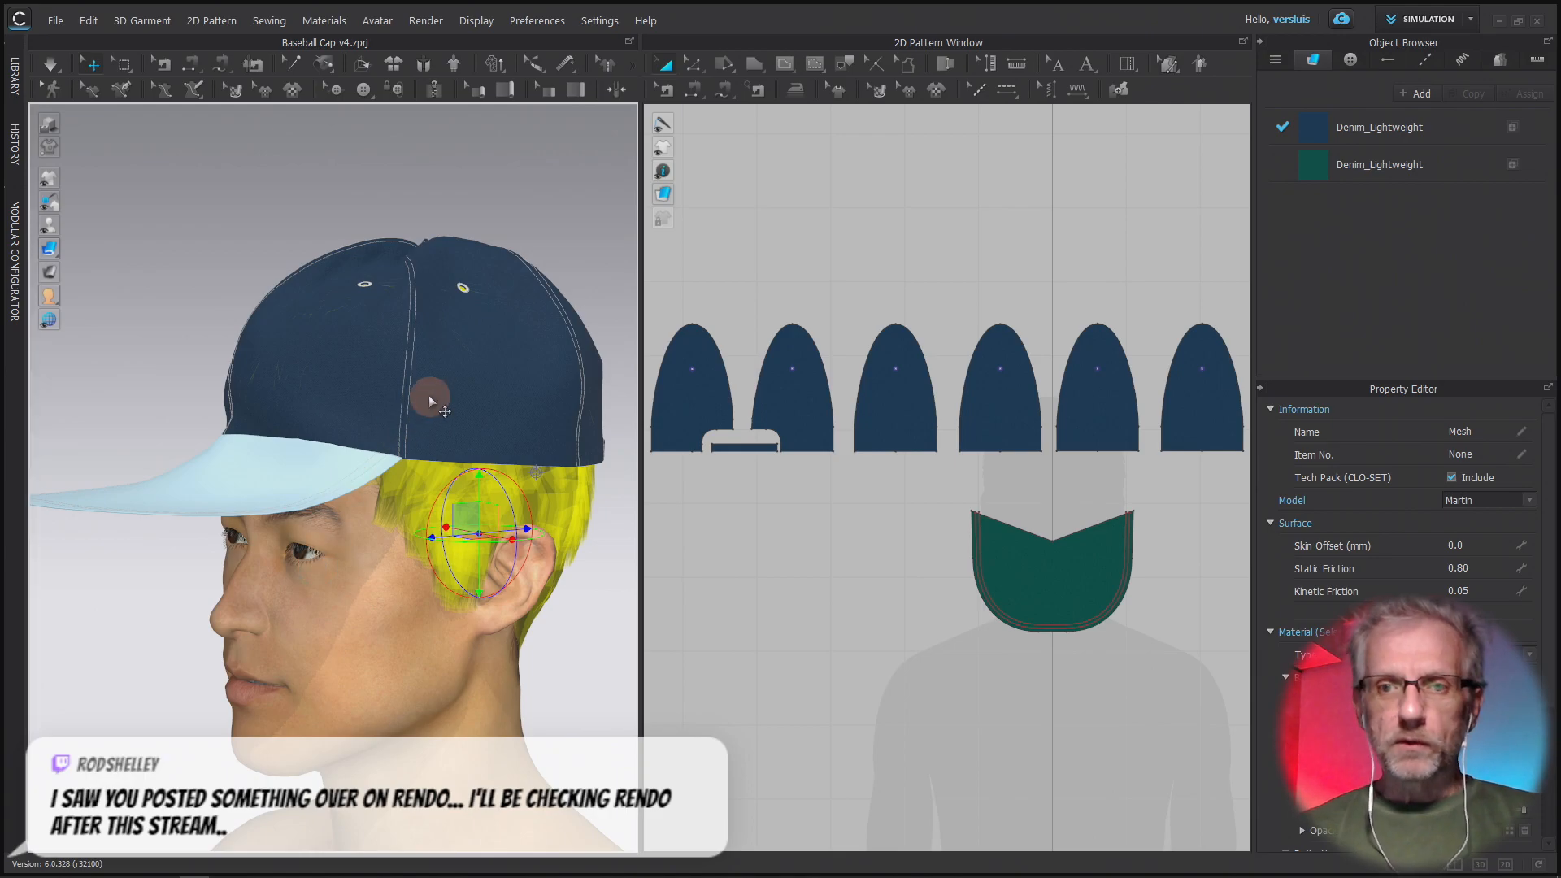
# - Turn on Quality Render for the 3D window and frame the capped avatar's head and shoulders from the side
pyautogui.click(418, 23)
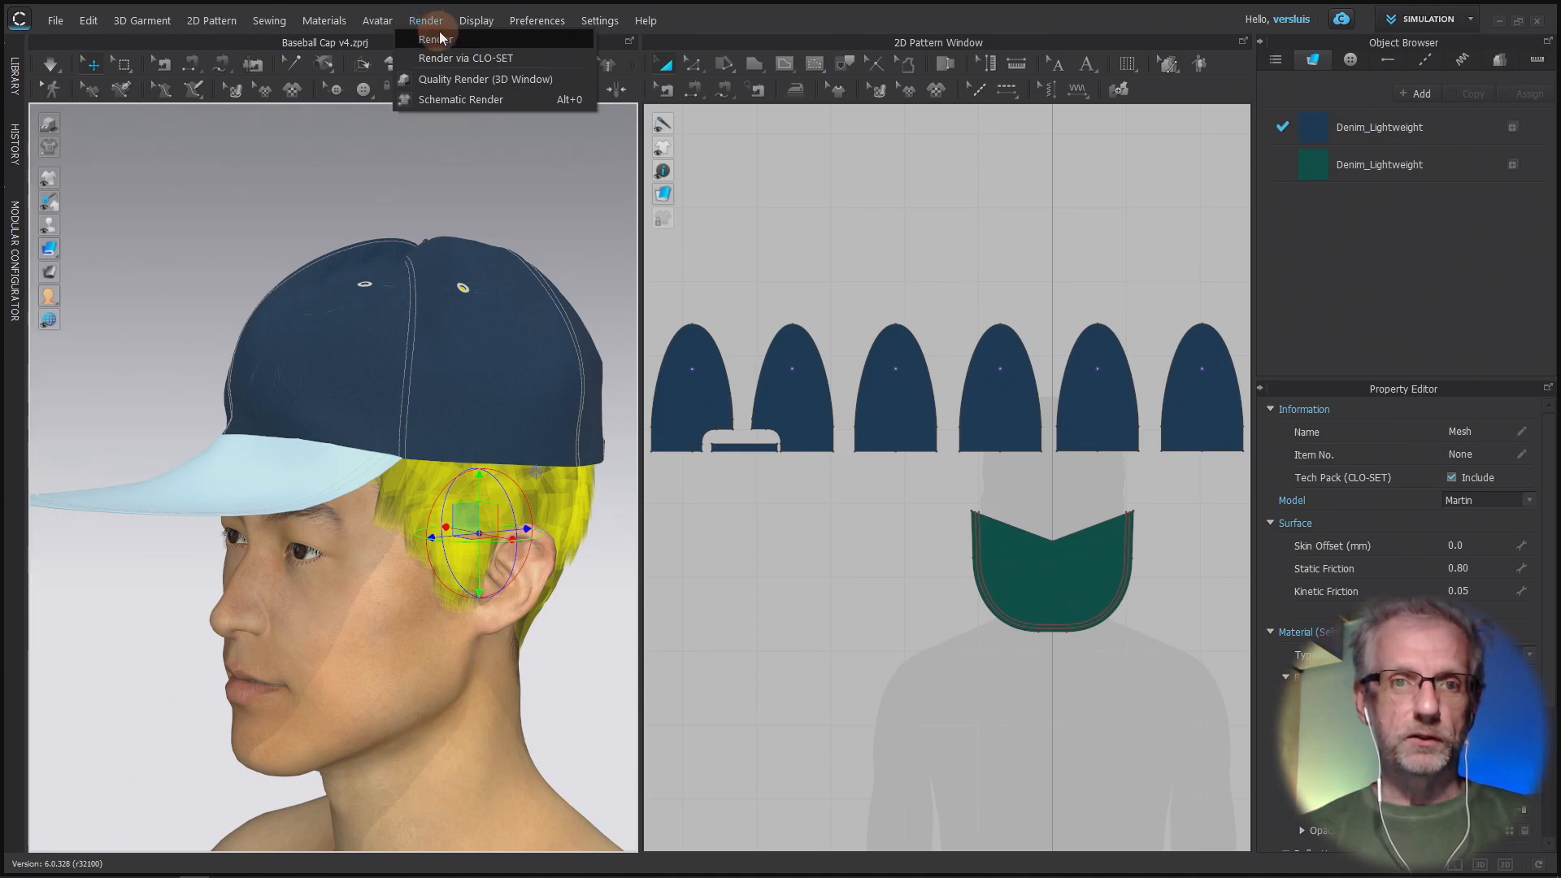
pyautogui.click(509, 79)
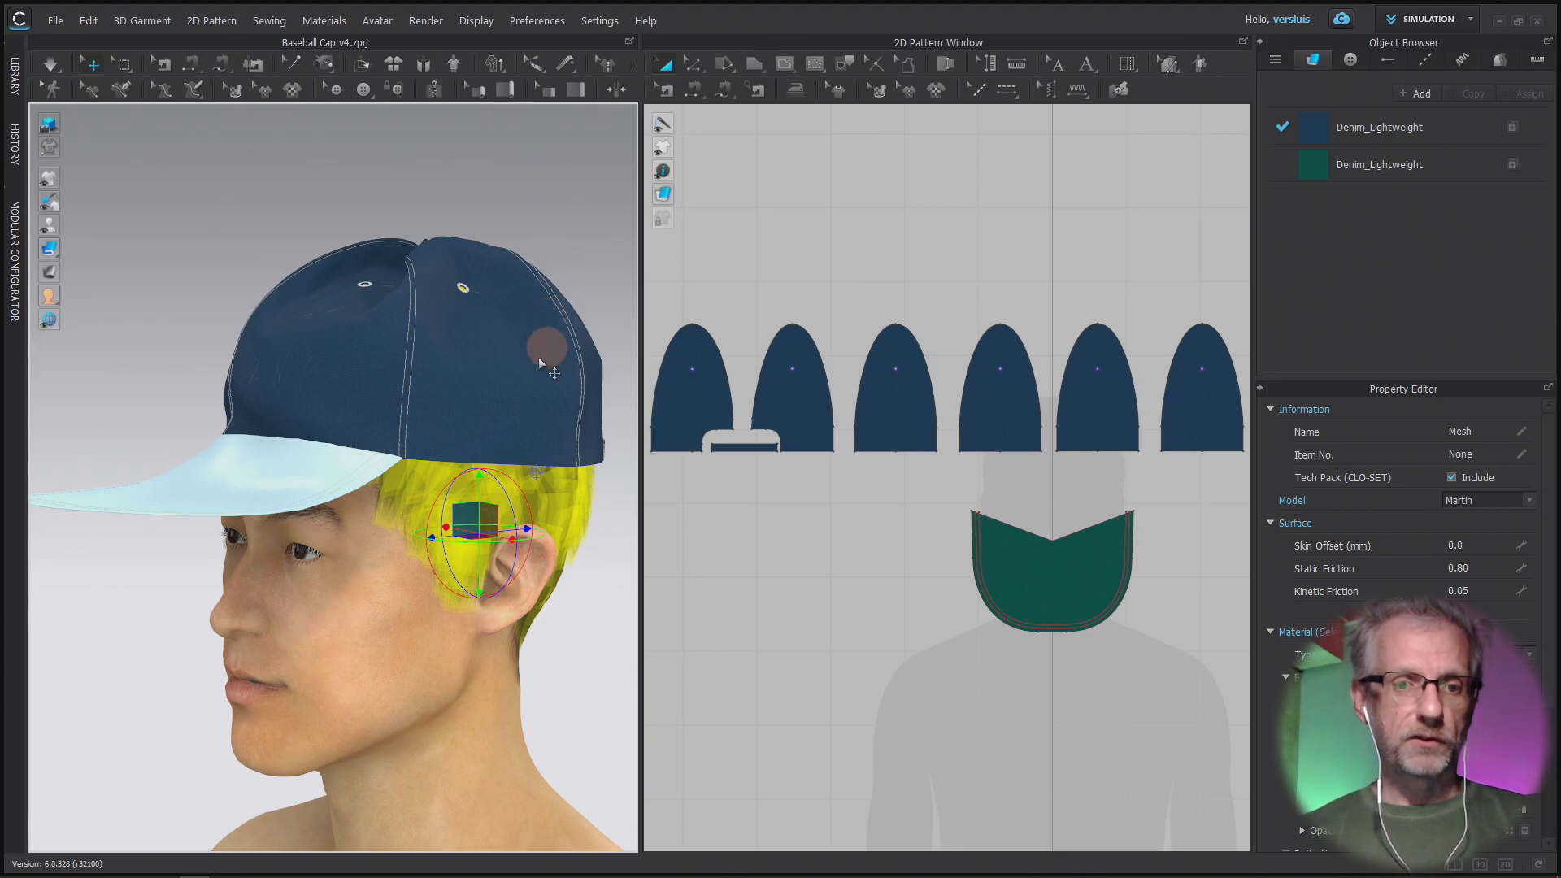
pyautogui.moveTo(472, 464); pyautogui.dragTo(490, 627, button='right')
pyautogui.scroll(-2, 497, 609)
pyautogui.moveTo(492, 627); pyautogui.dragTo(470, 521, button='middle')
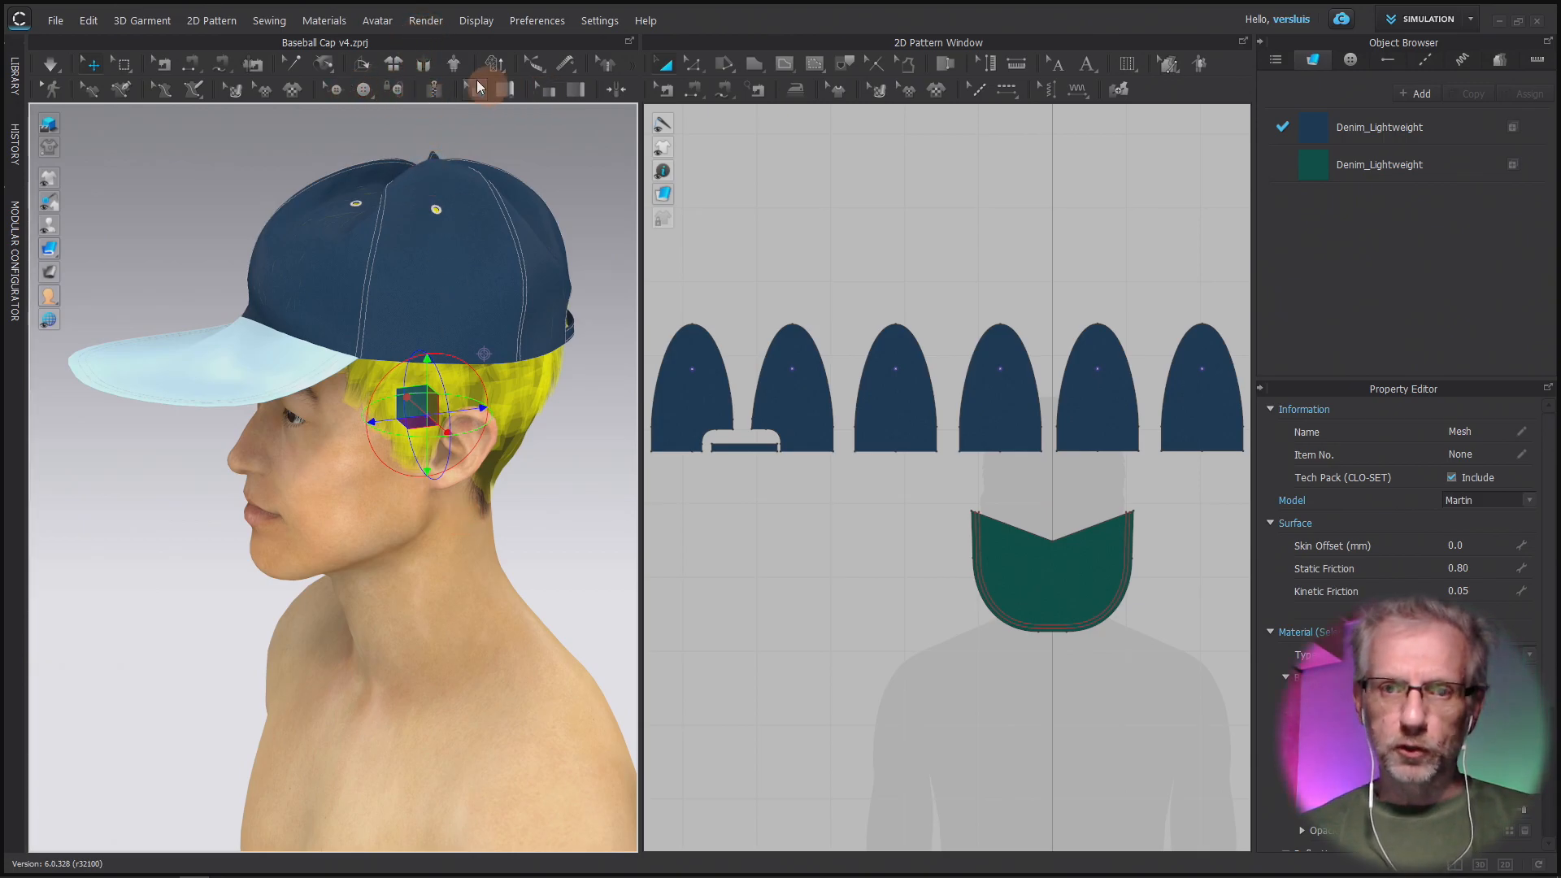
# - Compare the avatar and cap with Quality Render off and on, repeating the comparison twice and leaving it on
pyautogui.click(426, 20)
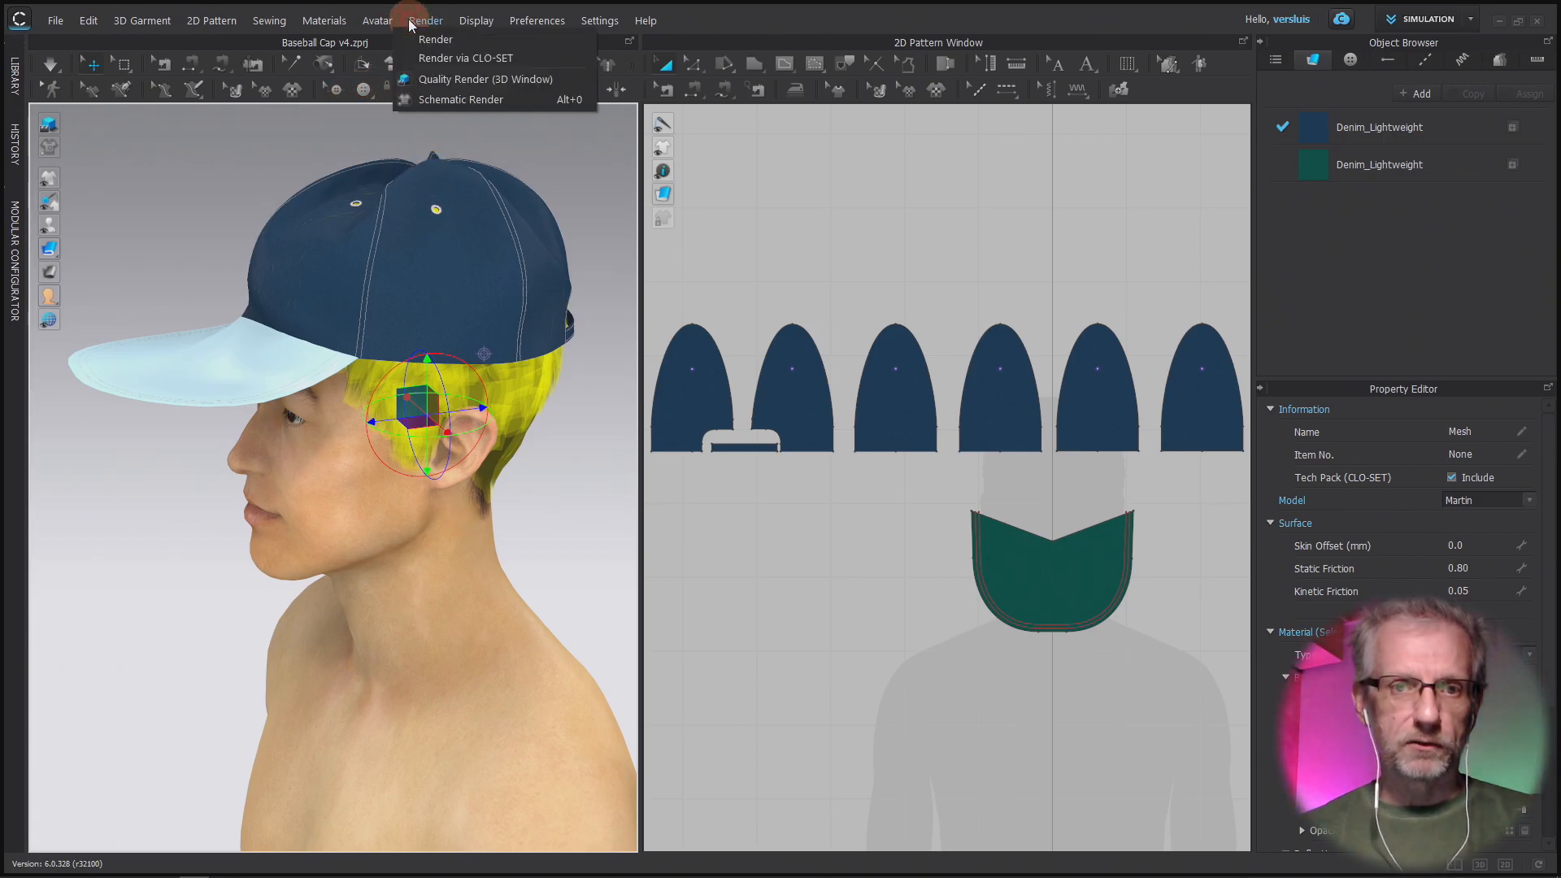
pyautogui.click(436, 78)
pyautogui.click(426, 20)
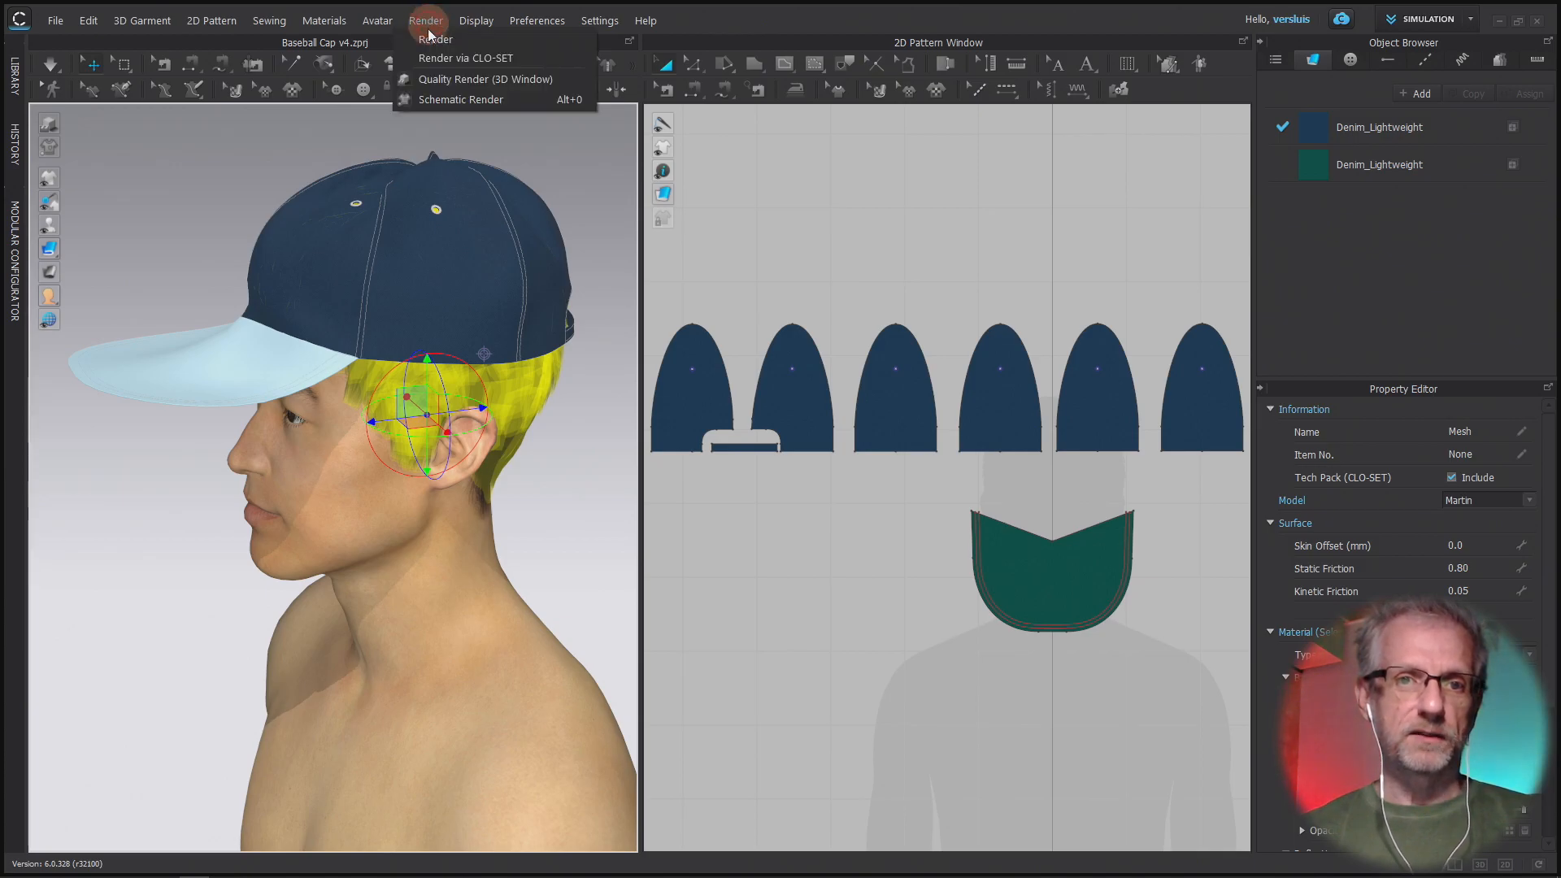
pyautogui.click(430, 77)
pyautogui.click(426, 19)
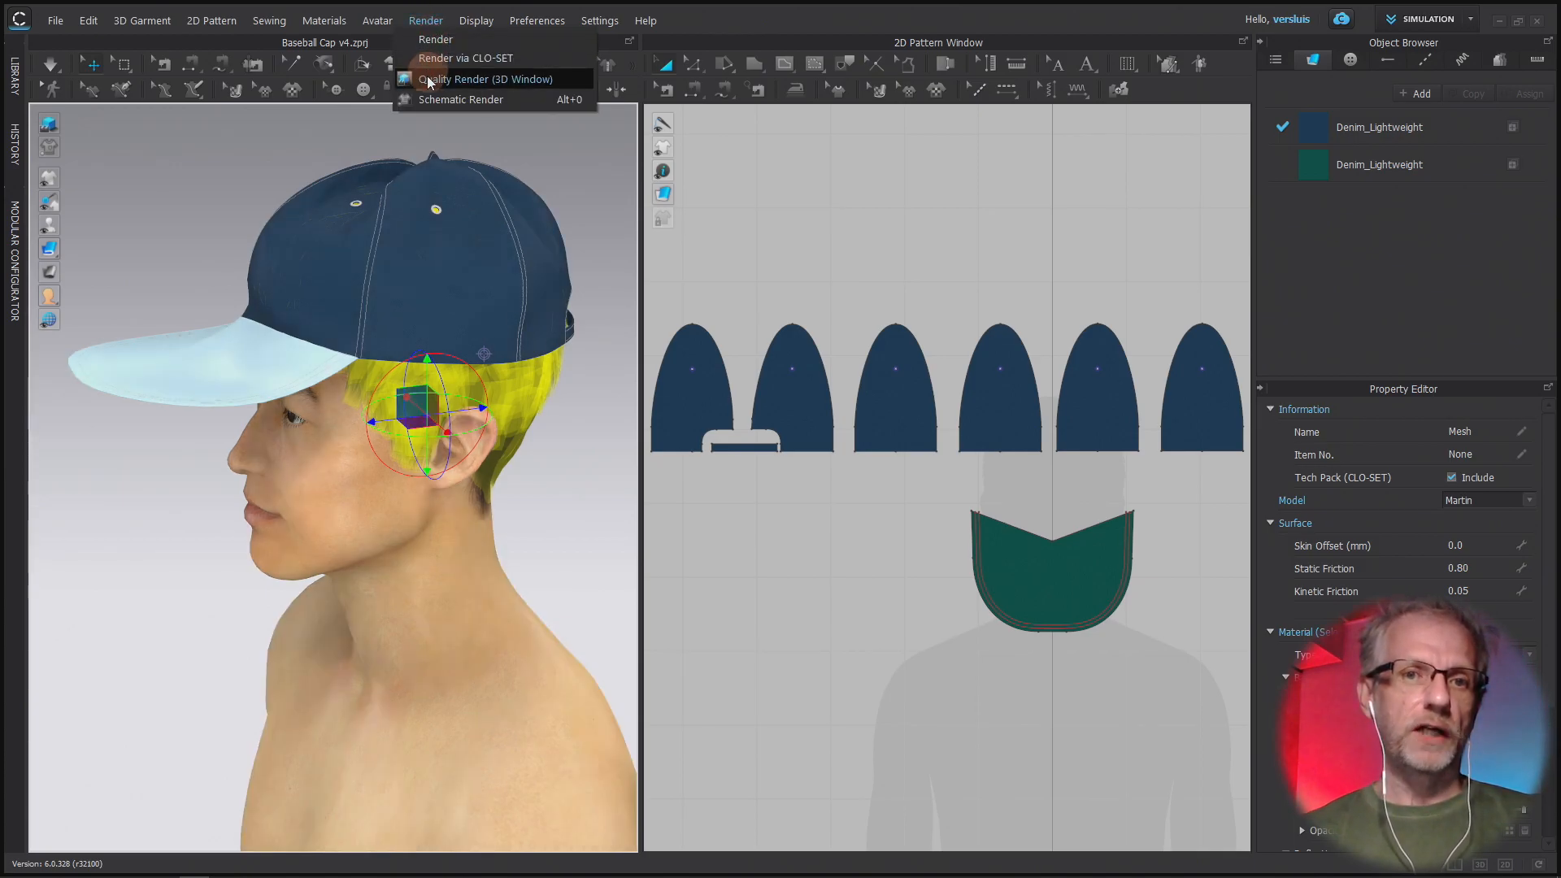
pyautogui.click(427, 76)
pyautogui.click(426, 21)
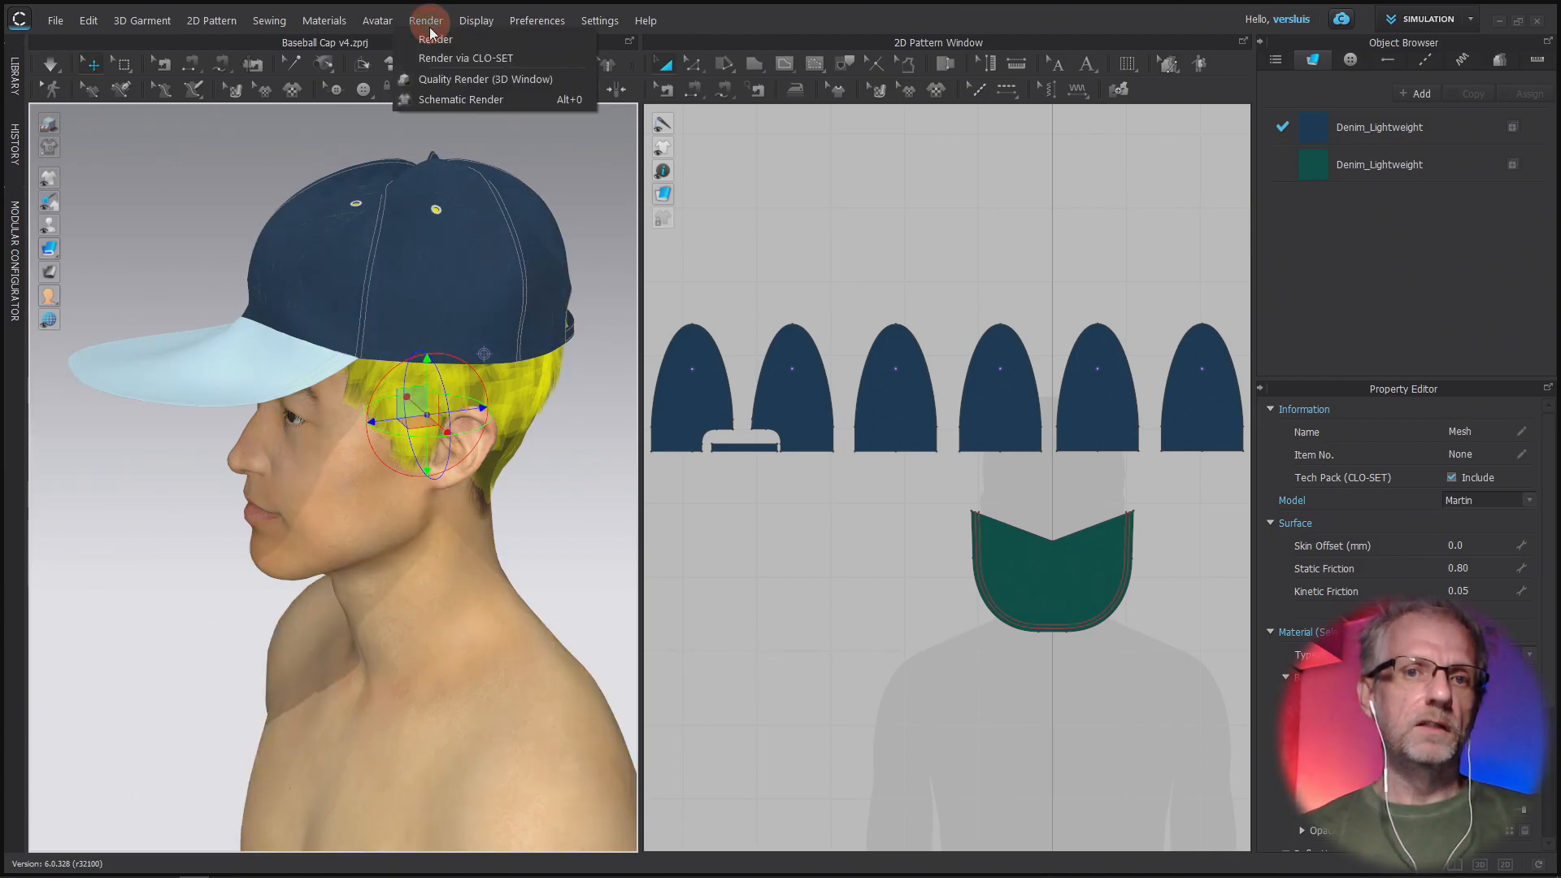
pyautogui.click(431, 76)
# - Open the Render window for the cap project and frame the avatar in a slightly turned side view
pyautogui.moveTo(451, 244); pyautogui.dragTo(517, 244, button='right')
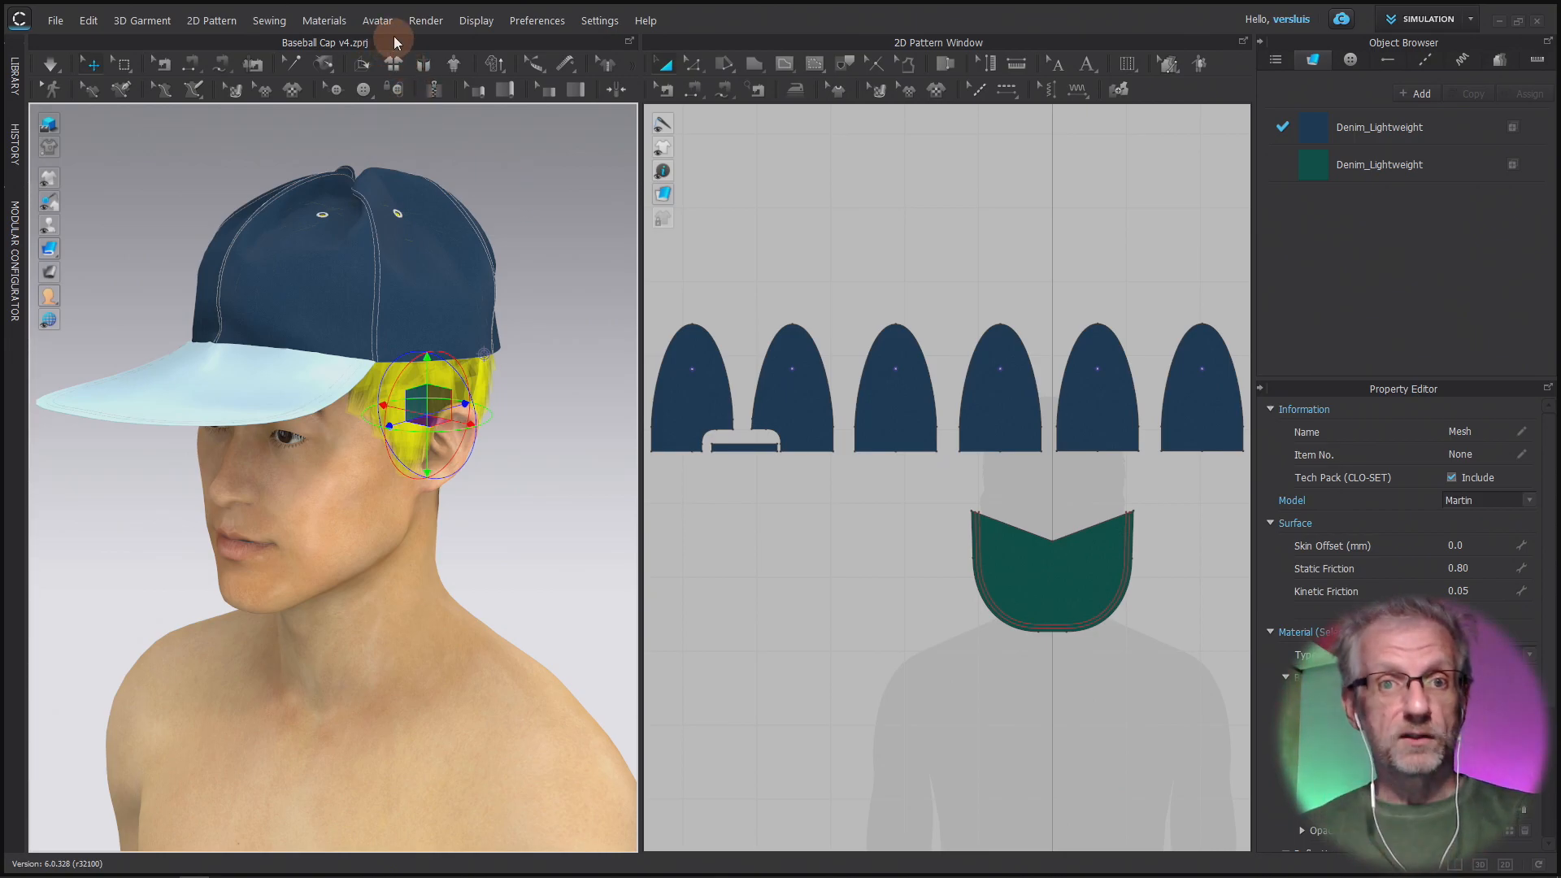
pyautogui.click(428, 22)
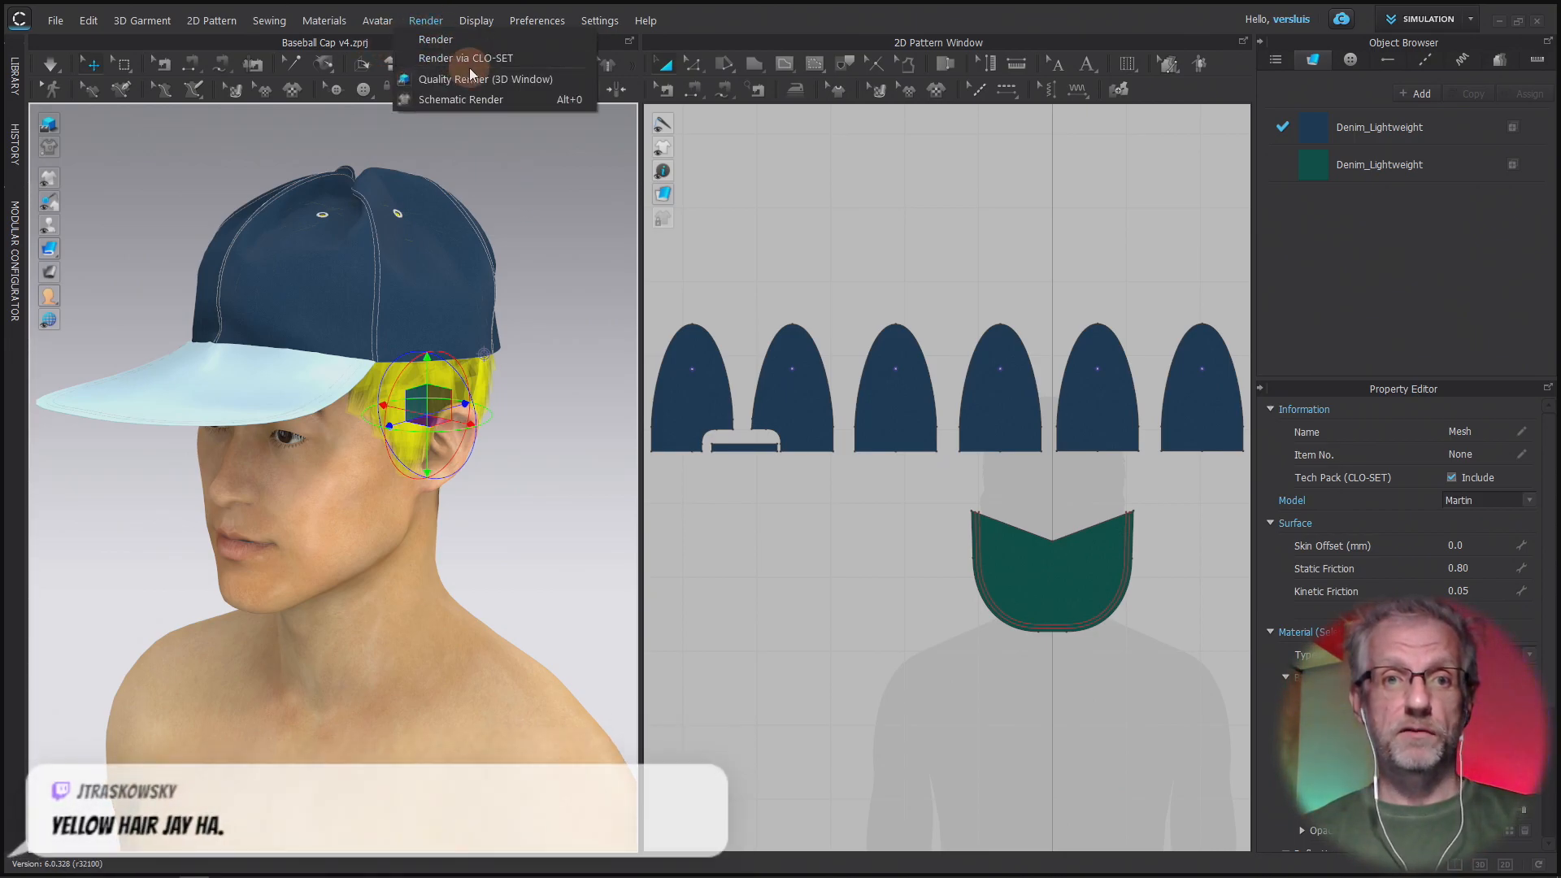
pyautogui.click(490, 40)
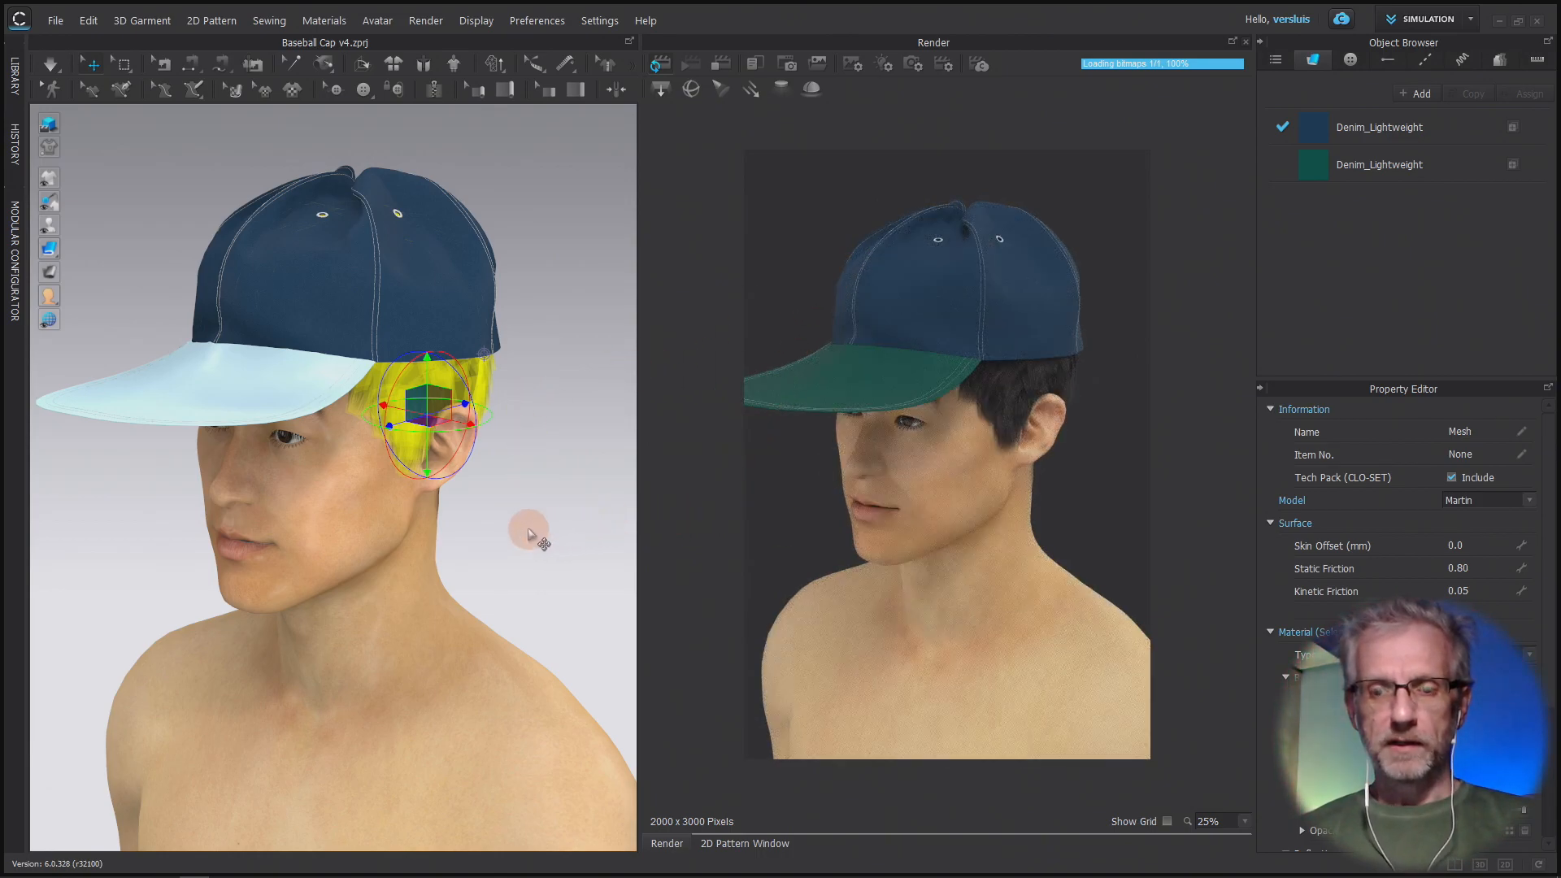
pyautogui.moveTo(528, 529); pyautogui.dragTo(494, 510, button='right')
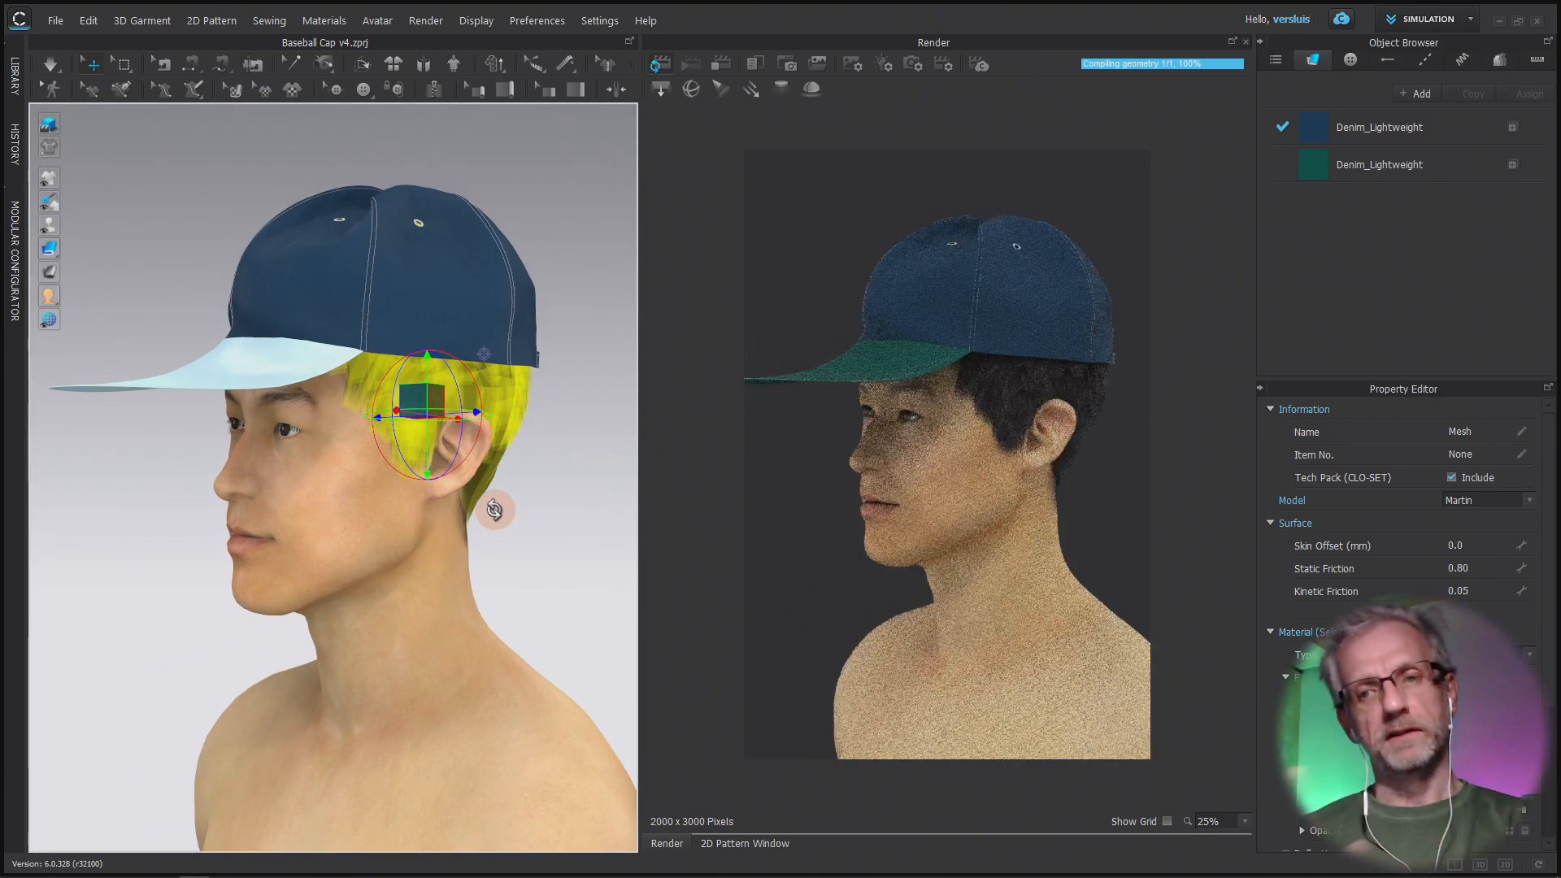
pyautogui.moveTo(540, 554)
pyautogui.mouseDown(button='right')
pyautogui.moveTo(512, 628)
pyautogui.moveTo(503, 567)
pyautogui.moveTo(540, 564)
pyautogui.mouseUp(button='right')
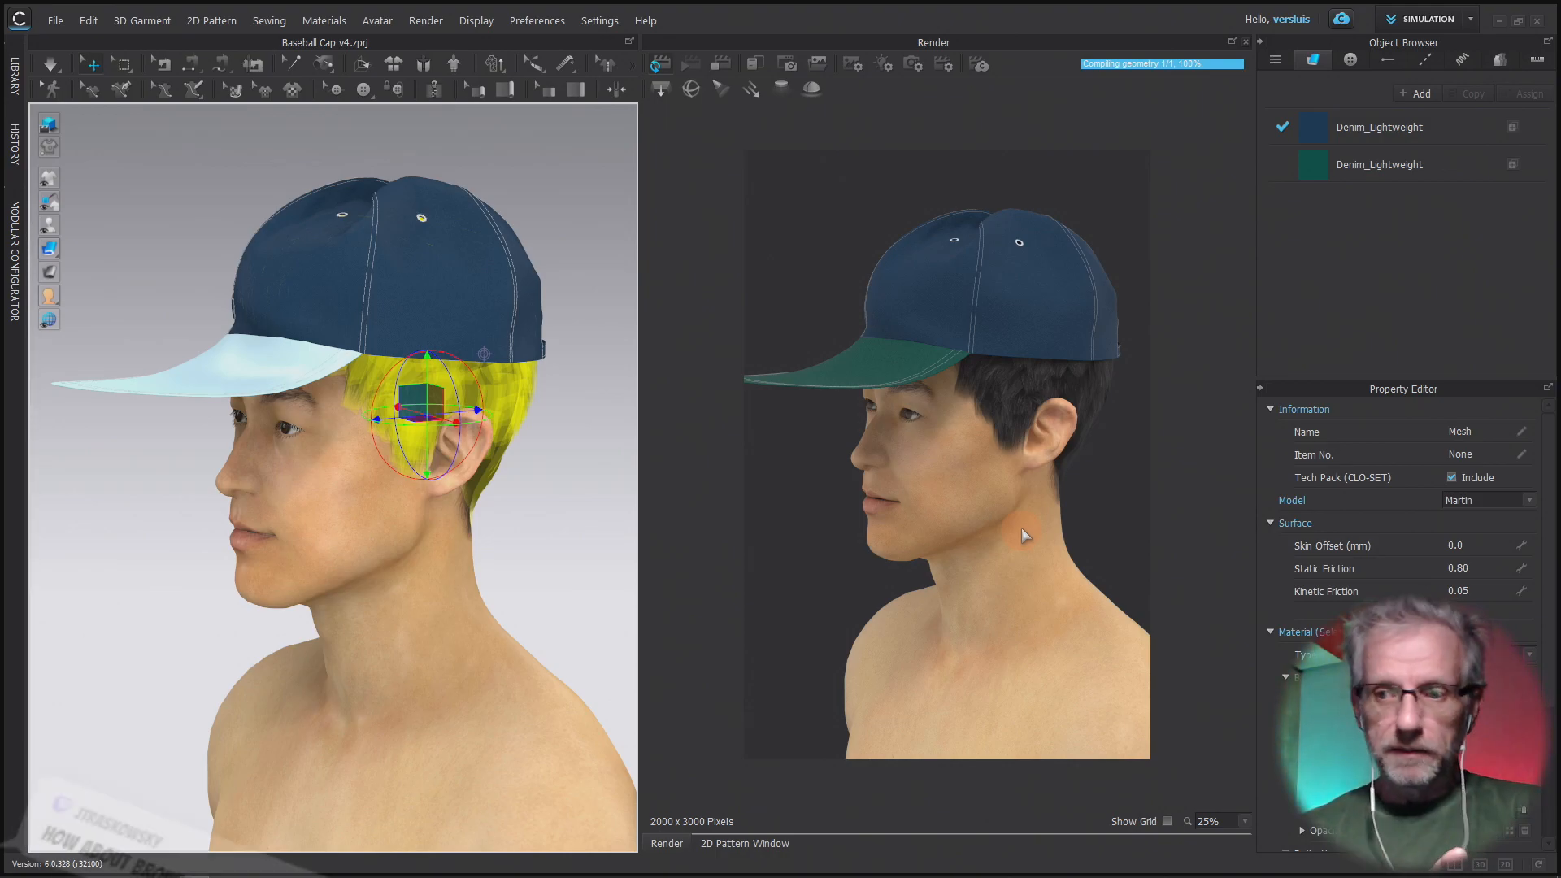
# - Set the render output type to Turntable Images and review the available image counts
pyautogui.click(853, 67)
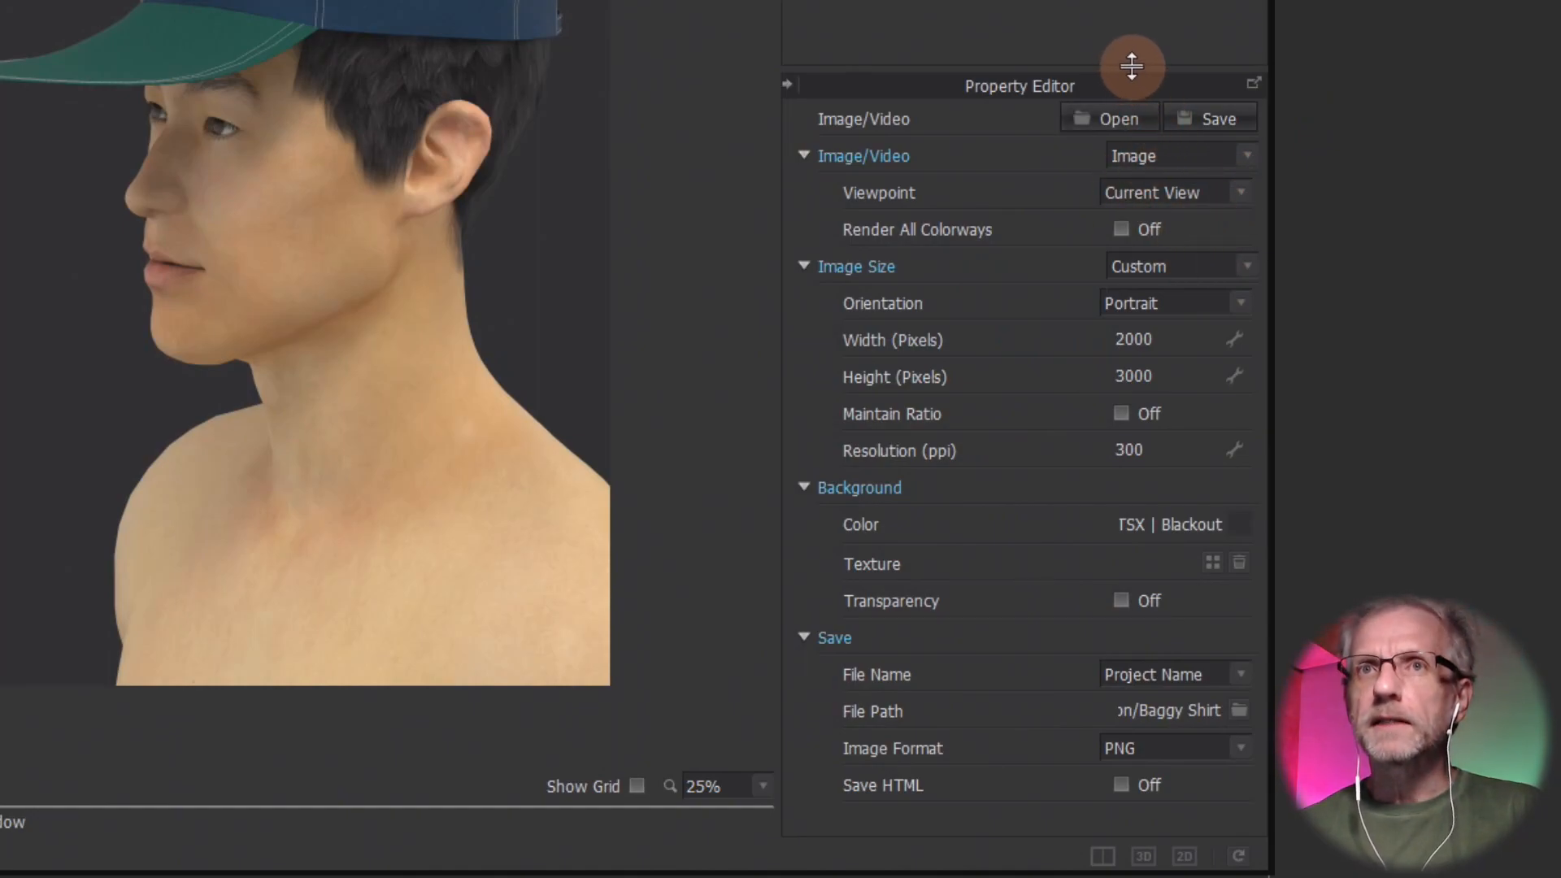
pyautogui.click(1236, 153)
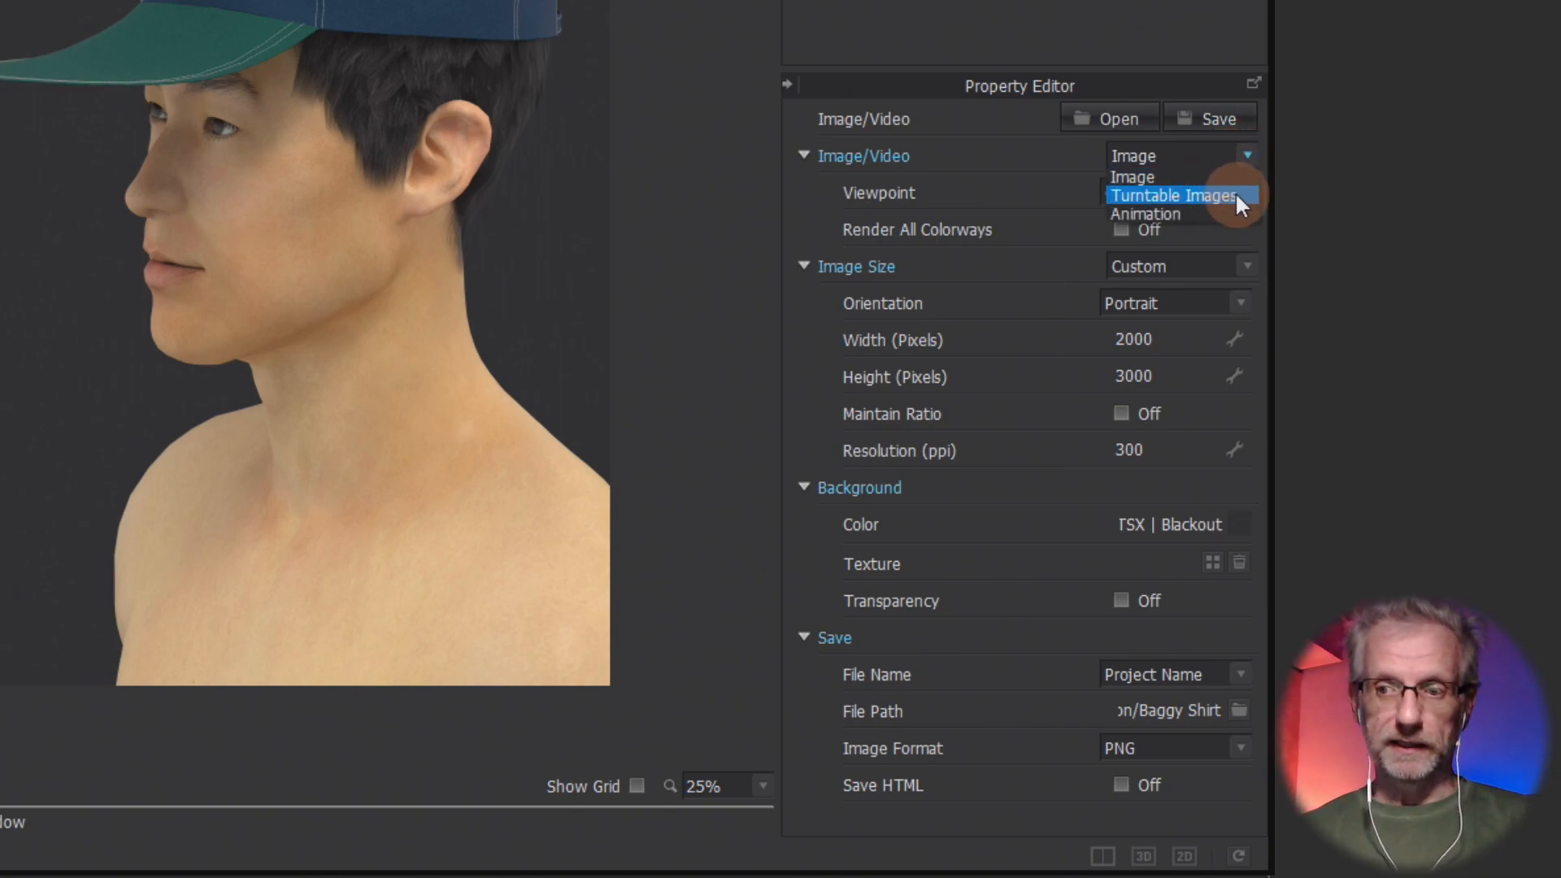
pyautogui.click(1237, 196)
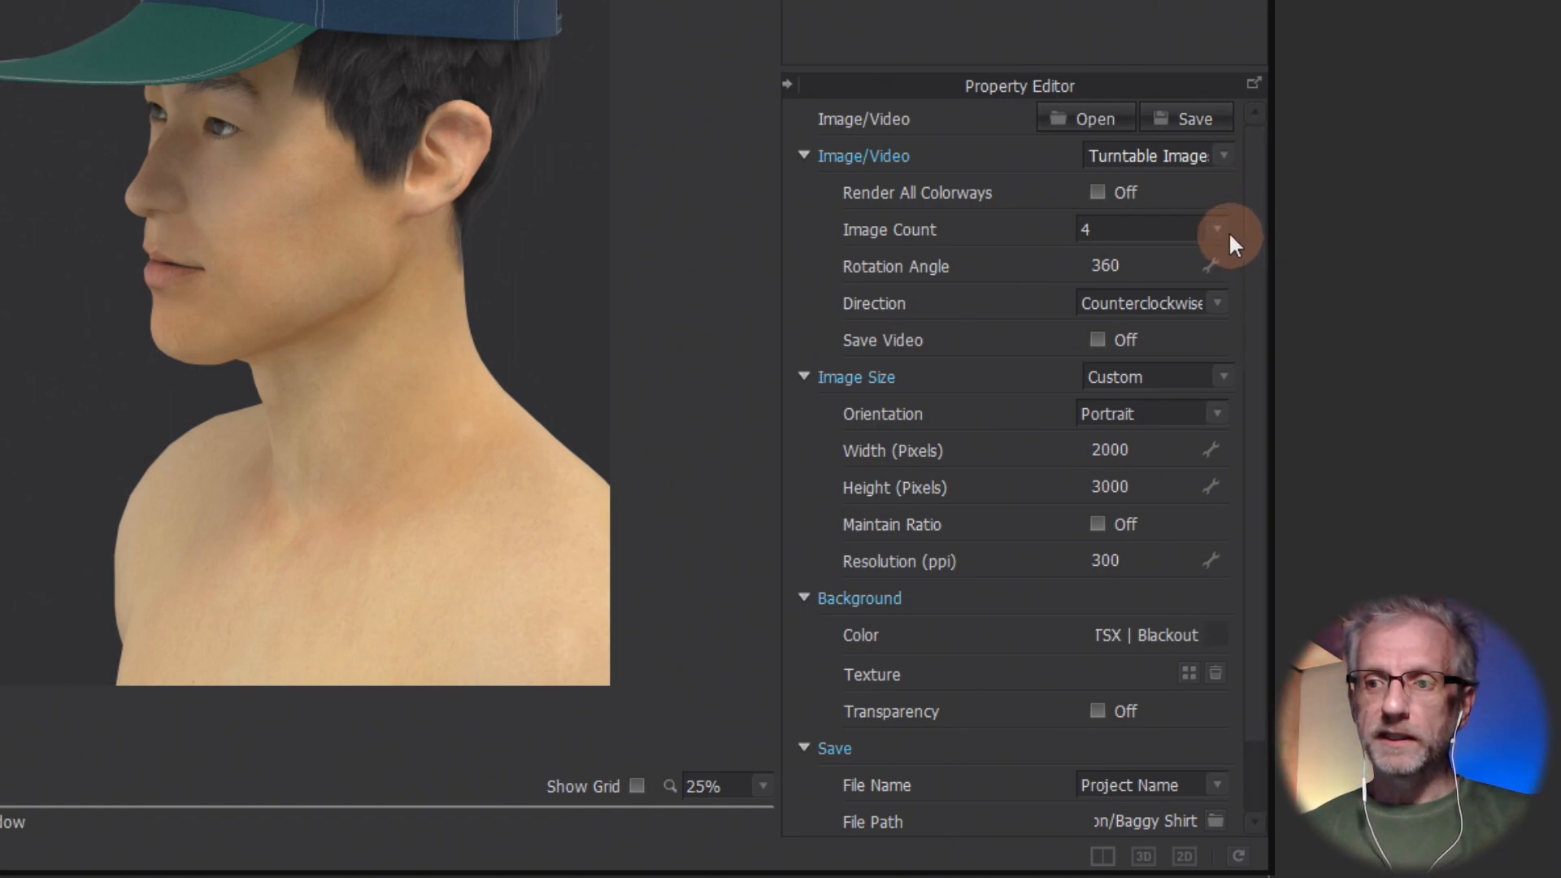
pyautogui.click(1220, 228)
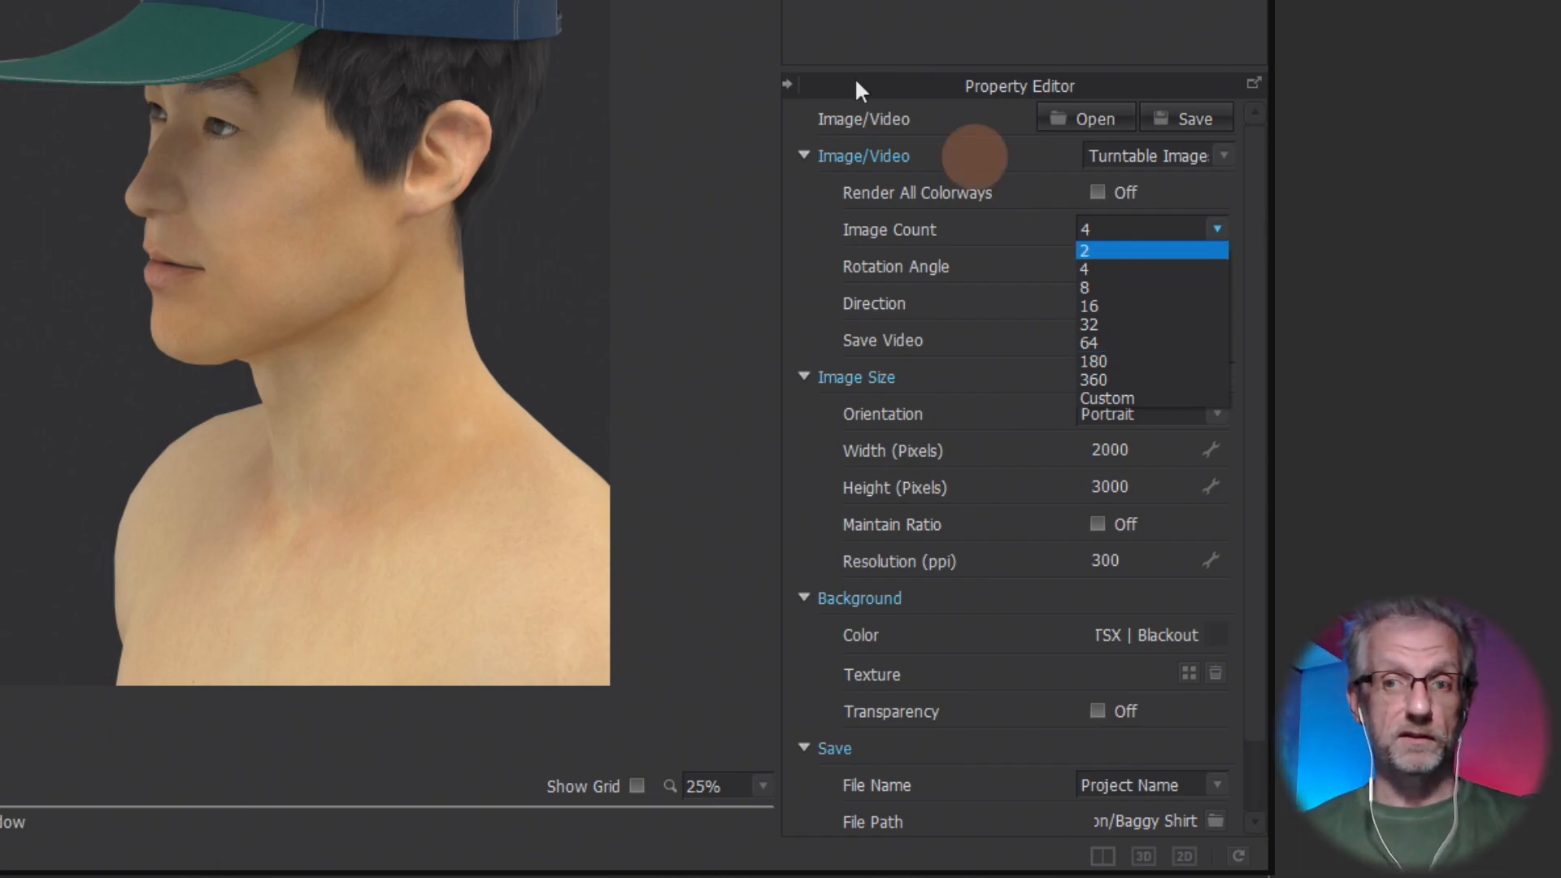
pyautogui.press('Escape')
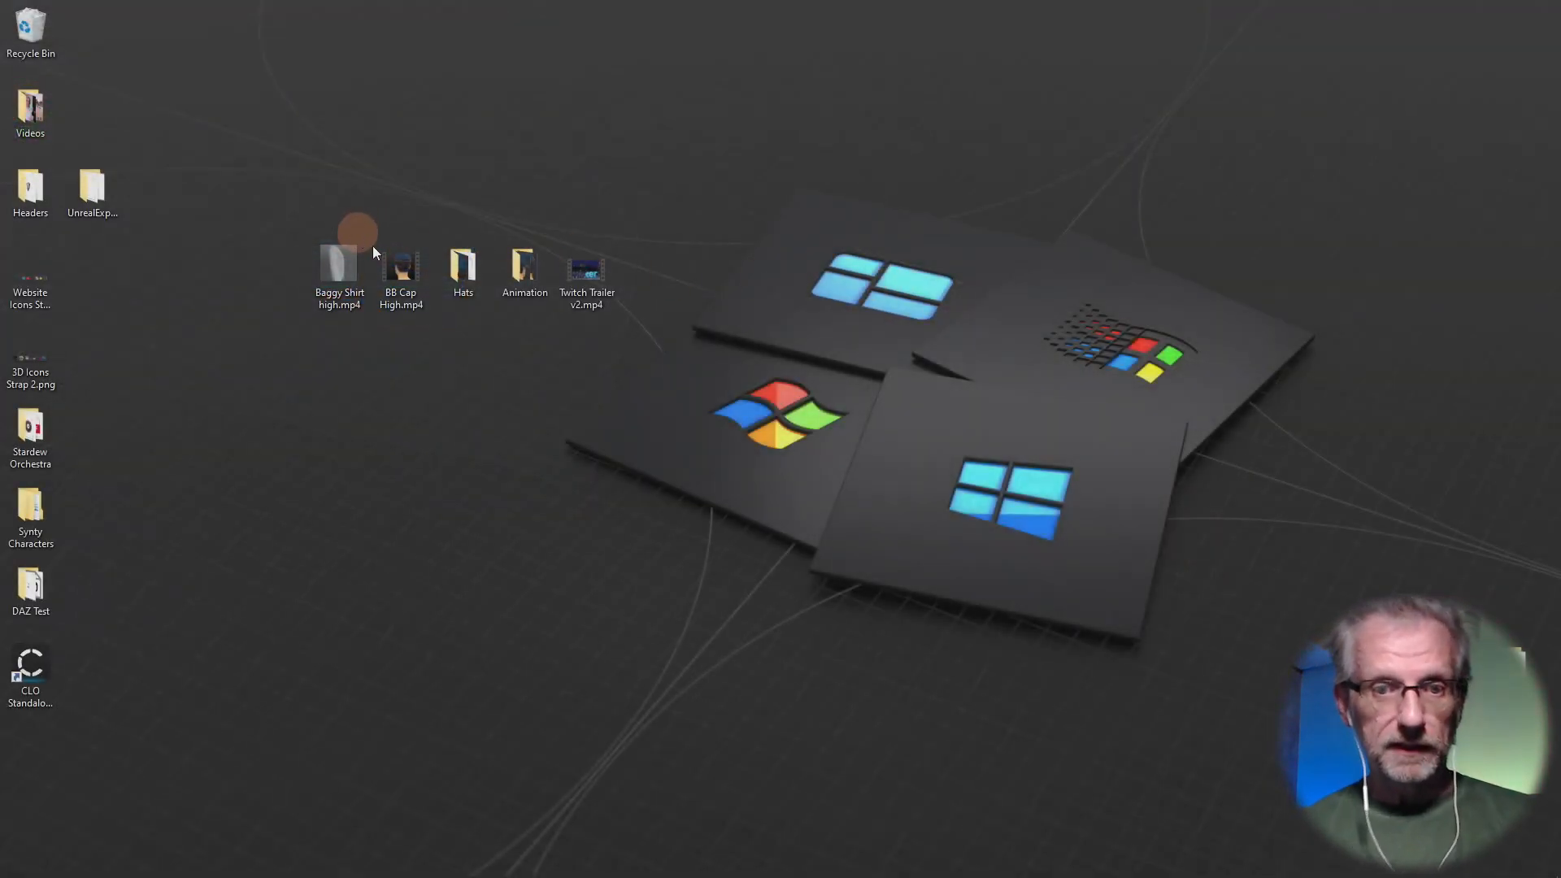
# - Switch to the desktop and play the turntable video BB Cap High.mp4 in full screen
pyautogui.doubleClick(393, 262)
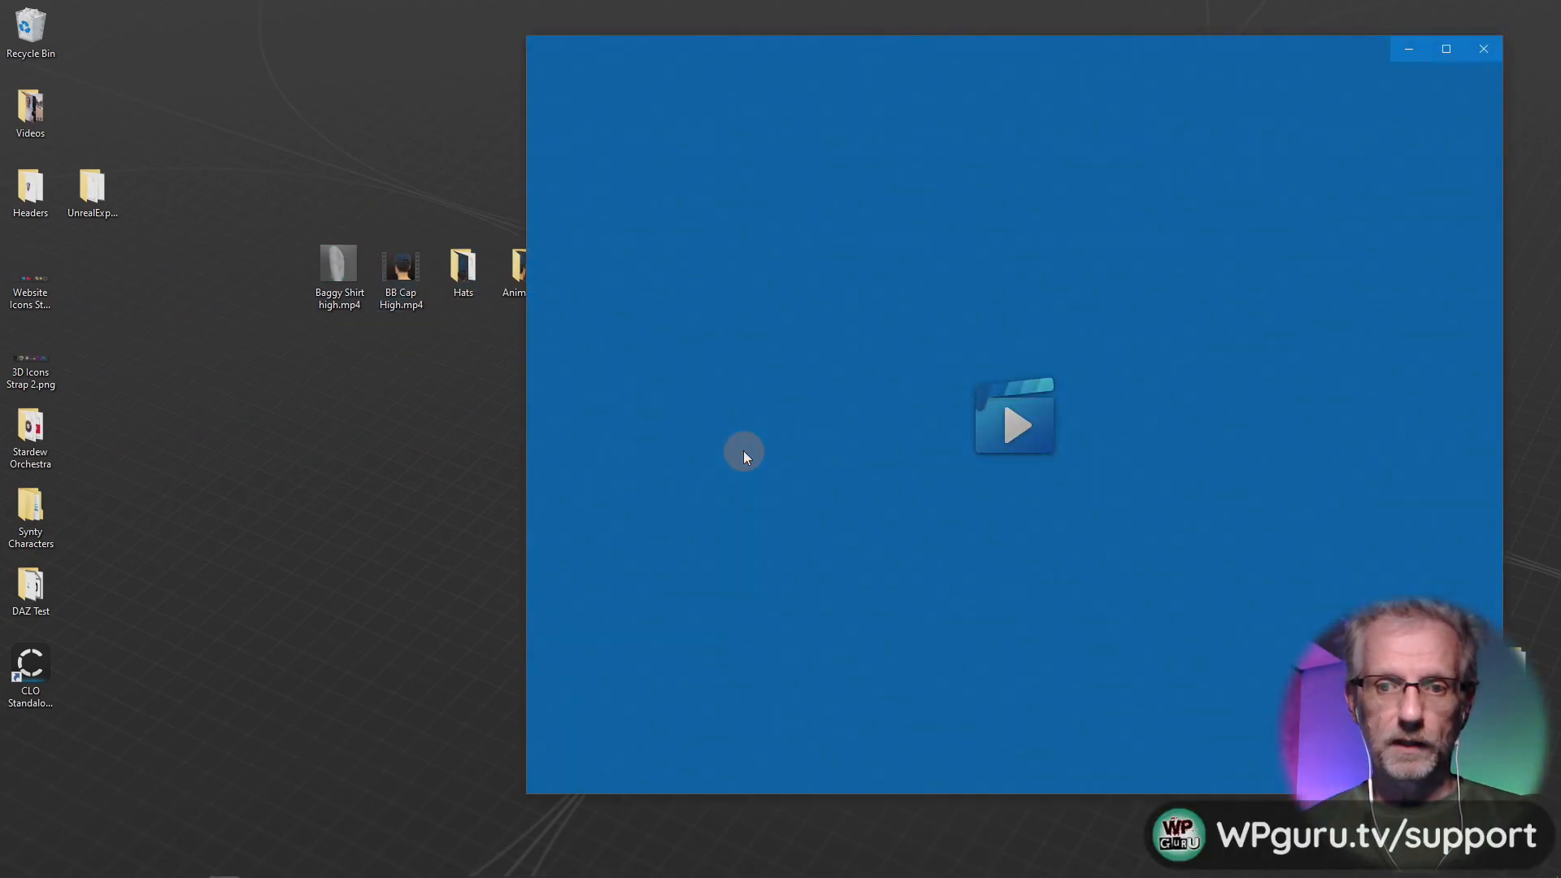
pyautogui.press('F11')
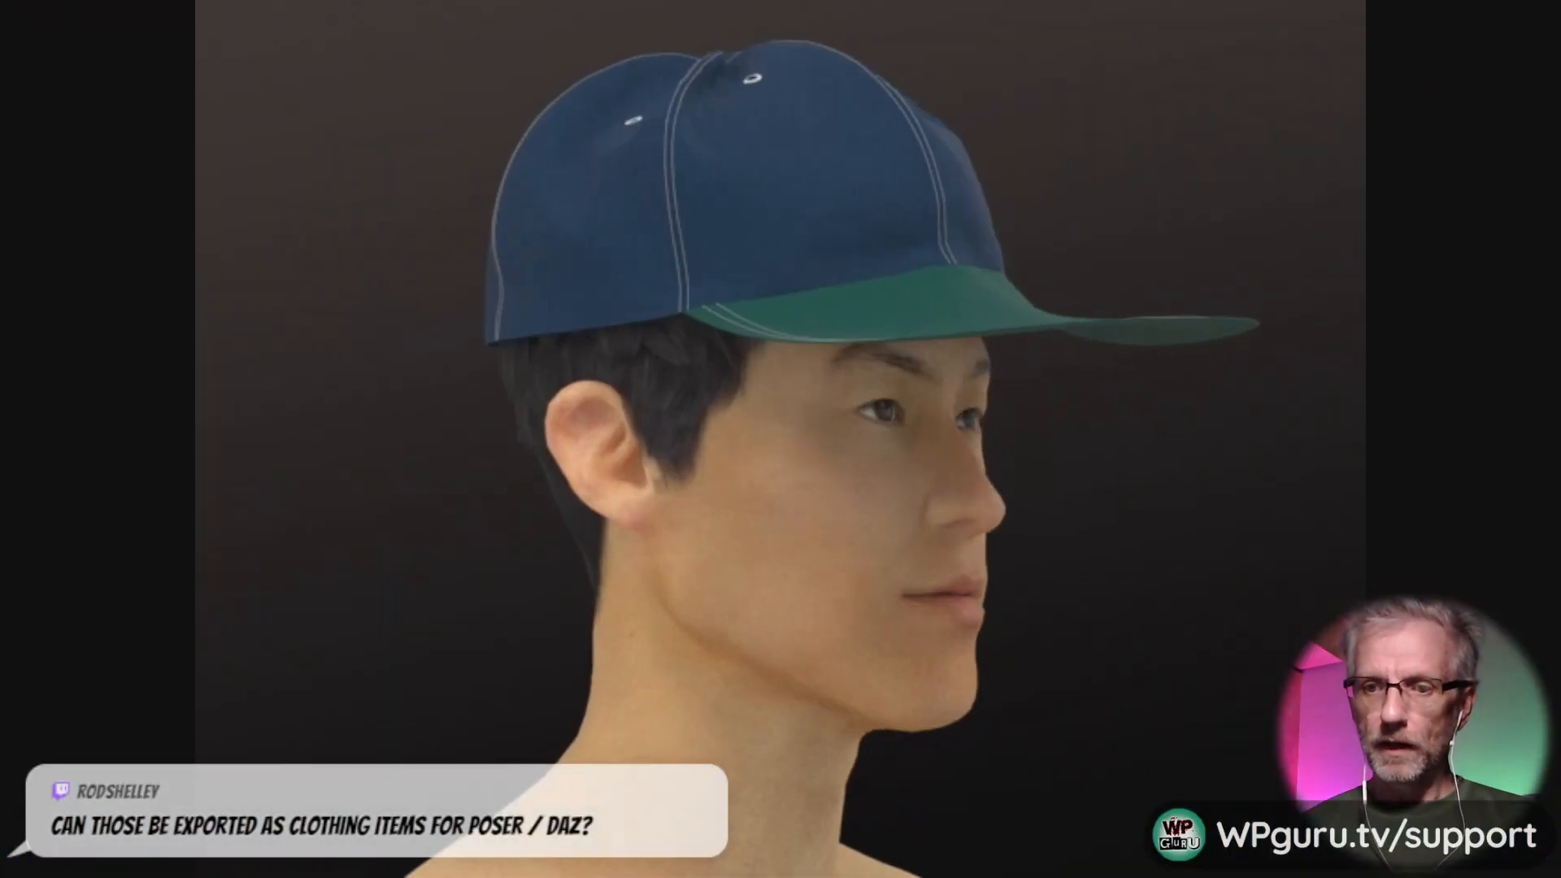
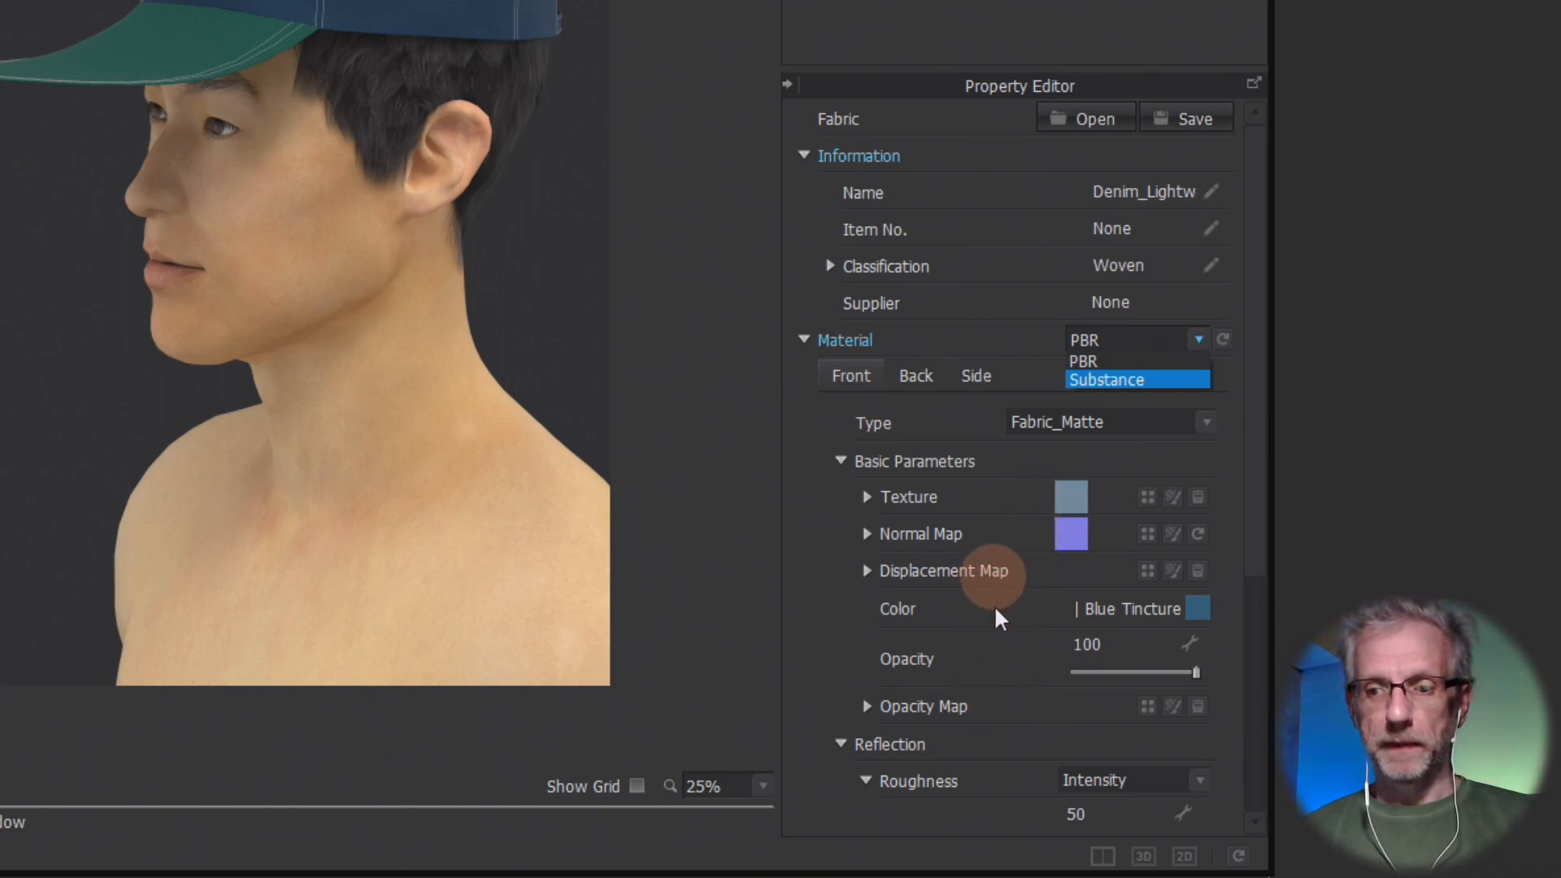
# - Change the blue cap fabric's material to Substance and load TD_FABRIC7.sbsar from the Textile Patterns (4K) Part 1 Substance materials under Photoshop
pyautogui.click(1145, 378)
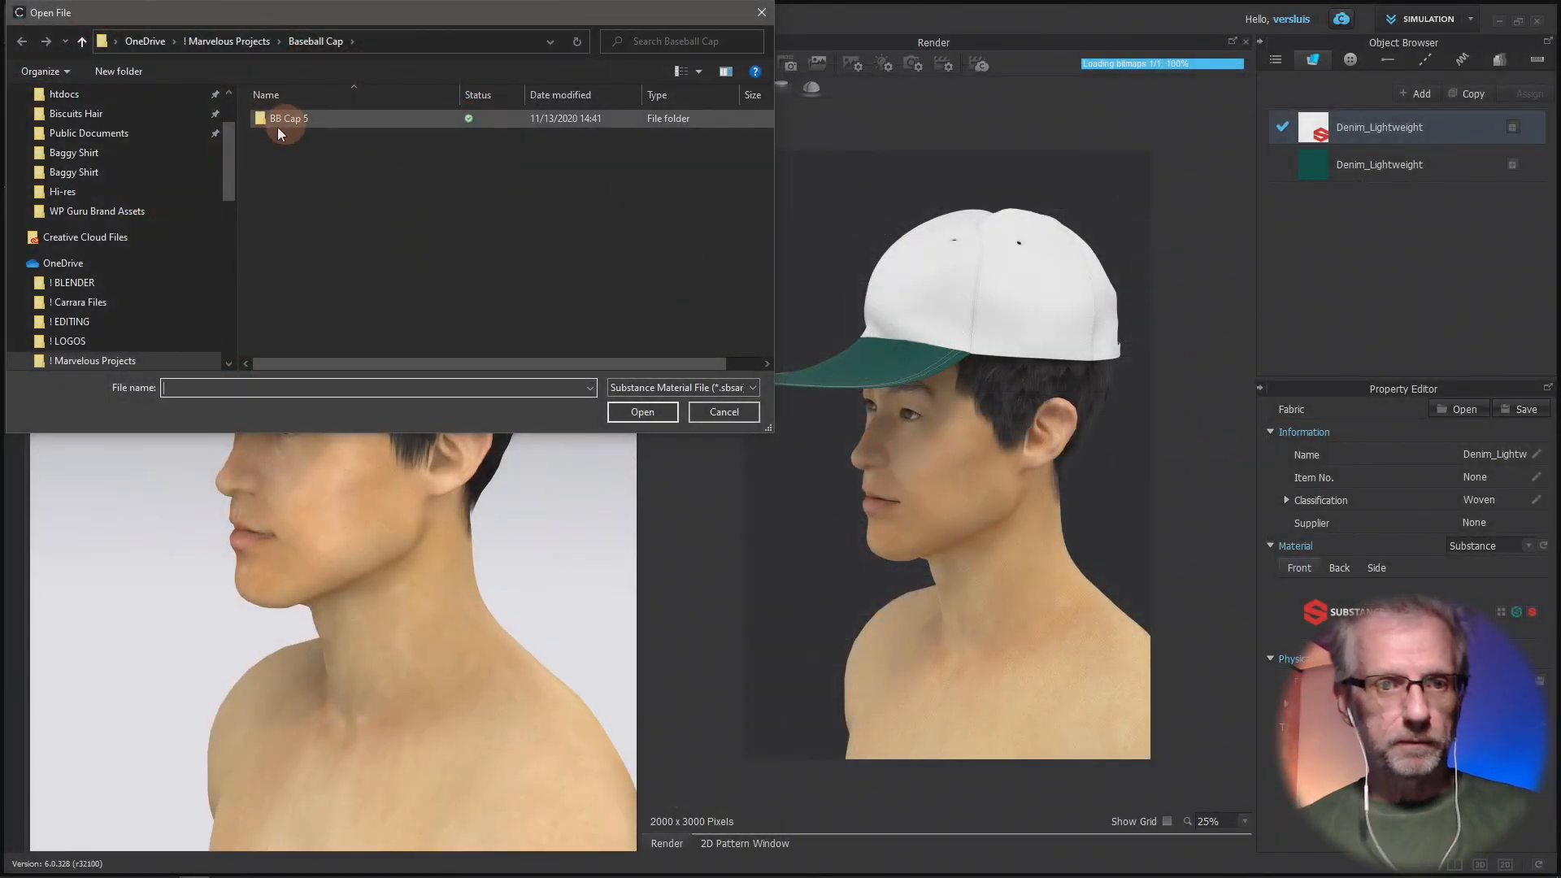
pyautogui.scroll(-1, 204, 220)
pyautogui.scroll(-4, 204, 223)
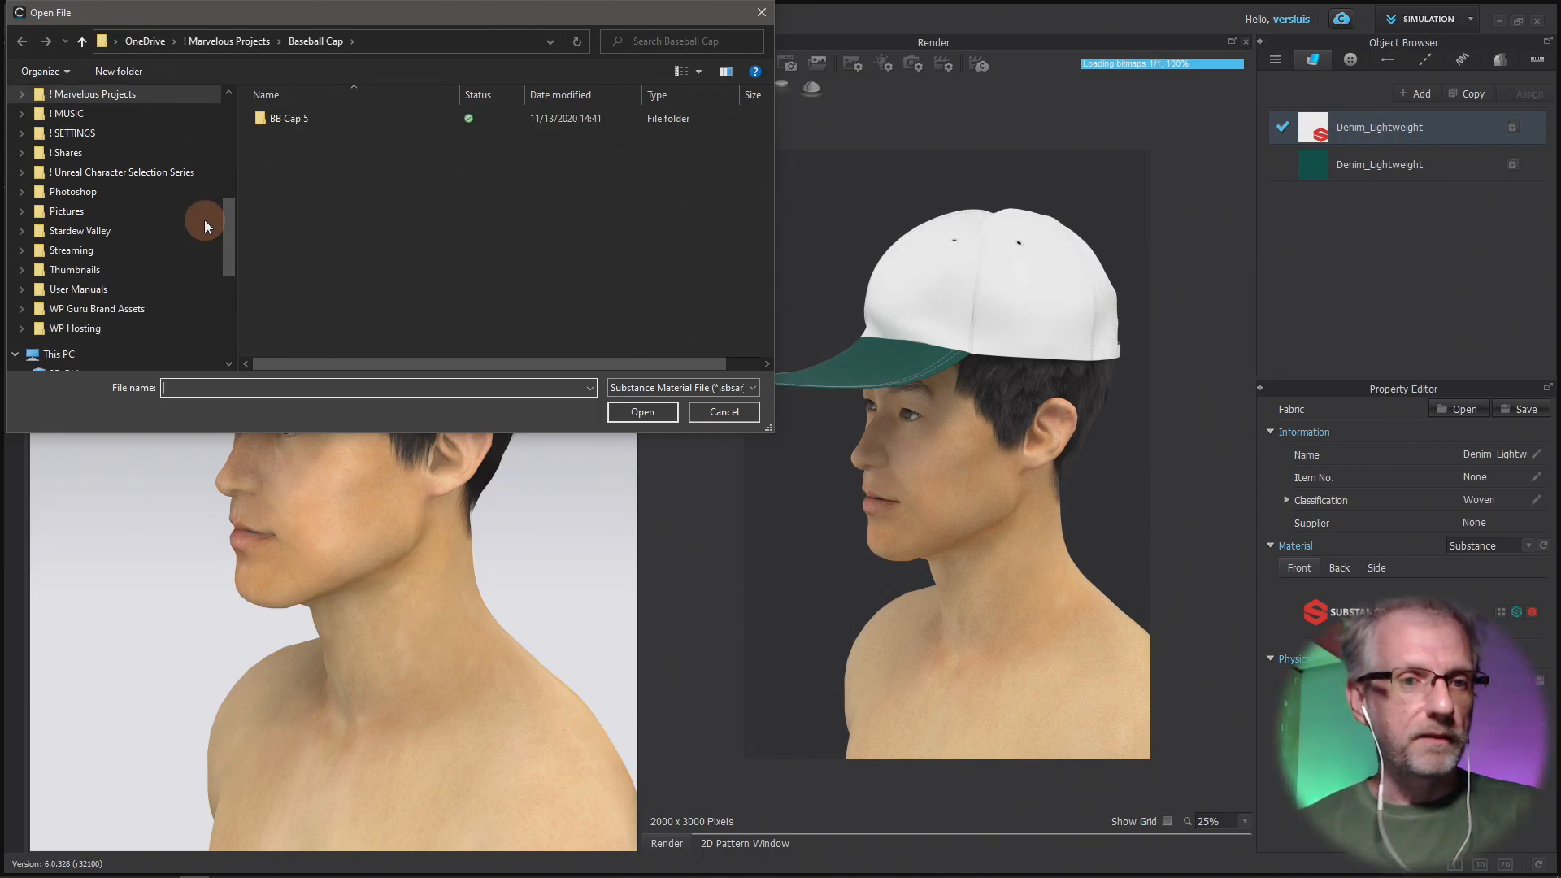
pyautogui.click(155, 192)
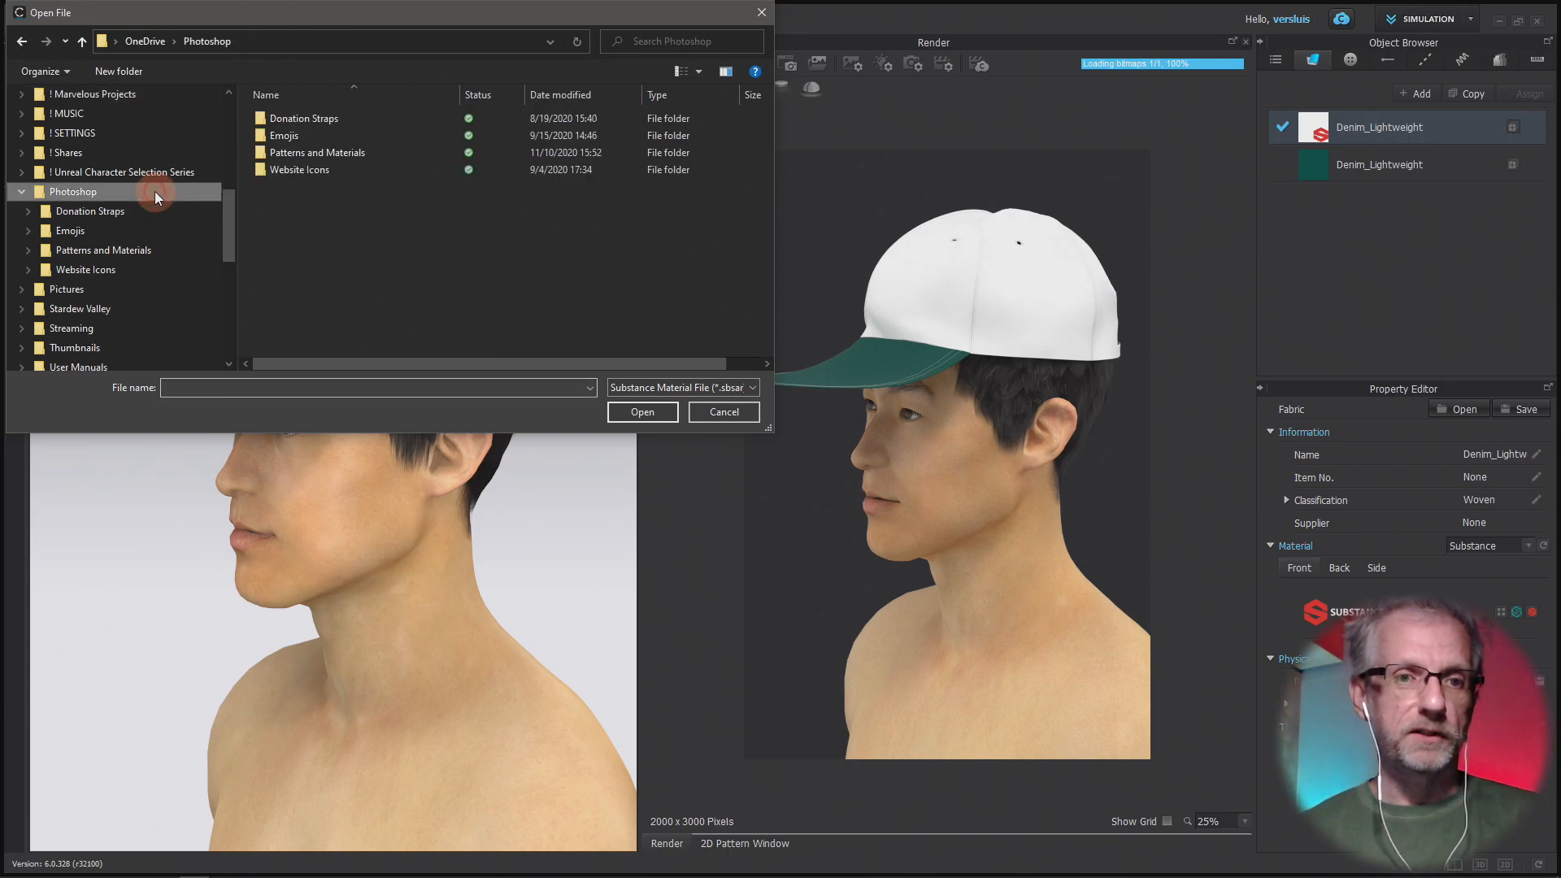
pyautogui.doubleClick(367, 155)
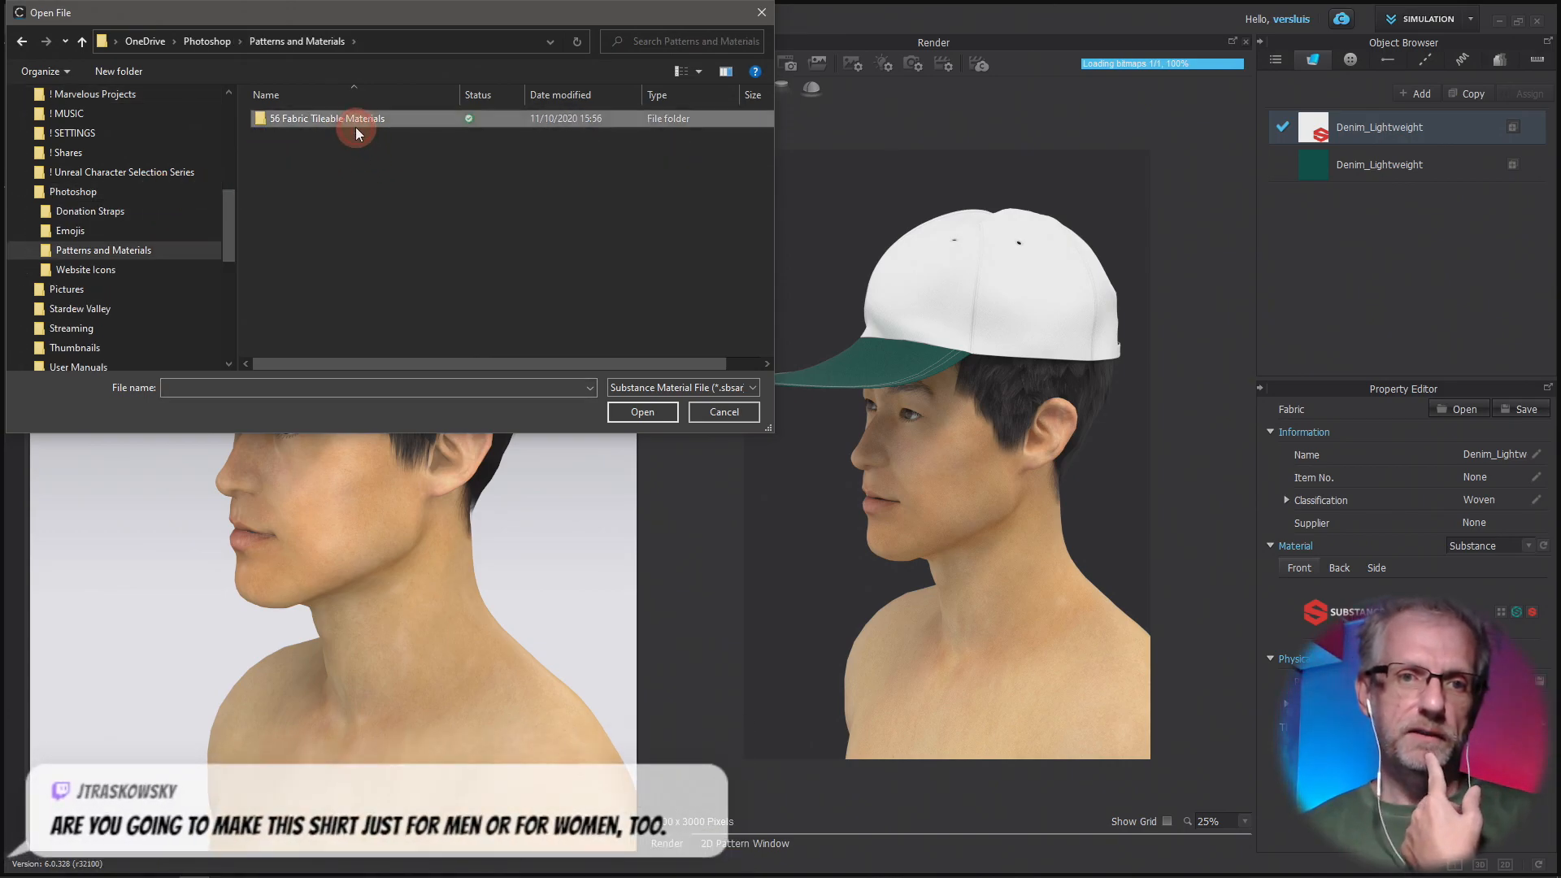
pyautogui.doubleClick(358, 119)
pyautogui.doubleClick(350, 136)
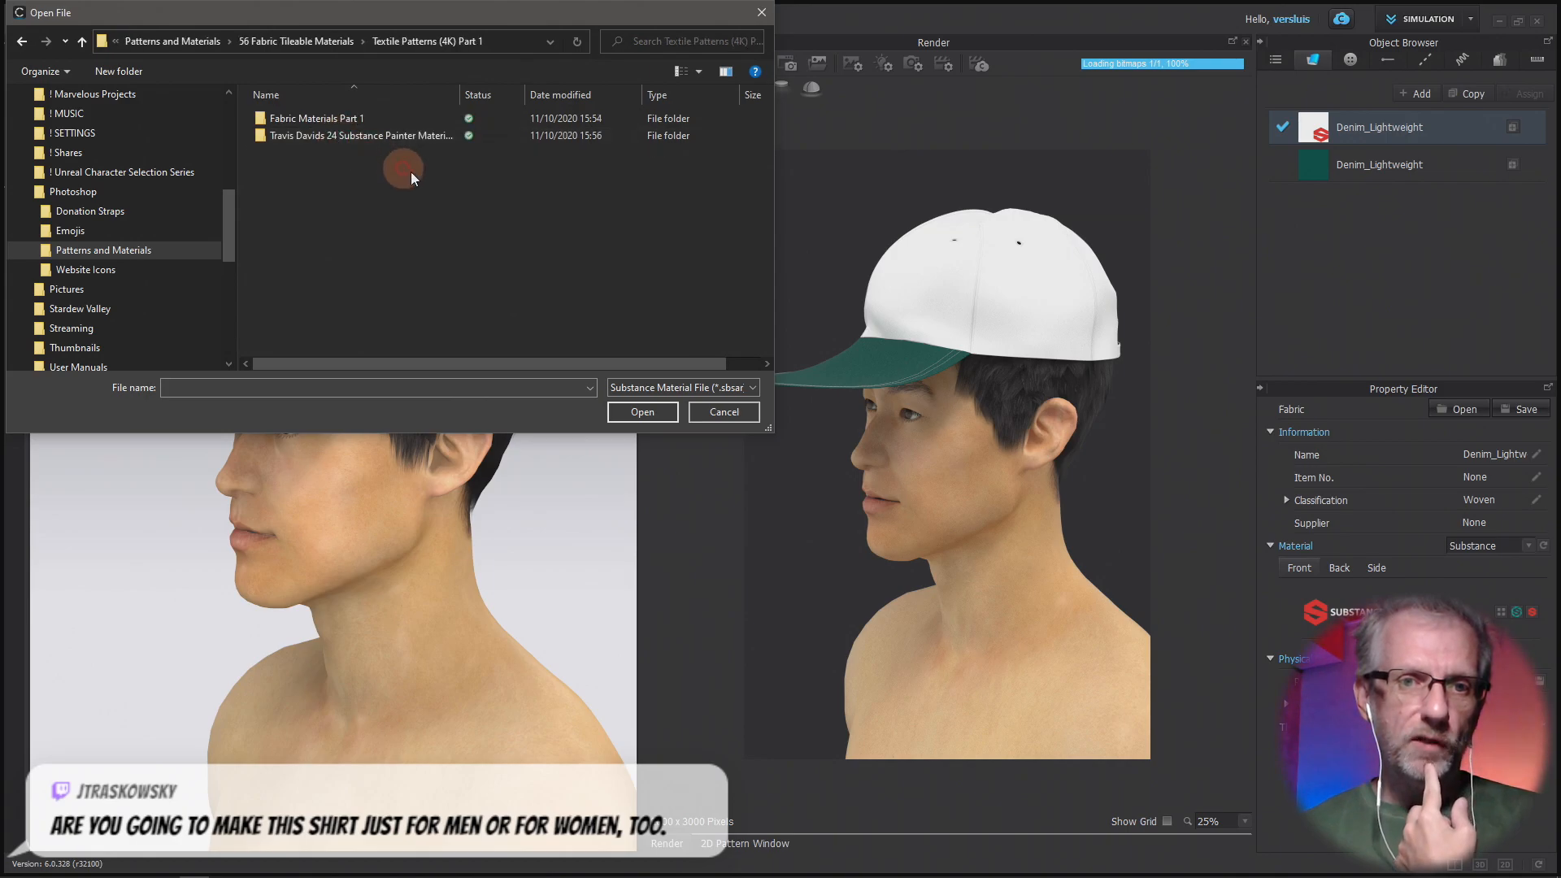
pyautogui.doubleClick(358, 141)
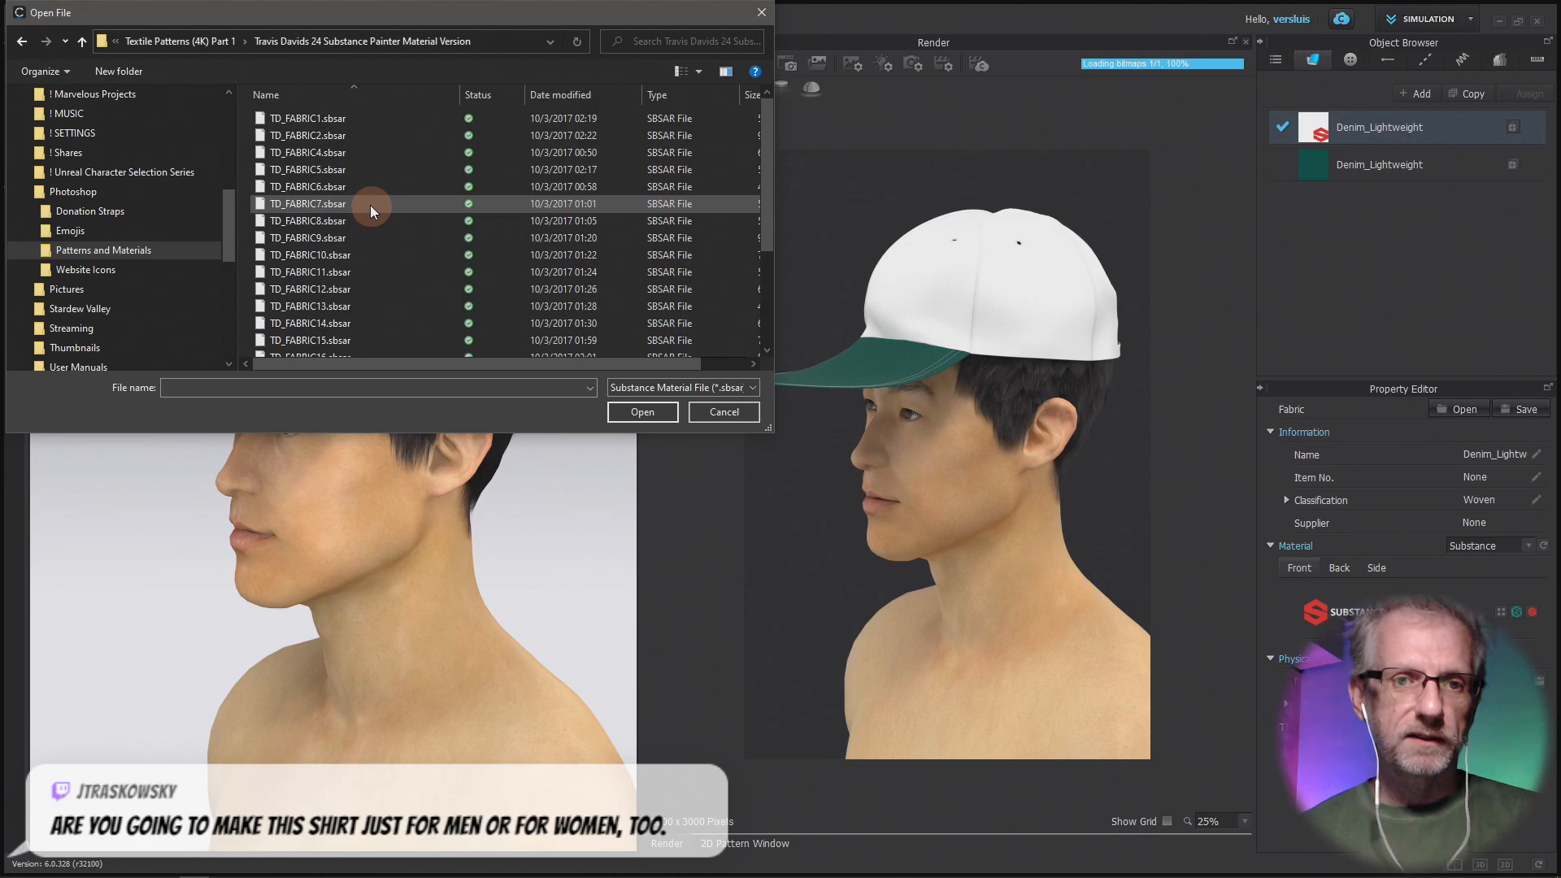
pyautogui.click(348, 205)
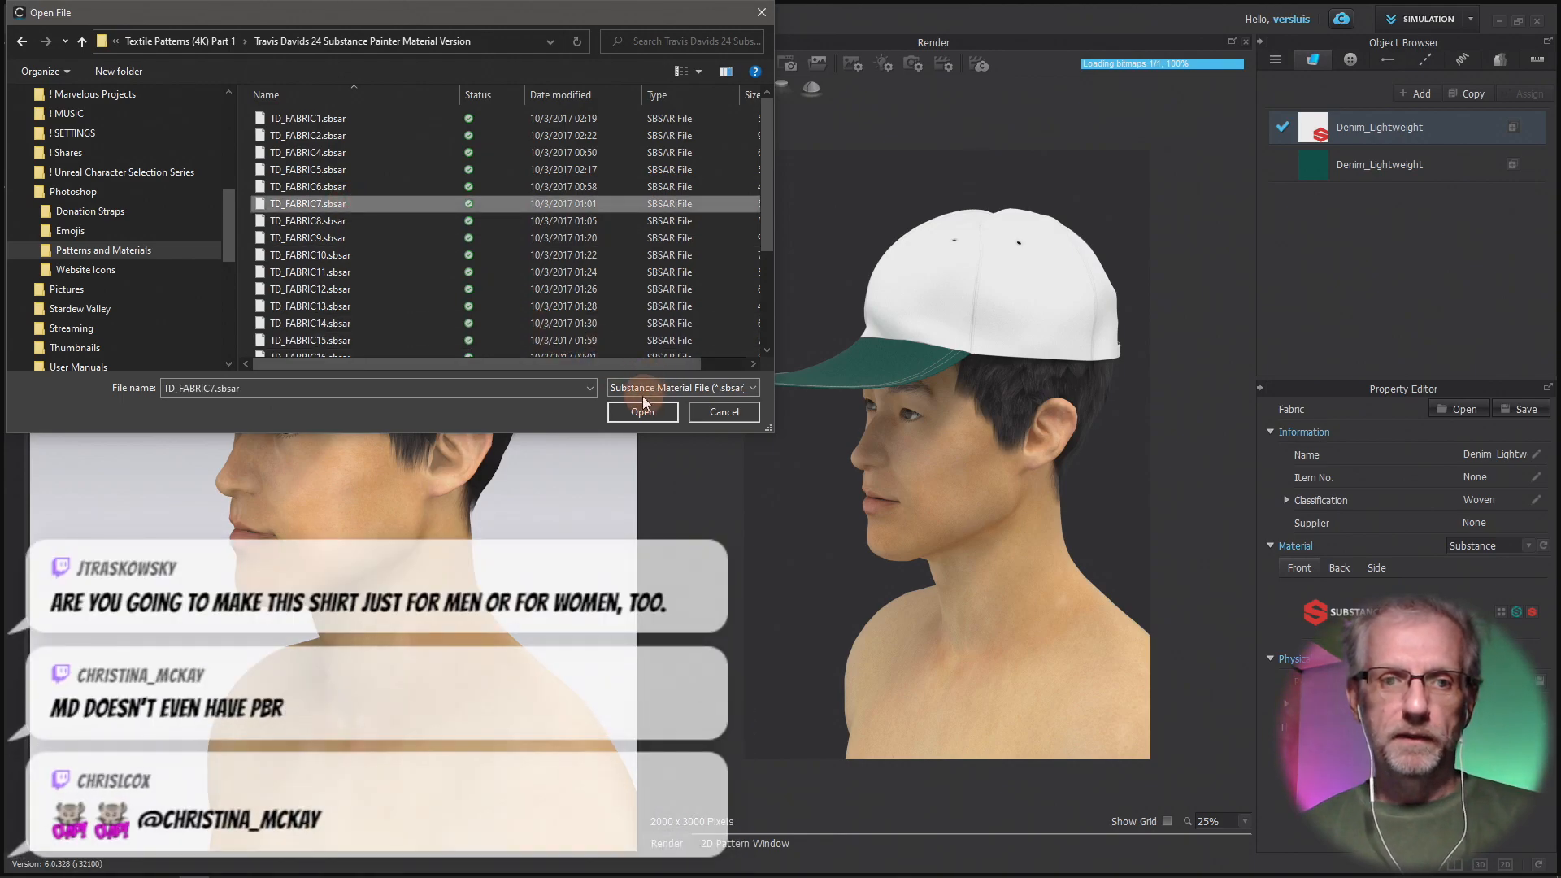
pyautogui.click(642, 412)
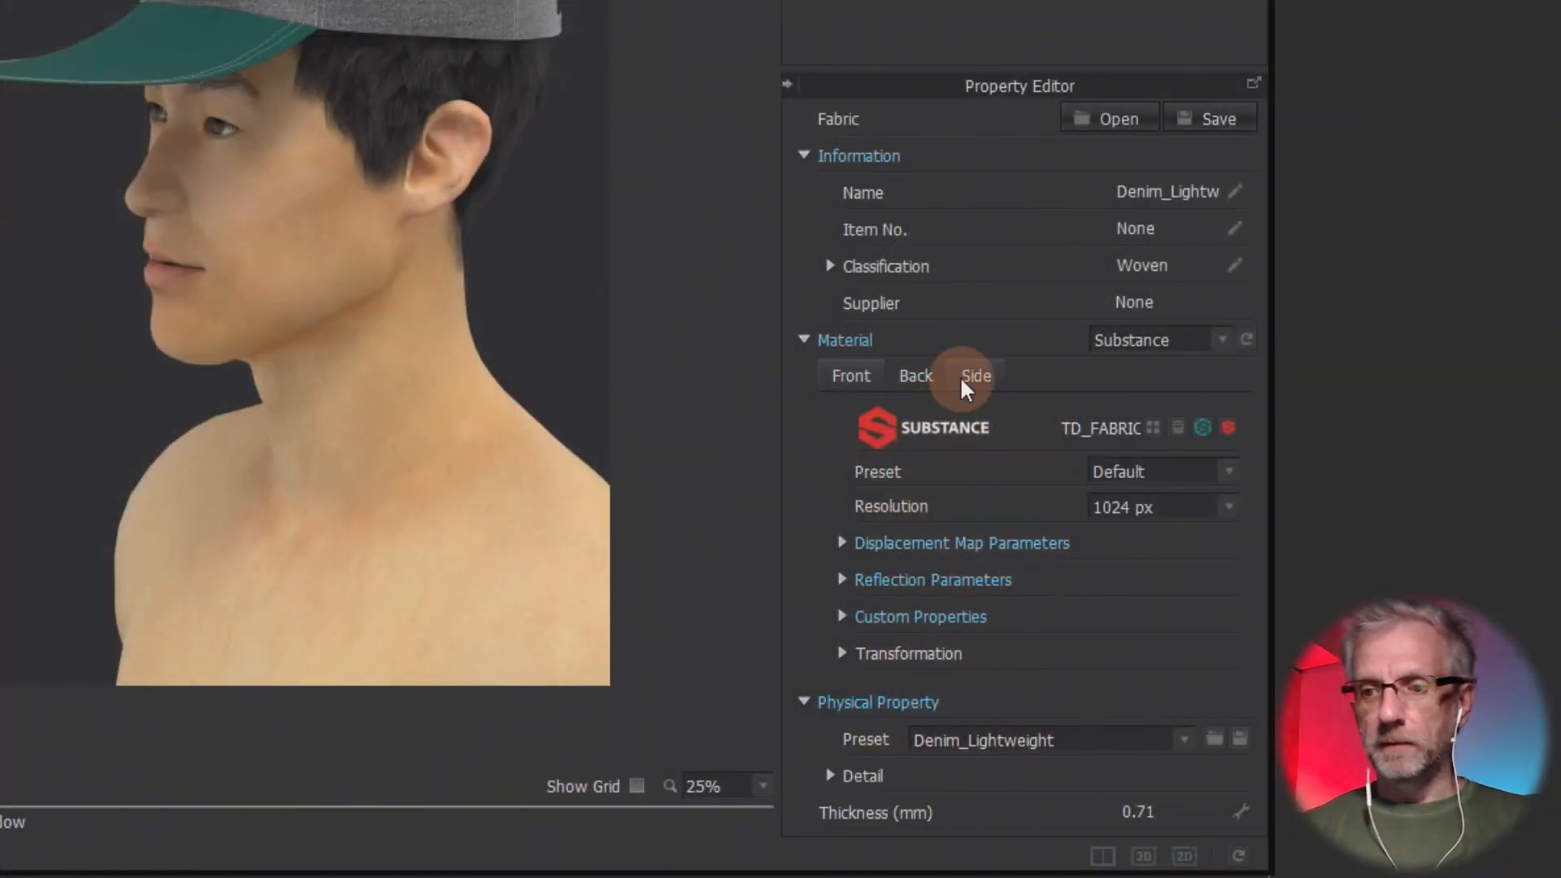
# - Review the resolution options of the Substance material and close them without choosing one
pyautogui.click(1229, 505)
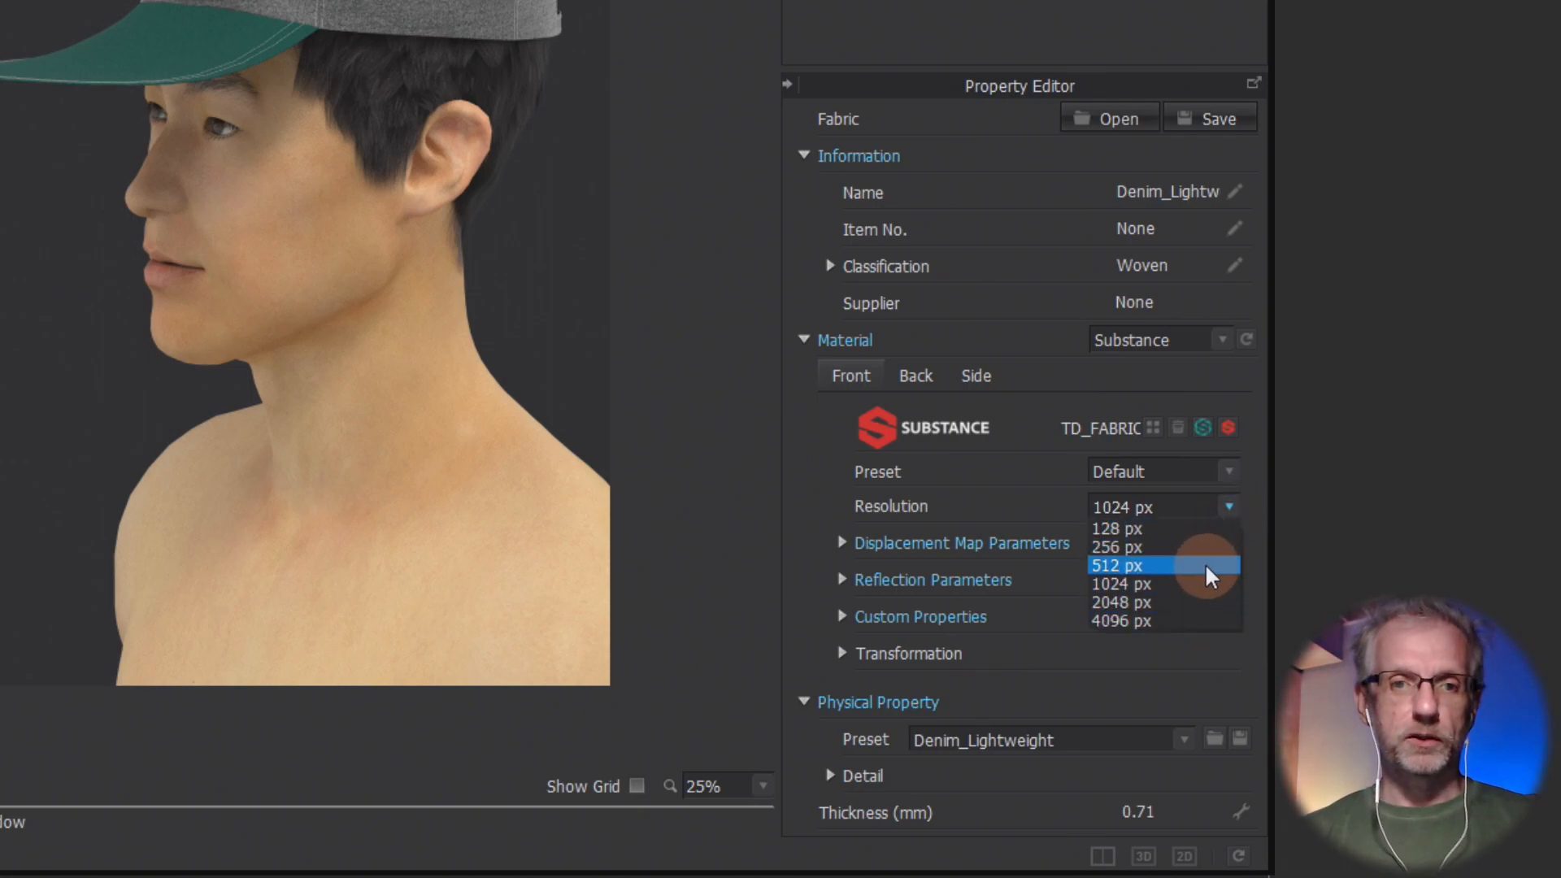
pyautogui.click(990, 475)
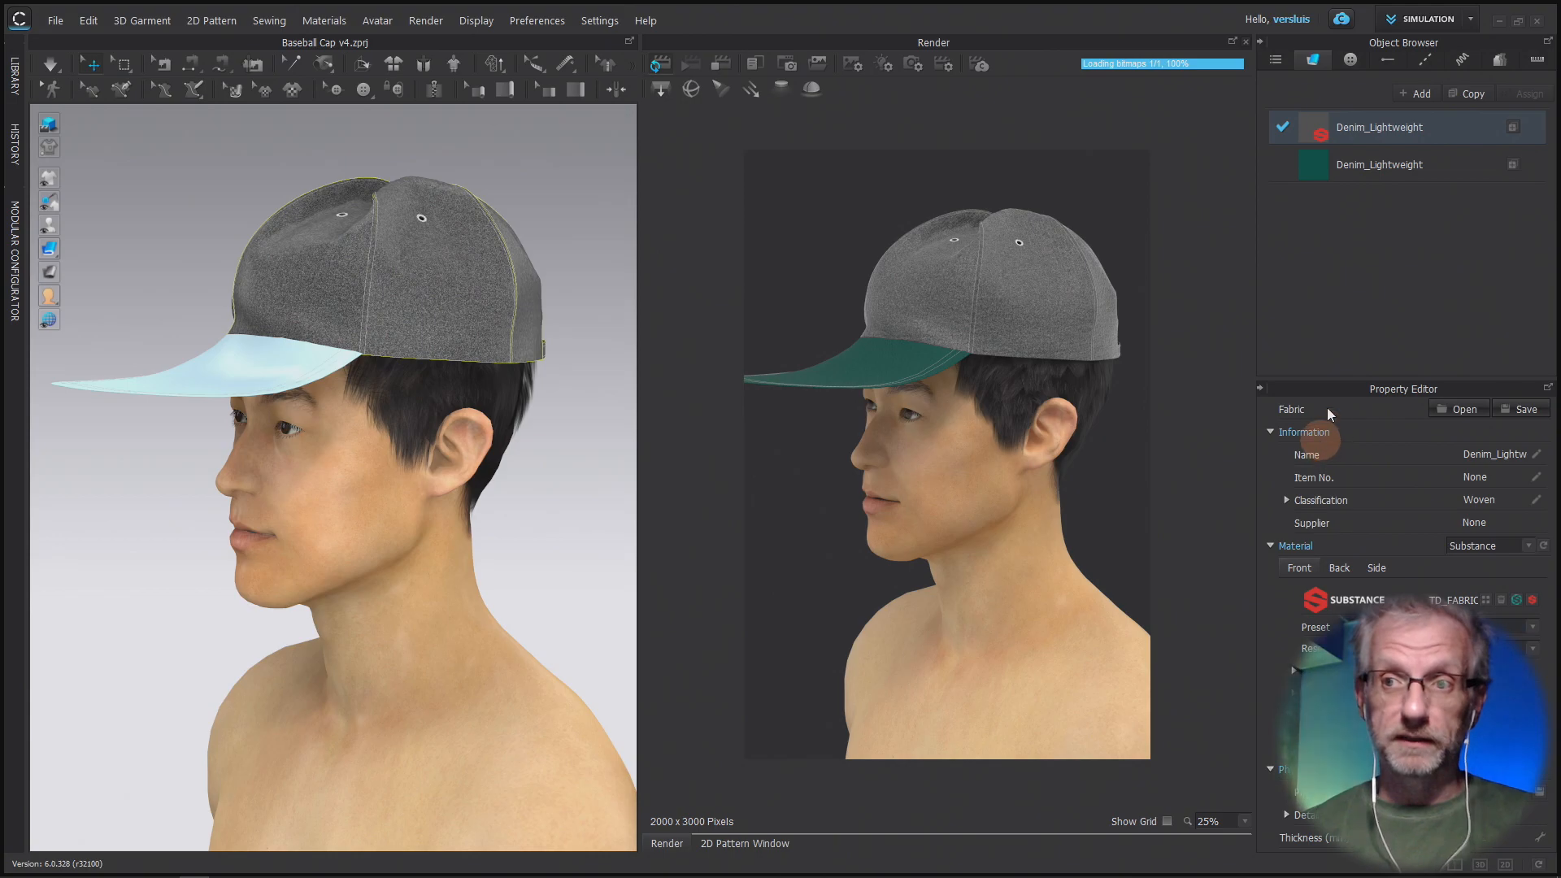
# - Switch the cap project to Colorway mode, cancelling the running render
pyautogui.click(1471, 19)
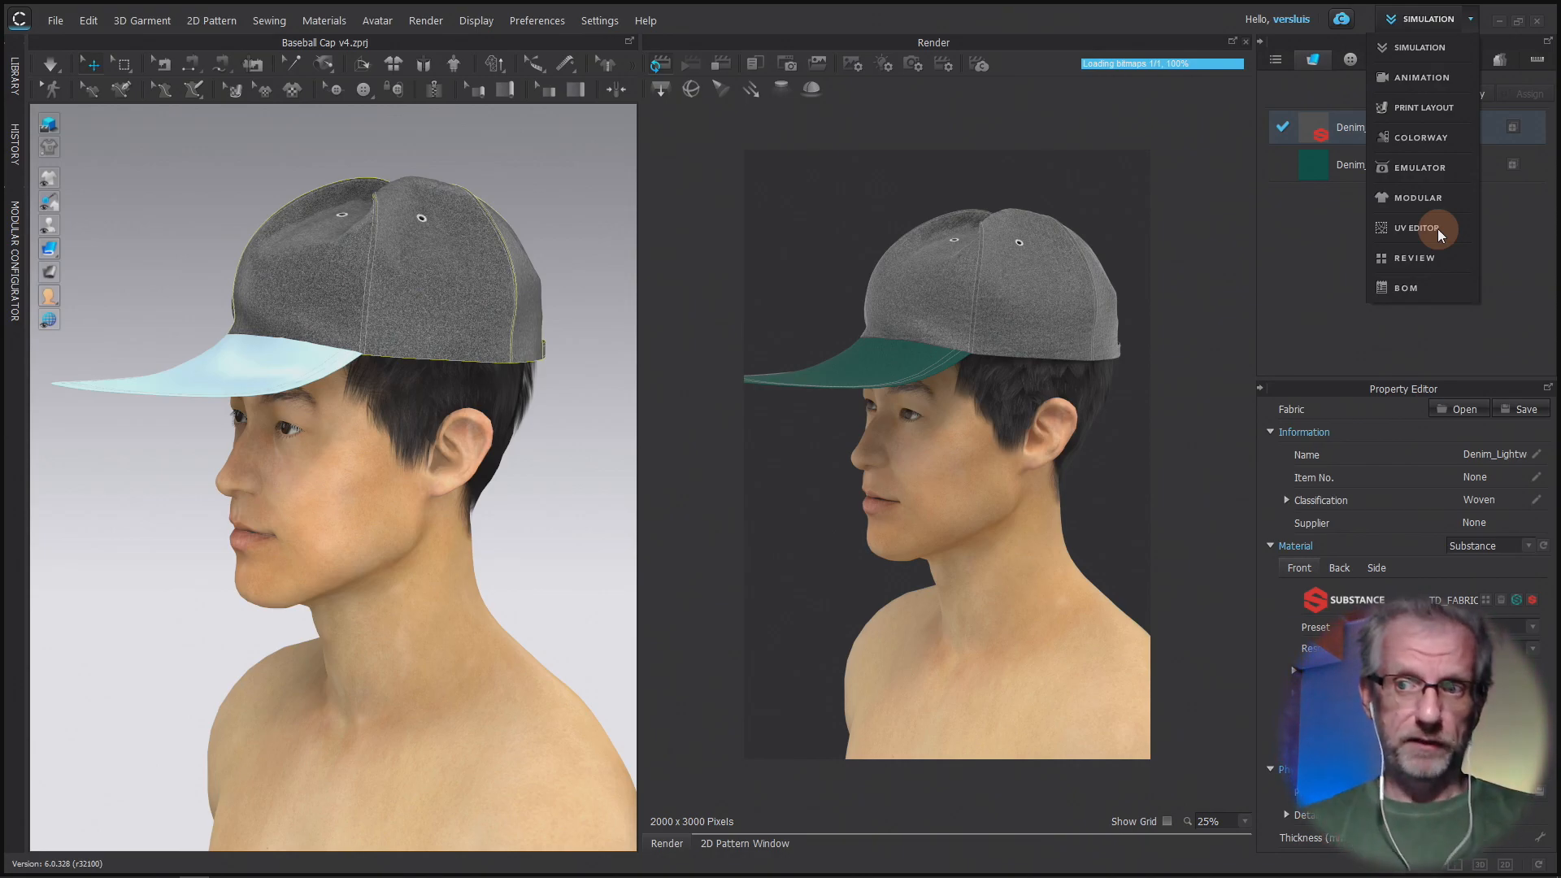
pyautogui.click(1437, 140)
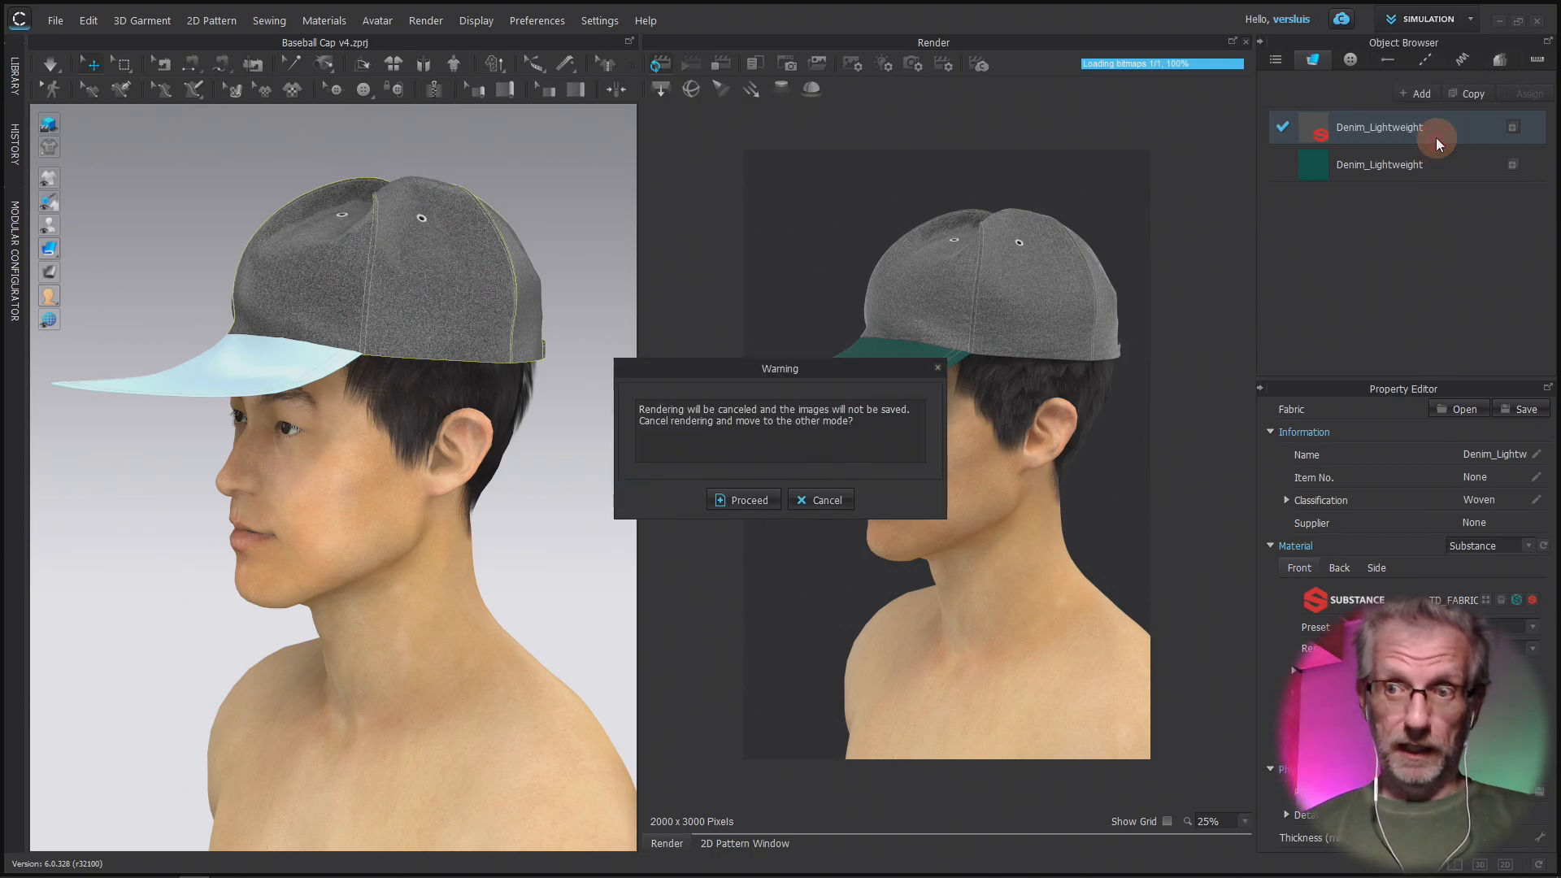
pyautogui.click(749, 500)
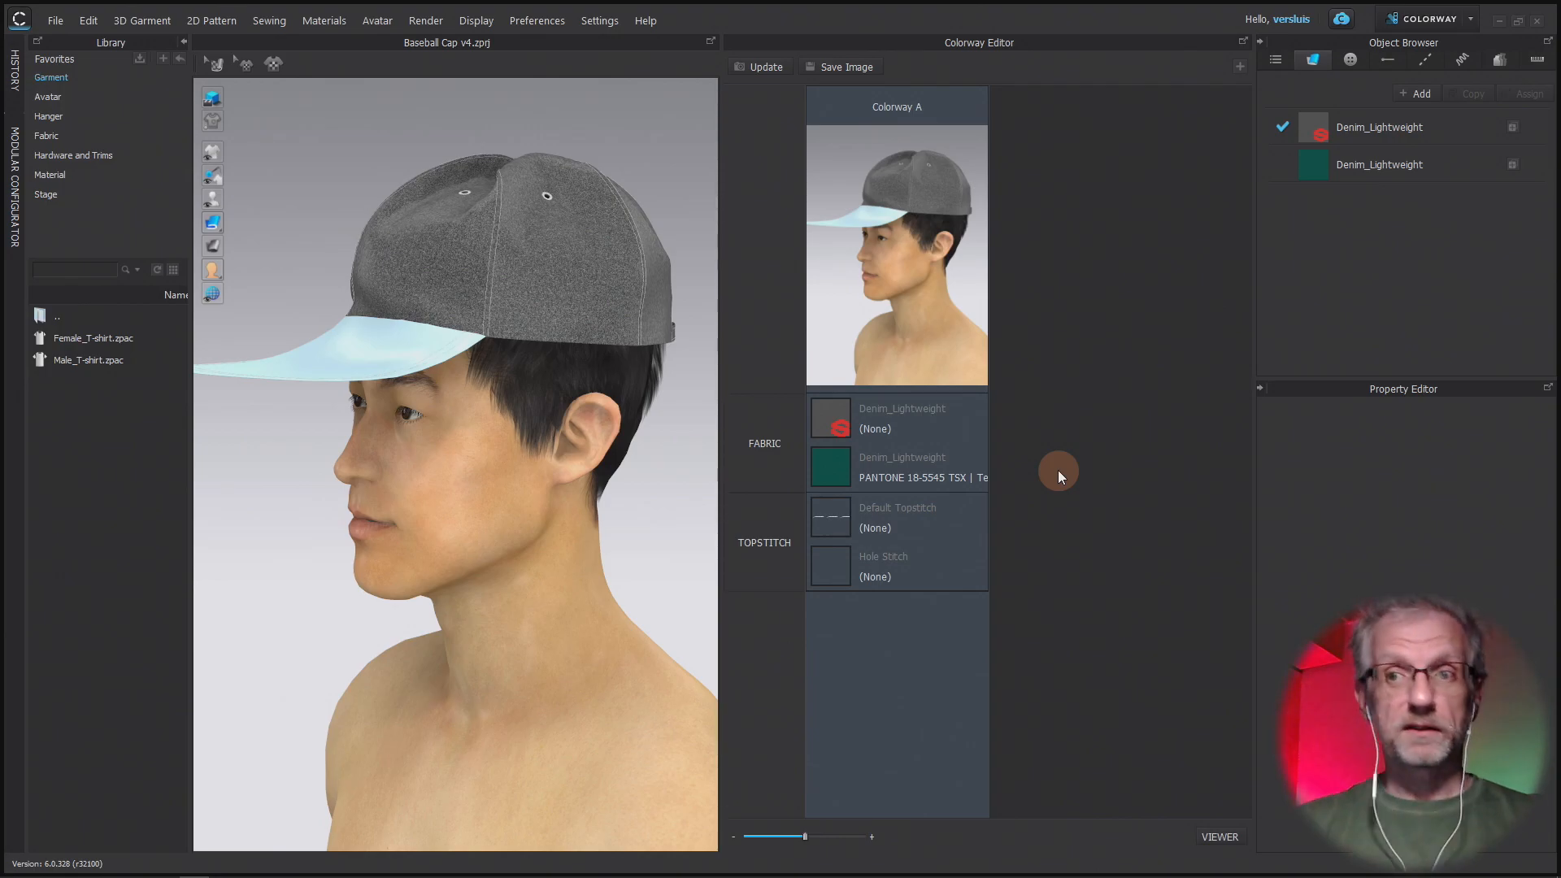
# - Switch to Print Layout mode and examine how the cap's crown pieces are arranged on the fabric roll
pyautogui.click(1463, 33)
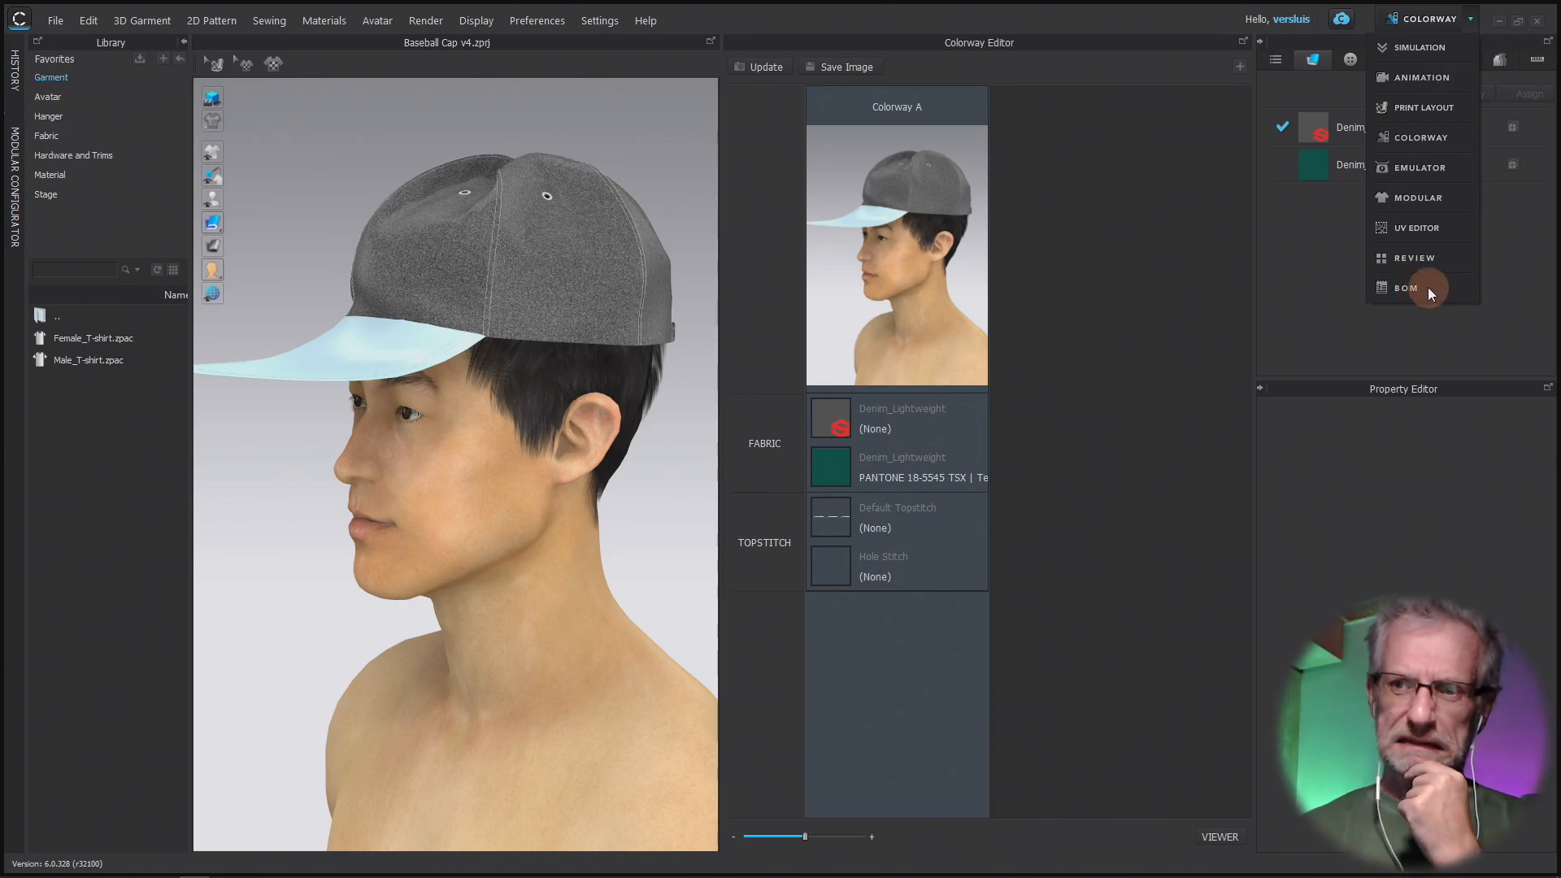
pyautogui.click(1413, 110)
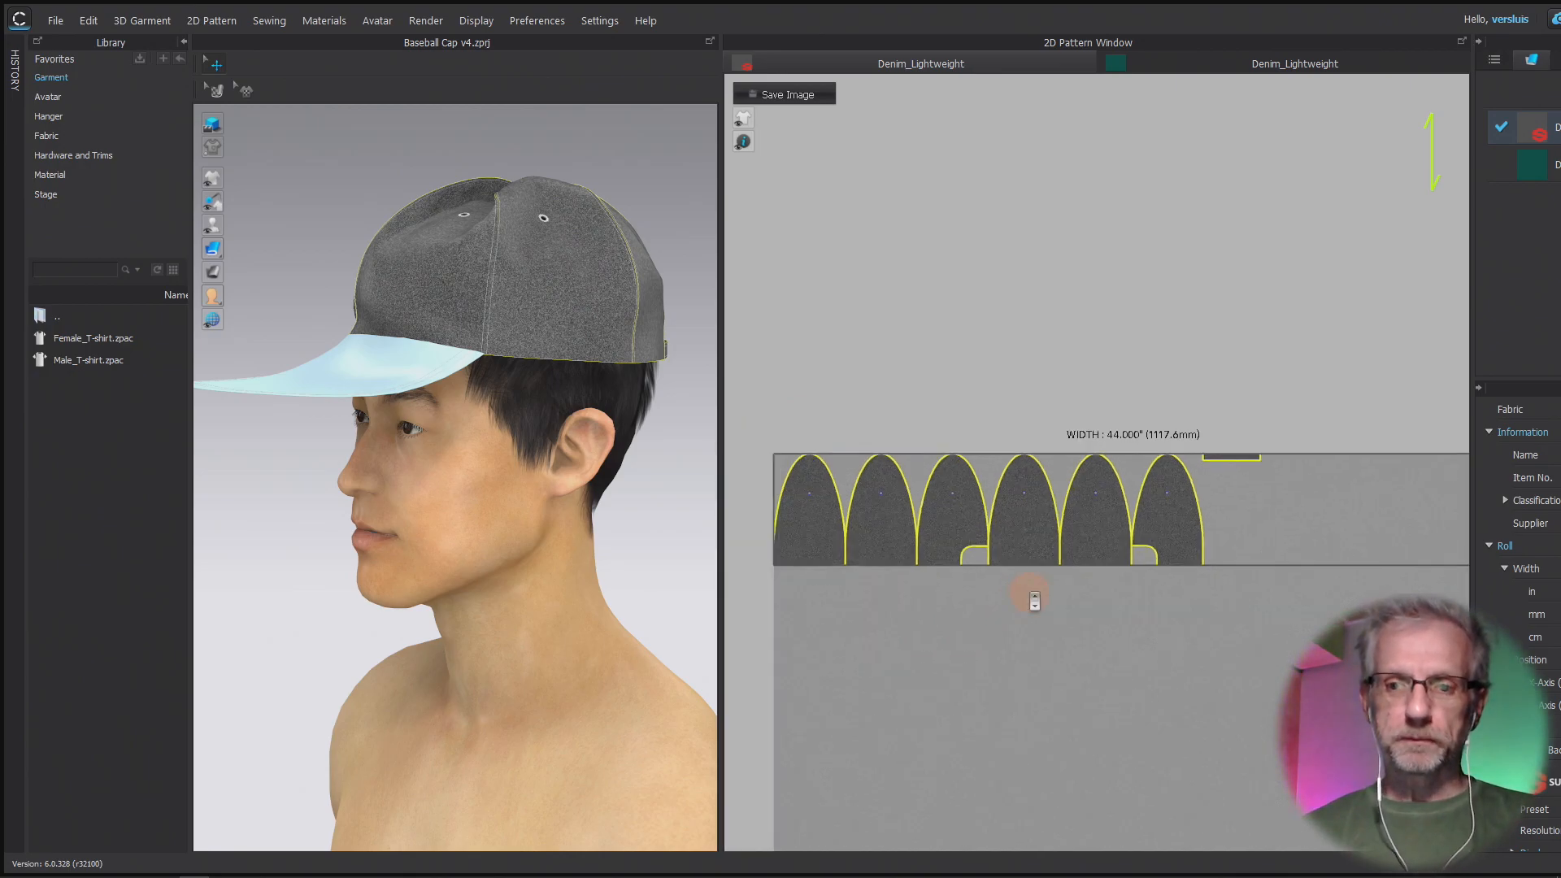
pyautogui.scroll(-5, 1031, 593)
pyautogui.moveTo(1027, 589)
pyautogui.mouseDown(button='middle')
pyautogui.moveTo(1032, 254)
pyautogui.moveTo(1064, 10)
pyautogui.moveTo(1080, 8)
pyautogui.mouseUp(button='middle')
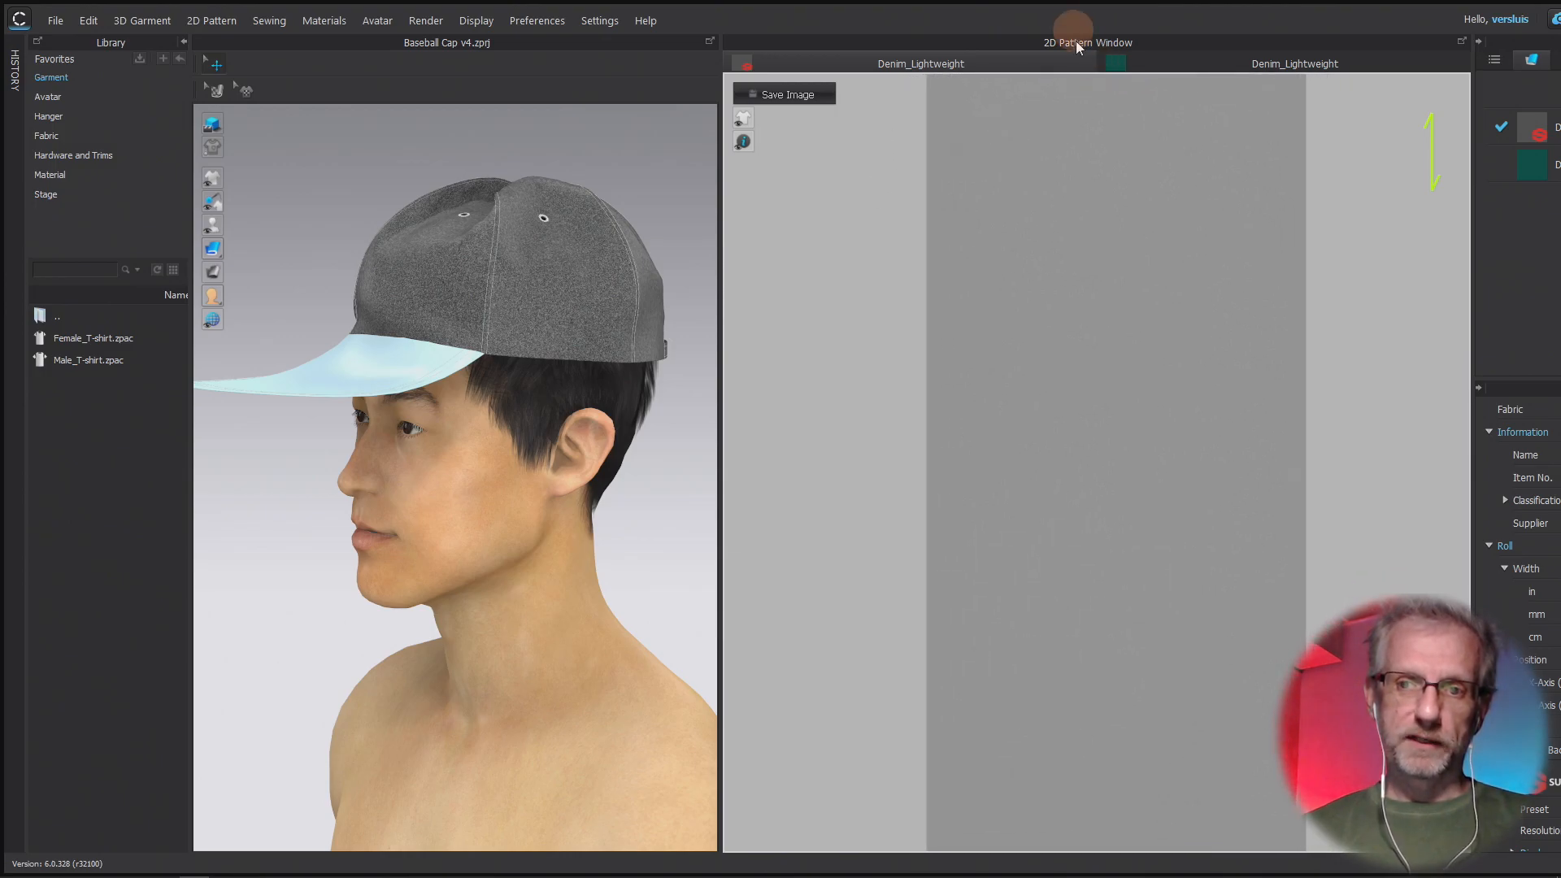
pyautogui.scroll(4, 1095, 232)
pyautogui.scroll(-8, 1096, 232)
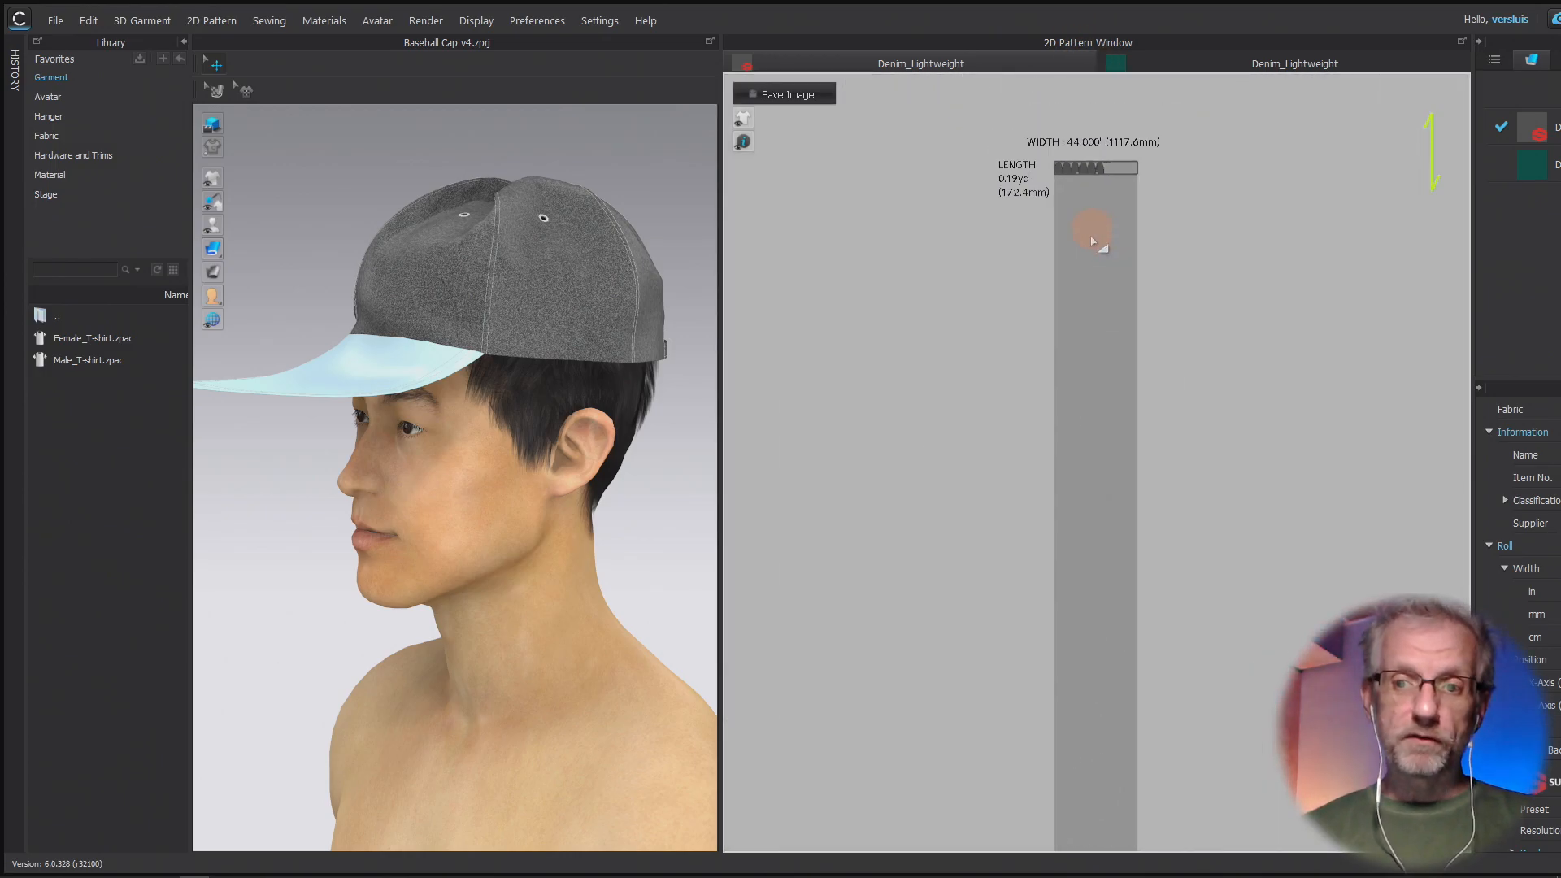
pyautogui.scroll(-2, 1170, 423)
pyautogui.moveTo(1167, 404); pyautogui.dragTo(1128, 416, button='middle')
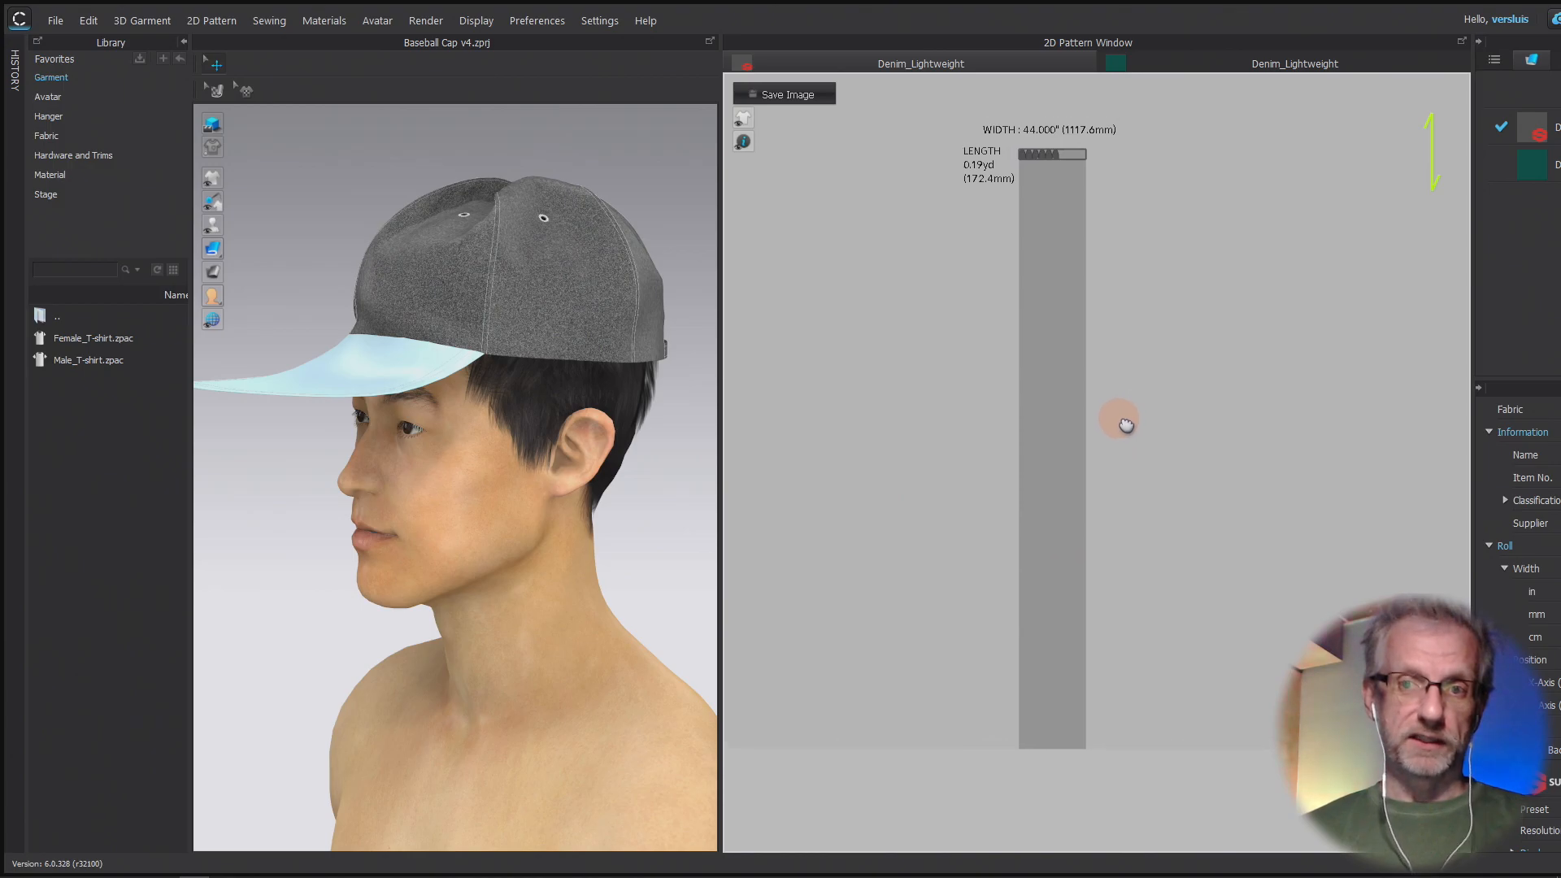
pyautogui.scroll(2, 1120, 472)
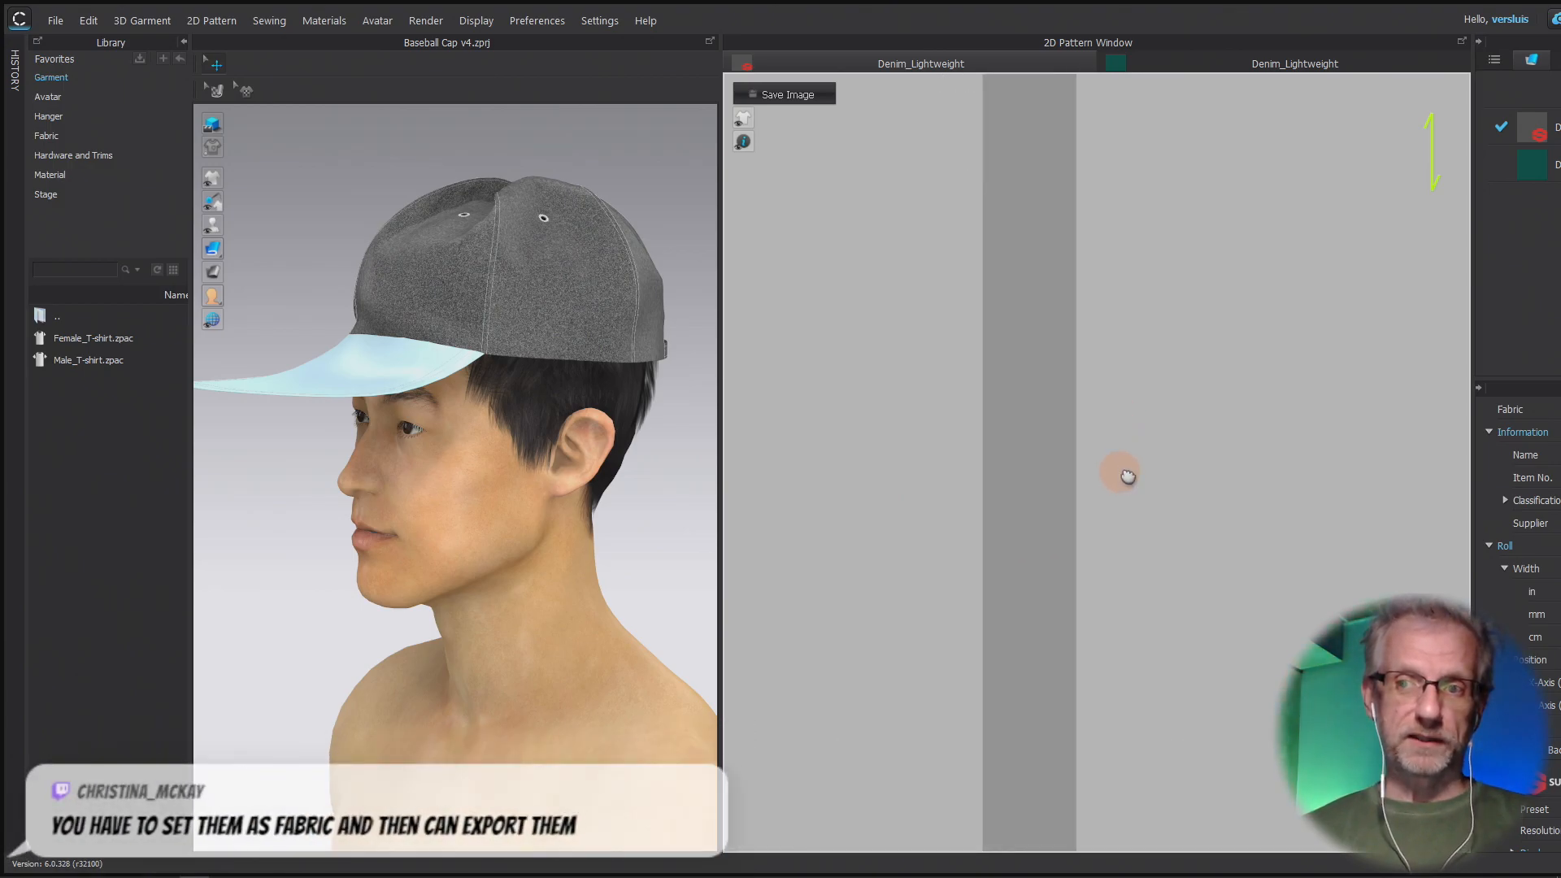
pyautogui.scroll(-2, 1127, 477)
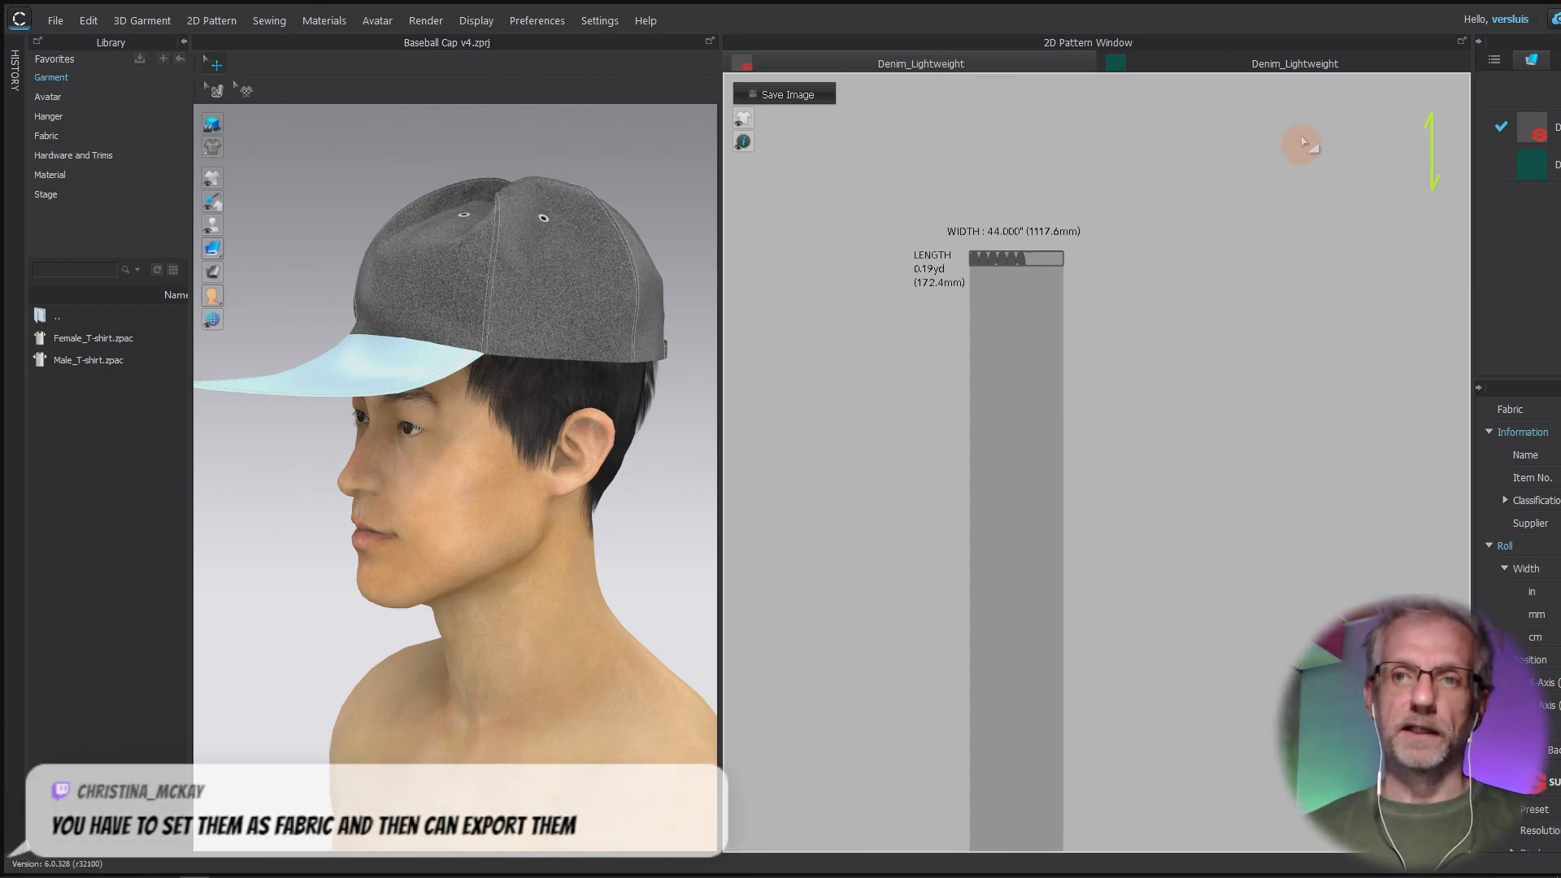
# - Examine the green brim fabric's print layout, then return to the grey crown fabric's layout in the fully visible window
pyautogui.click(1221, 62)
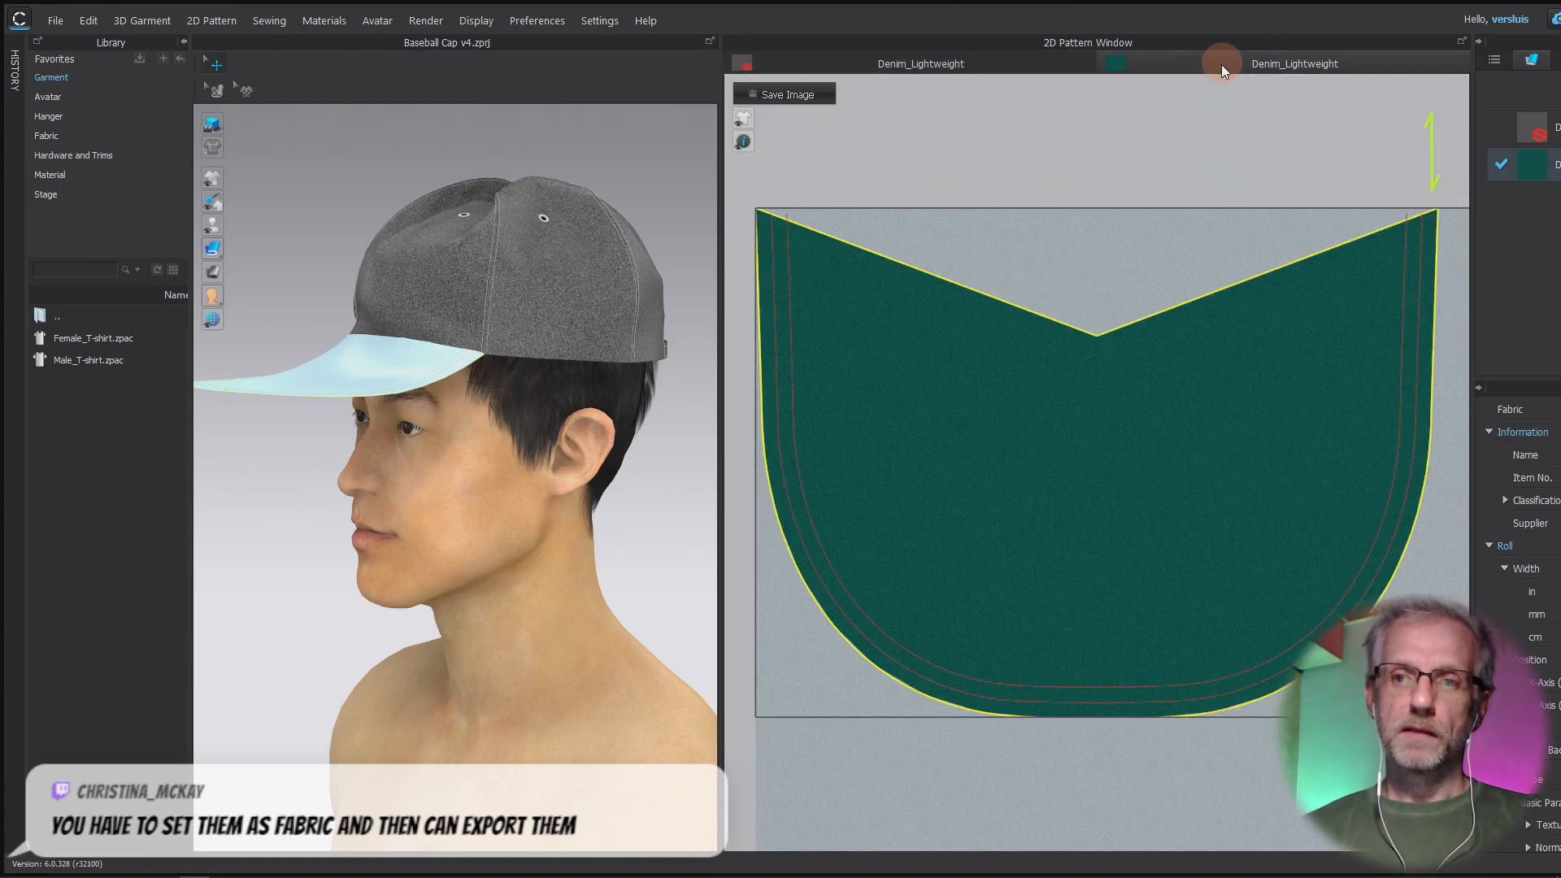
pyautogui.click(1008, 57)
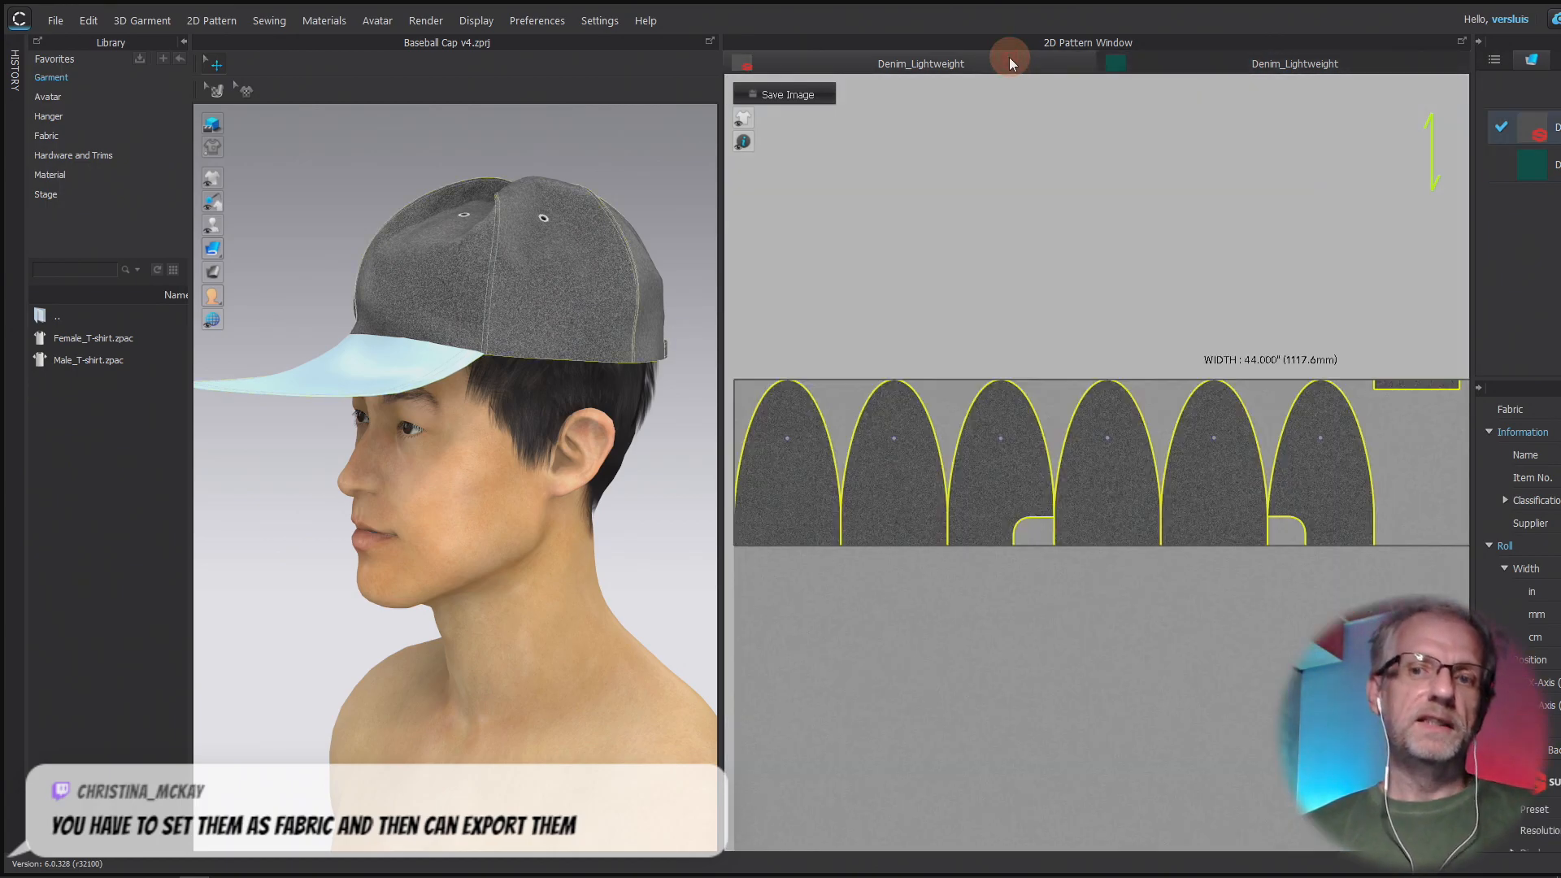
pyautogui.click(1291, 61)
pyautogui.scroll(2, 1181, 278)
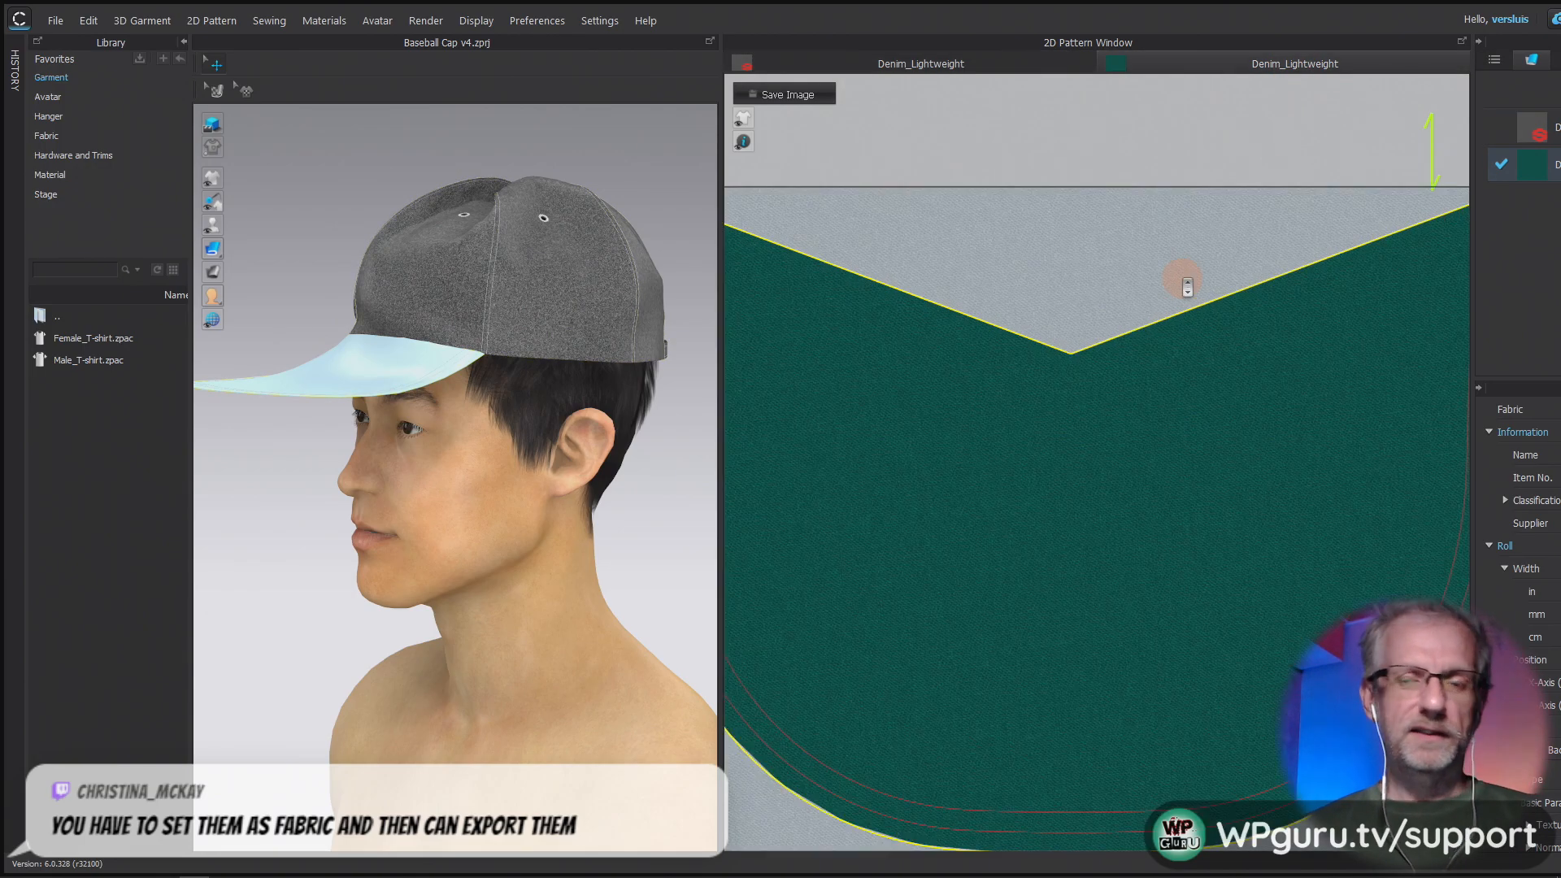
pyautogui.scroll(-2, 1187, 286)
pyautogui.scroll(-6, 1187, 287)
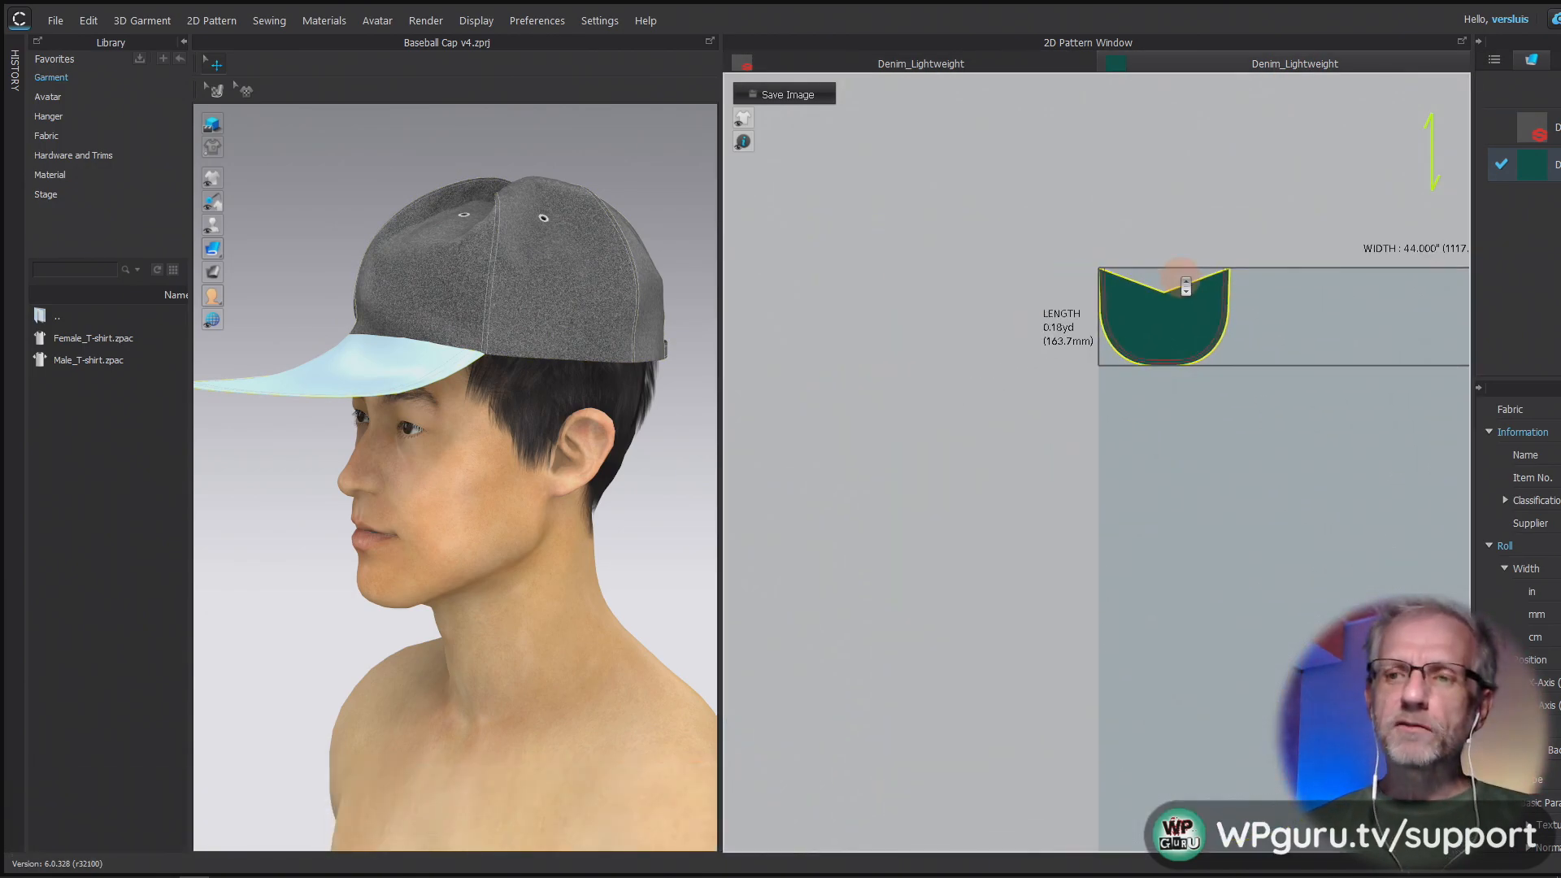
pyautogui.scroll(5, 1180, 286)
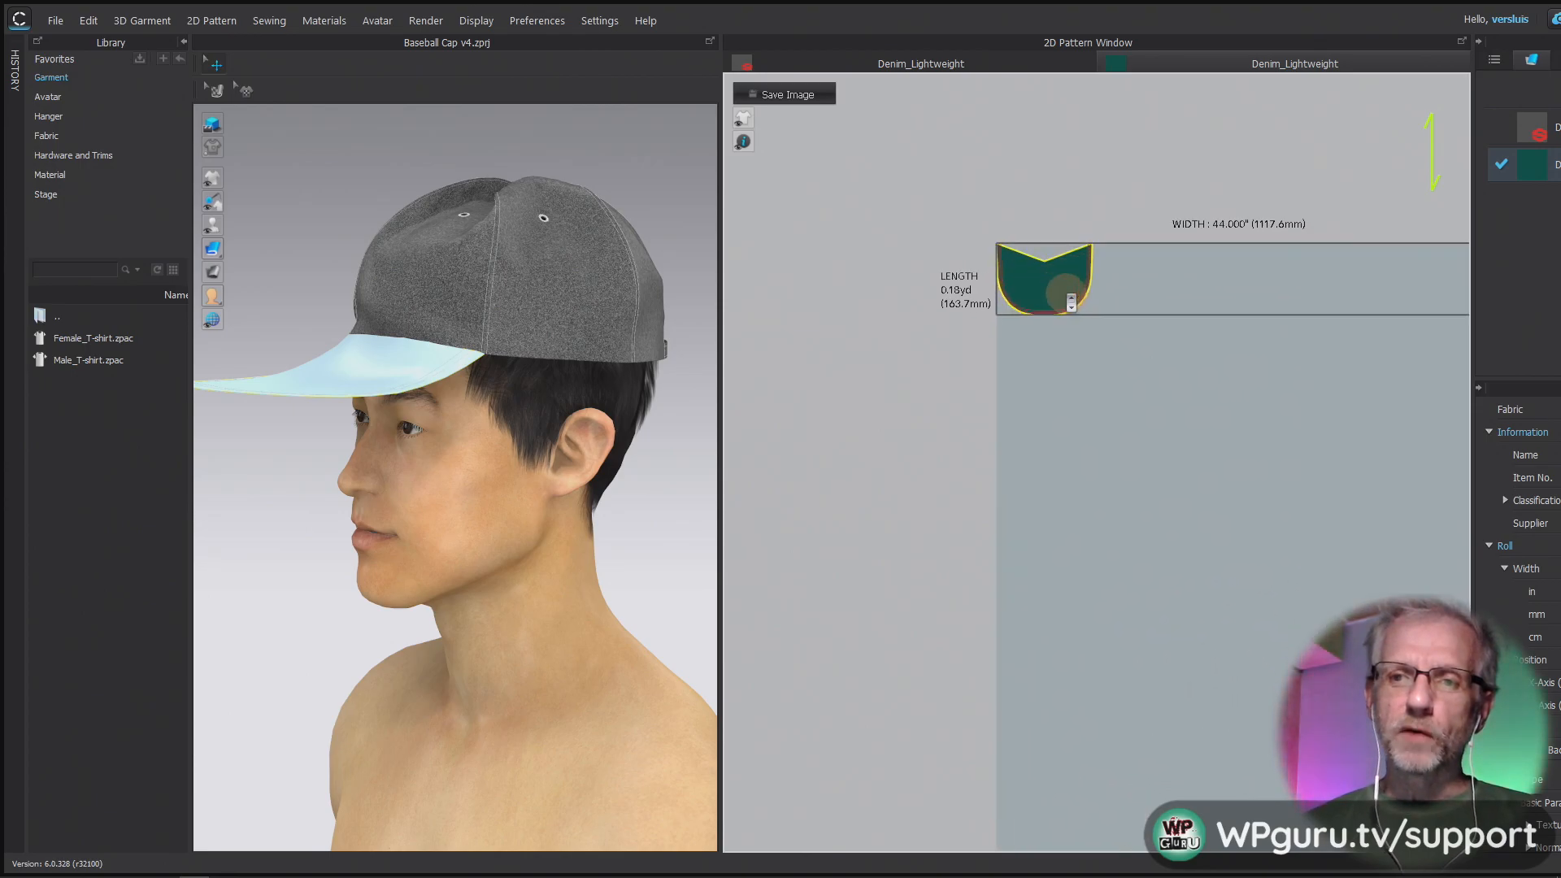
pyautogui.scroll(2, 1071, 295)
pyautogui.moveTo(1070, 289); pyautogui.dragTo(1080, 371, button='right')
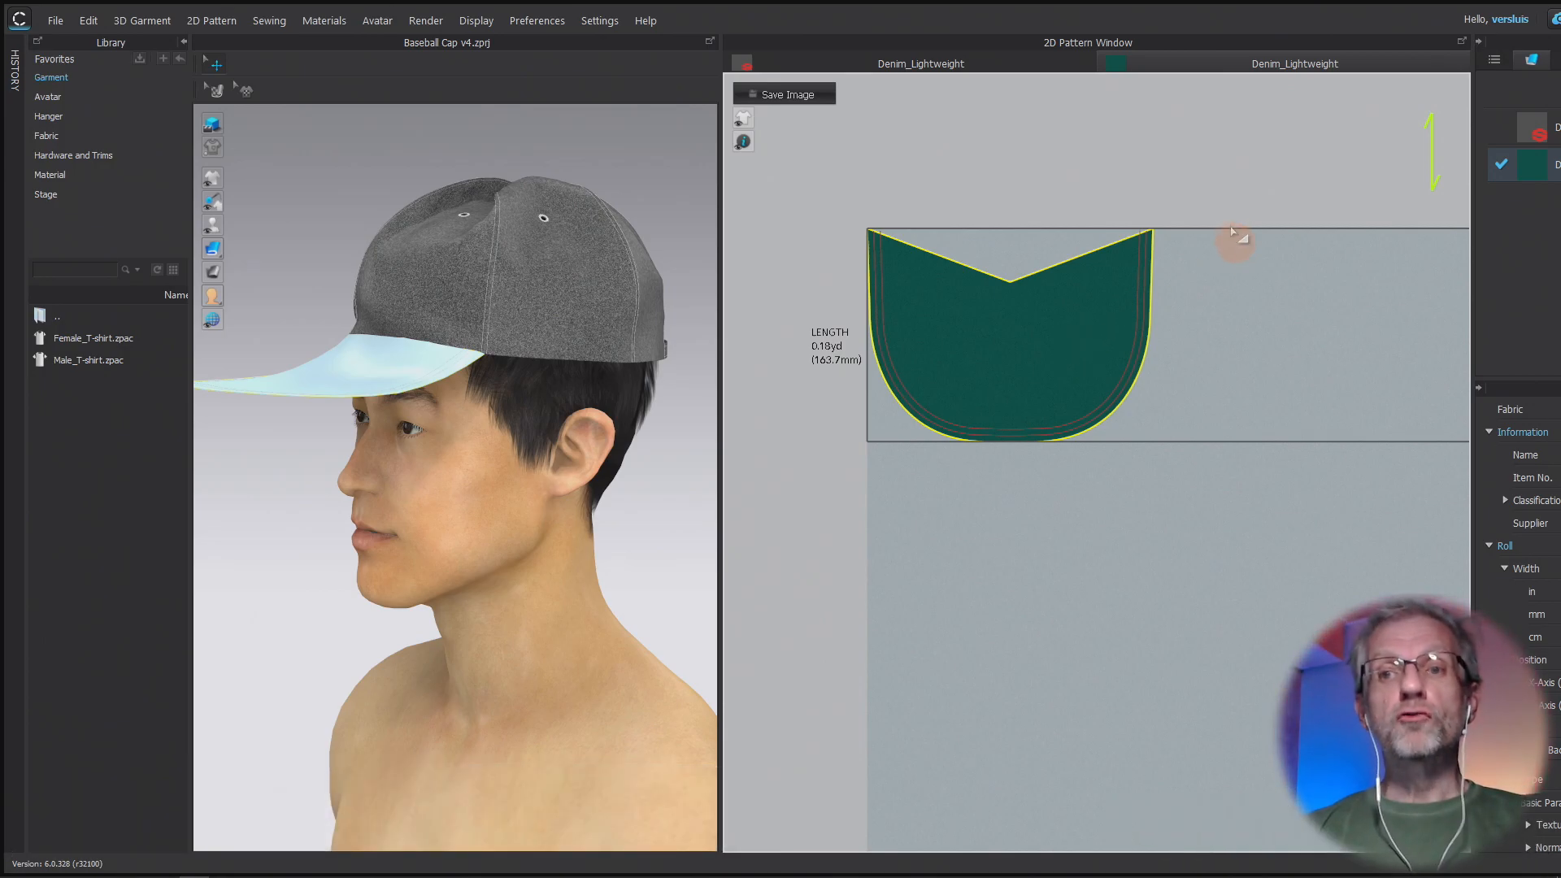
pyautogui.click(943, 63)
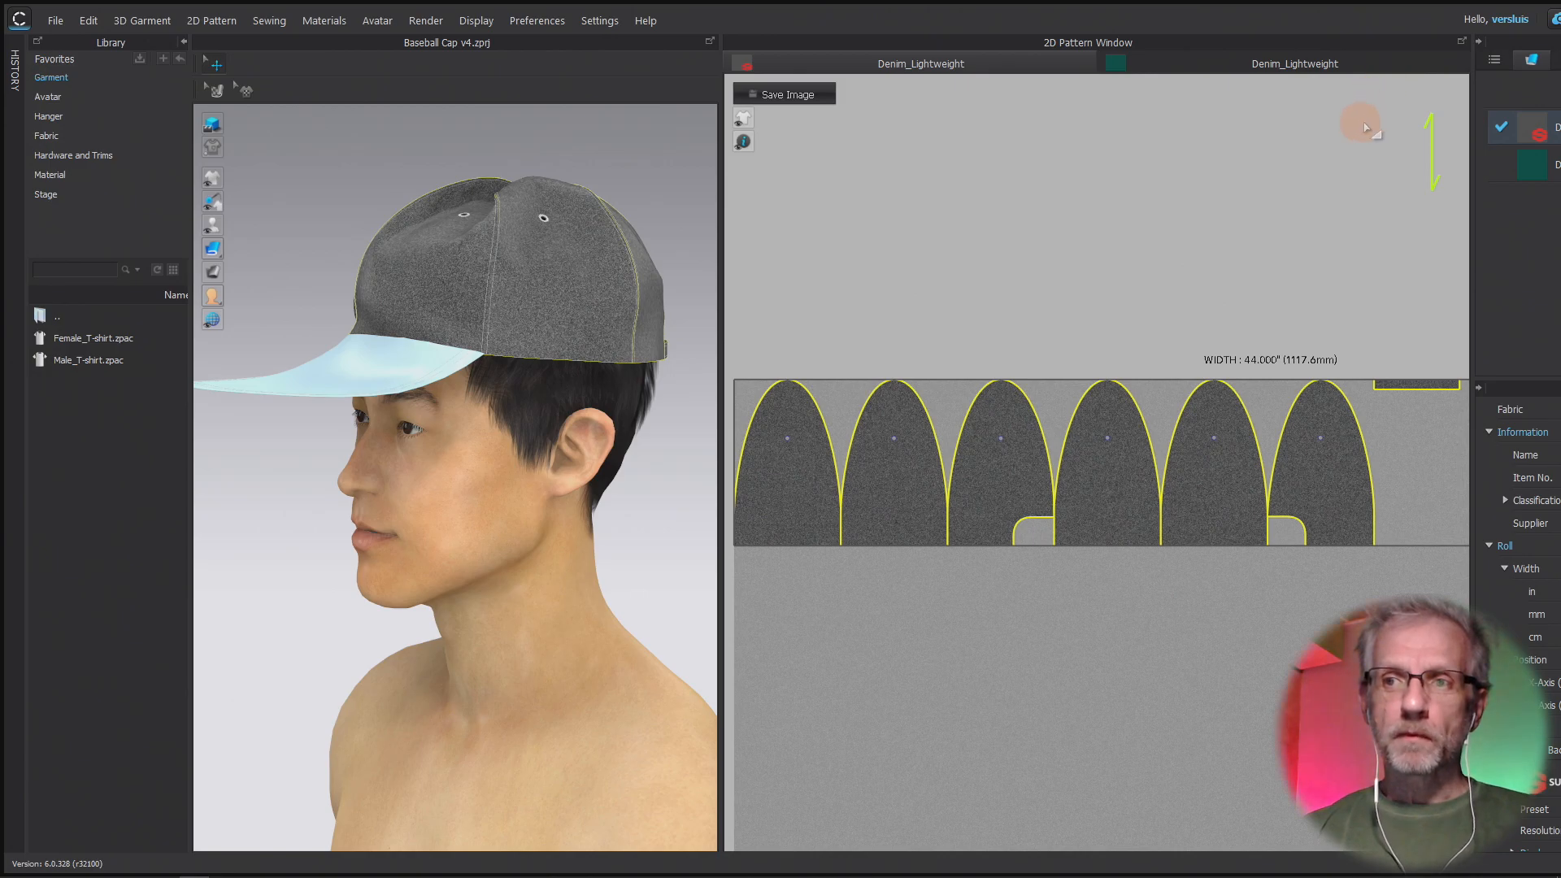
pyautogui.doubleClick(1328, 16)
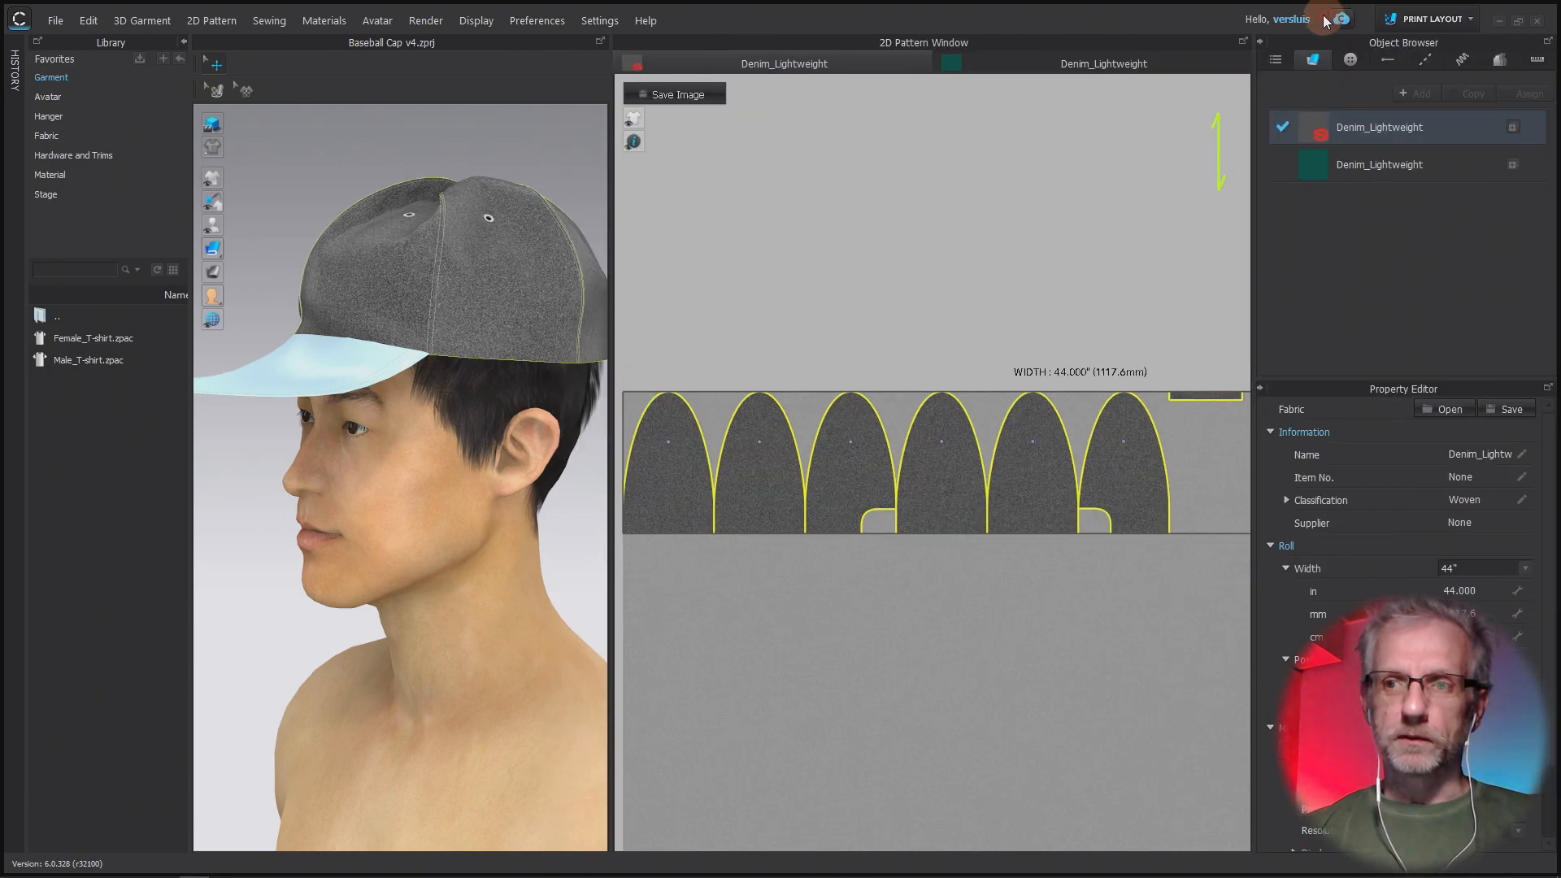
pyautogui.click(1456, 20)
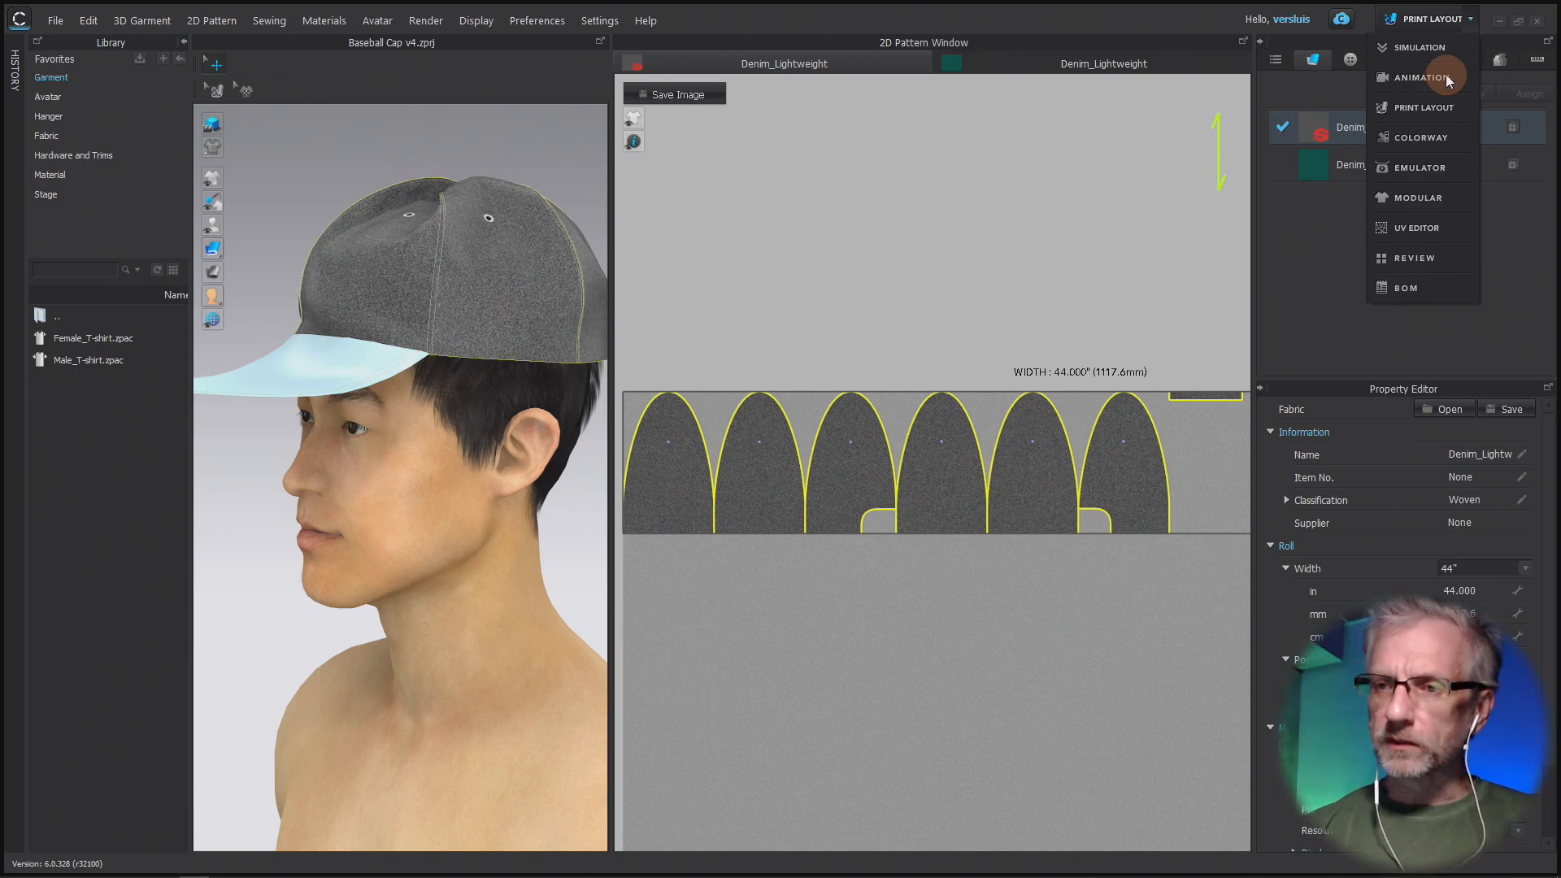
# - Switch to the desktop, play CLO Runway Simple Dress v3.mp4 from the uploaded folder inside Videos, and close the player
pyautogui.click(1499, 22)
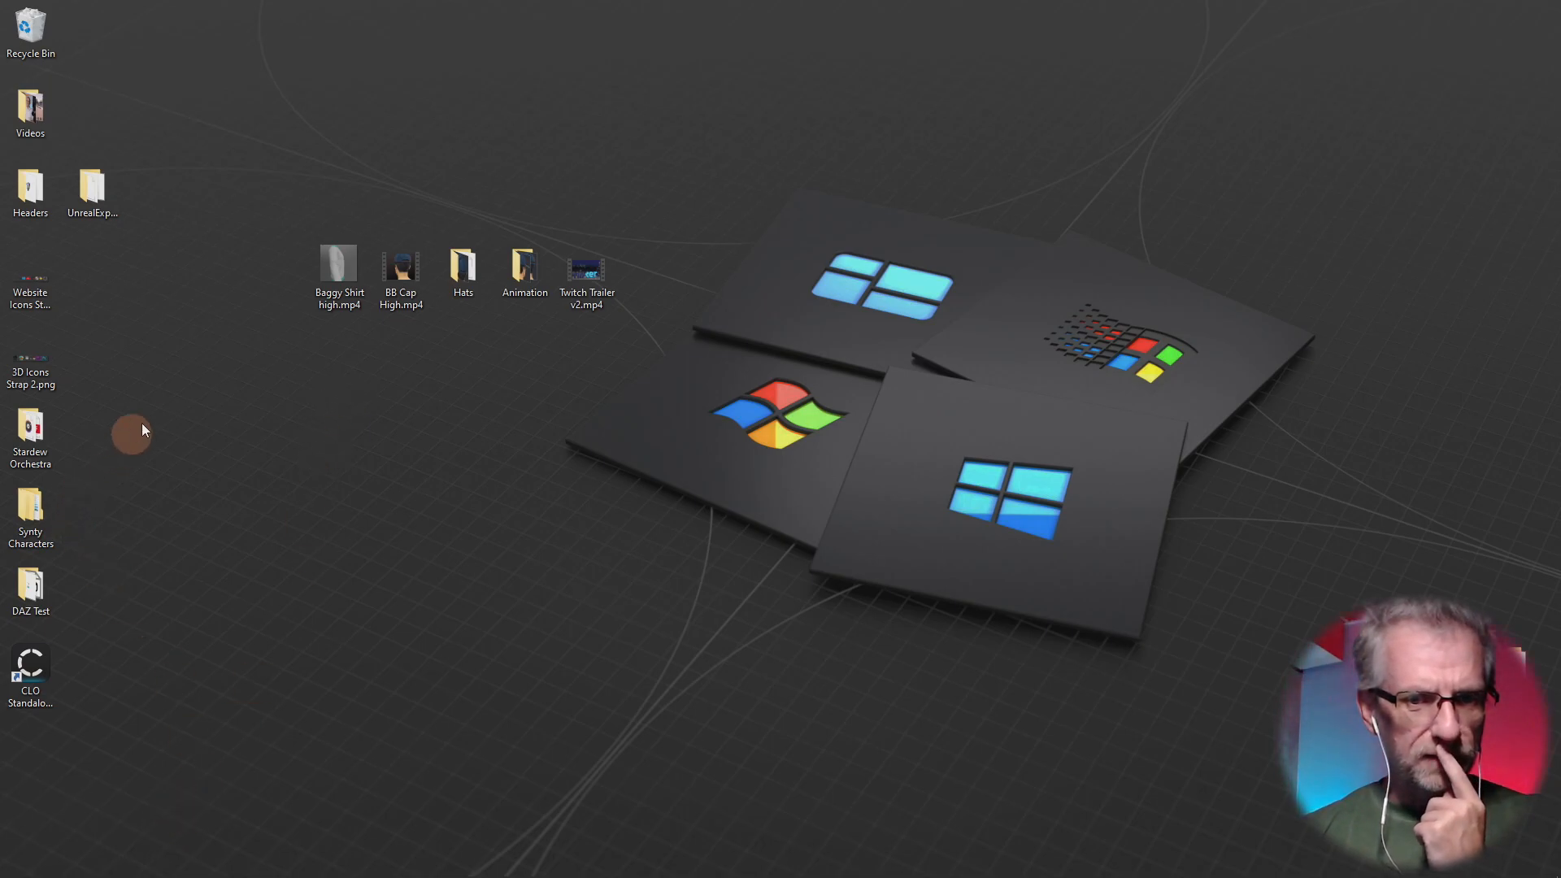
pyautogui.doubleClick(32, 118)
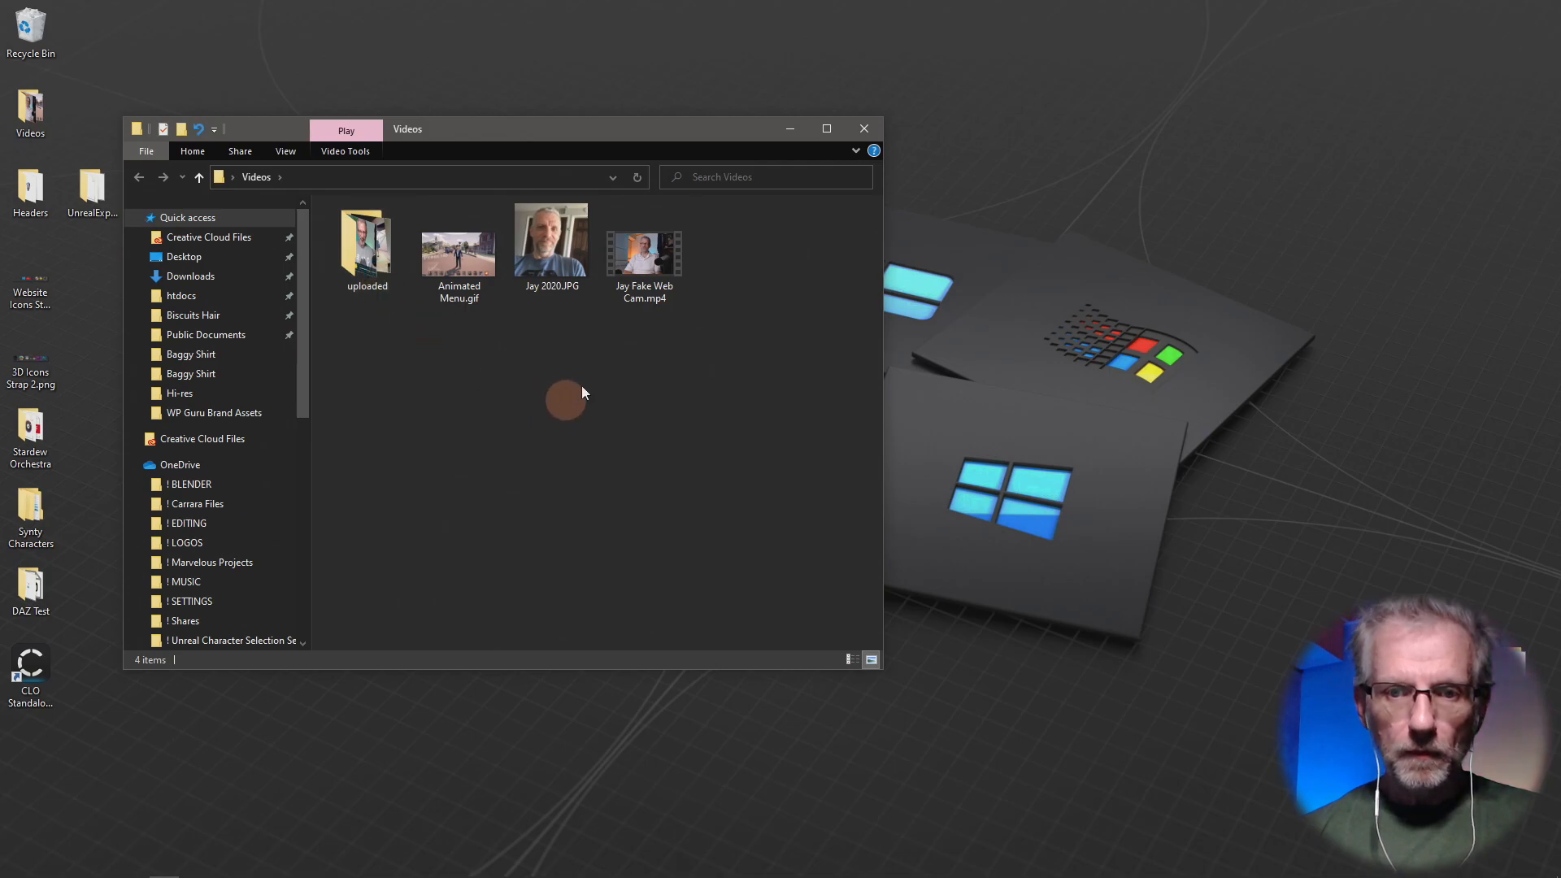
pyautogui.doubleClick(345, 266)
pyautogui.doubleClick(369, 268)
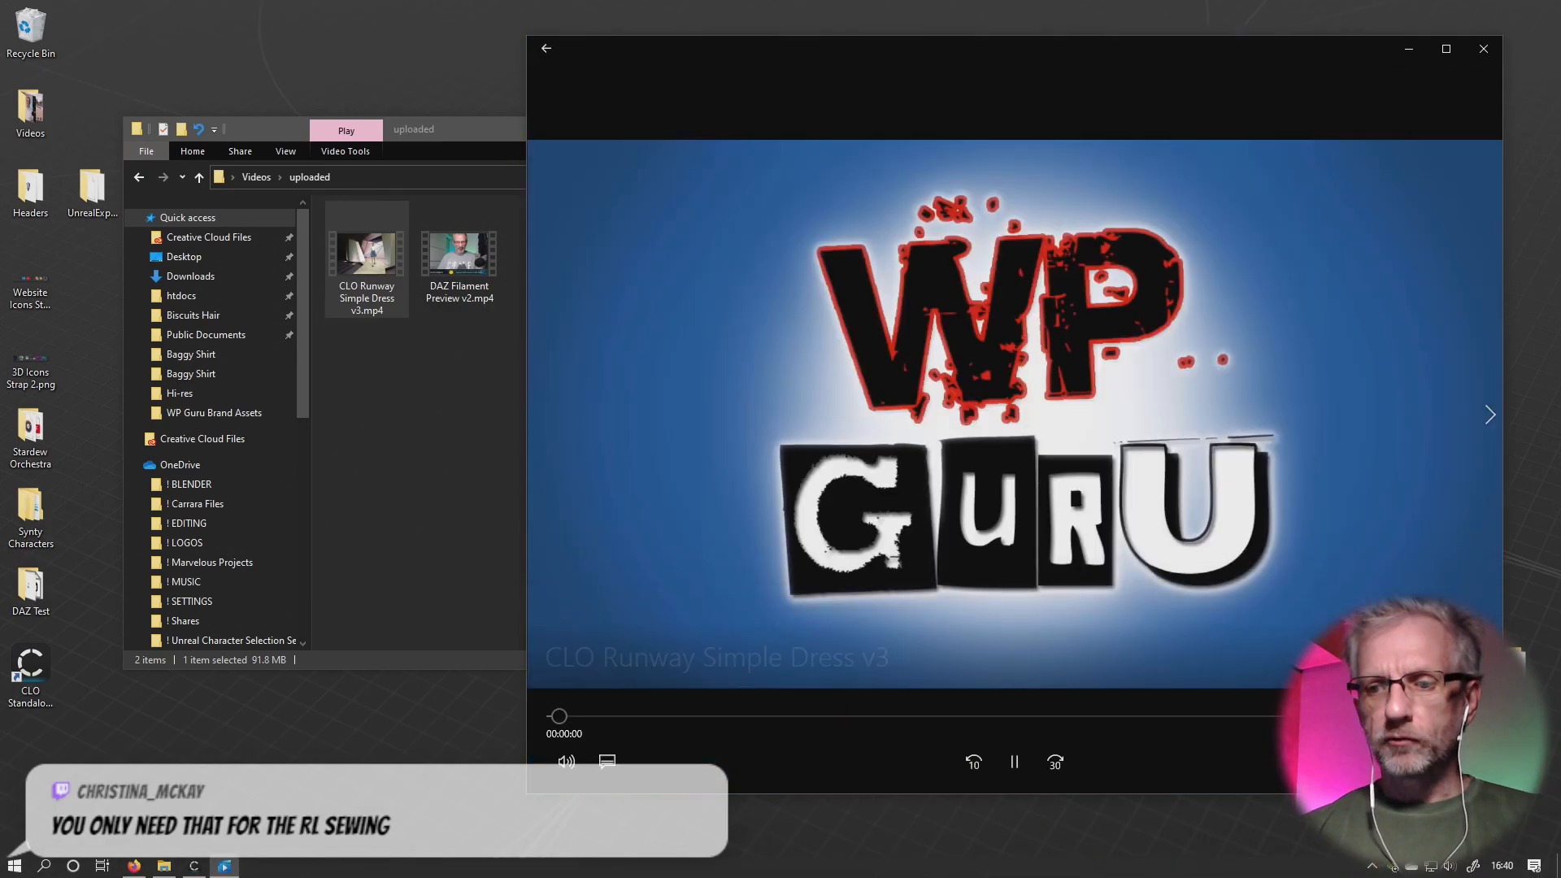
pyautogui.click(1425, 756)
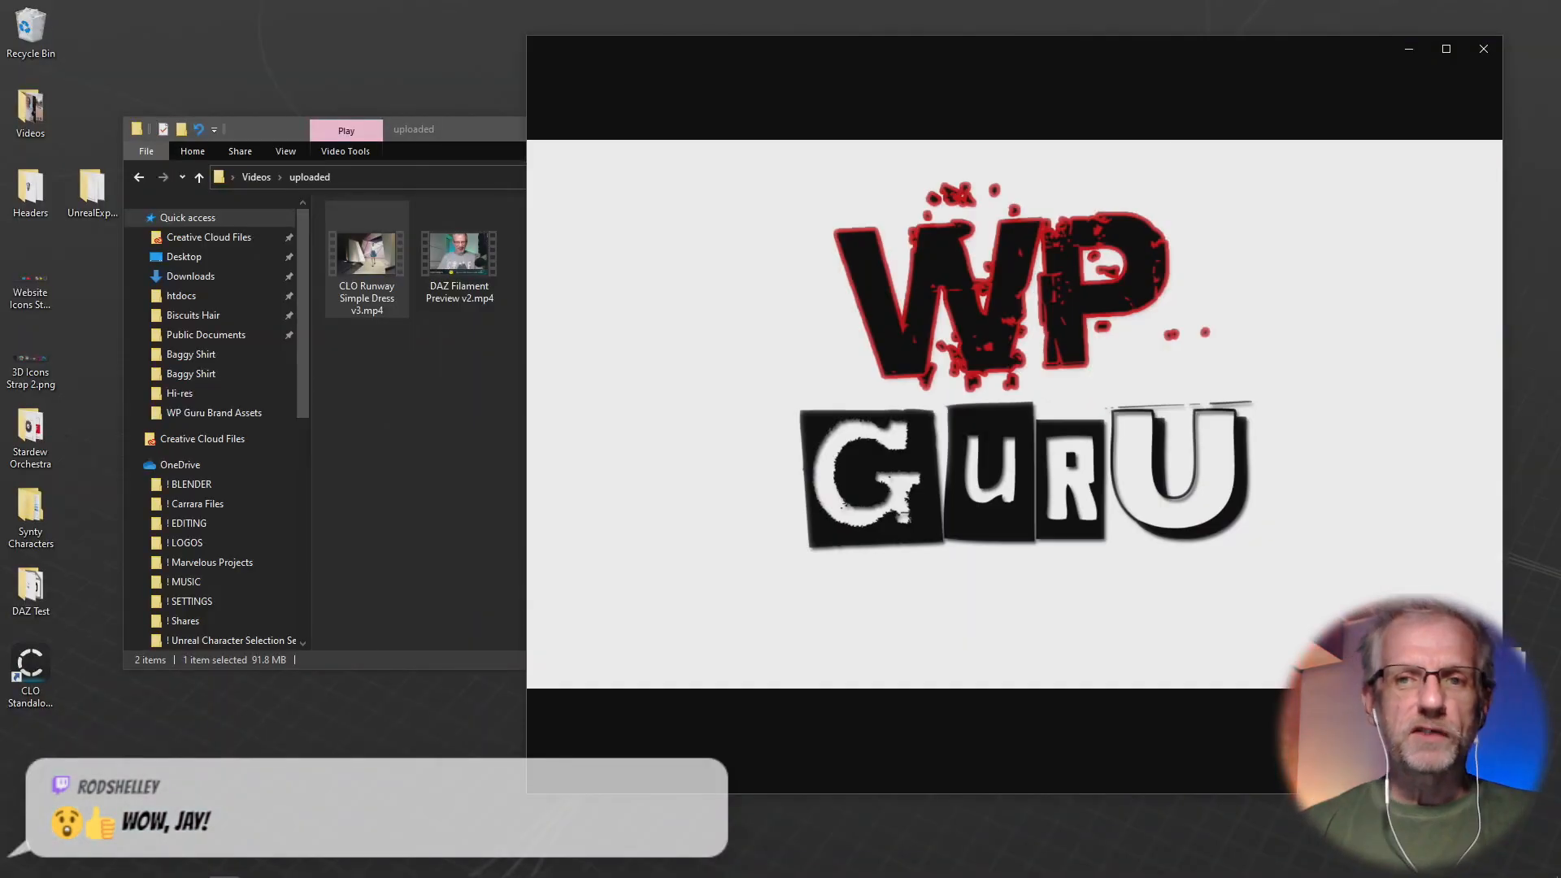
pyautogui.click(1478, 48)
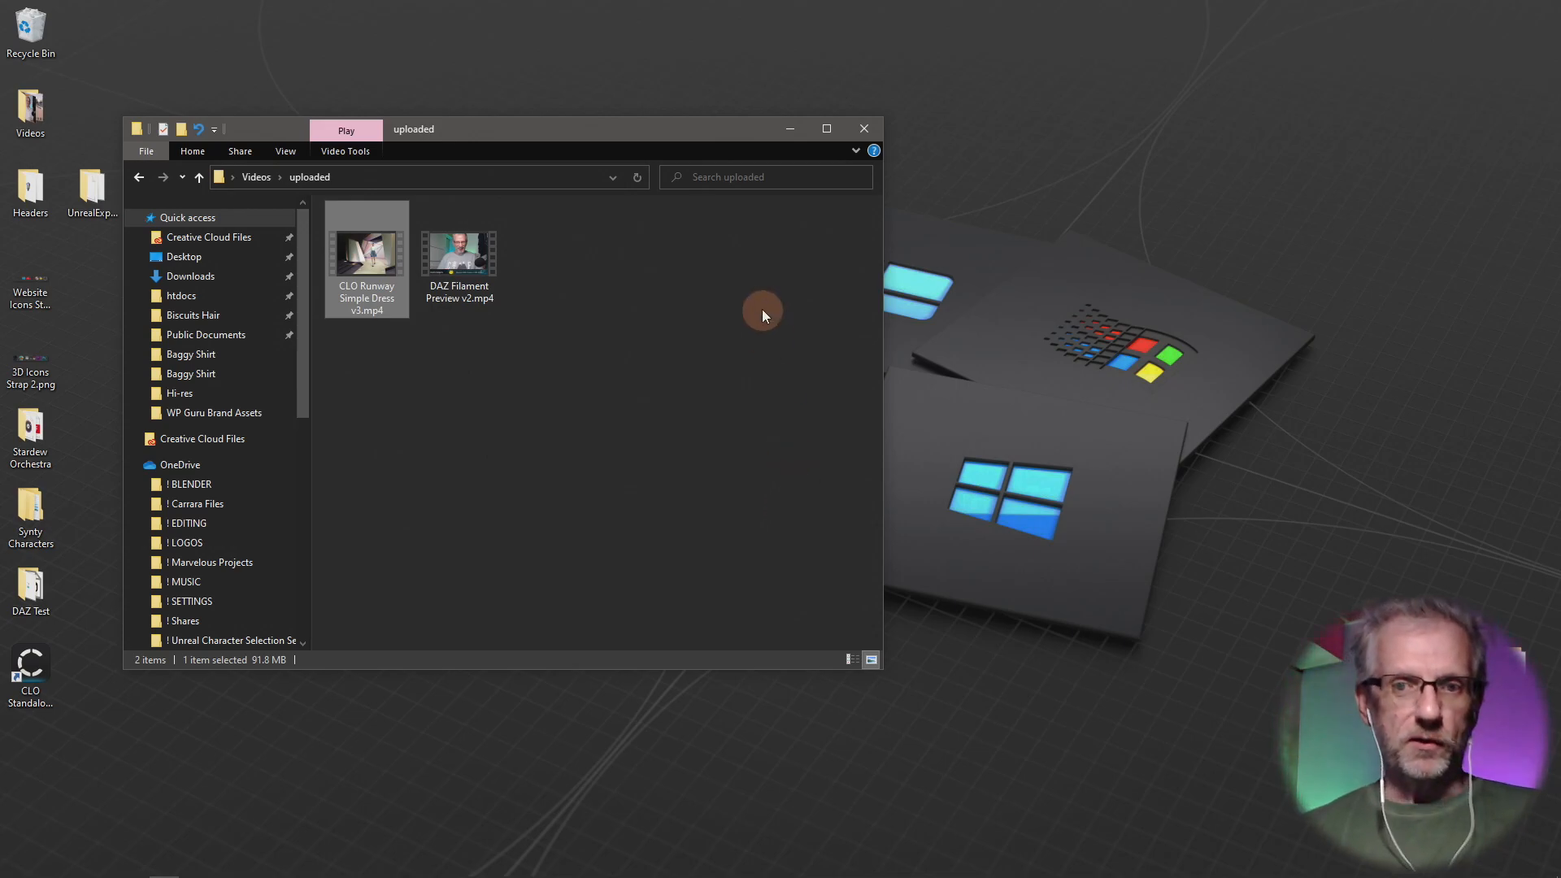
pyautogui.click(782, 131)
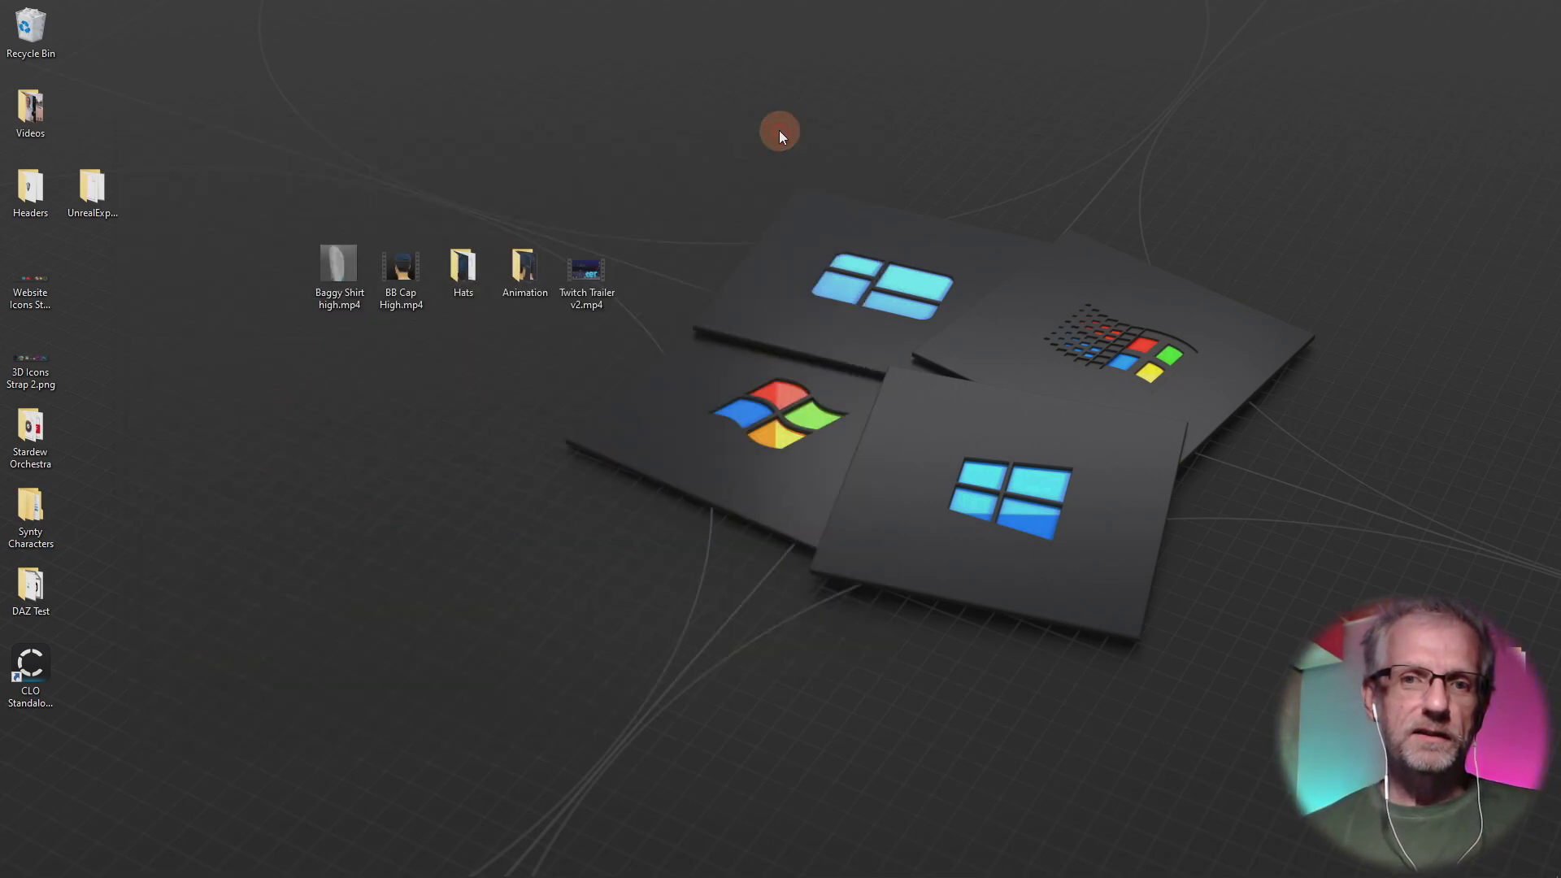
# - Close CLO and the File Explorer window showing the uploaded folder
pyautogui.moveTo(413, 876)
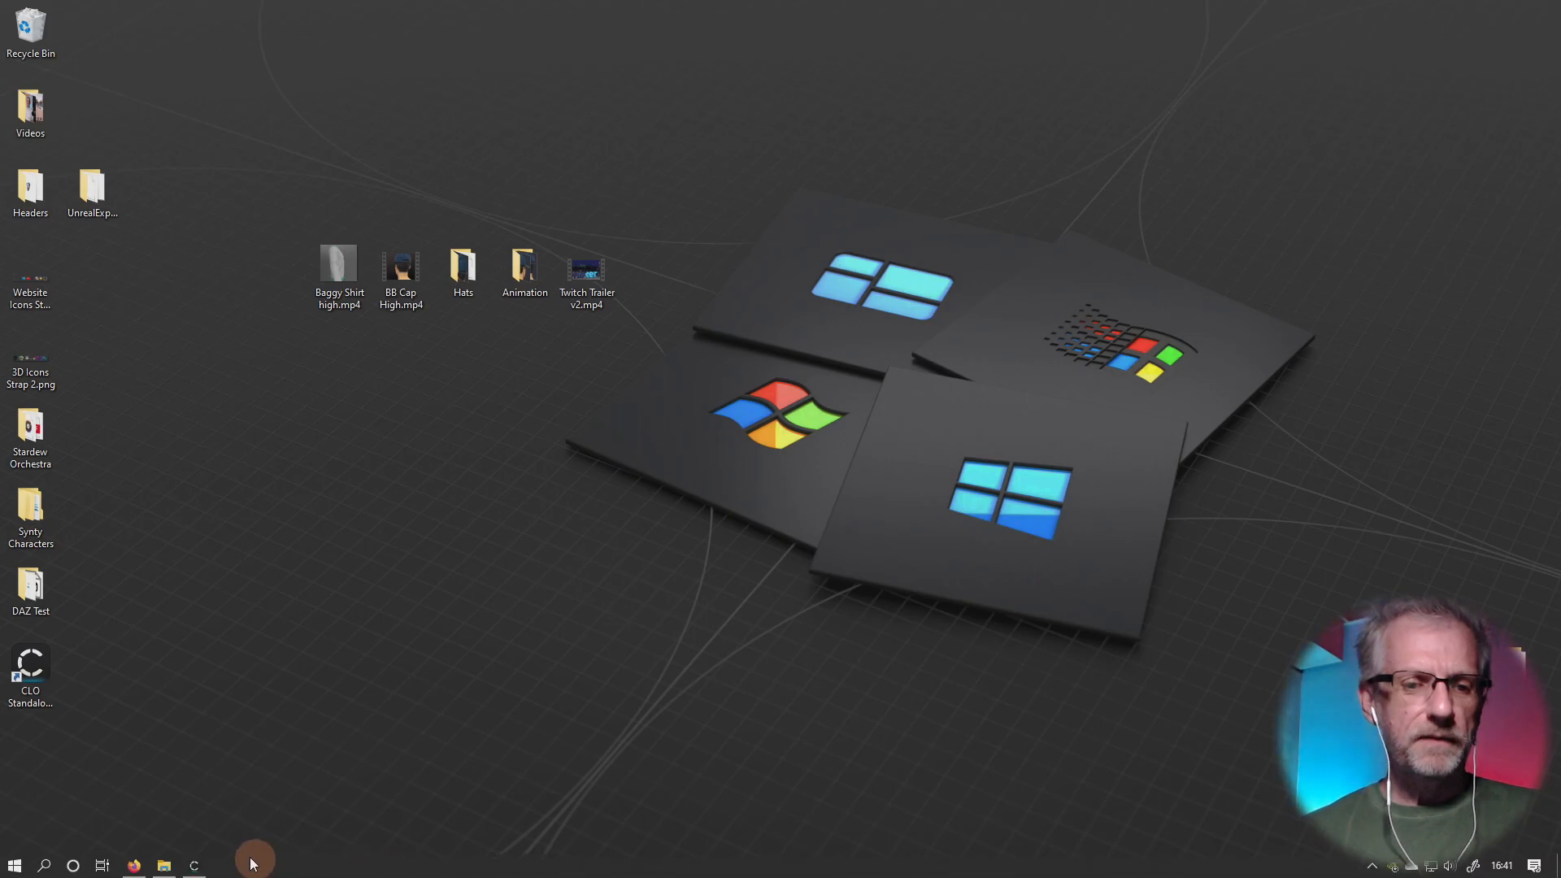
pyautogui.click(210, 871)
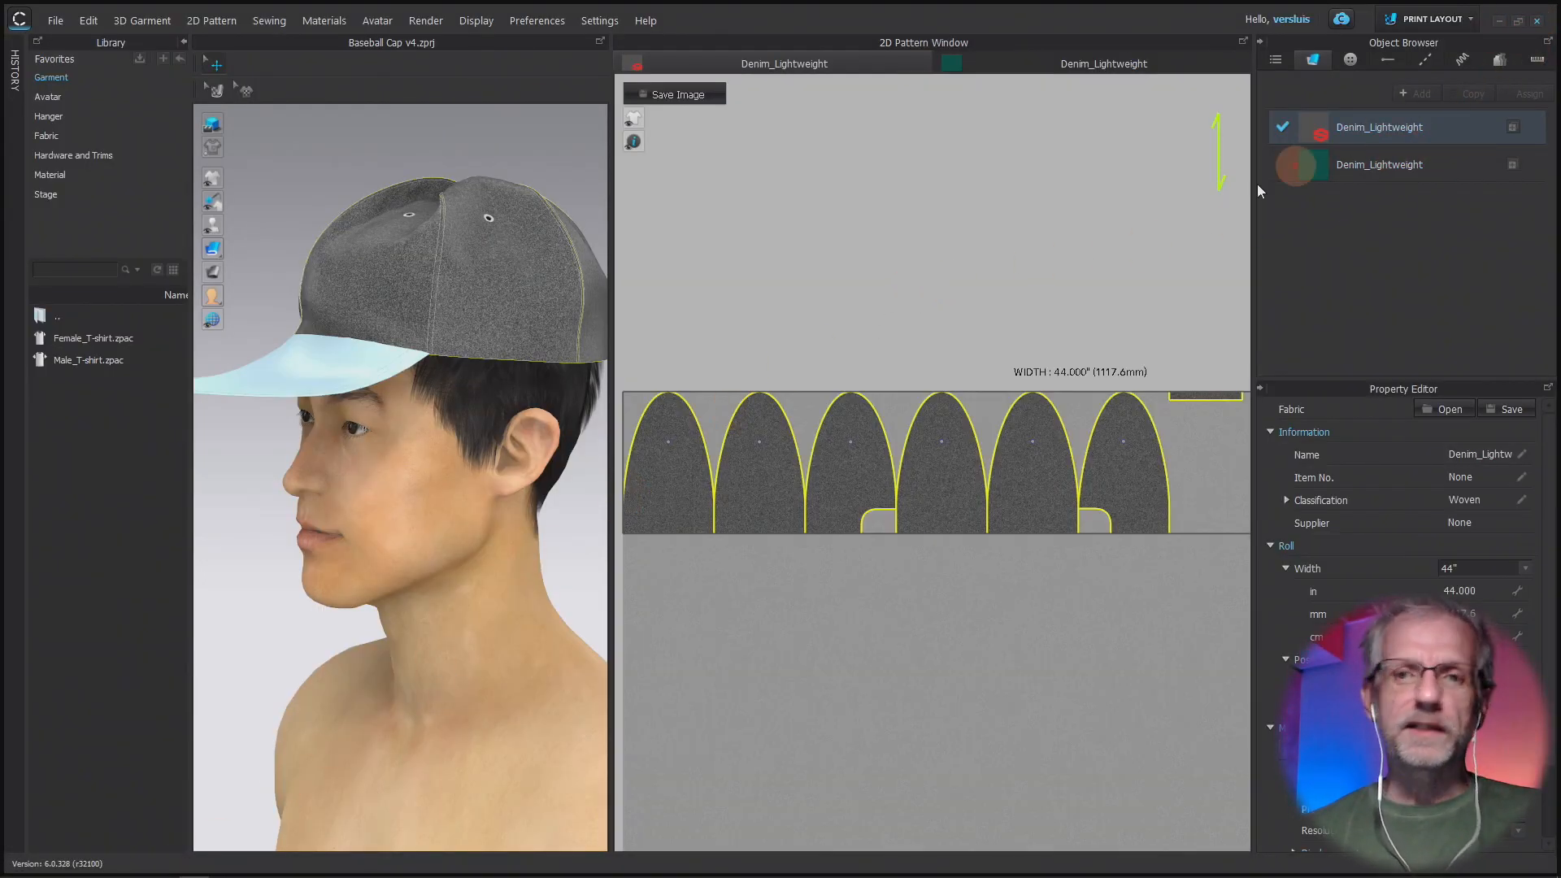
pyautogui.press('super+d')
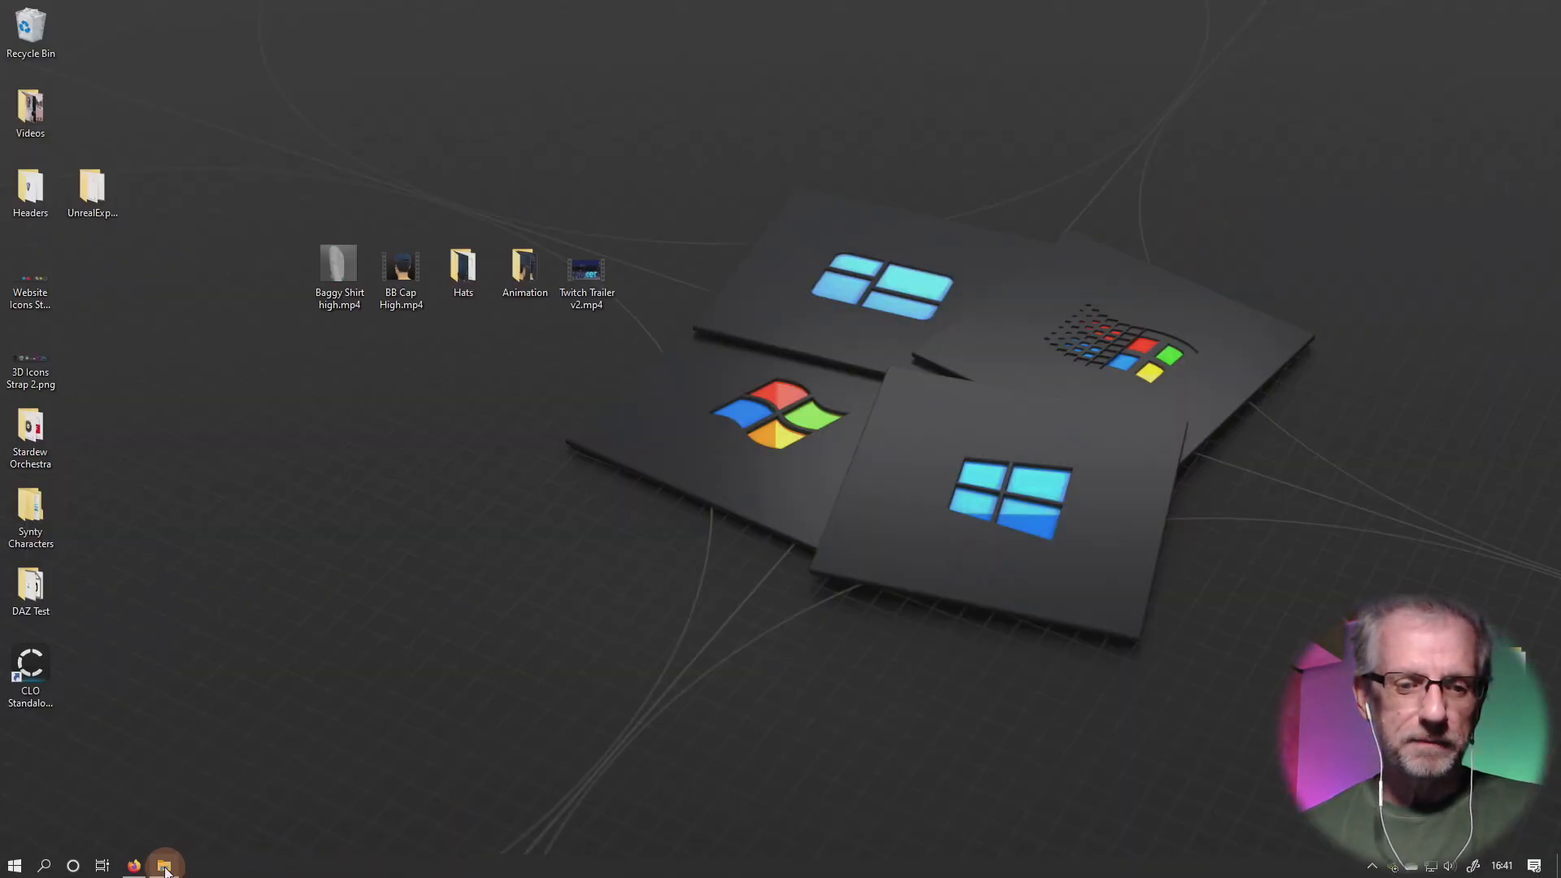
pyautogui.click(164, 866)
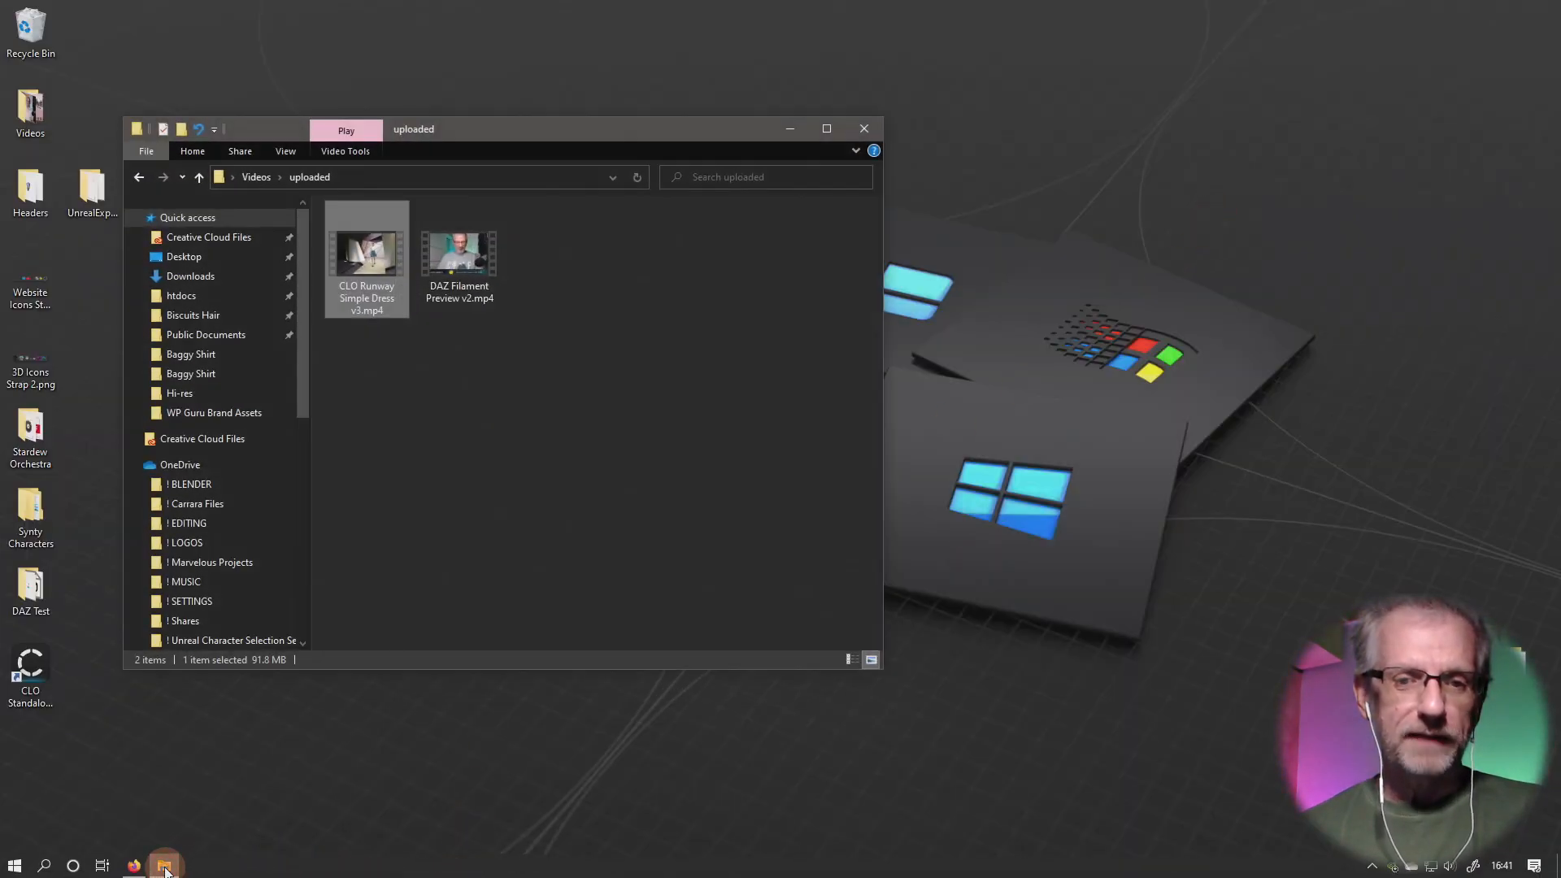
pyautogui.click(854, 138)
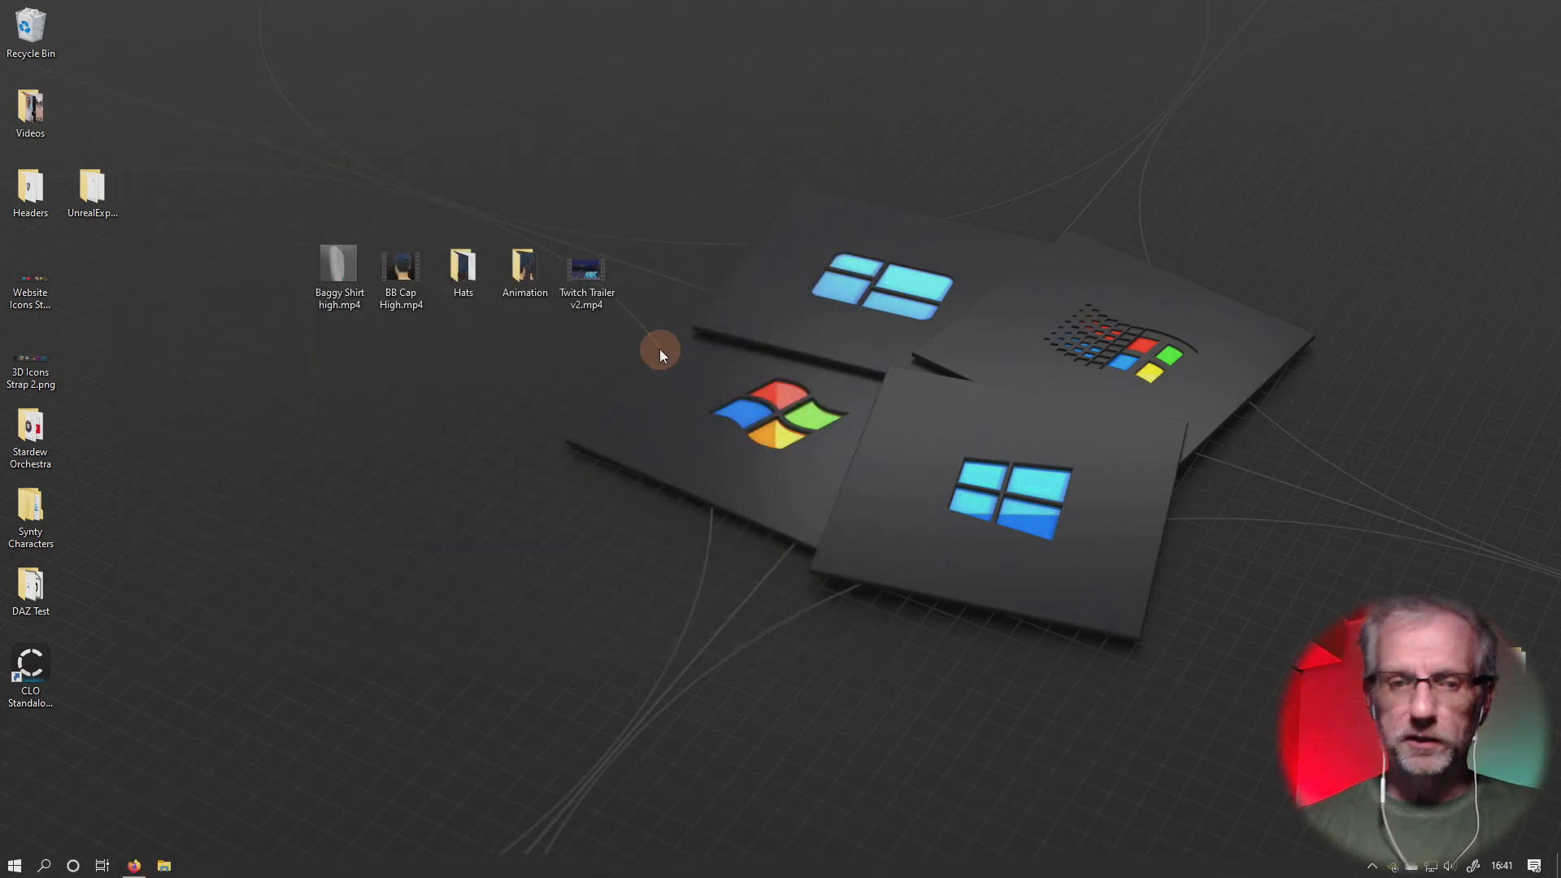
pyautogui.press('XF86AudioLowerVolume')
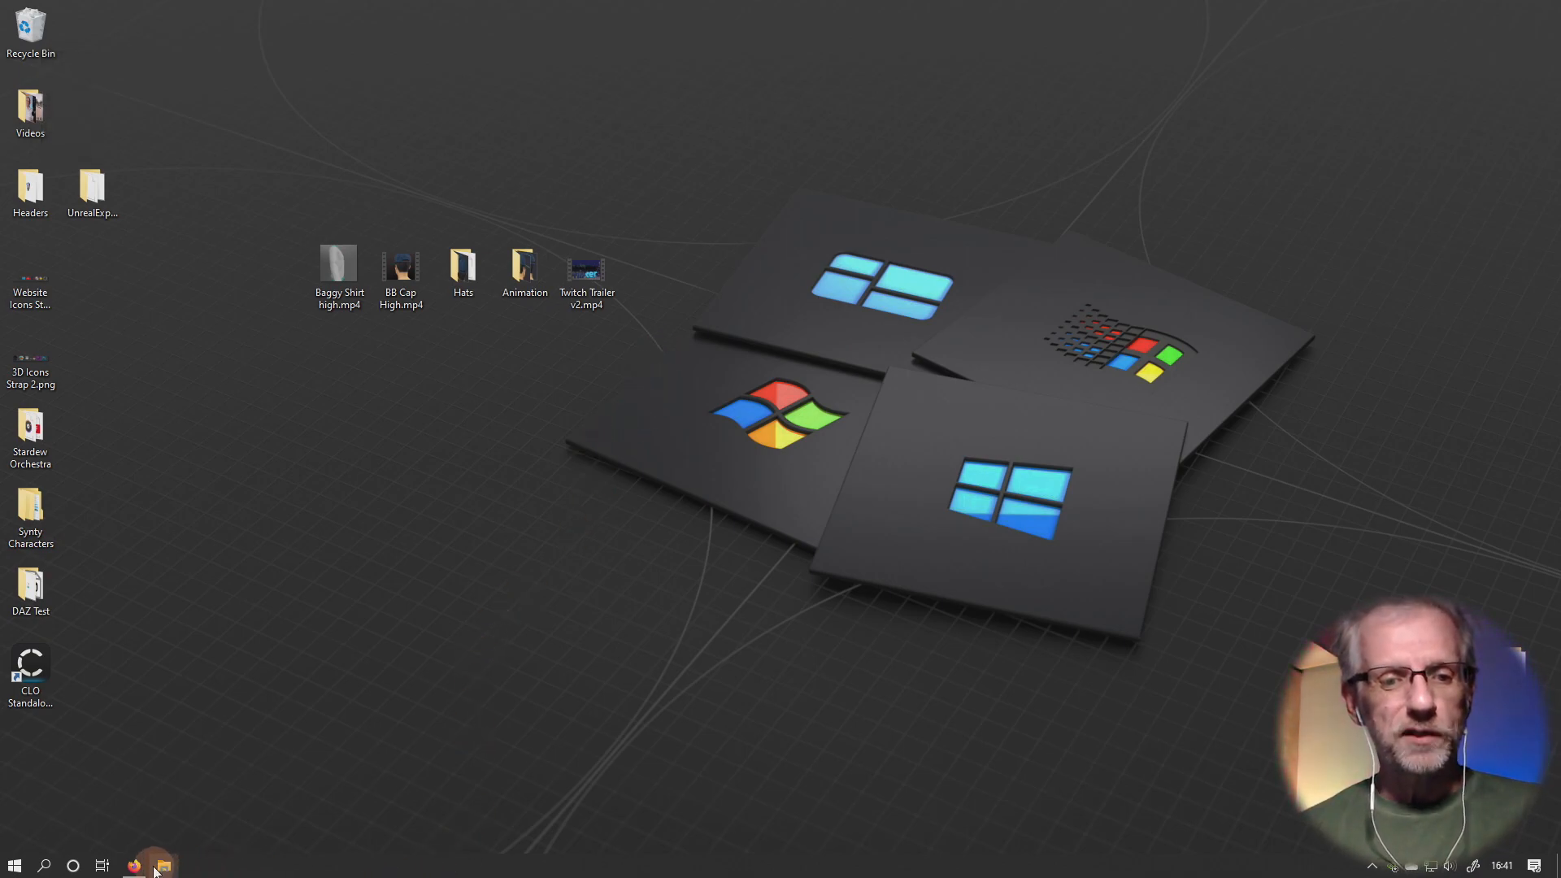
# - Switch to Firefox and open the SEGLA track page on Epidemic Sound
pyautogui.moveTo(137, 868)
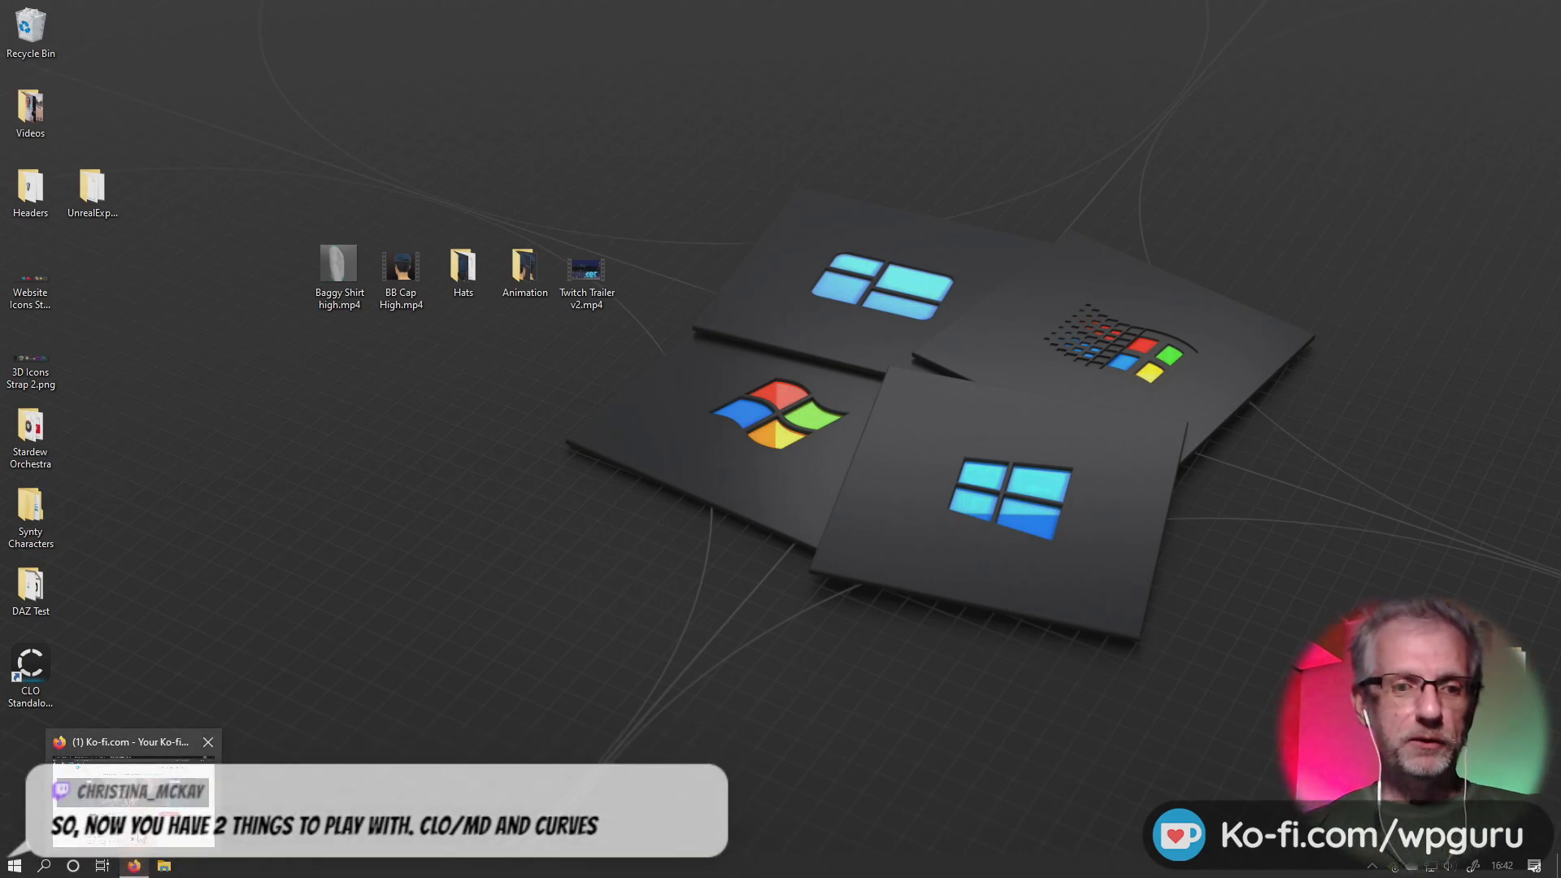
pyautogui.click(139, 838)
pyautogui.click(139, 838)
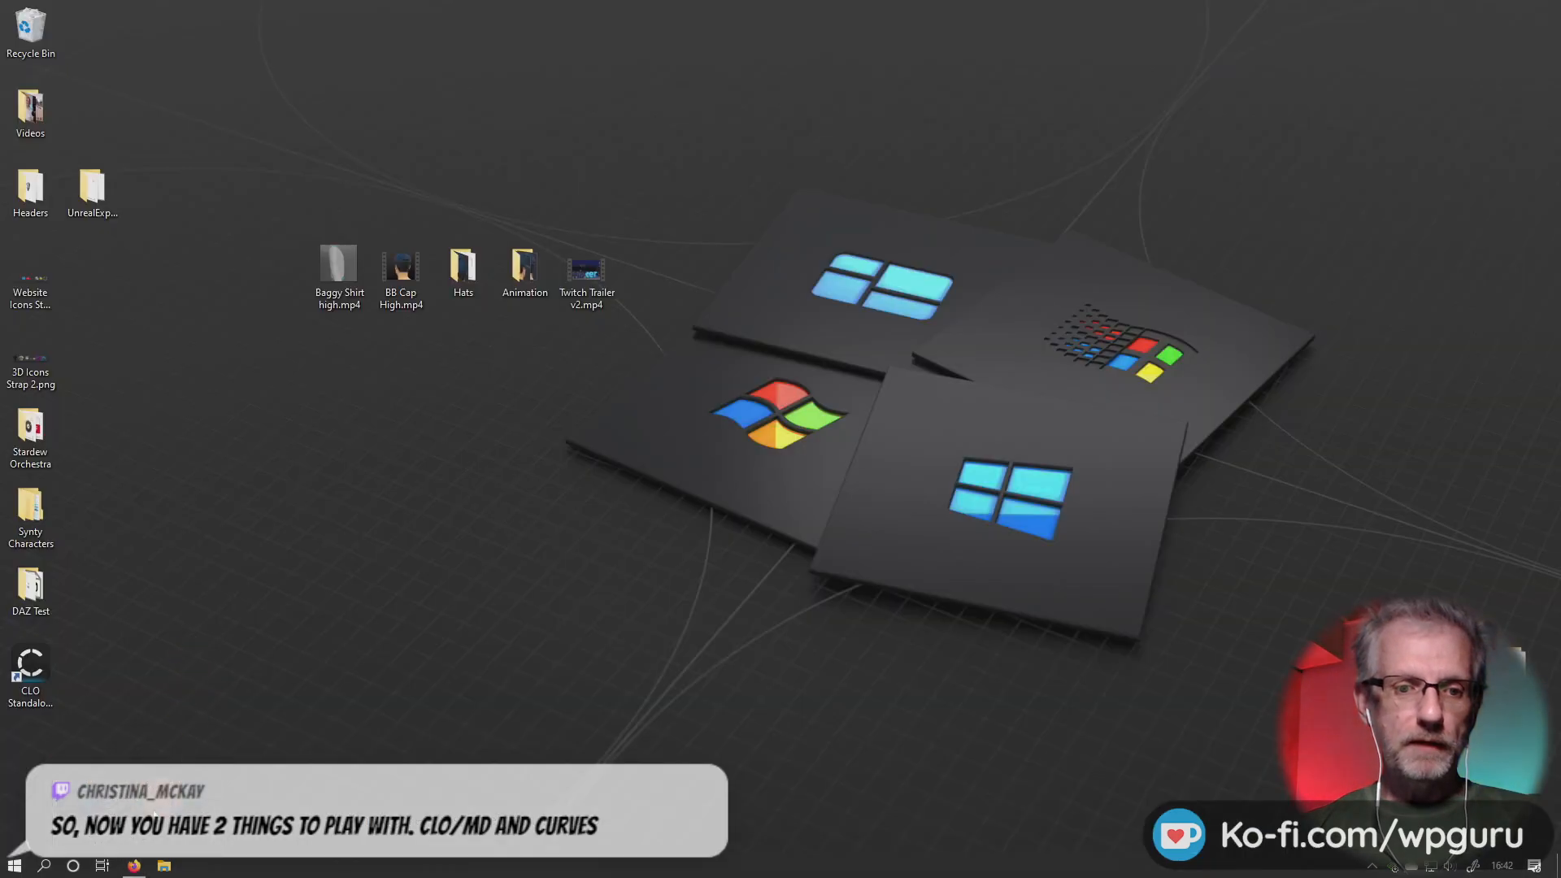
pyautogui.click(133, 866)
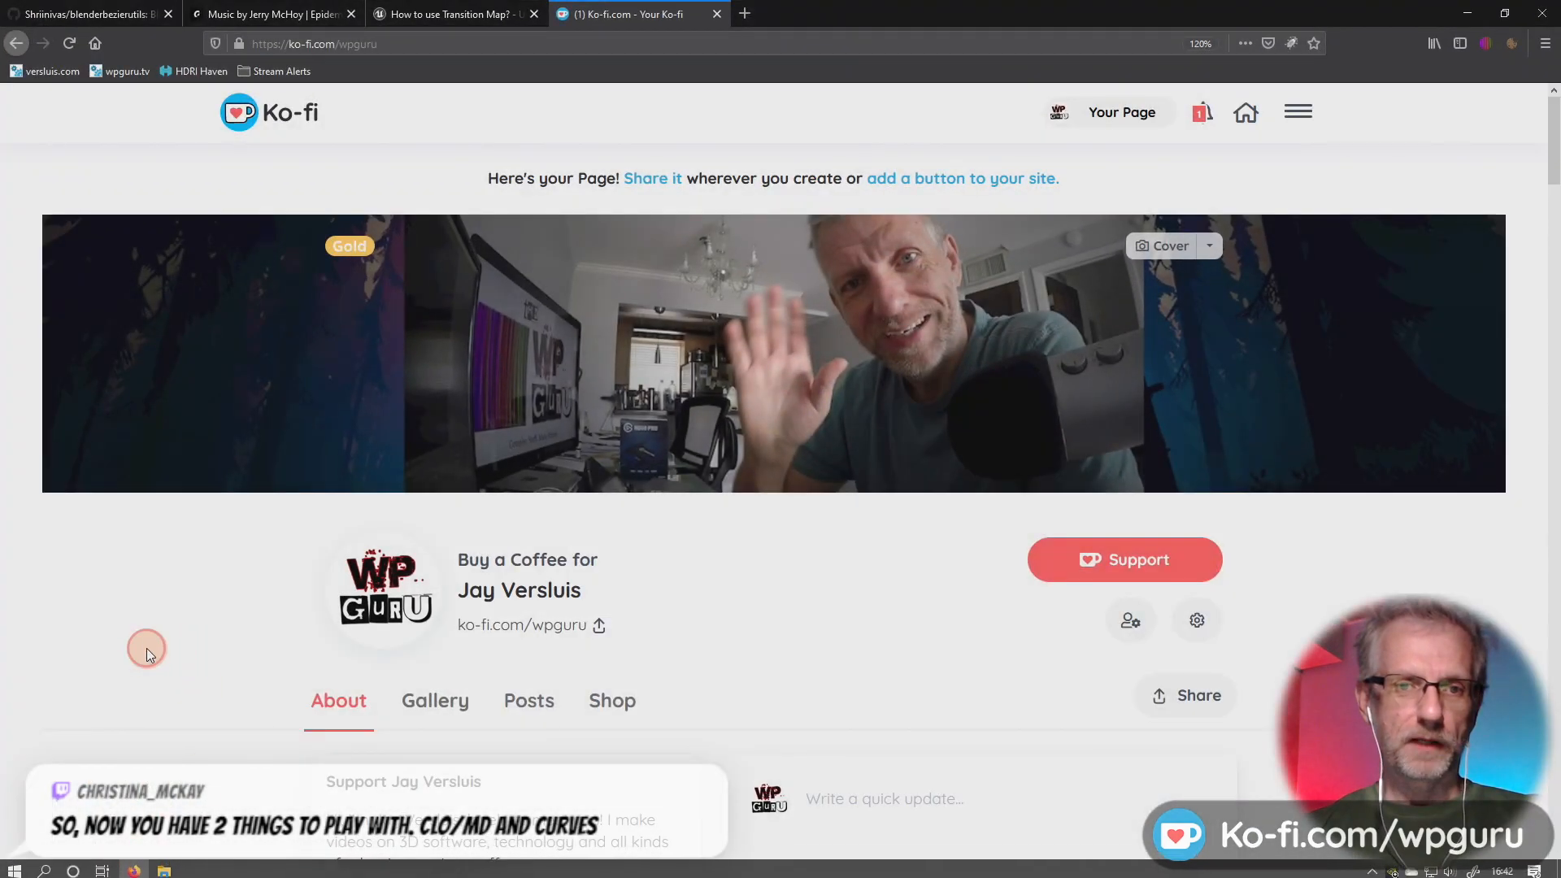
pyautogui.click(256, 10)
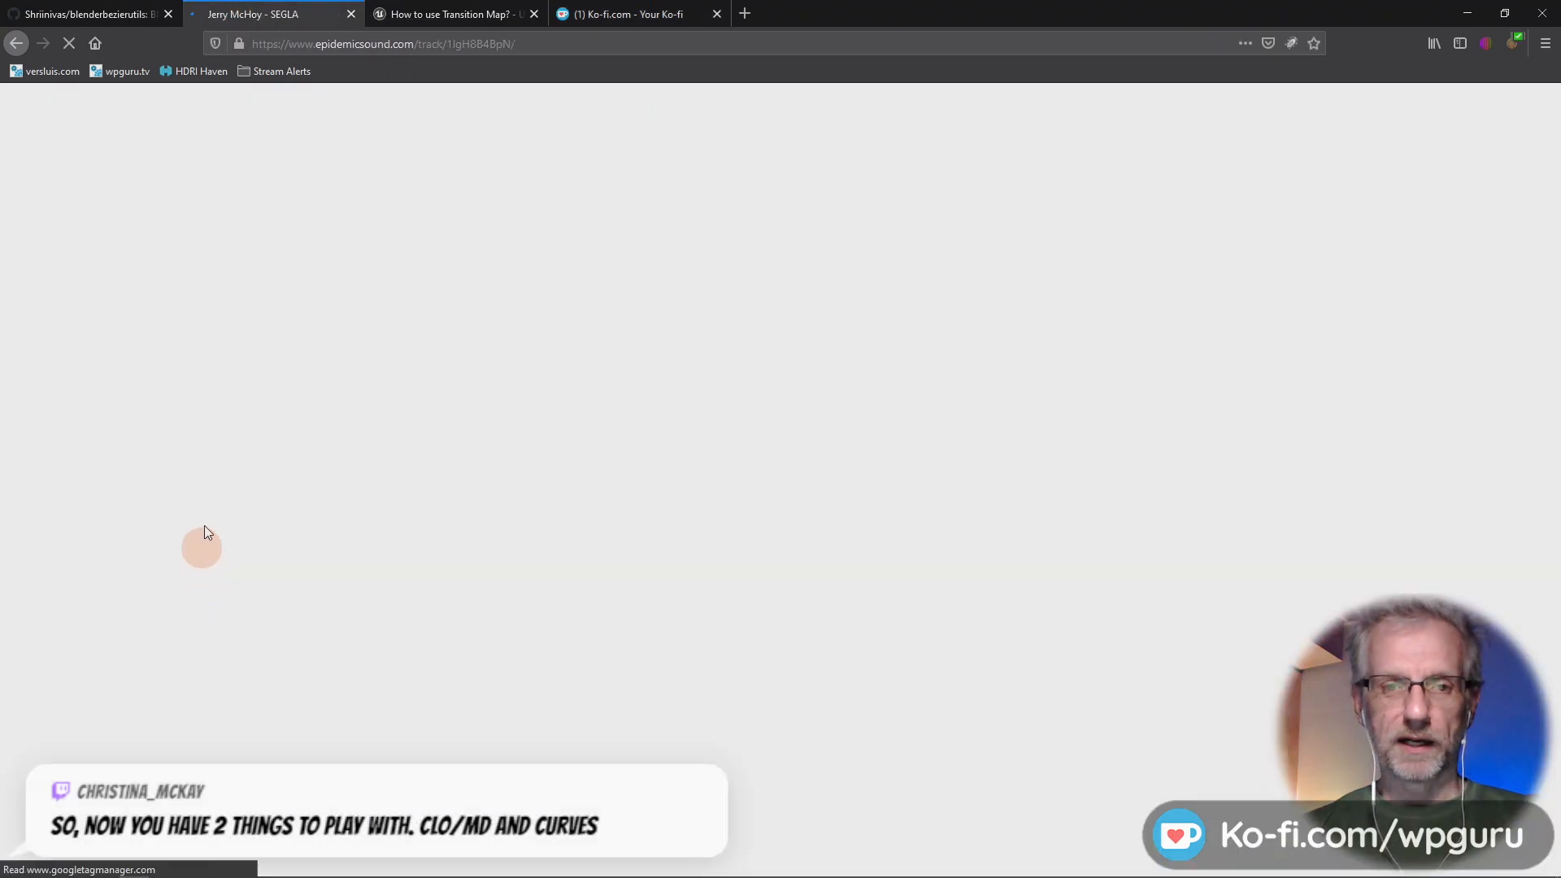
# - Find tracks similar to Dreamin' and play the track Years from the resulting list
pyautogui.scroll(-3, 122, 390)
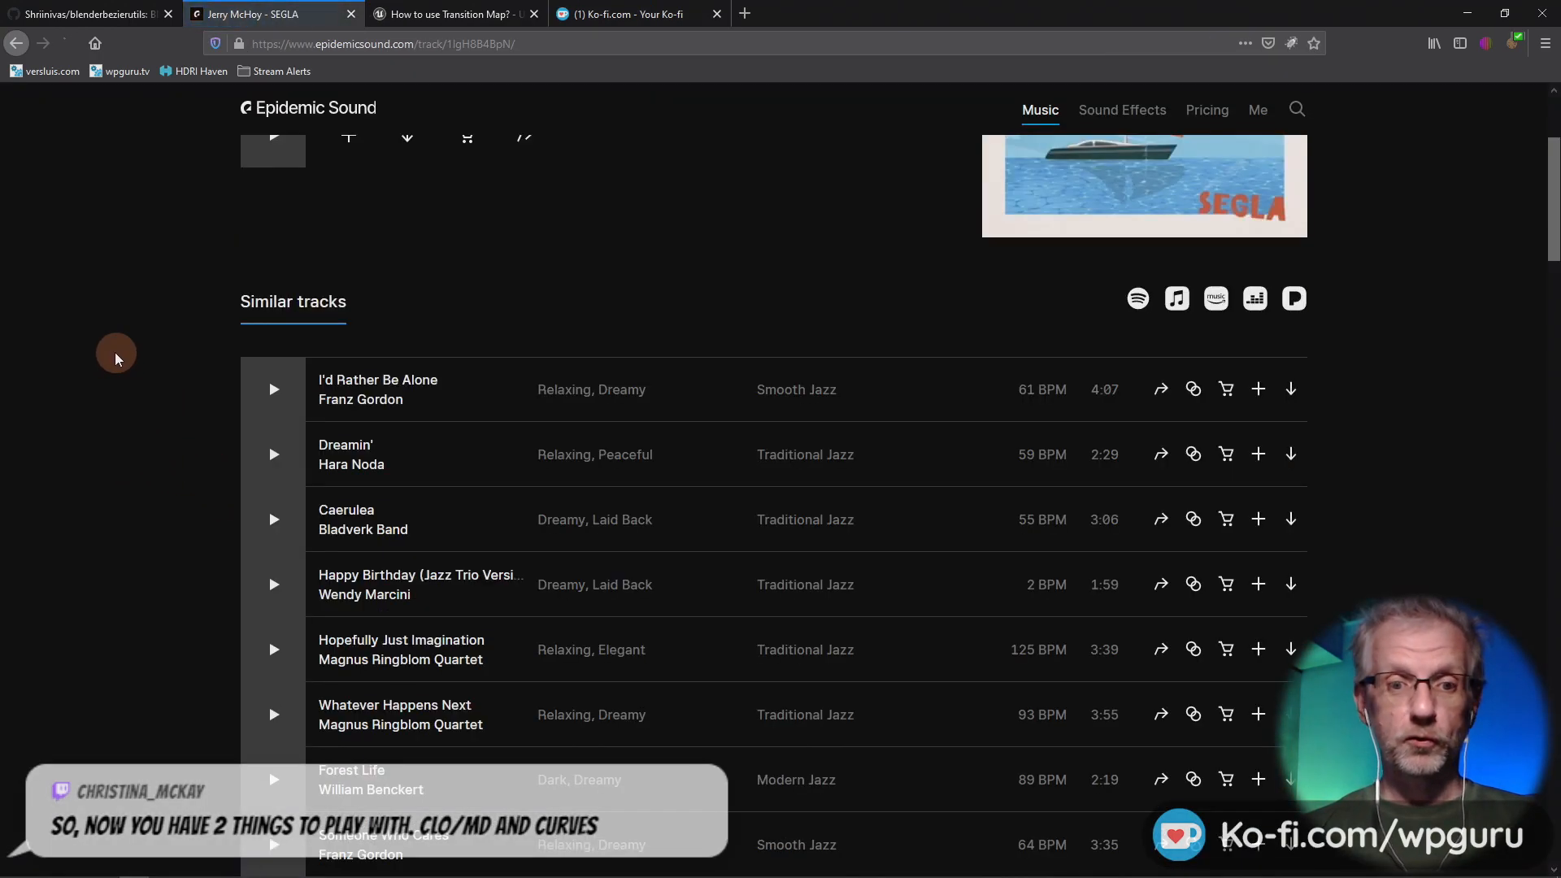
pyautogui.scroll(3, 113, 361)
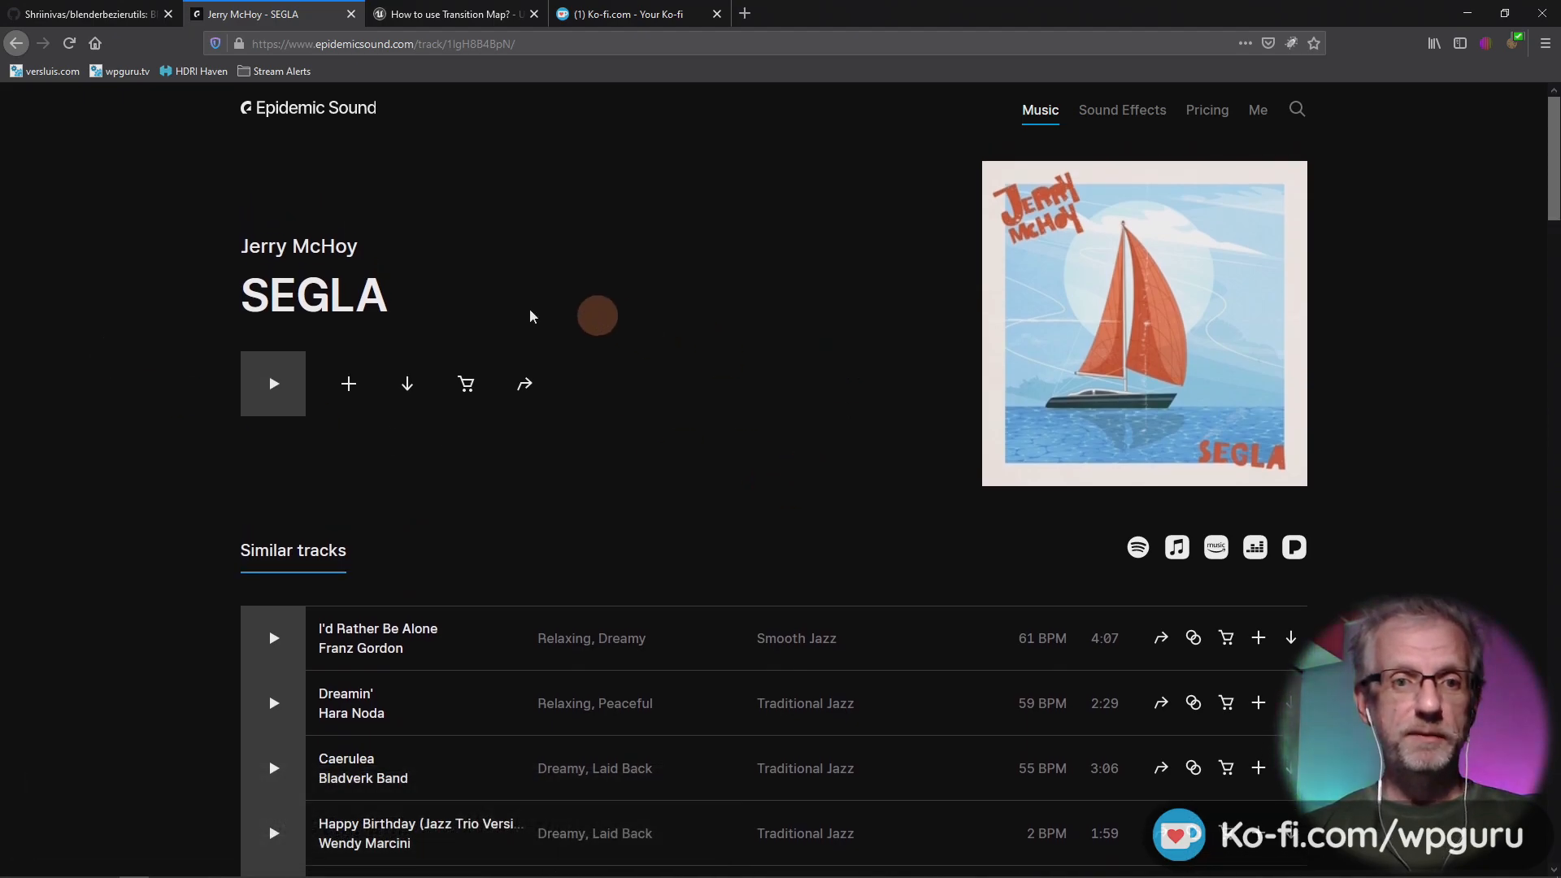
pyautogui.scroll(-2, 557, 468)
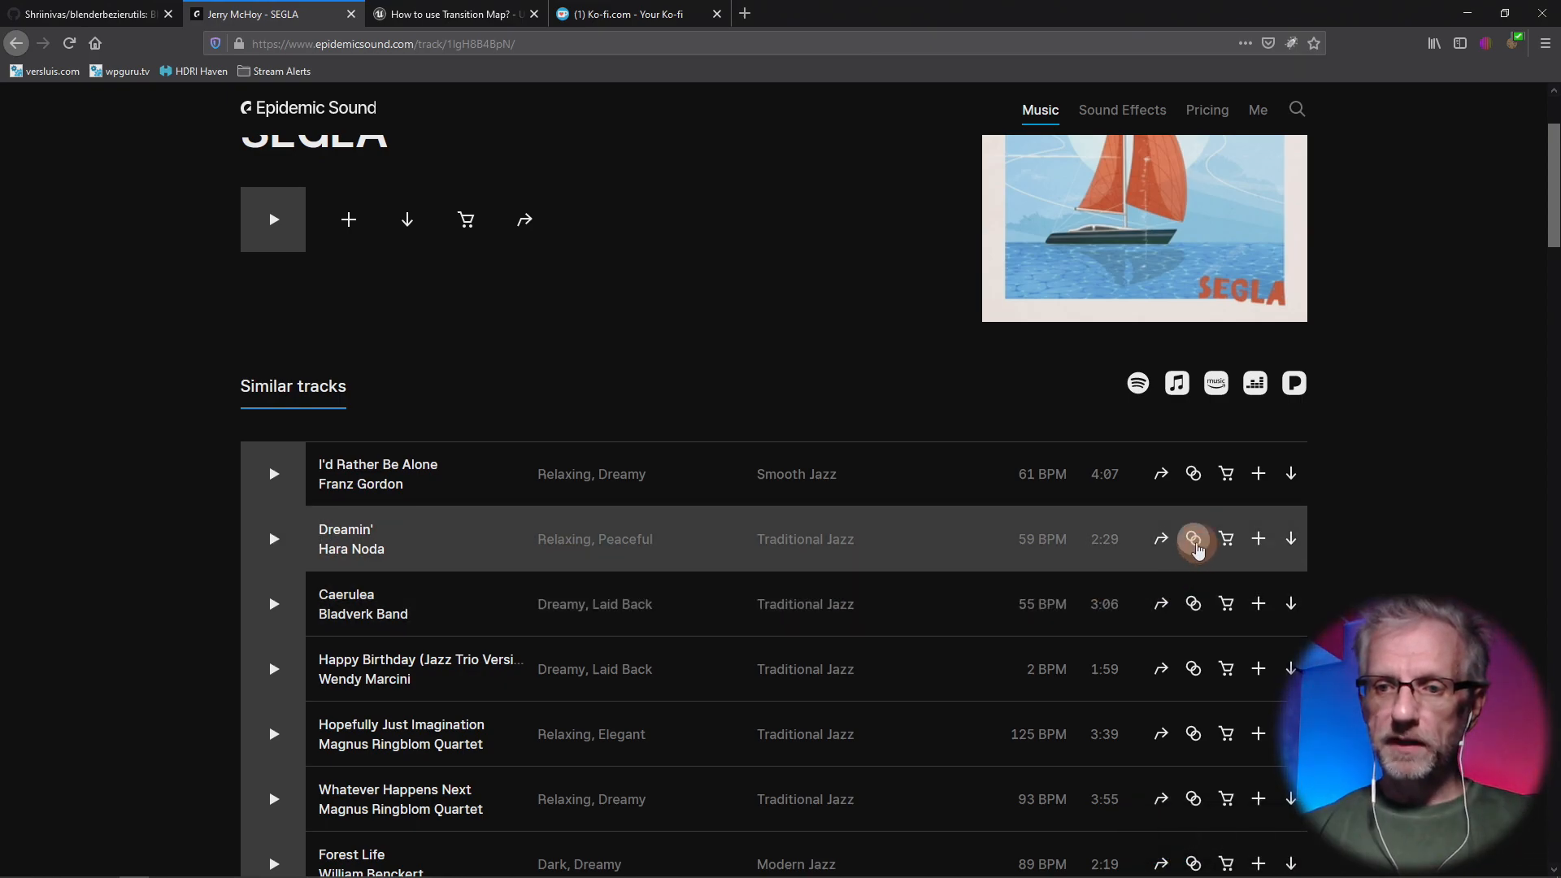
pyautogui.click(1196, 547)
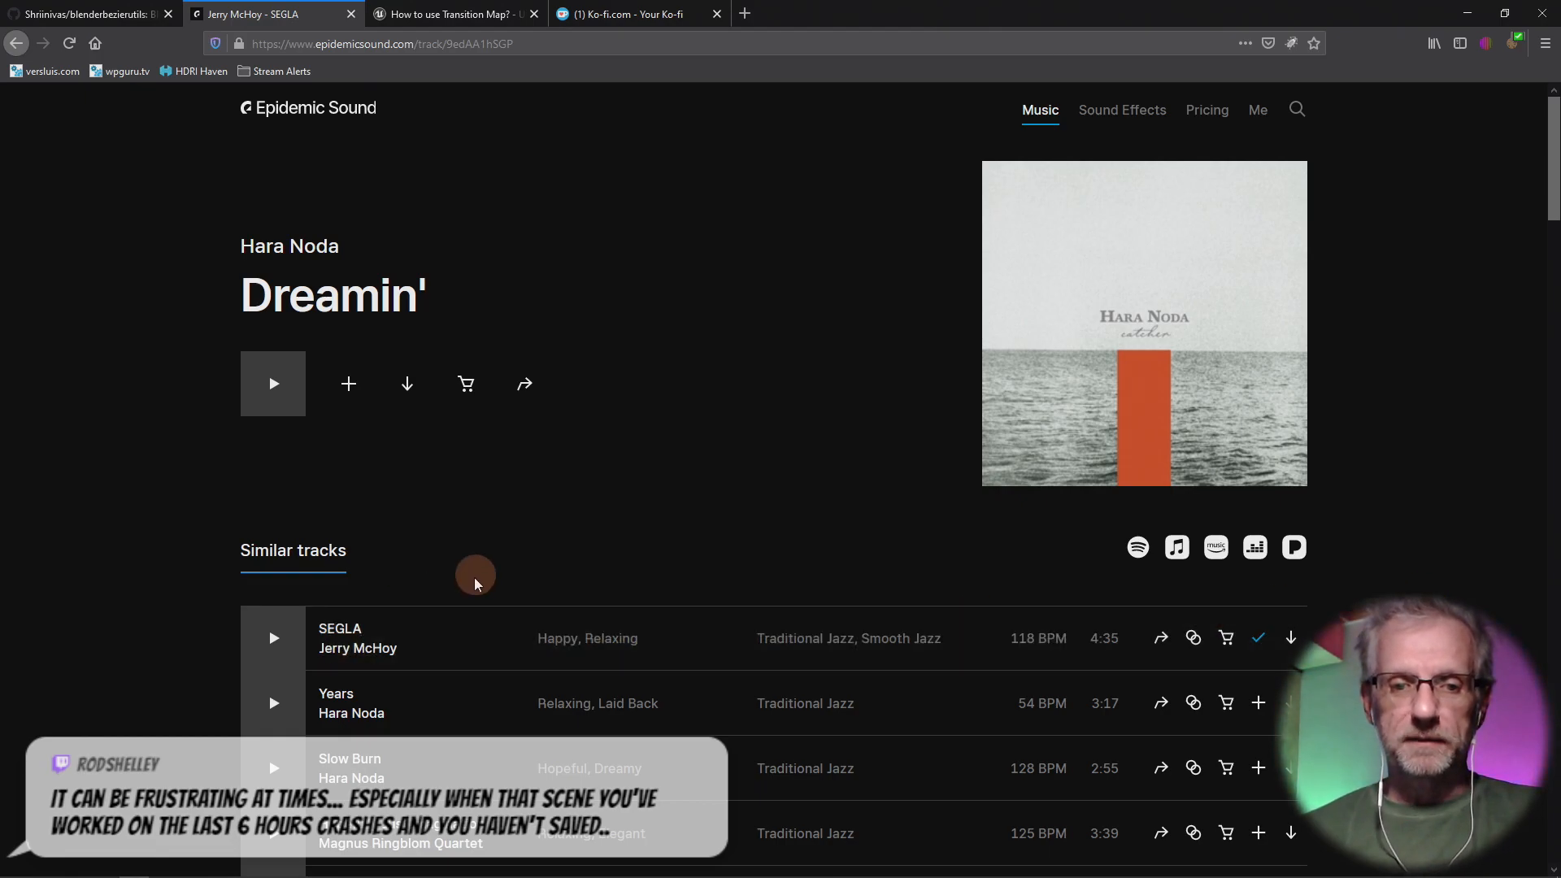
pyautogui.click(250, 710)
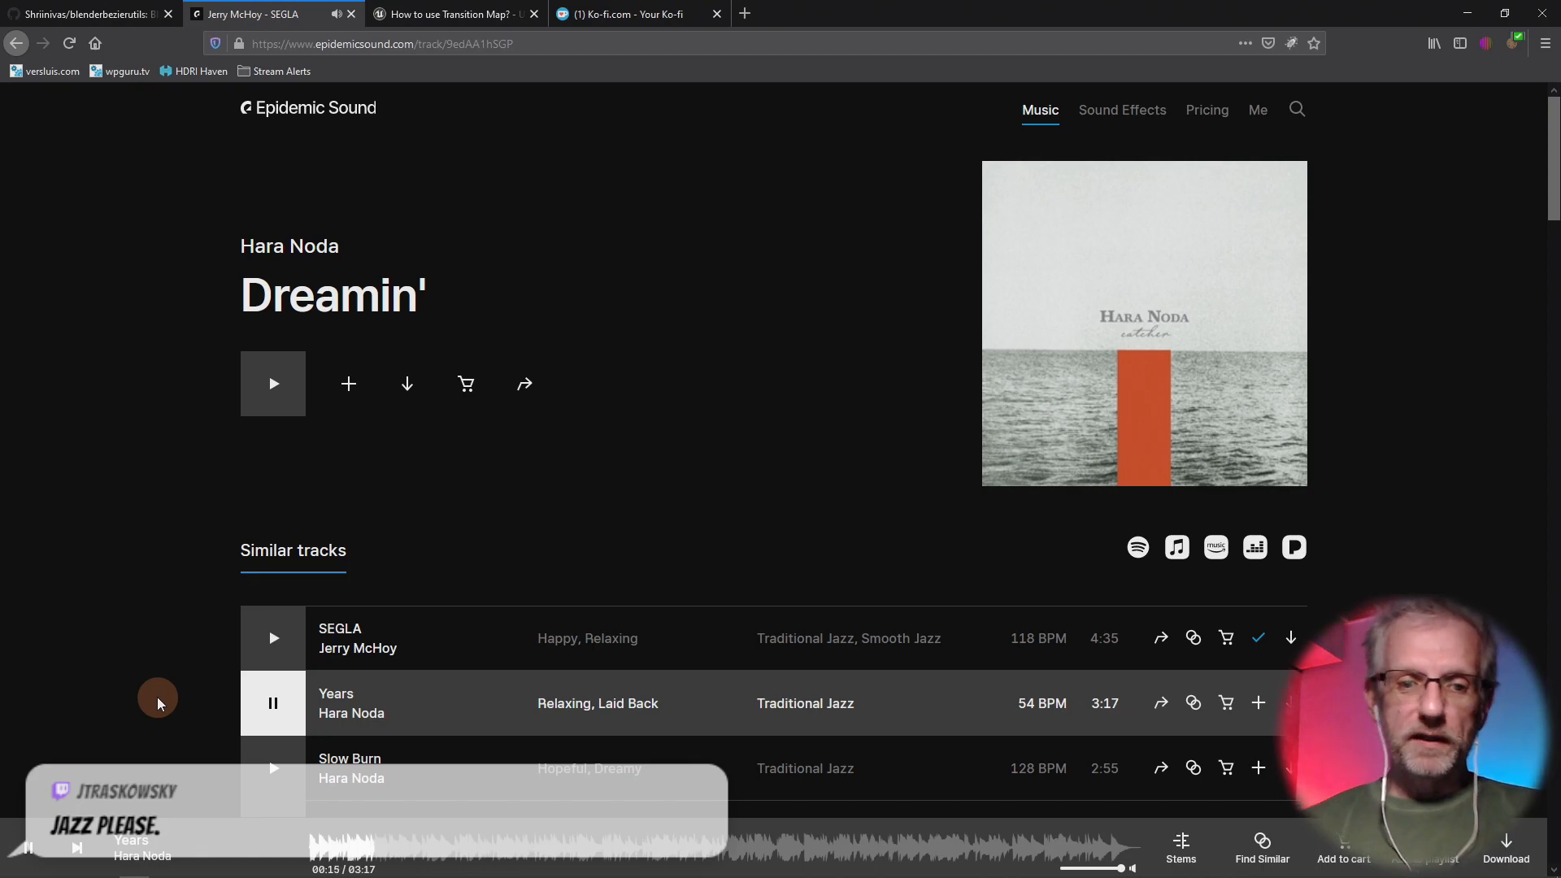
# - Look through the Similar tracks list for Dreamin' and return to the start of the page
pyautogui.scroll(-15, 178, 638)
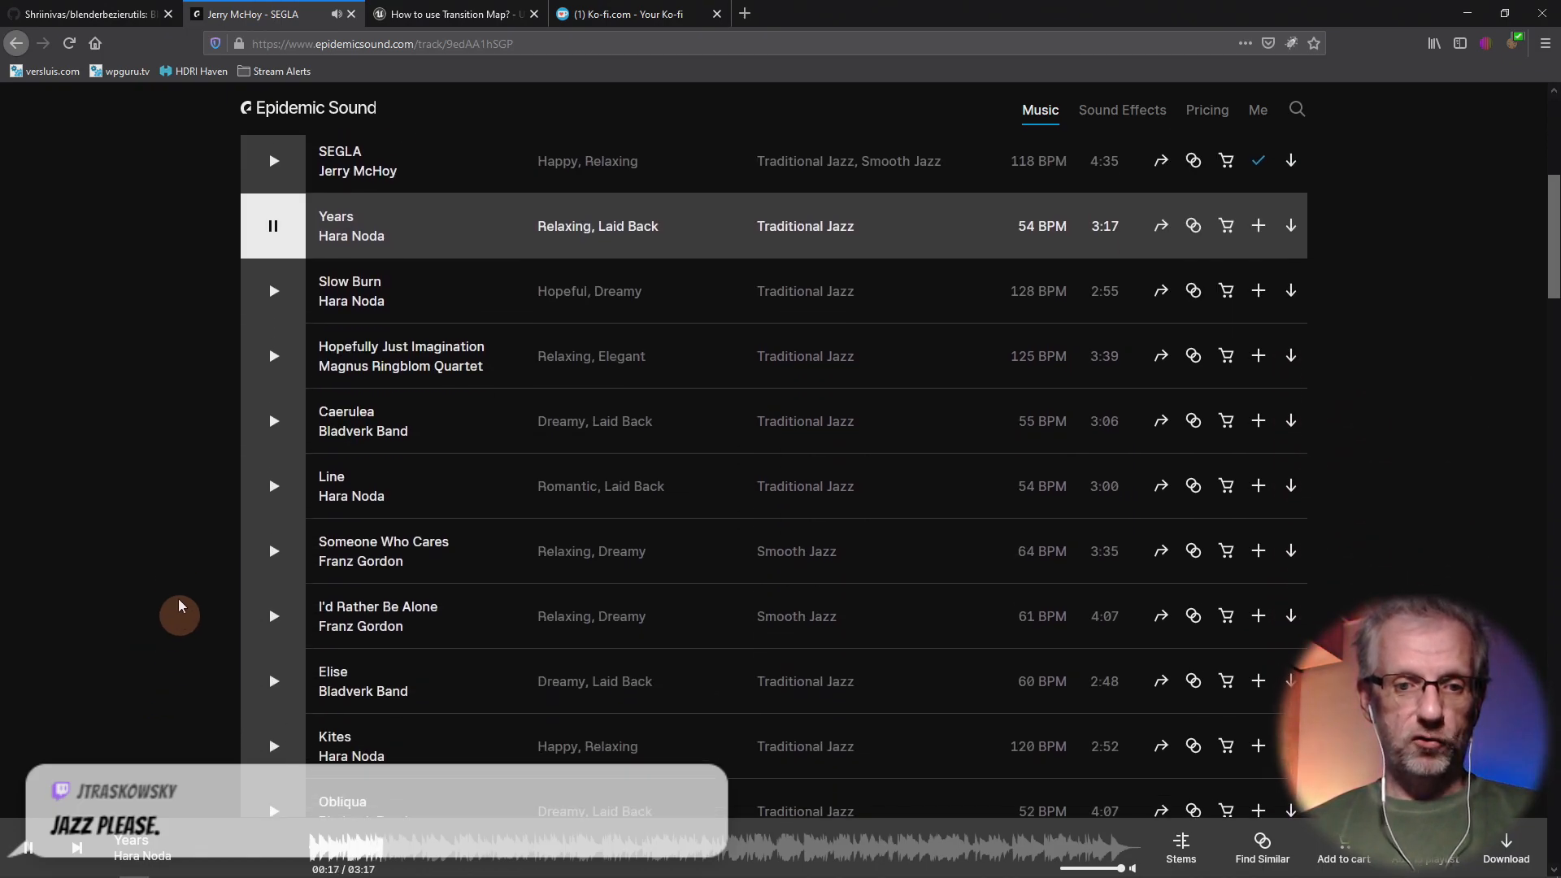
pyautogui.scroll(-13, 180, 589)
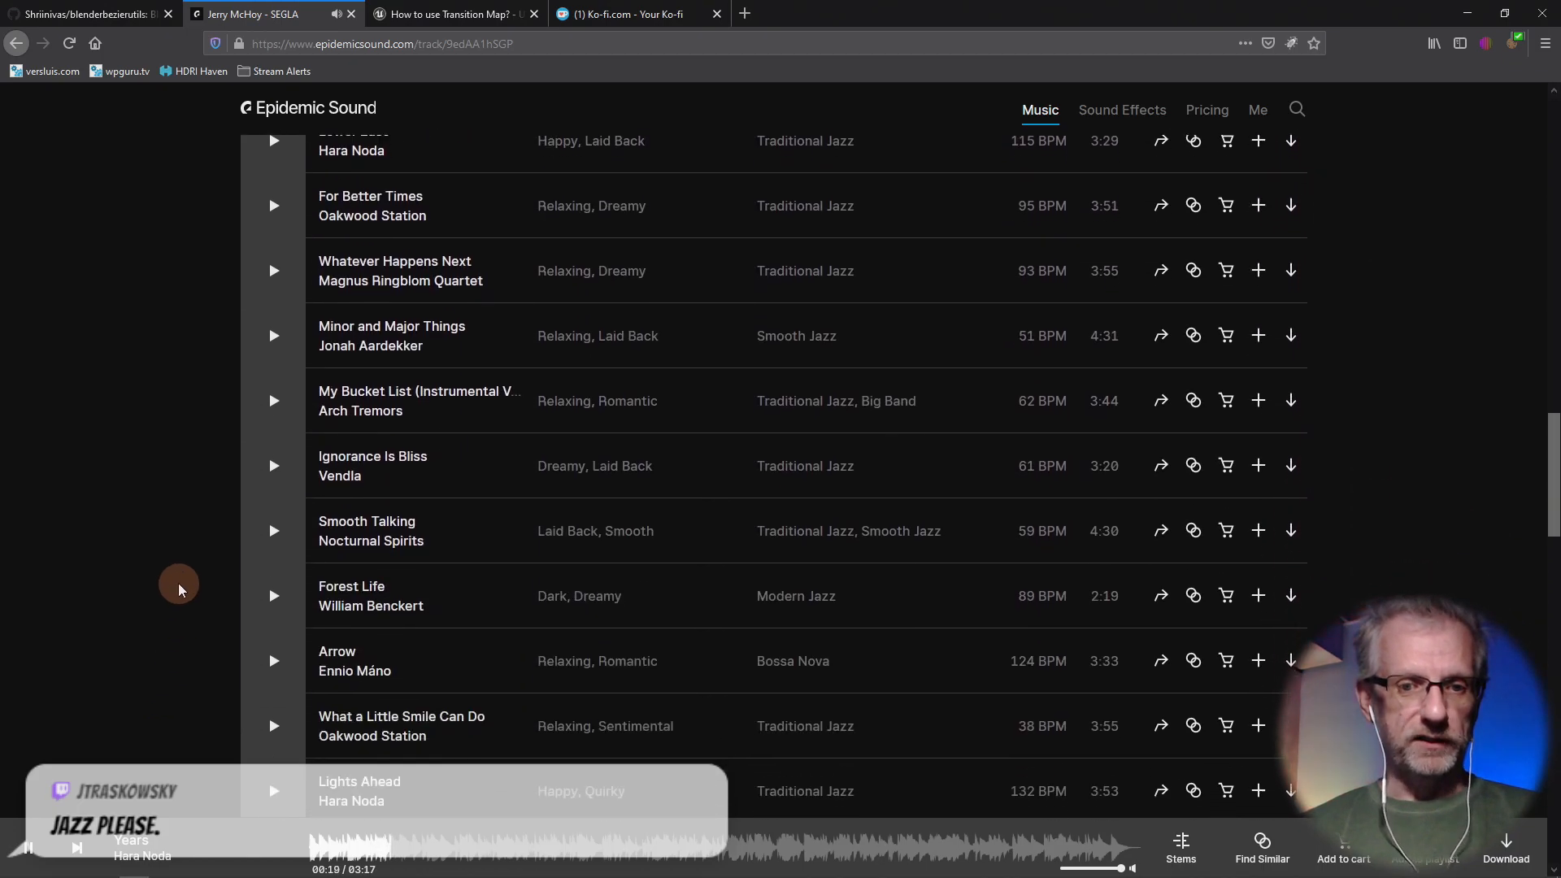
pyautogui.scroll(-11, 179, 590)
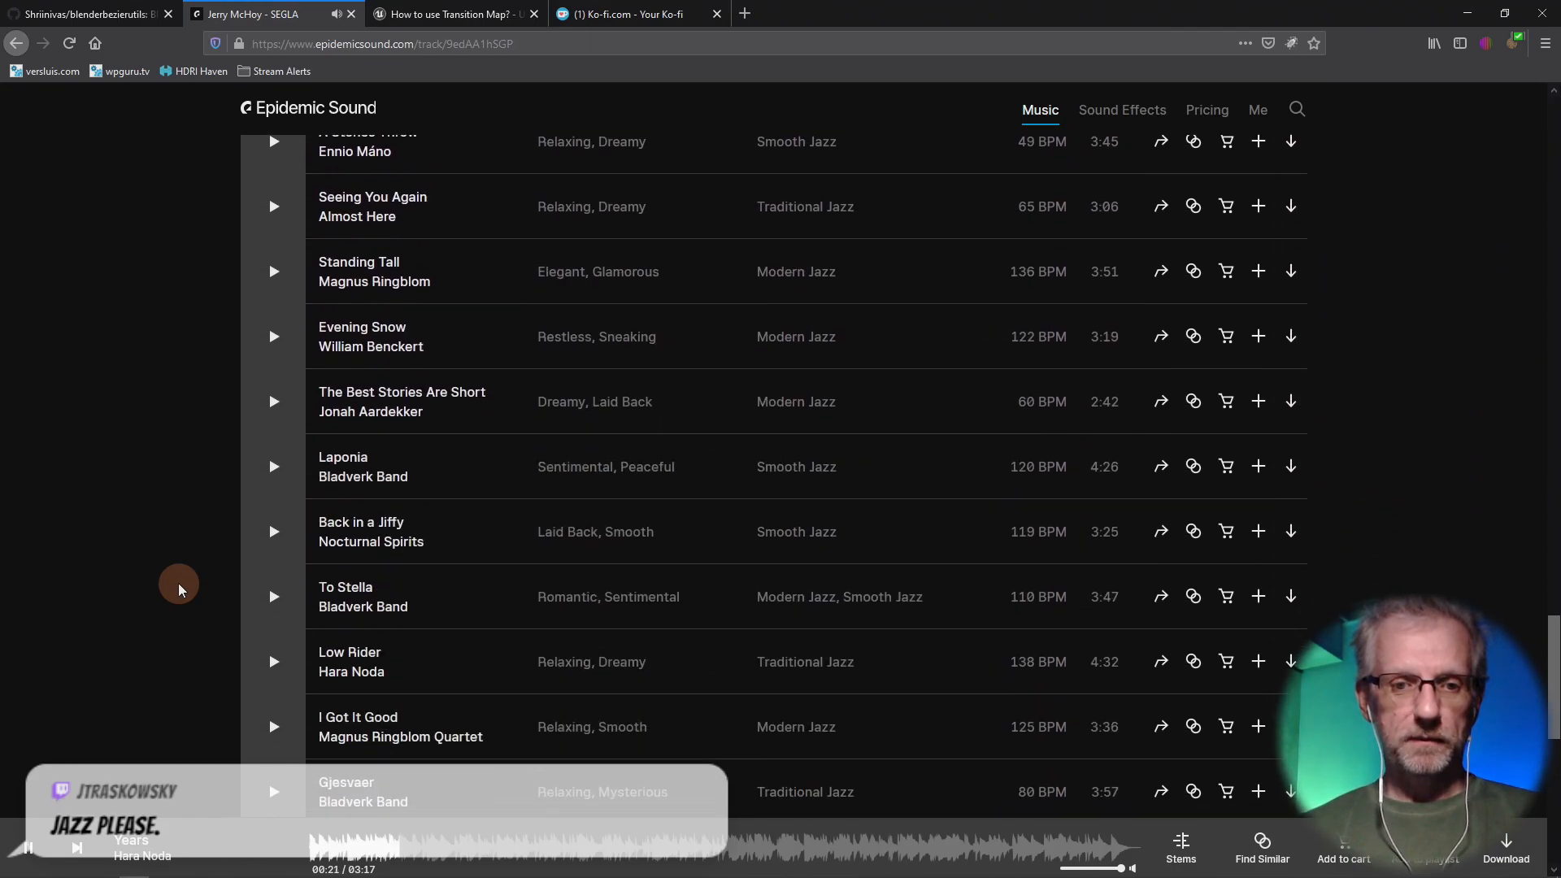
pyautogui.scroll(17, 179, 590)
pyautogui.scroll(18, 176, 584)
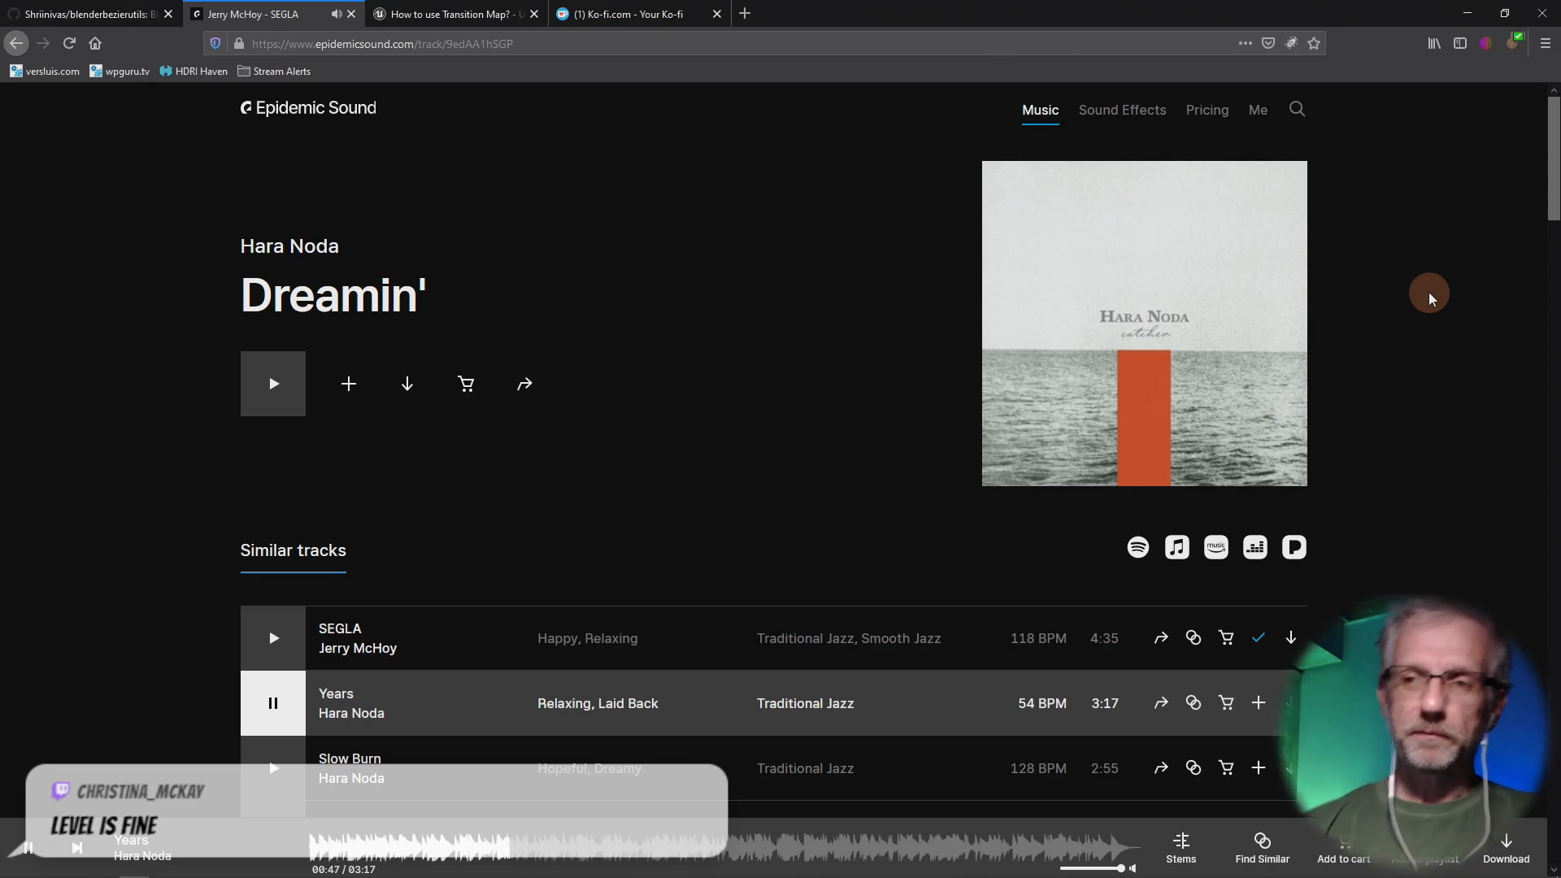
pyautogui.click(1468, 13)
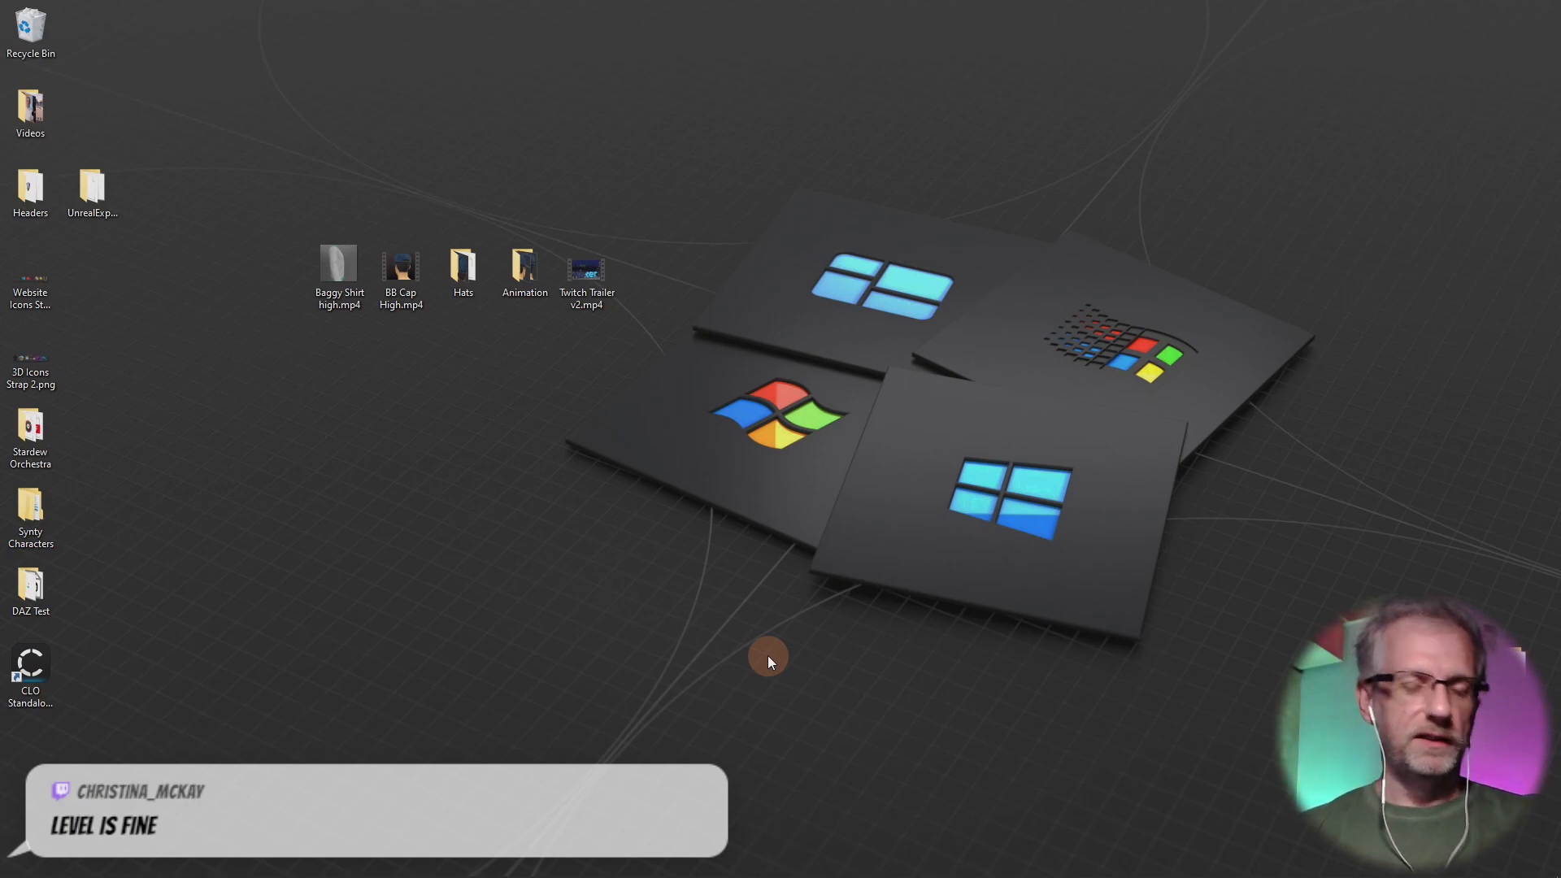
pyautogui.moveTo(294, 874)
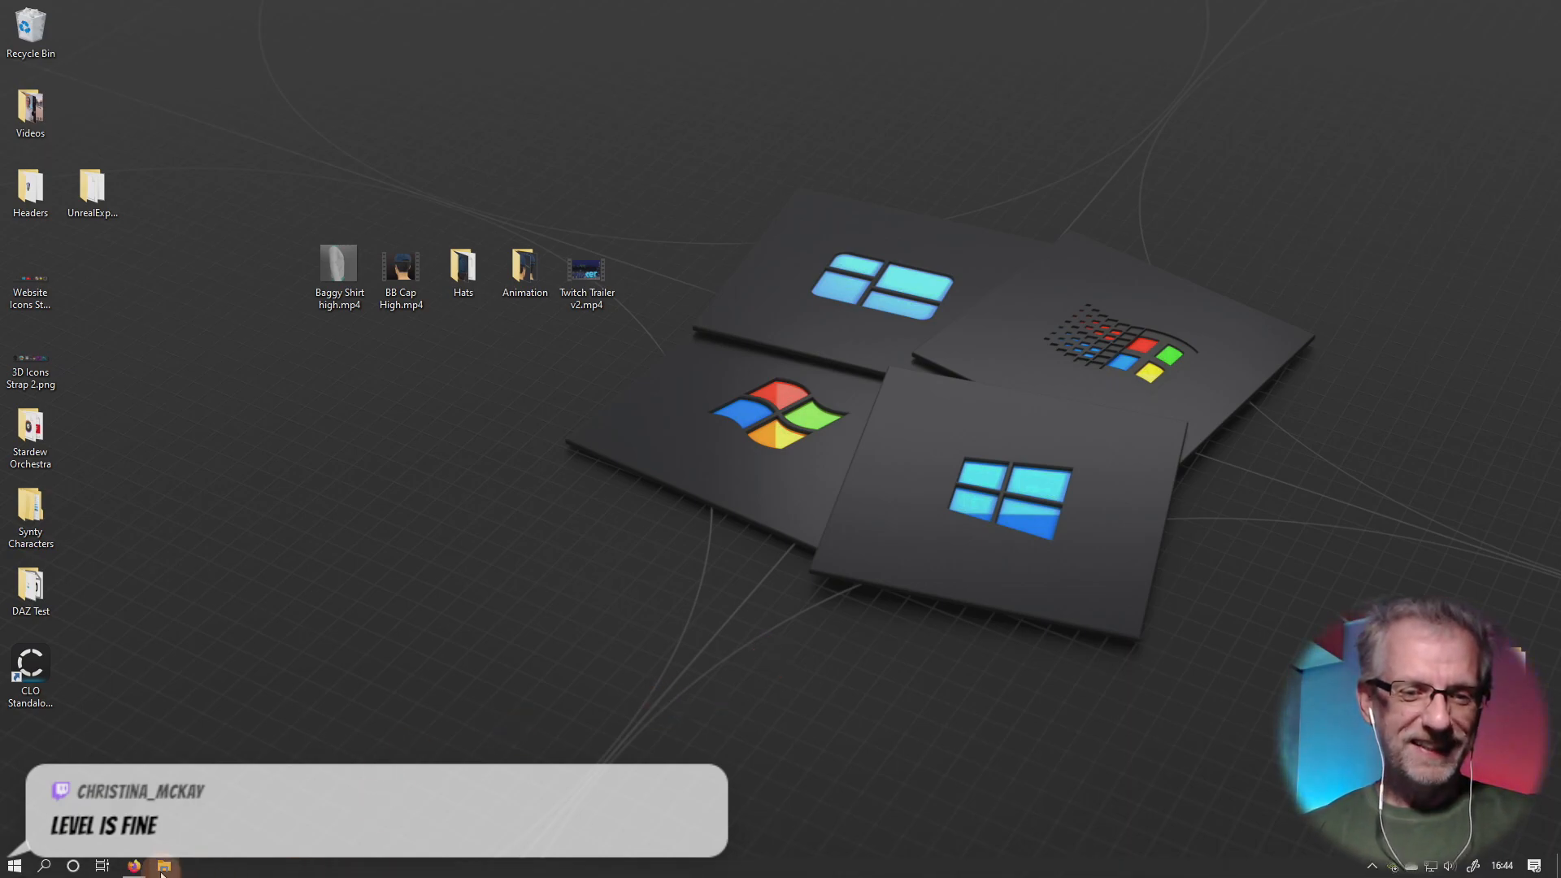
pyautogui.moveTo(130, 869)
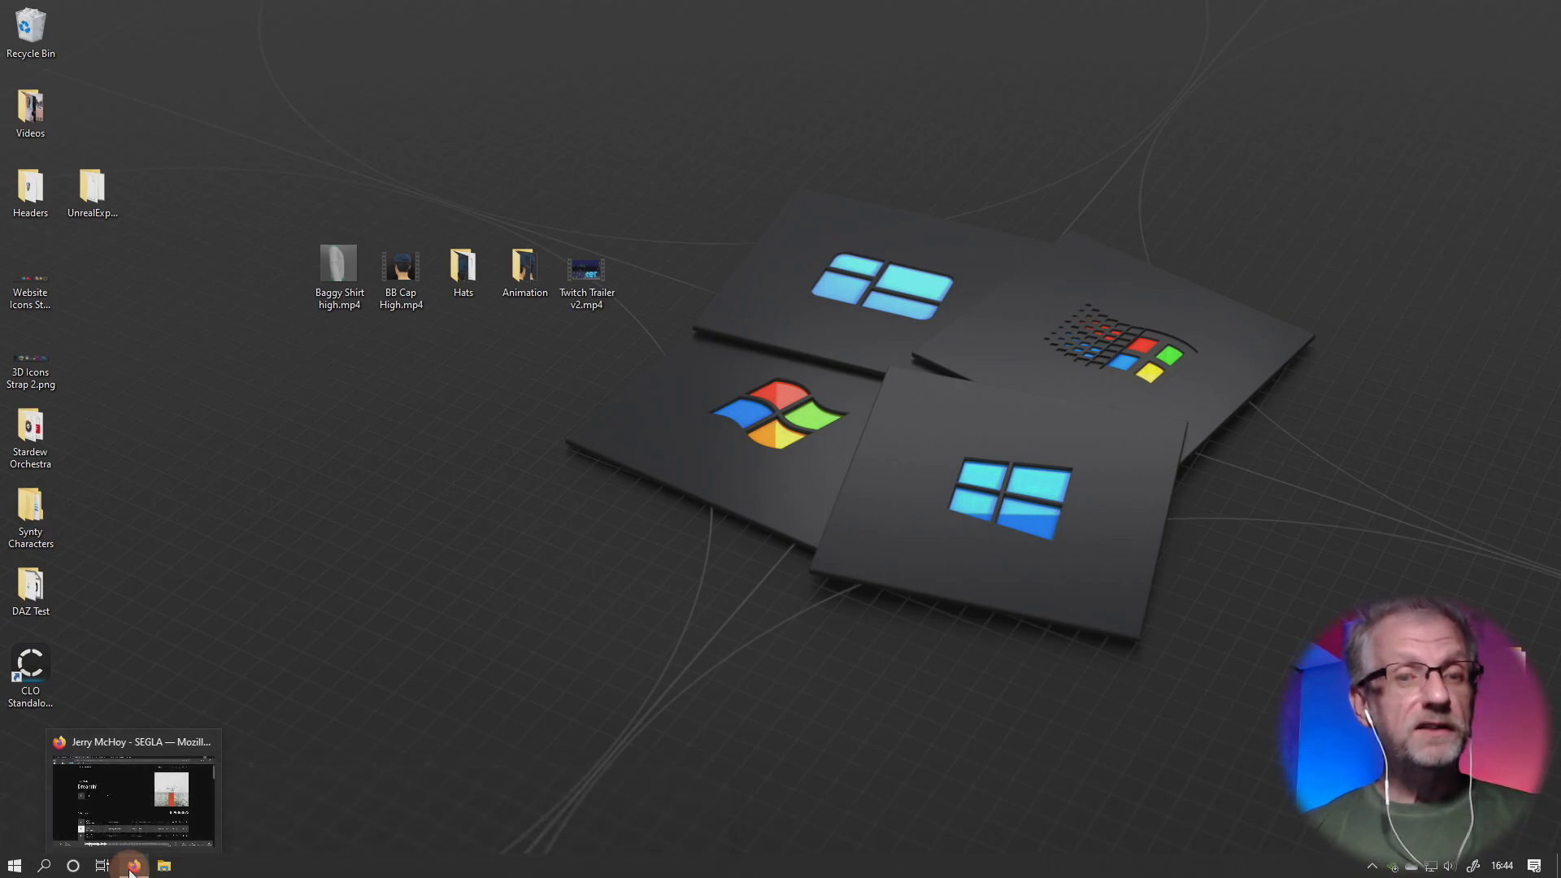
pyautogui.click(130, 869)
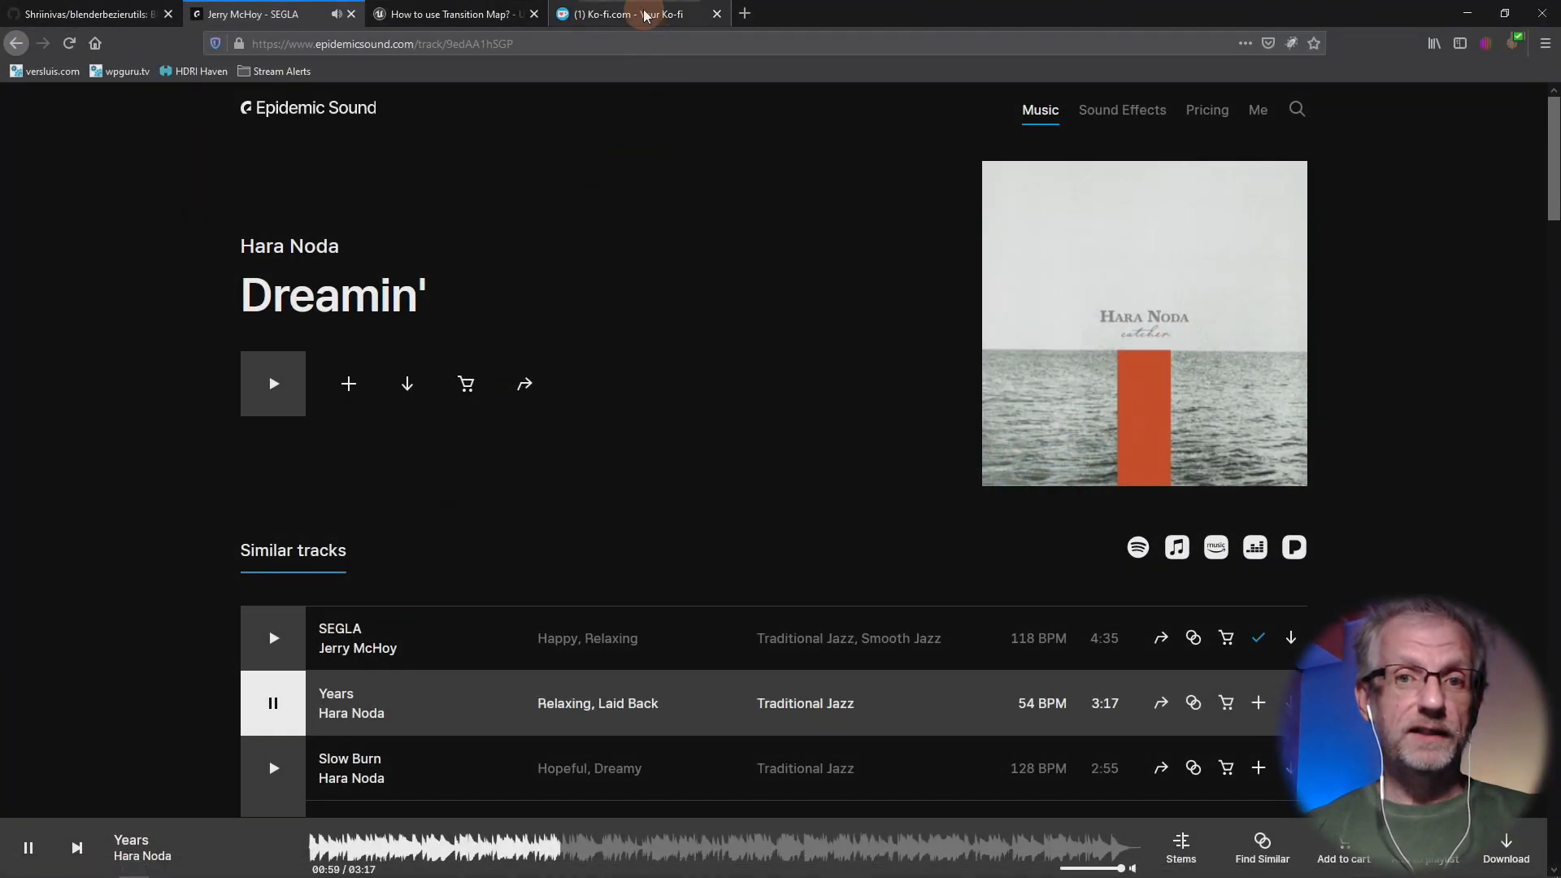
# - Switch to the Ko-fi page and browse the items in its Shop section
pyautogui.click(645, 13)
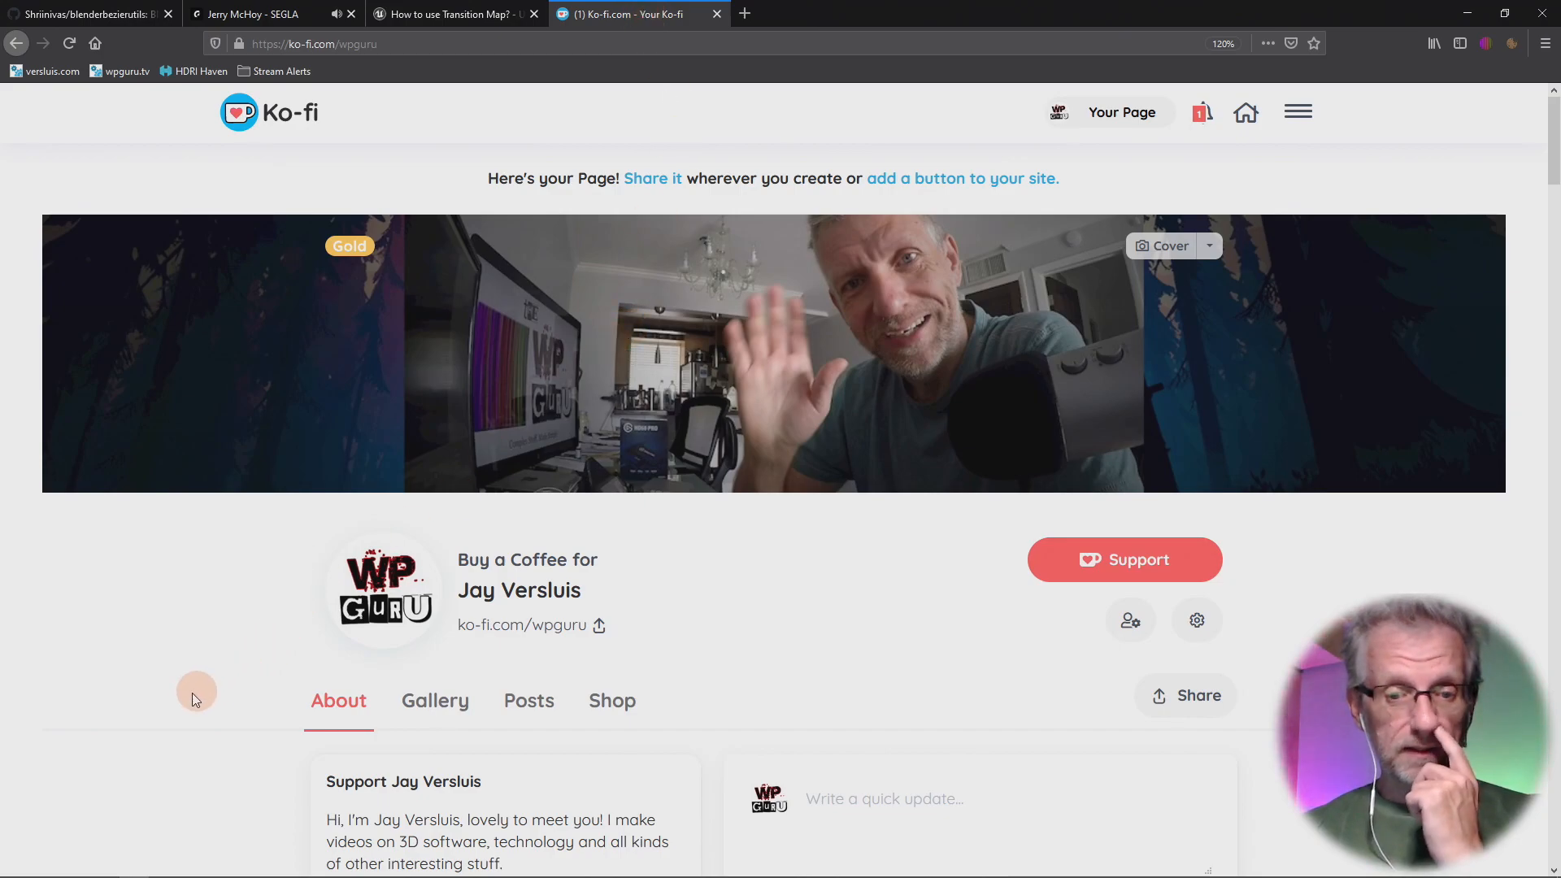
pyautogui.scroll(-5, 192, 695)
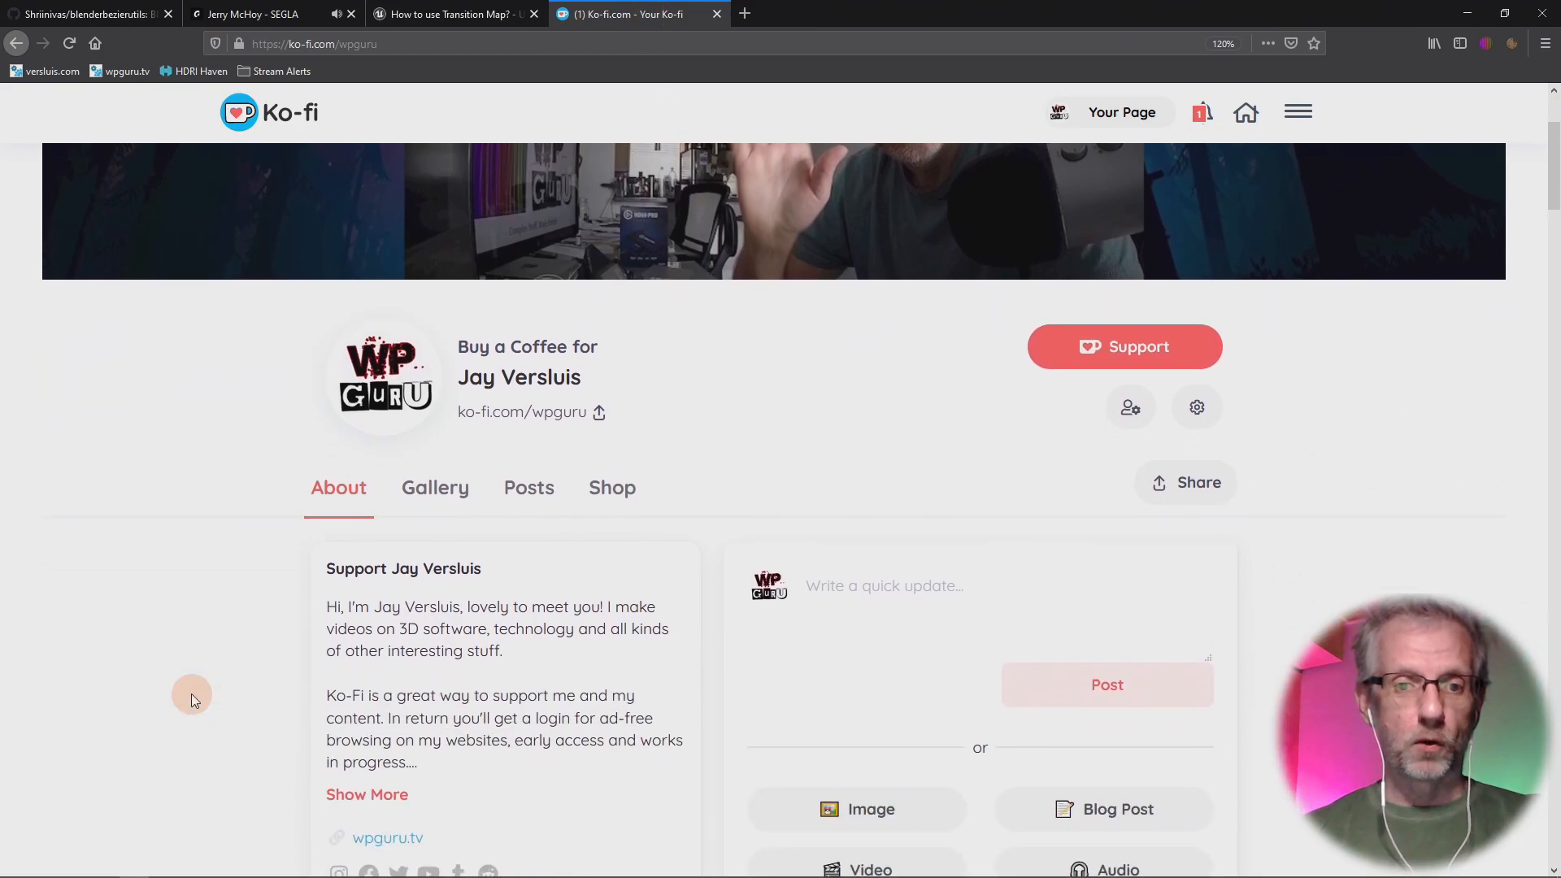
pyautogui.click(613, 303)
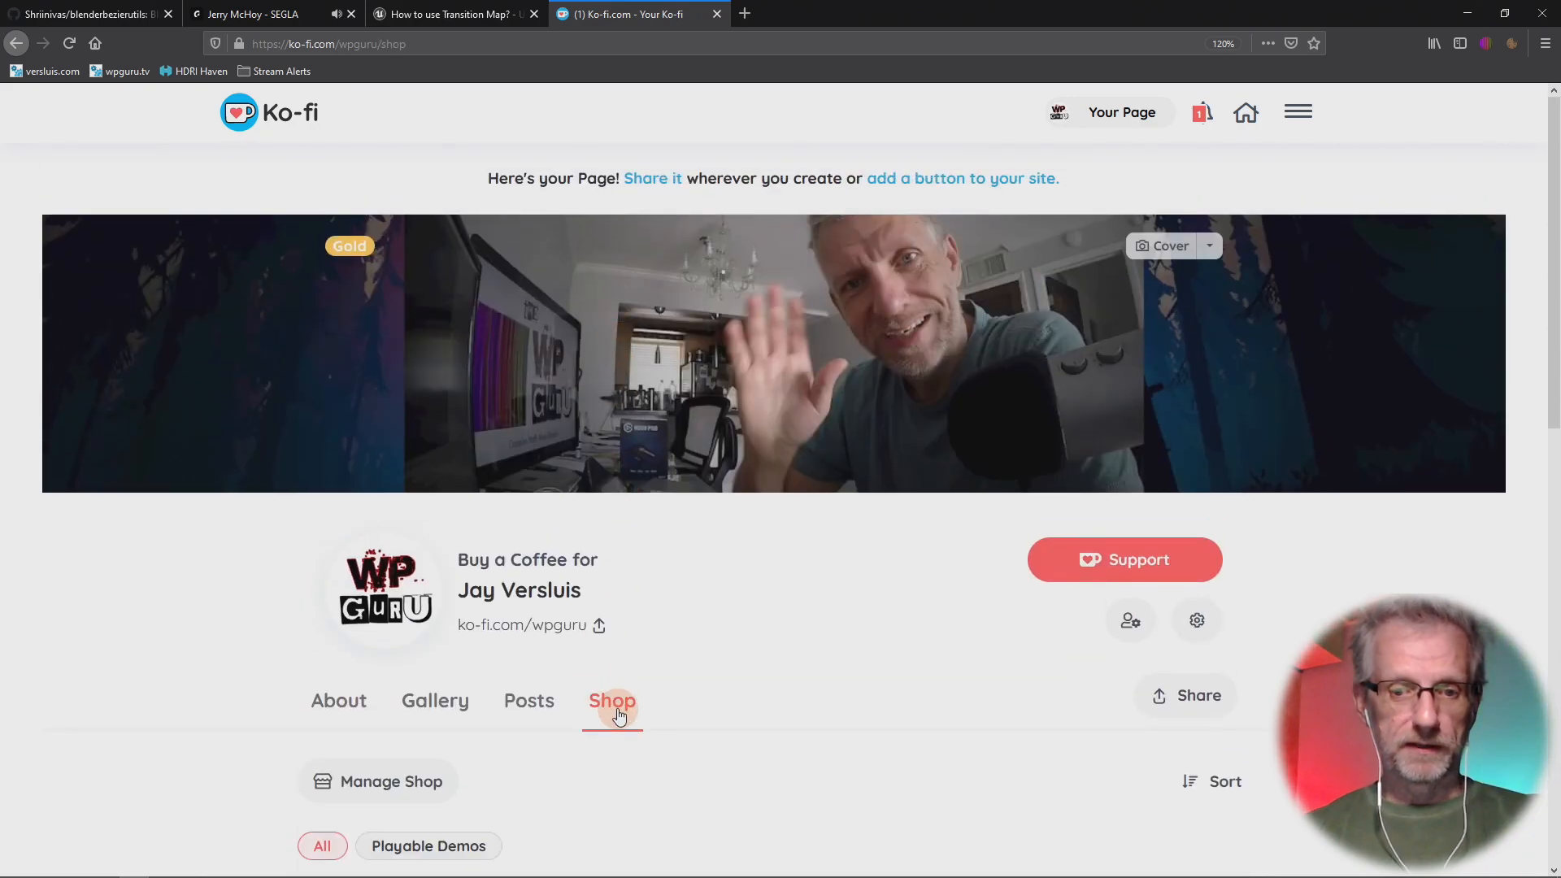
pyautogui.scroll(-8, 228, 674)
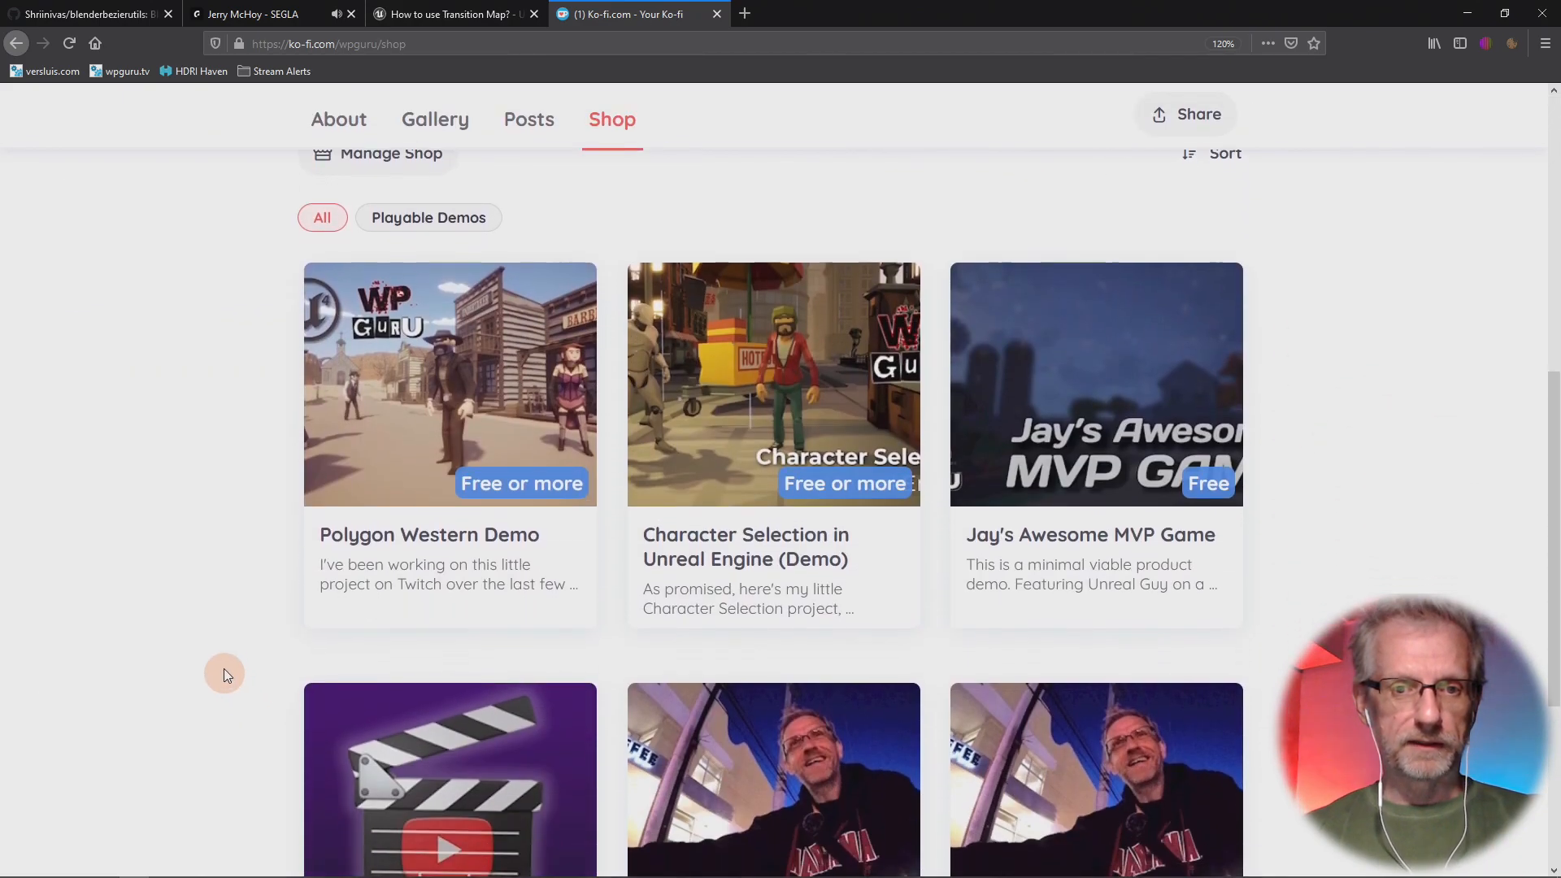
# - Open the Polygon Western Demo item and read through its description and version notes
pyautogui.click(504, 372)
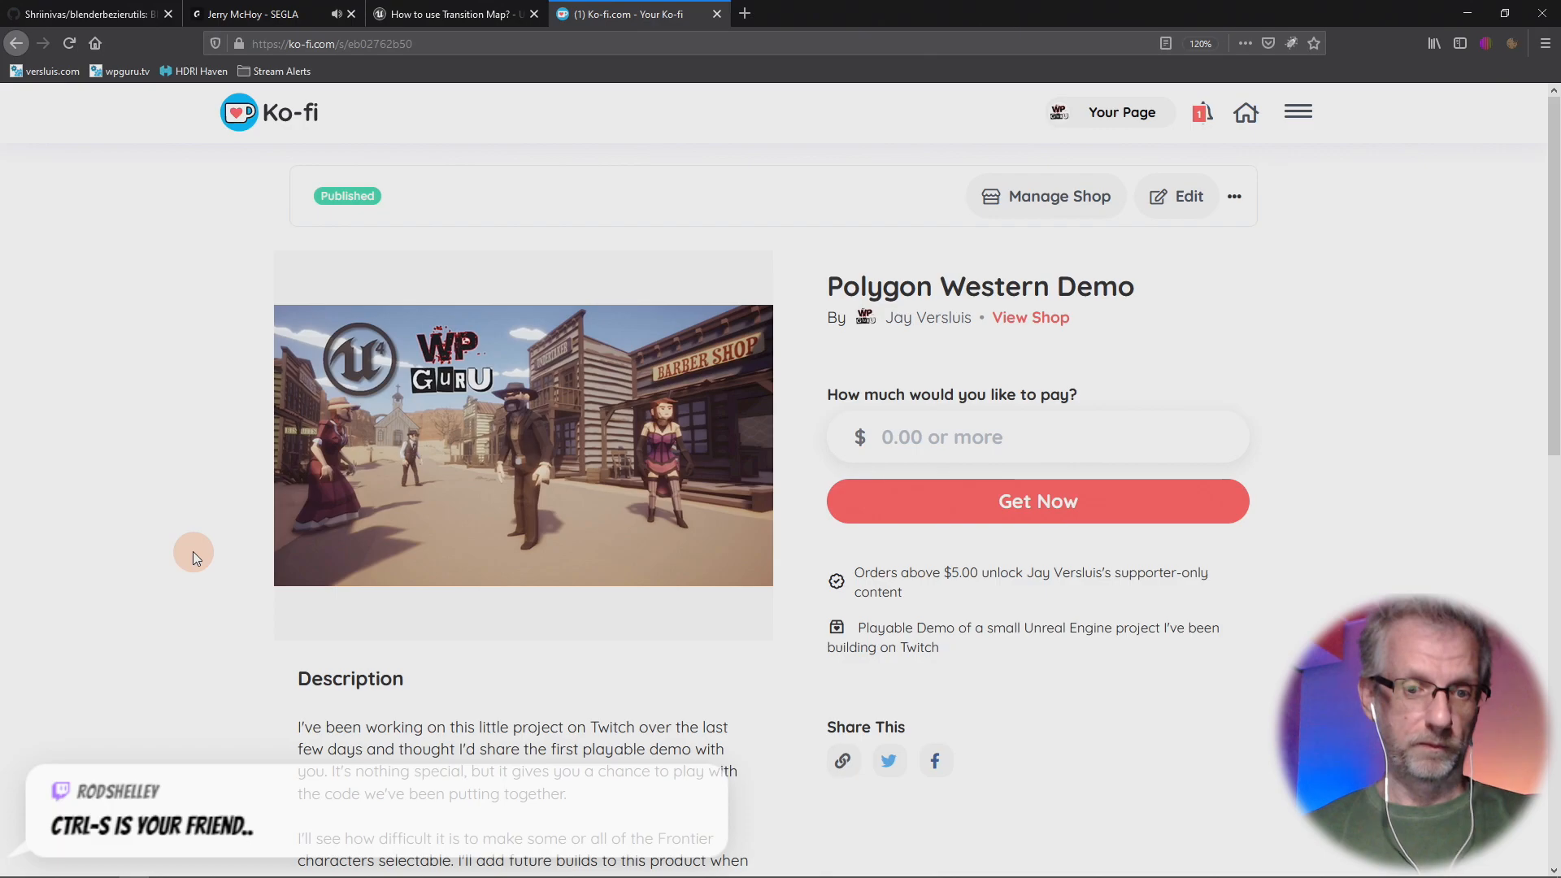
pyautogui.scroll(-4, 196, 549)
pyautogui.scroll(-3, 202, 561)
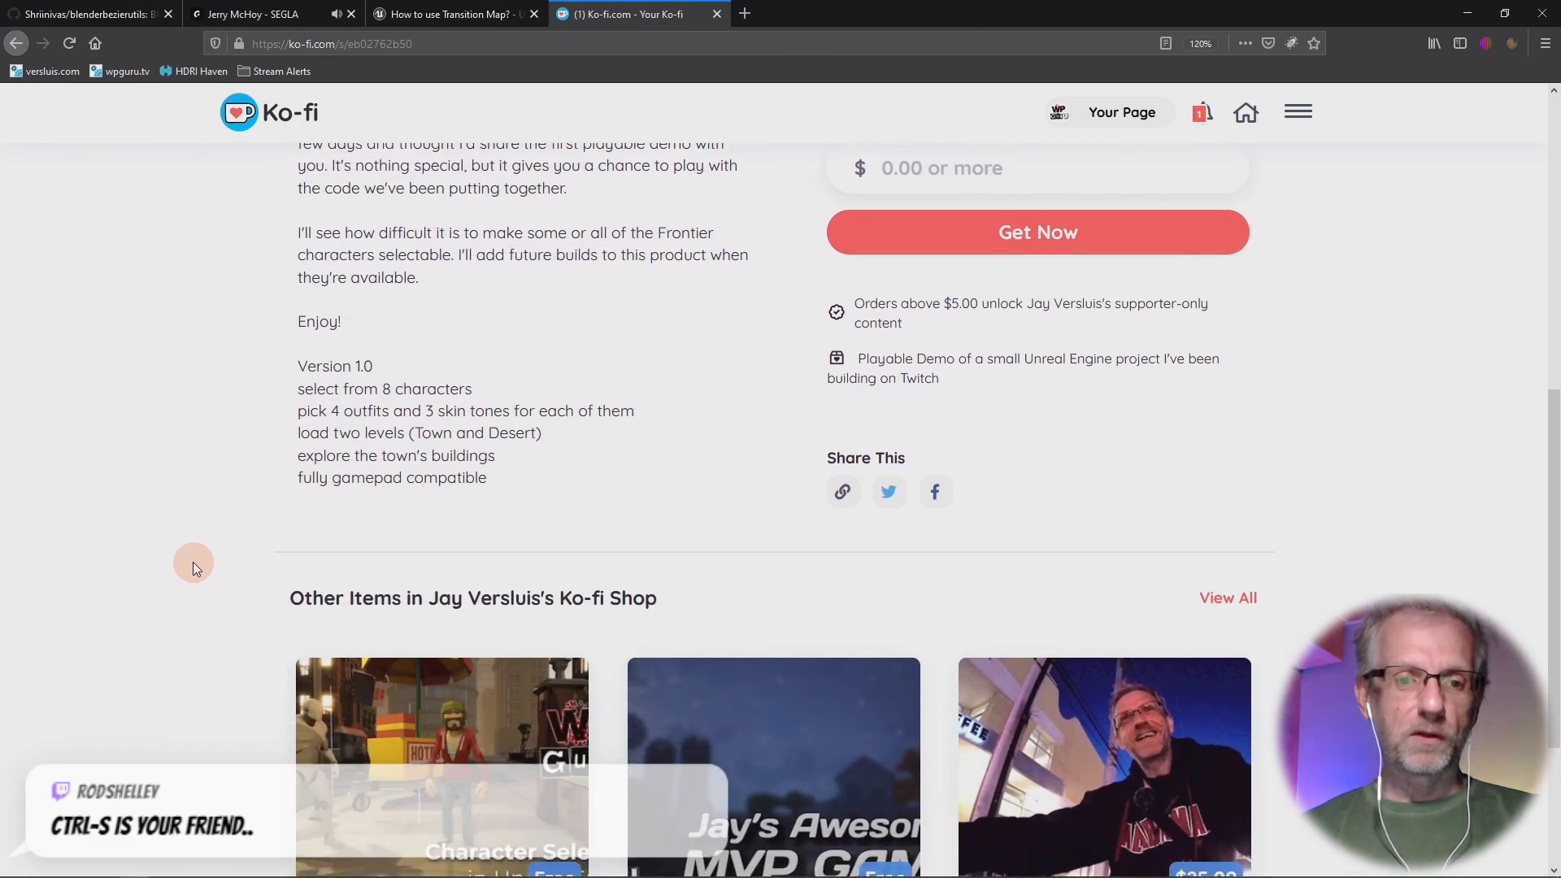
pyautogui.scroll(5, 193, 563)
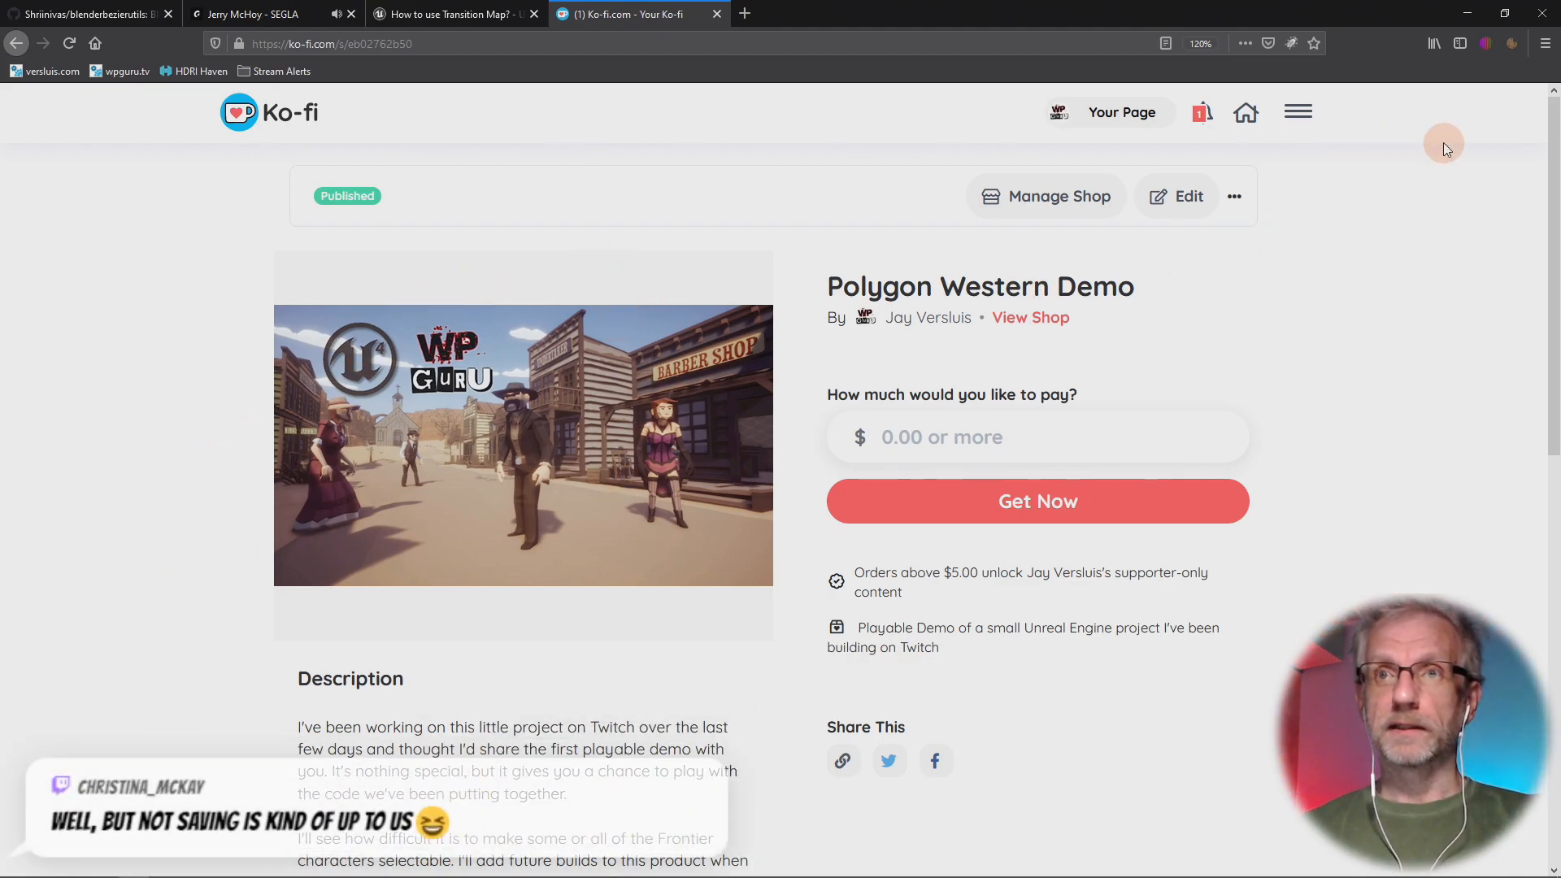
# - Switch to the Epic Games Launcher and launch the 4.25 PolygonWestern project with the arena thumbnail from the Unreal Engine library
pyautogui.click(1460, 16)
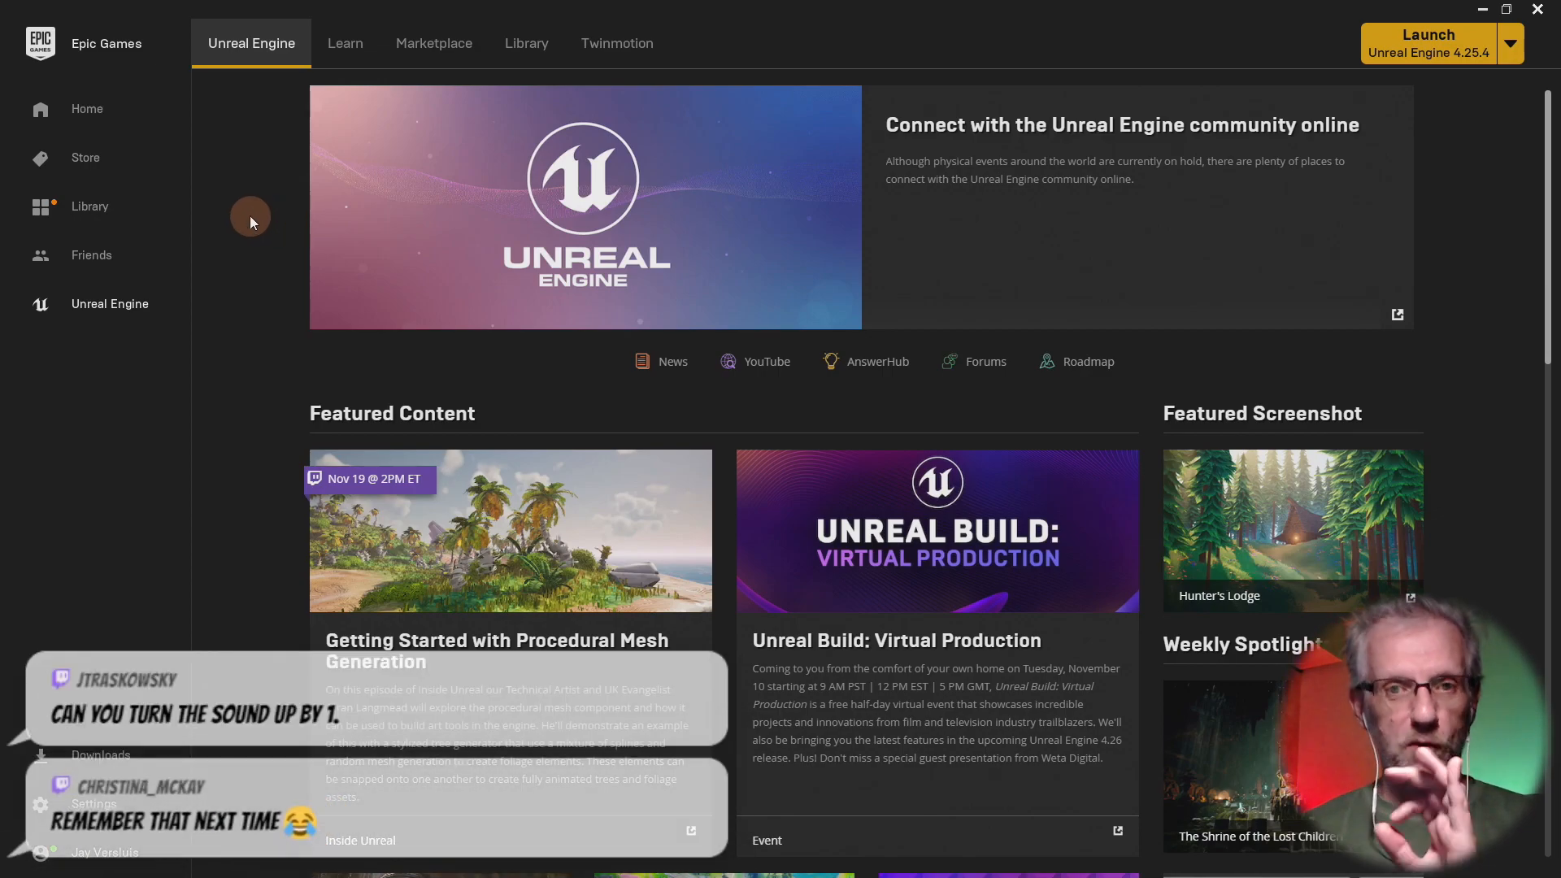
pyautogui.click(526, 43)
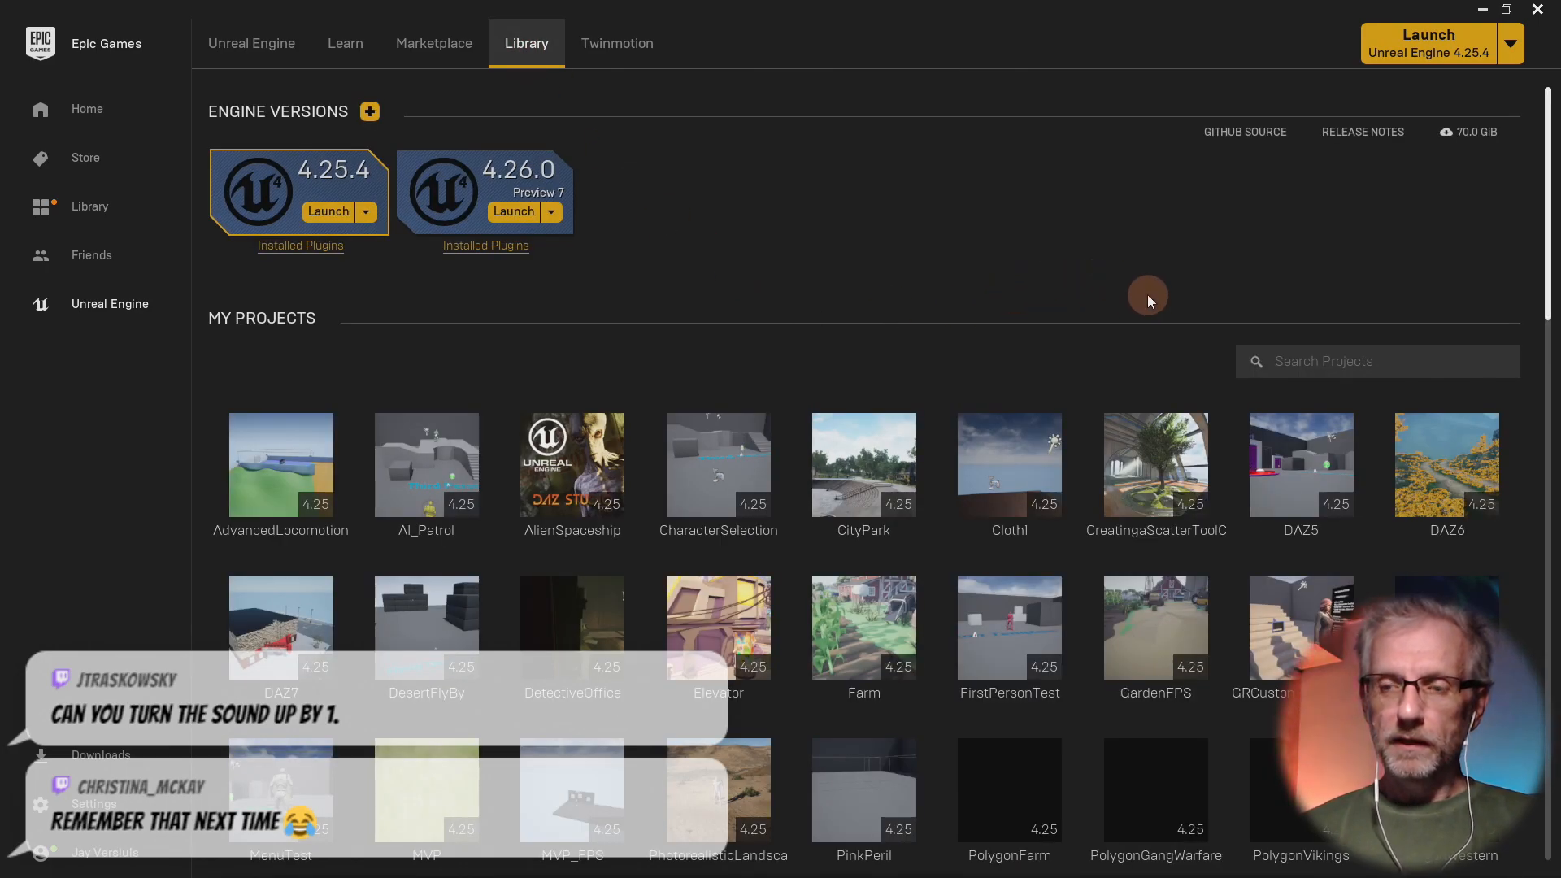
pyautogui.scroll(-1, 1171, 382)
pyautogui.scroll(-5, 1173, 395)
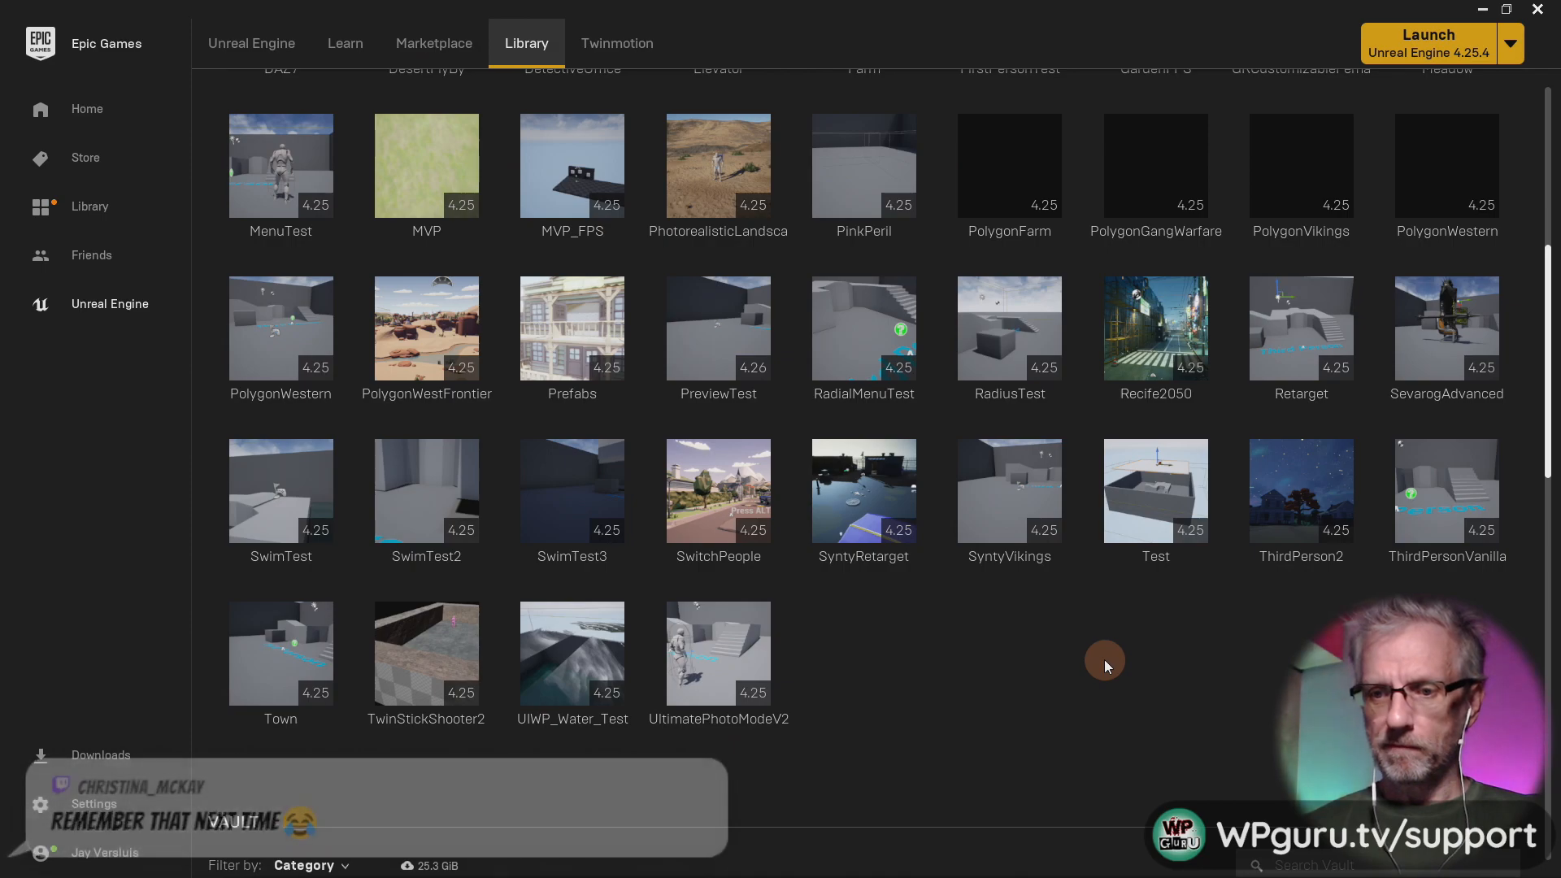
pyautogui.scroll(2, 1217, 213)
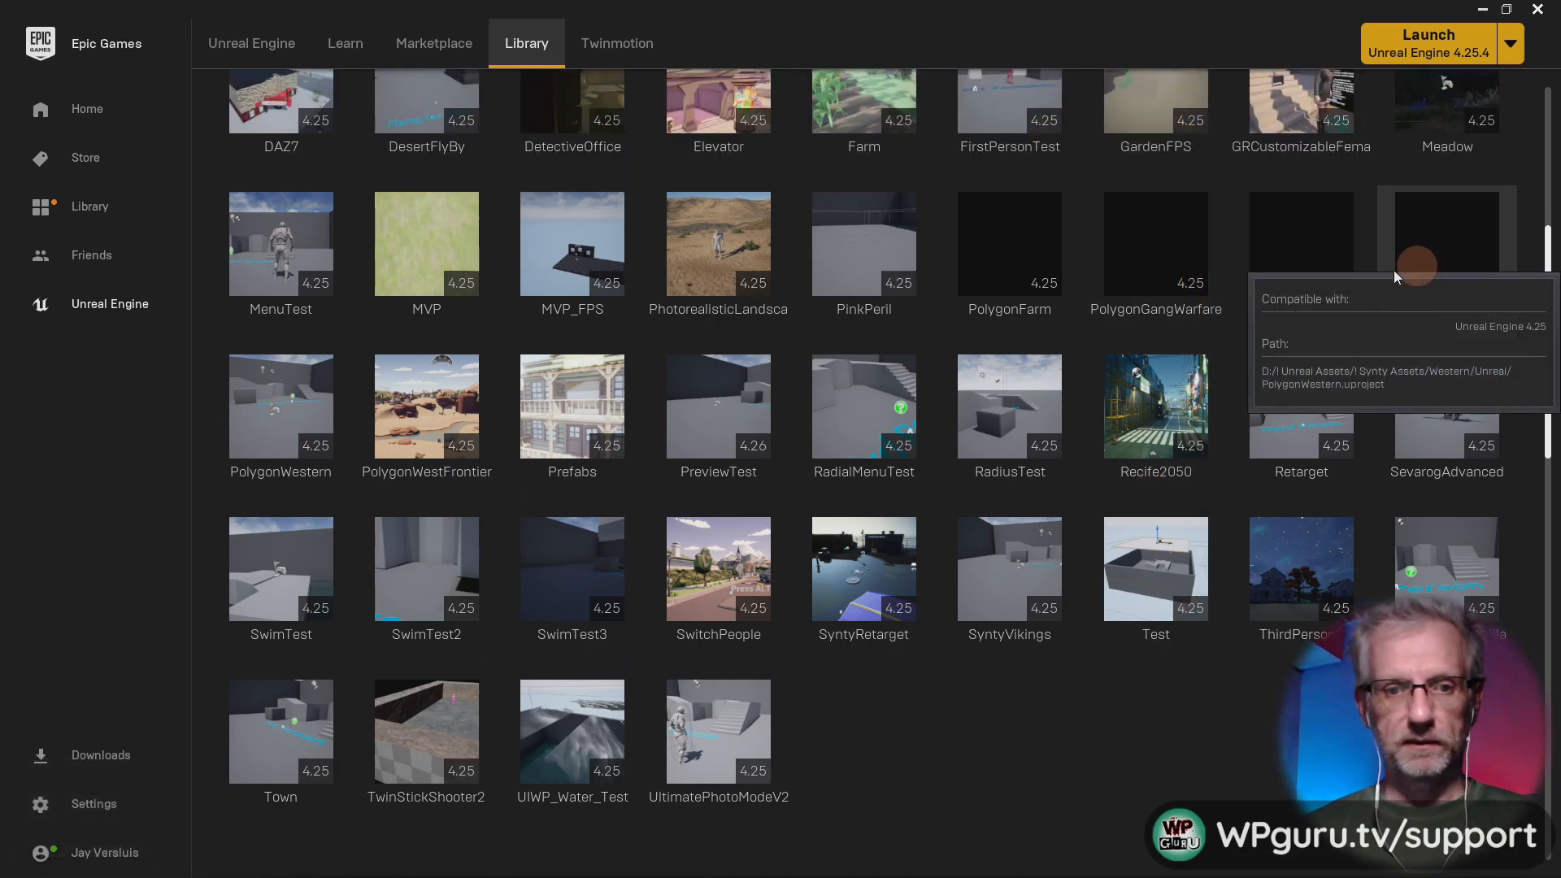
pyautogui.doubleClick(307, 461)
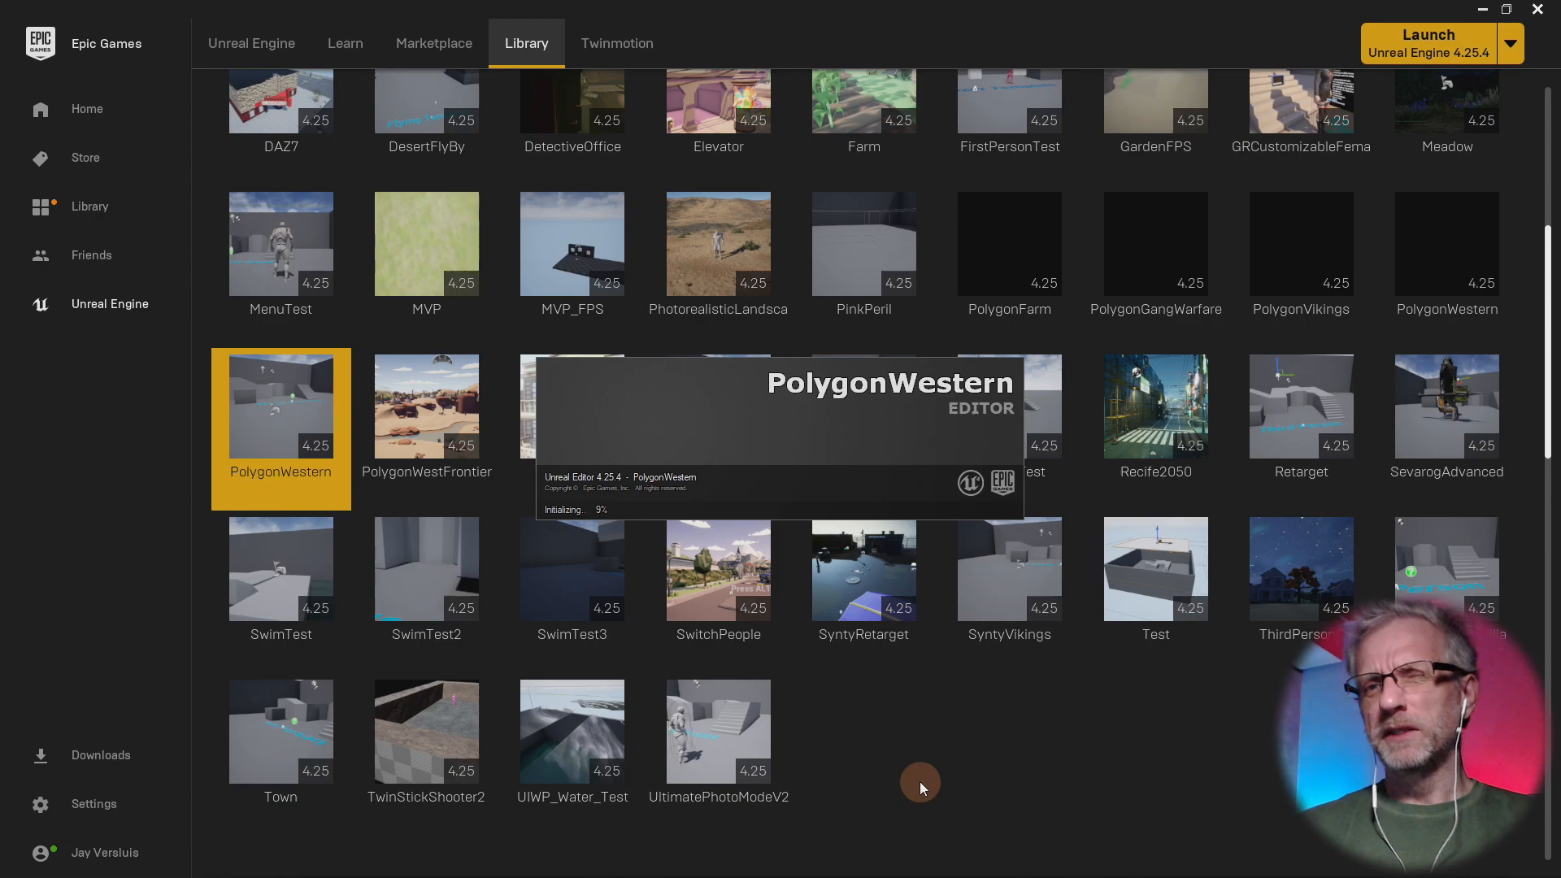
# - Decline reopening the previously open asset editor and play the ThirdPersonExampleMap level in full screen
pyautogui.press('XF86AudioLowerVolume')
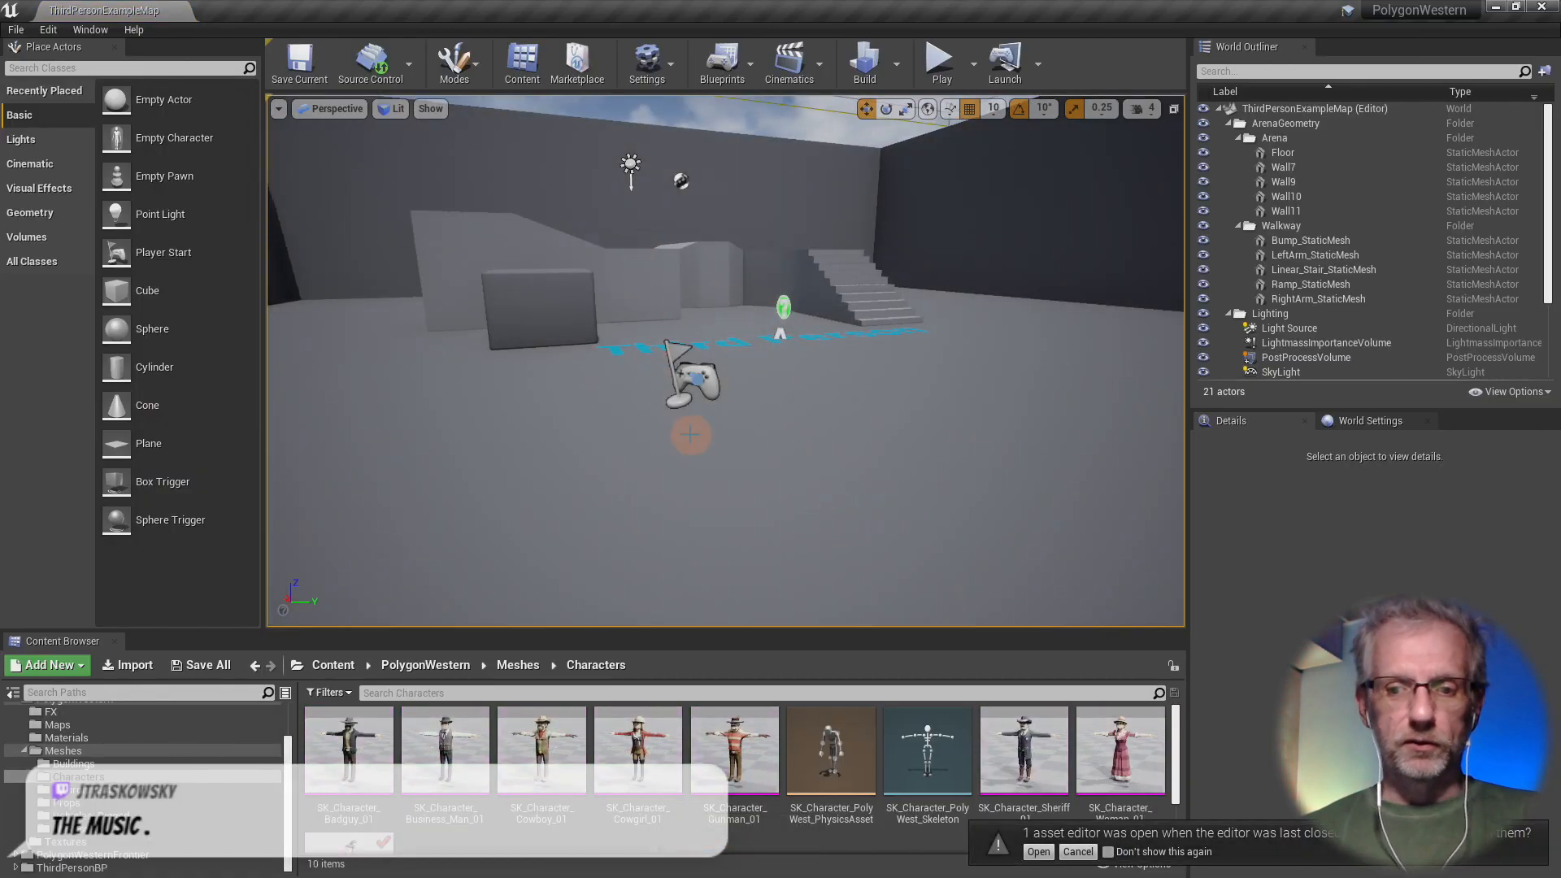
pyautogui.click(1077, 851)
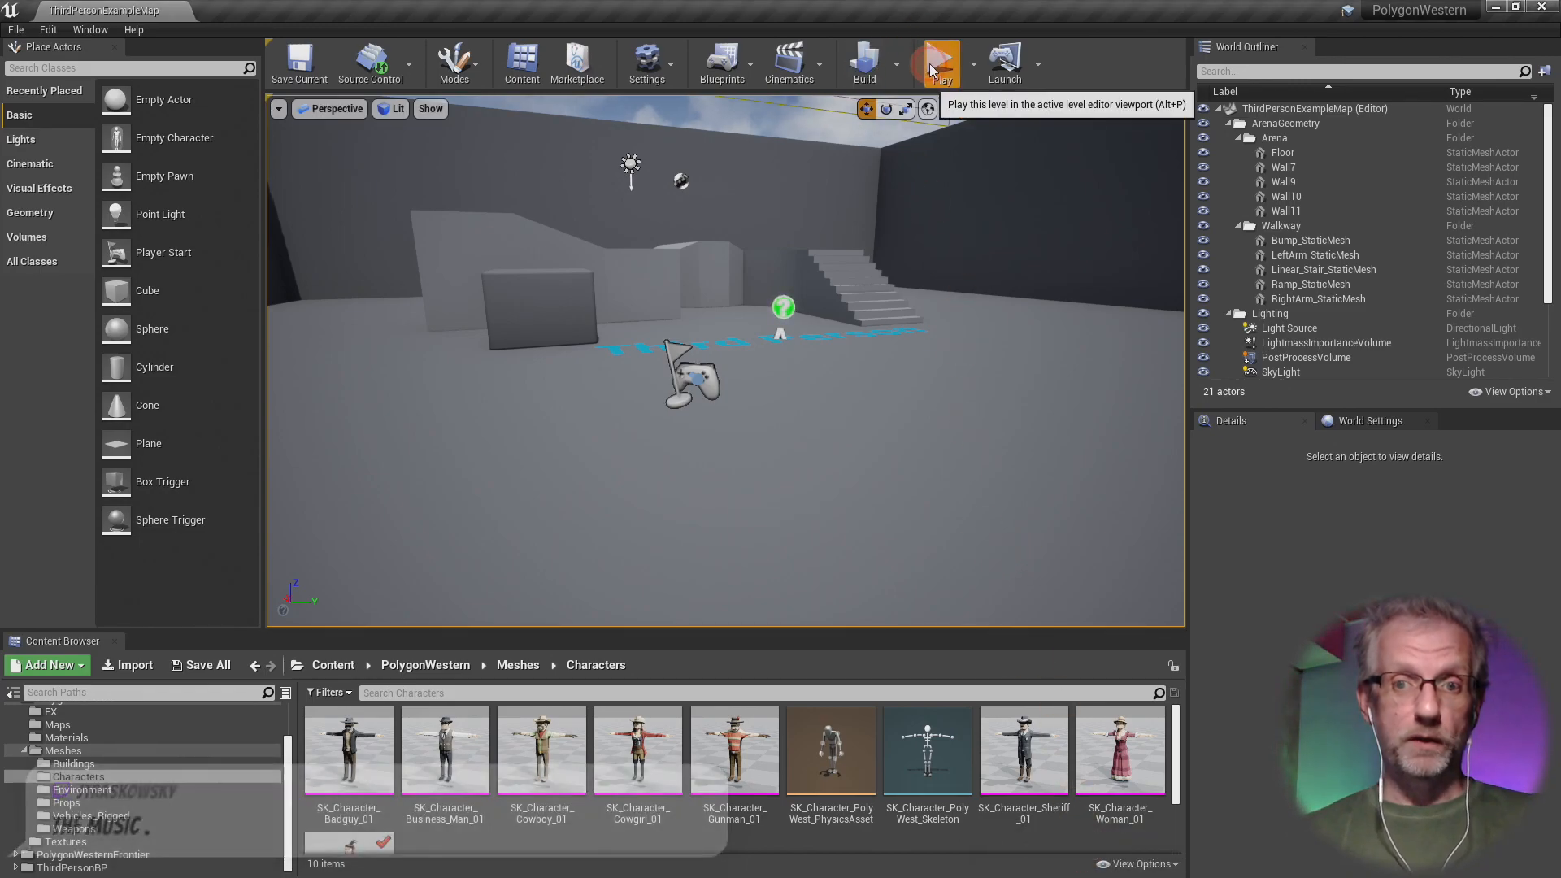
pyautogui.hotkey('alt', 'p')
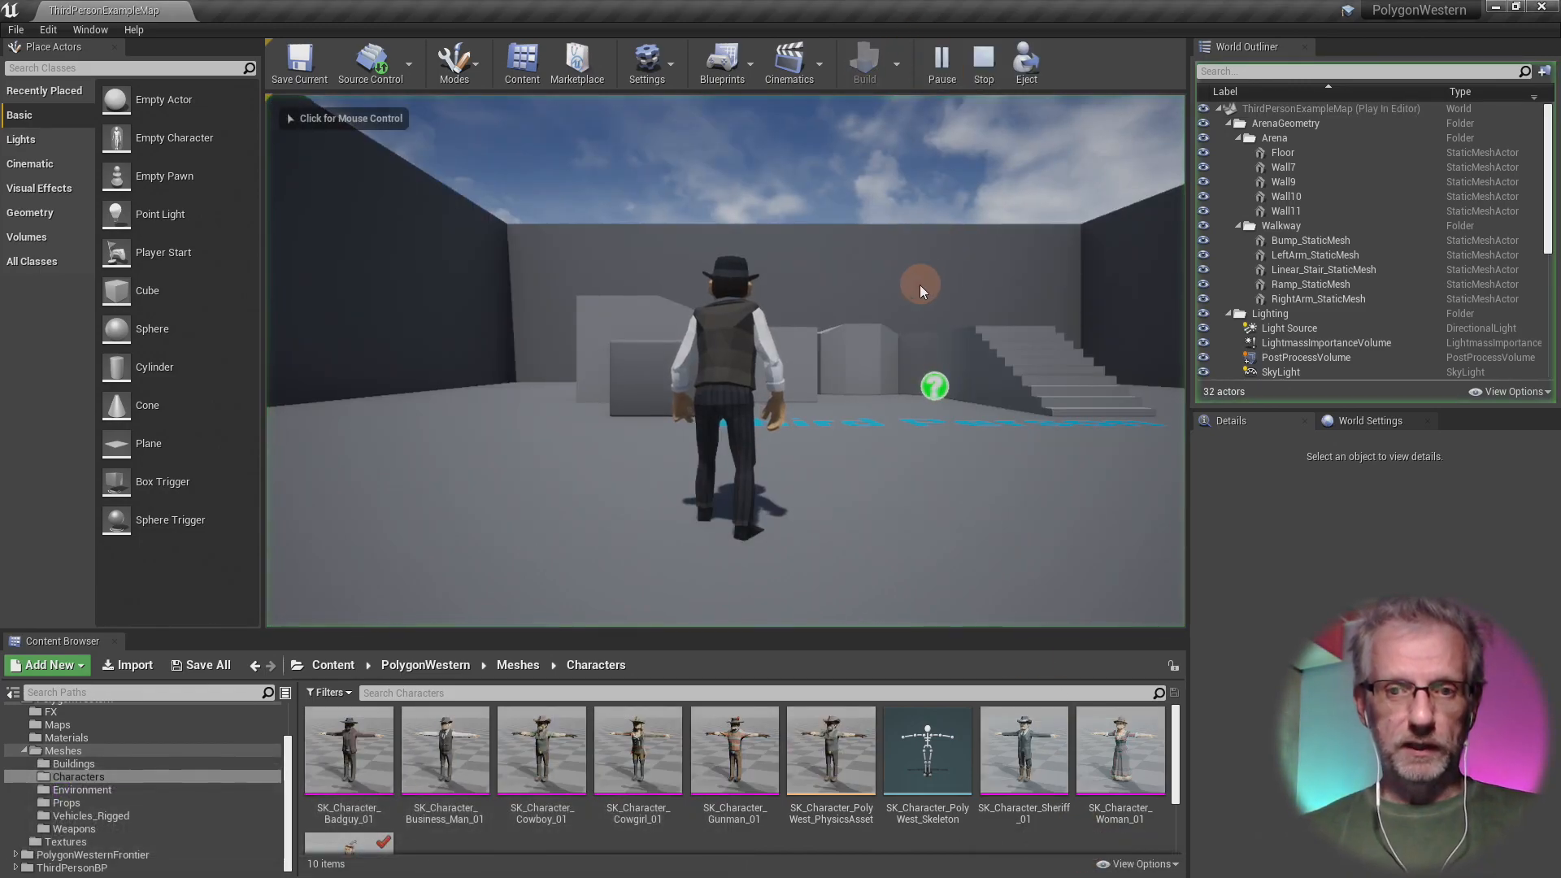
pyautogui.press('F11')
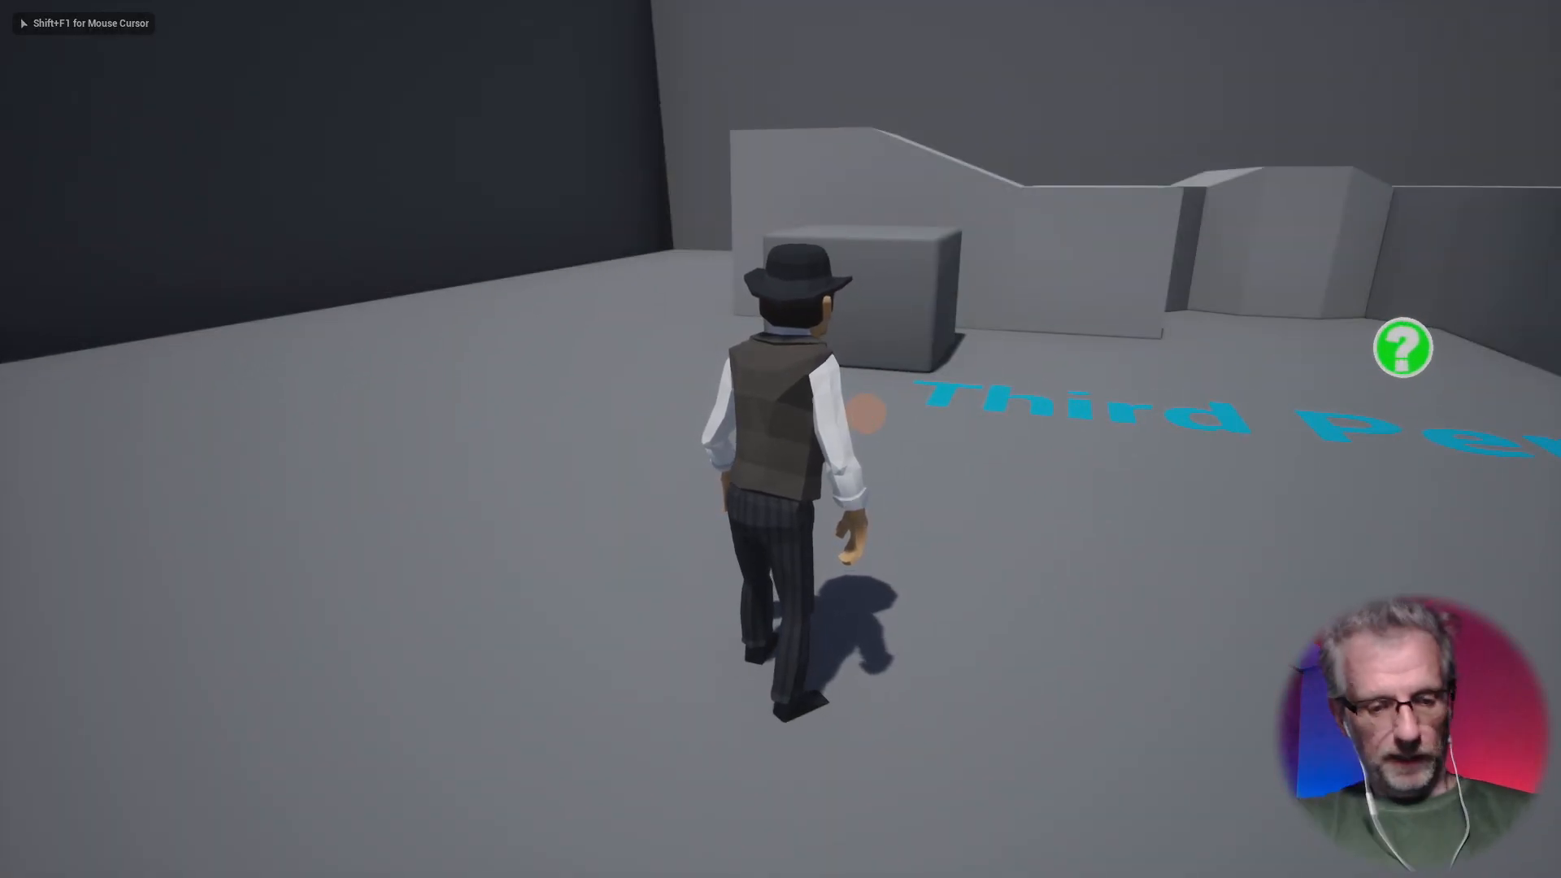
# - Run the character around the arena and turn him to face the camera near the stairs
pyautogui.press('w')
pyautogui.press('w')
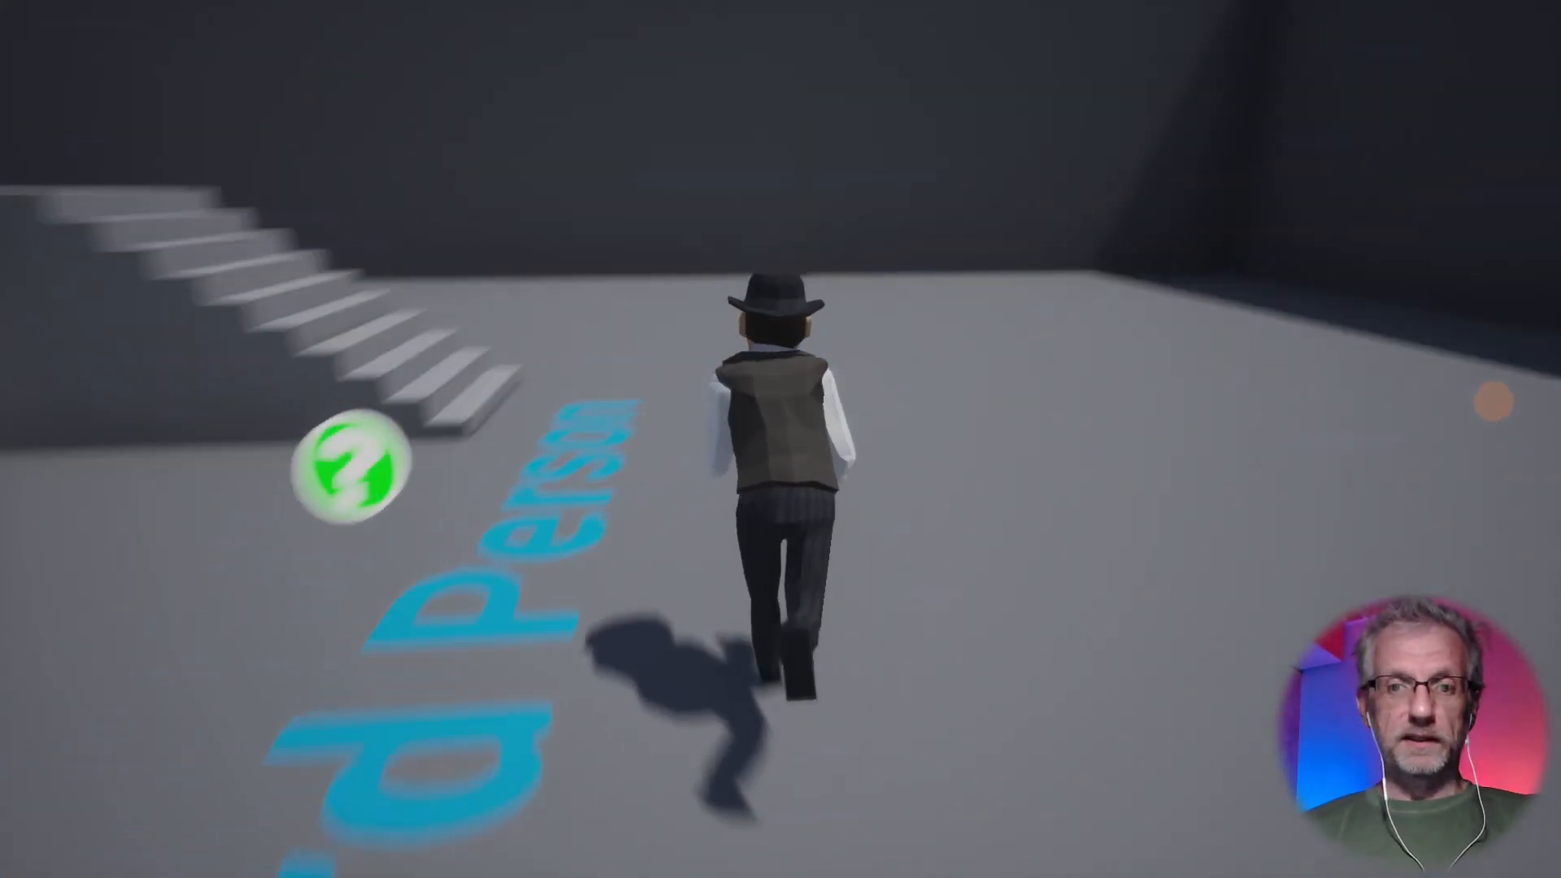
pyautogui.press('w')
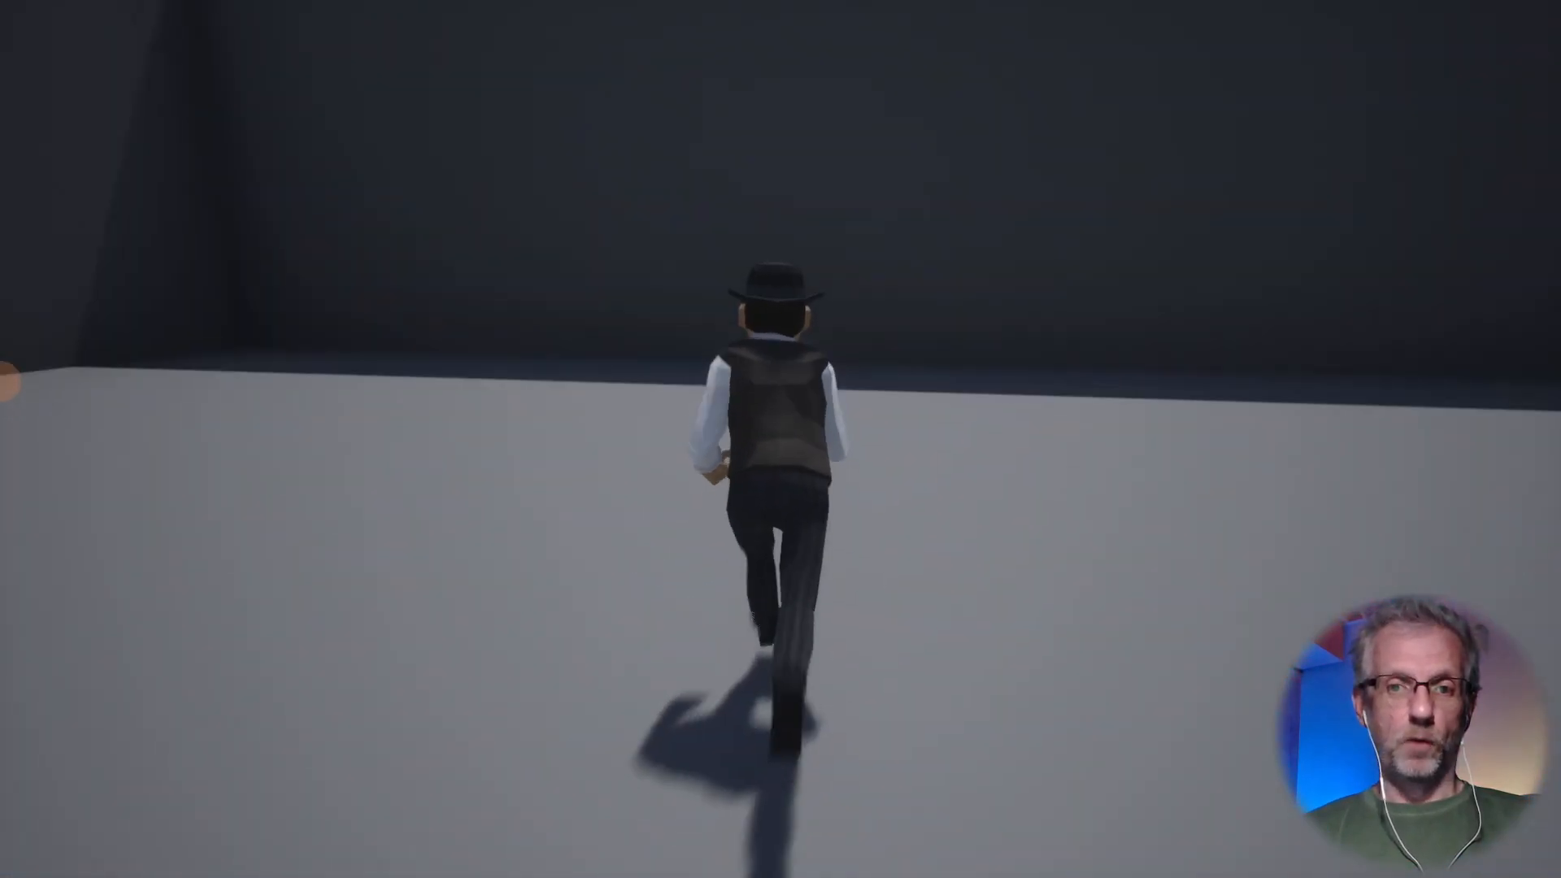
pyautogui.press('s')
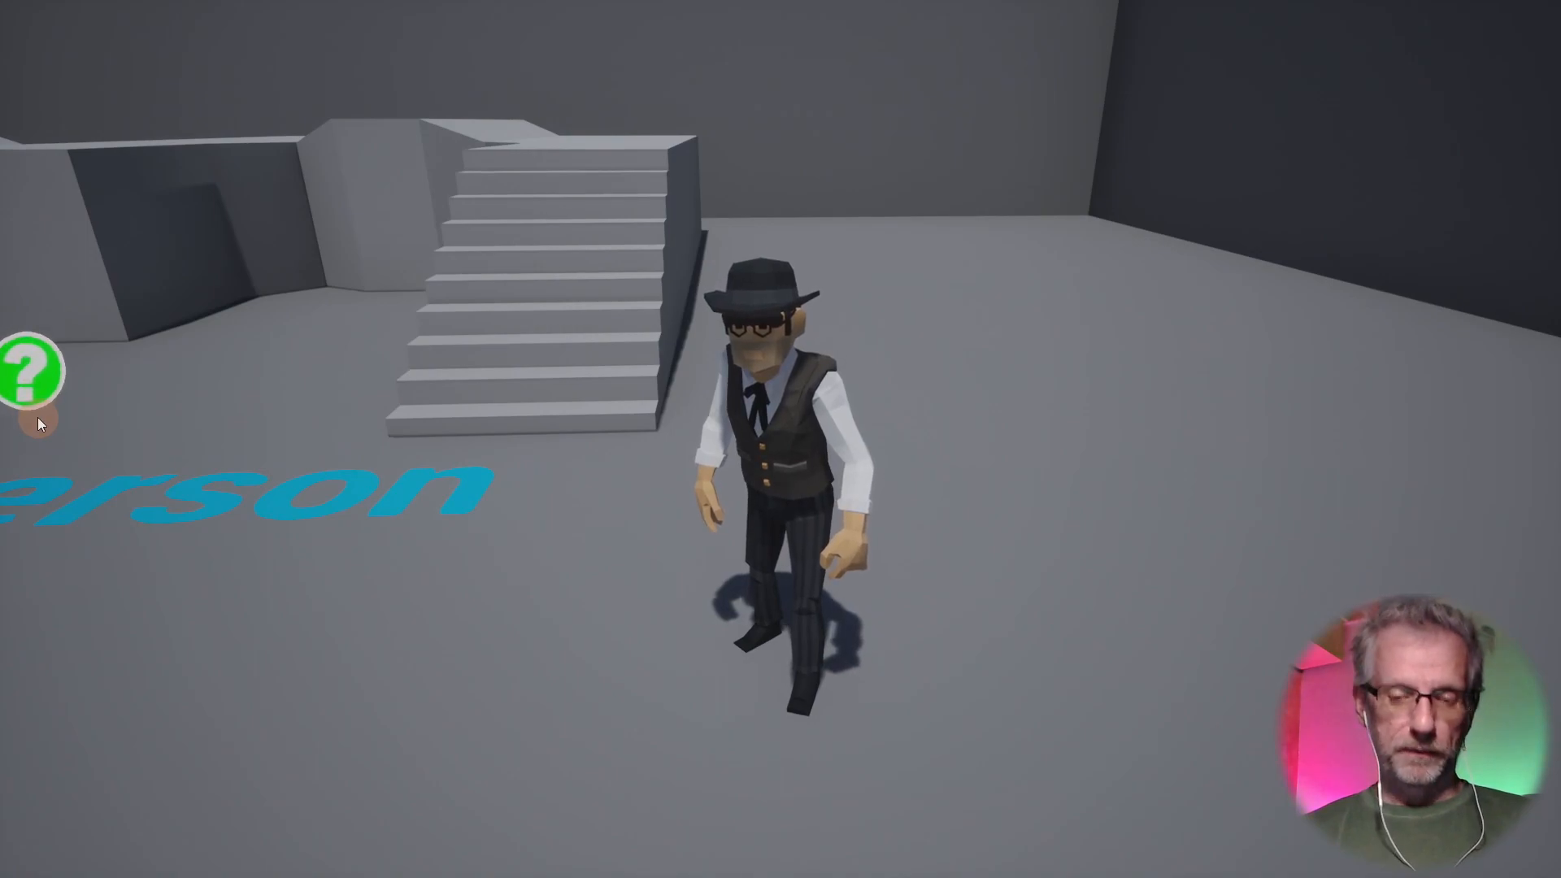
# - Change the playable character to the bearded cowboy, switch to the cowgirl in the red coat, and bring the character selection back up
pyautogui.press('Tab')
pyautogui.click(437, 822)
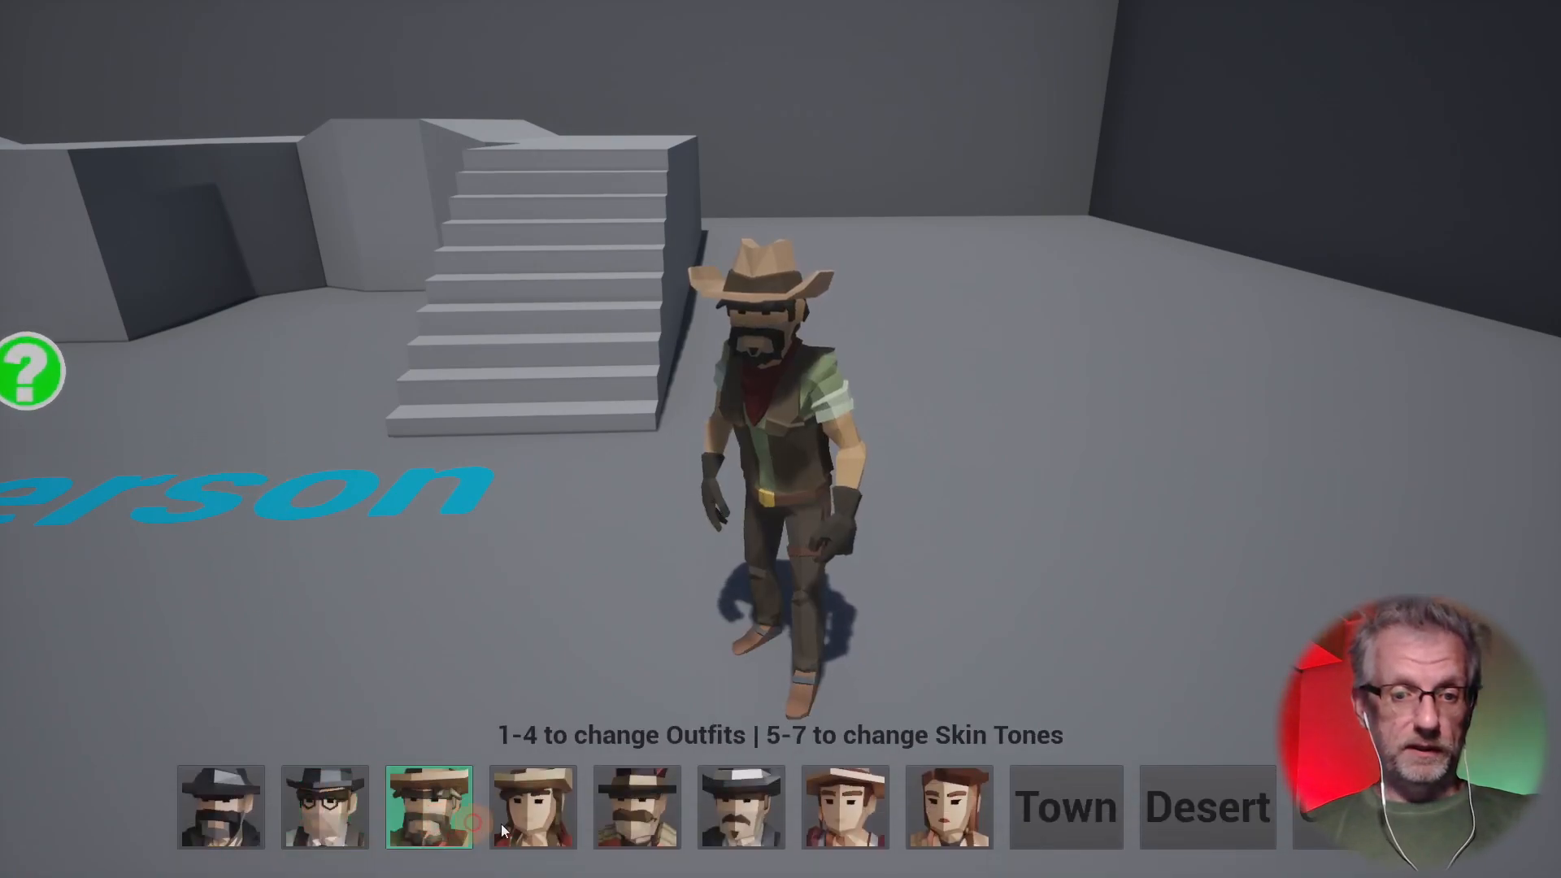
pyautogui.click(543, 823)
pyautogui.press('Tab')
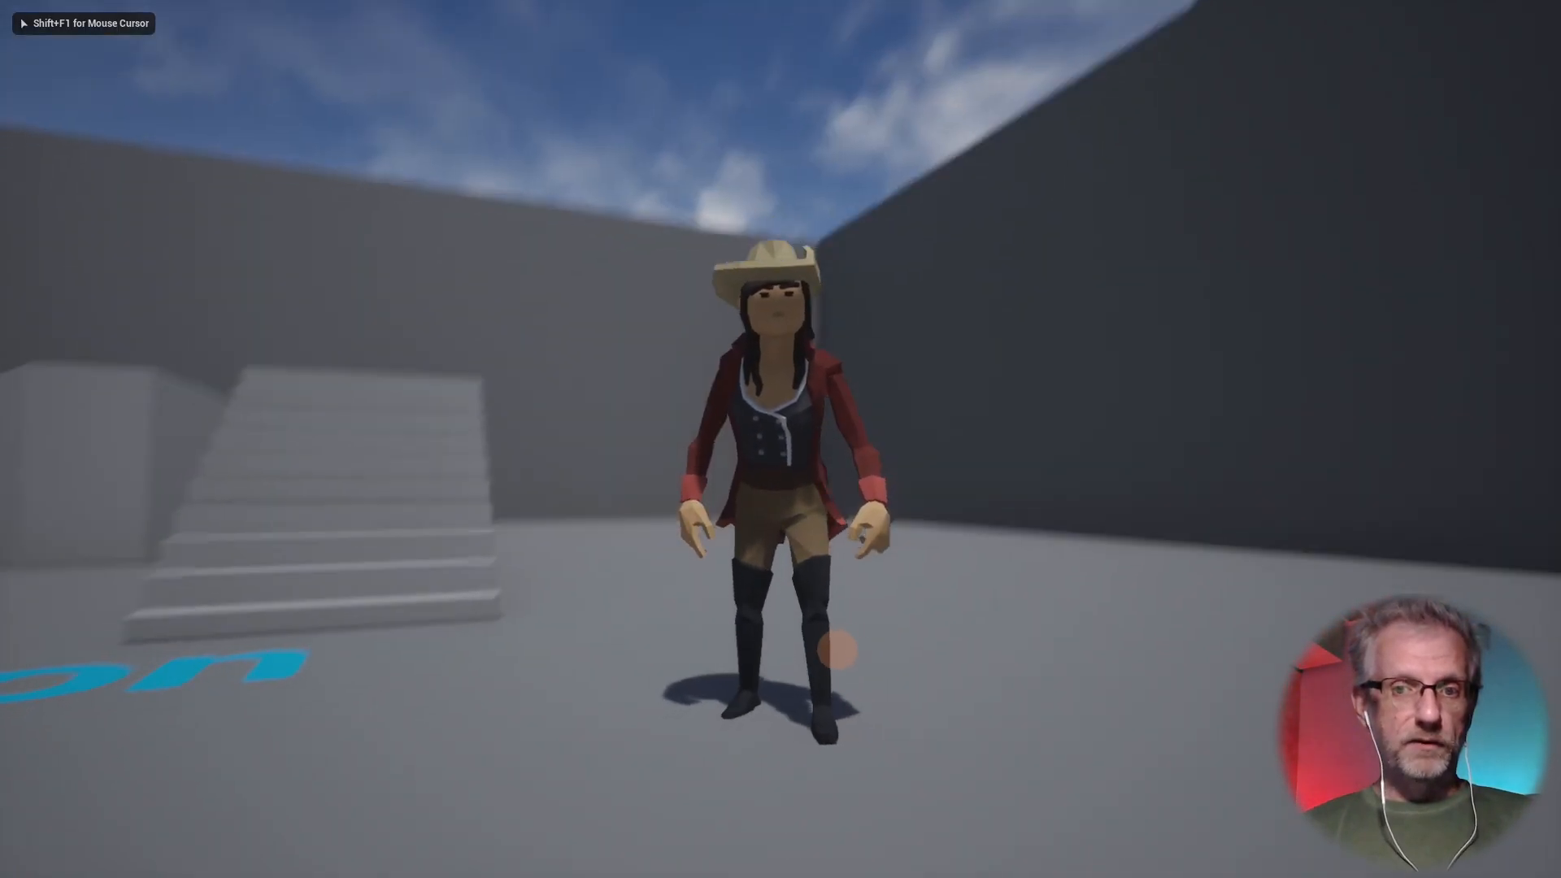
pyautogui.press('Tab')
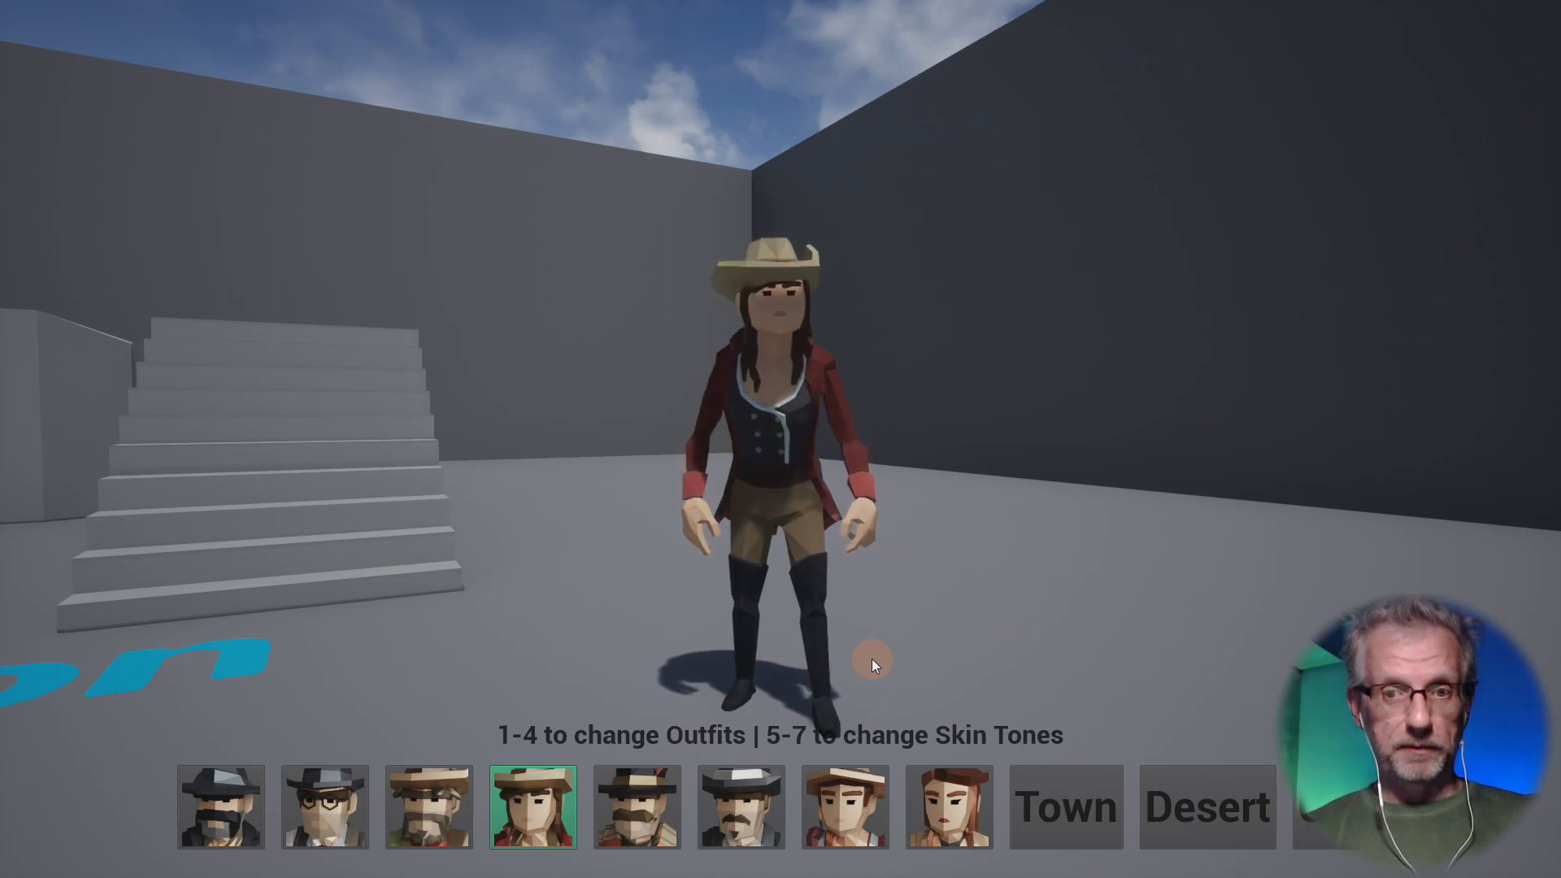
# - Cycle through the cowgirl's outfits and skin tones, settling on the tan coat, white hat and light skin tone
pyautogui.press('2')
pyautogui.press('3')
pyautogui.press('1')
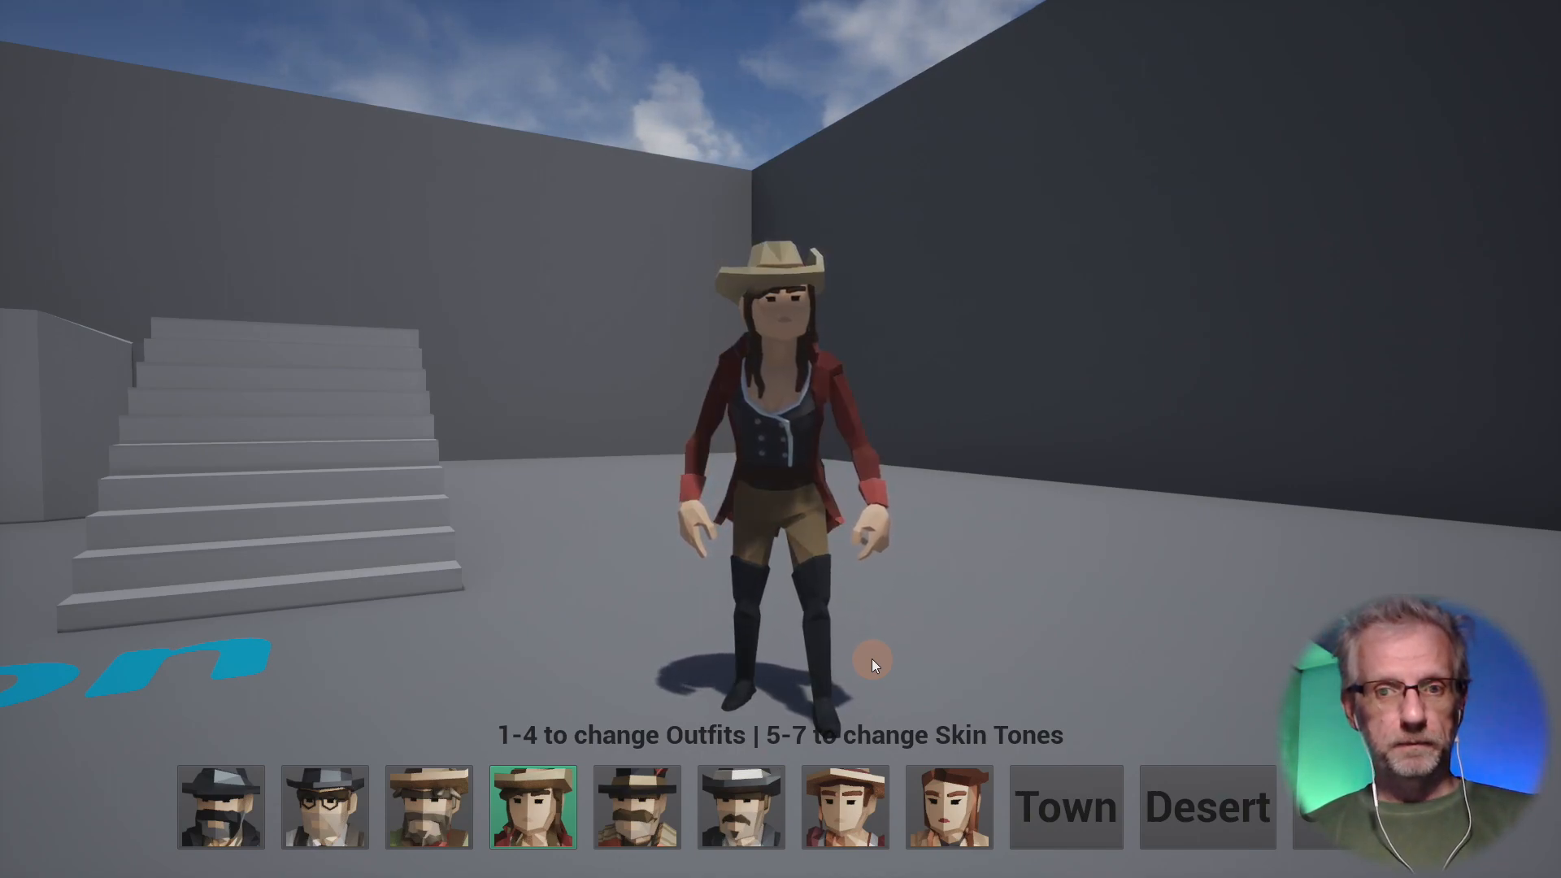
pyautogui.press('2')
pyautogui.press('3')
pyautogui.press('6')
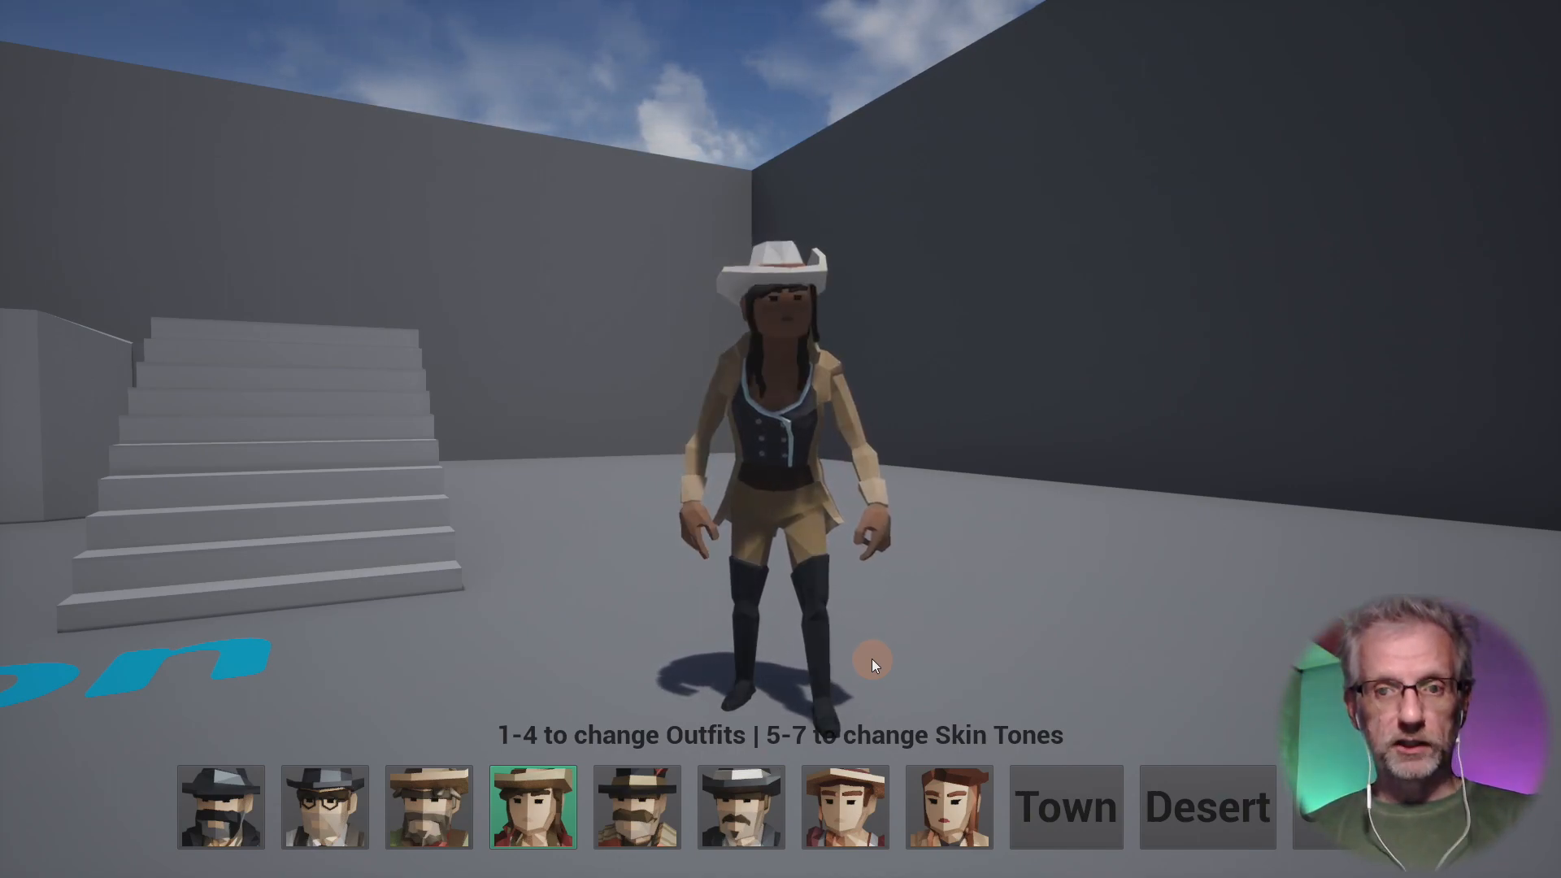
pyautogui.press('7')
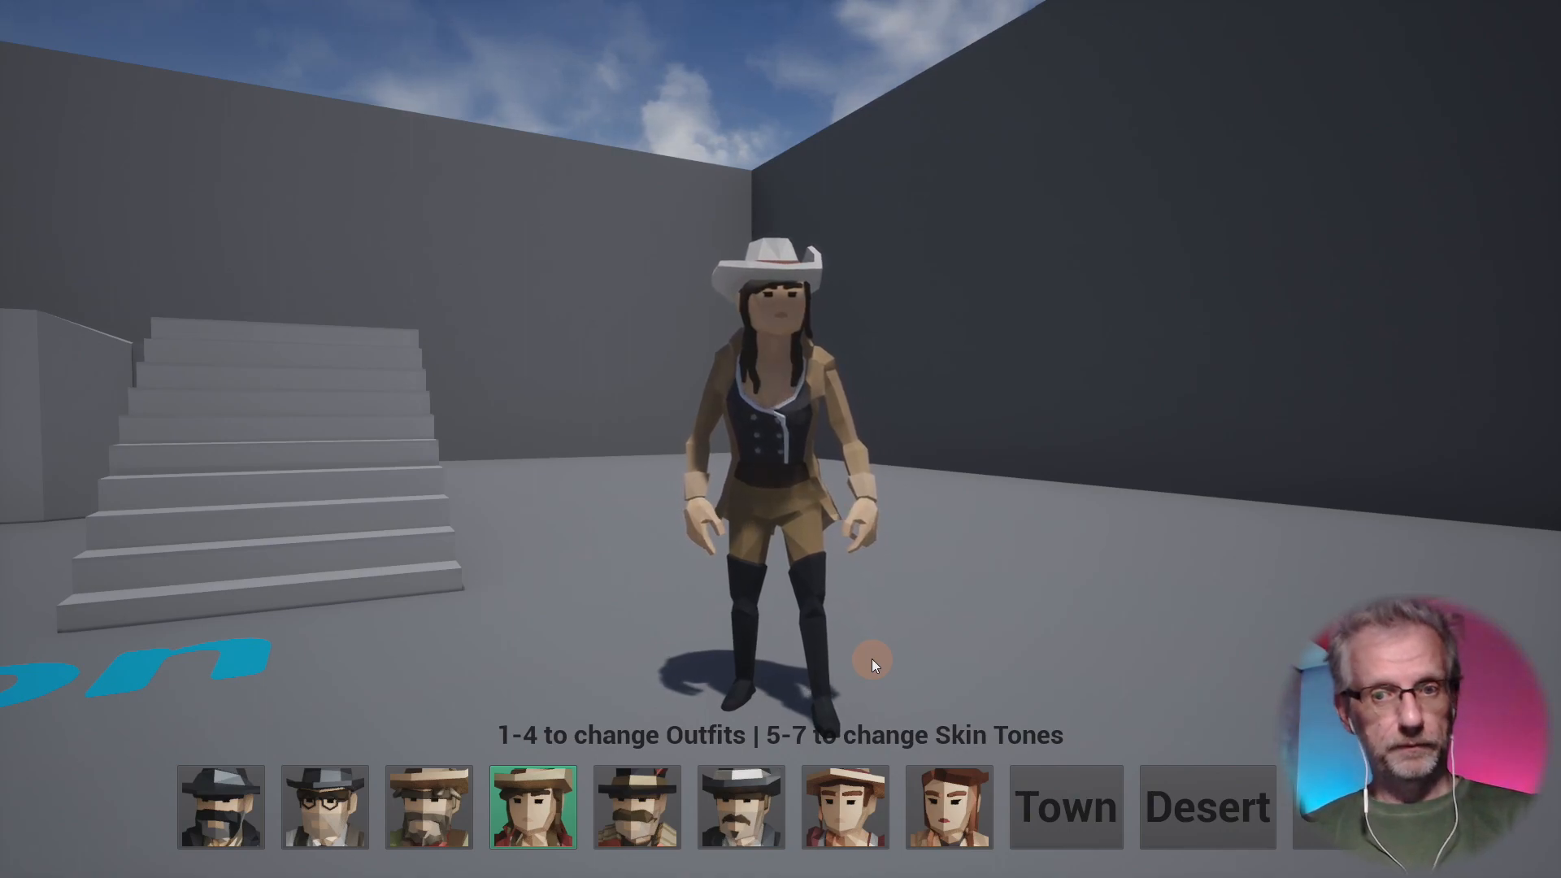
pyautogui.press('5')
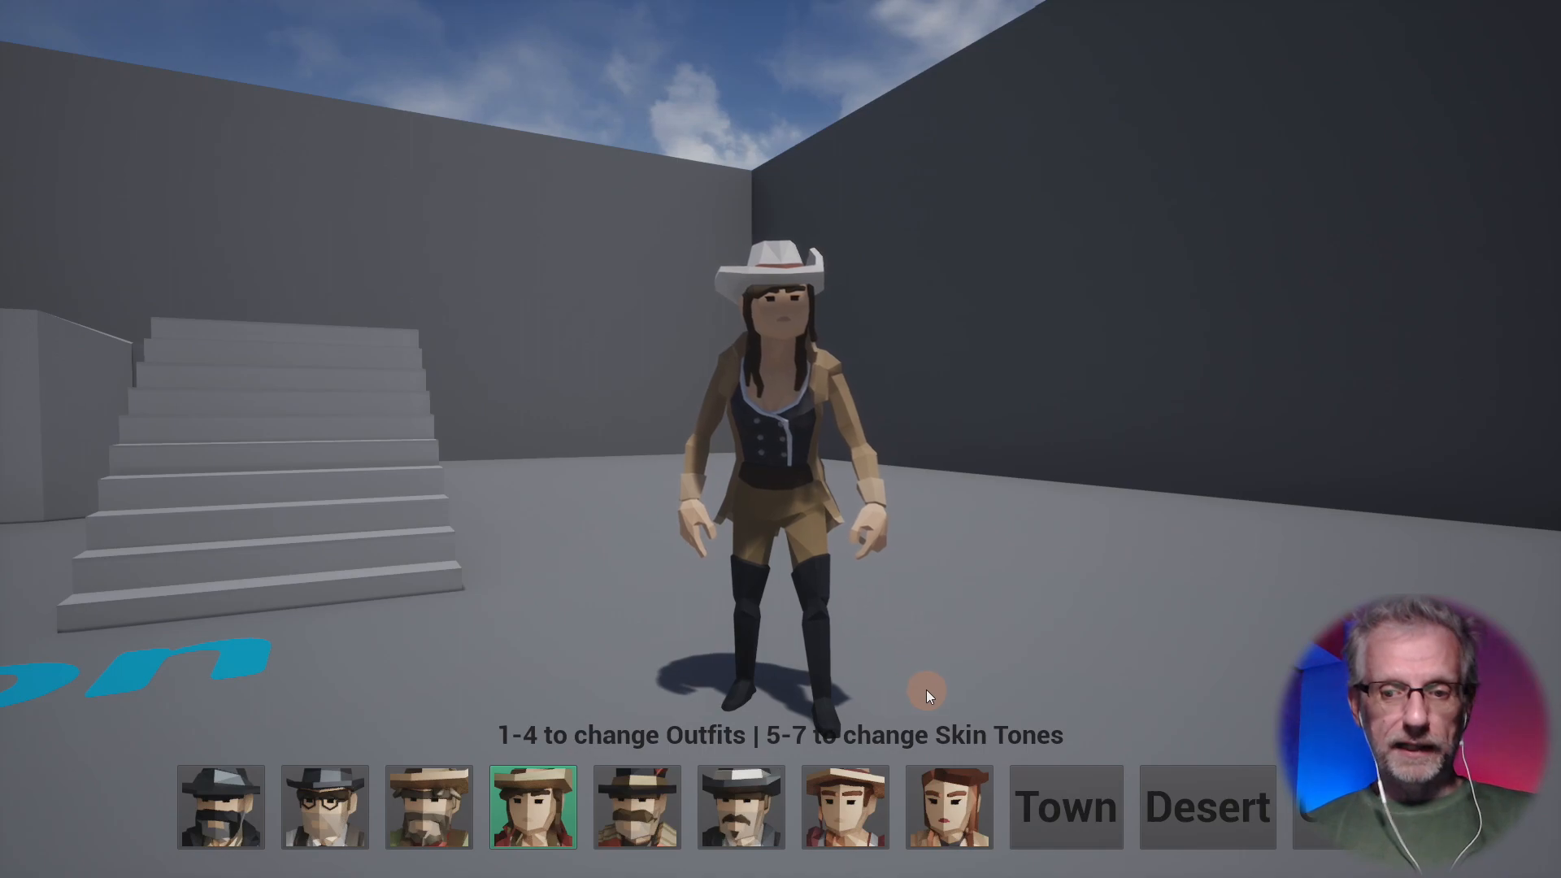
# - Load the Town level and run the cowgirl around the street in front of the red saloon
pyautogui.click(1095, 822)
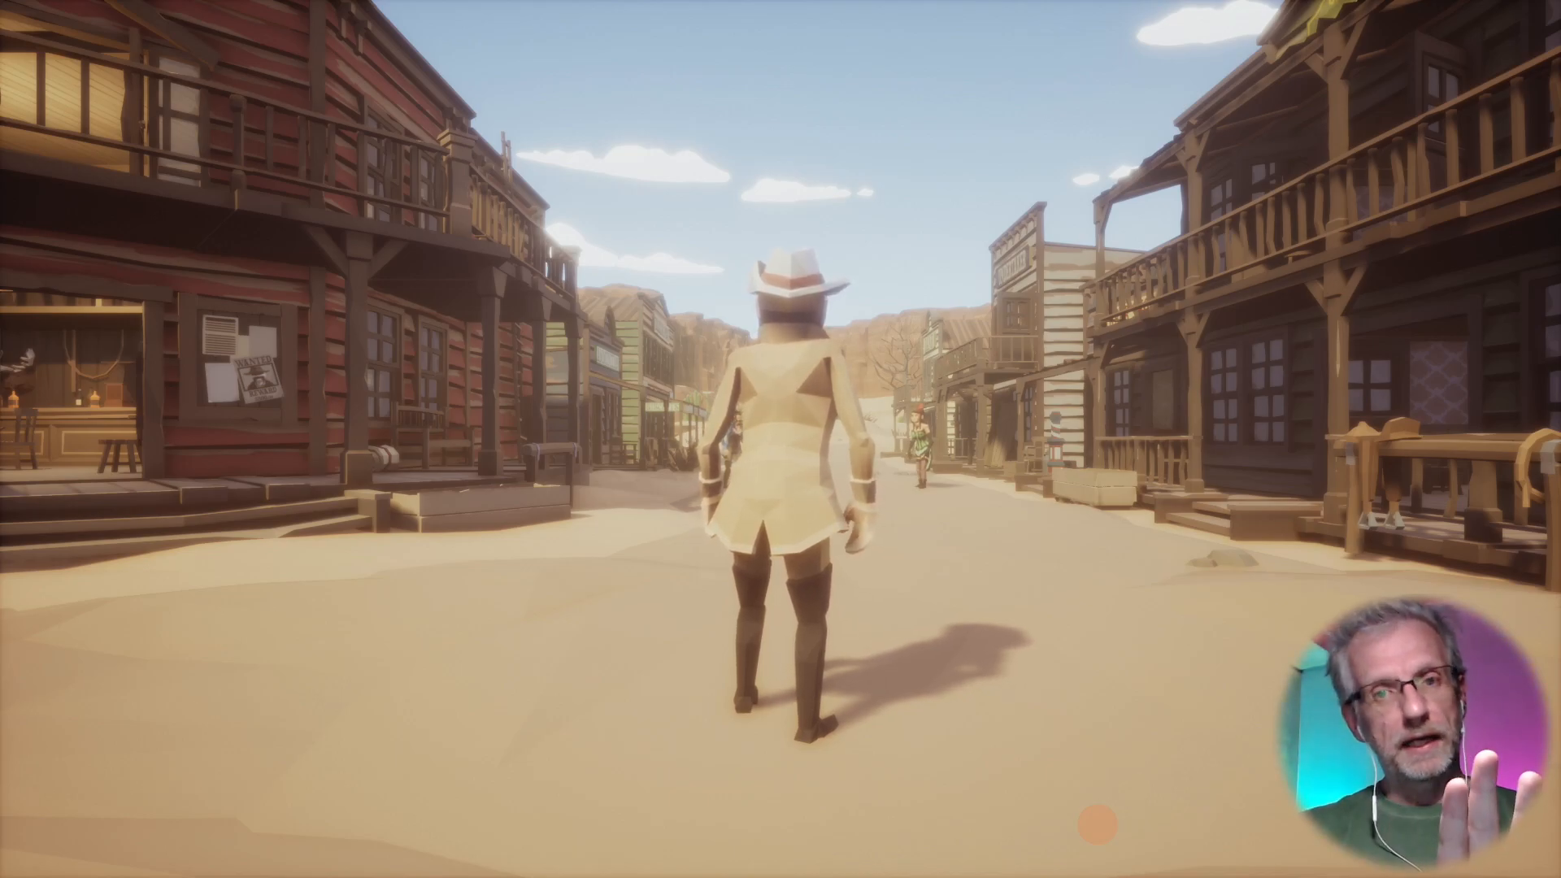
pyautogui.press('w')
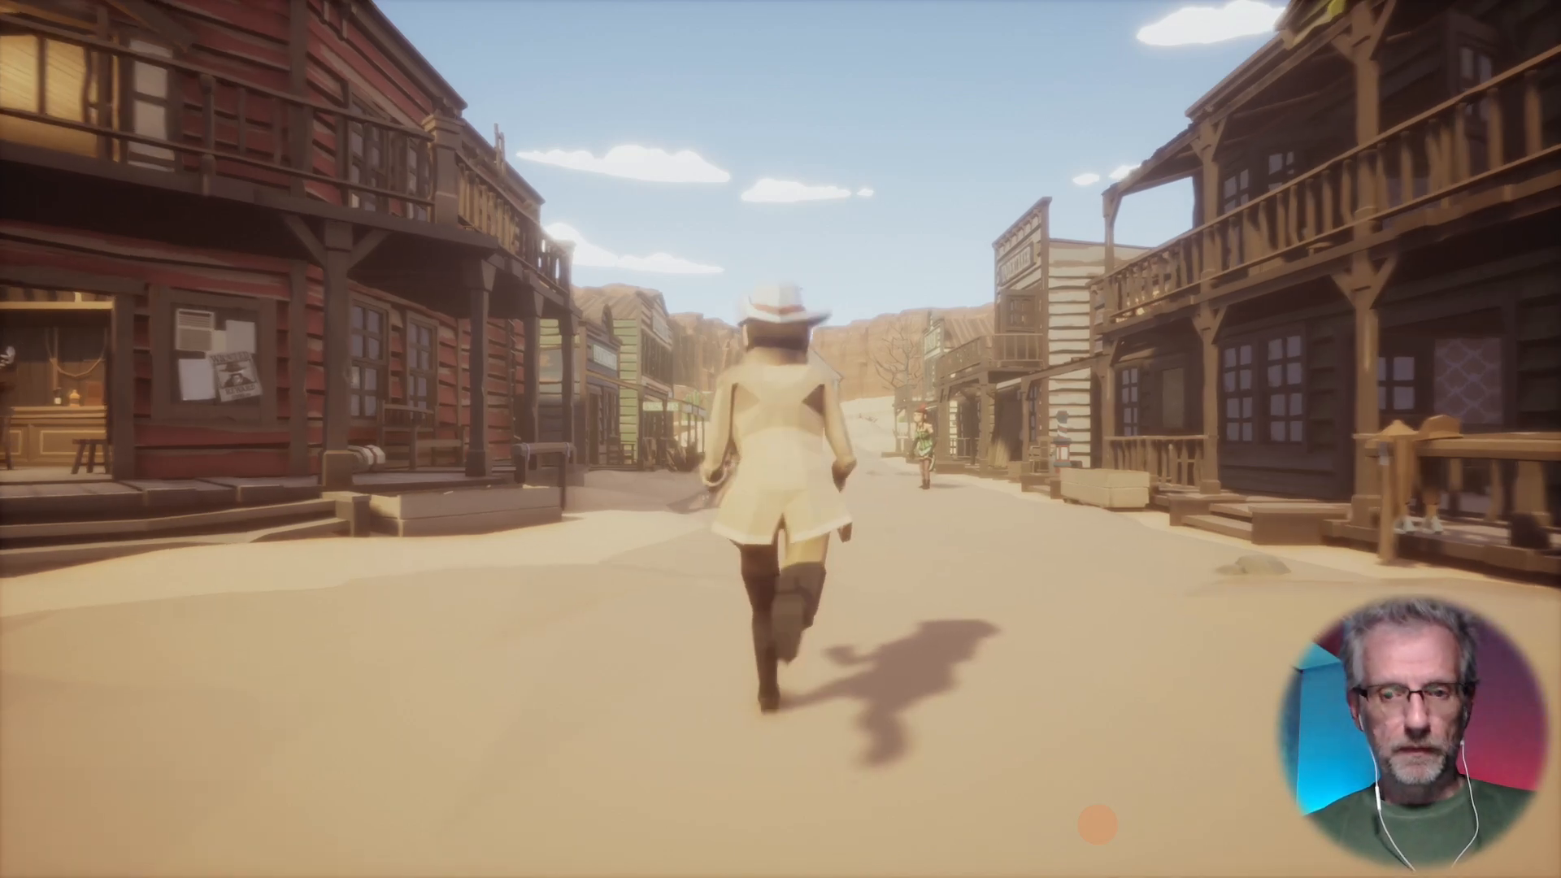
pyautogui.press('d')
pyautogui.press('w')
pyautogui.press('s')
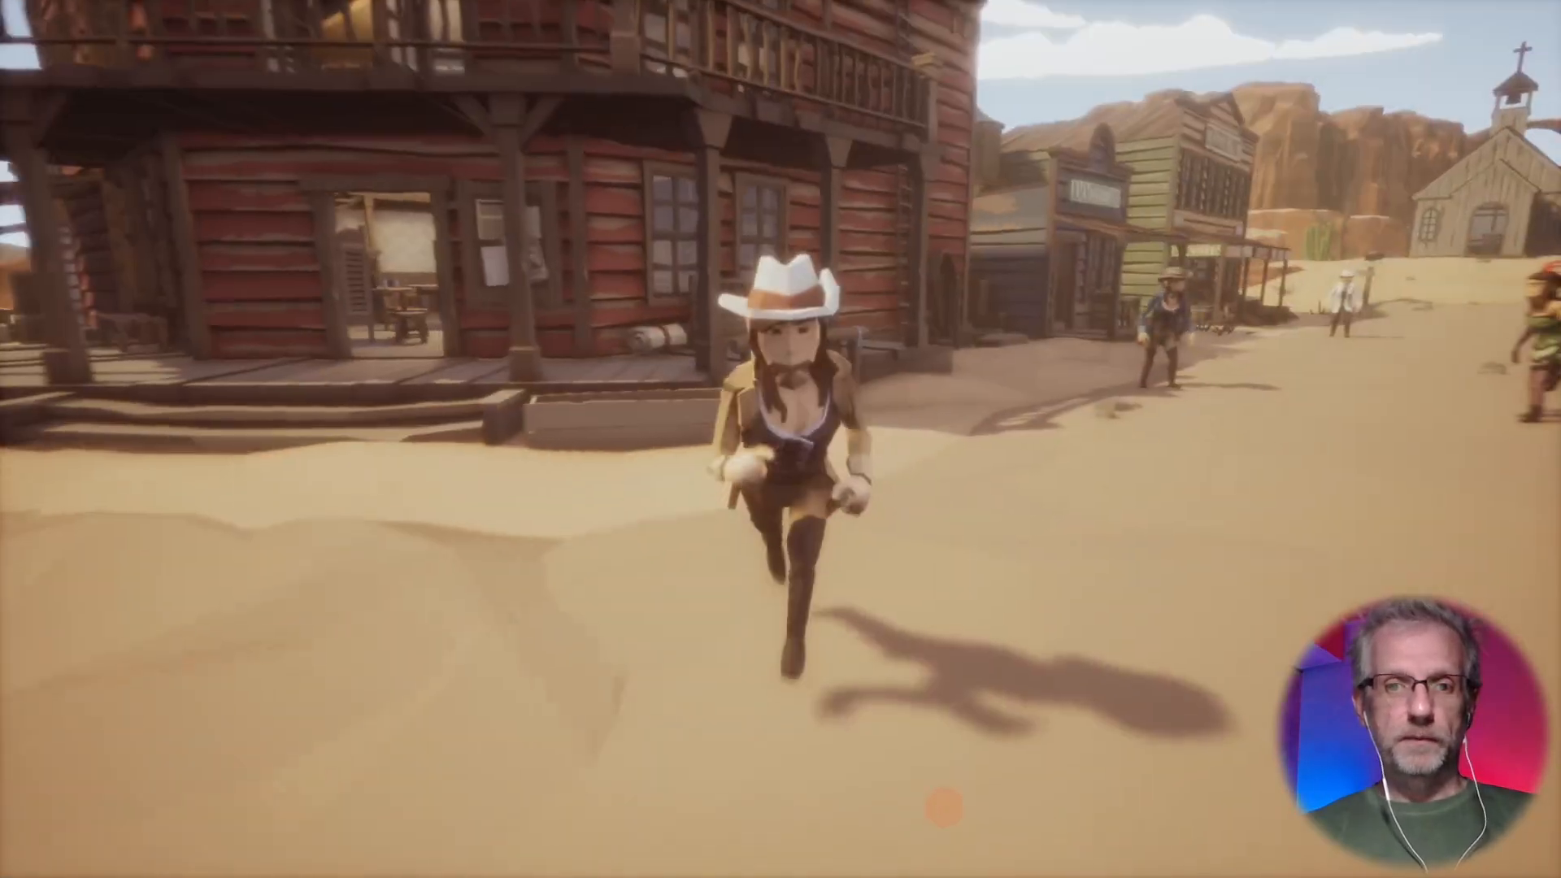
pyautogui.press('w')
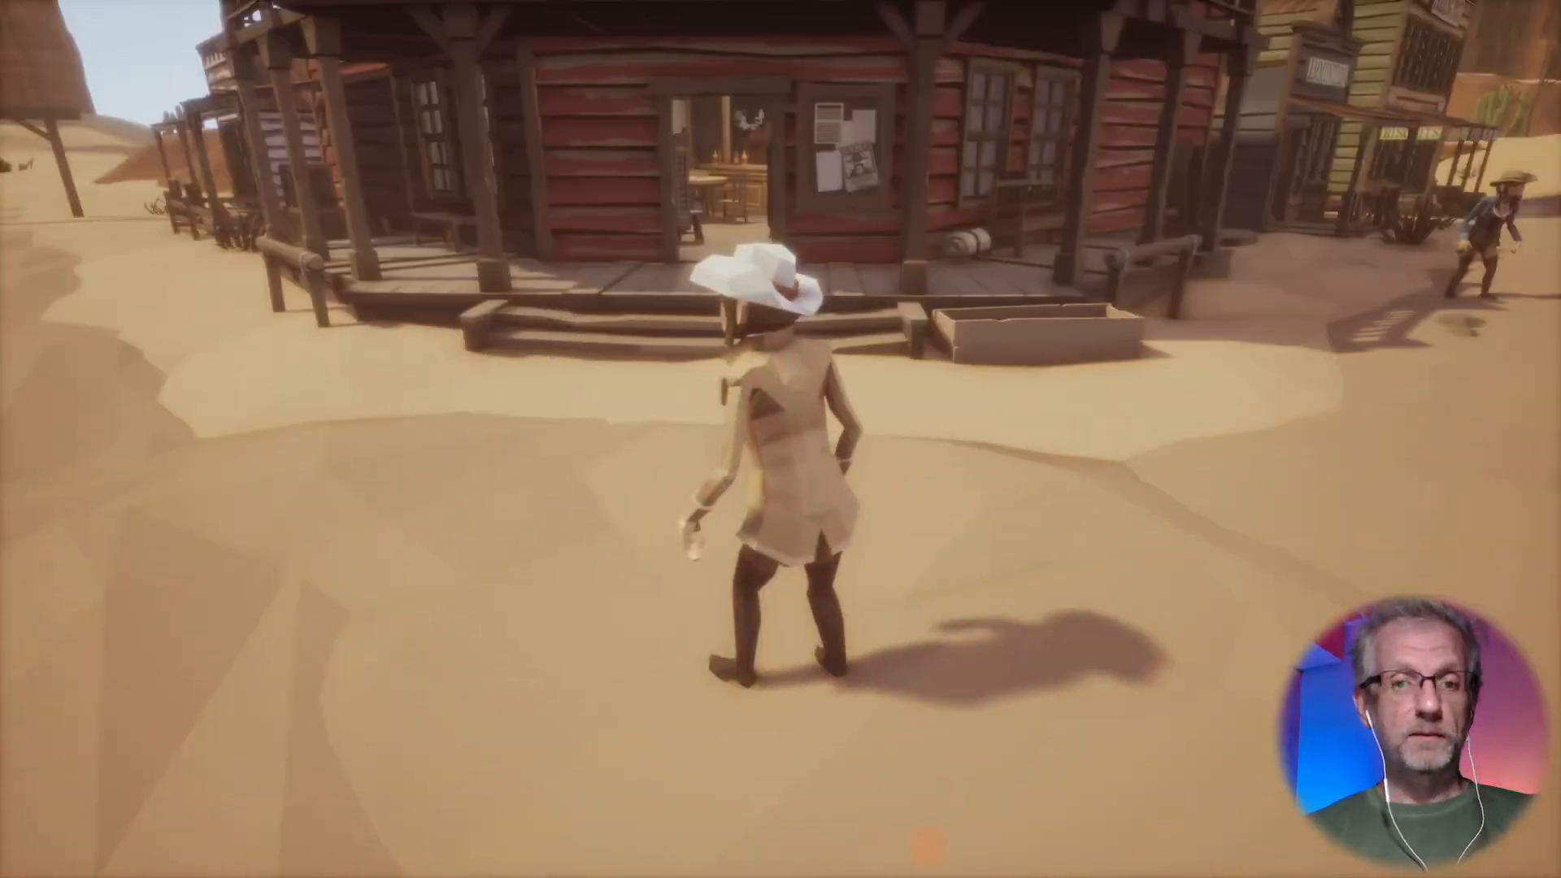
# - Bring up the character selection, dismiss it, and run the cowgirl past the townspeople on the main street
pyautogui.press('Tab')
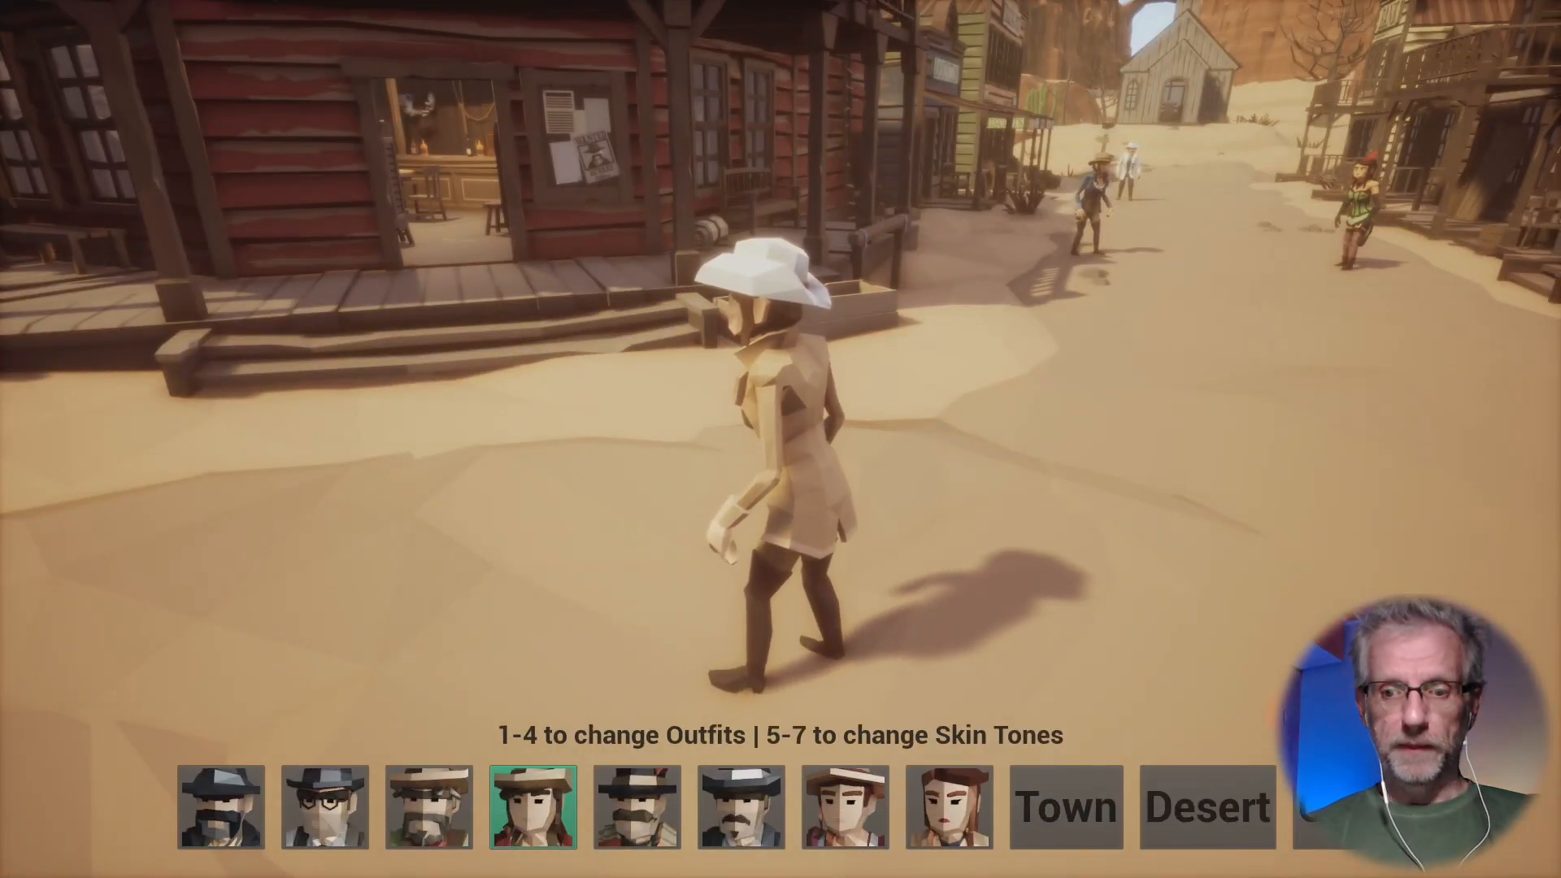
pyautogui.click(1205, 649)
pyautogui.press('w')
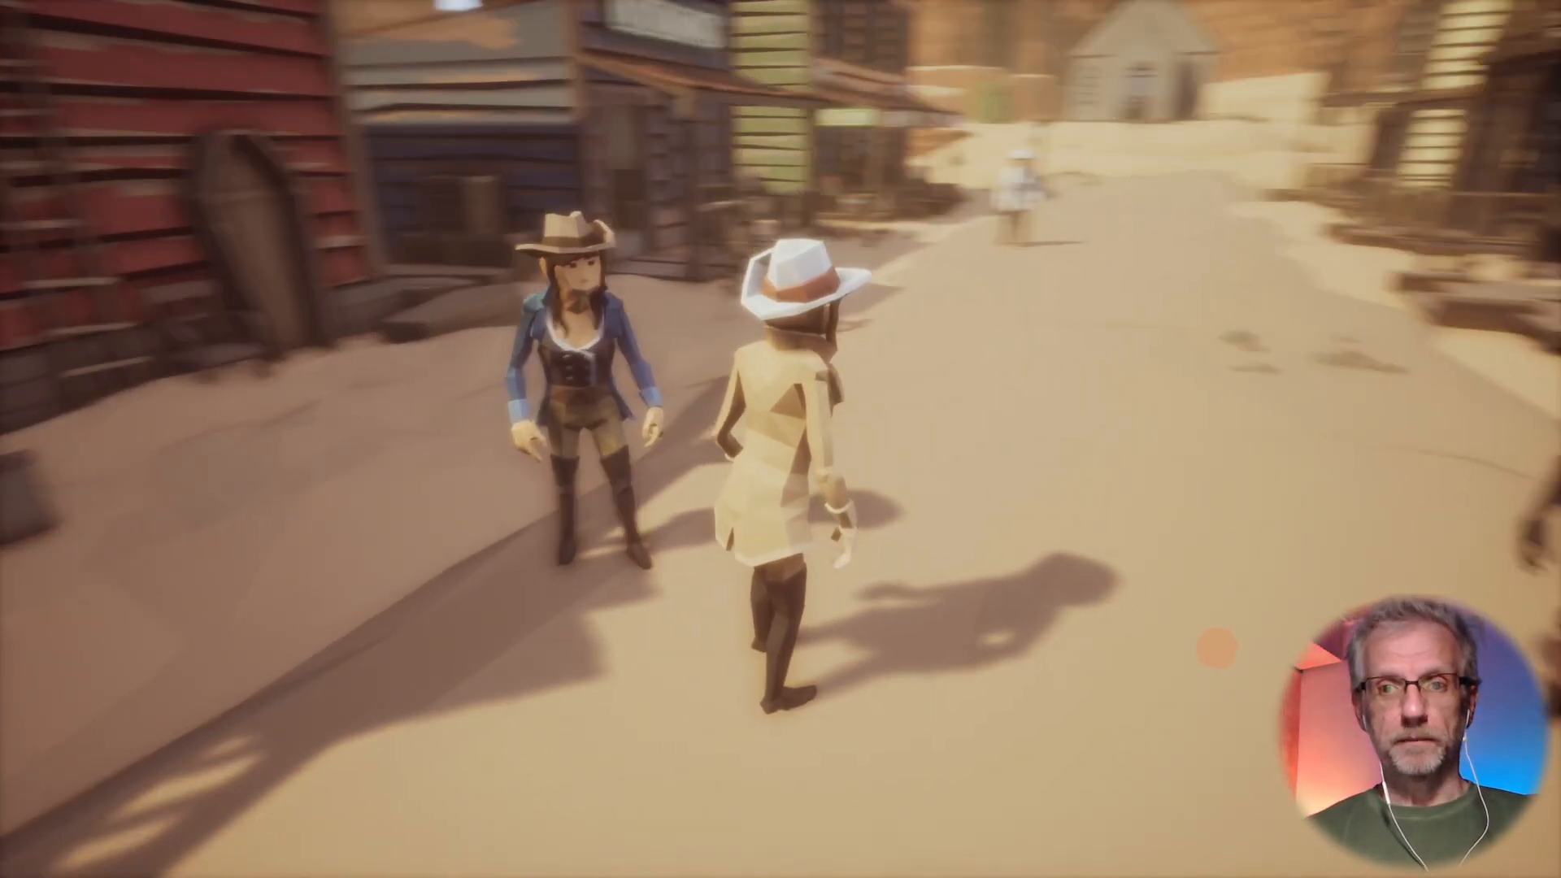
pyautogui.press('s')
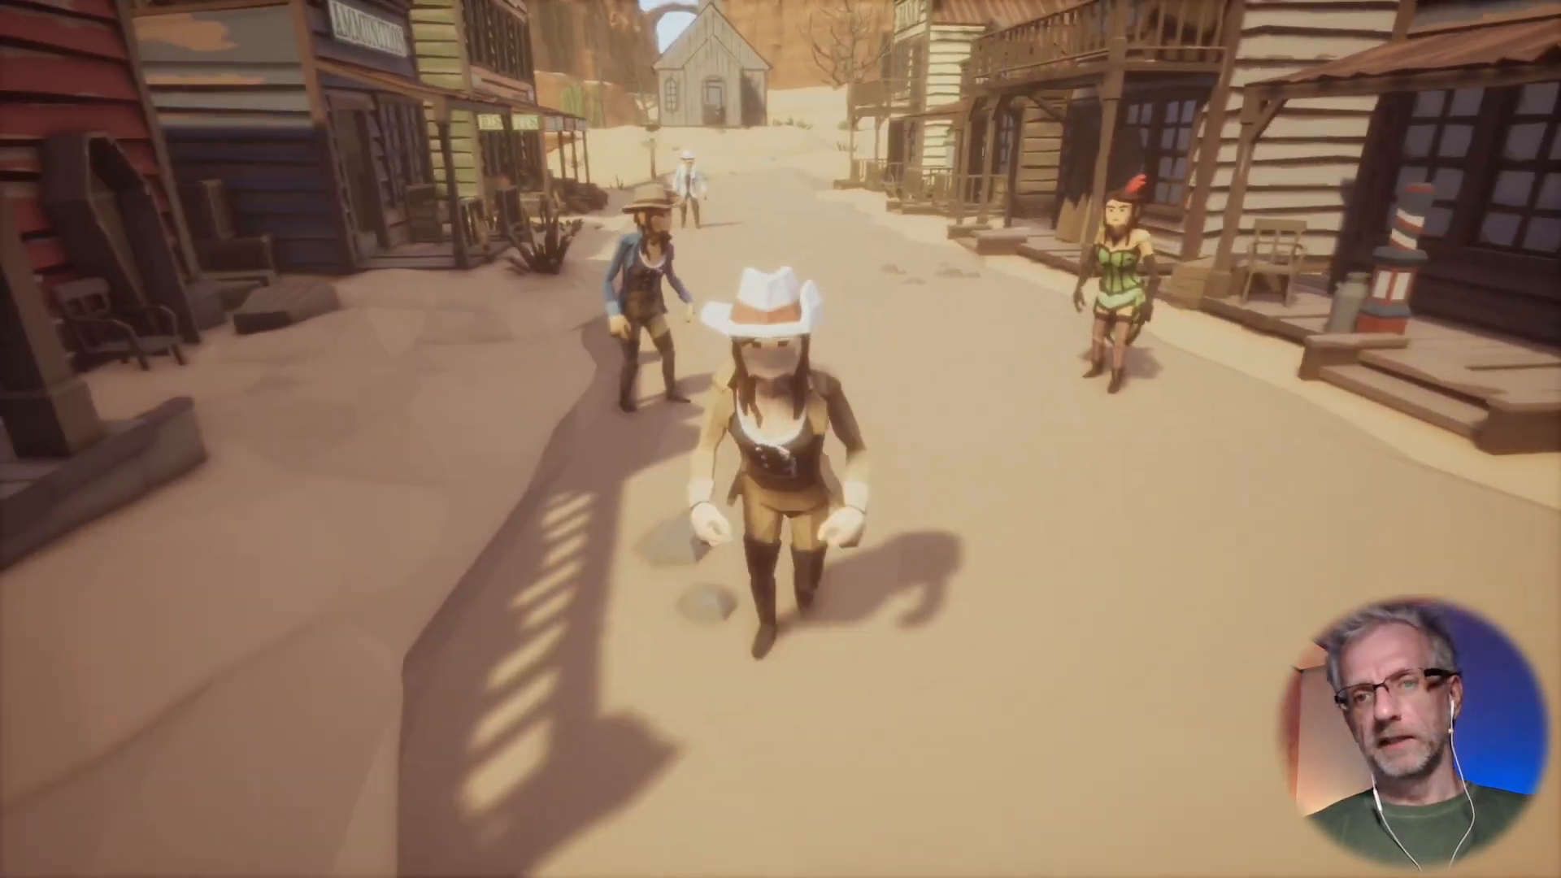
pyautogui.press('w')
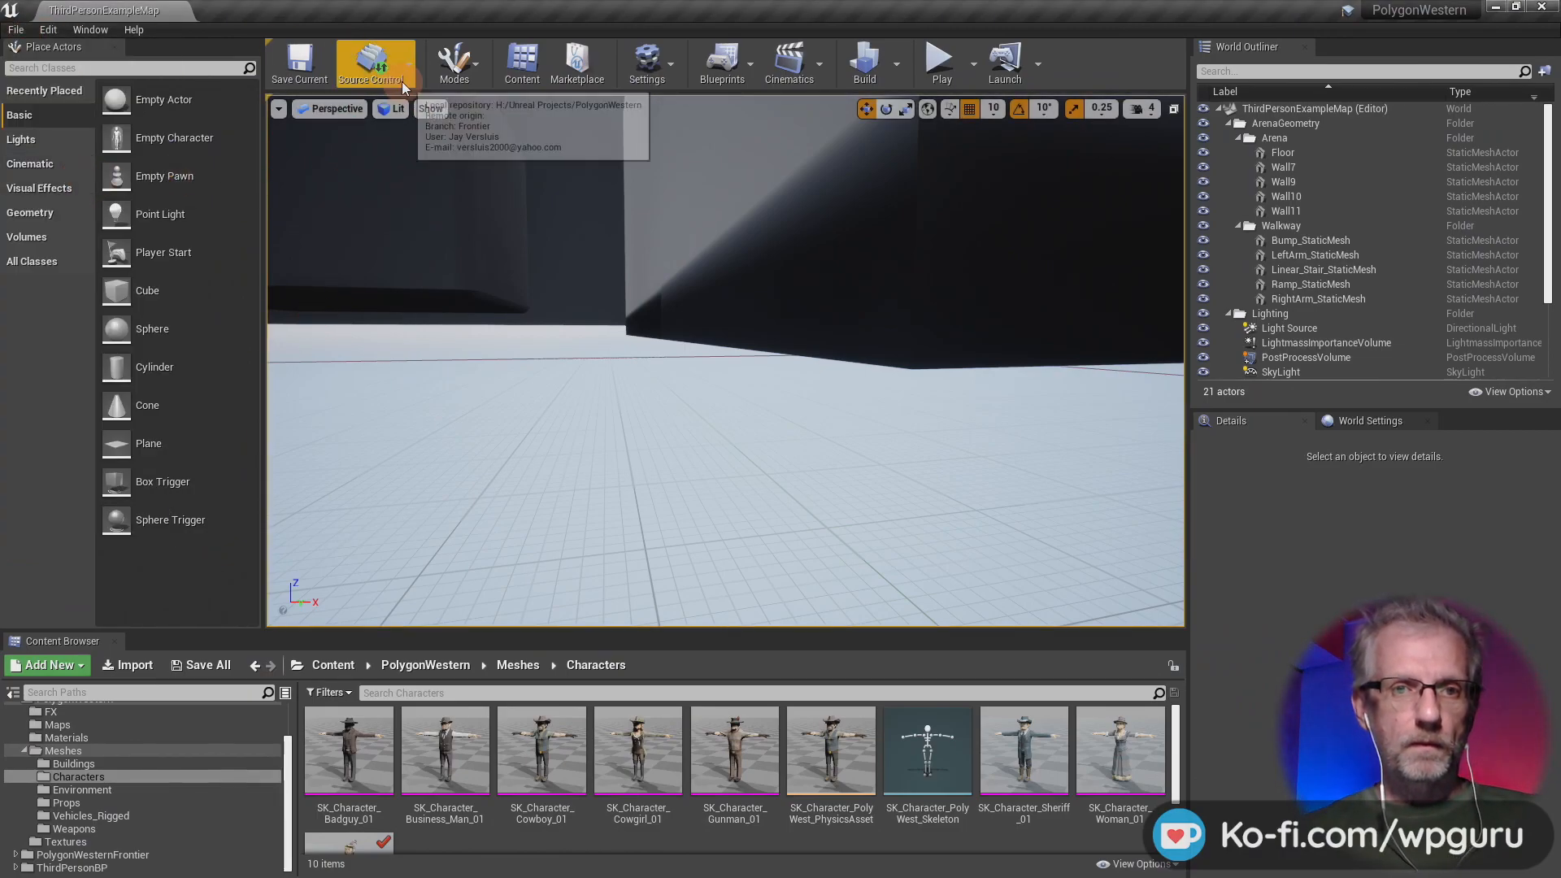
# - Submit all changed project files to source control with the description "finished Gamepad implementation"
pyautogui.click(372, 61)
pyautogui.click(435, 153)
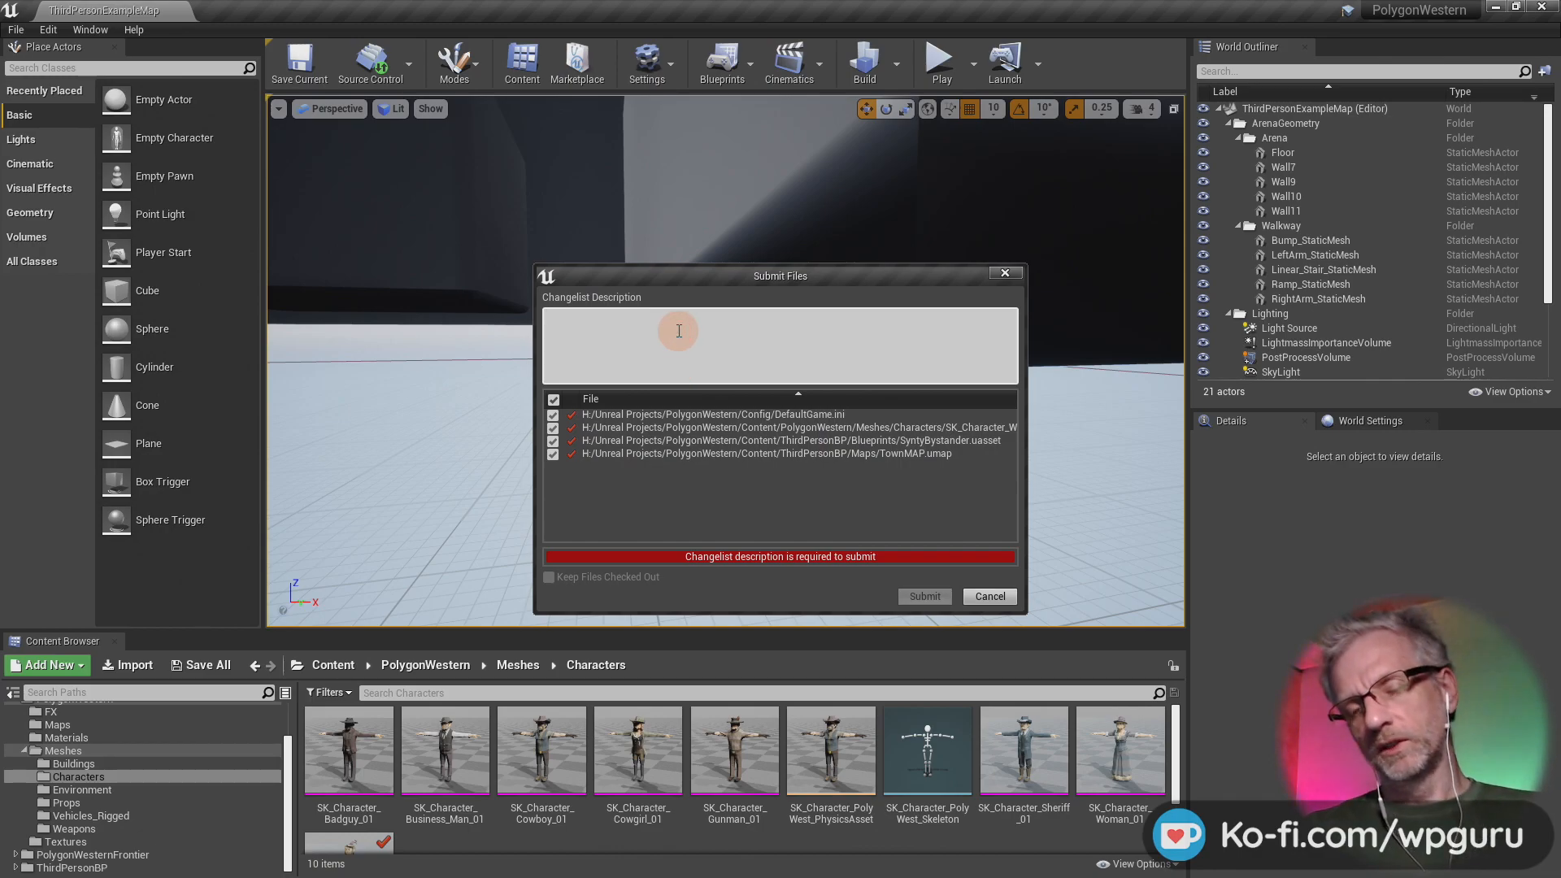
pyautogui.write('finishe')
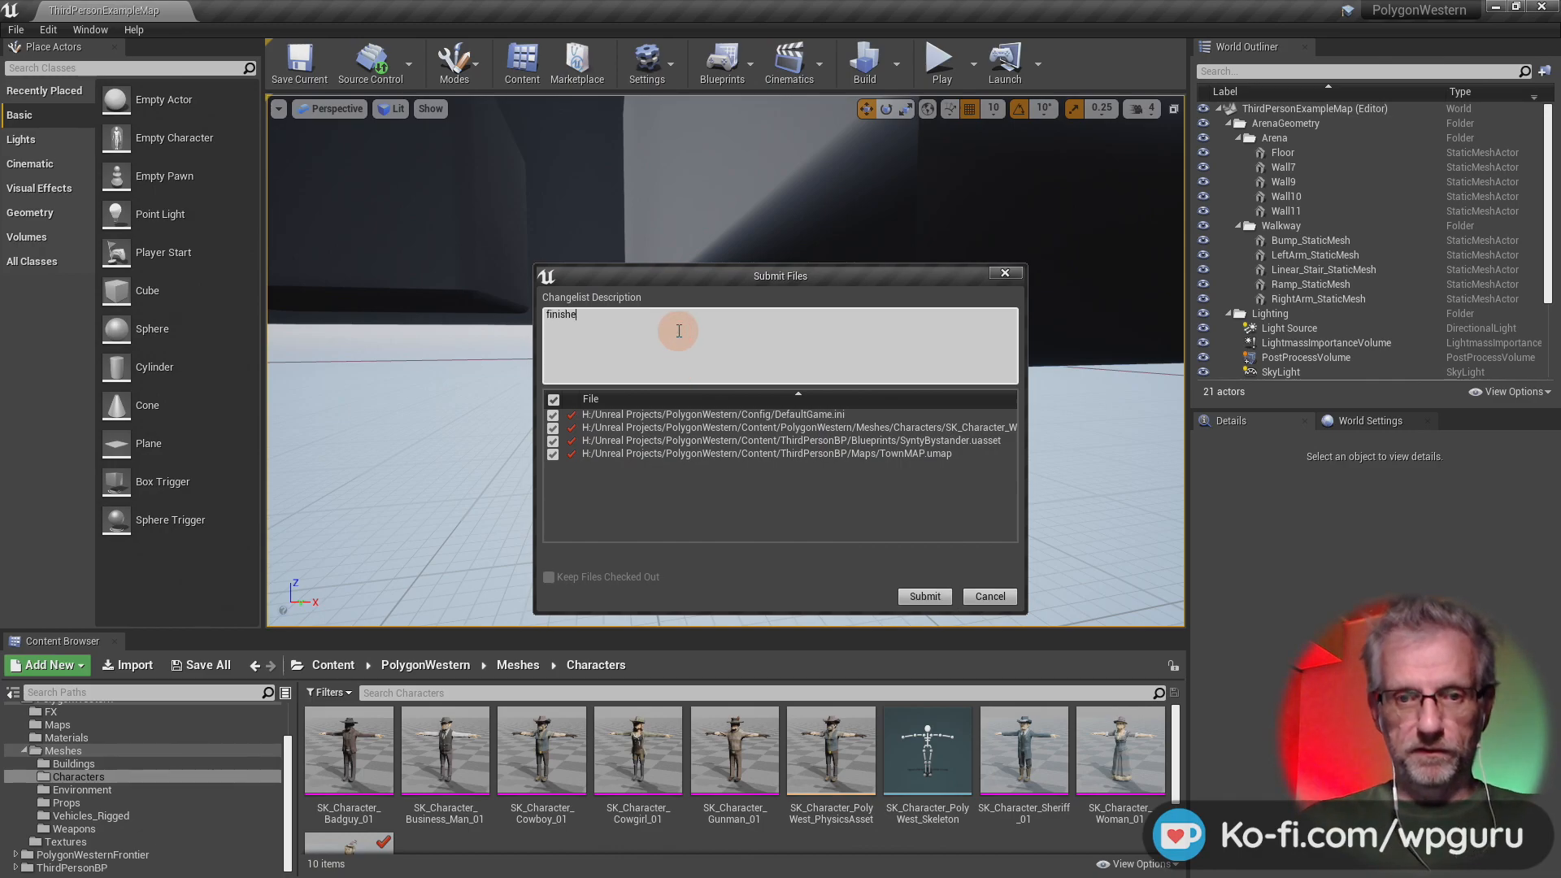
pyautogui.write('d Game')
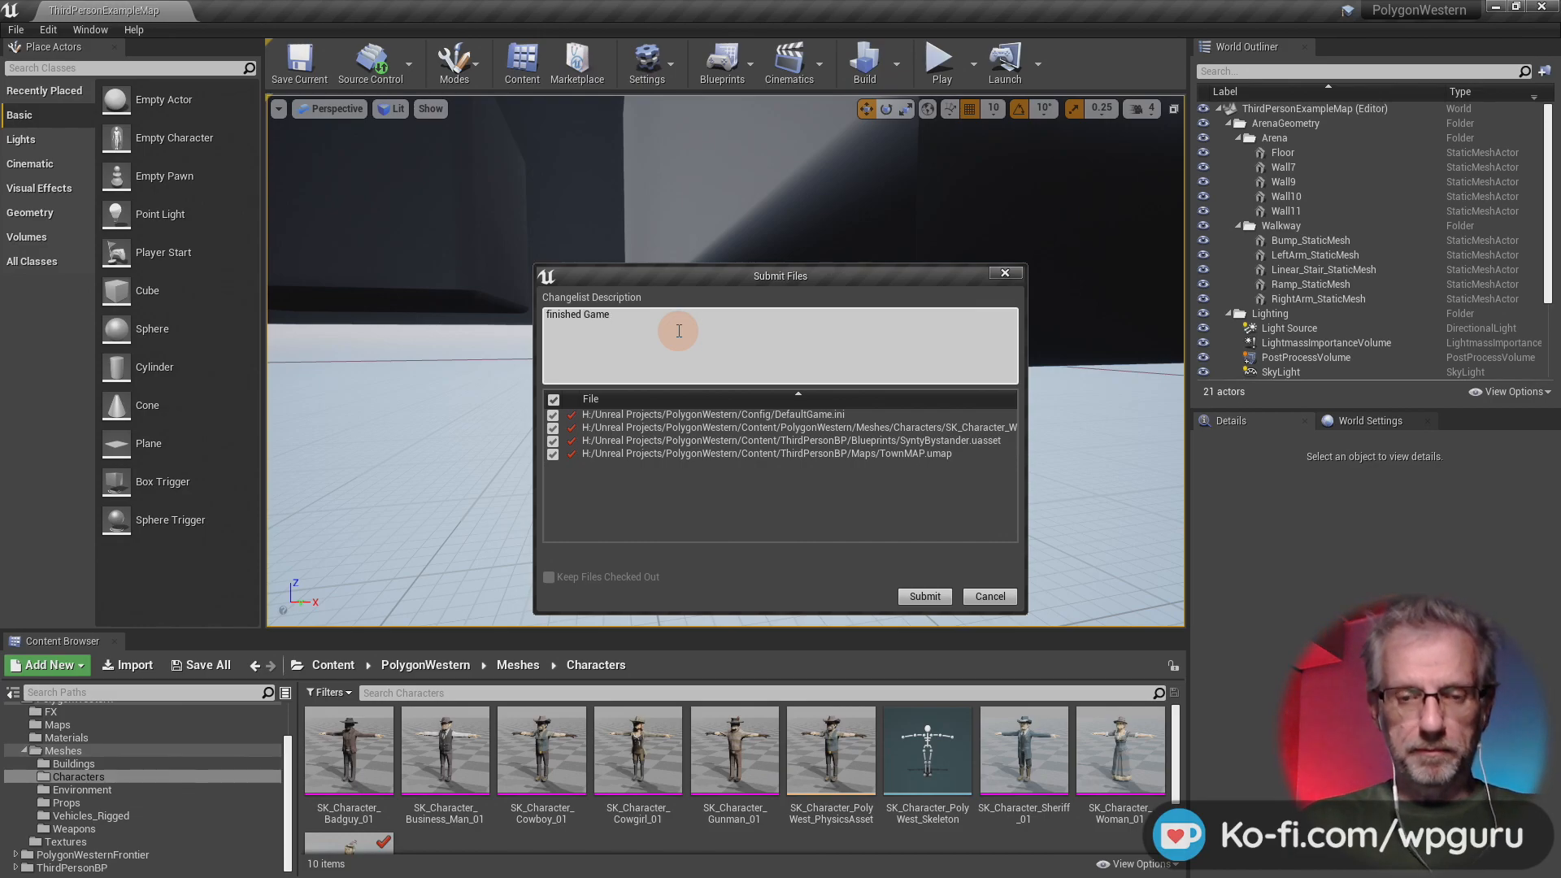
pyautogui.write('pad implementation')
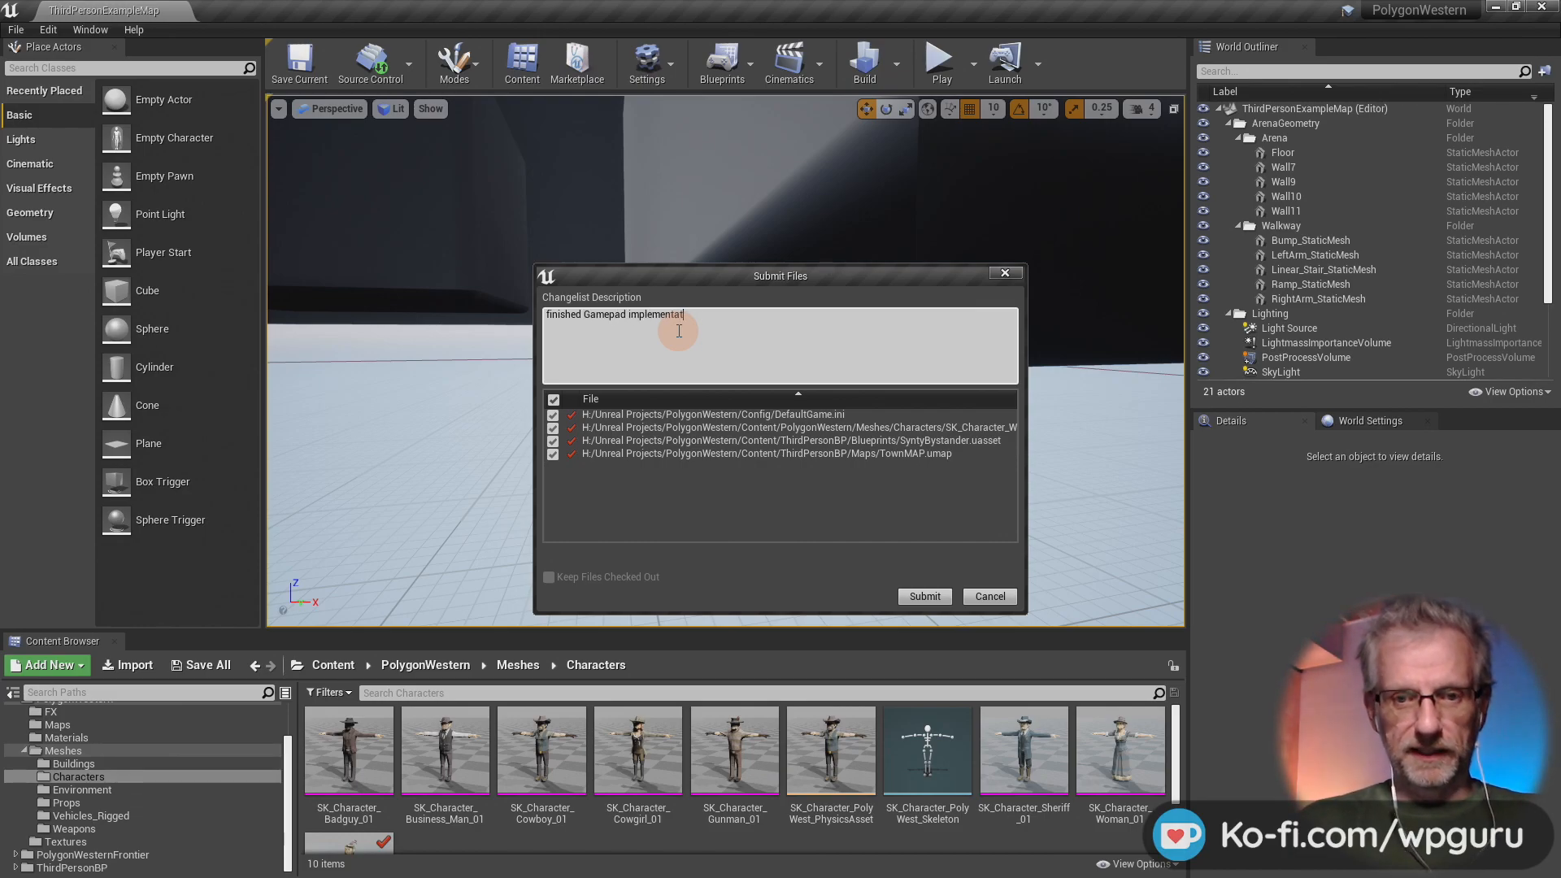
pyautogui.click(924, 596)
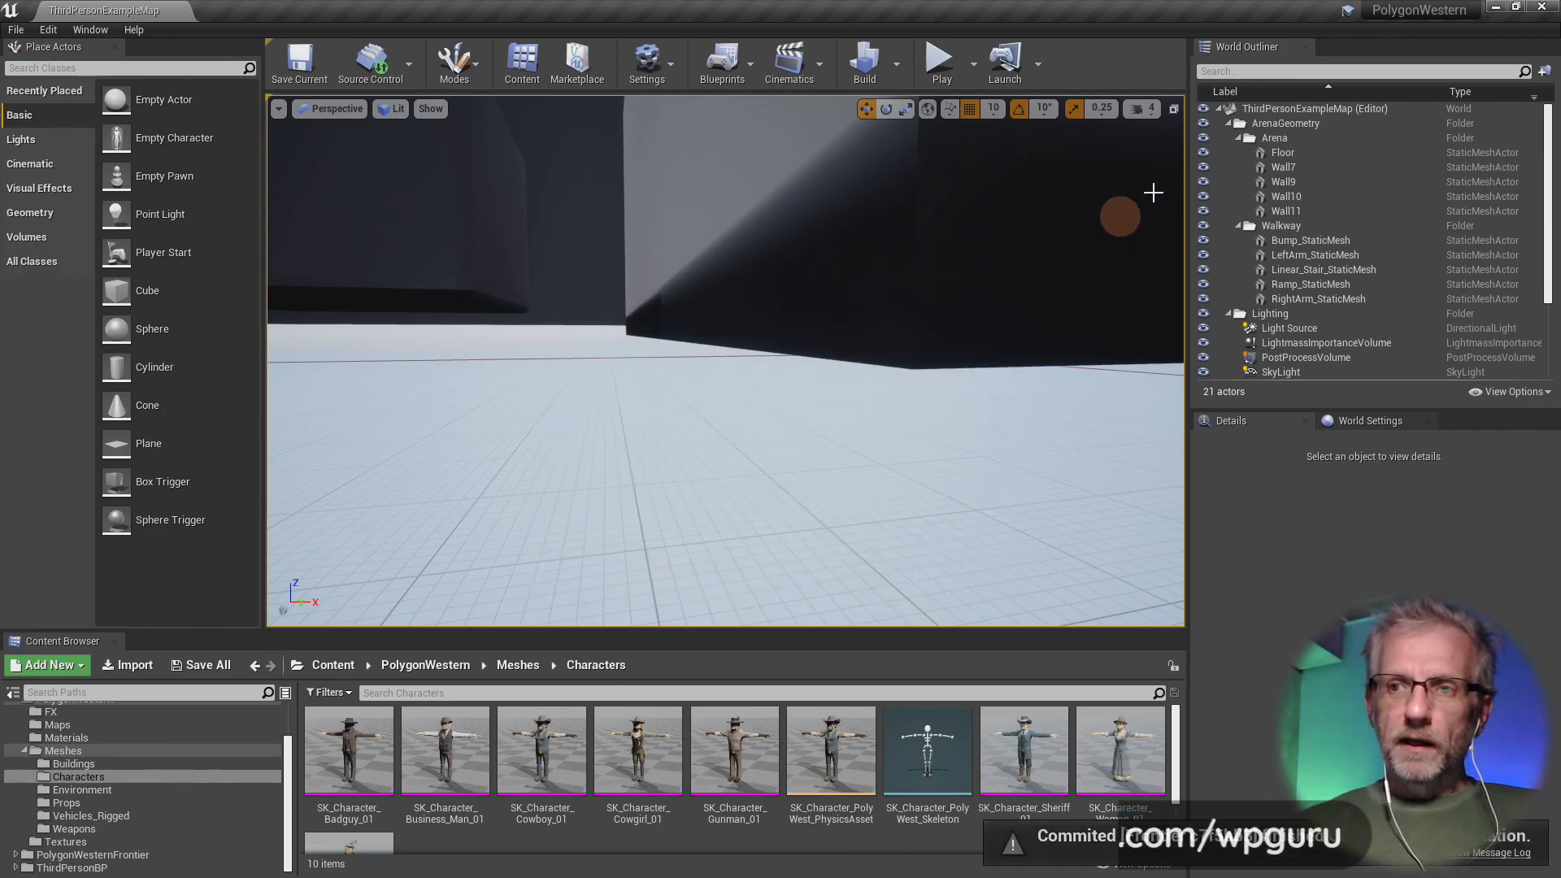
# - Close the Unreal Editor, minimize the Epic Games Launcher and switch to GitHub Desktop
pyautogui.click(1539, 8)
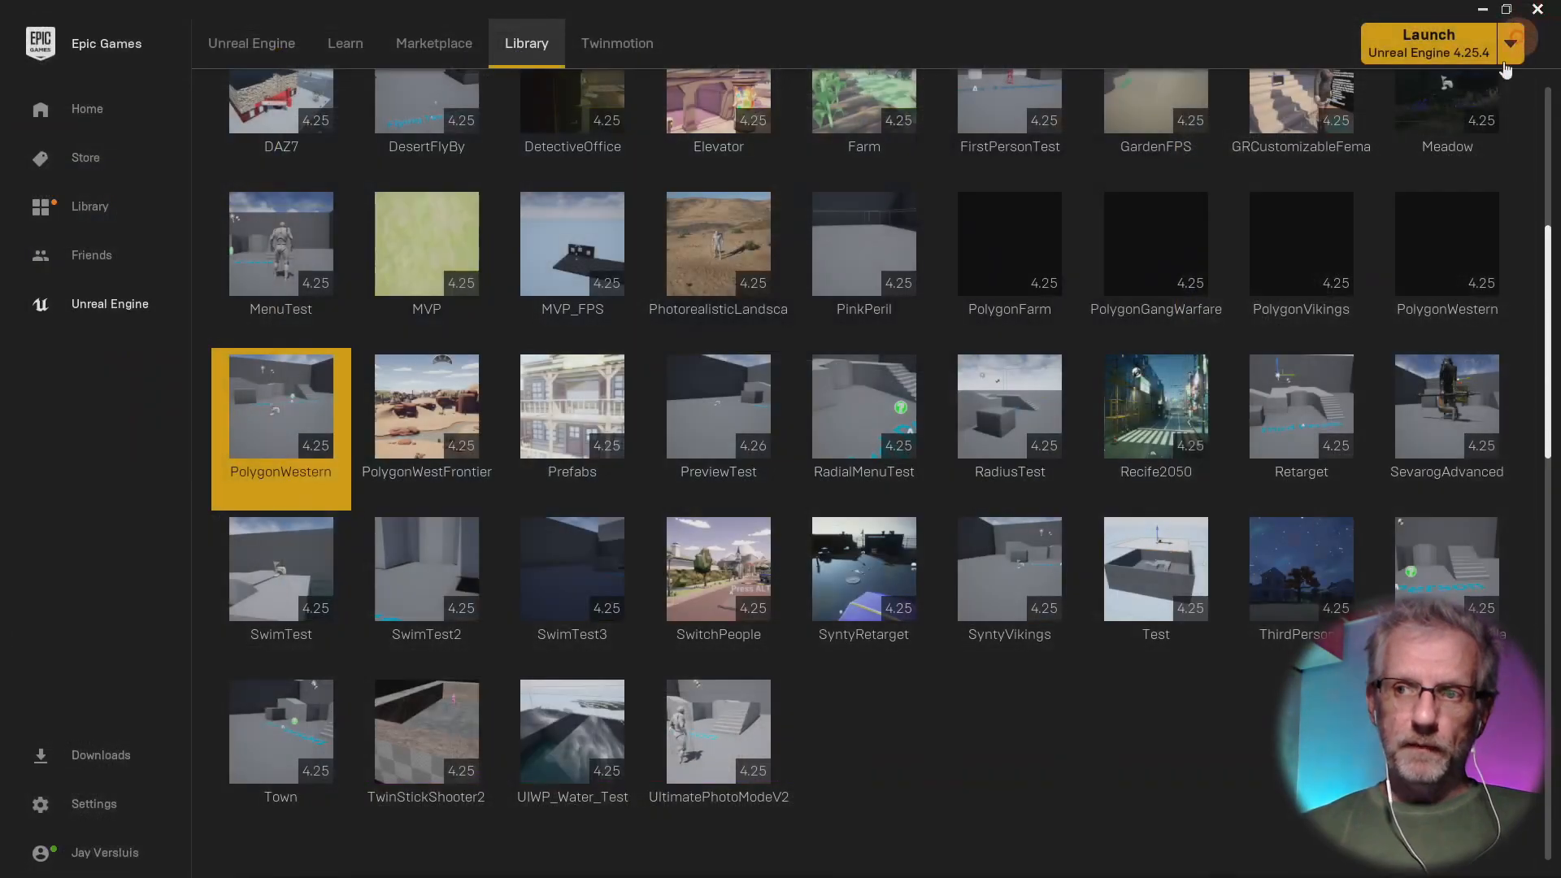
pyautogui.click(1482, 8)
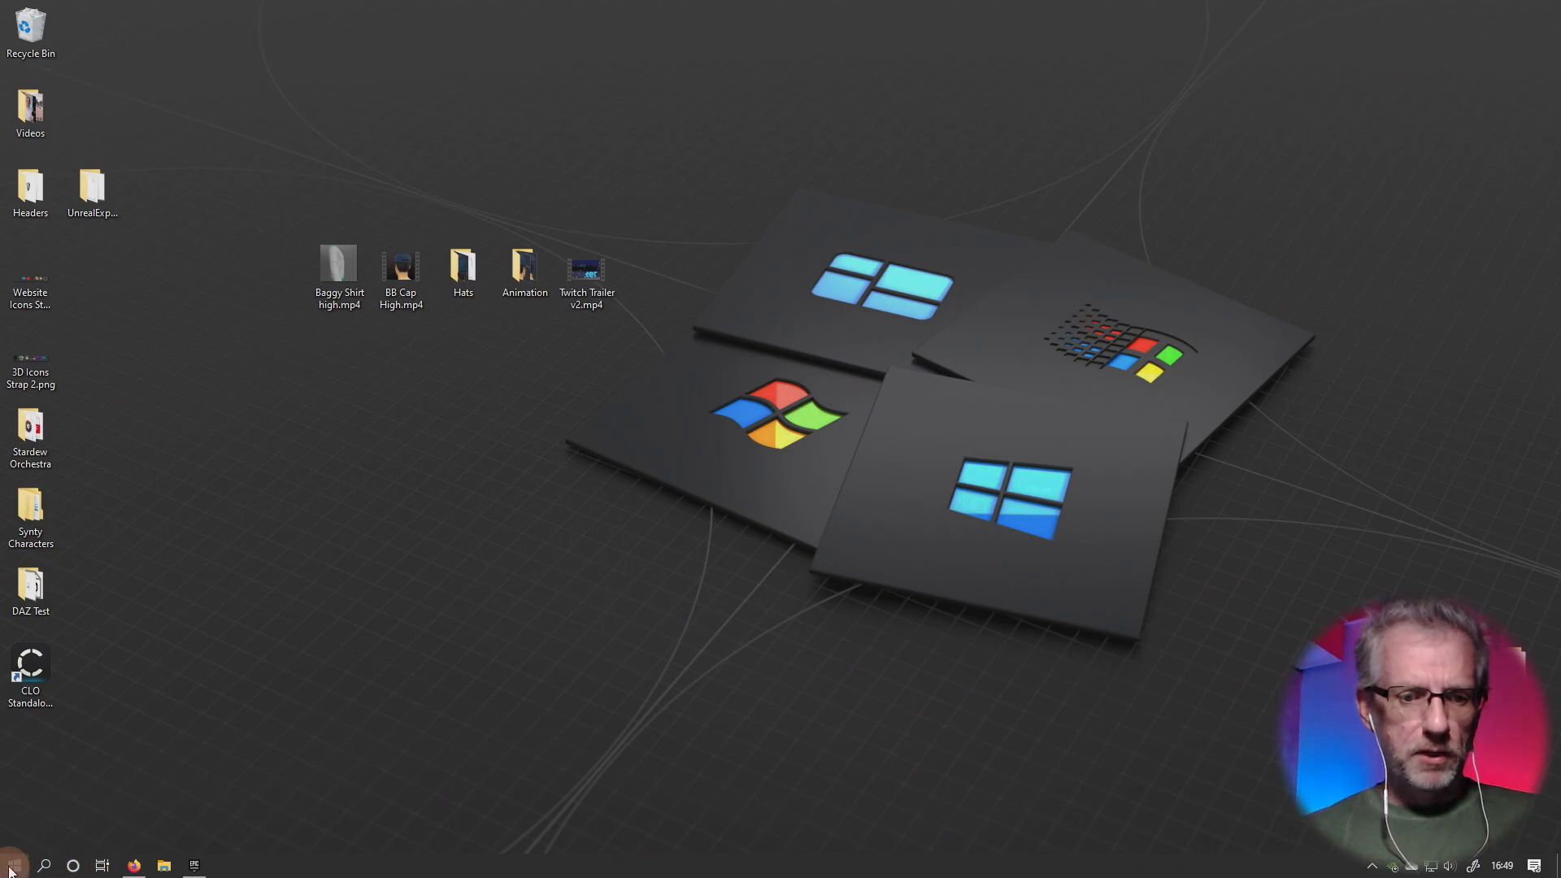
pyautogui.click(11, 868)
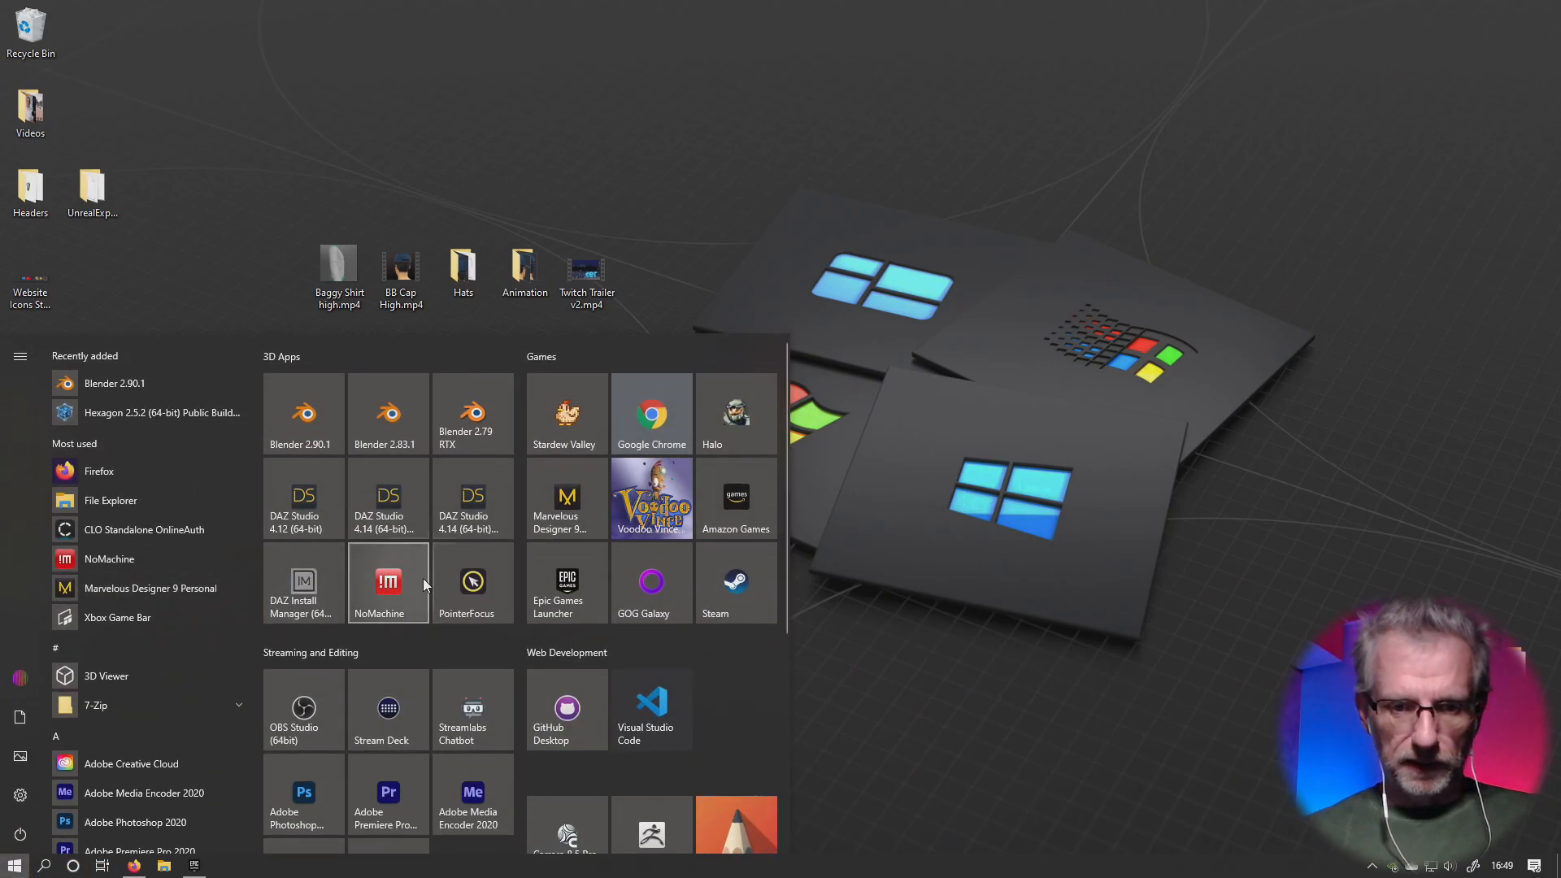
pyautogui.scroll(-3, 422, 578)
pyautogui.scroll(-2, 423, 578)
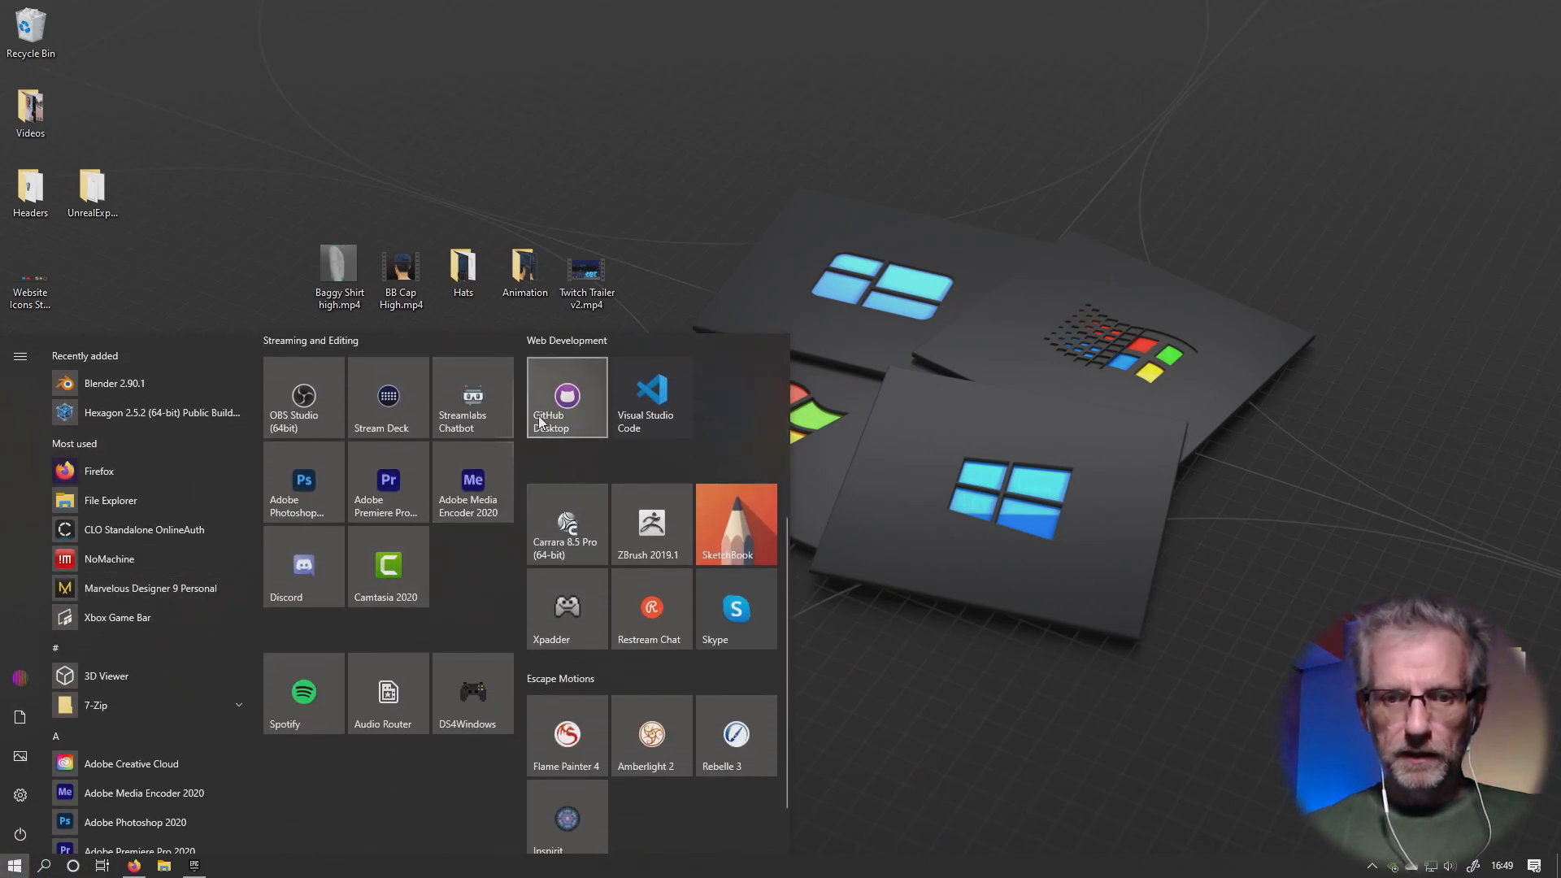
pyautogui.click(630, 519)
pyautogui.click(680, 572)
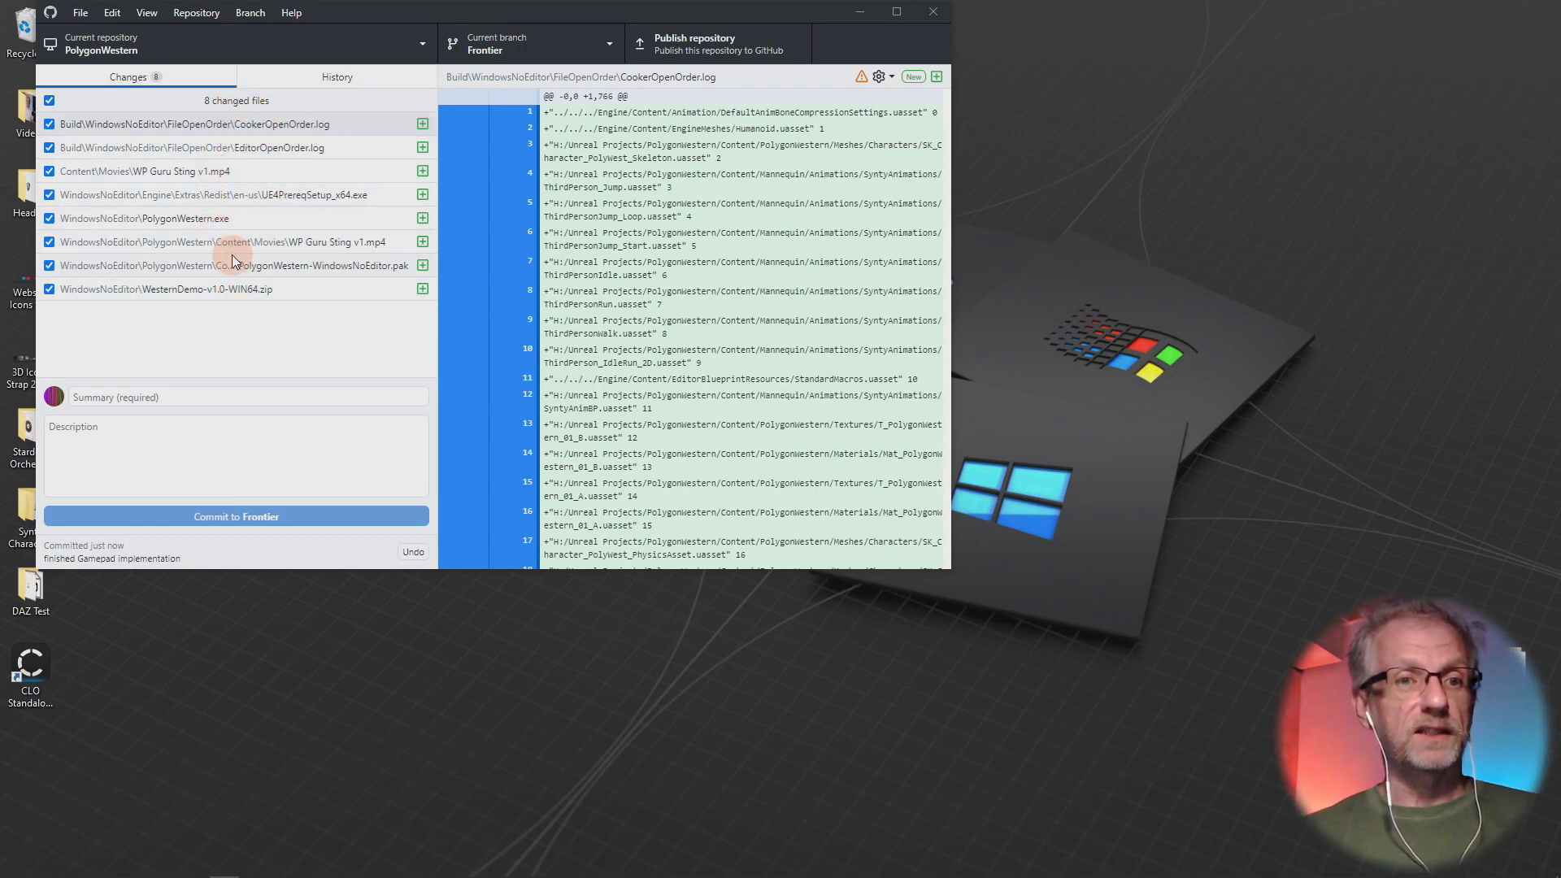
# - Commit all changed files to the Frontier branch with the summary "added packaging instructions", accepting the file over 100 MB
pyautogui.click(223, 396)
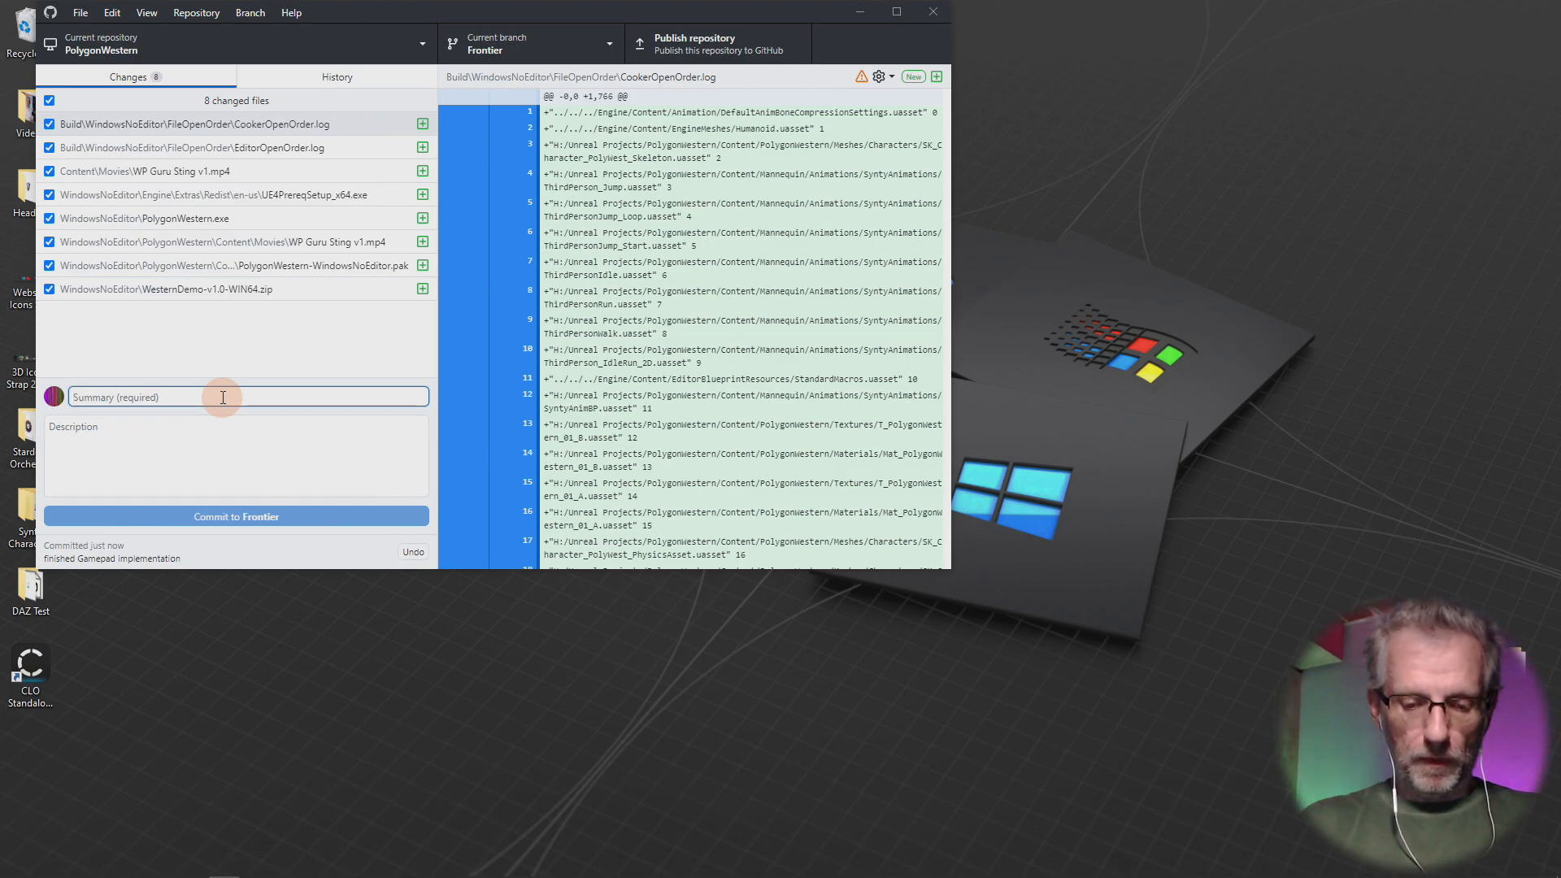
pyautogui.write('pacage')
pyautogui.press('BackSpace')
pyautogui.press('BackSpace')
pyautogui.press('BackSpace')
pyautogui.press('BackSpace')
pyautogui.press('BackSpace')
pyautogui.press('BackSpace')
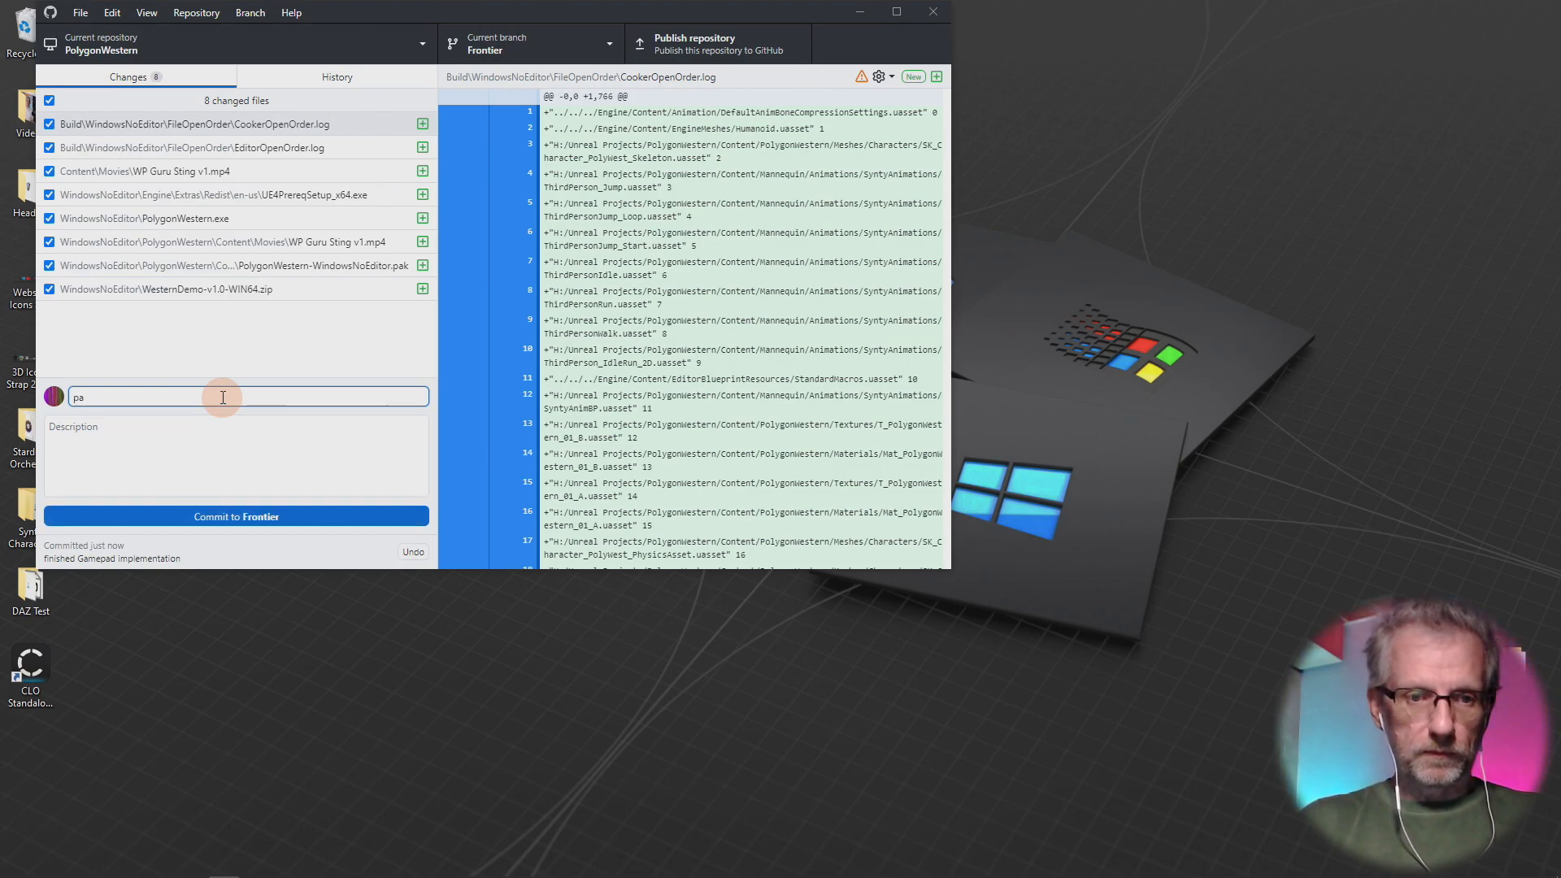
pyautogui.write('added packagin')
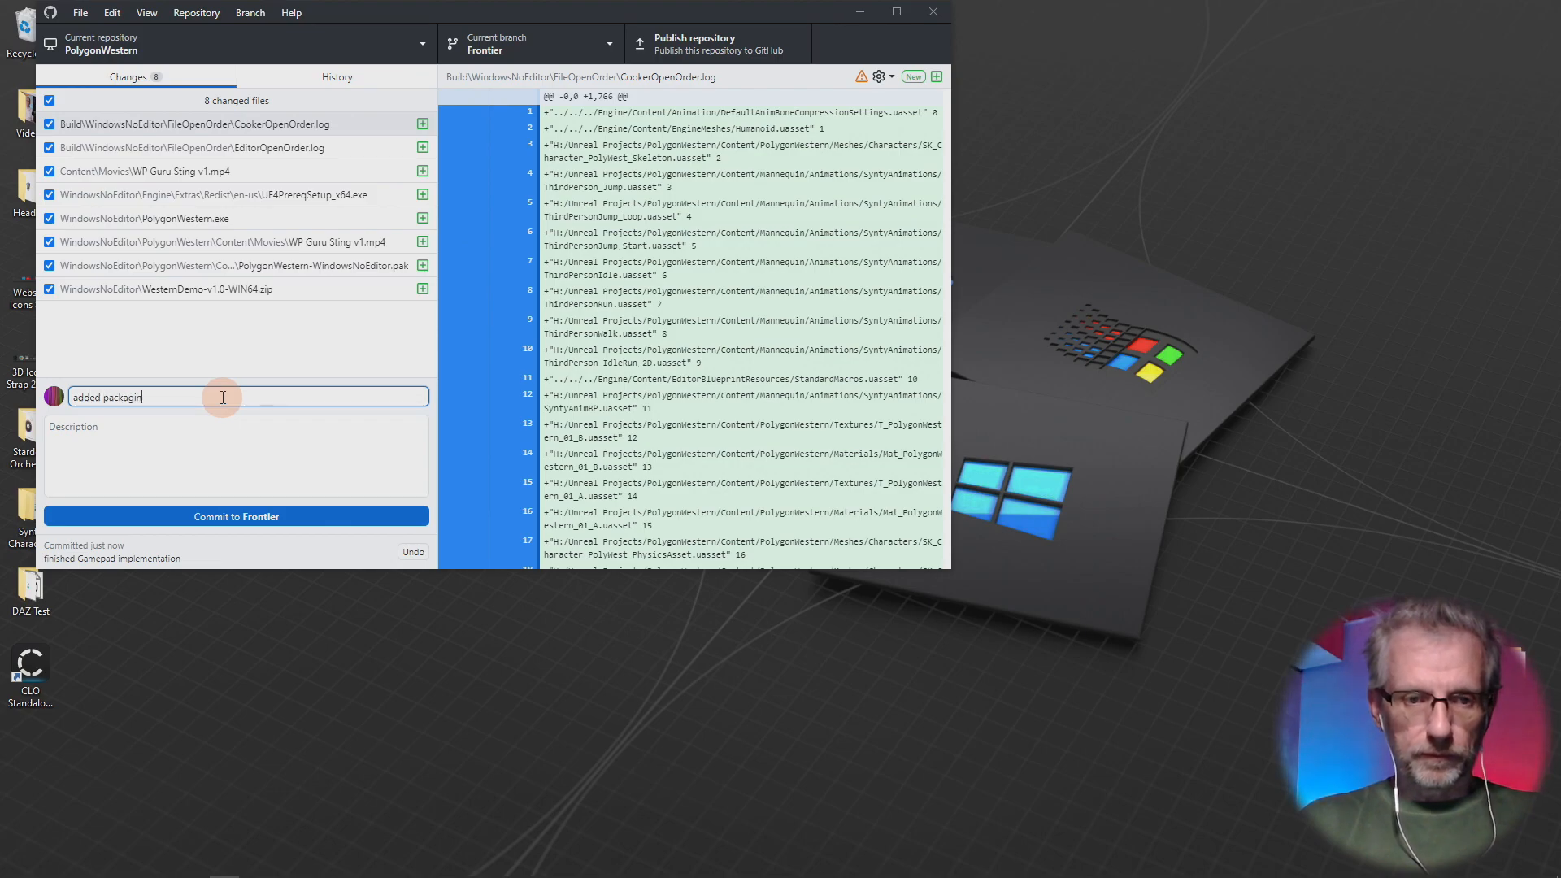
pyautogui.write('g instructions')
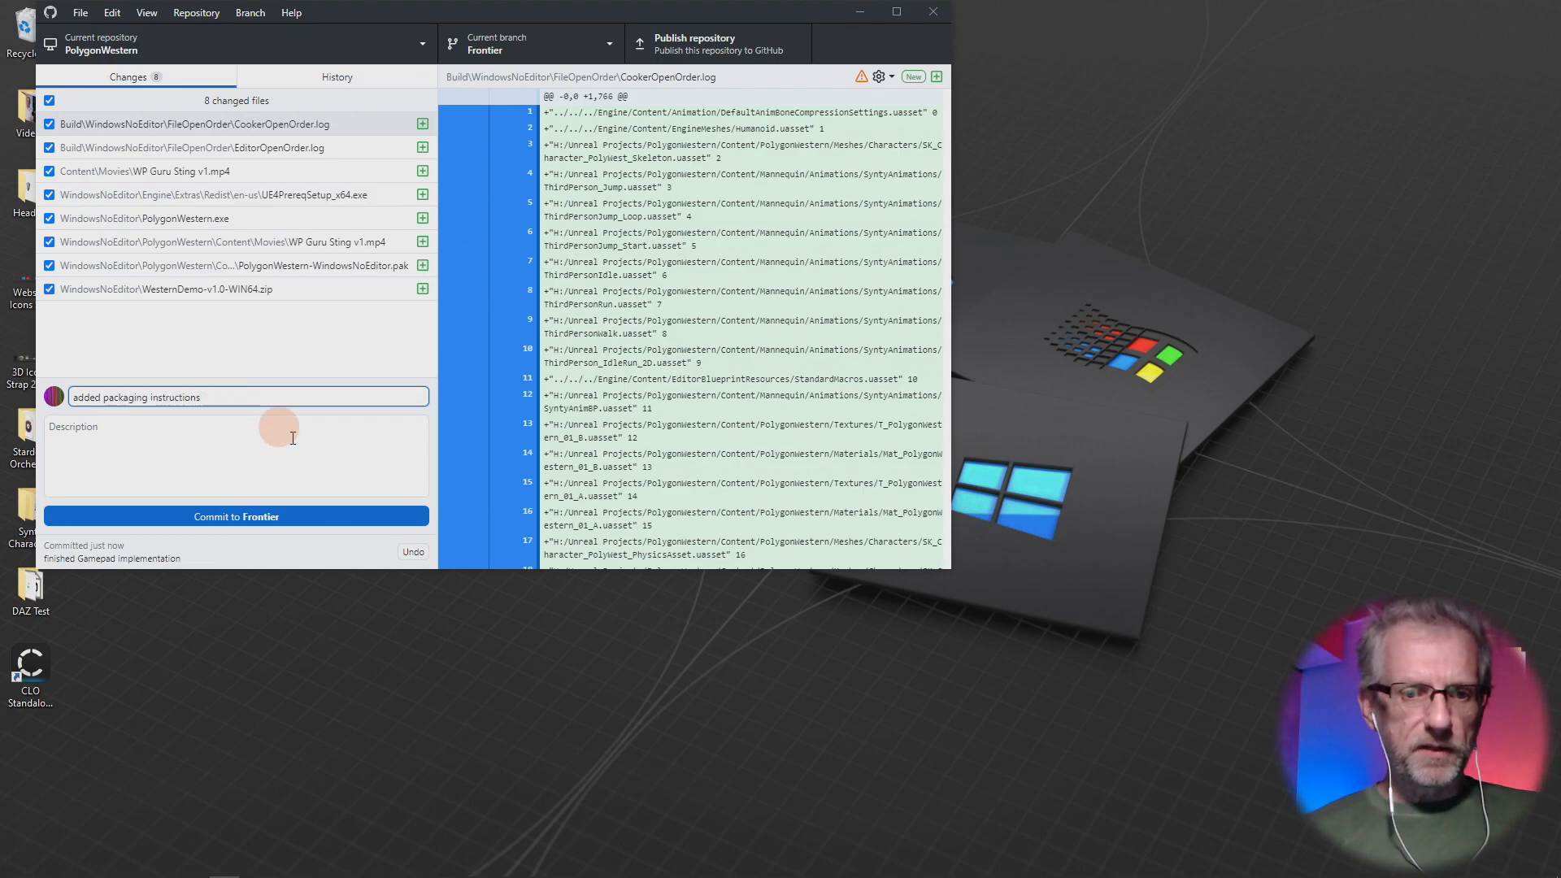
pyautogui.click(293, 517)
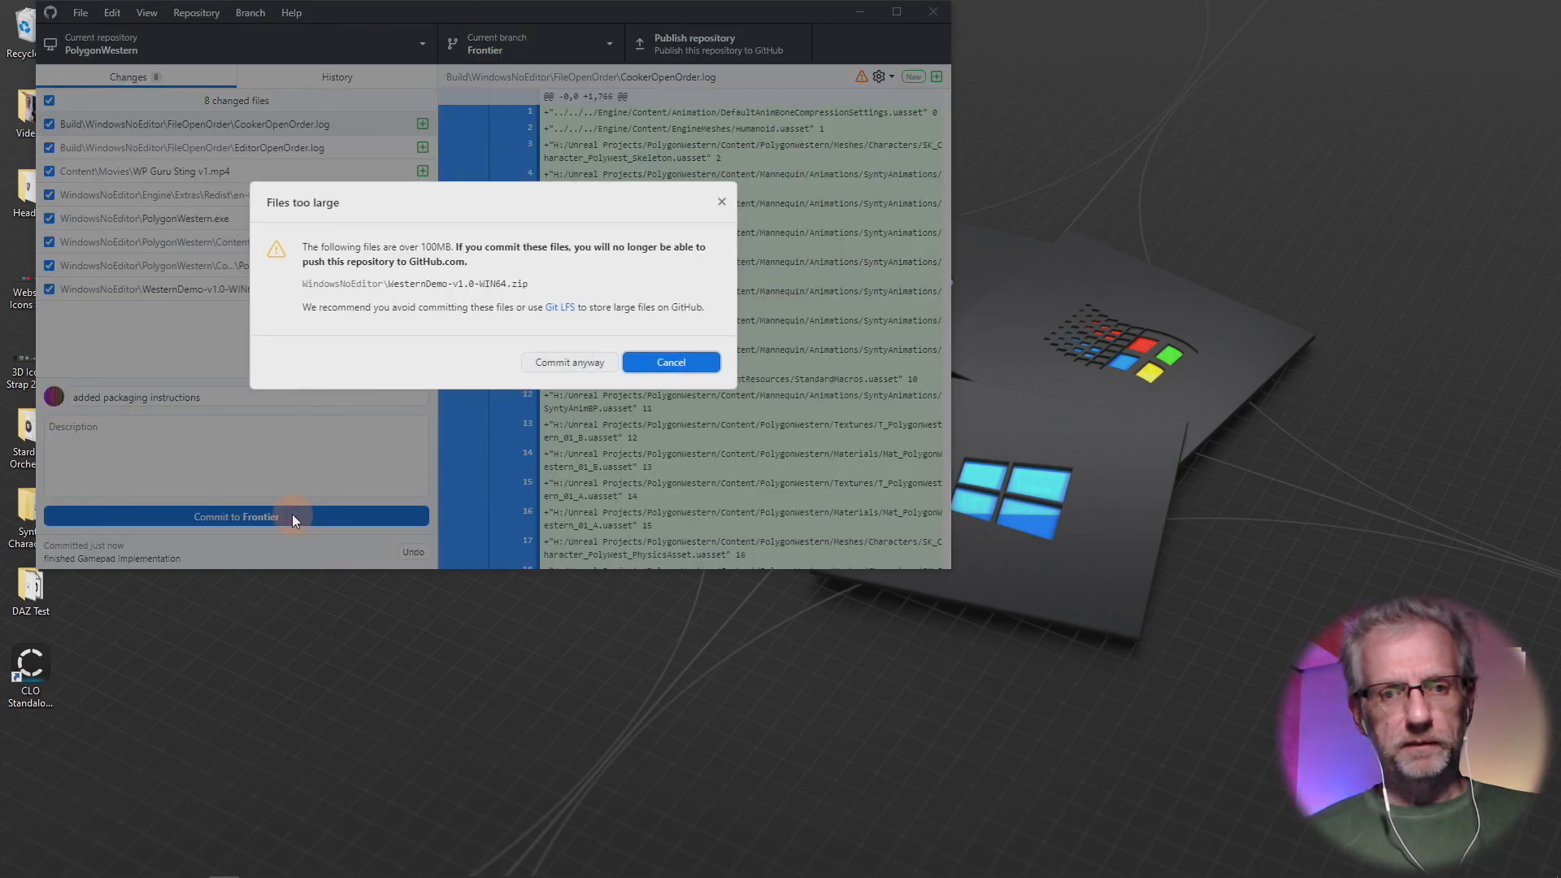
pyautogui.click(568, 364)
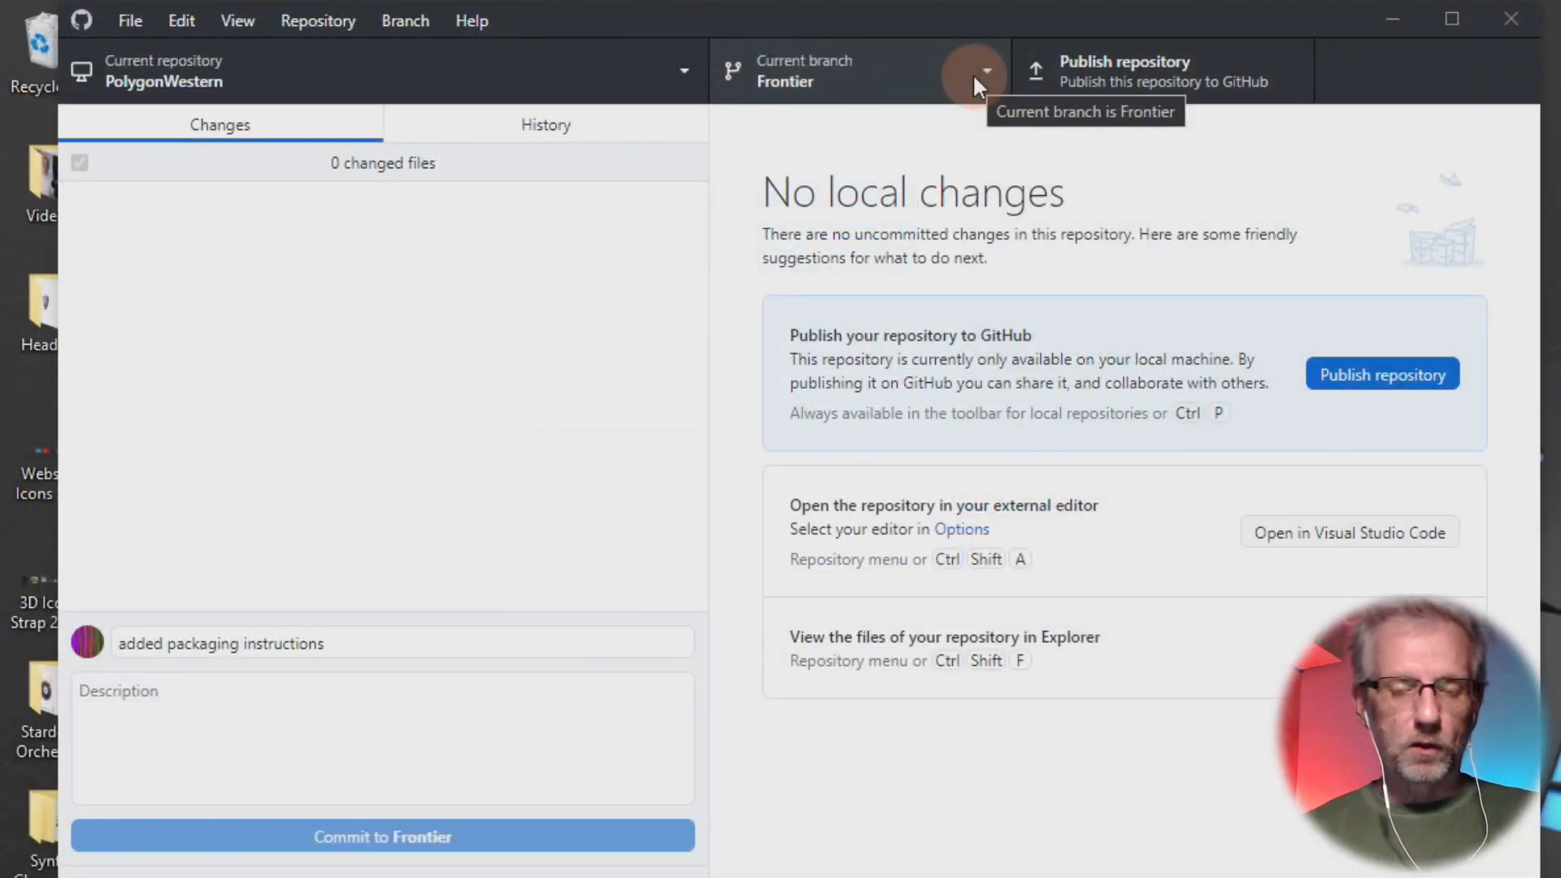
# - Switch the PolygonWestern repository to the master branch and back to Frontier
pyautogui.click(972, 73)
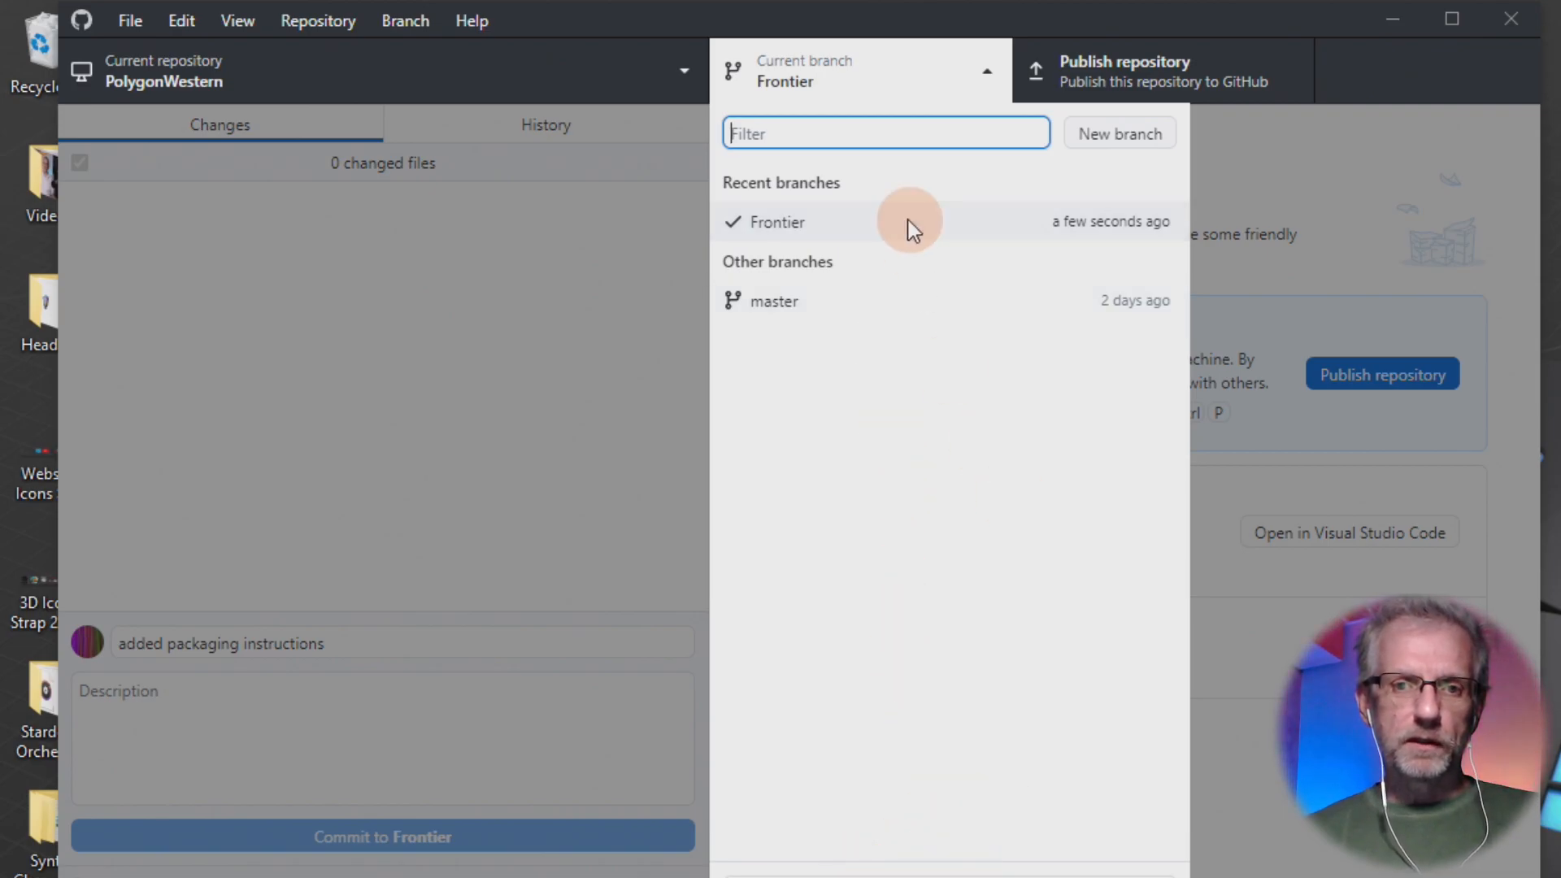
pyautogui.click(894, 312)
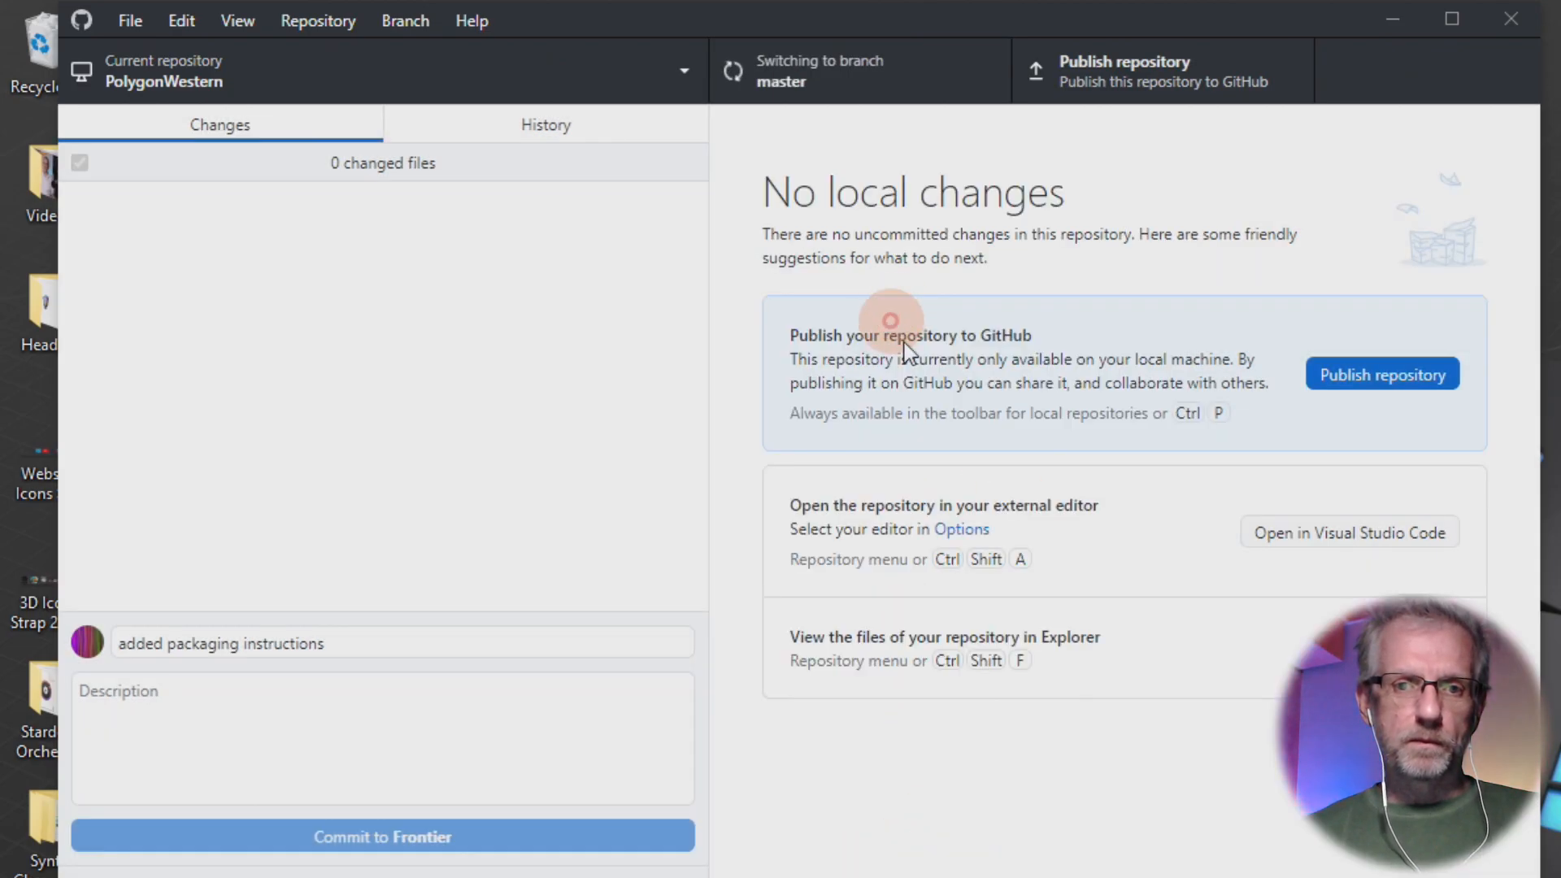
pyautogui.click(943, 78)
pyautogui.click(871, 272)
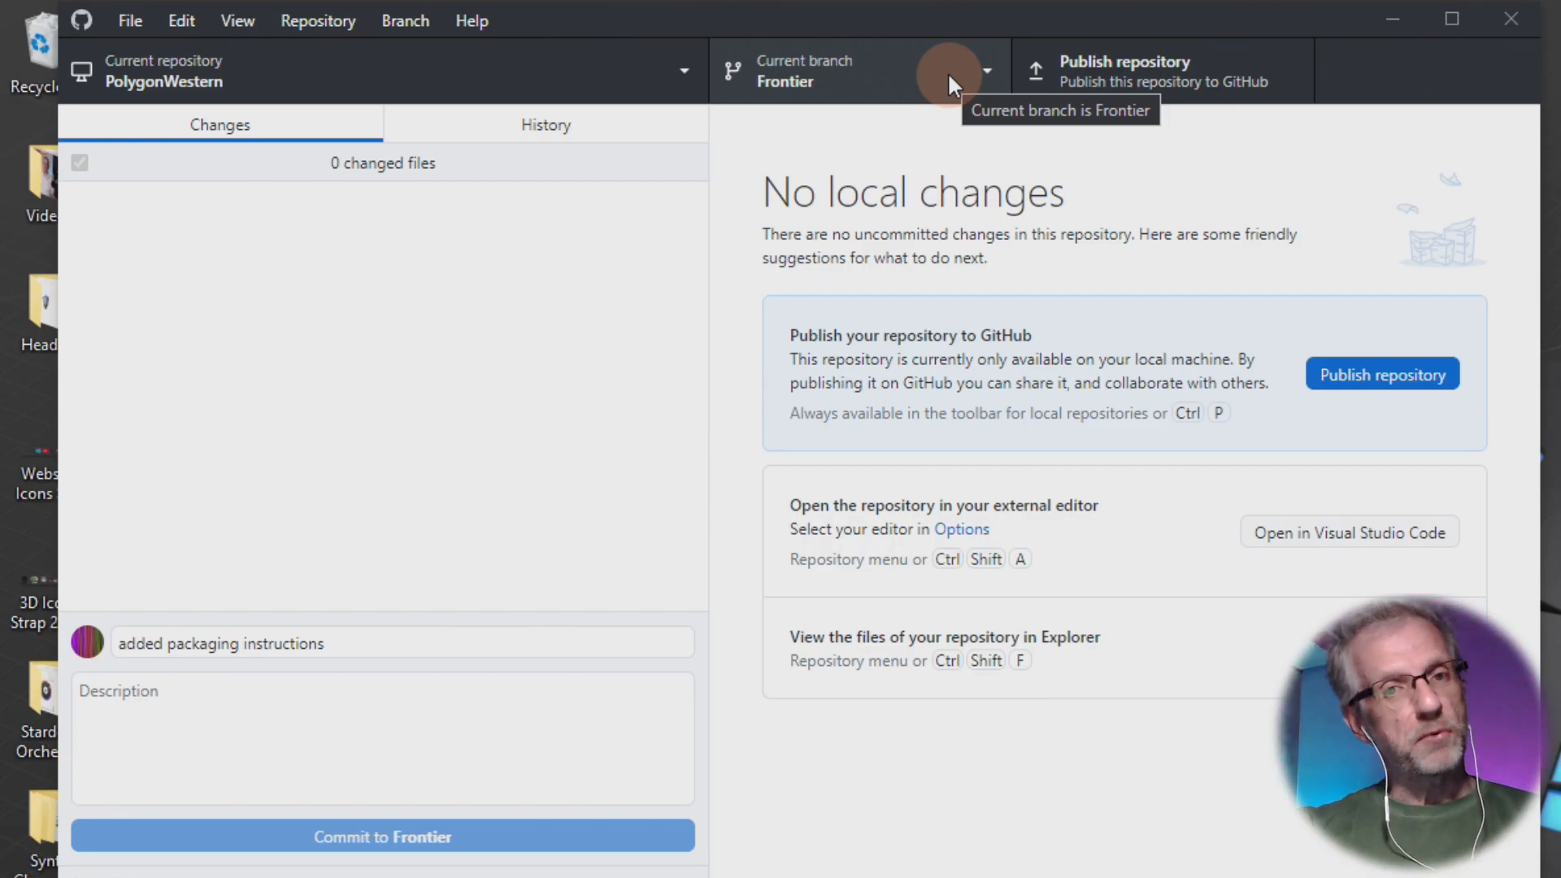
# - Reopen the branch list and make master the current branch of the PolygonWestern repository
pyautogui.click(948, 72)
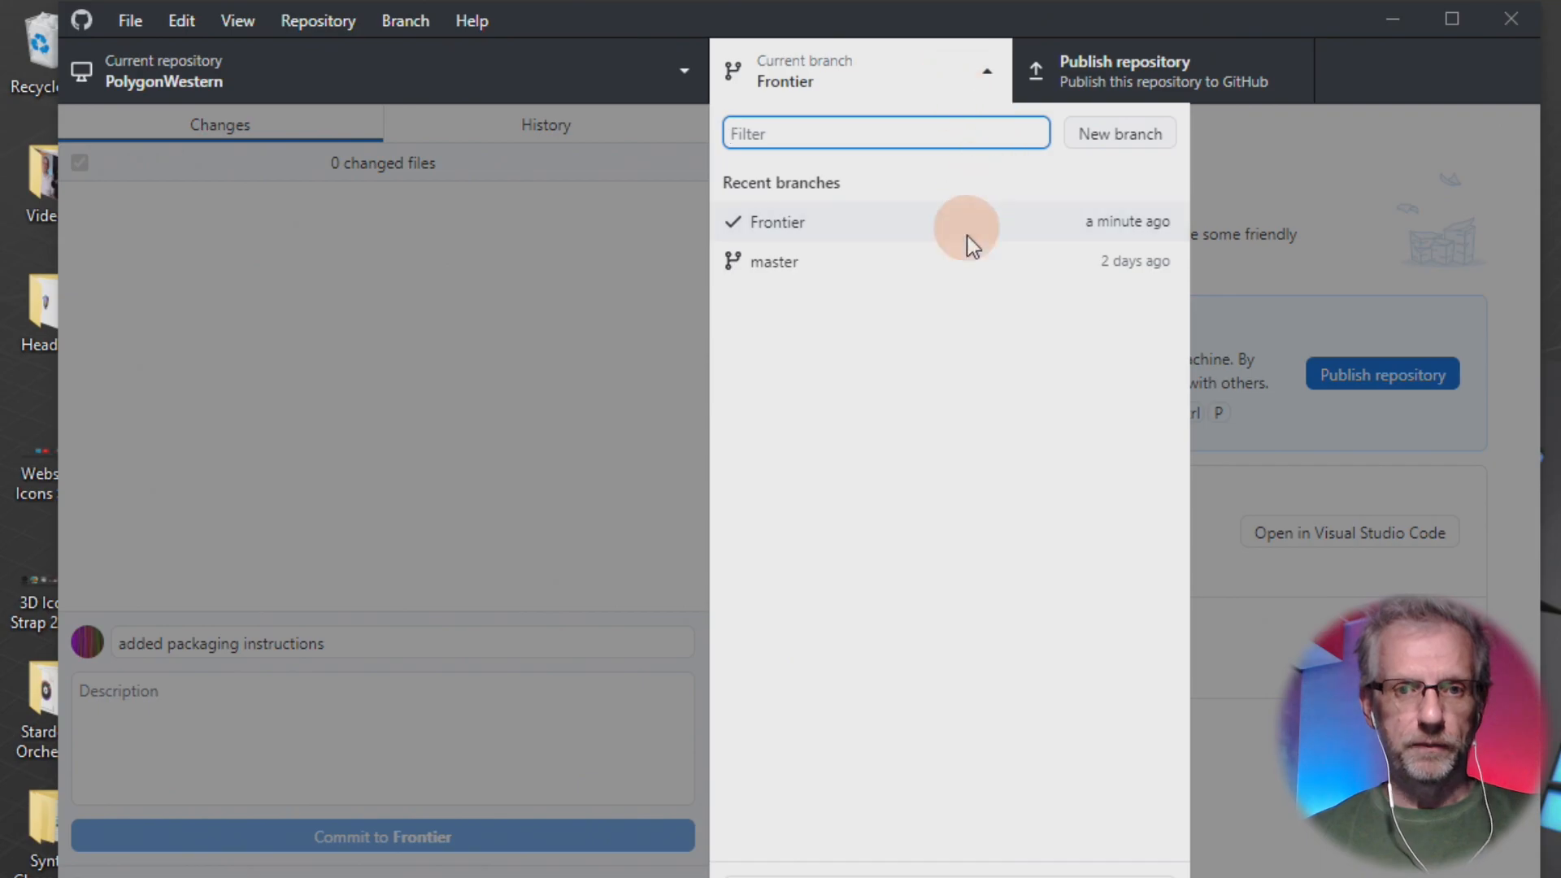
pyautogui.click(924, 262)
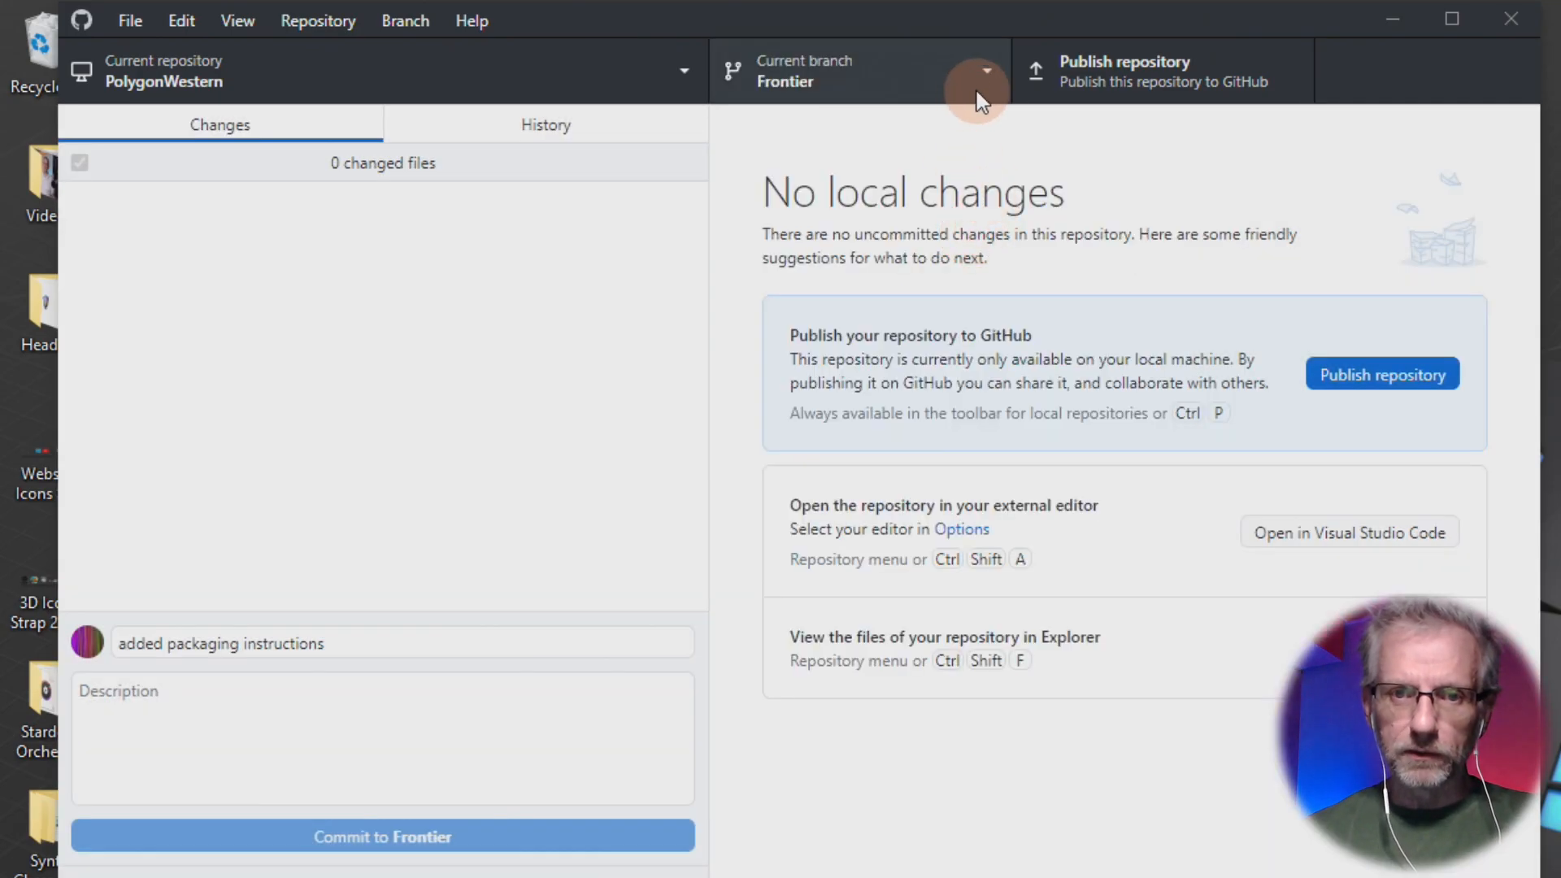
pyautogui.click(978, 90)
pyautogui.click(948, 219)
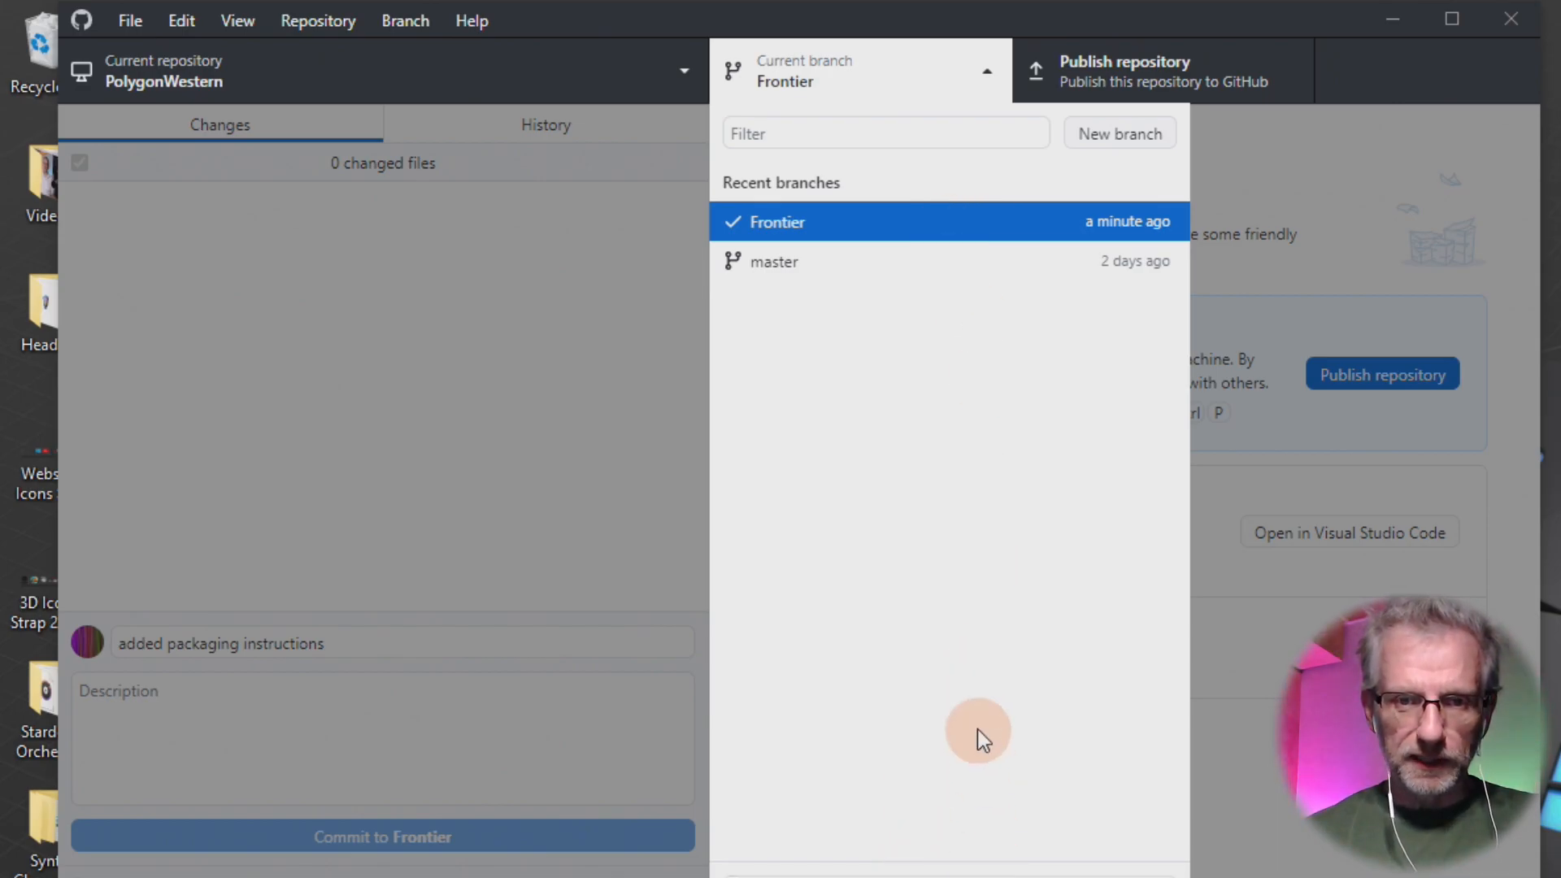
pyautogui.click(864, 265)
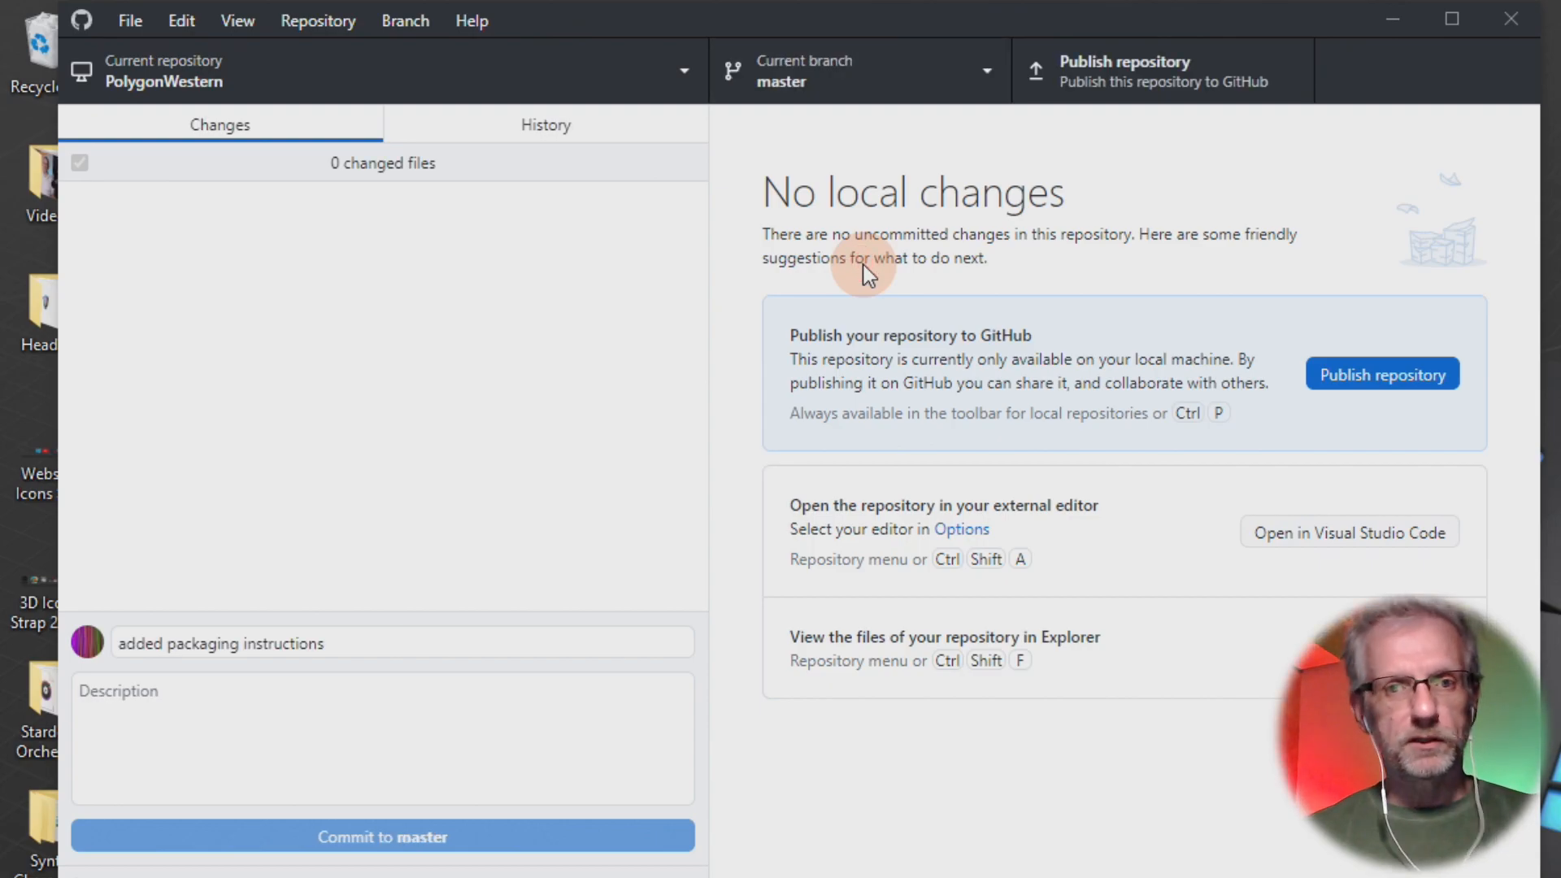
# - Merge the Frontier branch into master and switch the PolygonWestern repository back to Frontier
pyautogui.click(957, 80)
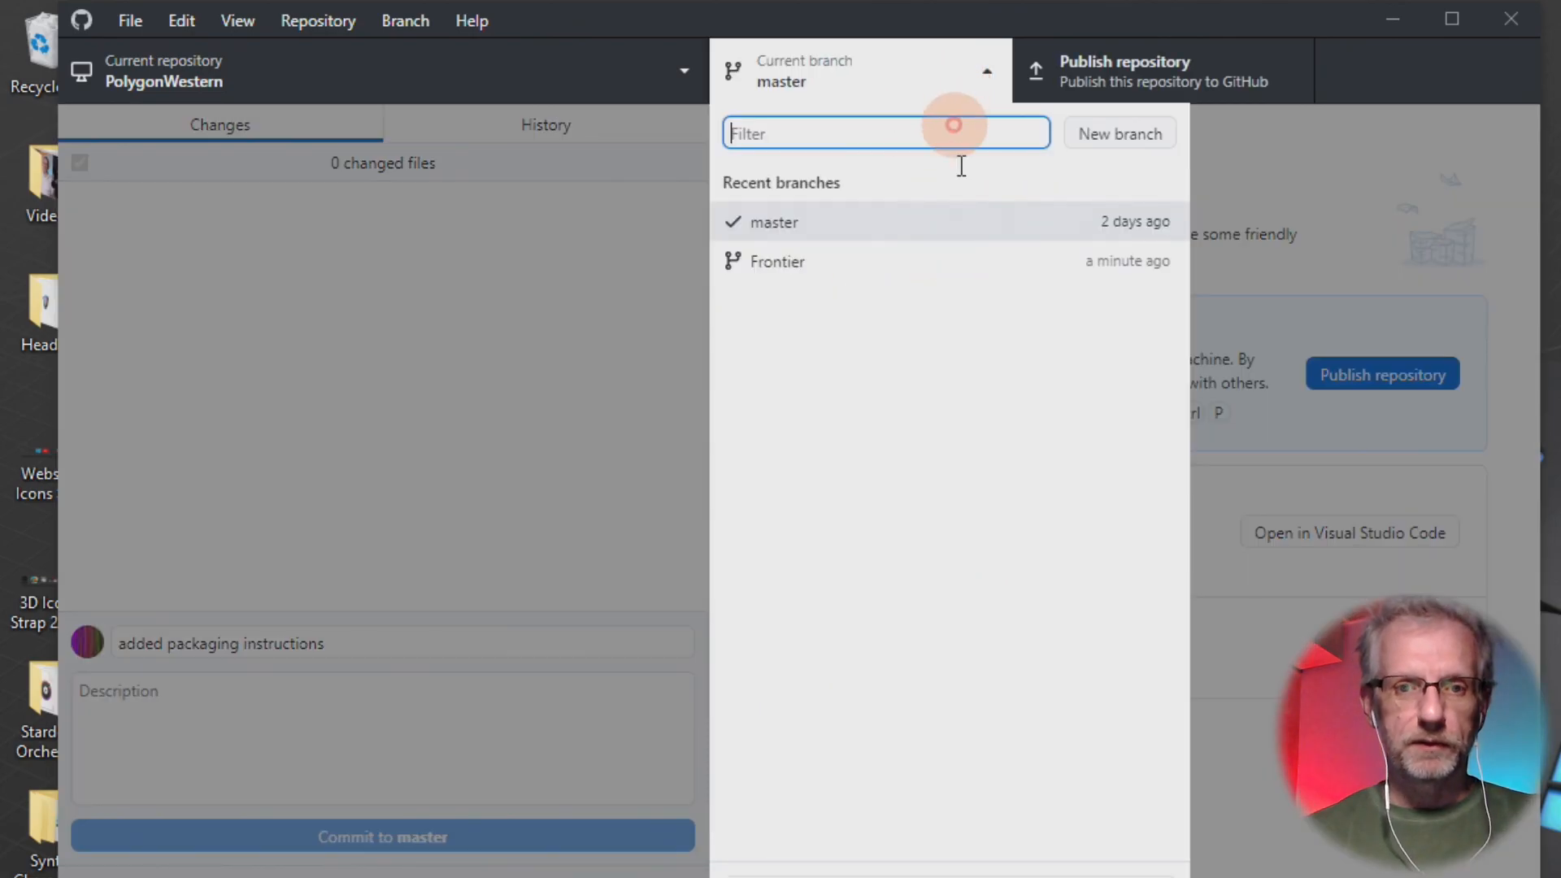
pyautogui.click(967, 872)
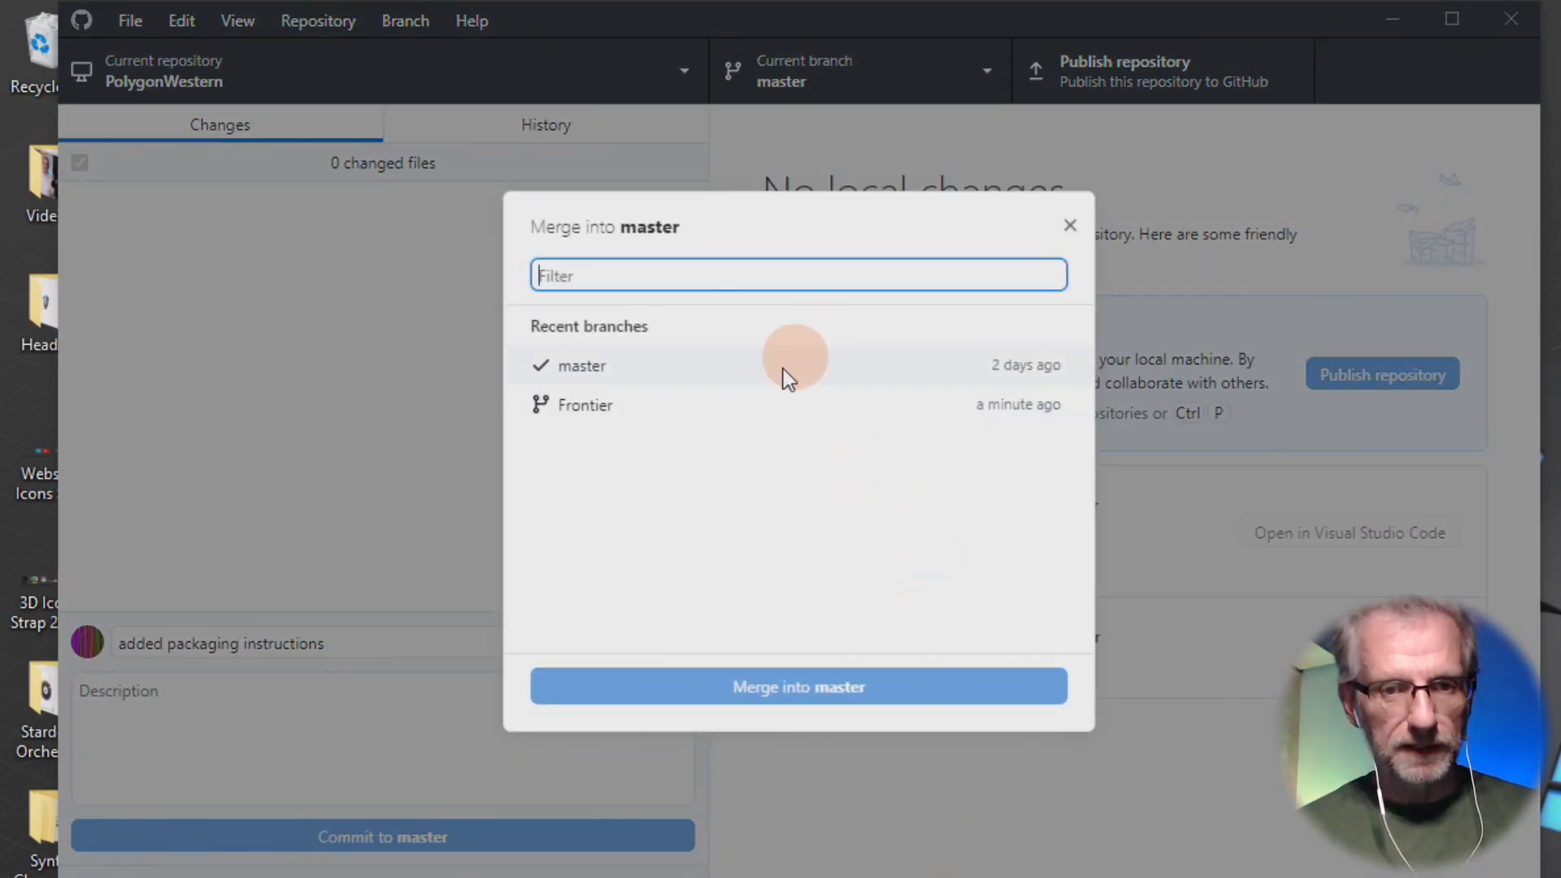
pyautogui.click(656, 404)
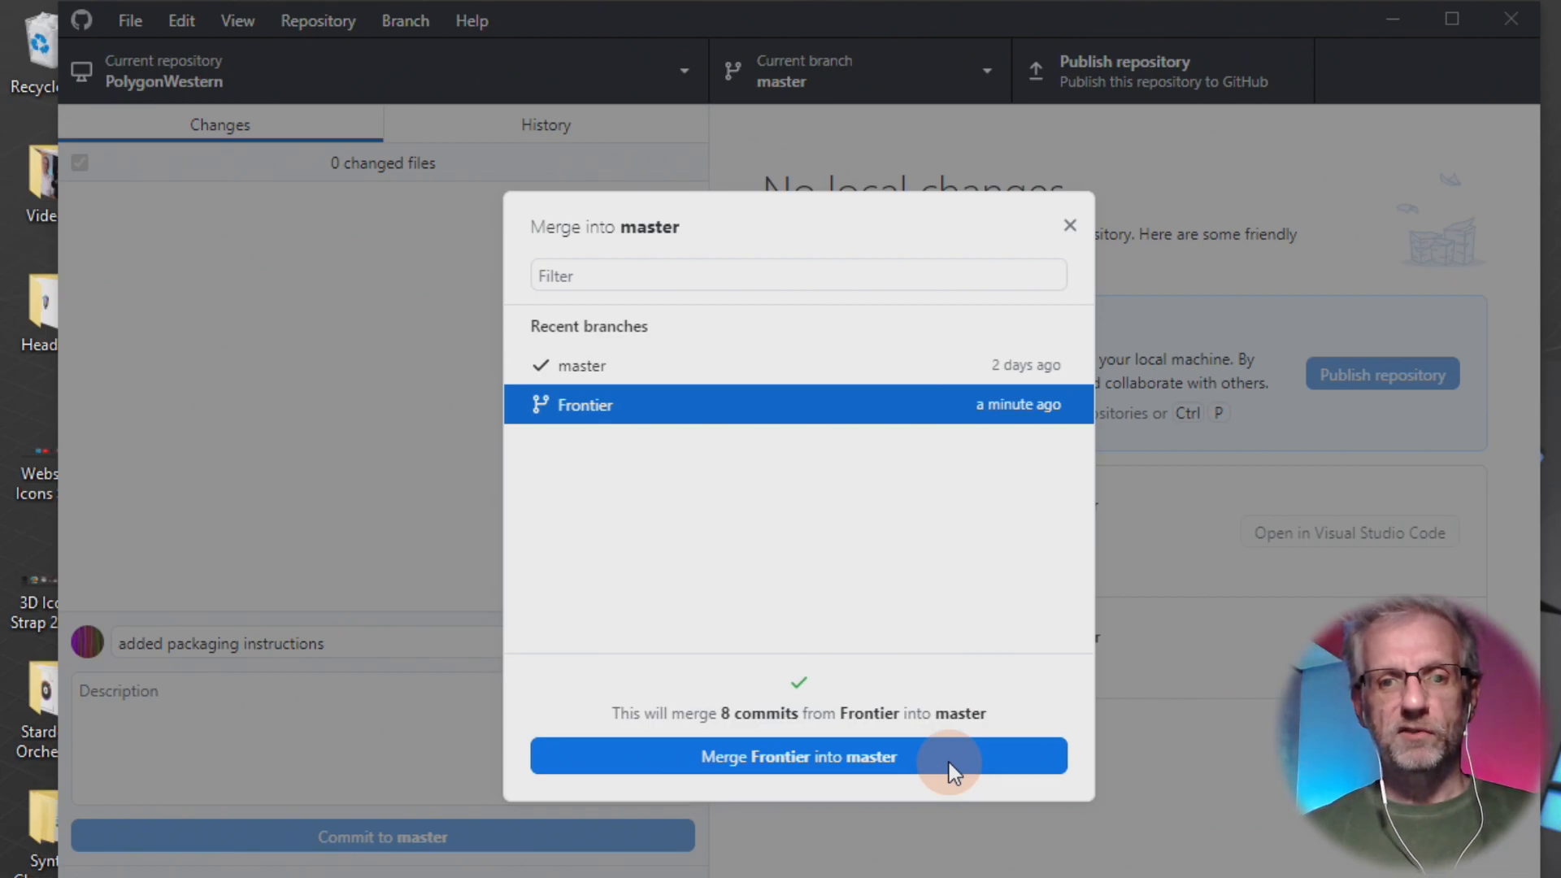
pyautogui.click(949, 762)
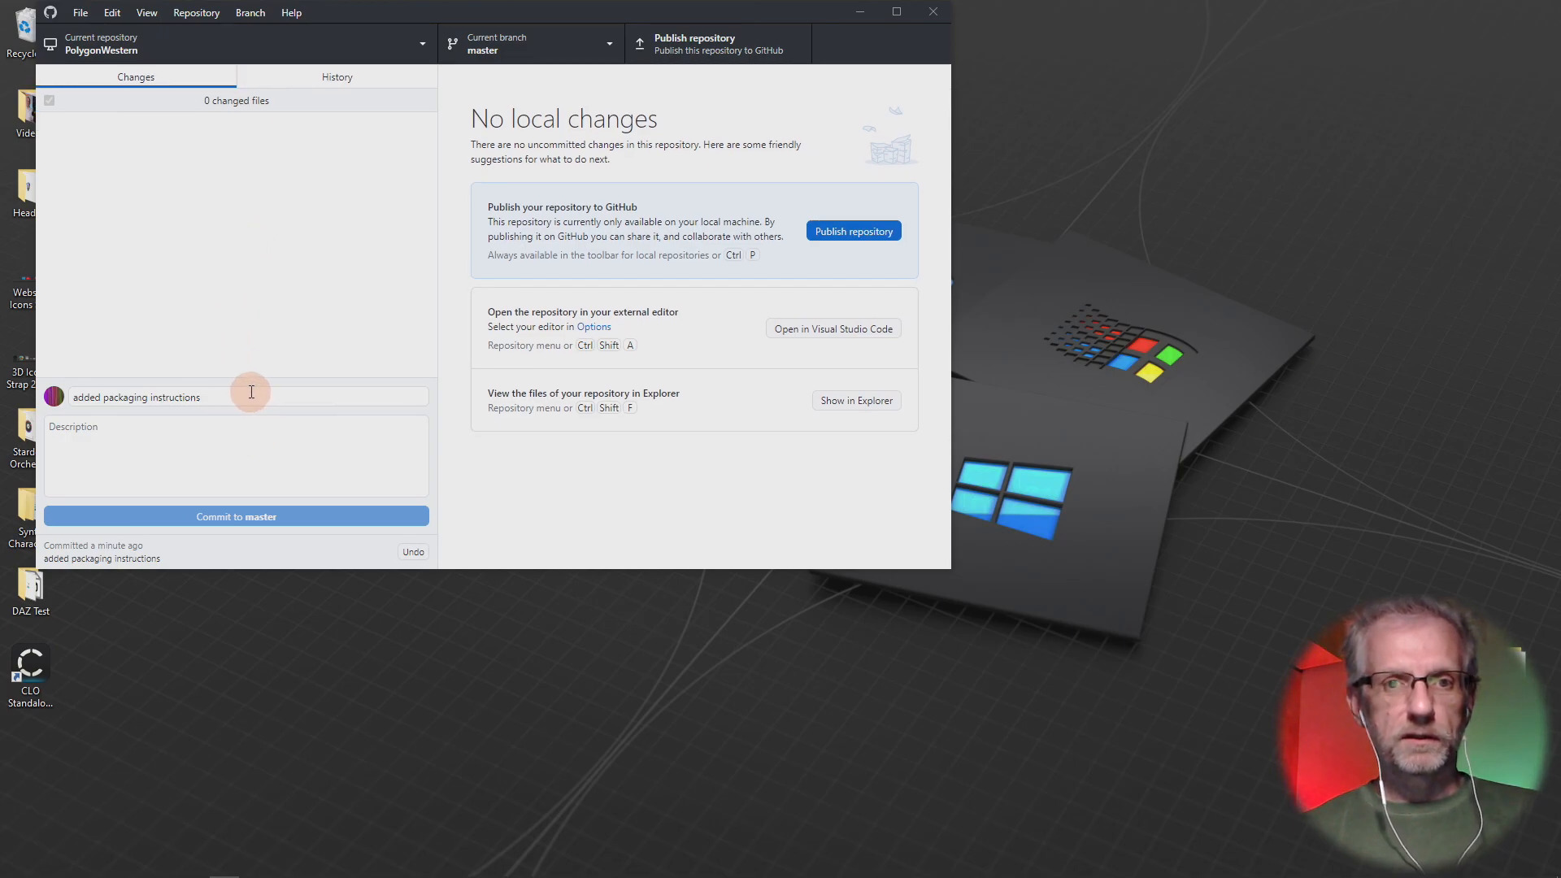
pyautogui.click(601, 44)
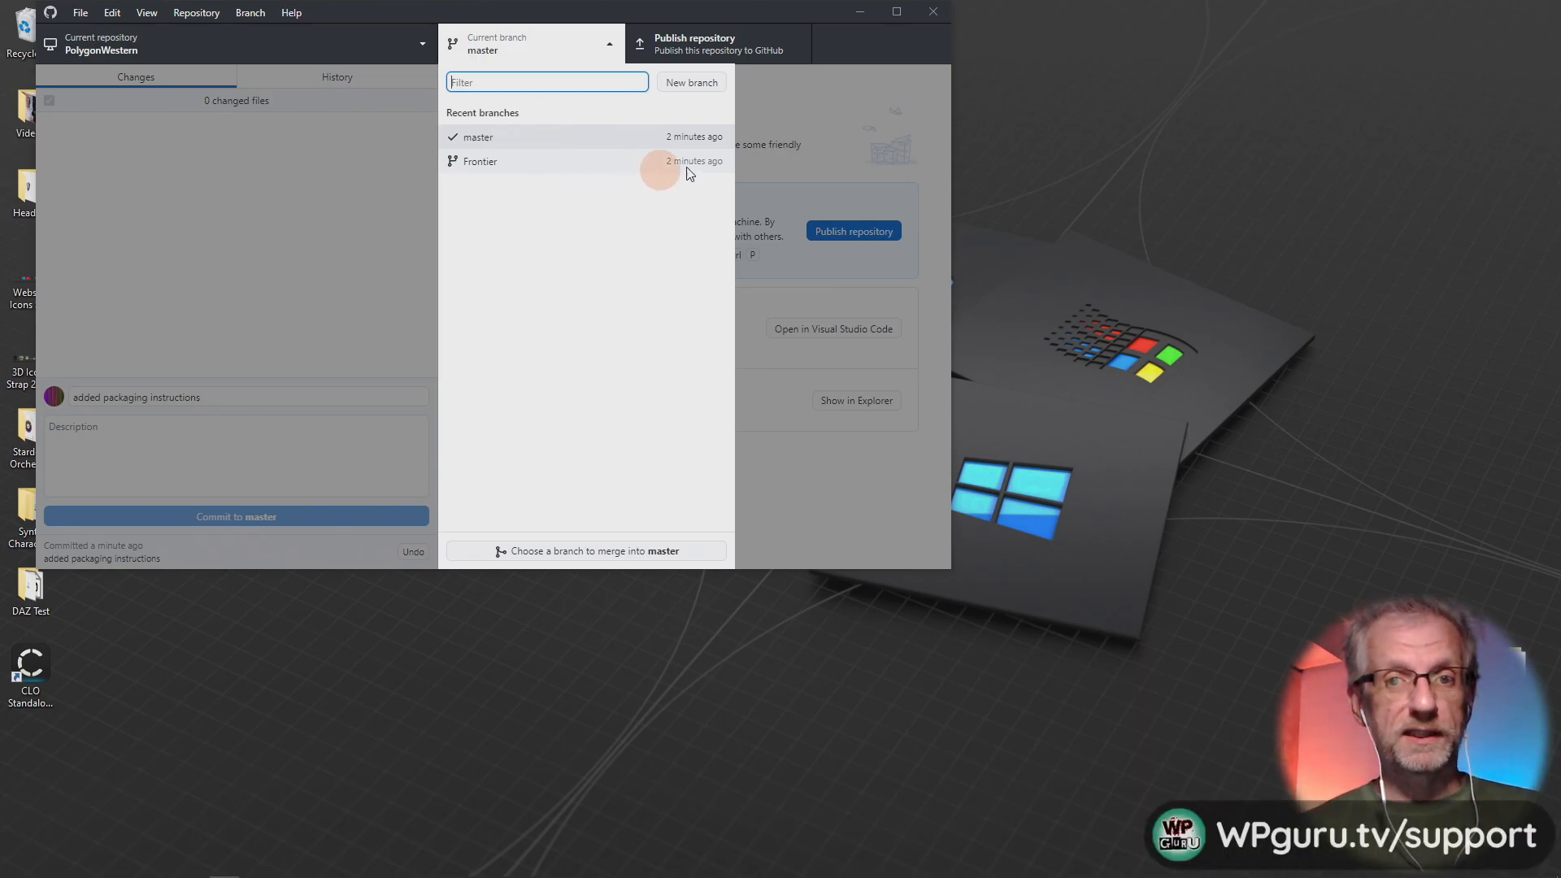
pyautogui.click(608, 166)
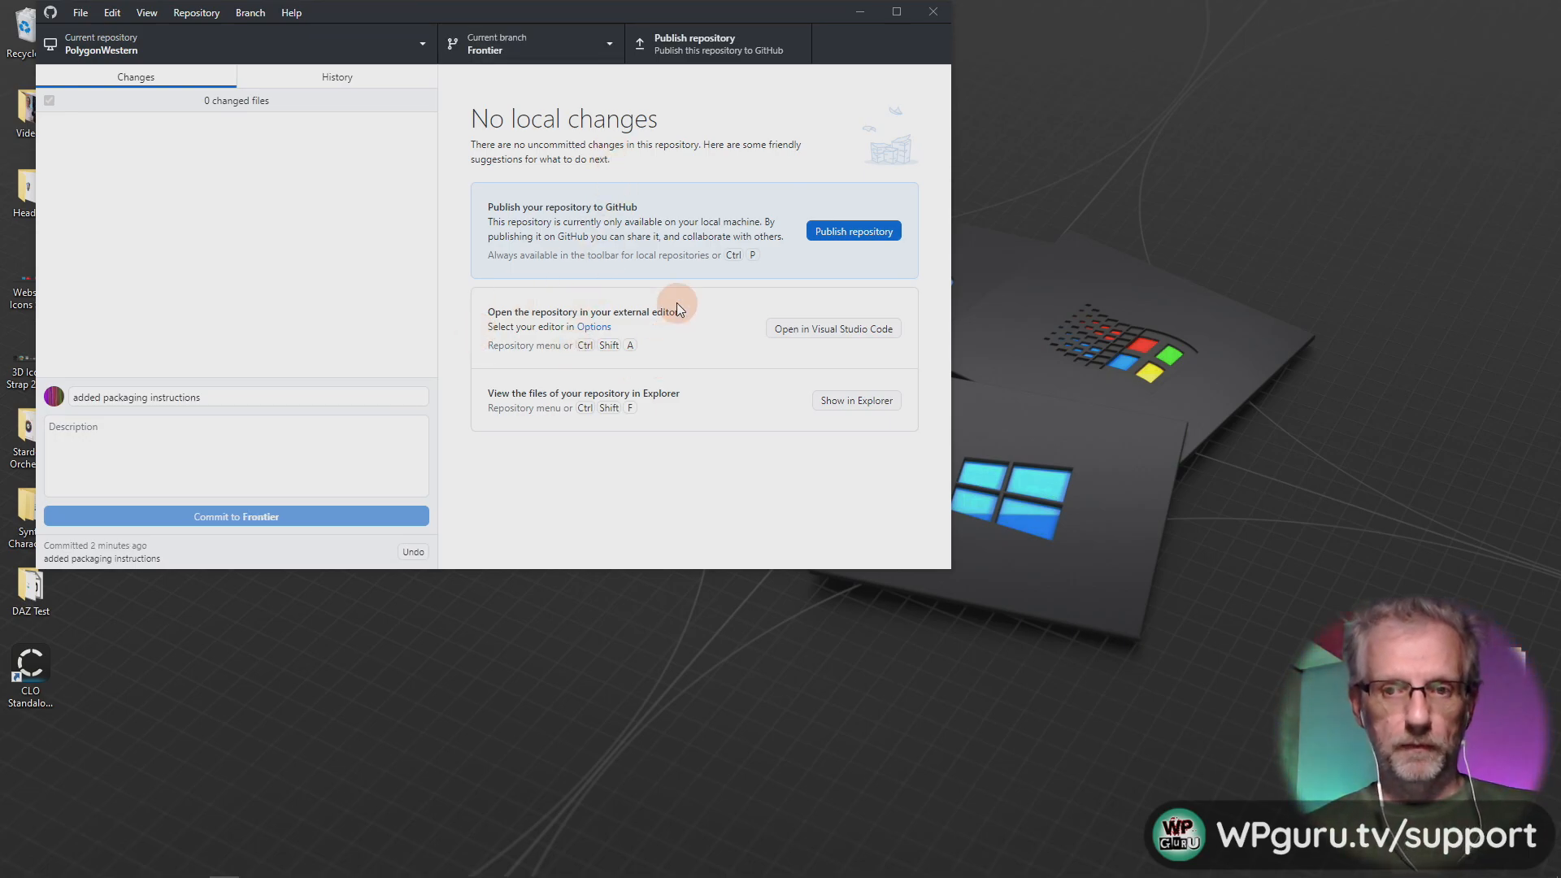
# - Minimize GitHub Desktop and open the PolygonWestern project from the Unreal Engine library in the Epic Games Launcher
pyautogui.click(857, 12)
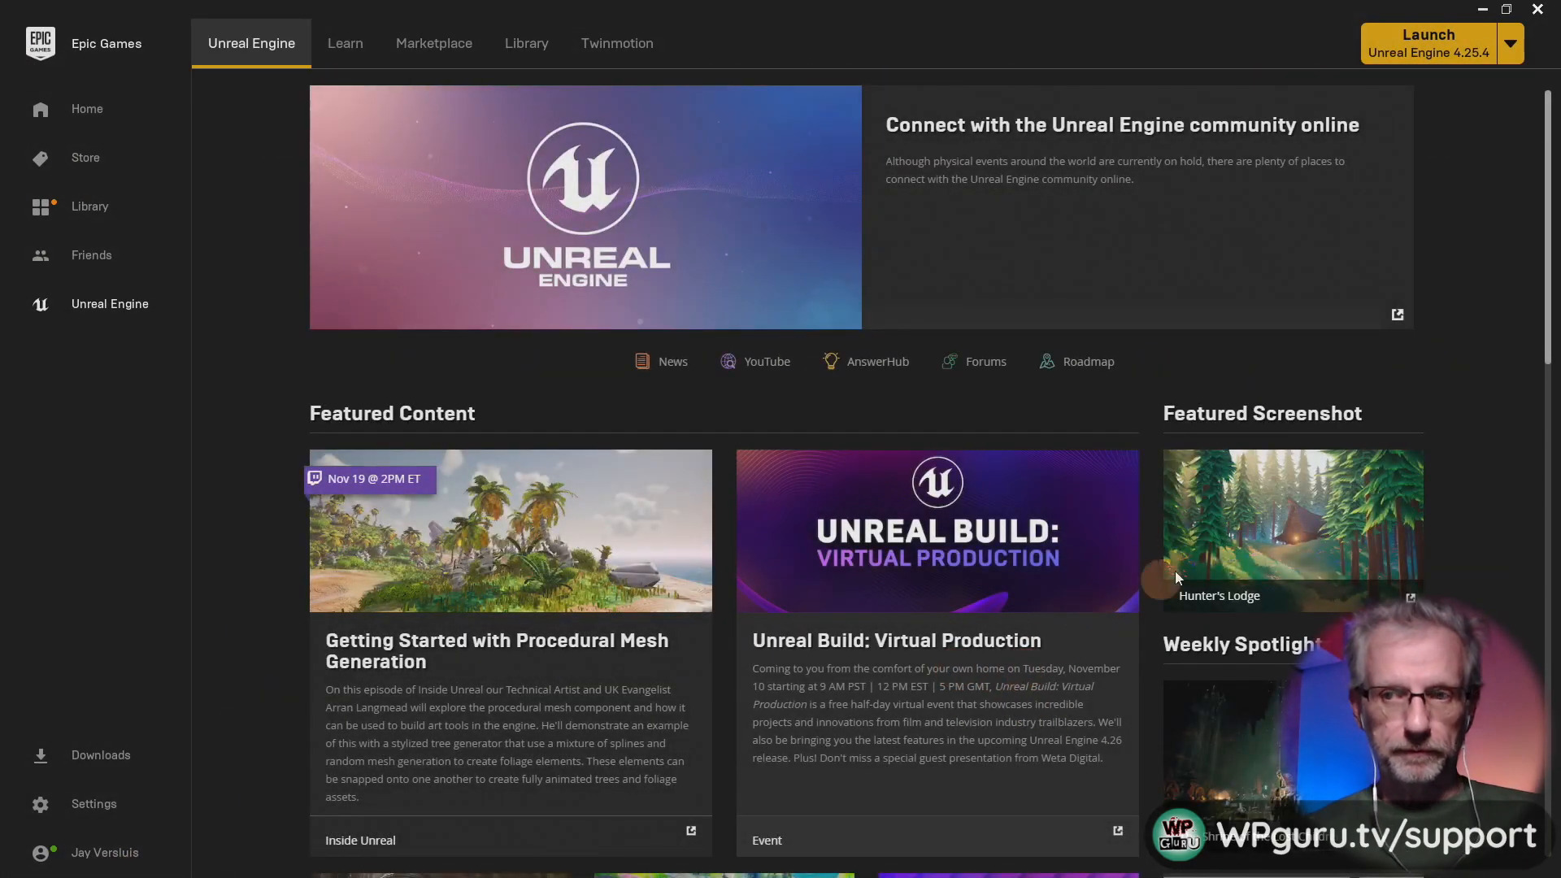
pyautogui.click(527, 43)
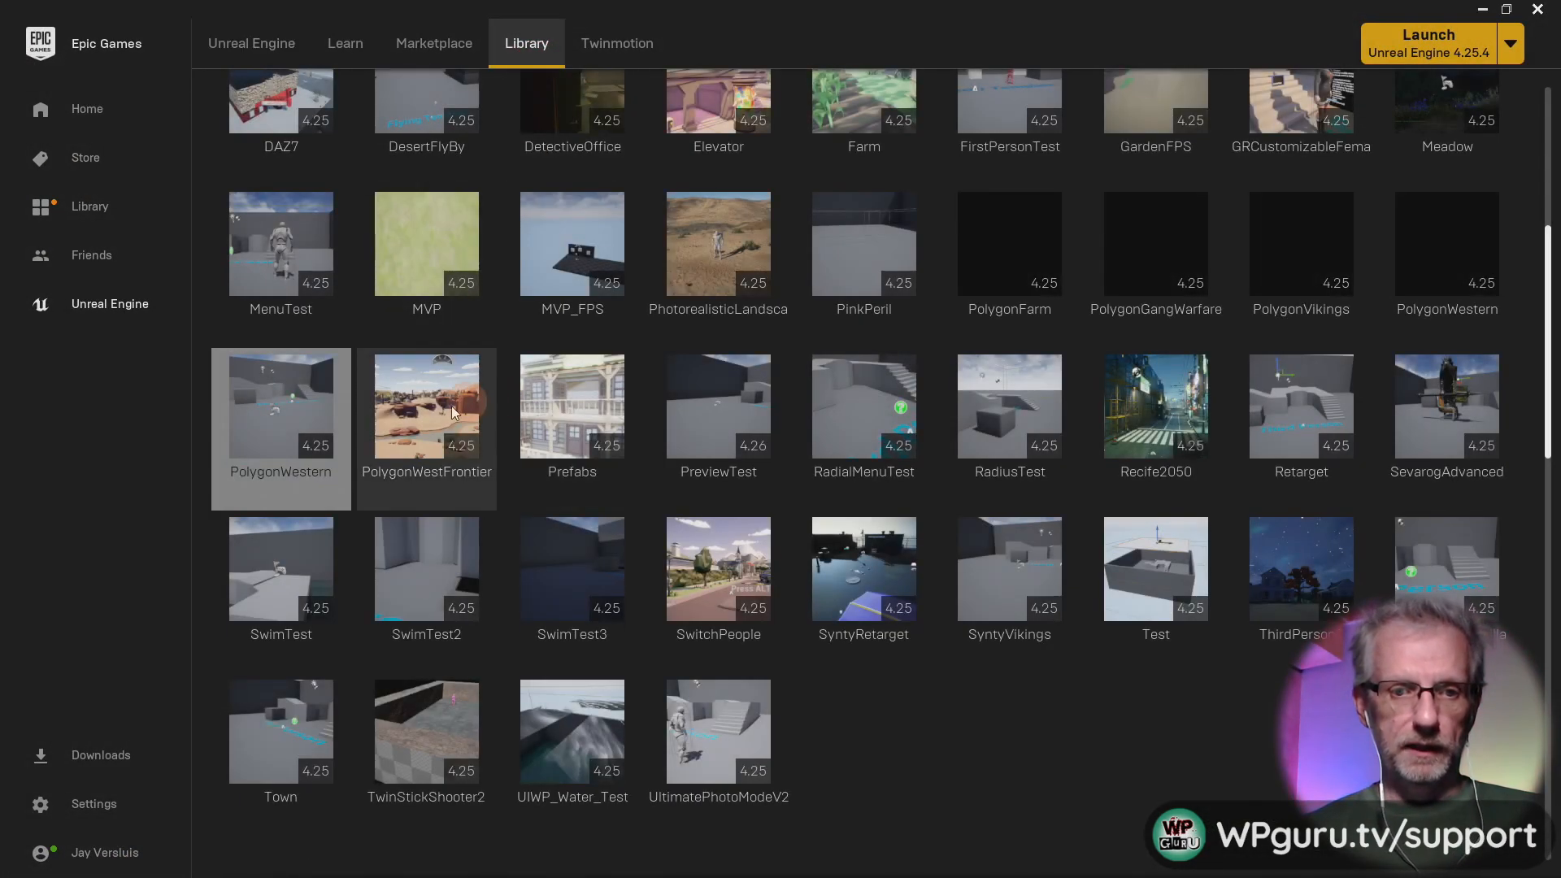
pyautogui.doubleClick(287, 418)
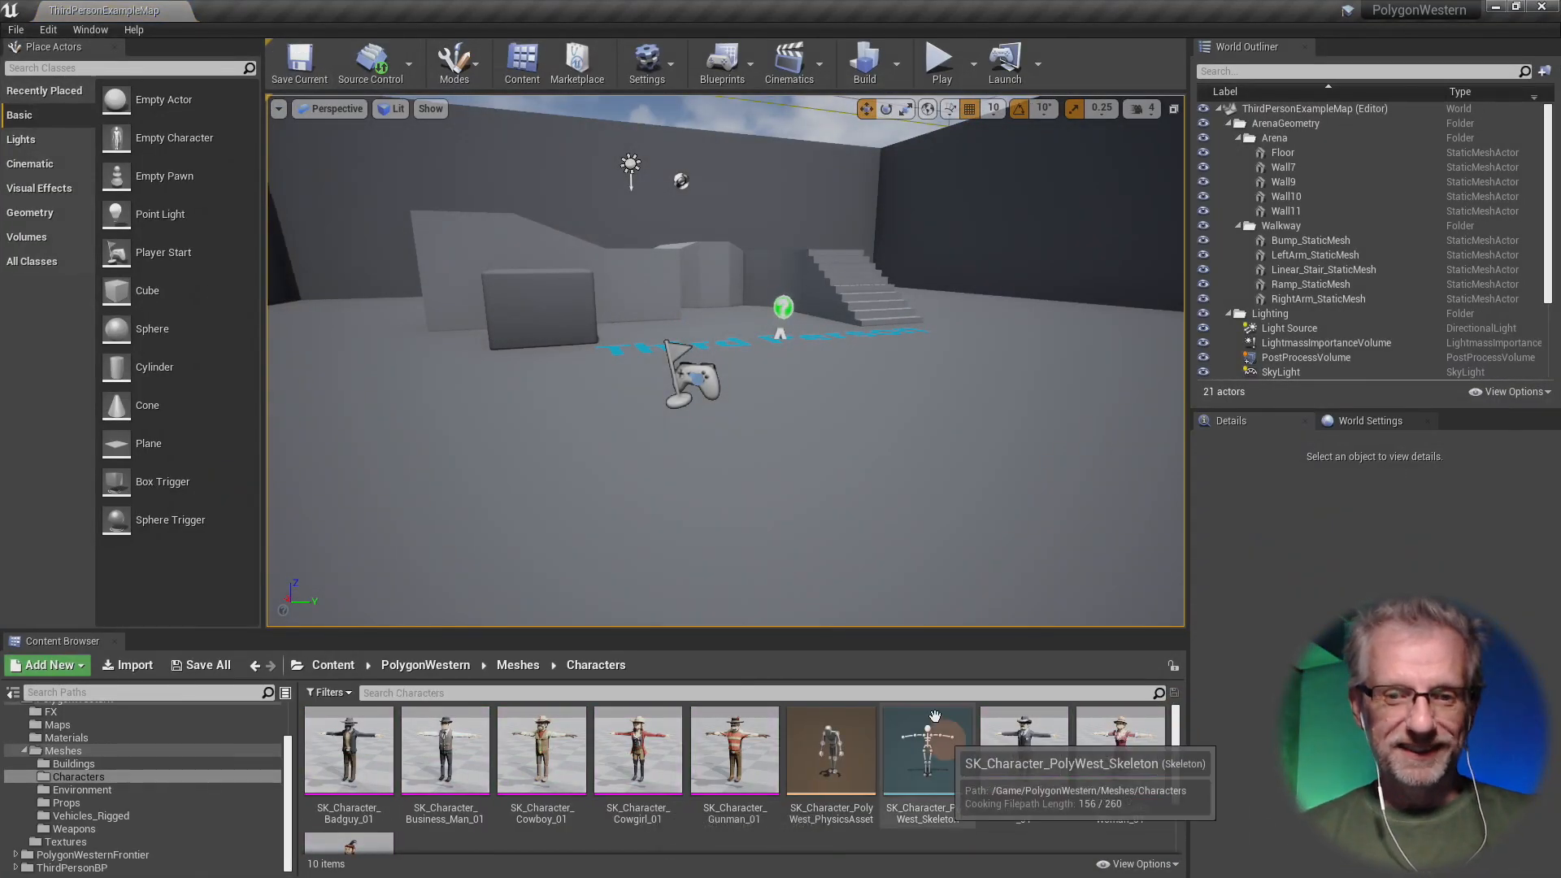
# - Enlarge the Content Browser and create a folder named AI inside ThirdPersonBP
pyautogui.moveTo(823, 645); pyautogui.dragTo(818, 588)
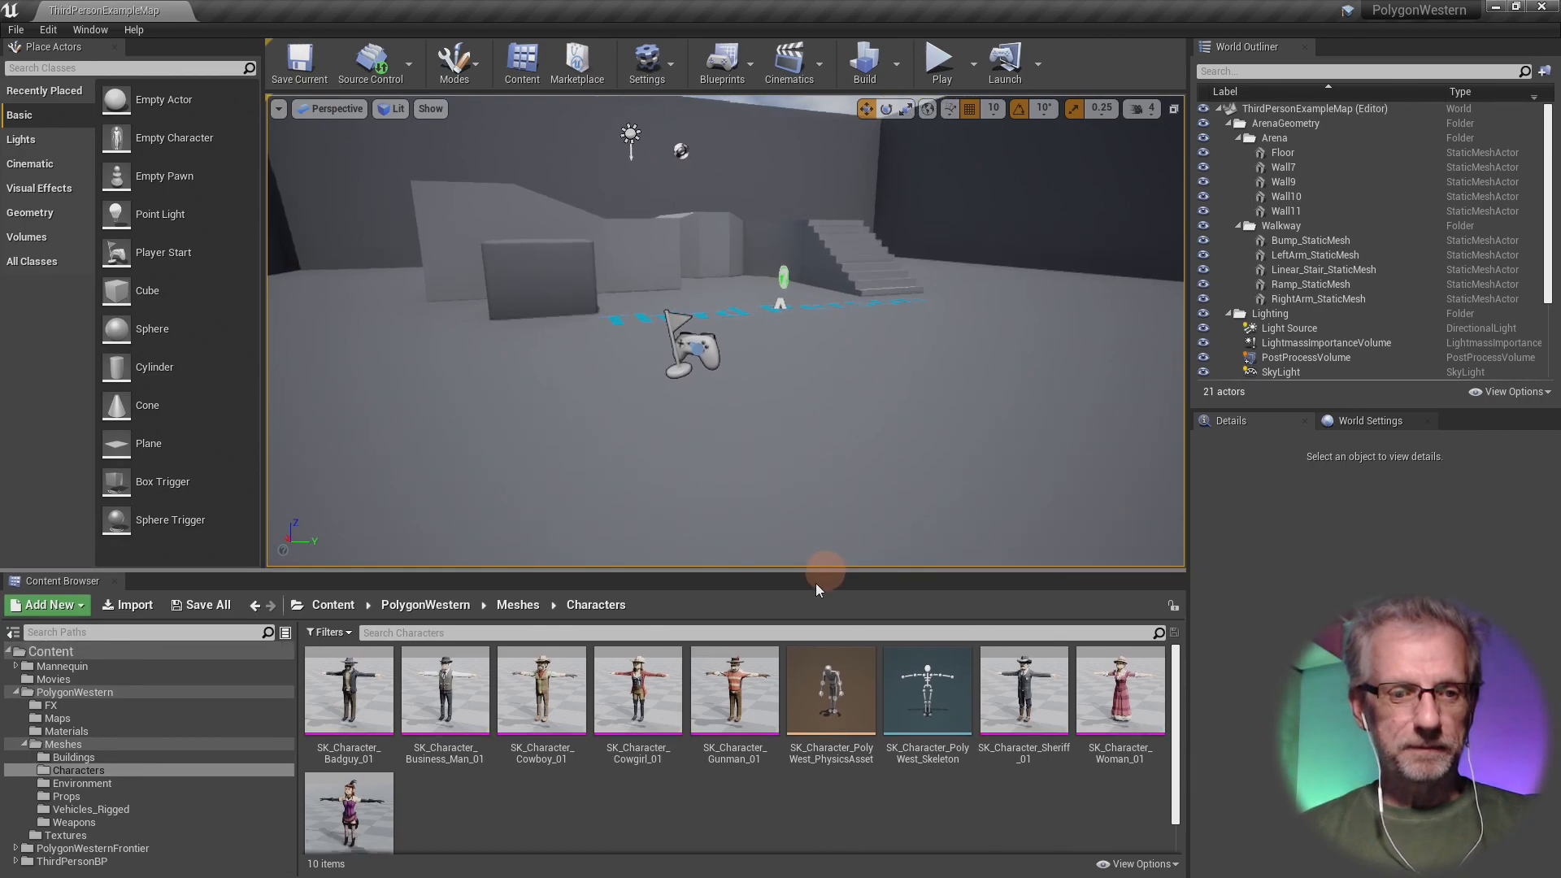
pyautogui.click(18, 694)
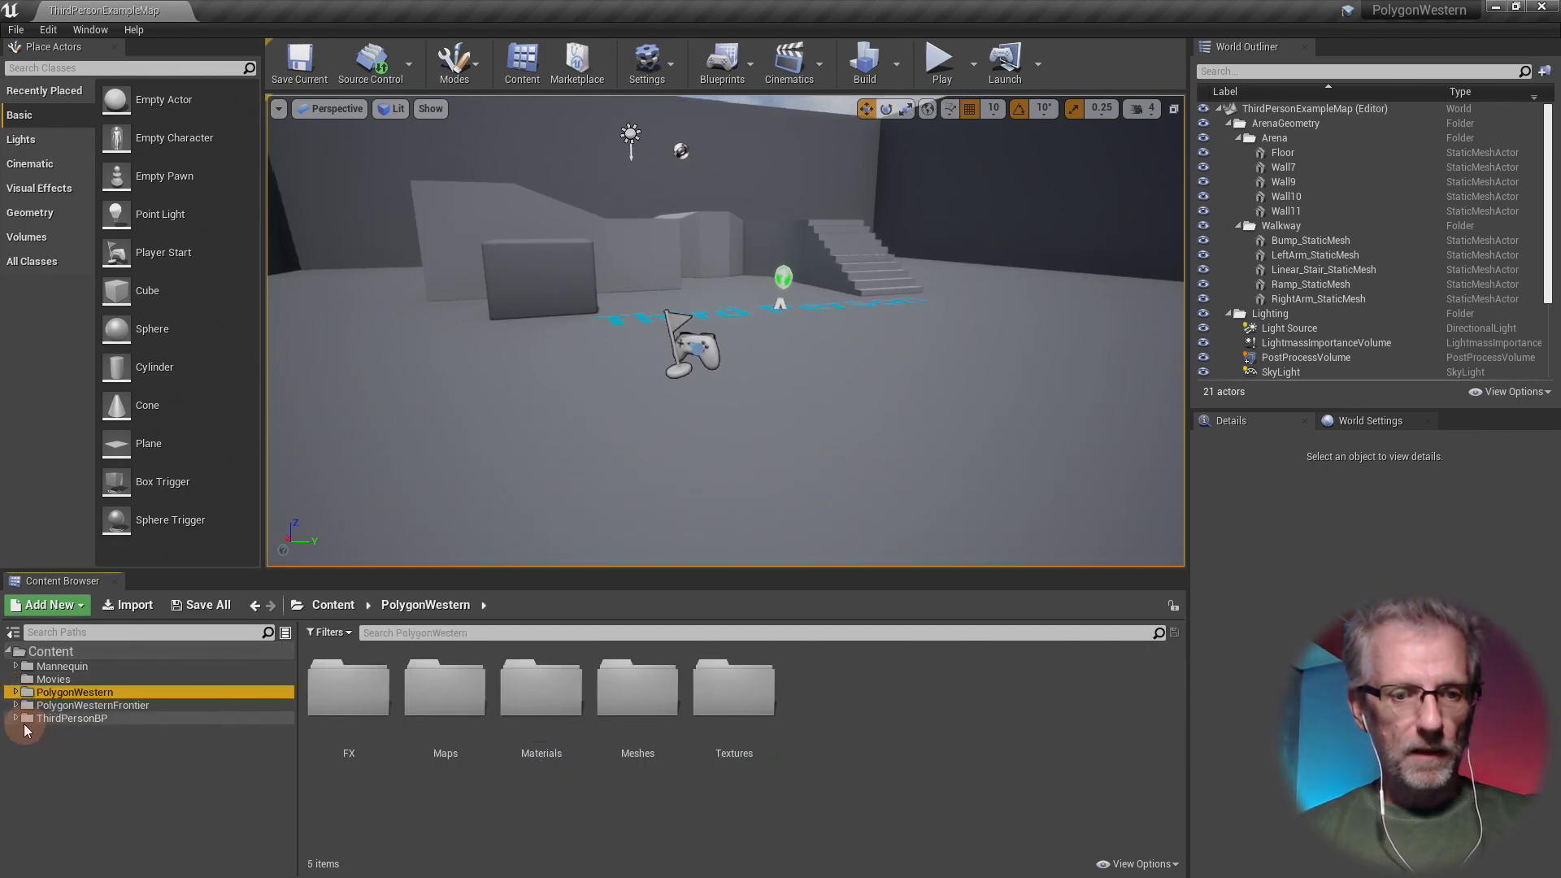
pyautogui.click(14, 720)
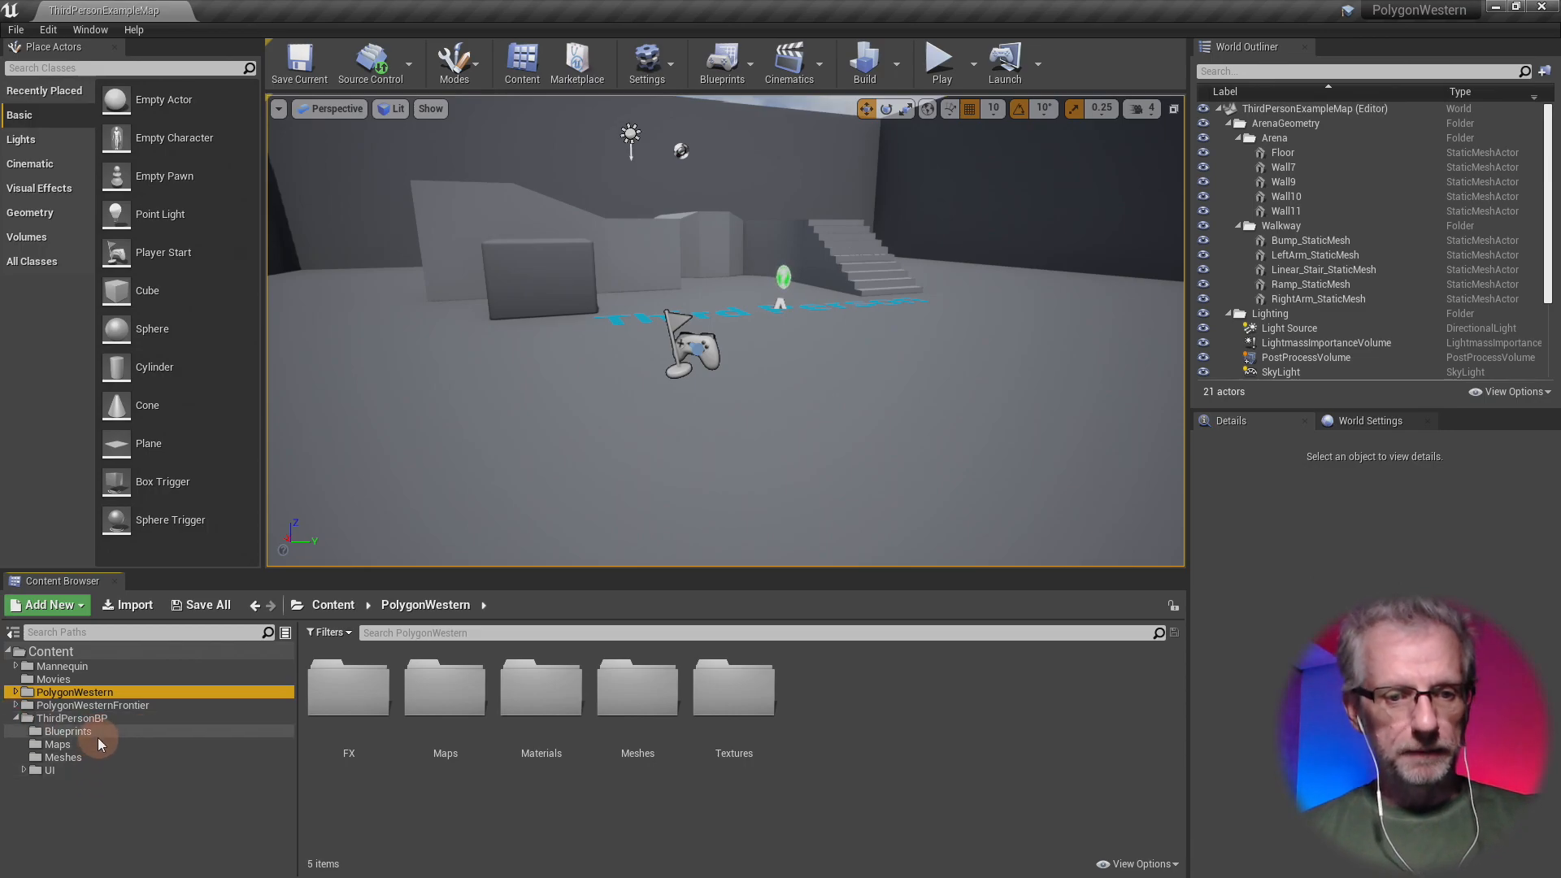
pyautogui.click(113, 721)
pyautogui.rightClick(881, 756)
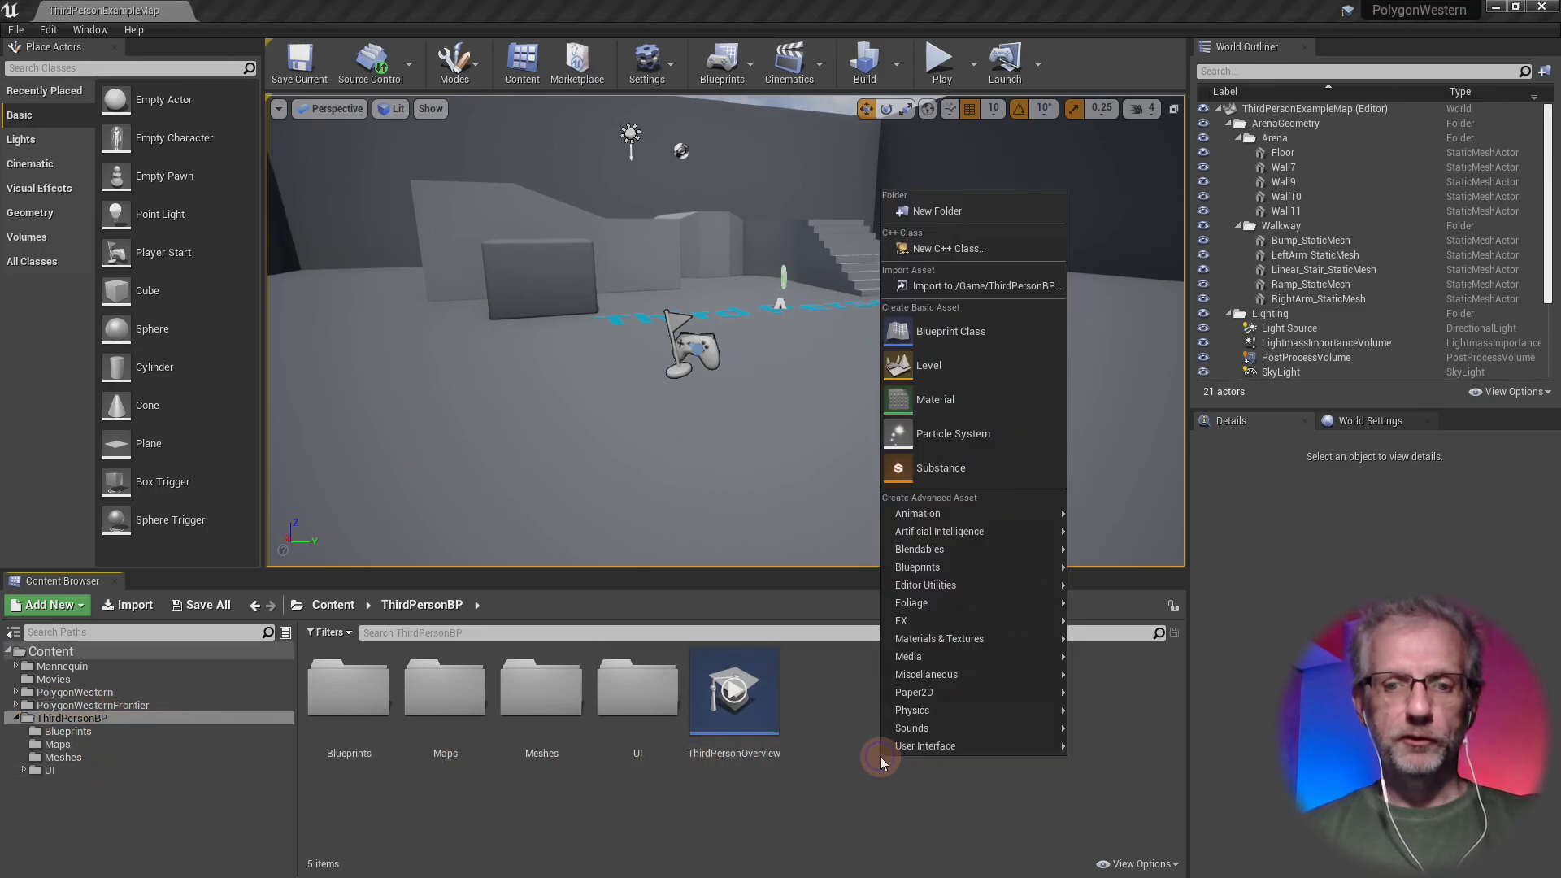
pyautogui.click(943, 210)
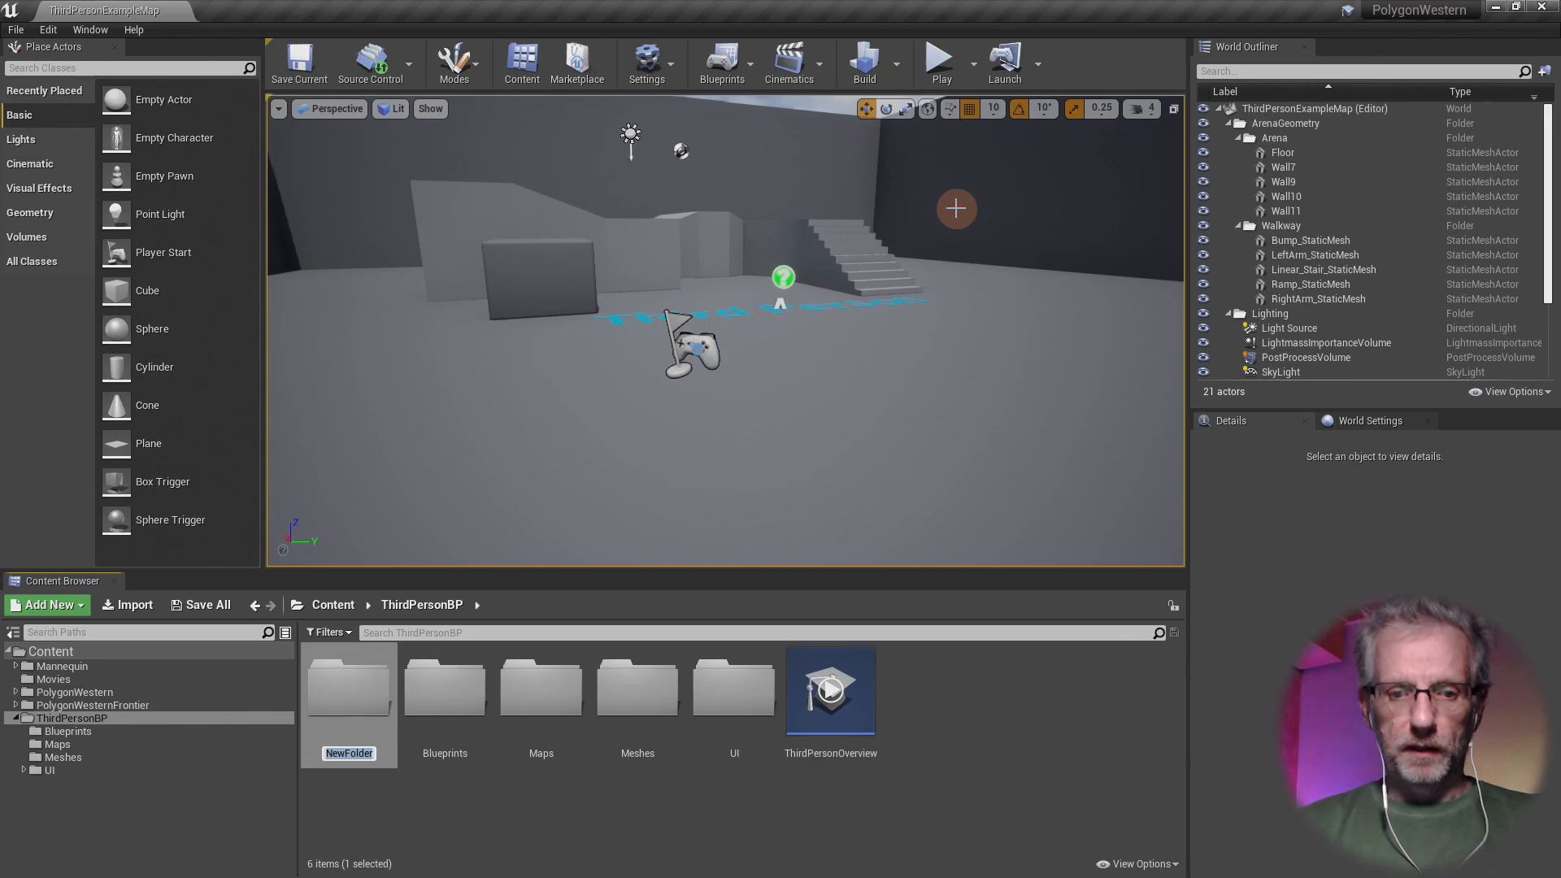
pyautogui.write('AI')
pyautogui.press('Return')
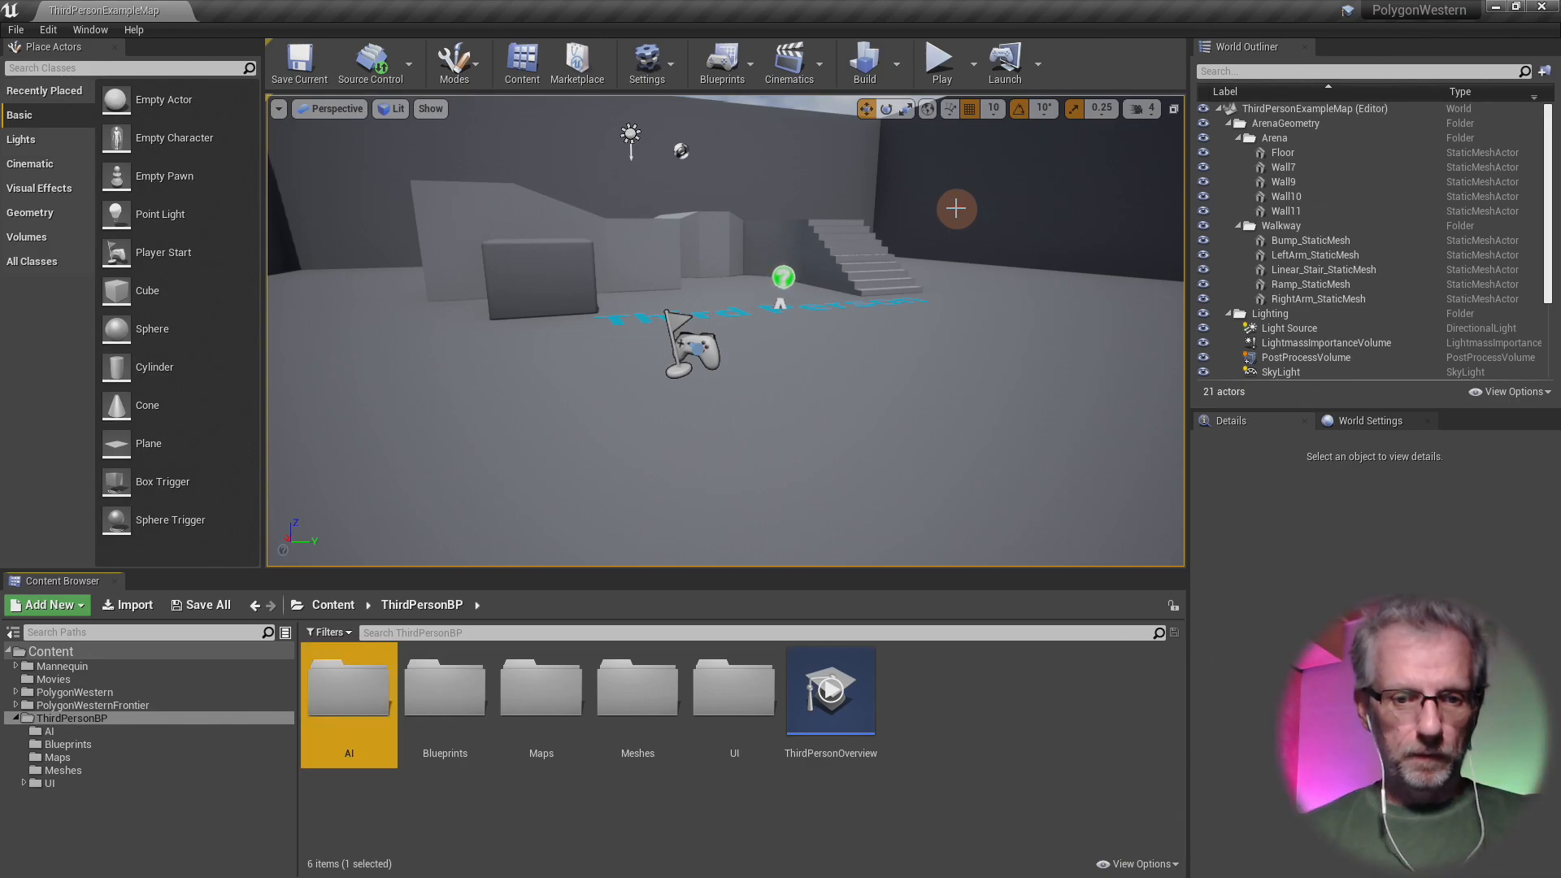
# - Create a Blueprint class in the AI folder with AIController as its parent class
pyautogui.doubleClick(352, 691)
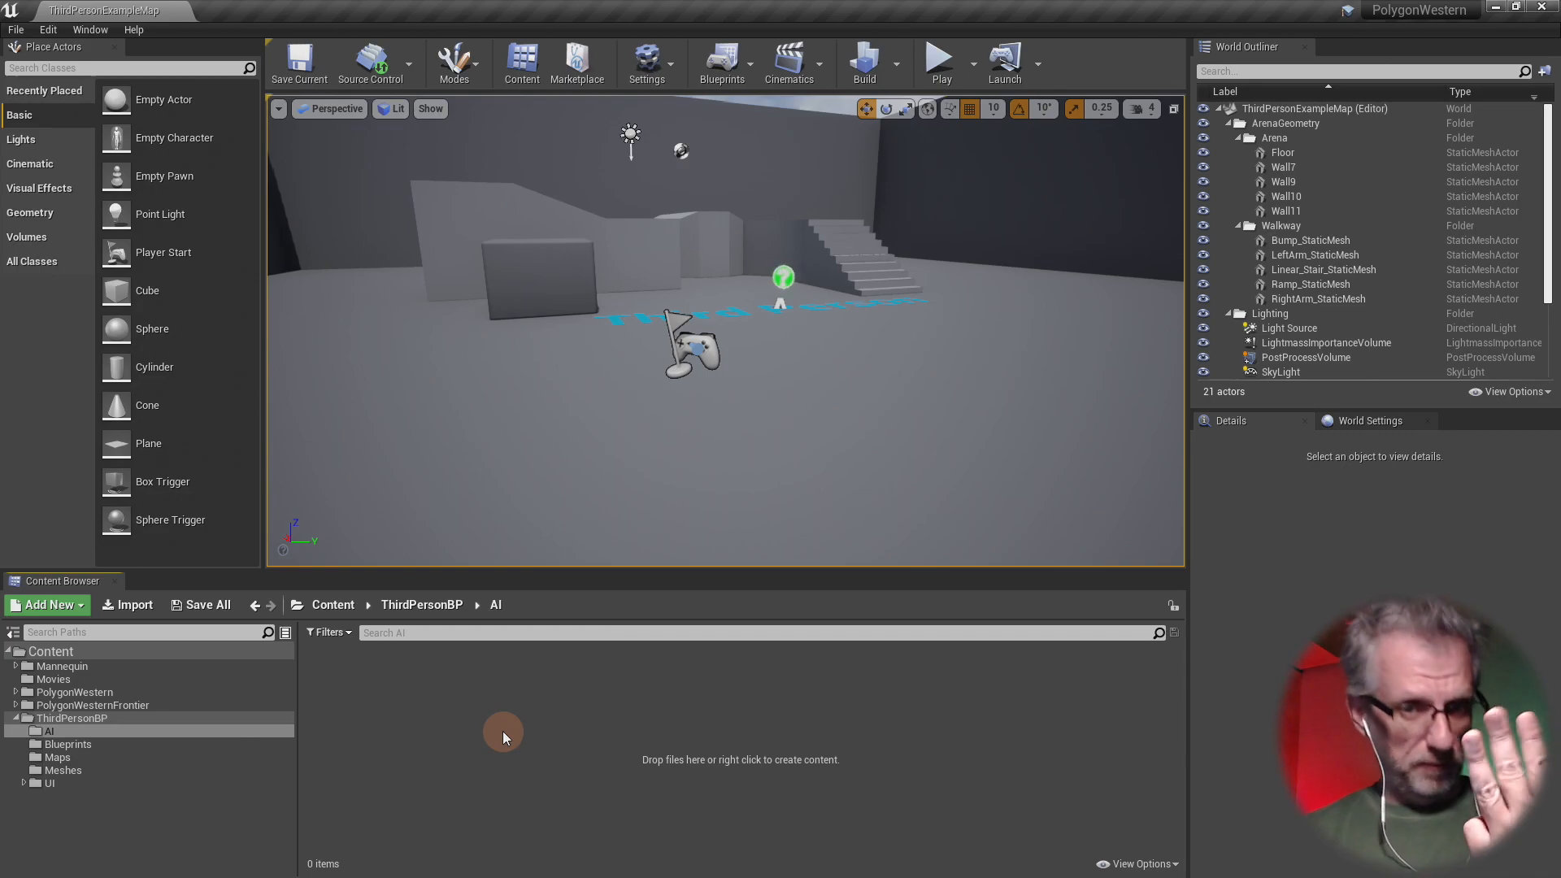
pyautogui.rightClick(503, 736)
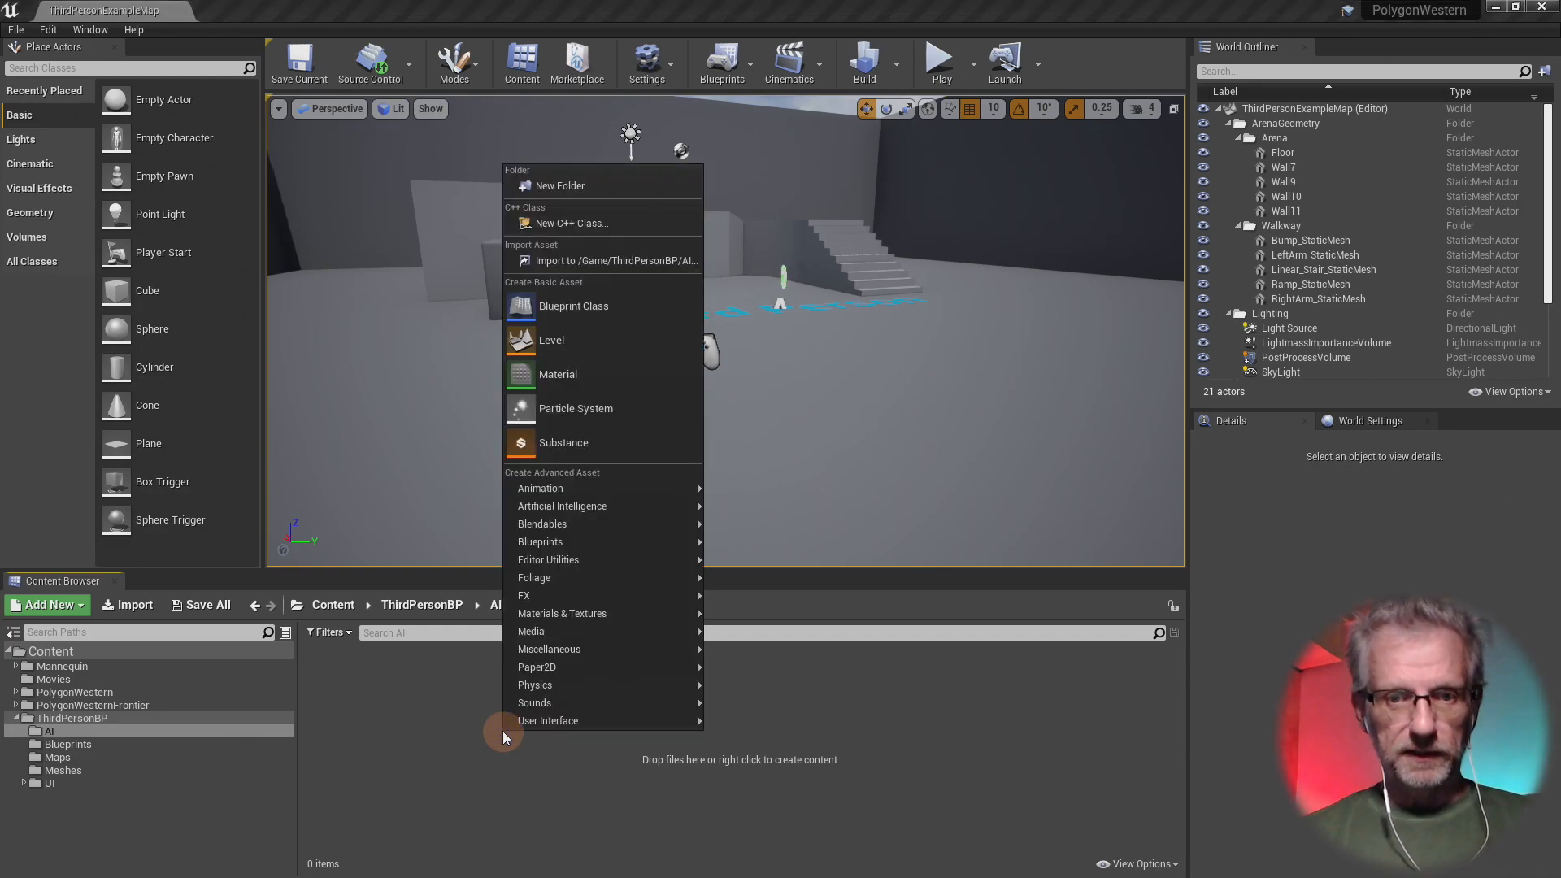
pyautogui.click(618, 314)
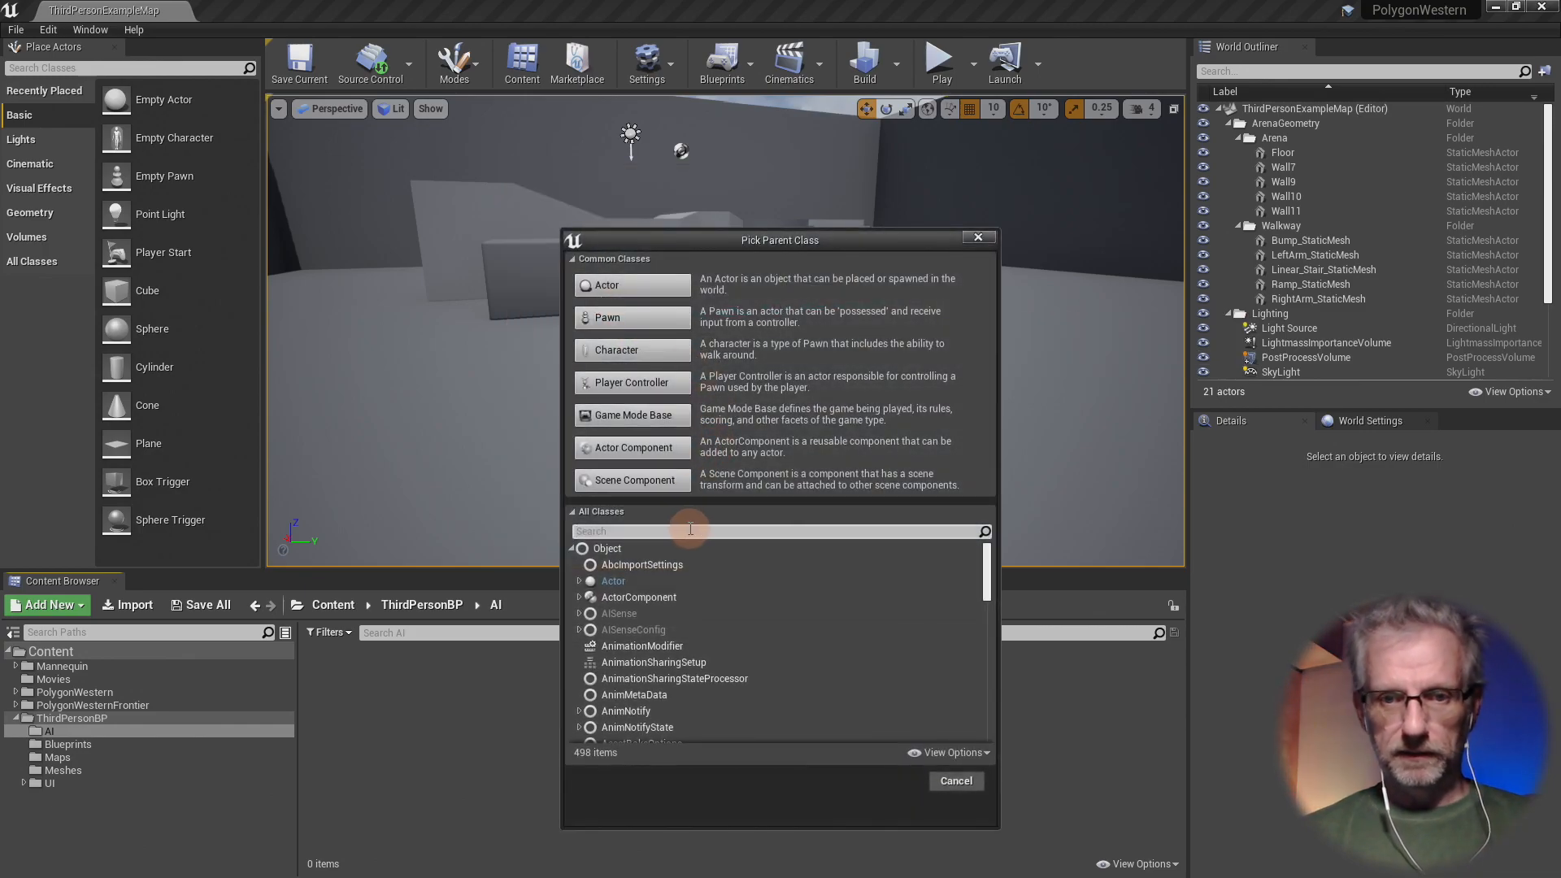
pyautogui.click(691, 529)
pyautogui.write('ai con')
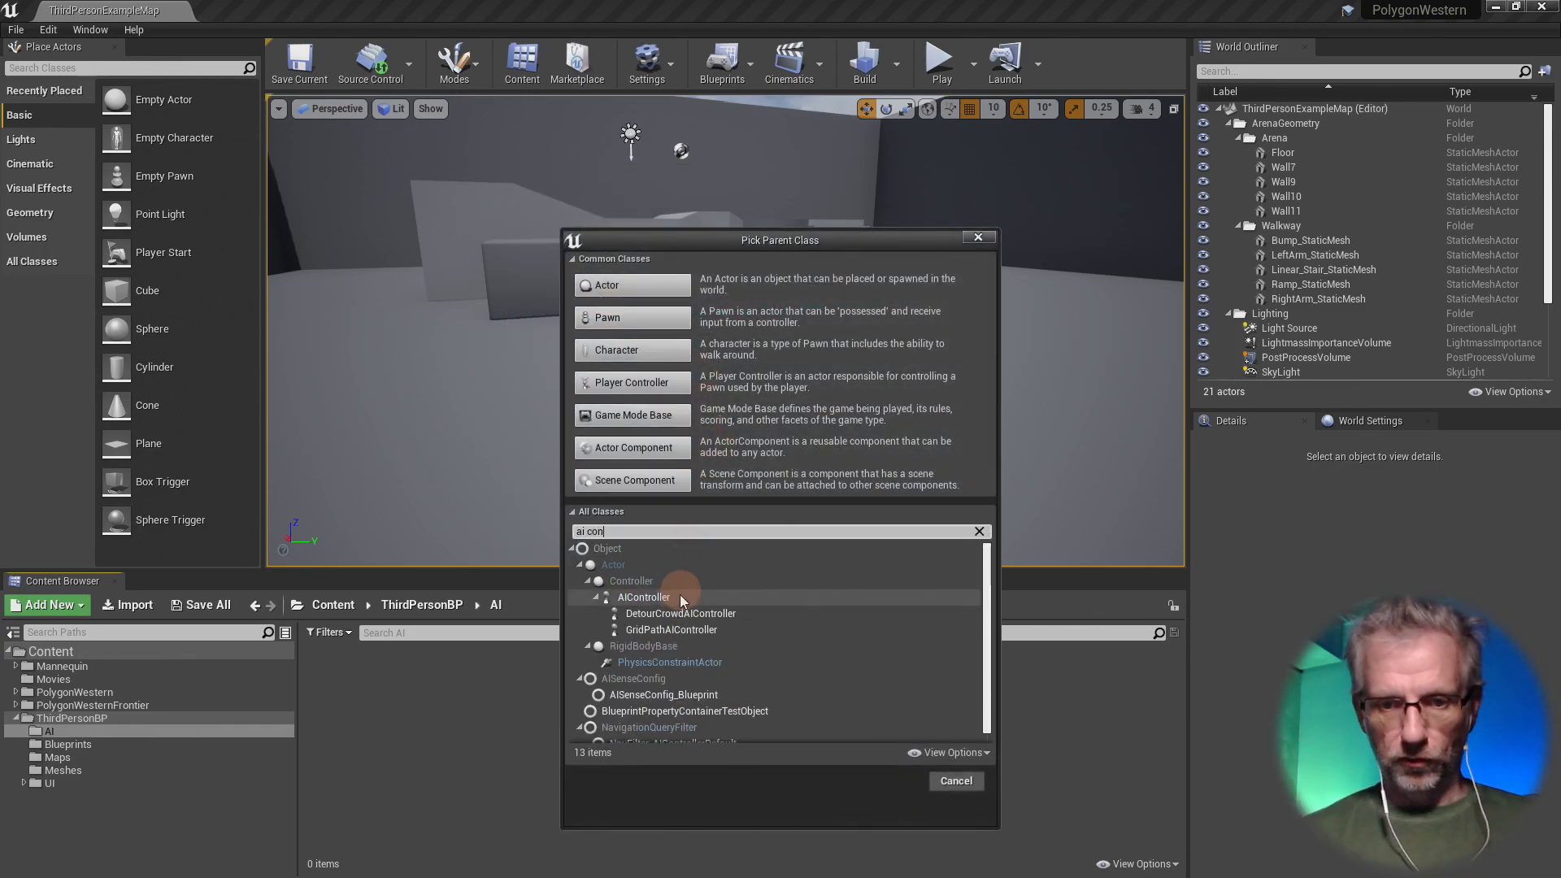
pyautogui.click(682, 599)
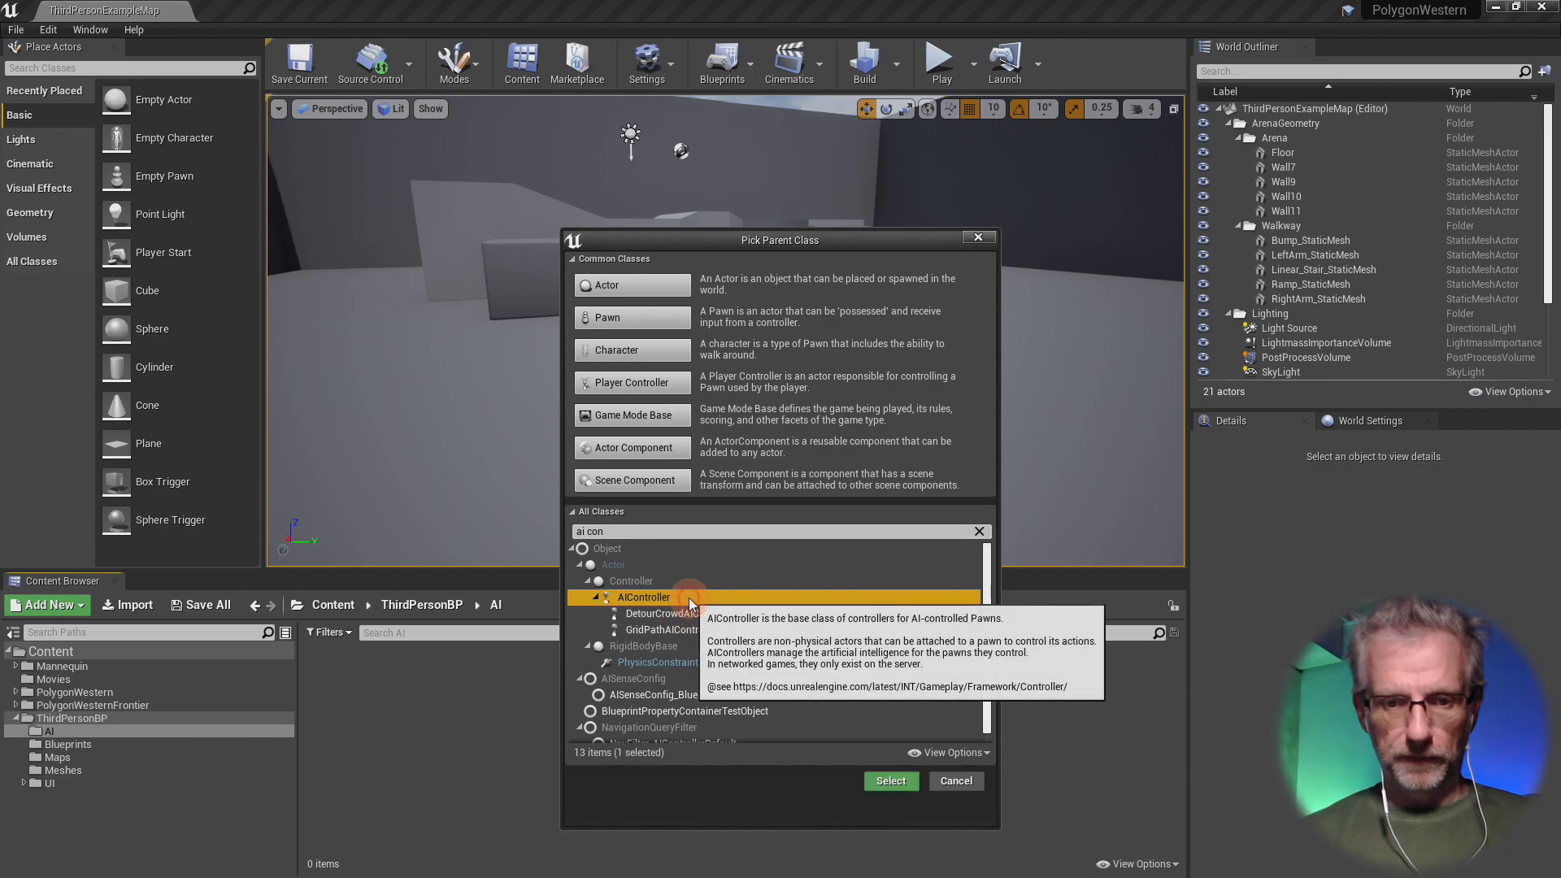
pyautogui.click(893, 783)
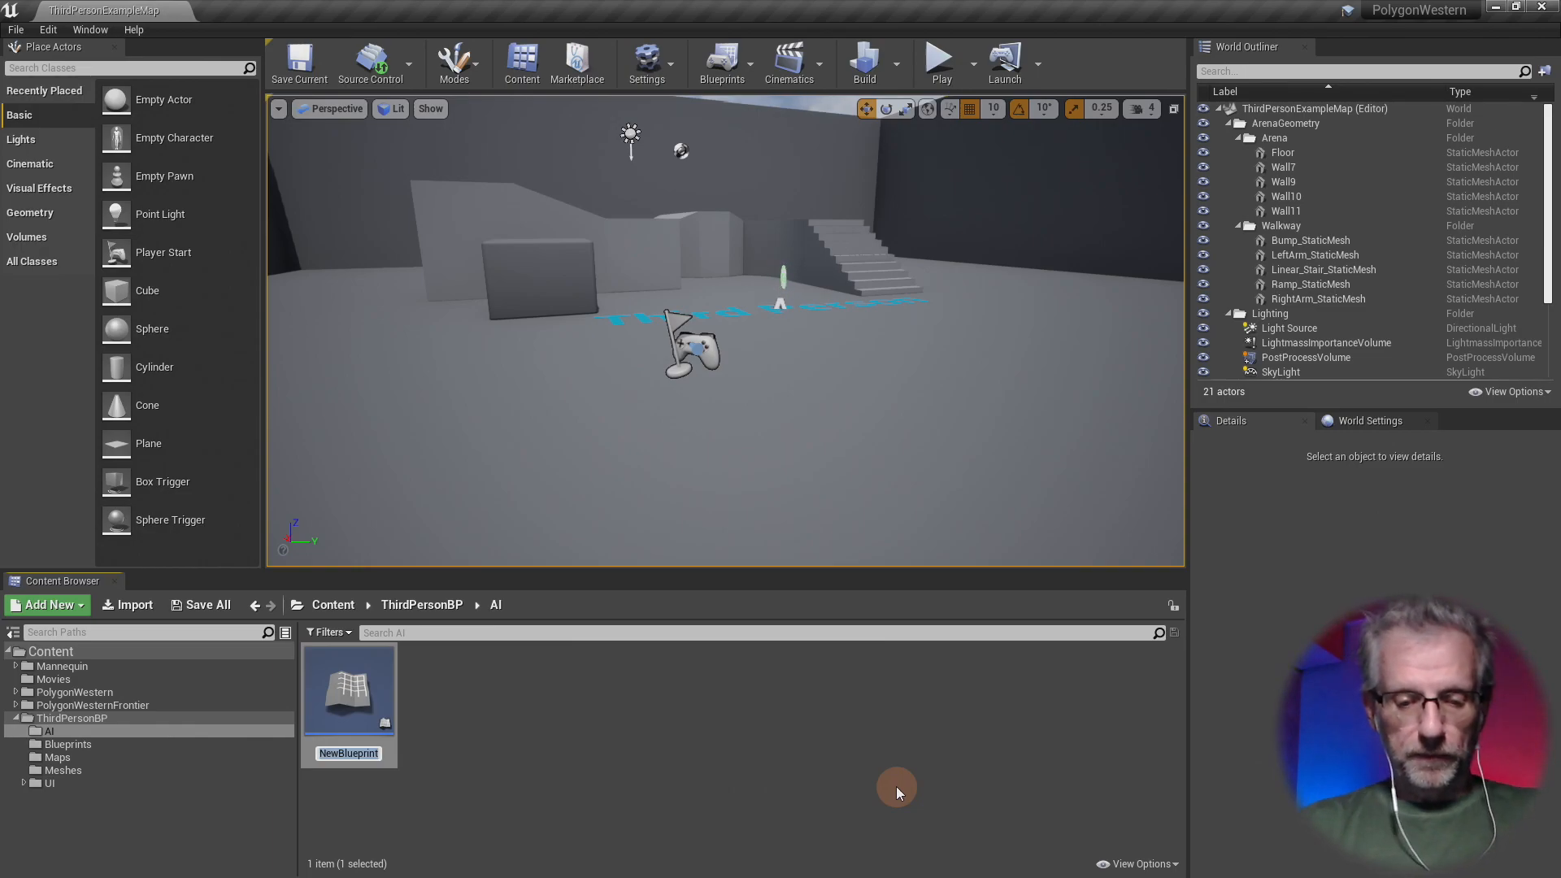
pyautogui.write('SyntyAI')
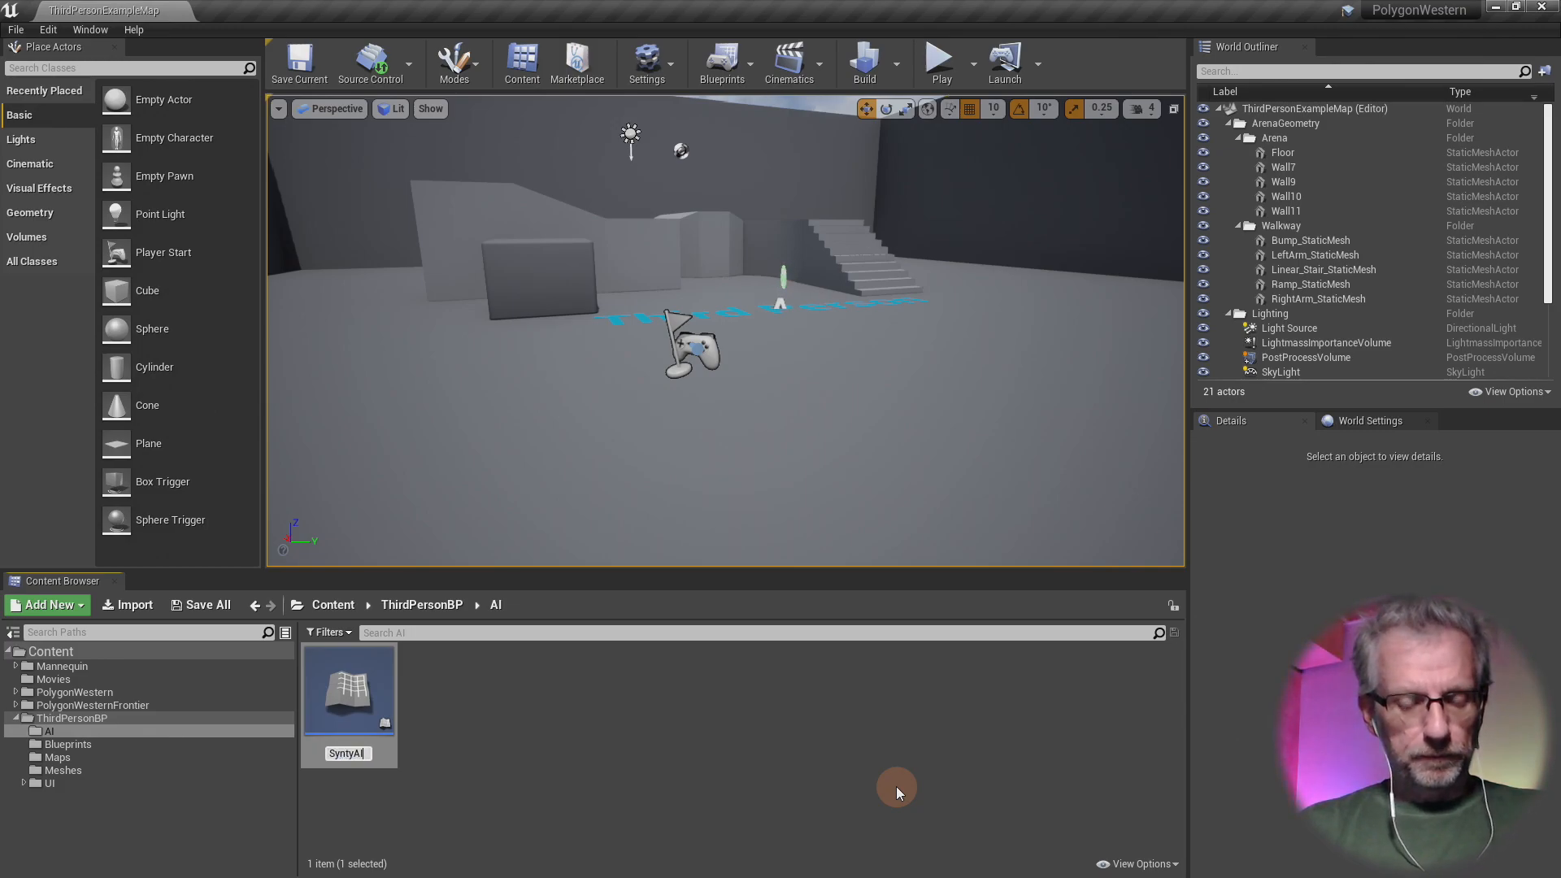
pyautogui.press('BackSpace')
pyautogui.press('BackSpace')
pyautogui.press('BackSpace')
pyautogui.press('BackSpace')
pyautogui.press('BackSpace')
pyautogui.press('BackSpace')
pyautogui.press('BackSpace')
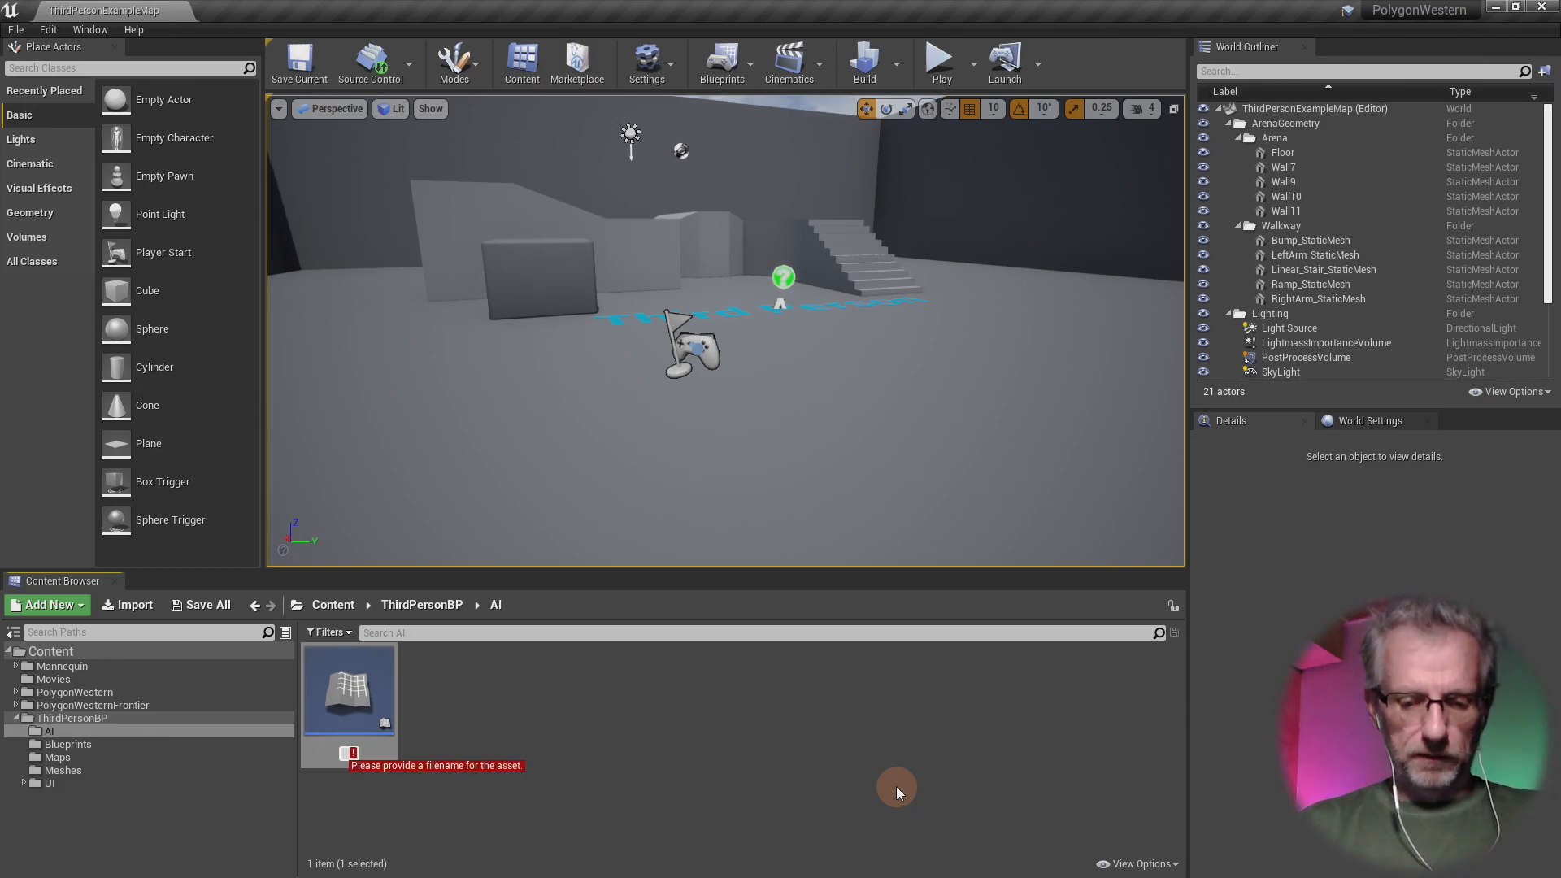
# - Name the new AI controller blueprint BackgroundAI
pyautogui.write('BackgroundAI')
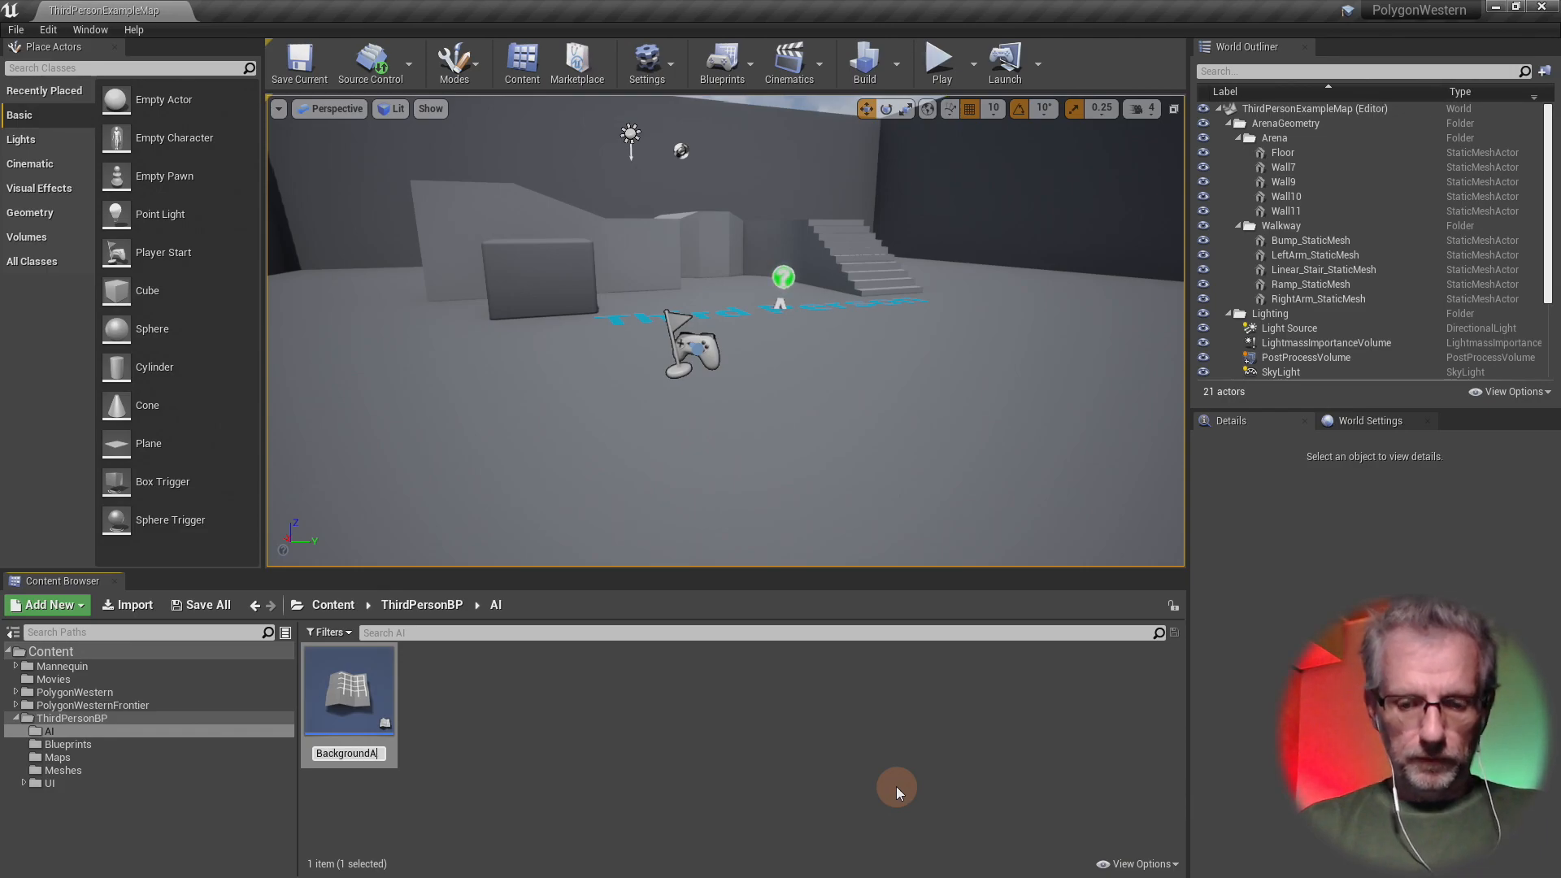
pyautogui.press('Return')
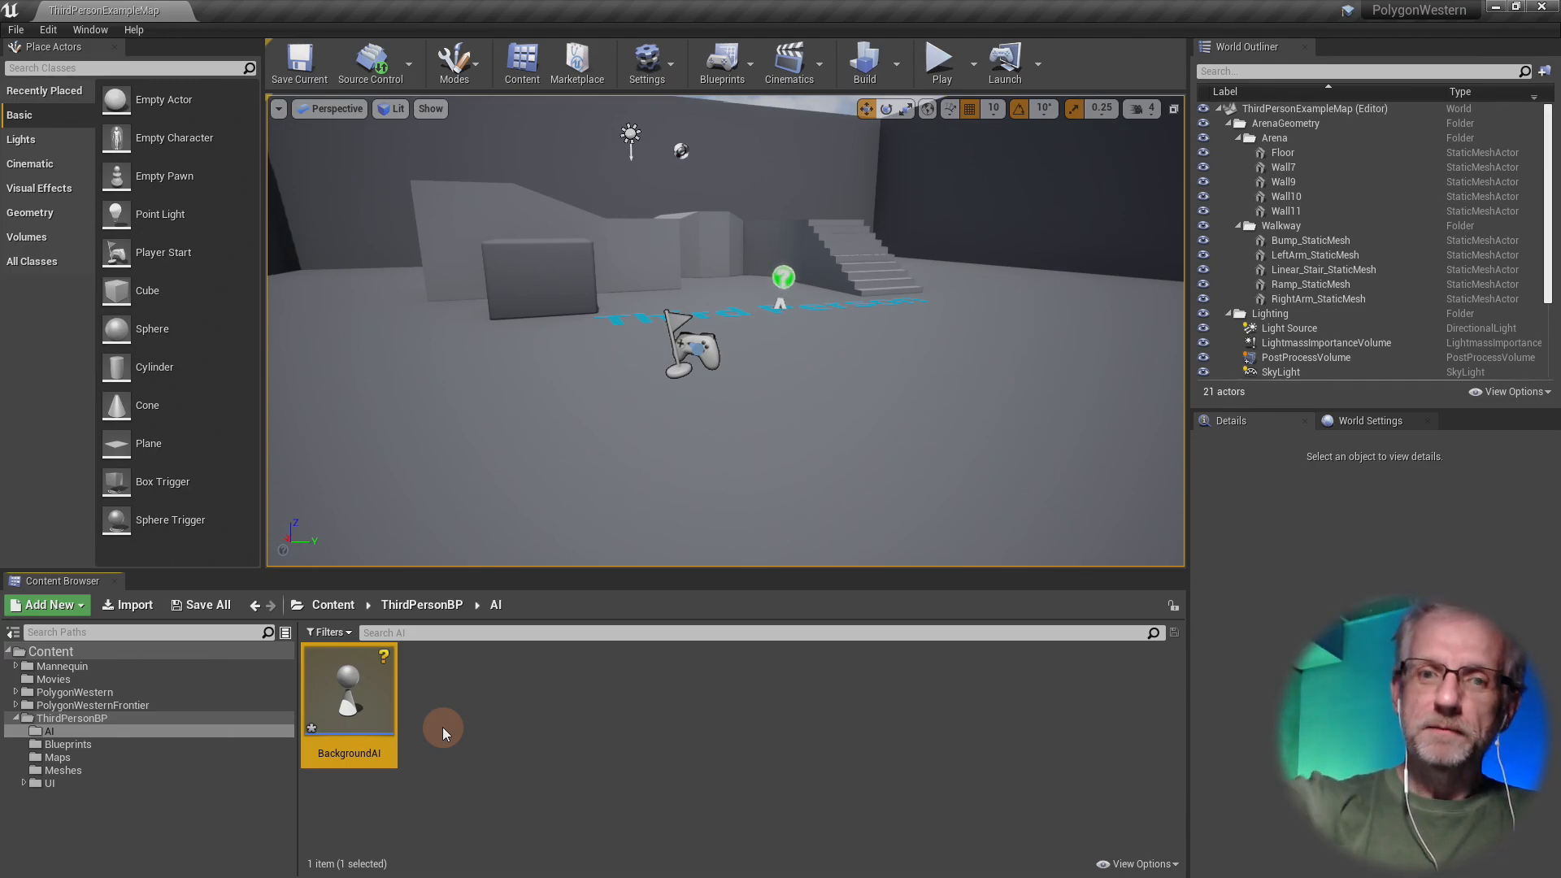
# - Create a Behavior Tree asset named WesternBT in the AI folder
pyautogui.rightClick(501, 709)
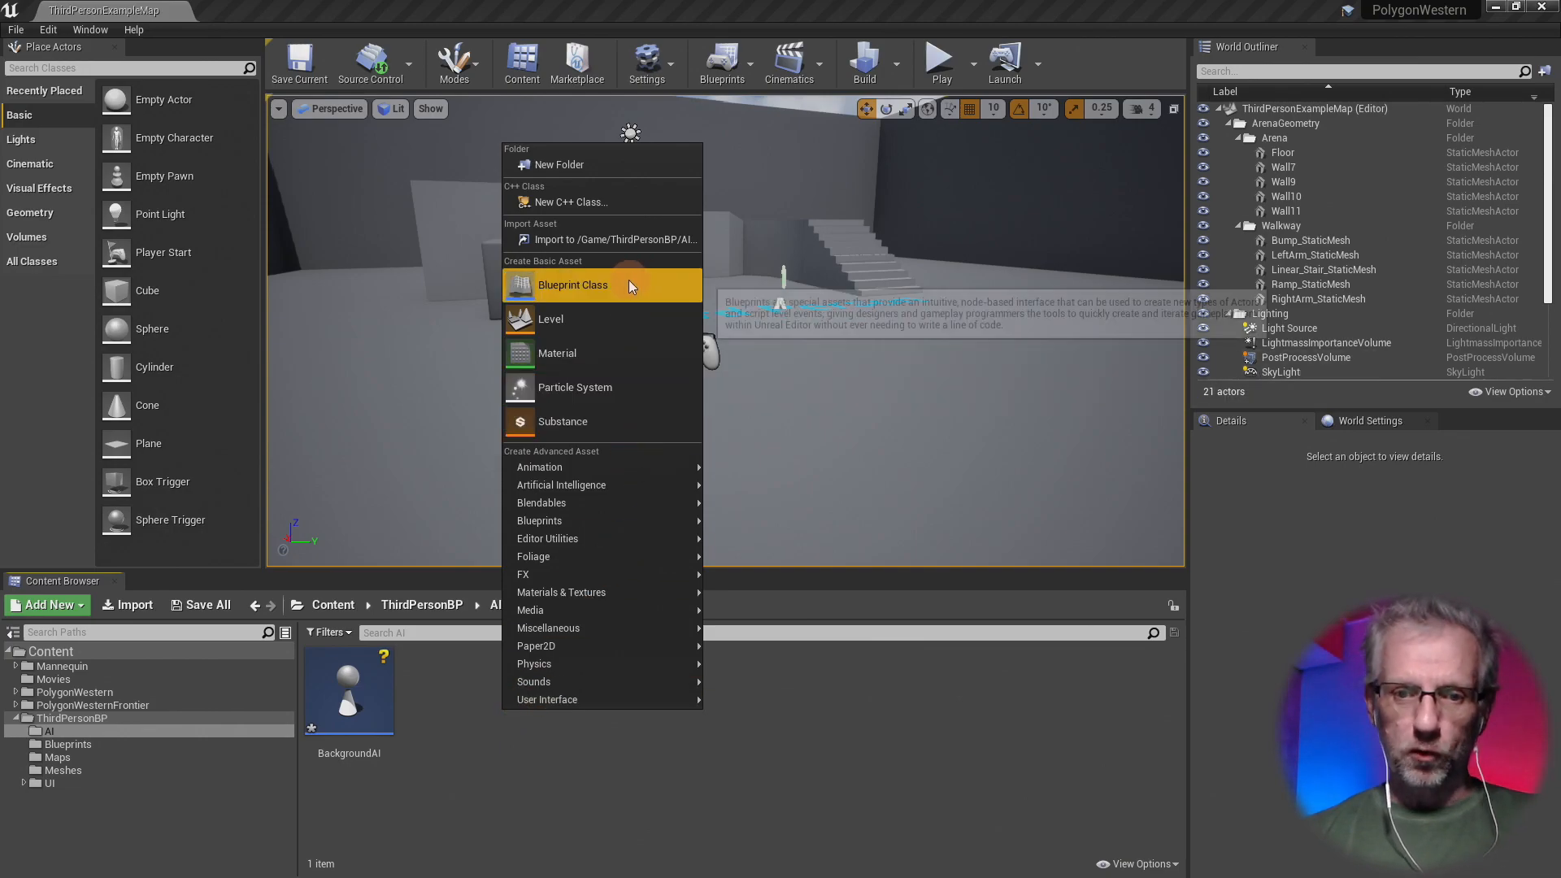
pyautogui.moveTo(650, 485)
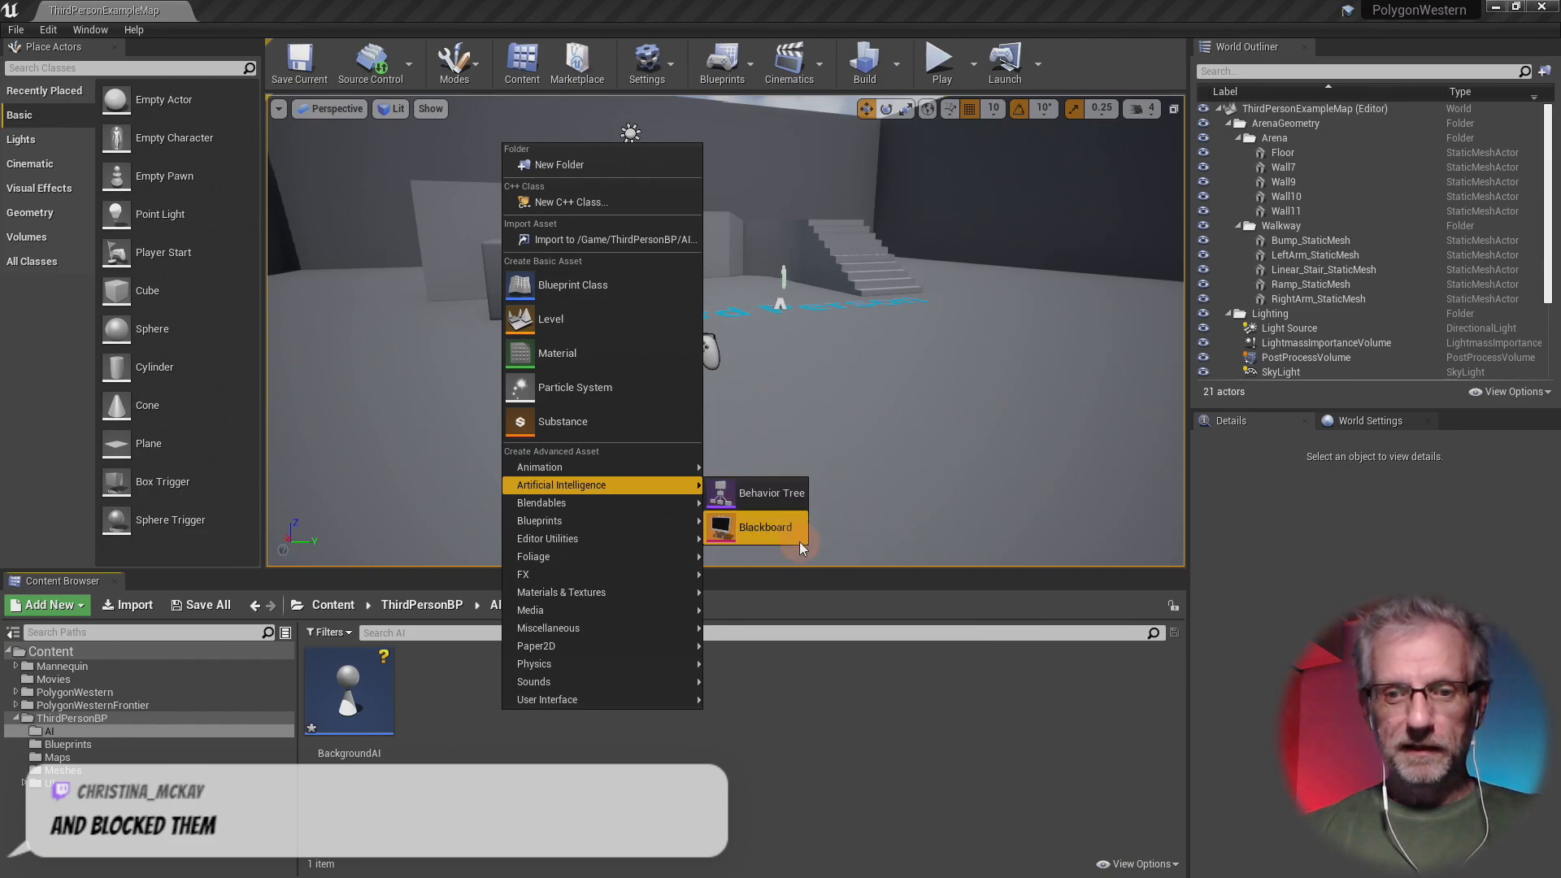
pyautogui.click(802, 510)
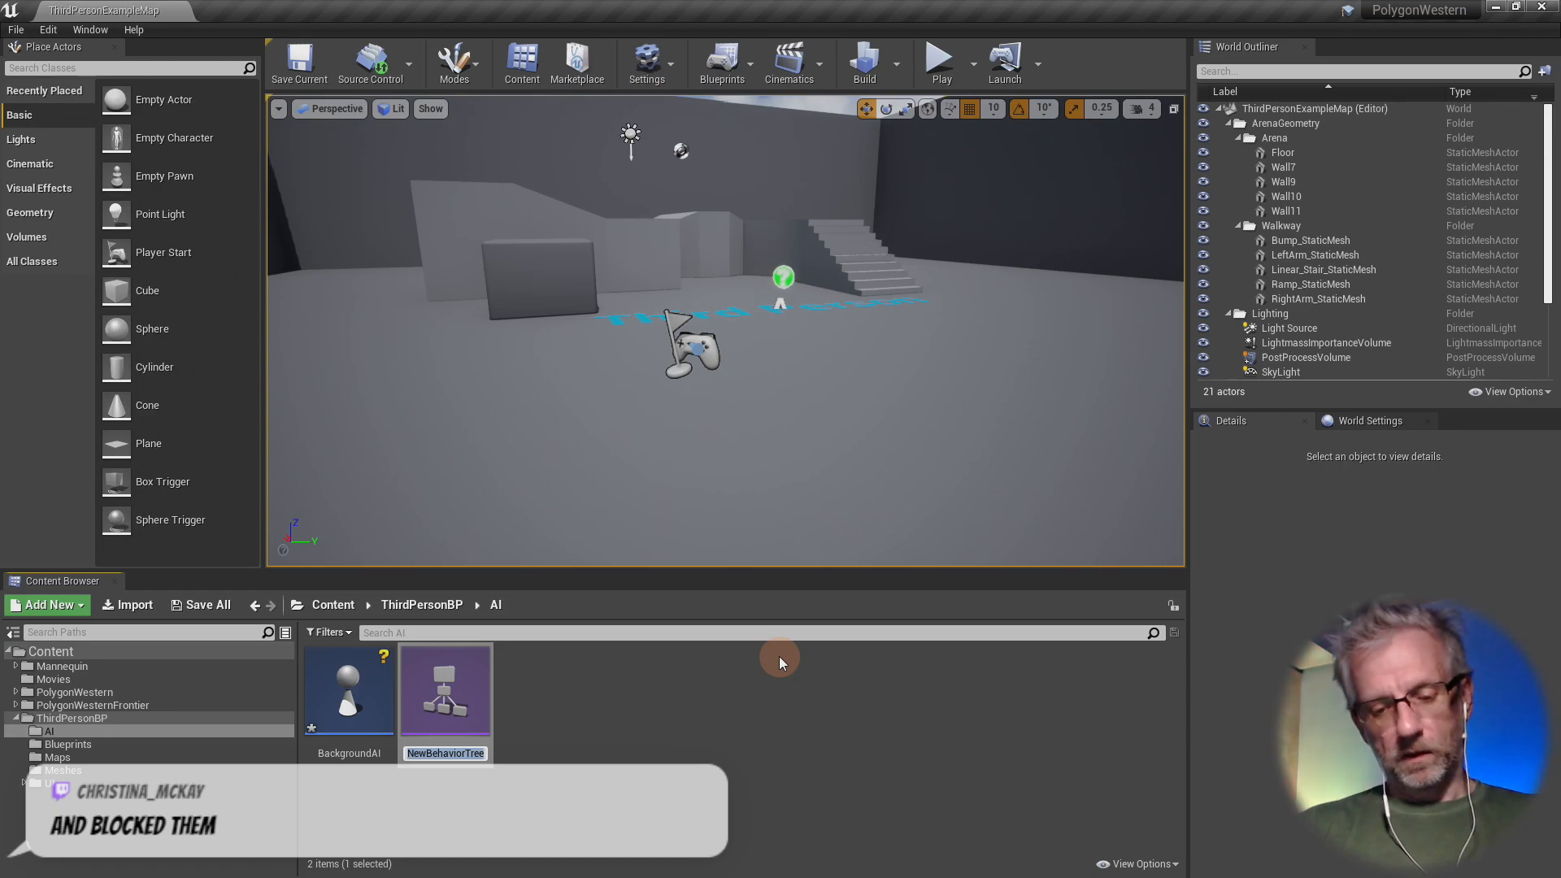
pyautogui.write('Wester')
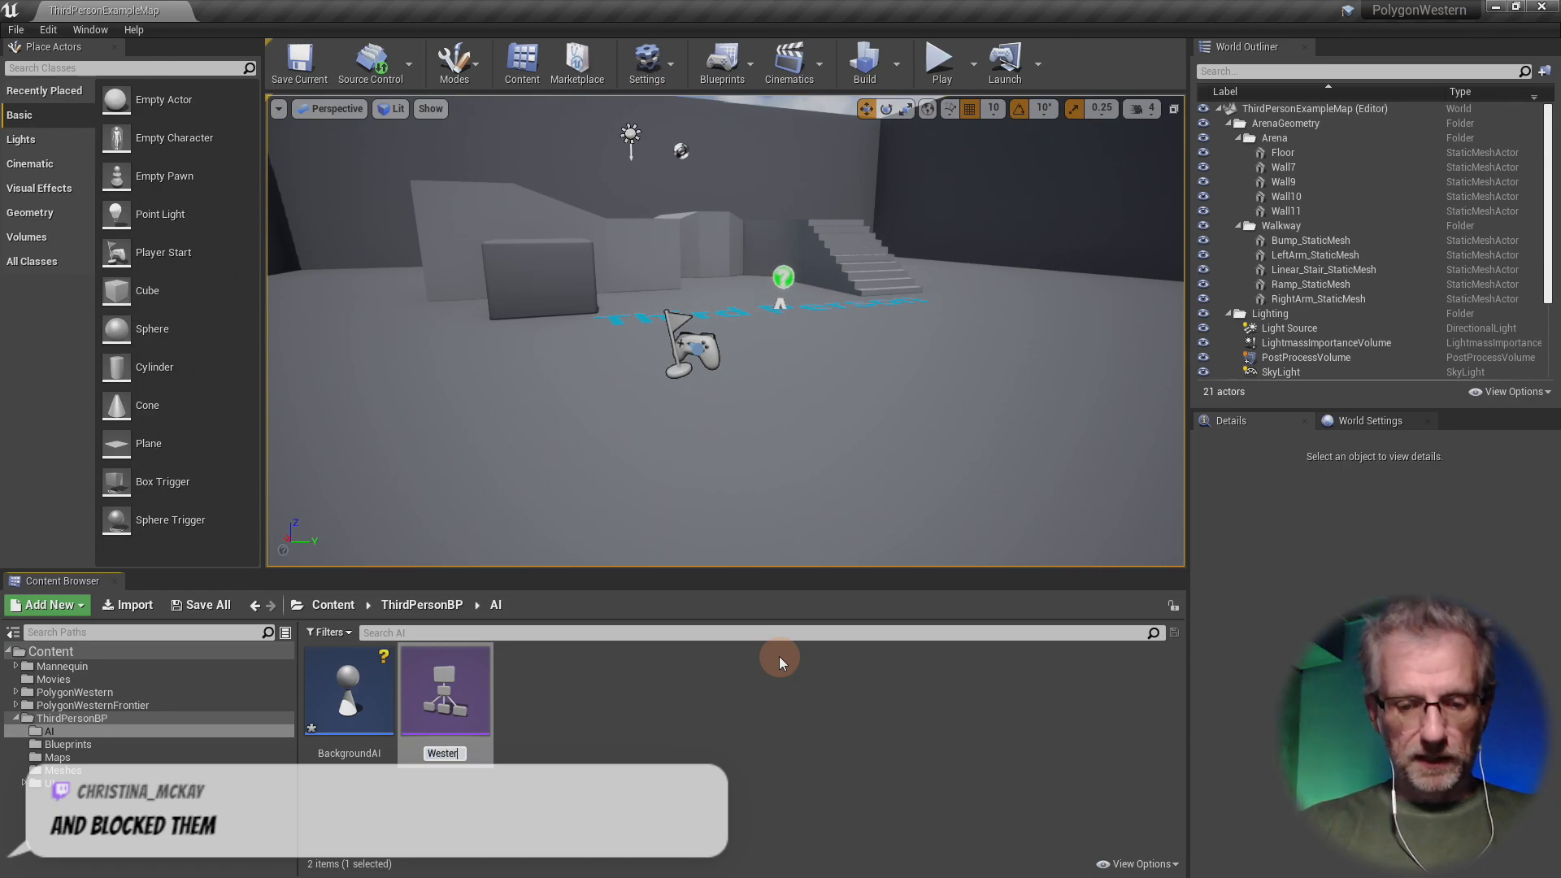
pyautogui.write('nBT')
pyautogui.press('Return')
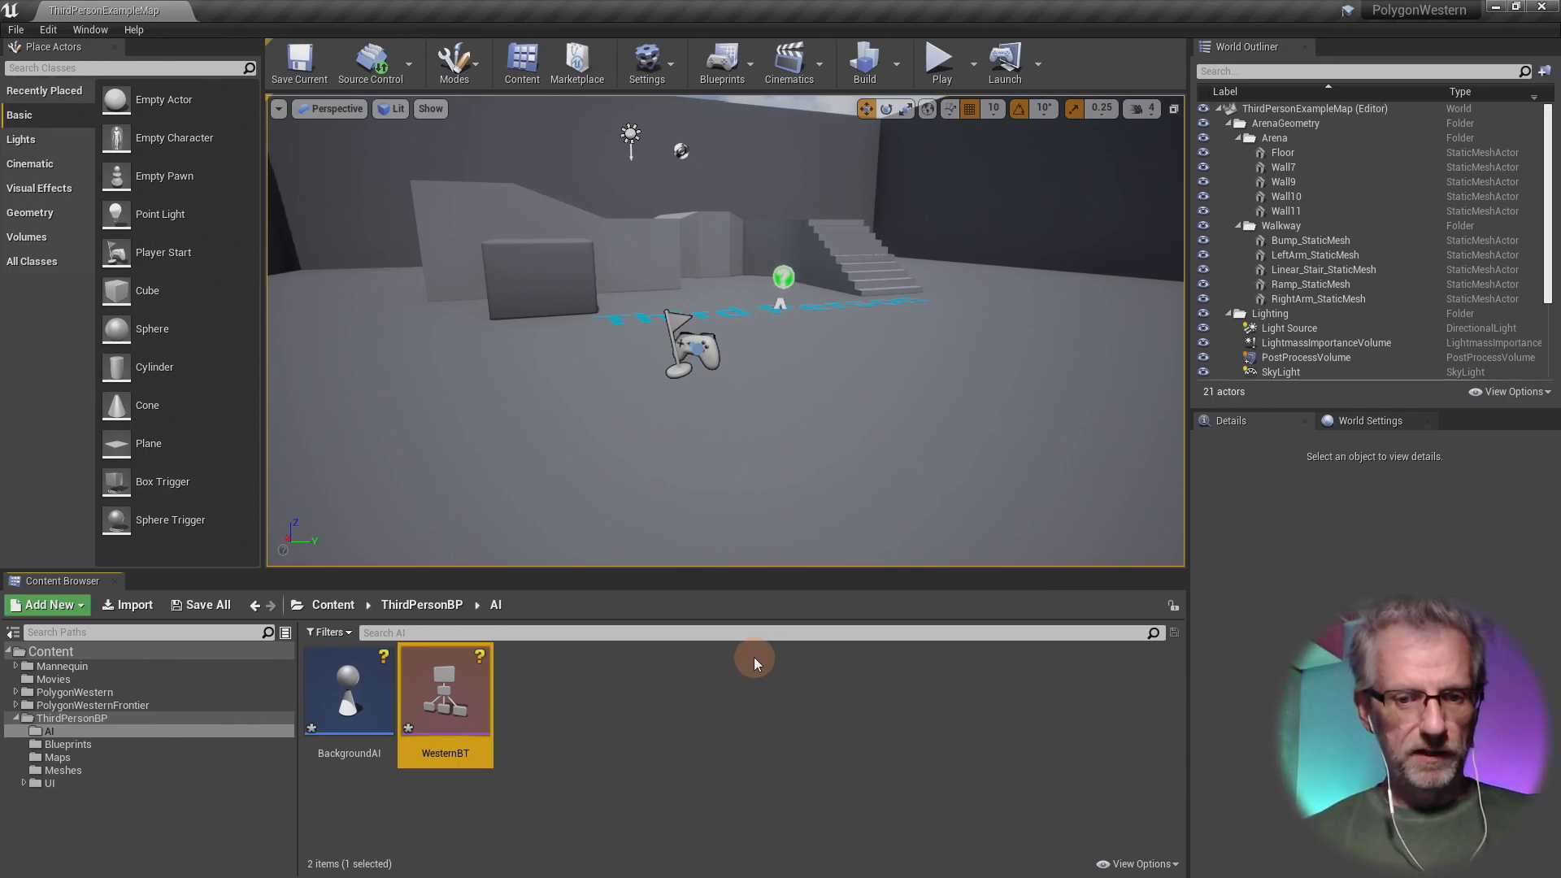
# - Create a Blackboard asset named WesternBB in the AI folder
pyautogui.rightClick(596, 688)
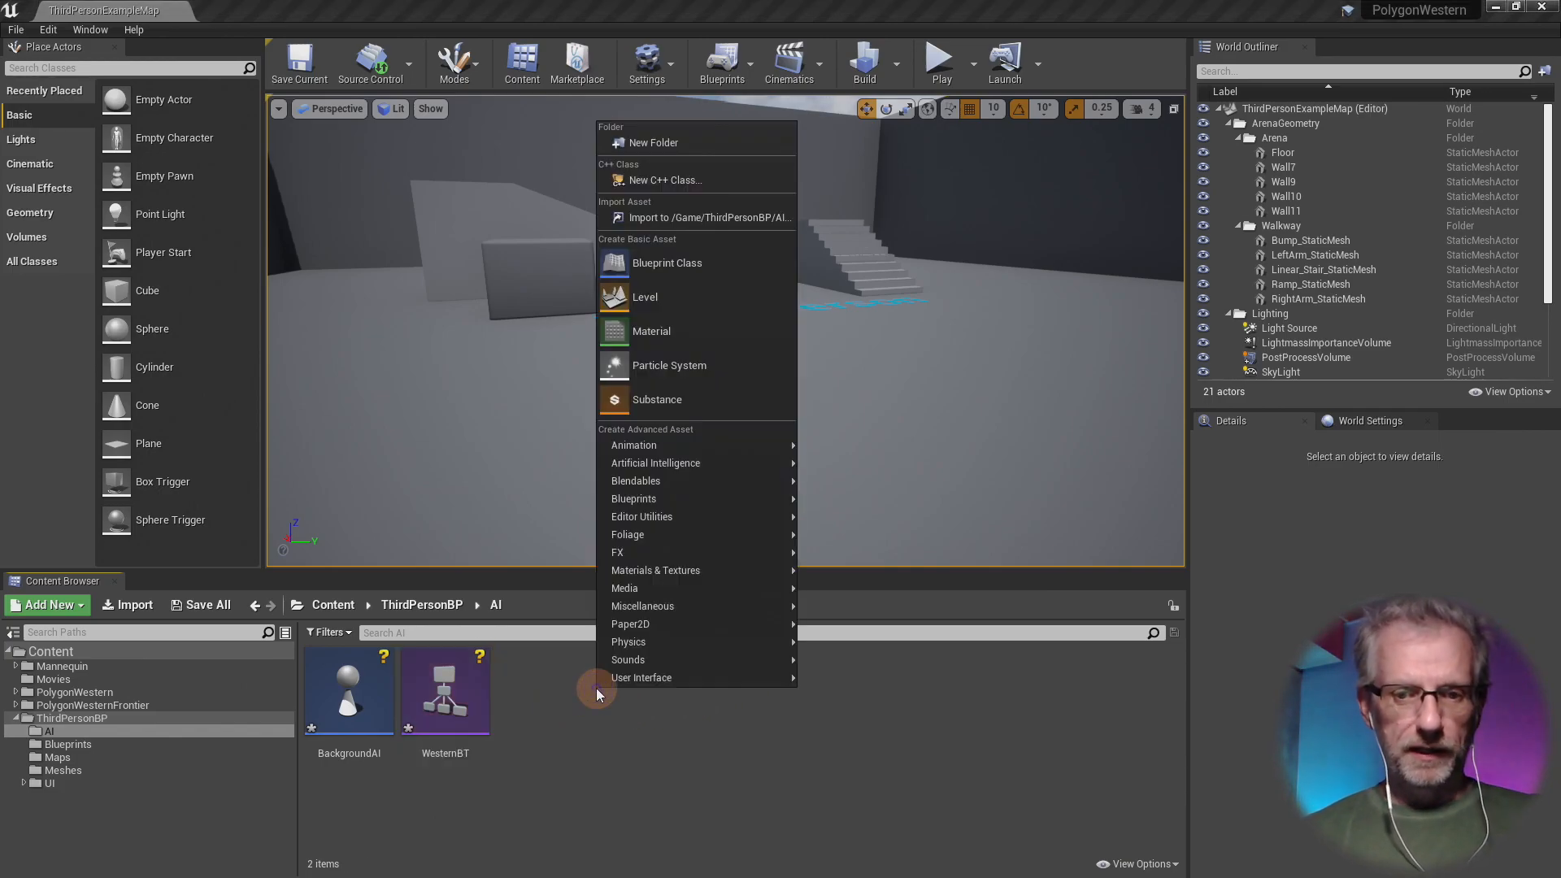
pyautogui.moveTo(683, 464)
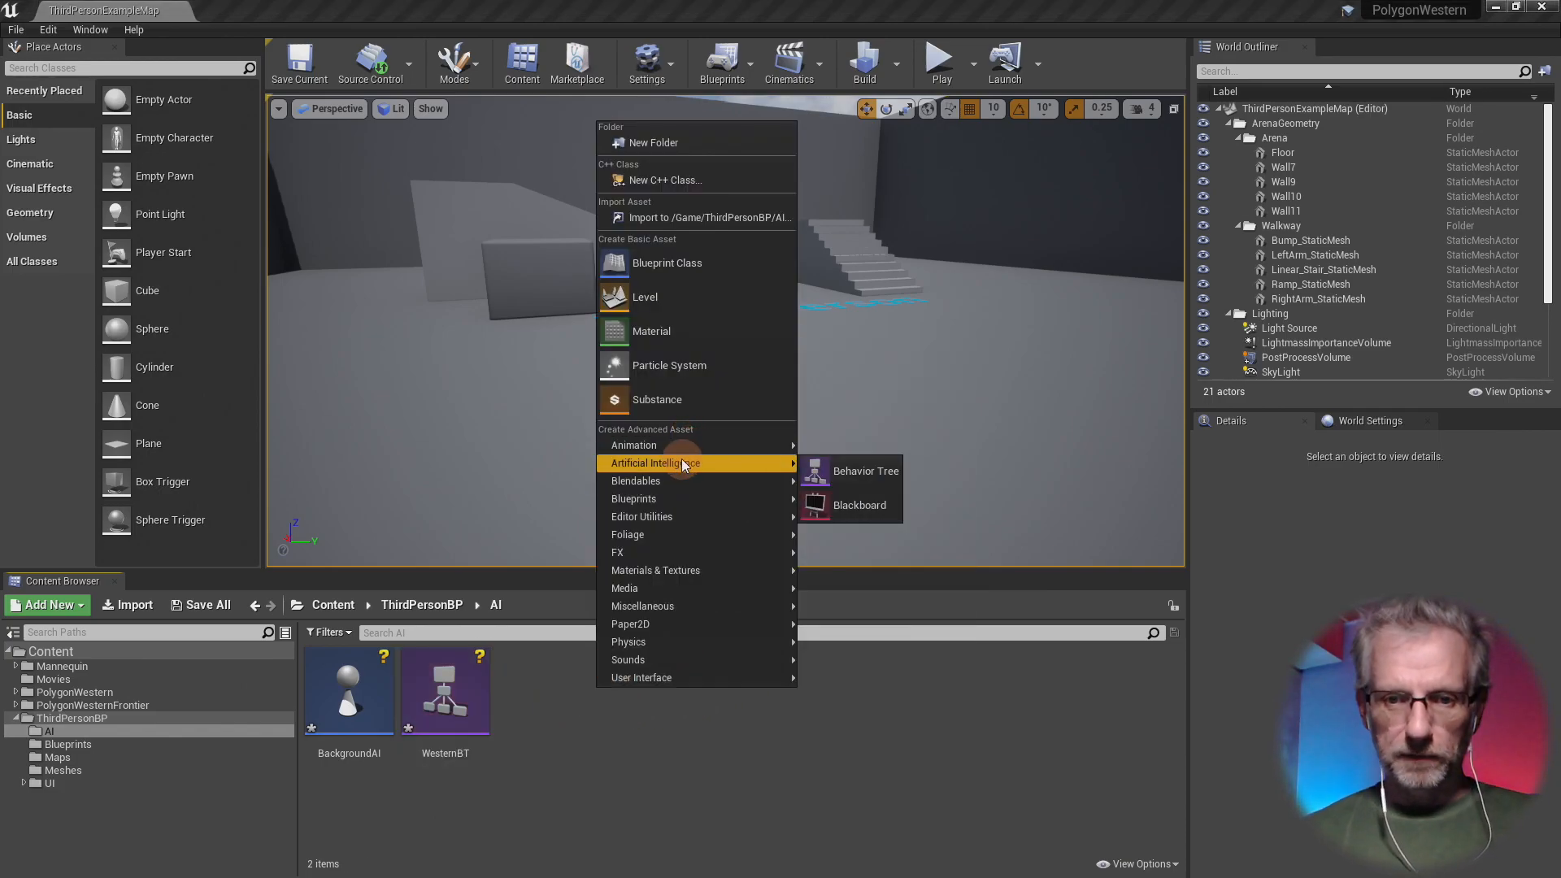
pyautogui.click(852, 505)
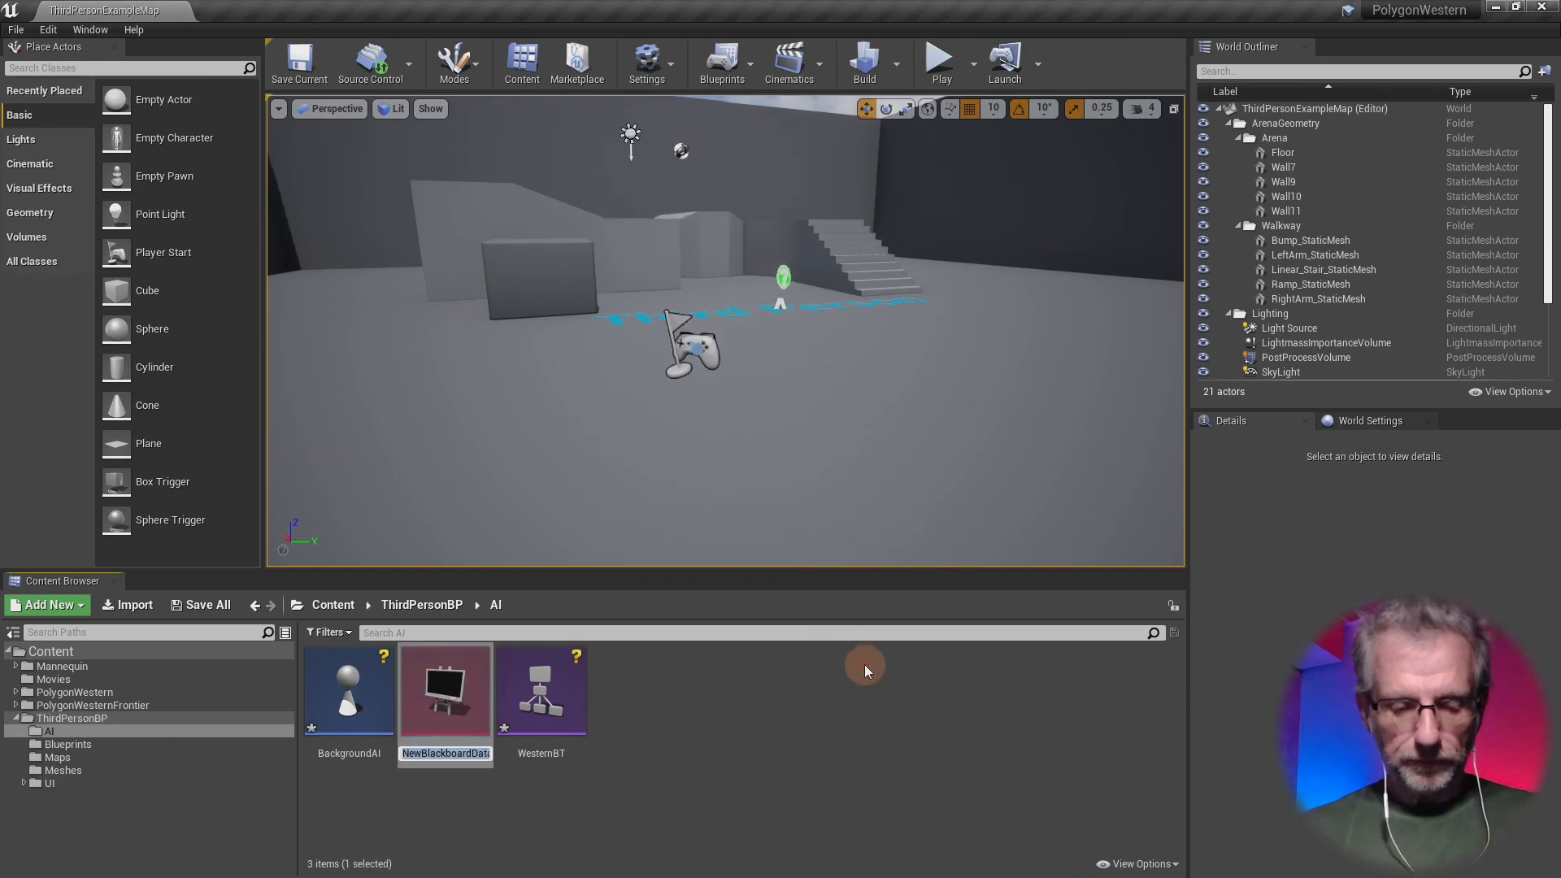
pyautogui.write('WesternBB')
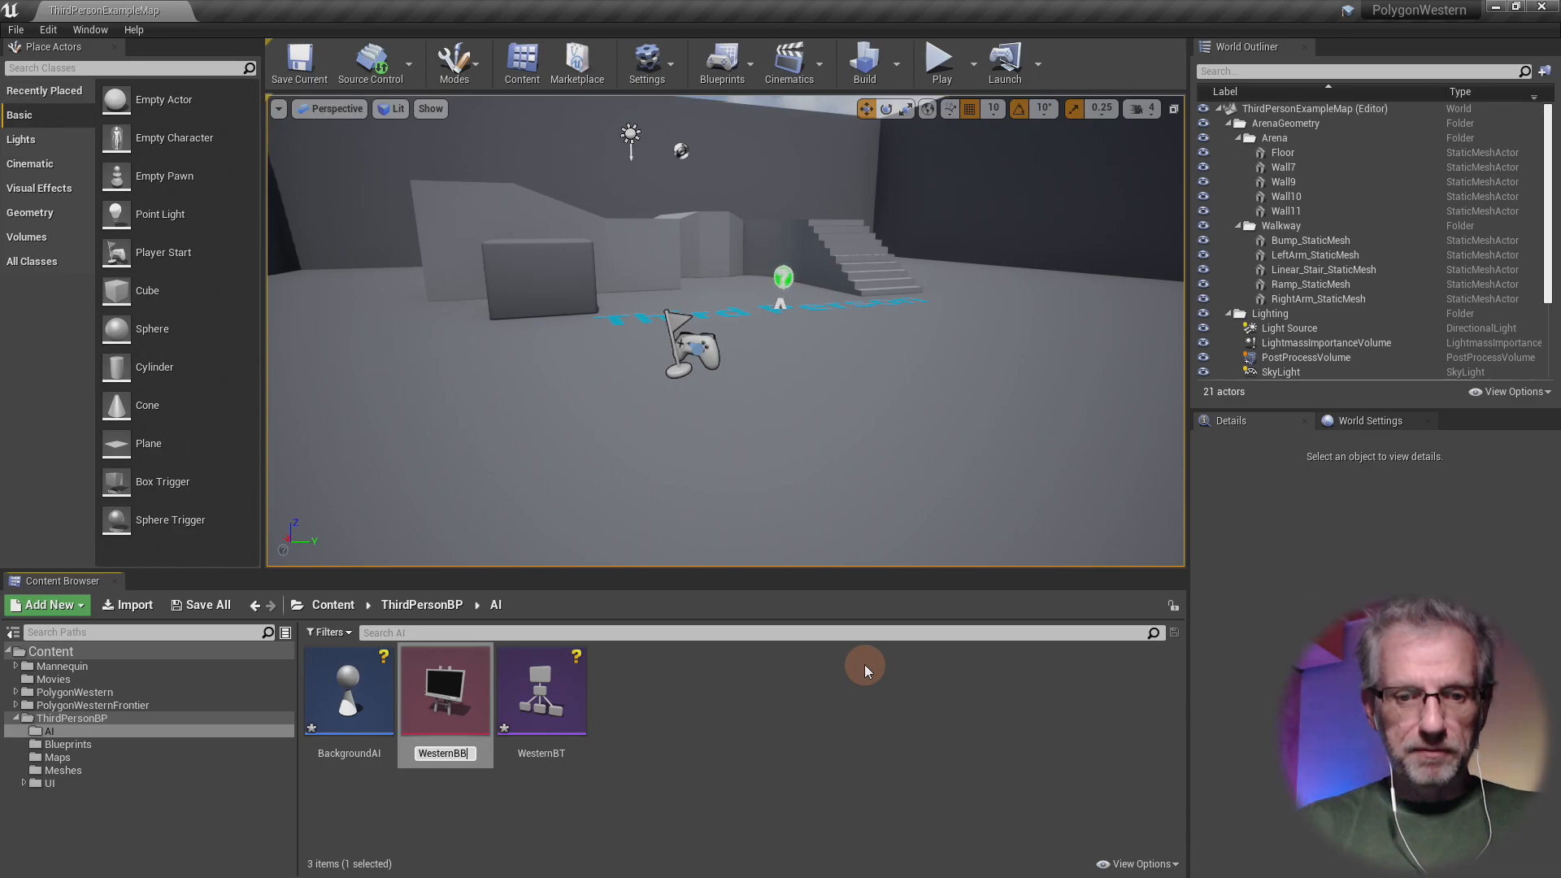
pyautogui.press('Return')
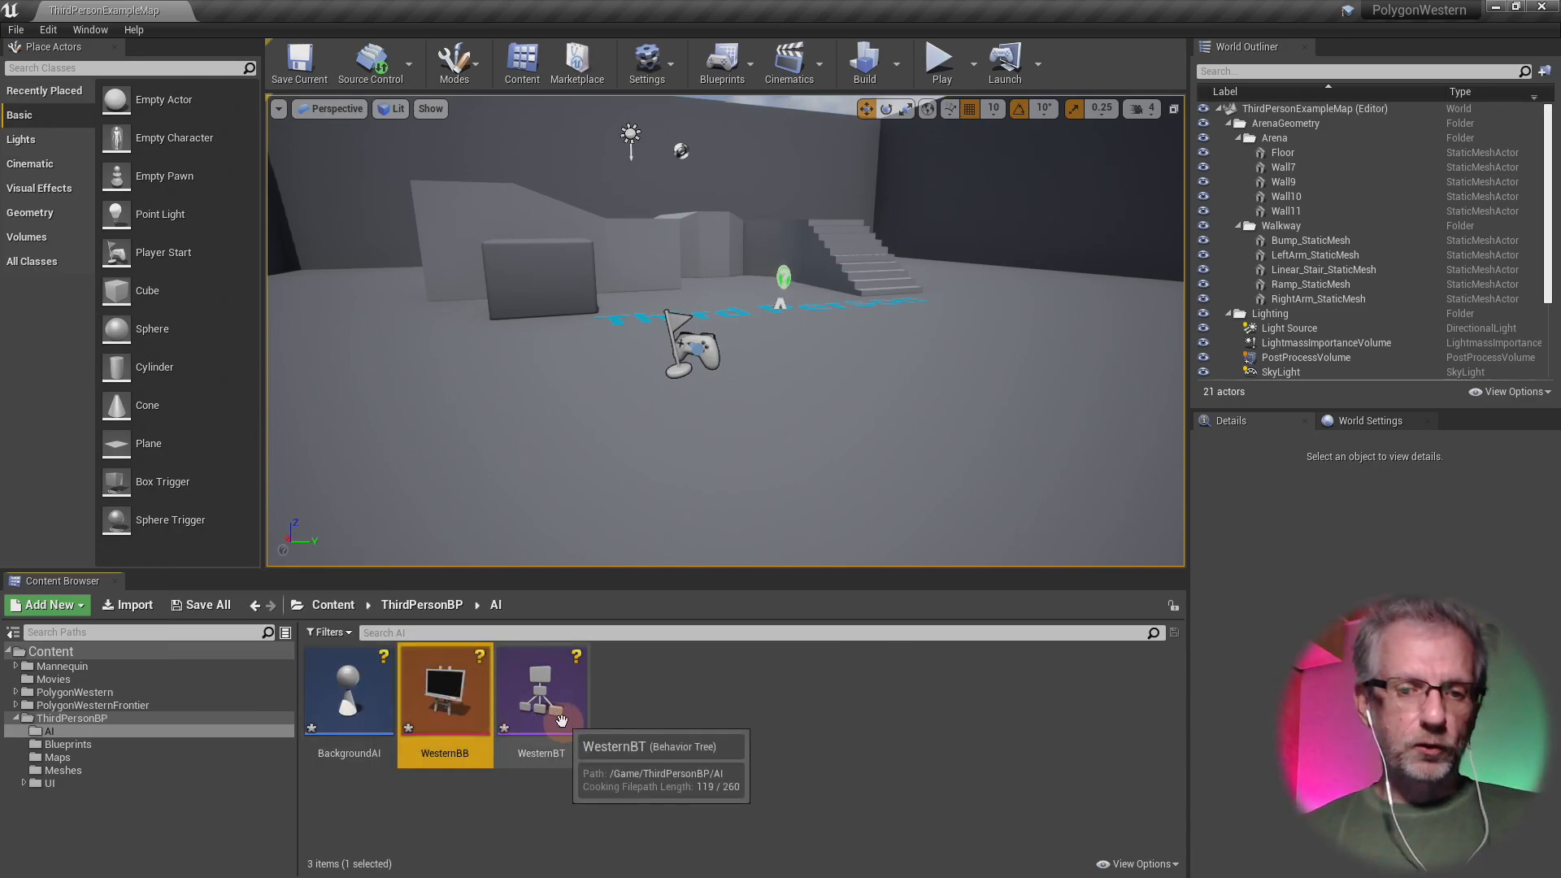
# - Open the WesternBT behavior tree and dock its editor beside the ThirdPersonExampleMap level tab
pyautogui.click(527, 695)
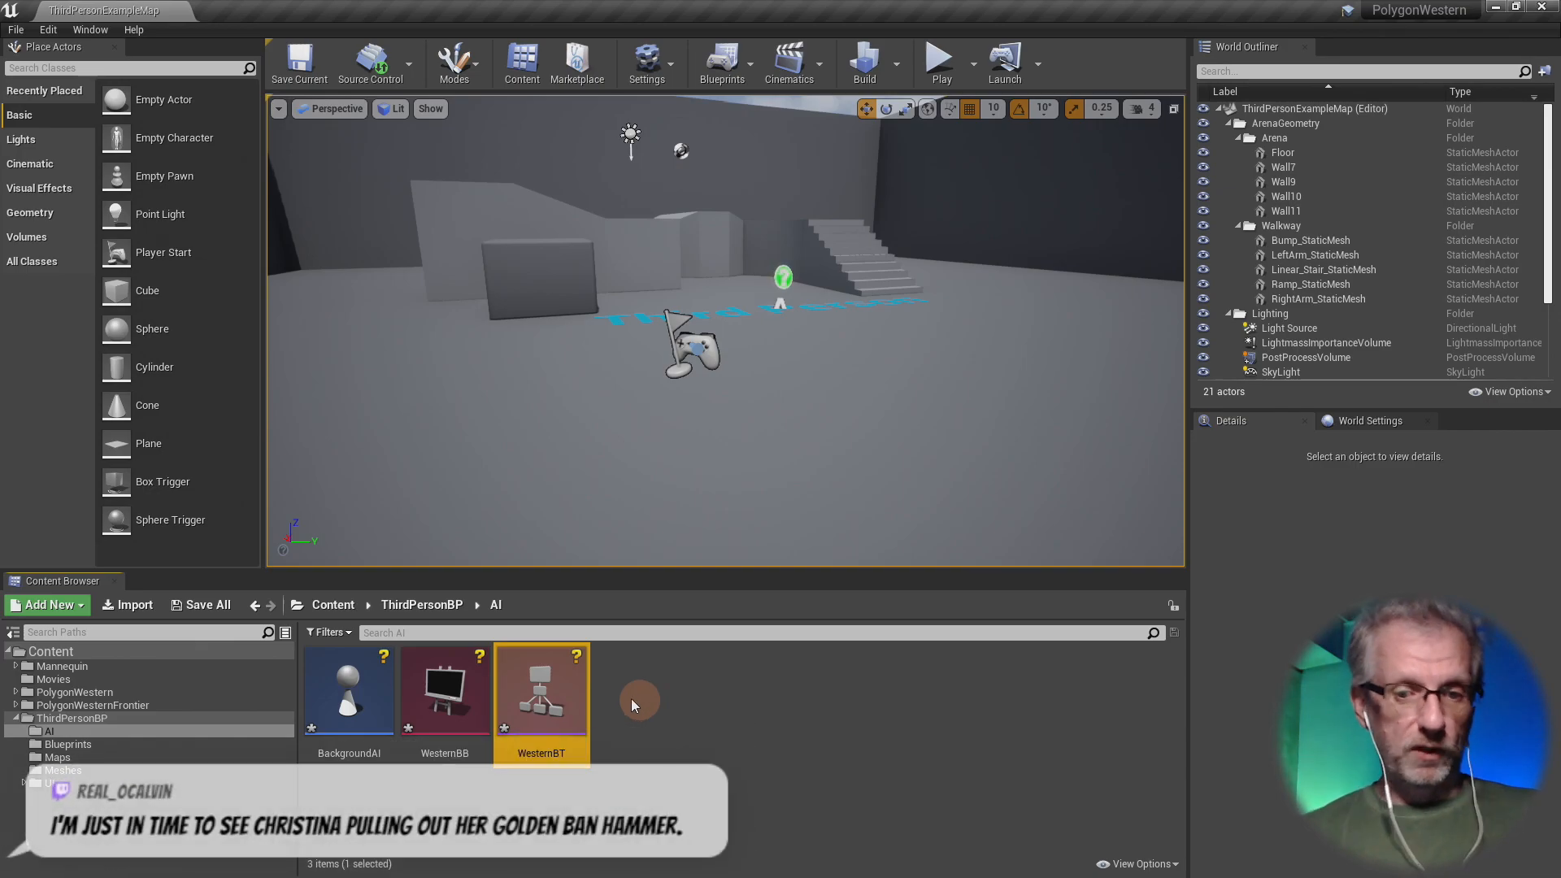
pyautogui.doubleClick(558, 698)
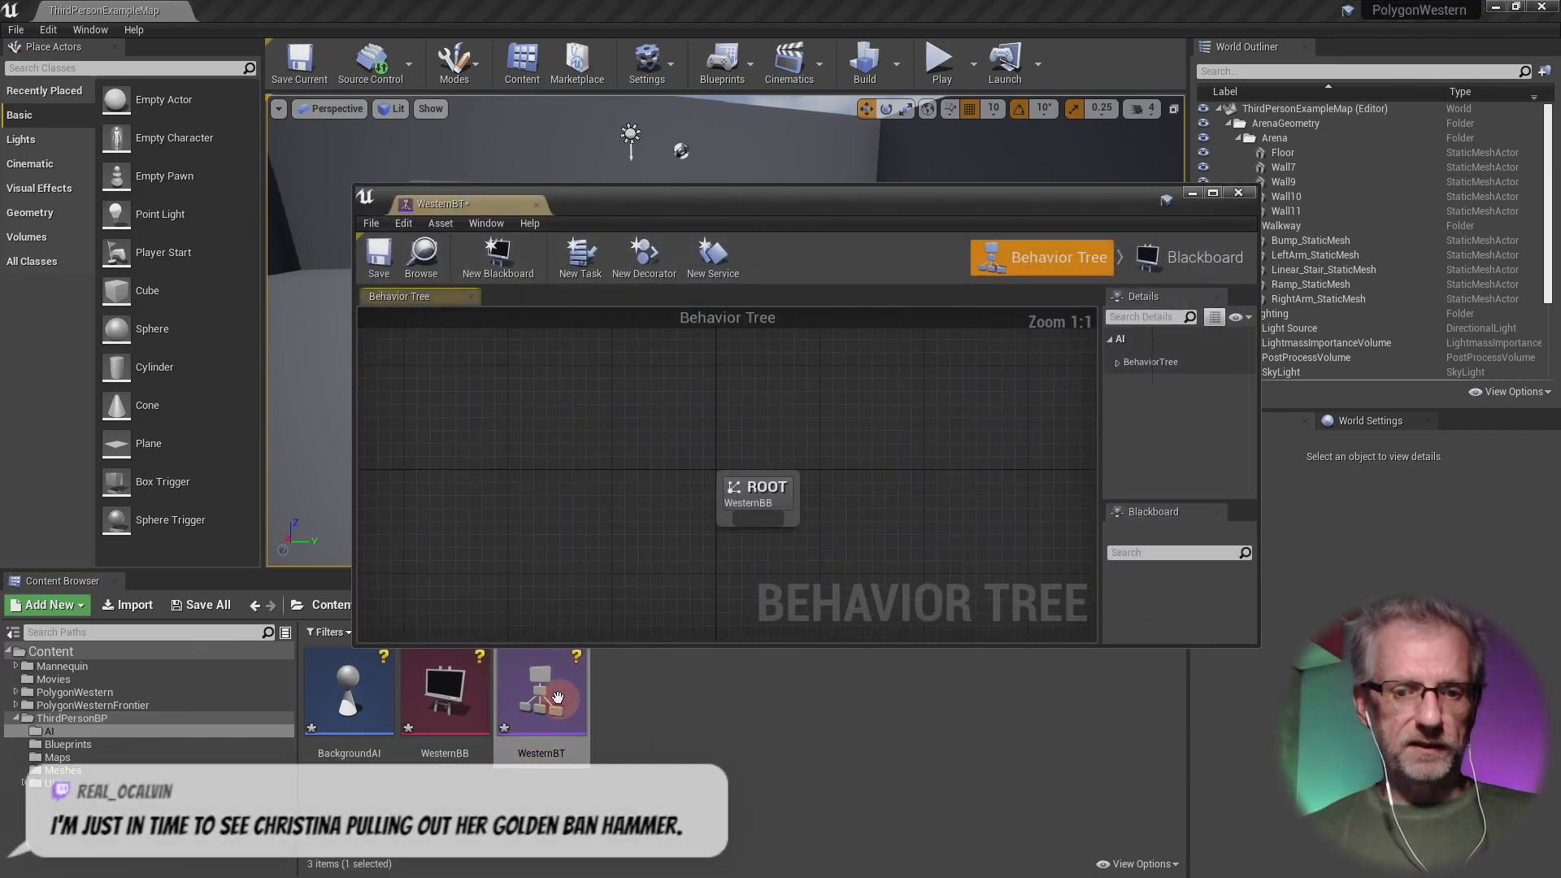
pyautogui.moveTo(474, 209); pyautogui.dragTo(250, 12)
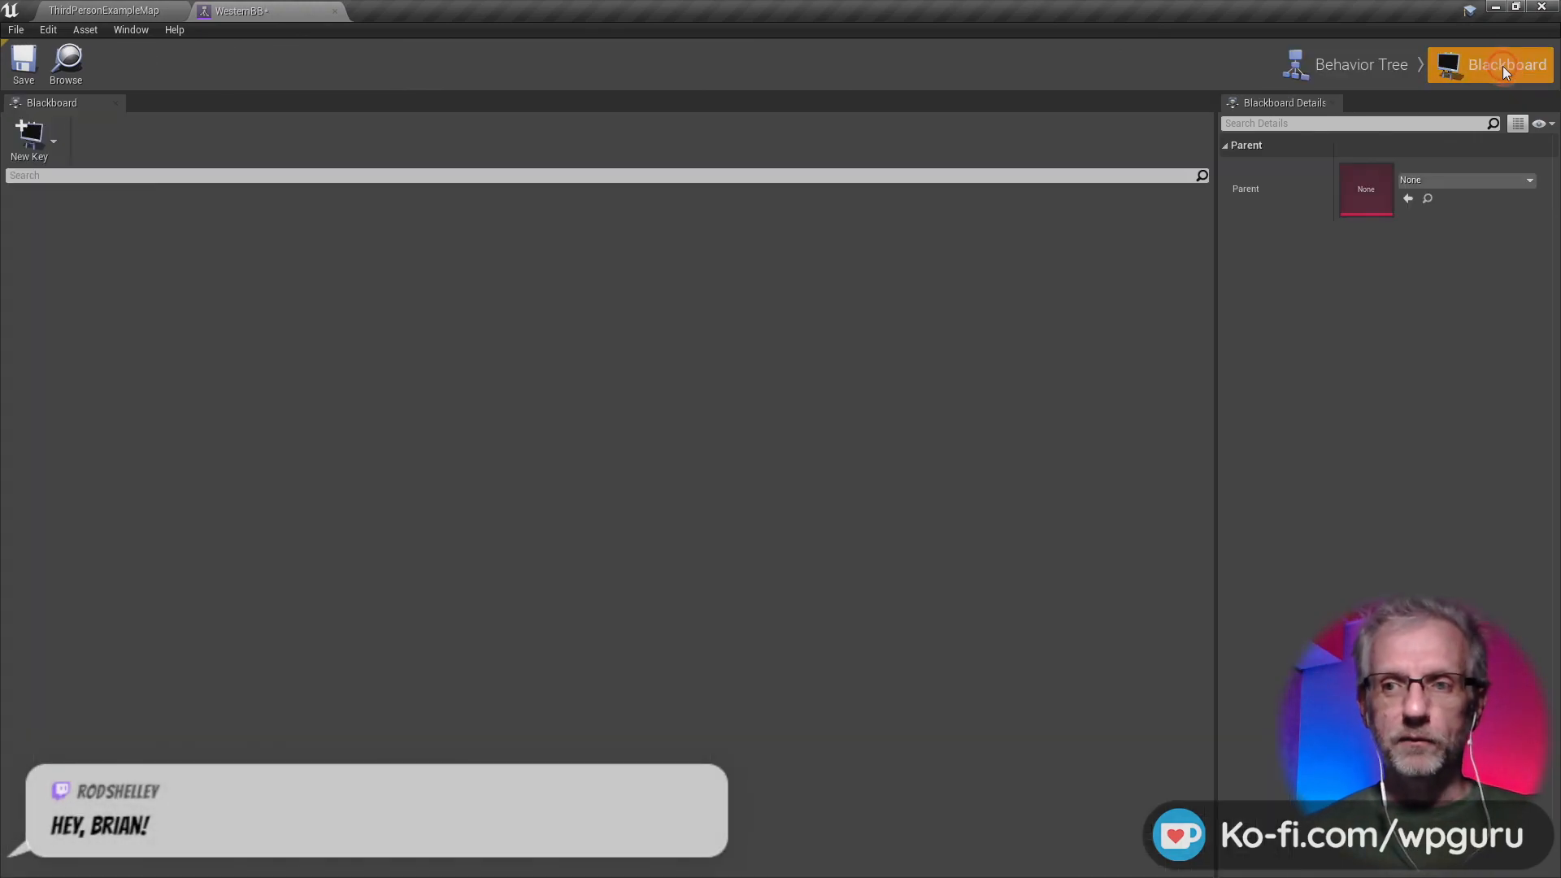
# - Try to set WesternBB as the parent of the behavior tree's blackboard
pyautogui.click(1502, 66)
pyautogui.click(1481, 179)
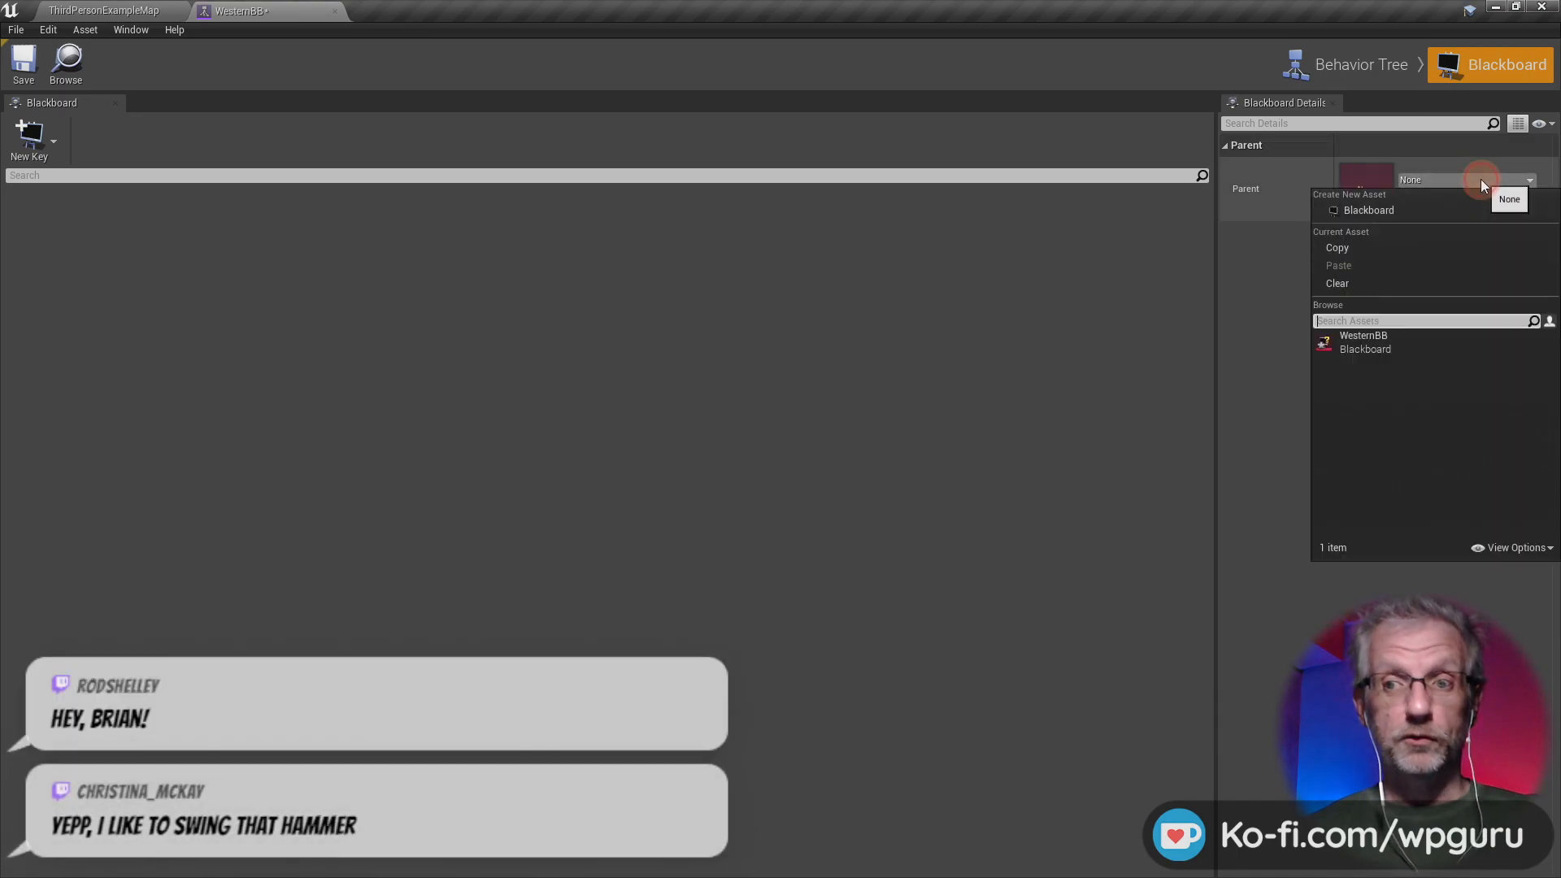
pyautogui.click(1432, 348)
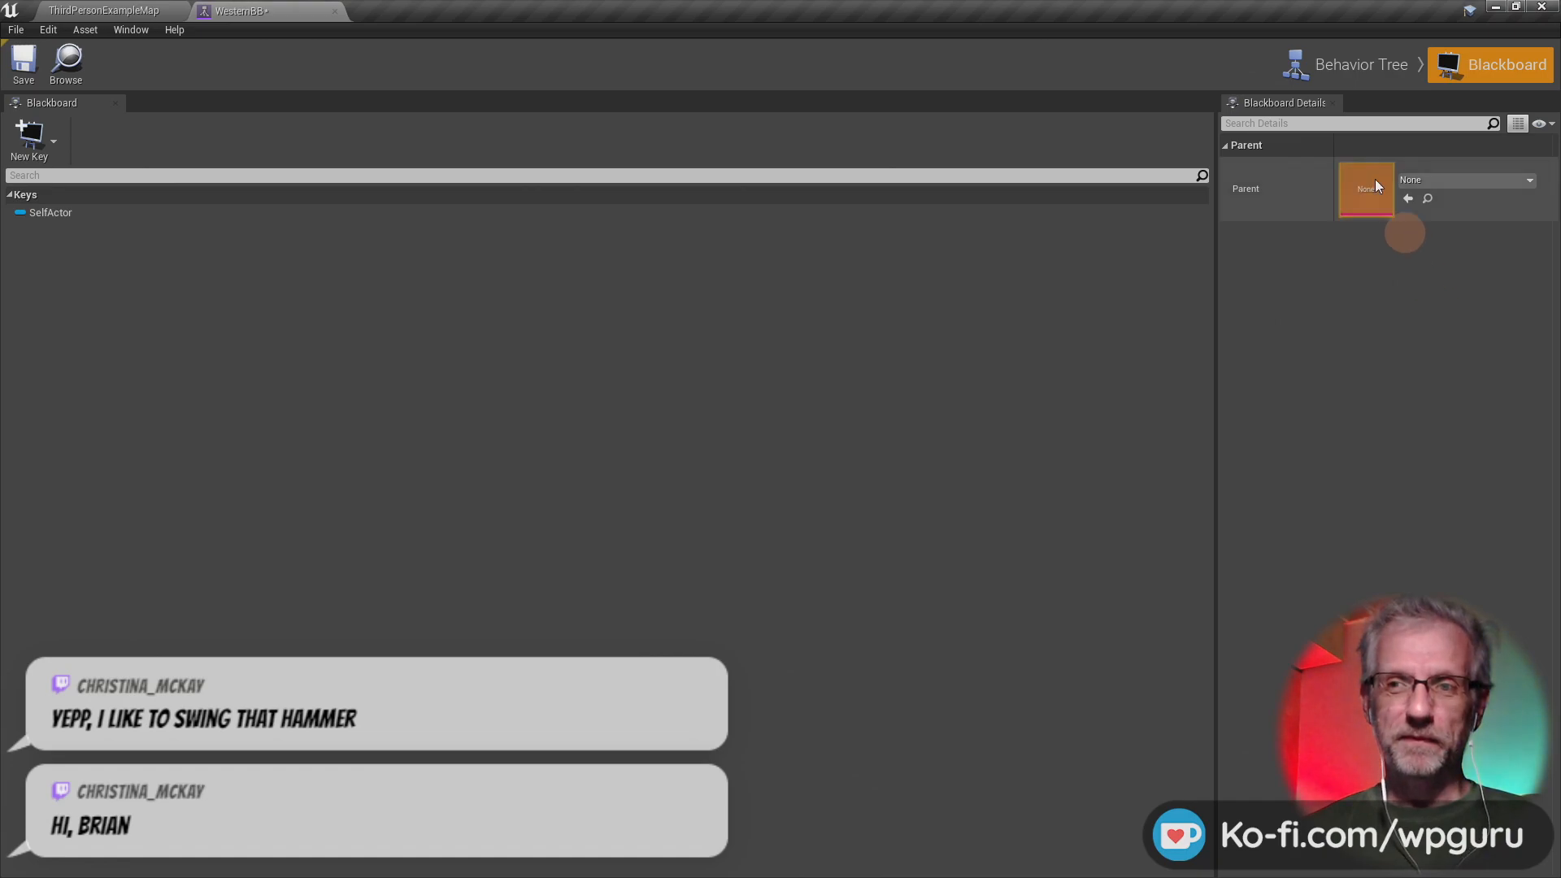
pyautogui.click(1350, 63)
pyautogui.click(1488, 65)
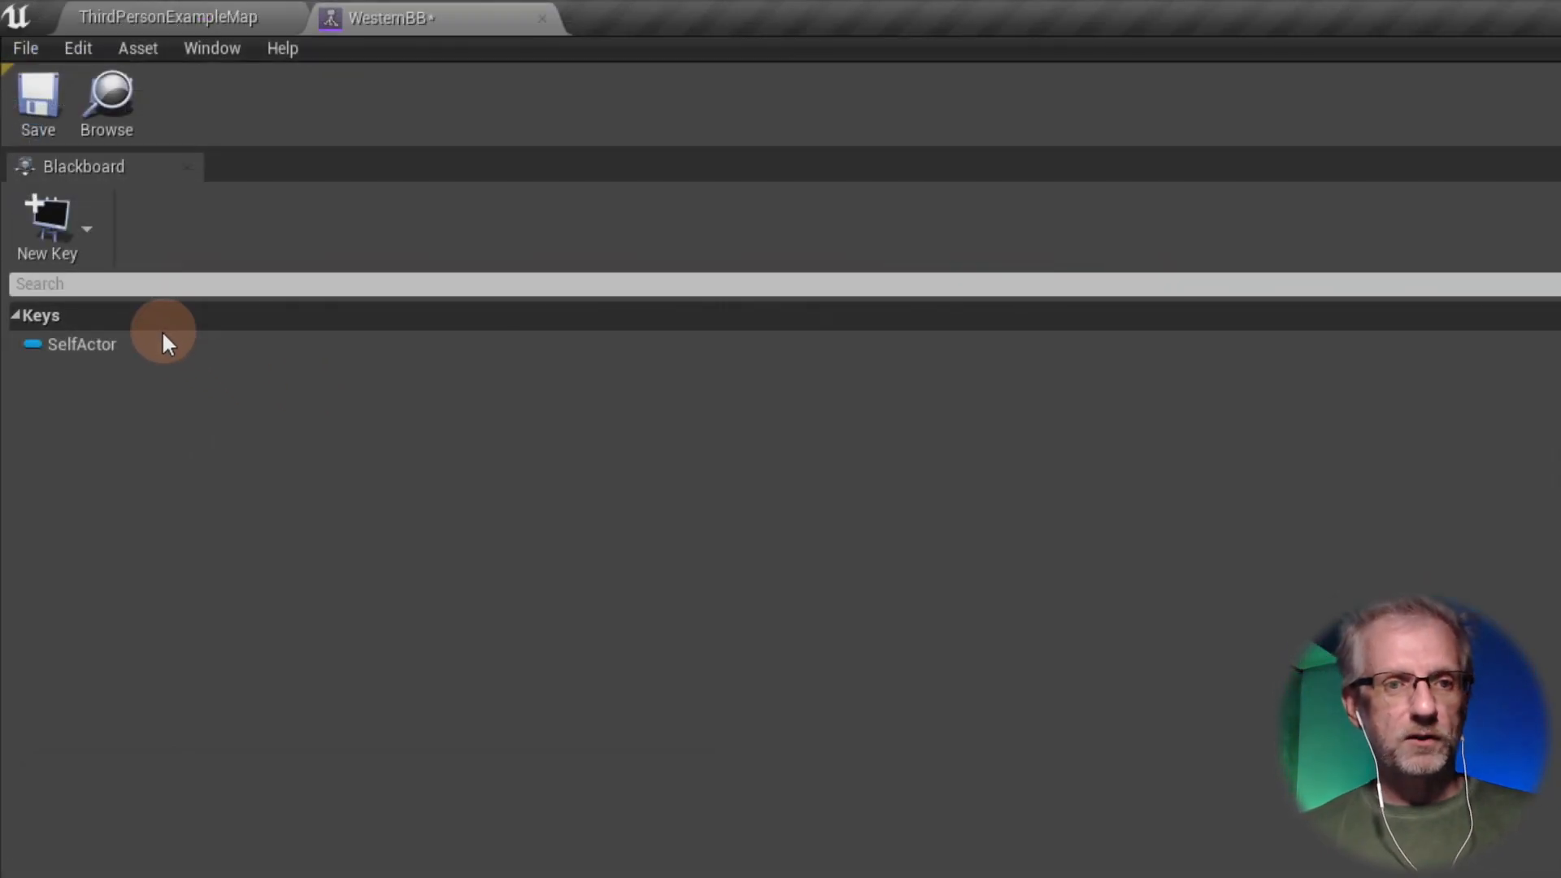
# - Add a Vector key named Patrol Location to the WesternBB blackboard and save it
pyautogui.click(132, 344)
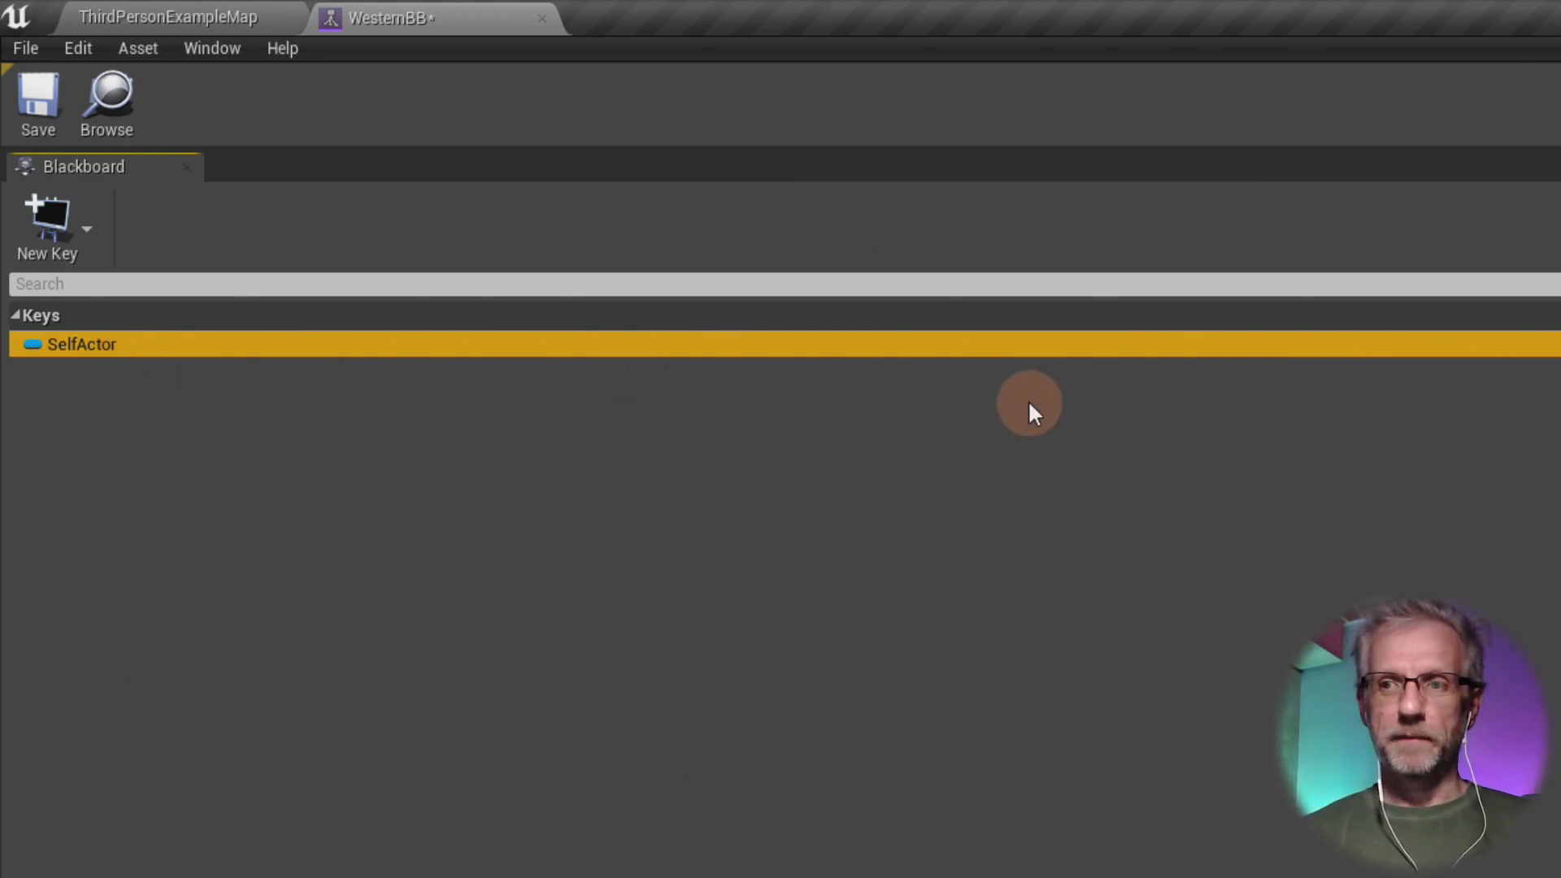
pyautogui.click(76, 237)
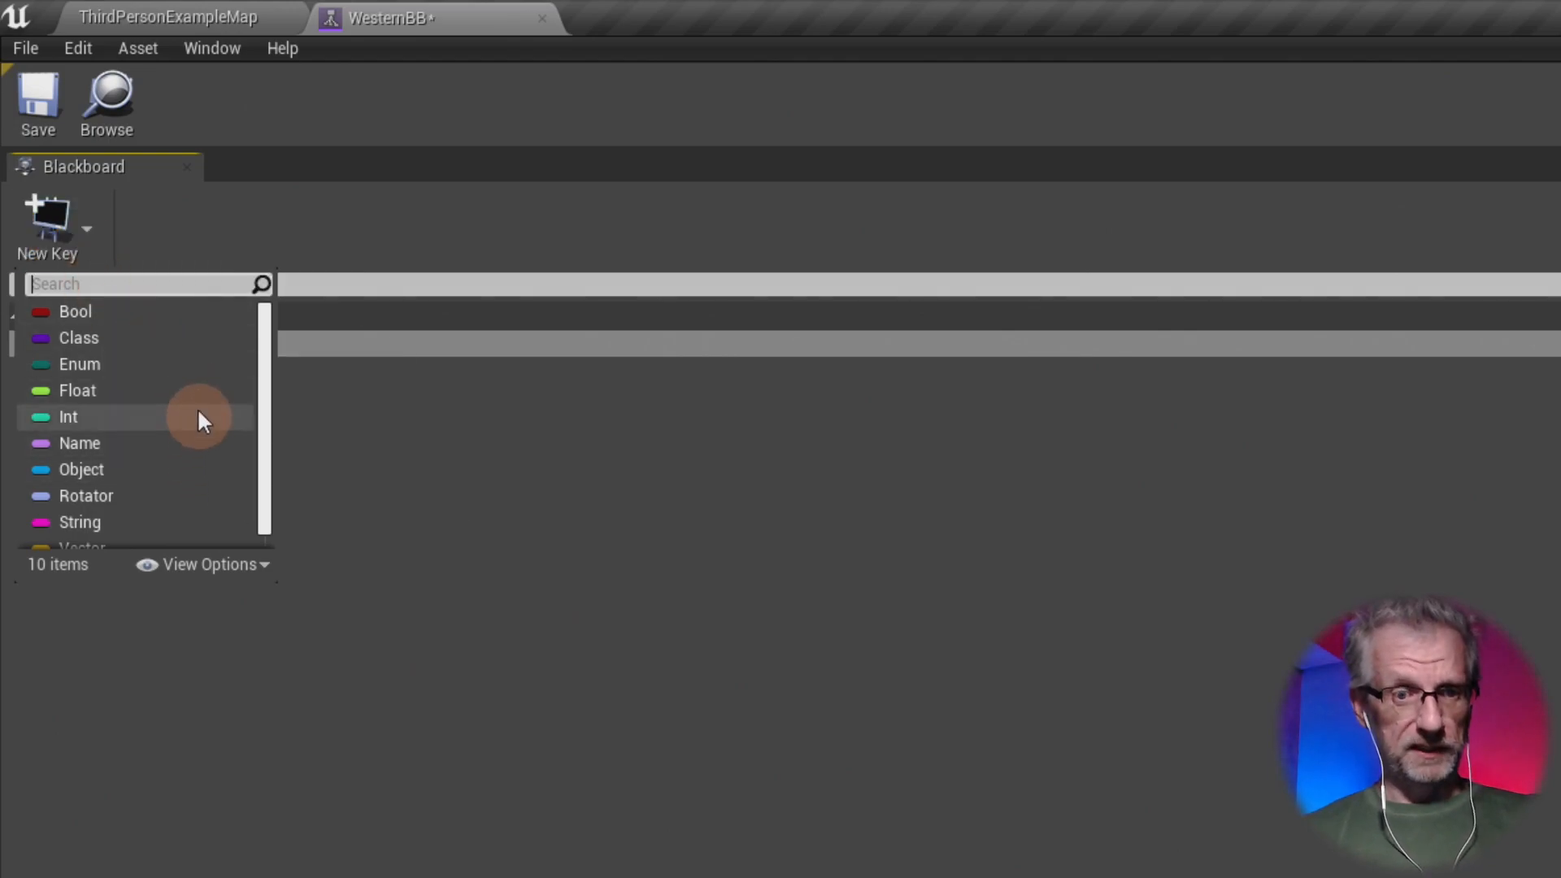
pyautogui.scroll(-1, 200, 413)
pyautogui.click(145, 543)
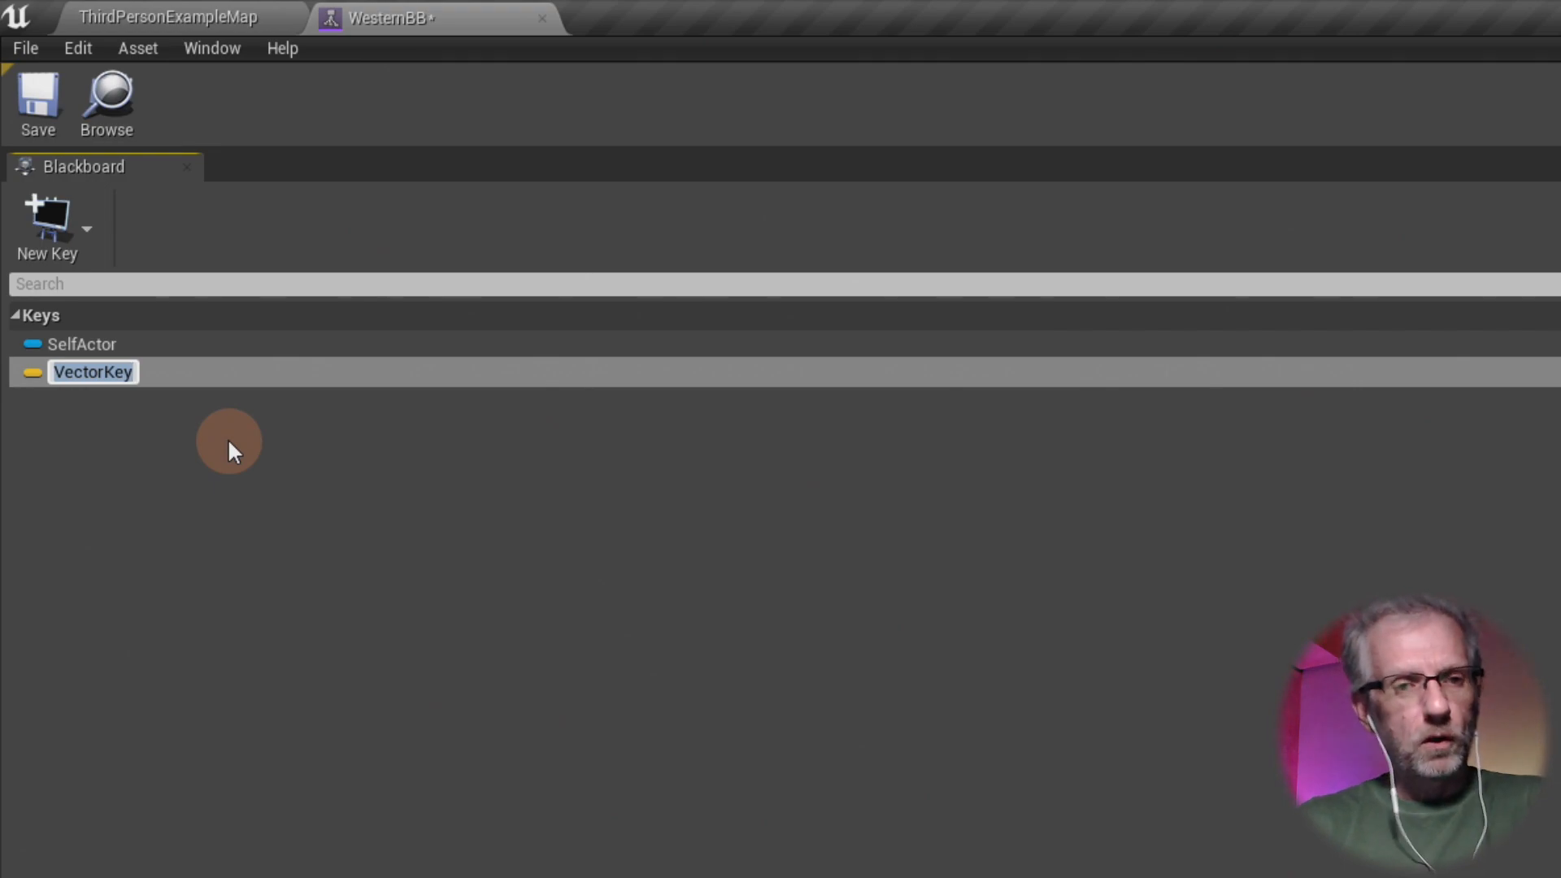
pyautogui.write('NEw')
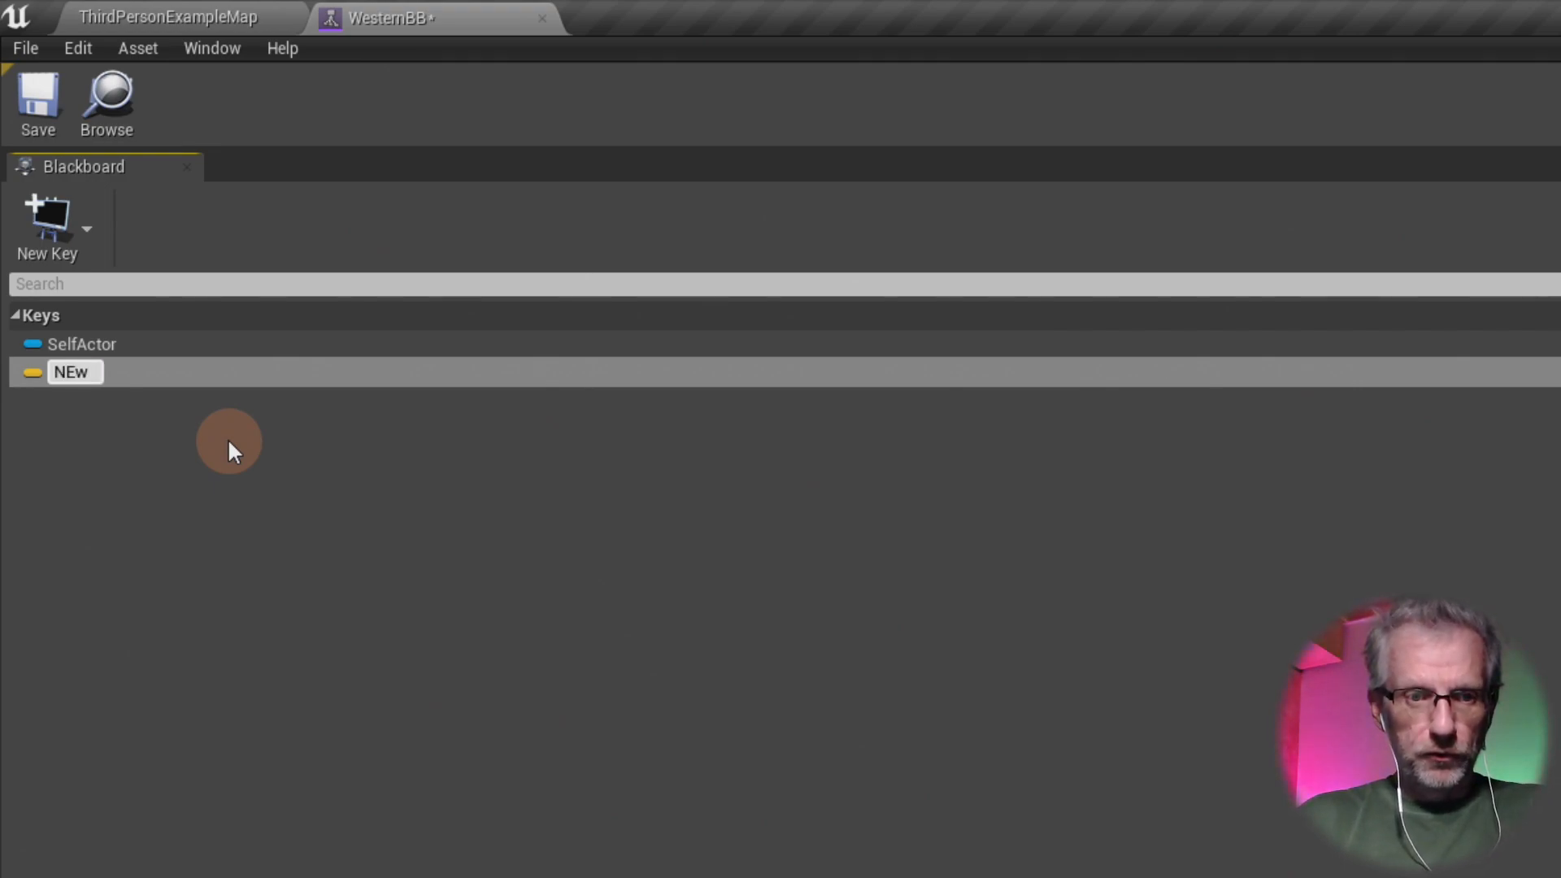
pyautogui.press('BackSpace')
pyautogui.press('BackSpace')
pyautogui.press('BackSpace')
pyautogui.write('Pat')
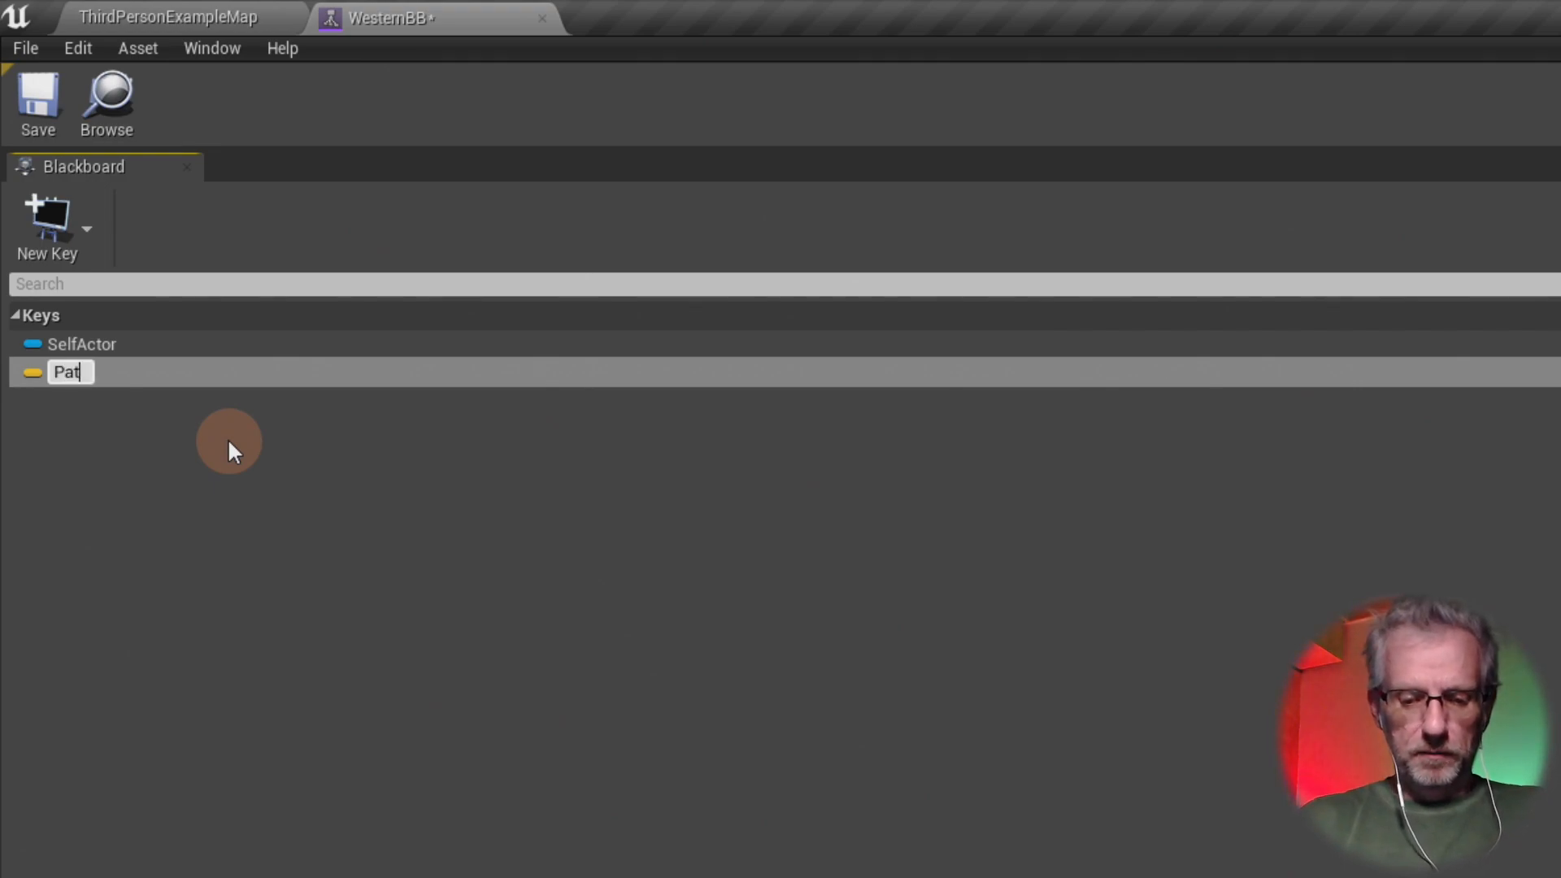
pyautogui.write('rol Location')
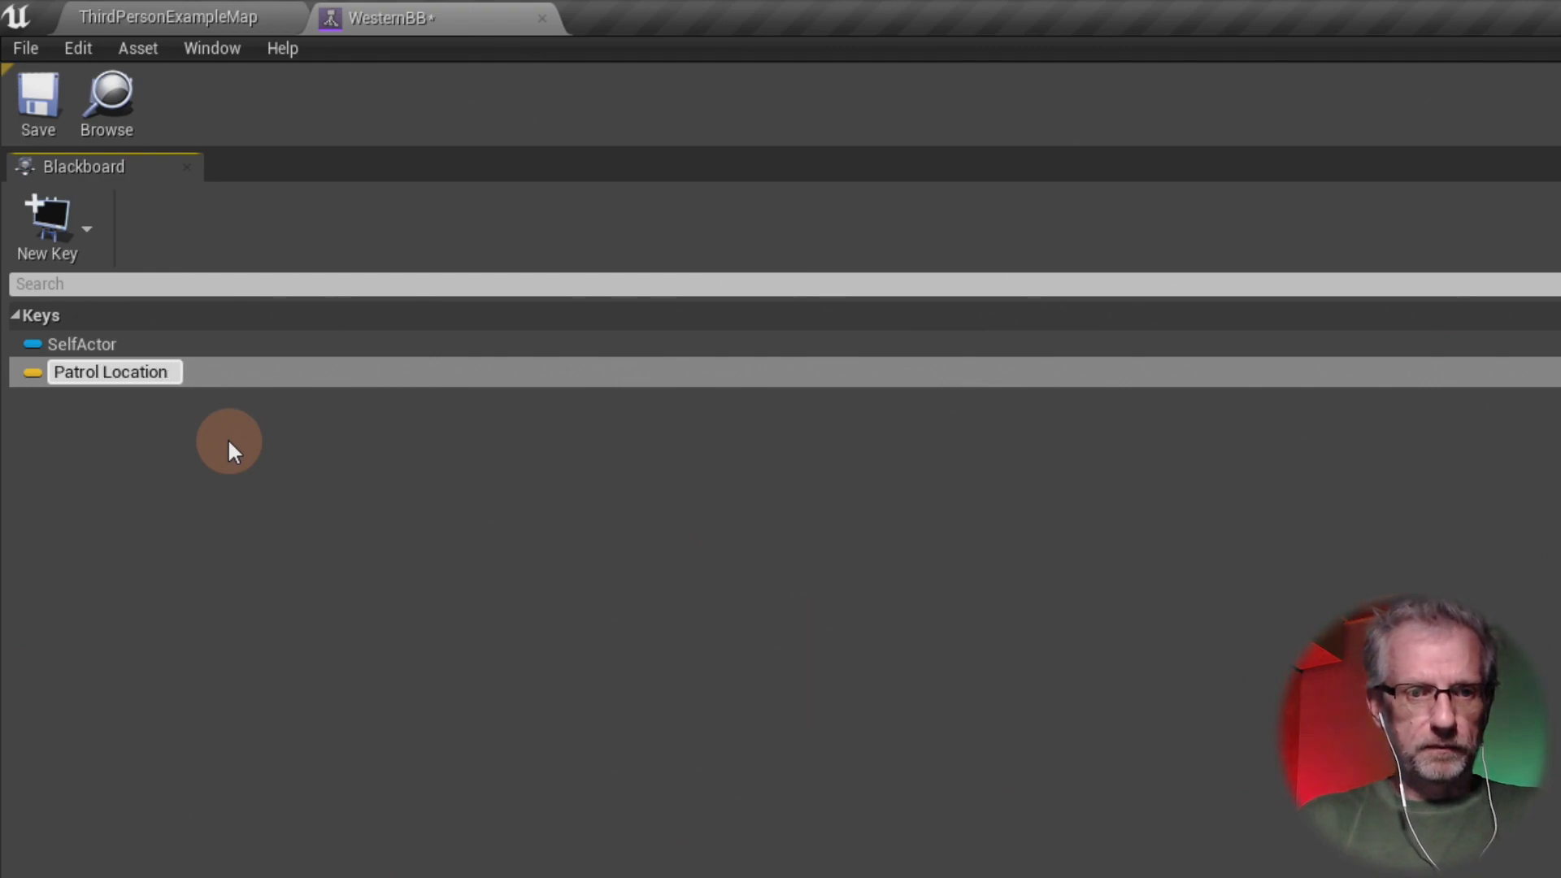
pyautogui.press('Return')
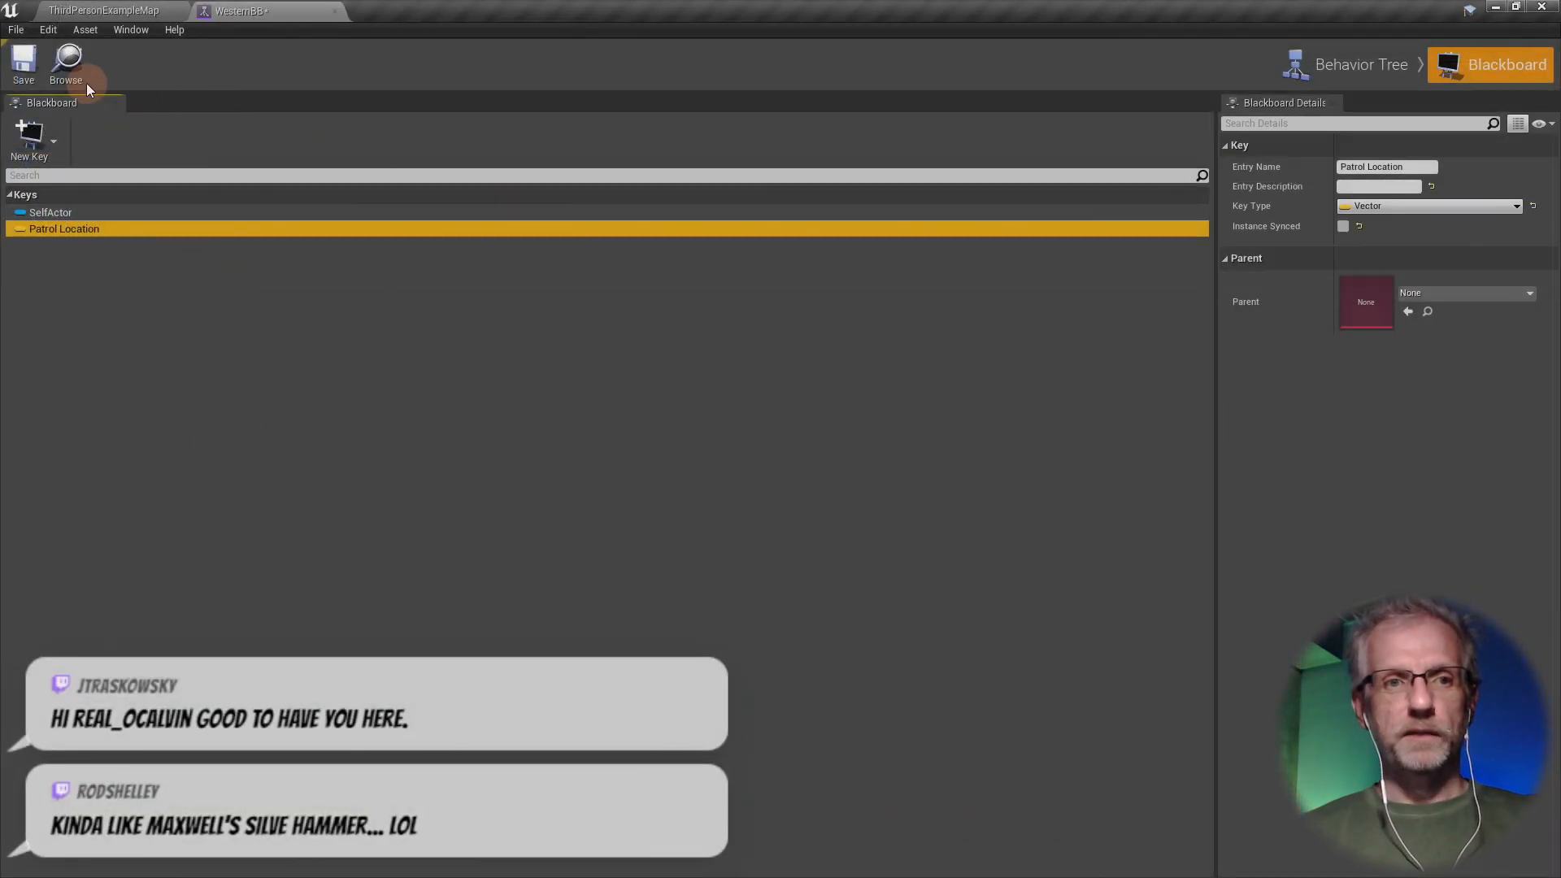
pyautogui.click(24, 62)
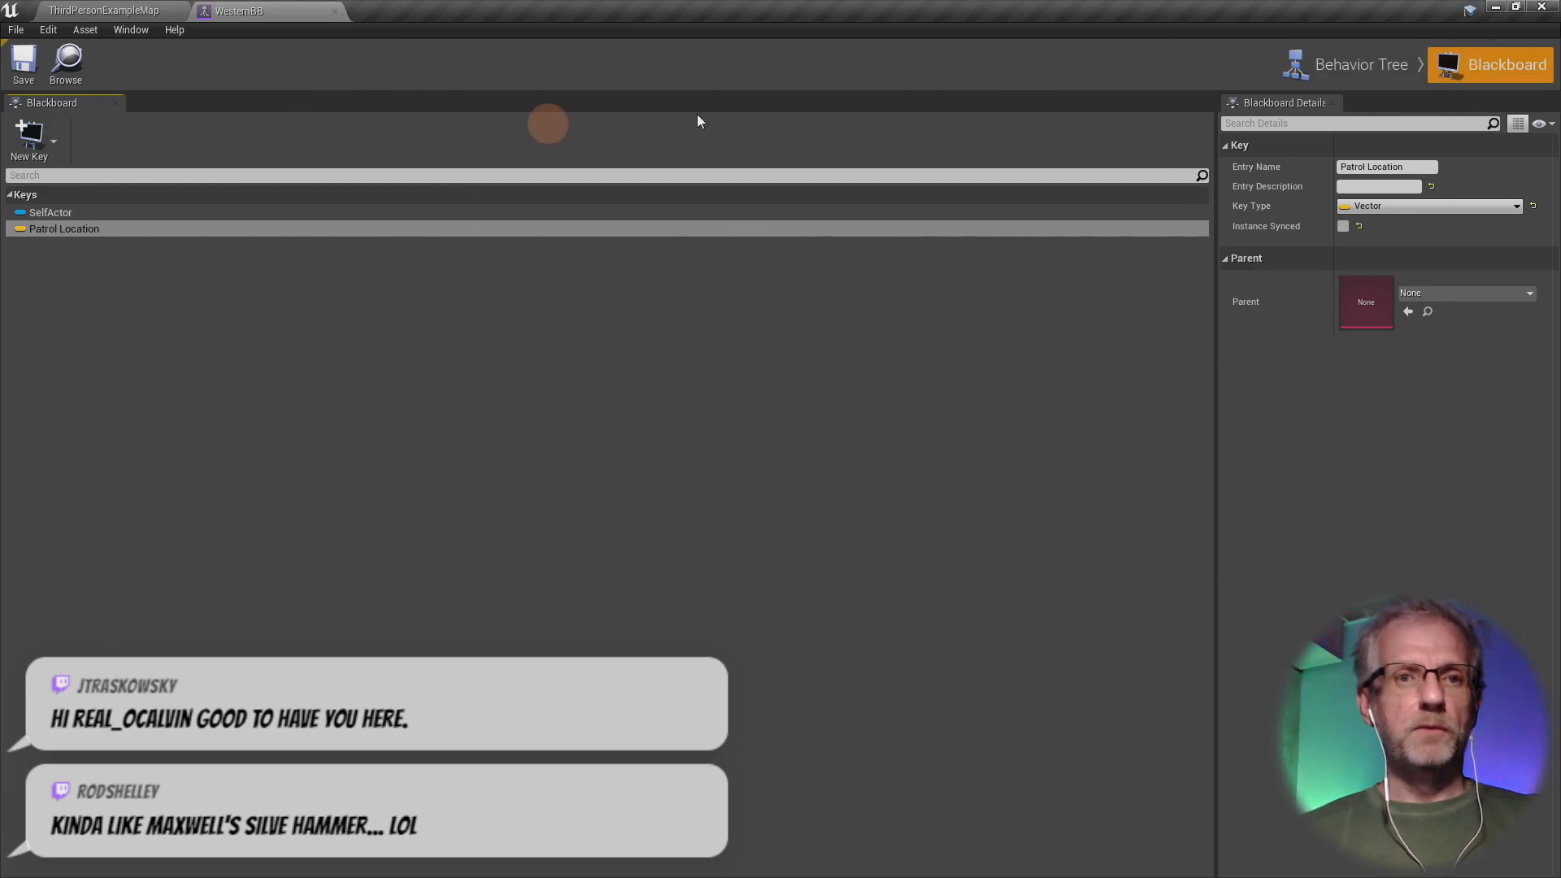
# - Return to the WesternBT graph and add a Sequence node connected directly beneath the Root node
pyautogui.click(1356, 72)
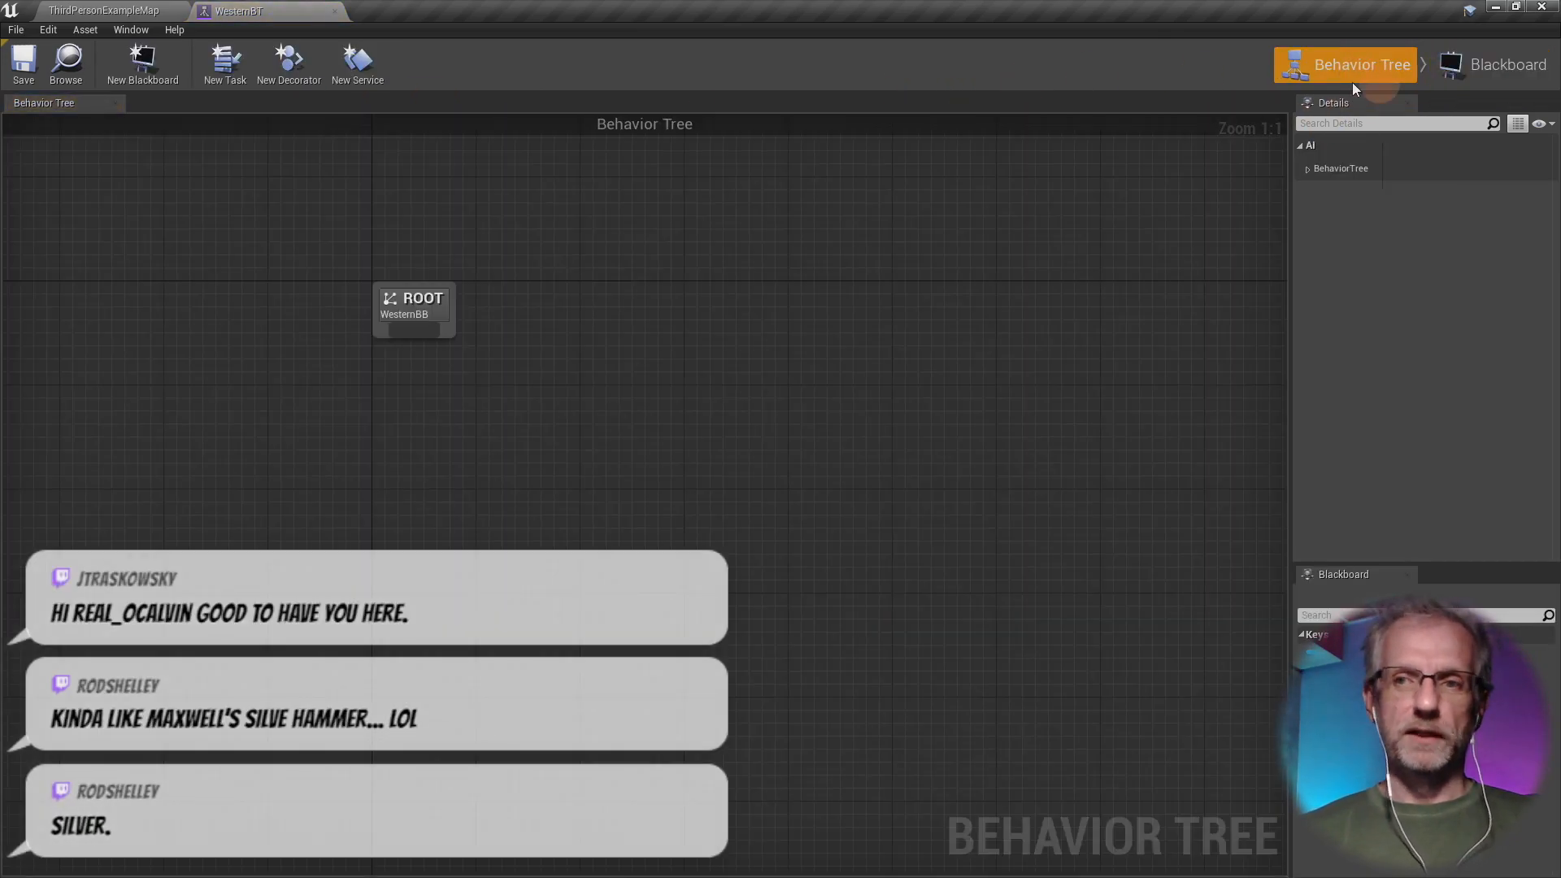
pyautogui.click(1473, 63)
pyautogui.click(1382, 65)
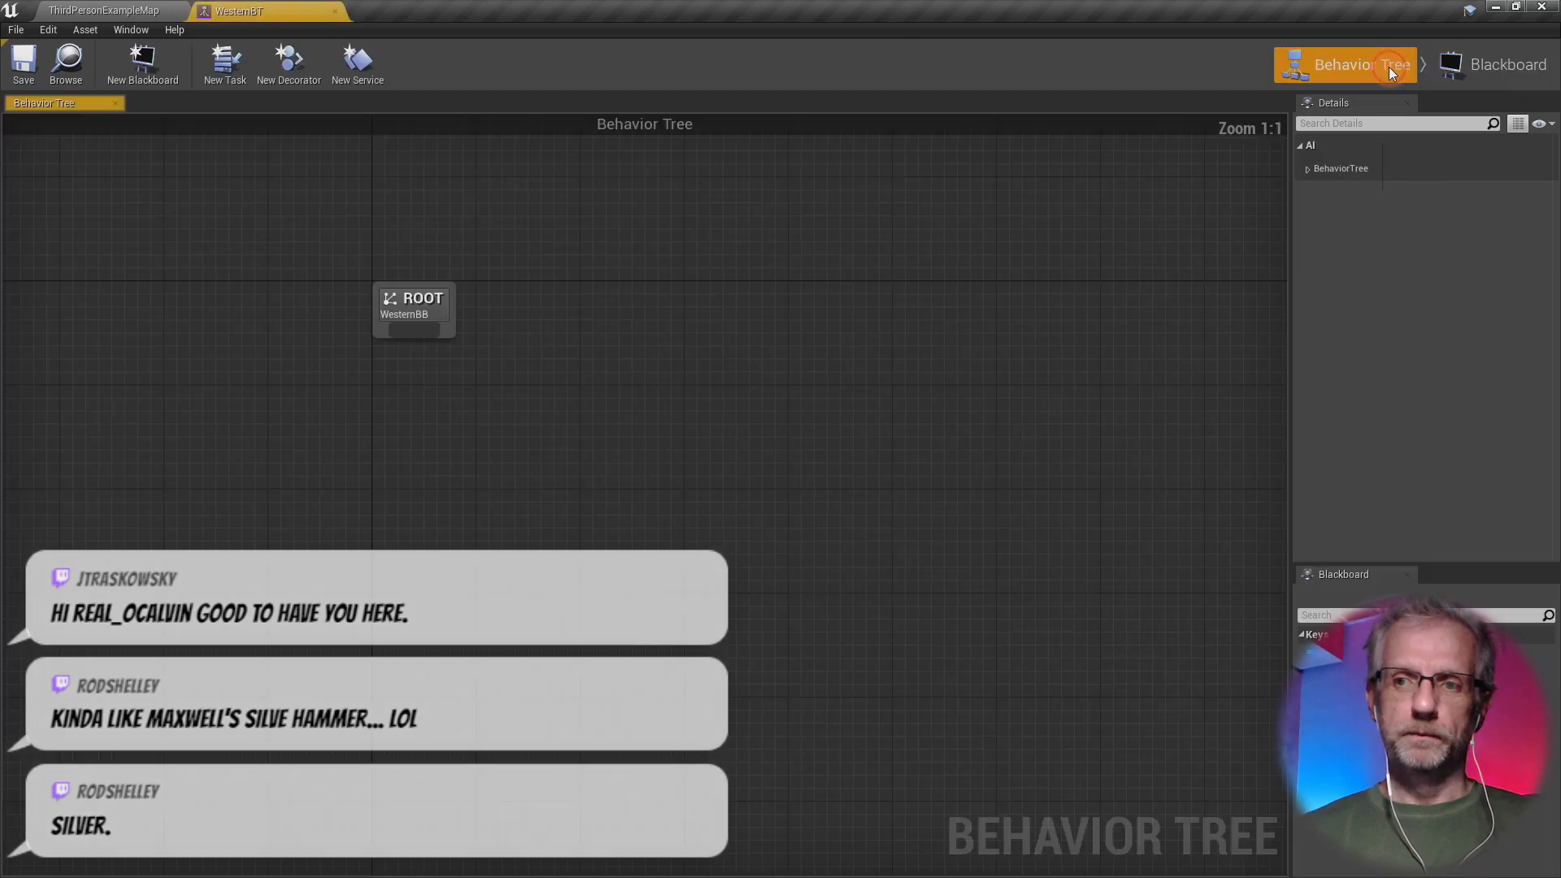
pyautogui.moveTo(618, 360); pyautogui.dragTo(821, 311, button='right')
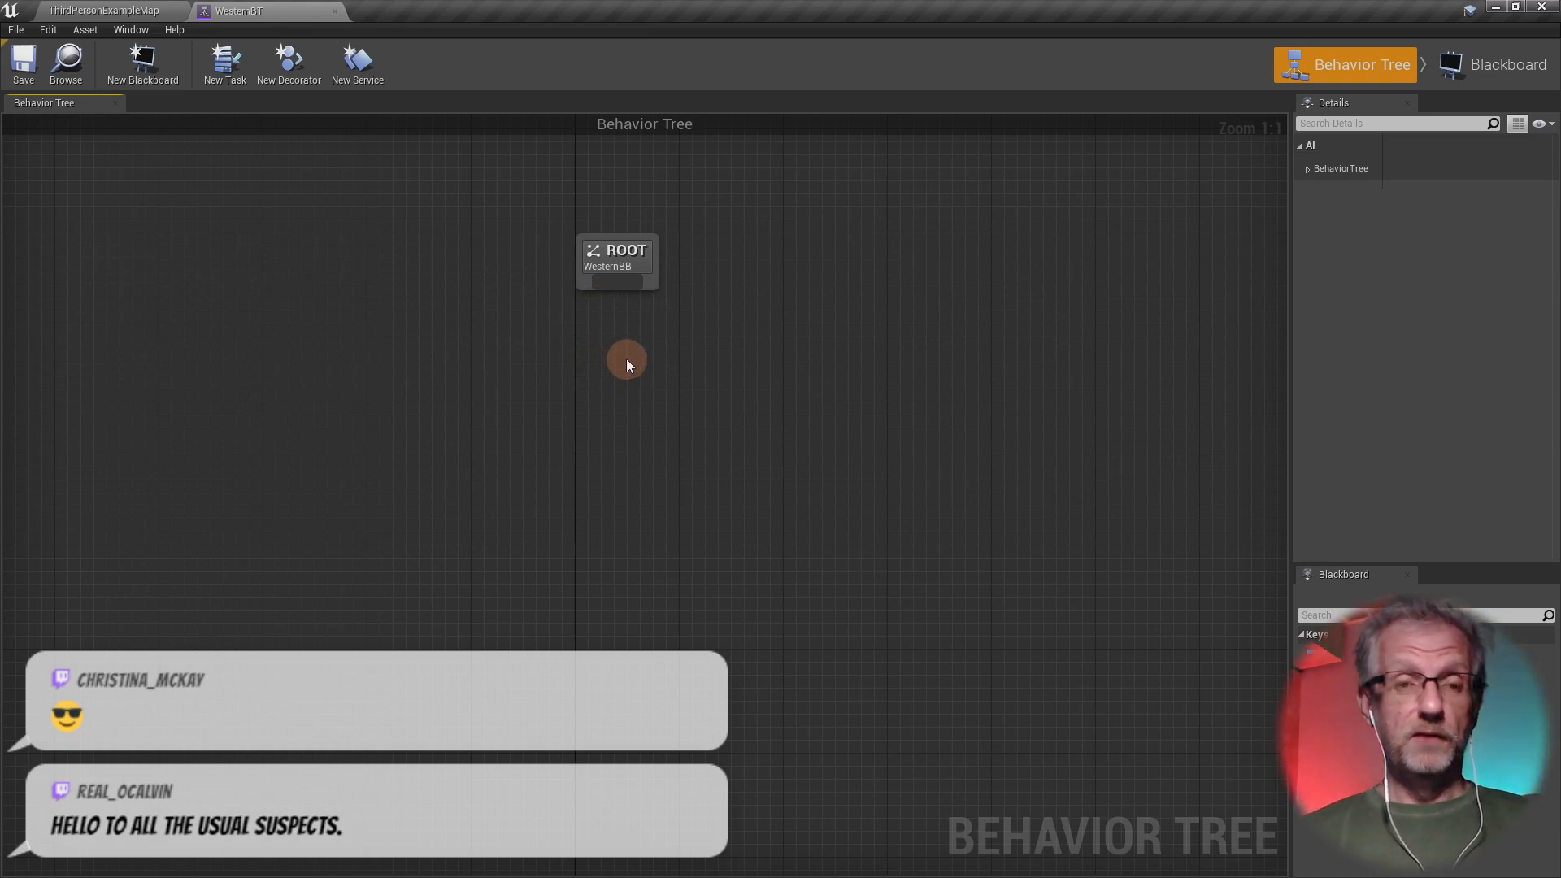
pyautogui.click(621, 264)
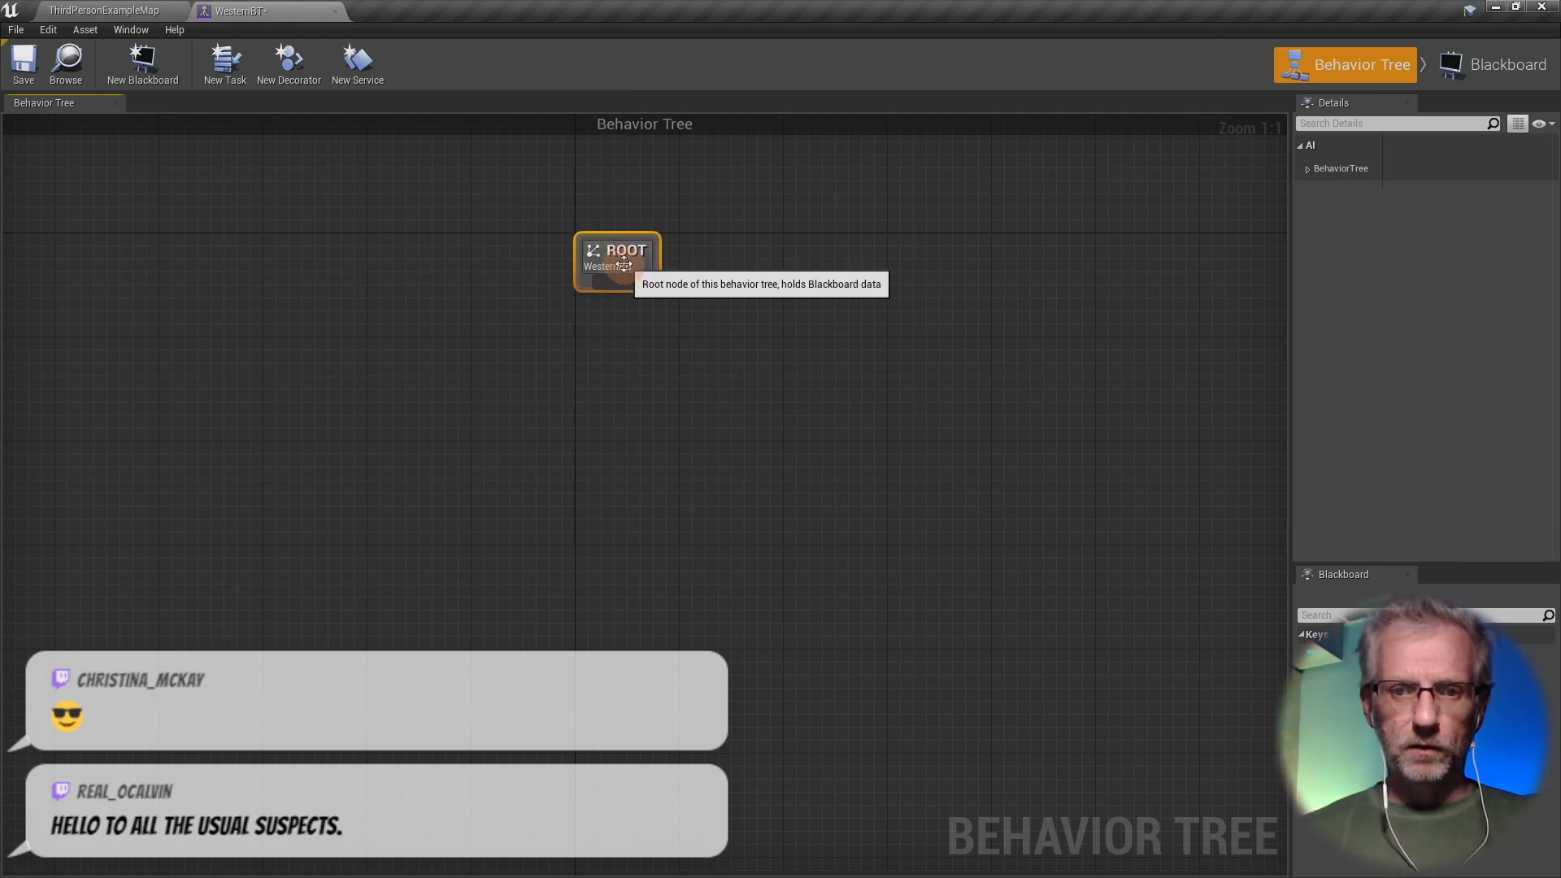
pyautogui.moveTo(613, 286); pyautogui.dragTo(604, 418)
pyautogui.write('sequen')
pyautogui.press('Return')
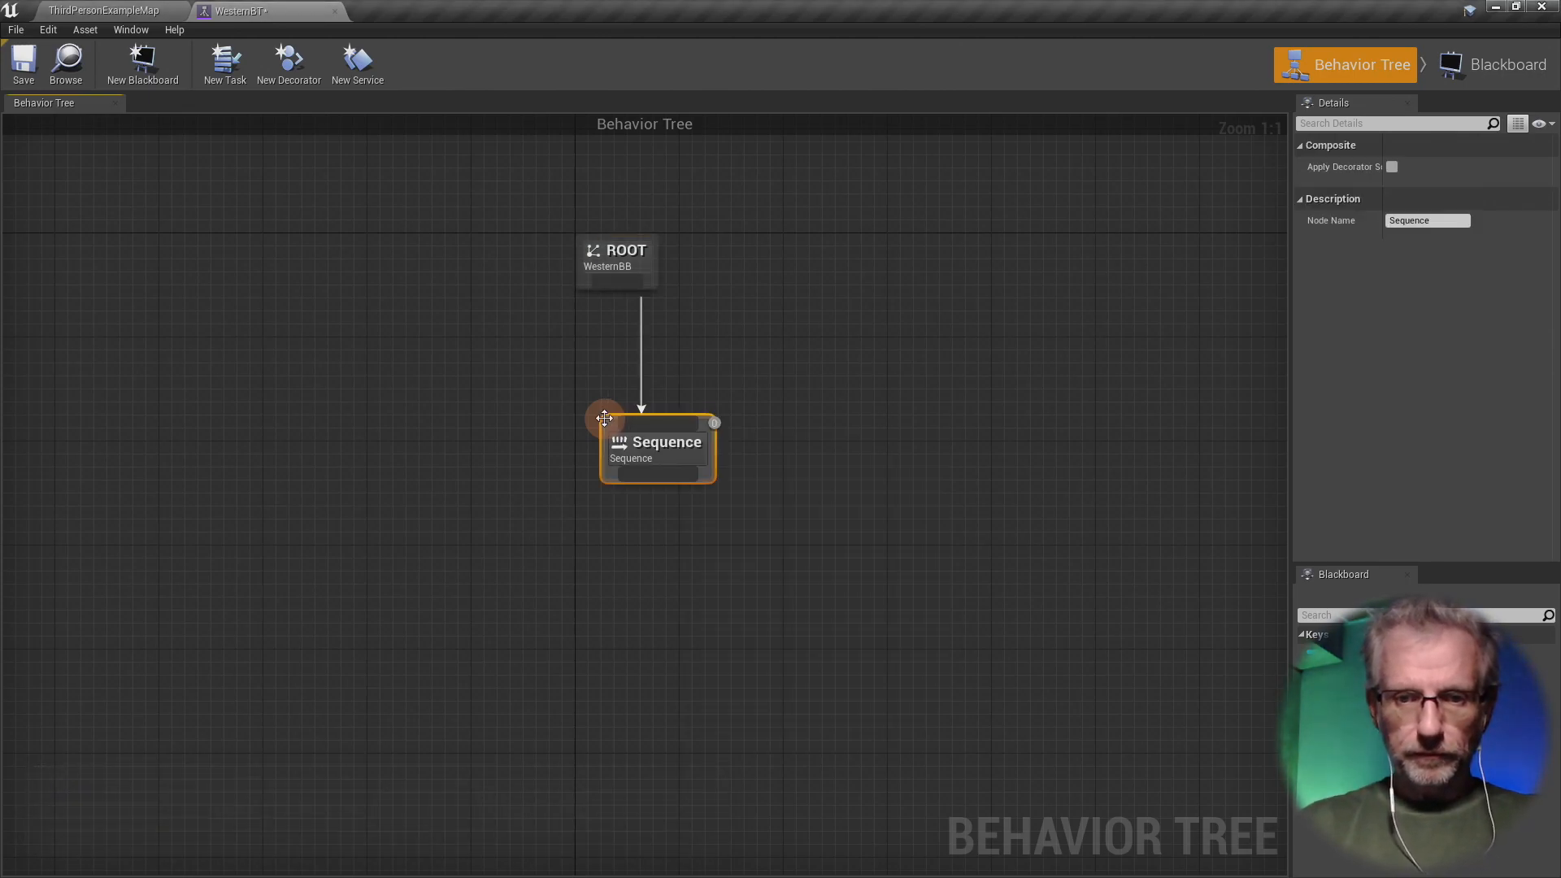
pyautogui.moveTo(668, 453); pyautogui.dragTo(632, 427)
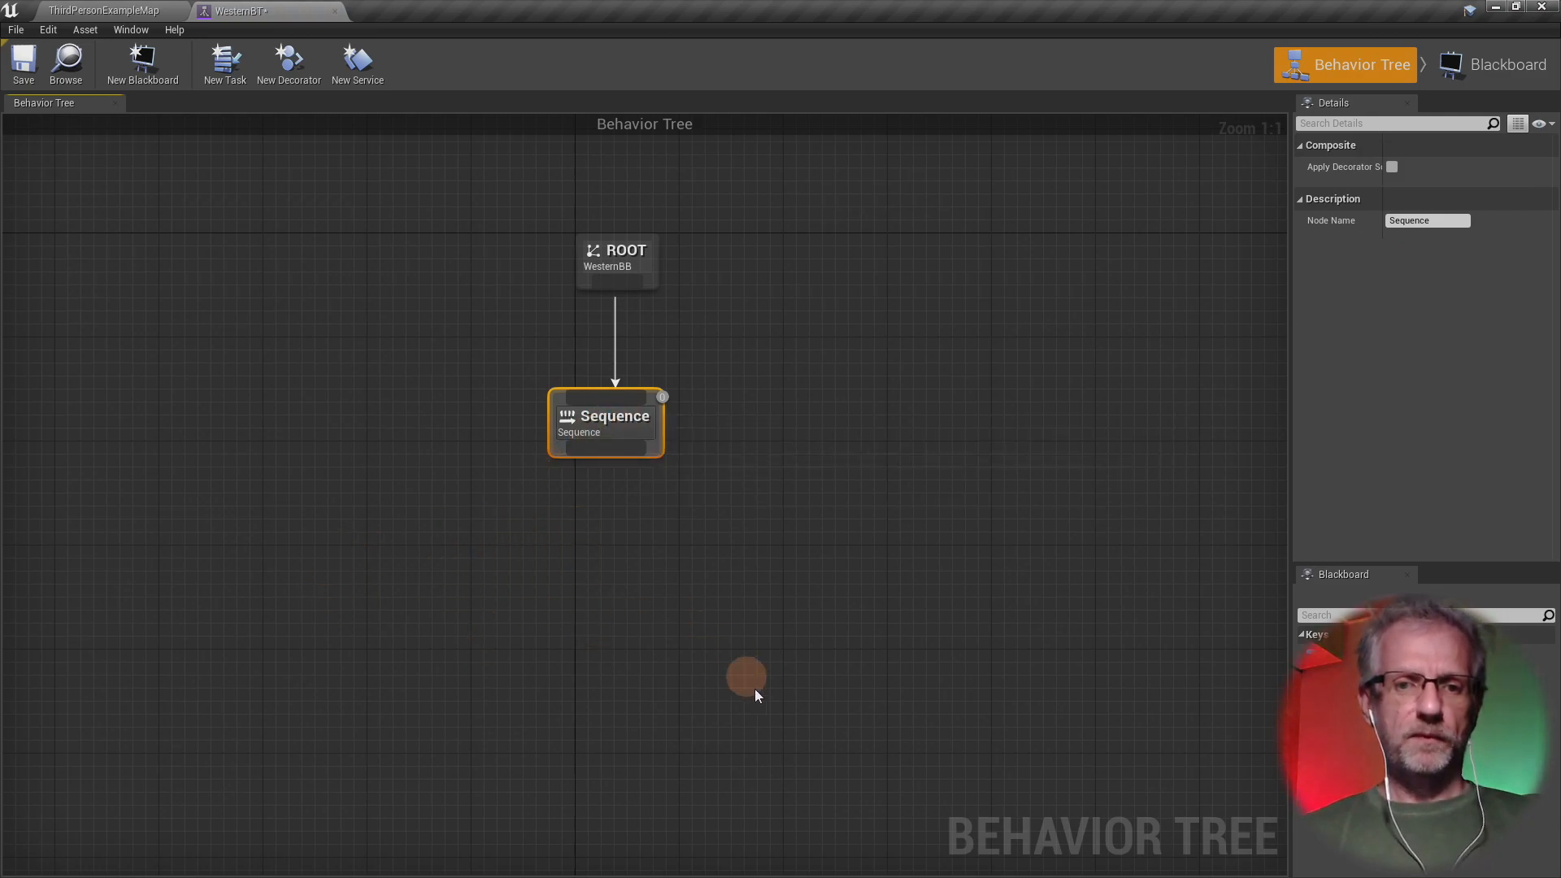
# - Add two Wait tasks side by side beneath the Sequence node and connect both to it
pyautogui.moveTo(624, 452); pyautogui.dragTo(656, 611)
pyautogui.write('wait')
pyautogui.press('Return')
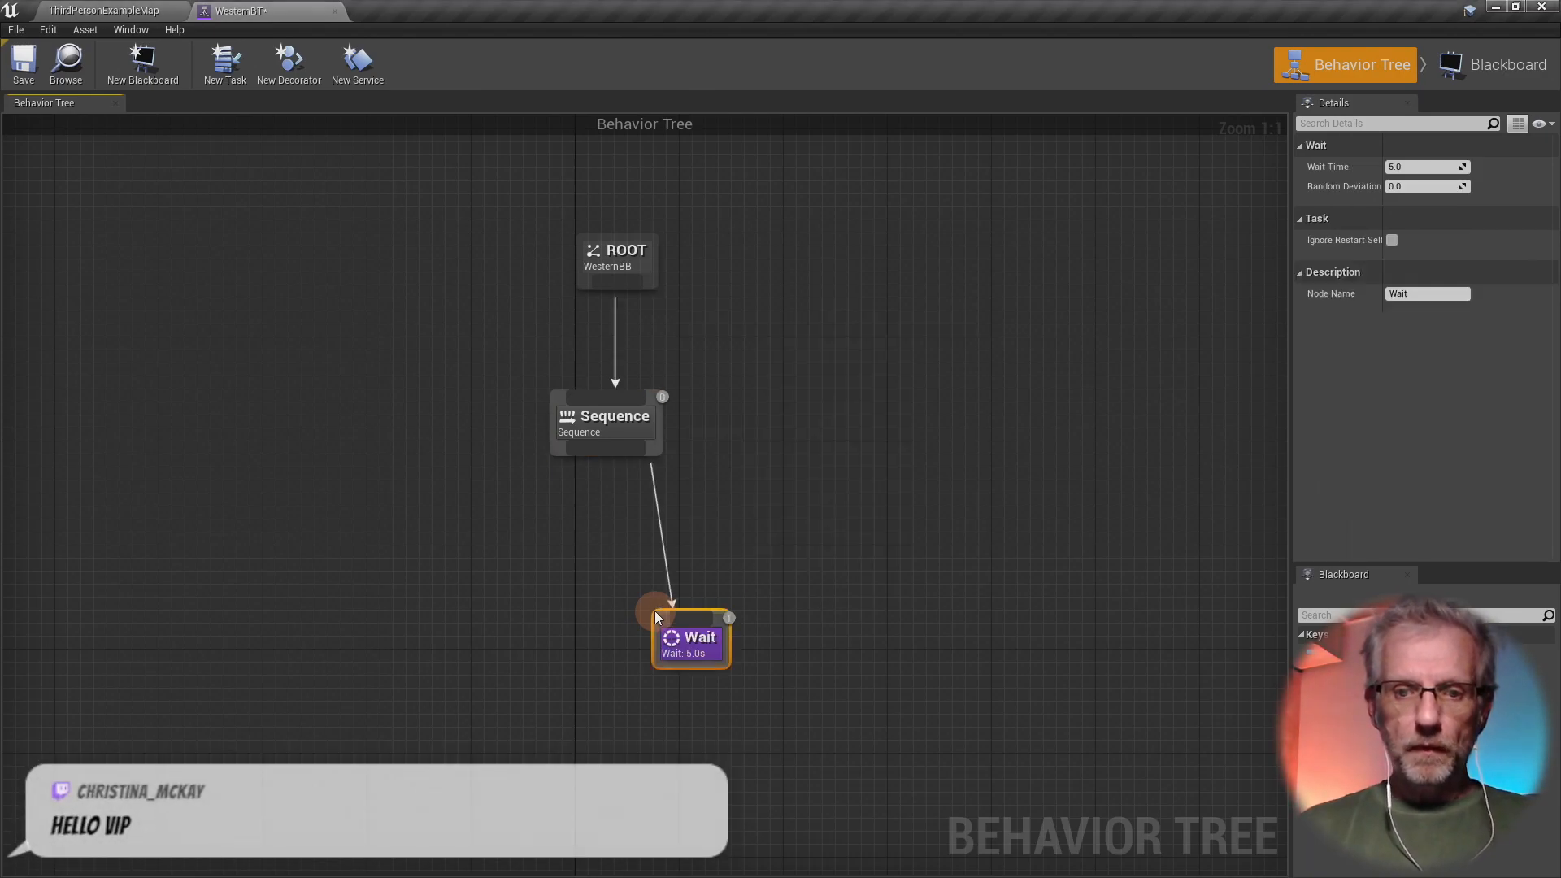
pyautogui.moveTo(695, 630); pyautogui.dragTo(634, 601)
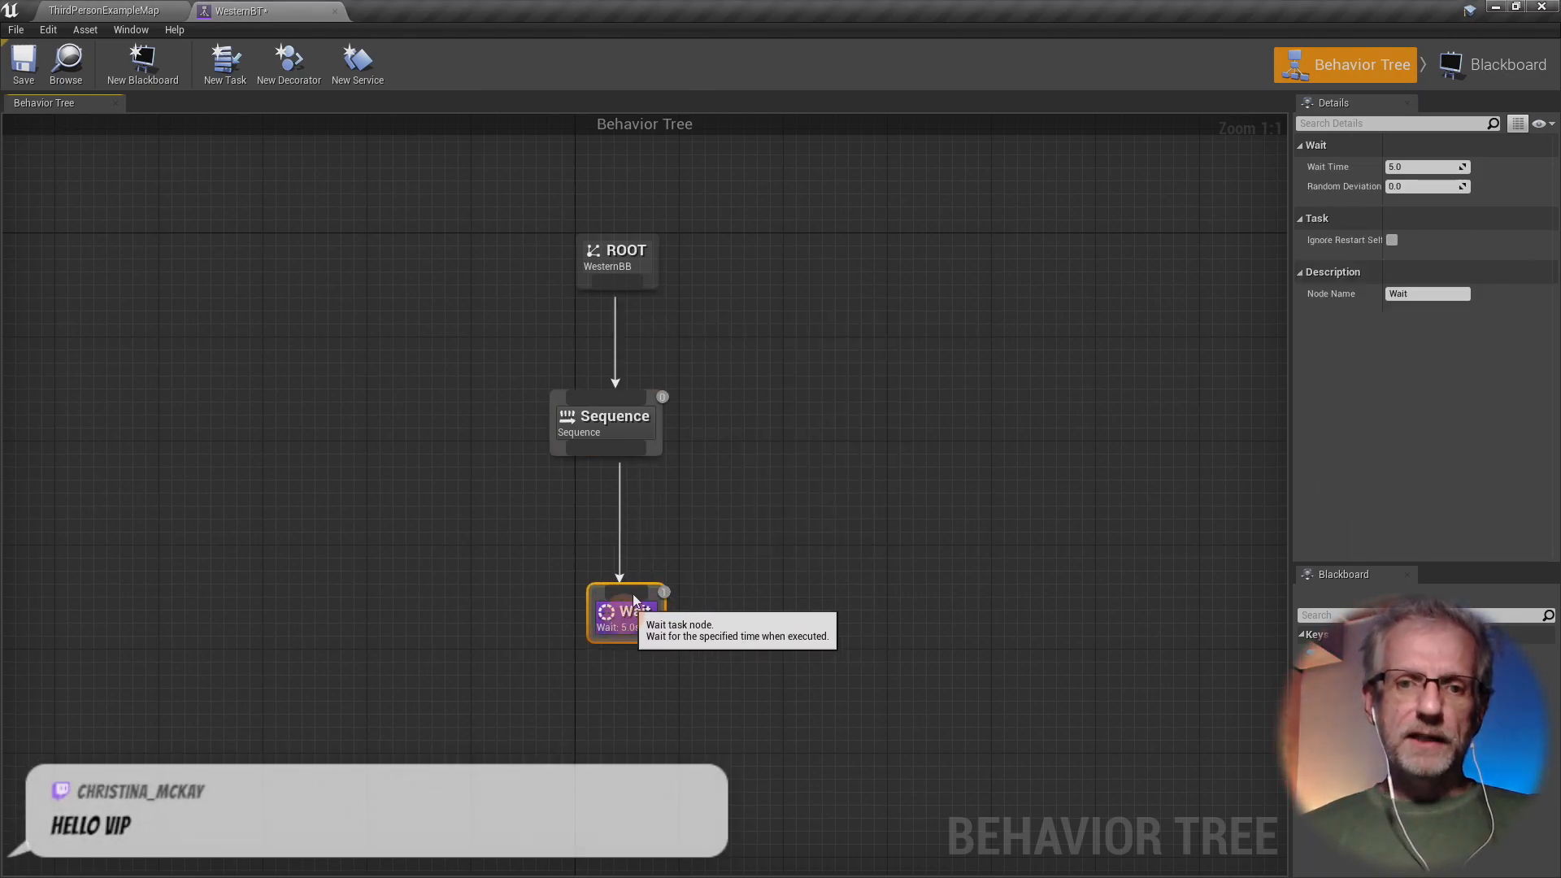
pyautogui.moveTo(631, 457); pyautogui.dragTo(794, 620)
pyautogui.write('wait')
pyautogui.press('Return')
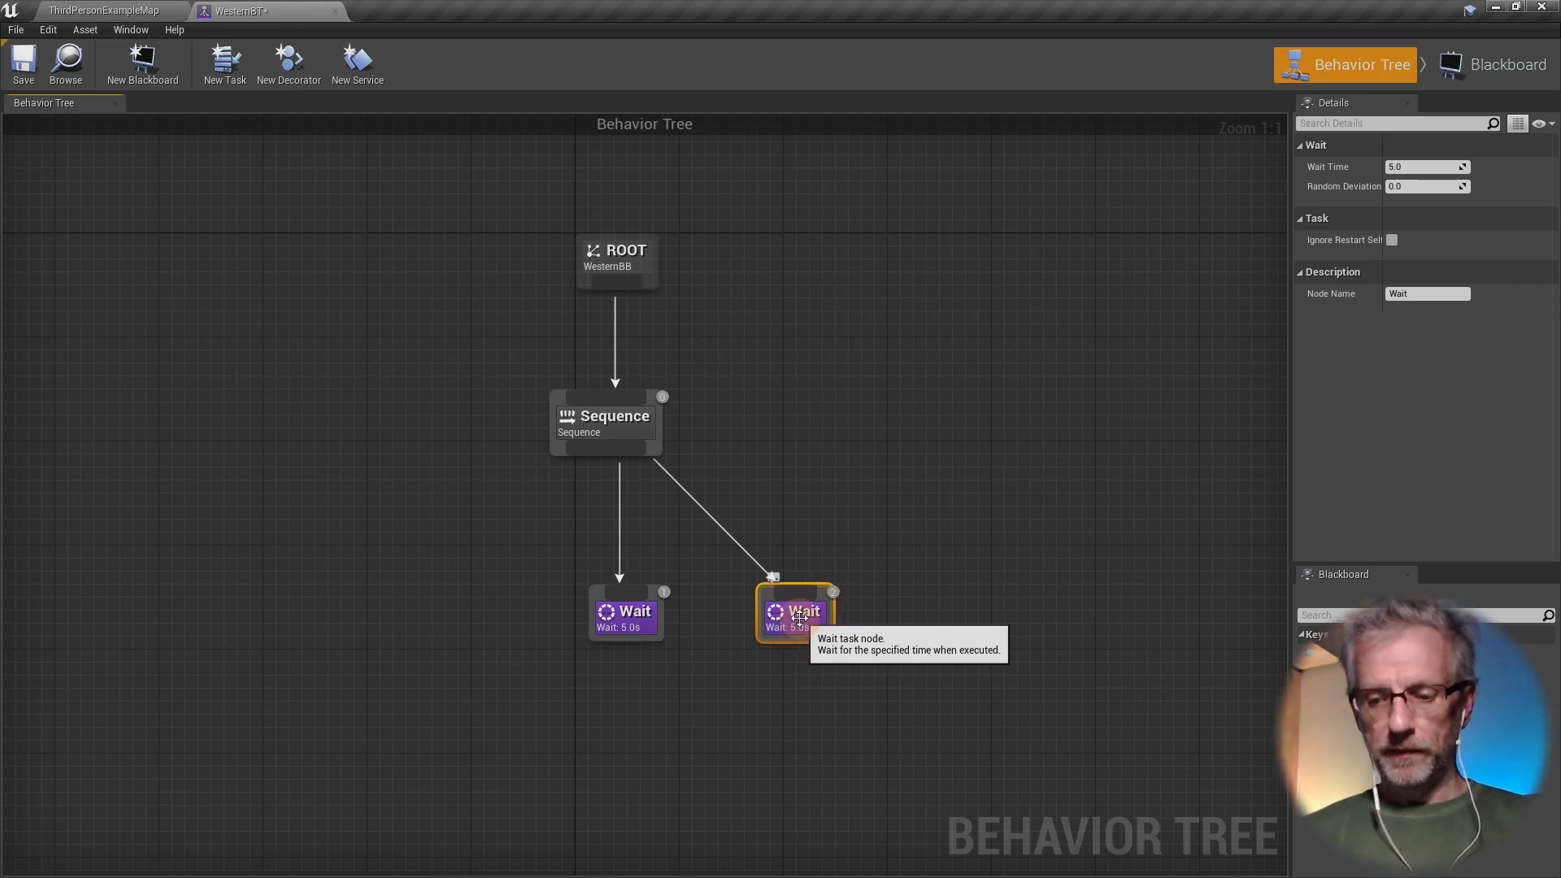
# - Delete both Wait tasks beneath the Sequence node
pyautogui.press('Delete')
pyautogui.click(626, 616)
pyautogui.press('Delete')
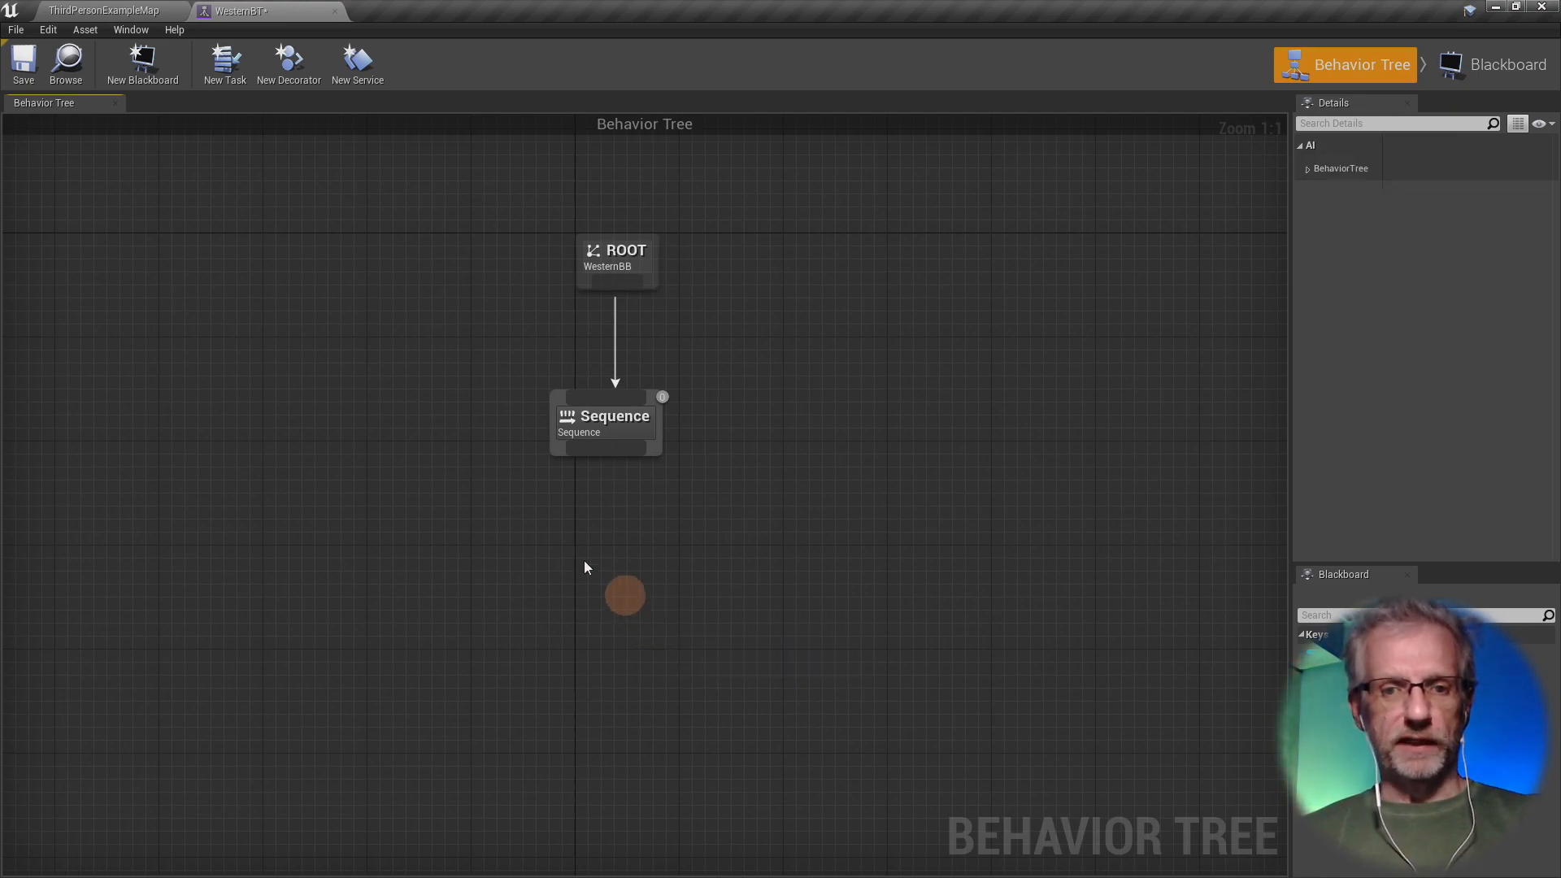
pyautogui.click(626, 518)
pyautogui.moveTo(618, 538); pyautogui.dragTo(587, 579, button='right')
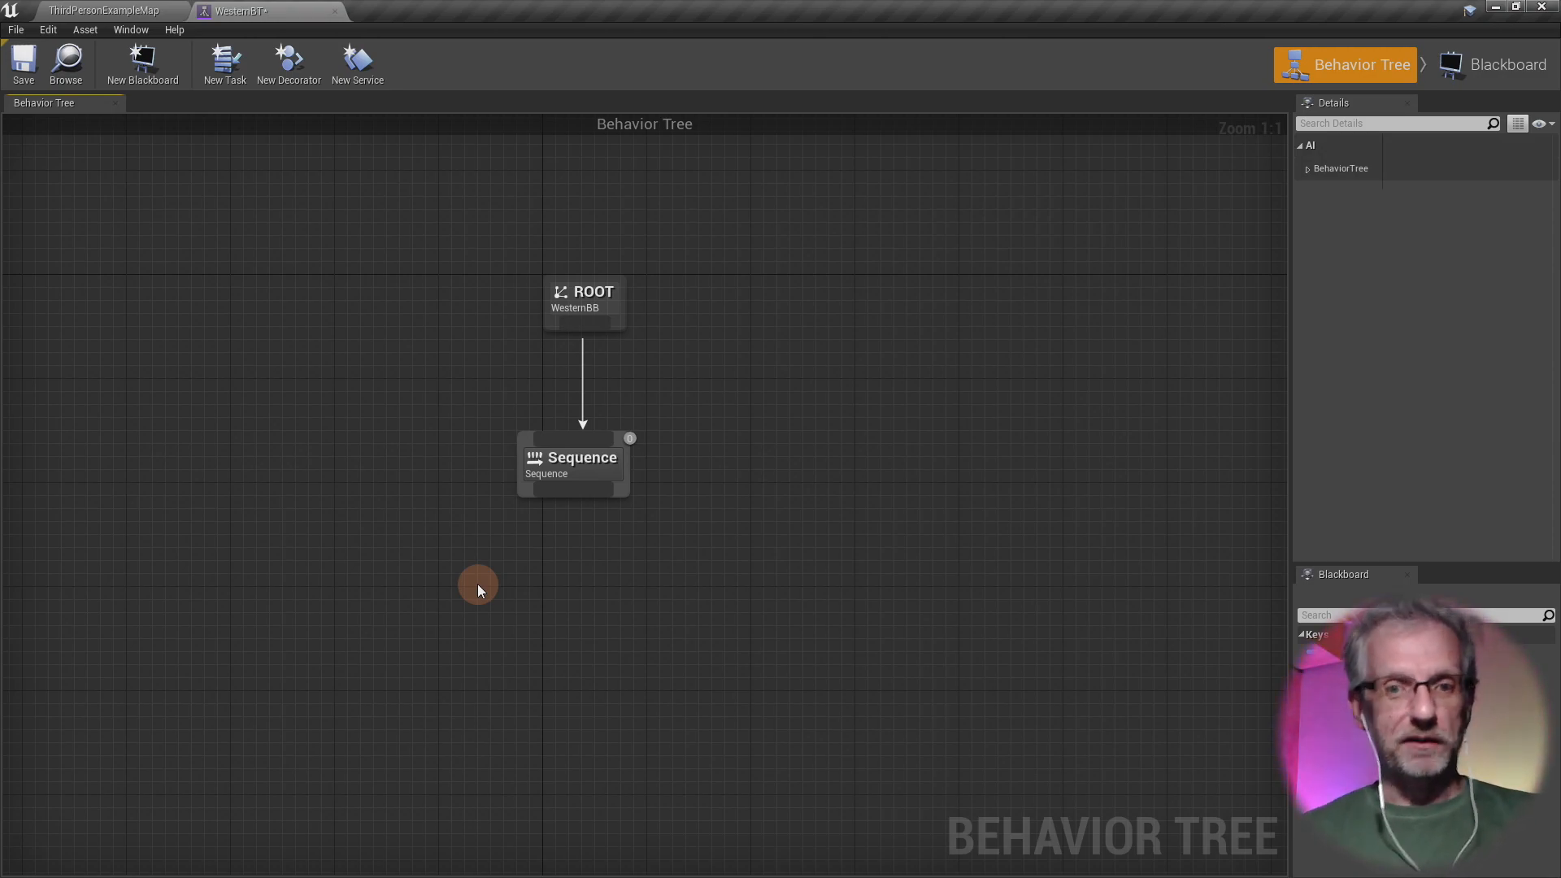
pyautogui.moveTo(478, 587); pyautogui.dragTo(386, 528, button='right')
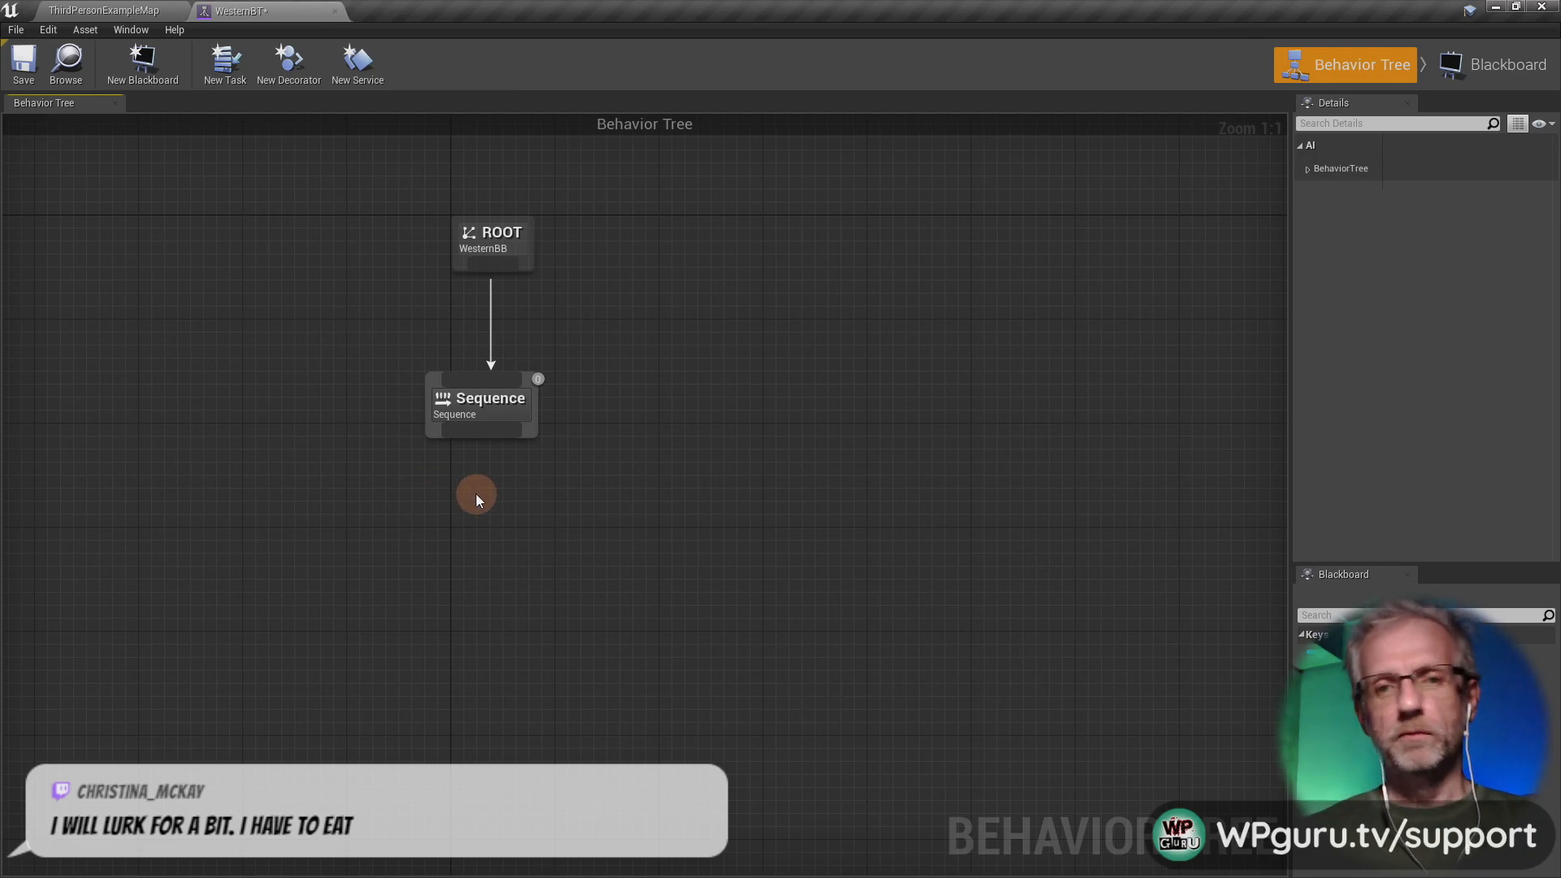
# - Return to the level editor and look at the SyntyBystander and SyntyCharacter blueprints in the Blueprints folder
pyautogui.click(140, 12)
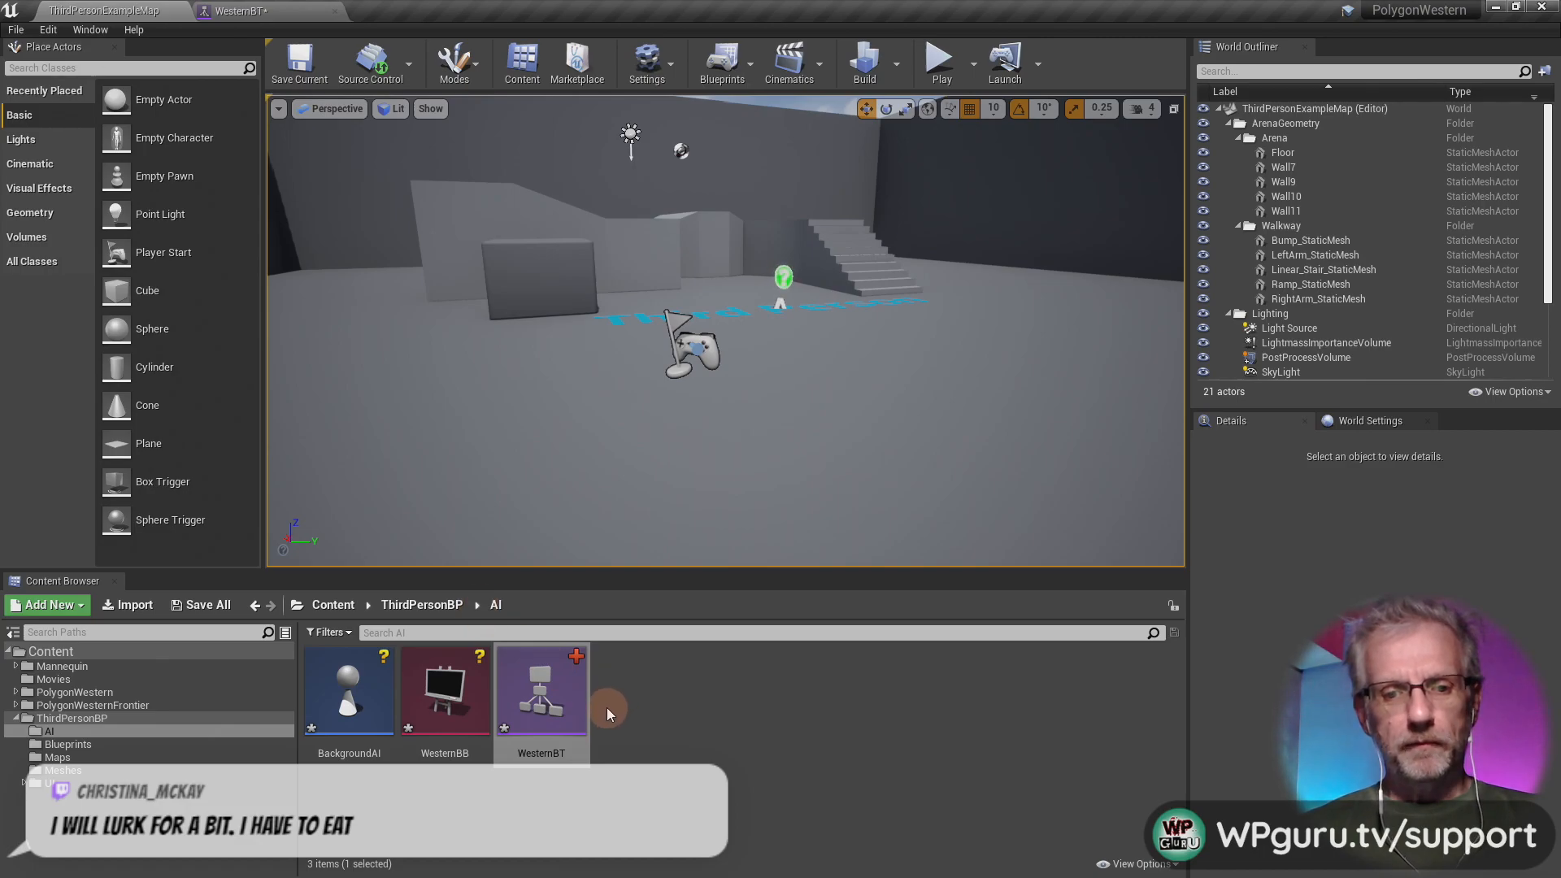
pyautogui.click(152, 718)
pyautogui.doubleClick(445, 707)
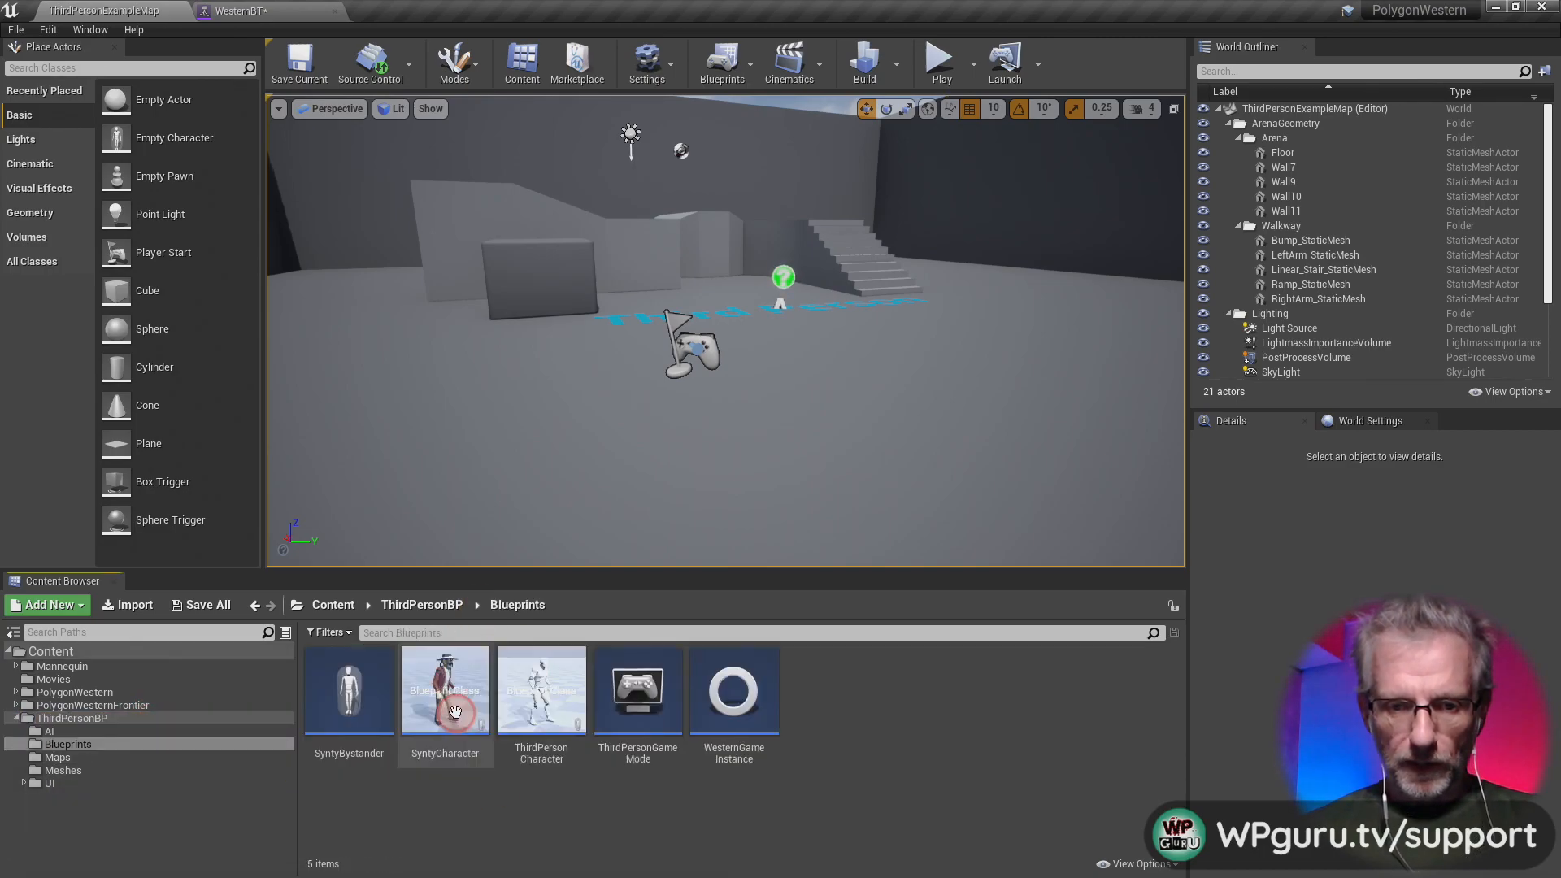
pyautogui.click(358, 746)
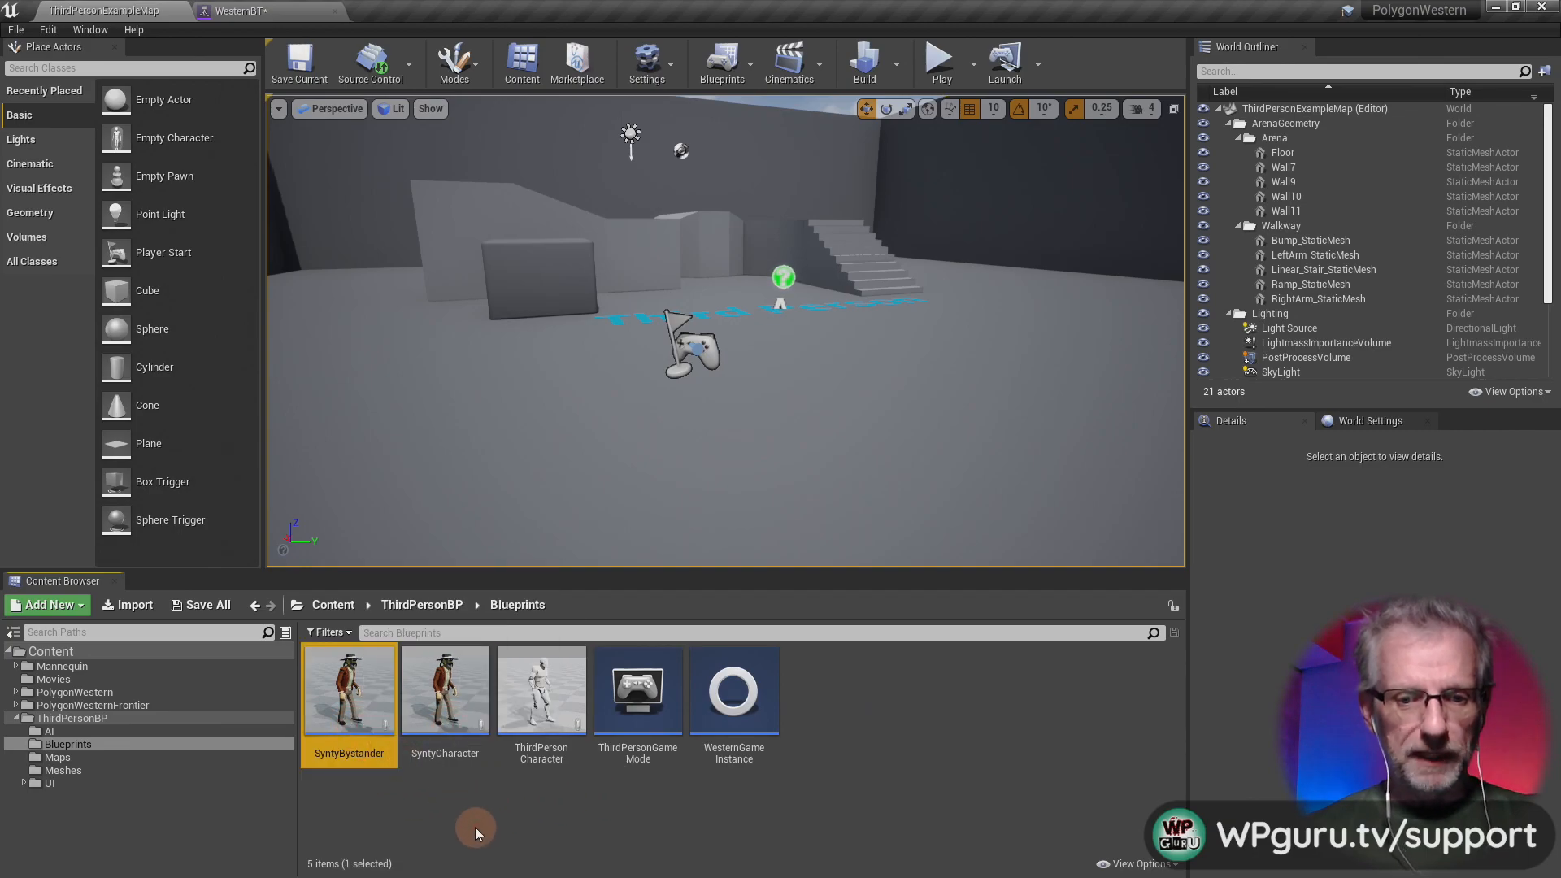
pyautogui.click(449, 688)
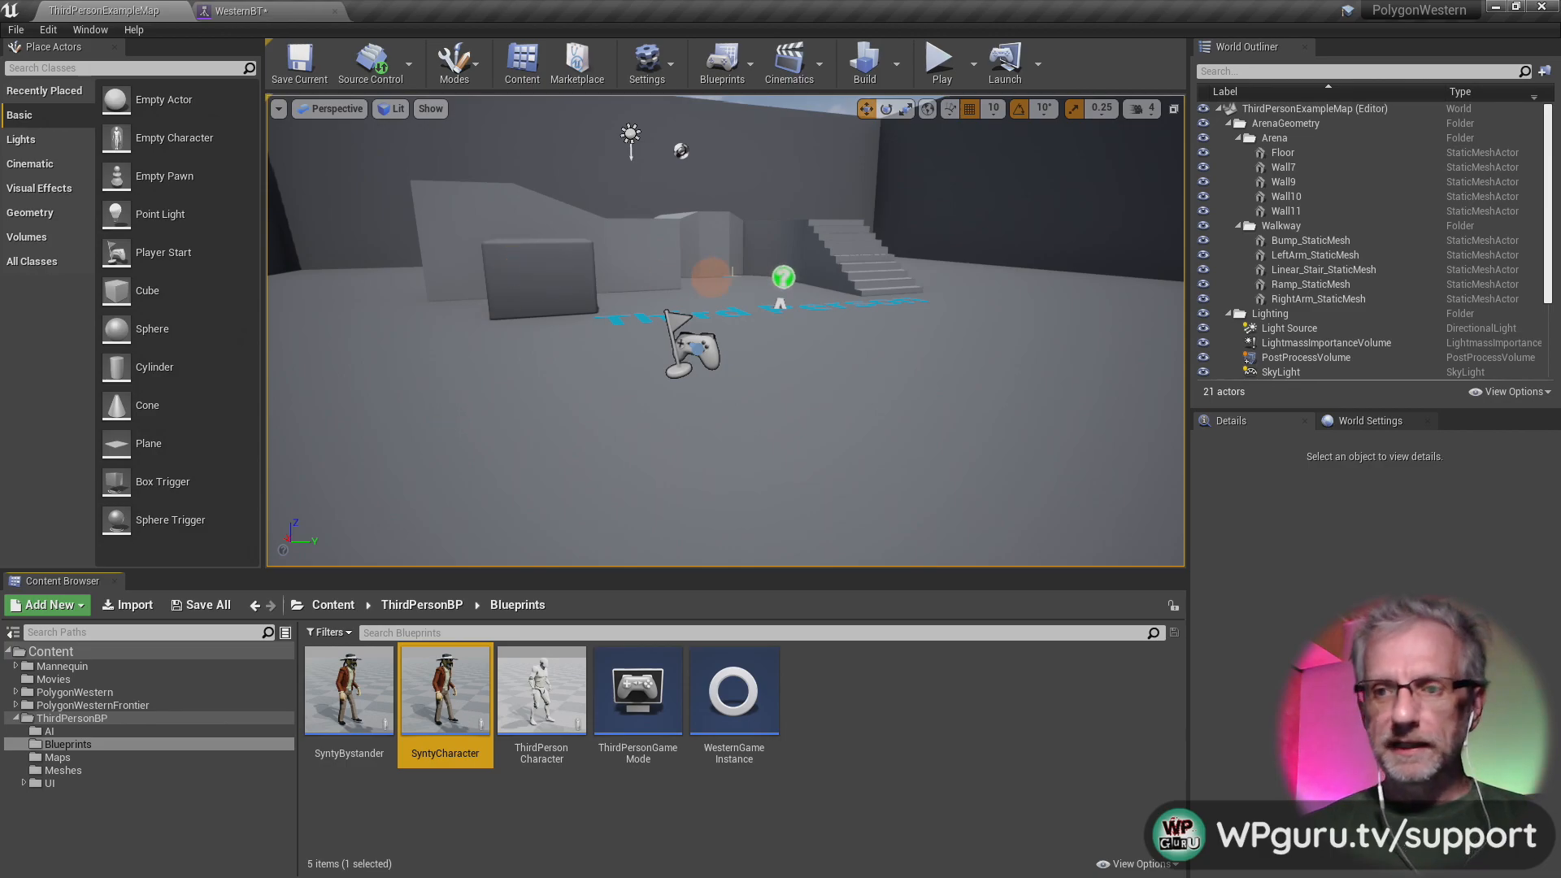
# - Place two SyntyBystander characters on the arena floor, at about X -450, Y 700 and X -1220, Y 400
pyautogui.click(130, 757)
pyautogui.moveTo(662, 442)
pyautogui.mouseDown(button='right')
pyautogui.moveTo(683, 422)
pyautogui.moveTo(828, 396)
pyautogui.moveTo(662, 436)
pyautogui.mouseUp(button='right')
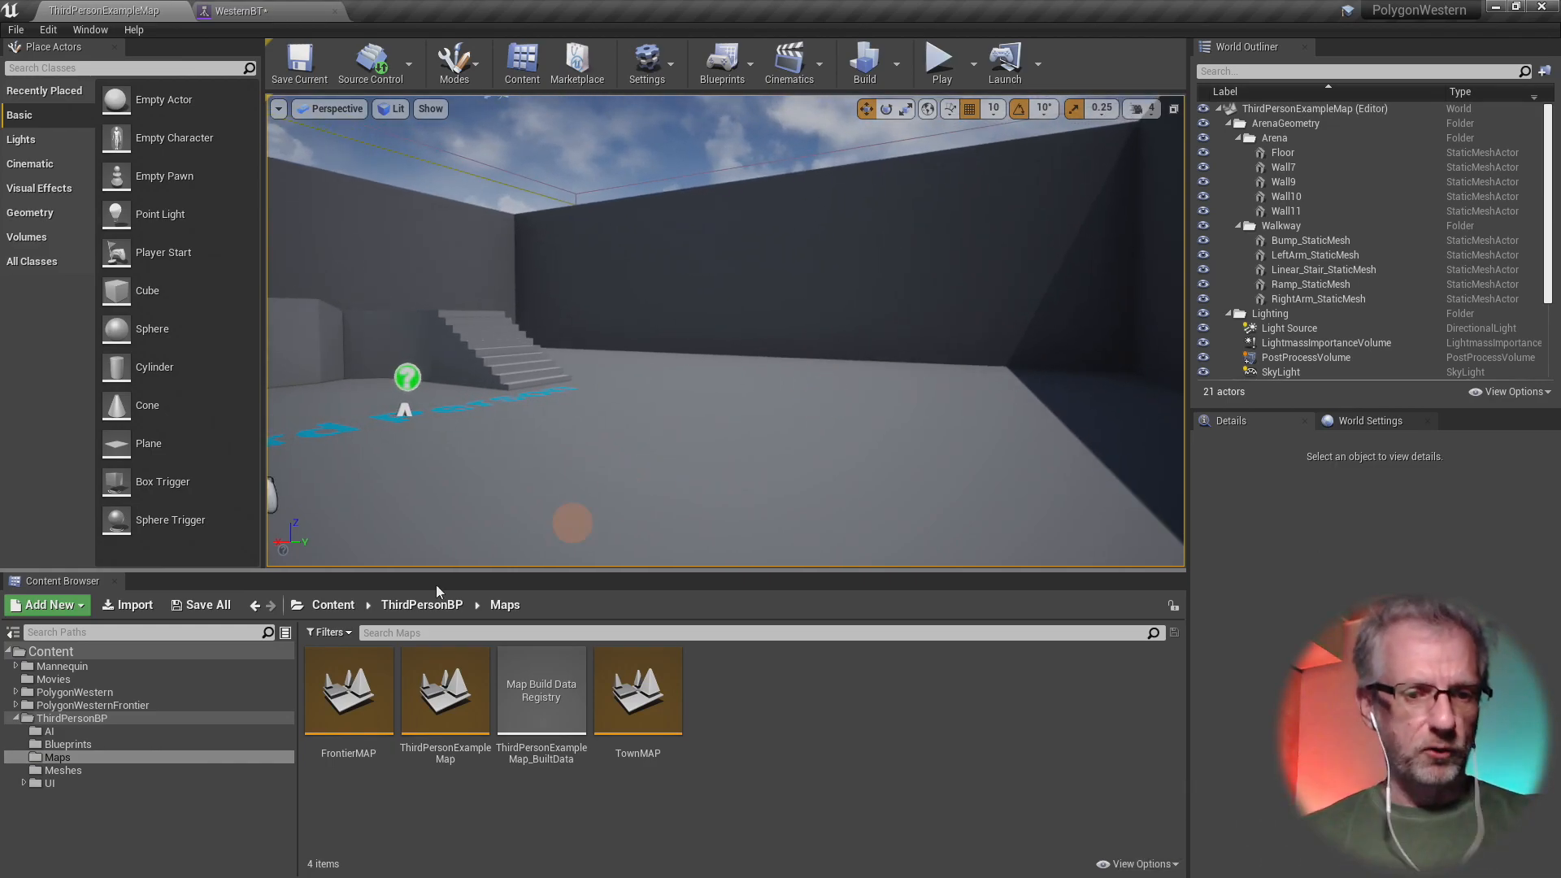
pyautogui.click(169, 745)
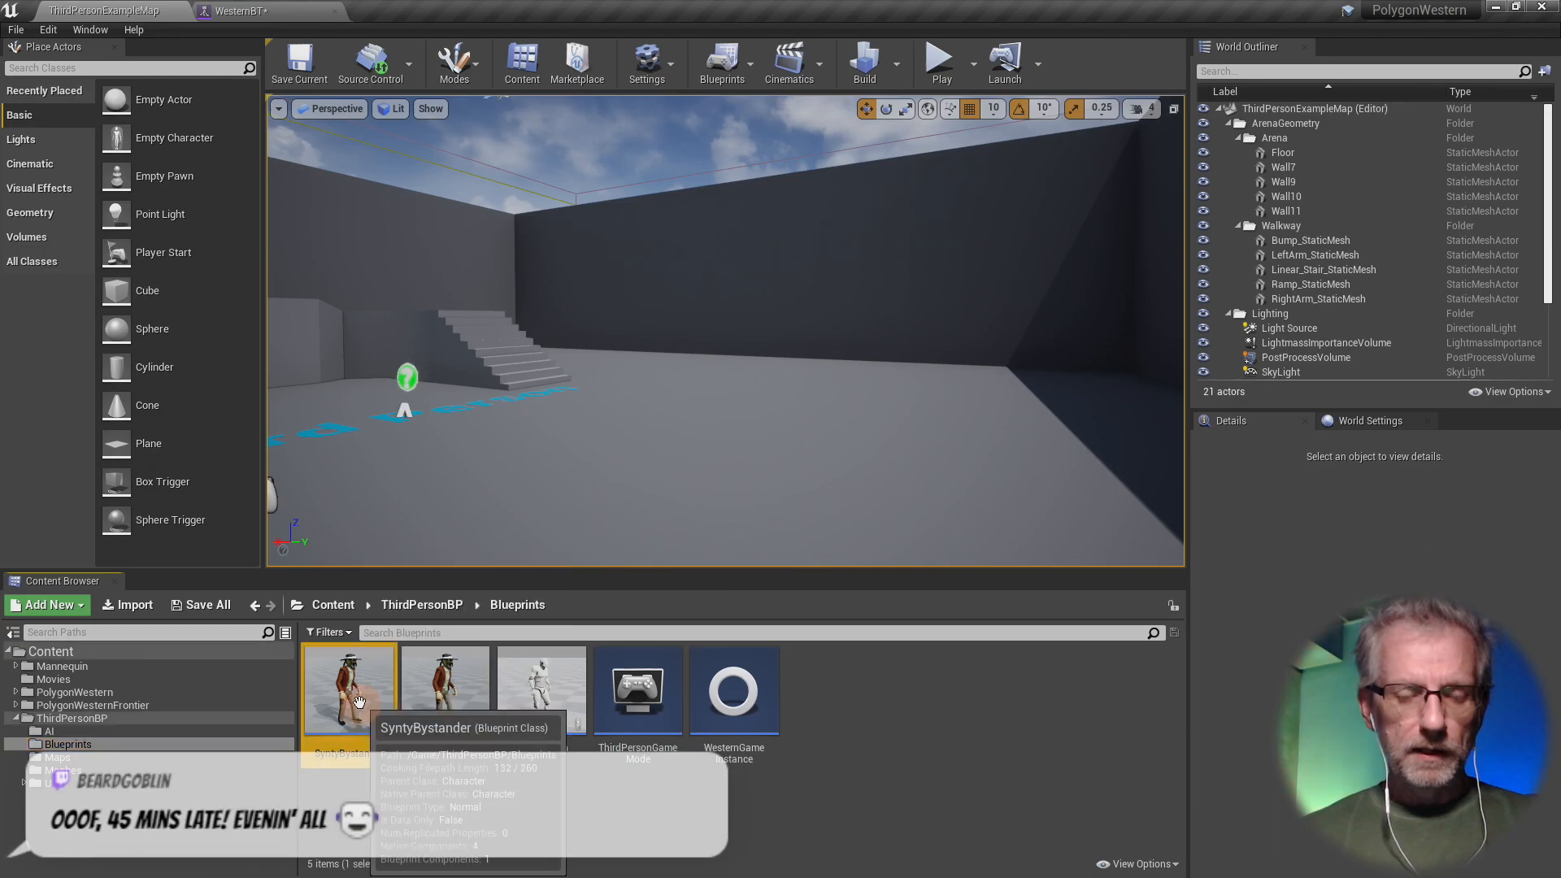
pyautogui.moveTo(350, 691); pyautogui.dragTo(638, 345)
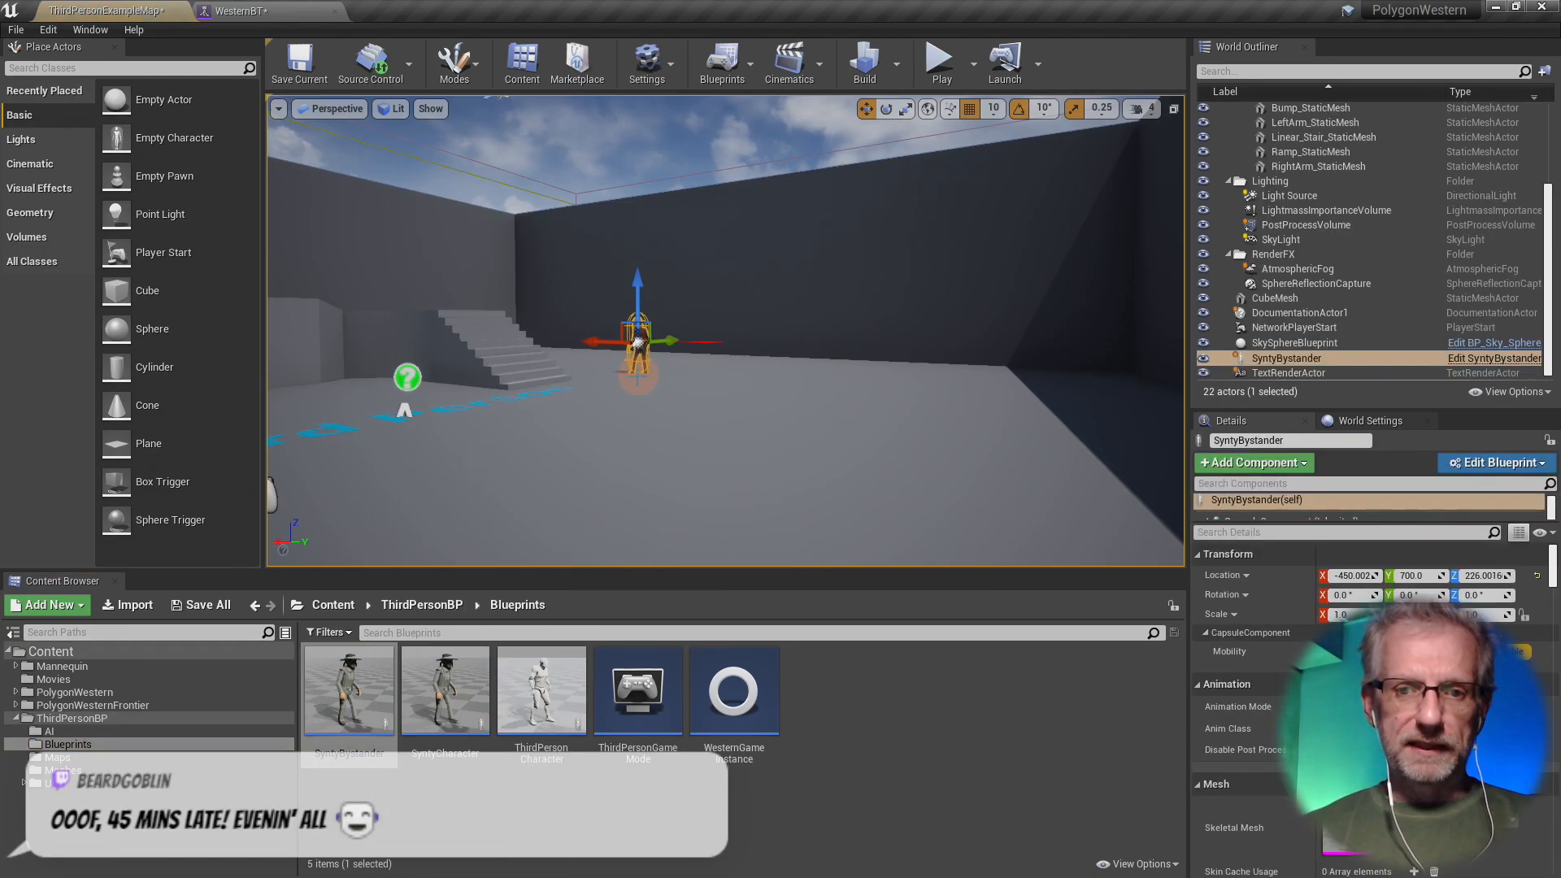
pyautogui.moveTo(377, 699); pyautogui.dragTo(880, 407)
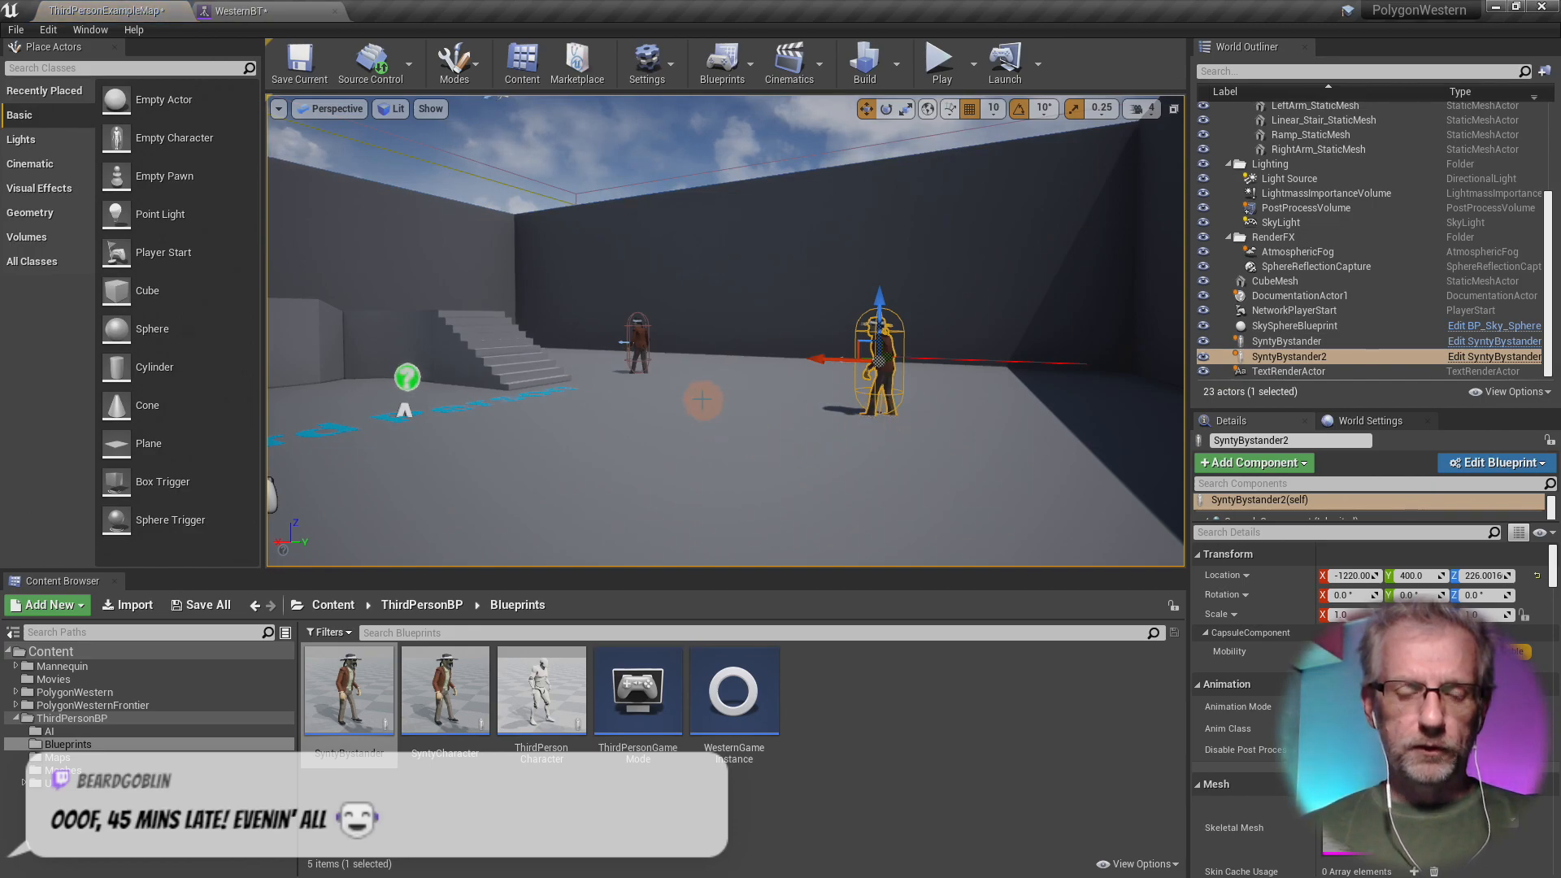
pyautogui.scroll(5, 698, 394)
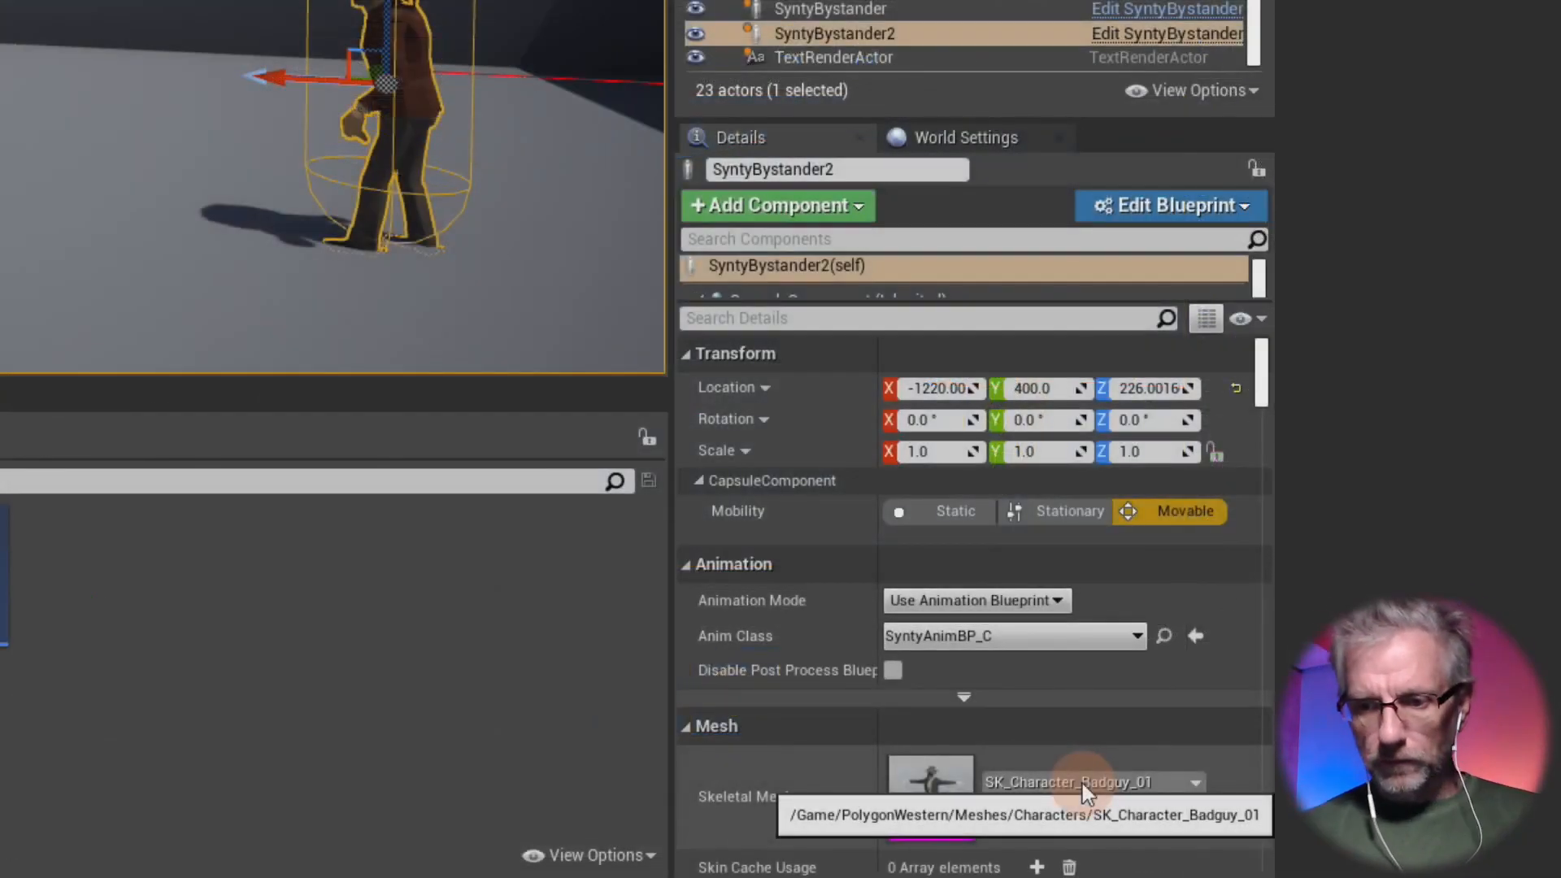
# - Set the skeletal mesh of SyntyBystander2 to SK_Character_Cowboy_01
pyautogui.click(1441, 818)
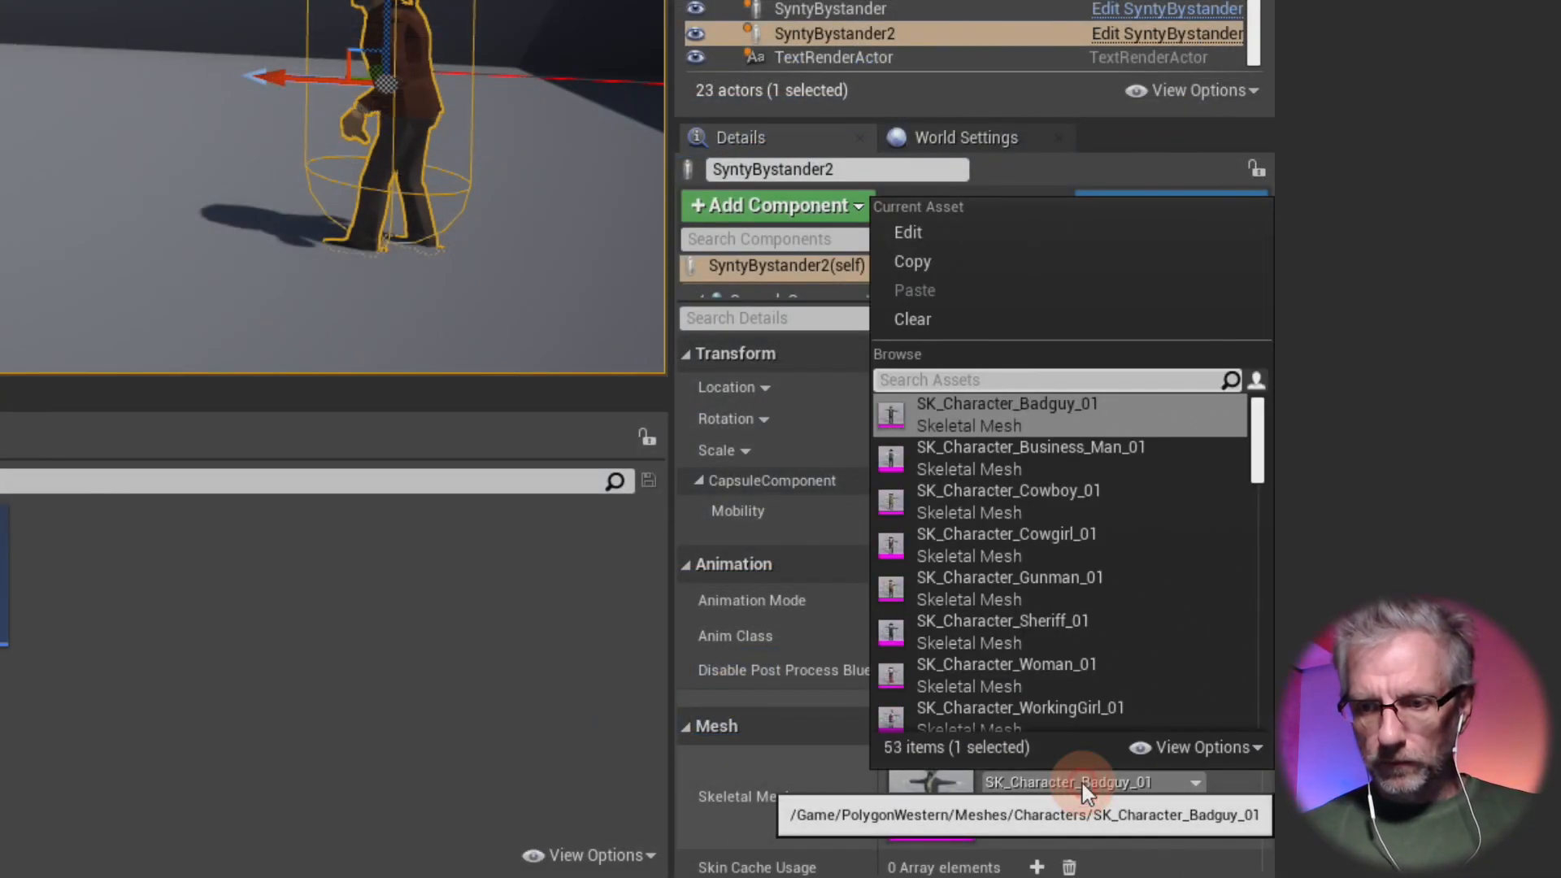
pyautogui.scroll(5, 1118, 612)
pyautogui.click(1120, 491)
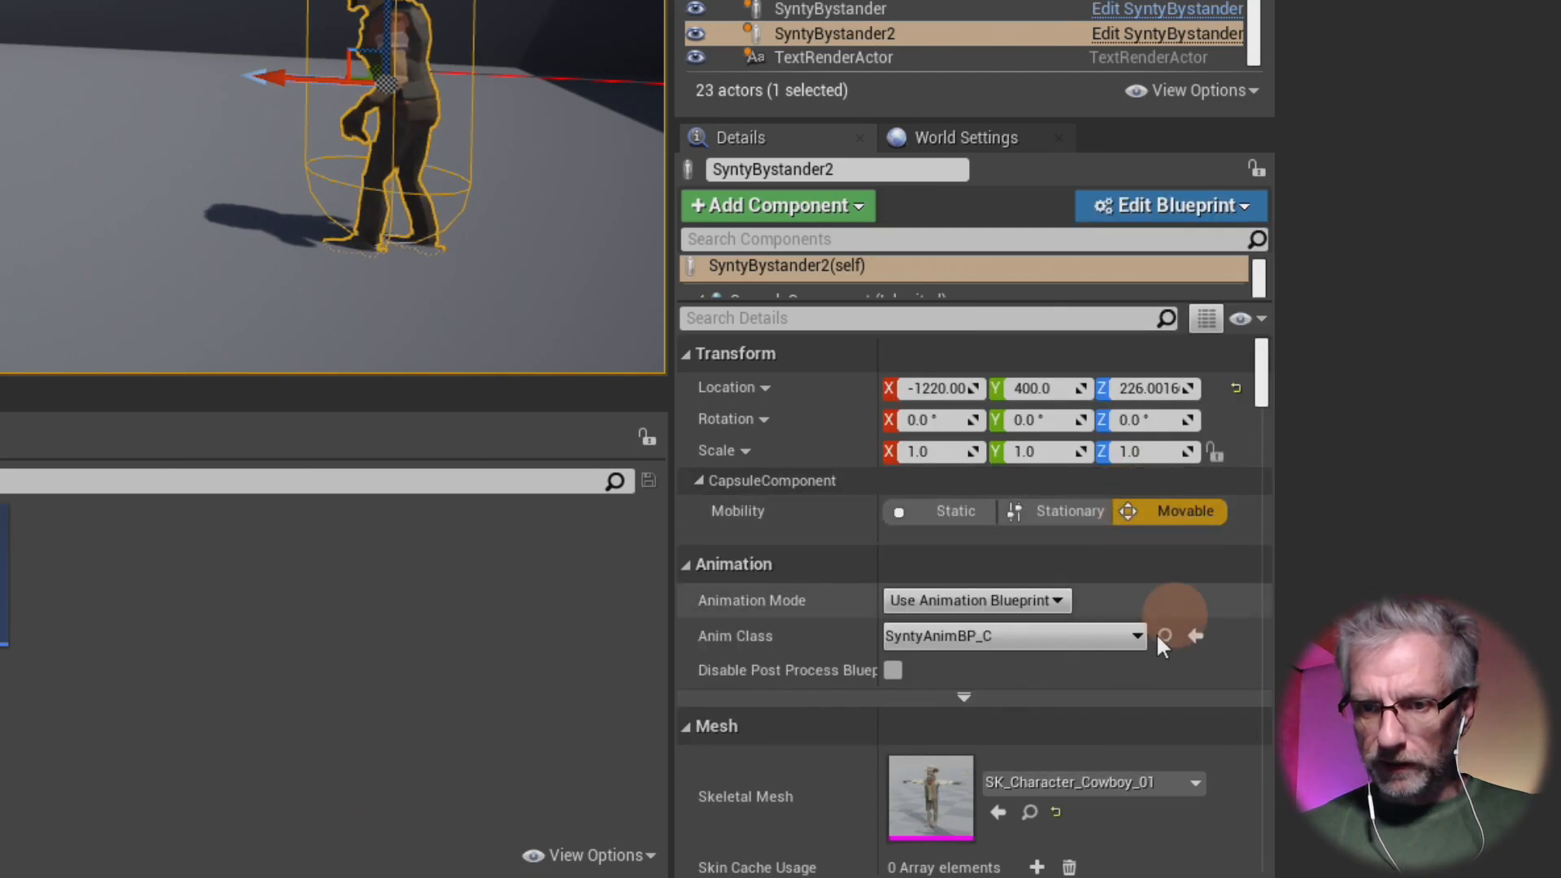
# - Try SK_Chr_Bandit_Male_01, SK_Character_Woman_01 and SK_Character_Gunman_01 as the skeletal mesh of the first SyntyBystander actor
pyautogui.scroll(-4, 1156, 763)
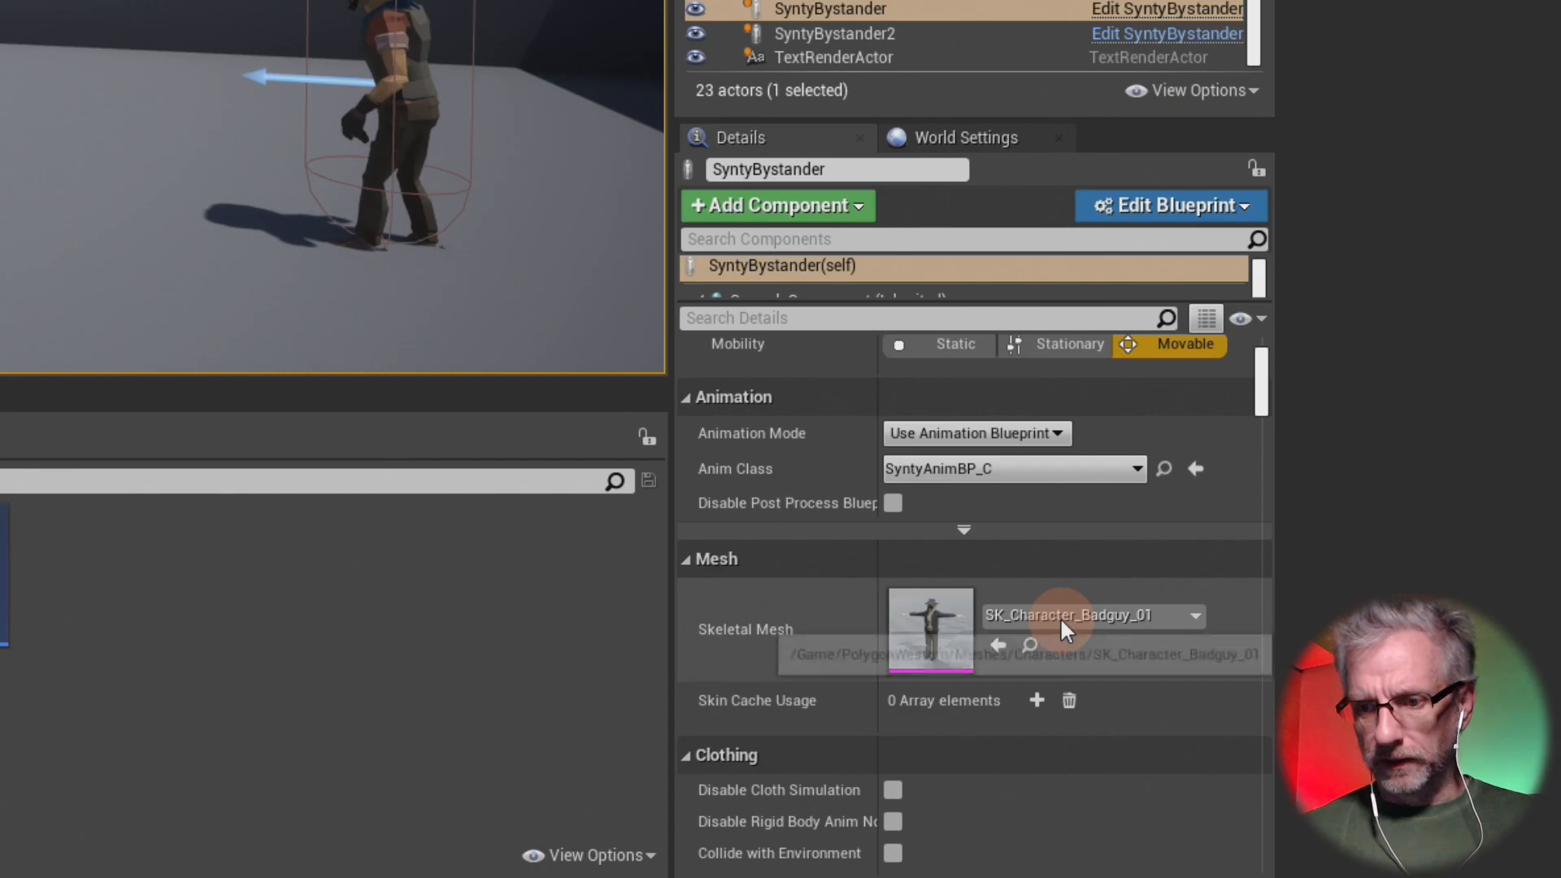
pyautogui.click(1091, 615)
pyautogui.scroll(-2, 1101, 544)
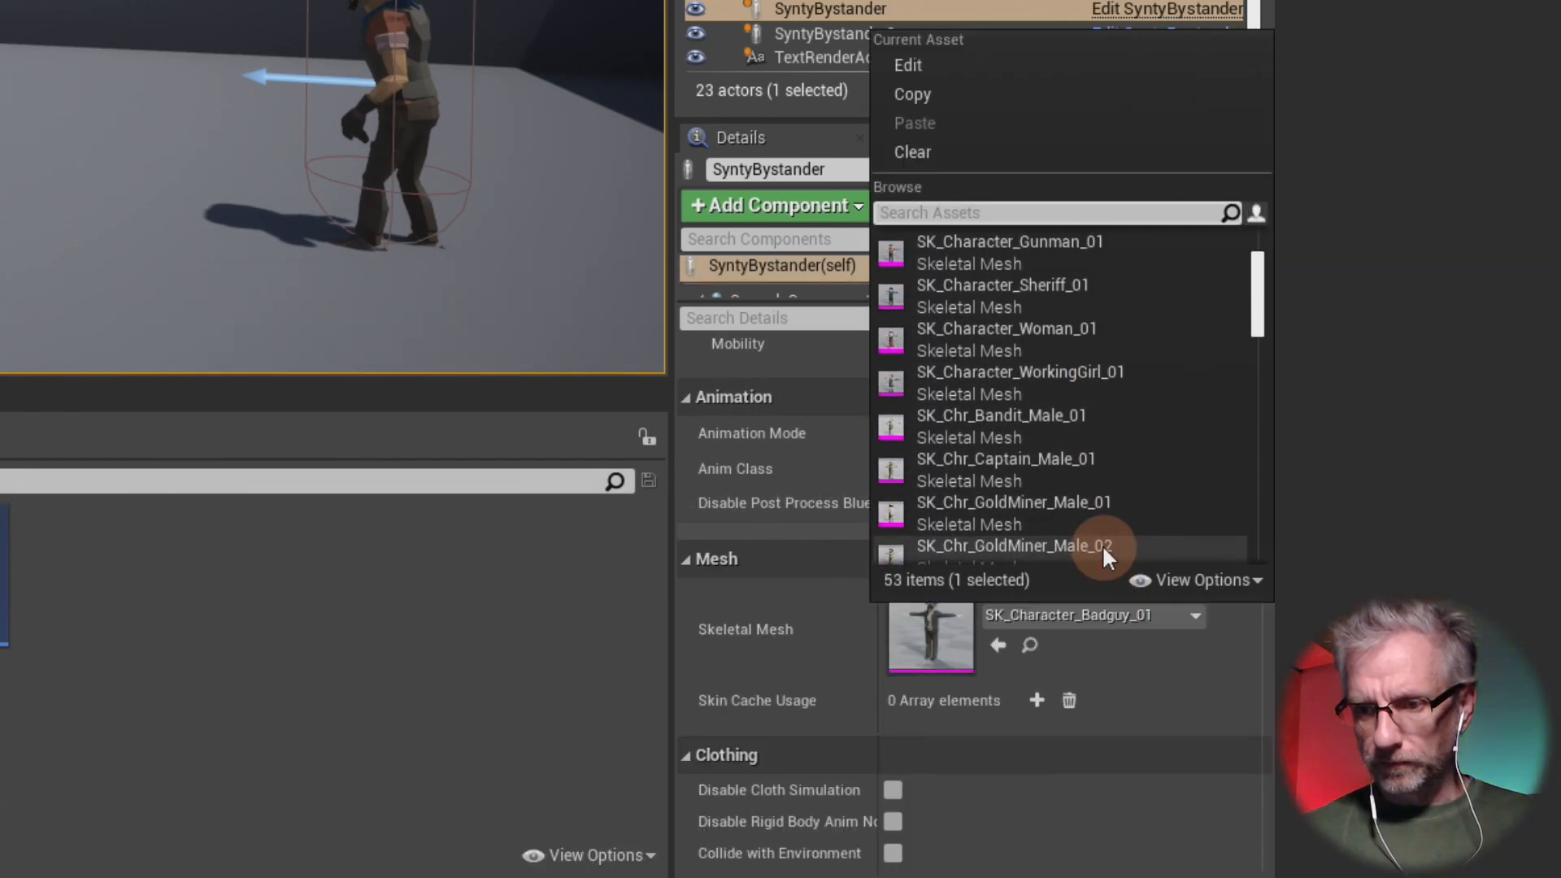
pyautogui.click(1172, 440)
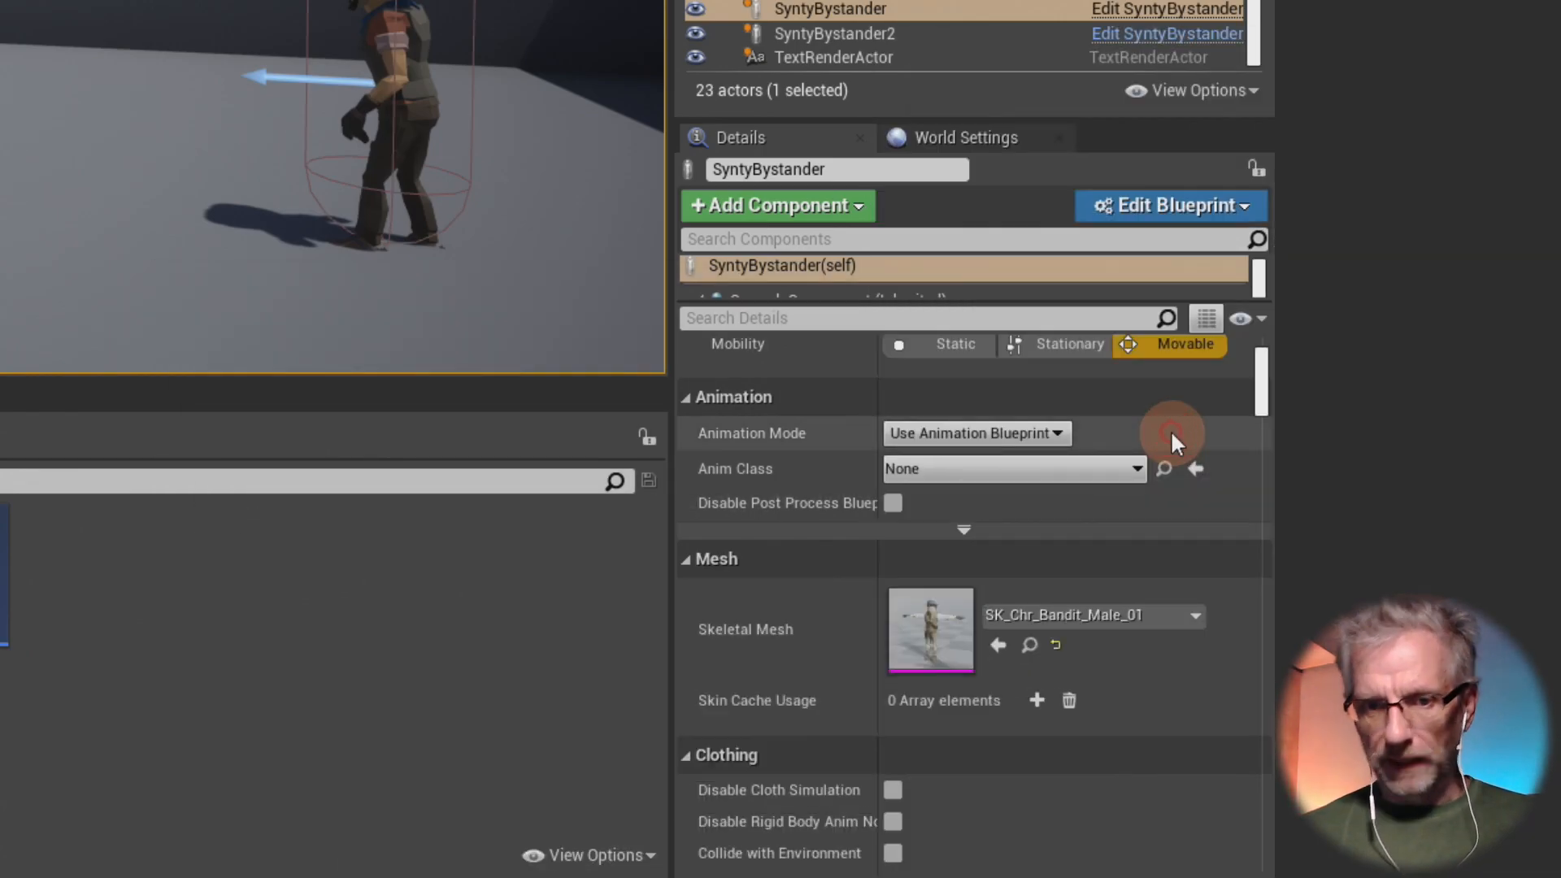
pyautogui.click(1148, 615)
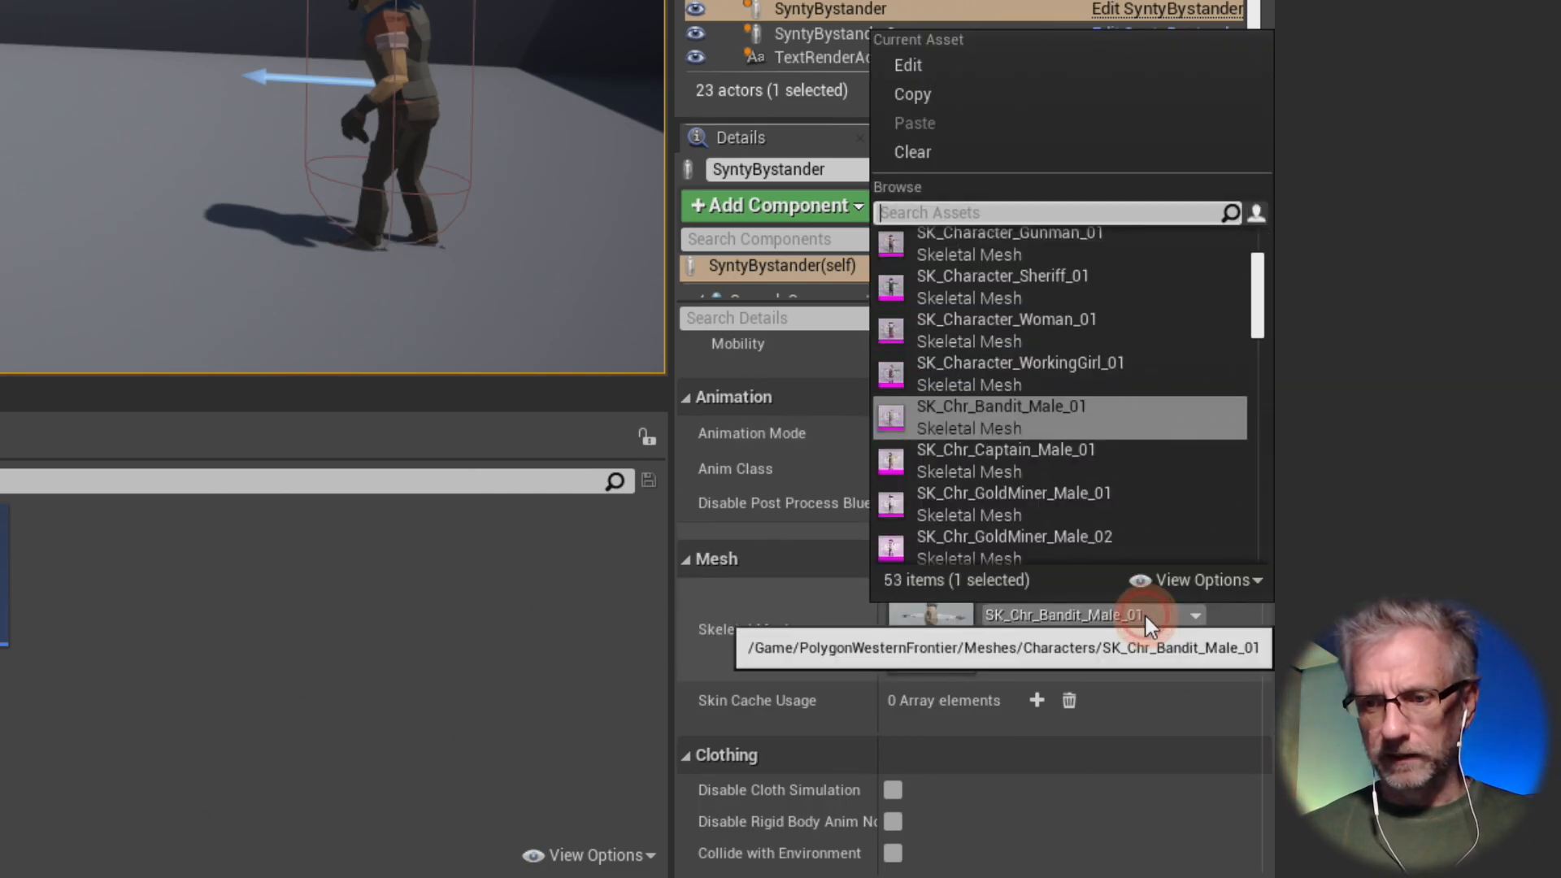
pyautogui.click(1147, 327)
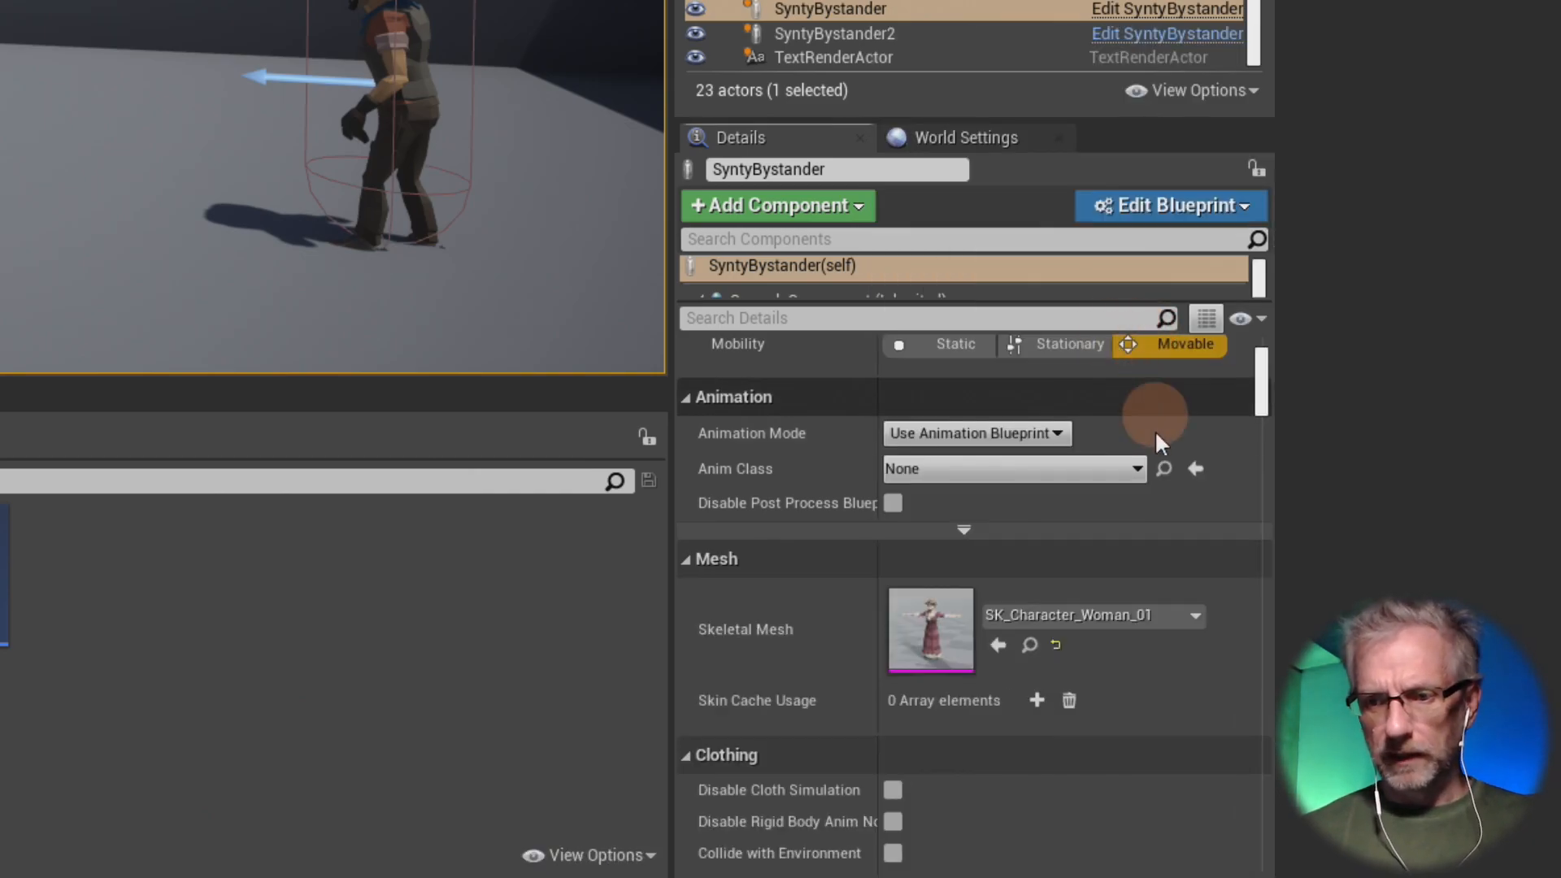
pyautogui.click(1142, 619)
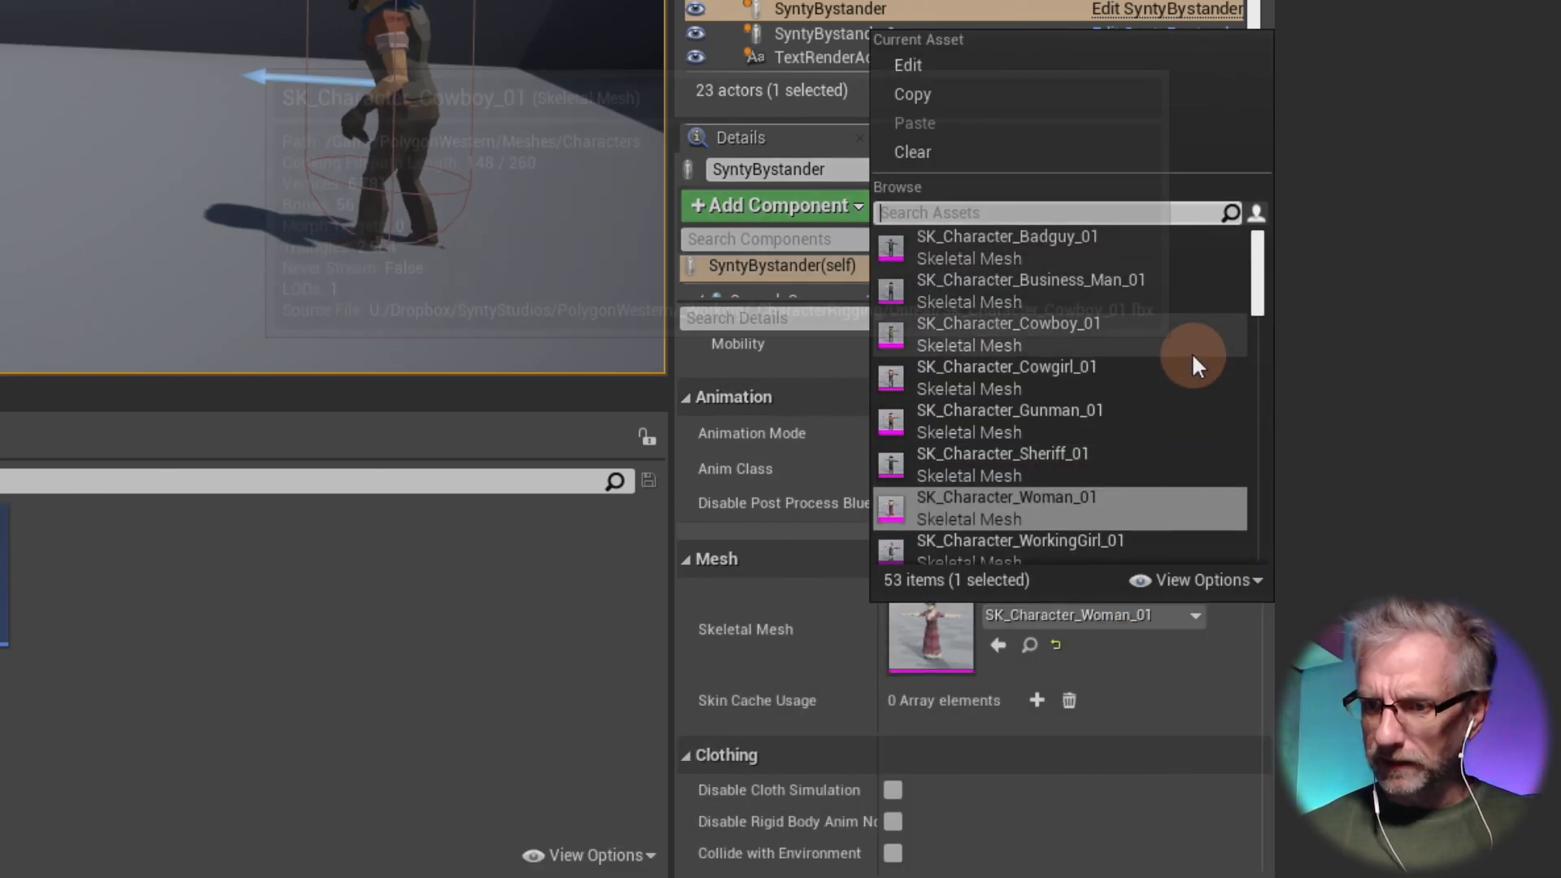
pyautogui.click(1138, 419)
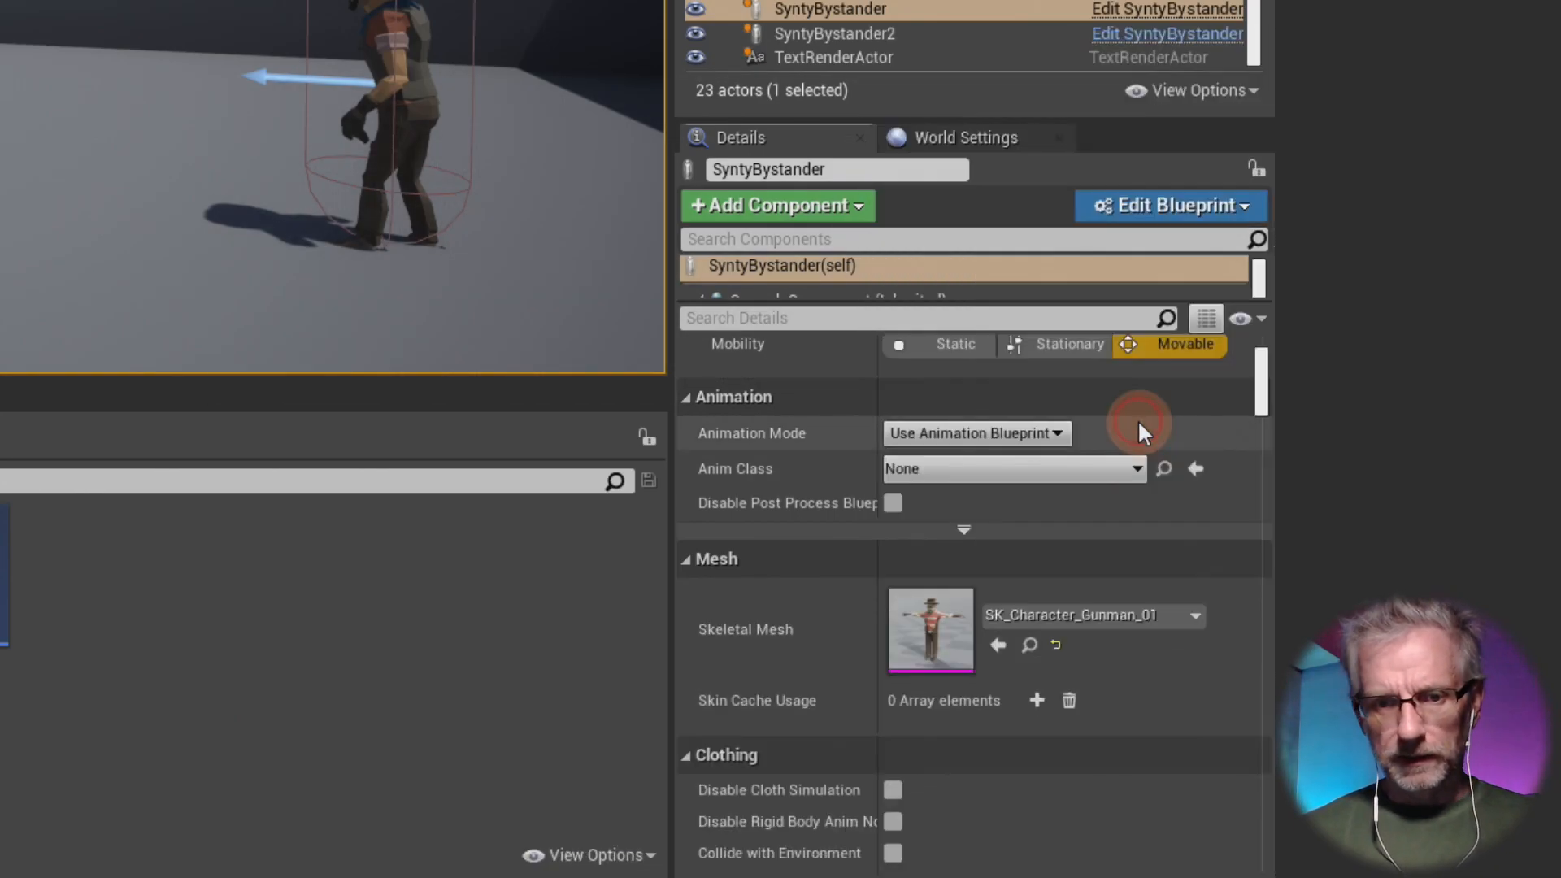
# - Give the first SyntyBystander actor the SK_Character_Sheriff_01 skeletal mesh and the SyntyAnimBP anim class
pyautogui.click(1124, 628)
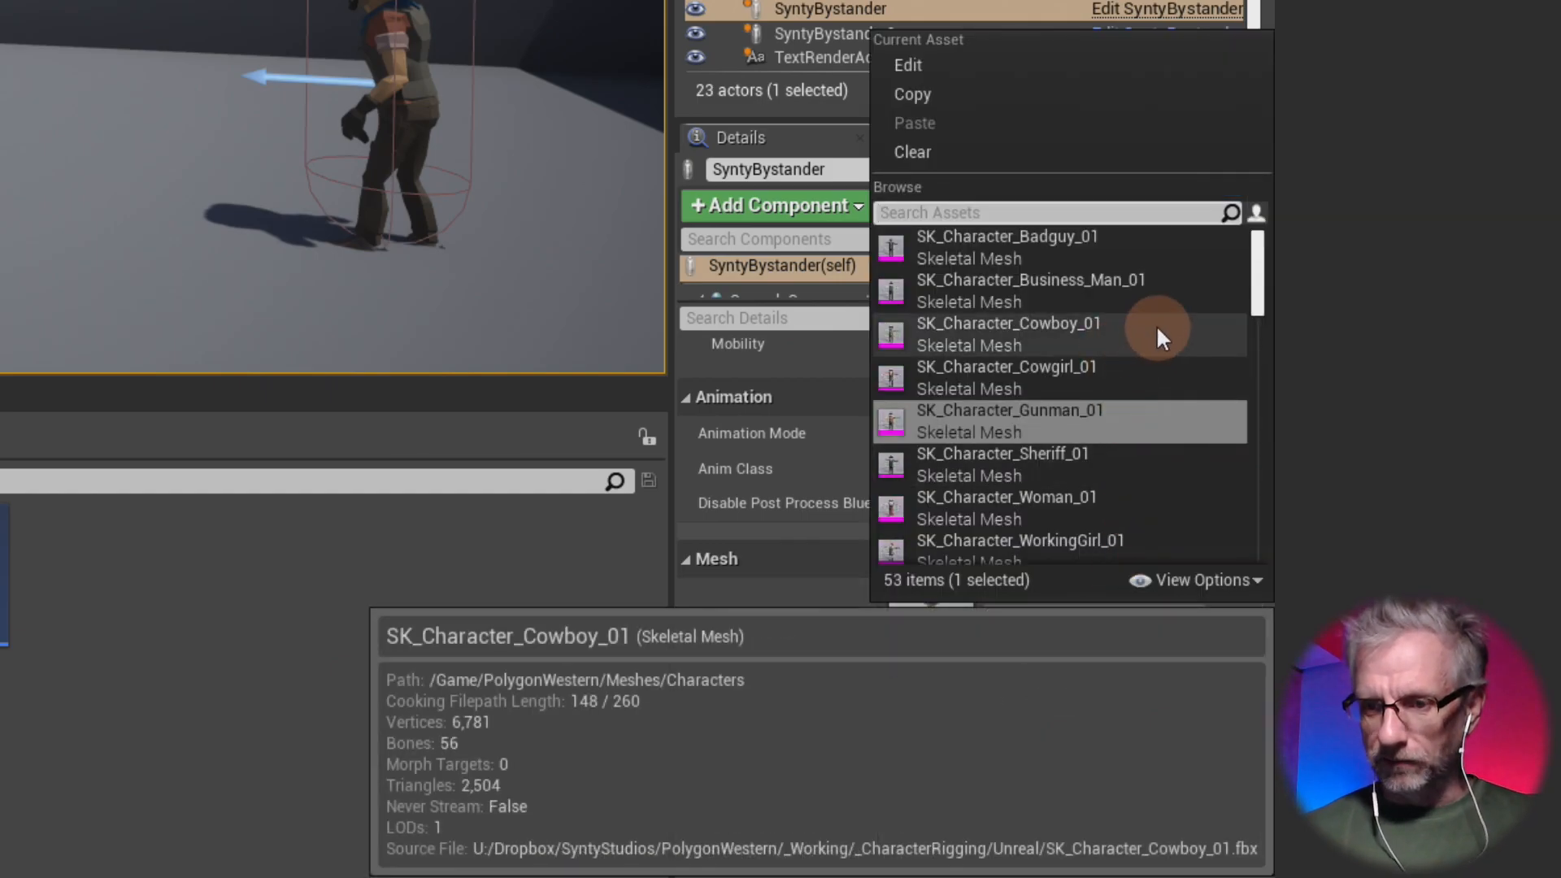
pyautogui.scroll(-2, 1156, 324)
pyautogui.write('sher')
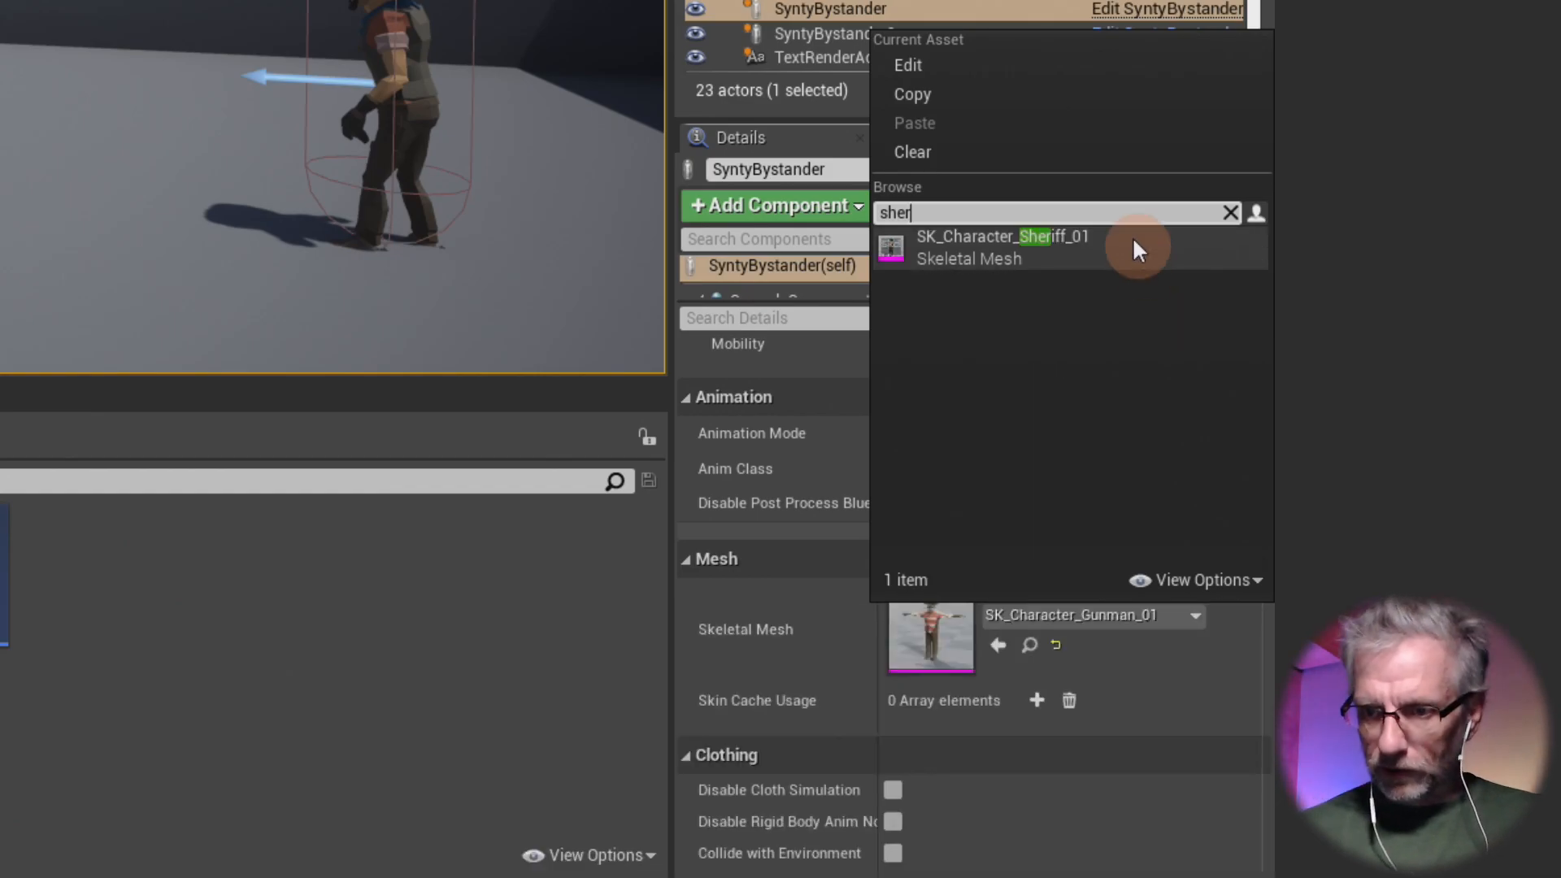
pyautogui.click(1133, 239)
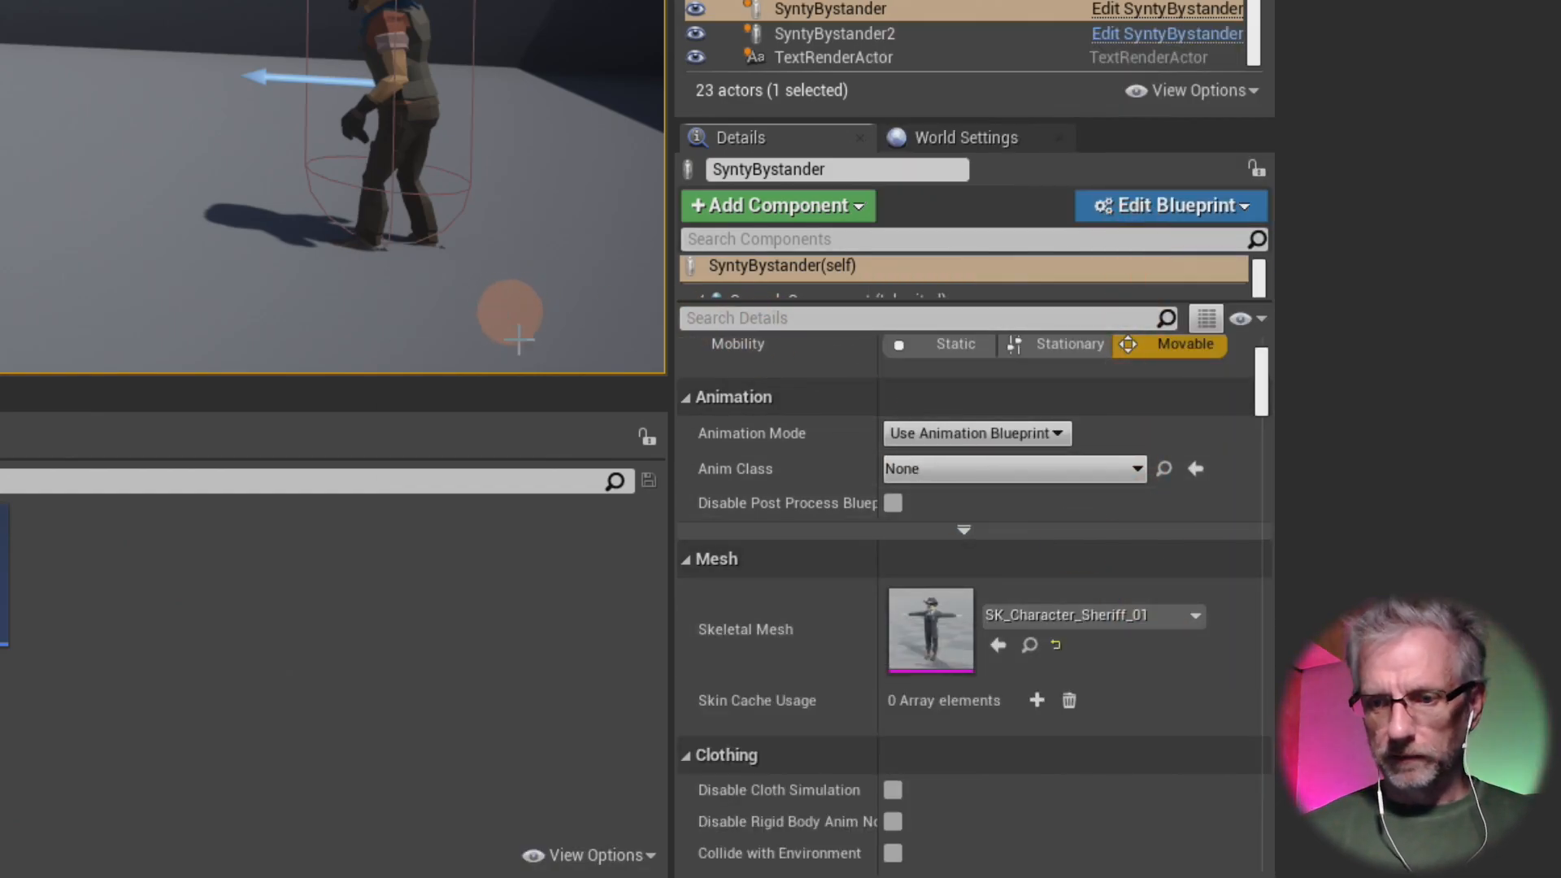
pyautogui.scroll(2, 1070, 537)
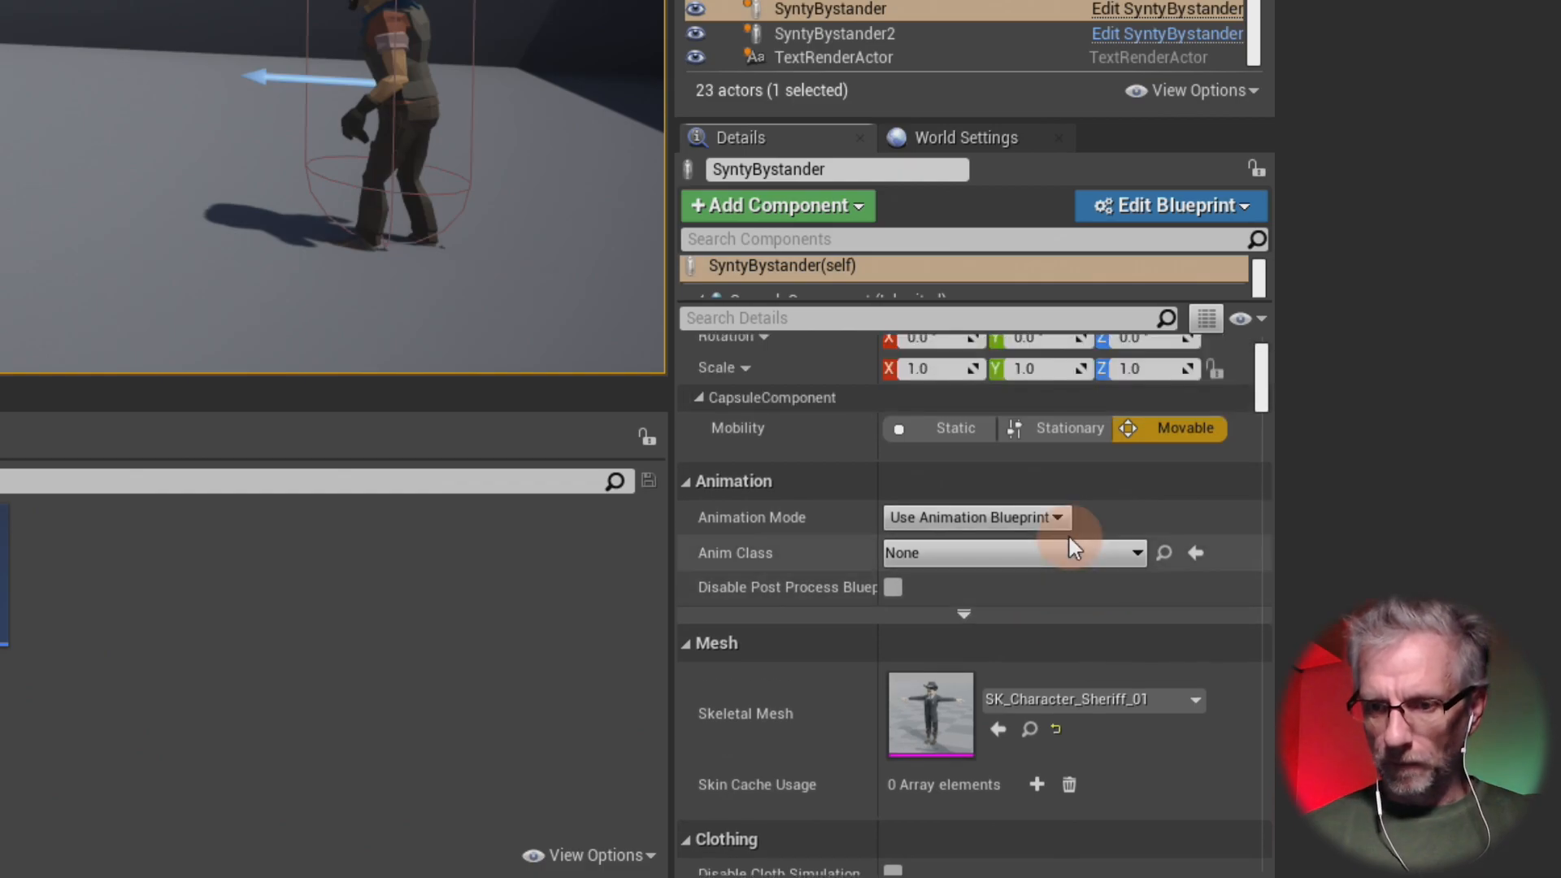
pyautogui.click(1032, 555)
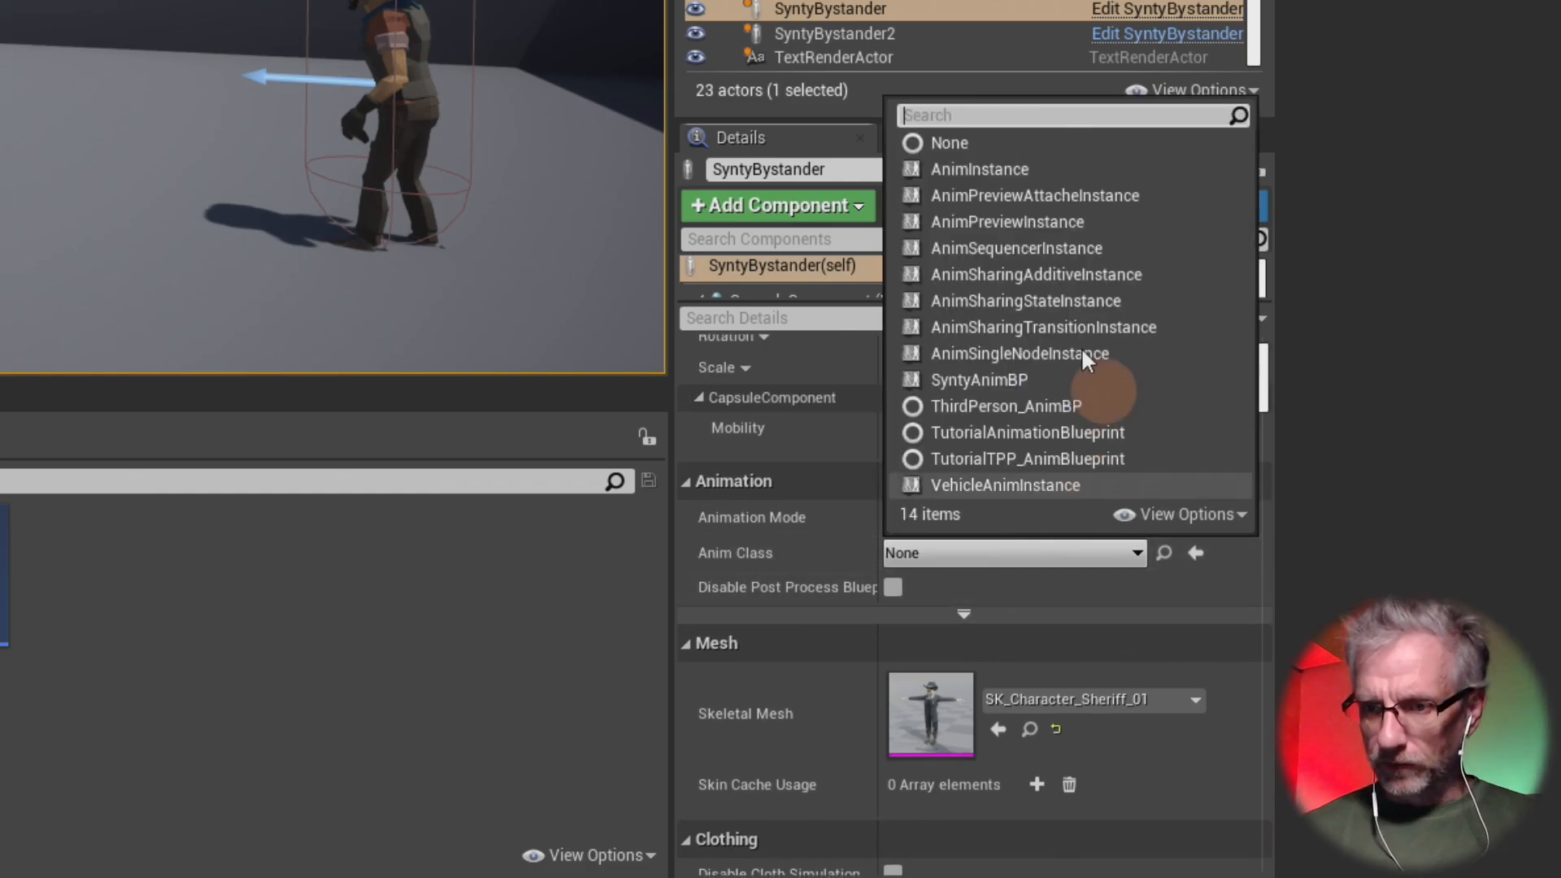
pyautogui.click(1046, 378)
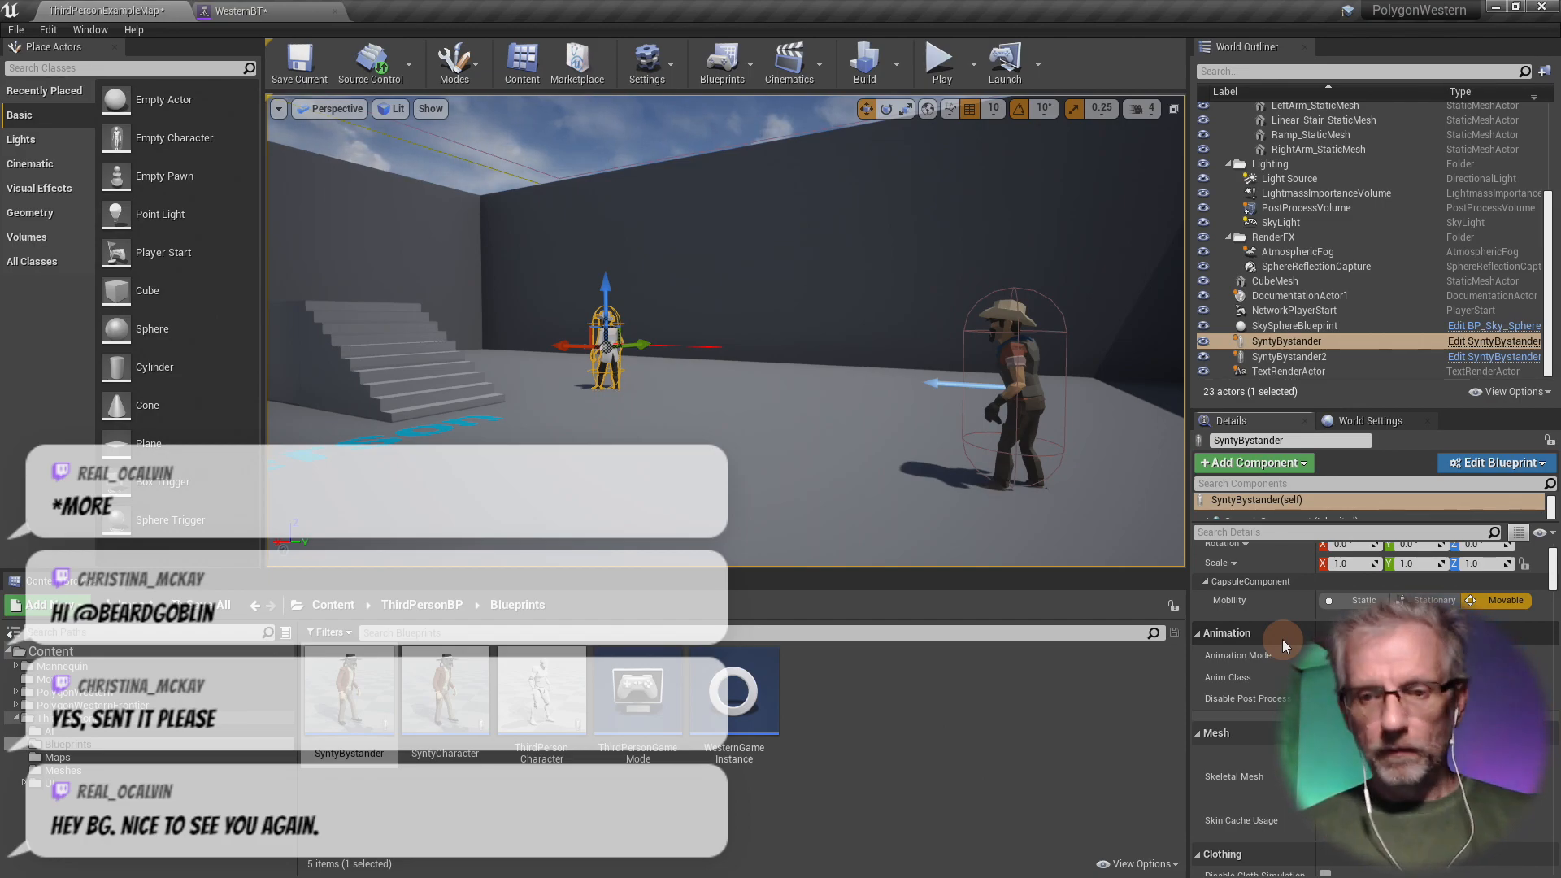
# - Play the level, walk the player character up to both bystanders to check them, and stop the session
pyautogui.moveTo(855, 378)
pyautogui.mouseDown(button='right')
pyautogui.moveTo(948, 415)
pyautogui.moveTo(862, 384)
pyautogui.mouseUp(button='right')
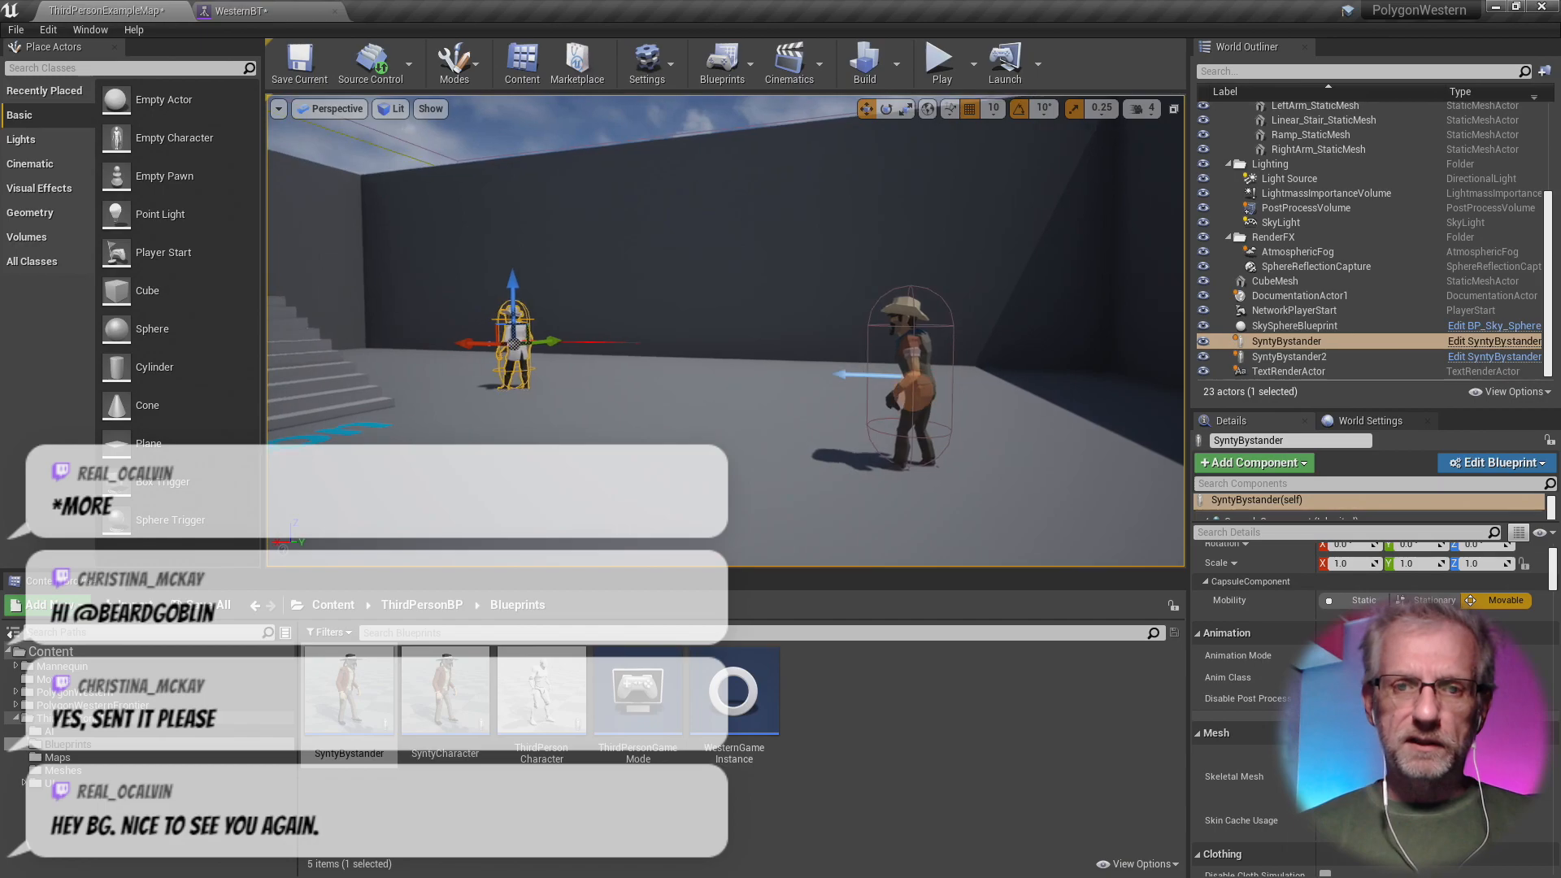
pyautogui.click(939, 61)
pyautogui.press('w')
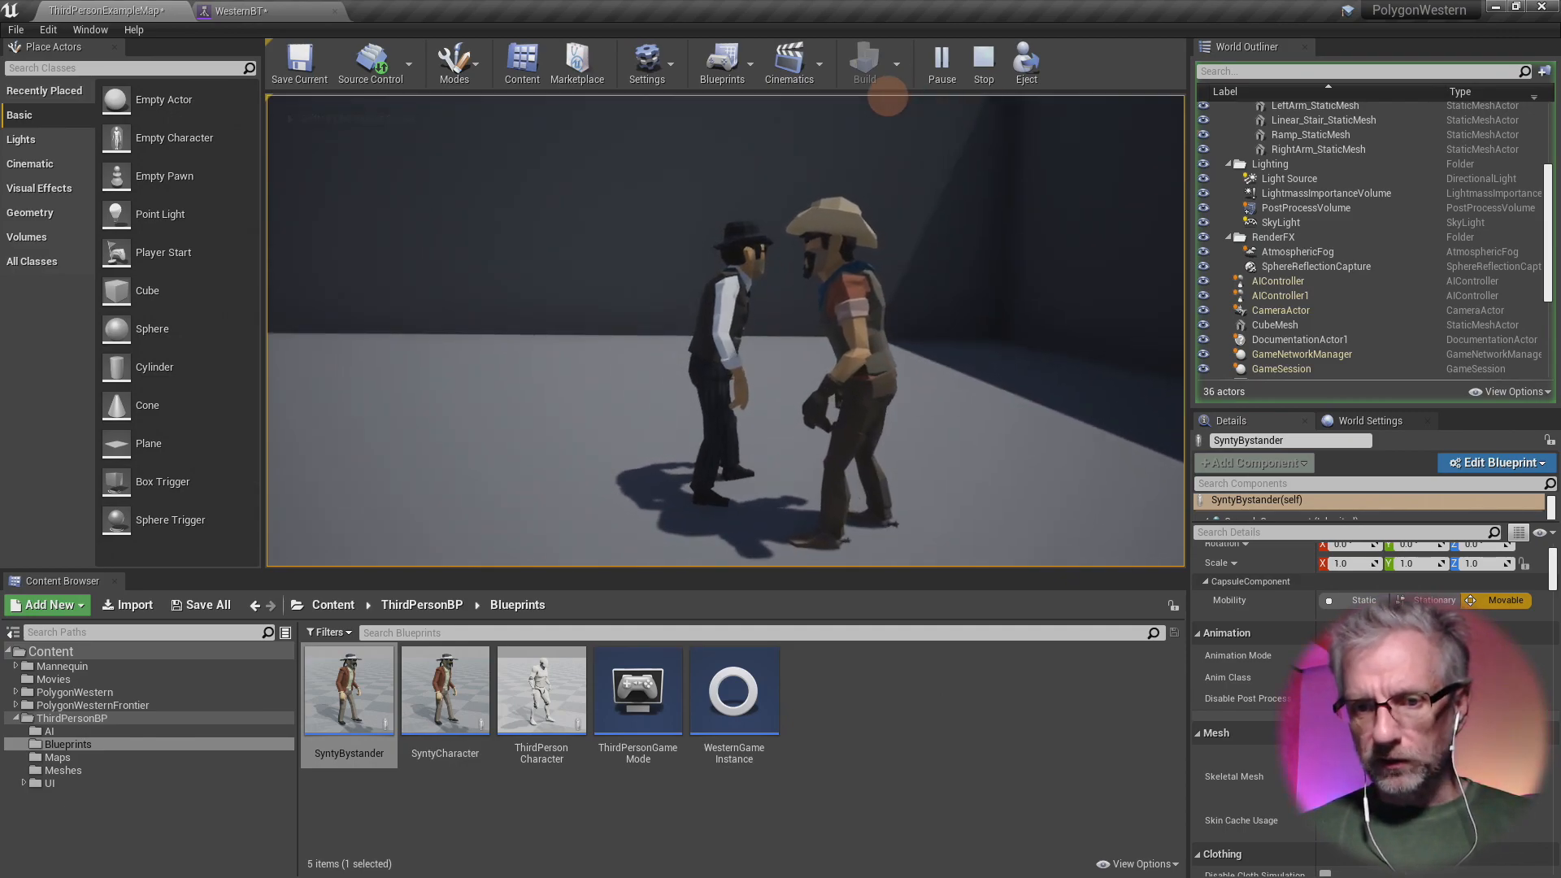
pyautogui.press('w')
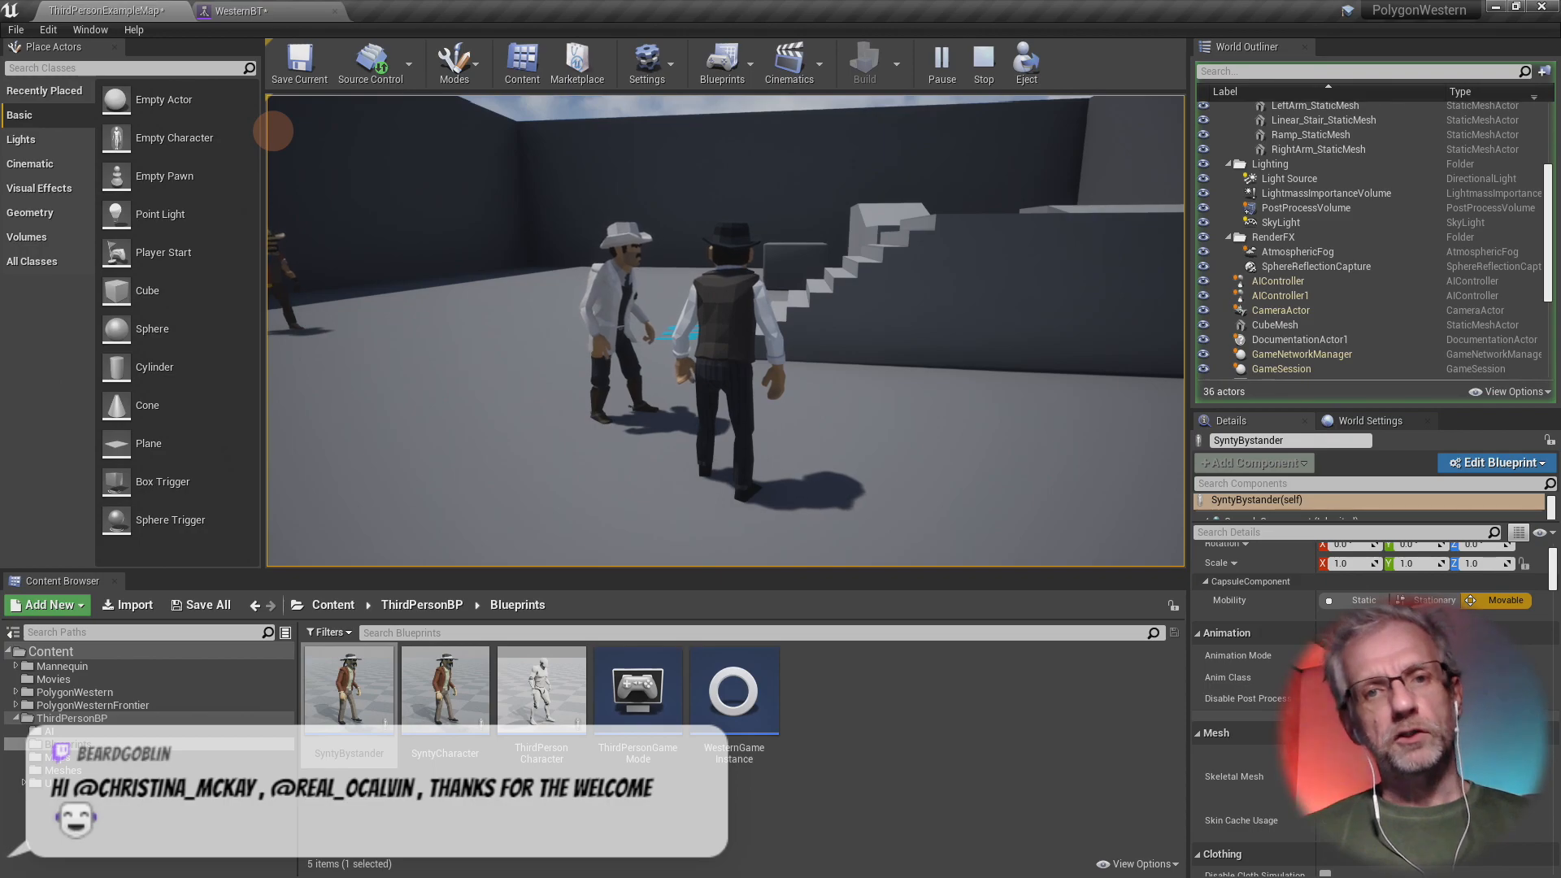
pyautogui.press('w')
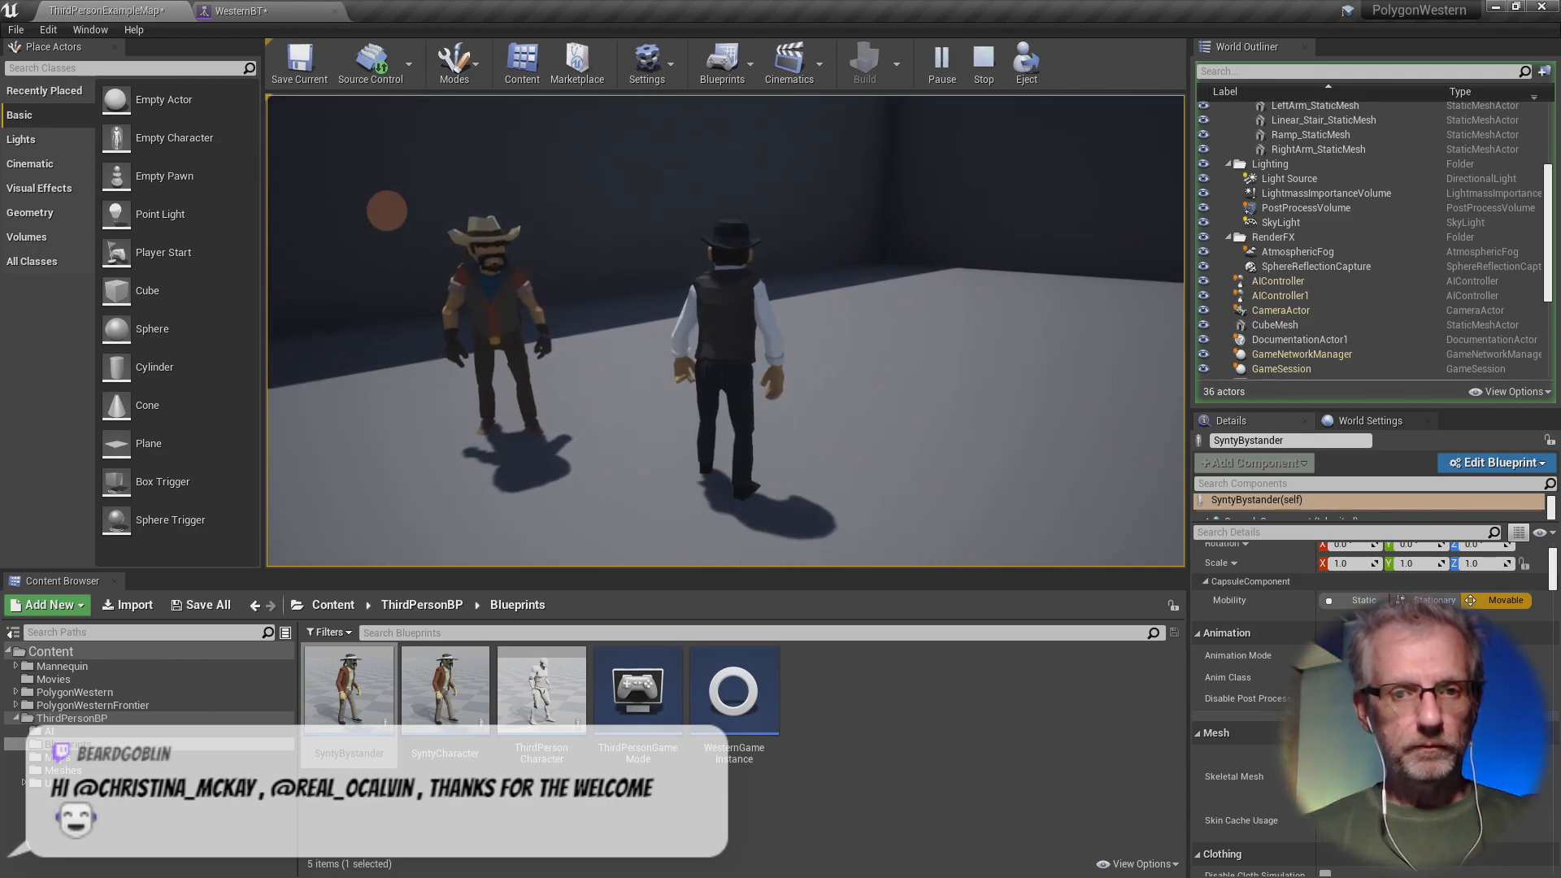
pyautogui.press('Escape')
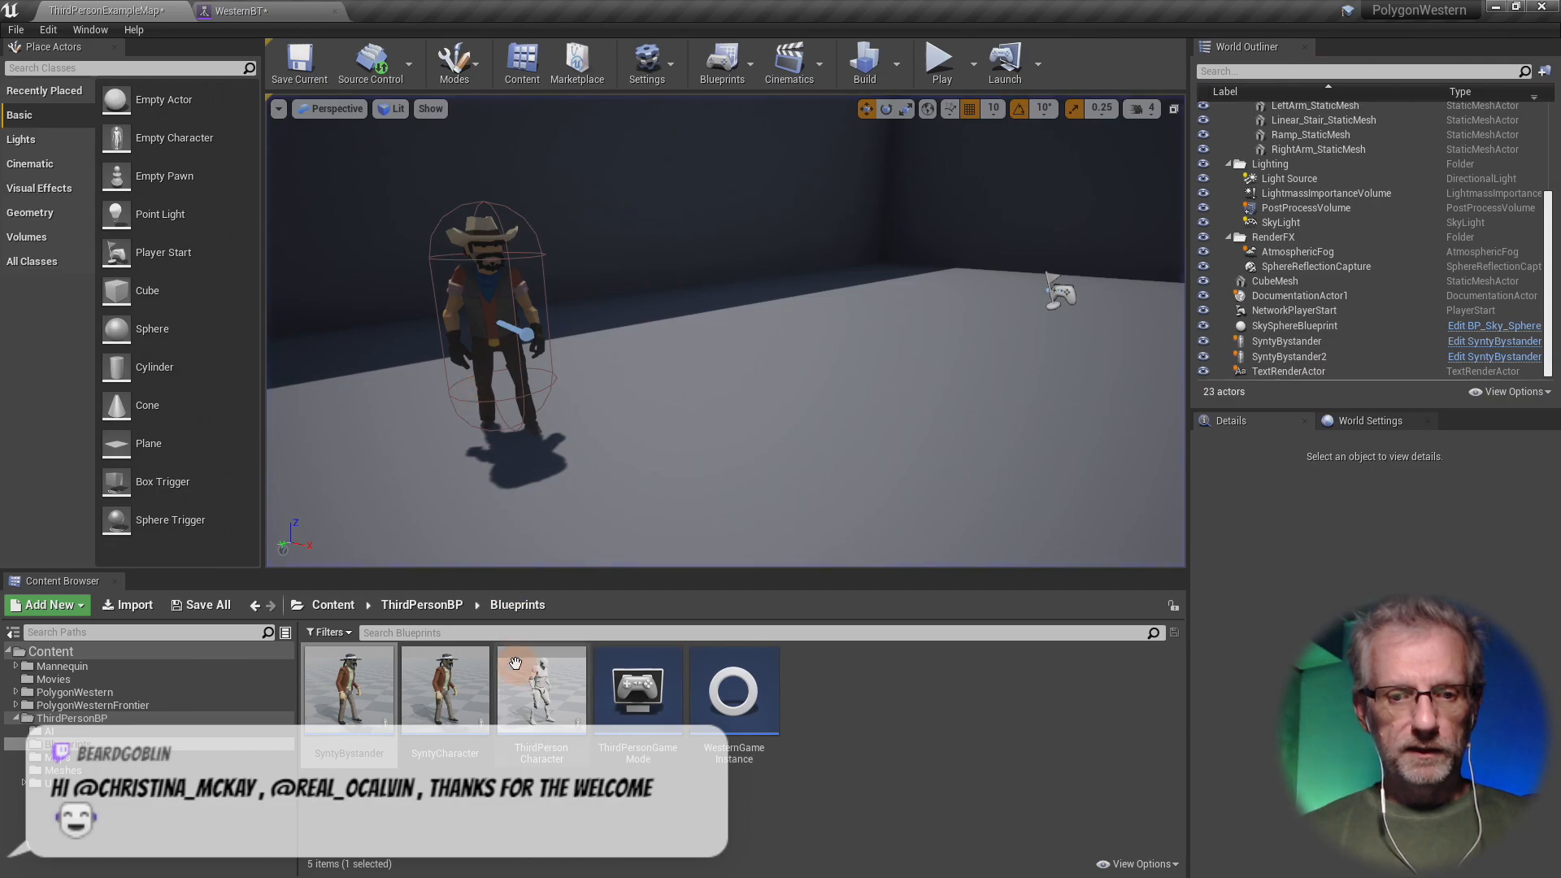
# - Open the SyntyBystander blueprint, show its 3D viewport and select the character's Mesh component
pyautogui.doubleClick(353, 691)
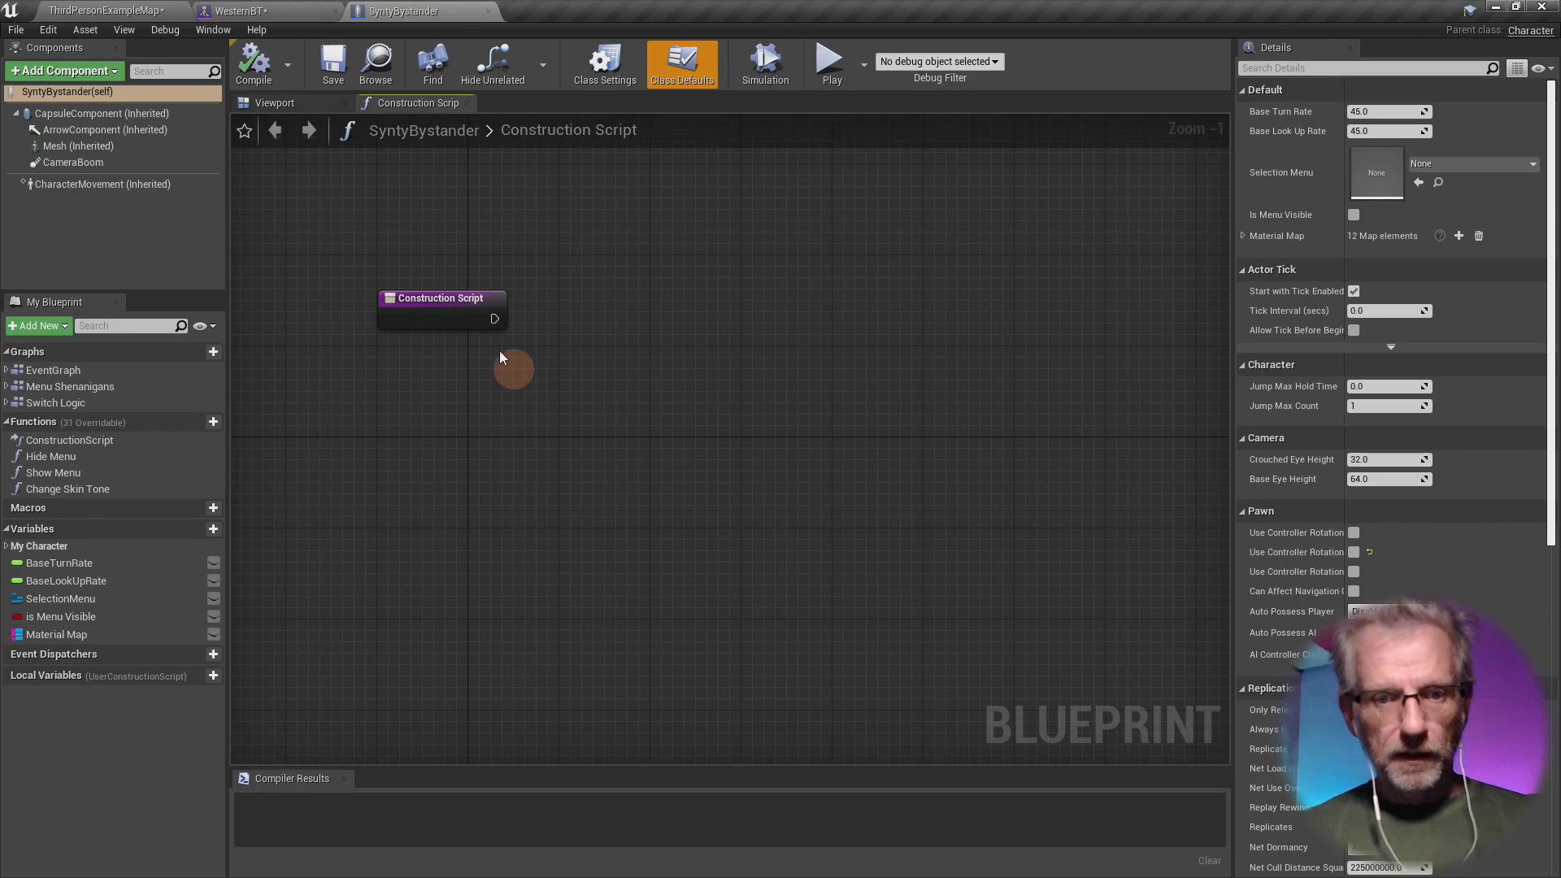
pyautogui.click(280, 104)
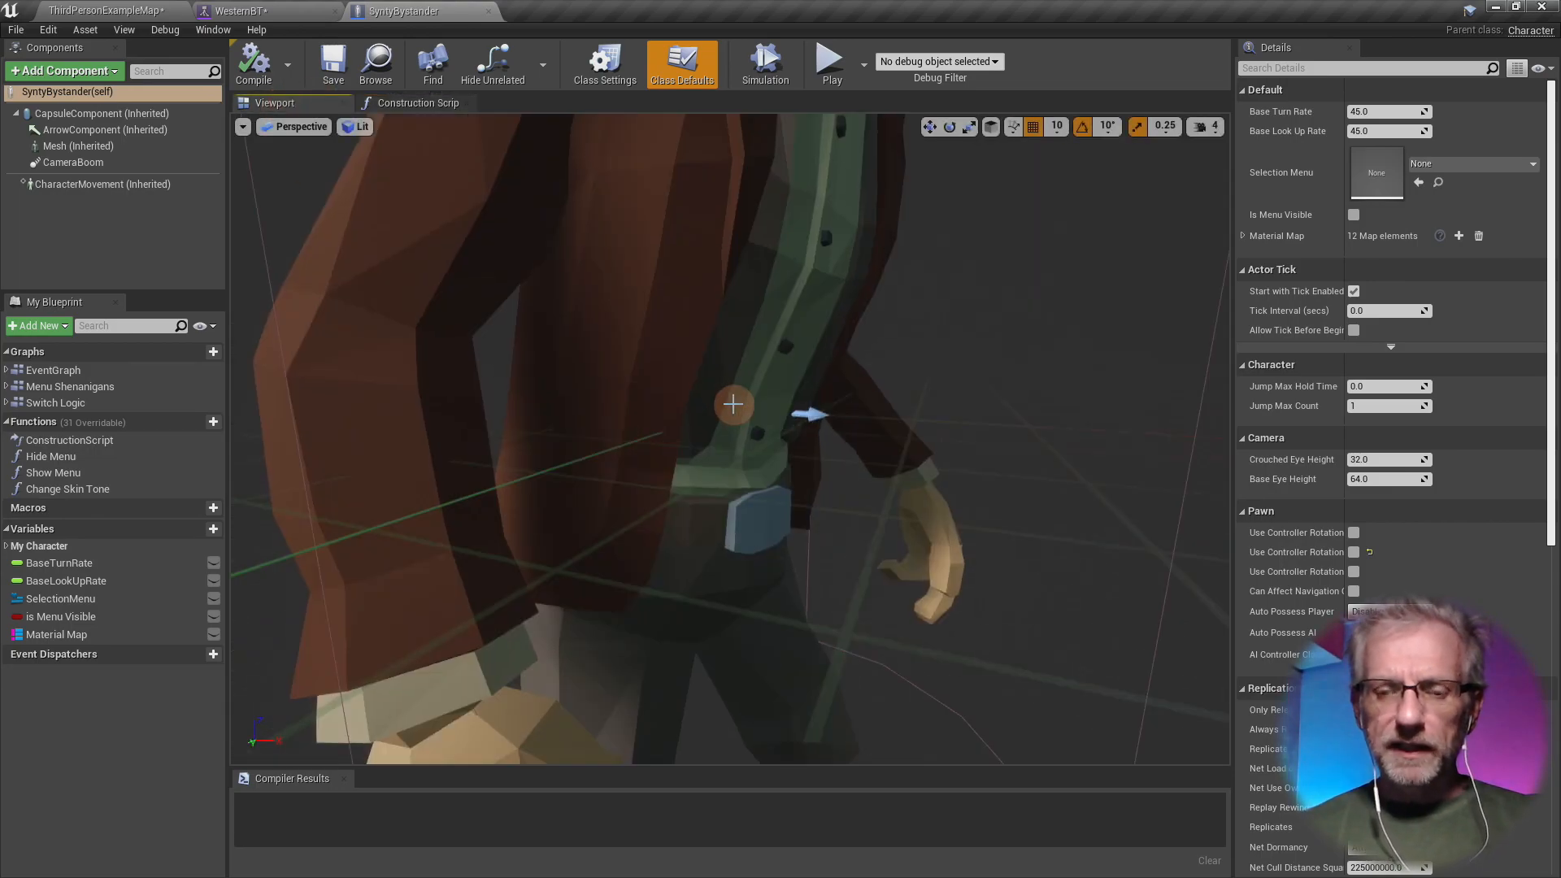
pyautogui.click(733, 366)
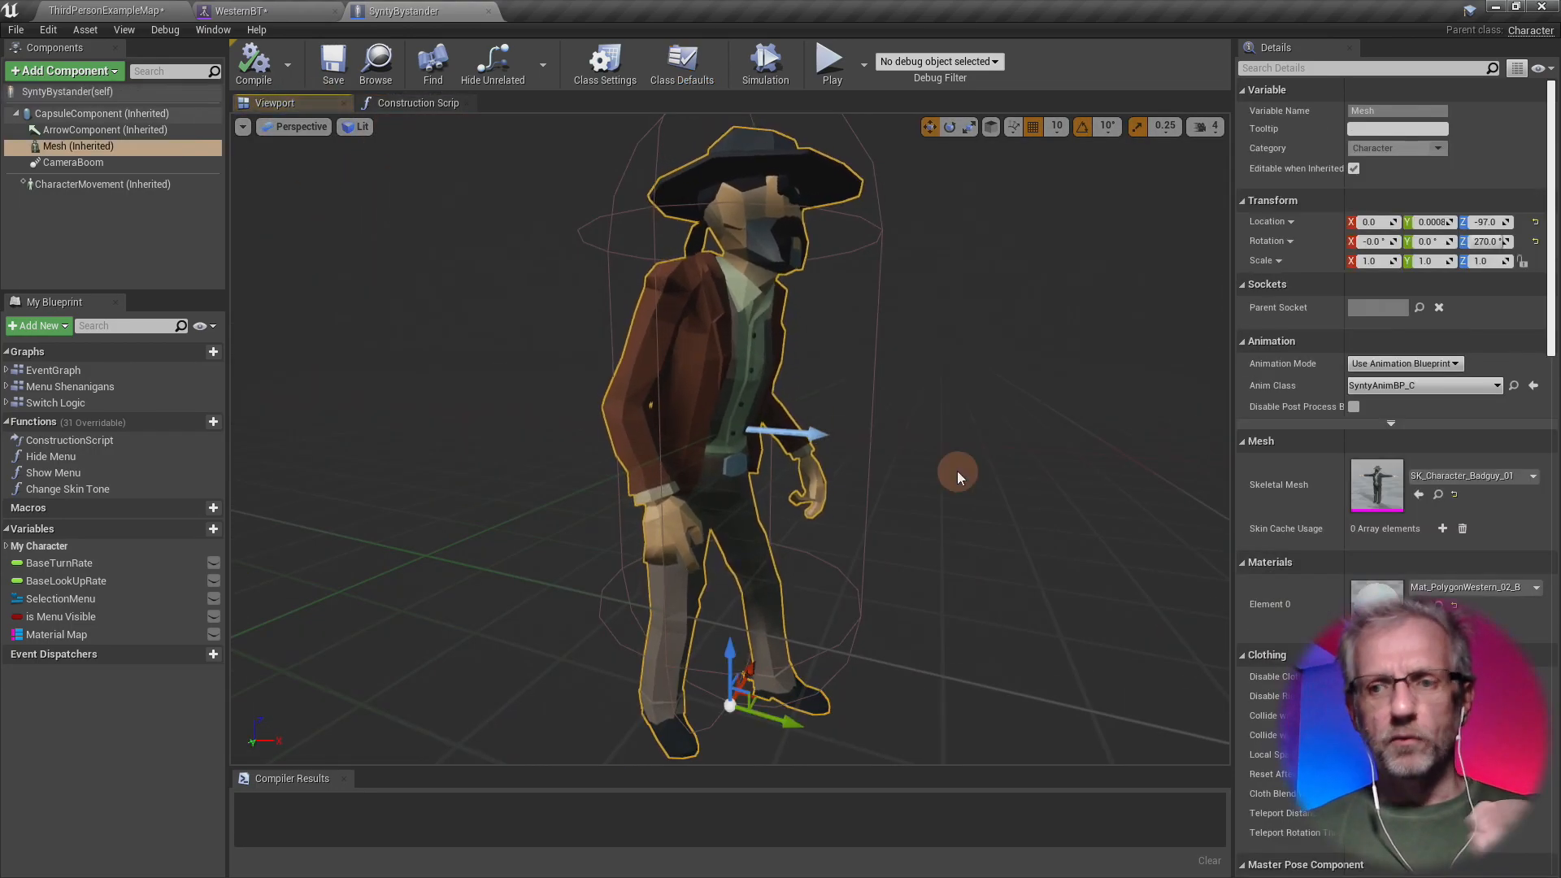
# - Set the SyntyBystander blueprint's skeletal mesh to SK_Character_Cowboy_01, compile it and check the bystander in the level
pyautogui.click(1501, 478)
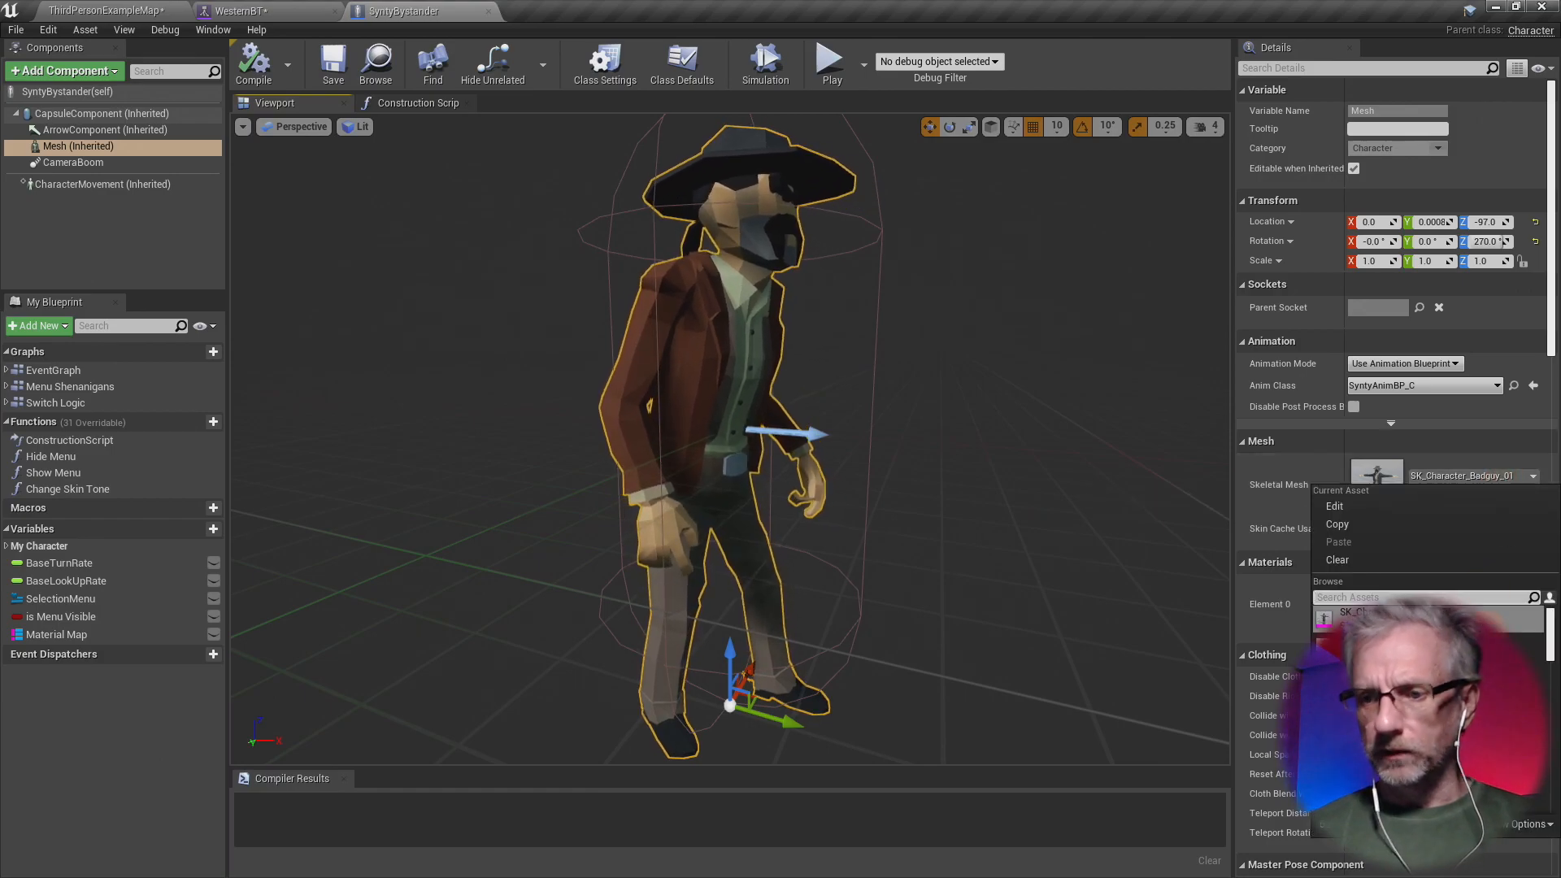
pyautogui.click(1418, 666)
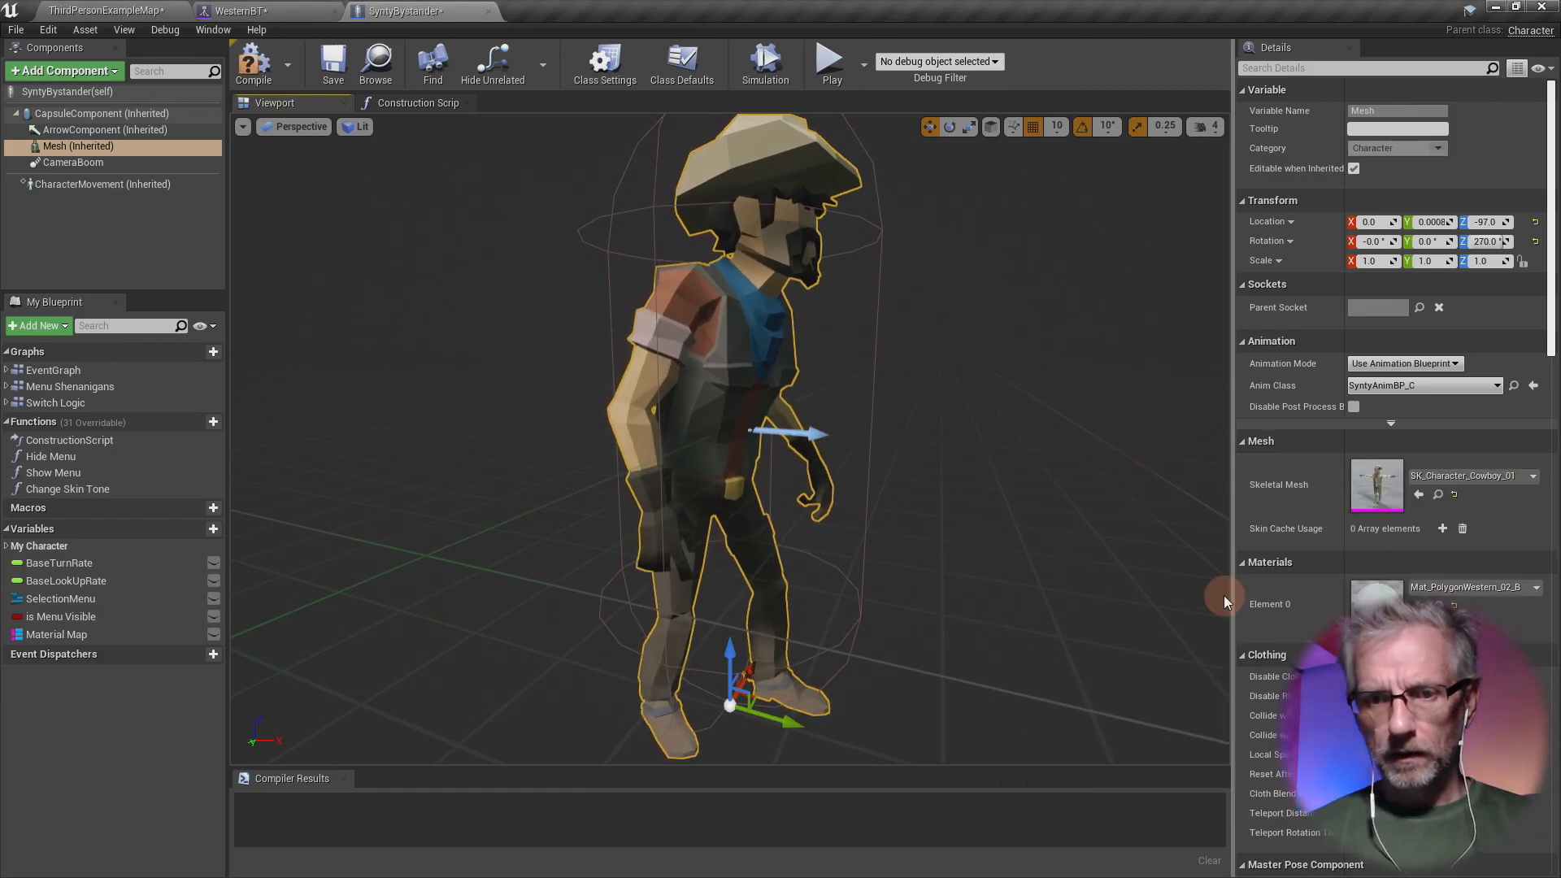
pyautogui.moveTo(1105, 559); pyautogui.dragTo(1044, 576, button='right')
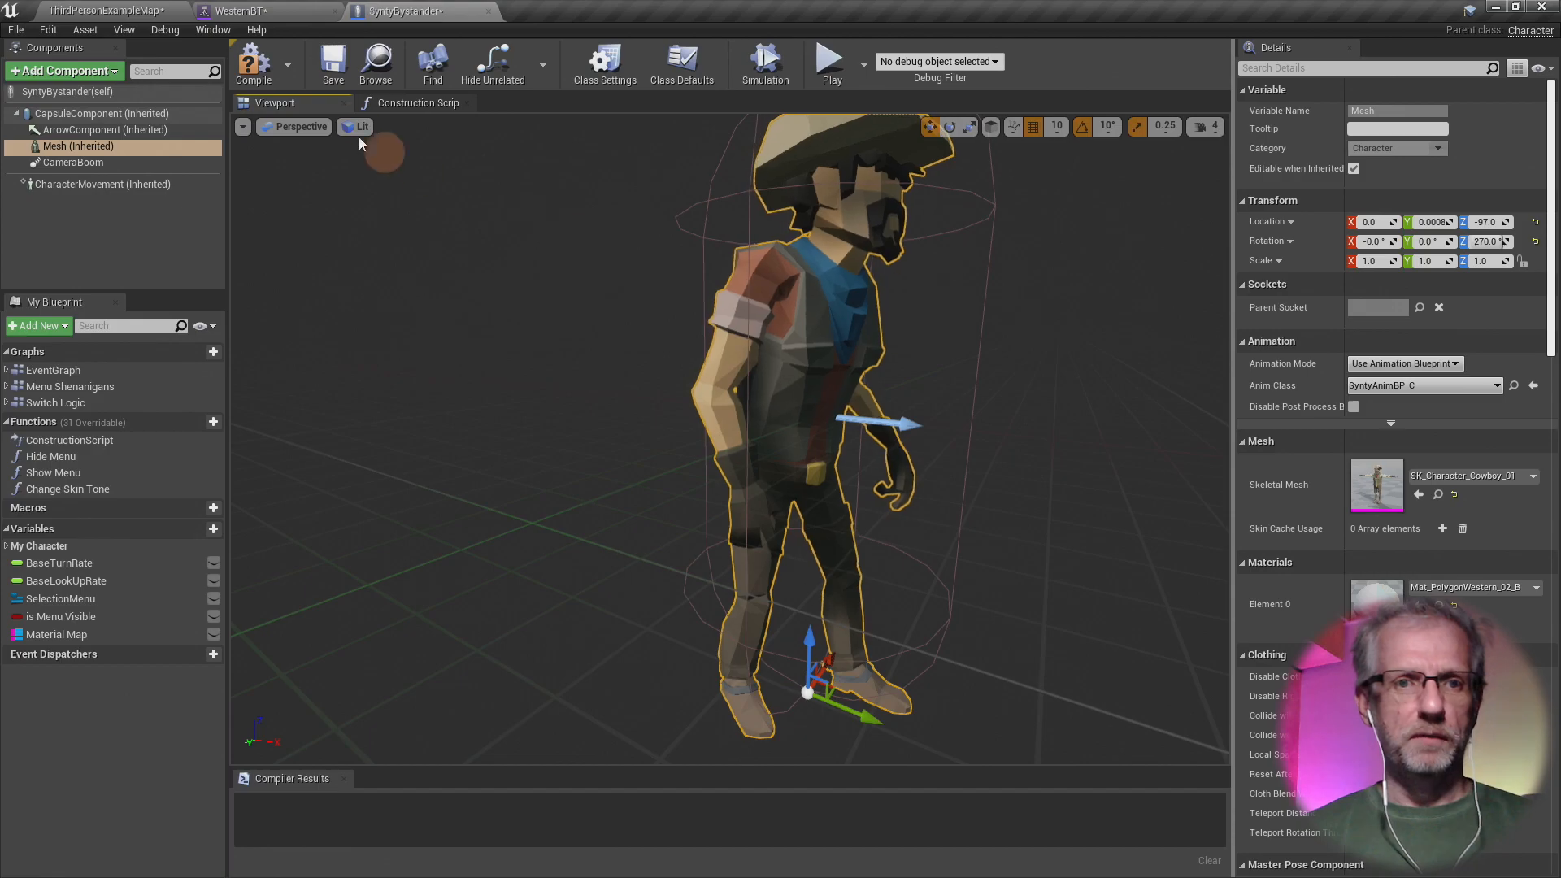
pyautogui.click(241, 68)
pyautogui.click(139, 10)
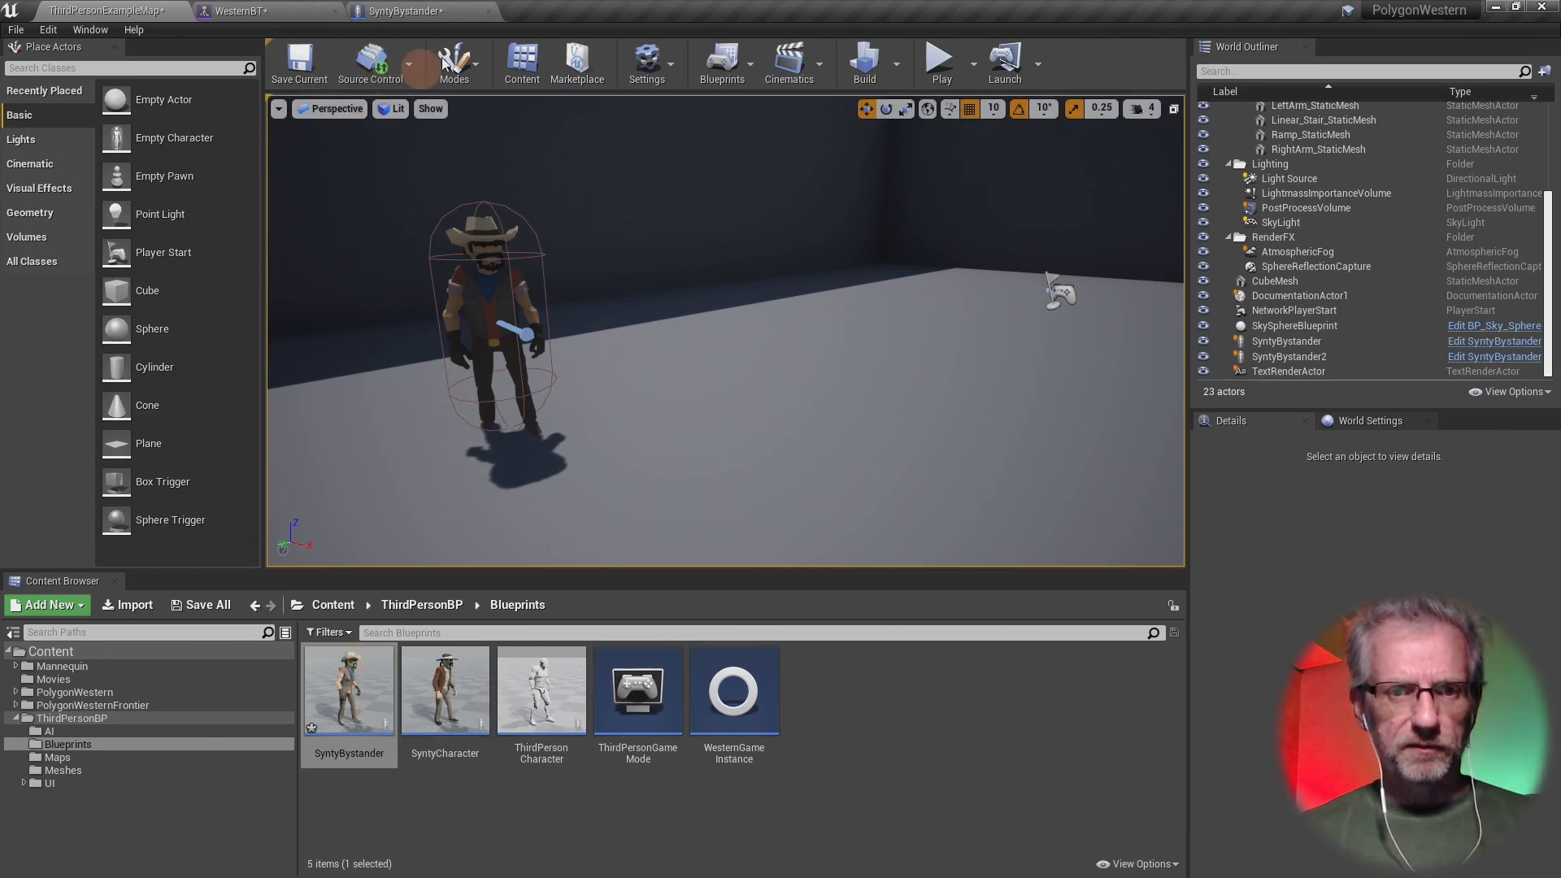
# - Change the SyntyBystander blueprint's skeletal mesh to SK_Character_Cowgirl_01 and return to the level
pyautogui.click(422, 11)
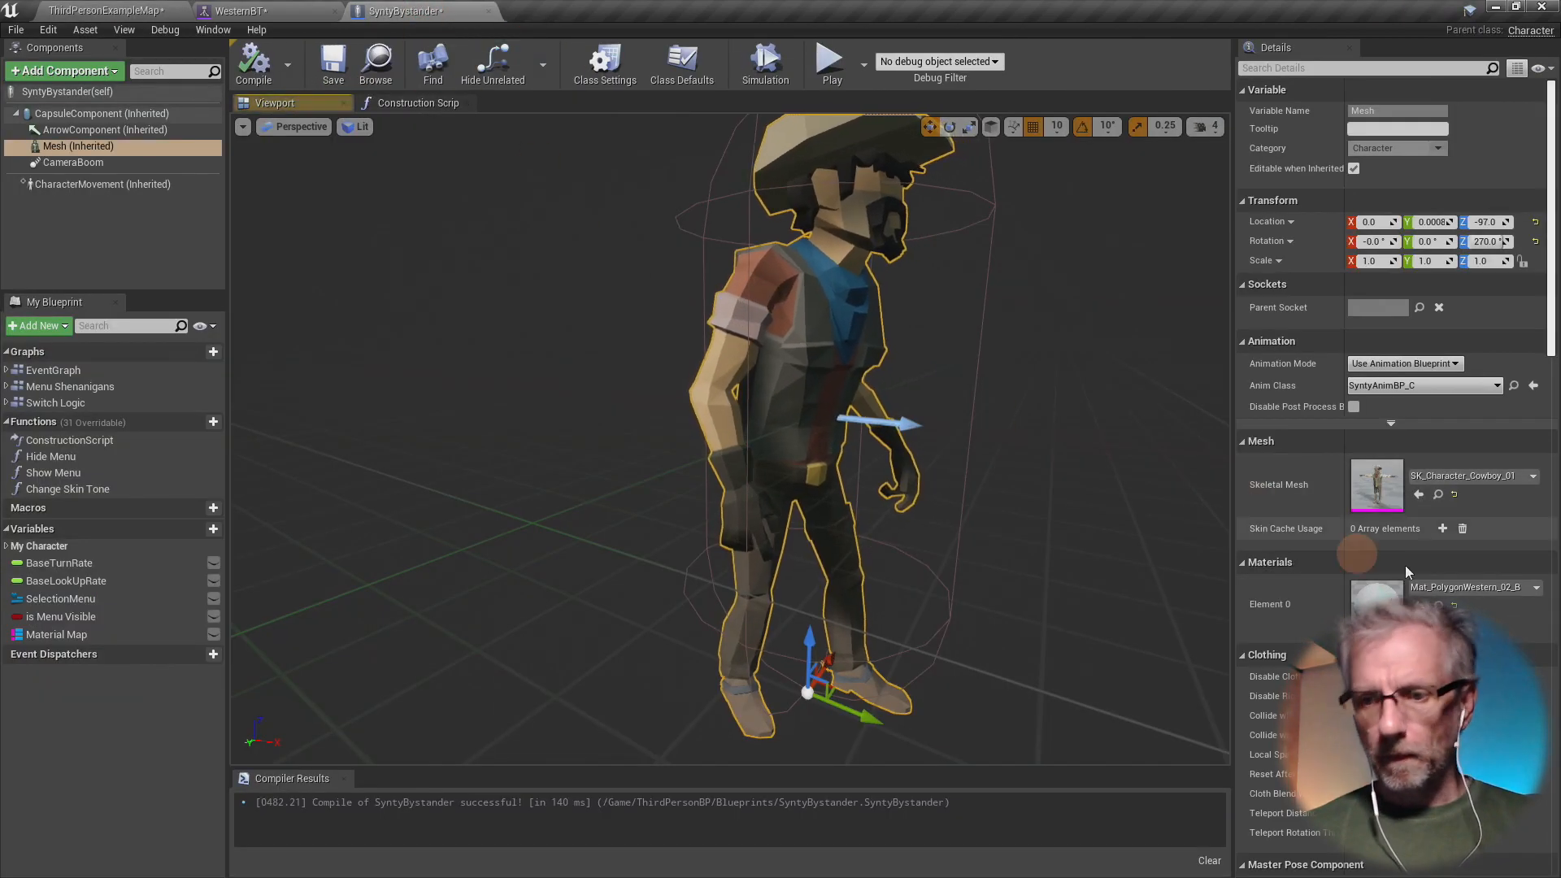
pyautogui.click(1468, 477)
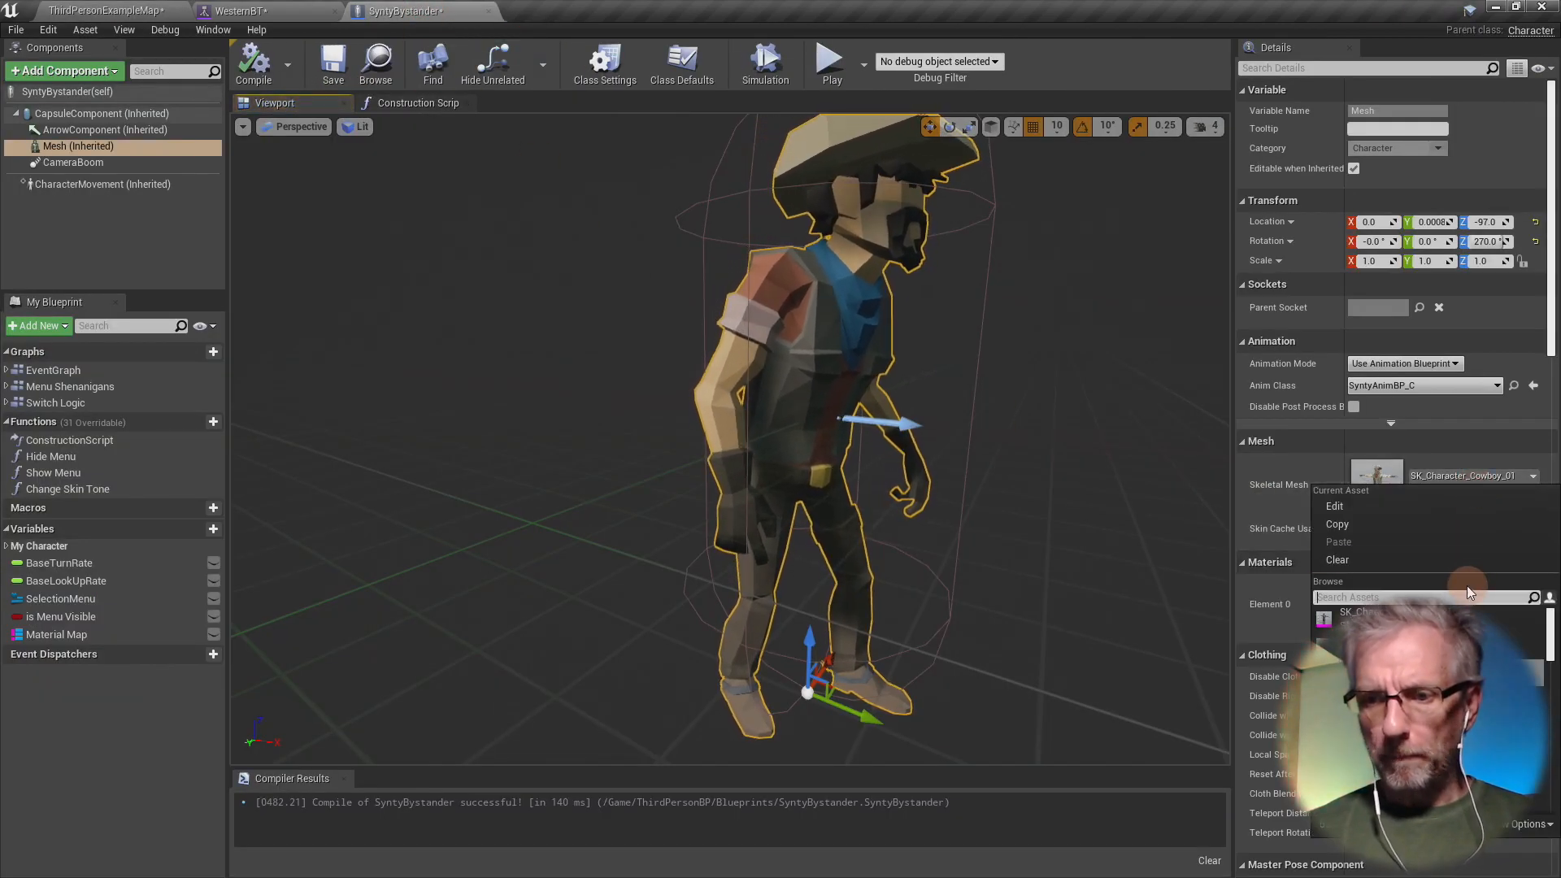
pyautogui.write('girl')
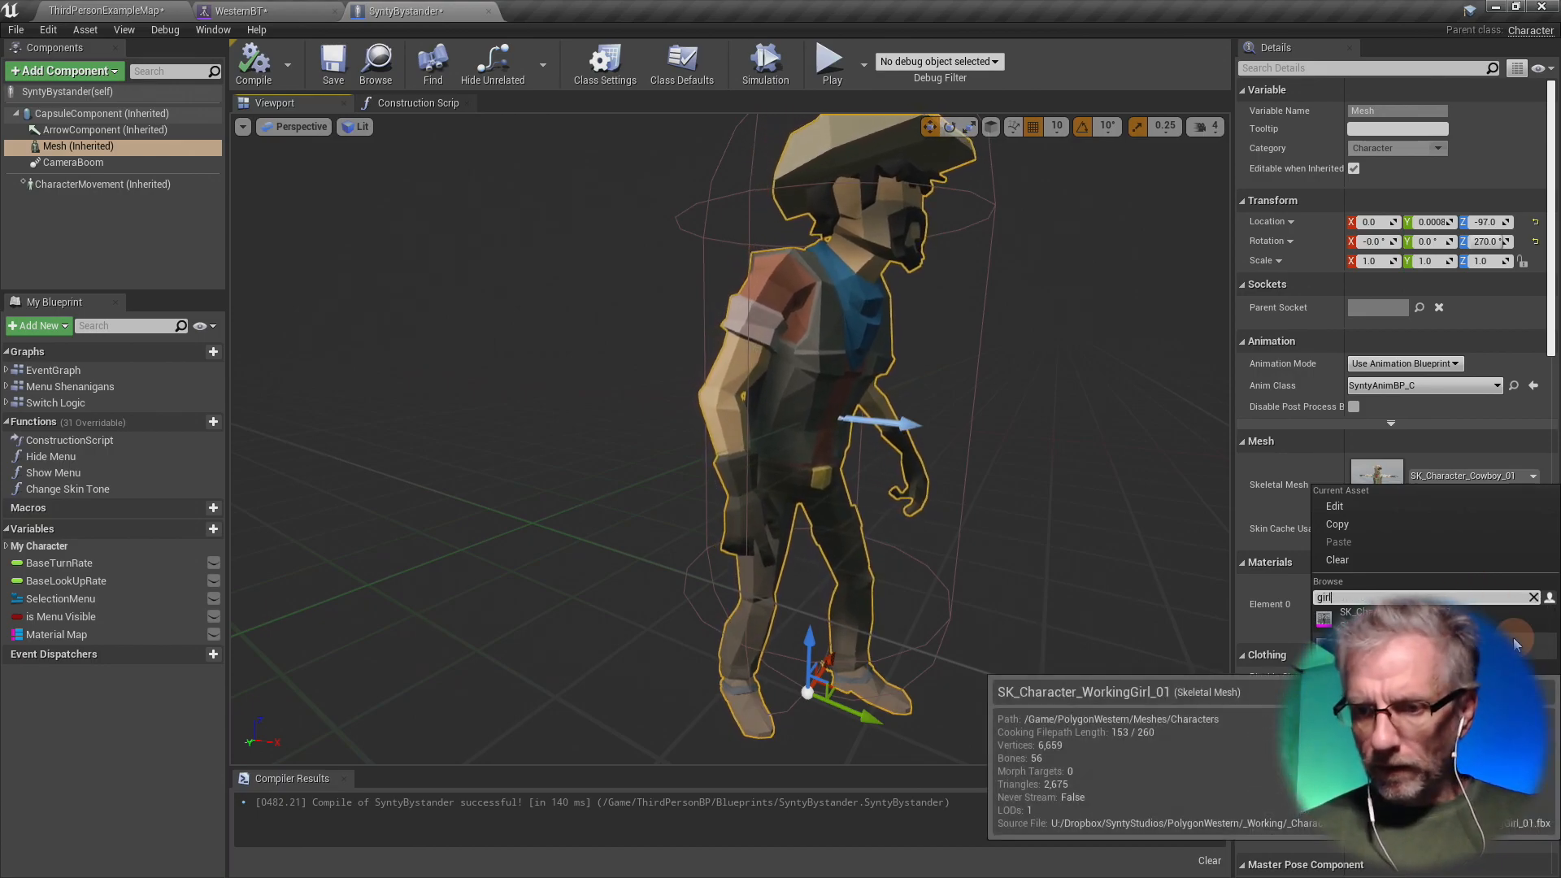
pyautogui.click(1499, 623)
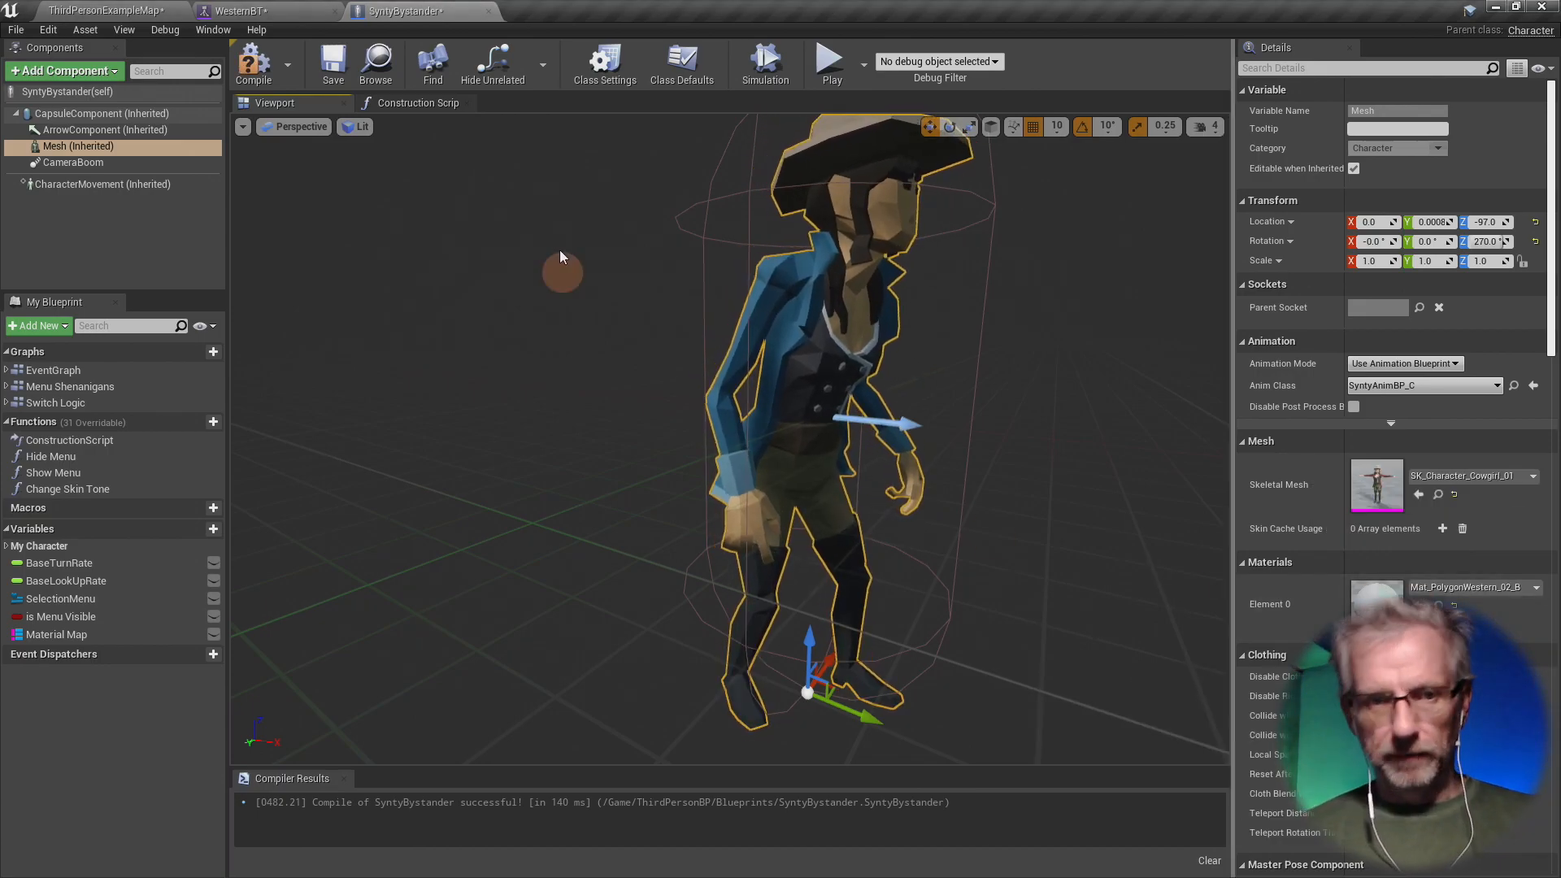
pyautogui.click(154, 10)
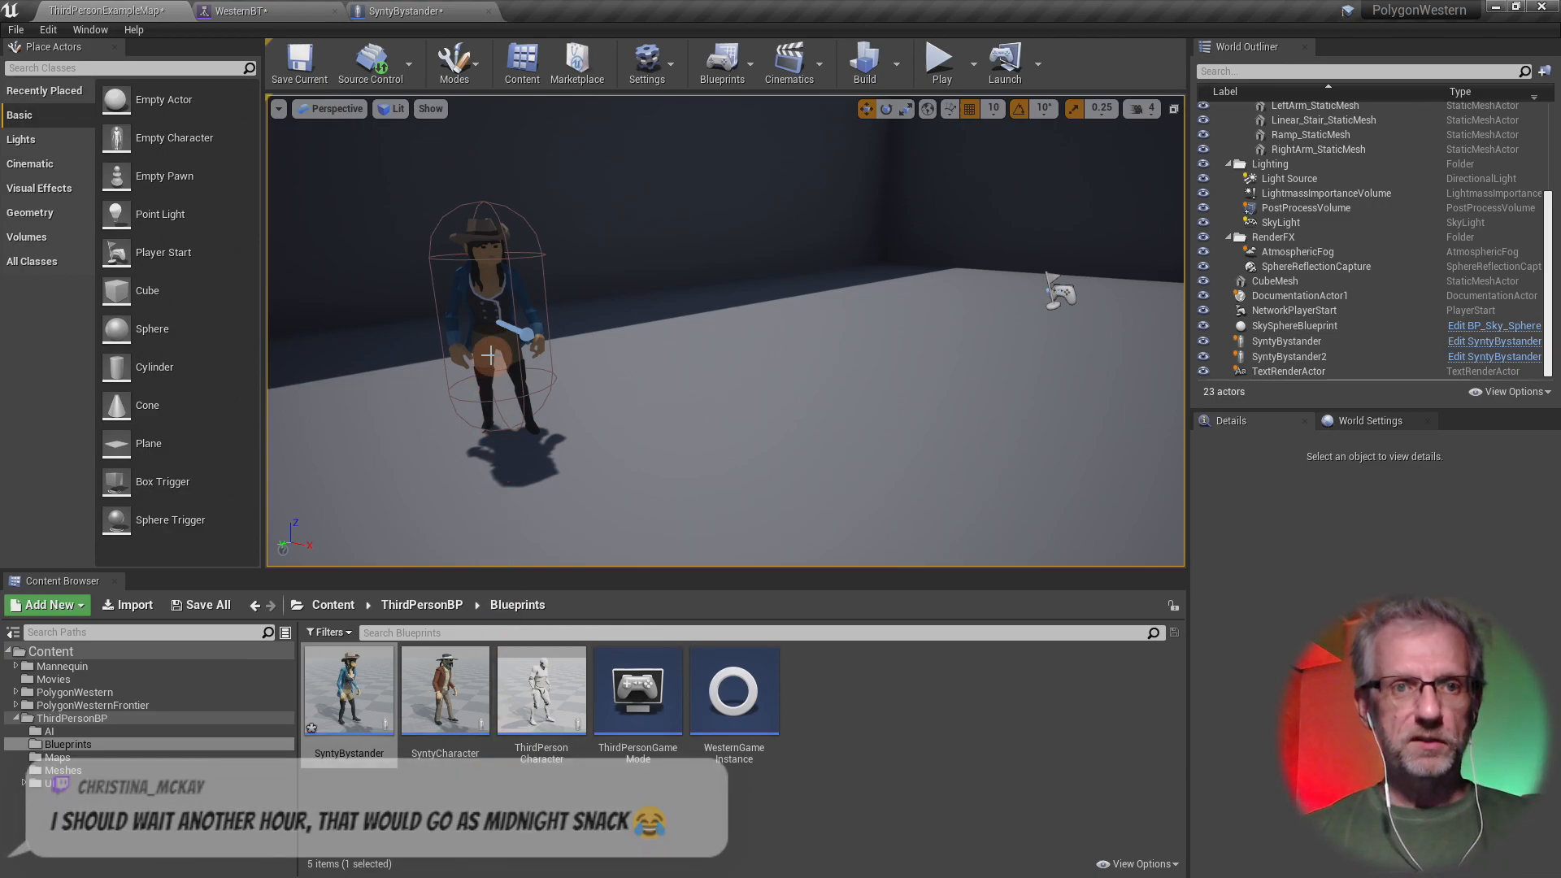
# - Open the WesternBT behavior tree's blackboard and inspect the settings of the Patrol Location key
pyautogui.click(243, 11)
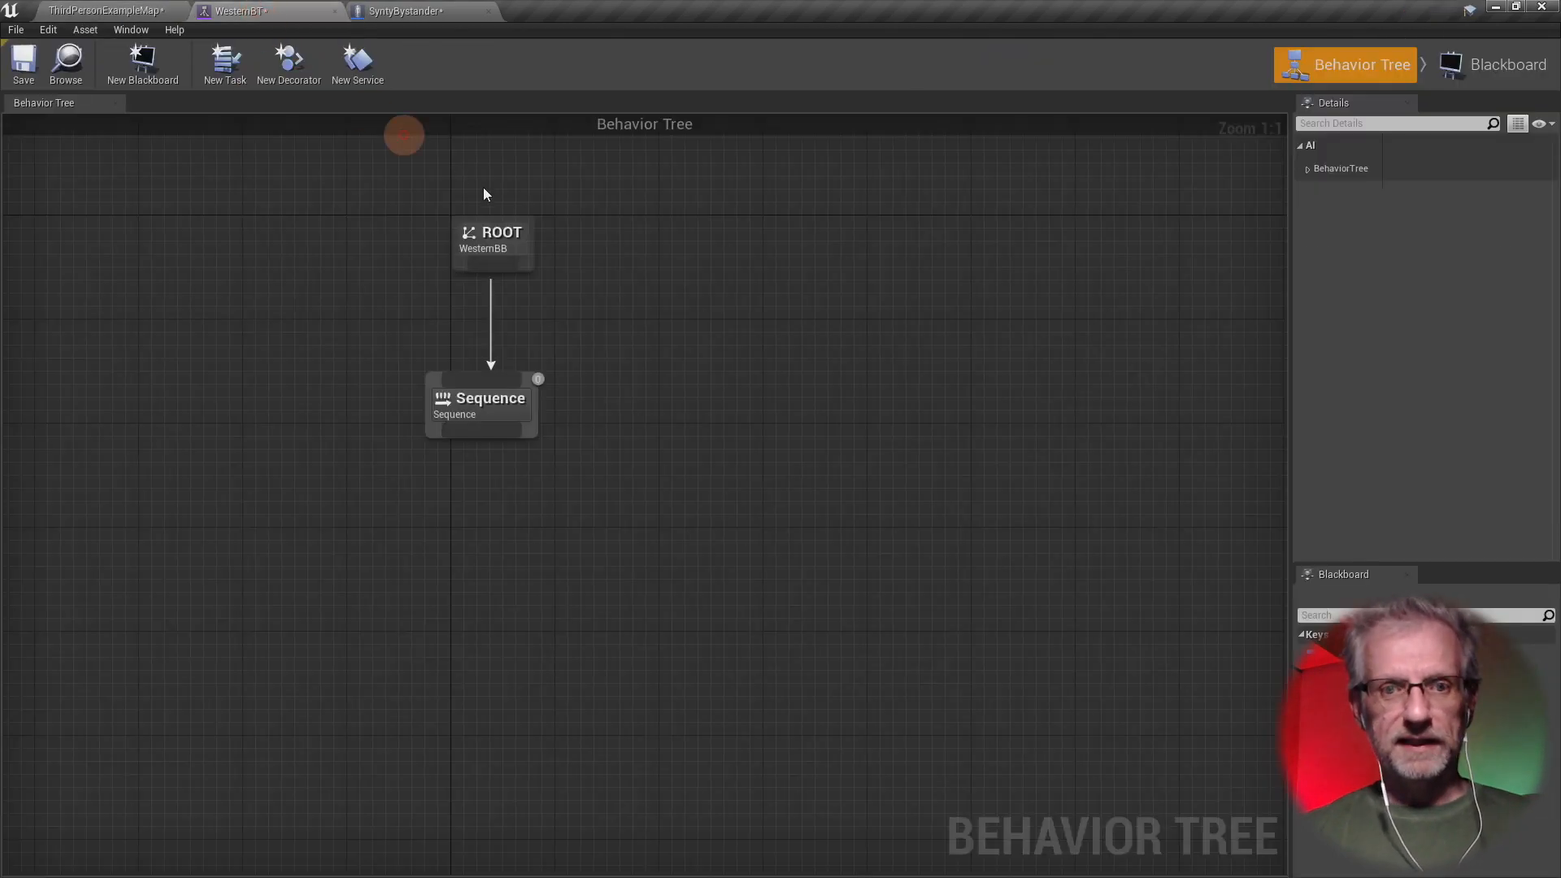
pyautogui.click(1488, 71)
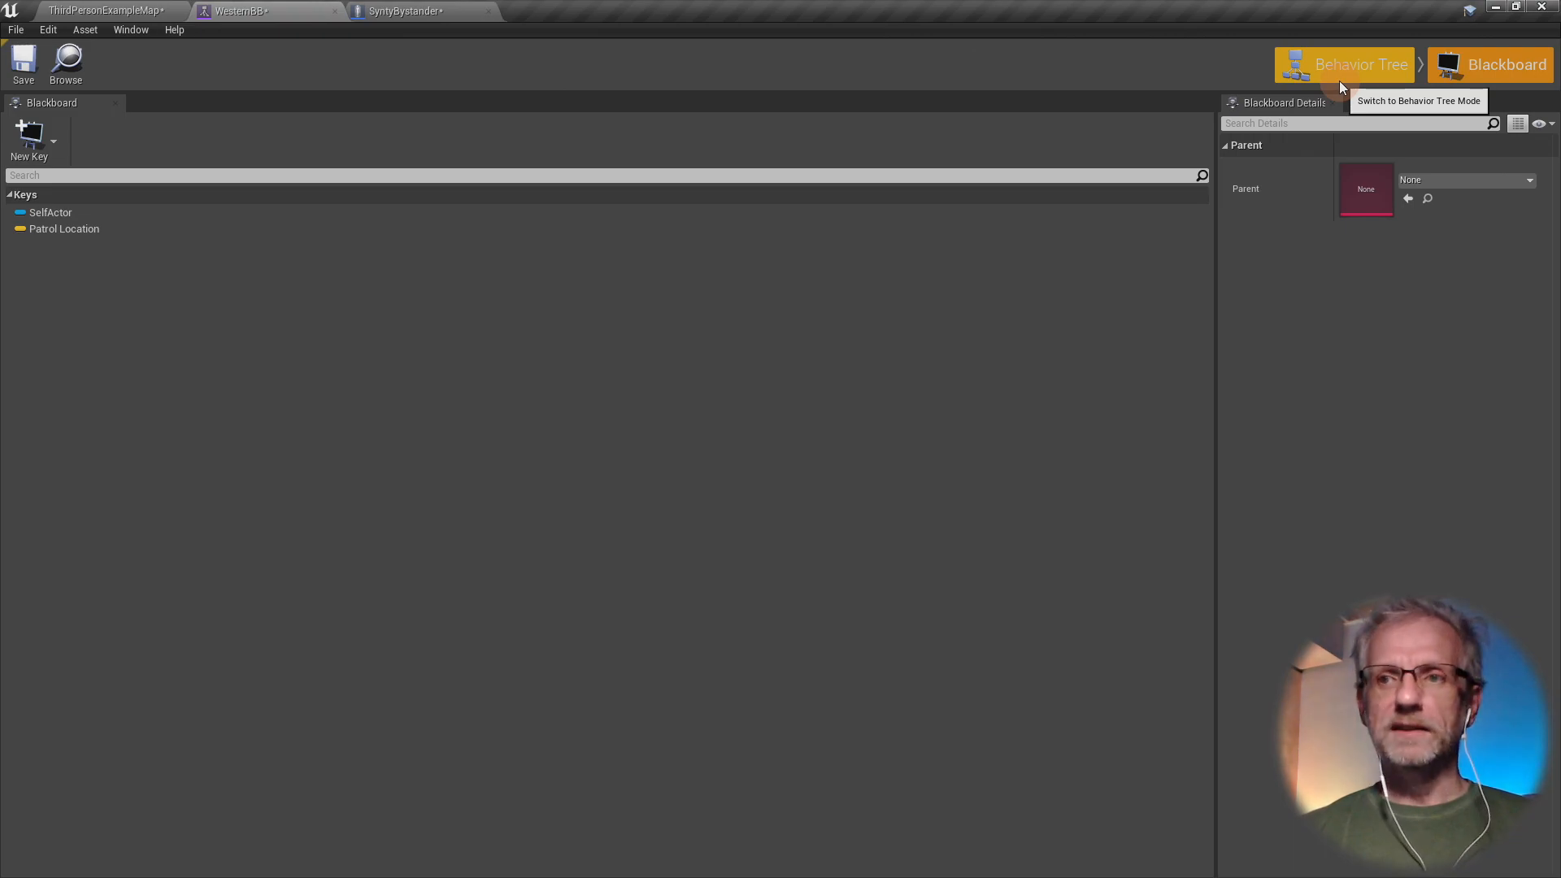
pyautogui.click(655, 230)
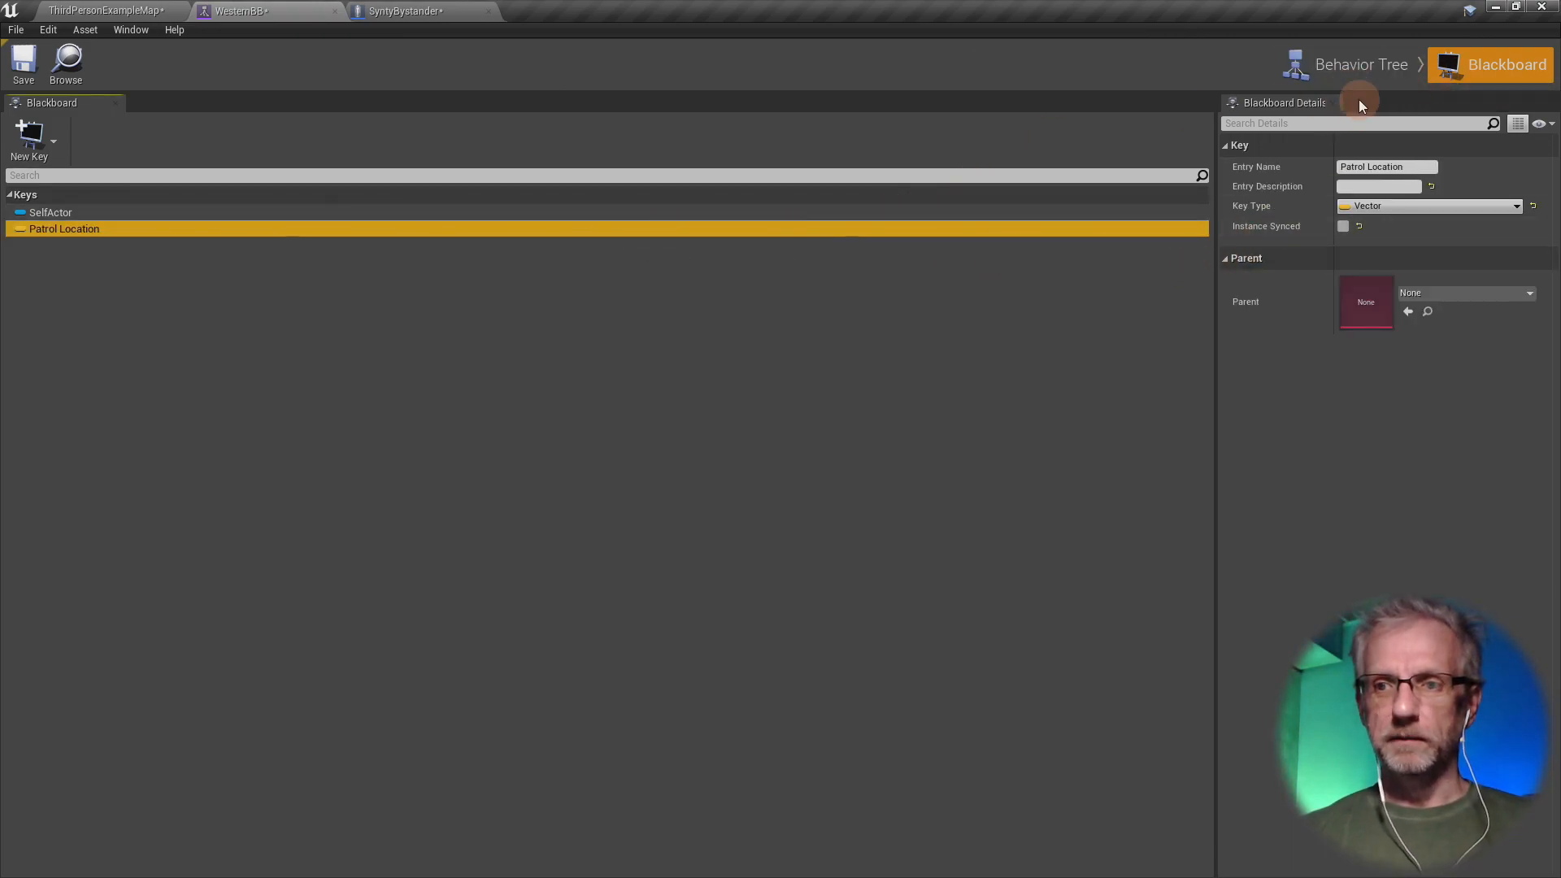
# - Return to the SyntyBystander blueprint and filter the details of its class defaults for "ai con"
pyautogui.click(1382, 51)
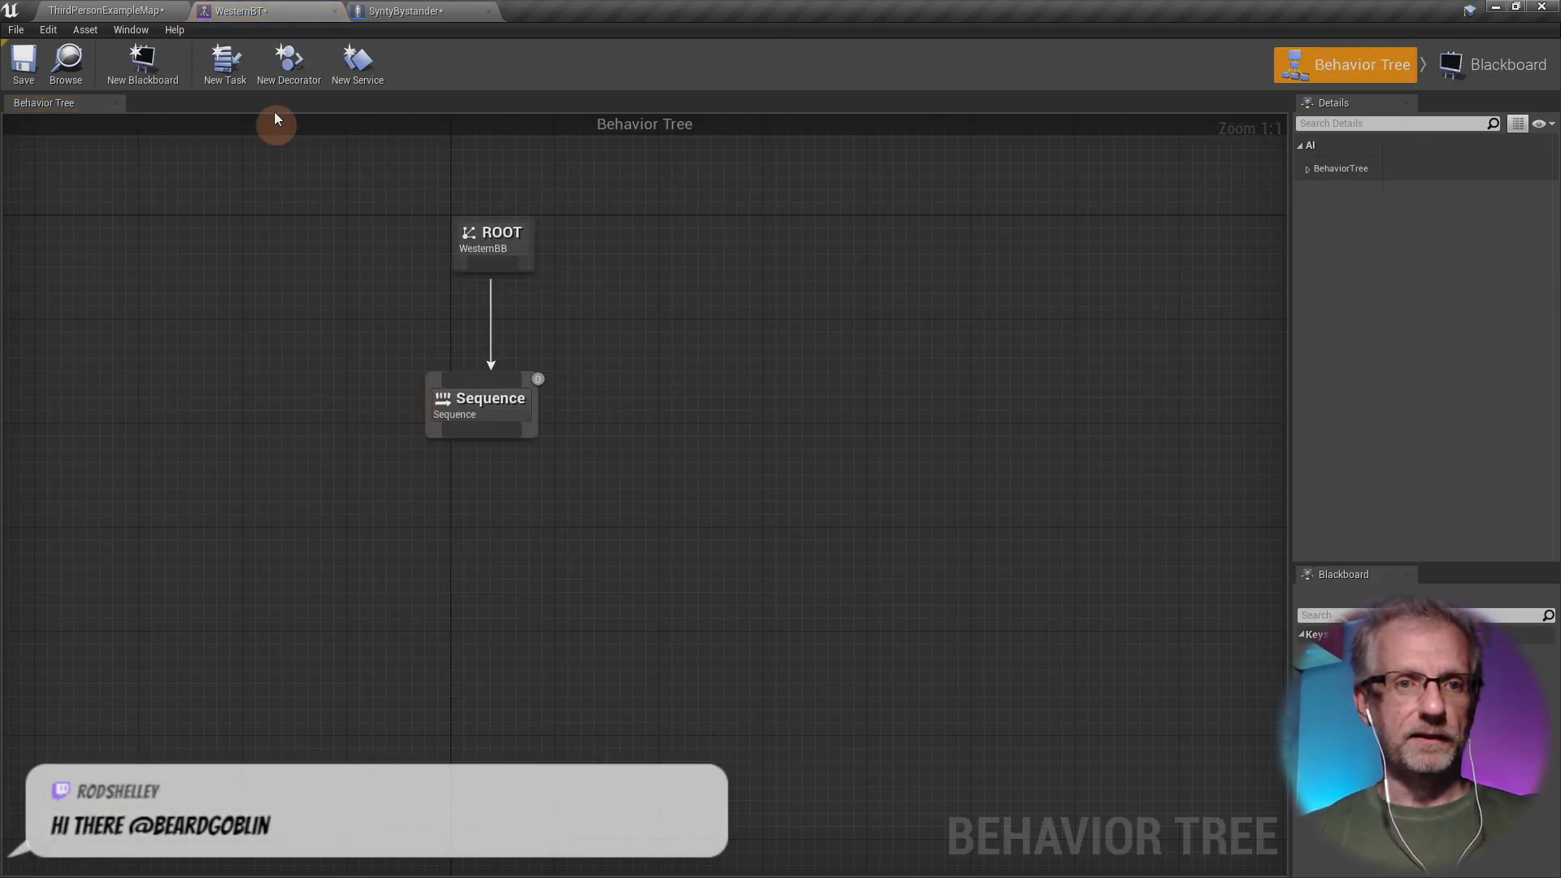
pyautogui.click(399, 12)
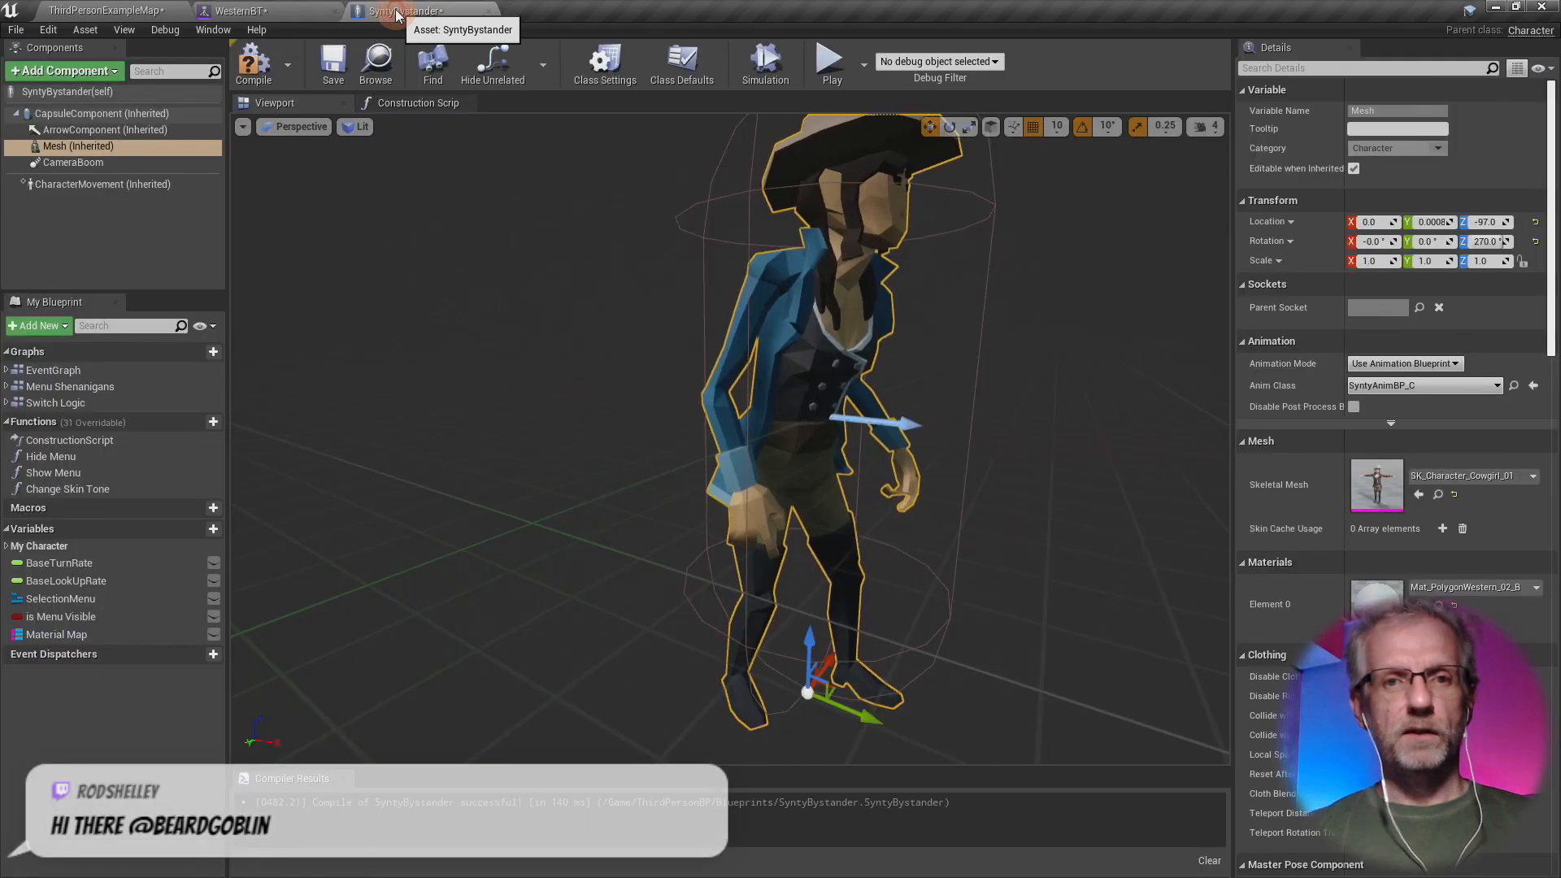
pyautogui.scroll(5, 572, 304)
pyautogui.scroll(-5, 573, 304)
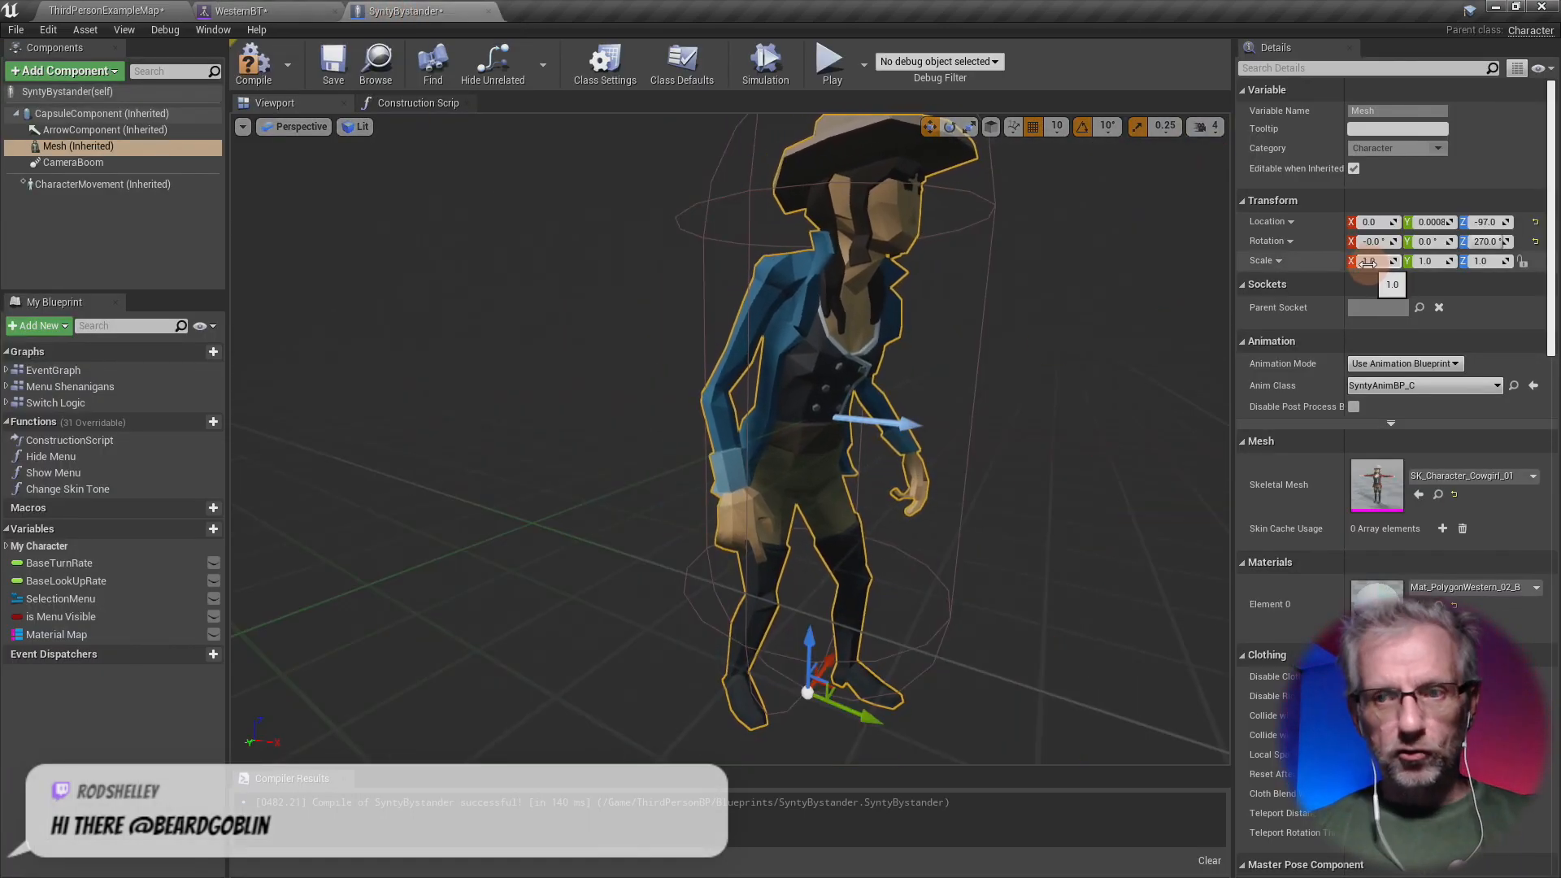
pyautogui.click(618, 64)
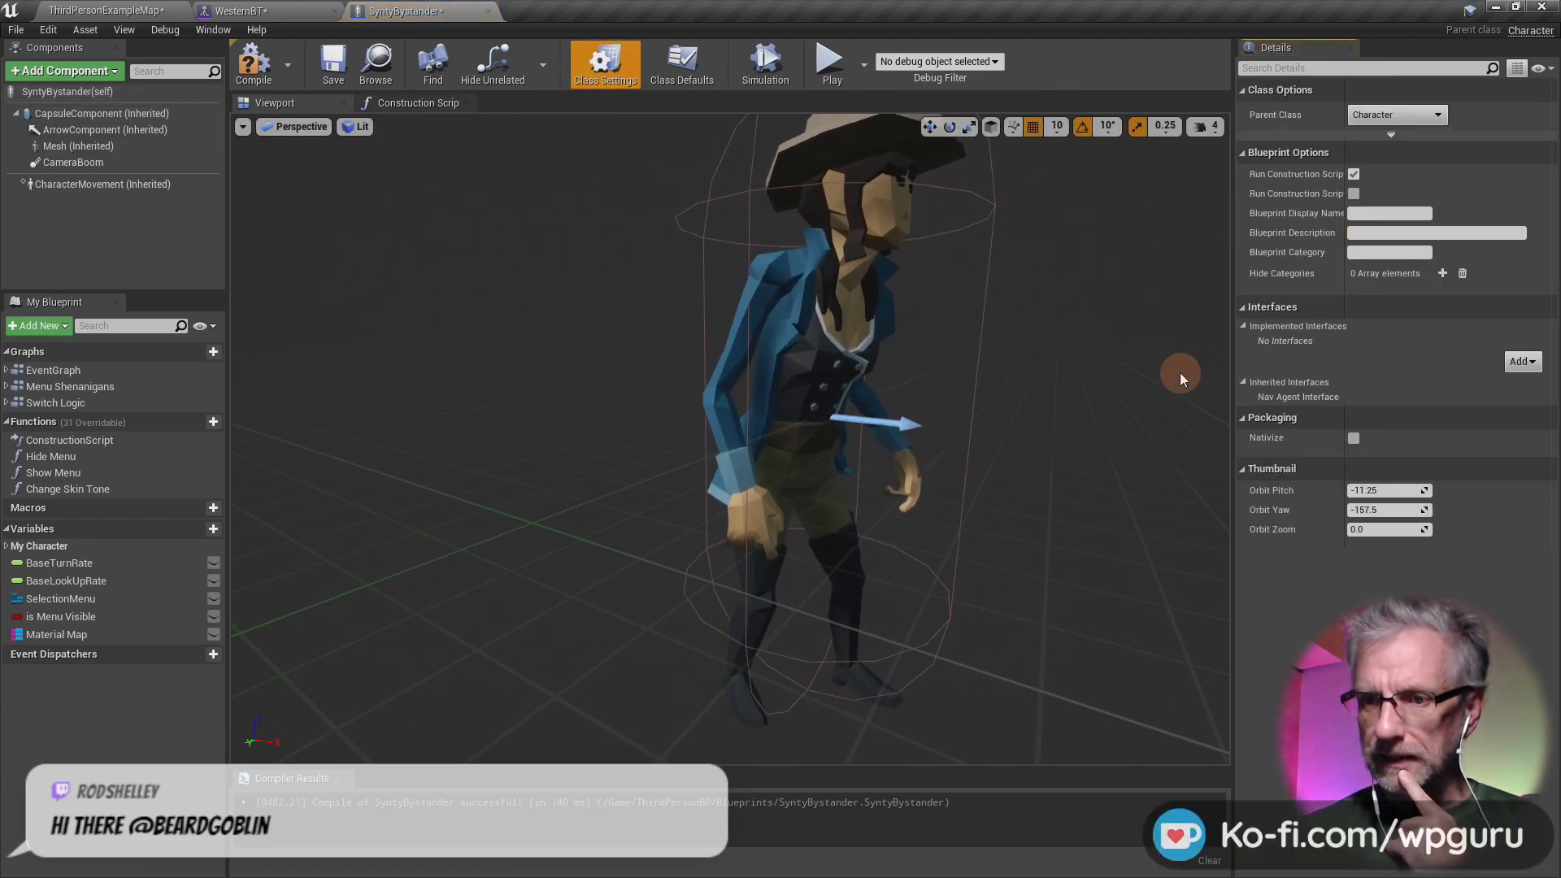
pyautogui.click(143, 187)
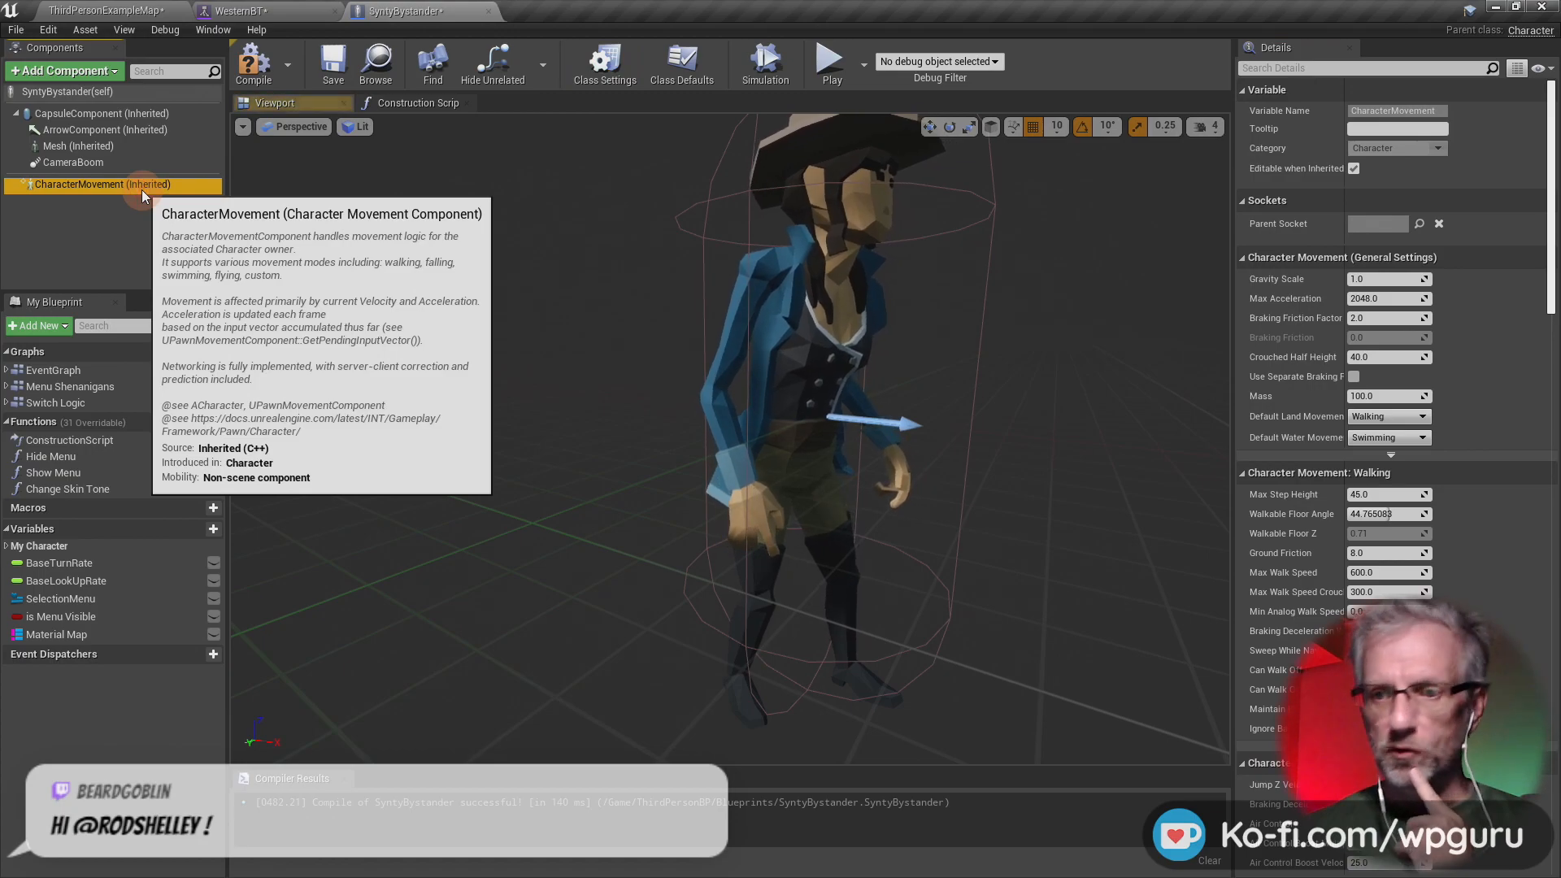
pyautogui.click(1385, 68)
pyautogui.write('ai con')
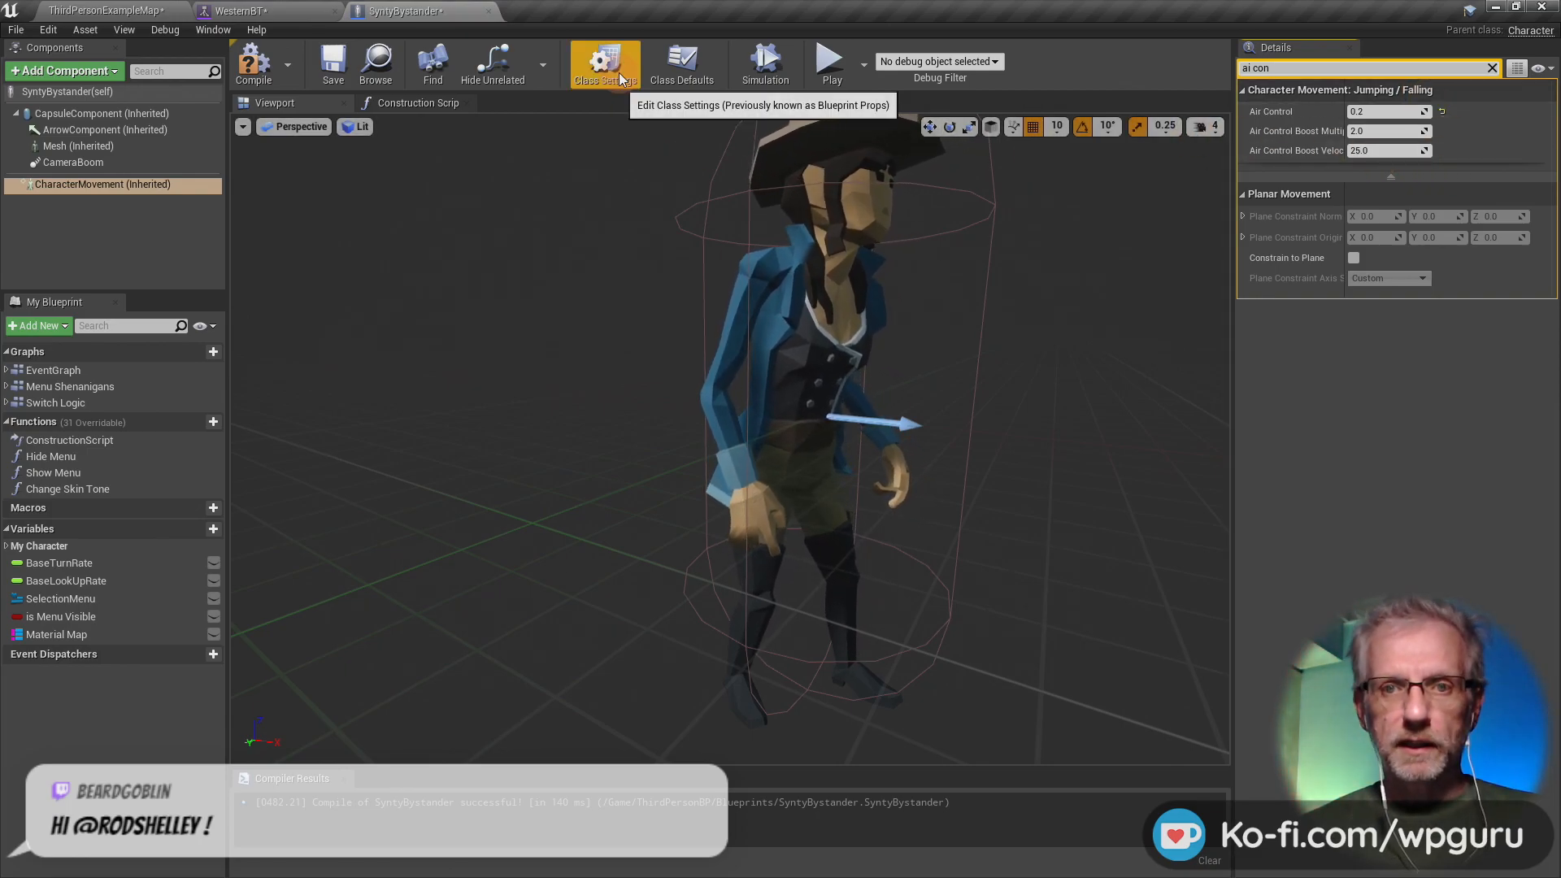
pyautogui.click(680, 68)
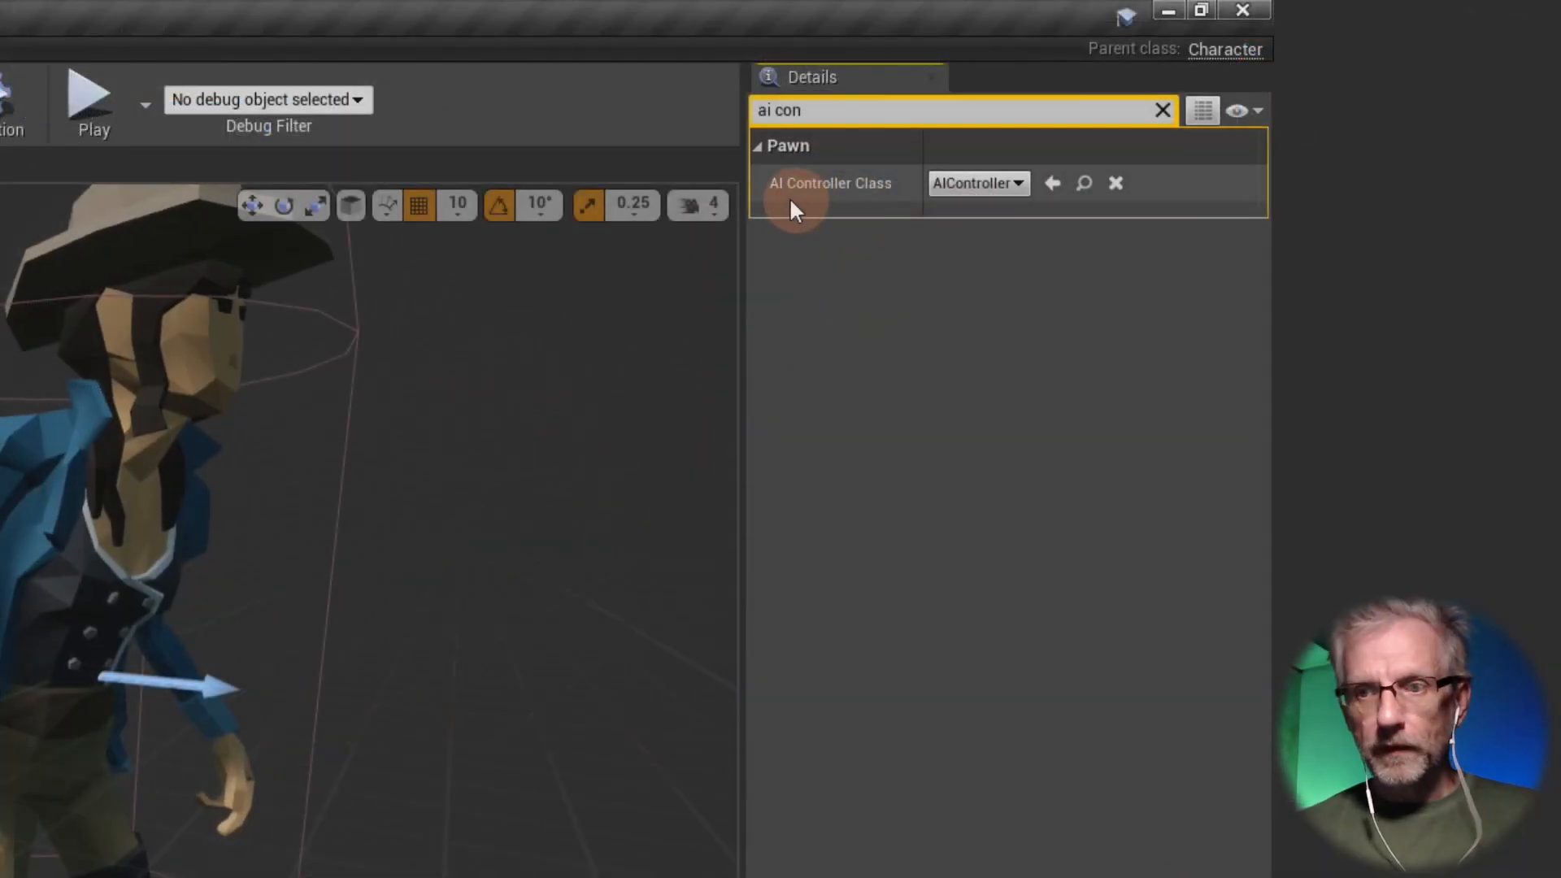
# - Set the SyntyBystander's AI Controller Class to BackgroundAI and clear the details filter
pyautogui.click(1018, 180)
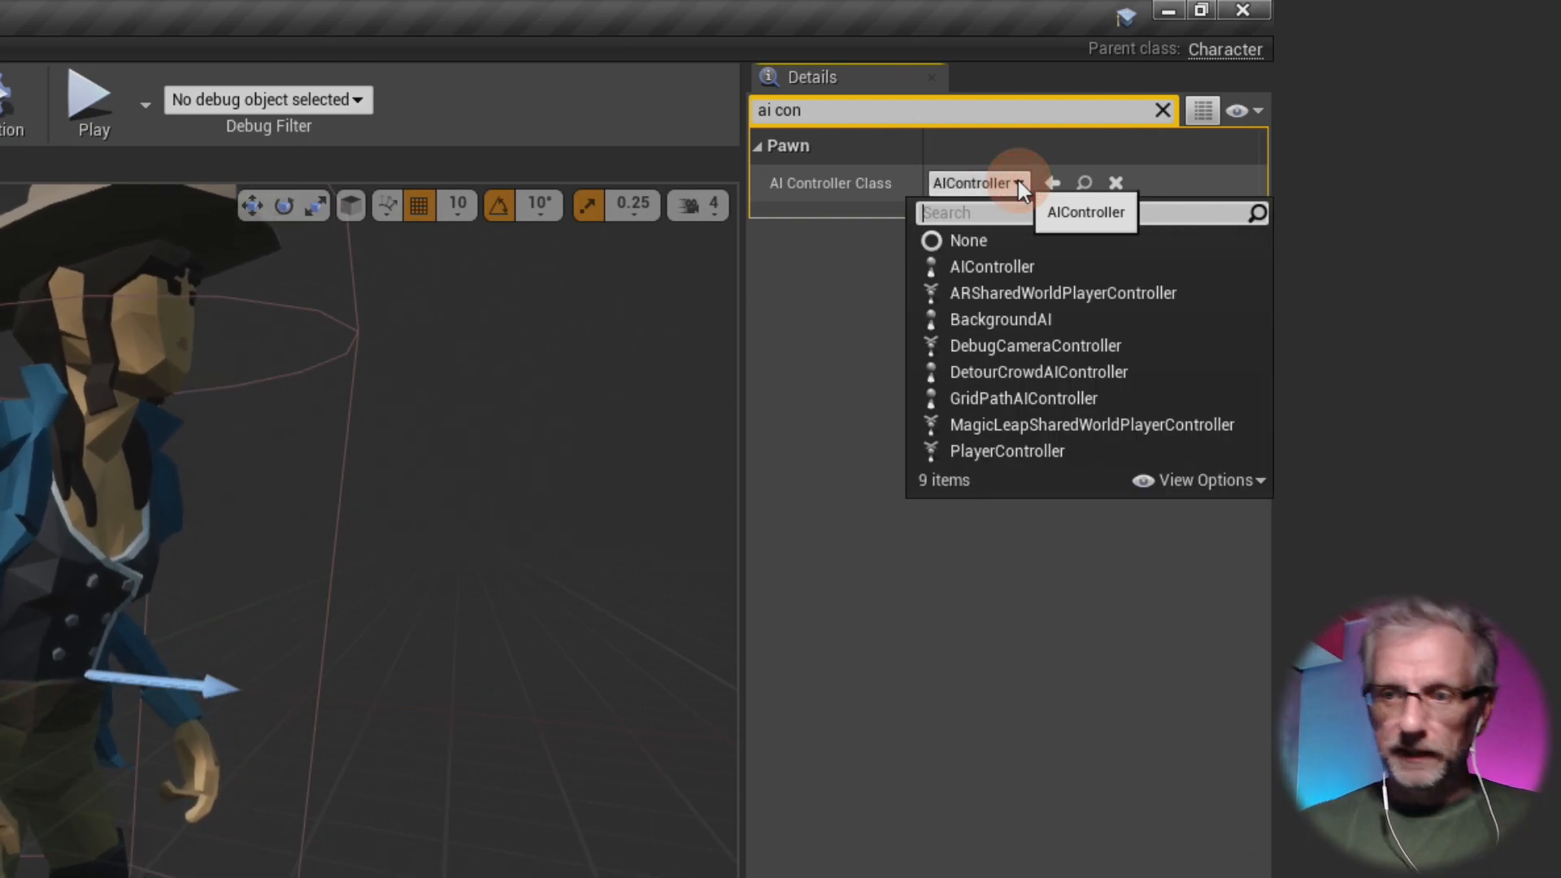
pyautogui.write('west')
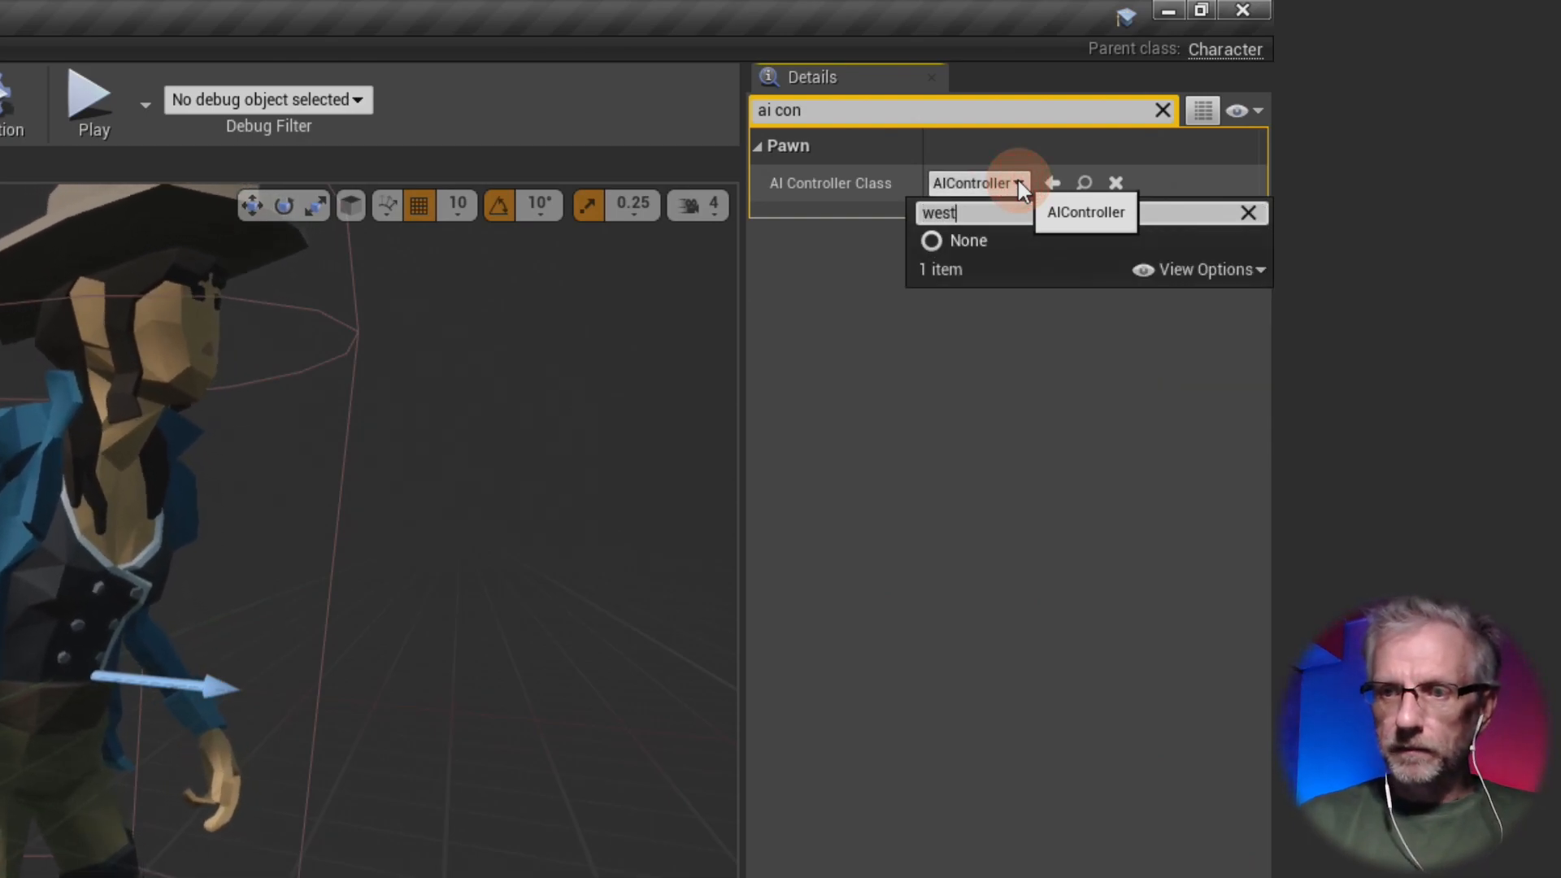
pyautogui.press('BackSpace')
pyautogui.press('BackSpace')
pyautogui.press('BackSpace')
pyautogui.press('BackSpace')
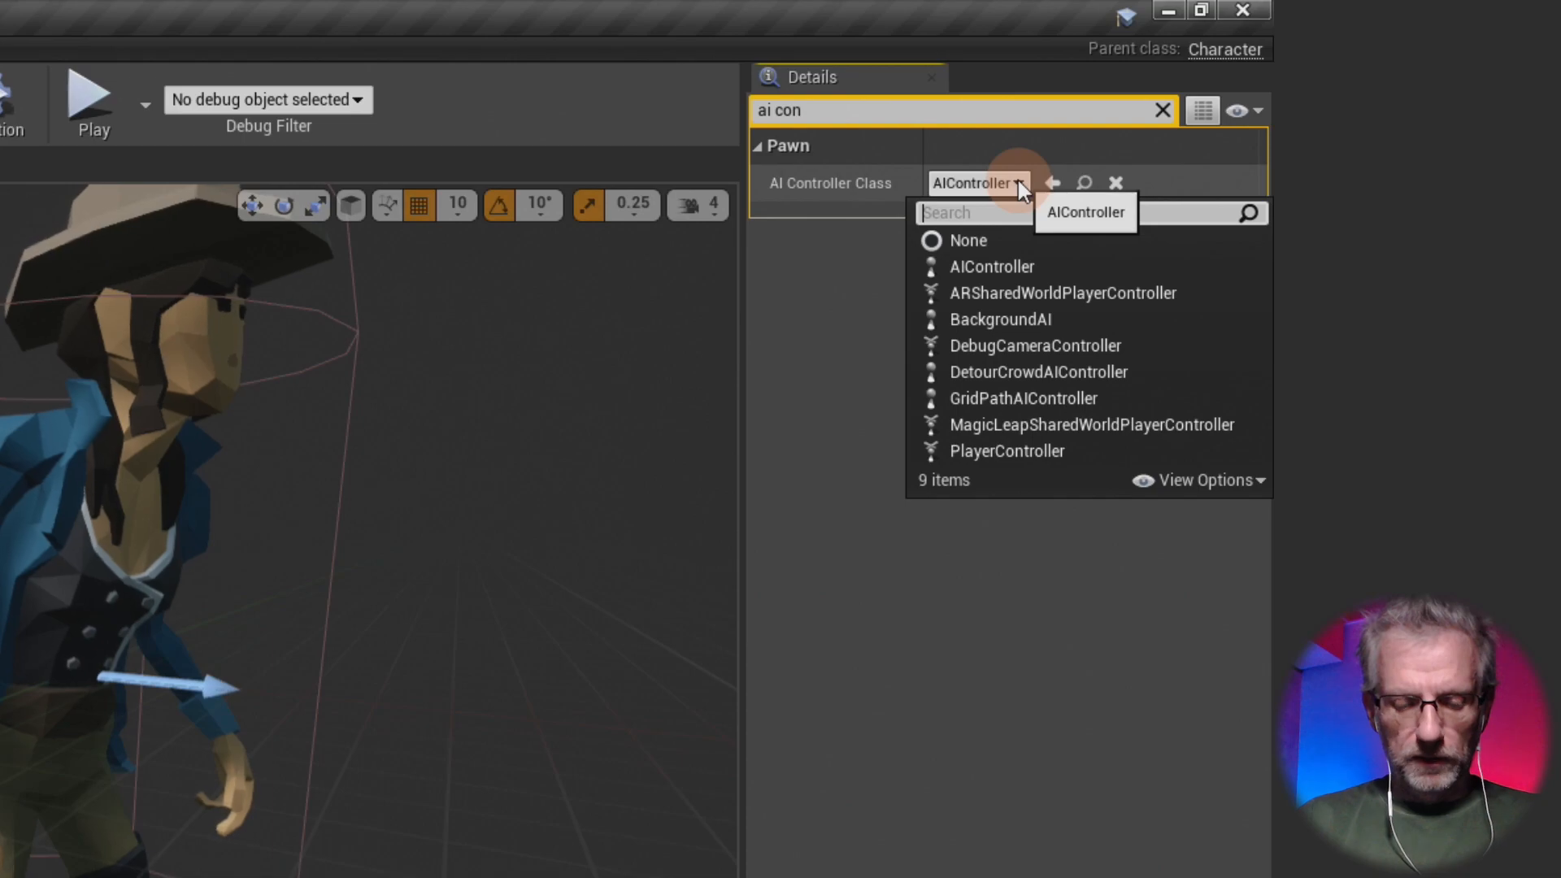
pyautogui.write('back')
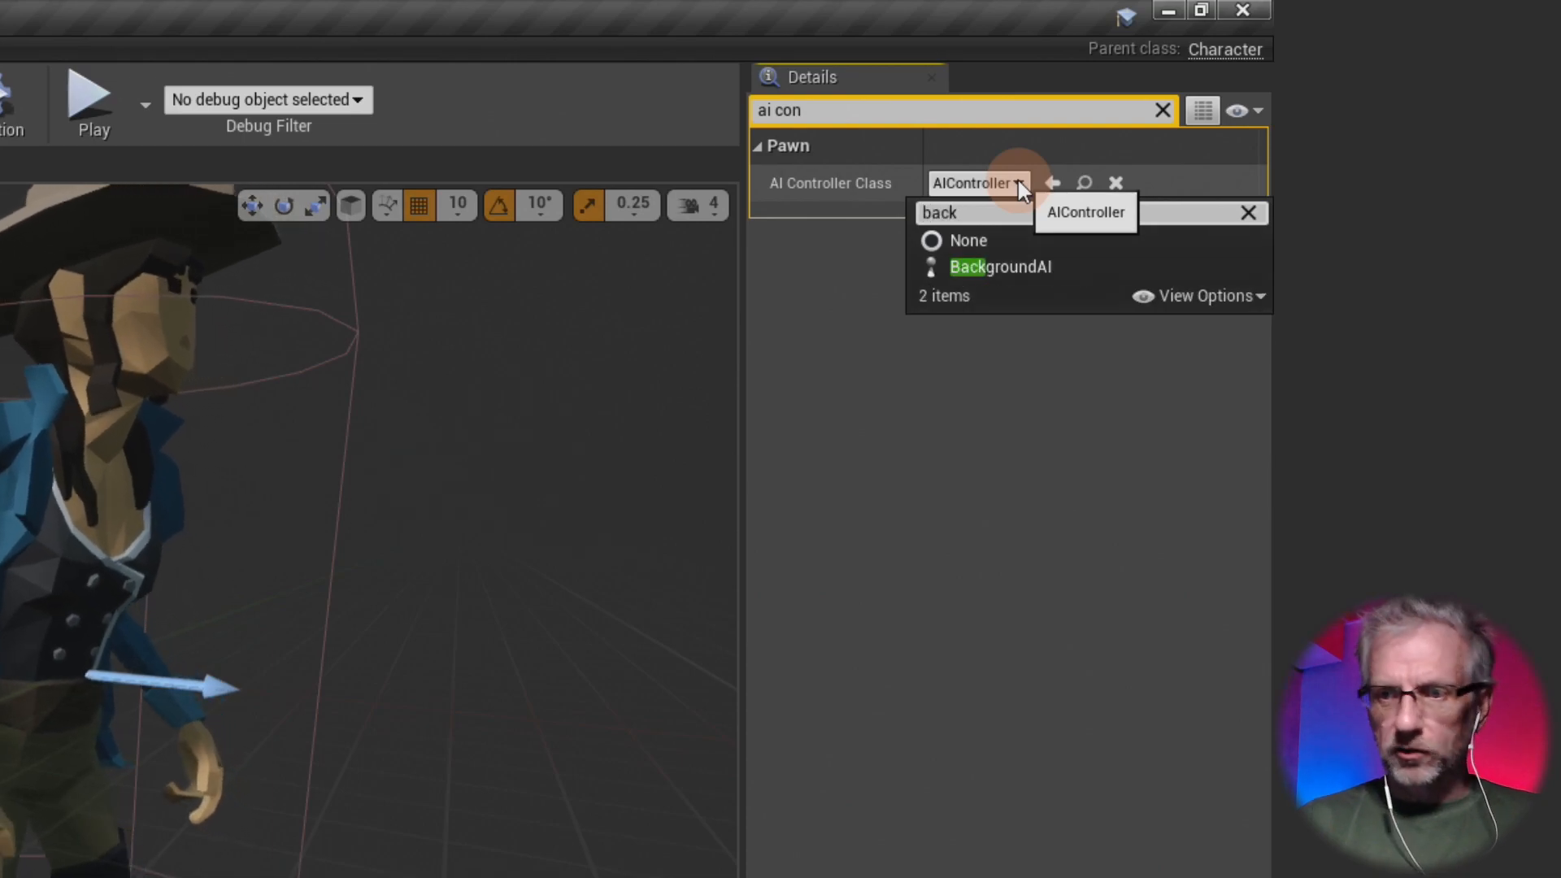
pyautogui.click(1070, 276)
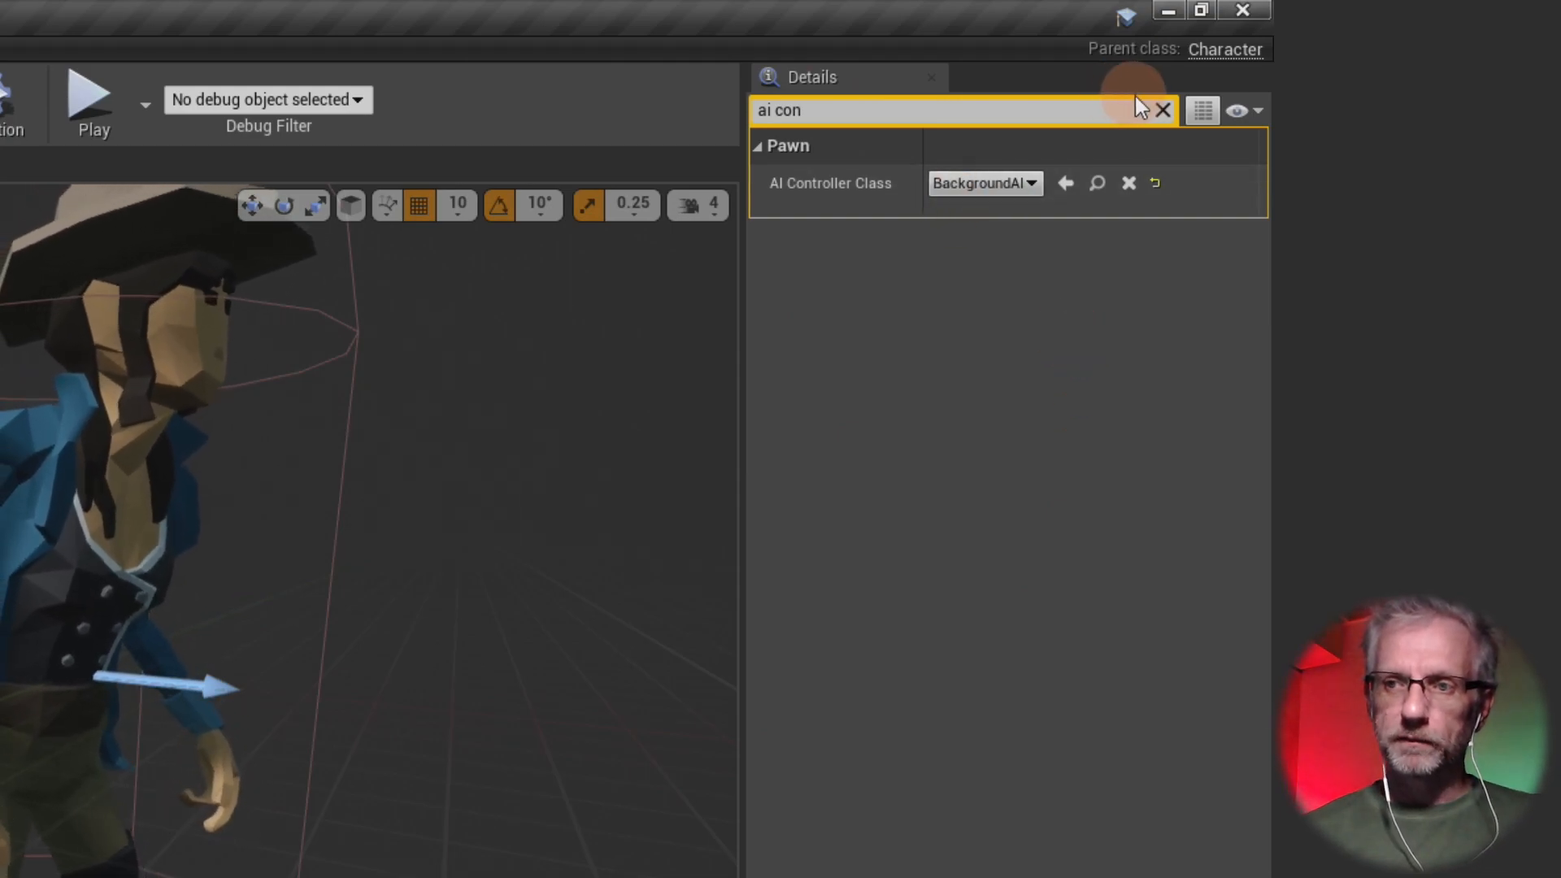
pyautogui.click(1163, 110)
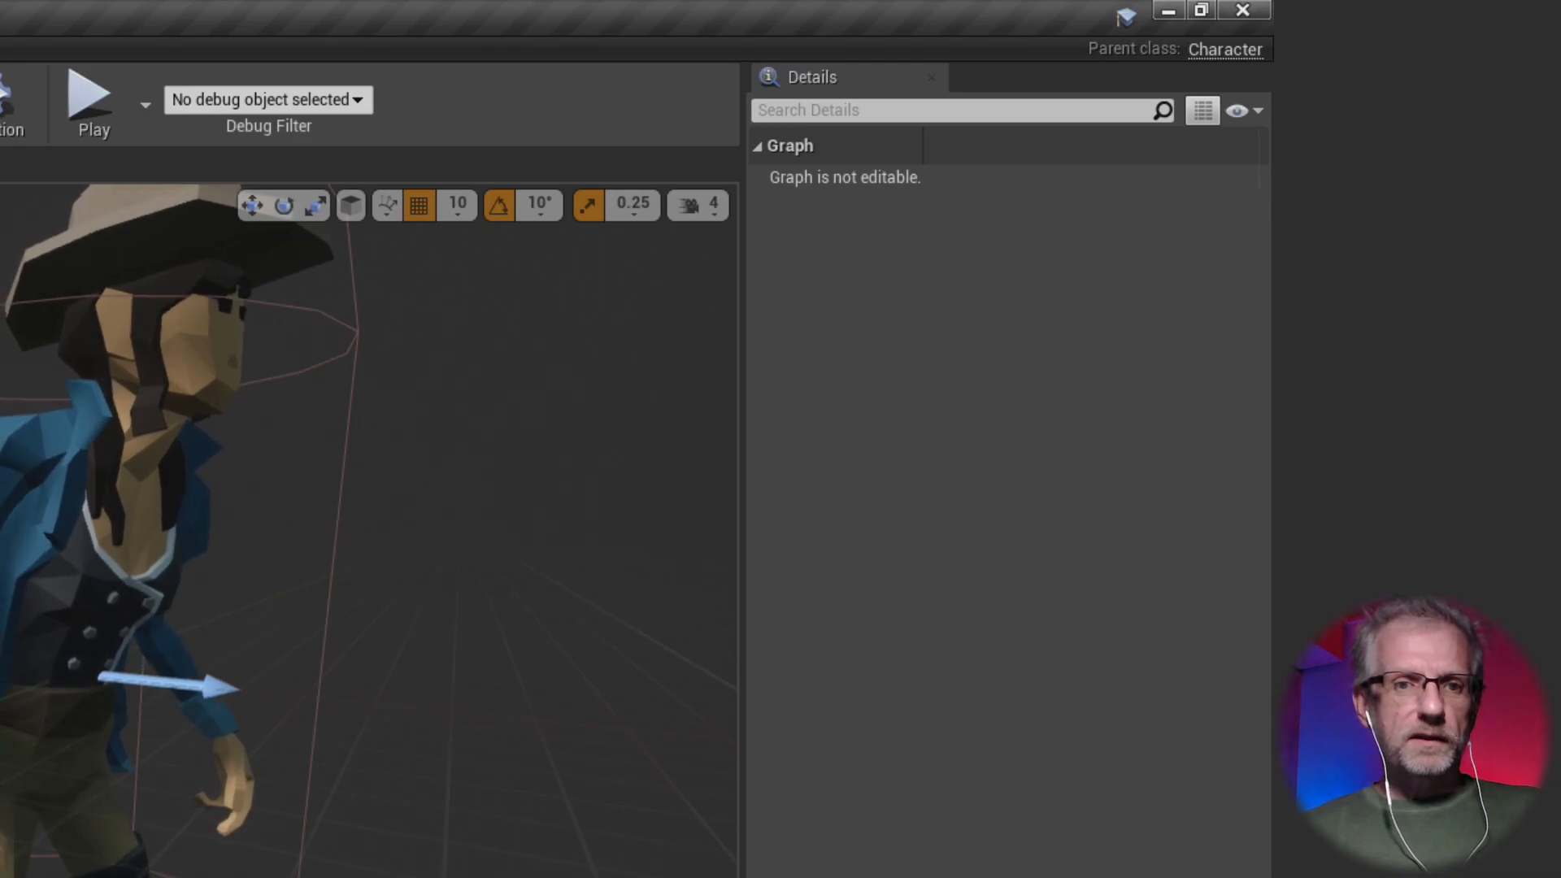
pyautogui.scroll(-5, 369, 528)
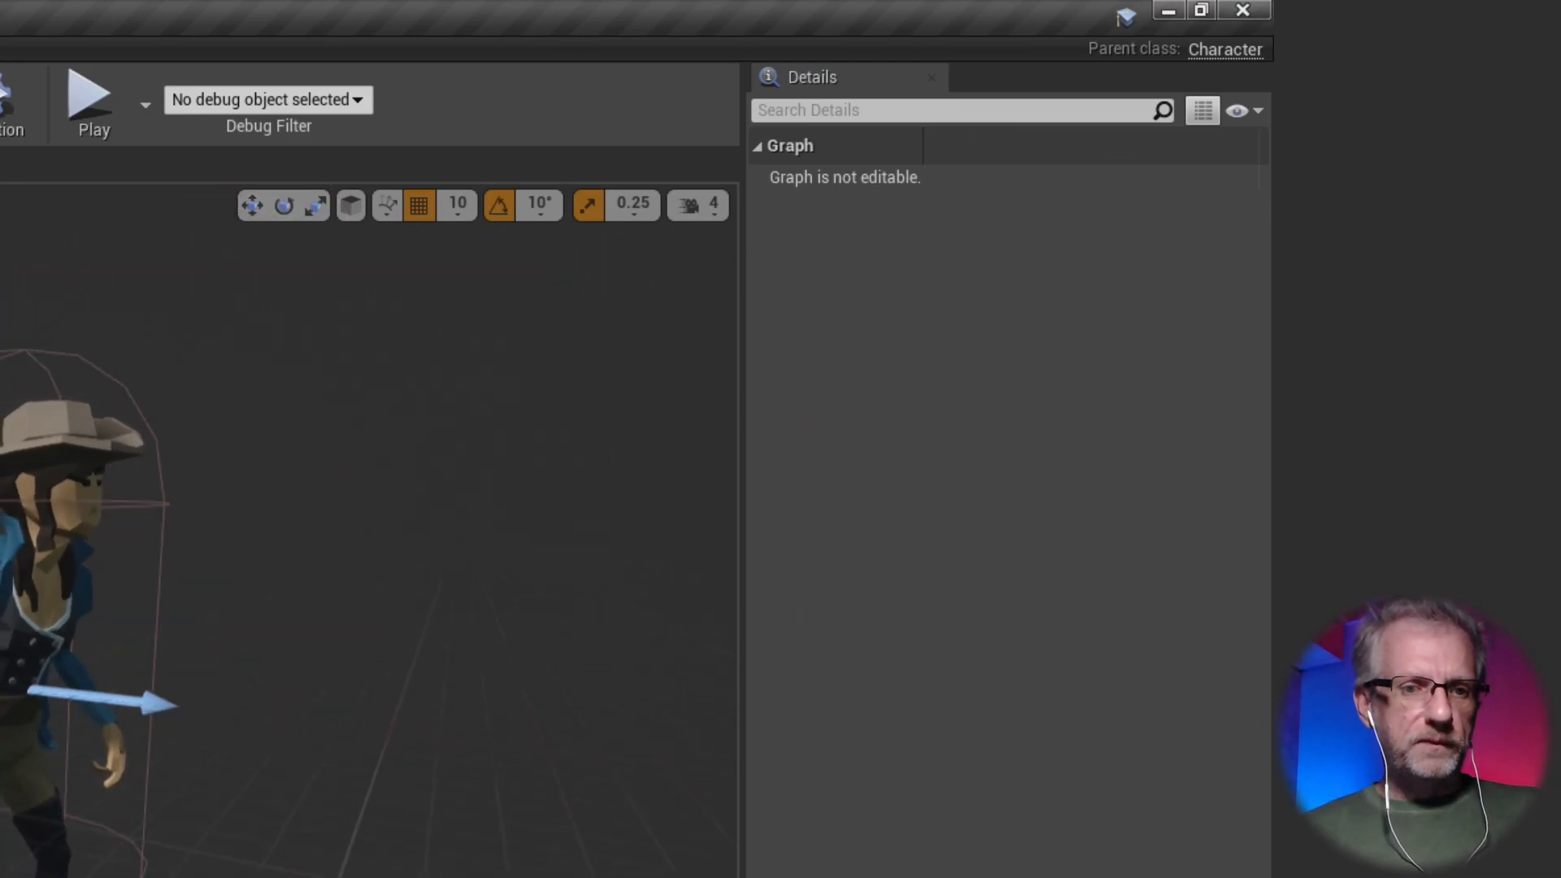
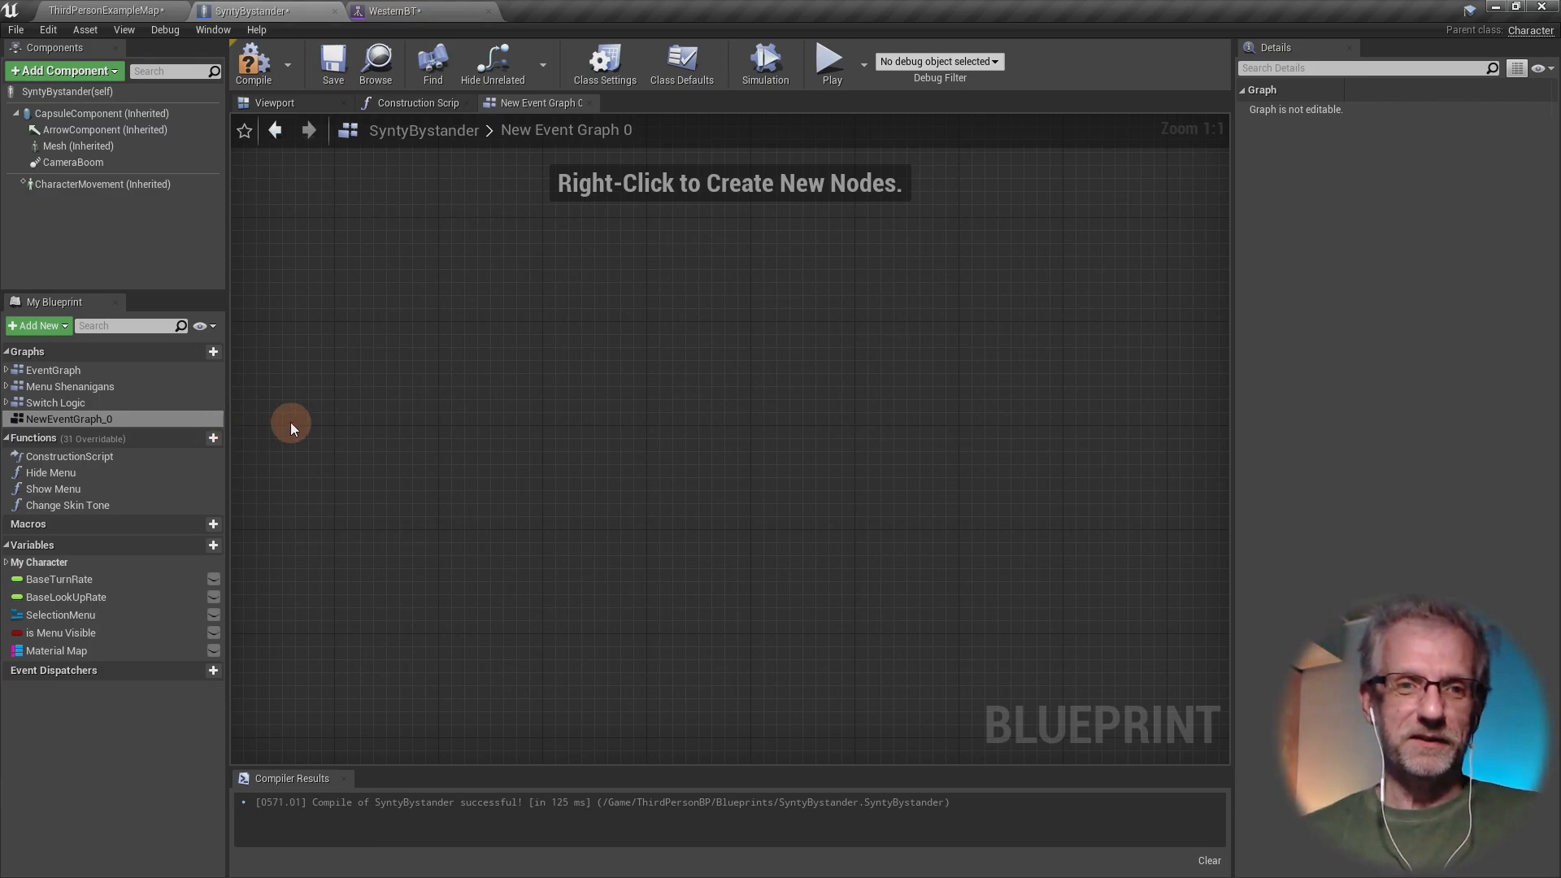
# - Rename the new event graph in the SyntyBystander blueprint as "AI Stuff"
pyautogui.click(130, 417)
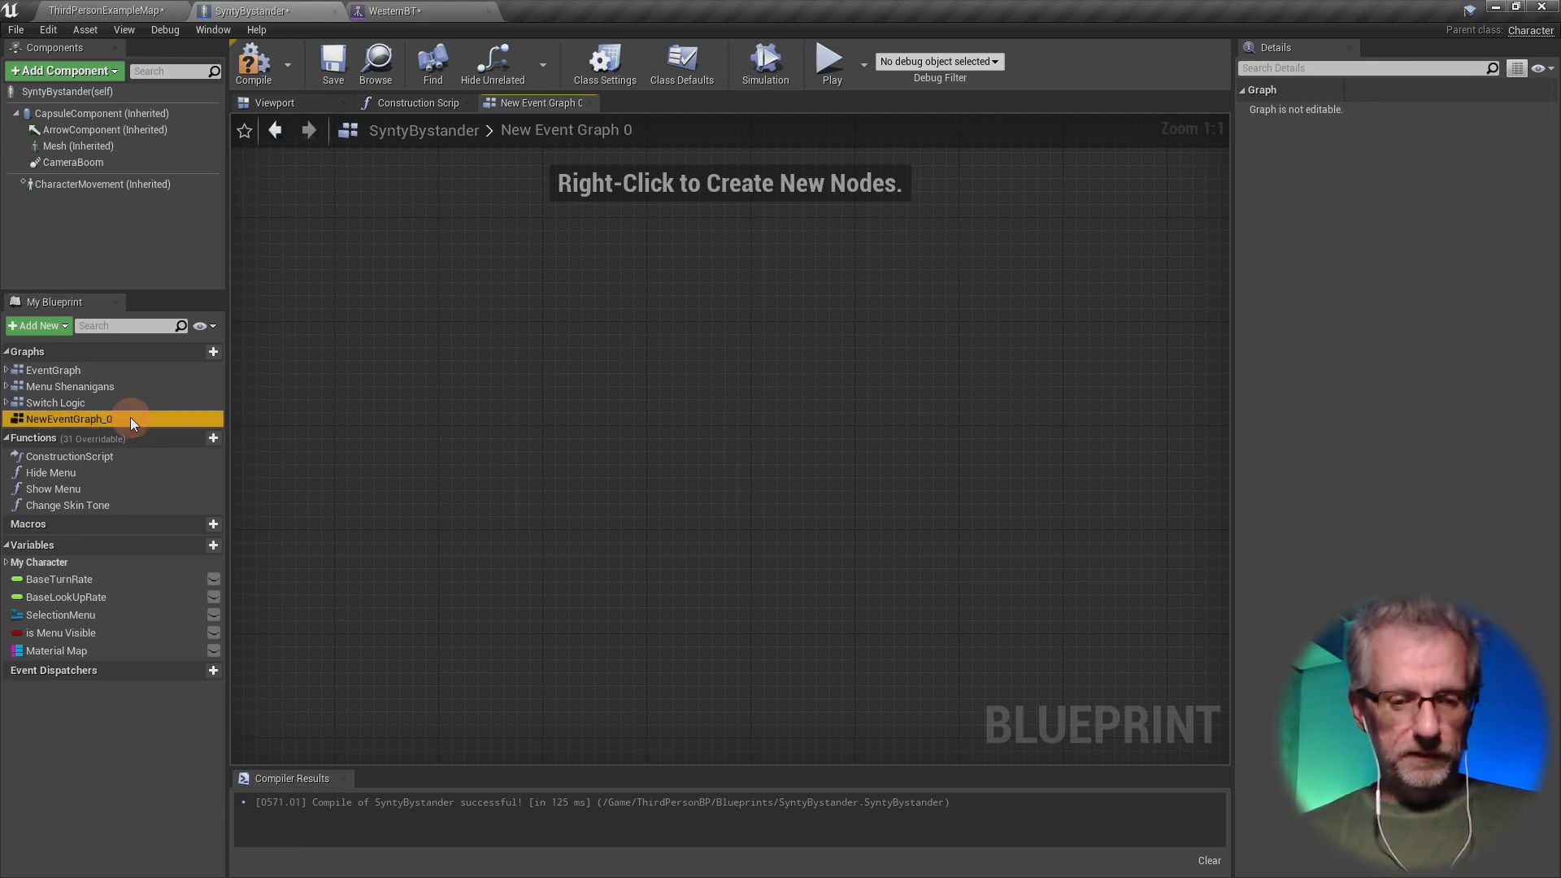
pyautogui.click(130, 417)
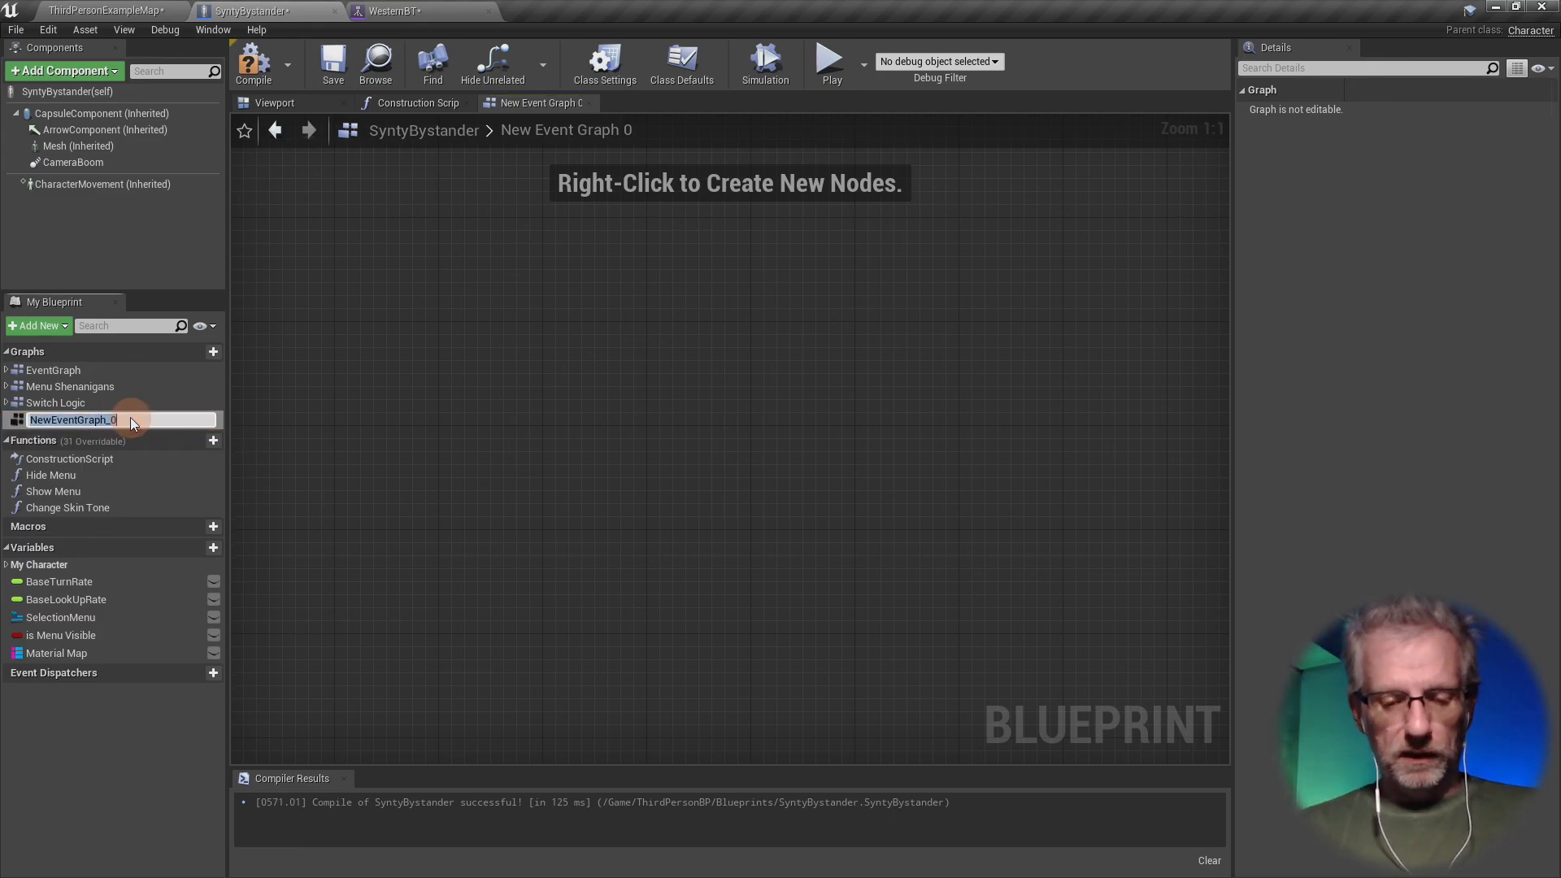
pyautogui.write('AI Stuff')
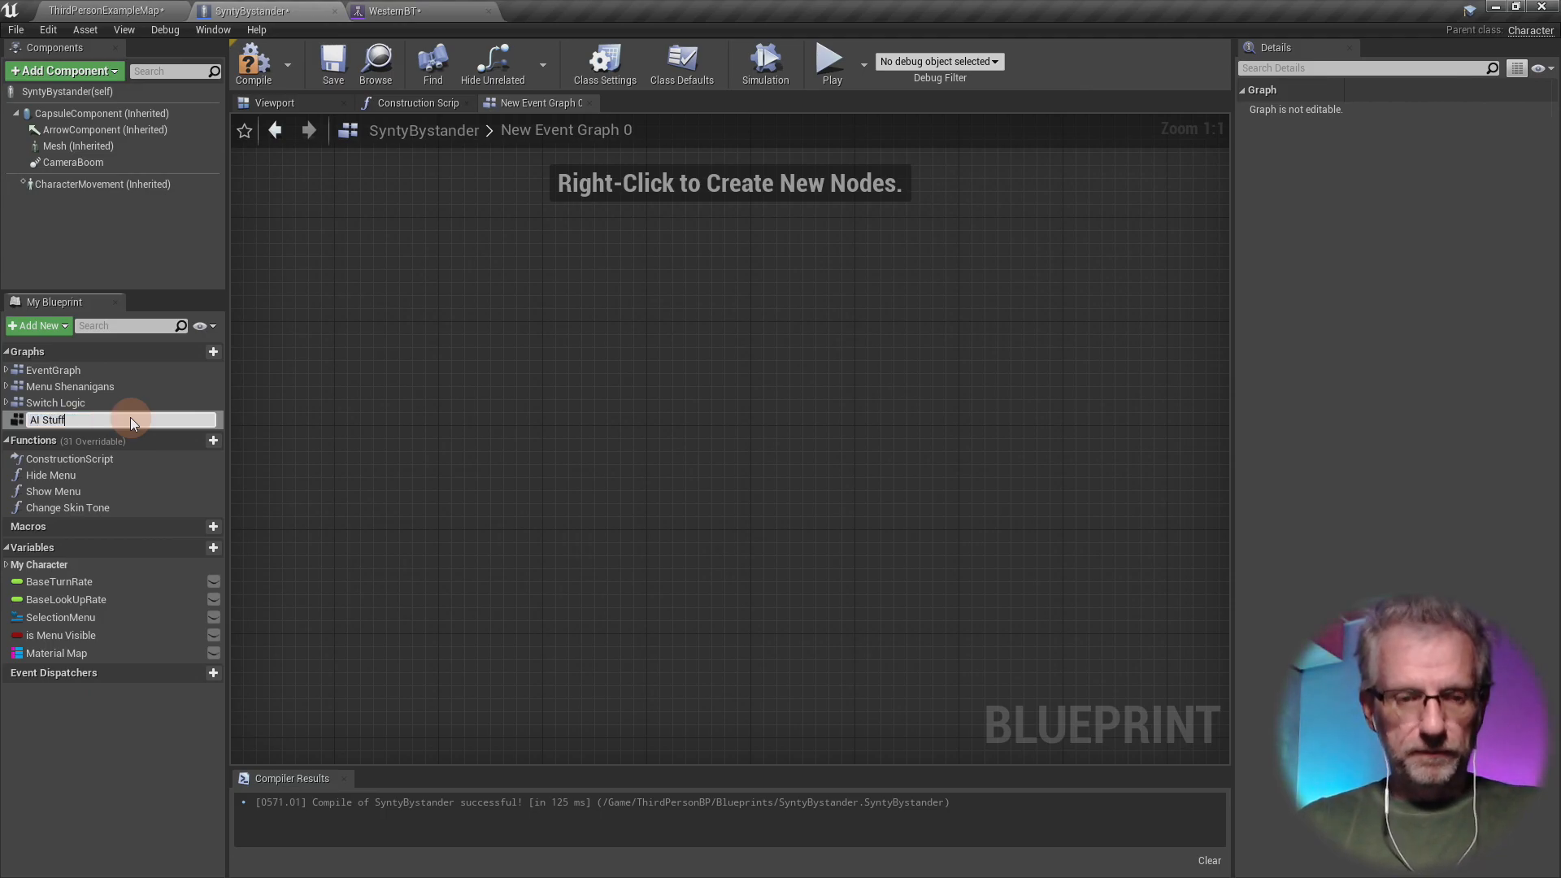
pyautogui.press('Return')
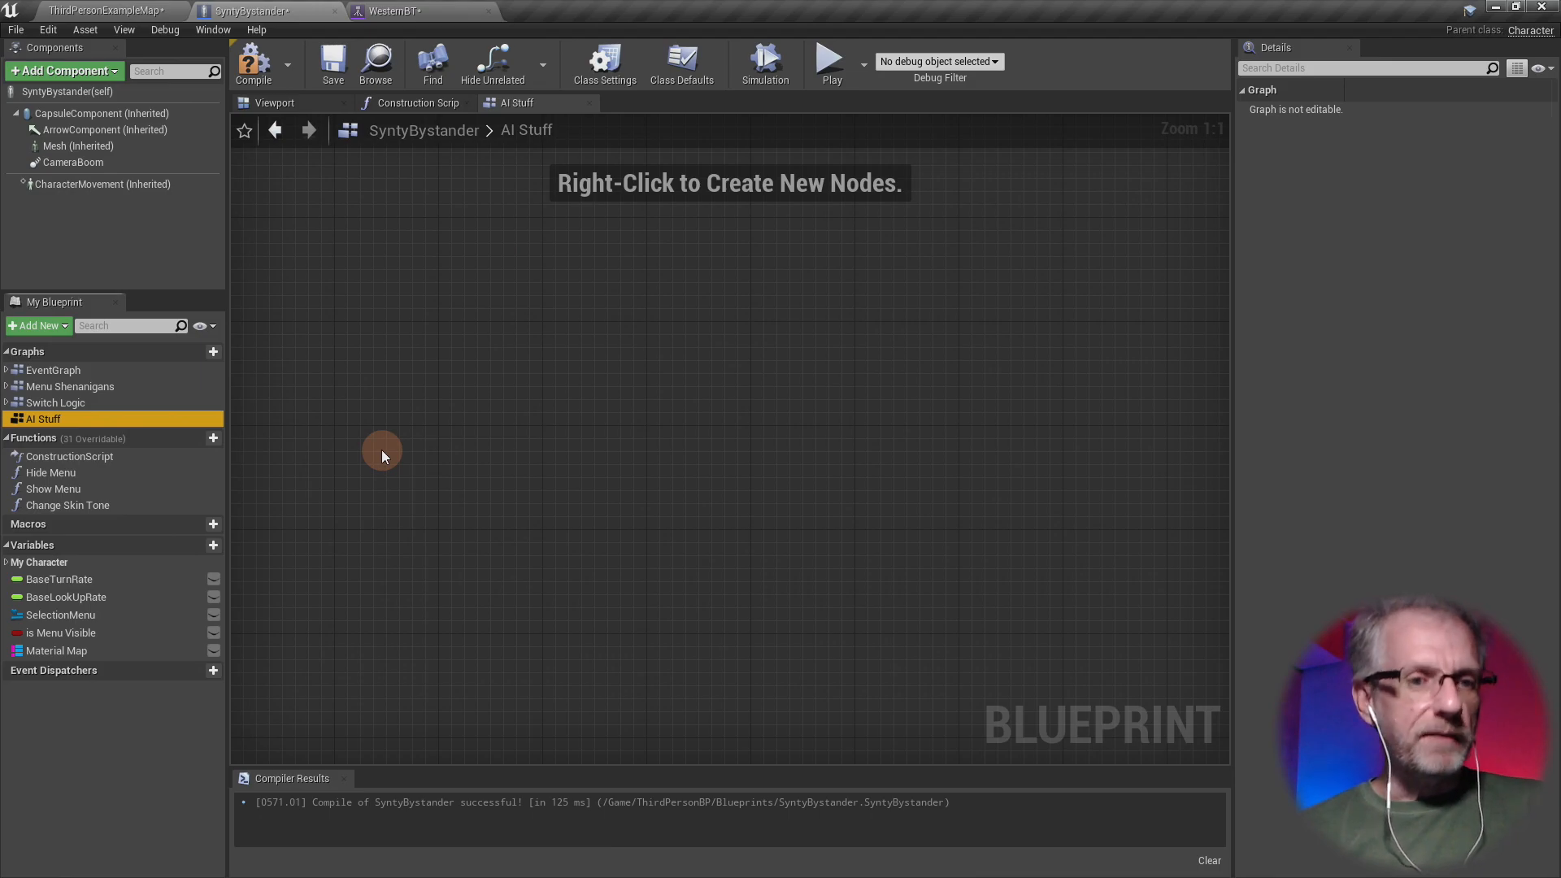
# - Add a new function named "Randomise Walk Speed" to the SyntyBystander blueprint
pyautogui.moveTo(193, 437)
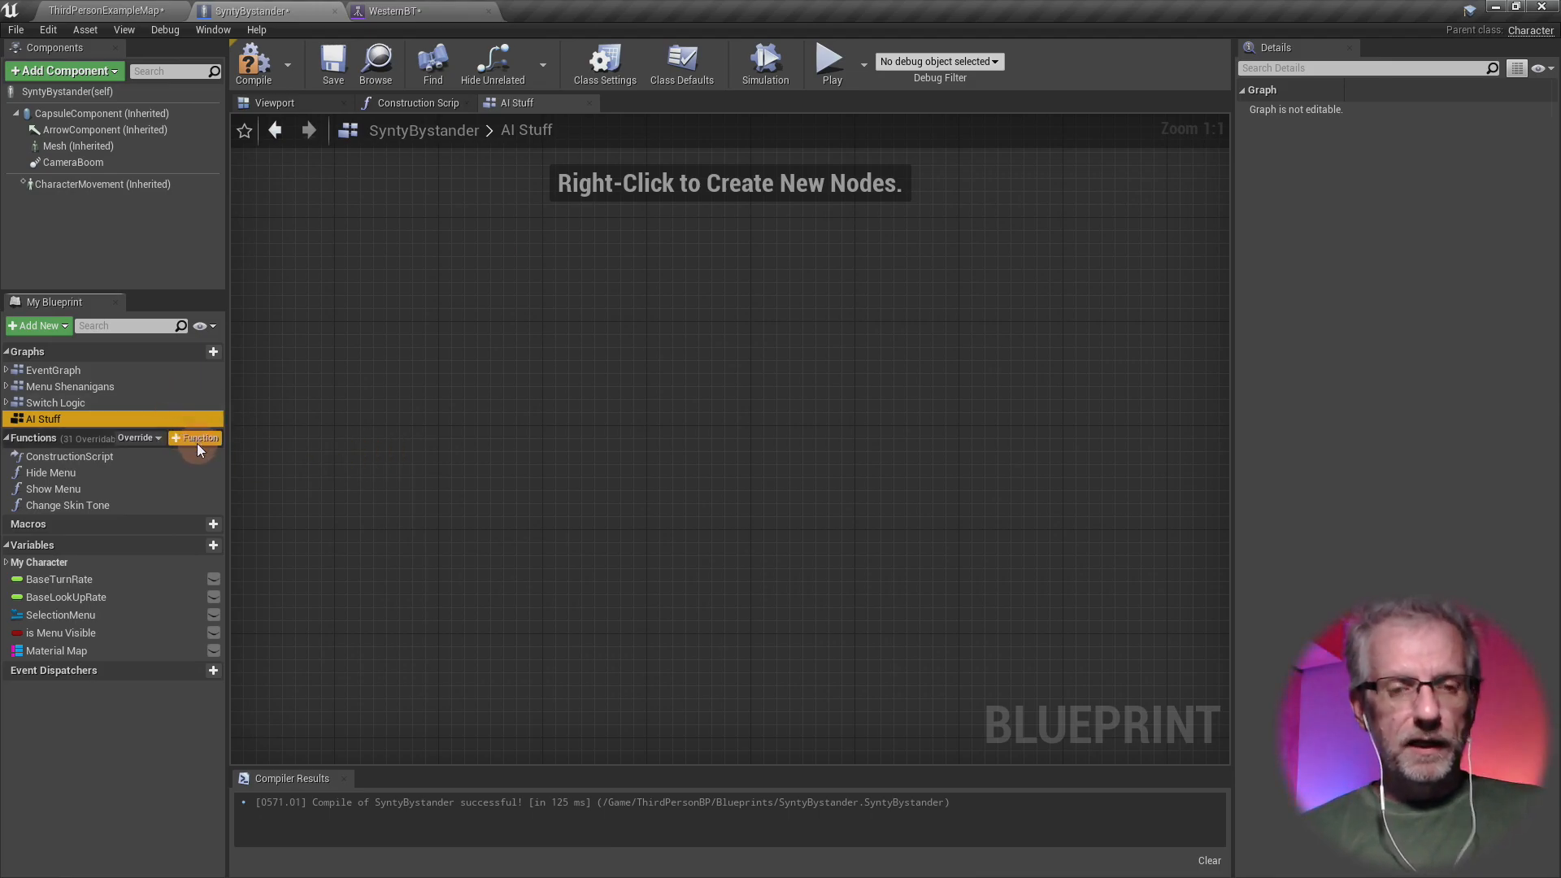
pyautogui.click(197, 444)
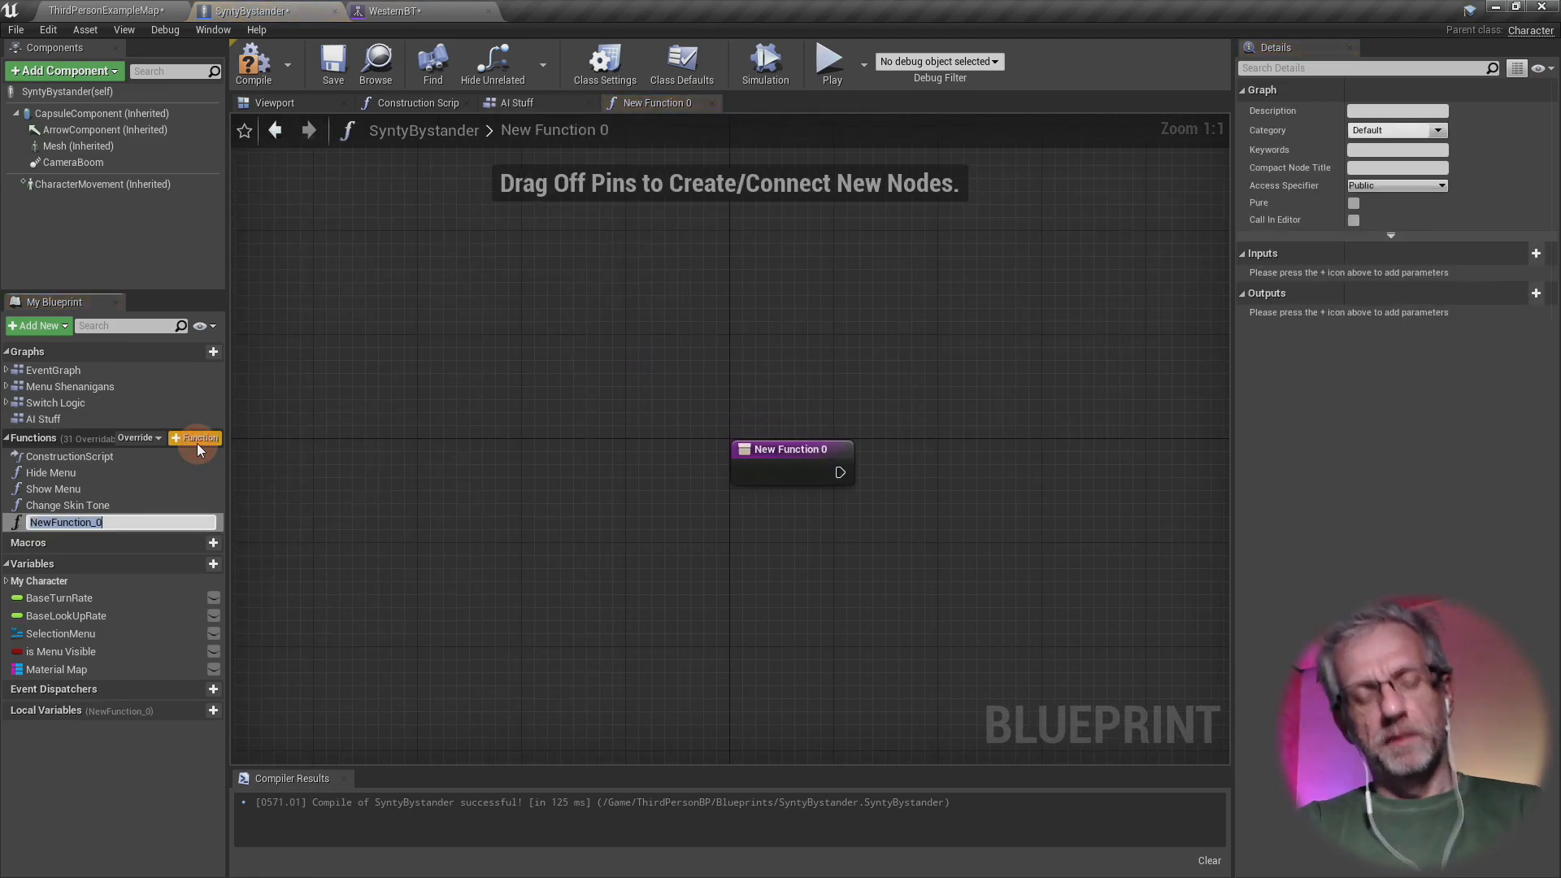
pyautogui.write('Random')
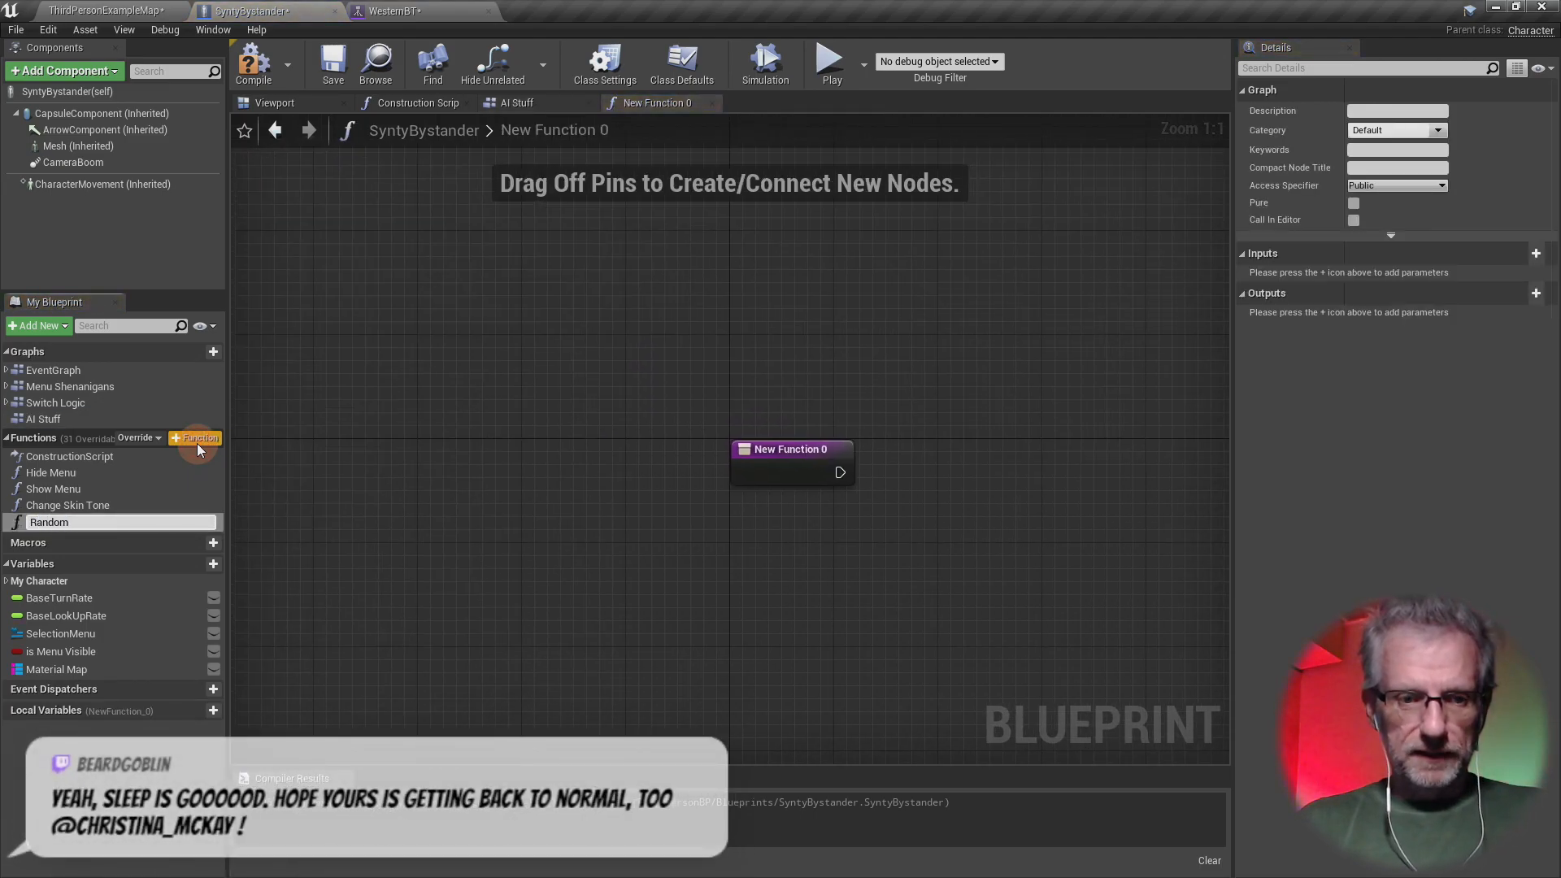
pyautogui.write('ise Walk ')
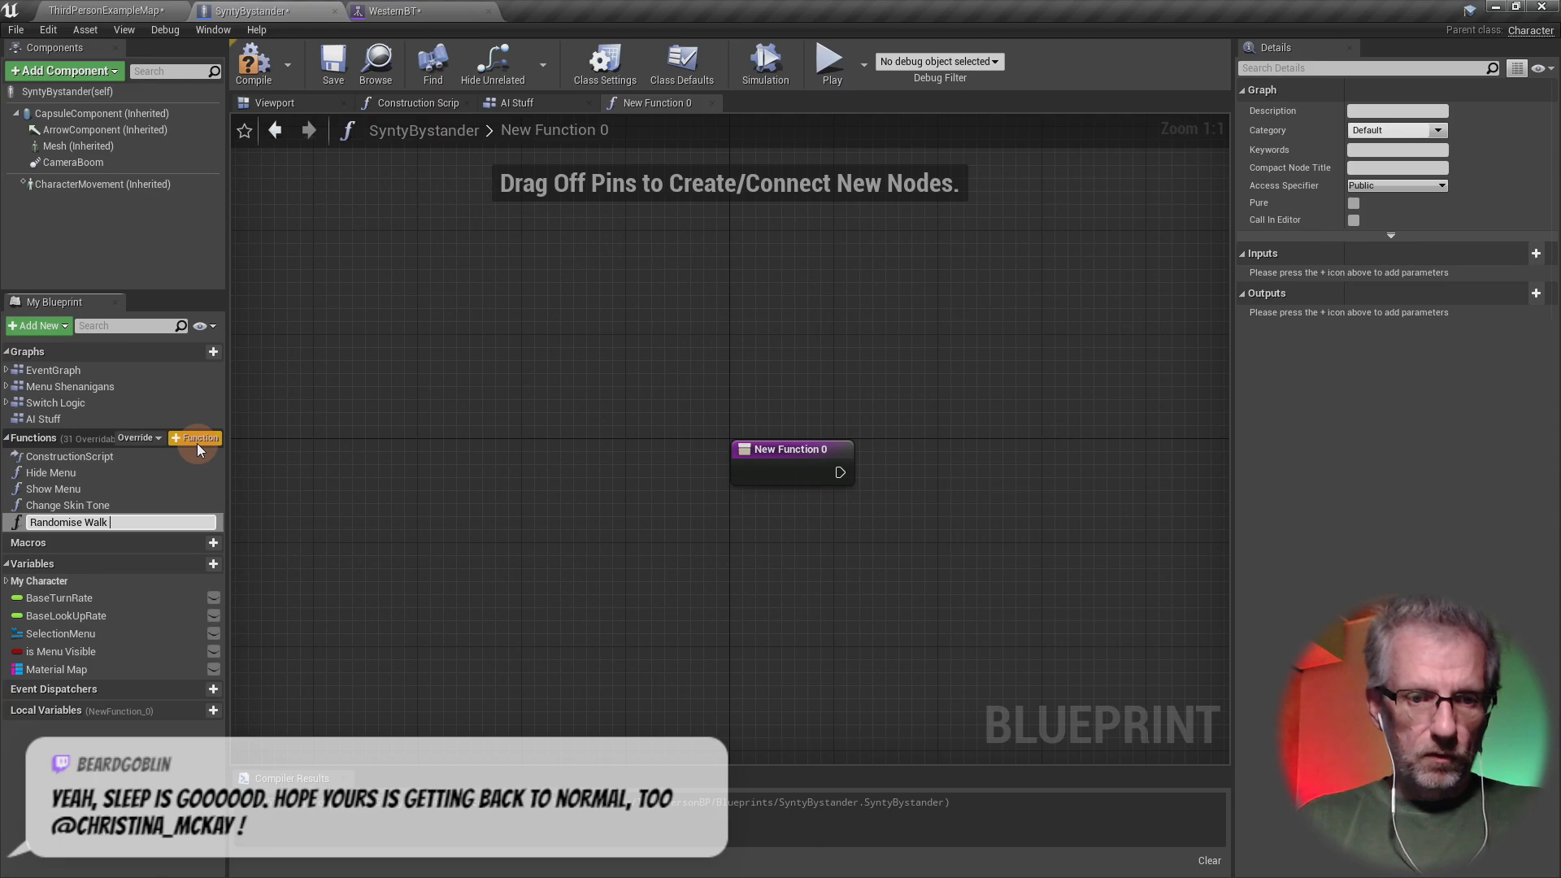
pyautogui.write('Speed')
pyautogui.press('Return')
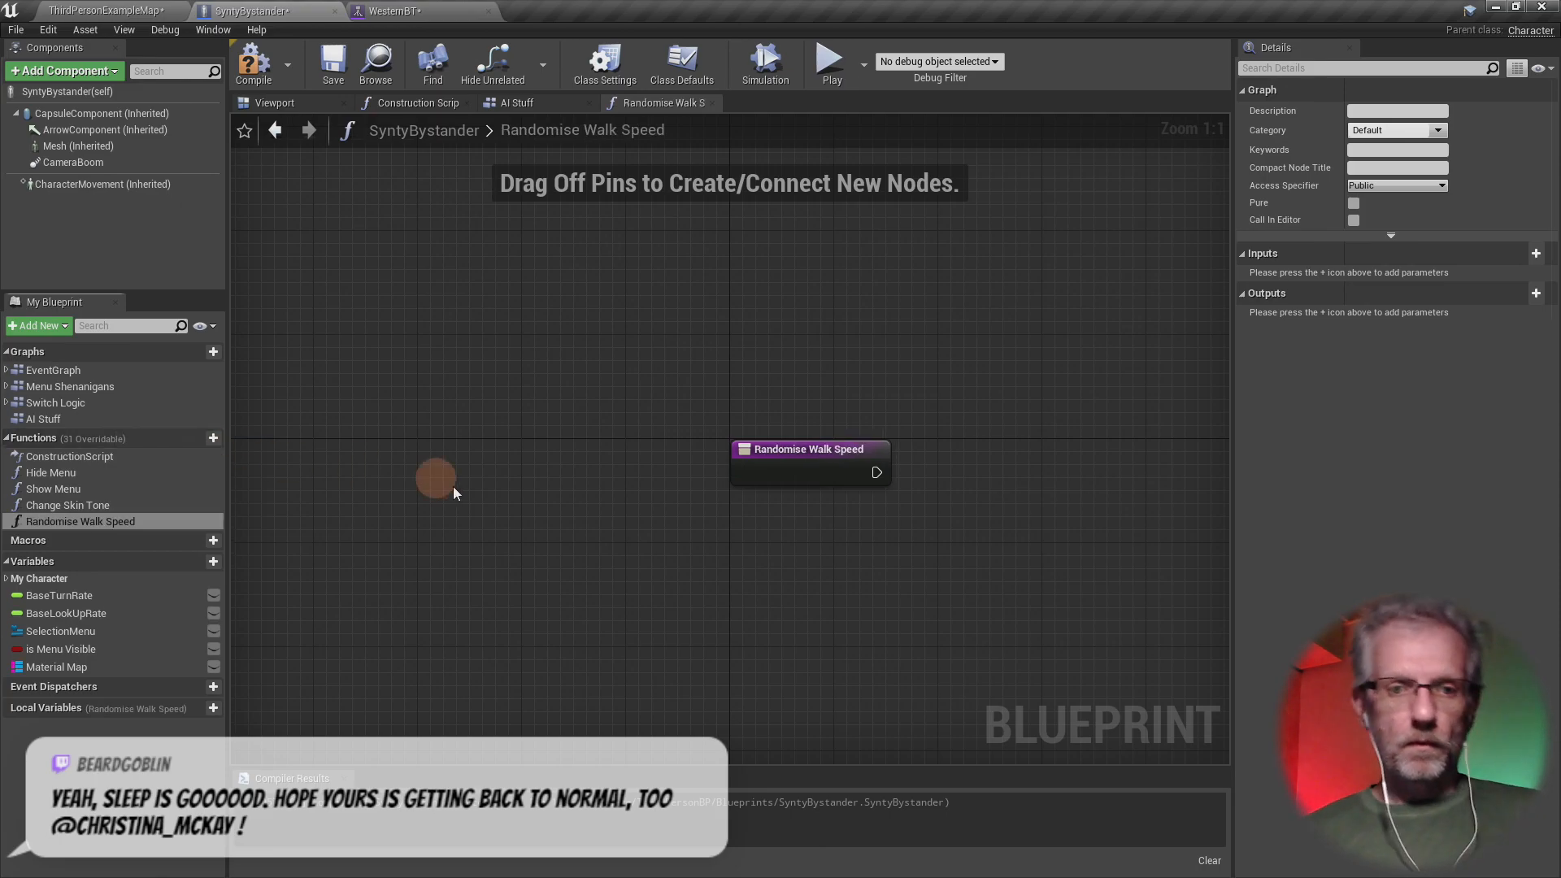
# - Place a Character Movement reference in the function graph and add a Set Max Walk Speed node that targets it
pyautogui.moveTo(612, 545); pyautogui.dragTo(251, 349, button='right')
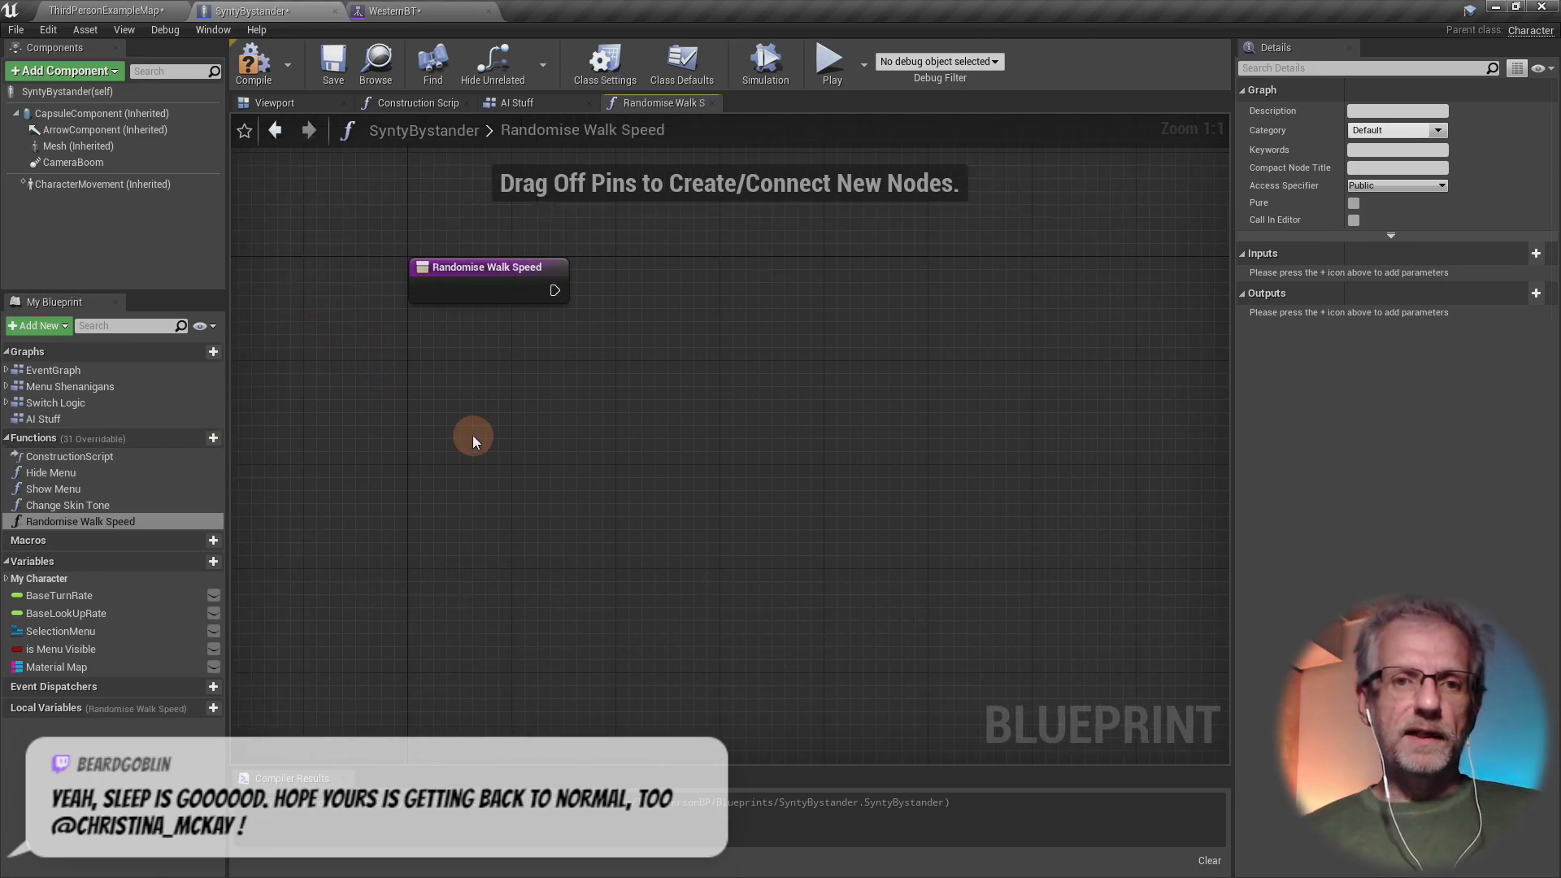
pyautogui.moveTo(471, 436); pyautogui.dragTo(430, 434, button='right')
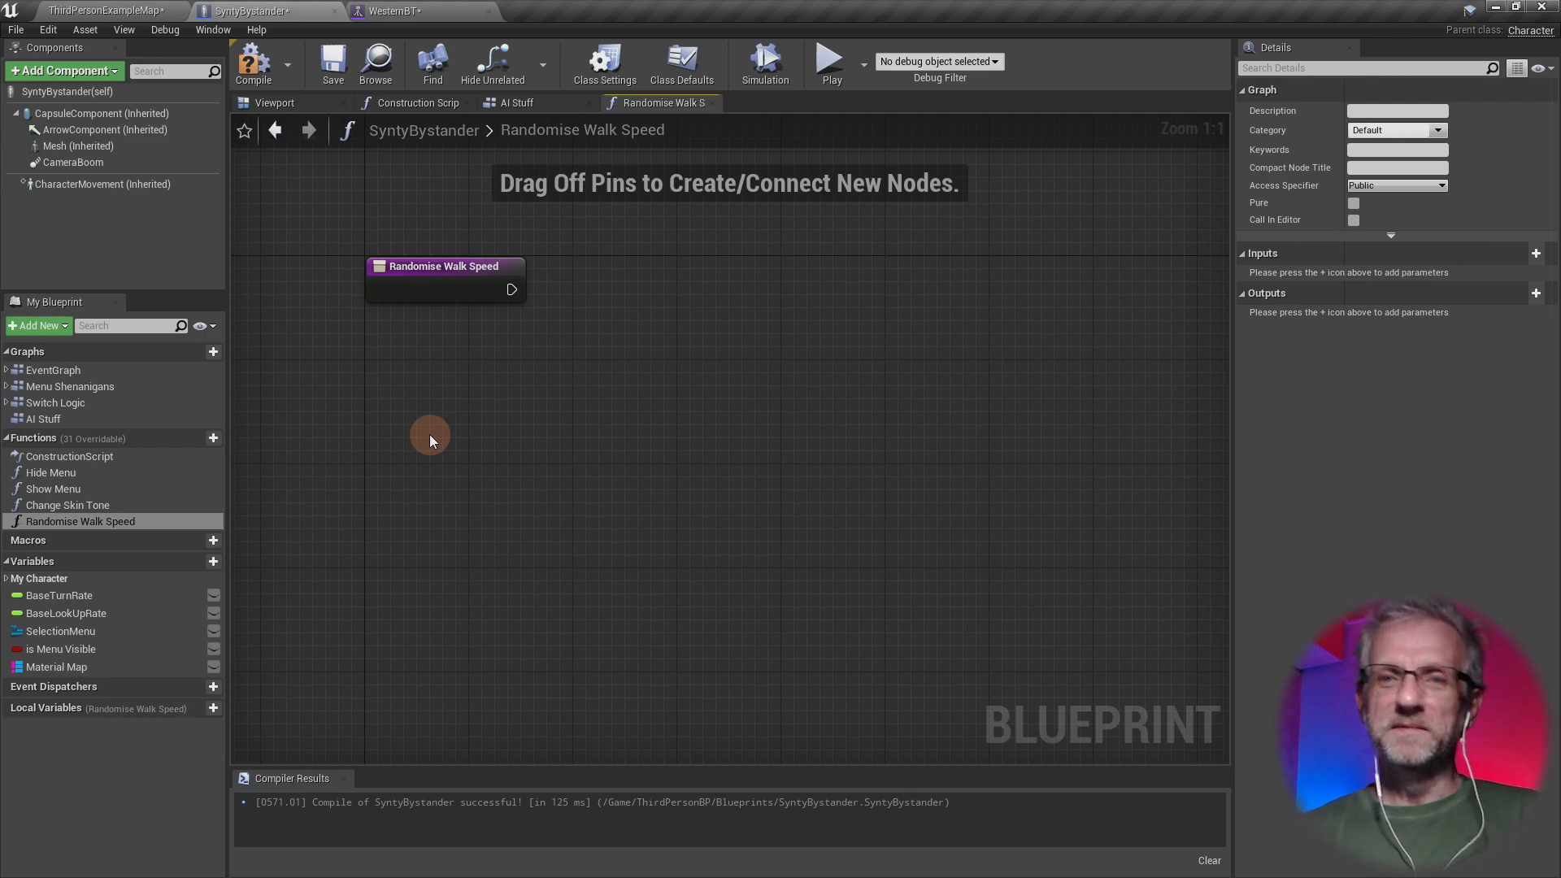
pyautogui.moveTo(442, 428); pyautogui.dragTo(407, 440, button='right')
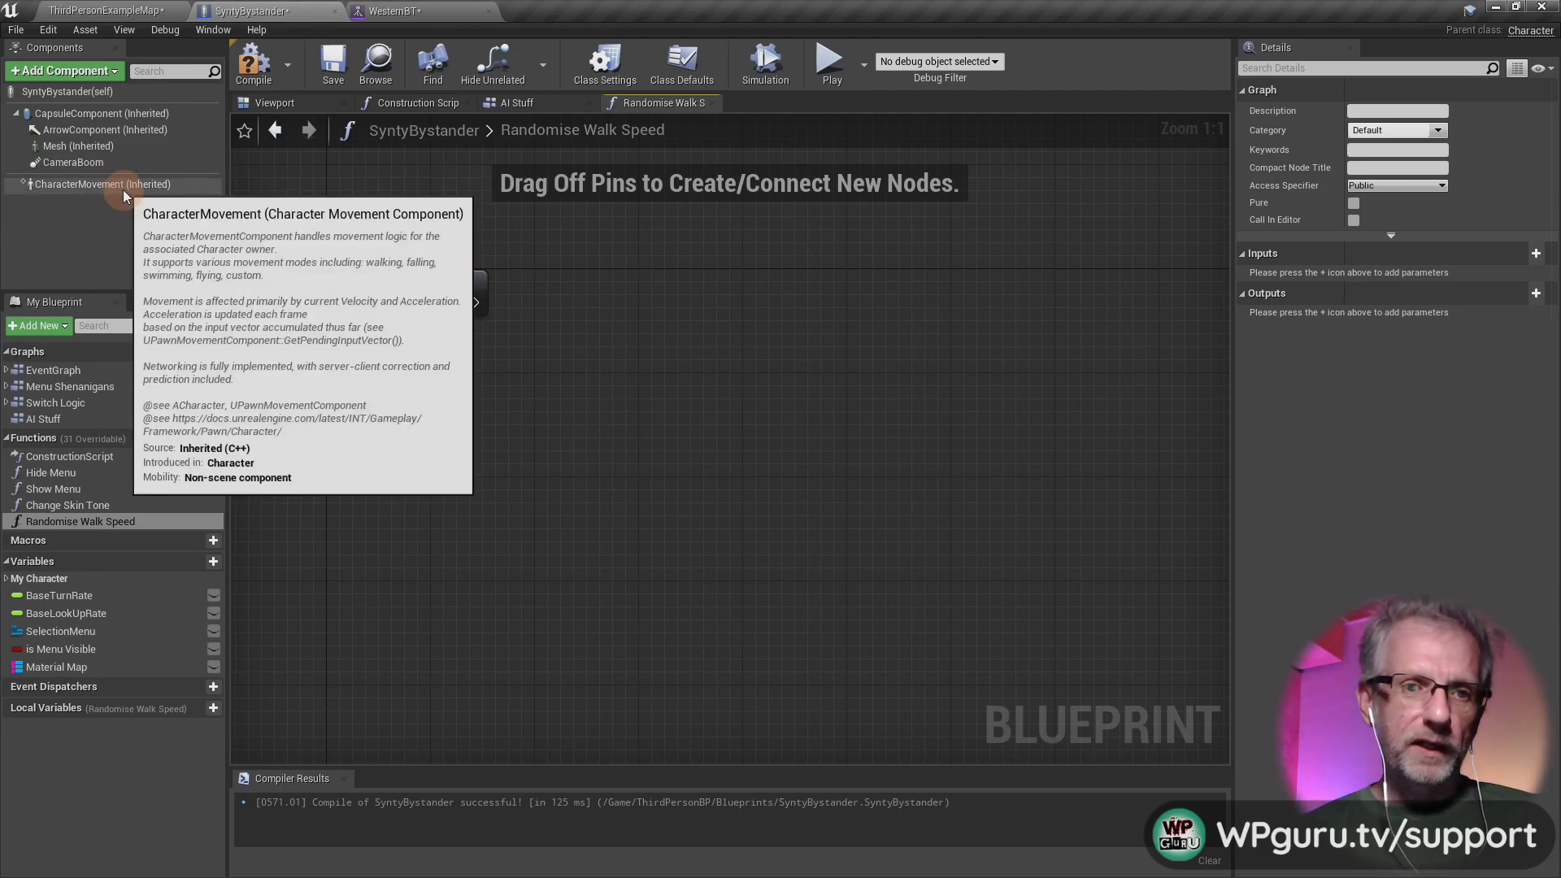
pyautogui.moveTo(123, 188); pyautogui.dragTo(366, 373)
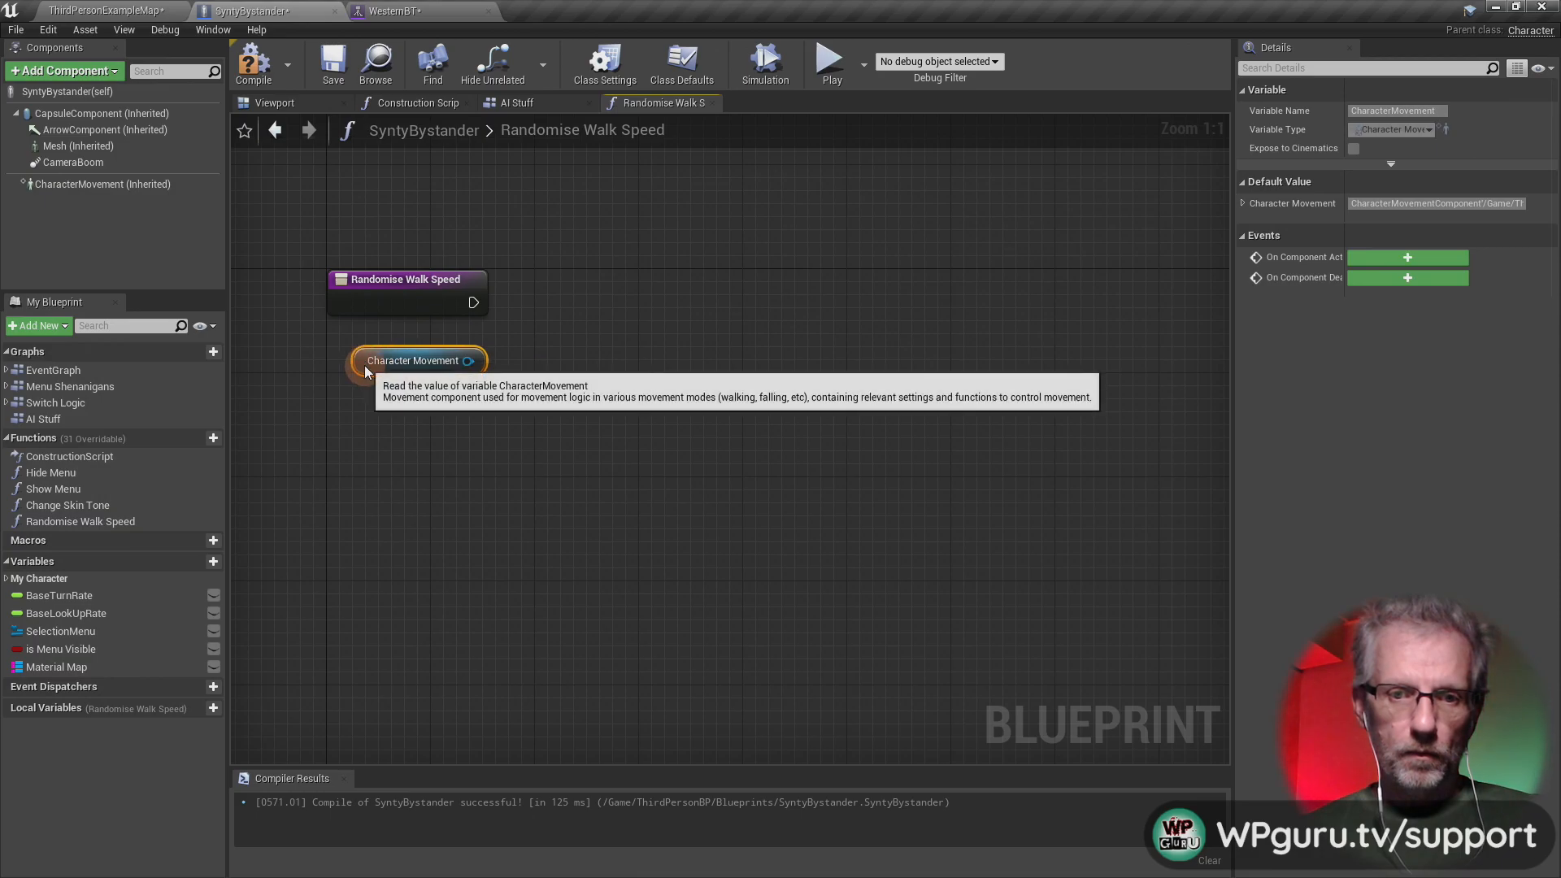
pyautogui.moveTo(469, 360); pyautogui.dragTo(646, 296)
pyautogui.write('set ')
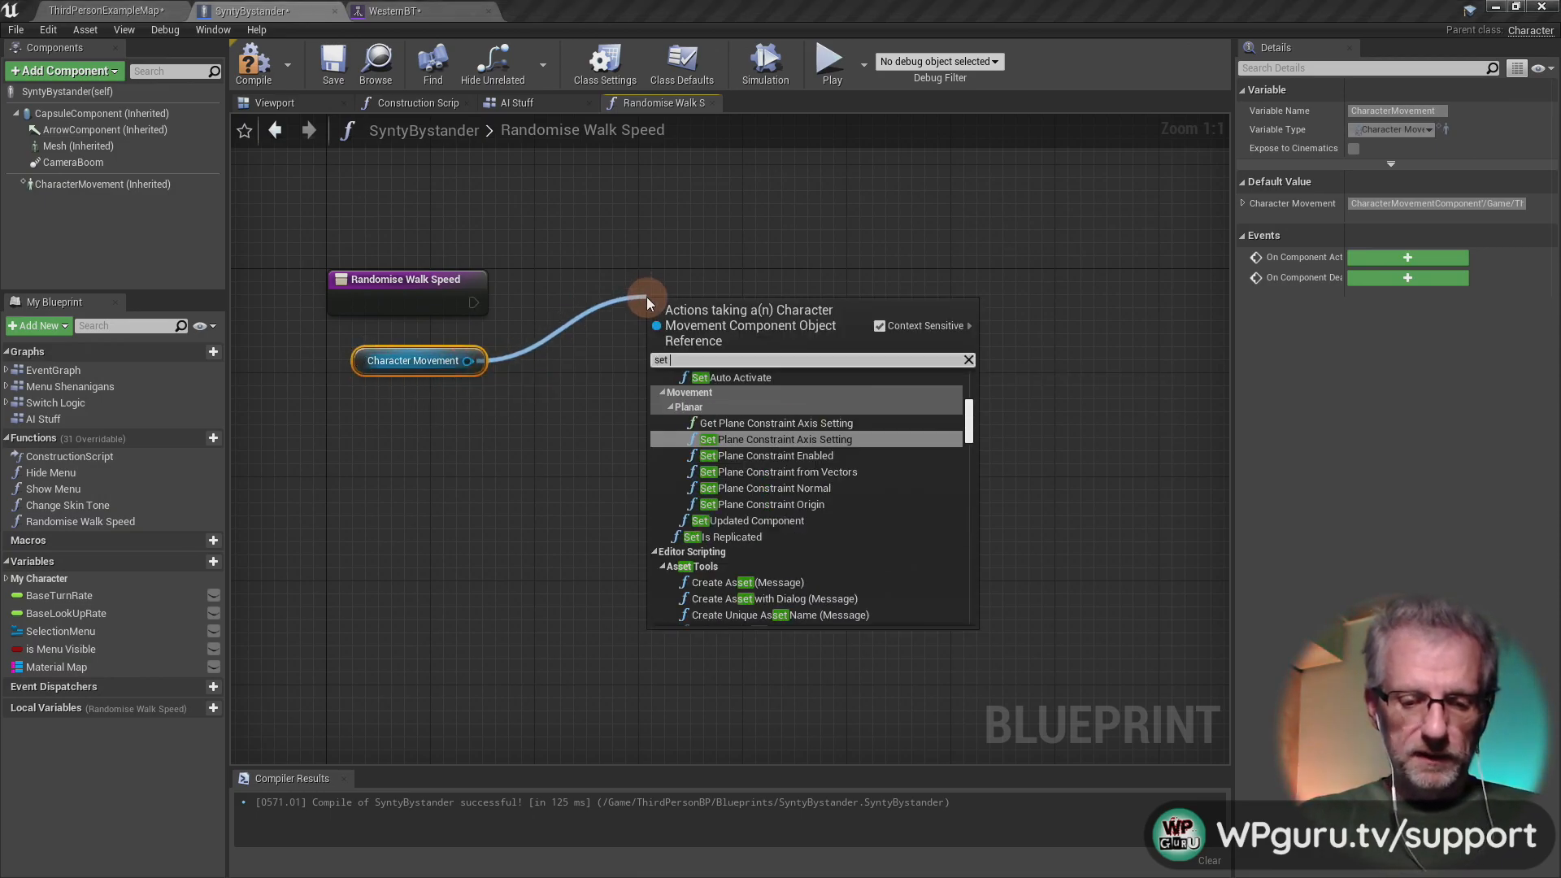
pyautogui.write('max')
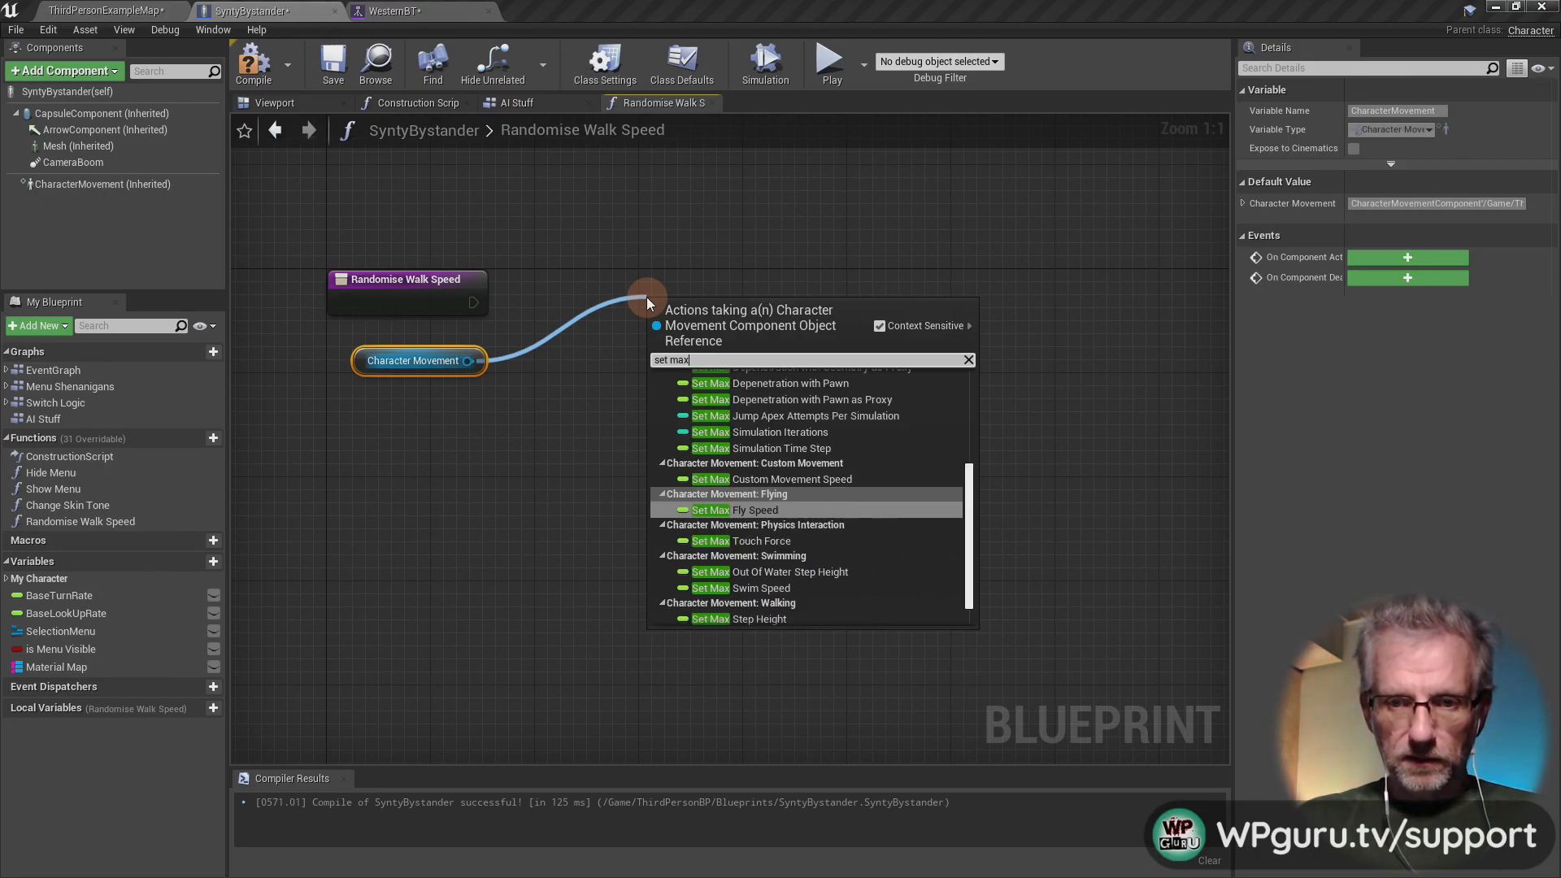
pyautogui.write(' walk')
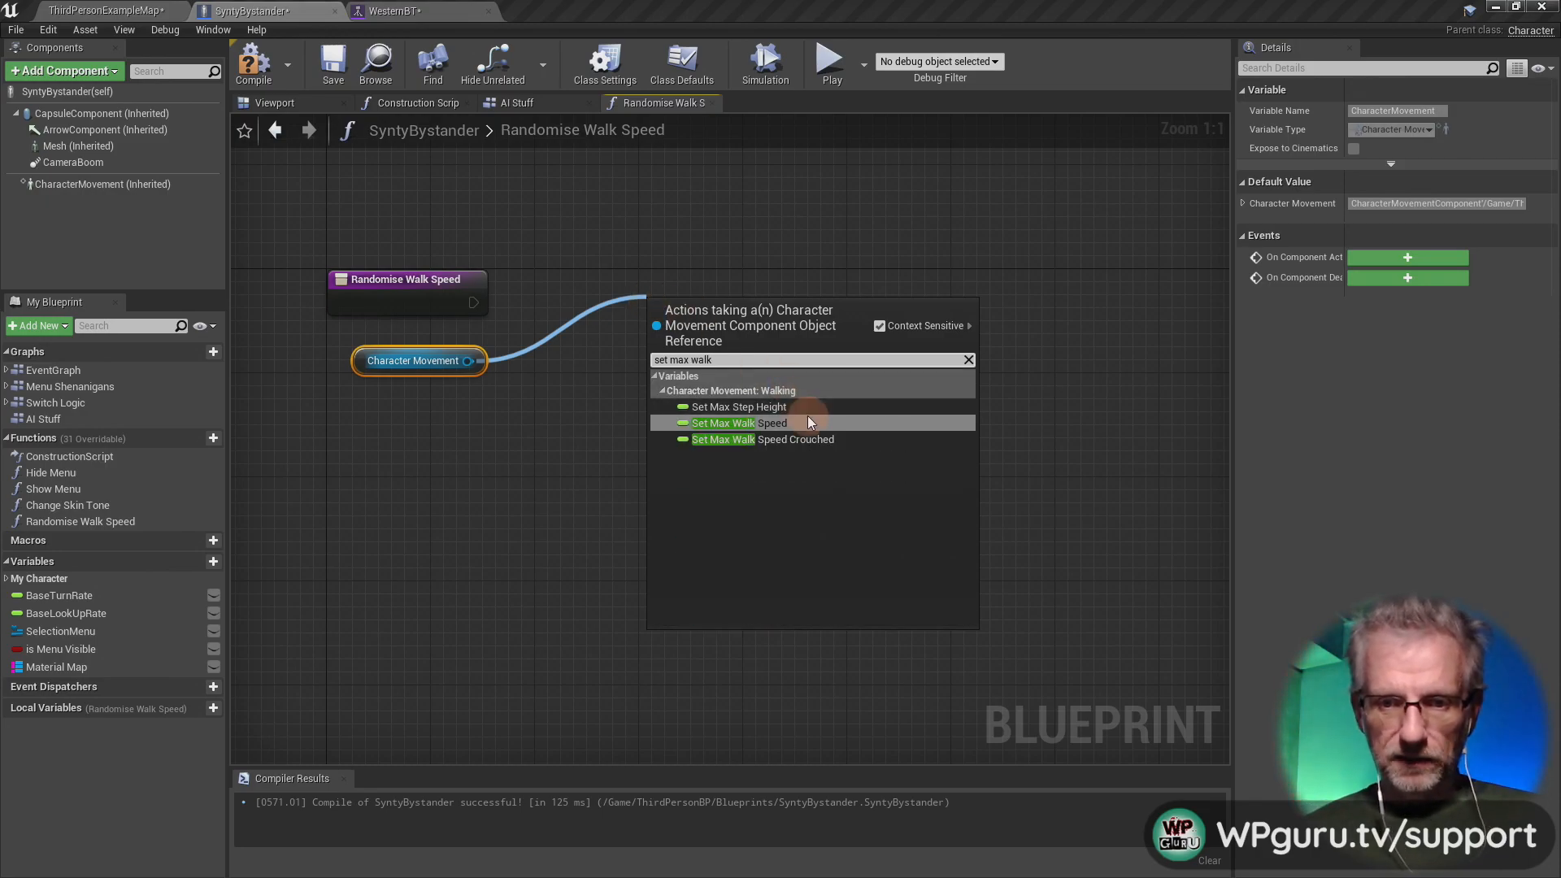
pyautogui.click(781, 423)
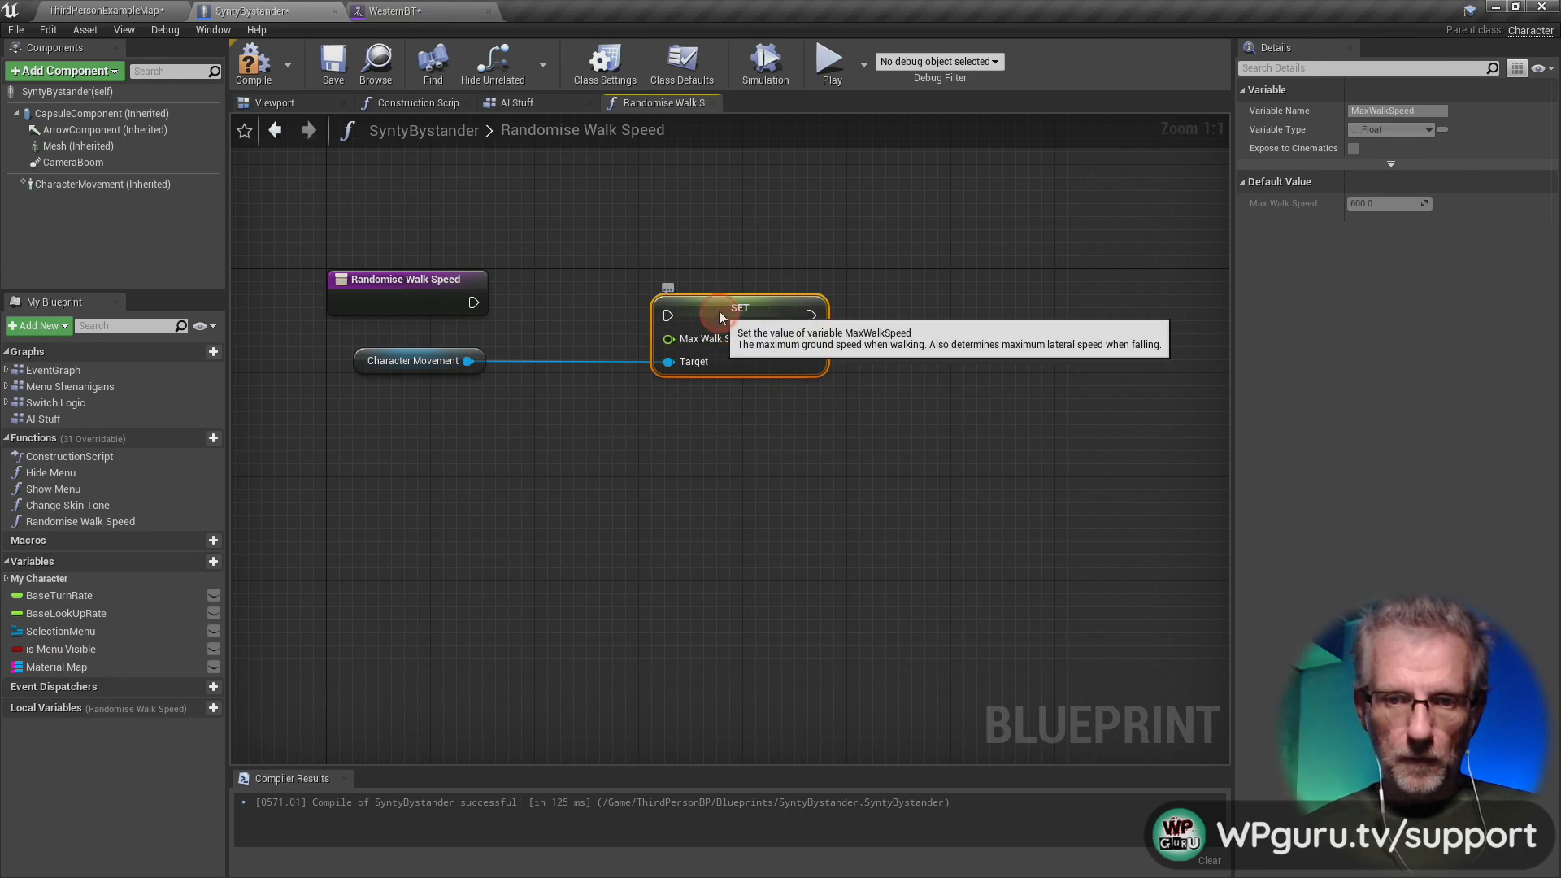
# - Align the Set Max Walk Speed node with the Randomise Walk Speed entry node and connect their execution pins
pyautogui.moveTo(739, 329)
pyautogui.mouseDown()
pyautogui.moveTo(726, 302)
pyautogui.moveTo(726, 315)
pyautogui.mouseUp()
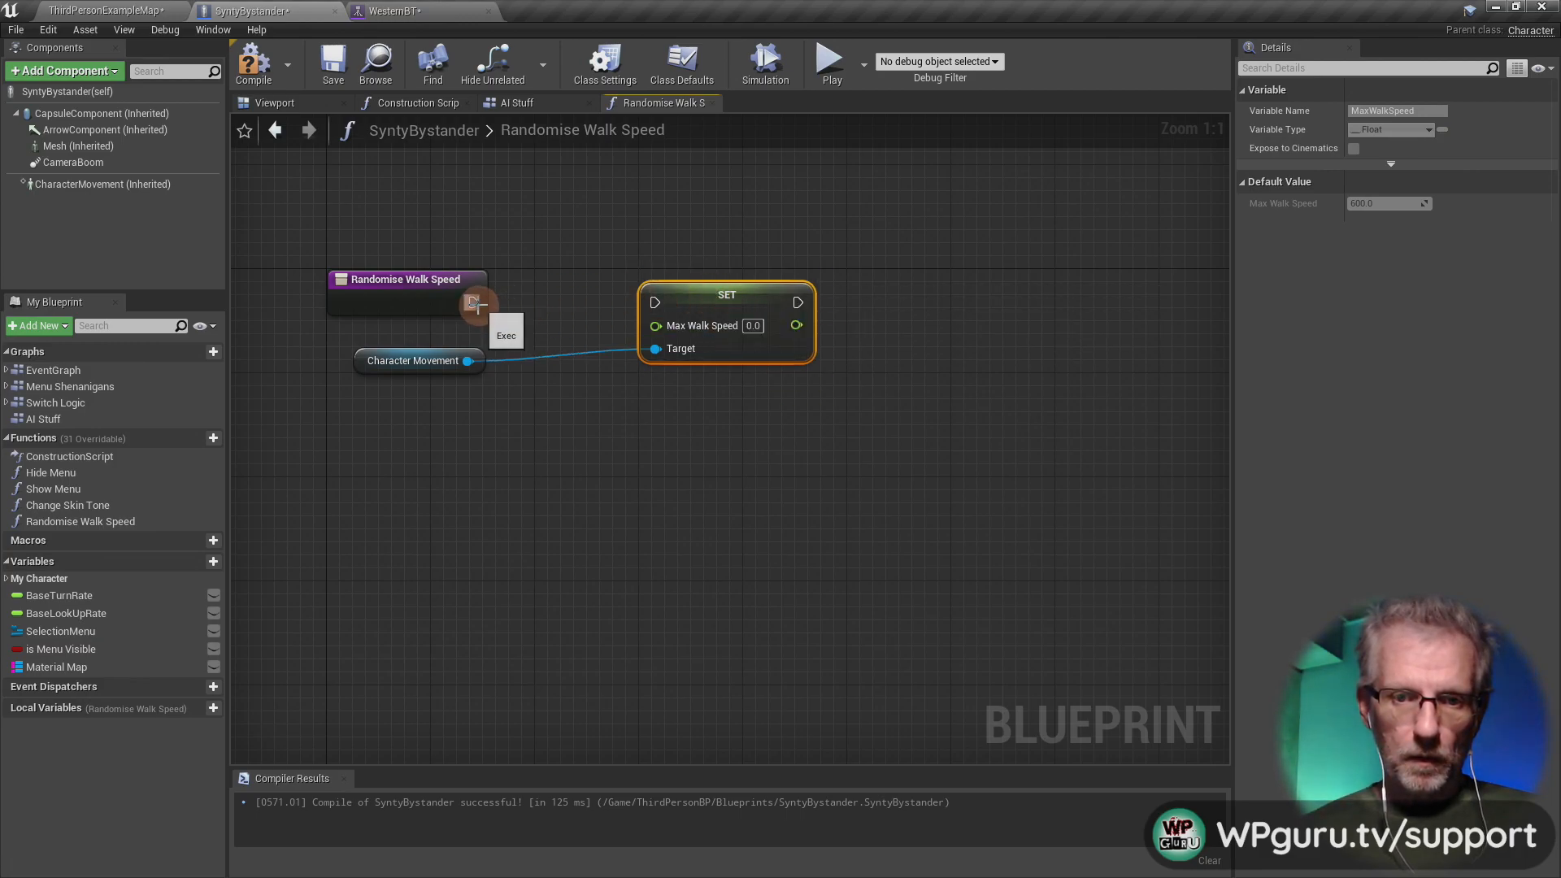
pyautogui.moveTo(474, 303); pyautogui.dragTo(710, 304)
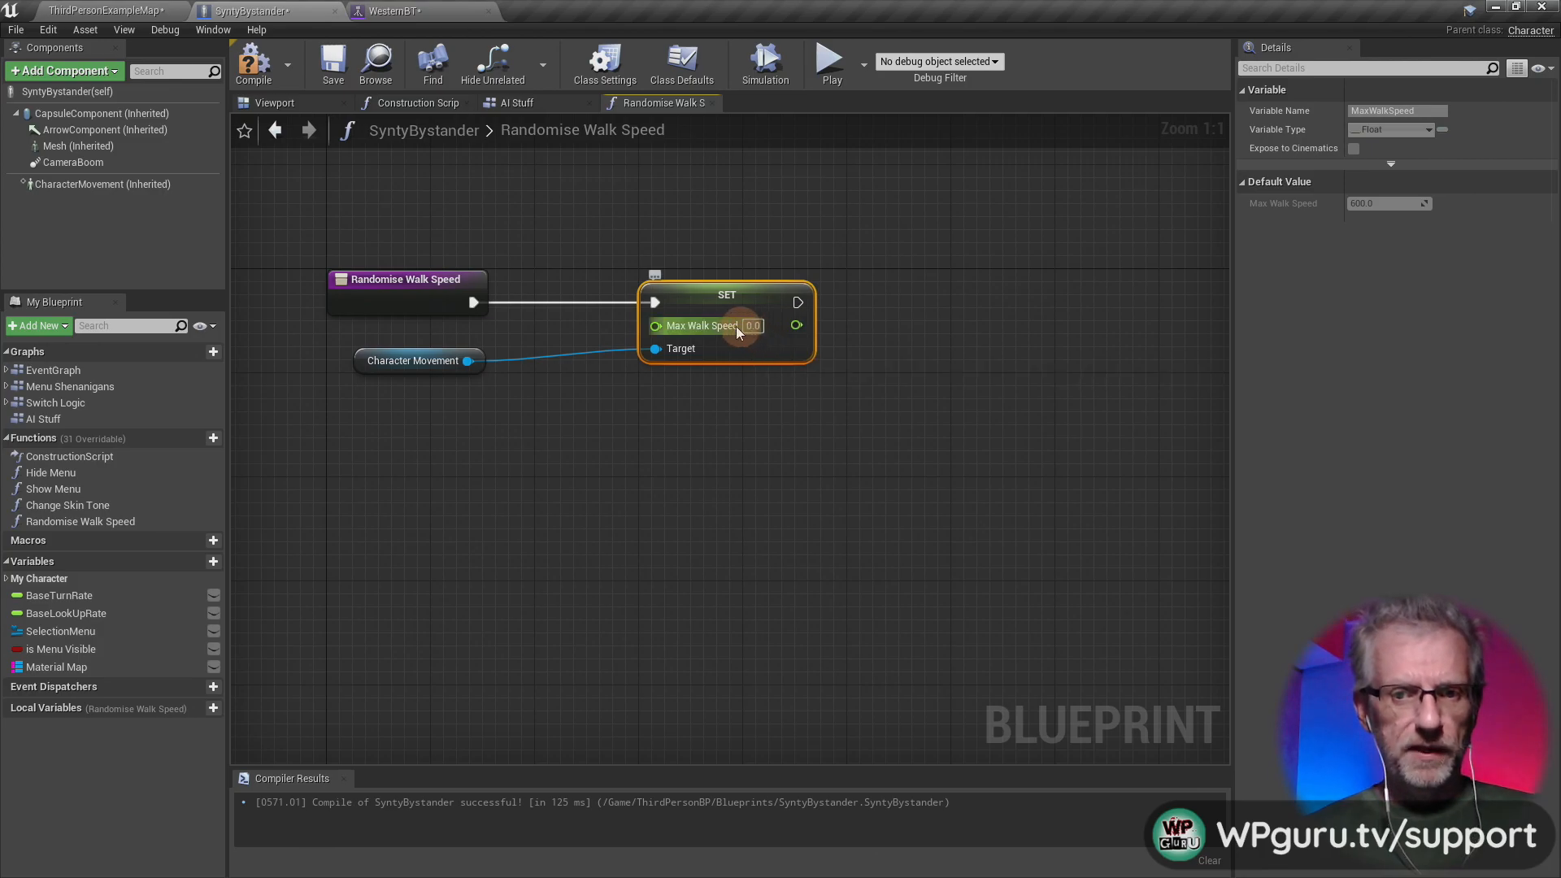
pyautogui.moveTo(762, 397); pyautogui.dragTo(763, 357, button='right')
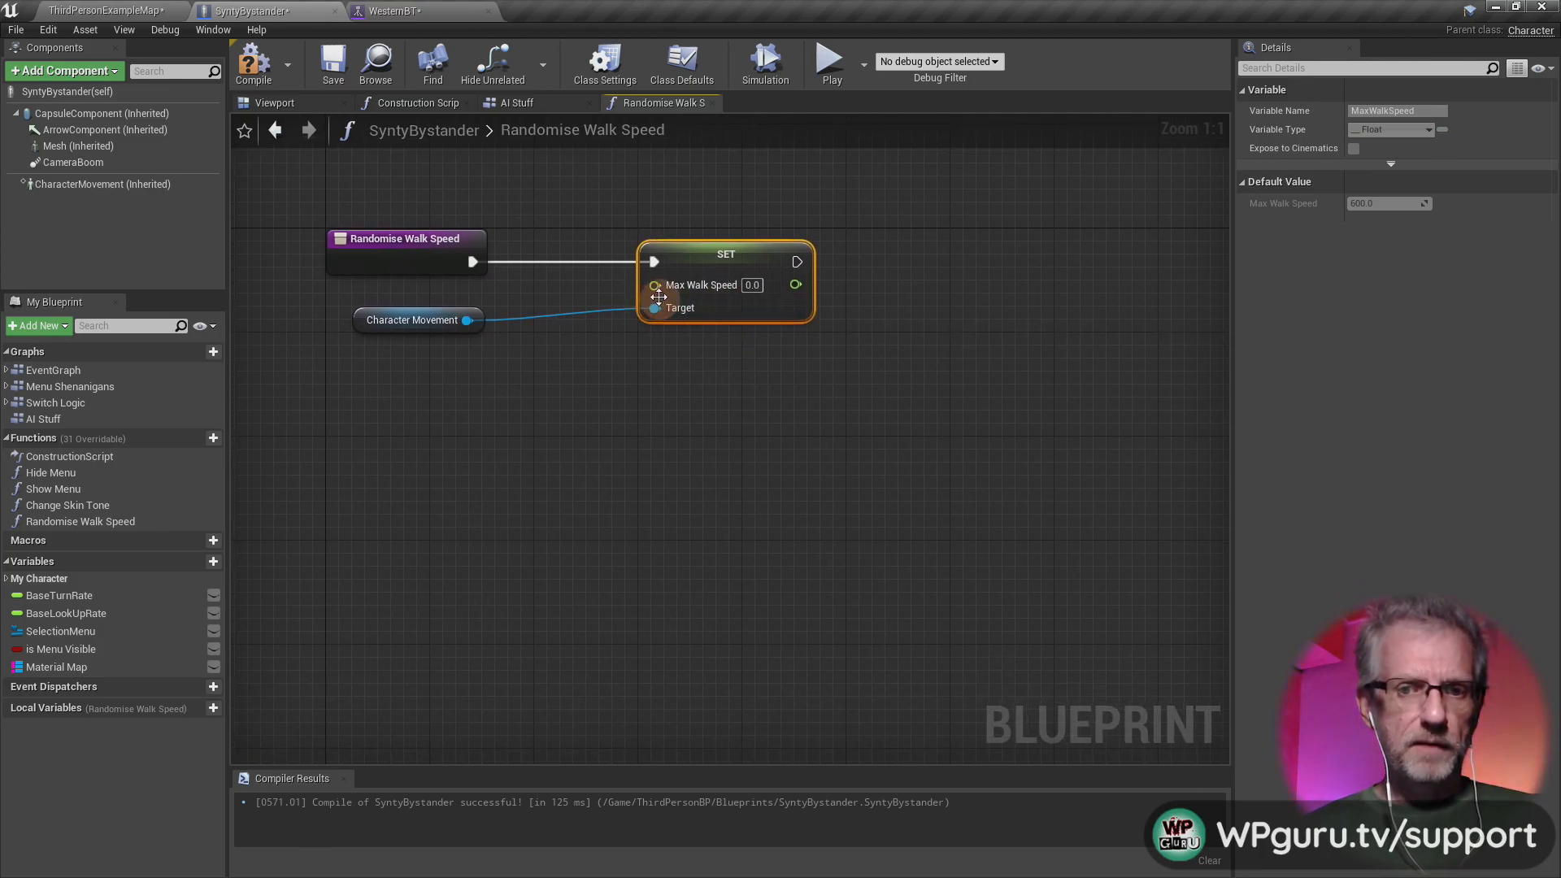
# - Feed the Set node's Max Walk Speed from a new Random Float in Range node placed below the Character Movement reference
pyautogui.moveTo(653, 285); pyautogui.dragTo(573, 378)
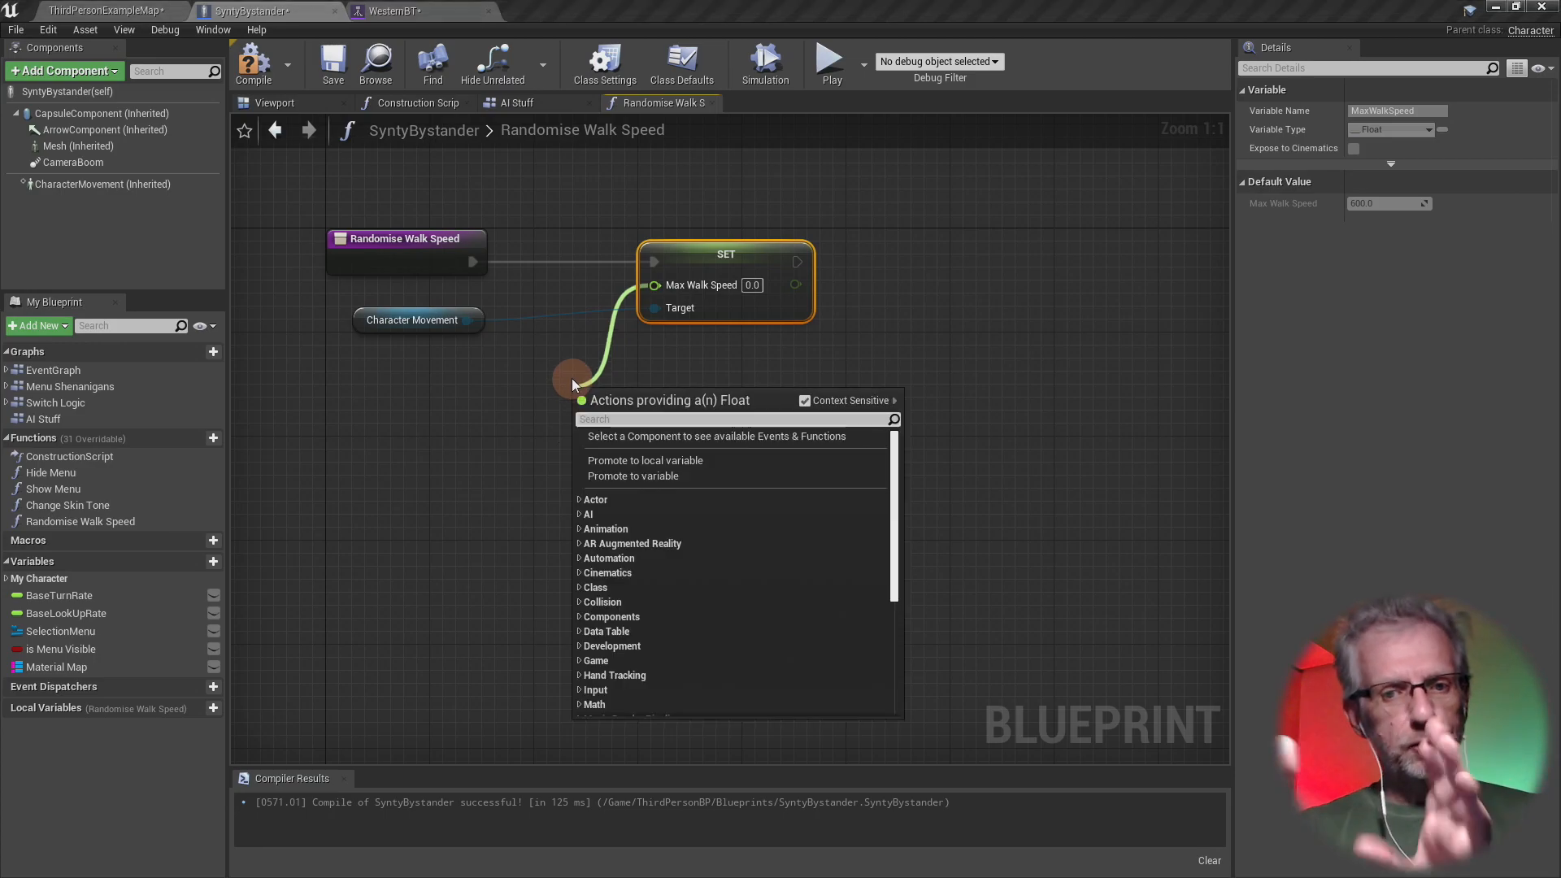
pyautogui.write('random')
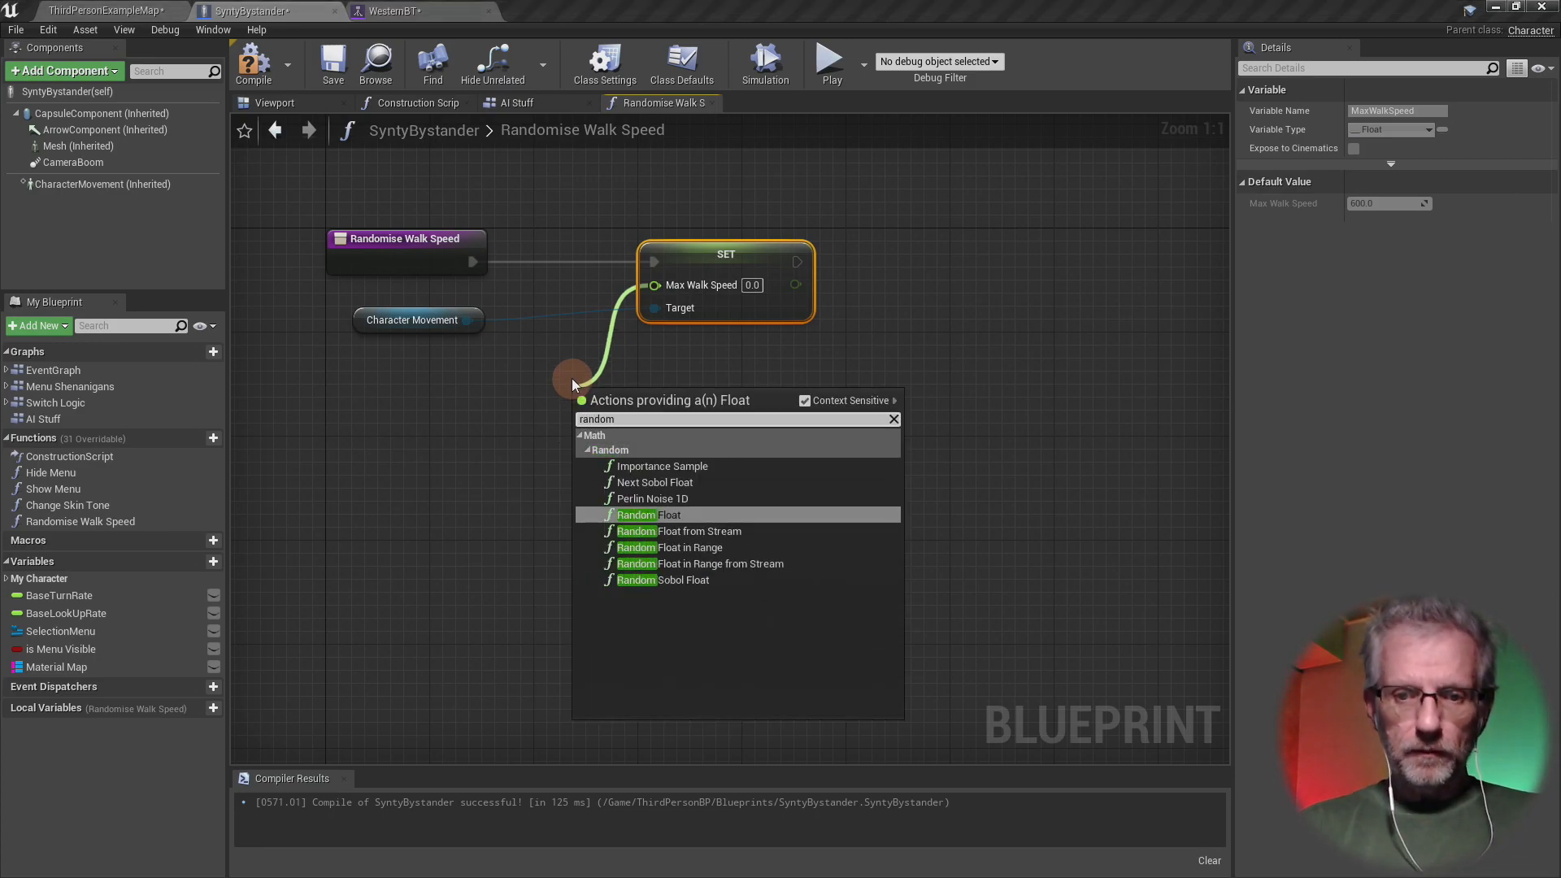
pyautogui.click(742, 547)
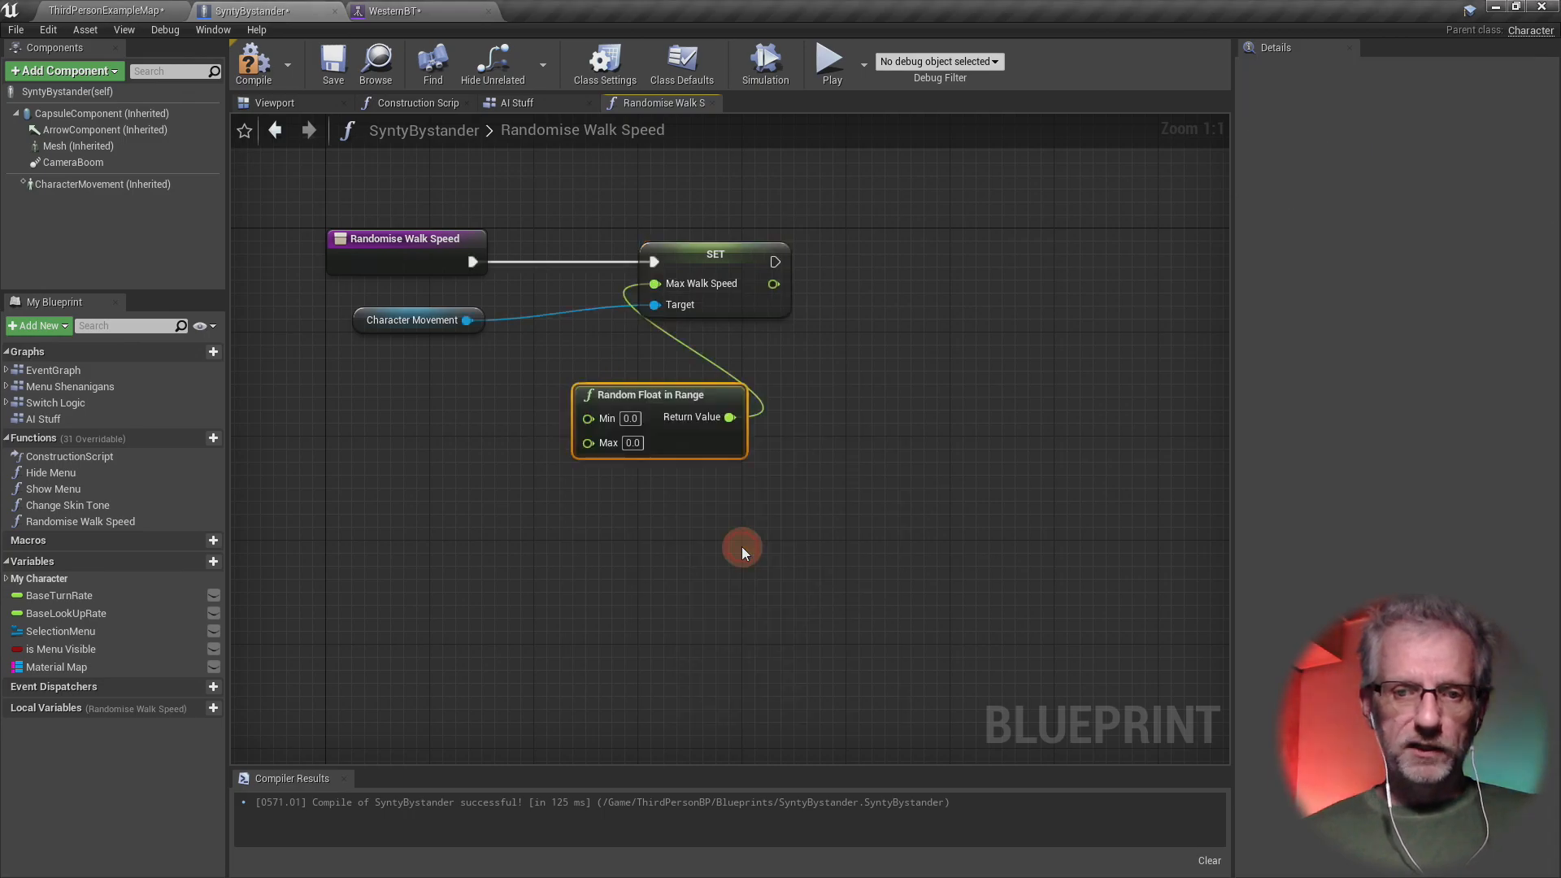
pyautogui.moveTo(684, 405); pyautogui.dragTo(449, 399)
# - Set the Random Float in Range node's minimum to 75 and its maximum to 200
pyautogui.moveTo(539, 587); pyautogui.dragTo(849, 555, button='right')
pyautogui.click(709, 389)
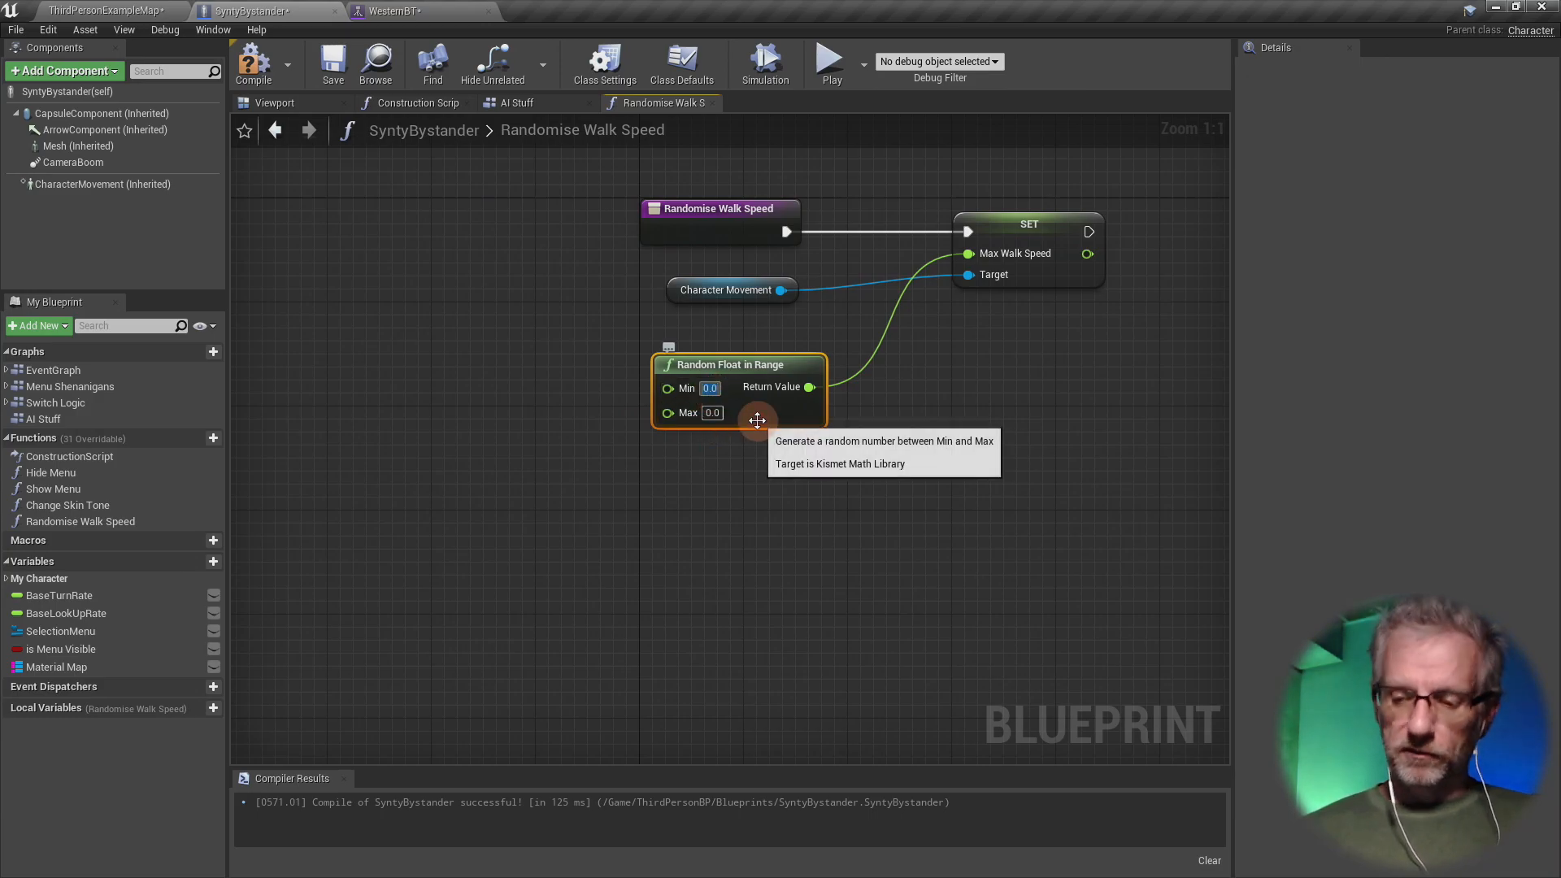
pyautogui.write('75')
pyautogui.press('Tab')
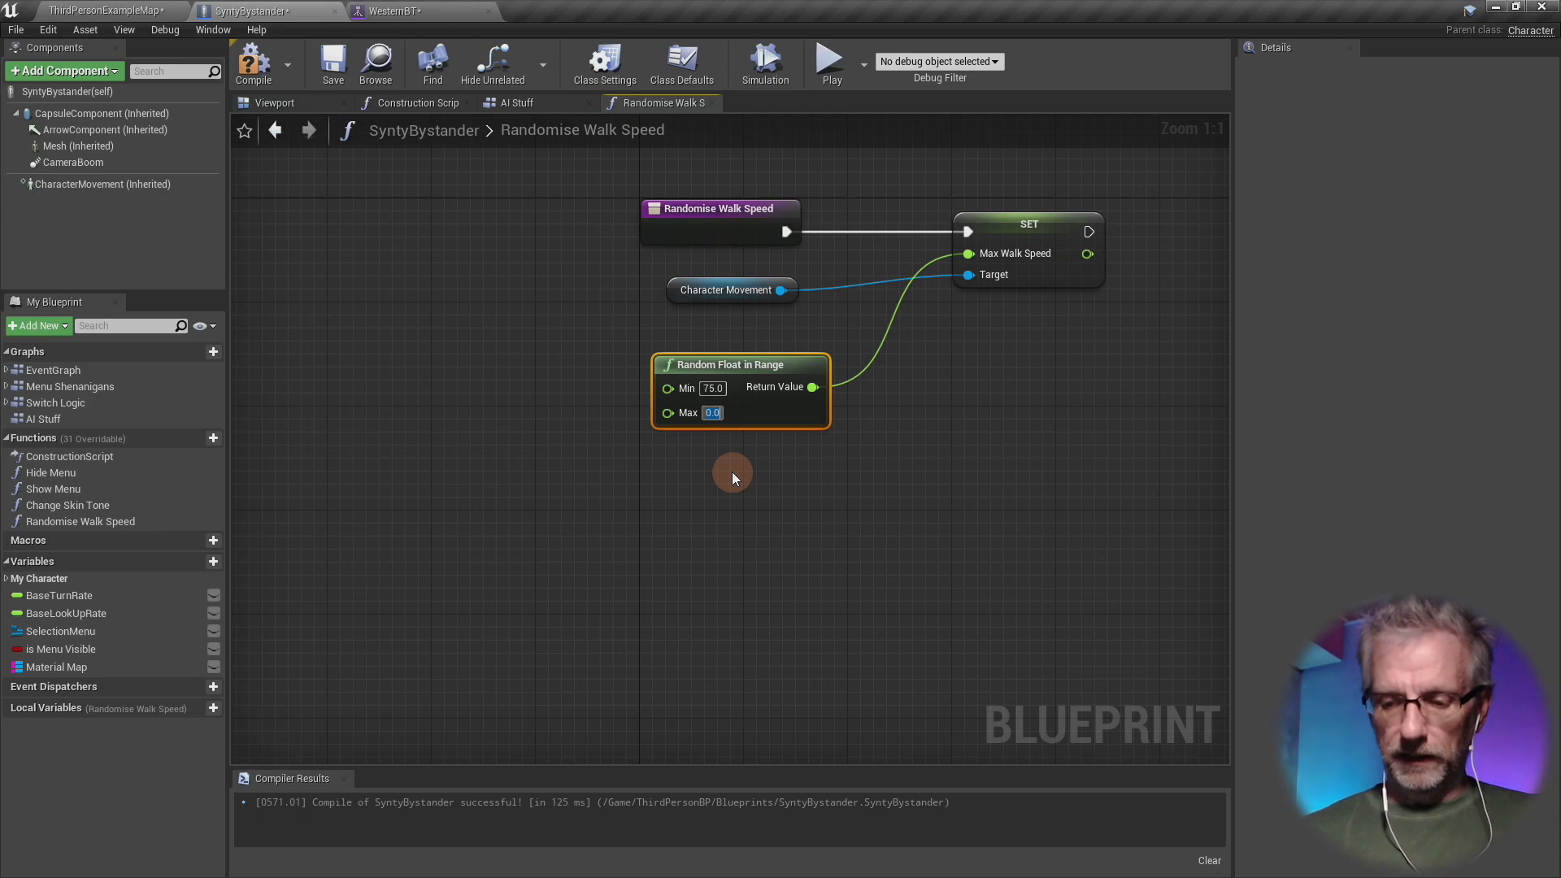
pyautogui.write('1')
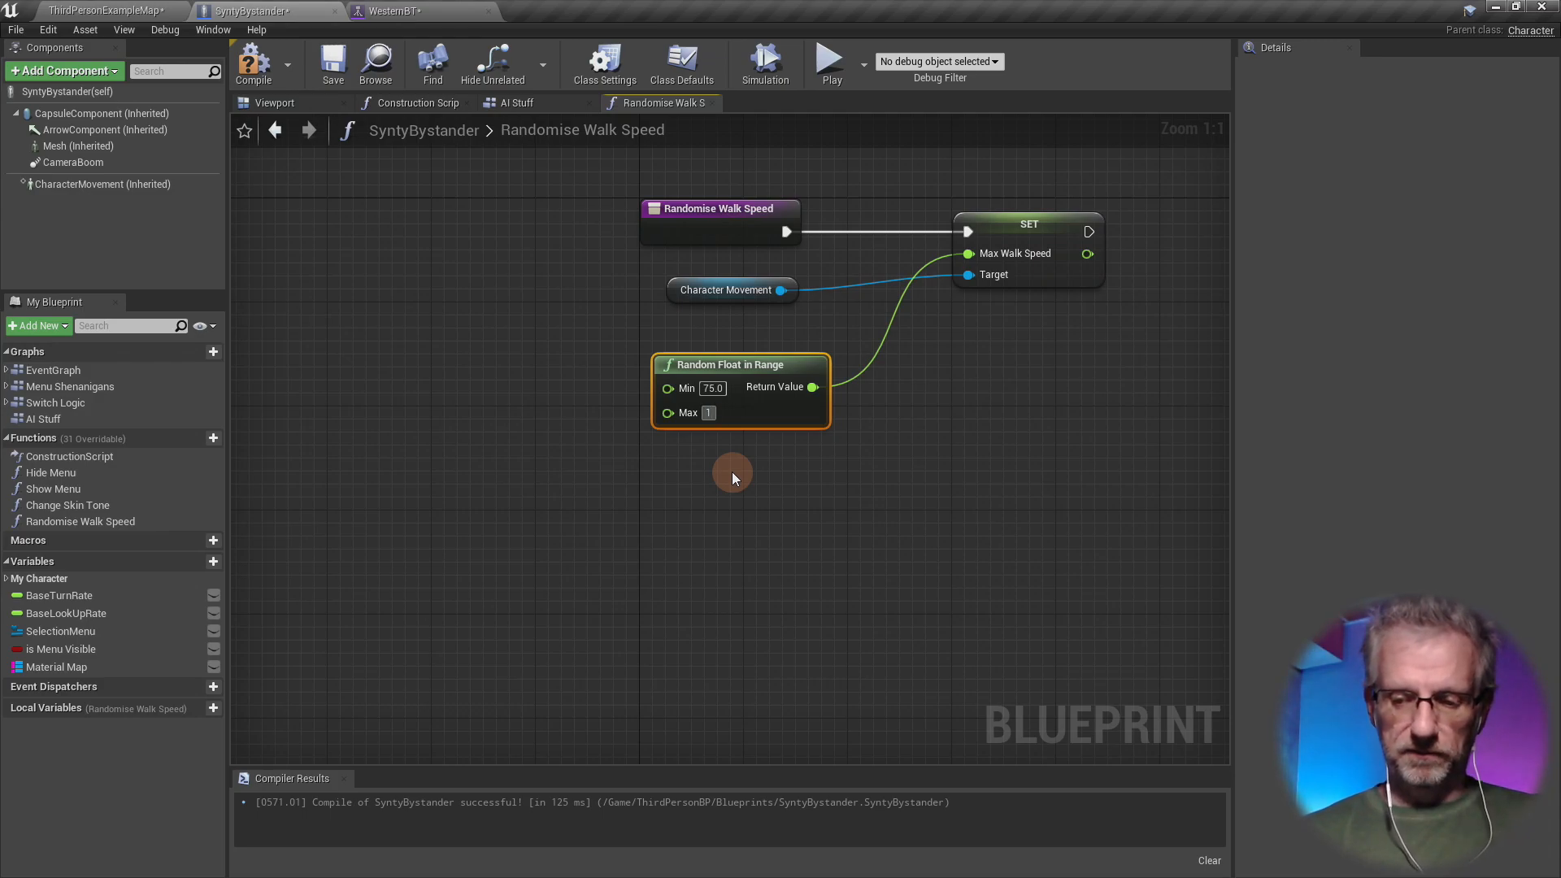
pyautogui.write('75')
pyautogui.press('BackSpace')
pyautogui.press('BackSpace')
pyautogui.press('BackSpace')
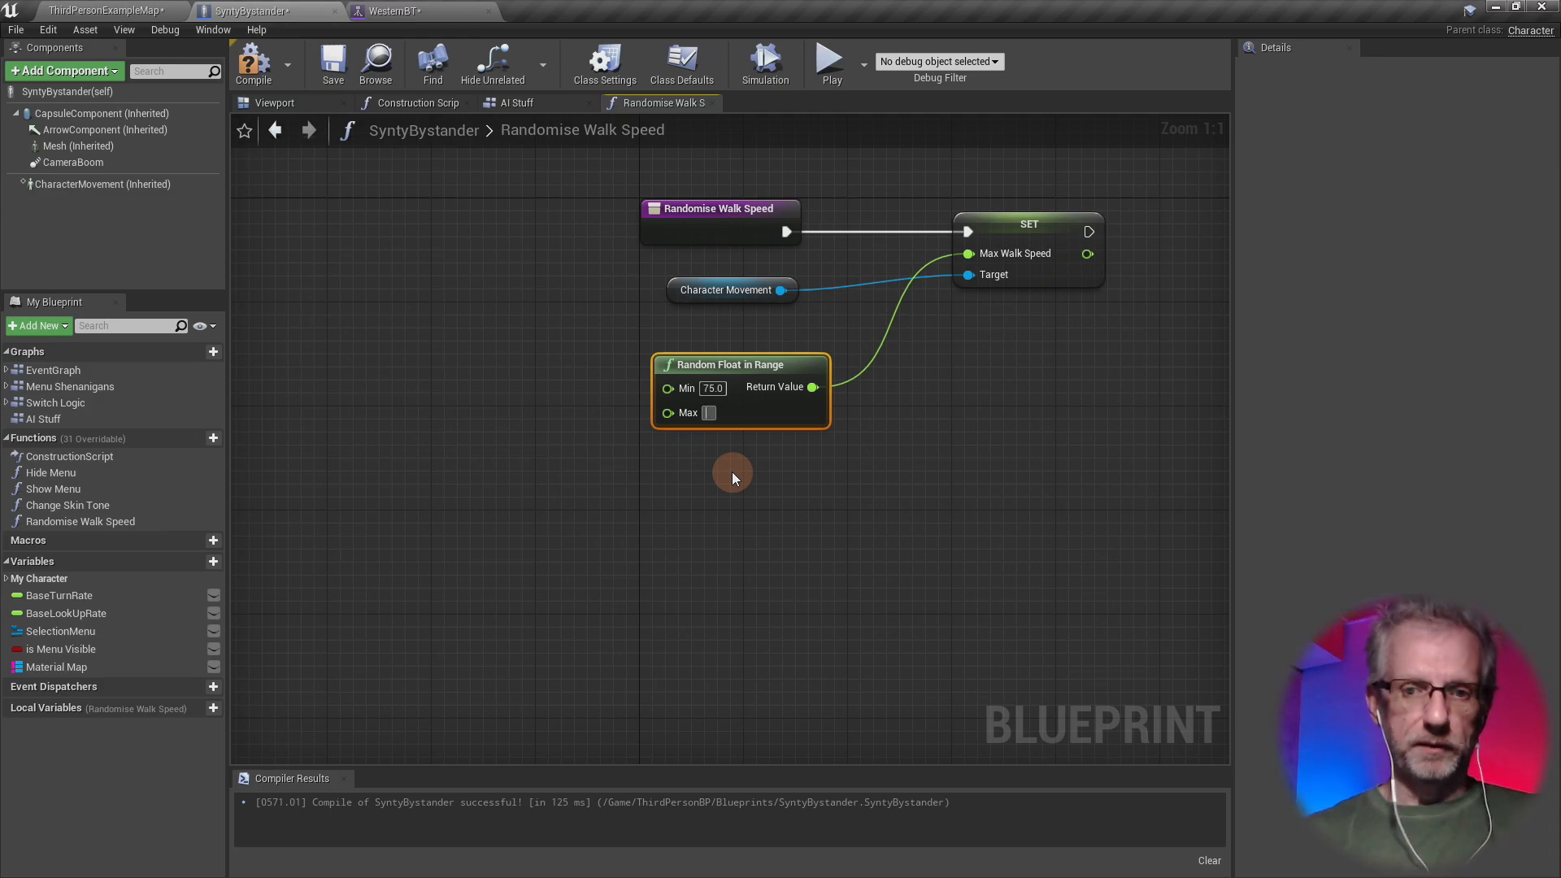
pyautogui.write('200')
pyautogui.press('Return')
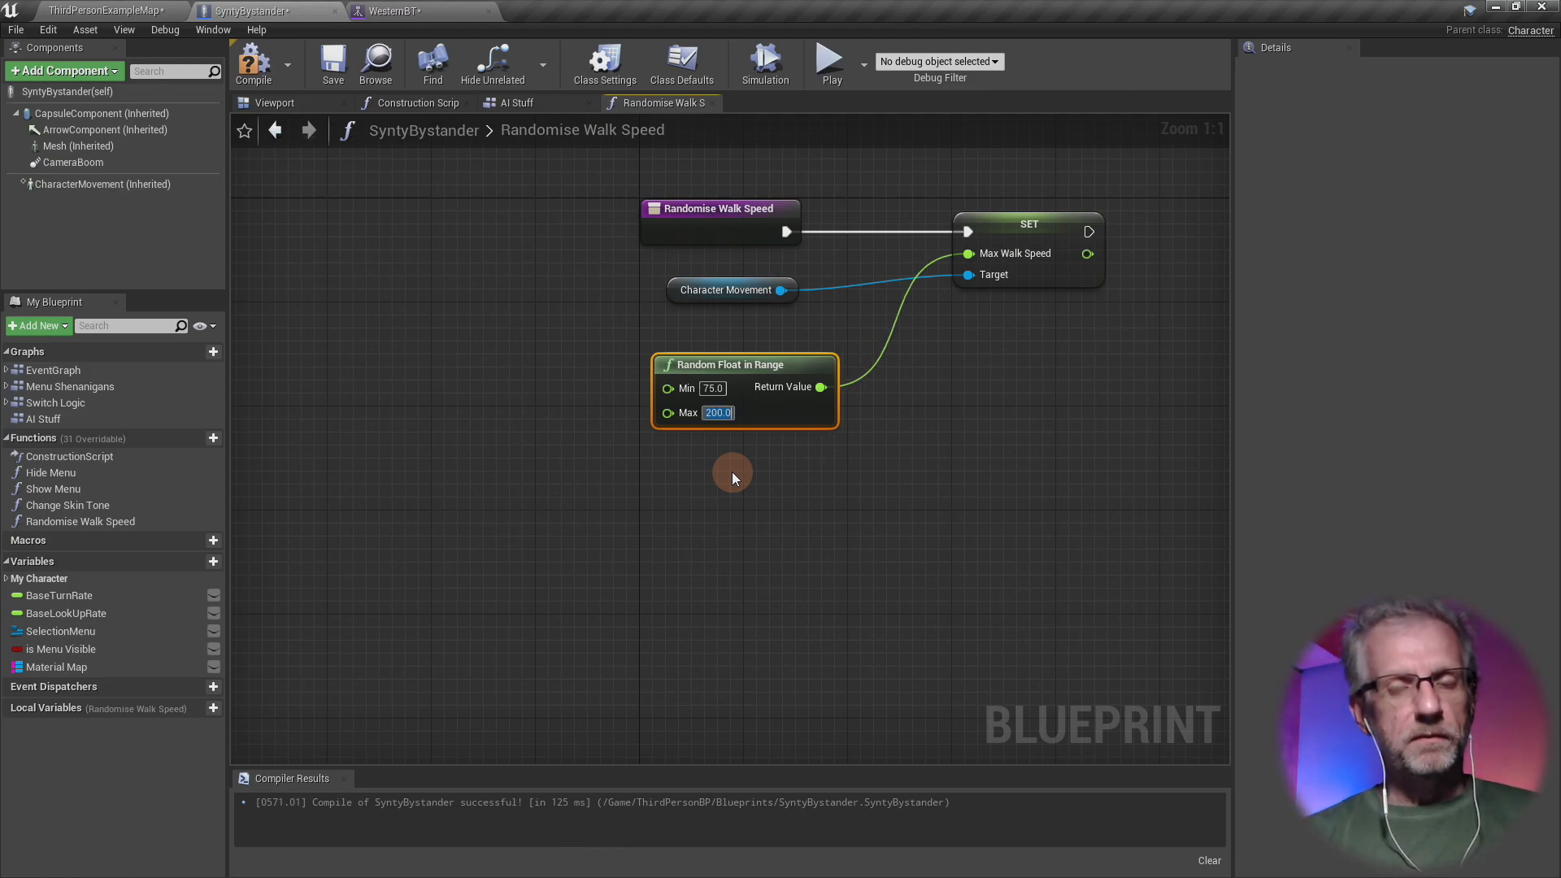
pyautogui.moveTo(854, 483); pyautogui.dragTo(651, 530, button='right')
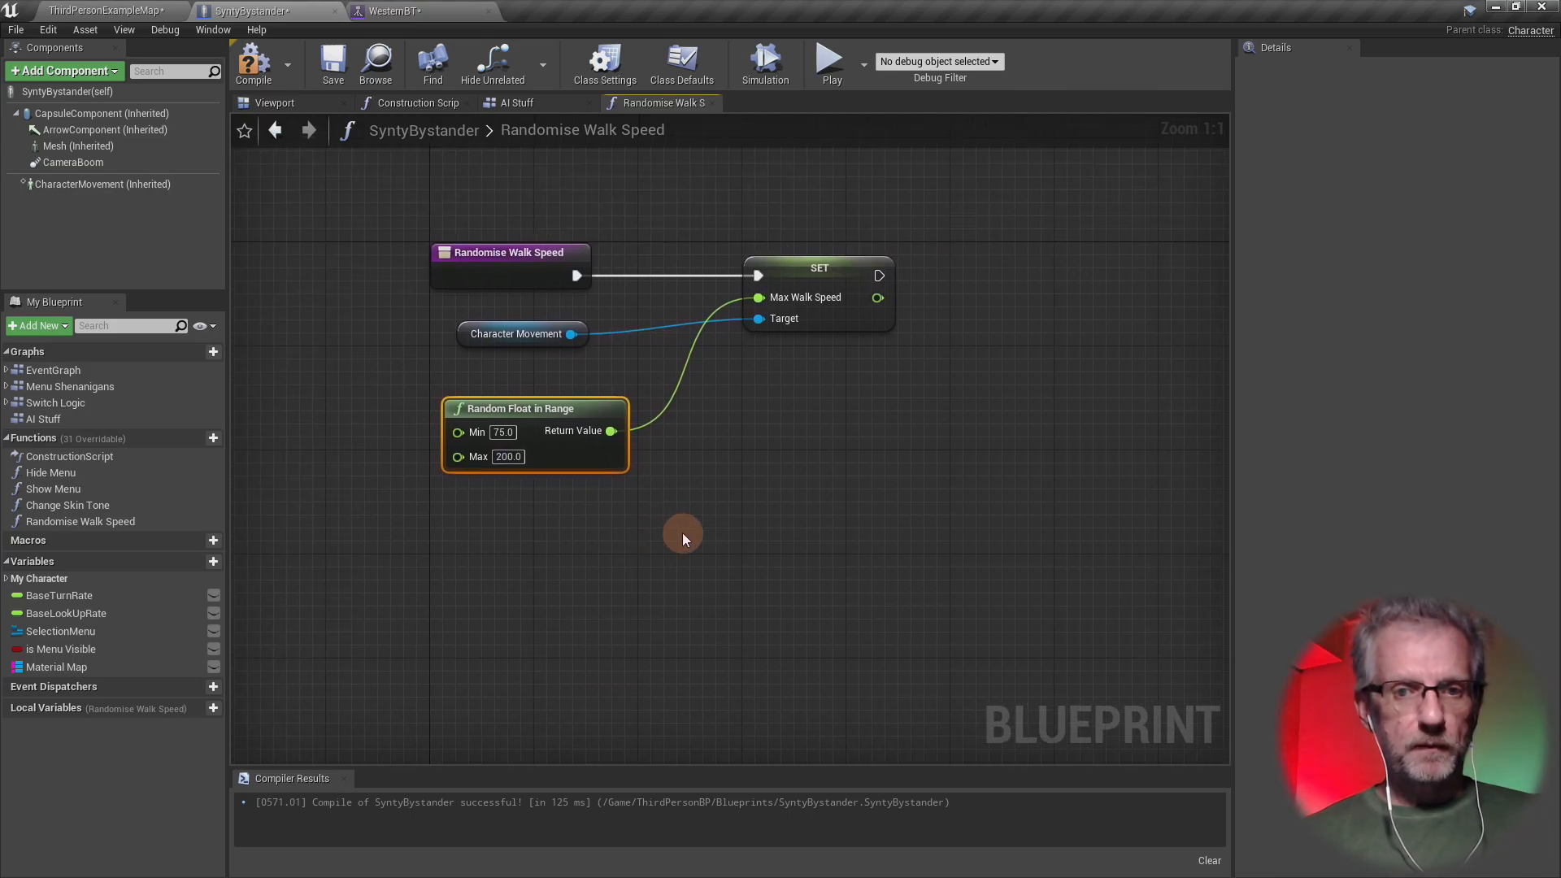
pyautogui.moveTo(681, 533); pyautogui.dragTo(681, 537, button='right')
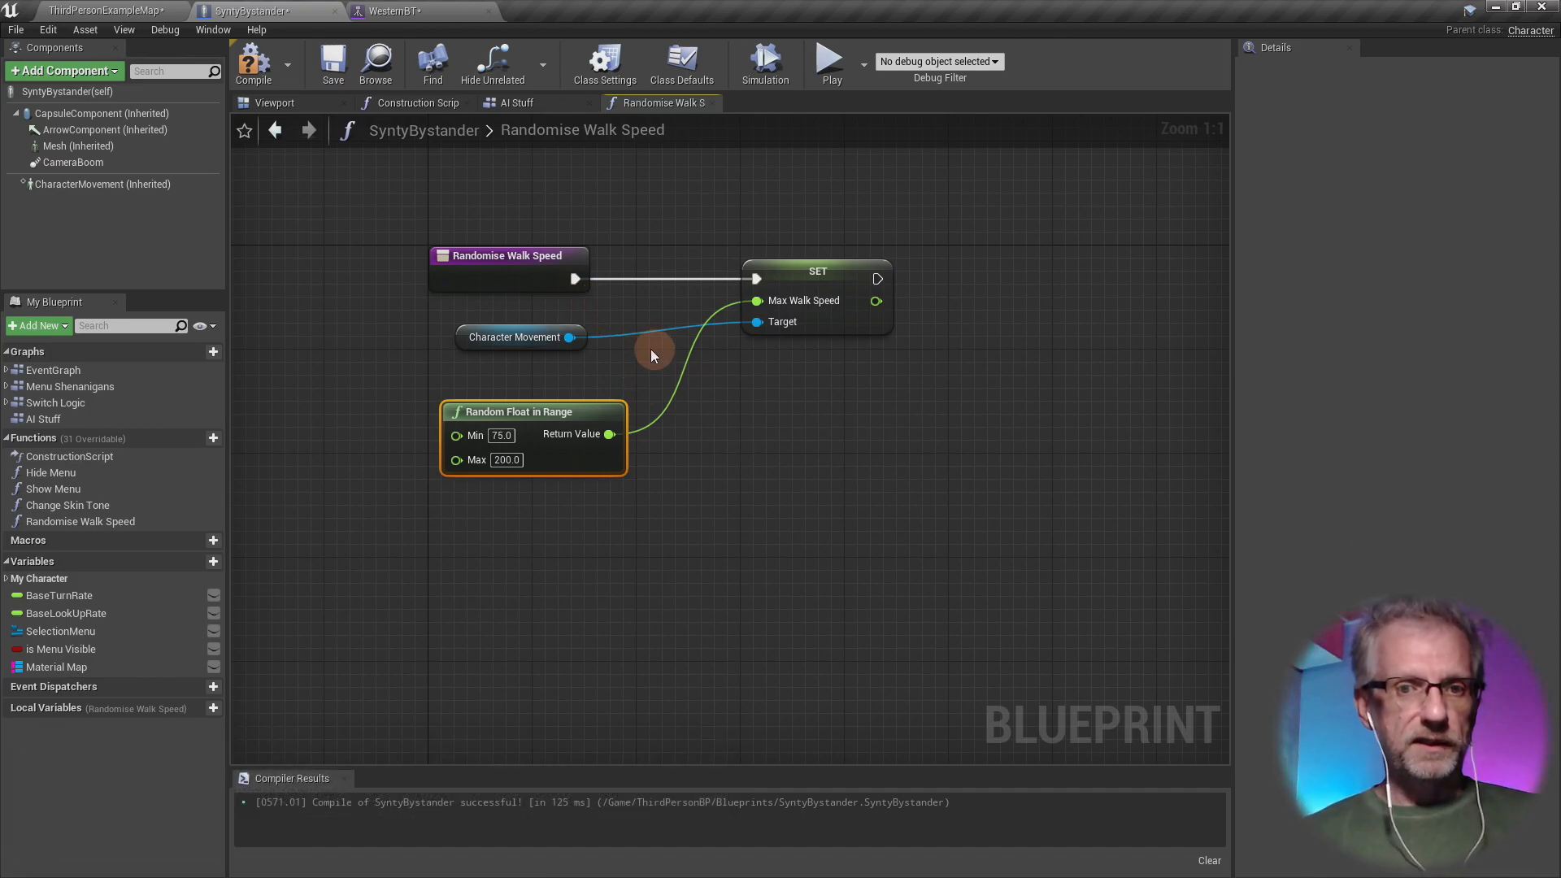
# - Create a new behavior tree task from the WesternBT behavior tree
pyautogui.click(424, 13)
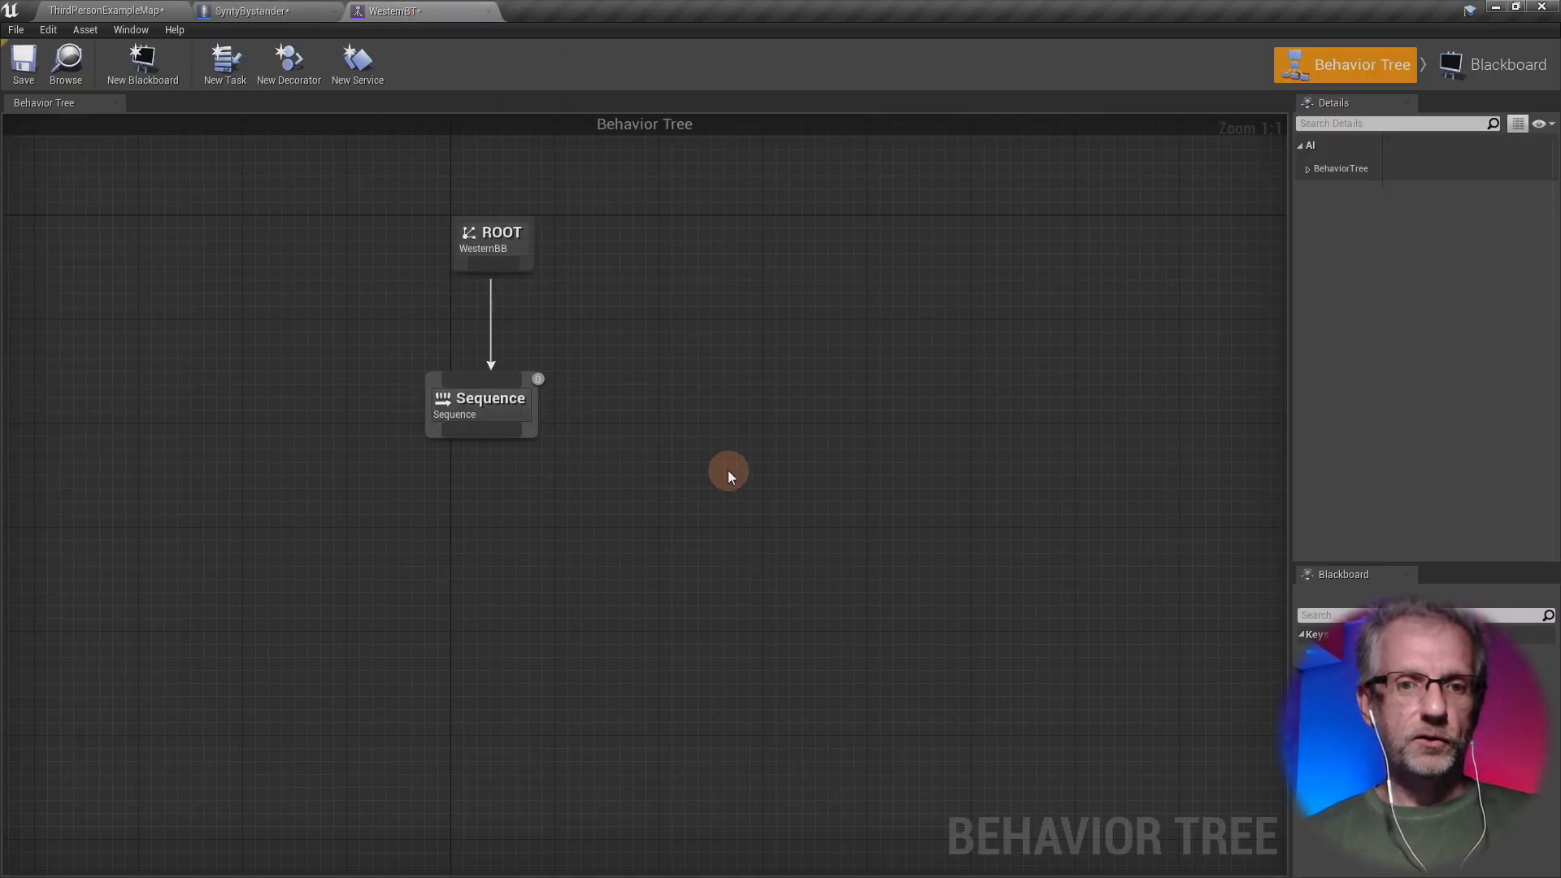
pyautogui.moveTo(729, 470); pyautogui.dragTo(766, 435, button='right')
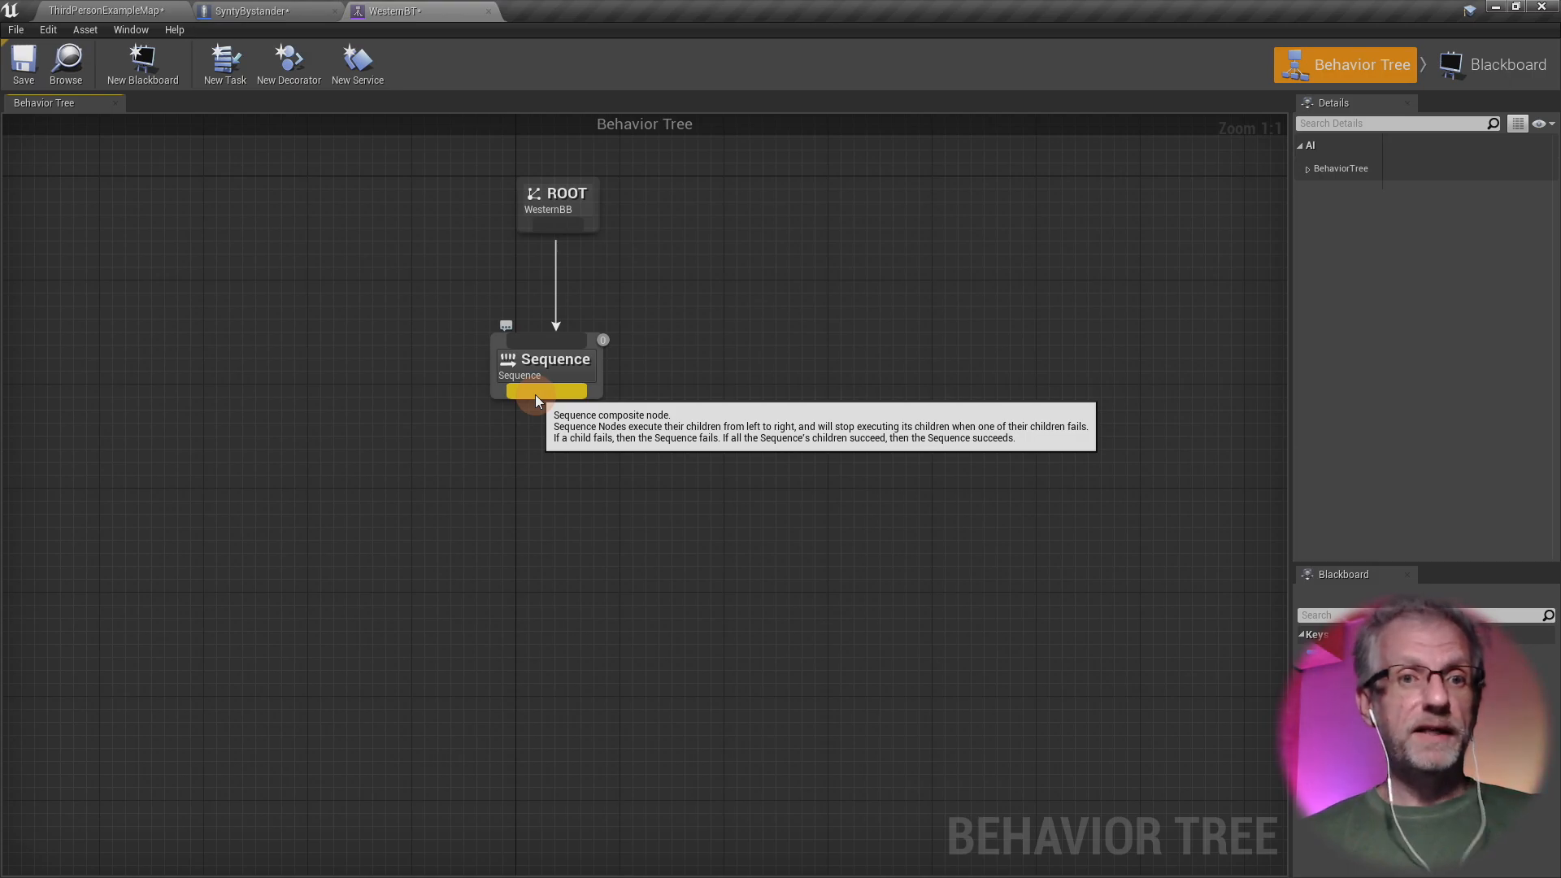
pyautogui.click(220, 85)
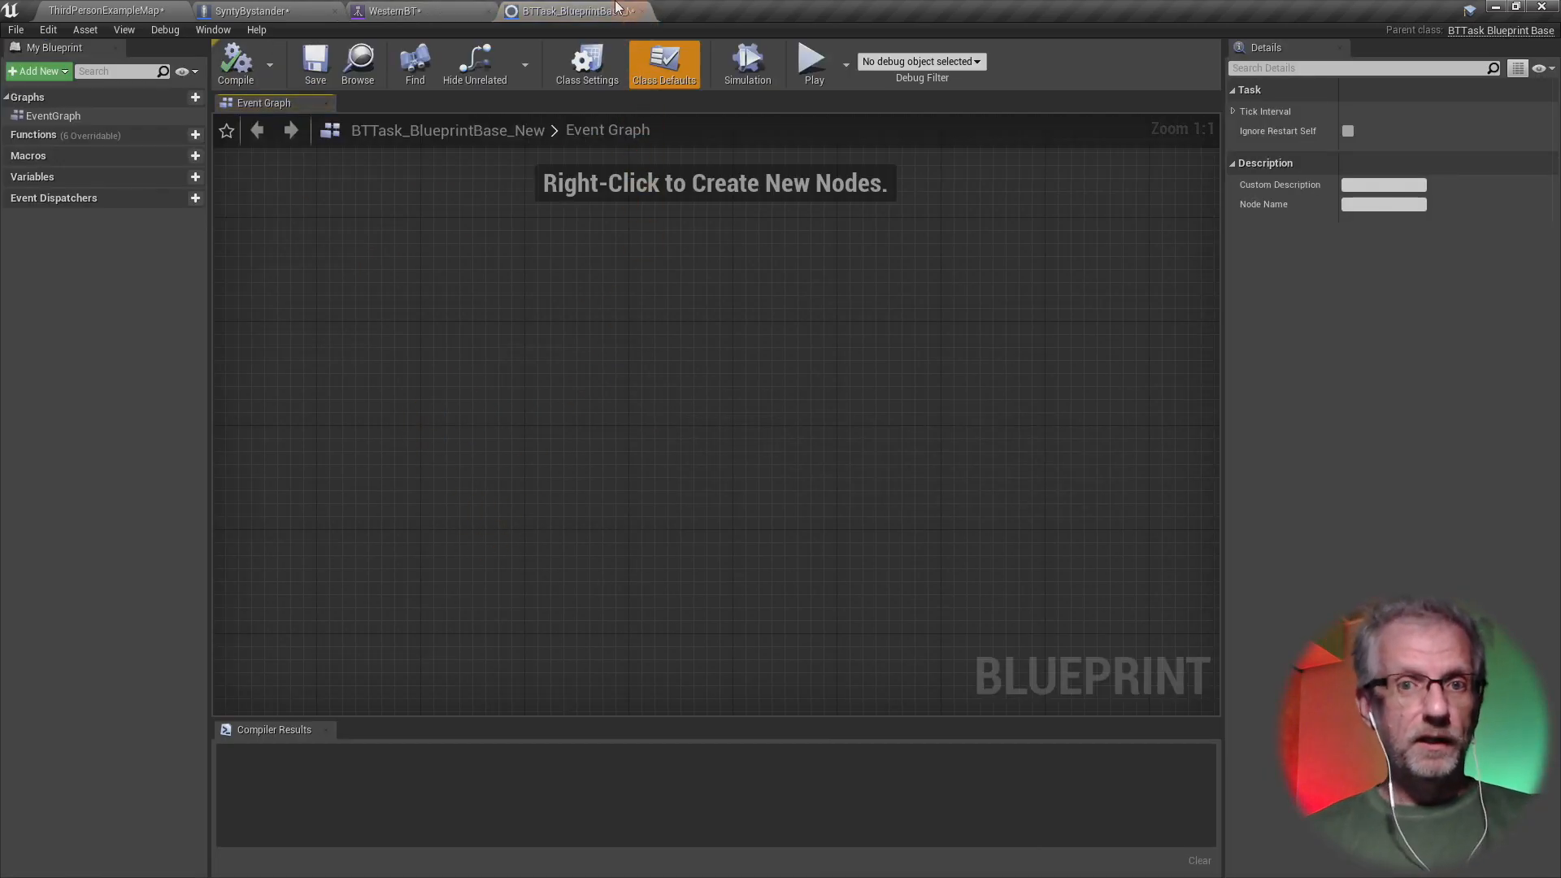
# - Rename the new BTTask_BlueprintBase_New asset in the ThirdPersonBP AI folder, starting the name with "BTT_"
pyautogui.click(116, 9)
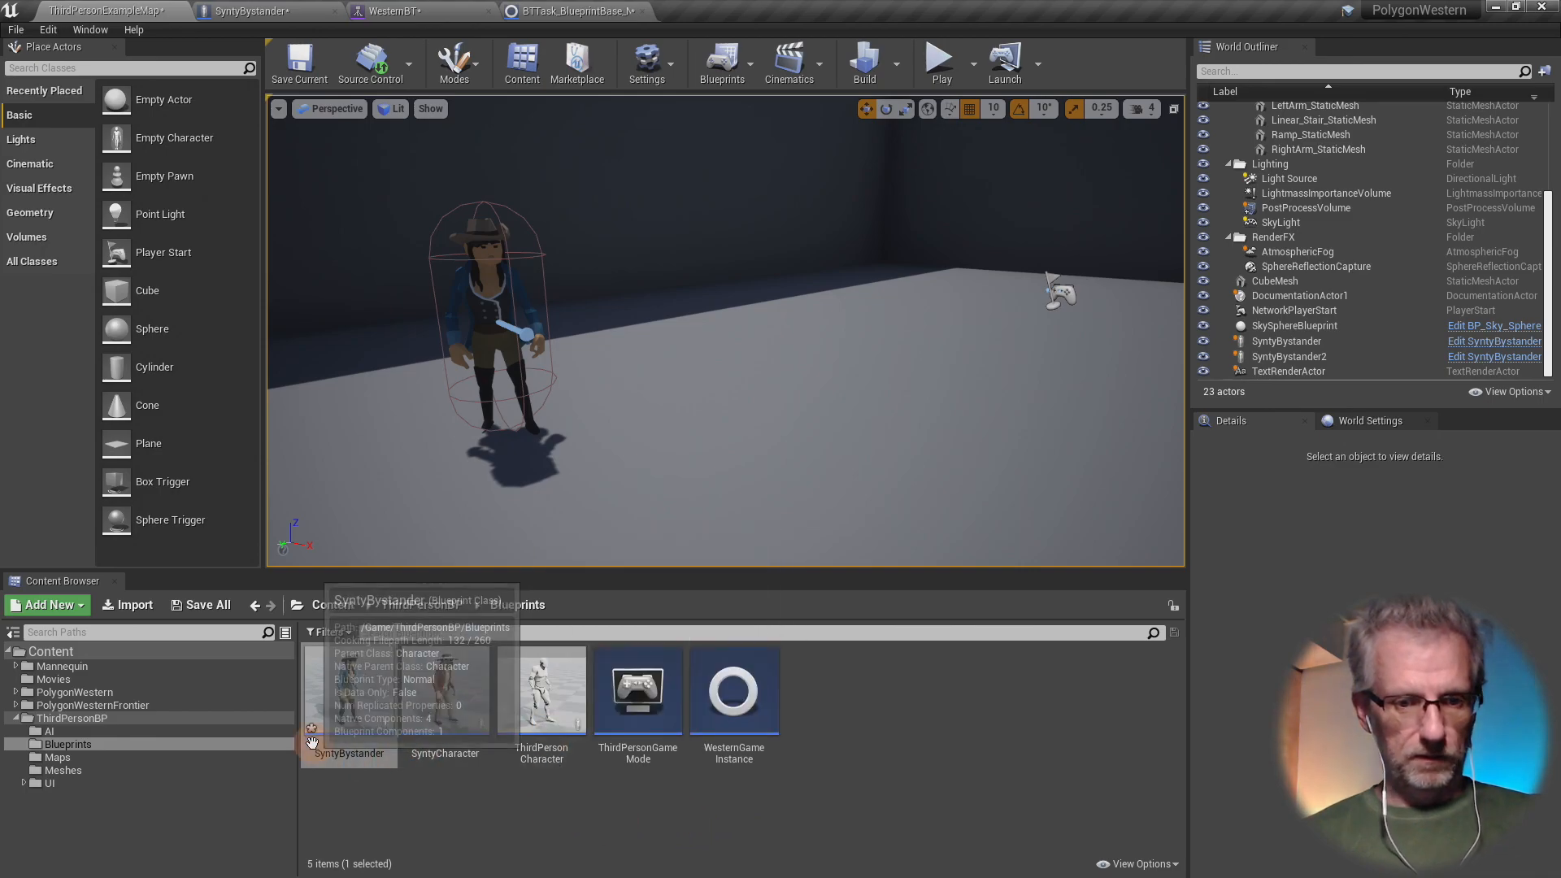
pyautogui.click(182, 732)
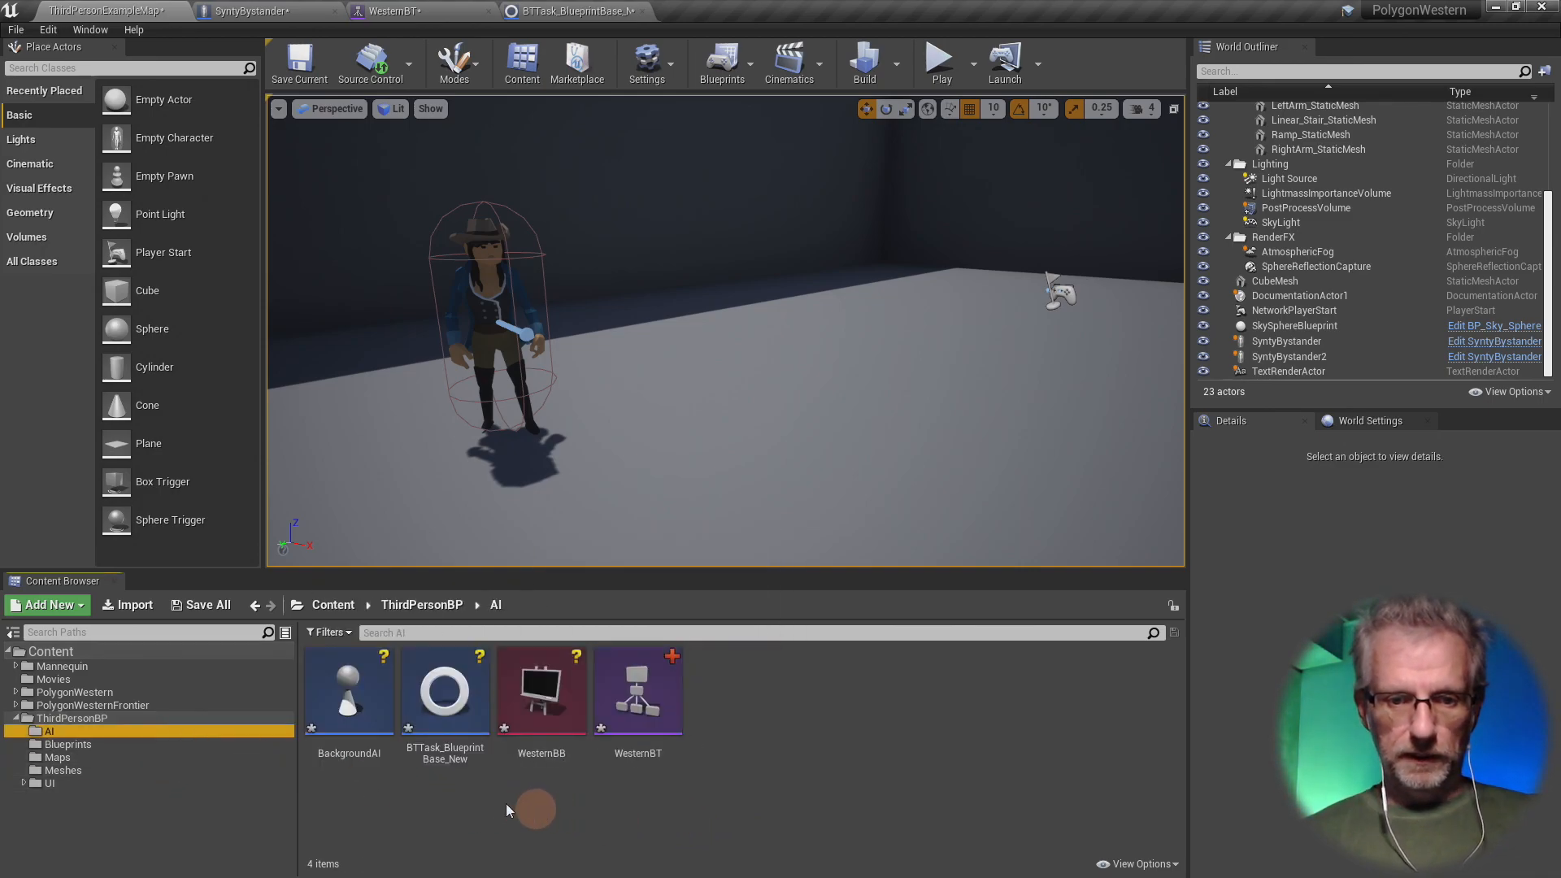
pyautogui.click(445, 696)
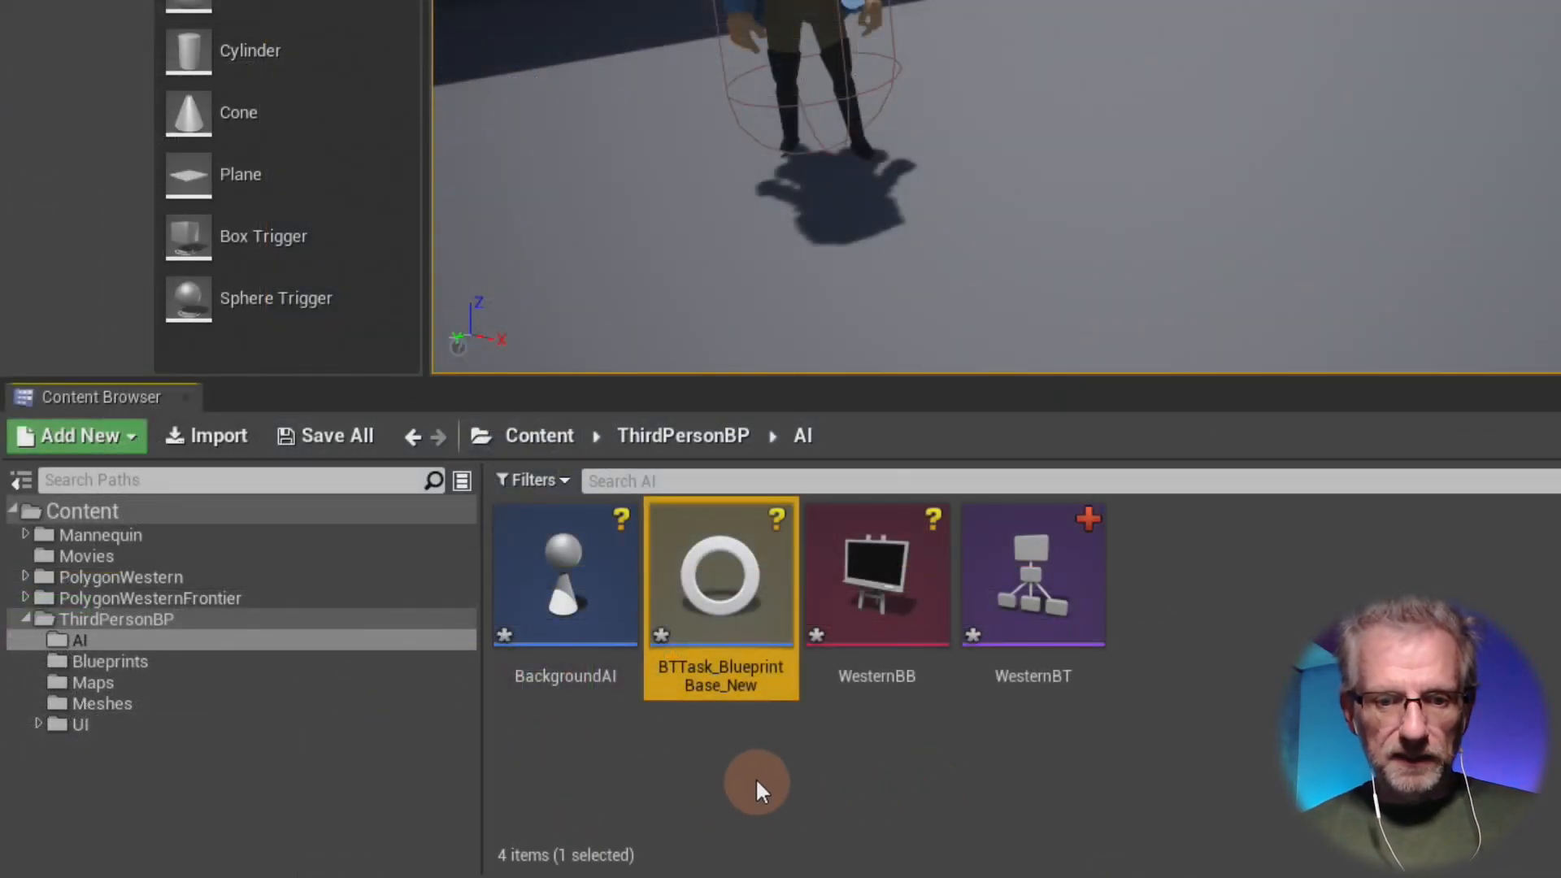
pyautogui.moveTo(739, 686)
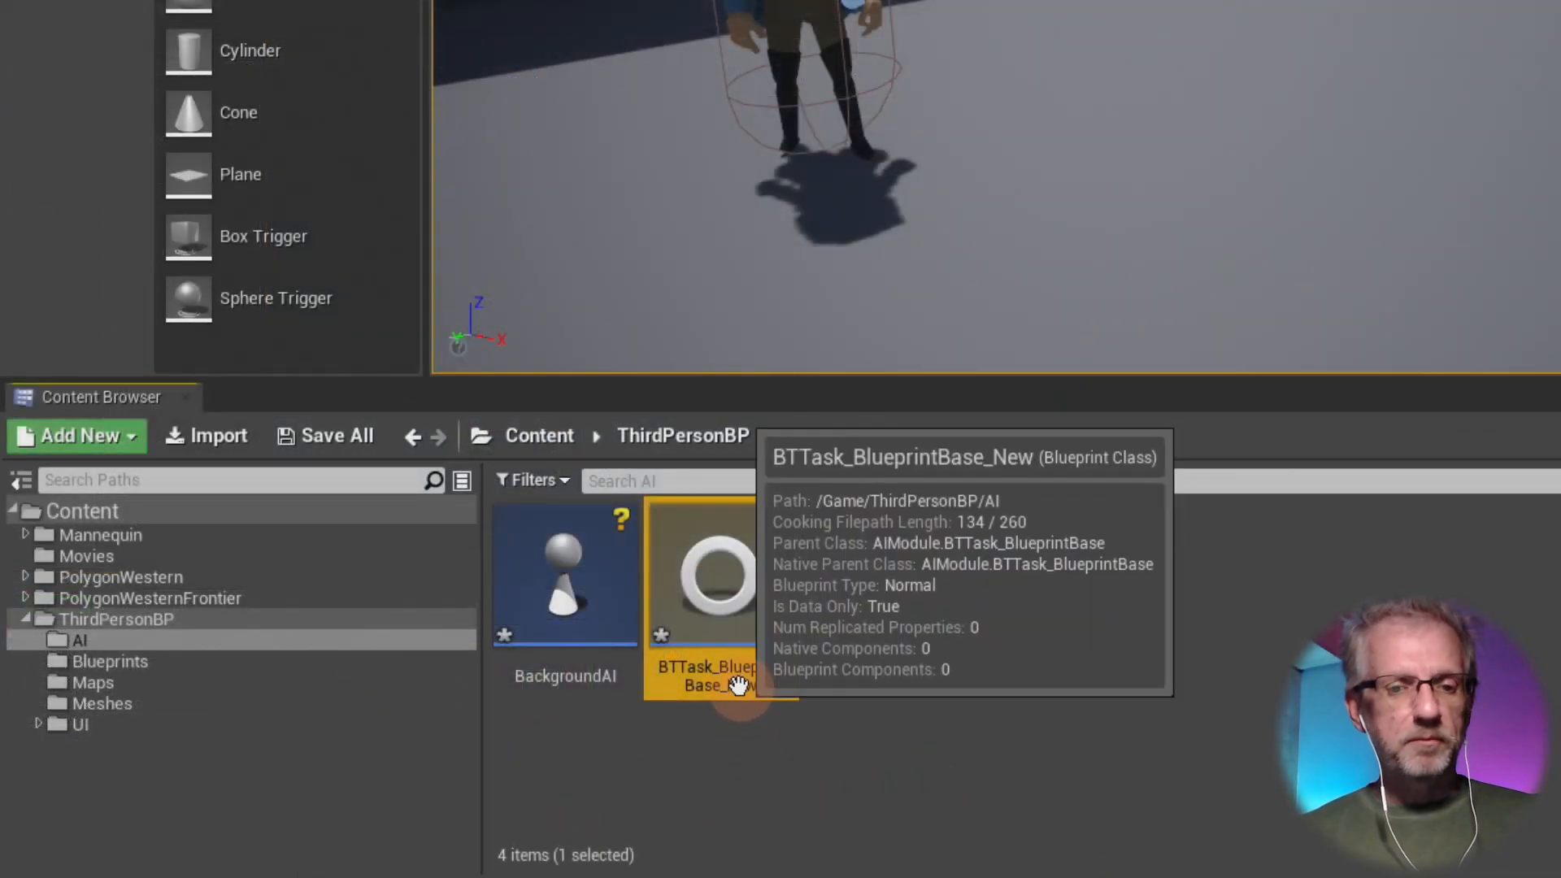
pyautogui.press('F2')
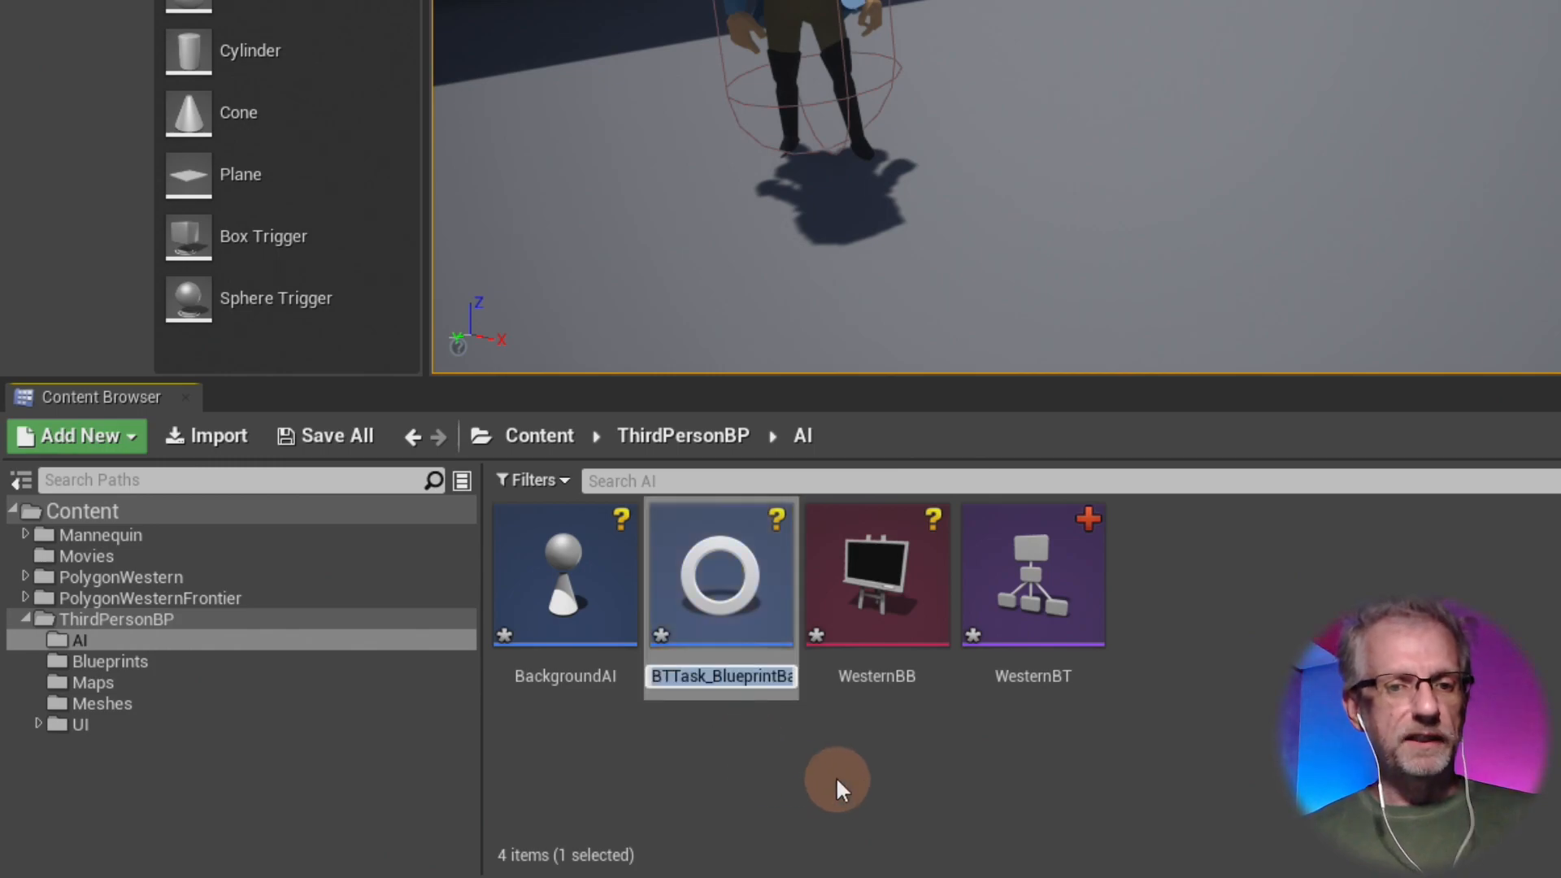
pyautogui.write('BTT')
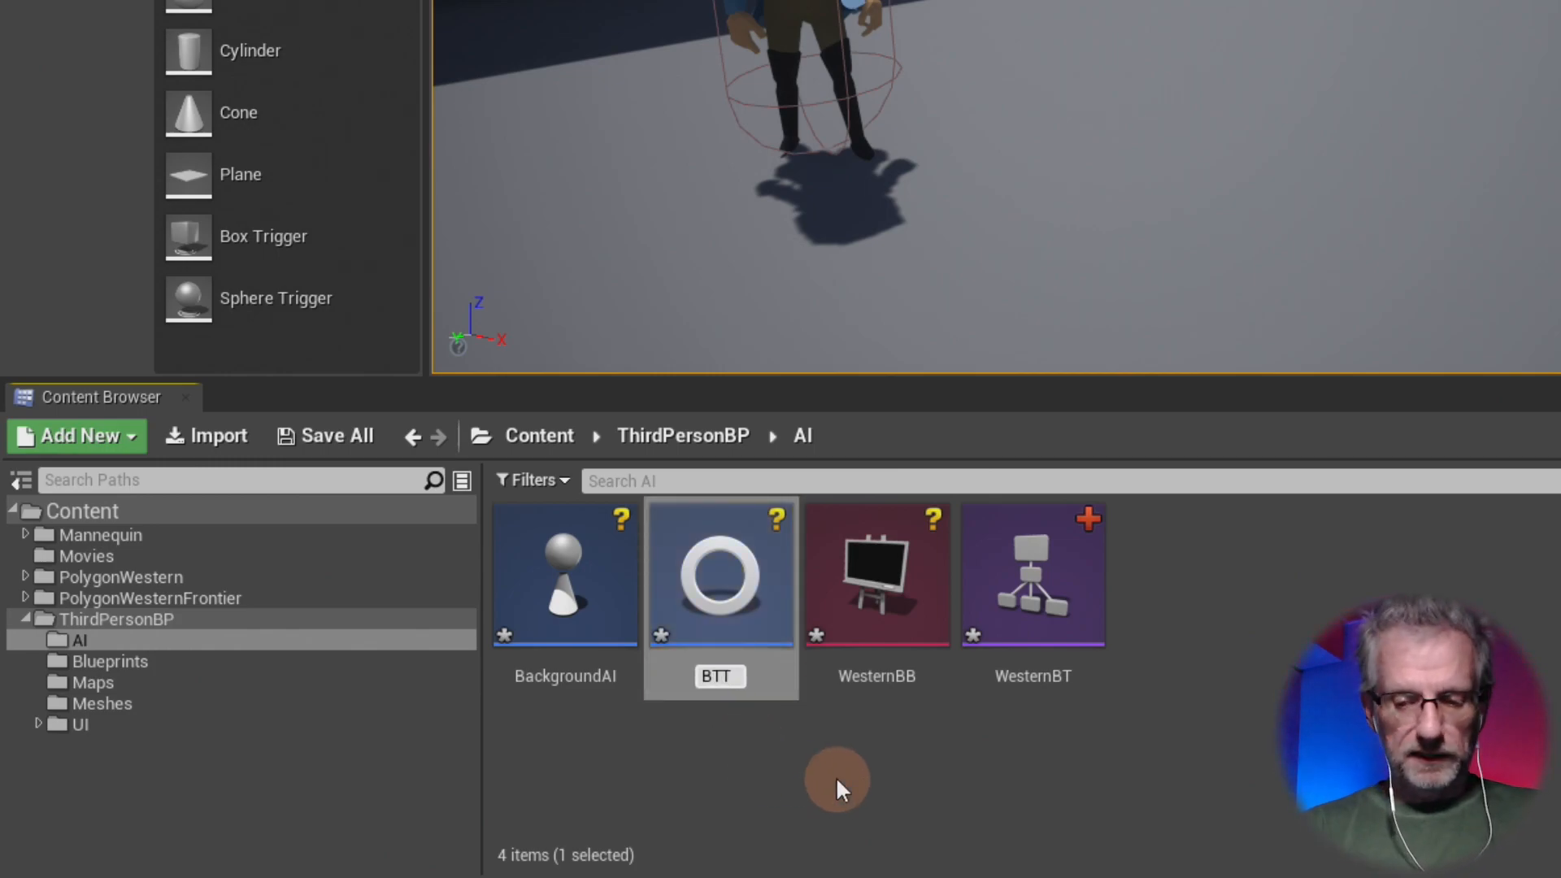
pyautogui.write('_')
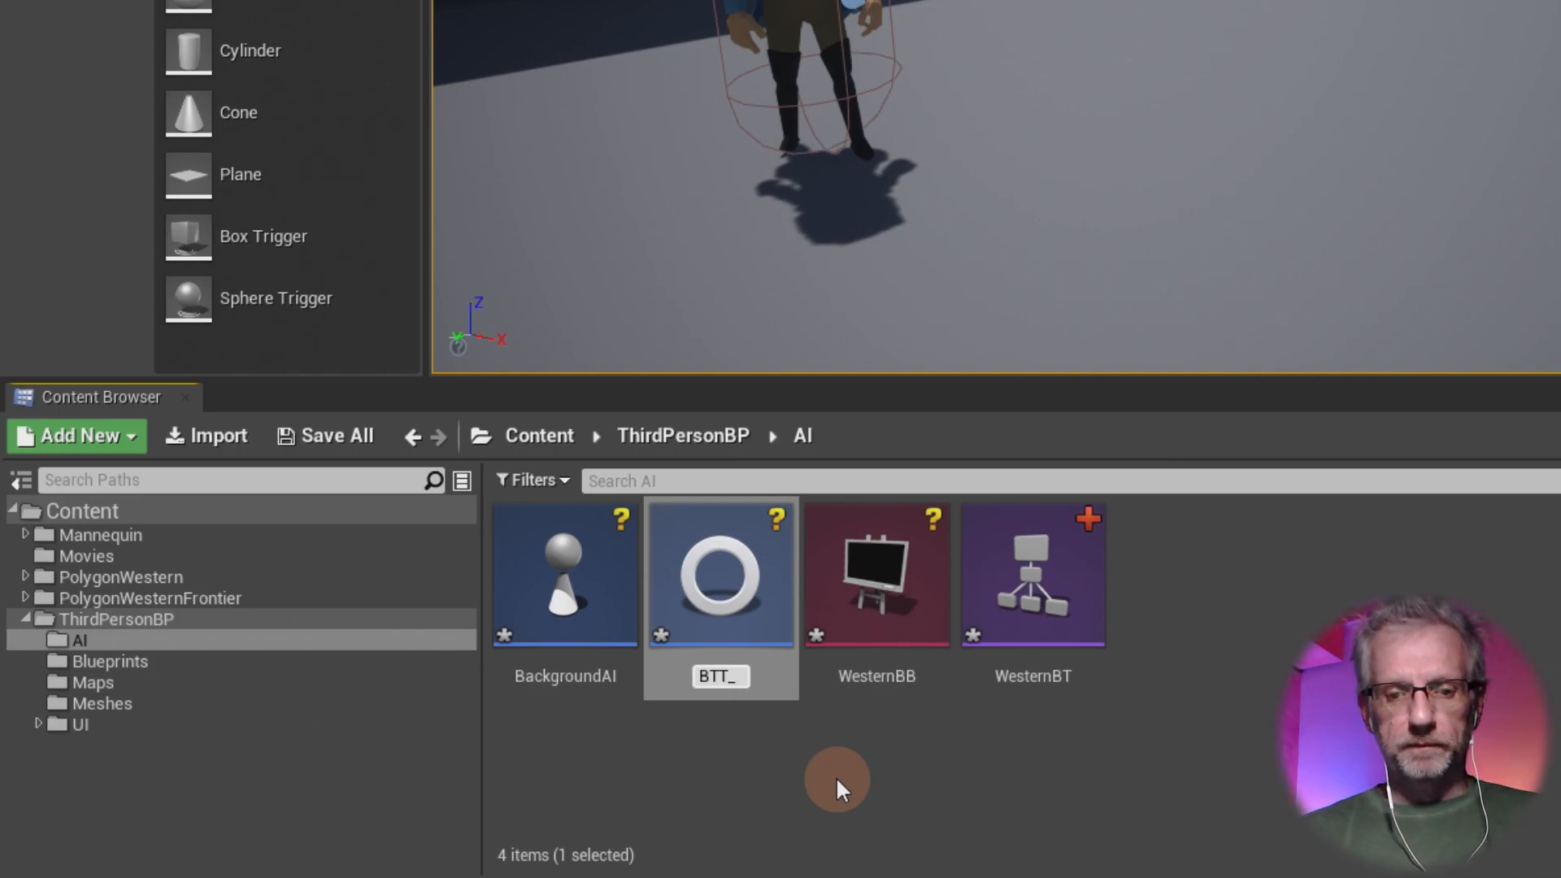
# - Name the new behavior tree task blueprint BTT_WalkSpeed and show its event graph
pyautogui.write('WalkSpeed')
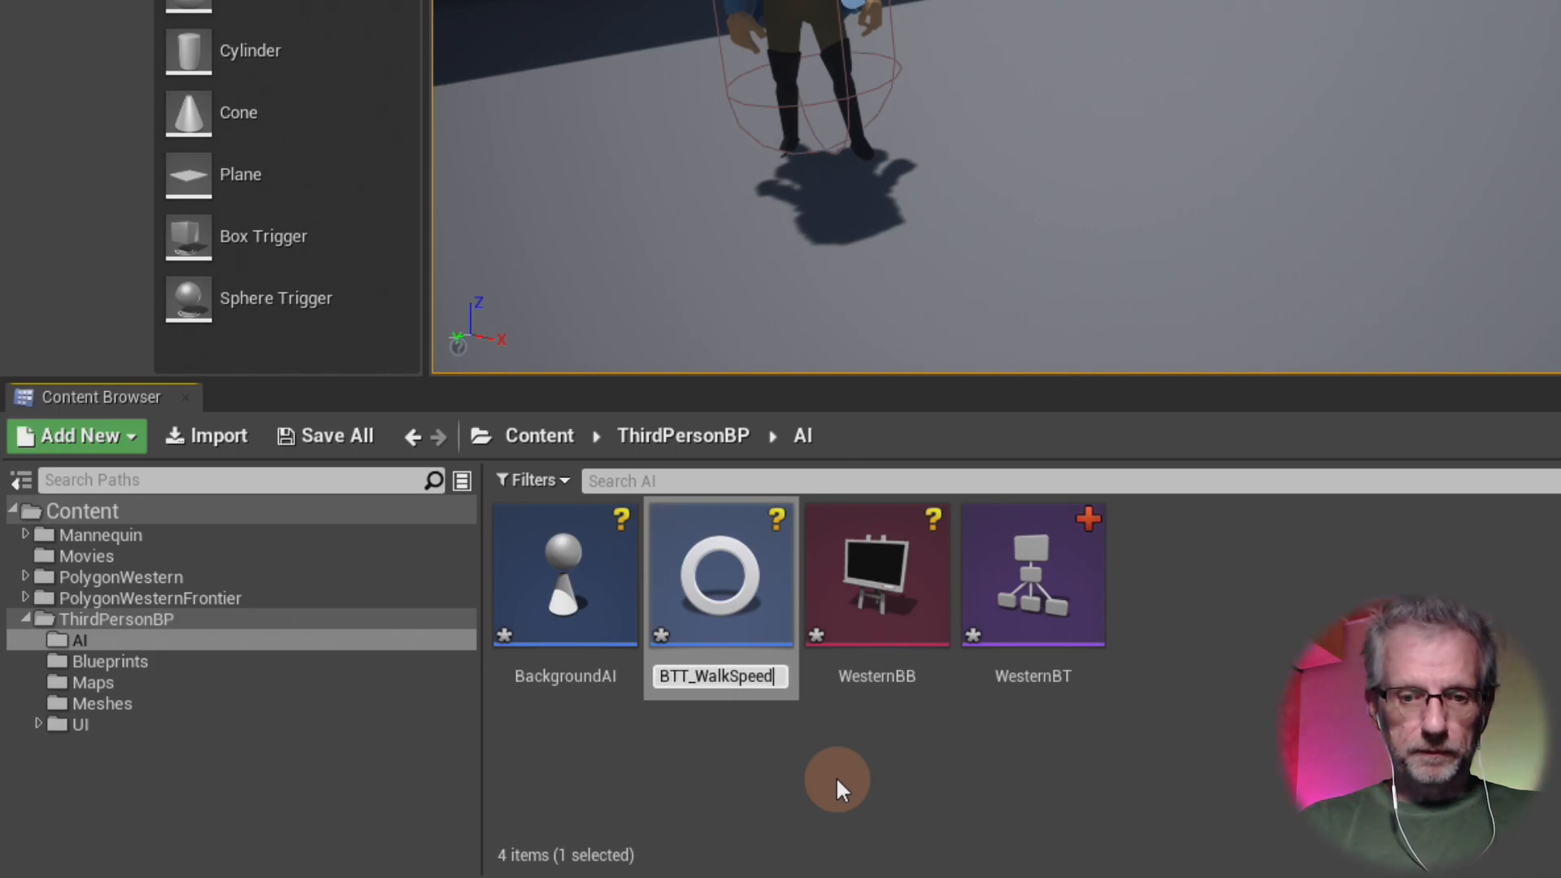
pyautogui.press('Return')
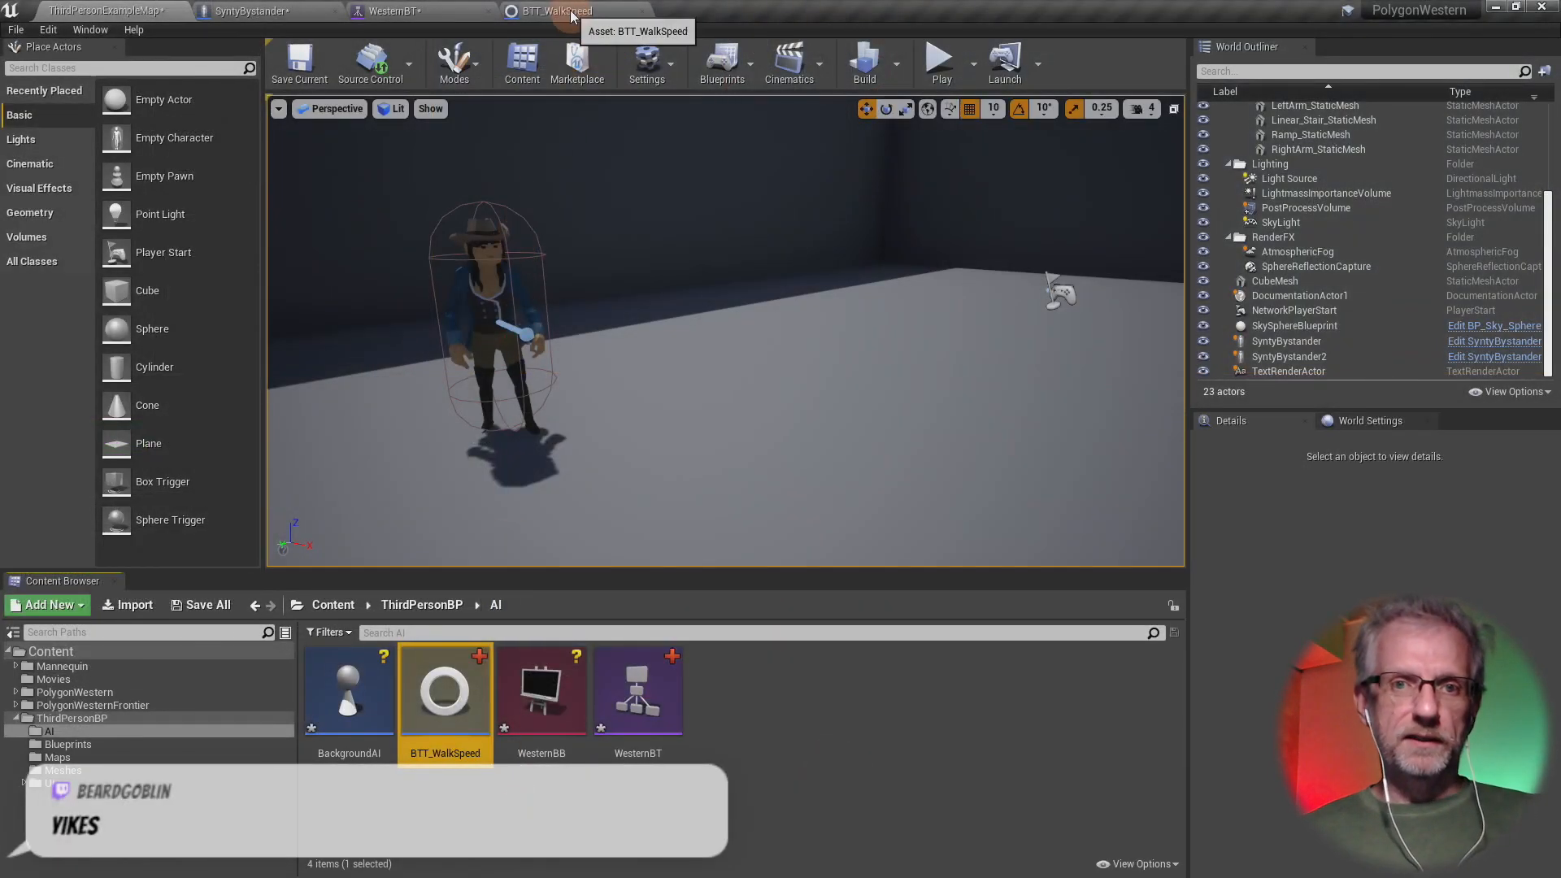
pyautogui.click(572, 12)
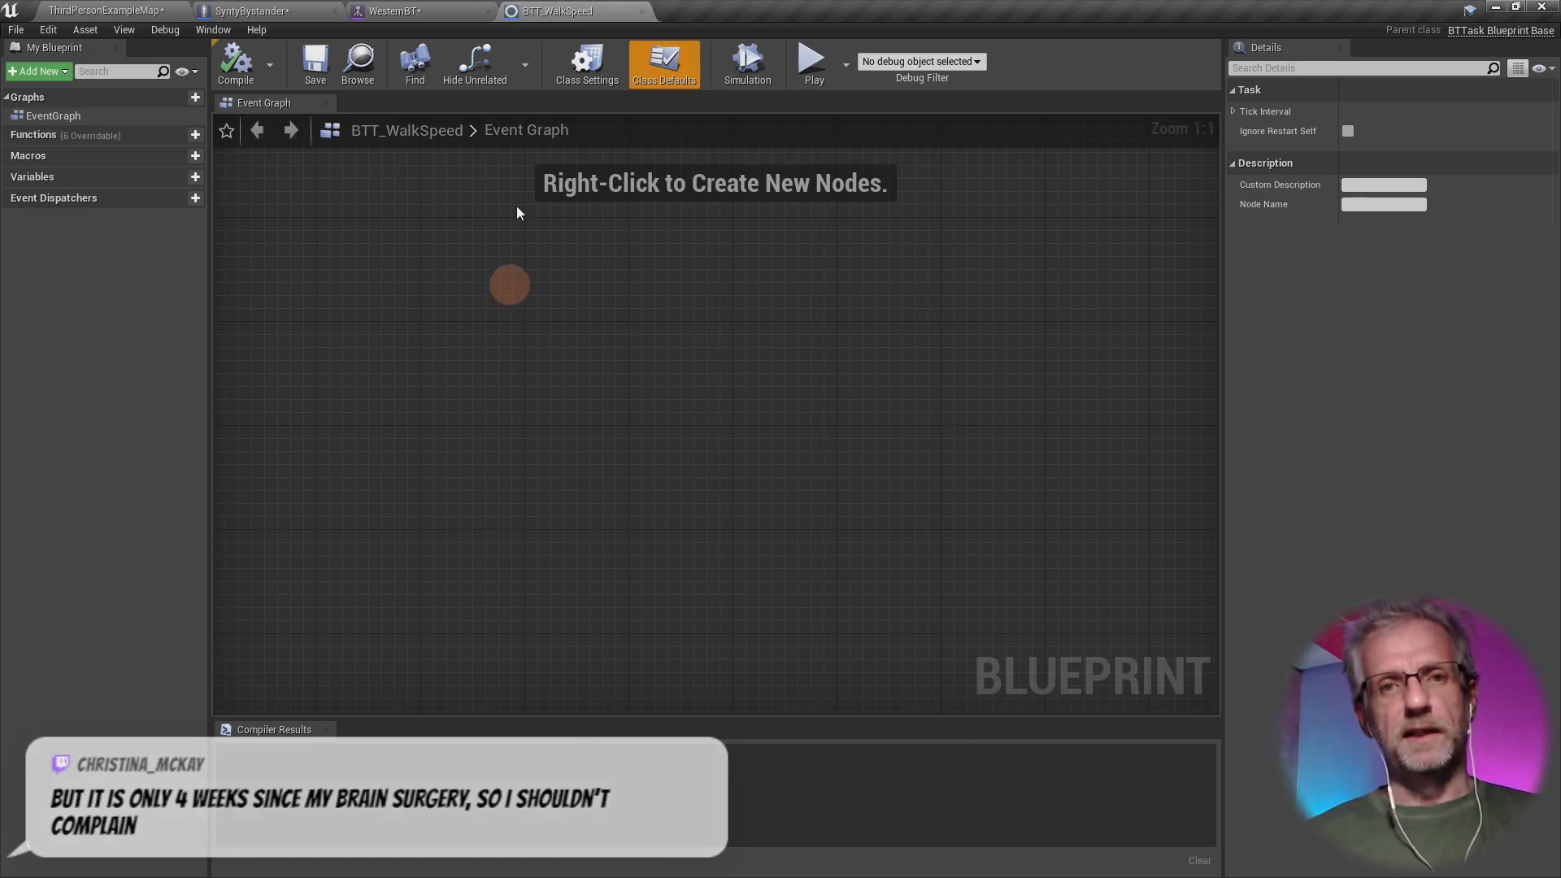
# - In the WesternBT behavior tree, attach a BTT_WalkSpeed task to the Sequence node and place it below and left of that node
pyautogui.click(444, 13)
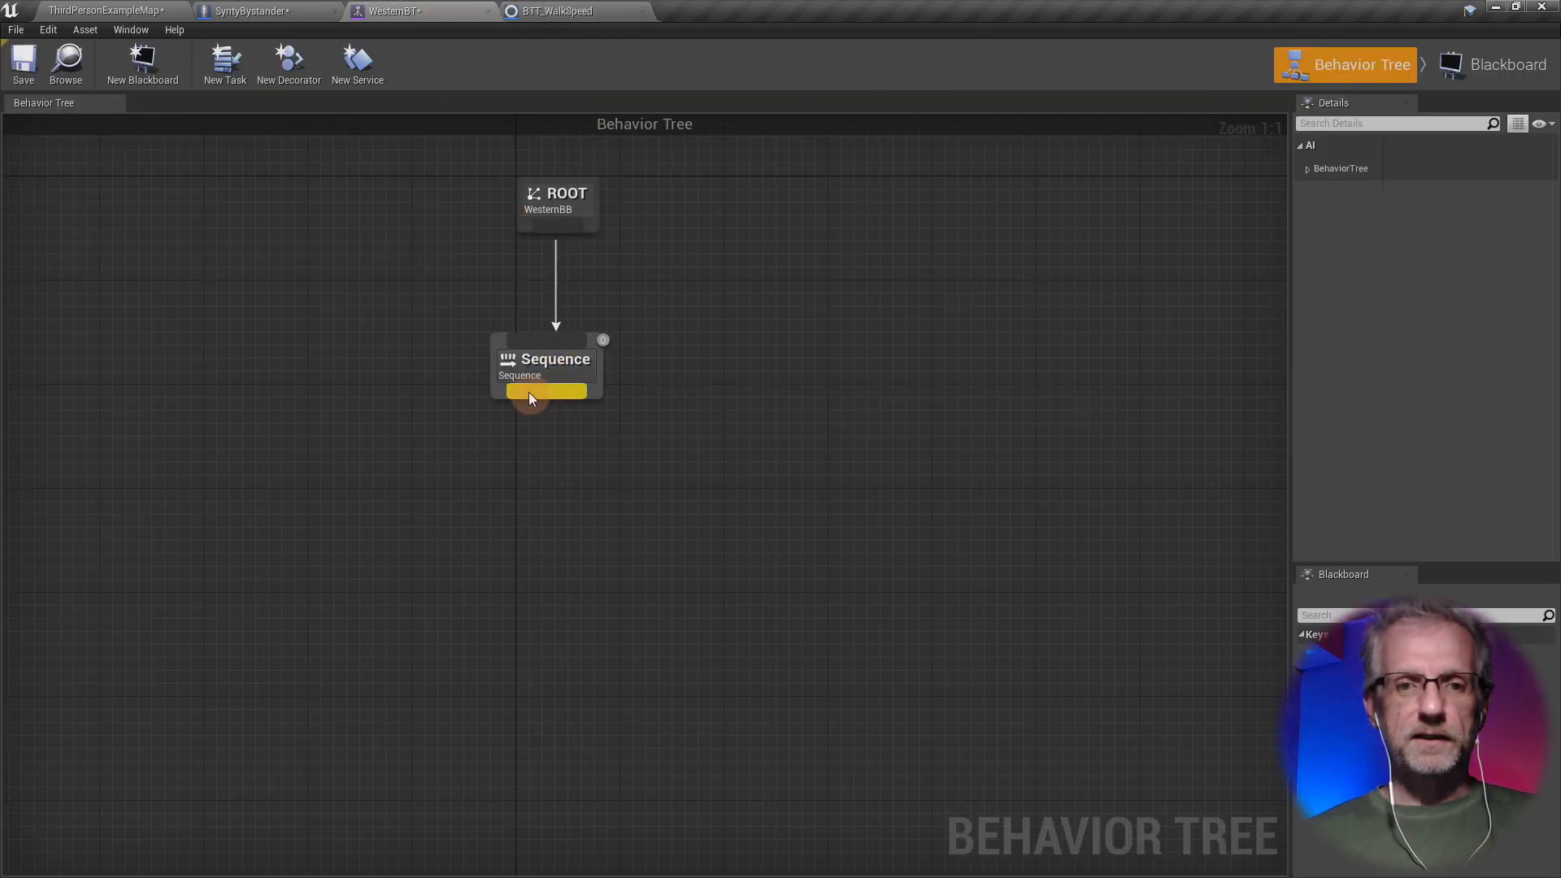
pyautogui.moveTo(523, 392); pyautogui.dragTo(515, 548)
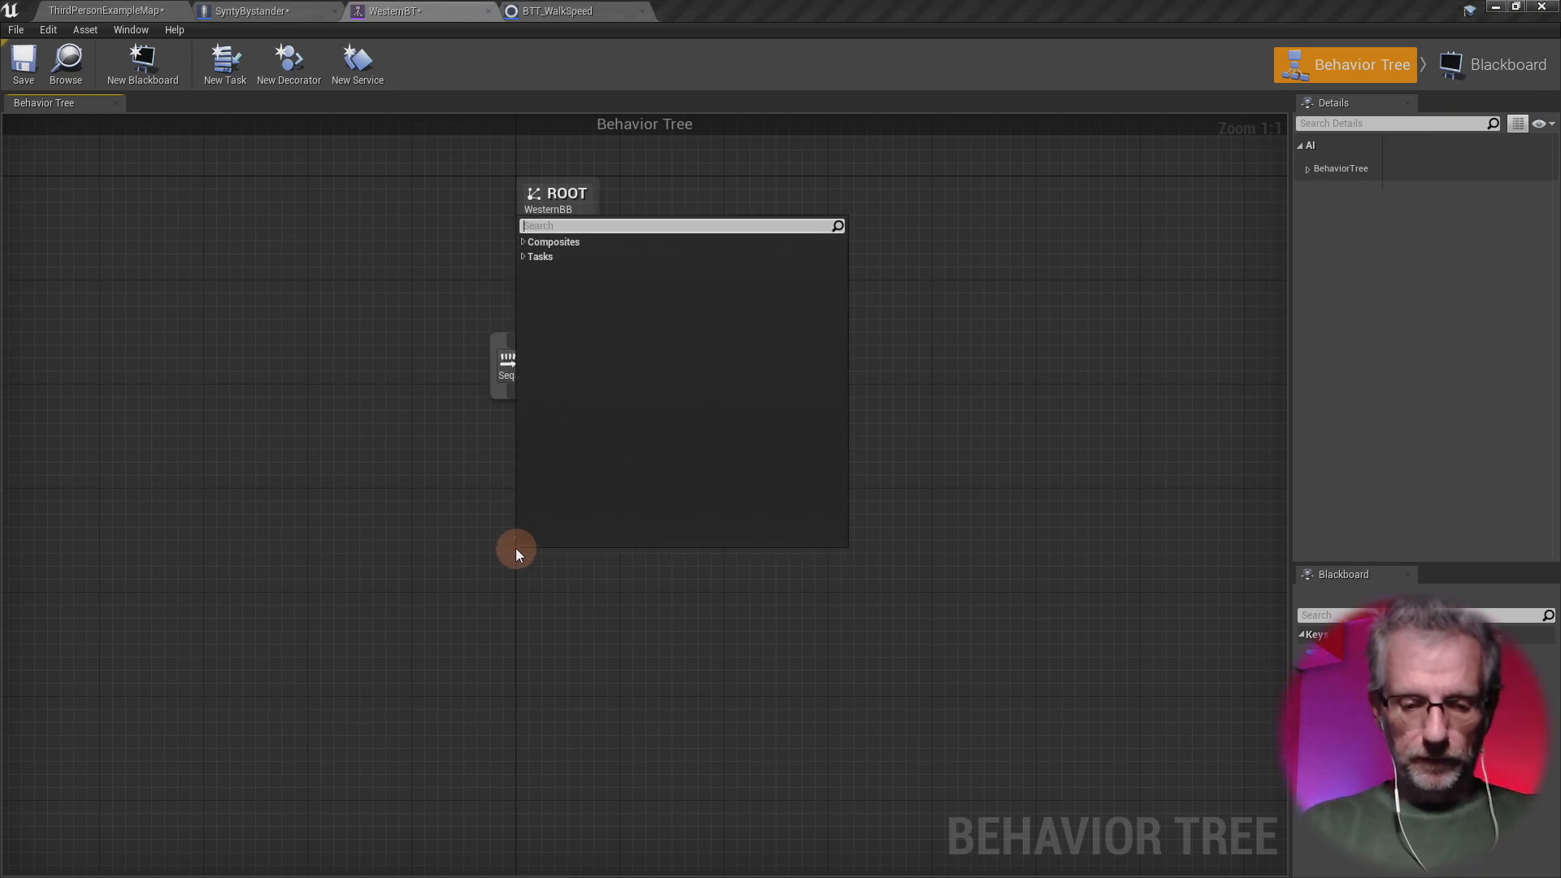
pyautogui.write('btt')
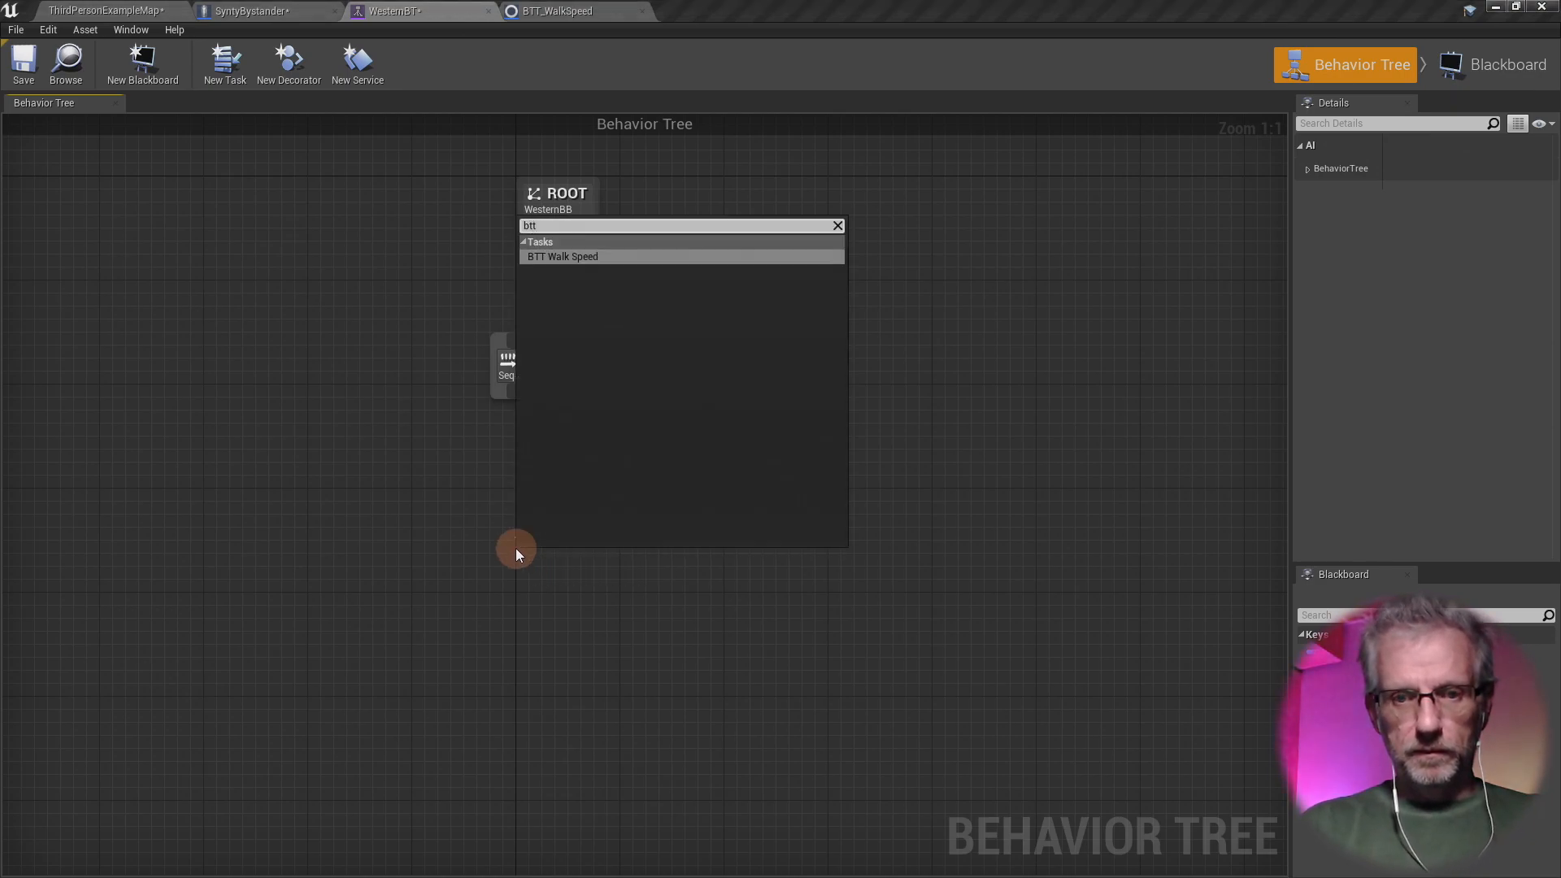
pyautogui.press('Return')
pyautogui.moveTo(556, 564); pyautogui.dragTo(450, 563)
pyautogui.click(566, 632)
pyautogui.moveTo(582, 592); pyautogui.dragTo(294, 541)
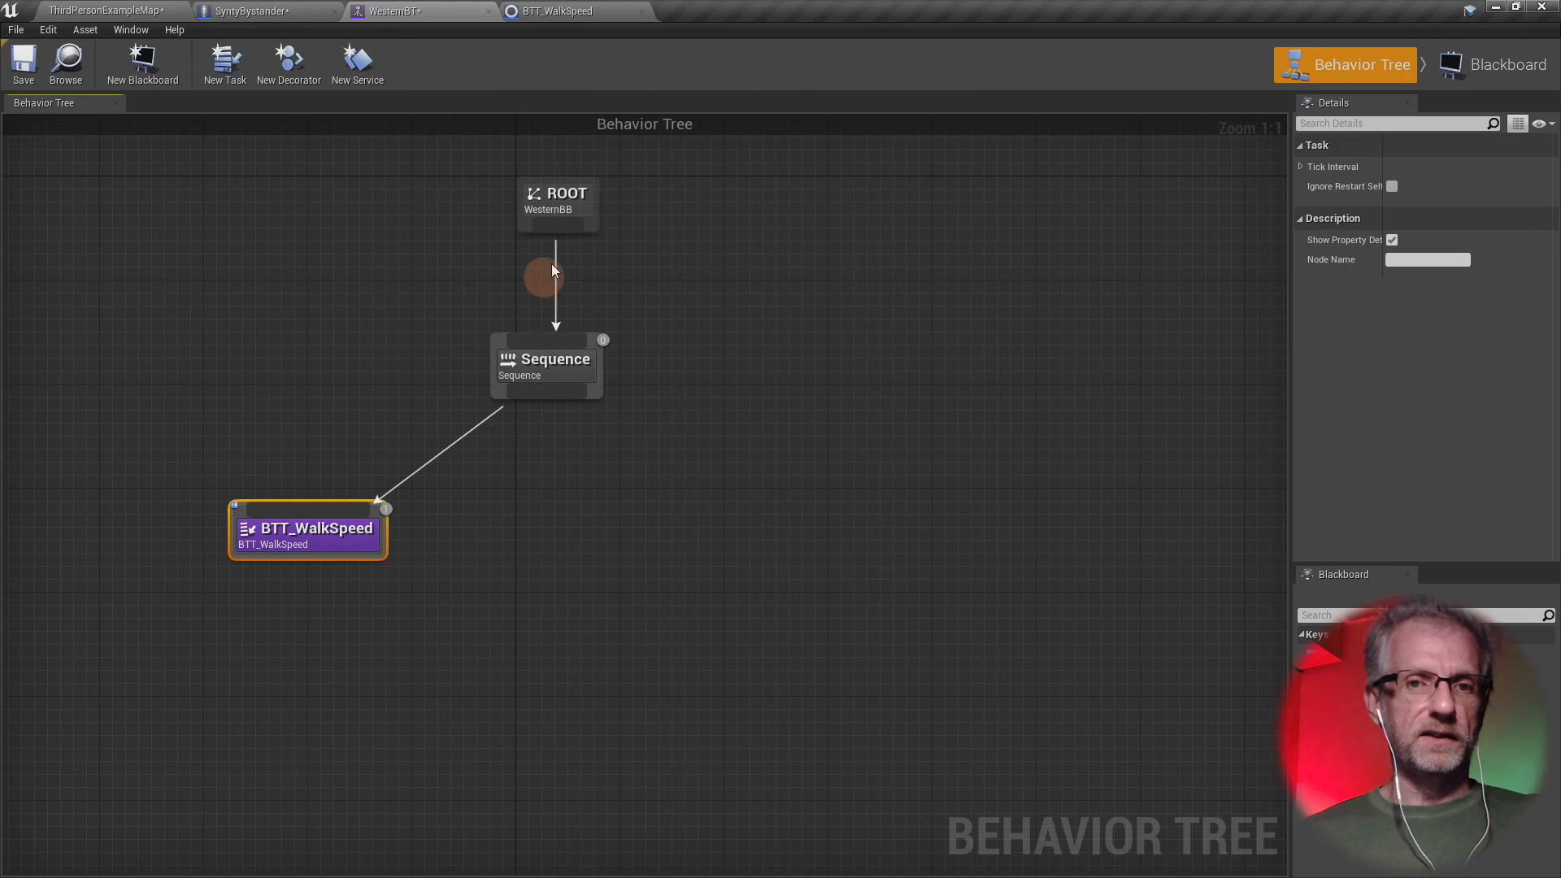
pyautogui.moveTo(536, 562); pyautogui.dragTo(513, 602, button='right')
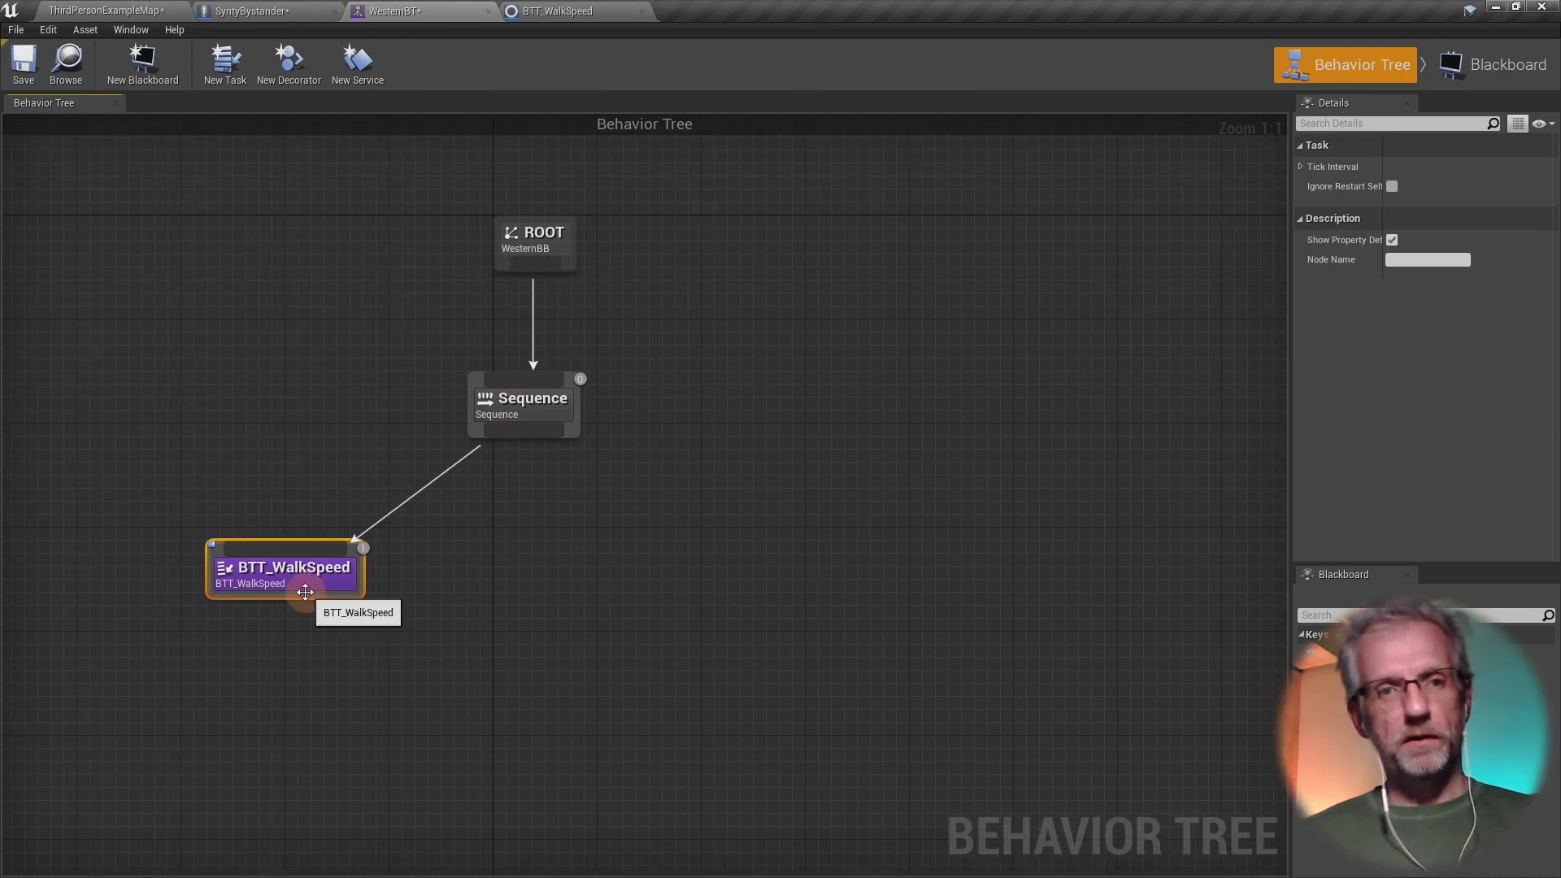
# - Add an Event Receive Execute AI node to the BTT_WalkSpeed event graph
pyautogui.click(574, 11)
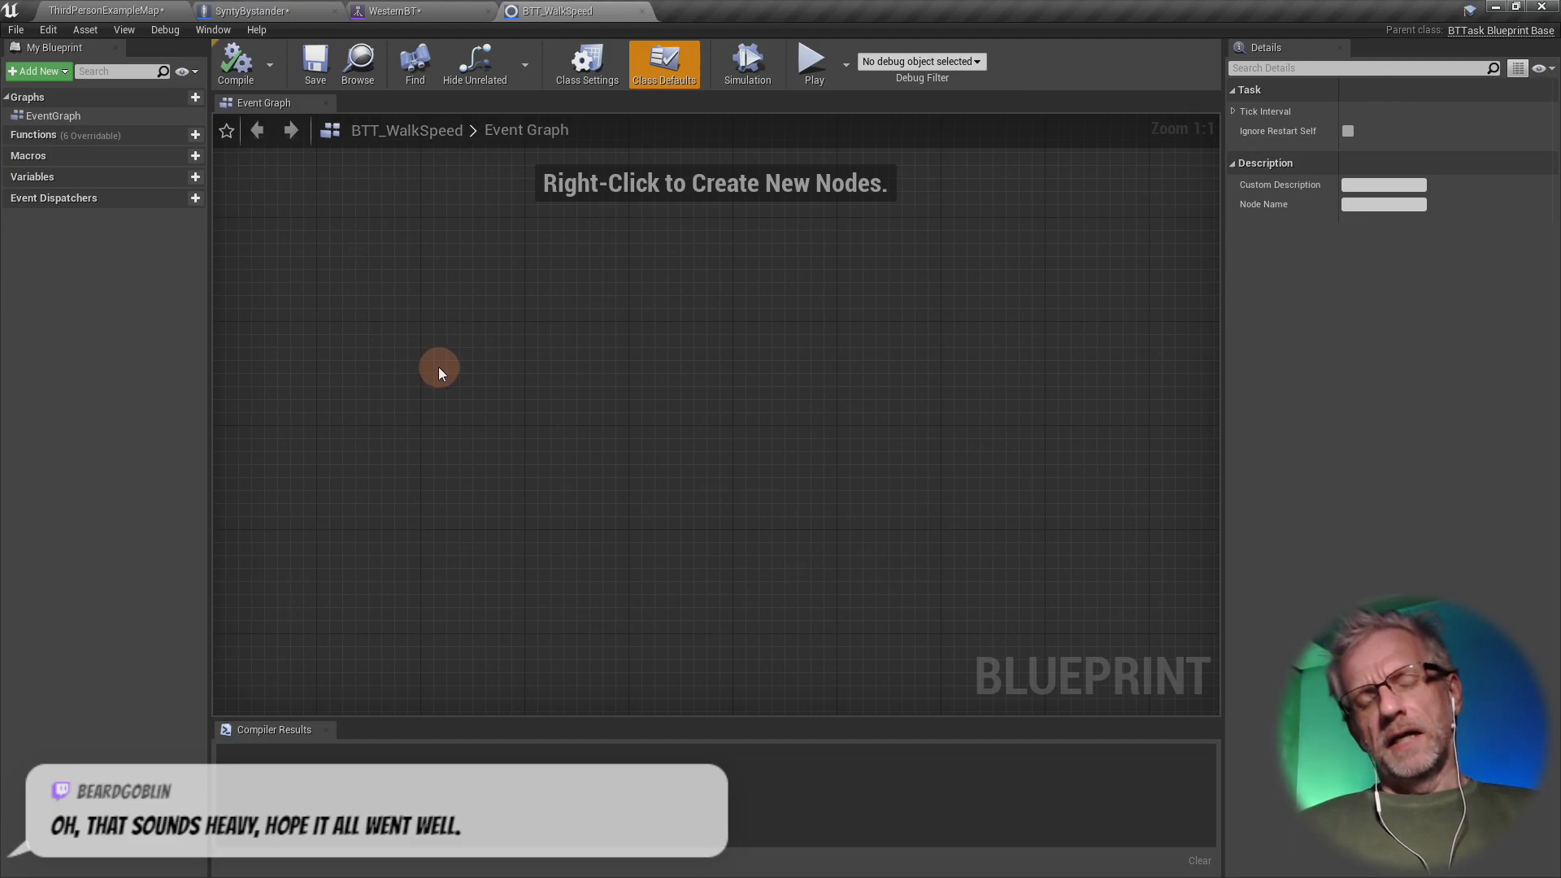
pyautogui.rightClick(374, 348)
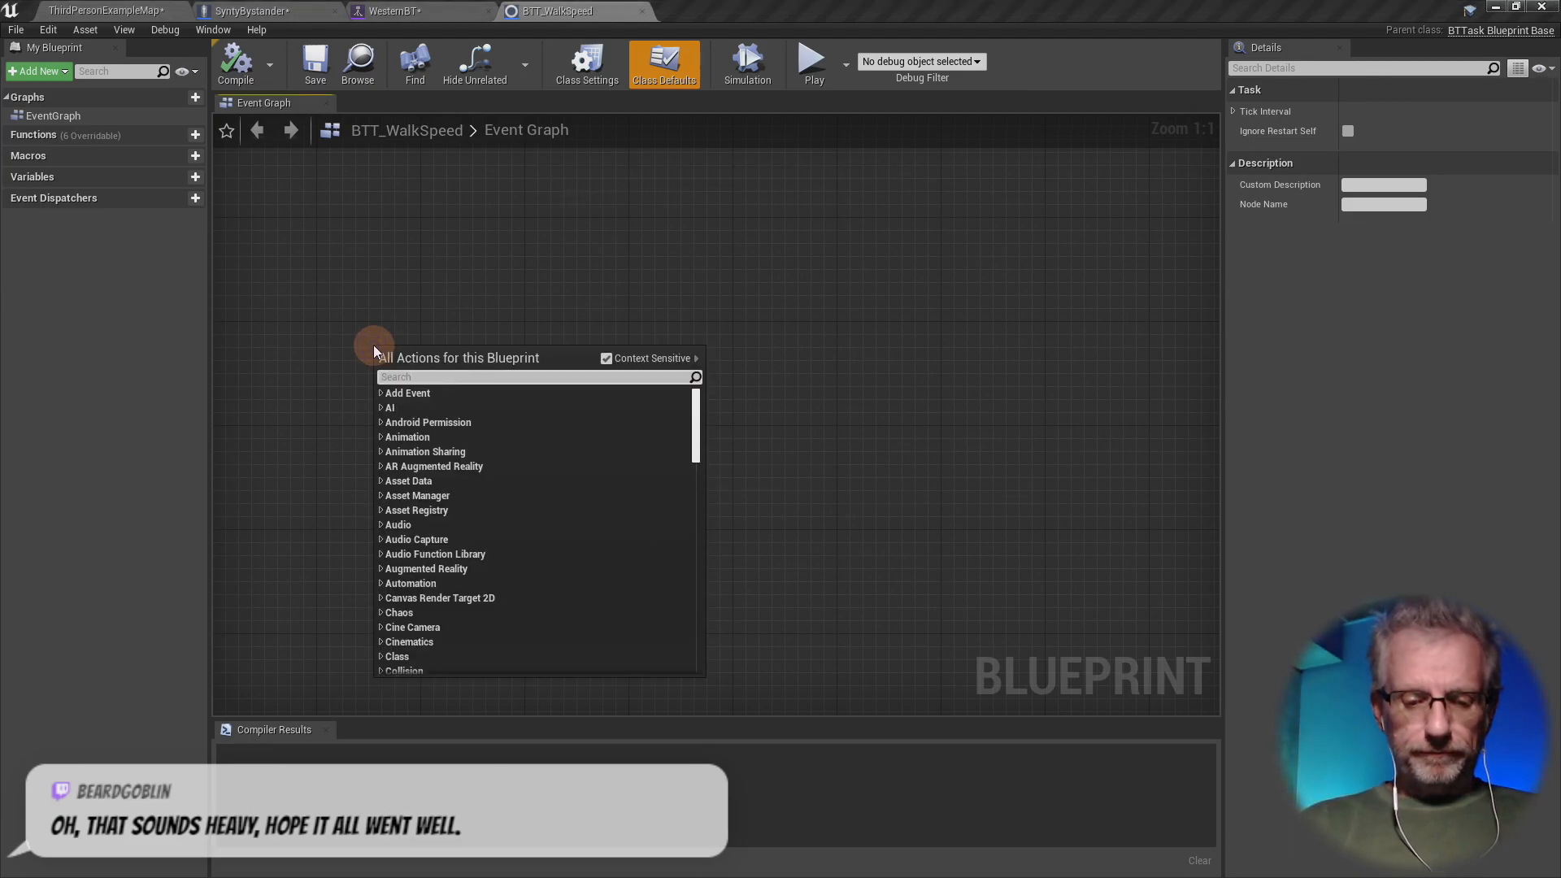
pyautogui.write('execute')
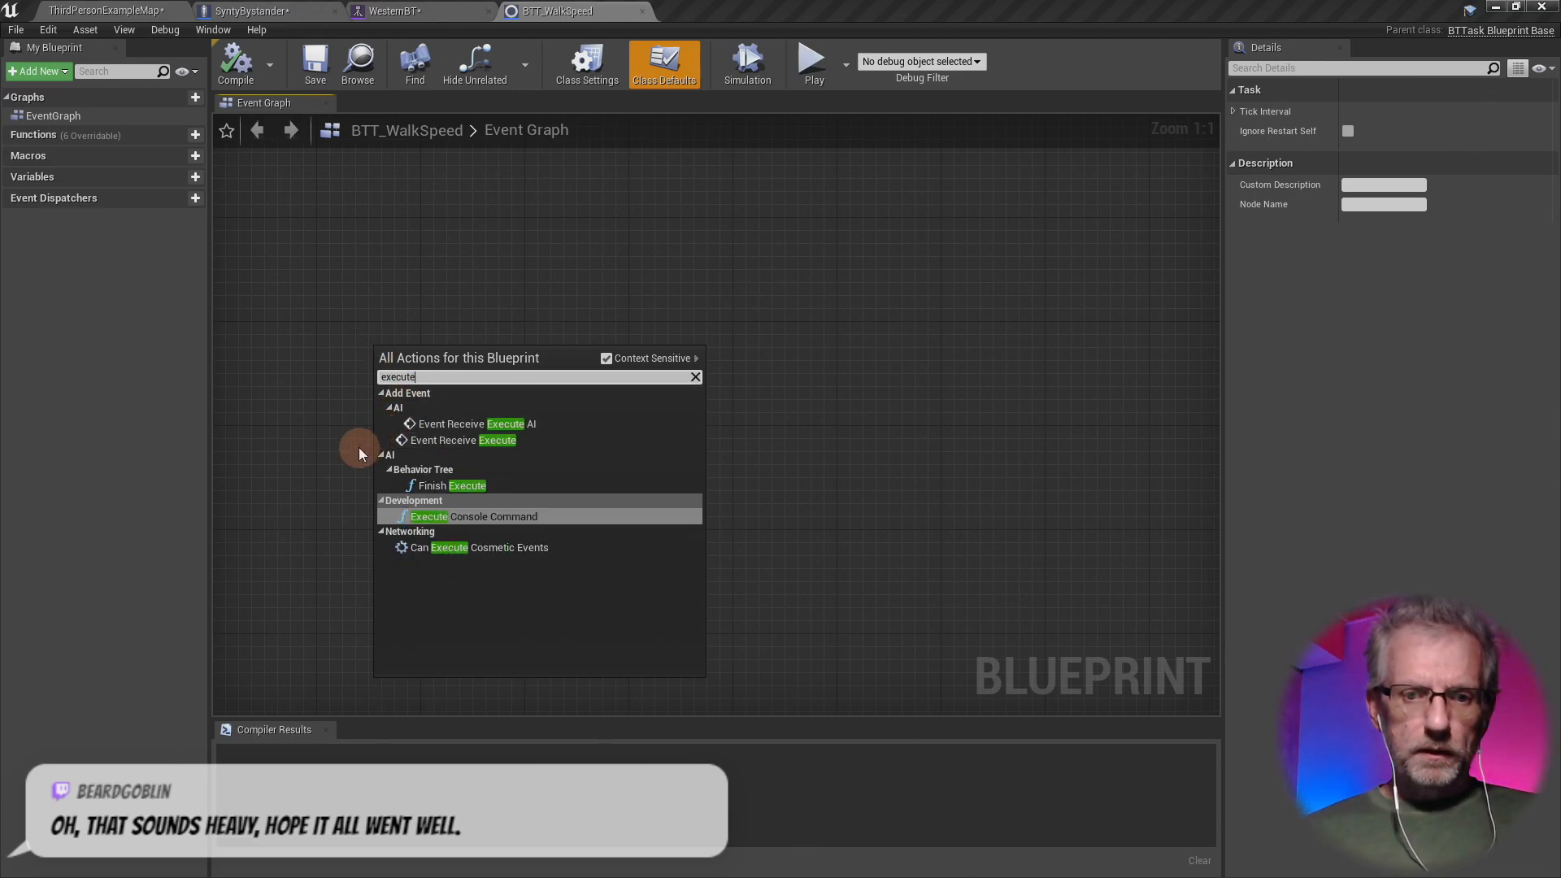
pyautogui.click(451, 423)
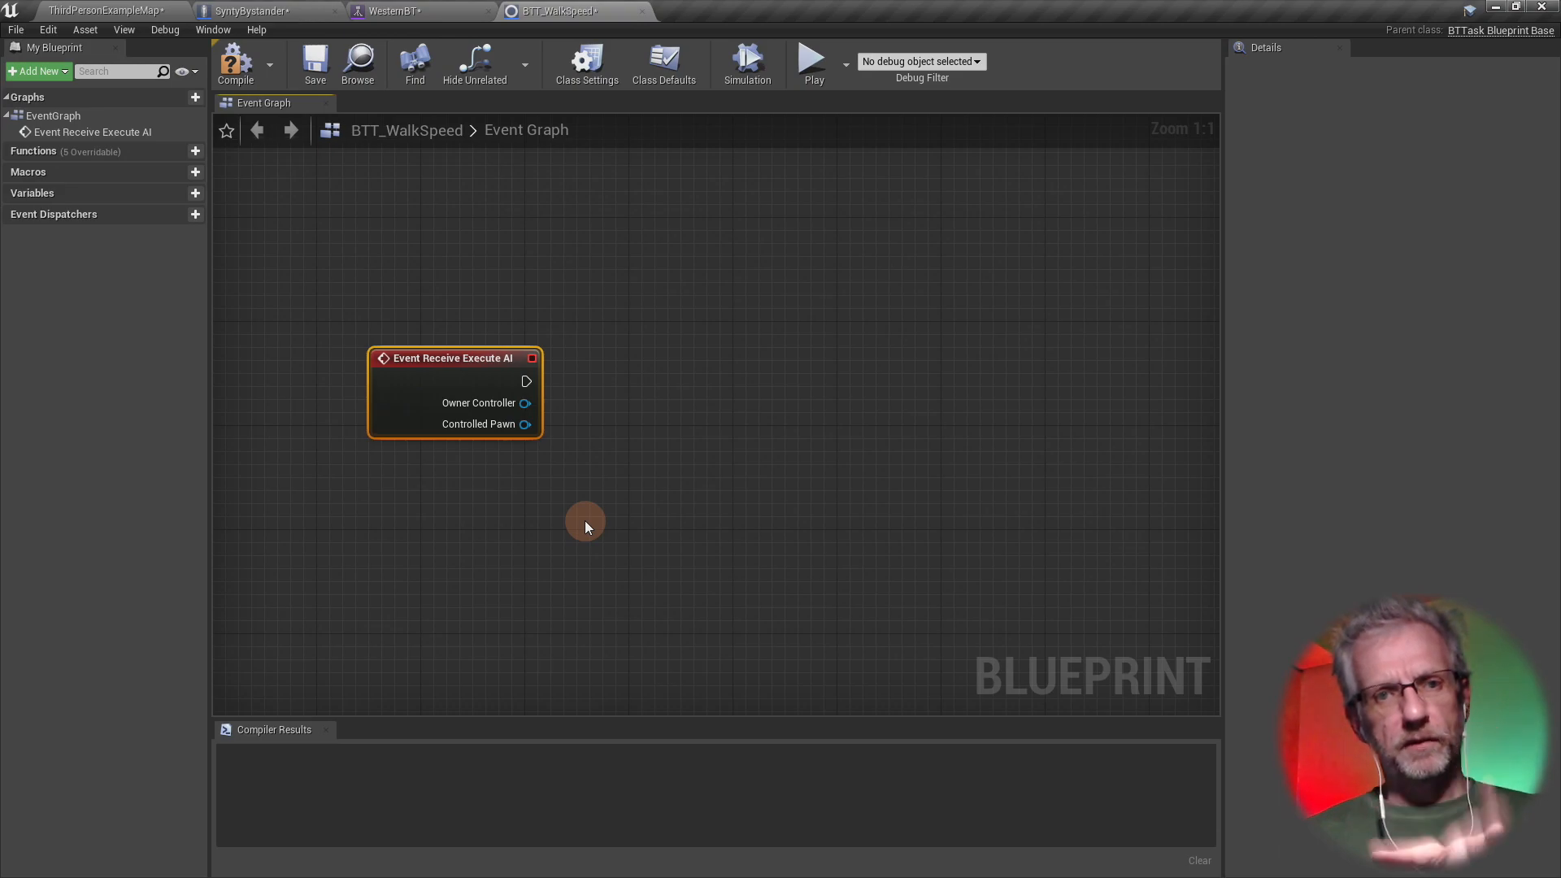
pyautogui.moveTo(583, 521); pyautogui.dragTo(519, 443, button='right')
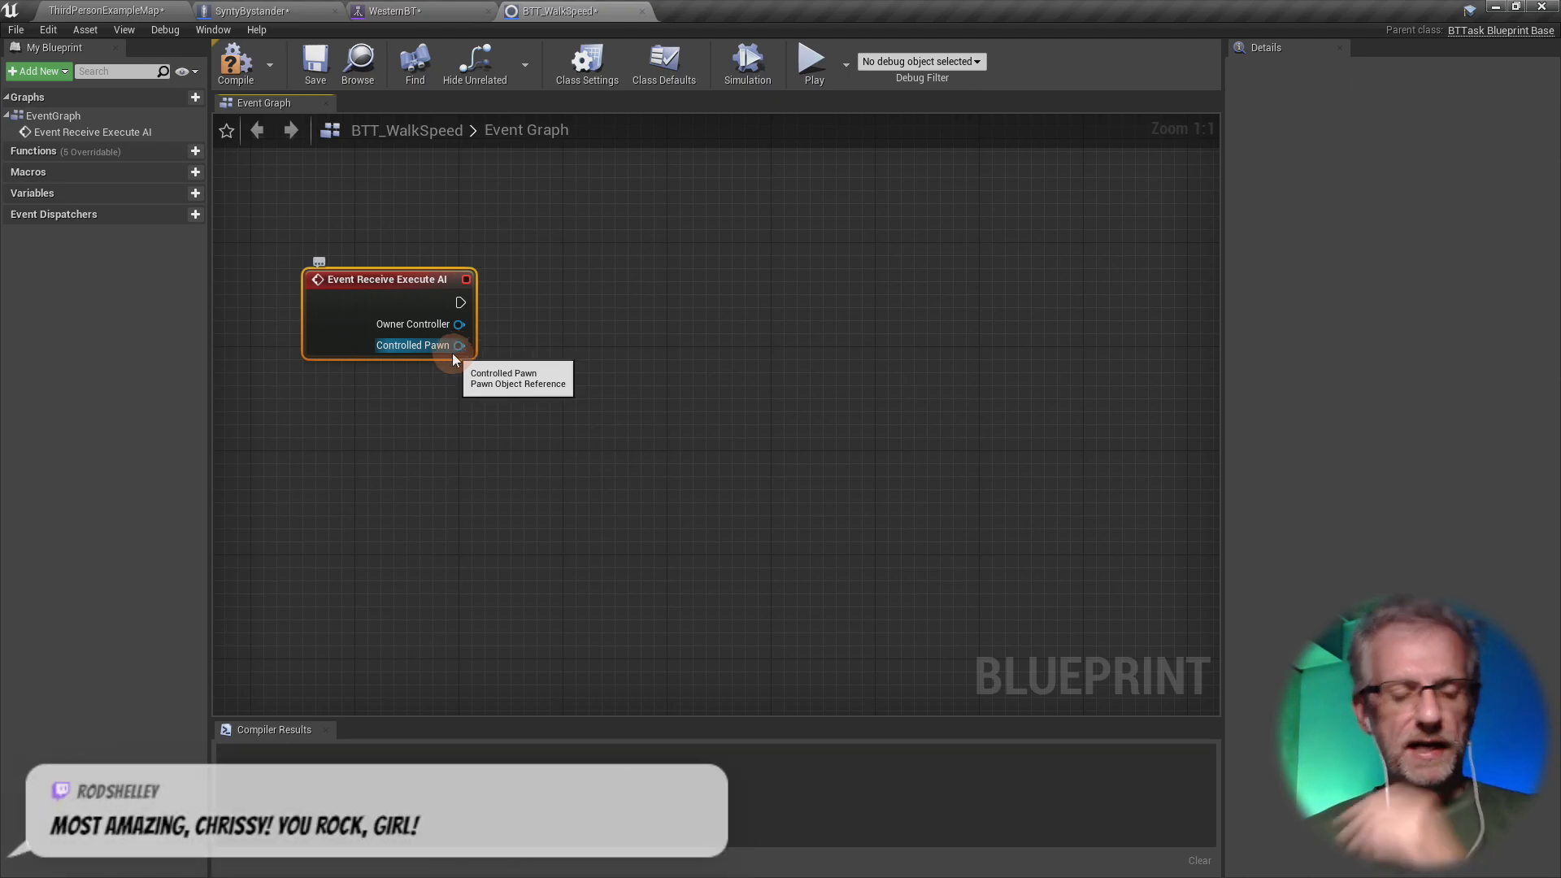
# - Switch to Firefox, load versluis.com in a new tab and go to its Unreal Engine articles page
pyautogui.press('super')
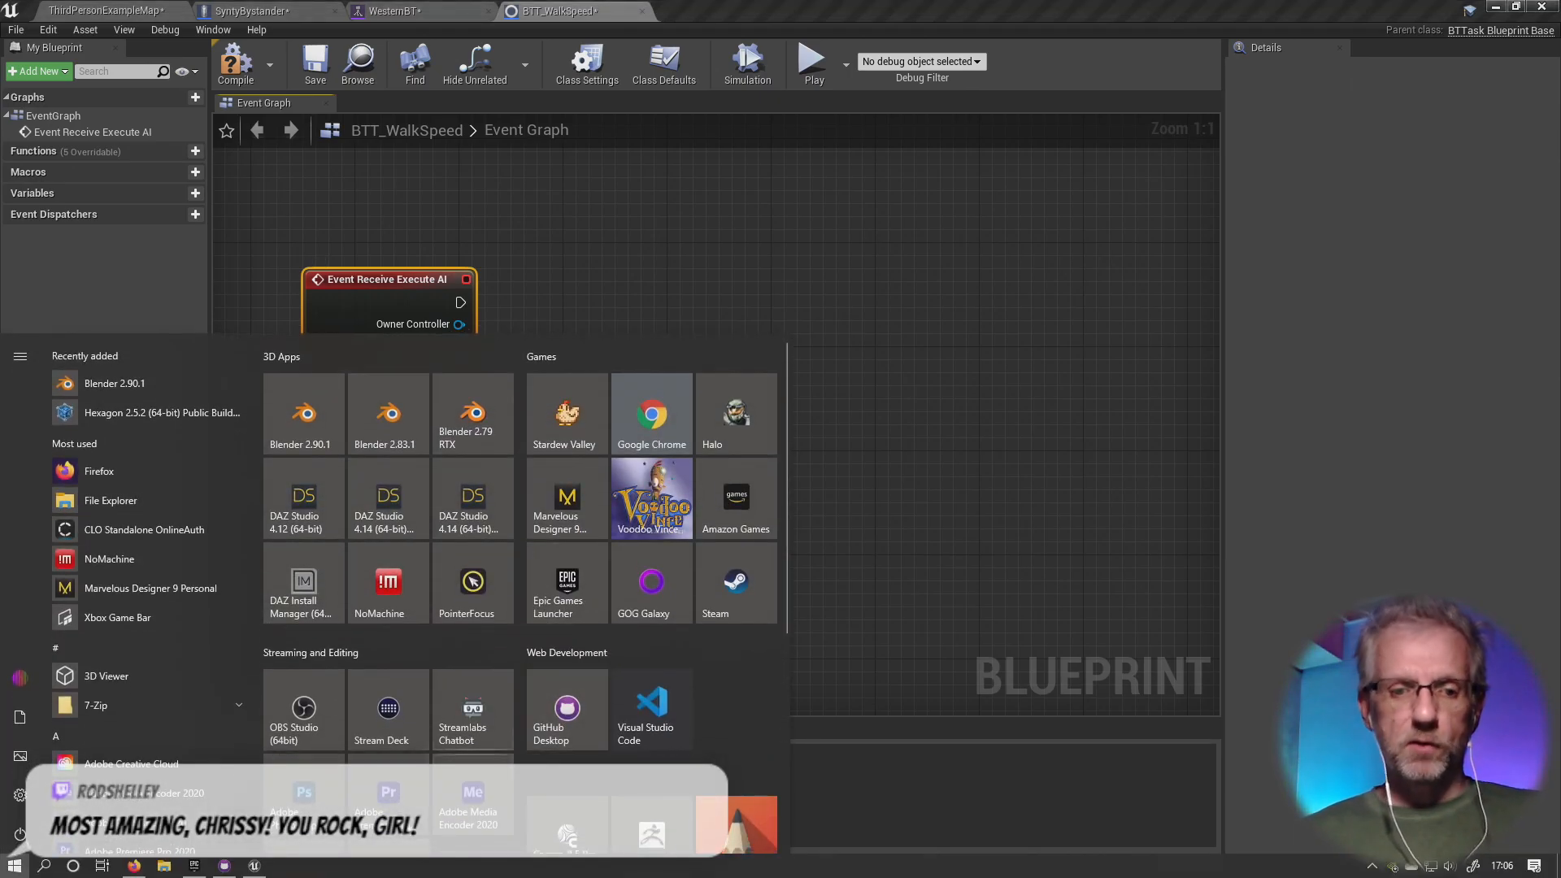
pyautogui.click(134, 866)
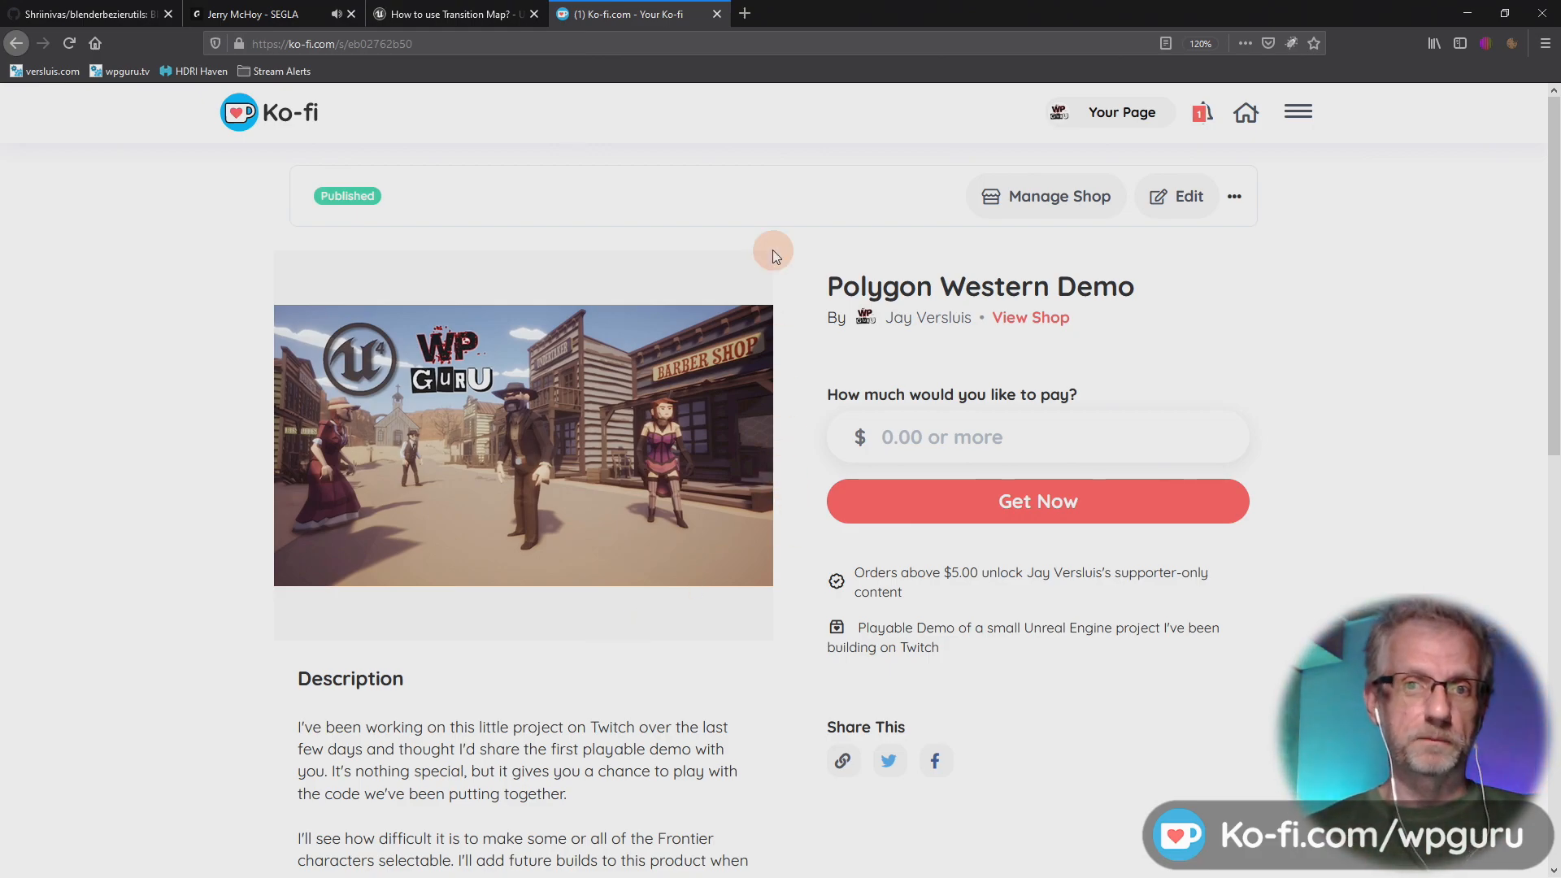
pyautogui.click(745, 18)
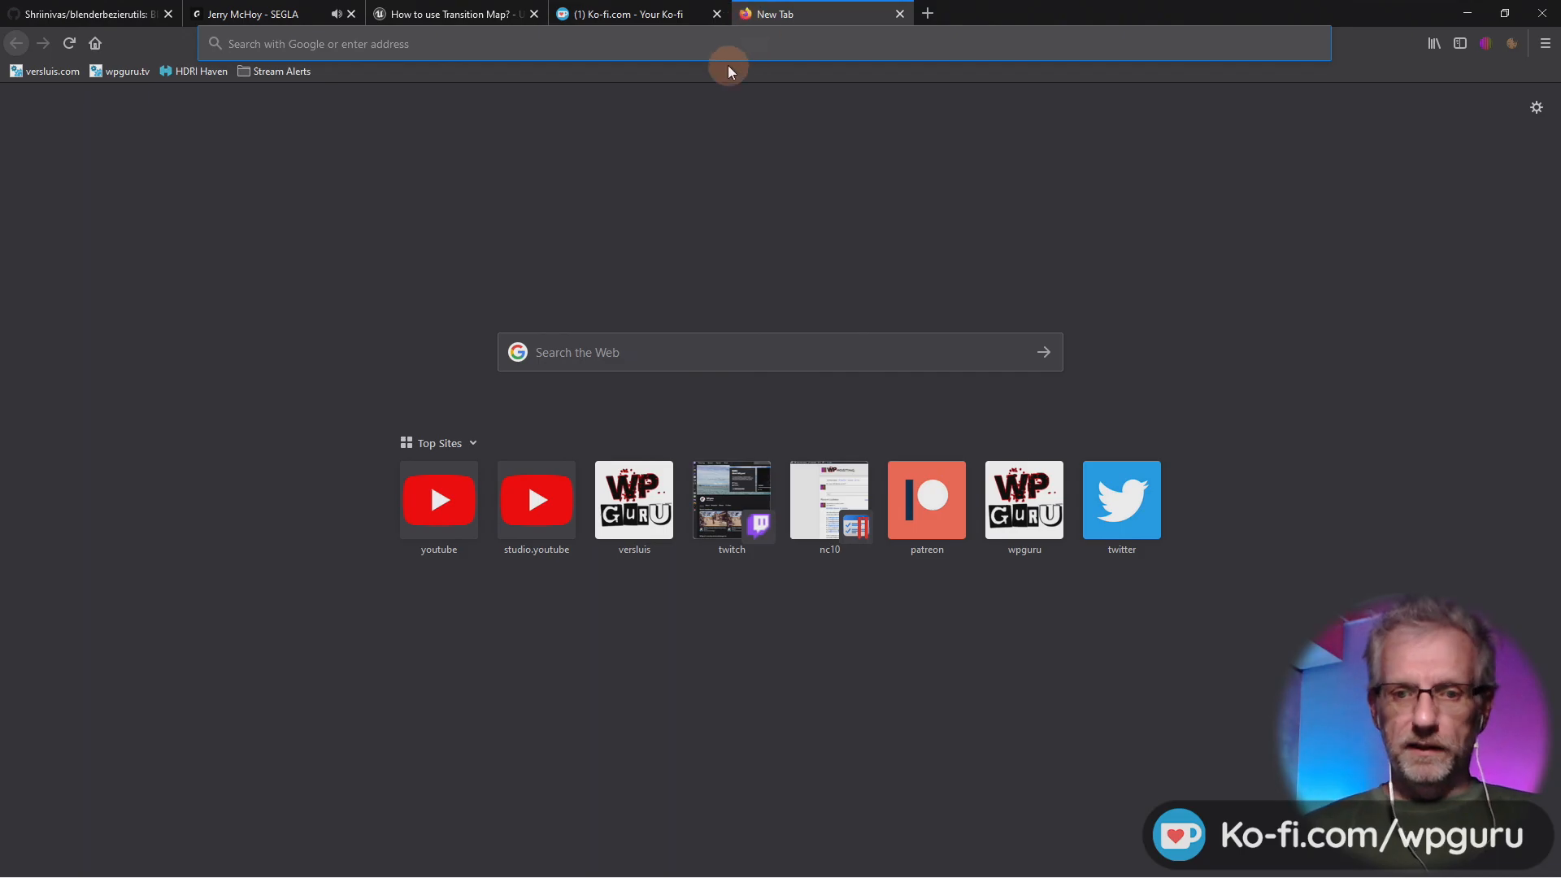
pyautogui.write('versluis.com')
pyautogui.press('Return')
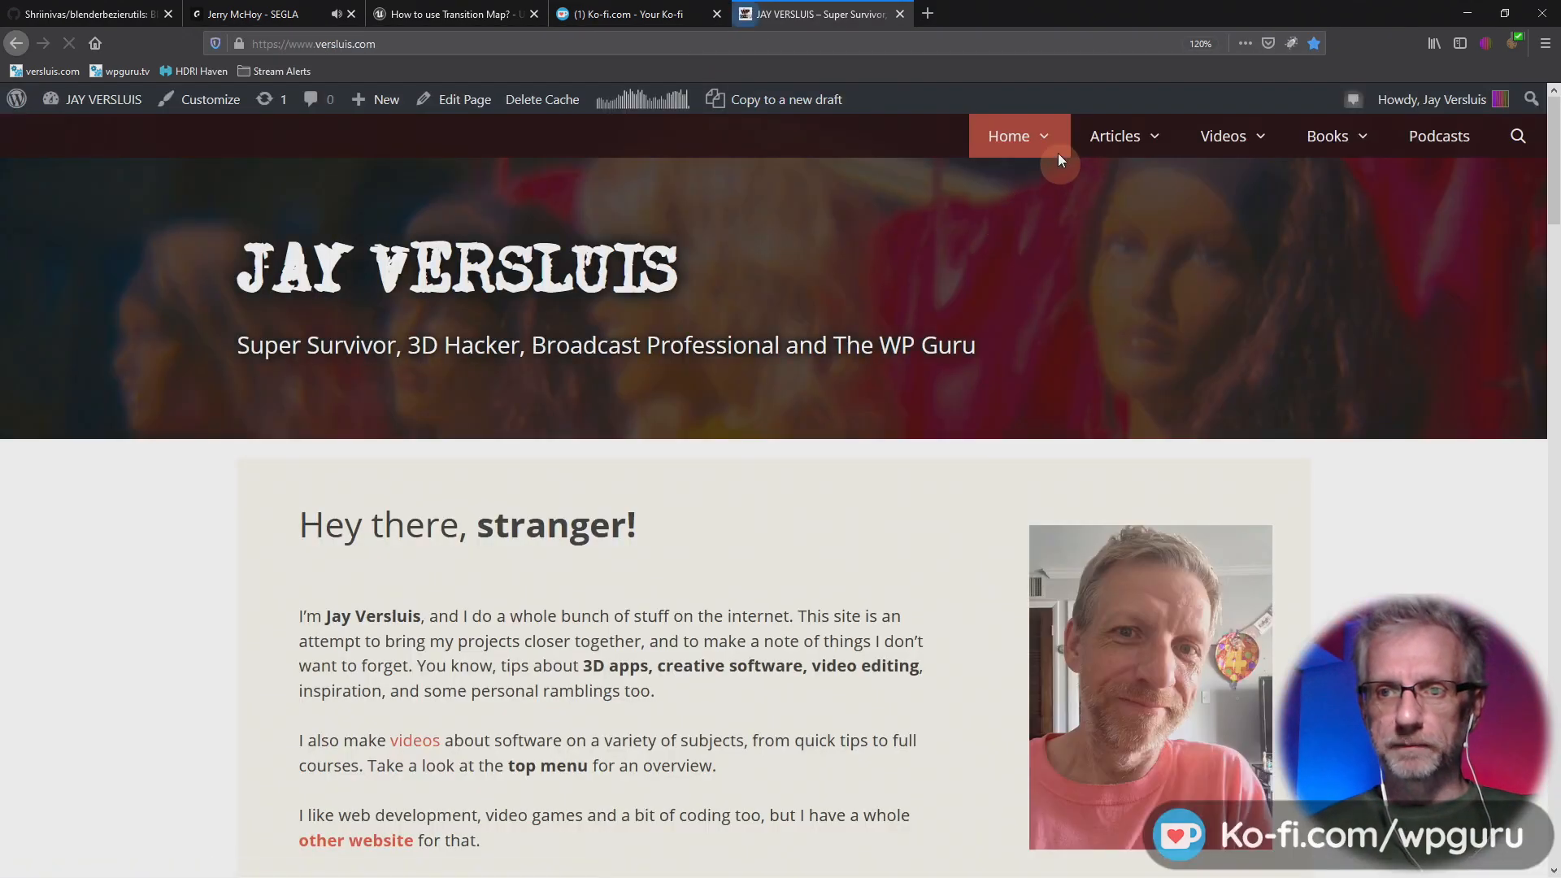
pyautogui.click(1122, 149)
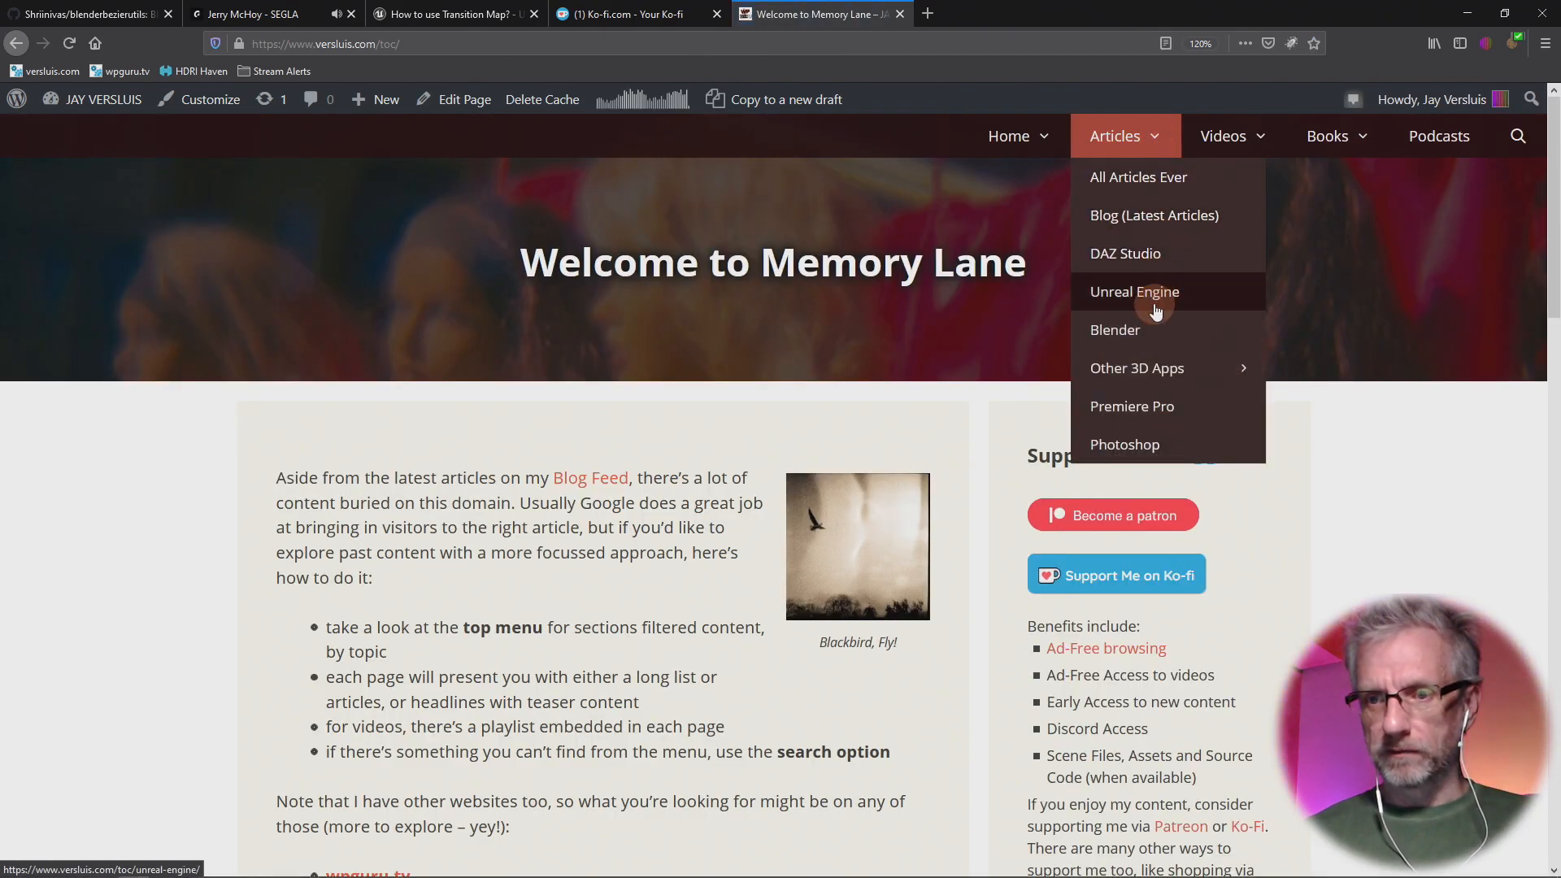
pyautogui.click(1156, 312)
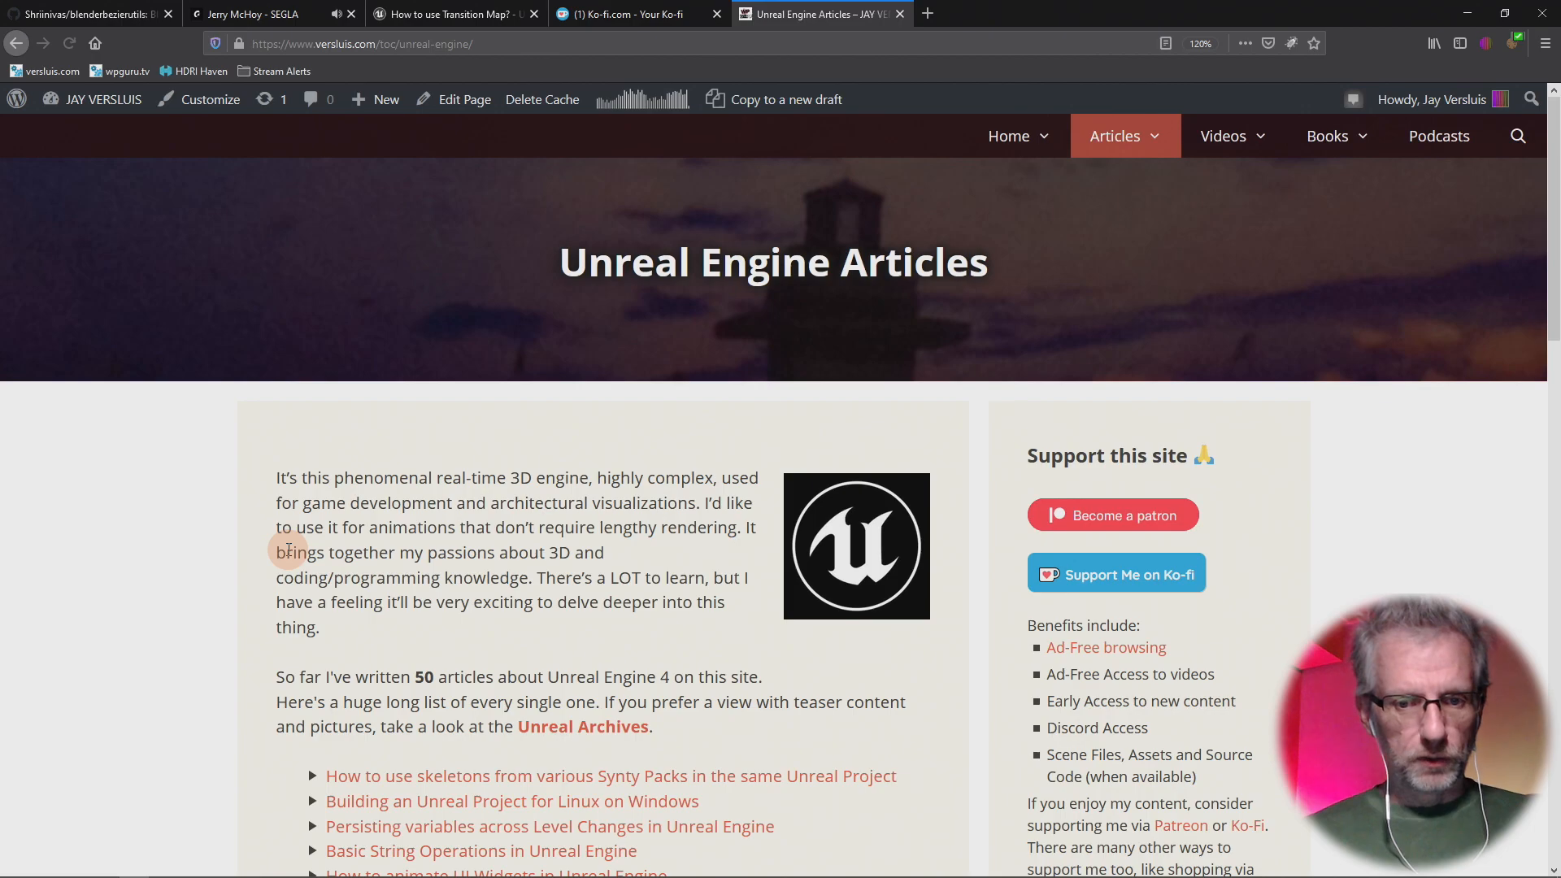
# - From the article list, open the posts on controlling walk speed, rotating an Actor towards a location and walking to a random location in new tabs
pyautogui.scroll(-2, 289, 550)
pyautogui.scroll(-5, 203, 563)
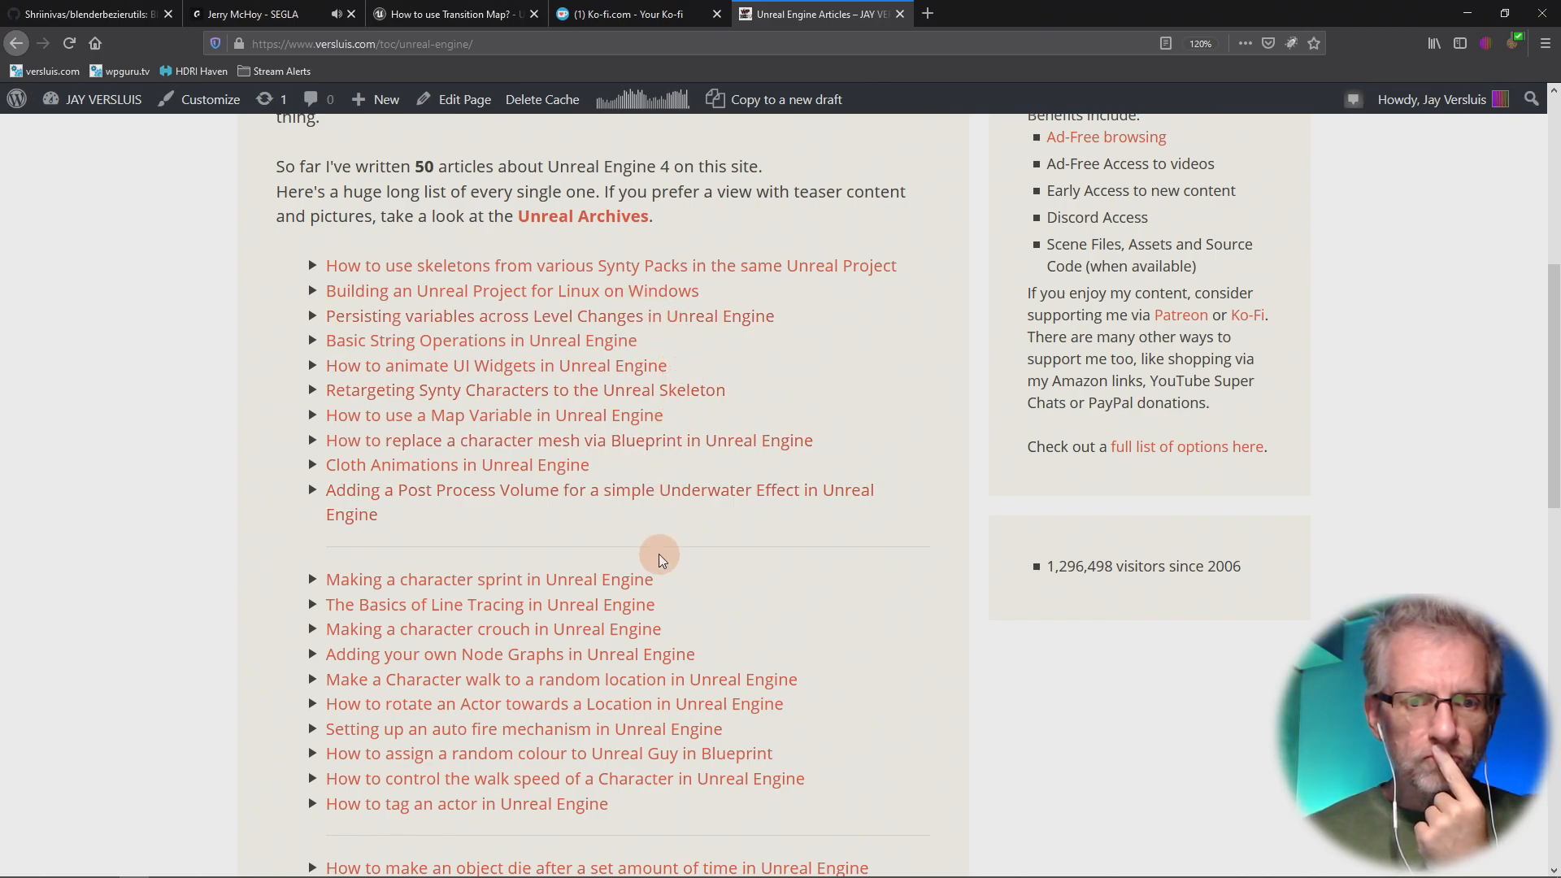
pyautogui.scroll(-2, 757, 565)
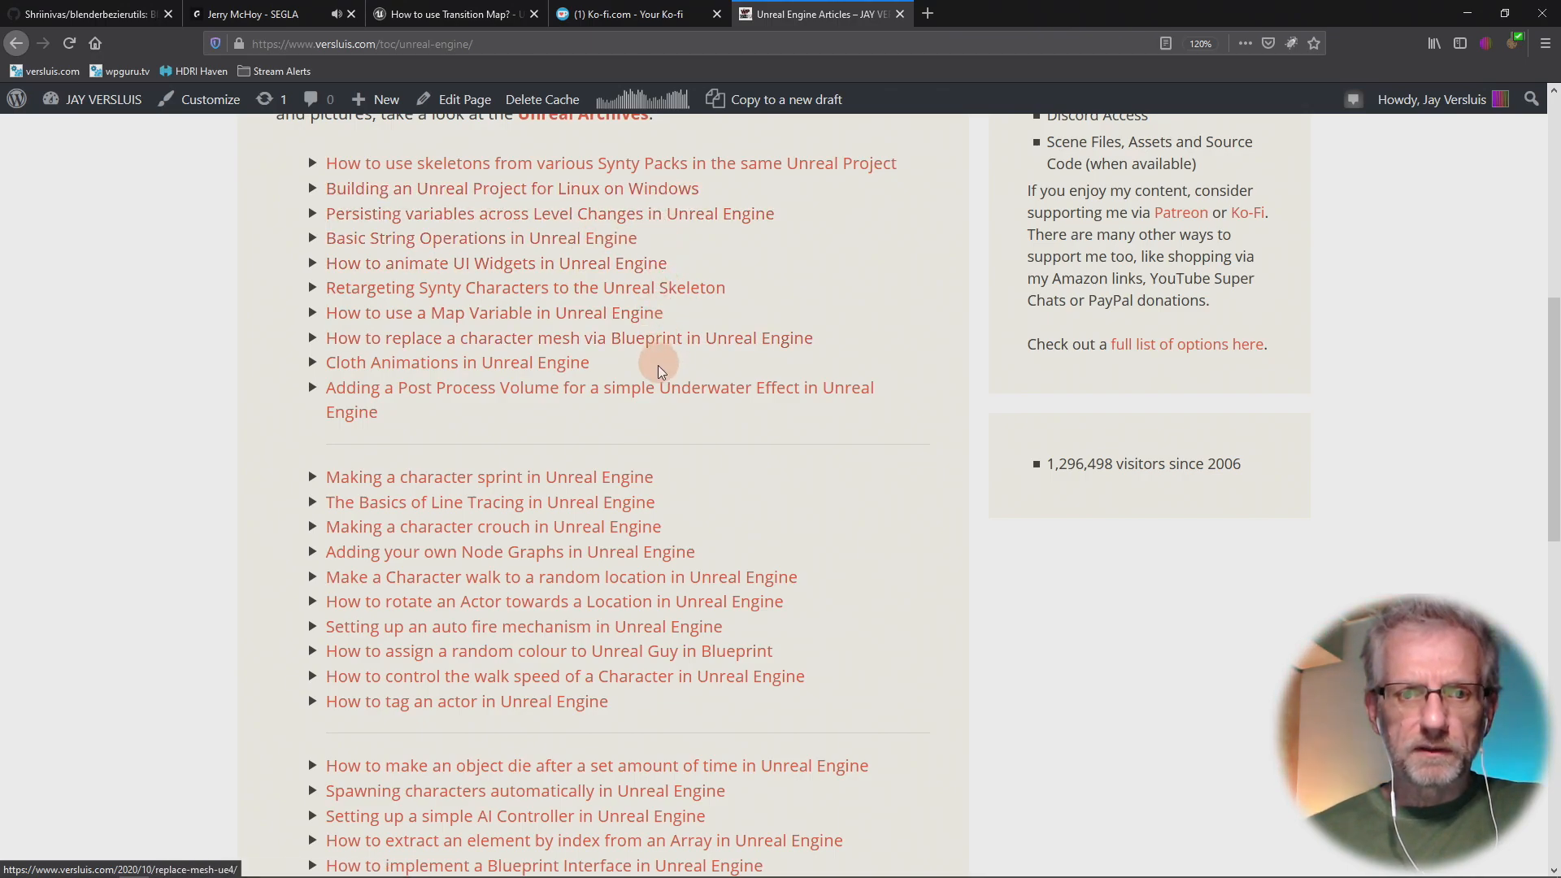
pyautogui.scroll(-2, 751, 467)
pyautogui.scroll(-3, 752, 467)
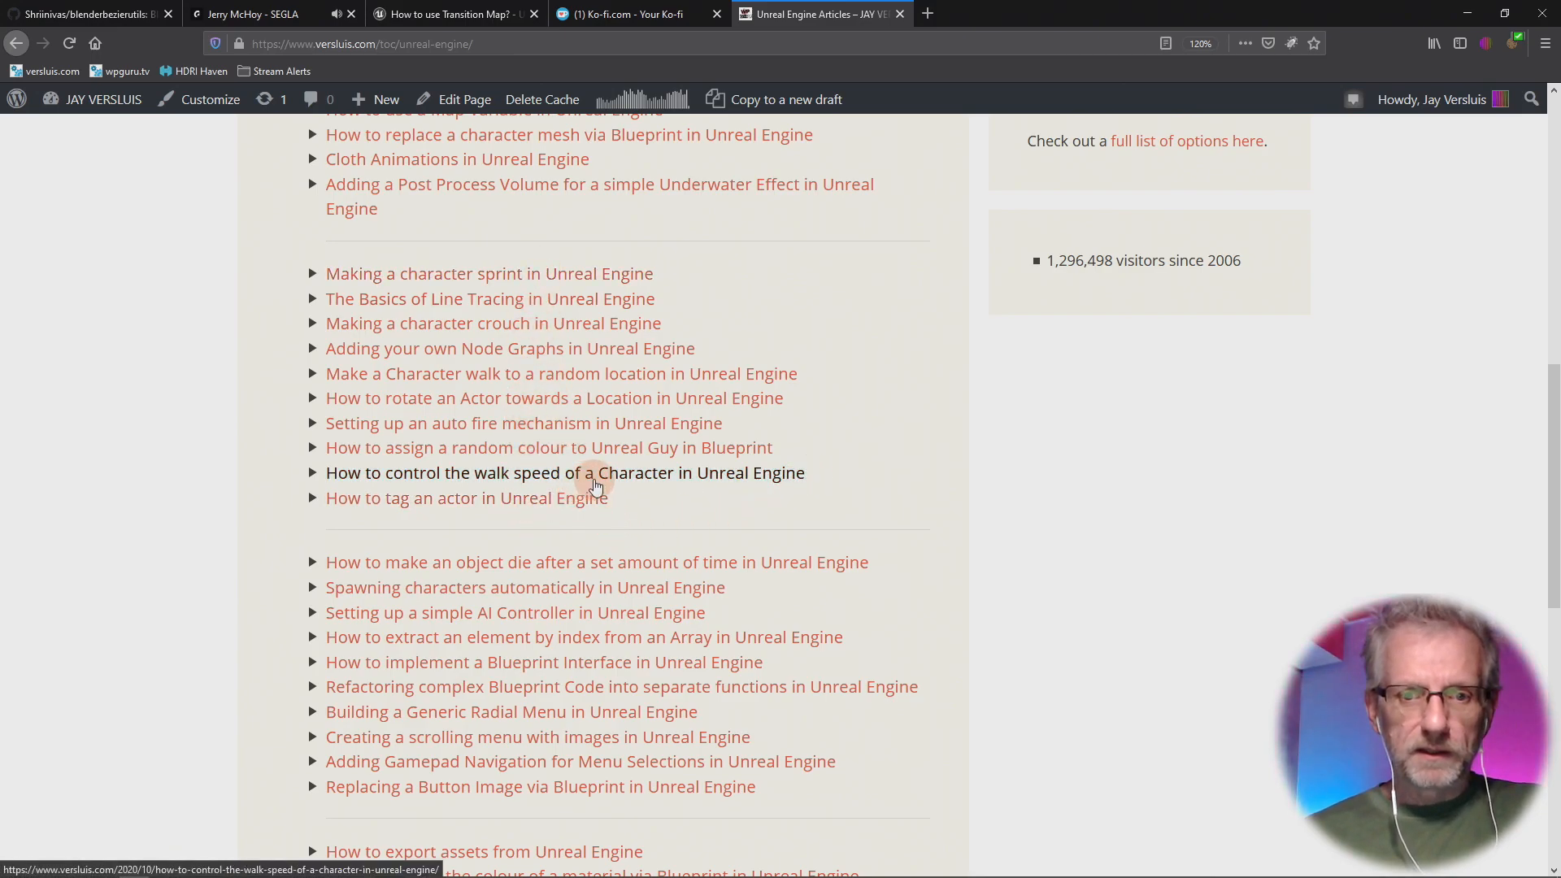
pyautogui.rightClick(595, 478)
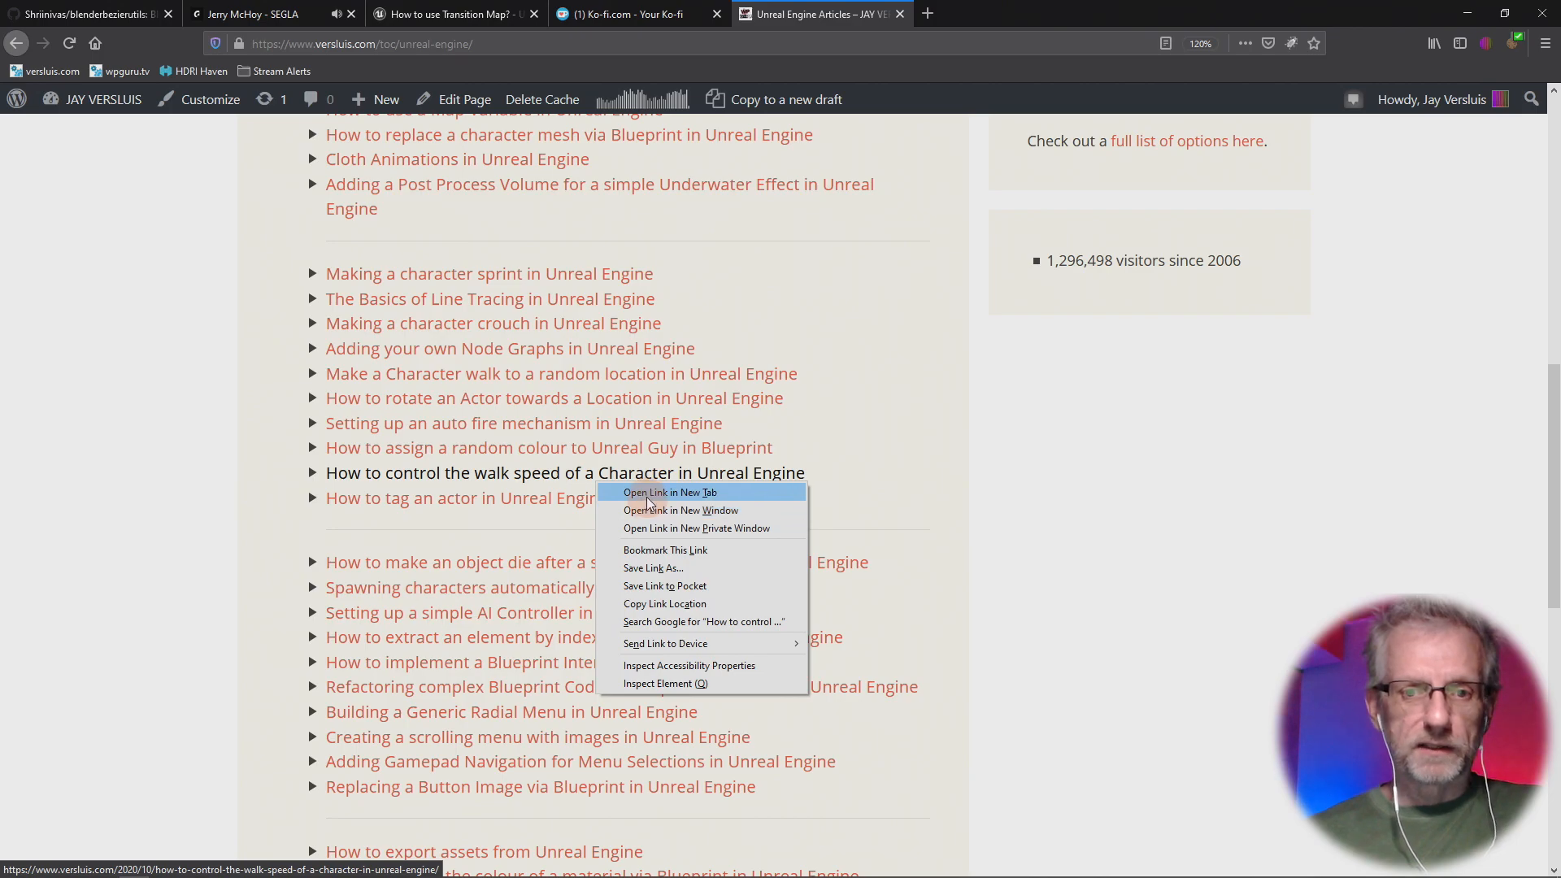
pyautogui.click(647, 493)
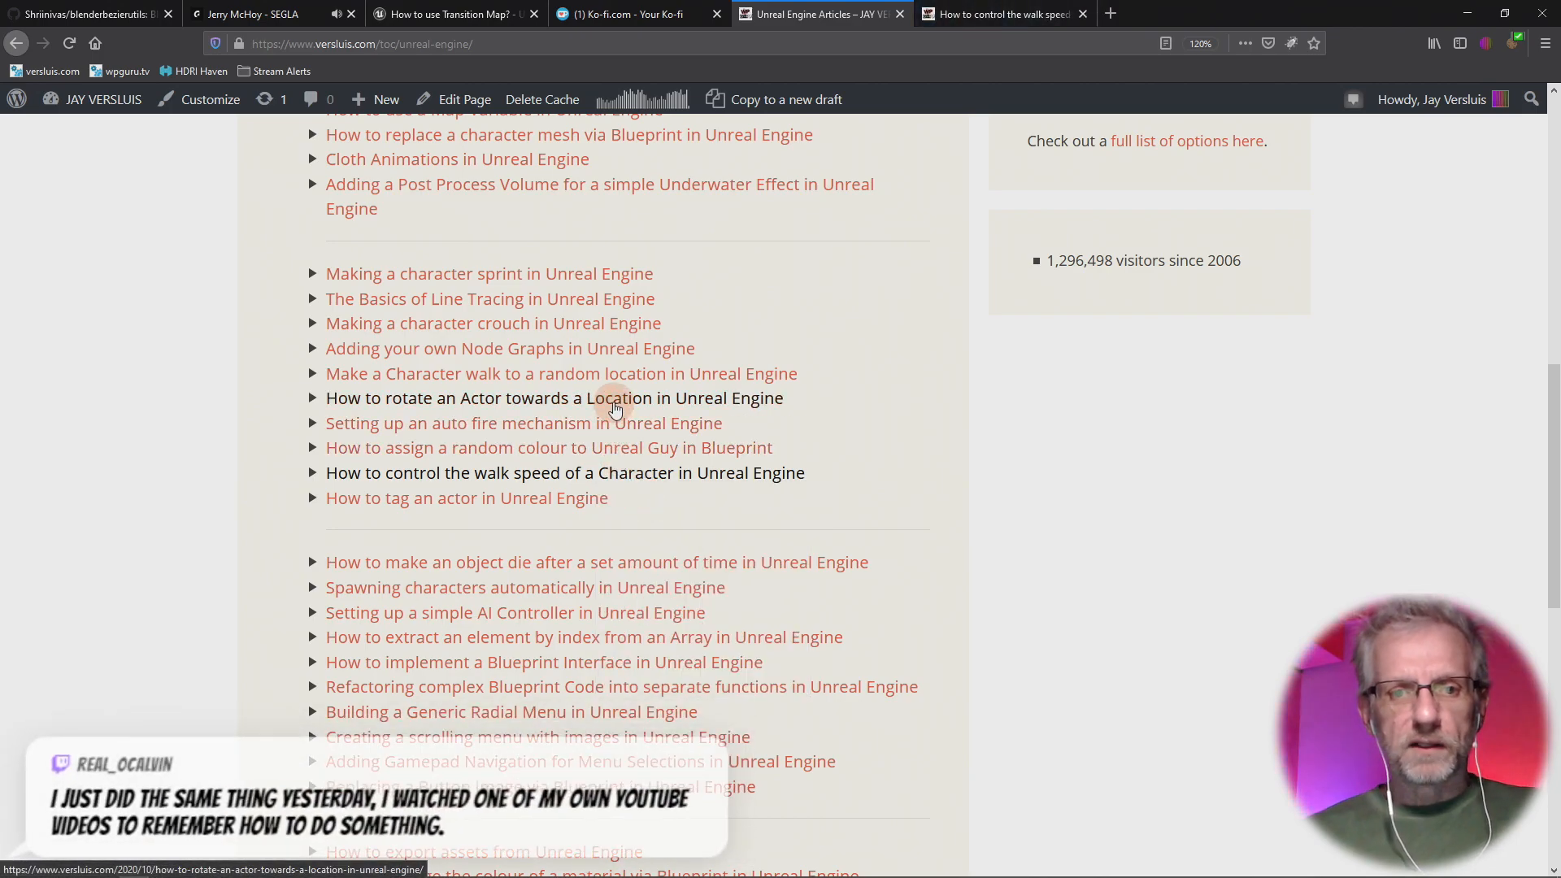
pyautogui.middleClick(615, 409)
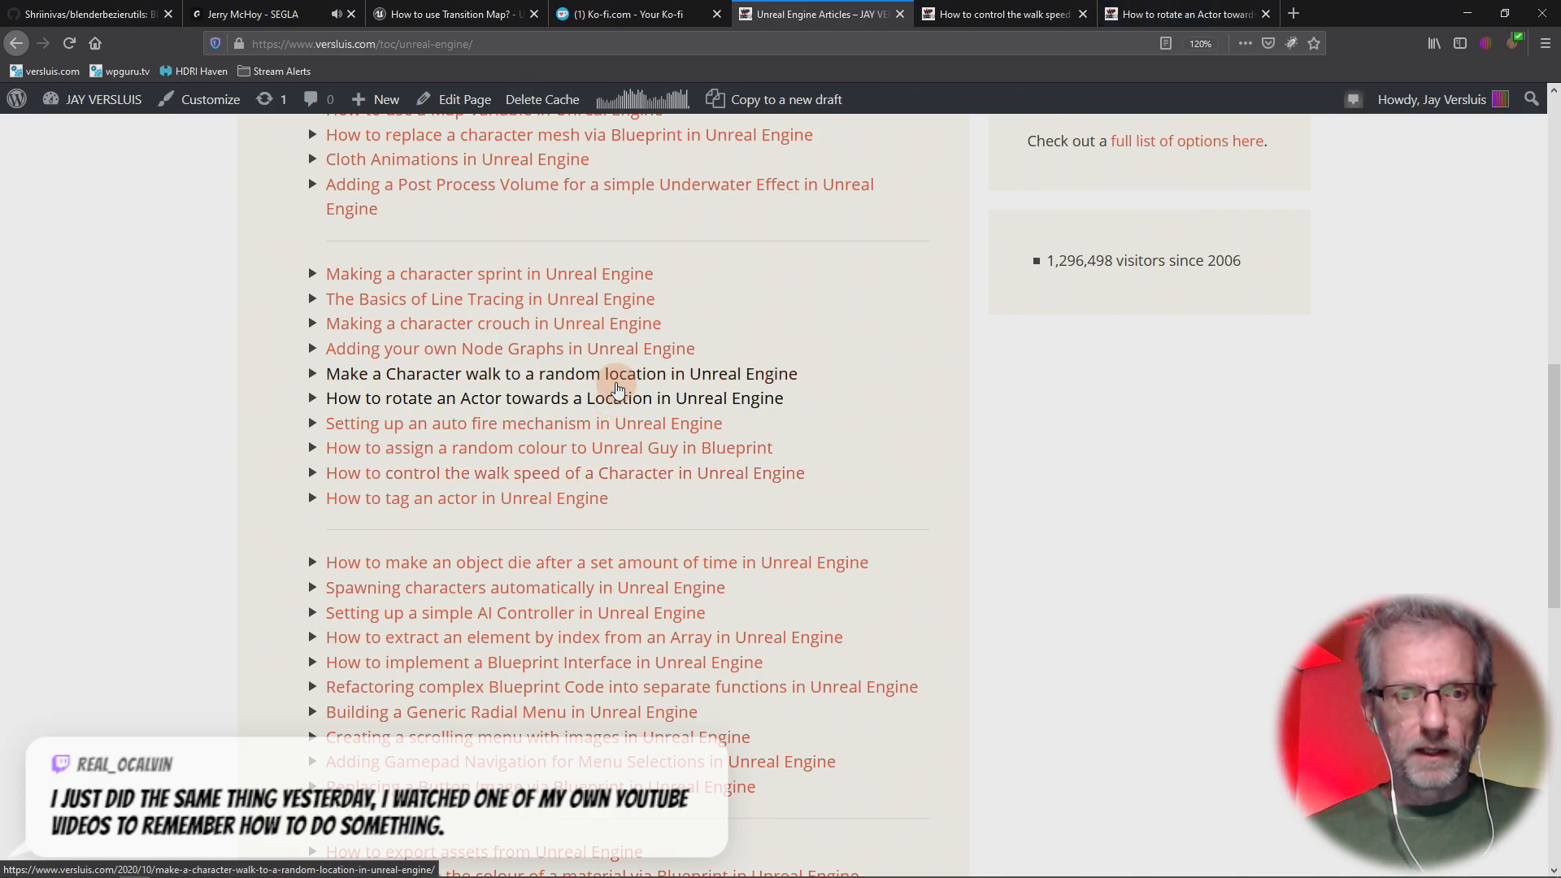
pyautogui.middleClick(616, 383)
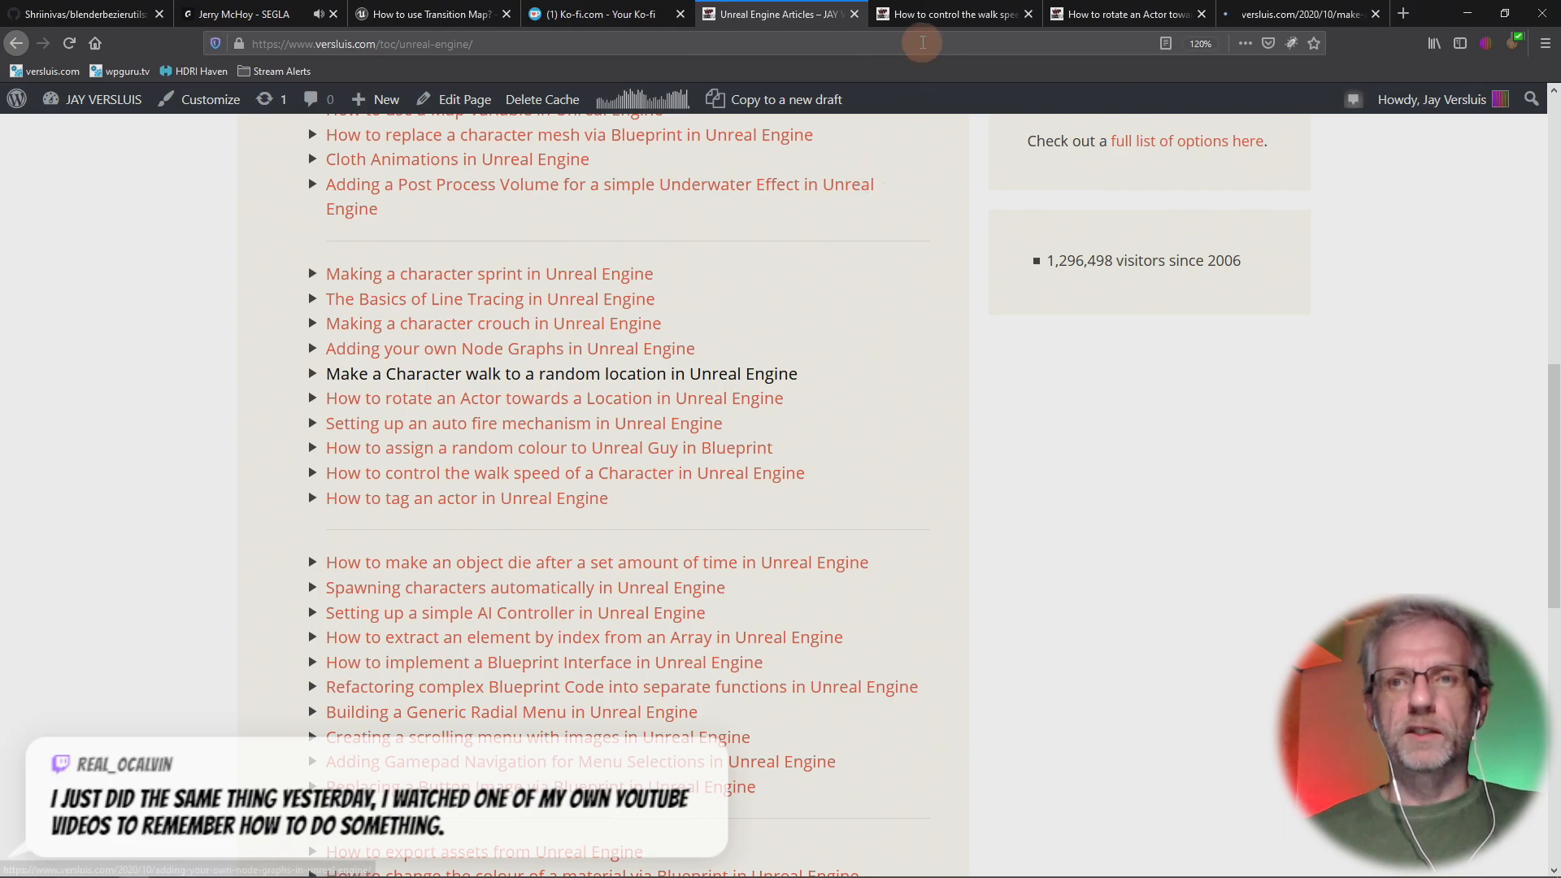
# - Check the walk speed article's Max Walk Speed node example and close that article
pyautogui.click(943, 14)
pyautogui.scroll(-3, 939, 530)
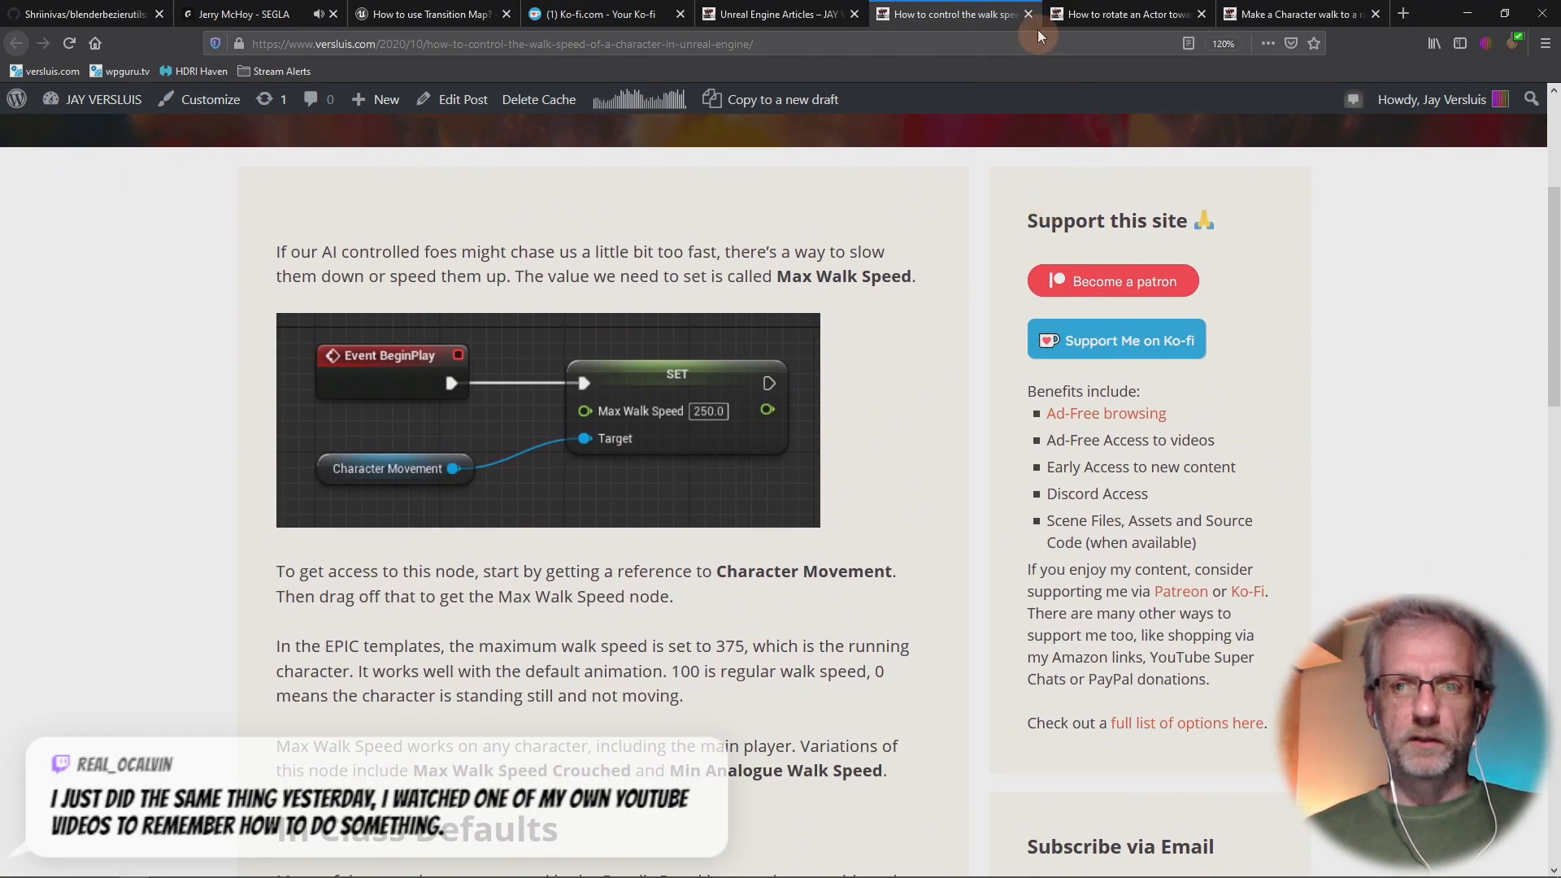
pyautogui.click(1029, 14)
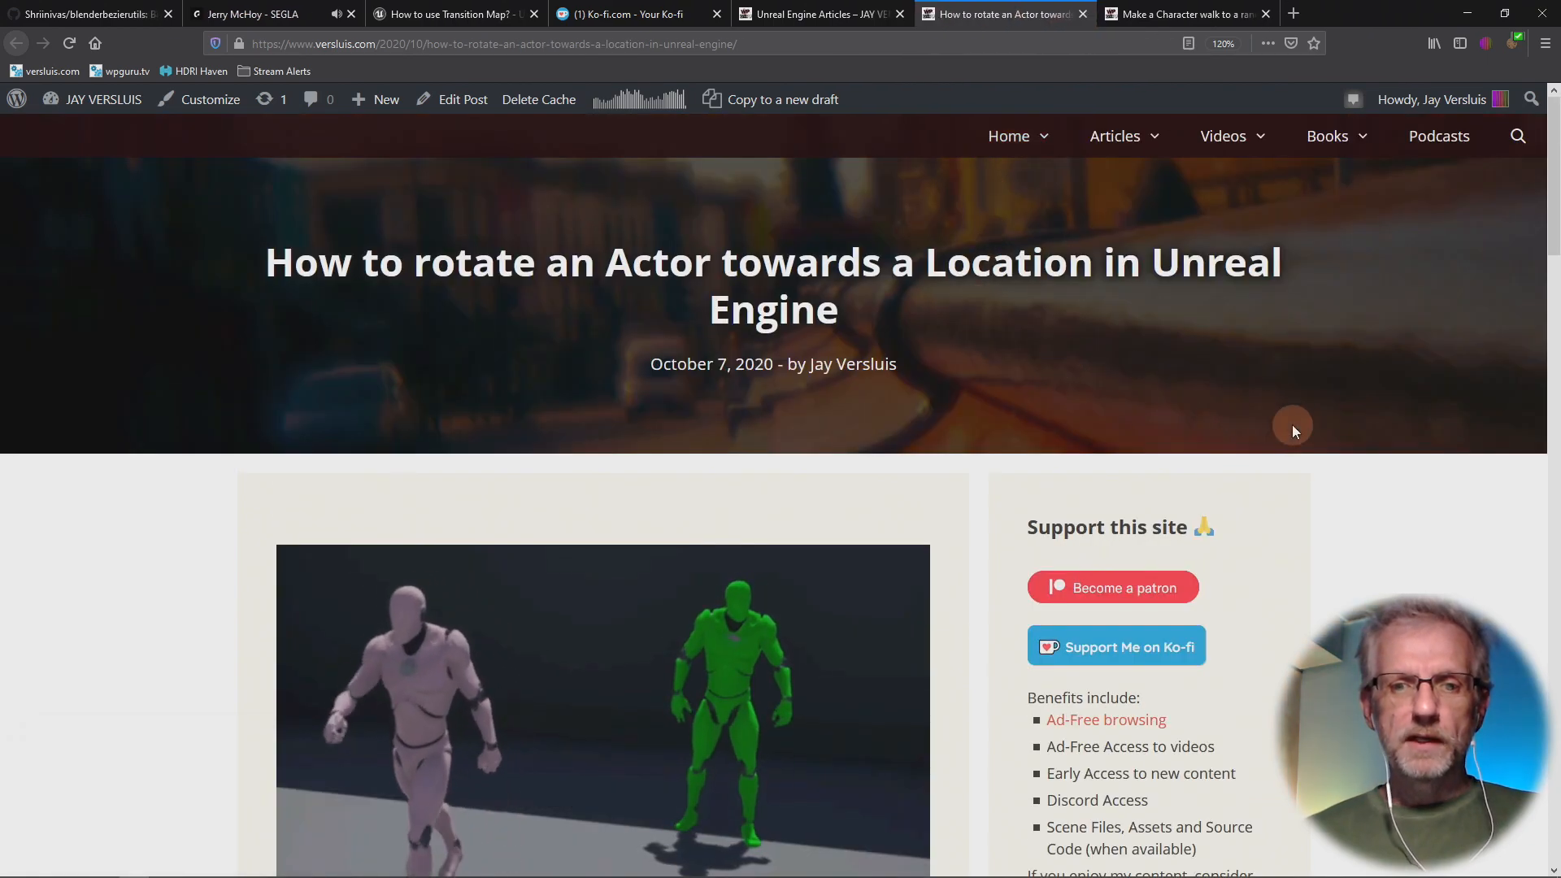
# - Examine the node graphs in the article on rotating an Actor towards a location
pyautogui.scroll(-4, 1293, 428)
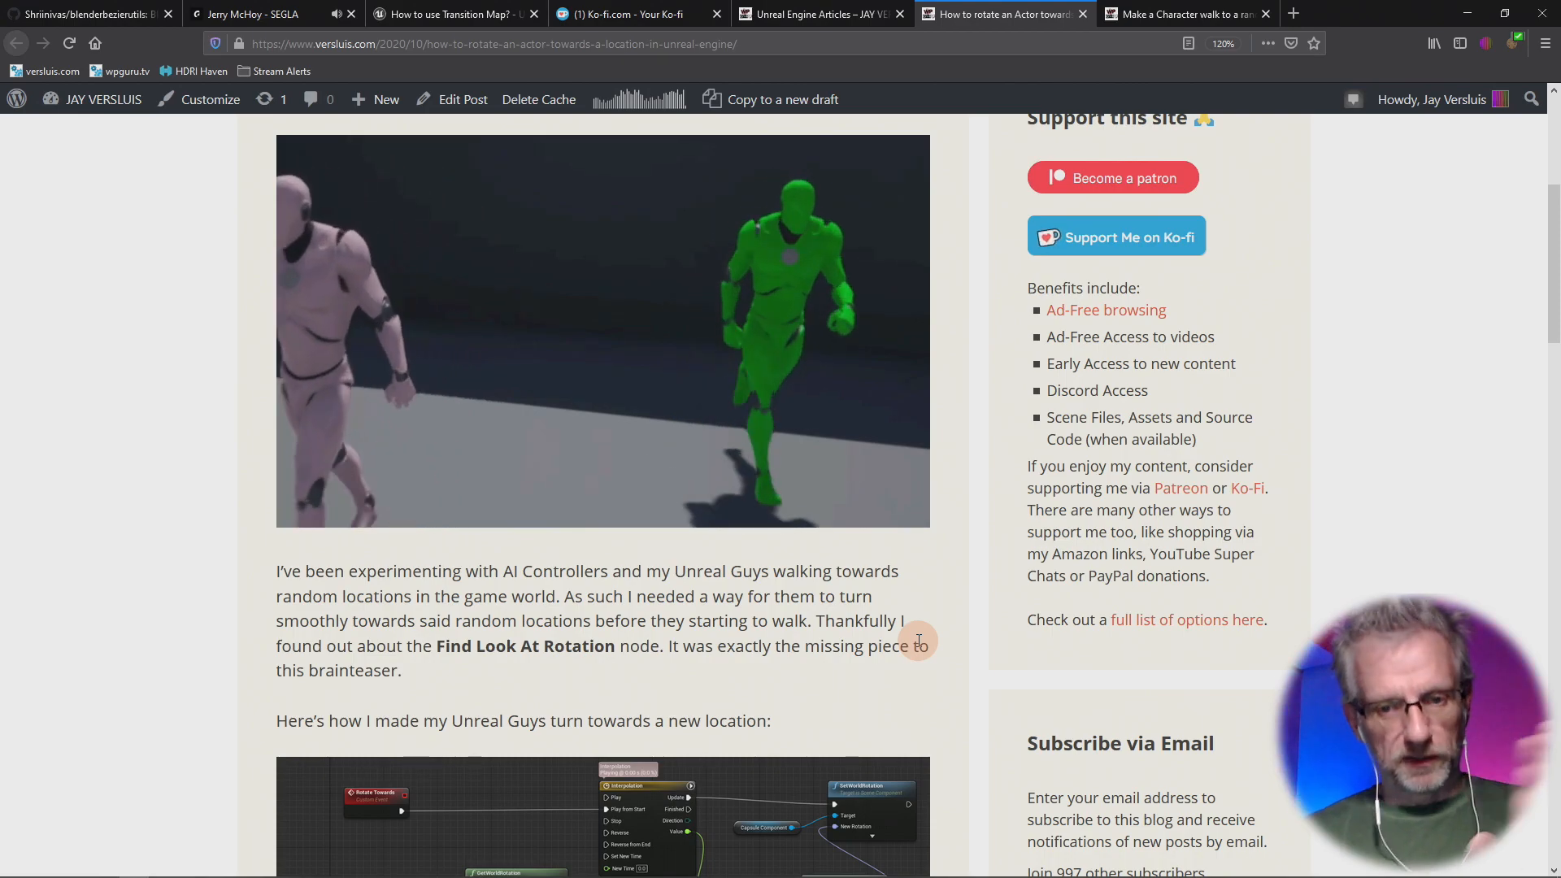
pyautogui.scroll(-6, 949, 632)
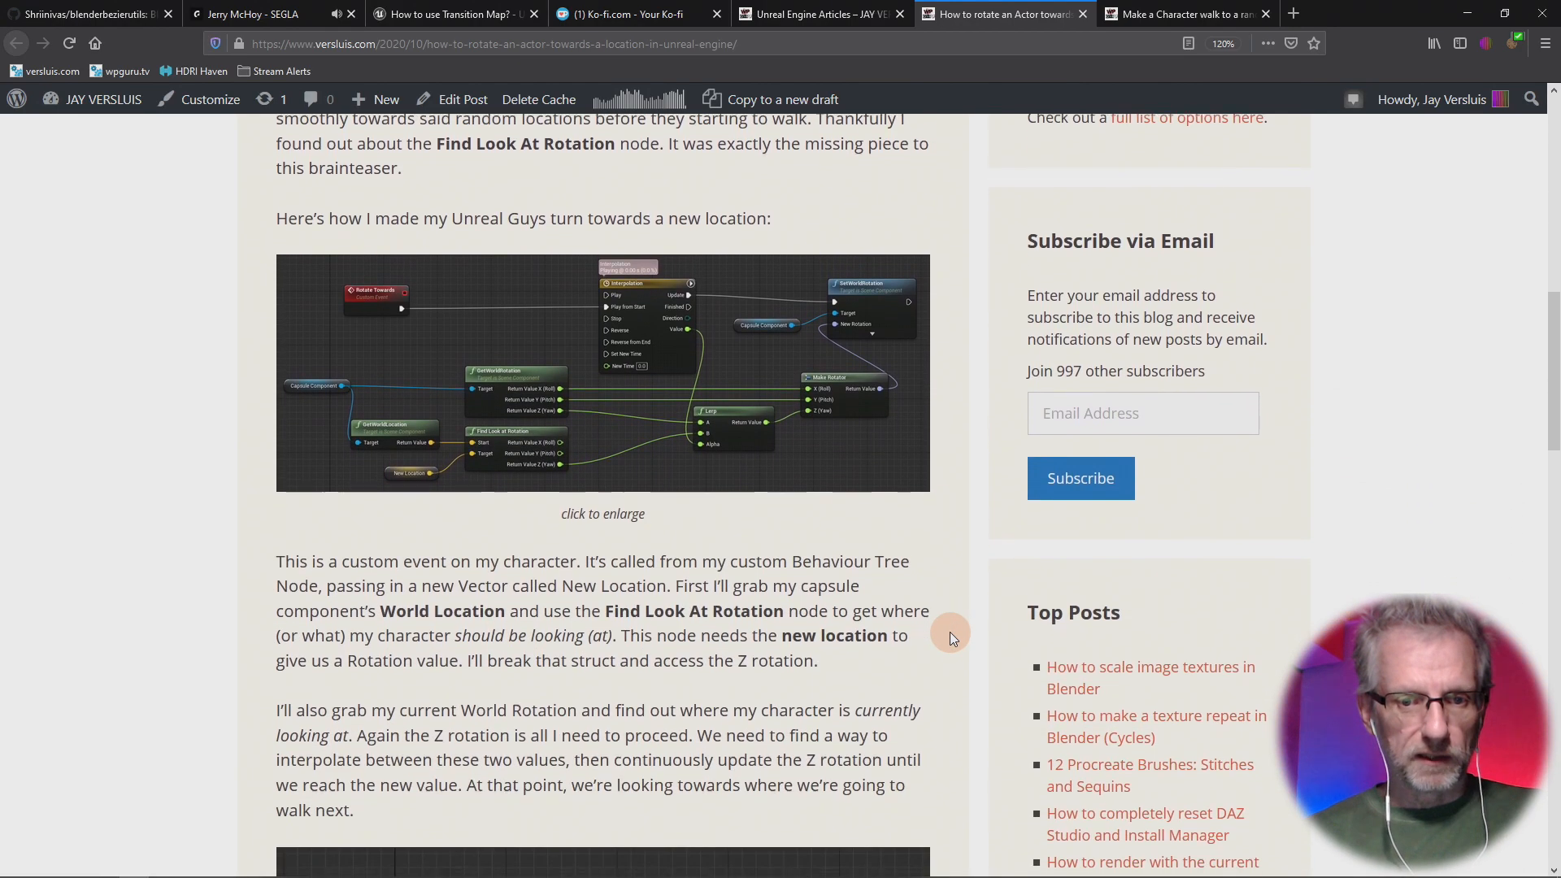
pyautogui.scroll(-9, 950, 632)
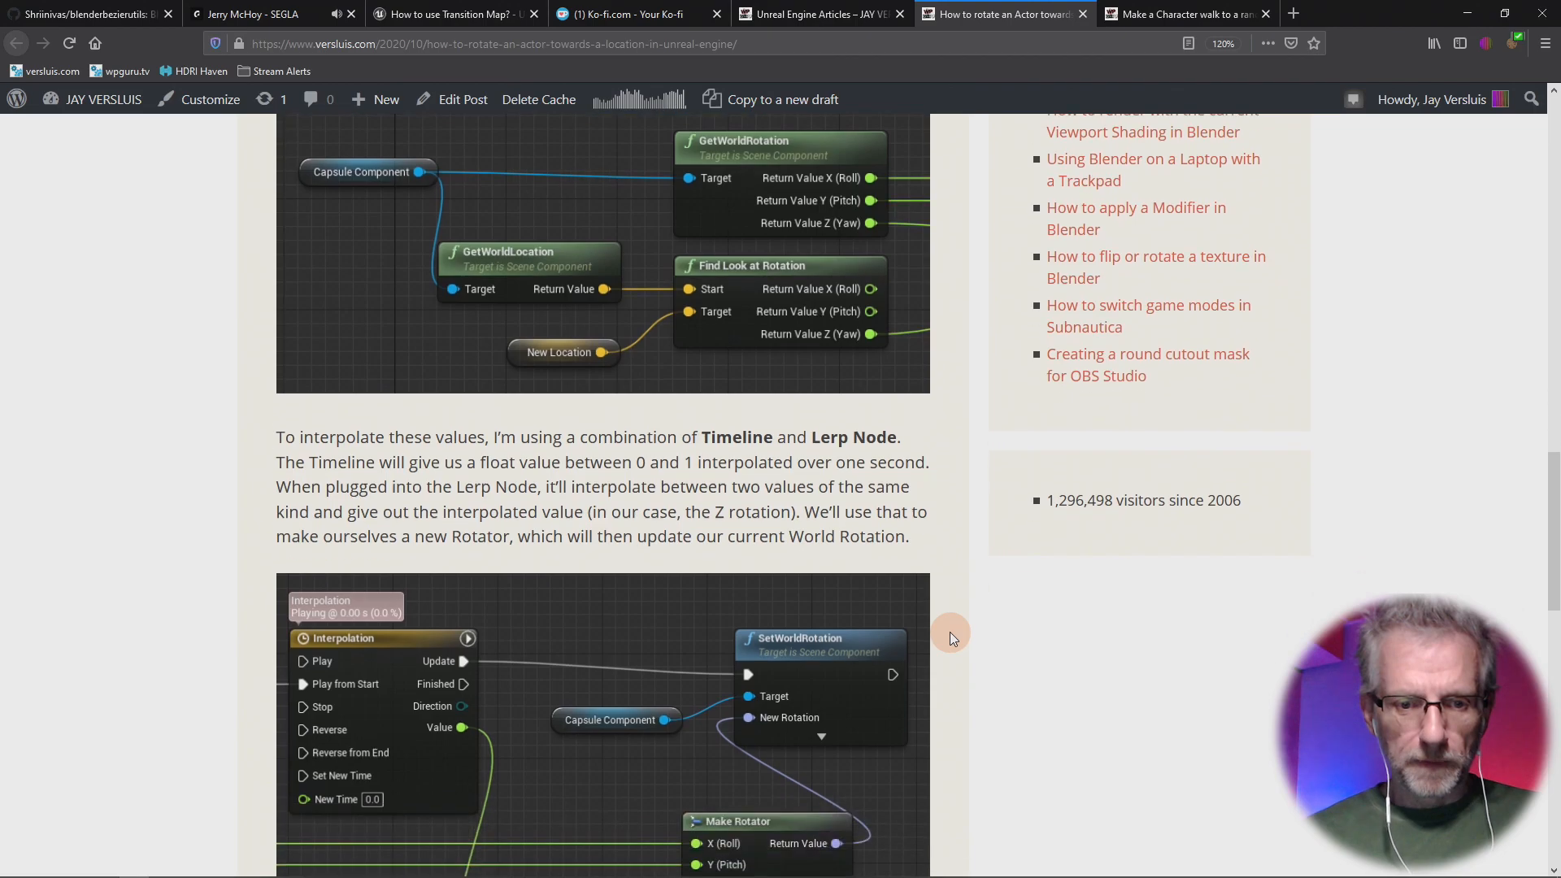
pyautogui.scroll(-15, 950, 632)
pyautogui.scroll(19, 950, 632)
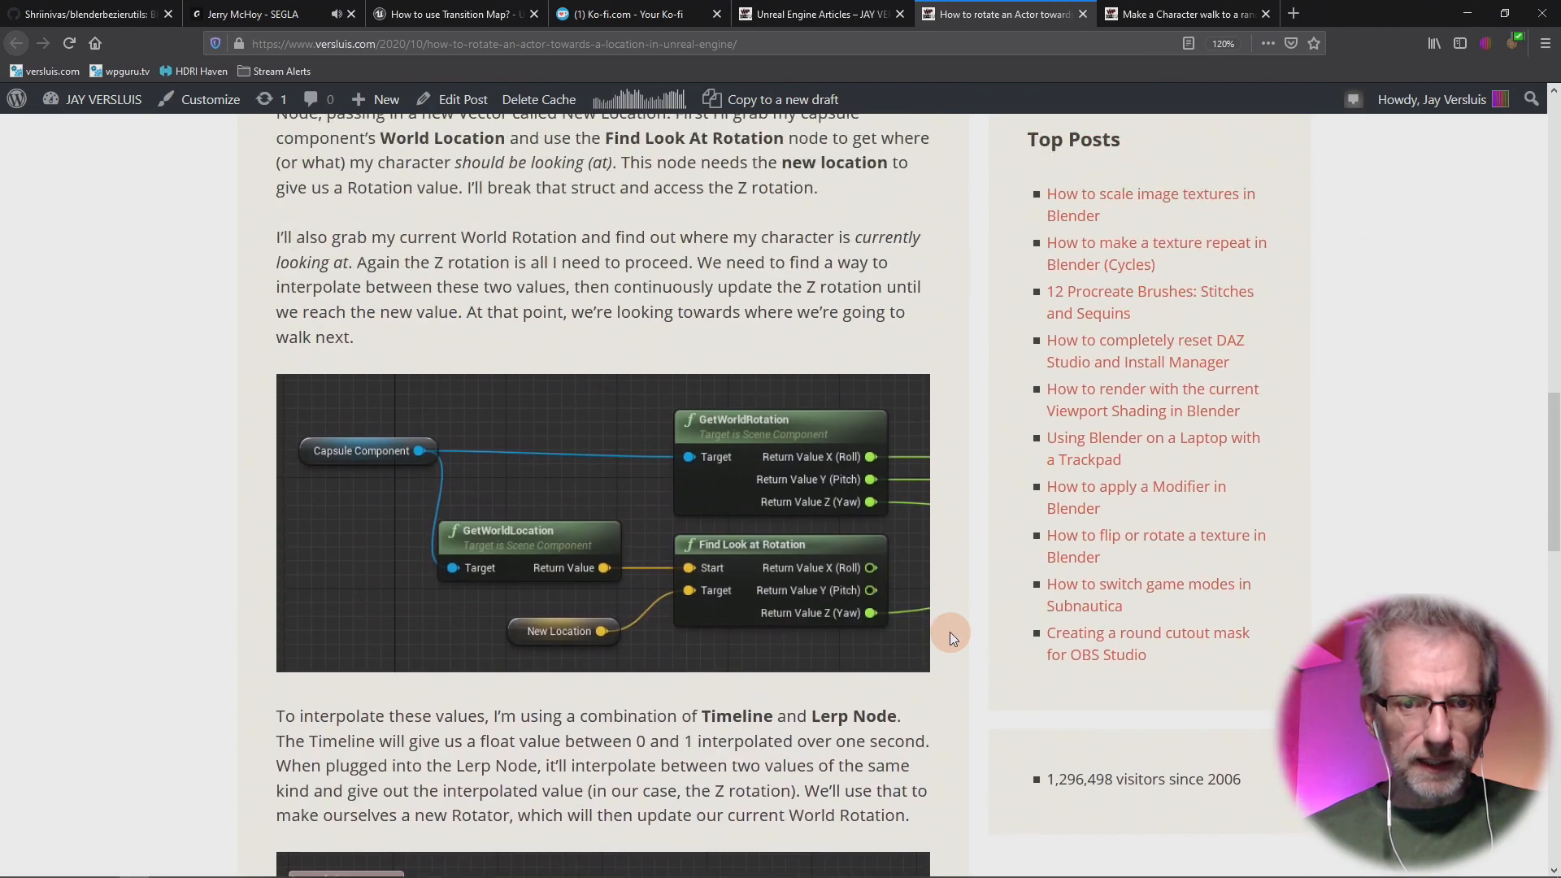
pyautogui.scroll(8, 950, 632)
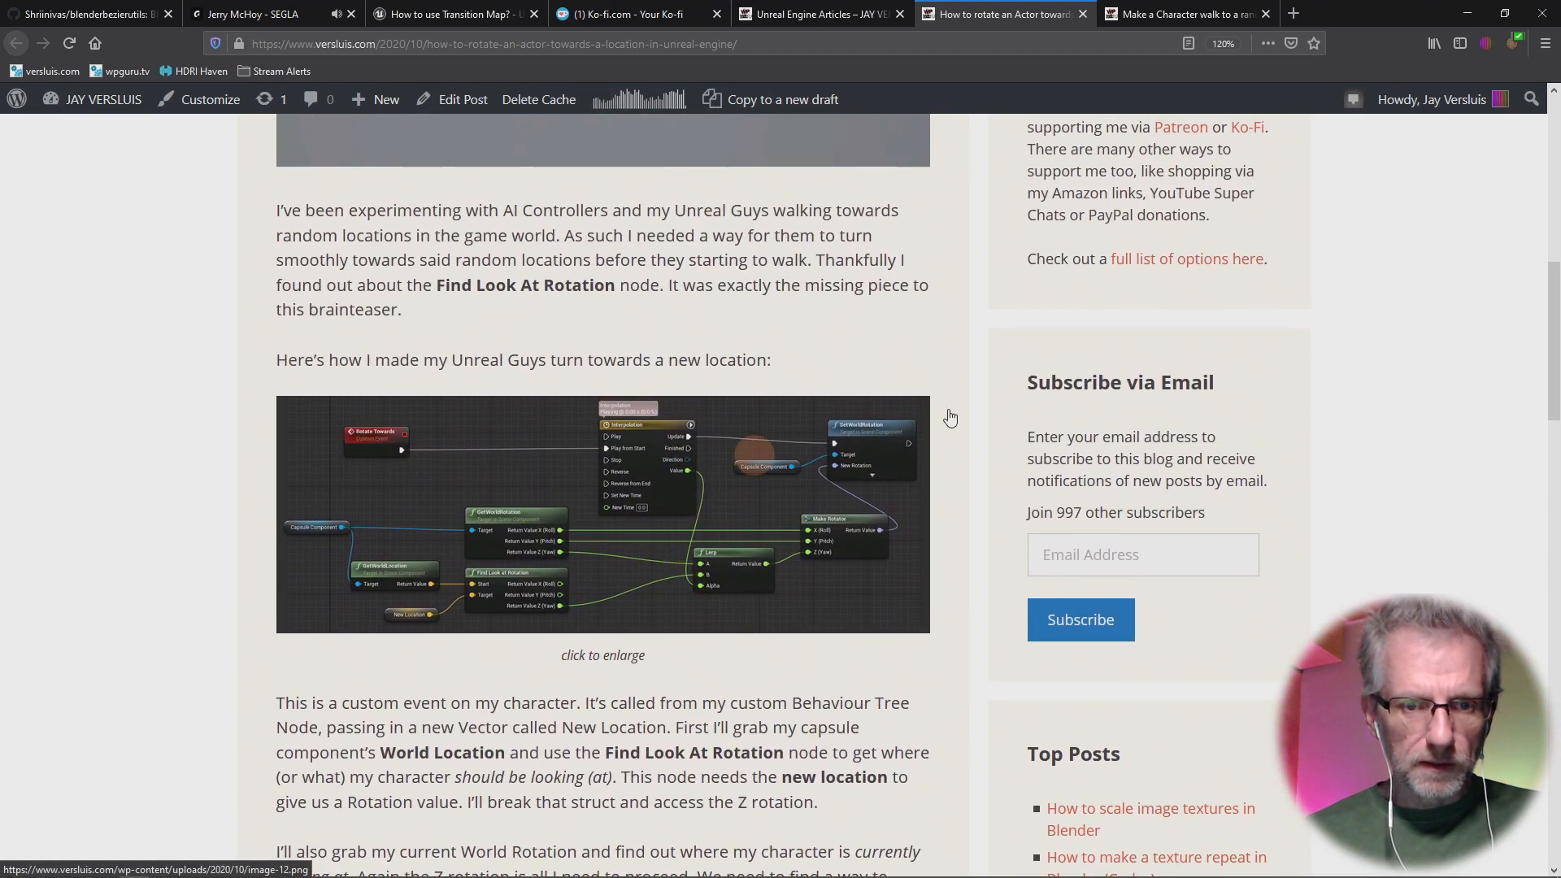
# - Read through the article on walking to a random location, examining its behavior tree, Blackboard and BTT_FindNewLocation node graph
pyautogui.click(1134, 16)
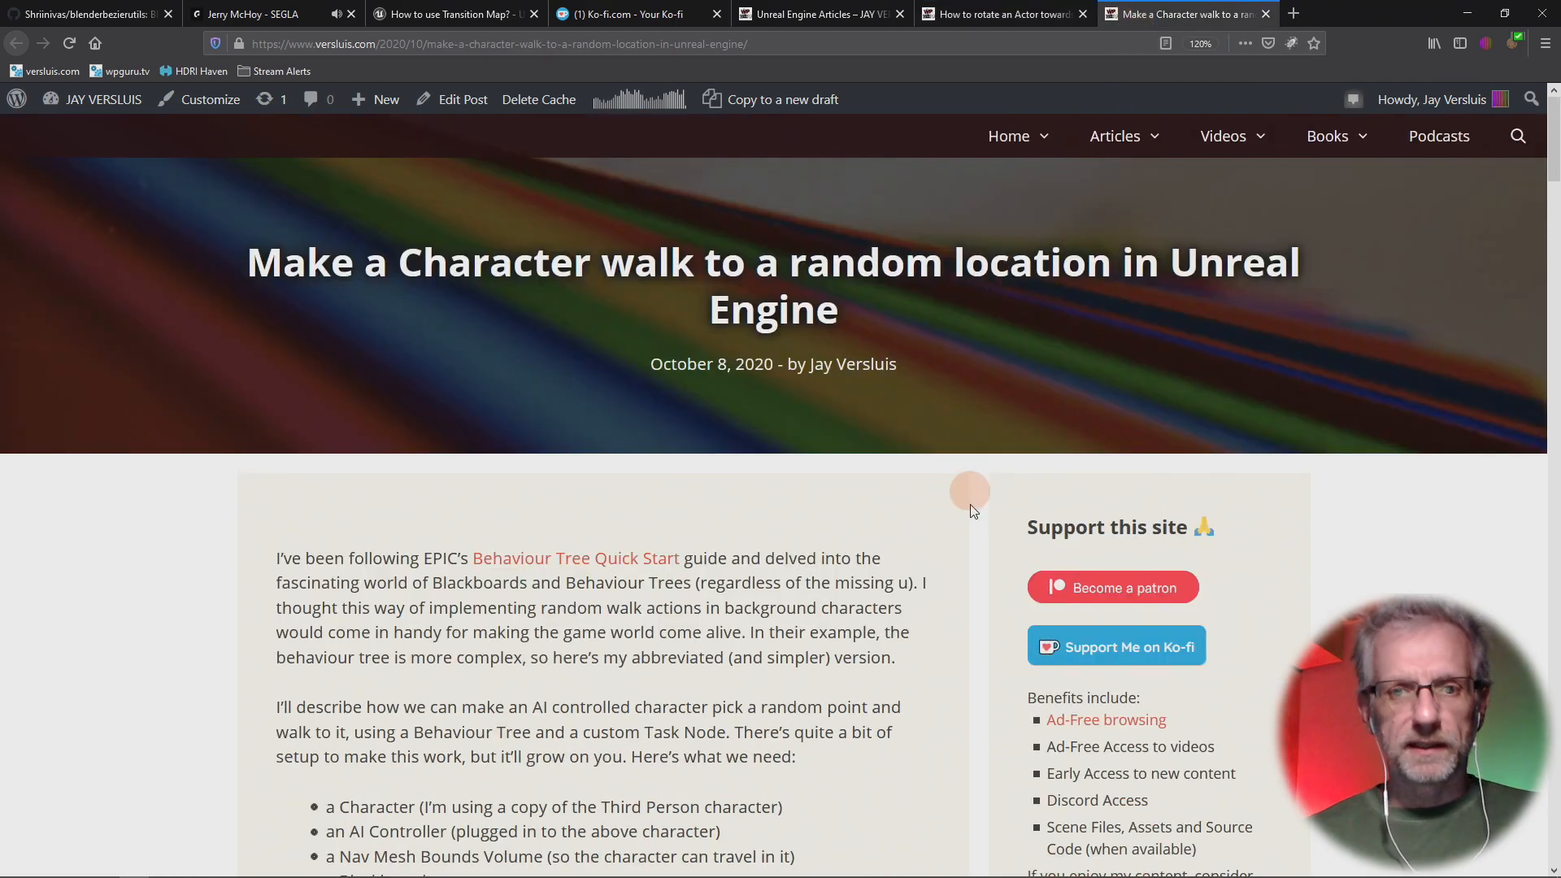
pyautogui.scroll(-6, 970, 508)
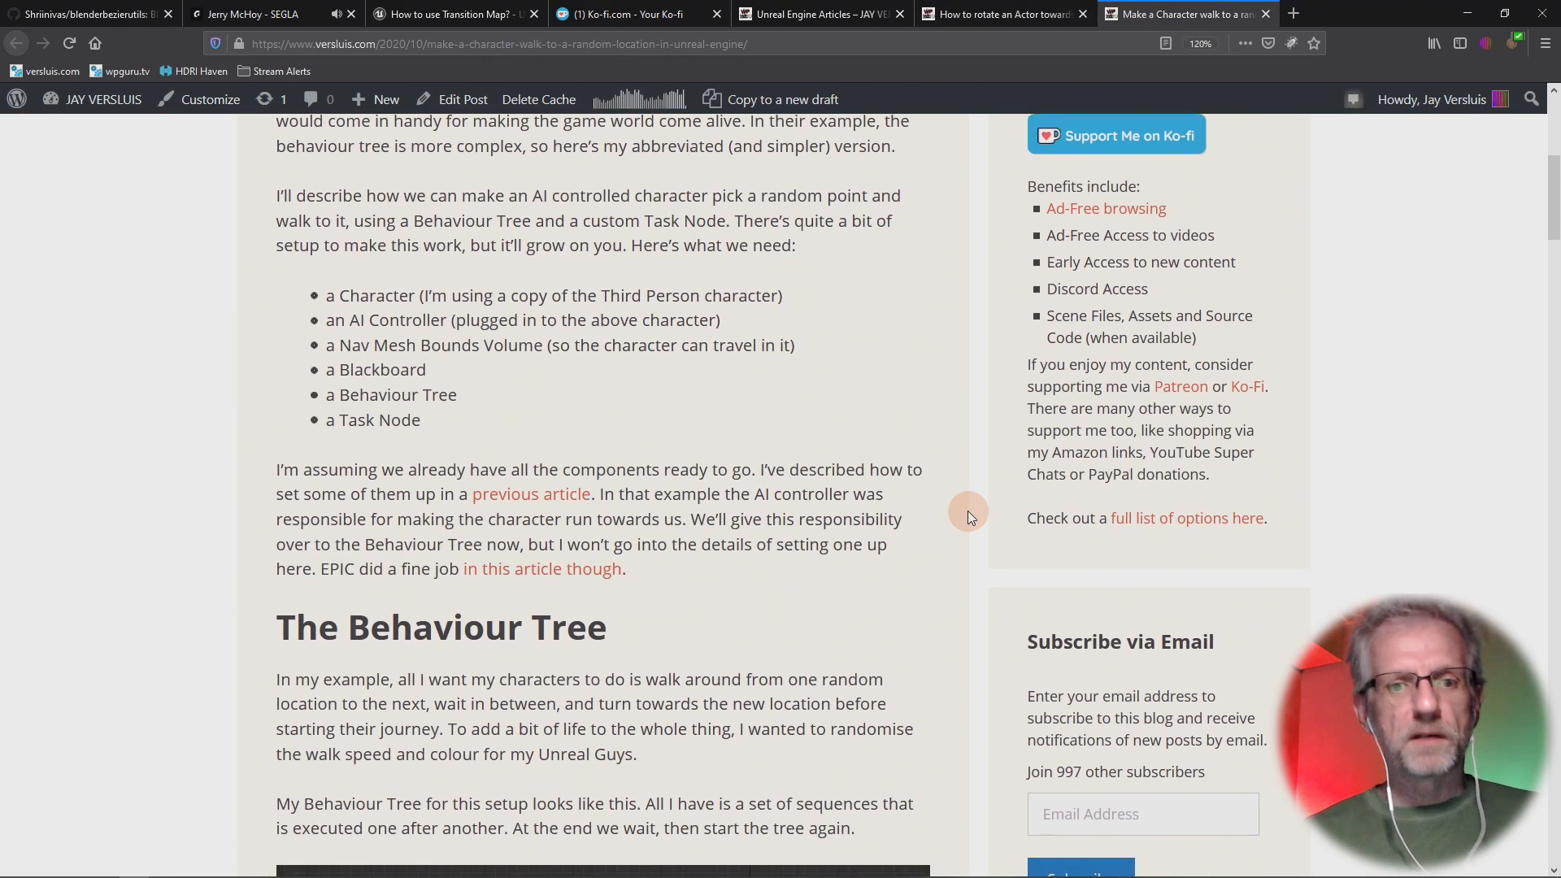
pyautogui.scroll(-6, 967, 510)
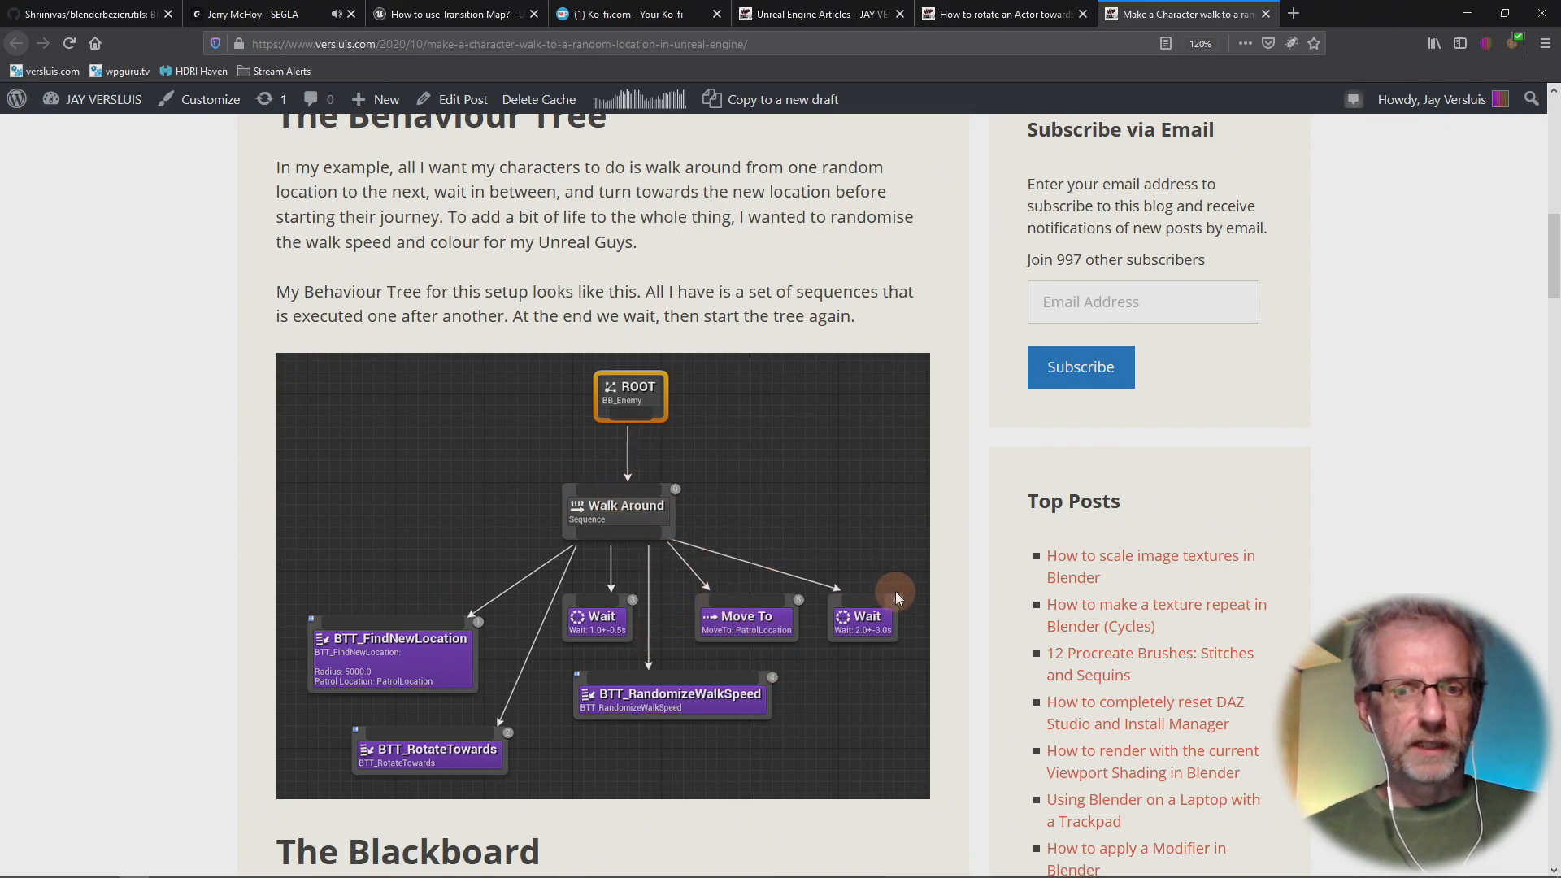
pyautogui.scroll(-7, 938, 675)
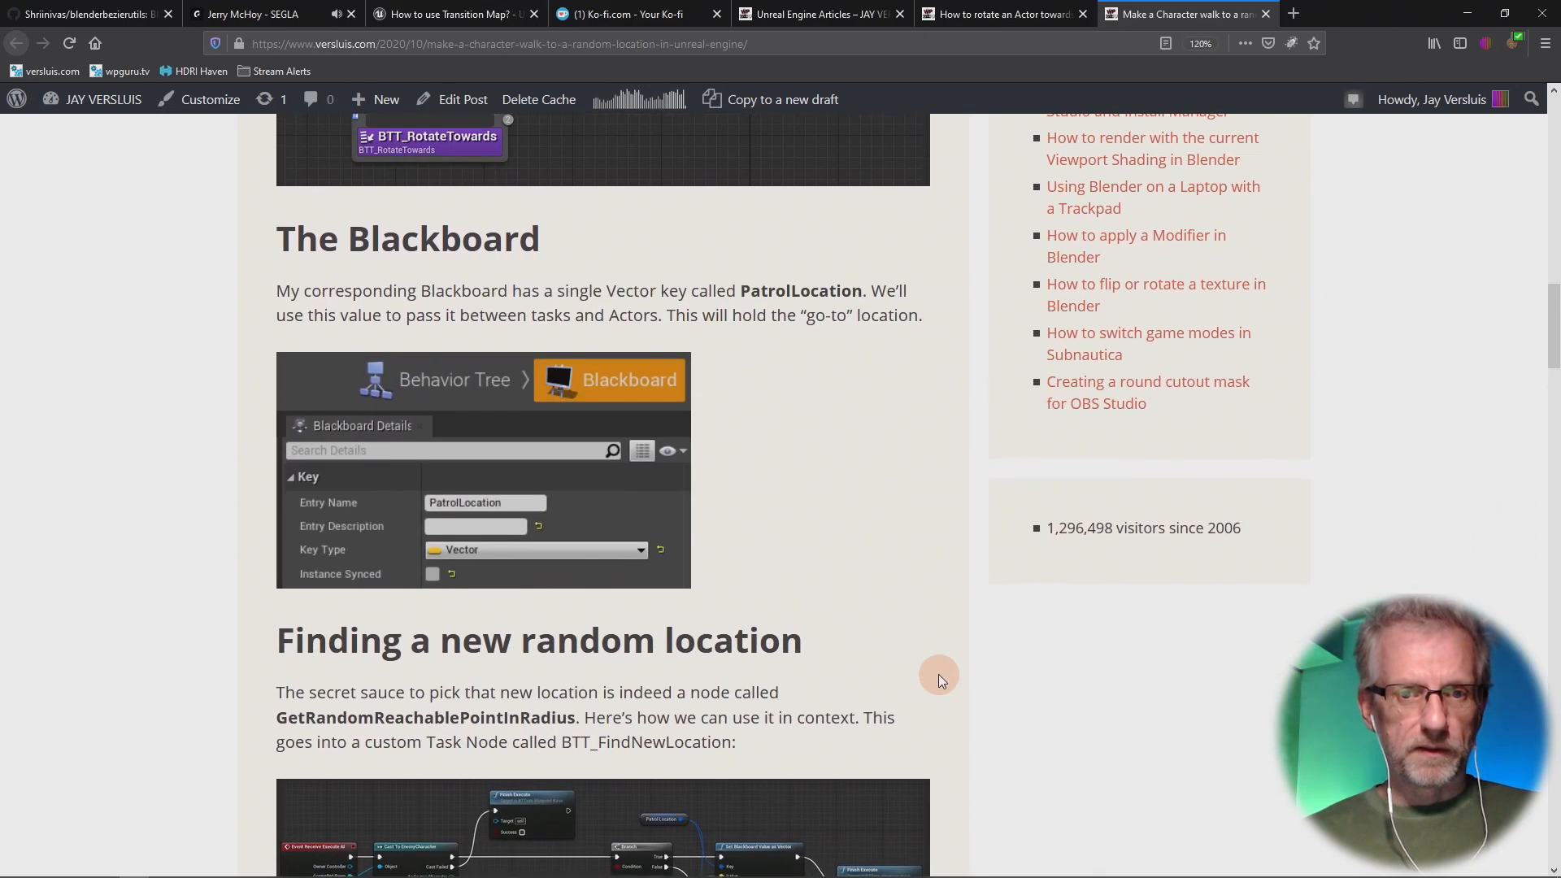
pyautogui.scroll(-1, 943, 664)
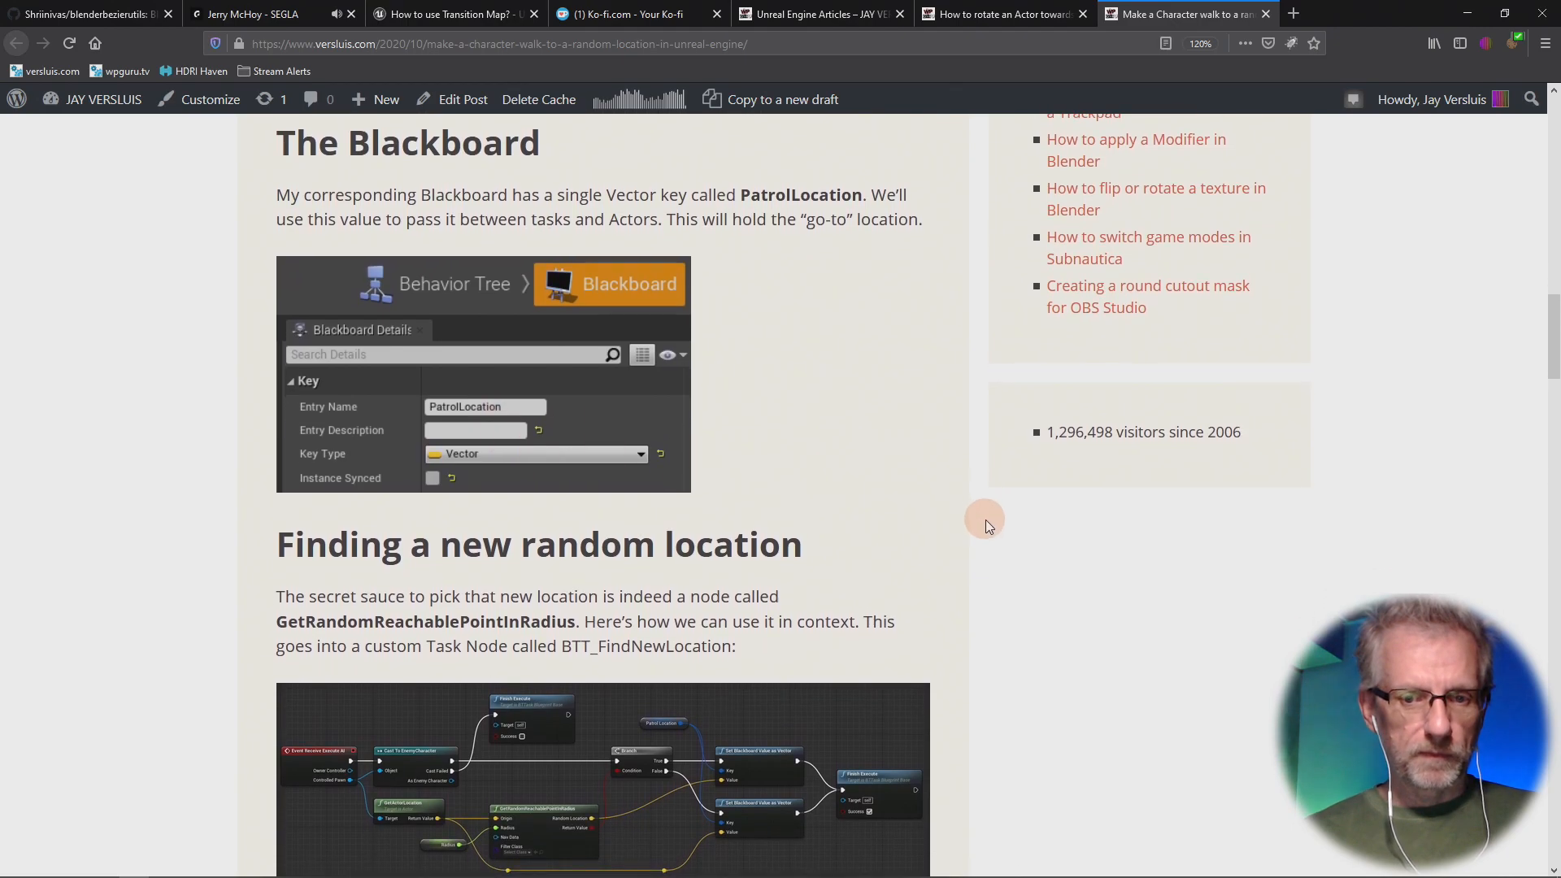
pyautogui.scroll(-4, 983, 524)
pyautogui.scroll(1, 983, 525)
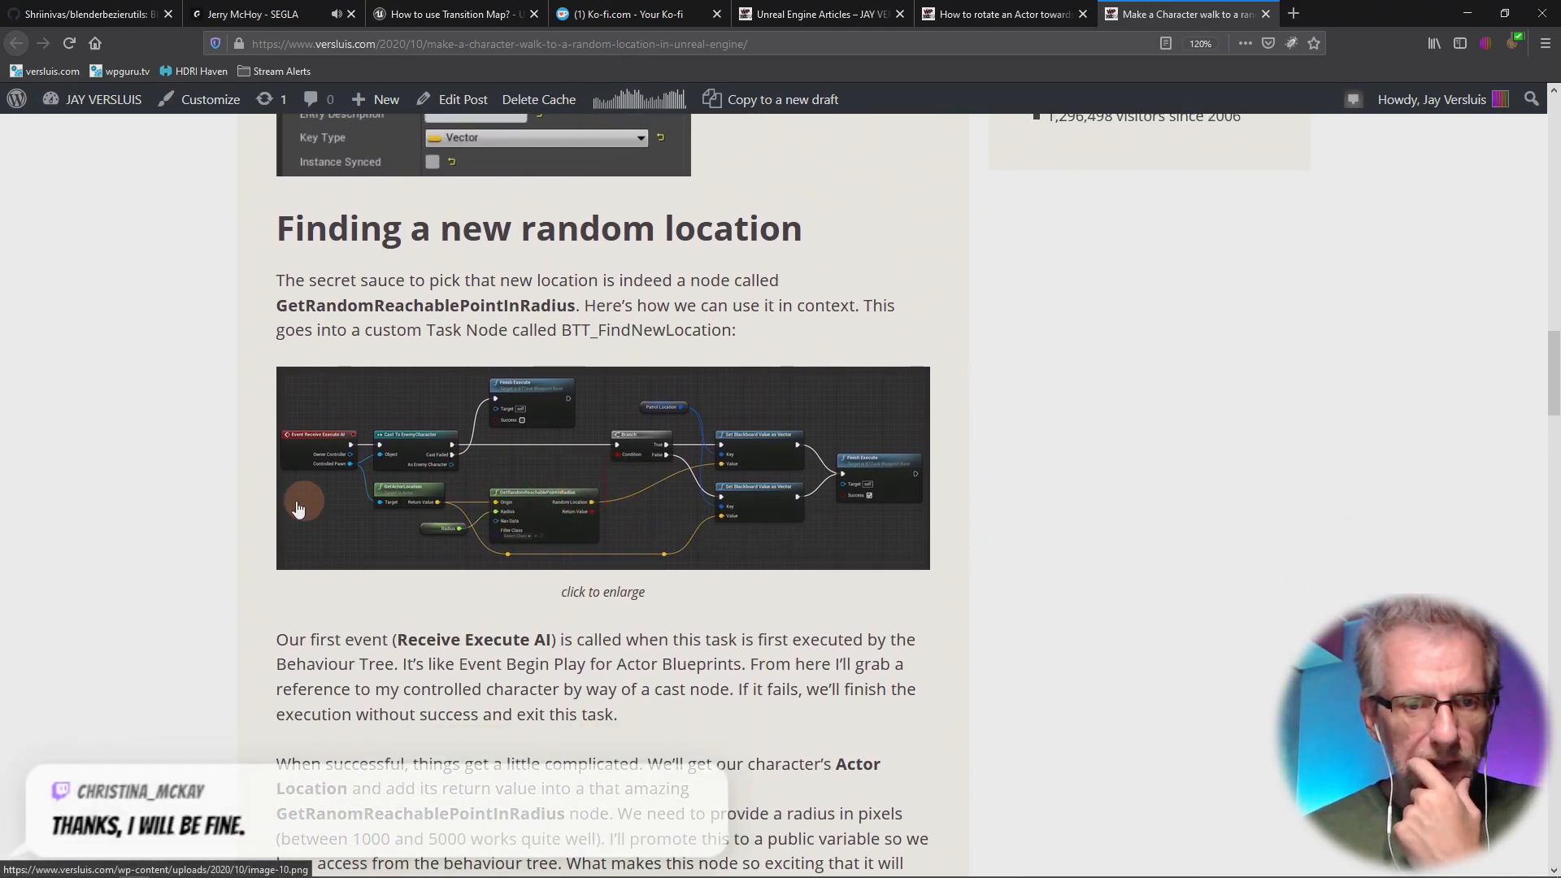
# - Open the BTT_FindNewLocation graph image full size in a new tab and compare it with the BTT_WalkSpeed event graph in Unreal Editor
pyautogui.middleClick(321, 467)
pyautogui.click(1255, 16)
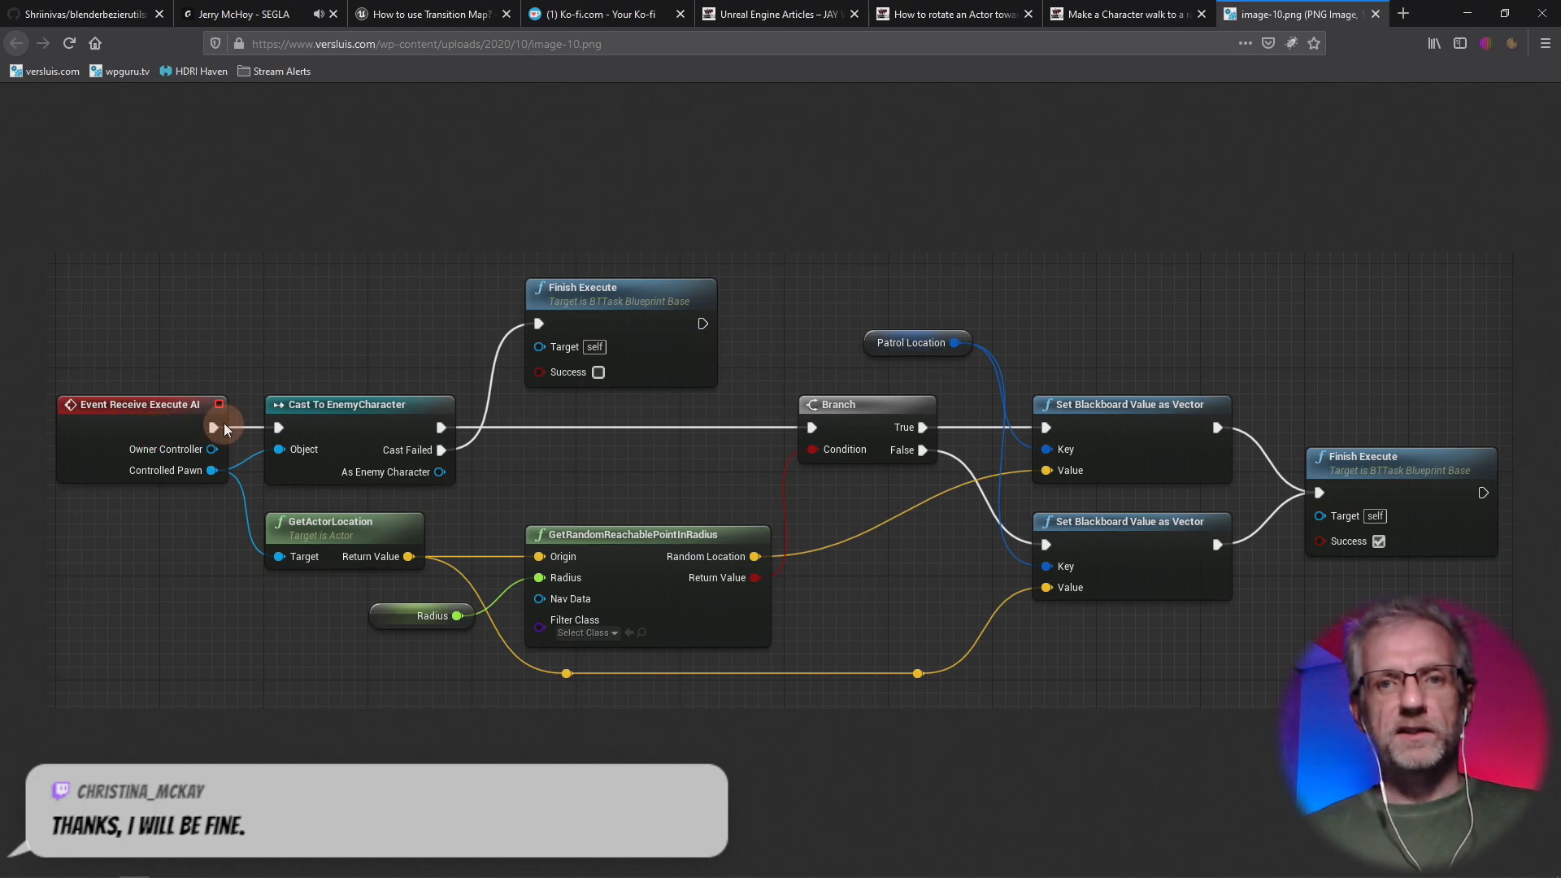
pyautogui.hotkey('alt', 'Tab')
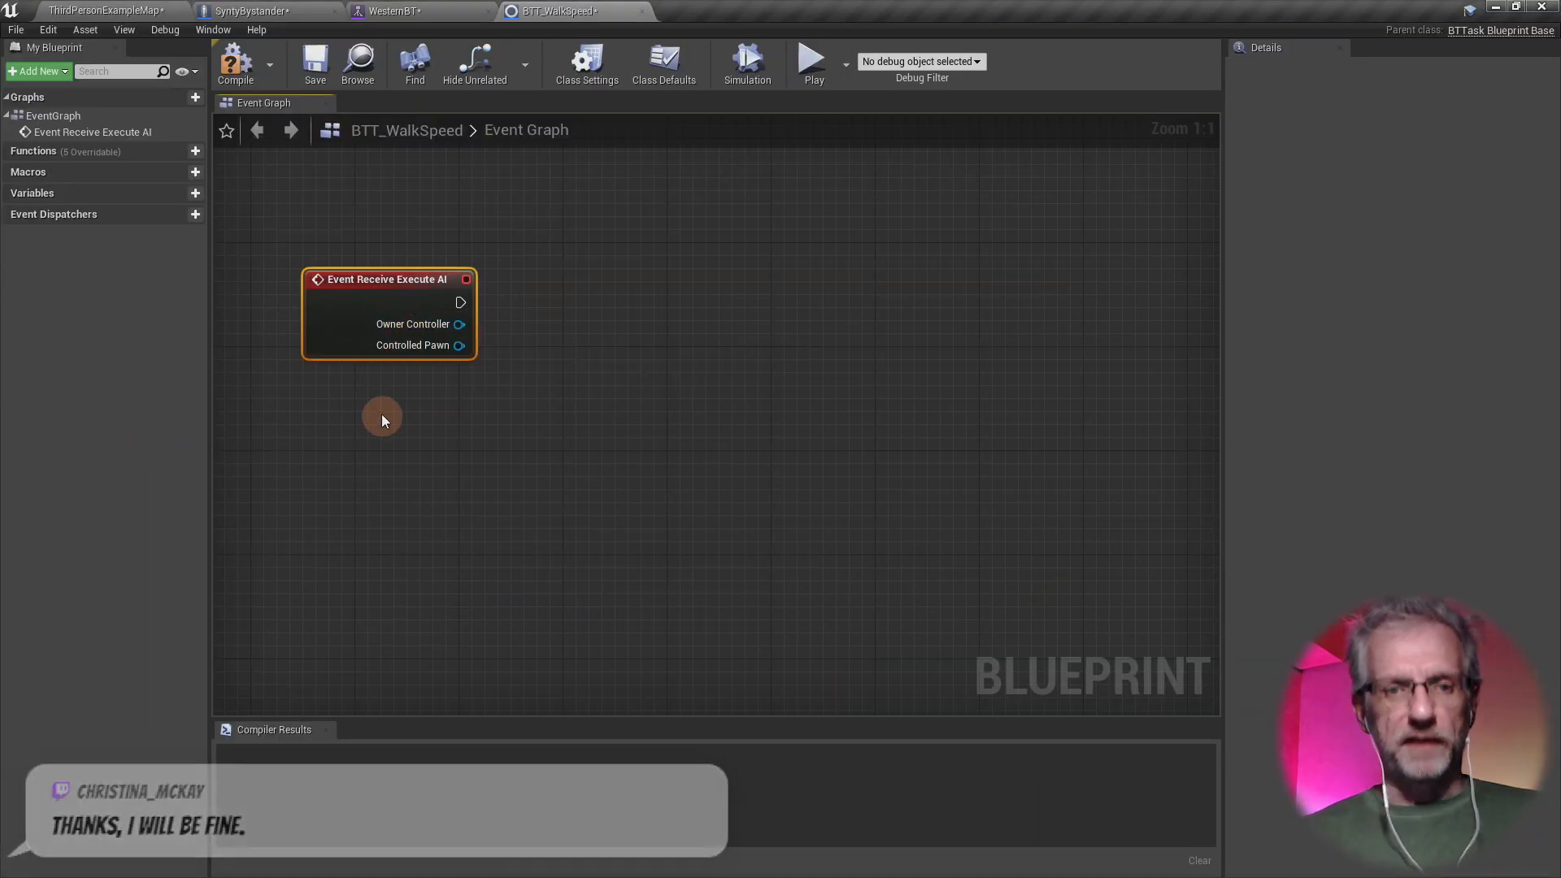
pyautogui.hotkey('alt', 'Tab')
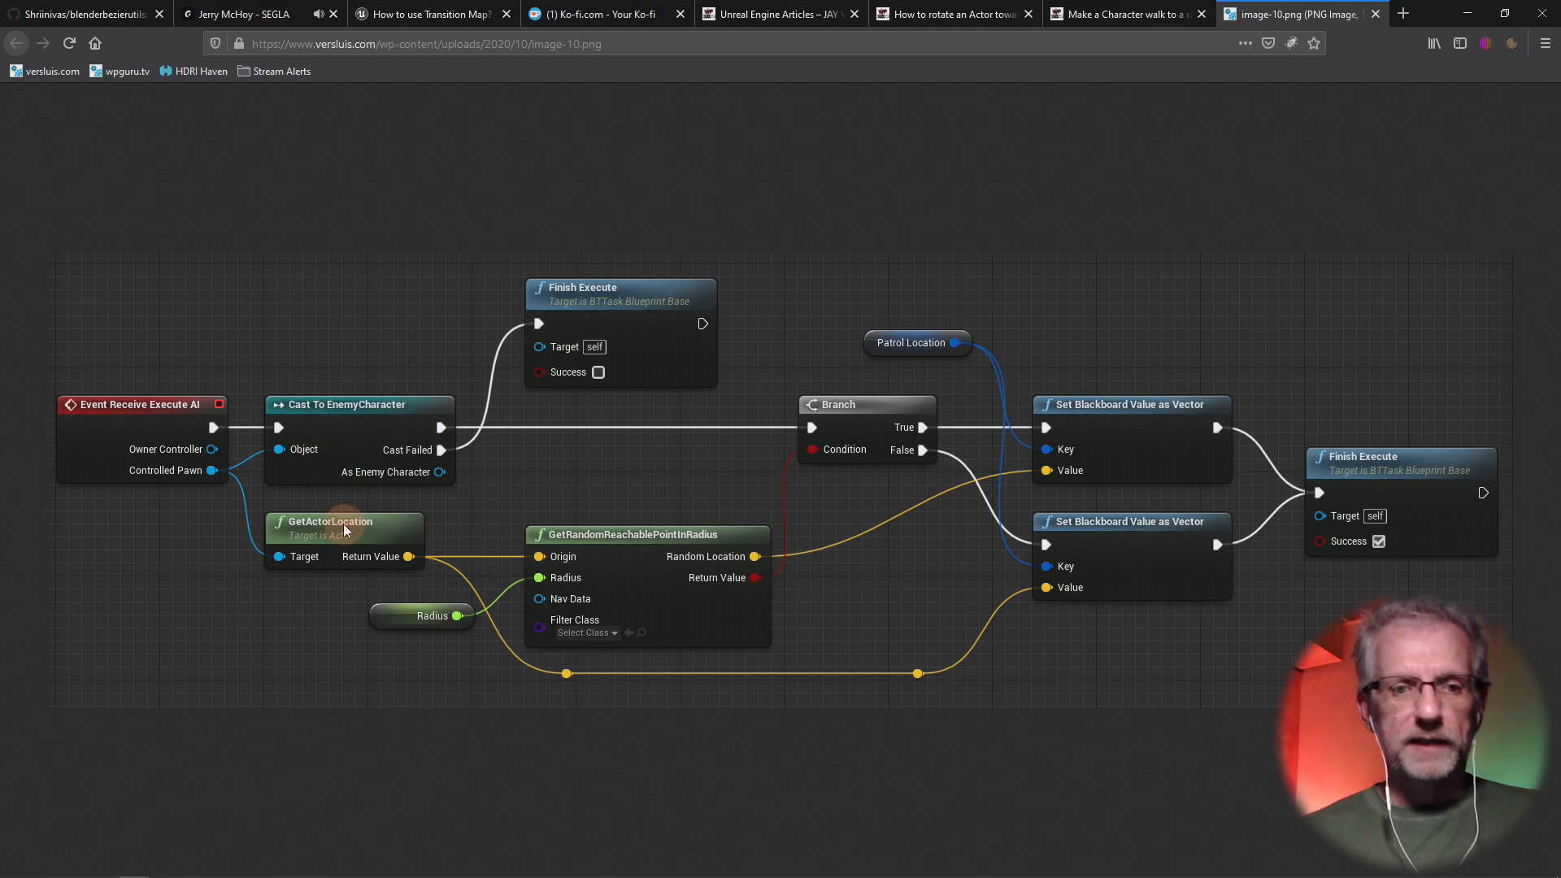
pyautogui.hotkey('alt', 'Tab')
pyautogui.hotkey('alt', 'Tab')
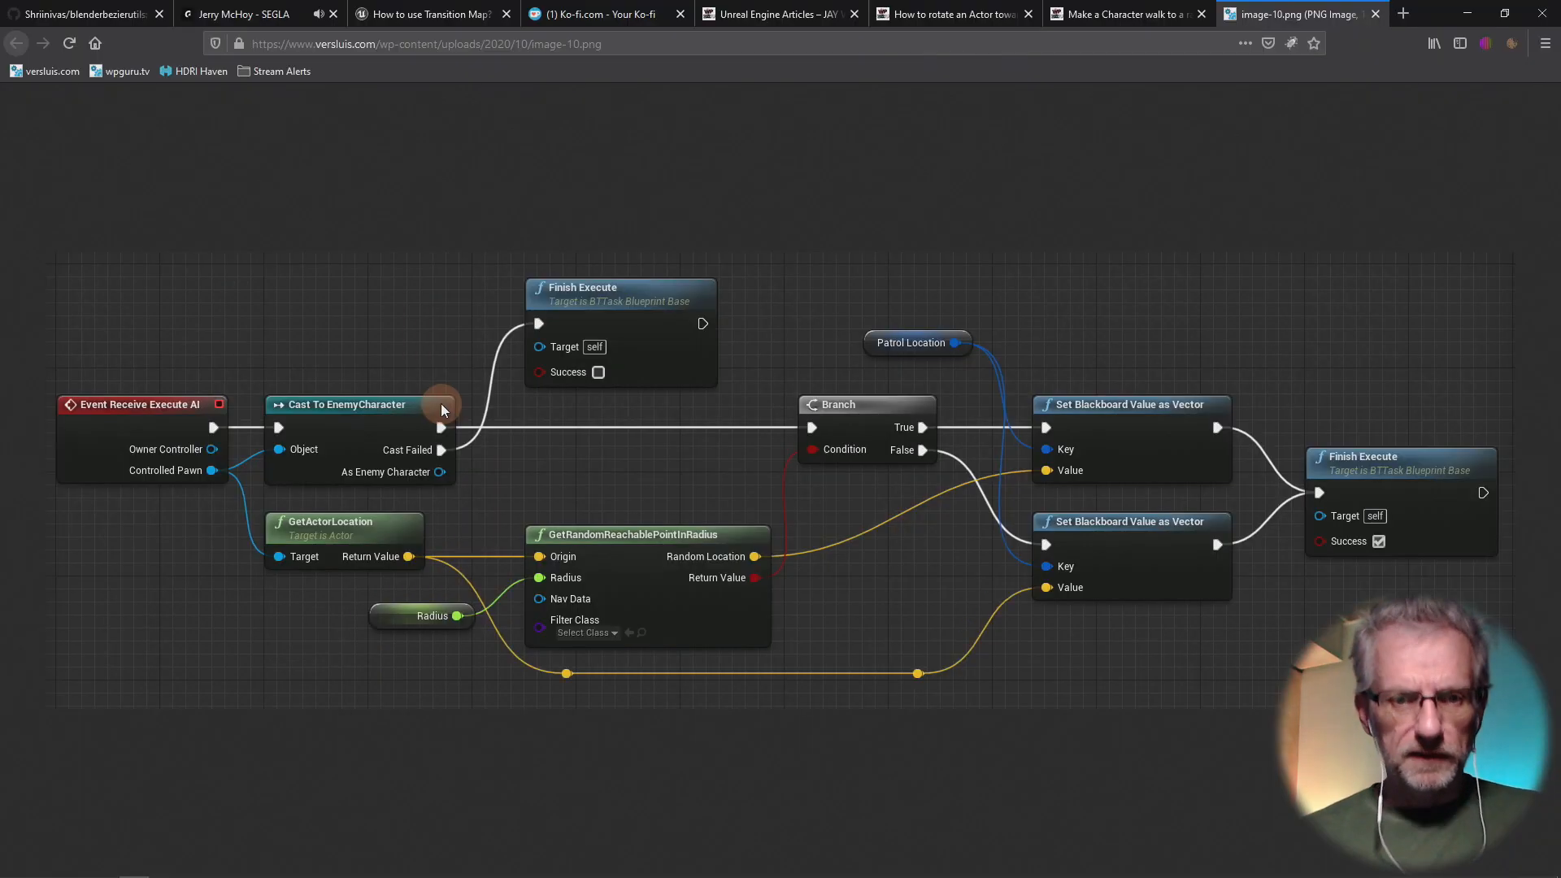
# - Switch to Unreal Editor and add a Cast To SyntyBystander node from Event Receive Execute AI's Controlled Pawn in BTT_WalkSpeed
pyautogui.hotkey('alt', 'Tab')
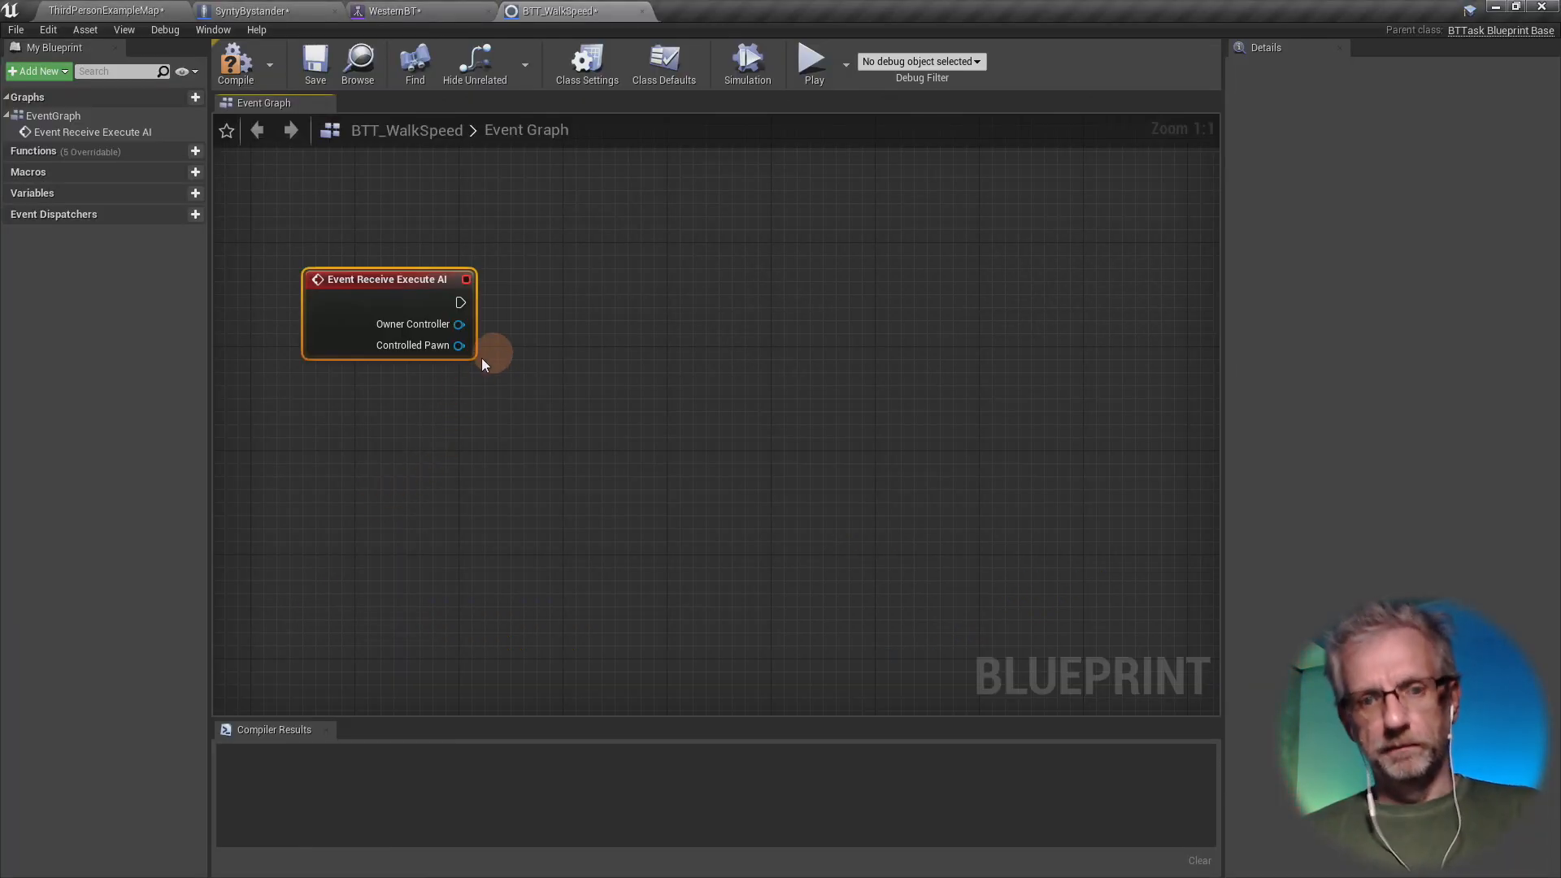
pyautogui.moveTo(460, 345); pyautogui.dragTo(535, 324)
pyautogui.write('cast')
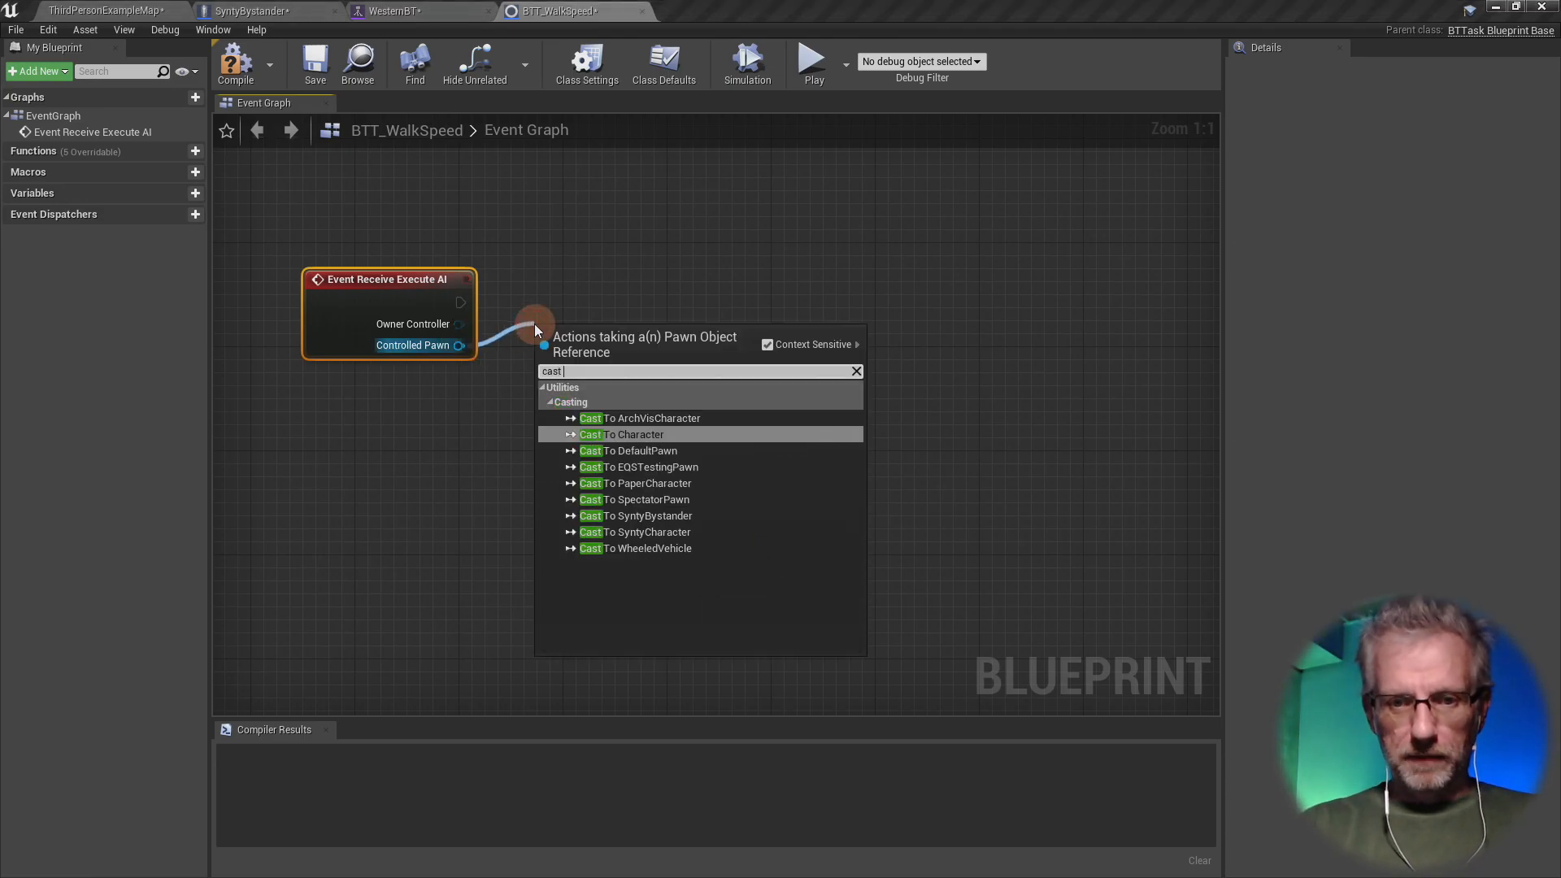
pyautogui.write(' to ')
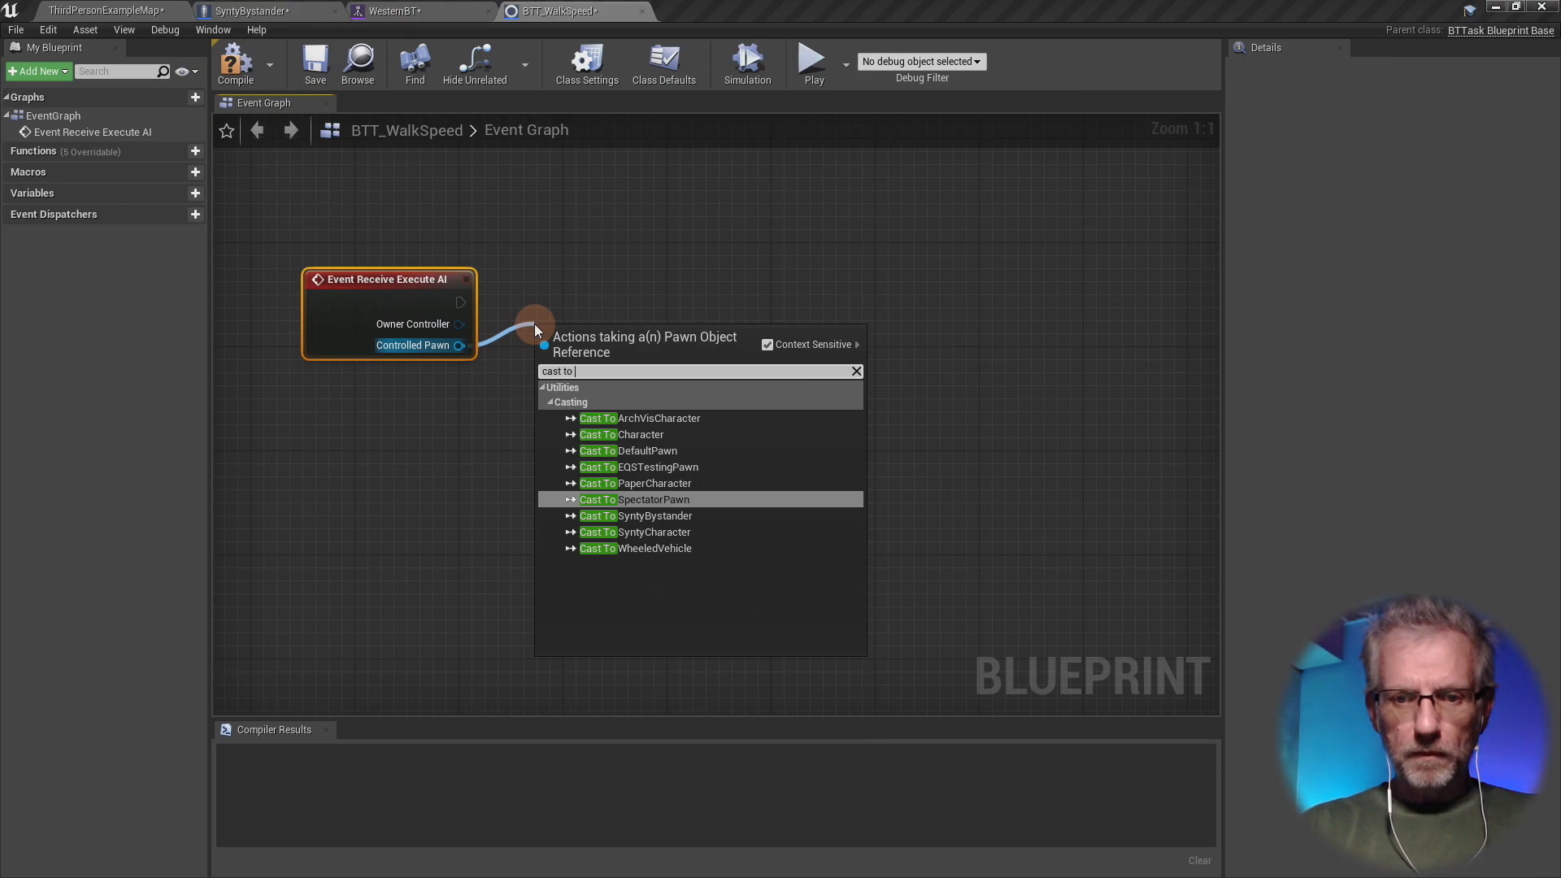
pyautogui.write('synty')
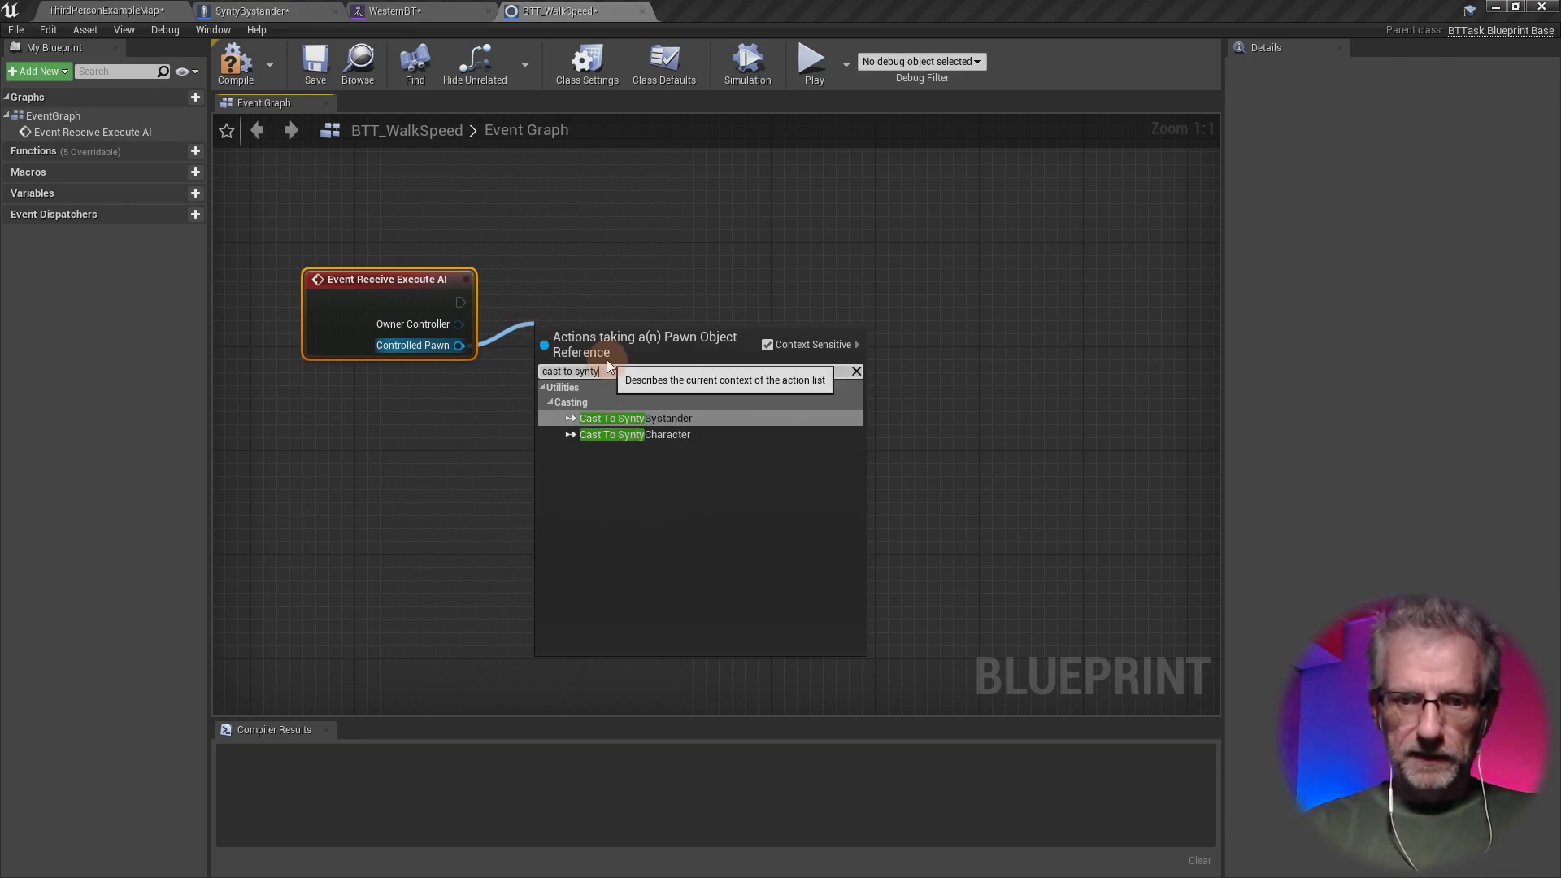
pyautogui.press('Return')
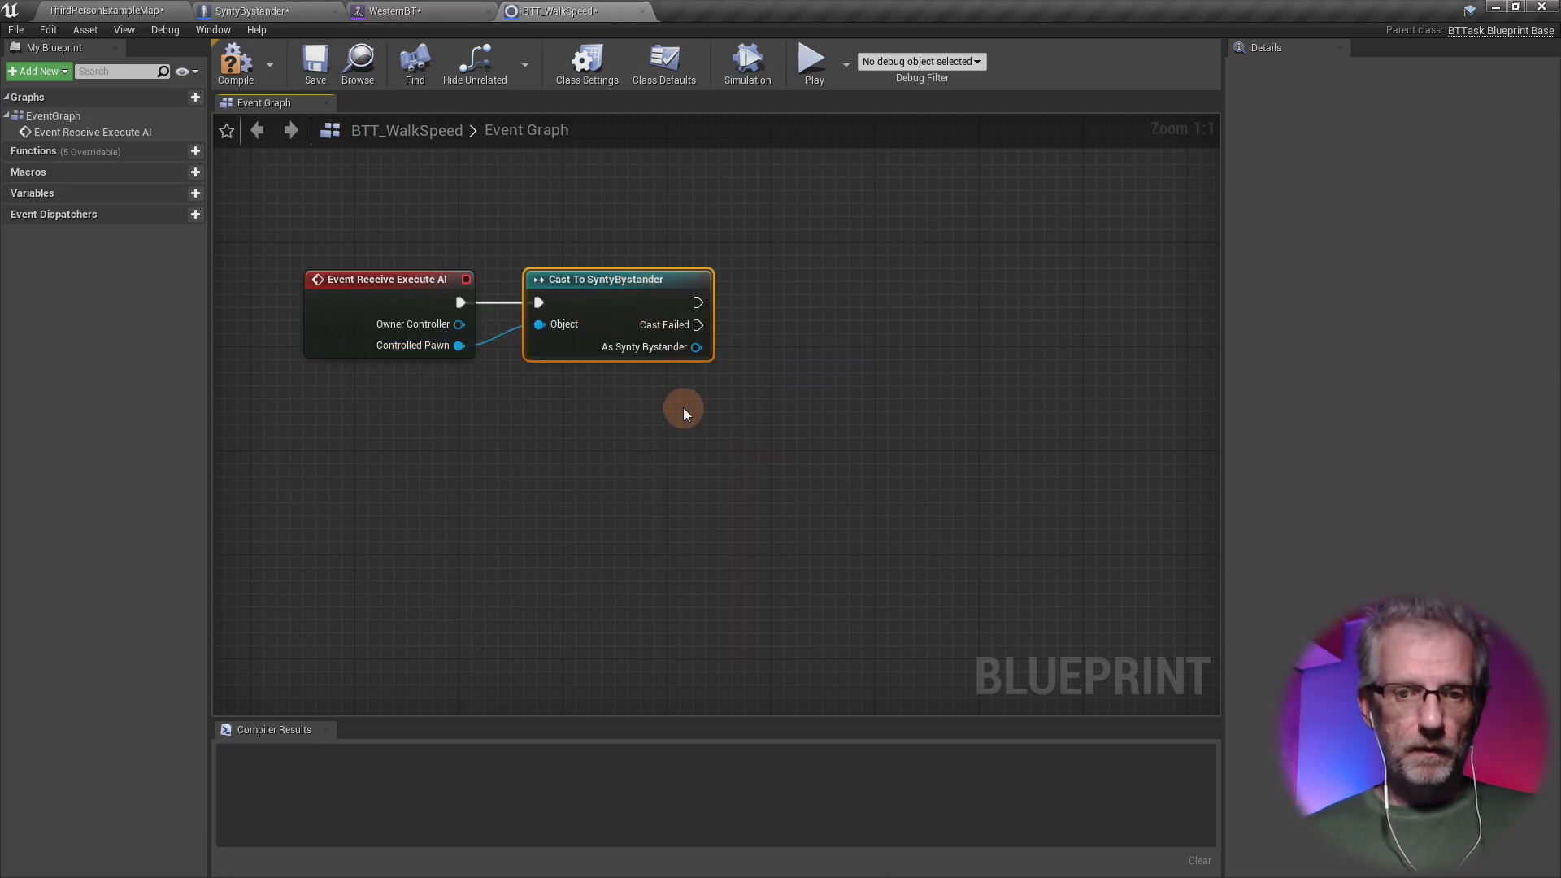
pyautogui.moveTo(683, 407); pyautogui.dragTo(643, 410, button='right')
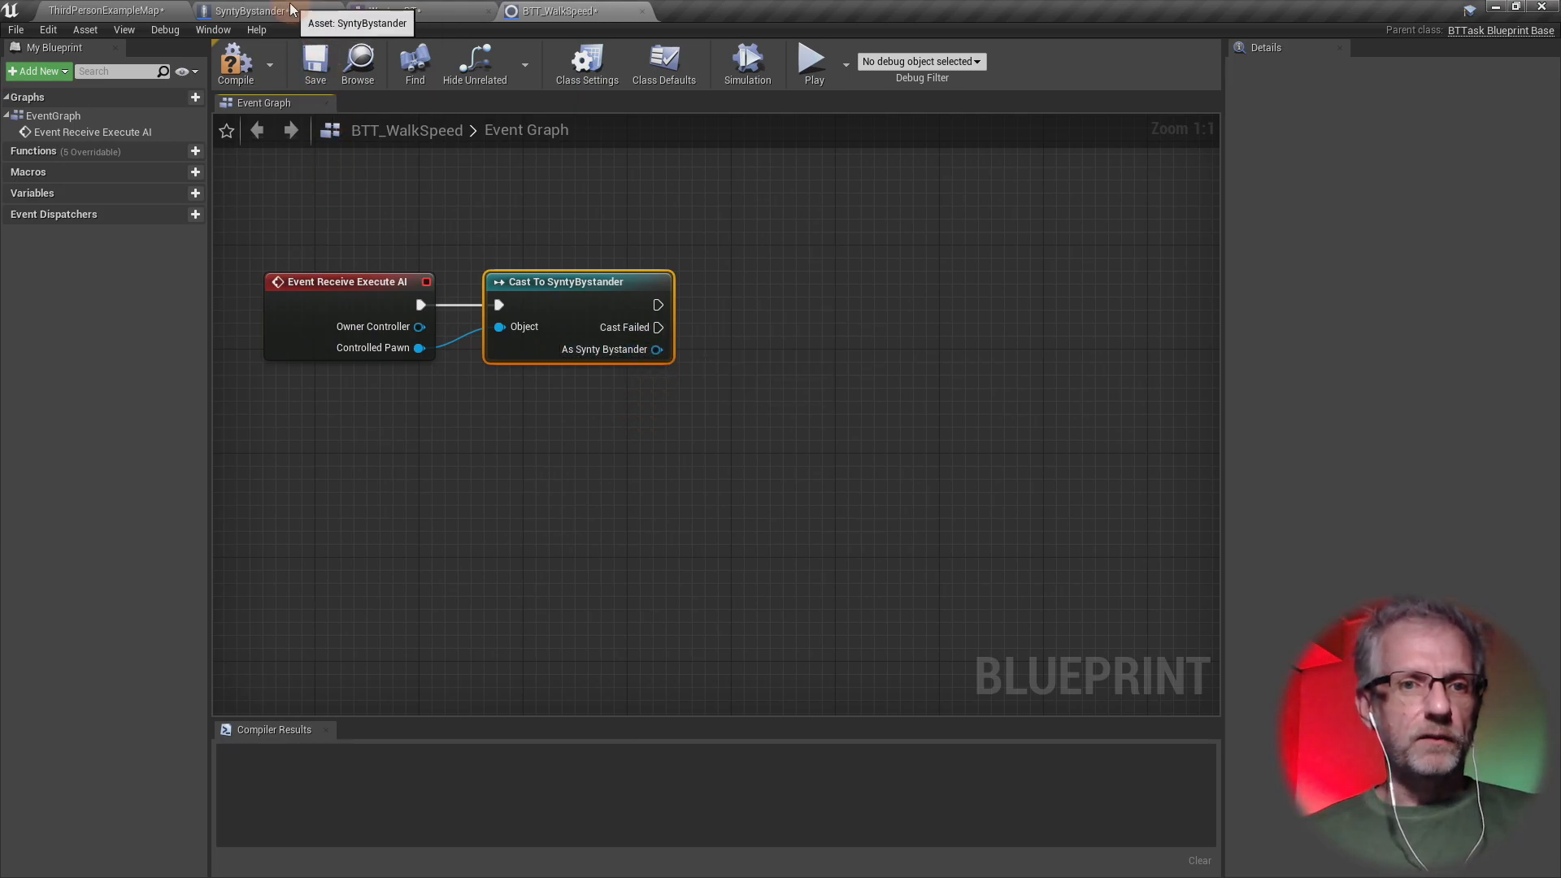
# - Check the Randomise Walk Speed function in SyntyBystander, call it from the cast's As Synty Bystander output, and align the node with the cast
pyautogui.click(259, 10)
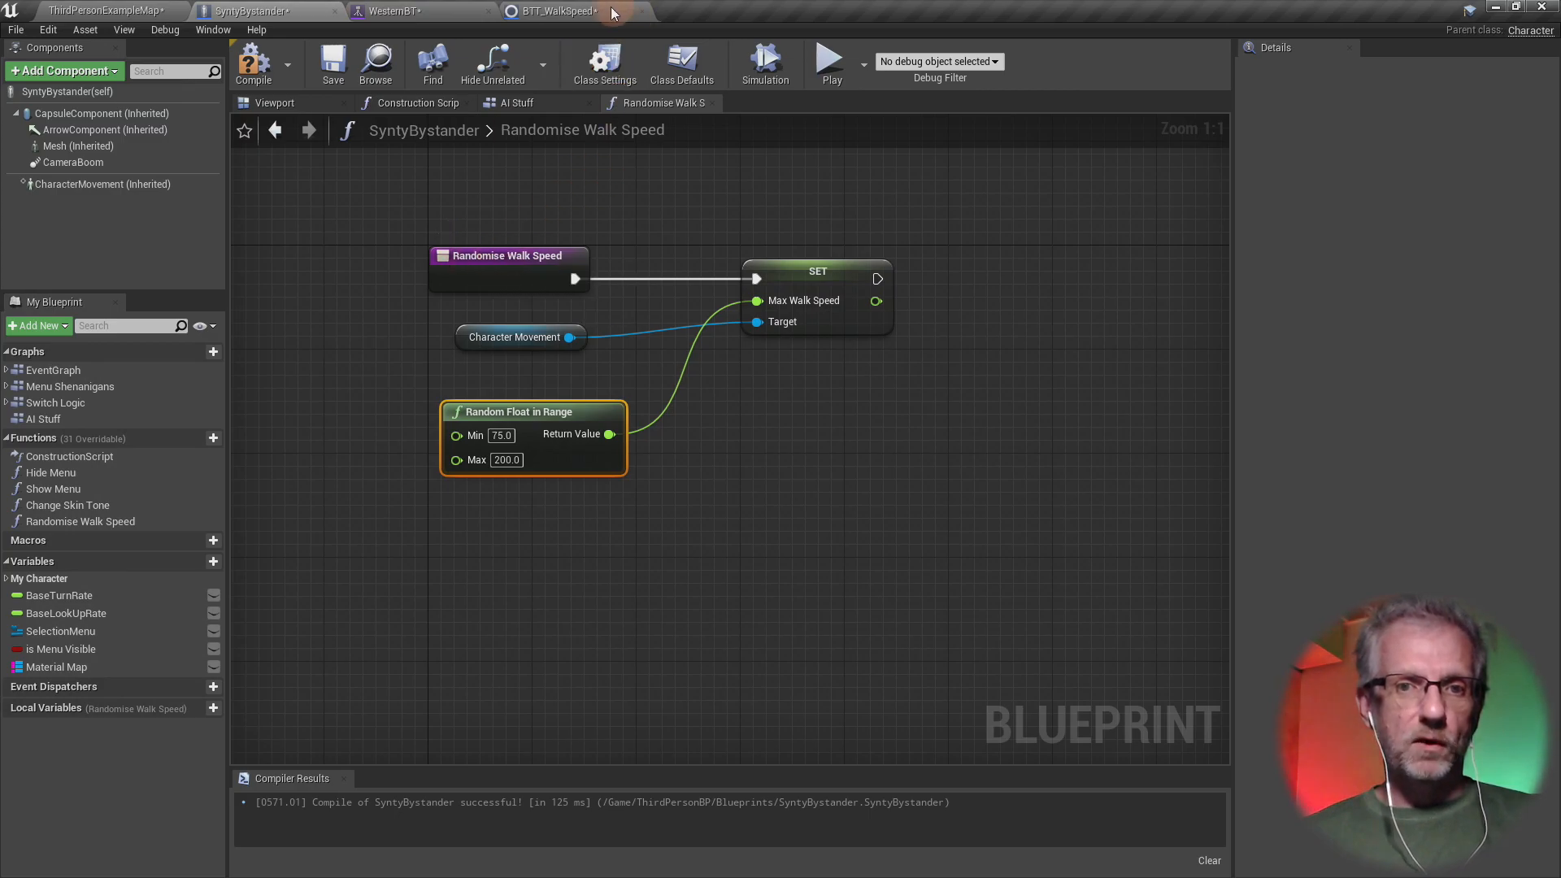
pyautogui.click(570, 11)
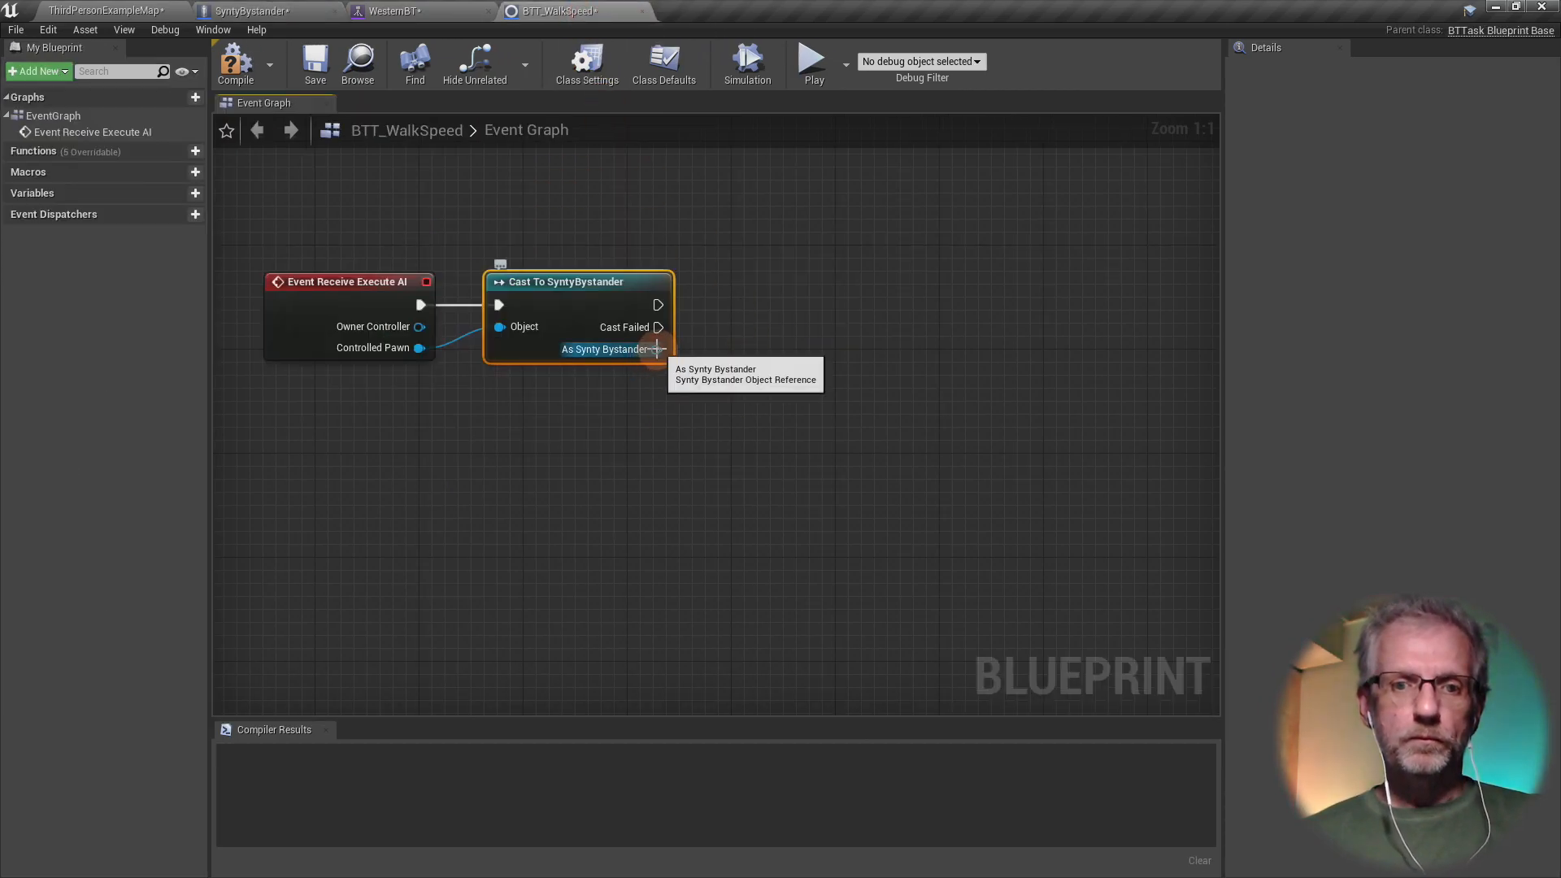
pyautogui.moveTo(656, 349); pyautogui.dragTo(769, 344)
pyautogui.write('randomise')
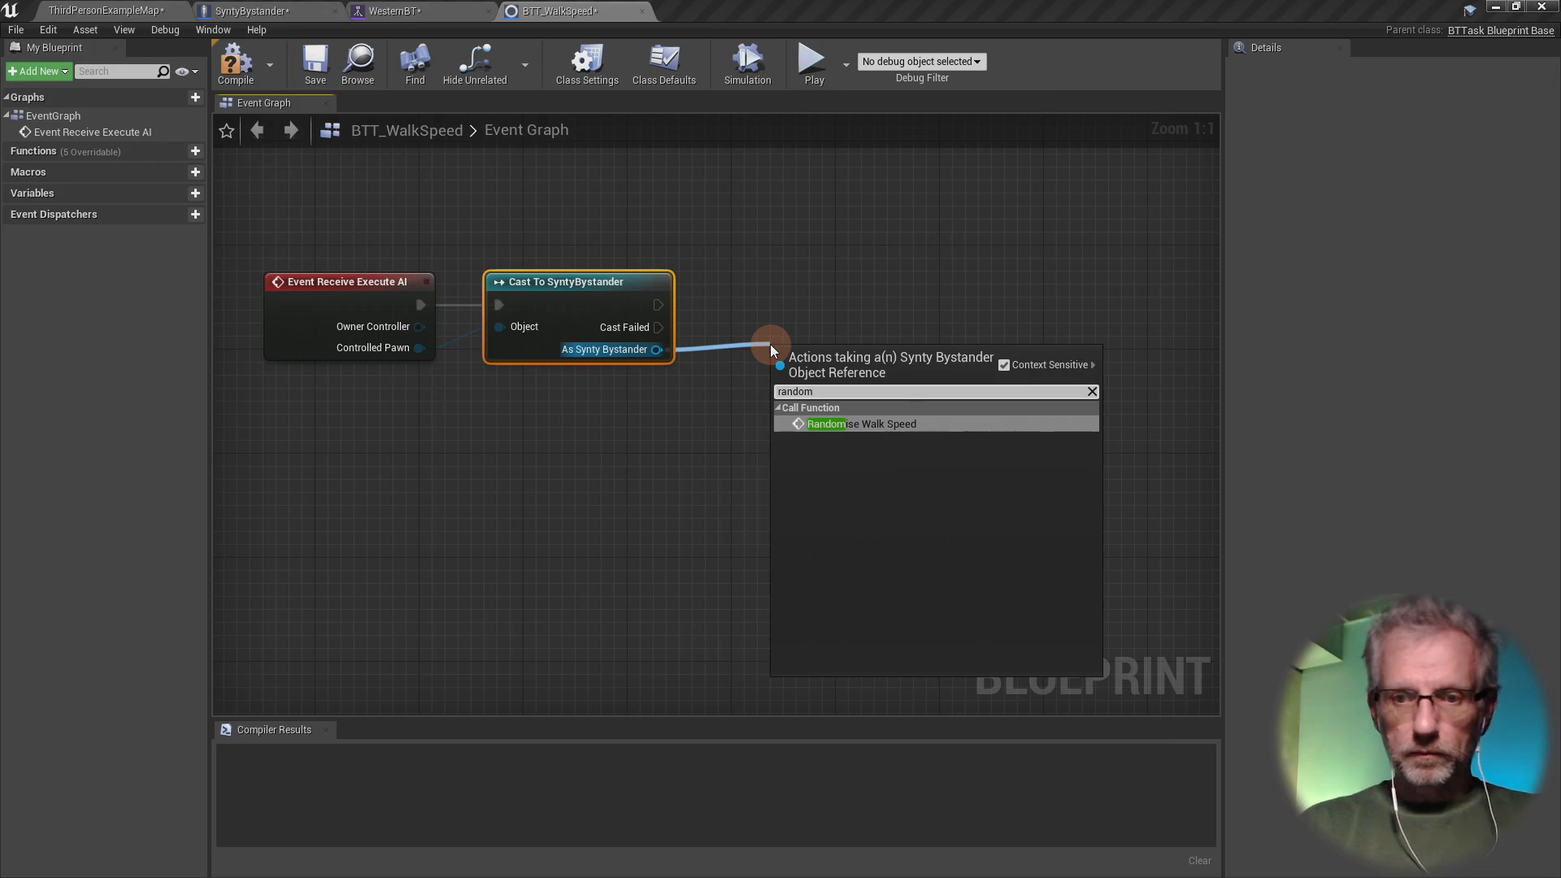
pyautogui.press('Return')
pyautogui.moveTo(816, 357); pyautogui.dragTo(776, 266)
pyautogui.moveTo(842, 436); pyautogui.dragTo(808, 464, button='right')
pyautogui.click(325, 321)
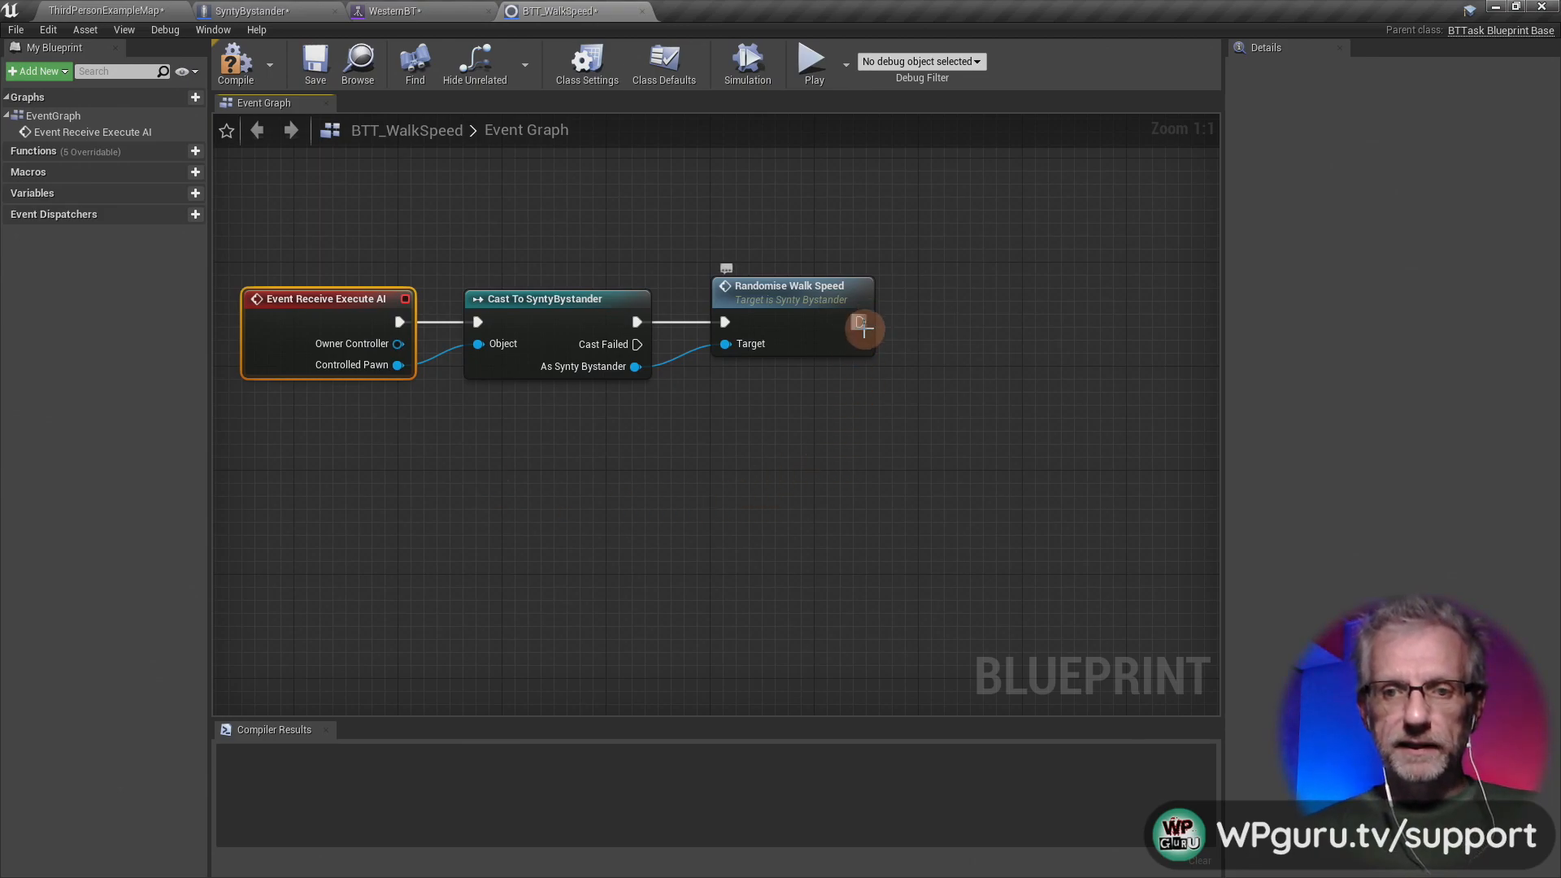
# - Add a Finish Execute node after Randomise Walk Speed, align it, and enable Success as in the article's graph in Firefox
pyautogui.moveTo(860, 322); pyautogui.dragTo(950, 325)
pyautogui.write('finish')
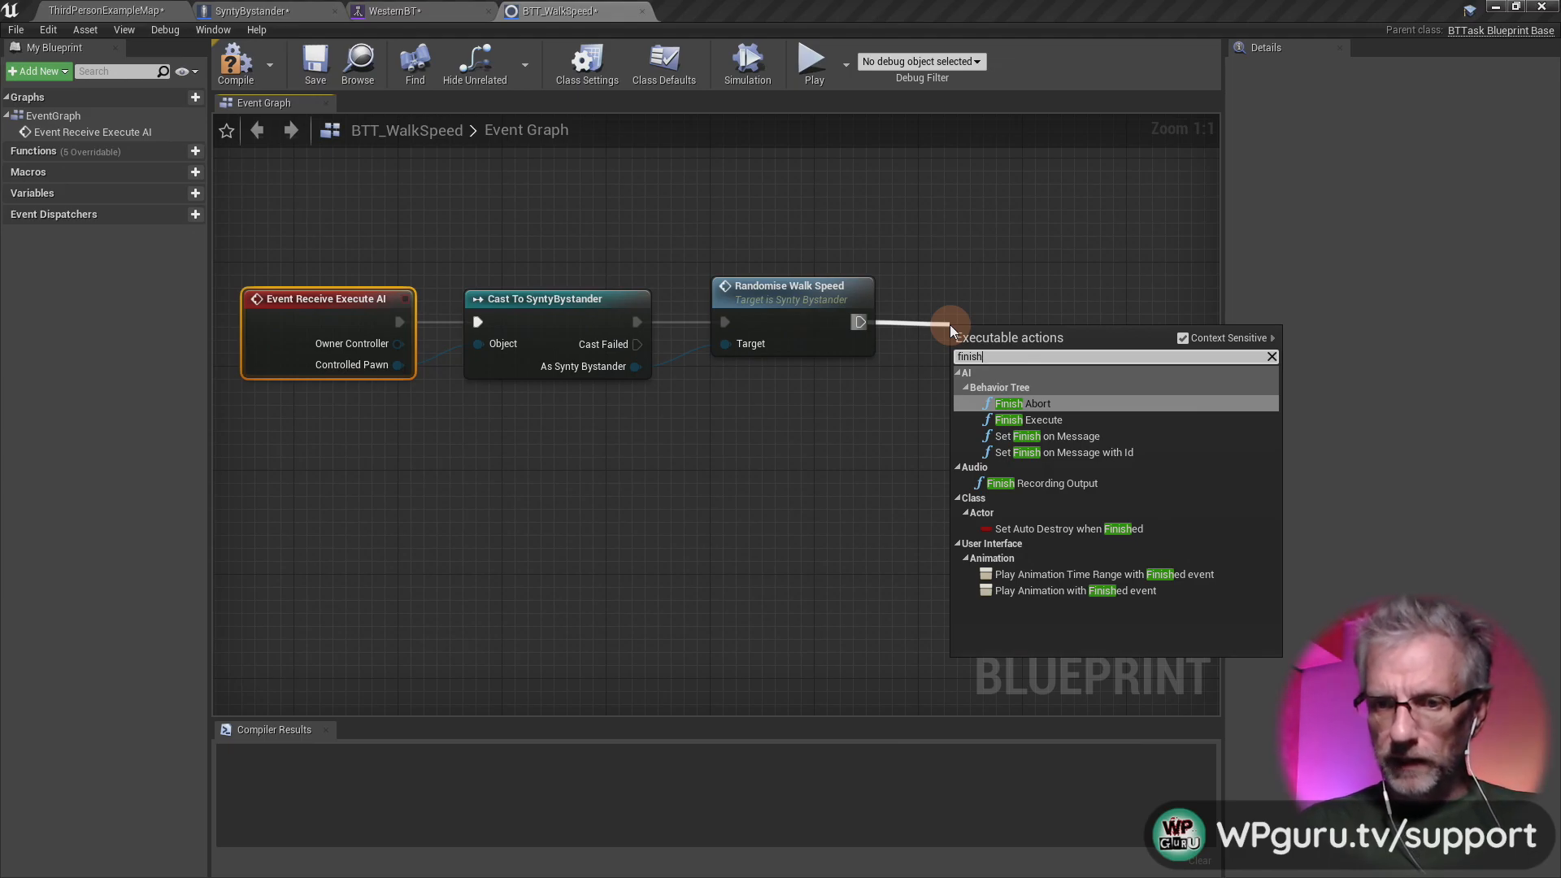
pyautogui.press('Down')
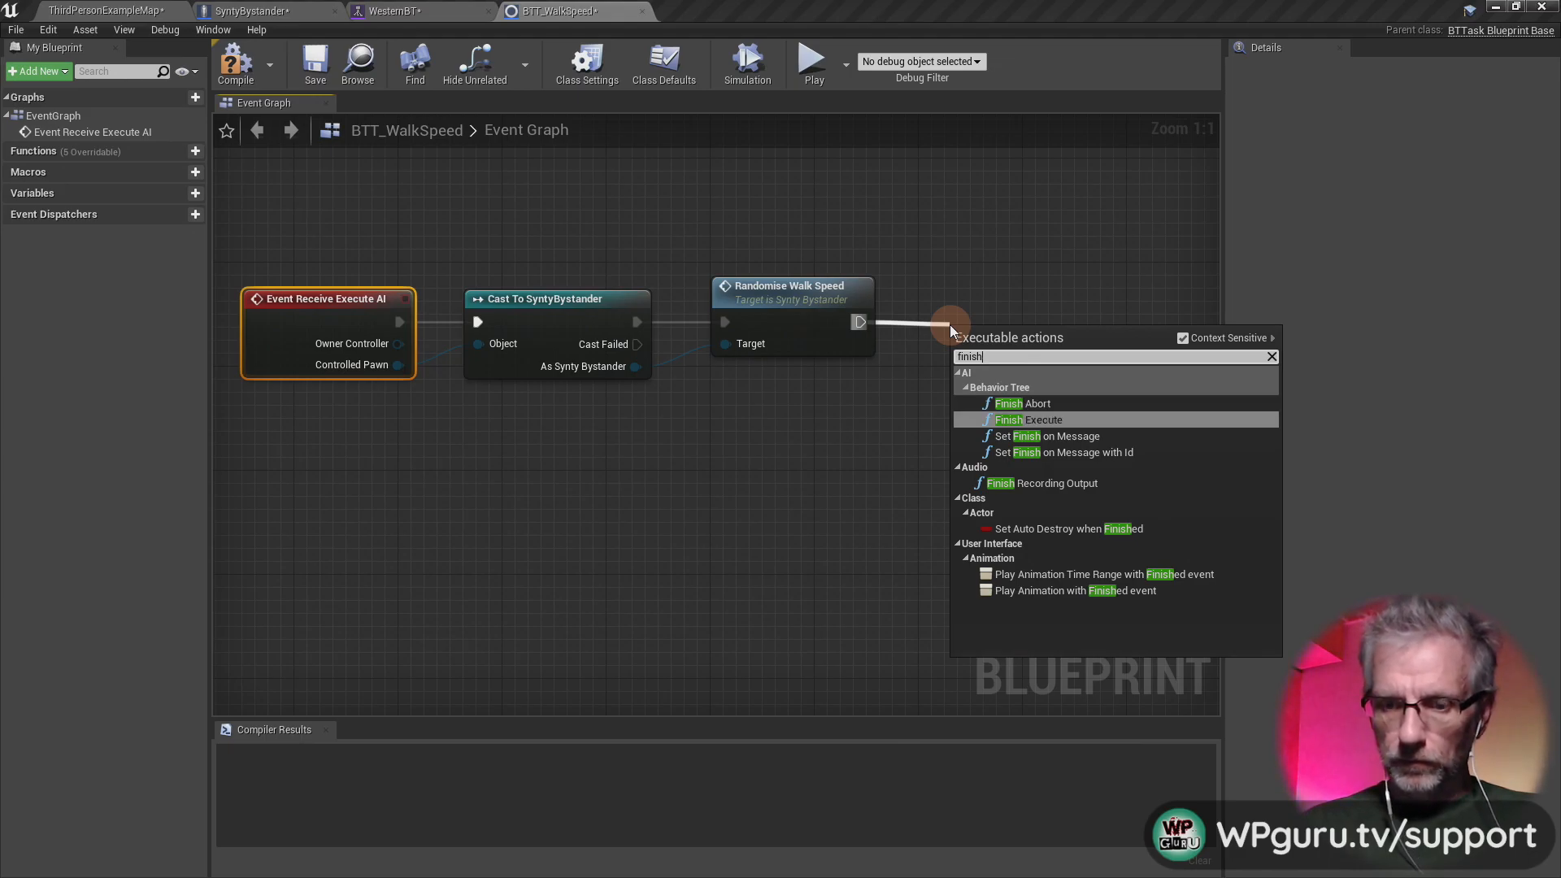
pyautogui.press('Return')
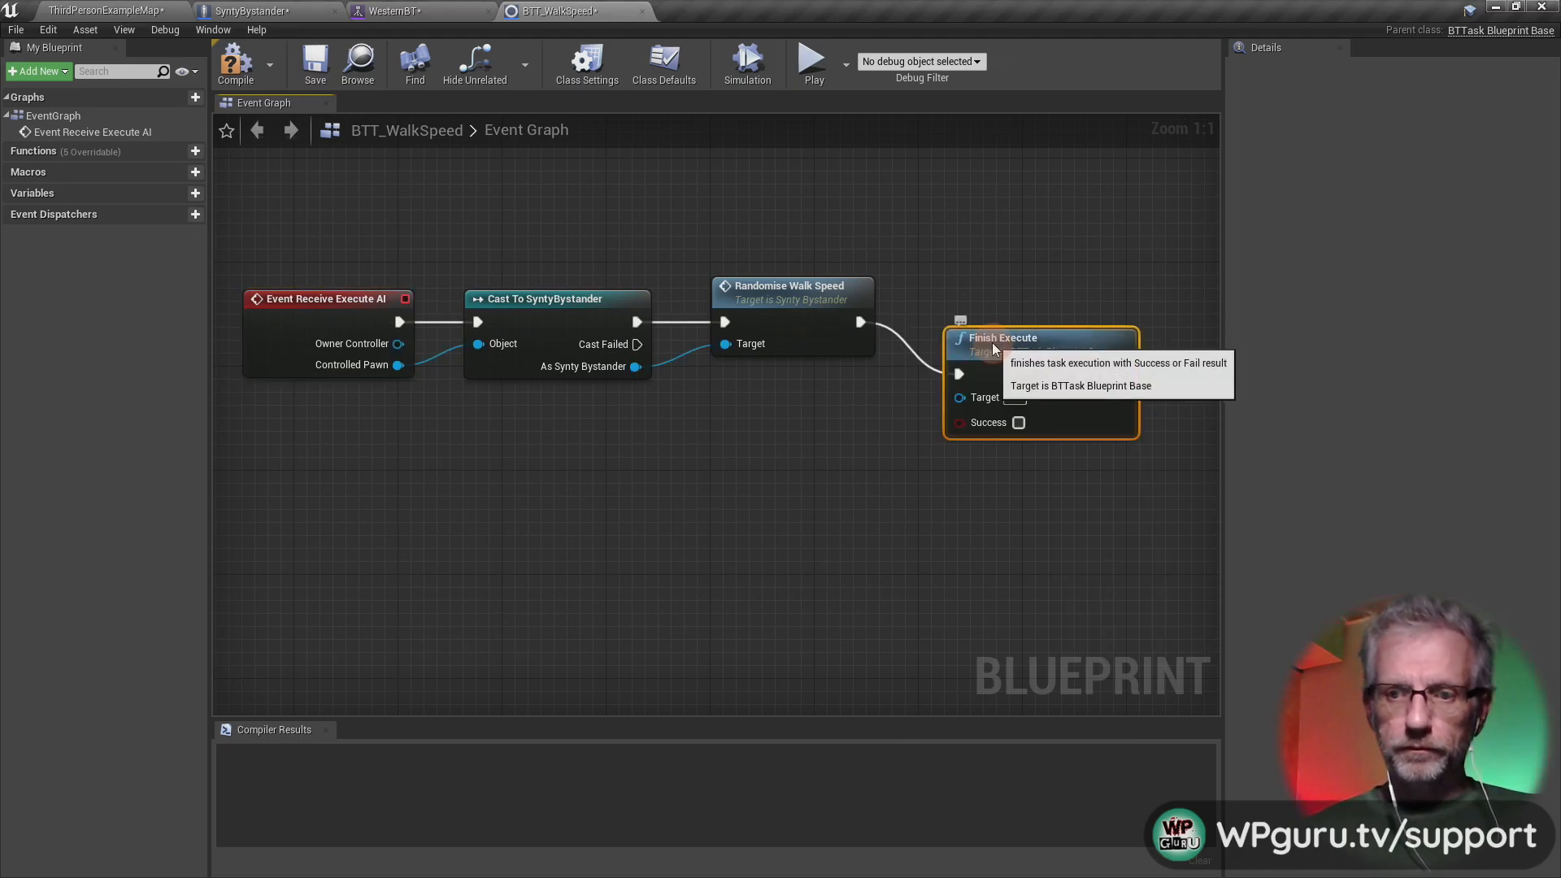
pyautogui.moveTo(985, 344); pyautogui.dragTo(998, 291)
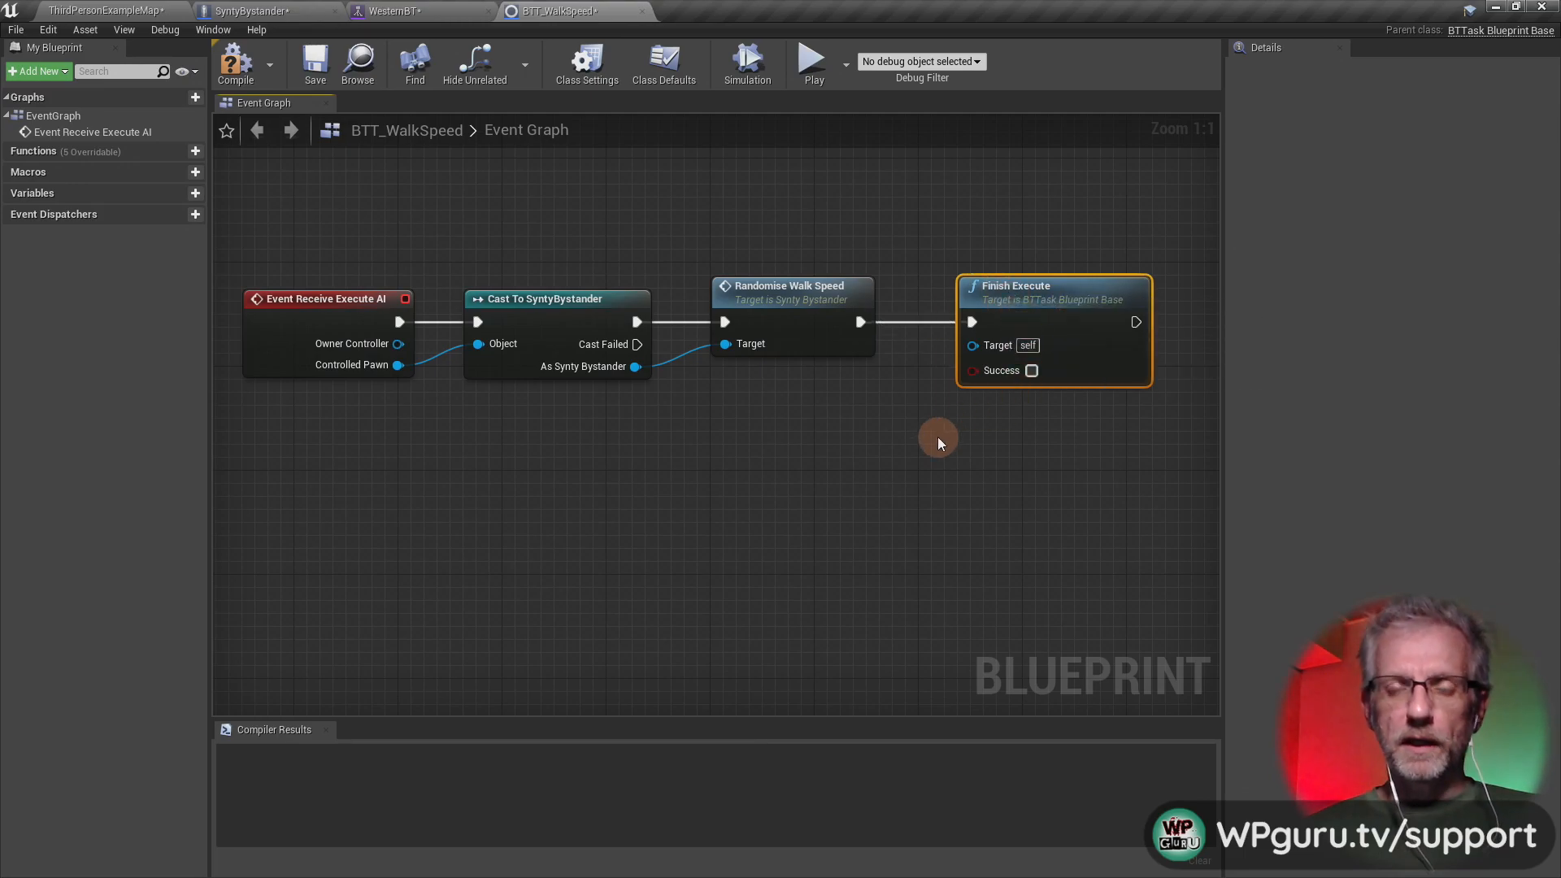
pyautogui.hotkey('alt', 'Tab')
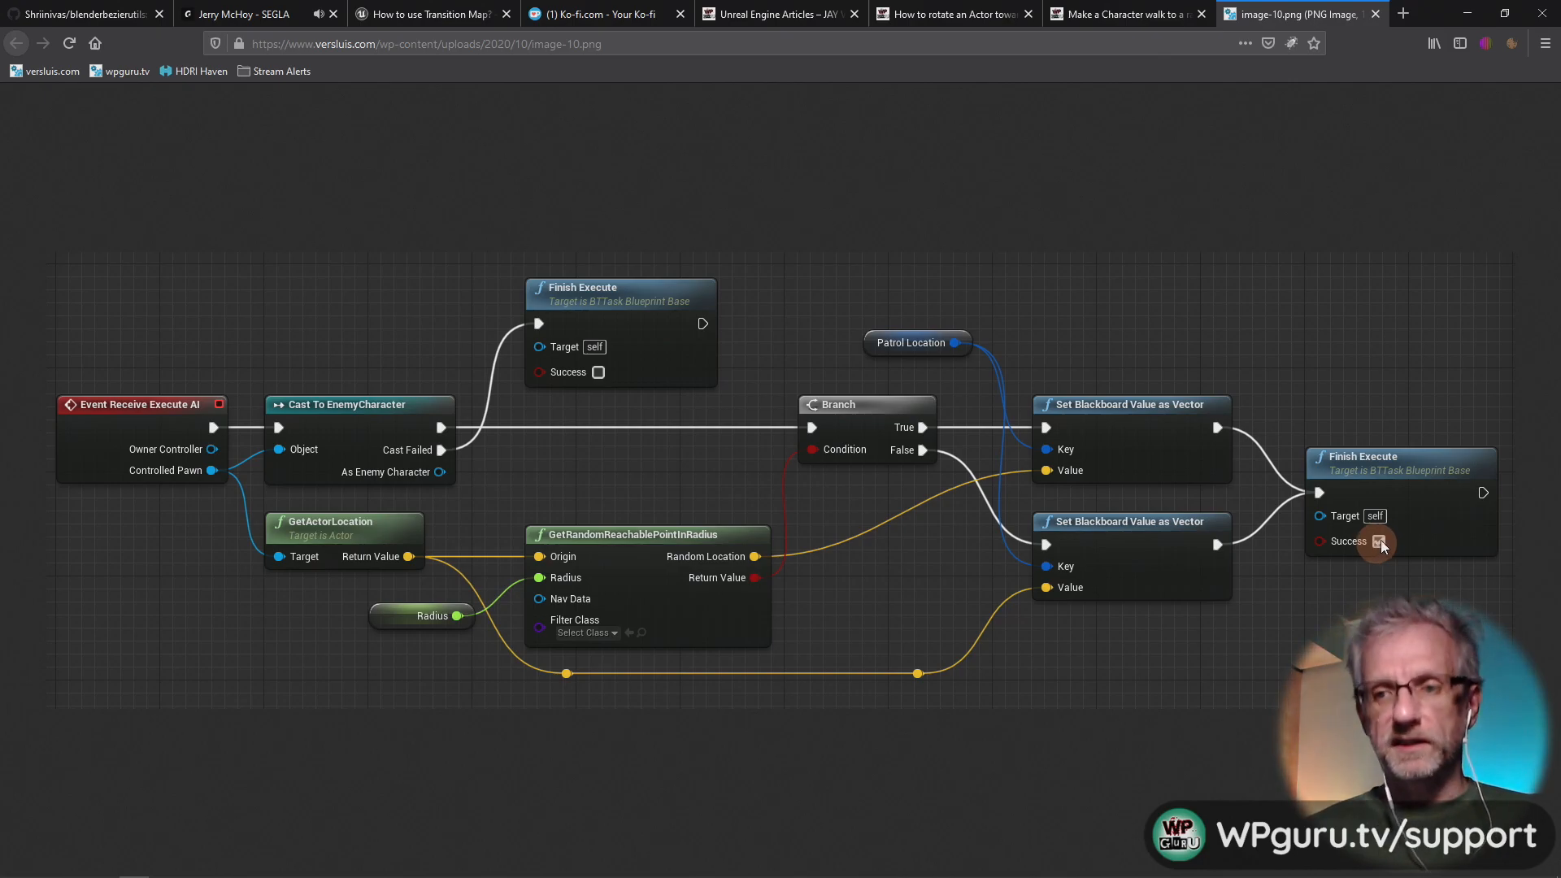
pyautogui.hotkey('alt', 'Tab')
pyautogui.click(1030, 370)
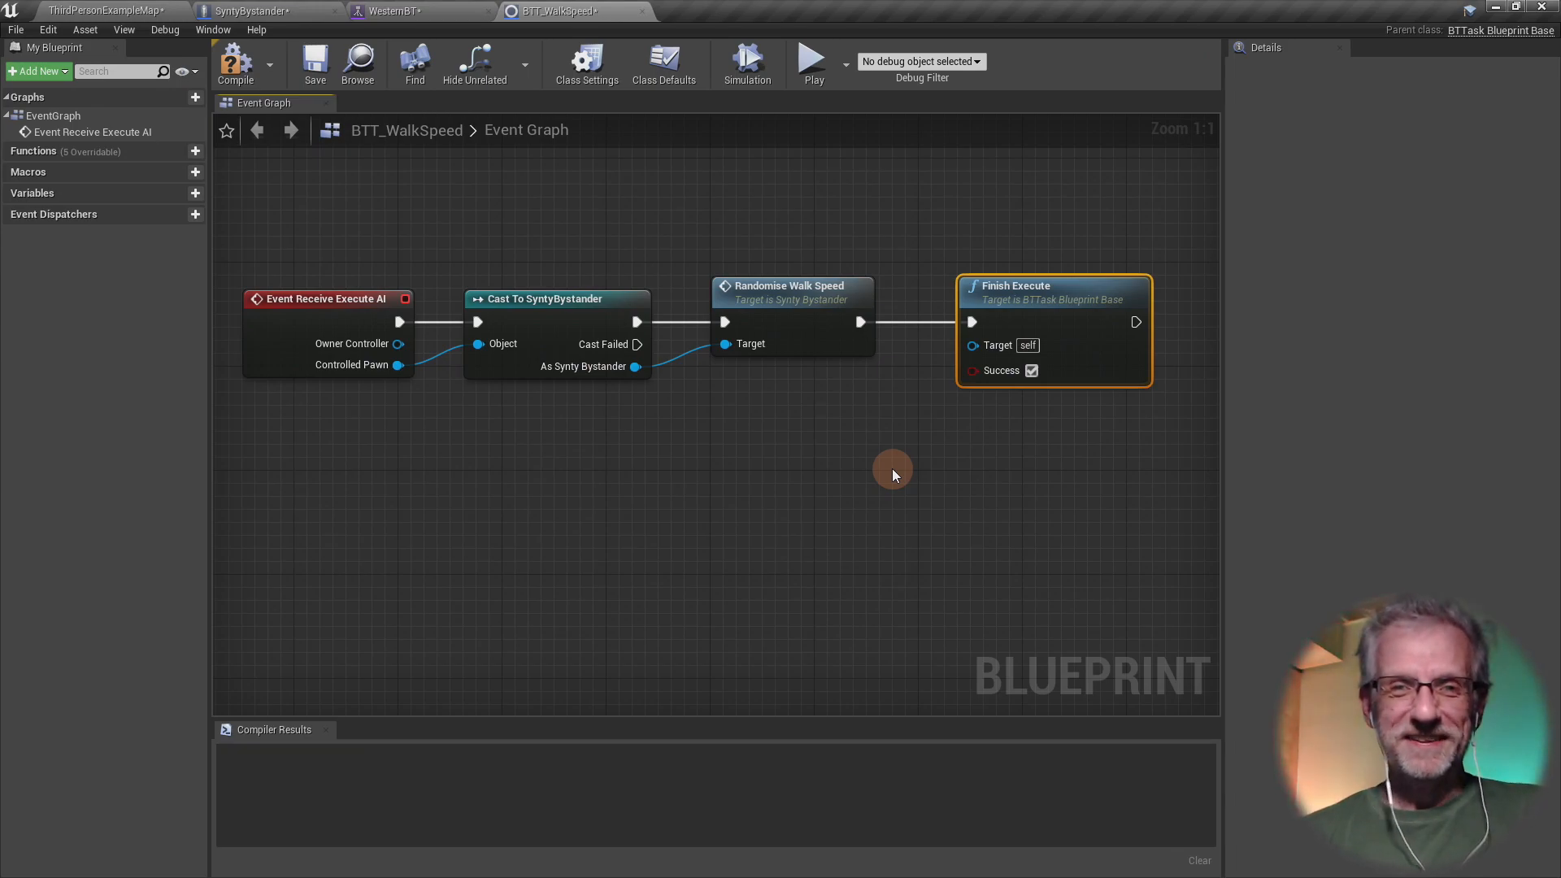
# - Compile BTT_WalkSpeed, check the Randomise Walk Speed call against the compiler results, and compile the SyntyBystander blueprint
pyautogui.click(235, 63)
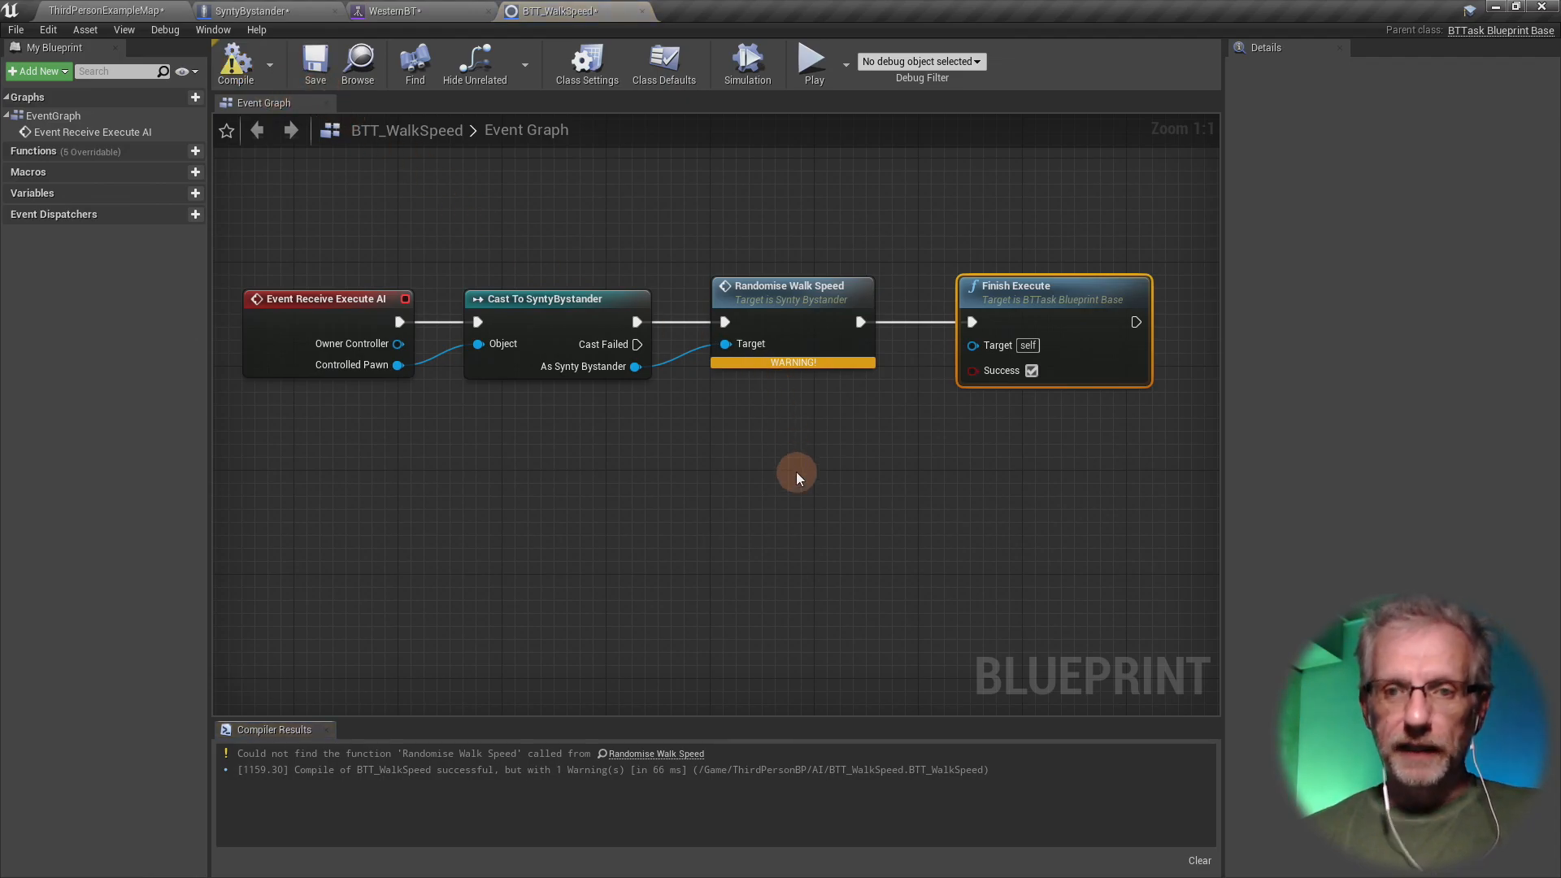
pyautogui.click(815, 341)
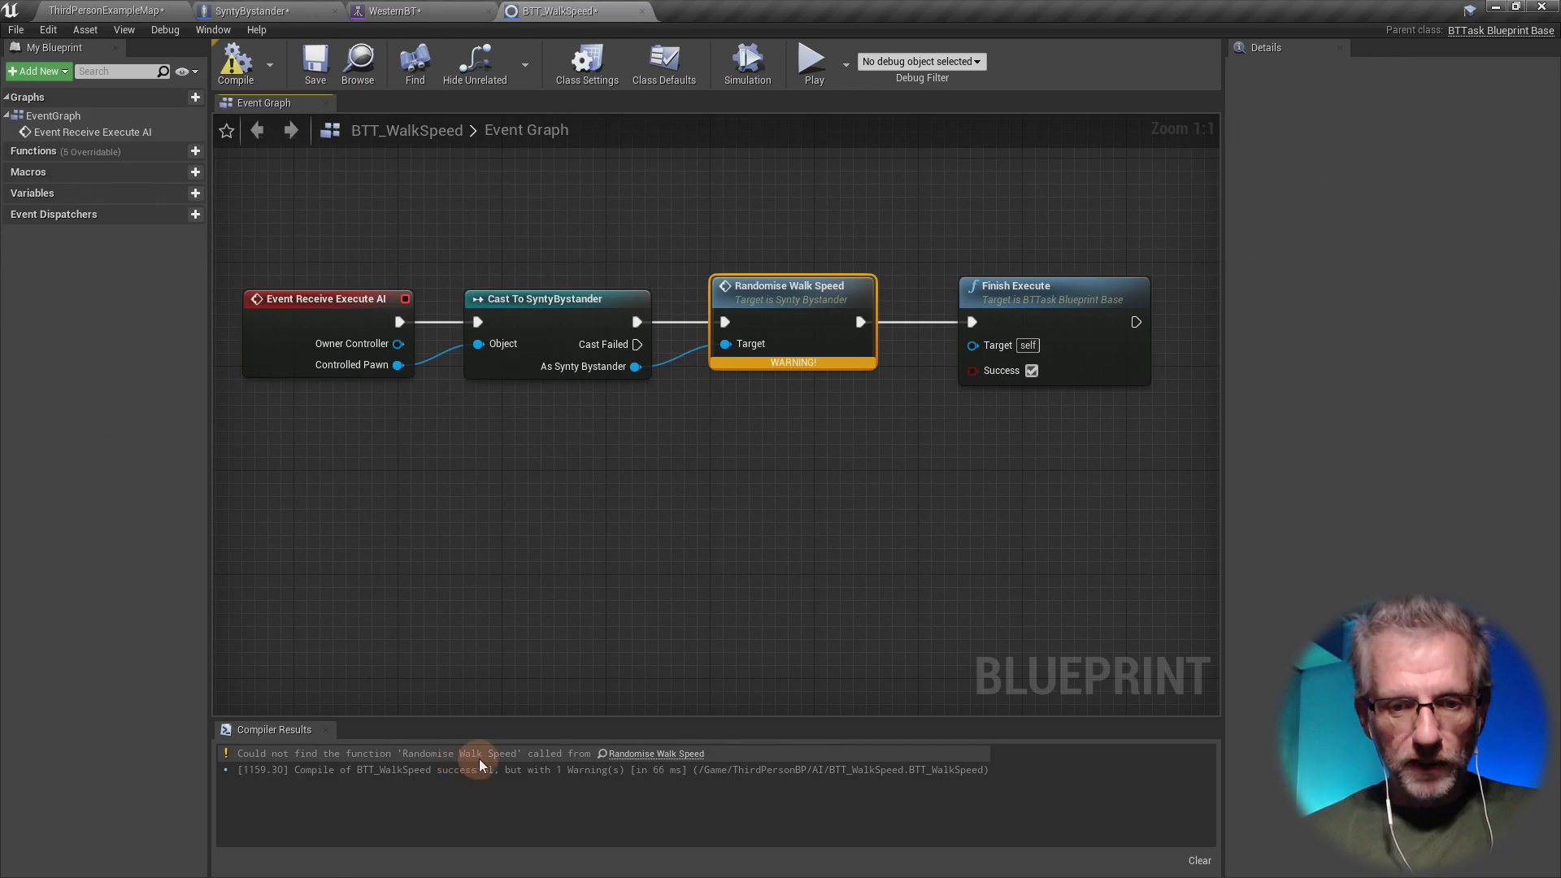
pyautogui.click(254, 10)
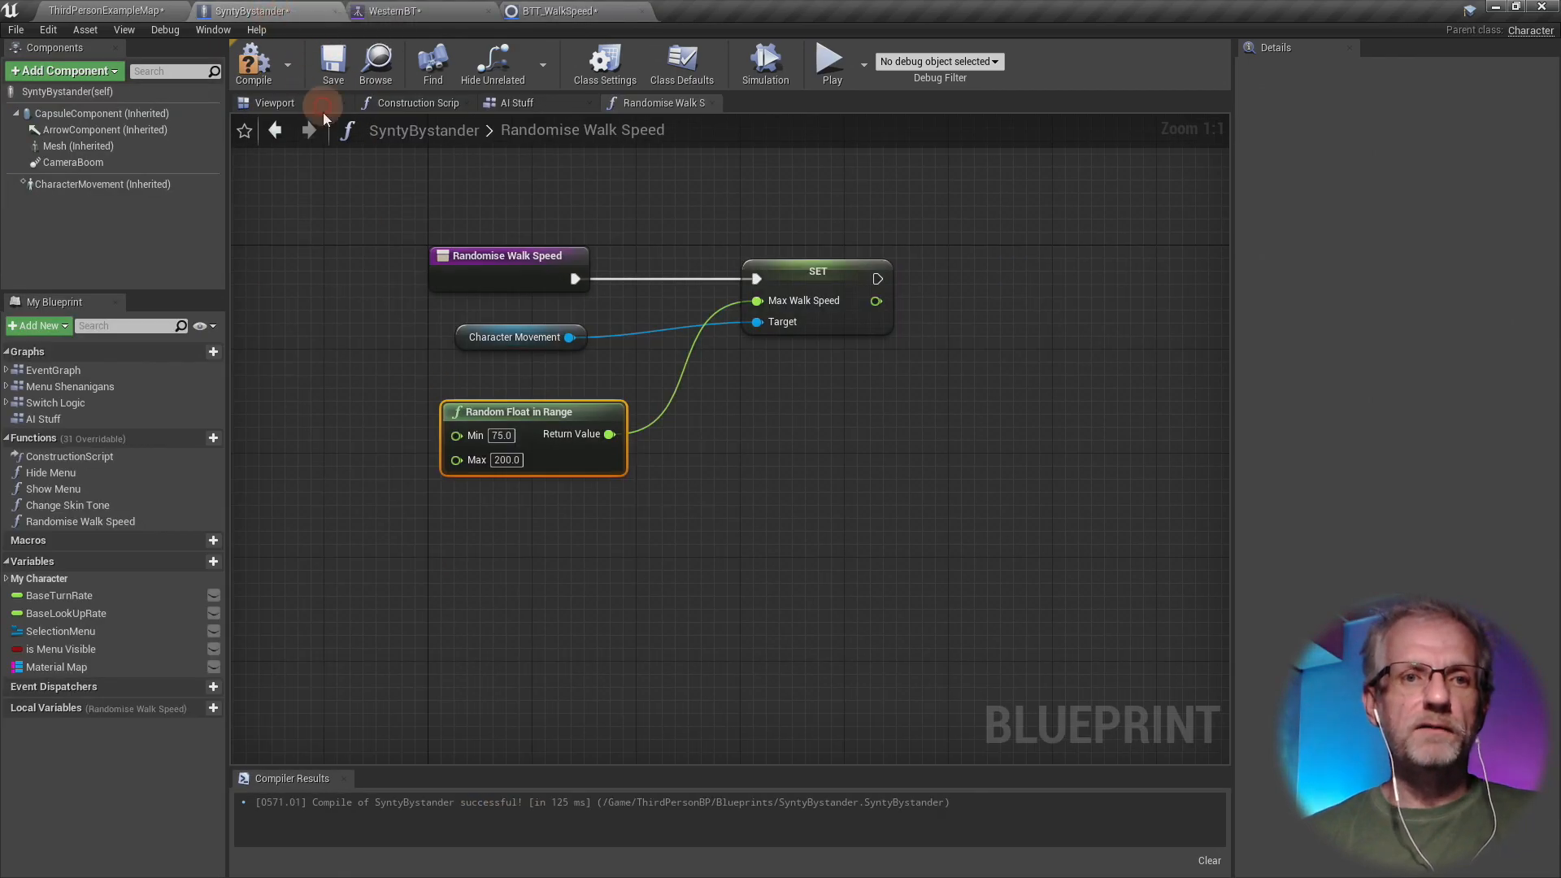
pyautogui.click(265, 78)
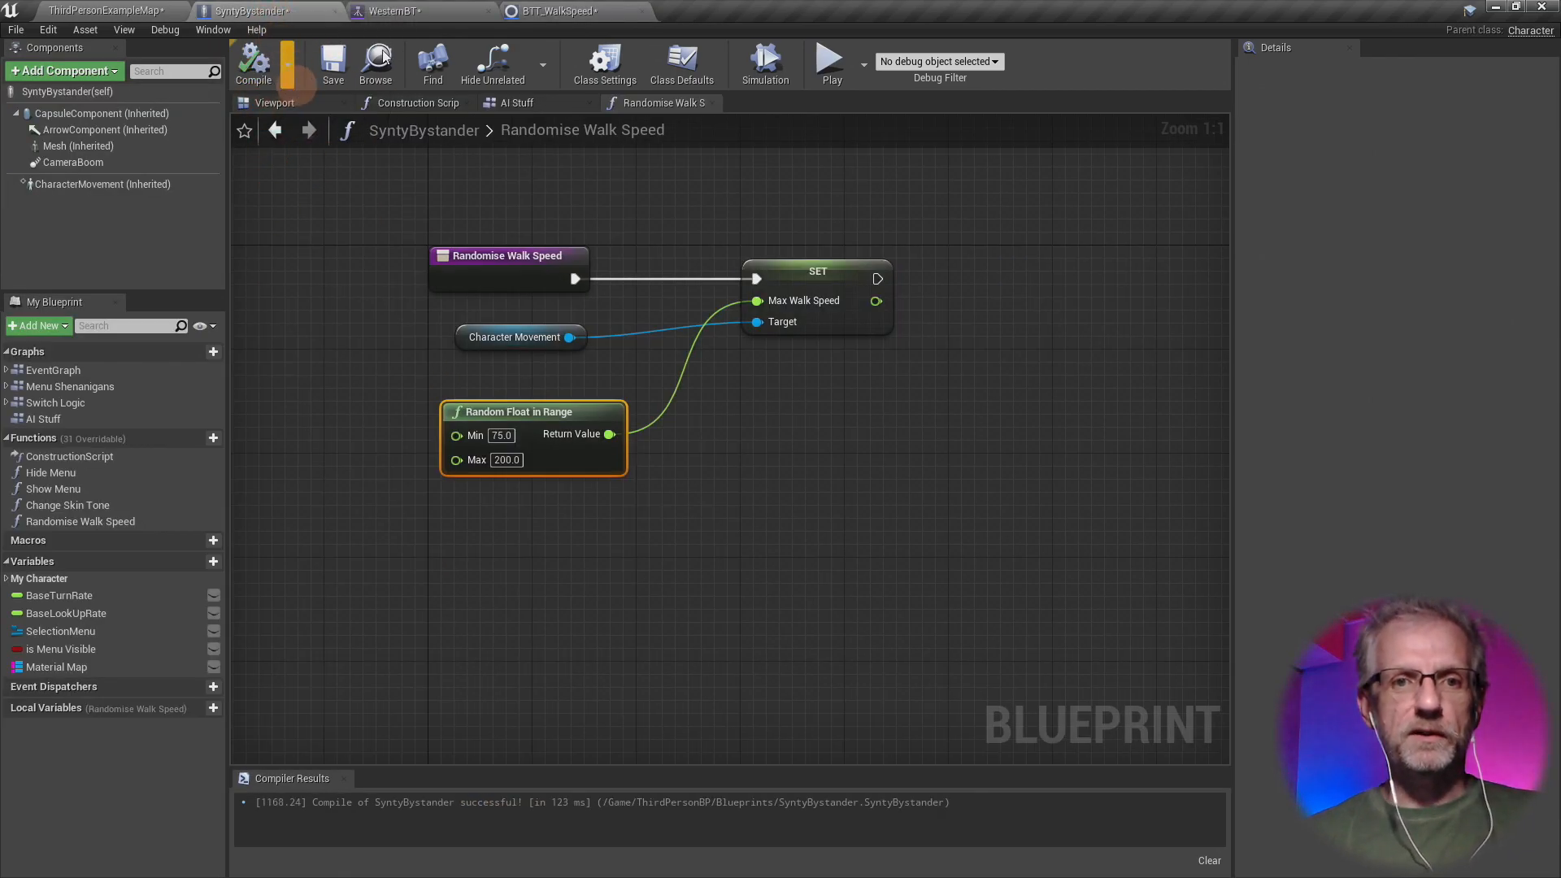
# - Recompile and save BTT_WalkSpeed, and close it to return to the WesternBT behavior tree
pyautogui.click(572, 13)
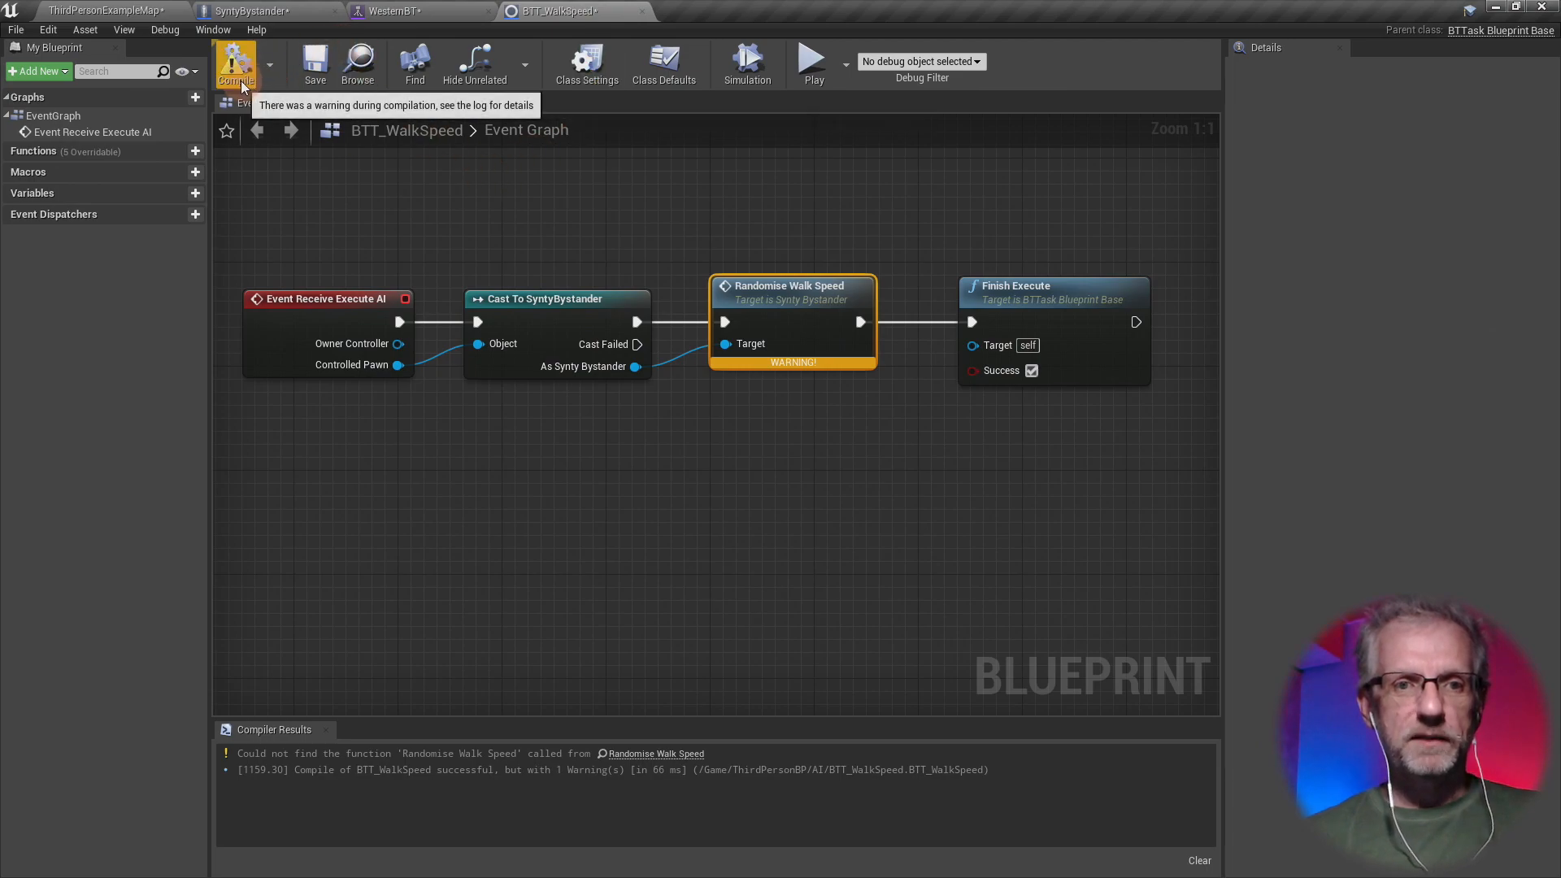
pyautogui.click(235, 64)
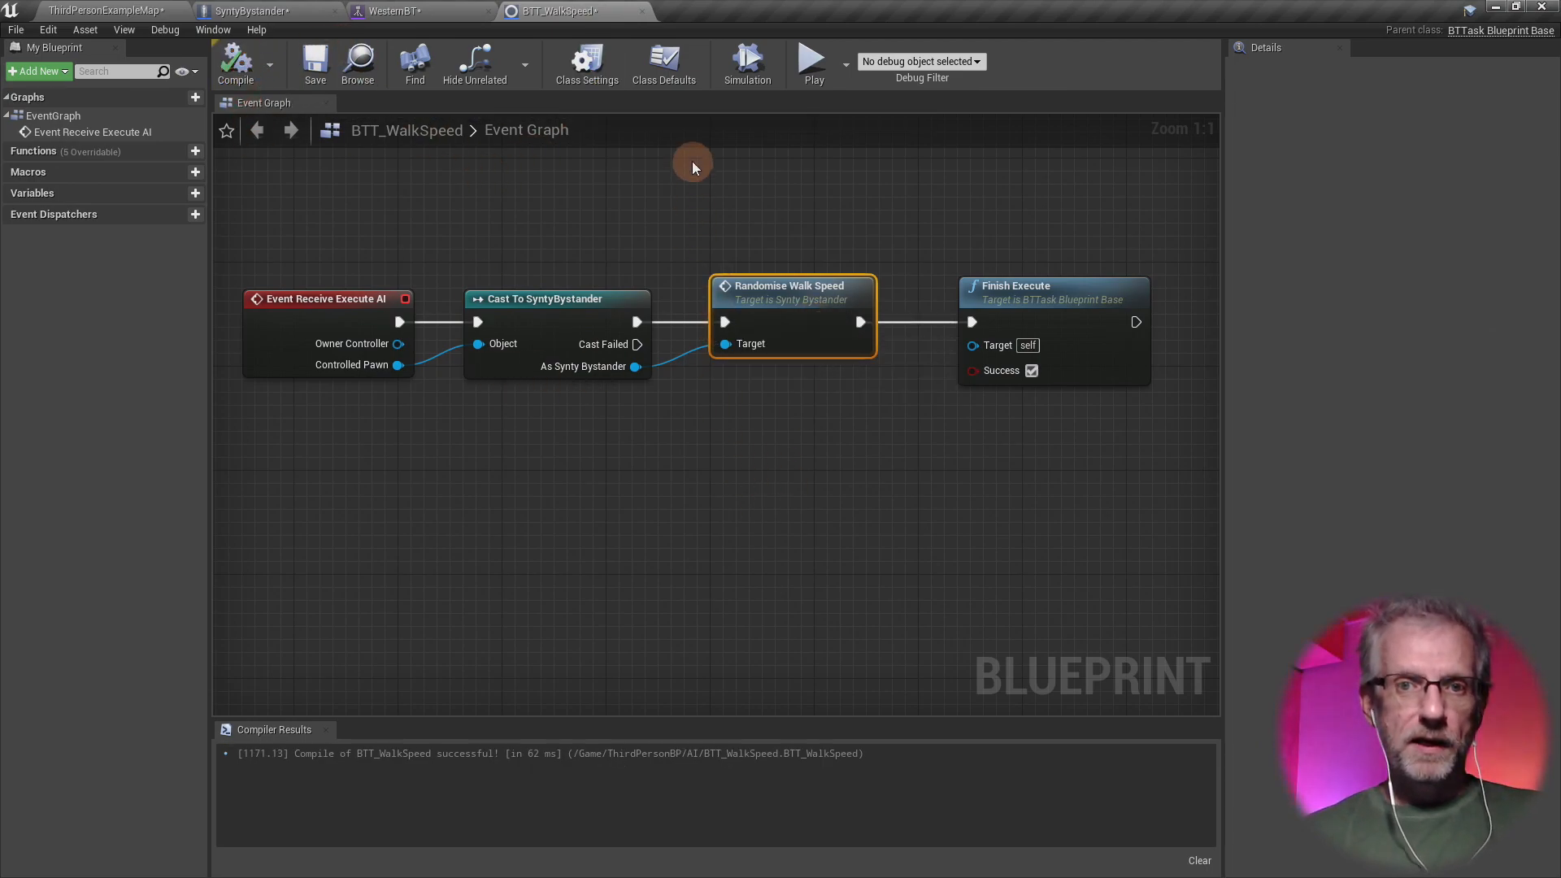
pyautogui.click(315, 65)
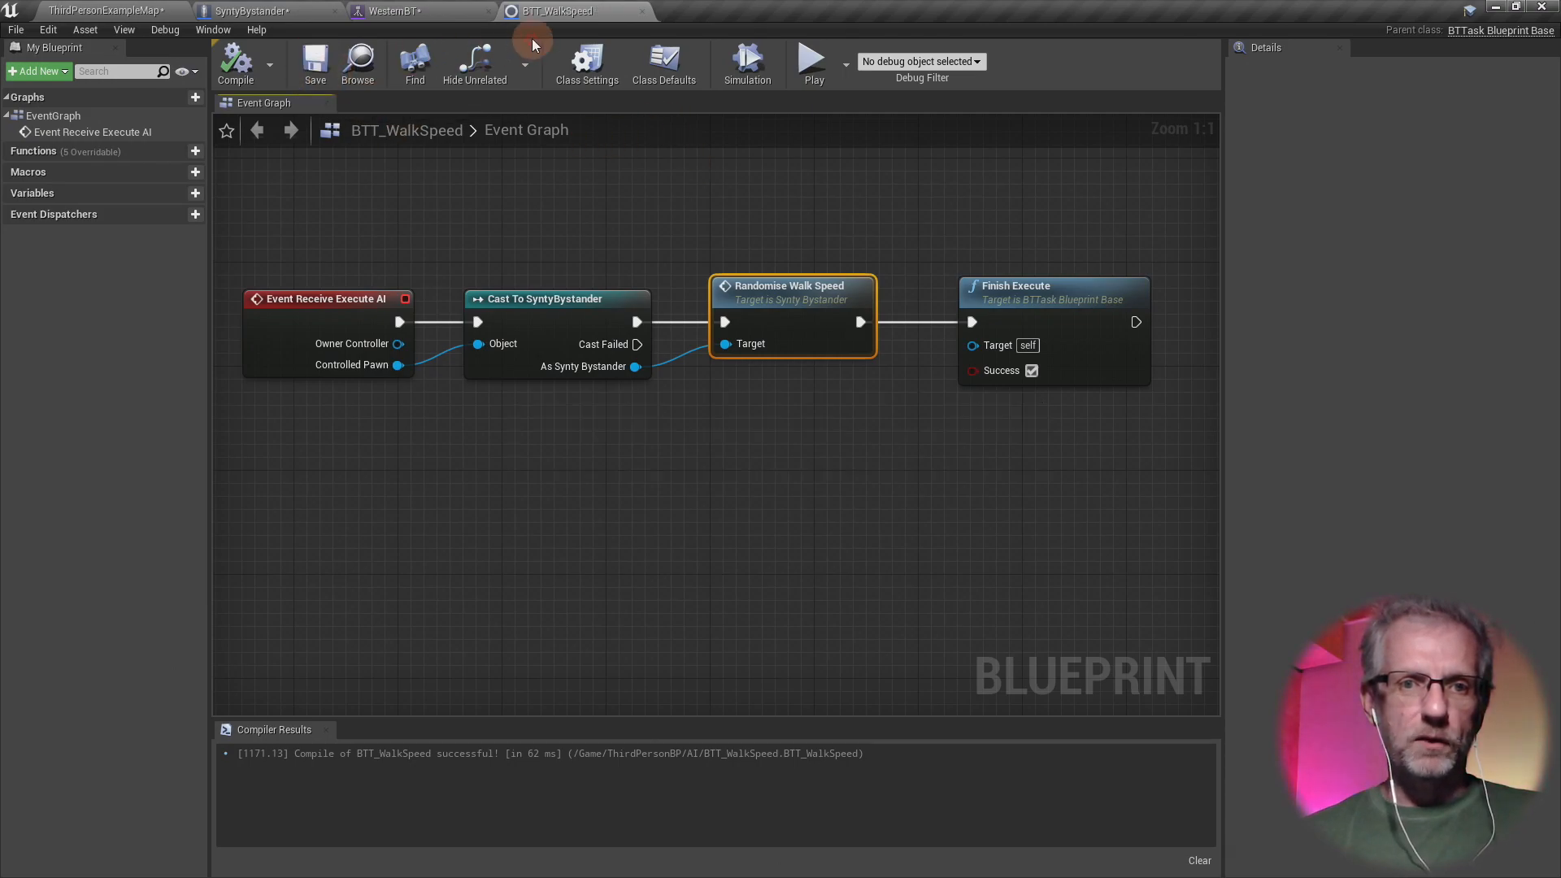
pyautogui.click(642, 11)
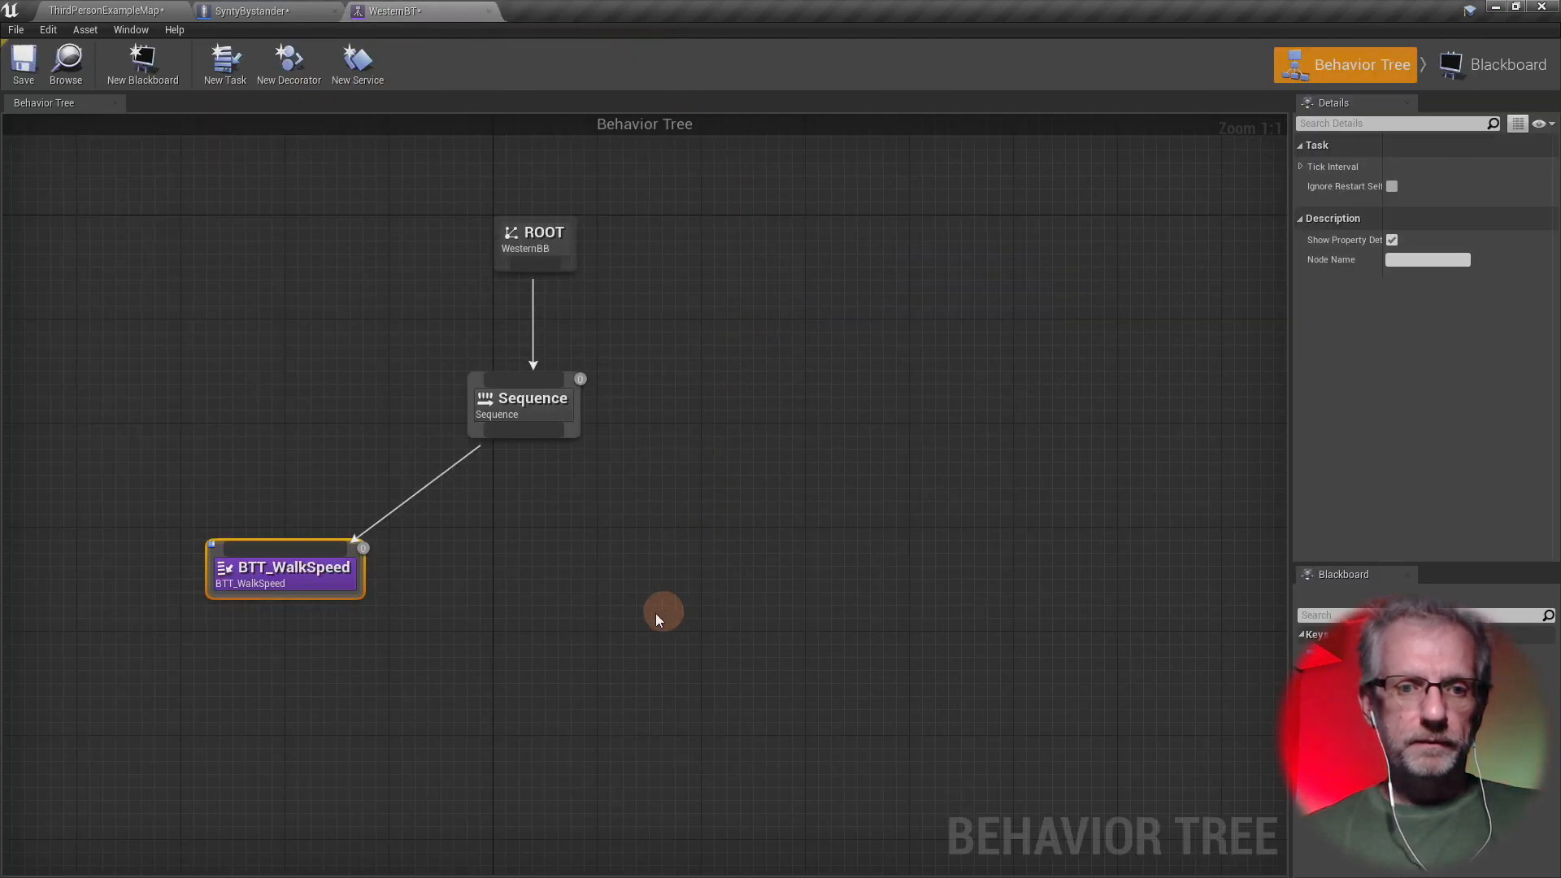
pyautogui.moveTo(657, 618); pyautogui.dragTo(712, 614, button='right')
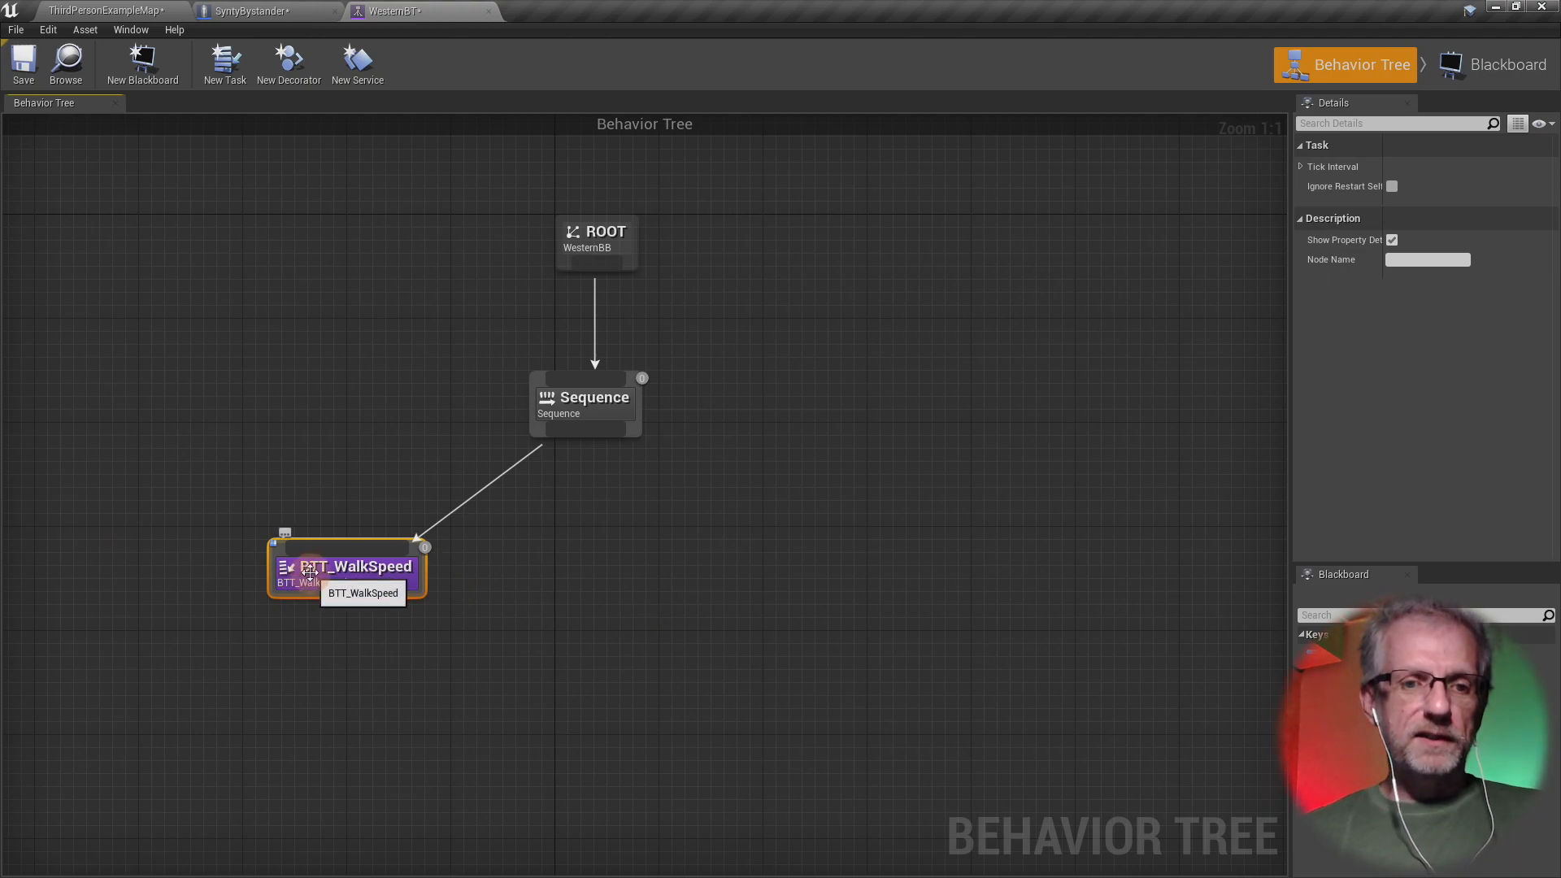
# - Move the BTT_WalkSpeed node closer to the Sequence node, and read the article's random location section and enlarged graph in Firefox
pyautogui.moveTo(310, 571); pyautogui.dragTo(407, 573)
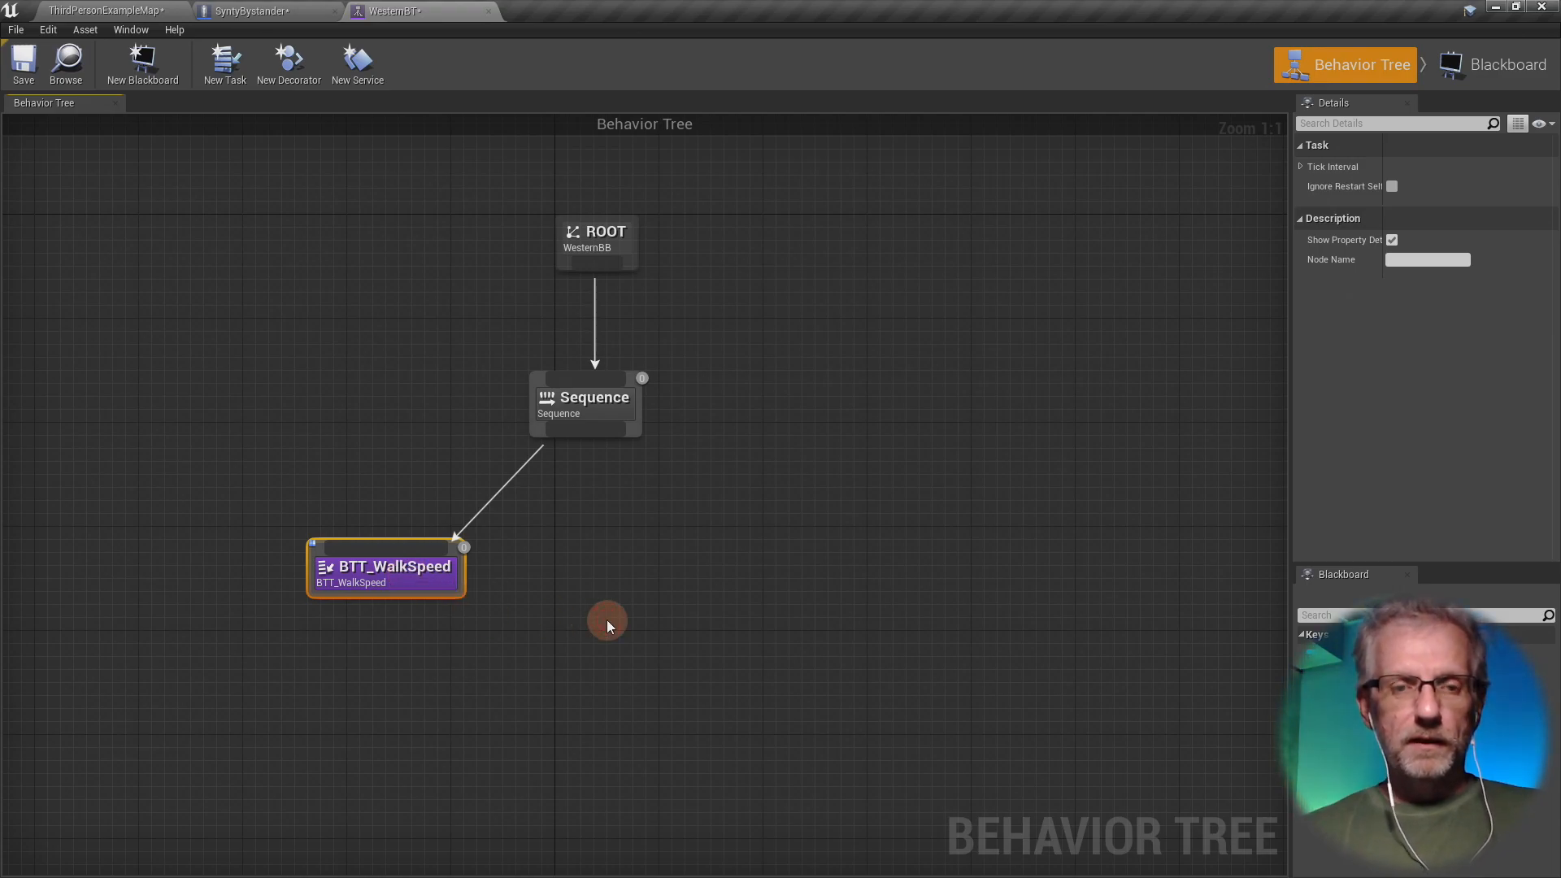
pyautogui.hotkey('alt', 'Tab')
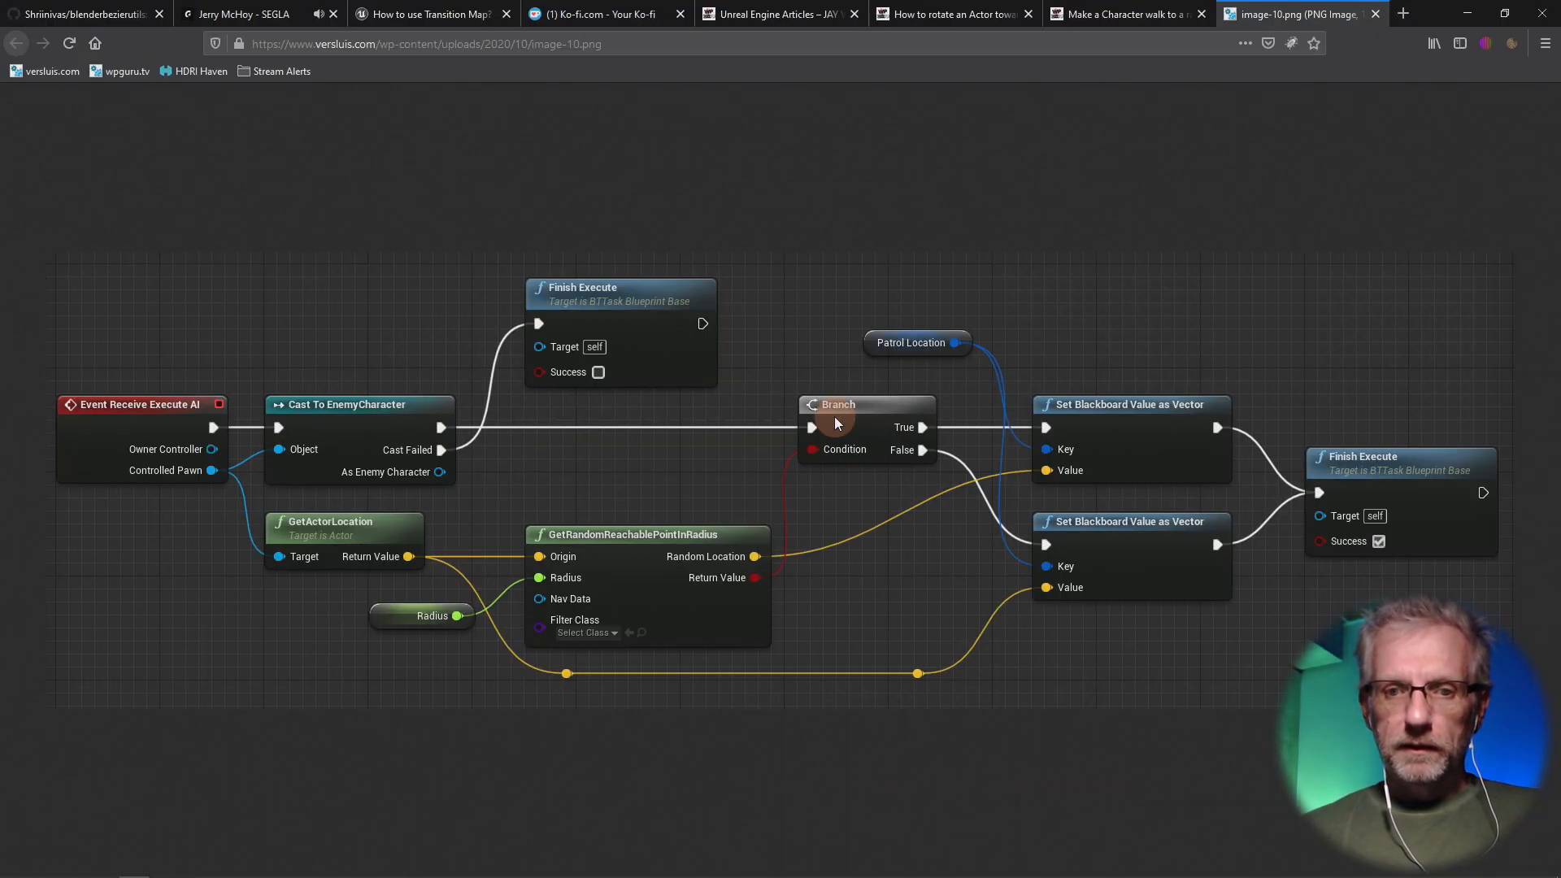
pyautogui.click(1138, 14)
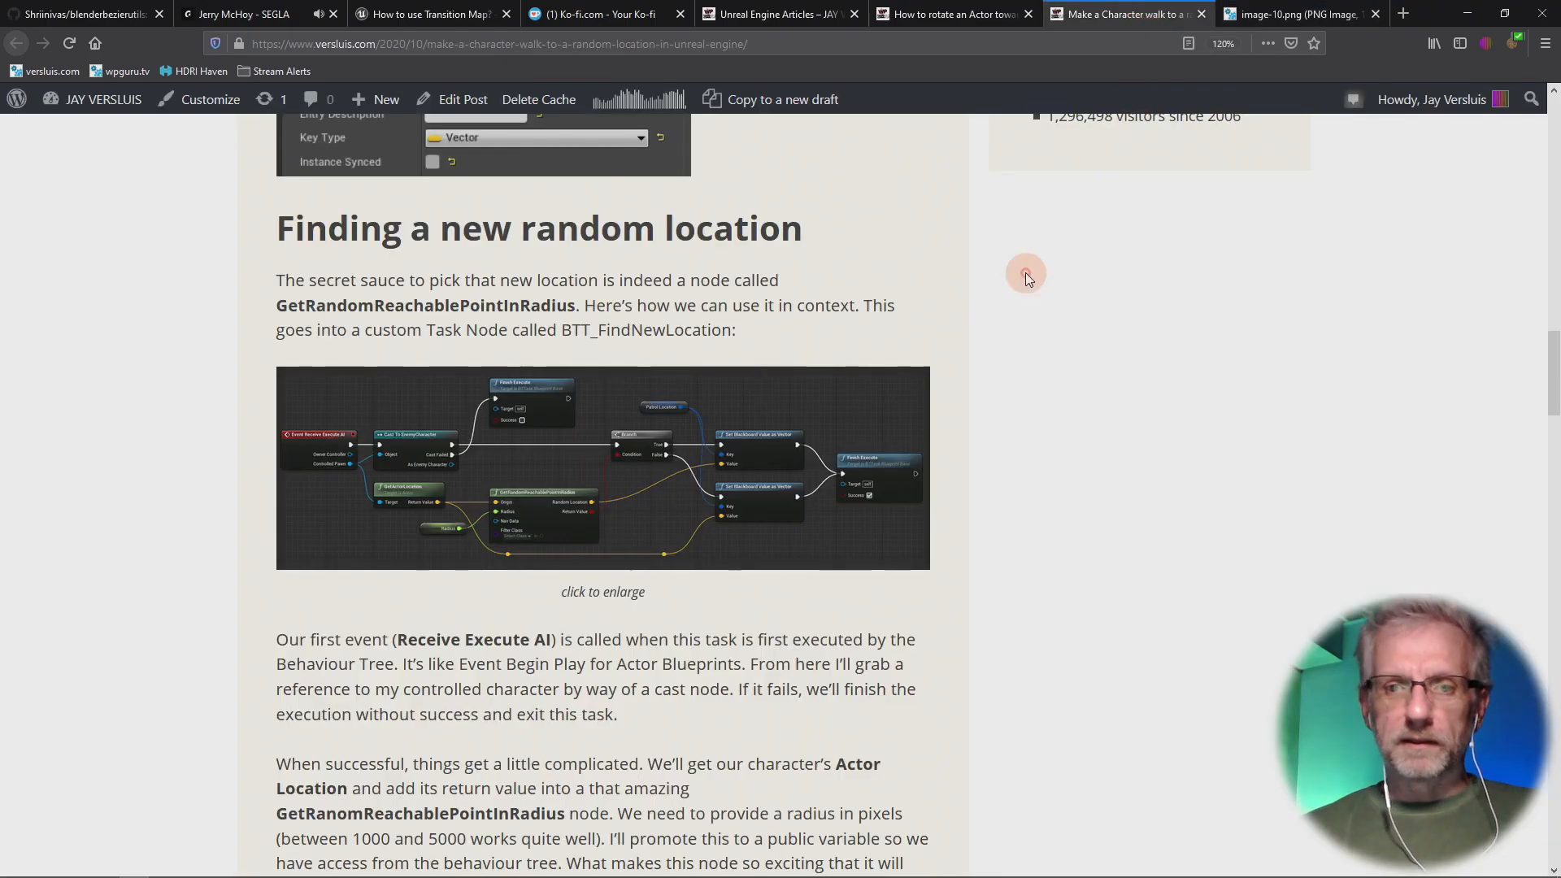
pyautogui.scroll(7, 1026, 271)
pyautogui.scroll(-5, 1026, 272)
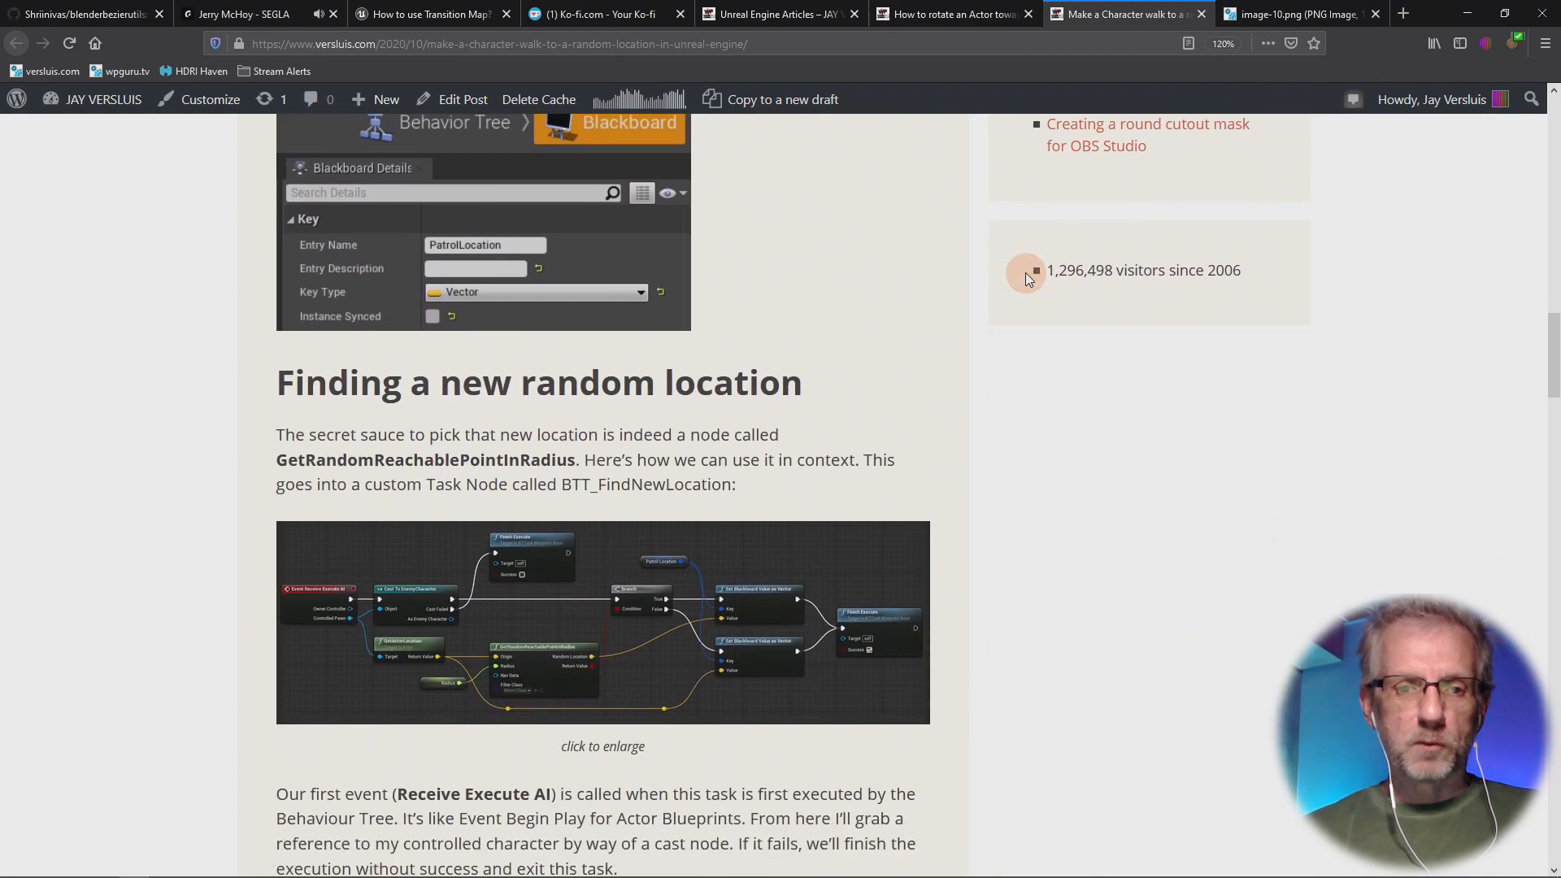
pyautogui.scroll(-5, 1026, 271)
pyautogui.scroll(2, 969, 390)
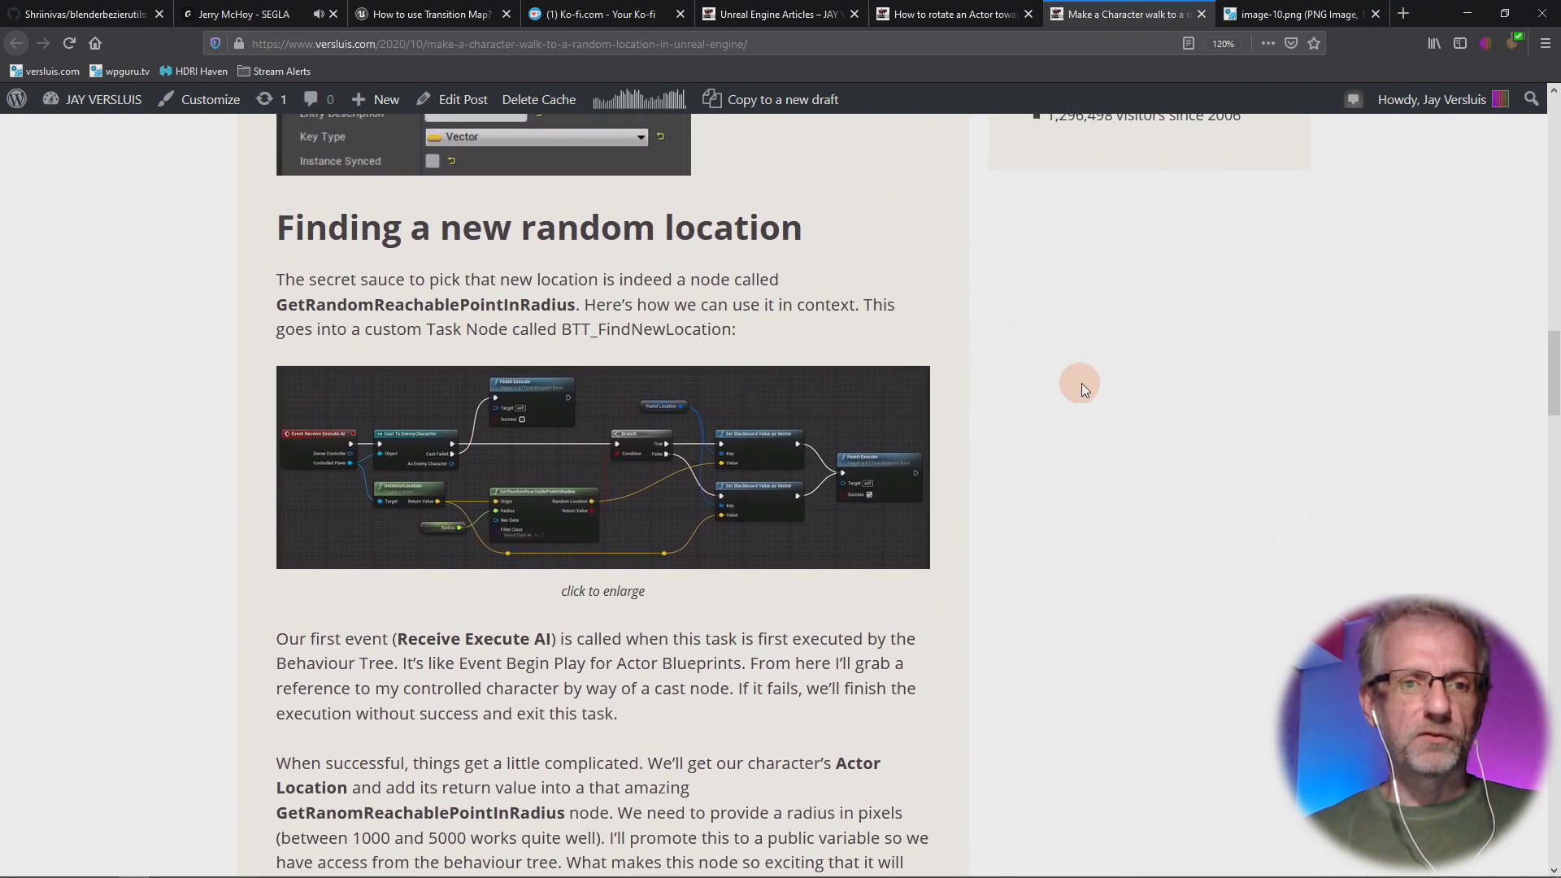
pyautogui.click(1293, 14)
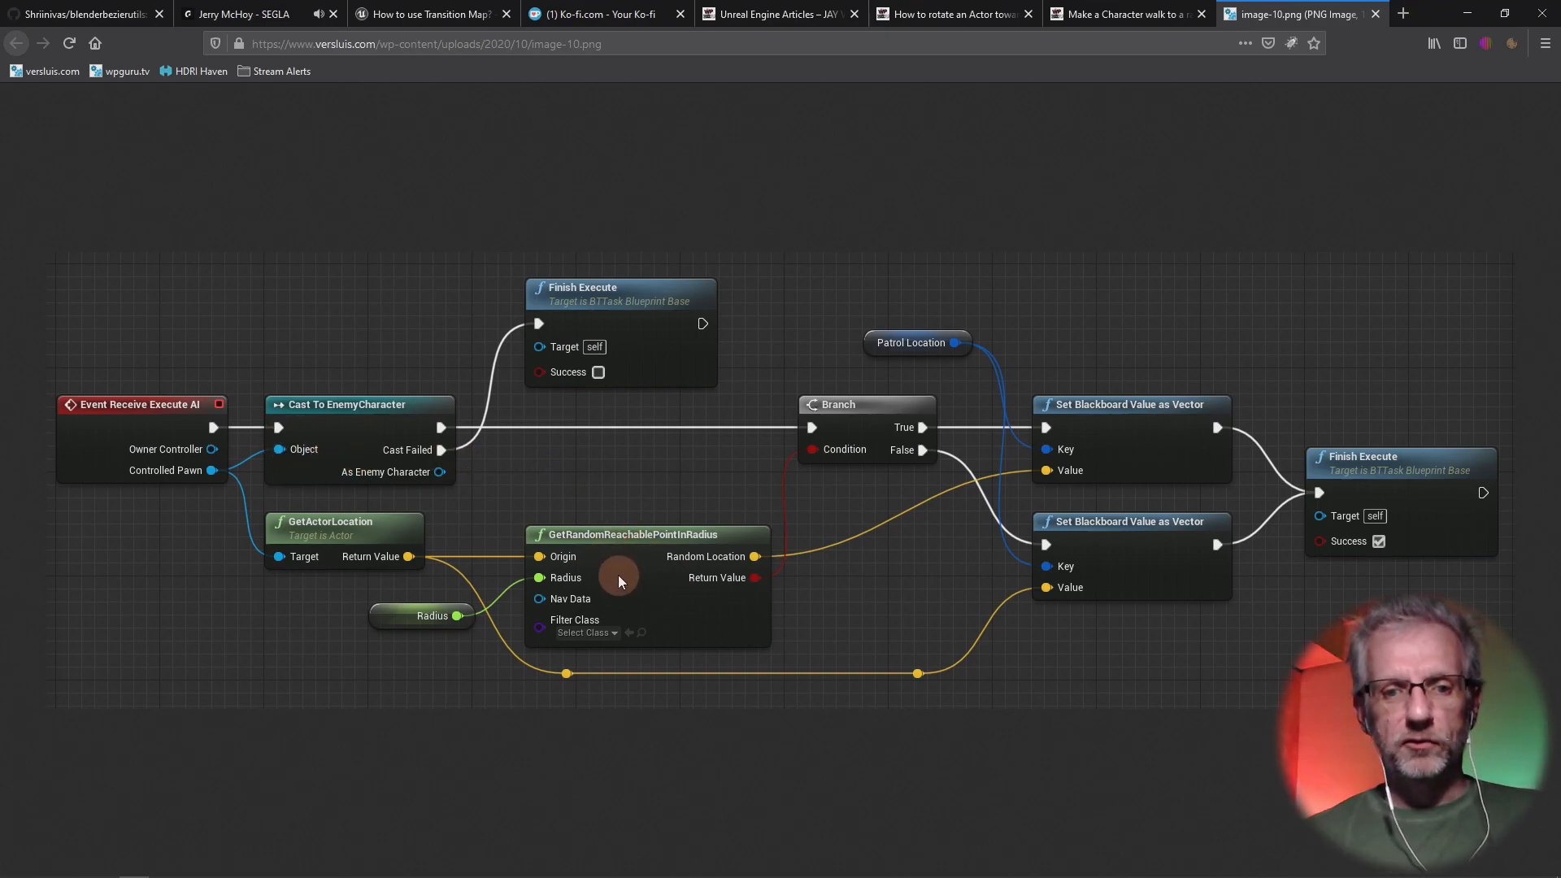
pyautogui.hotkey('alt', 'Tab')
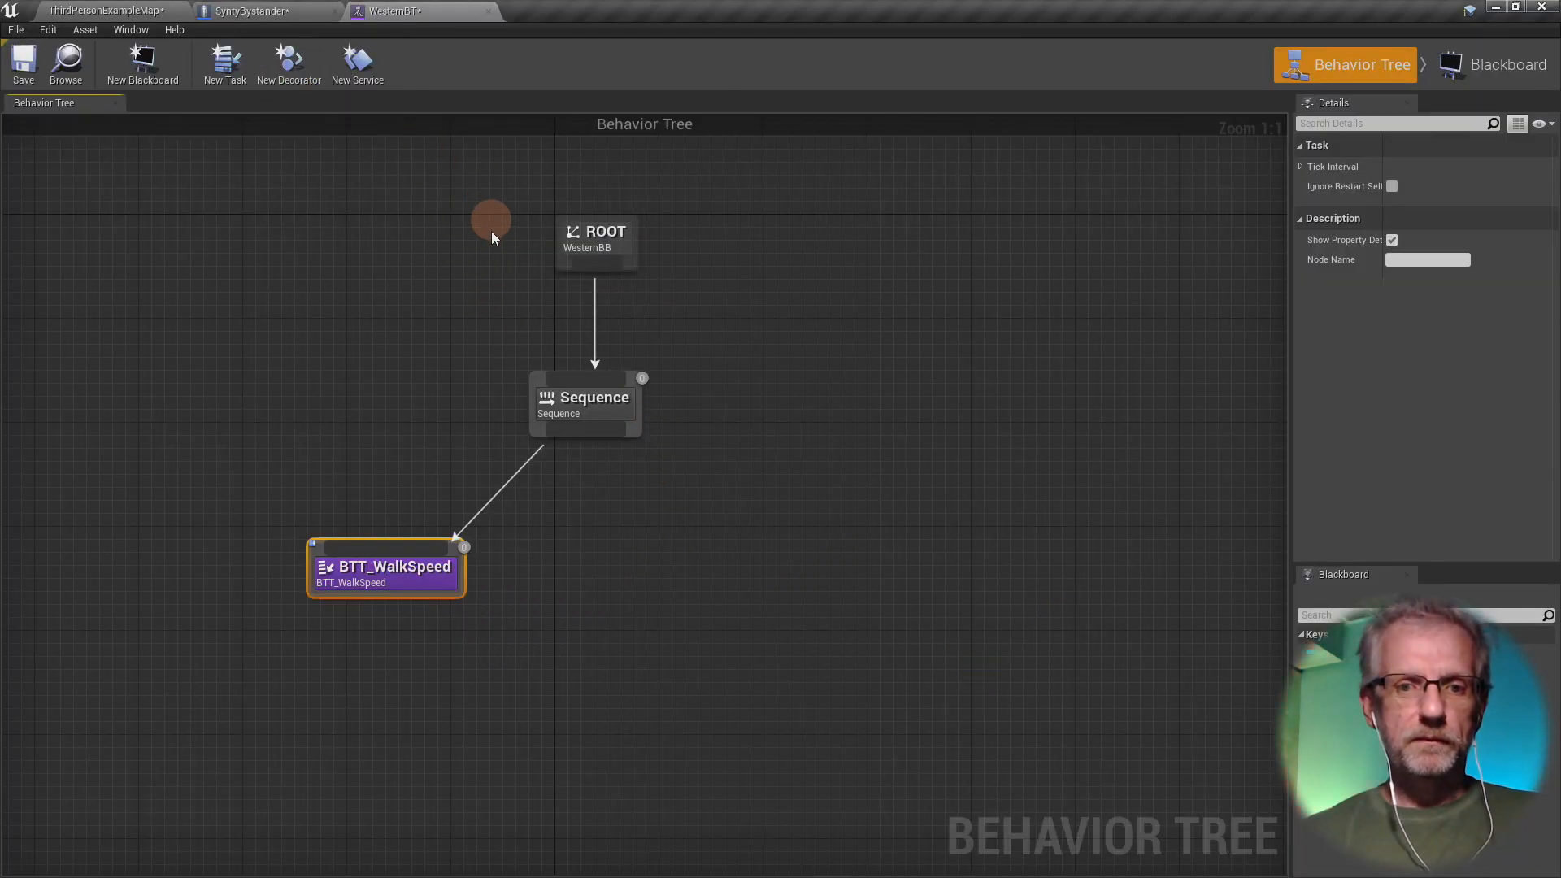
# - Create a new blueprint task, rename it BTT_FindNewLocation in the AI folder, and return to its event graph
pyautogui.click(242, 82)
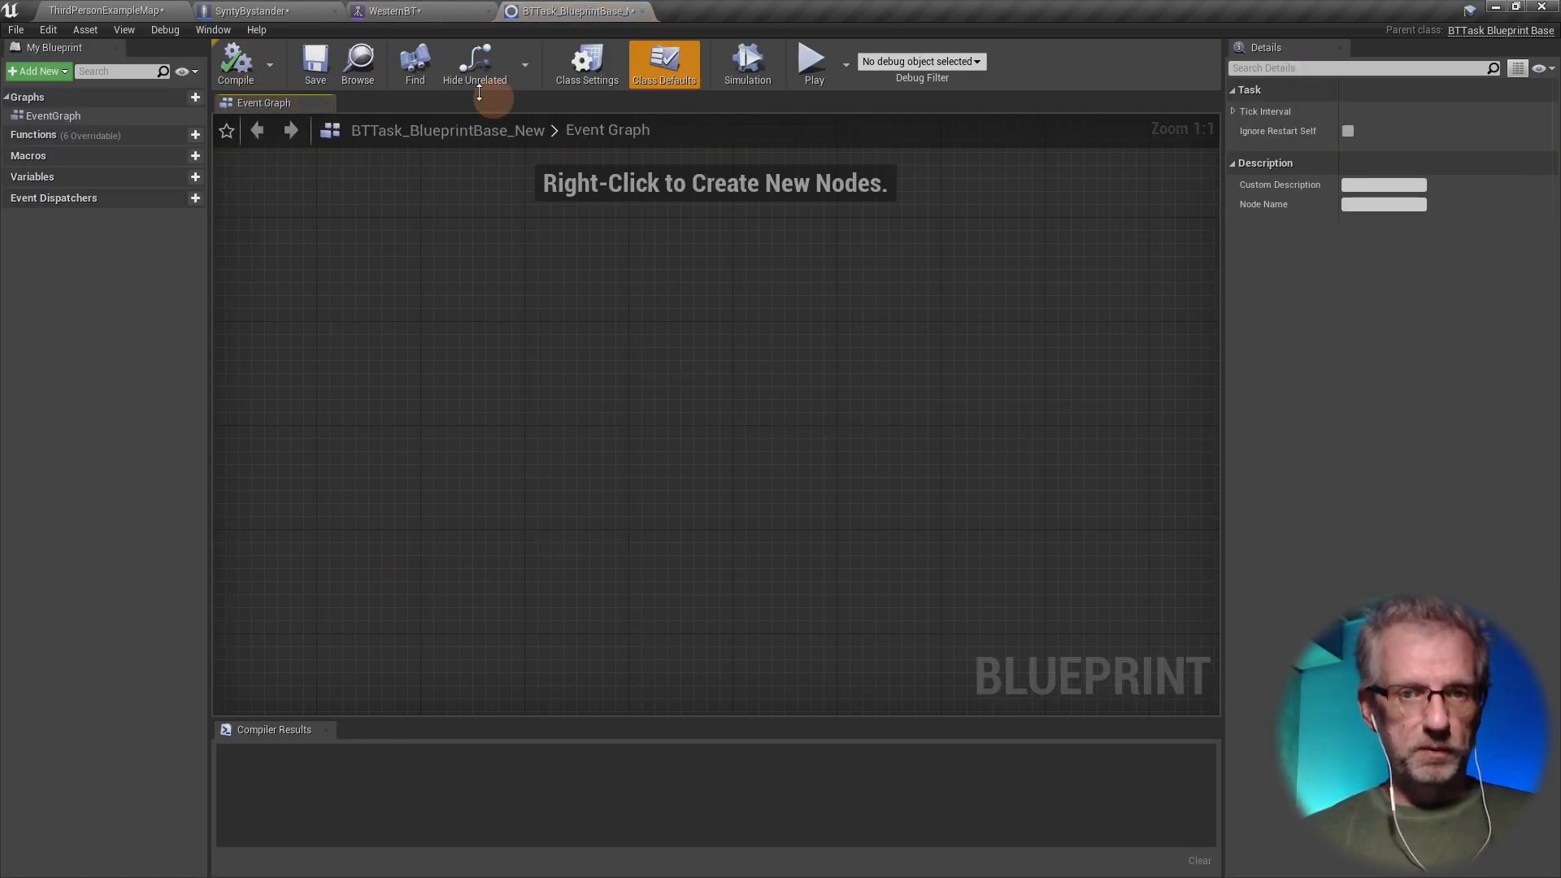
pyautogui.click(121, 10)
pyautogui.click(456, 764)
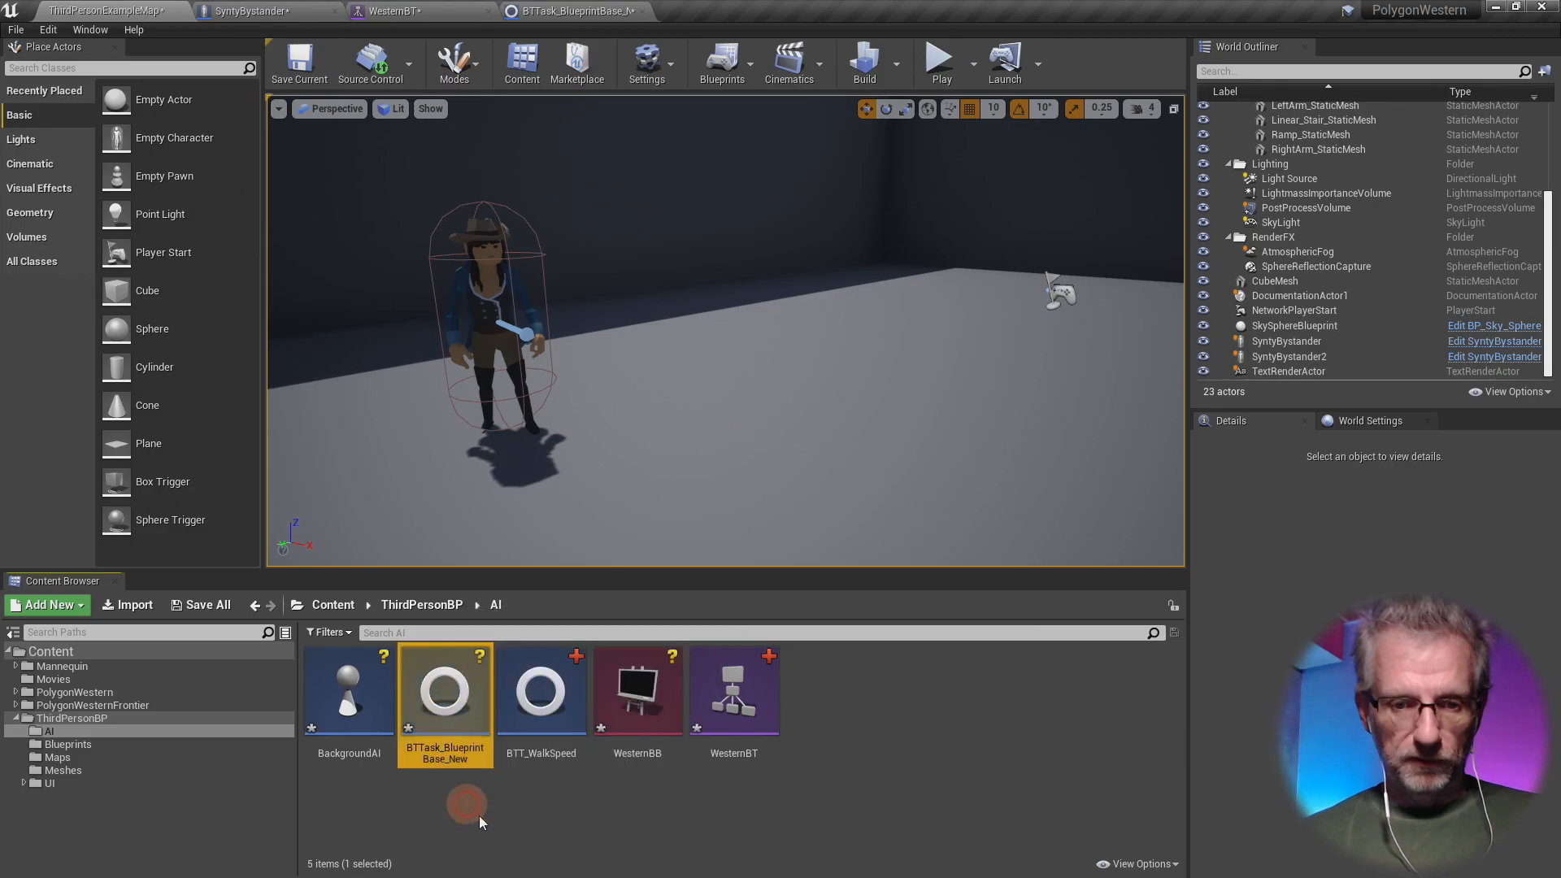
pyautogui.press('F2')
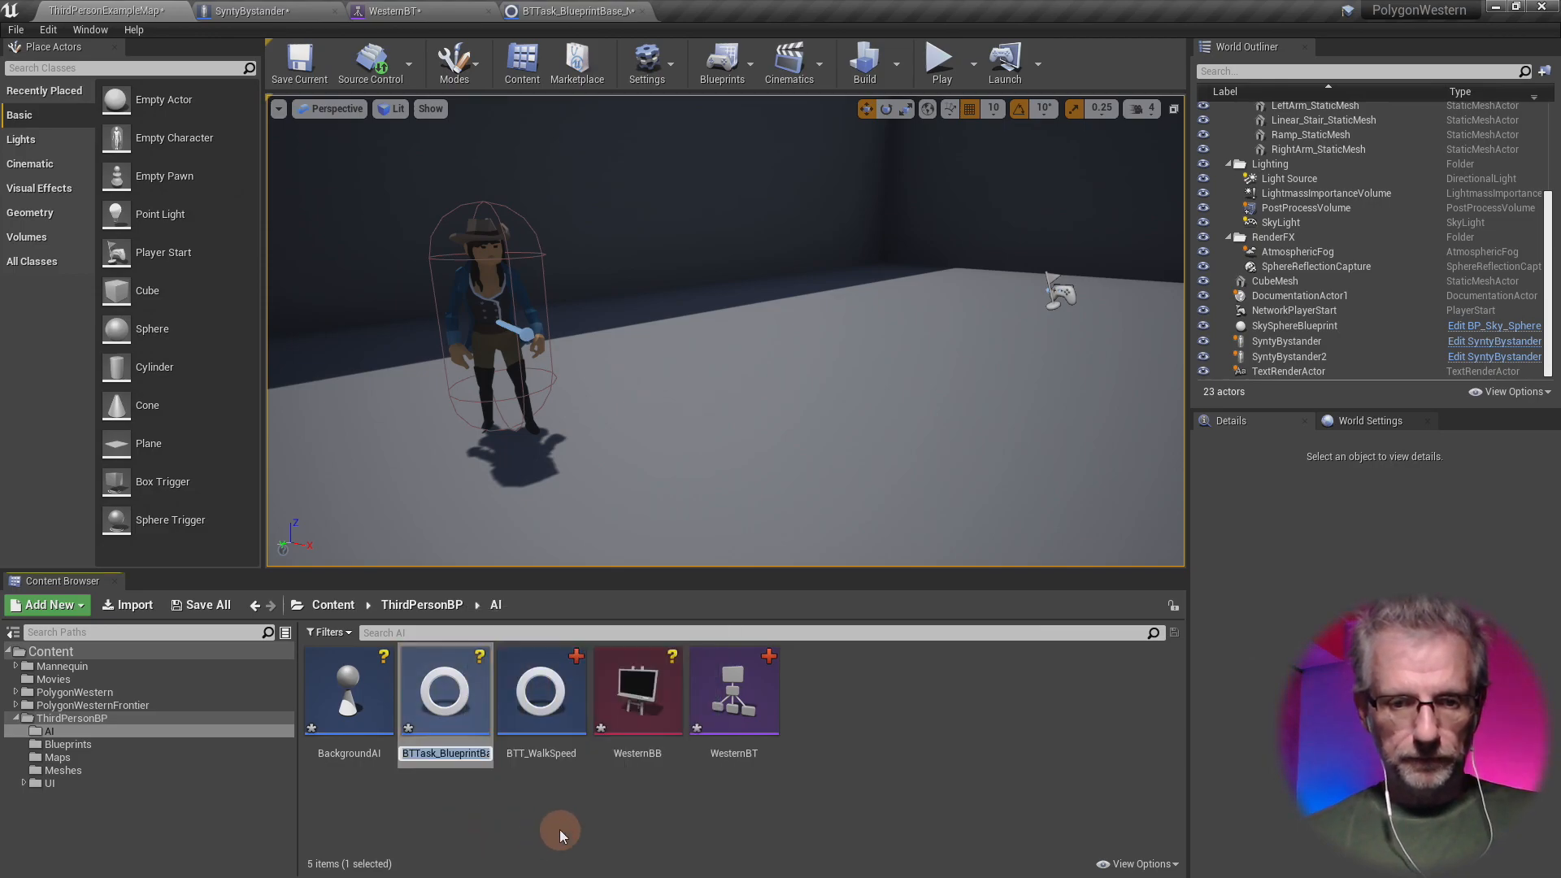
pyautogui.write('BB')
pyautogui.press('BackSpace')
pyautogui.write('TT_')
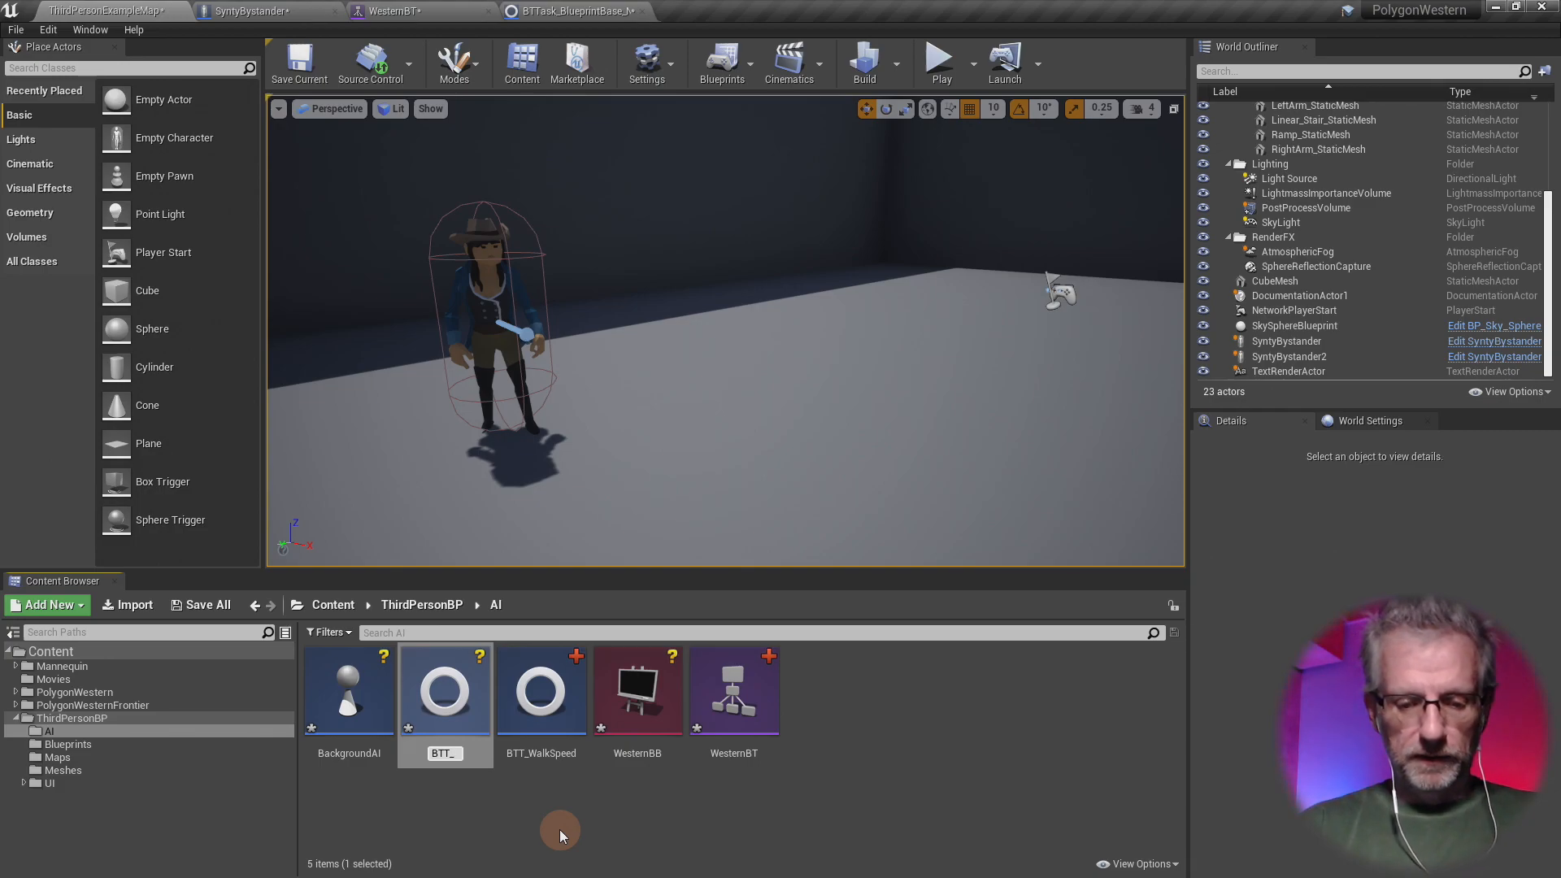
pyautogui.write('FindNewLoca')
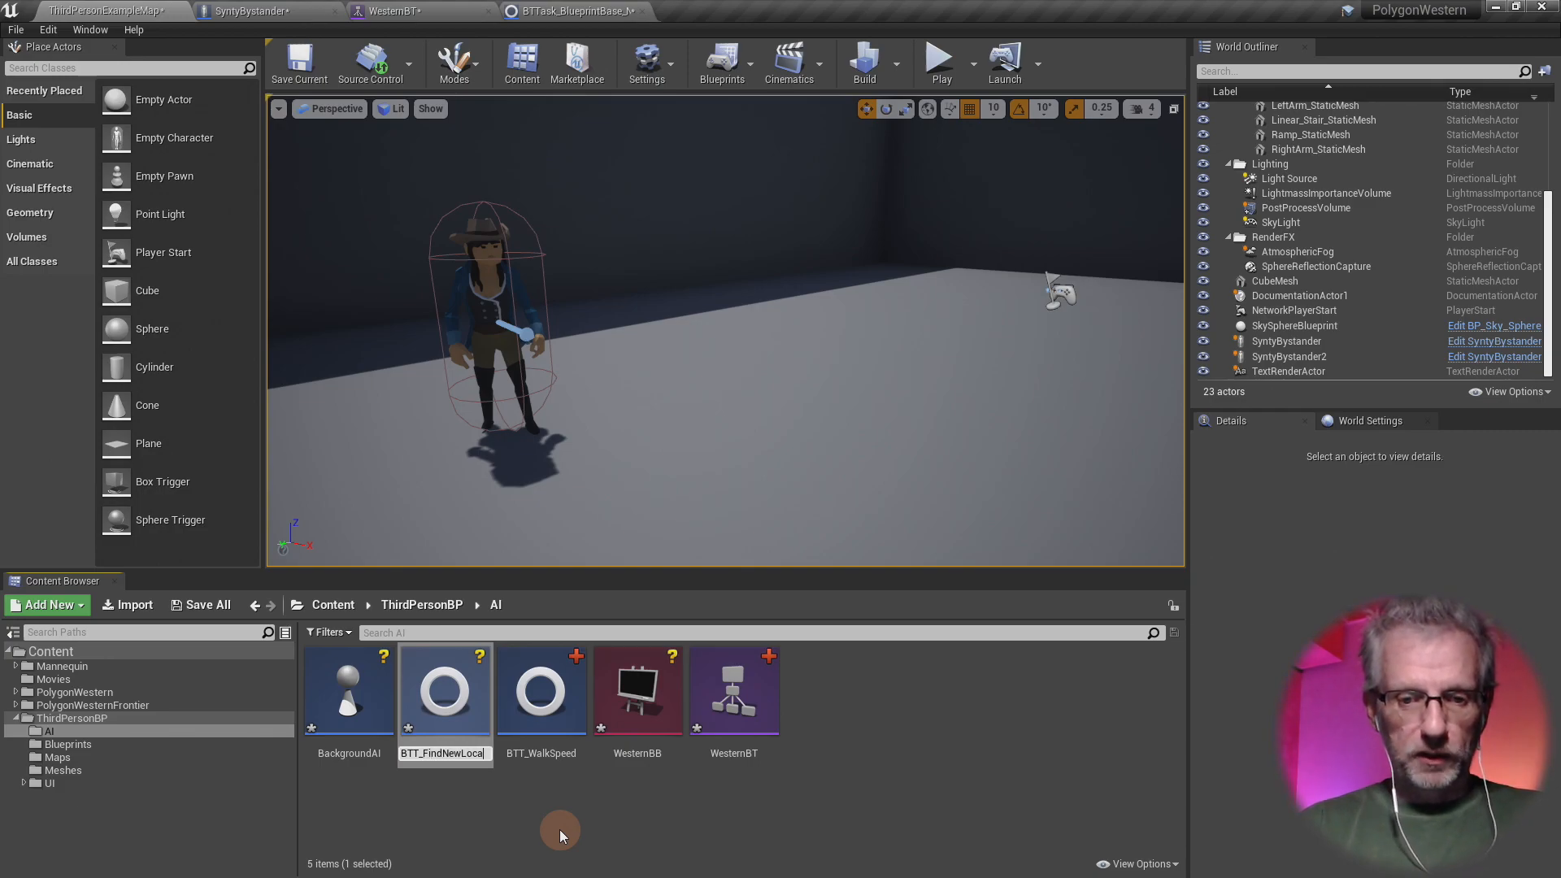
pyautogui.write('tion')
pyautogui.press('Return')
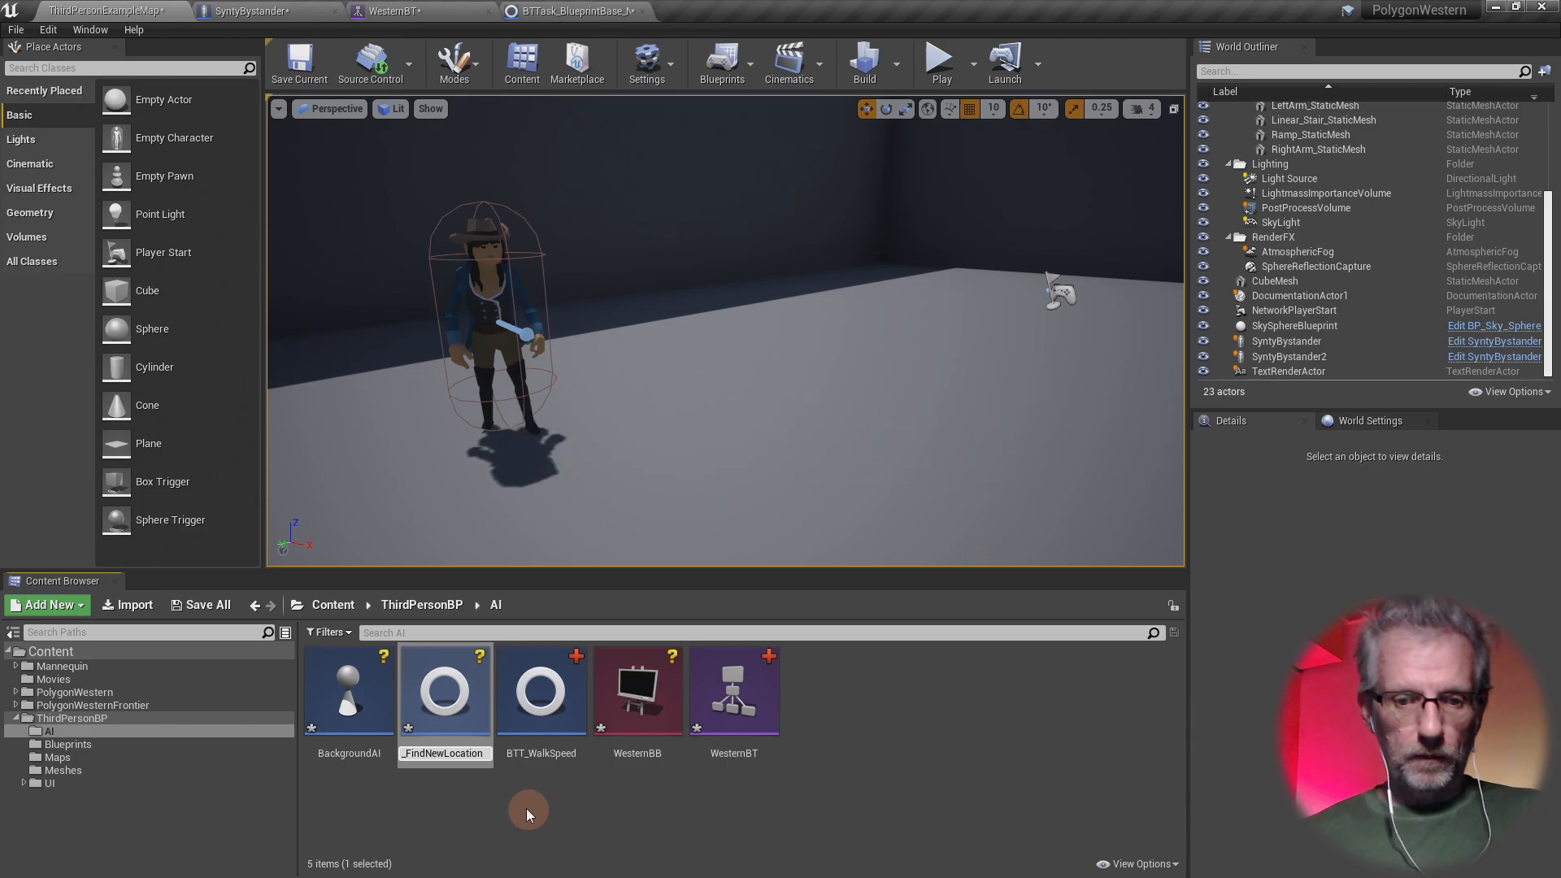
pyautogui.click(563, 11)
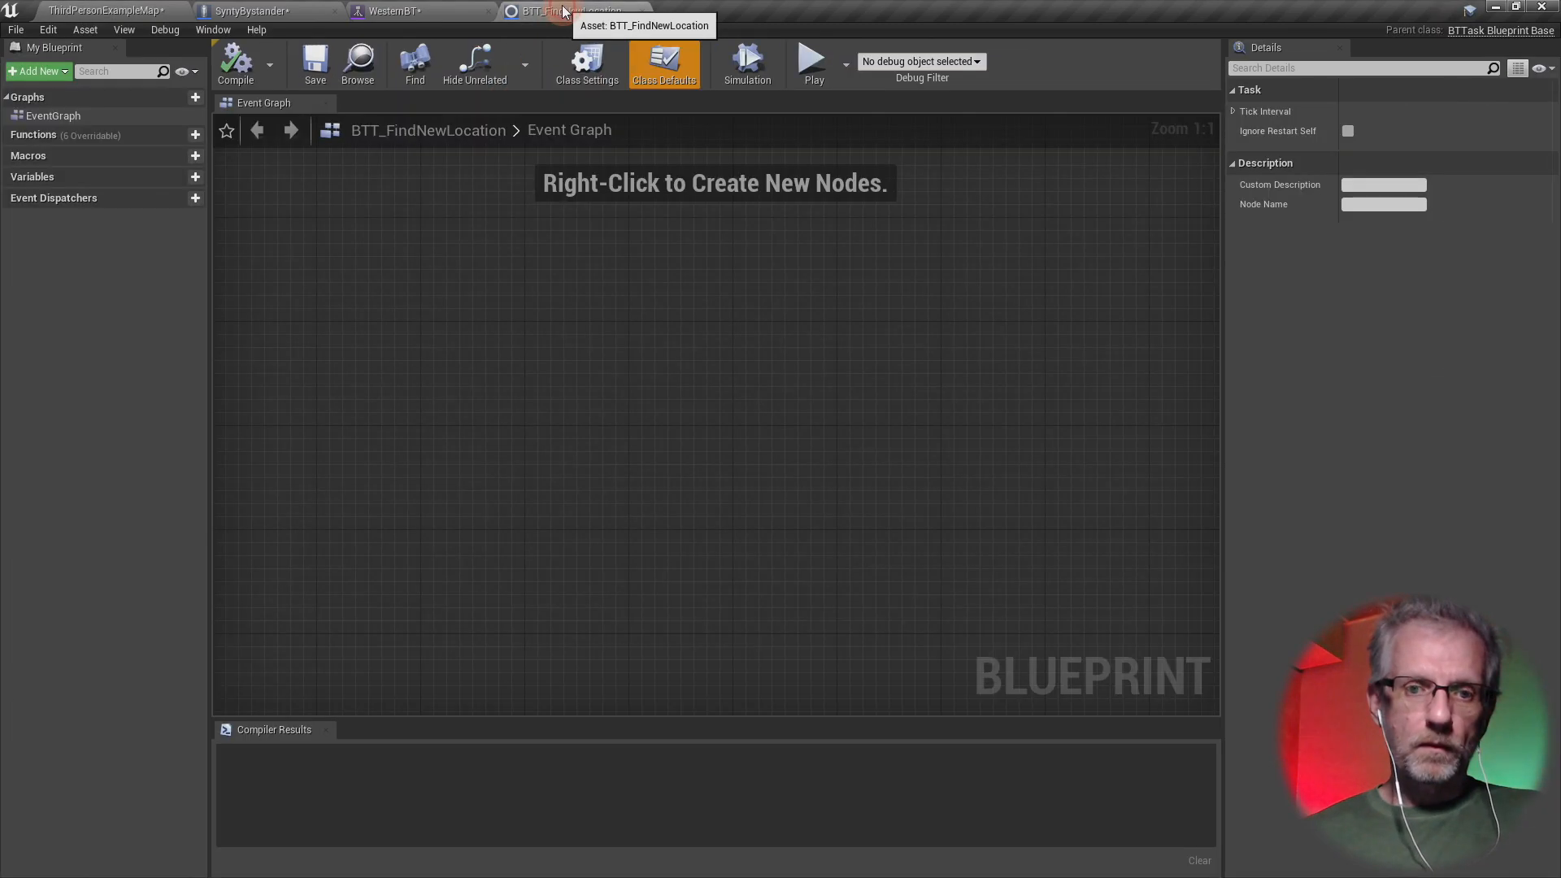
# - Add an Event Receive Execute AI node to the BTT_FindNewLocation event graph
pyautogui.rightClick(343, 344)
pyautogui.write('execu')
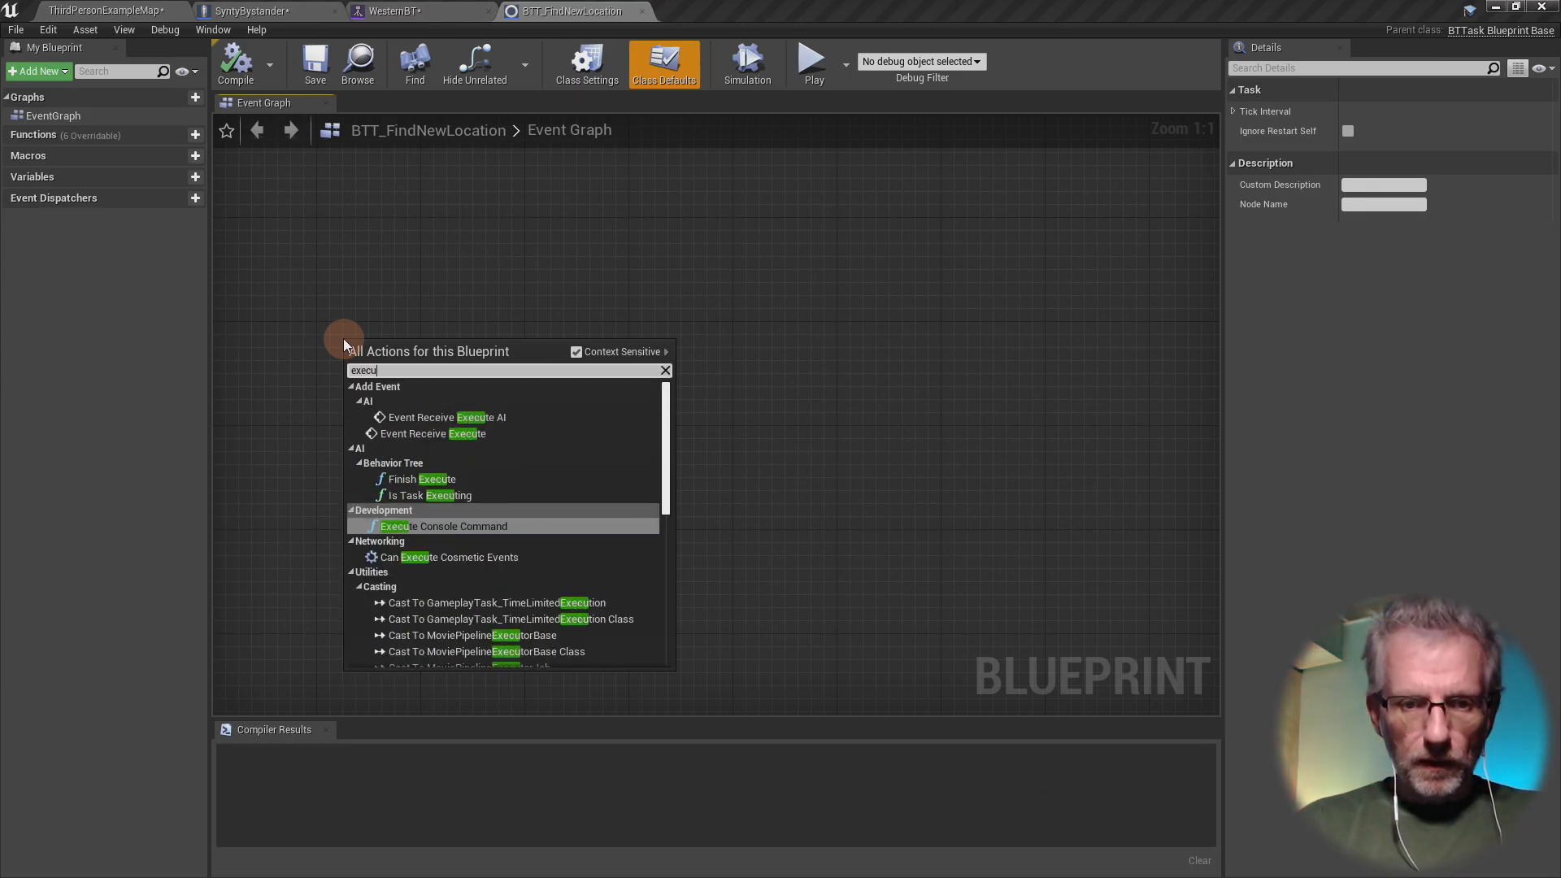
pyautogui.click(431, 417)
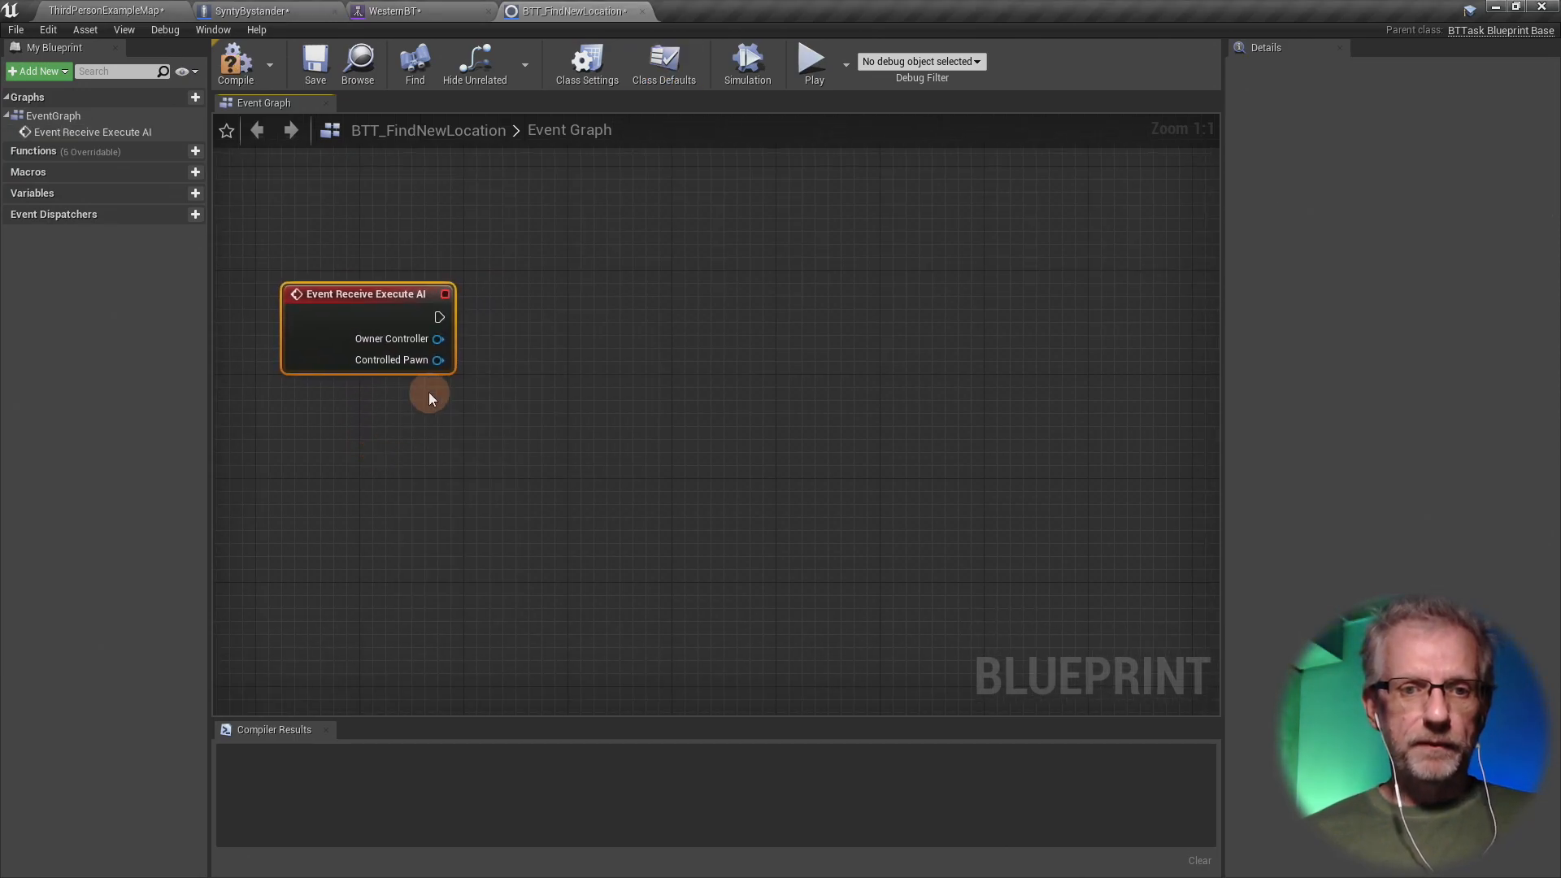
# - Cast the event's Controlled Pawn to SyntyBystander and align the cast node with the event
pyautogui.moveTo(437, 359); pyautogui.dragTo(501, 342)
pyautogui.write('cast to sy')
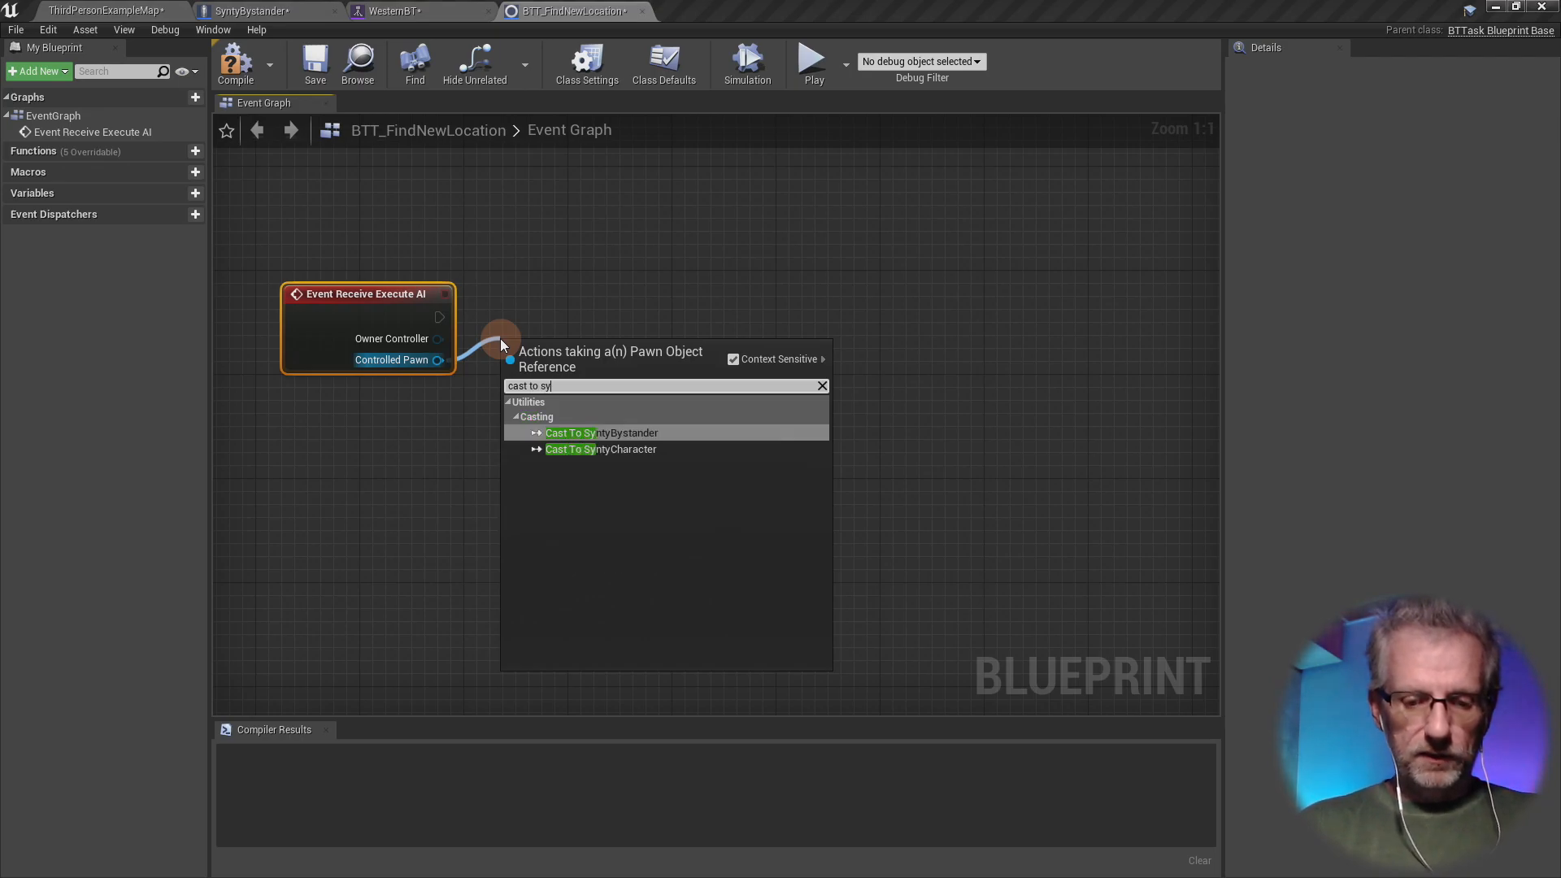
pyautogui.write('nty')
pyautogui.press('Return')
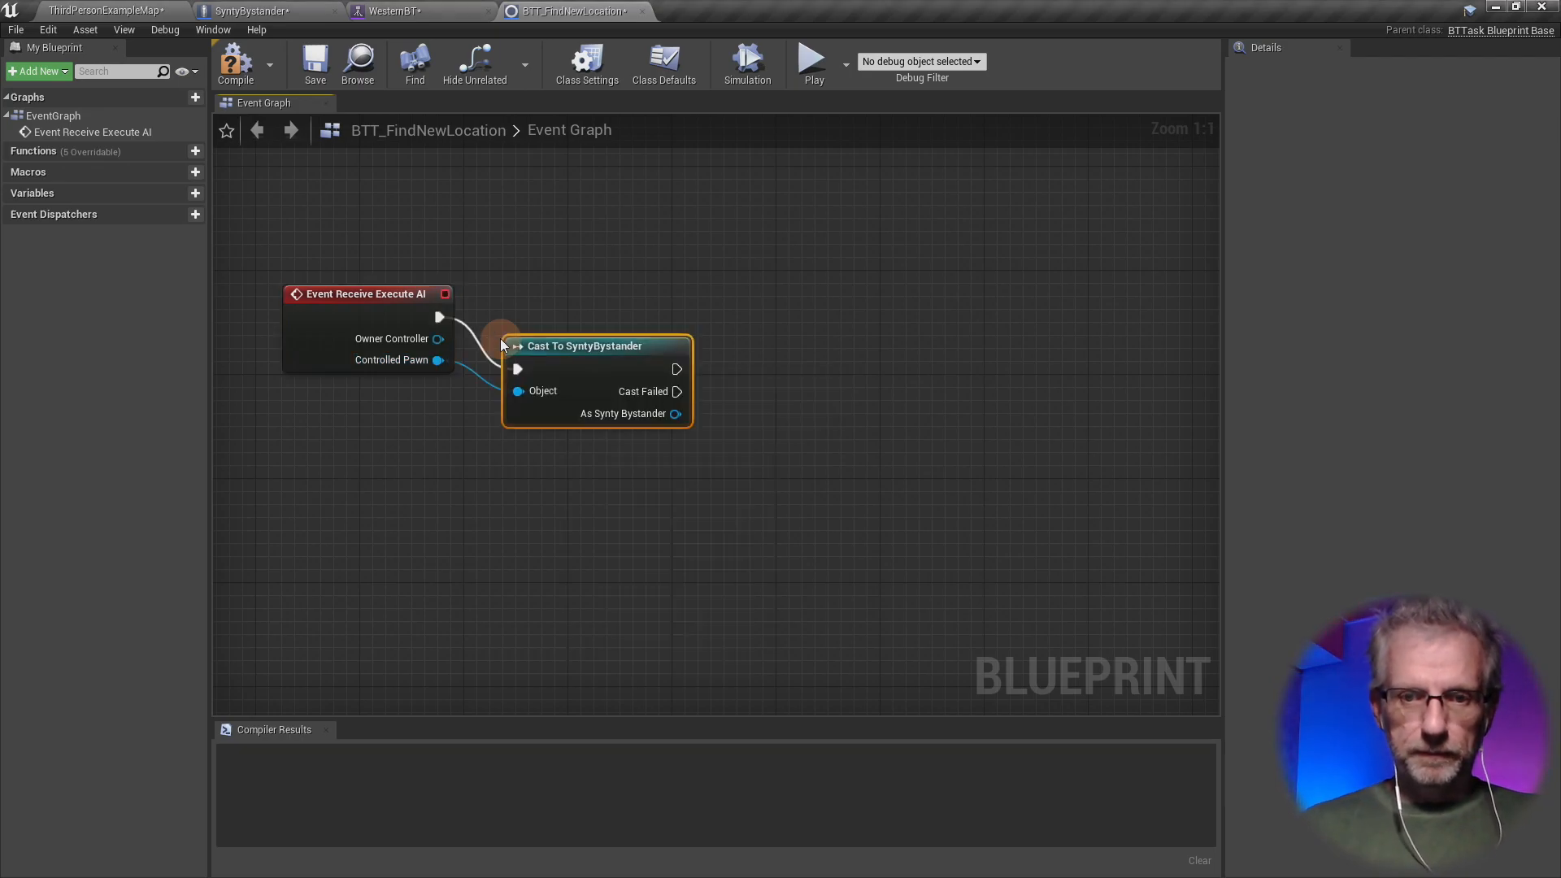
pyautogui.moveTo(580, 347); pyautogui.dragTo(580, 295)
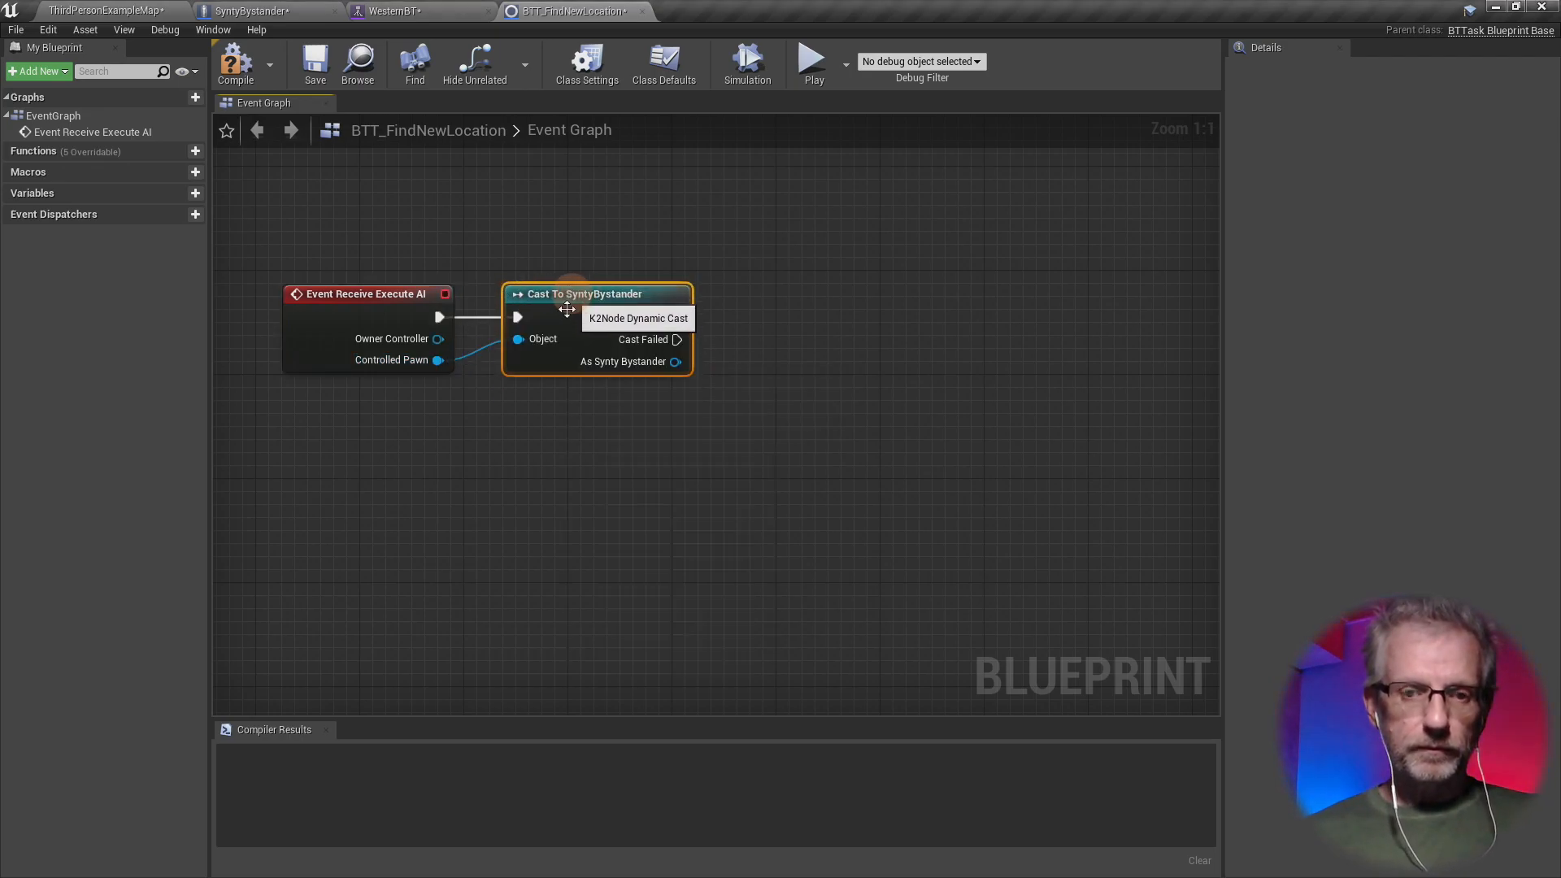
pyautogui.moveTo(631, 461); pyautogui.dragTo(612, 511, button='right')
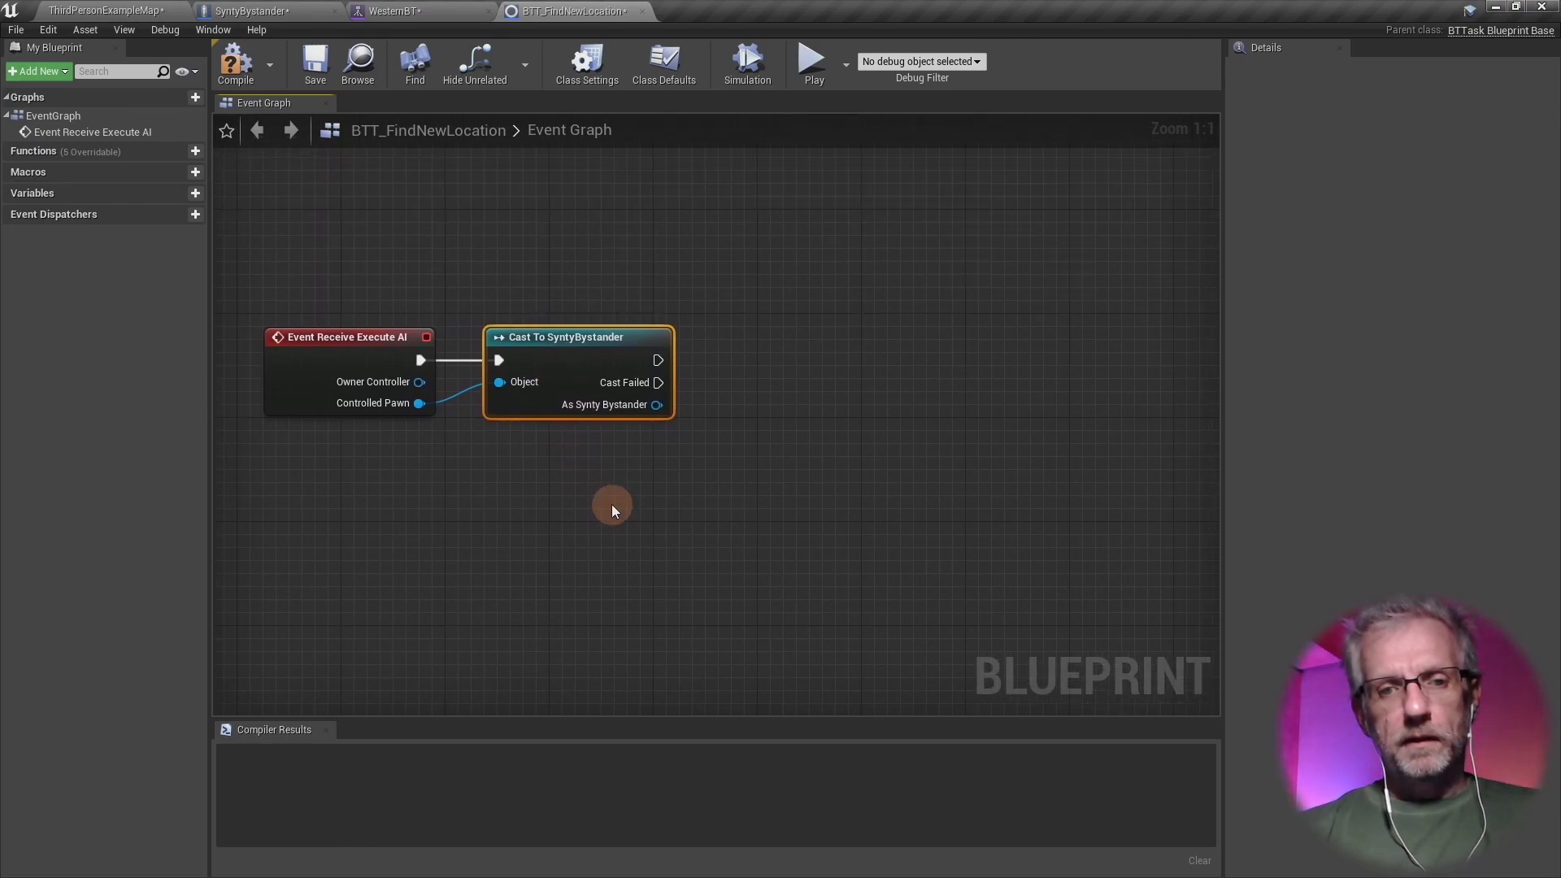
# - Check the article's graph in Firefox, add a GetActorLocation node from Controlled Pawn, and place it below the cast
pyautogui.hotkey('alt', 'Tab')
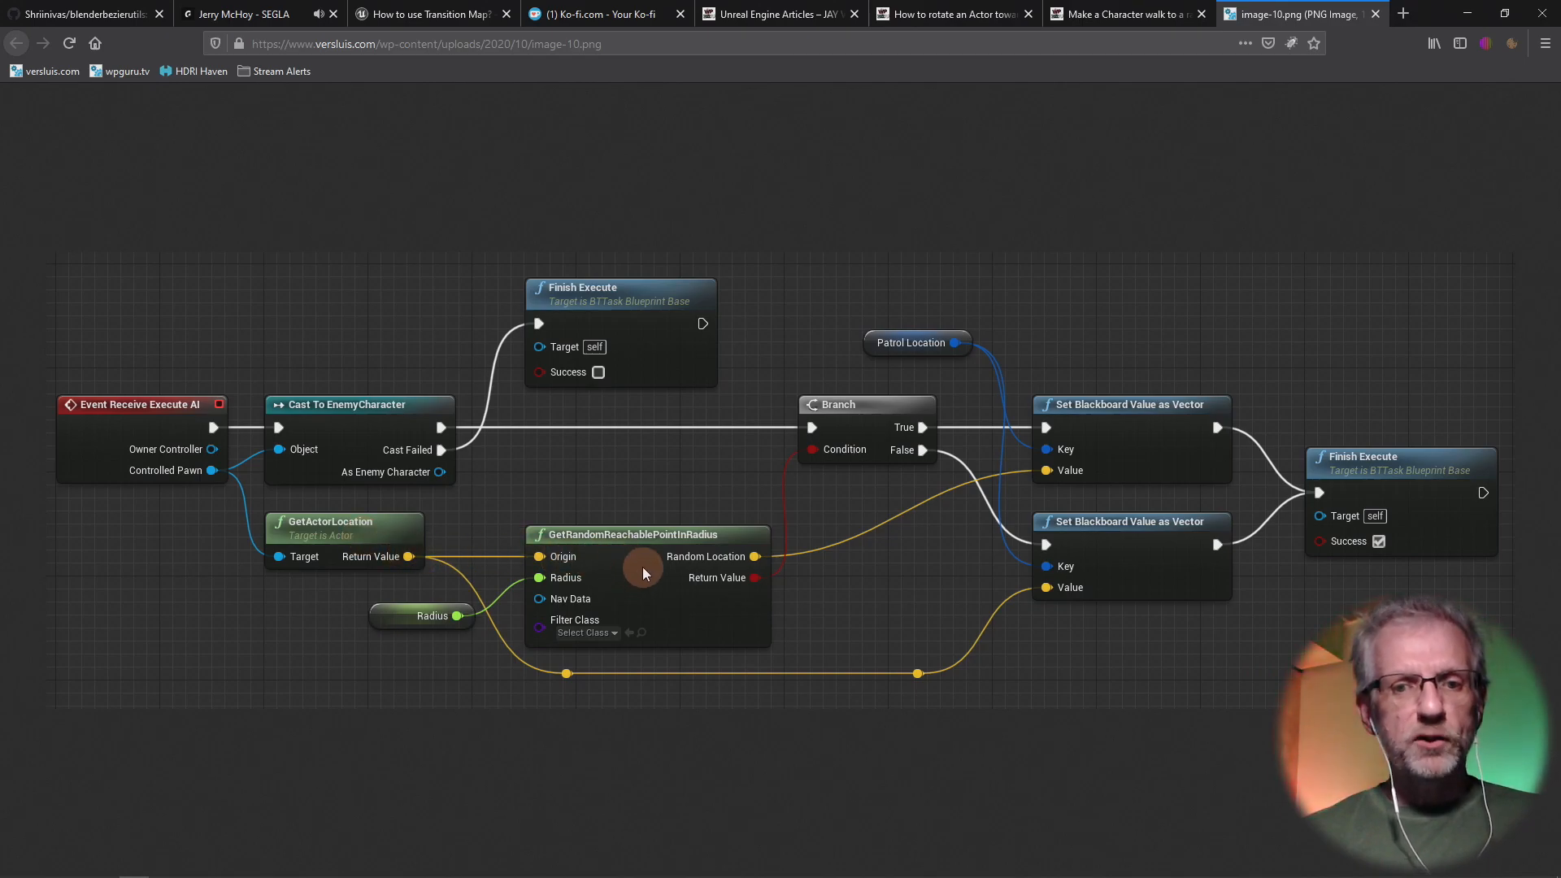
pyautogui.hotkey('alt', 'Tab')
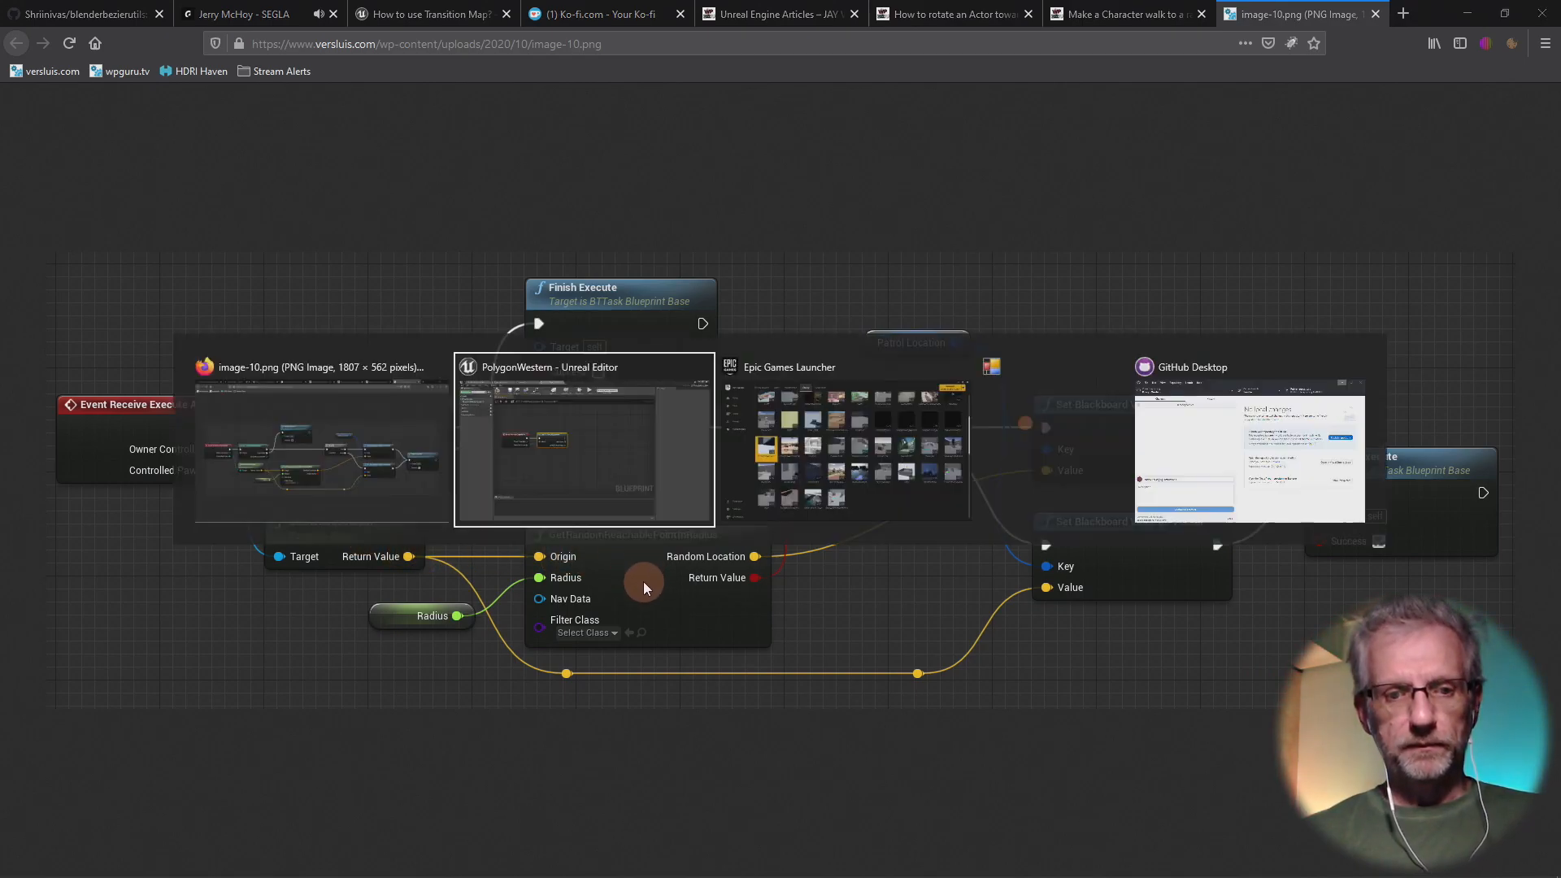
pyautogui.moveTo(419, 403); pyautogui.dragTo(496, 491)
pyautogui.write('get actor')
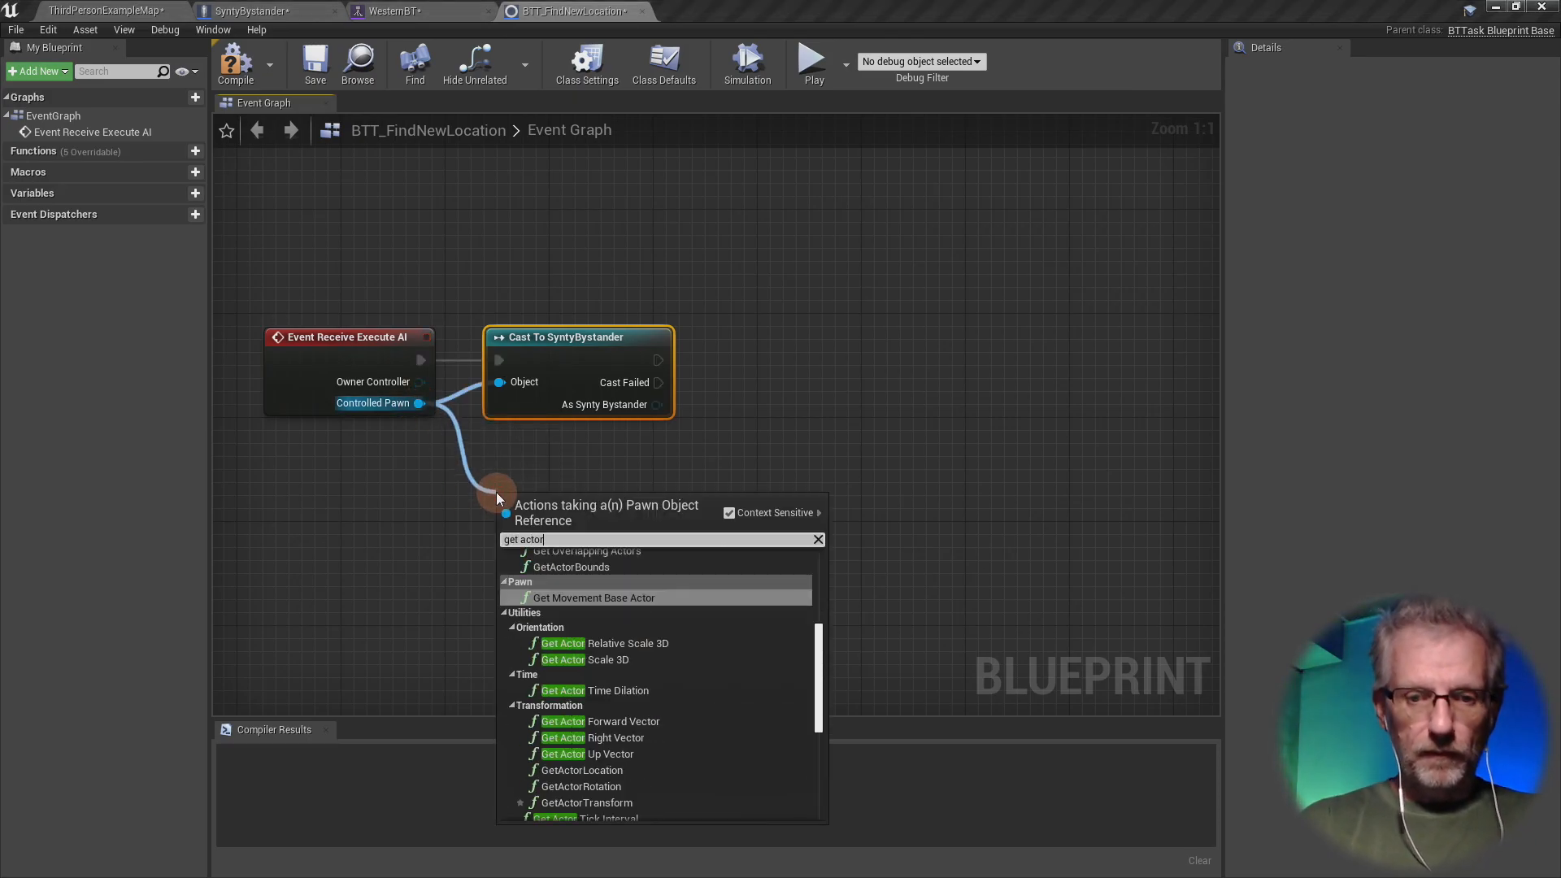
pyautogui.write(' location')
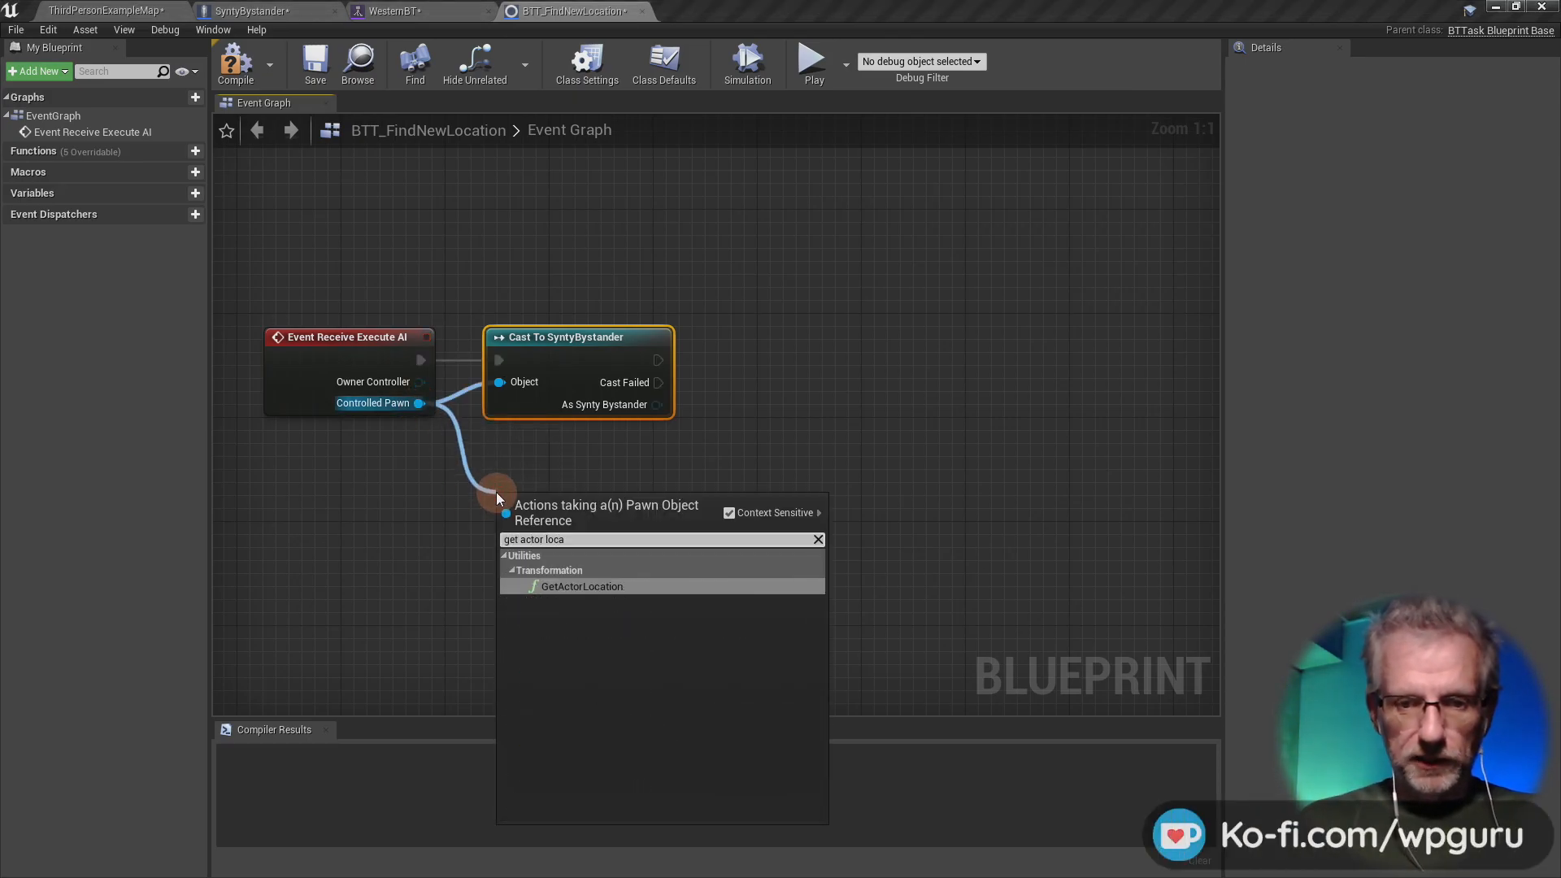
pyautogui.press('Return')
pyautogui.moveTo(591, 524); pyautogui.dragTo(578, 473)
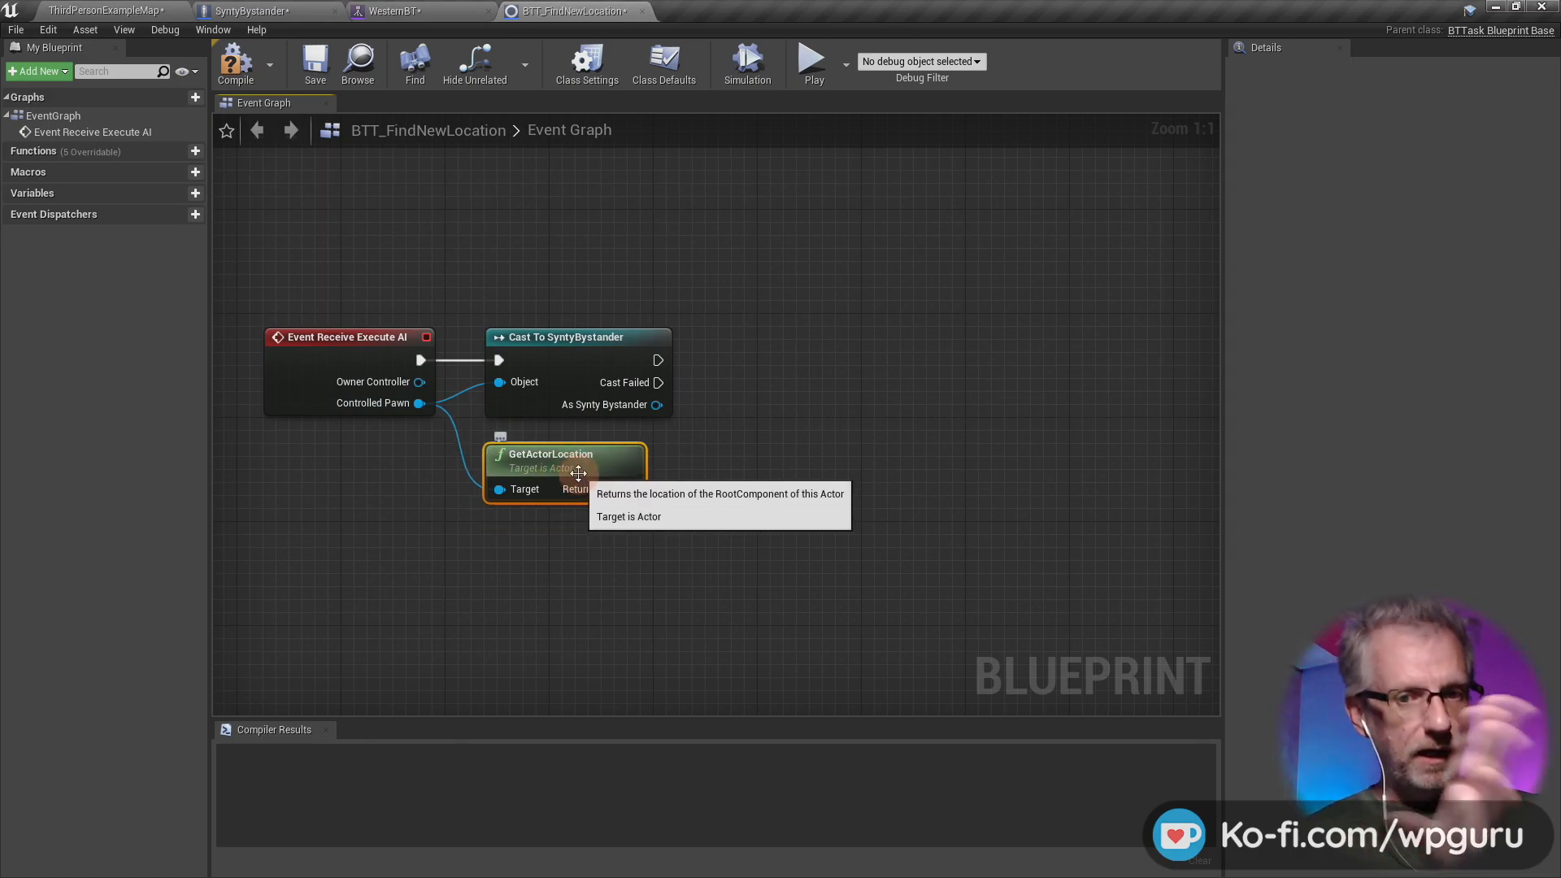
# - Feed GetActorLocation's Return Value into the Origin of a new GetRandomReachablePointInRadius node and align the two nodes
pyautogui.moveTo(750, 486); pyautogui.dragTo(714, 421, button='right')
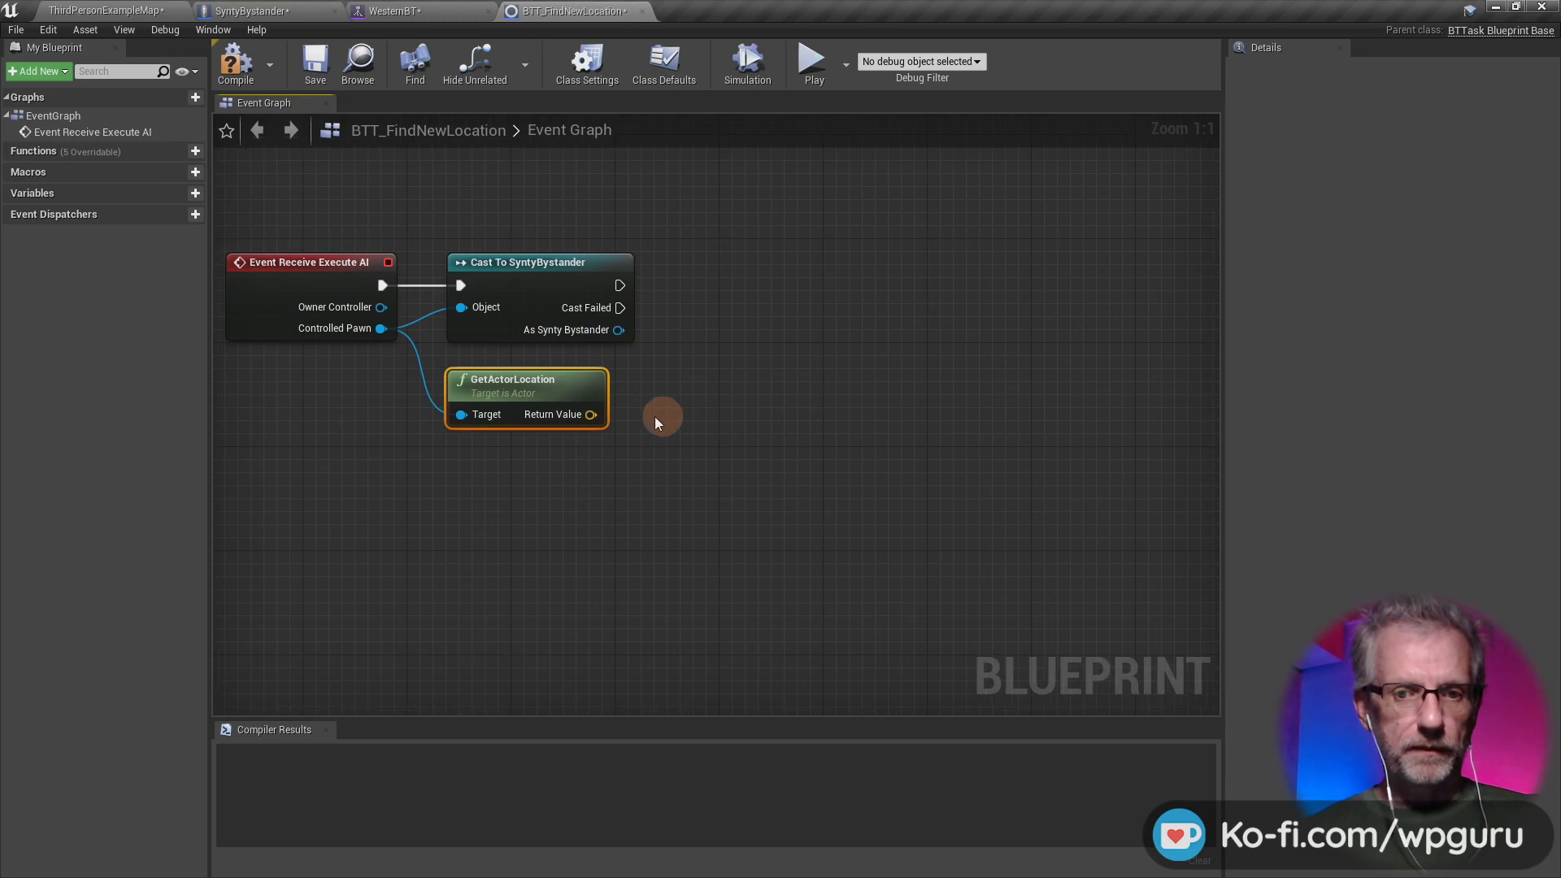
pyautogui.moveTo(591, 414); pyautogui.dragTo(815, 413)
pyautogui.write('get random')
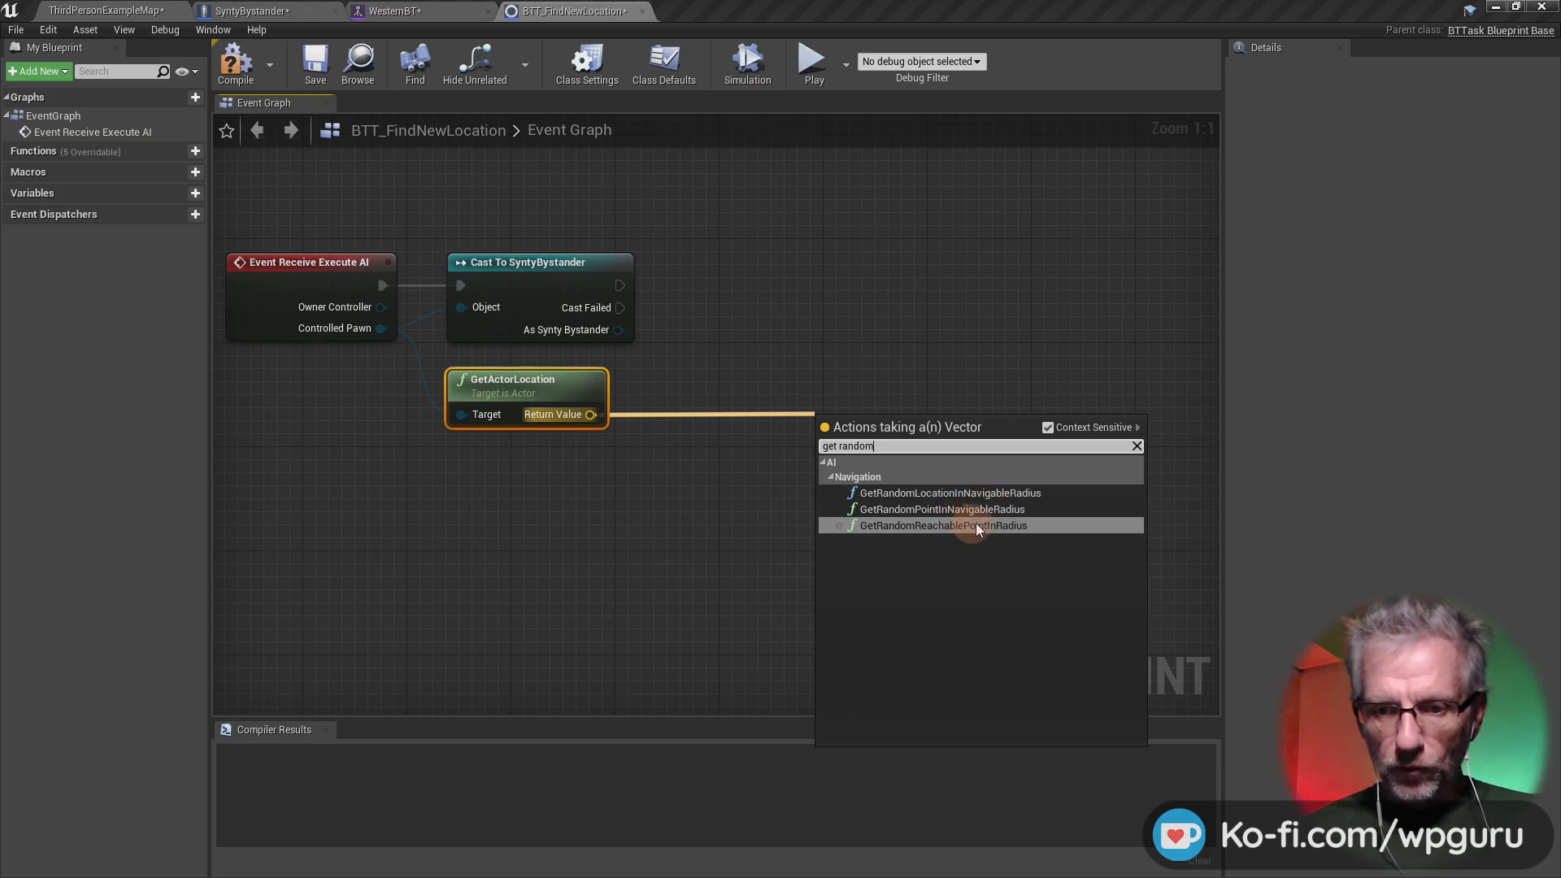
pyautogui.click(1035, 524)
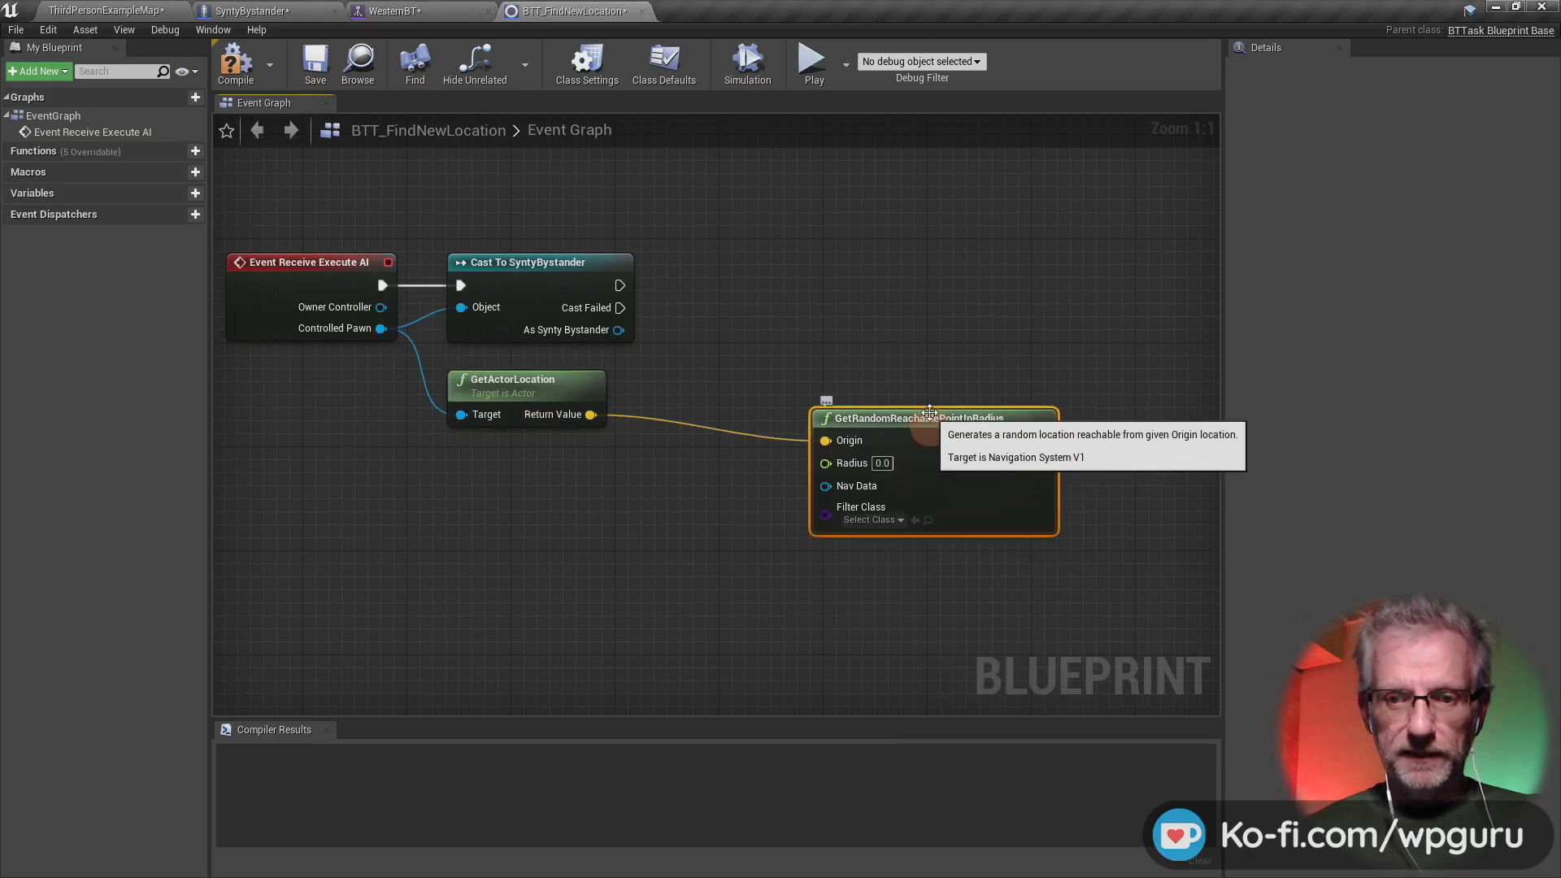
pyautogui.moveTo(919, 396); pyautogui.dragTo(919, 383)
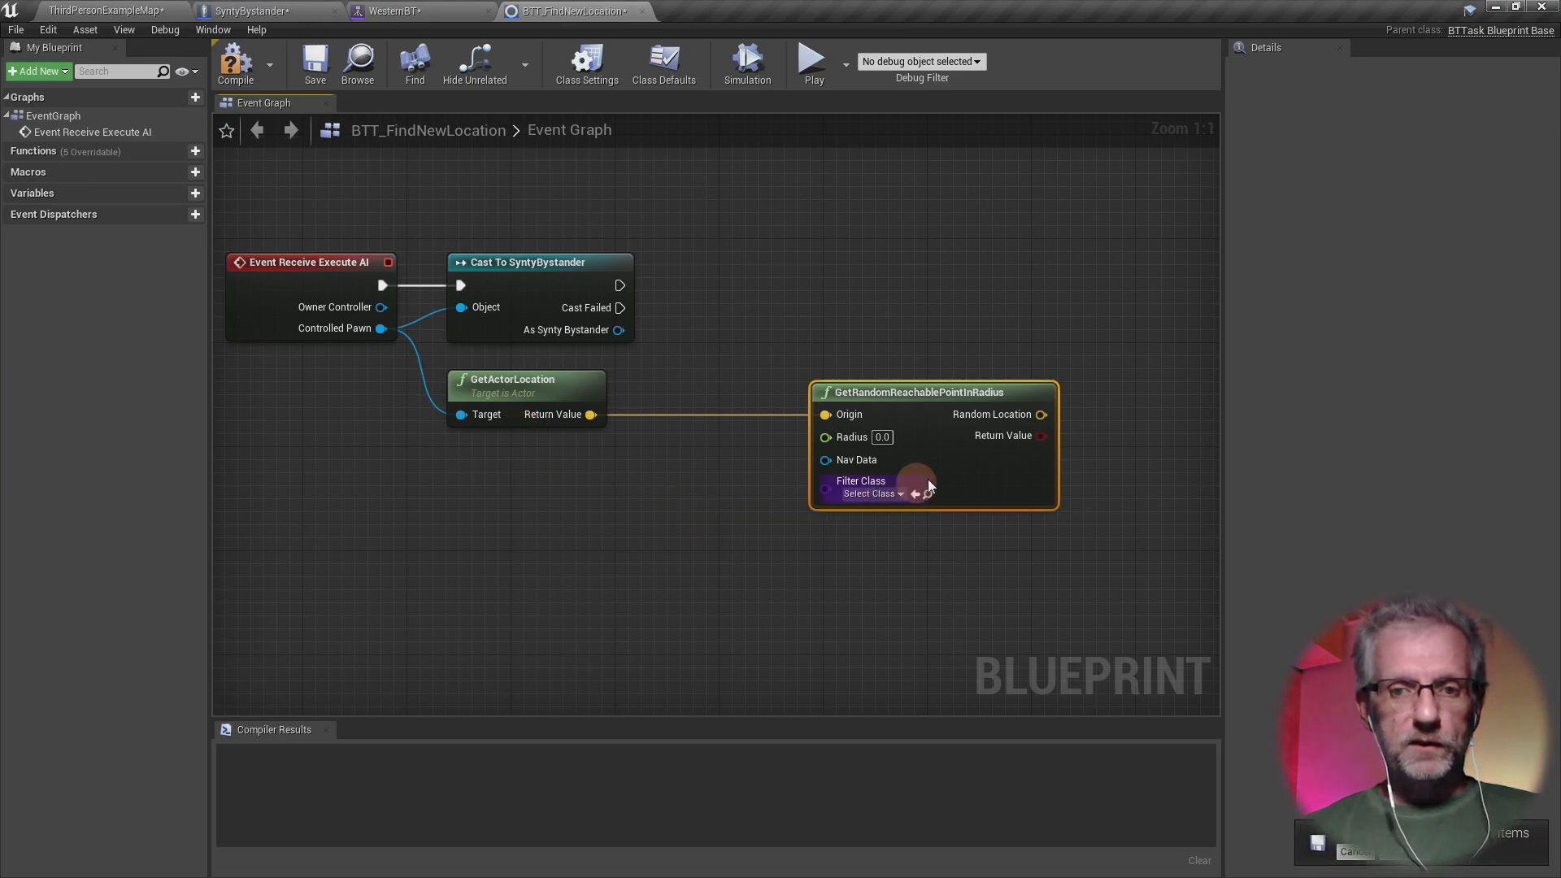
# - Following the article's graph in Firefox, add an aligned Branch after the cast and connect GetRandomReachablePointInRadius's Return Value to its Condition
pyautogui.hotkey('alt', 'Tab')
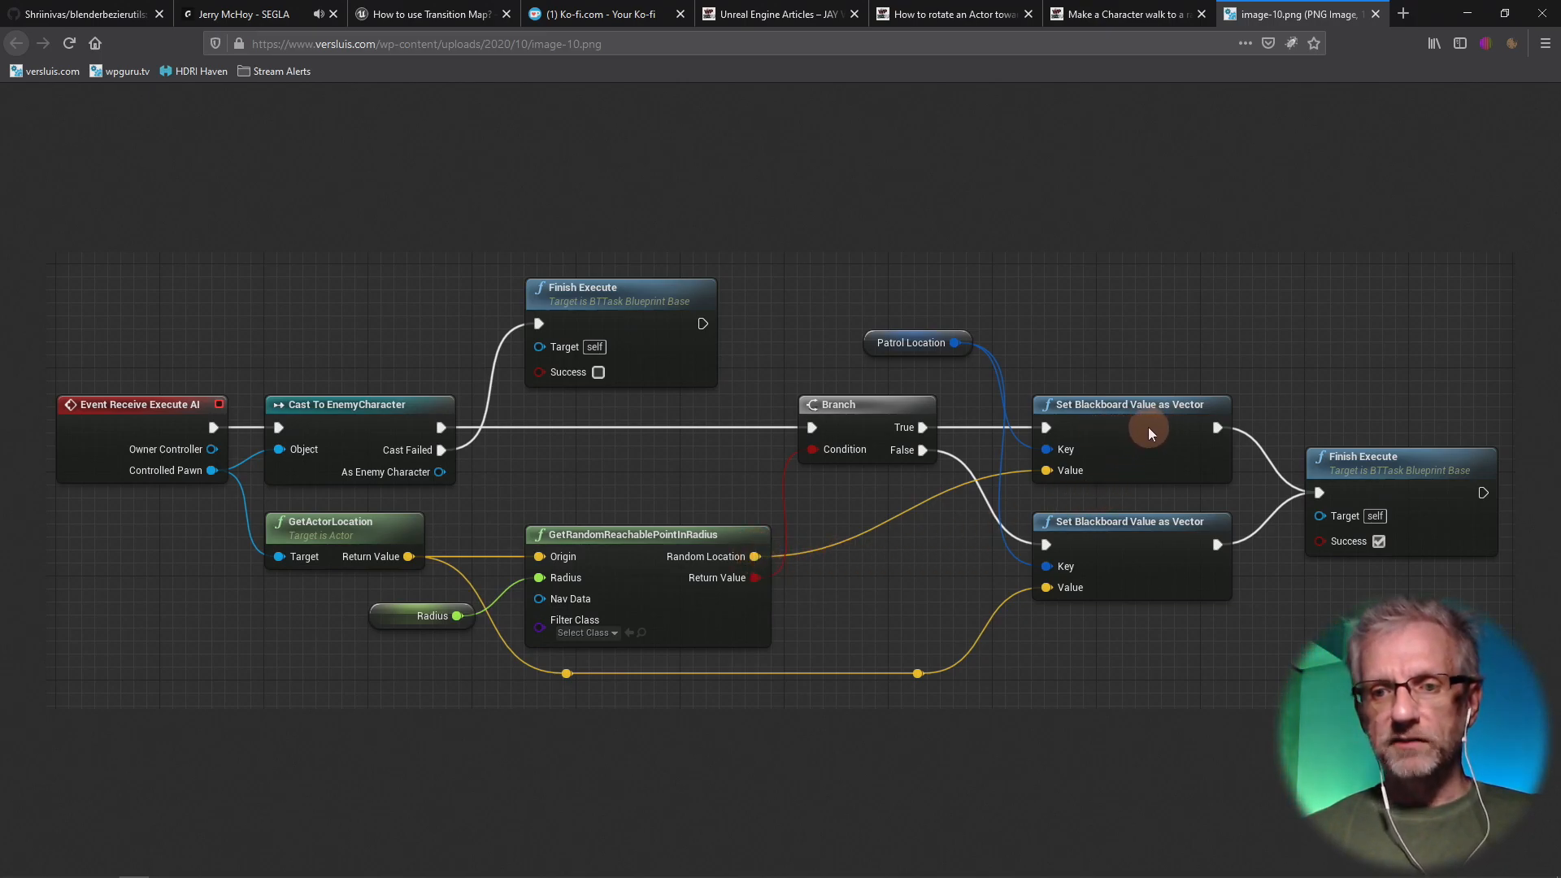
pyautogui.hotkey('alt', 'Tab')
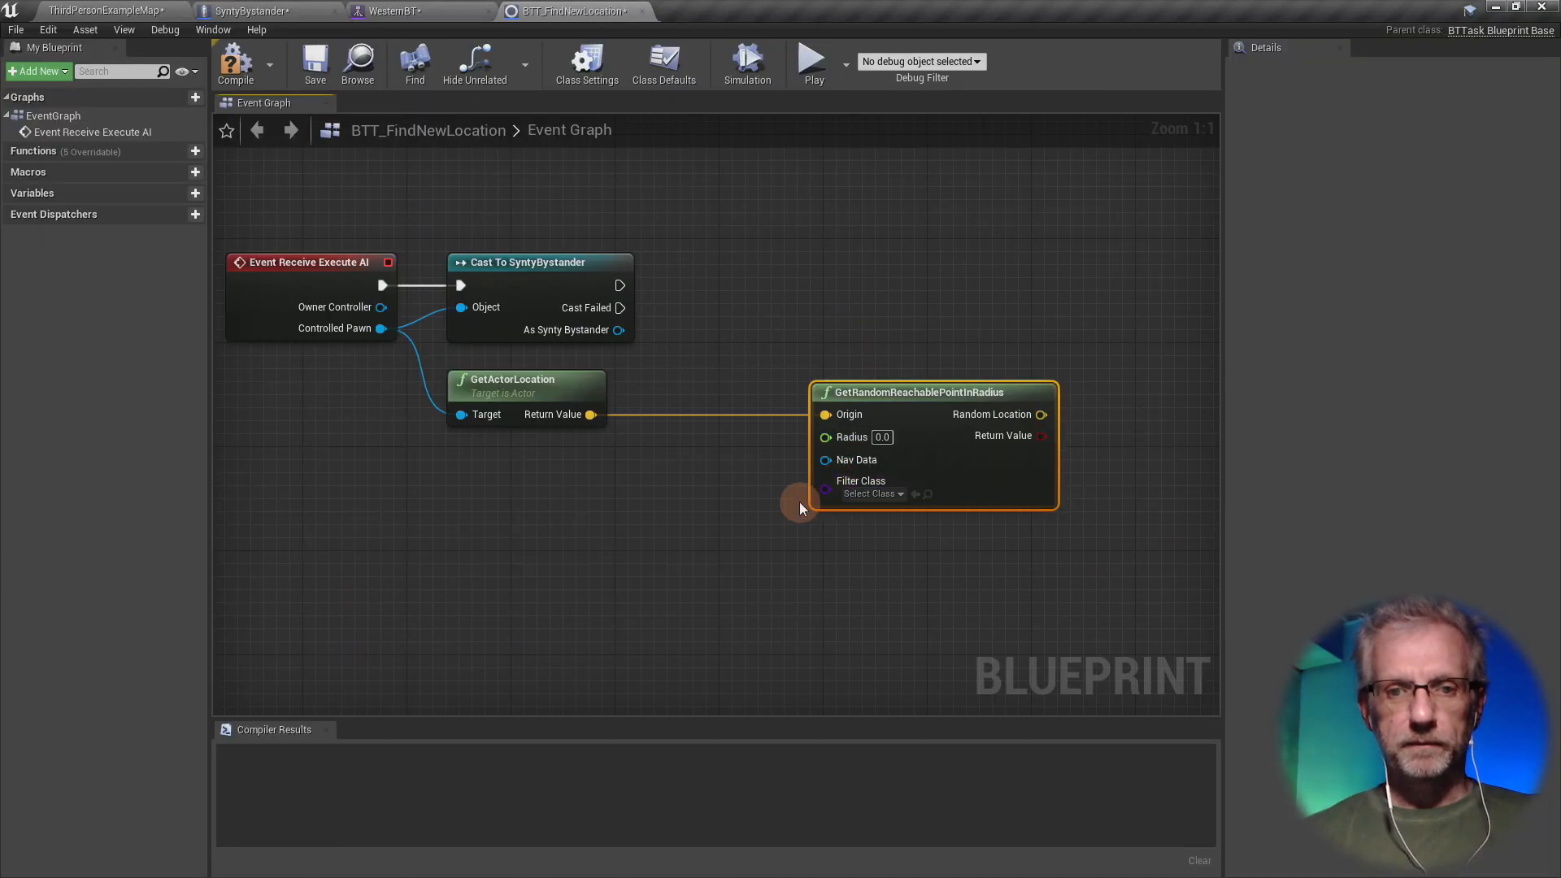
pyautogui.moveTo(798, 501); pyautogui.dragTo(543, 538, button='right')
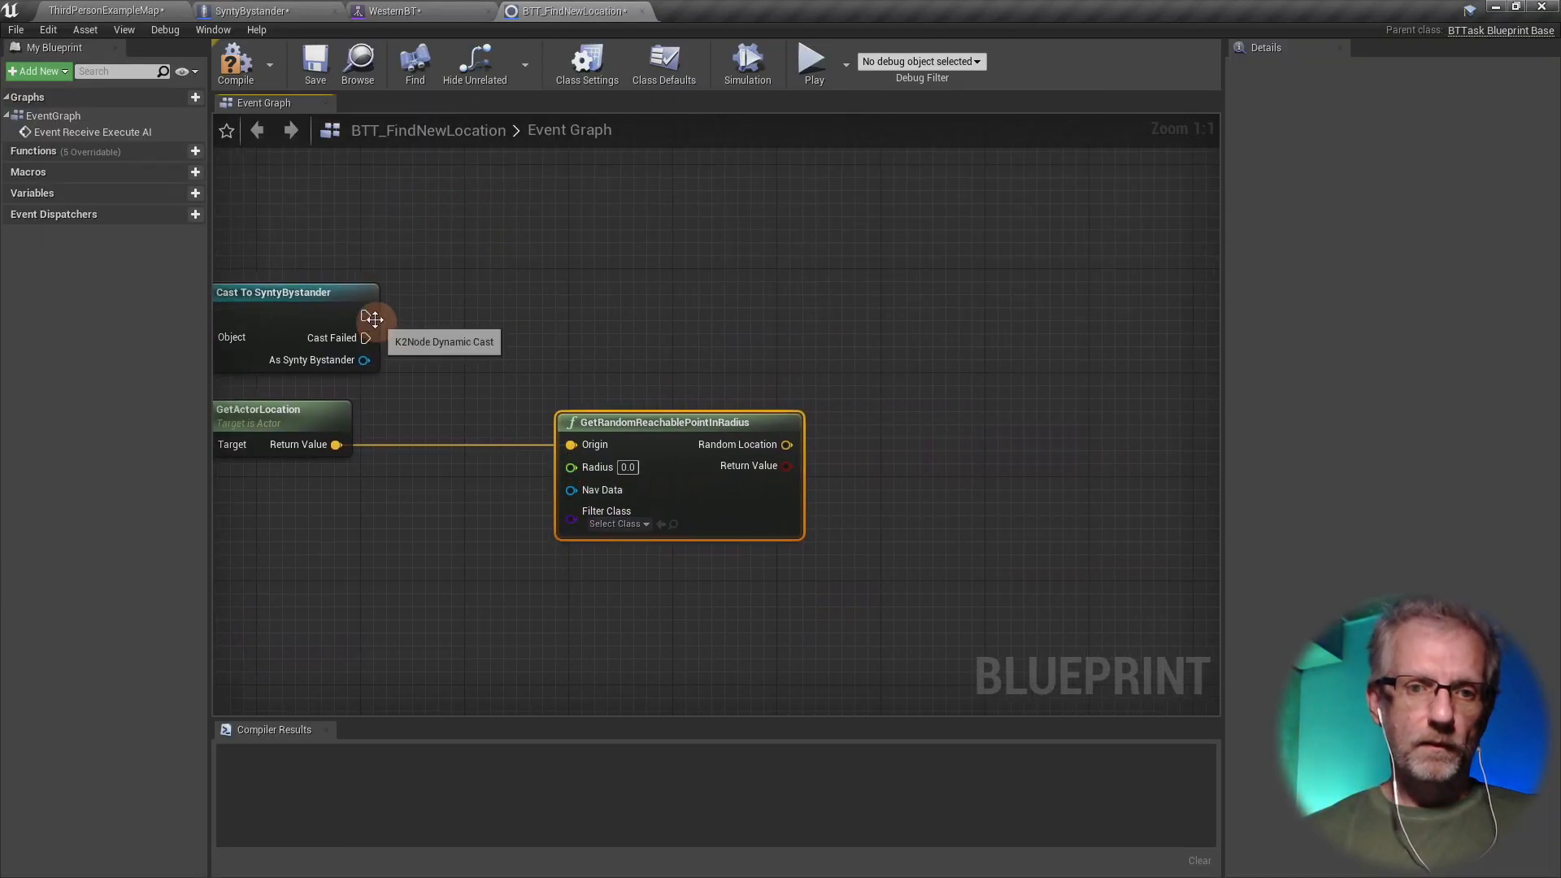
pyautogui.moveTo(365, 316); pyautogui.dragTo(951, 314)
pyautogui.write('branch')
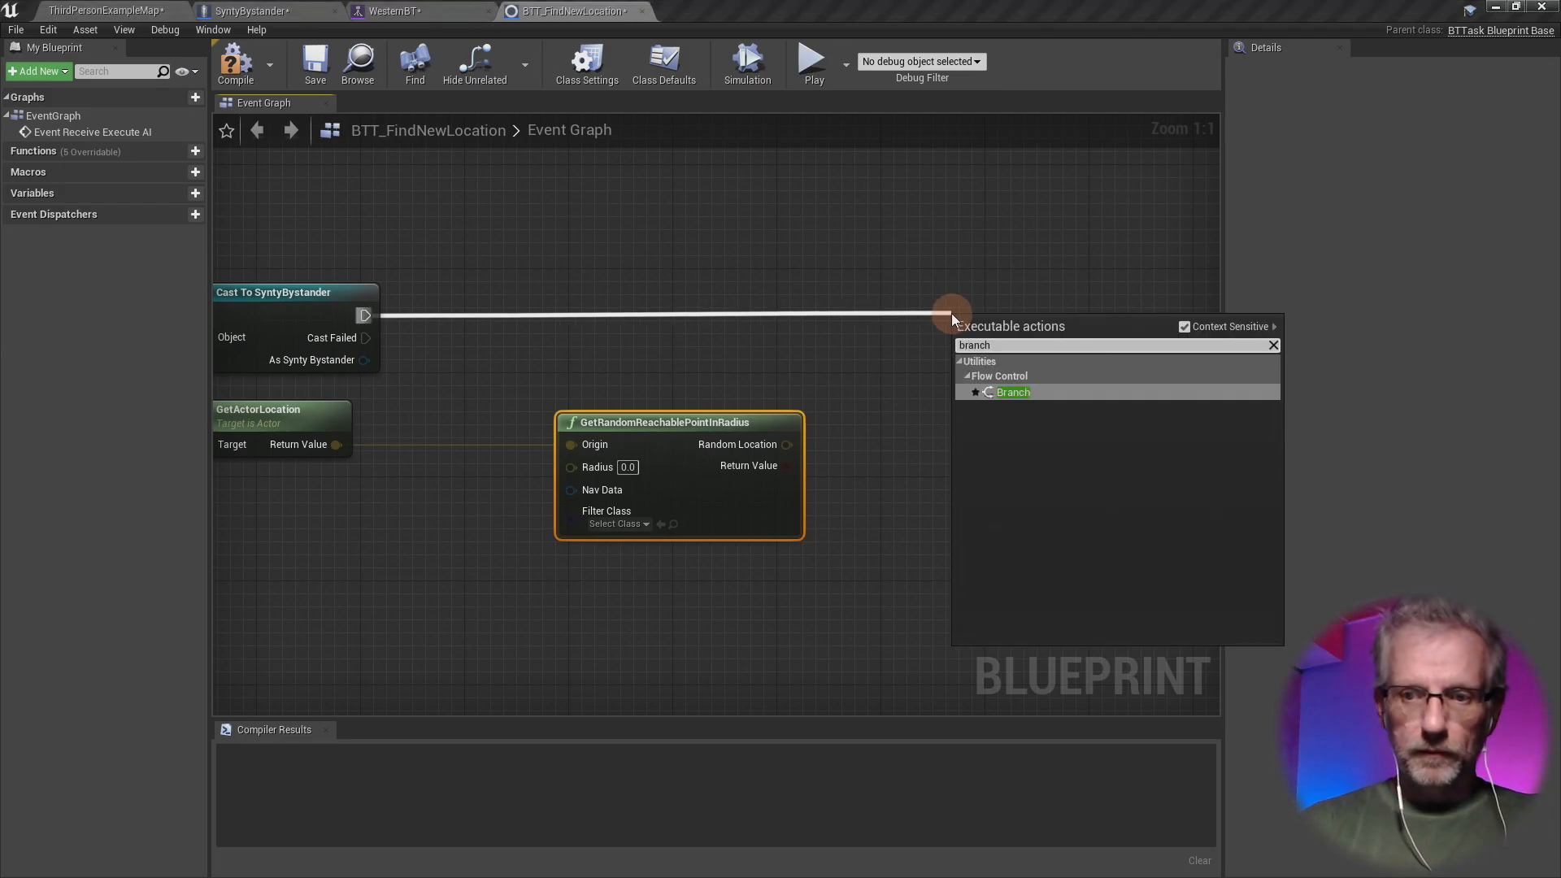
pyautogui.press('Return')
pyautogui.moveTo(992, 323); pyautogui.dragTo(994, 298)
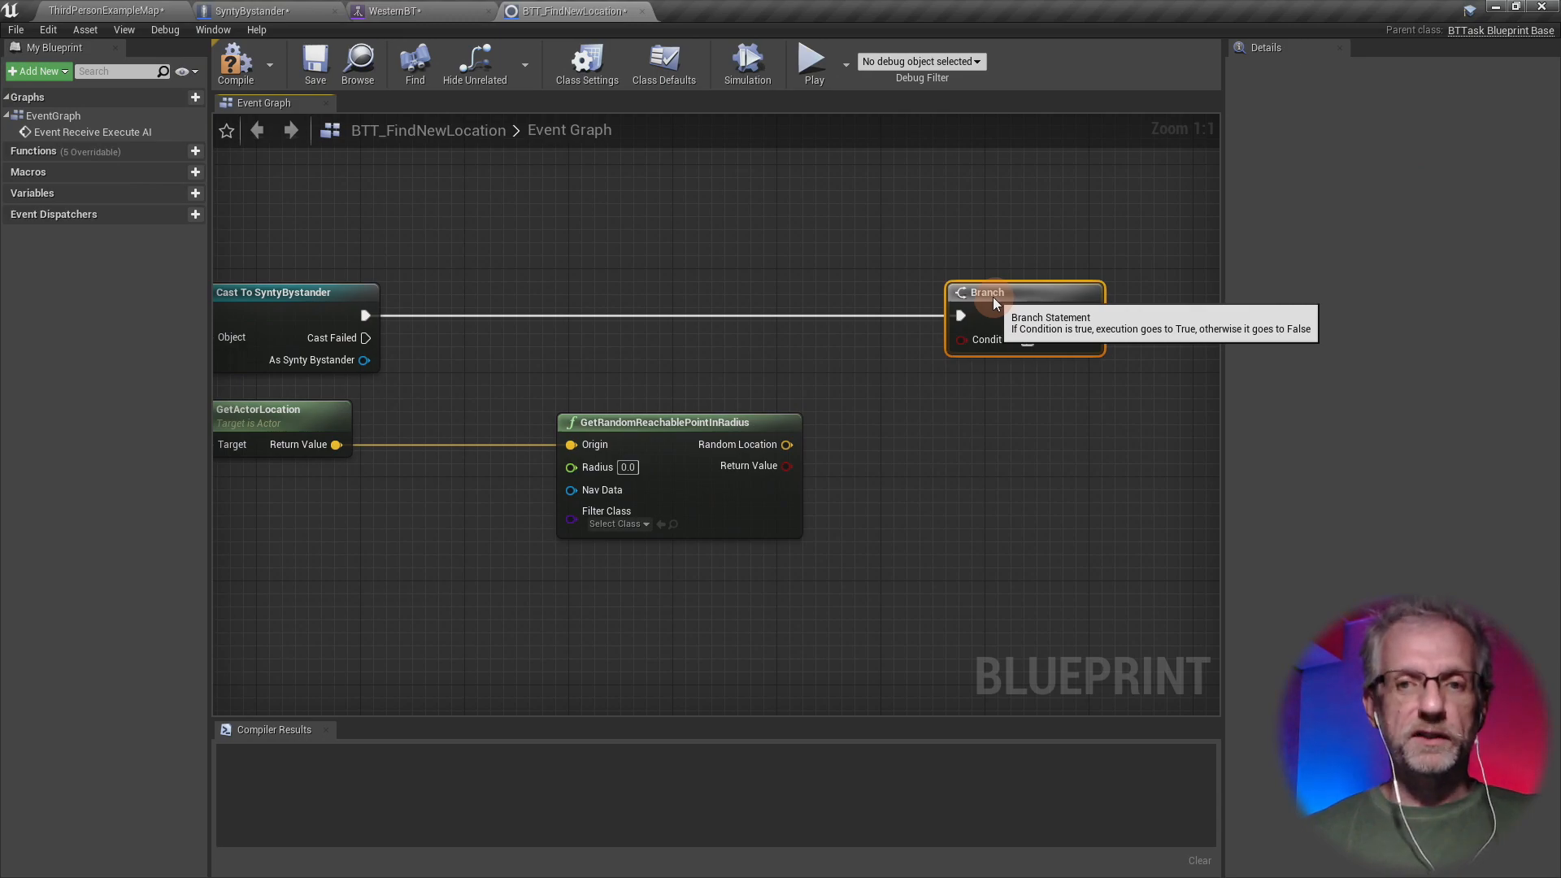
pyautogui.moveTo(783, 466); pyautogui.dragTo(961, 339)
pyautogui.moveTo(909, 463); pyautogui.dragTo(978, 437, button='right')
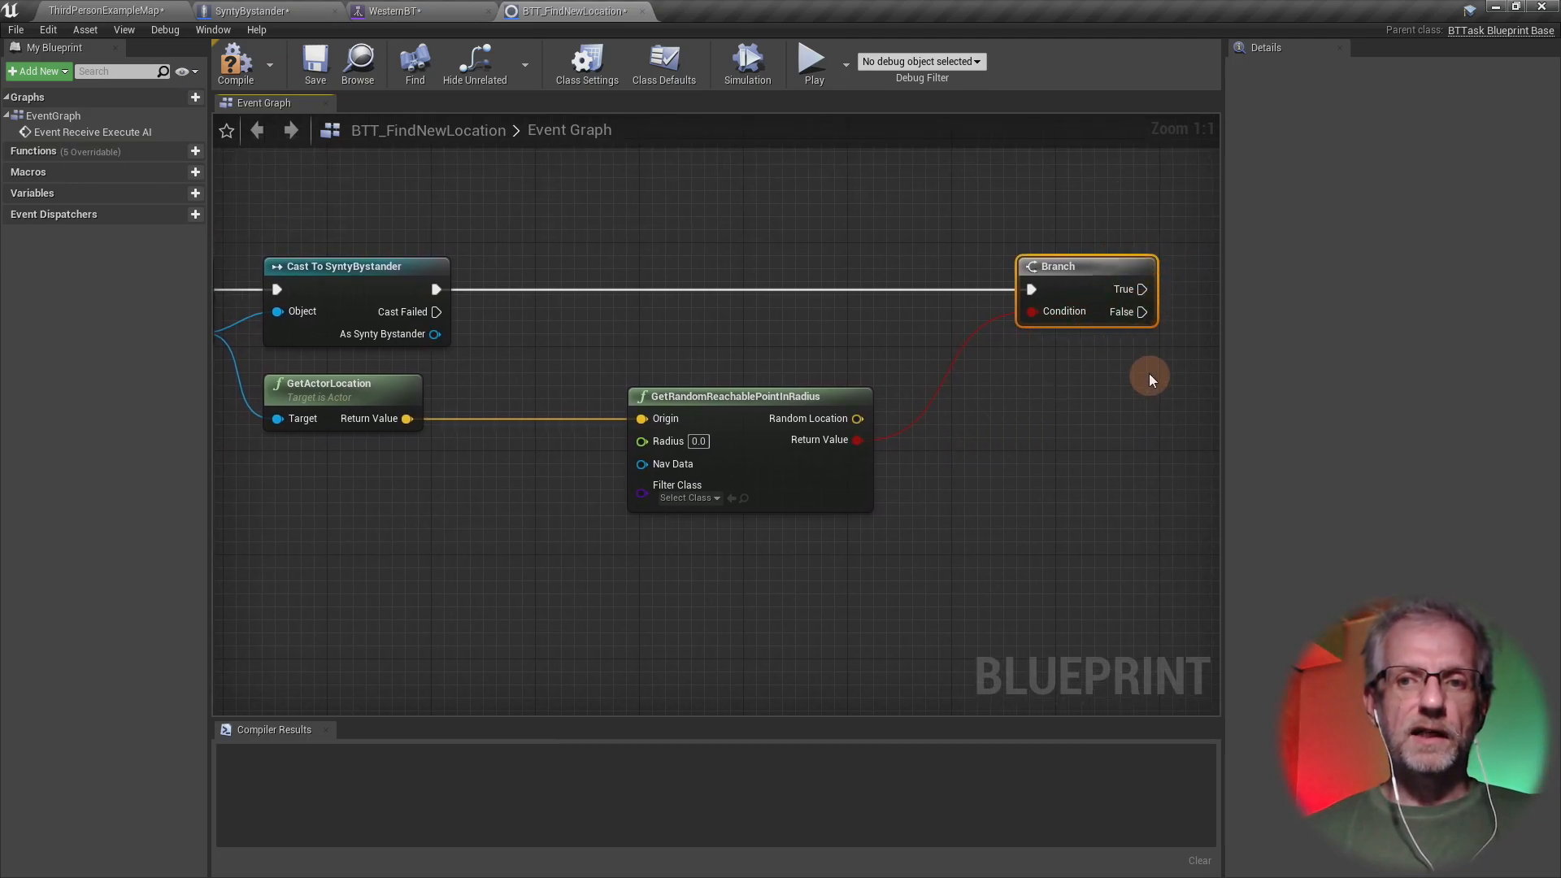
# - Following the article's graph in Firefox, add a Set Blackboard Value as Vector node on the Branch's True output and place it slightly above the Branch
pyautogui.hotkey('alt', 'Tab')
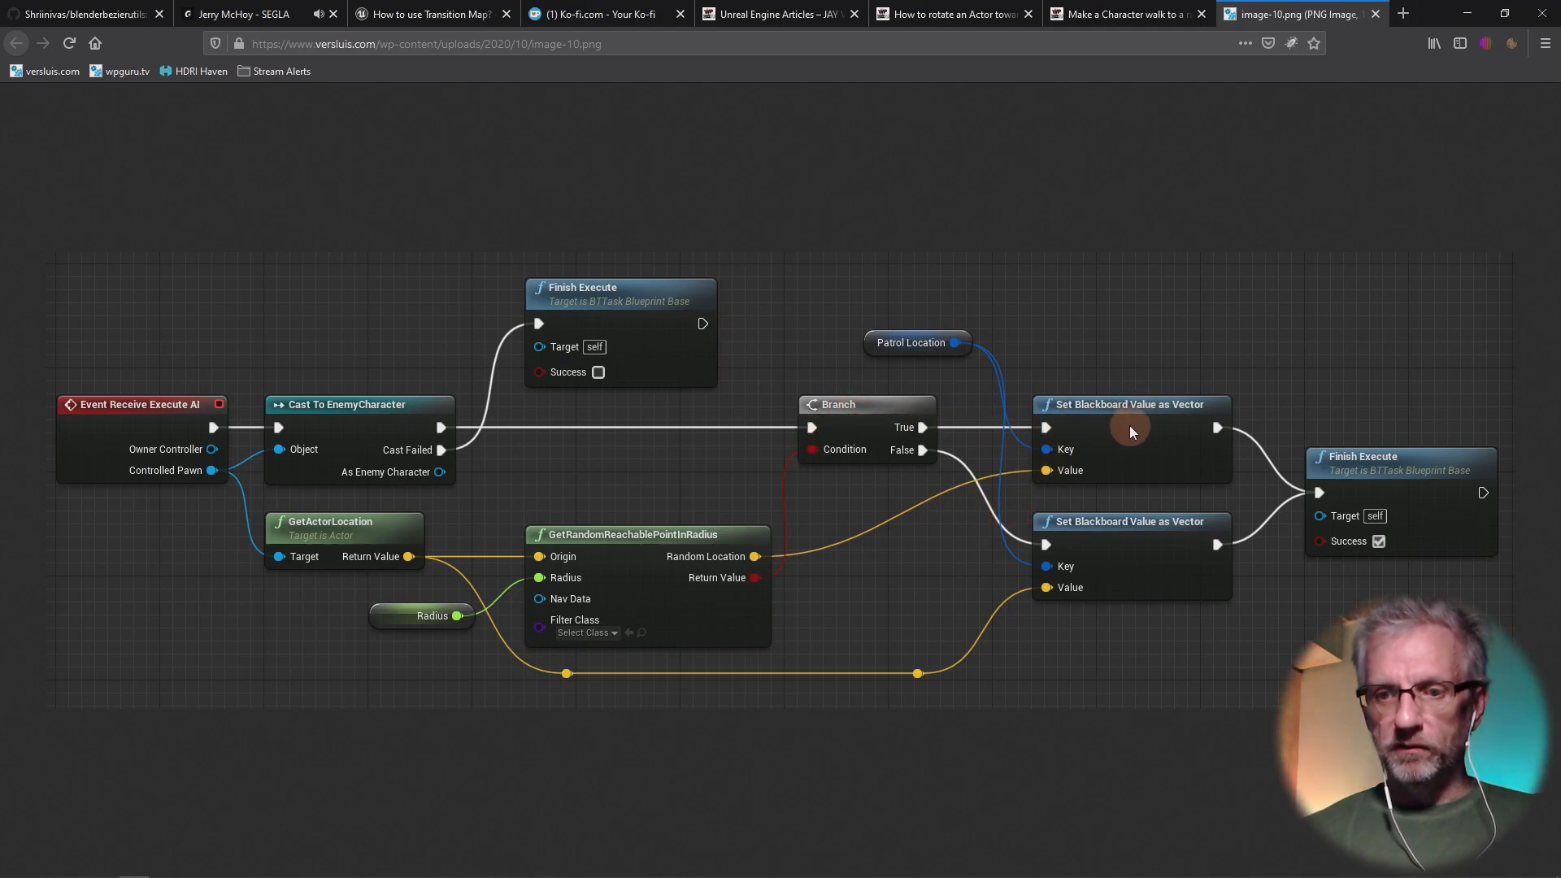
pyautogui.hotkey('alt', 'Tab')
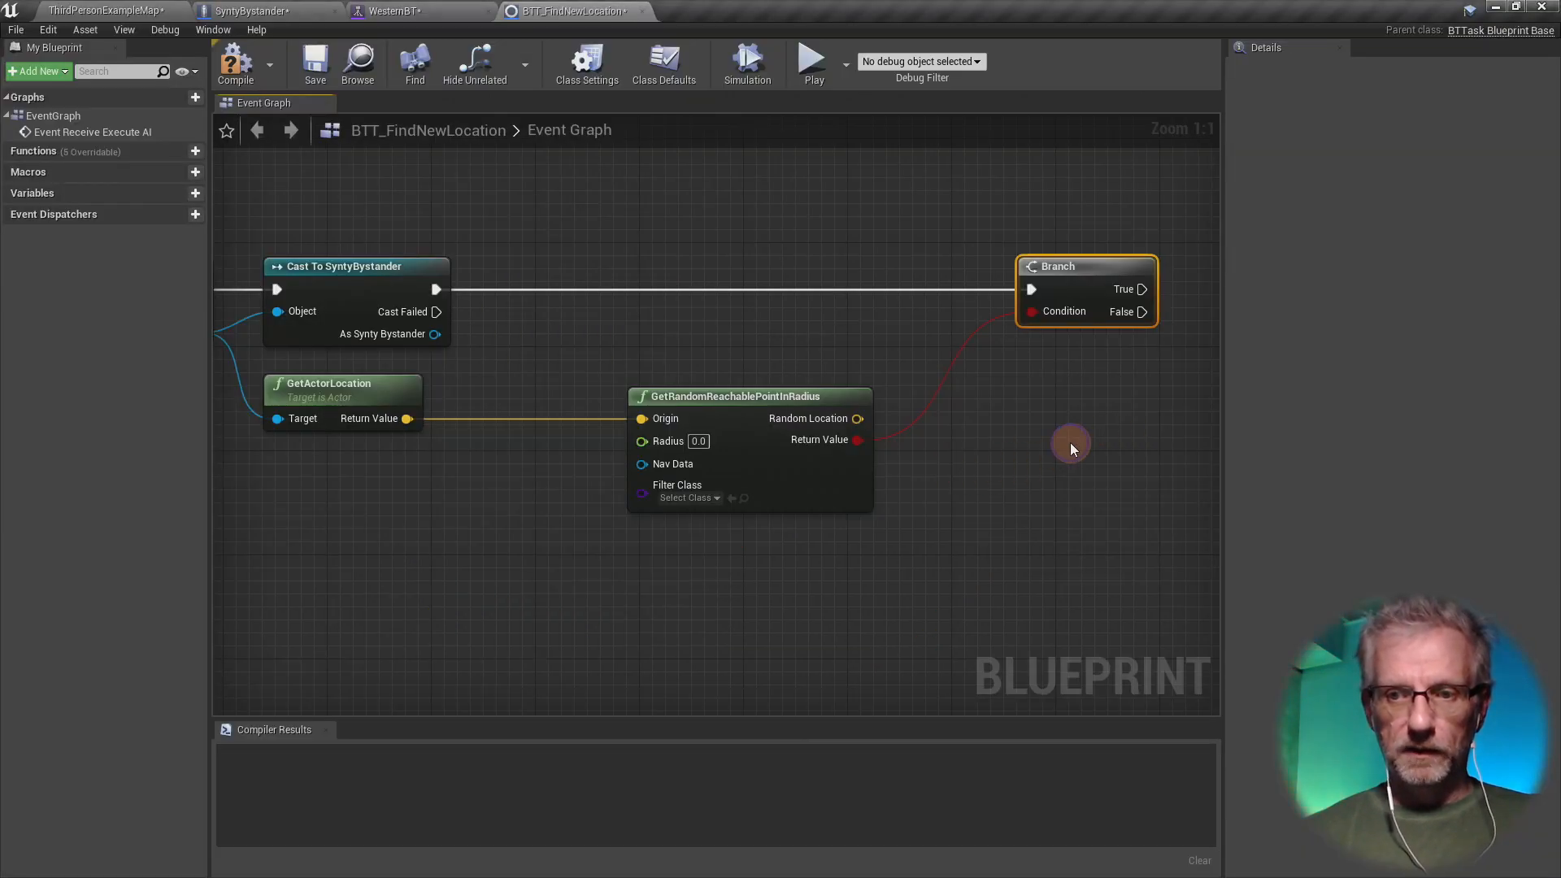
pyautogui.moveTo(1070, 442); pyautogui.dragTo(735, 463, button='right')
pyautogui.moveTo(808, 310); pyautogui.dragTo(904, 308)
pyautogui.write('set bacl')
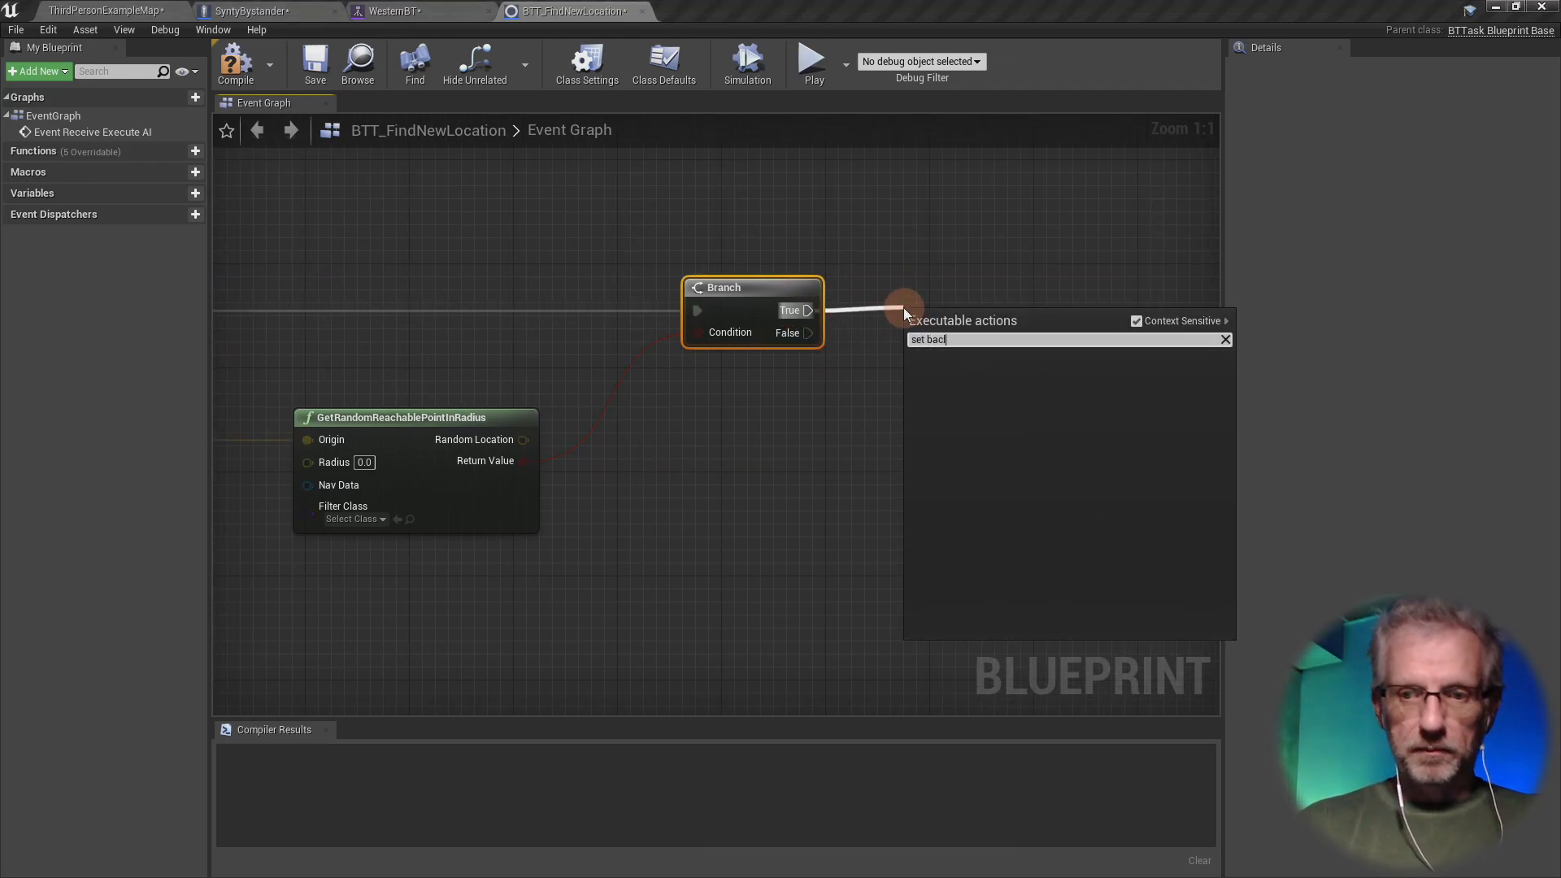
pyautogui.press('BackSpace')
pyautogui.write('k')
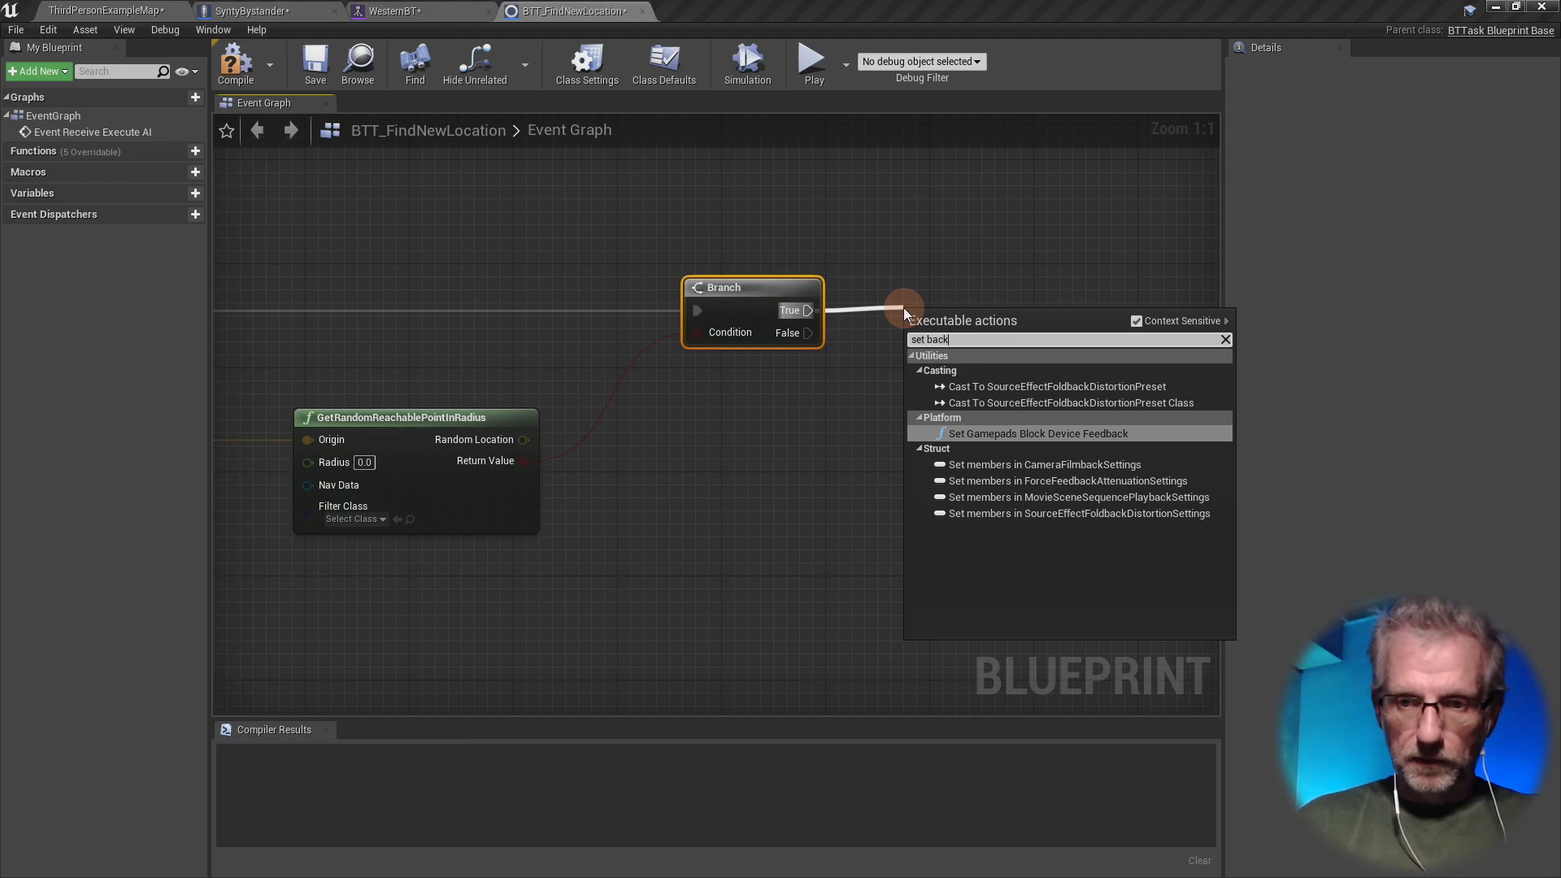
pyautogui.write('board v')
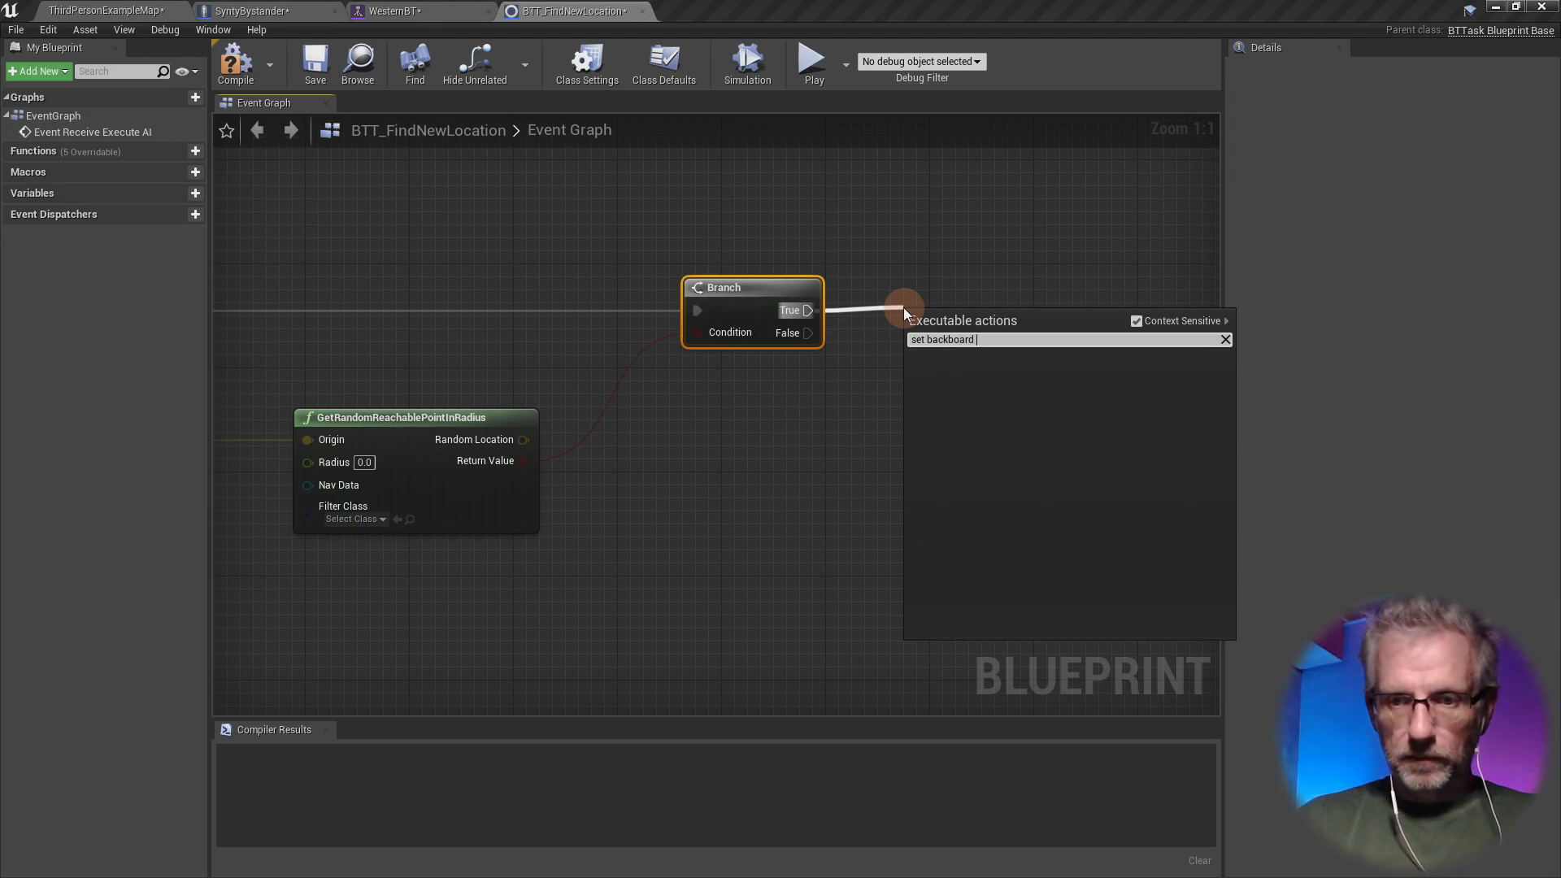
pyautogui.press('BackSpace')
pyautogui.press('BackSpace')
pyautogui.press('BackSpace')
pyautogui.press('BackSpace')
pyautogui.press('BackSpace')
pyautogui.press('BackSpace')
pyautogui.press('BackSpace')
pyautogui.press('BackSpace')
pyautogui.press('BackSpace')
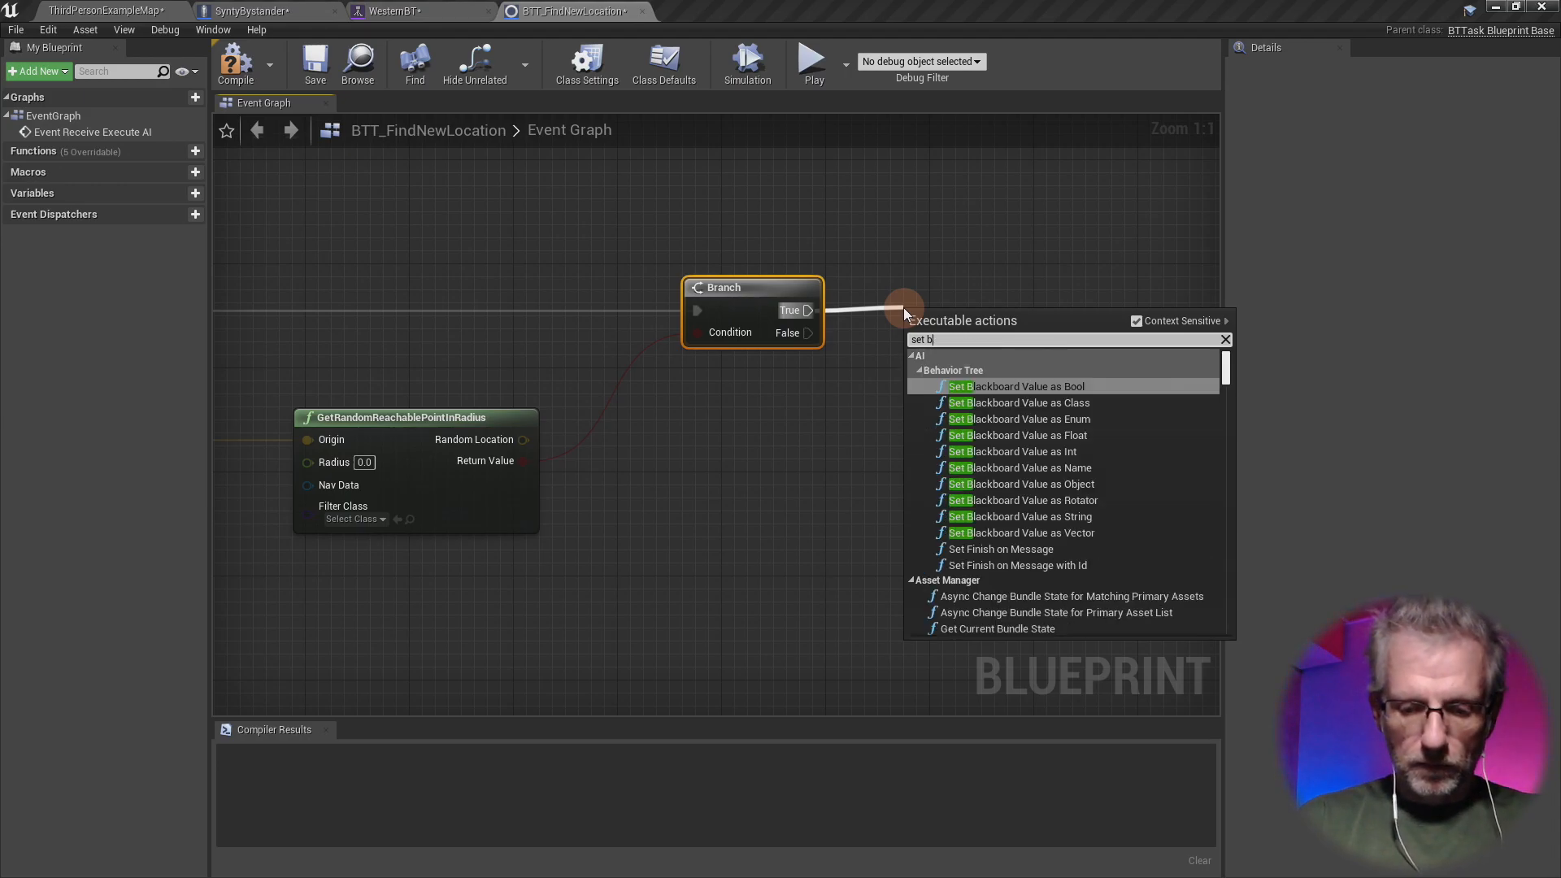
pyautogui.write('lackboardva')
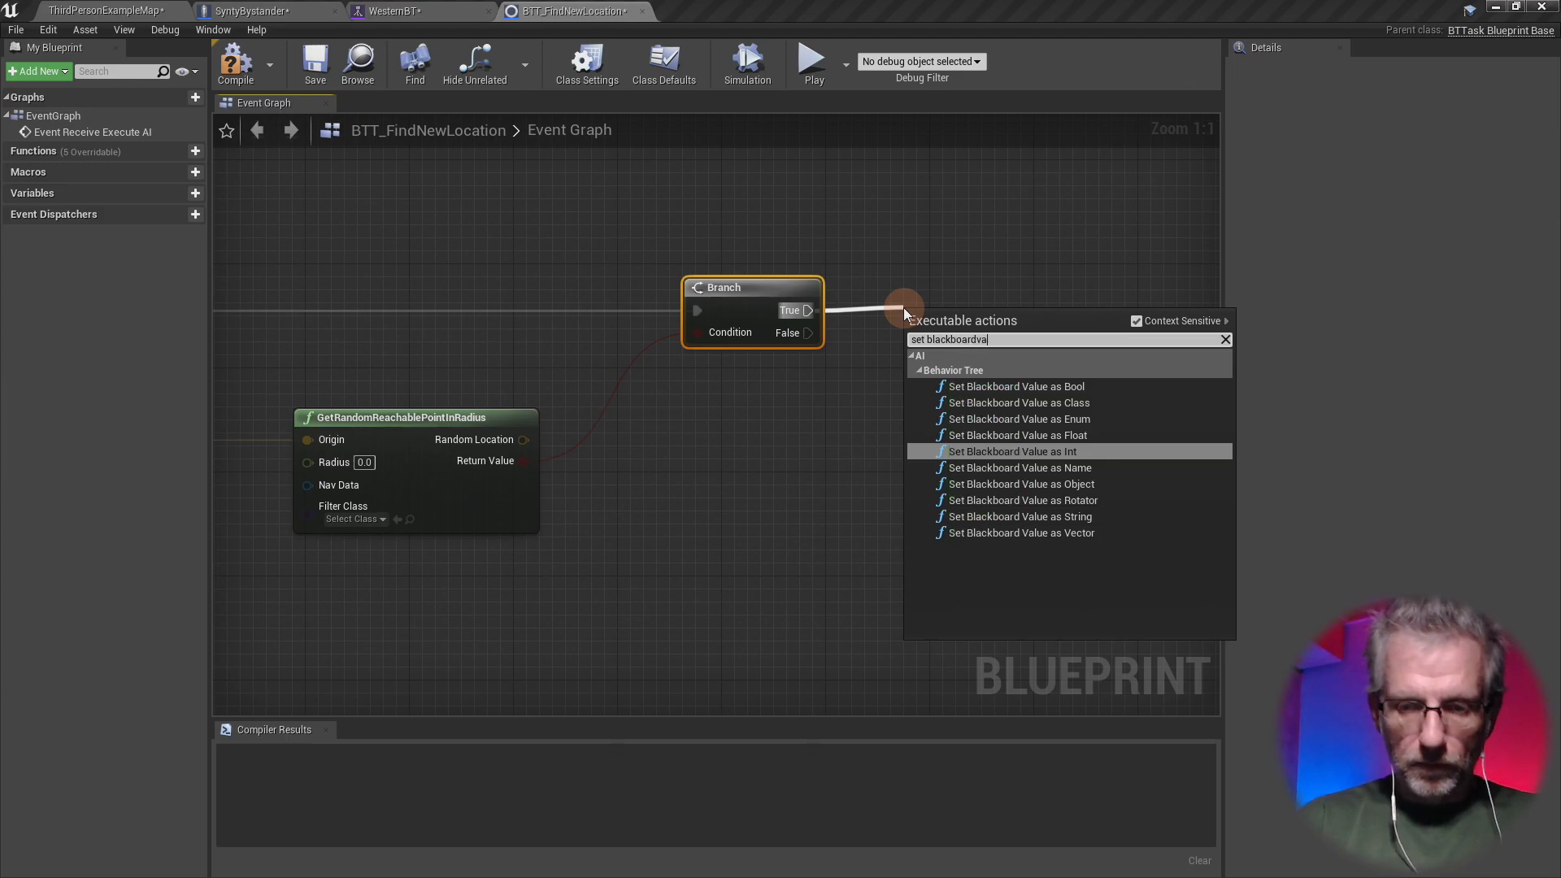
pyautogui.write('lue as ve')
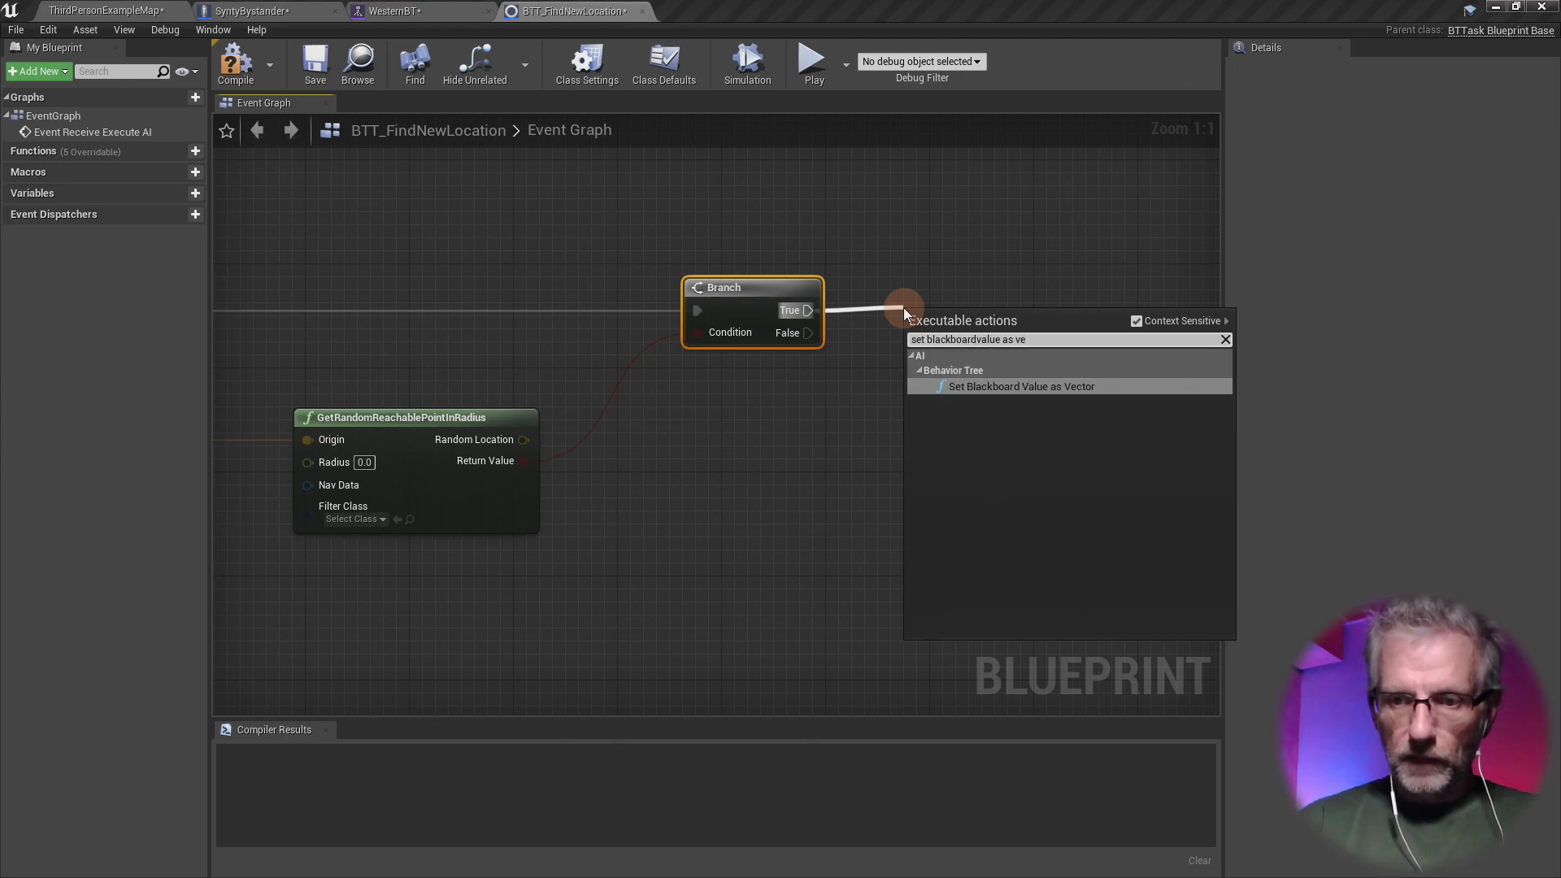
pyautogui.press('Return')
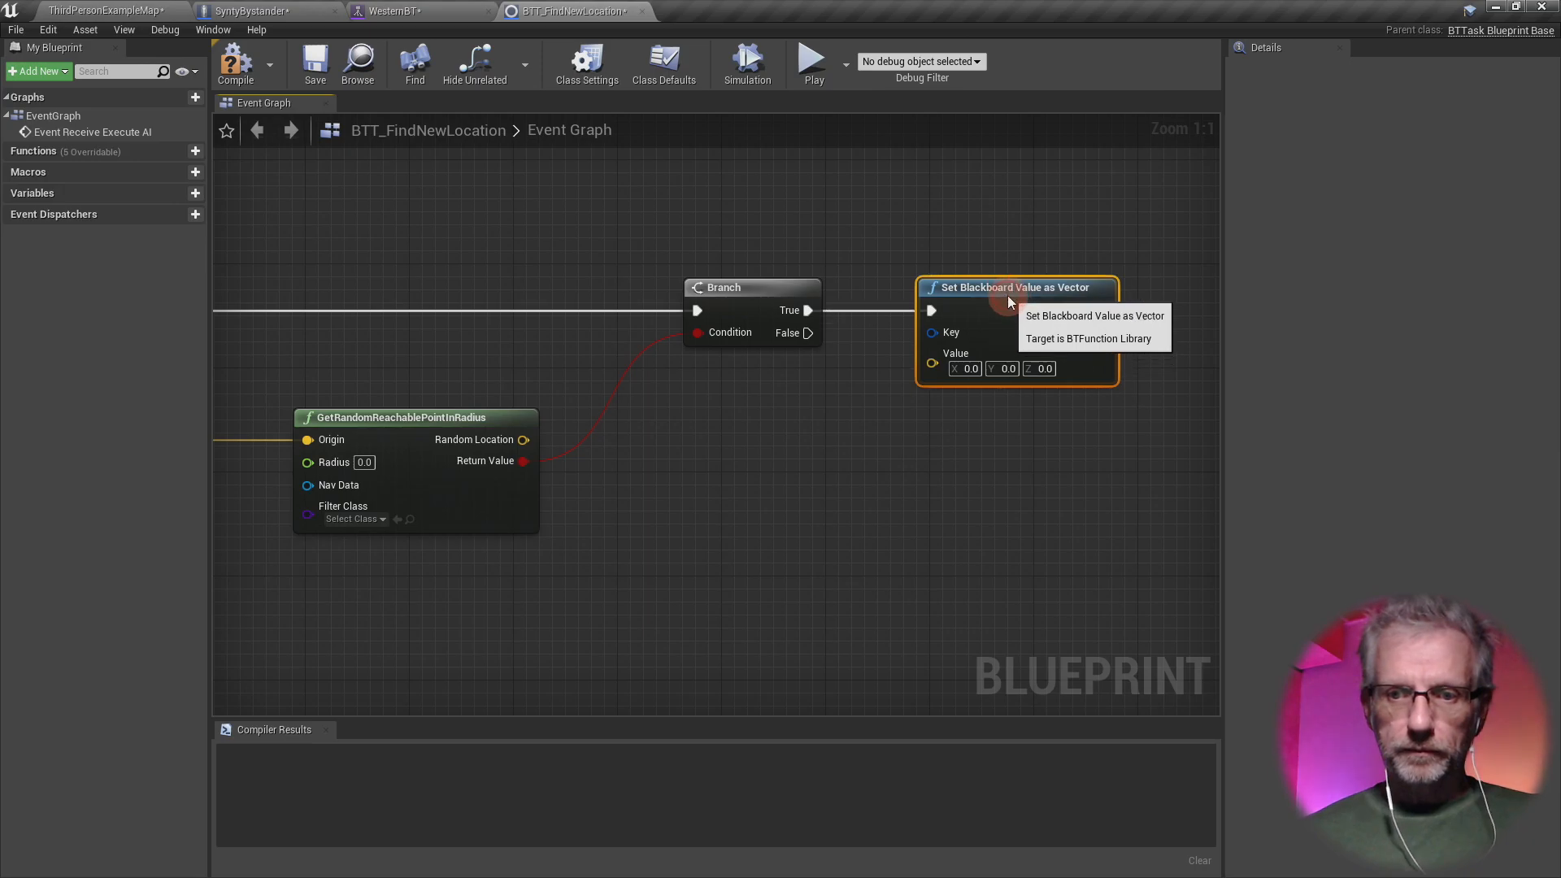
pyautogui.moveTo(1009, 301); pyautogui.dragTo(1042, 226)
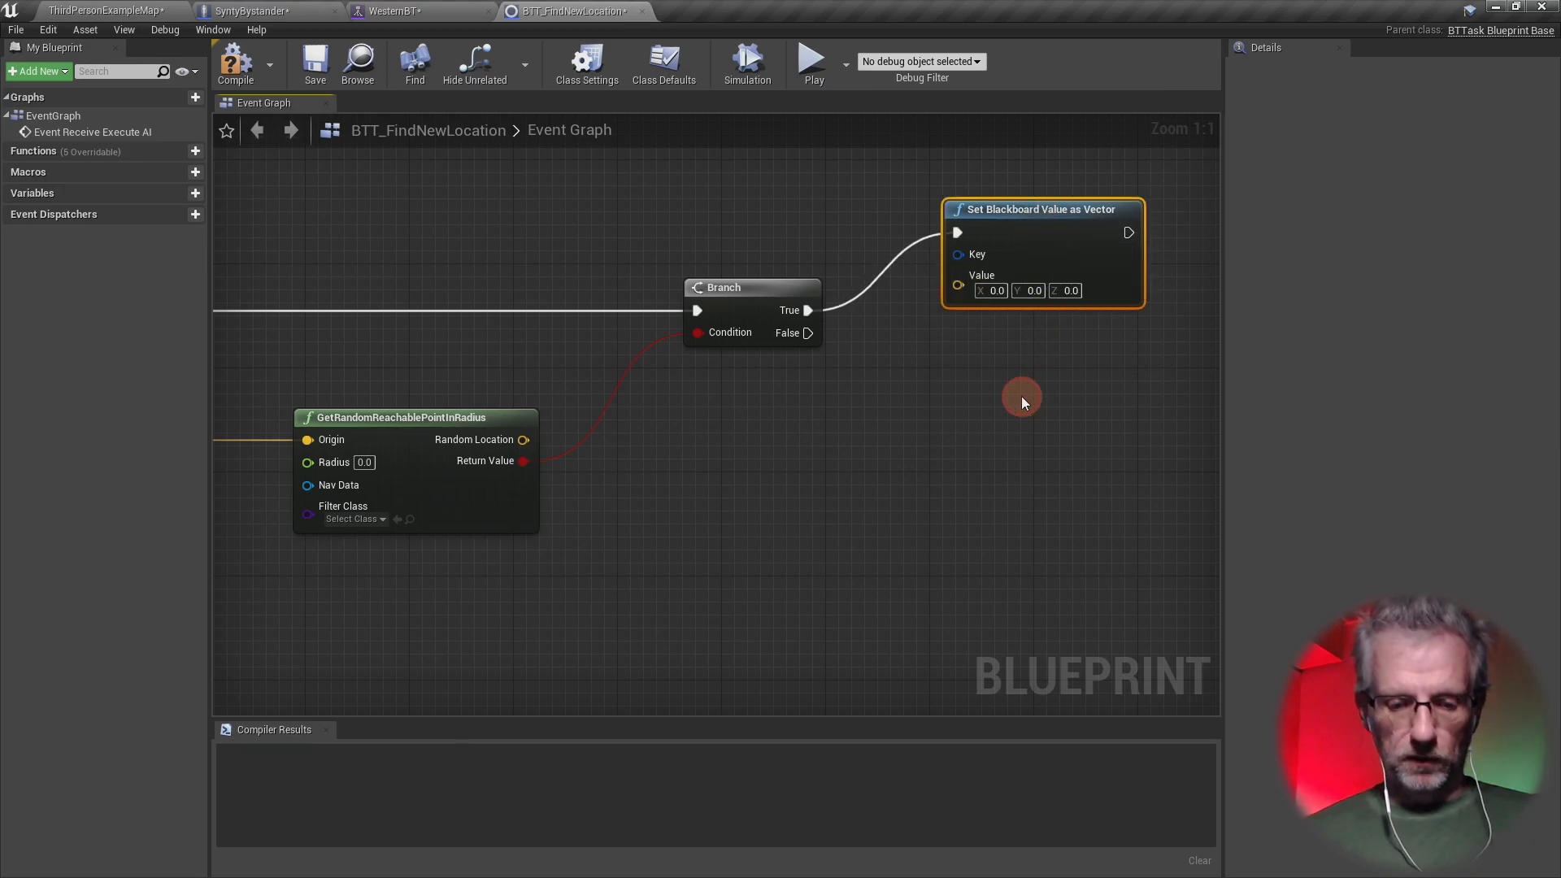
# - Duplicate the Set Blackboard Value as Vector node below the original, connect it to the Branch's False output, and align the two nodes
pyautogui.hotkey('ctrl', 'w')
pyautogui.moveTo(1077, 395); pyautogui.dragTo(1006, 370)
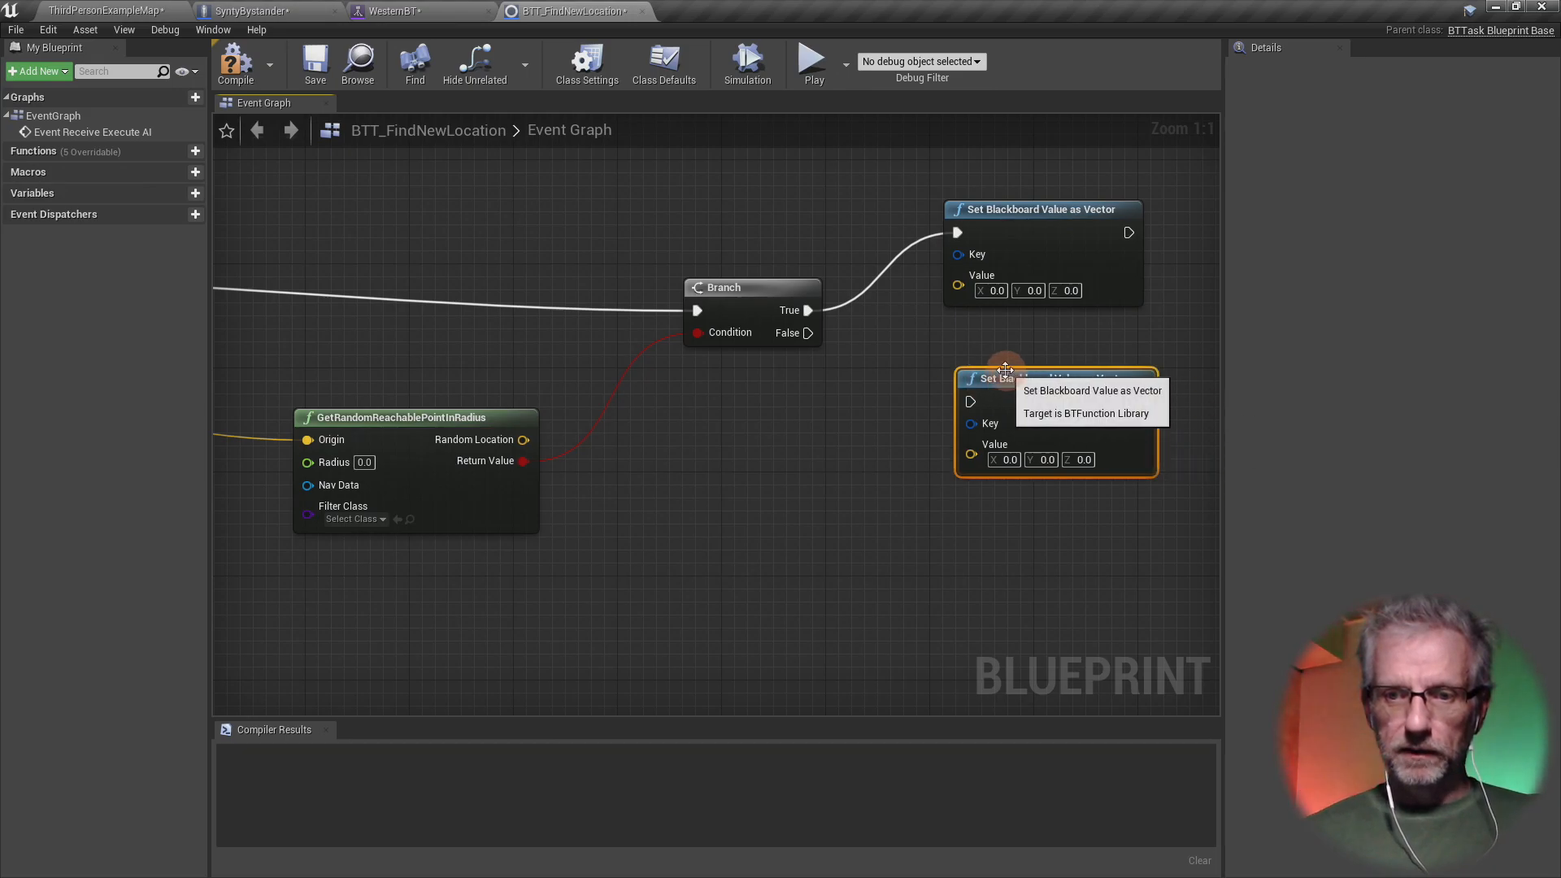
pyautogui.moveTo(808, 332); pyautogui.dragTo(969, 403)
pyautogui.moveTo(794, 499); pyautogui.dragTo(827, 486, button='right')
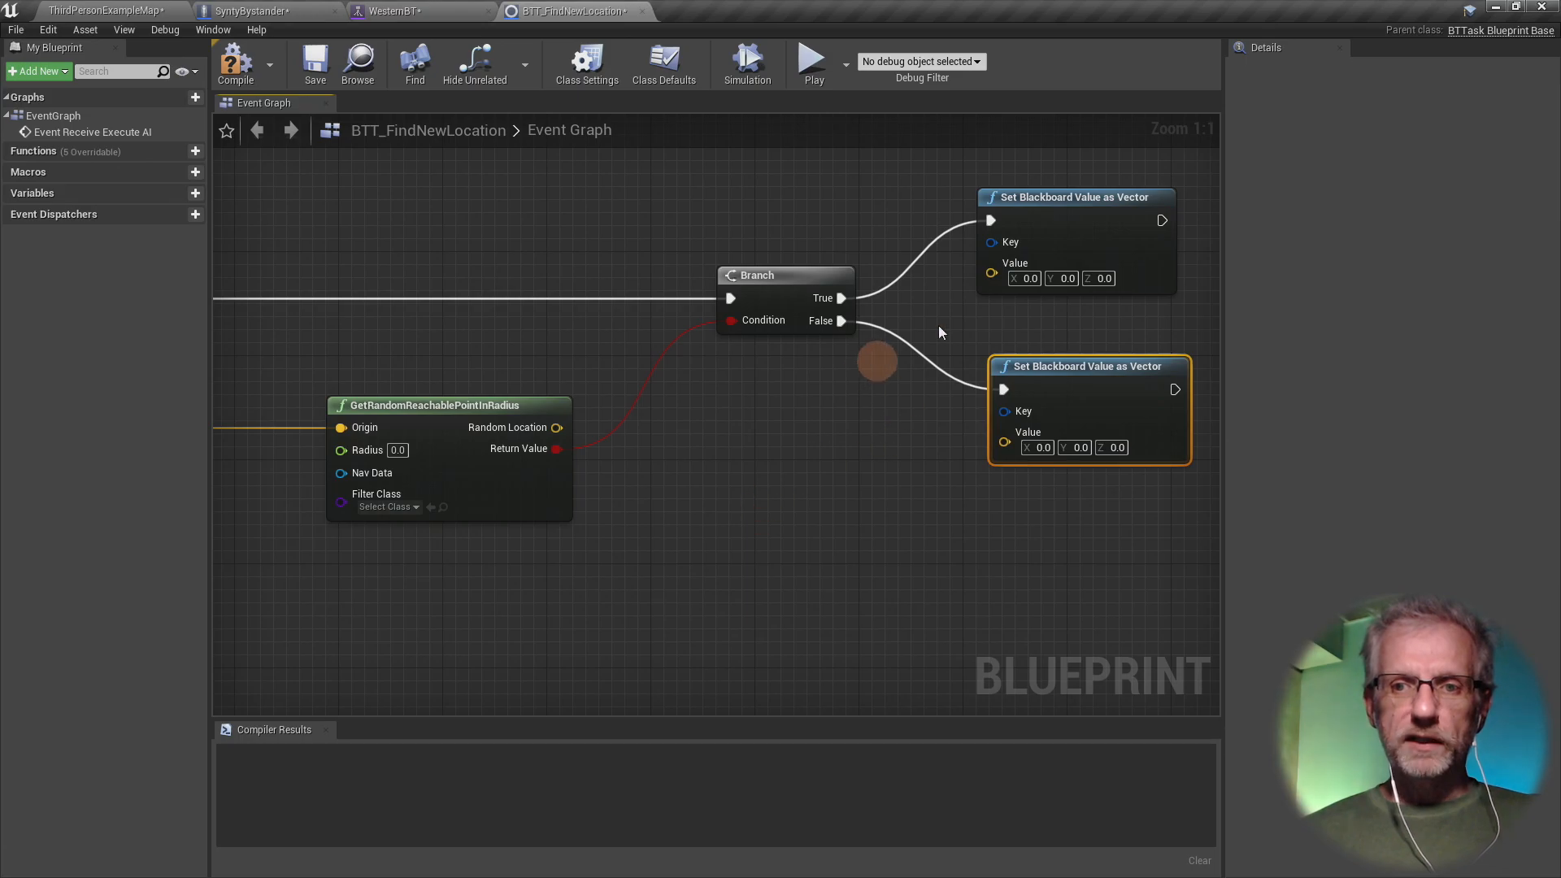
pyautogui.moveTo(1047, 206); pyautogui.dragTo(1060, 207)
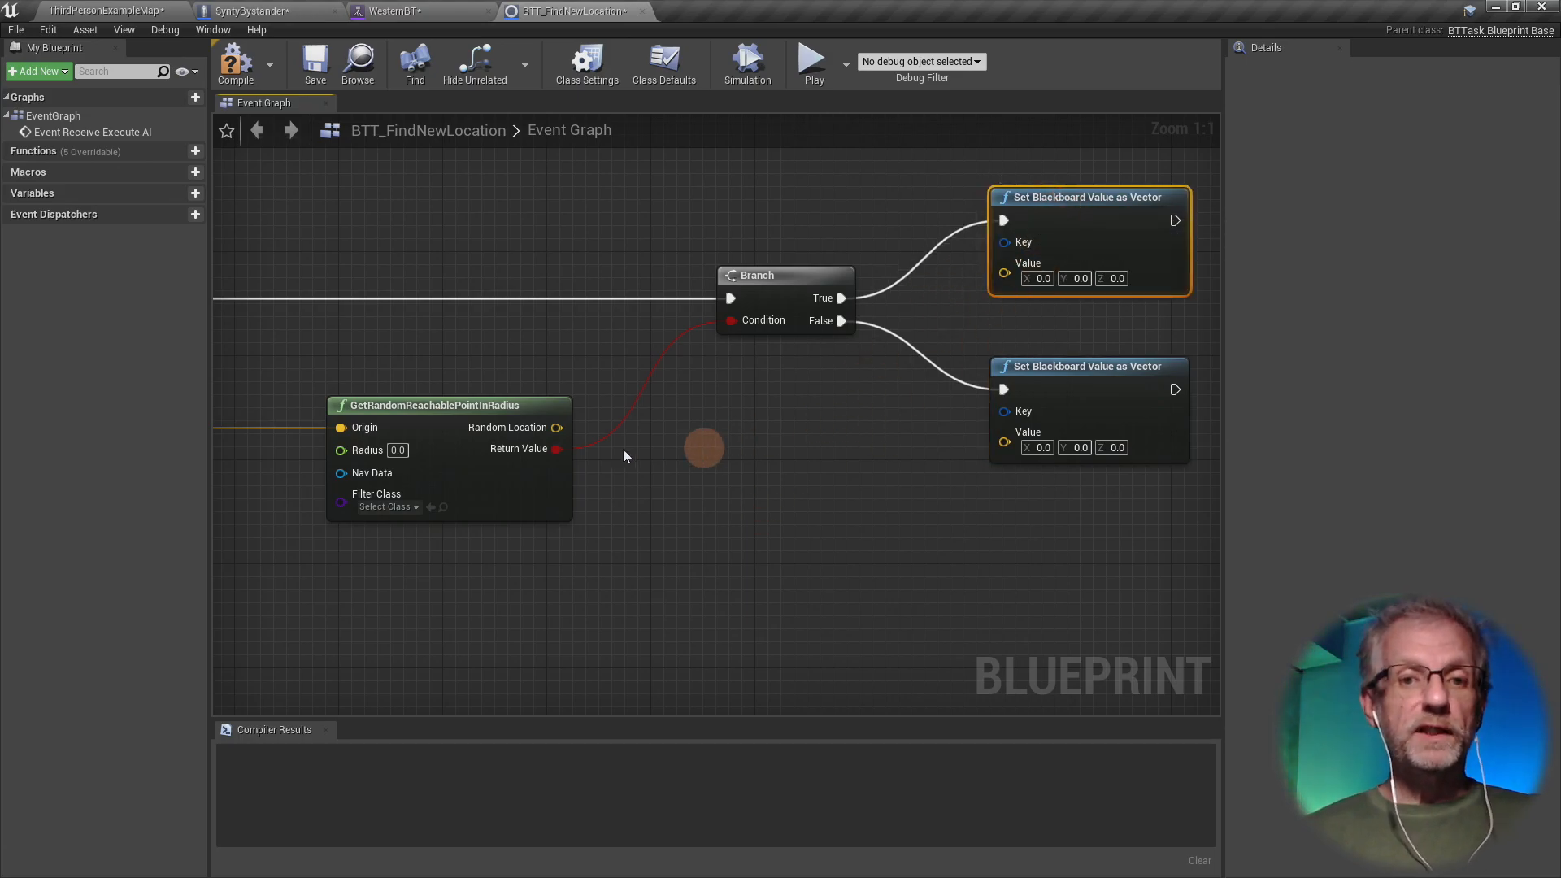
# - Connect Random Location to the Value of the True-branch Set Blackboard Value as Vector node and route the wire below the Branch with a reroute point
pyautogui.click(446, 472)
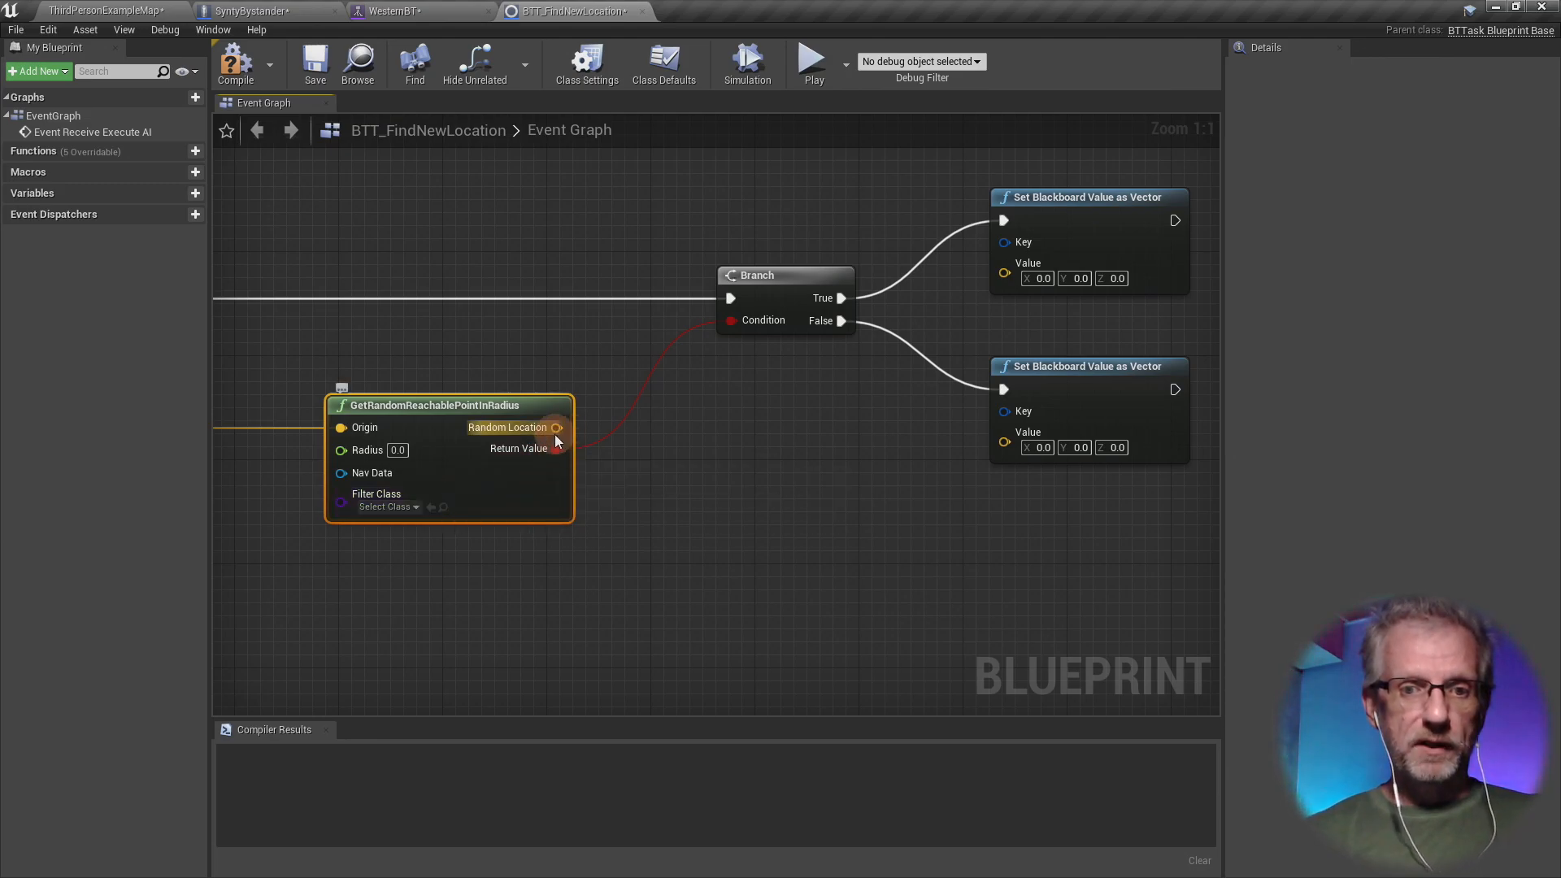
pyautogui.moveTo(559, 428); pyautogui.dragTo(1007, 276)
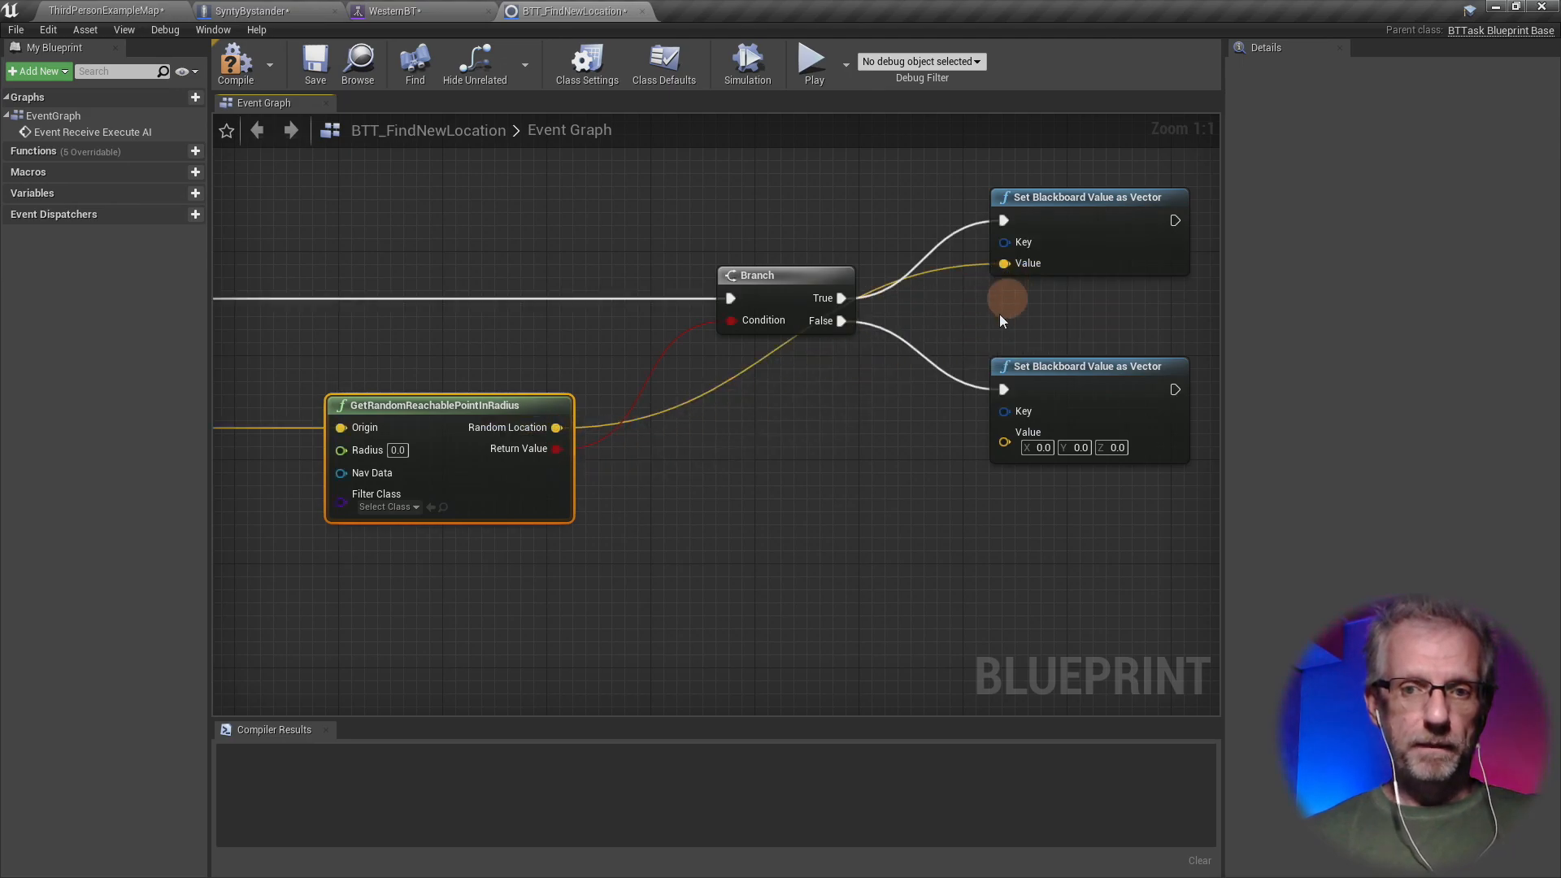
pyautogui.doubleClick(745, 369)
pyautogui.moveTo(746, 368); pyautogui.dragTo(777, 439)
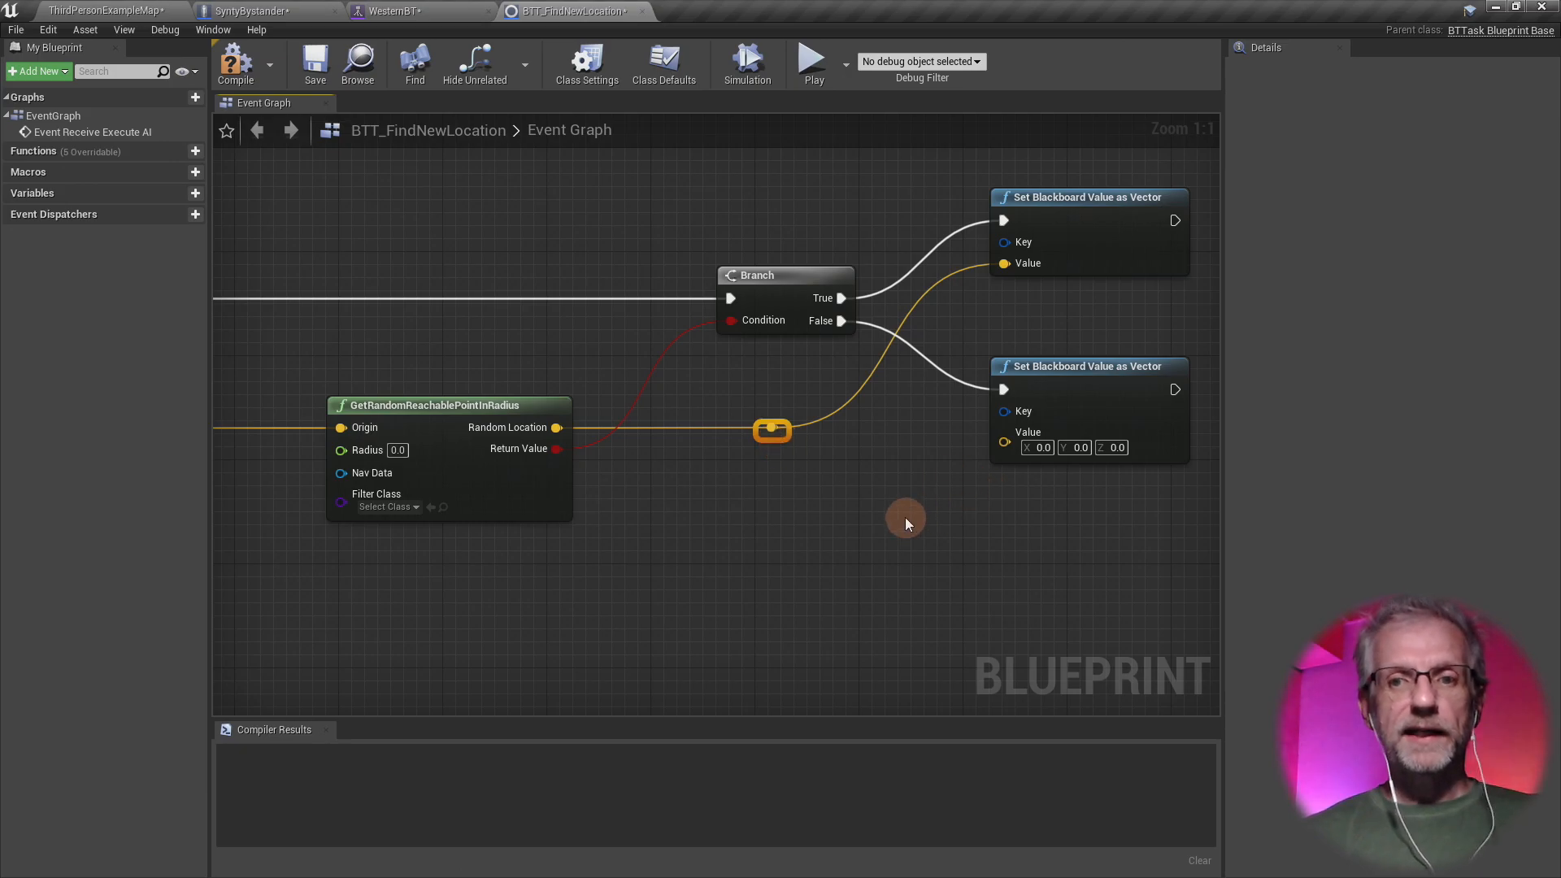
# - Connect GetActorLocation's Return Value to the Value of the False-branch Set Blackboard Value as Vector node
pyautogui.moveTo(905, 517); pyautogui.dragTo(882, 462, button='right')
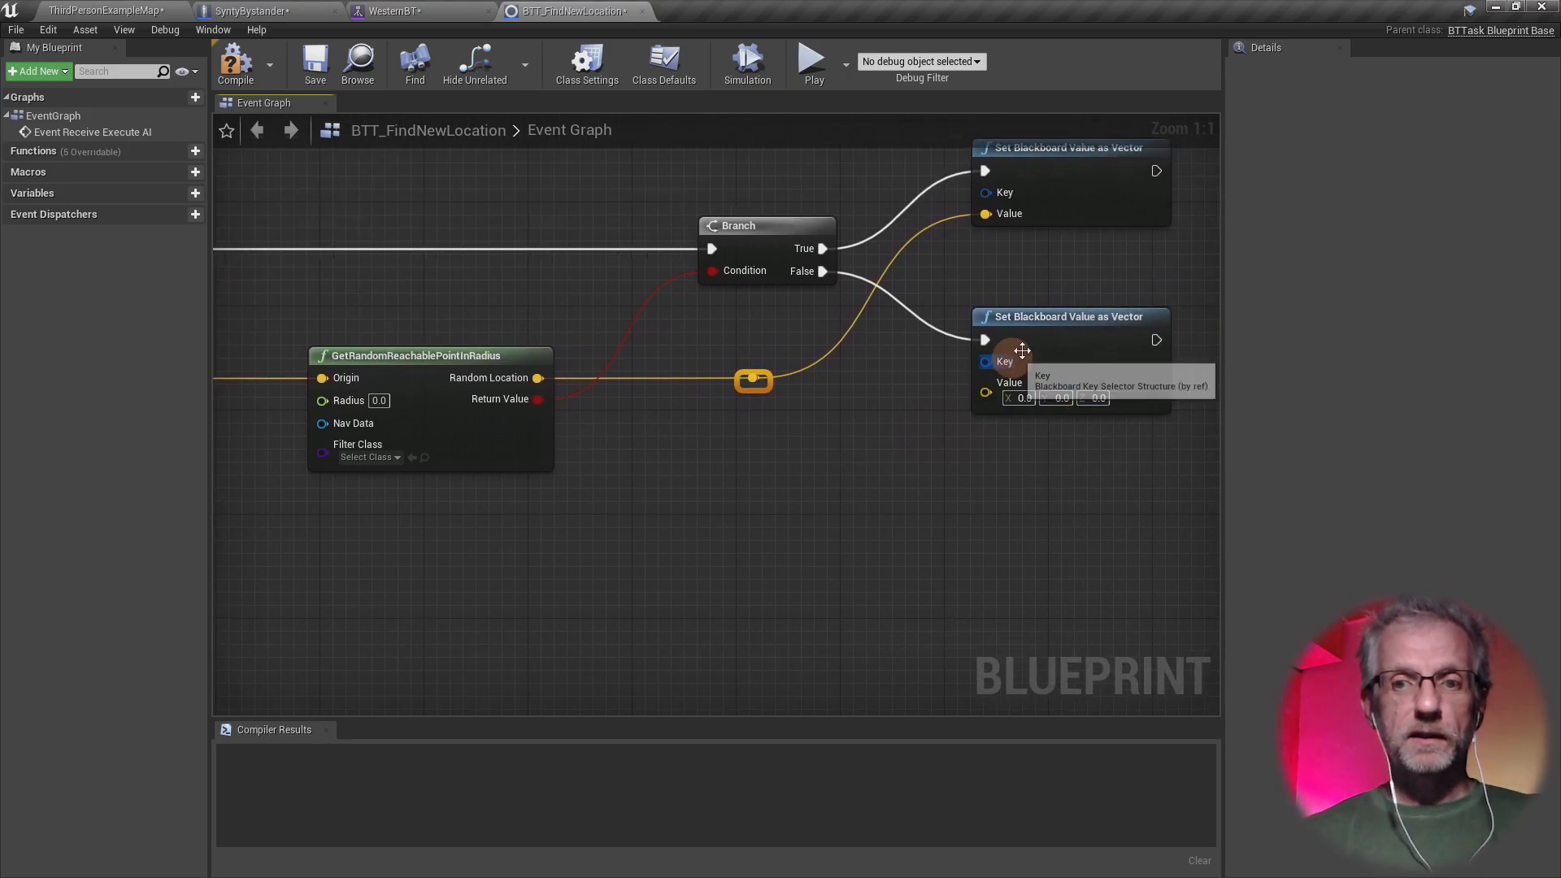
pyautogui.click(1022, 350)
pyautogui.moveTo(550, 582); pyautogui.dragTo(878, 568, button='right')
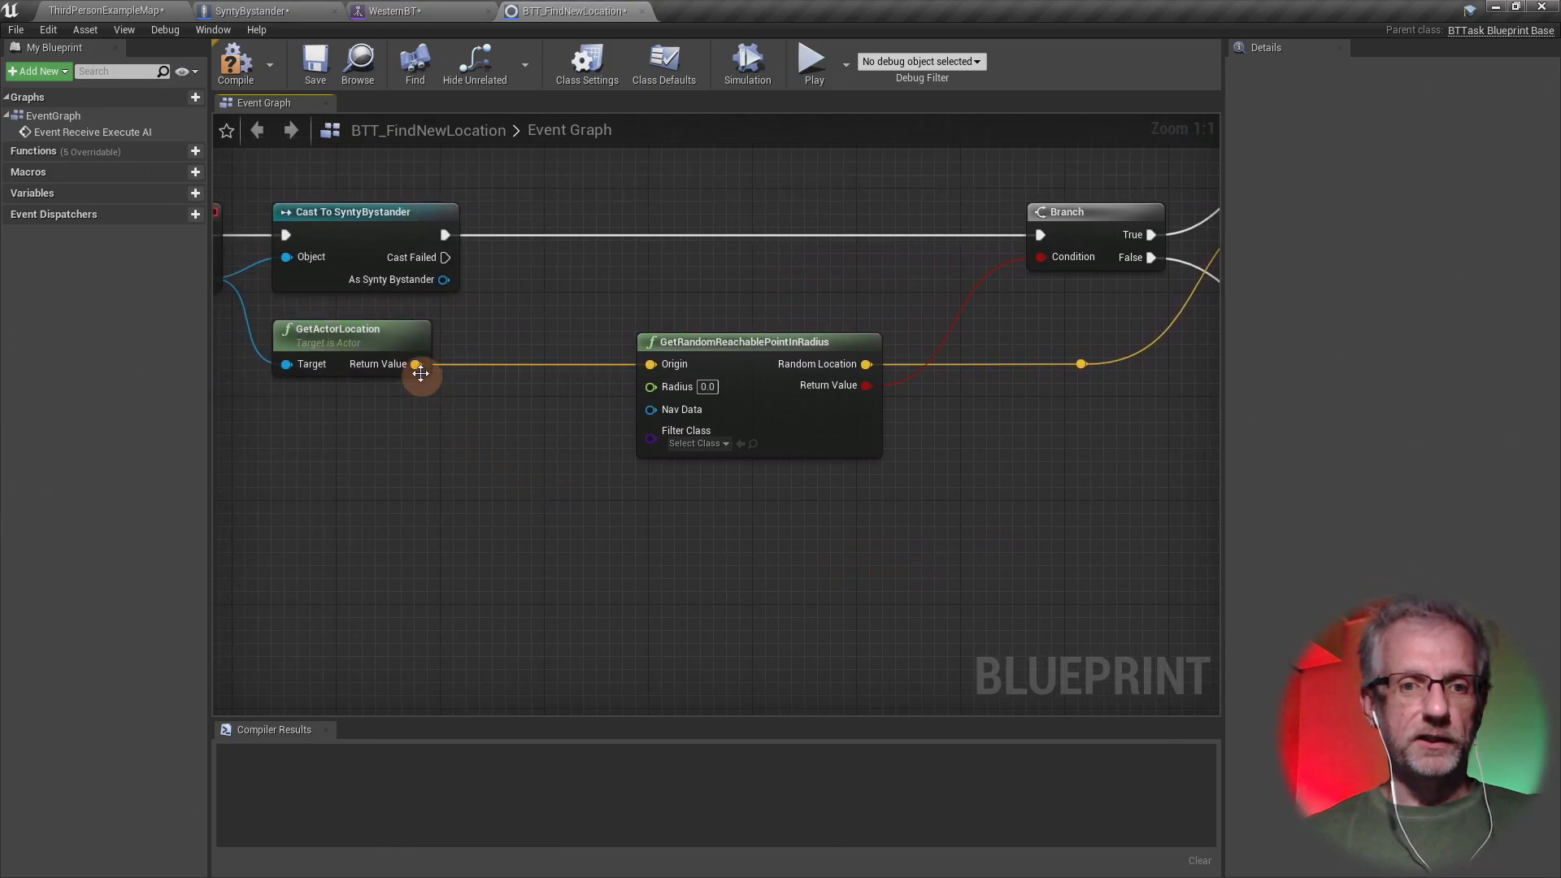
pyautogui.moveTo(420, 373); pyautogui.dragTo(657, 379)
pyautogui.moveTo(544, 485); pyautogui.dragTo(1170, 493, button='right')
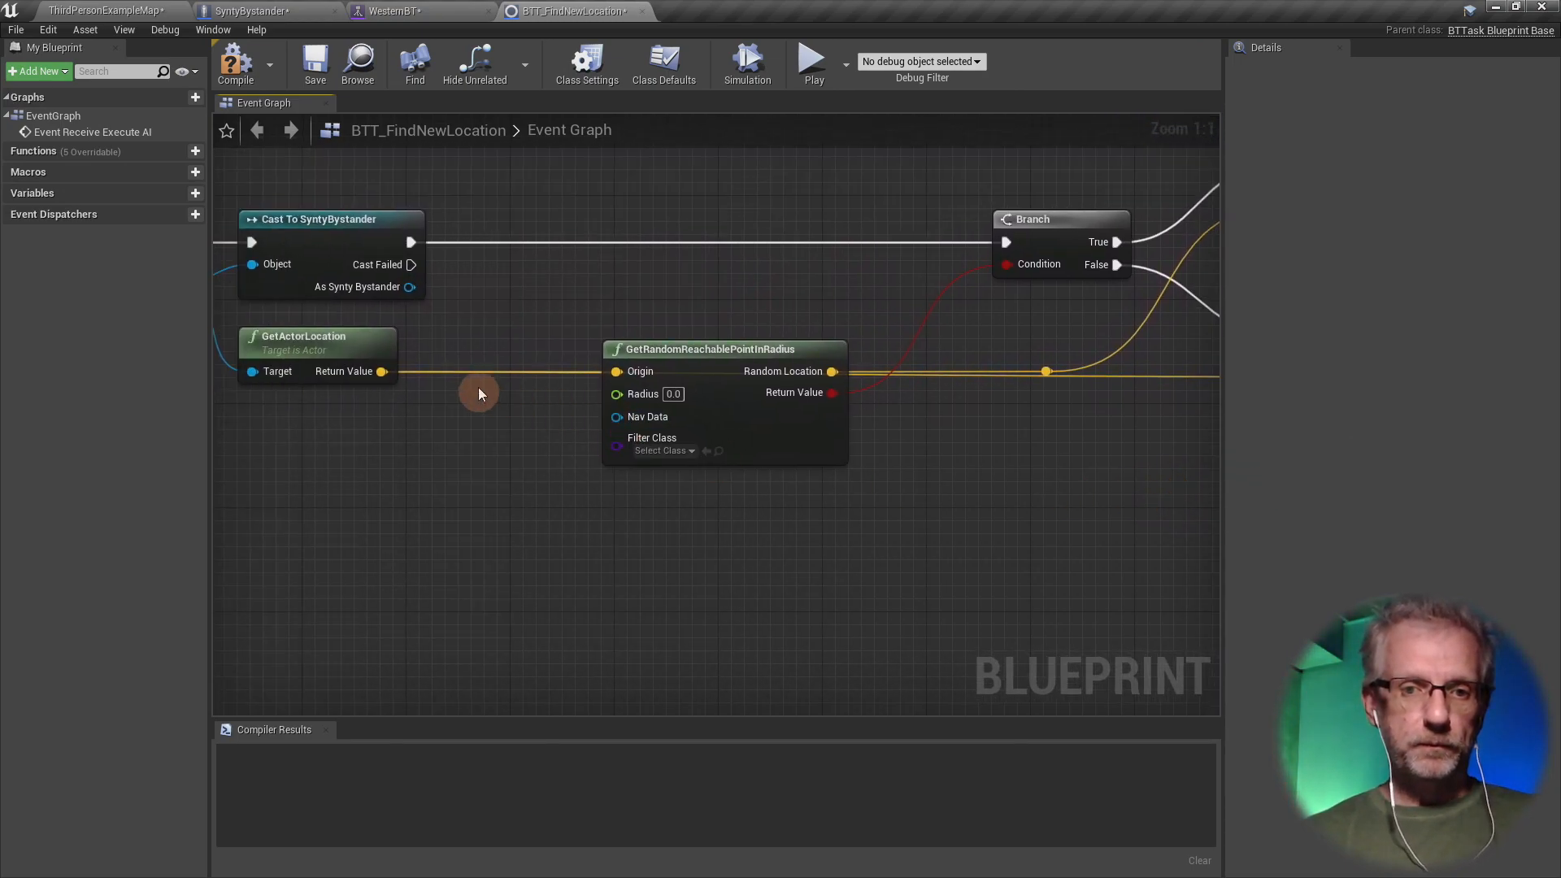
# - Add two reroute points to the GetActorLocation wire so that it runs underneath the GetRandomReachablePointInRadius node
pyautogui.doubleClick(456, 373)
pyautogui.moveTo(455, 374); pyautogui.dragTo(514, 517)
pyautogui.moveTo(900, 597); pyautogui.dragTo(748, 575, button='right')
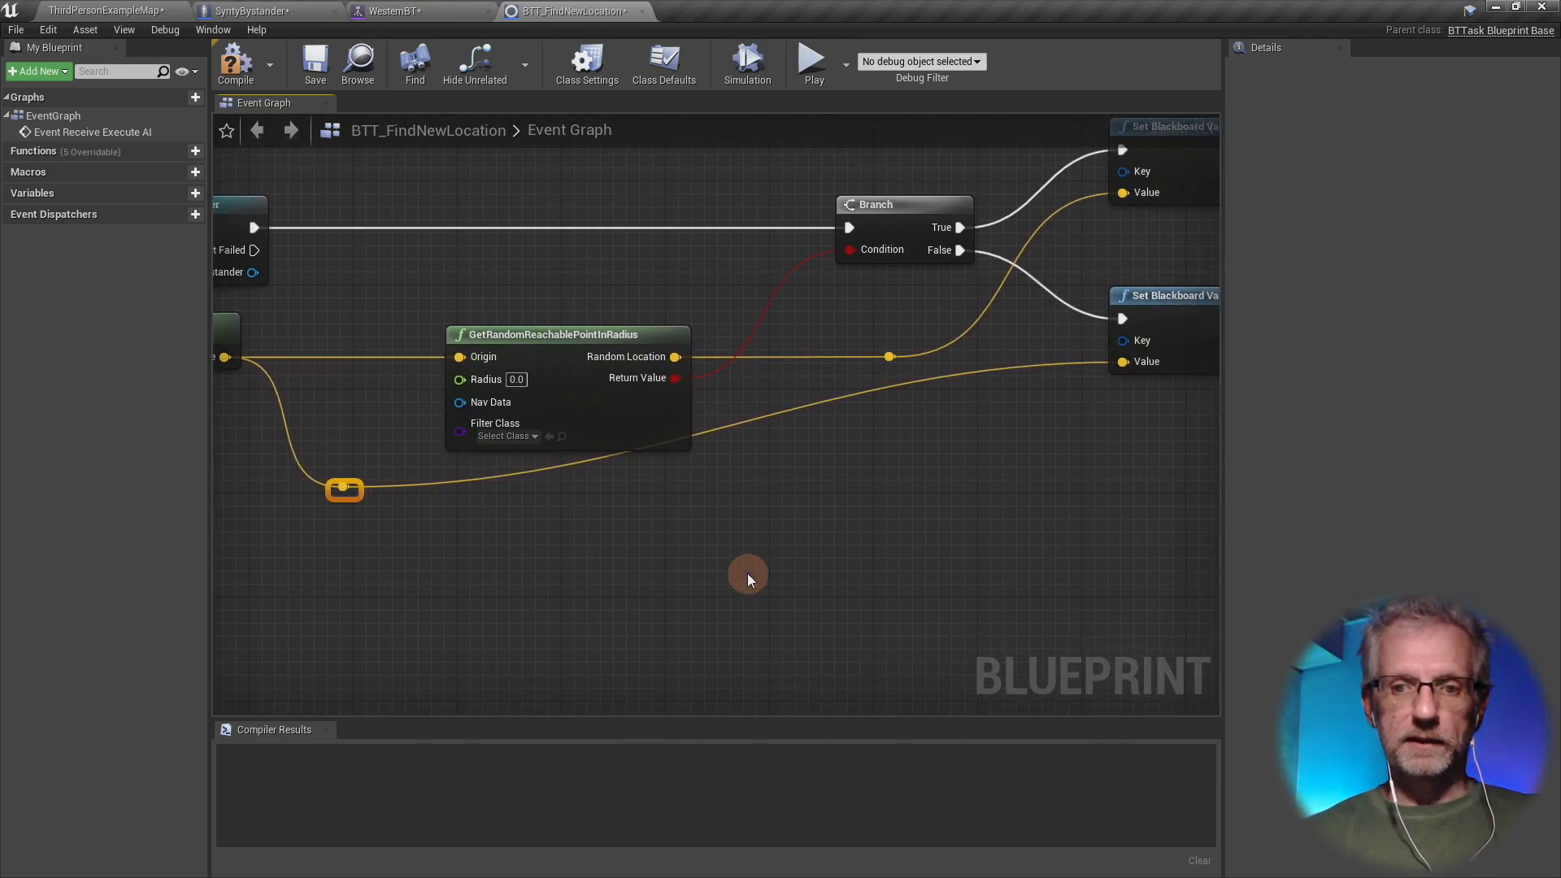
pyautogui.doubleClick(842, 398)
pyautogui.moveTo(853, 406); pyautogui.dragTo(871, 497)
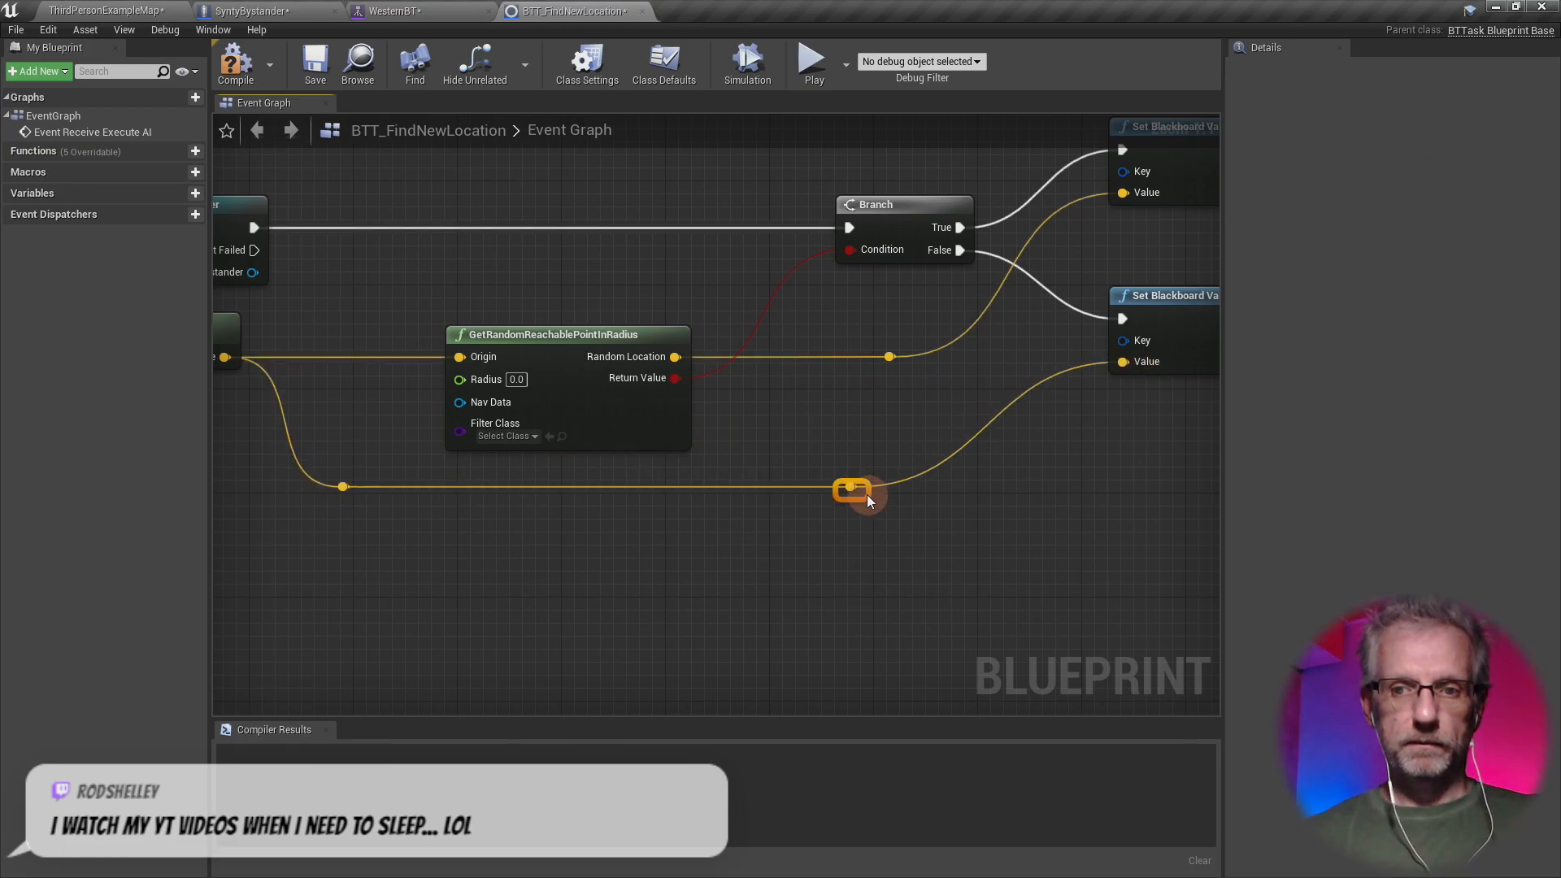
# - Add a Finish Execute node after the True-branch Set Blackboard Value as Vector node and place it midway between the two setters
pyautogui.scroll(-3, 743, 525)
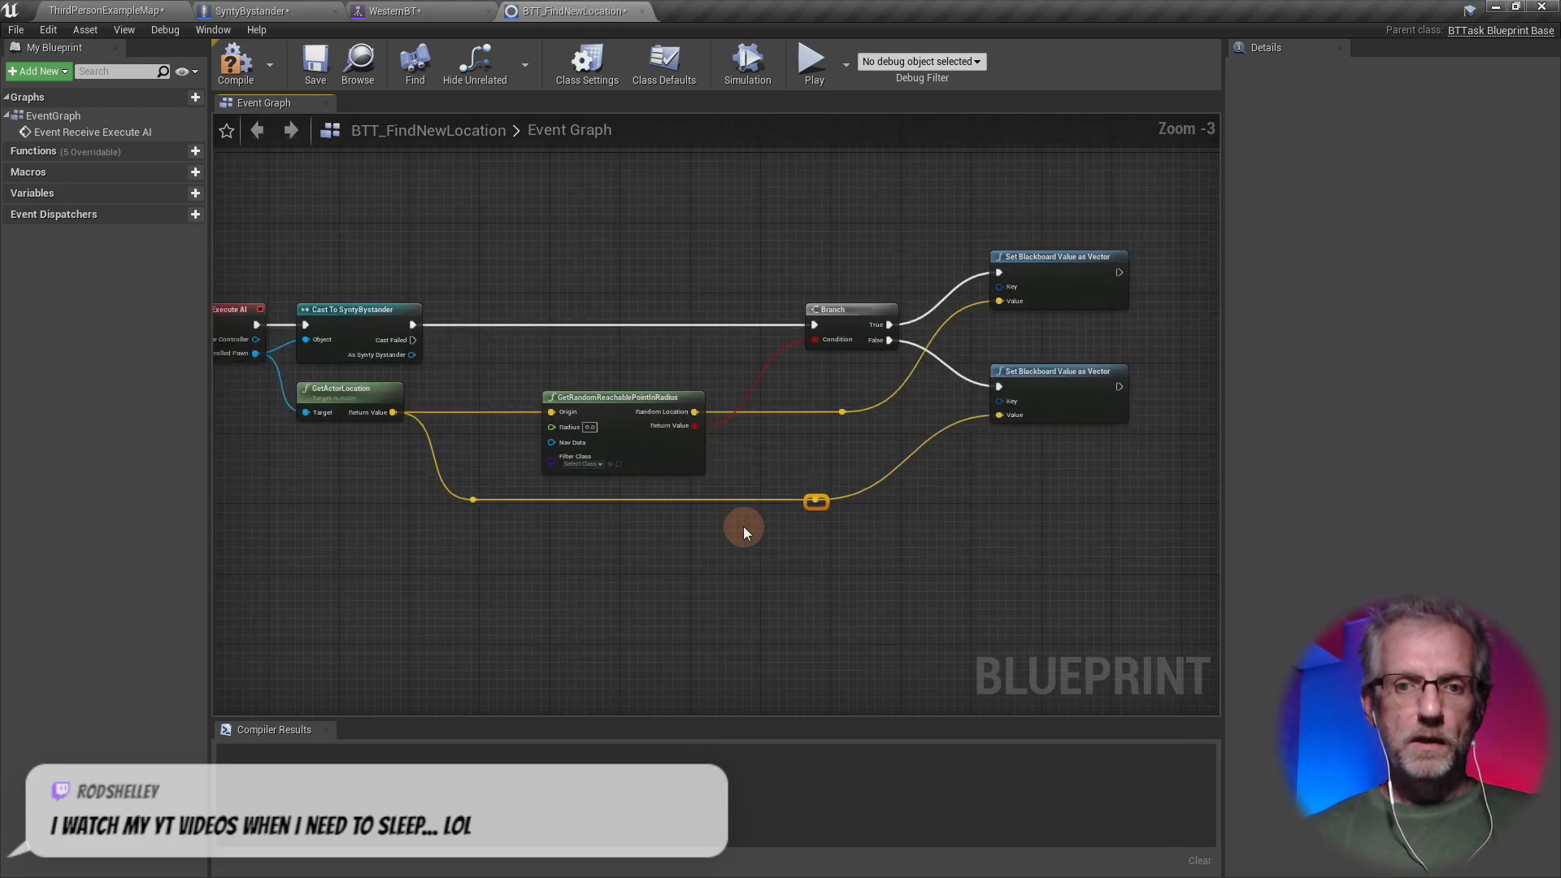
pyautogui.moveTo(910, 538); pyautogui.dragTo(486, 548, button='right')
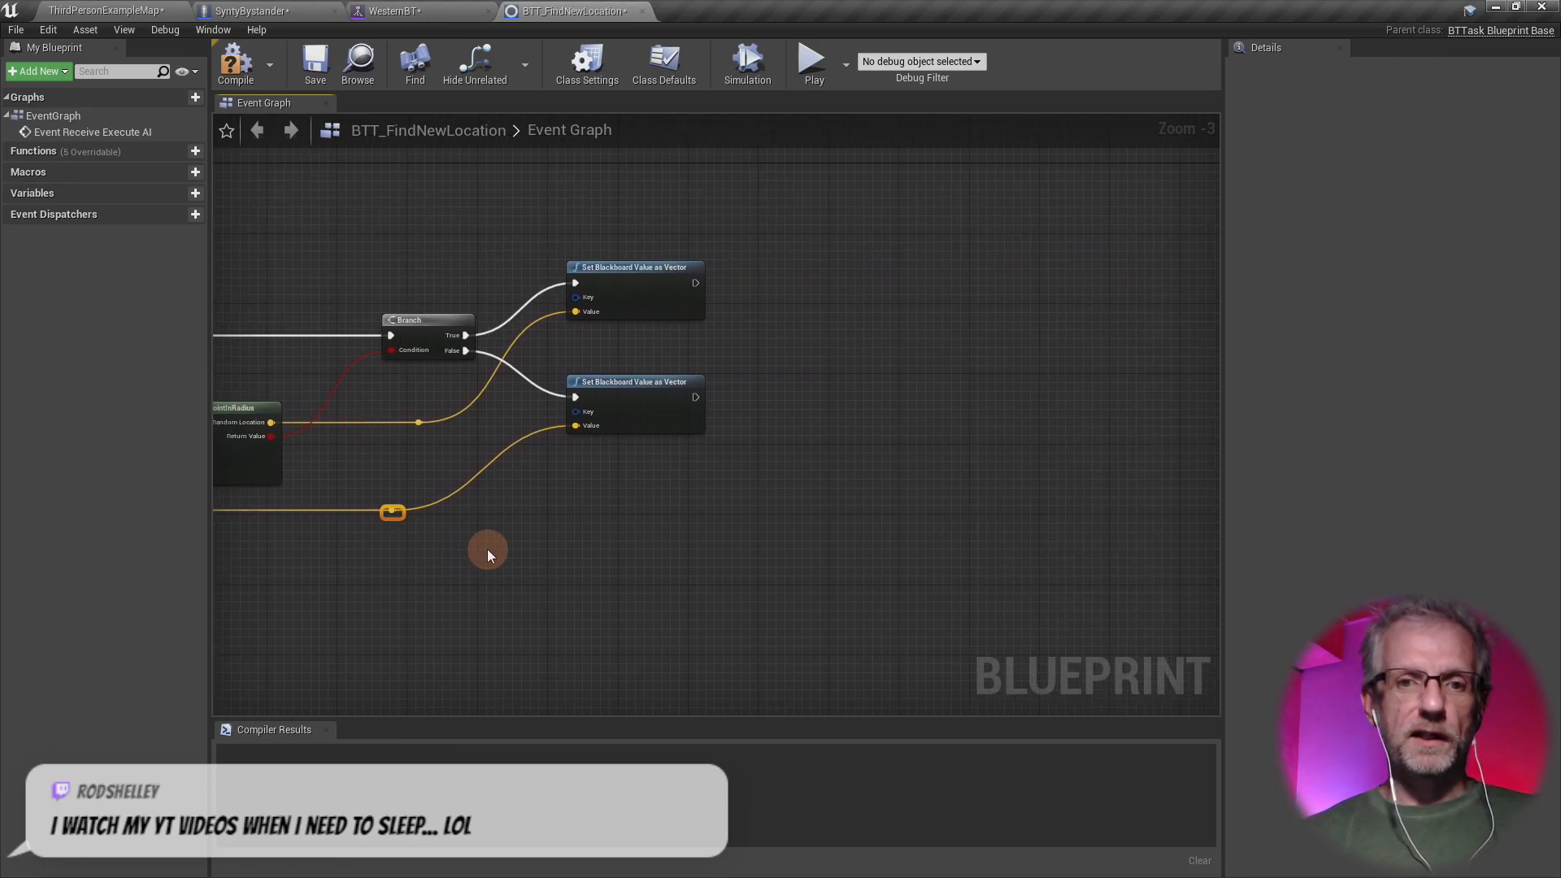
pyautogui.scroll(3, 487, 549)
pyautogui.moveTo(701, 499); pyautogui.dragTo(539, 606, button='right')
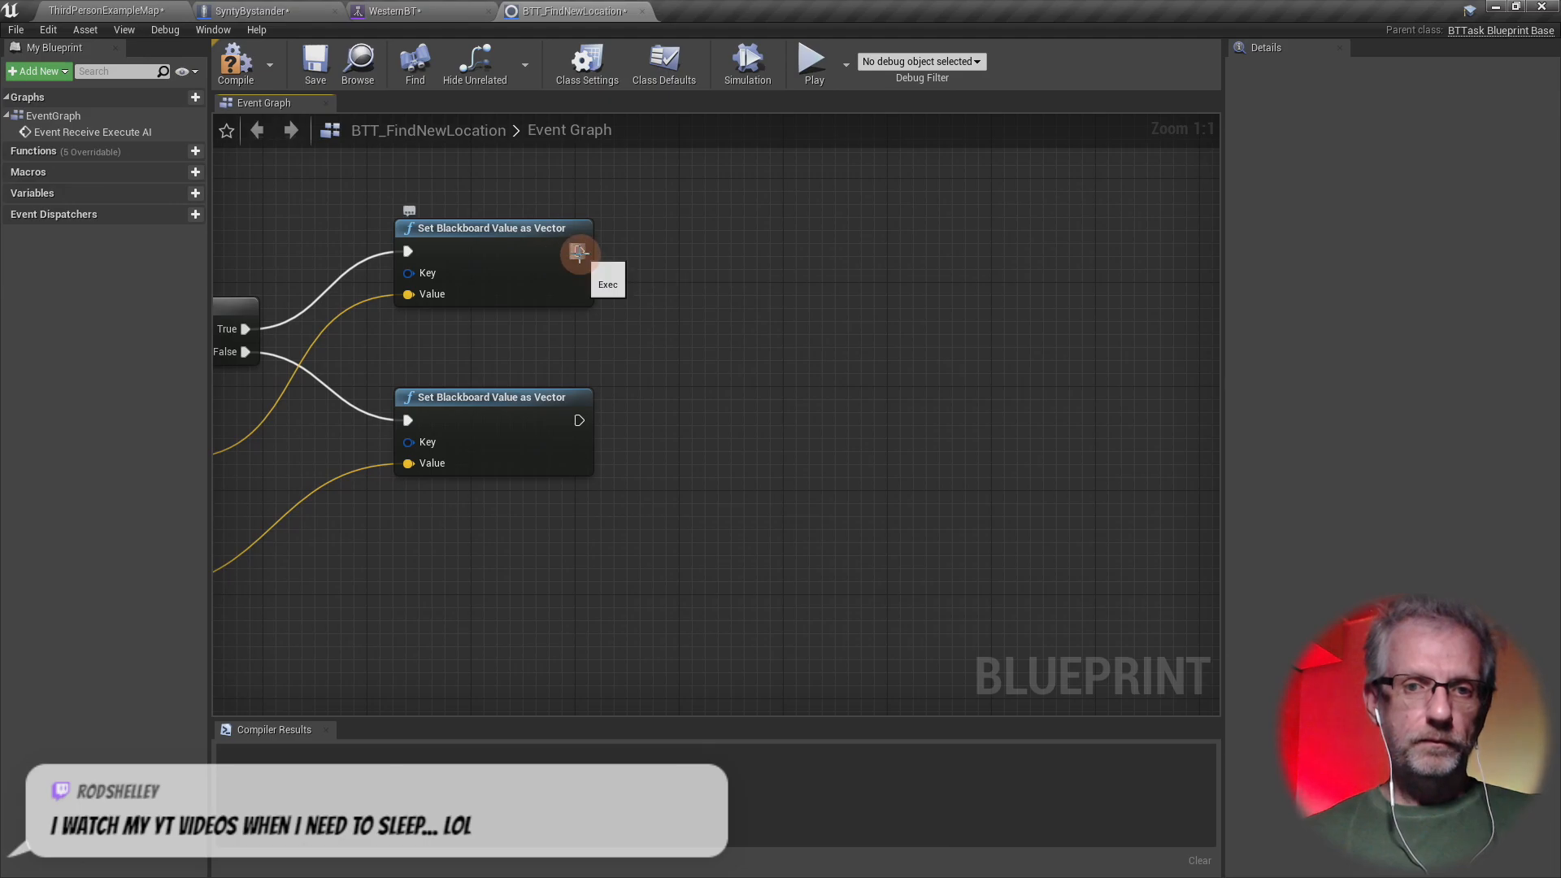
pyautogui.moveTo(579, 252); pyautogui.dragTo(659, 254)
pyautogui.write('finish')
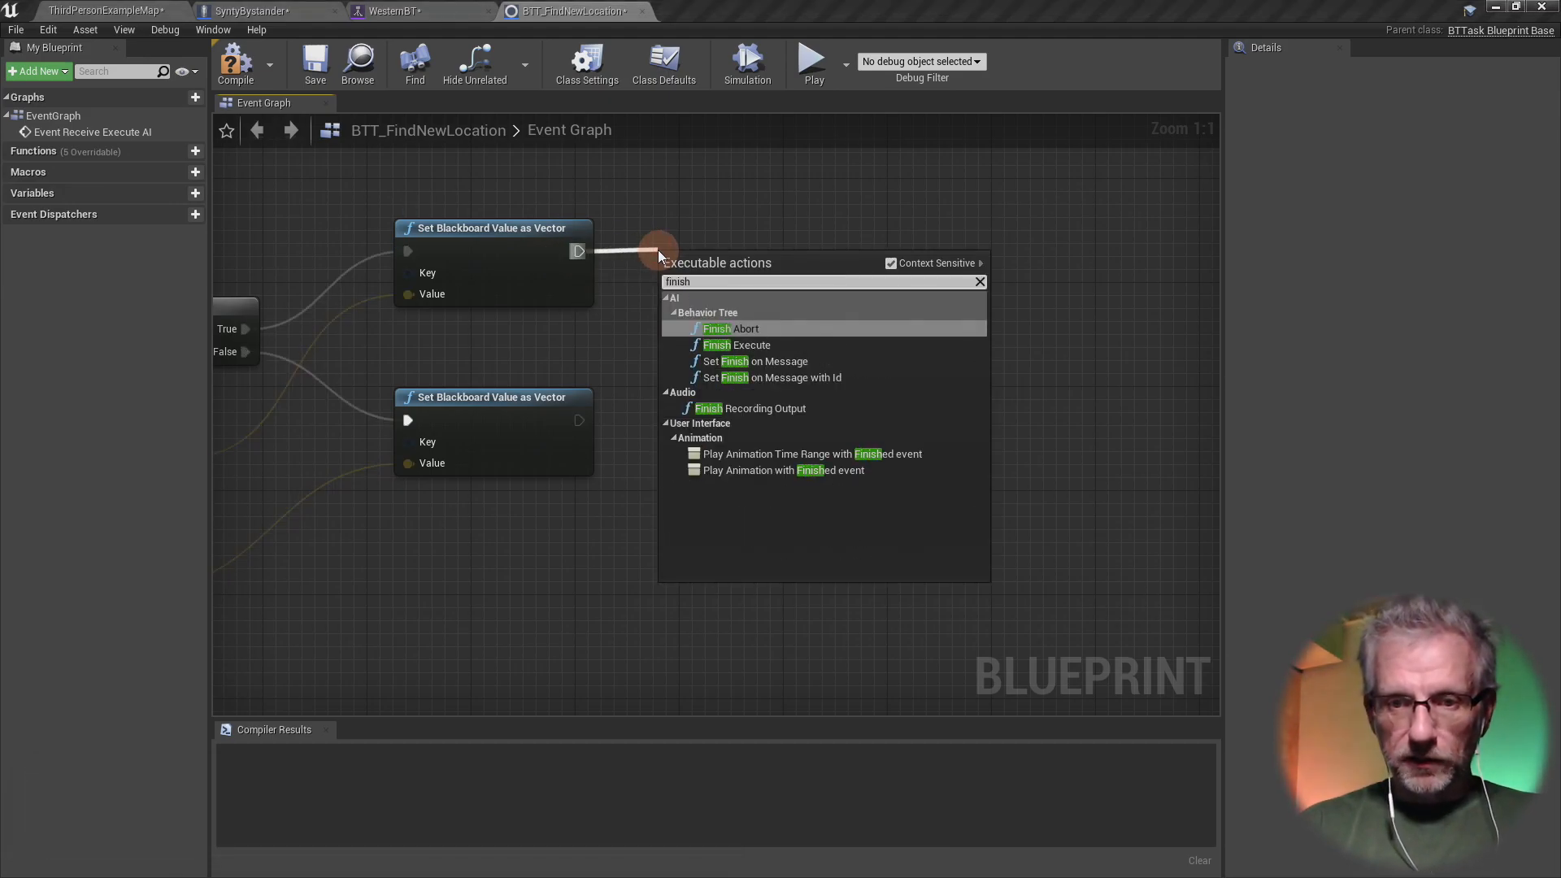
pyautogui.write('0')
pyautogui.press('BackSpace')
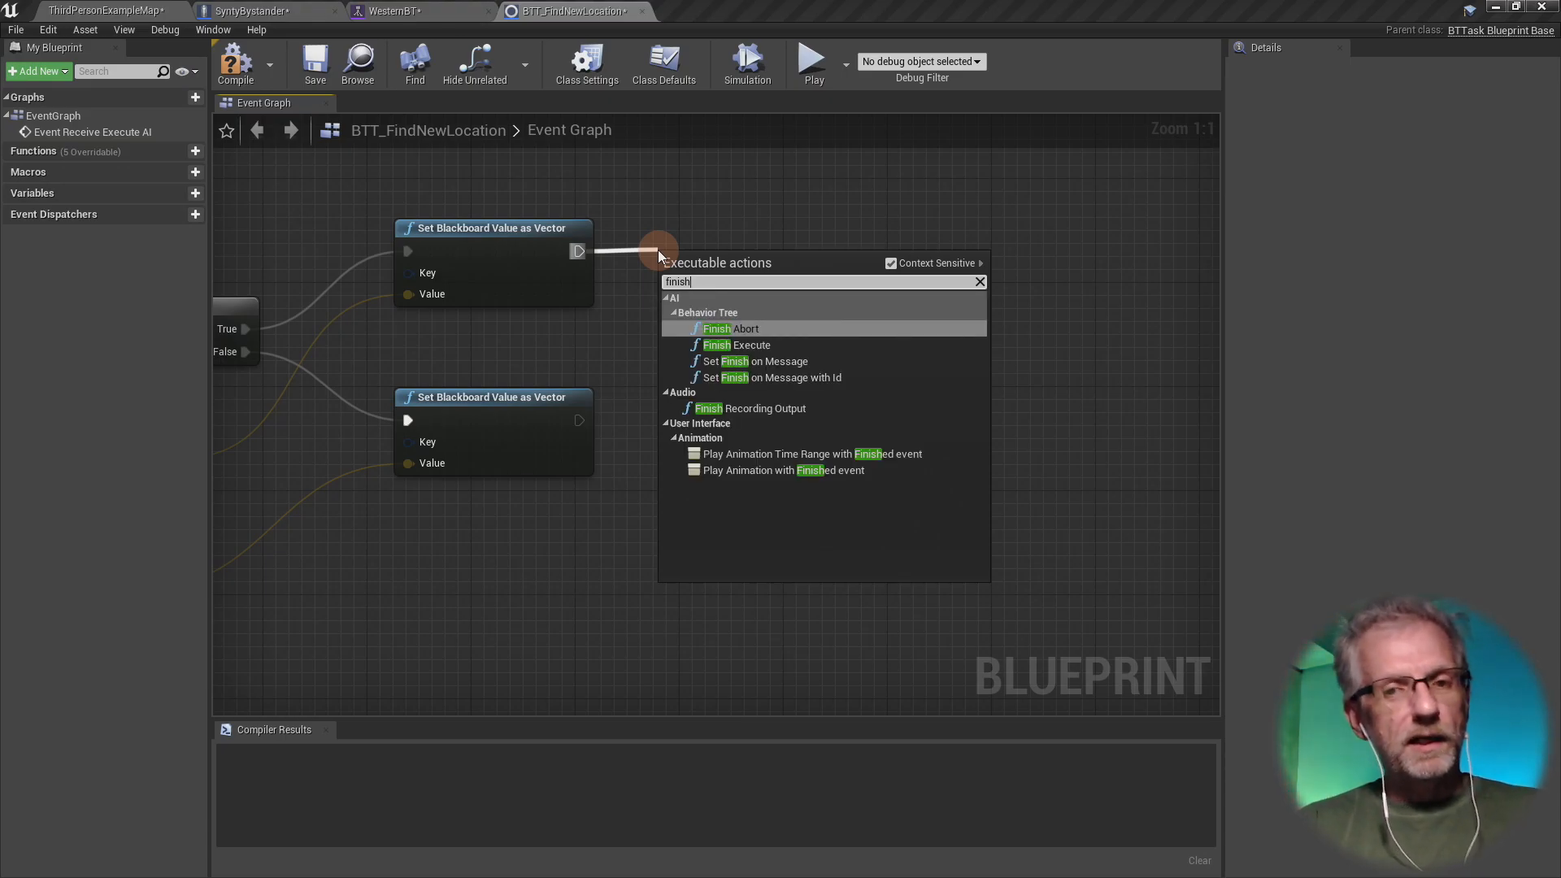
pyautogui.write('ex')
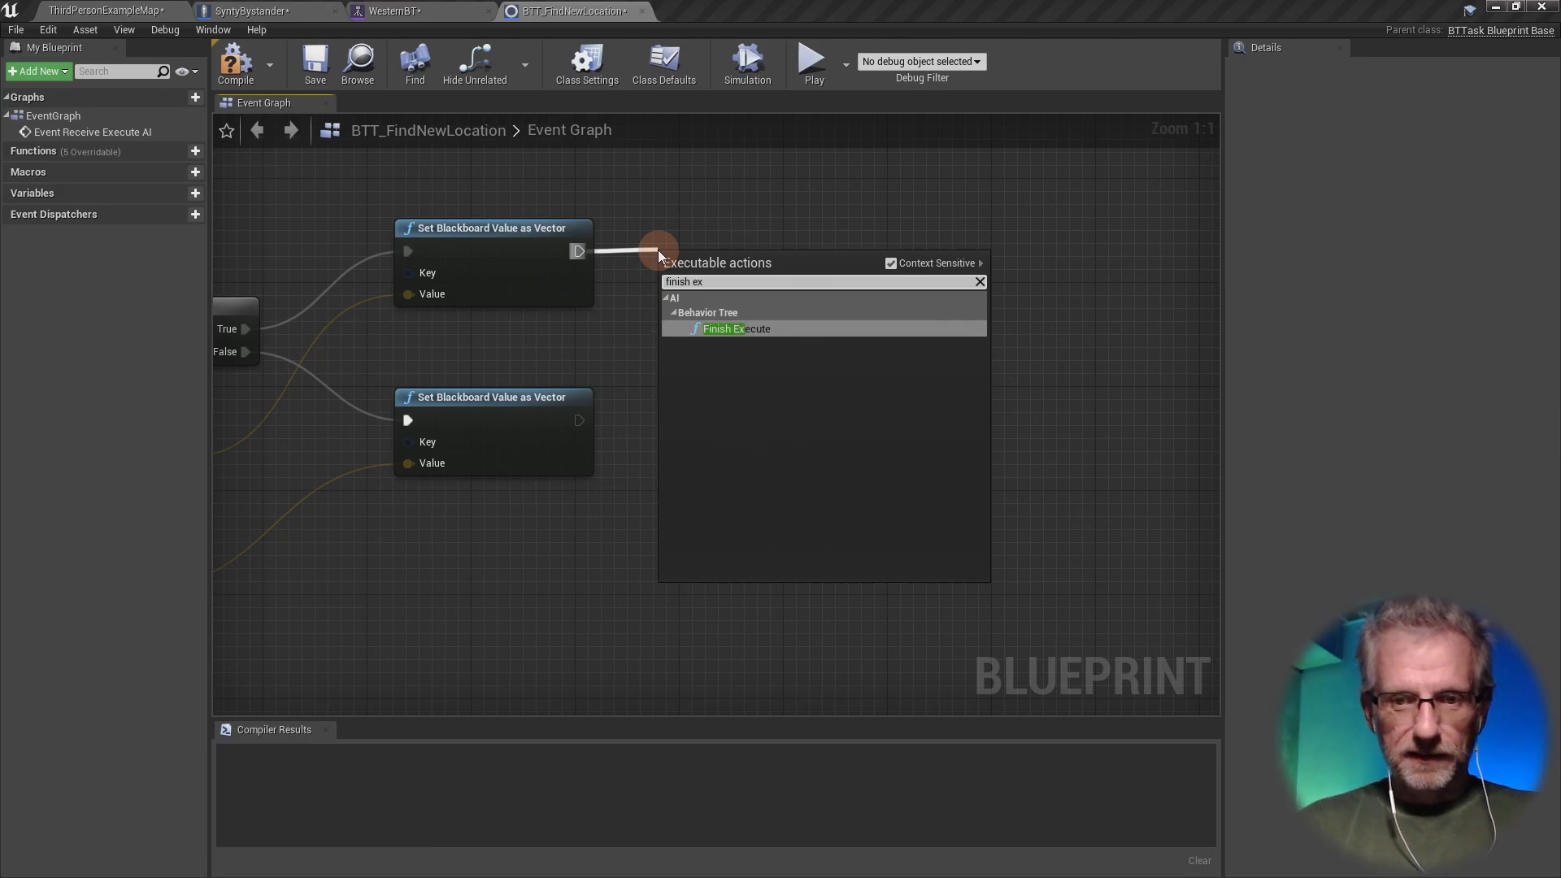
pyautogui.press('Return')
pyautogui.moveTo(745, 265); pyautogui.dragTo(779, 327)
# - Connect the False-branch Set Blackboard Value as Vector node to Finish Execute, adjust that node's position, and enable Success
pyautogui.moveTo(580, 420); pyautogui.dragTo(707, 355)
pyautogui.moveTo(792, 324); pyautogui.dragTo(785, 314)
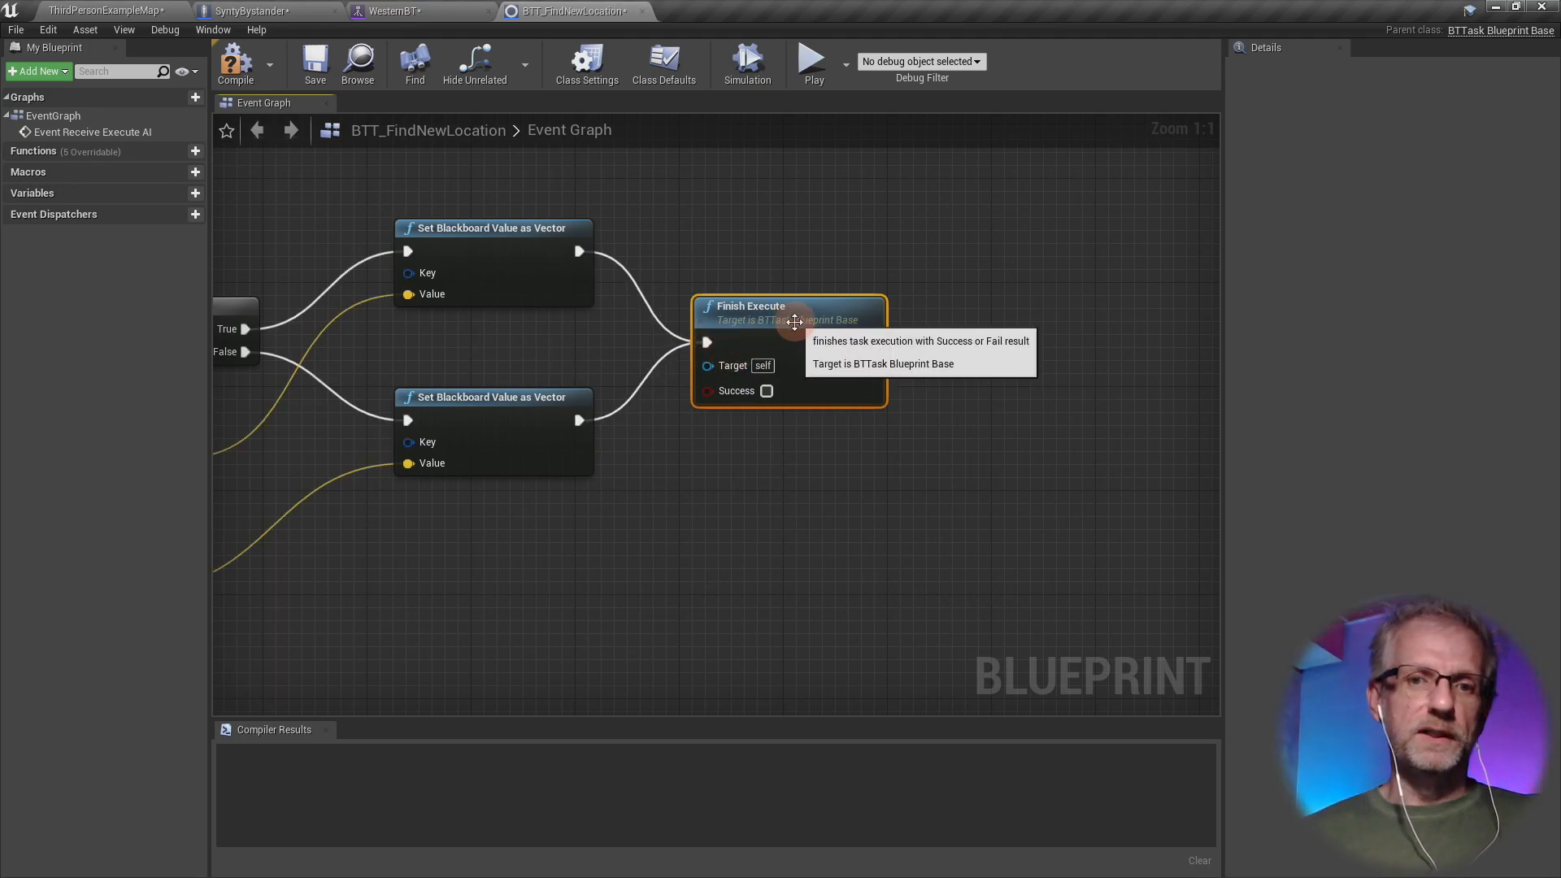
pyautogui.click(767, 392)
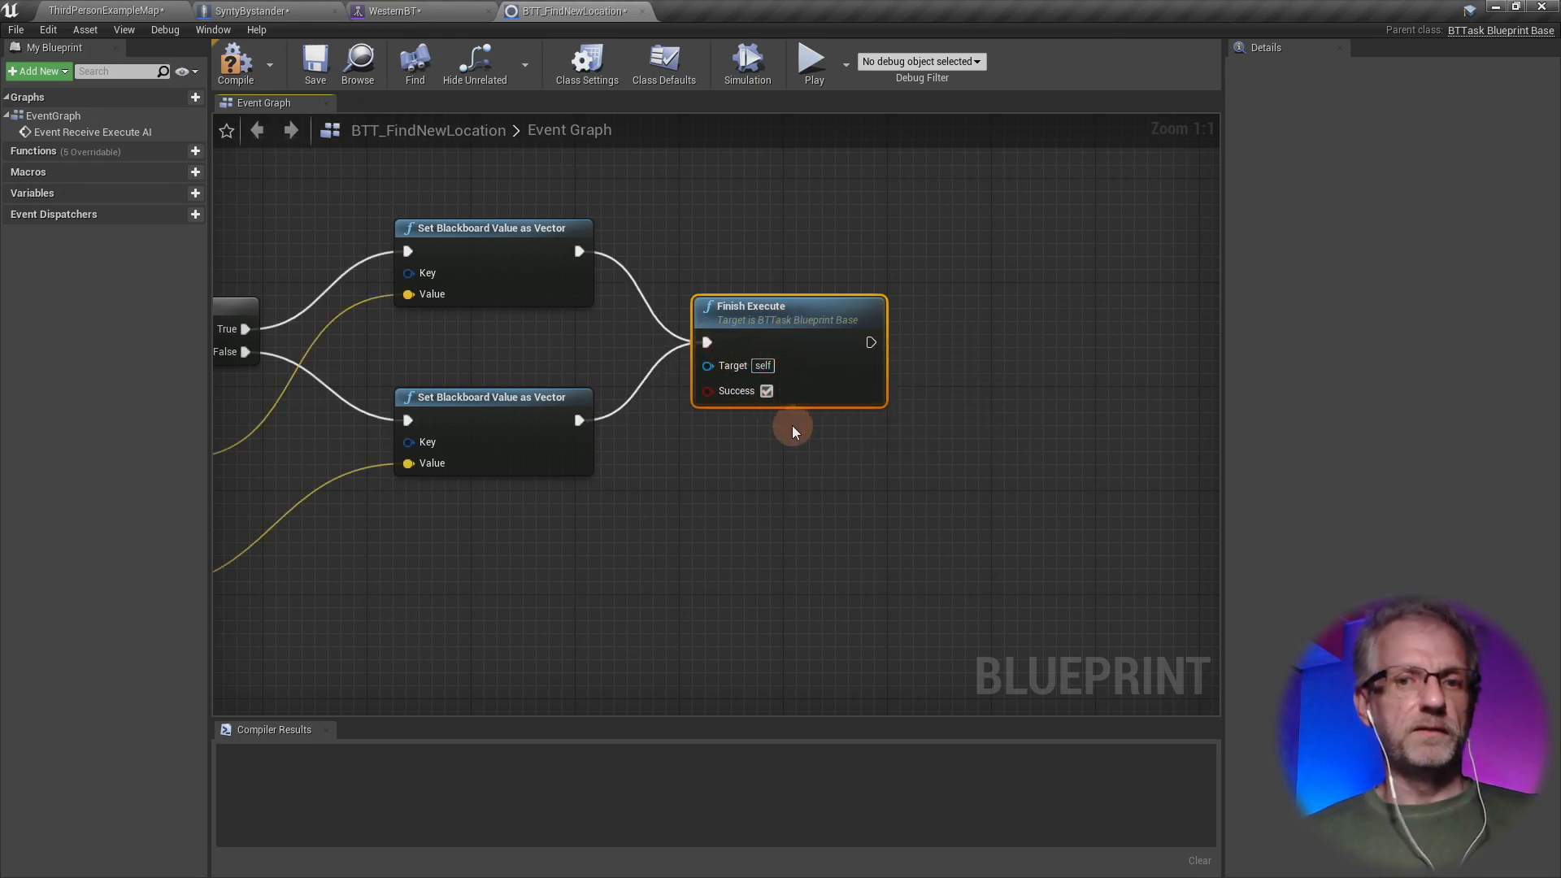
# - Promote the Radius input of GetRandomReachablePointInRadius to a variable, place its node beside that input, and name the variable Radius
pyautogui.moveTo(737, 505); pyautogui.dragTo(1552, 484, button='right')
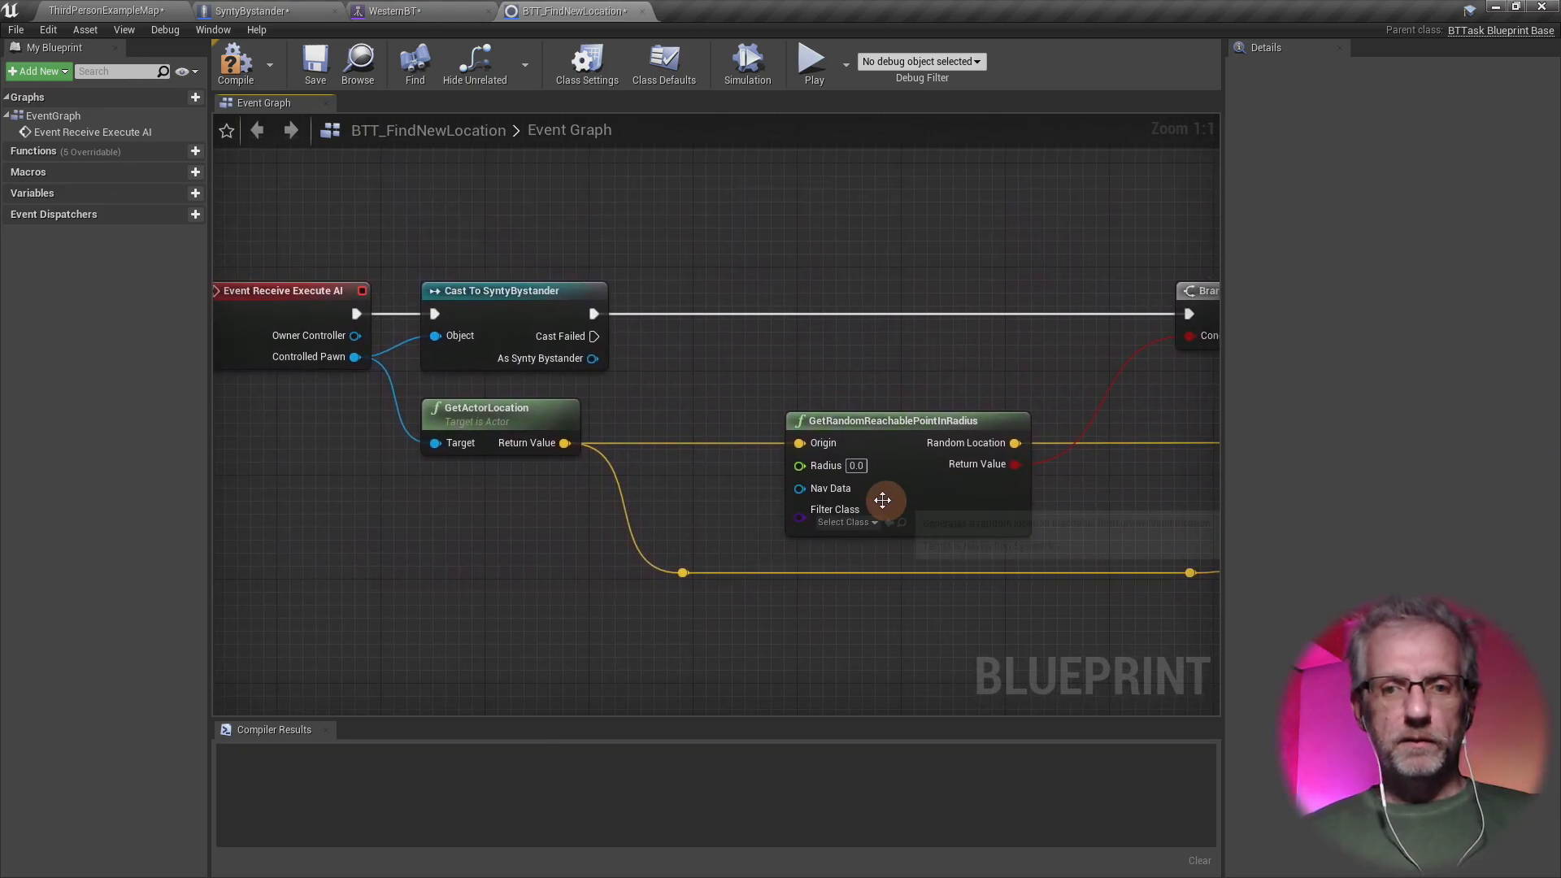
pyautogui.rightClick(801, 470)
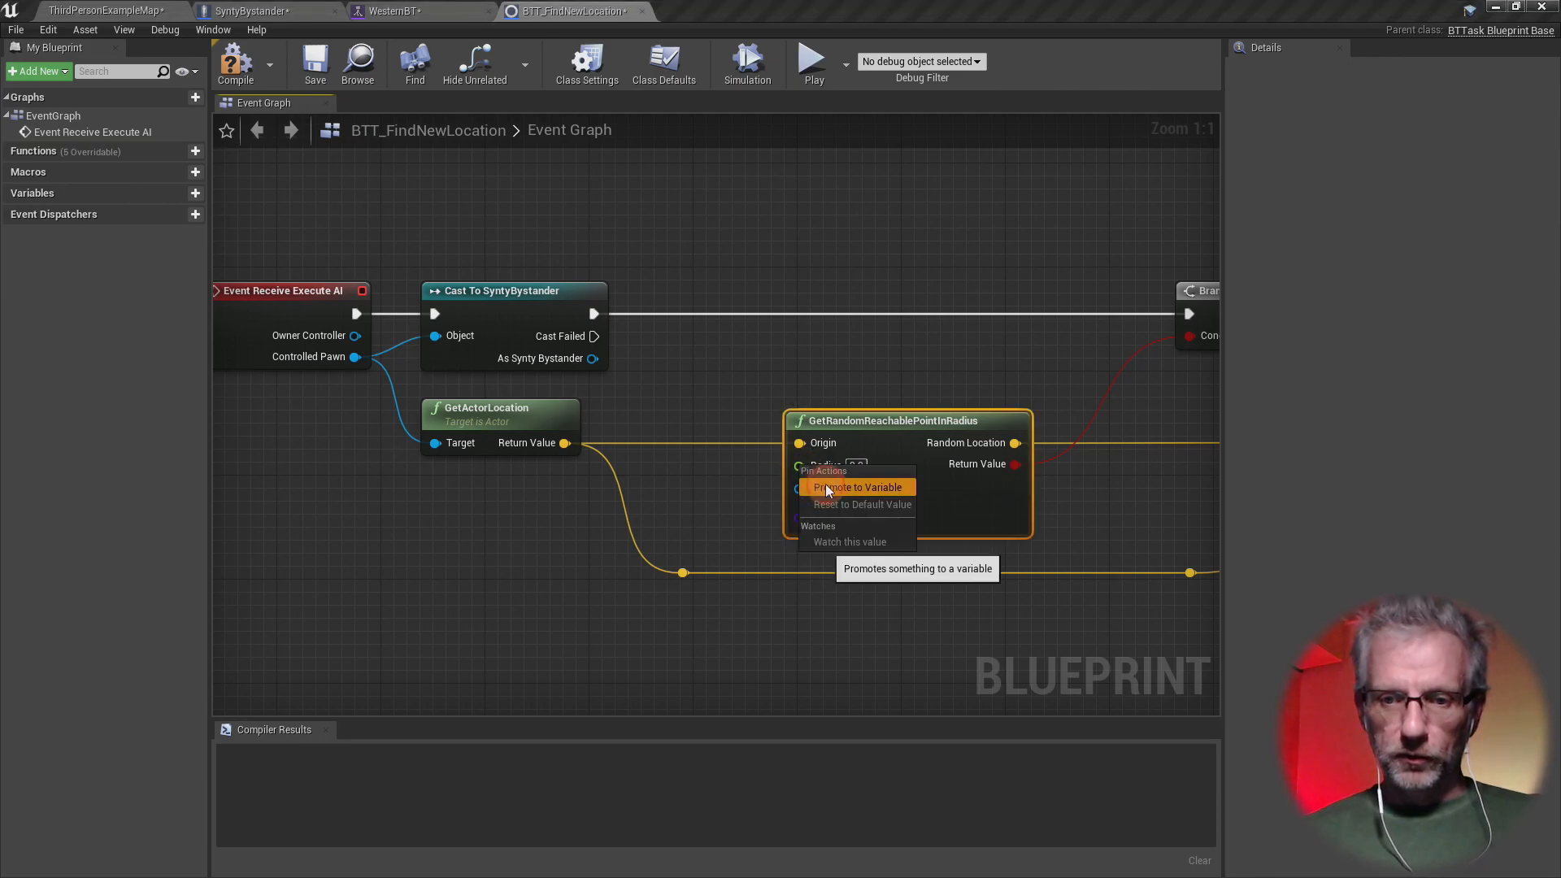
pyautogui.click(845, 488)
pyautogui.moveTo(644, 424); pyautogui.dragTo(654, 489)
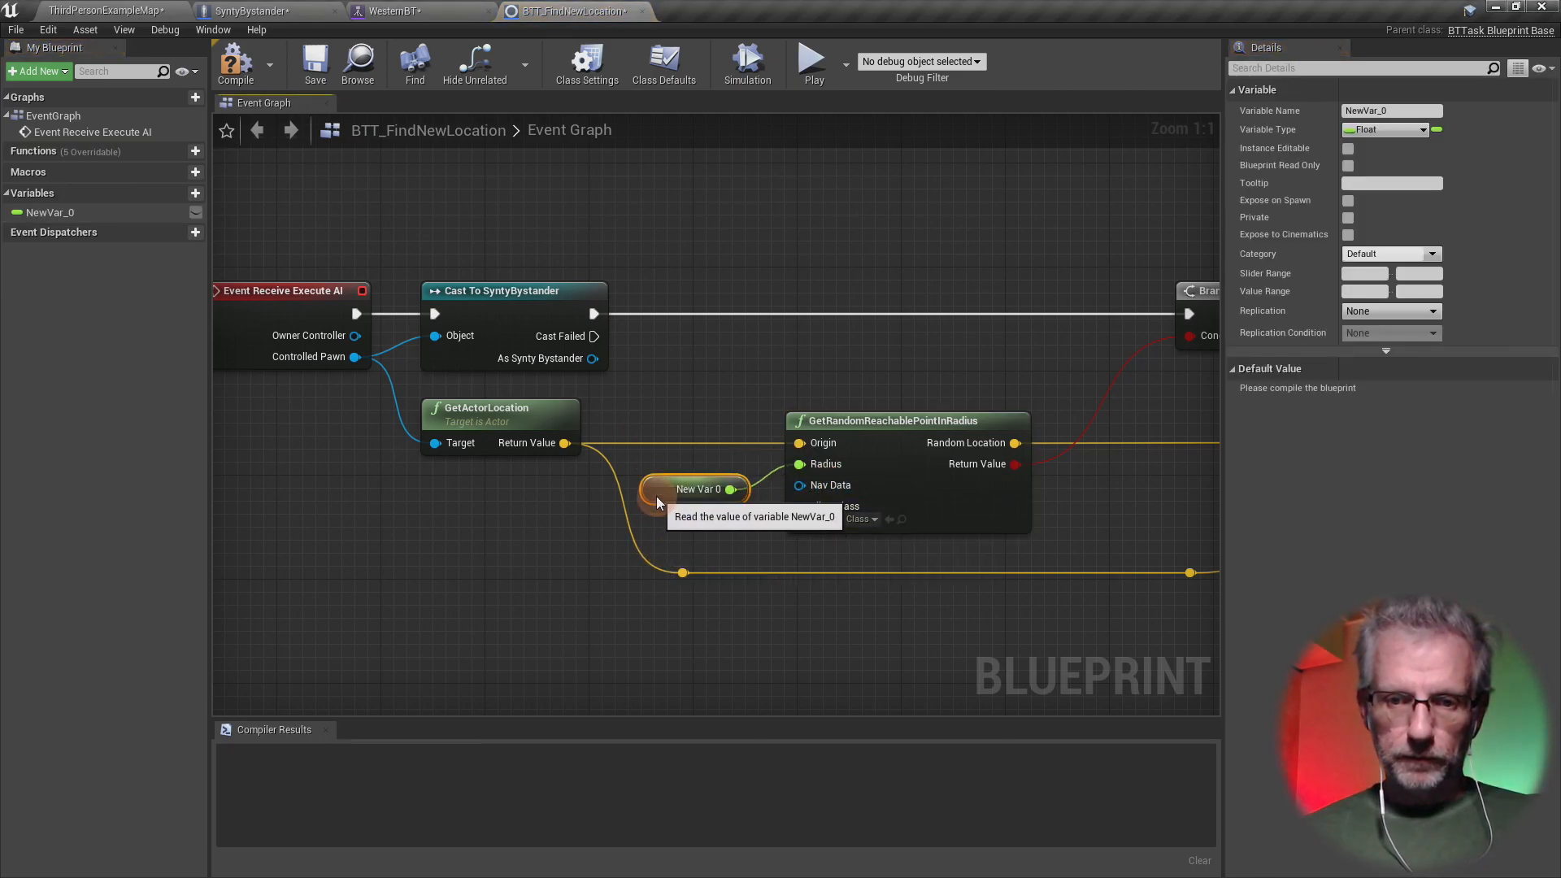
pyautogui.click(1382, 111)
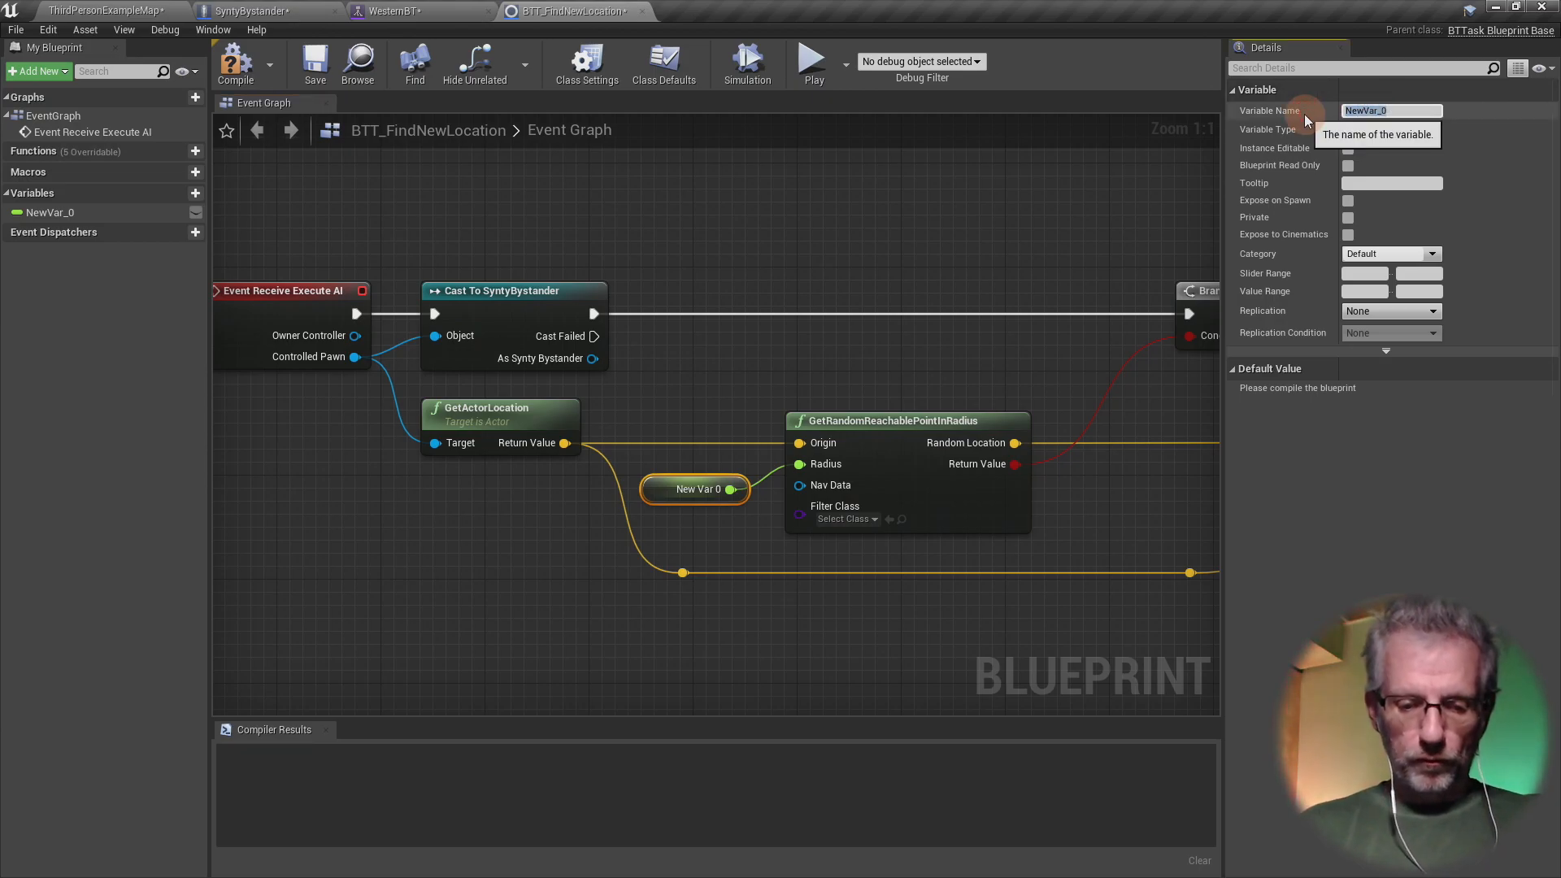
pyautogui.write('Radius')
pyautogui.press('Return')
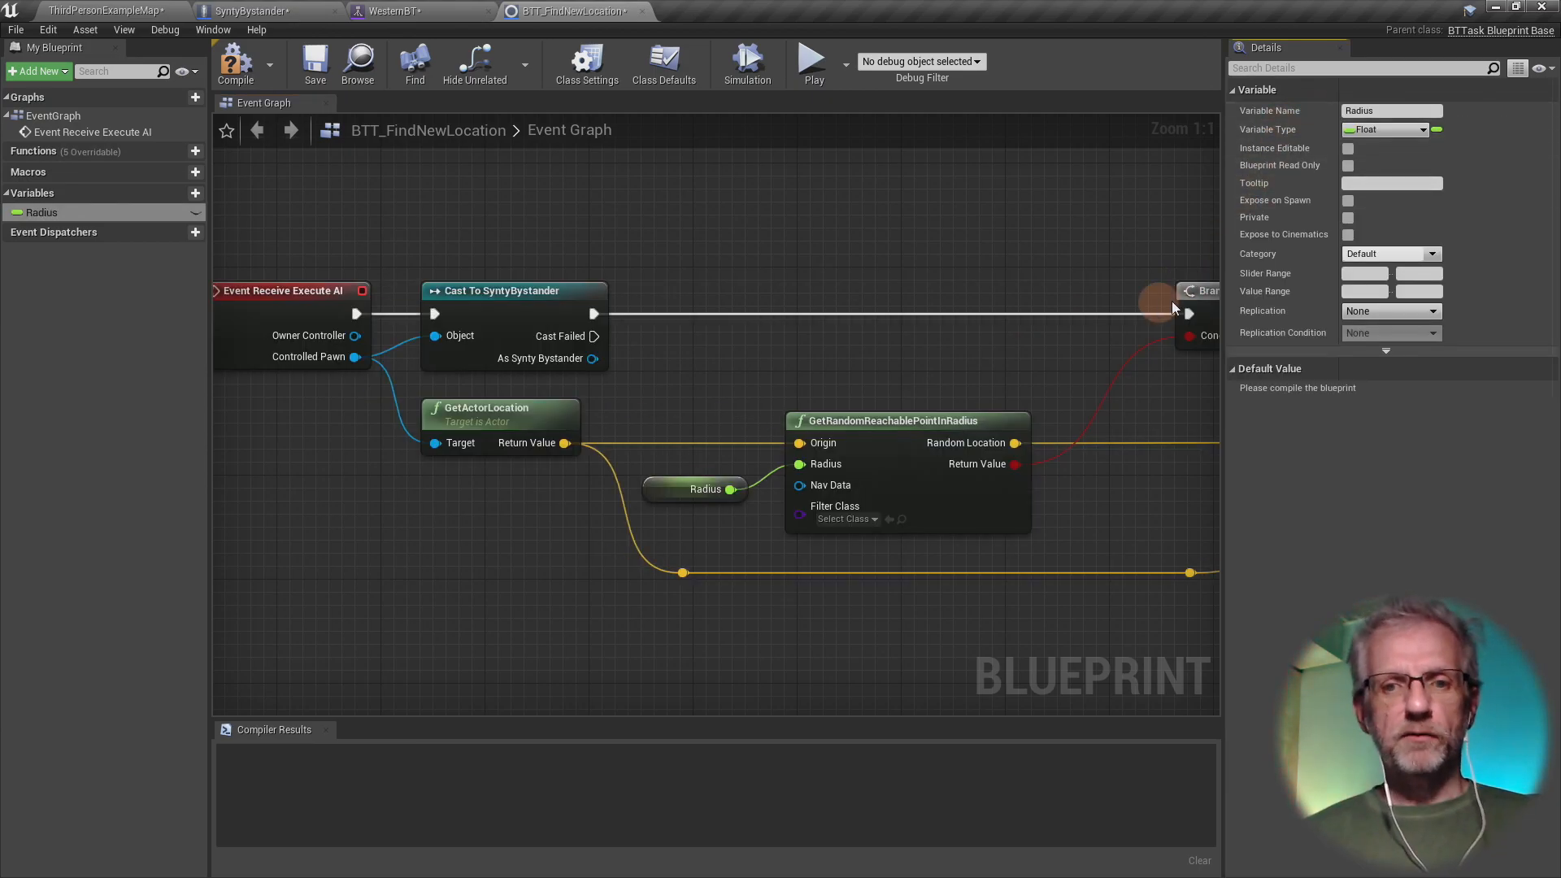
pyautogui.moveTo(743, 540); pyautogui.dragTo(225, 610, button='right')
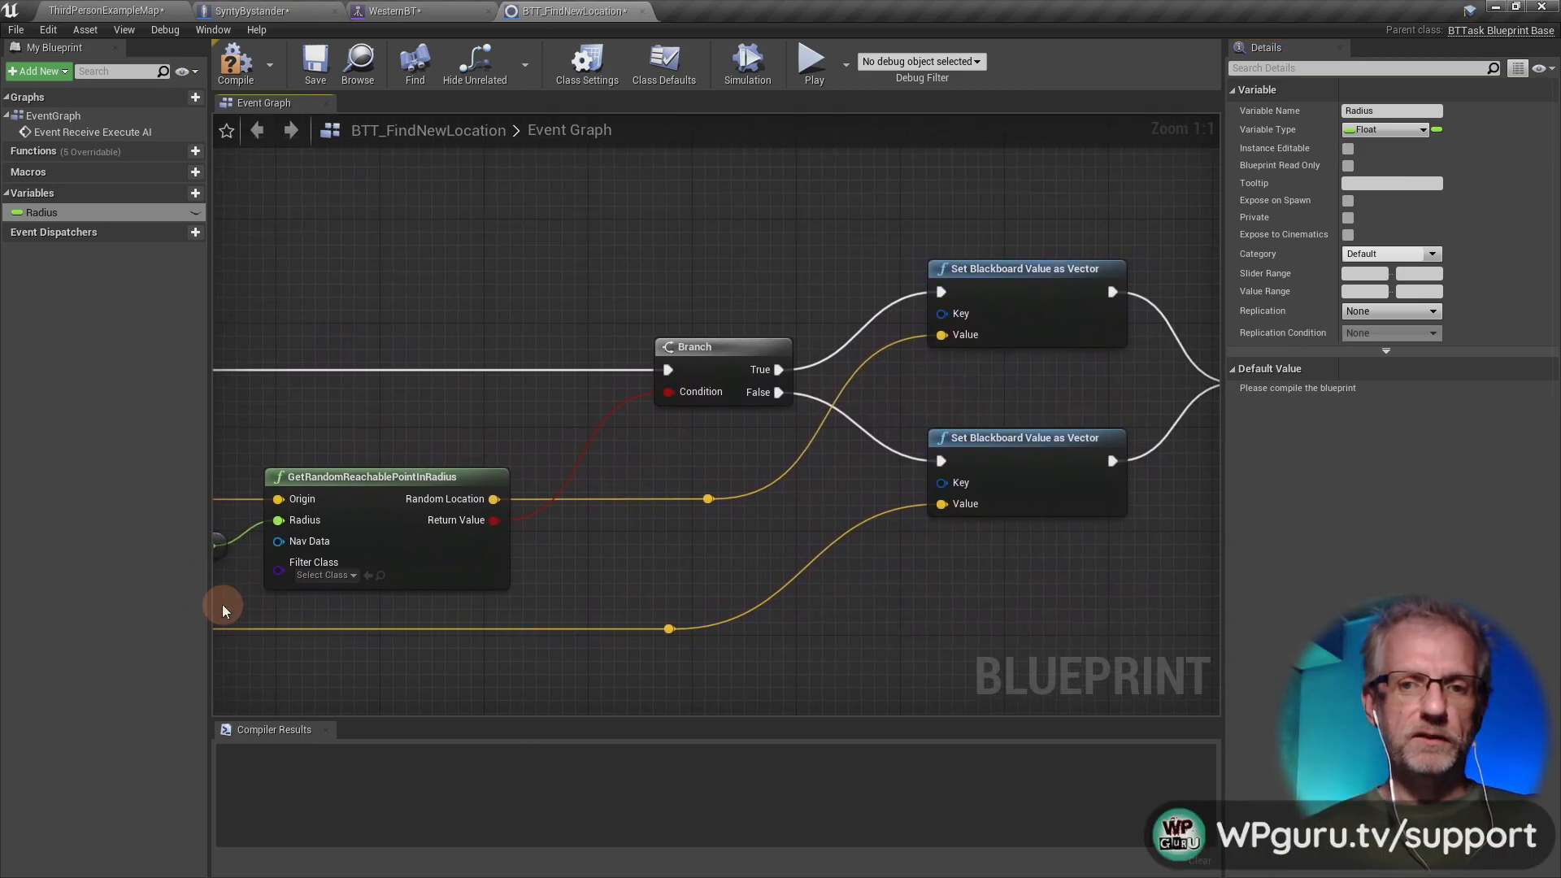
# - Check the Patrol Location vector key in the WesternBB blackboard and return to the BTT_FindNewLocation graph
pyautogui.click(1015, 470)
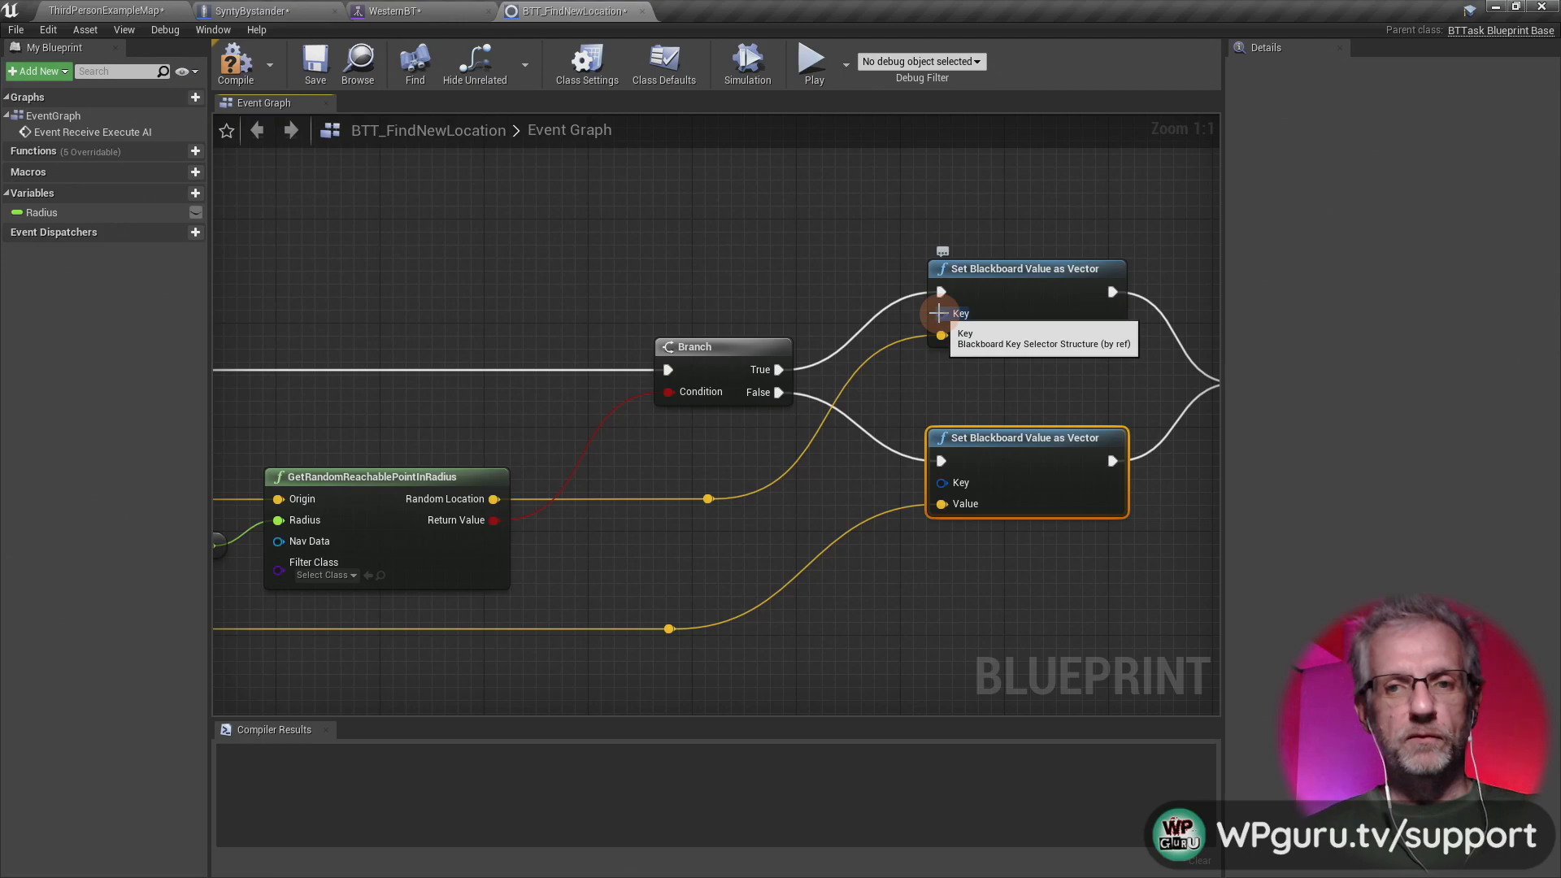
pyautogui.moveTo(939, 313); pyautogui.dragTo(828, 269)
pyautogui.click(413, 13)
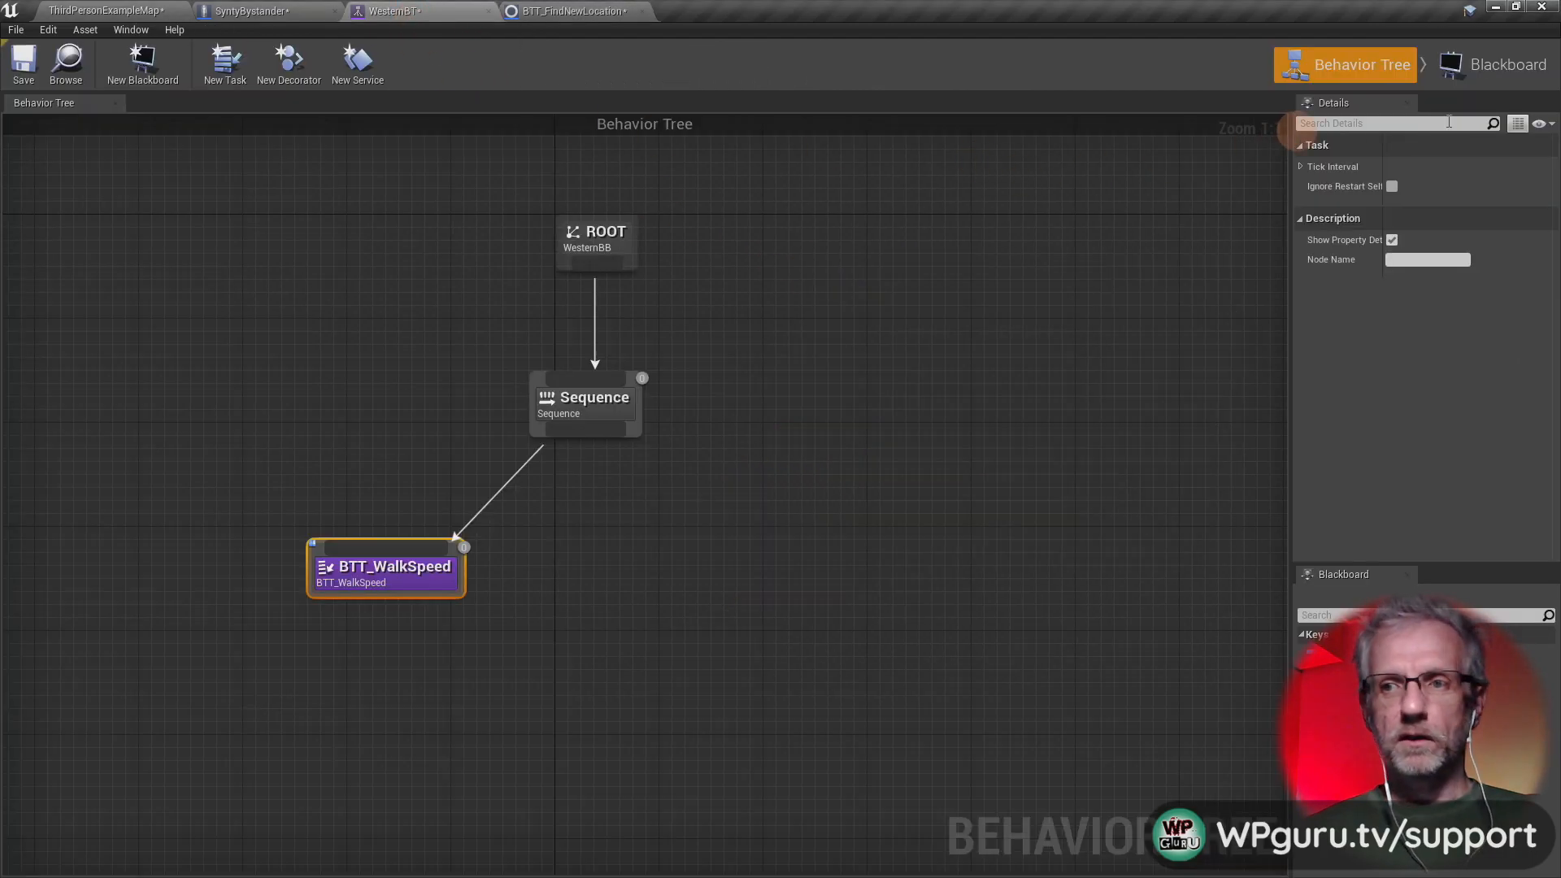
pyautogui.click(1491, 70)
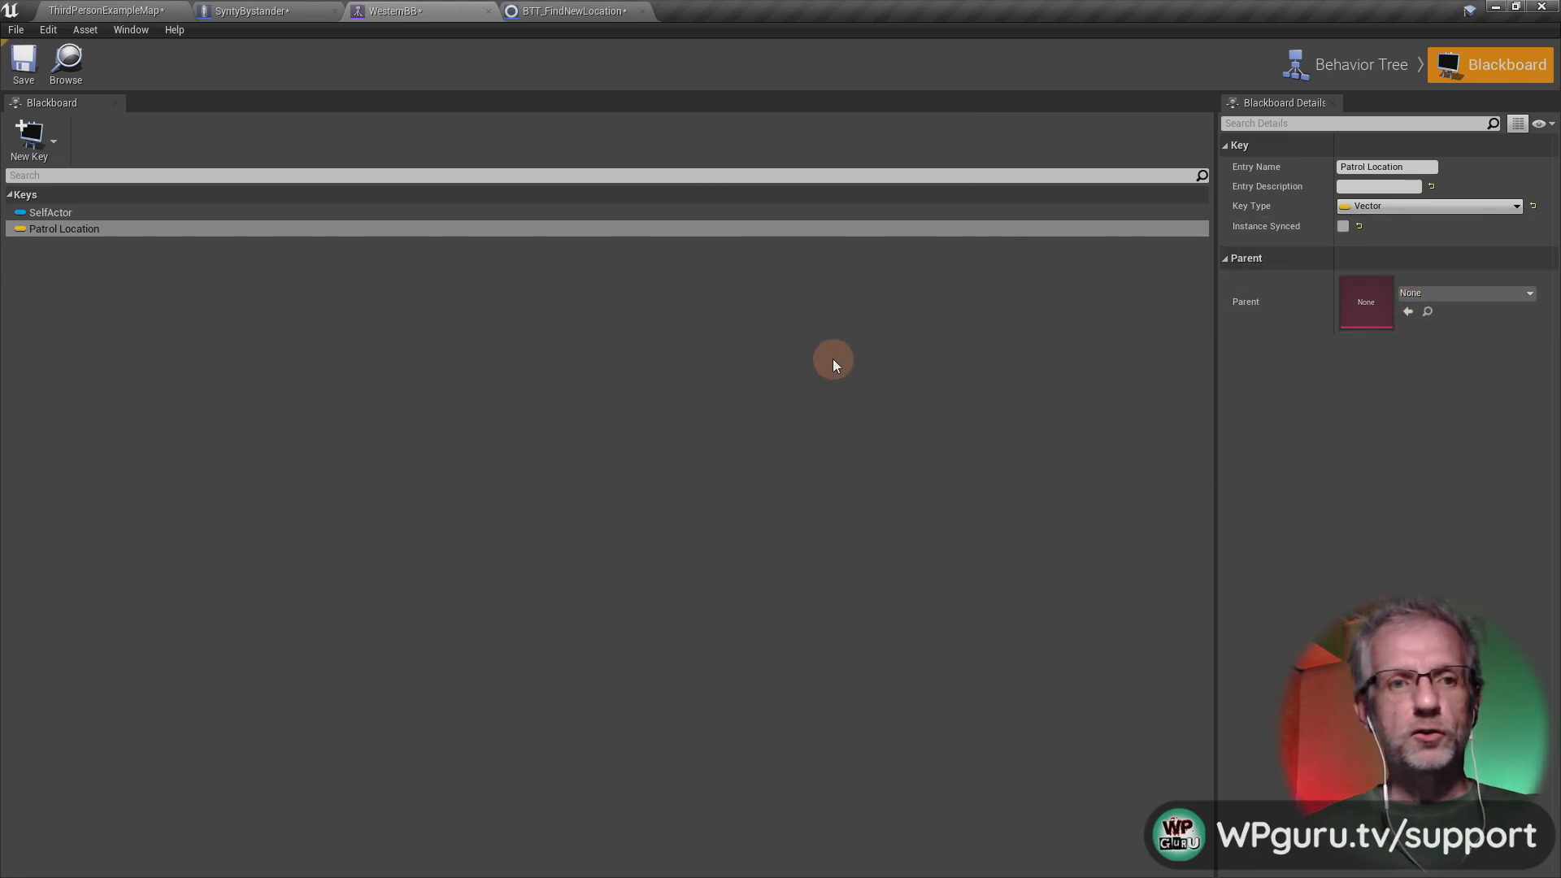
pyautogui.click(93, 231)
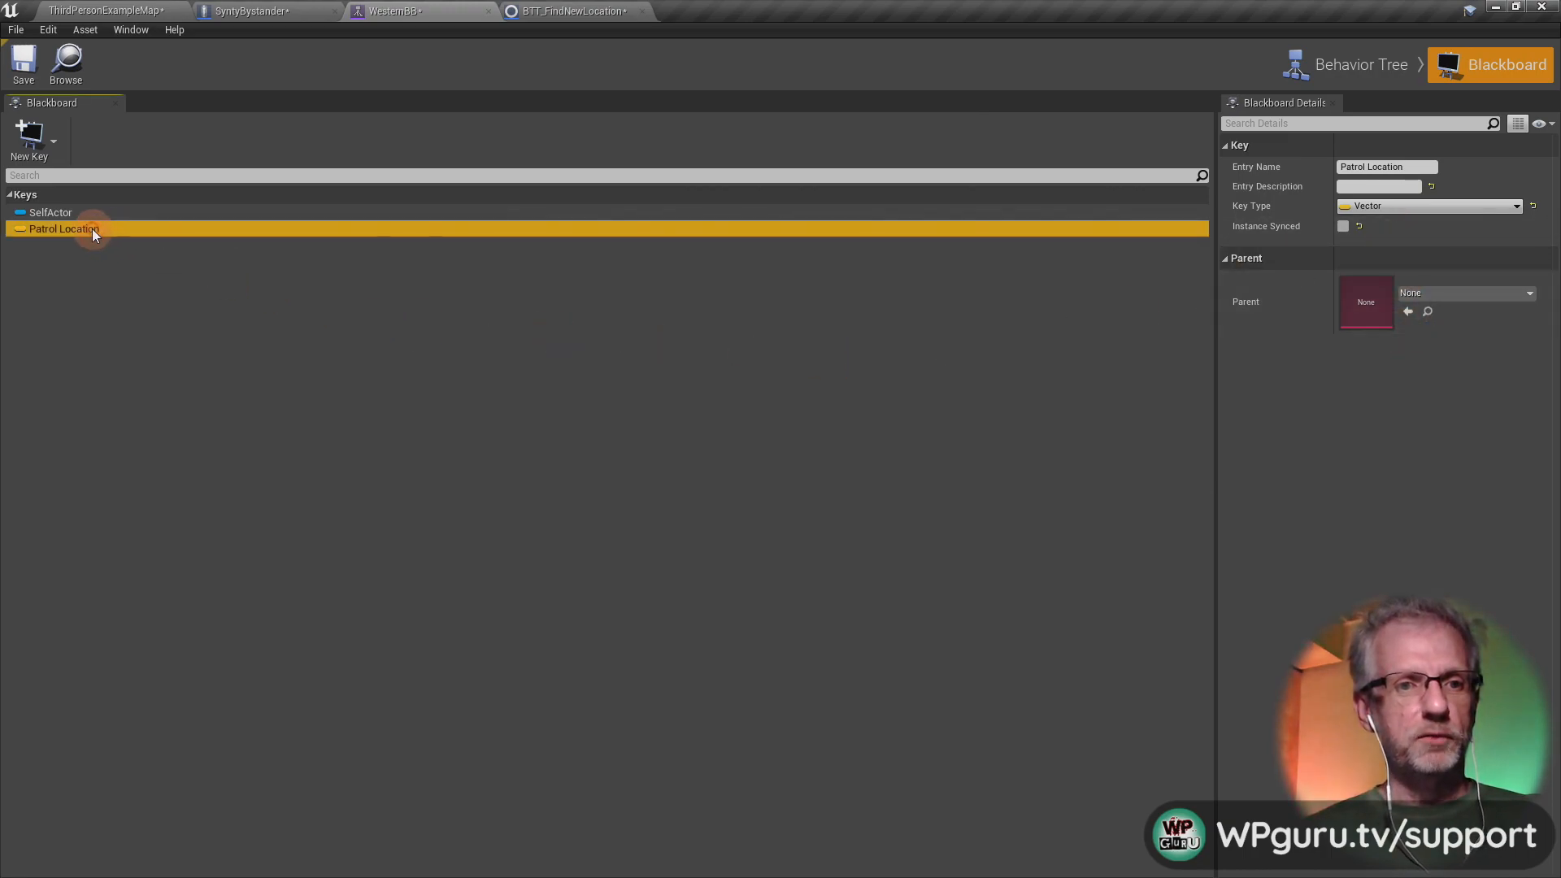
pyautogui.click(581, 10)
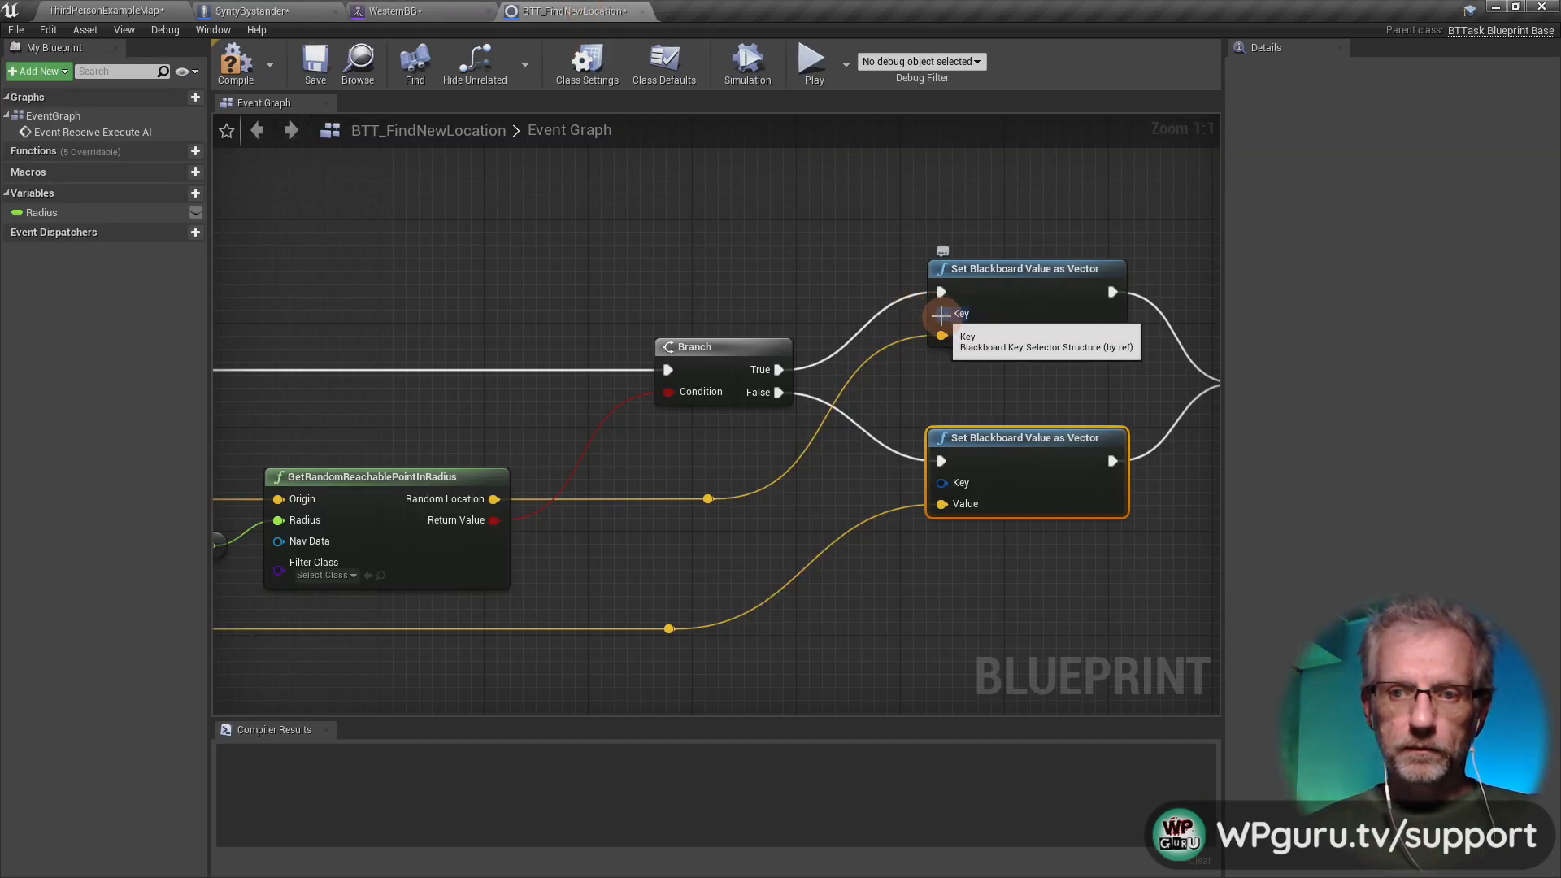
# - Try to feed the True-branch setter's Key input with a Make BlackboardKeySelector node, consulting the reference graph image in the browser
pyautogui.moveTo(941, 315); pyautogui.dragTo(817, 239)
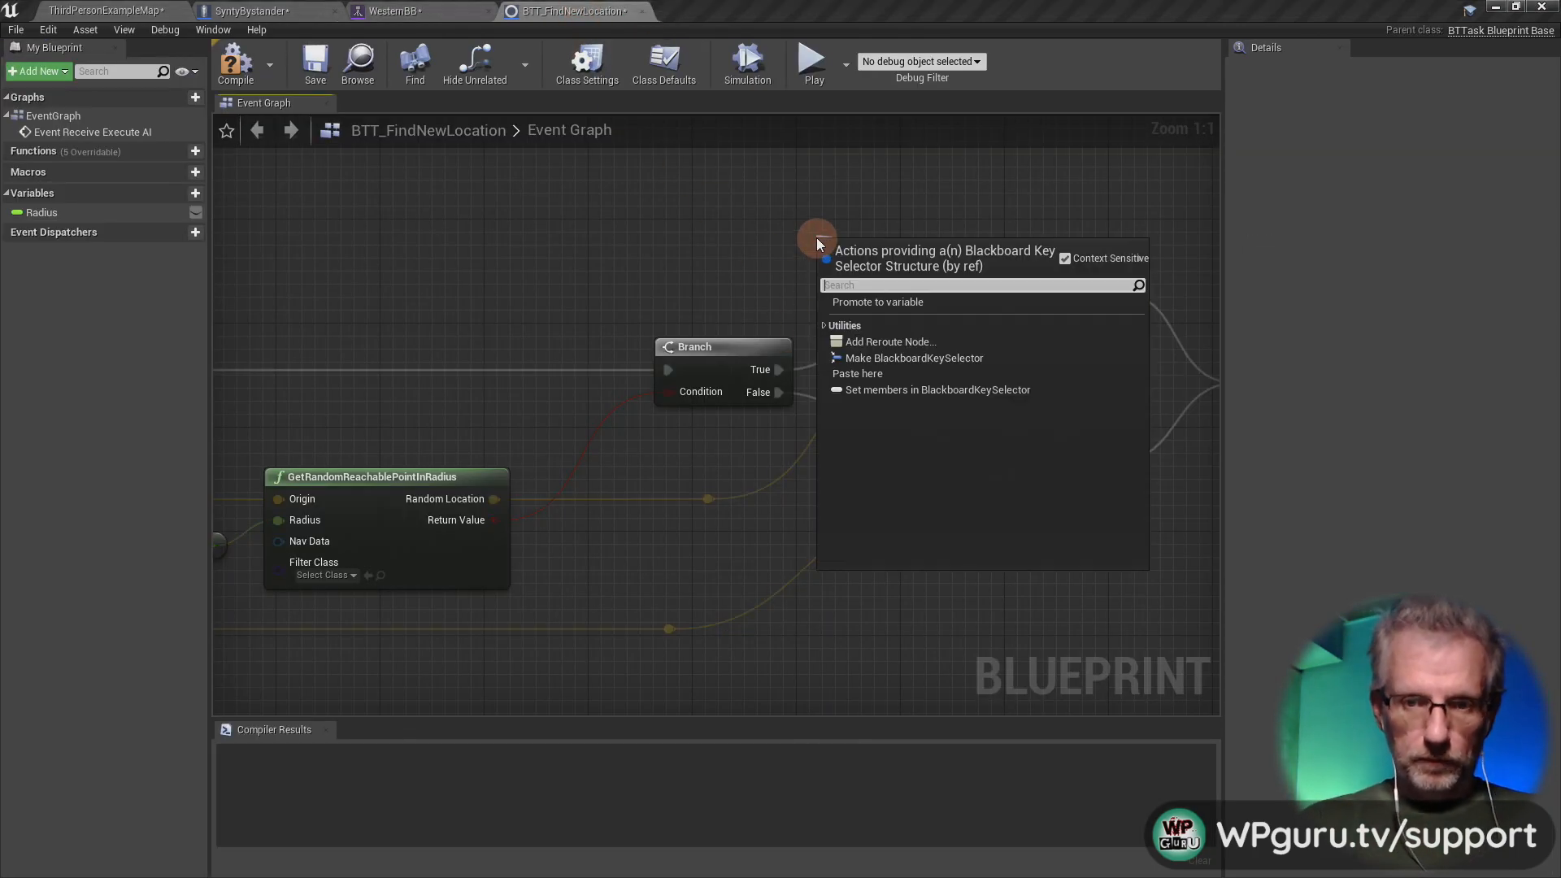
pyautogui.write('blackboard')
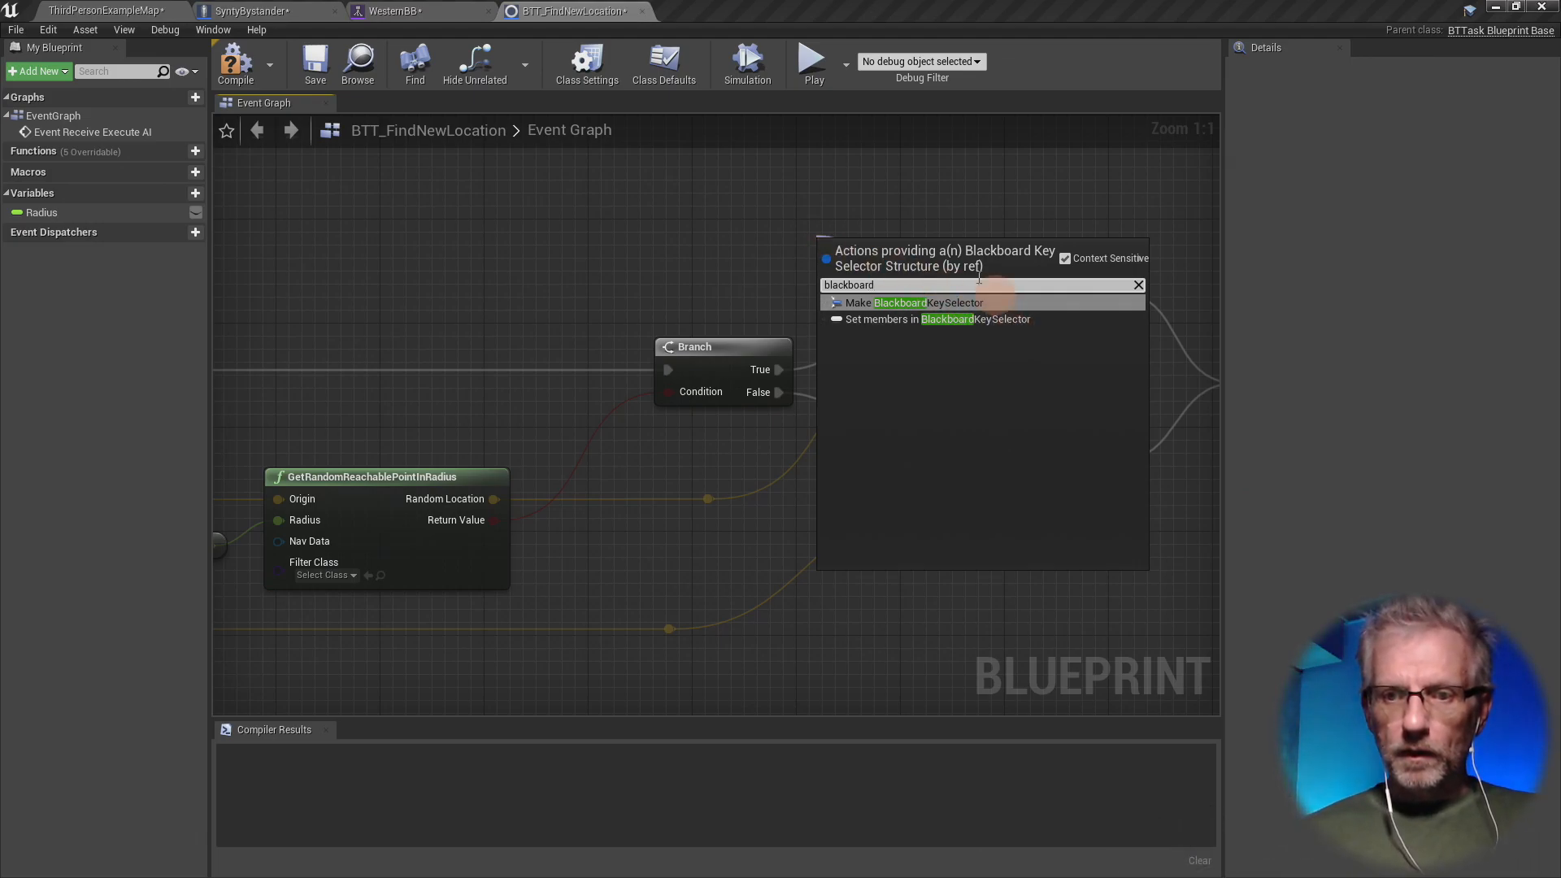
pyautogui.click(943, 202)
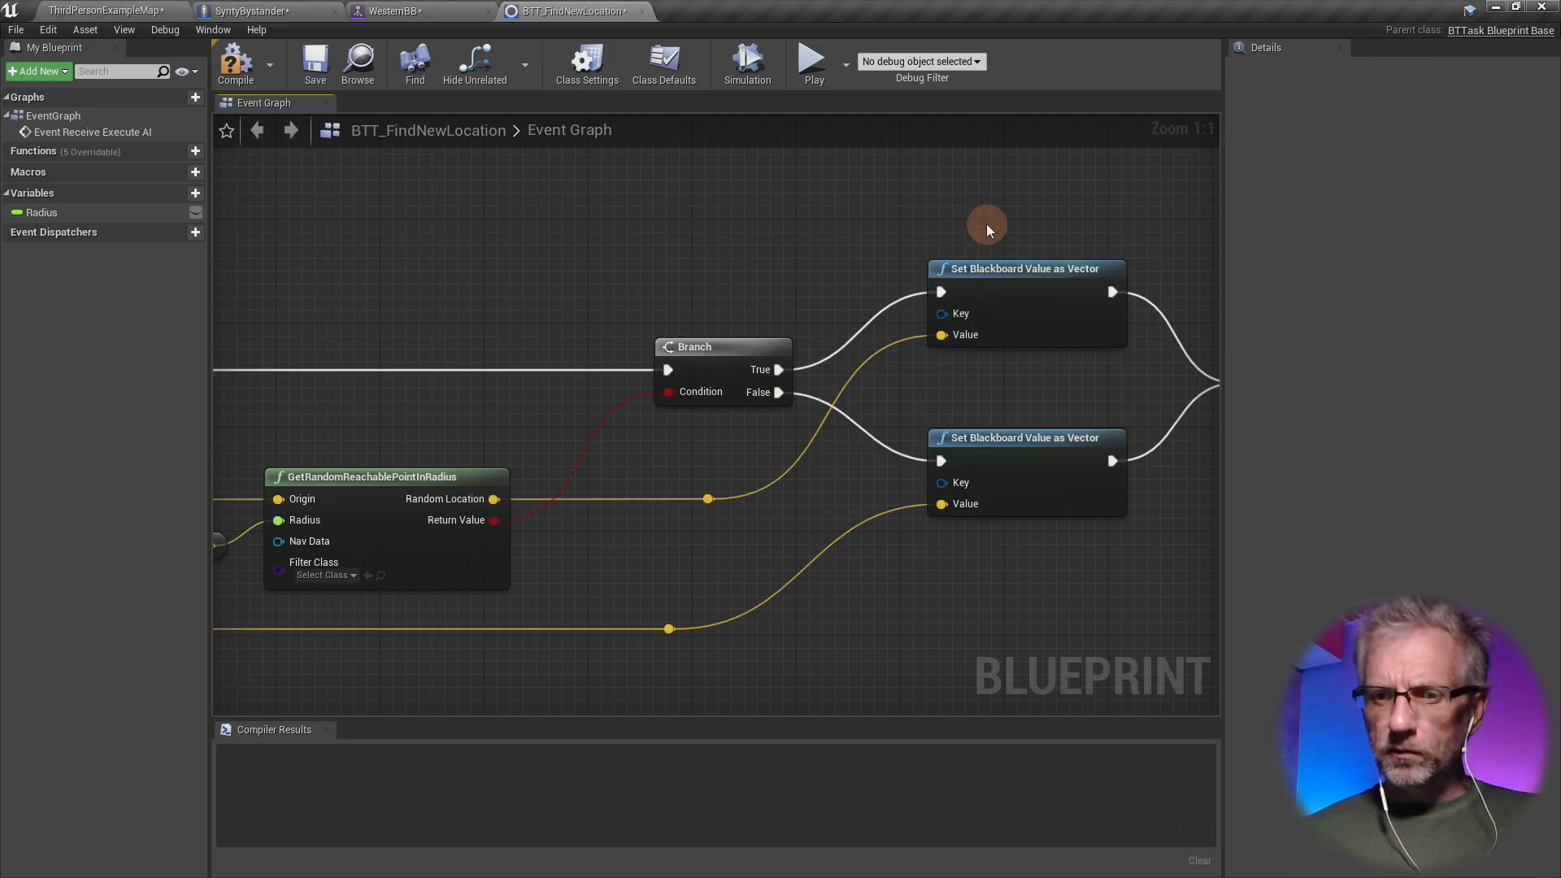
pyautogui.hotkey('alt', 'Tab')
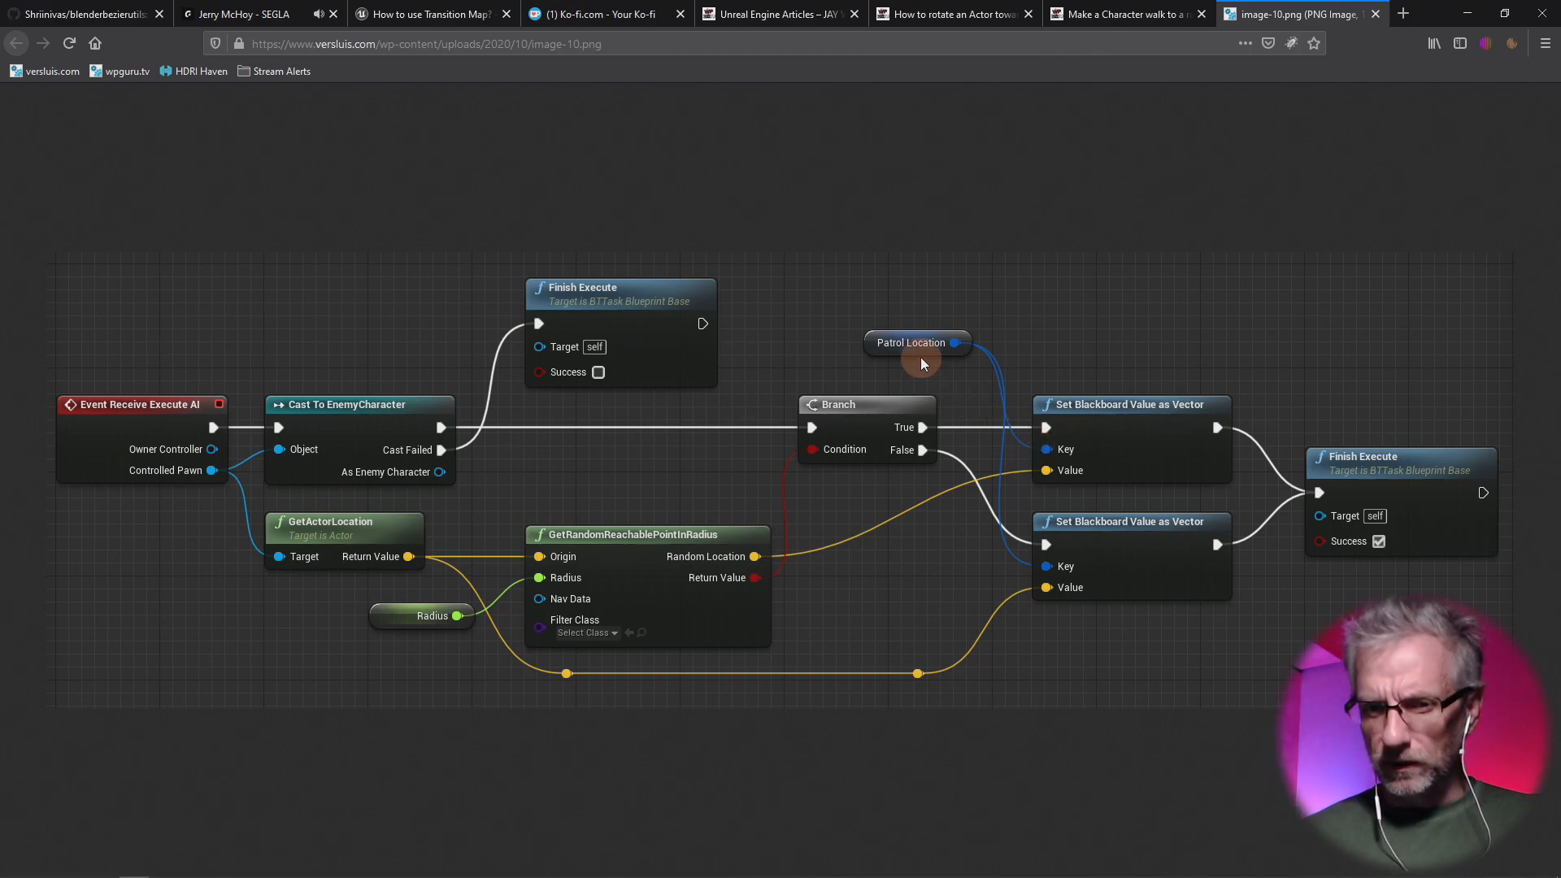
pyautogui.hotkey('alt', 'Tab')
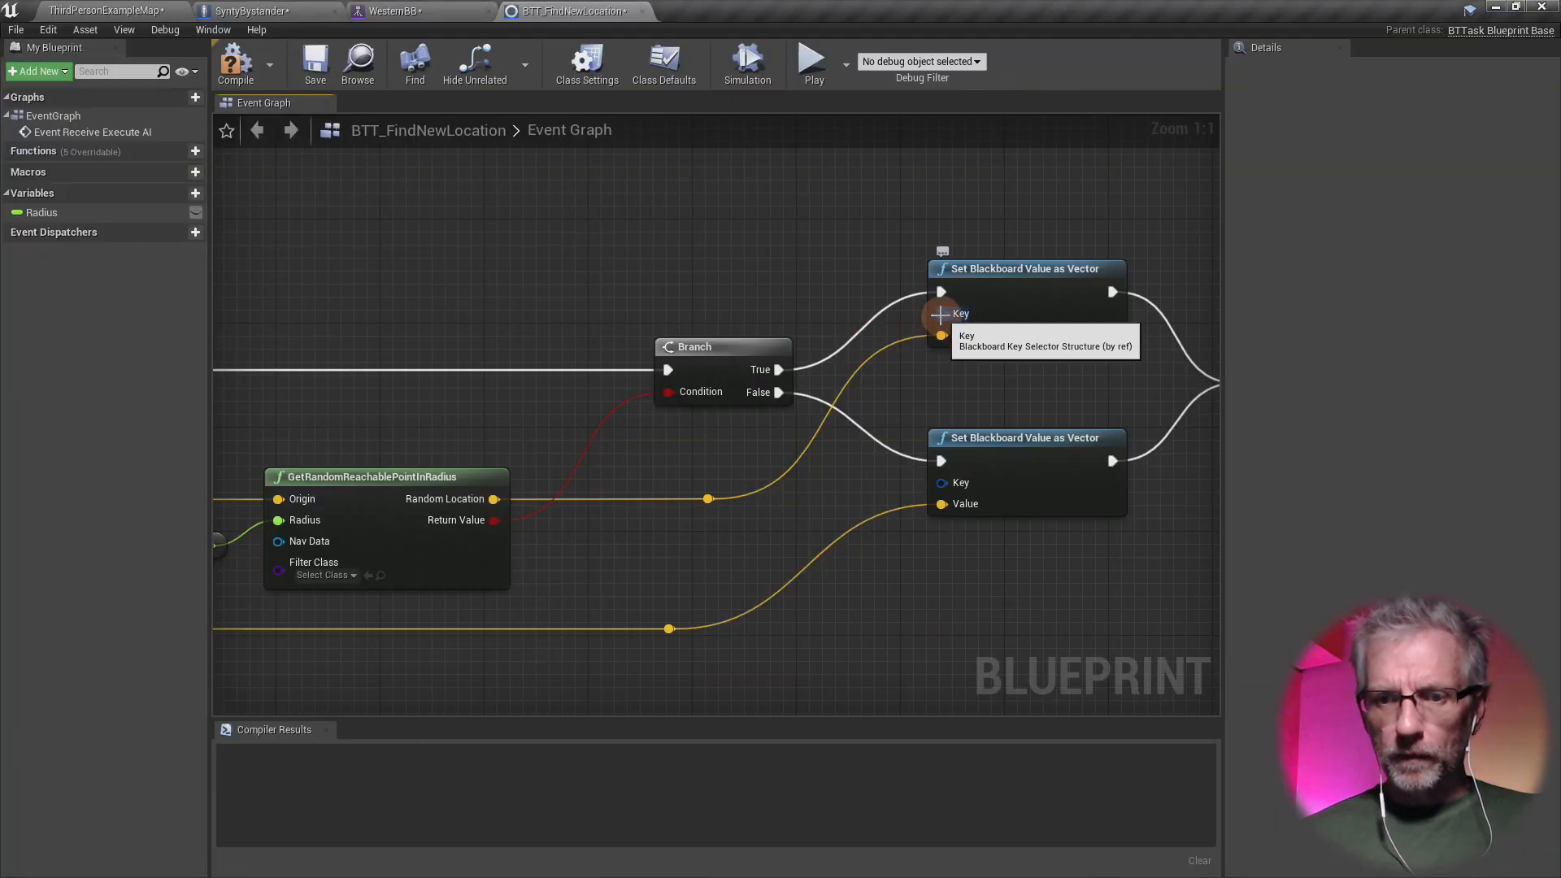
pyautogui.moveTo(939, 313); pyautogui.dragTo(809, 239)
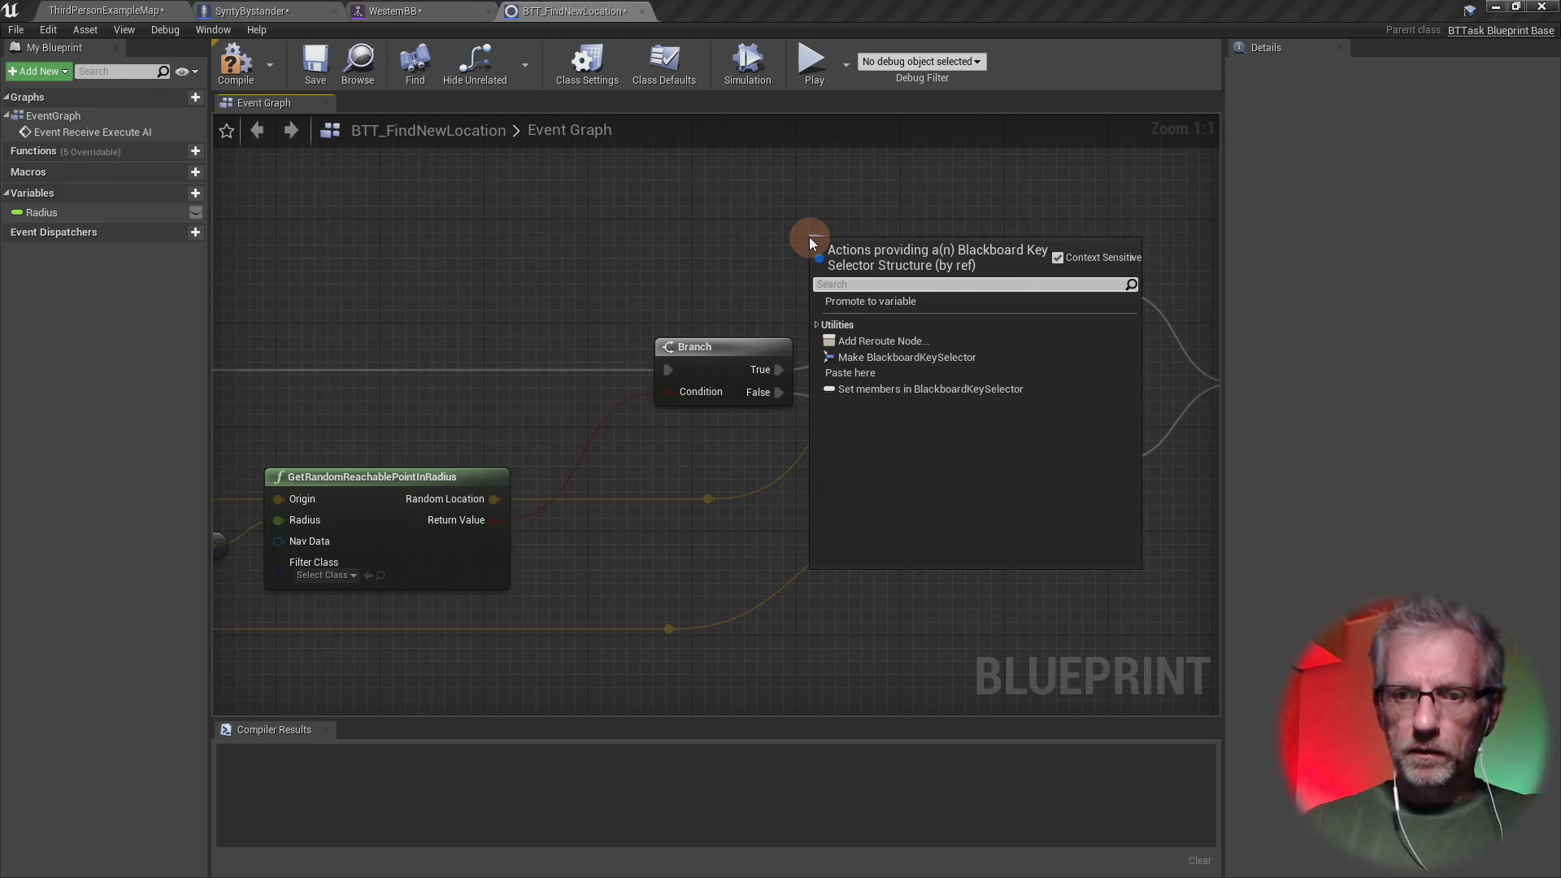
pyautogui.click(935, 357)
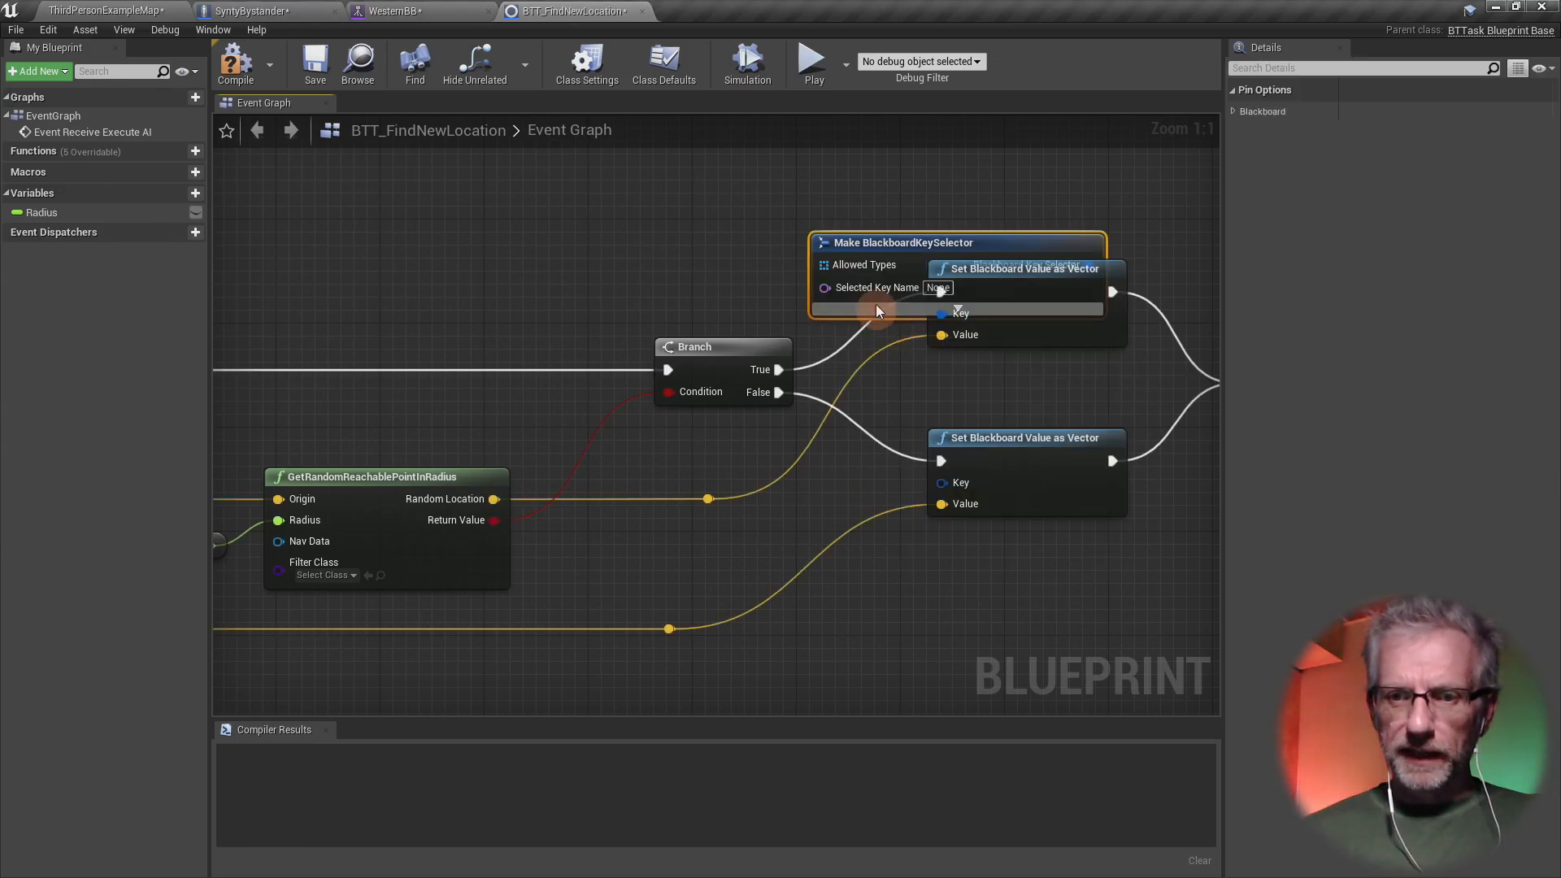
pyautogui.press('Delete')
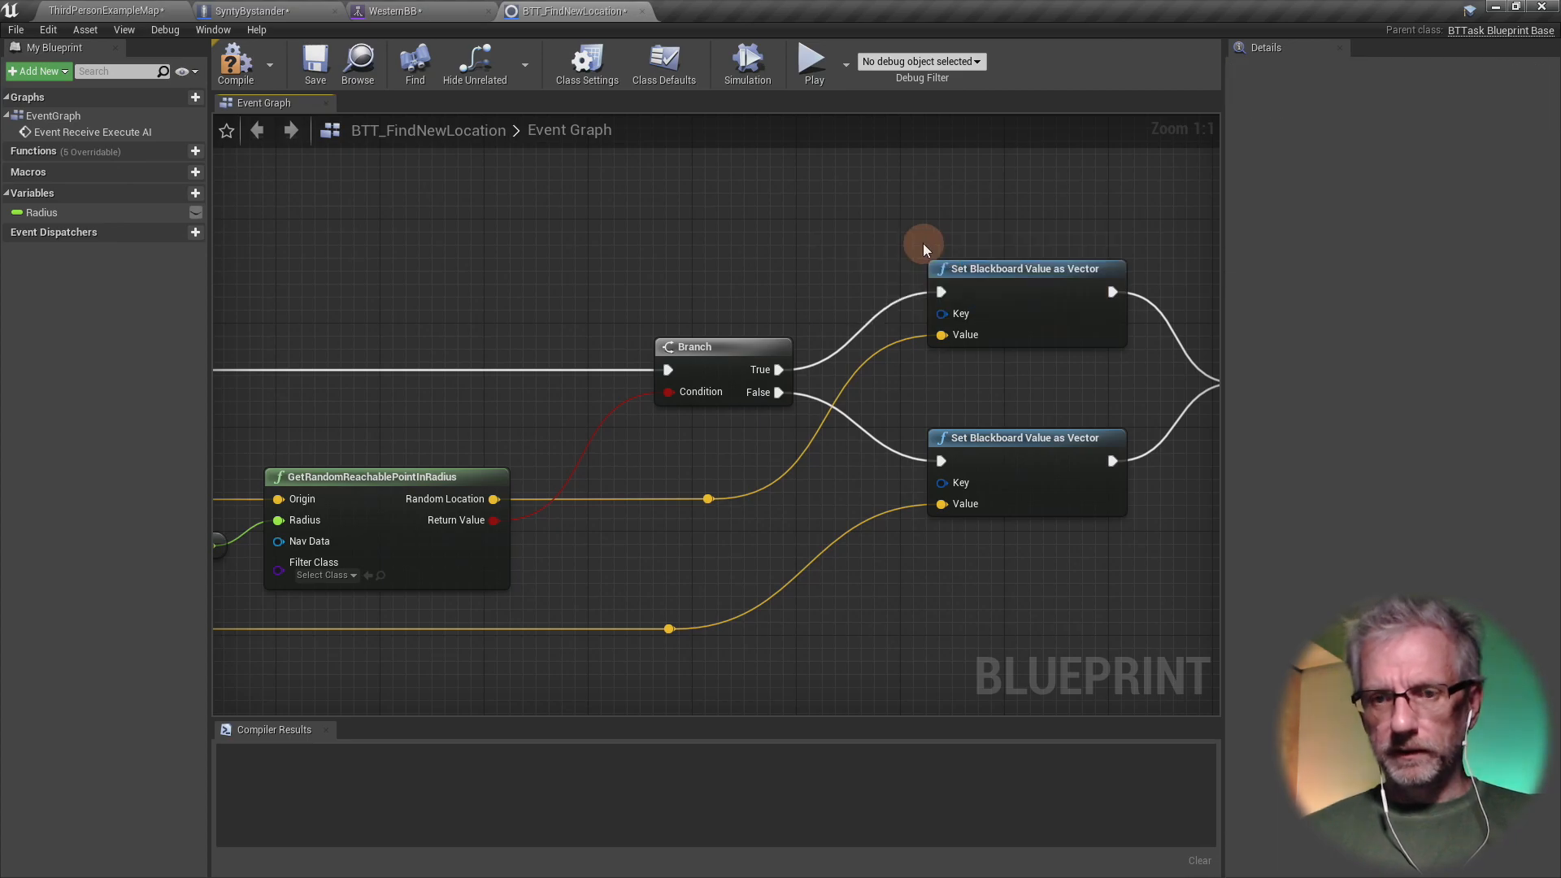
# - Promote the True-branch setter's Key input to a variable, move its node up slightly, and name the variable Patrol Location
pyautogui.rightClick(941, 315)
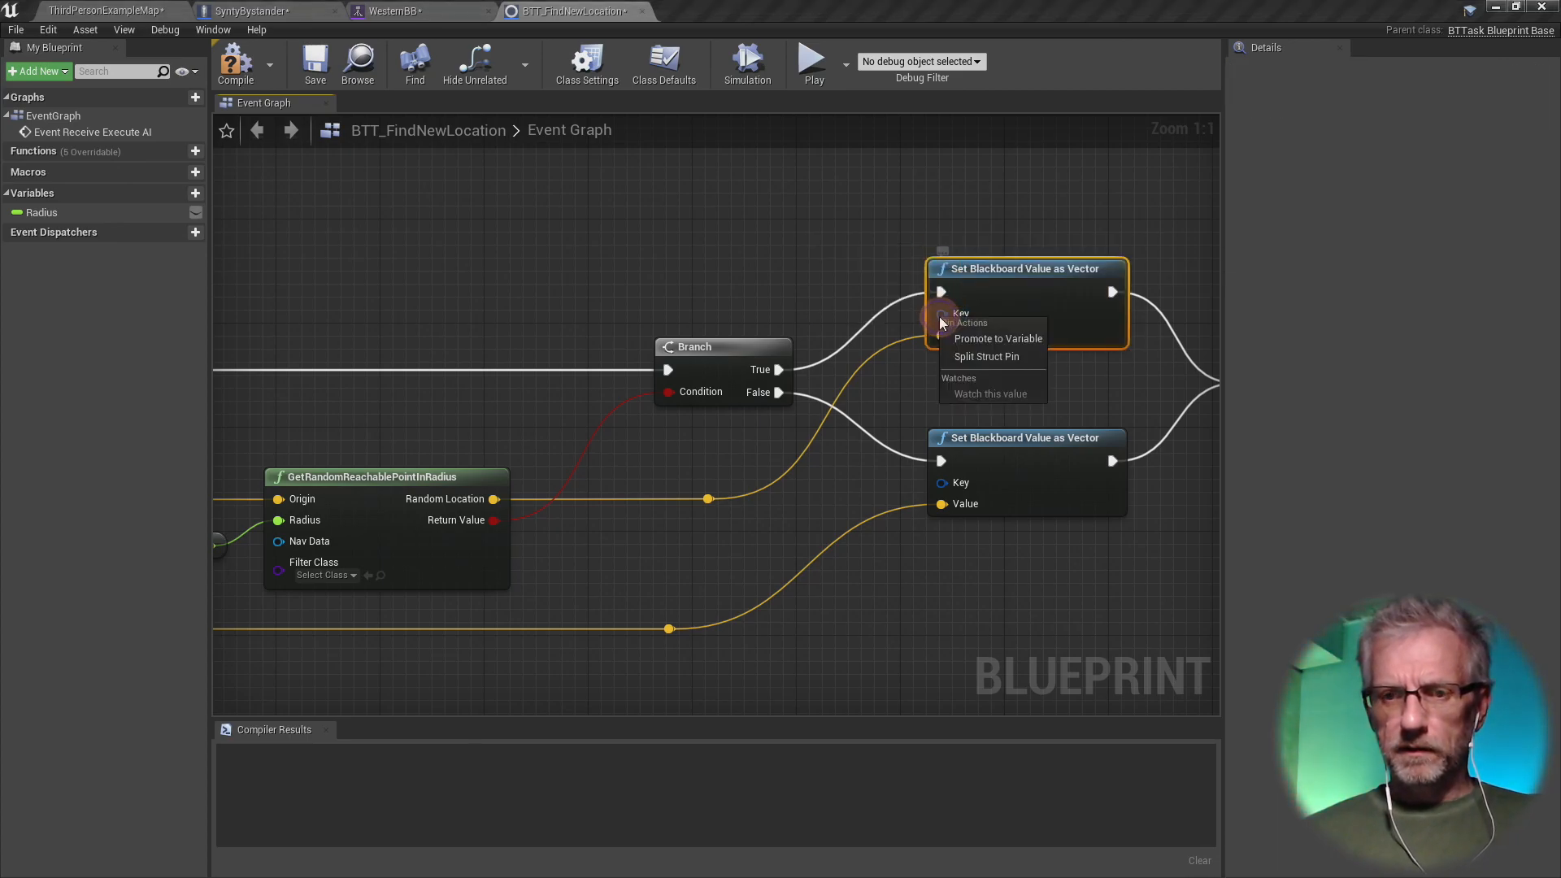
pyautogui.click(971, 338)
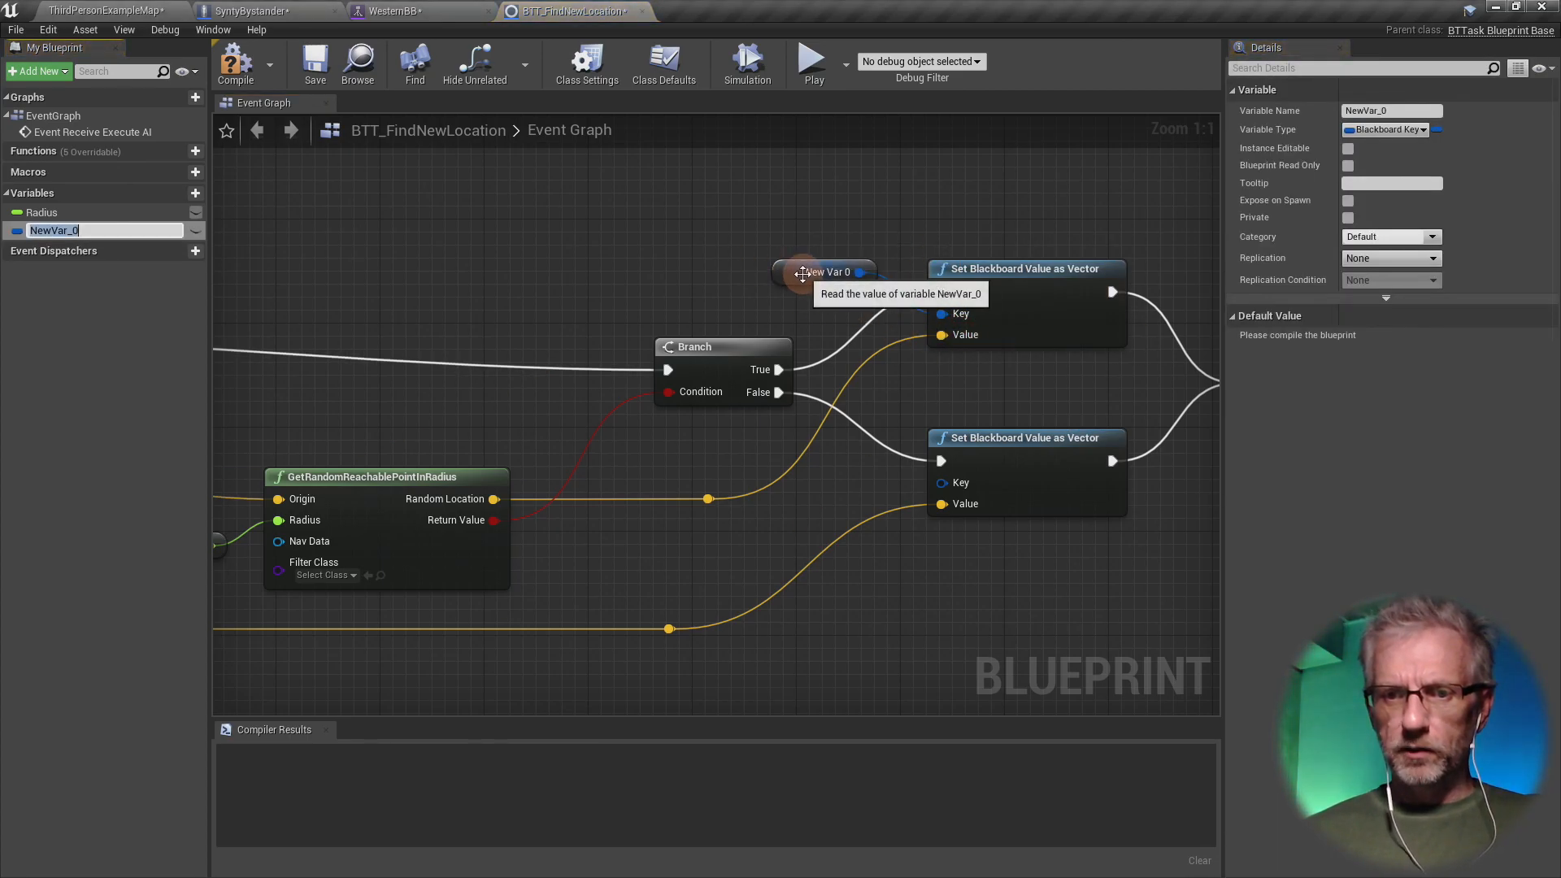
pyautogui.moveTo(802, 274); pyautogui.dragTo(803, 260)
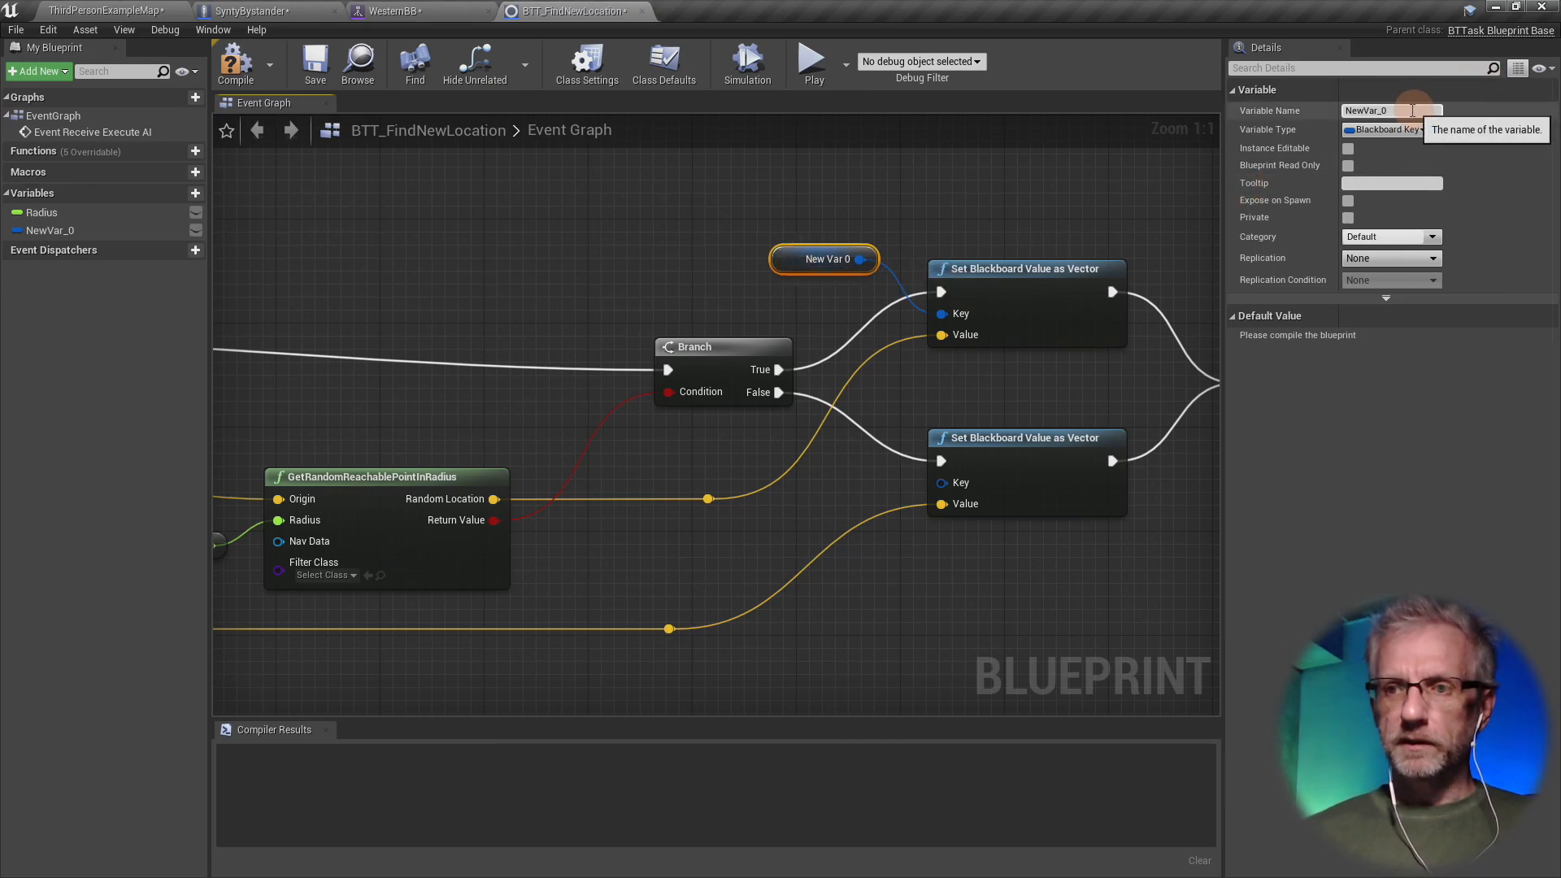
pyautogui.click(1413, 110)
pyautogui.write('Pa')
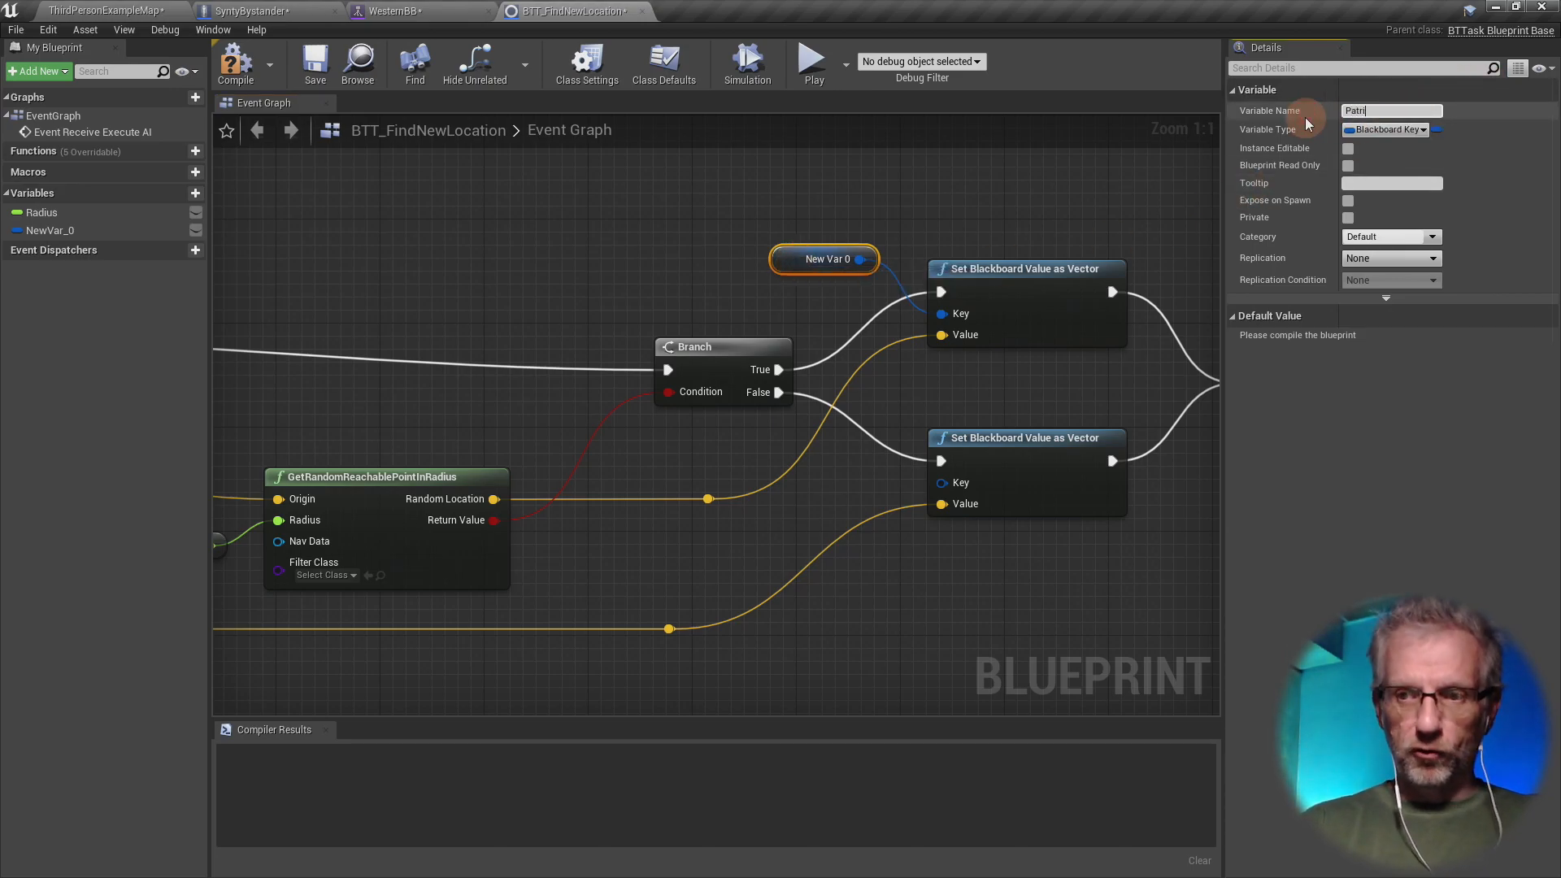
pyautogui.write('tr')
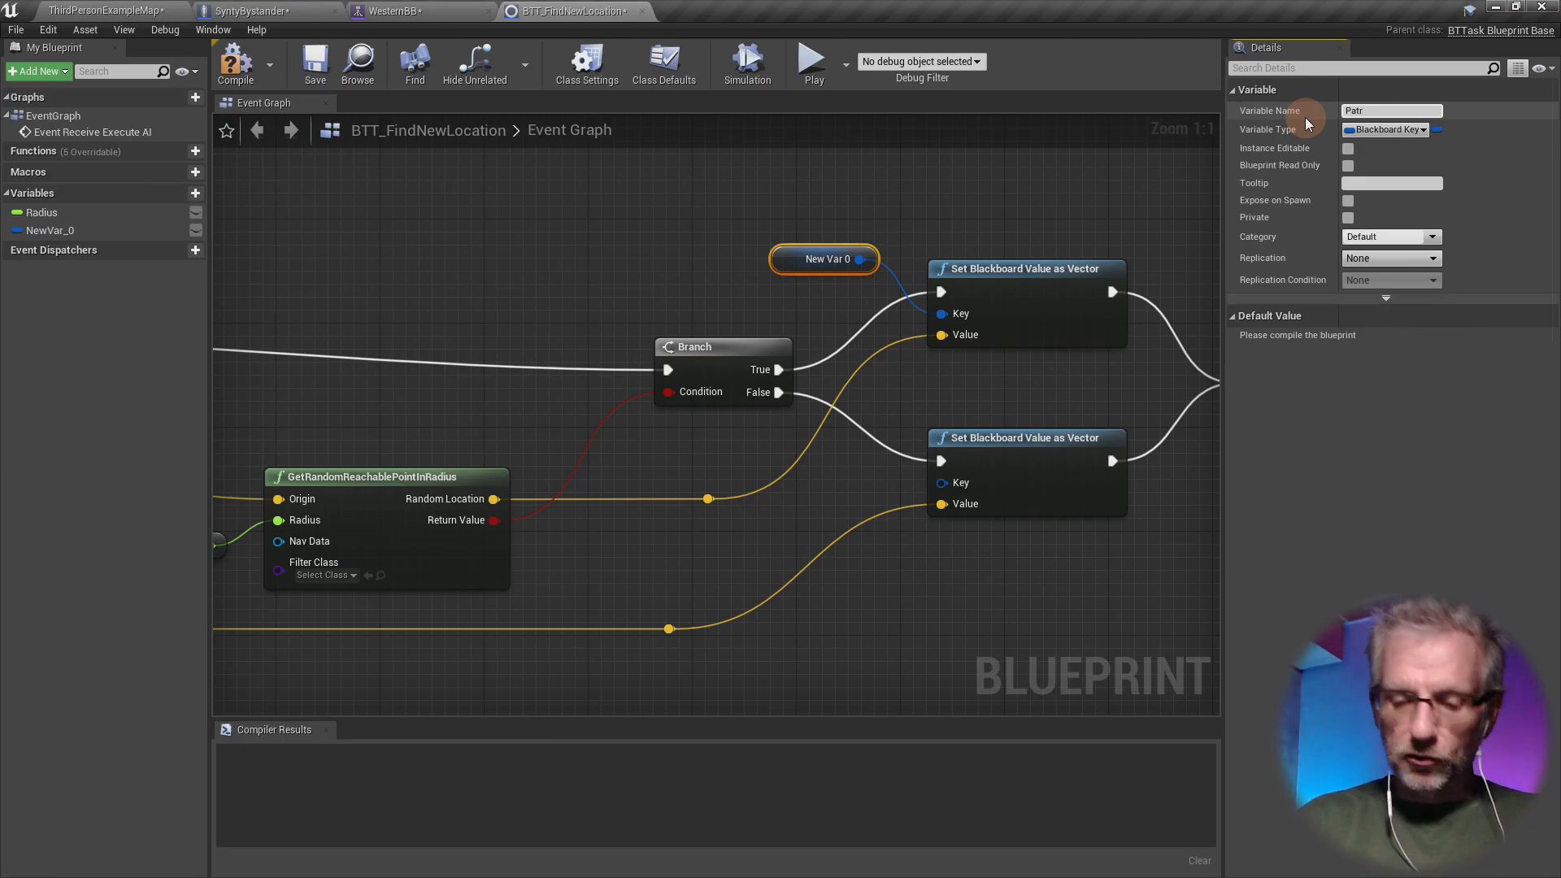
pyautogui.write('ol ')
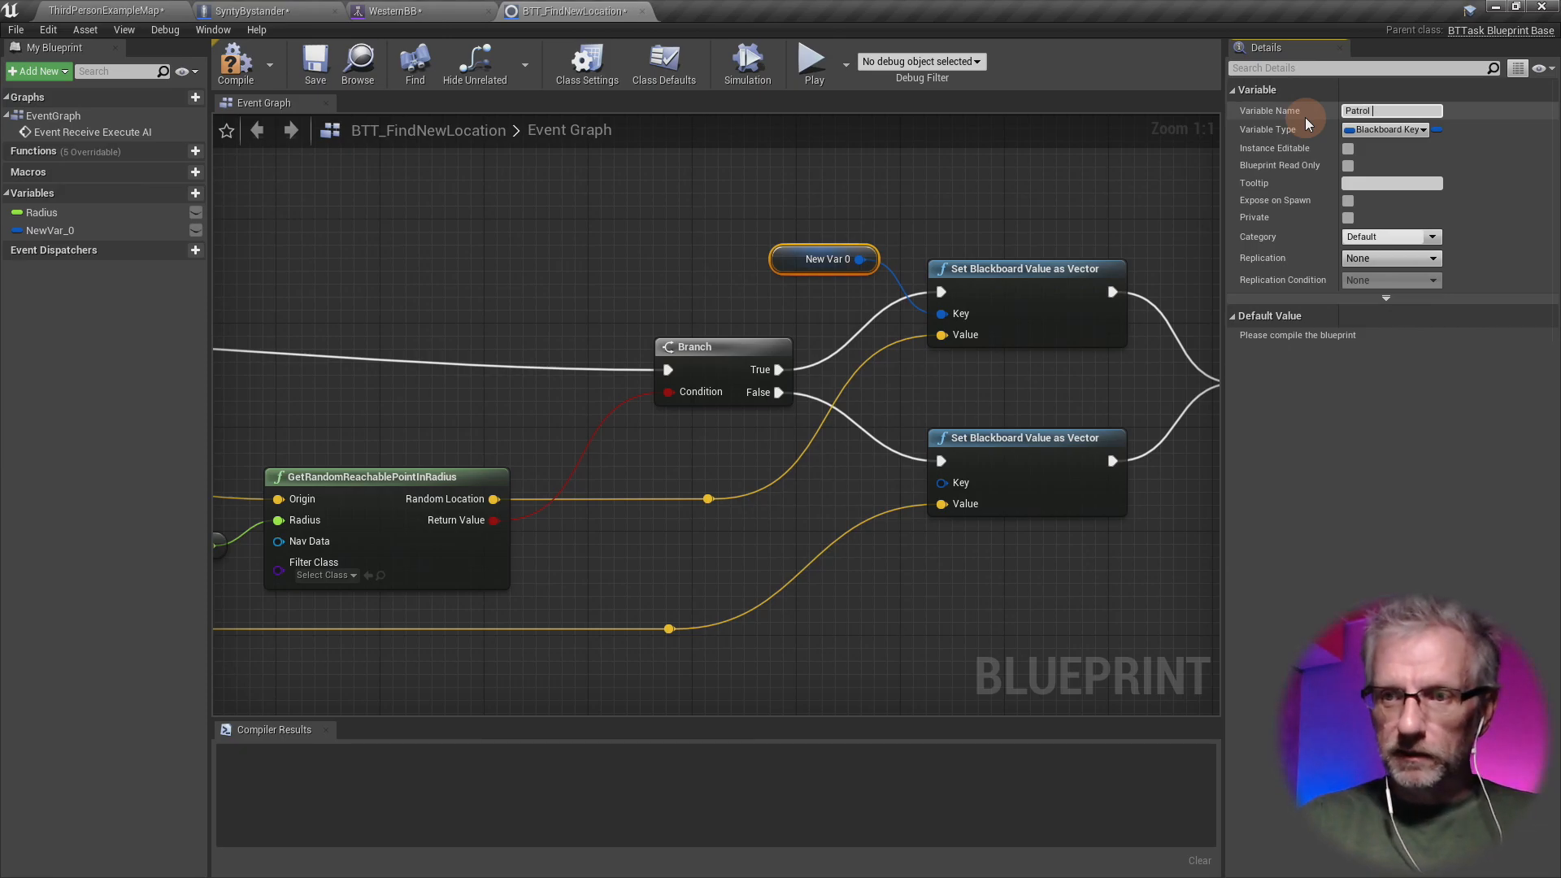
pyautogui.write('Location')
pyautogui.press('Return')
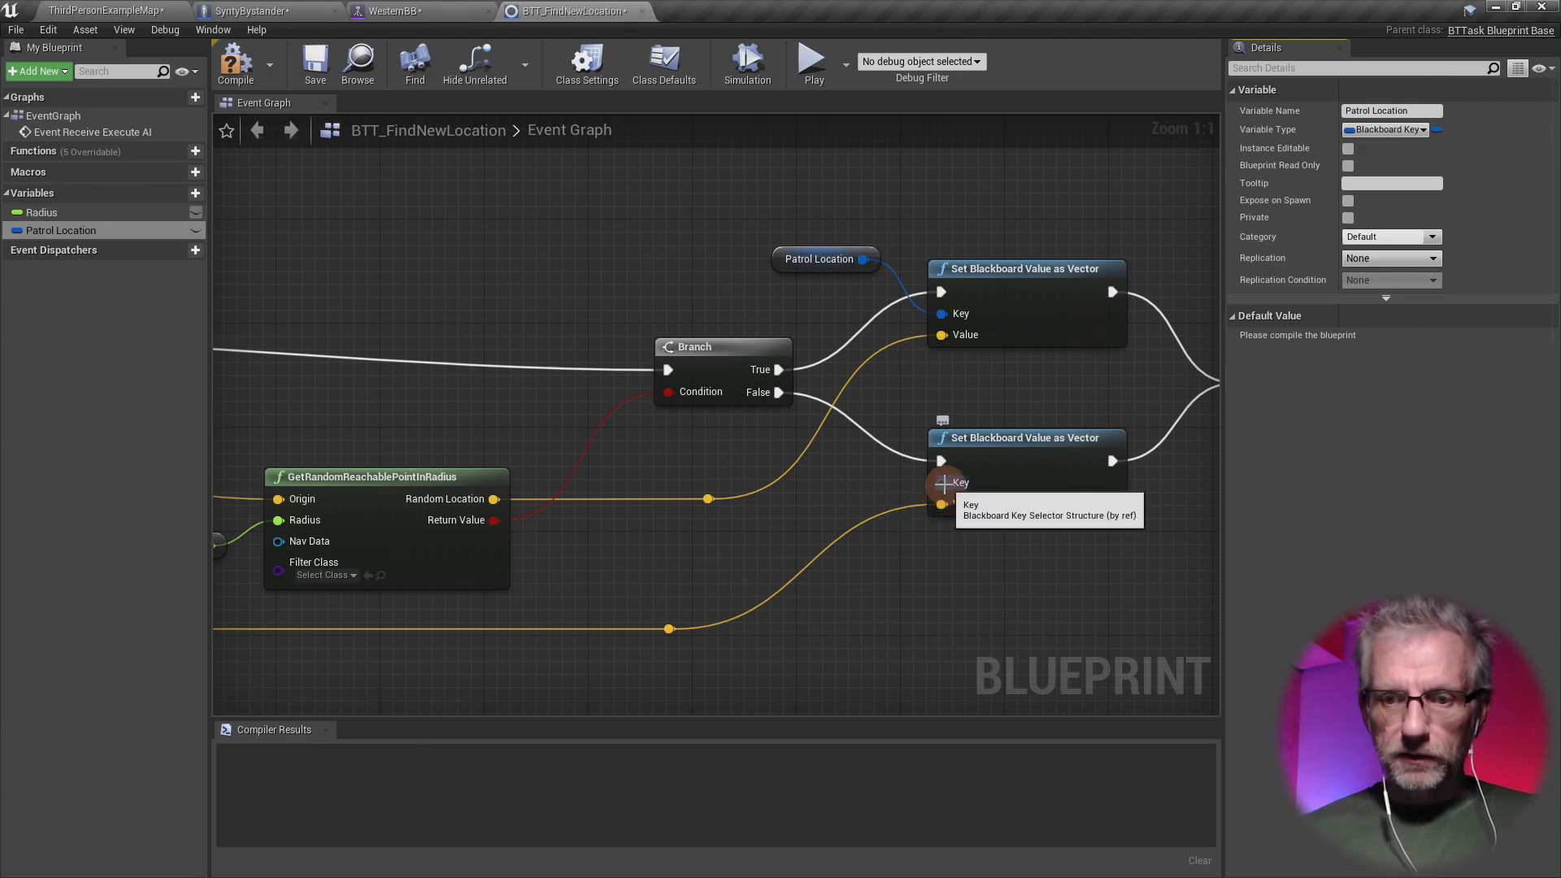
# - Try to promote the False-branch setter's Key input to another variable named Patrol Location, and delete its node
pyautogui.rightClick(943, 485)
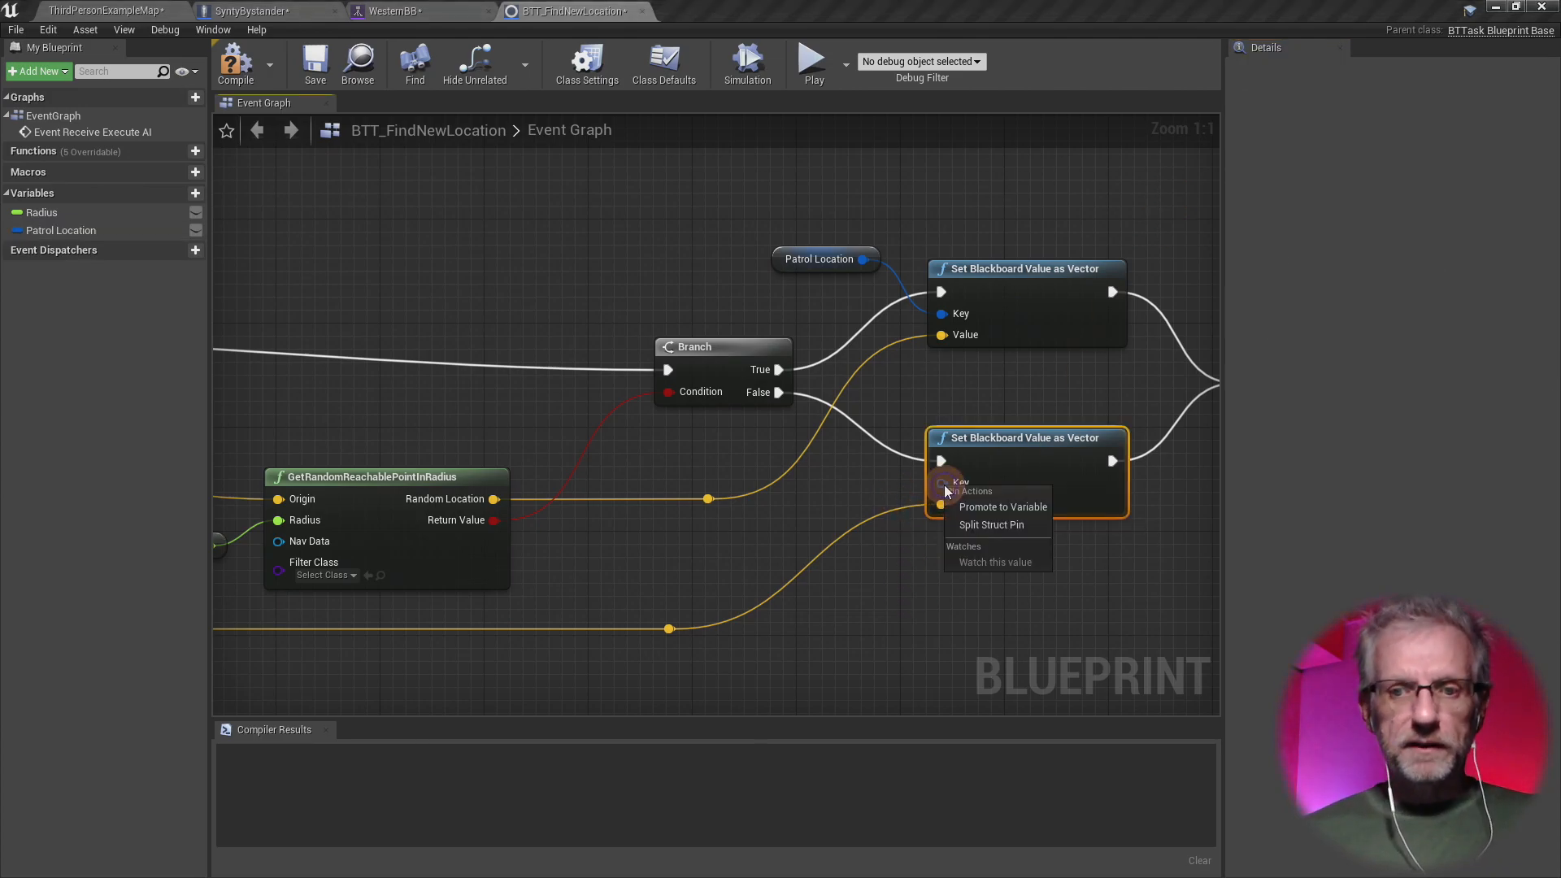
pyautogui.click(989, 506)
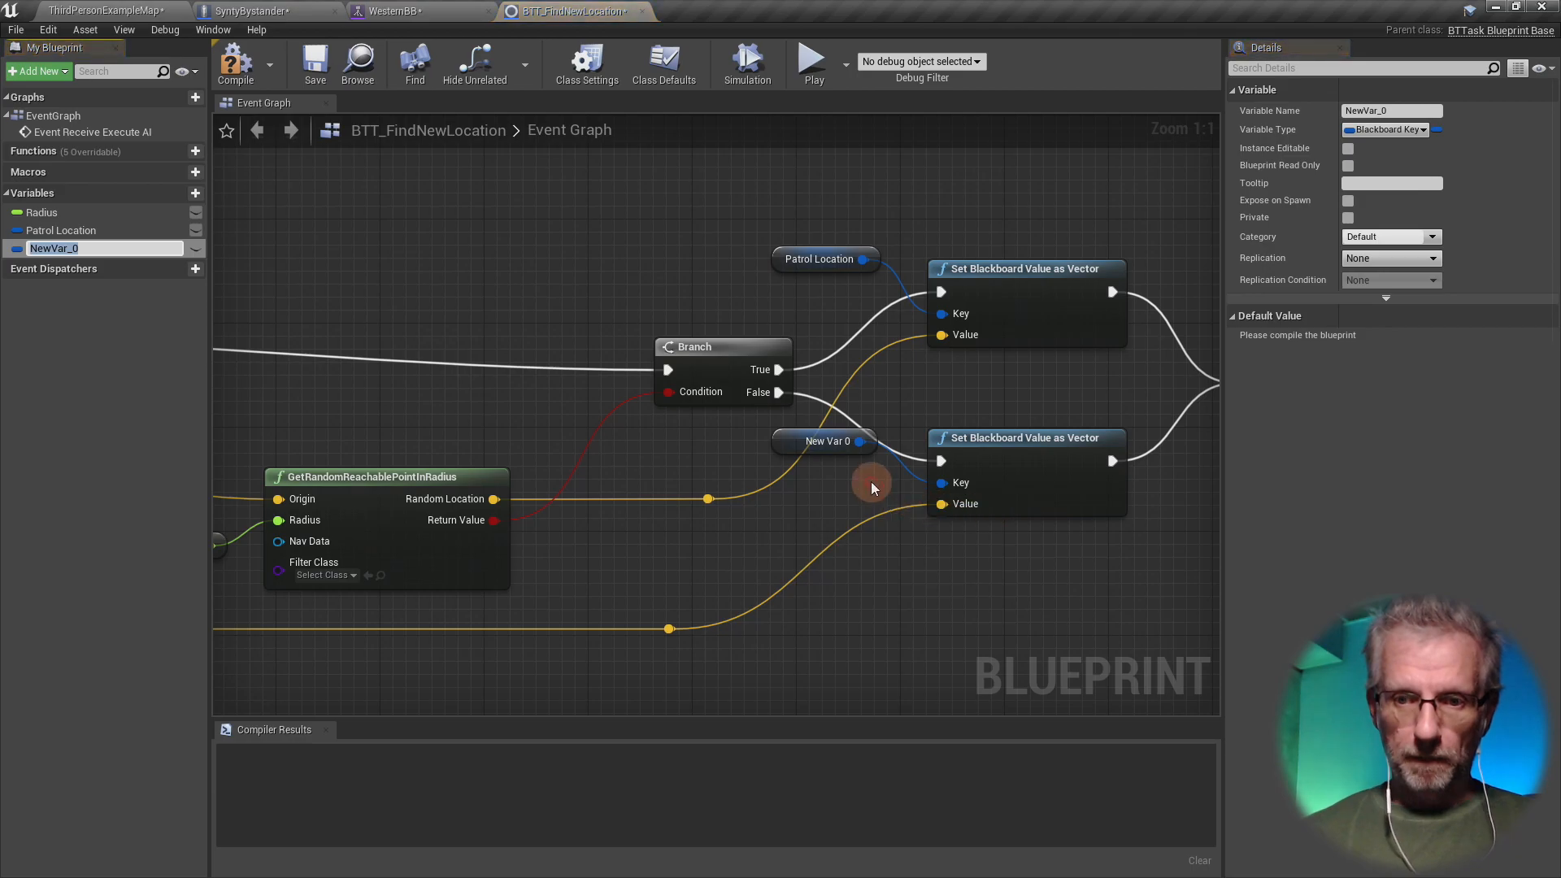
pyautogui.moveTo(764, 432); pyautogui.dragTo(687, 546)
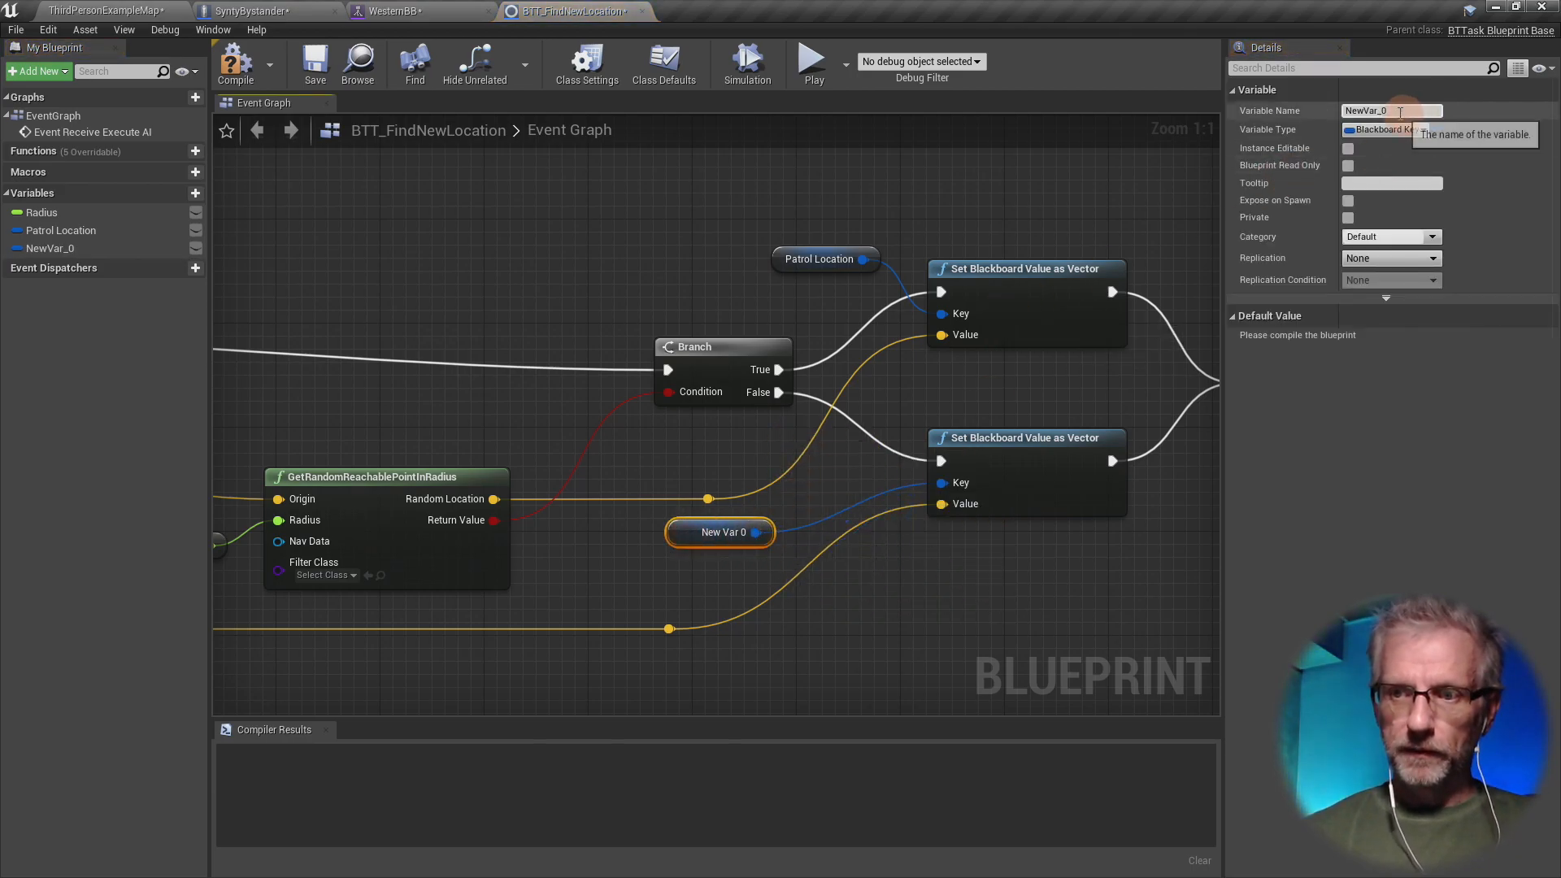
pyautogui.click(1374, 111)
pyautogui.write('Pa')
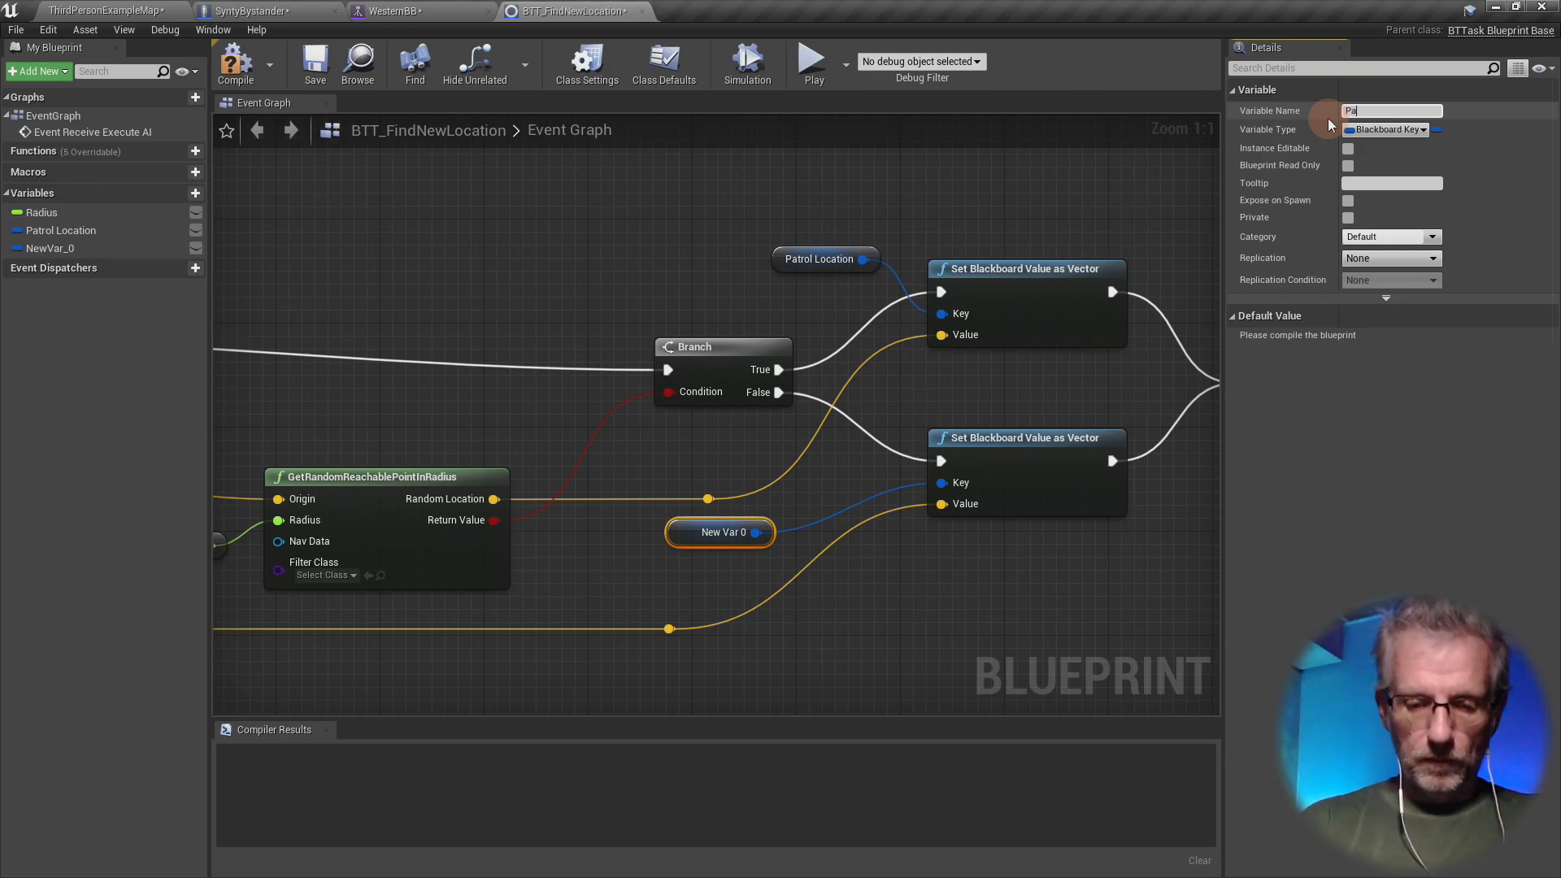
pyautogui.write('trol Location')
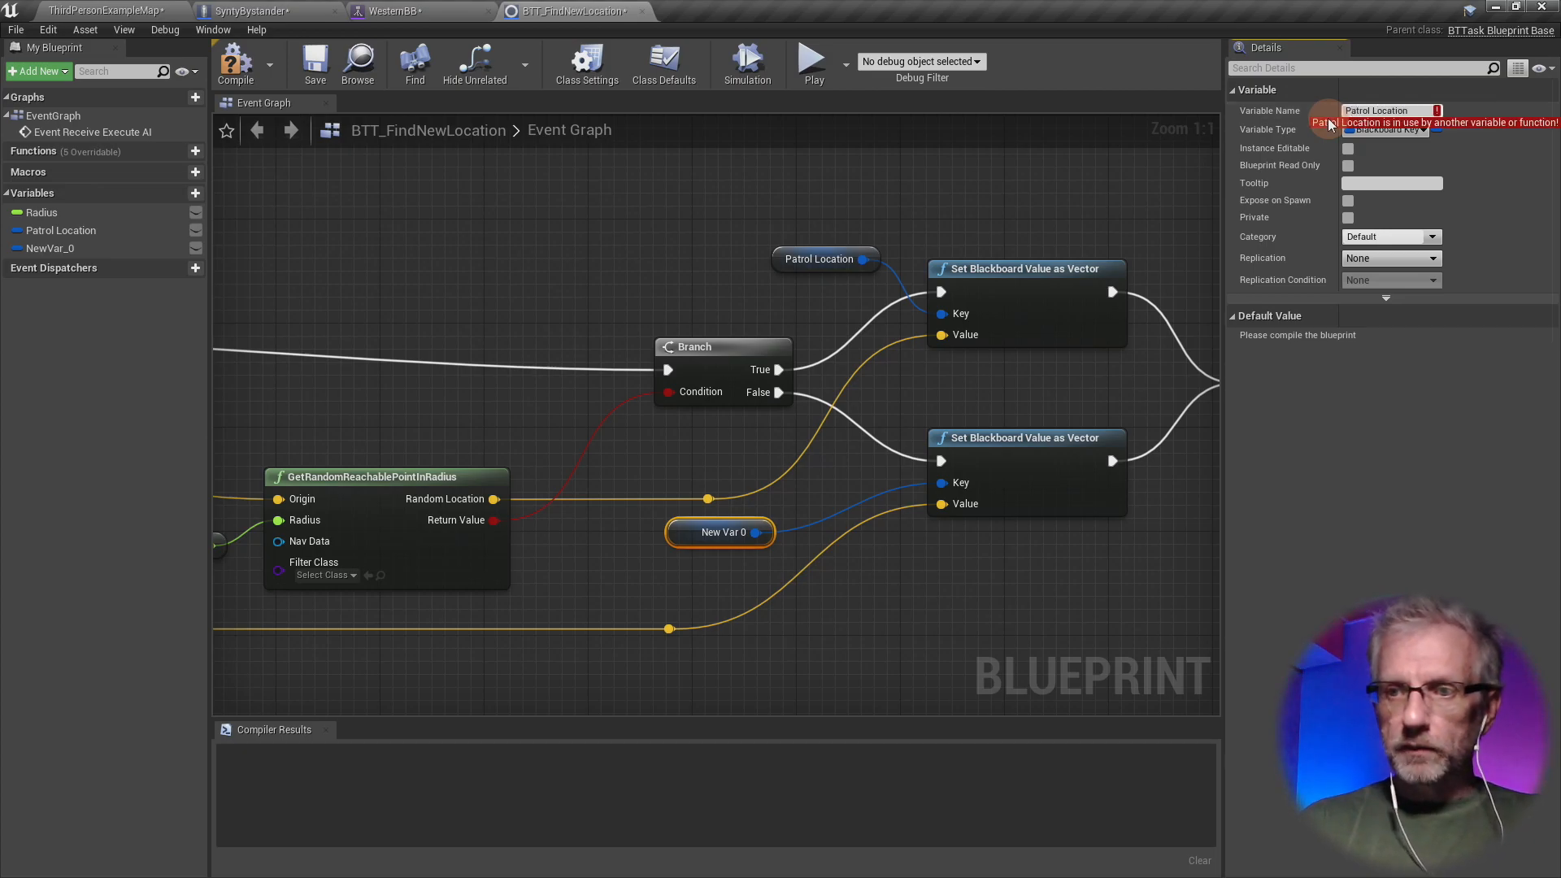
pyautogui.press('Return')
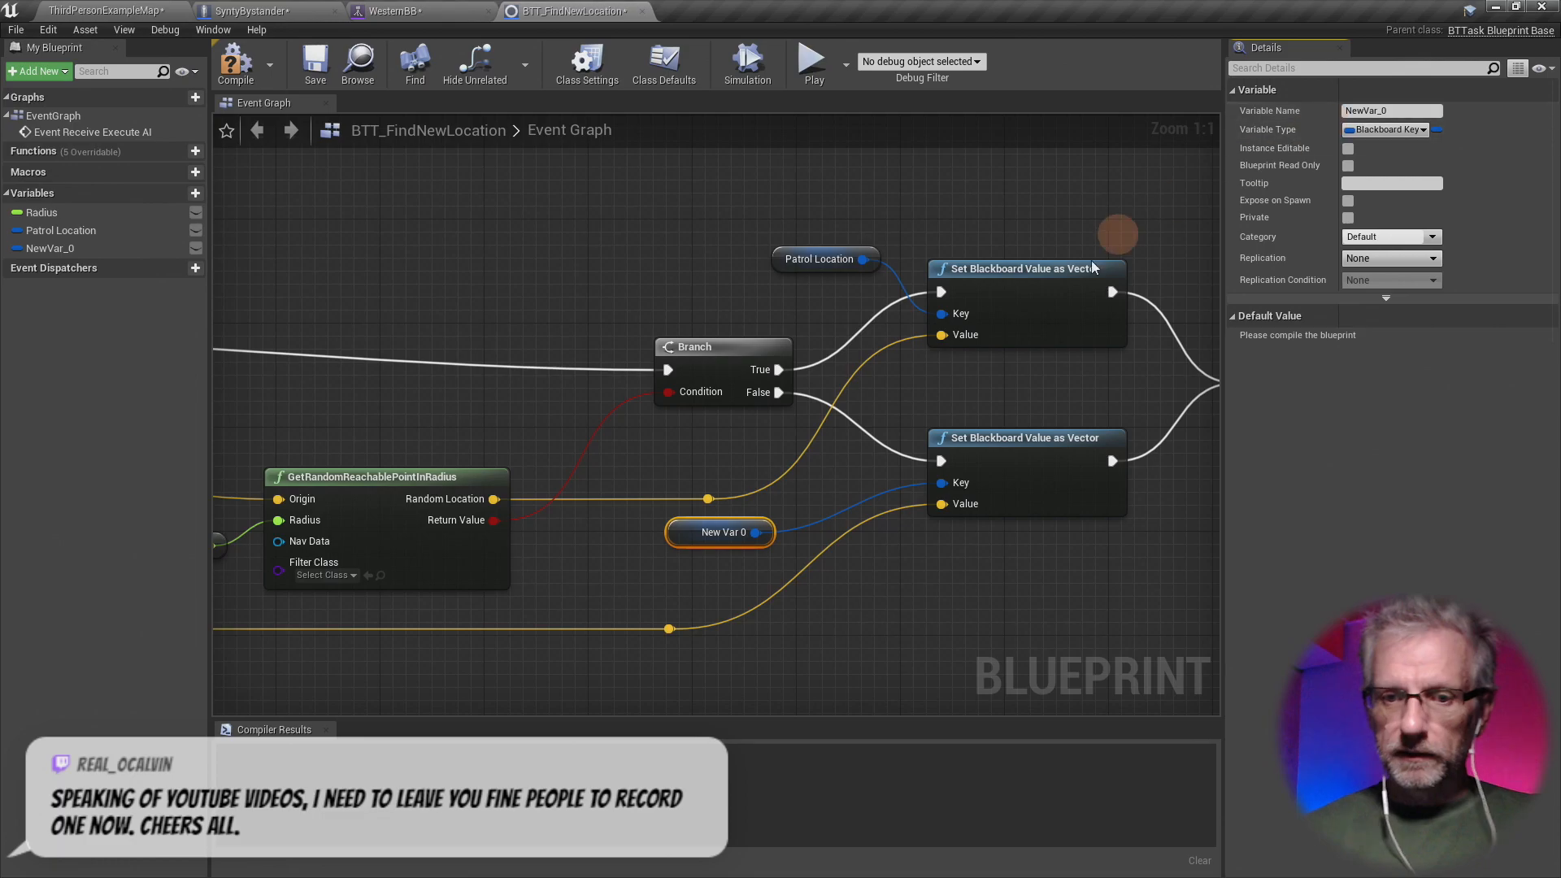
pyautogui.click(697, 533)
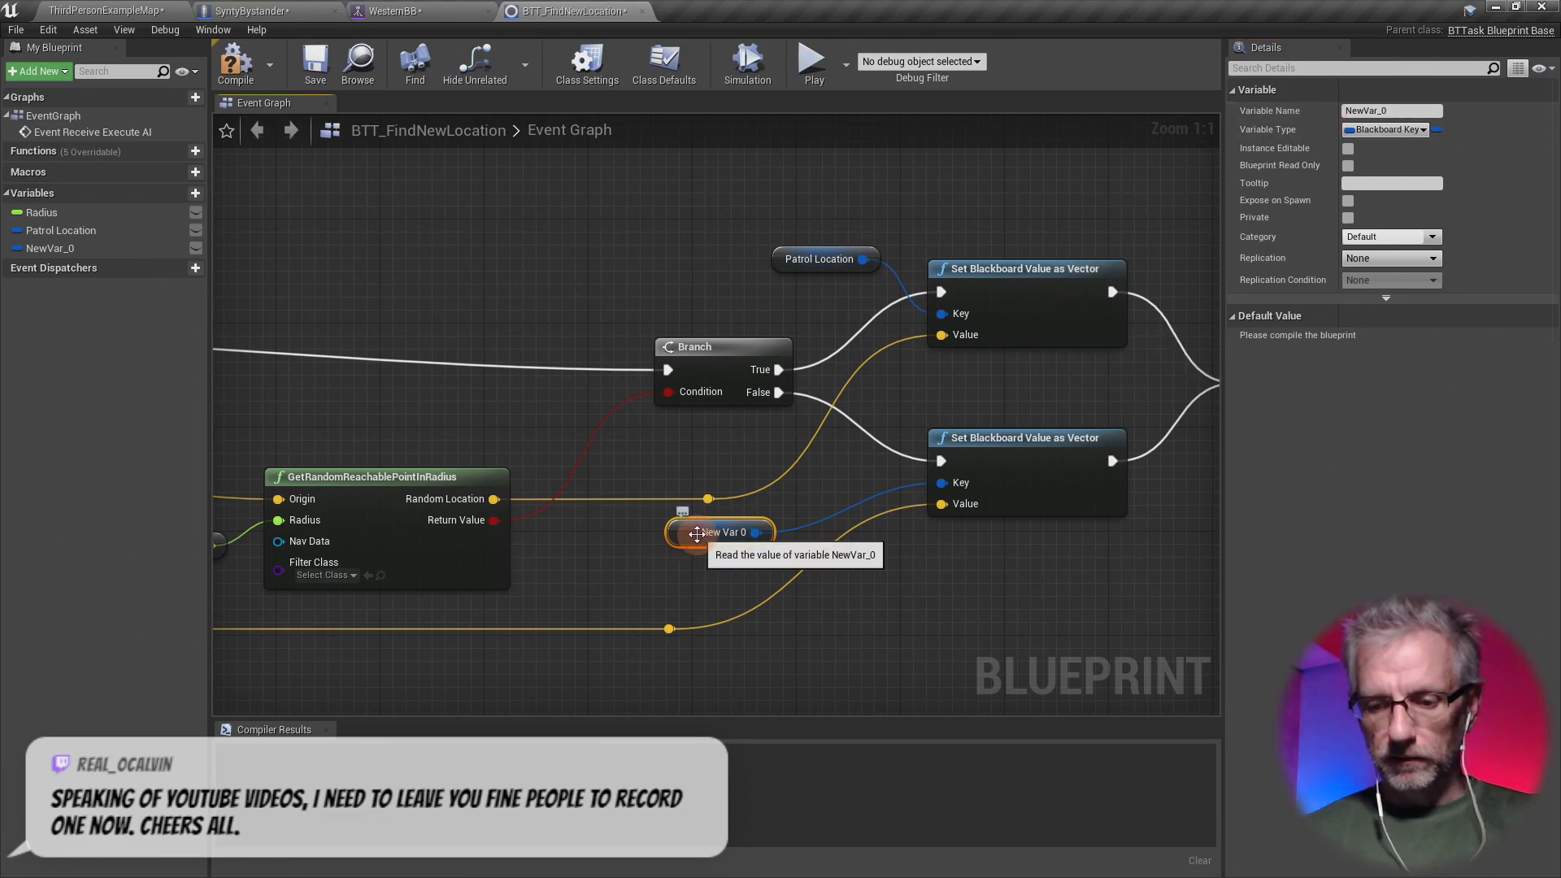
pyautogui.press('Delete')
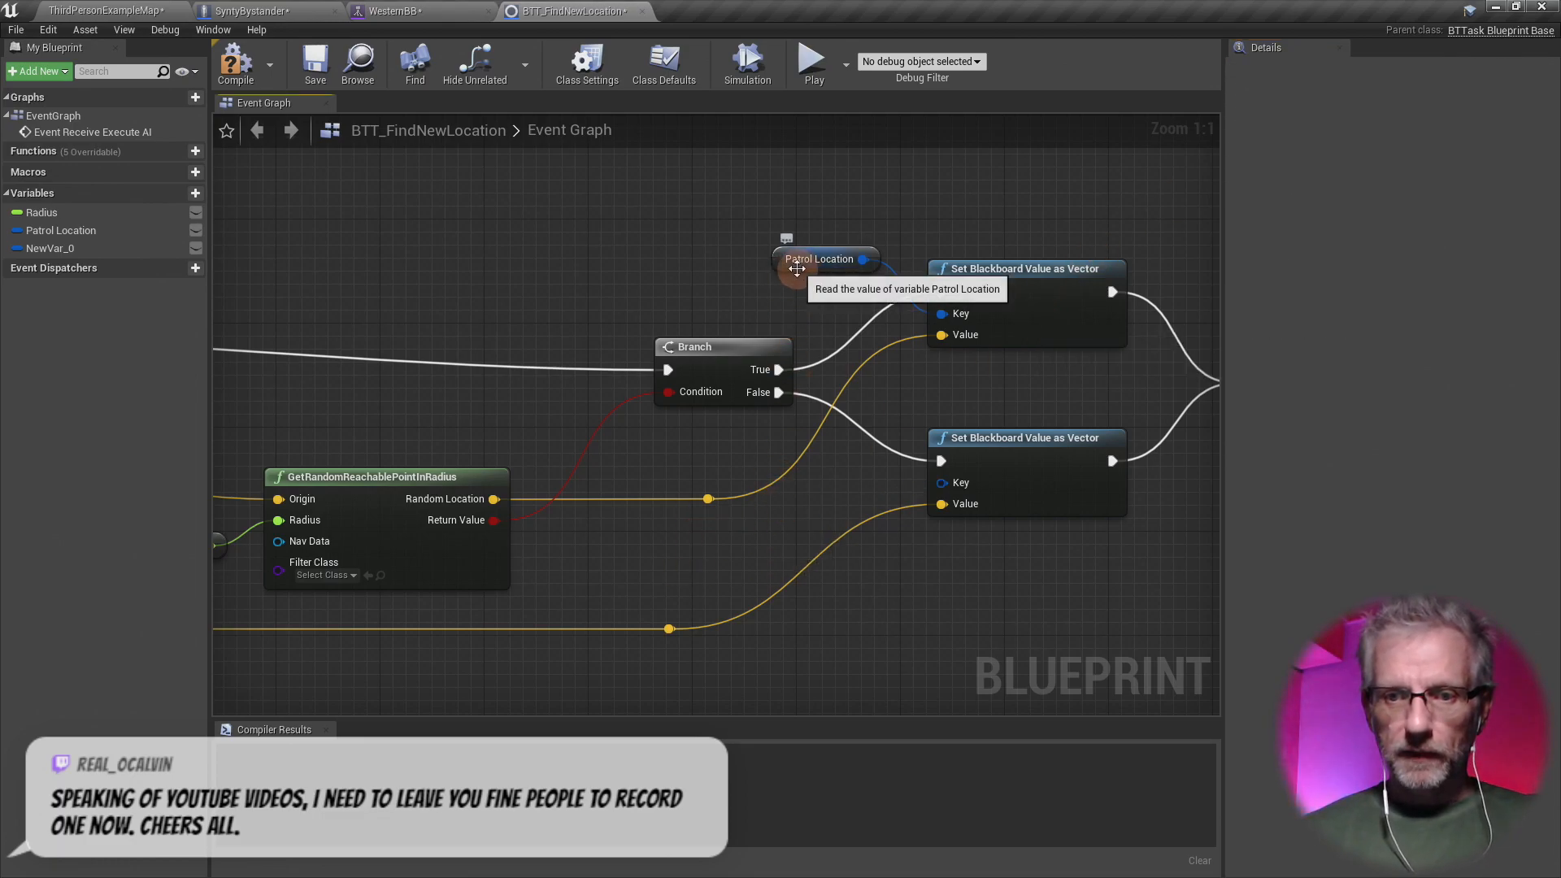
# - Move the Patrol Location node above the Branch node, connect it to the False-branch setter's Key input as well, and compile
pyautogui.moveTo(805, 265); pyautogui.dragTo(701, 278)
pyautogui.moveTo(940, 481); pyautogui.dragTo(720, 277)
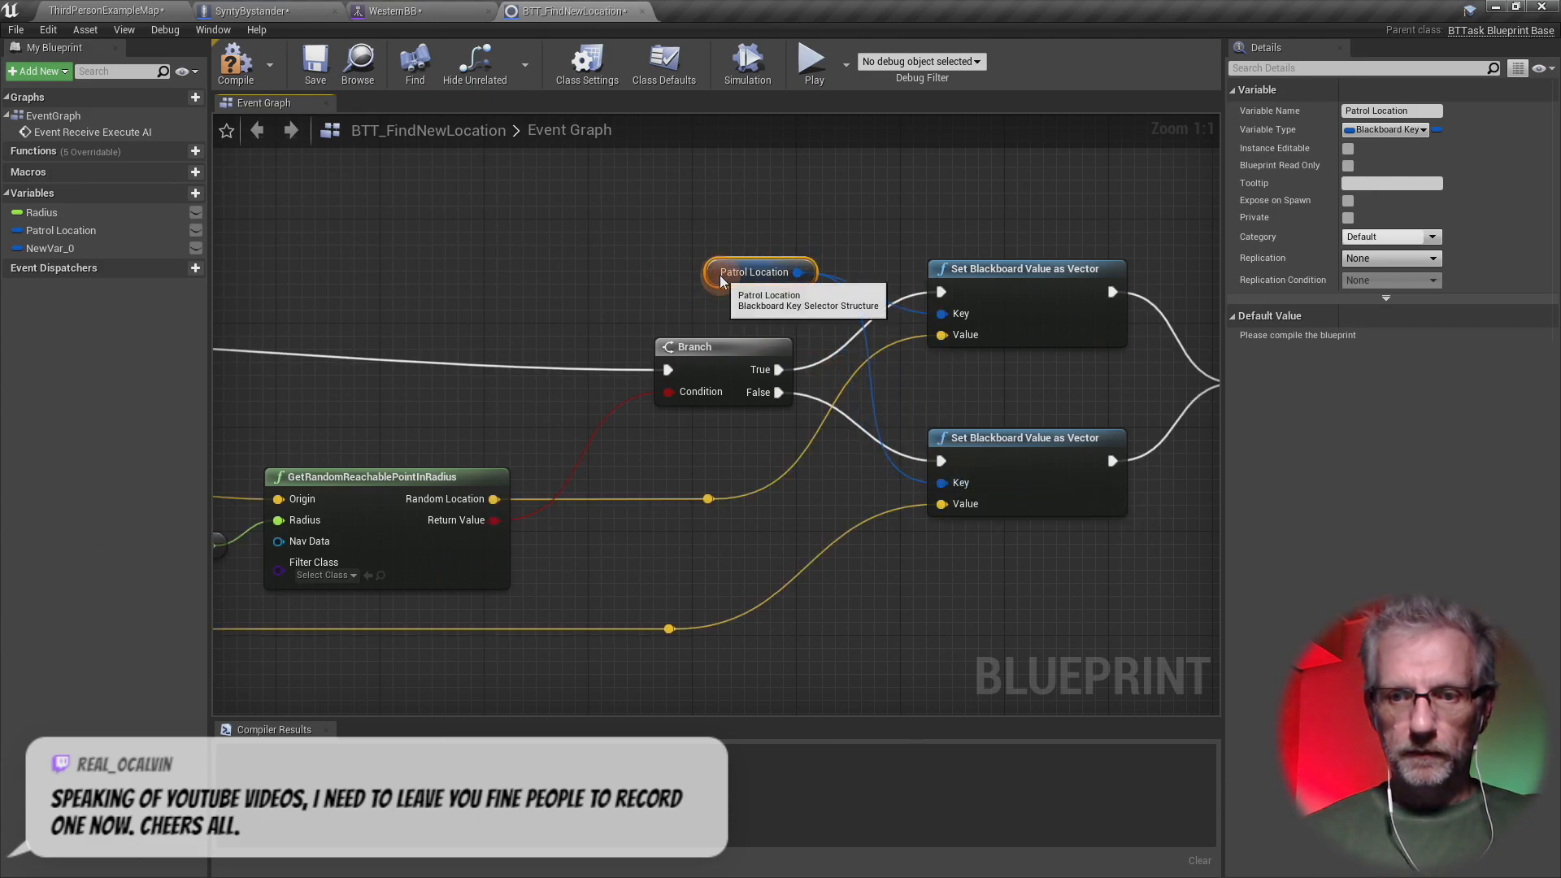
pyautogui.click(236, 72)
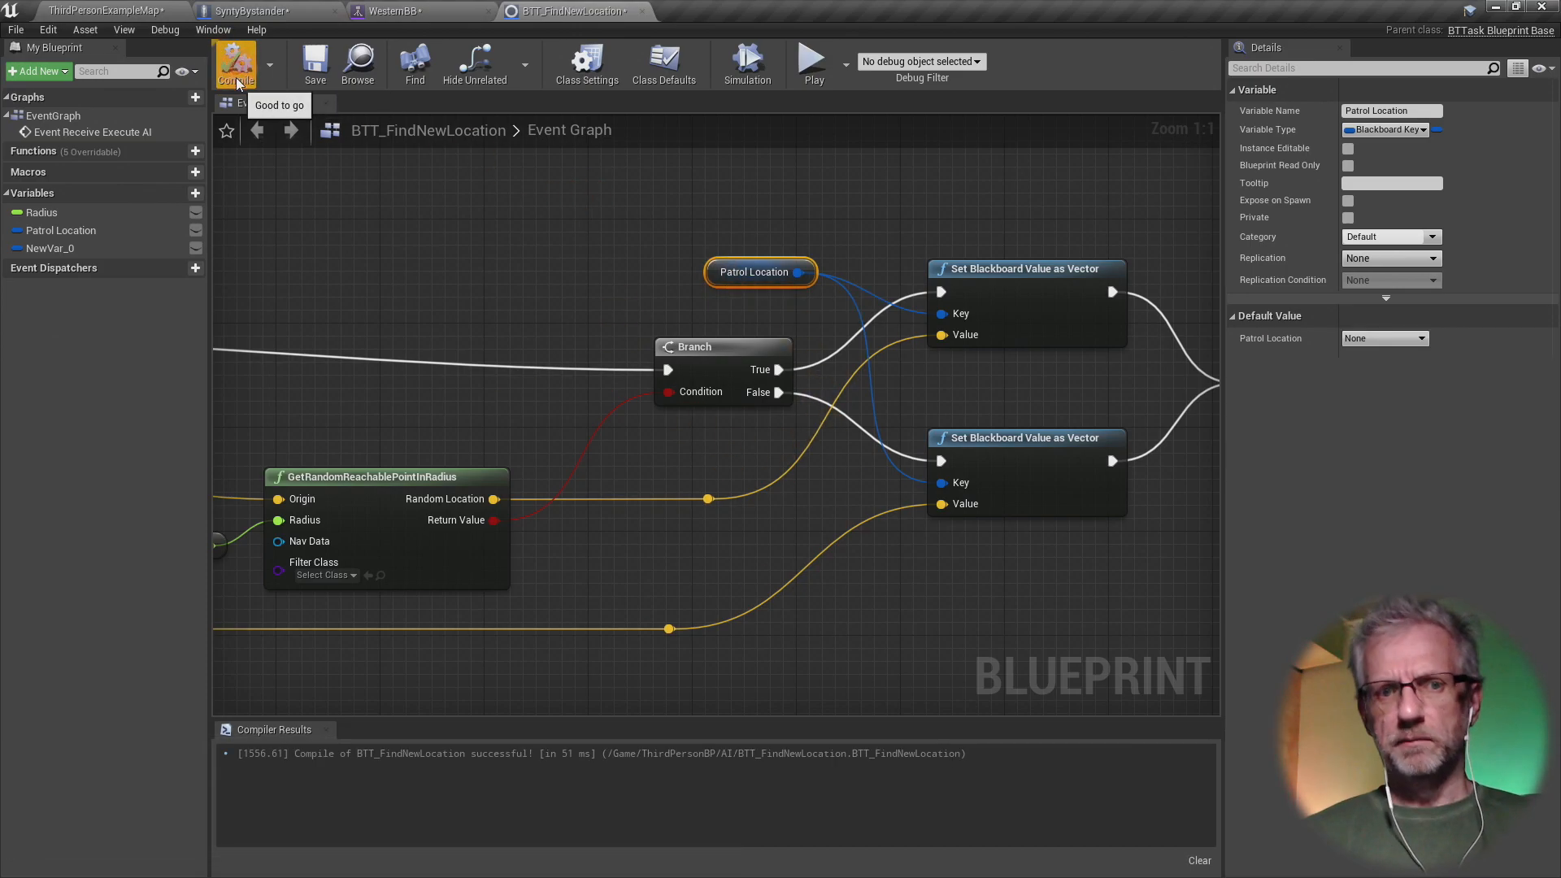
# - Close the reference graph image in the browser, and save the BTT_FindNewLocation blueprint in Unreal Editor
pyautogui.hotkey('alt', 'Tab')
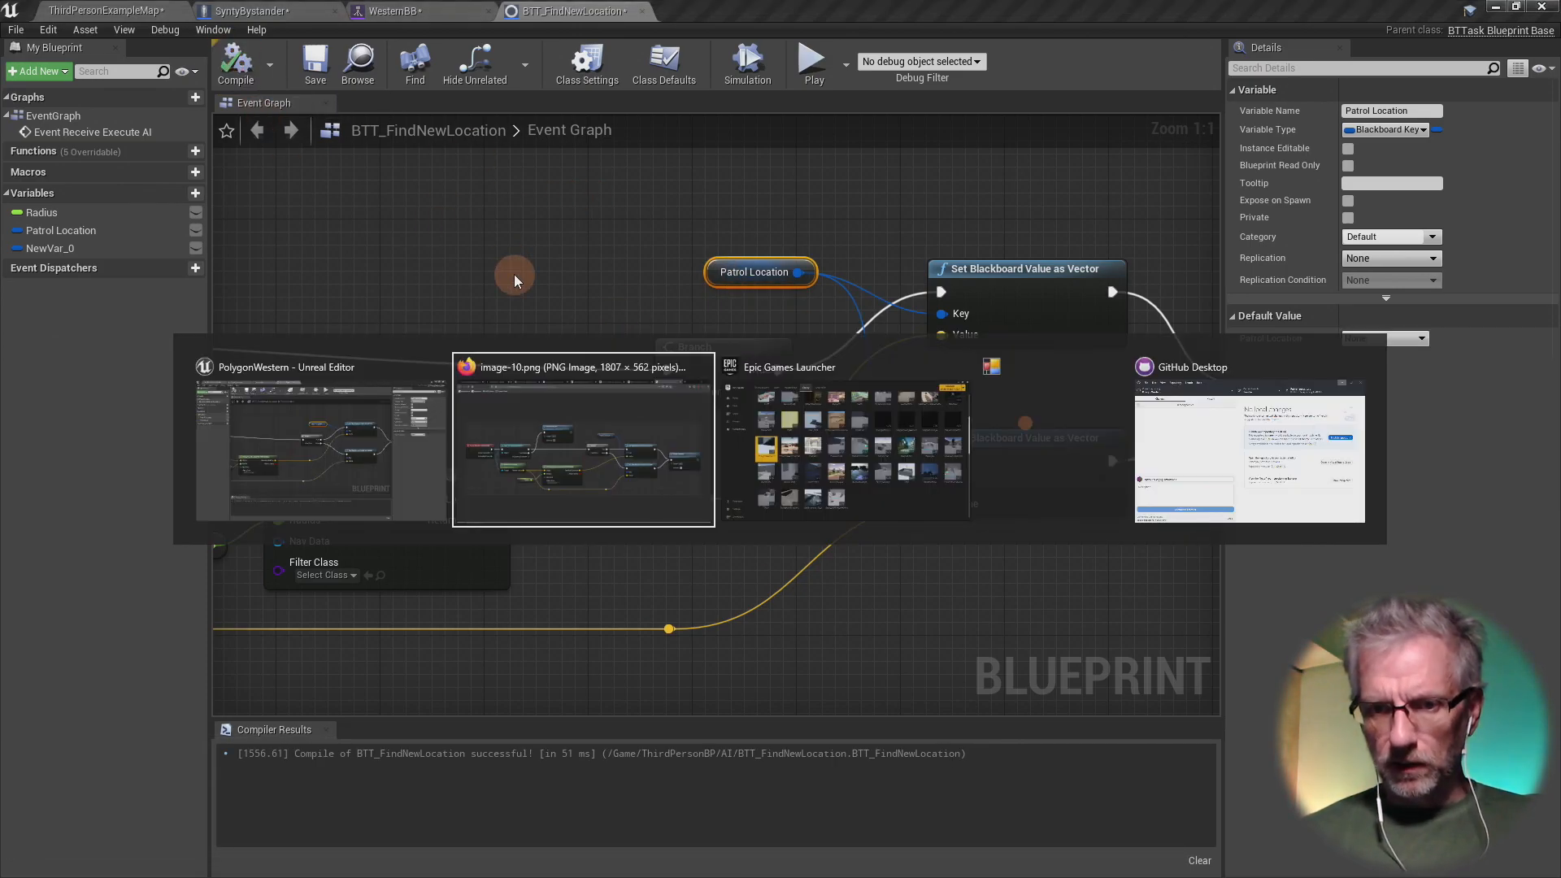
pyautogui.hotkey('alt', 'Tab')
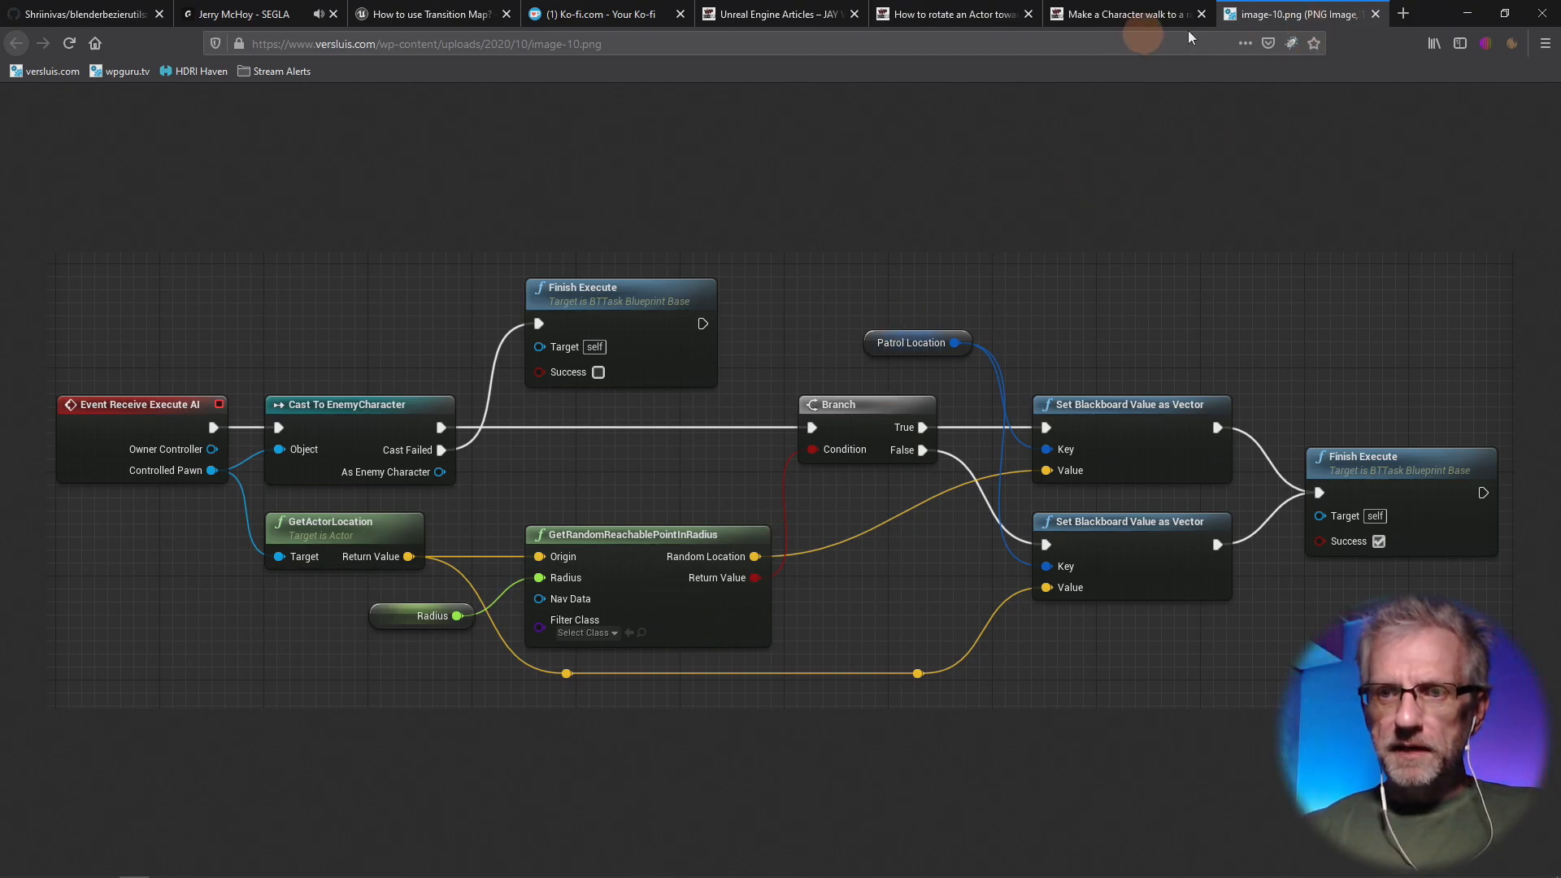
pyautogui.click(1375, 14)
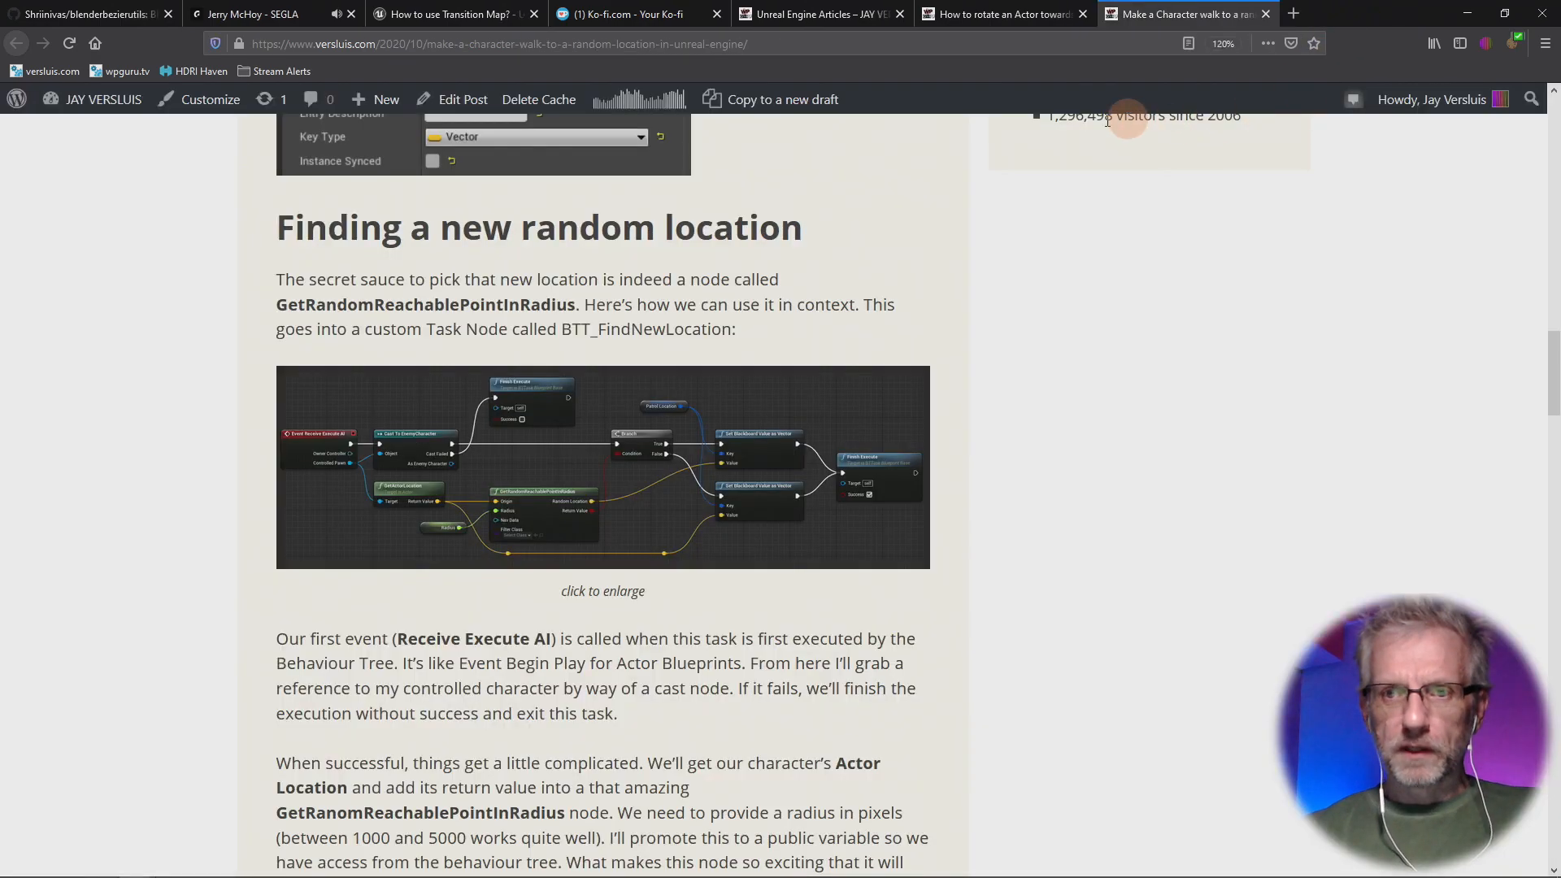
pyautogui.hotkey('alt', 'Tab')
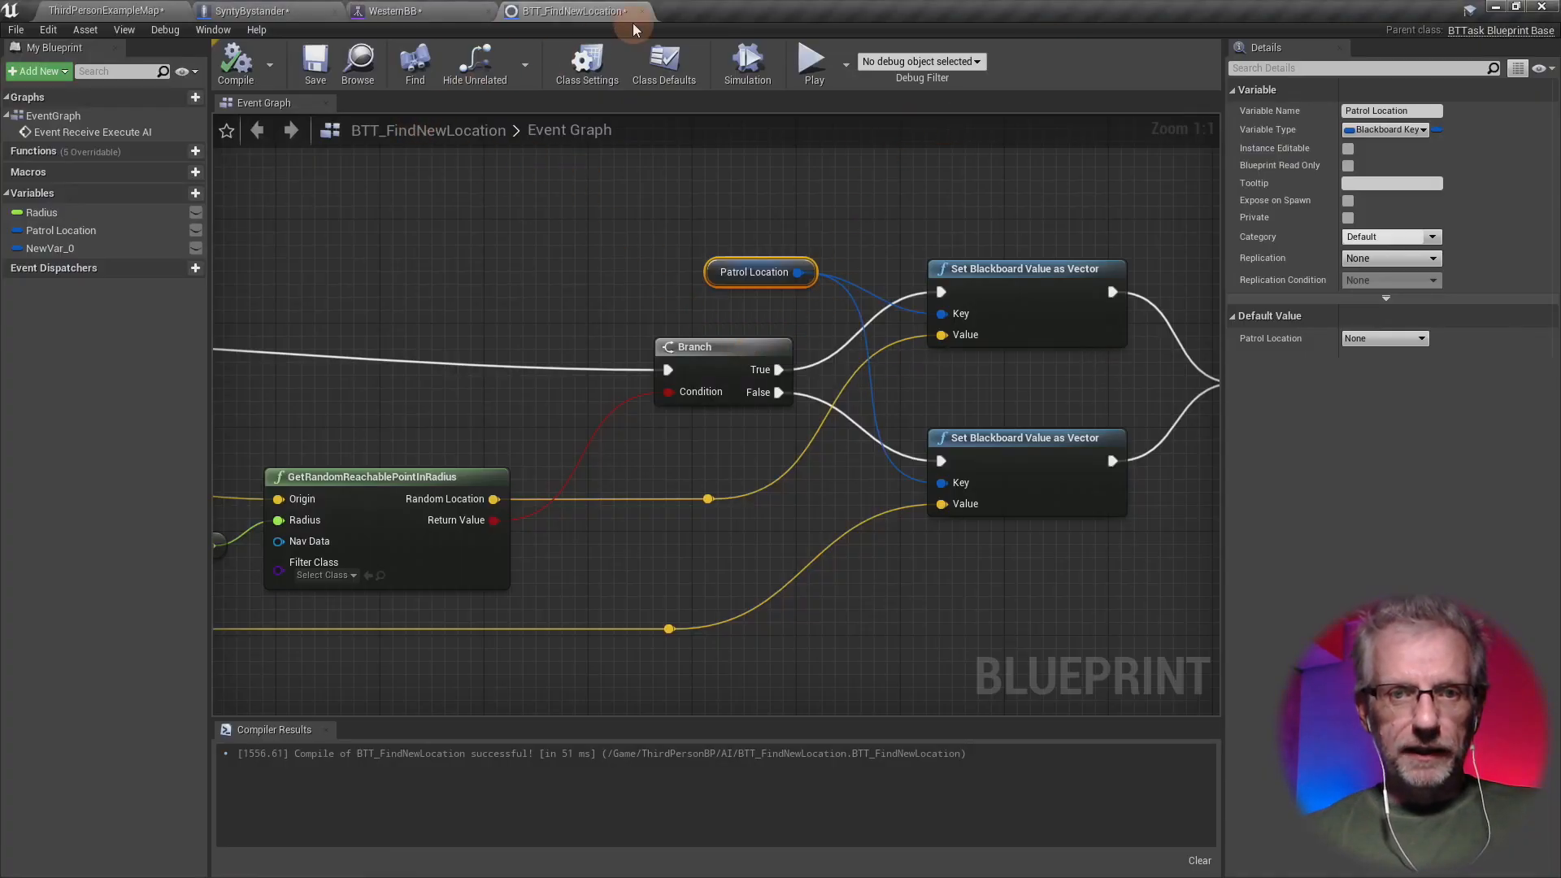
pyautogui.click(325, 51)
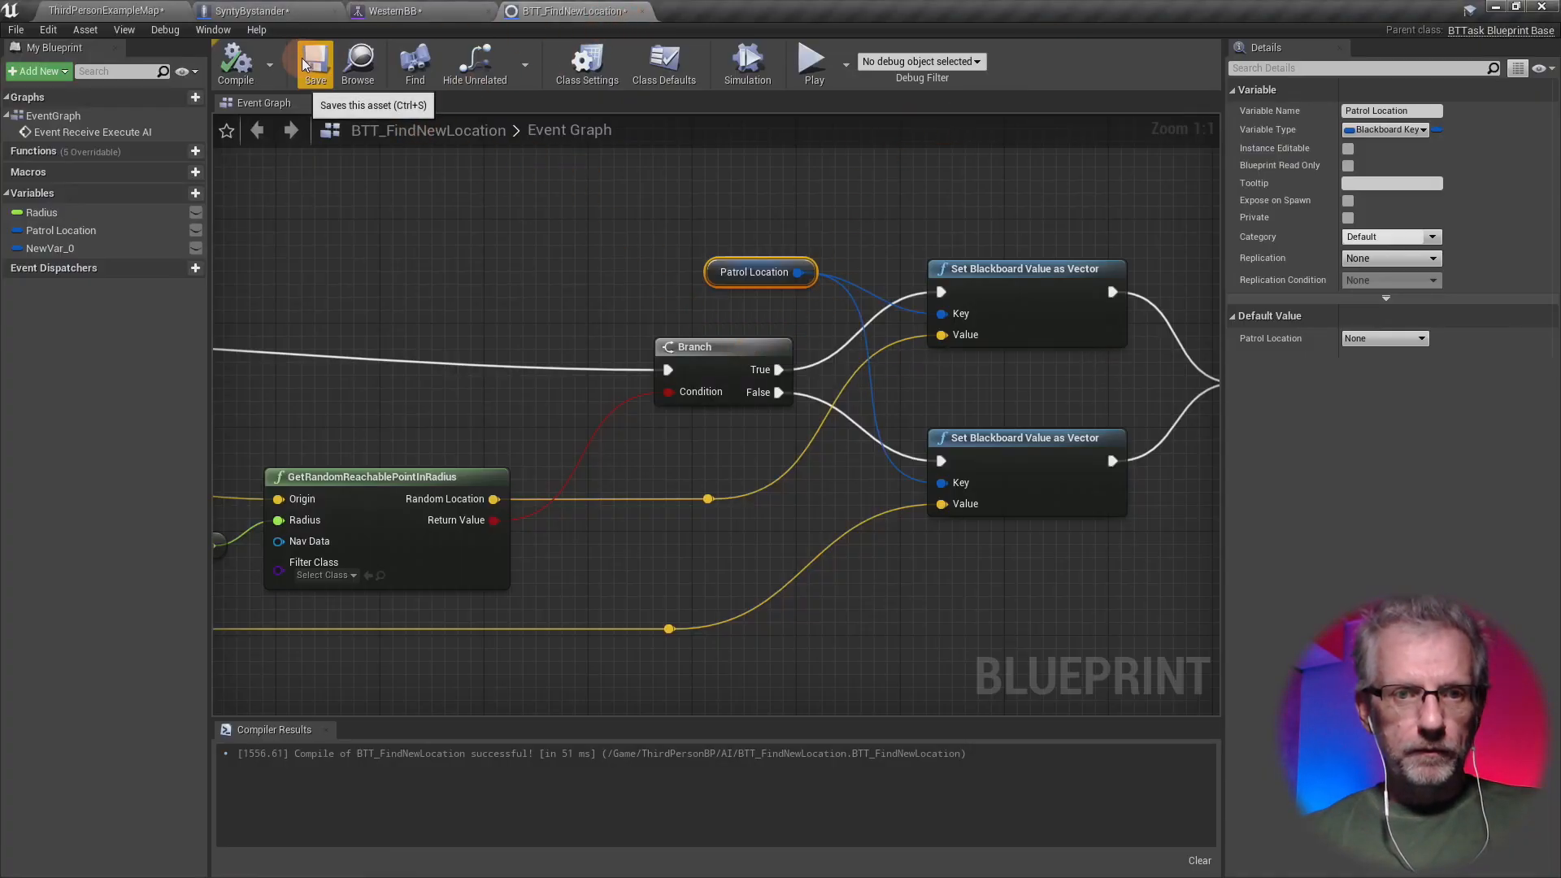
# - Close the BTT_FindNewLocation blueprint, and add a BTT_FindNewLocation task beneath the Sequence node in the behavior tree, positioned below it
pyautogui.click(643, 12)
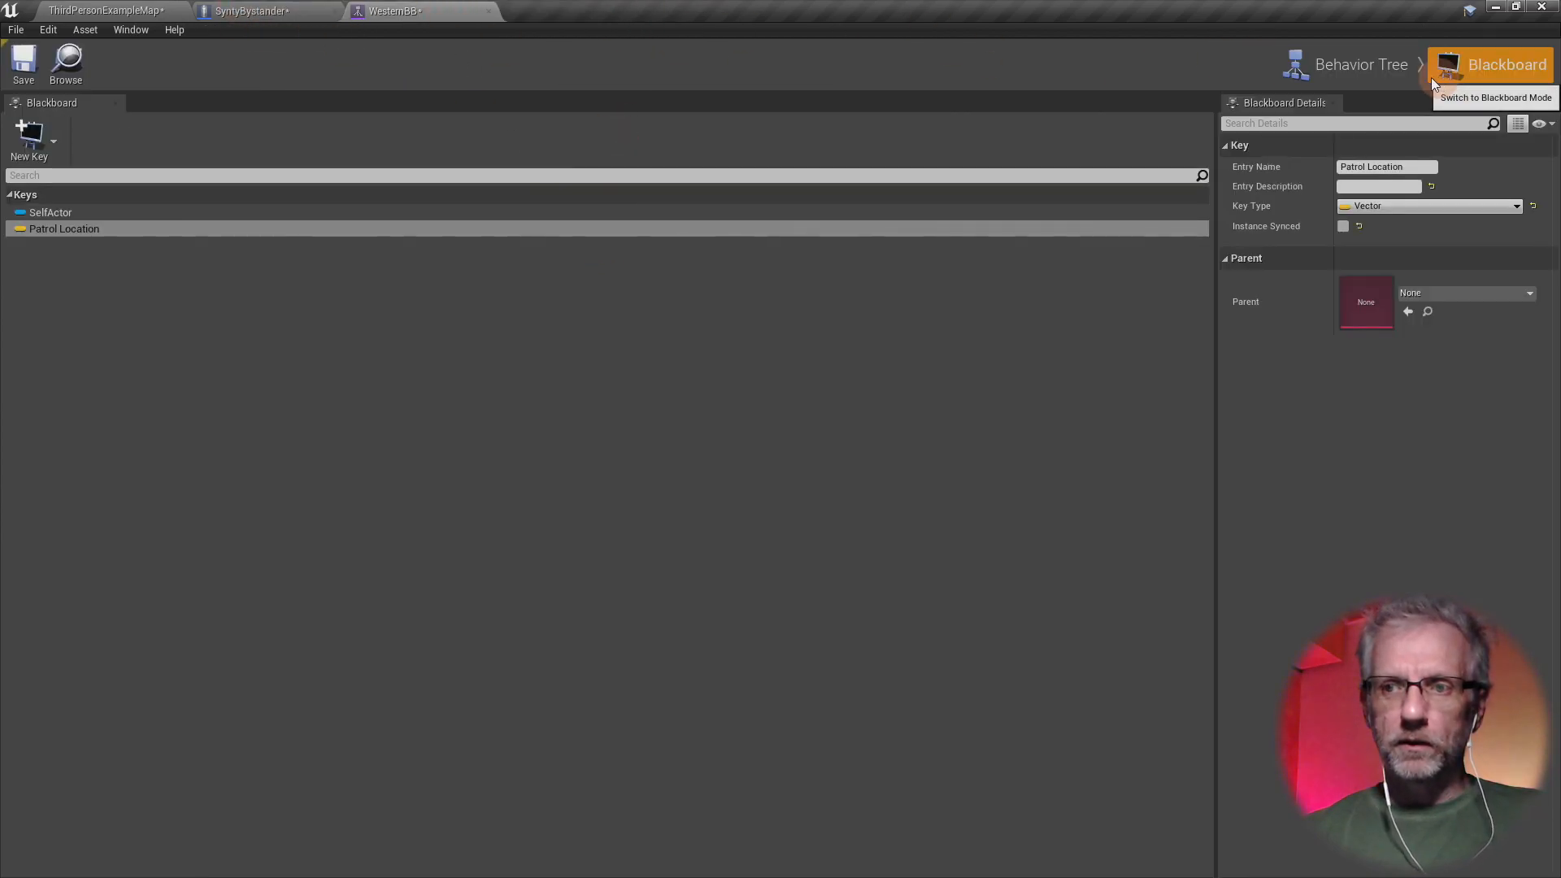
pyautogui.click(1363, 61)
pyautogui.click(783, 526)
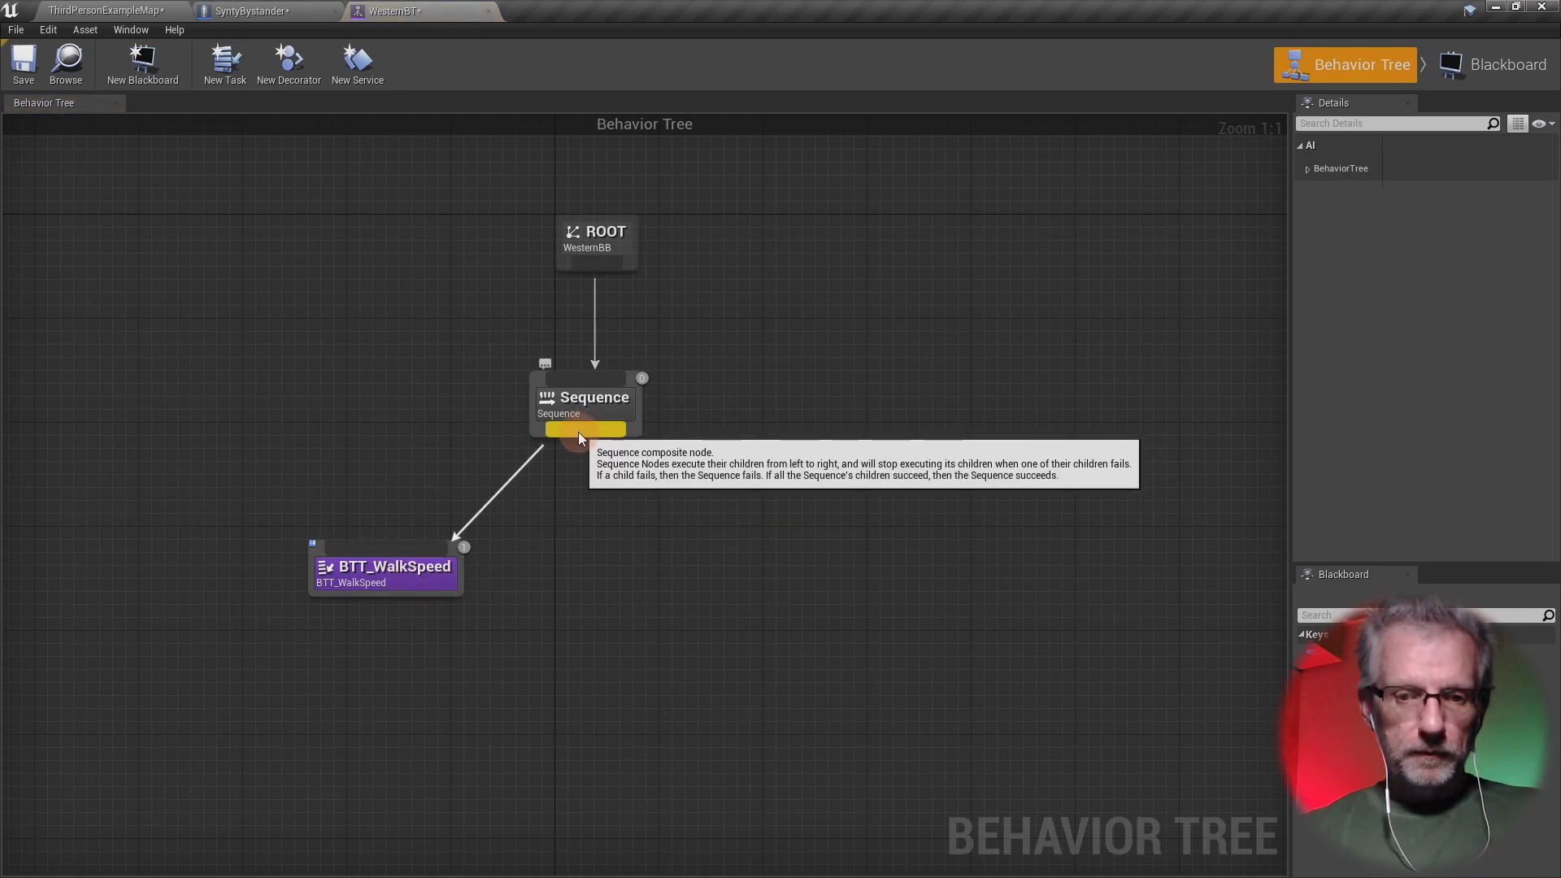
pyautogui.moveTo(578, 433); pyautogui.dragTo(550, 590)
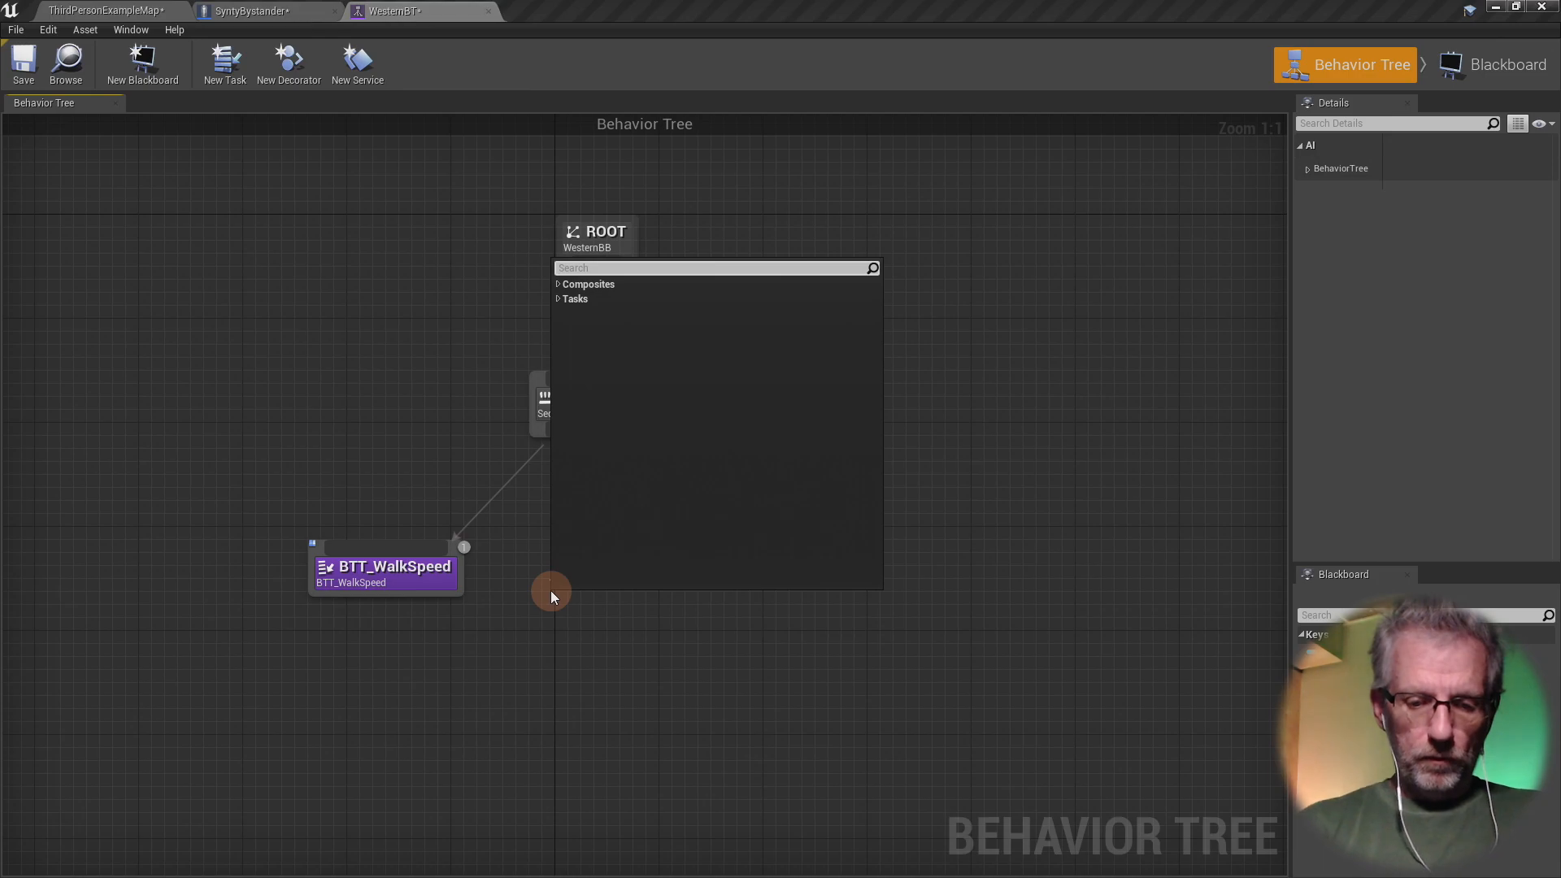
pyautogui.write('find')
pyautogui.press('Return')
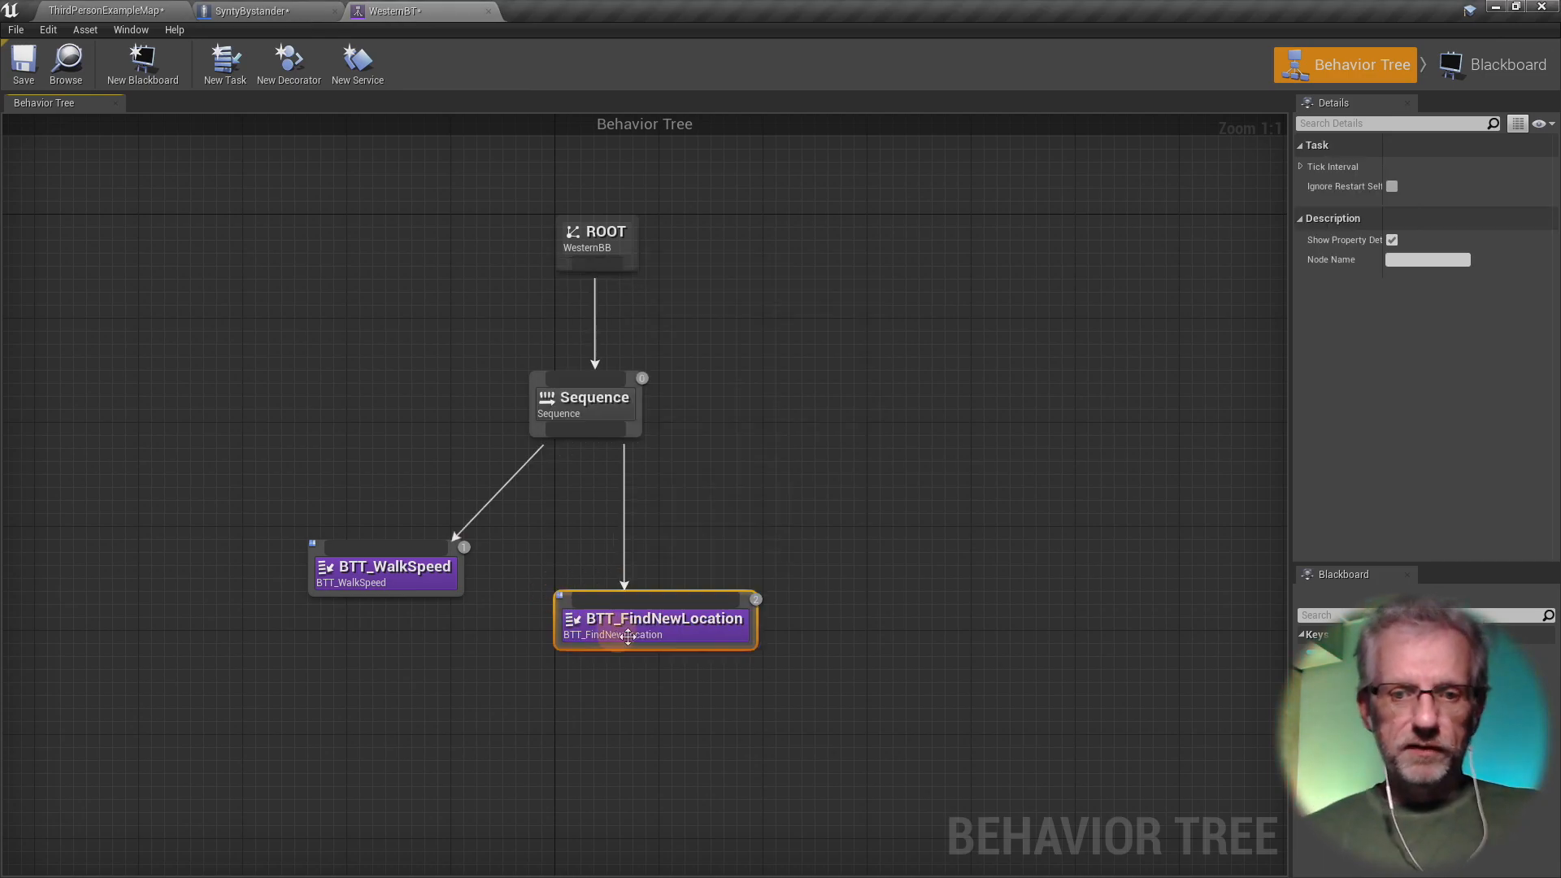
pyautogui.moveTo(628, 639); pyautogui.dragTo(547, 667)
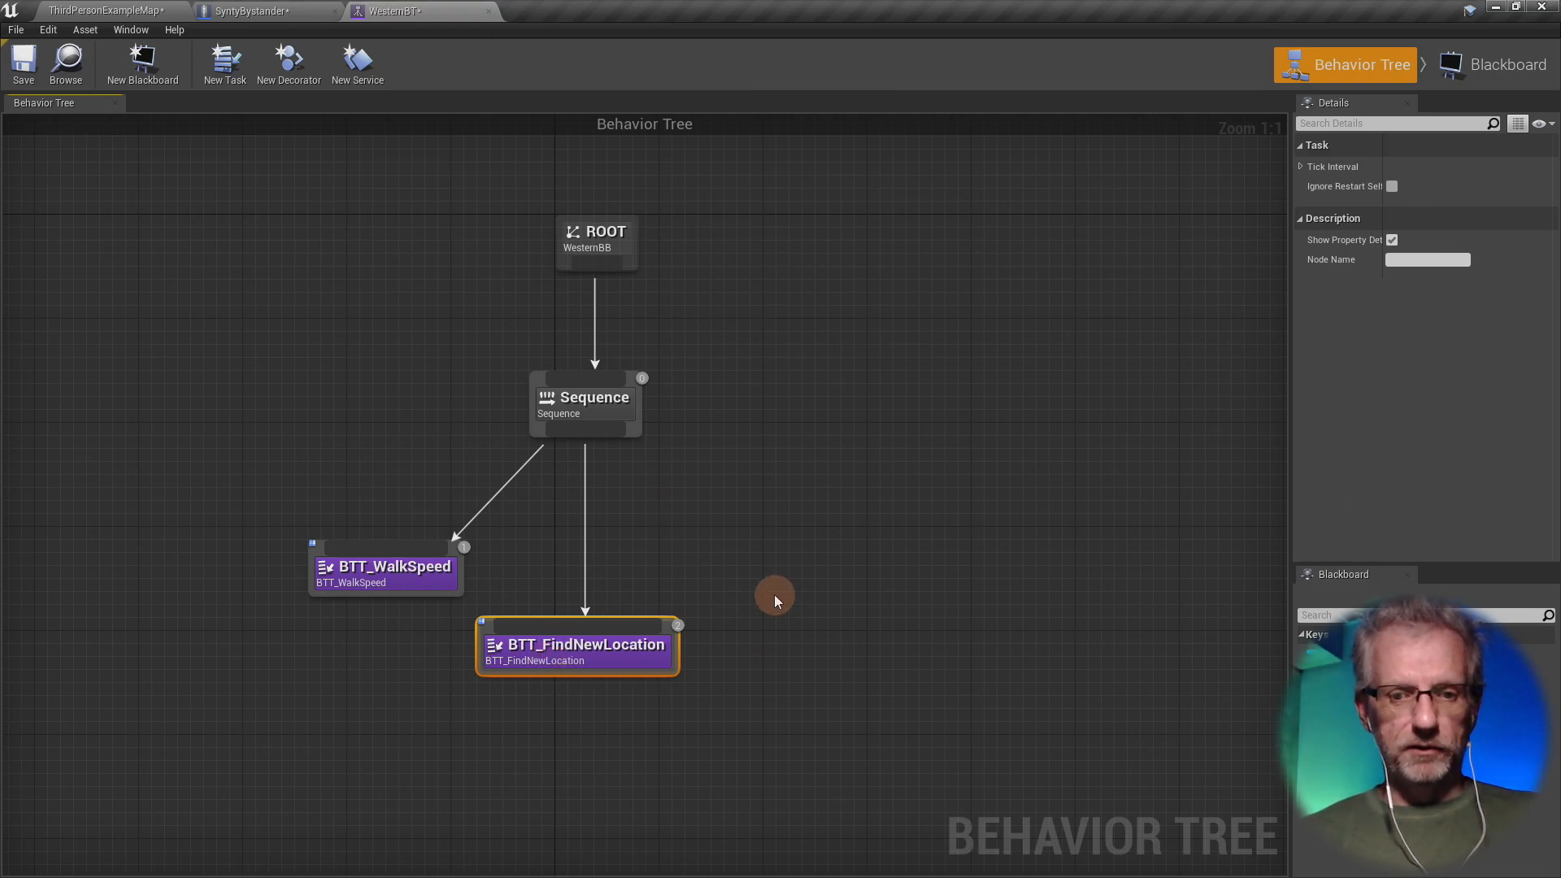
pyautogui.moveTo(775, 599); pyautogui.dragTo(776, 534, button='right')
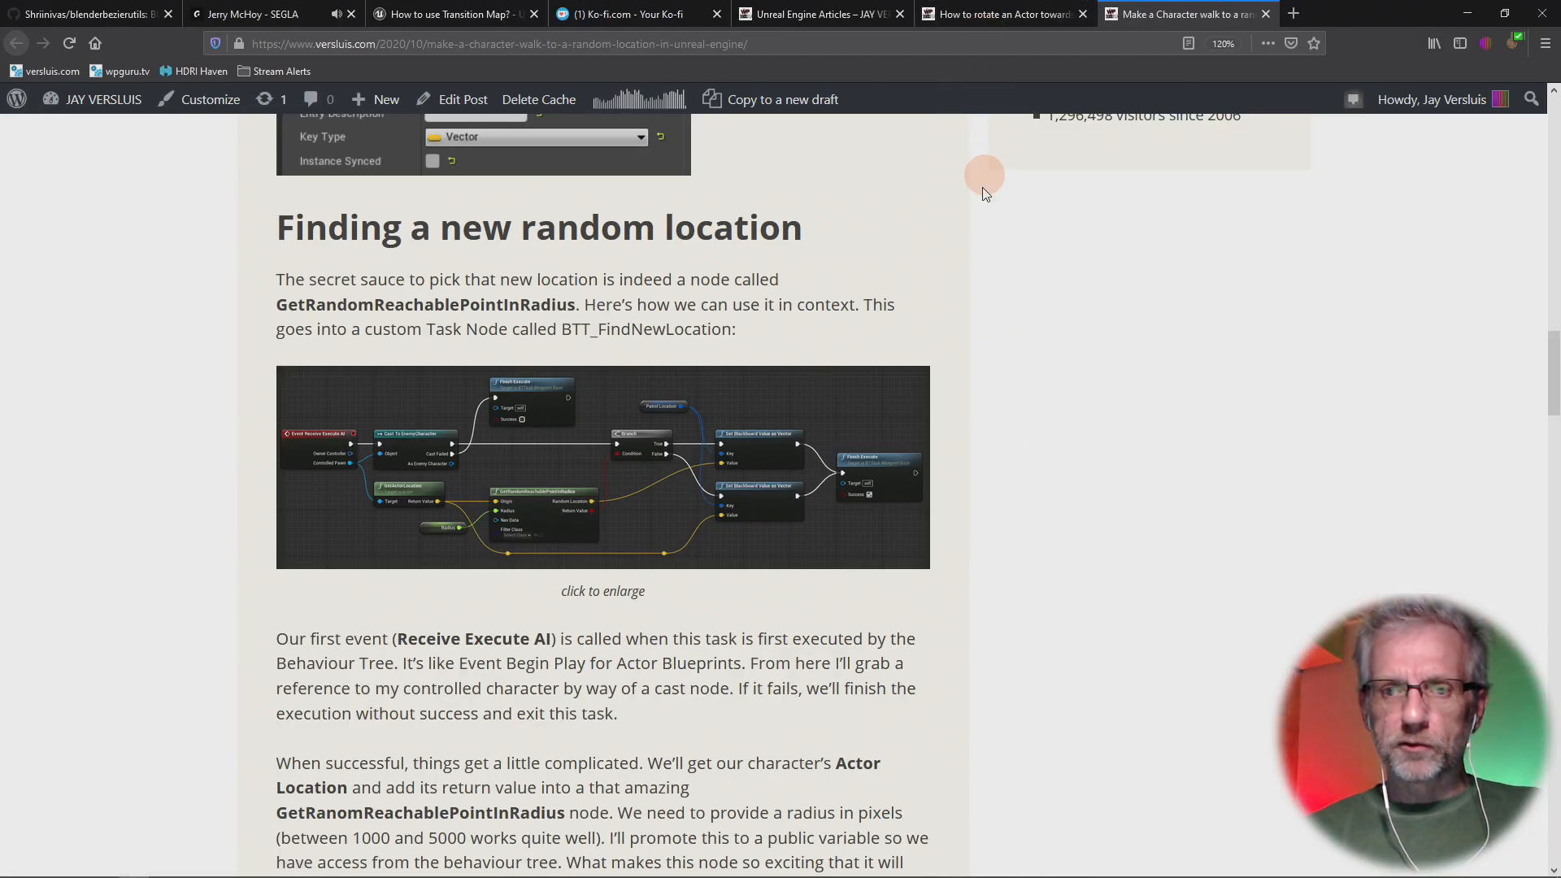
# - Switch to the browser and look through the articles on walking to a random location and rotating an actor towards a location
pyautogui.scroll(20, 982, 191)
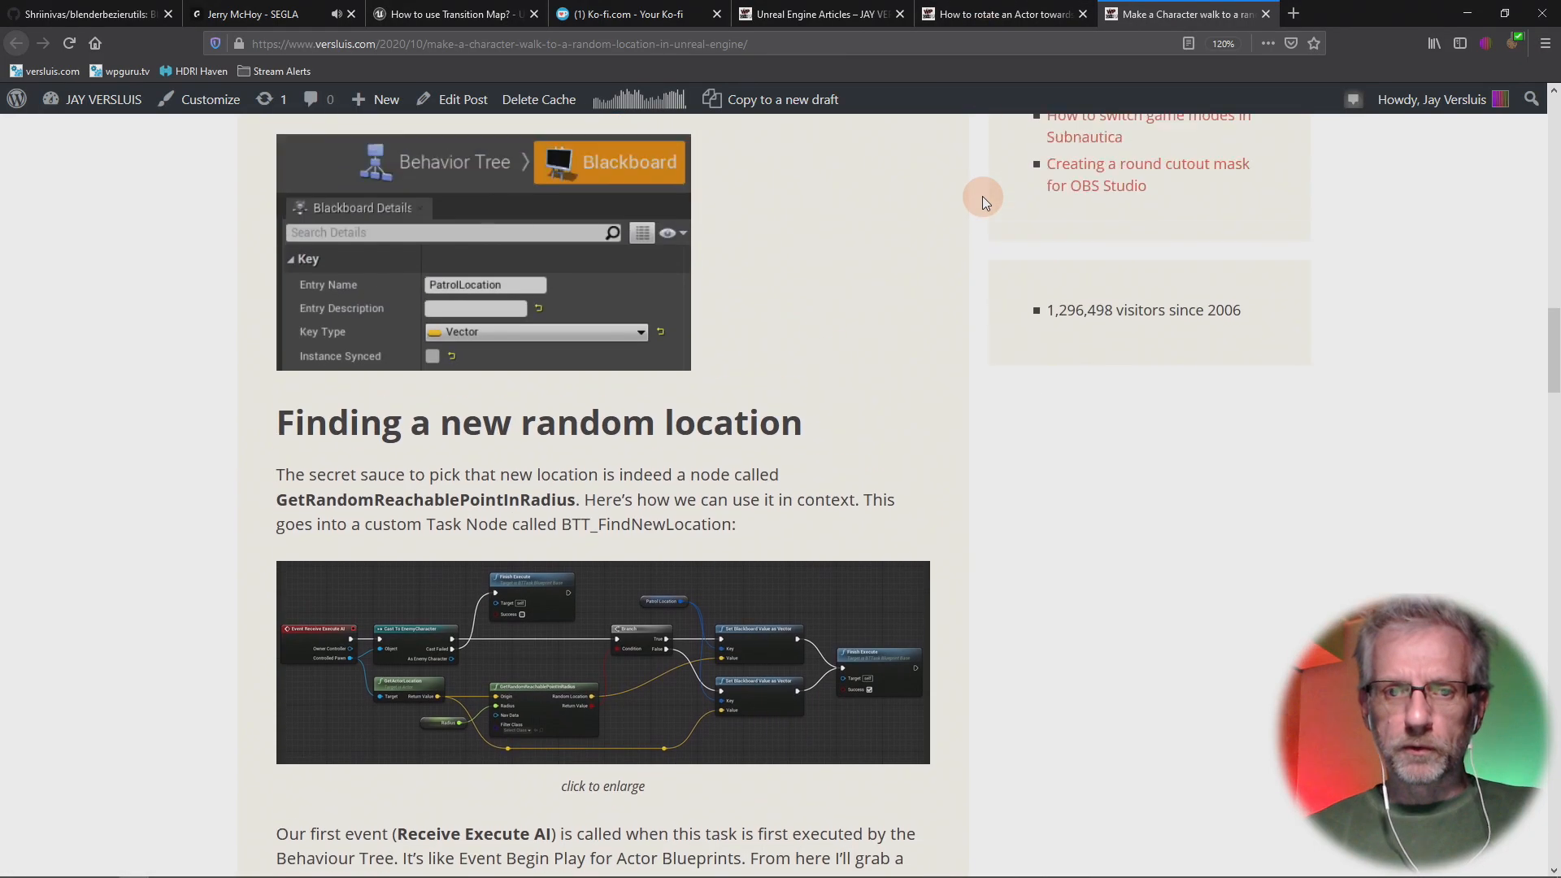
pyautogui.scroll(-7, 983, 197)
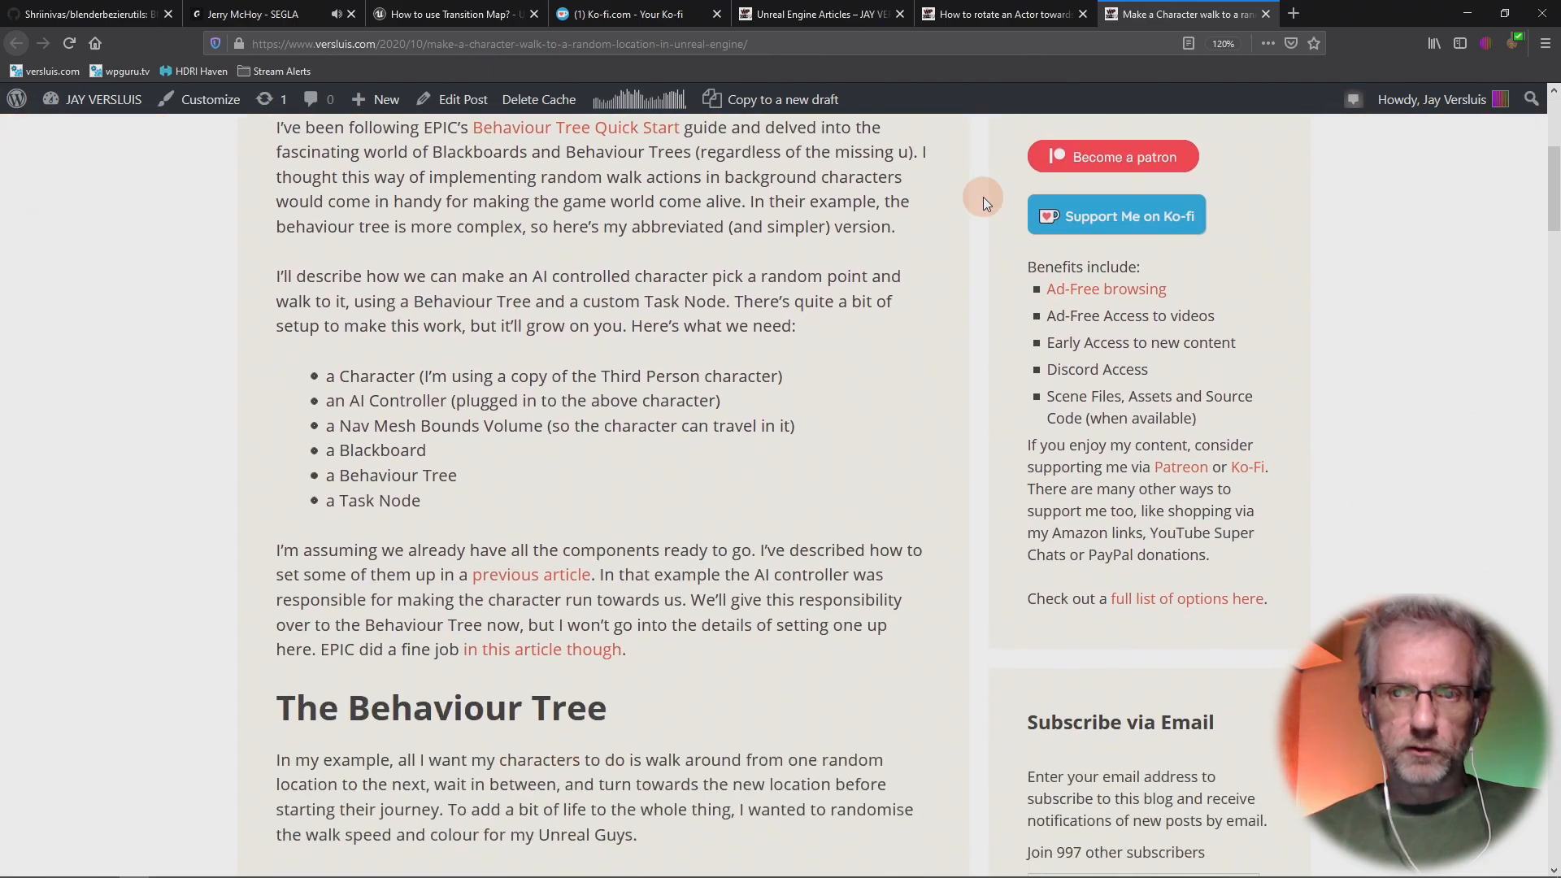
pyautogui.hotkey('ctrl', 'shift', 'Tab')
pyautogui.scroll(6, 969, 153)
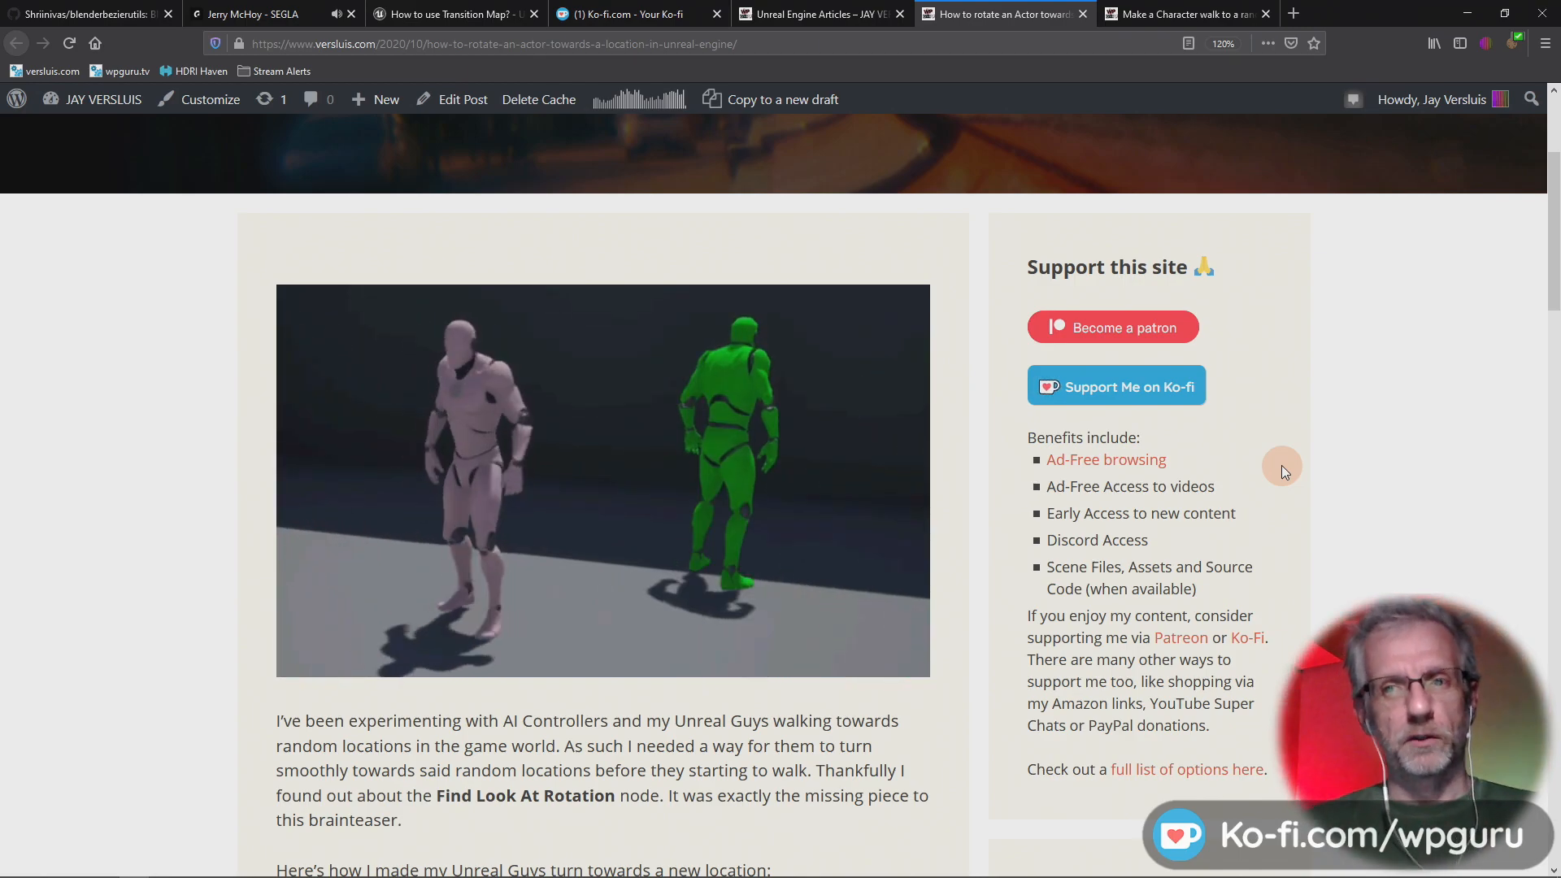
pyautogui.hotkey('alt', 'Tab')
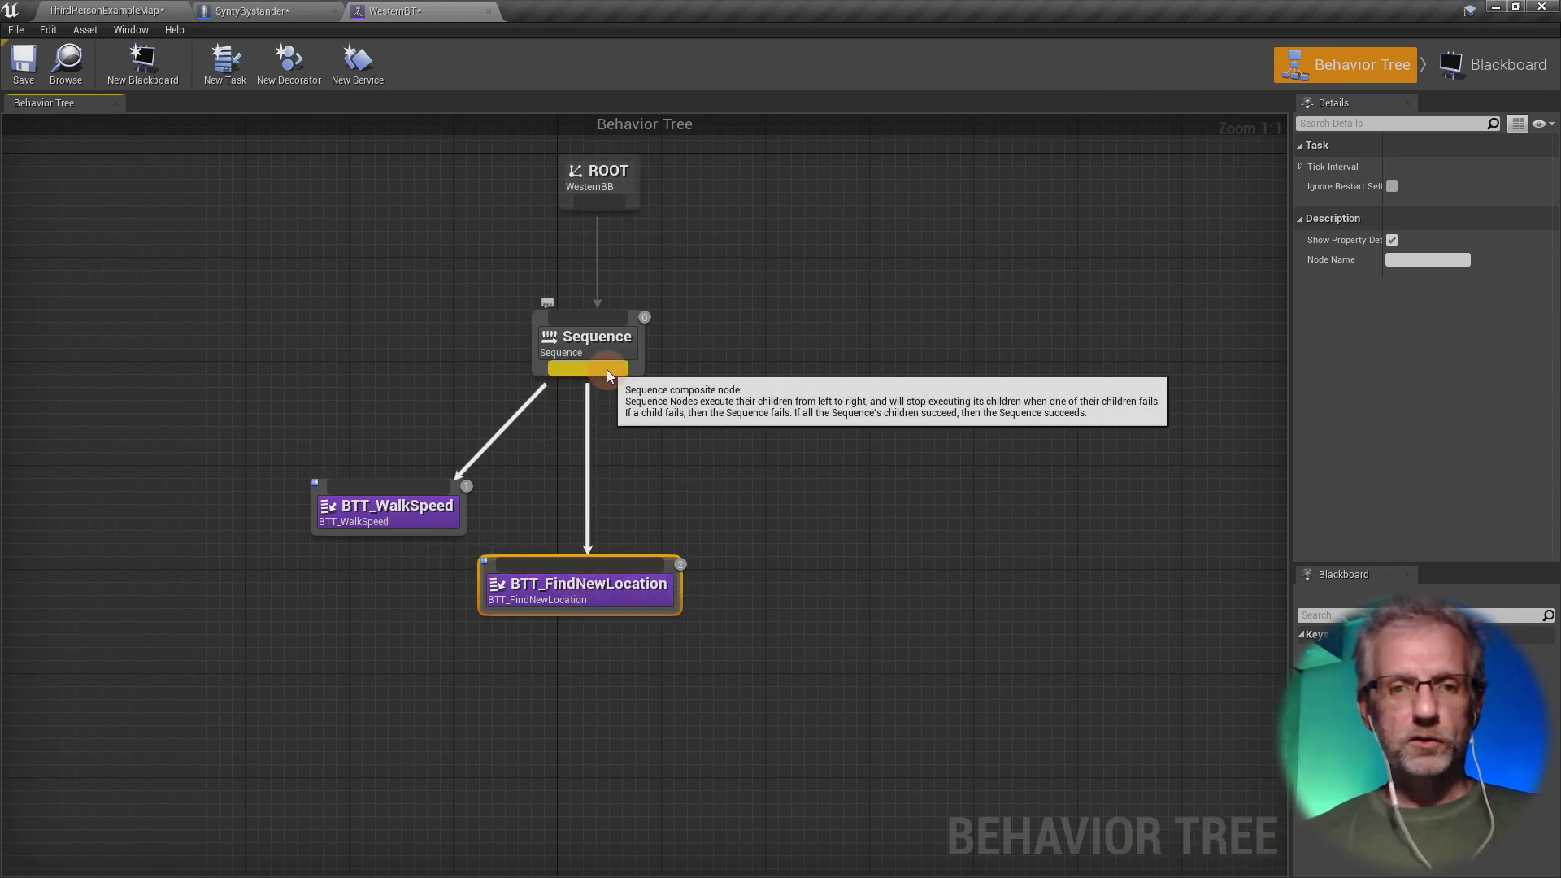
pyautogui.moveTo(606, 369); pyautogui.dragTo(809, 533)
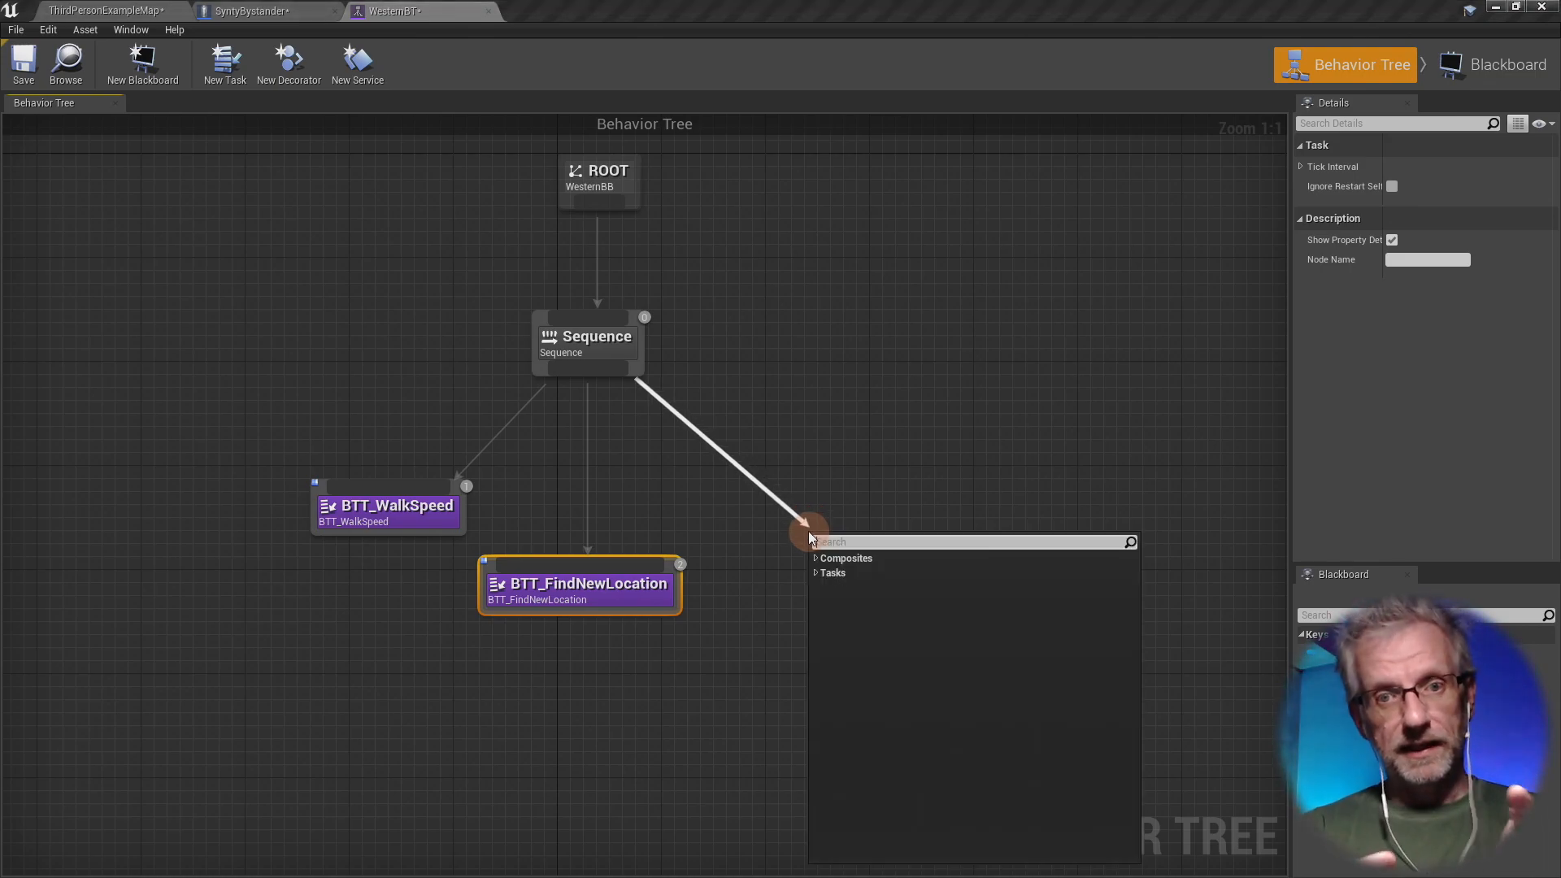
pyautogui.write('walk')
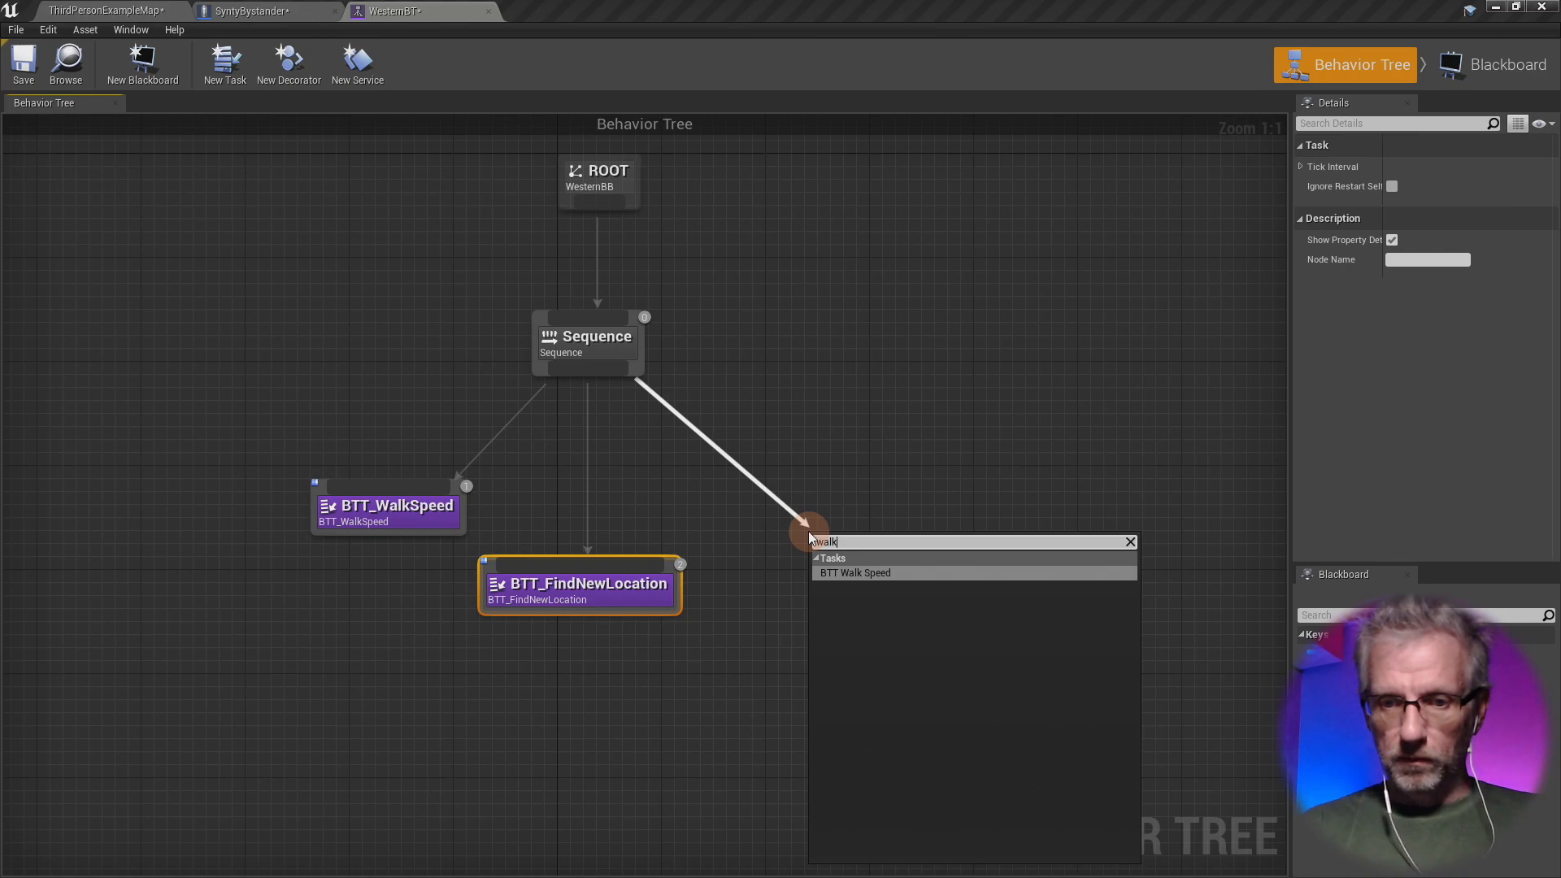
pyautogui.press('BackSpace')
pyautogui.press('BackSpace')
pyautogui.press('BackSpace')
pyautogui.press('BackSpace')
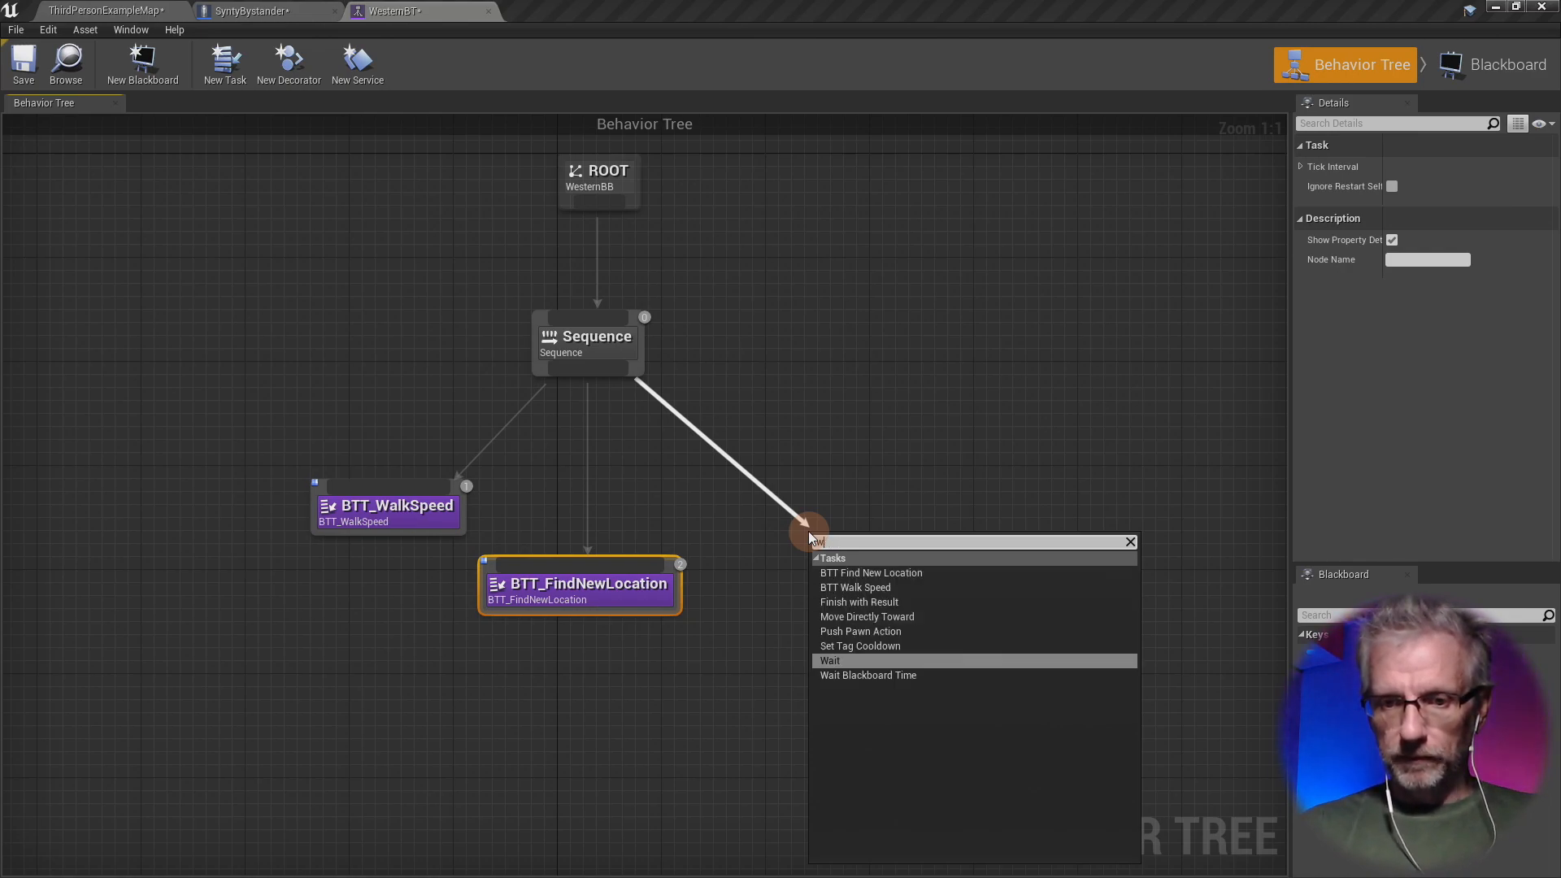
pyautogui.write('go')
pyautogui.press('BackSpace')
pyautogui.press('BackSpace')
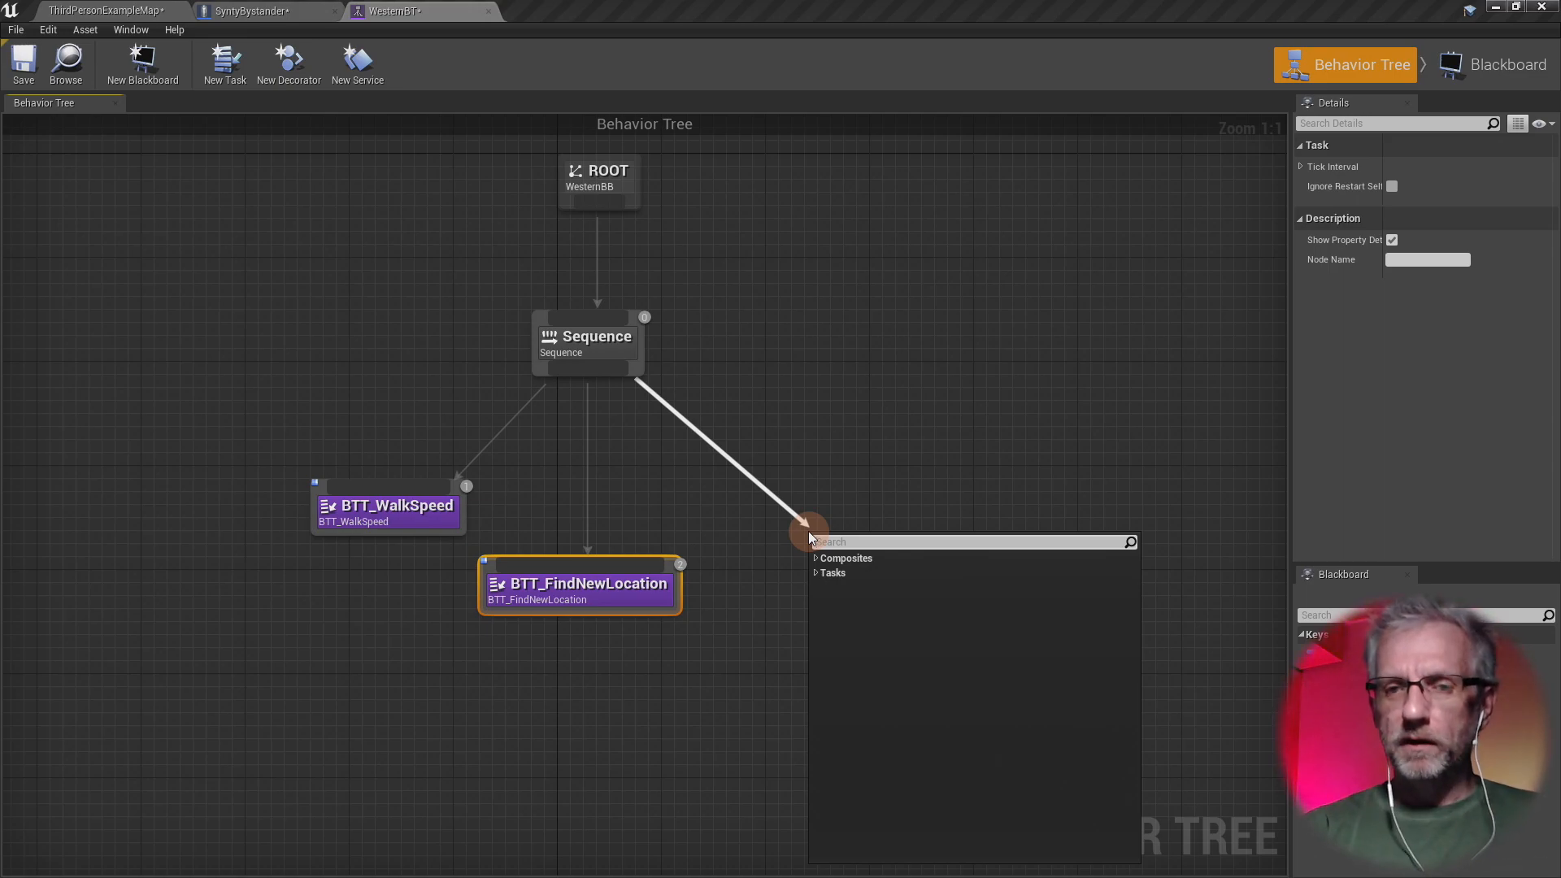
pyautogui.press('Escape')
# - Return to the browser and examine the random-location article's section on moving a character towards the new location
pyautogui.hotkey('alt', 'Tab')
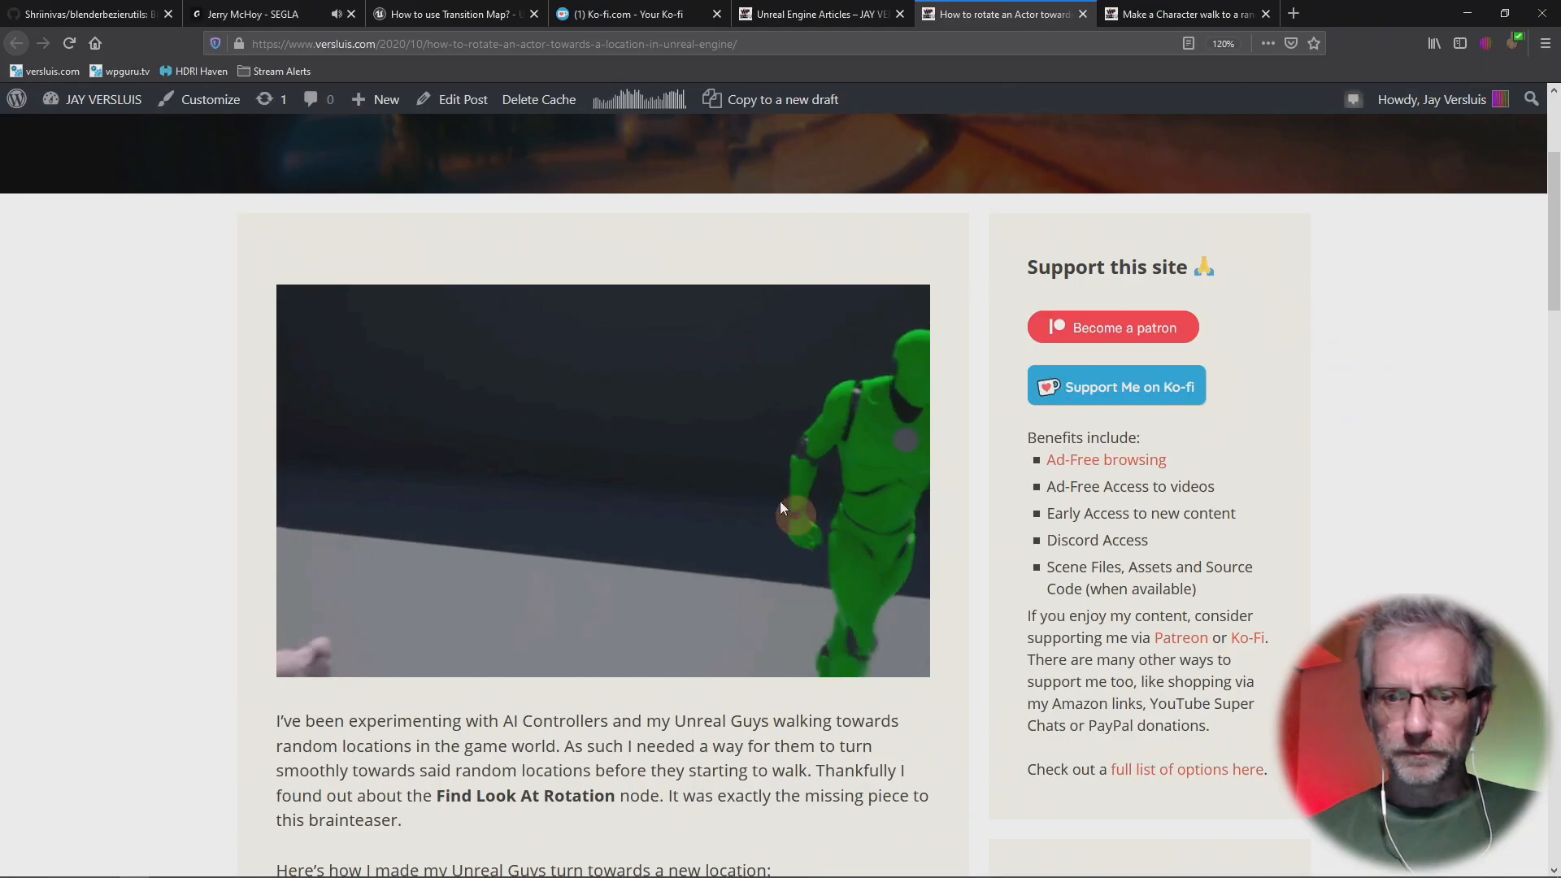
pyautogui.scroll(-15, 772, 481)
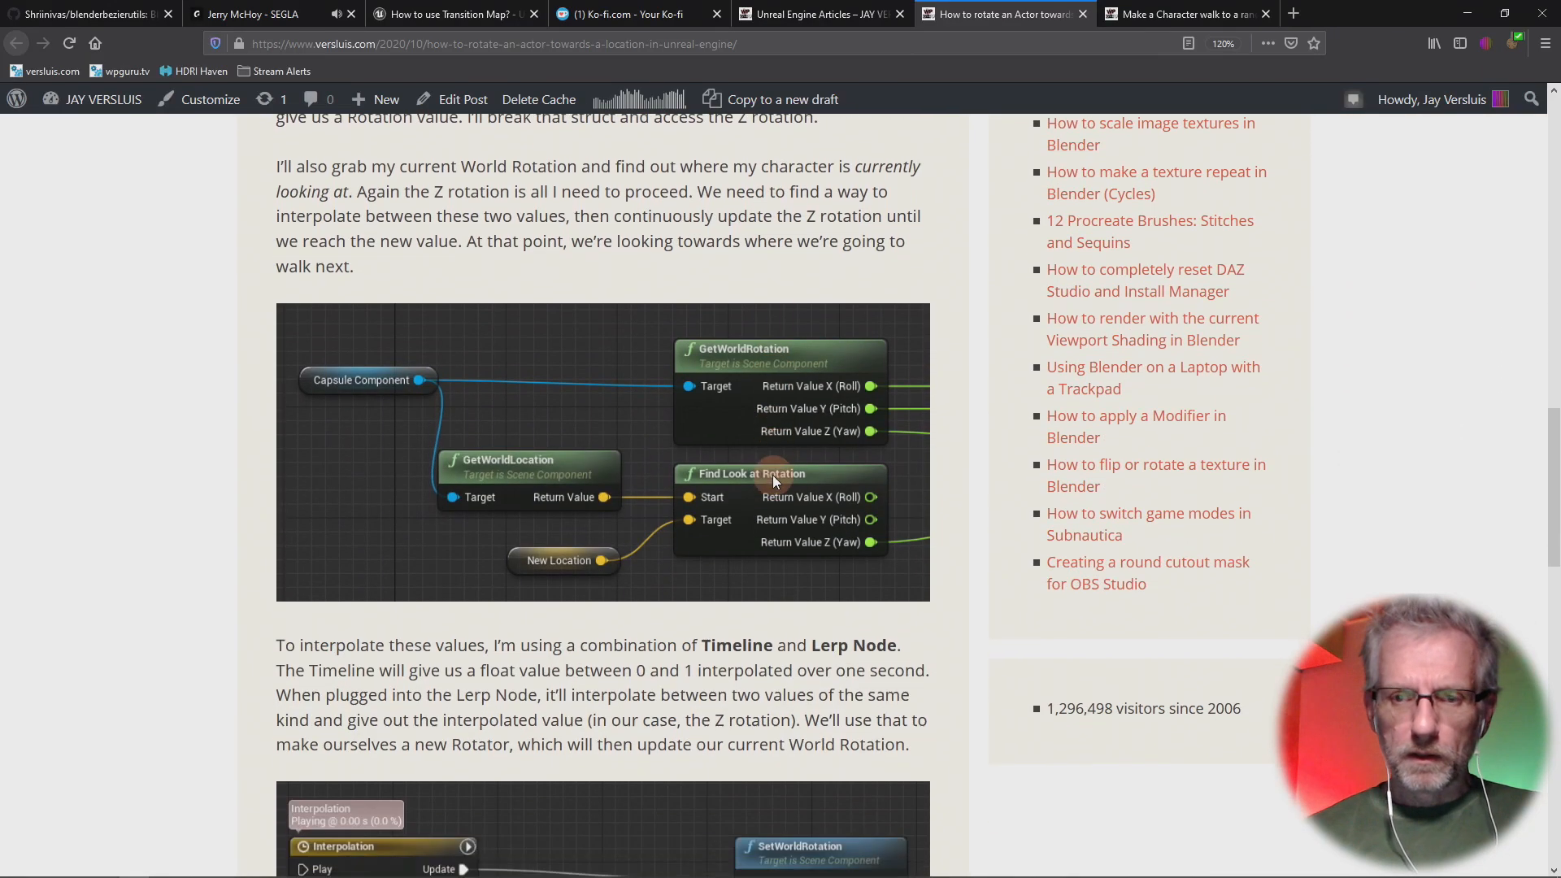
pyautogui.hotkey('ctrl', 'Tab')
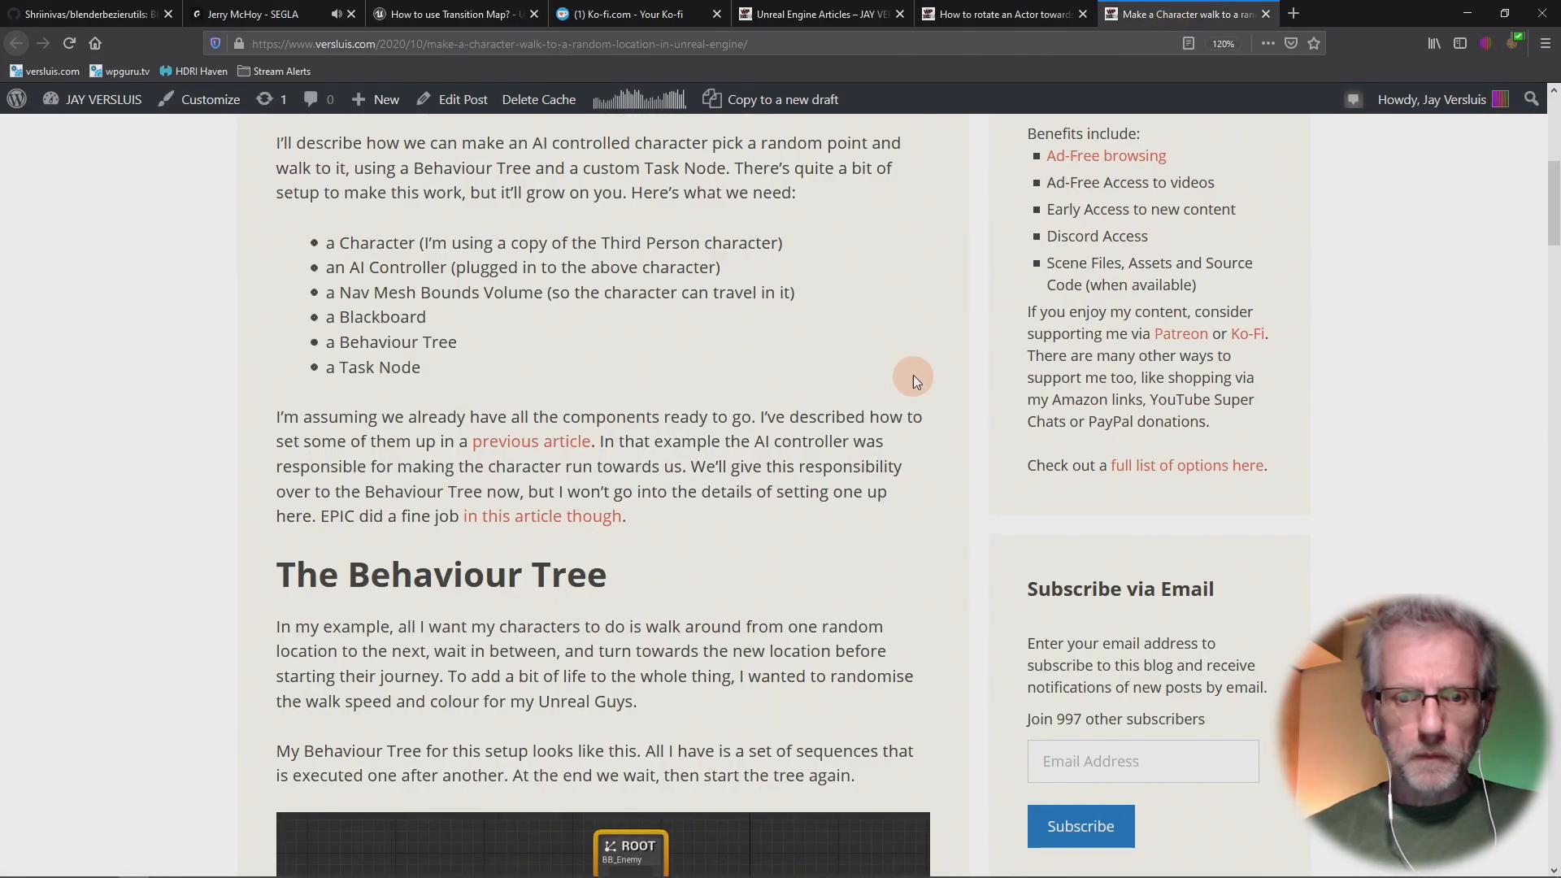
pyautogui.scroll(-5, 914, 374)
pyautogui.scroll(-8, 913, 374)
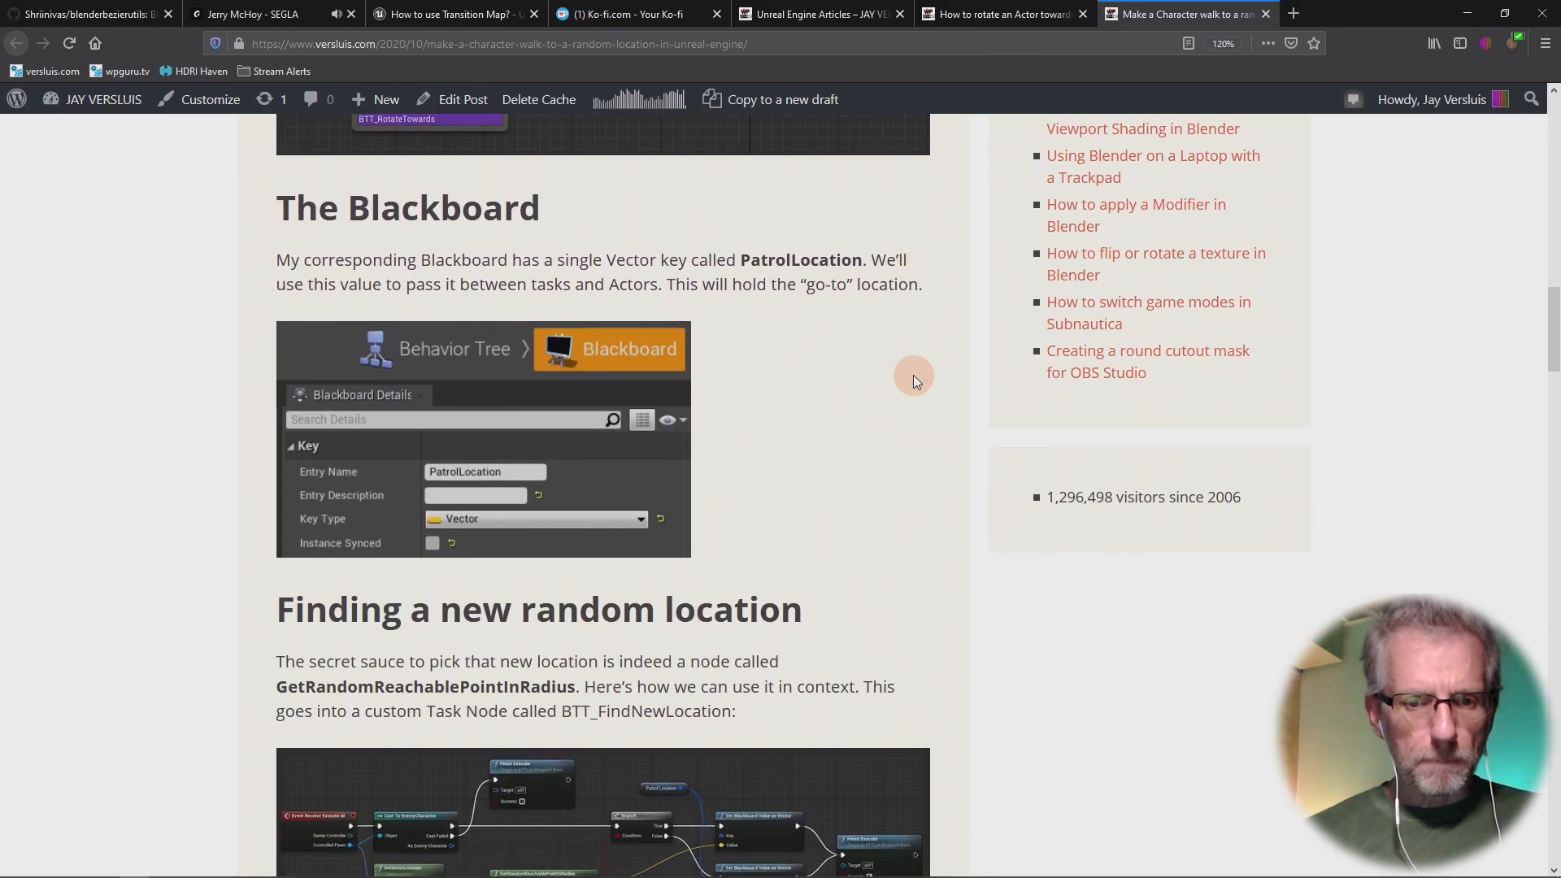
pyautogui.scroll(-14, 914, 374)
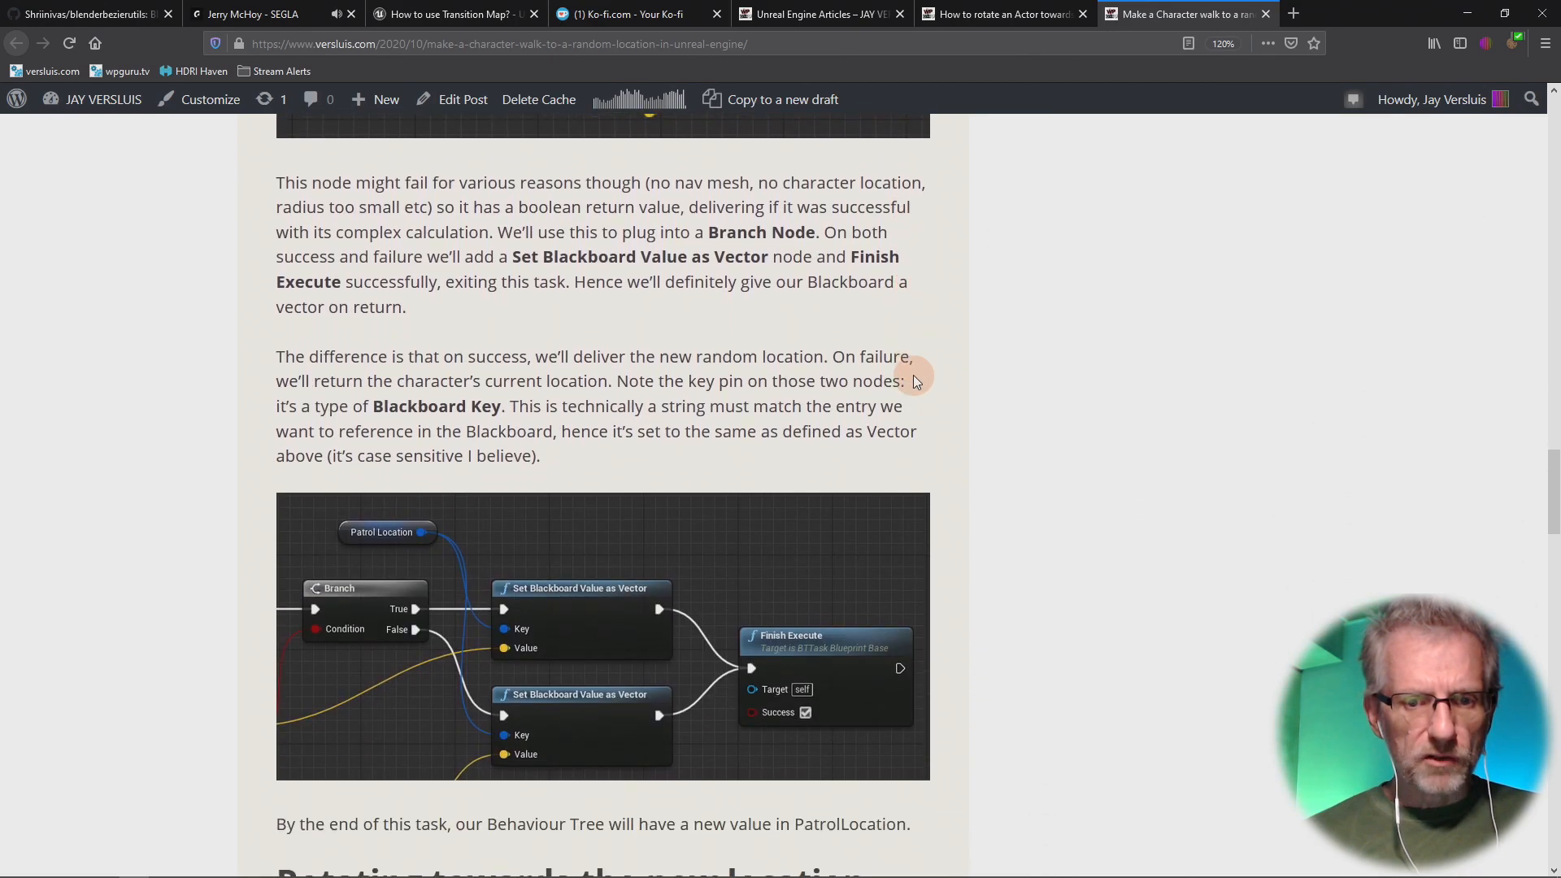
pyautogui.scroll(-6, 913, 374)
pyautogui.scroll(3, 914, 374)
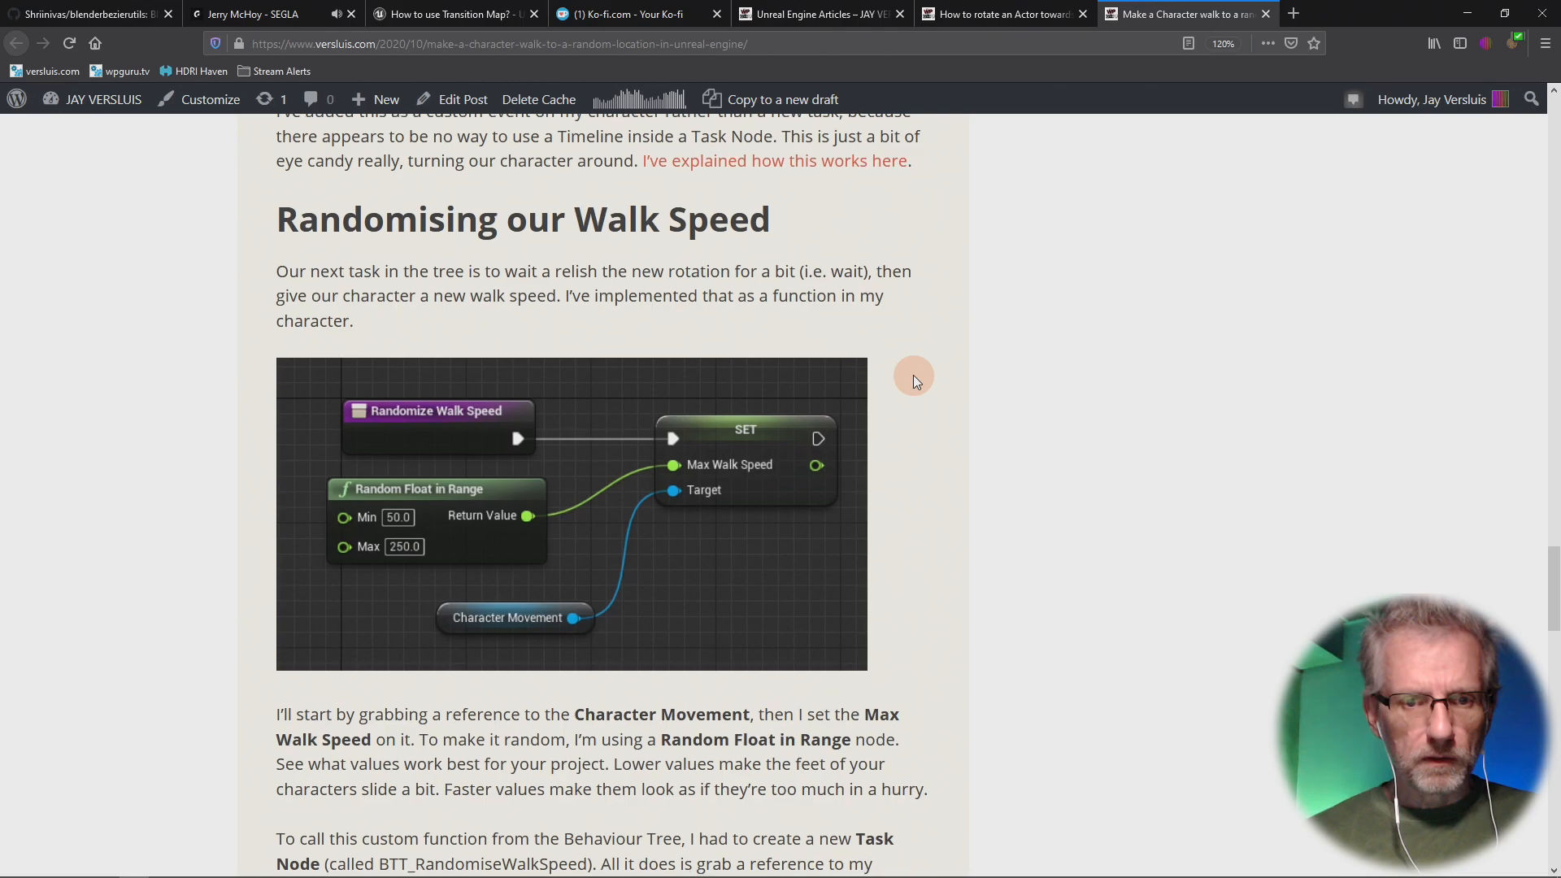
pyautogui.scroll(-8, 1011, 432)
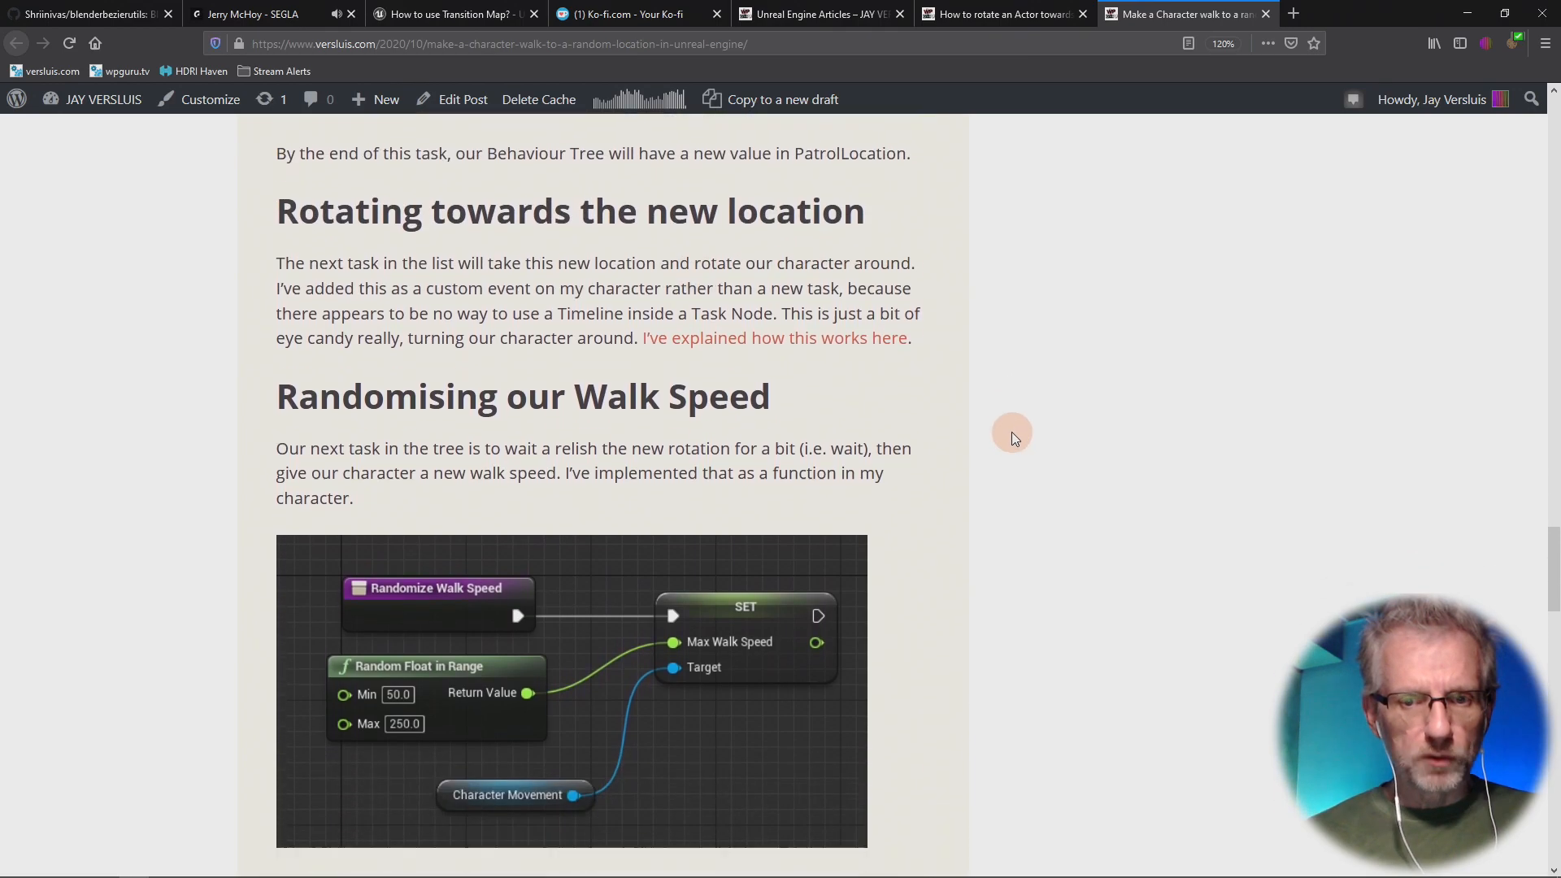
pyautogui.scroll(-4, 1011, 432)
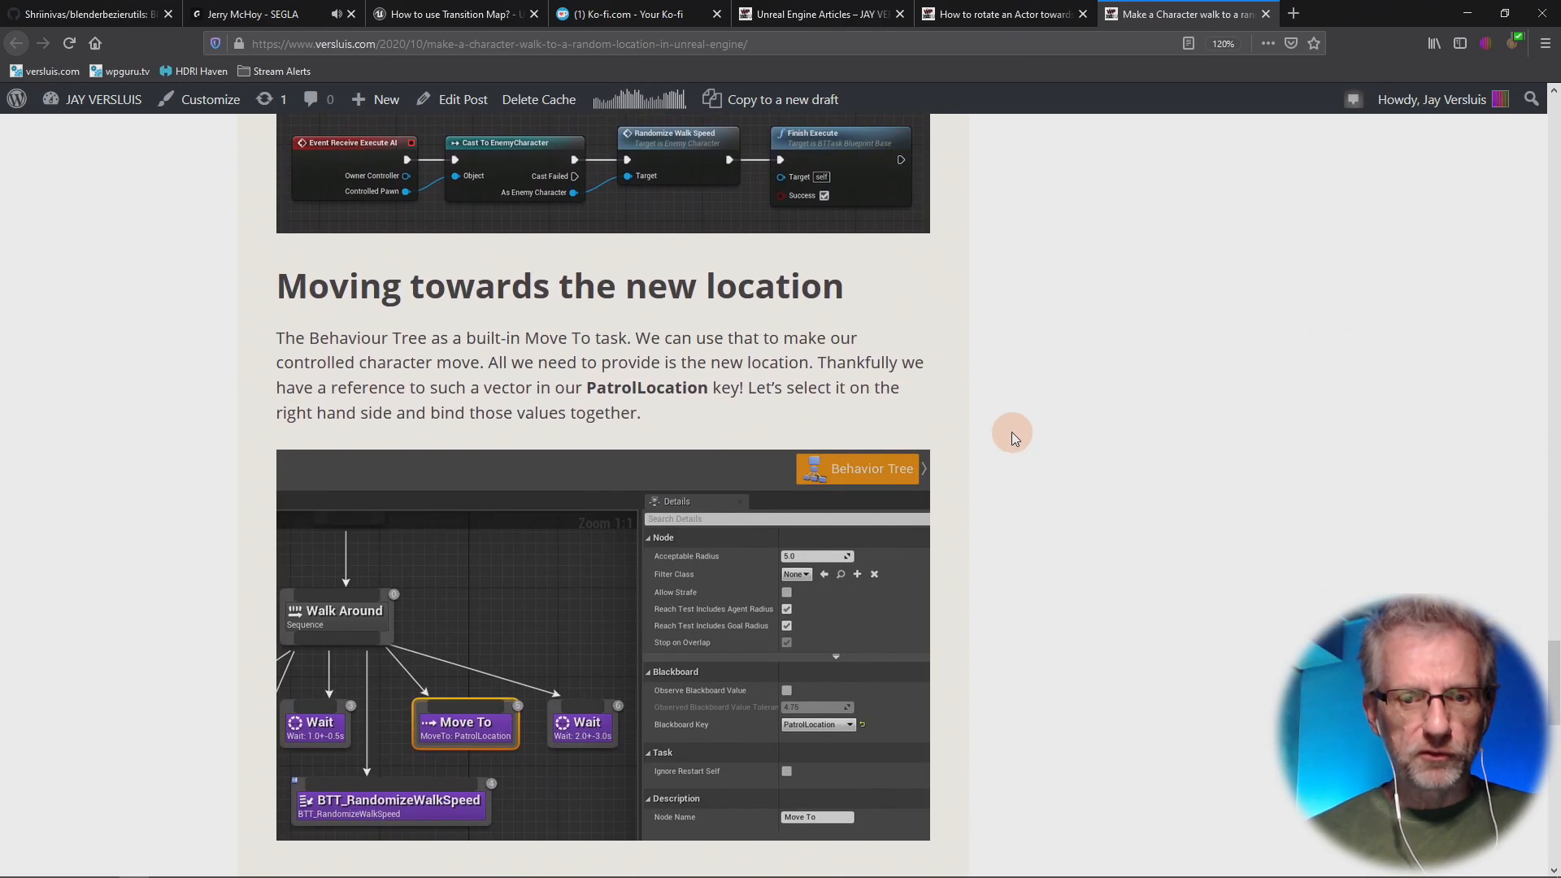
# - Switch to Unreal Editor, add a Move To task beneath the Sequence beside BTT_FindNewLocation, and widen the details area
pyautogui.hotkey('alt', 'Tab')
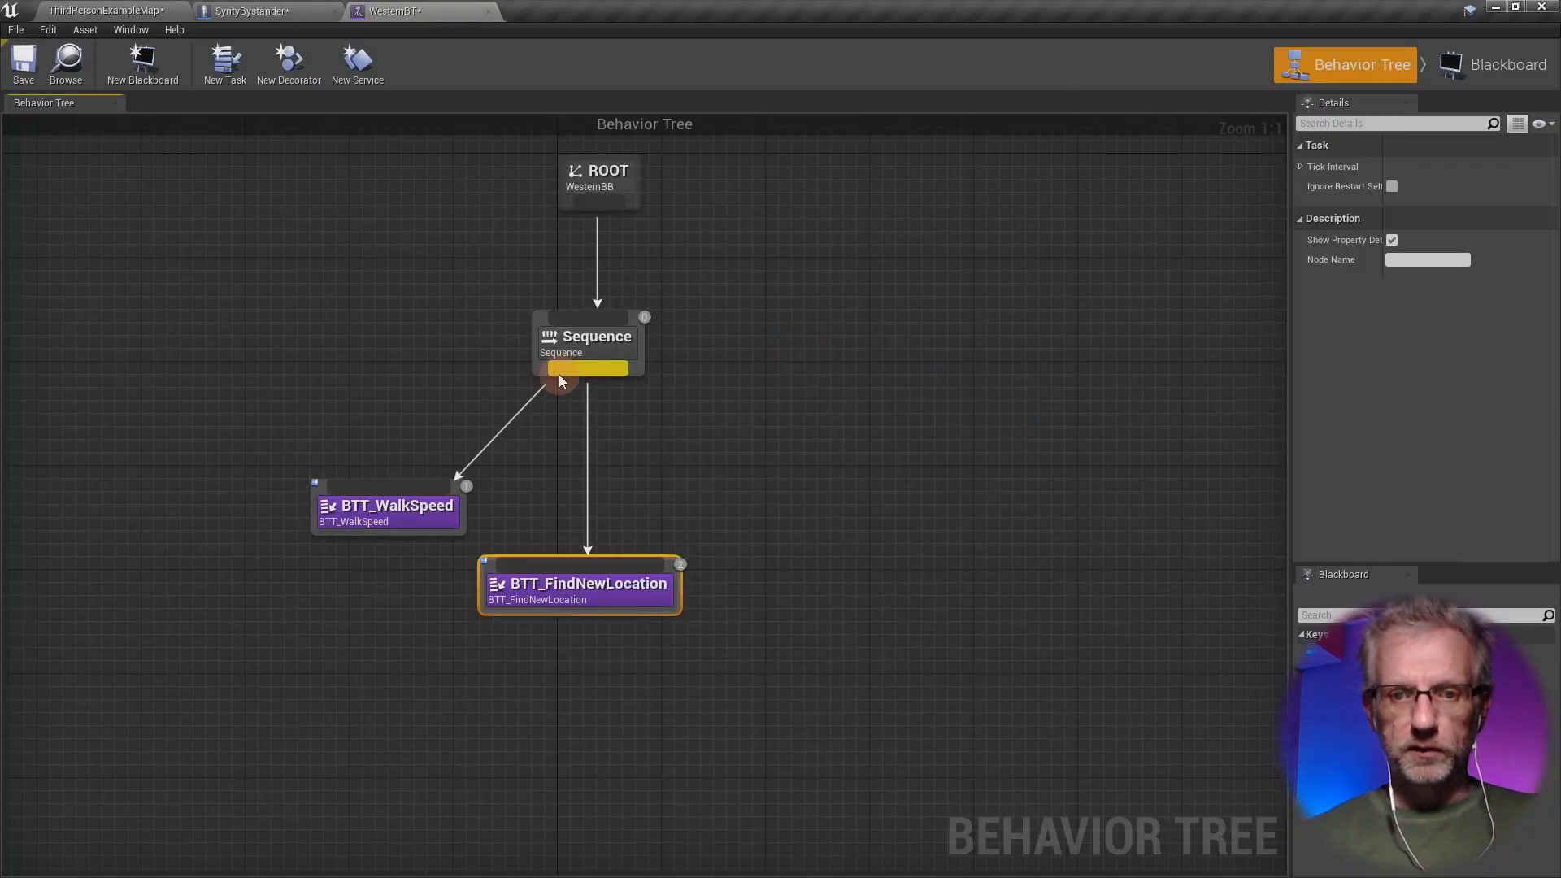
pyautogui.moveTo(592, 368); pyautogui.dragTo(889, 515)
pyautogui.write('move to')
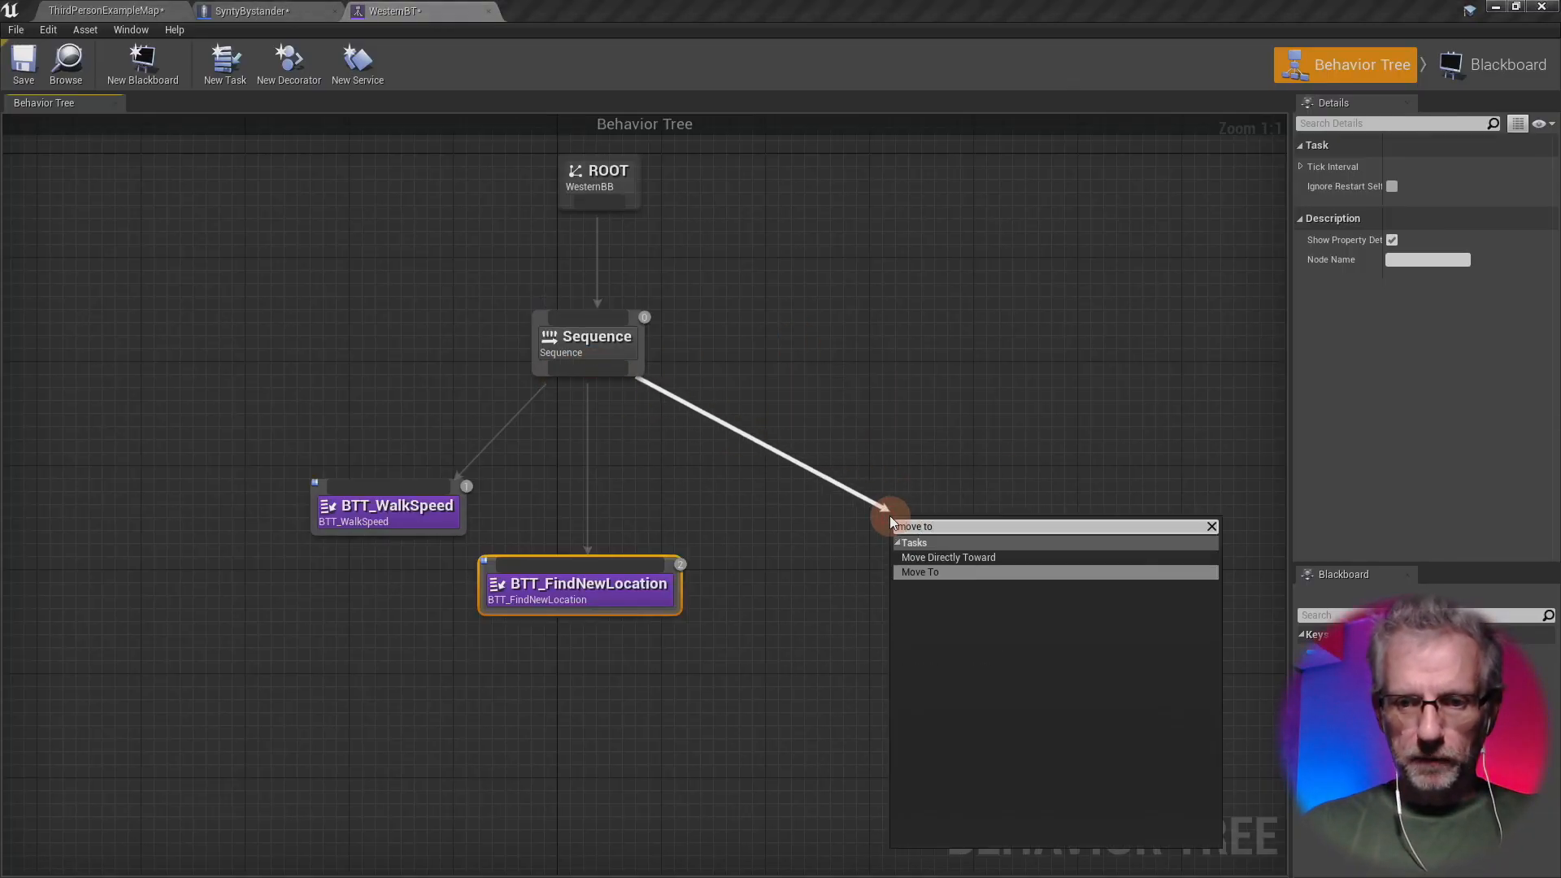
pyautogui.press('Return')
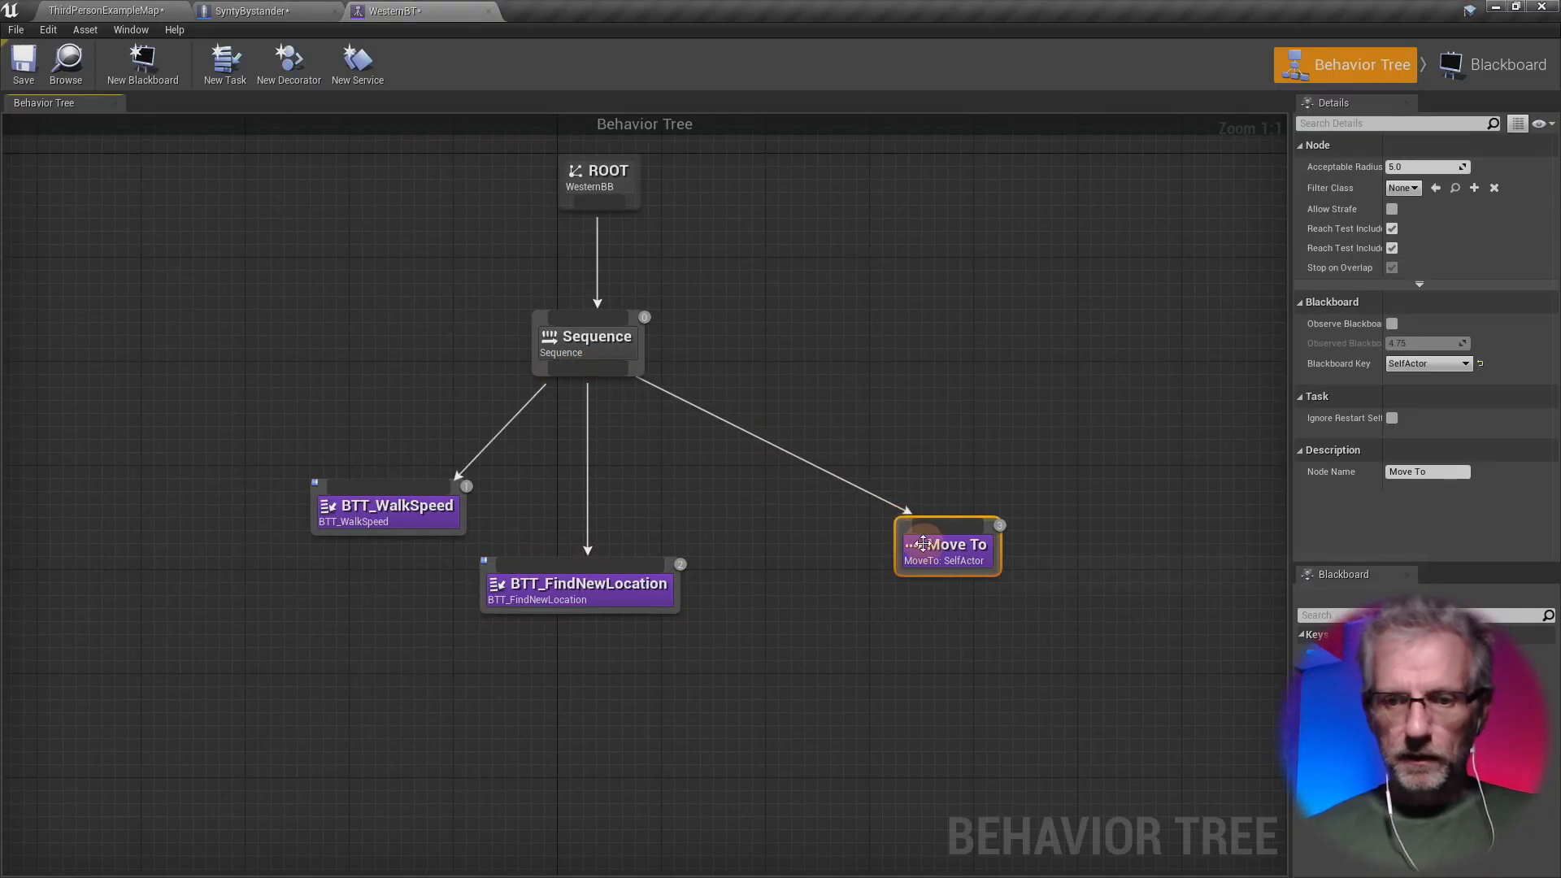
pyautogui.moveTo(961, 565); pyautogui.dragTo(845, 552)
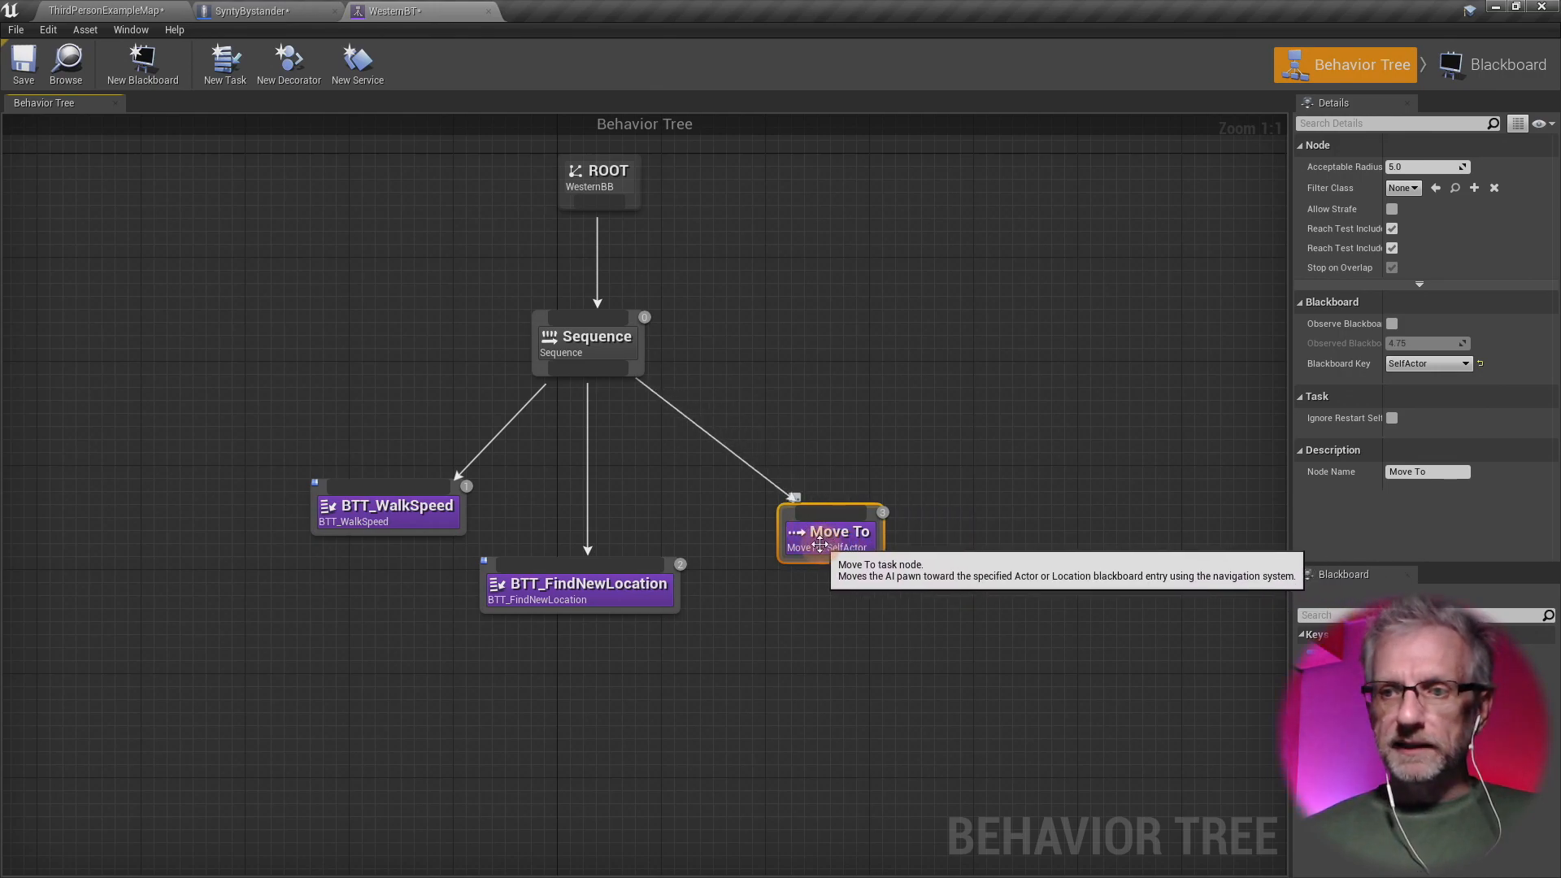
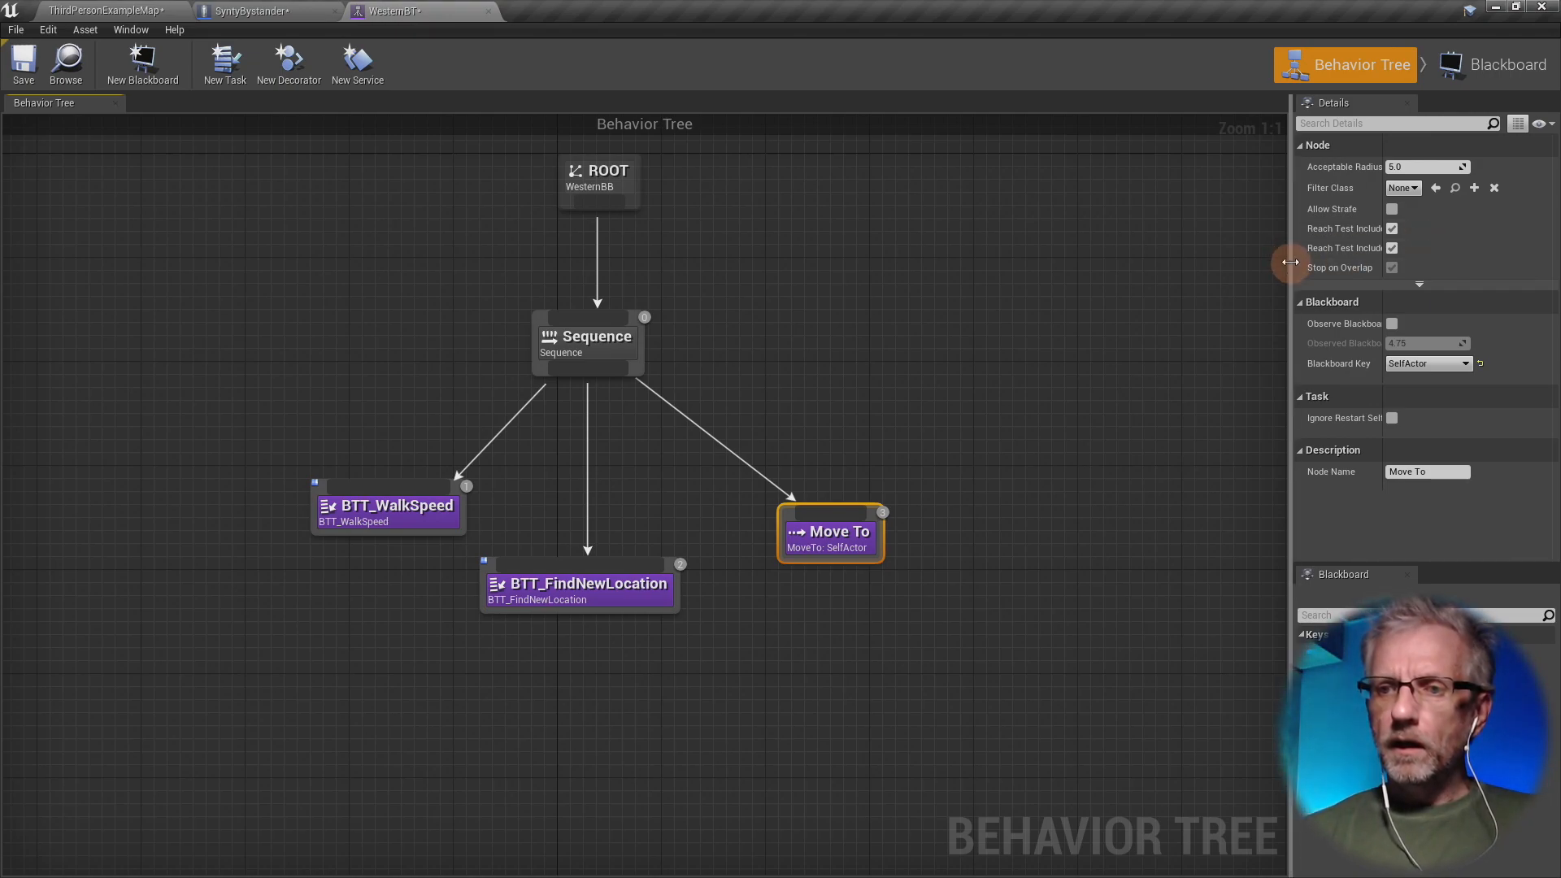
pyautogui.moveTo(1289, 264); pyautogui.dragTo(1150, 286)
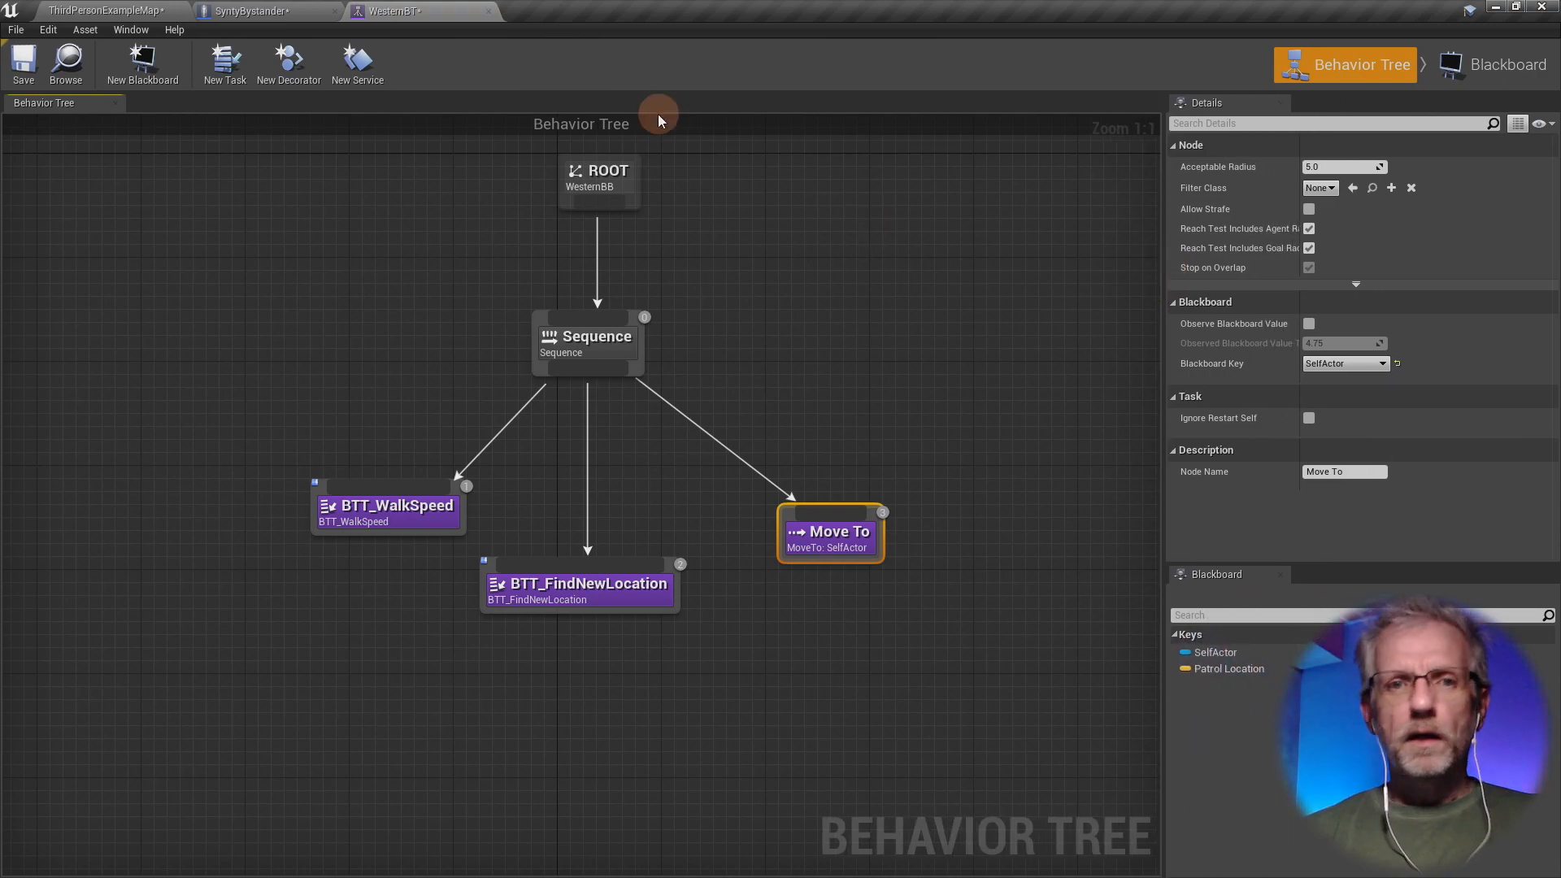
# - Open BTT_FindNewLocation from the AI folder, set the Radius variable's default value to 200.0, compile, and close the blueprint
pyautogui.click(296, 17)
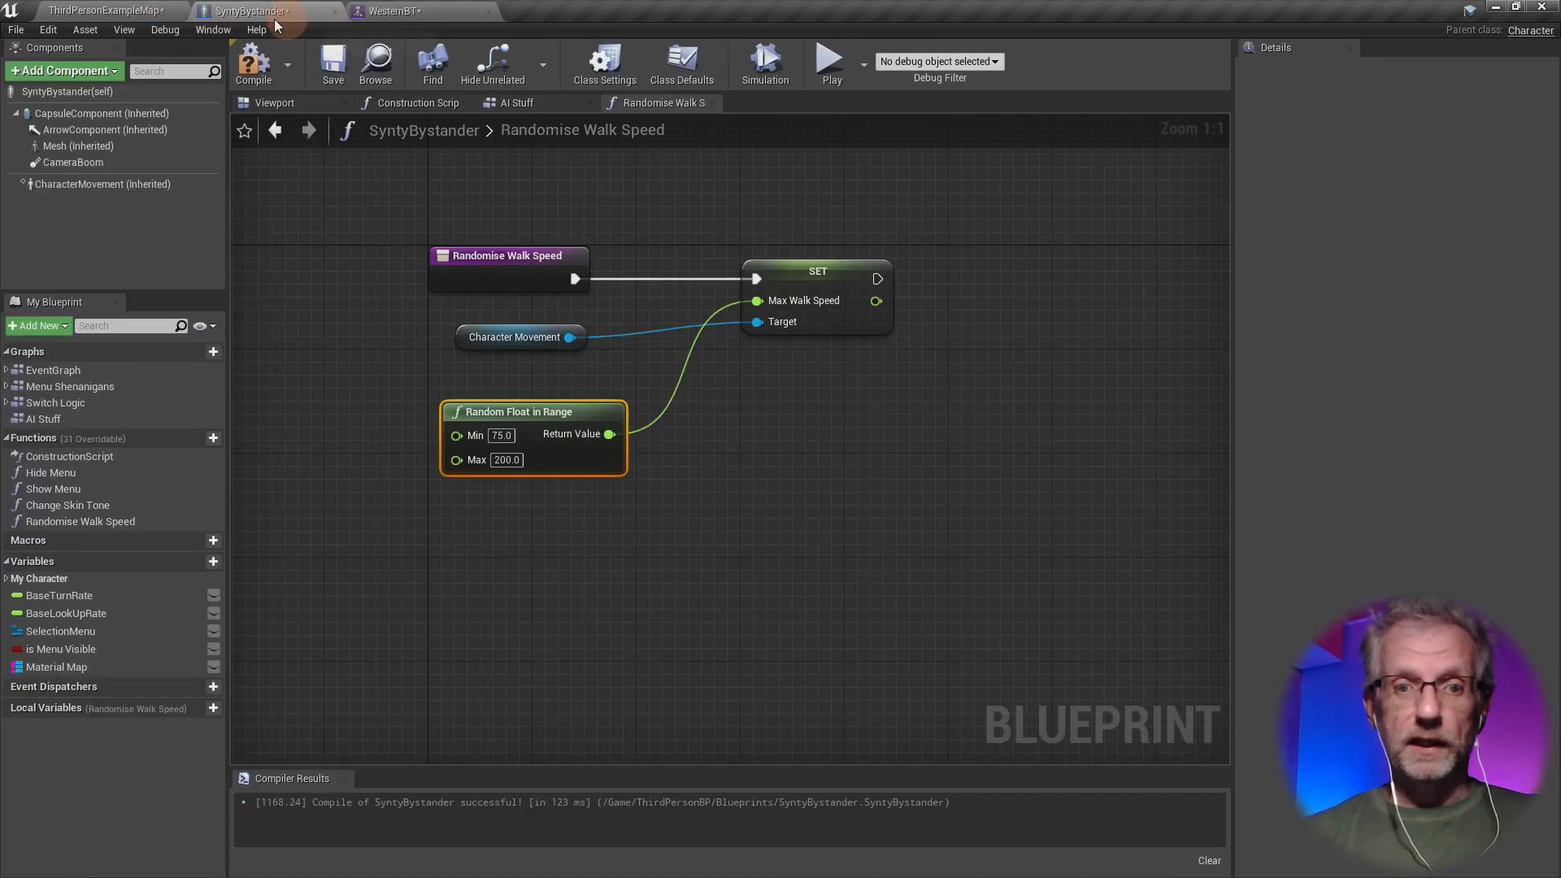
pyautogui.click(126, 11)
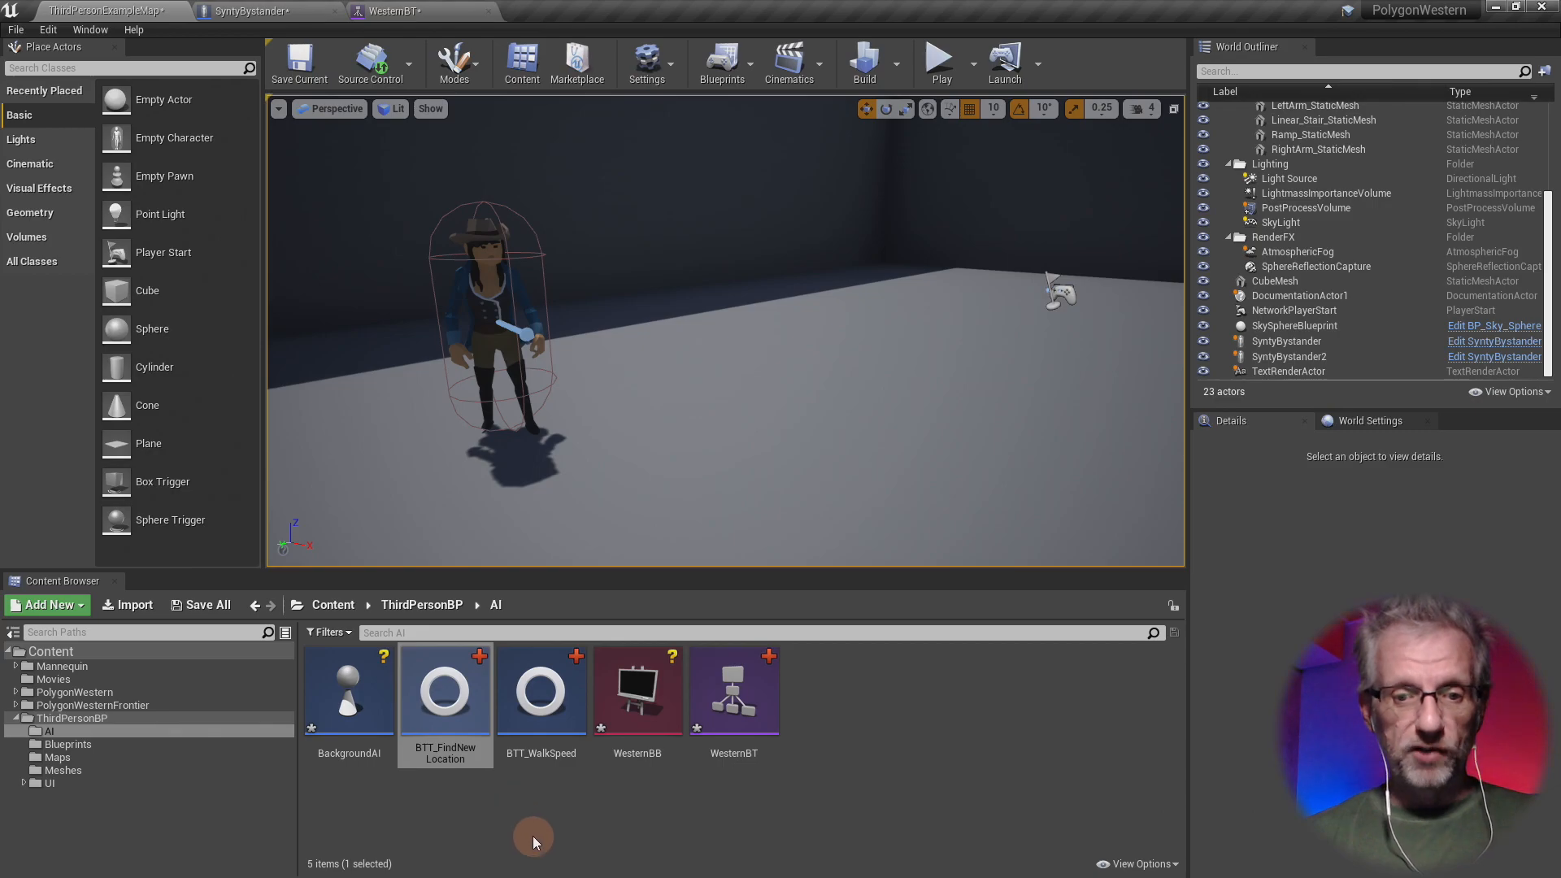
pyautogui.doubleClick(460, 693)
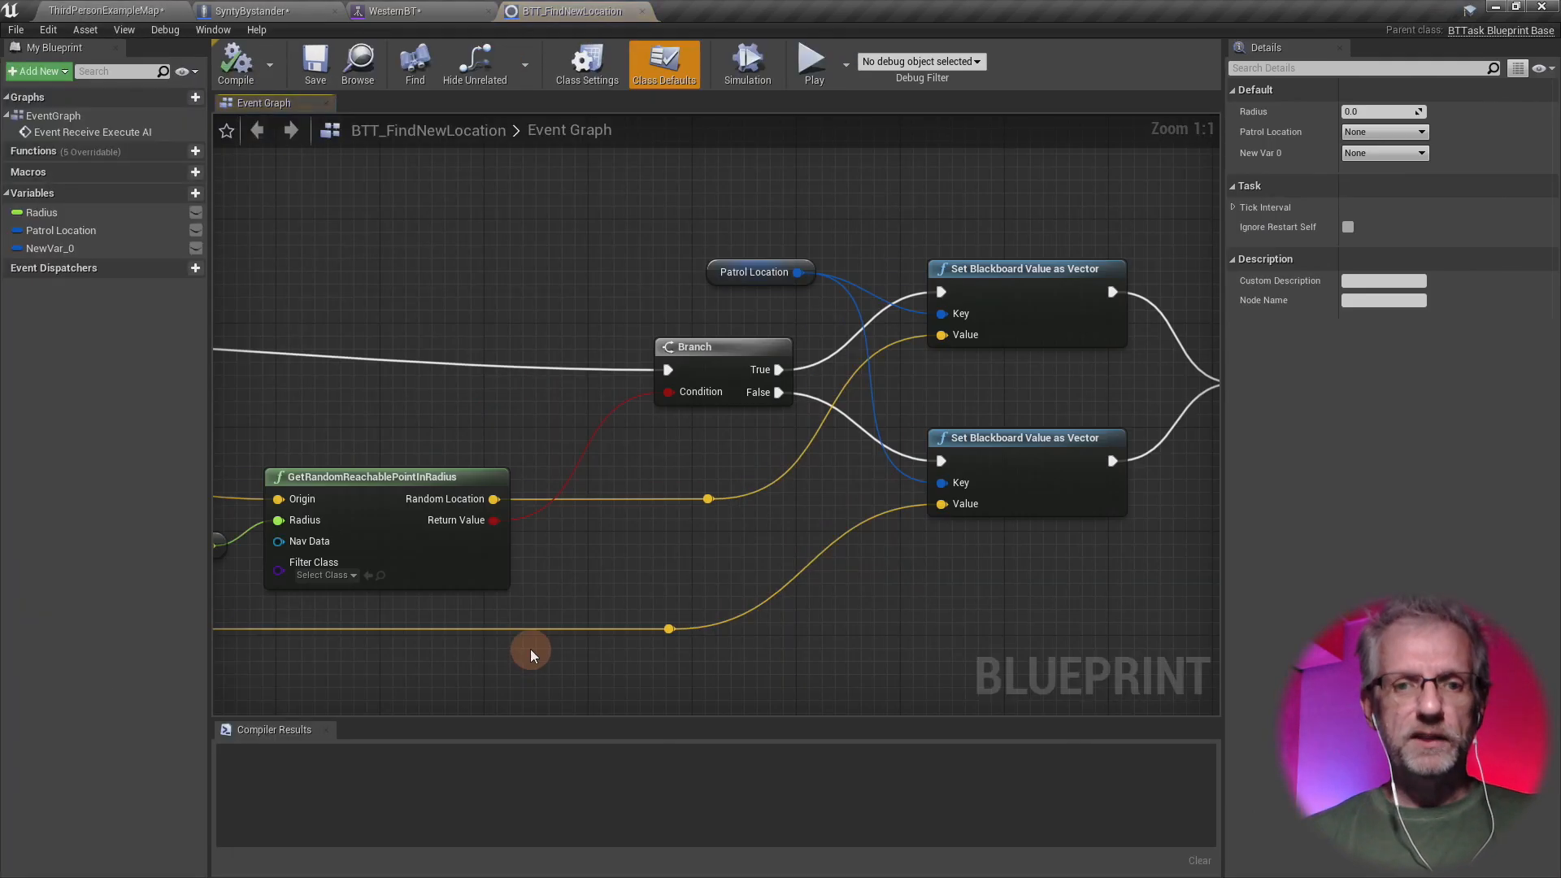
pyautogui.moveTo(497, 571); pyautogui.dragTo(854, 543, button='right')
pyautogui.click(463, 519)
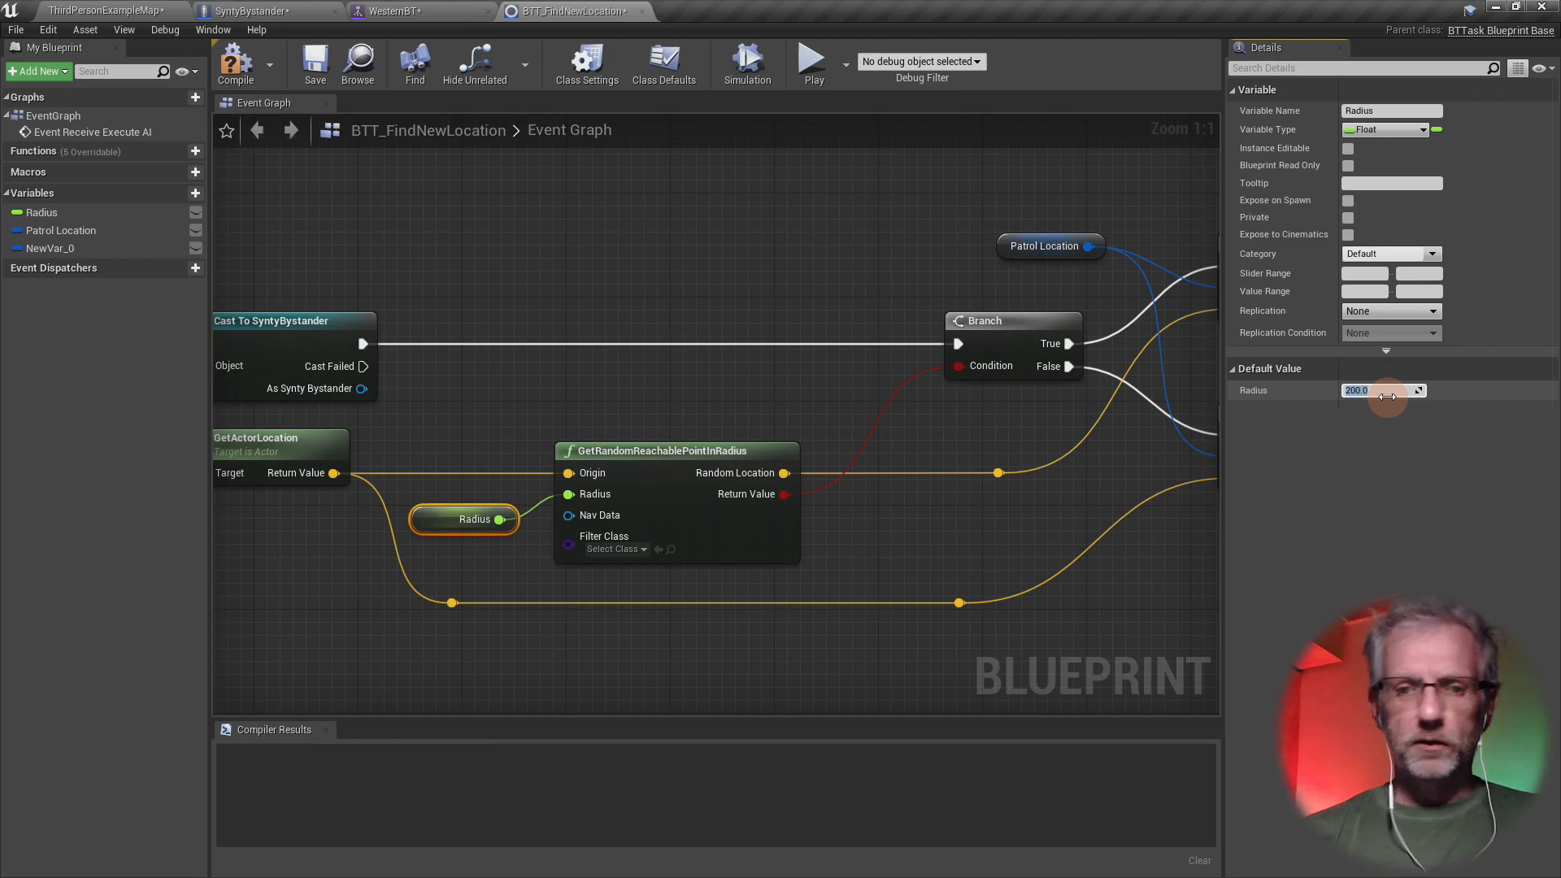
pyautogui.press('Return')
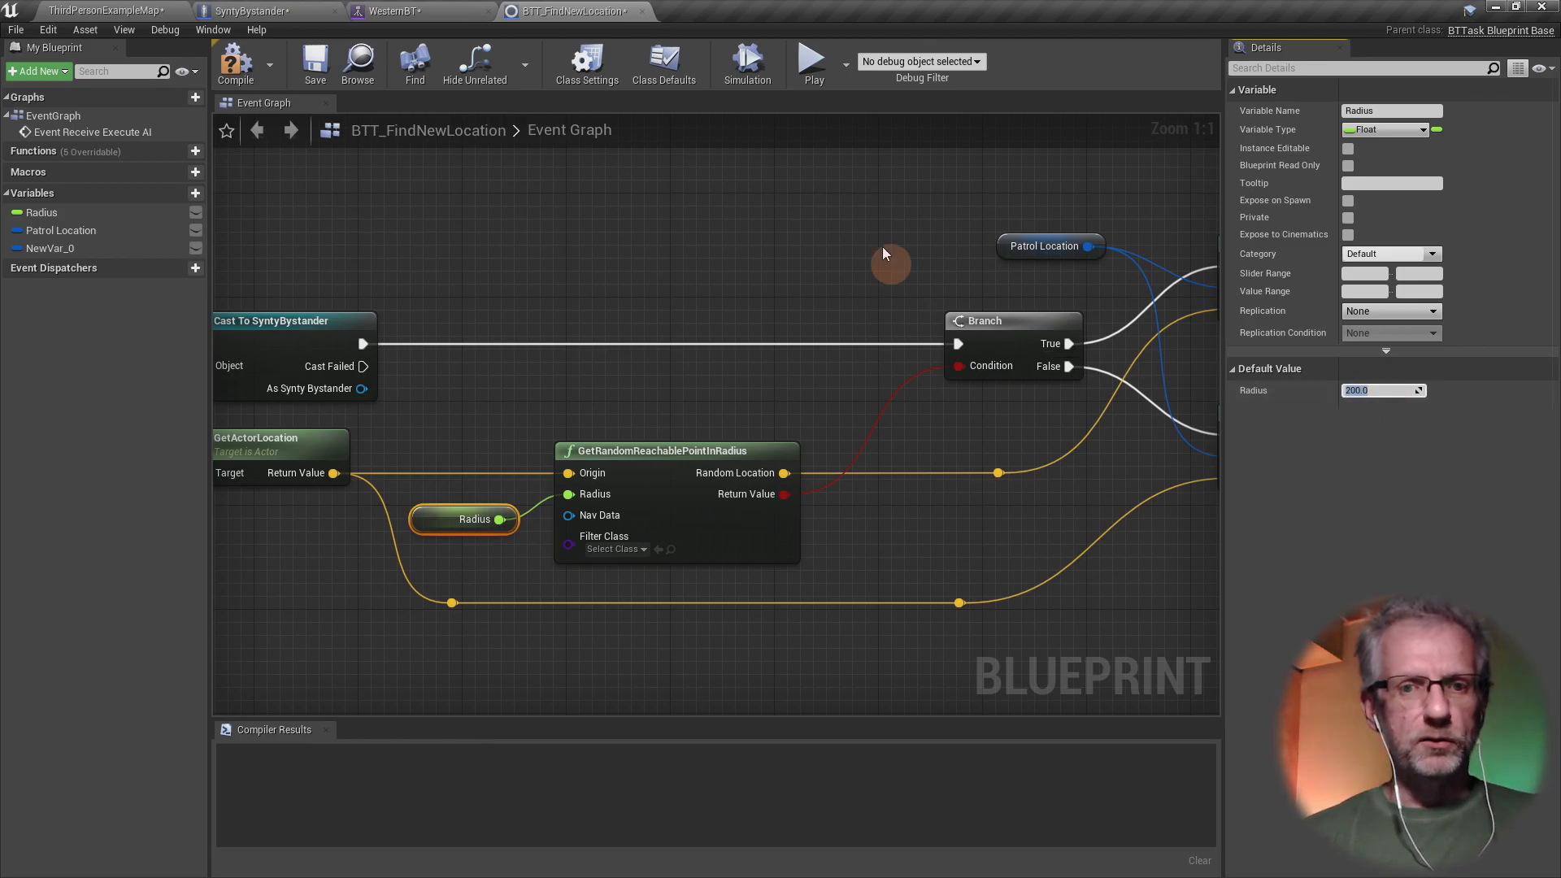
pyautogui.click(232, 79)
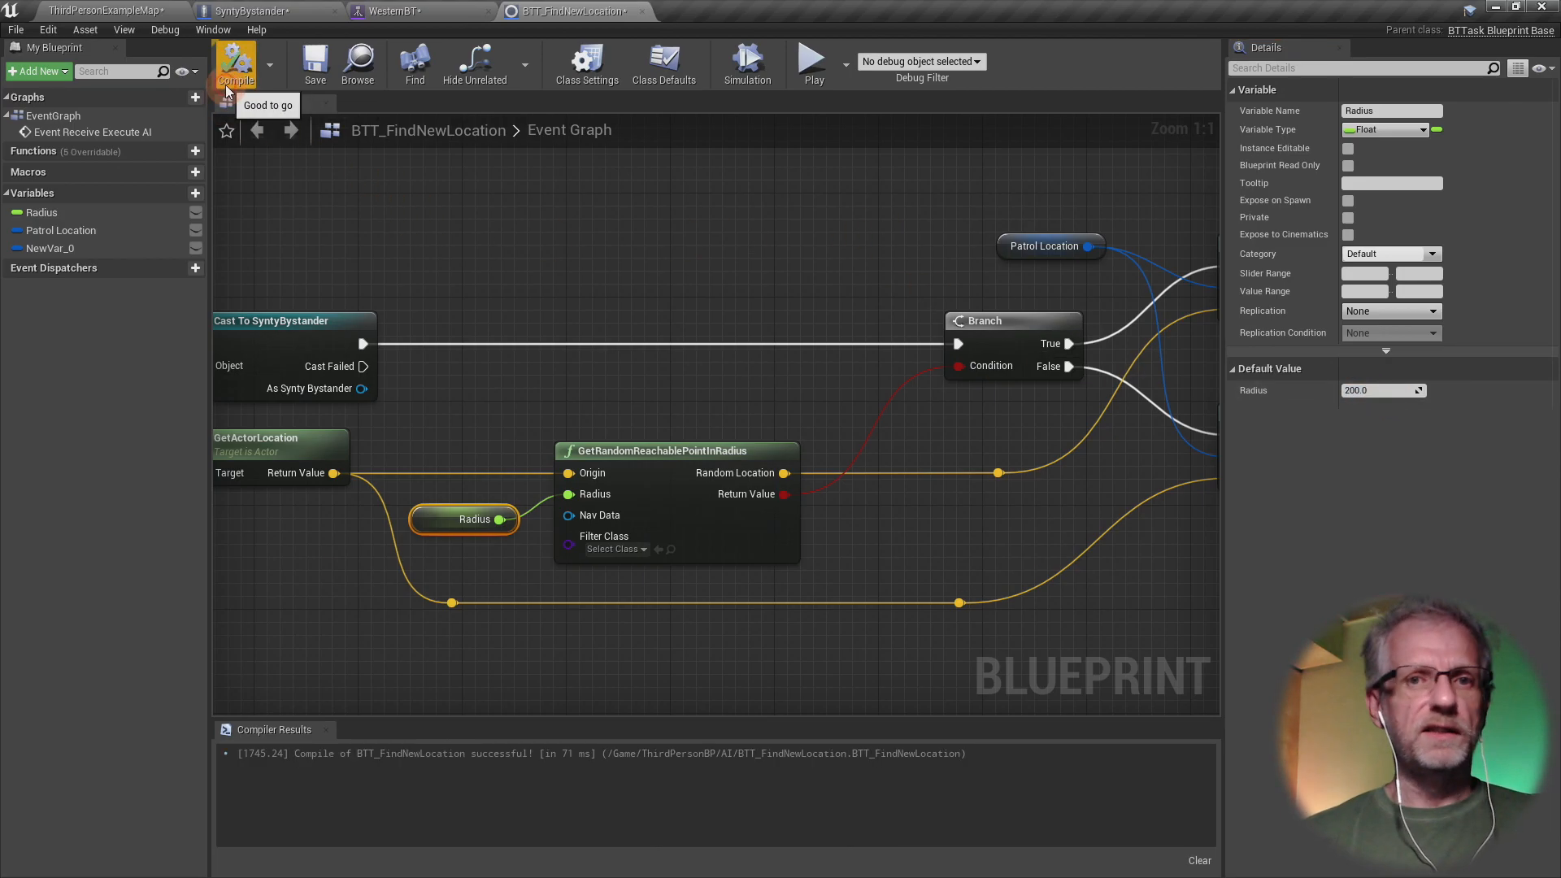
pyautogui.click(643, 12)
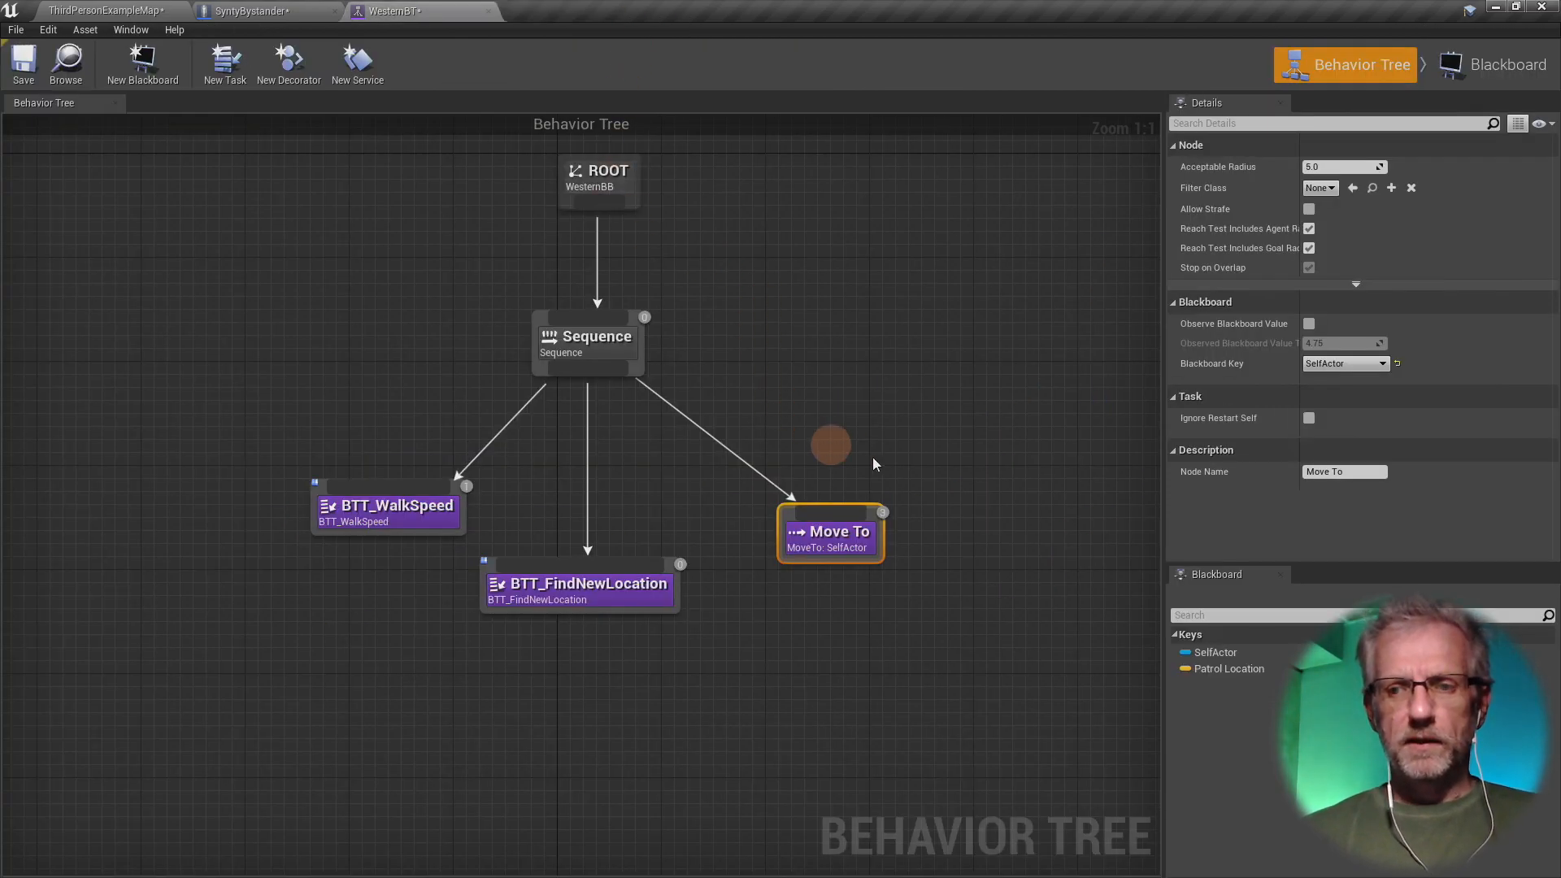
# - Set the Move To task's Blackboard Key to Patrol Location and enable Observe Blackboard Value
pyautogui.click(1381, 363)
pyautogui.click(1367, 397)
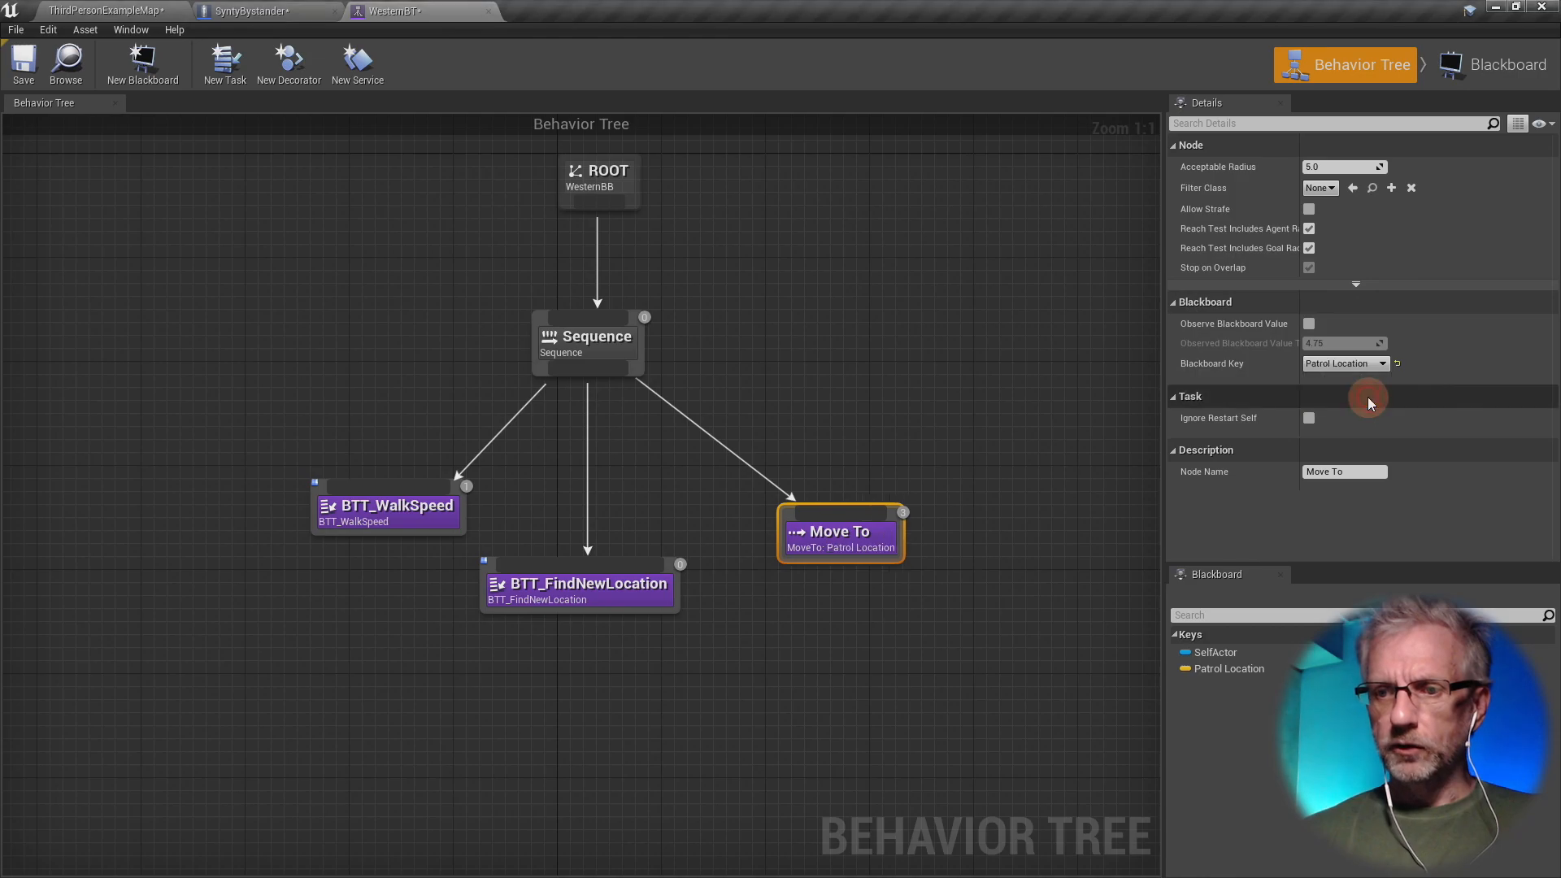
pyautogui.click(1309, 323)
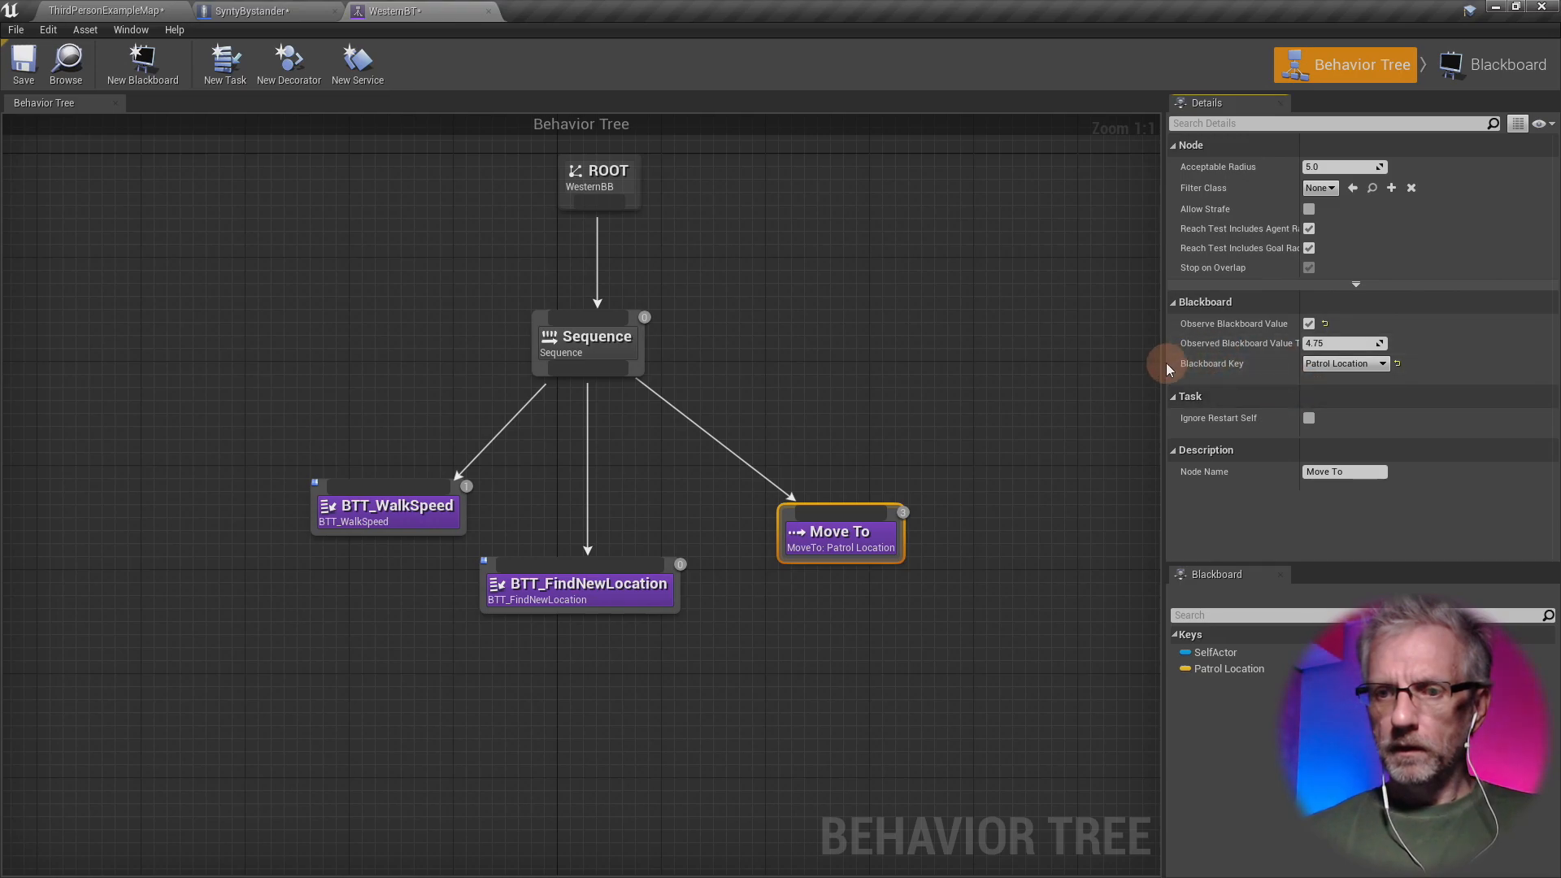
pyautogui.moveTo(1163, 366); pyautogui.dragTo(1022, 368)
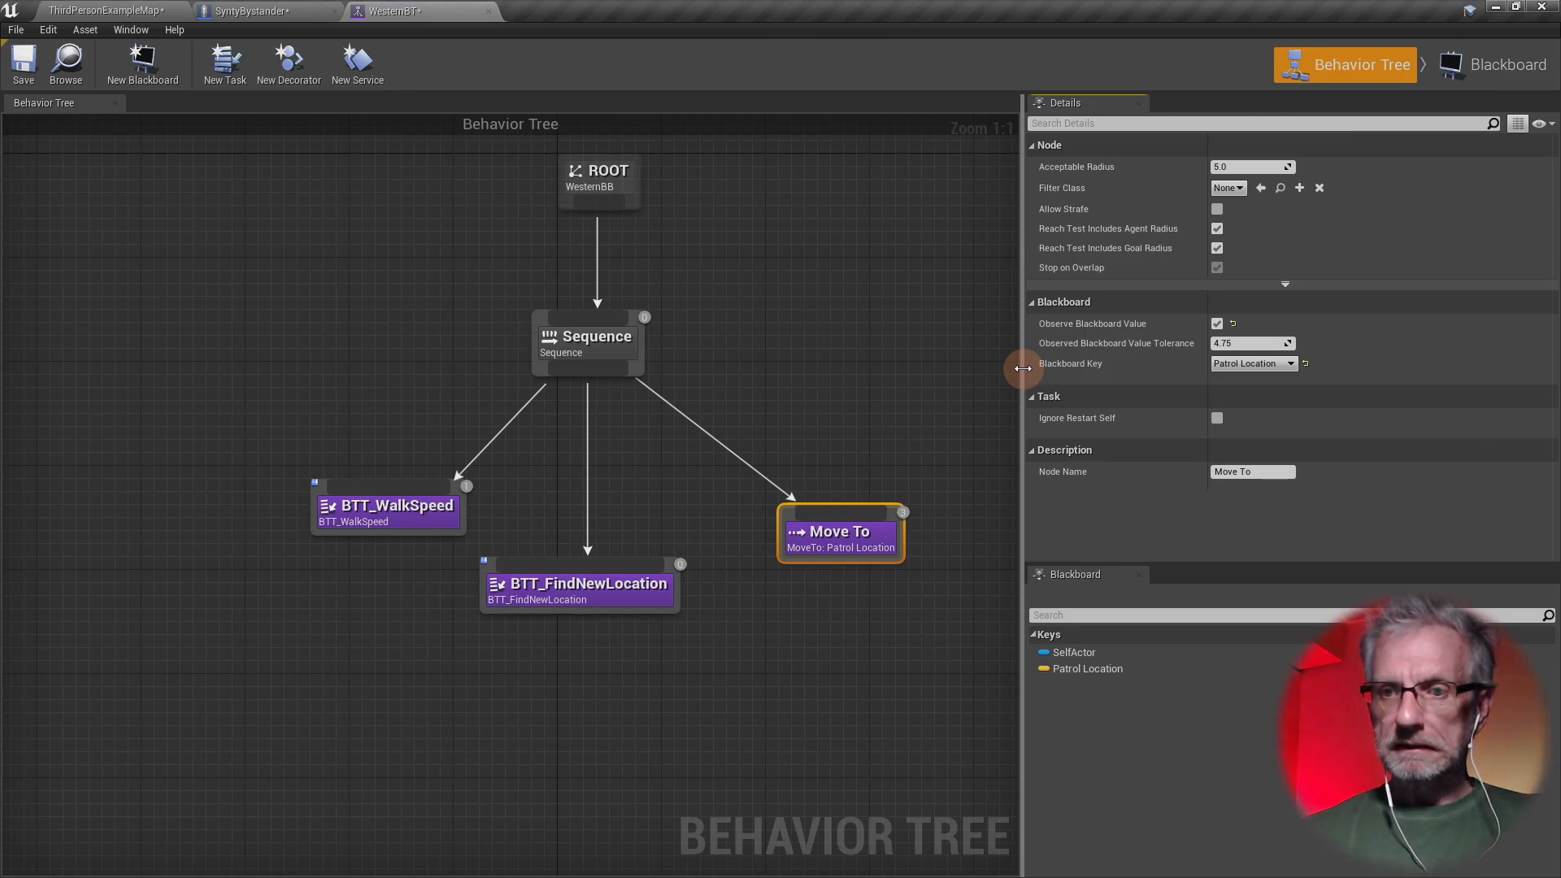
pyautogui.moveTo(1022, 369); pyautogui.dragTo(1174, 376)
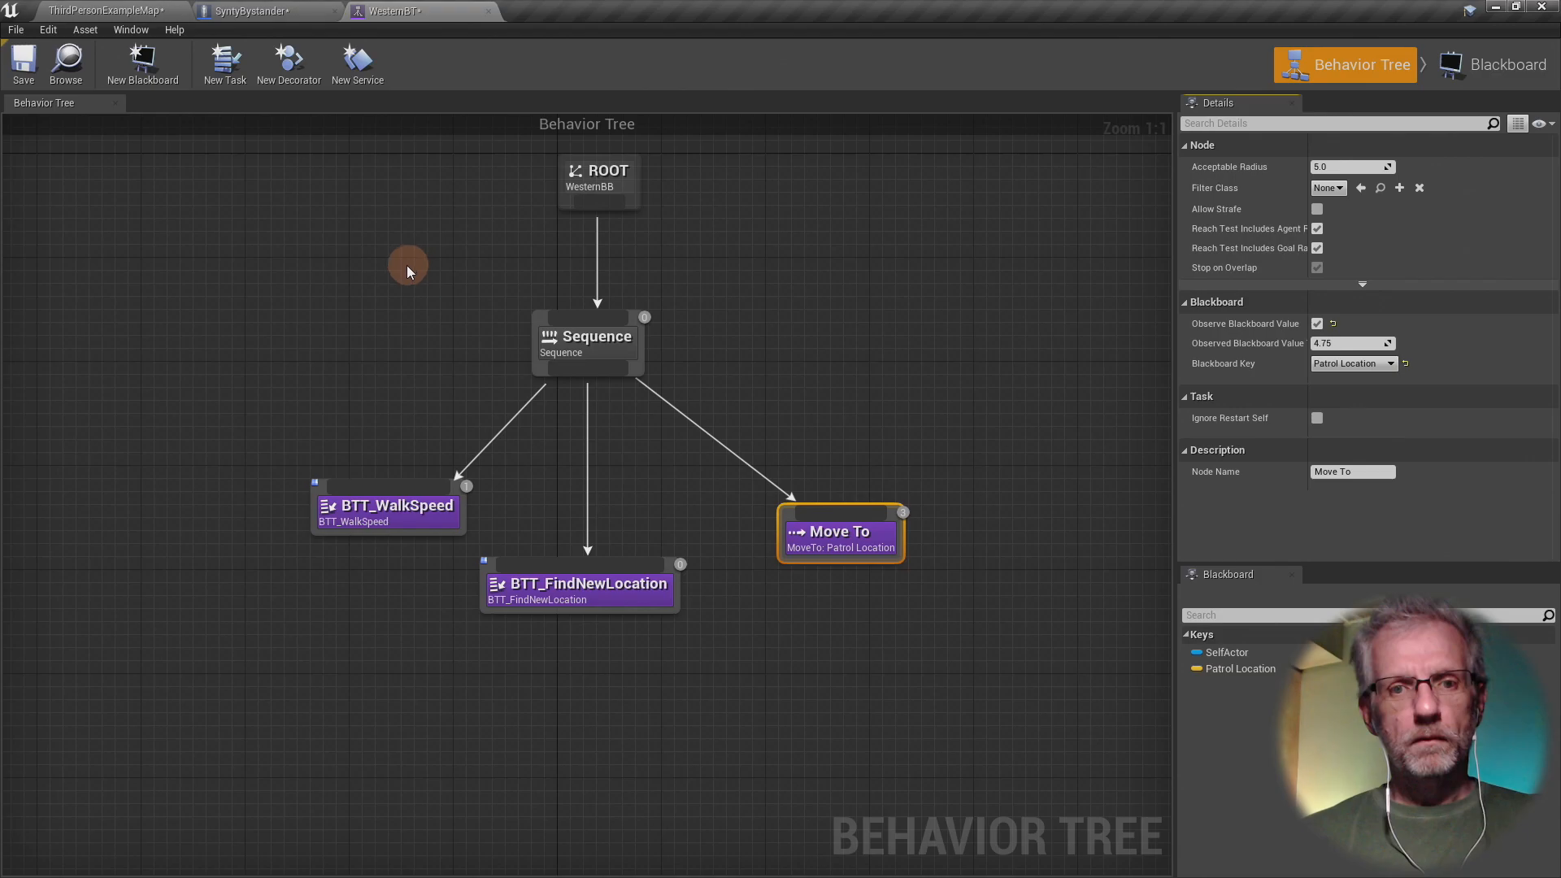
# - Add a Wait task beneath the Sequence beside Move To, with a Random Deviation of 2.0
pyautogui.moveTo(407, 265); pyautogui.dragTo(398, 343, button='right')
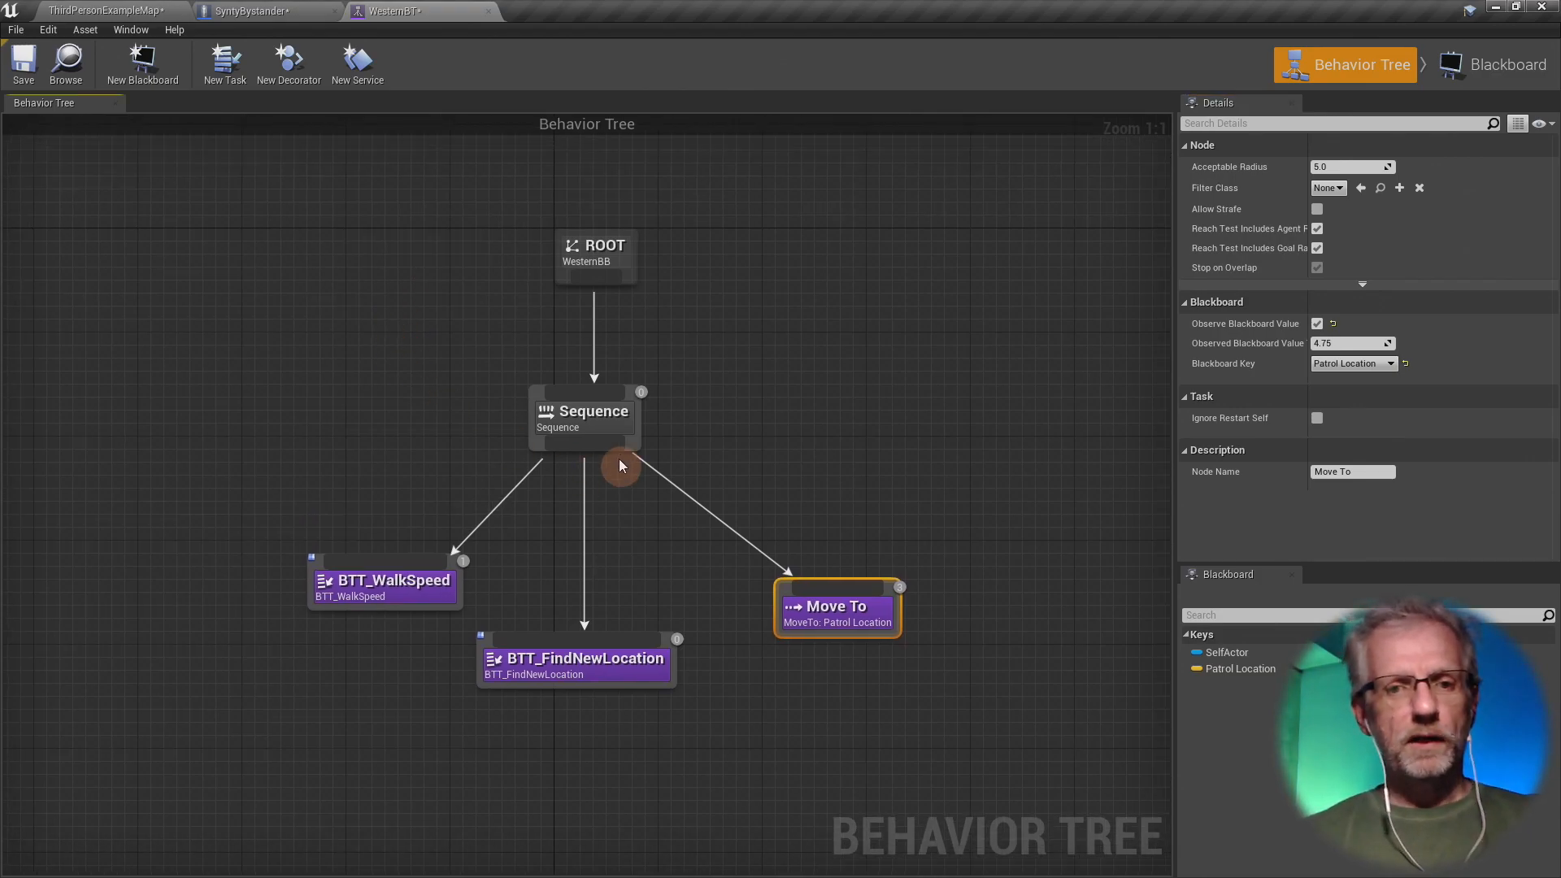
pyautogui.moveTo(611, 443); pyautogui.dragTo(1031, 568)
pyautogui.write('wait')
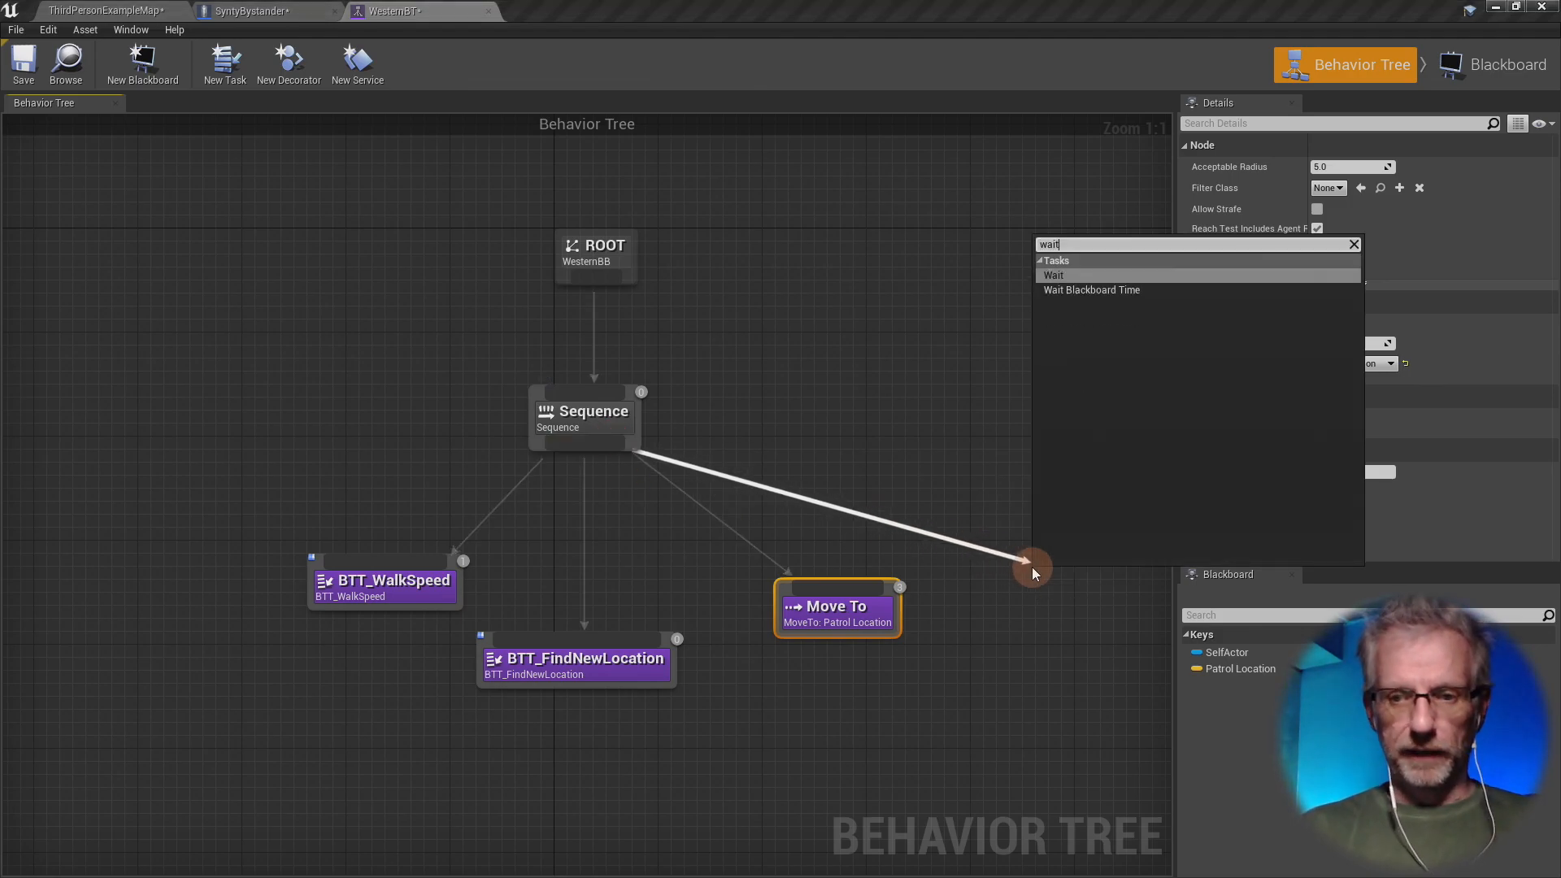
pyautogui.press('Return')
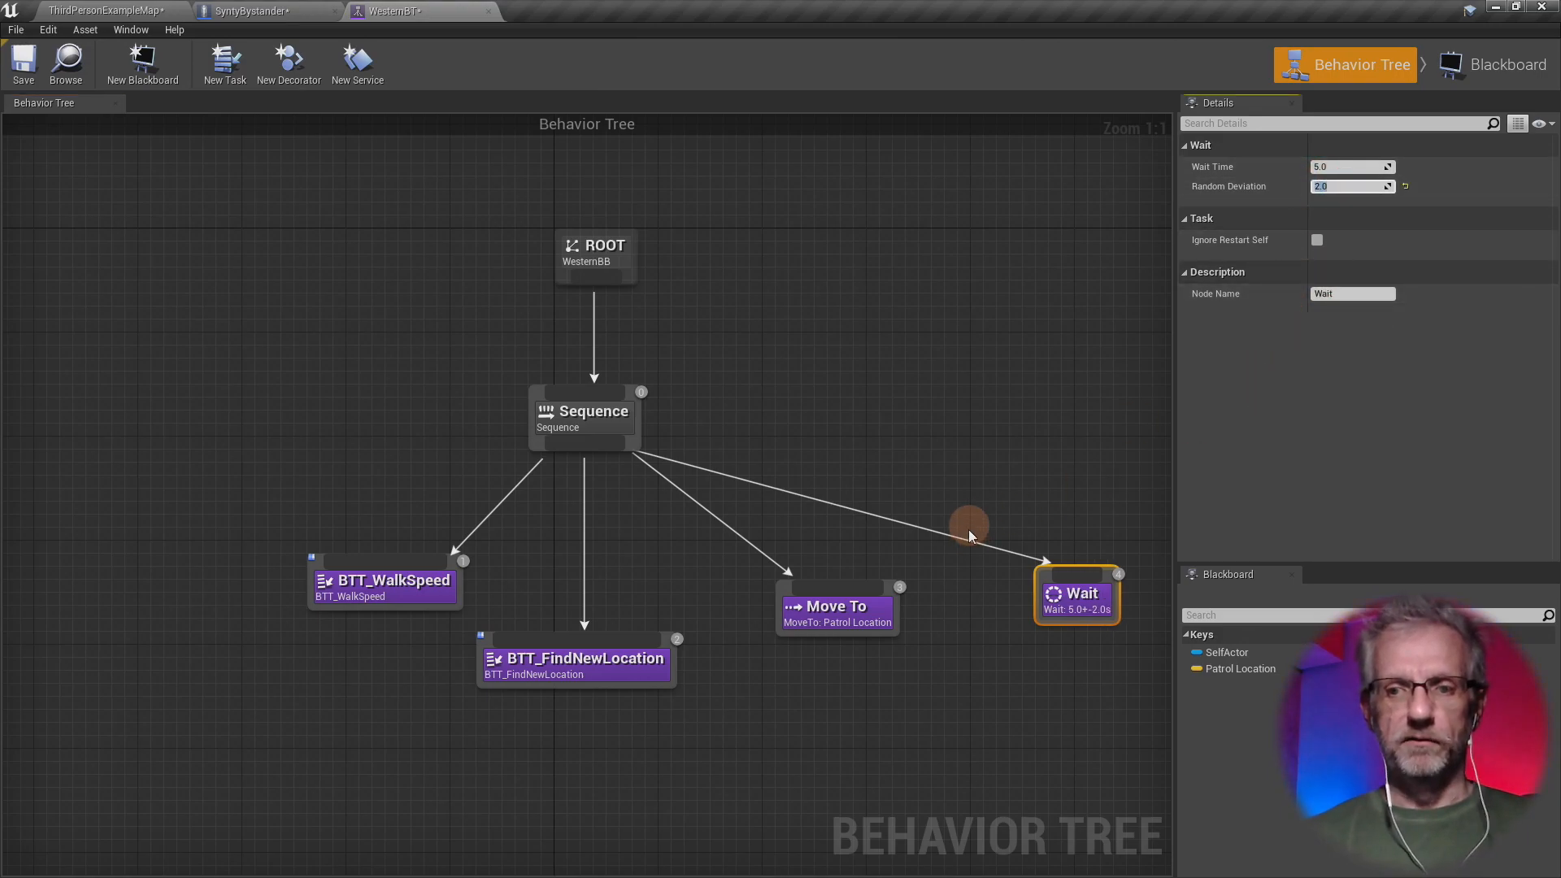
pyautogui.moveTo(1073, 598); pyautogui.dragTo(1008, 587)
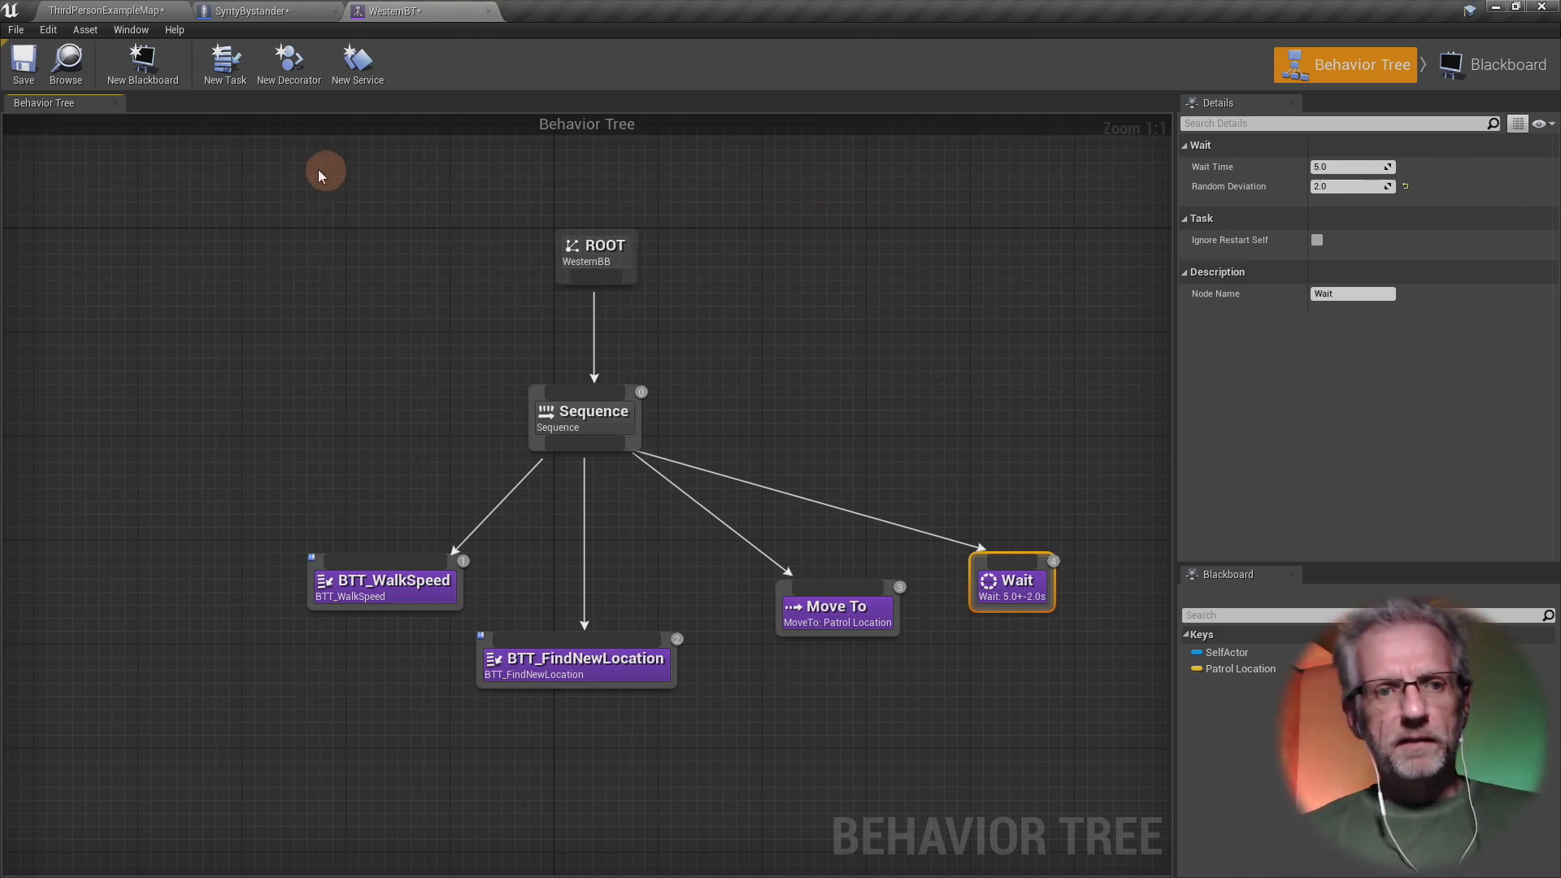
# - Save the WesternBT behavior tree, and compile and save the SyntyBystander blueprint
pyautogui.click(23, 69)
pyautogui.click(253, 11)
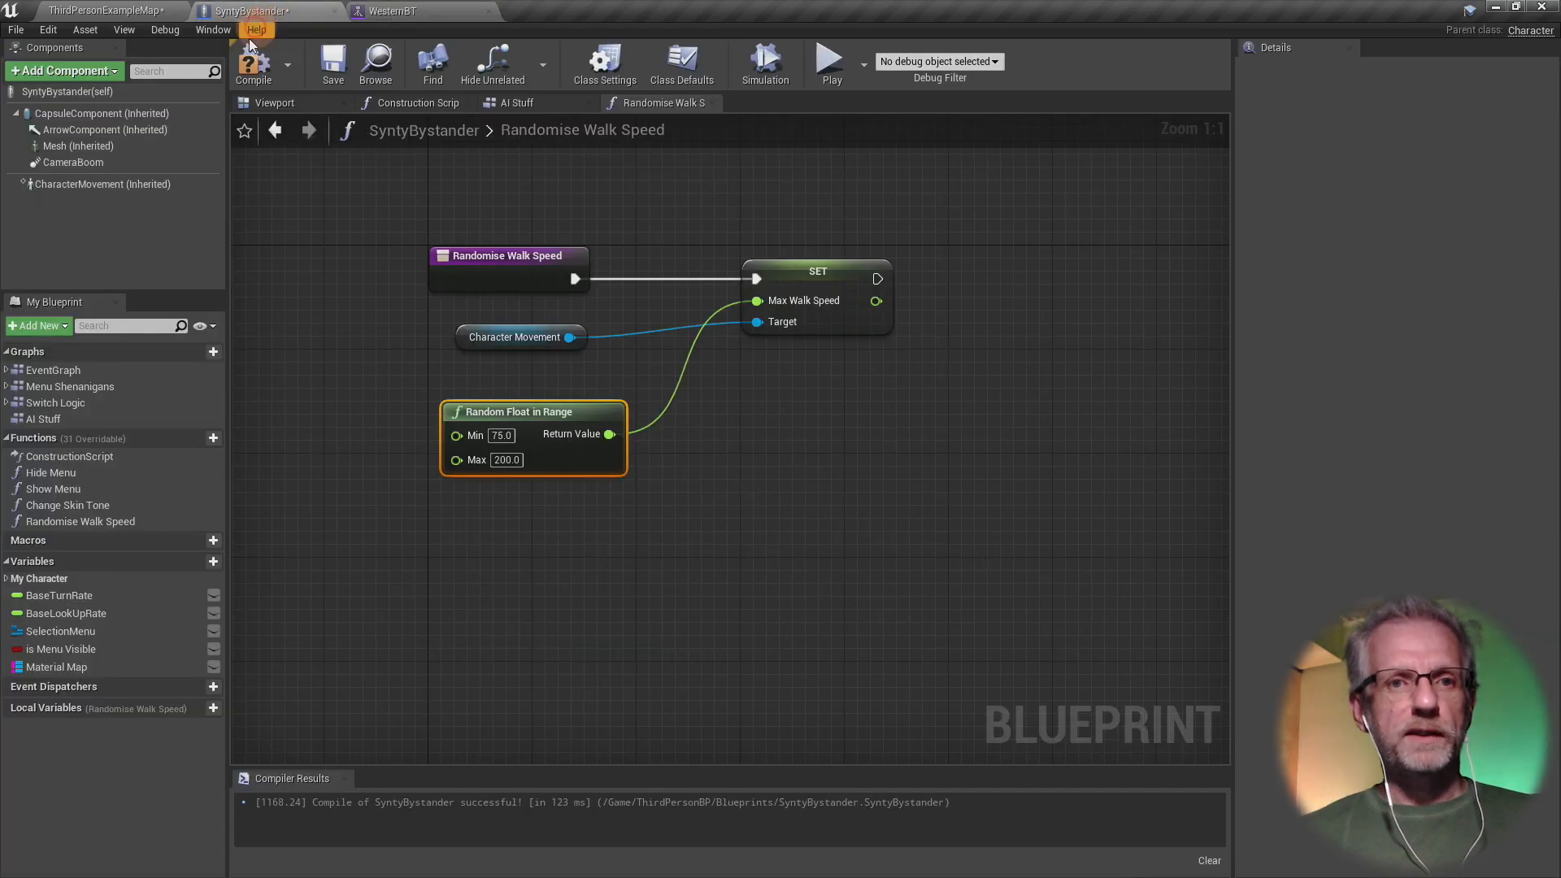
pyautogui.click(342, 68)
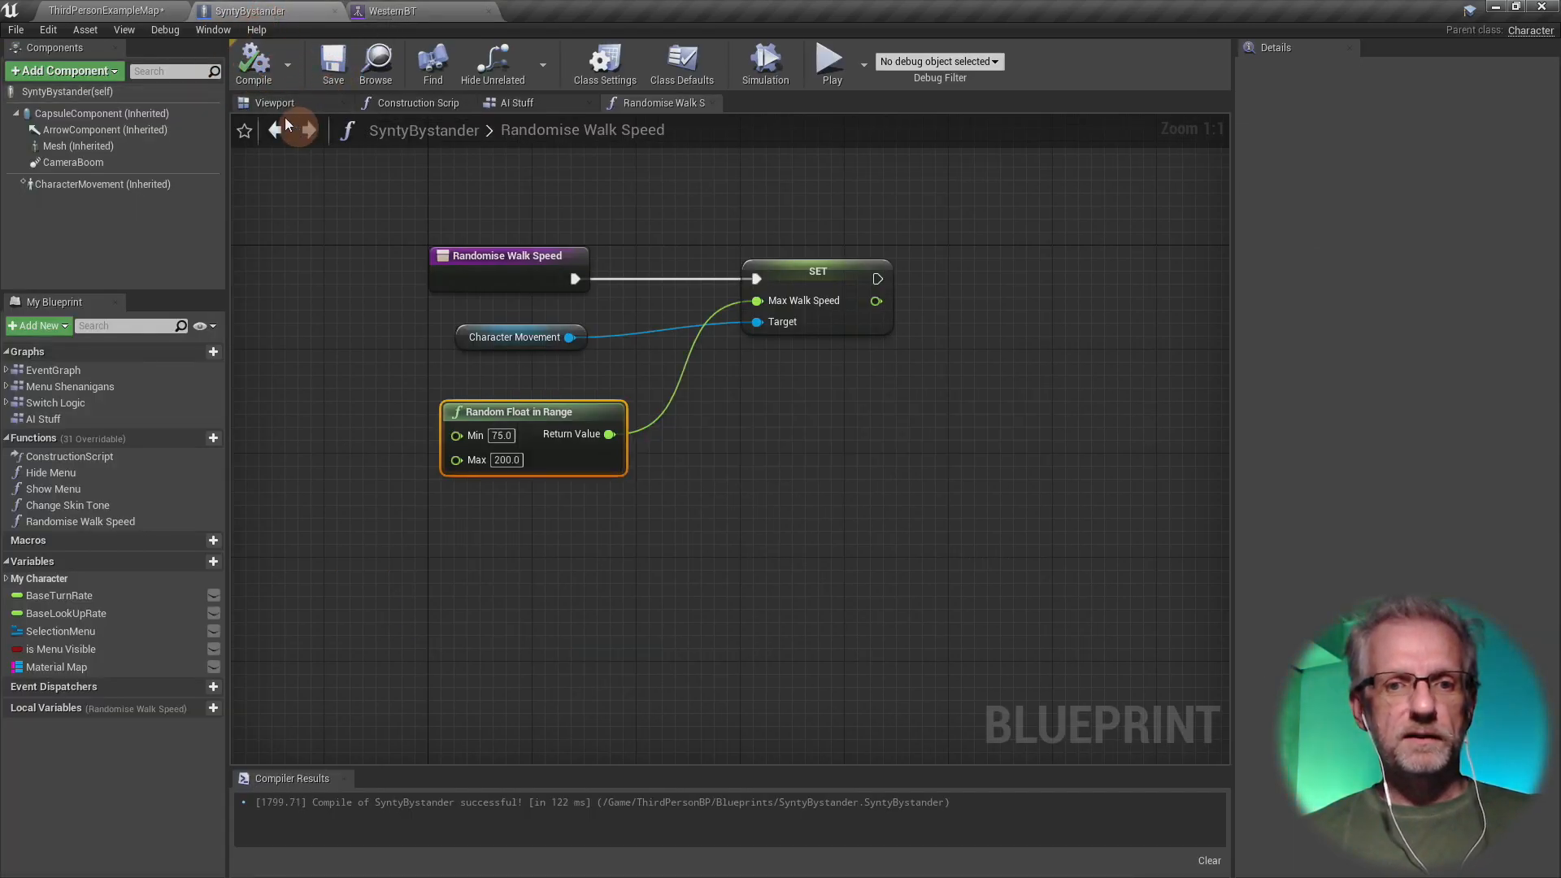
# - Place a Nav Mesh Bounds Volume on the floor of ThirdPersonExampleMap between the two bystanders and show the navigation overlay
pyautogui.click(124, 14)
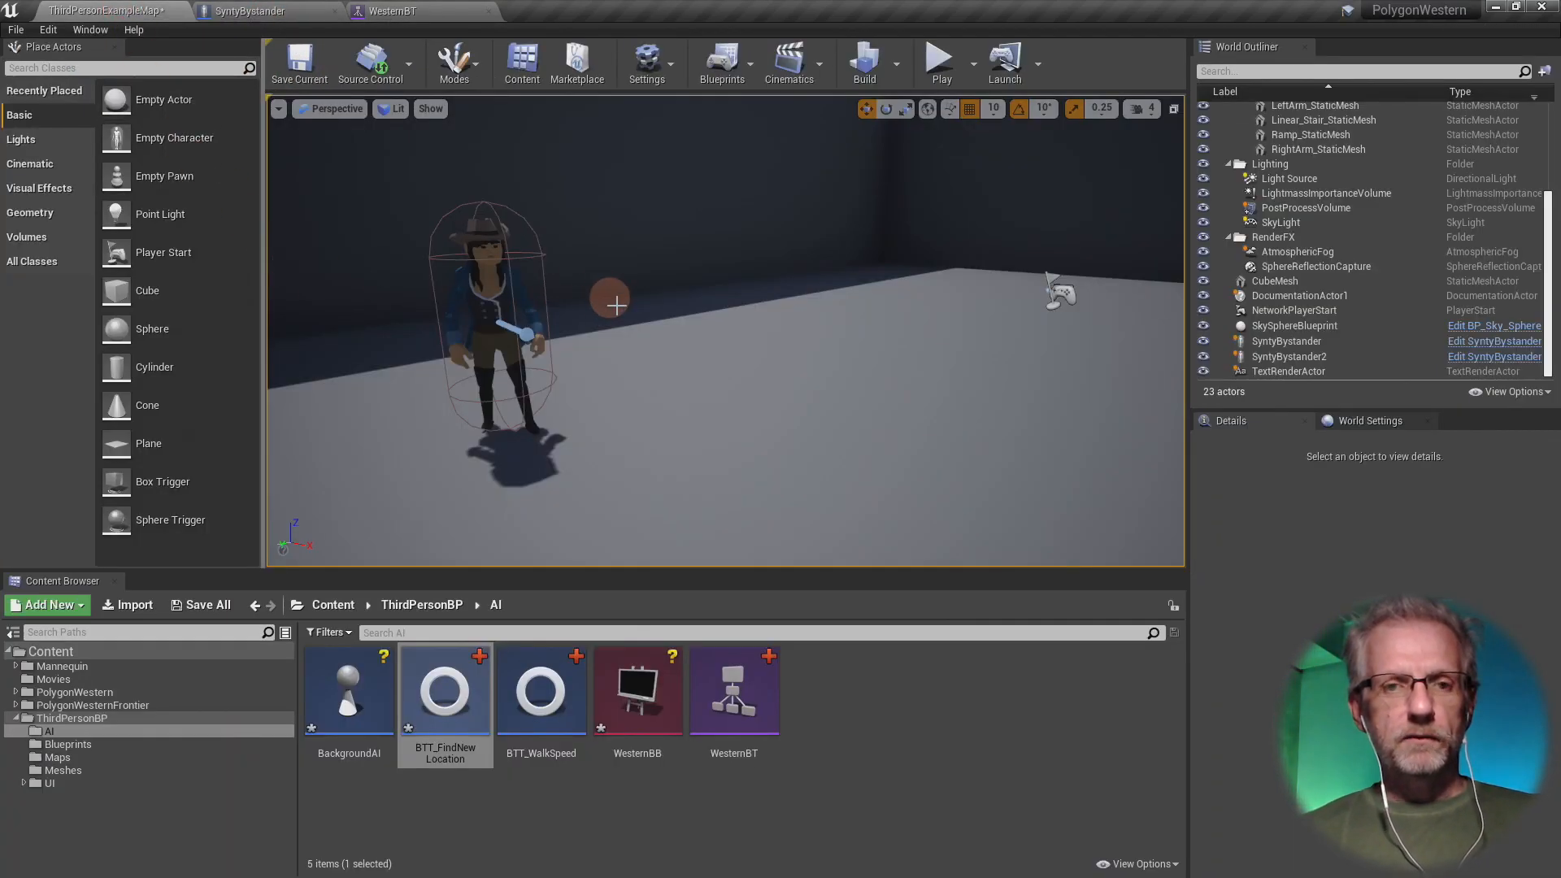
pyautogui.moveTo(757, 571); pyautogui.dragTo(764, 654)
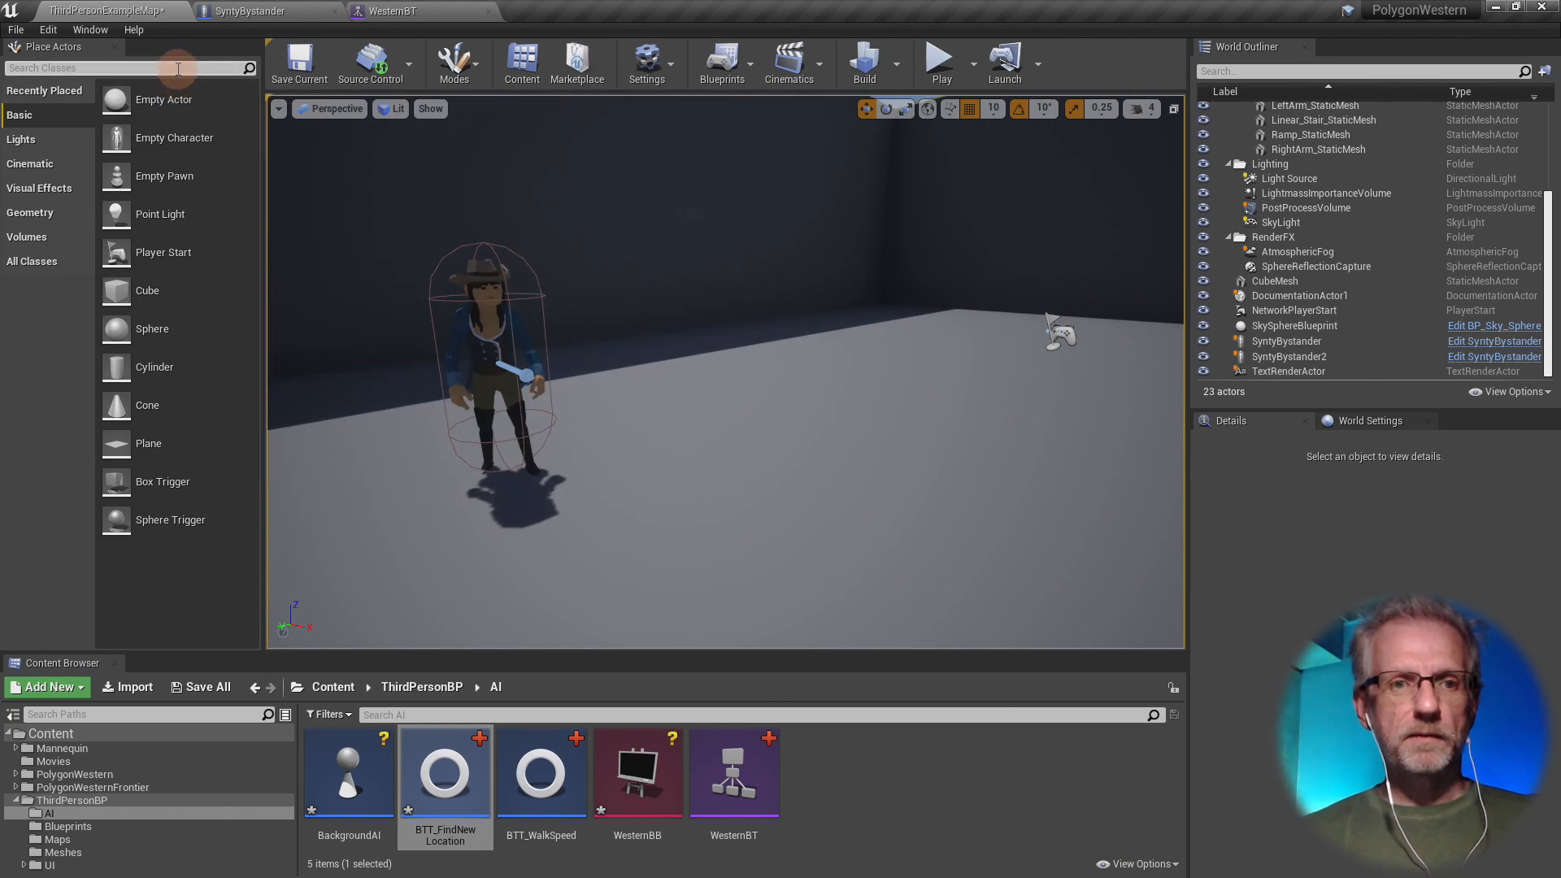
pyautogui.moveTo(620, 264); pyautogui.dragTo(837, 335)
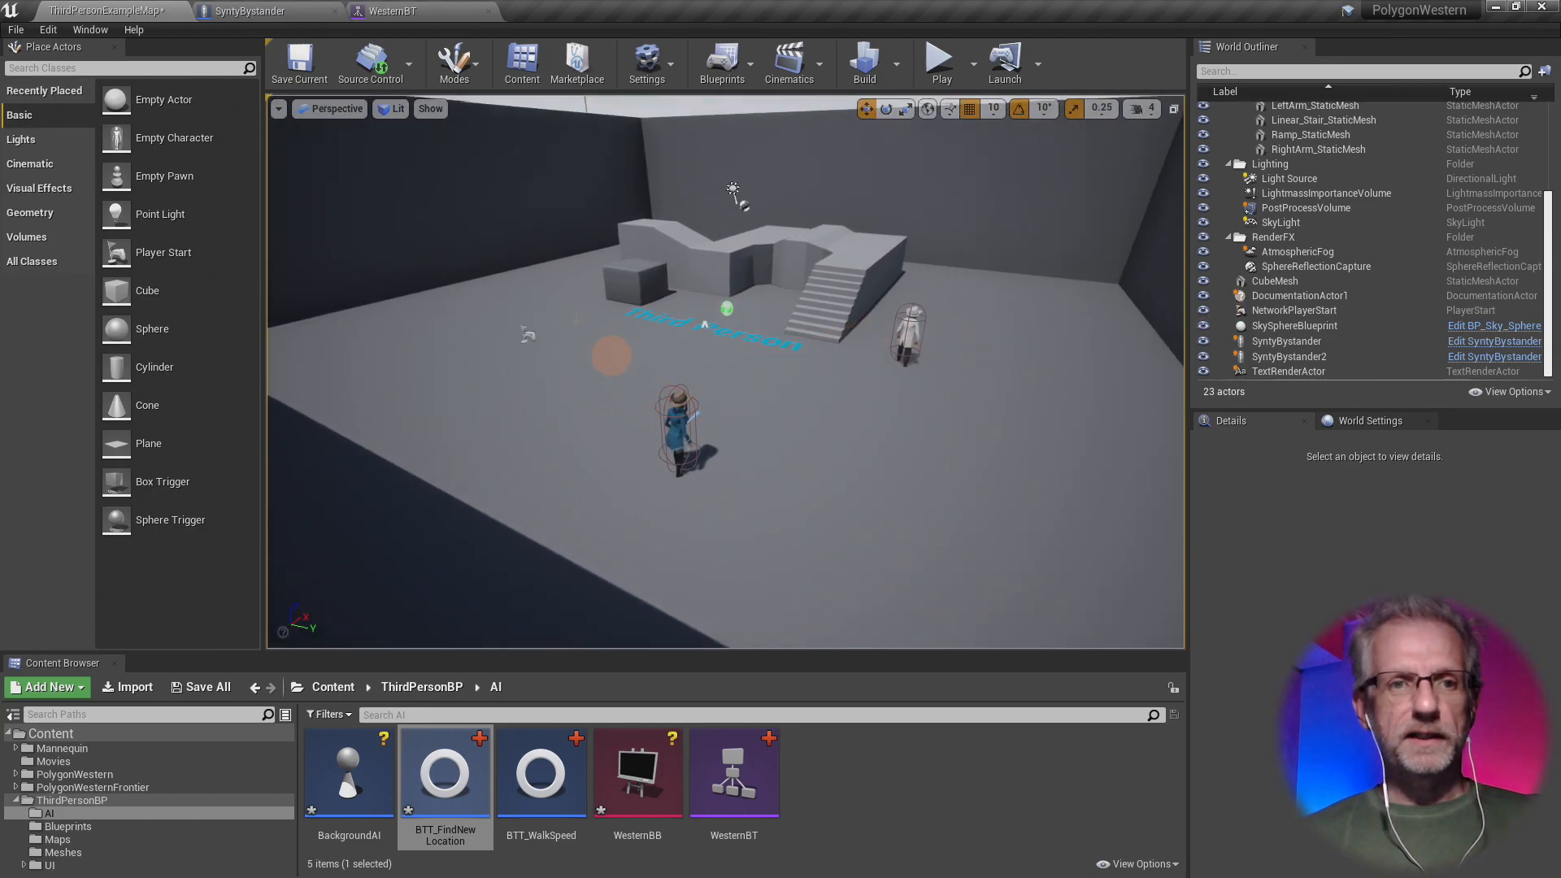
pyautogui.click(170, 65)
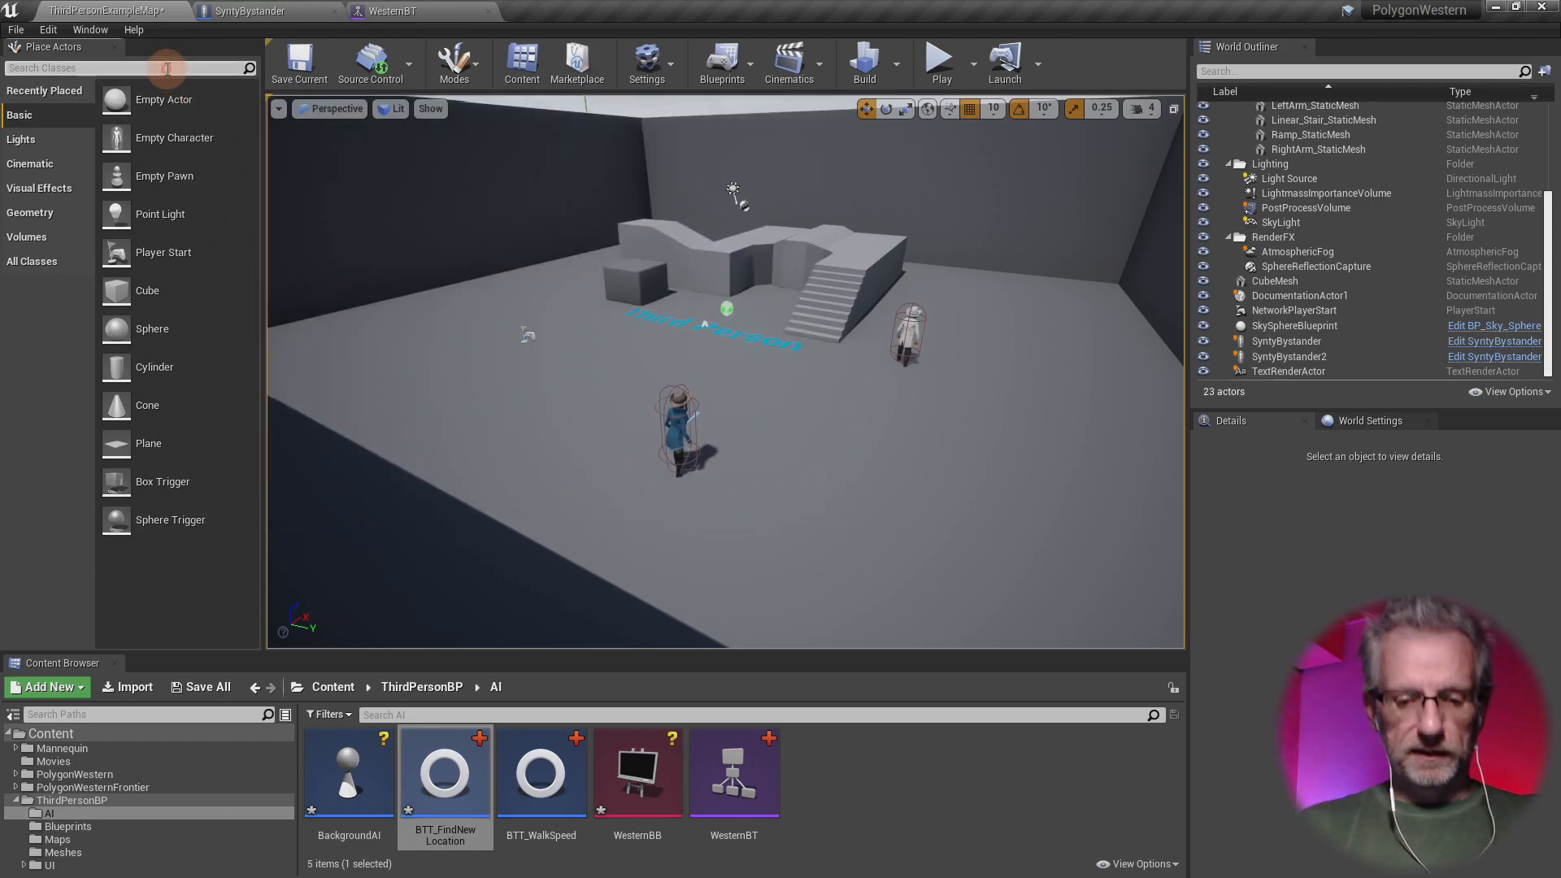
pyautogui.write('nav mesh')
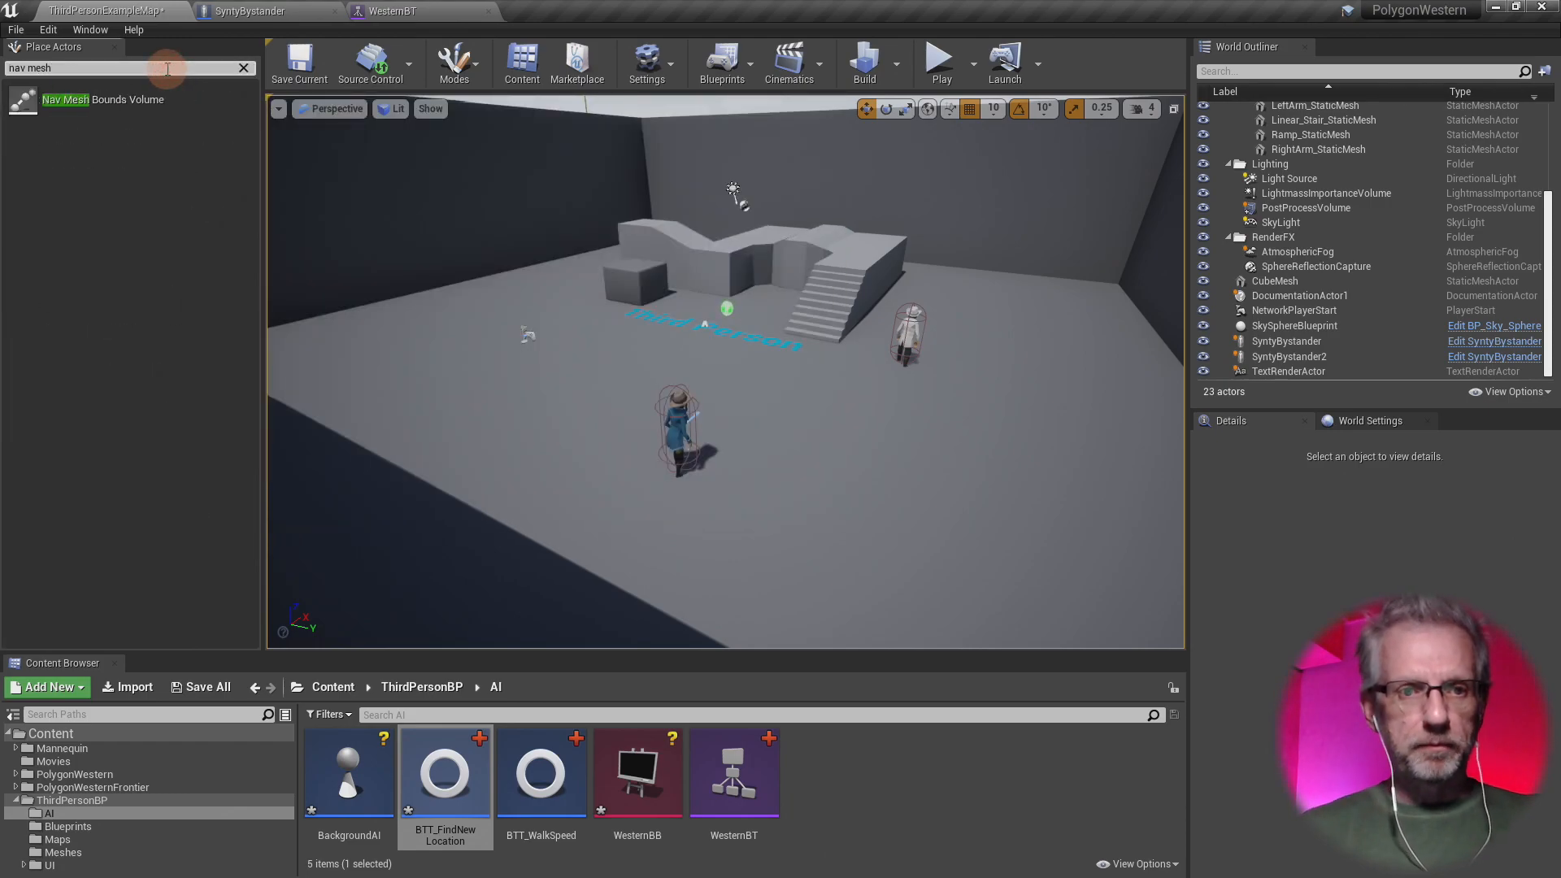
pyautogui.moveTo(165, 103); pyautogui.dragTo(596, 319)
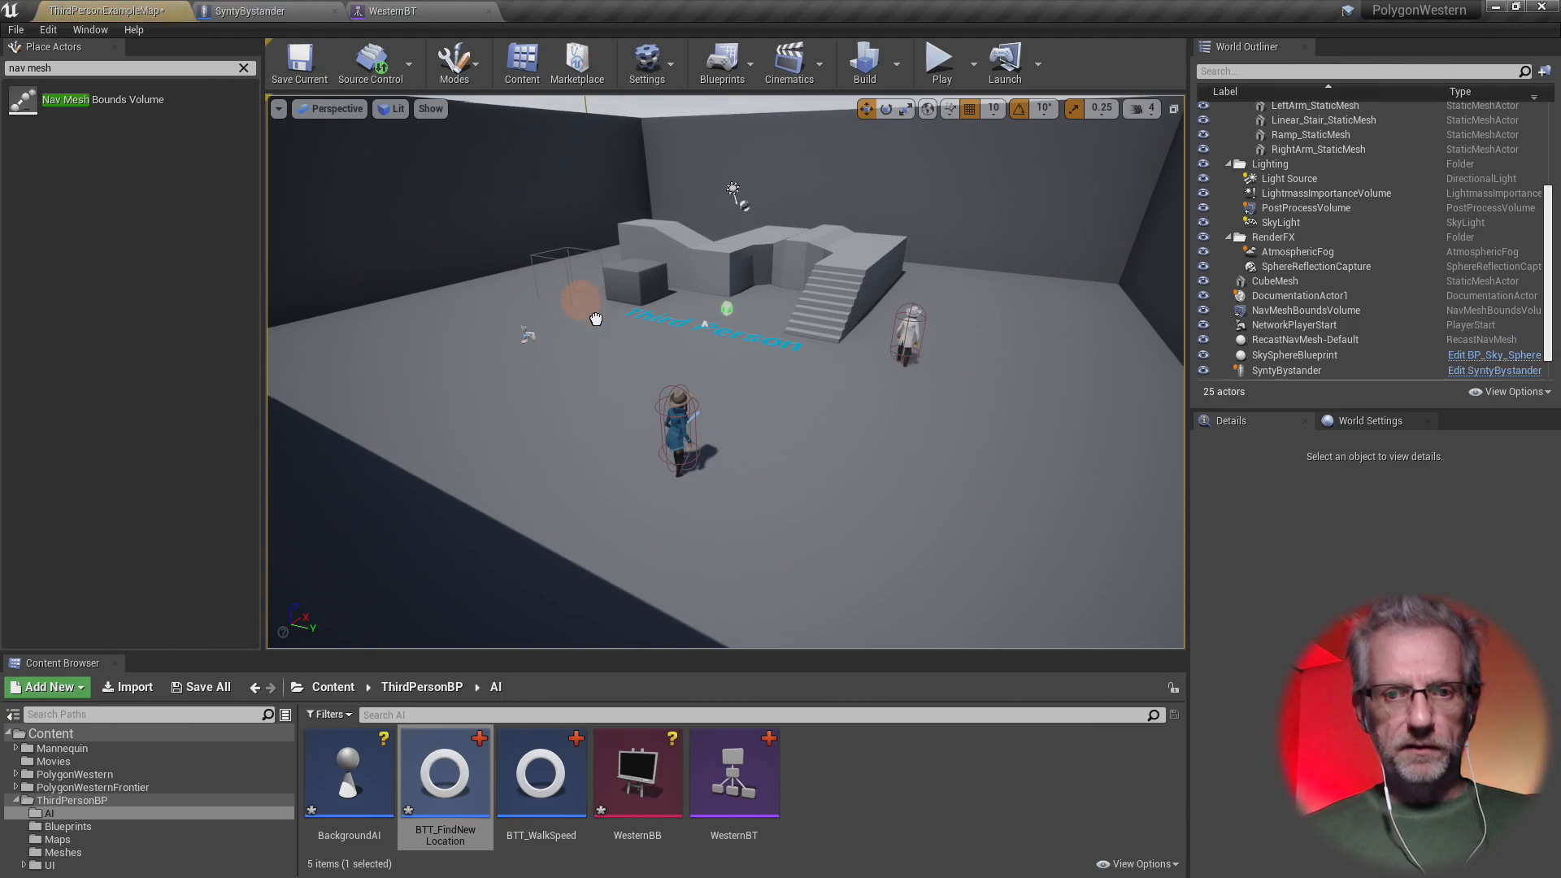
pyautogui.moveTo(732, 385); pyautogui.dragTo(732, 385)
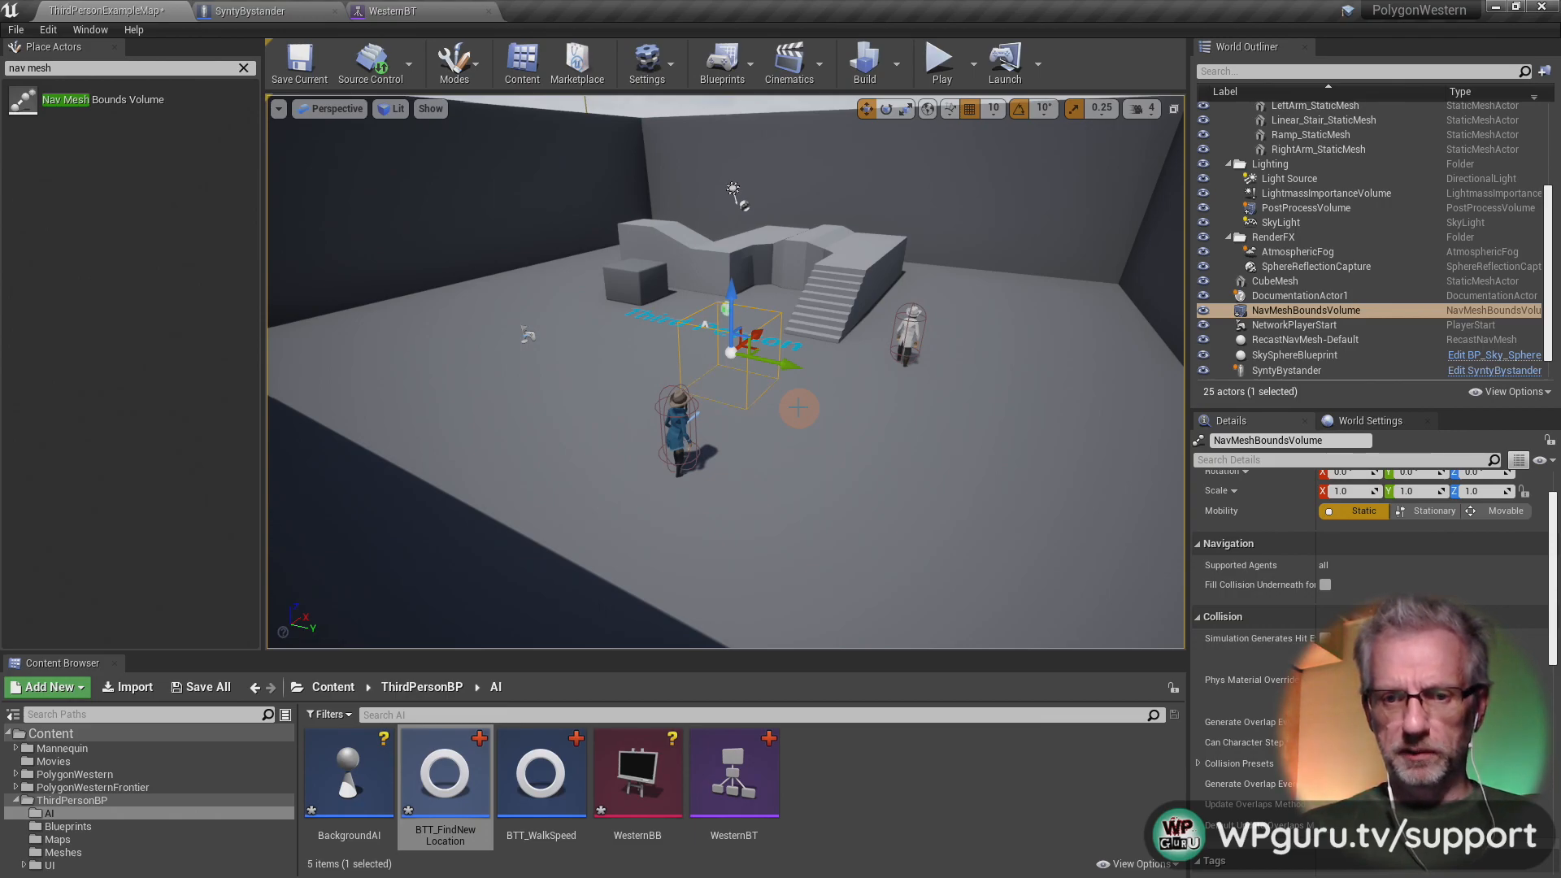
pyautogui.press('p')
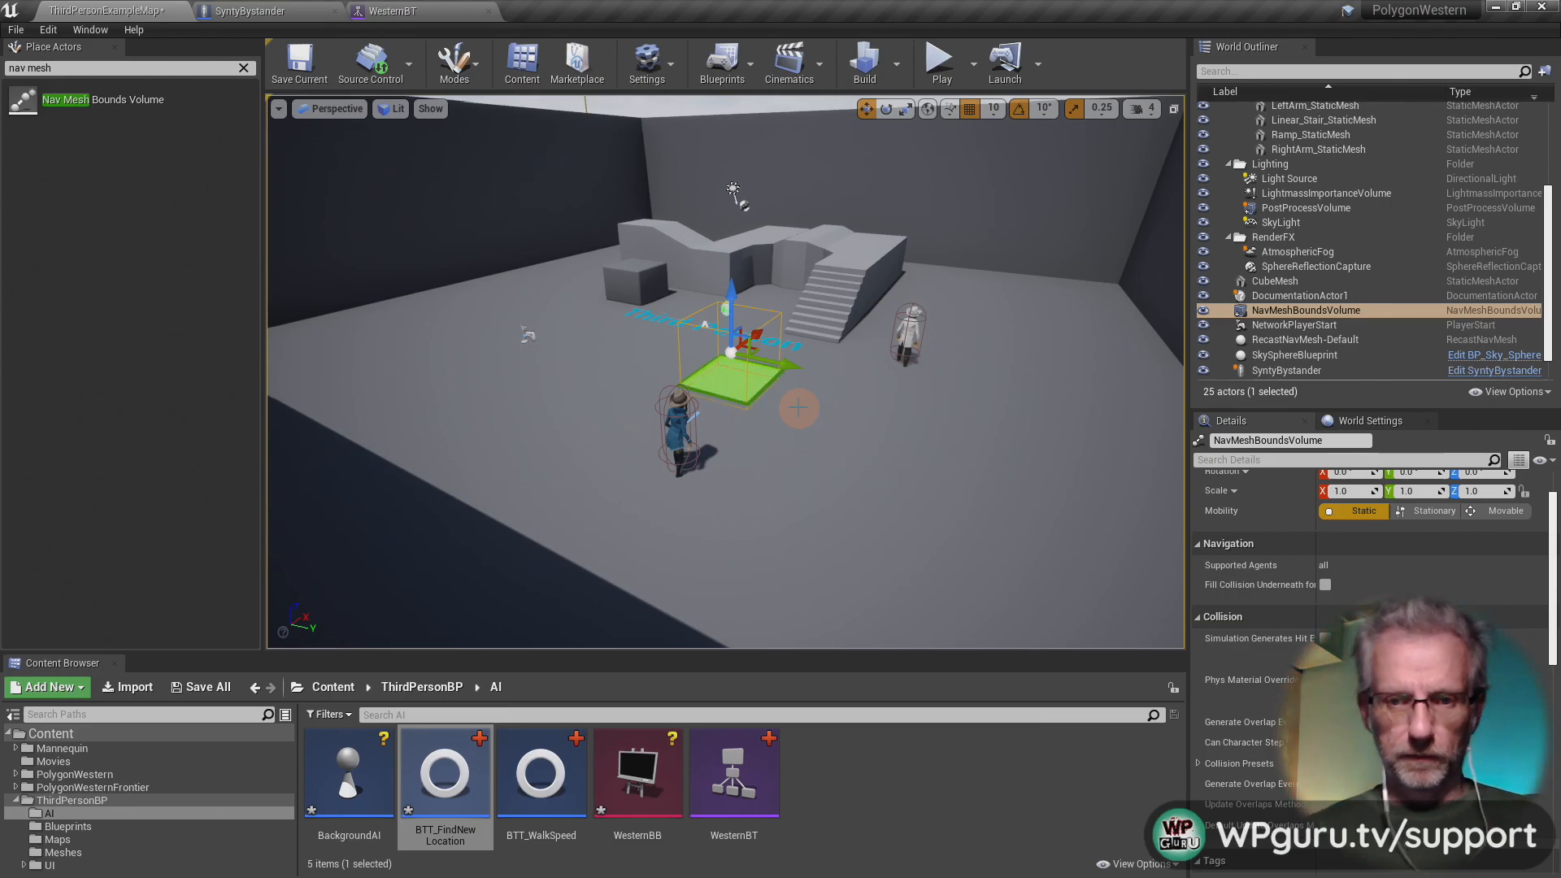
# - Scale the Nav Mesh Bounds Volume to 13.5 in X and 18.0 in Y to spread it across the floor
pyautogui.moveTo(798, 411); pyautogui.dragTo(735, 499, button='right')
pyautogui.press('e')
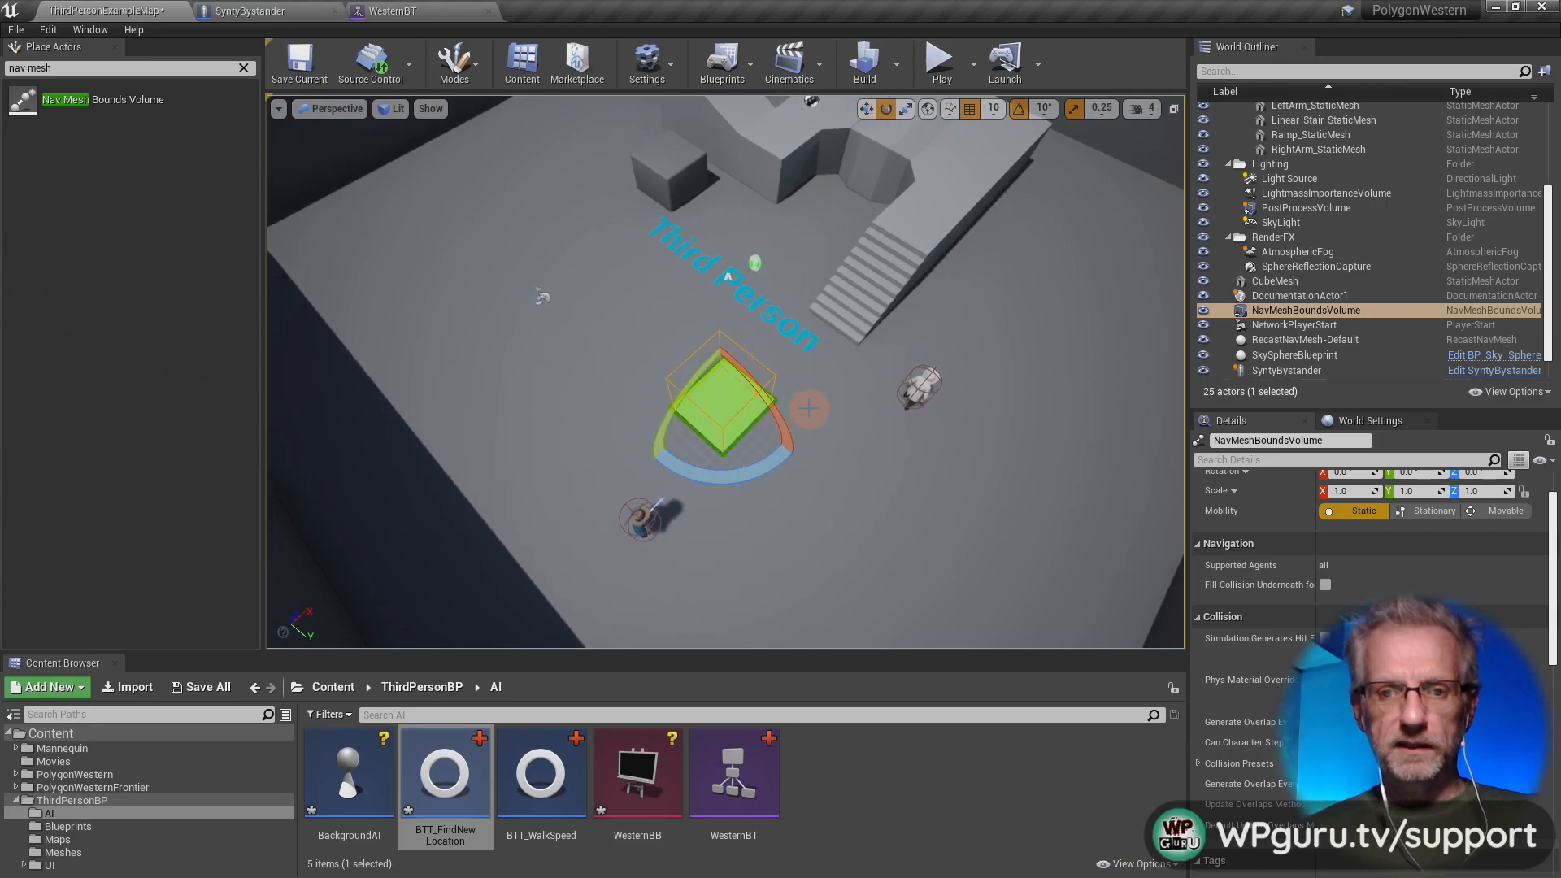
pyautogui.press('r')
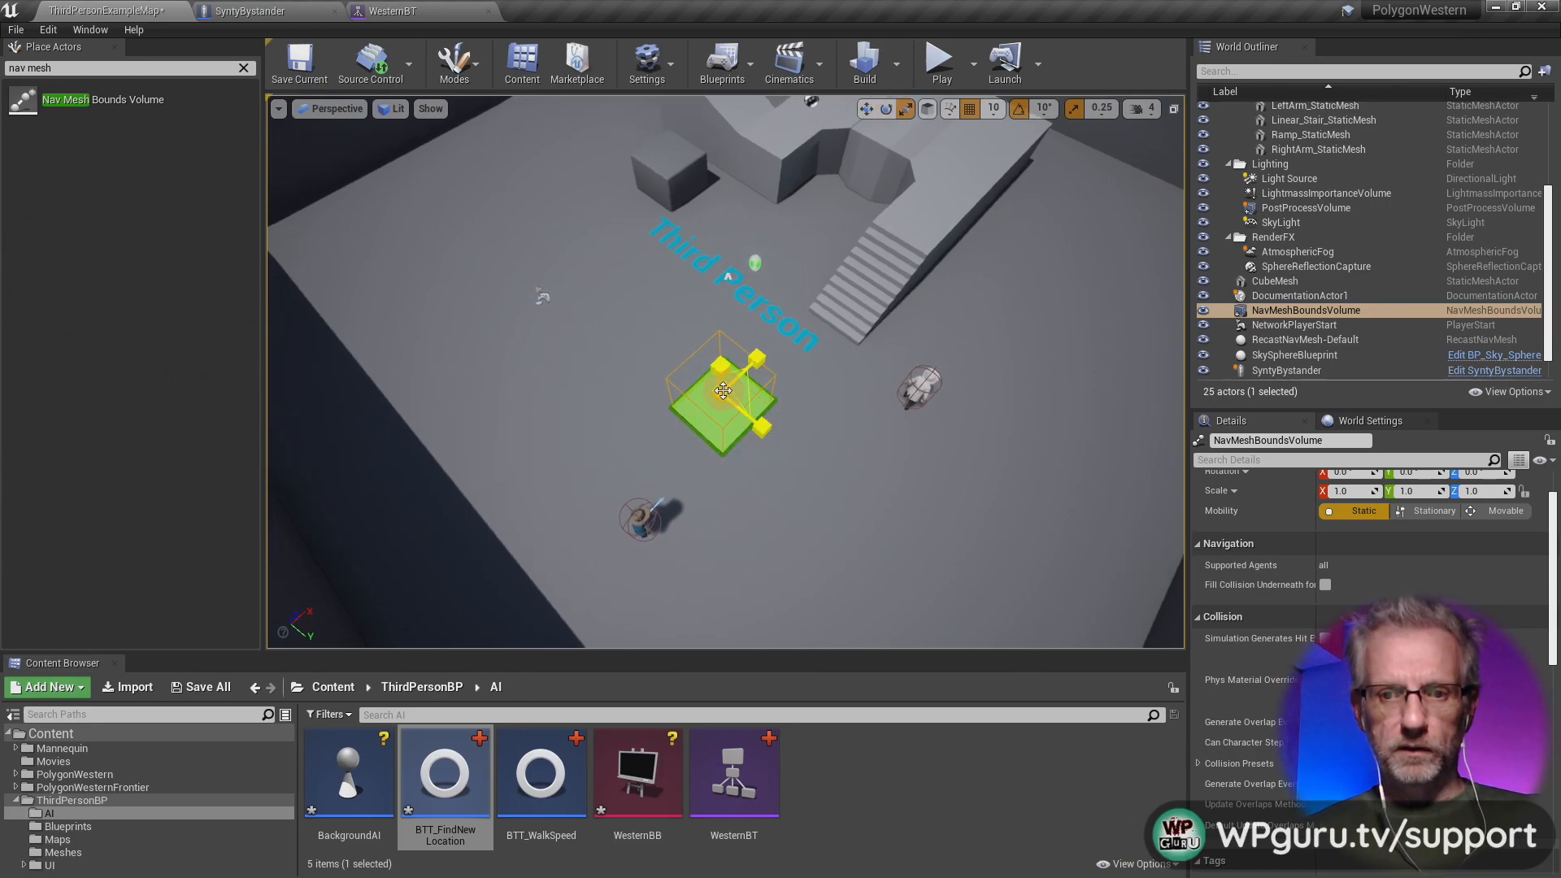
pyautogui.moveTo(878, 284); pyautogui.dragTo(1431, 3)
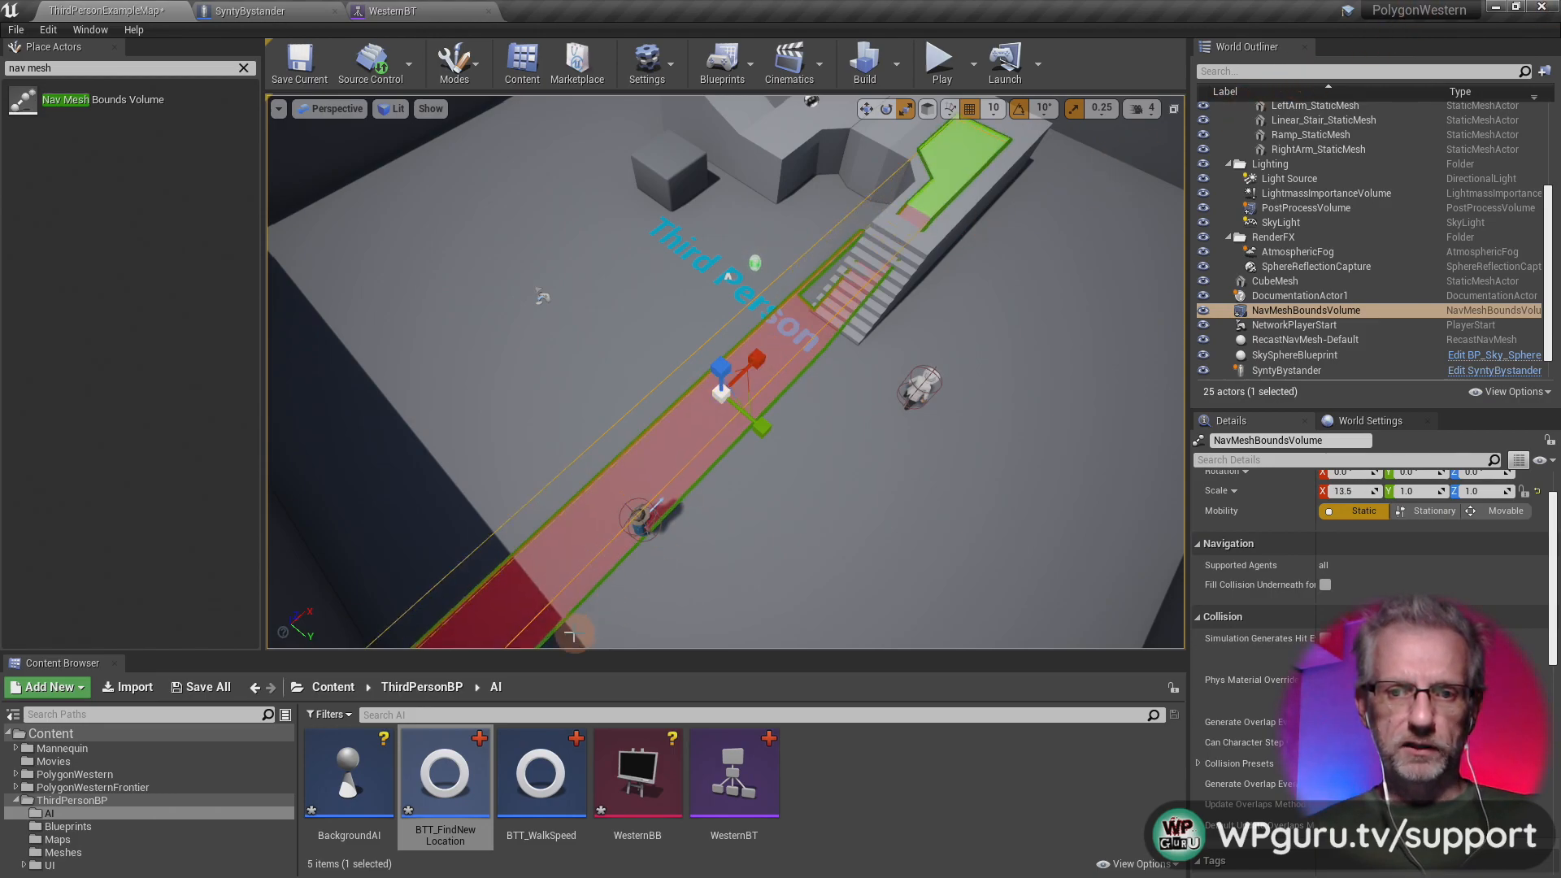
pyautogui.moveTo(762, 426); pyautogui.dragTo(926, 593)
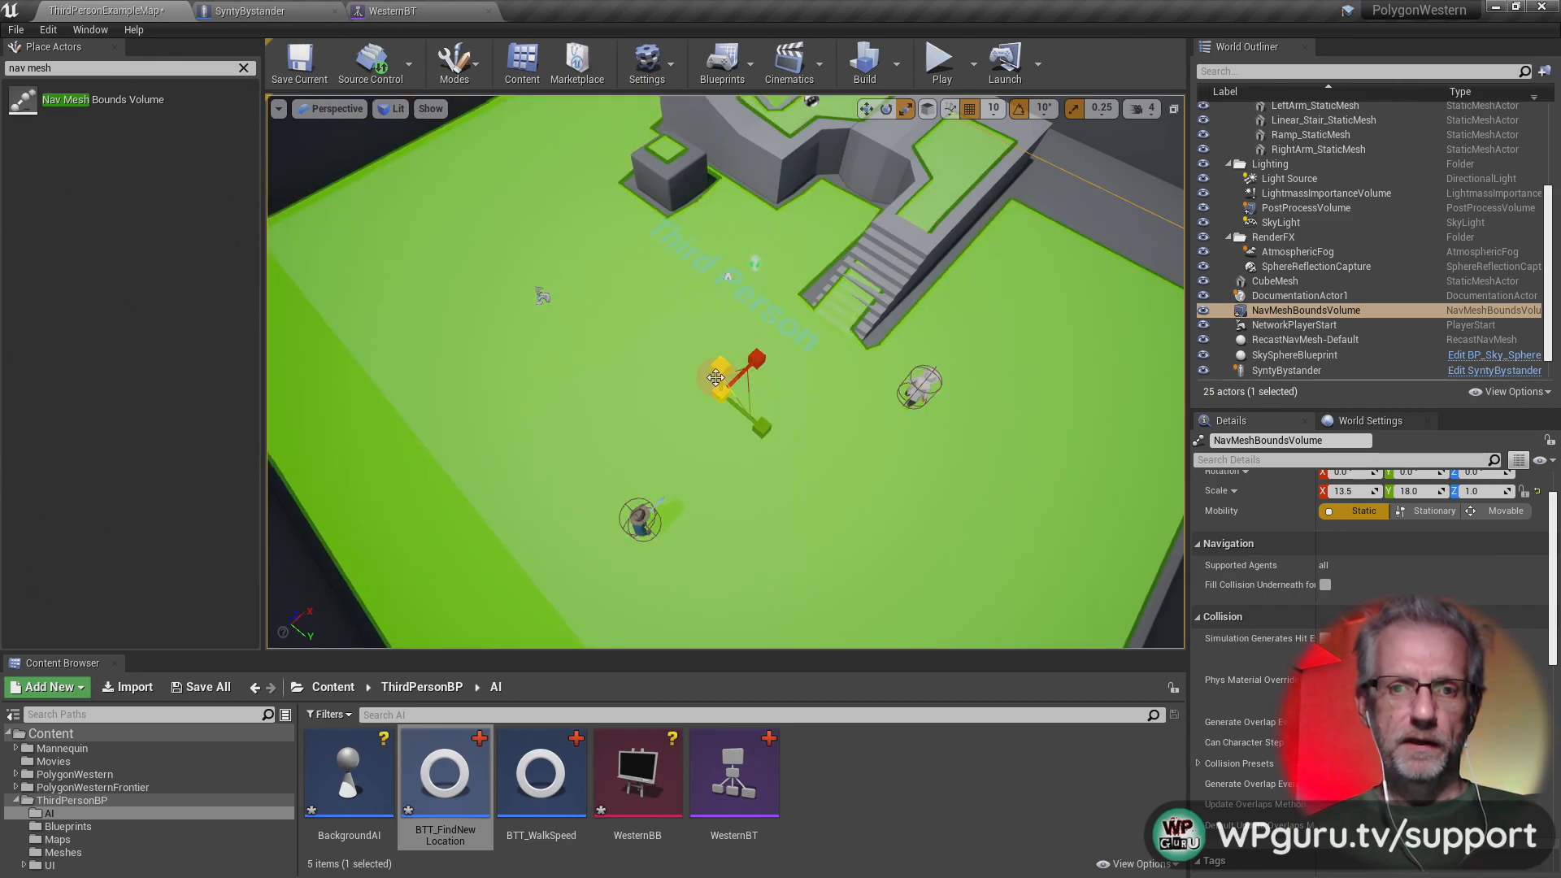
# - Move the Nav Mesh Bounds Volume along X towards the foot of the stairs to centre it on the arena
pyautogui.keyDown('alt'); pyautogui.moveTo(918, 315); pyautogui.dragTo(1021, 412); pyautogui.keyUp('alt')
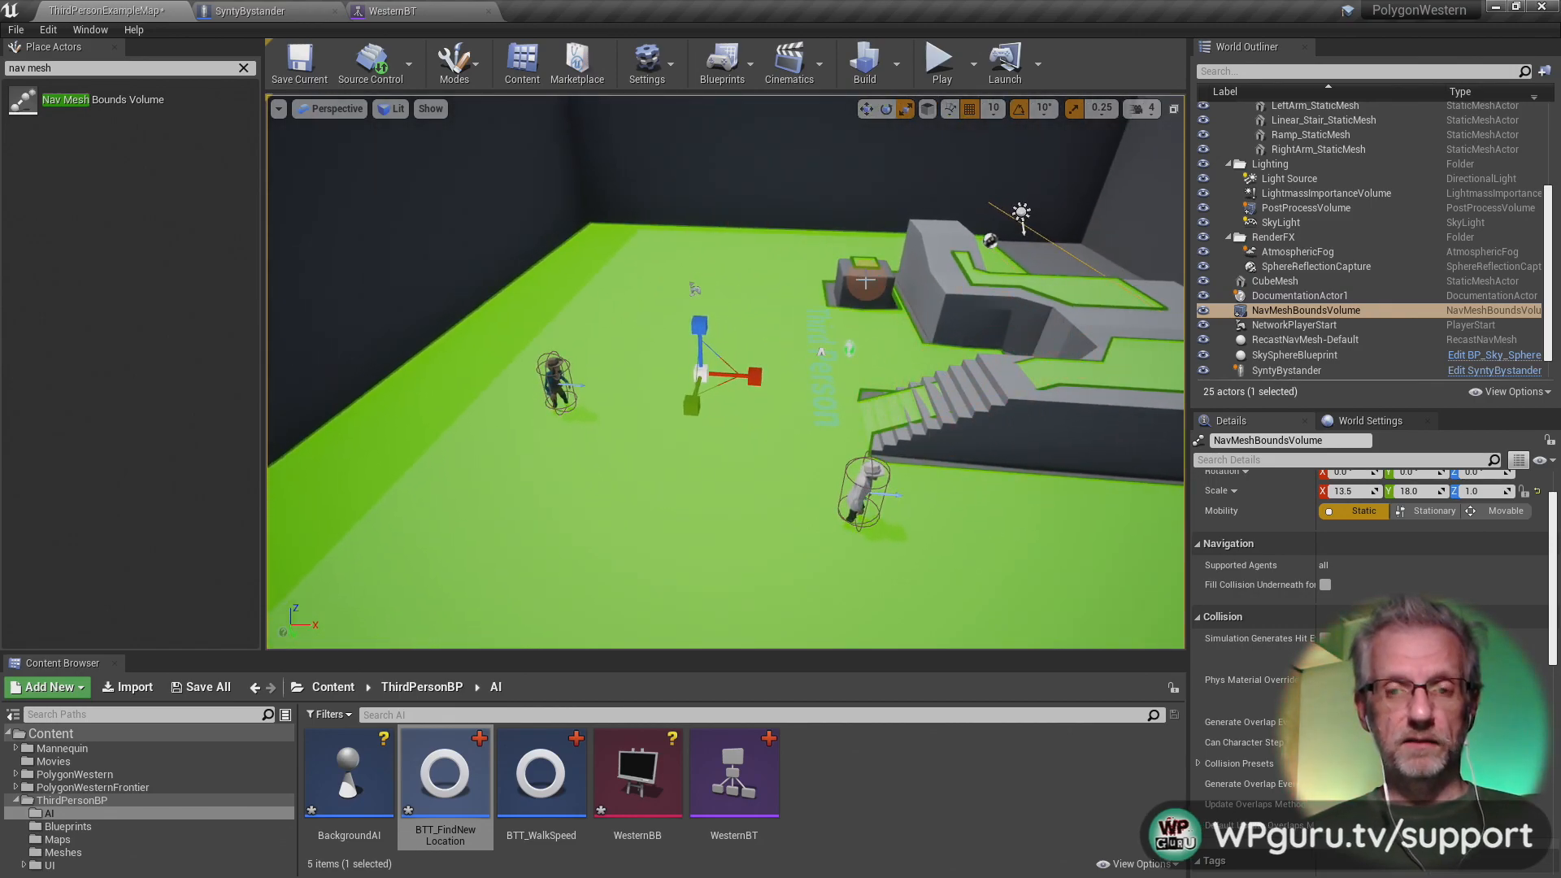
pyautogui.keyDown('alt'); pyautogui.moveTo(1077, 348); pyautogui.dragTo(933, 325); pyautogui.keyUp('alt')
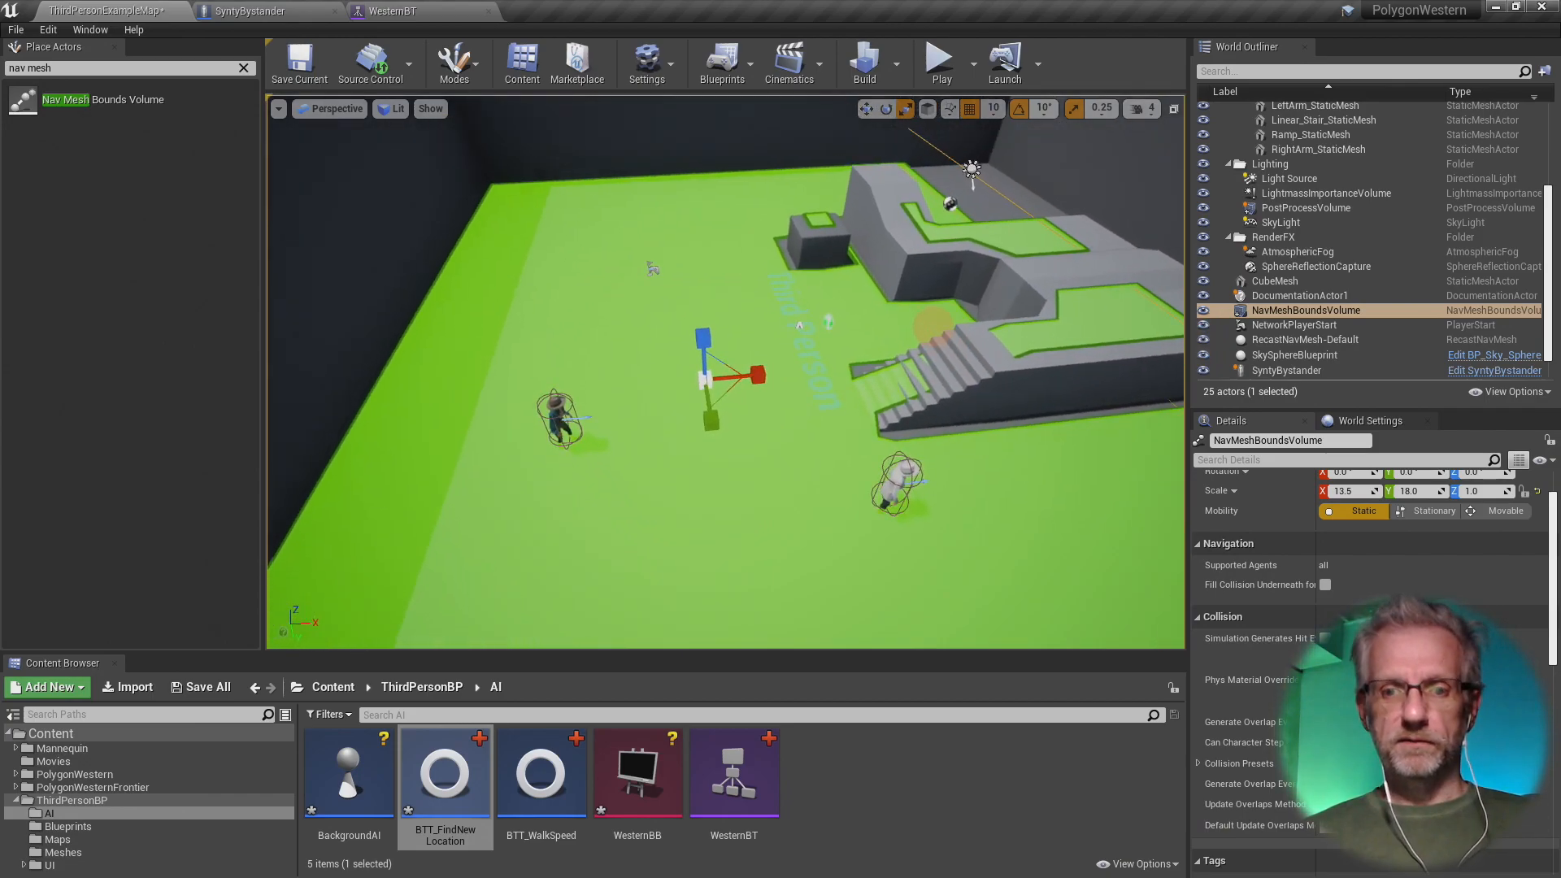
pyautogui.press('w')
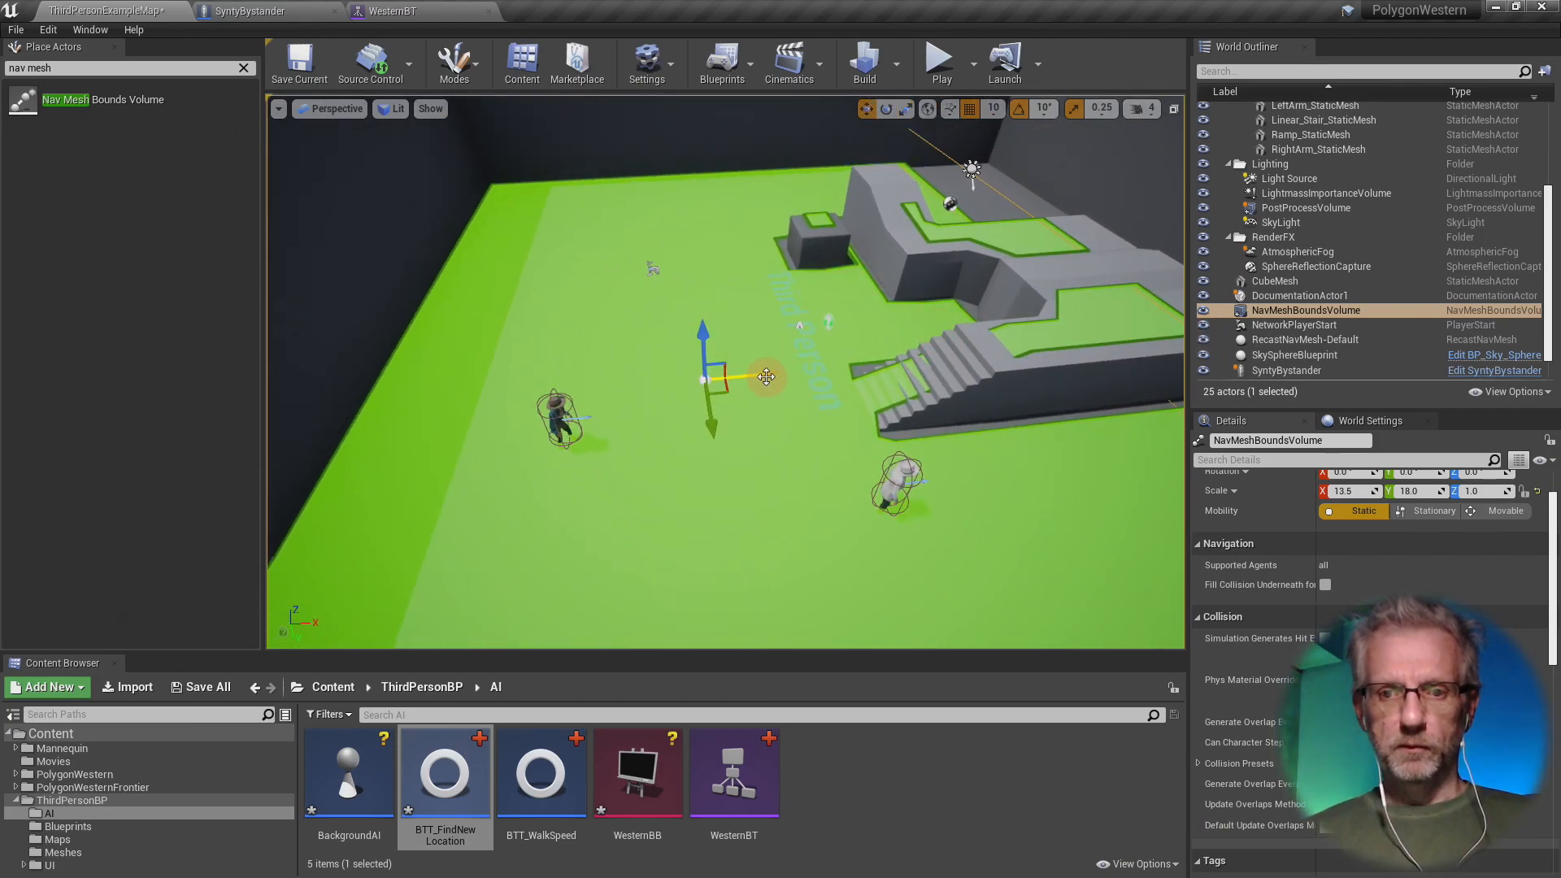
pyautogui.moveTo(766, 377); pyautogui.dragTo(931, 399)
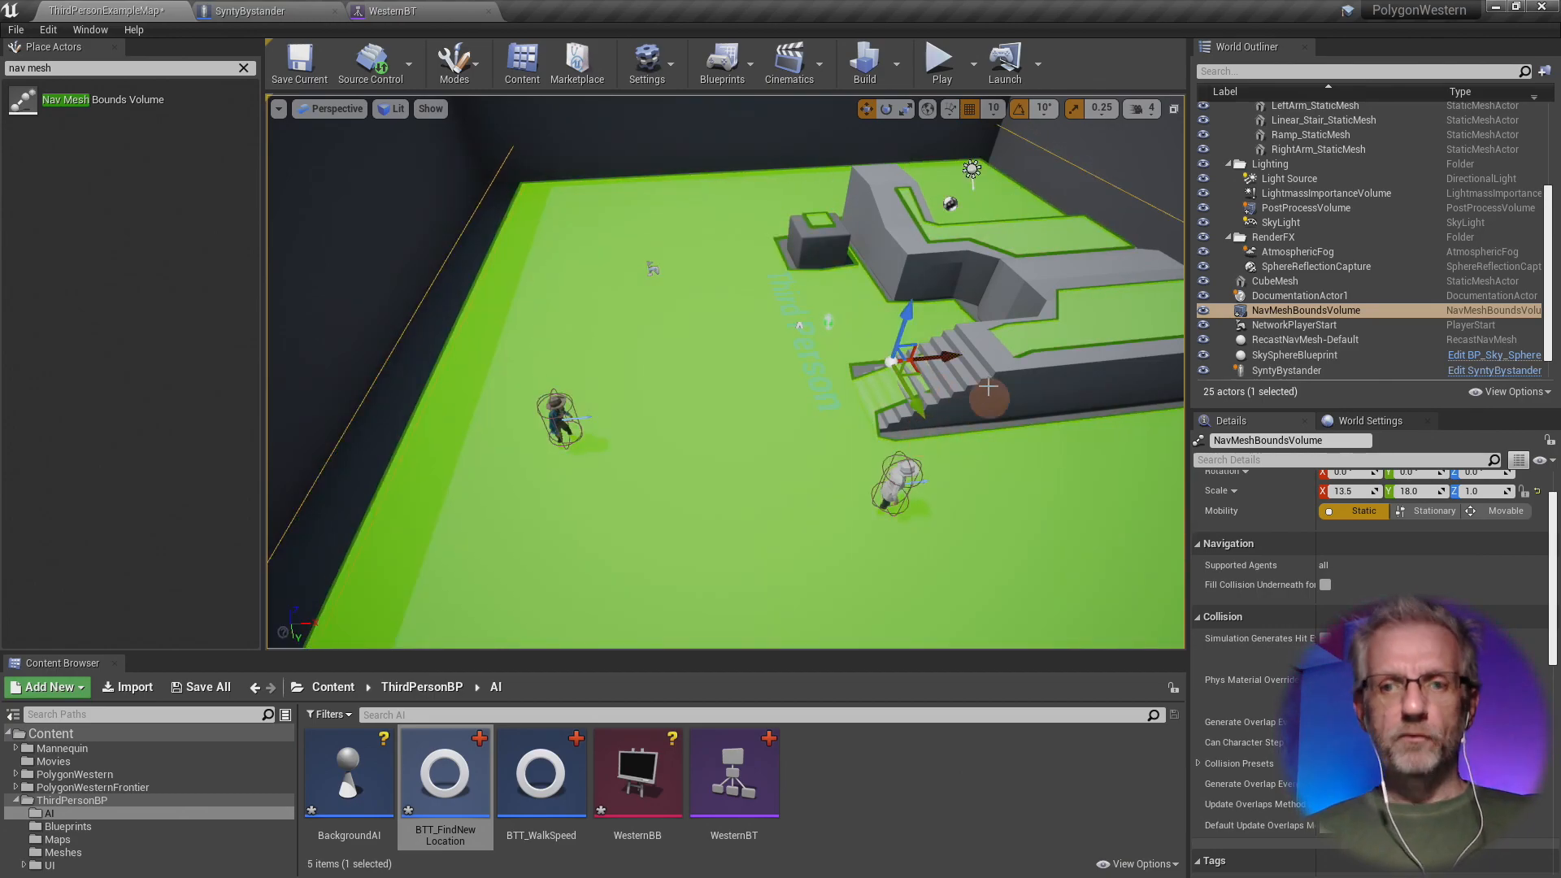
pyautogui.moveTo(942, 356)
pyautogui.mouseDown()
pyautogui.moveTo(773, 350)
pyautogui.moveTo(943, 342)
pyautogui.moveTo(1071, 373)
pyautogui.moveTo(947, 346)
pyautogui.moveTo(935, 366)
pyautogui.mouseUp()
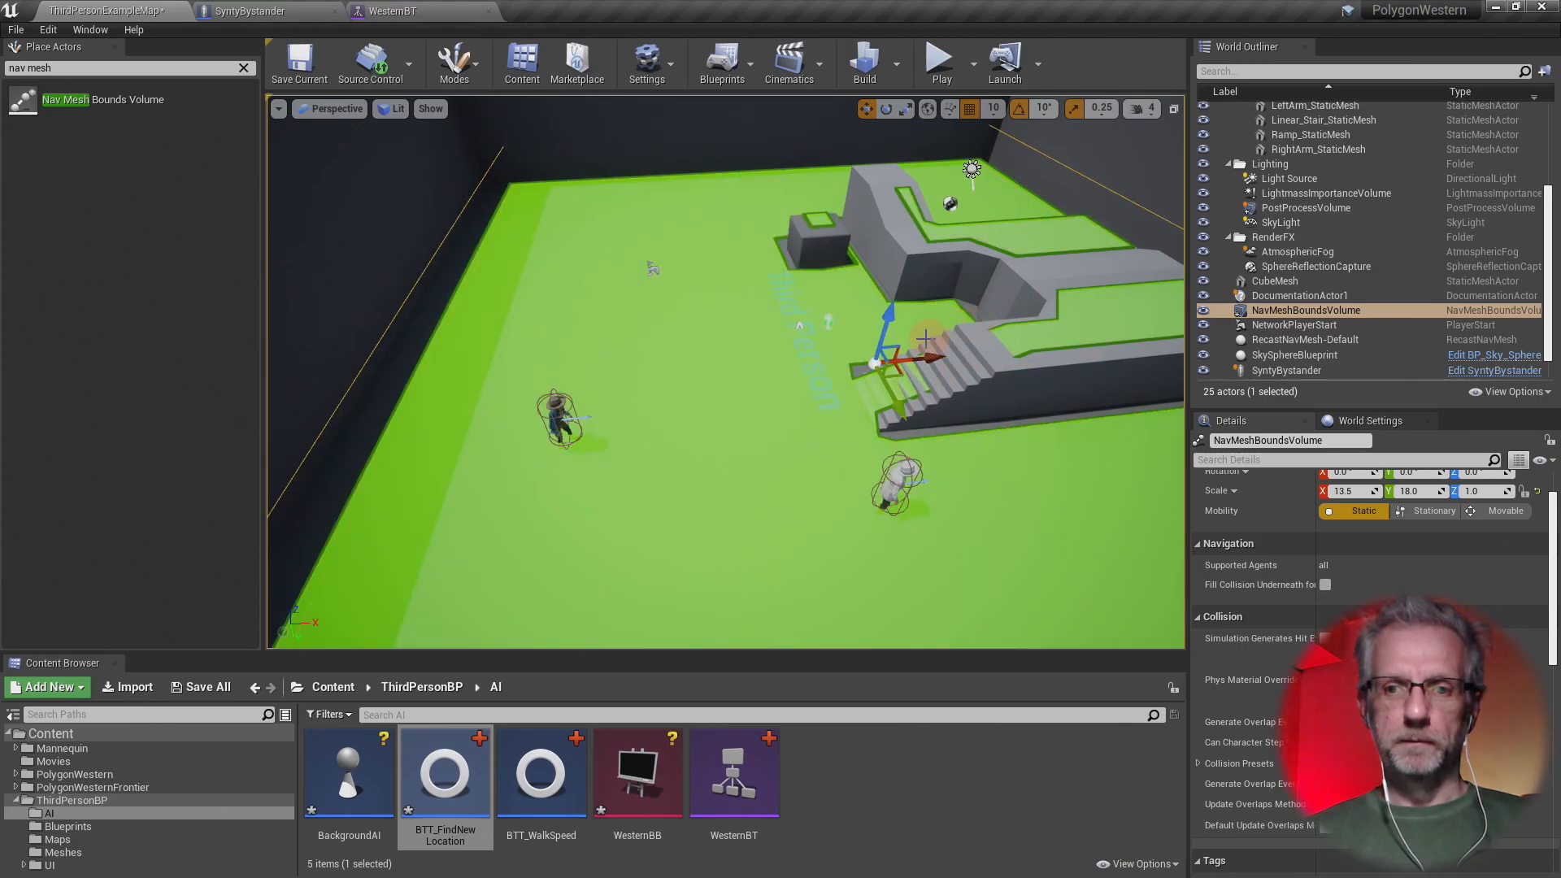
pyautogui.moveTo(931, 359); pyautogui.dragTo(881, 376)
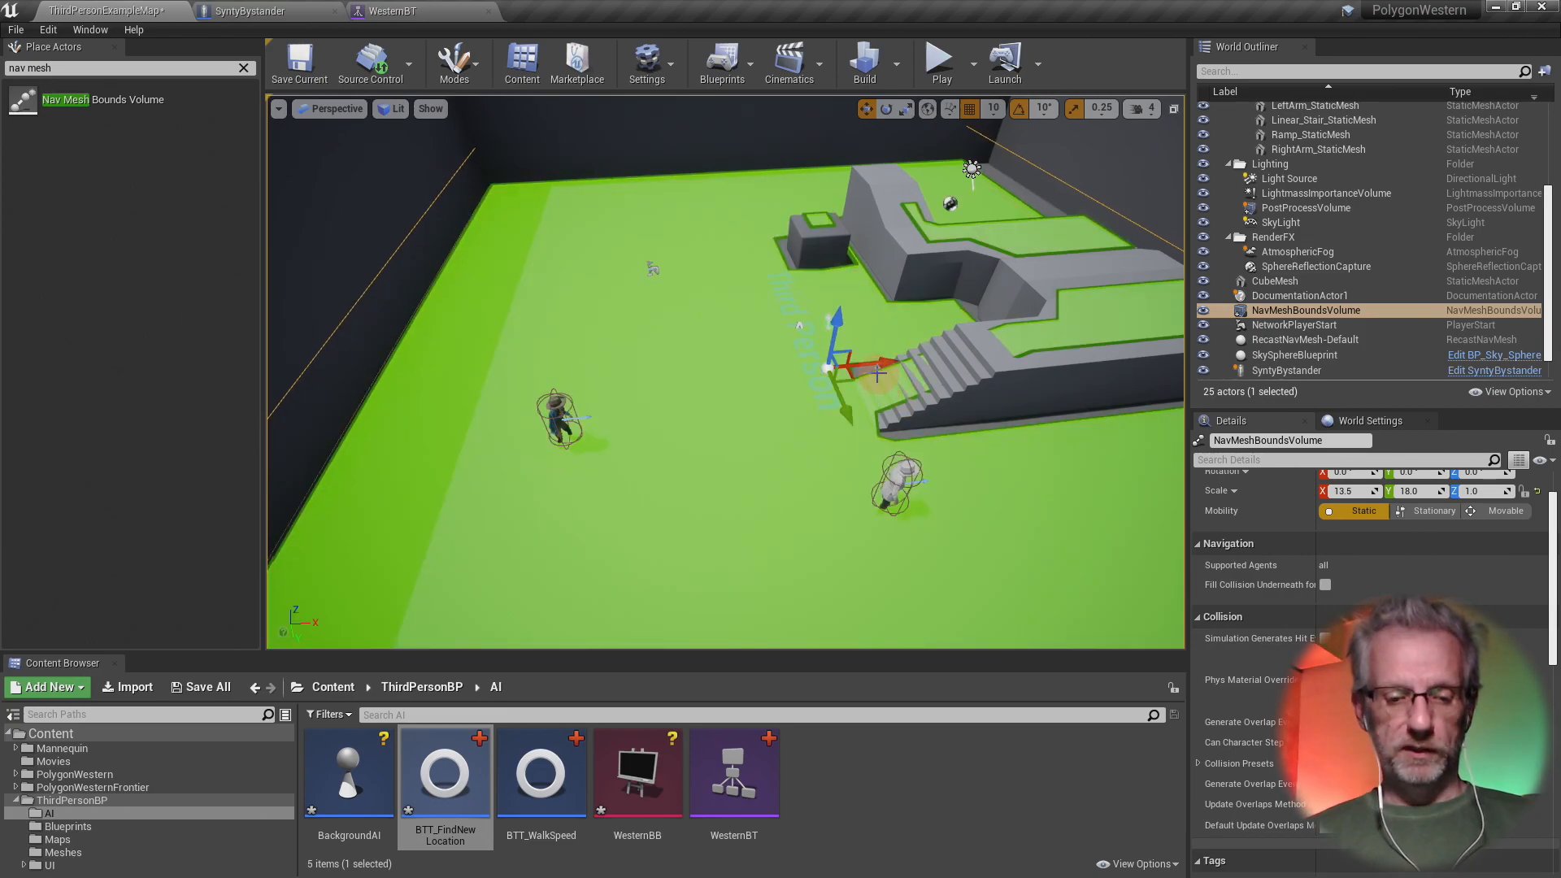
# - Increase the Nav Mesh Bounds Volume's X scale to 15.75
pyautogui.press('e')
pyautogui.press('w')
pyautogui.press('e')
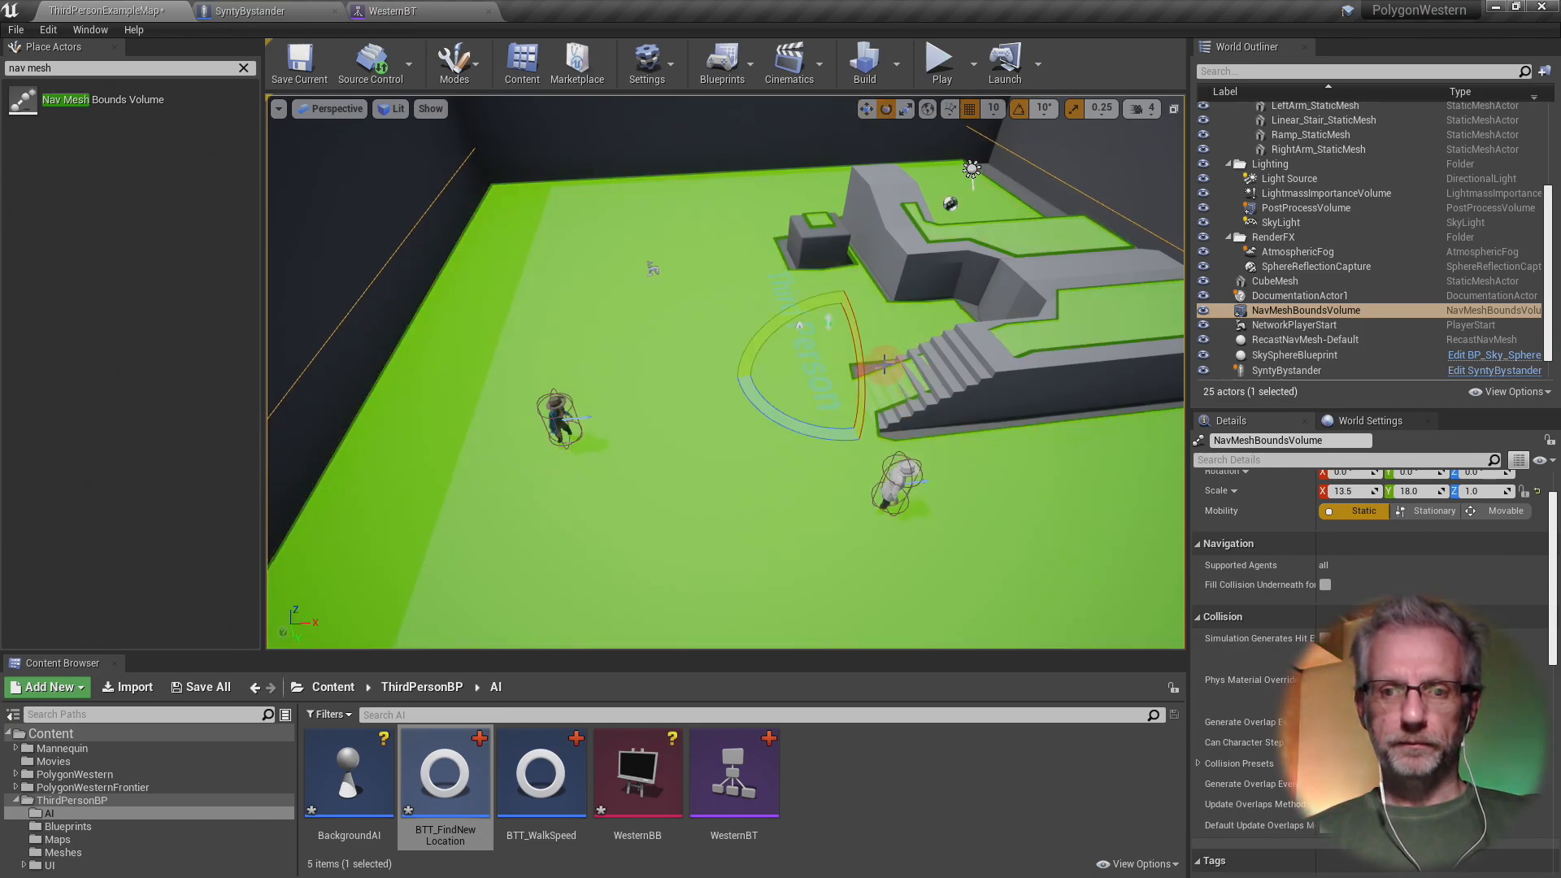
pyautogui.press('r')
pyautogui.moveTo(875, 369); pyautogui.dragTo(1015, 384)
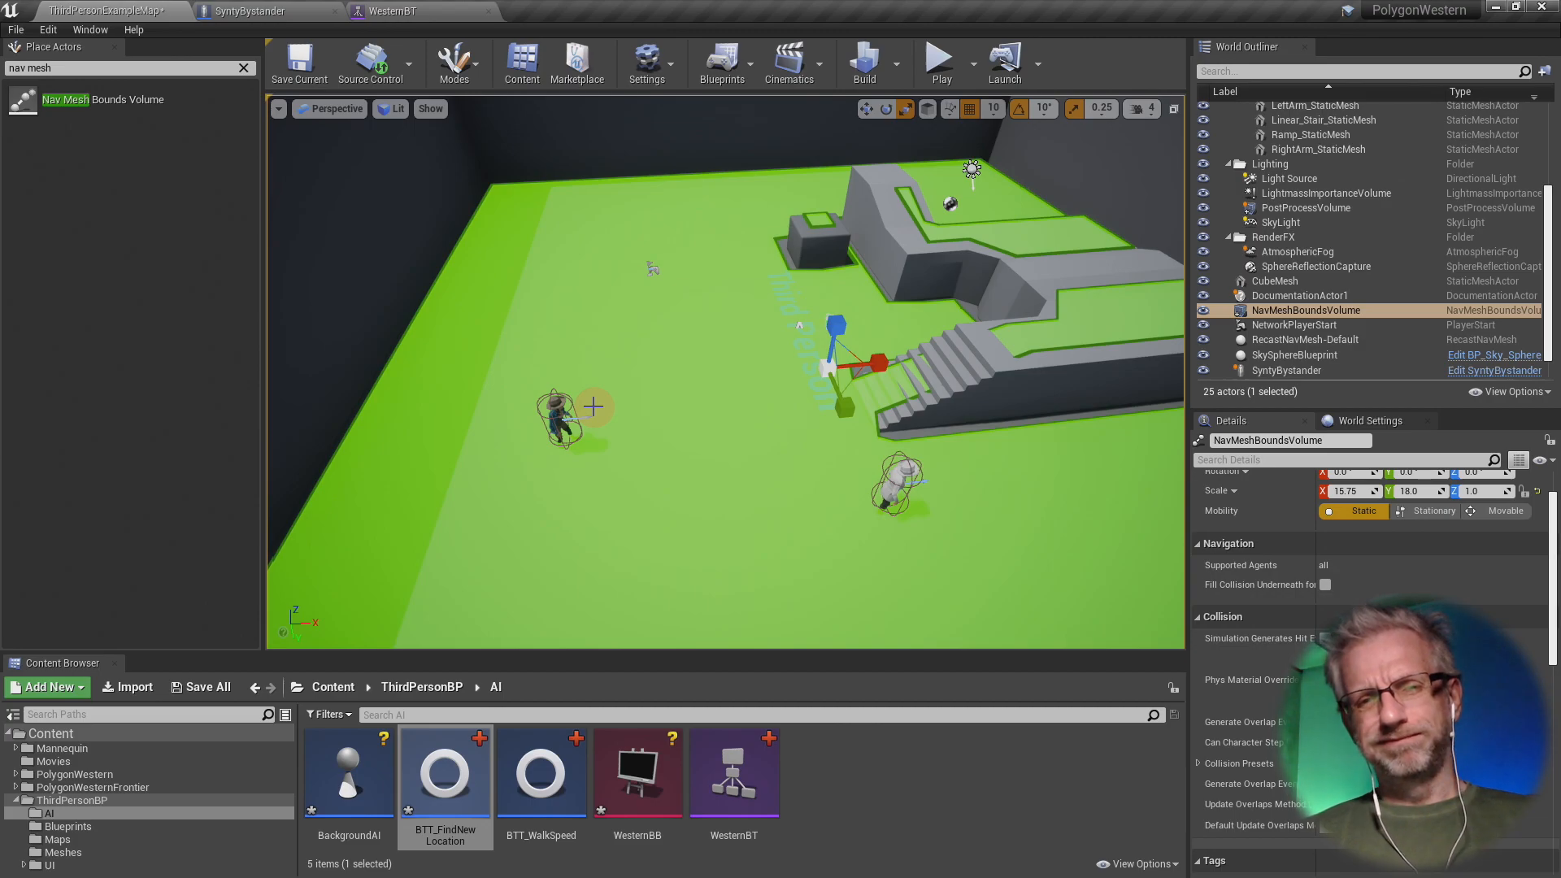
# - Save ThirdPersonExampleMap and play-test the level full screen, running around the two bystanders to check whether they walk
pyautogui.click(300, 71)
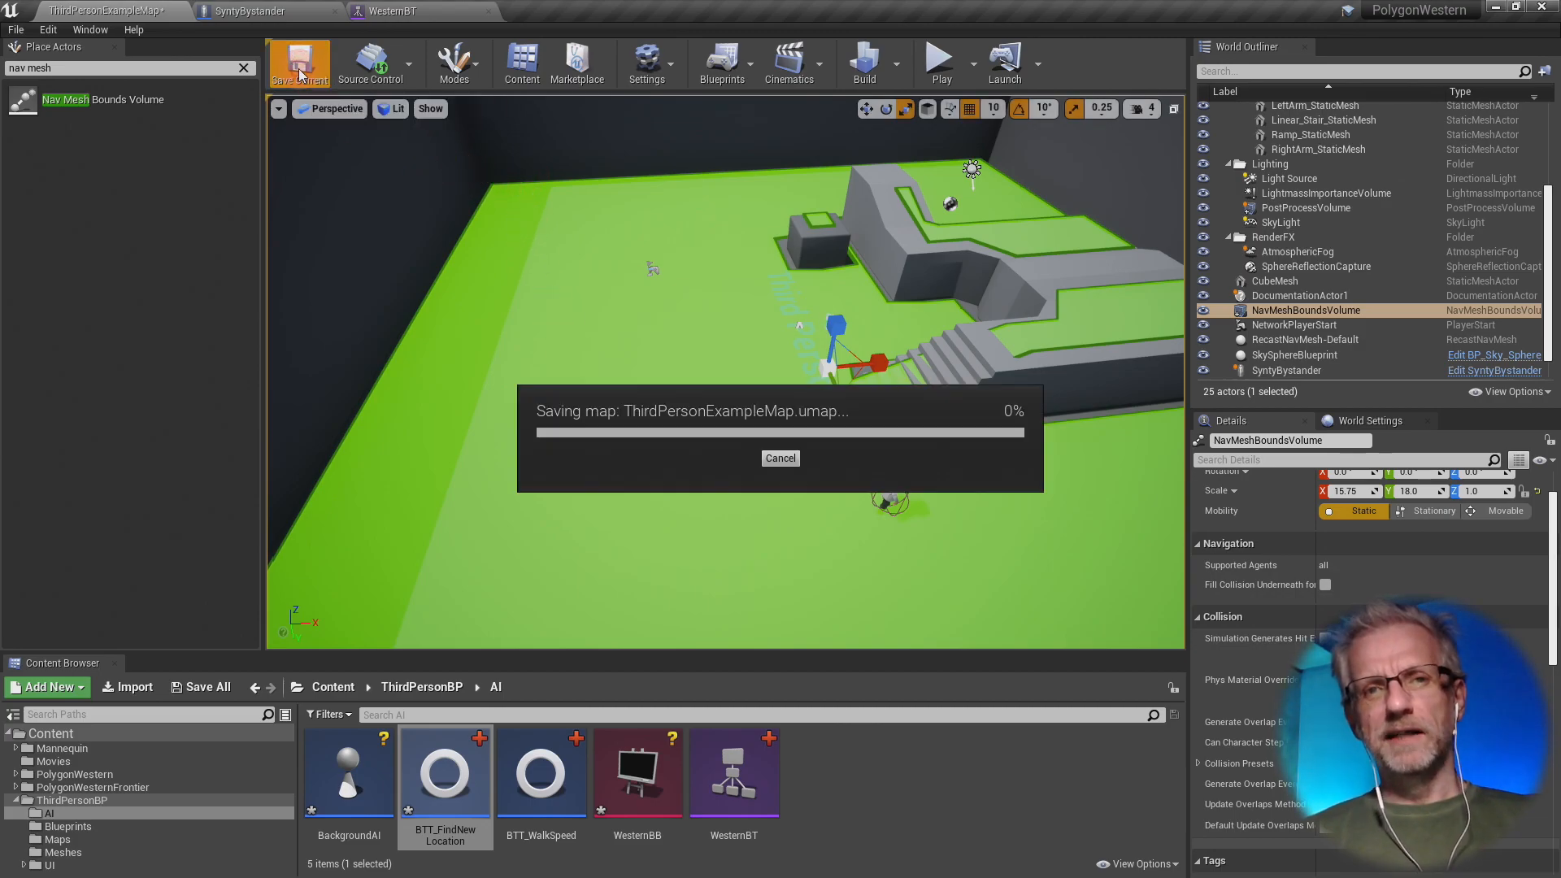
pyautogui.click(938, 61)
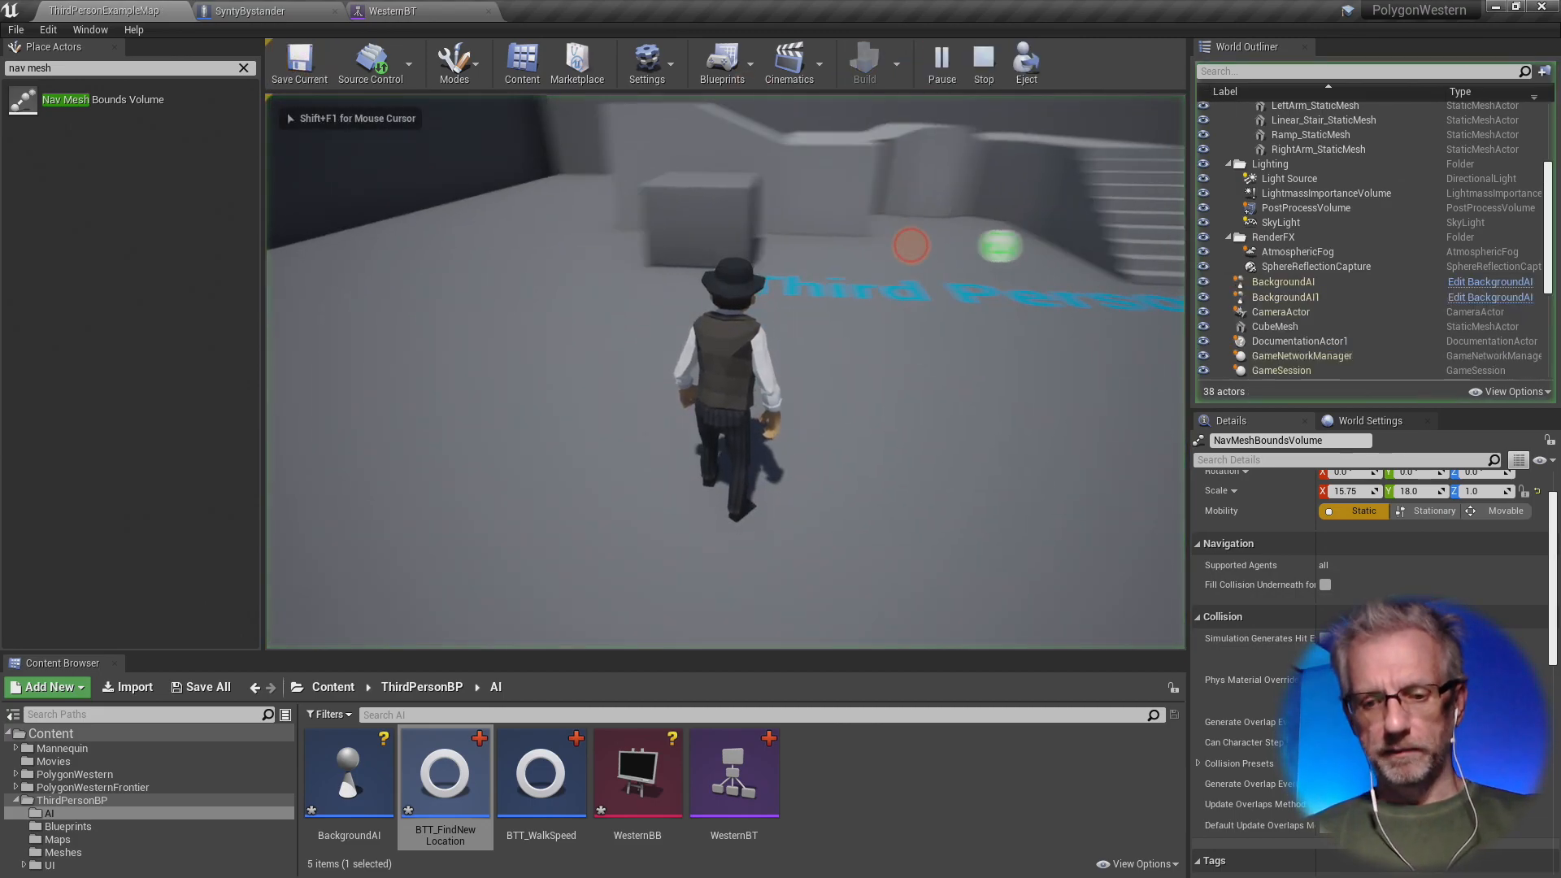
pyautogui.press('F11')
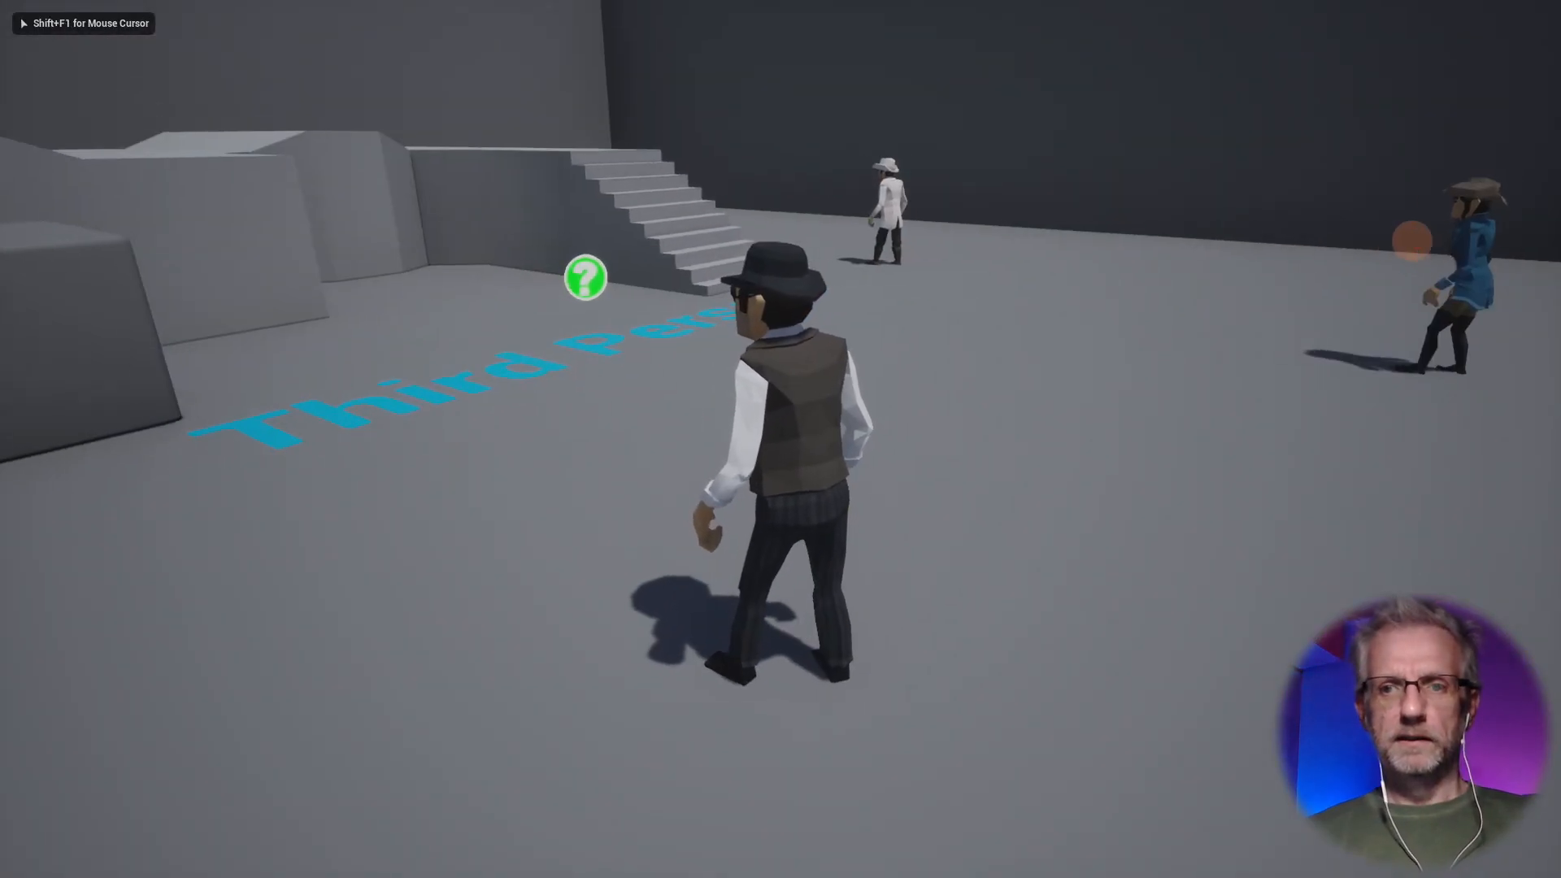
pyautogui.press('w')
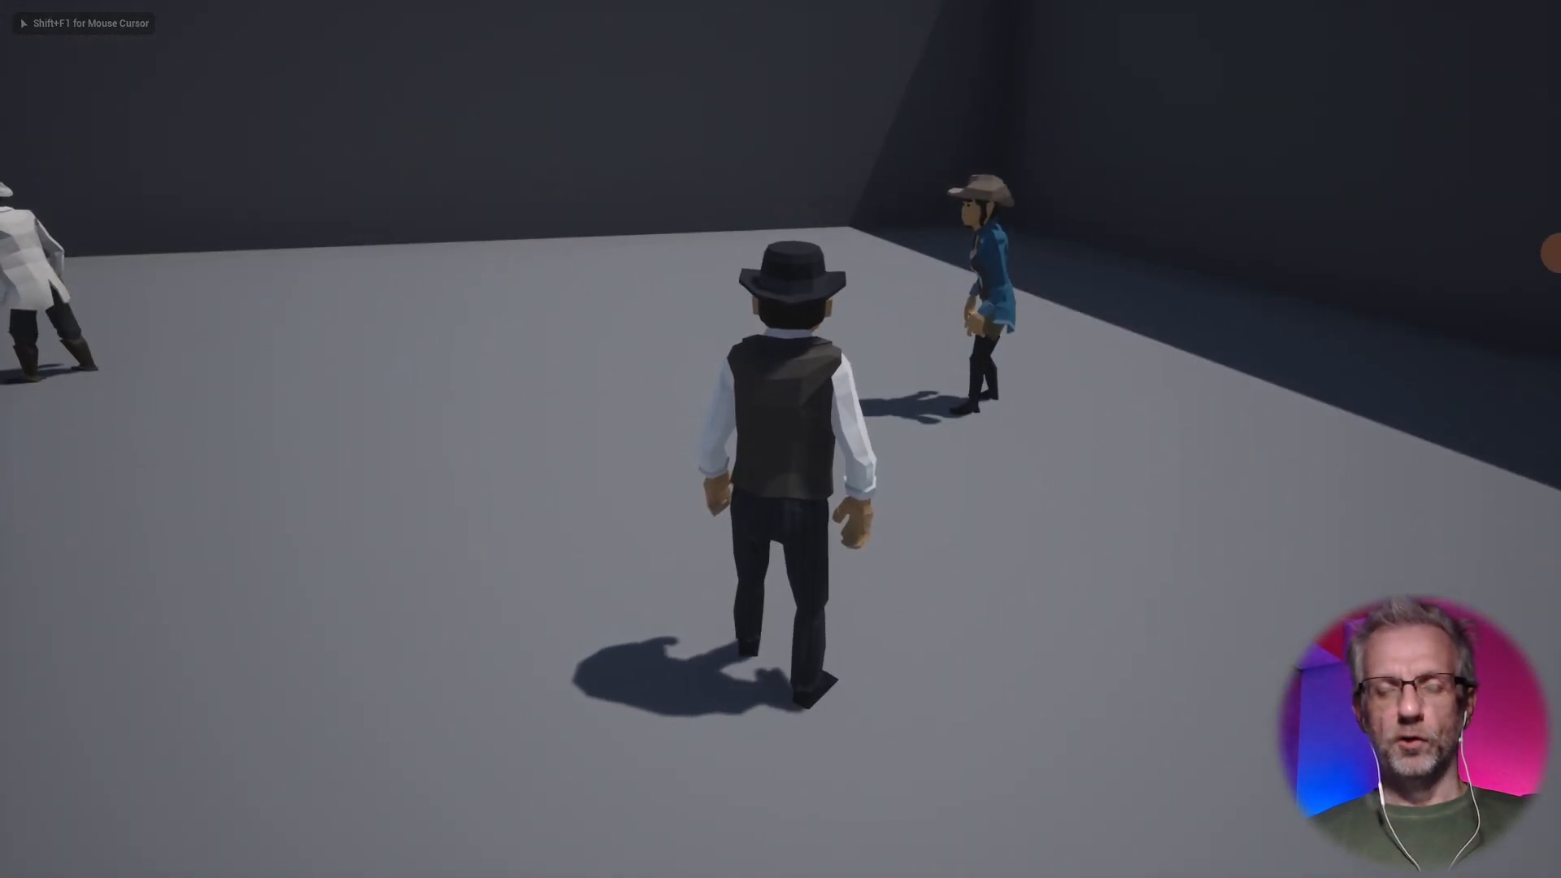
pyautogui.press('w')
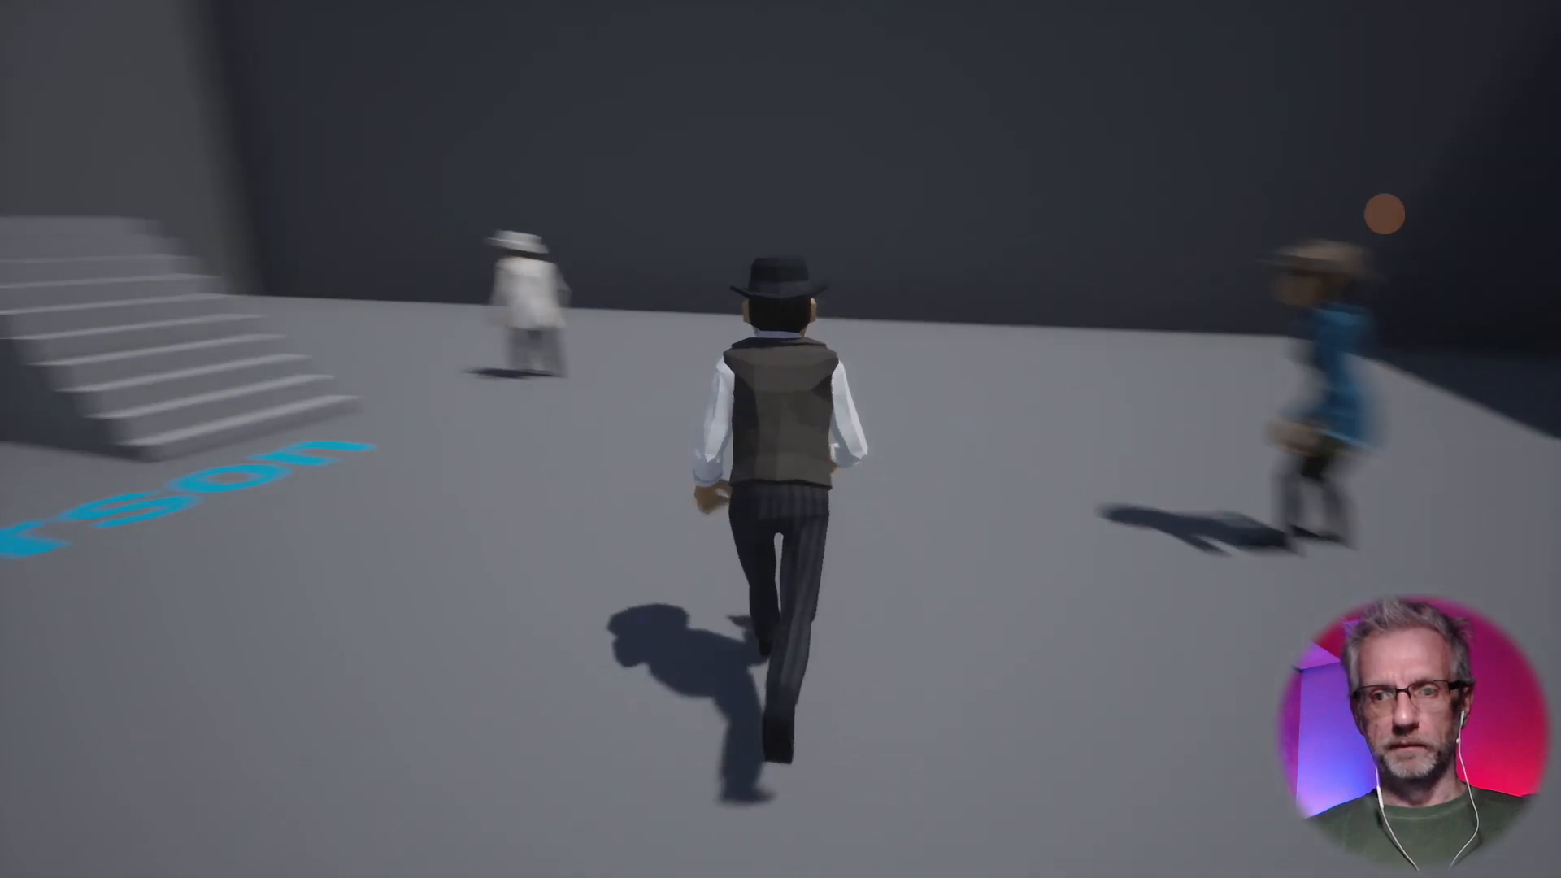
pyautogui.press('w')
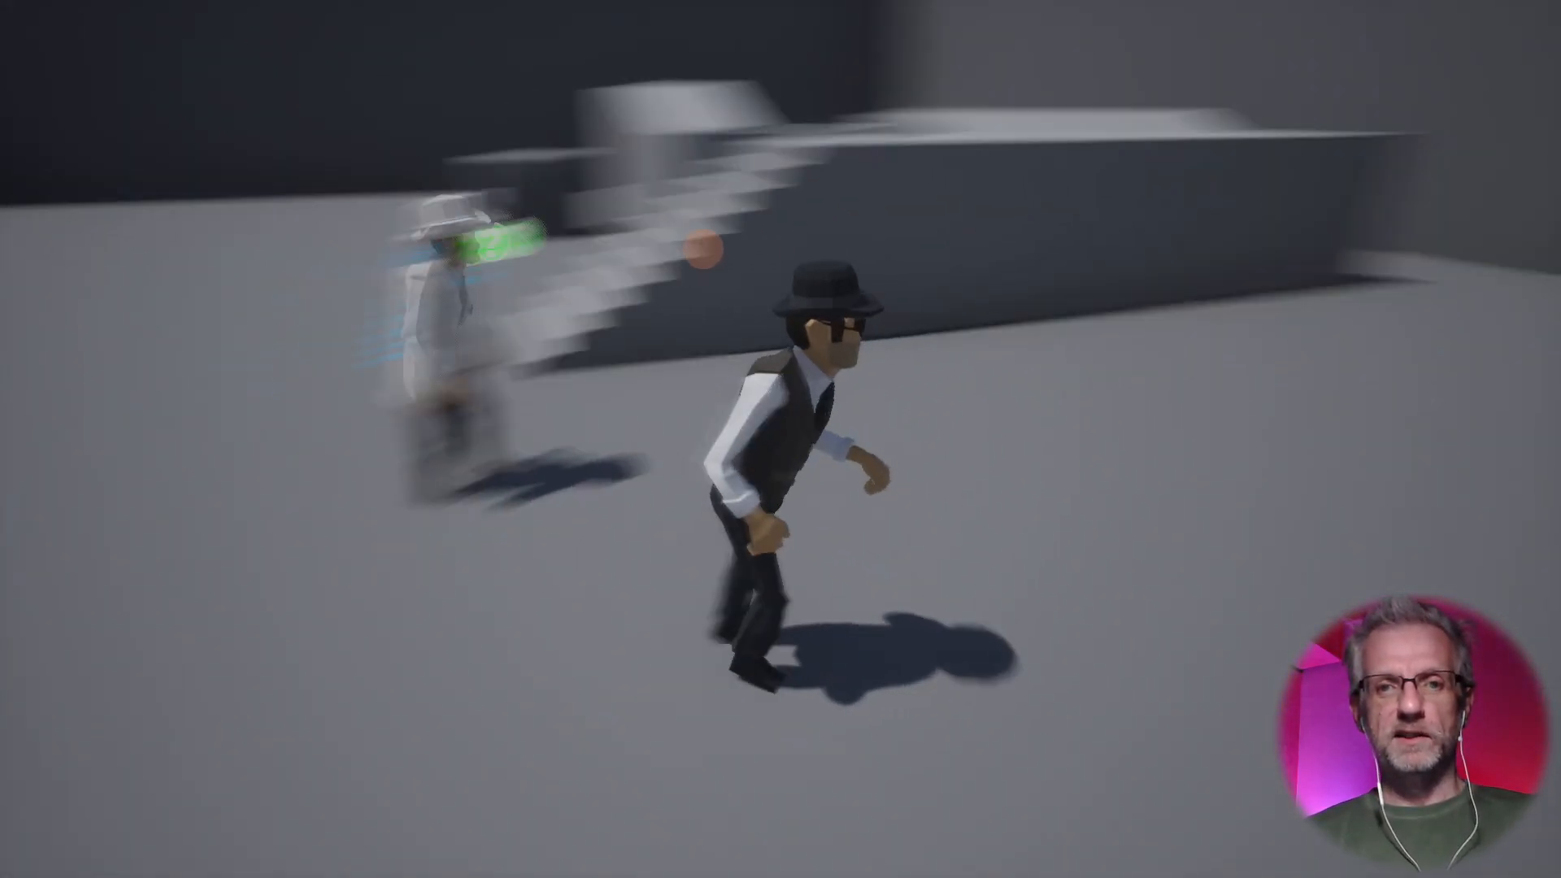
pyautogui.press('w')
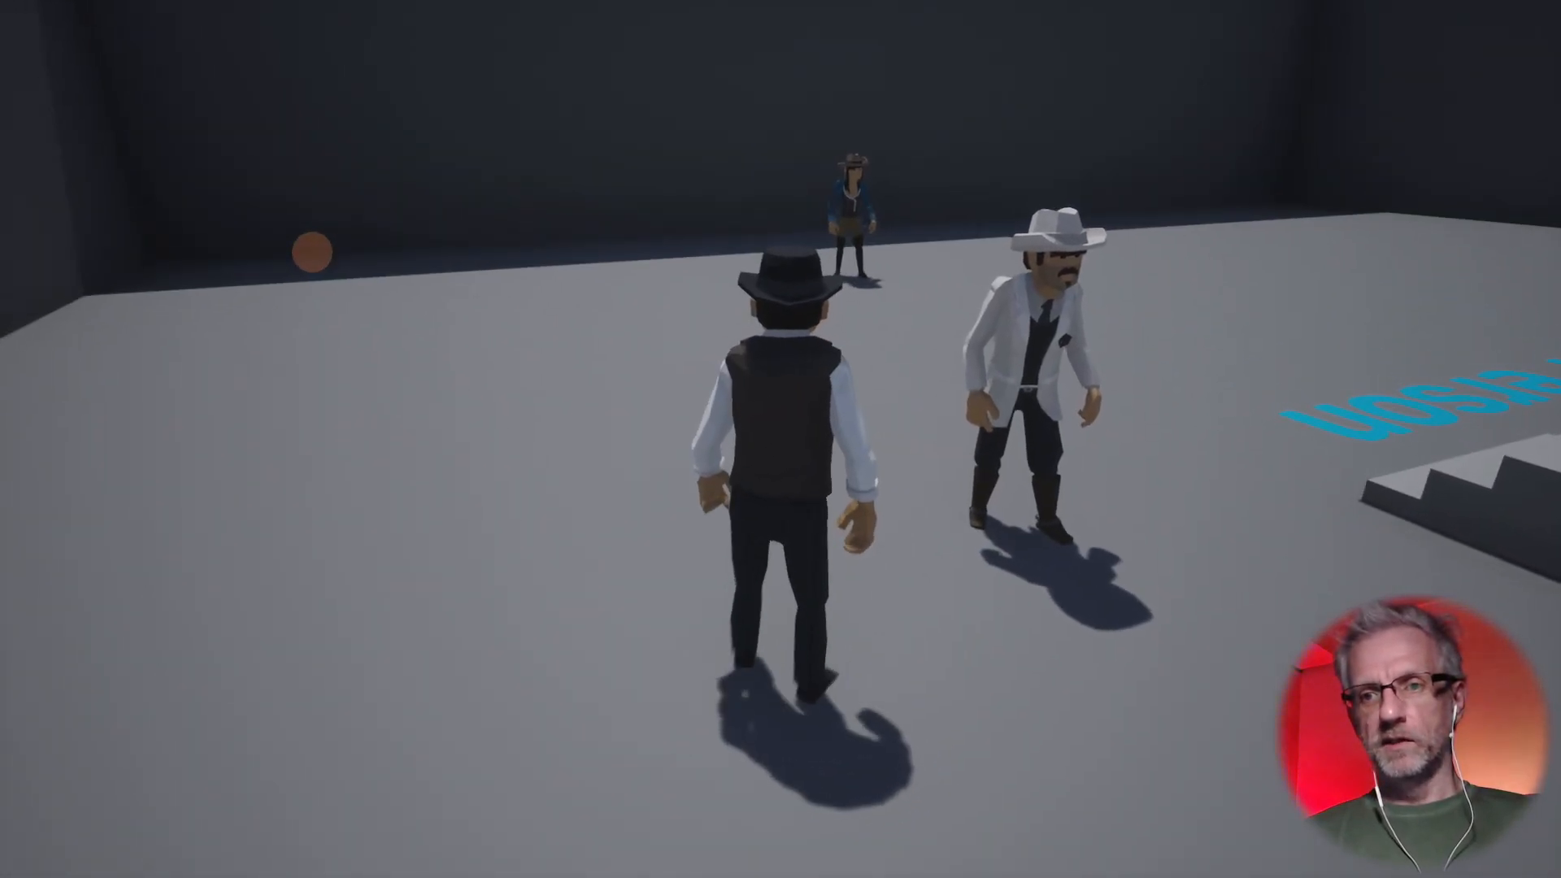
pyautogui.press('w')
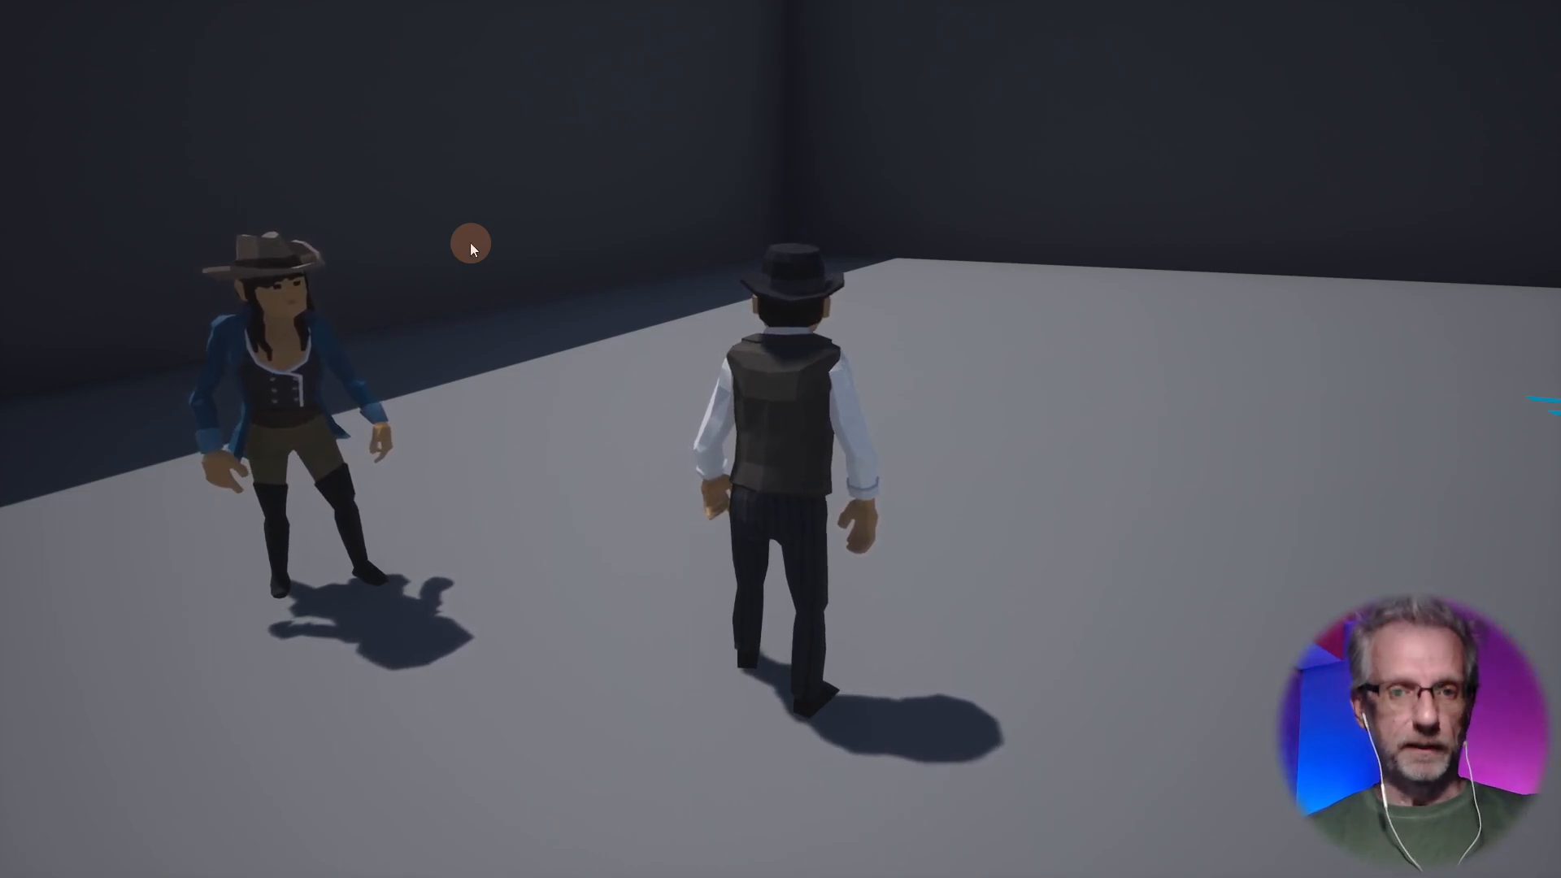
pyautogui.press('Escape')
pyautogui.press('F11')
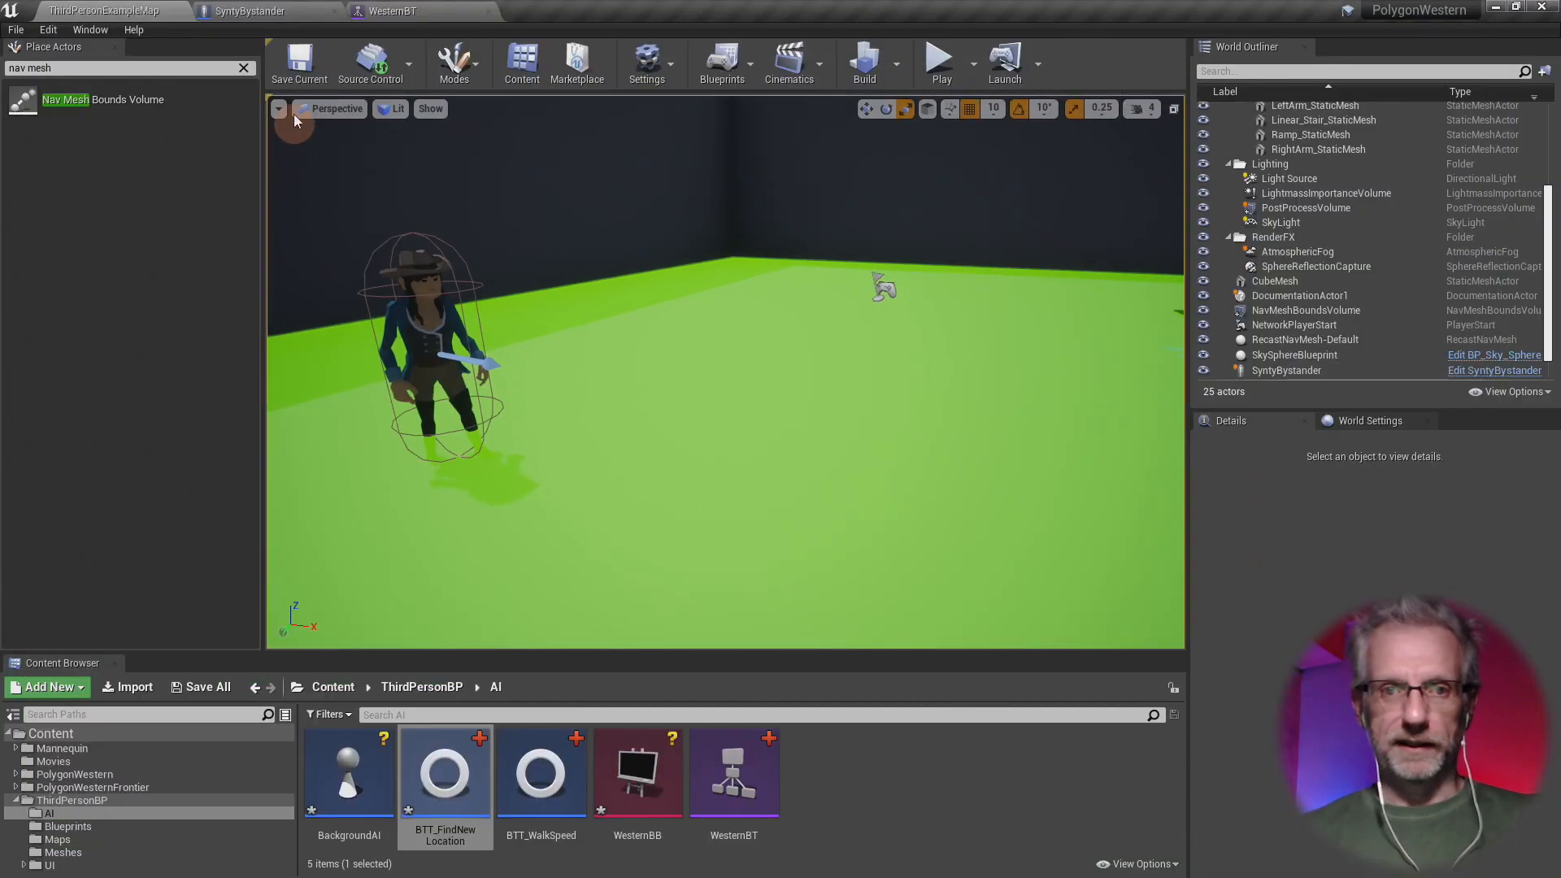
# - Try to add an Event BeginPlay node to the AI Stuff graph of the SyntyBystander blueprint
pyautogui.click(244, 10)
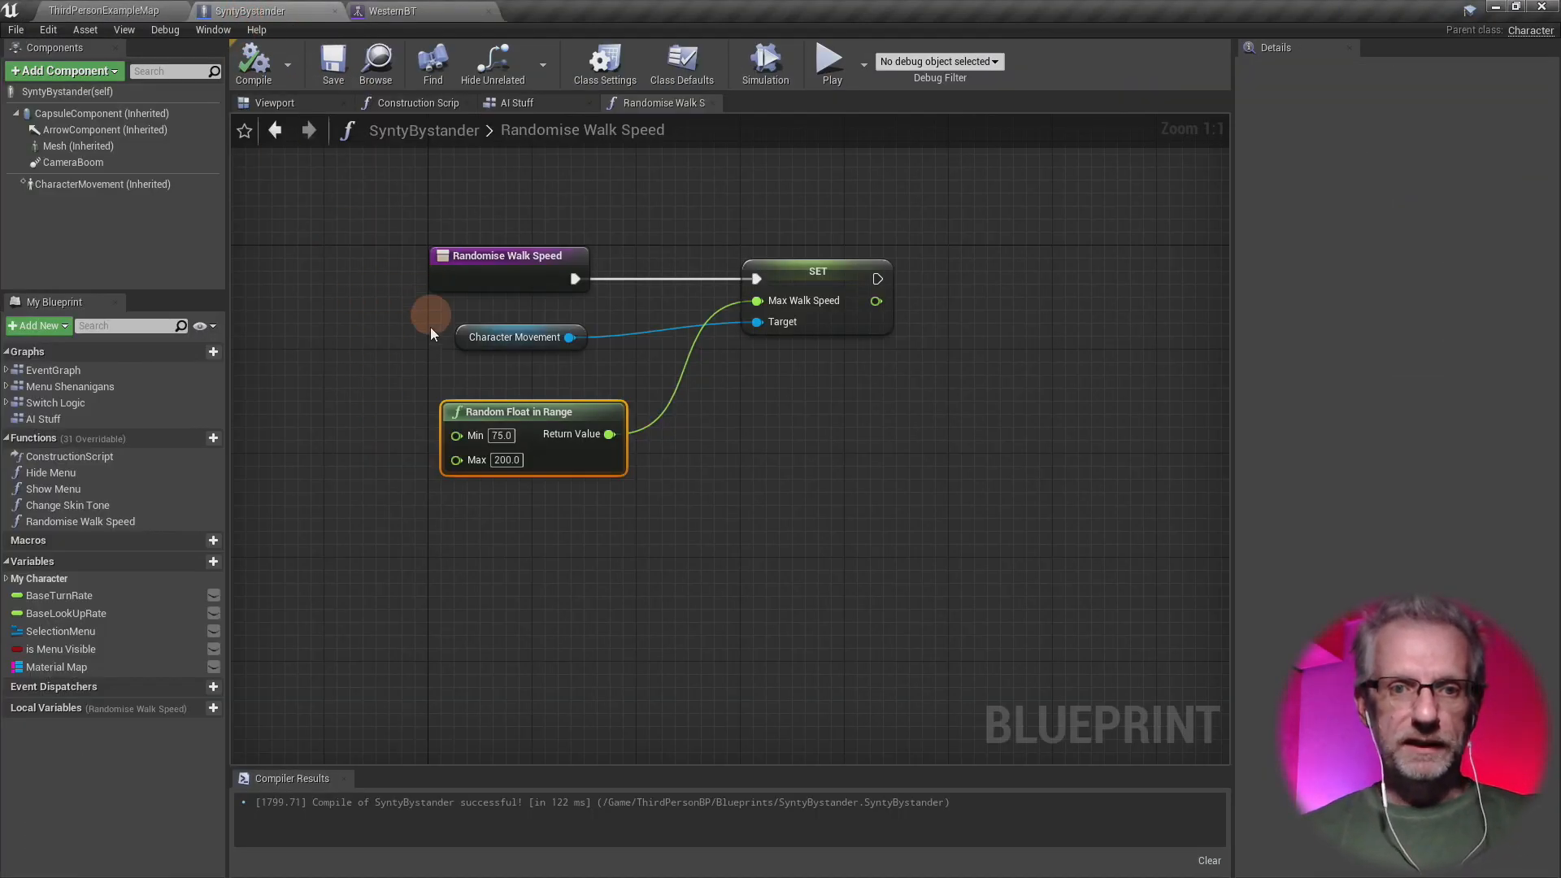
pyautogui.moveTo(740, 500); pyautogui.dragTo(661, 510, button='right')
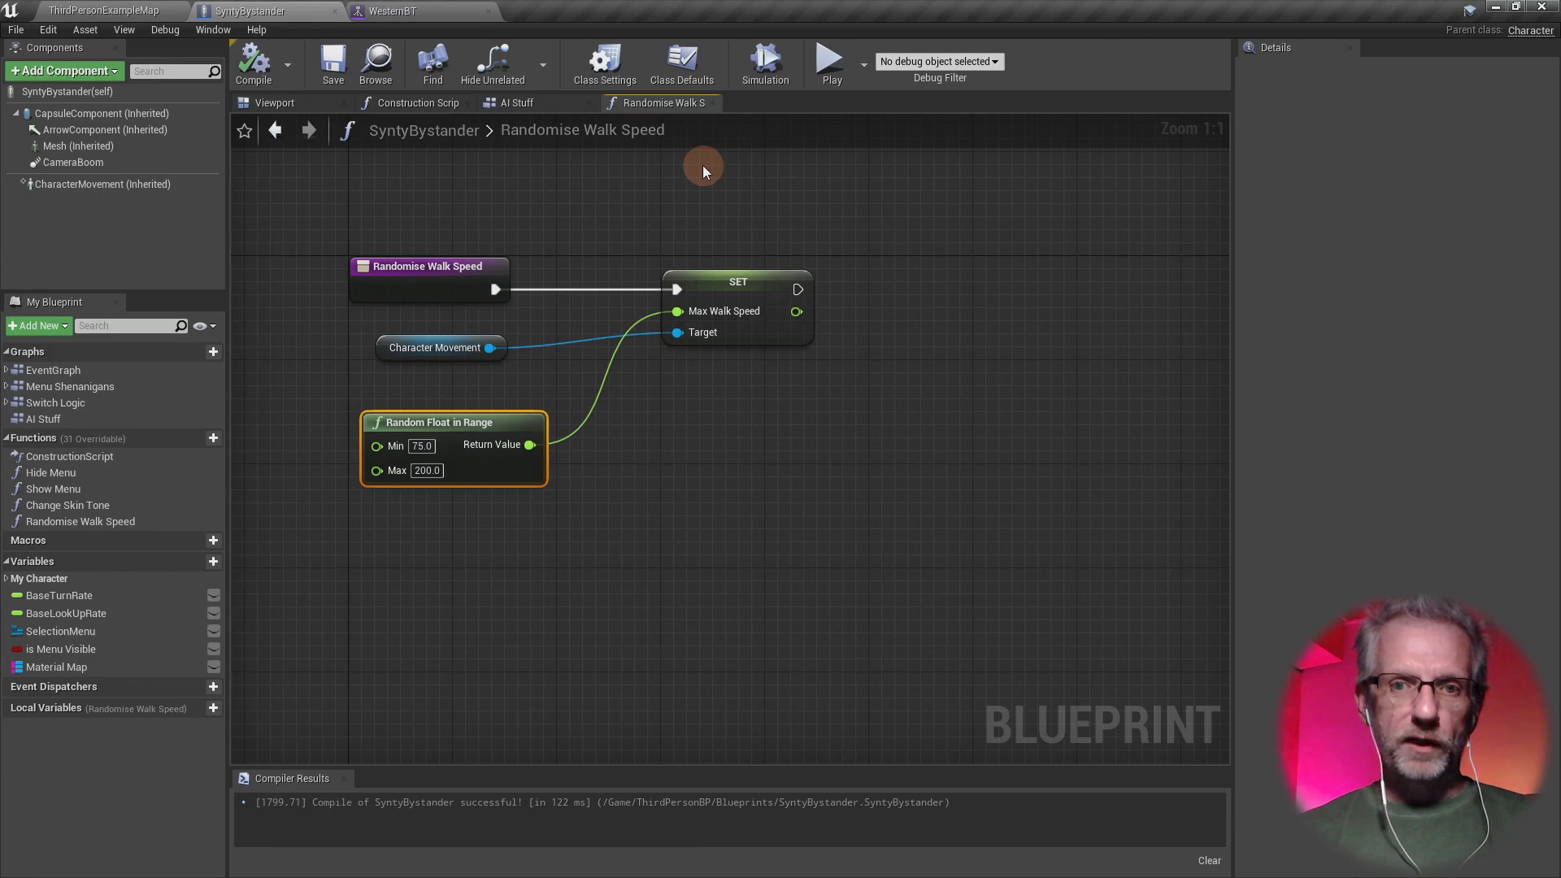
pyautogui.click(713, 103)
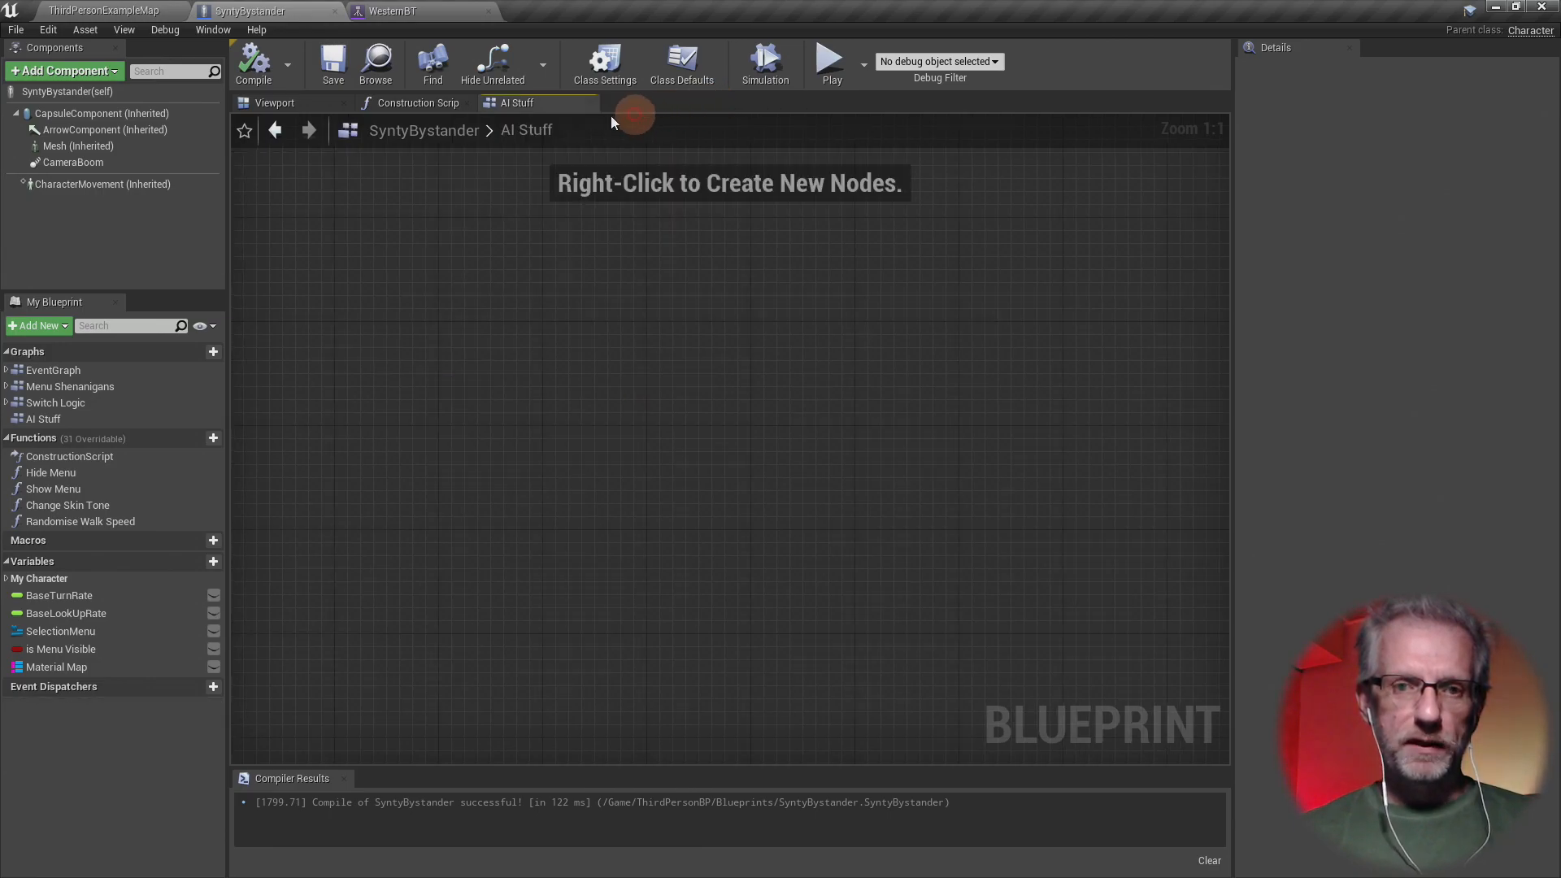
pyautogui.rightClick(387, 363)
pyautogui.write('event veb')
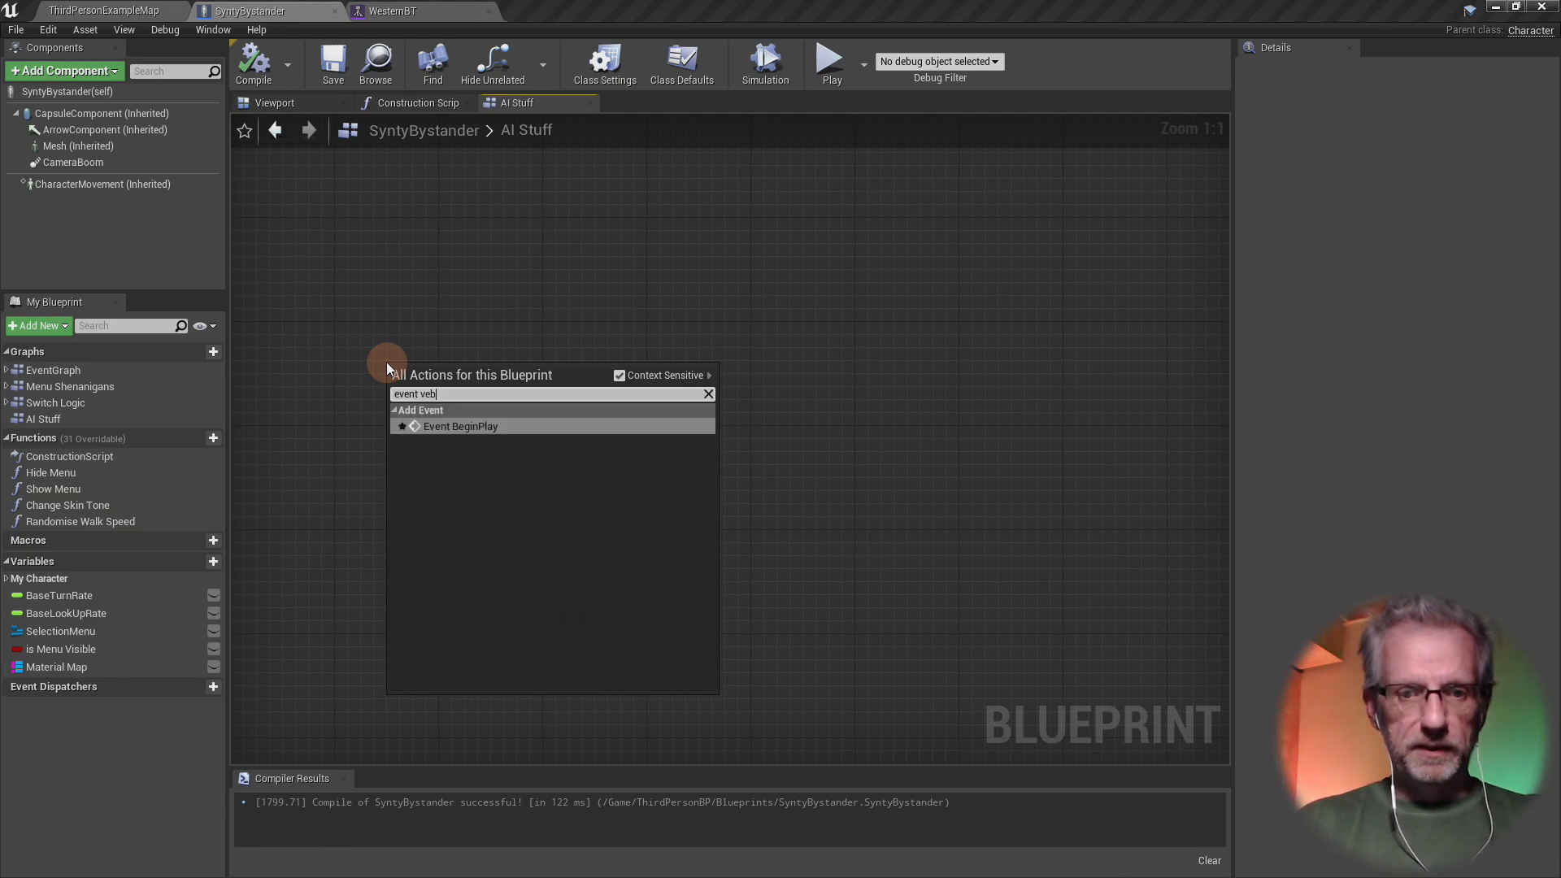
pyautogui.press('BackSpace')
pyautogui.press('BackSpace')
pyautogui.press('BackSpace')
pyautogui.write('be')
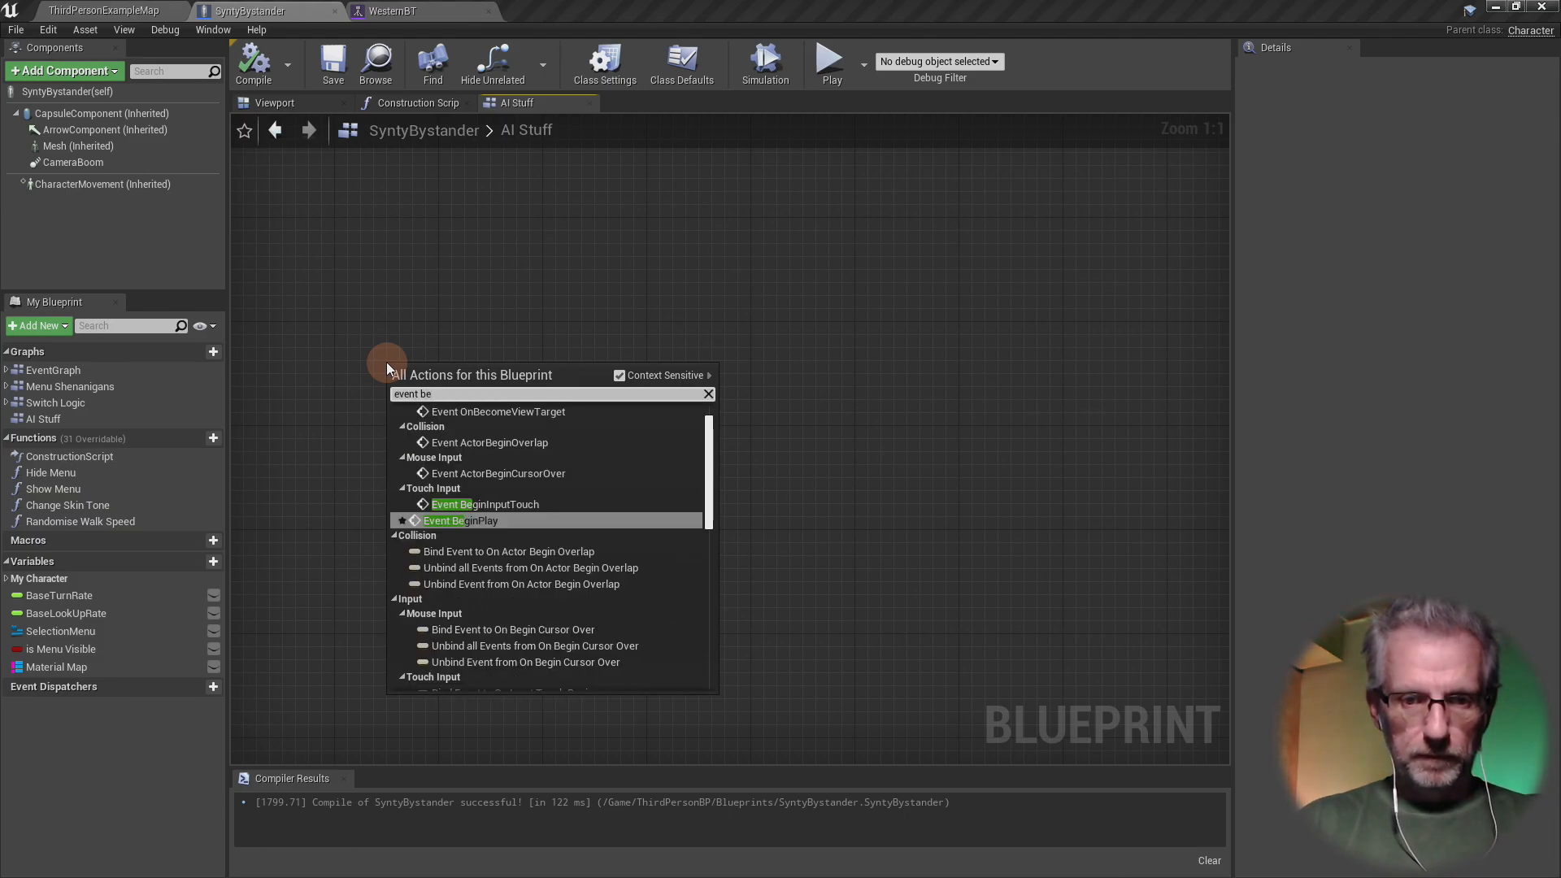
pyautogui.press('Return')
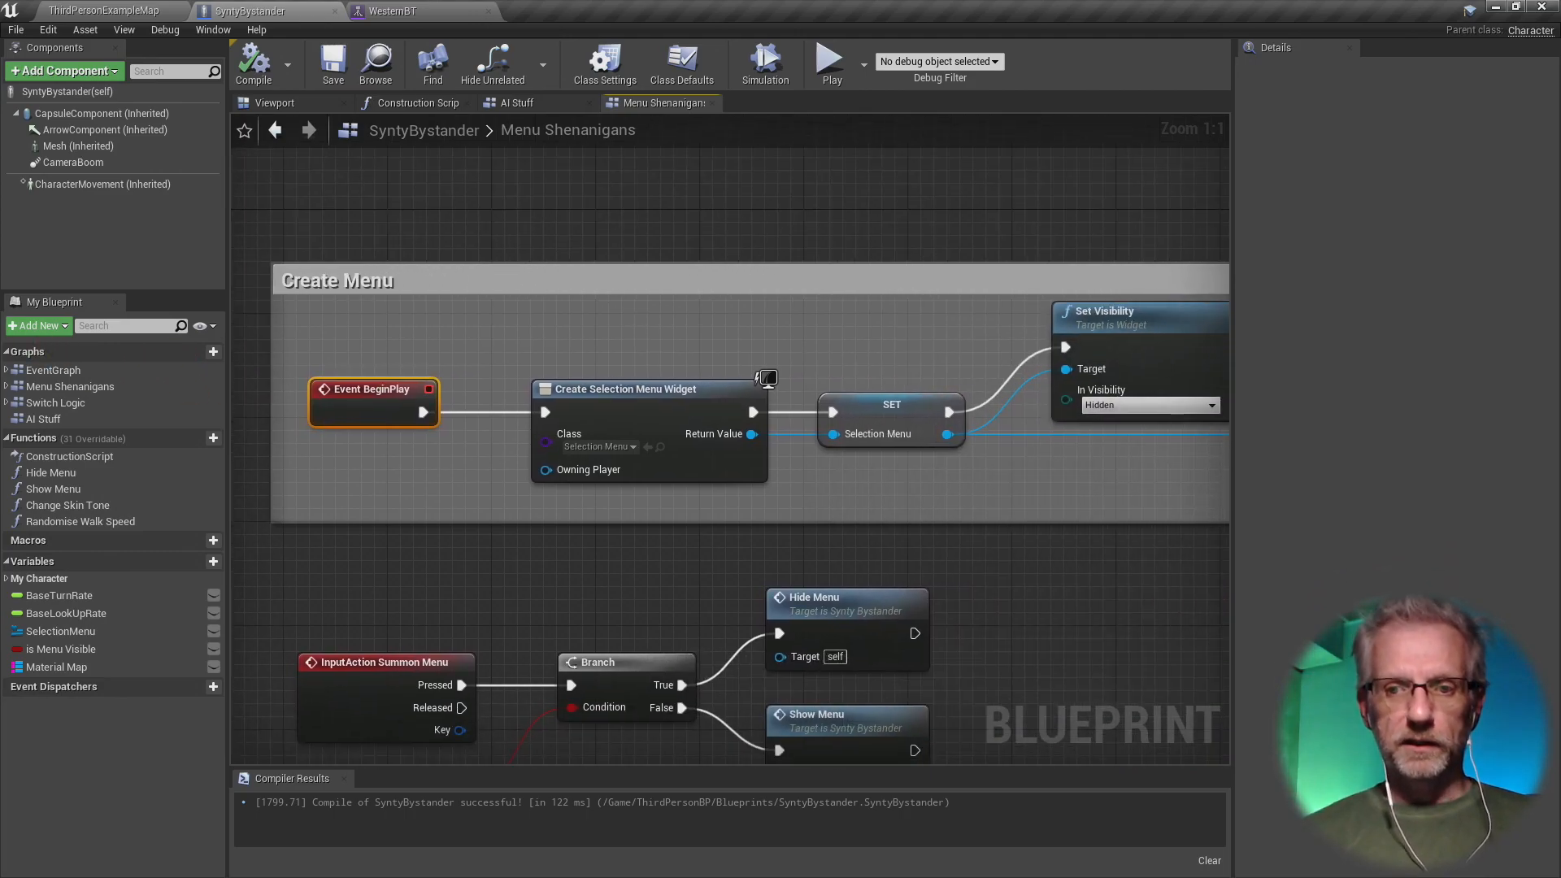
# - Try to attach a behavior tree node to the execution output of Hide Menu in the Menu Shenanigans graph
pyautogui.moveTo(791, 463); pyautogui.dragTo(360, 446, button='right')
pyautogui.moveTo(798, 508); pyautogui.dragTo(334, 486, button='right')
pyautogui.moveTo(710, 529); pyautogui.dragTo(413, 505, button='right')
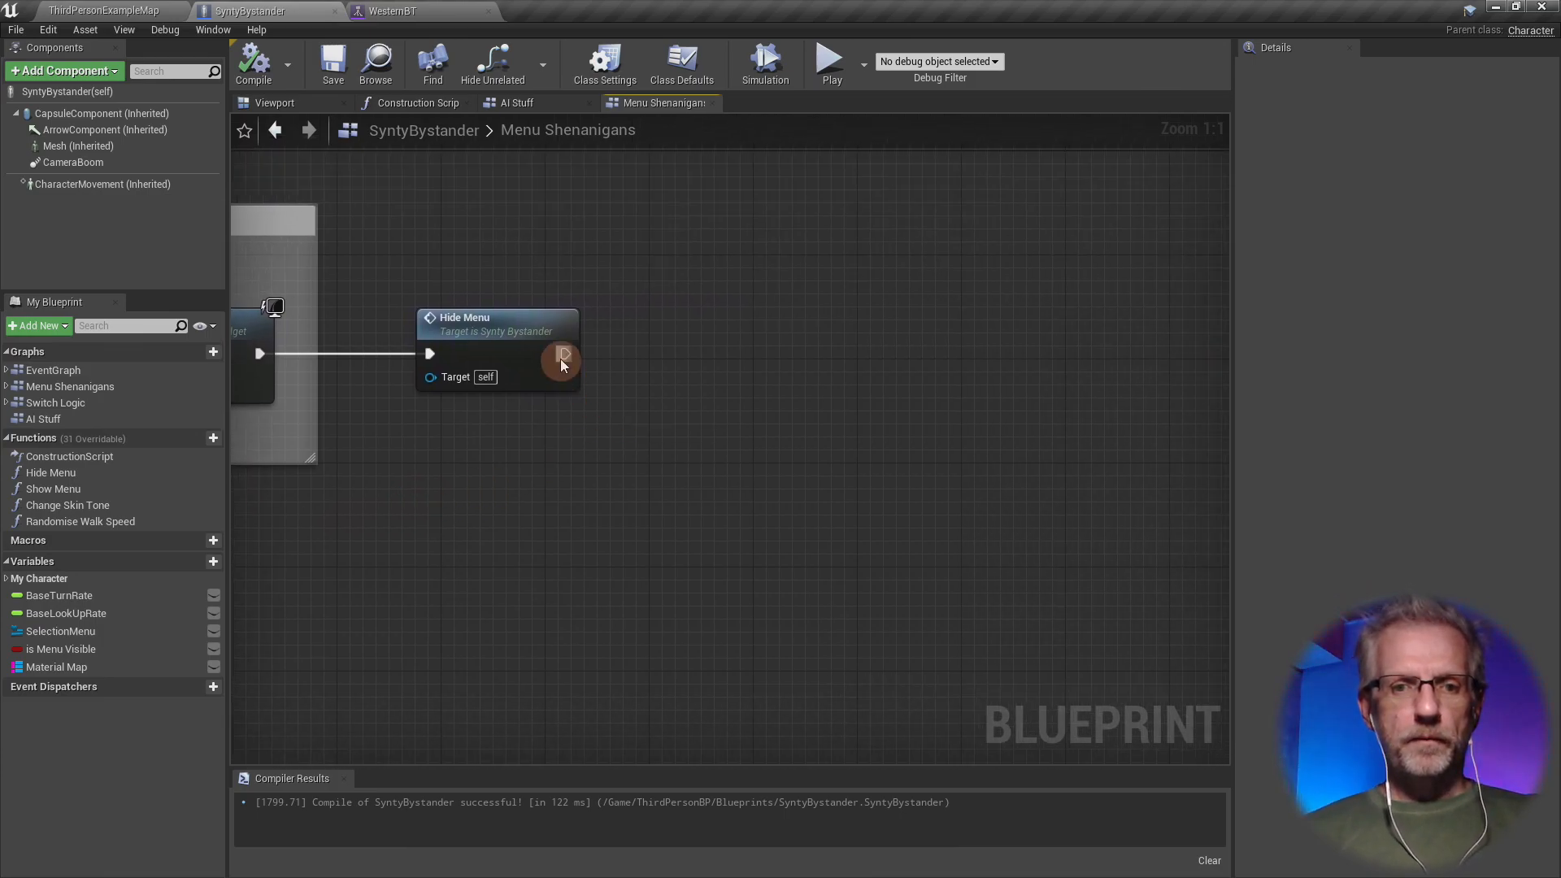
pyautogui.moveTo(564, 355); pyautogui.dragTo(662, 354)
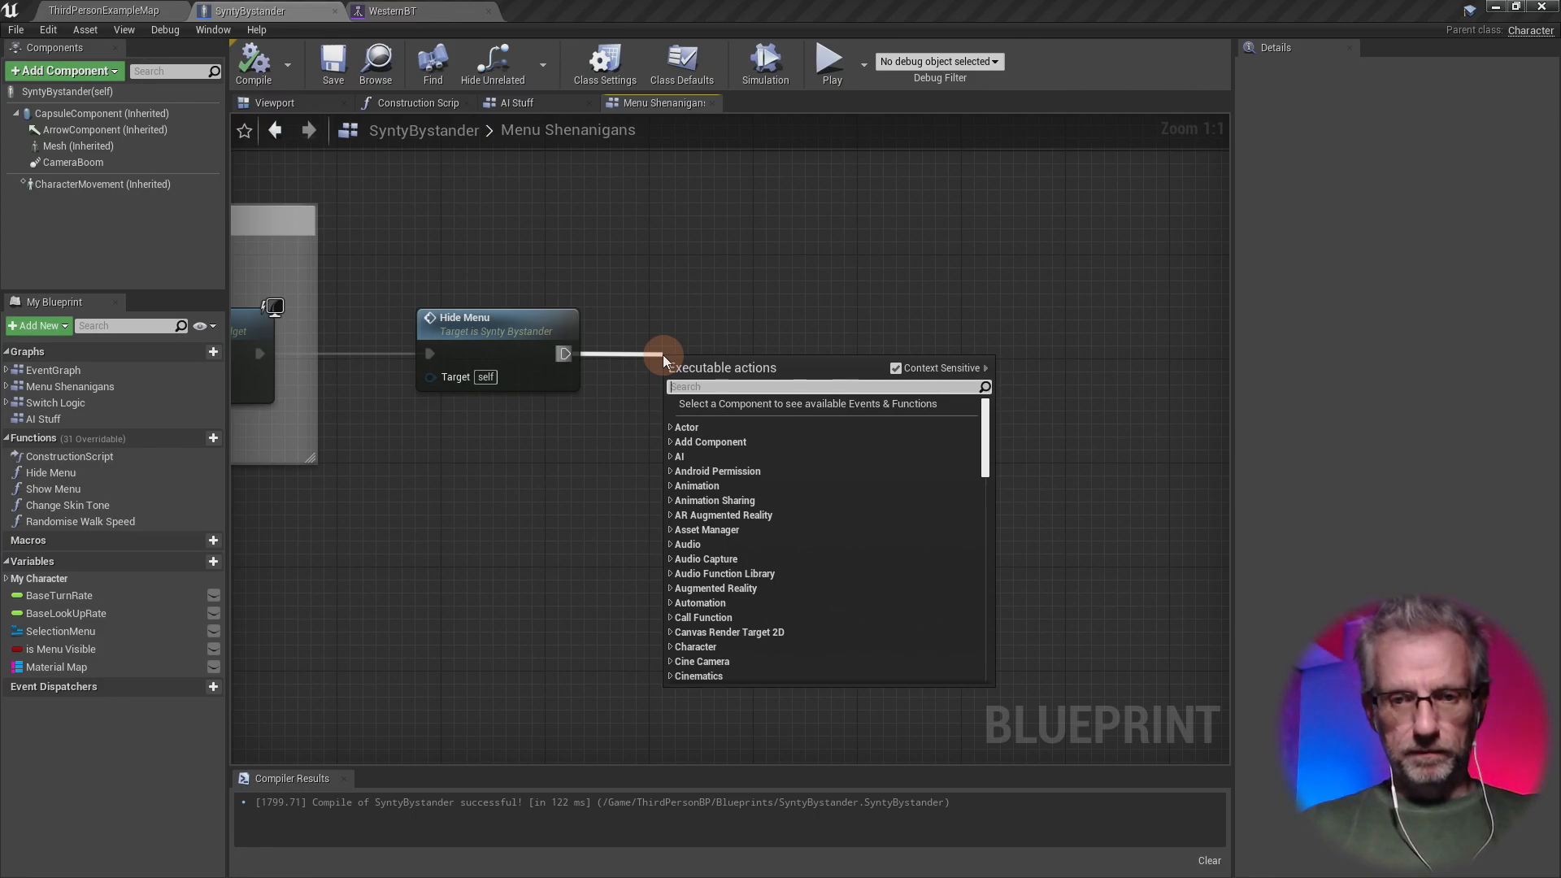
pyautogui.write('beha')
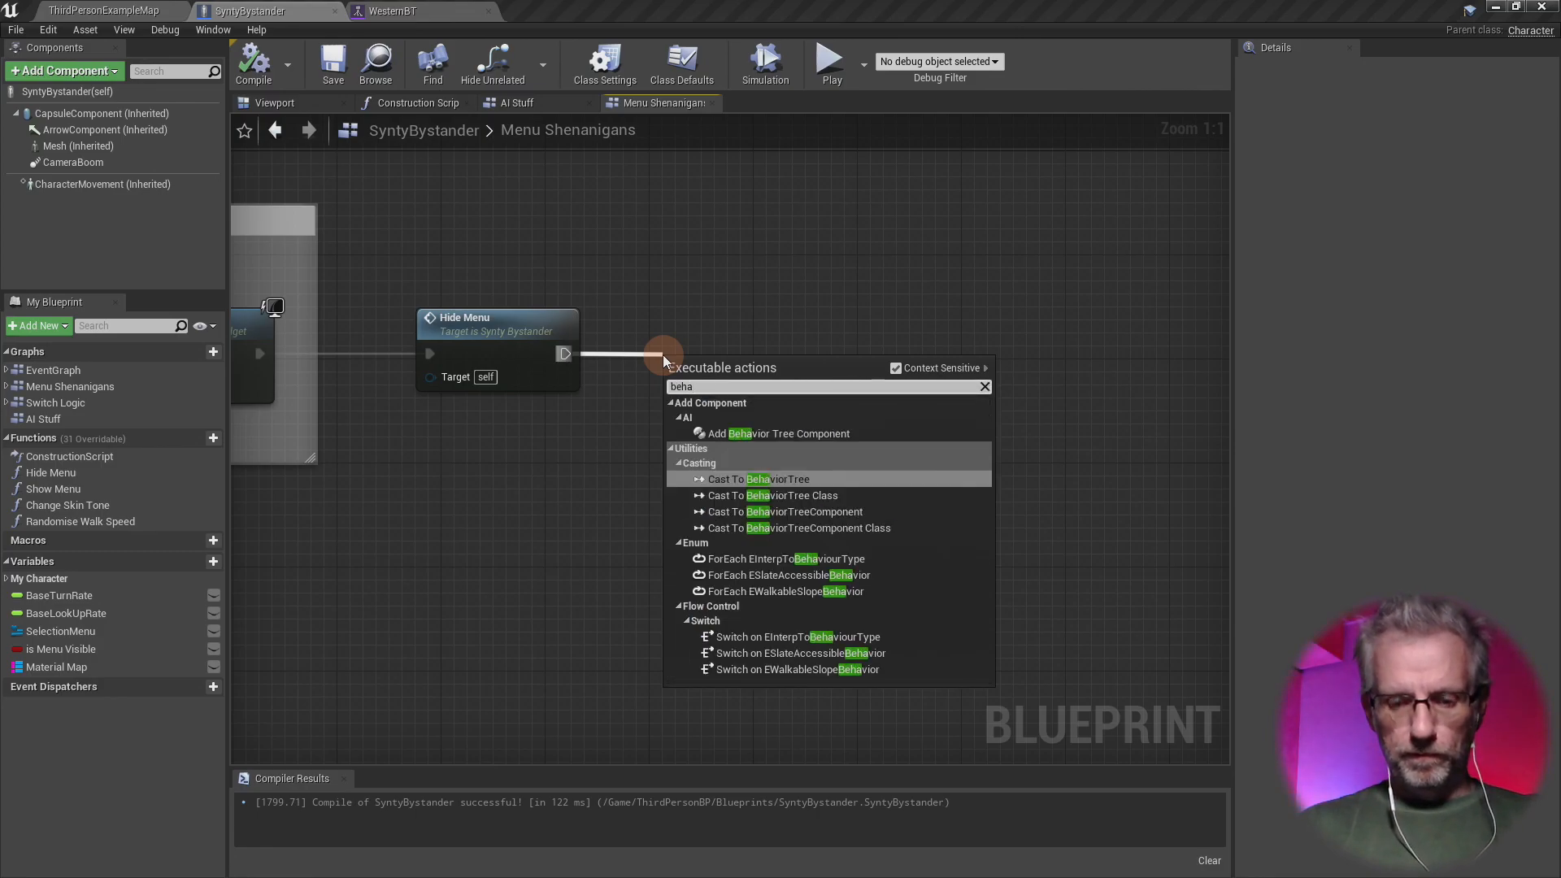
pyautogui.write('vou')
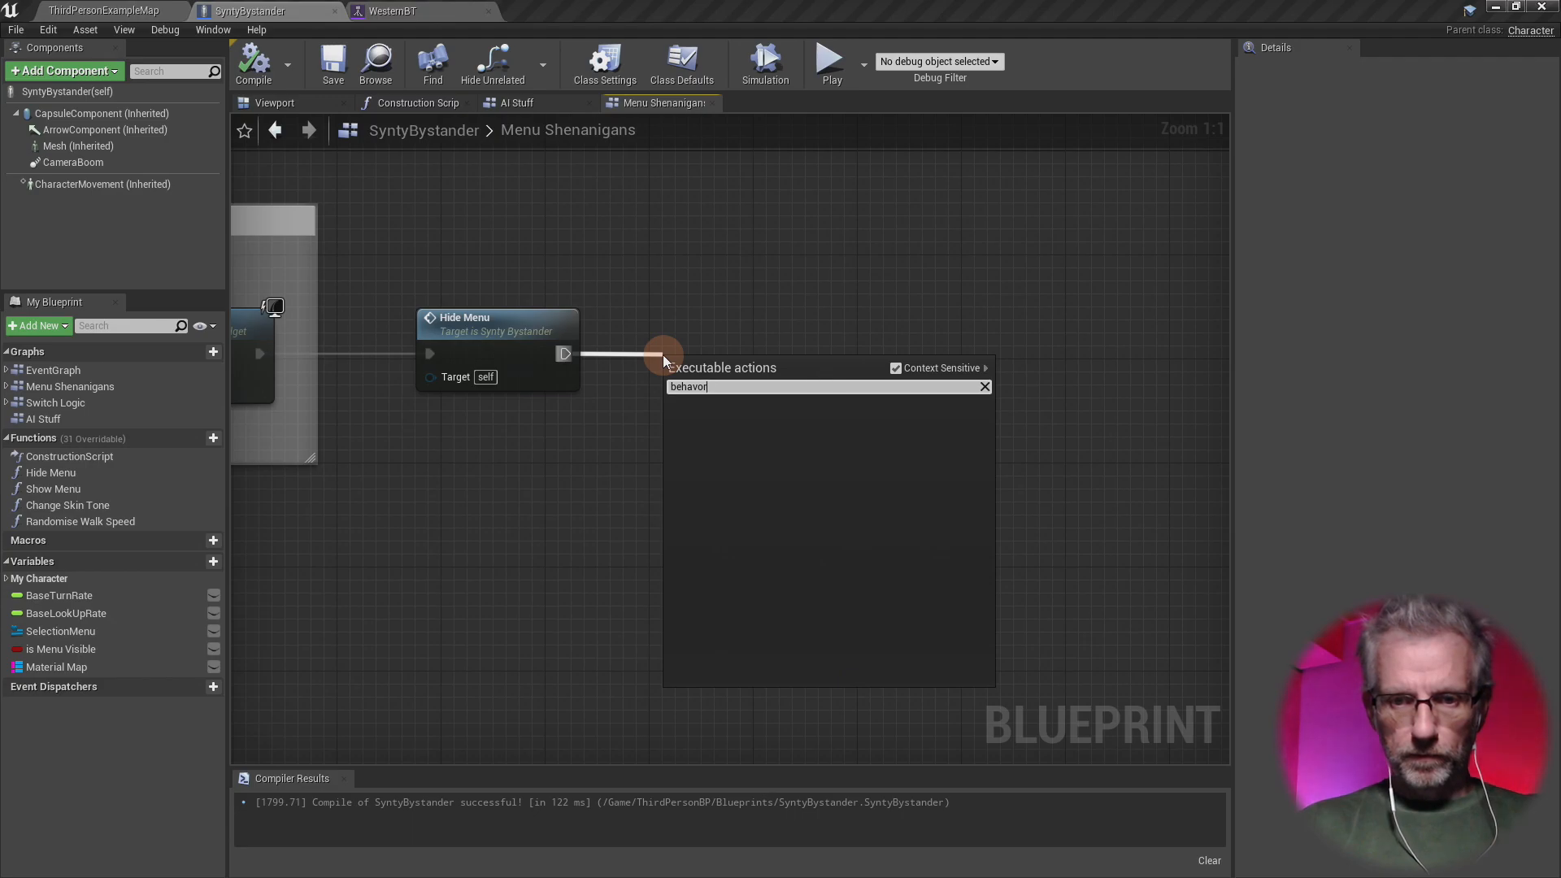
pyautogui.press('BackSpace')
pyautogui.press('BackSpace')
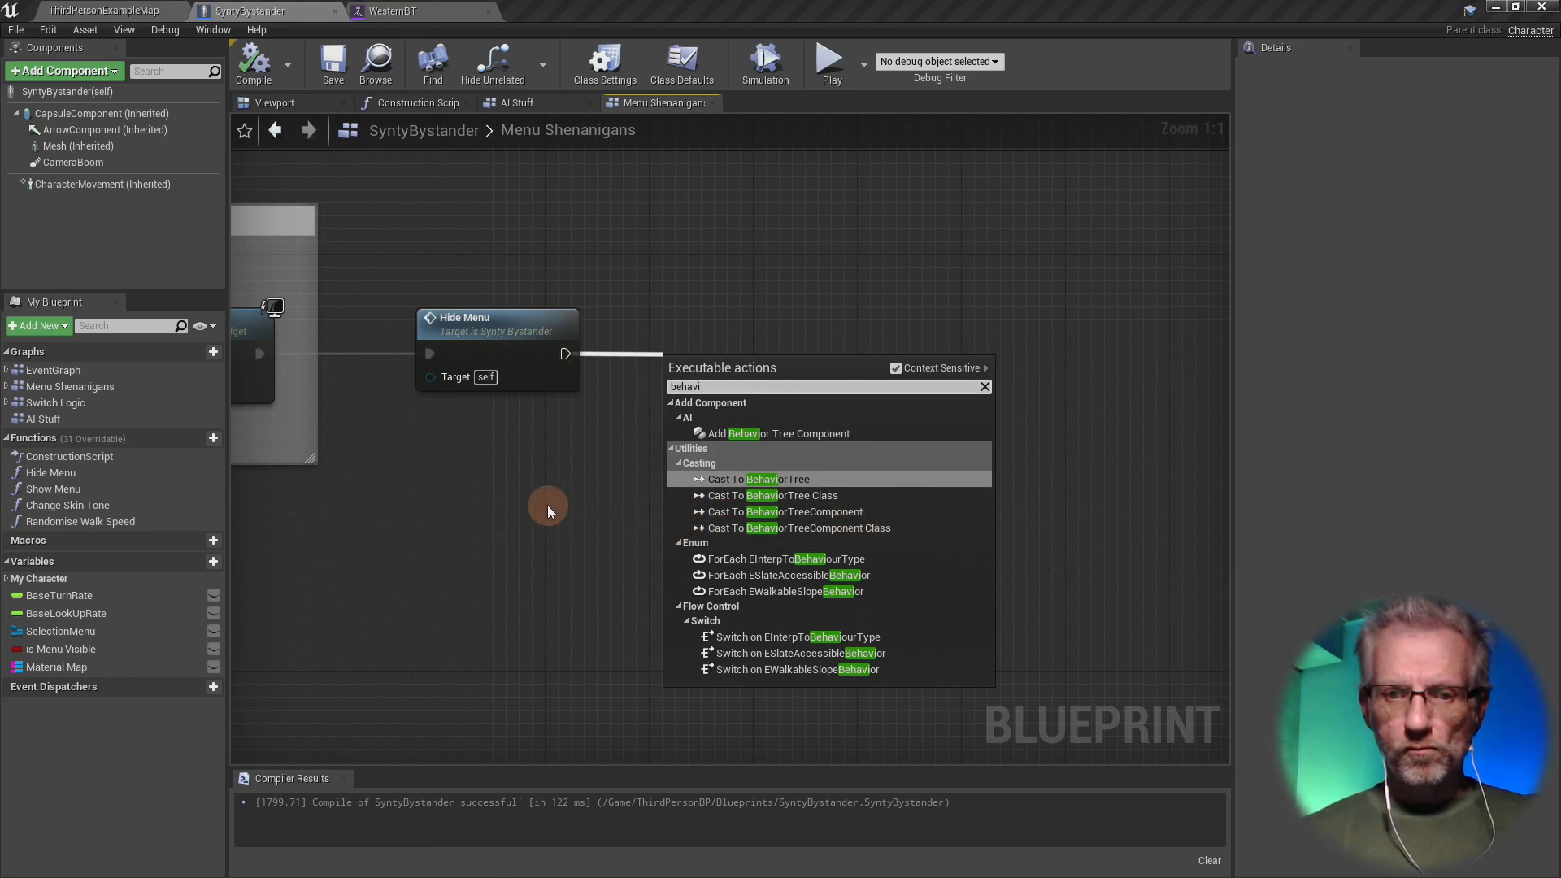
pyautogui.press('Escape')
# - Switch to Firefox and consult the article's section on using the Behaviour Tree on the AI Controller
pyautogui.hotkey('alt', 'Tab')
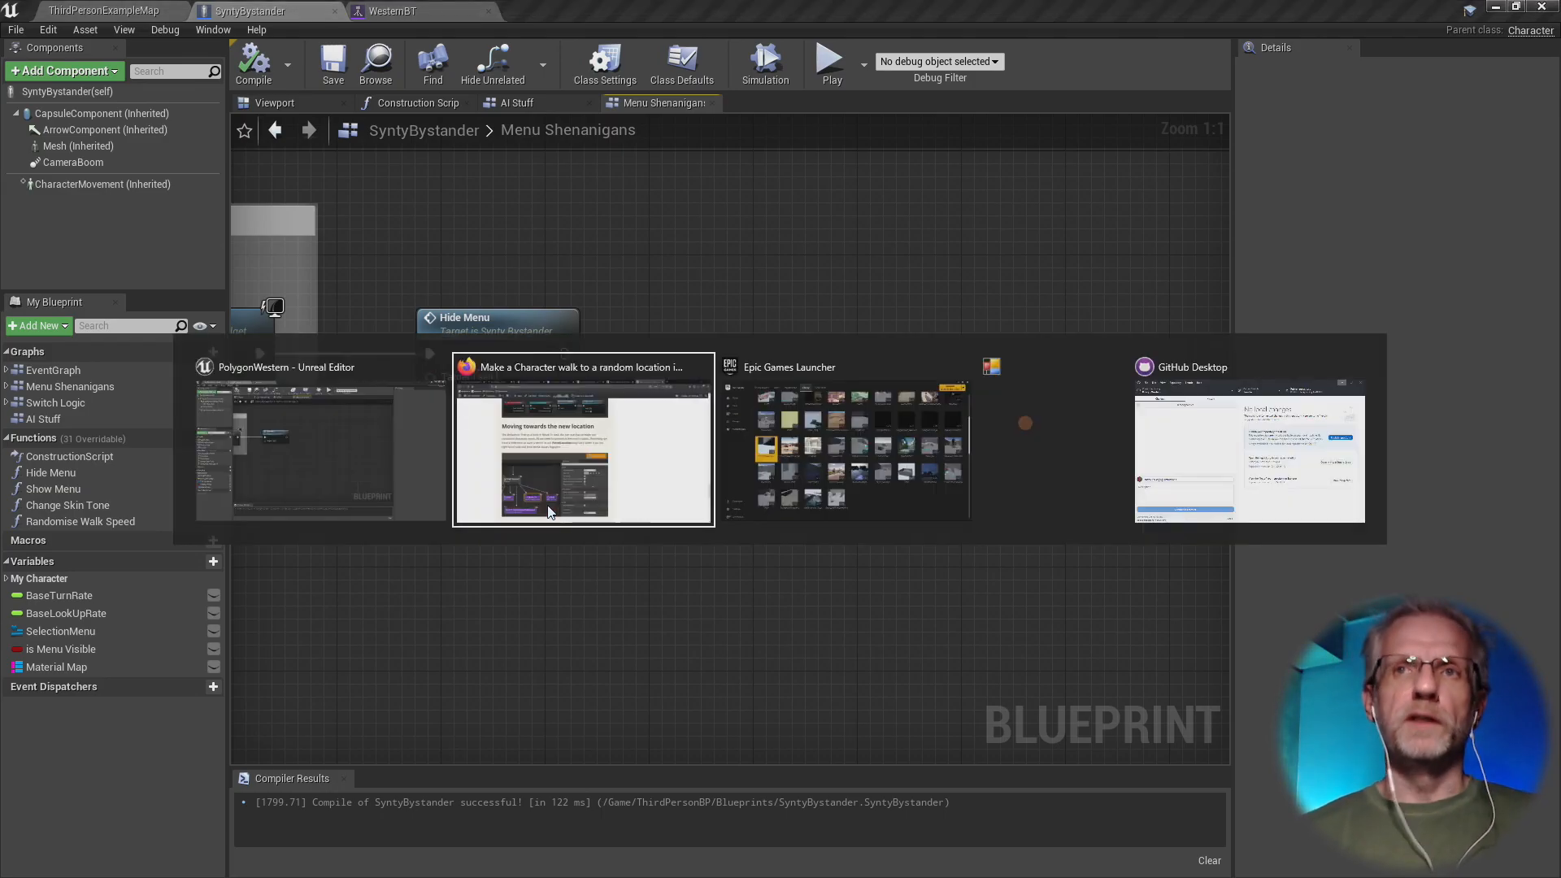
pyautogui.click(548, 510)
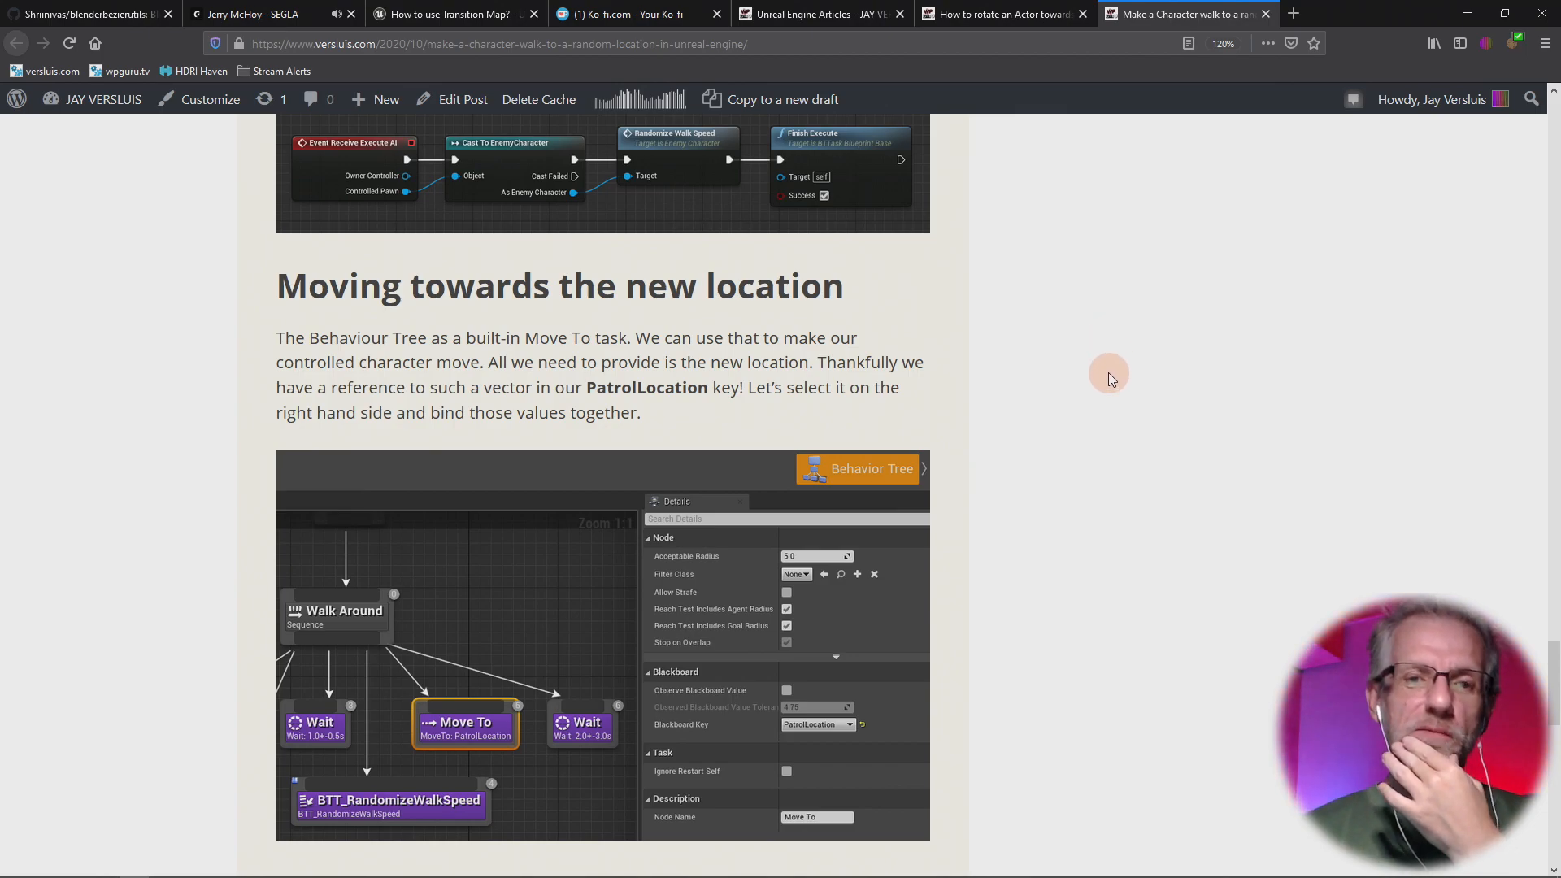
pyautogui.scroll(-8, 1109, 373)
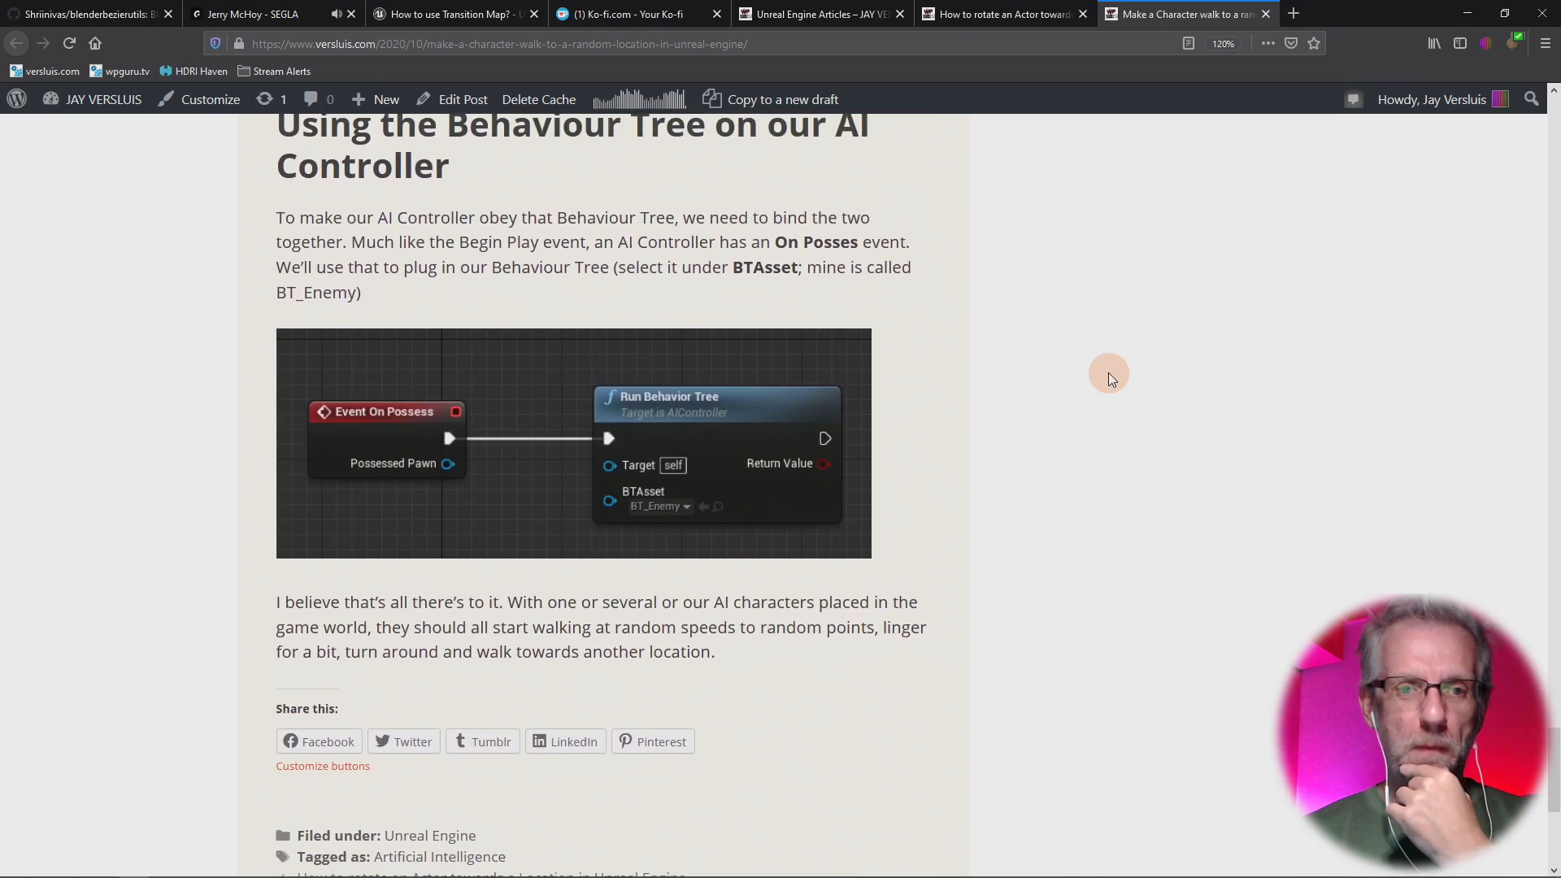
pyautogui.scroll(1, 1108, 373)
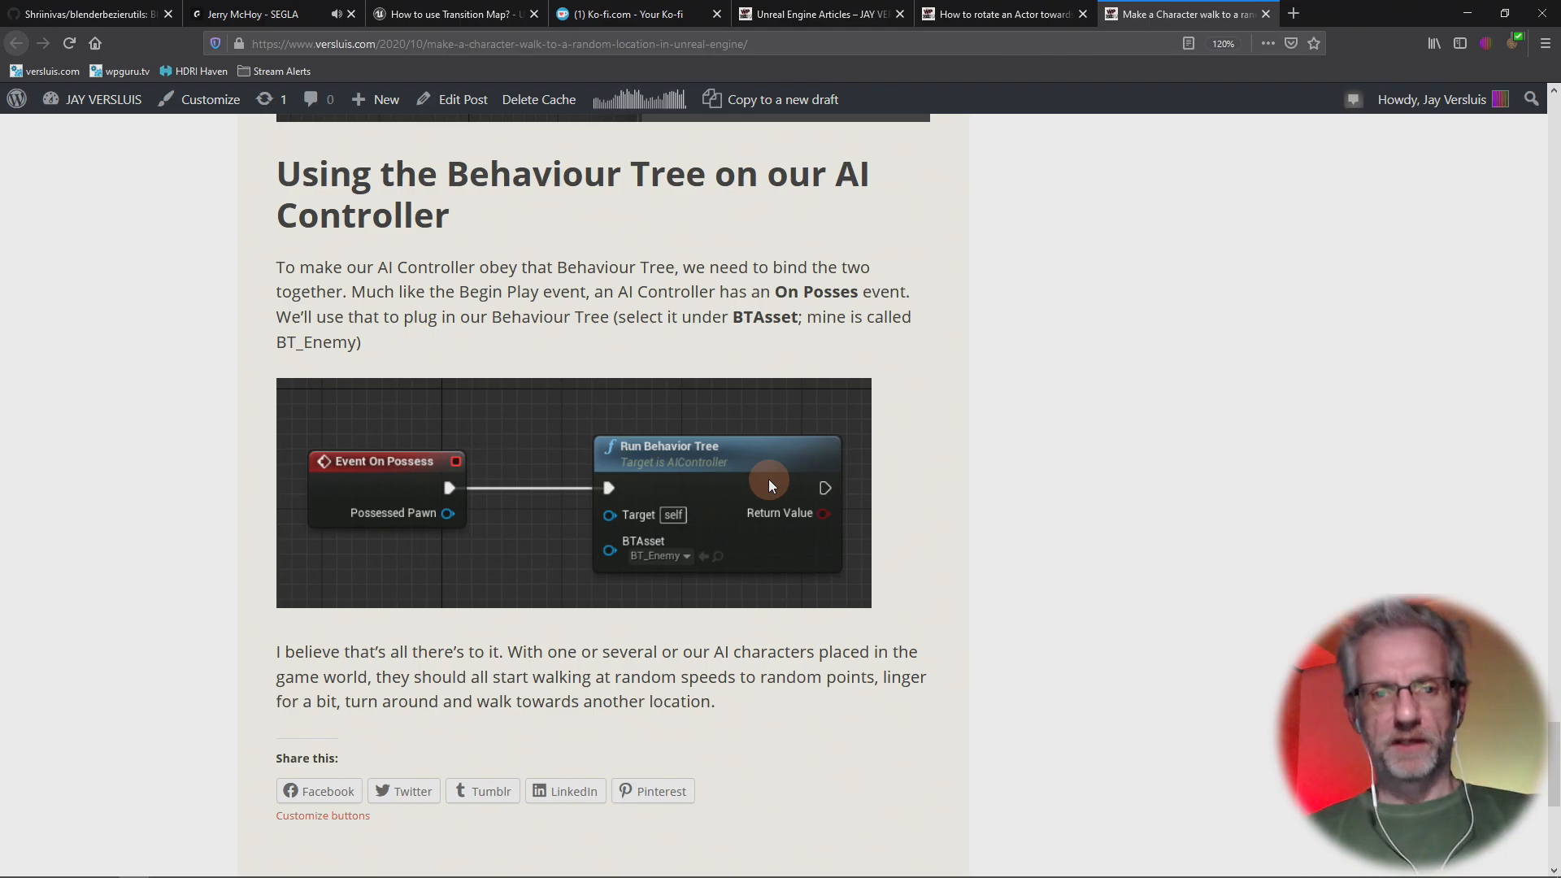
pyautogui.hotkey('alt', 'Tab')
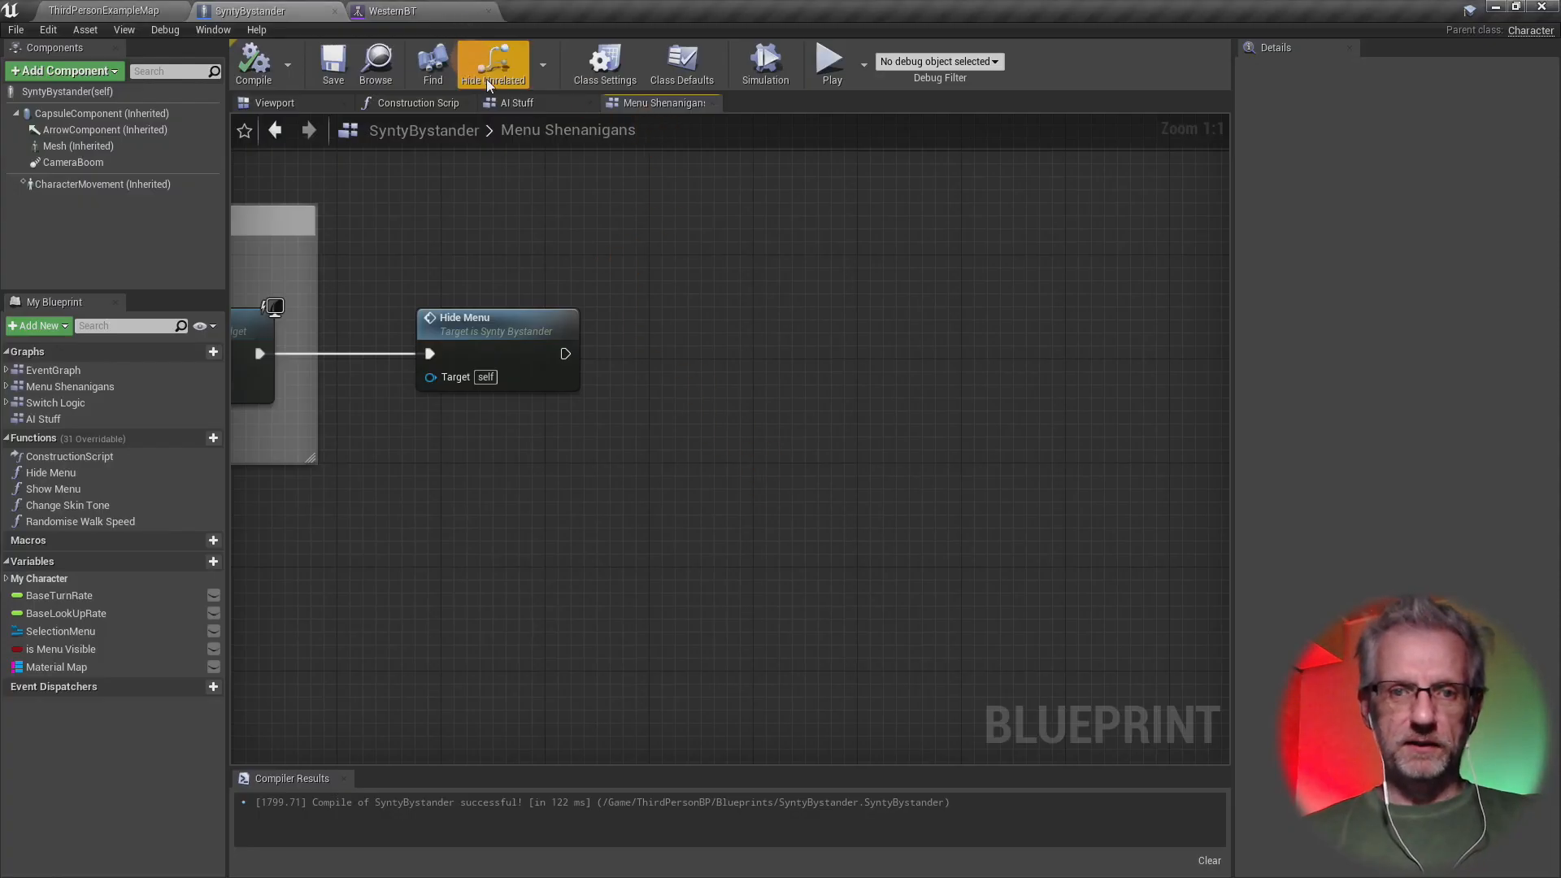
# - Try to add an Event On Possess node to SyntyBystander's AI Stuff graph
pyautogui.click(516, 104)
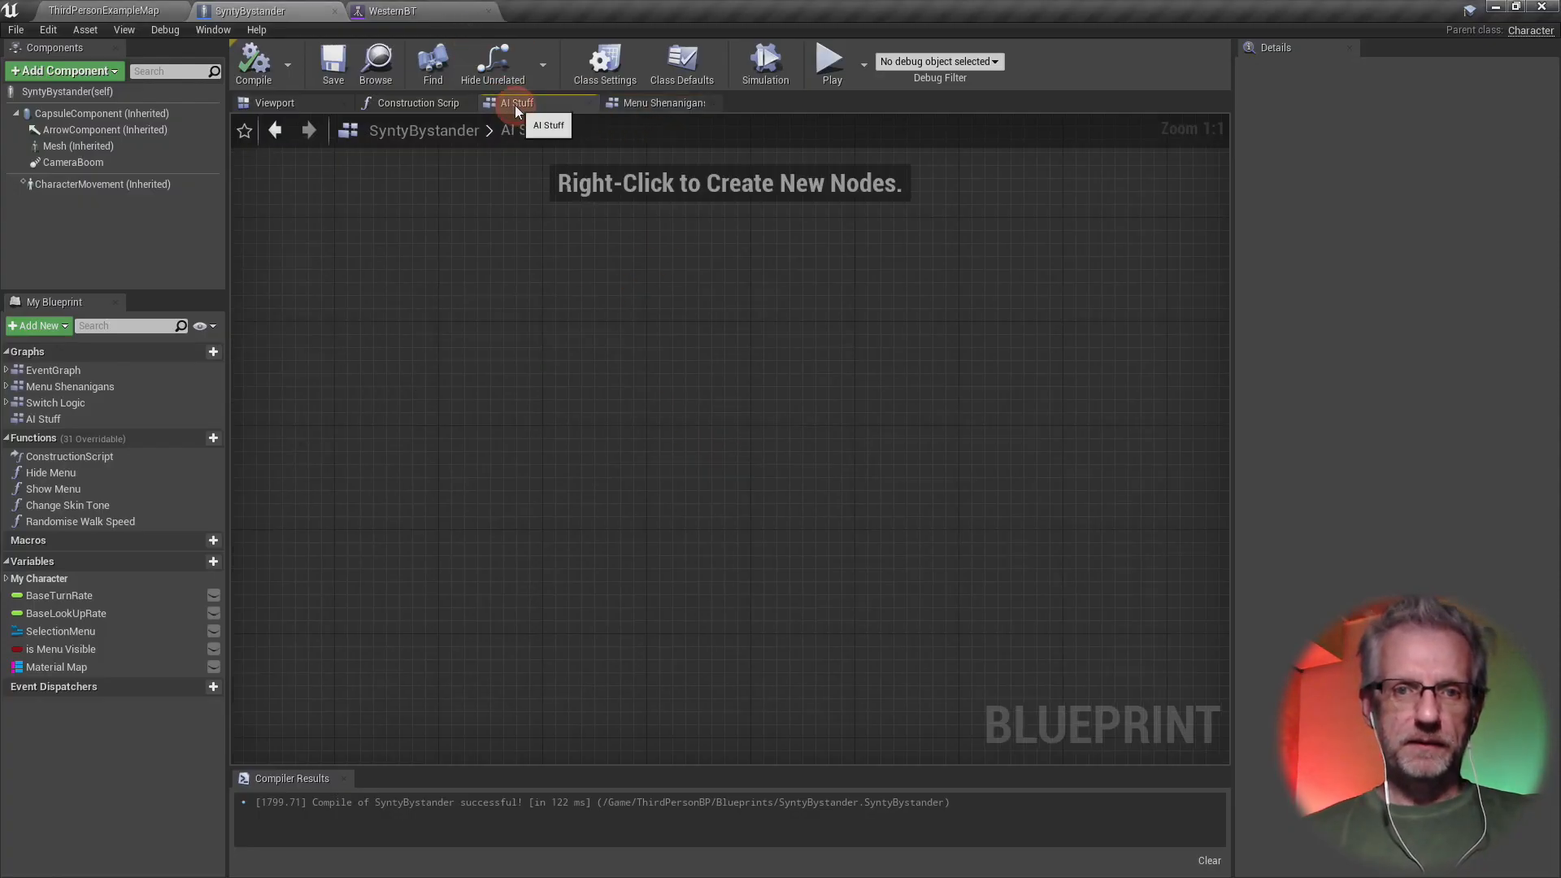
pyautogui.click(712, 104)
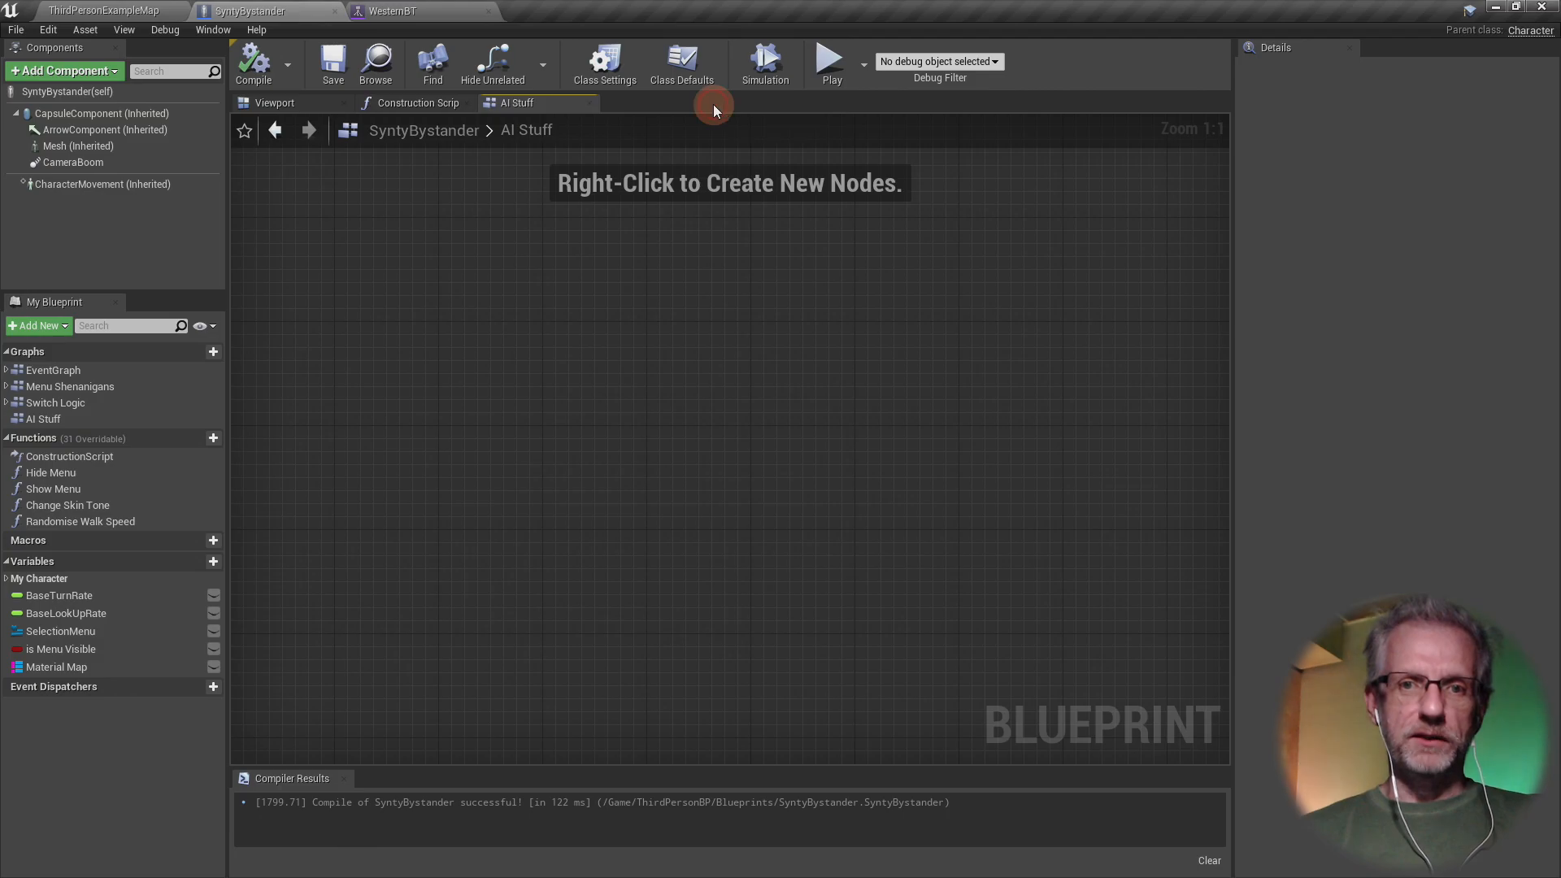
pyautogui.rightClick(377, 358)
pyautogui.write('event on pos')
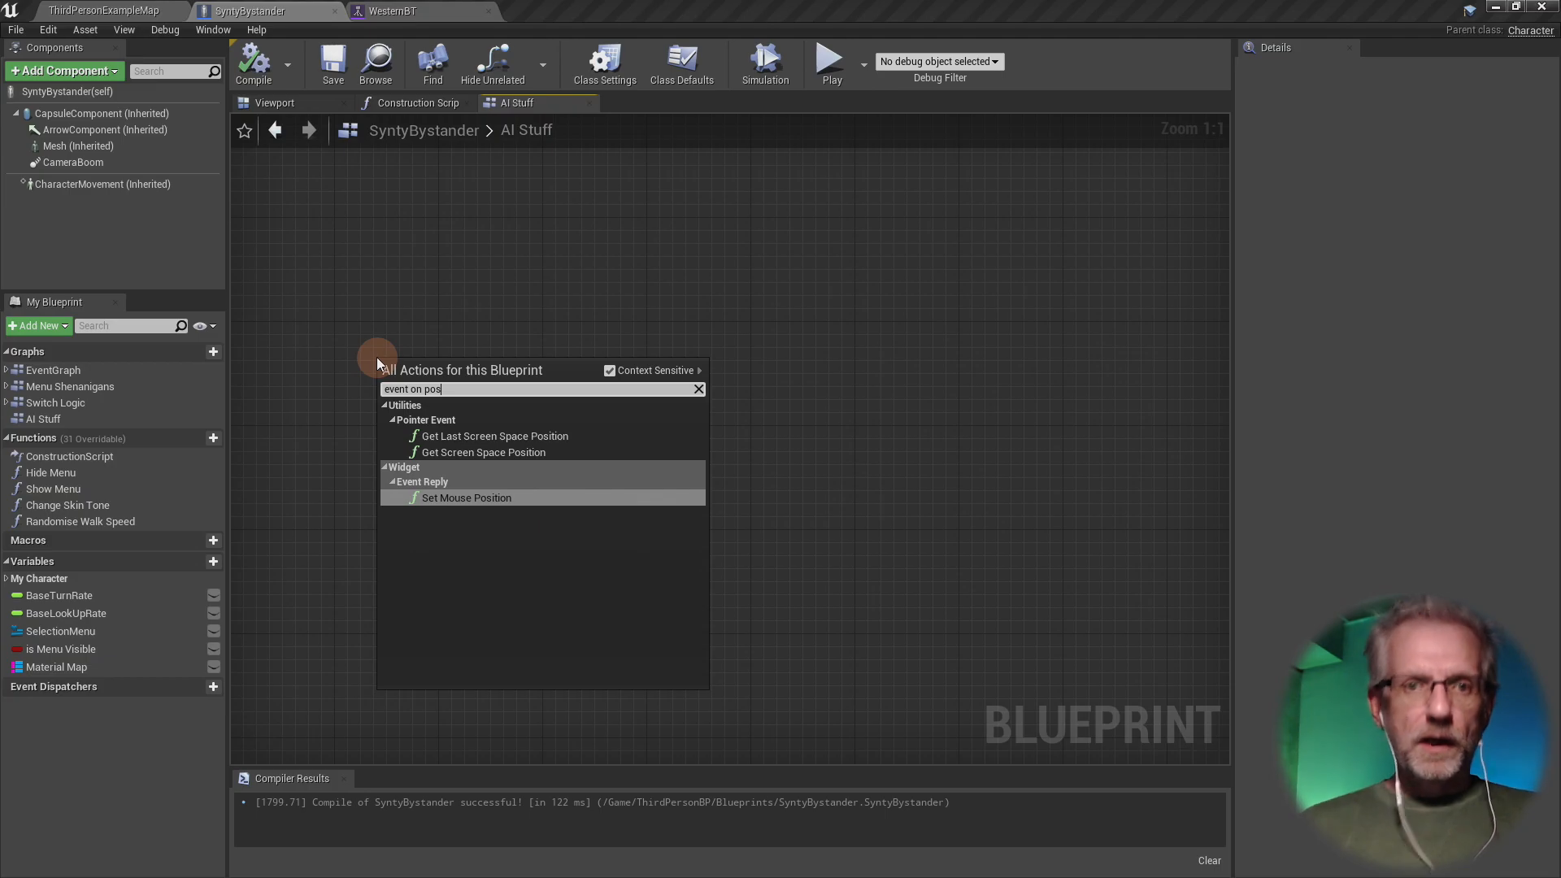
pyautogui.click(565, 176)
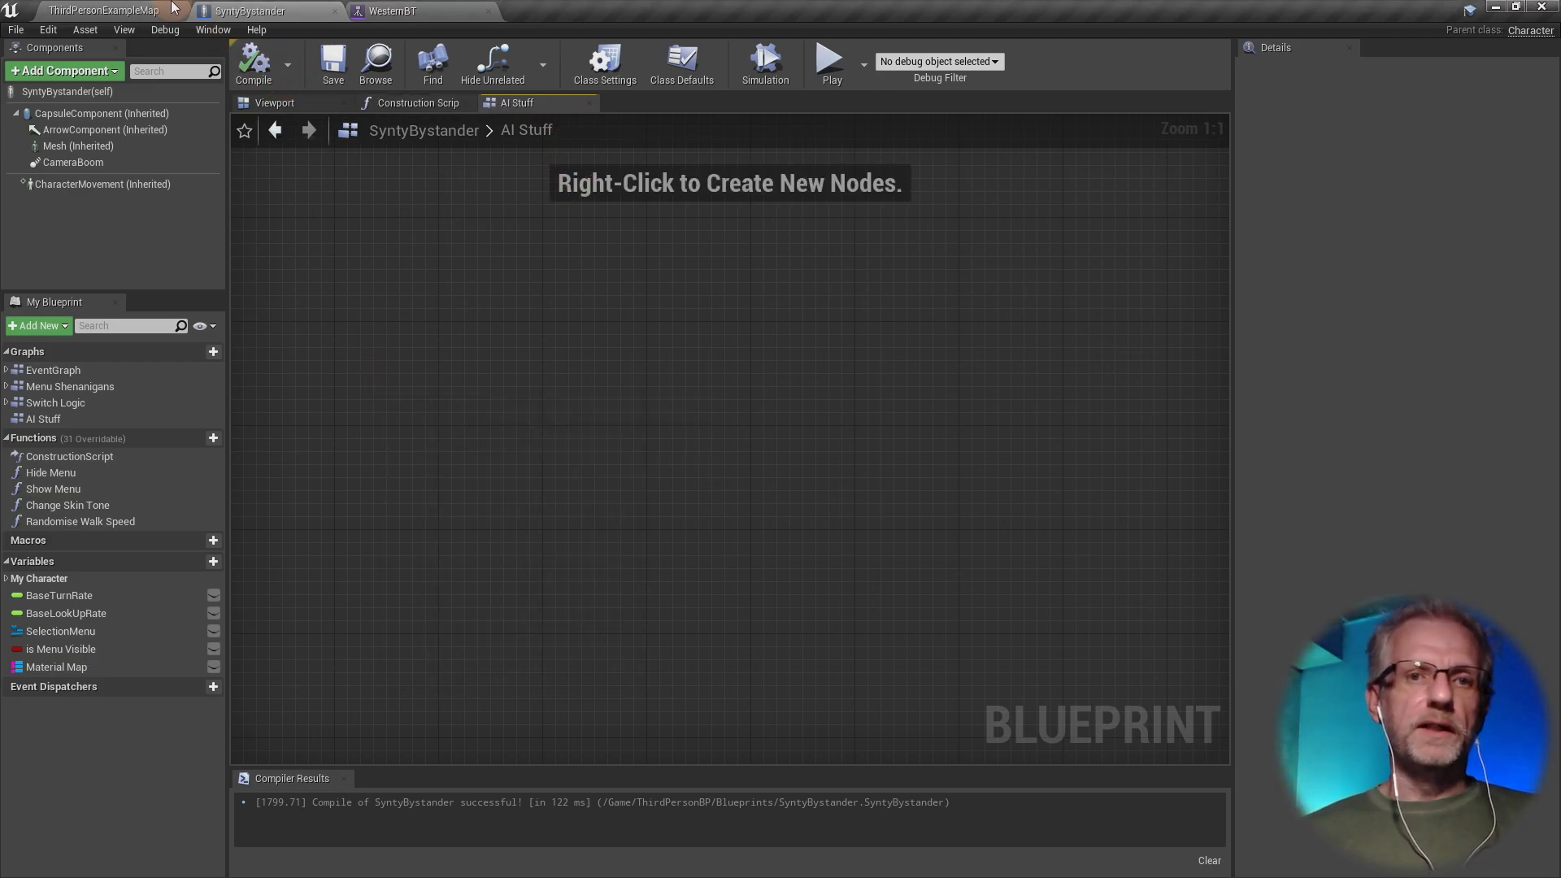
# - Open the BackgroundAI controller's Event Graph and delete its default Event BeginPlay and Event Tick nodes
pyautogui.click(98, 12)
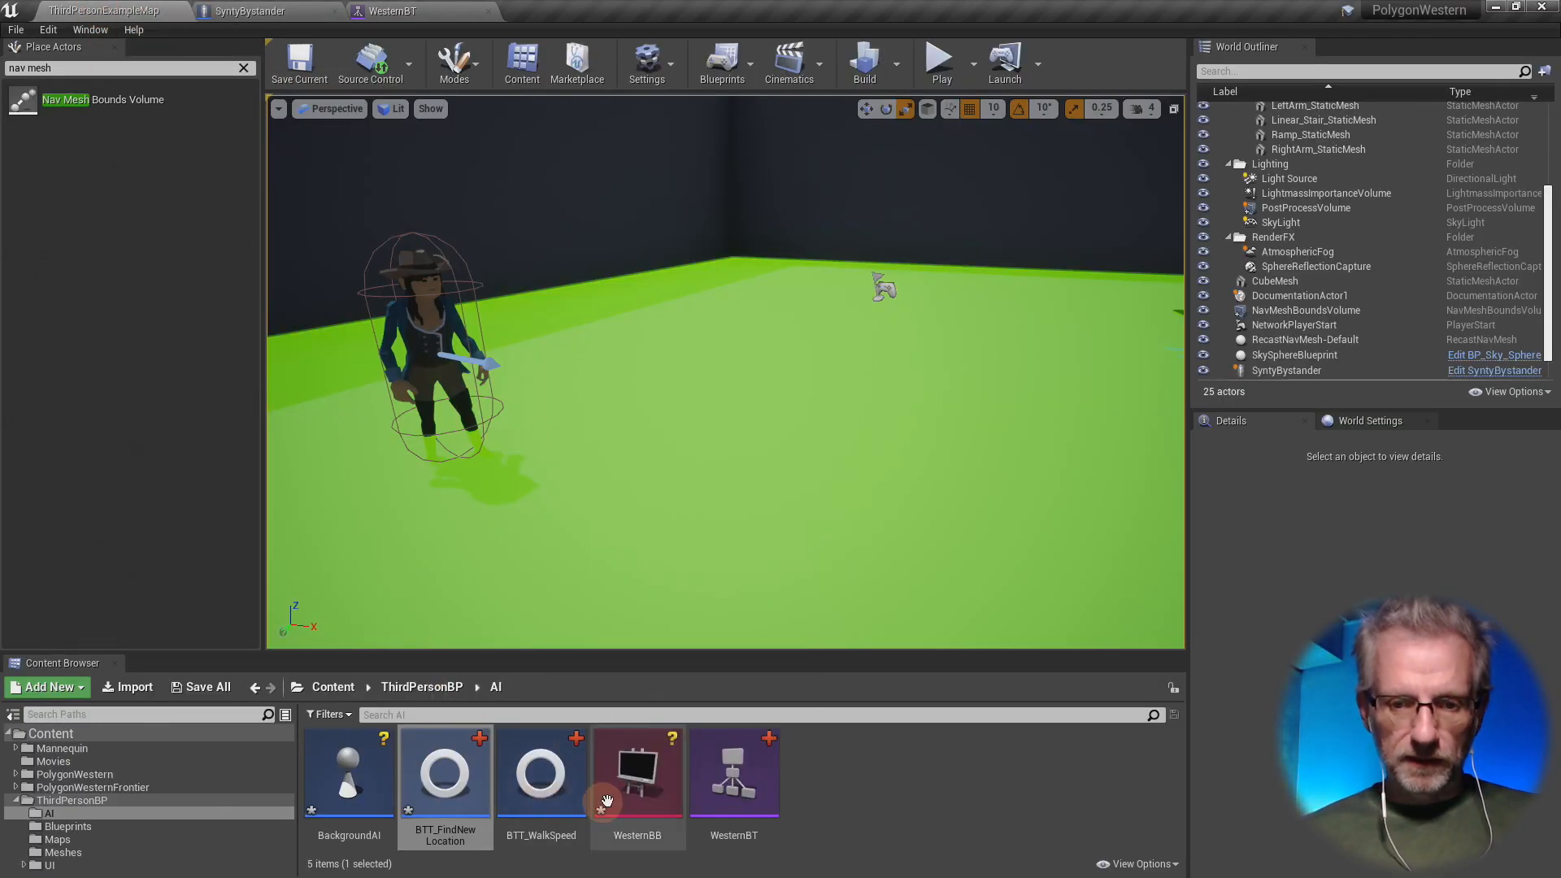
pyautogui.doubleClick(379, 797)
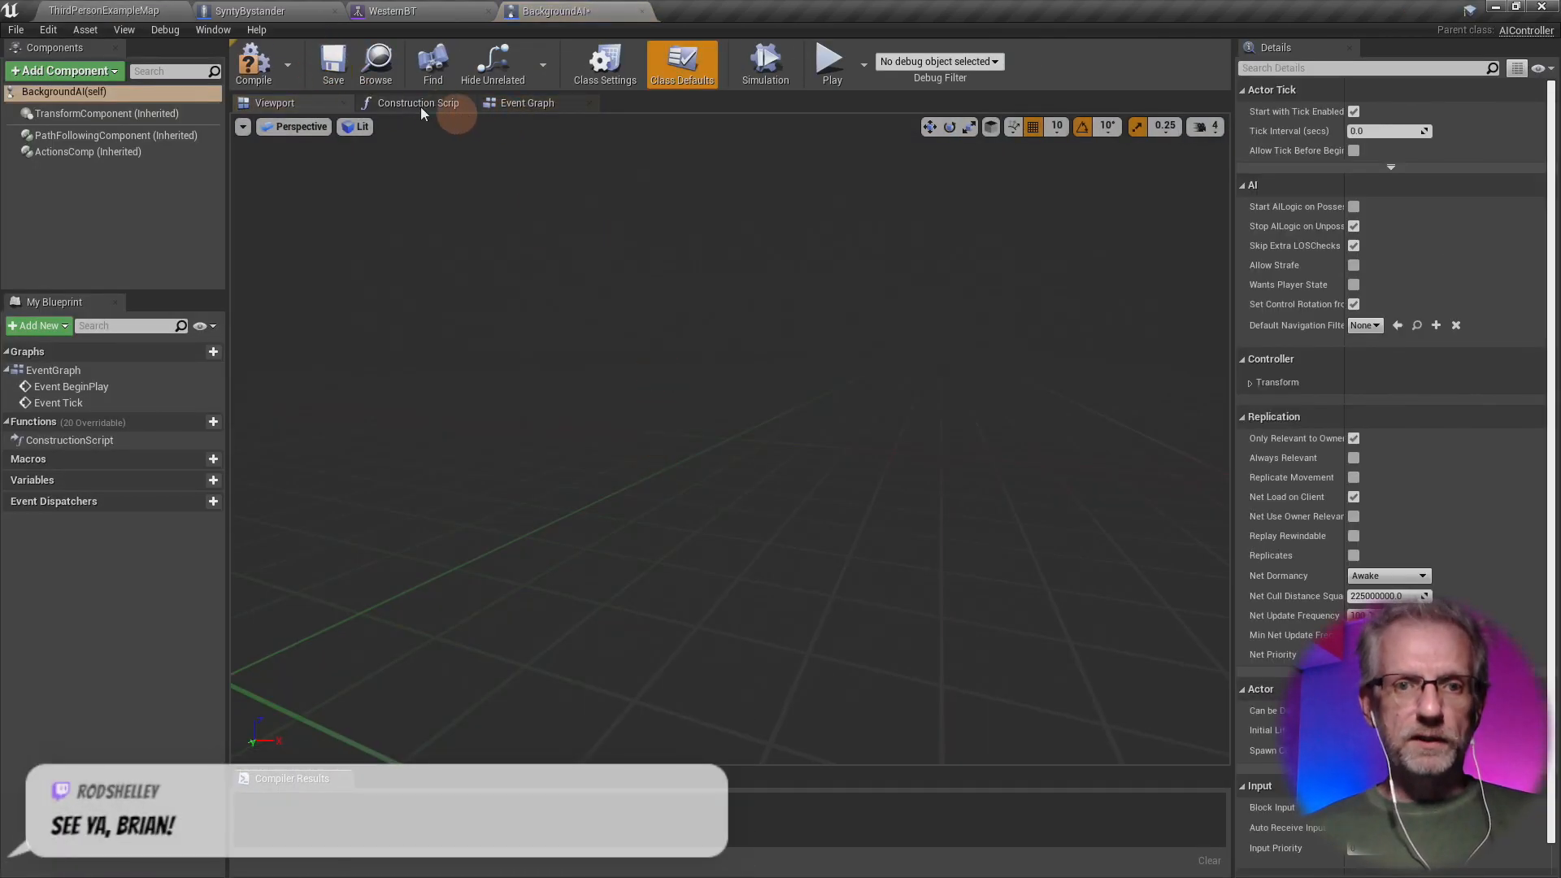
pyautogui.click(546, 105)
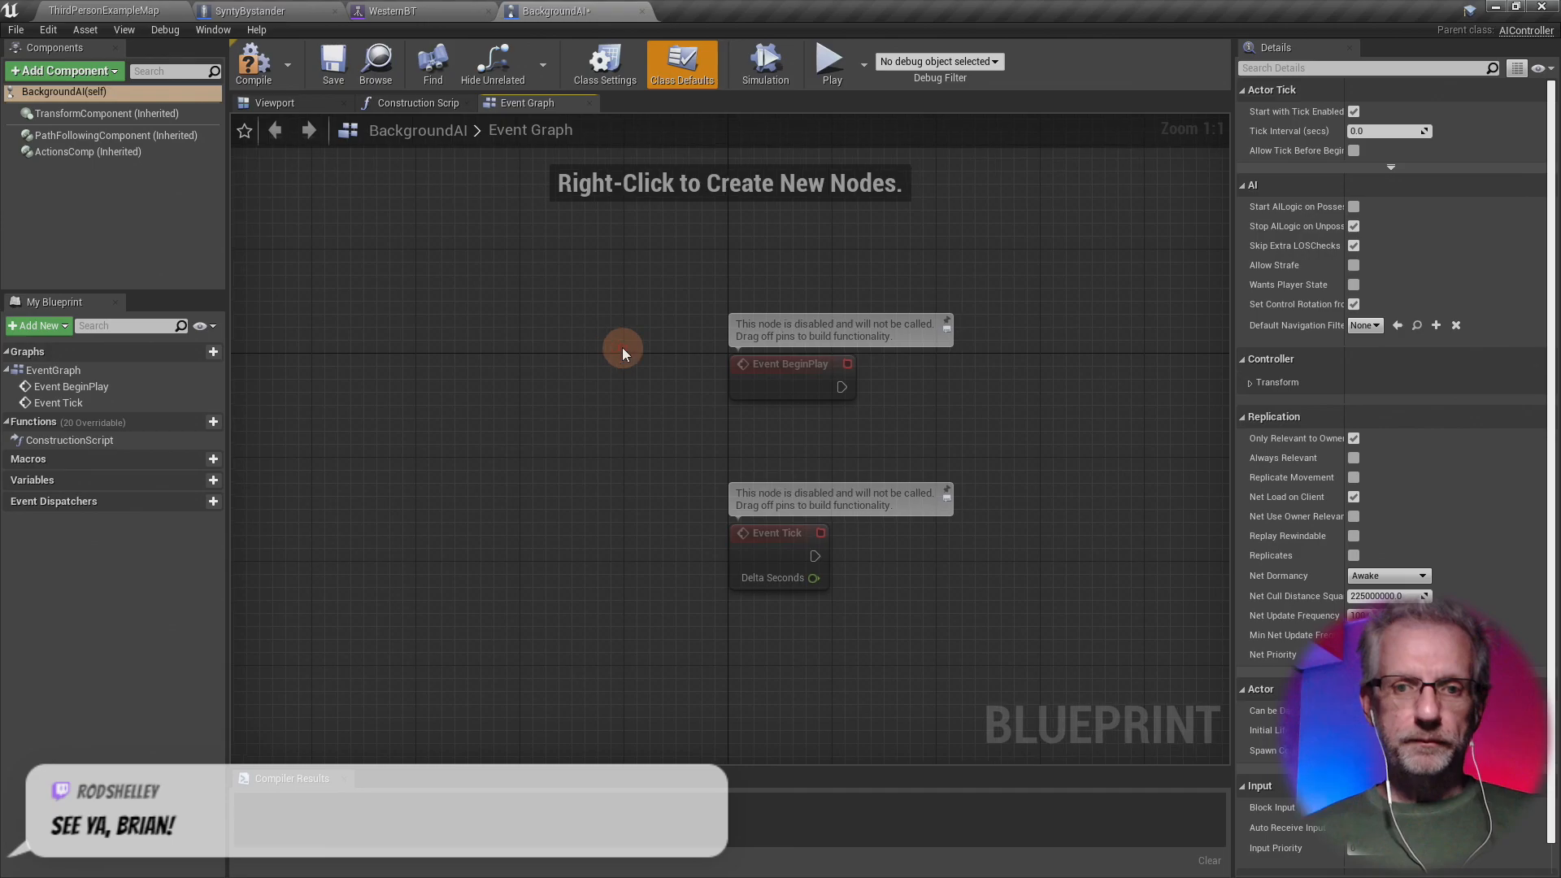
pyautogui.moveTo(629, 418); pyautogui.dragTo(407, 362, button='right')
pyautogui.moveTo(437, 255); pyautogui.dragTo(658, 561)
pyautogui.press('Delete')
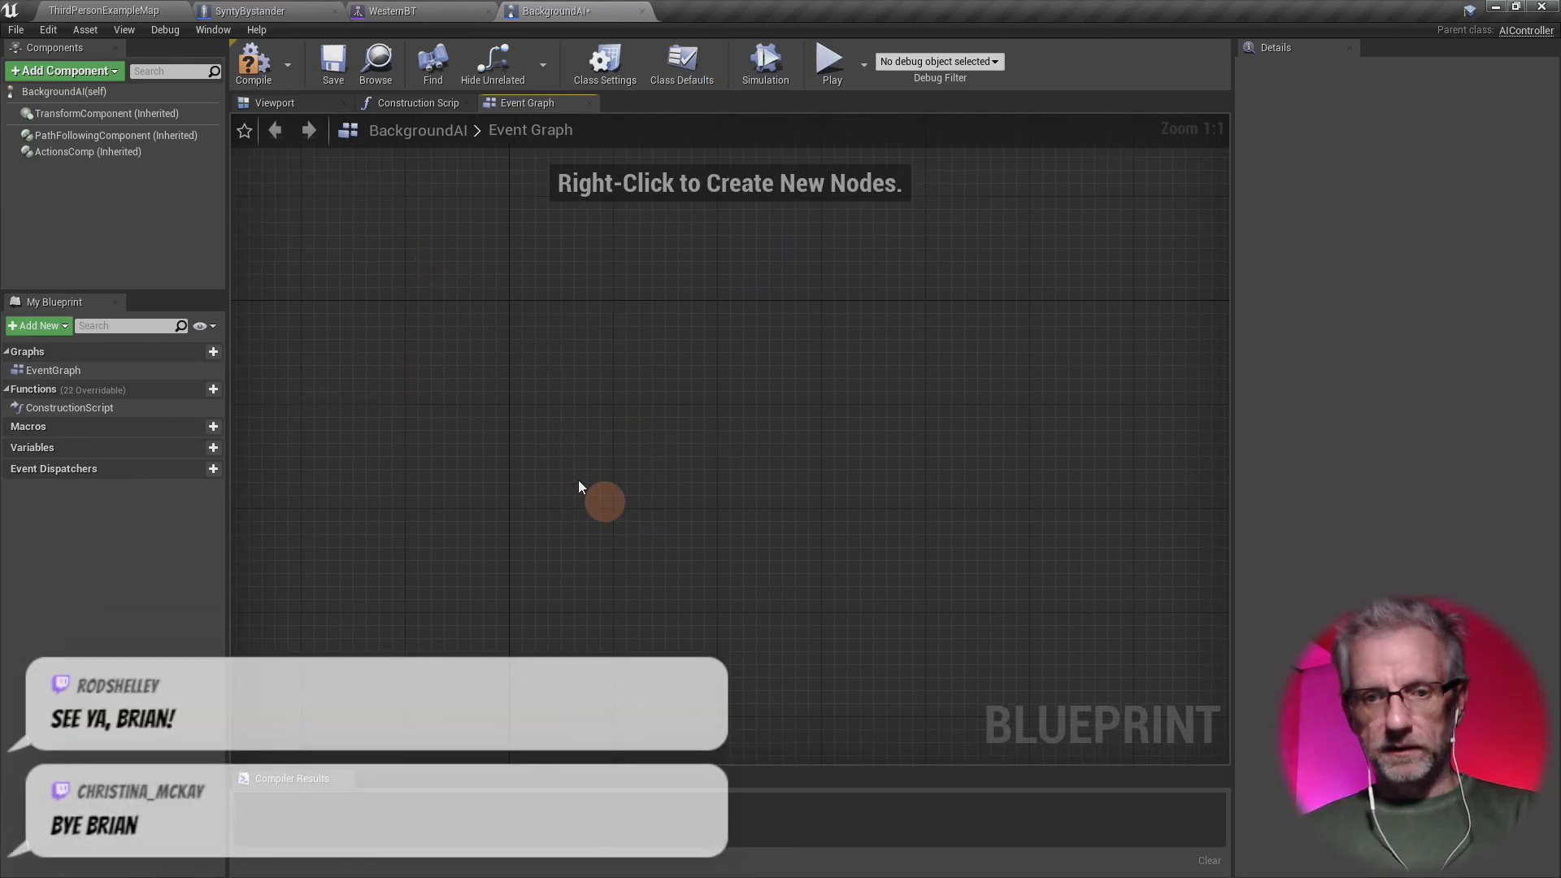
# - Add an Event On Possess node to BackgroundAI's Event Graph
pyautogui.rightClick(485, 329)
pyautogui.write('event on p')
pyautogui.write('p')
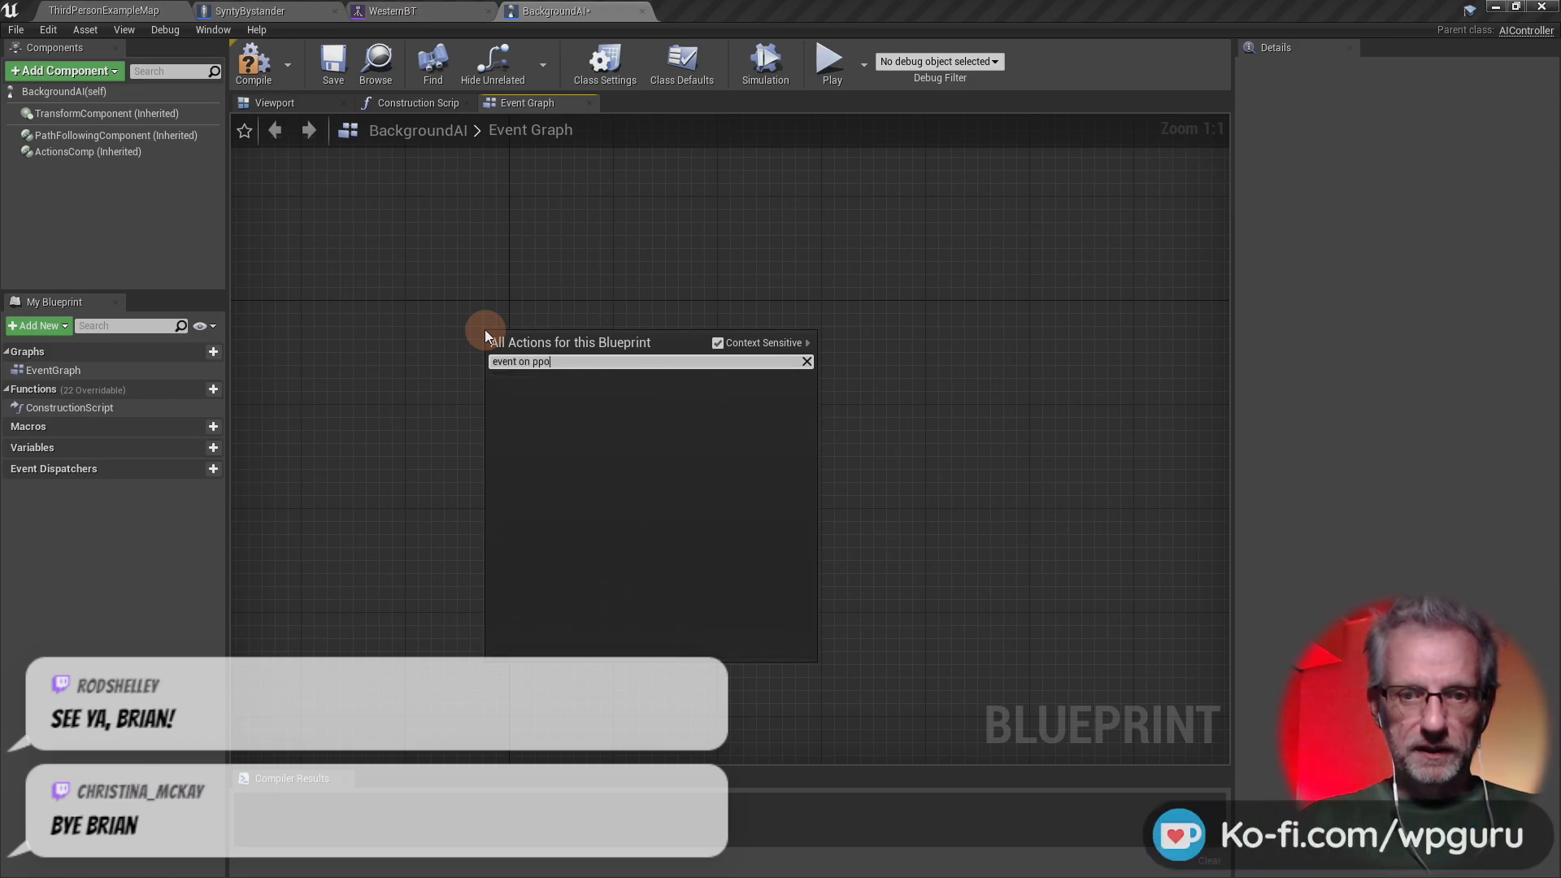
pyautogui.write('oss')
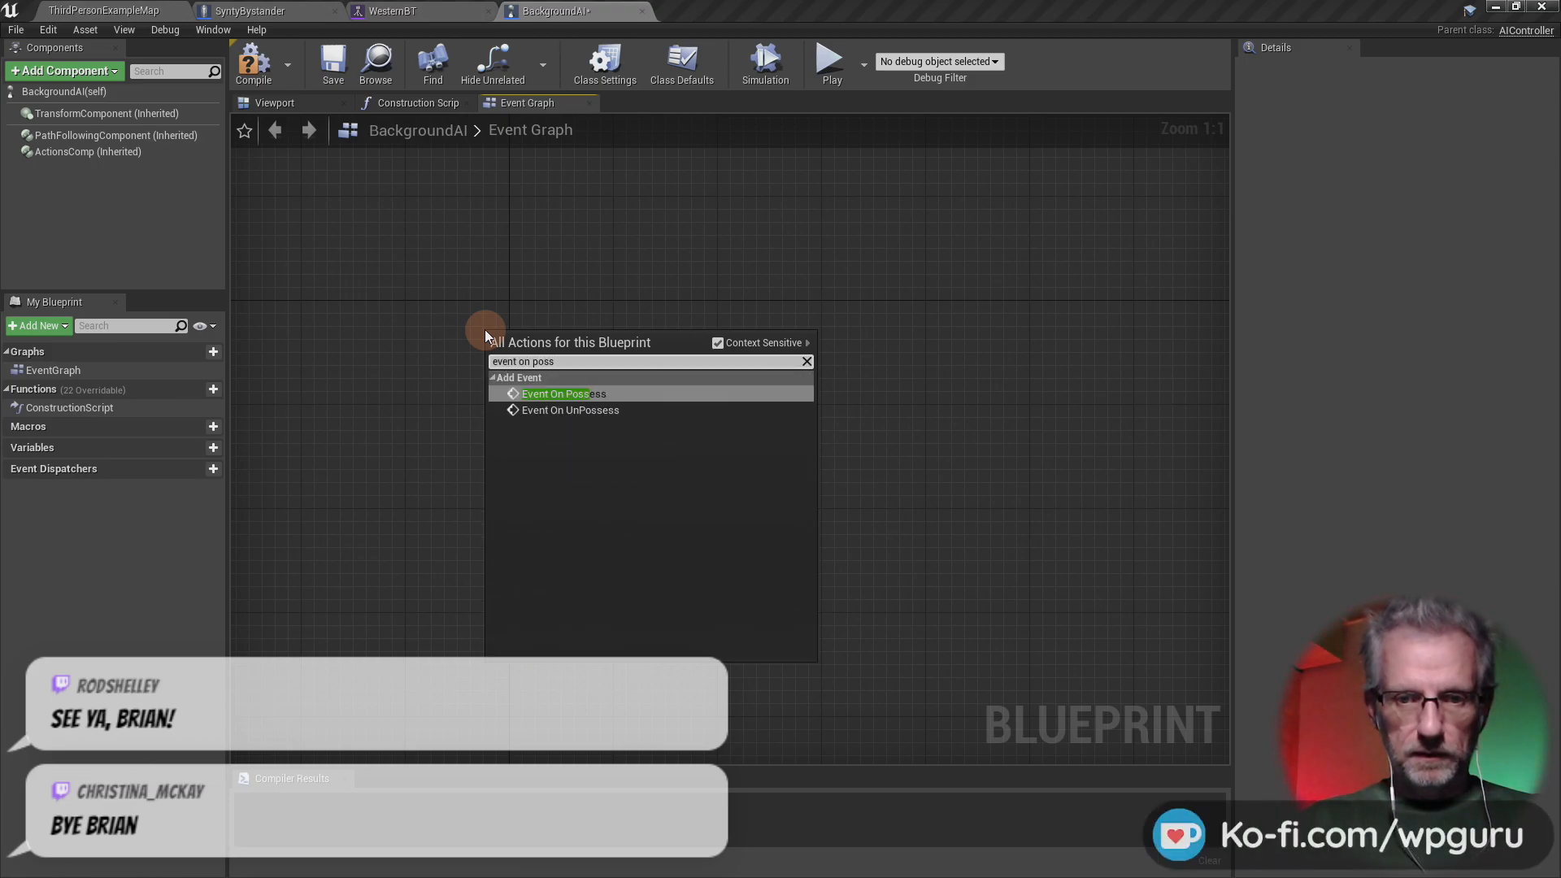
pyautogui.press('Return')
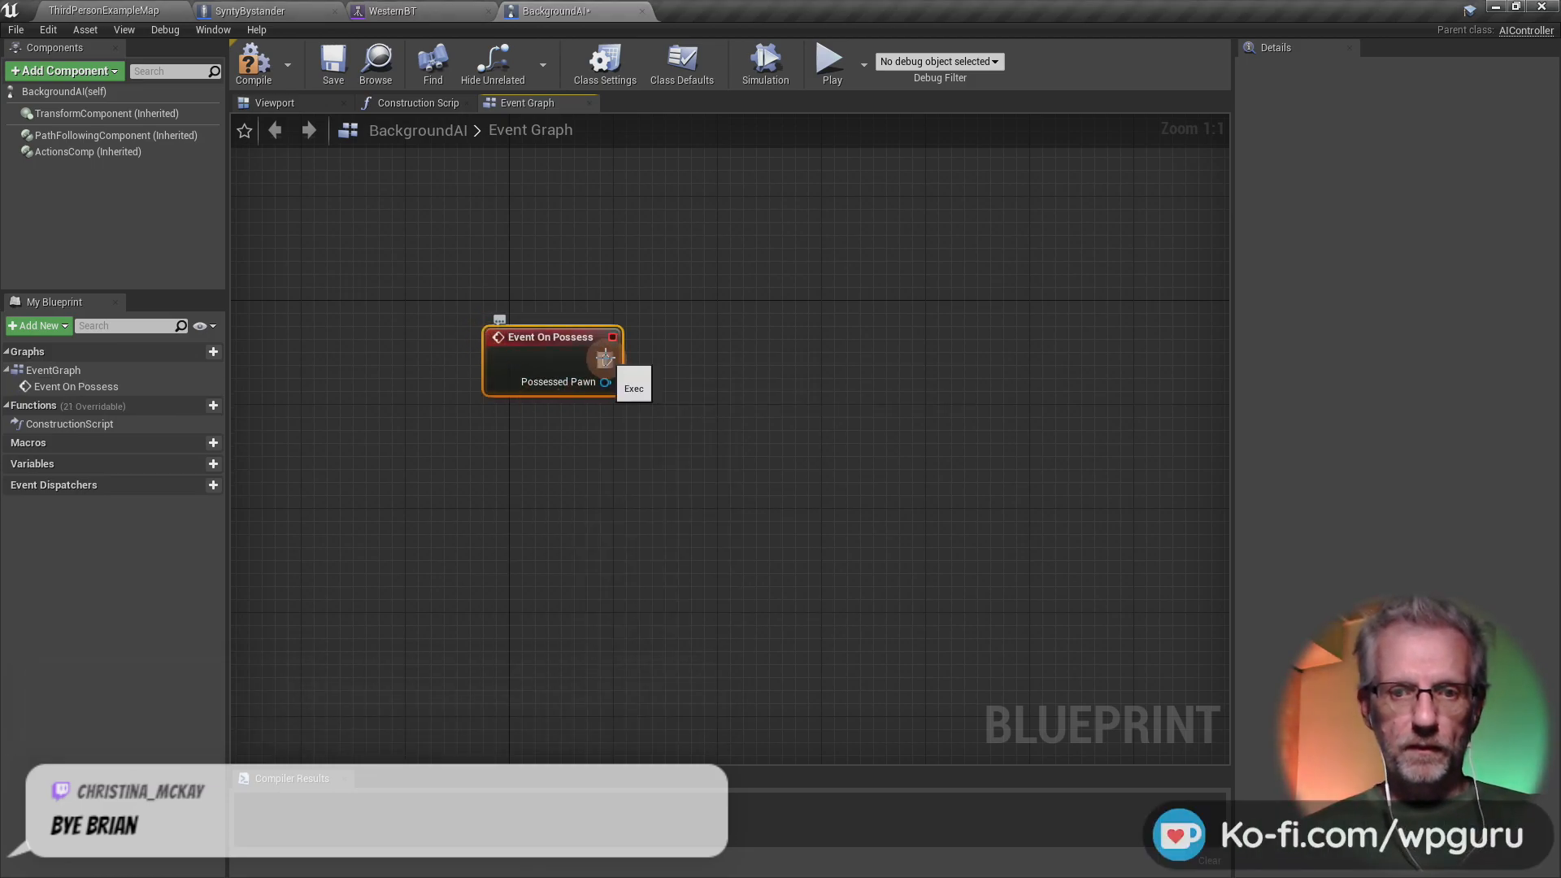
# - Attach a Run Behavior Tree node to Event On Possess's execution output and align it level with the event
pyautogui.moveTo(723, 371); pyautogui.dragTo(723, 372)
pyautogui.write('run bena')
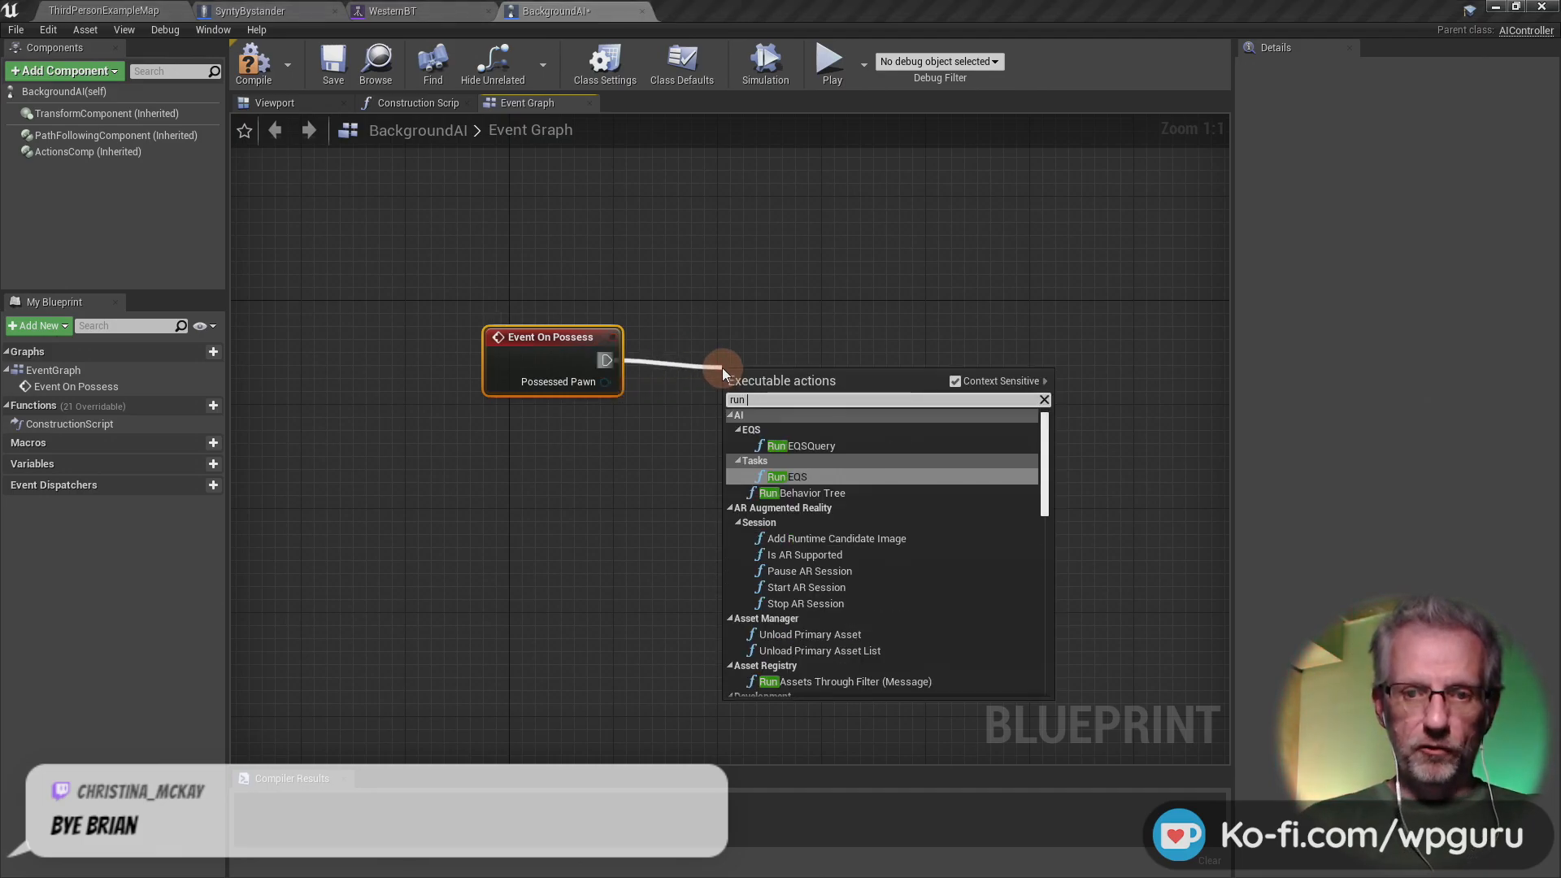
pyautogui.press('BackSpace')
pyautogui.press('BackSpace')
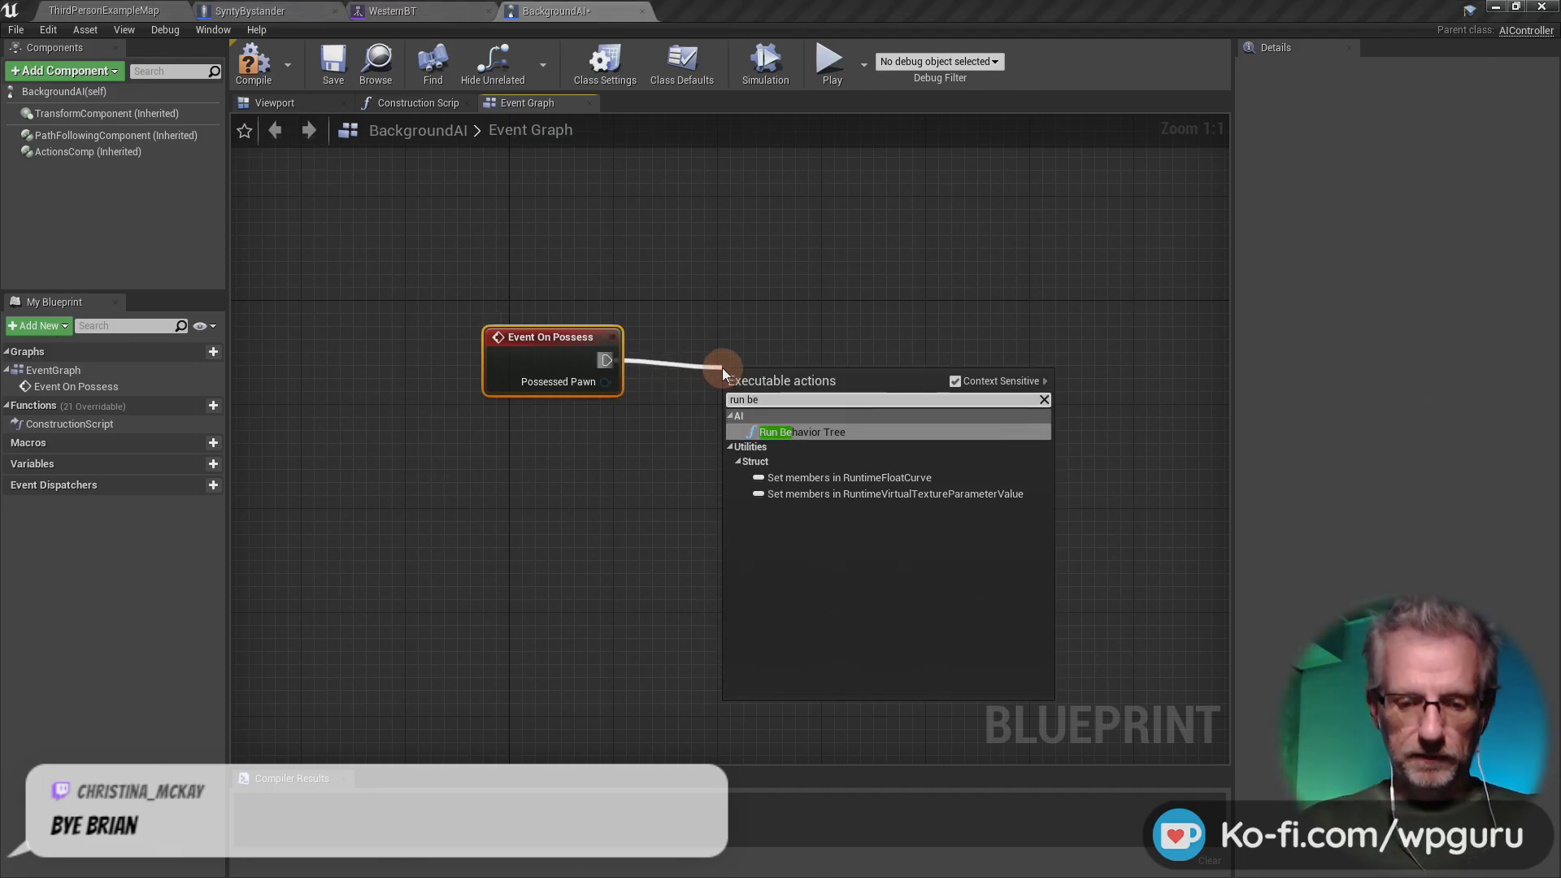
pyautogui.write('hav')
pyautogui.press('Return')
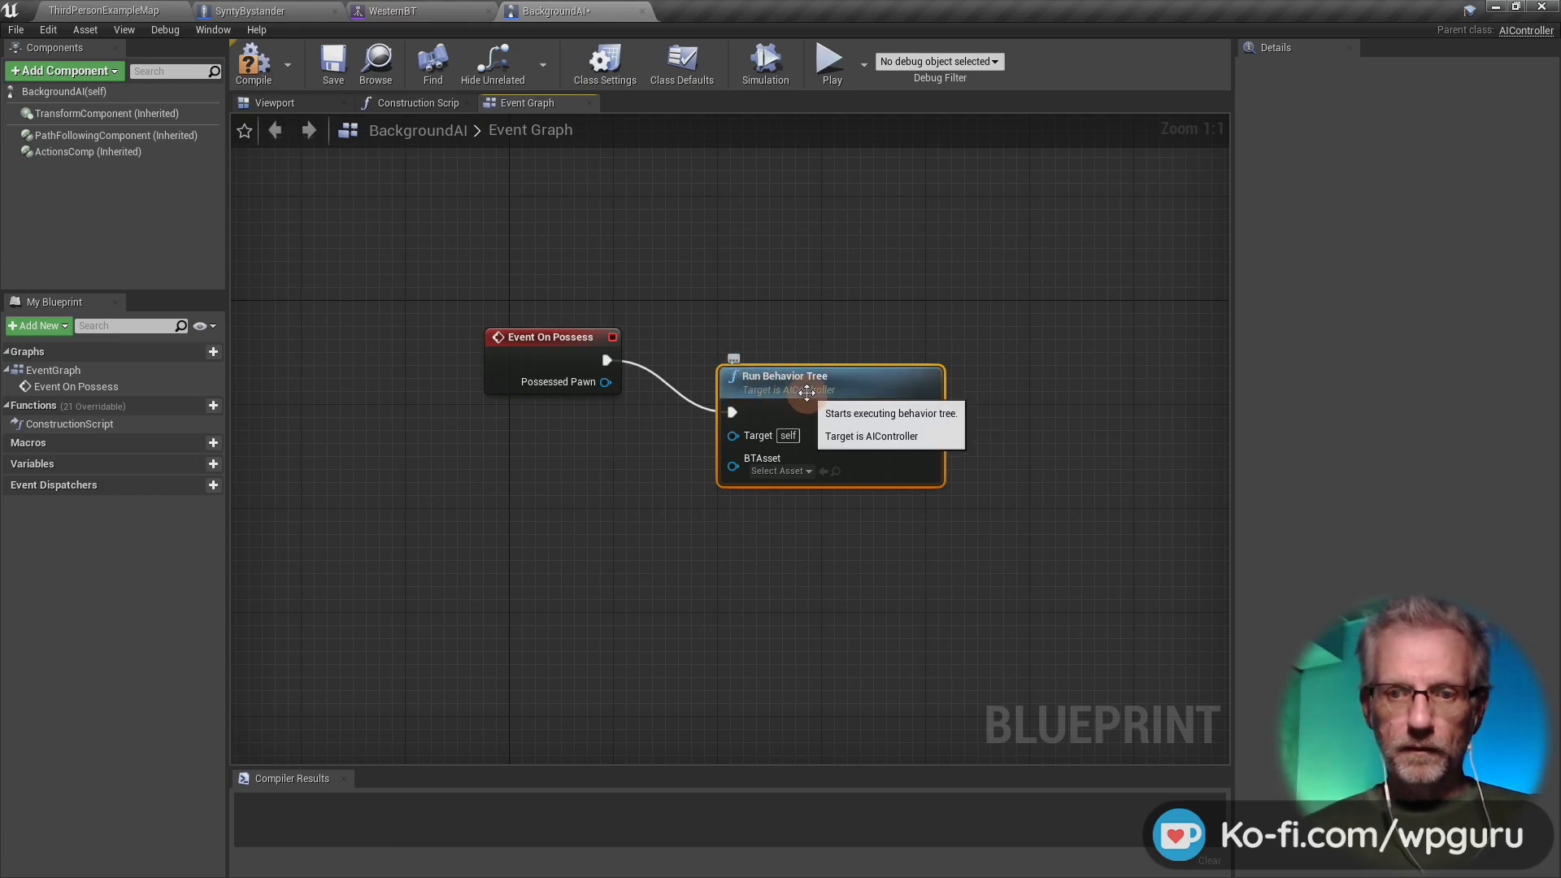
pyautogui.moveTo(803, 397); pyautogui.dragTo(814, 346)
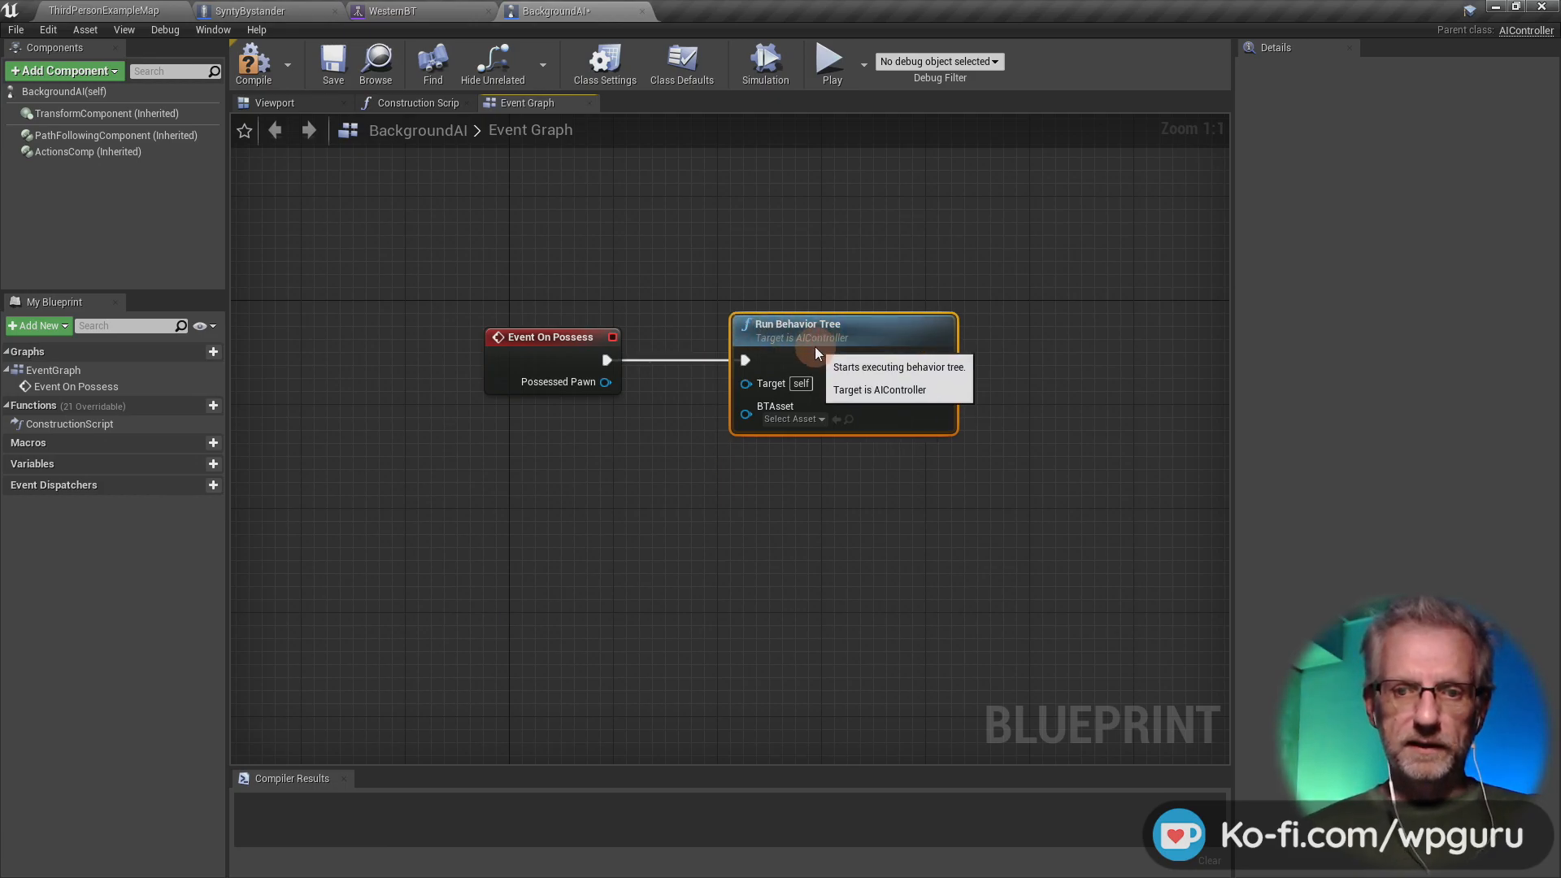
# - Set the Run Behavior Tree node's BTAsset to WesternBT and compile the BackgroundAI blueprint
pyautogui.click(820, 419)
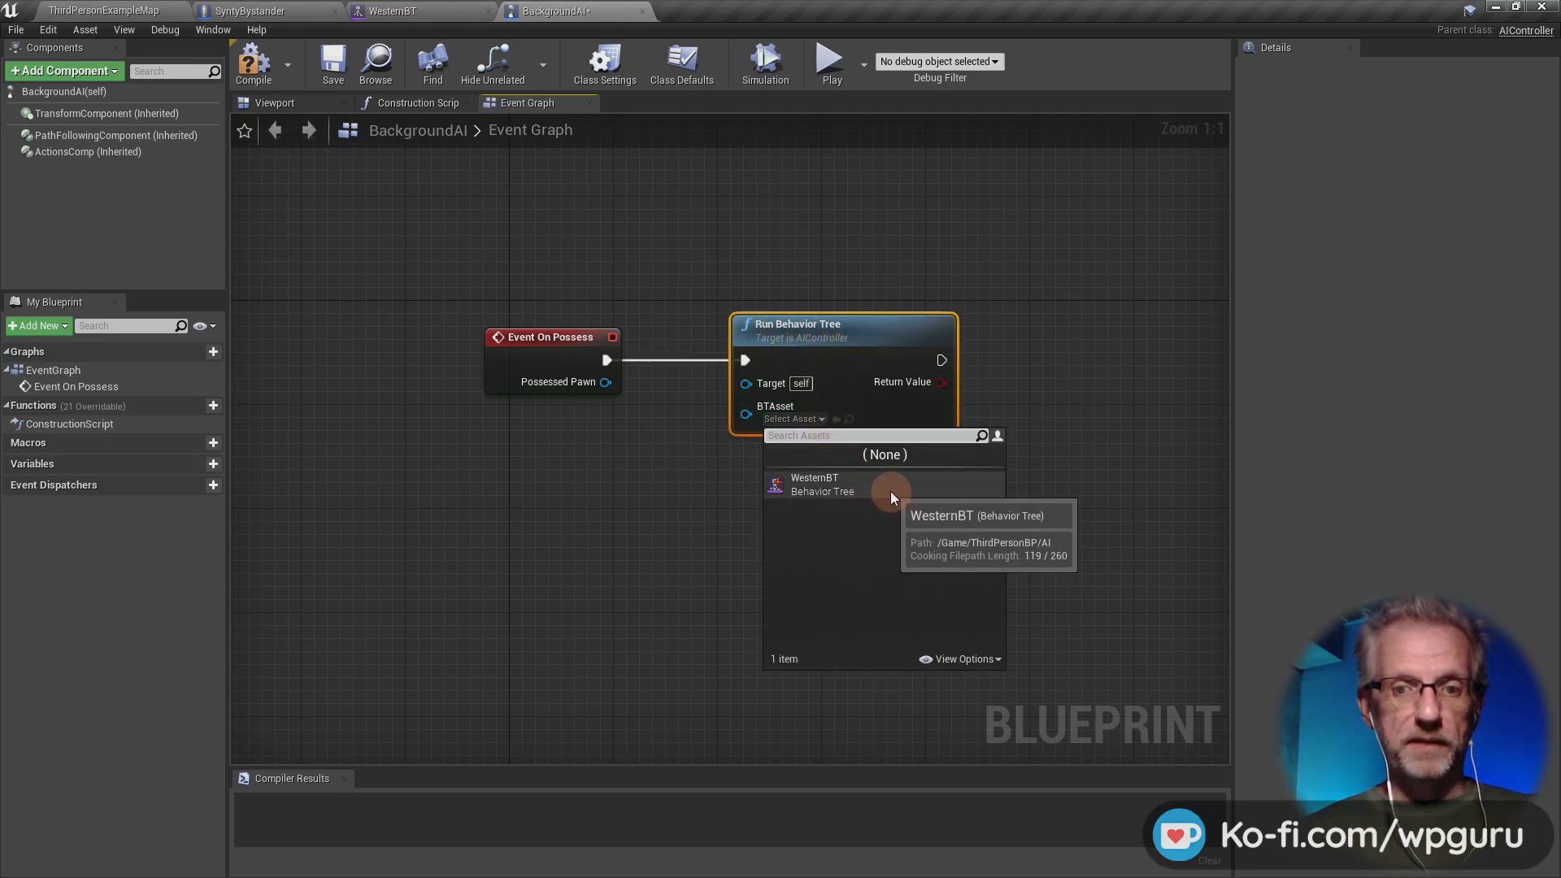
pyautogui.click(890, 491)
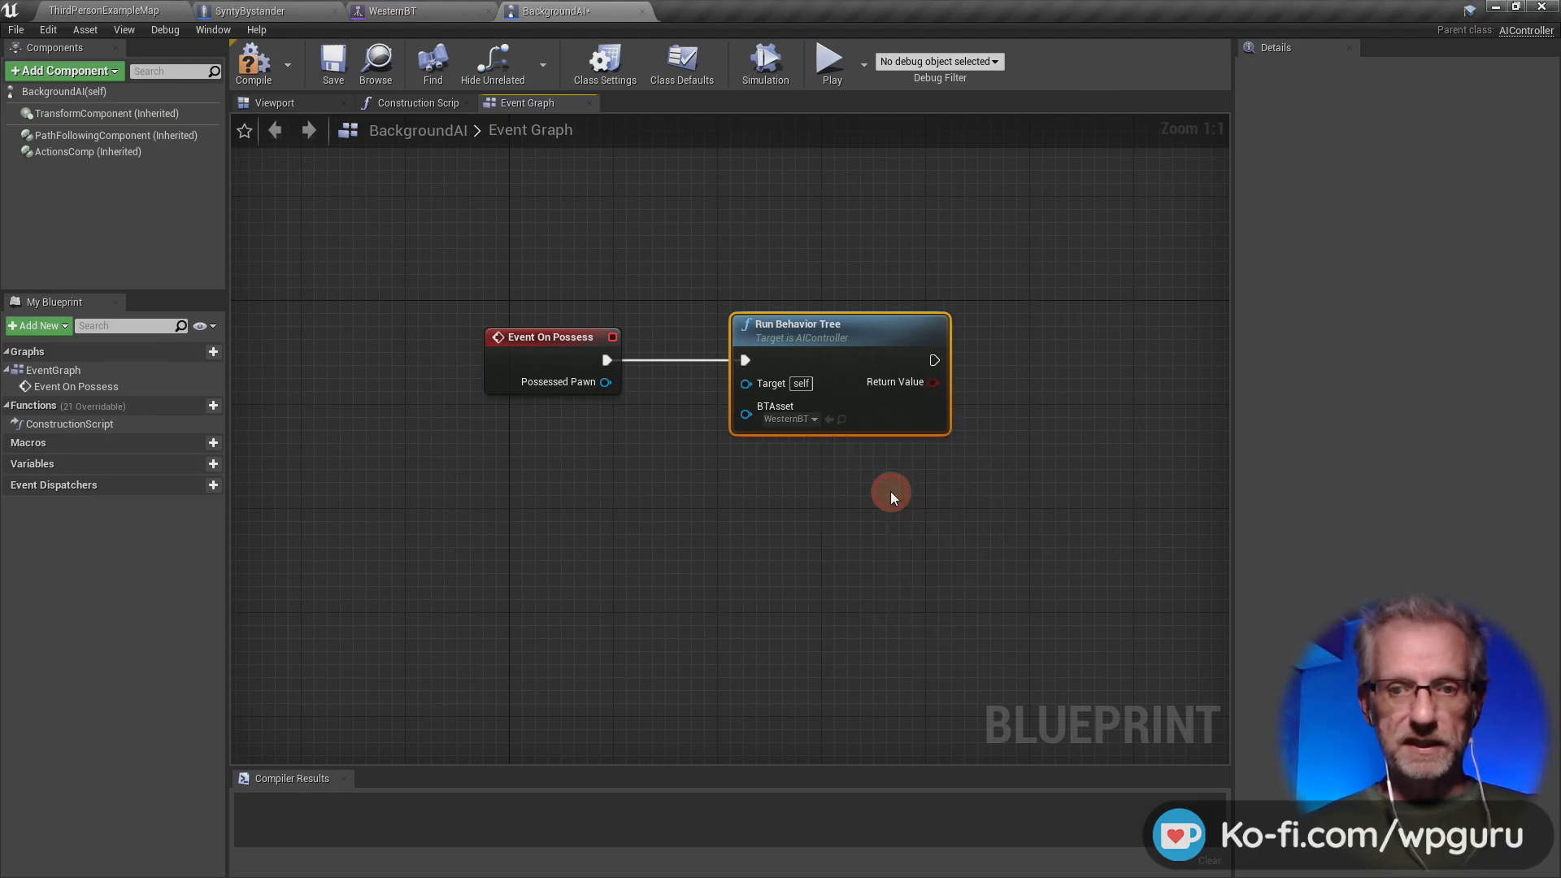
pyautogui.click(246, 62)
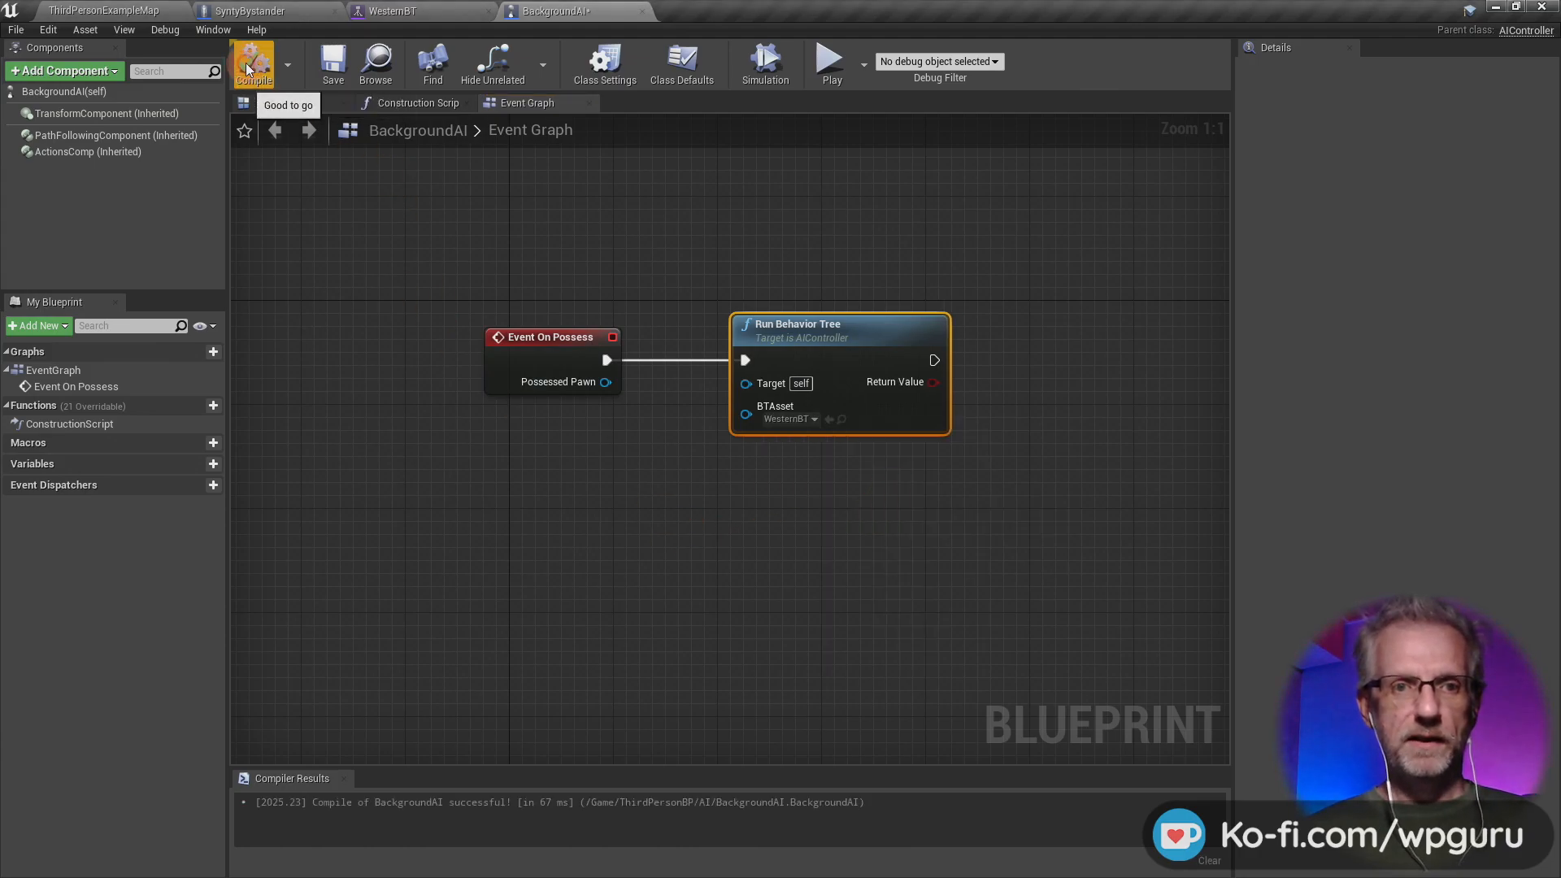
# - Play-test ThirdPersonExampleMap in full screen, running the player around the bystanders to check whether they walk
pyautogui.click(109, 12)
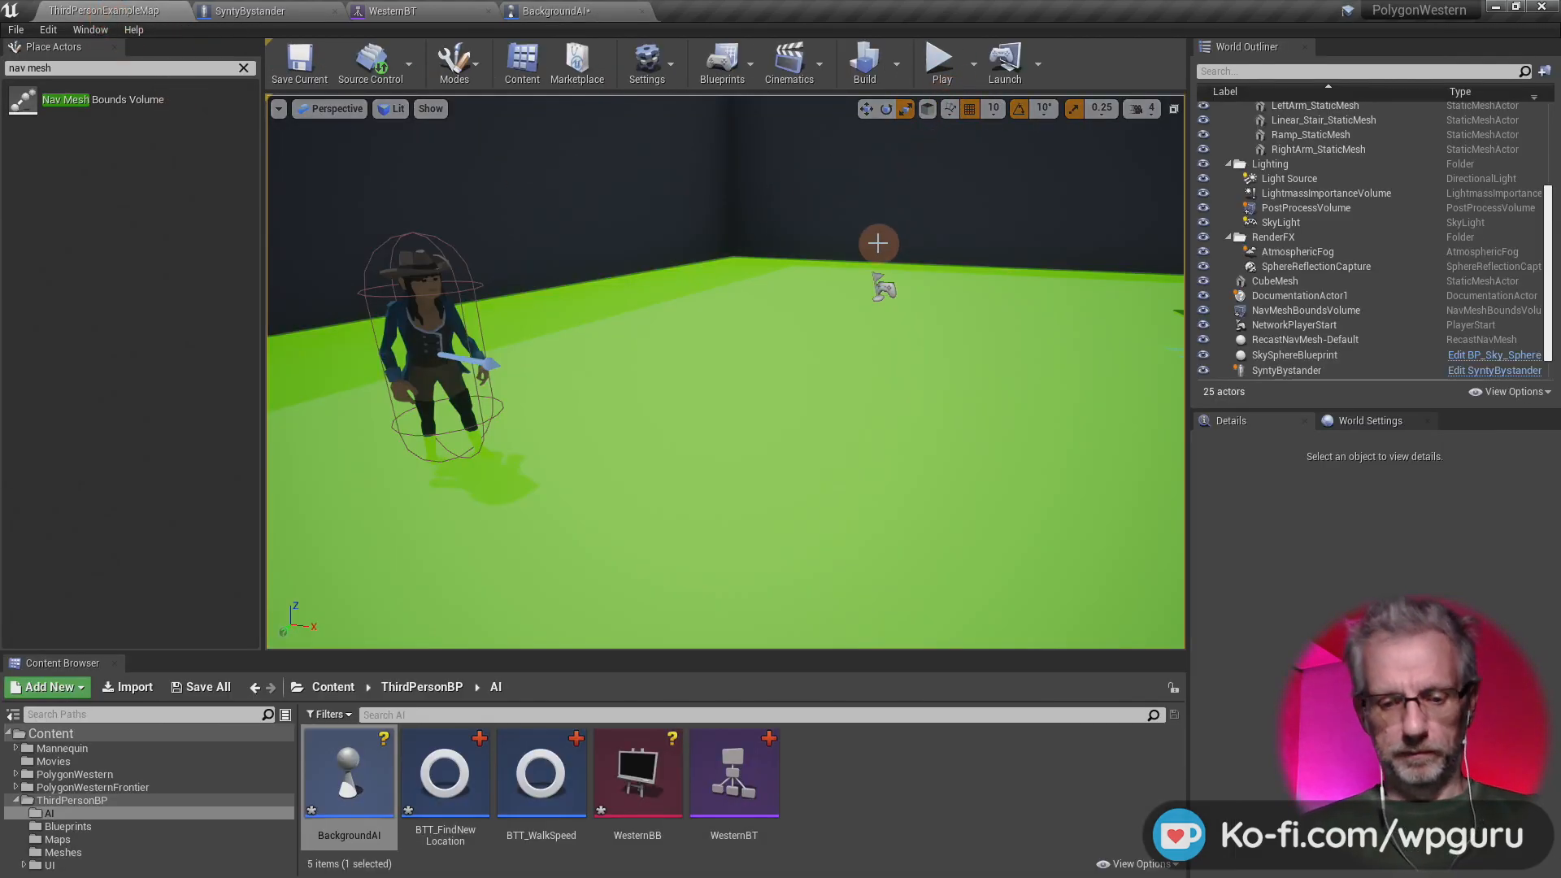
pyautogui.click(859, 352)
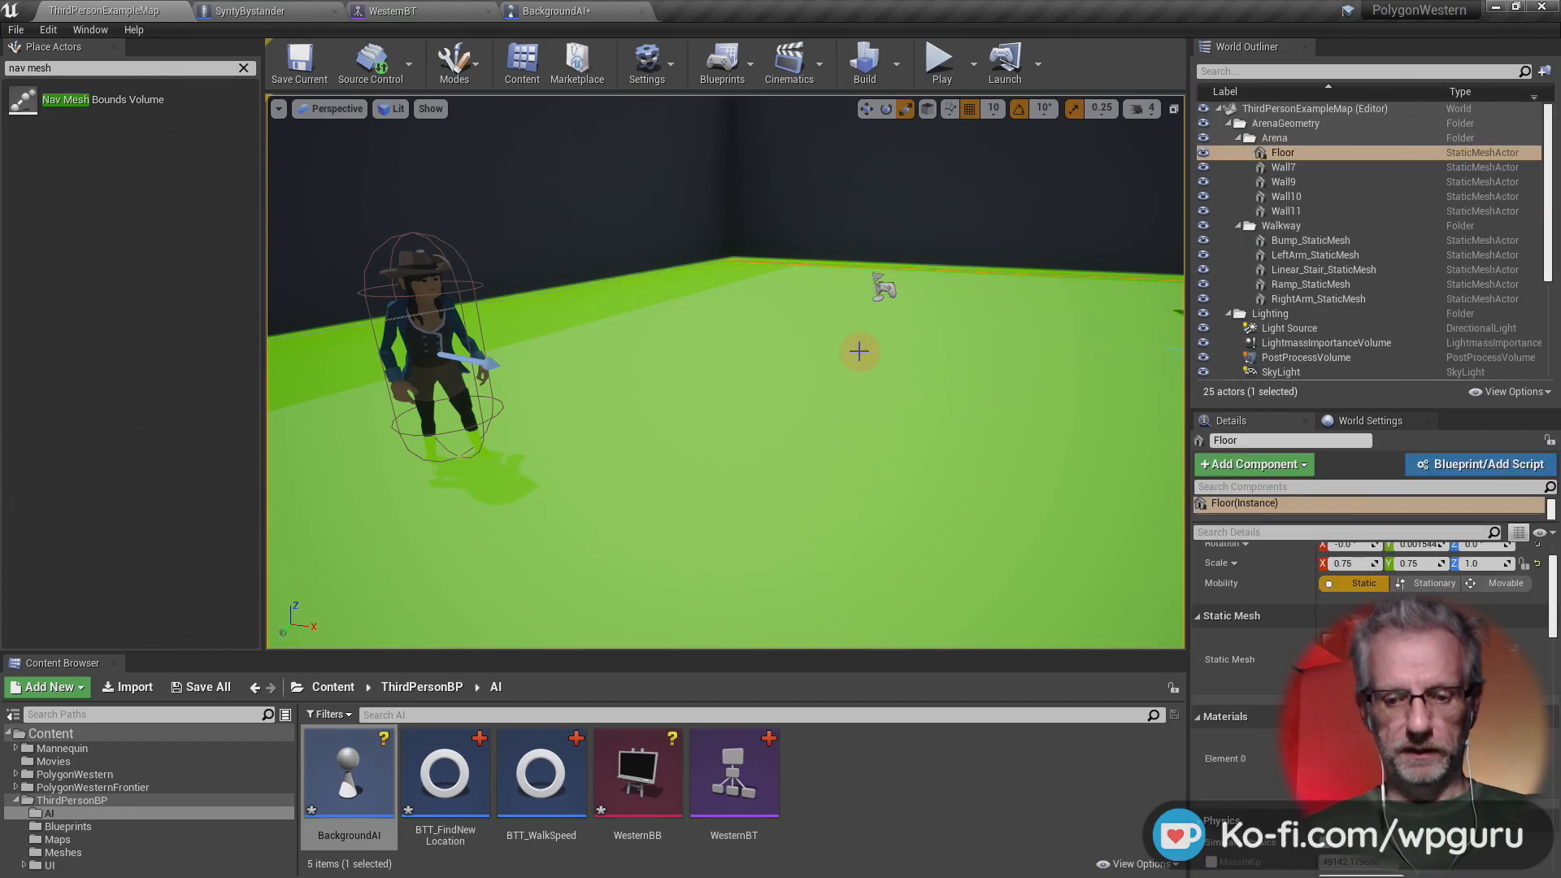
pyautogui.press('p')
pyautogui.click(942, 58)
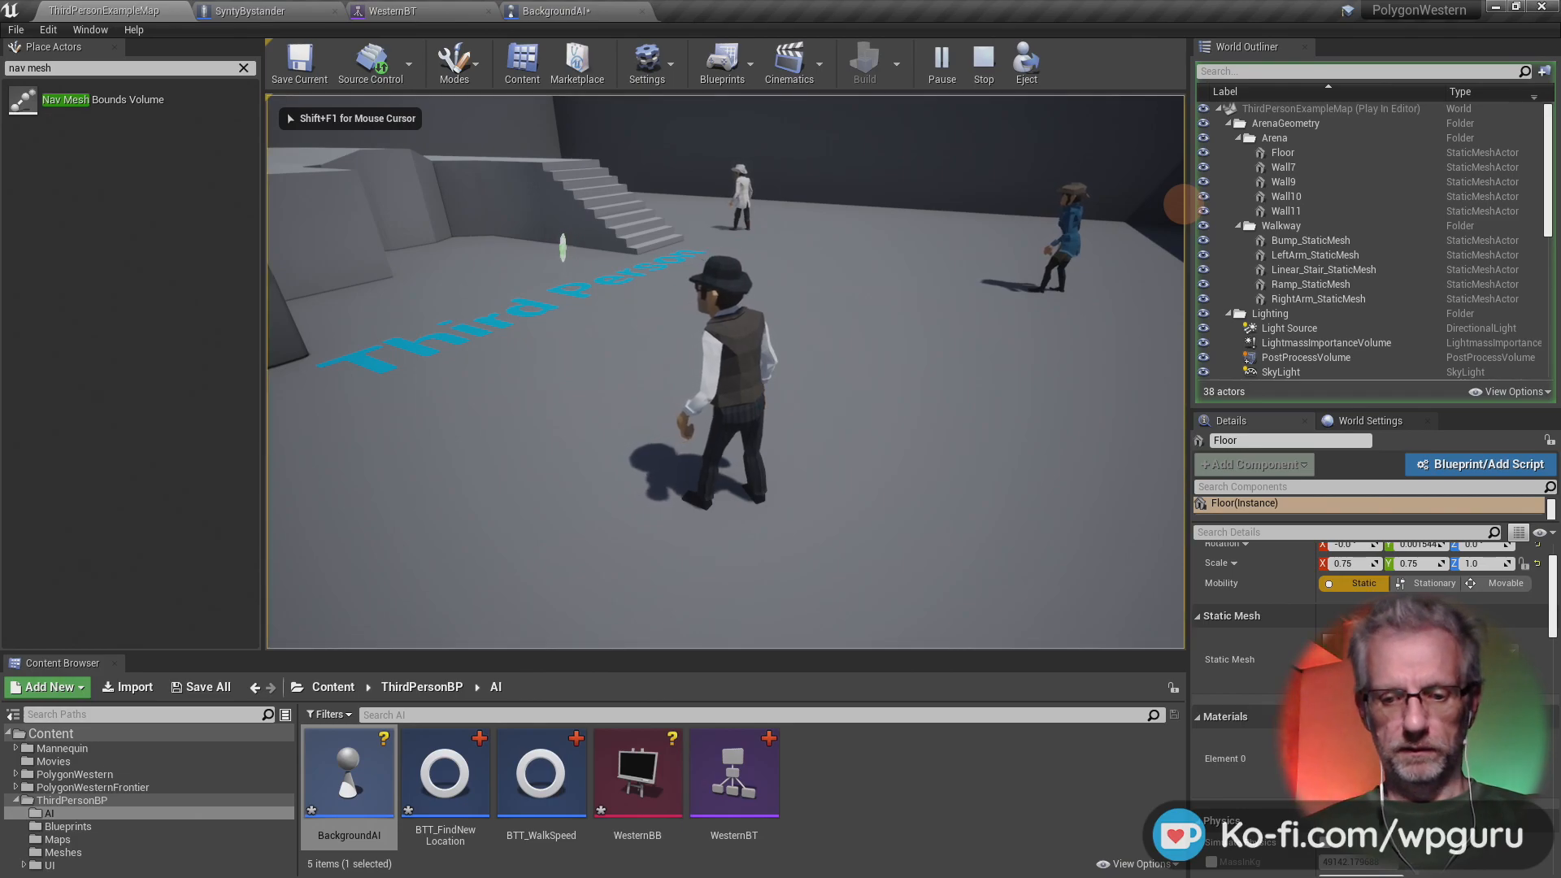
pyautogui.press('F11')
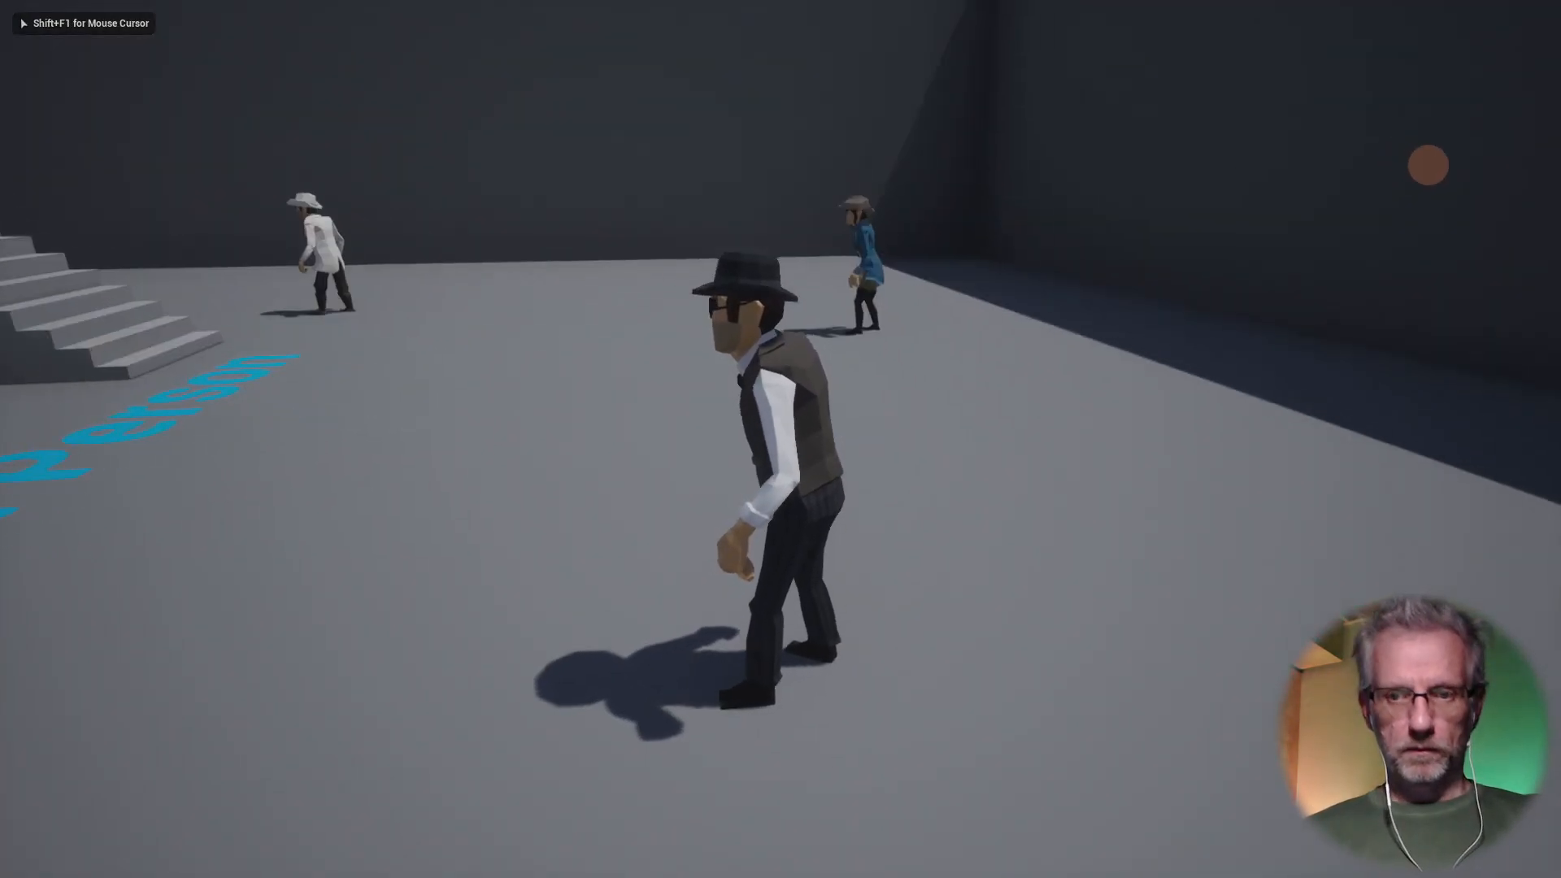
pyautogui.press('w')
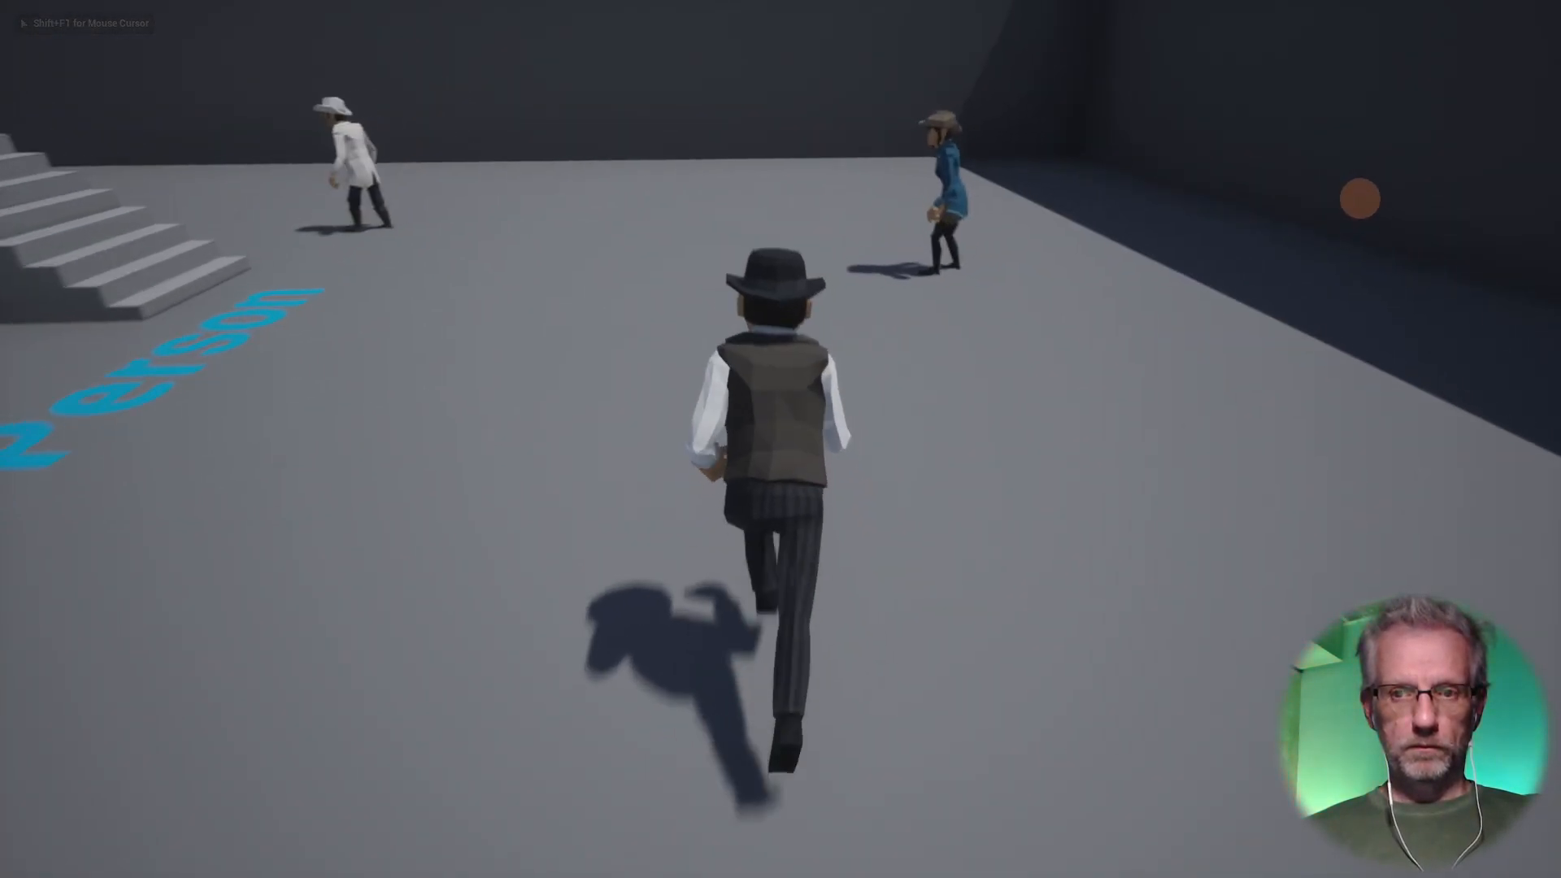
pyautogui.press('d')
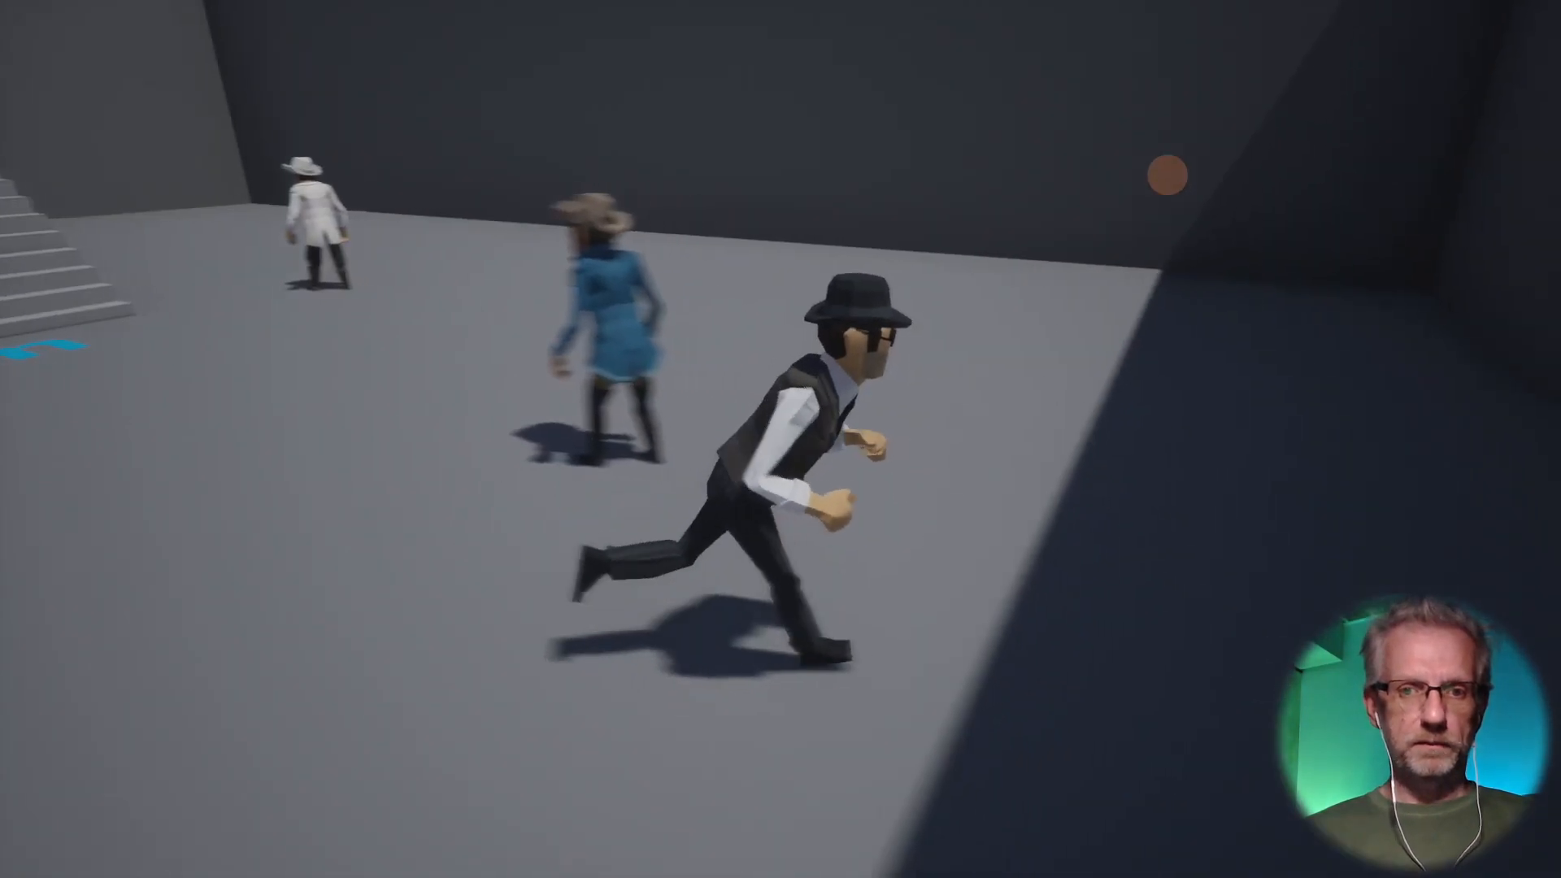
pyautogui.press('w')
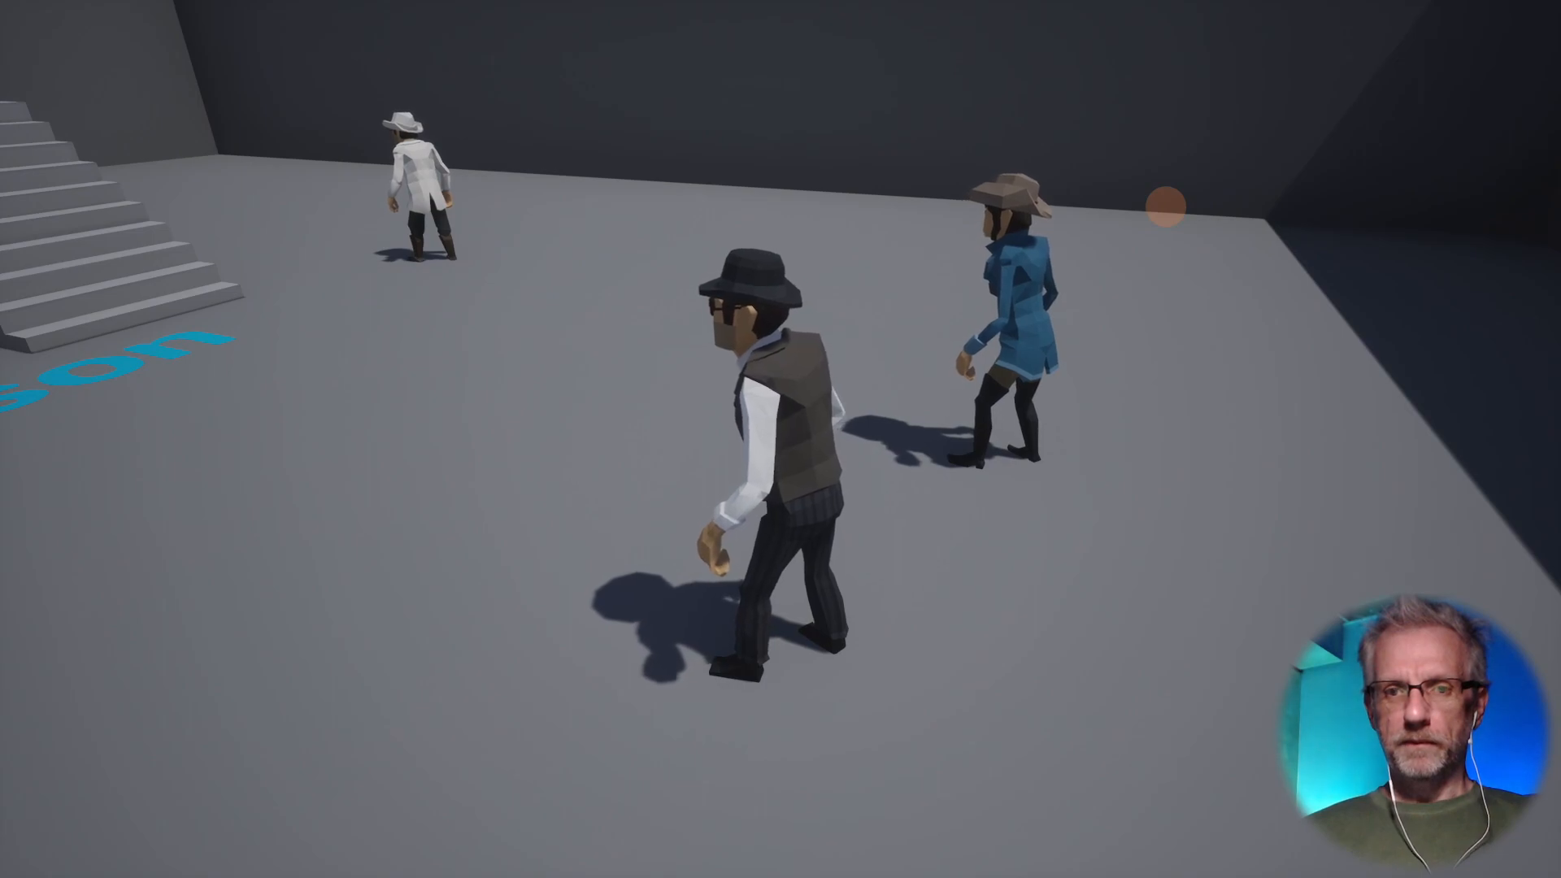
pyautogui.press('w')
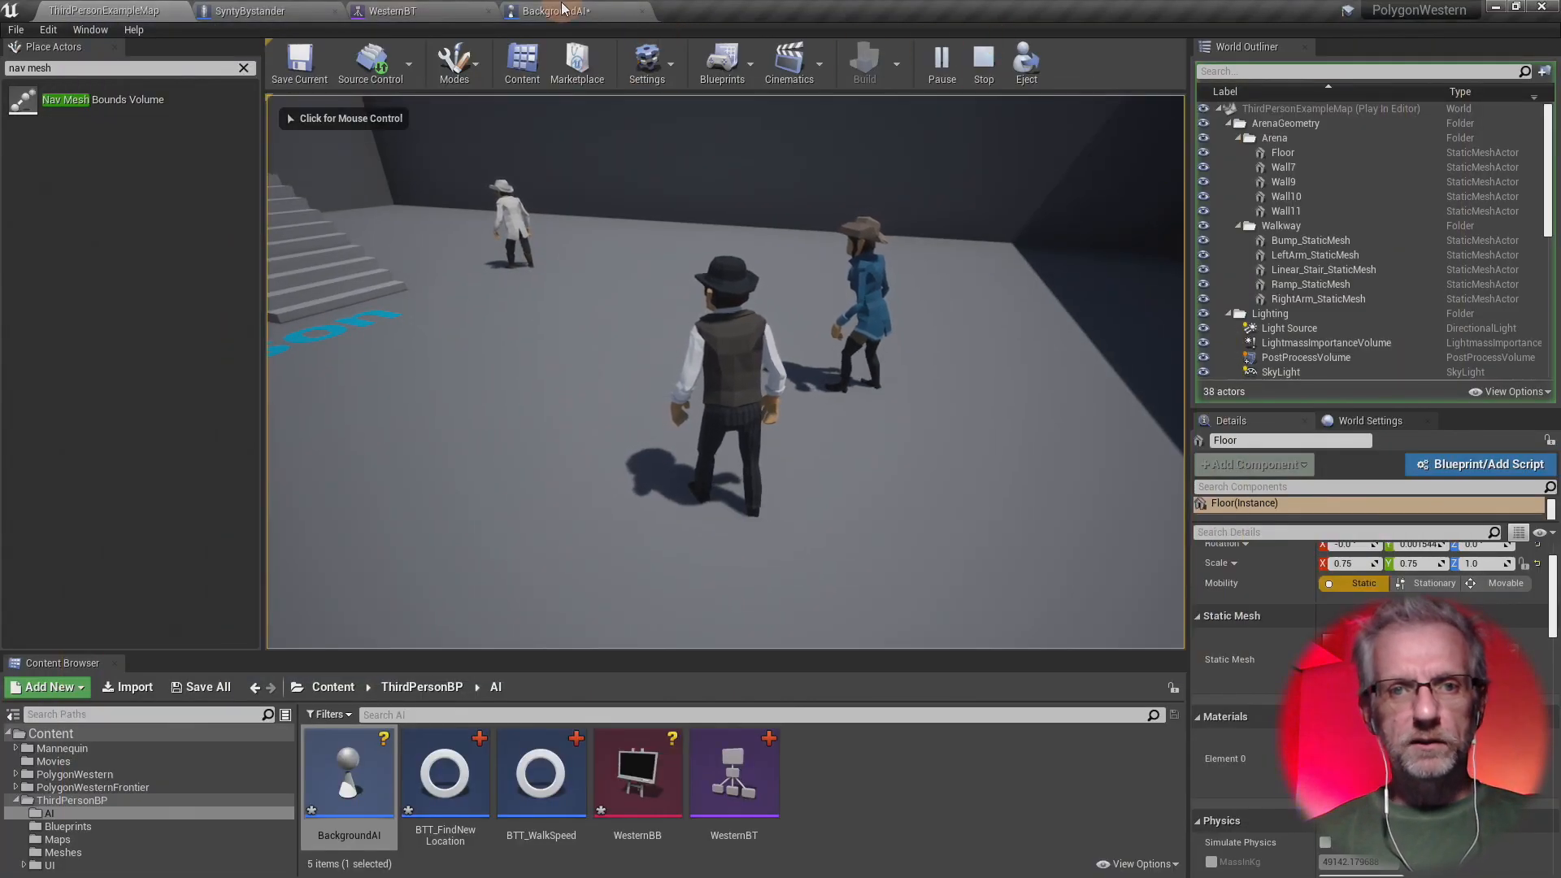
# - Examine BackgroundAI's graph and WesternBT's active nodes while the game runs, and stop the play session
pyautogui.click(561, 10)
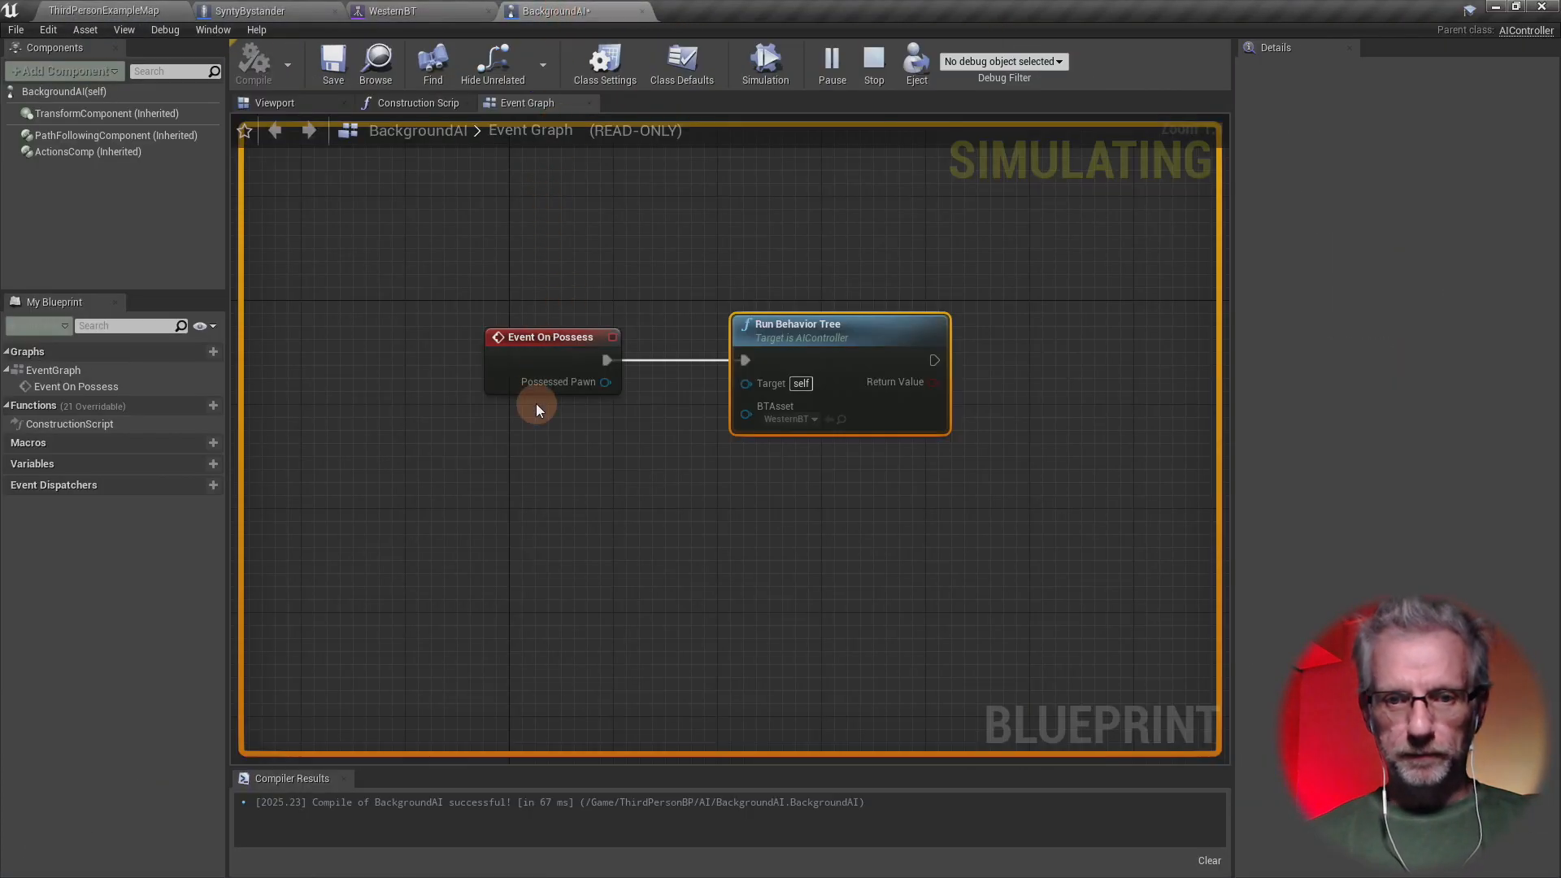
pyautogui.click(443, 11)
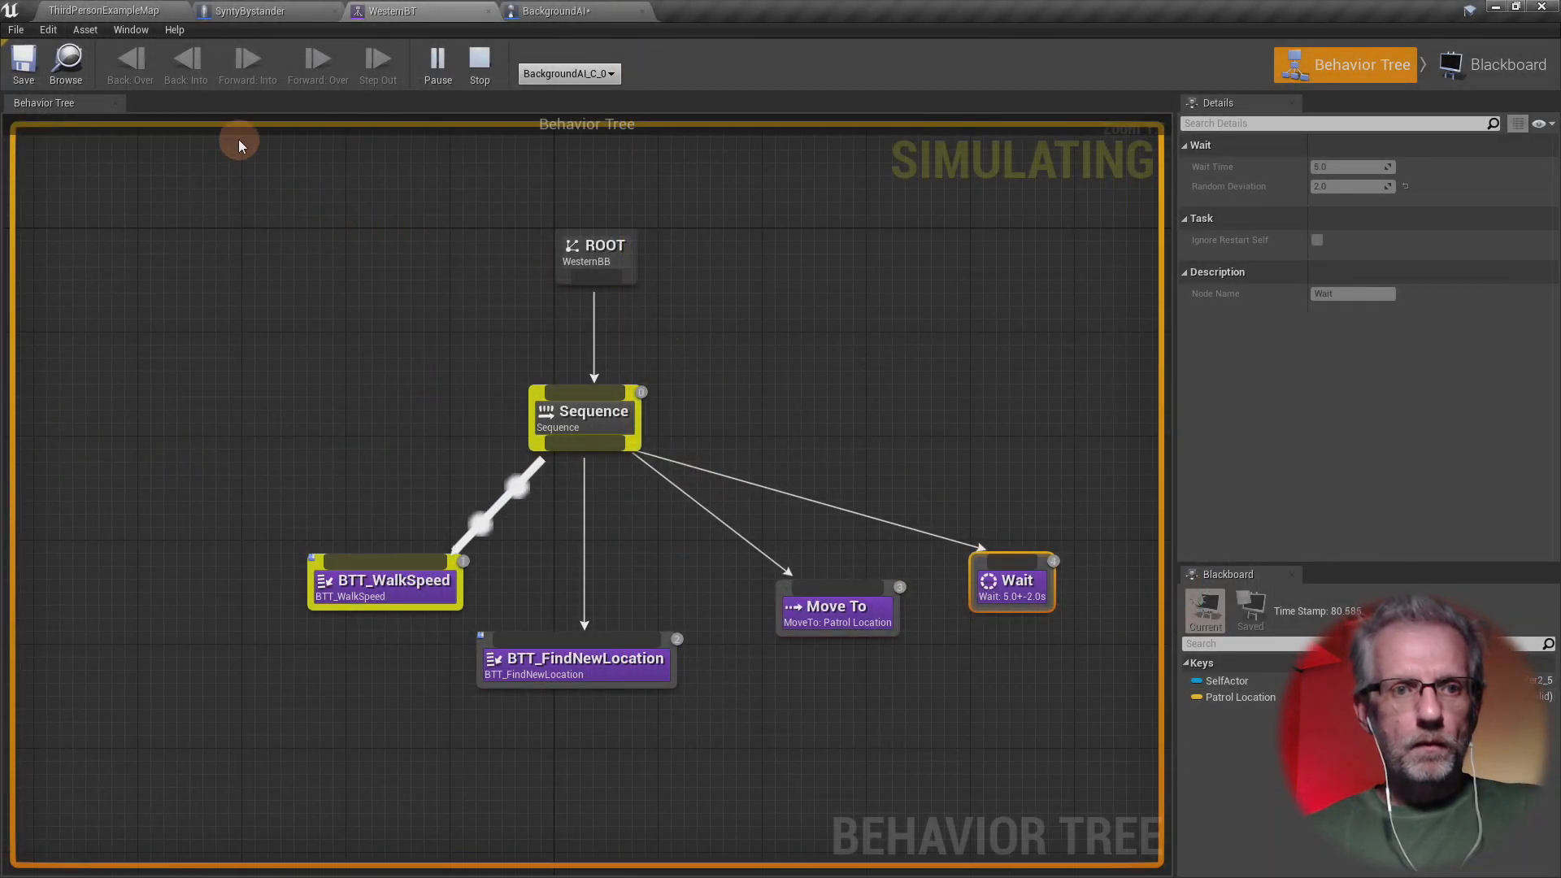
pyautogui.press('Escape')
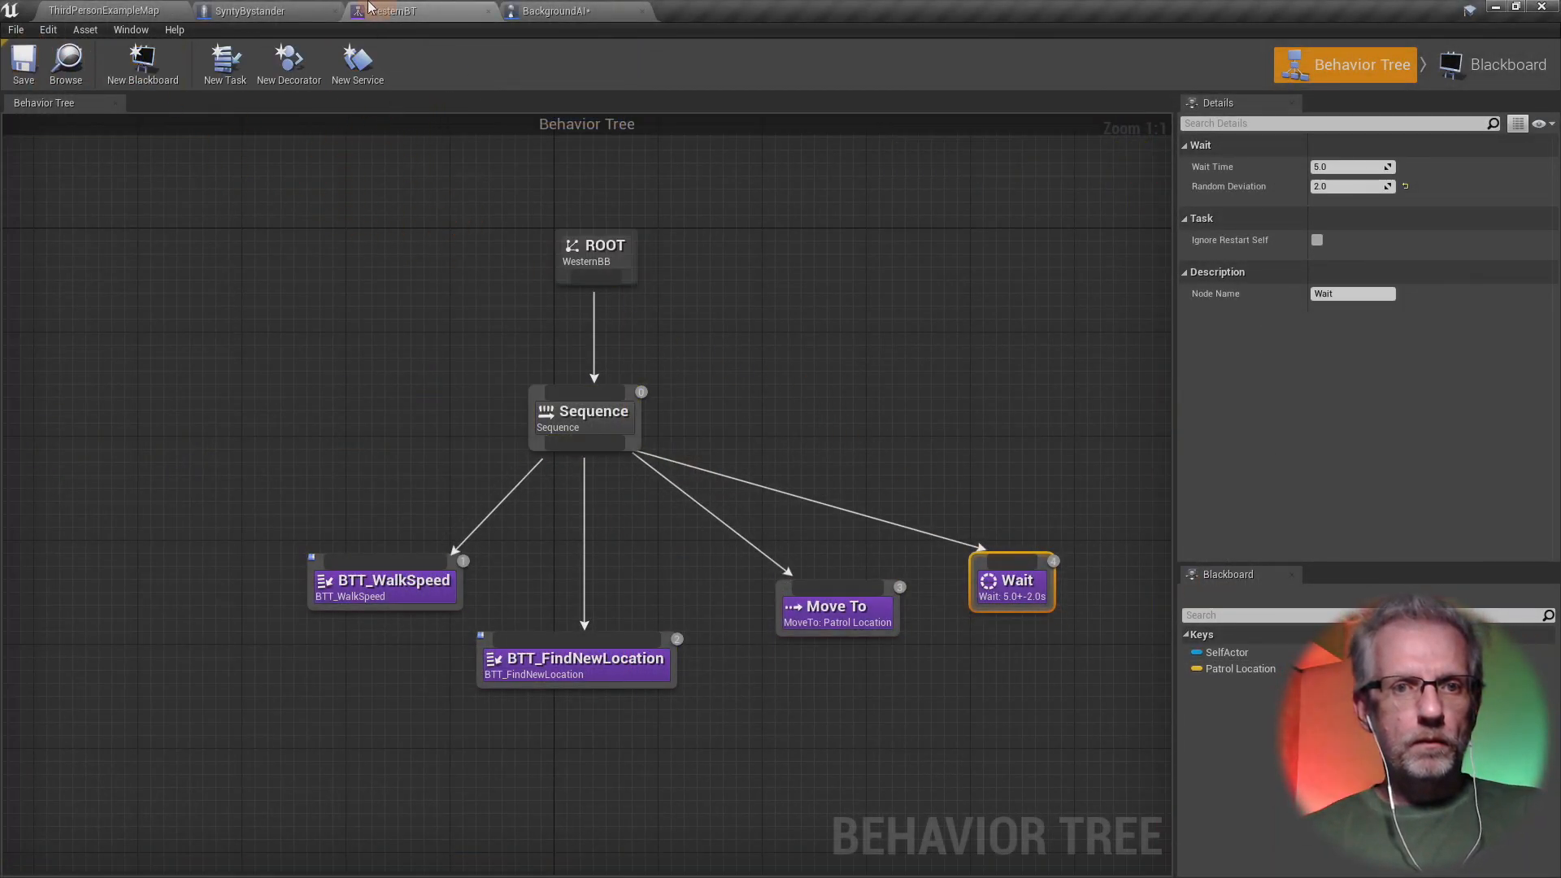
# - Review SyntyBystander's AI Stuff graph, BackgroundAI's Event Graph and the settings of WesternBT's task nodes
pyautogui.click(252, 11)
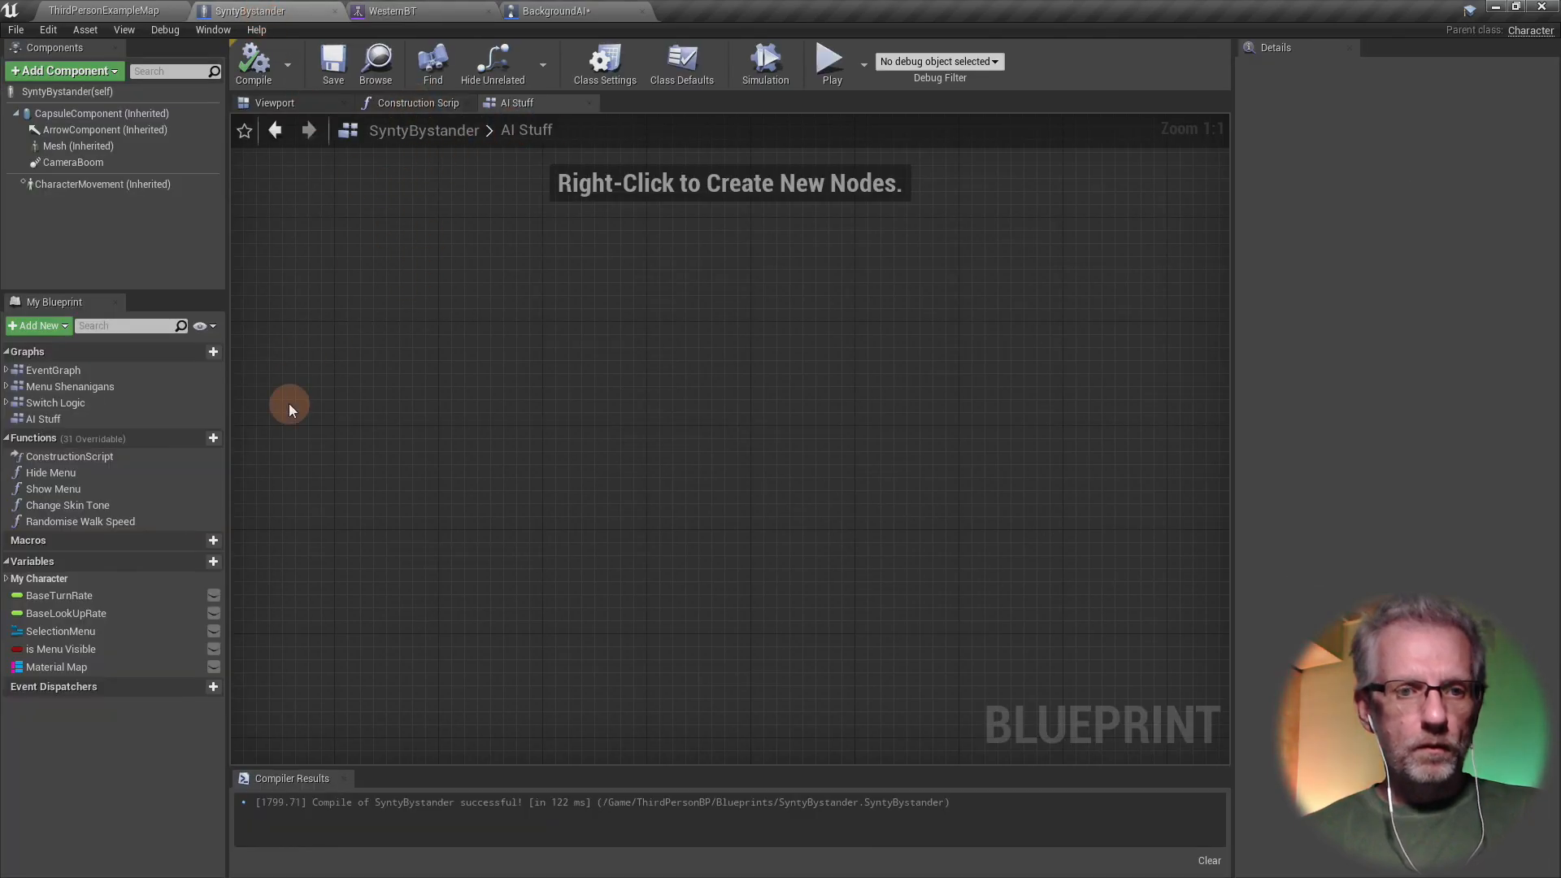
pyautogui.click(566, 13)
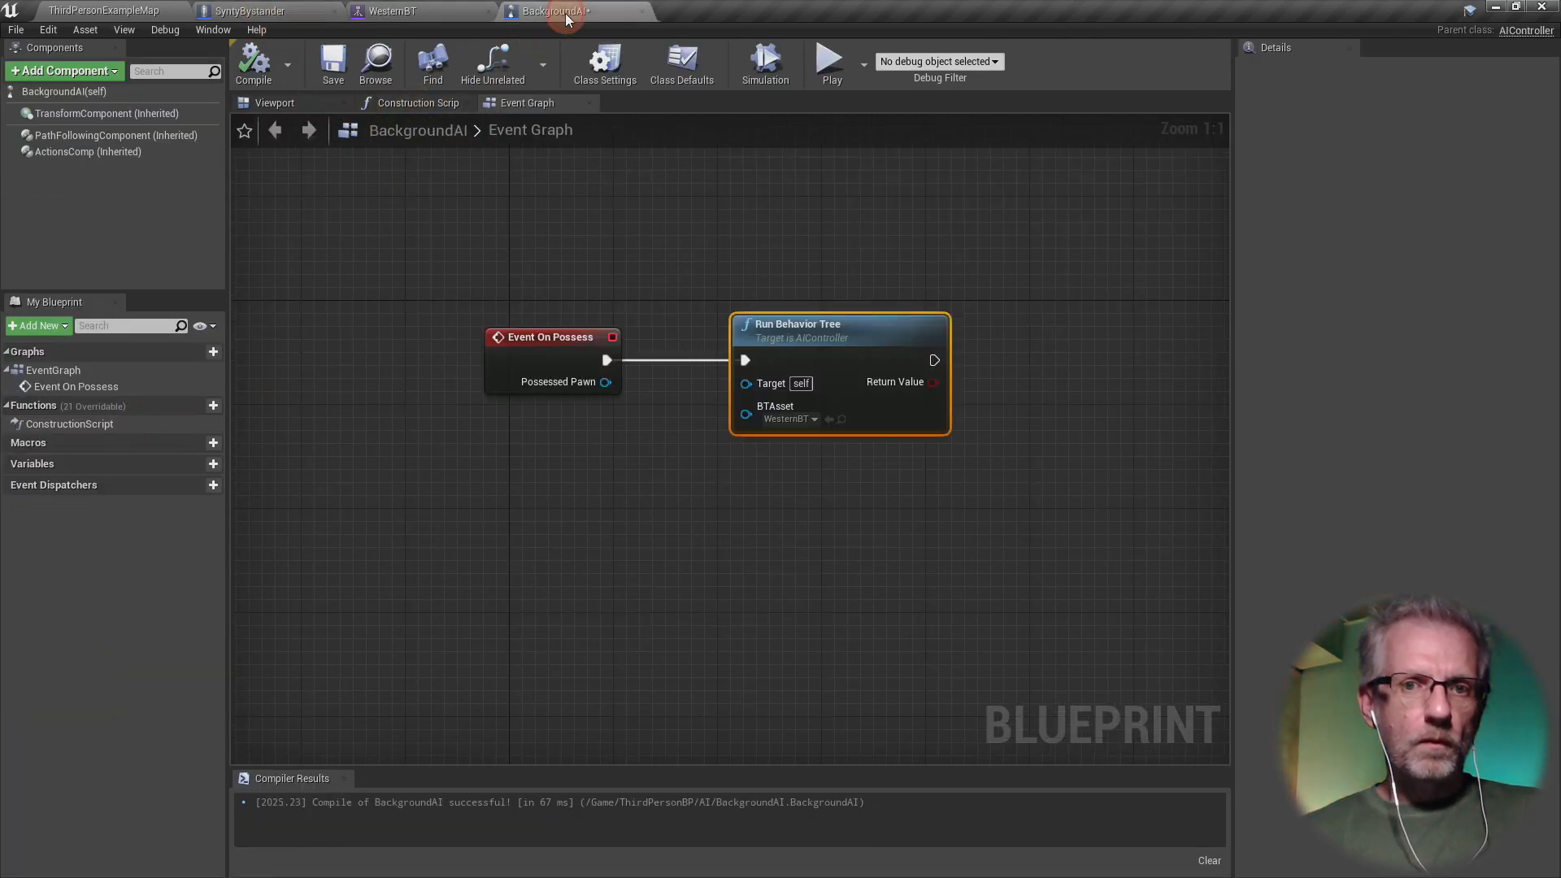
pyautogui.click(452, 23)
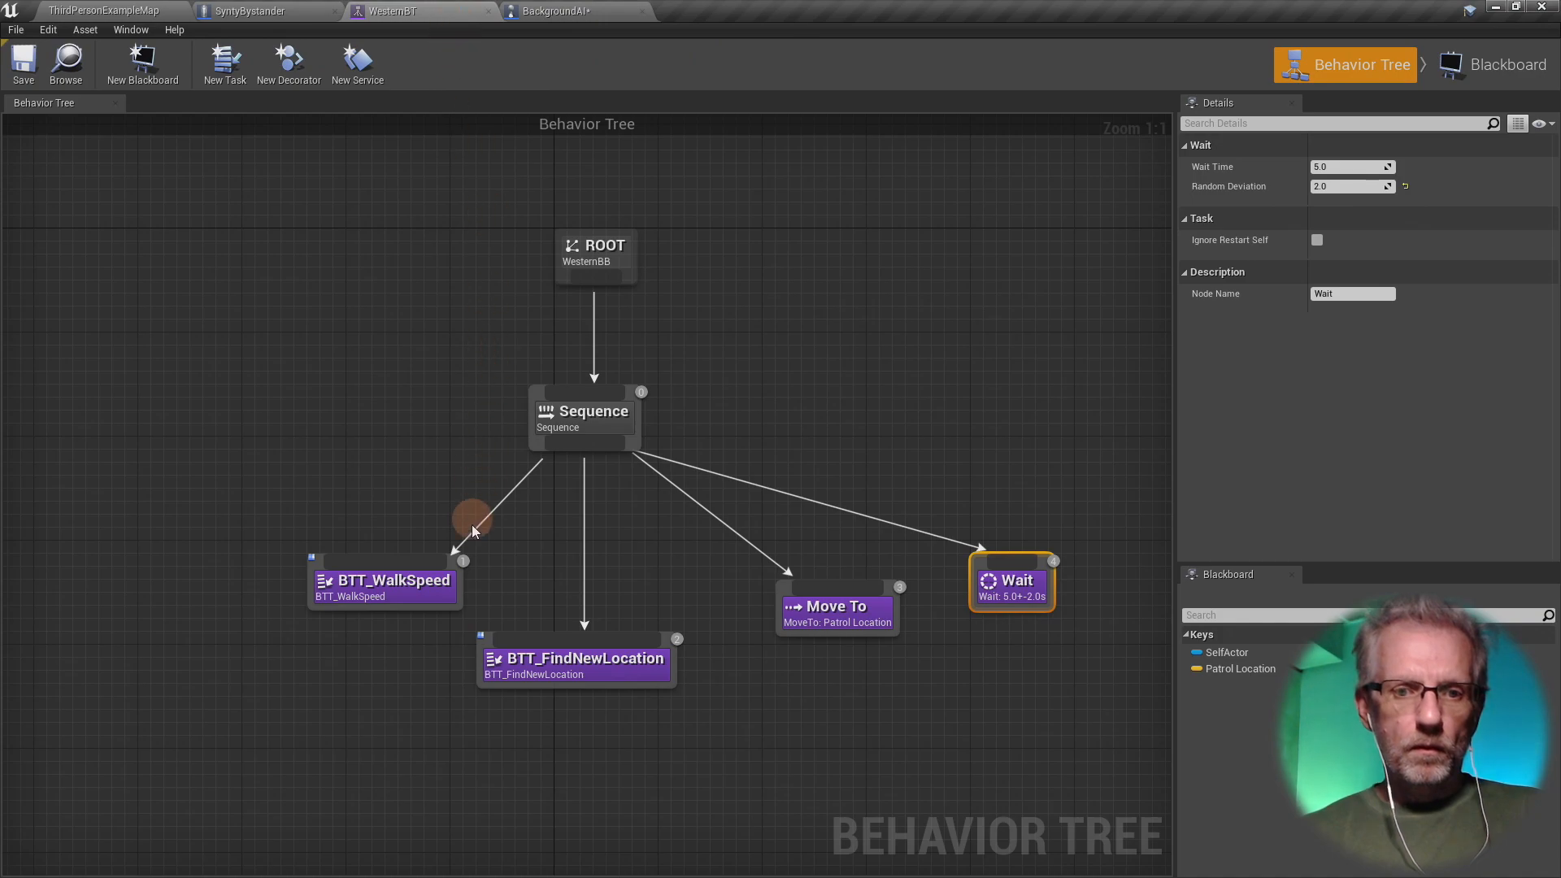
pyautogui.click(411, 582)
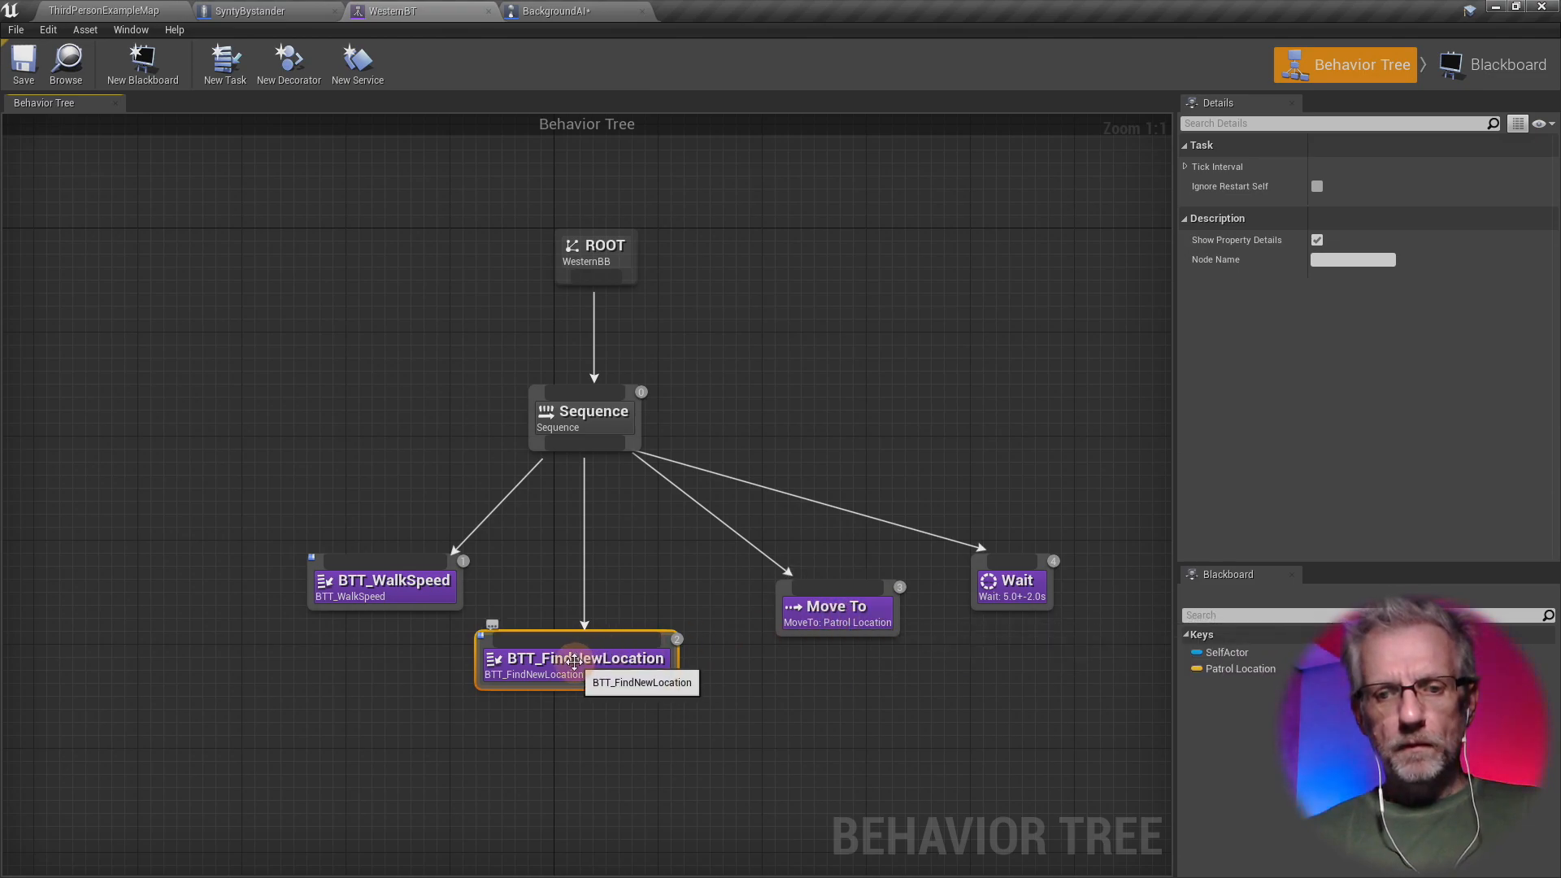
pyautogui.click(861, 614)
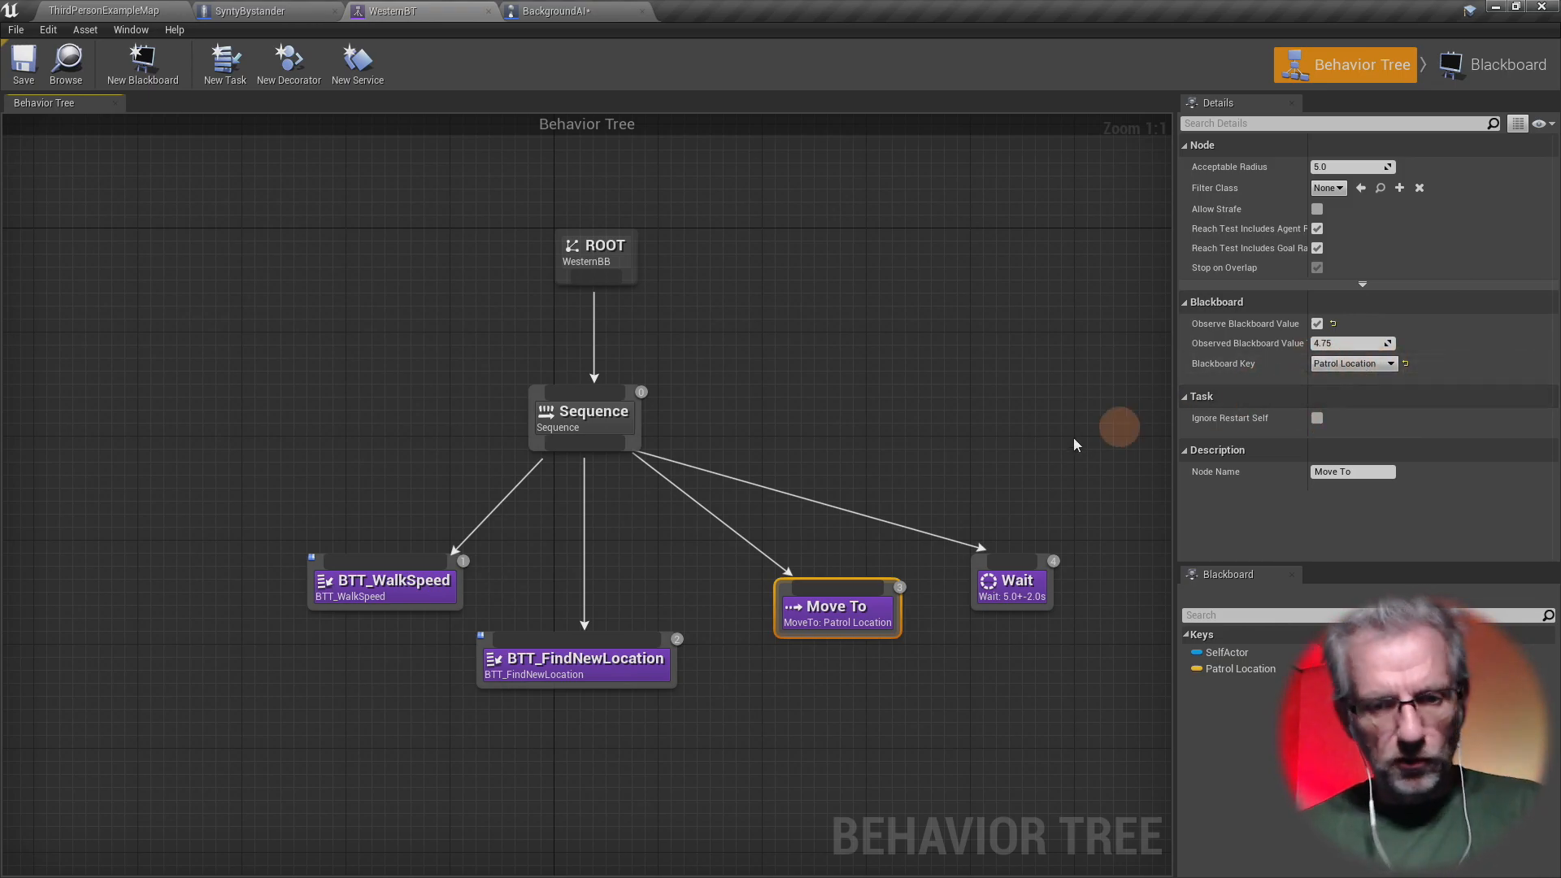
pyautogui.click(628, 642)
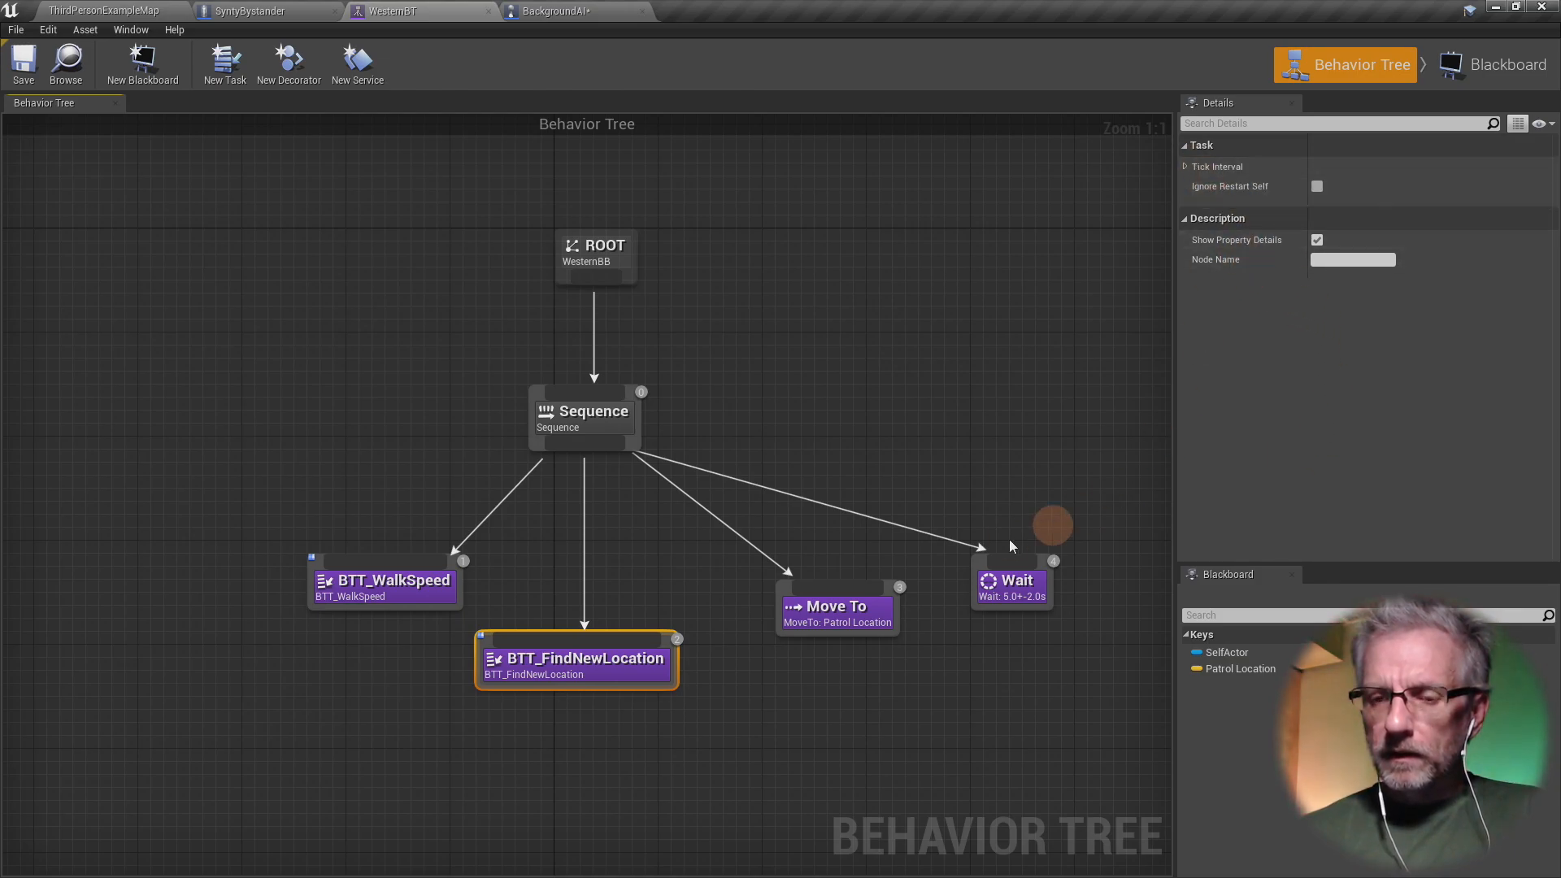
# - Open the BTT_FindNewLocation task and examine its graph from Cast To SyntyBystander through to Finish Execute
pyautogui.doubleClick(623, 671)
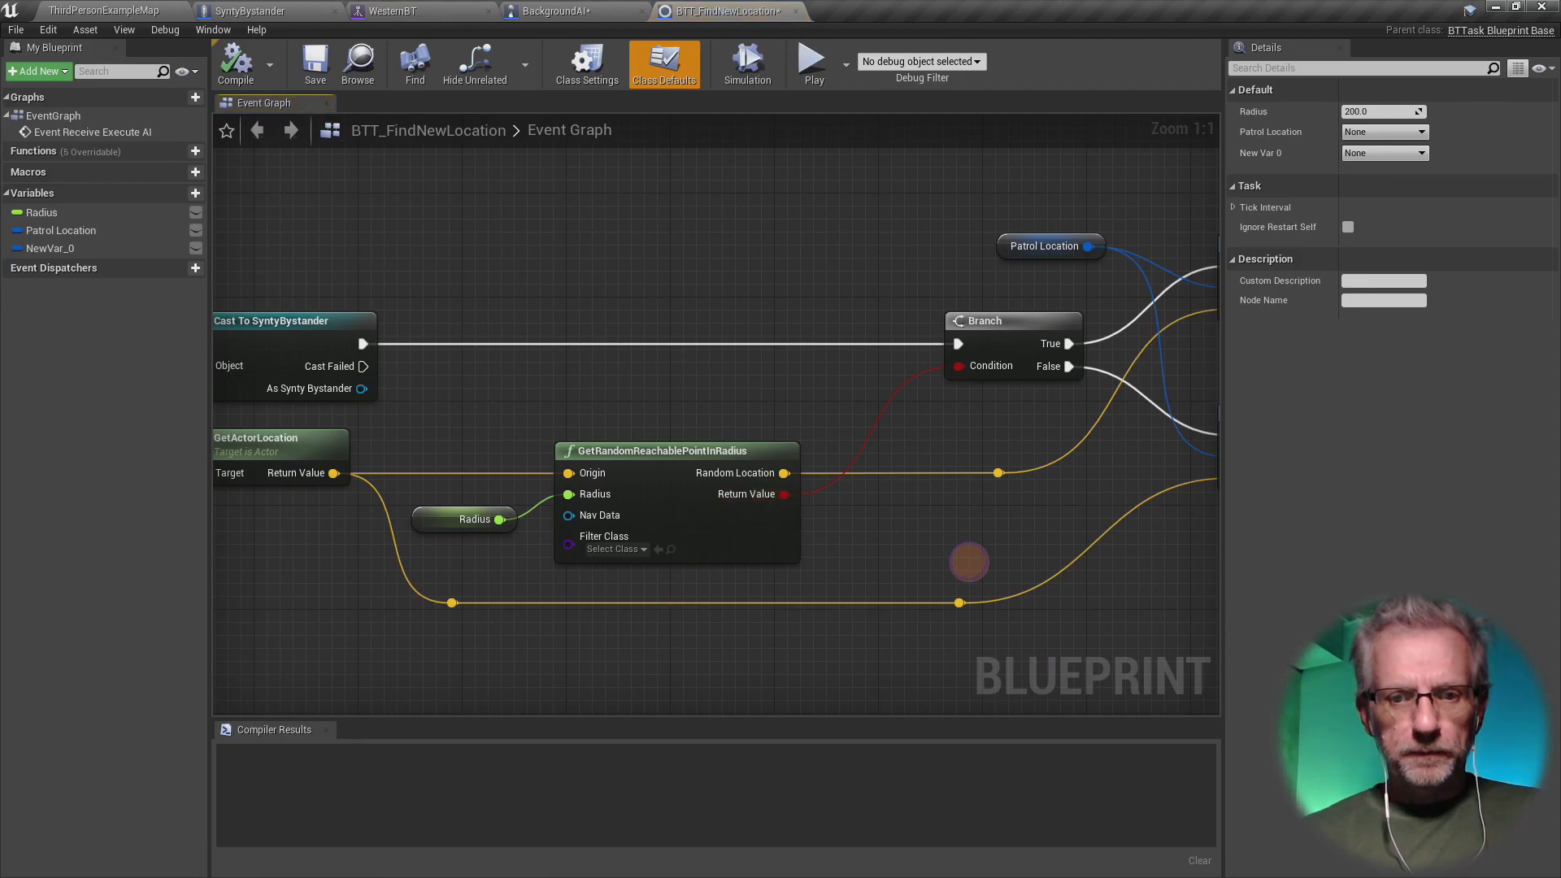
pyautogui.moveTo(968, 561); pyautogui.dragTo(645, 499, button='right')
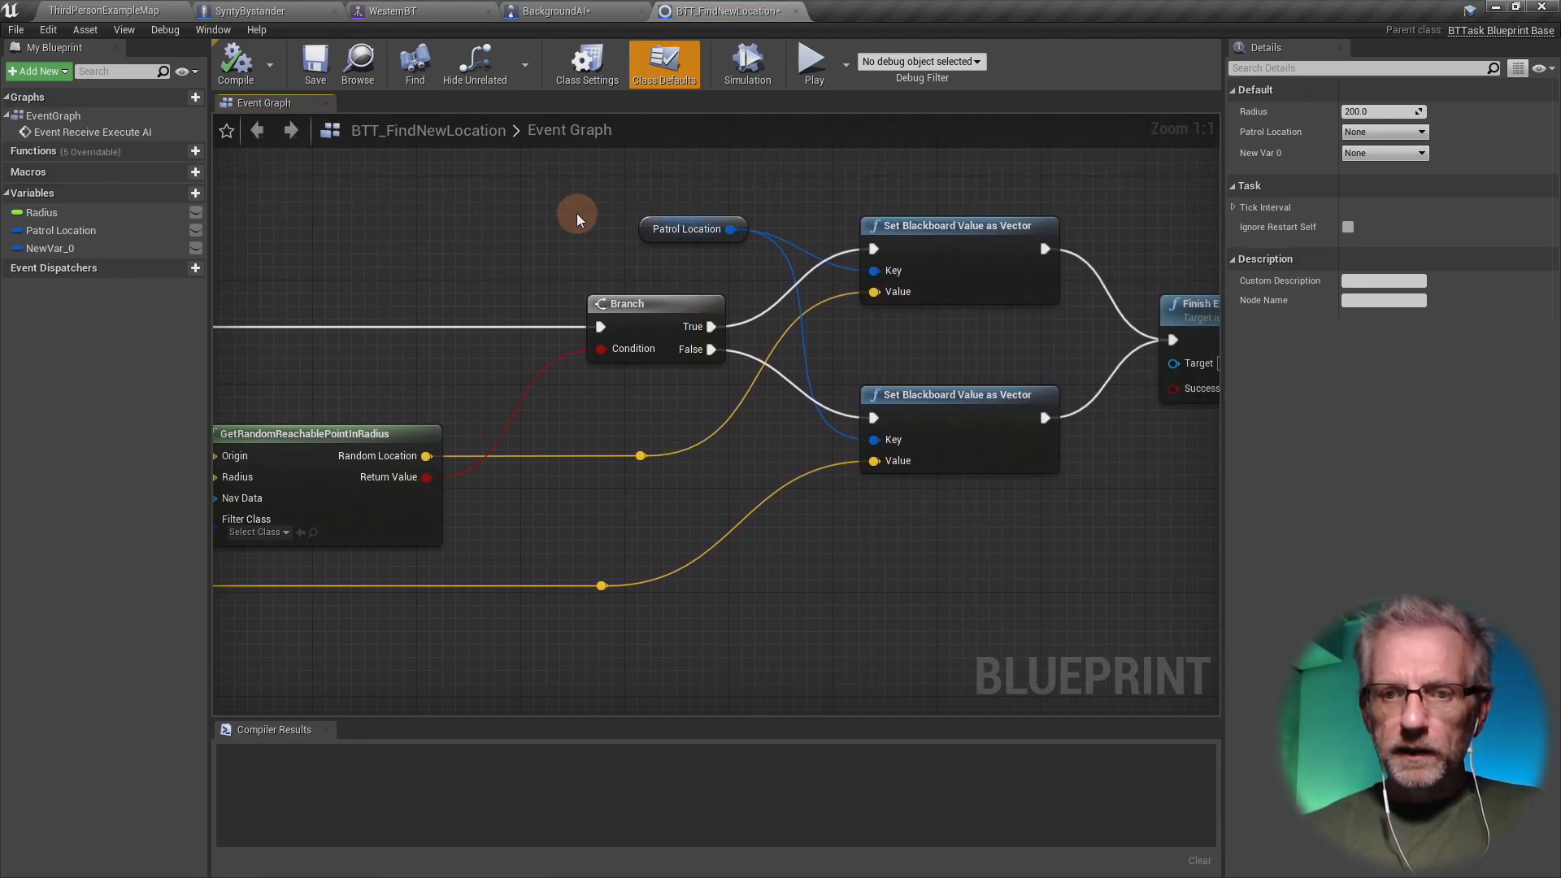
pyautogui.moveTo(577, 217); pyautogui.dragTo(532, 217, button='right')
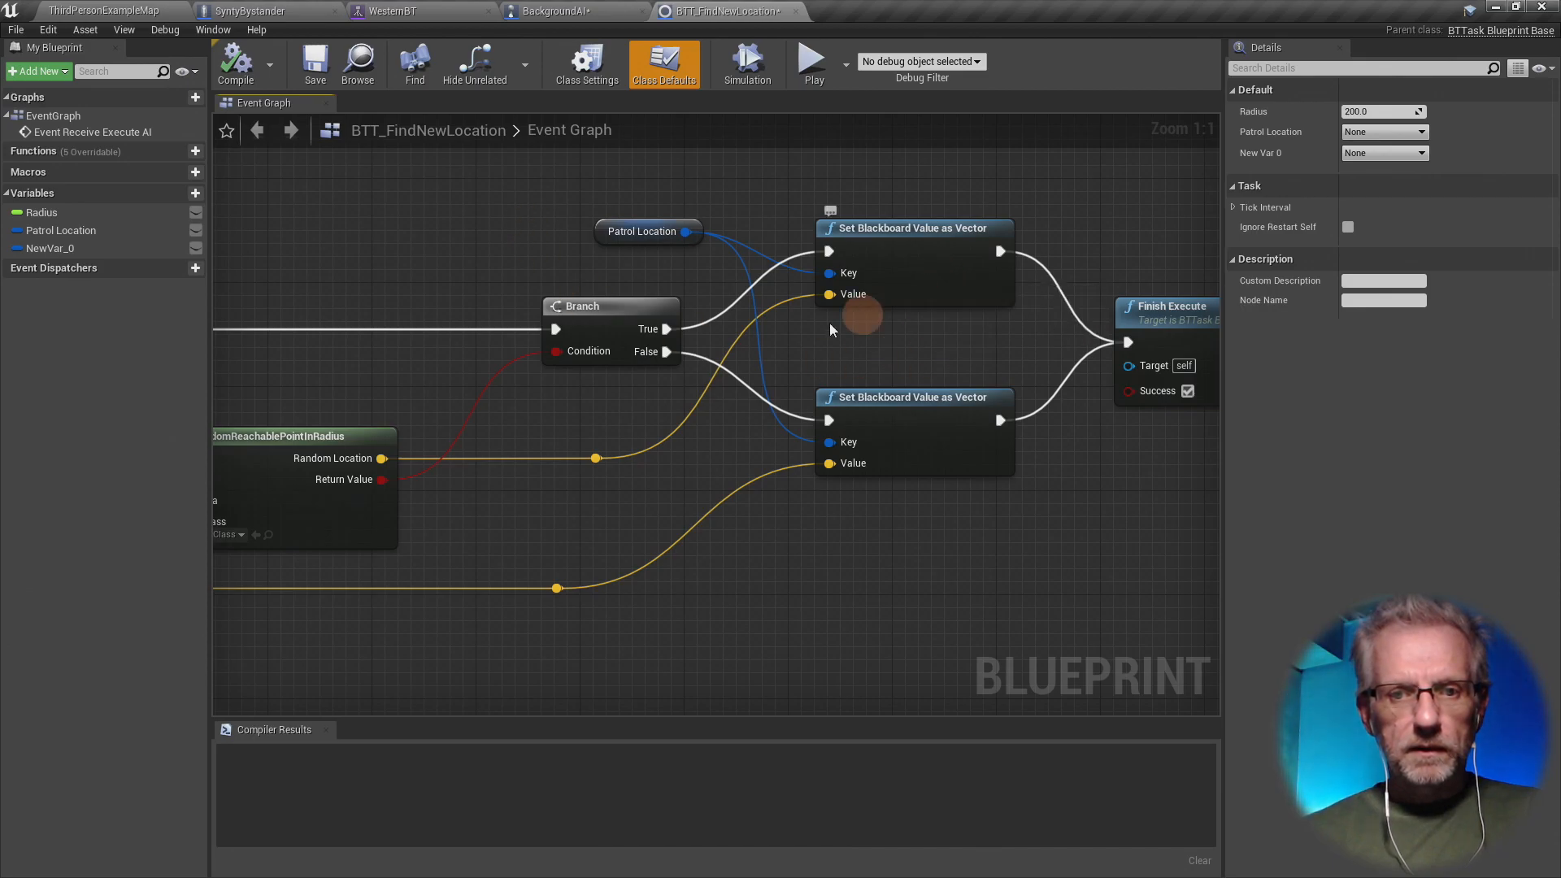
pyautogui.moveTo(744, 334); pyautogui.dragTo(1199, 382, button='right')
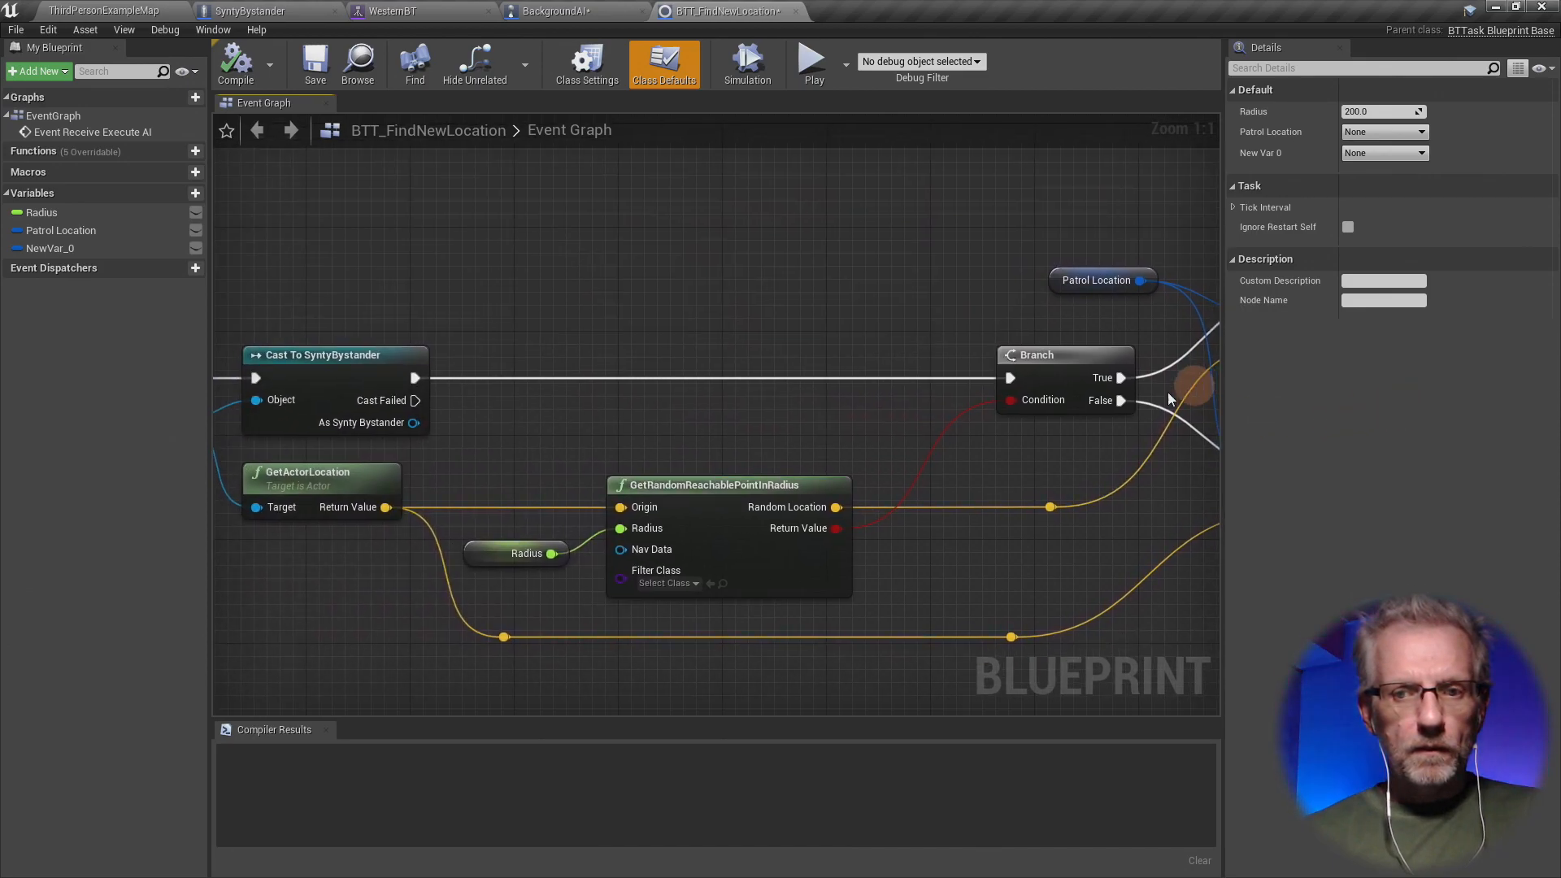
pyautogui.moveTo(620, 421); pyautogui.dragTo(70, 348, button='right')
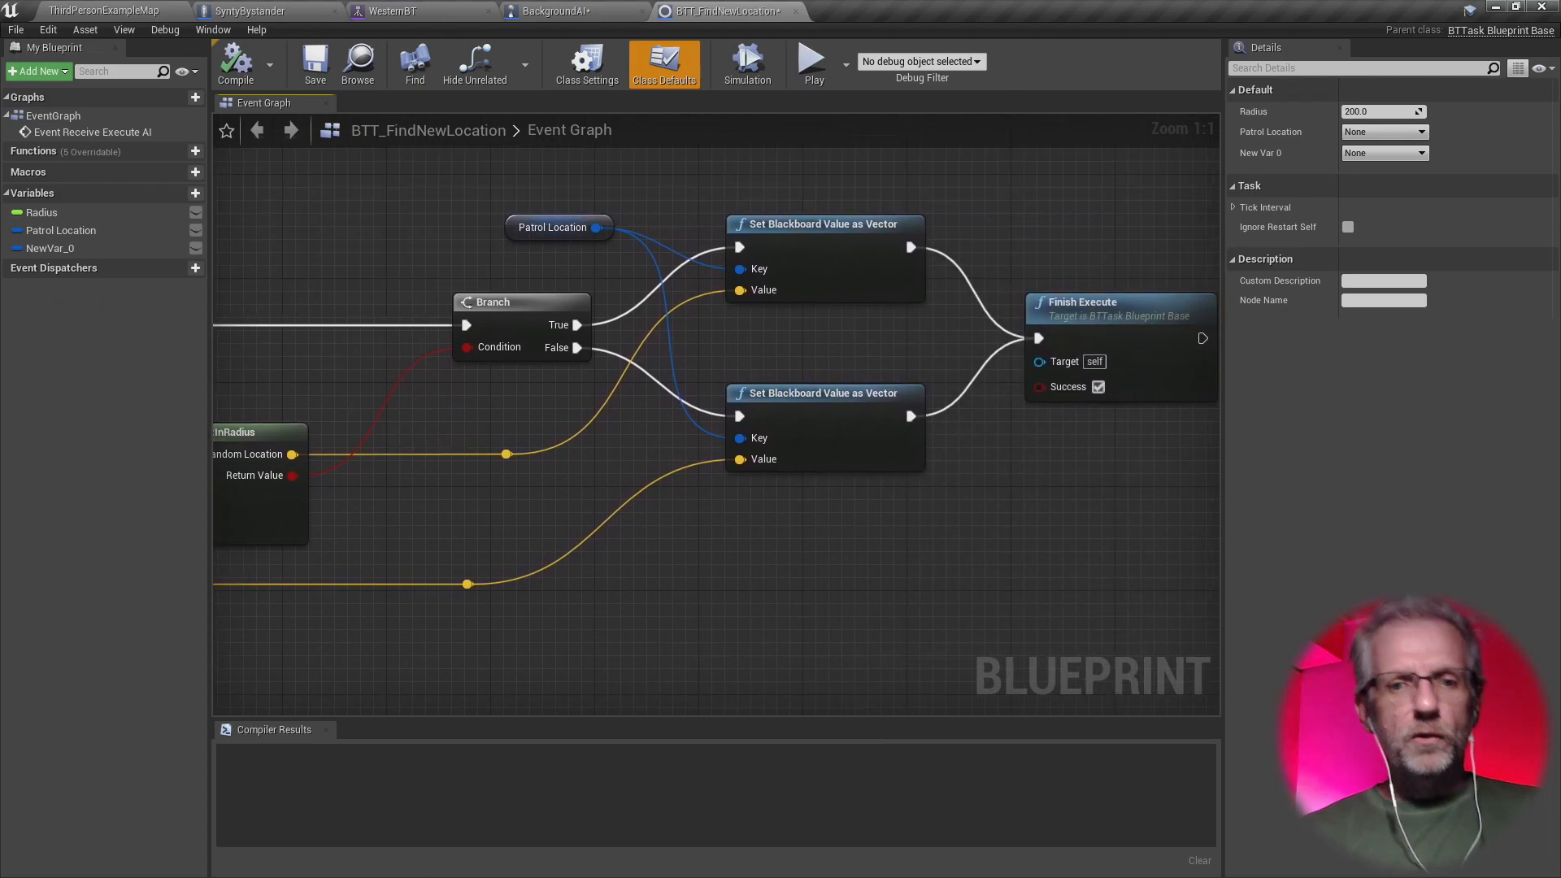
pyautogui.moveTo(534, 432); pyautogui.dragTo(392, 441, button='right')
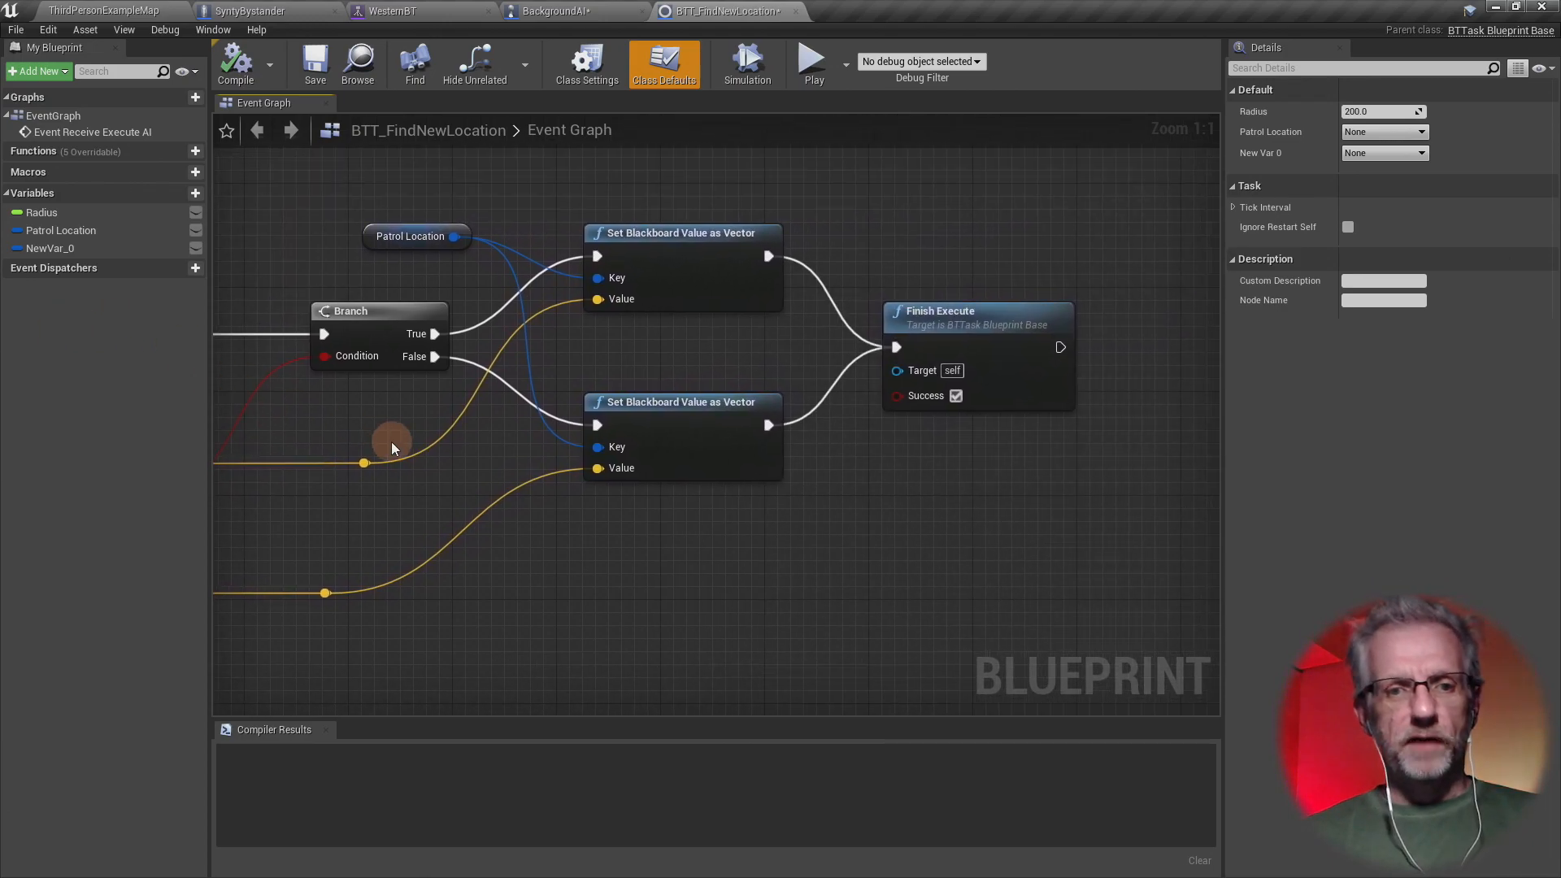
pyautogui.moveTo(364, 462); pyautogui.dragTo(1027, 530)
pyautogui.write('print st')
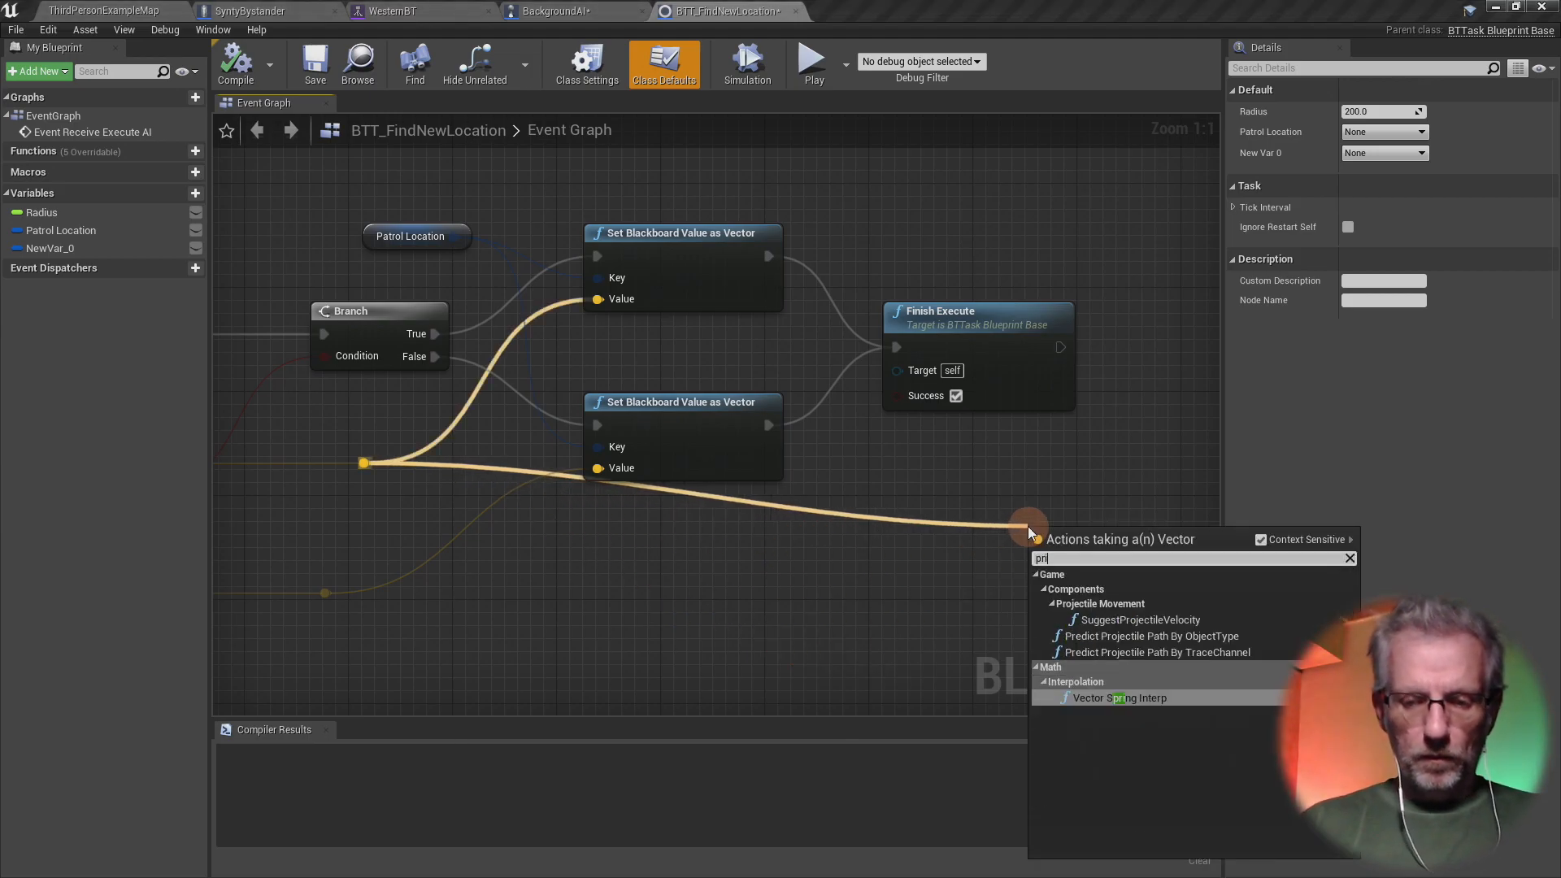
pyautogui.press('BackSpace')
pyautogui.press('BackSpace')
pyautogui.press('BackSpace')
pyautogui.press('BackSpace')
pyautogui.press('BackSpace')
pyautogui.press('BackSpace')
pyautogui.press('BackSpace')
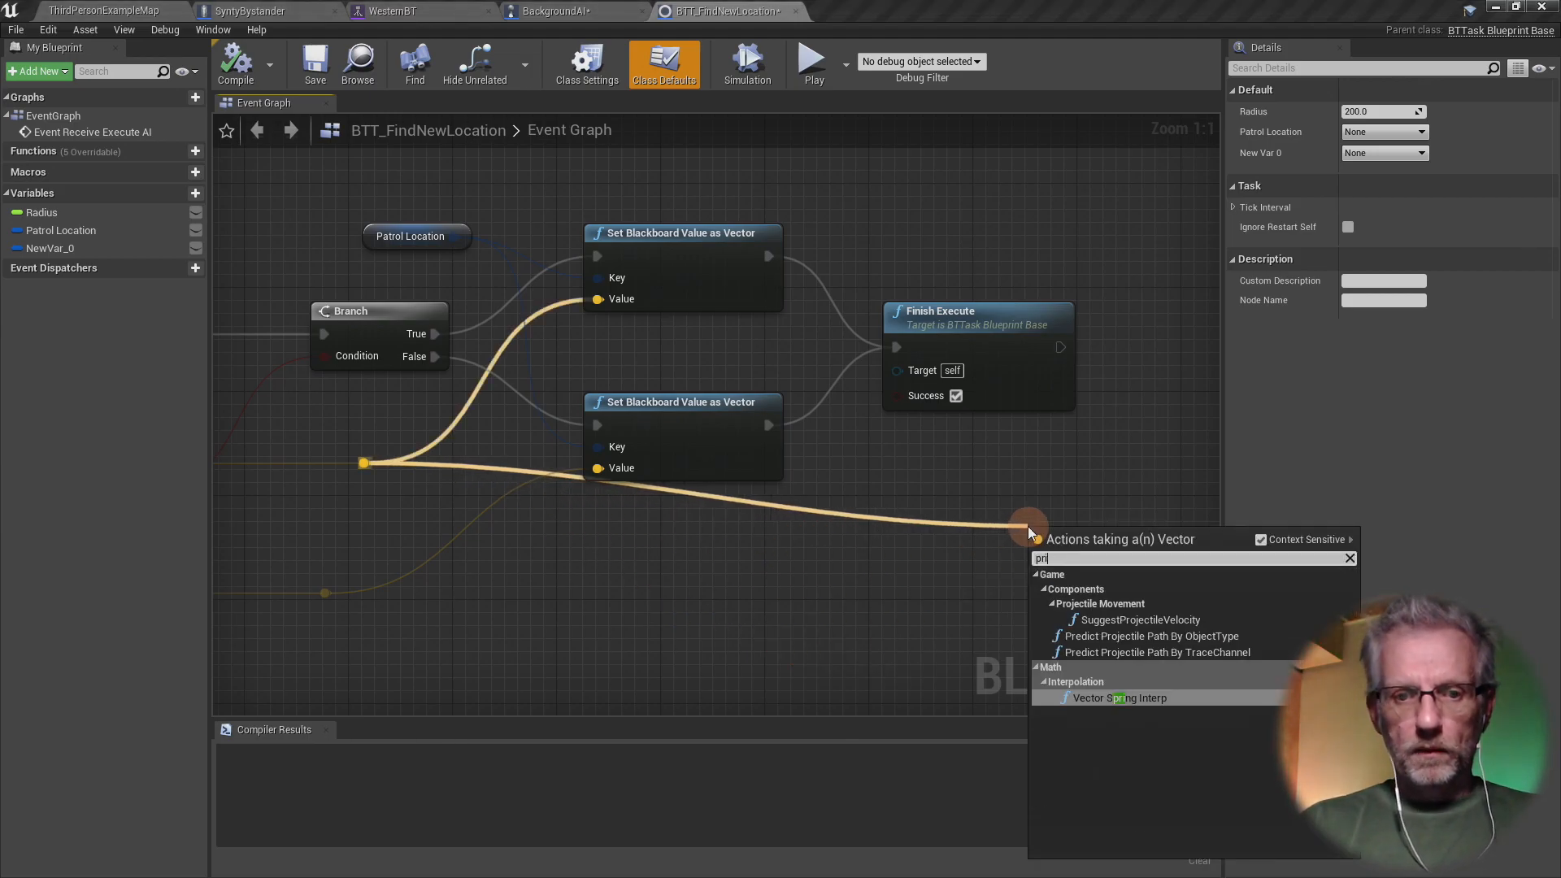
pyautogui.press('Escape')
# - Insert a Print String between the upper Set Blackboard Value as Vector and Finish Execute, and feed its In String from Random Location
pyautogui.moveTo(1085, 526); pyautogui.dragTo(923, 452, button='right')
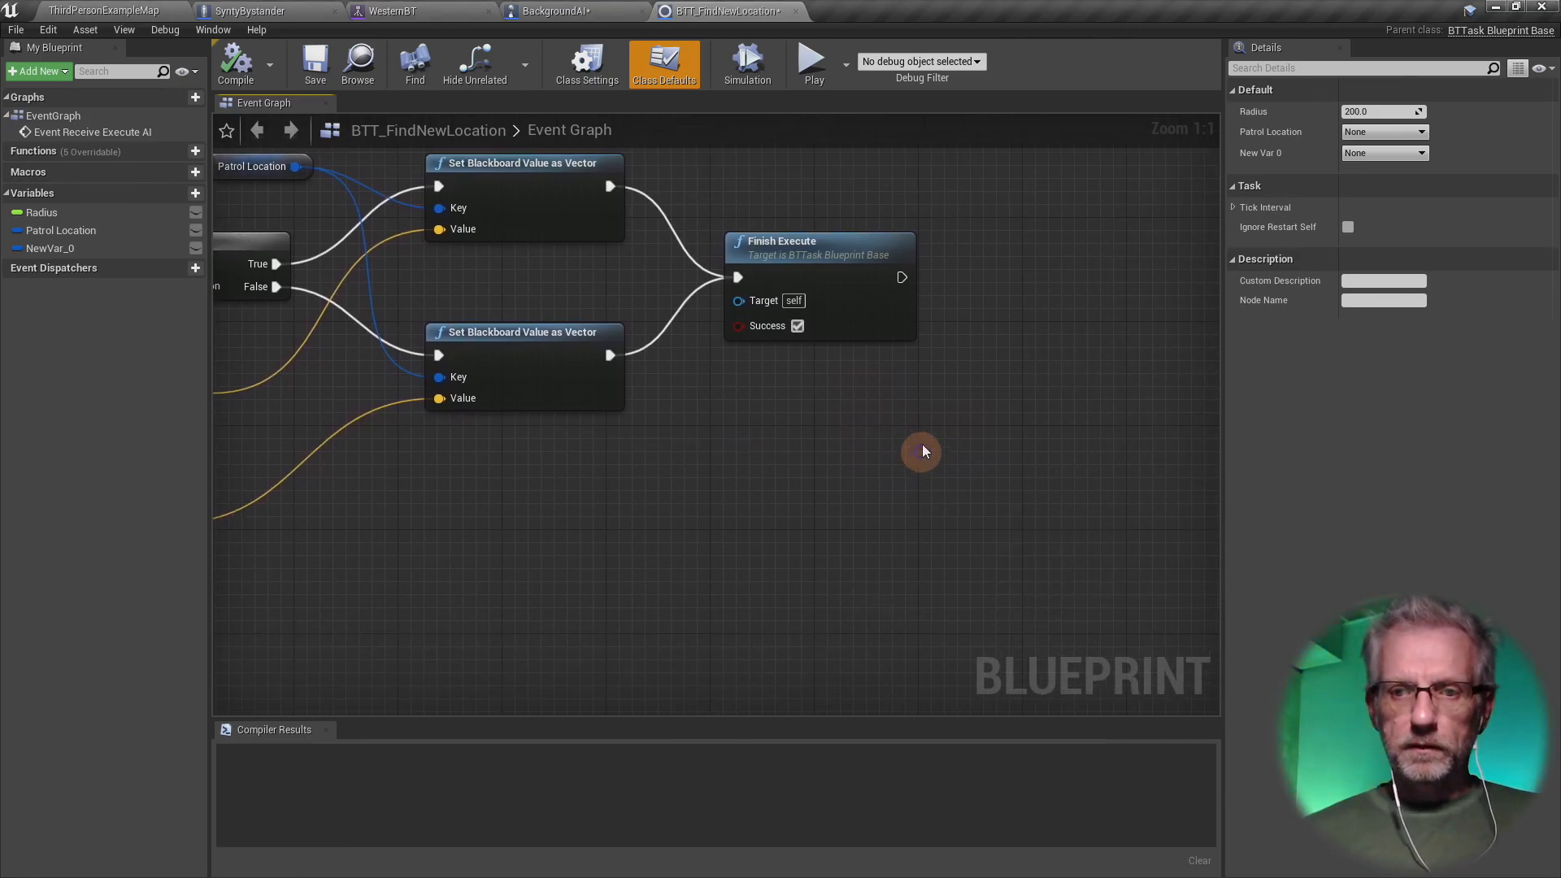
pyautogui.moveTo(872, 245); pyautogui.dragTo(1104, 271)
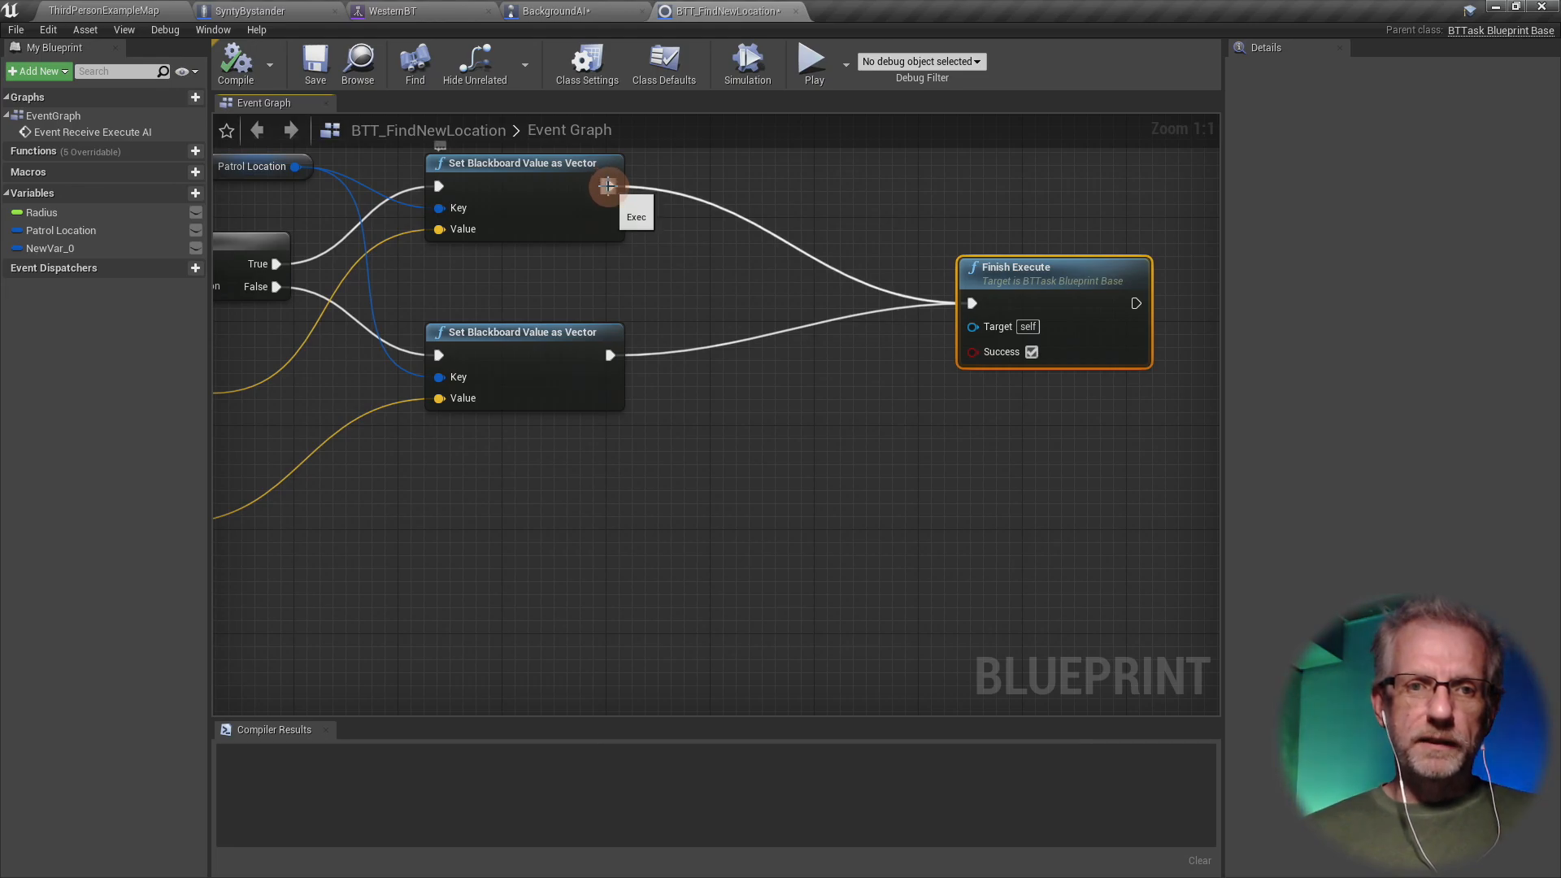
pyautogui.moveTo(608, 186); pyautogui.dragTo(843, 192)
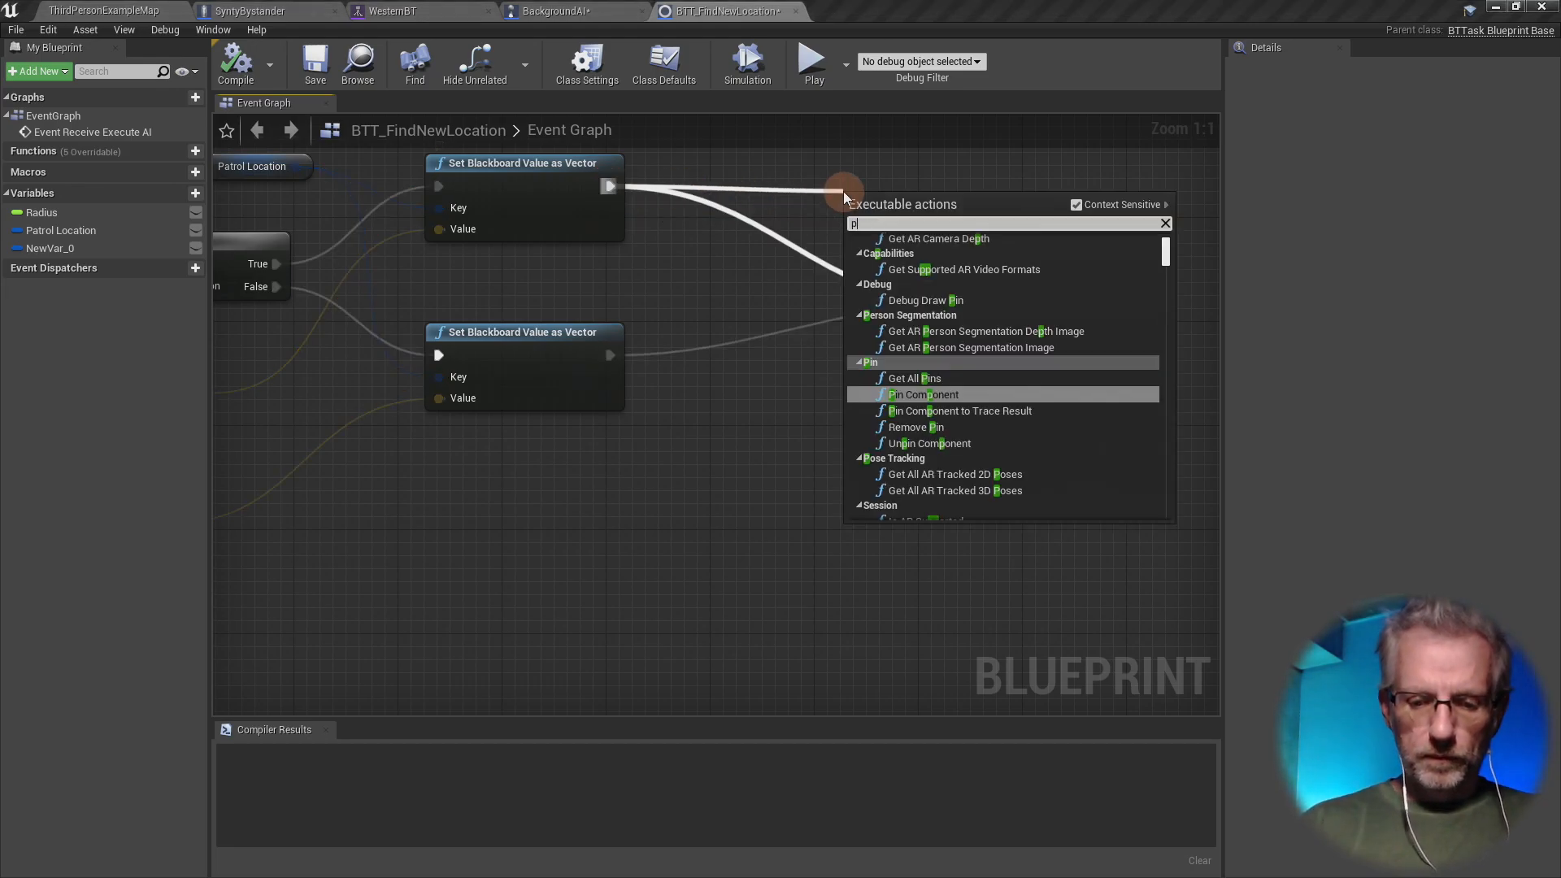
pyautogui.write('ppri')
pyautogui.press('BackSpace')
pyautogui.press('BackSpace')
pyautogui.press('BackSpace')
pyautogui.write('rint ste')
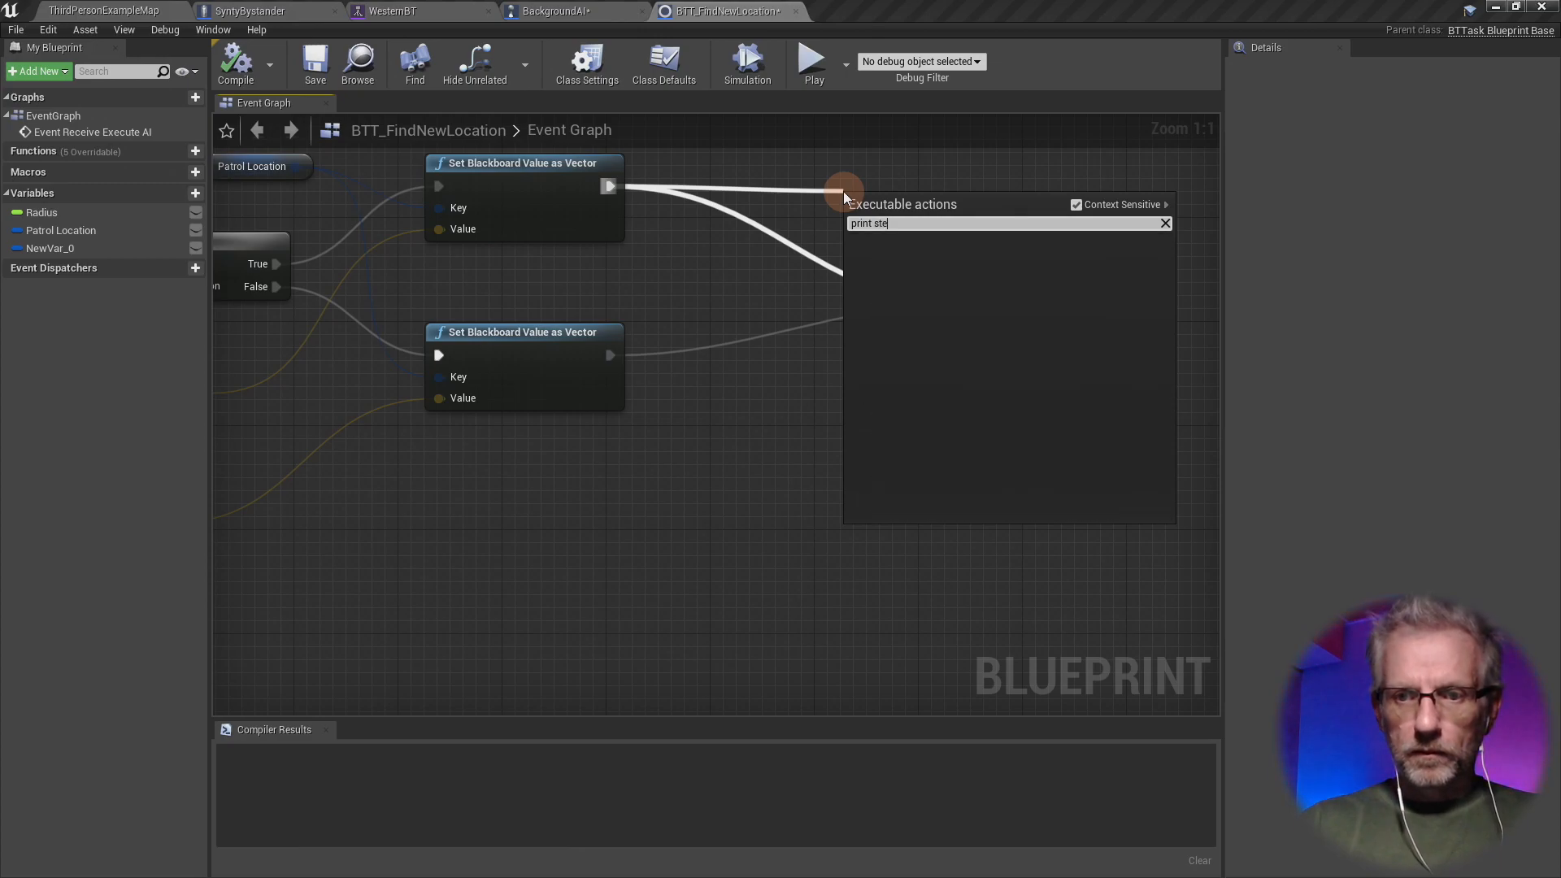
pyautogui.press('BackSpace')
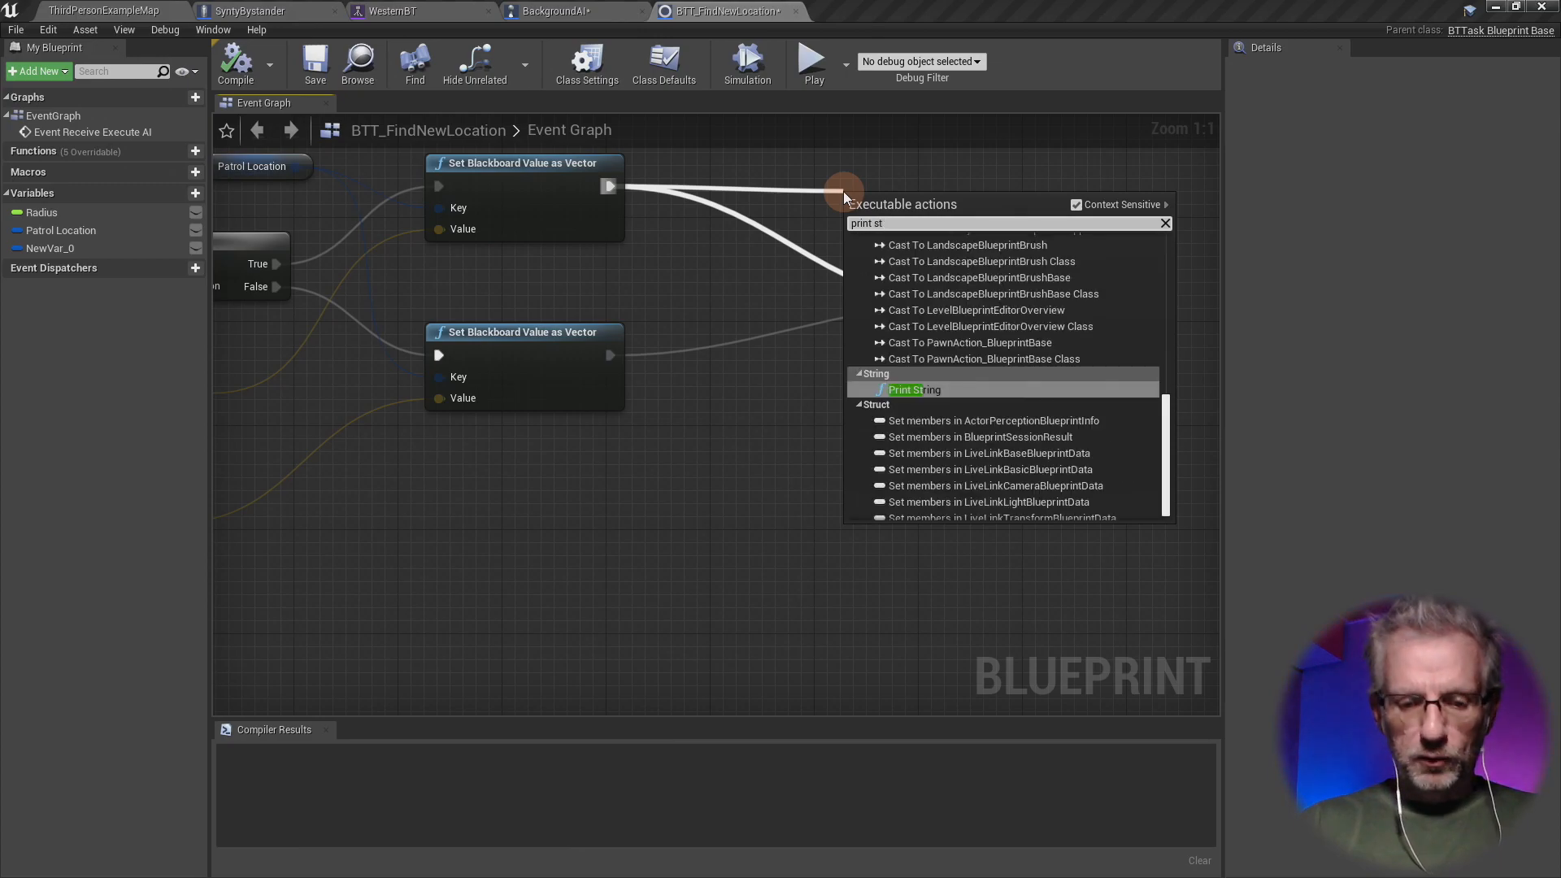
pyautogui.write('r')
pyautogui.press('Return')
pyautogui.moveTo(887, 216); pyautogui.dragTo(779, 176)
pyautogui.moveTo(754, 516); pyautogui.dragTo(949, 530, button='right')
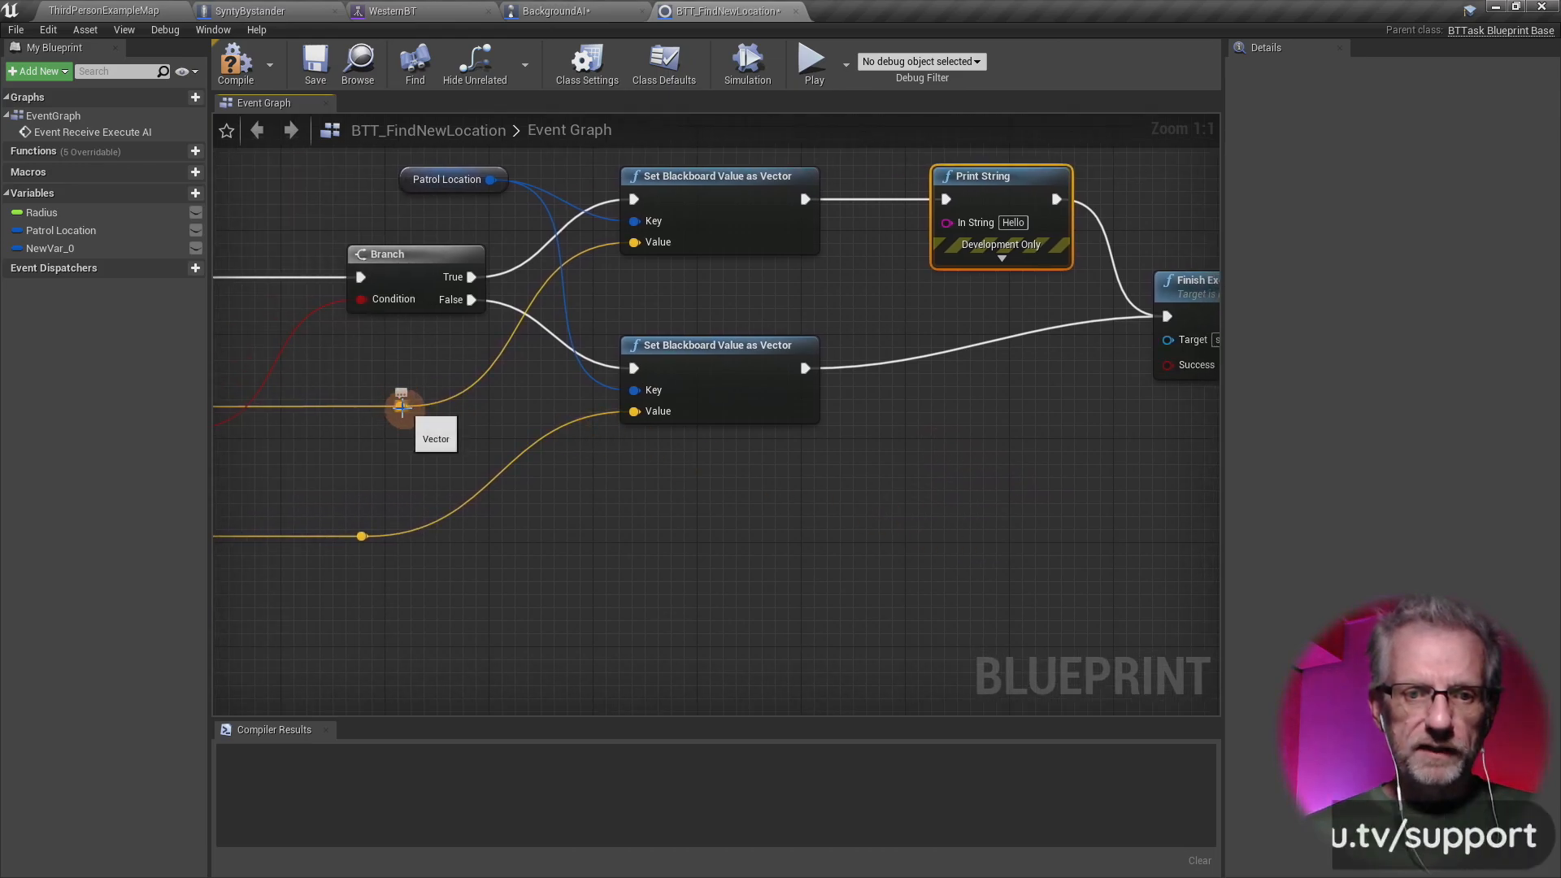
pyautogui.moveTo(401, 406); pyautogui.dragTo(945, 223)
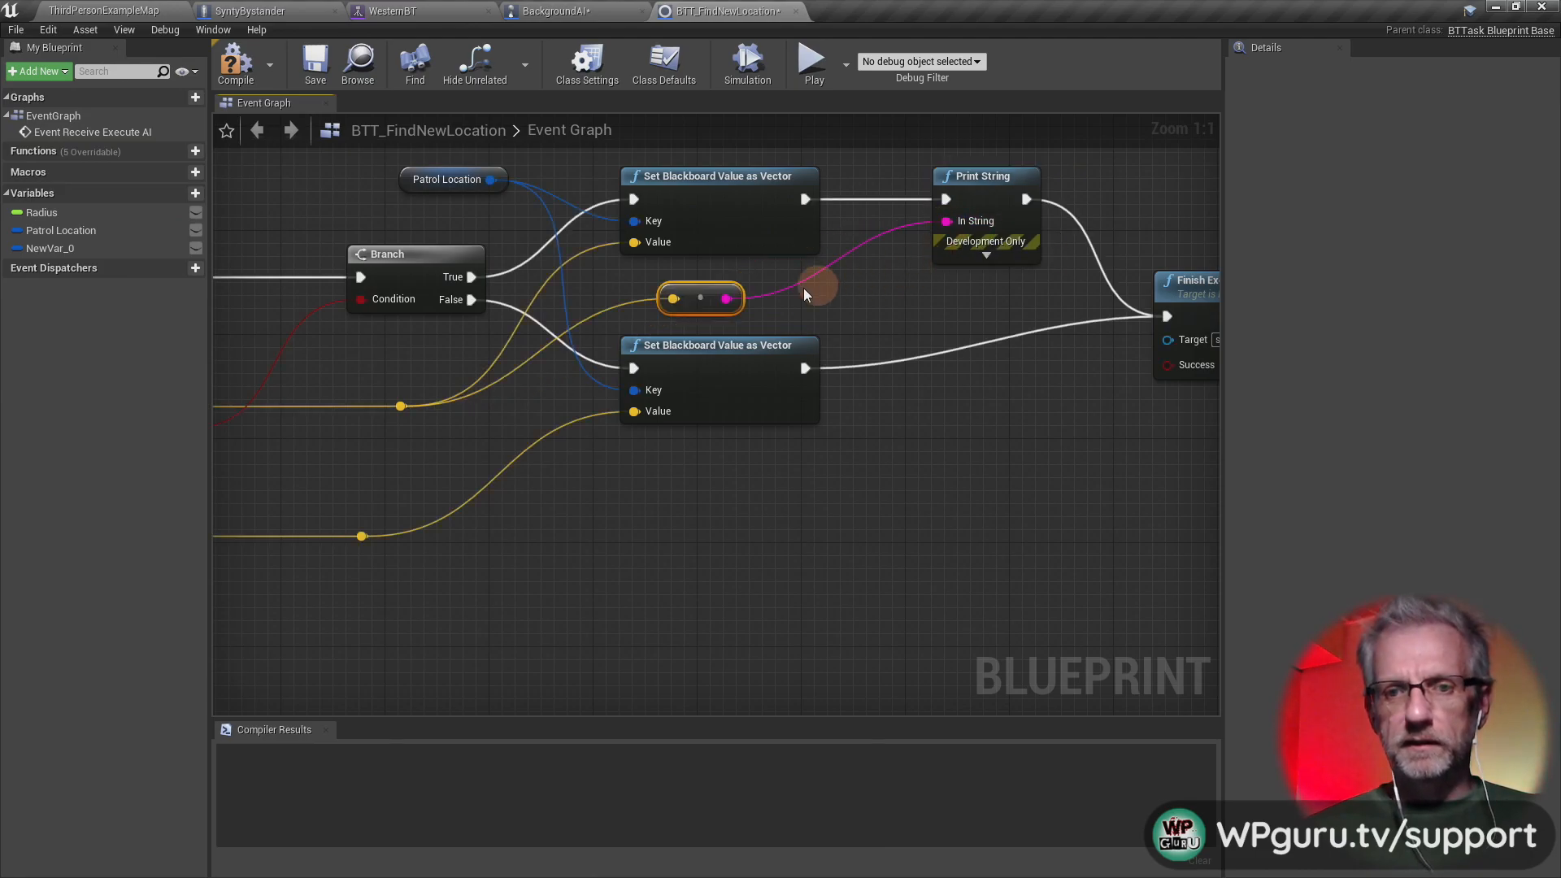
# - Set the default value of the task's Radius variable to 500
pyautogui.moveTo(749, 499); pyautogui.dragTo(1236, 526, button='right')
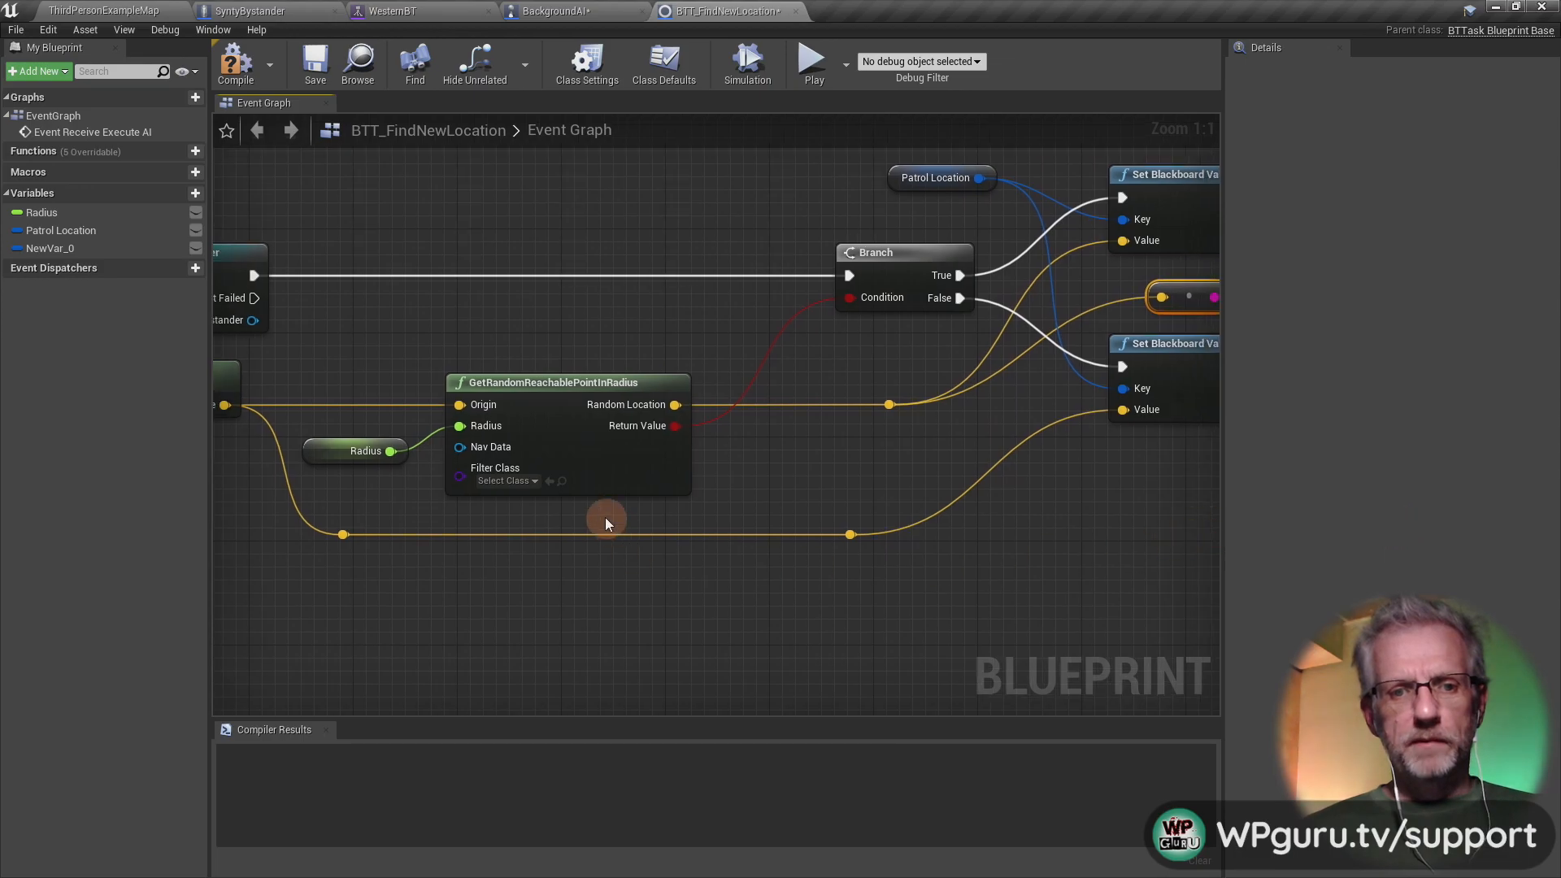
pyautogui.click(341, 461)
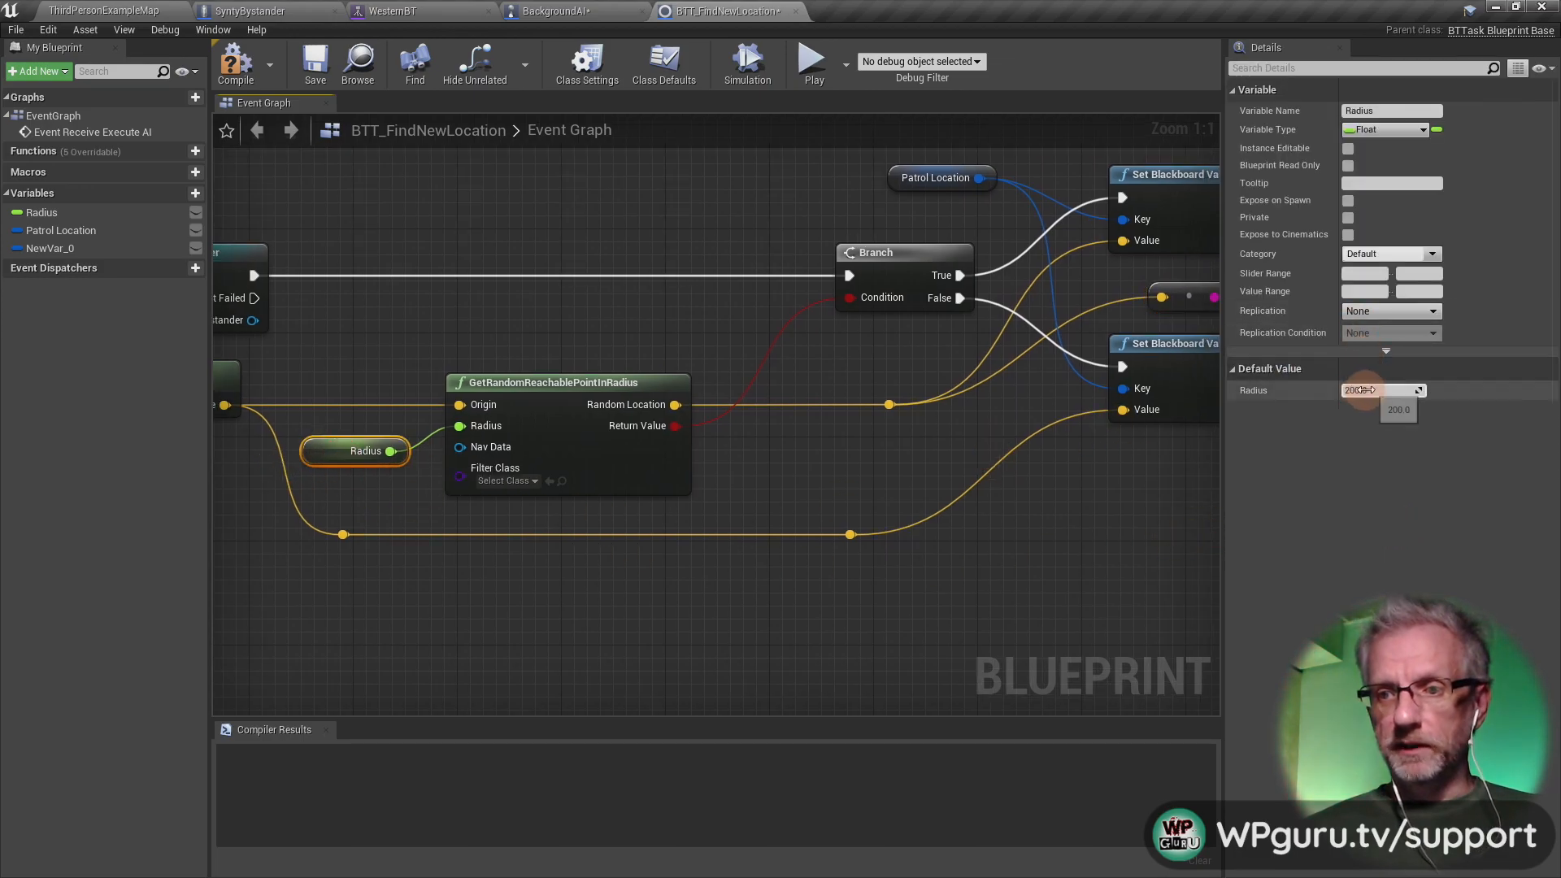
pyautogui.click(1366, 391)
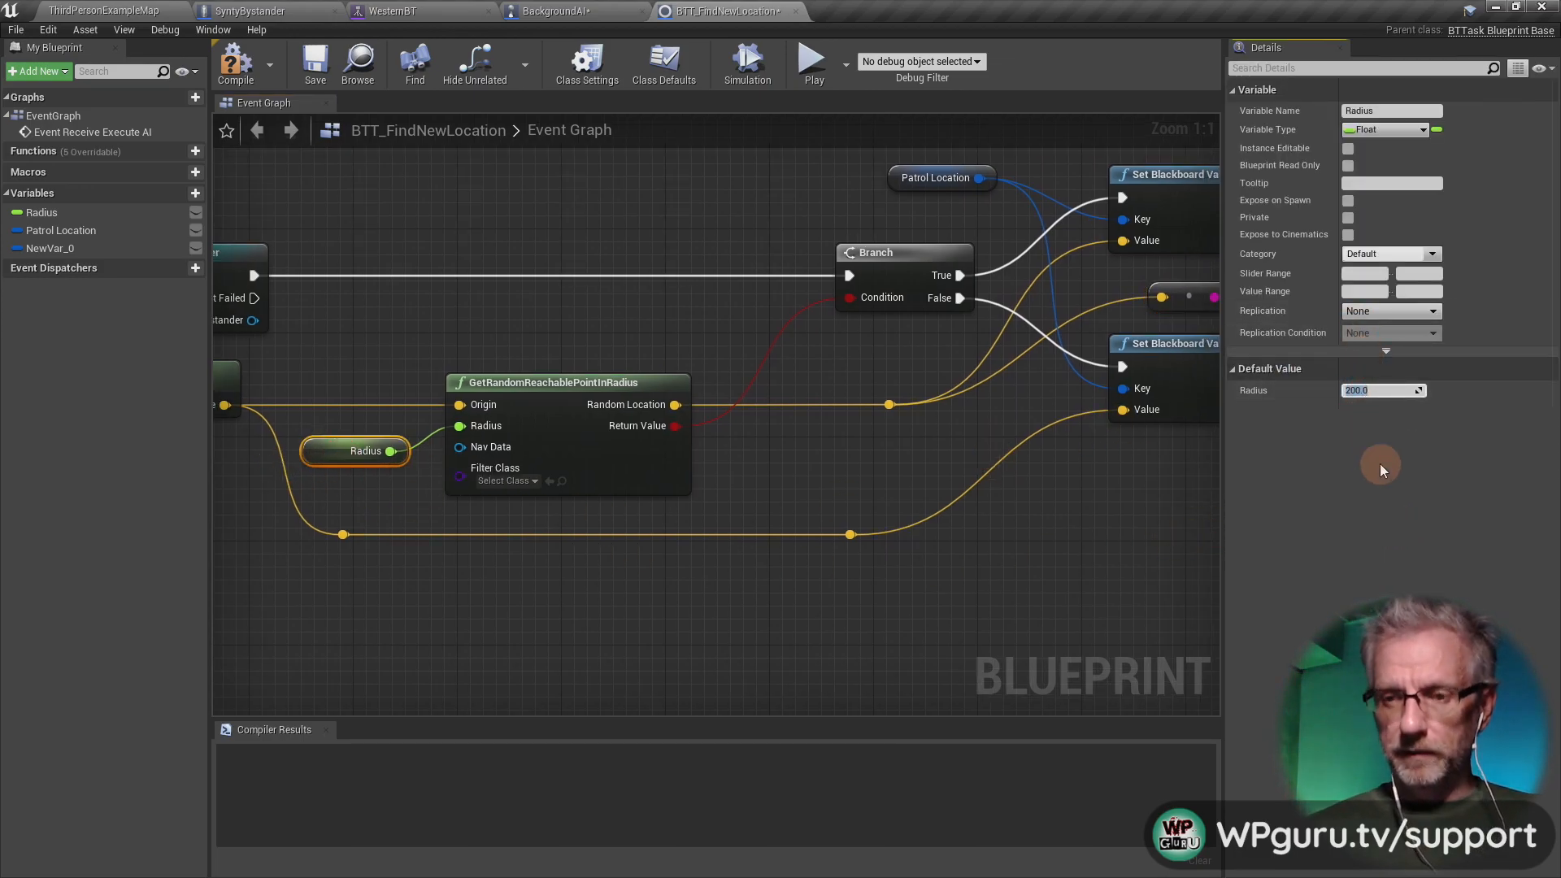
pyautogui.write('500')
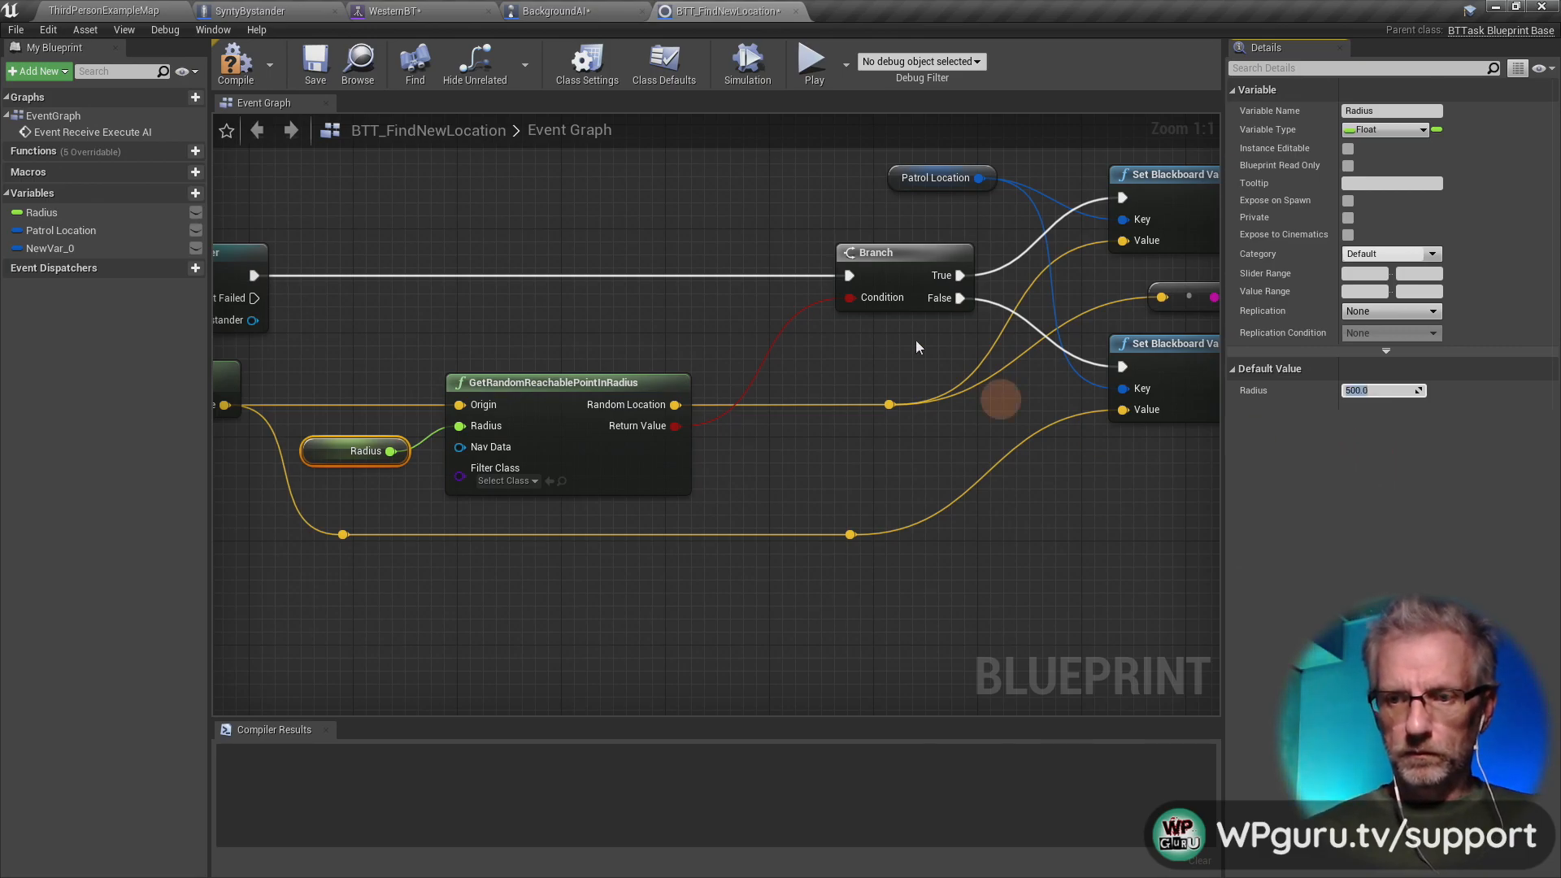
# - Play-test ThirdPersonExampleMap to check the locations printed on screen, and stop the session
pyautogui.click(146, 12)
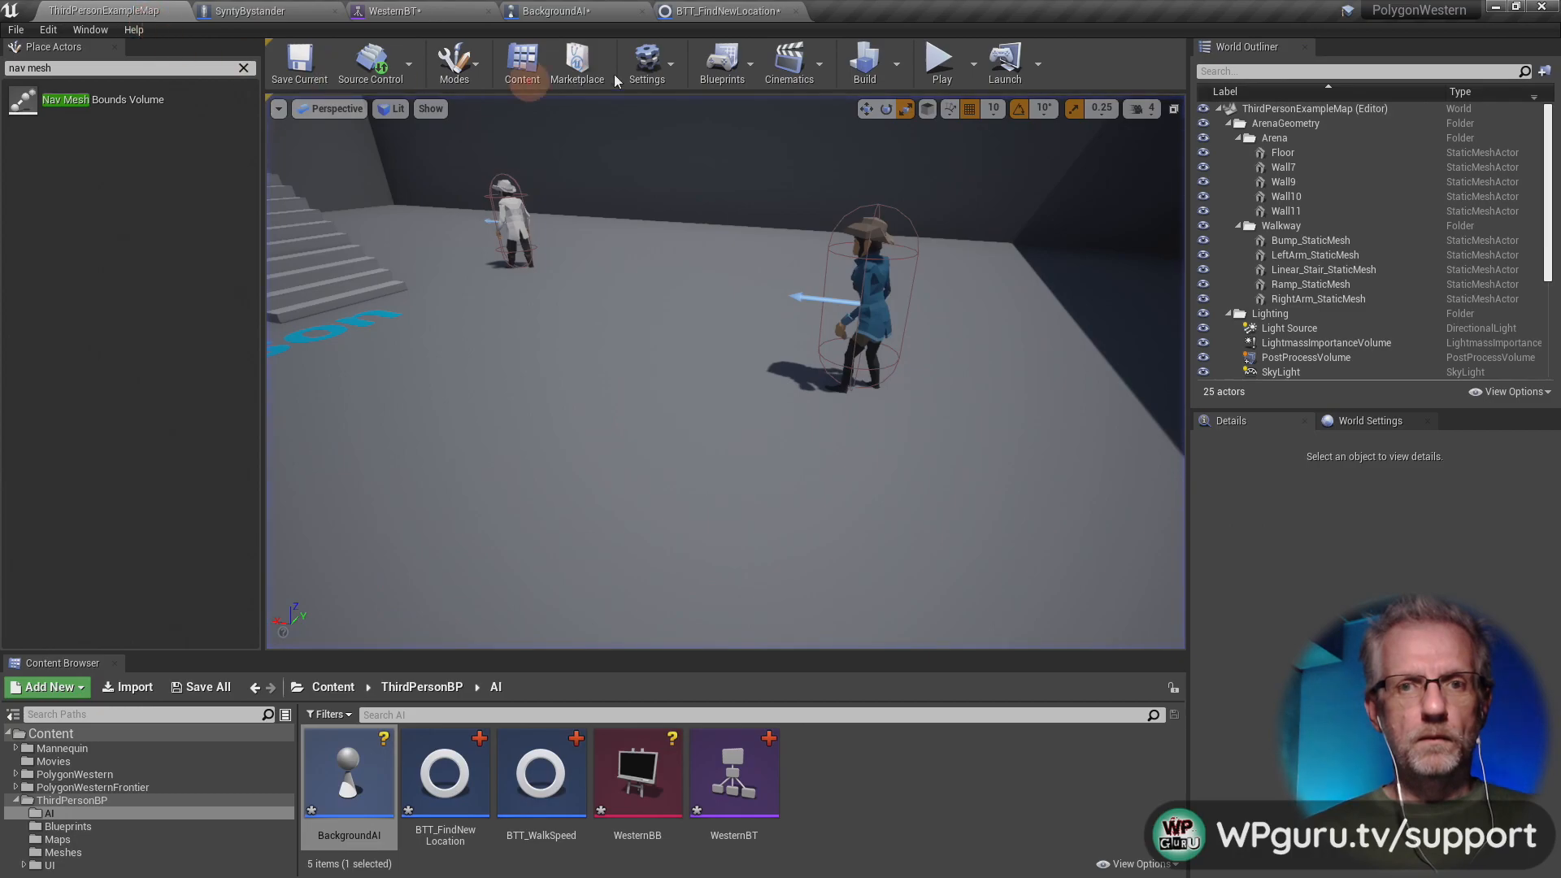
pyautogui.click(937, 69)
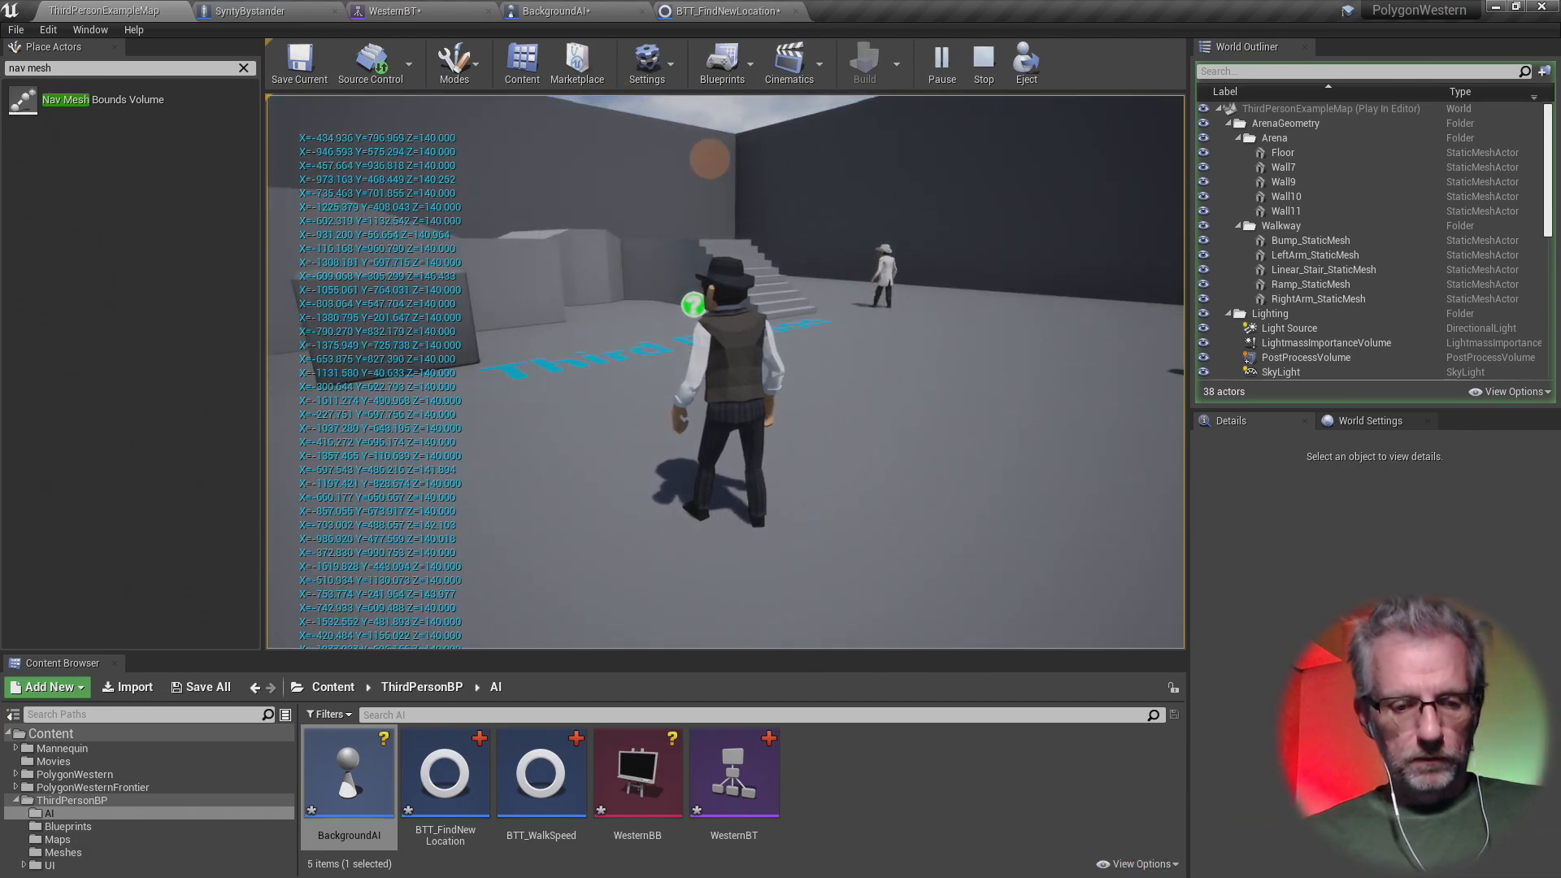
pyautogui.press('Escape')
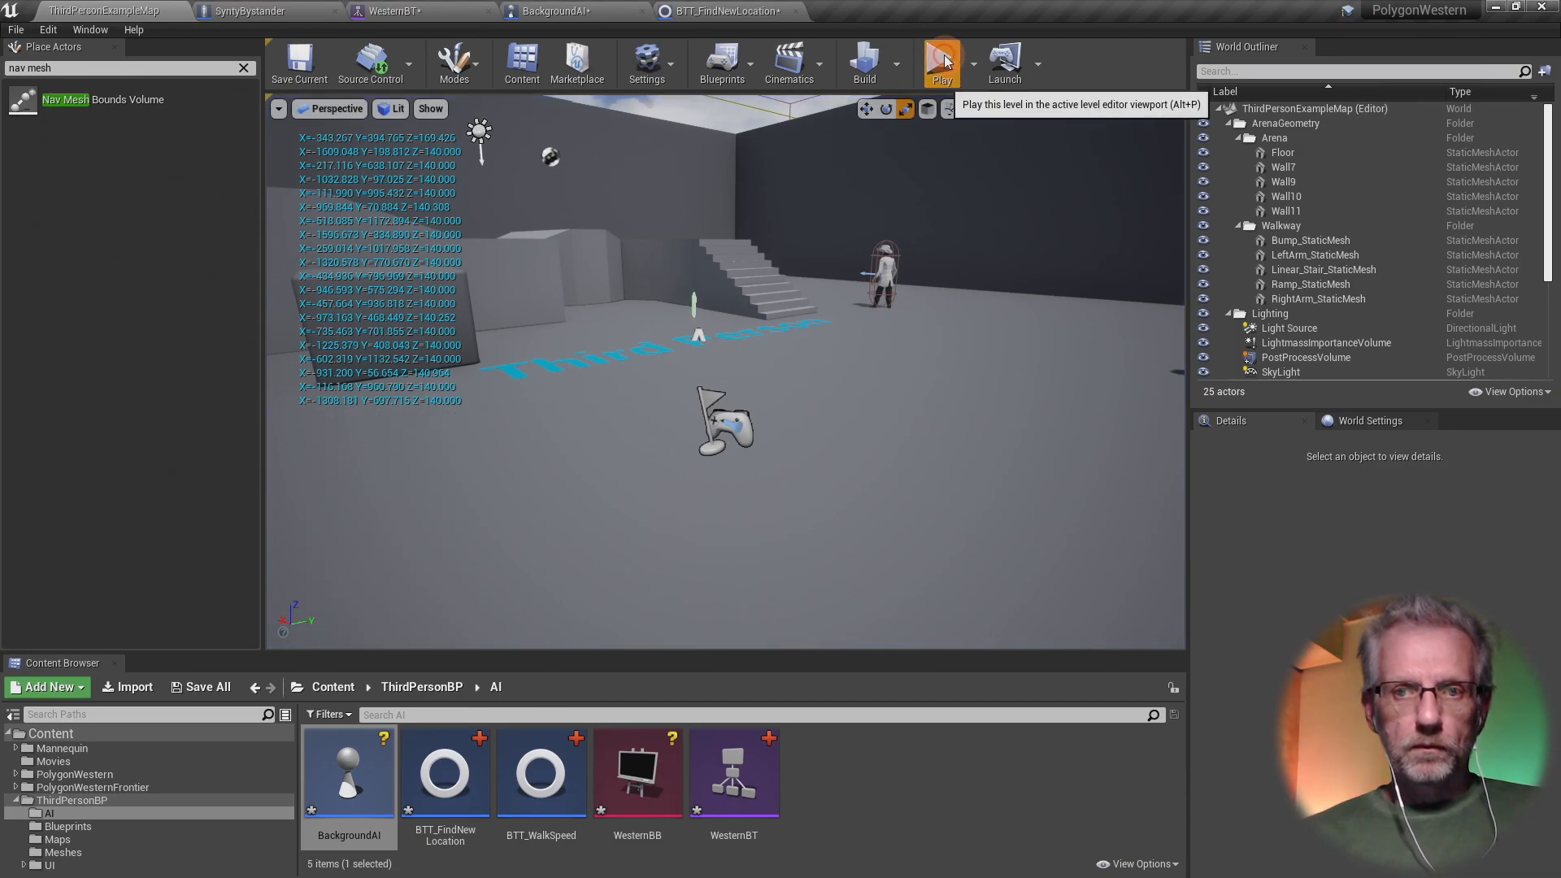
# - Run the level again, examine BTT_FindNewLocation's graph and WesternBT's nodes during simulation, and stop playing
pyautogui.click(939, 61)
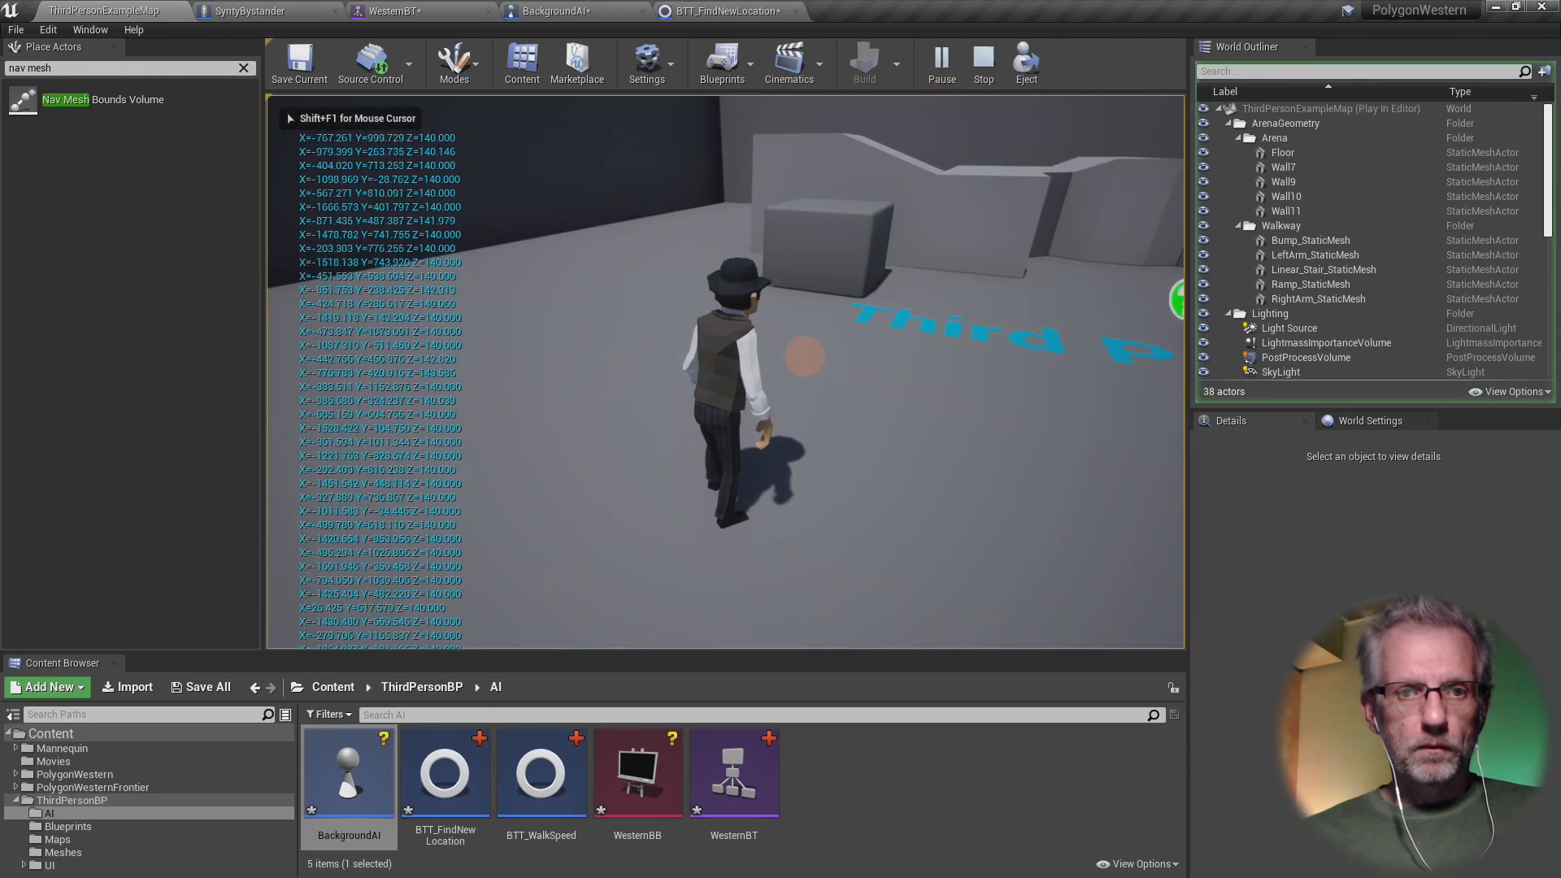
pyautogui.hotkey('shift', 'F1')
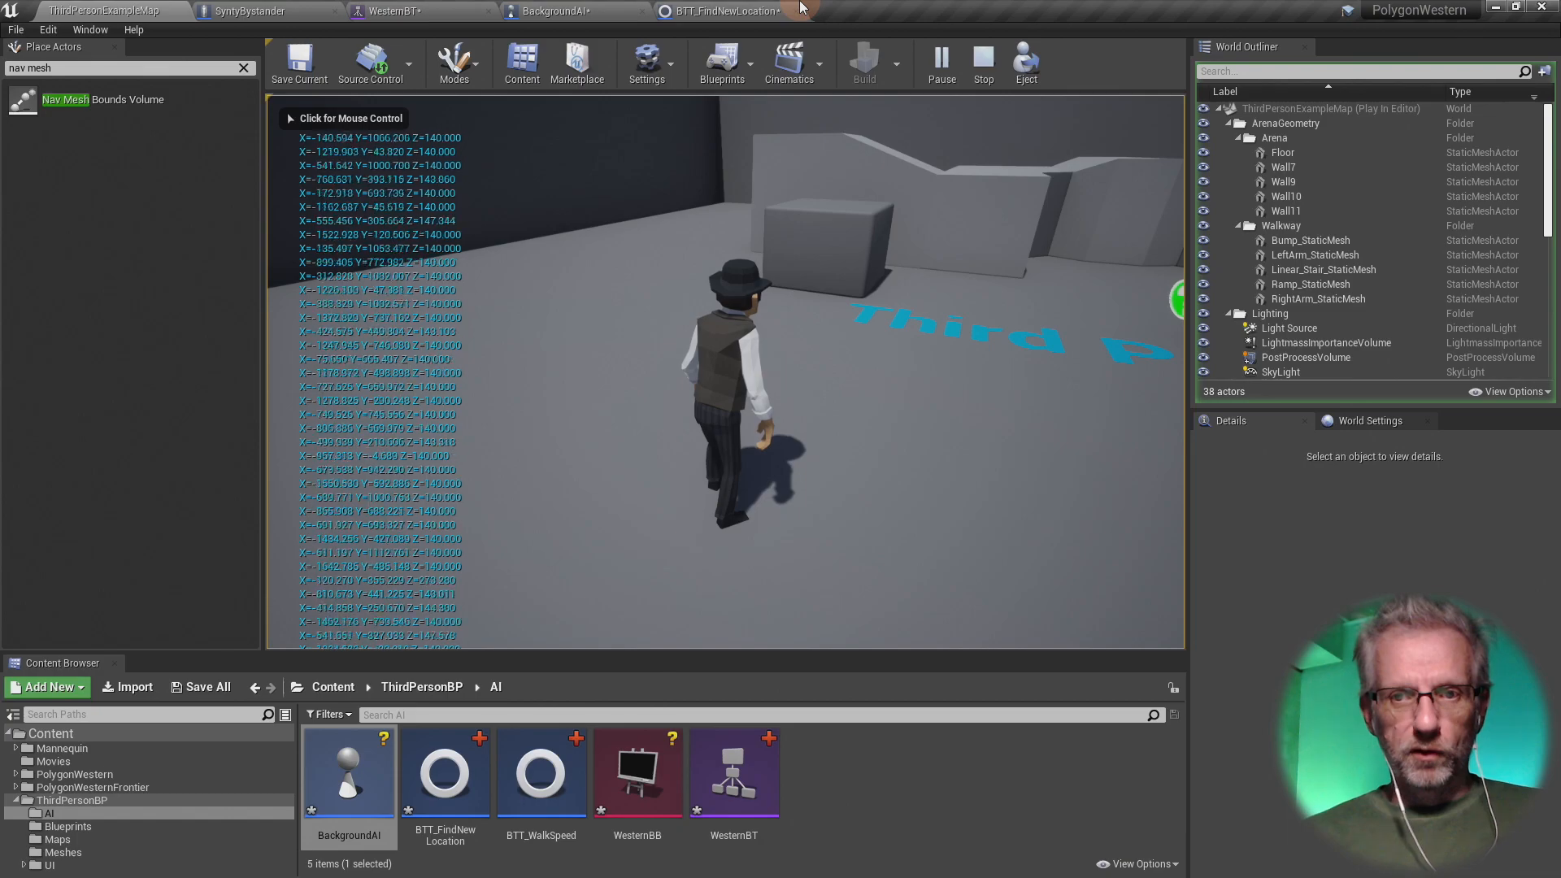
pyautogui.click(734, 10)
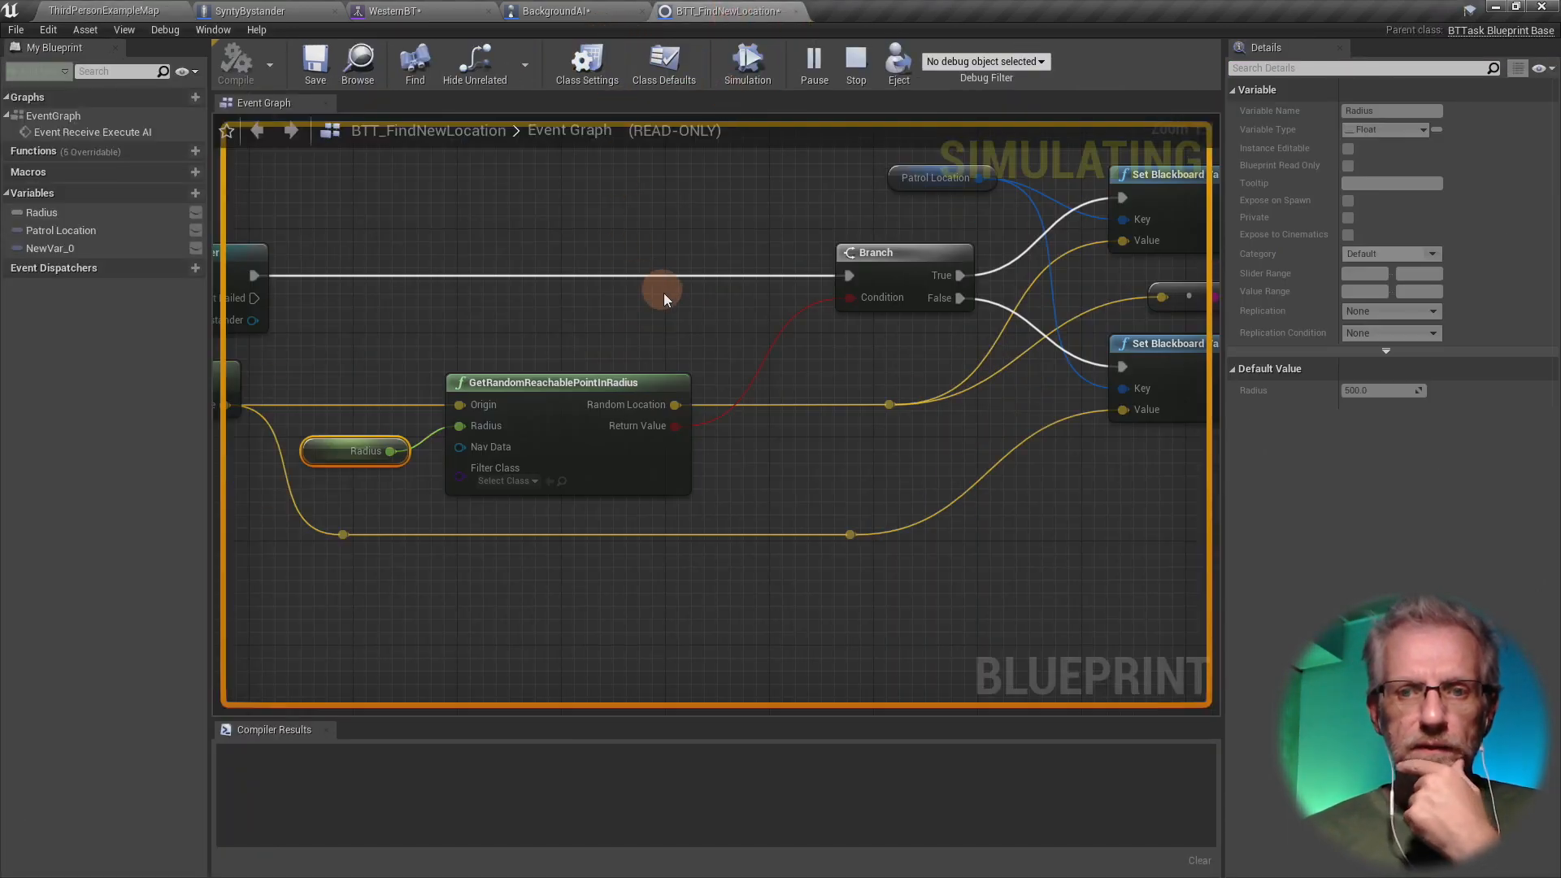
pyautogui.scroll(-4, 664, 292)
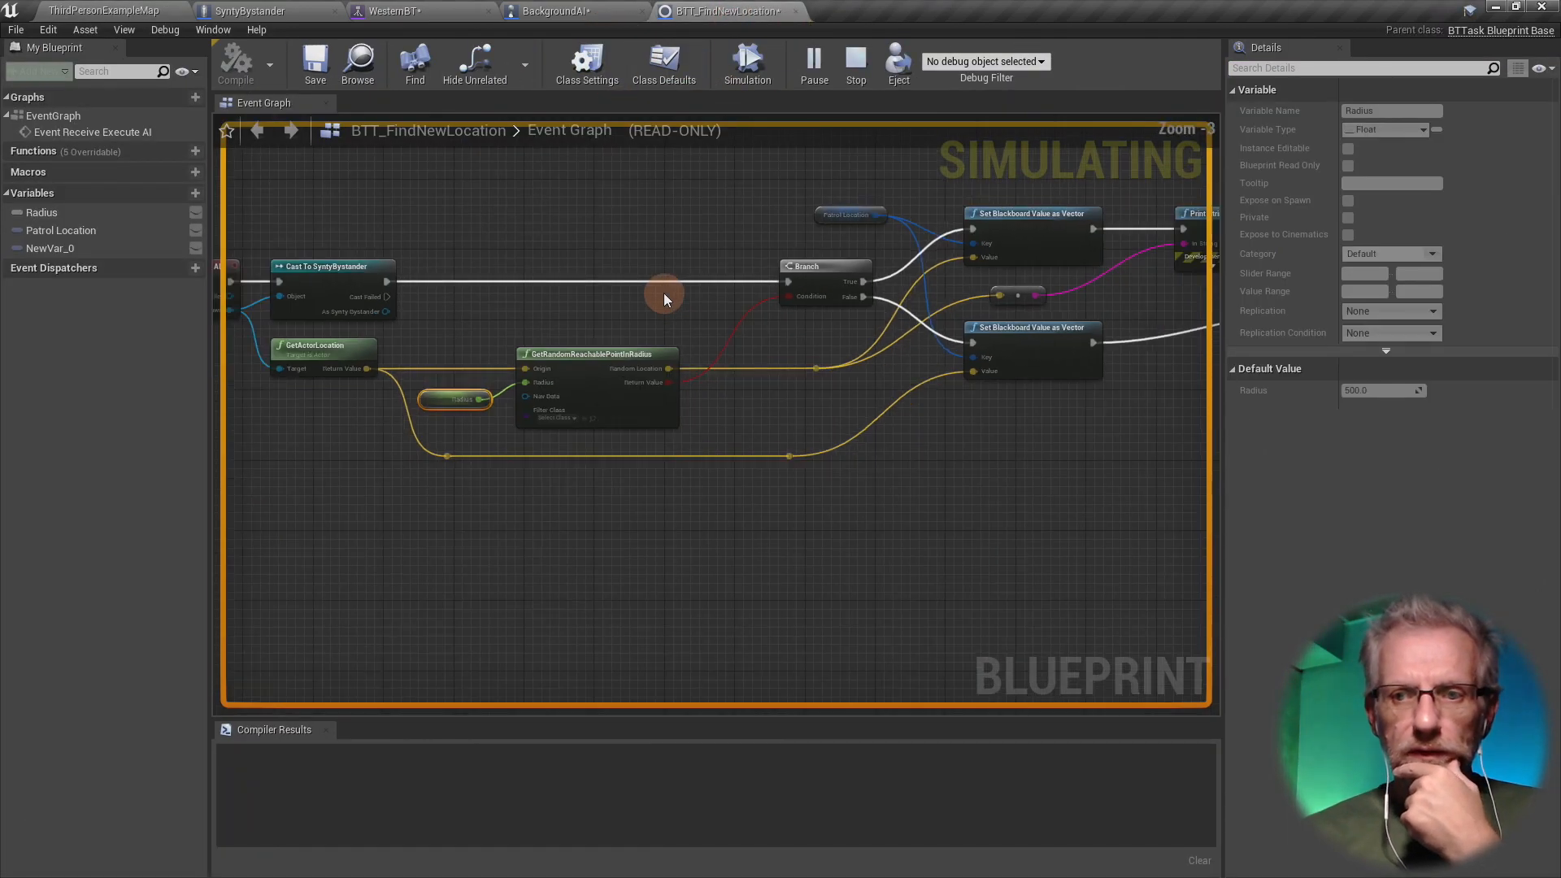
pyautogui.click(561, 11)
pyautogui.click(399, 11)
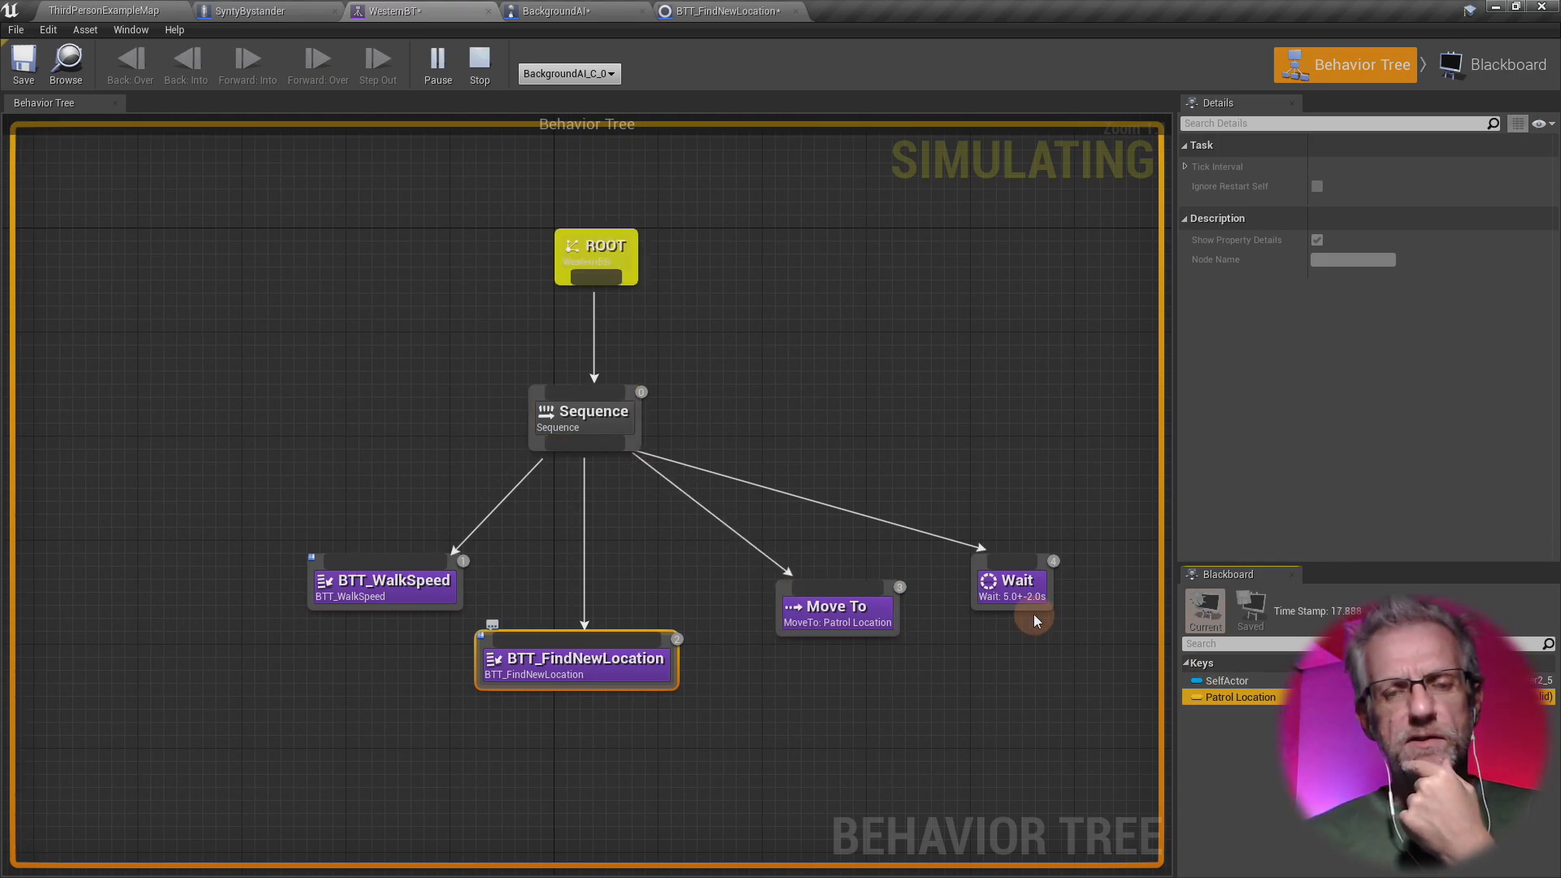
pyautogui.click(478, 65)
# - Try SelfActor as the Blackboard Key of WesternBT's Move To task and save the behavior tree
pyautogui.click(793, 616)
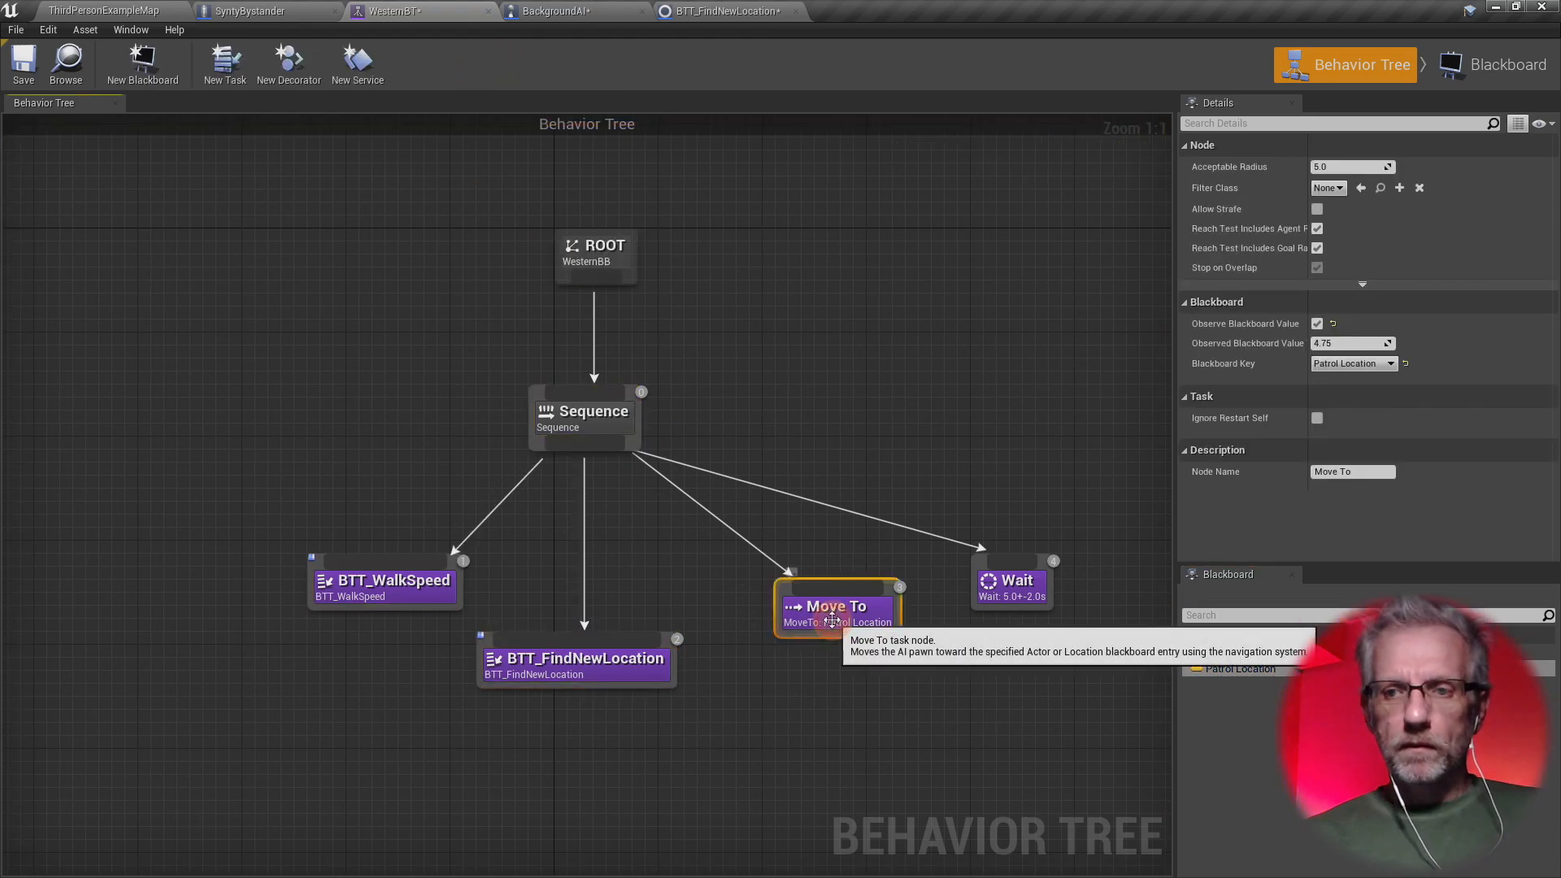
pyautogui.click(1390, 364)
pyautogui.click(1379, 378)
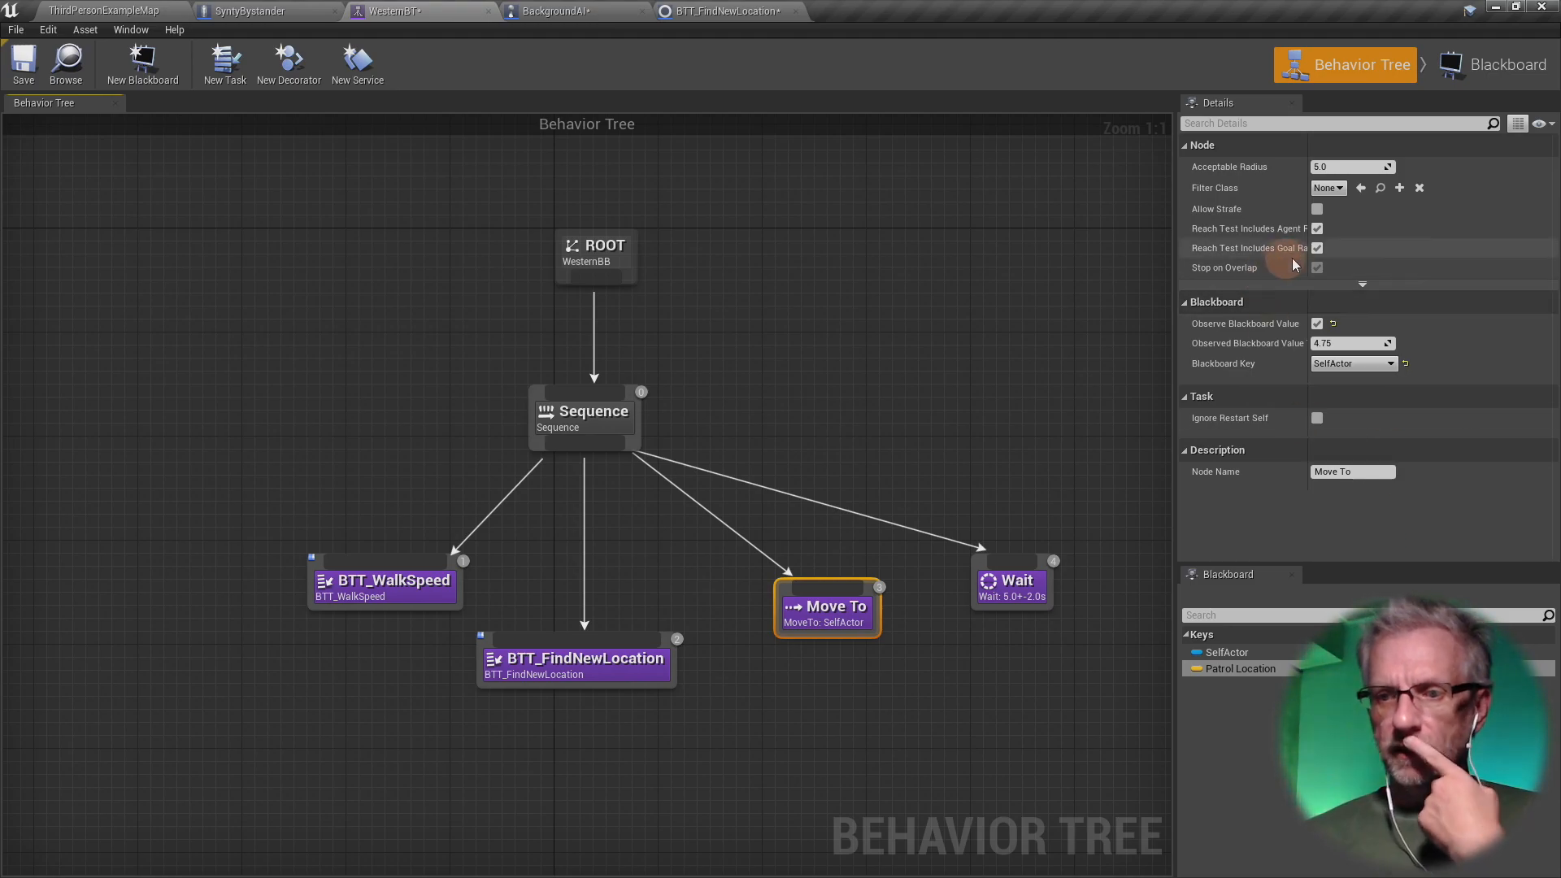
pyautogui.click(25, 59)
# - Play-test the map with the Move To key set to SelfActor, watch WesternBT's active nodes, and stop the session
pyautogui.click(130, 11)
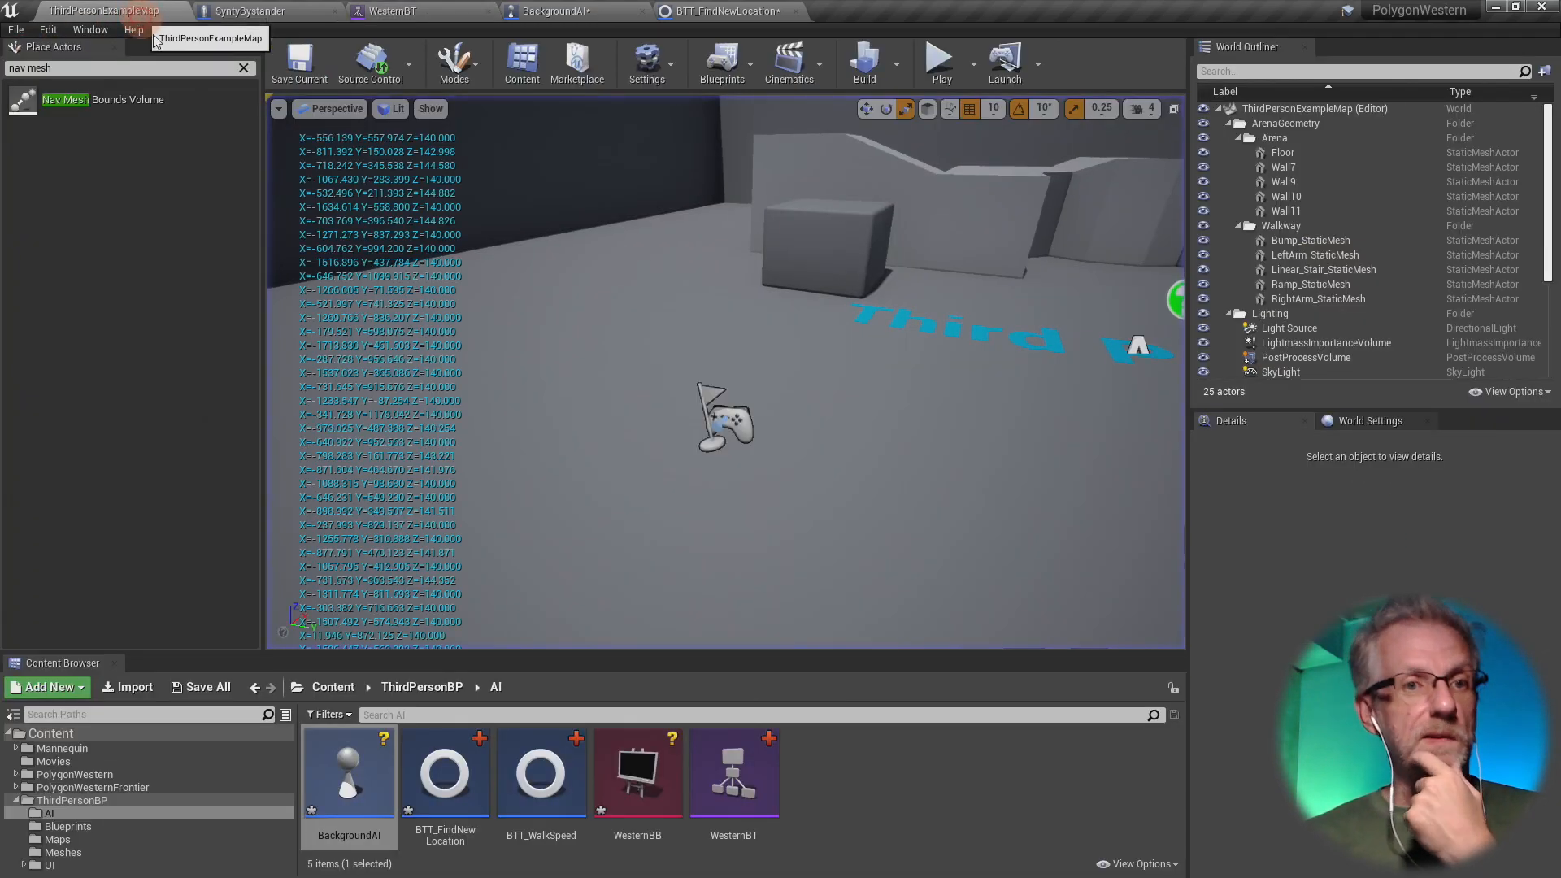
pyautogui.click(937, 58)
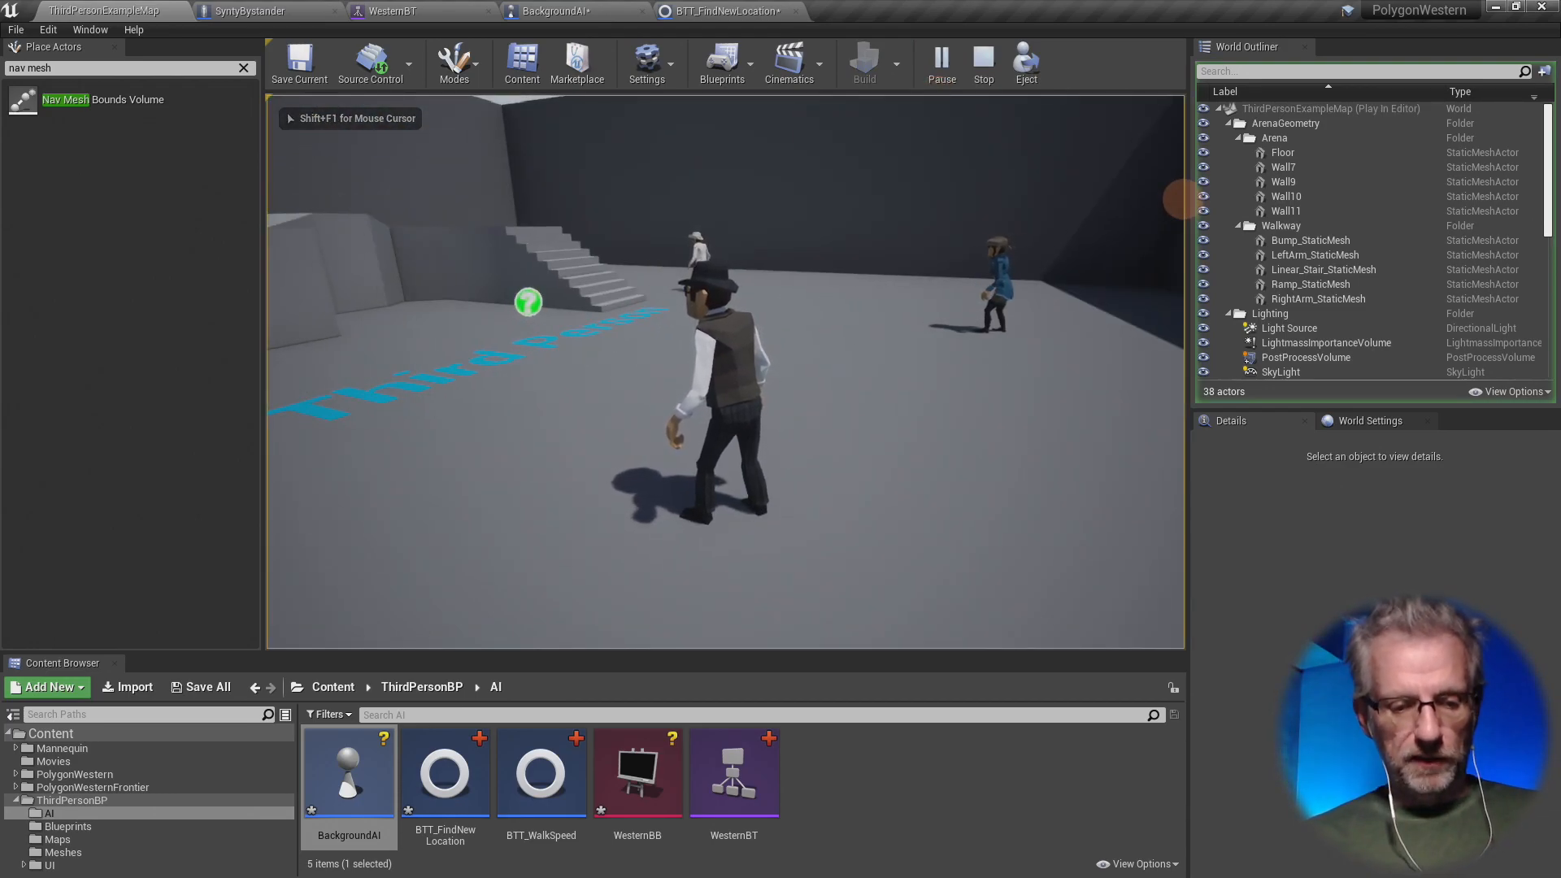
pyautogui.hotkey('shift', 'F1')
pyautogui.click(569, 11)
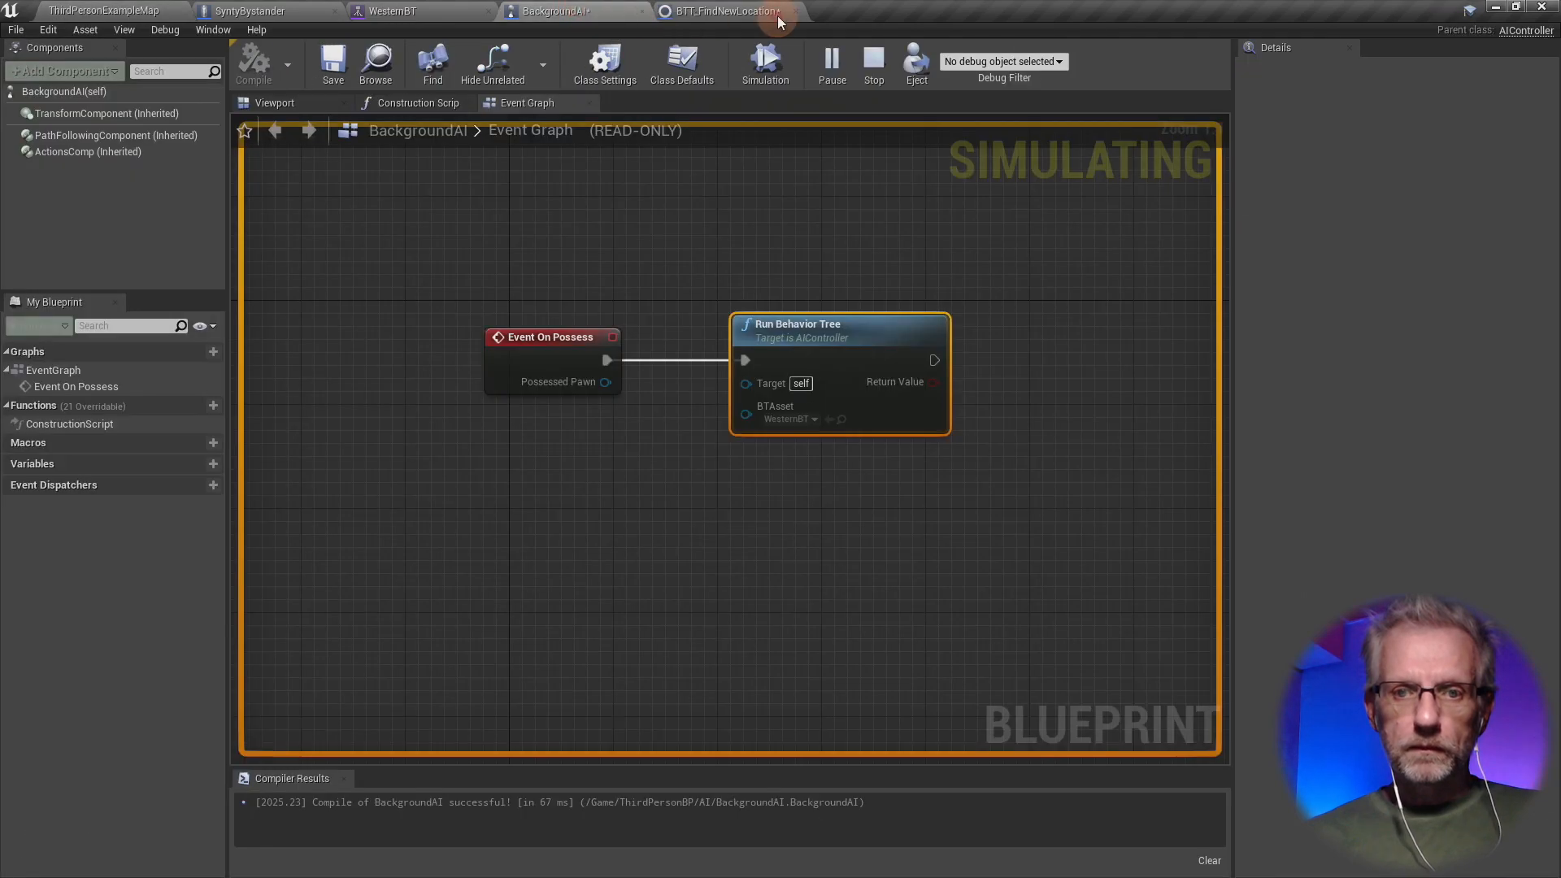
pyautogui.click(776, 15)
pyautogui.click(417, 8)
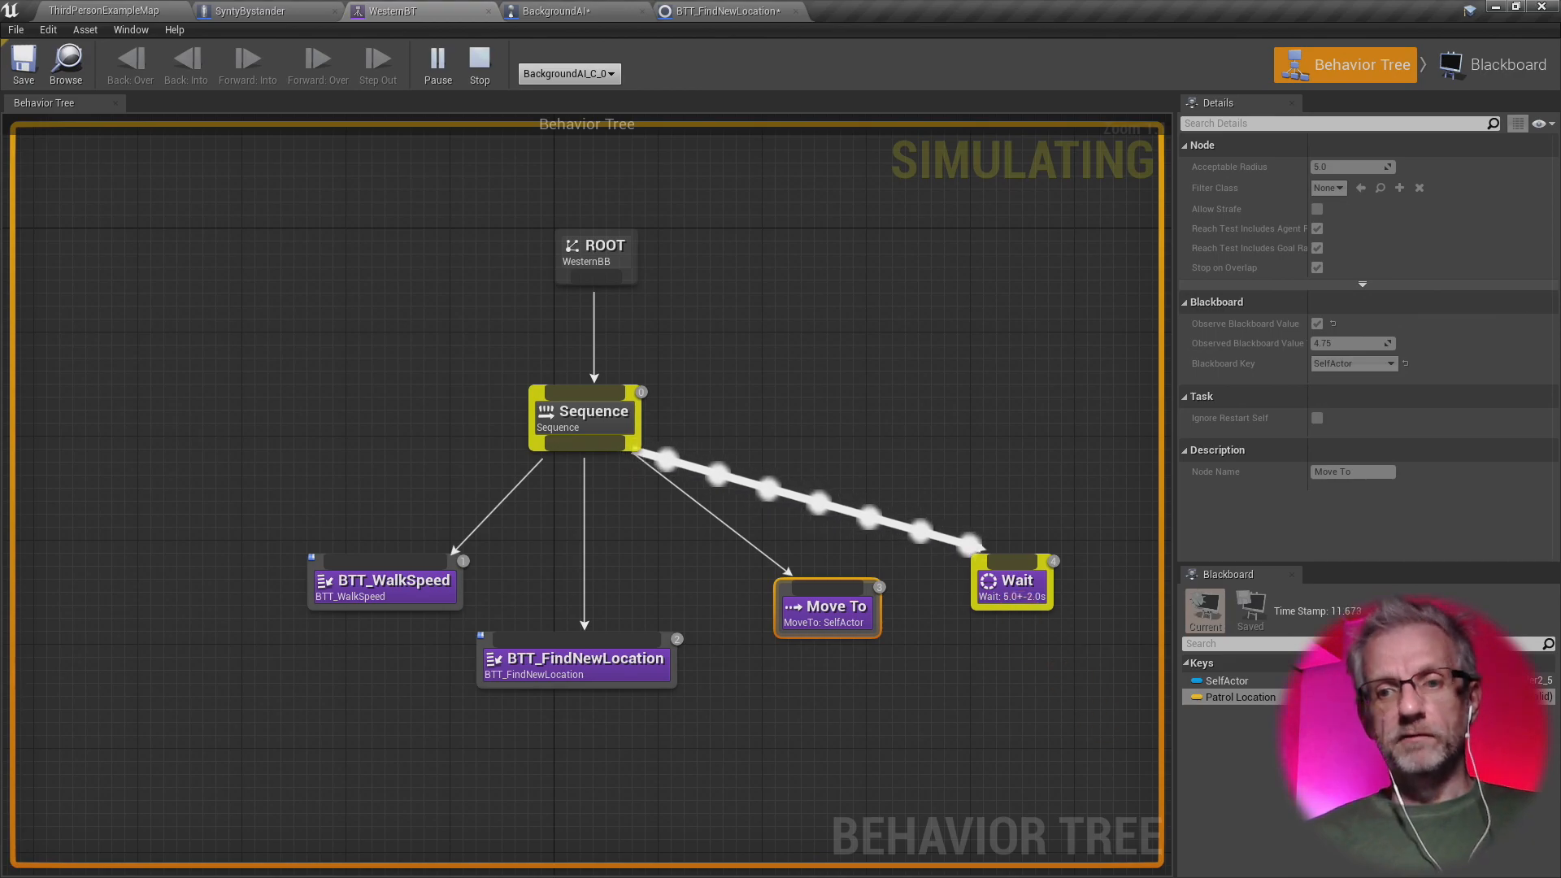
pyautogui.moveTo(1038, 600)
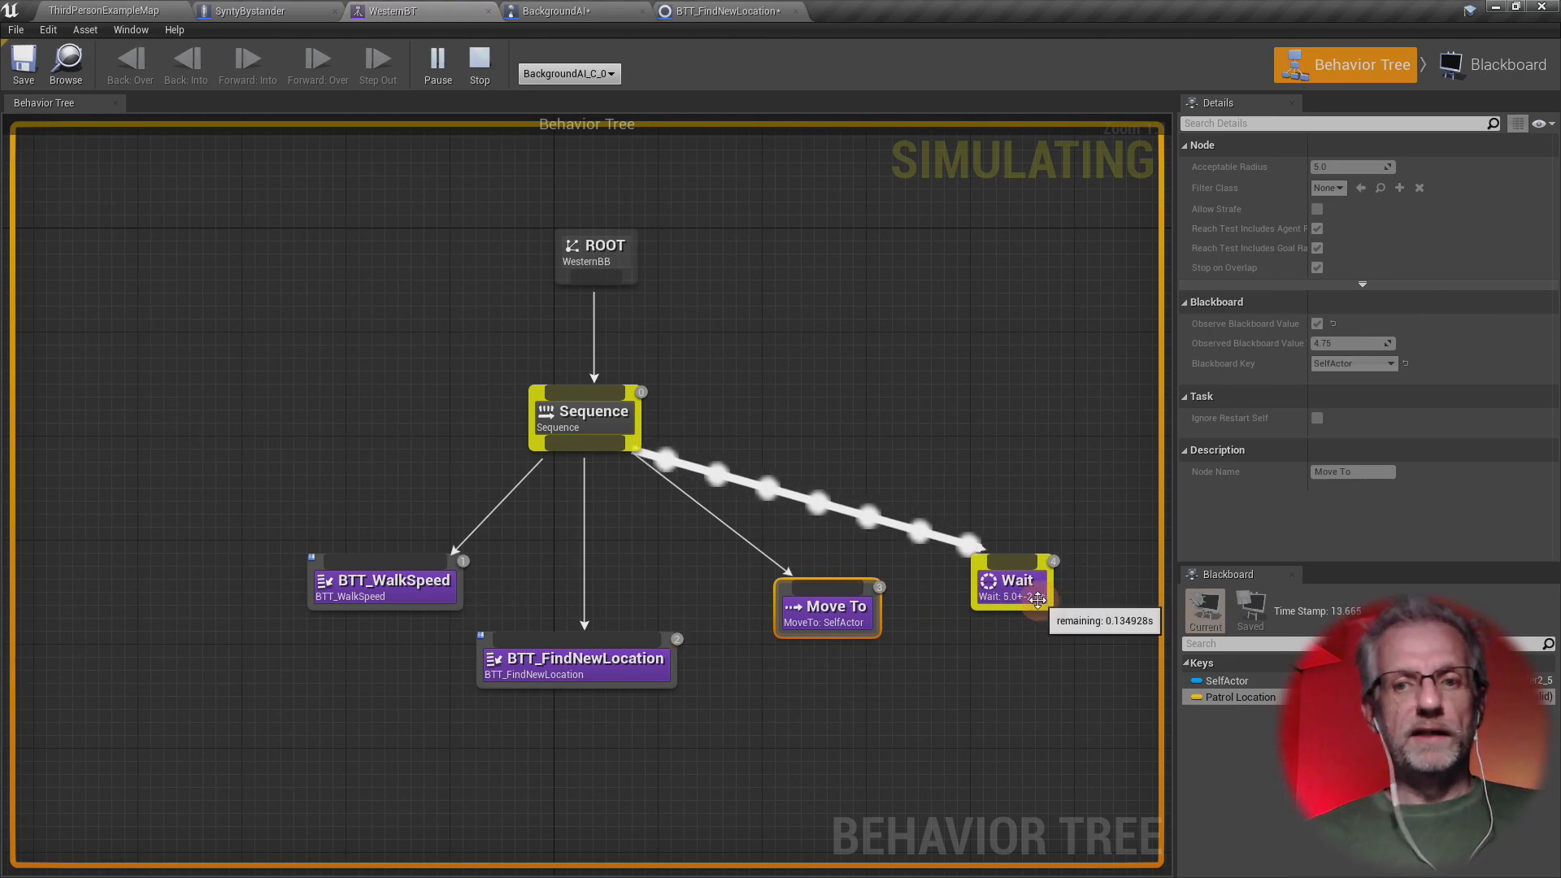
pyautogui.moveTo(607, 670)
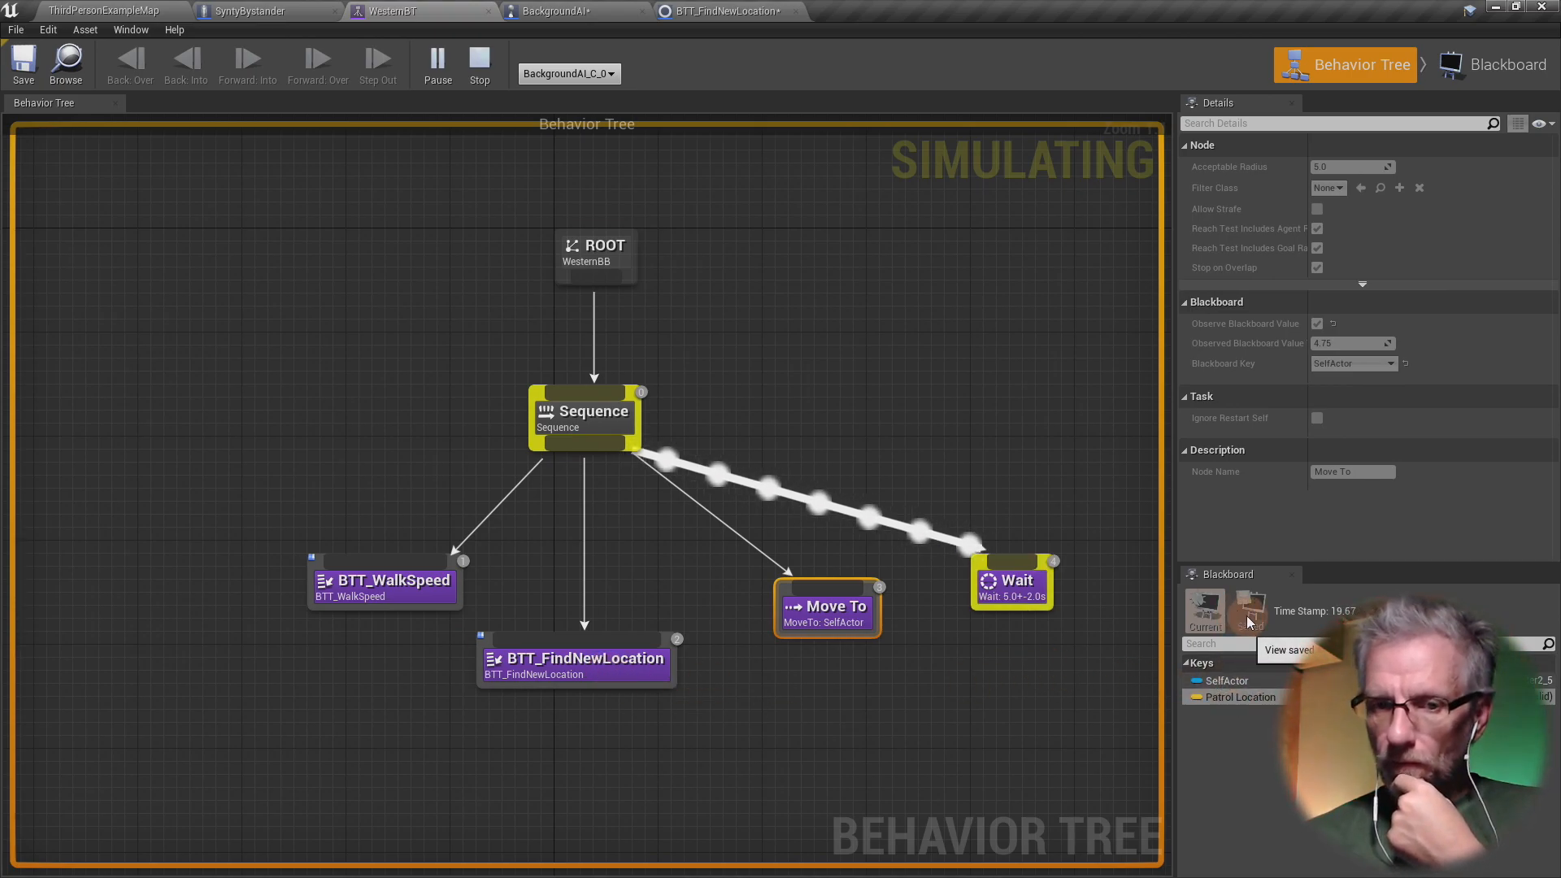
pyautogui.click(479, 64)
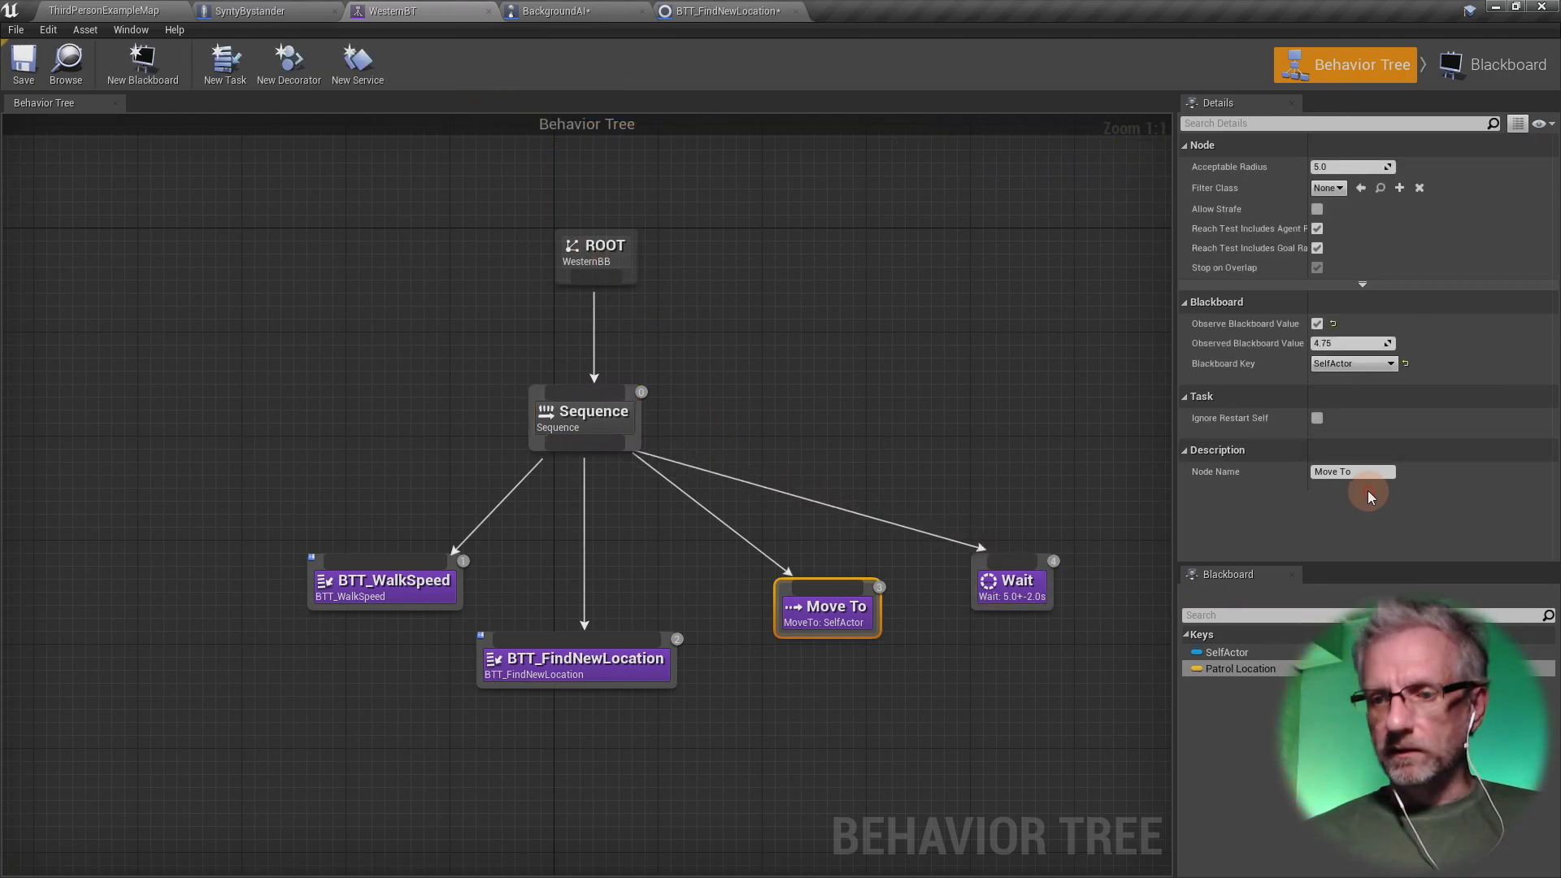
# - Set the Move To task's Blackboard Key to Patrol Location and turn off Observe Blackboard Value
pyautogui.click(1392, 365)
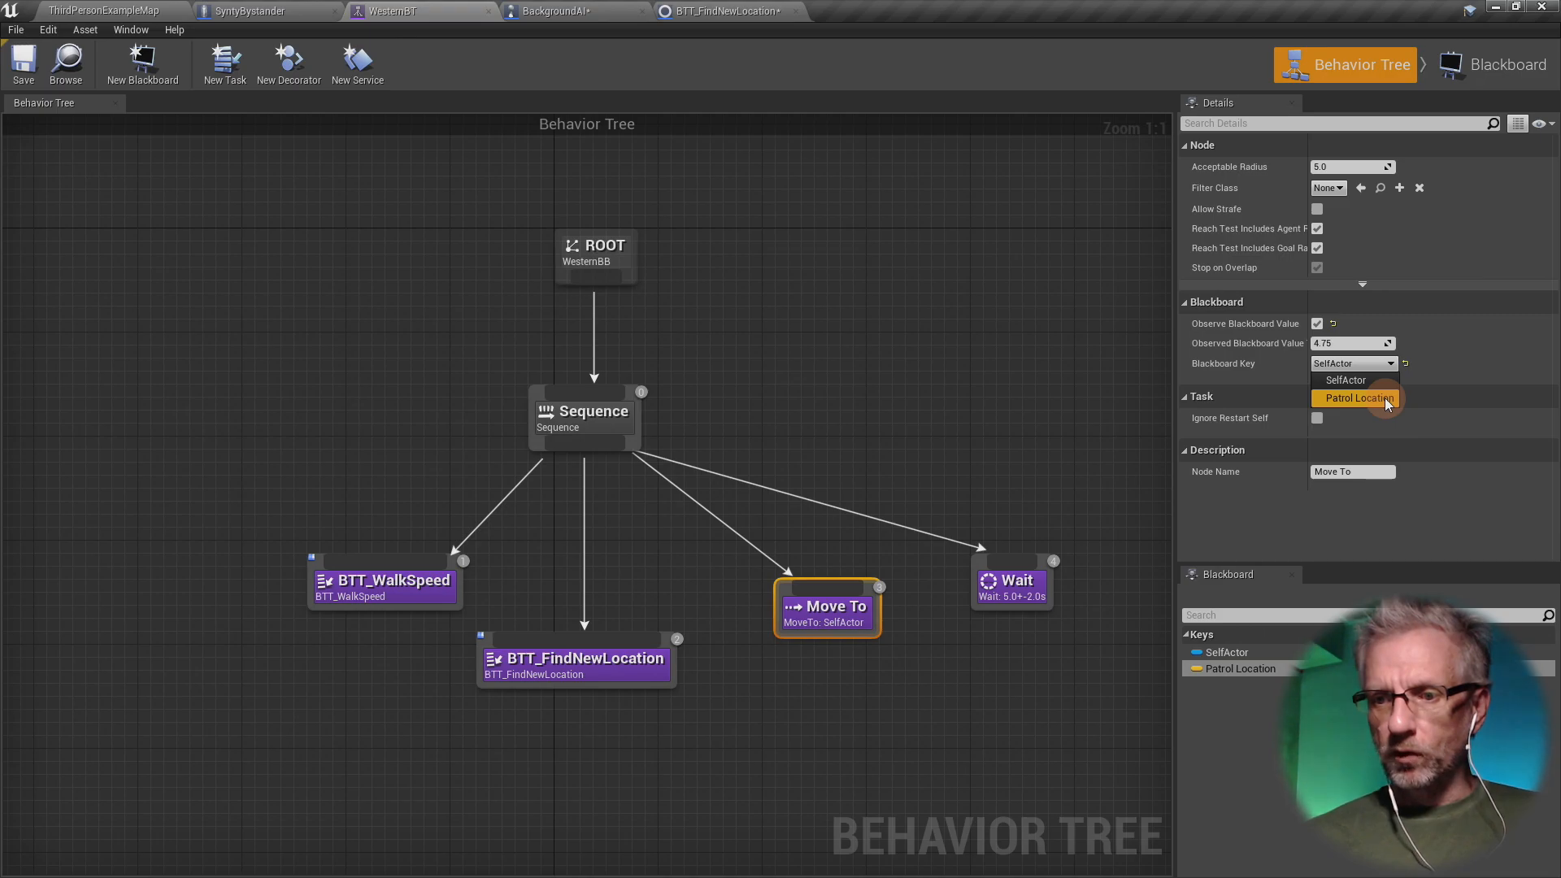
pyautogui.click(1384, 398)
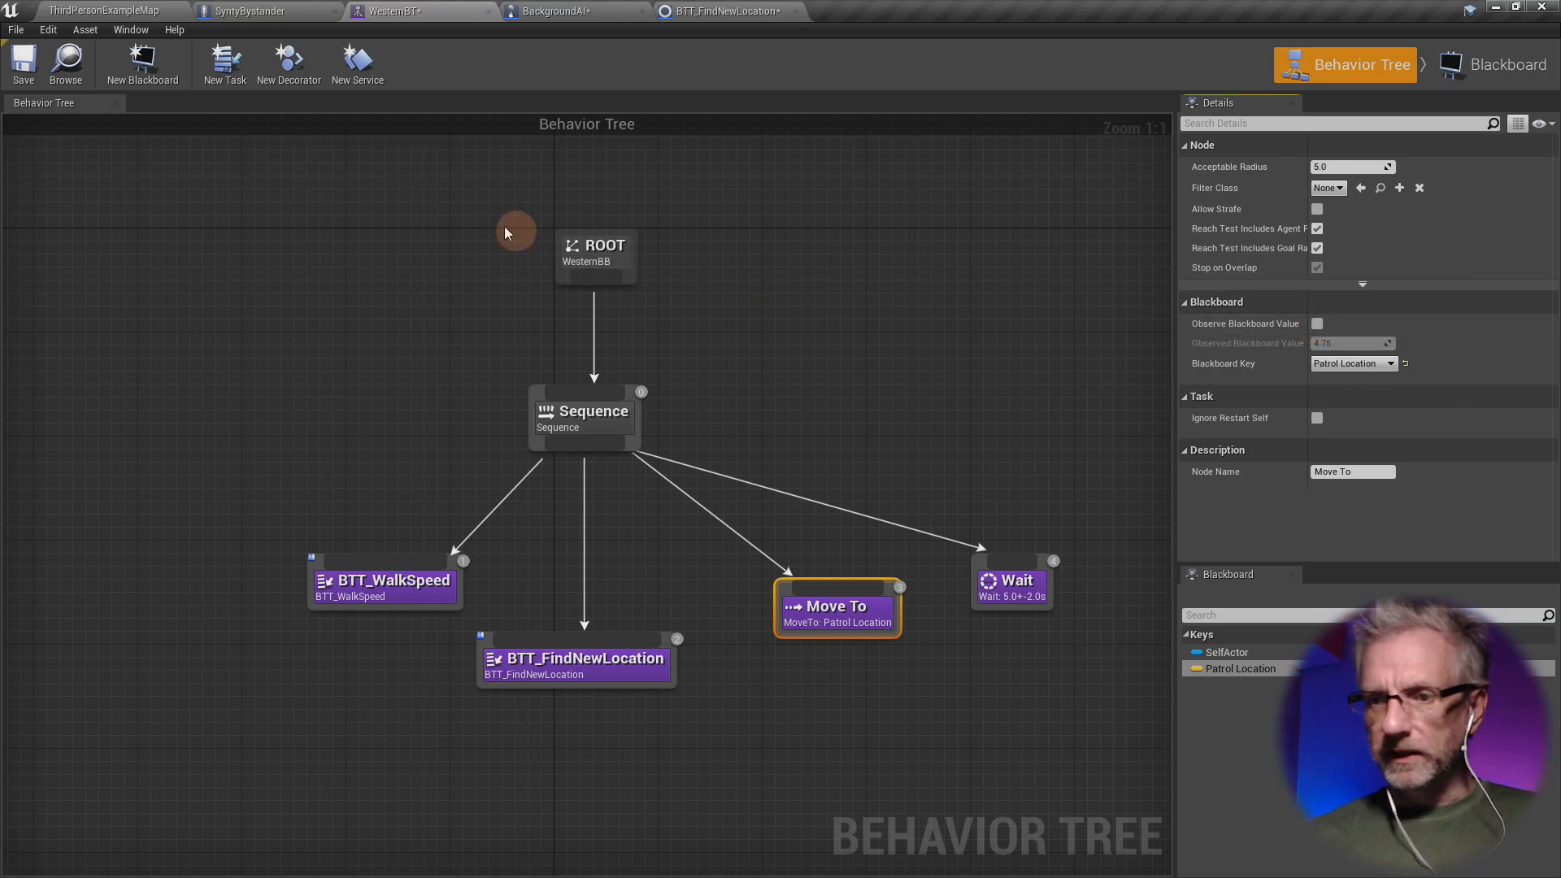
# - Play-test ThirdPersonExampleMap with Move To keyed to Patrol Location, examine WesternBT's active nodes during simulation, and stop the session
pyautogui.click(102, 12)
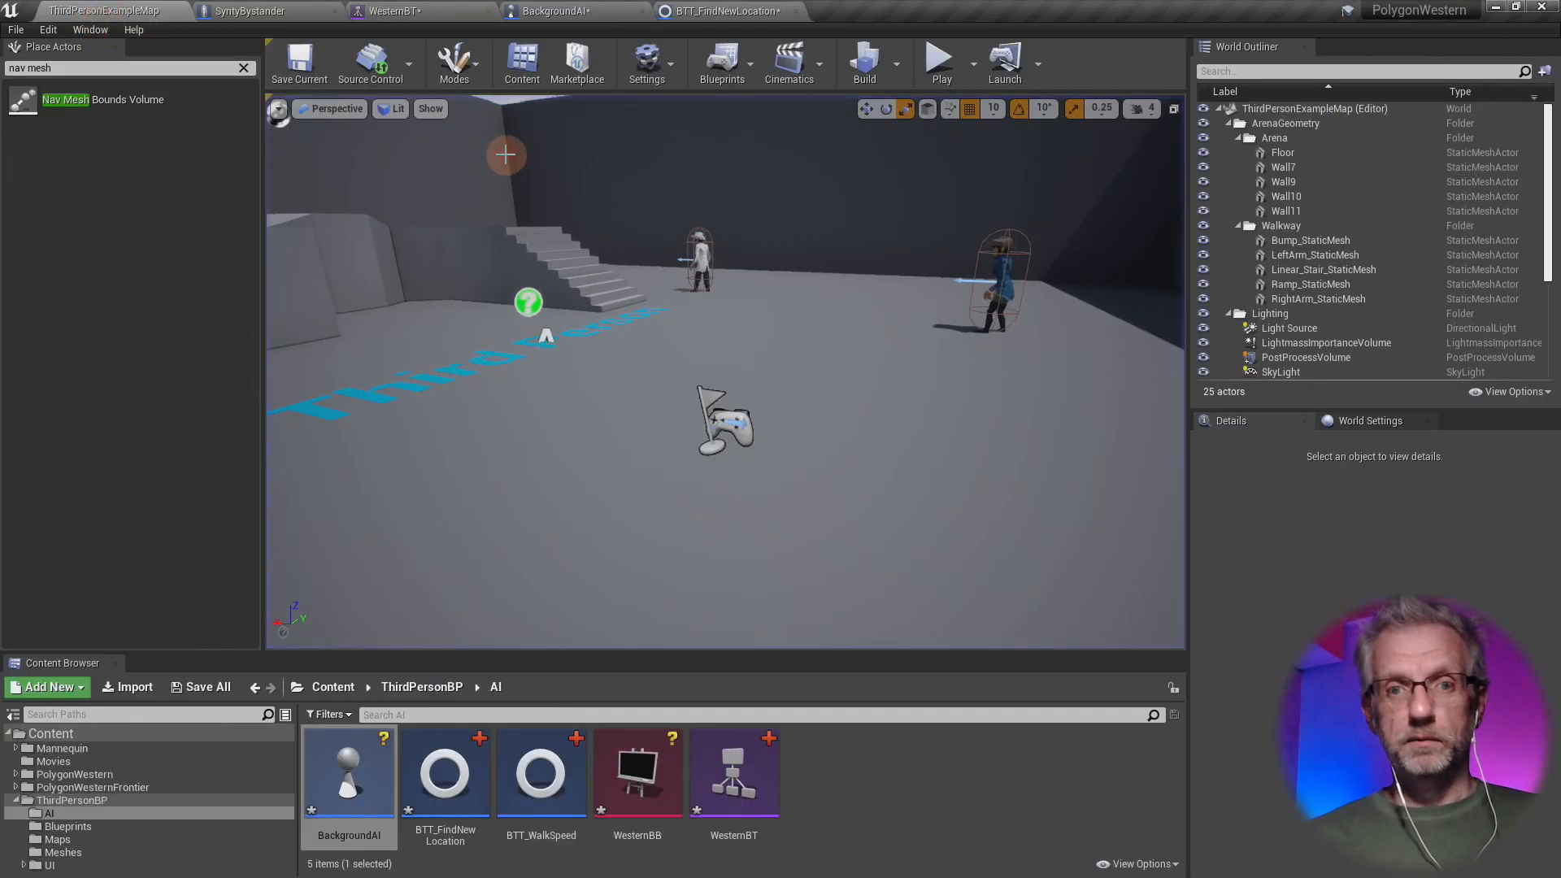
pyautogui.click(939, 59)
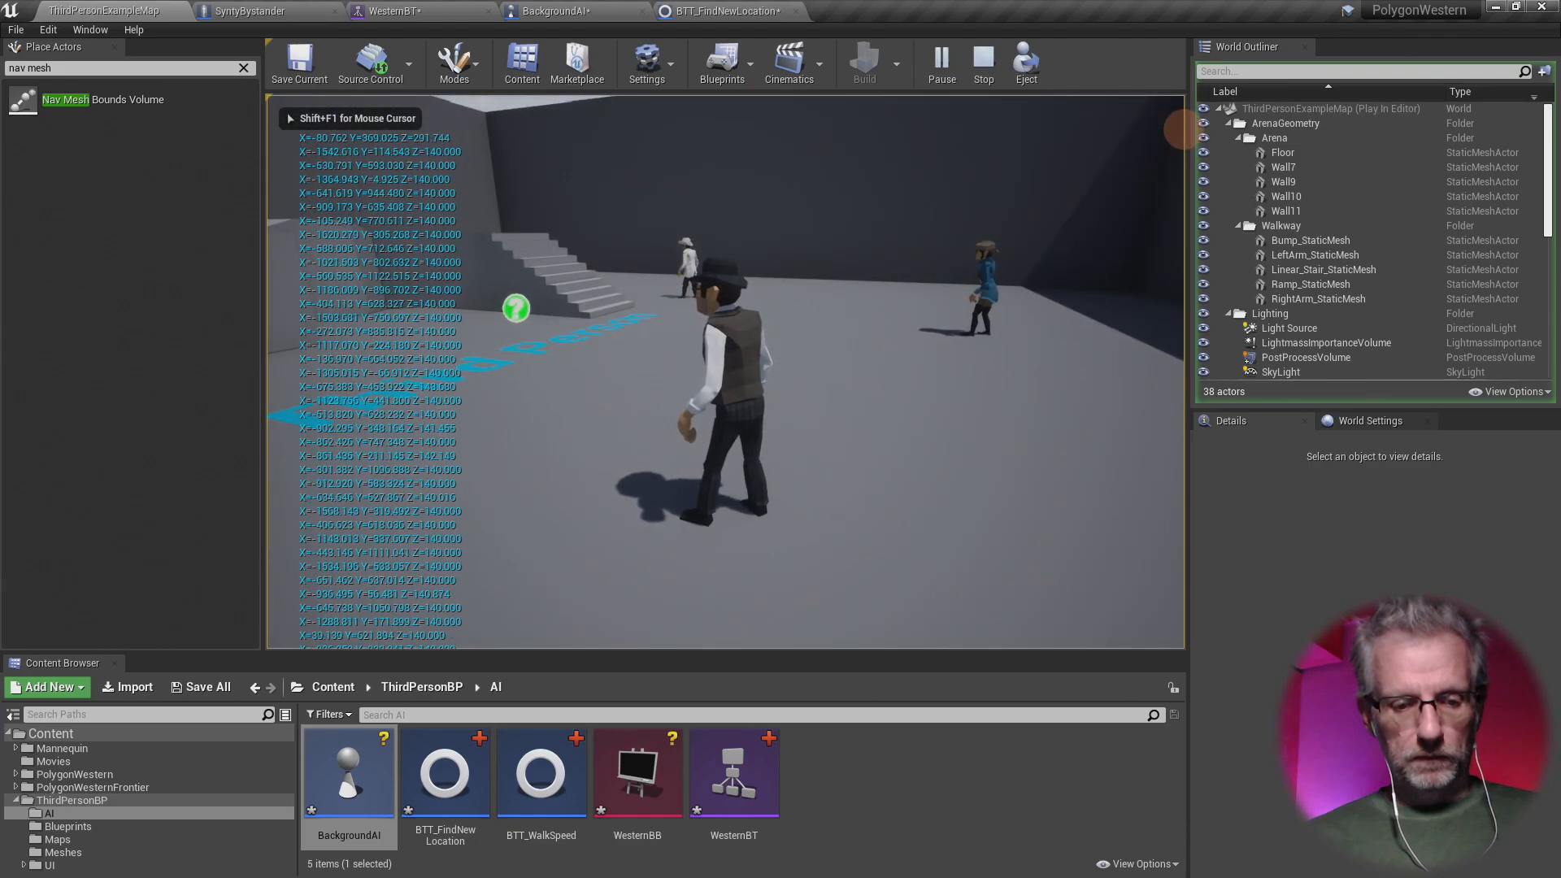
pyautogui.hotkey('shift', 'F1')
pyautogui.click(569, 10)
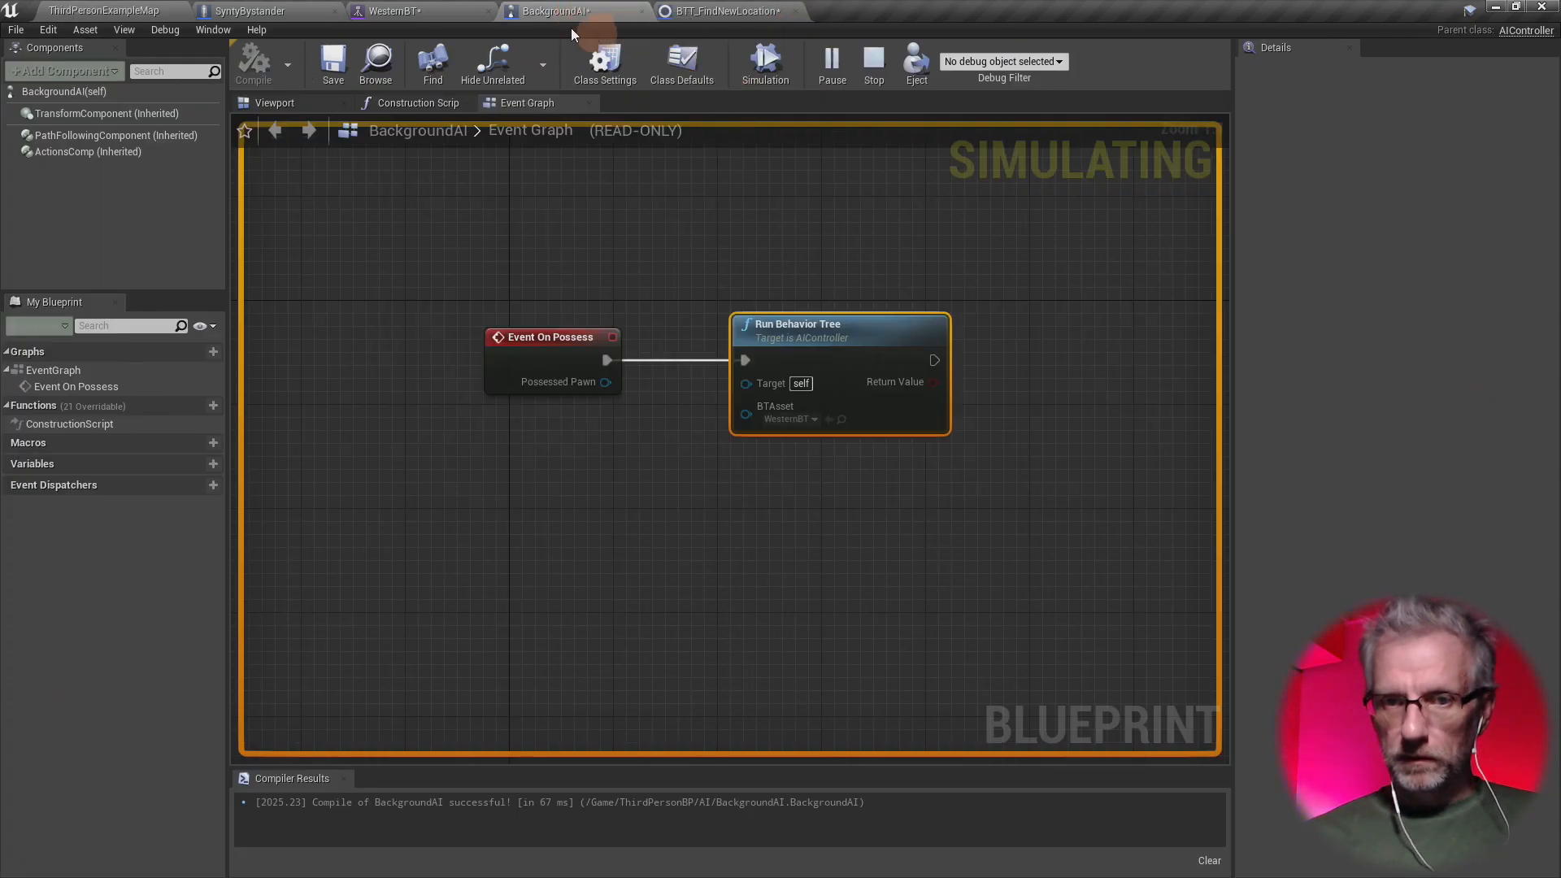
pyautogui.click(395, 11)
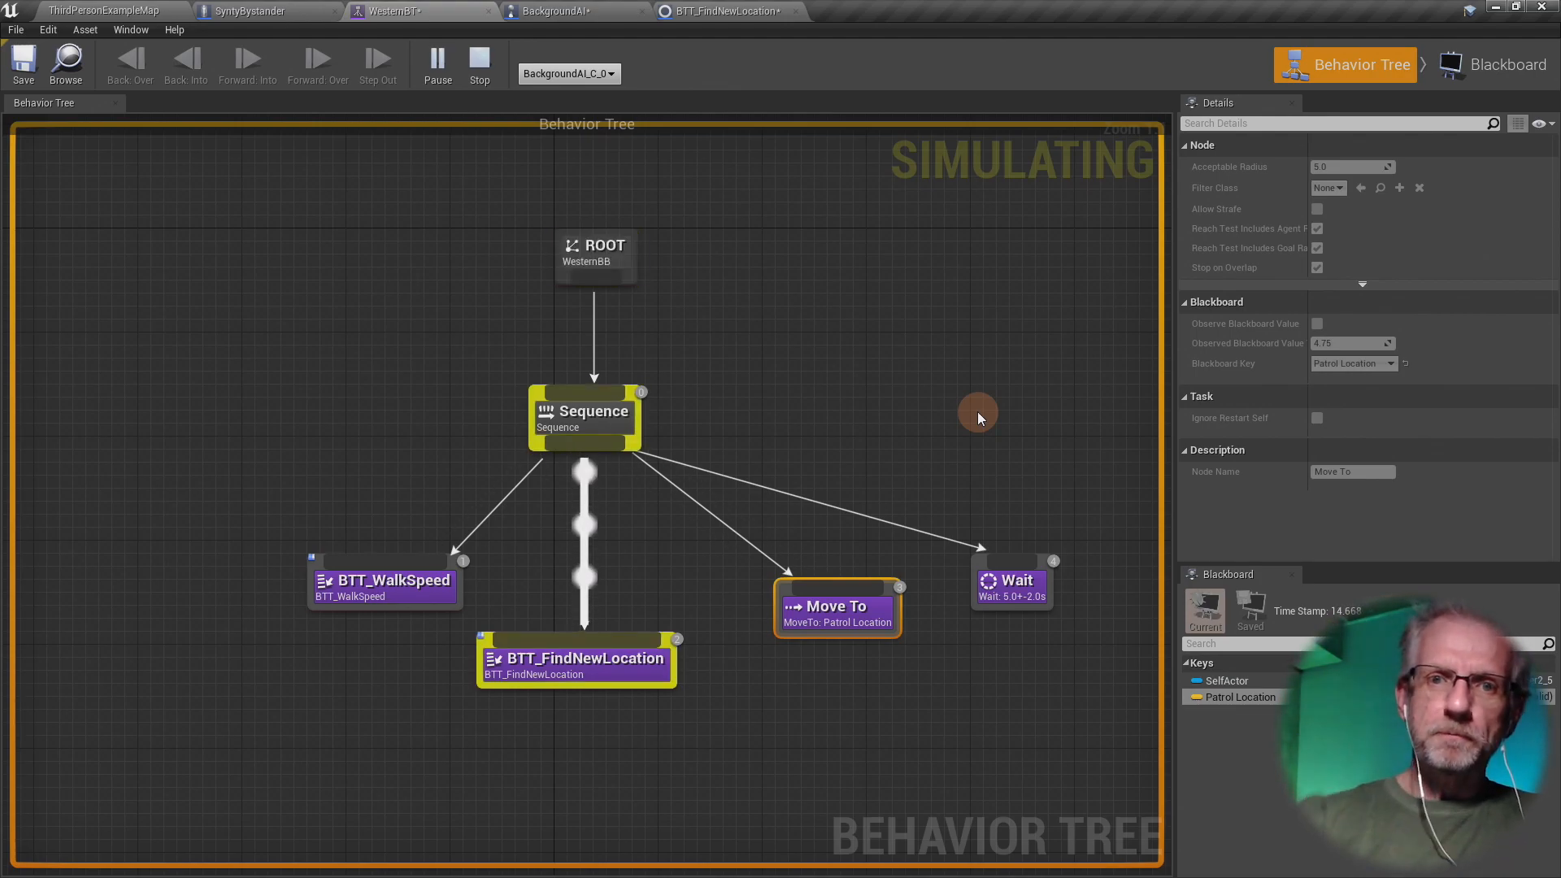
pyautogui.press('Escape')
# - Switch to the Firefox article on random character walking and review its Move To, walk speed and random location sections
pyautogui.hotkey('alt', 'Tab')
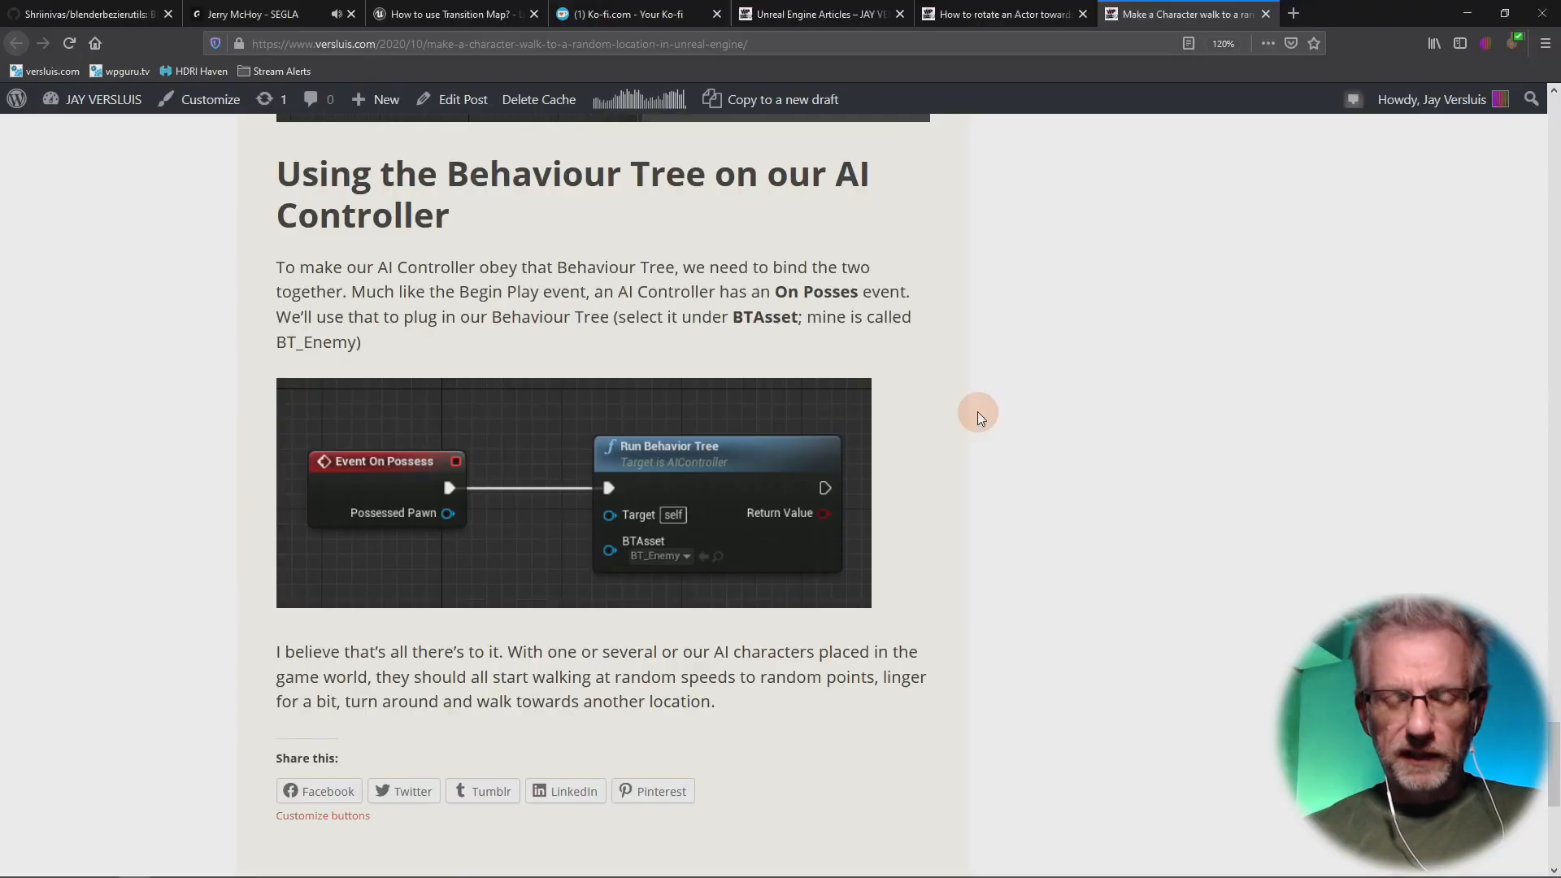
pyautogui.scroll(-4, 925, 440)
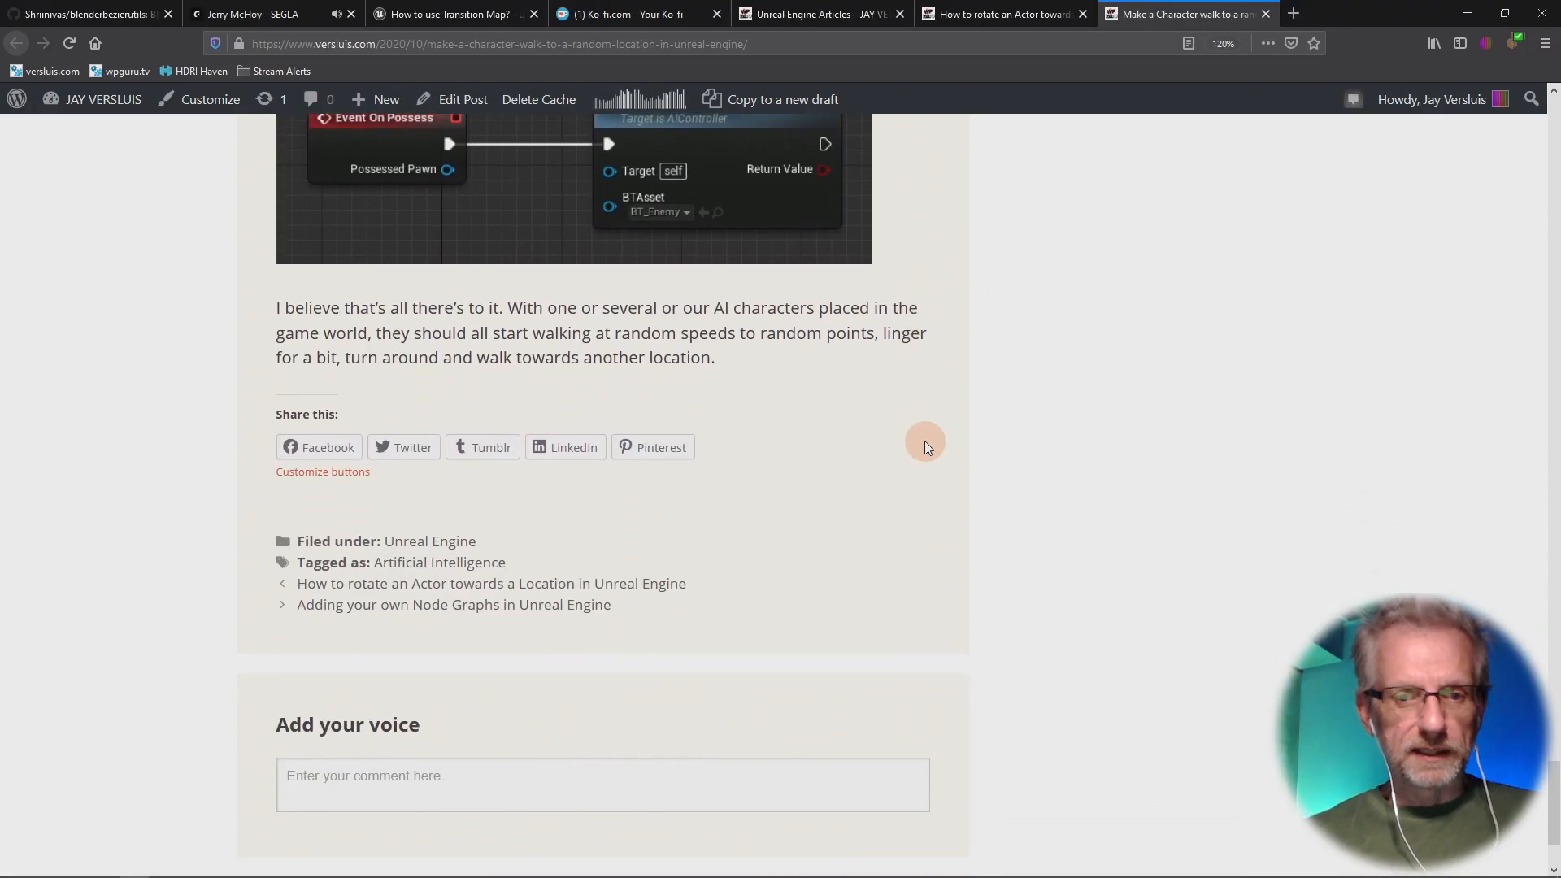
pyautogui.scroll(8, 924, 440)
pyautogui.scroll(5, 924, 440)
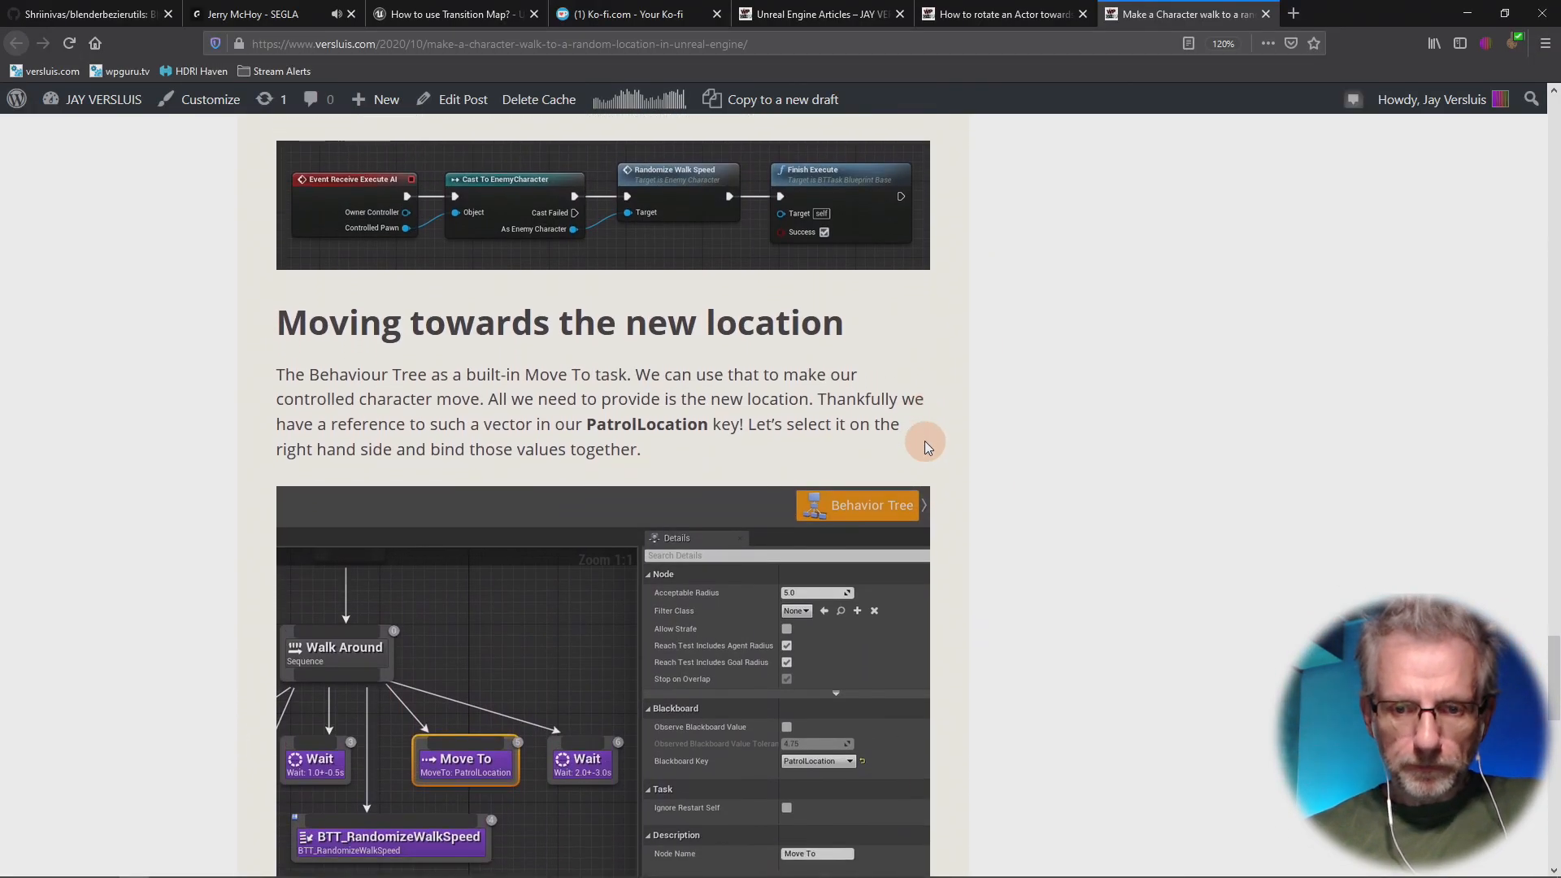
pyautogui.scroll(-2, 924, 440)
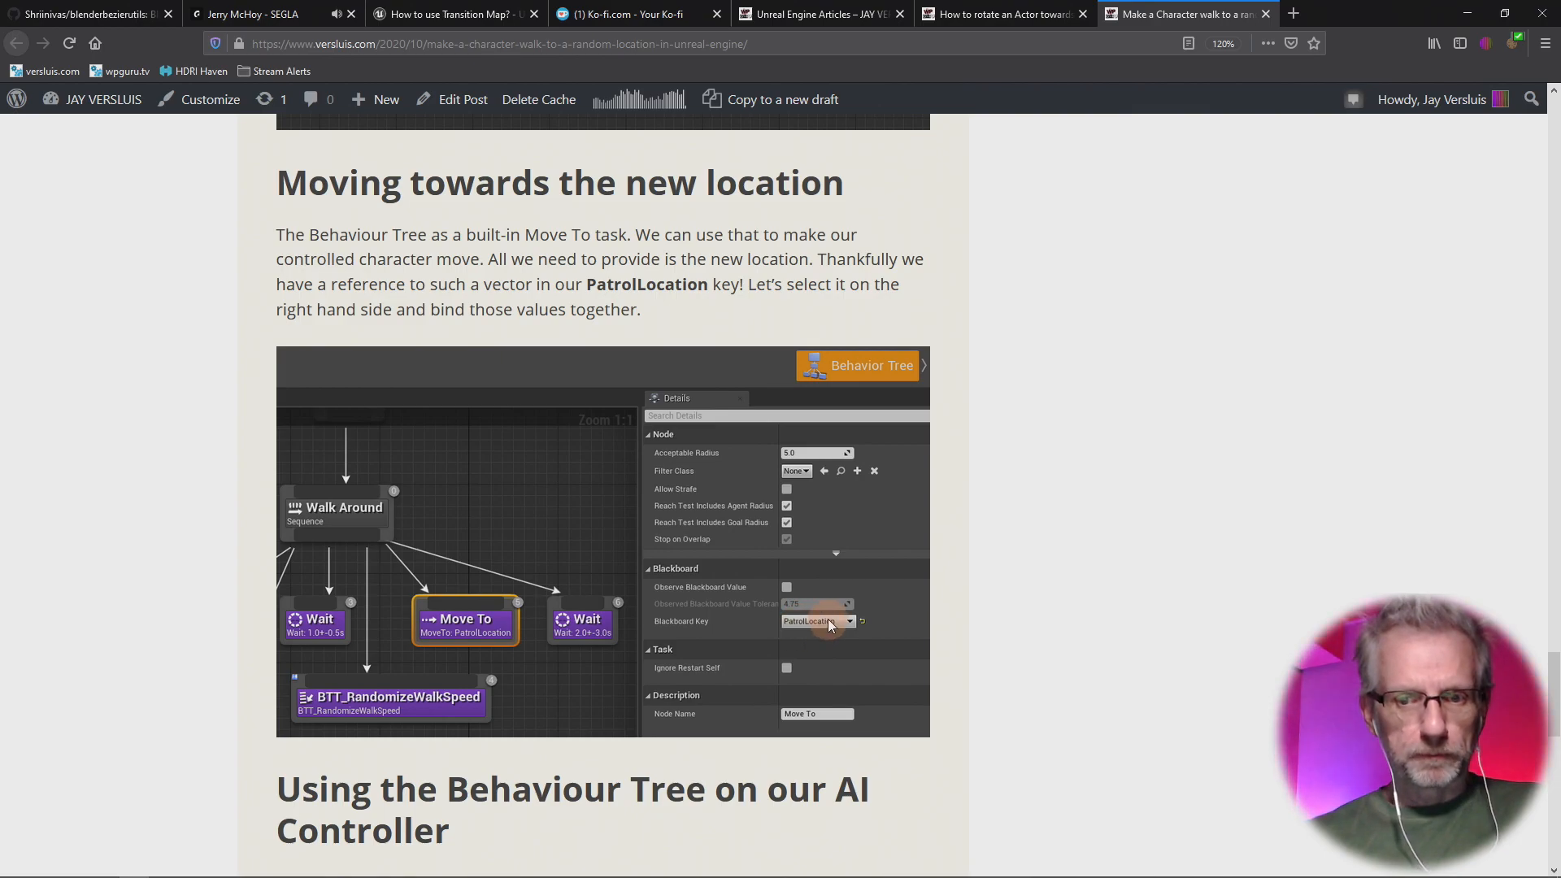
pyautogui.scroll(6, 828, 618)
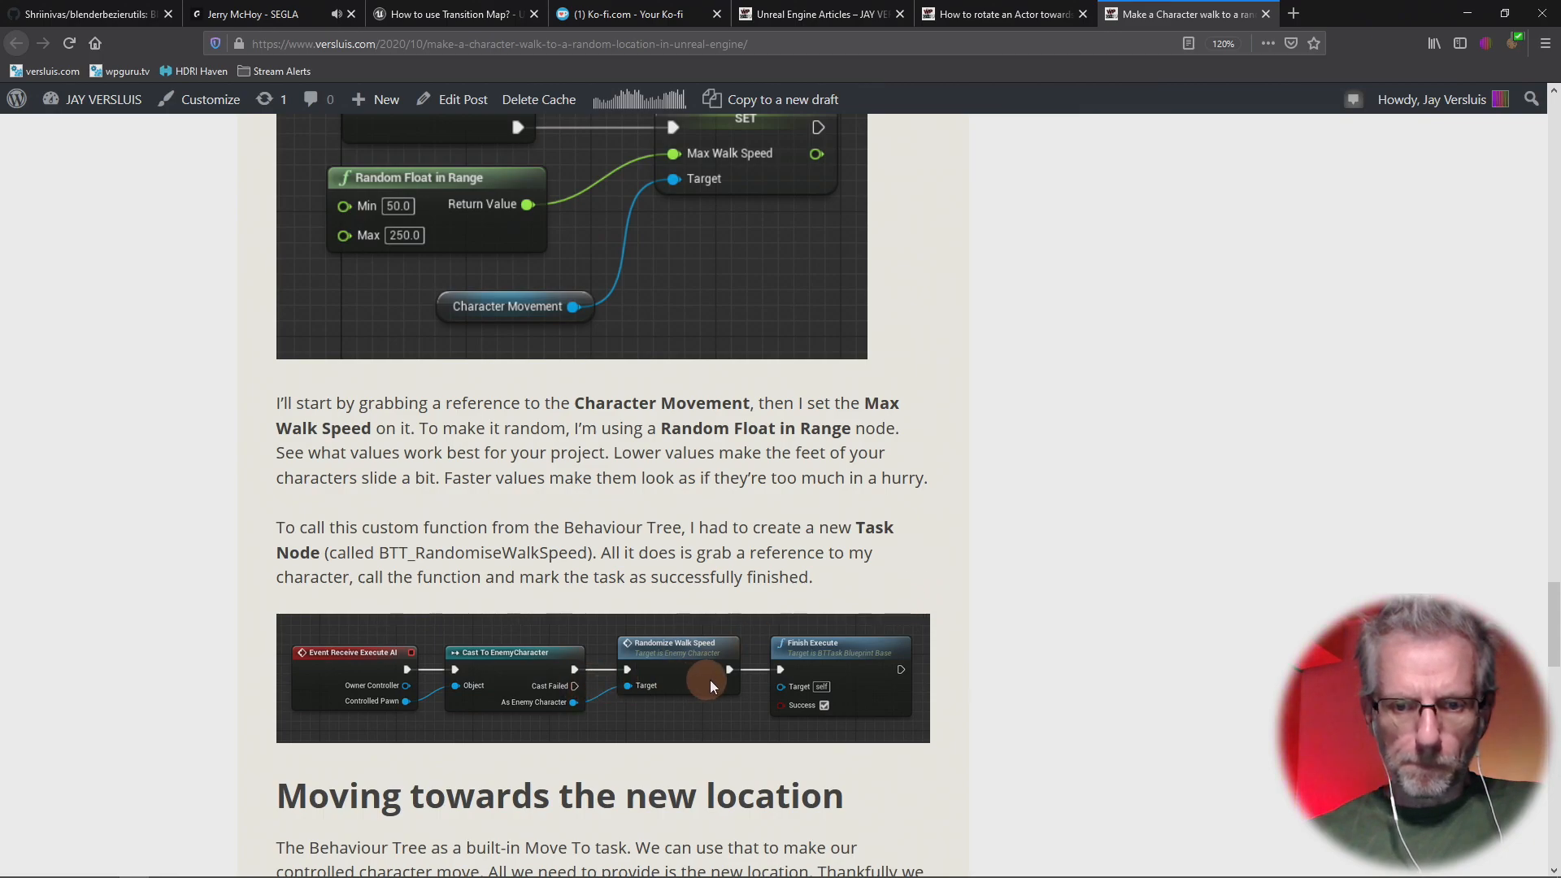
pyautogui.scroll(4, 963, 664)
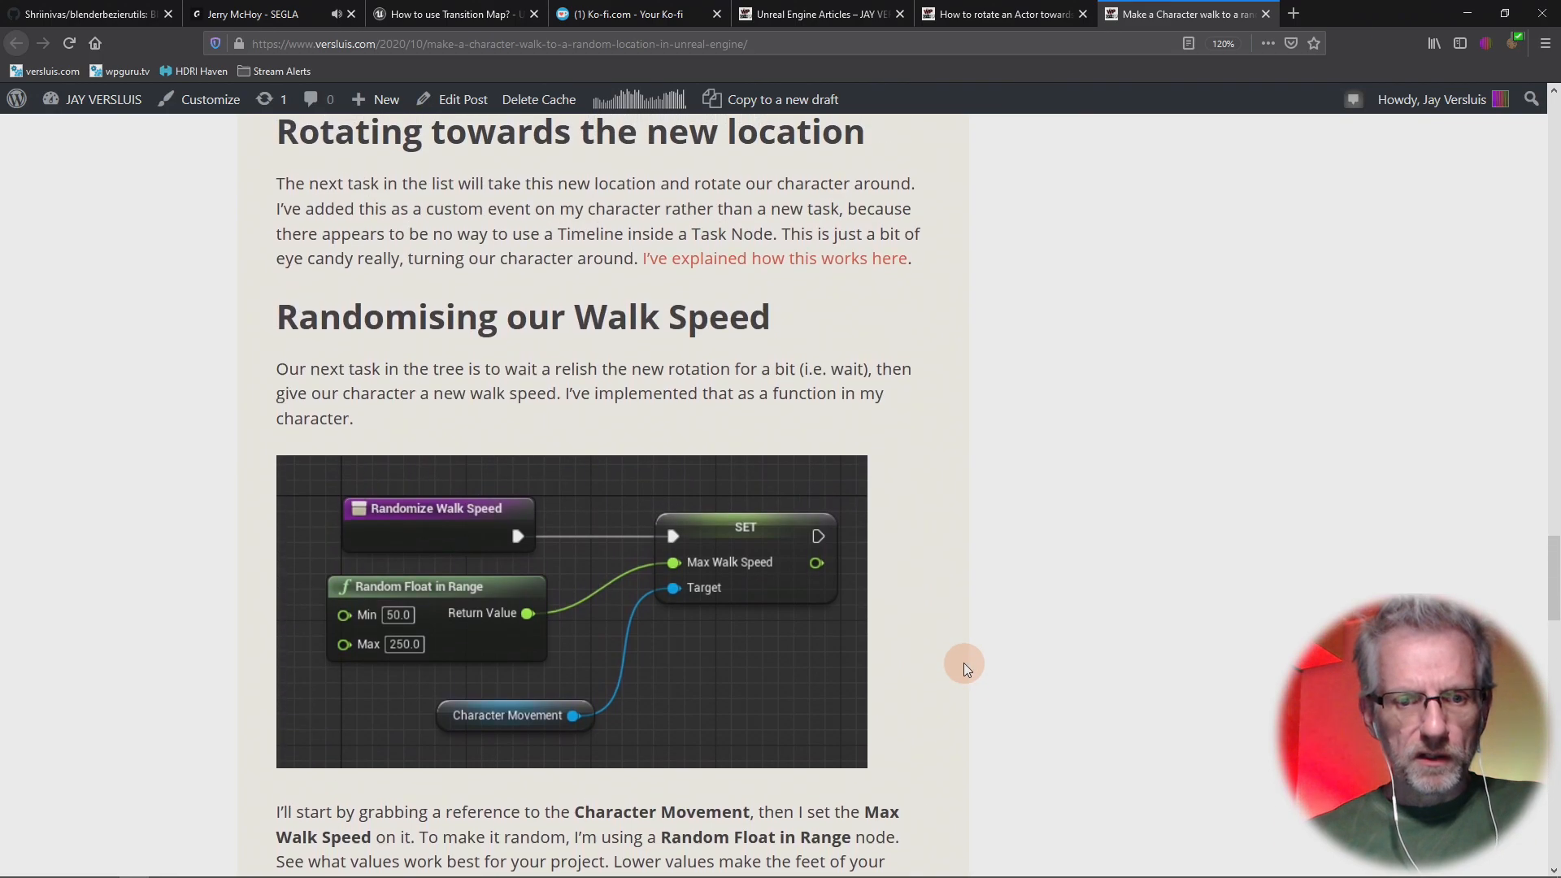
pyautogui.scroll(6, 963, 665)
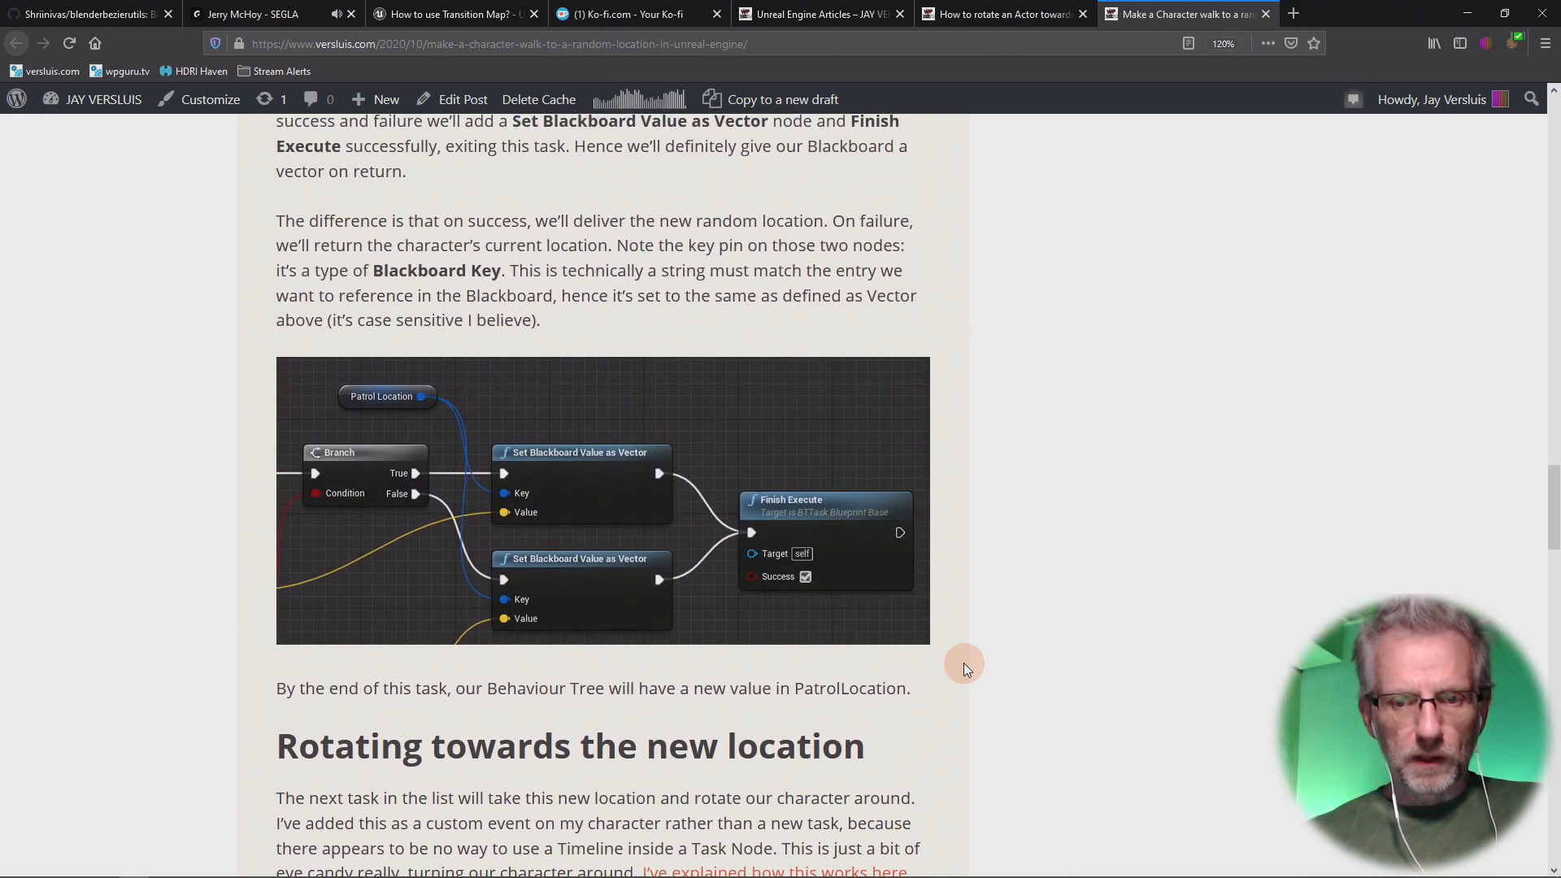
pyautogui.scroll(5, 962, 666)
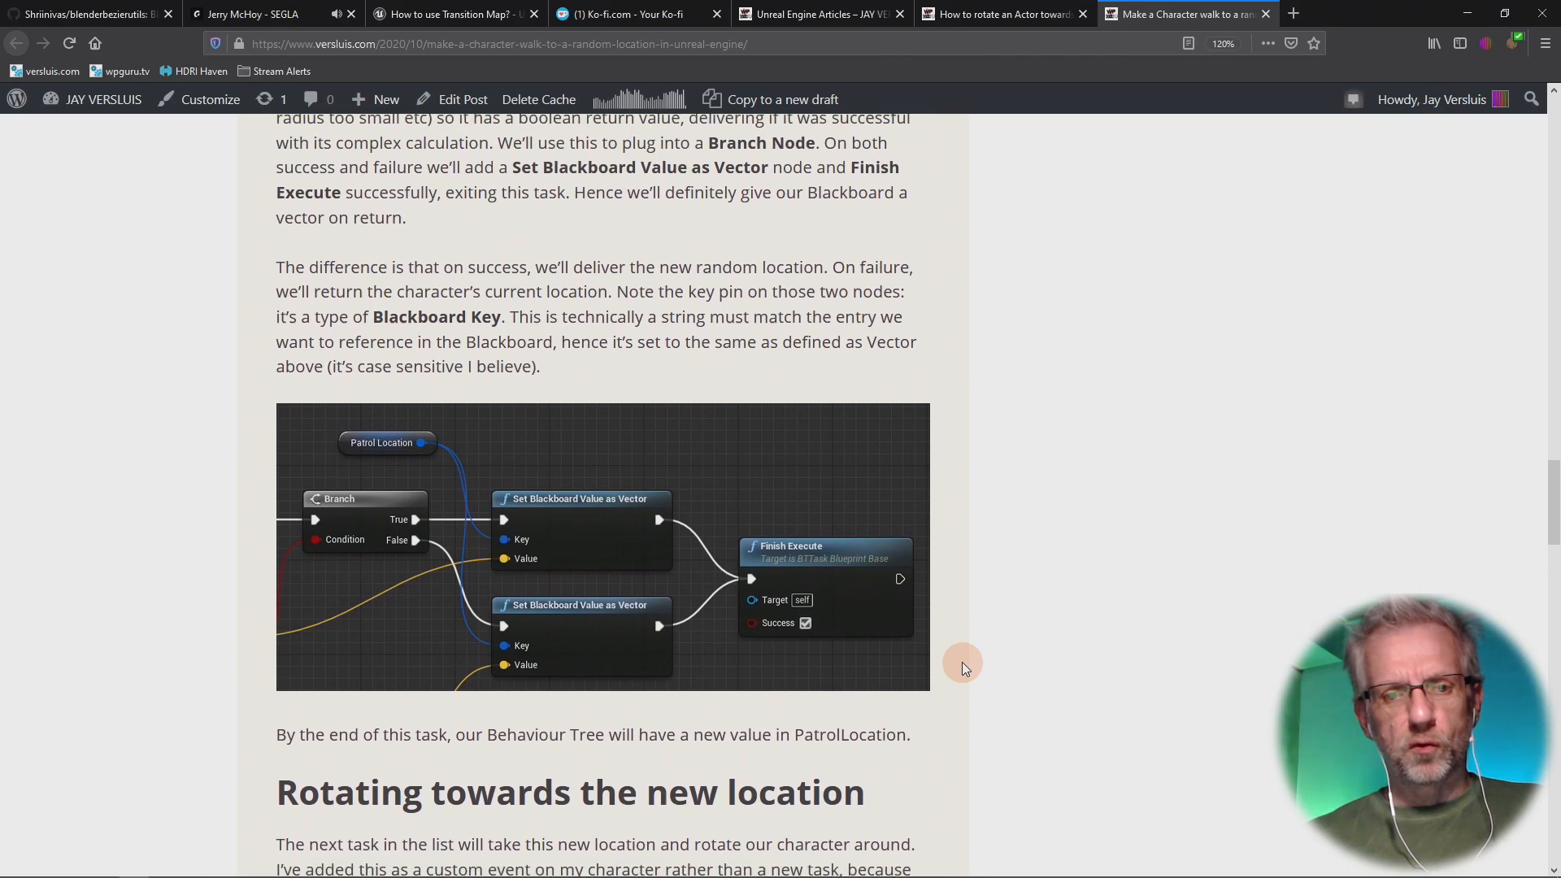
pyautogui.scroll(3, 963, 662)
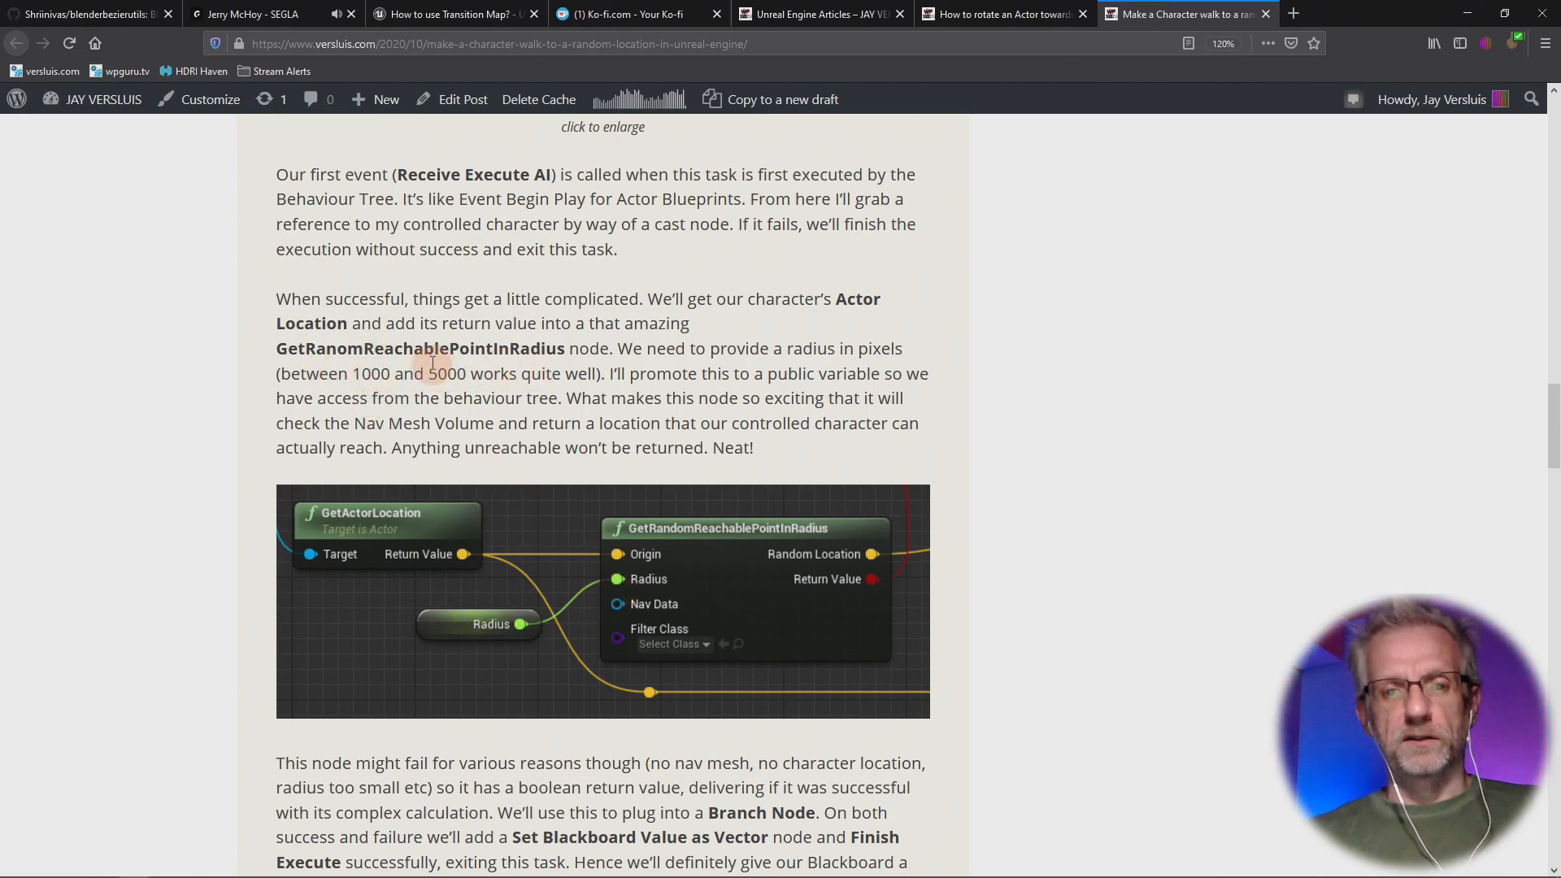
# - Back in Unreal Editor, set the default value of BTT_FindNewLocation's Radius variable to 2000
pyautogui.hotkey('alt', 'Tab')
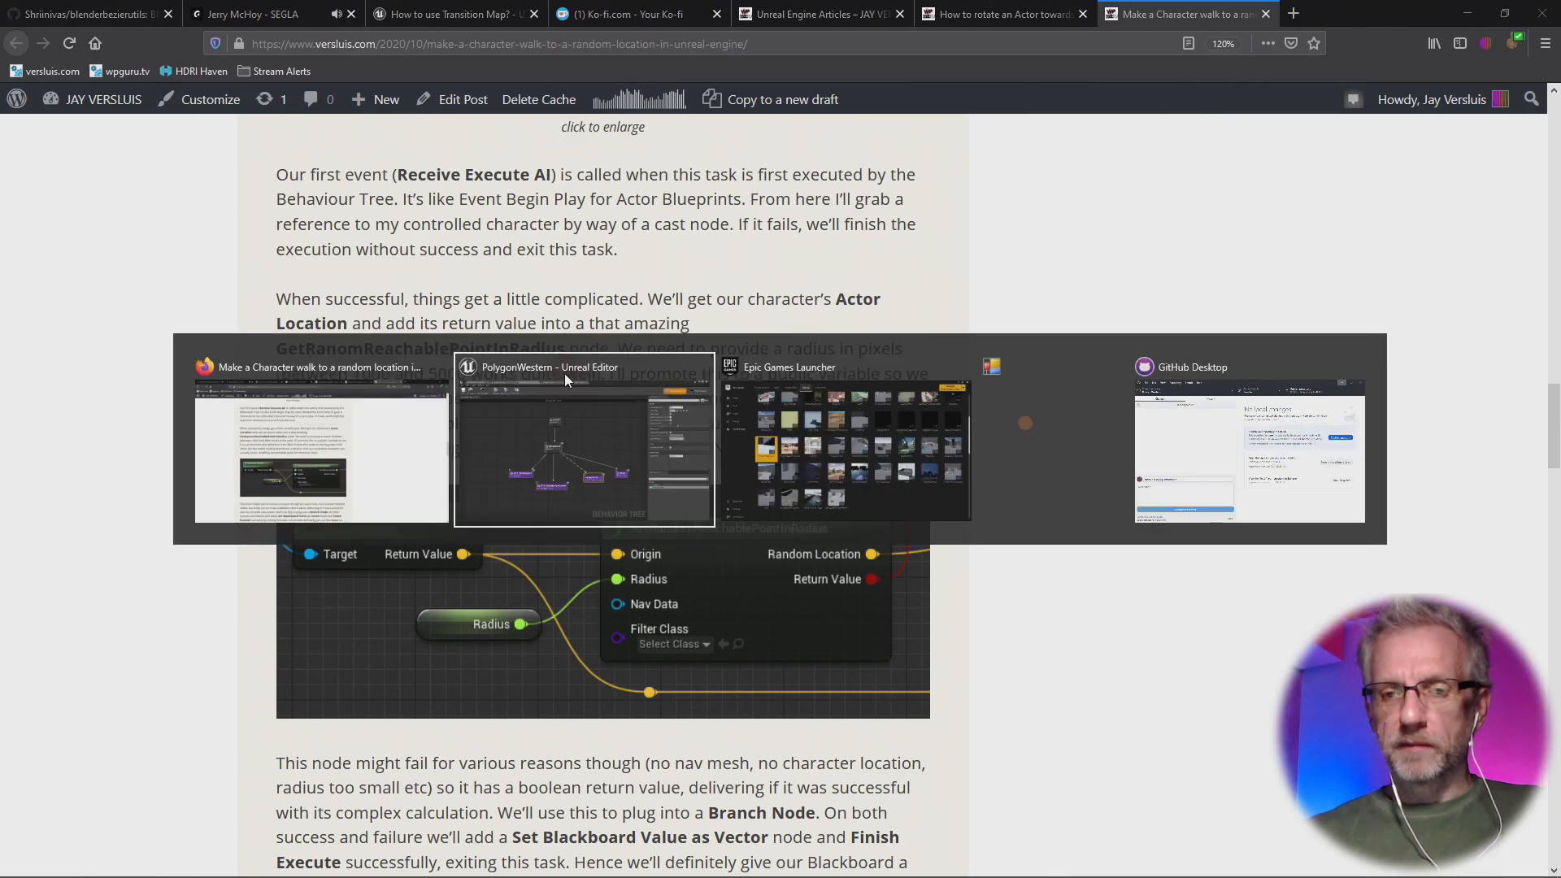
pyautogui.click(565, 373)
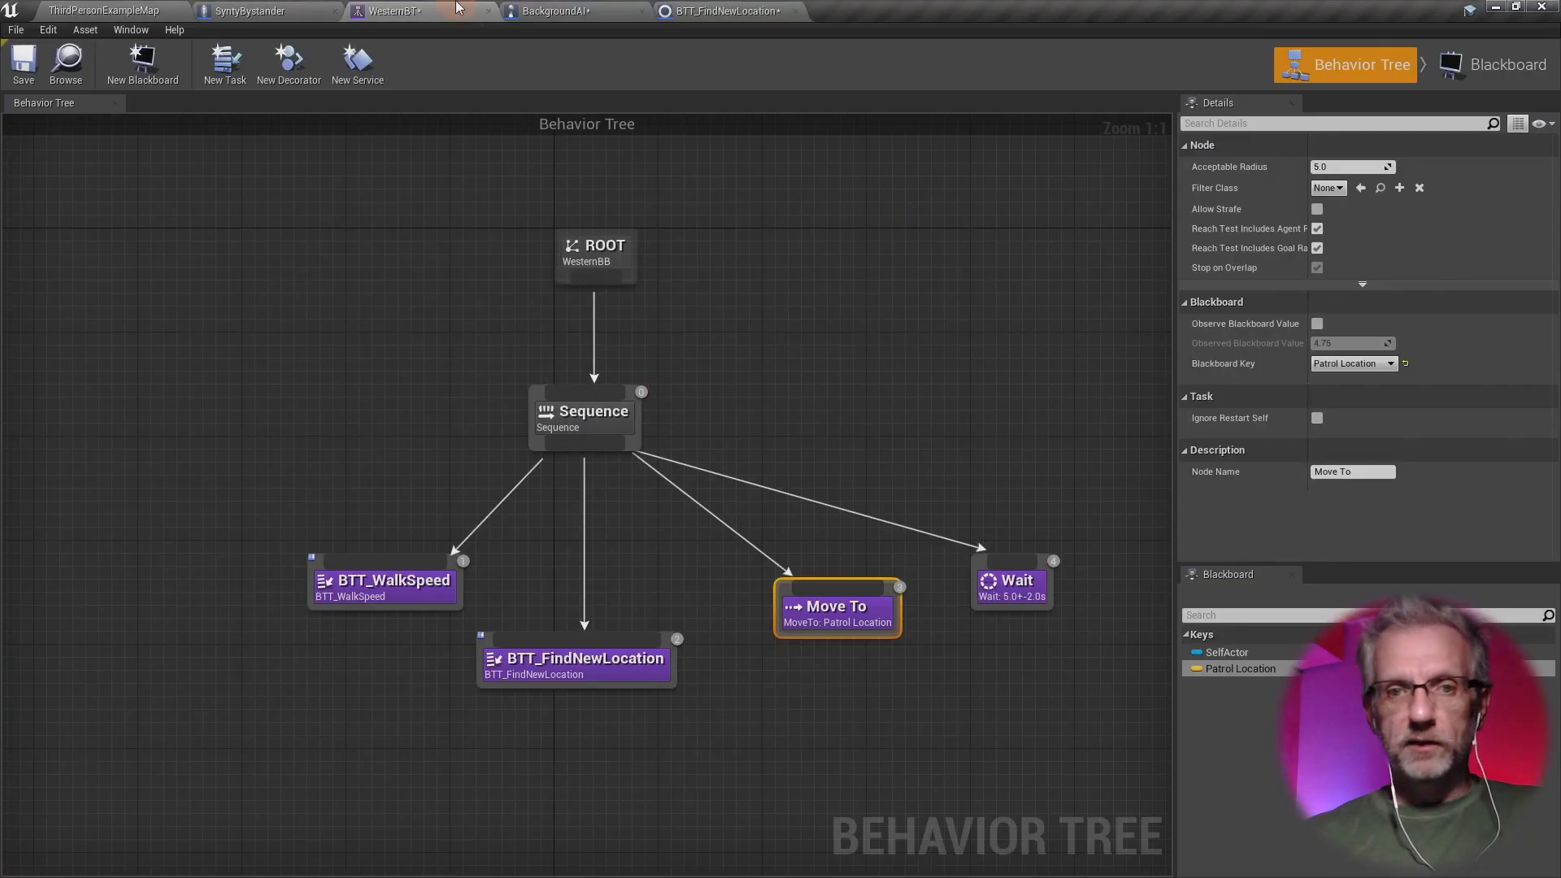
pyautogui.click(714, 13)
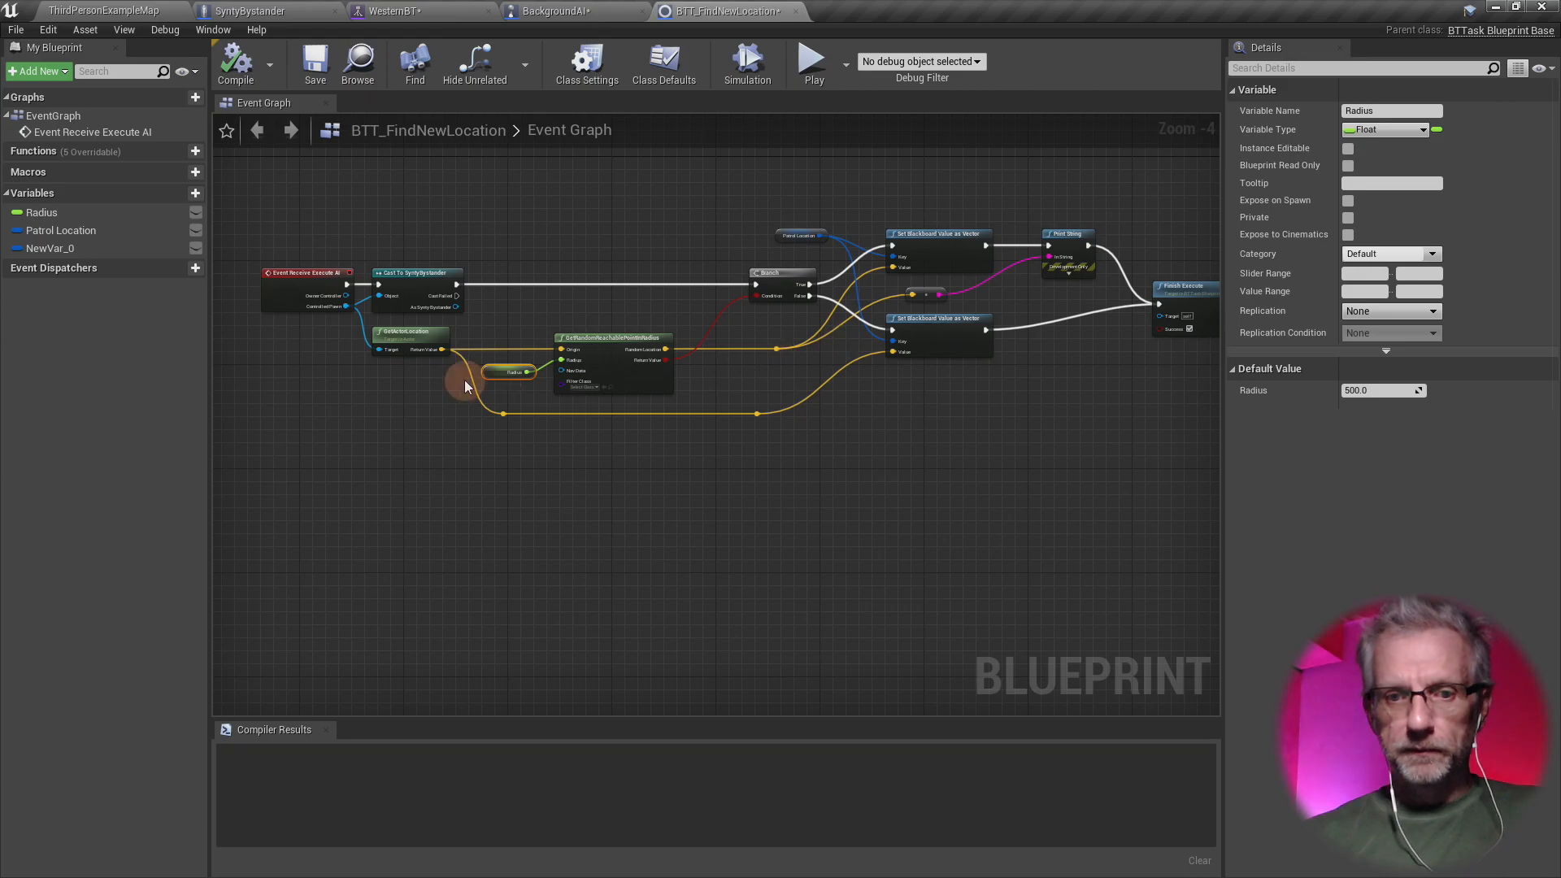
pyautogui.scroll(4, 505, 375)
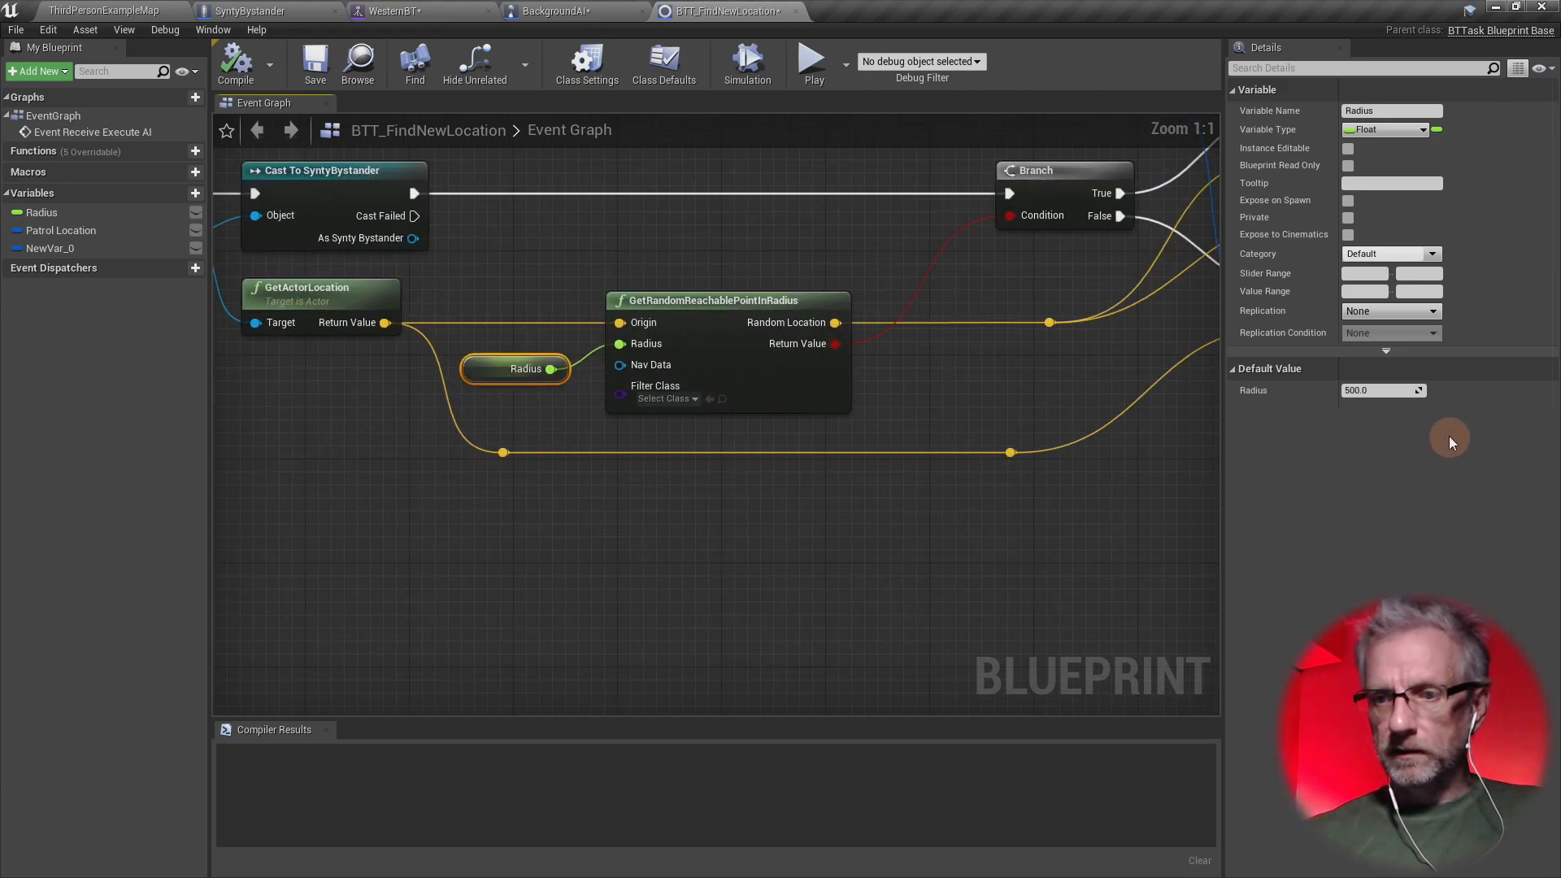
pyautogui.click(1370, 391)
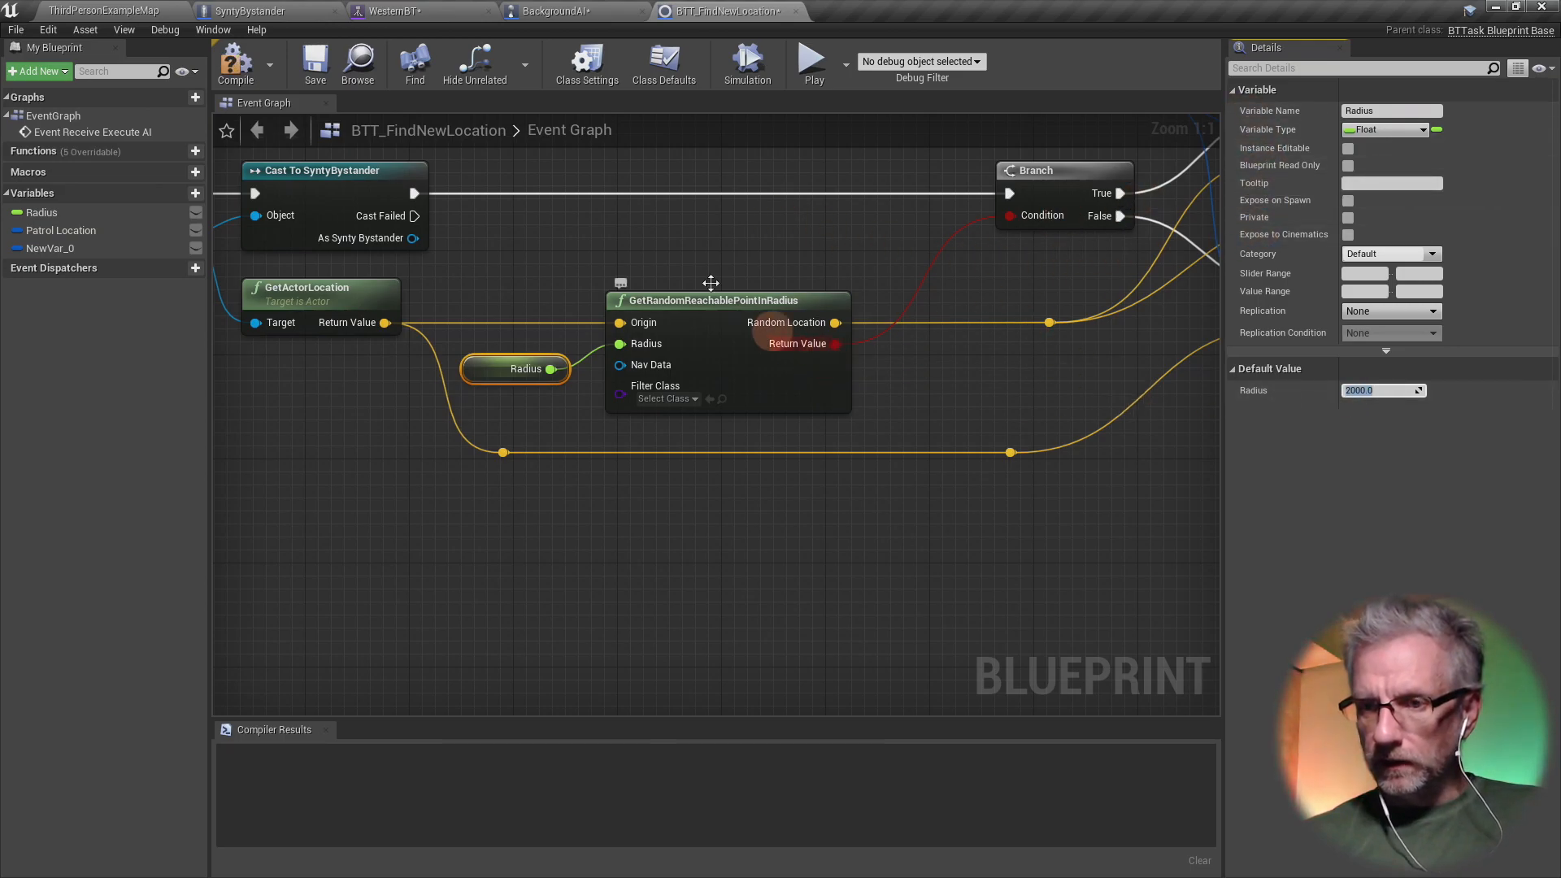
# - Play-test the map with the enlarged search radius, check which WesternBT nodes execute, and stop the simulation
pyautogui.click(139, 11)
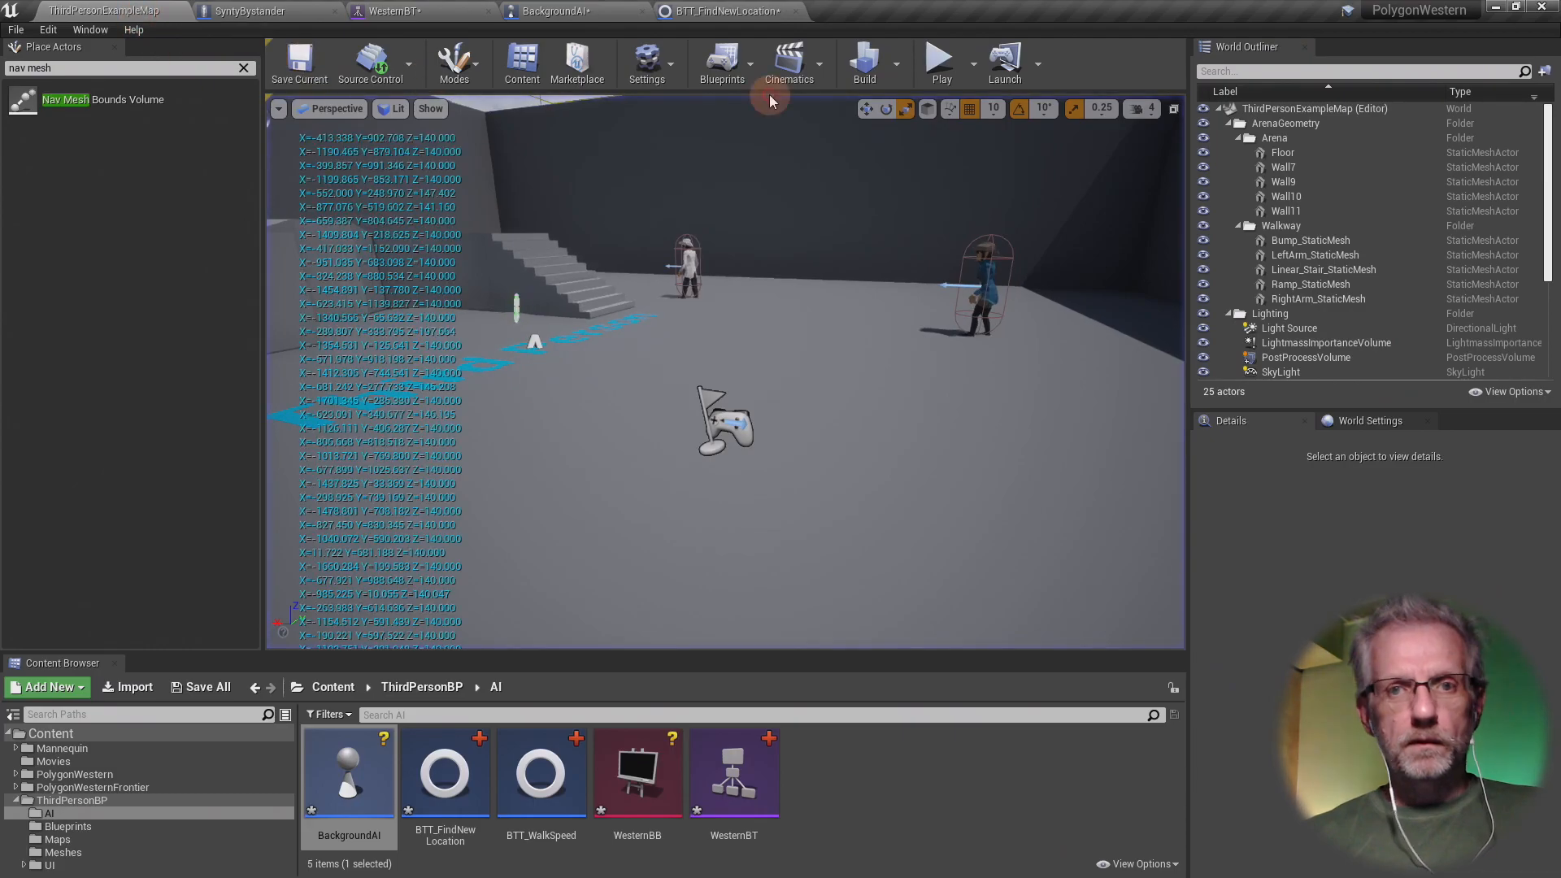
pyautogui.click(939, 71)
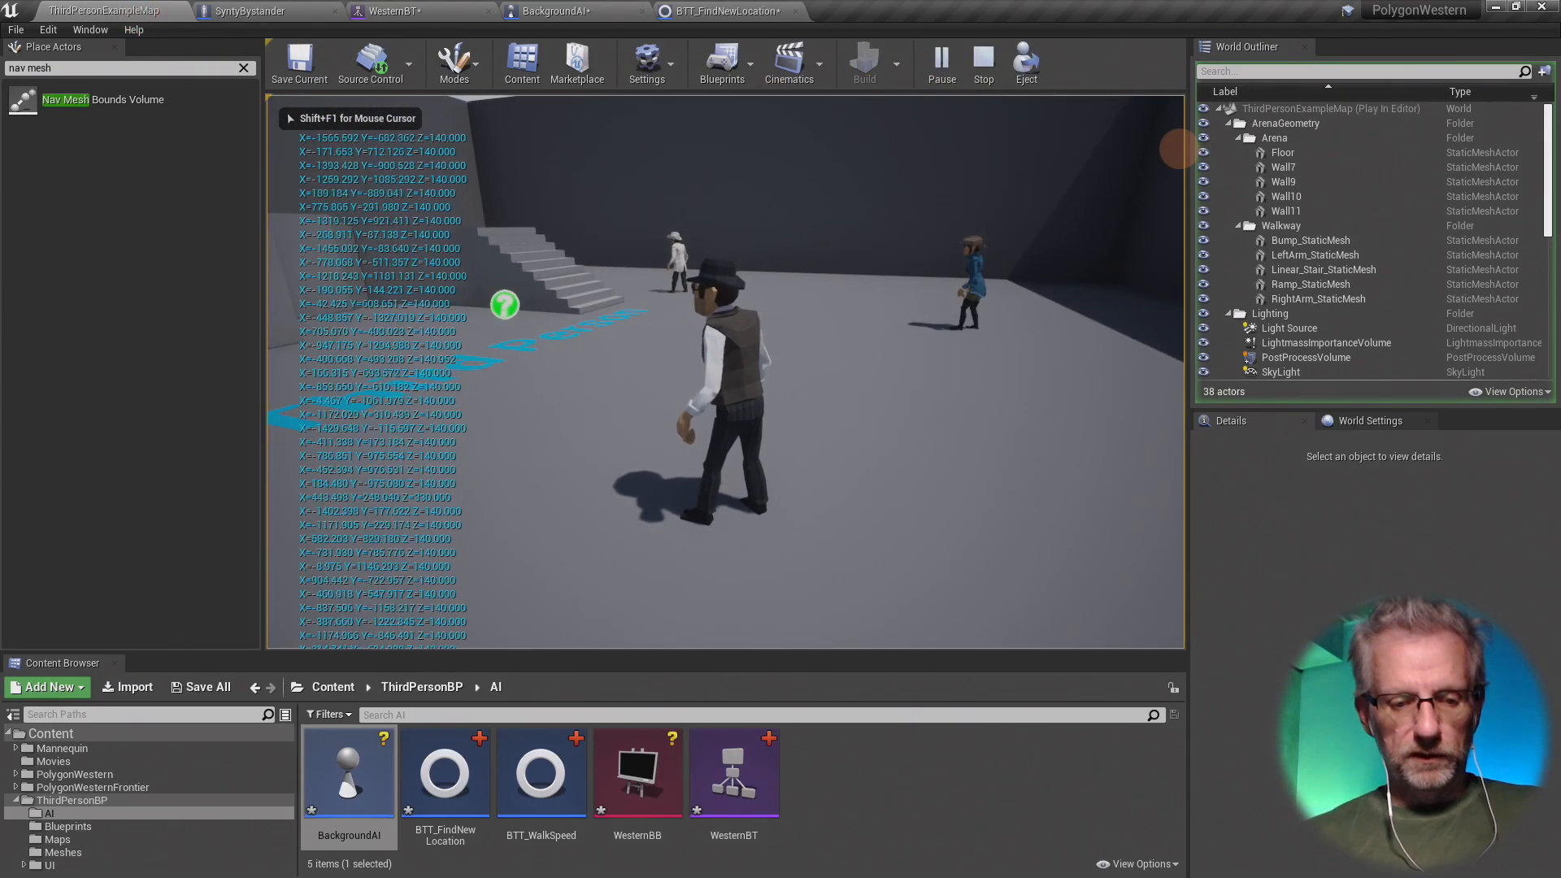
pyautogui.hotkey('shift', 'F1')
pyautogui.click(561, 10)
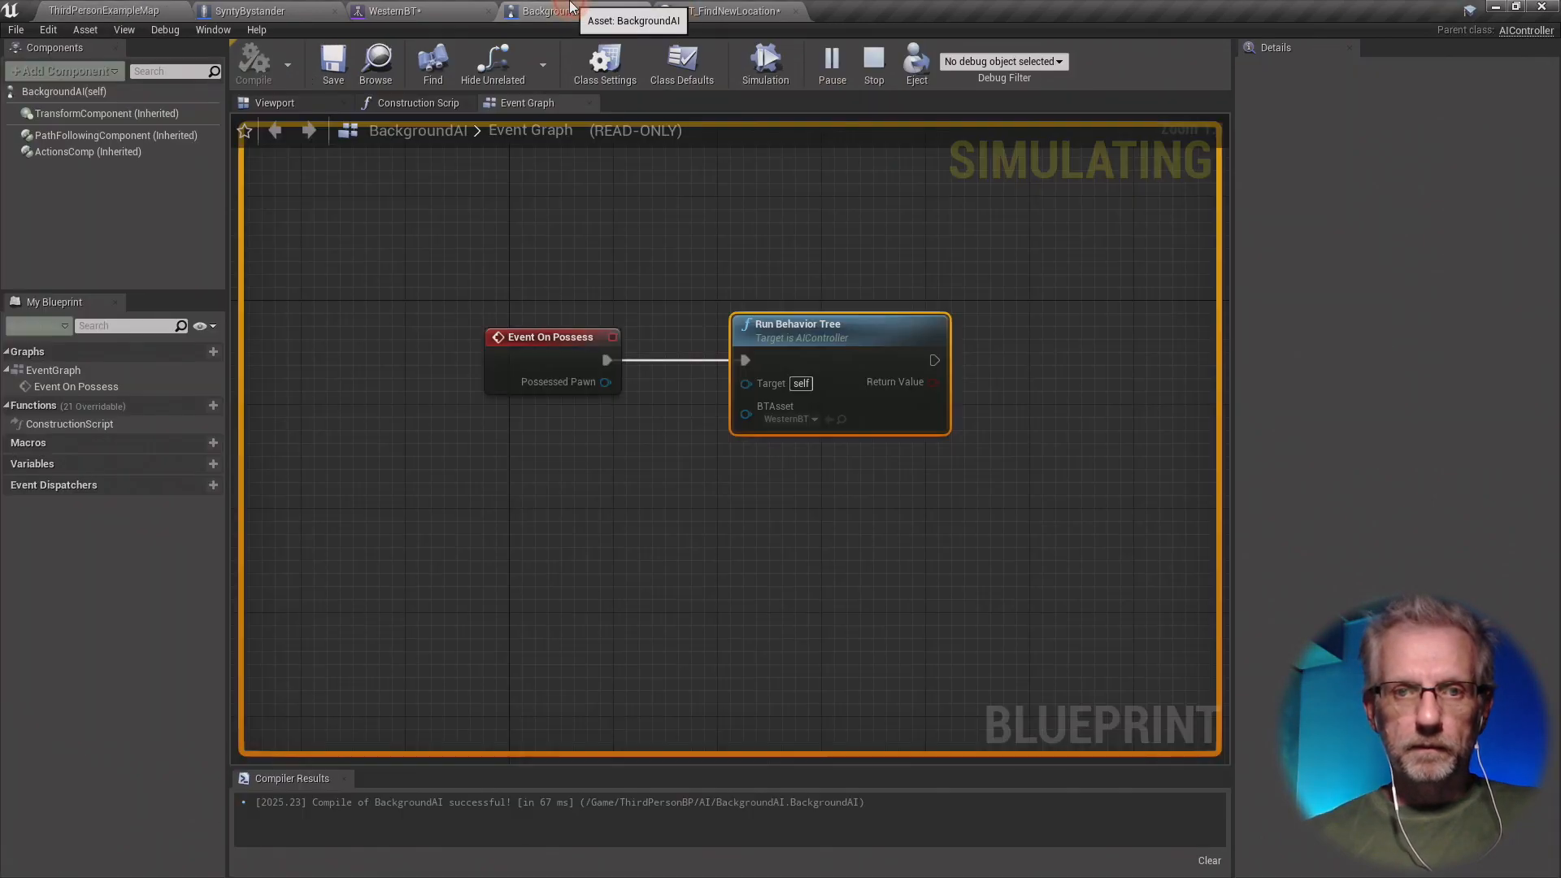
pyautogui.click(446, 15)
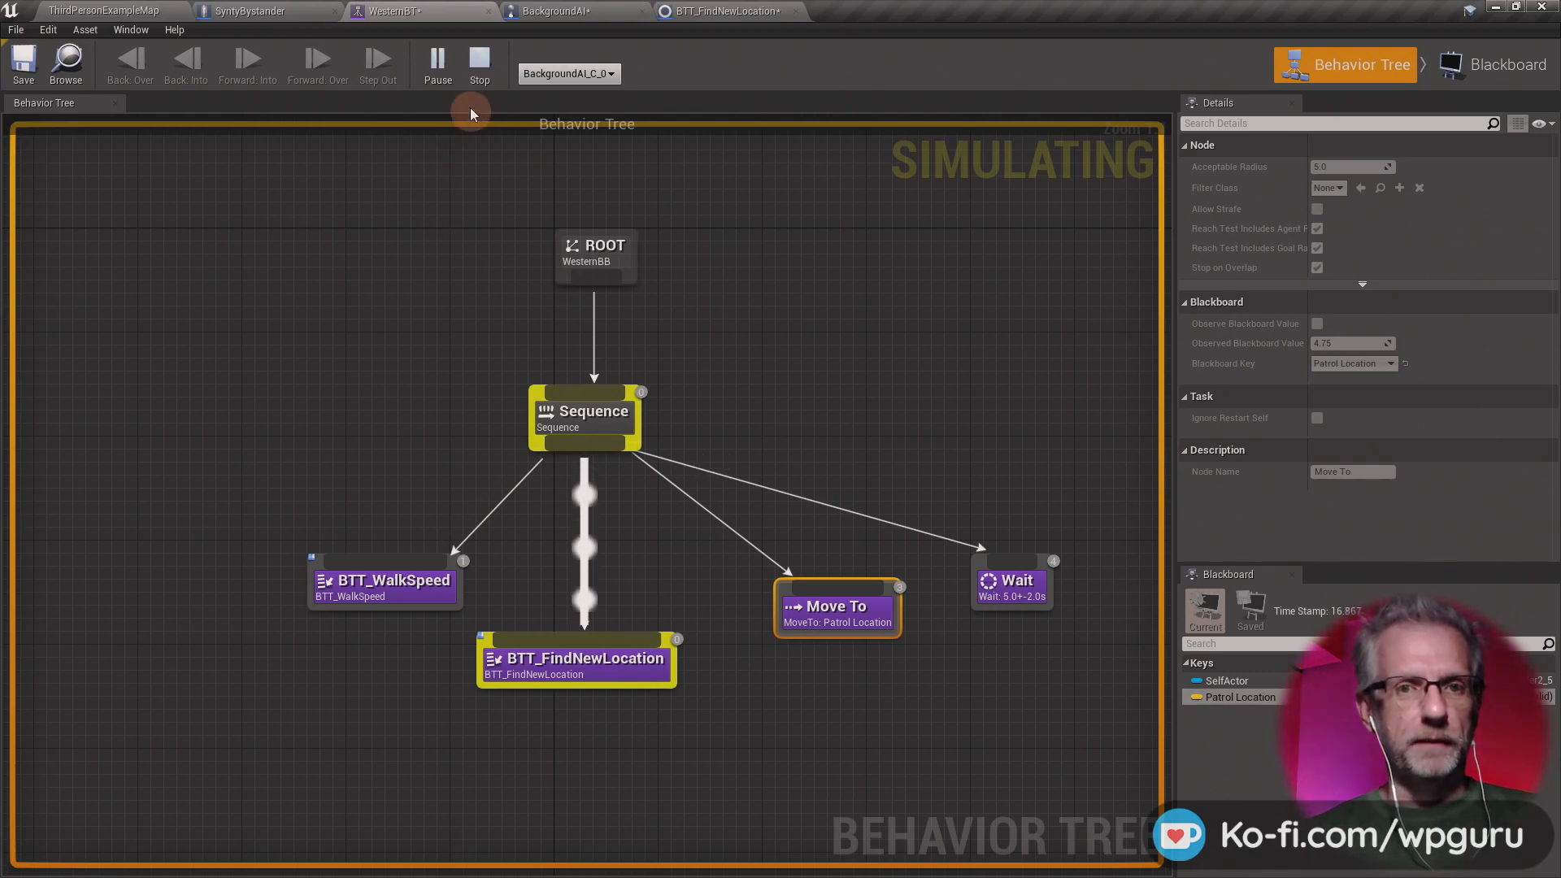
pyautogui.click(480, 59)
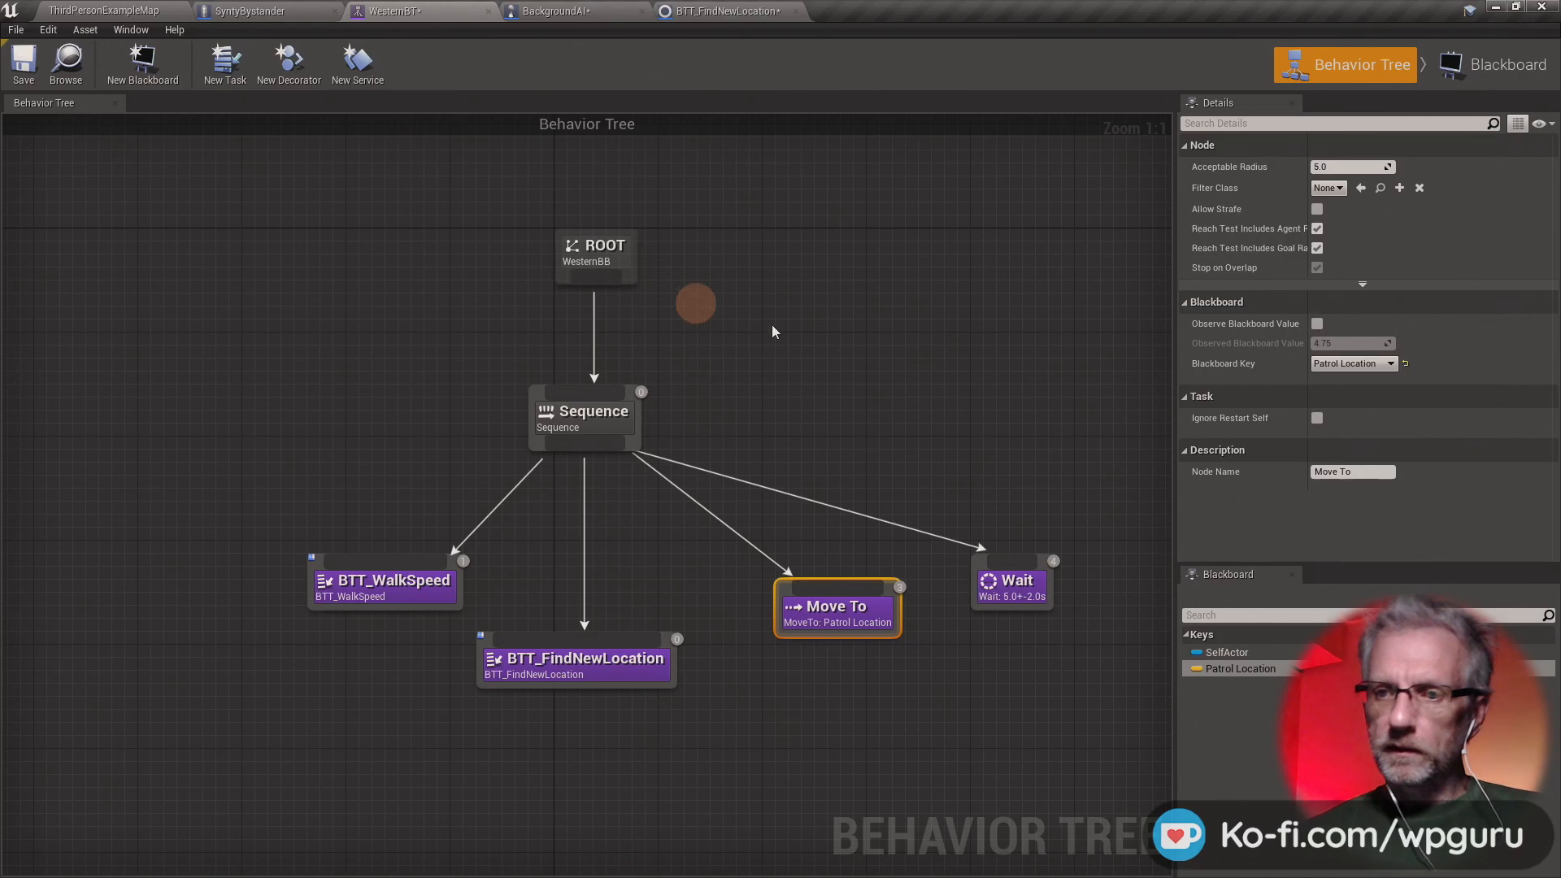
# - Return to the Firefox article and open its full BTT_FindNewLocation graph image in a new tab for examination
pyautogui.hotkey('alt', 'Tab')
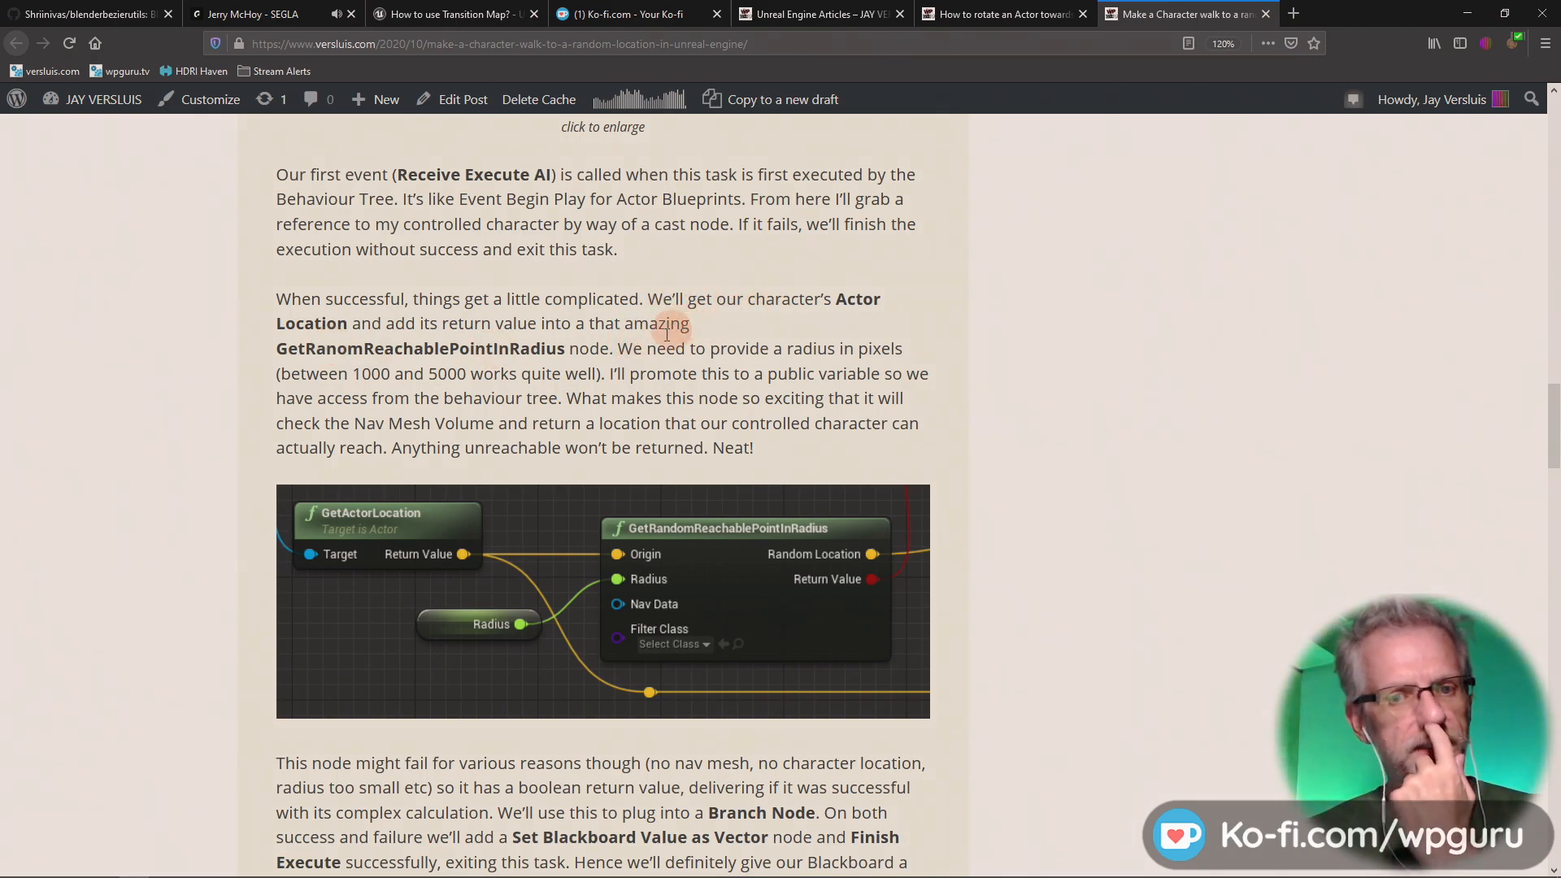
pyautogui.scroll(6, 797, 372)
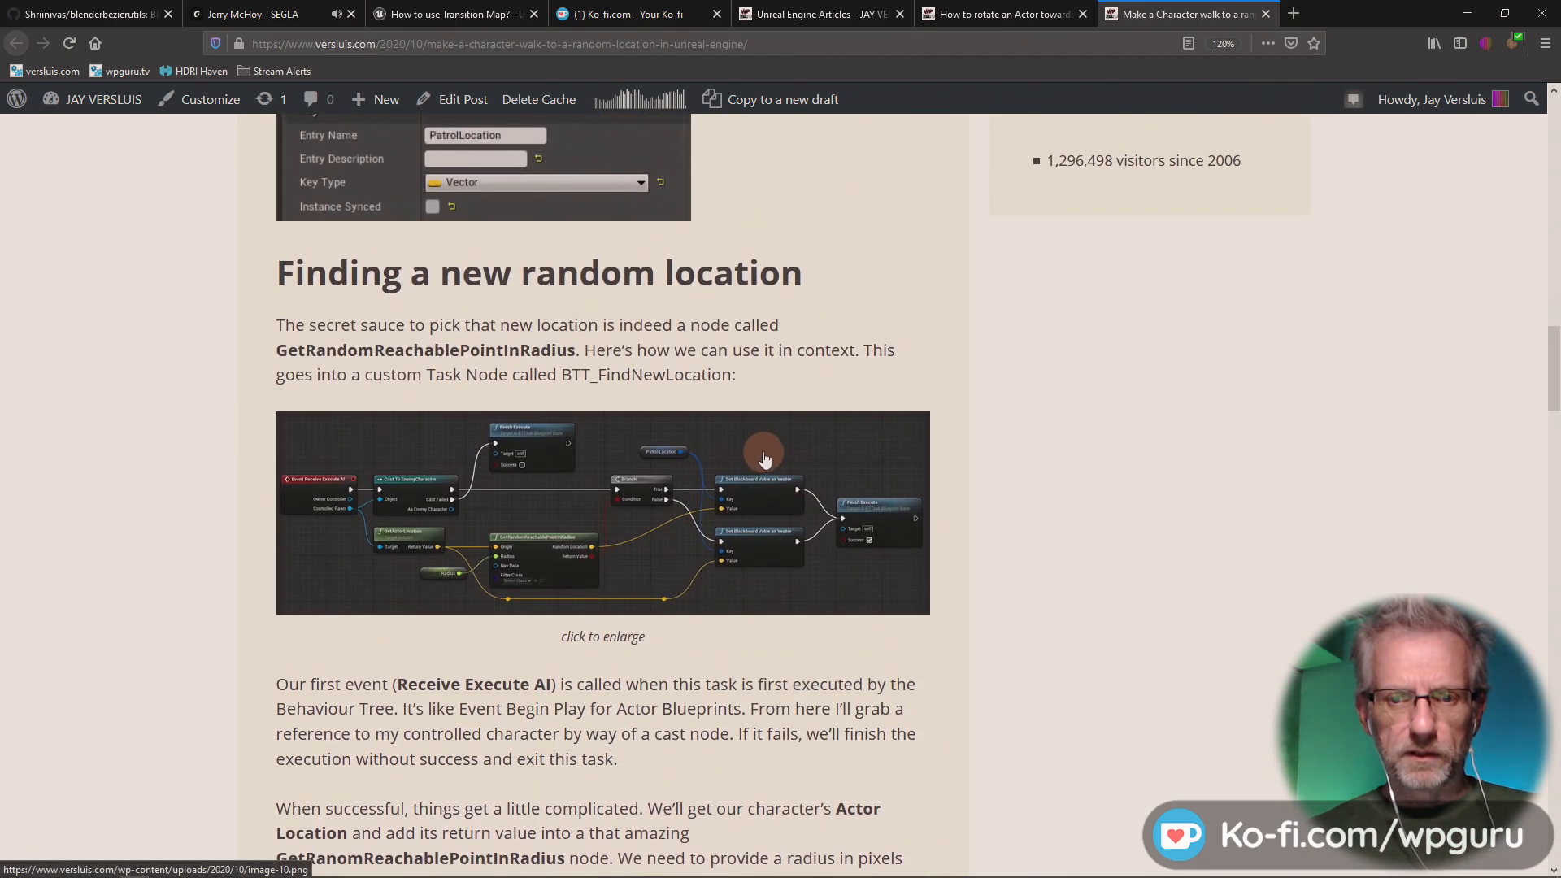
pyautogui.rightClick(811, 453)
pyautogui.click(839, 465)
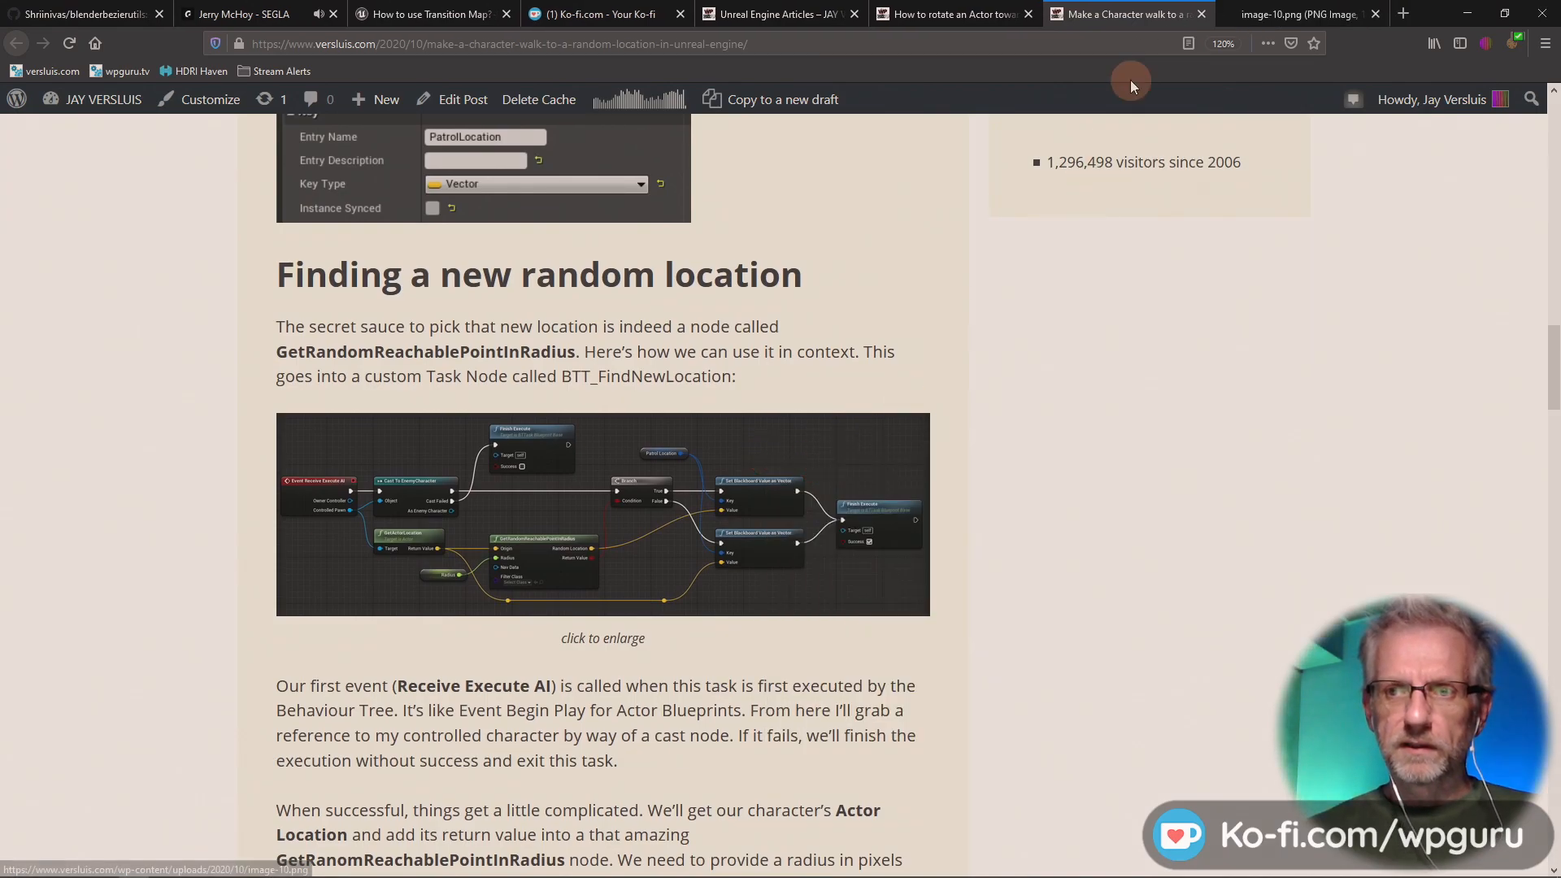
pyautogui.click(1296, 14)
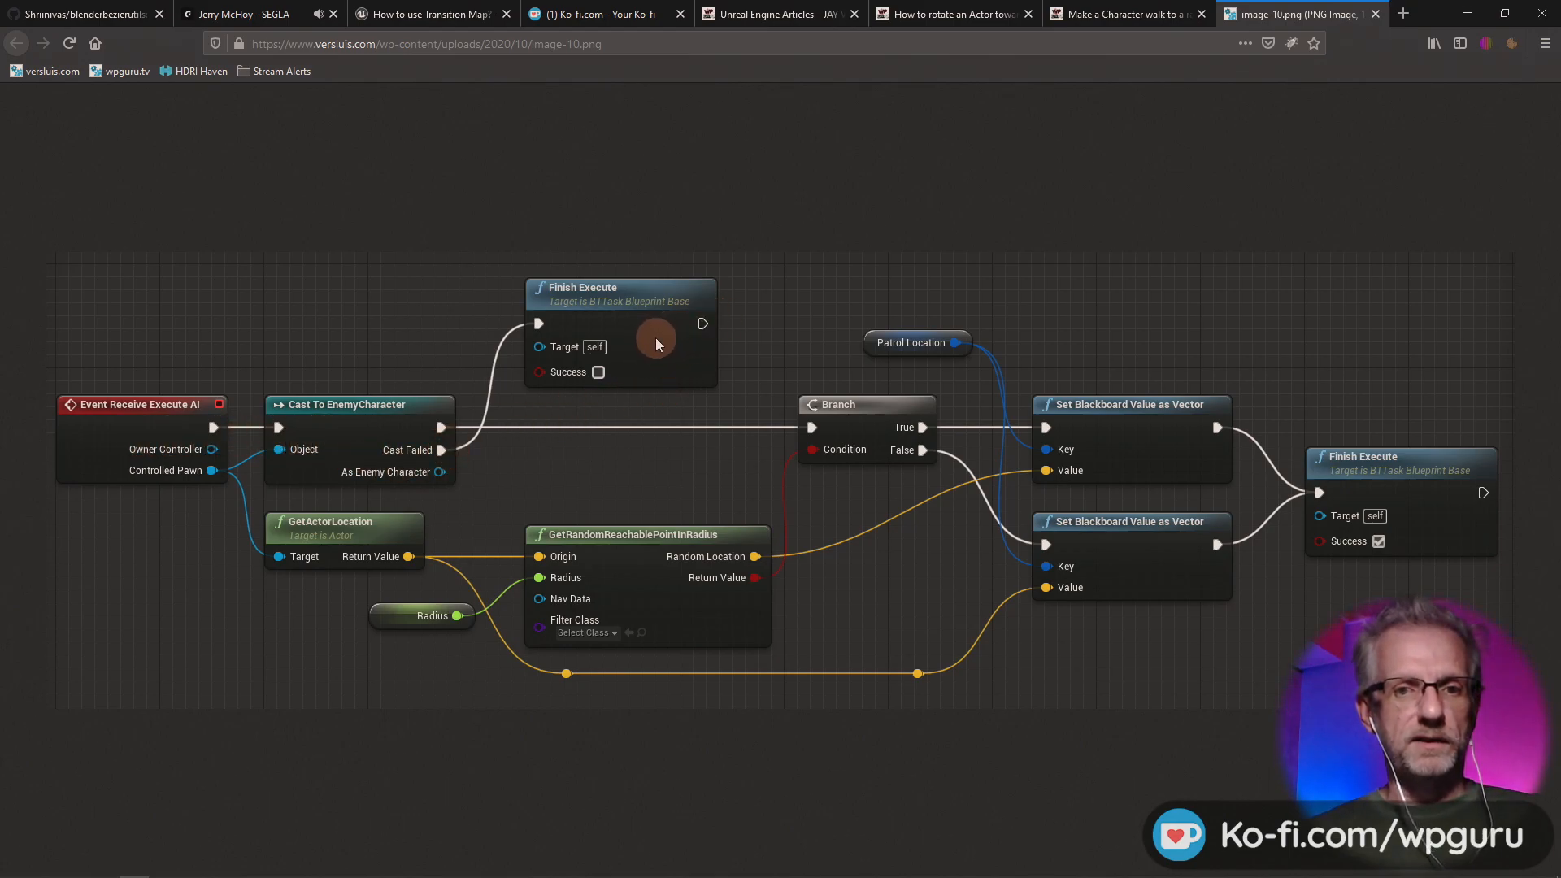
# - In Unreal Editor's BTT_FindNewLocation graph, add a Finish Execute node to the Cast Failed output of Cast To SyntyBystander, leaving Success off
pyautogui.hotkey('alt', 'Tab')
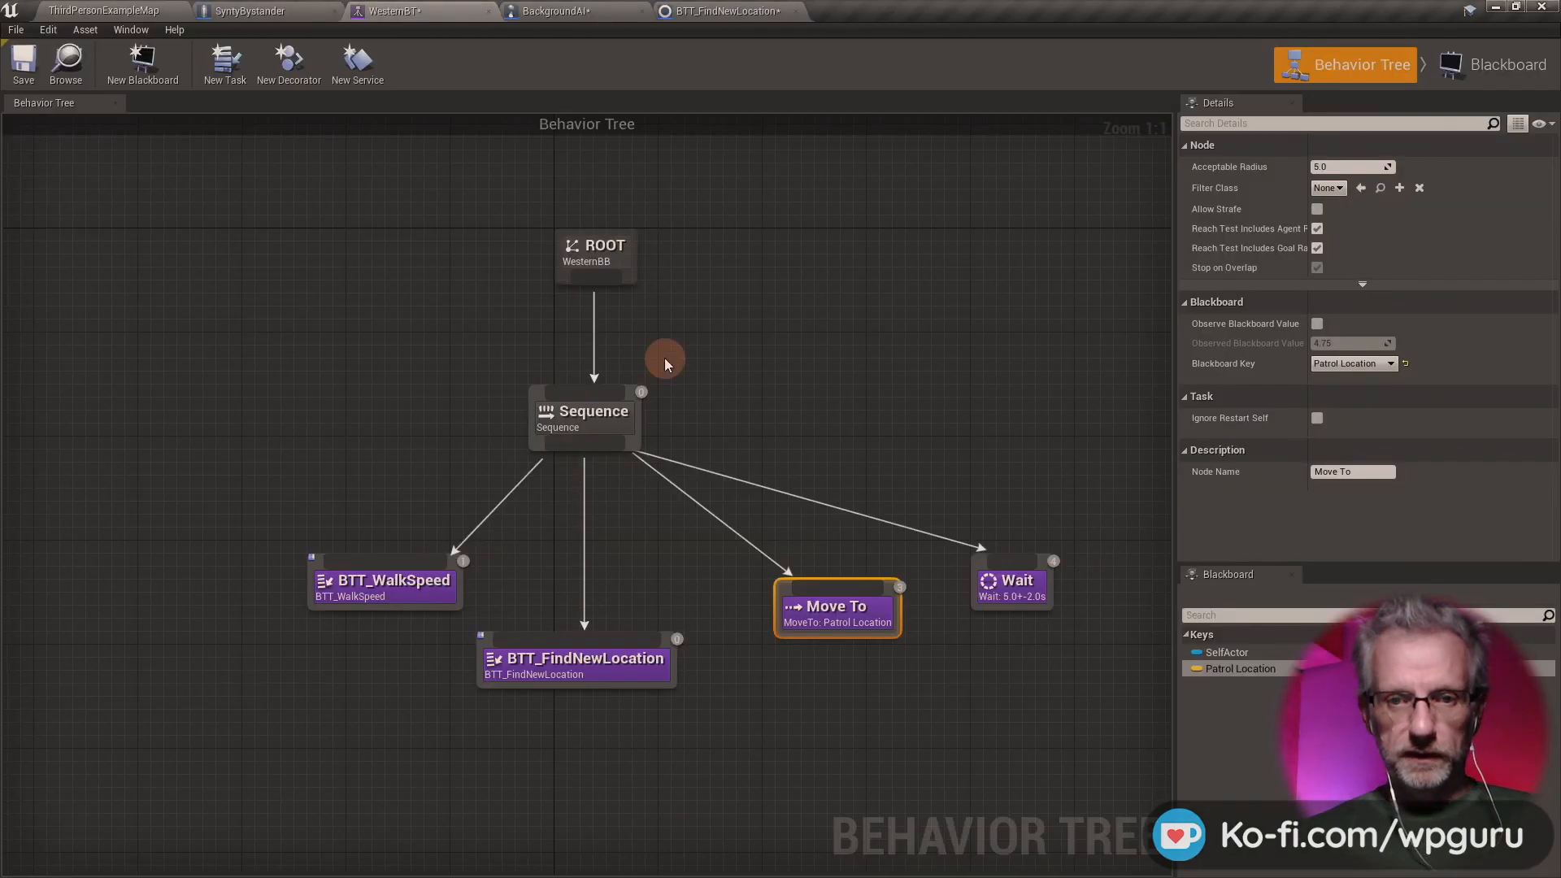
pyautogui.click(727, 10)
pyautogui.moveTo(595, 276); pyautogui.dragTo(795, 499, button='right')
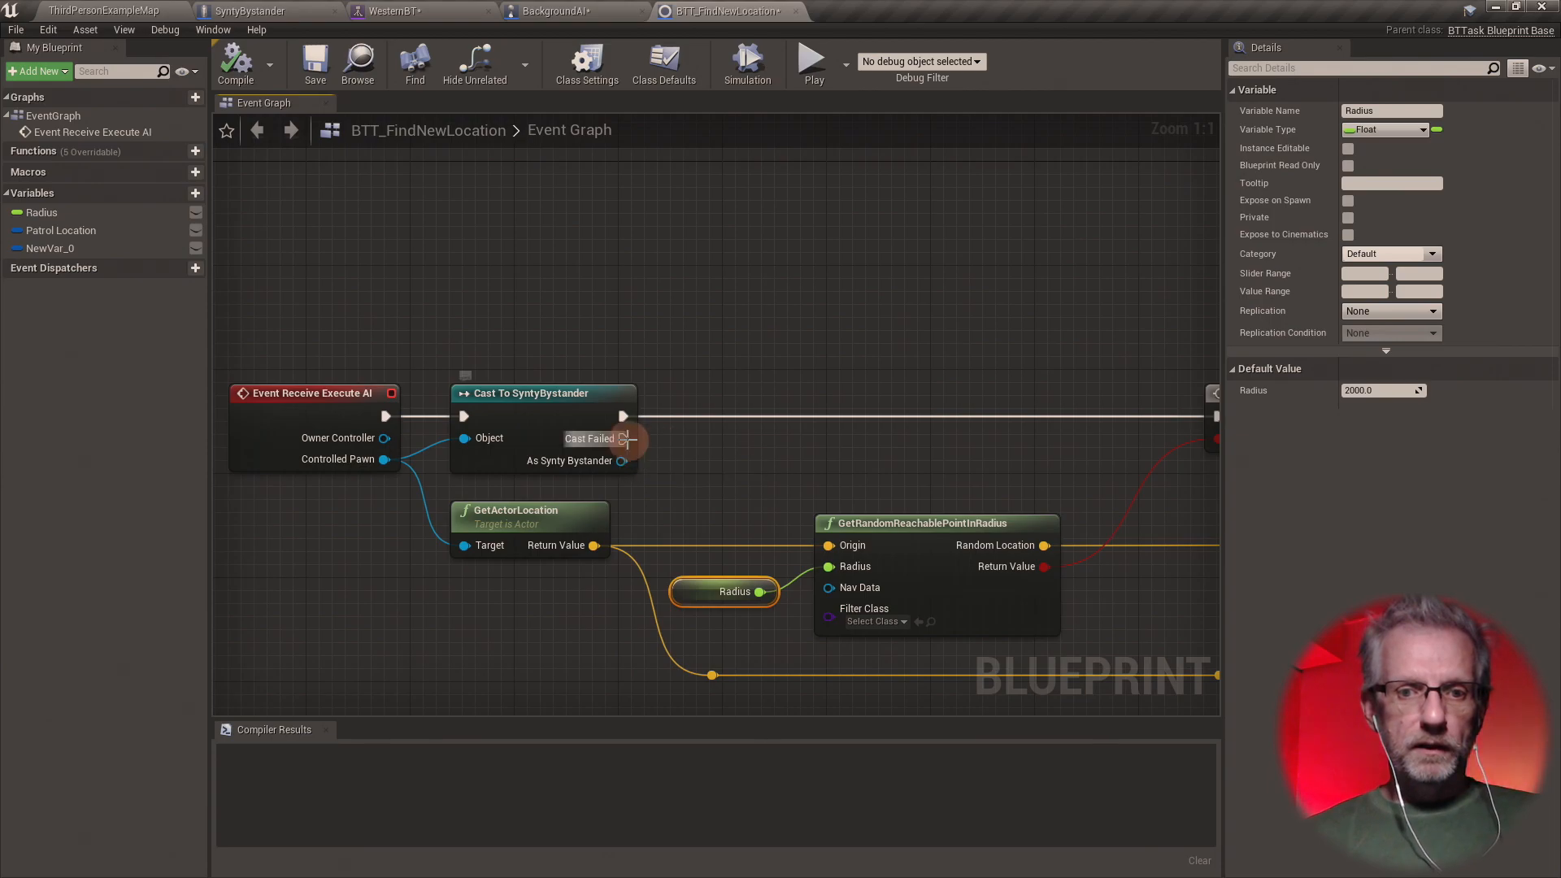
pyautogui.moveTo(623, 438); pyautogui.dragTo(697, 284)
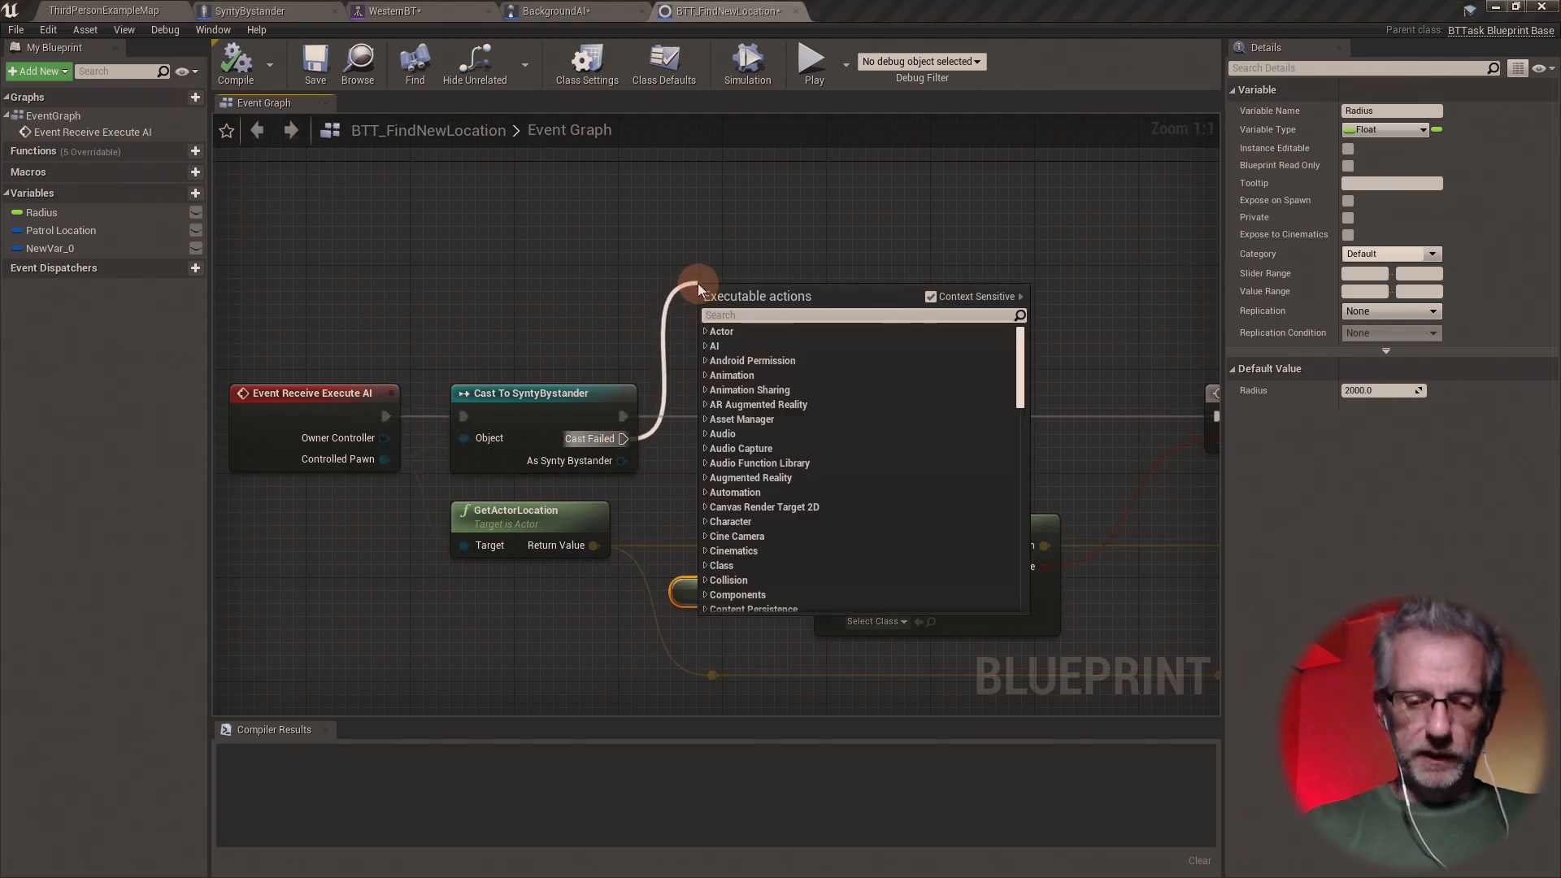
pyautogui.write('finish exe')
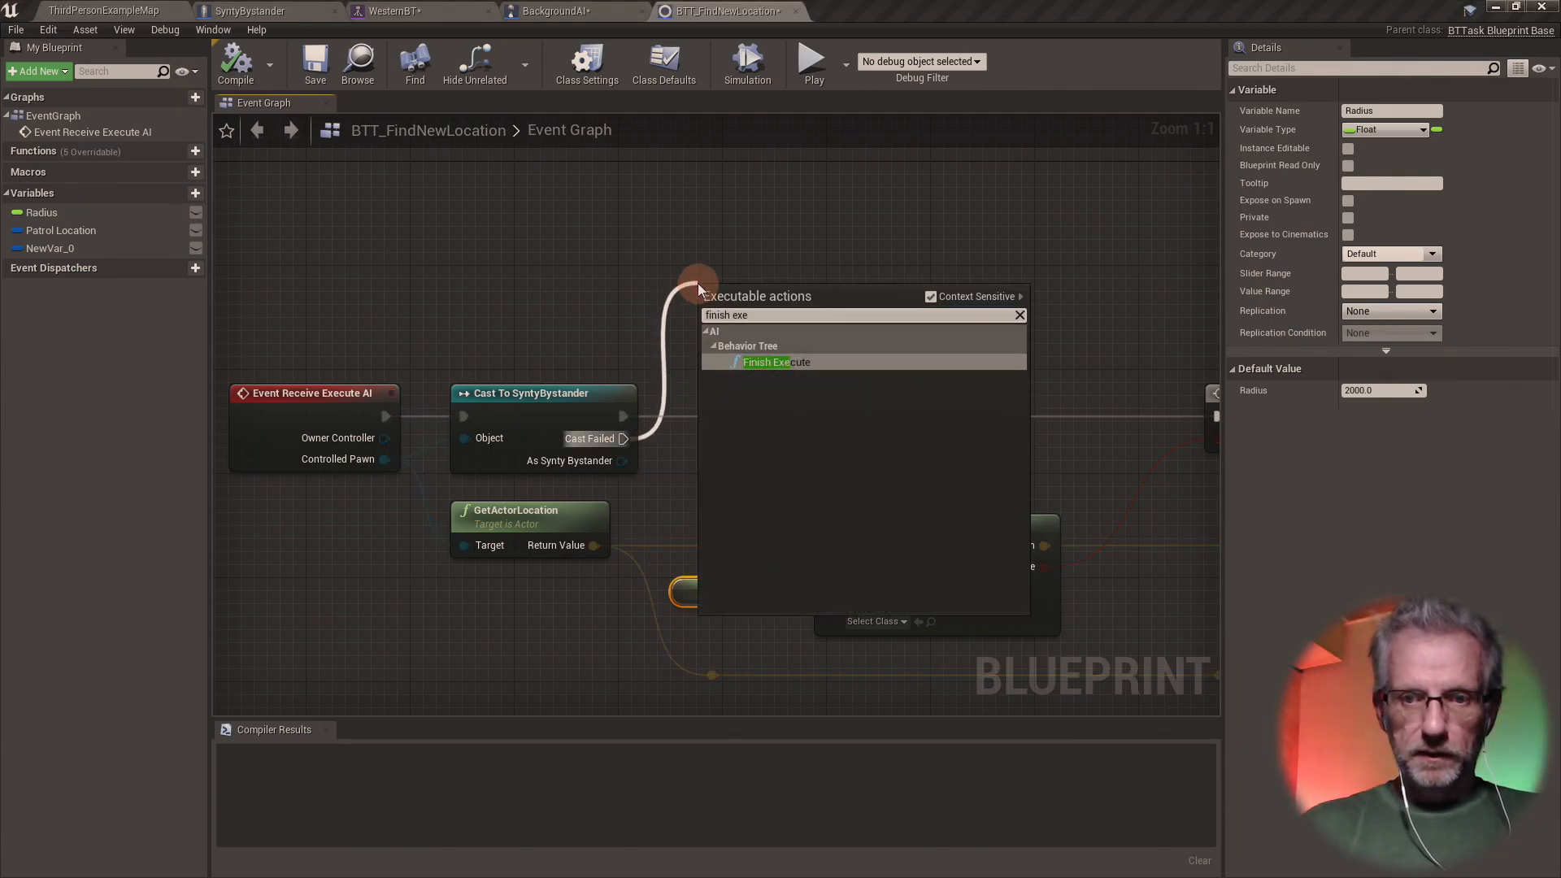
pyautogui.press('Return')
pyautogui.moveTo(795, 280); pyautogui.dragTo(808, 281)
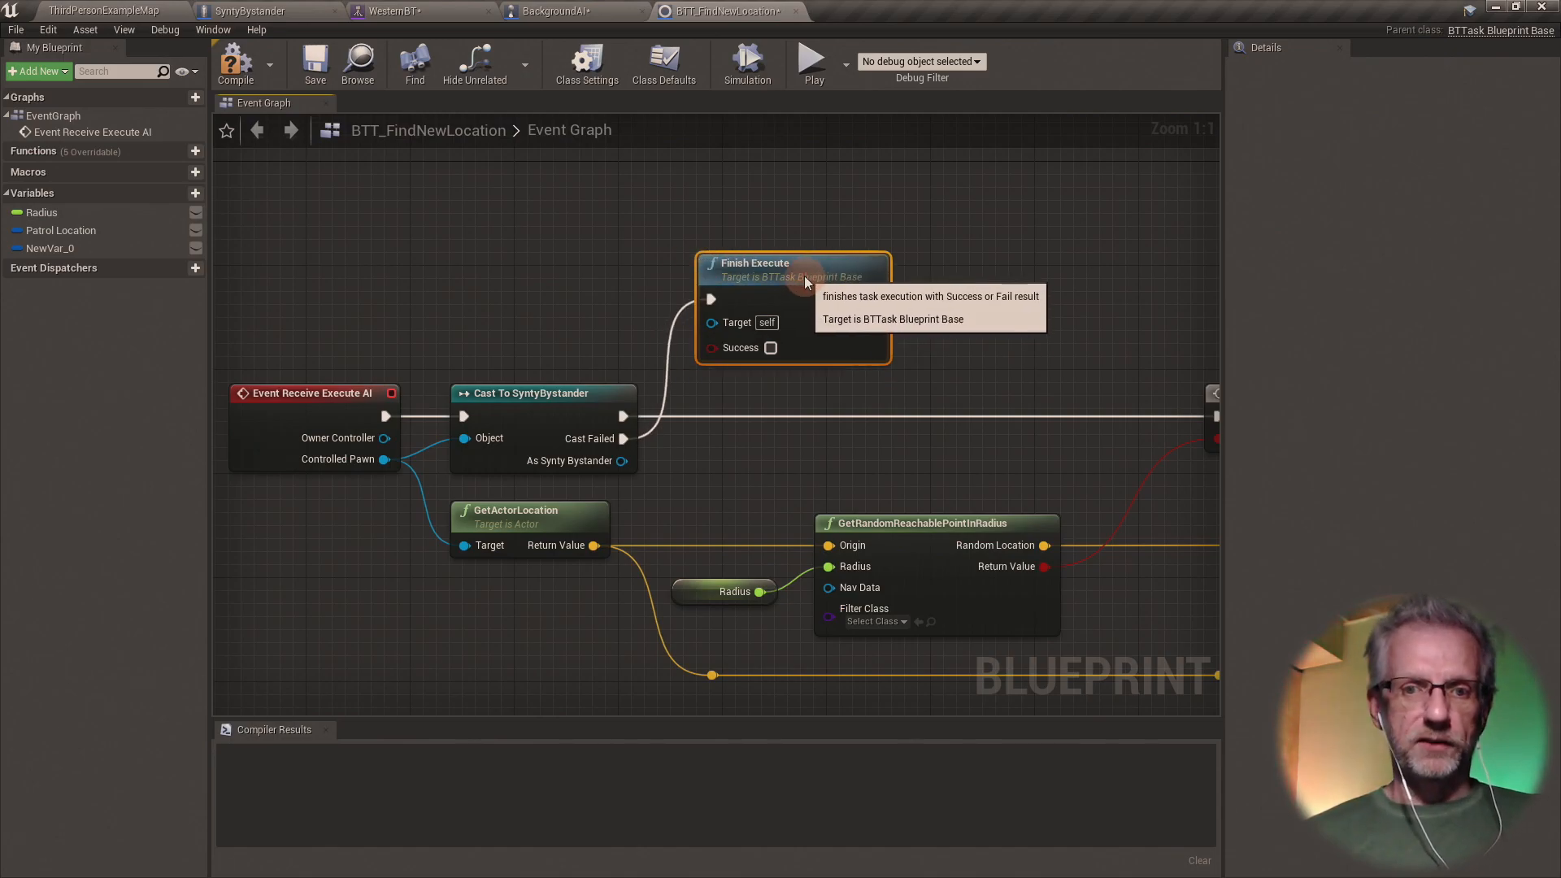
# - Compare the reference graph image in Firefox with BTT_FindNewLocation in Unreal Editor, and inspect the Radius variable's settings
pyautogui.hotkey('alt', 'Tab')
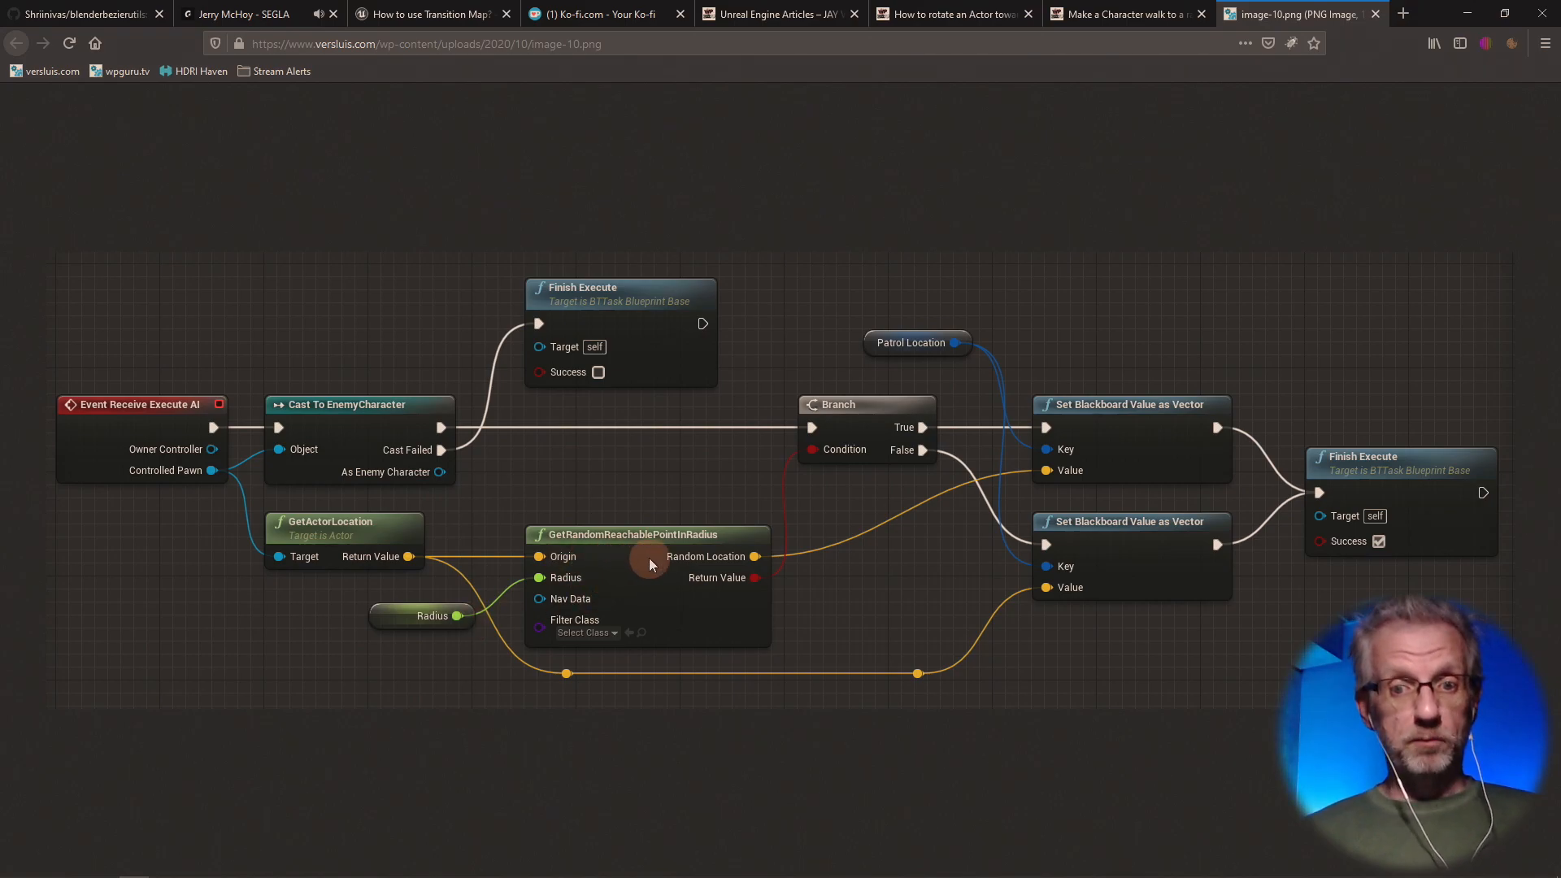
pyautogui.hotkey('alt', 'Tab')
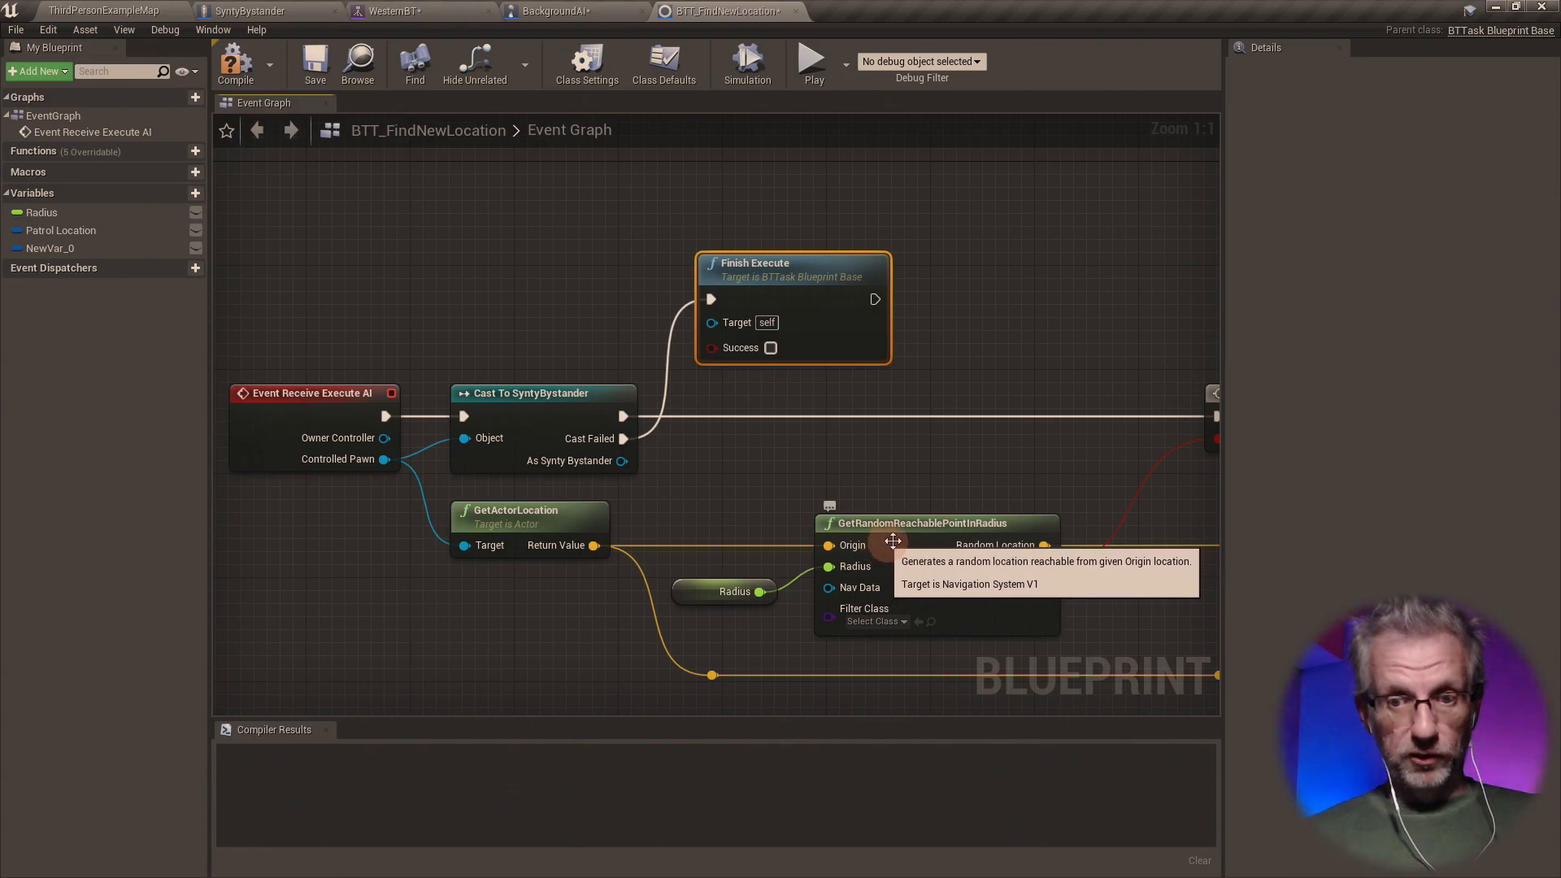
pyautogui.click(704, 591)
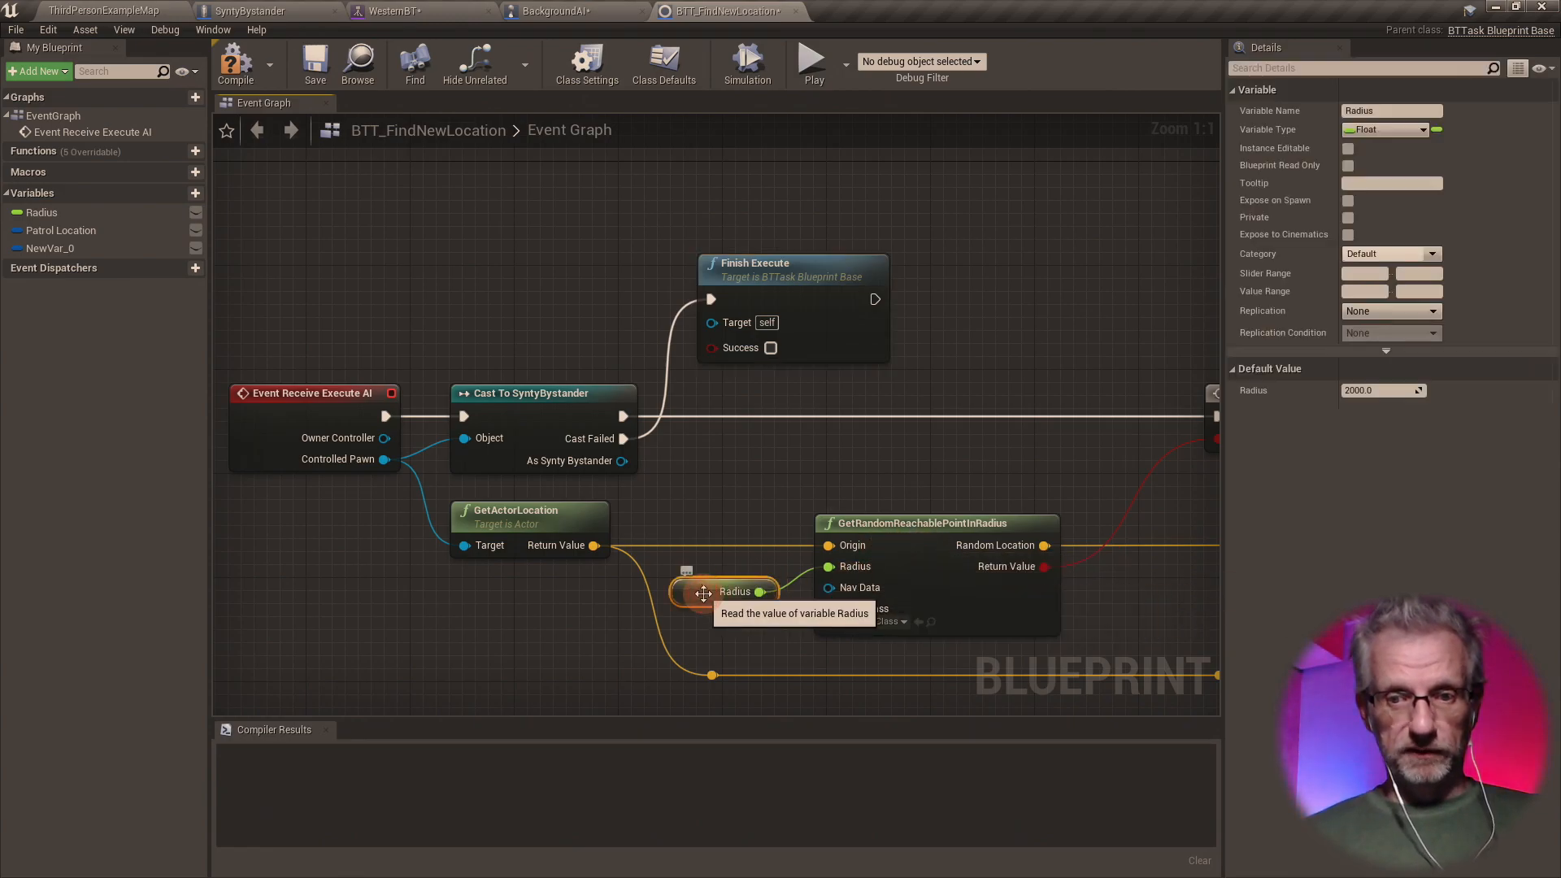
# - Compare the BTT_FindNewLocation graph with the reference image in the browser, checking the two Set Blackboard Value as Vector nodes
pyautogui.moveTo(997, 608); pyautogui.dragTo(728, 569, button='right')
pyautogui.hotkey('alt', 'Tab')
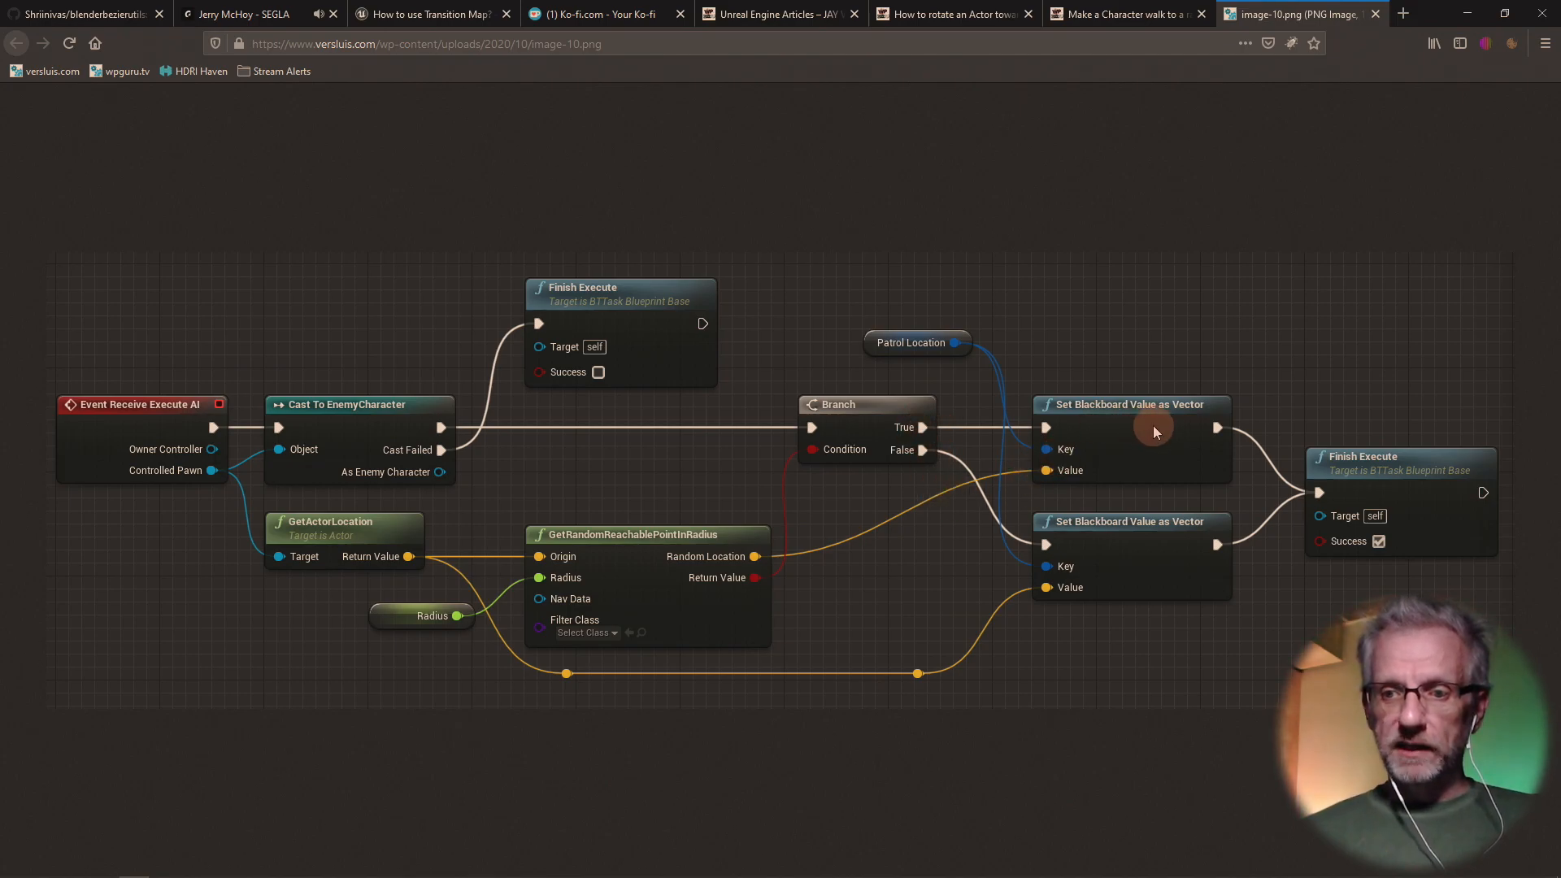
pyautogui.hotkey('alt', 'Tab')
pyautogui.moveTo(1055, 471); pyautogui.dragTo(548, 485, button='right')
pyautogui.click(917, 331)
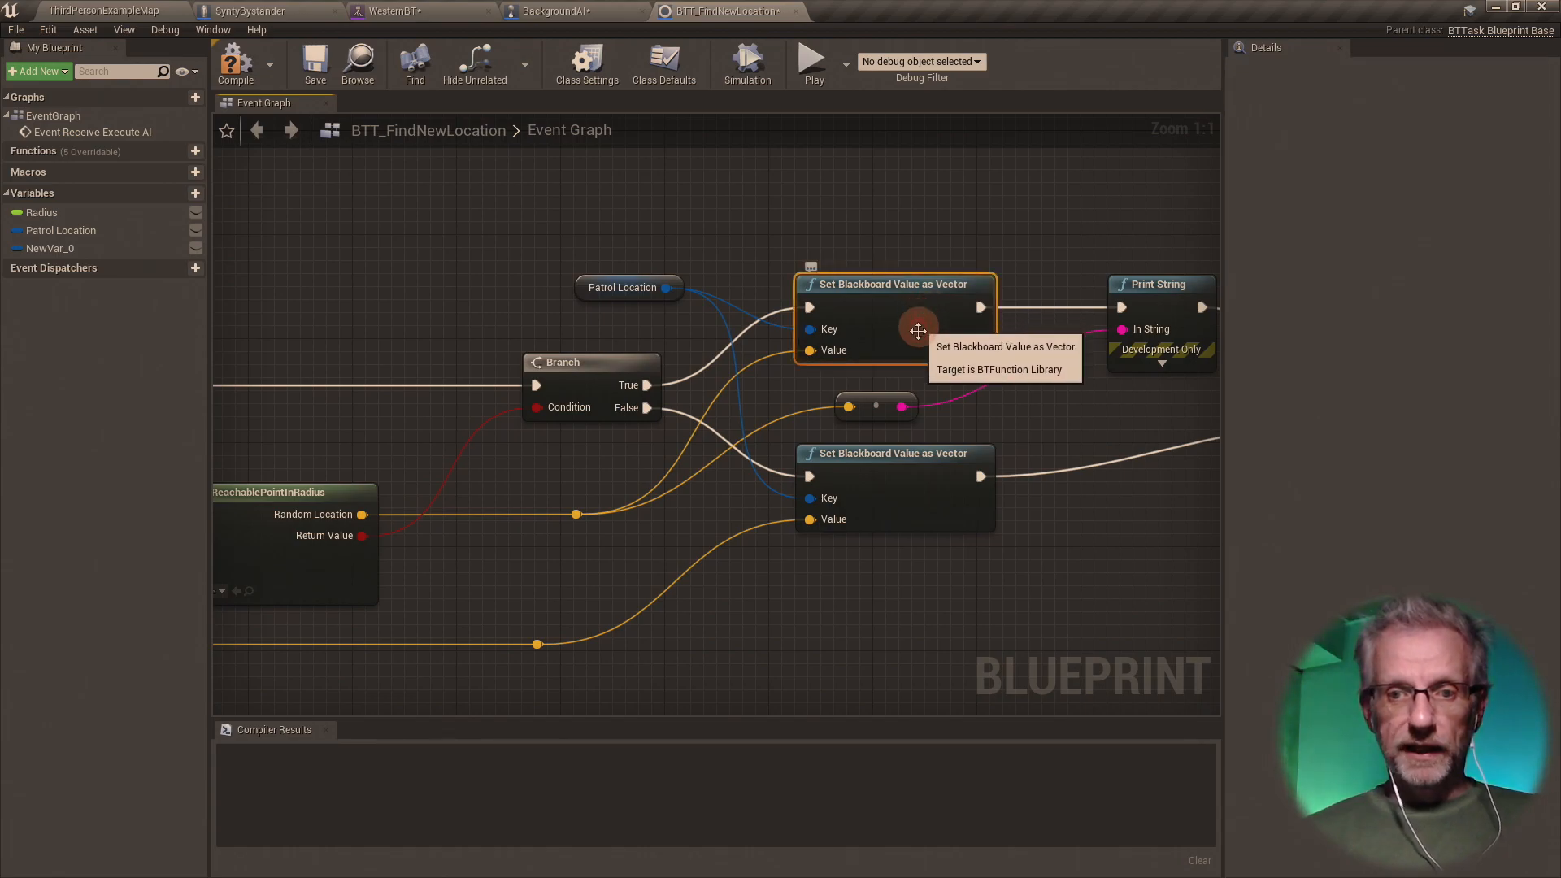
pyautogui.click(890, 474)
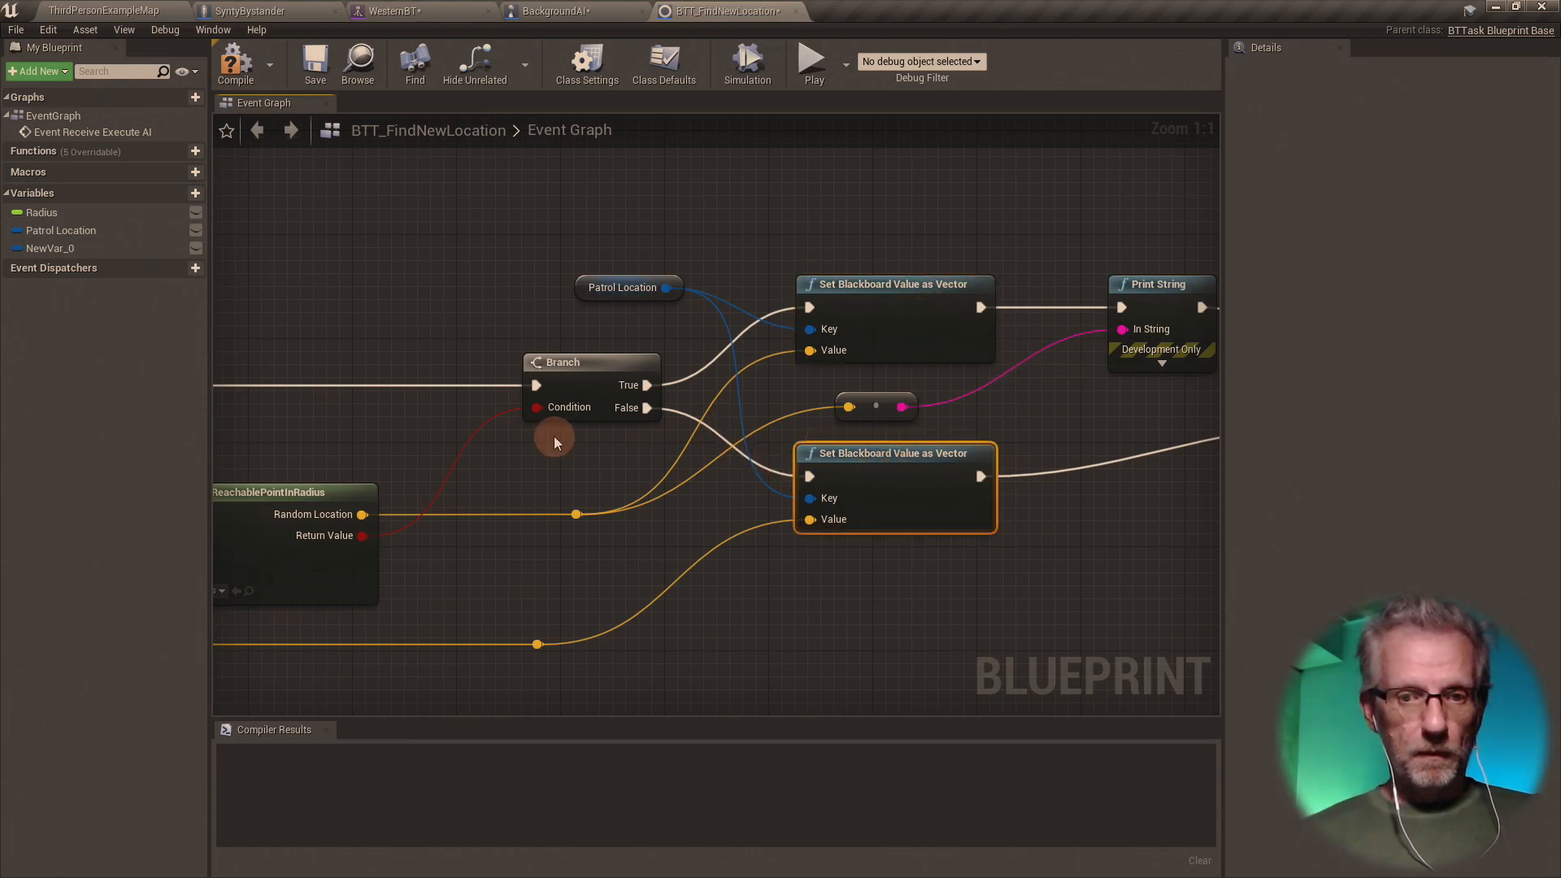
# - Copy the variable name PatrolLocation from the details of the Patrol Location node
pyautogui.click(619, 284)
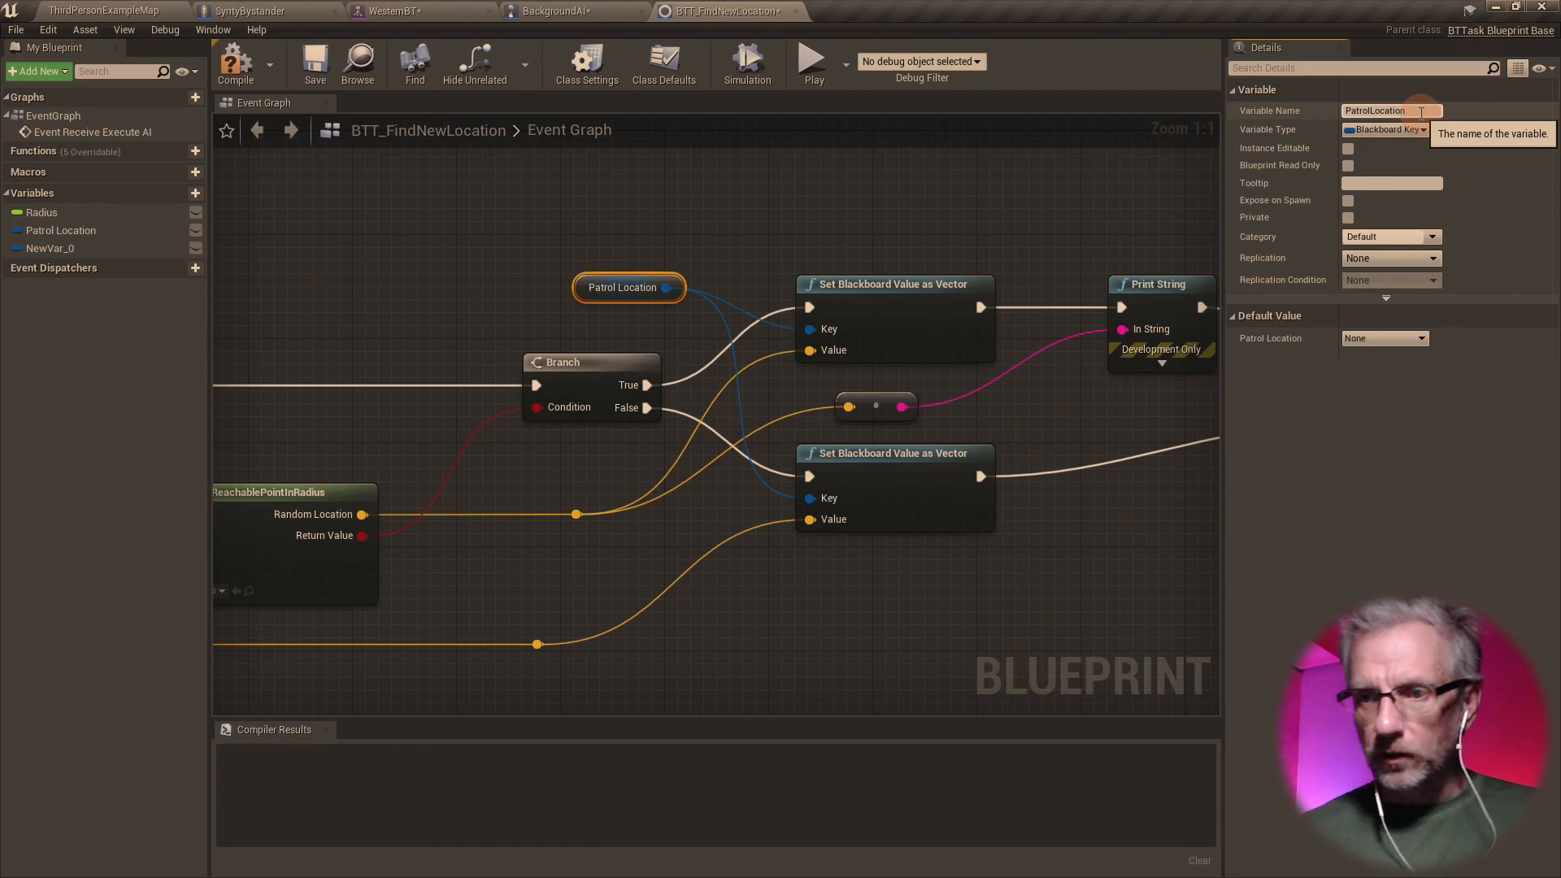
pyautogui.click(1346, 112)
pyautogui.hotkey('ctrl', 'c')
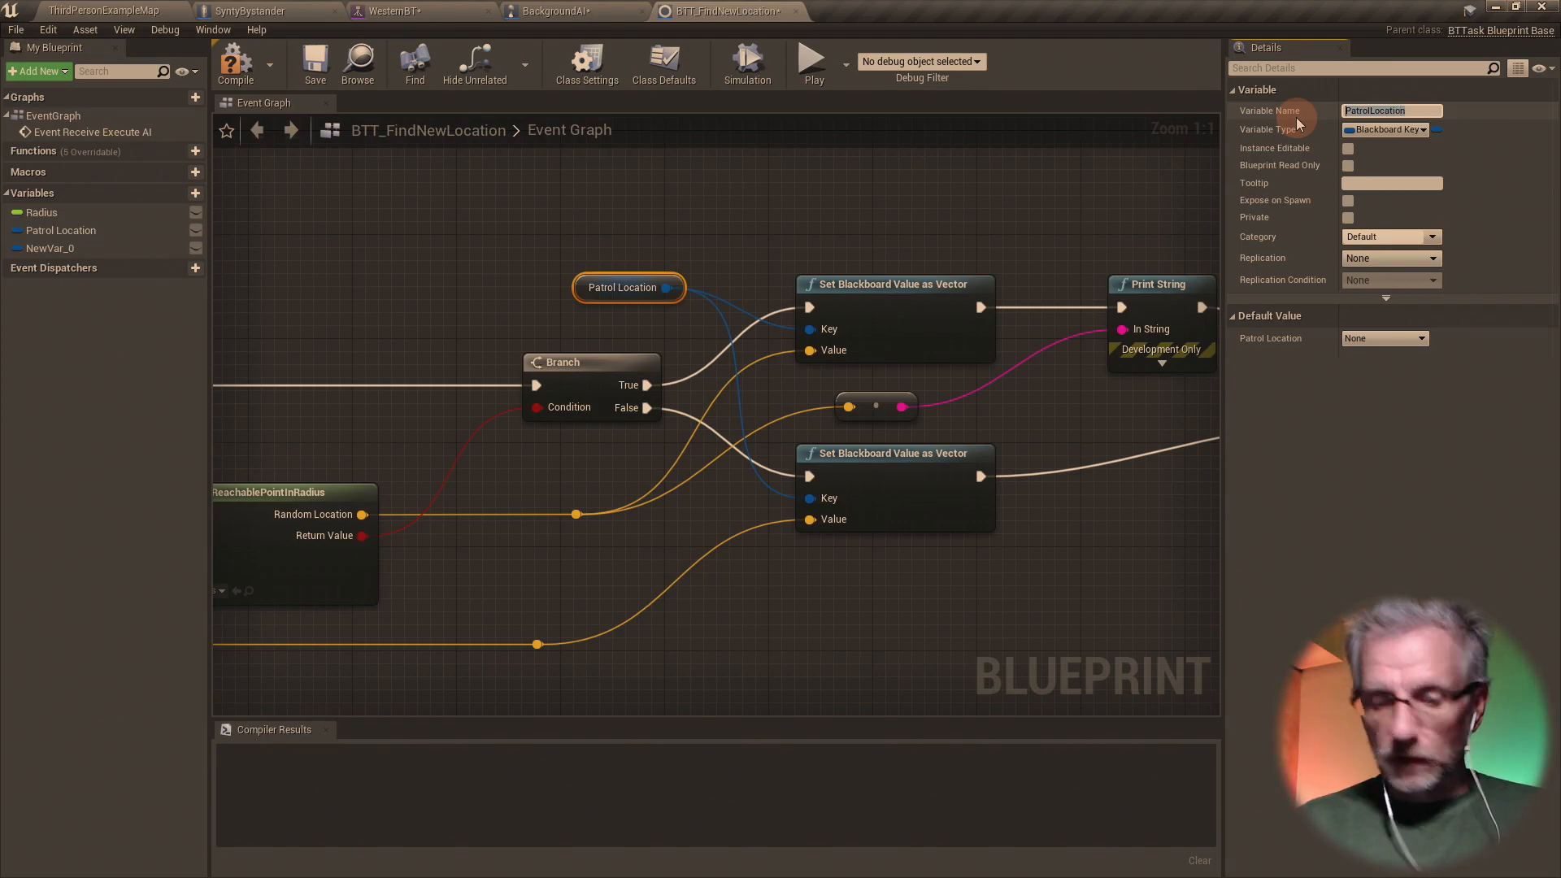
pyautogui.press('Return')
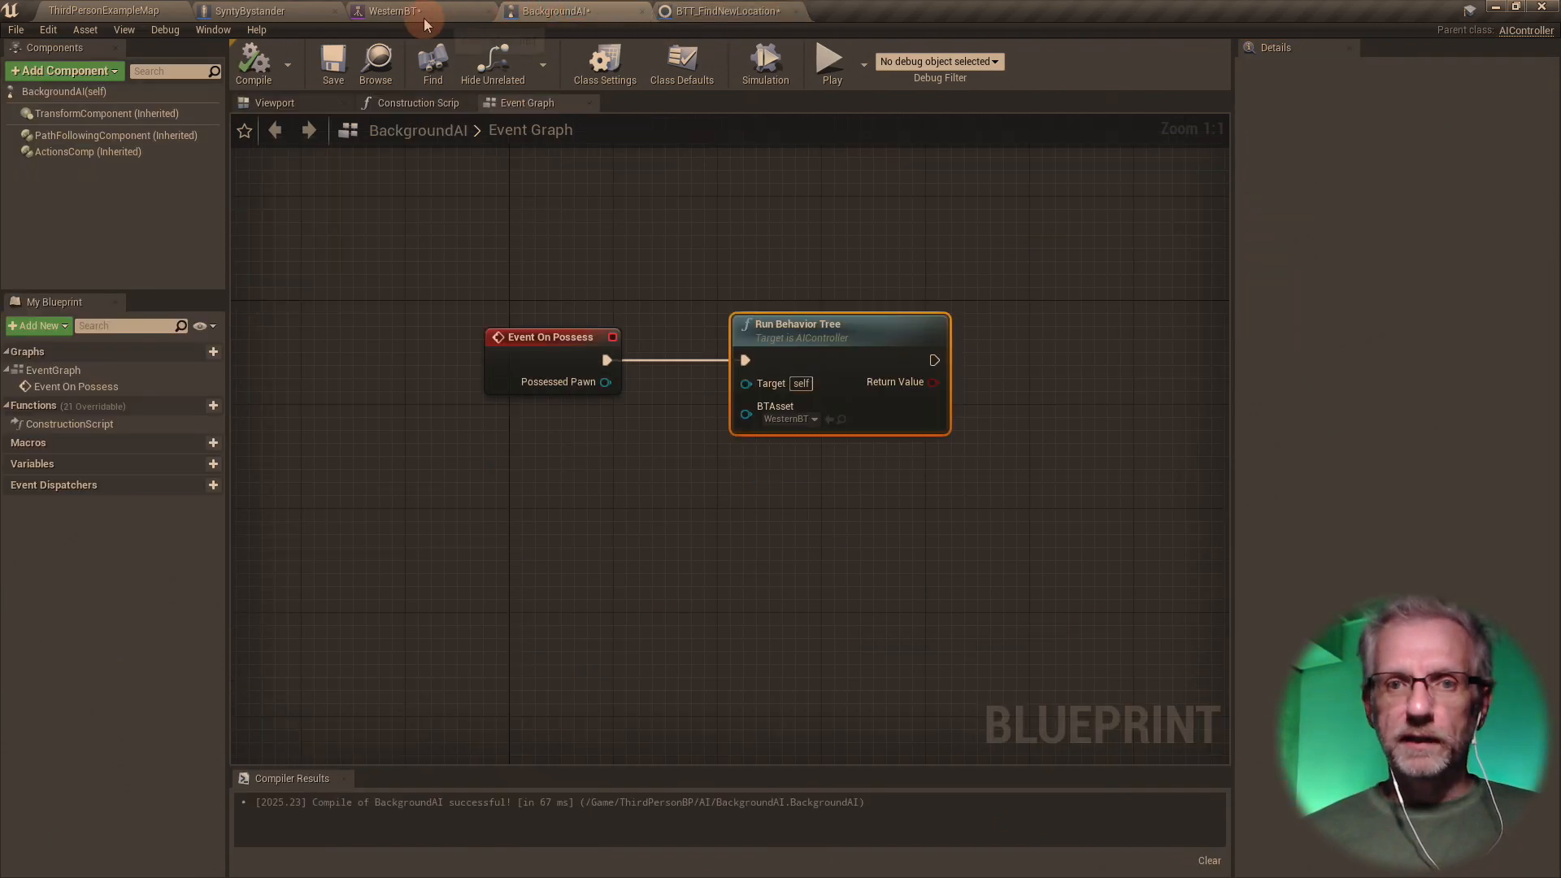
# - Rename the Patrol Location key in the WesternBB blackboard to PatrolLocation and save the blackboard
pyautogui.click(480, 18)
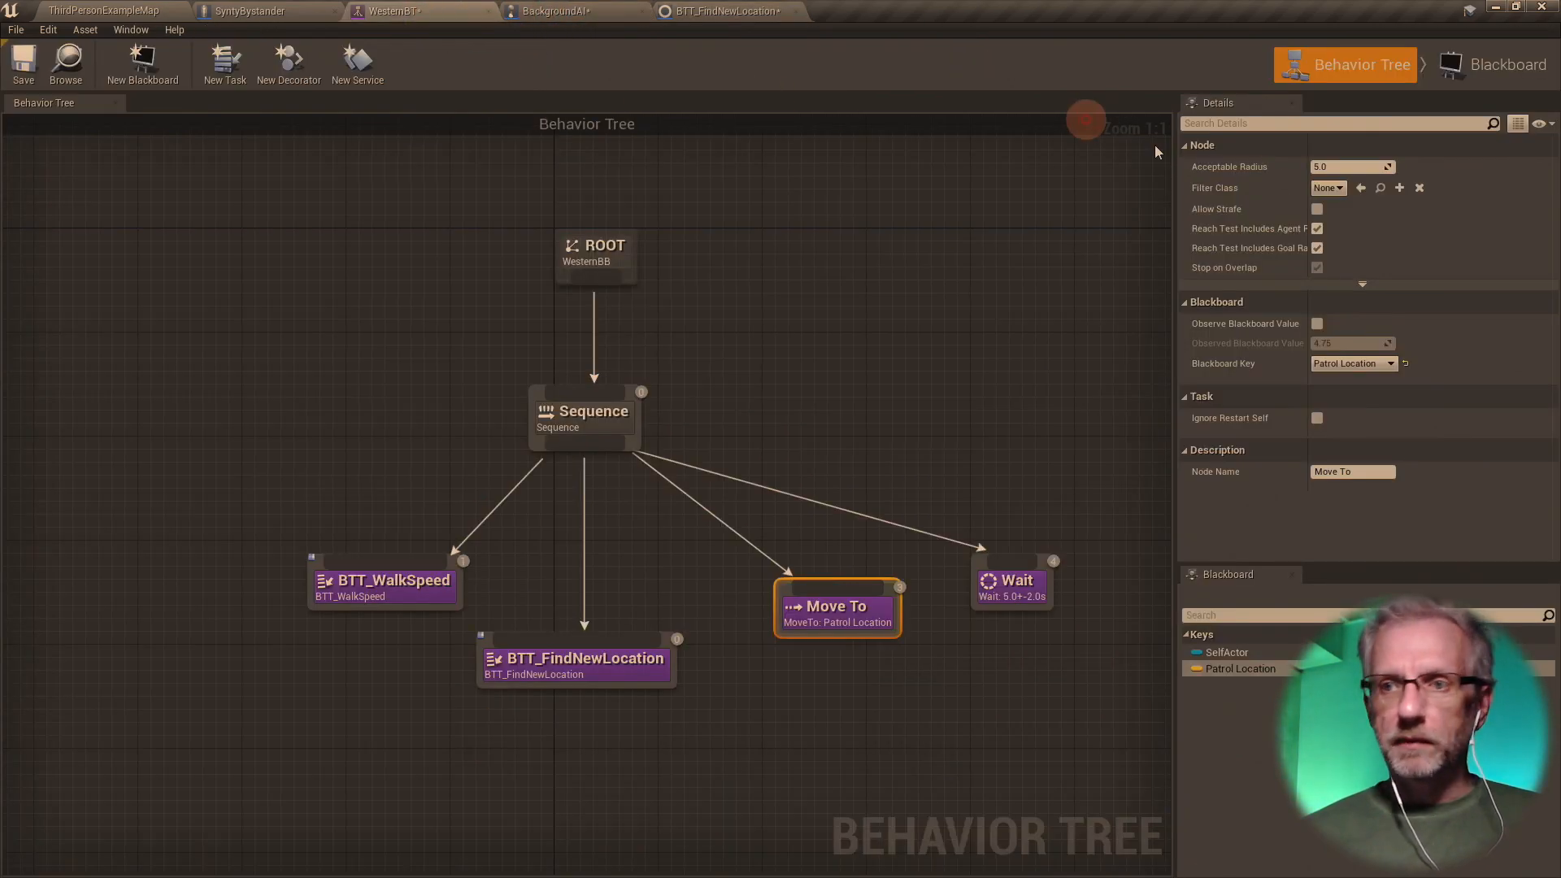
pyautogui.click(1506, 56)
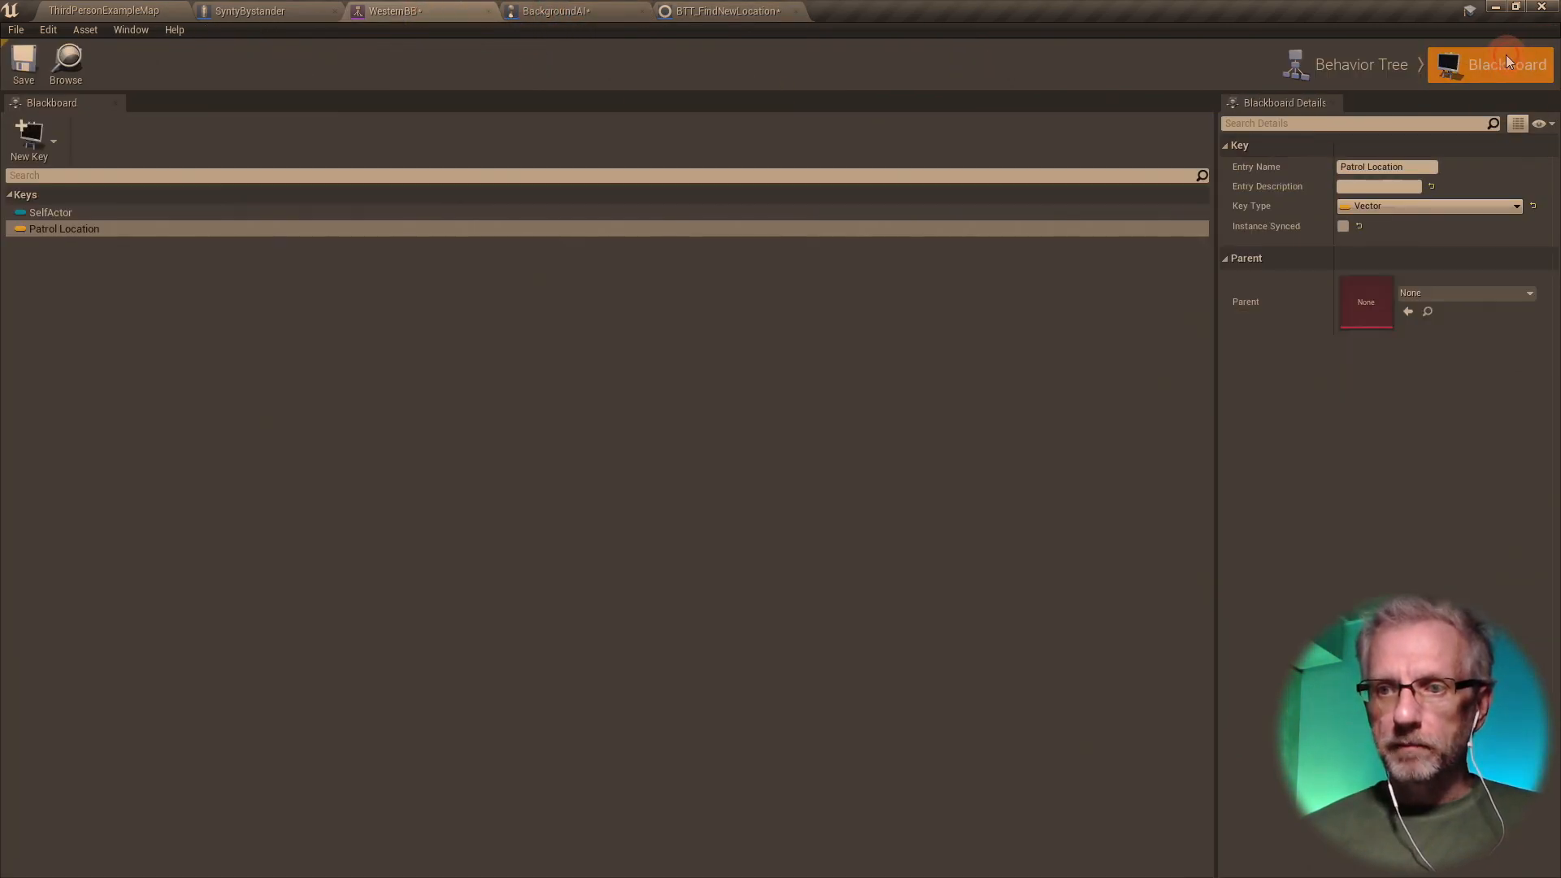
pyautogui.click(1420, 166)
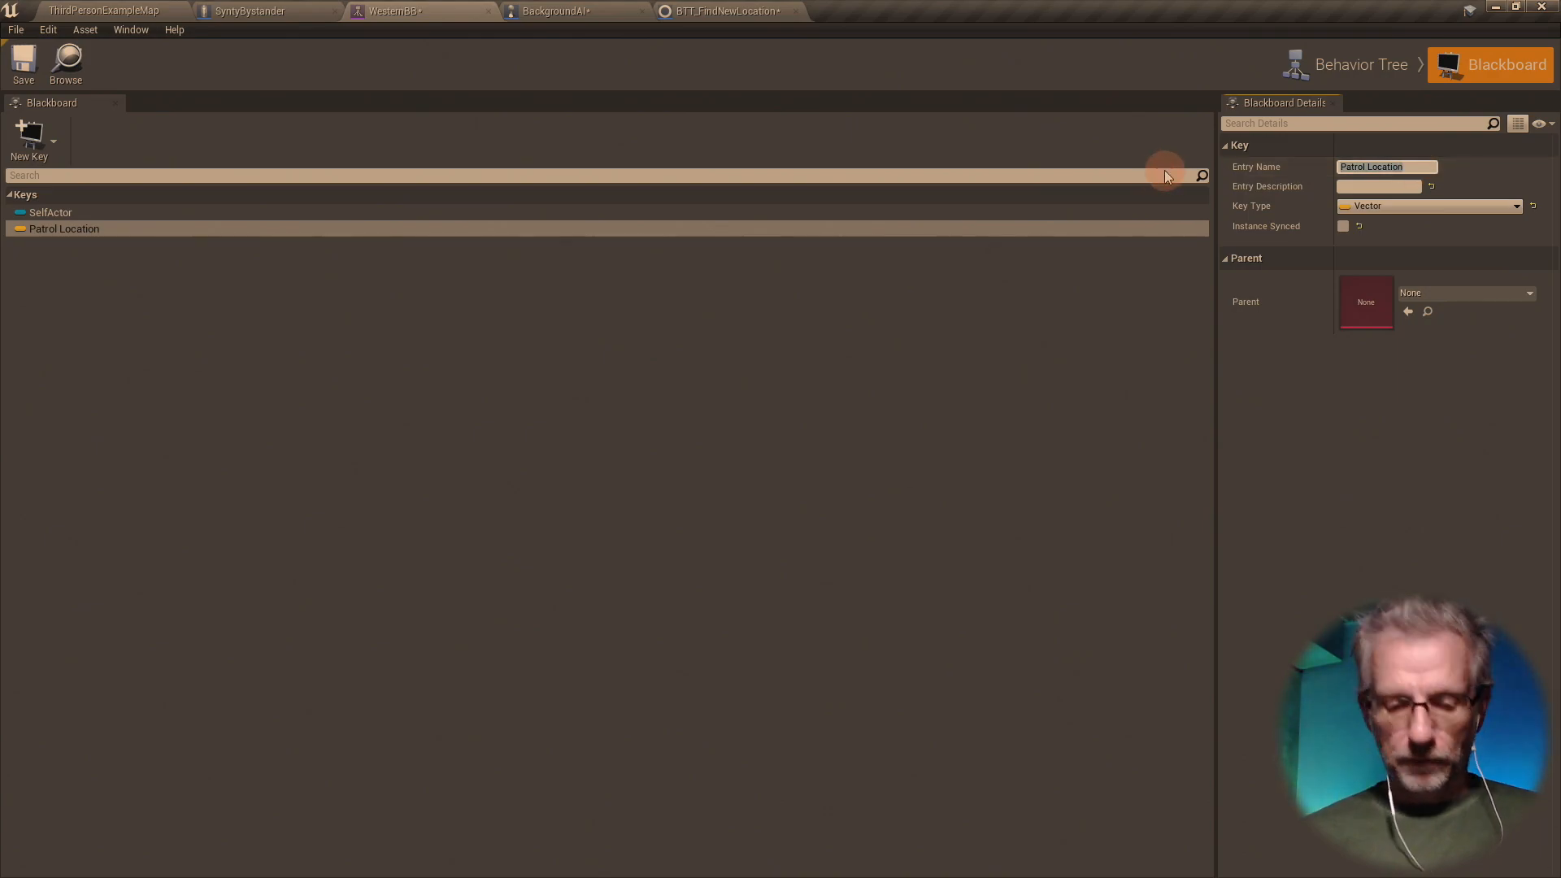
pyautogui.hotkey('ctrl', 'v')
pyautogui.press('Return')
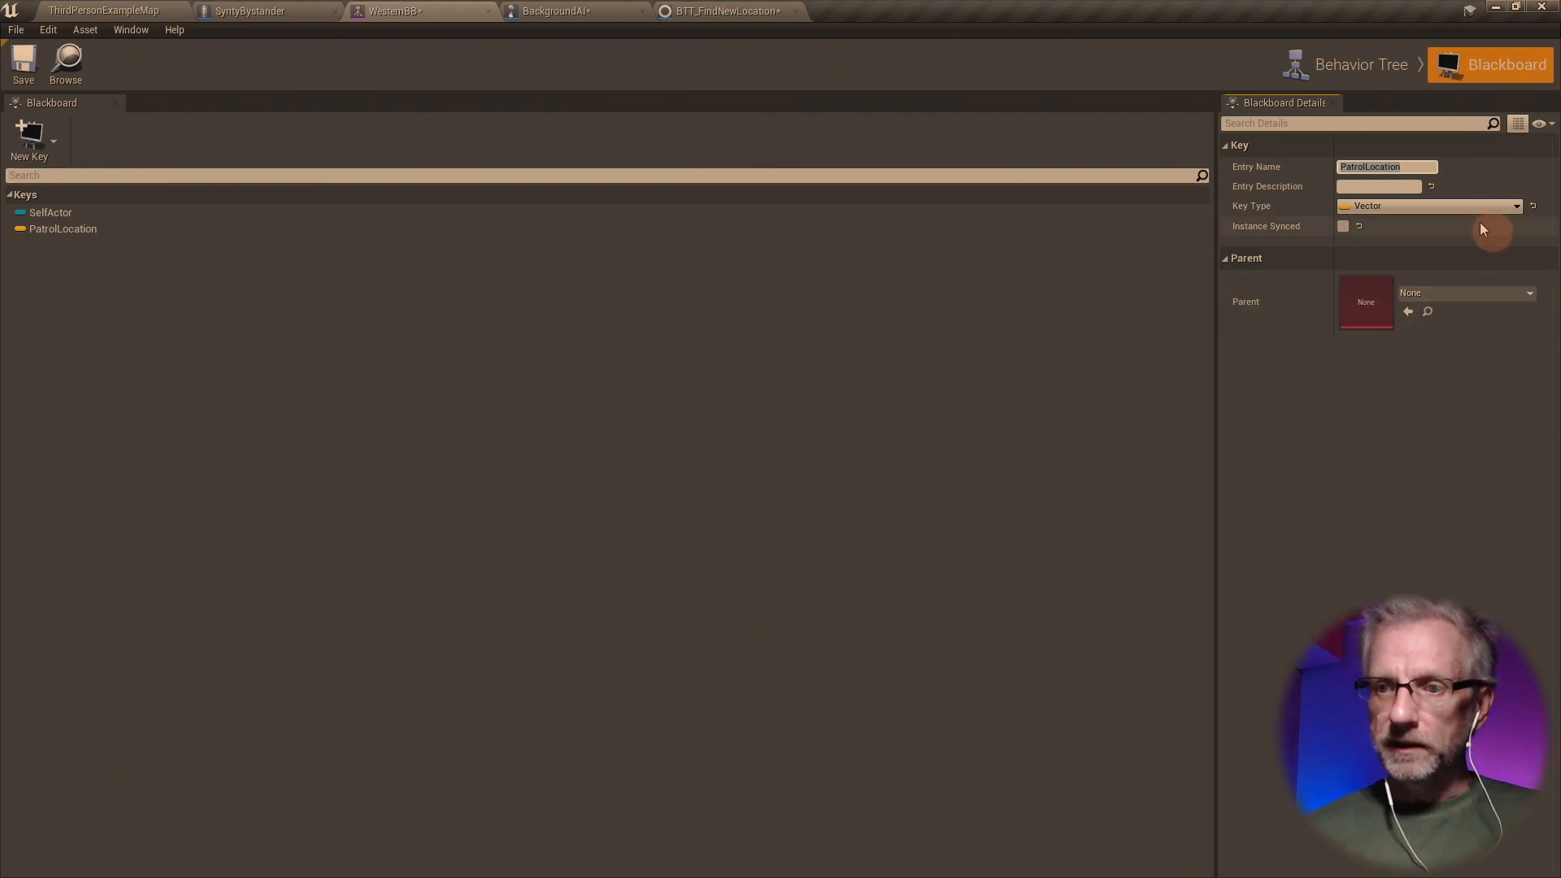
pyautogui.click(23, 63)
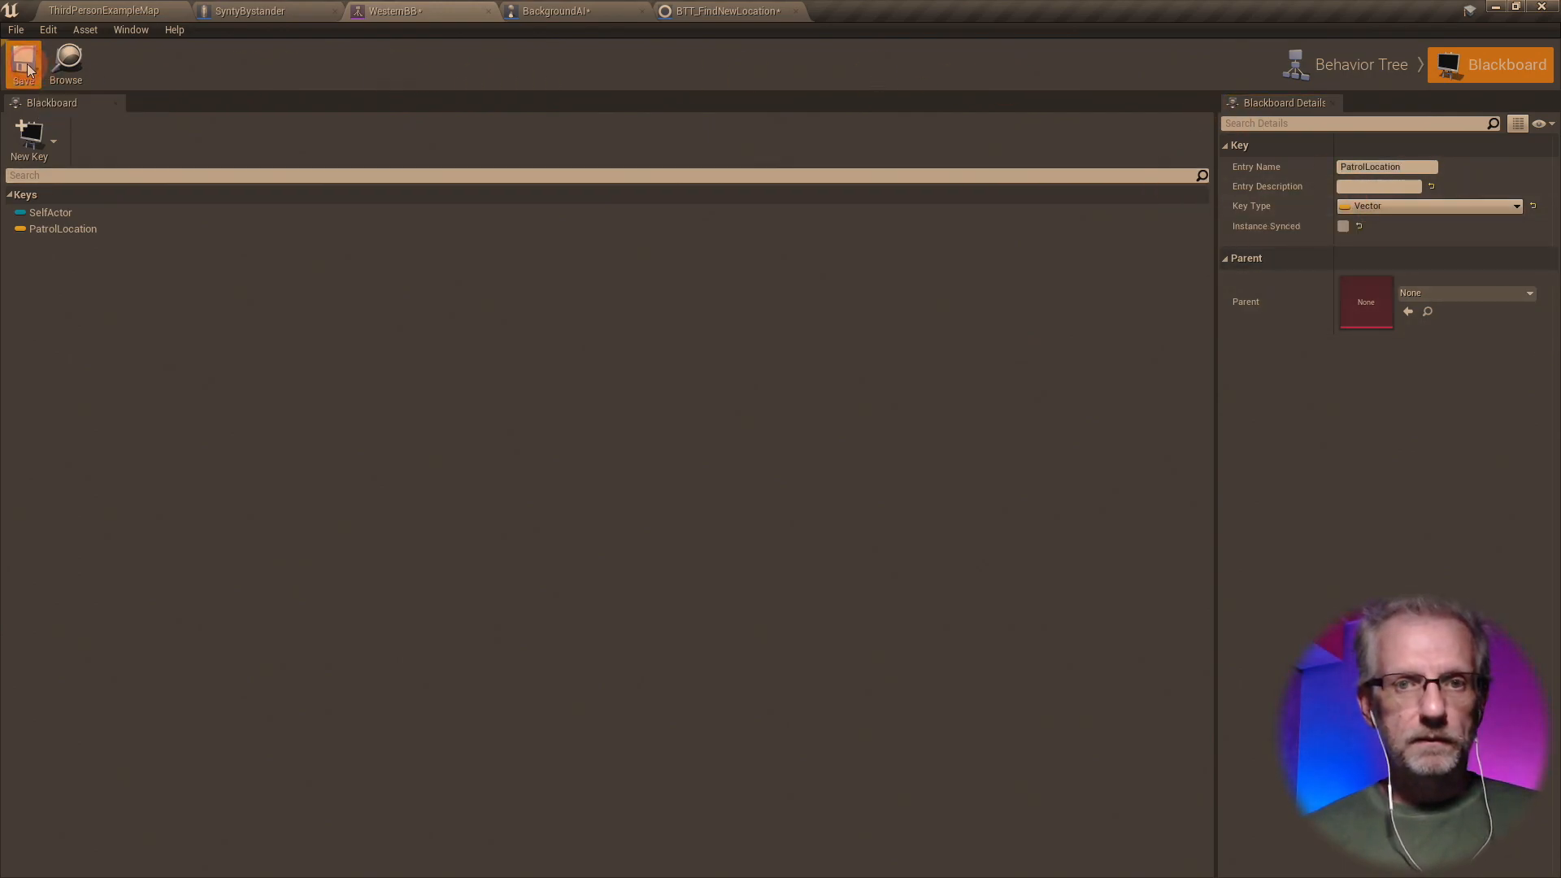
# - Close the BackgroundAI blueprint and return to the BTT_FindNewLocation event graph
pyautogui.click(600, 12)
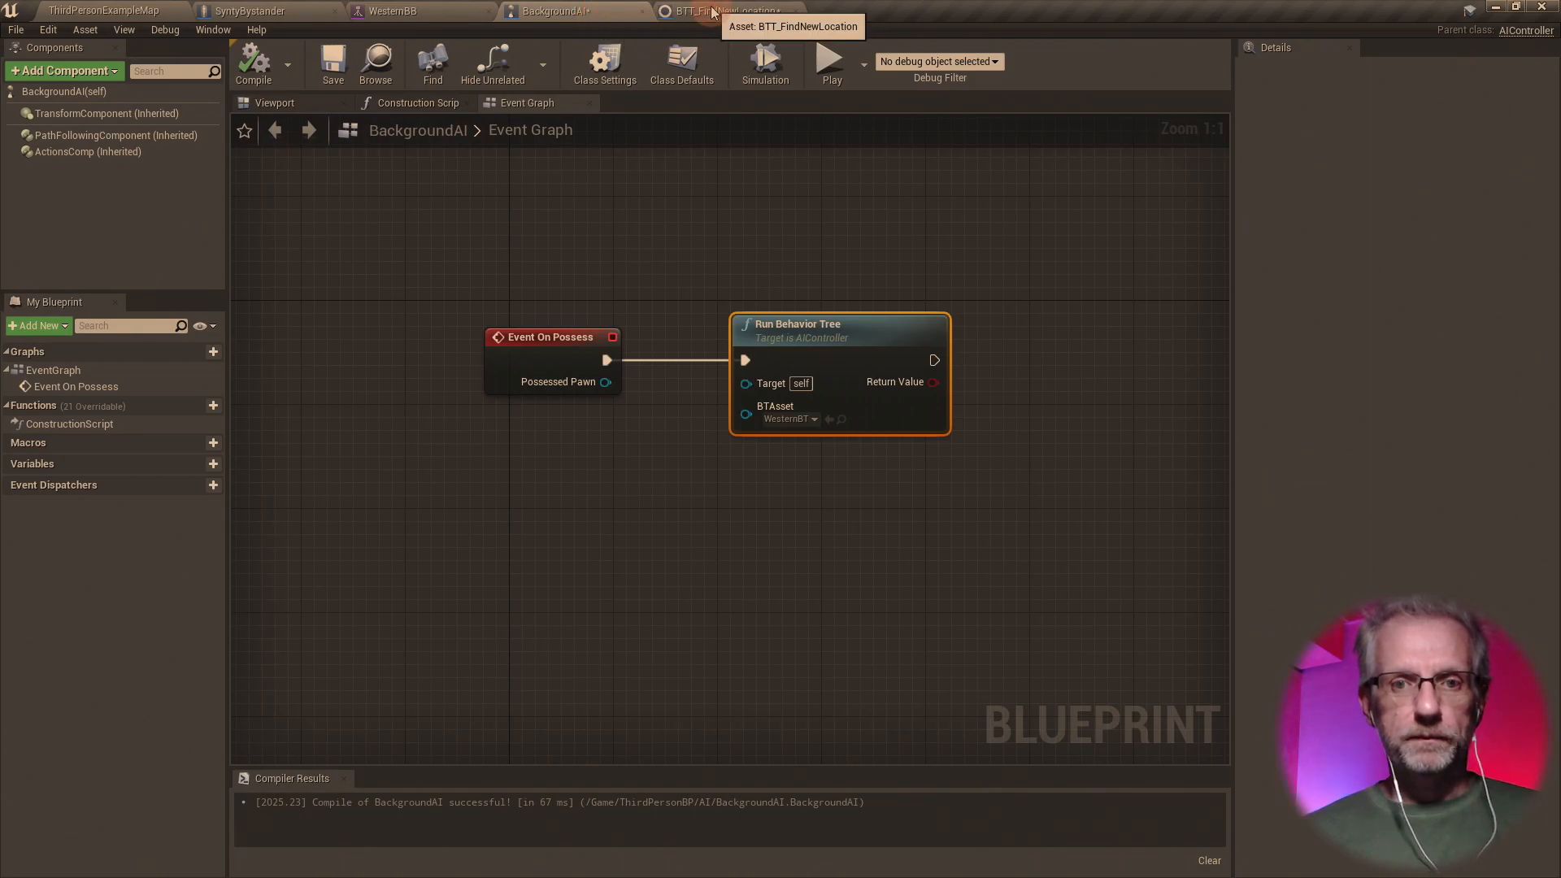
pyautogui.click(642, 10)
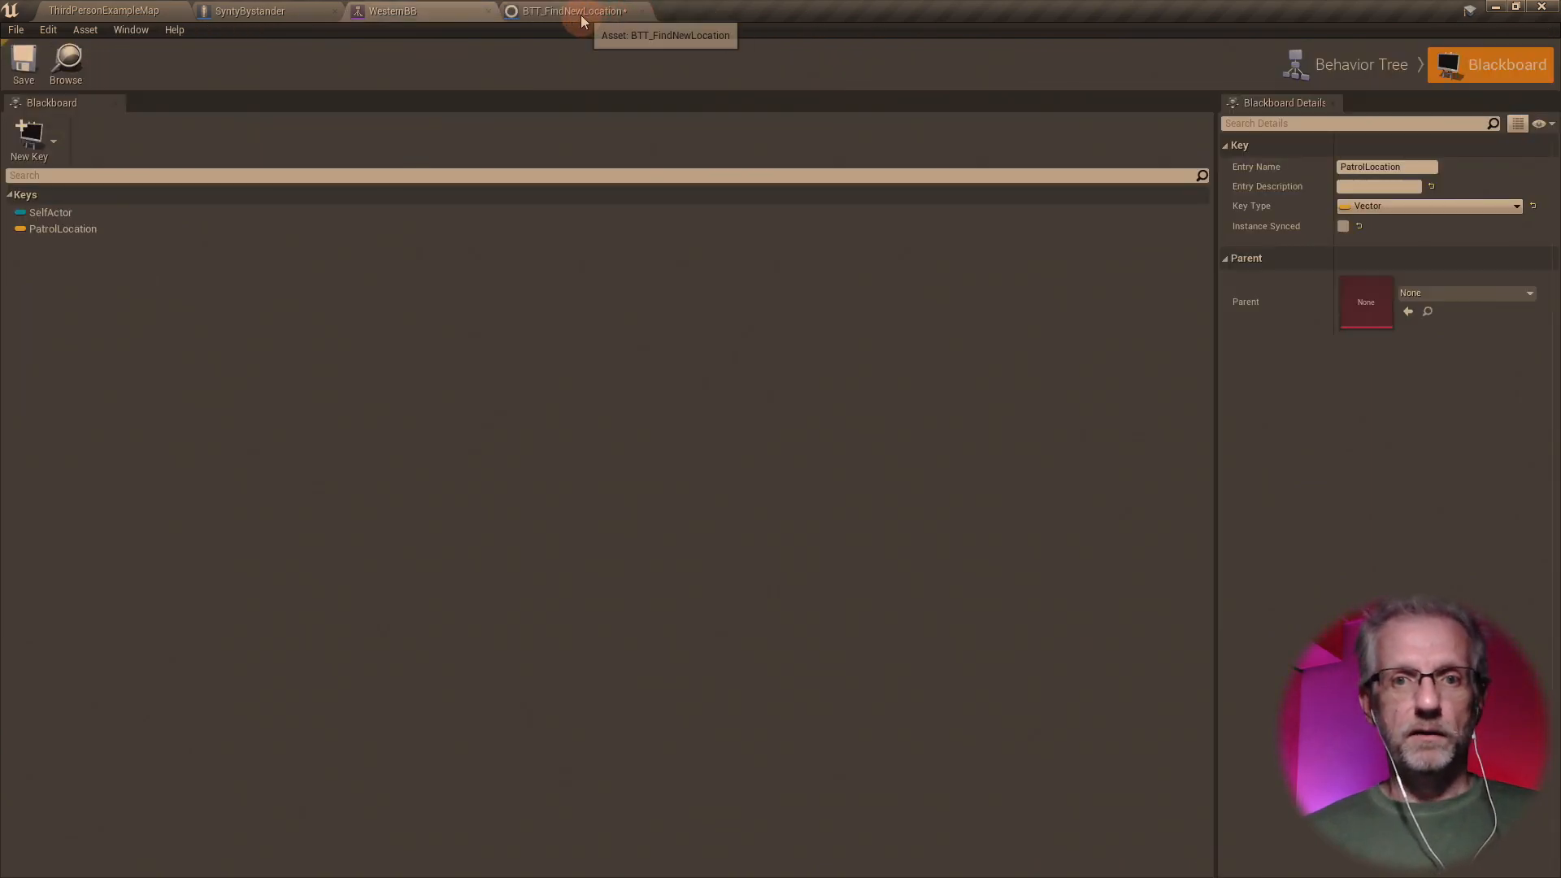
pyautogui.click(577, 11)
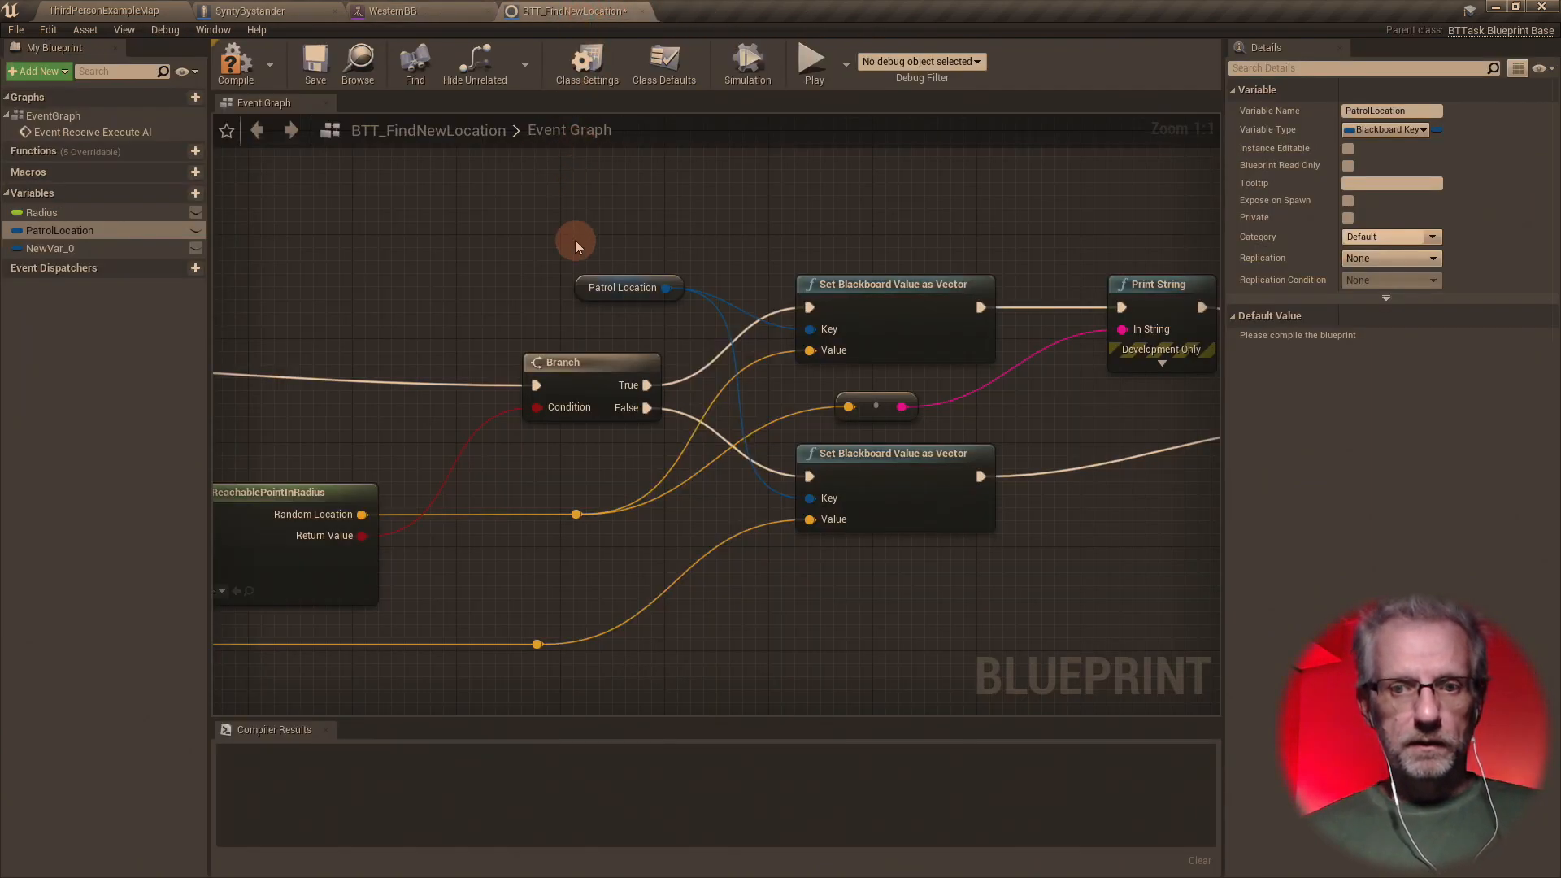
# - Make the PatrolLocation variable instance editable and compile BTT_FindNewLocation
pyautogui.moveTo(574, 241); pyautogui.dragTo(504, 234, button='right')
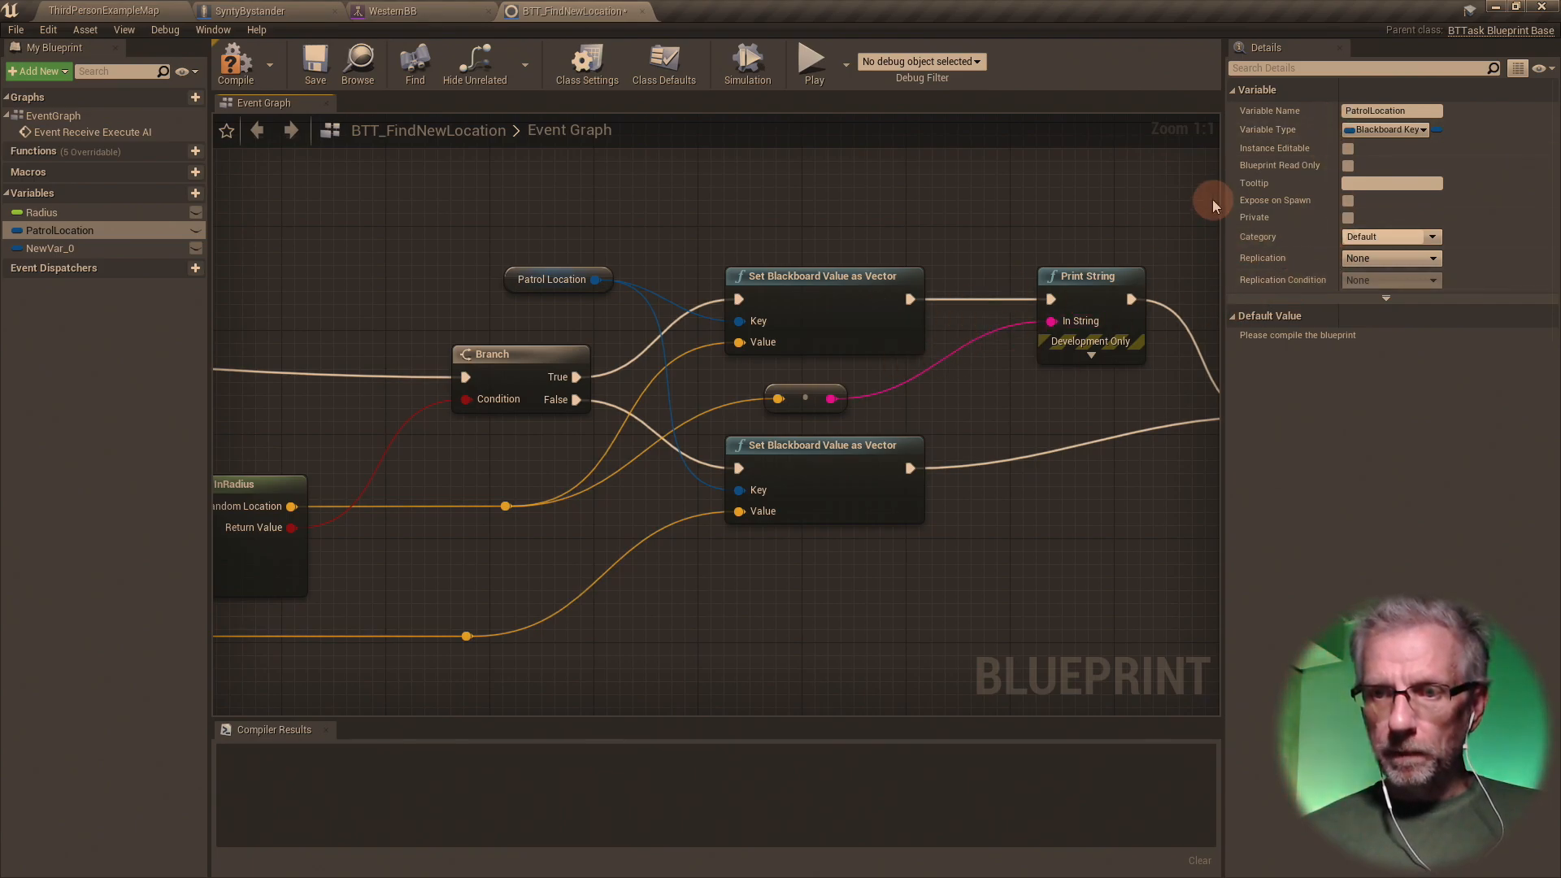
pyautogui.click(1347, 149)
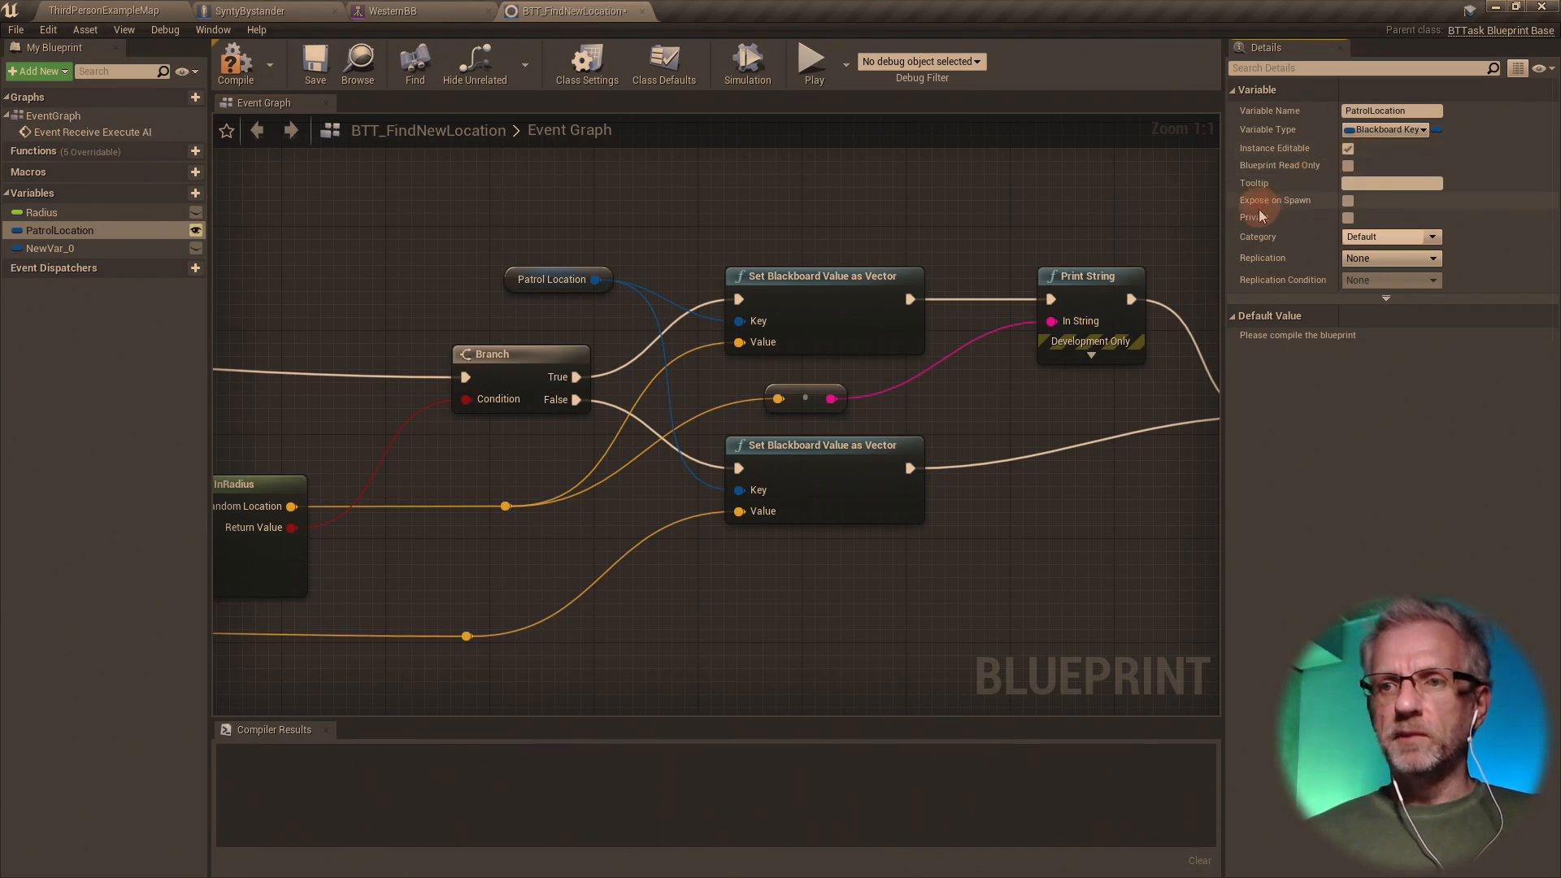
pyautogui.click(238, 79)
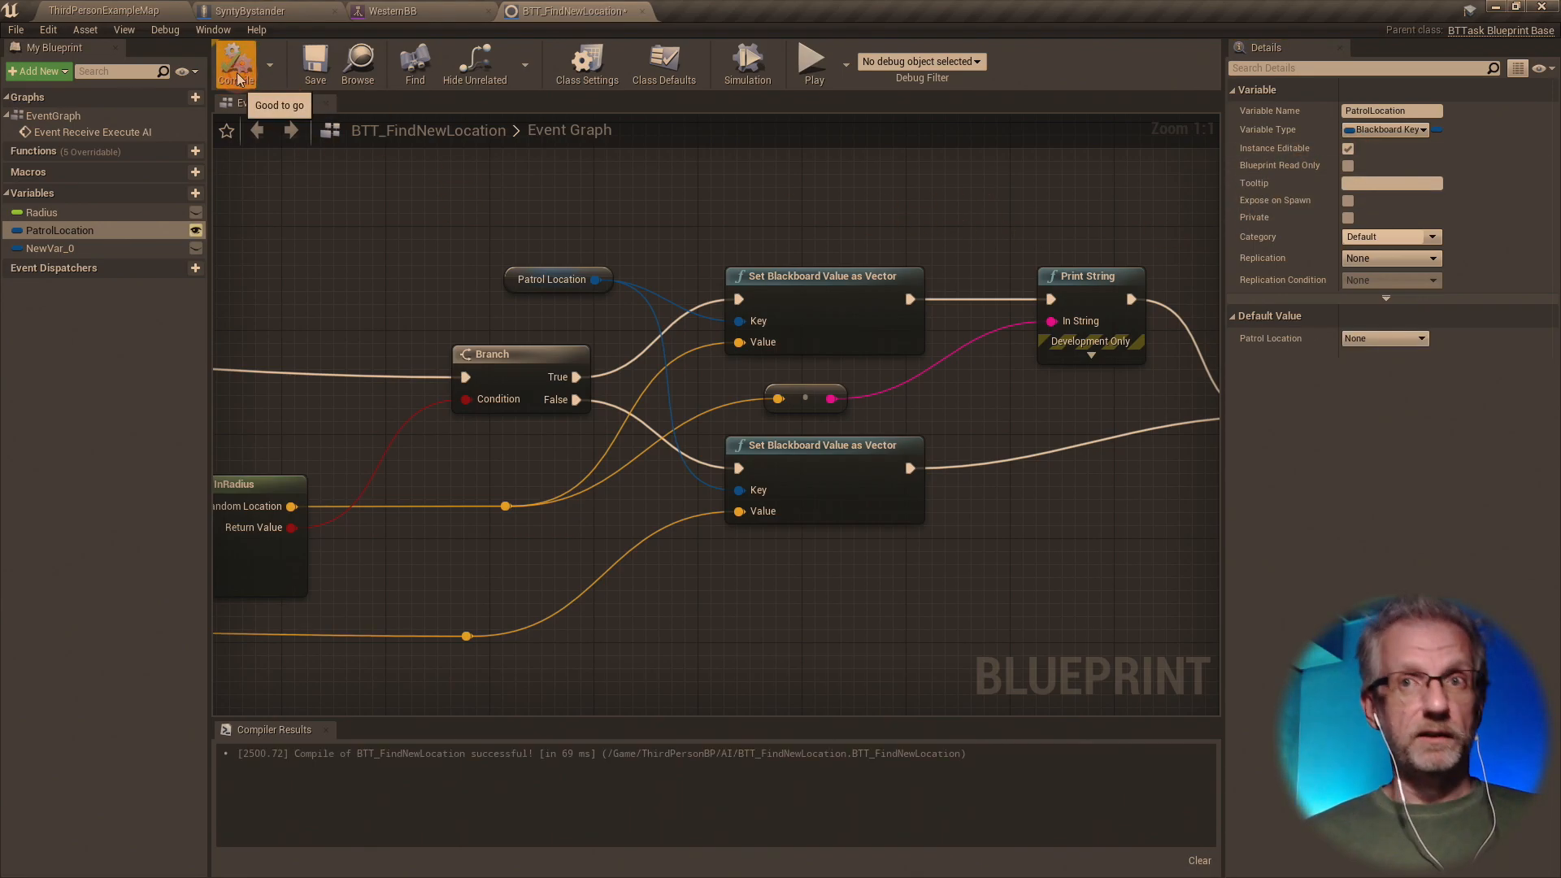
# - Play ThirdPersonExampleMap and walk the player character around to watch the bystanders, releasing the mouse cursor at the end
pyautogui.click(122, 10)
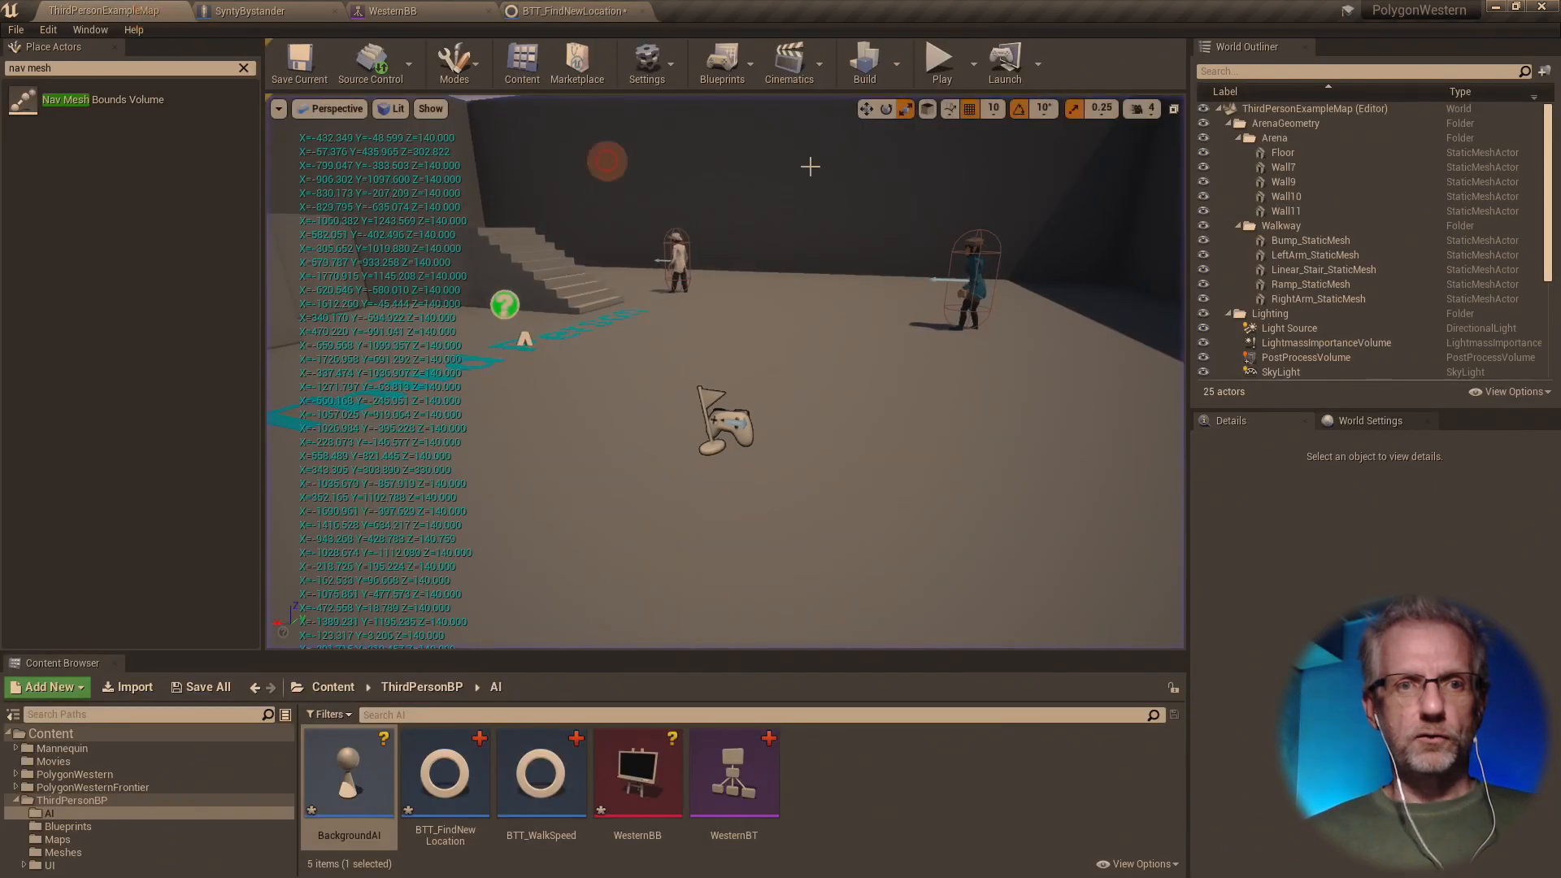
pyautogui.click(940, 58)
pyautogui.press('w')
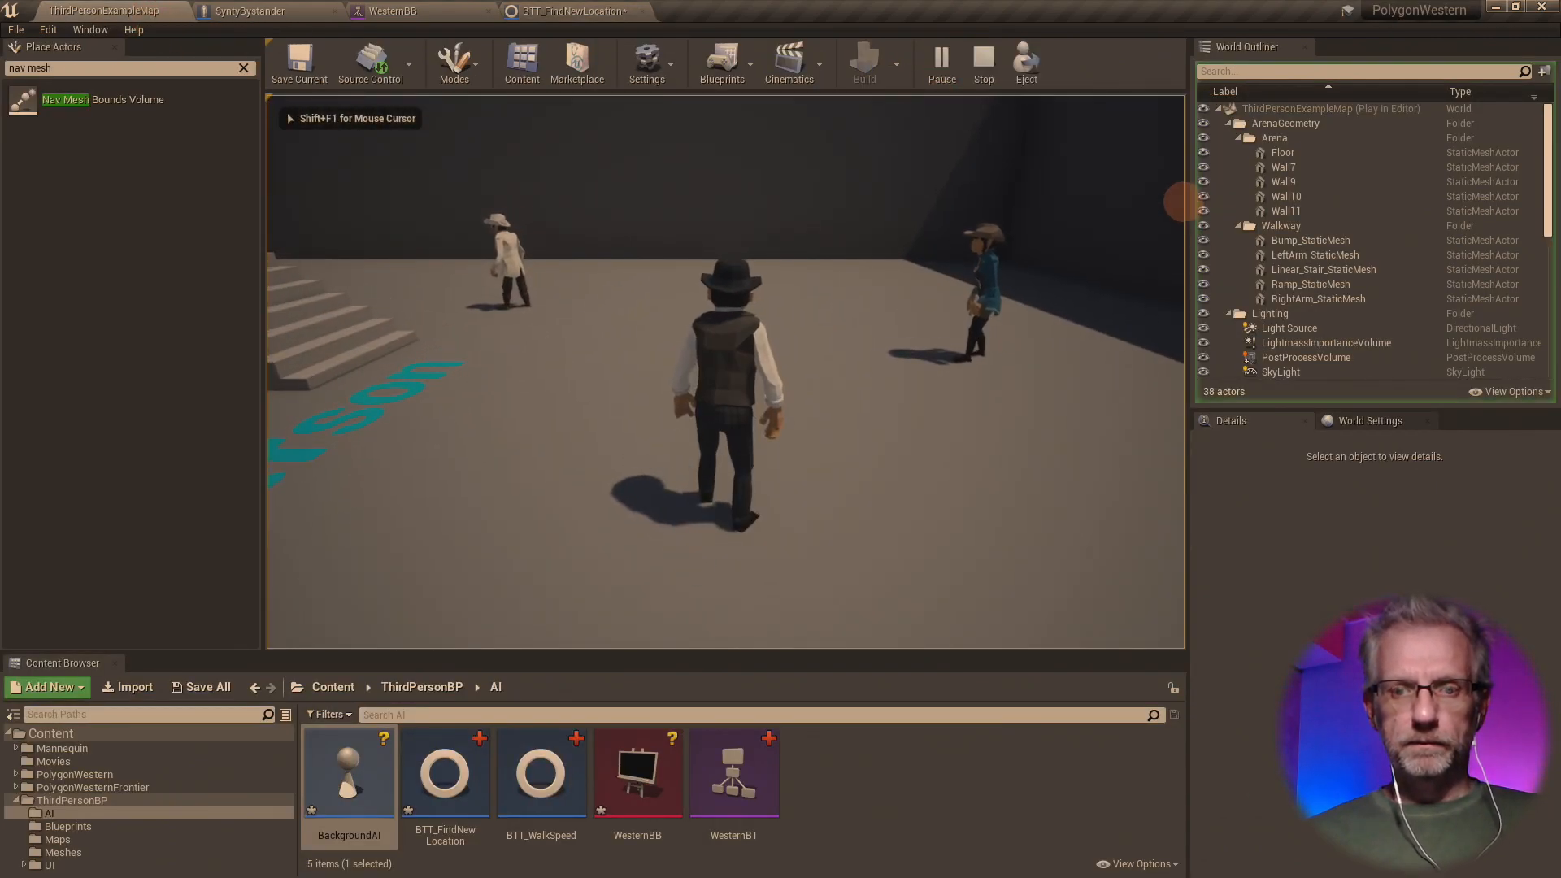
pyautogui.press('w')
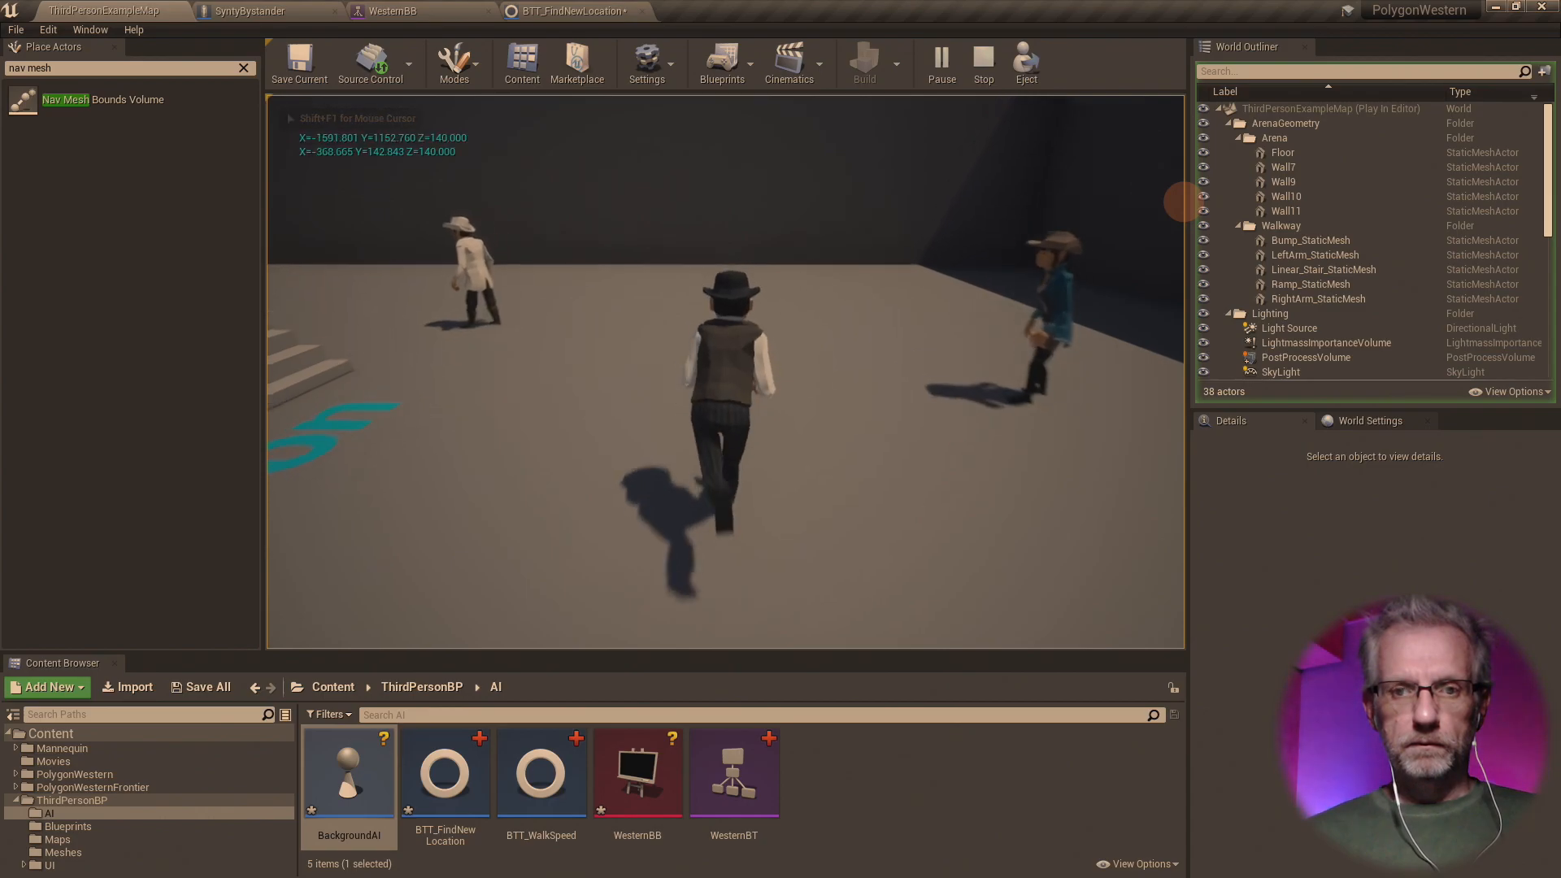
pyautogui.press('s')
pyautogui.press('d')
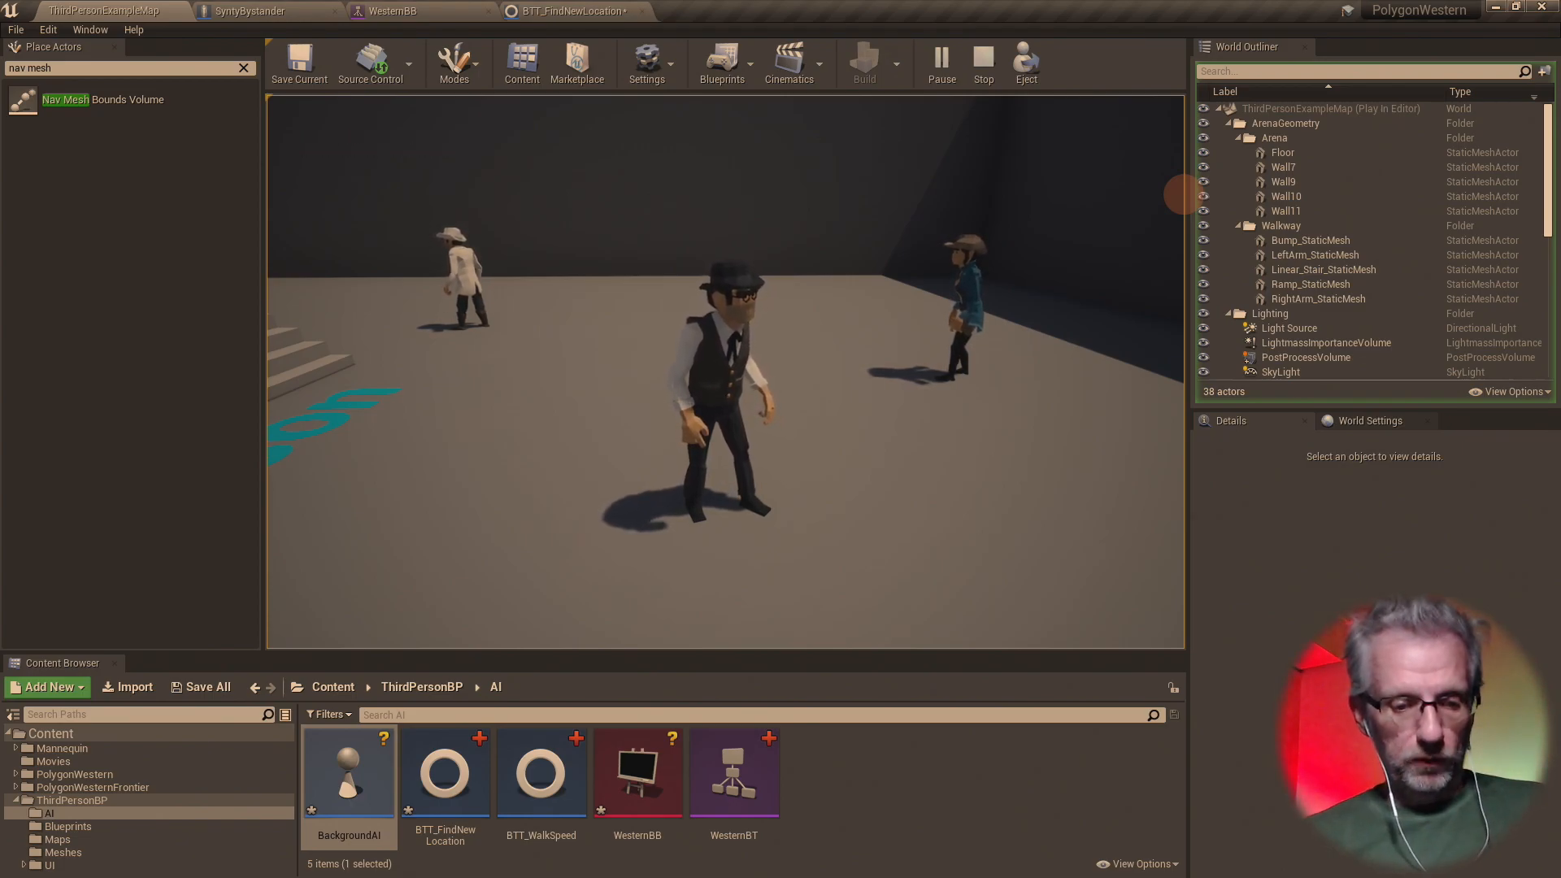
pyautogui.hotkey('shift', 'F1')
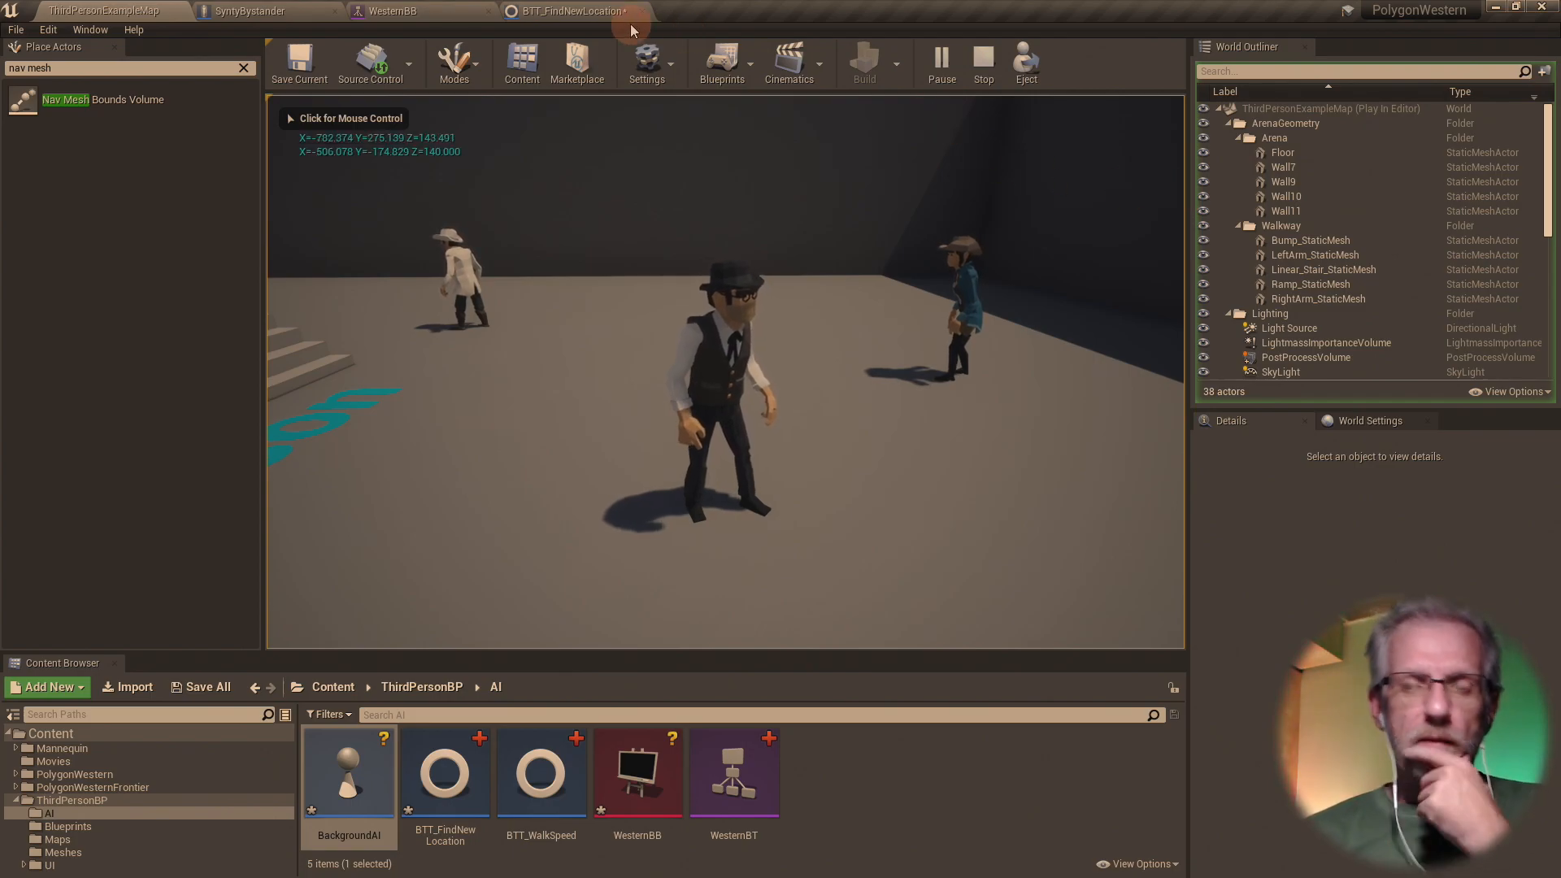
# - Inspect the BTT_FindNewLocation graph, the WesternBT behavior tree and the PatrolLocation blackboard key while the simulation runs
pyautogui.click(573, 10)
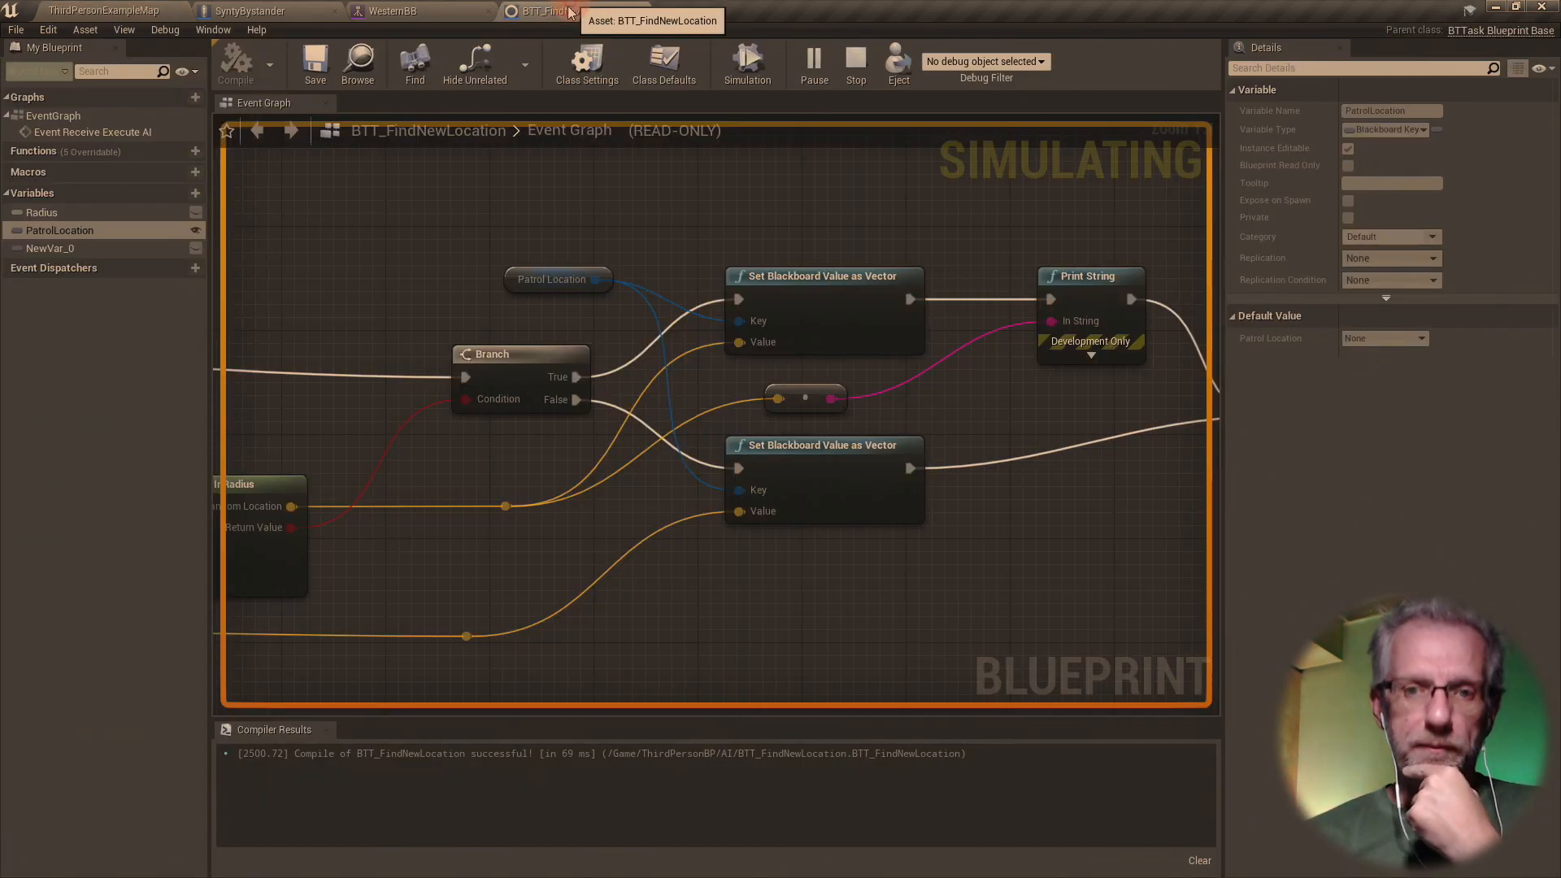
pyautogui.click(451, 19)
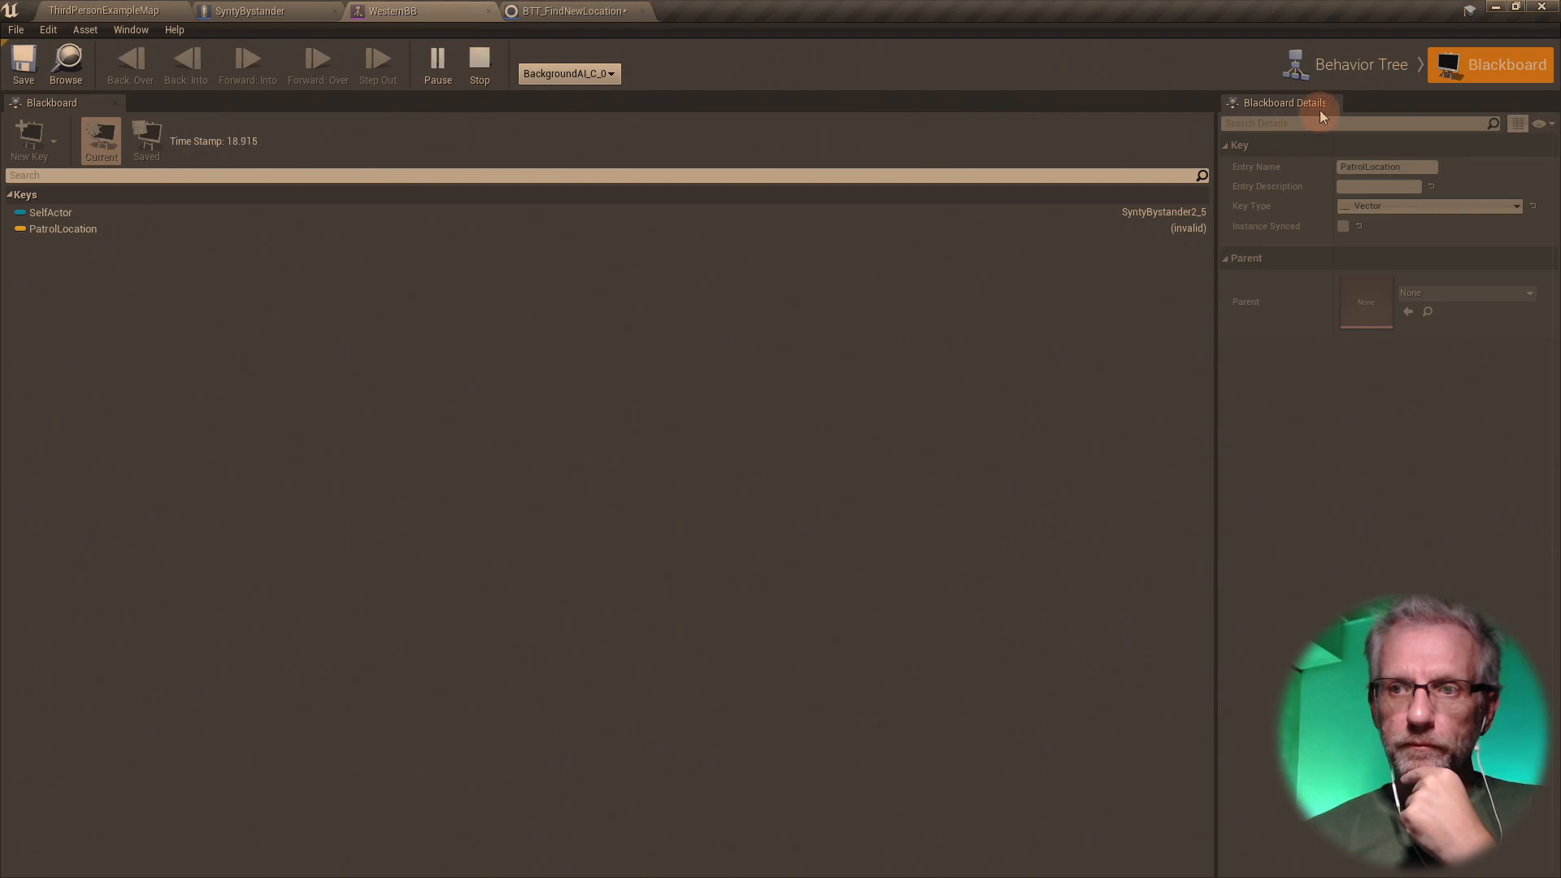
pyautogui.click(1329, 70)
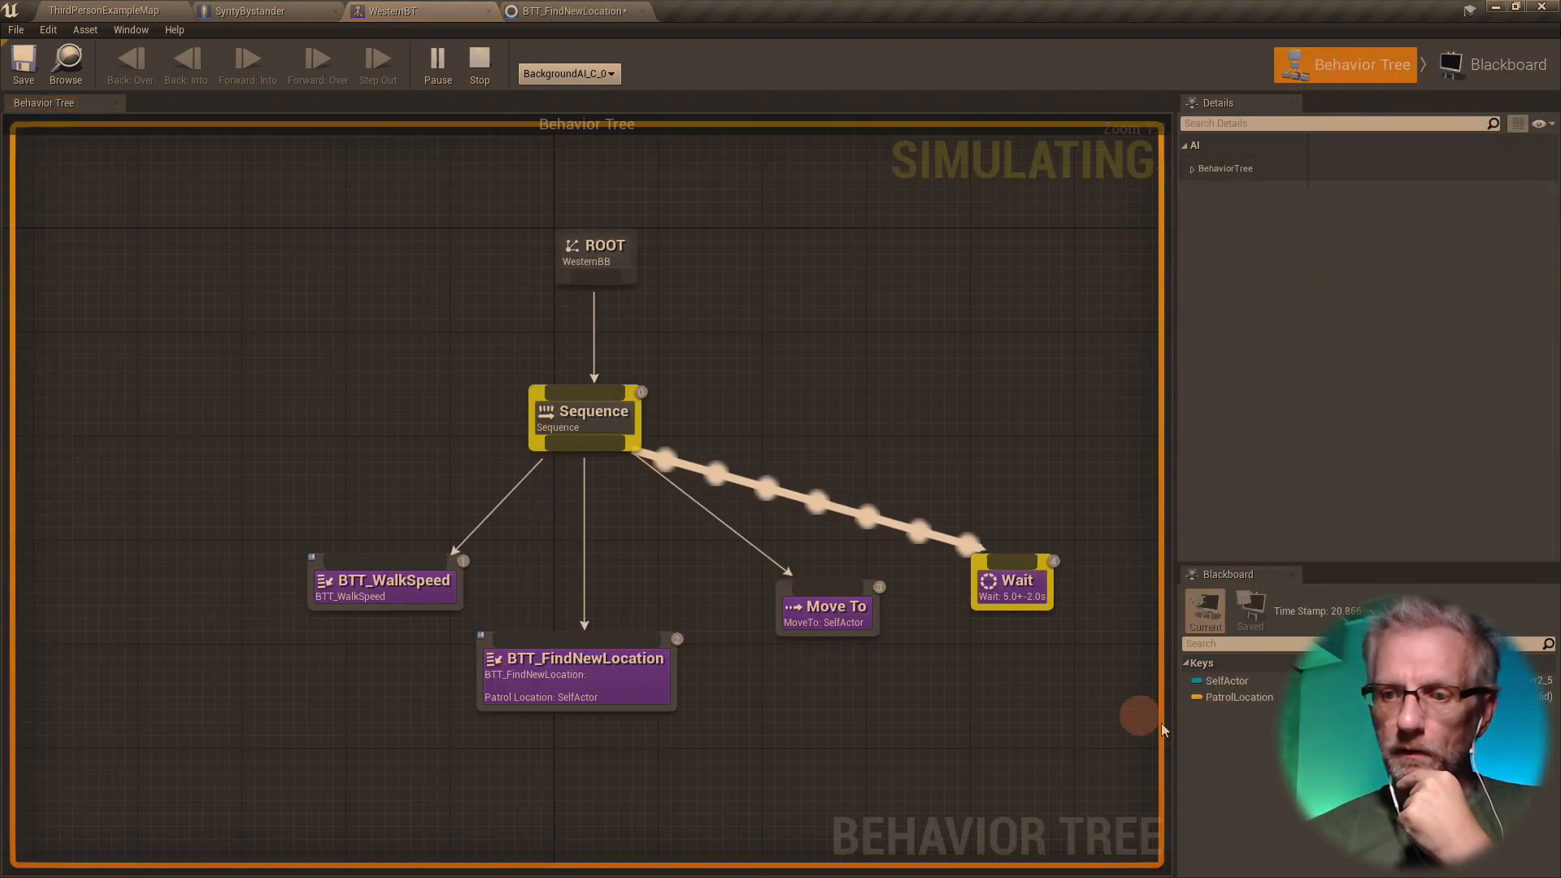
pyautogui.click(1273, 697)
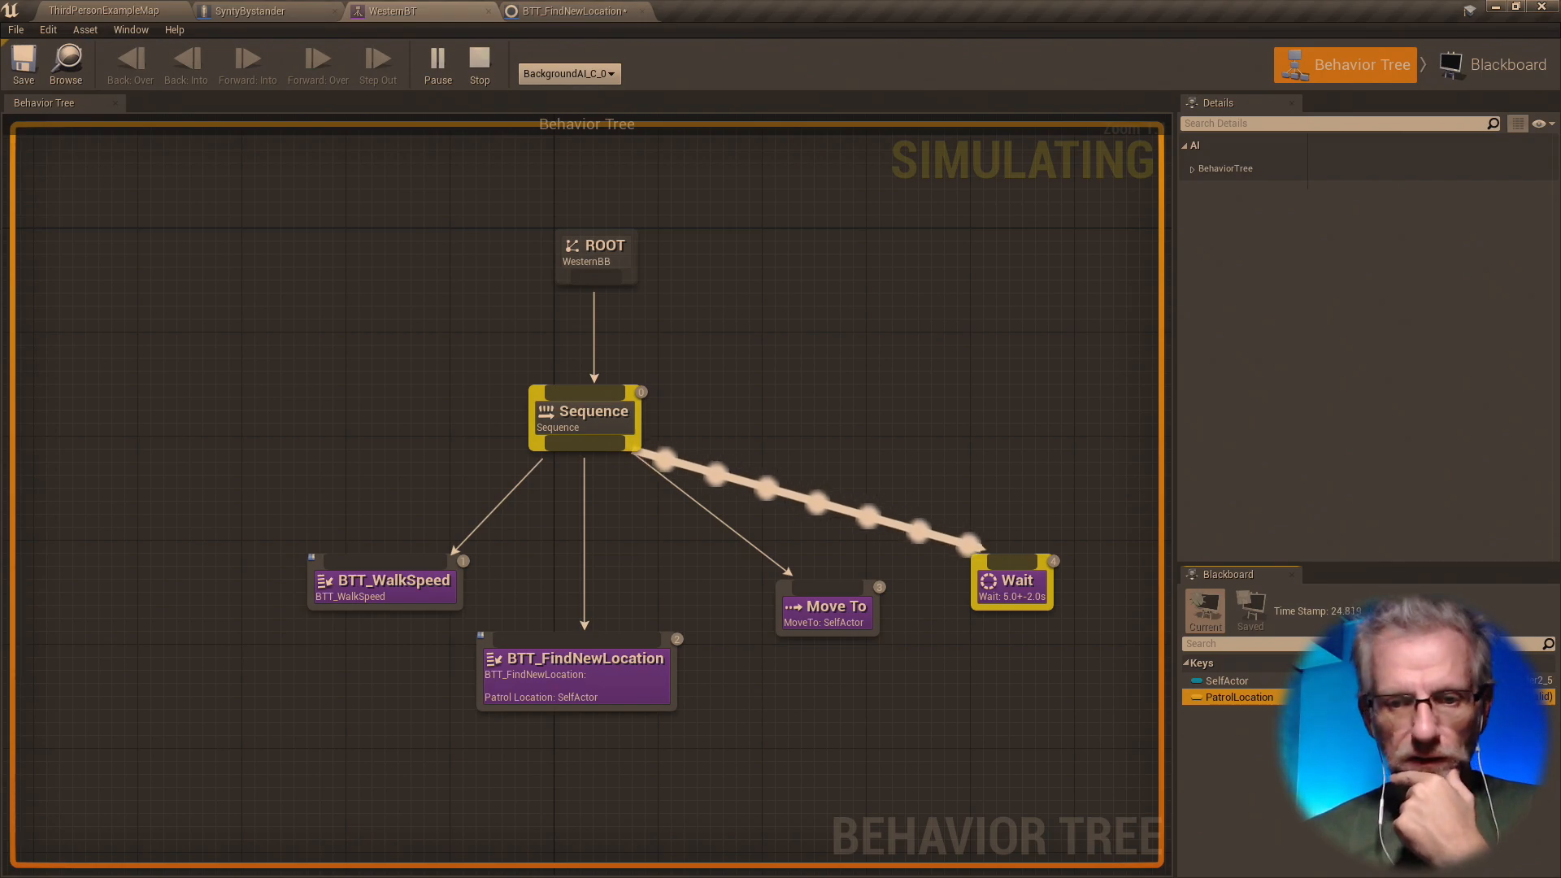
# - Stop the simulation and set the Move To task's blackboard key to PatrolLocation
pyautogui.click(480, 63)
pyautogui.click(836, 619)
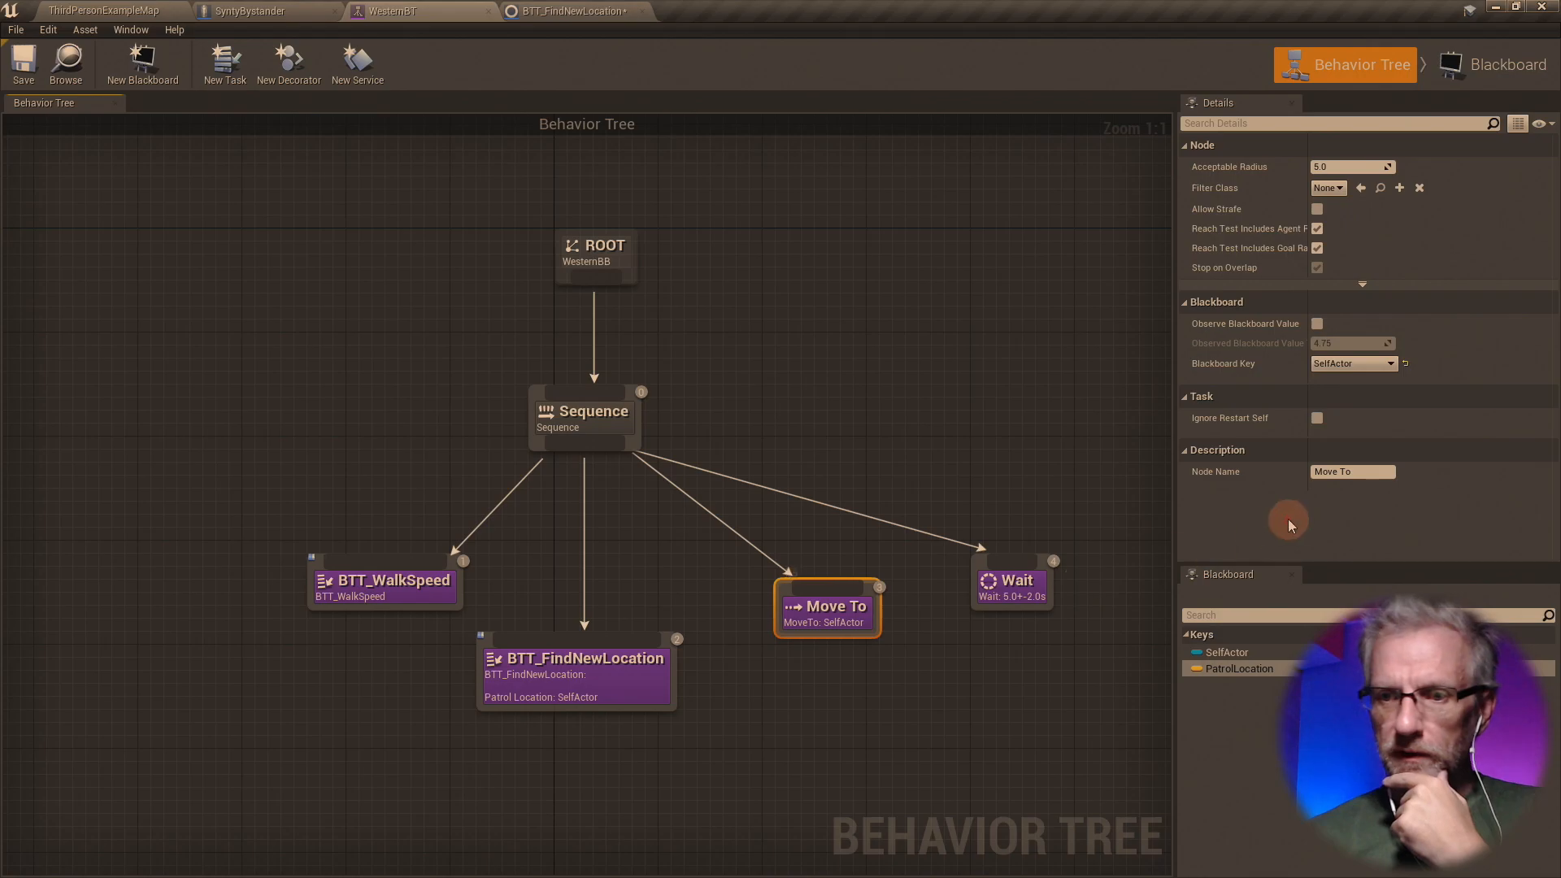
pyautogui.click(1390, 365)
pyautogui.click(1387, 397)
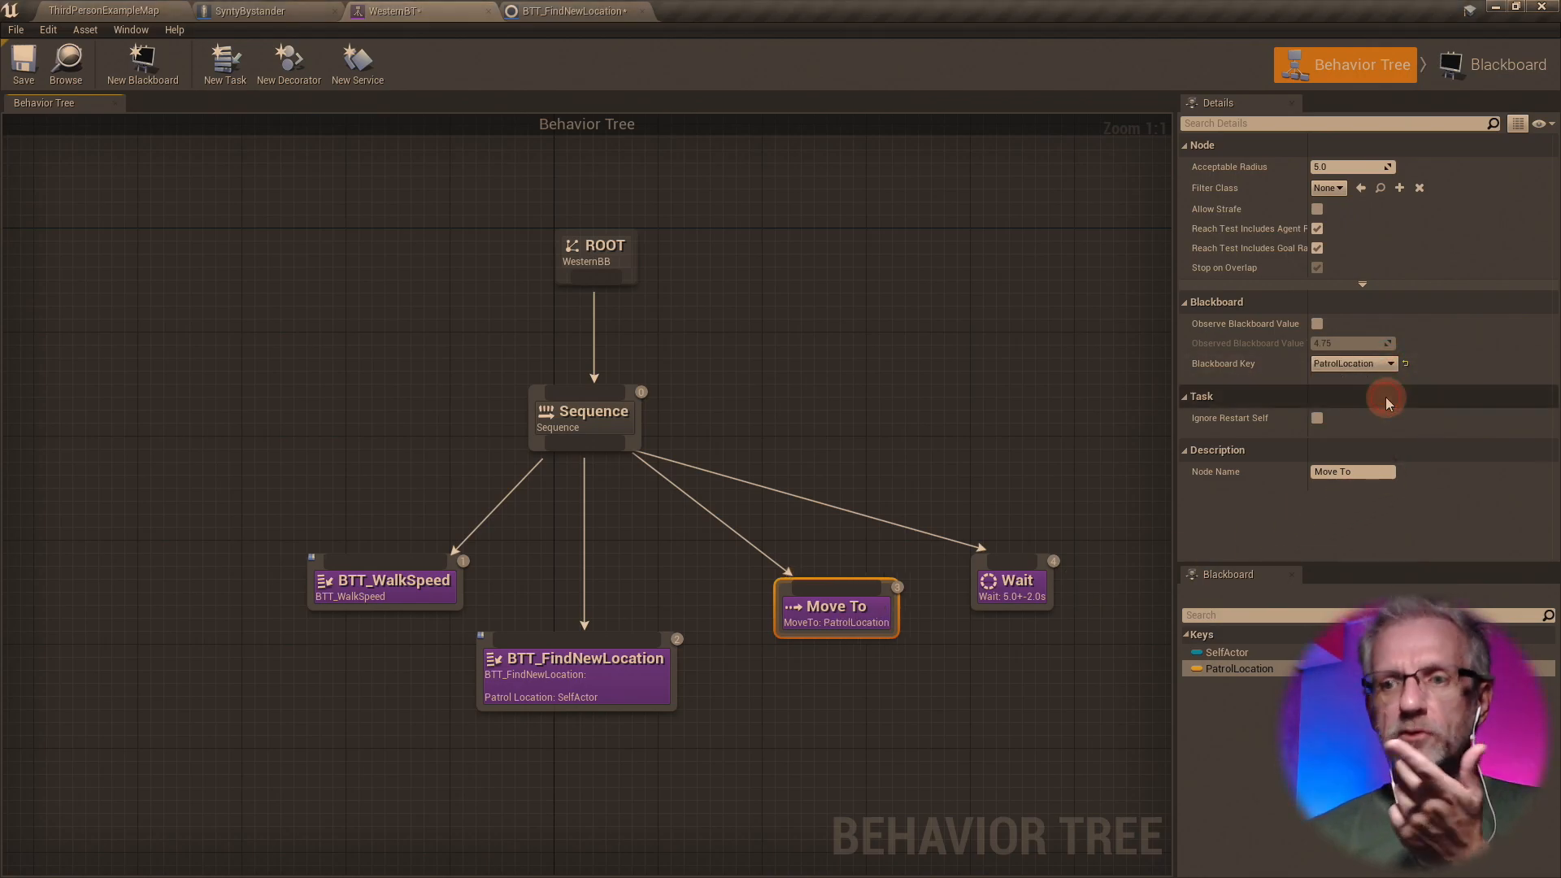
# - Play ThirdPersonExampleMap again to test the bystanders' movement, and release the mouse cursor
pyautogui.click(90, 11)
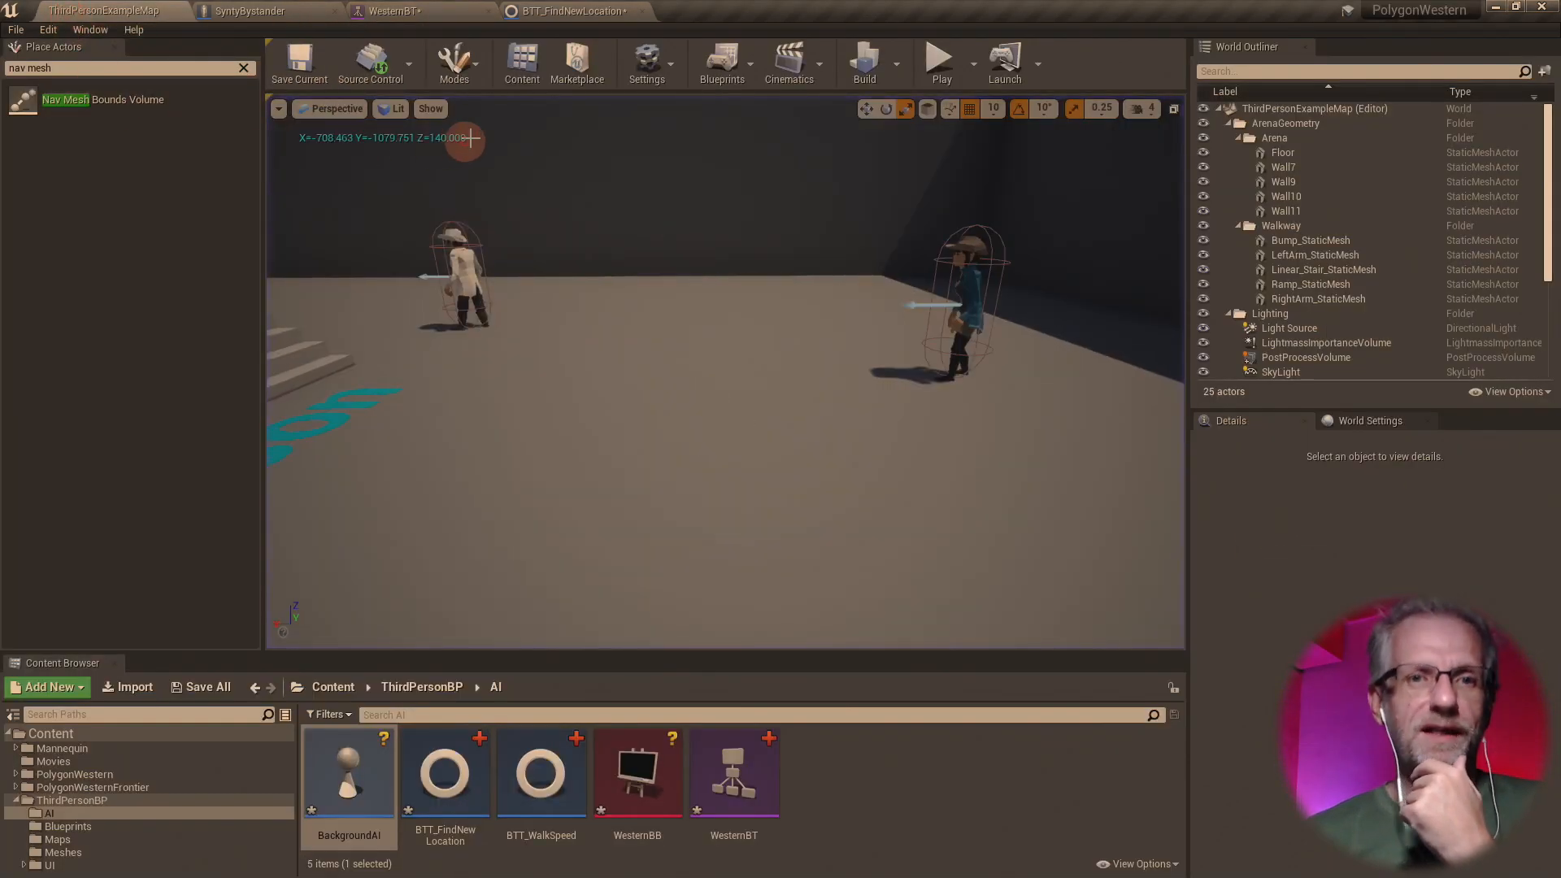
pyautogui.click(943, 65)
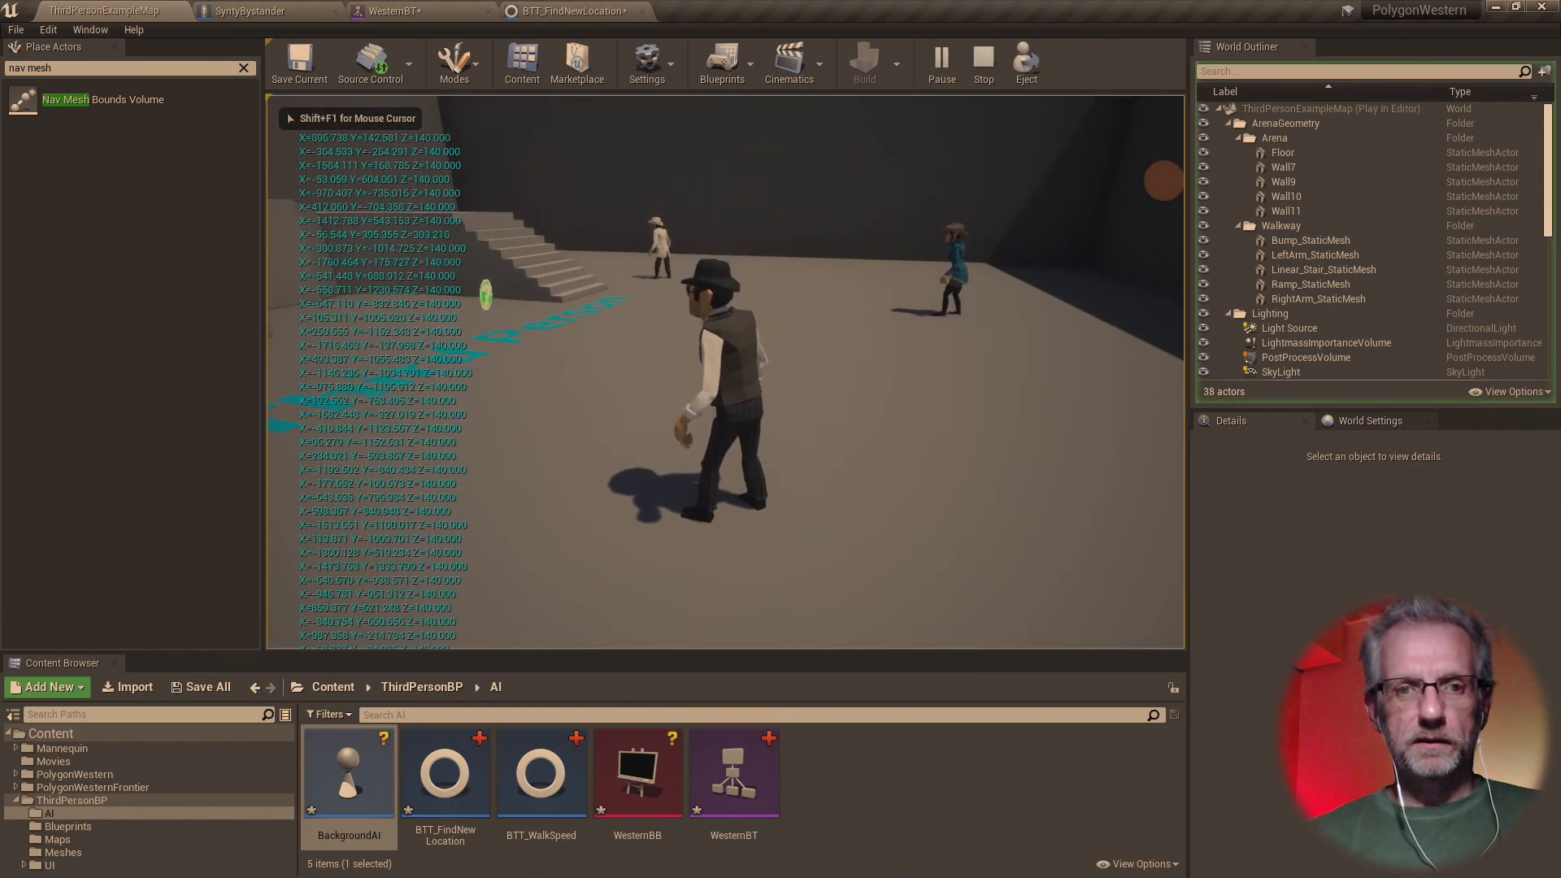
pyautogui.hotkey('shift', 'F1')
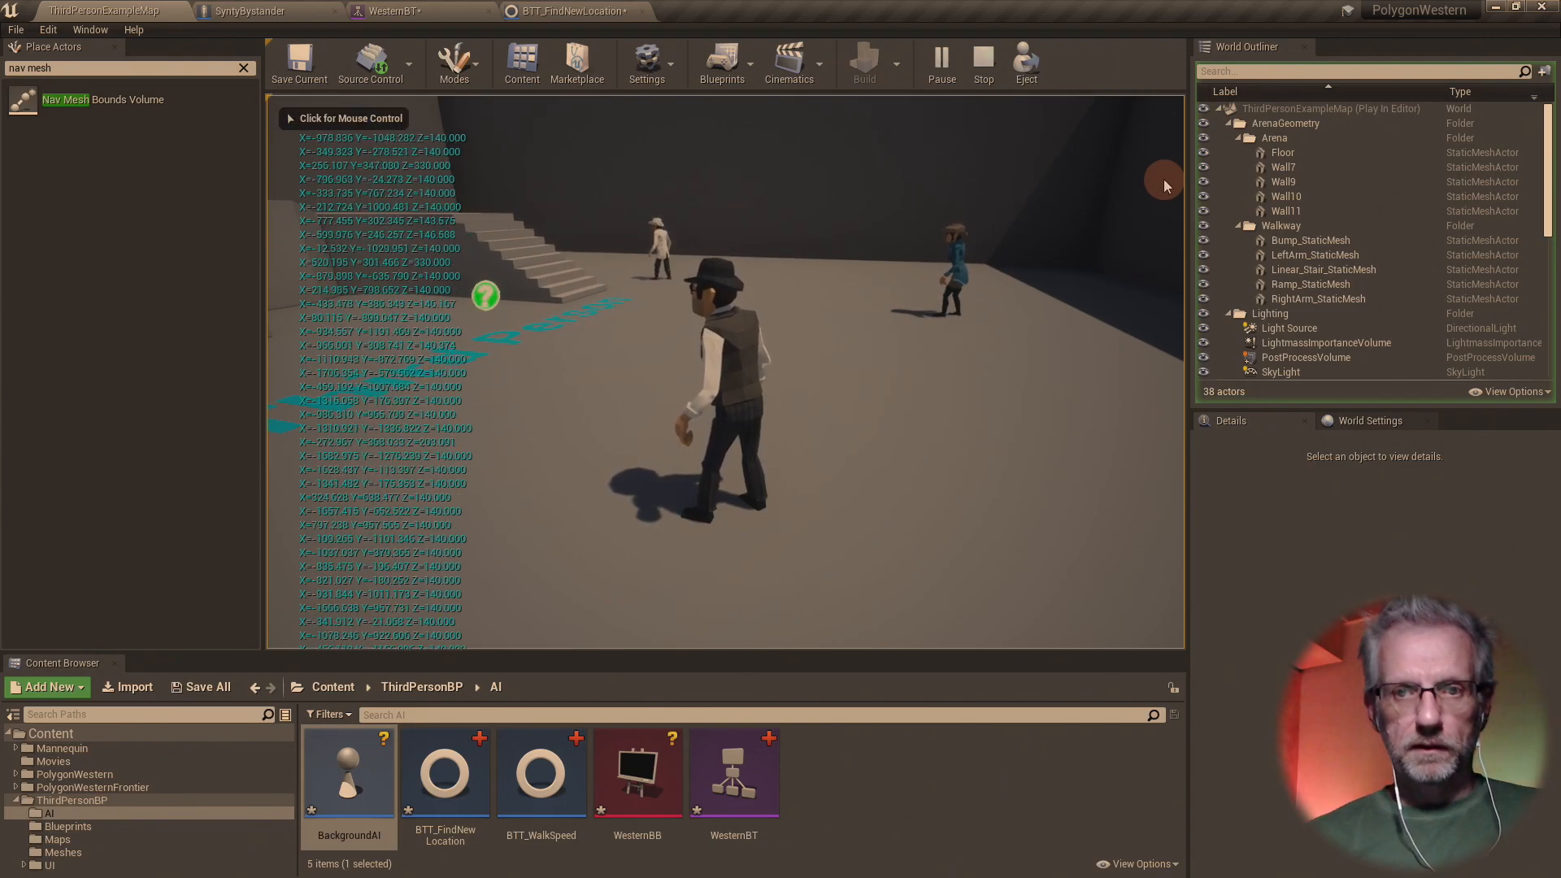
# - Check the simulating BTT_FindNewLocation graph and WesternBT behavior tree, stop the simulation and return to the level
pyautogui.click(592, 13)
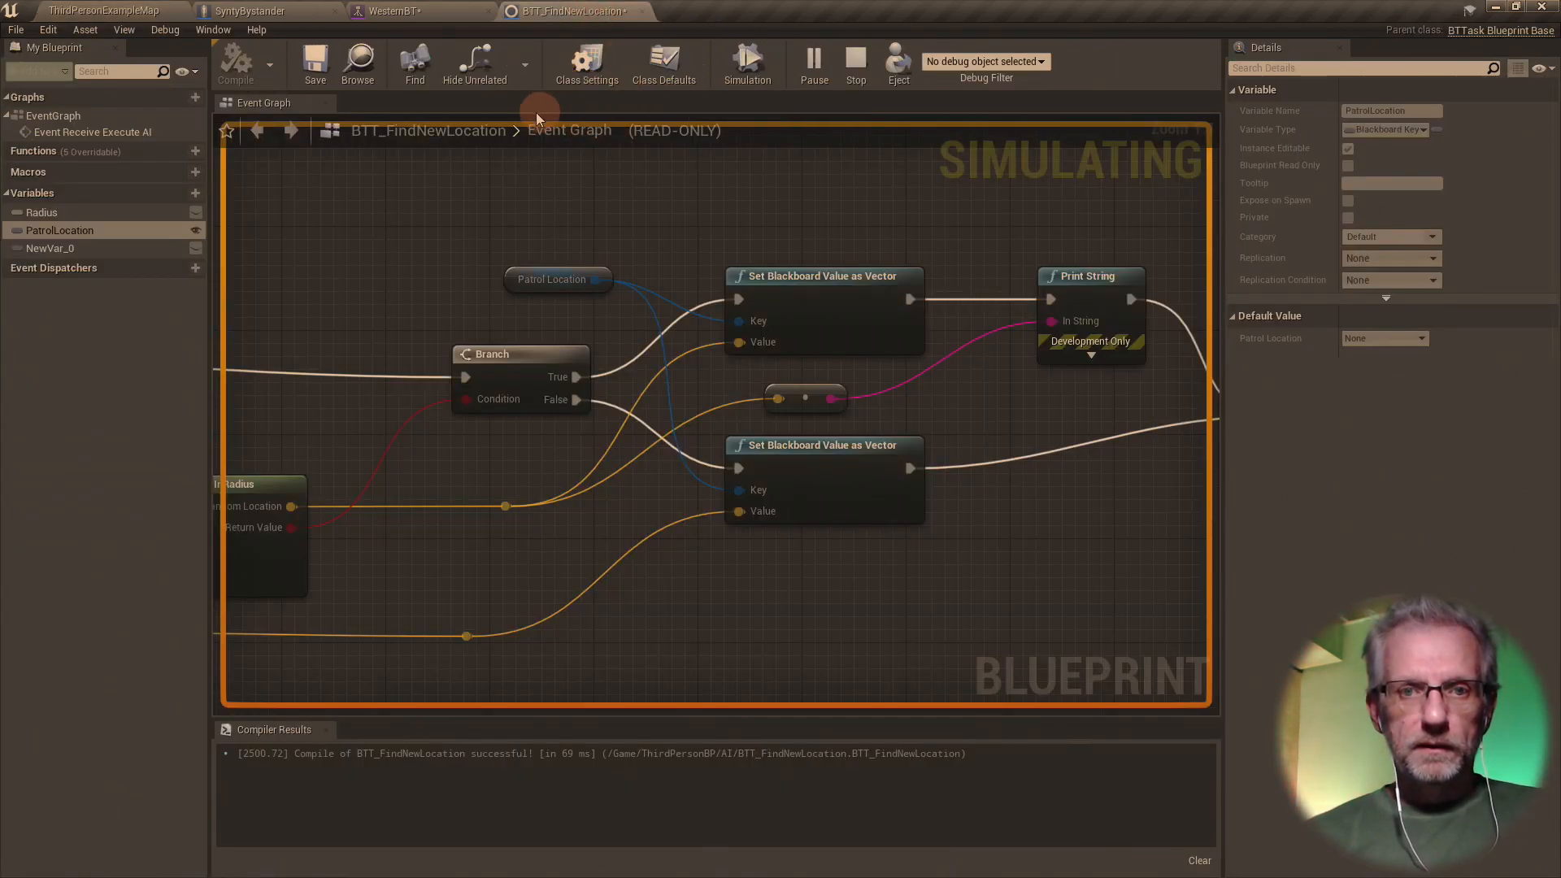
pyautogui.click(460, 12)
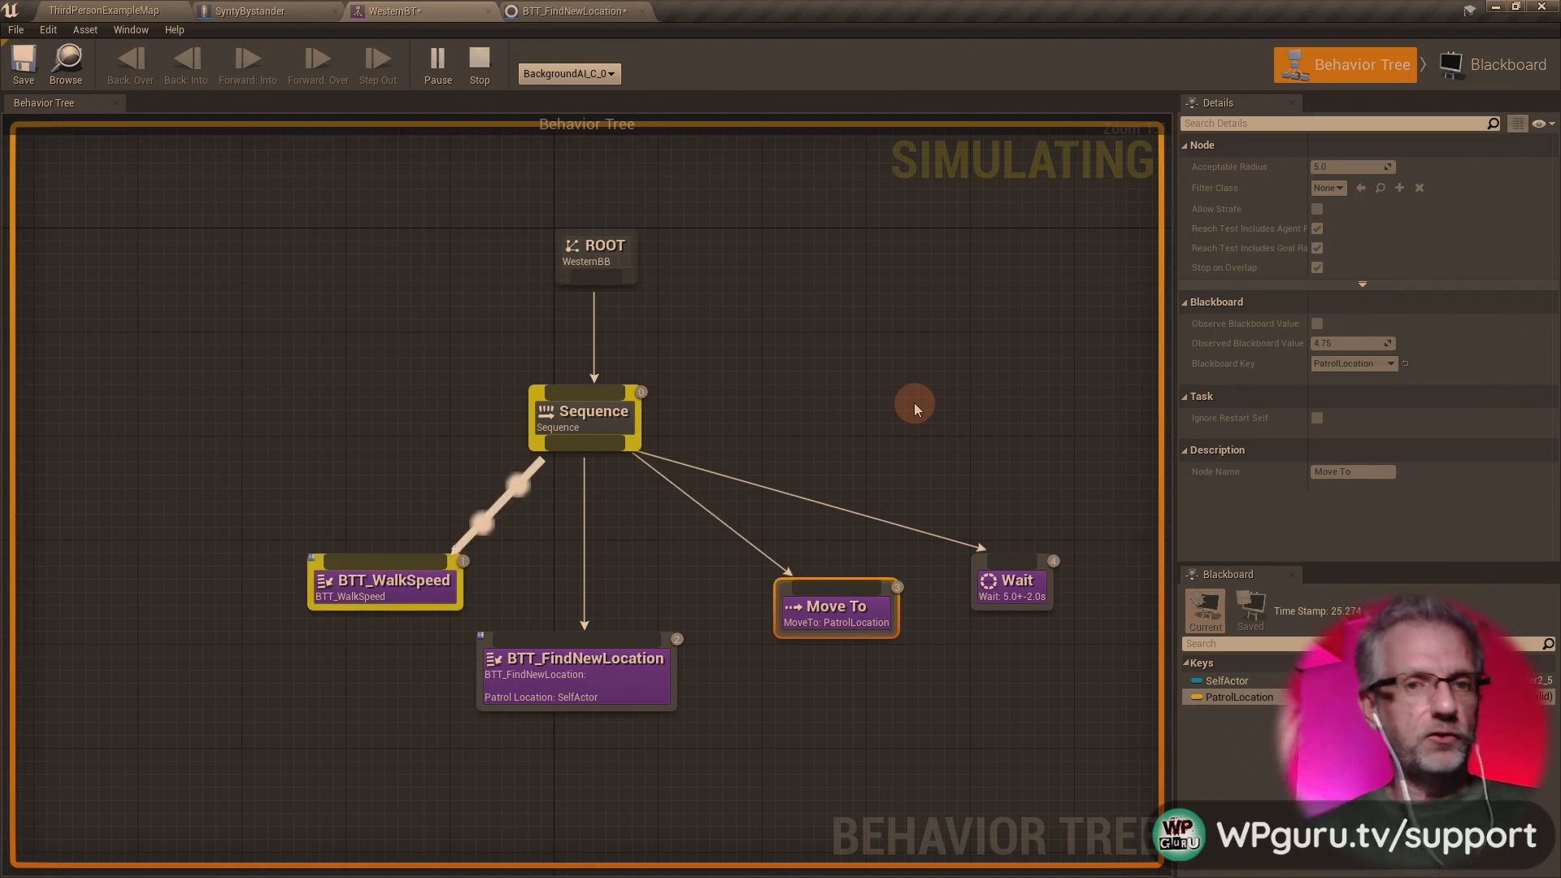
pyautogui.click(480, 75)
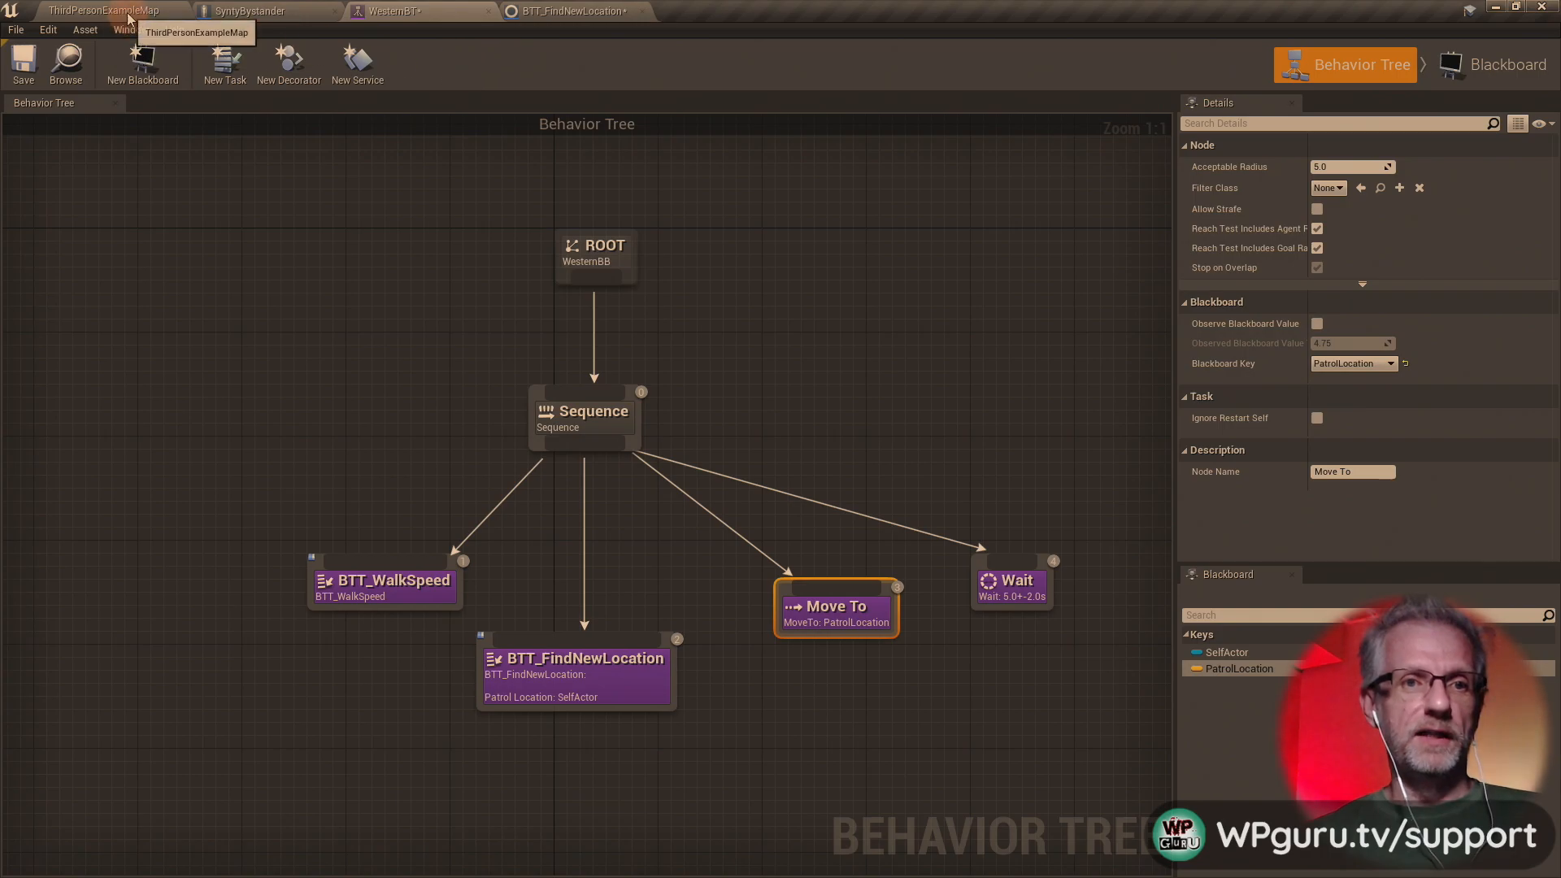
pyautogui.click(114, 11)
pyautogui.moveTo(689, 321)
pyautogui.mouseDown(button='right')
pyautogui.moveTo(533, 328)
pyautogui.moveTo(700, 326)
pyautogui.mouseUp(button='right')
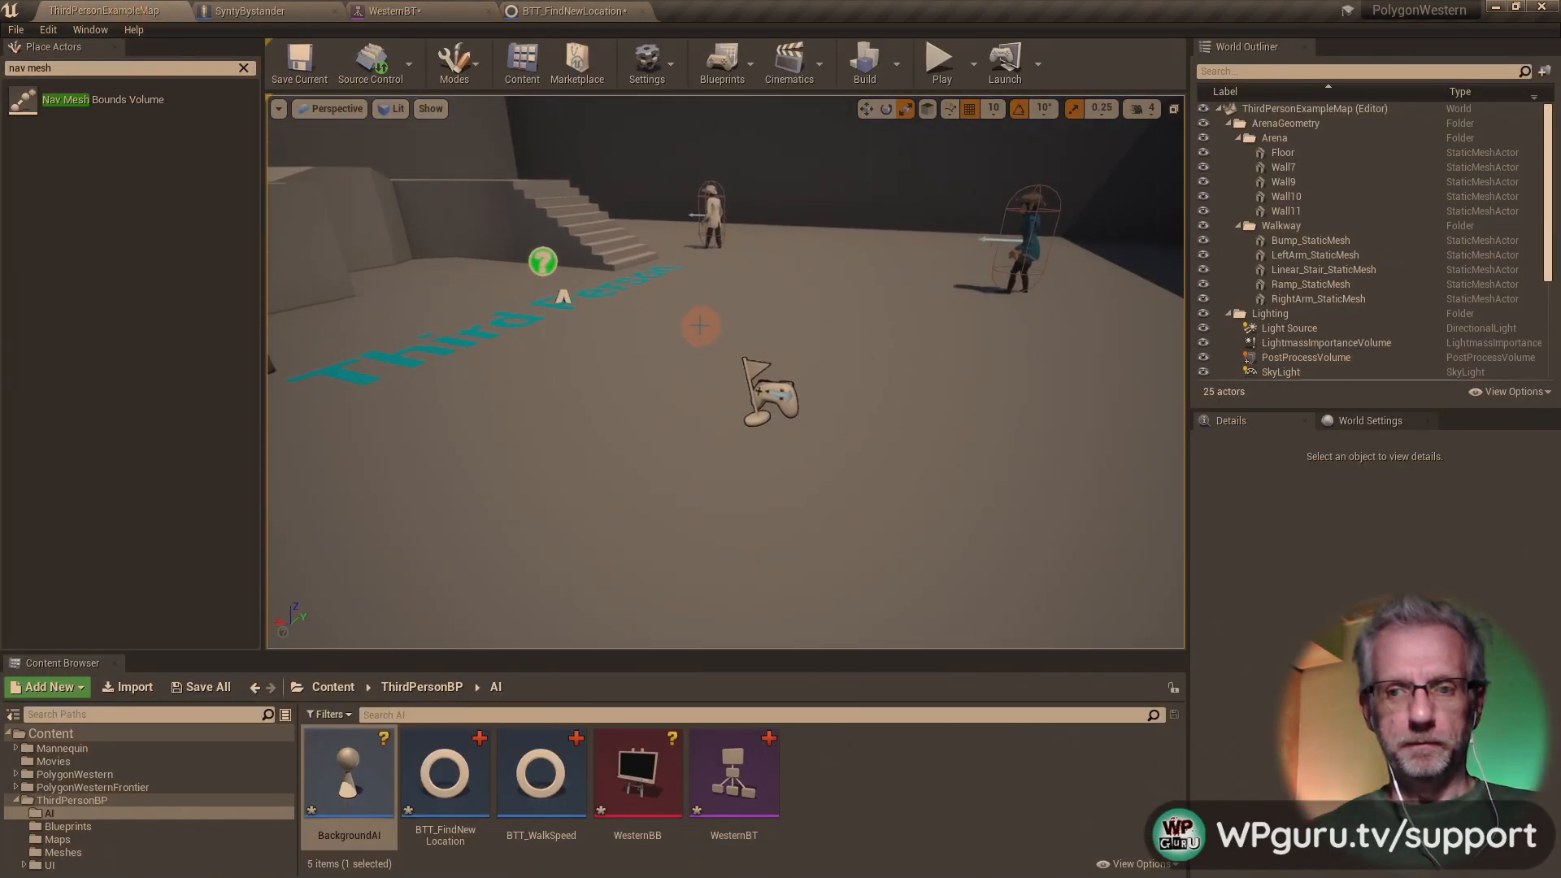
# - Filter the level's actors by "nav me" and select the NavMeshBoundsVolume with the move gizmo active
pyautogui.click(1287, 72)
pyautogui.write('nav me')
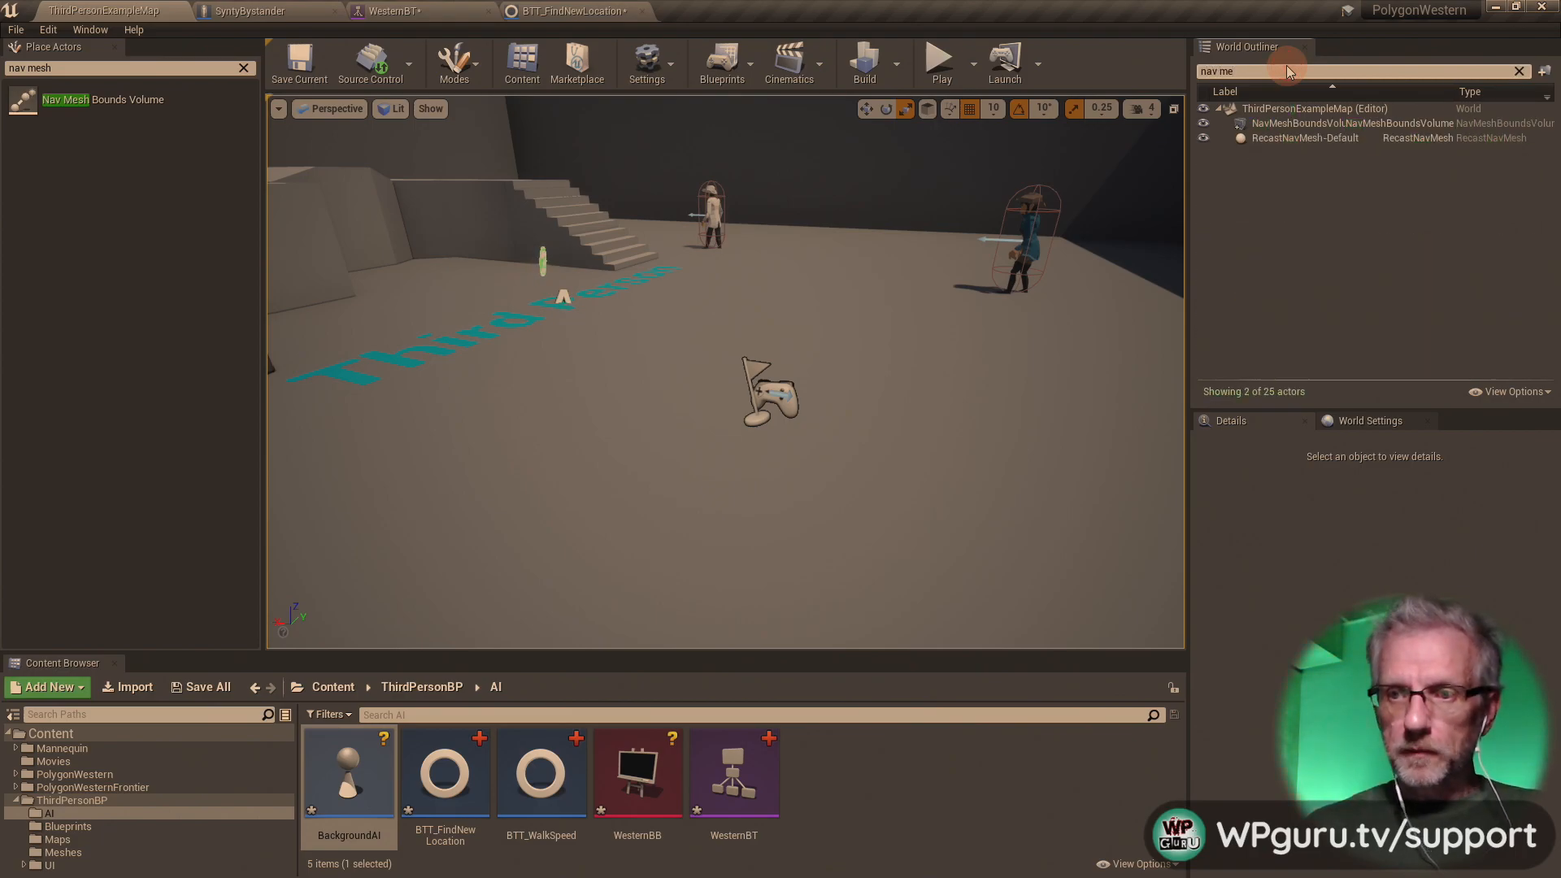
pyautogui.click(1342, 125)
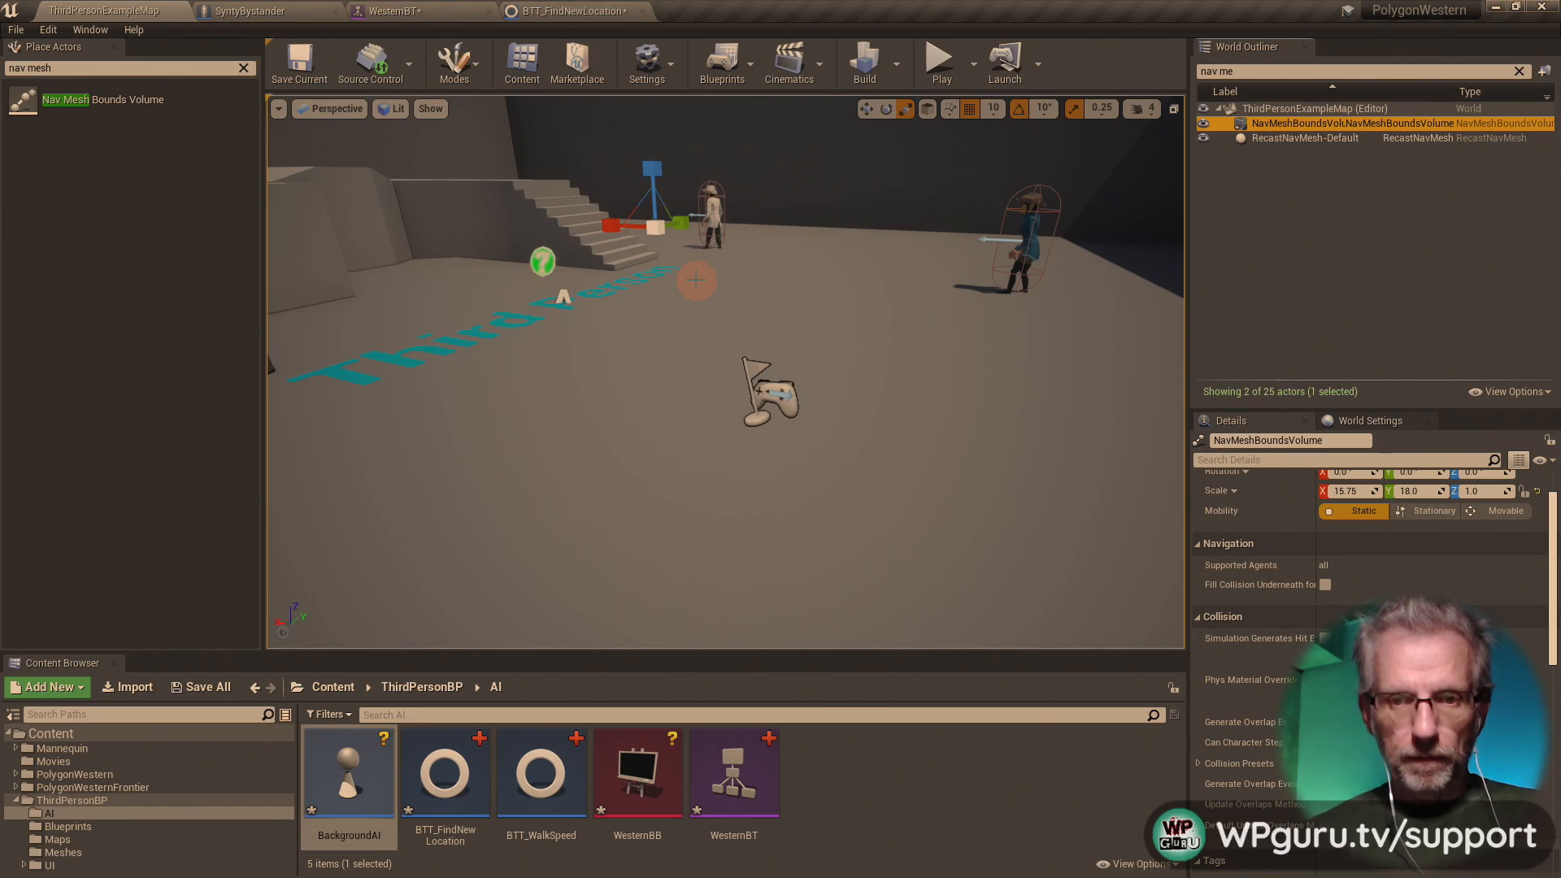
pyautogui.press('e')
pyautogui.press('w')
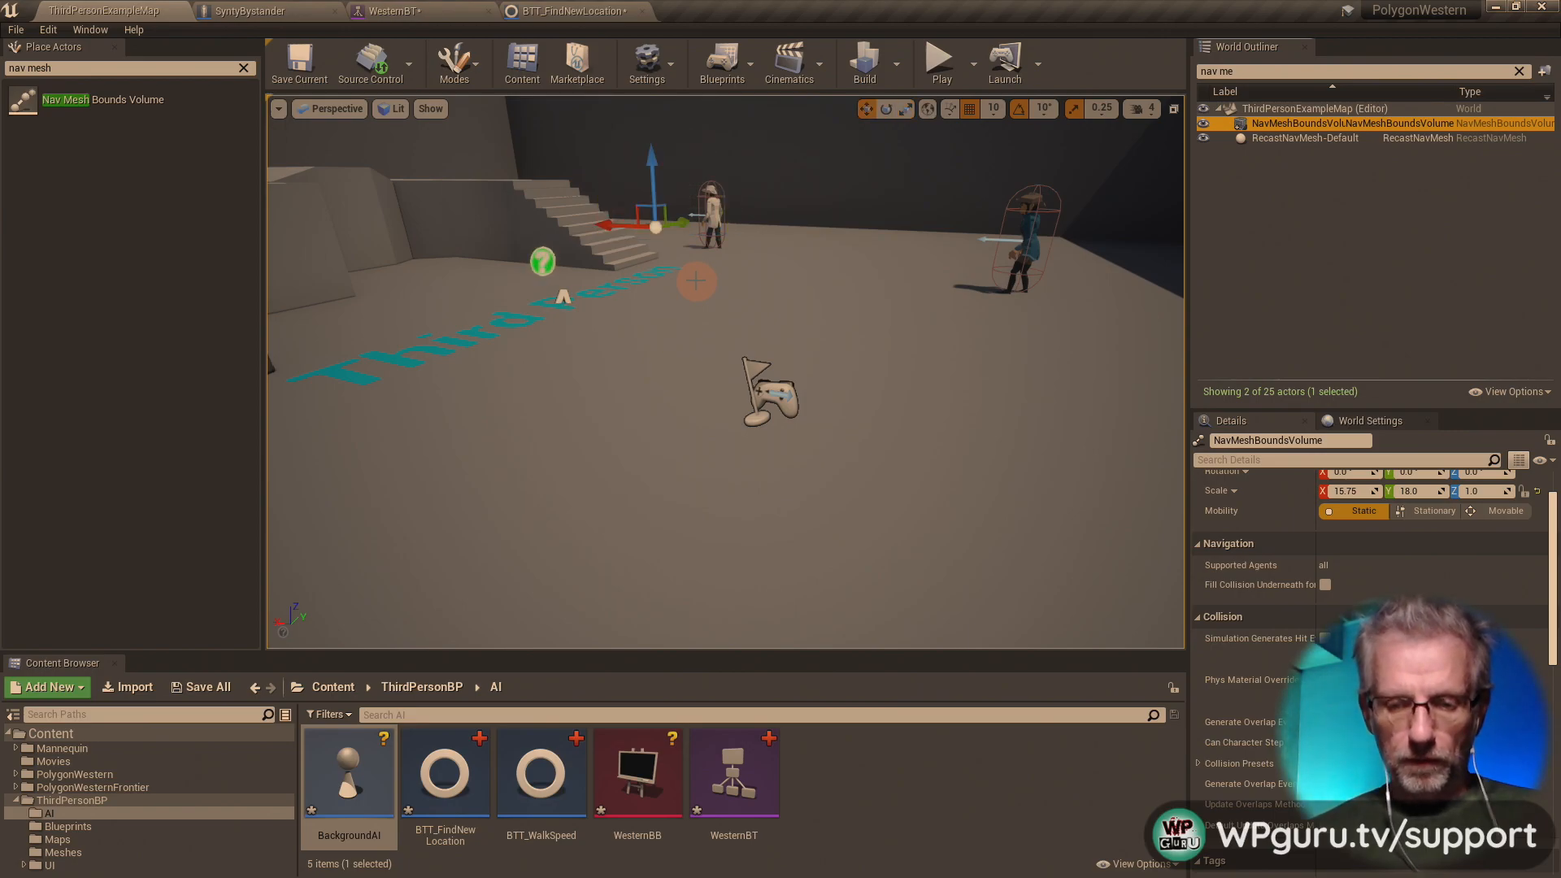
# - Show the navigation mesh coverage over the arena and select the Floor
pyautogui.click(706, 269)
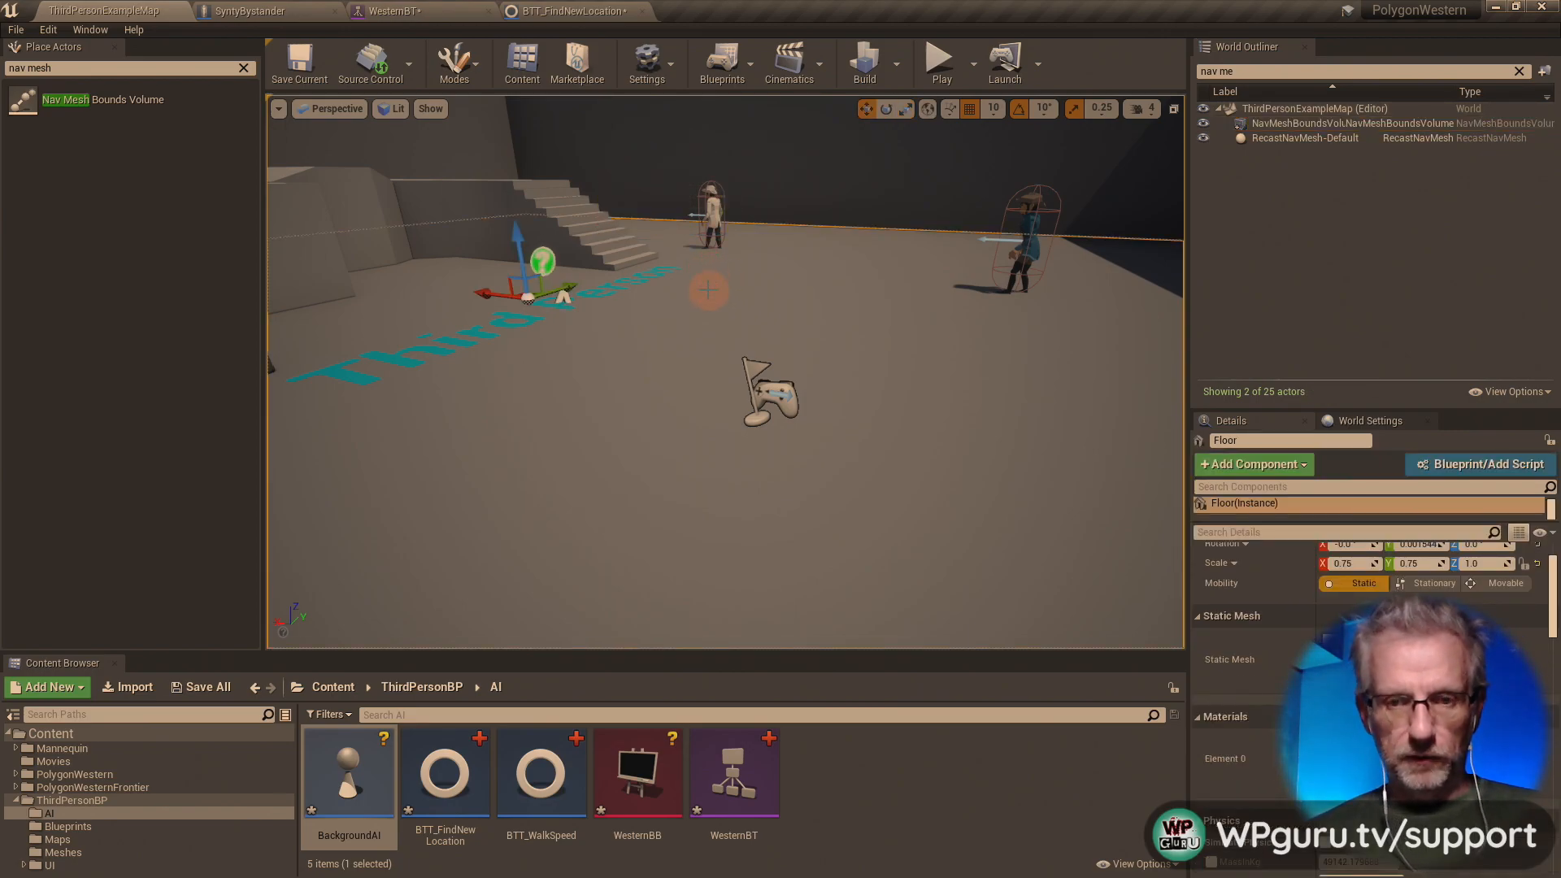
pyautogui.moveTo(710, 312)
pyautogui.mouseDown()
pyautogui.moveTo(697, 339)
pyautogui.moveTo(710, 312)
pyautogui.mouseUp()
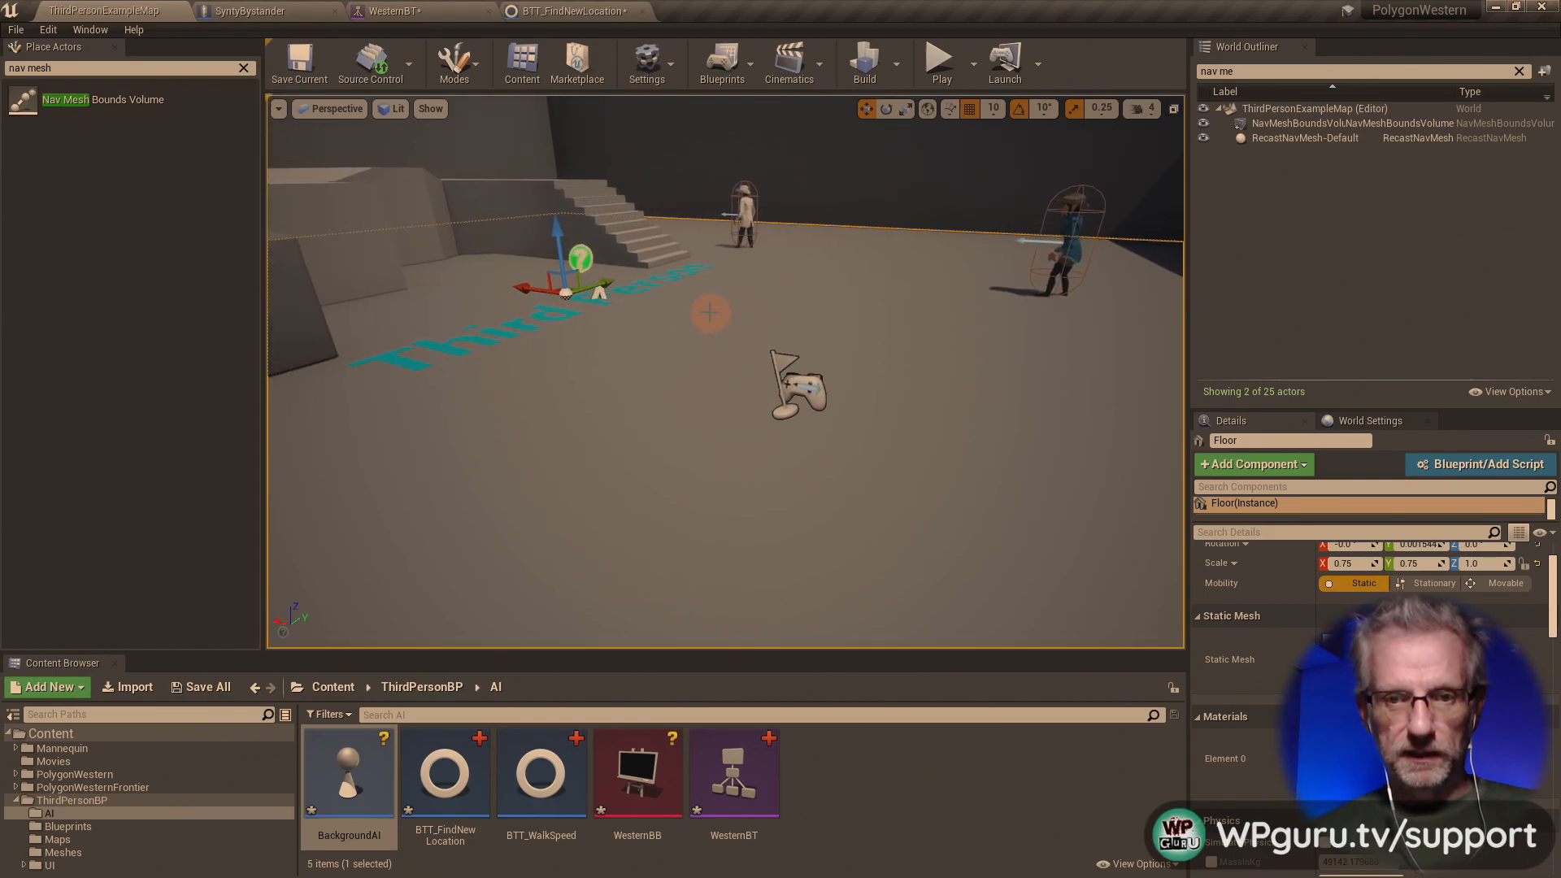
pyautogui.click(1301, 123)
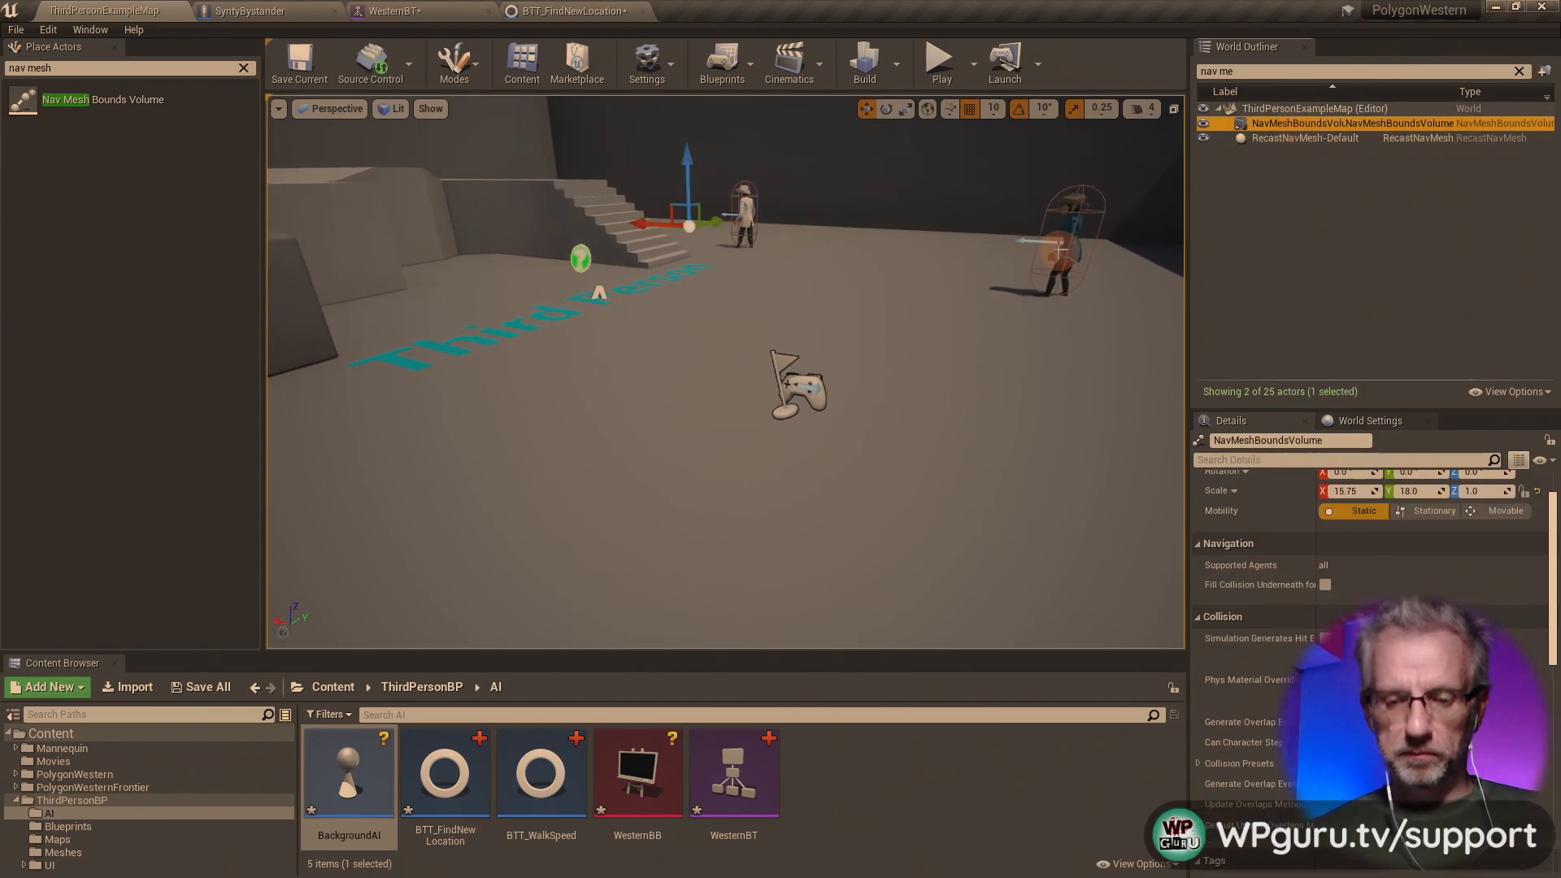
pyautogui.click(1011, 289)
pyautogui.press('p')
pyautogui.press('p')
pyautogui.press('p')
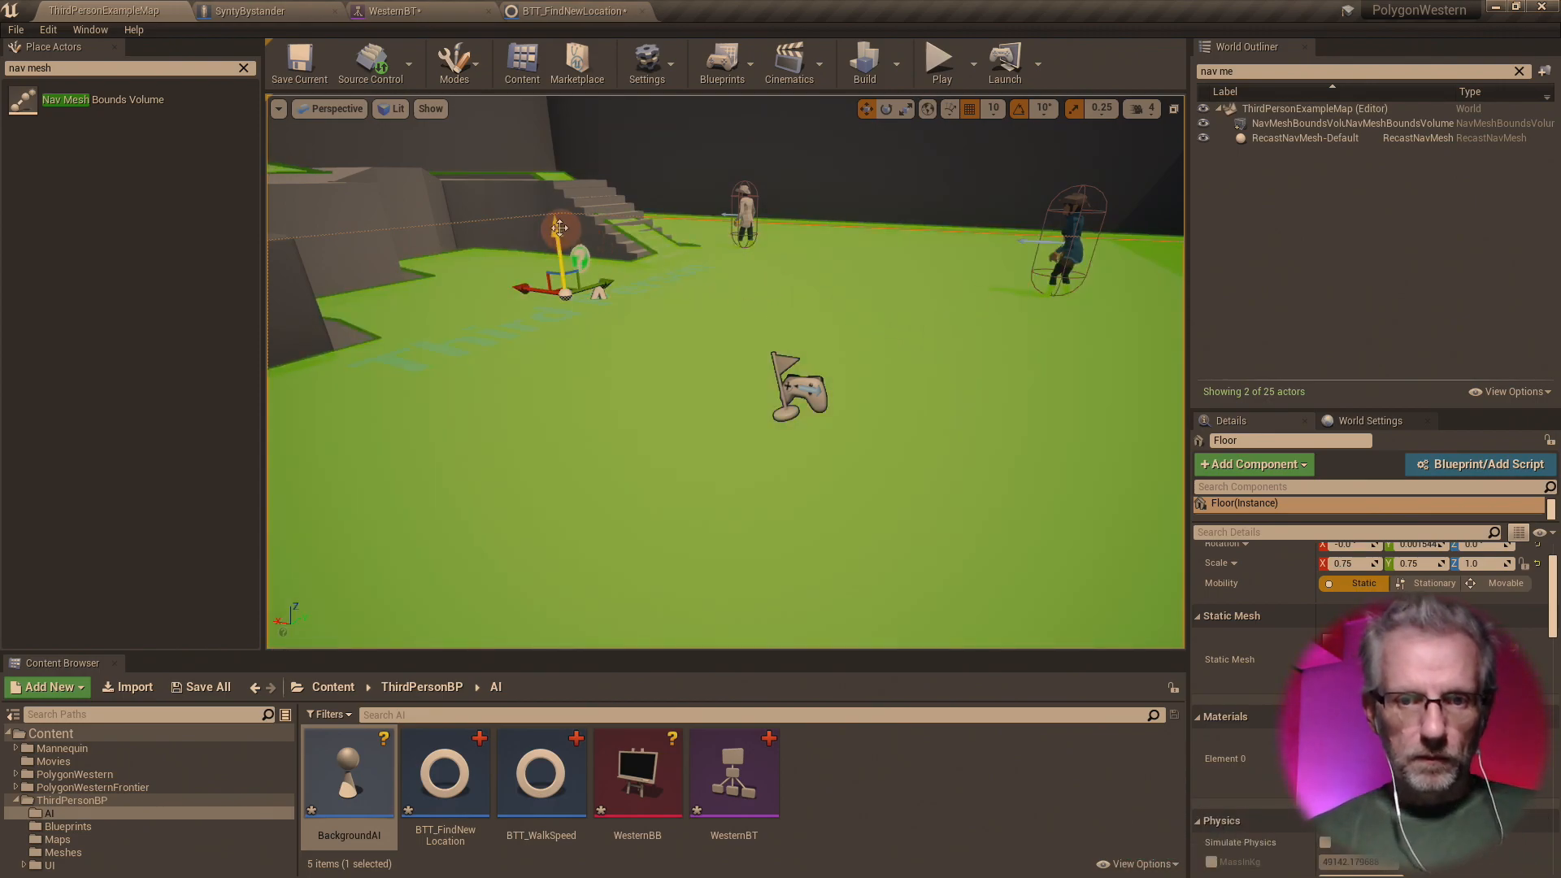
# - Lower the Floor slightly and stretch its Z scale to 6.25
pyautogui.moveTo(560, 227)
pyautogui.mouseDown()
pyautogui.moveTo(547, 158)
pyautogui.moveTo(560, 284)
pyautogui.moveTo(550, 209)
pyautogui.moveTo(558, 249)
pyautogui.mouseUp()
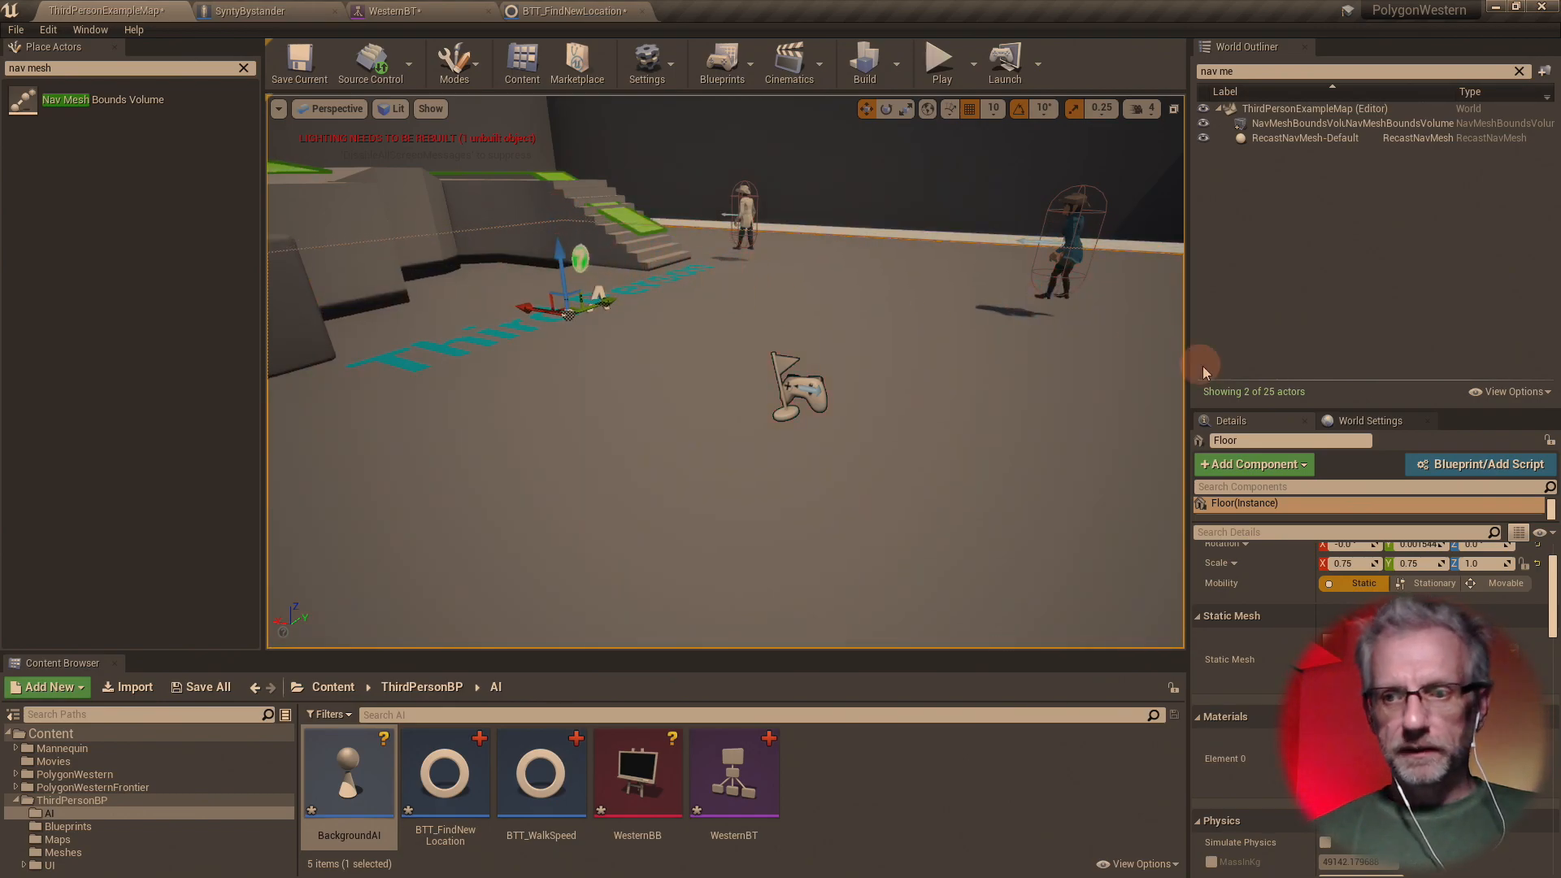
pyautogui.click(1332, 72)
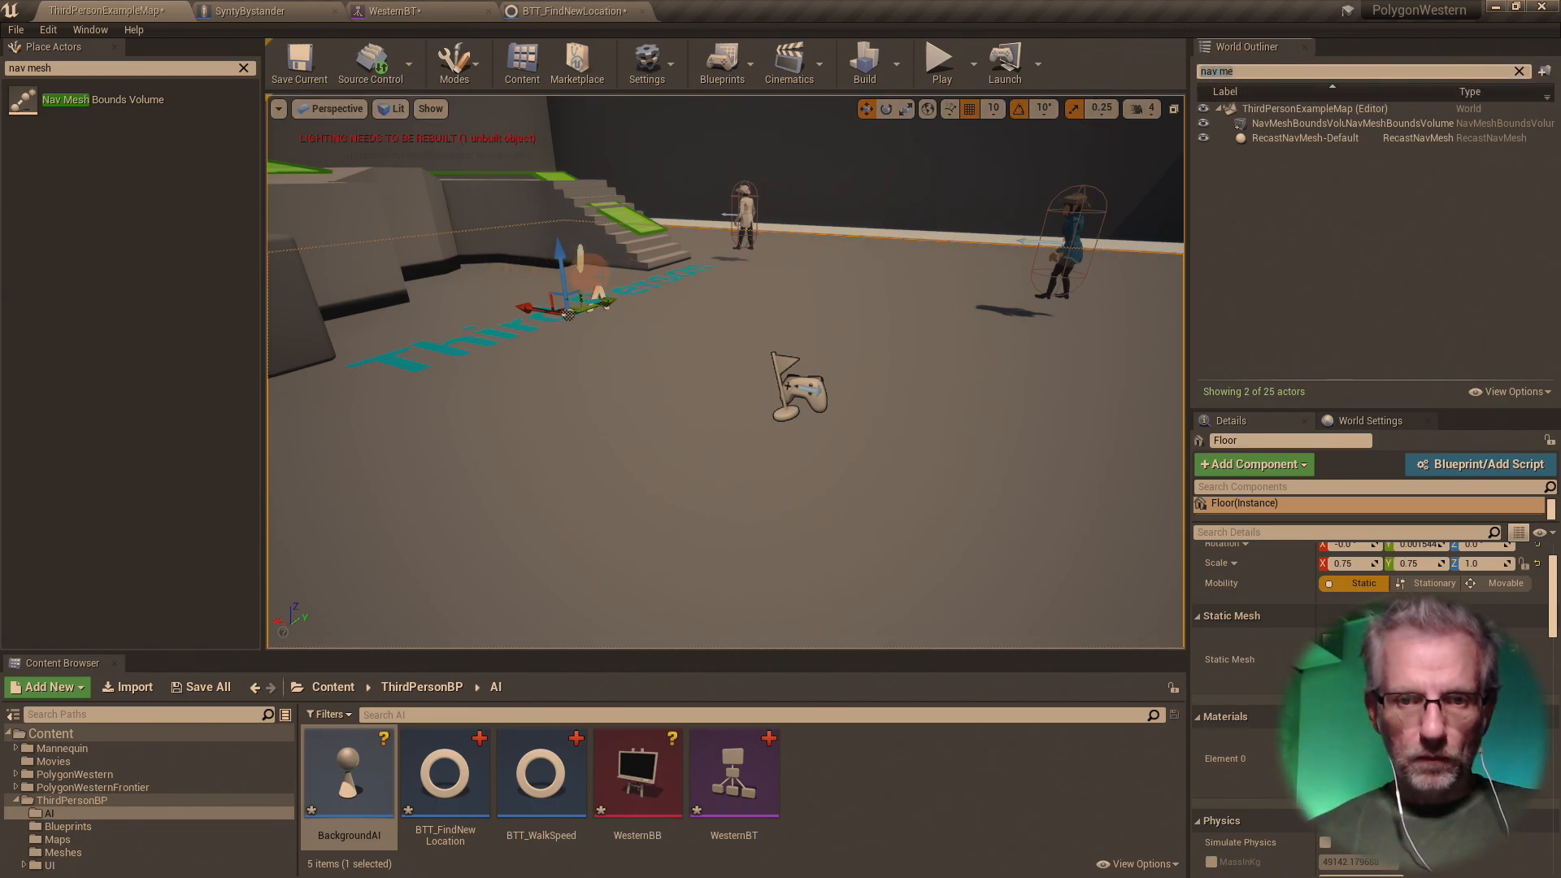
pyautogui.moveTo(726, 372); pyautogui.dragTo(738, 373, button='right')
pyautogui.press('e')
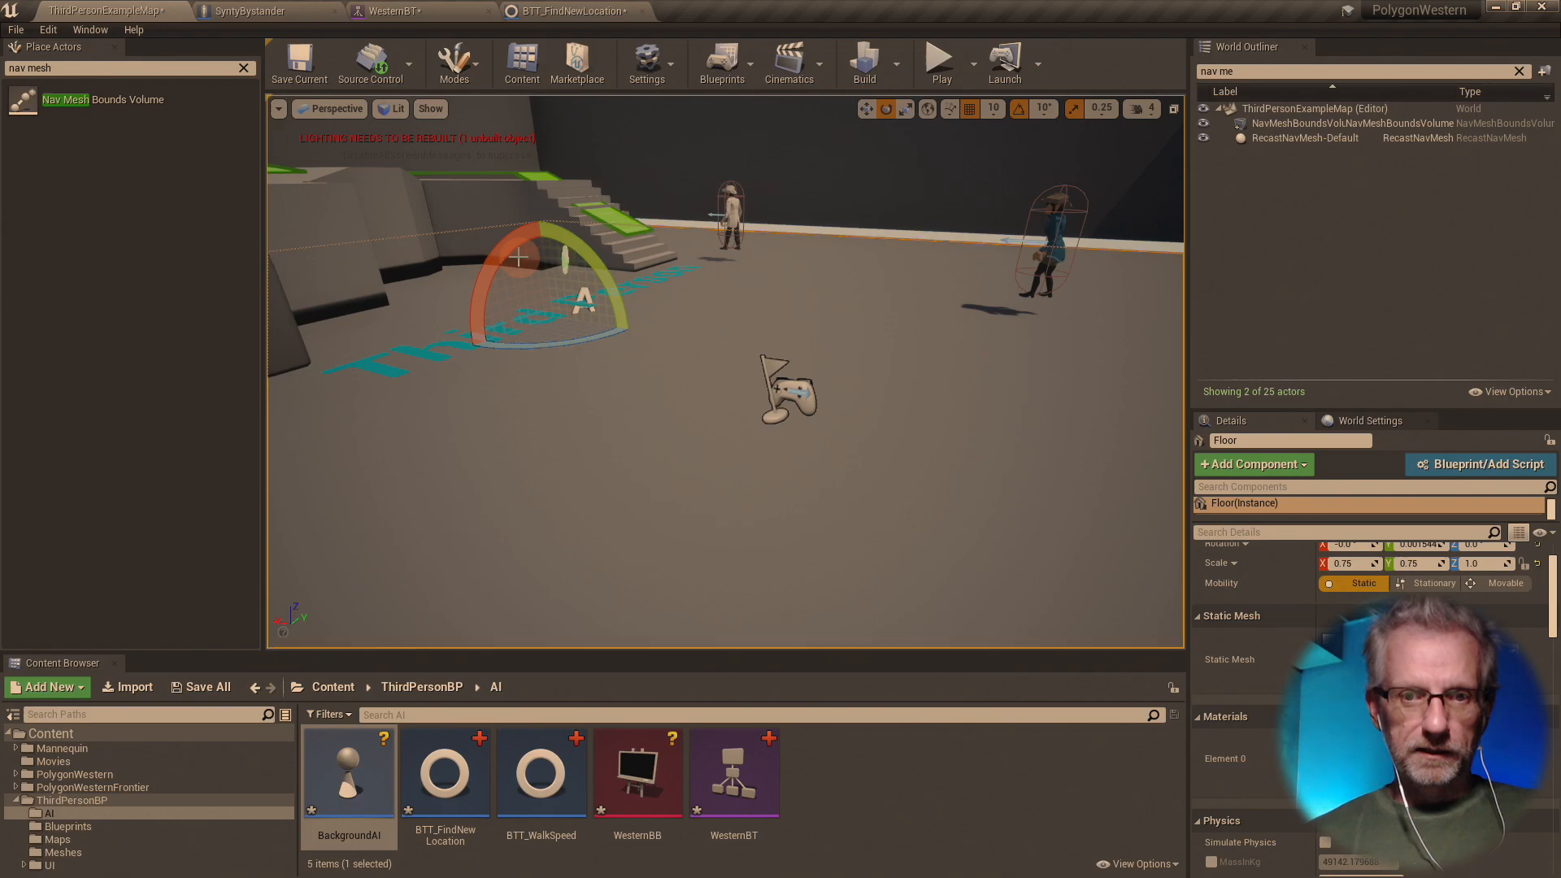
pyautogui.press('w')
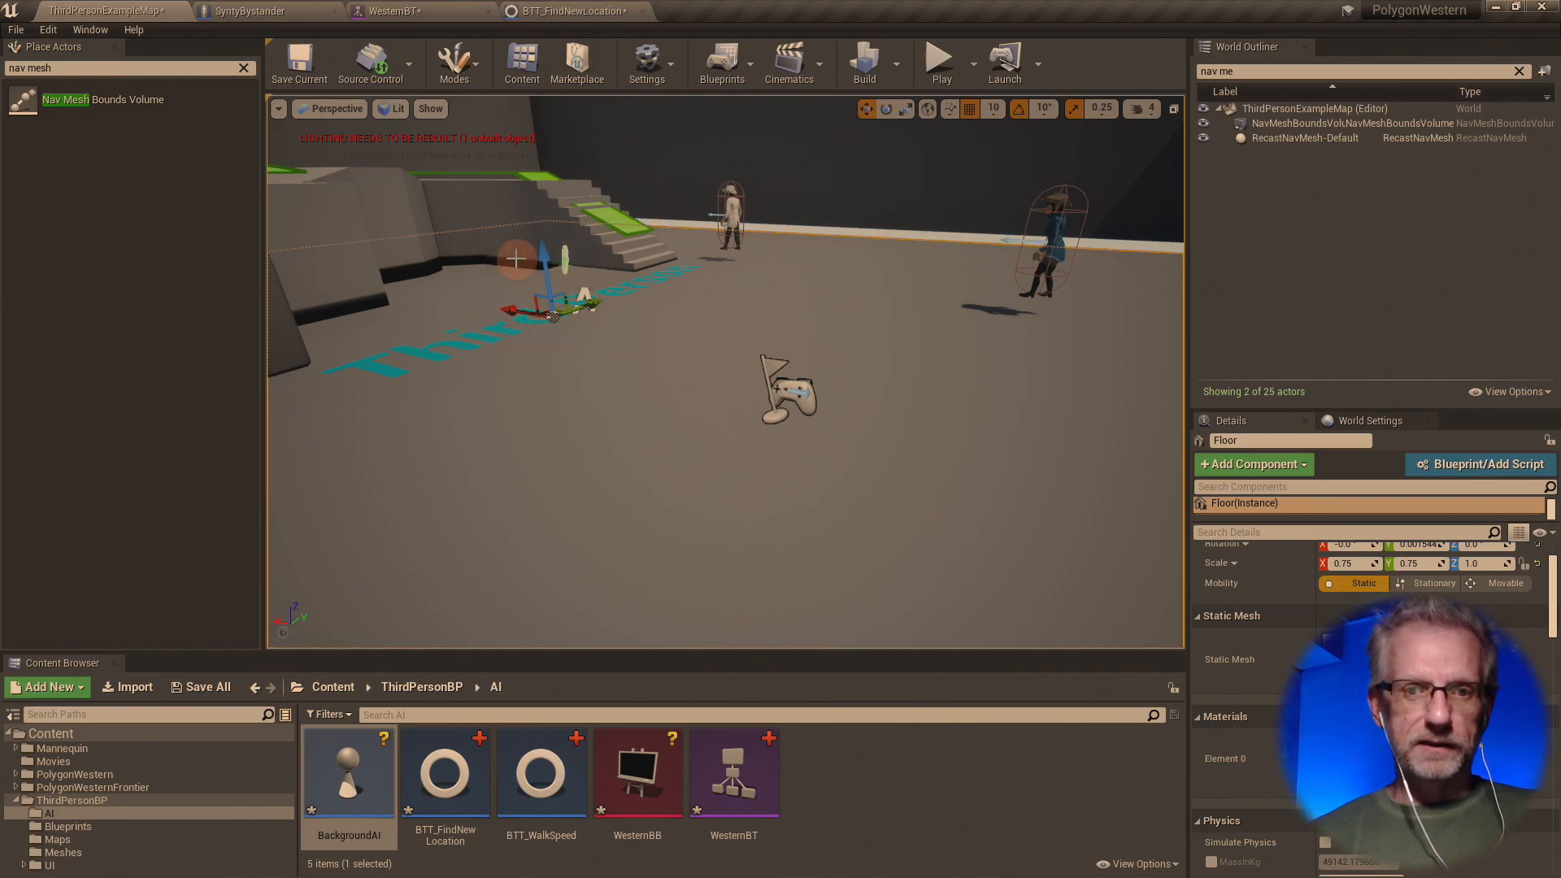
pyautogui.press('e')
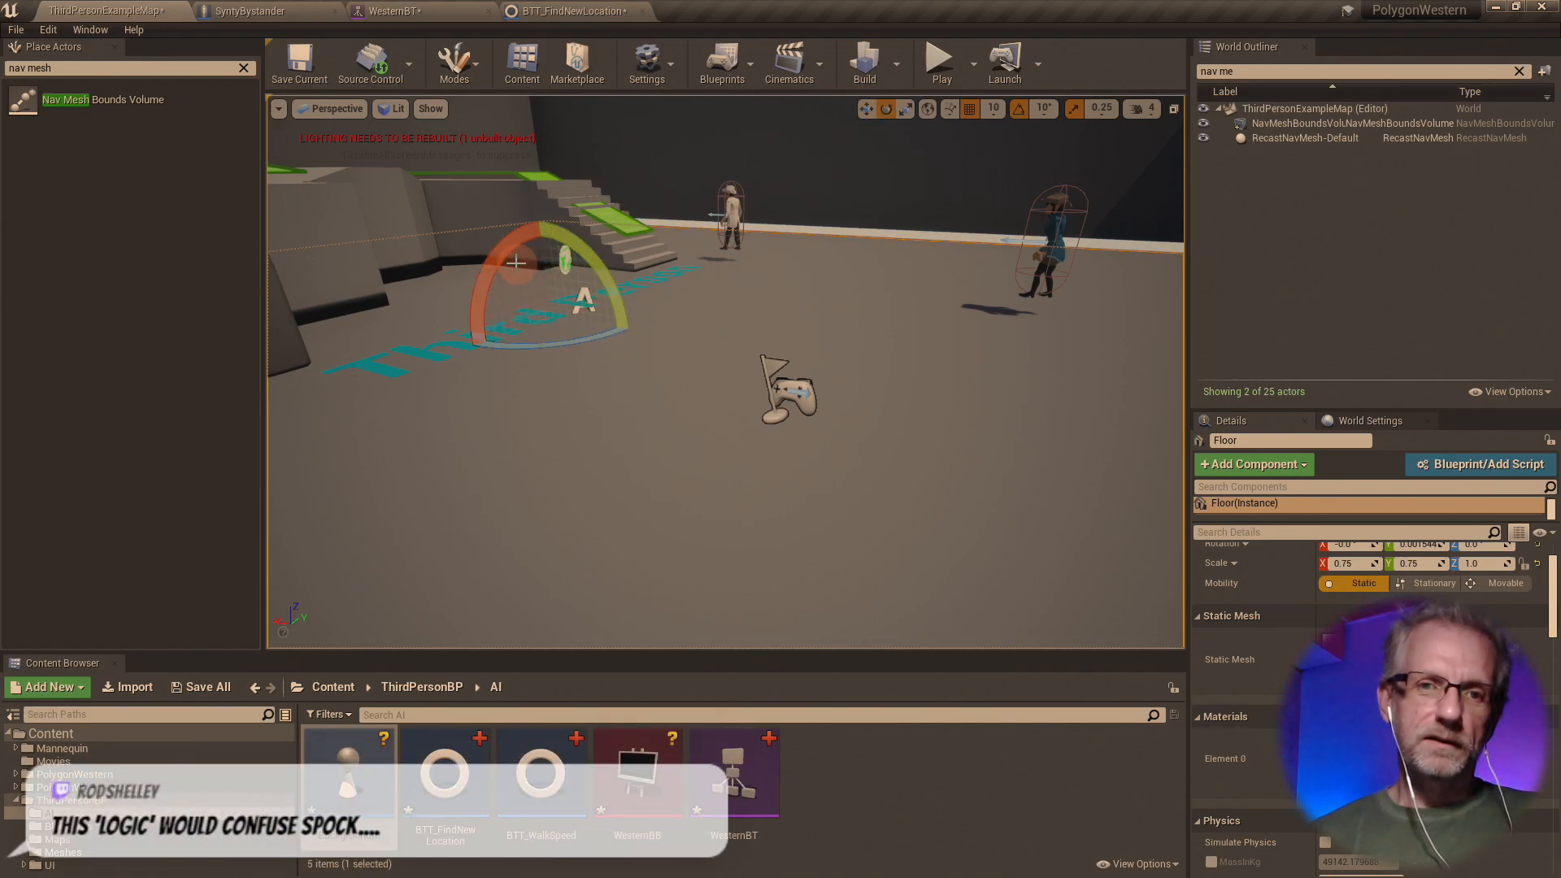
pyautogui.press('r')
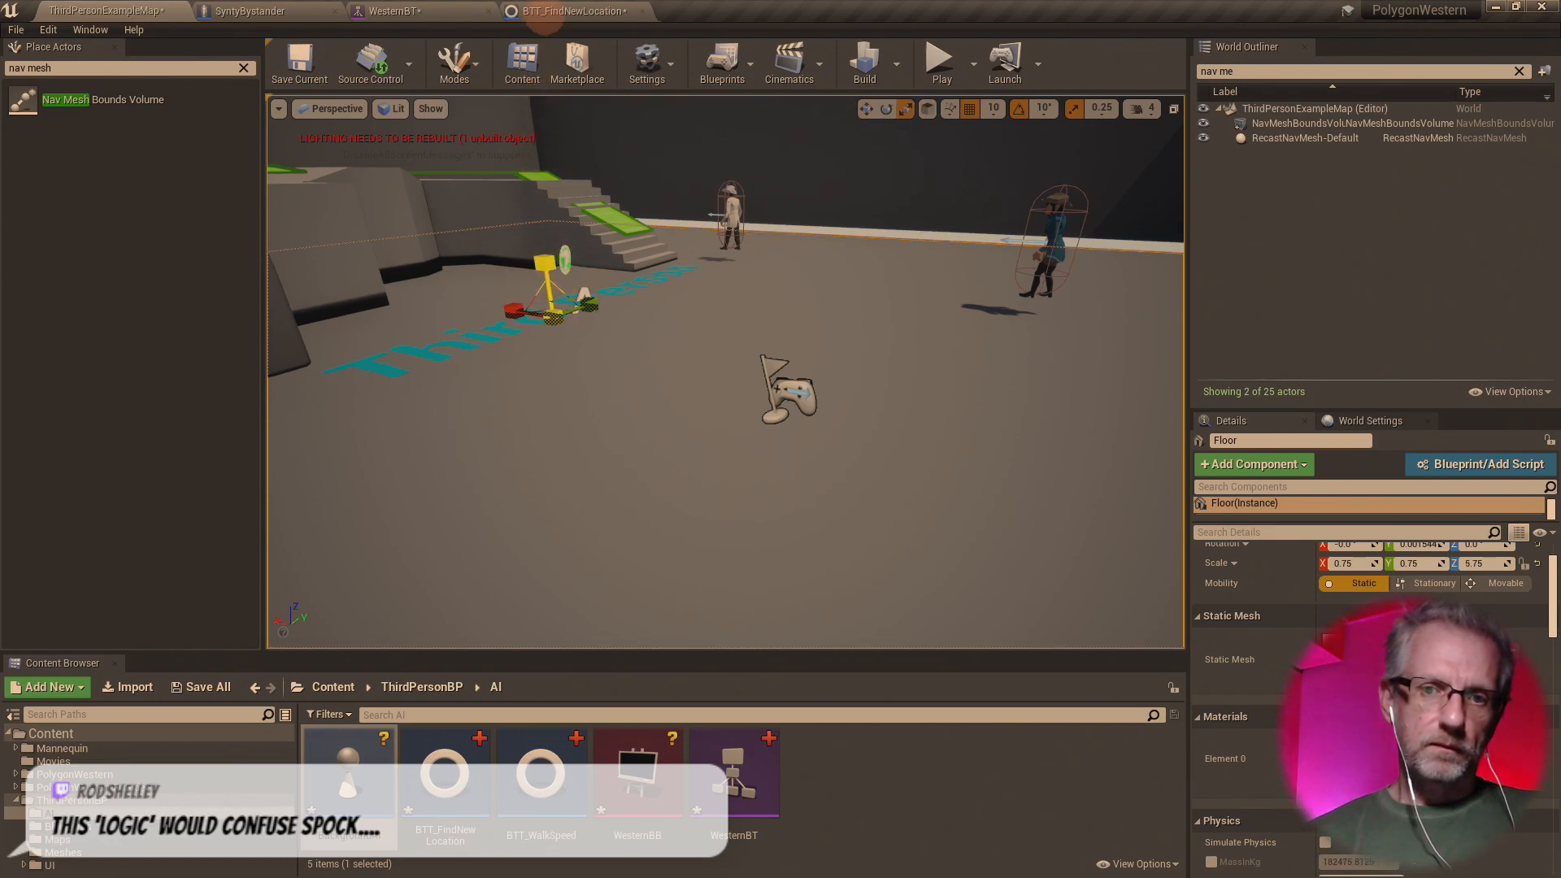
pyautogui.moveTo(749, 504); pyautogui.dragTo(748, 504, button='right')
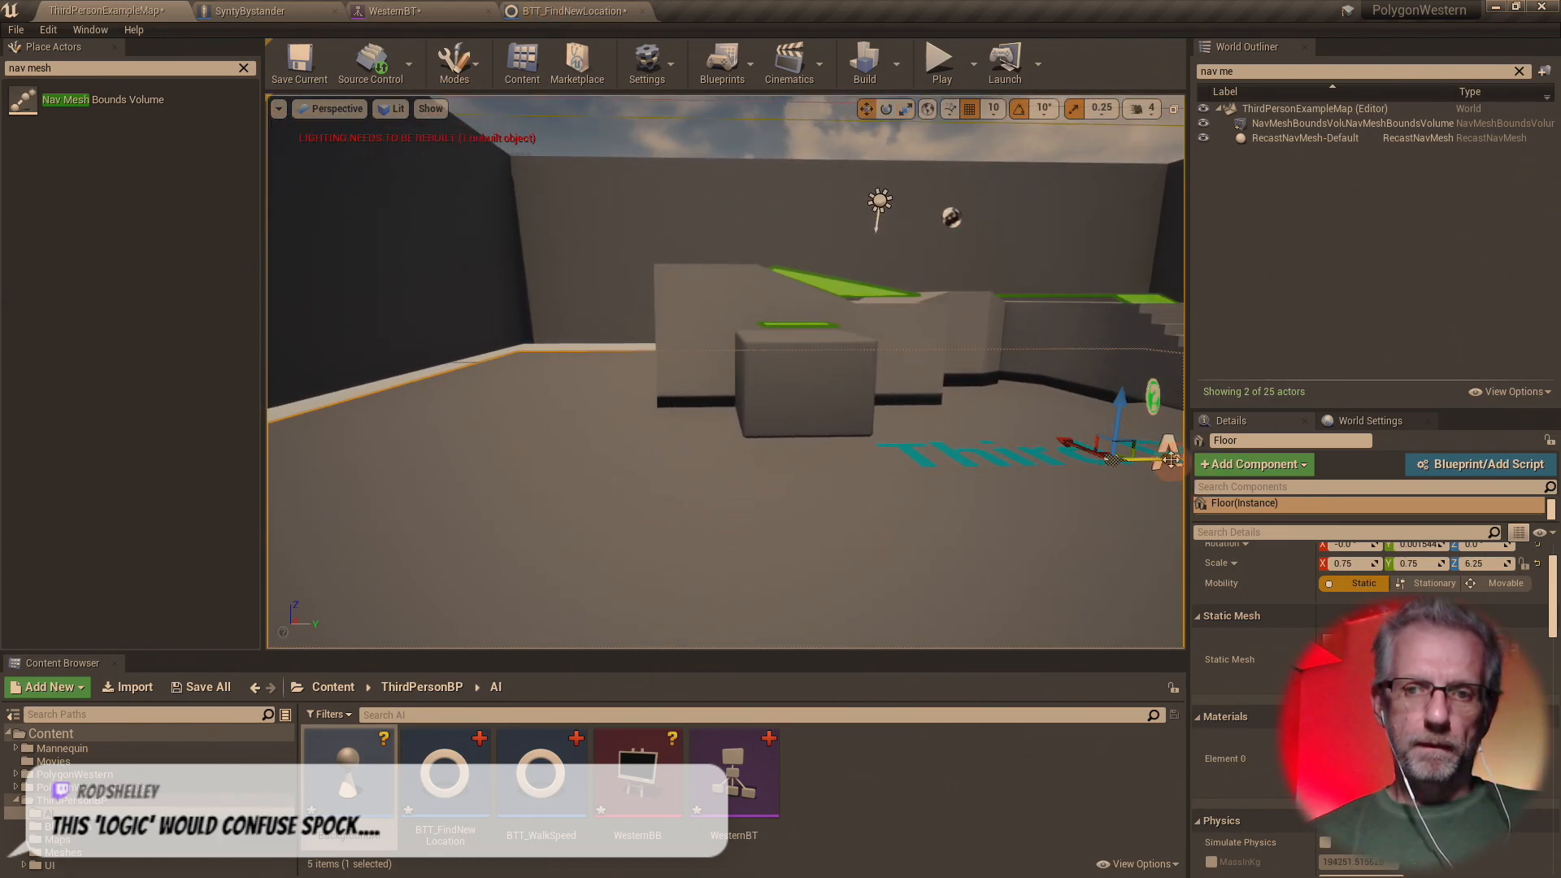
# - Adjust the thickened Floor's height until the navigation mesh covers it, and check the whole arena from outside
pyautogui.moveTo(1124, 394)
pyautogui.mouseDown()
pyautogui.moveTo(1135, 151)
pyautogui.moveTo(1158, 406)
pyautogui.moveTo(1170, 220)
pyautogui.moveTo(1126, 335)
pyautogui.moveTo(1017, 407)
pyautogui.moveTo(1119, 505)
pyautogui.moveTo(1014, 408)
pyautogui.moveTo(1008, 452)
pyautogui.moveTo(1113, 418)
pyautogui.mouseUp()
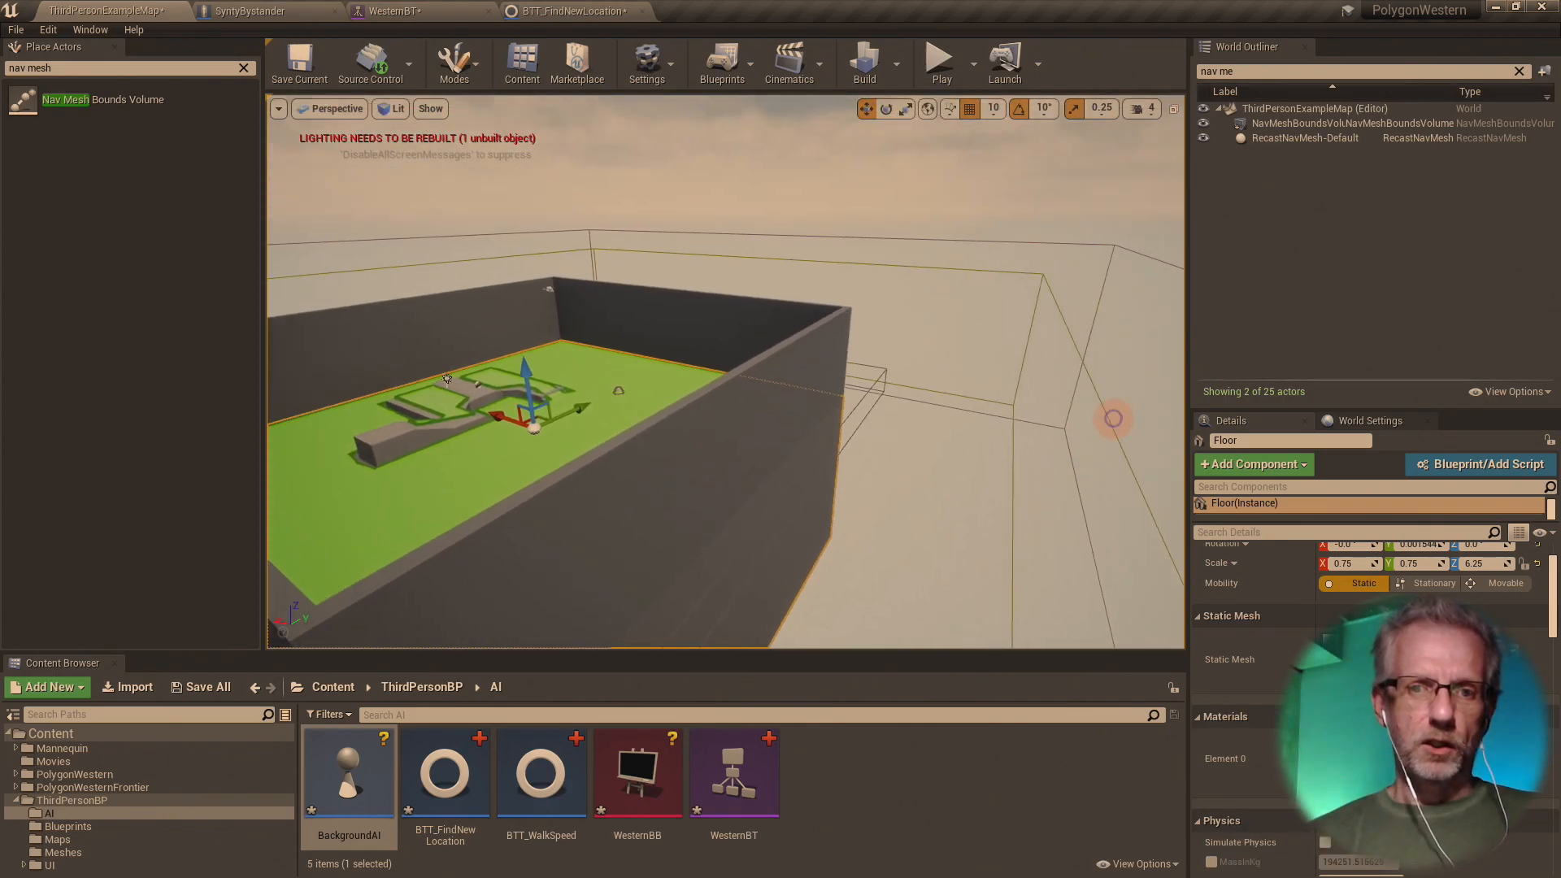
pyautogui.moveTo(1113, 418); pyautogui.dragTo(1002, 458, button='right')
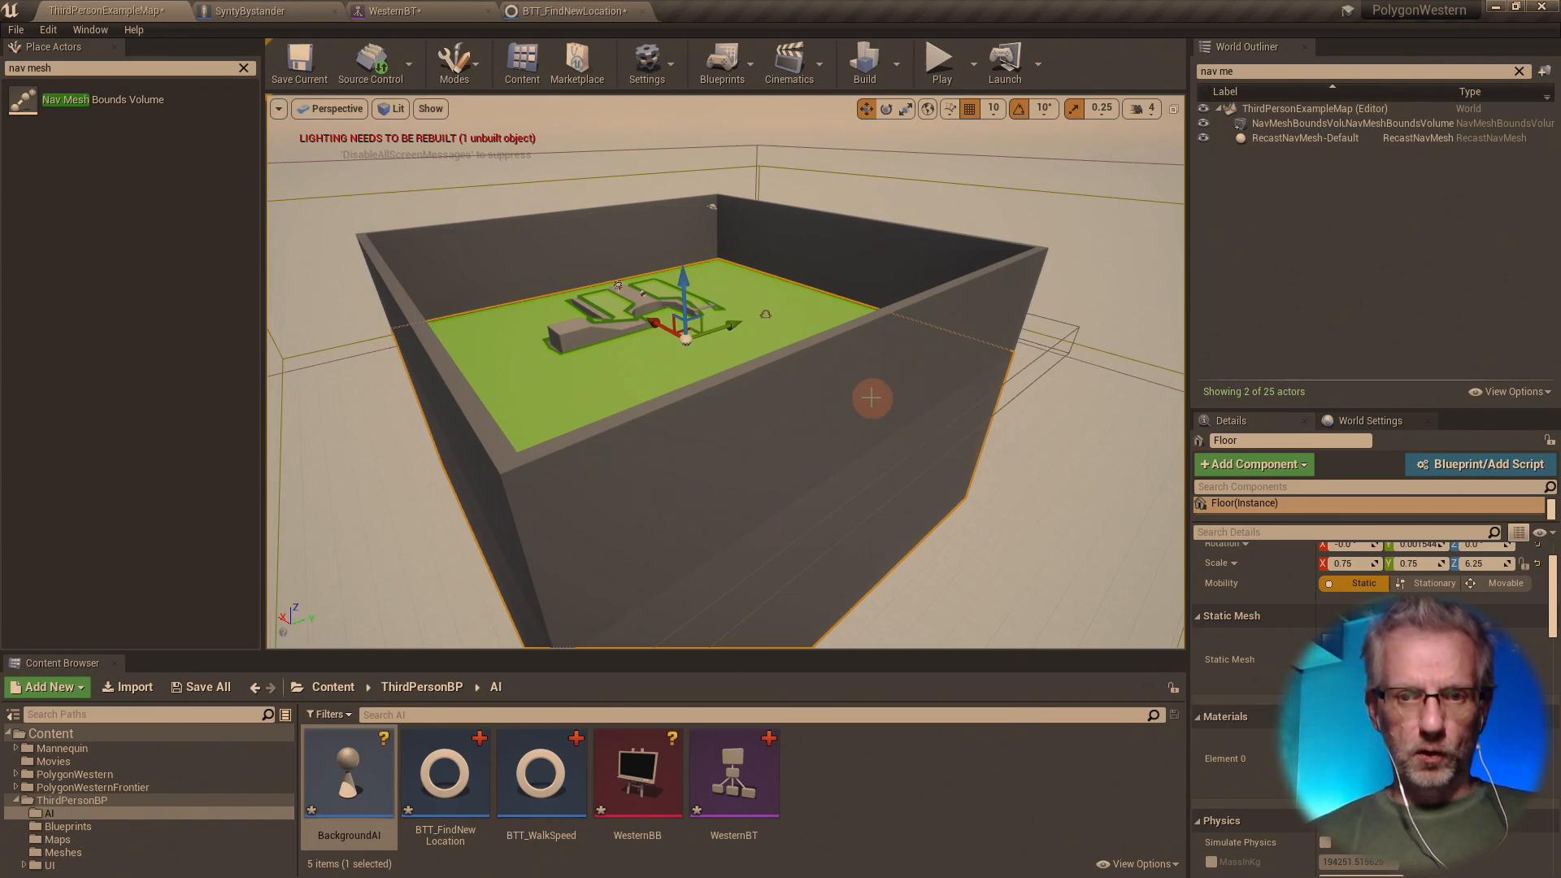
pyautogui.press('e')
pyautogui.press('w')
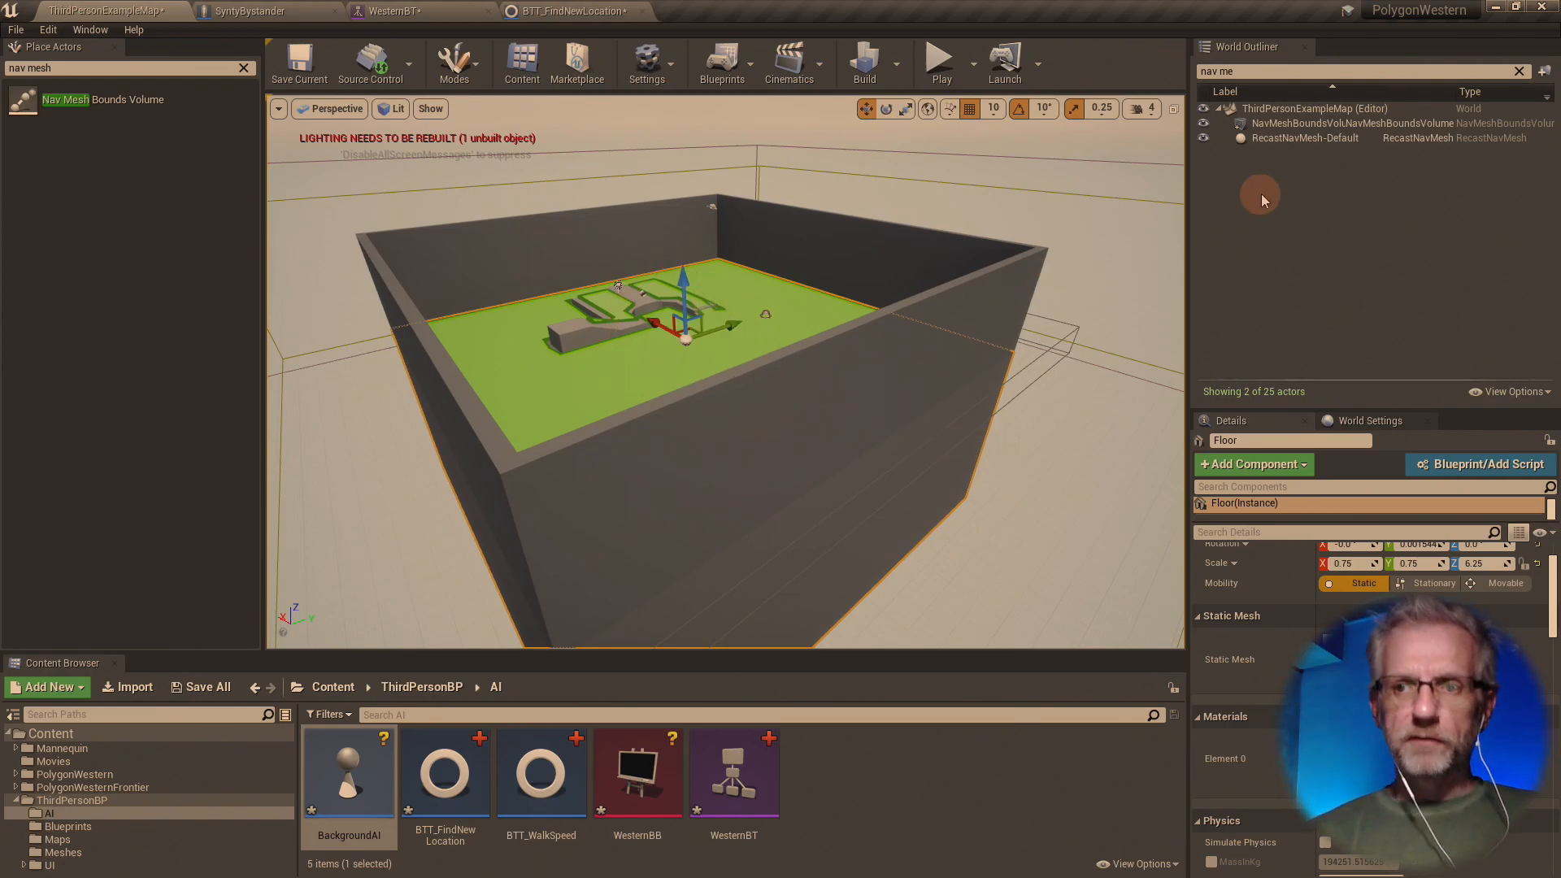
# - Delete the existing NavMeshBoundsVolume and place a new Nav Mesh Bounds Volume in the middle of the arena floor
pyautogui.click(1395, 125)
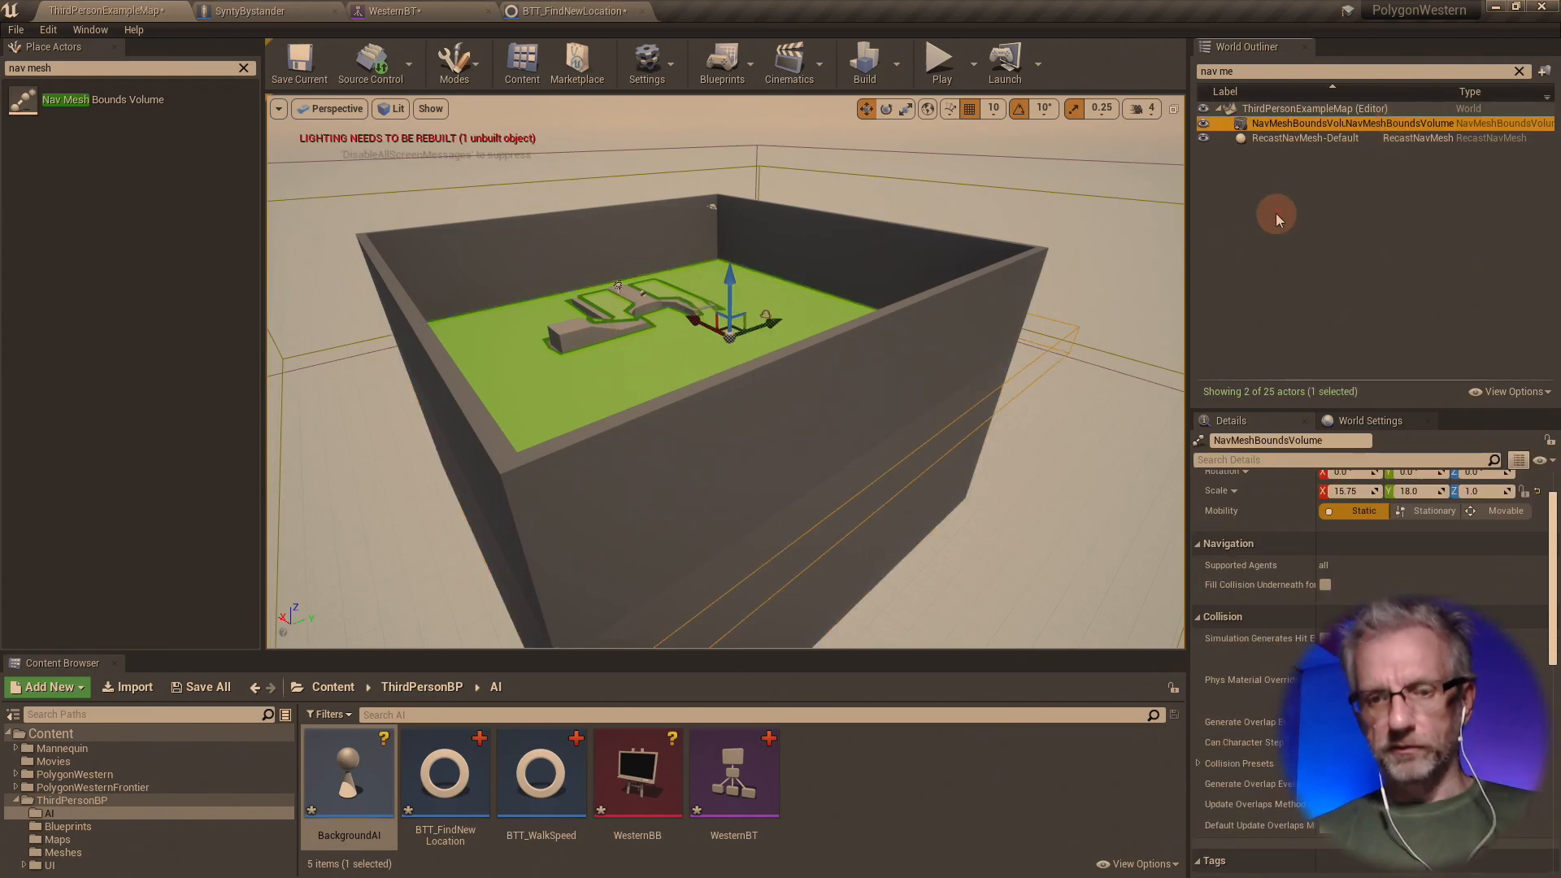
pyautogui.press('Delete')
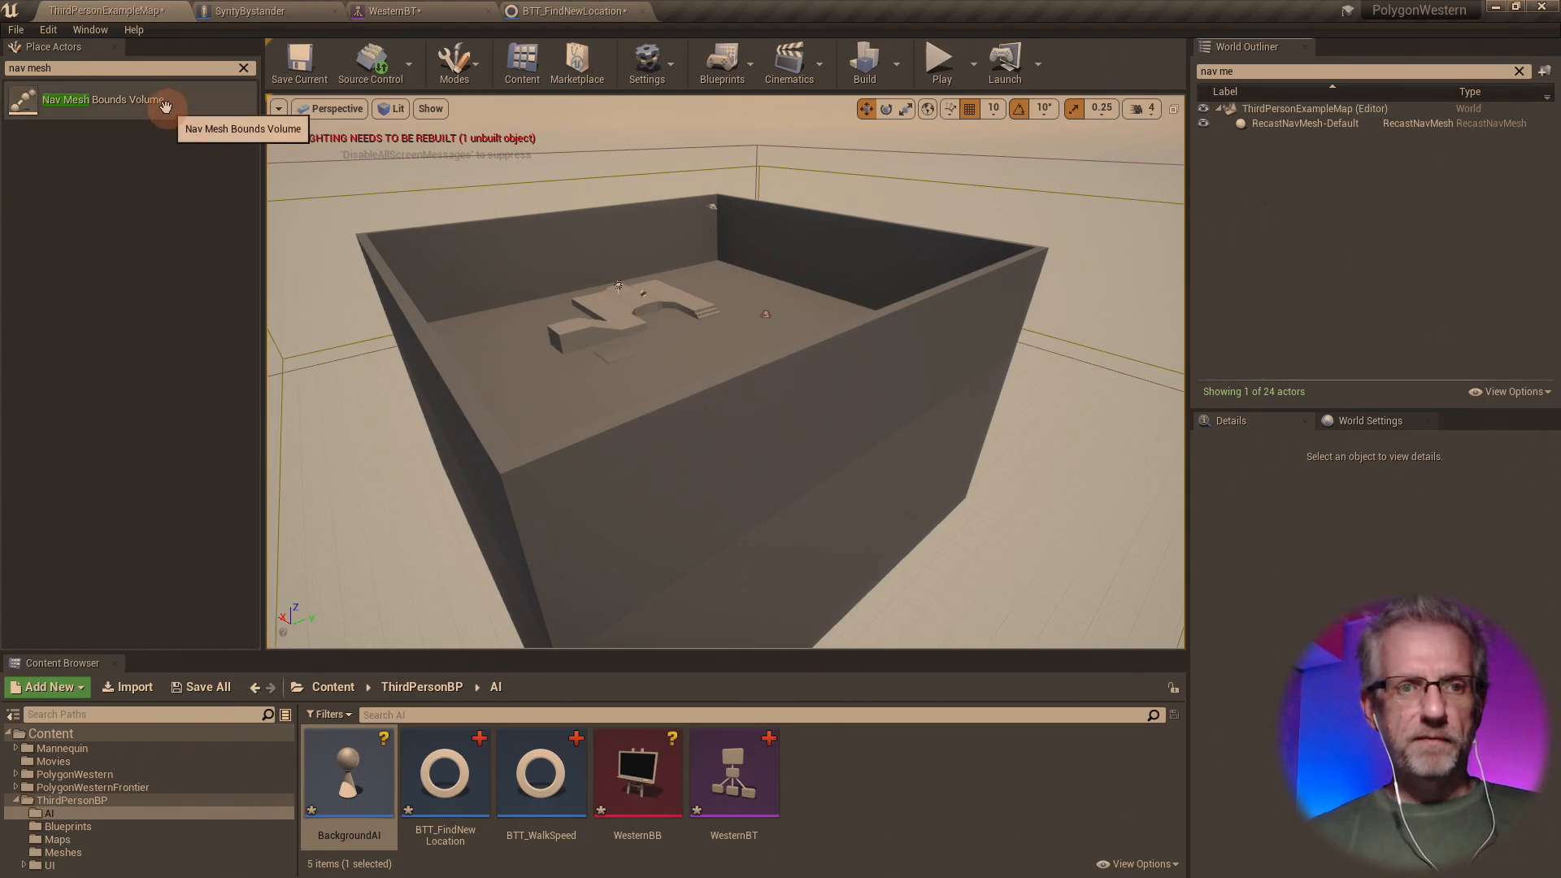
pyautogui.moveTo(167, 104); pyautogui.dragTo(676, 344)
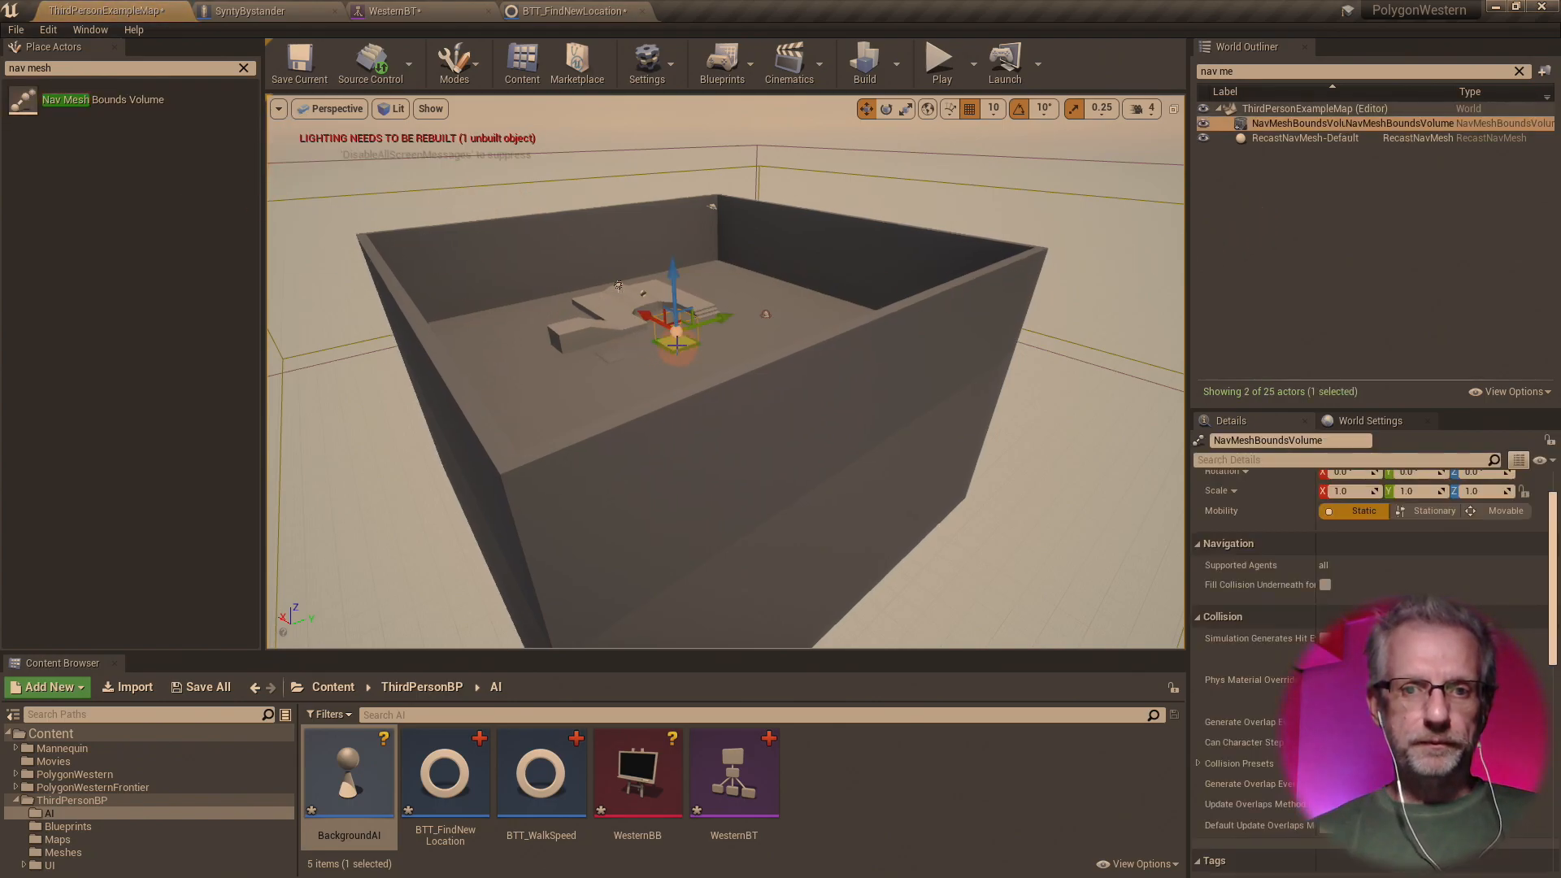
# - Scale the new NavMeshBoundsVolume uniformly to 16.25 and check the navigation coverage around the bystanders
pyautogui.press('e')
pyautogui.press('r')
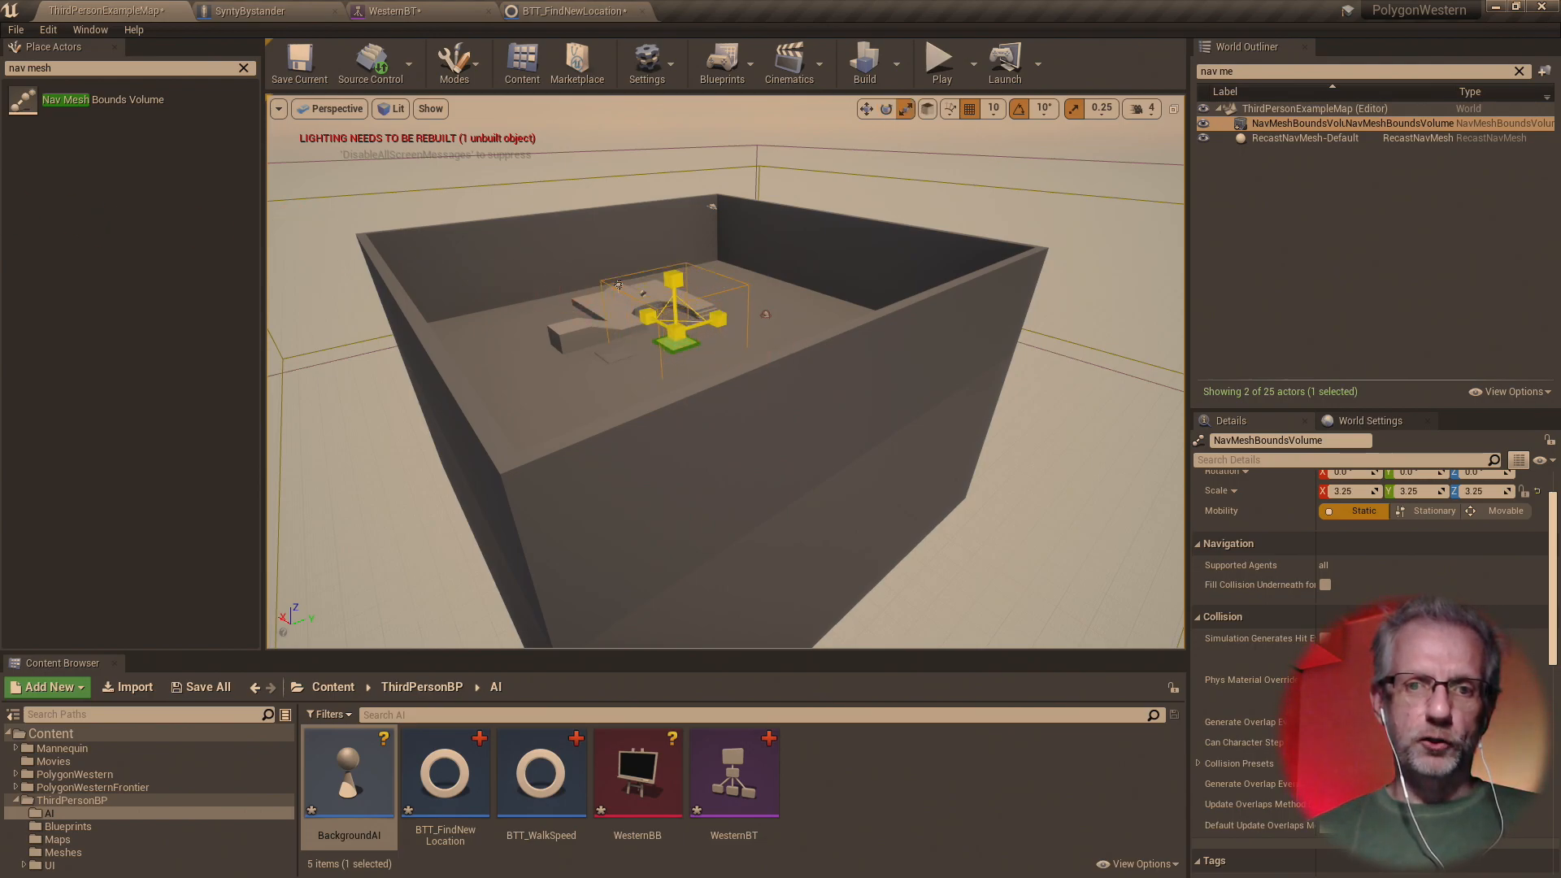
pyautogui.moveTo(677, 332); pyautogui.dragTo(717, 303)
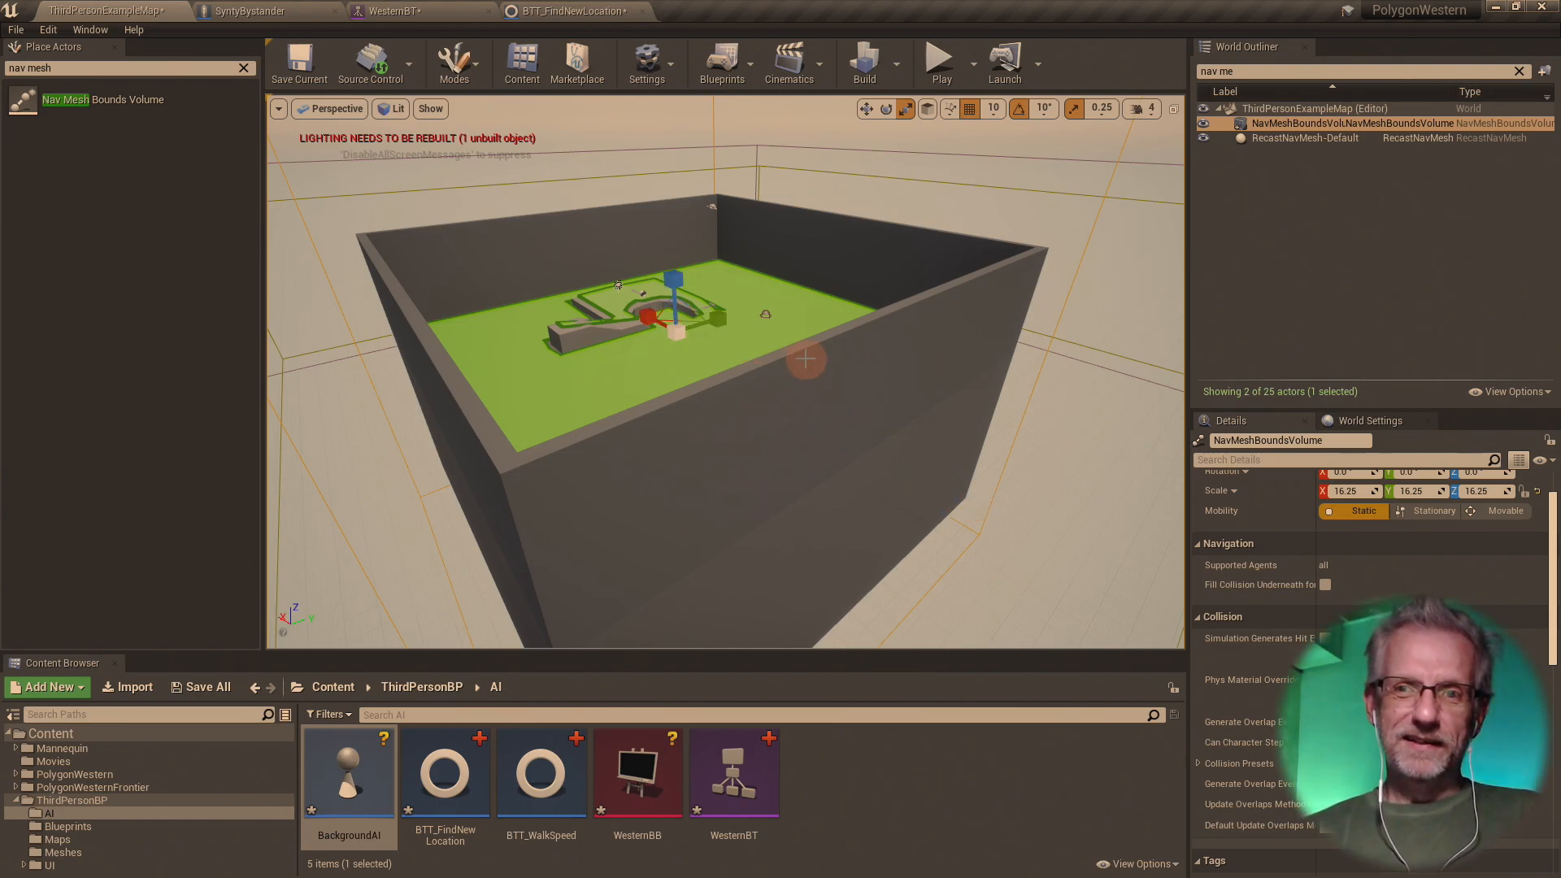
pyautogui.moveTo(805, 358)
pyautogui.mouseDown()
pyautogui.moveTo(870, 347)
pyautogui.moveTo(773, 369)
pyautogui.moveTo(773, 387)
pyautogui.moveTo(790, 365)
pyautogui.moveTo(770, 377)
pyautogui.moveTo(762, 463)
pyautogui.moveTo(787, 461)
pyautogui.moveTo(829, 363)
pyautogui.moveTo(948, 353)
pyautogui.moveTo(804, 355)
pyautogui.mouseUp()
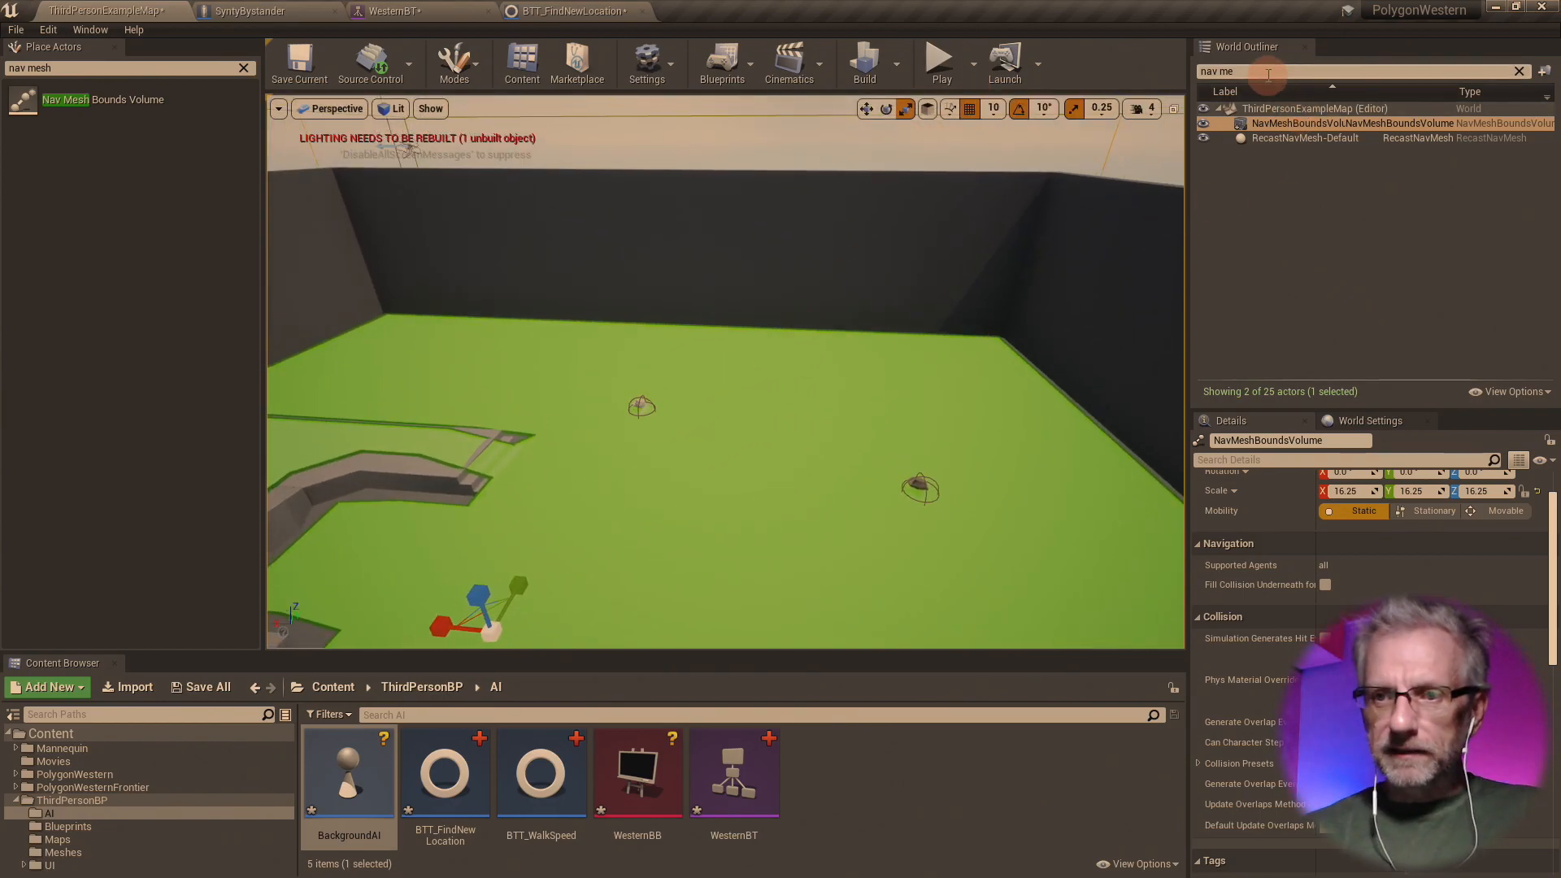
# - Filter the level's actors by "light" and set the Light Source's mobility to Movable
pyautogui.click(1232, 72)
pyautogui.write('light')
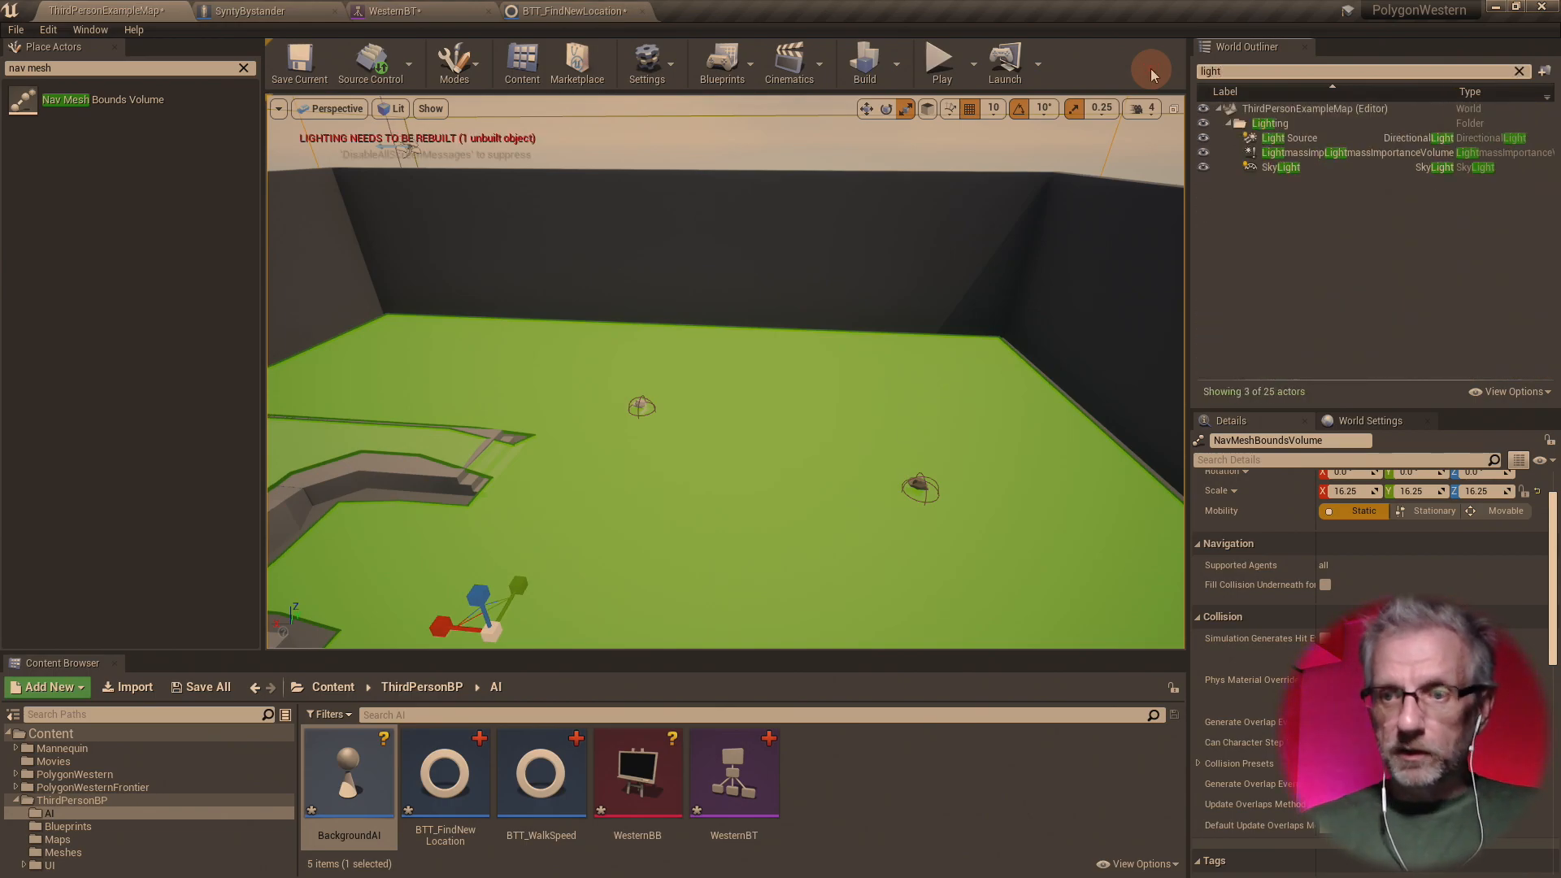
pyautogui.click(1349, 140)
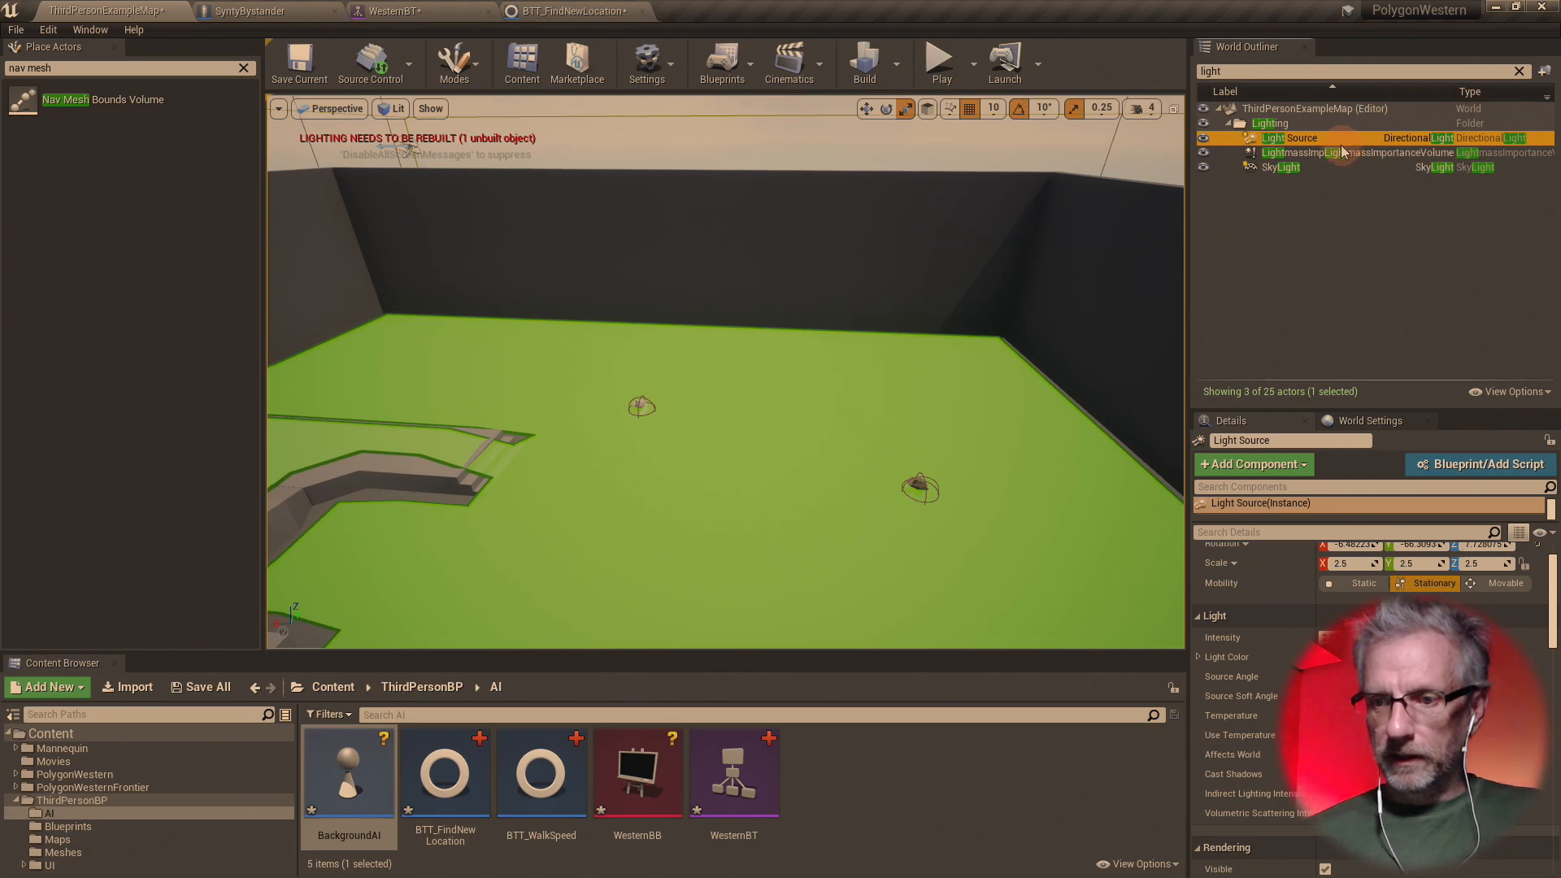
pyautogui.click(1506, 588)
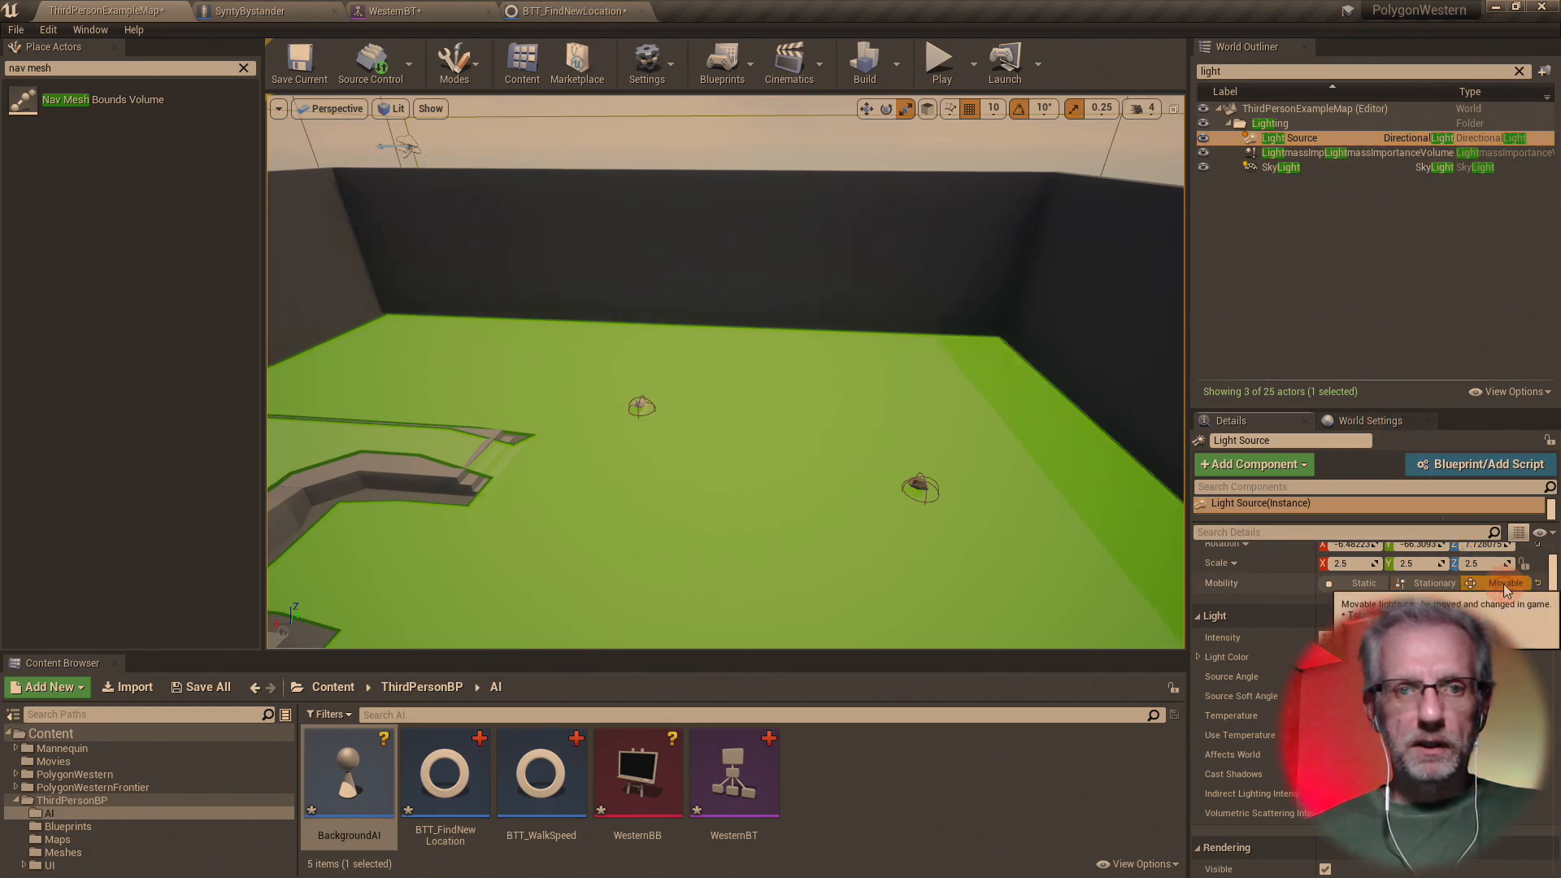
# - Play ThirdPersonExampleMap and walk the player character up to the blue-coated bystander to watch its movement
pyautogui.click(943, 73)
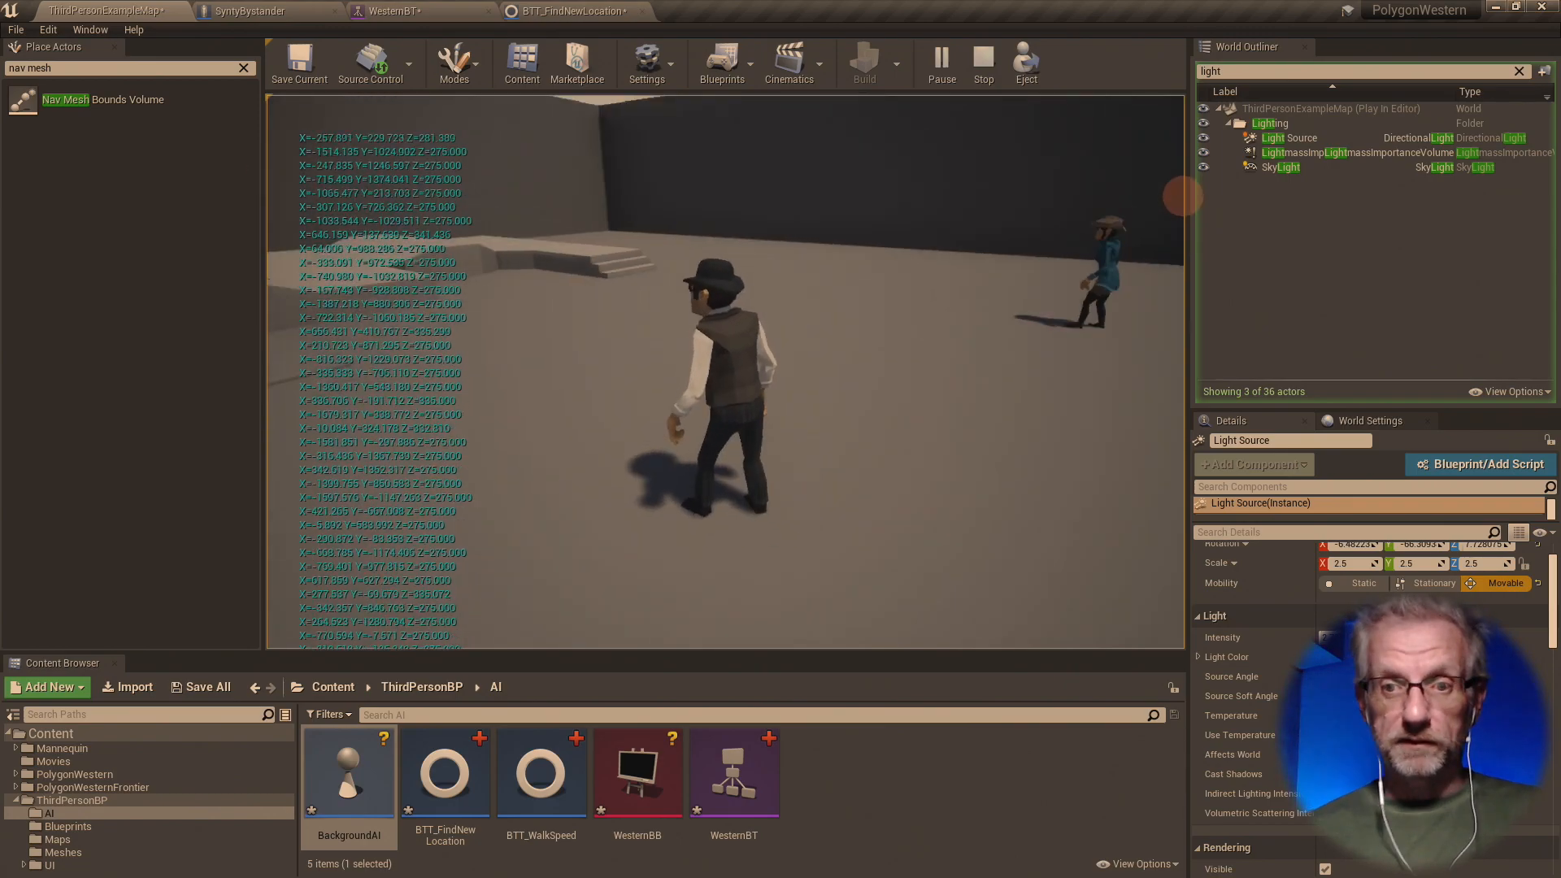
pyautogui.press('w')
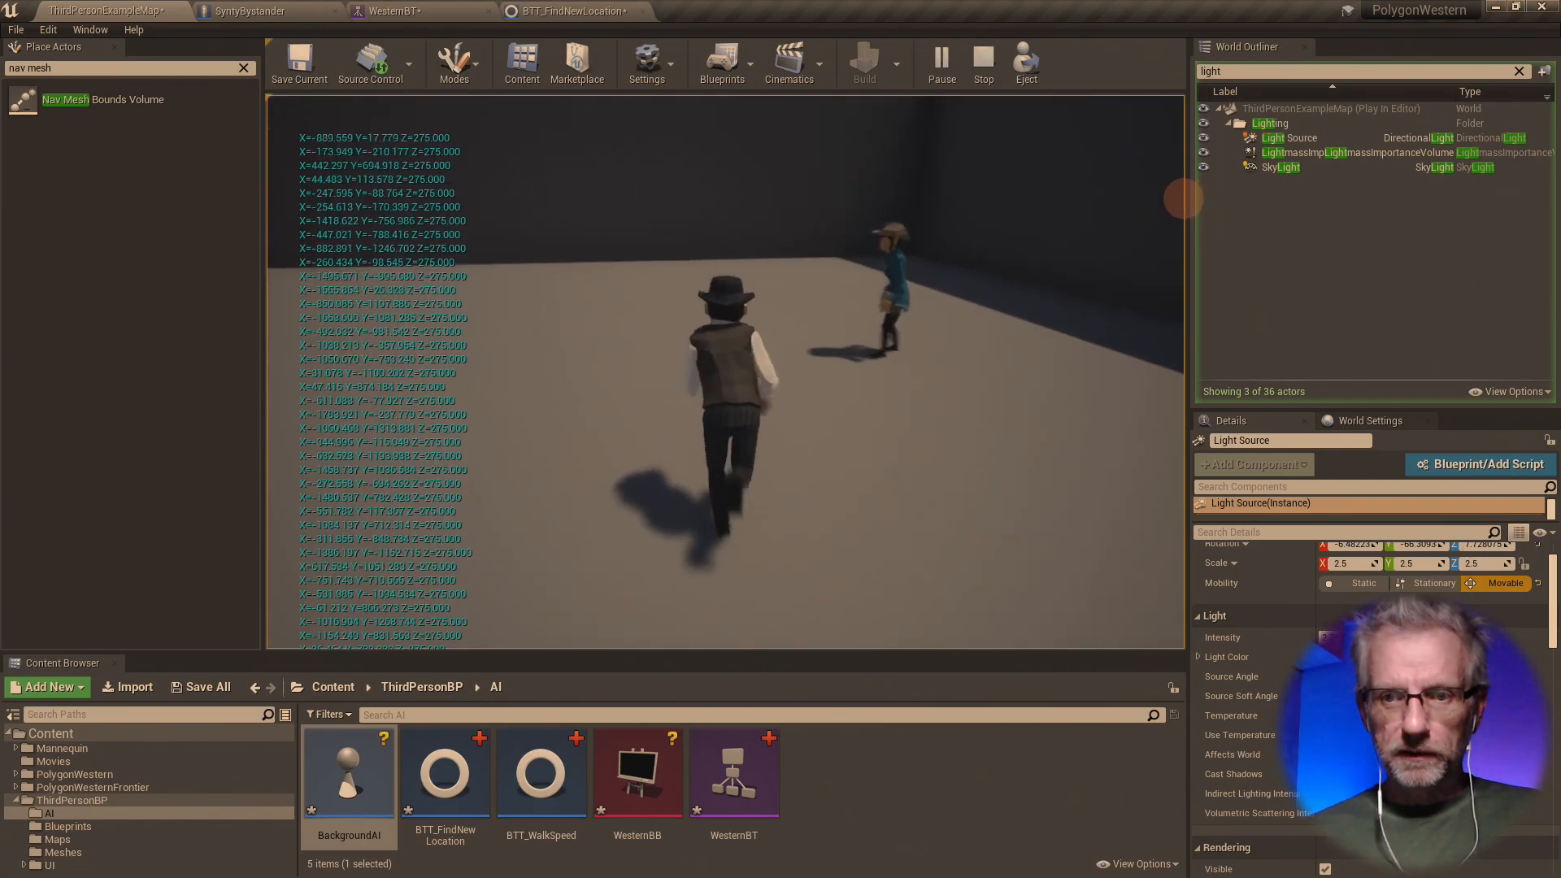
pyautogui.press('d')
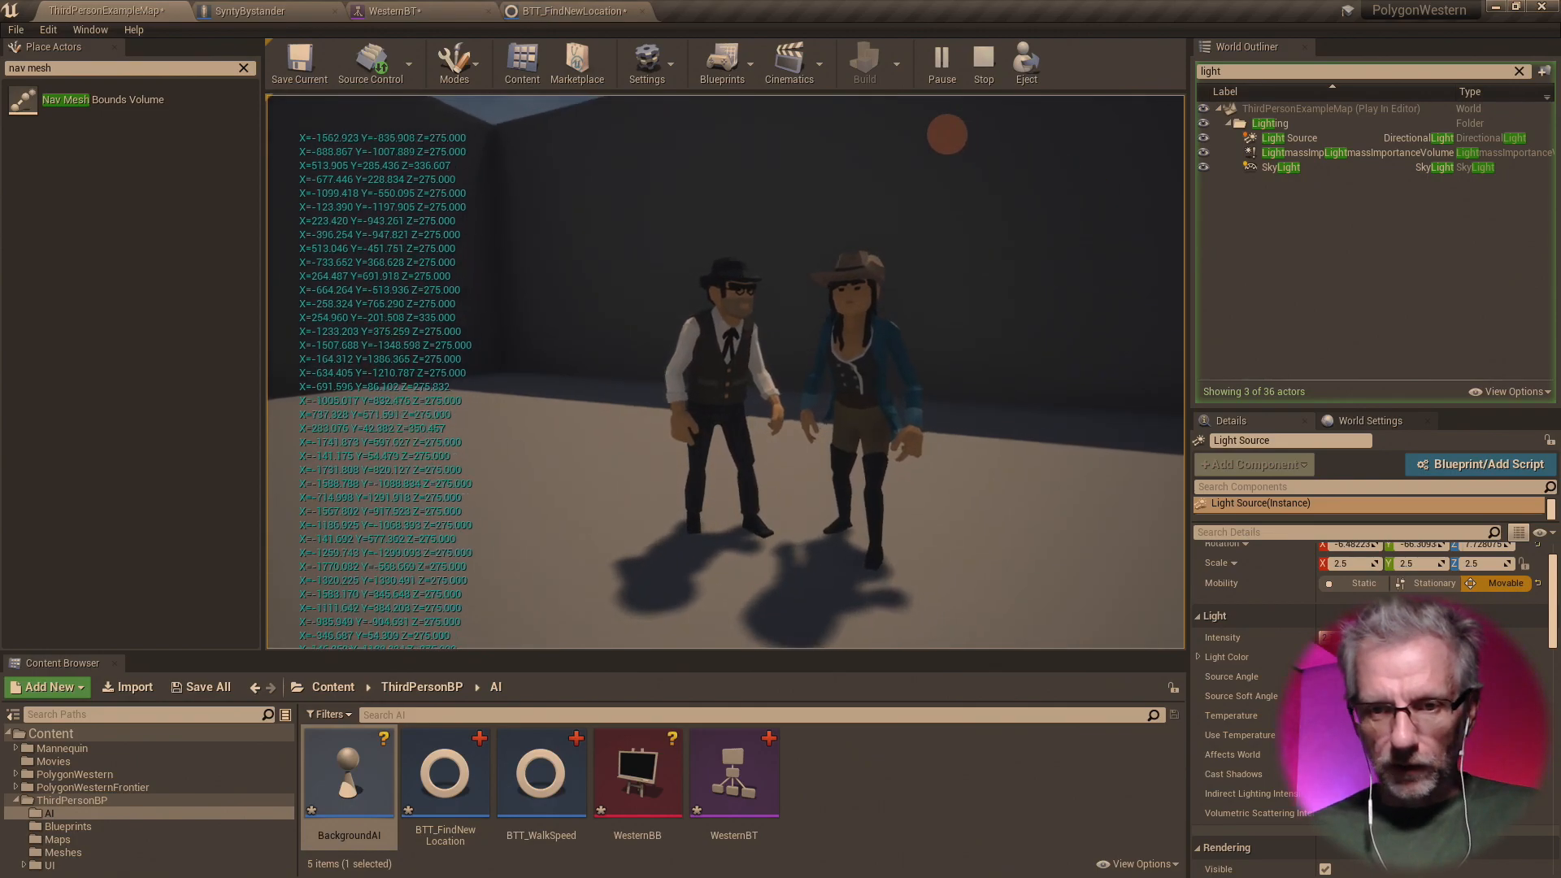
pyautogui.press('s')
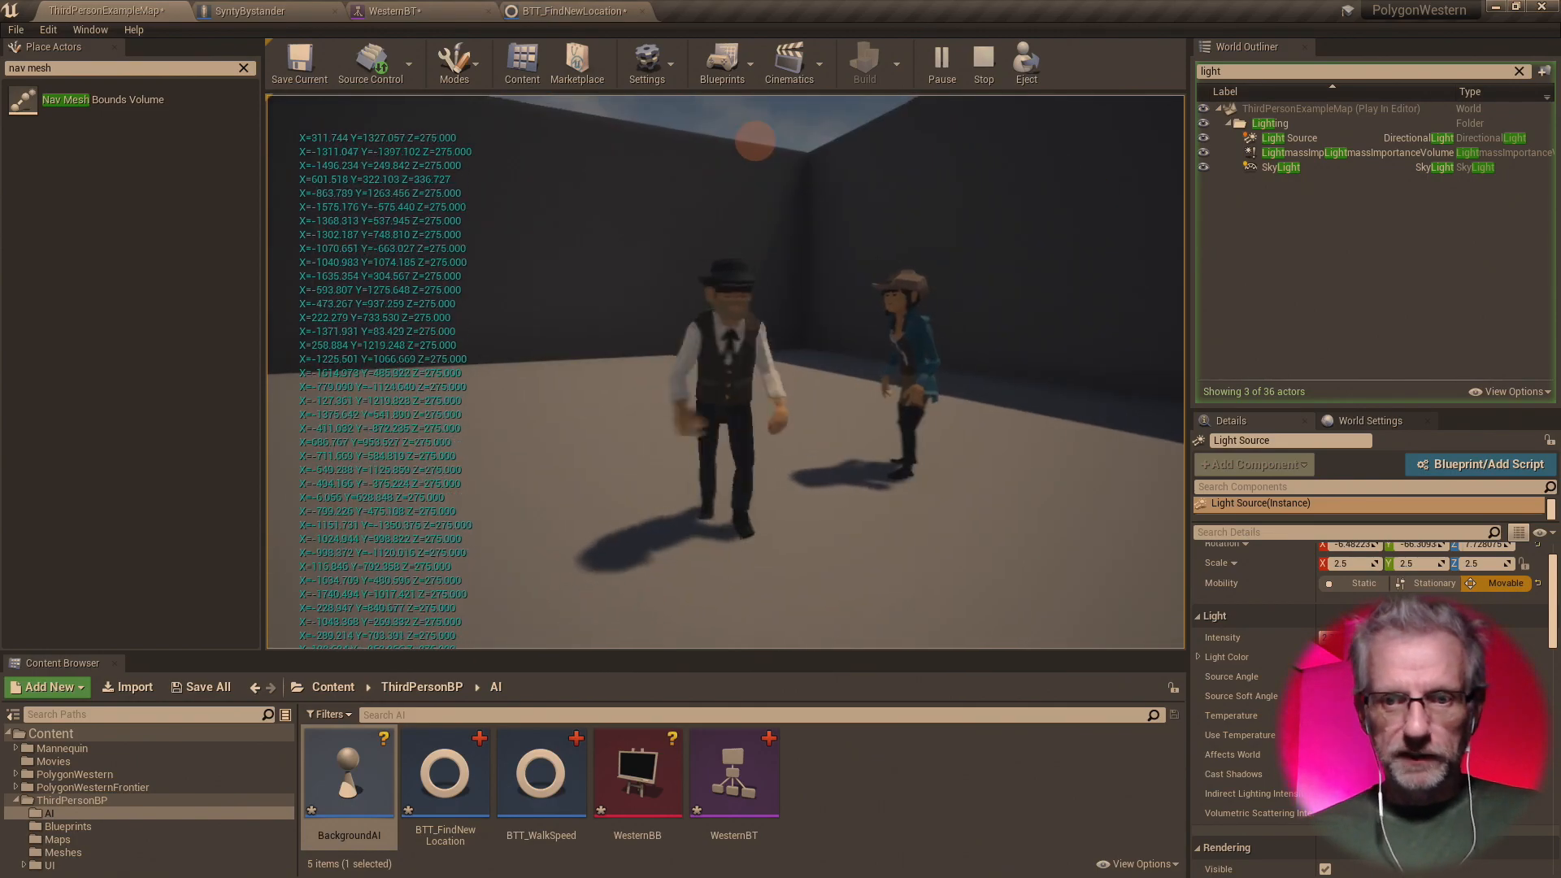
pyautogui.press('w')
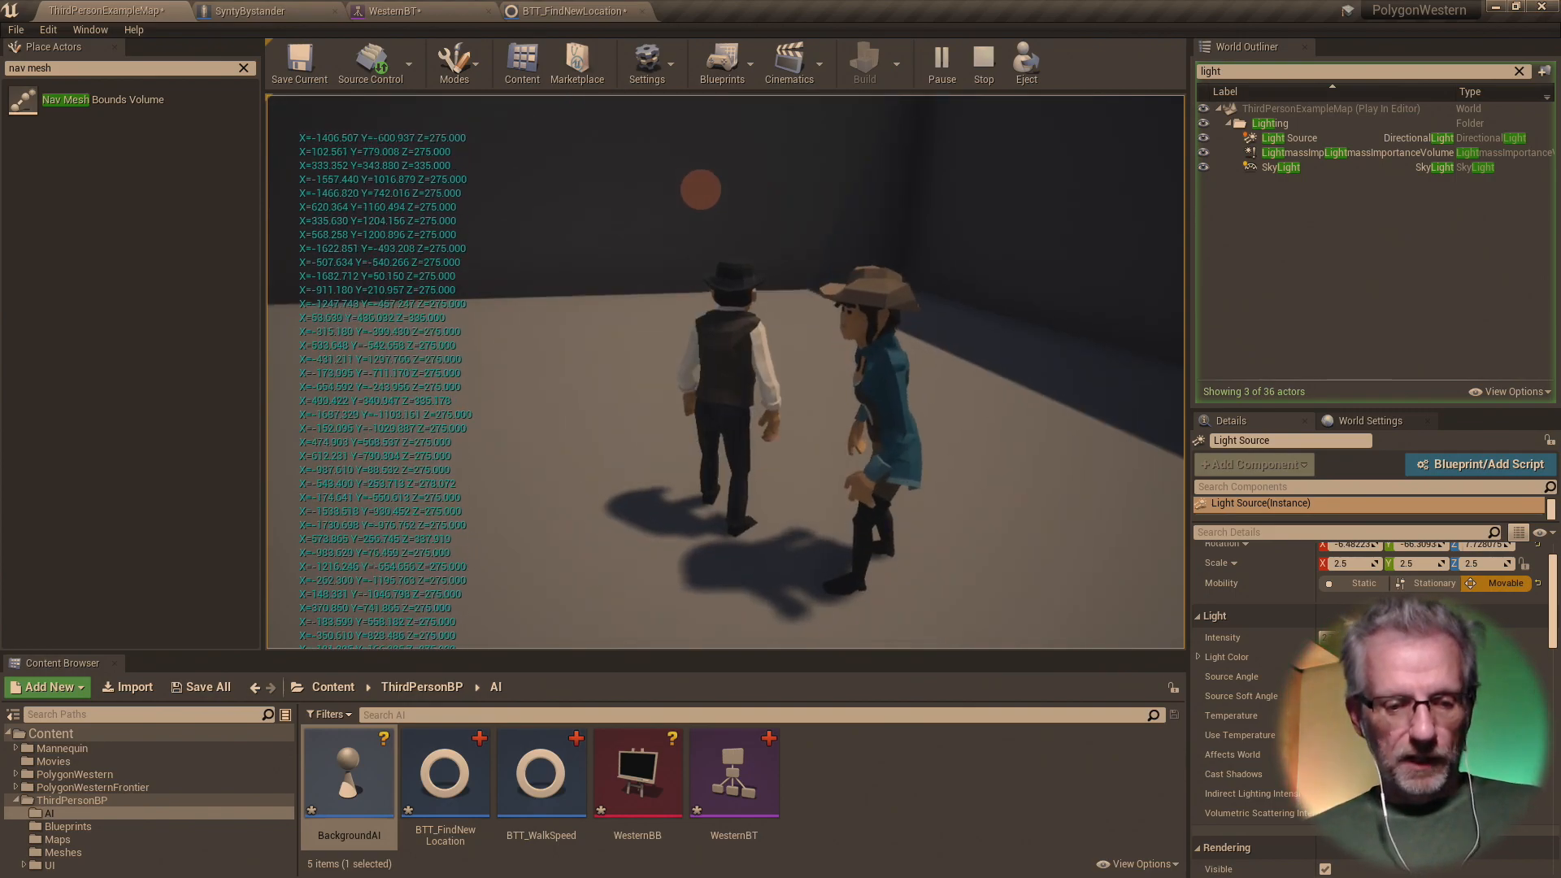
# - Release the mouse cursor, check the simulating WesternBT behavior tree, and return to the level to stop the simulation
pyautogui.hotkey('shift', 'F1')
pyautogui.click(397, 8)
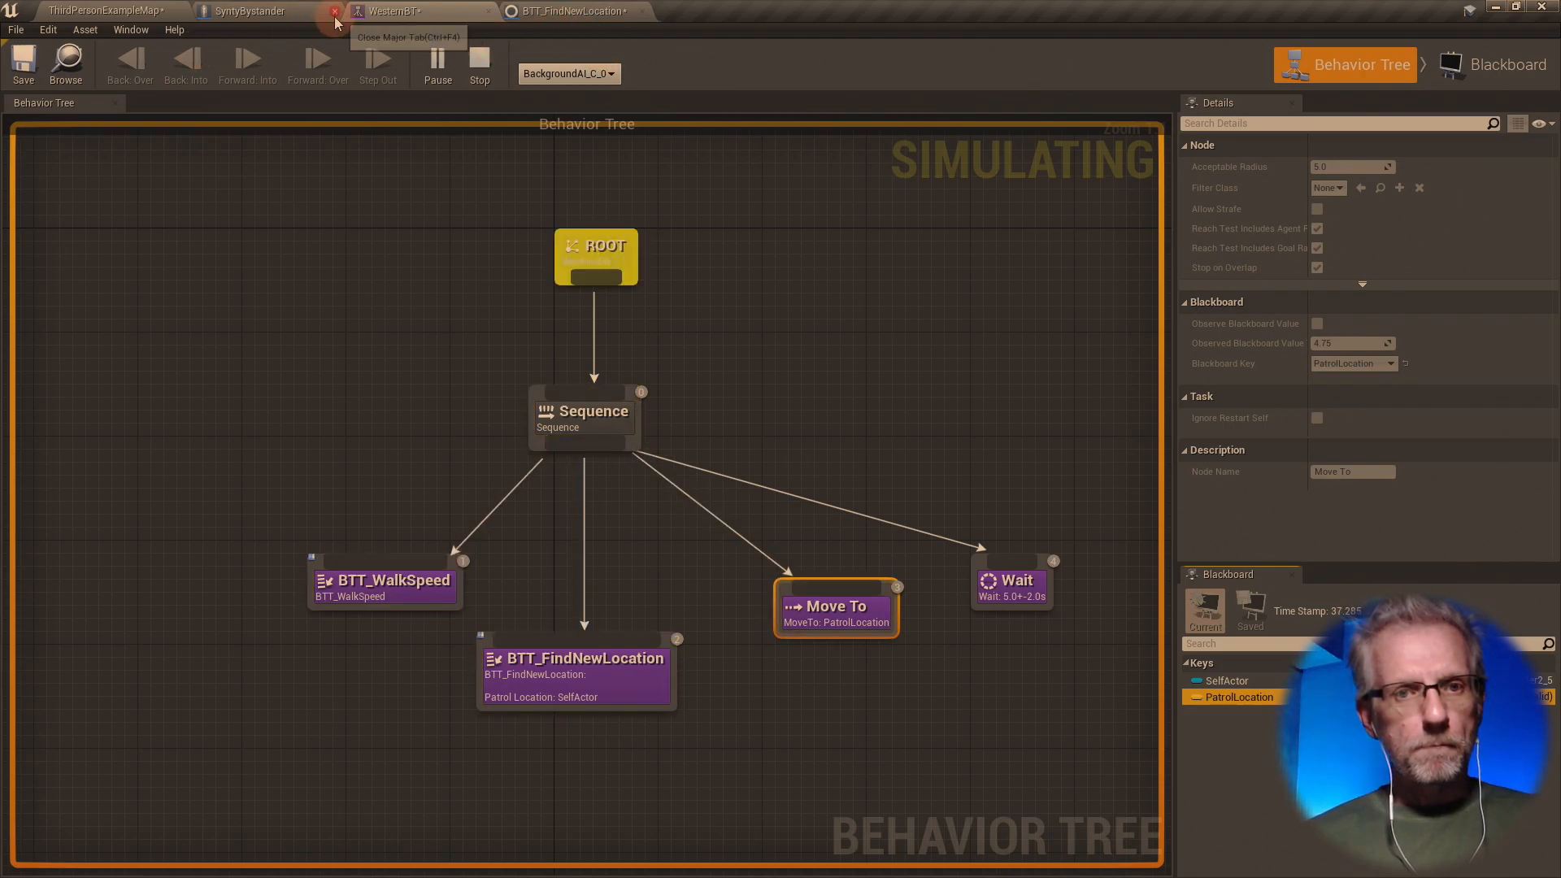
pyautogui.click(51, 12)
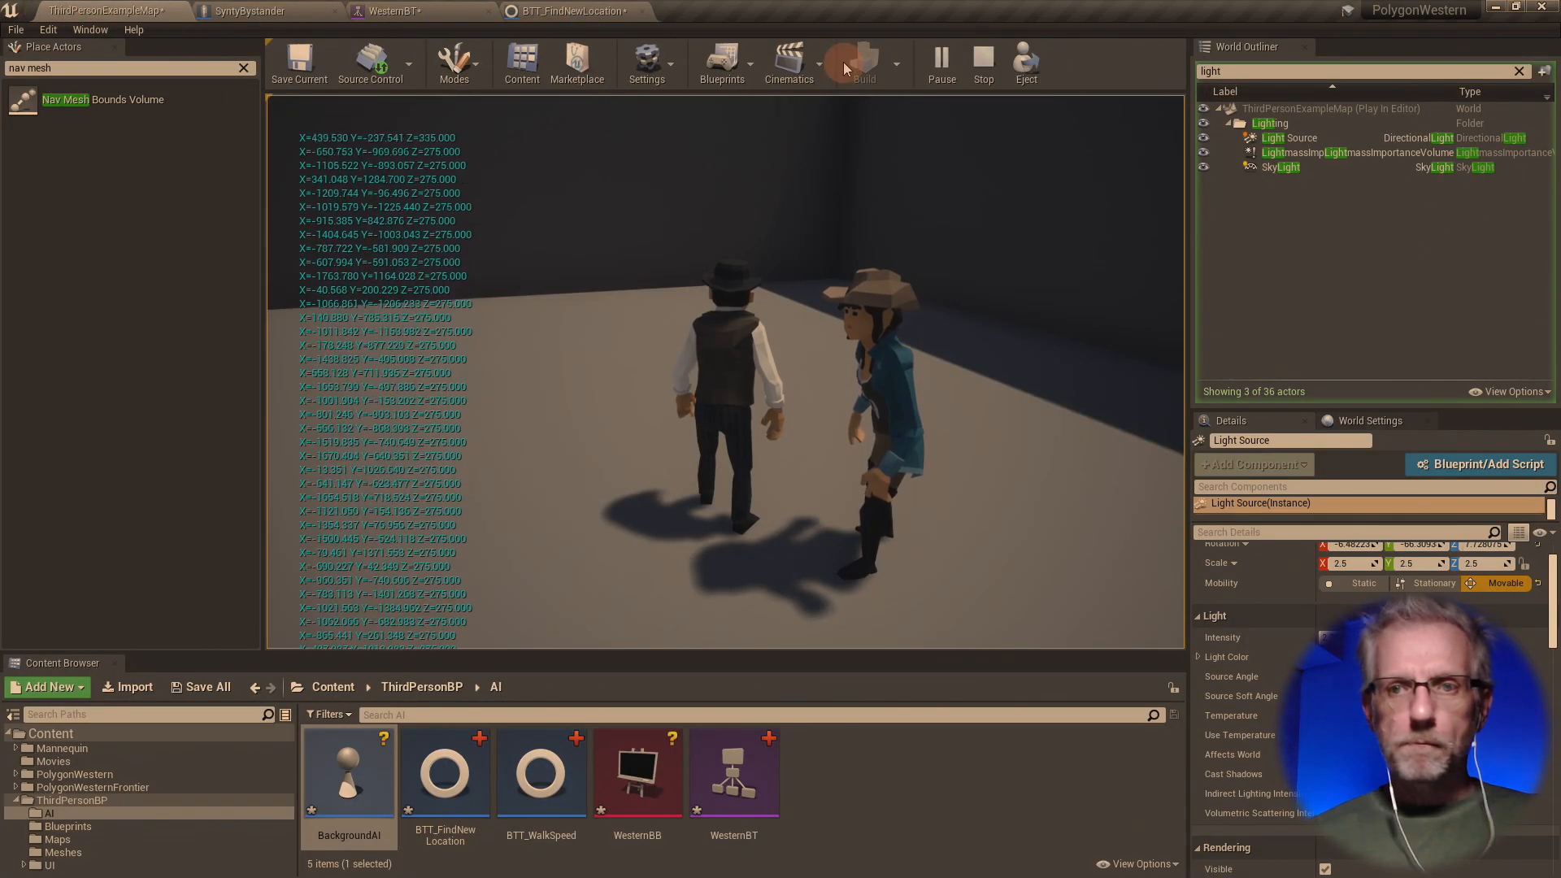
pyautogui.click(985, 64)
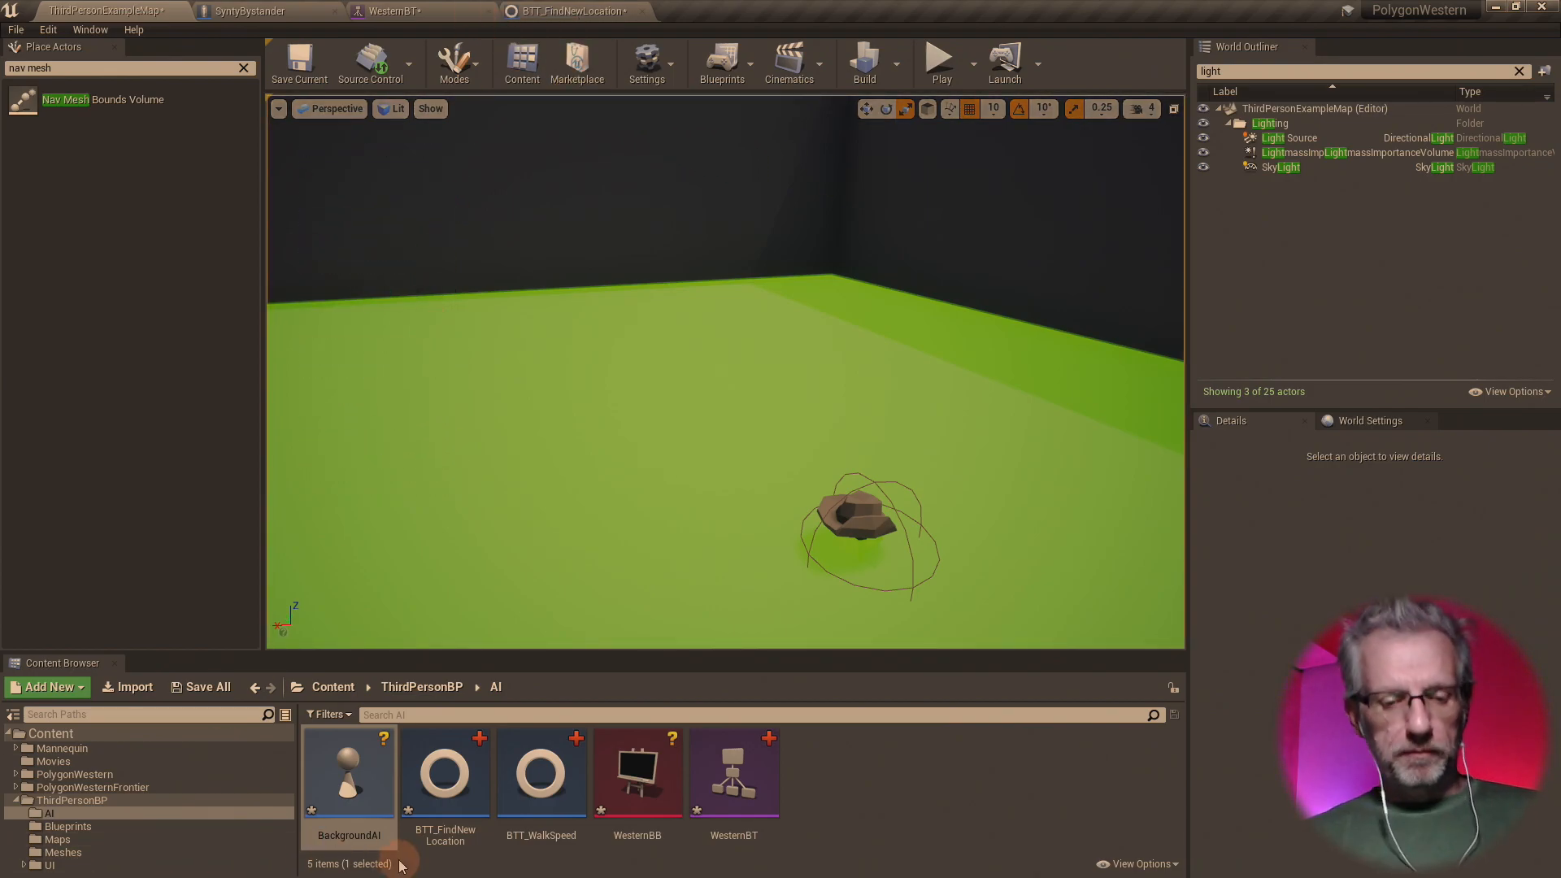
# - Switch to the Epic Games Launcher, search the projects for "park" and "ai", and open the AI_Patrol project
pyautogui.press('super')
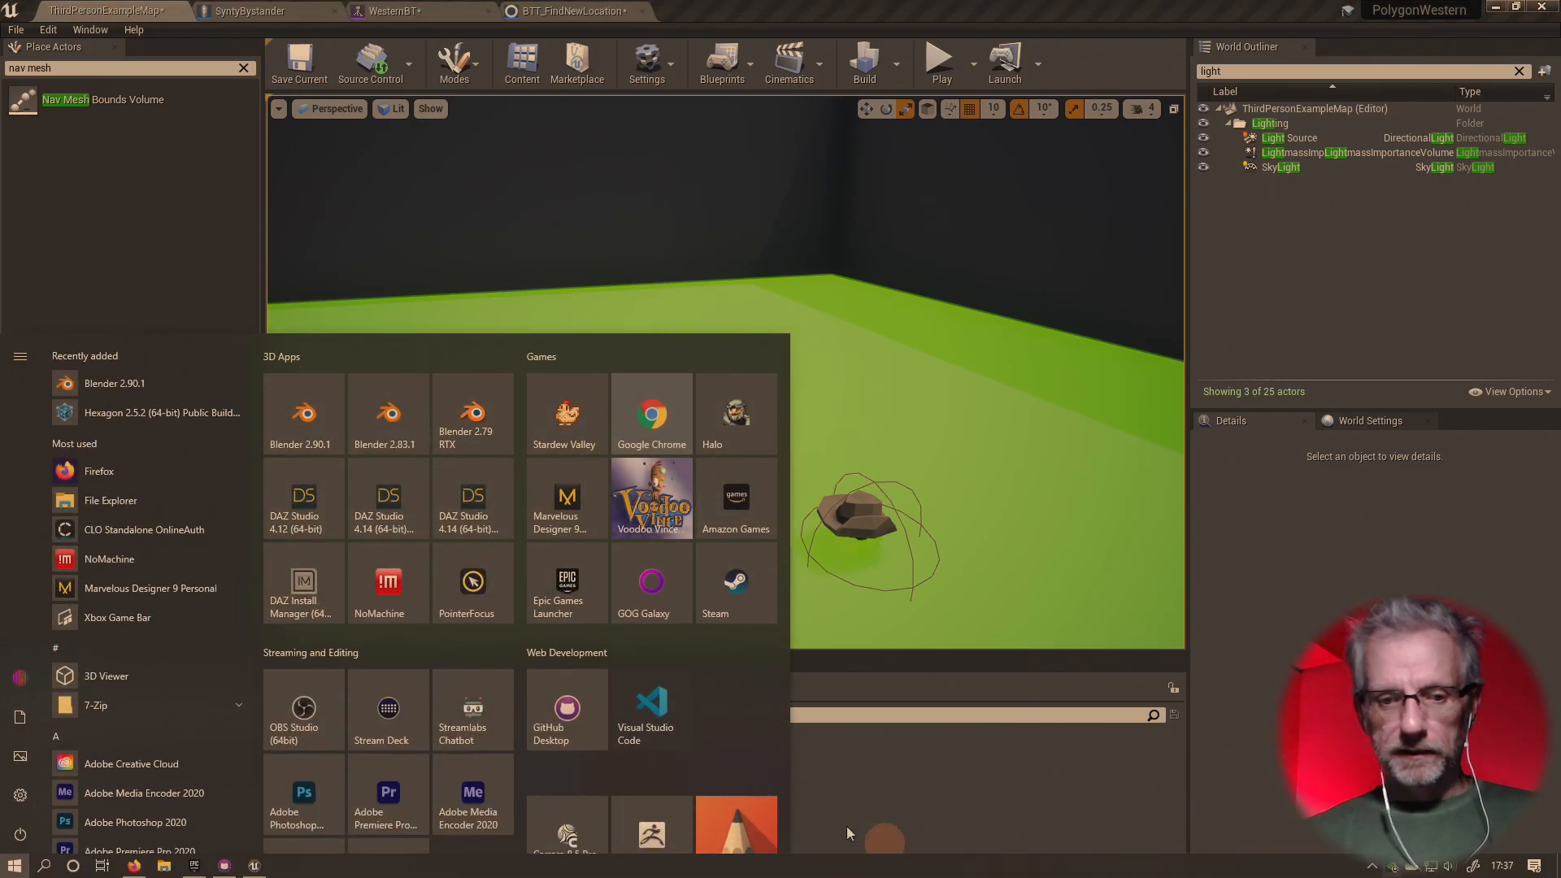
pyautogui.click(197, 867)
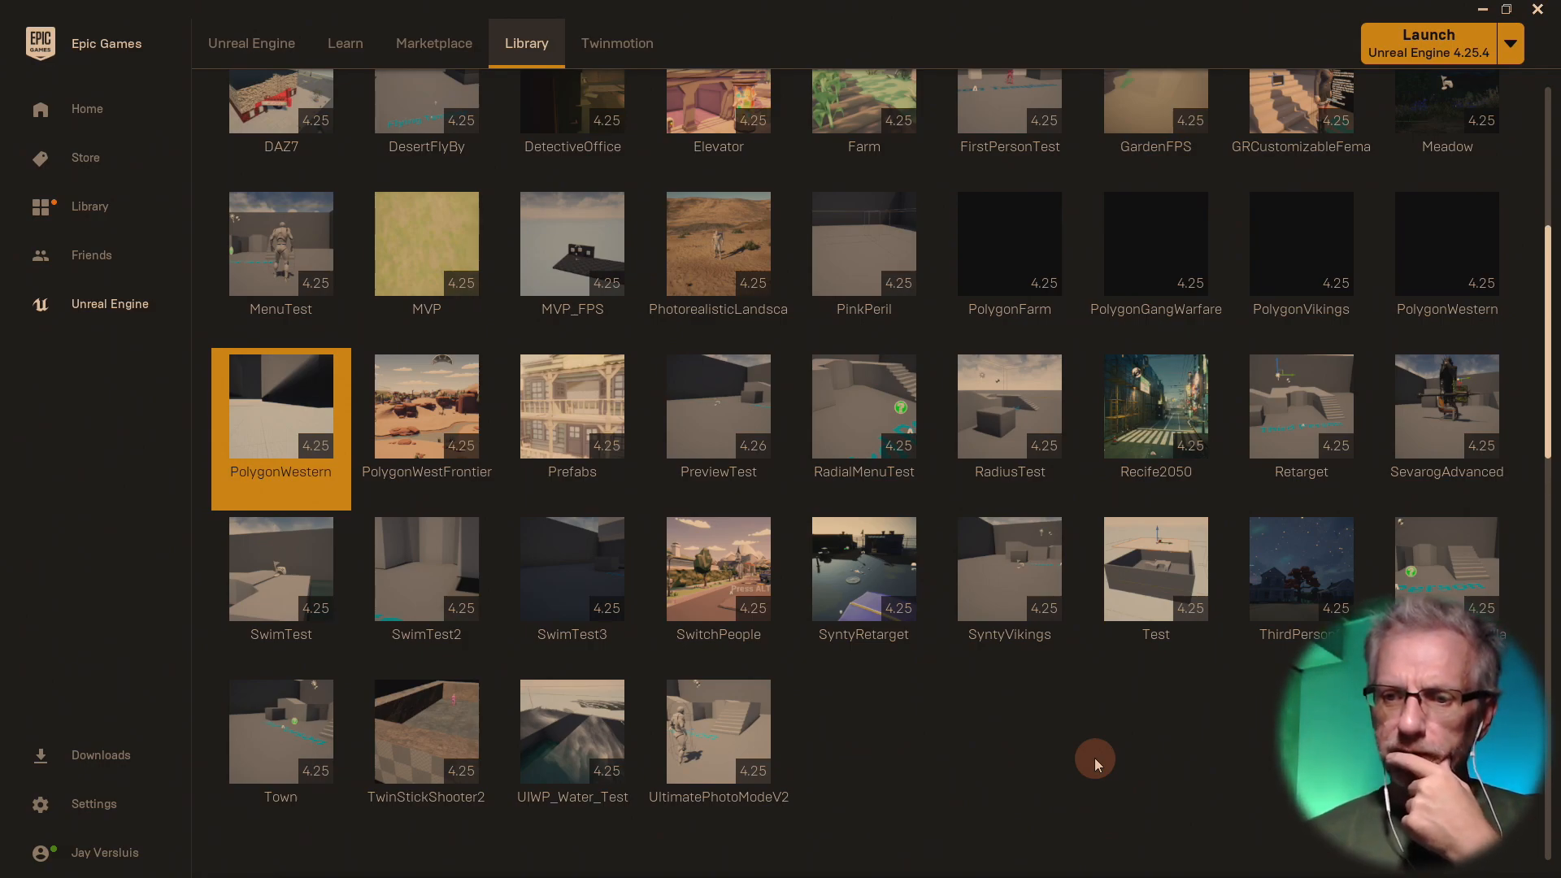
pyautogui.scroll(7, 1095, 758)
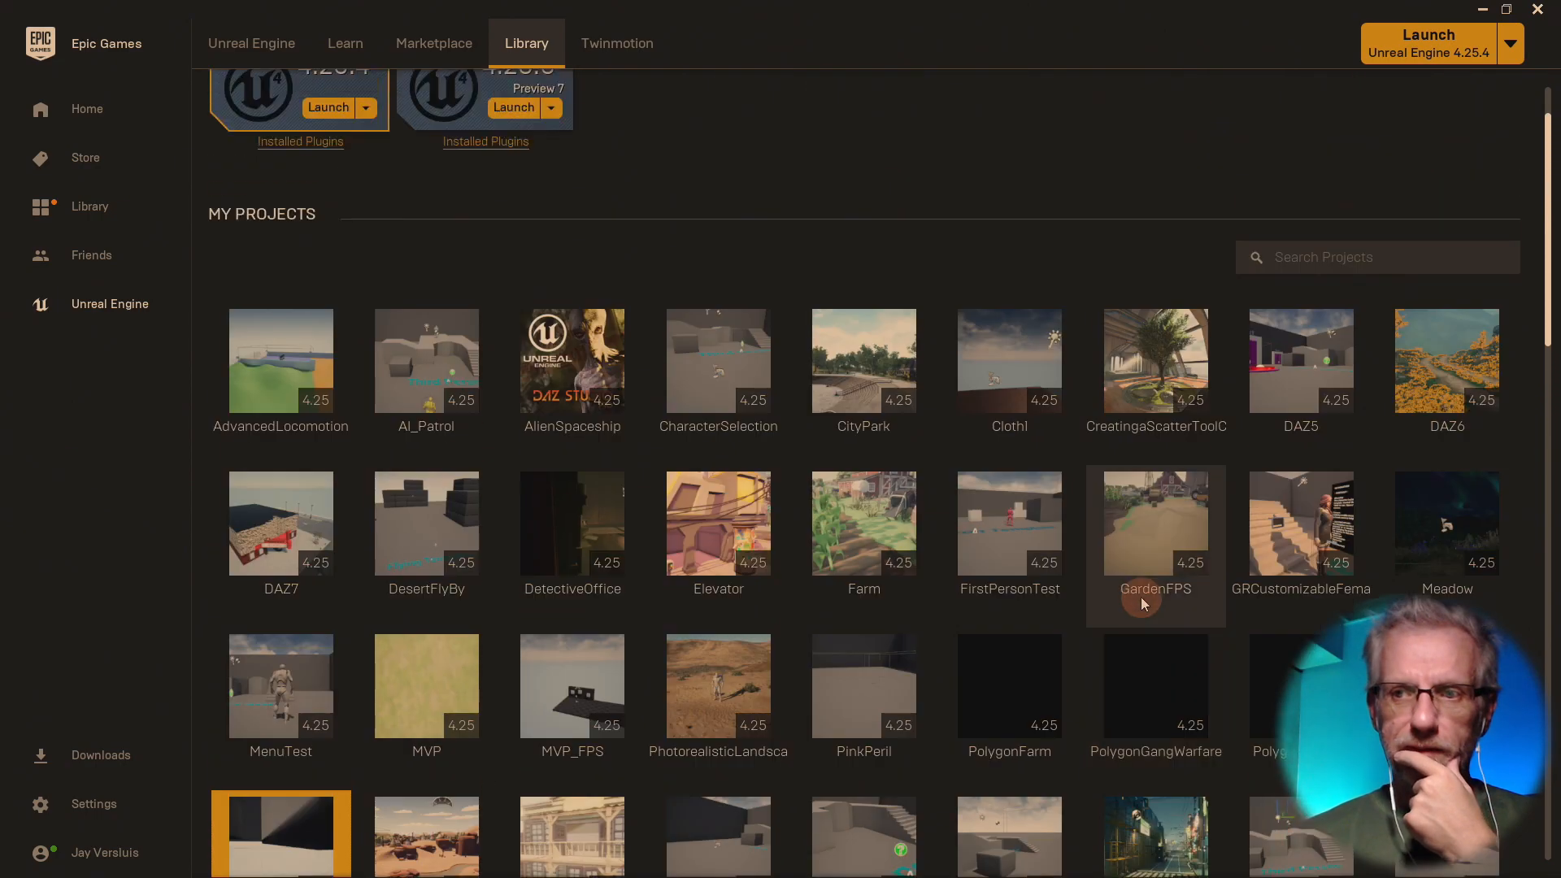
pyautogui.click(1349, 359)
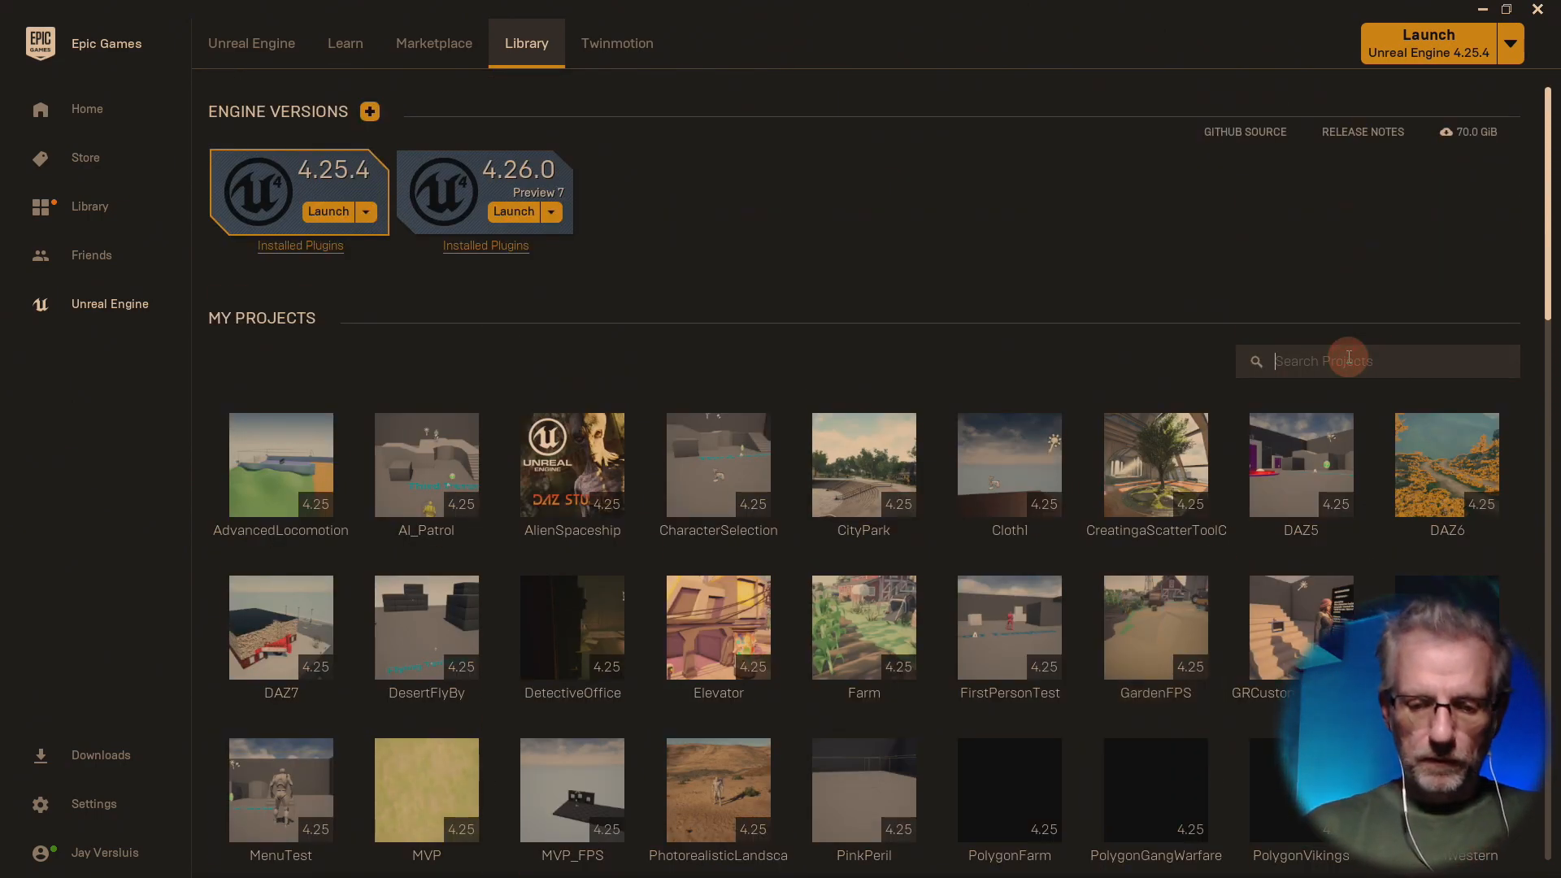
pyautogui.write('ark')
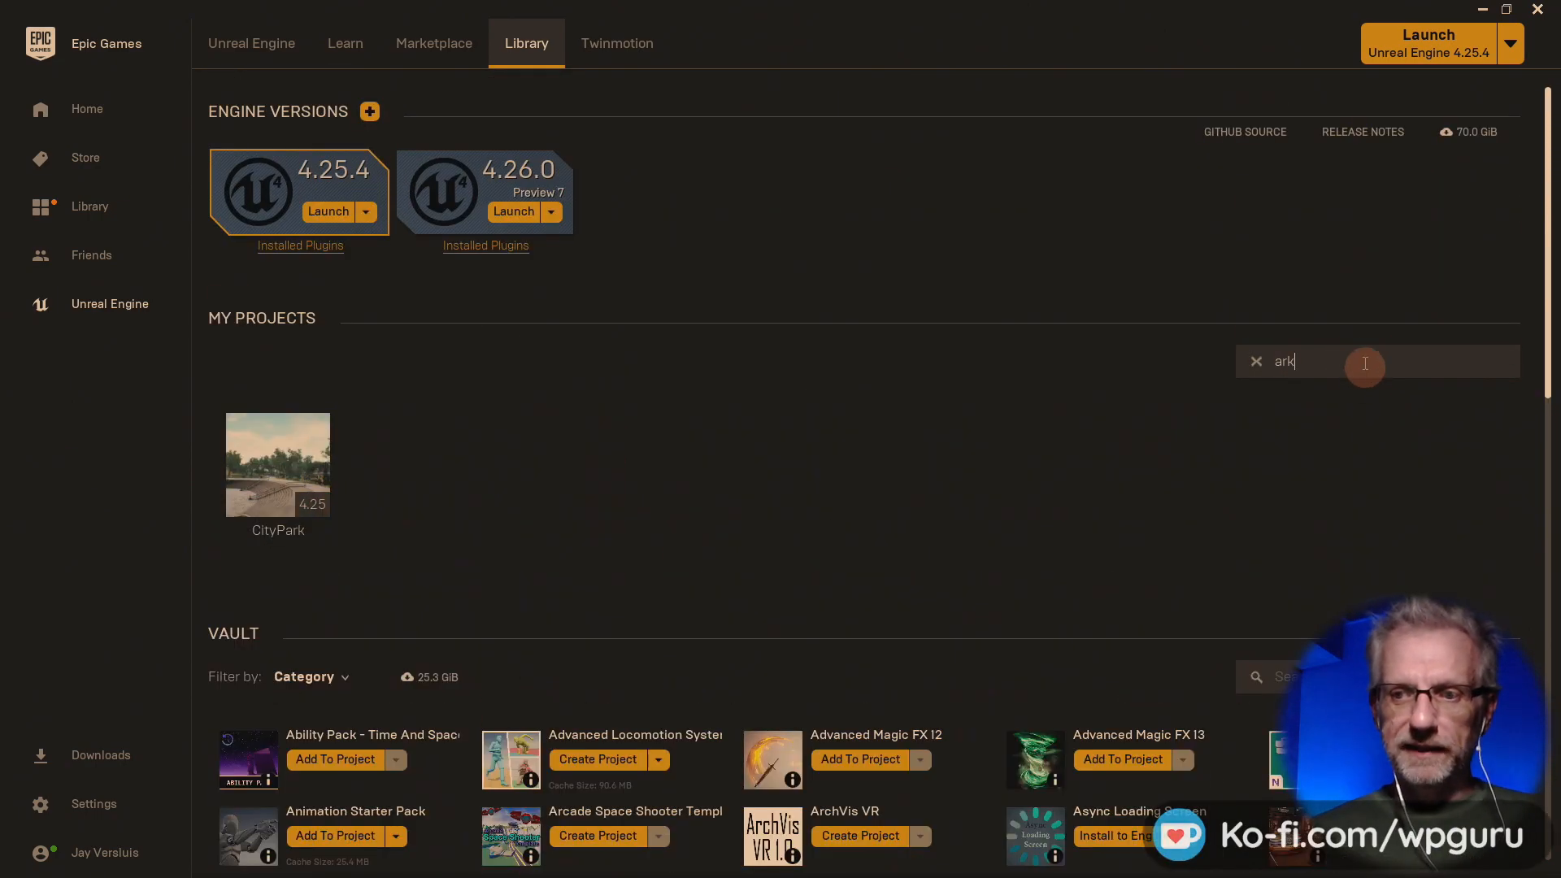
pyautogui.press('BackSpace')
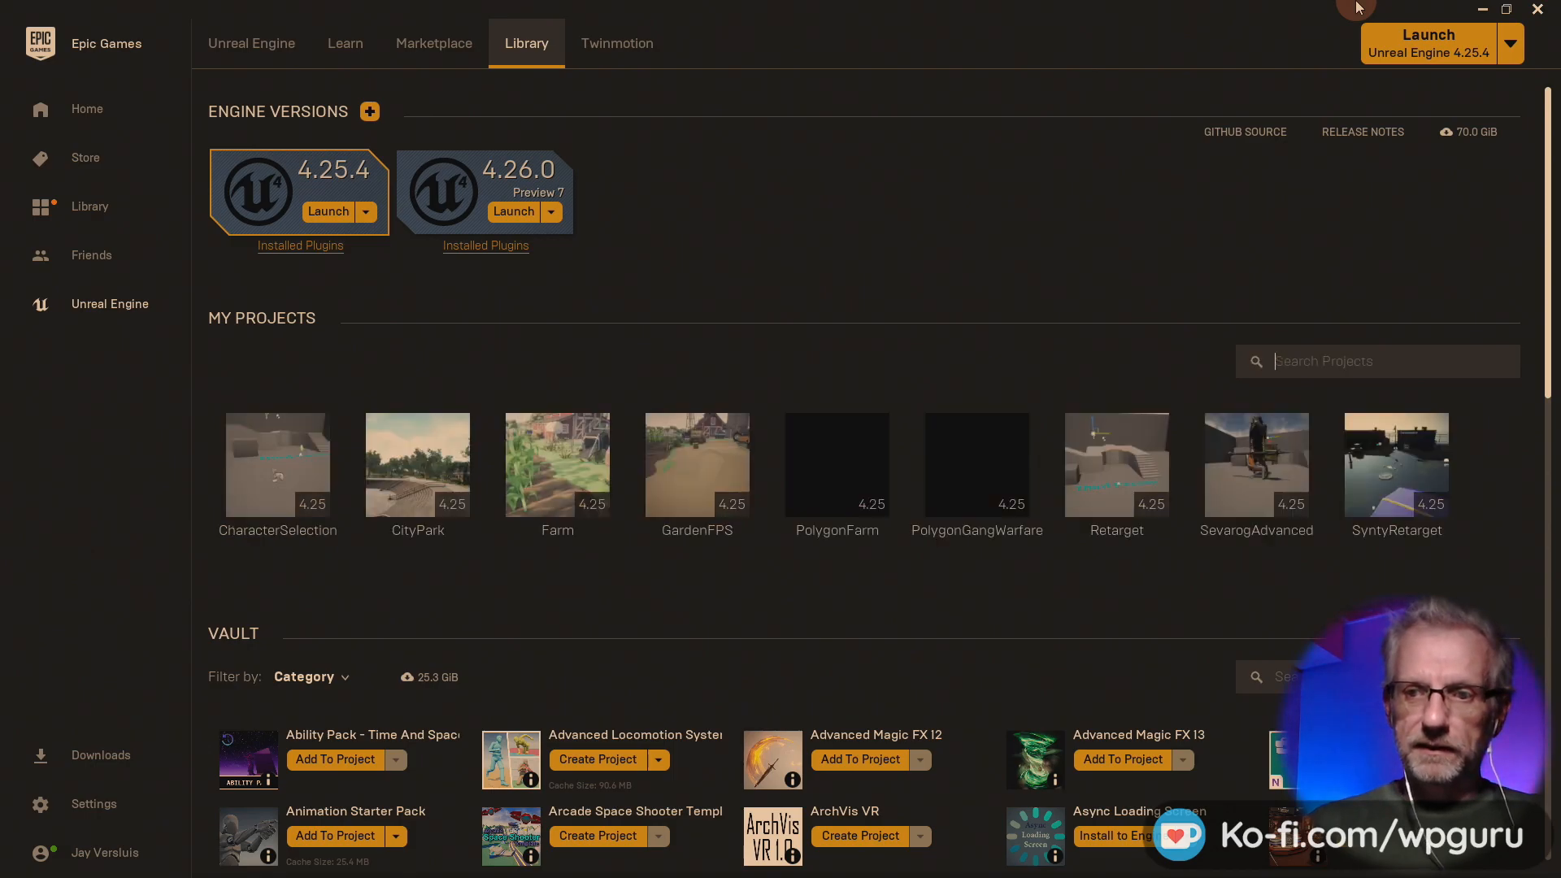
pyautogui.write('park')
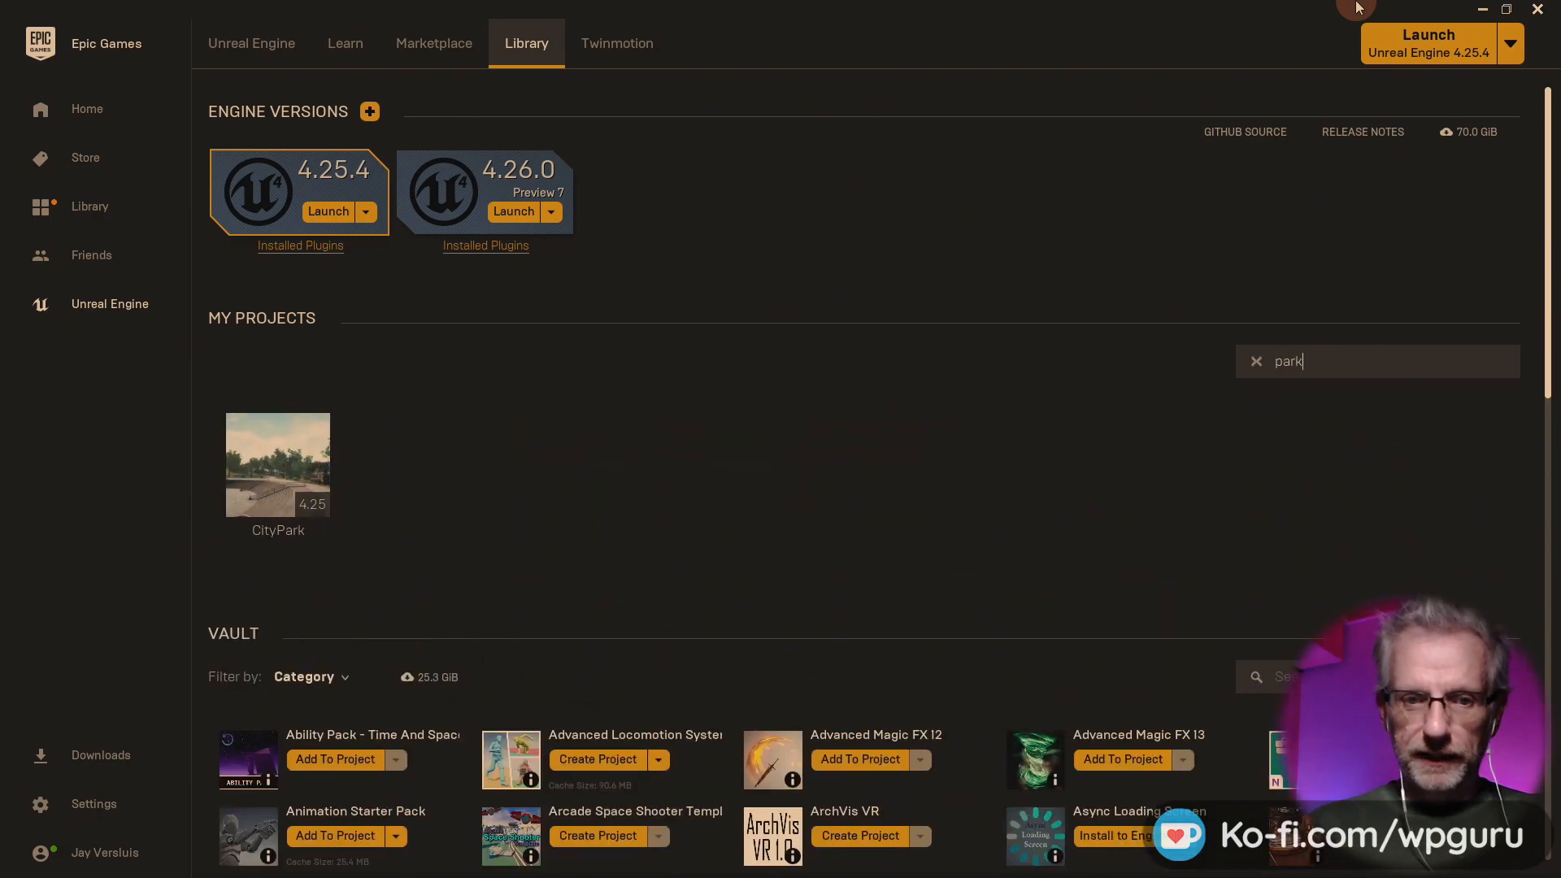
pyautogui.write('ai')
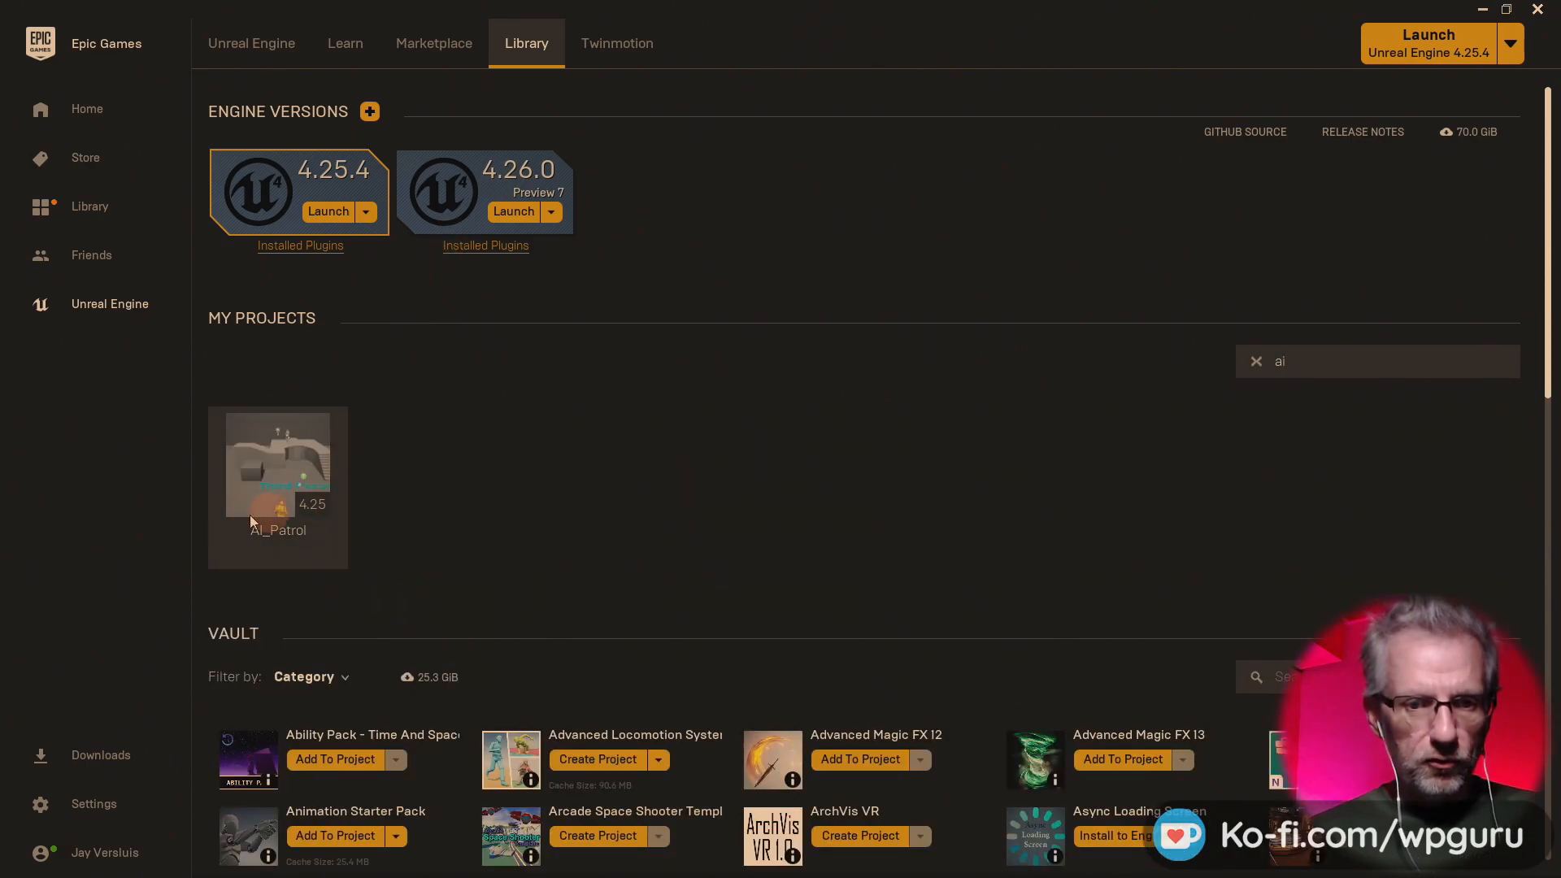
pyautogui.doubleClick(250, 476)
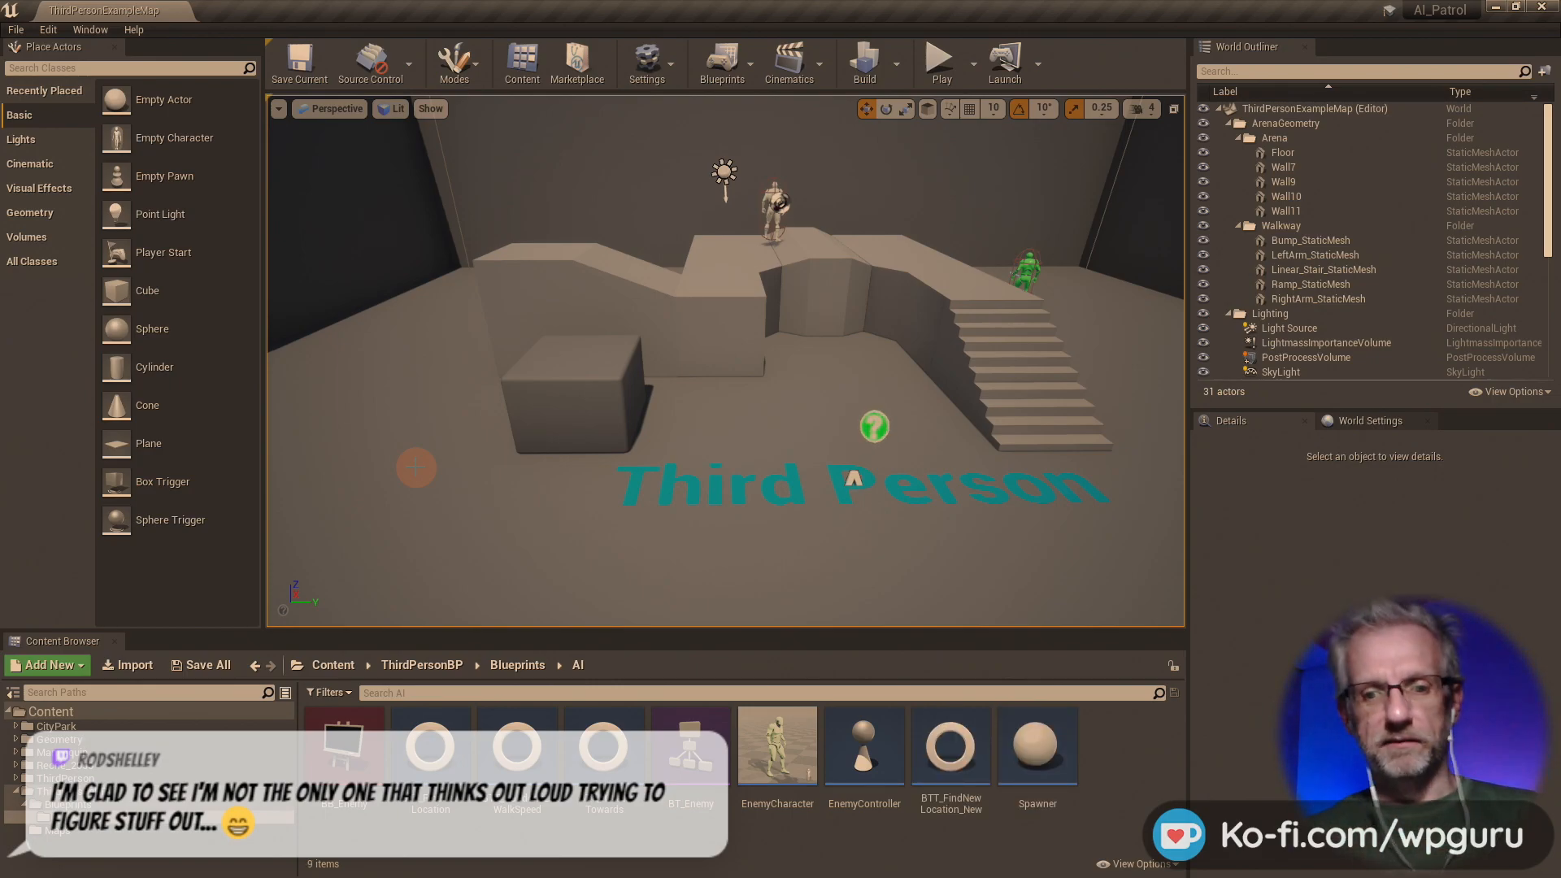
# - Play the AI_Patrol level full screen, move around to watch the enemies patrol, and stop the simulation
pyautogui.click(939, 60)
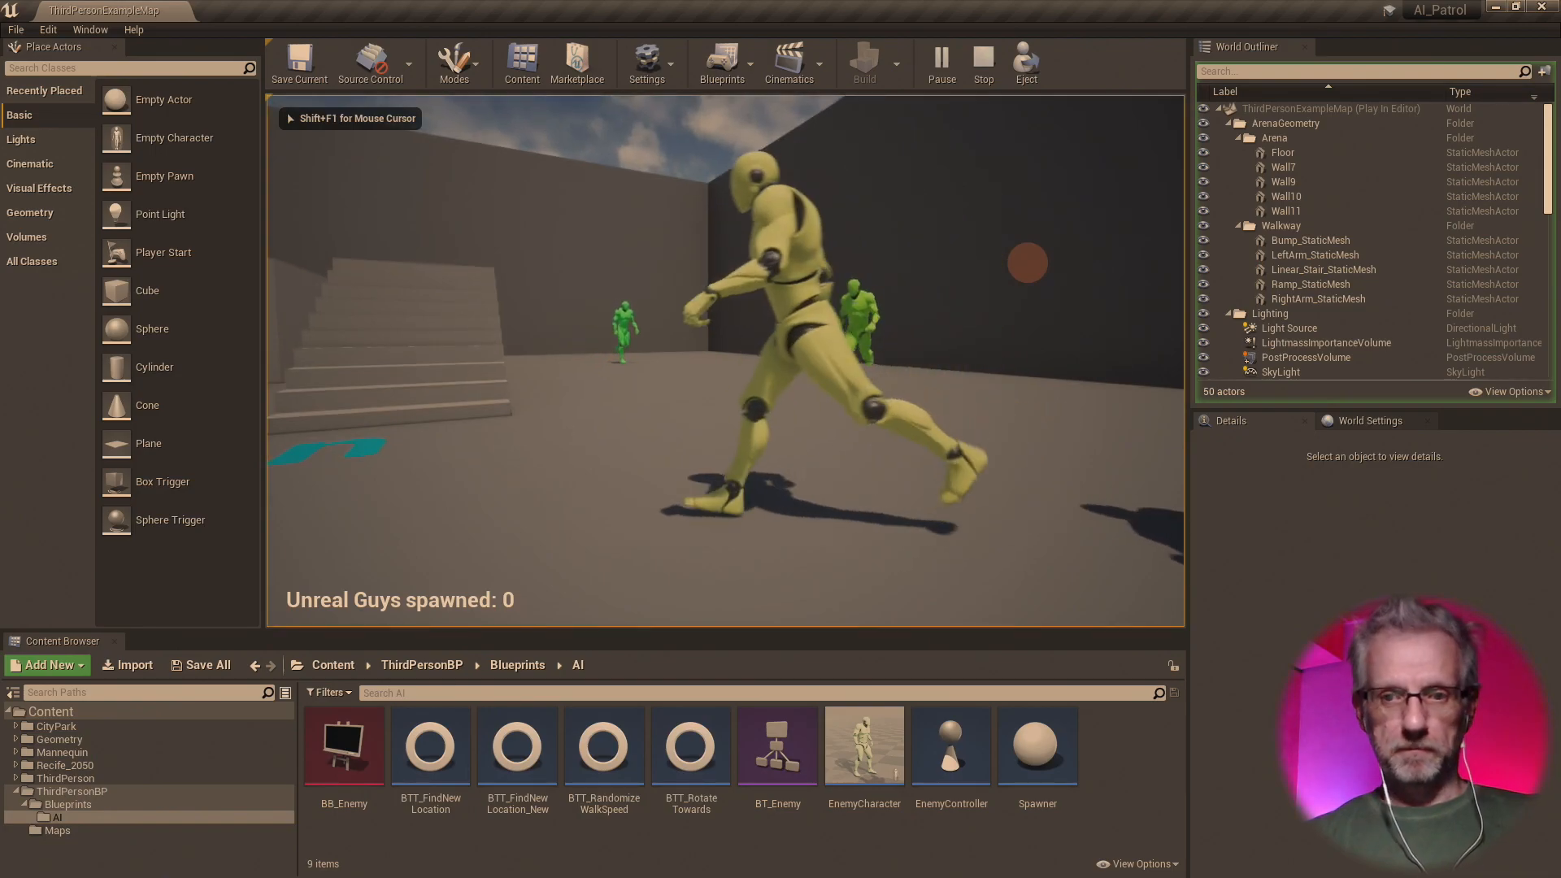
pyautogui.press('F11')
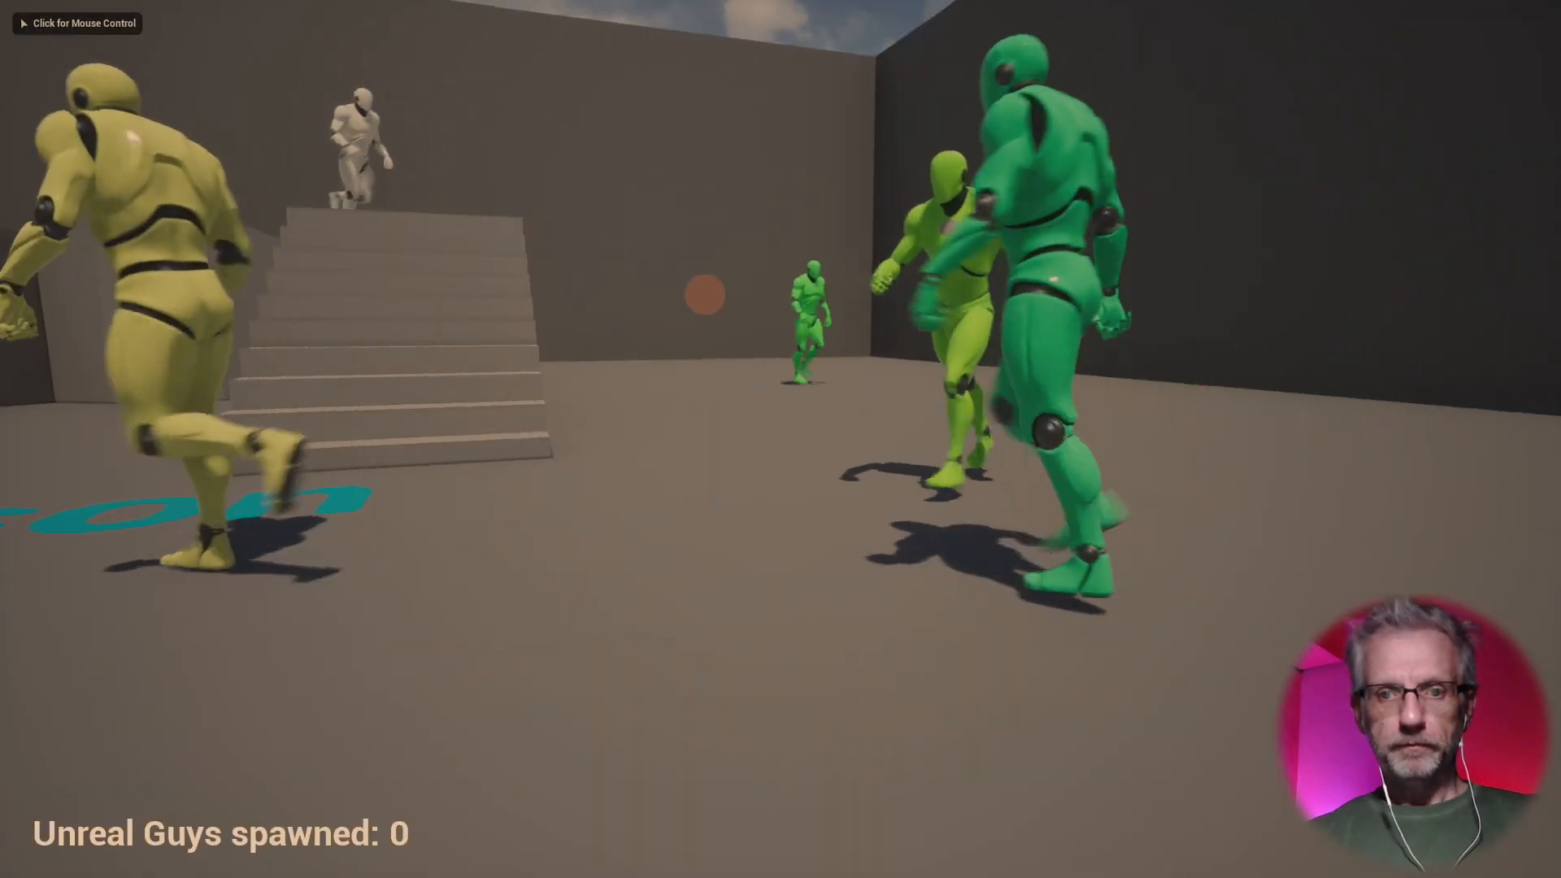
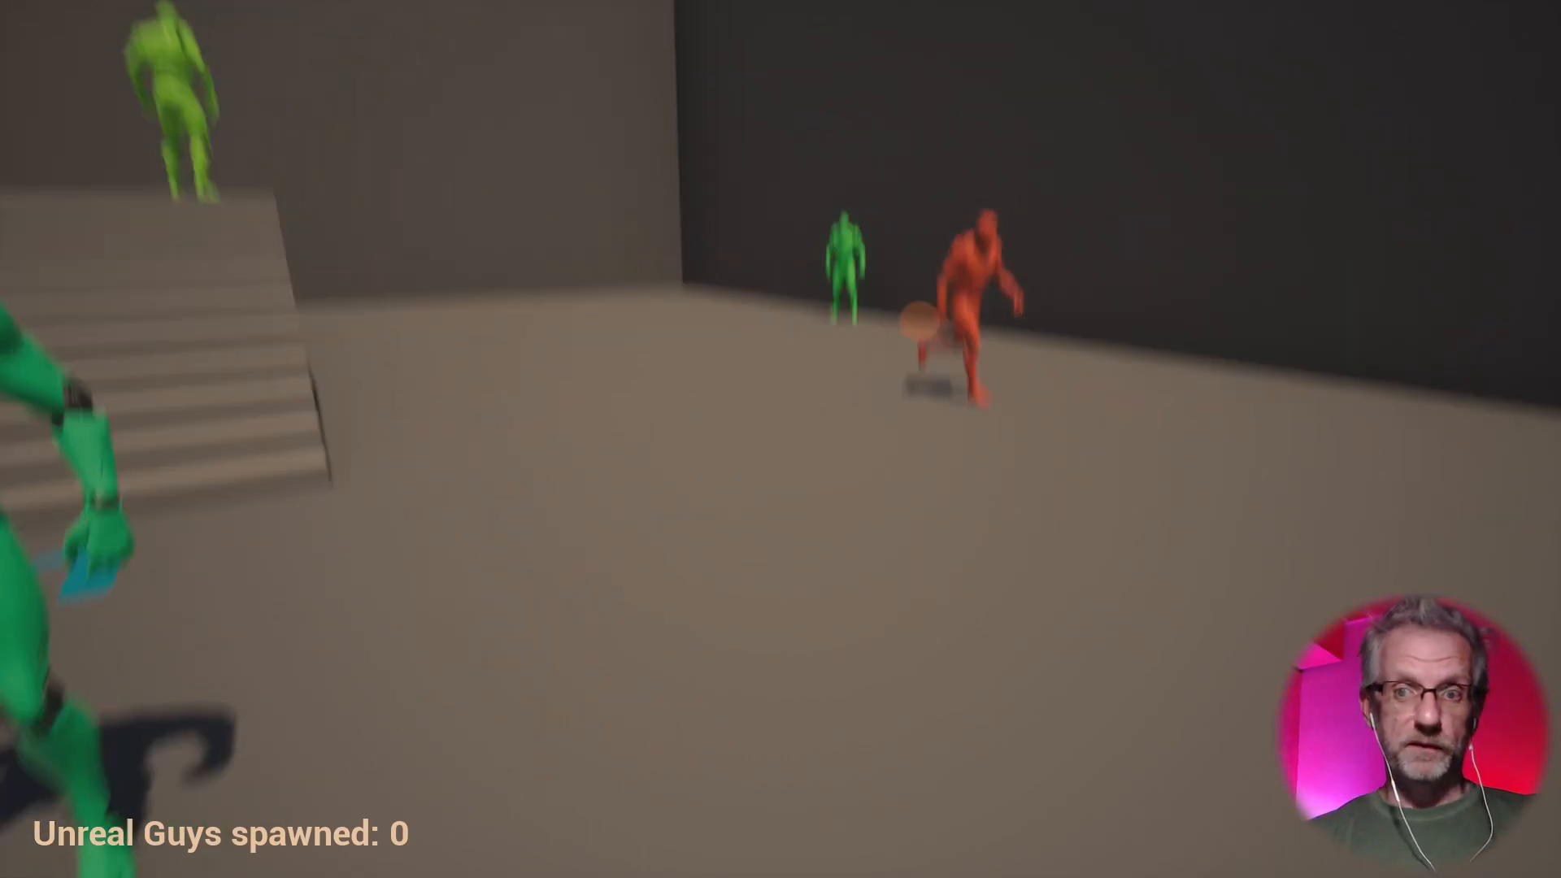
pyautogui.press('a')
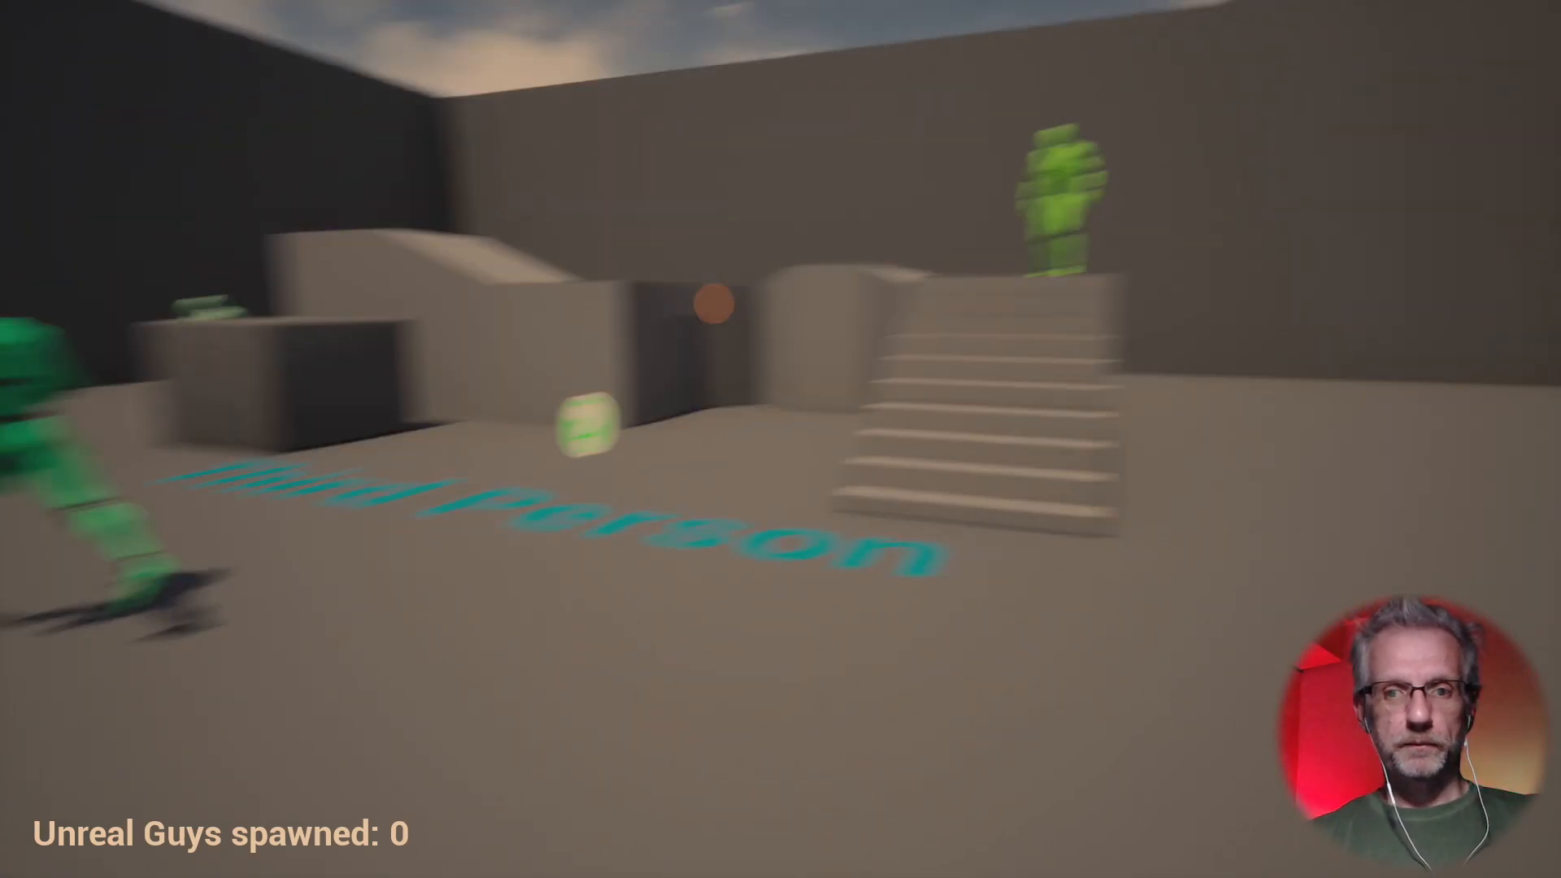
pyautogui.press('w')
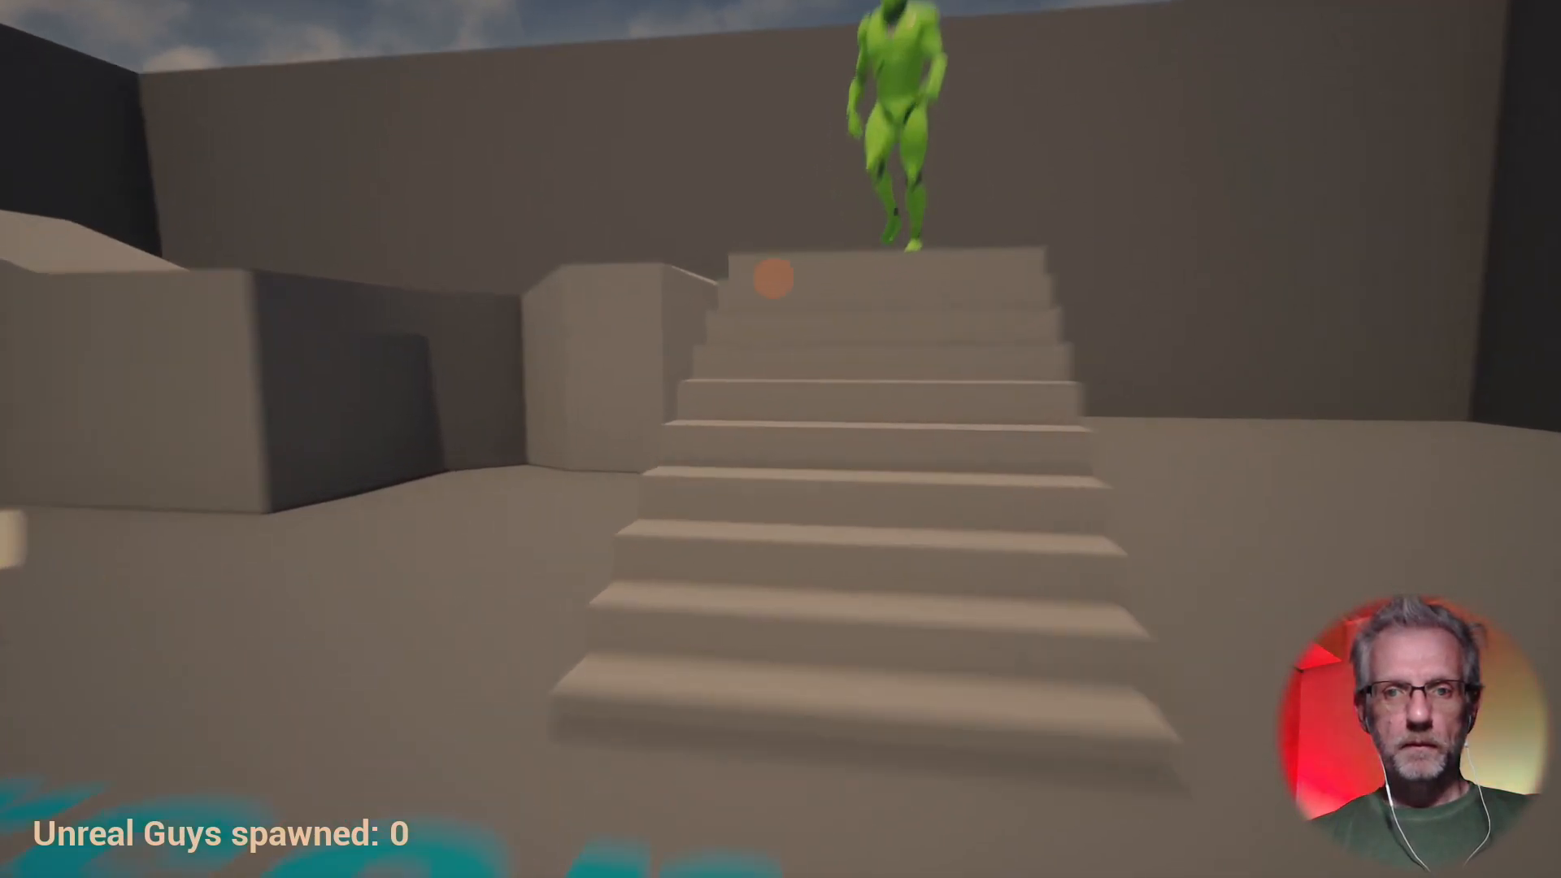
pyautogui.press('s')
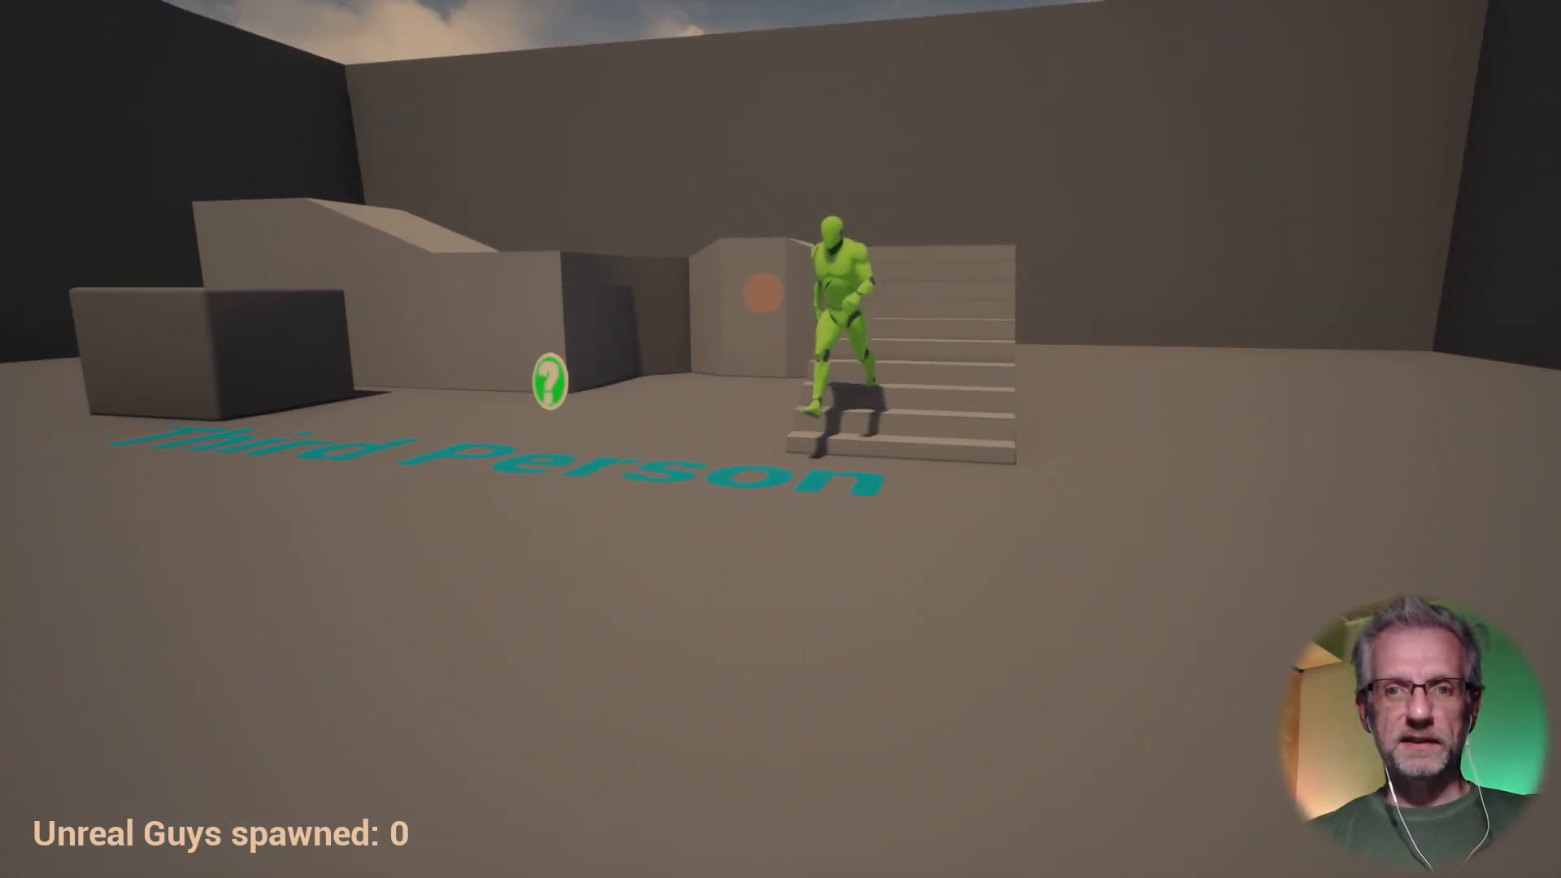
pyautogui.press('Escape')
pyautogui.press('F11')
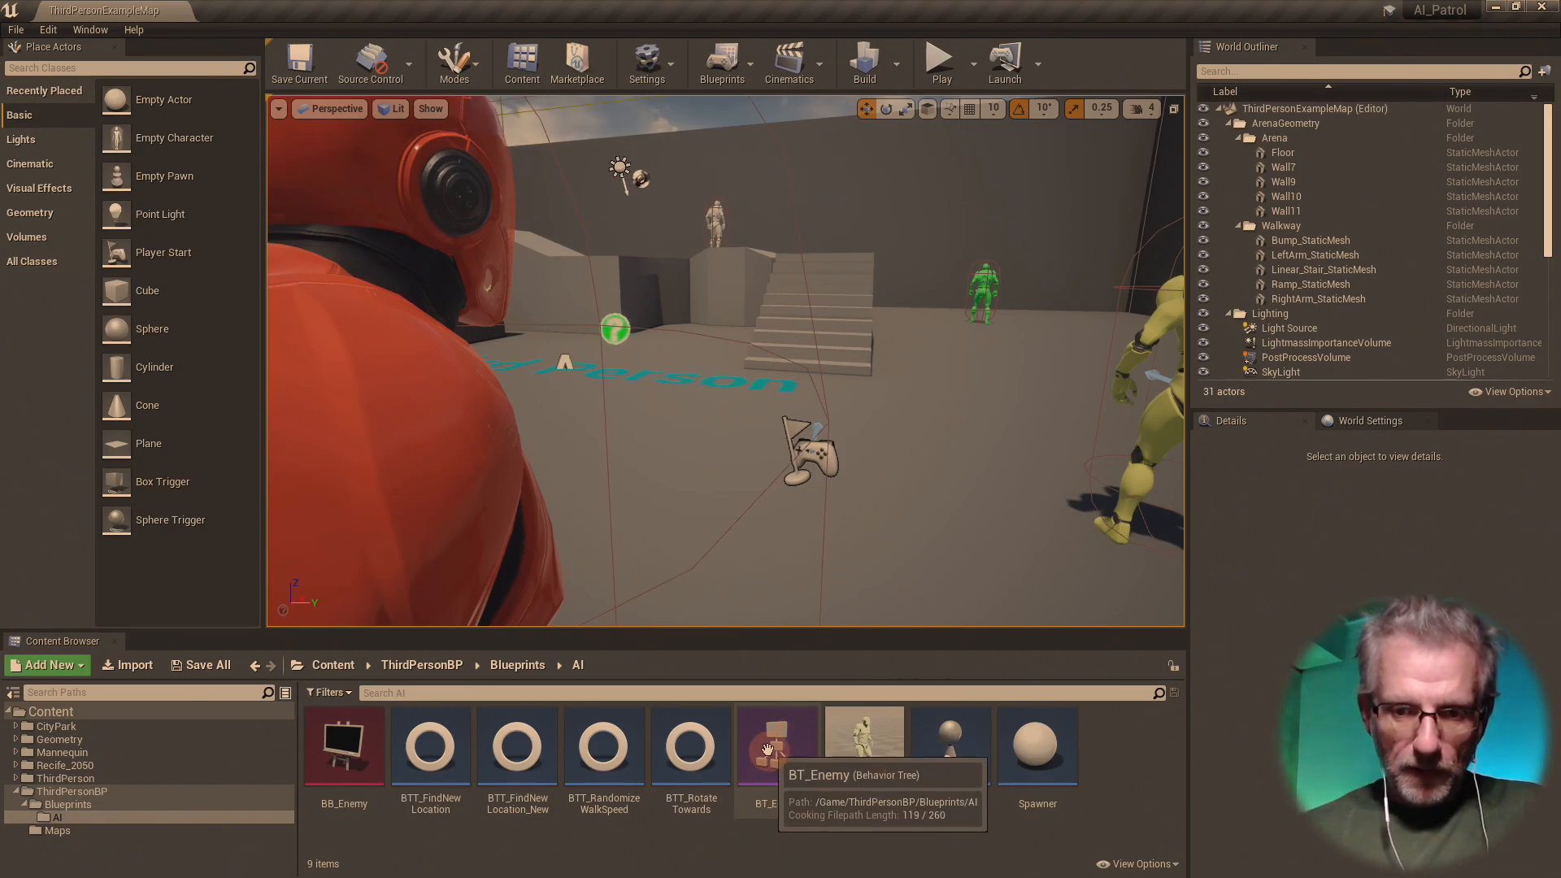
# - Open the BT_Enemy behavior tree and examine the settings of its BTT_FindNewLocation and Move To nodes
pyautogui.doubleClick(741, 804)
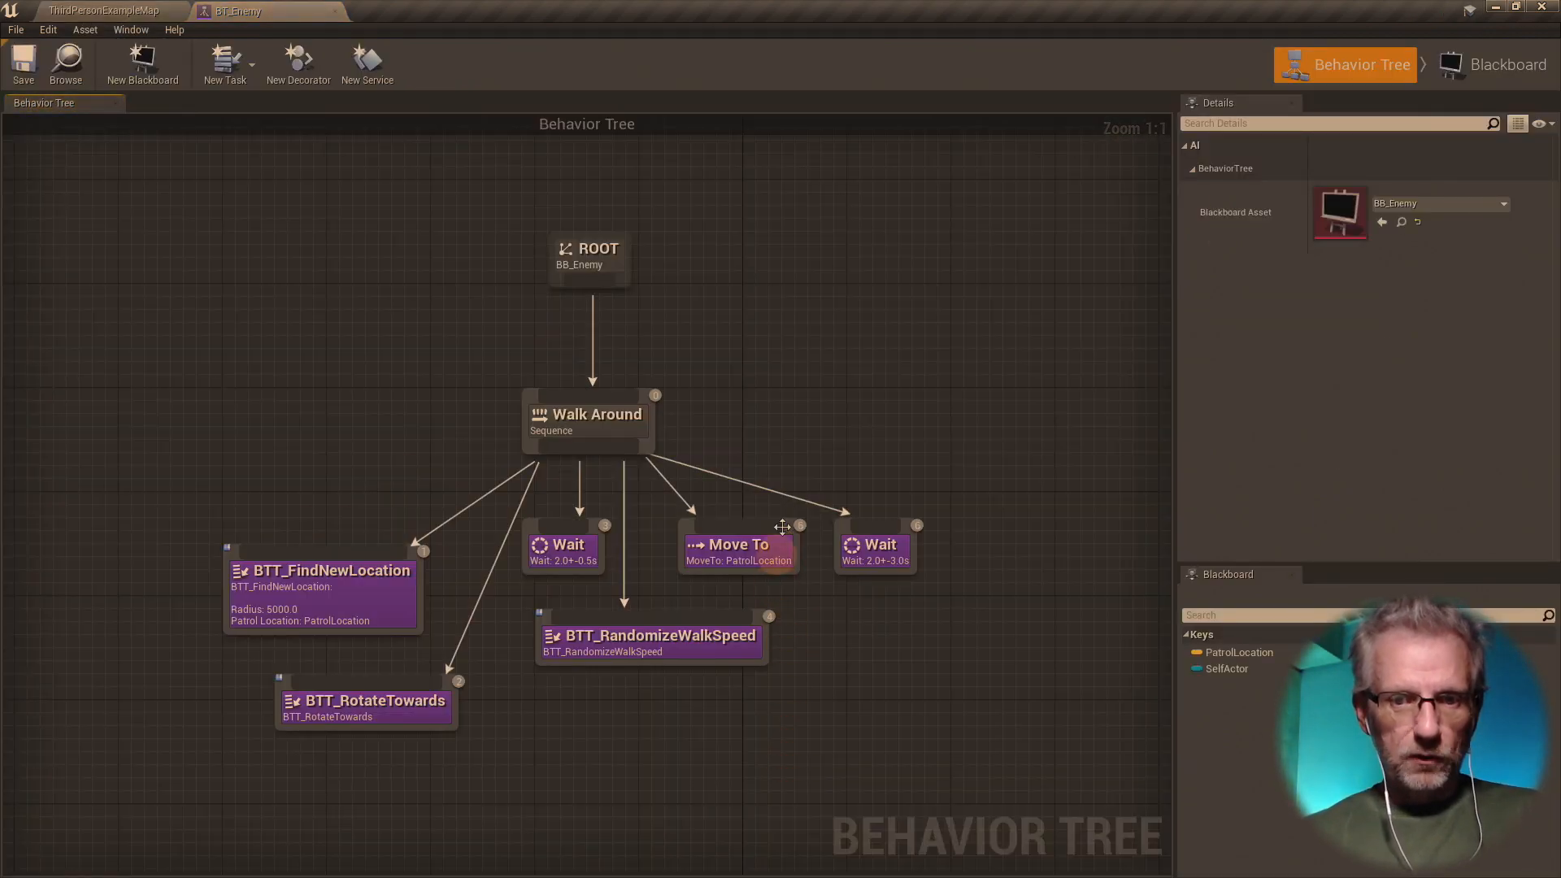
pyautogui.click(355, 602)
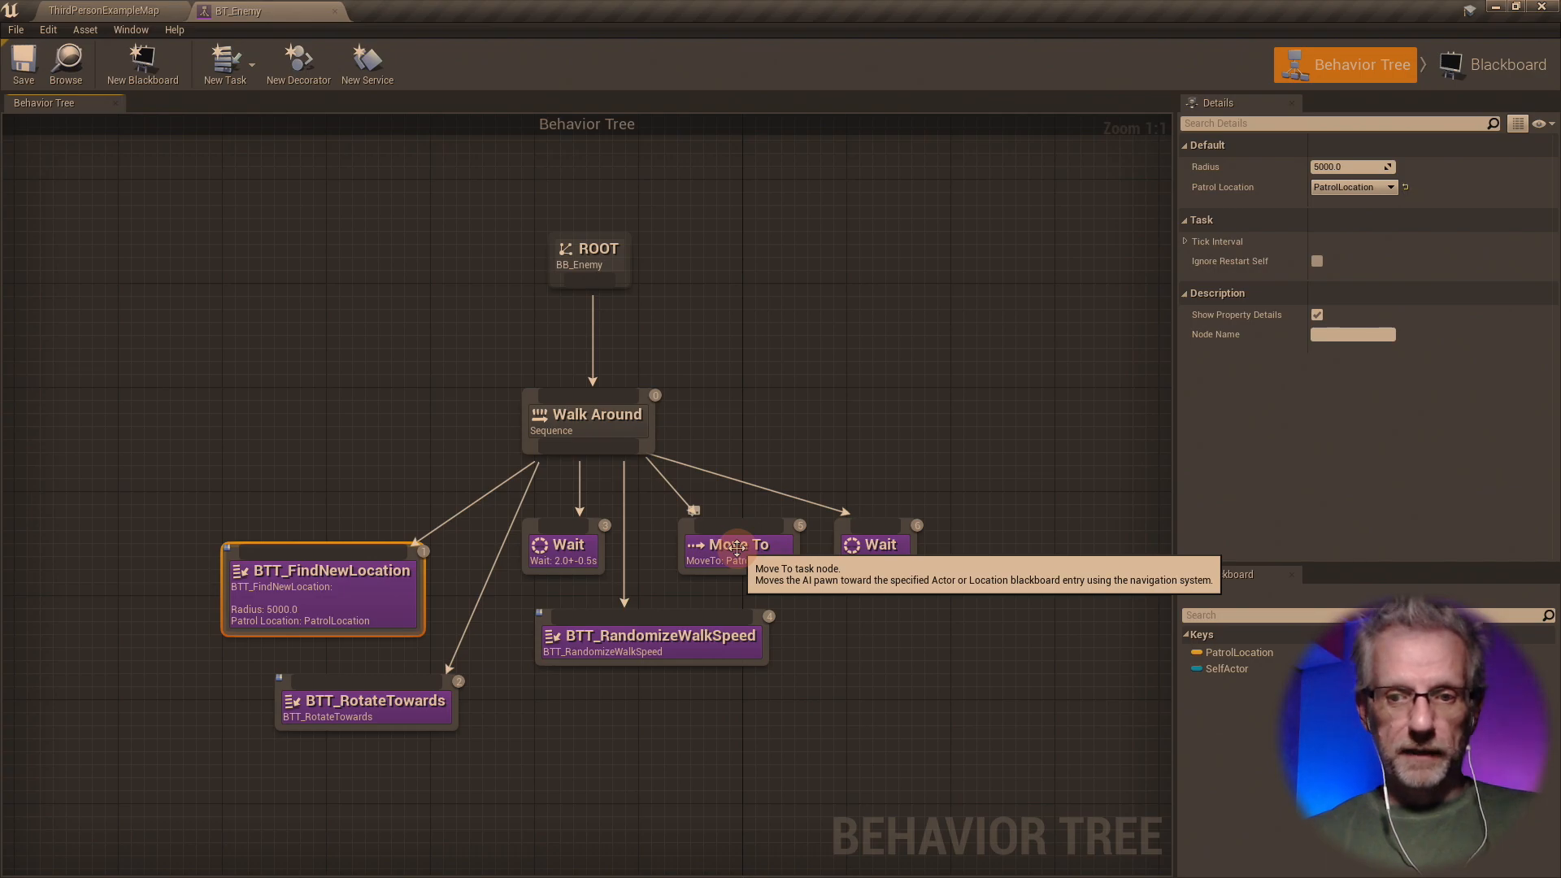
pyautogui.click(779, 551)
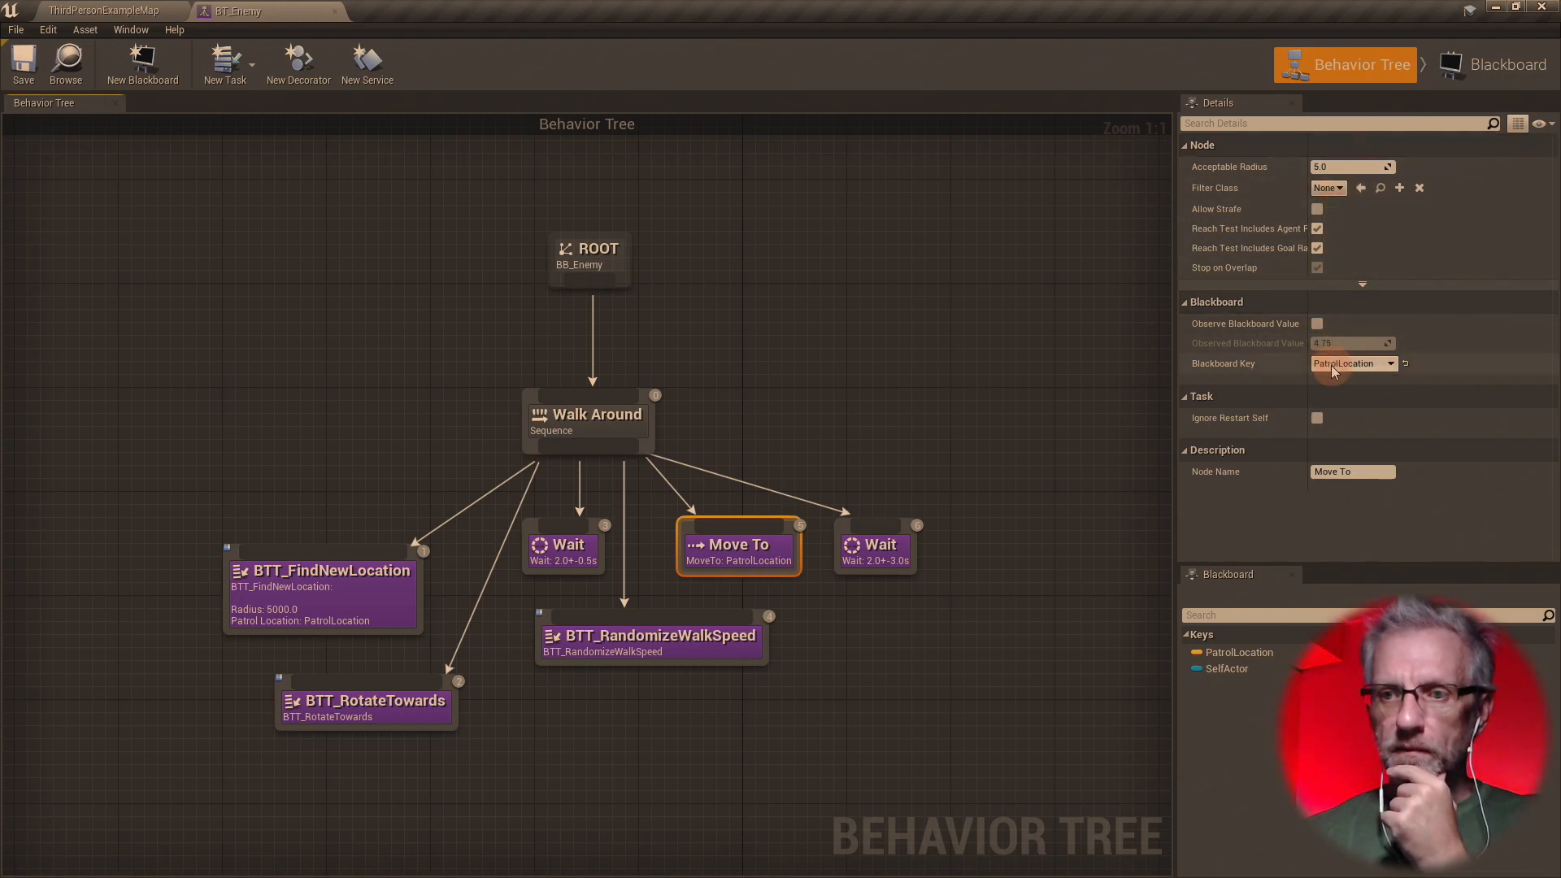
# - Switch to the PolygonWestern editor and check the Move To node in the WesternBT behavior tree against BT_Enemy's
pyautogui.hotkey('alt', 'Tab')
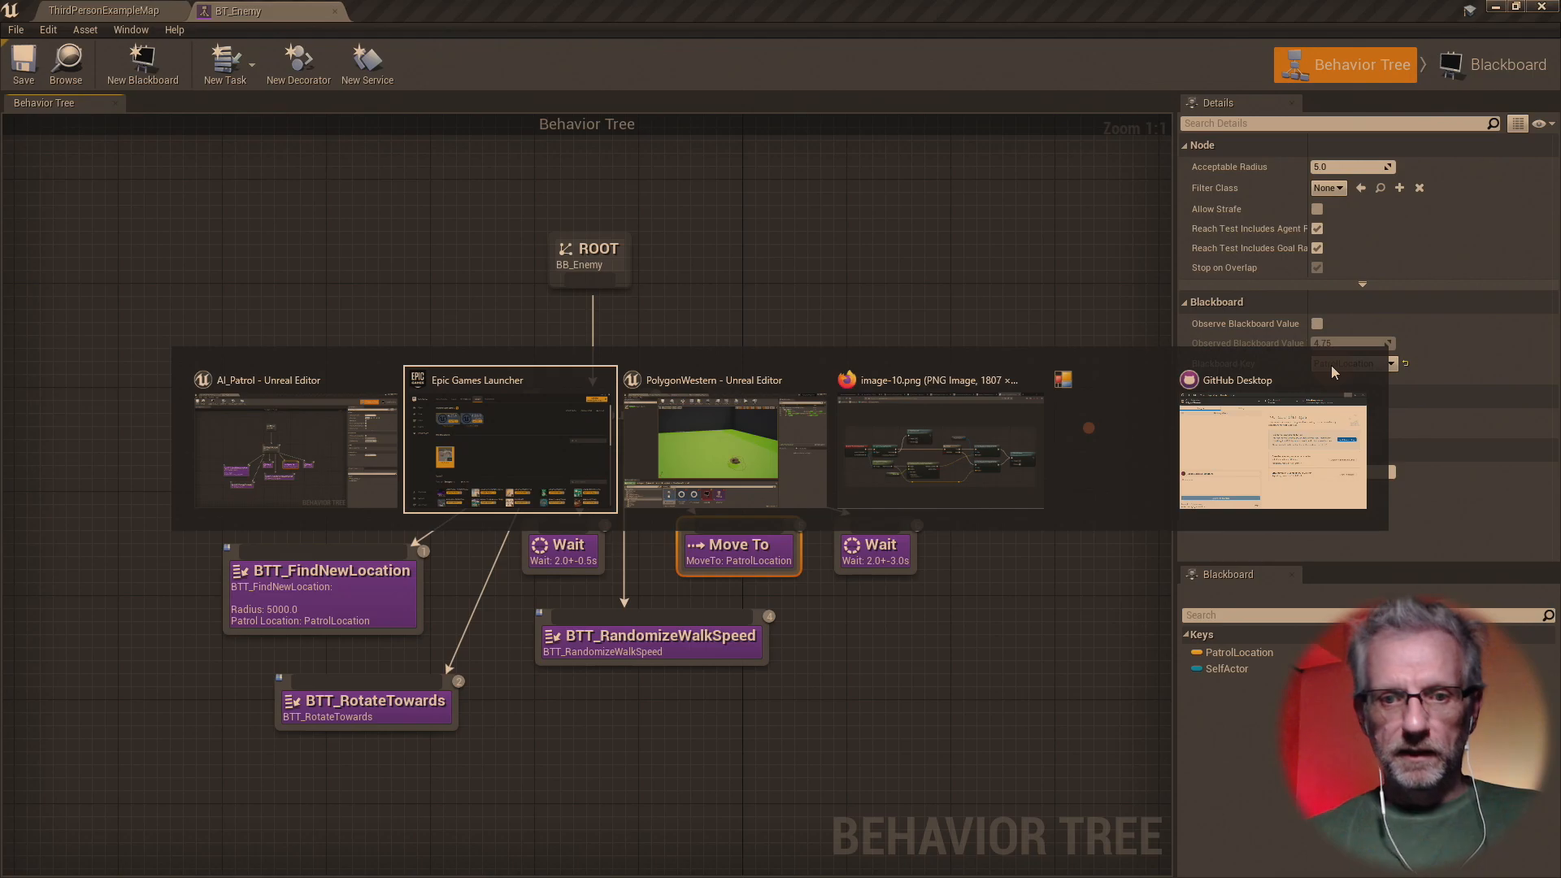
pyautogui.press('Tab')
pyautogui.press('Tab')
pyautogui.press('Tab')
pyautogui.press('Tab')
pyautogui.press('Tab')
pyautogui.press('Tab')
pyautogui.press('Tab')
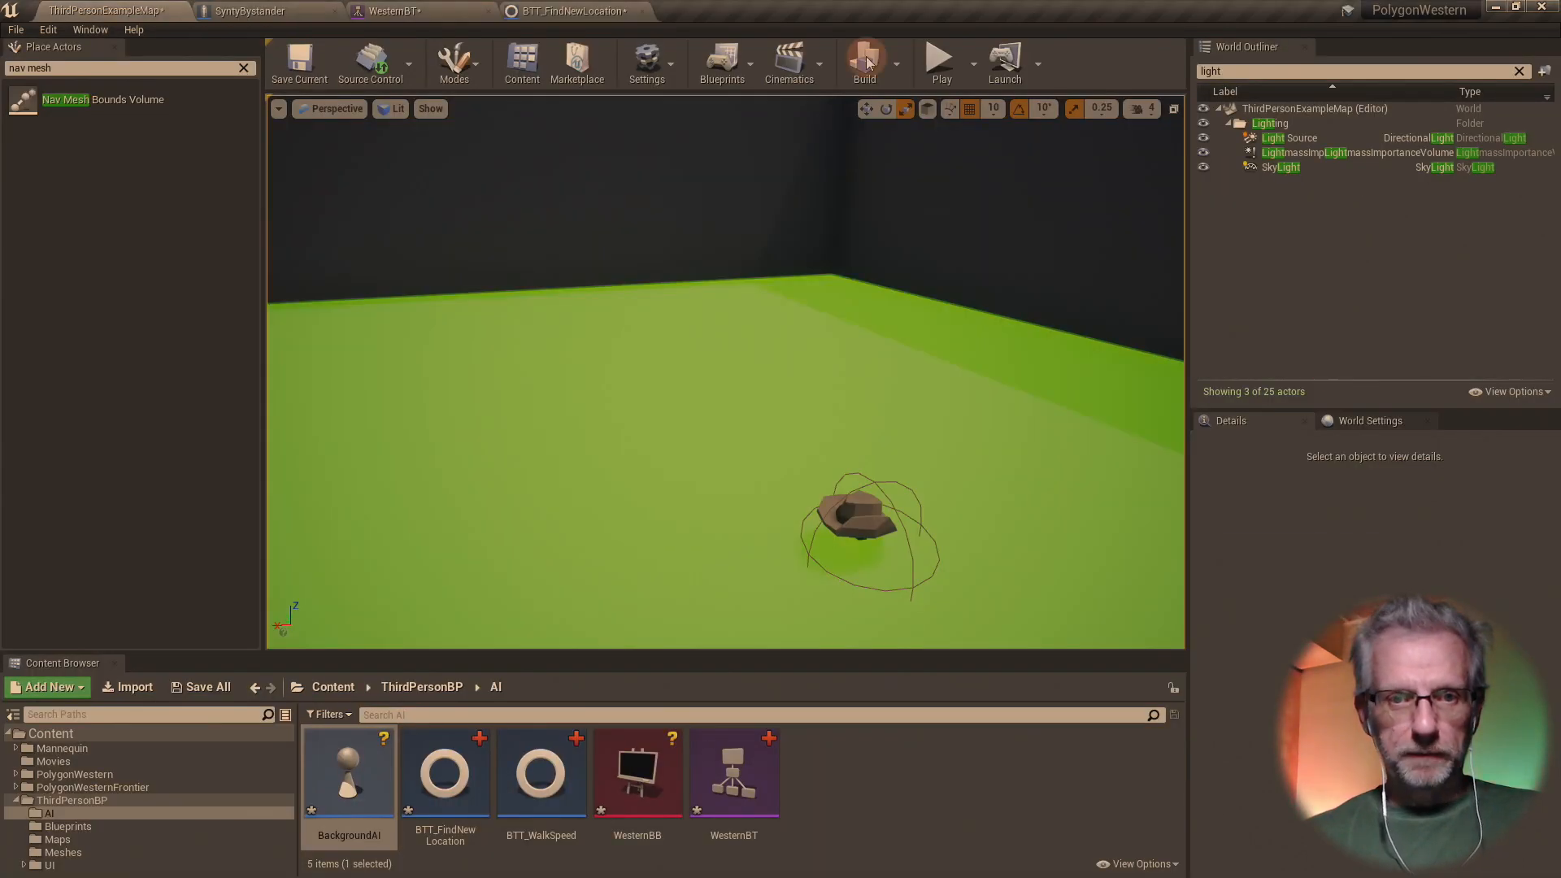
pyautogui.click(435, 10)
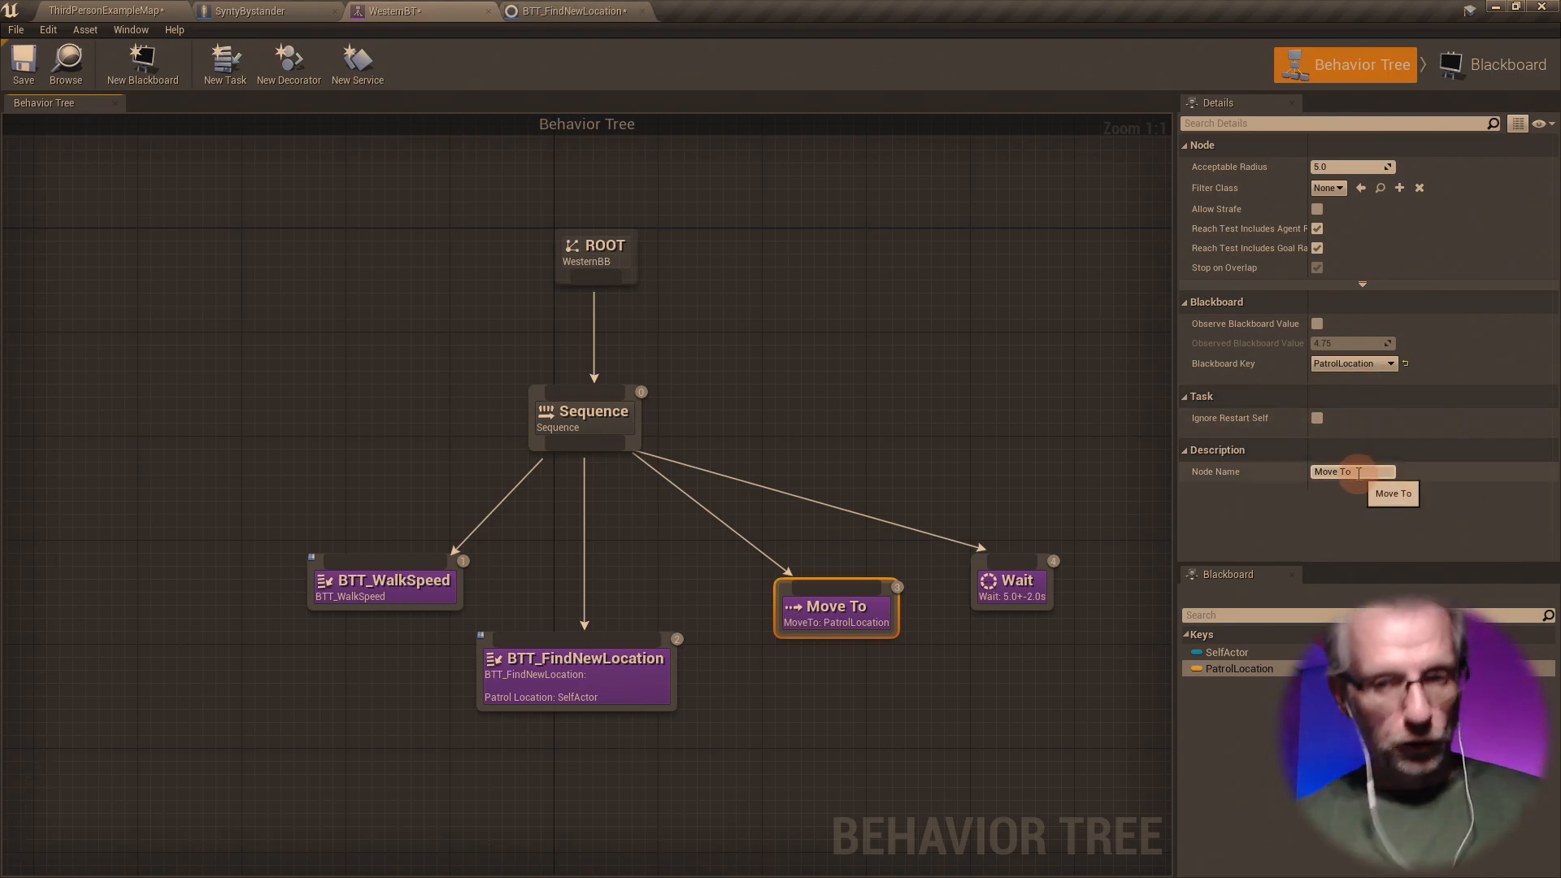
# - Compare the PatrolLocation key in the WesternBB blackboard with the PatrolLocation key in AI_Patrol's BB_Enemy blackboard
pyautogui.click(1467, 69)
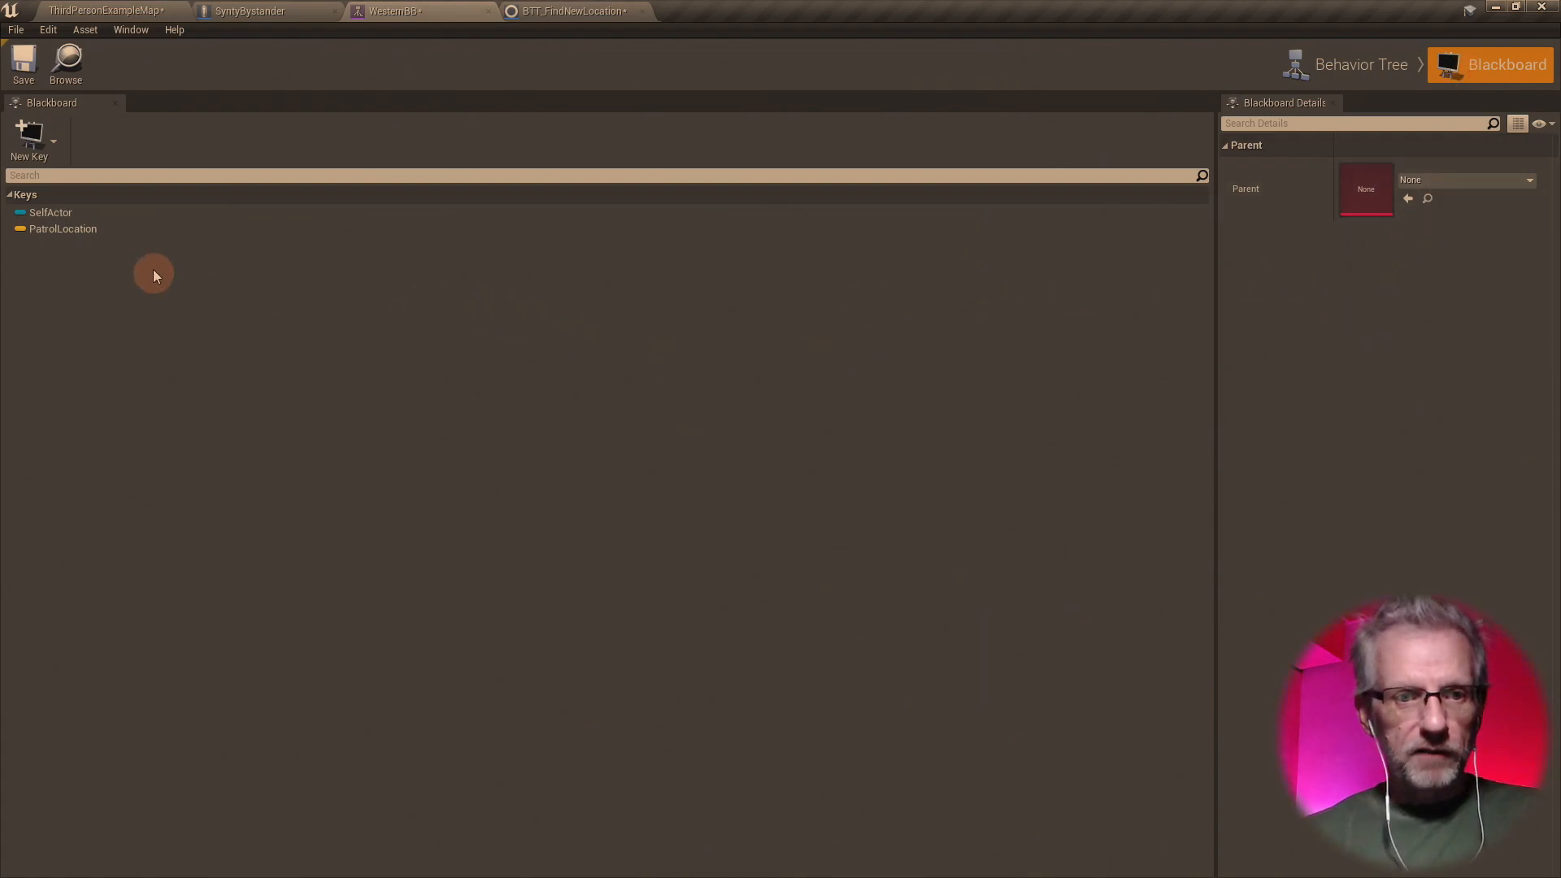
pyautogui.click(99, 228)
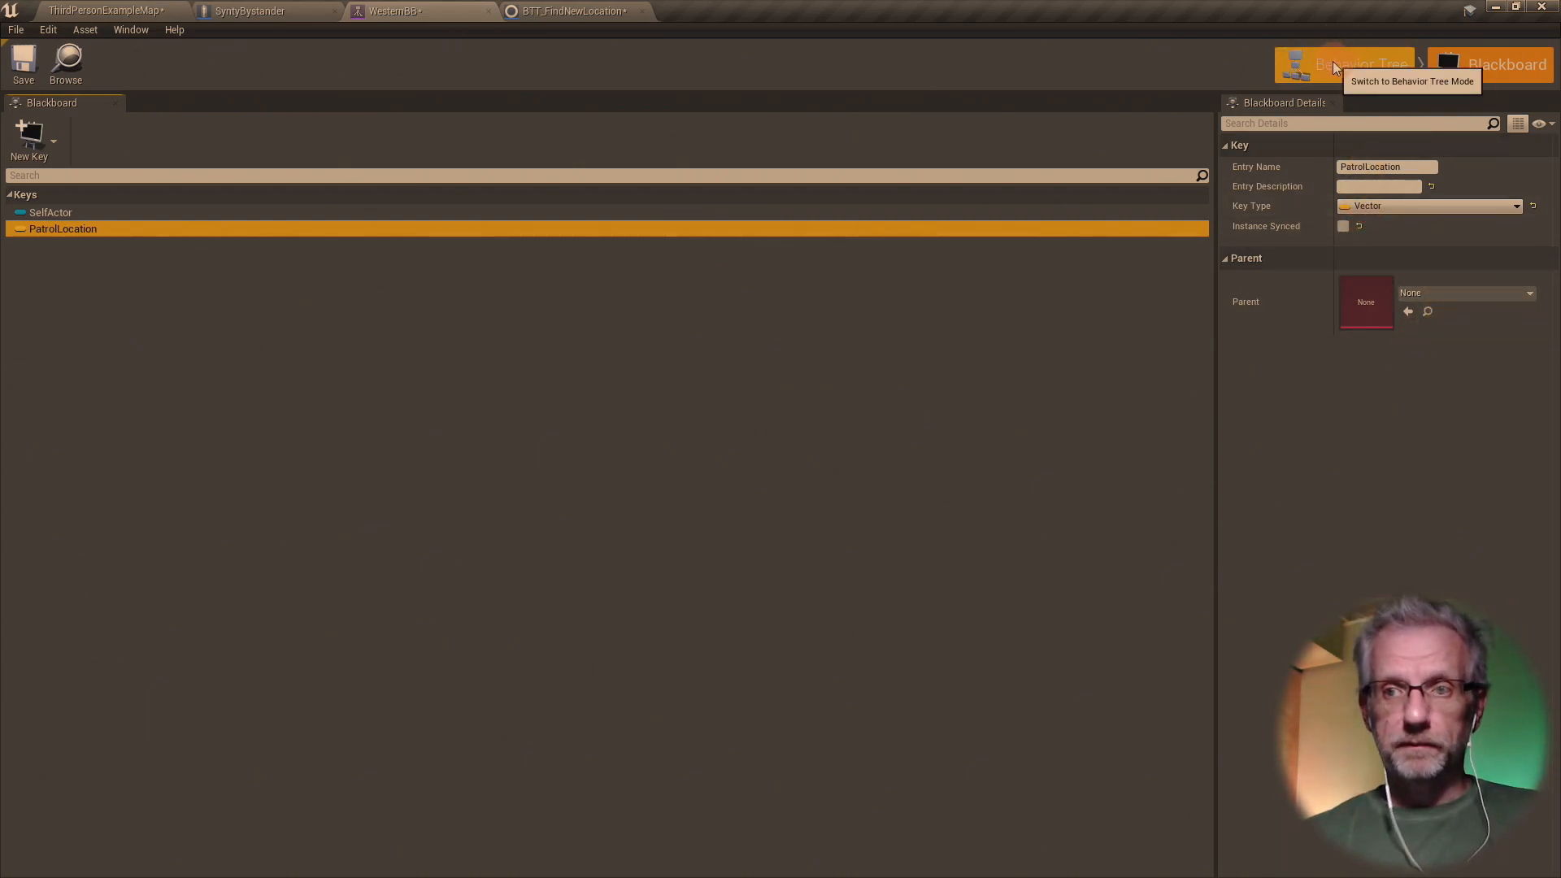
pyautogui.hotkey('alt', 'Tab')
pyautogui.click(1490, 64)
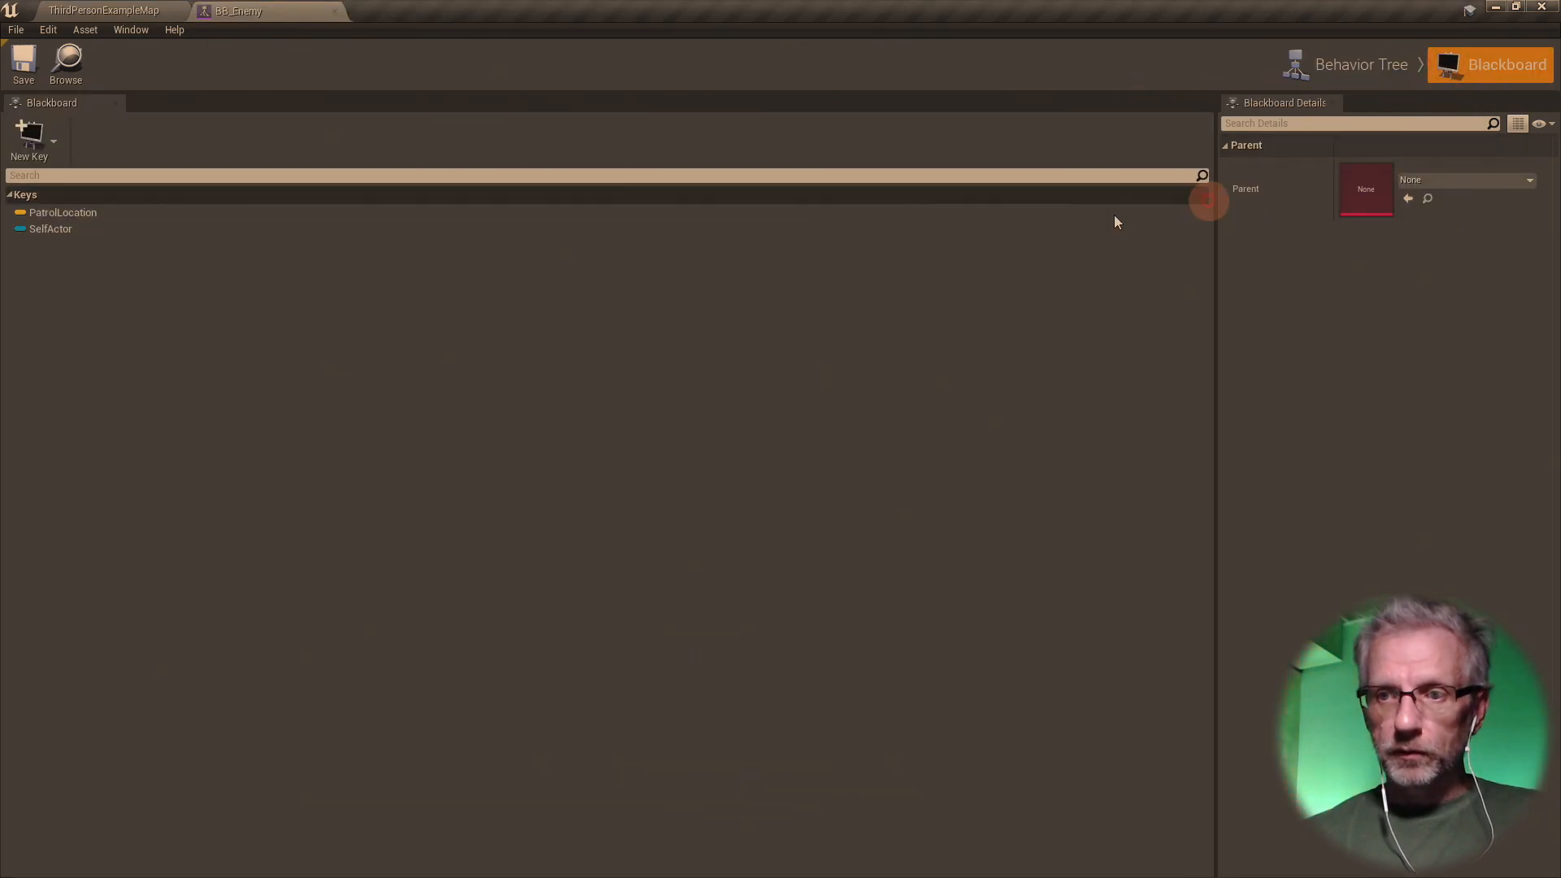
pyautogui.click(382, 216)
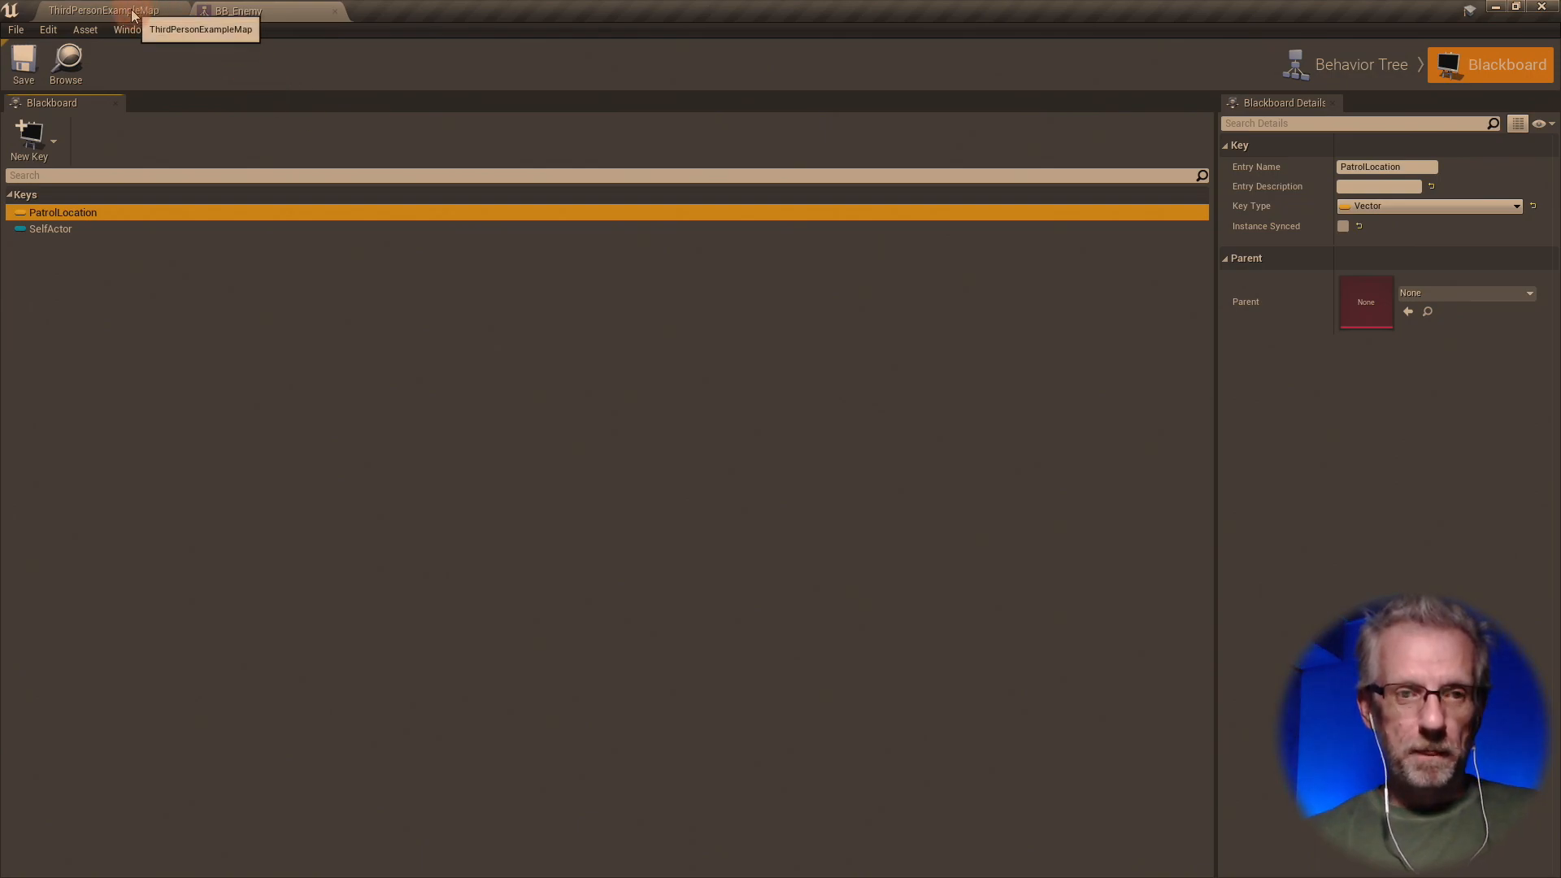
# - Close the BB_Enemy editor and inspect the Event On Possess and Run Behavior Tree nodes in the EnemyController blueprint
pyautogui.click(334, 12)
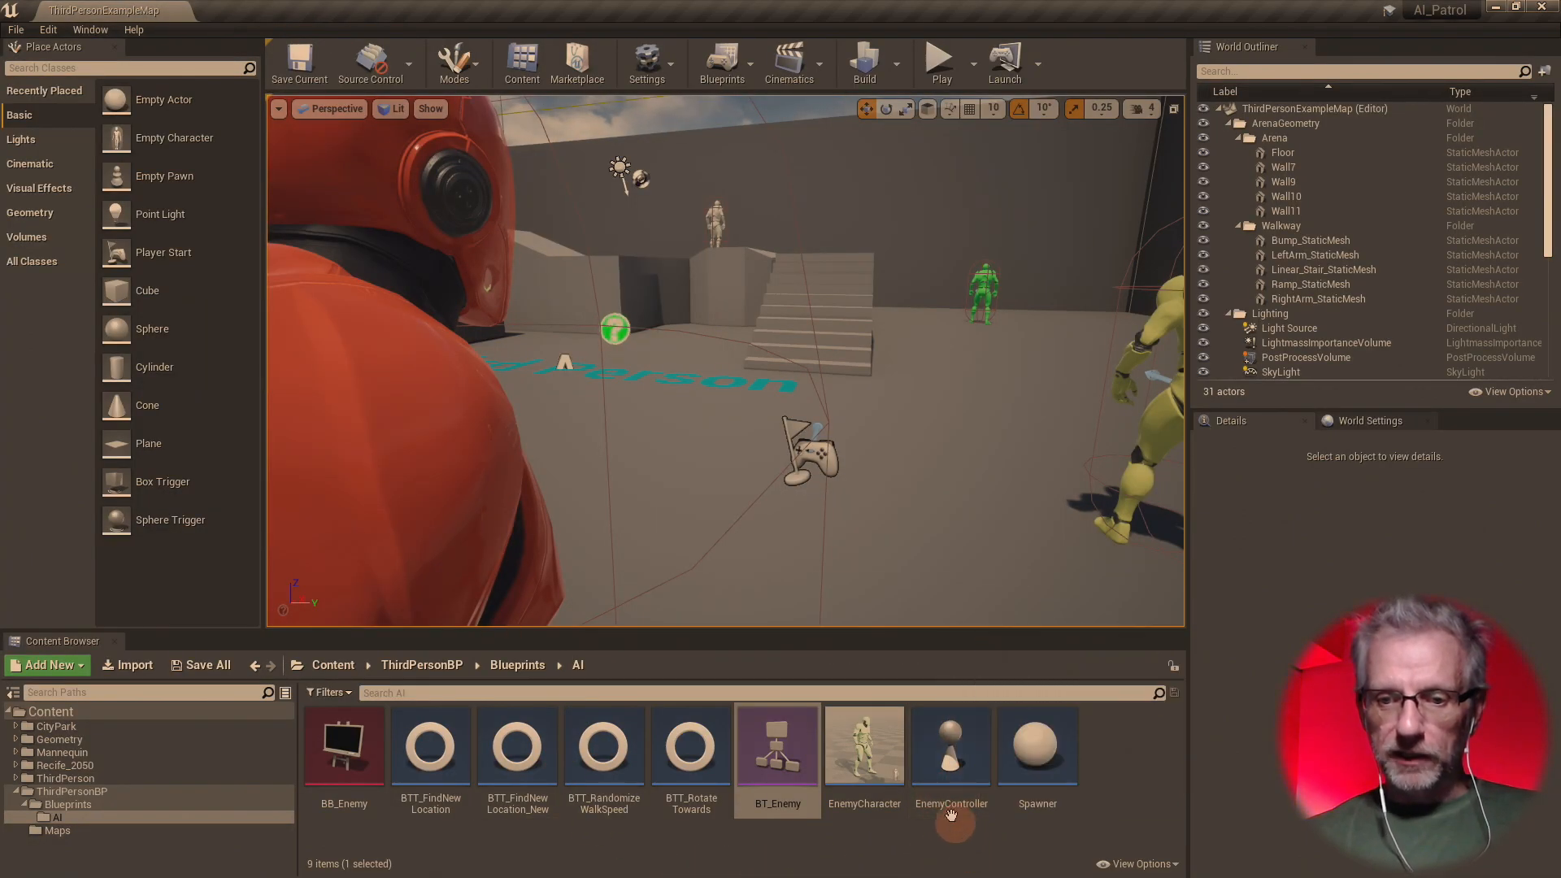
pyautogui.doubleClick(950, 764)
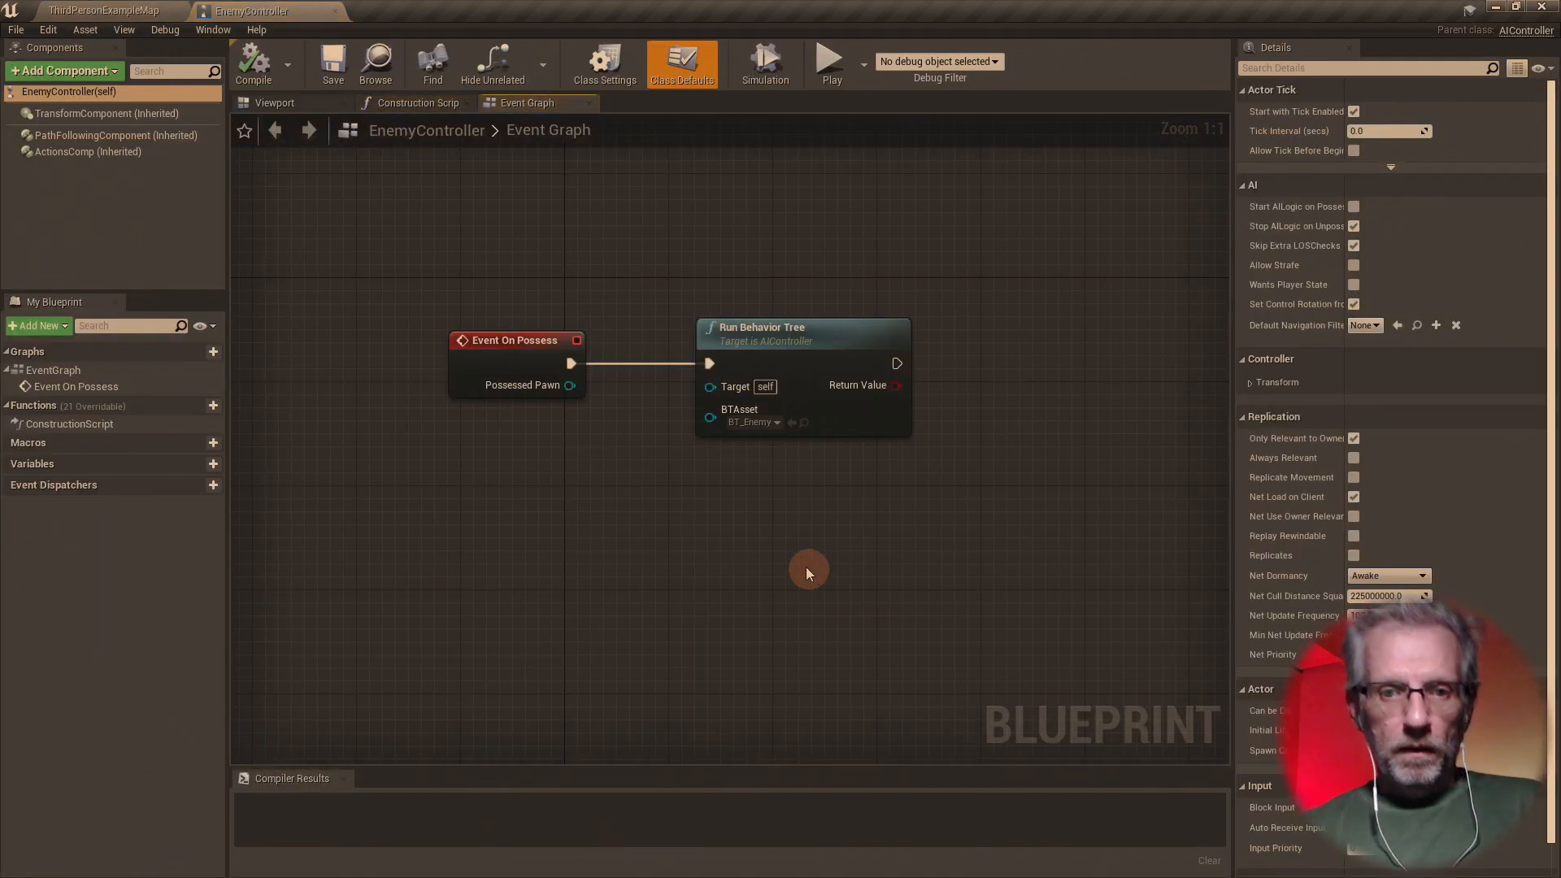
pyautogui.click(501, 352)
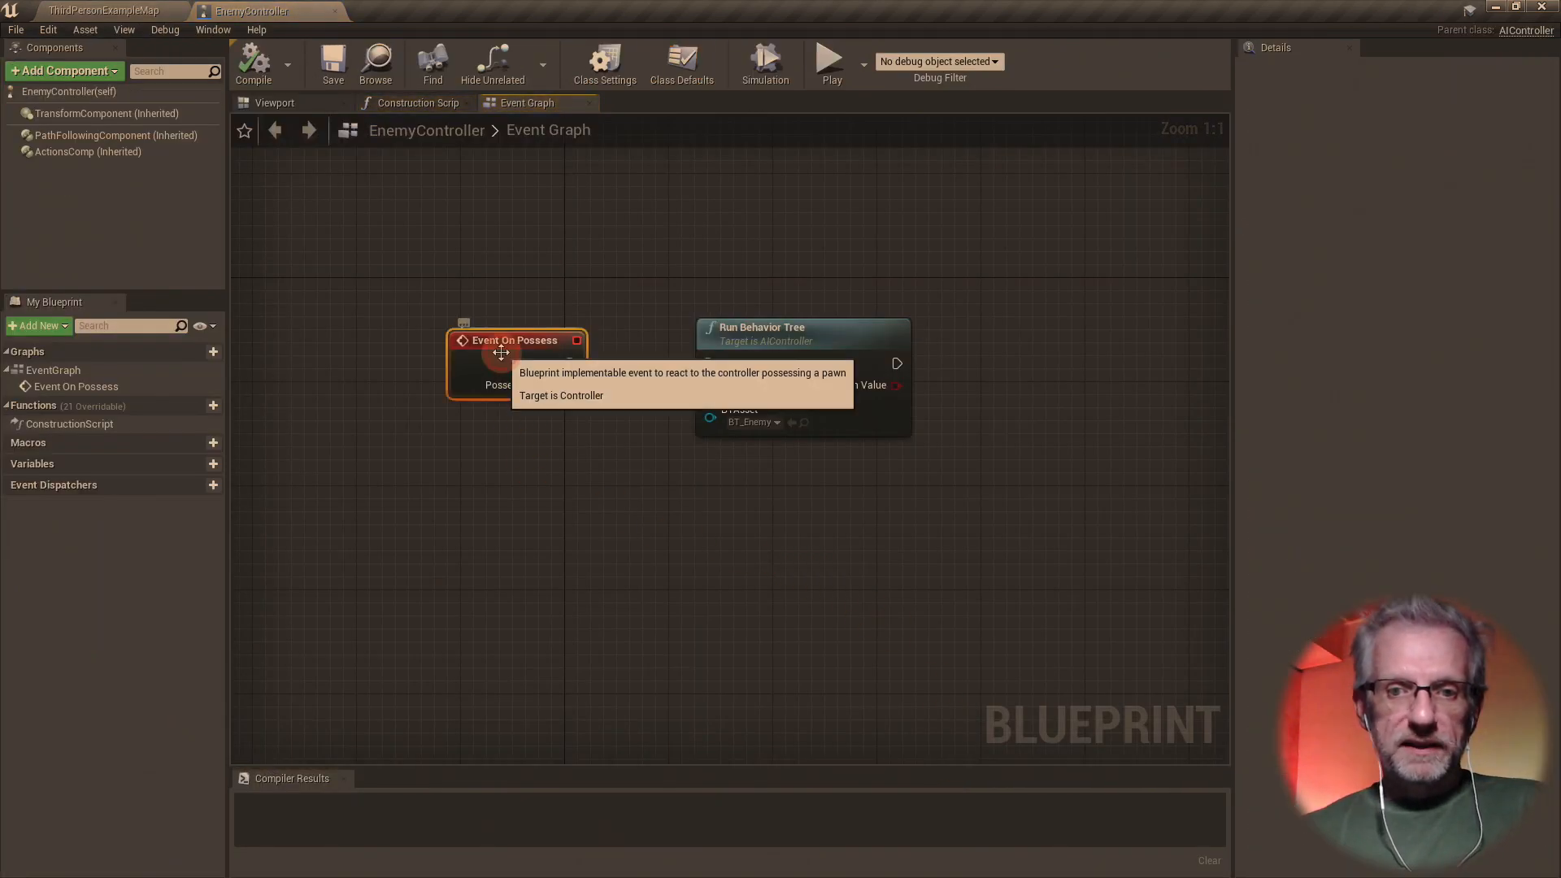
pyautogui.click(814, 353)
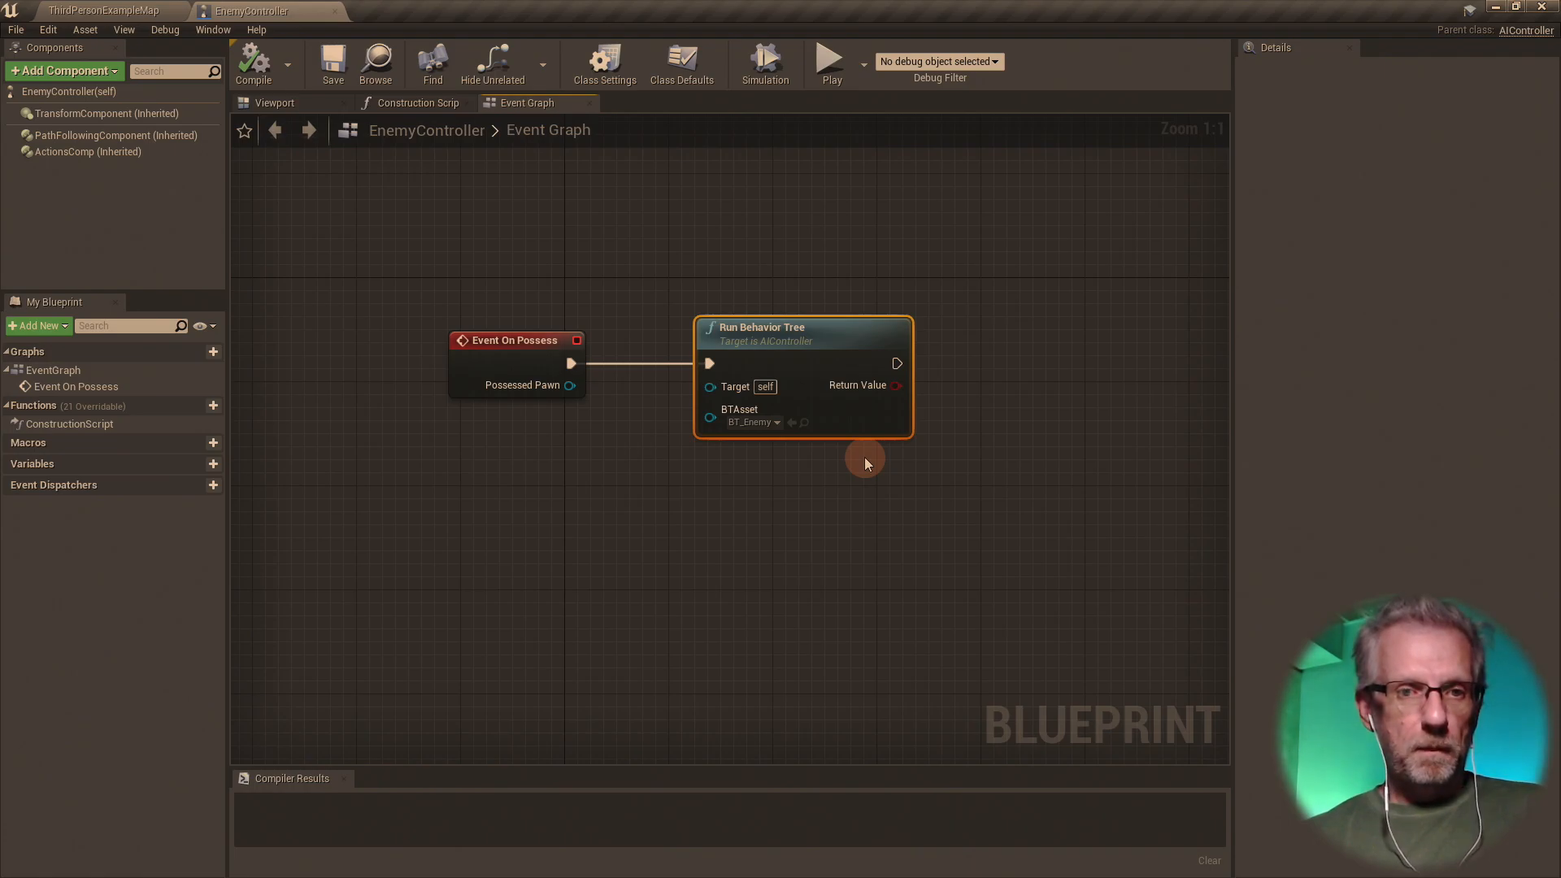
# - Review the class defaults and class settings of the EnemyController blueprint
pyautogui.click(683, 63)
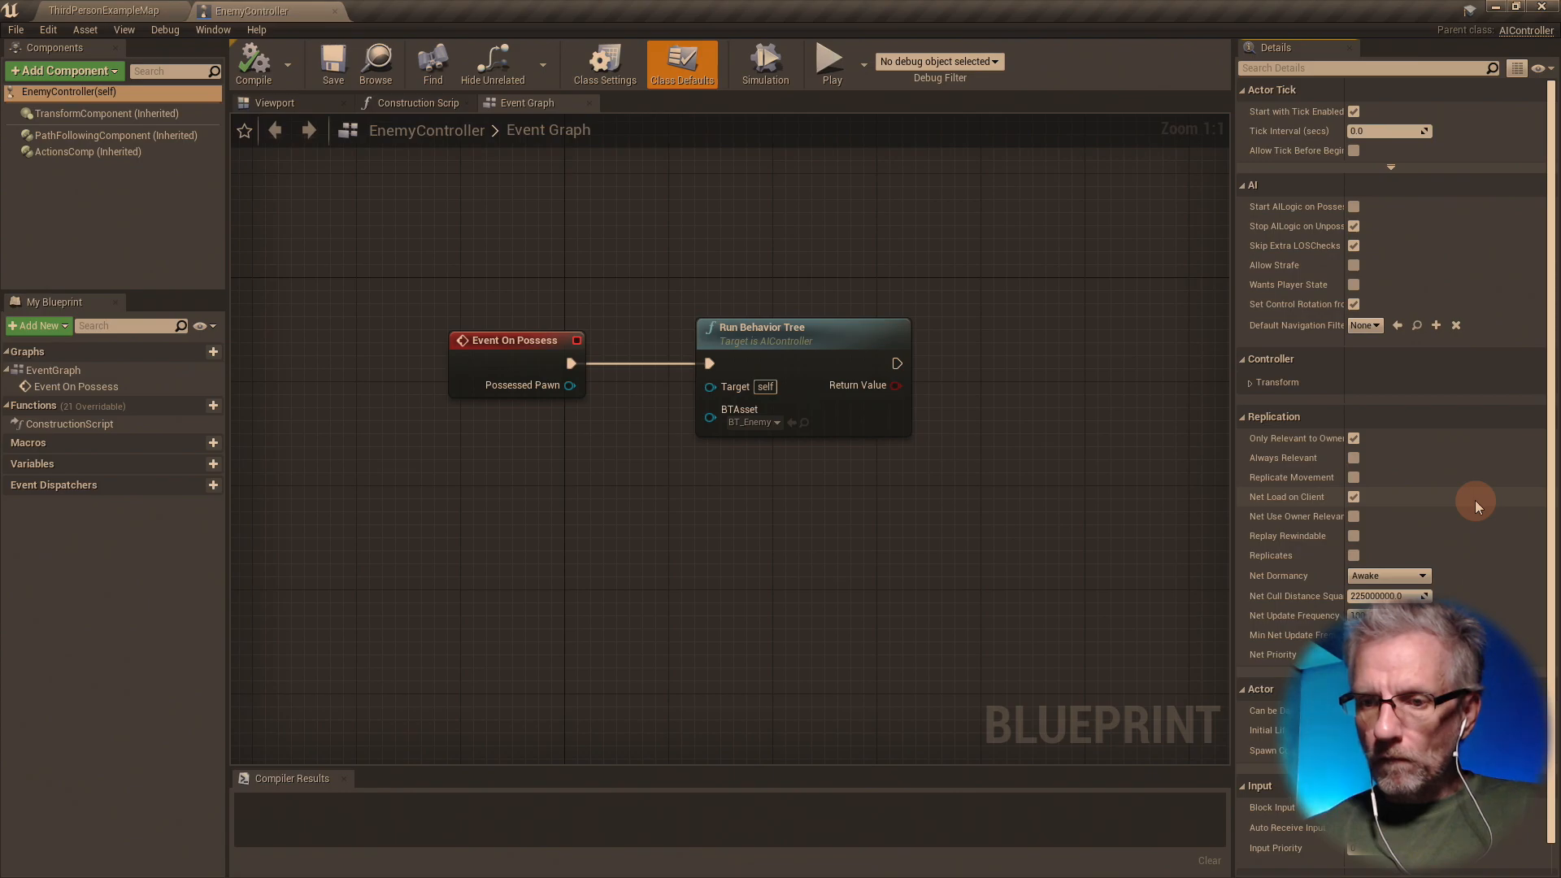
pyautogui.scroll(-2, 1475, 502)
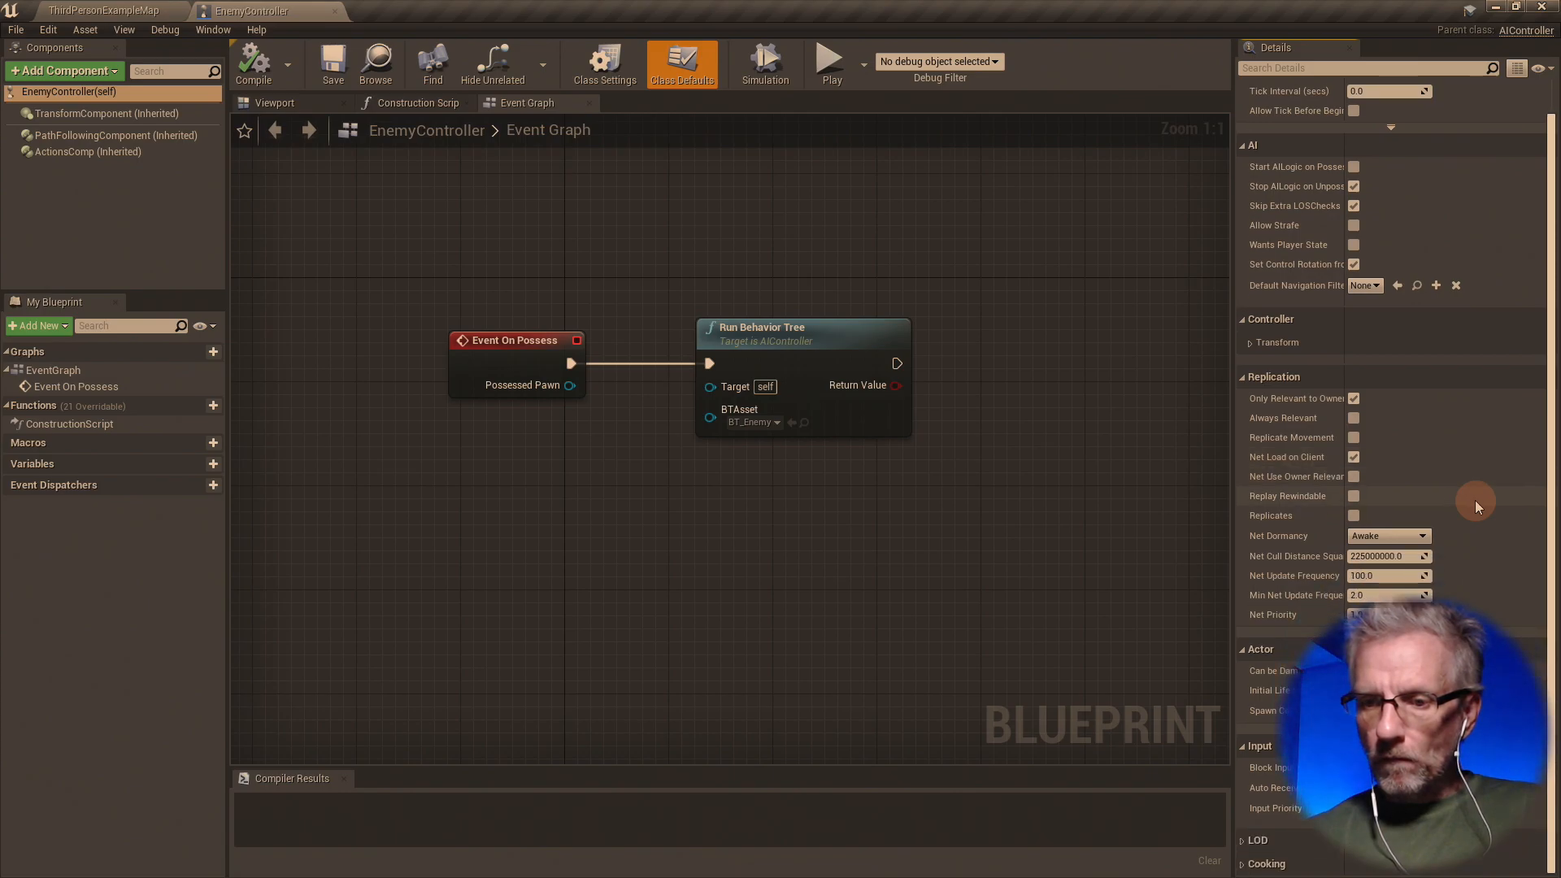
pyautogui.scroll(2, 1475, 500)
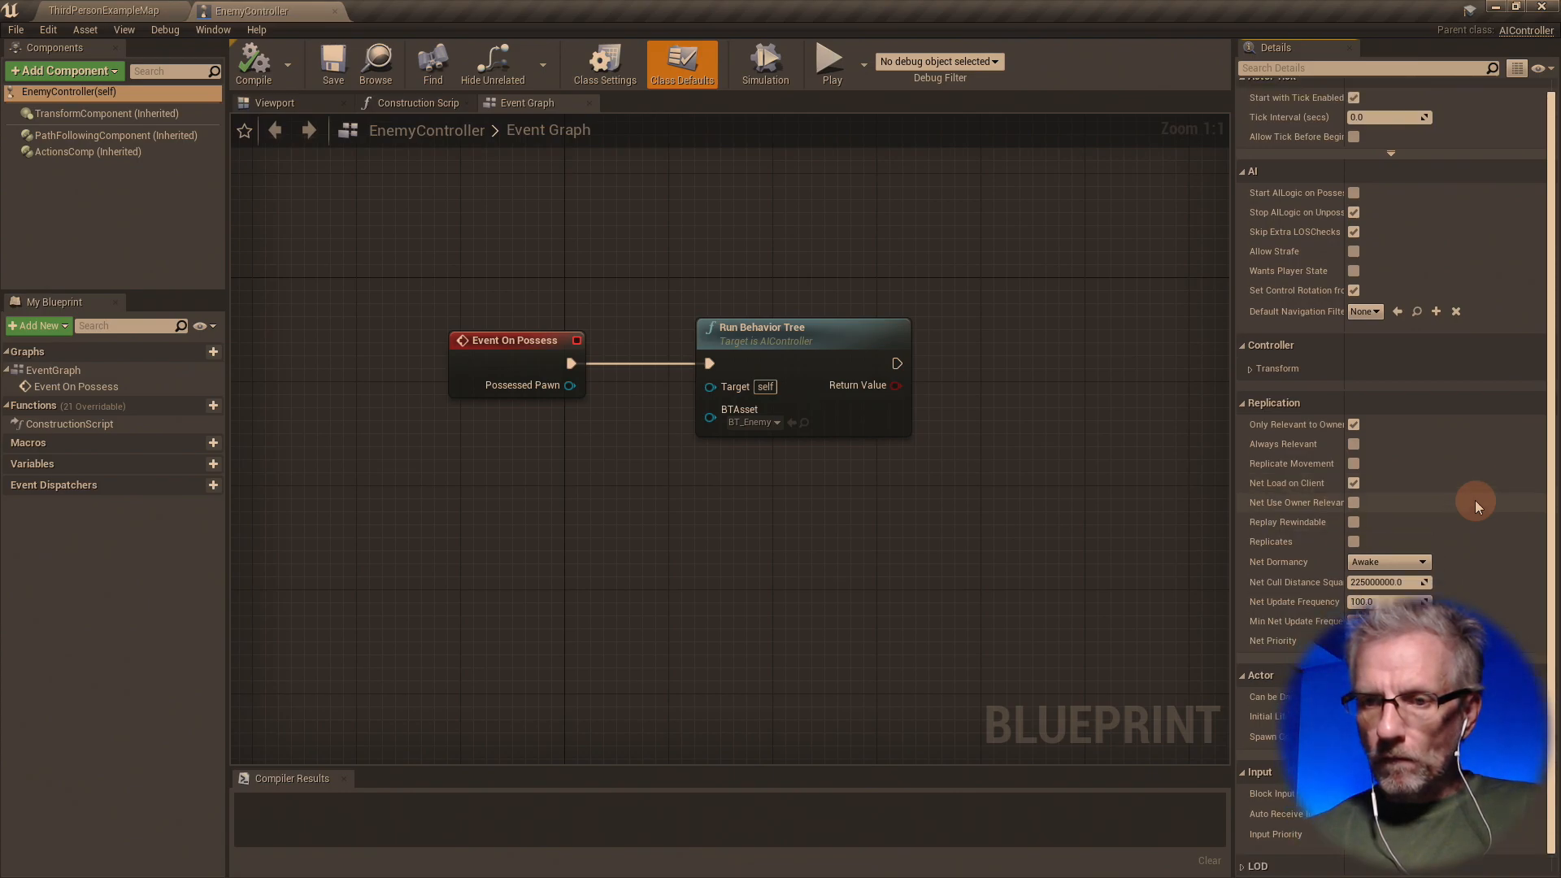
pyautogui.click(598, 65)
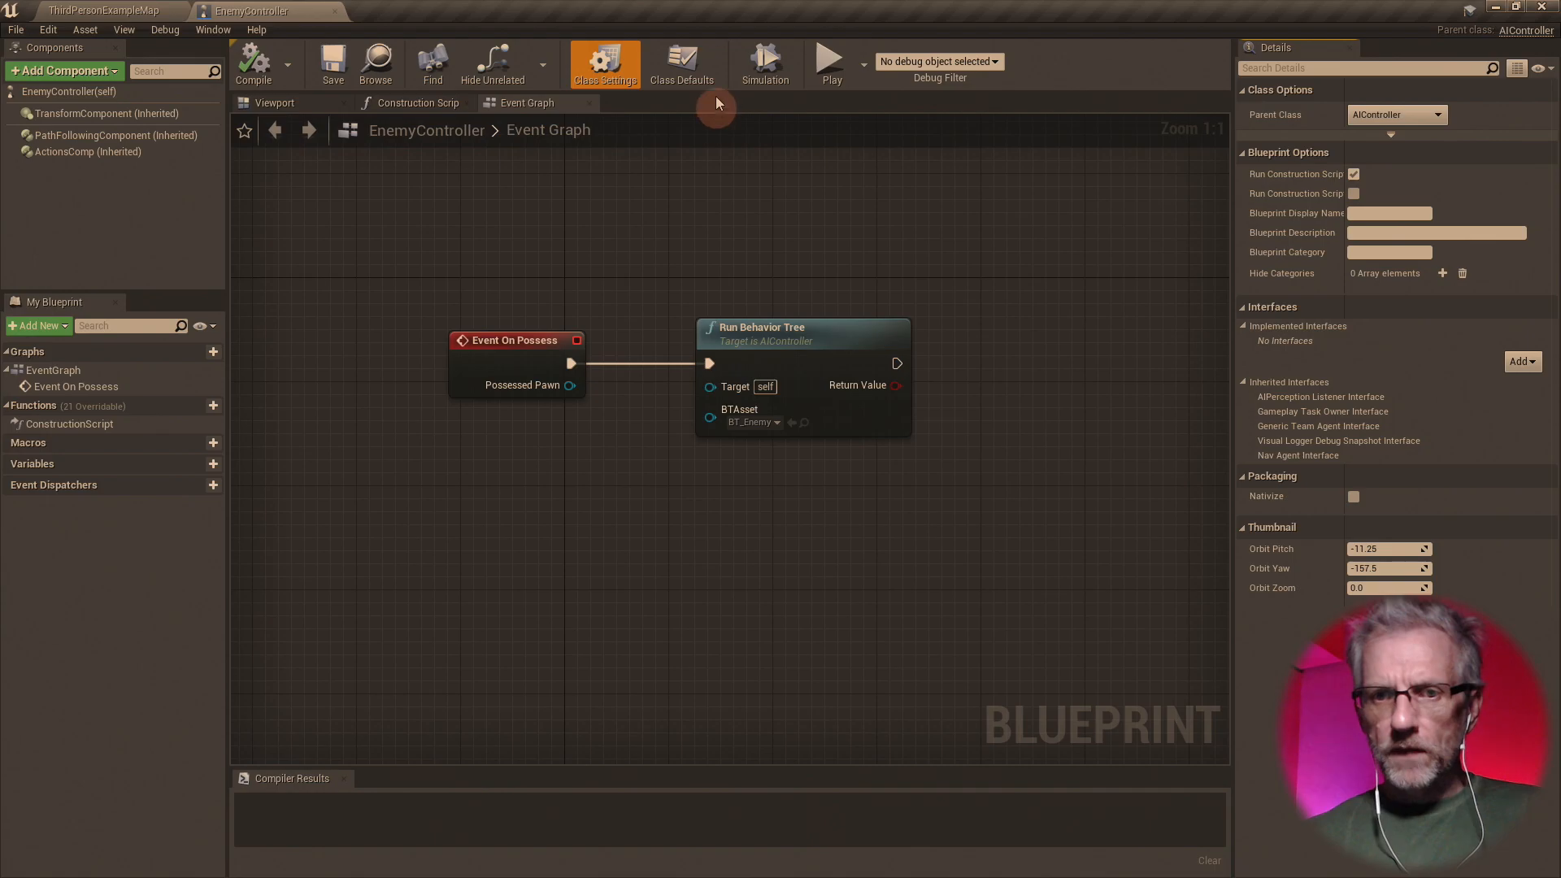
pyautogui.click(698, 63)
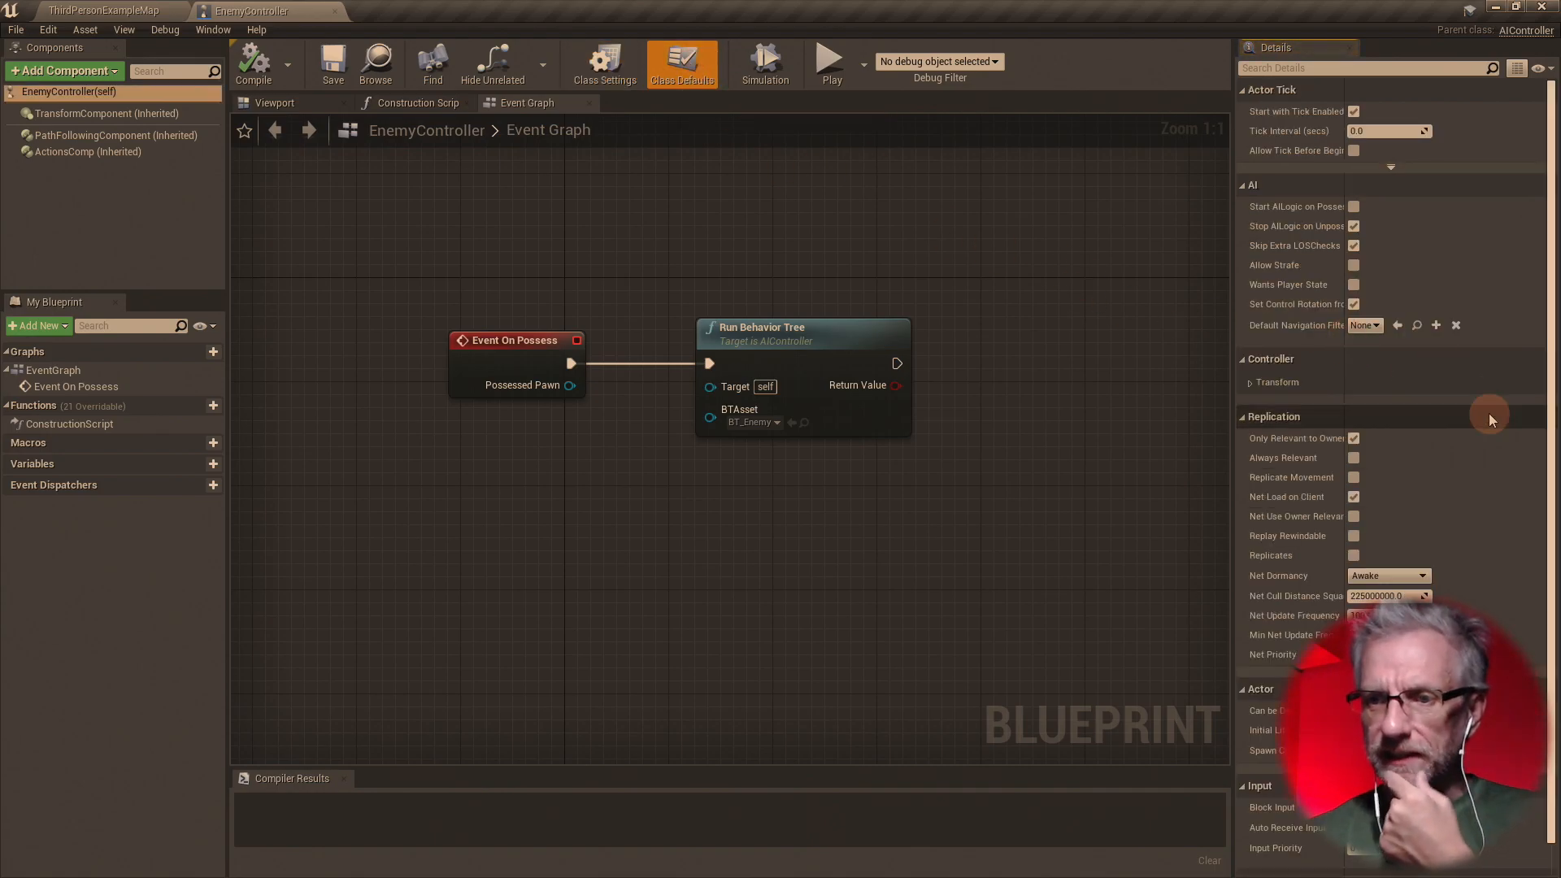
# - Examine the AI, Controller and Replication sections in the class defaults of the EnemyController blueprint
pyautogui.scroll(-1, 1490, 418)
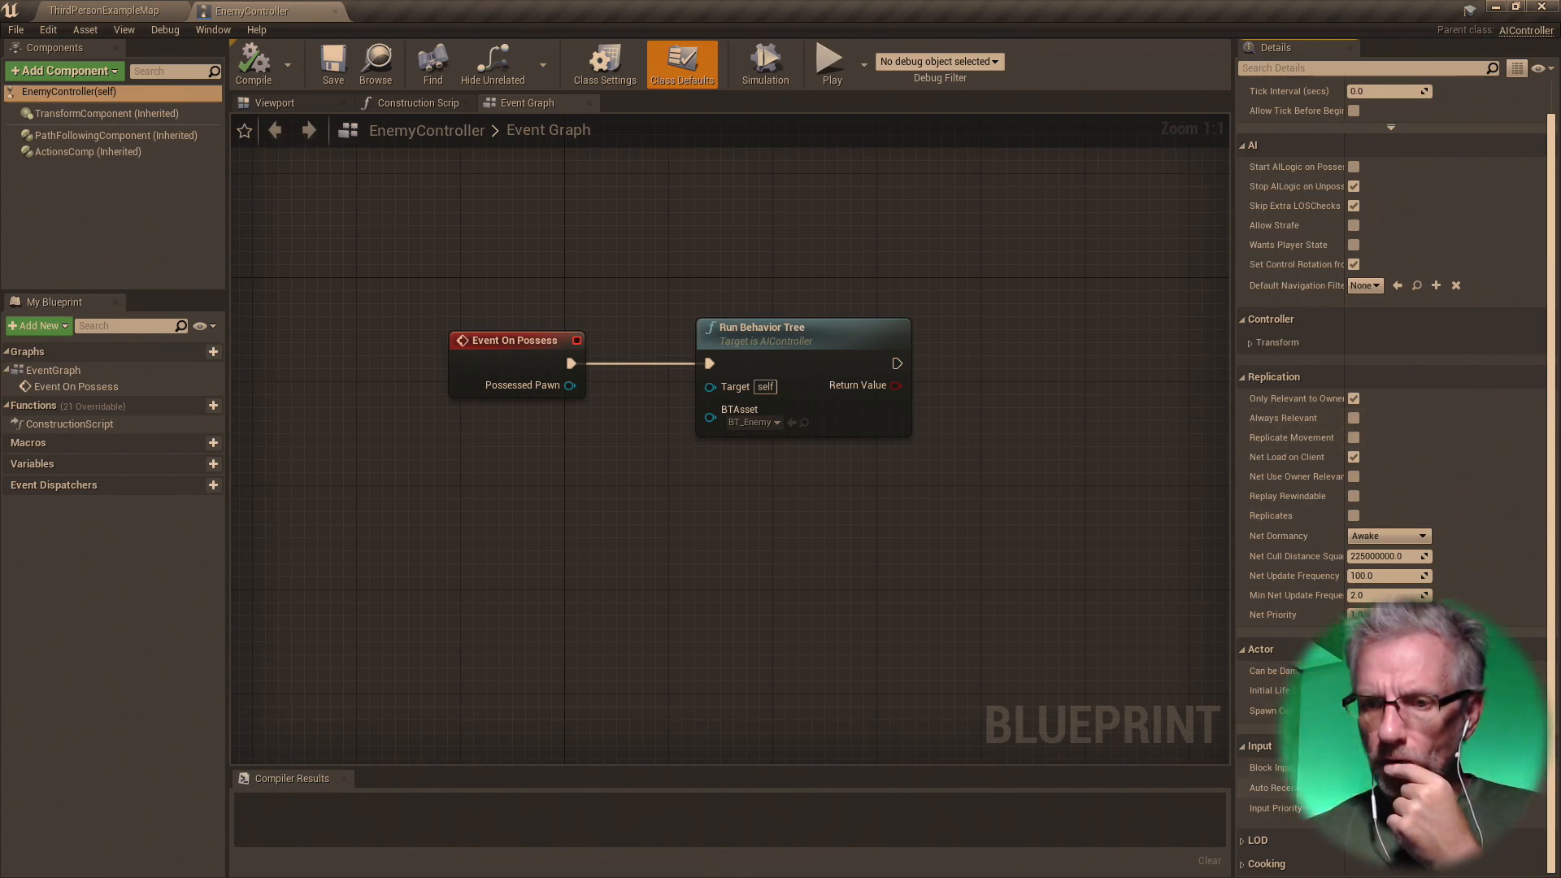
pyautogui.click(1248, 344)
pyautogui.click(1250, 342)
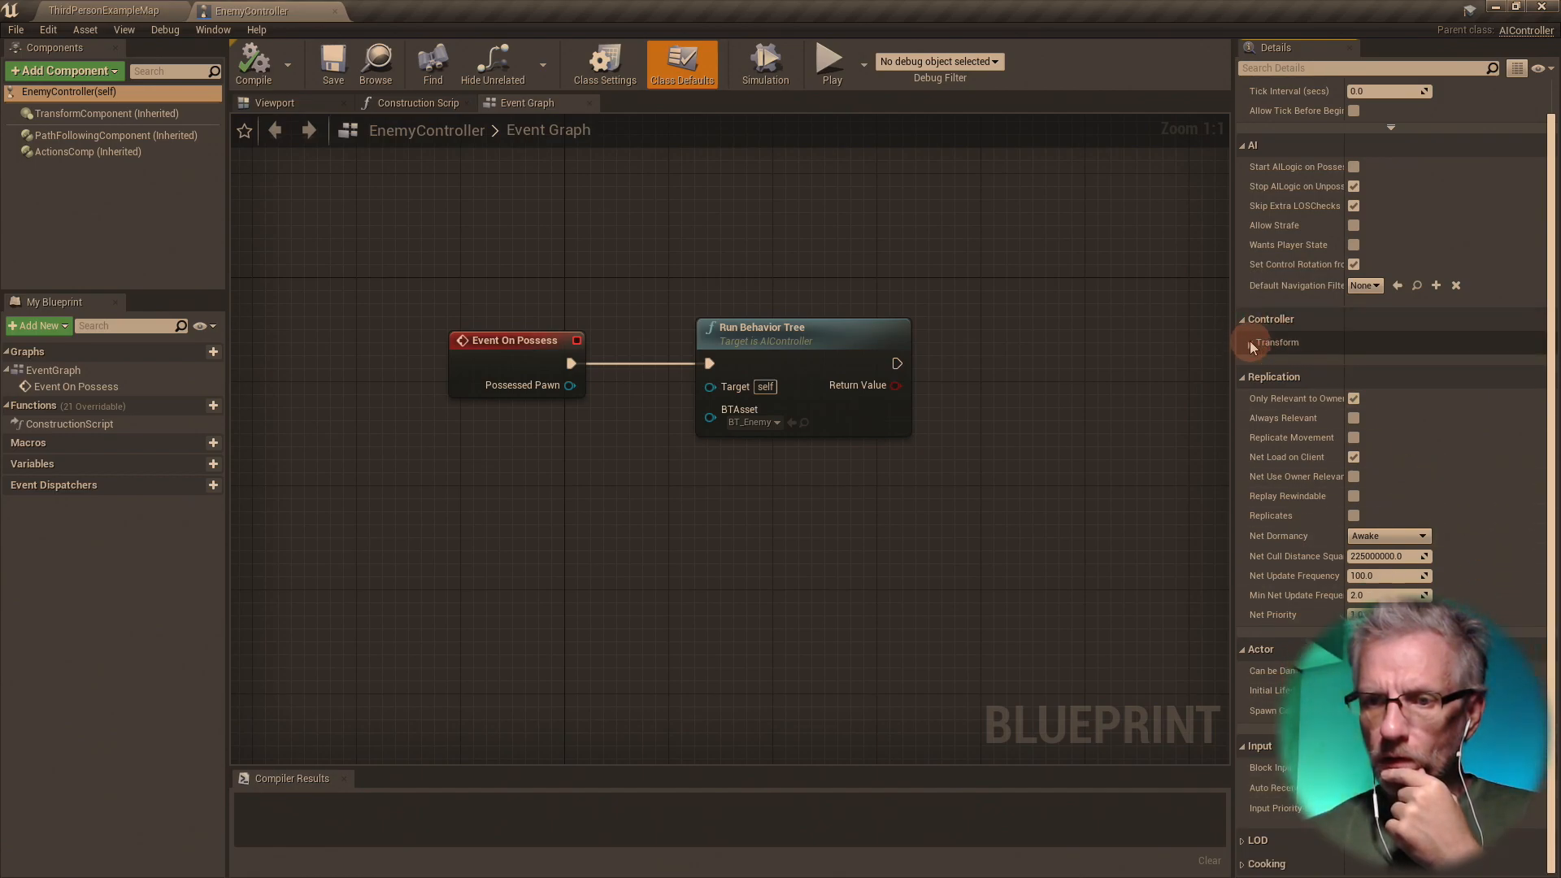
pyautogui.scroll(1, 1429, 333)
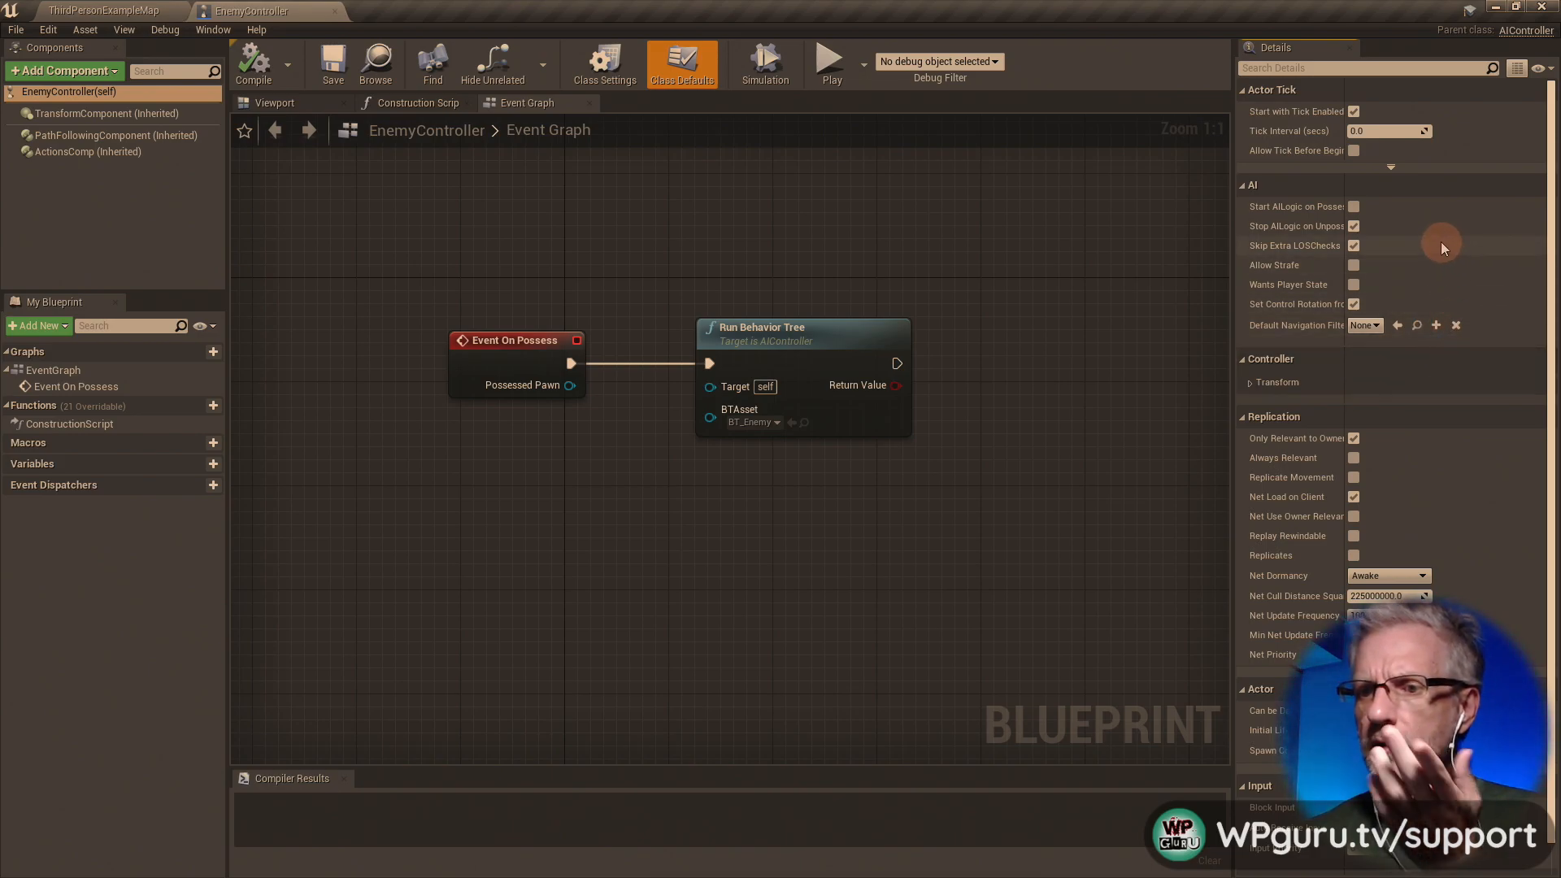
pyautogui.scroll(-1, 1440, 242)
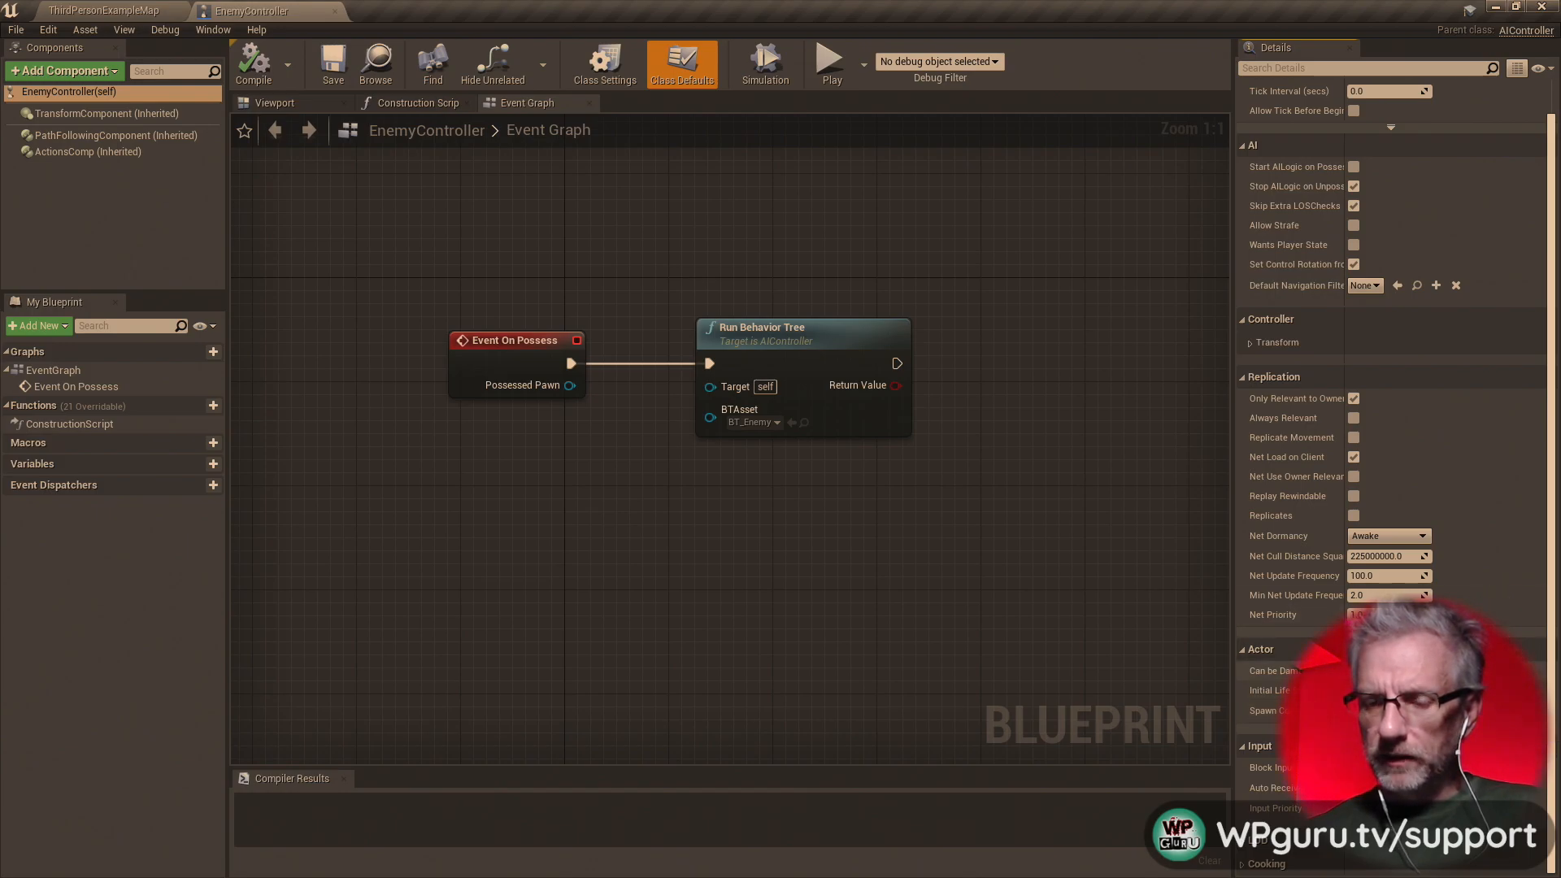
# - Check the construction script and viewport of the EnemyController blueprint, return to its event graph and close the blueprint
pyautogui.click(410, 102)
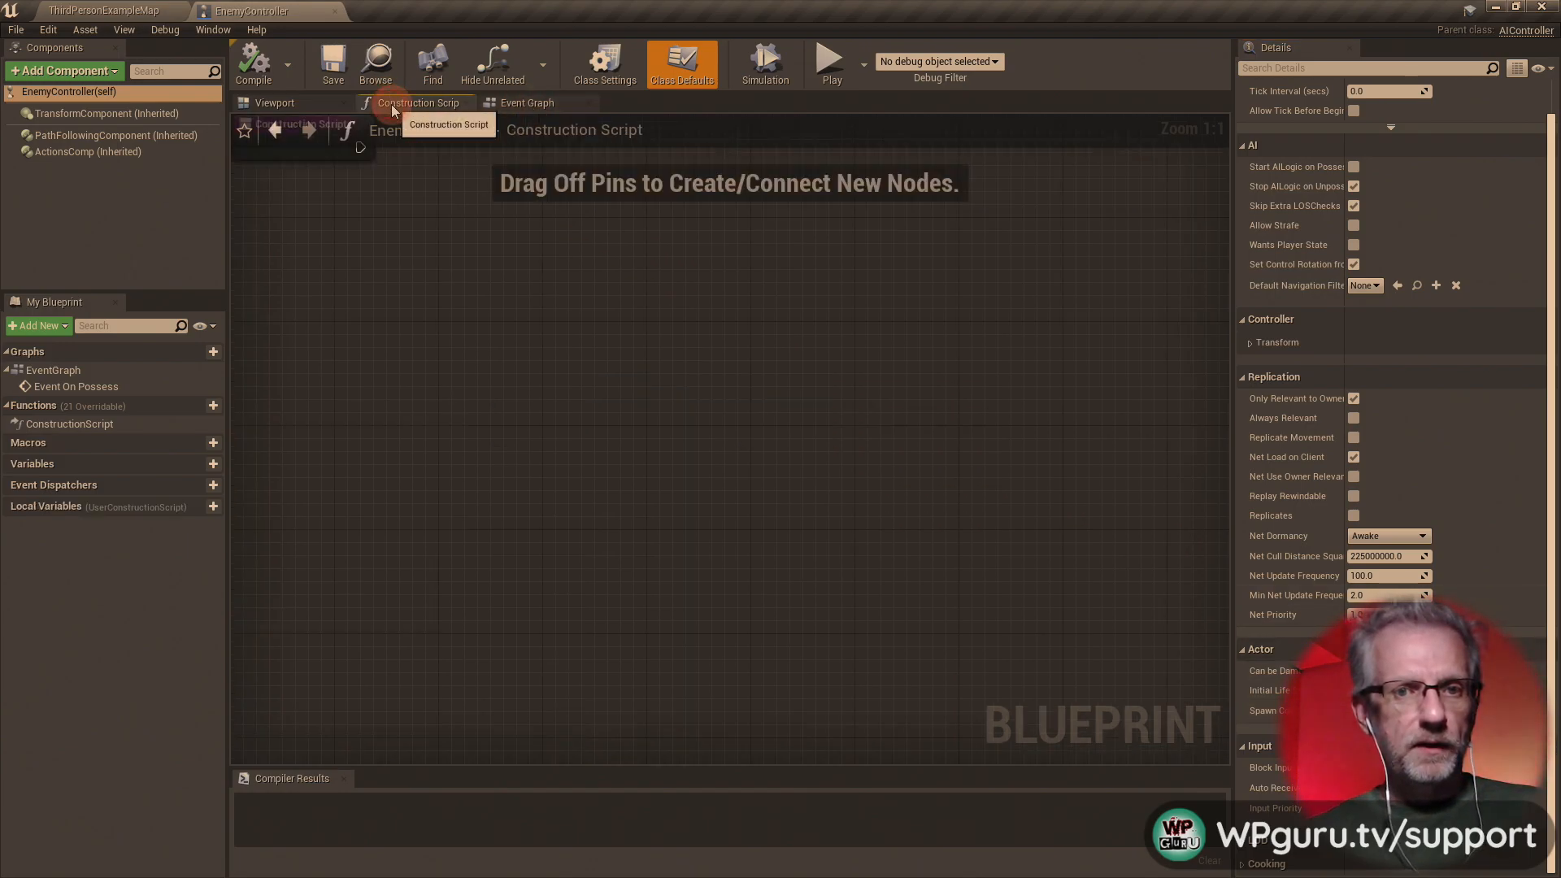
pyautogui.moveTo(514, 359); pyautogui.dragTo(675, 509, button='right')
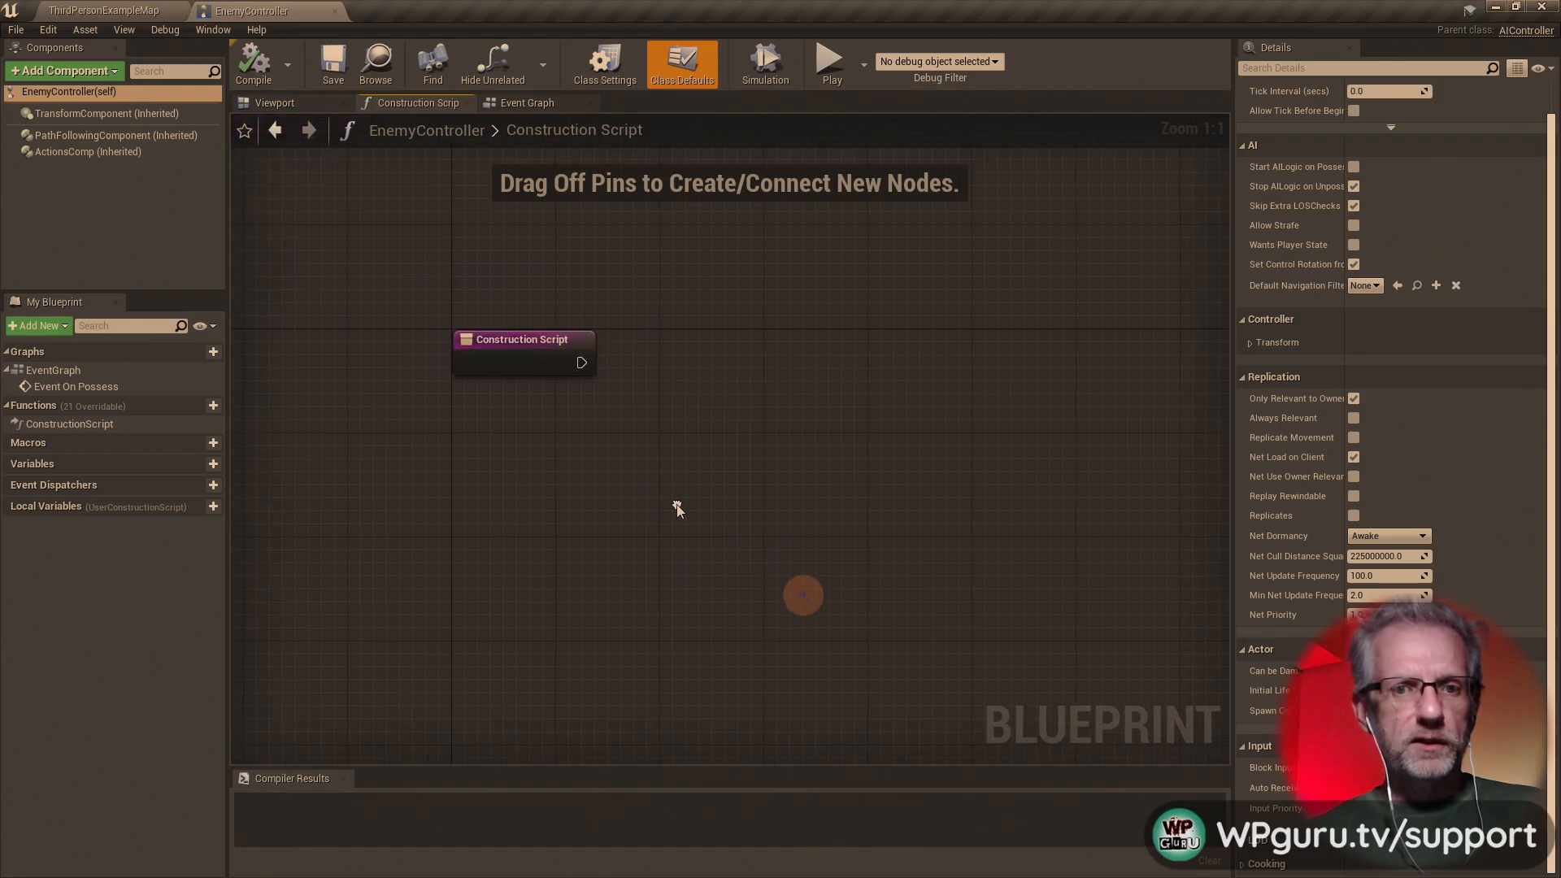
pyautogui.click(265, 102)
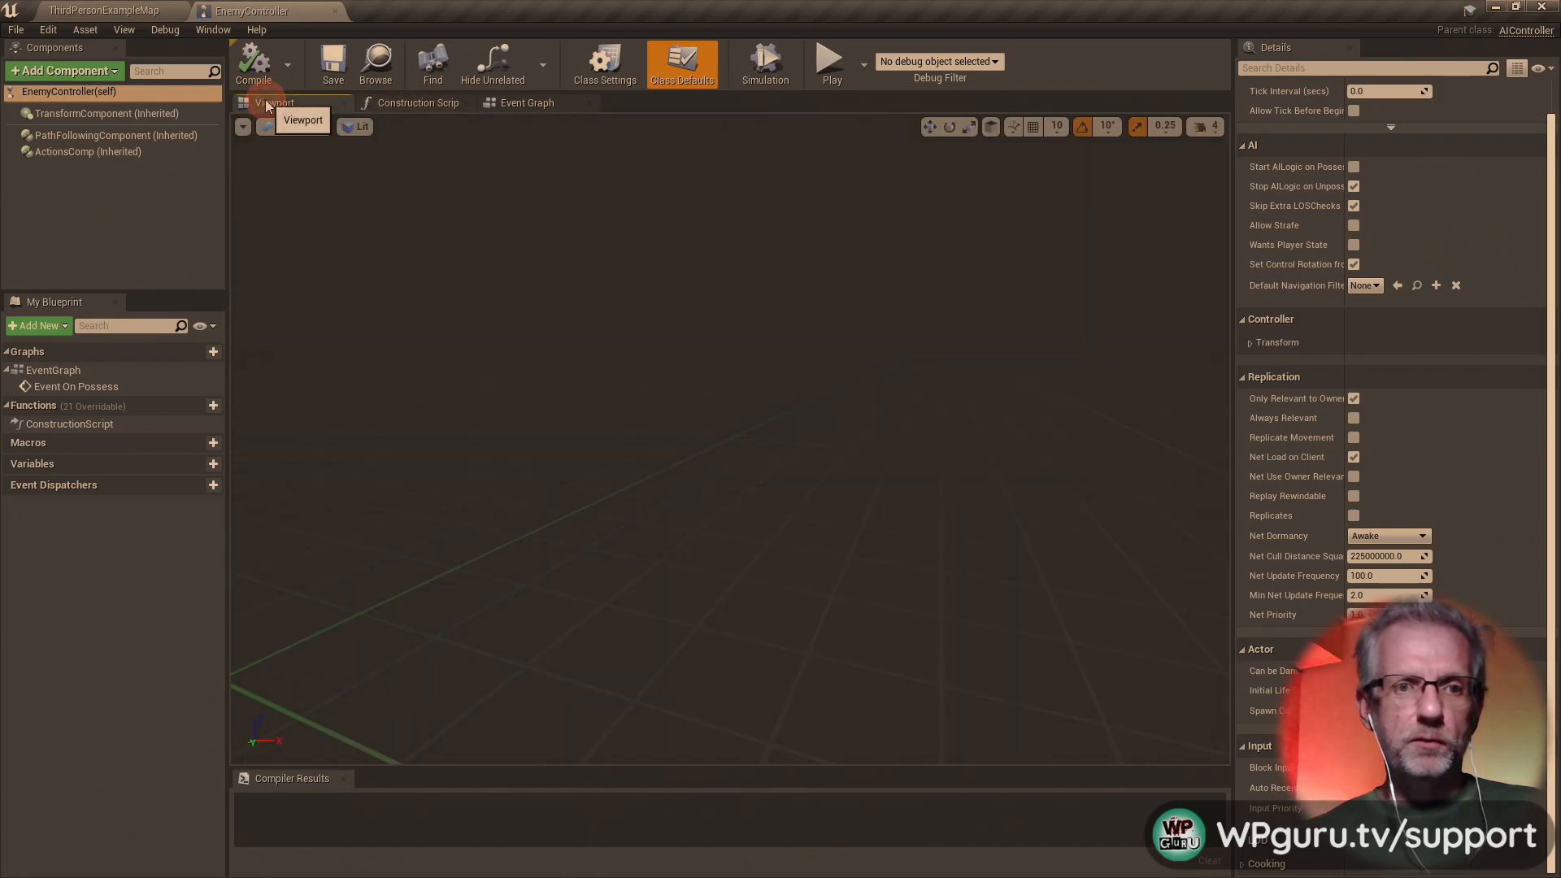
pyautogui.click(528, 103)
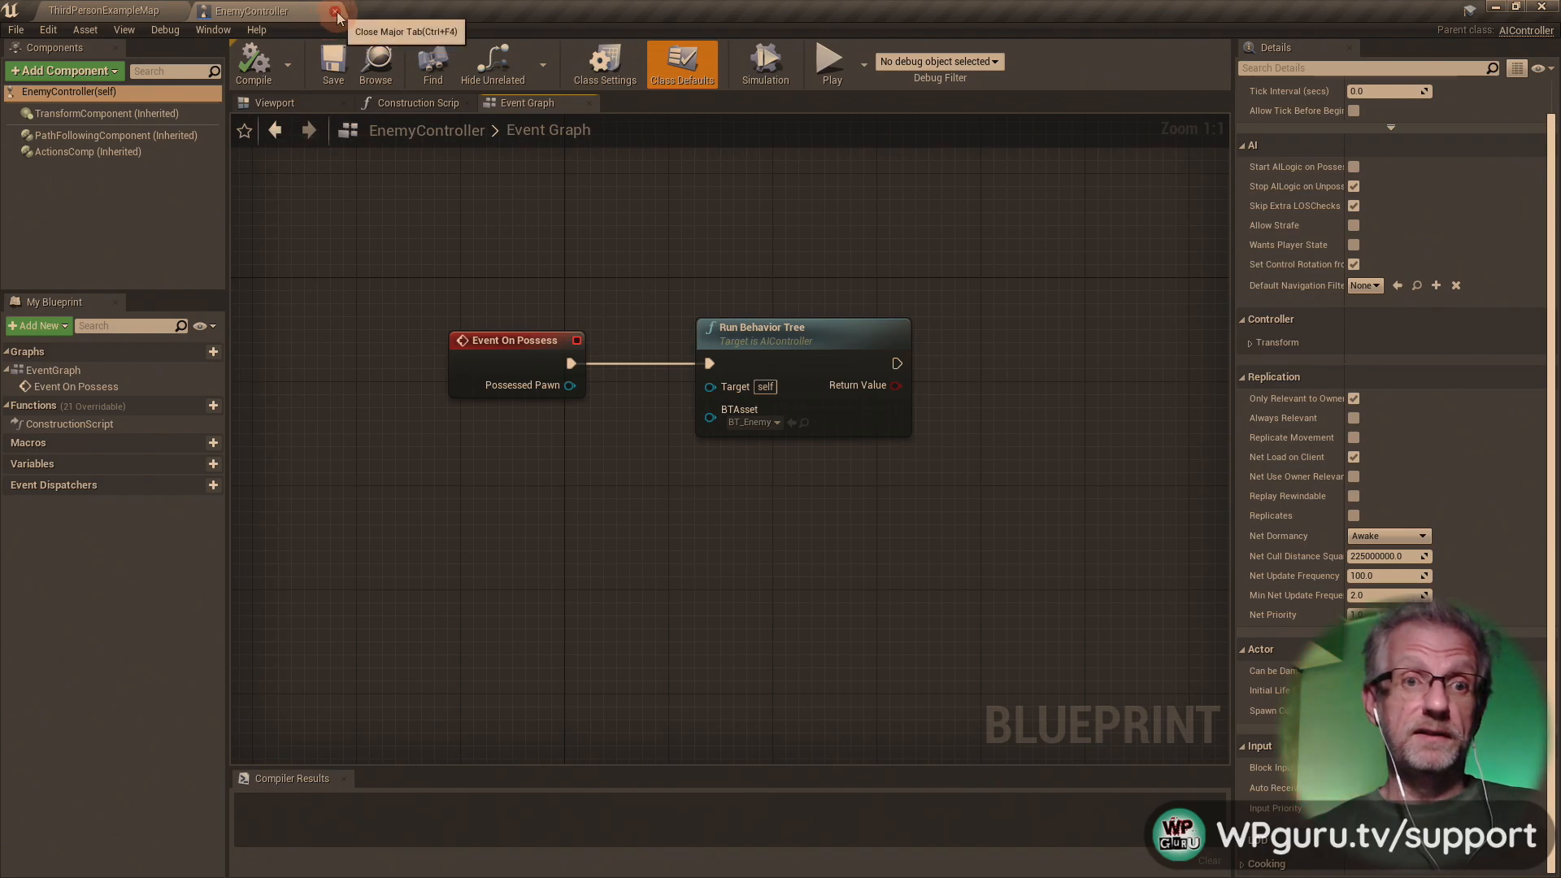
pyautogui.click(335, 11)
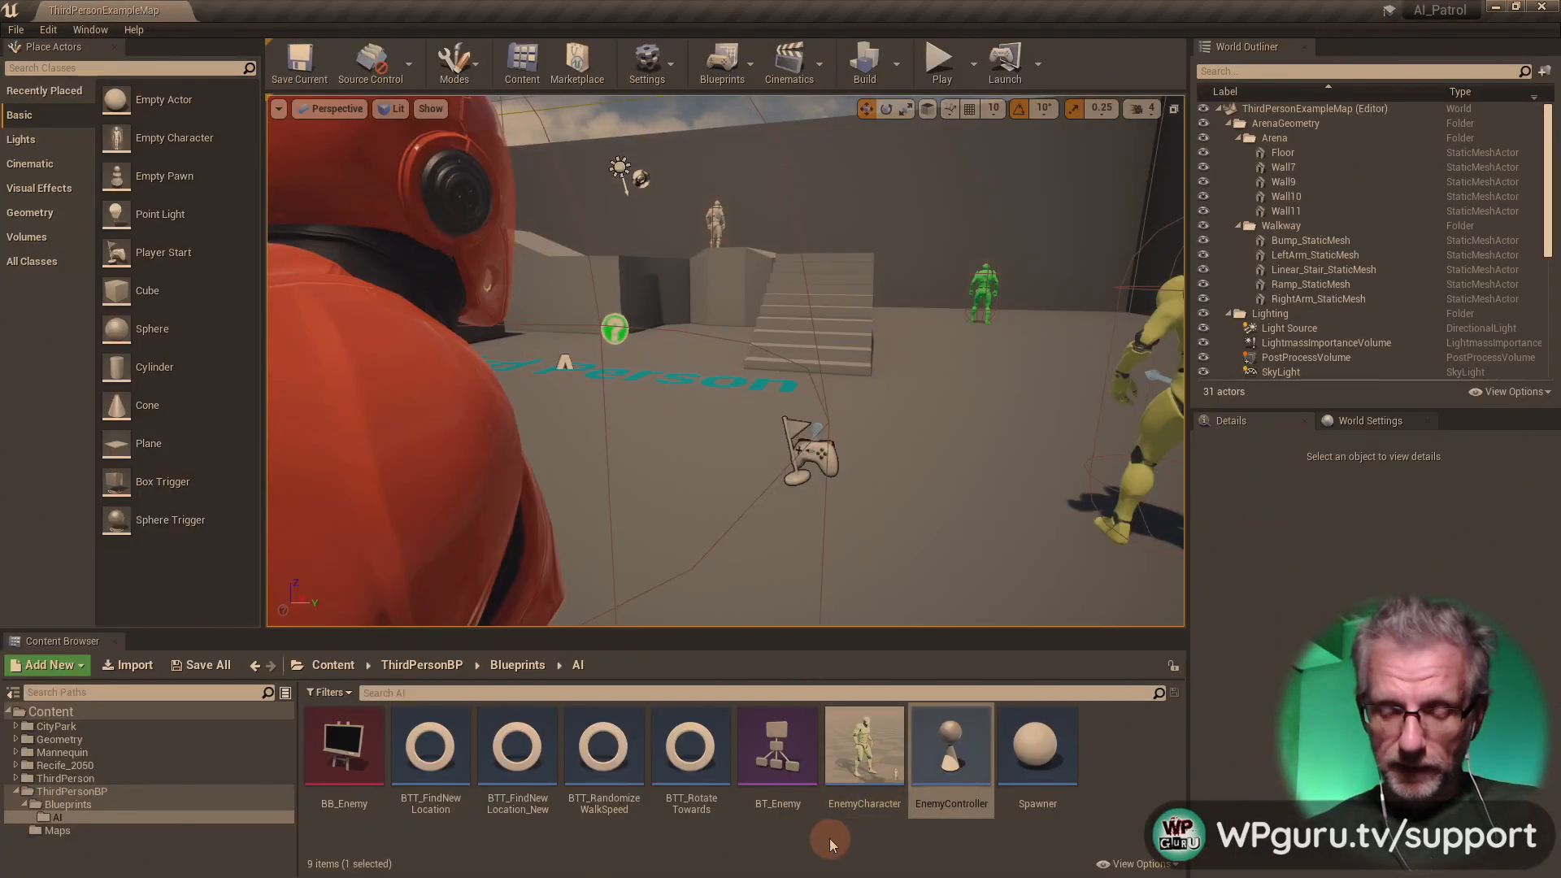
# - Open the EnemyCharacter blueprint and inspect its event graph, construction script nodes and character viewport
pyautogui.doubleClick(881, 748)
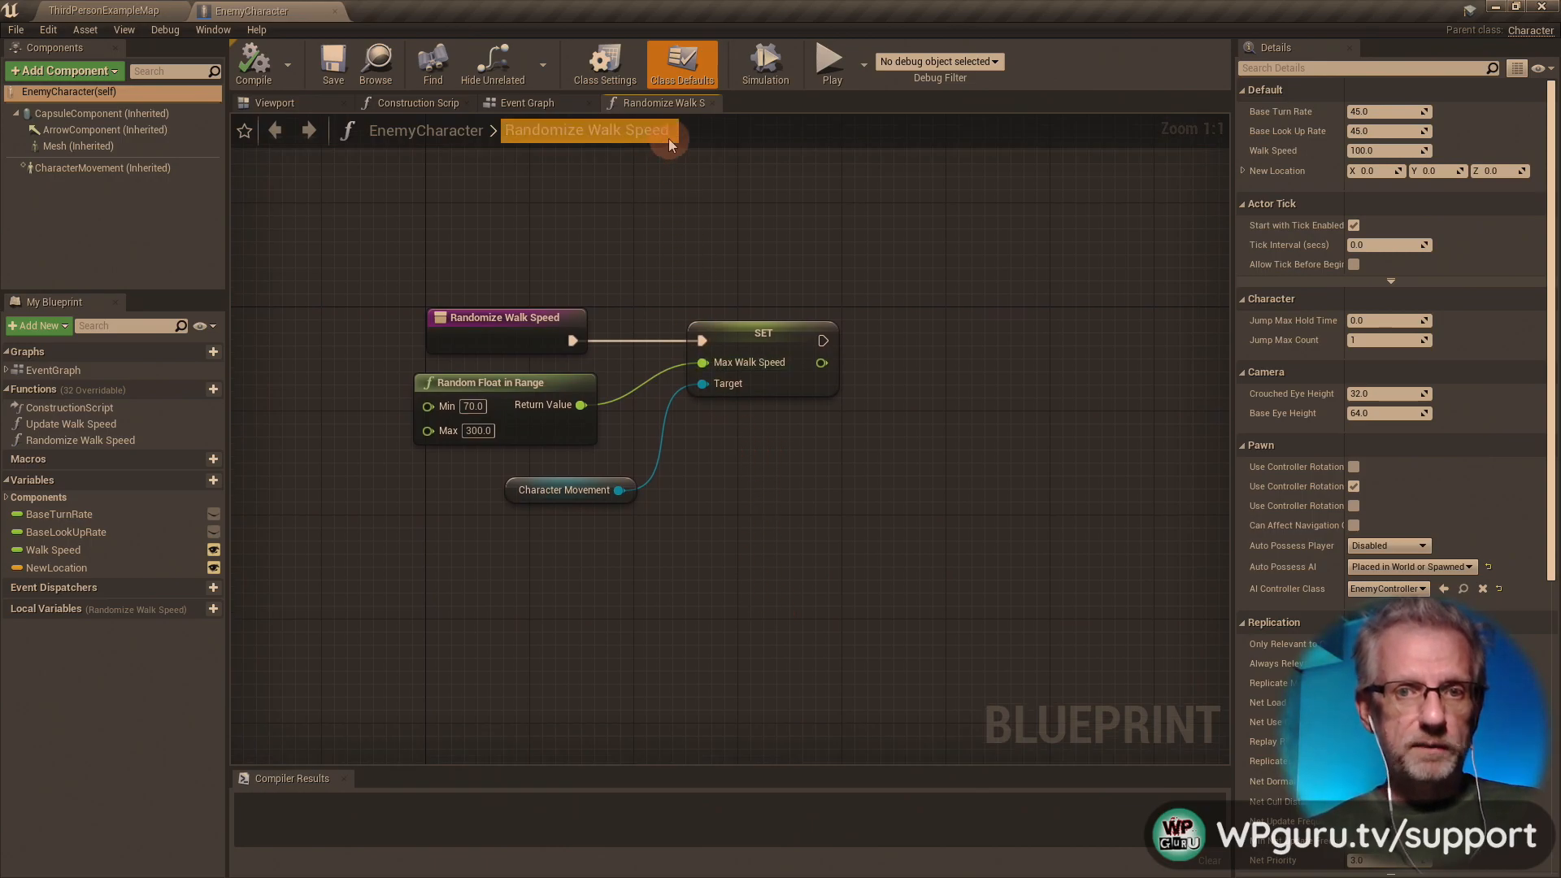
pyautogui.click(539, 104)
pyautogui.moveTo(671, 354)
pyautogui.mouseDown(button='right')
pyautogui.moveTo(638, 296)
pyautogui.moveTo(679, 362)
pyautogui.mouseUp(button='right')
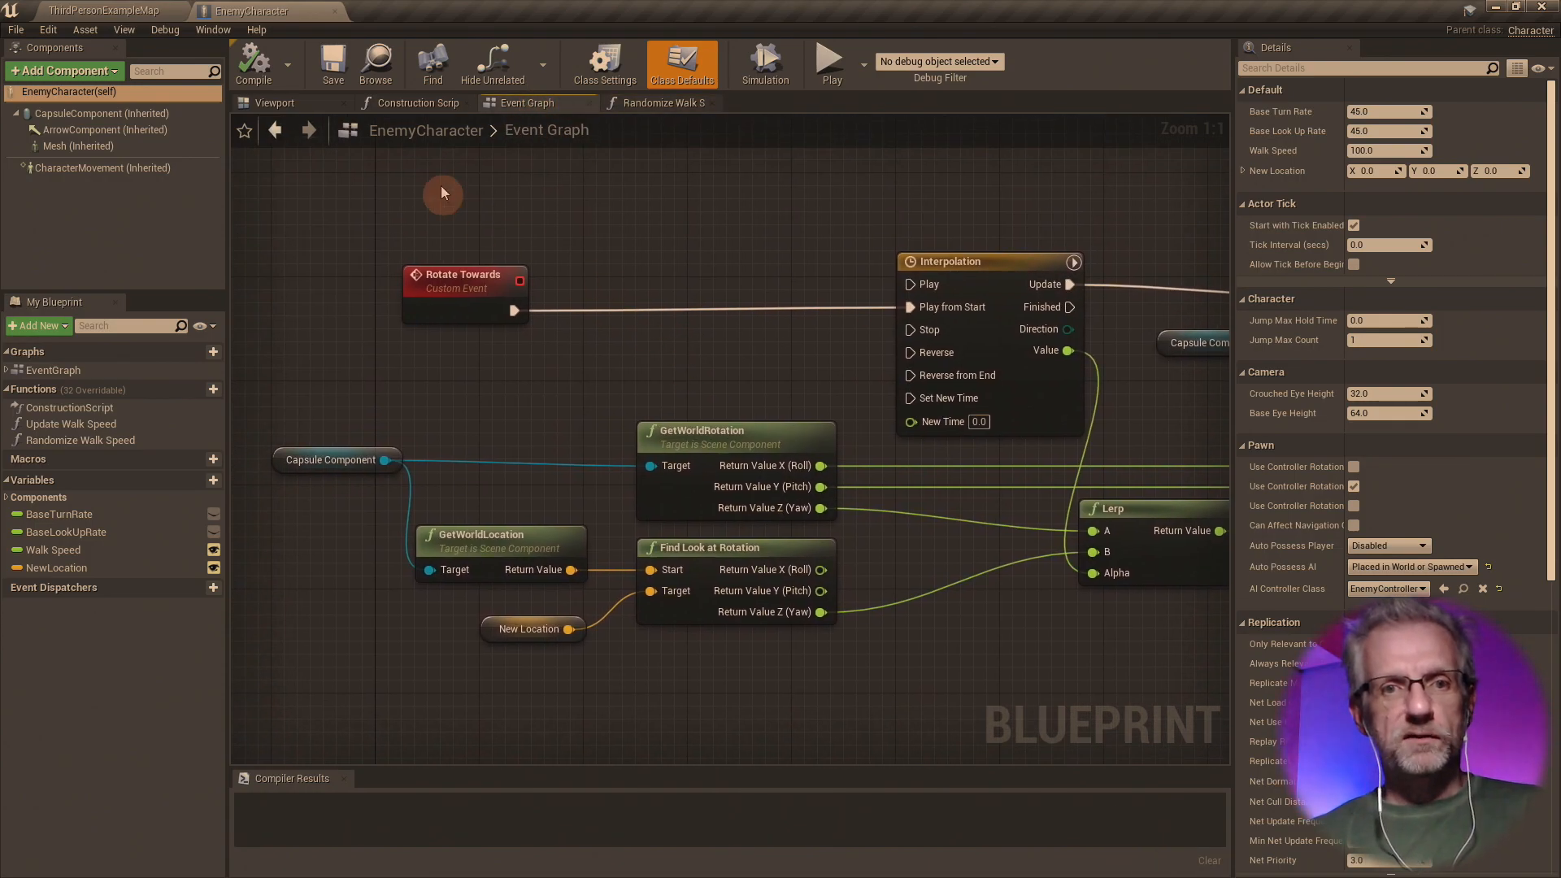
pyautogui.click(421, 103)
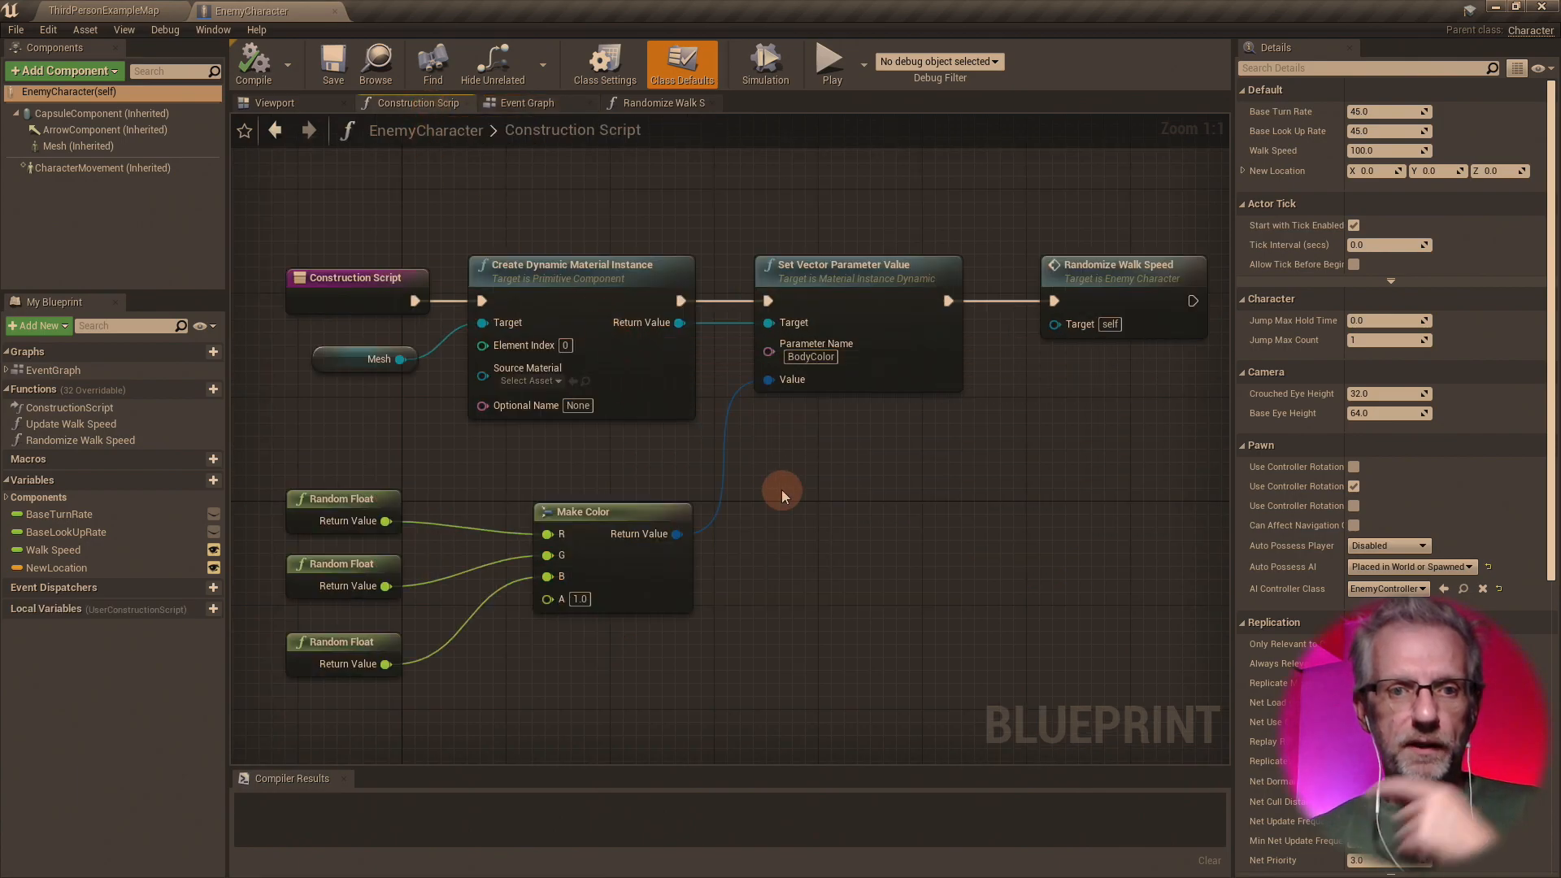
pyautogui.moveTo(782, 496)
pyautogui.mouseDown(button='right')
pyautogui.moveTo(739, 456)
pyautogui.moveTo(774, 491)
pyautogui.mouseUp(button='right')
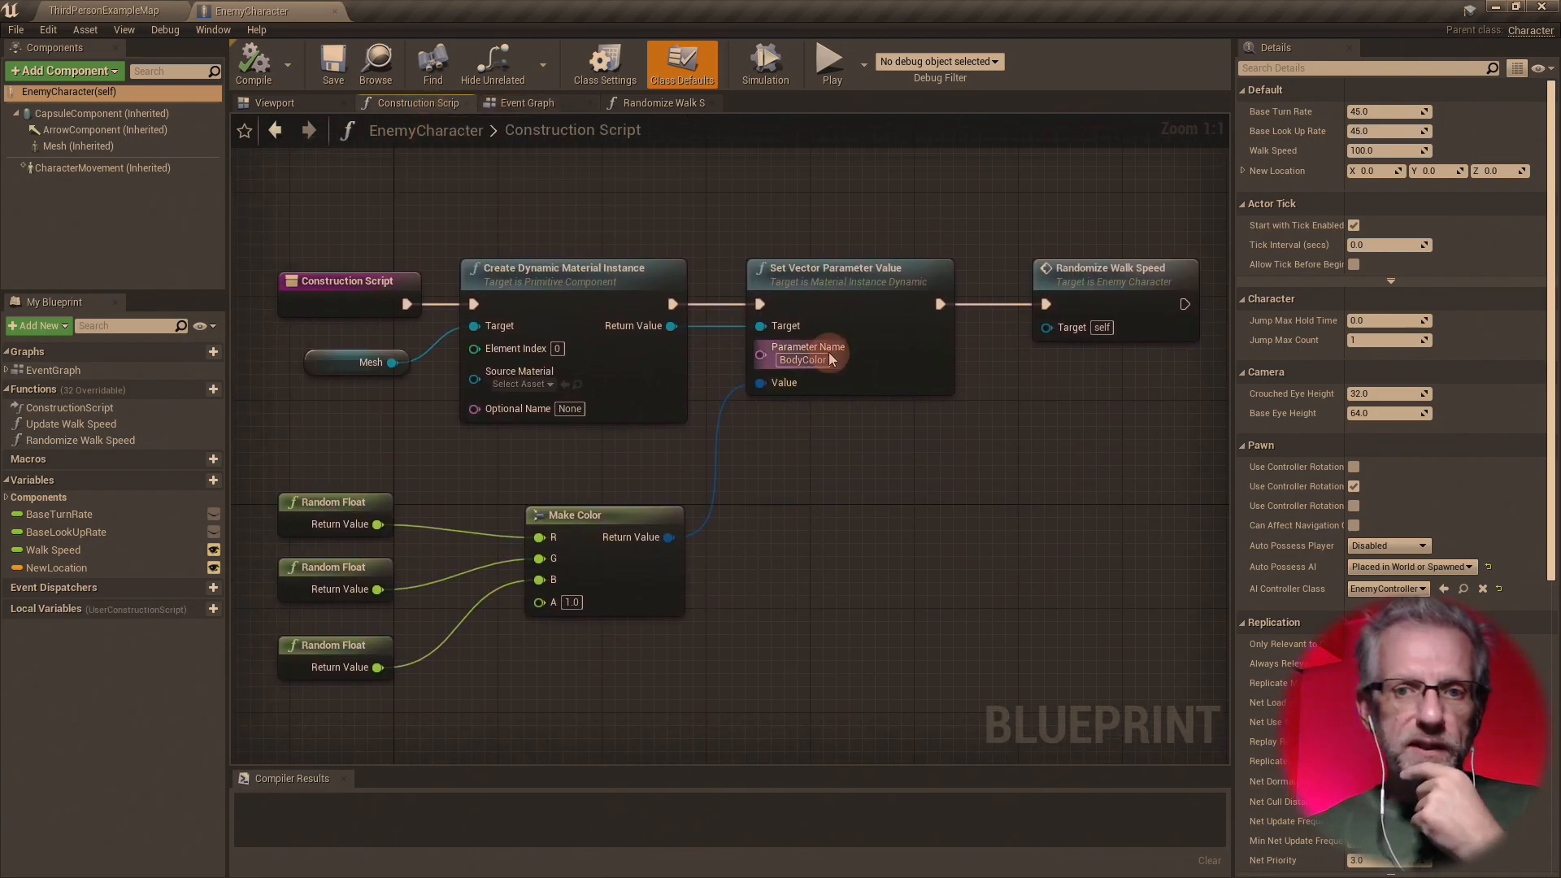
pyautogui.click(1093, 308)
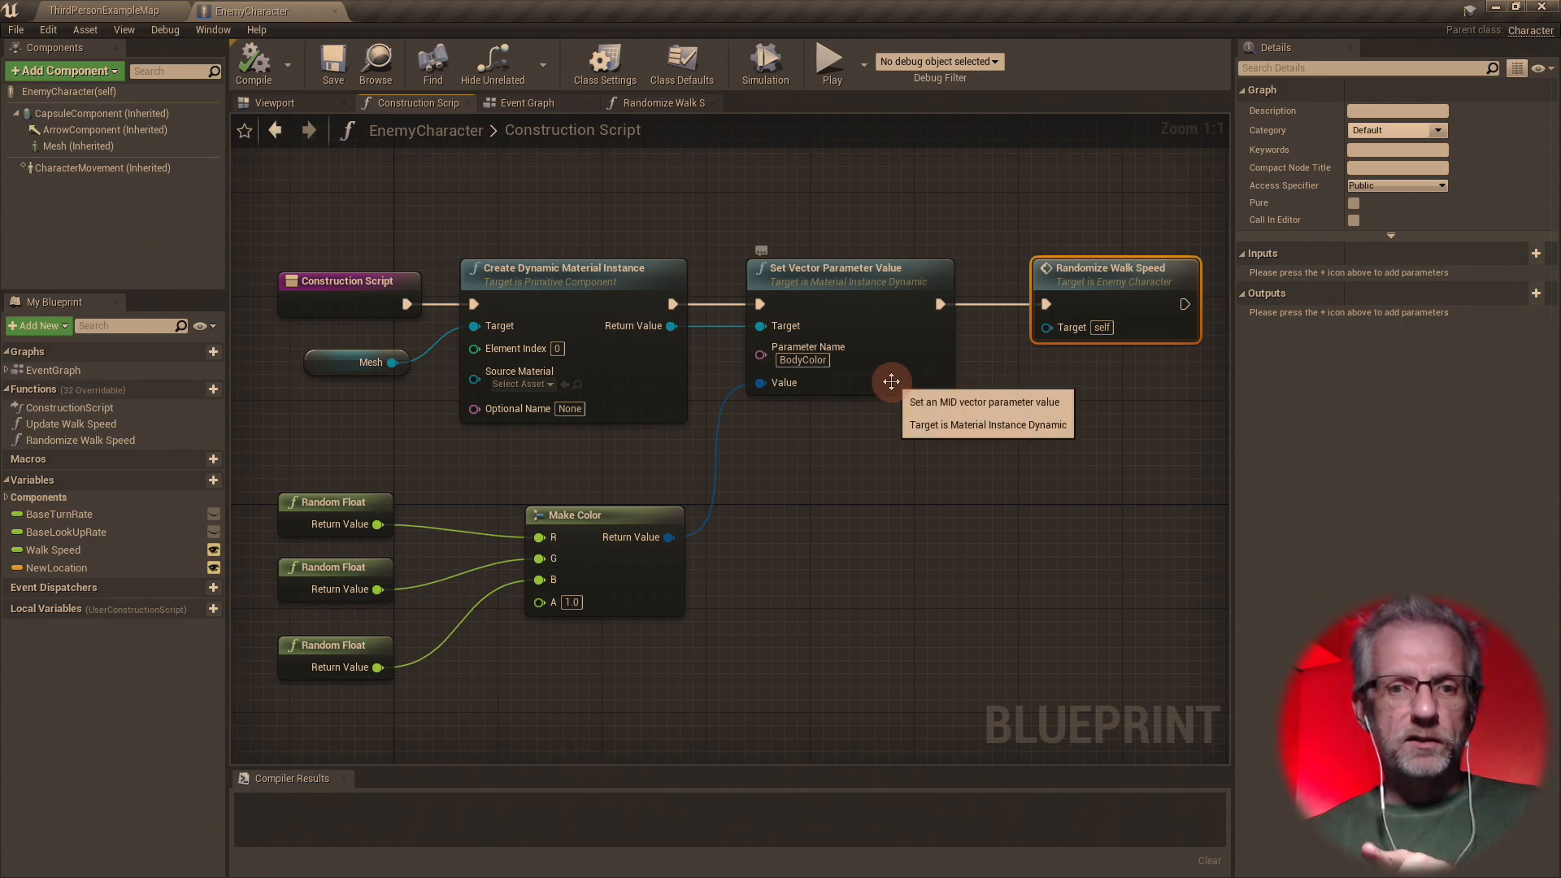
pyautogui.click(891, 382)
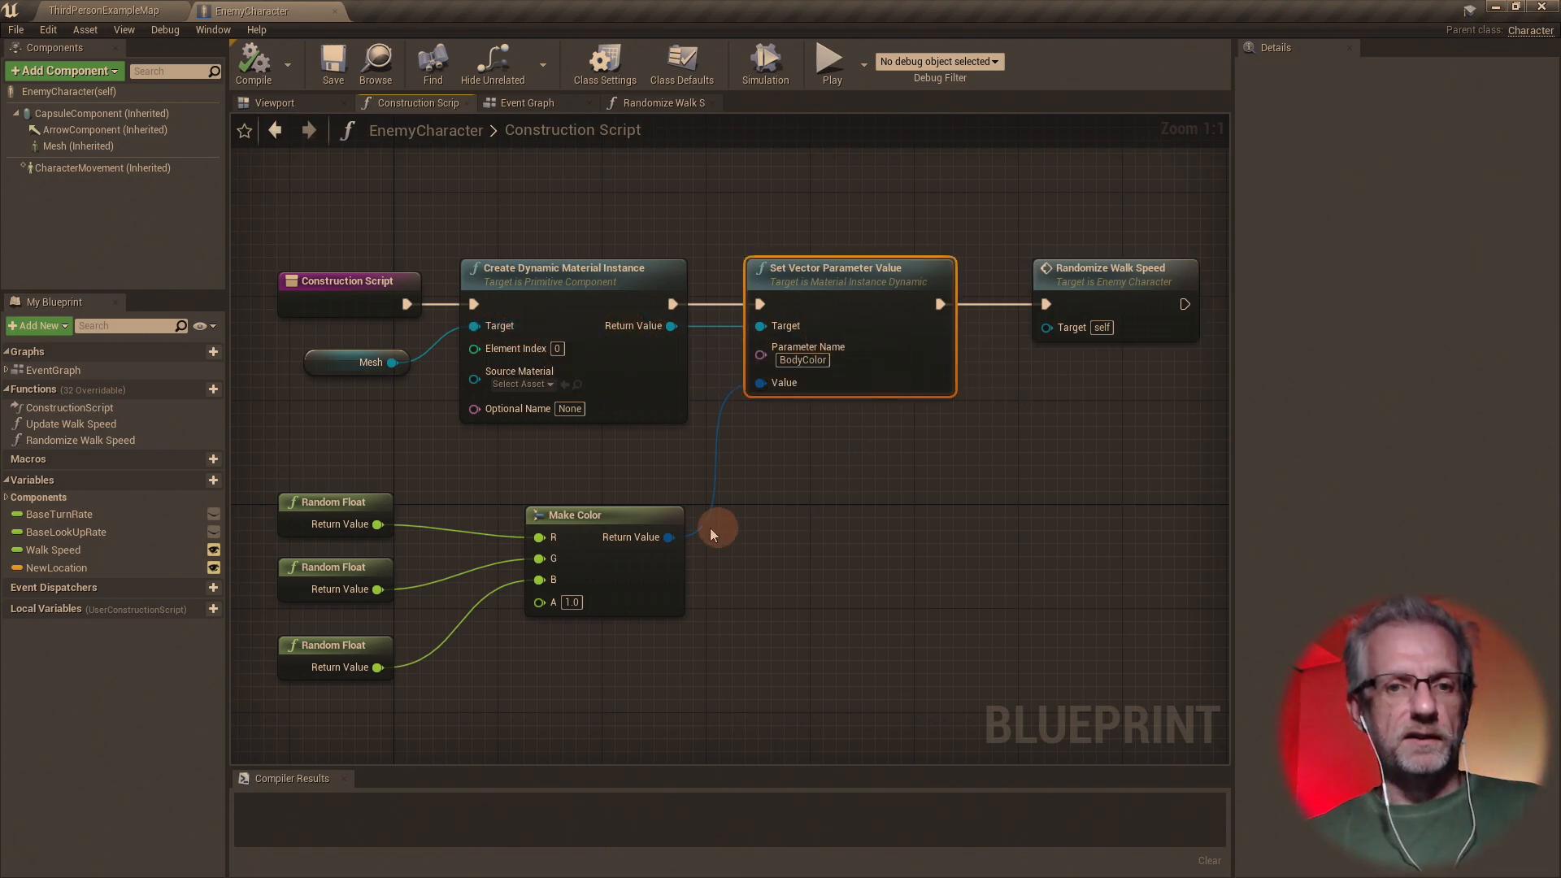
pyautogui.click(315, 108)
pyautogui.scroll(5, 656, 414)
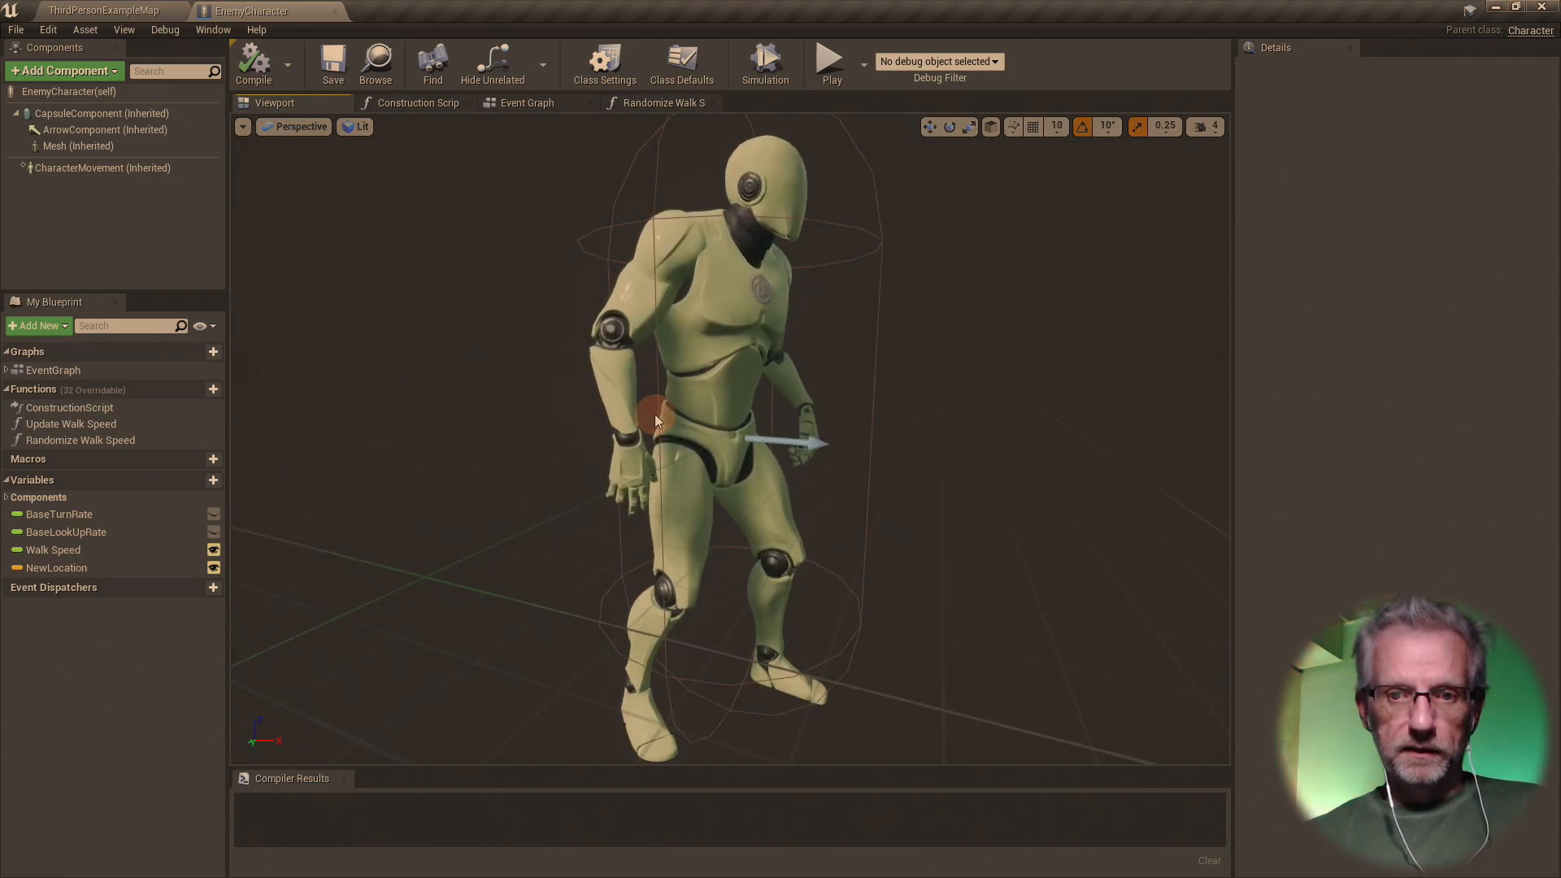
pyautogui.scroll(-5, 656, 413)
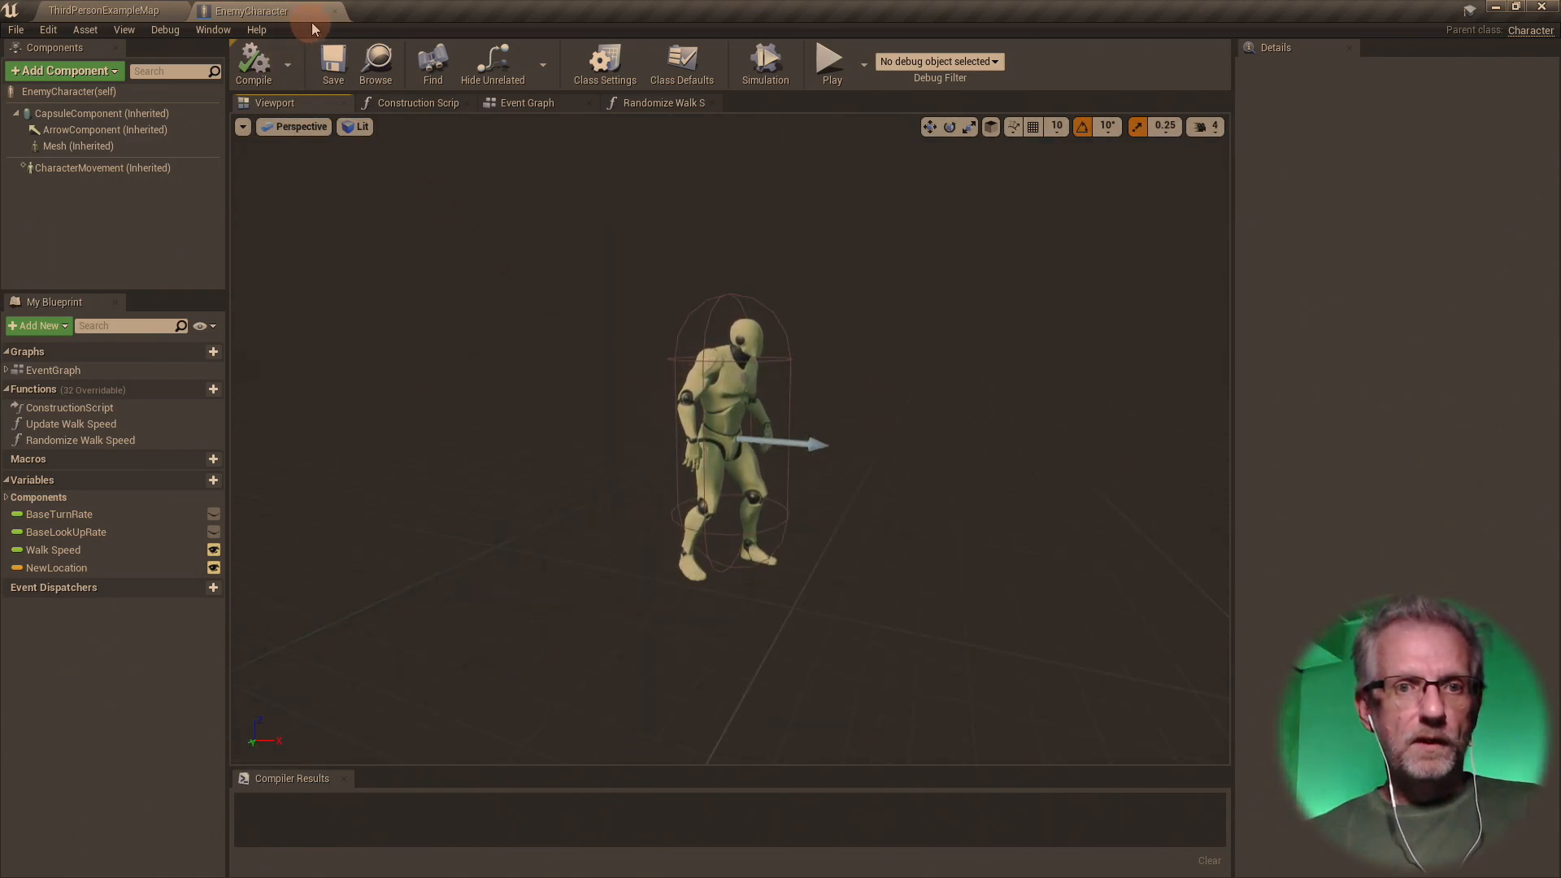
# - Review the class settings of EnemyCharacter and the Auto Possess AI and AI Controller Class entries in its class defaults
pyautogui.click(628, 86)
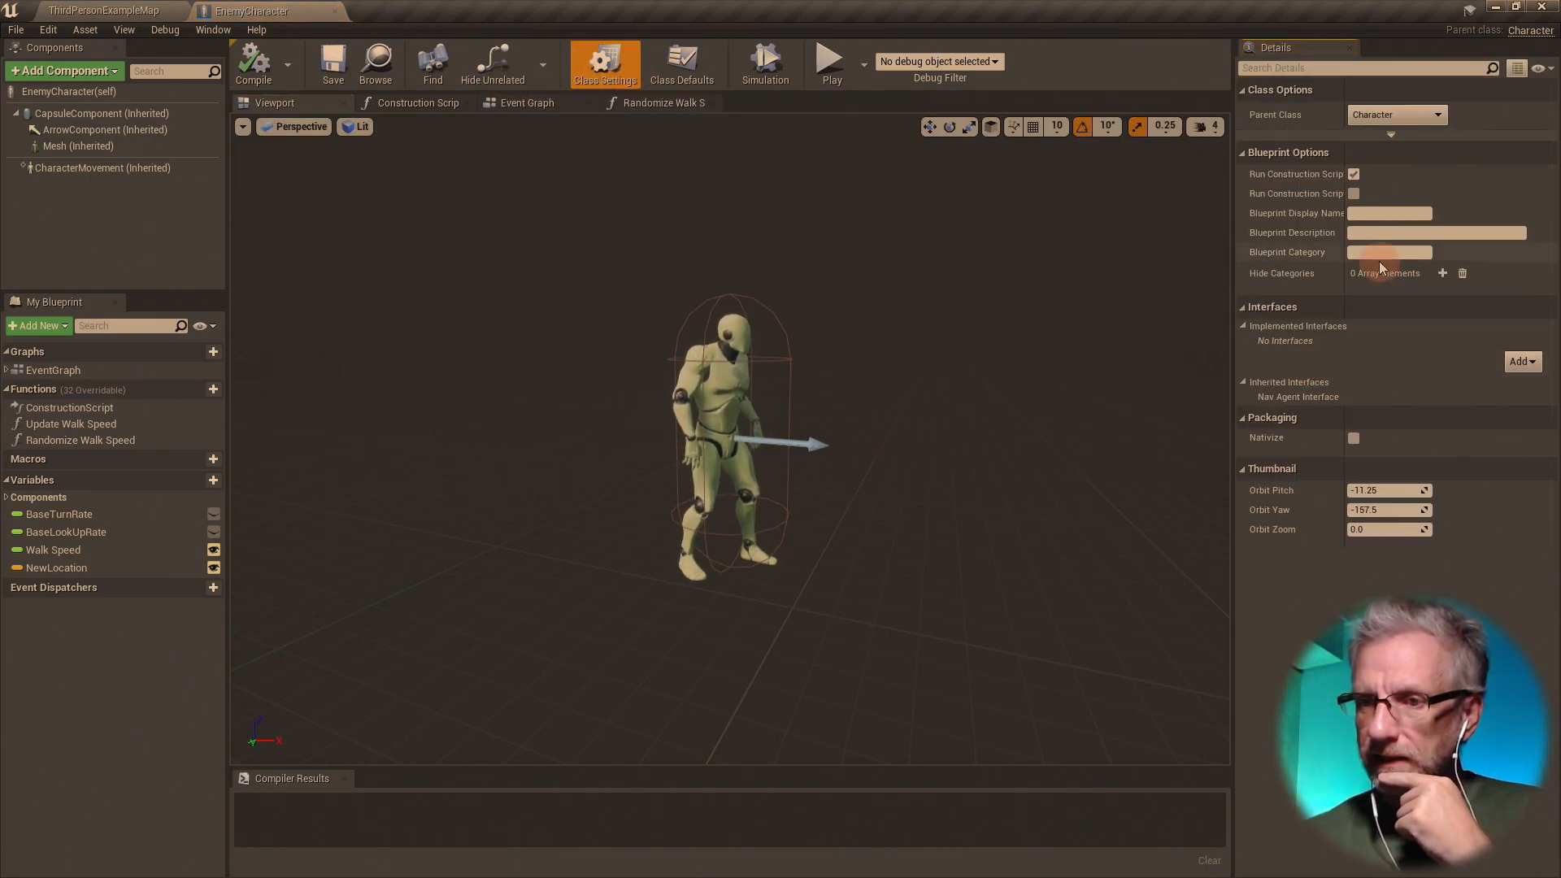
pyautogui.click(703, 82)
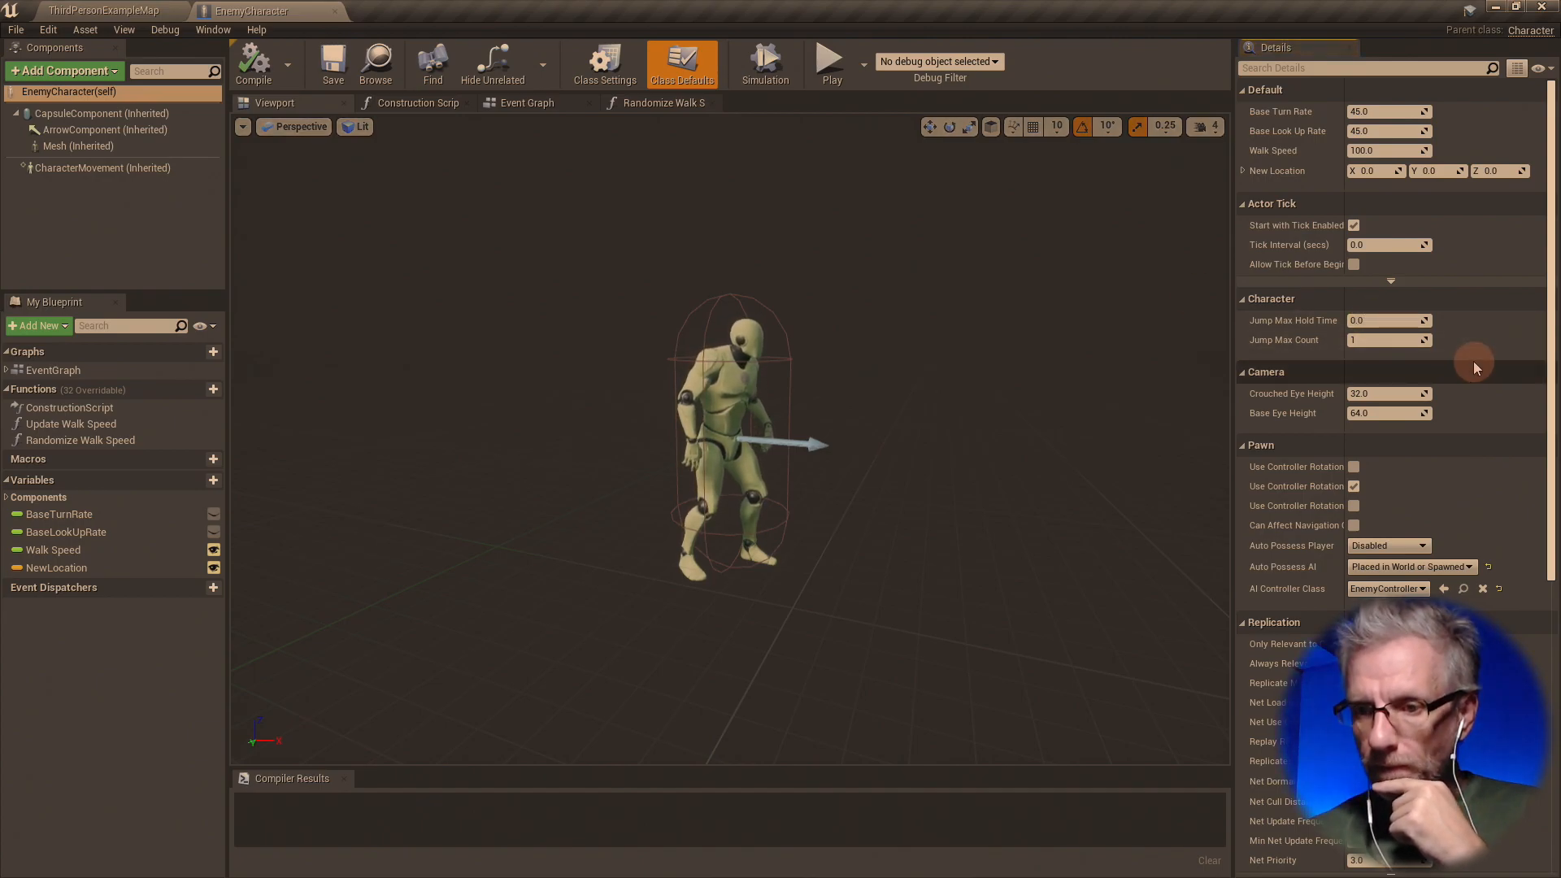
pyautogui.scroll(-3, 1473, 361)
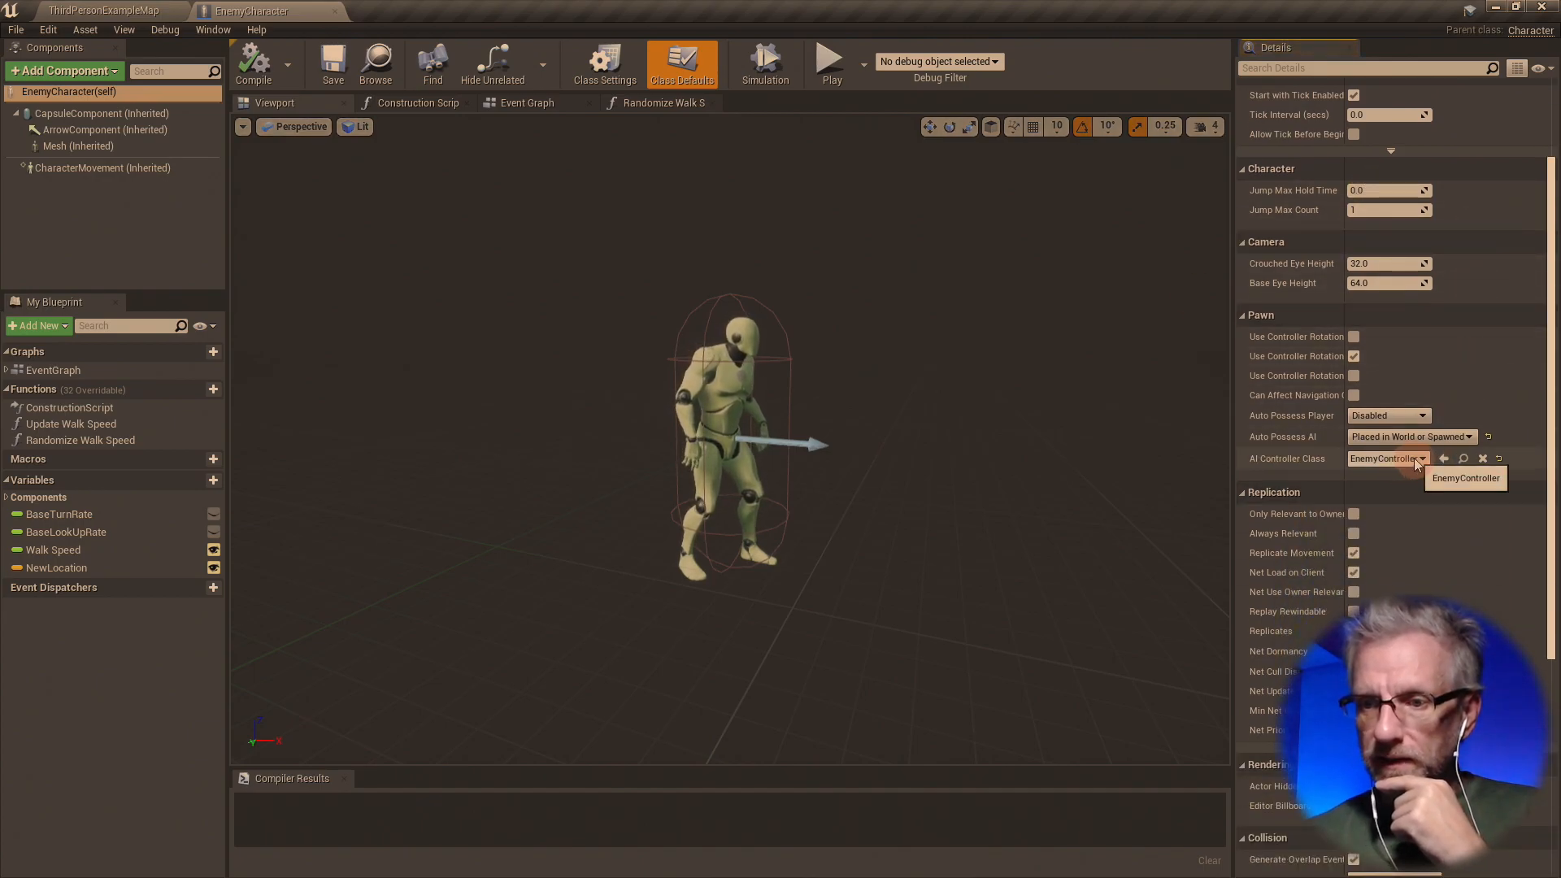
pyautogui.scroll(-3, 1418, 466)
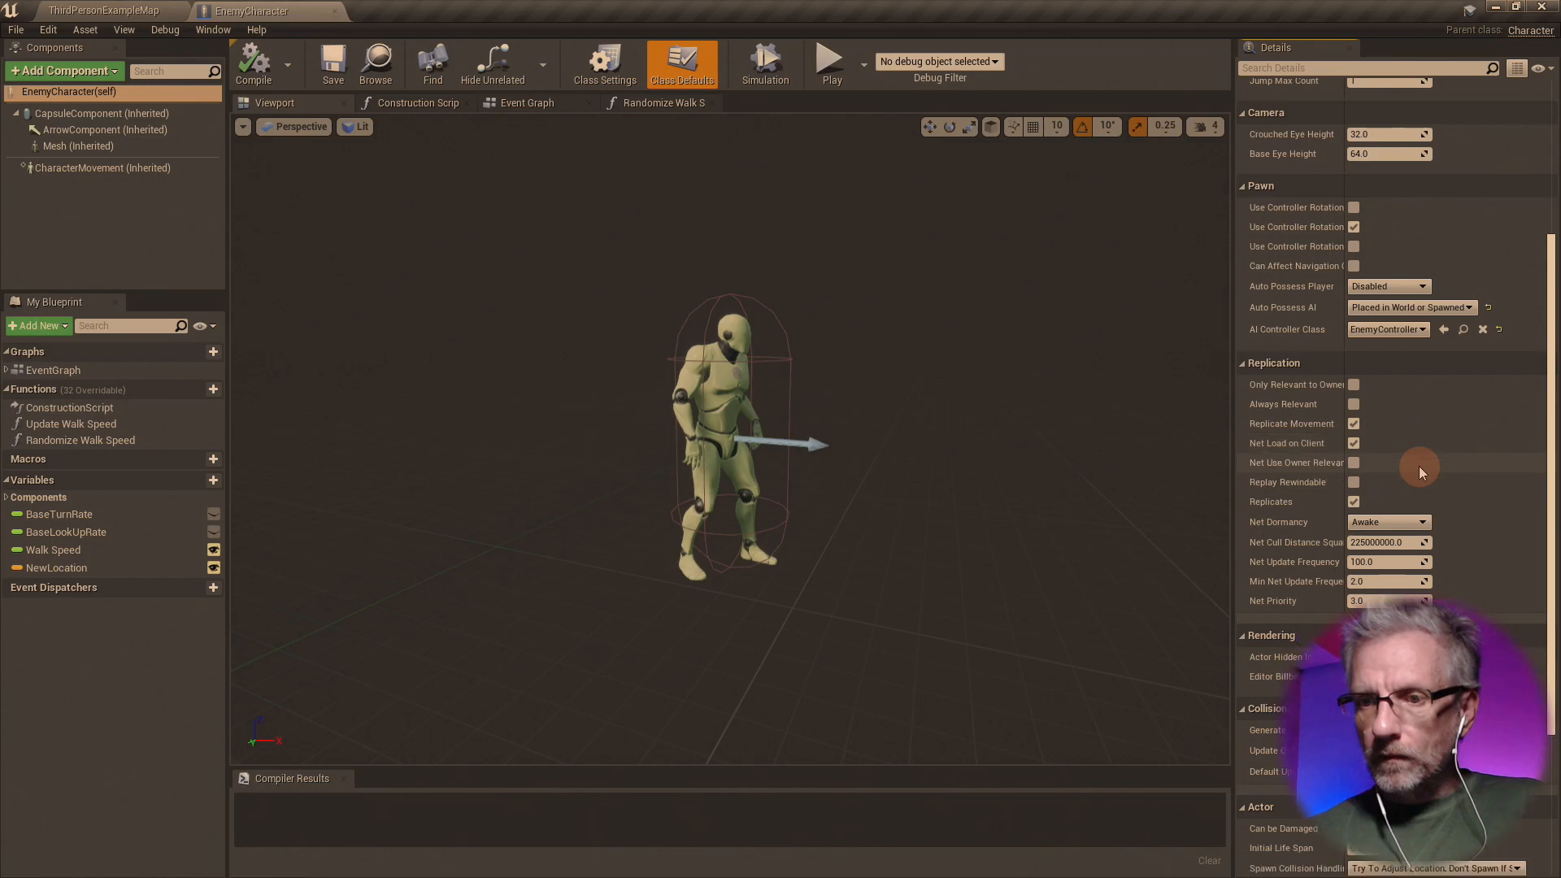
pyautogui.scroll(-2, 1417, 466)
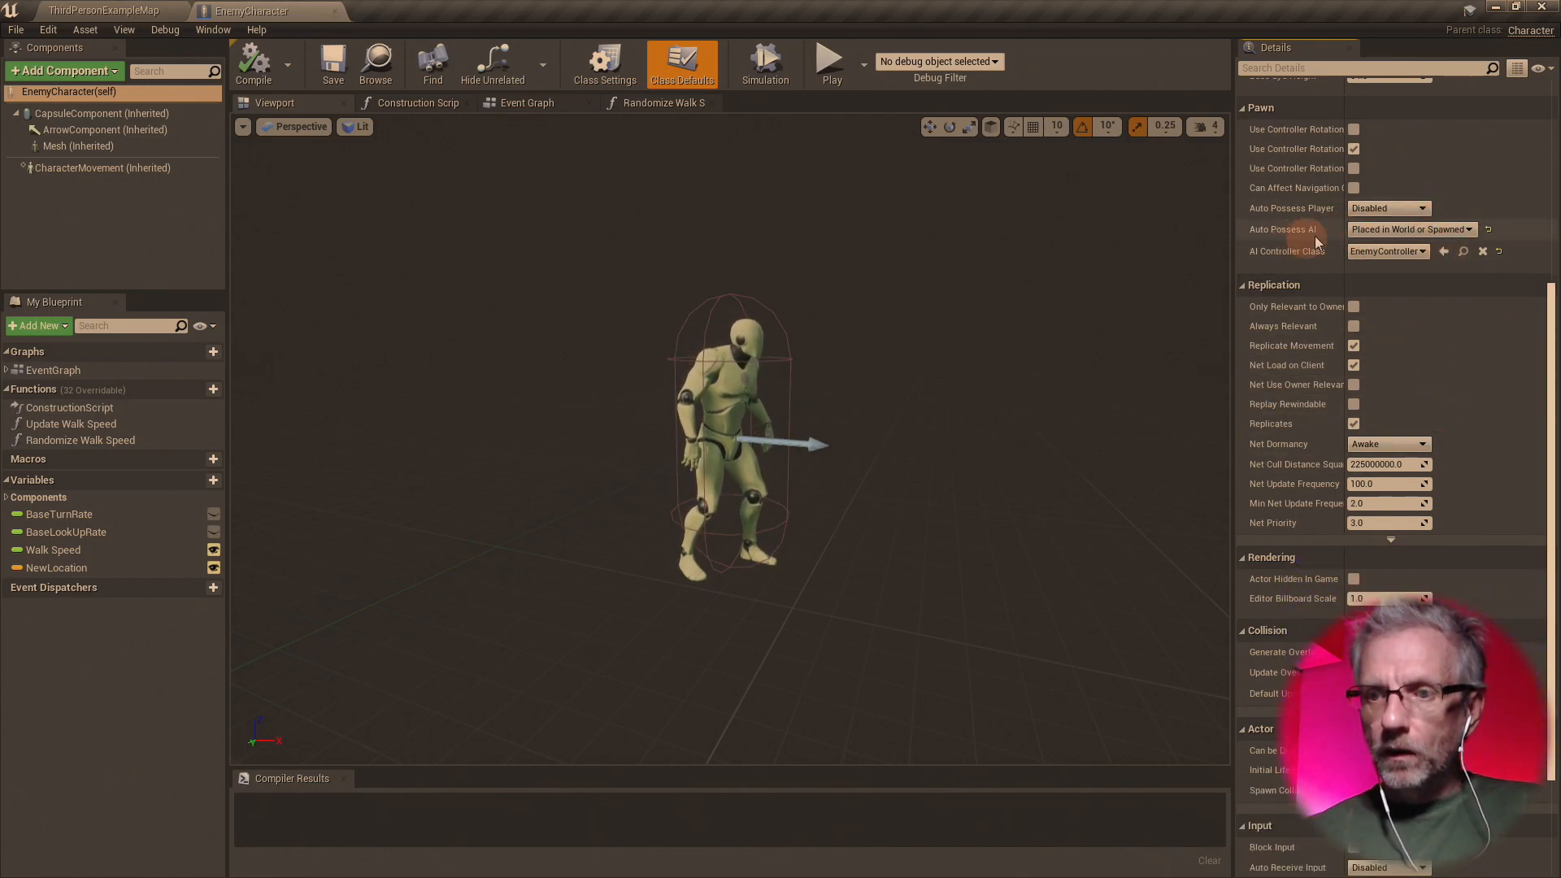
# - Switch to the PolygonWestern editor and show the Pawn section in the SyntyBystander blueprint's class defaults
pyautogui.hotkey('alt', 'Tab')
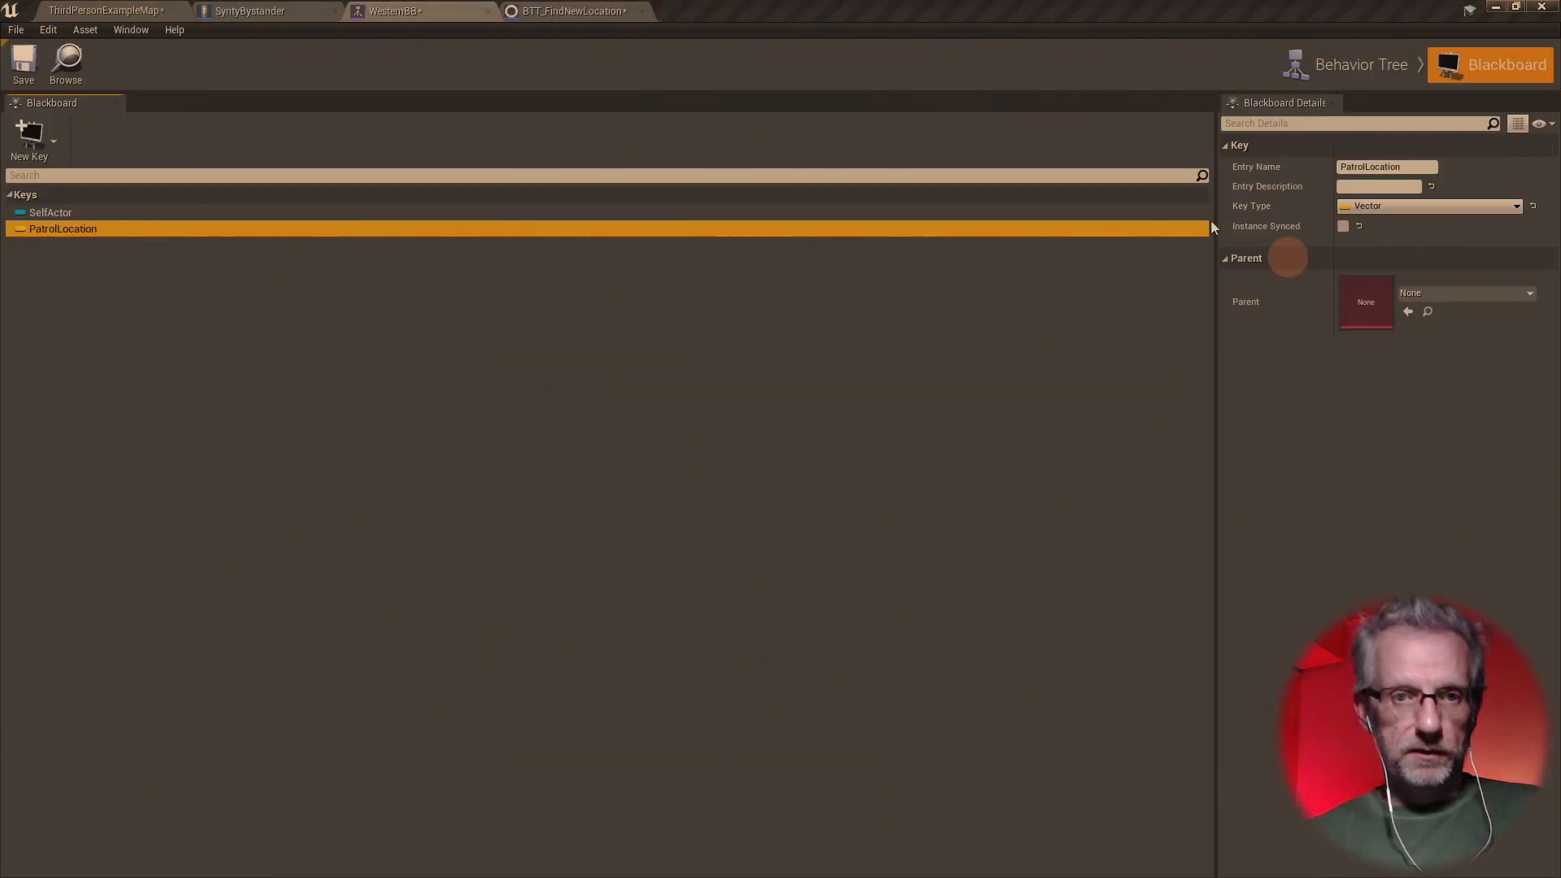
pyautogui.click(386, 30)
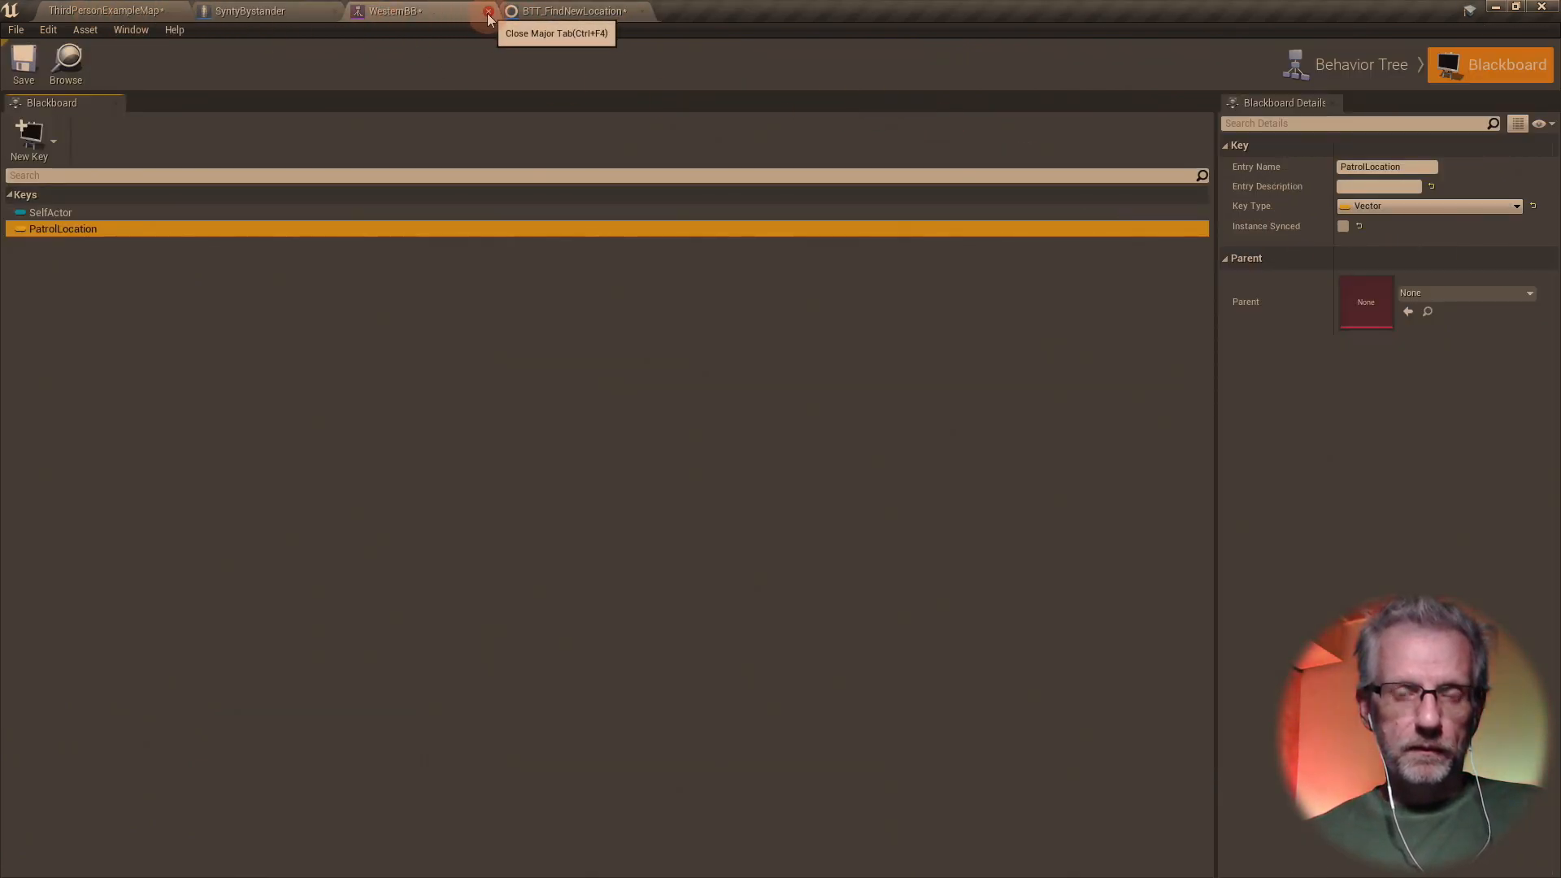
pyautogui.click(248, 11)
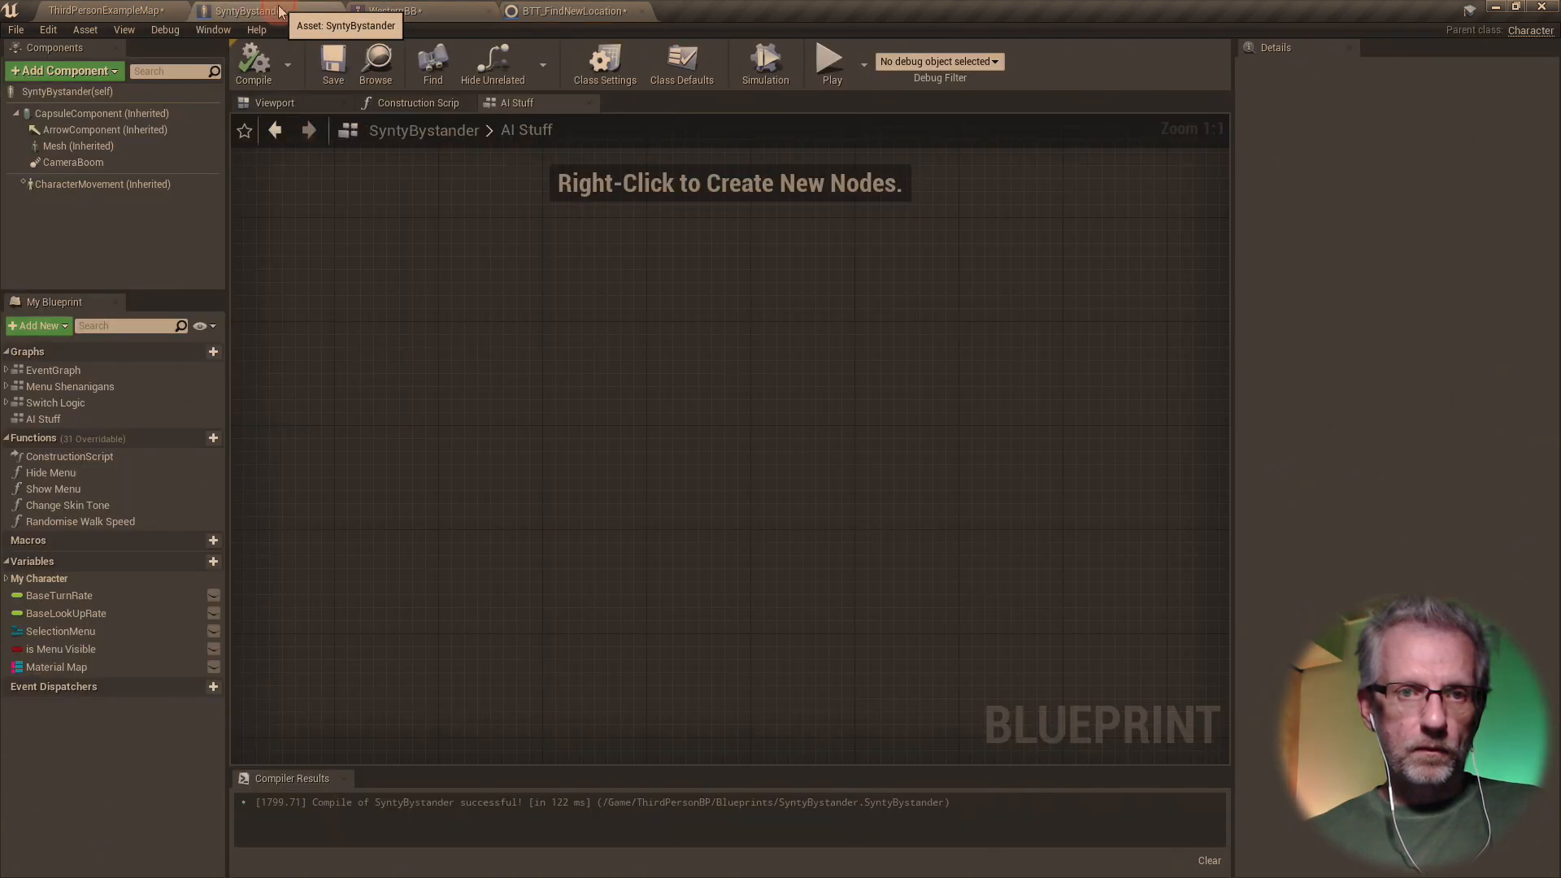
pyautogui.click(698, 67)
pyautogui.click(605, 65)
pyautogui.click(700, 78)
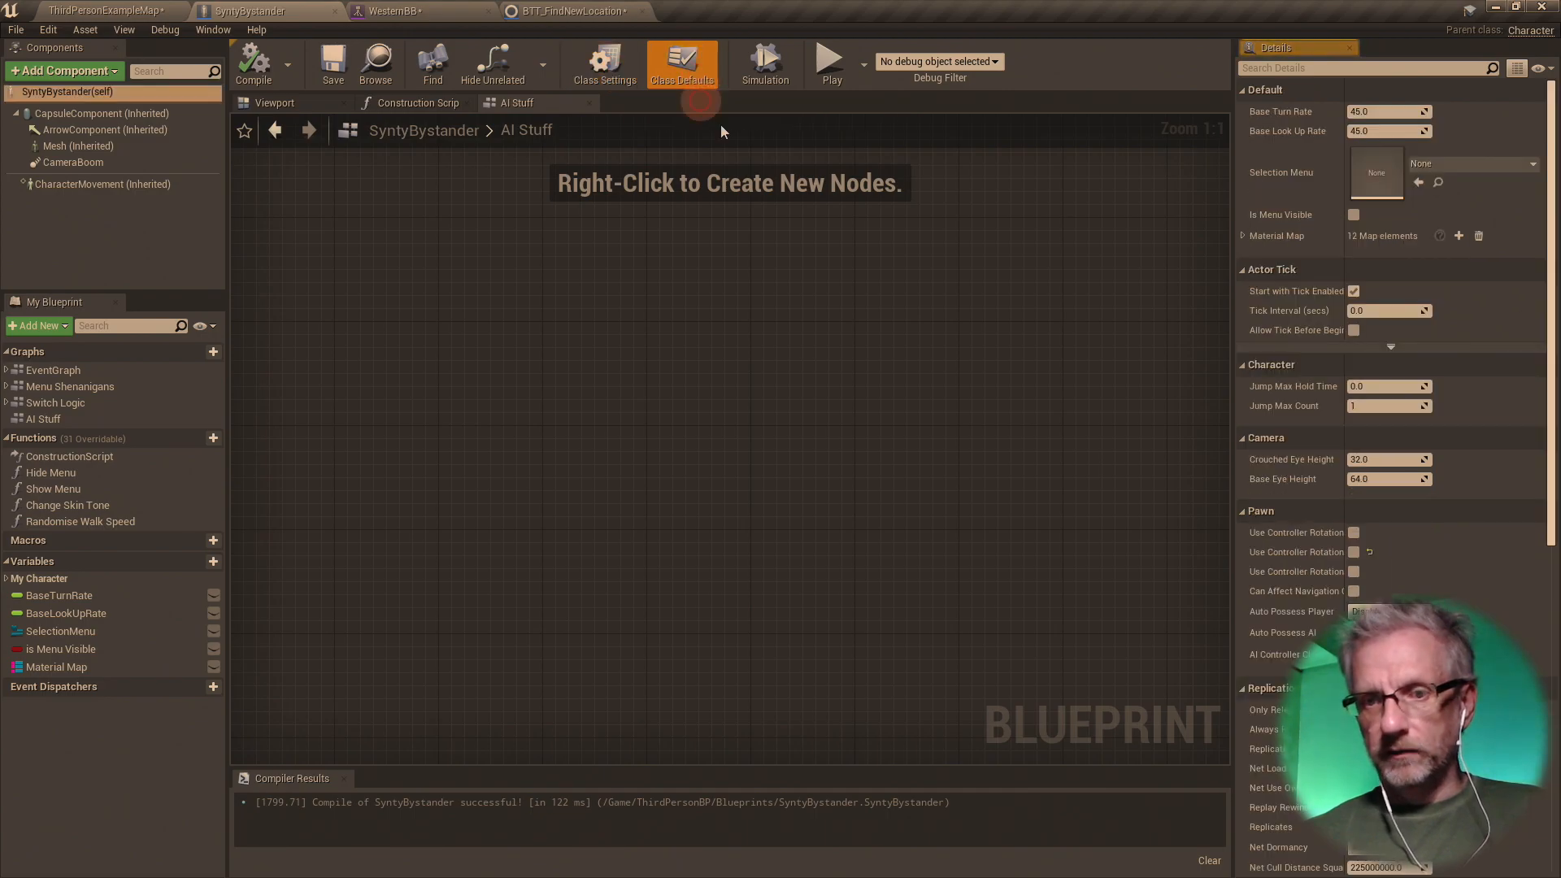
pyautogui.scroll(-4, 1489, 421)
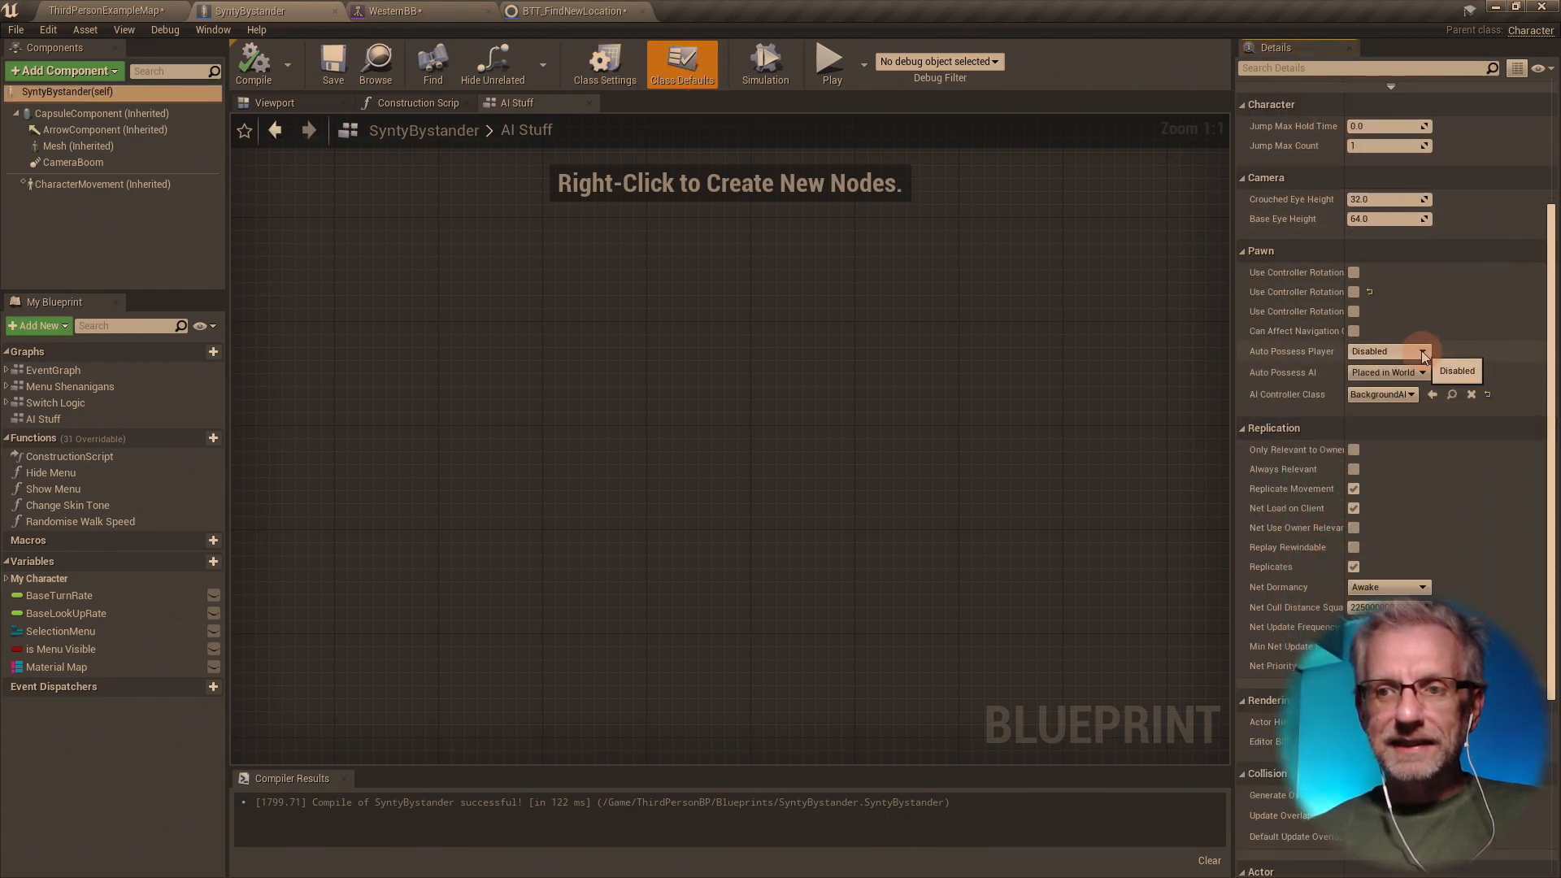
# - Set SyntyBystander's Auto Possess AI to Placed in World or Spawned
pyautogui.click(1422, 352)
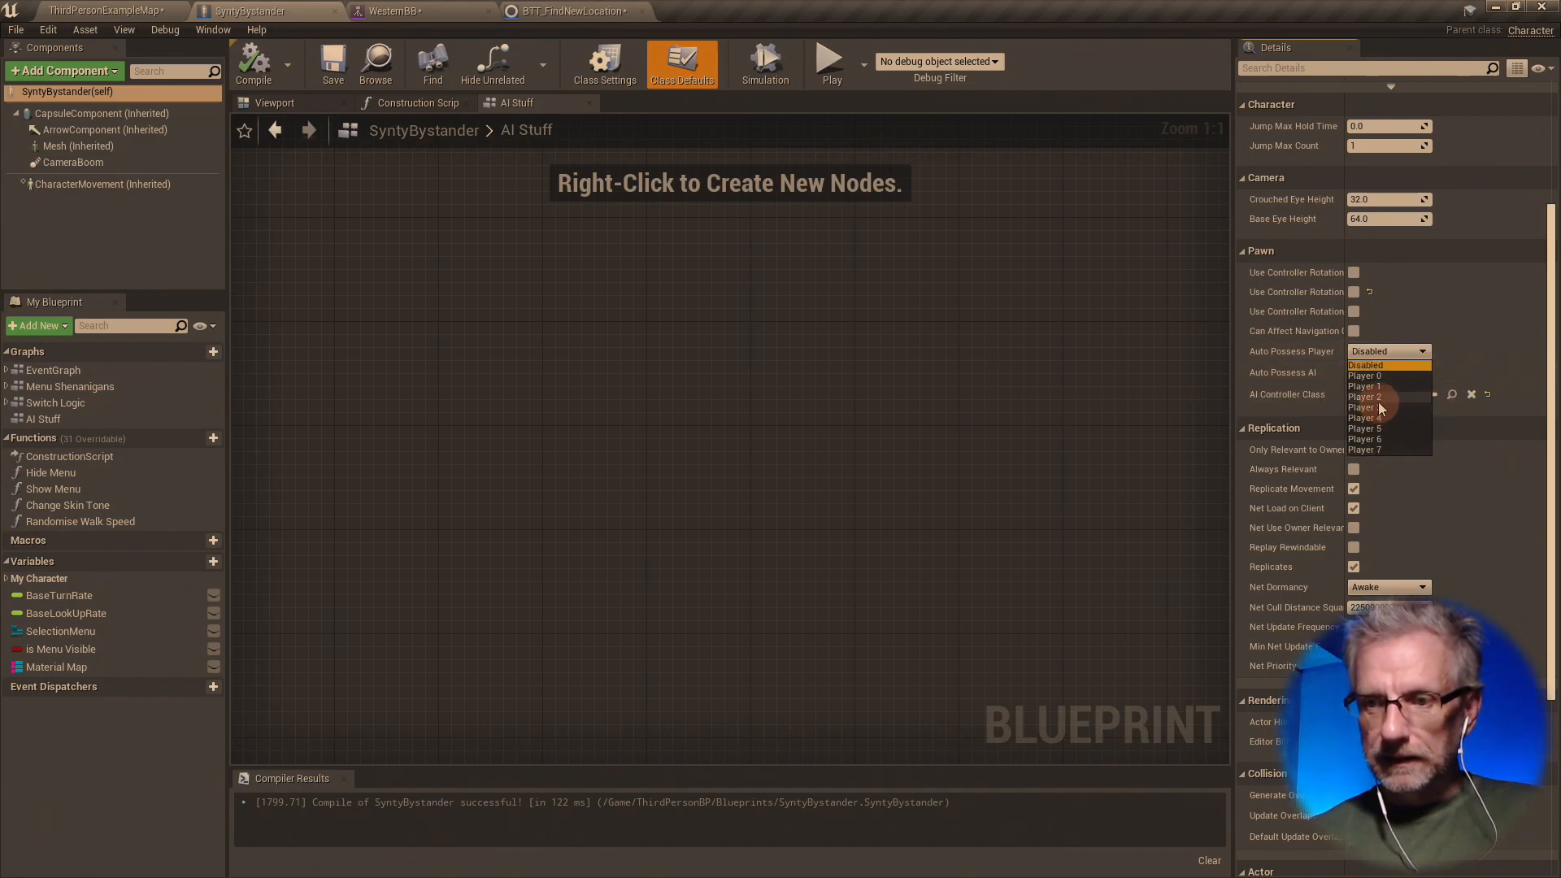
pyautogui.click(1428, 374)
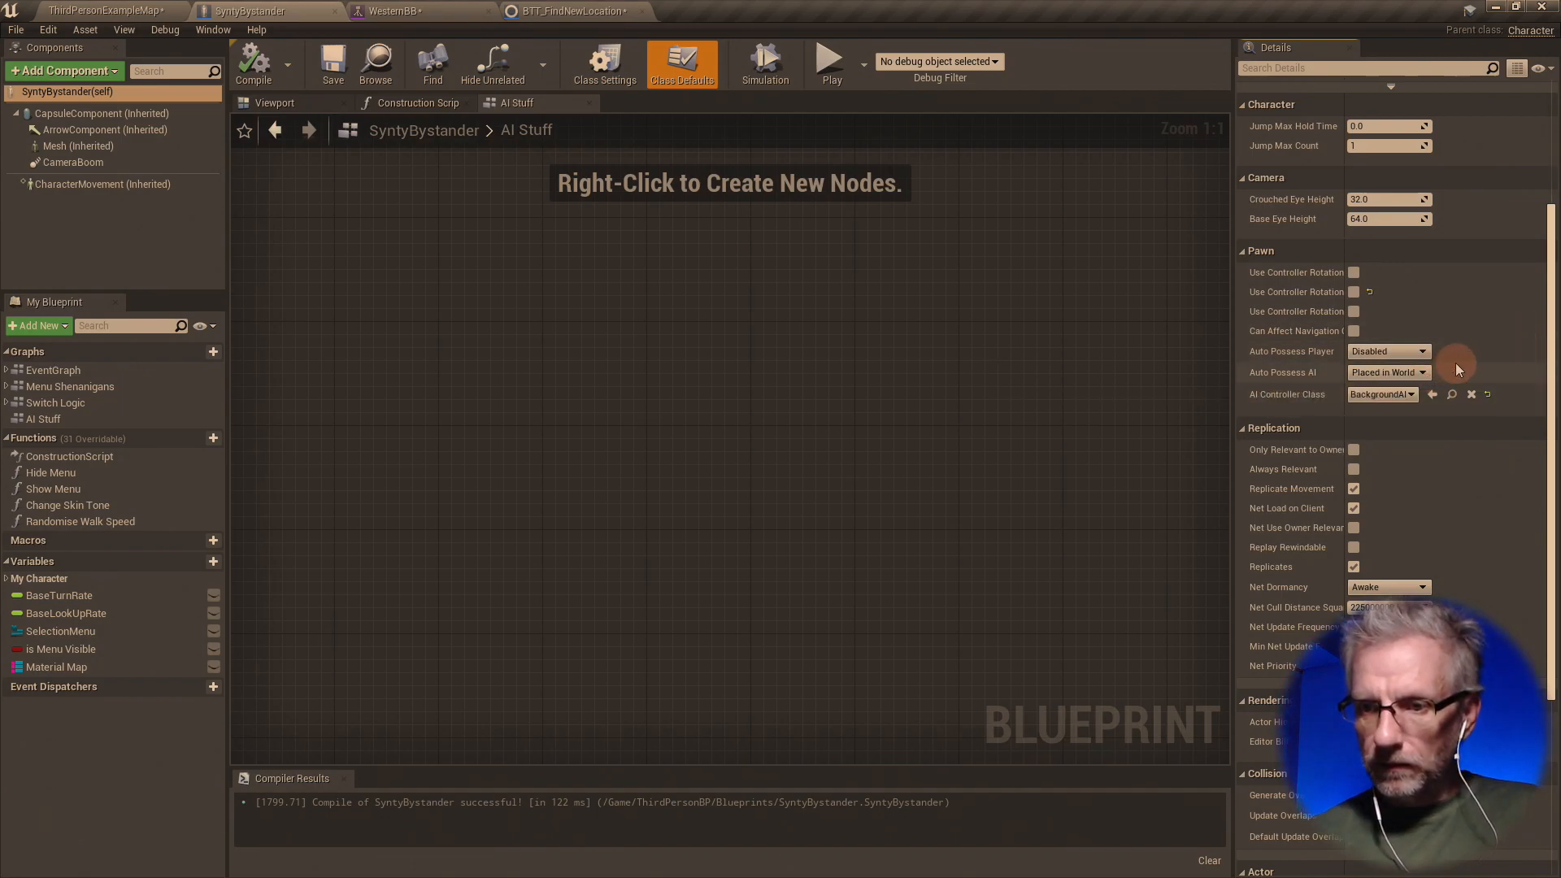
pyautogui.click(1421, 372)
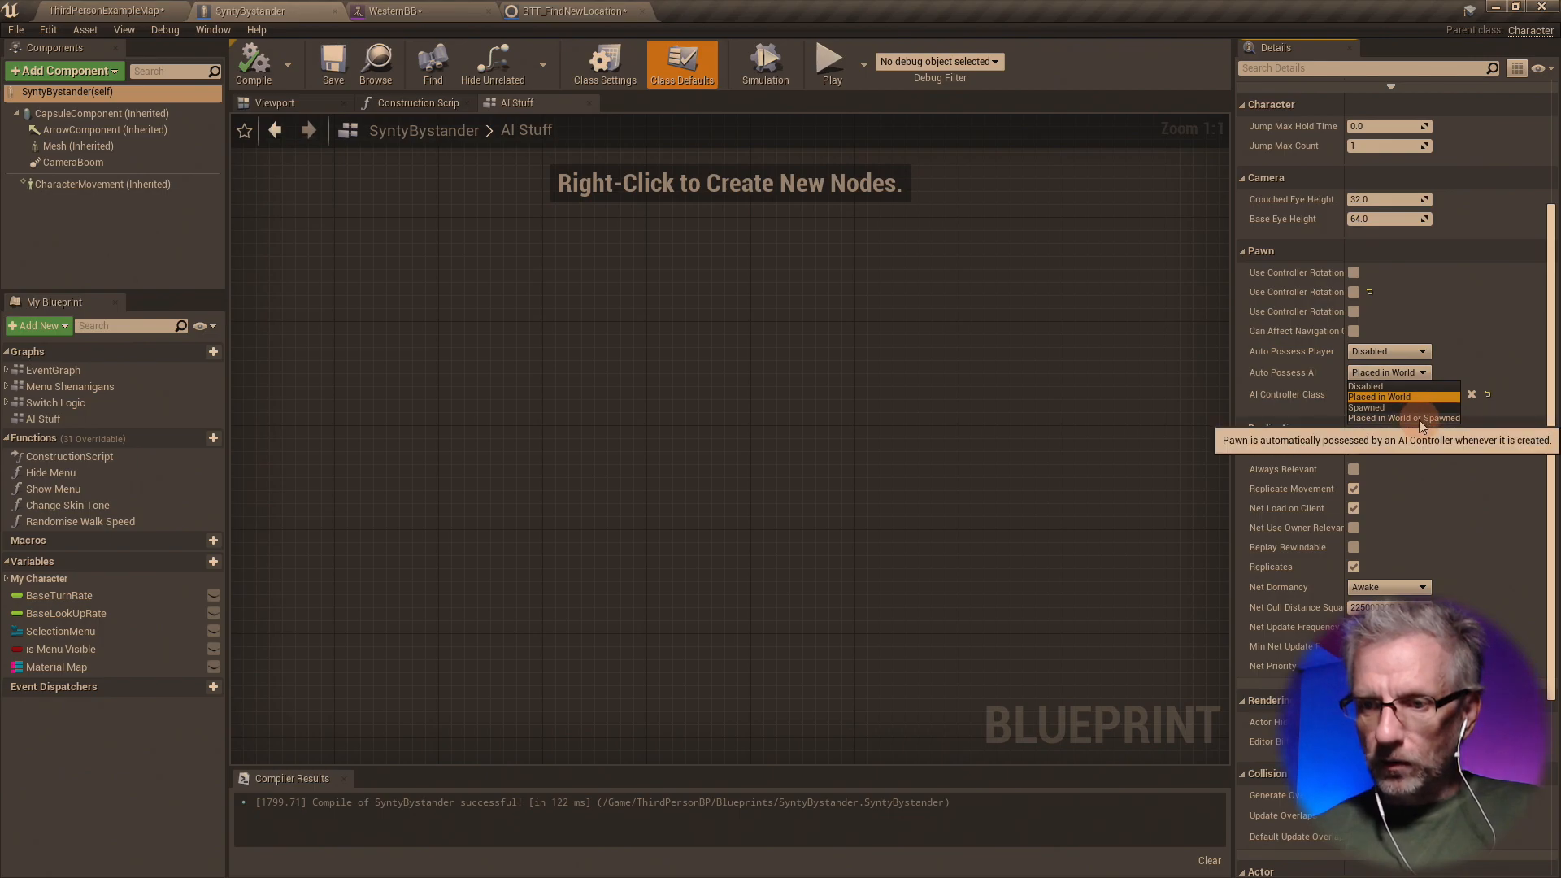
pyautogui.click(1418, 419)
pyautogui.scroll(-3, 1477, 348)
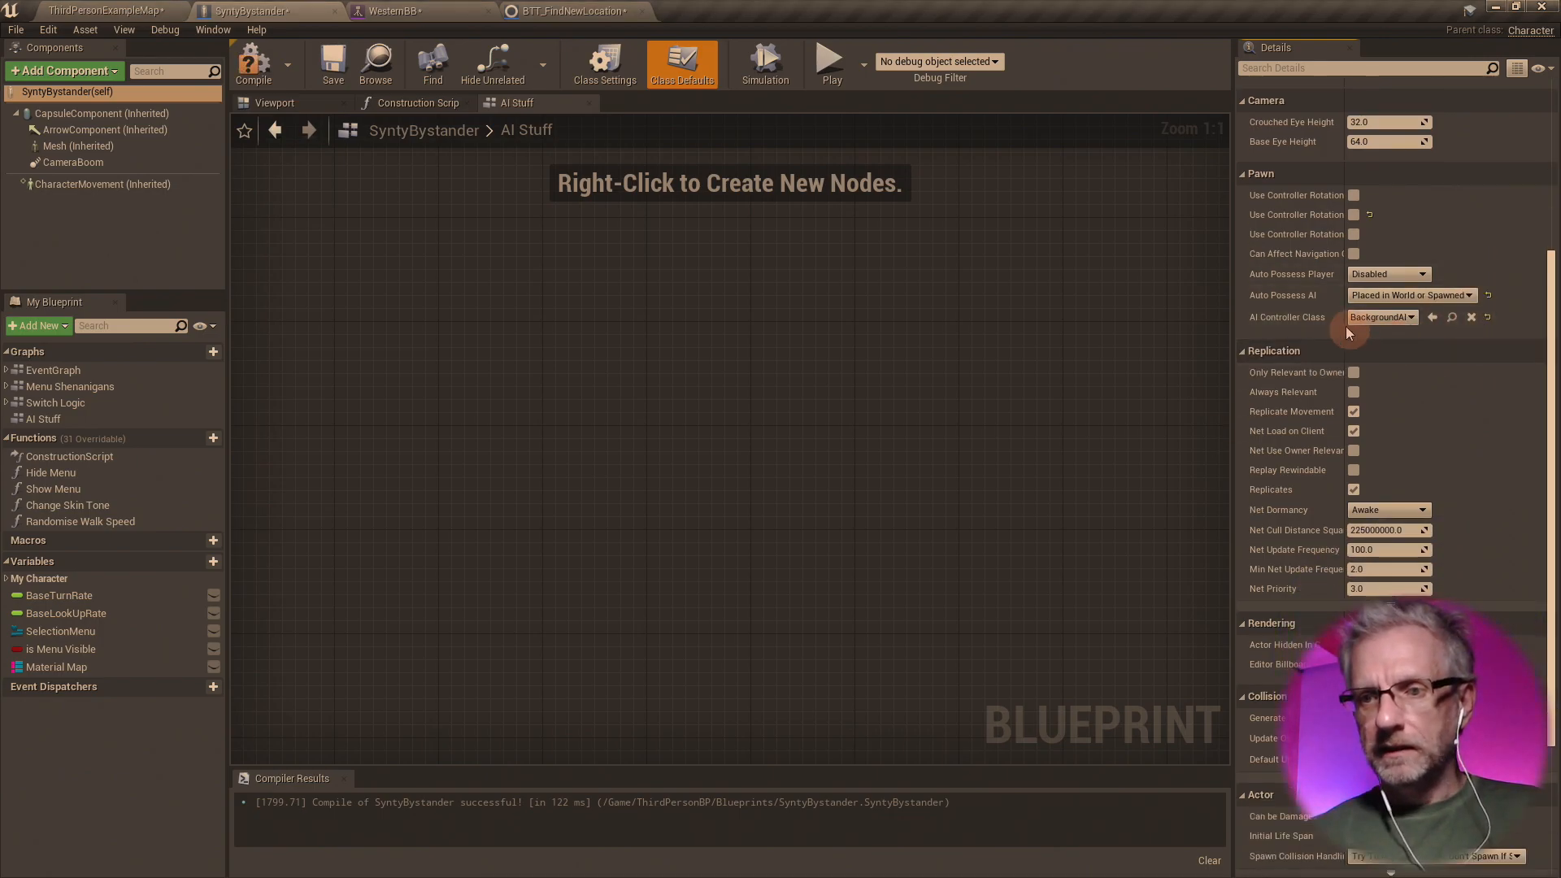
# - Reselect BackgroundAI as SyntyBystander's AI Controller Class and compile the blueprint
pyautogui.click(1413, 319)
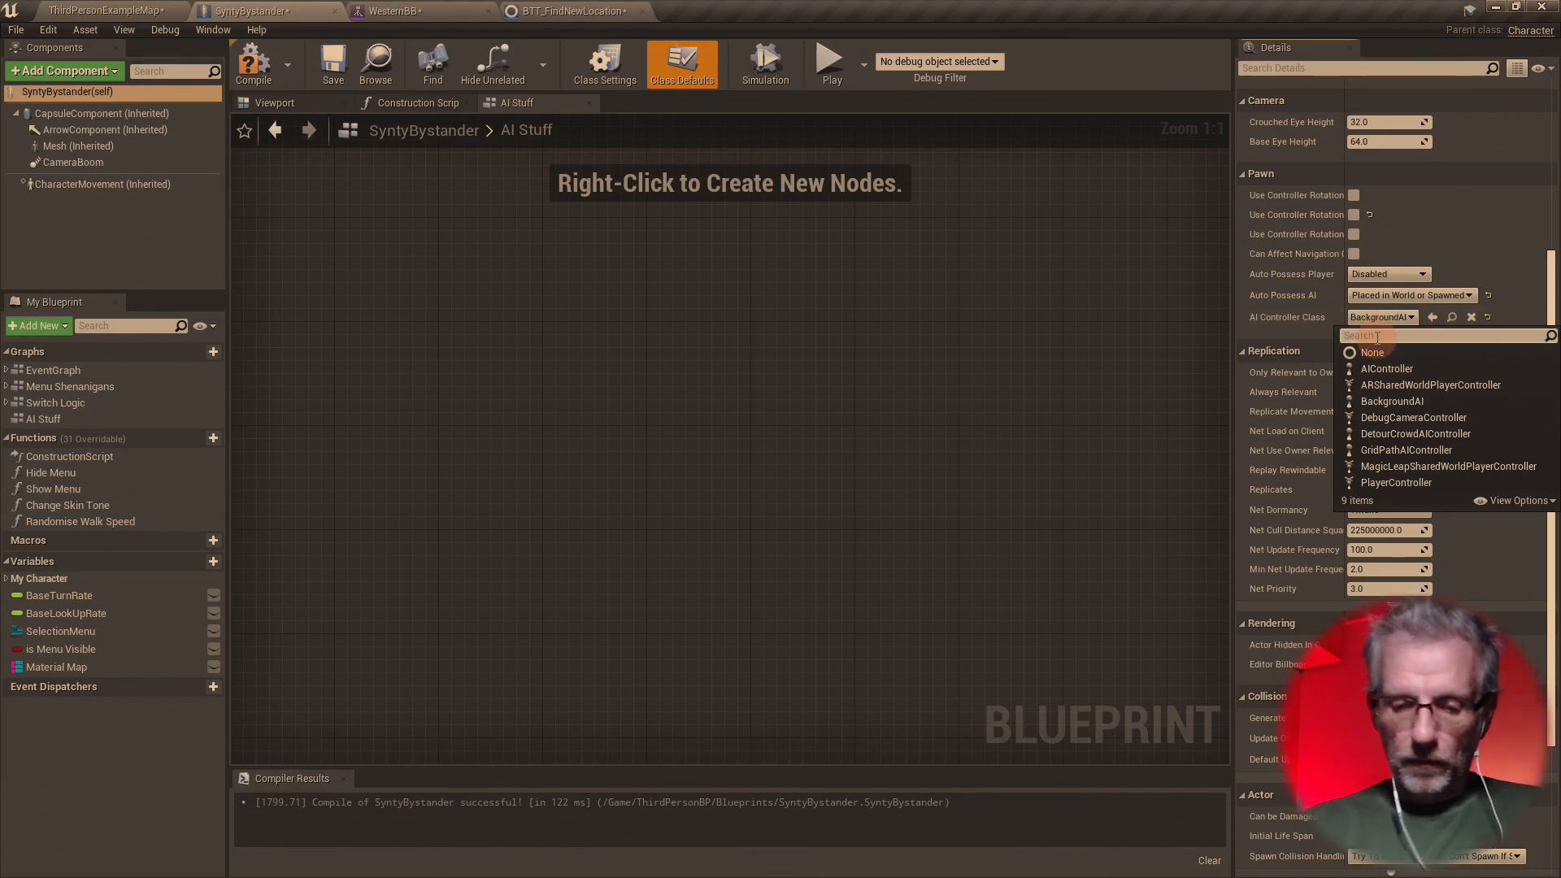
pyautogui.write('back')
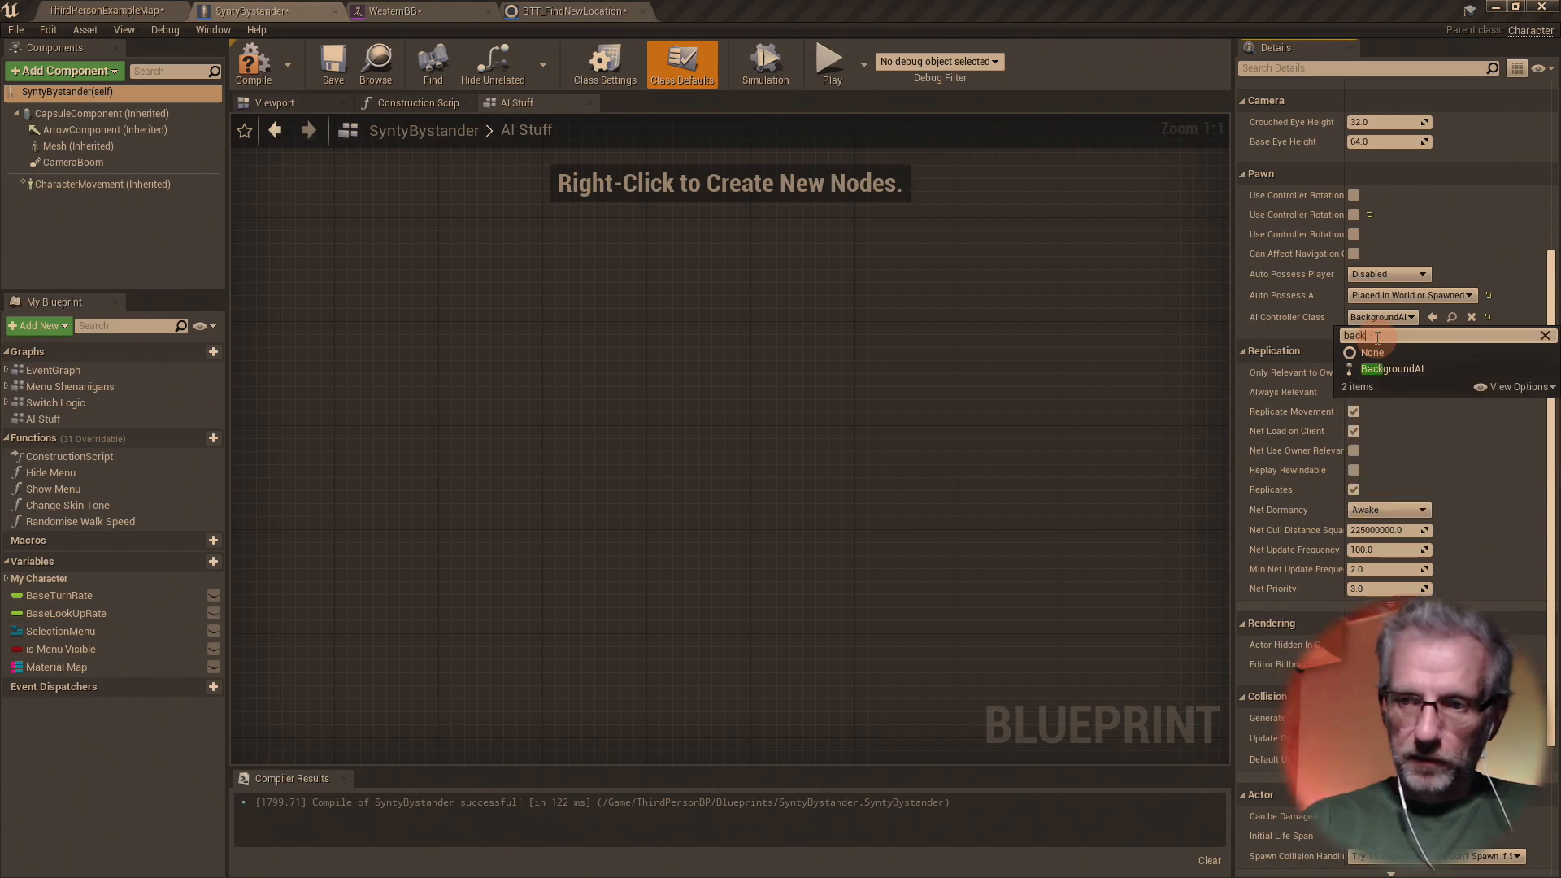
pyautogui.click(1402, 368)
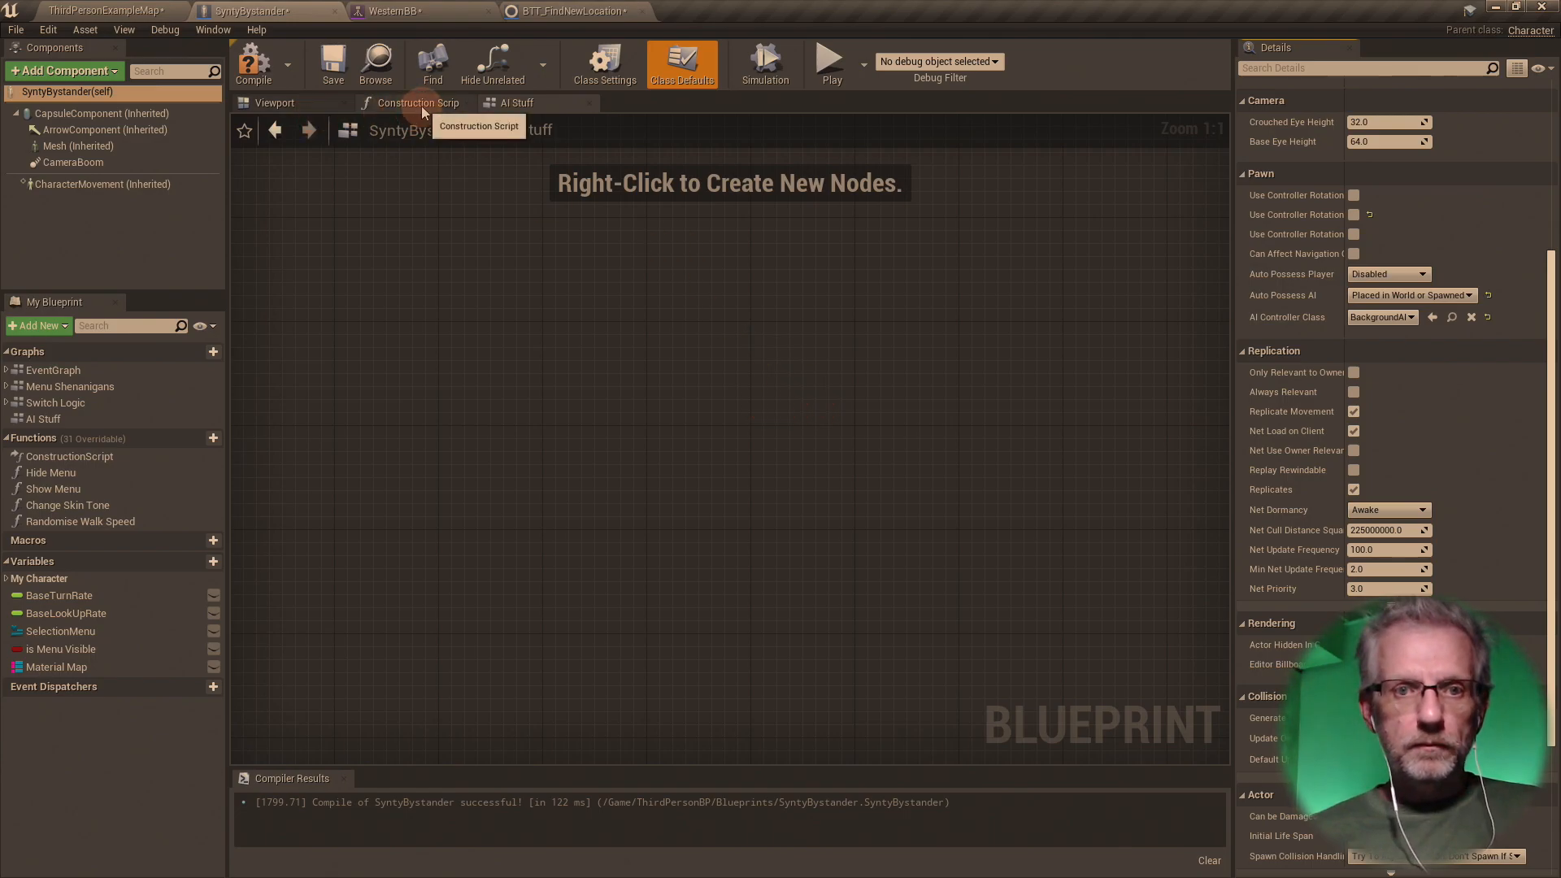
pyautogui.click(253, 63)
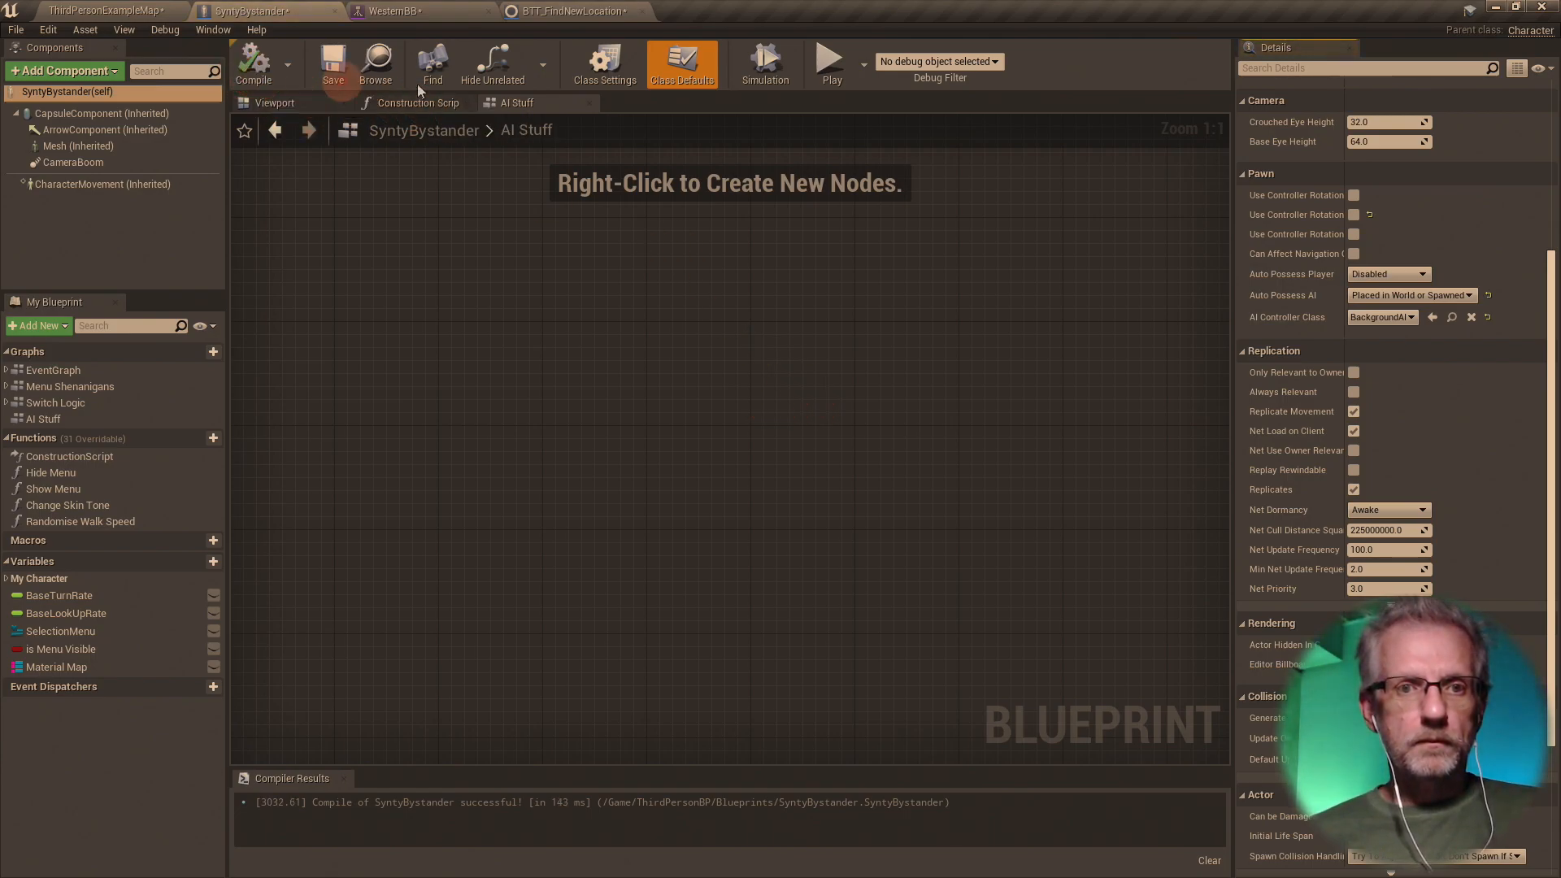
# - Close the SyntyBystander blueprint, then play the level briefly to test the bystanders' behavior
pyautogui.click(333, 12)
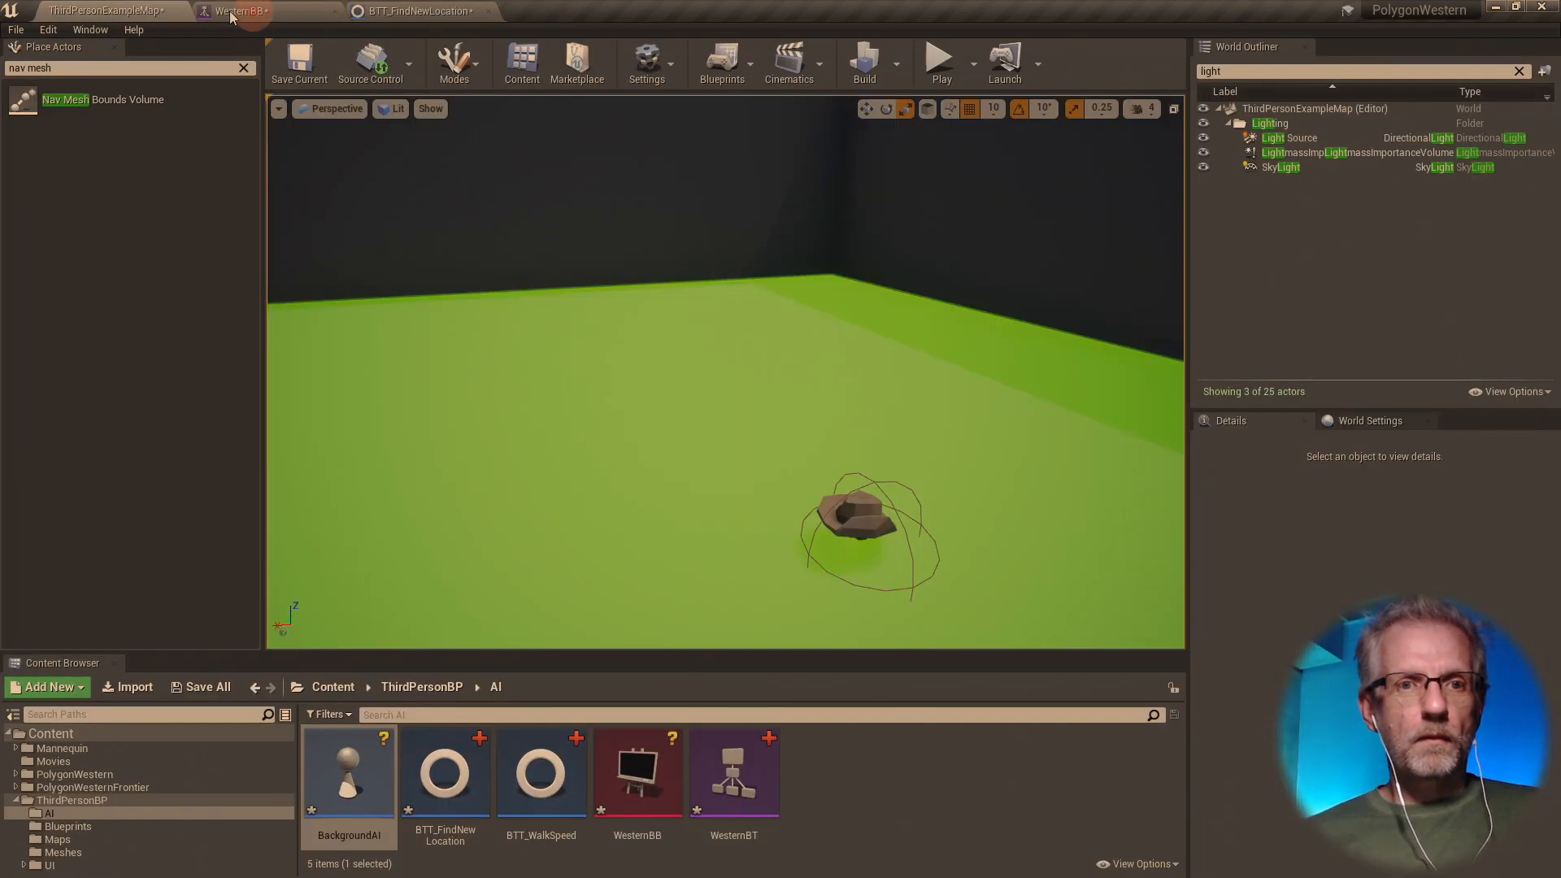
pyautogui.click(943, 69)
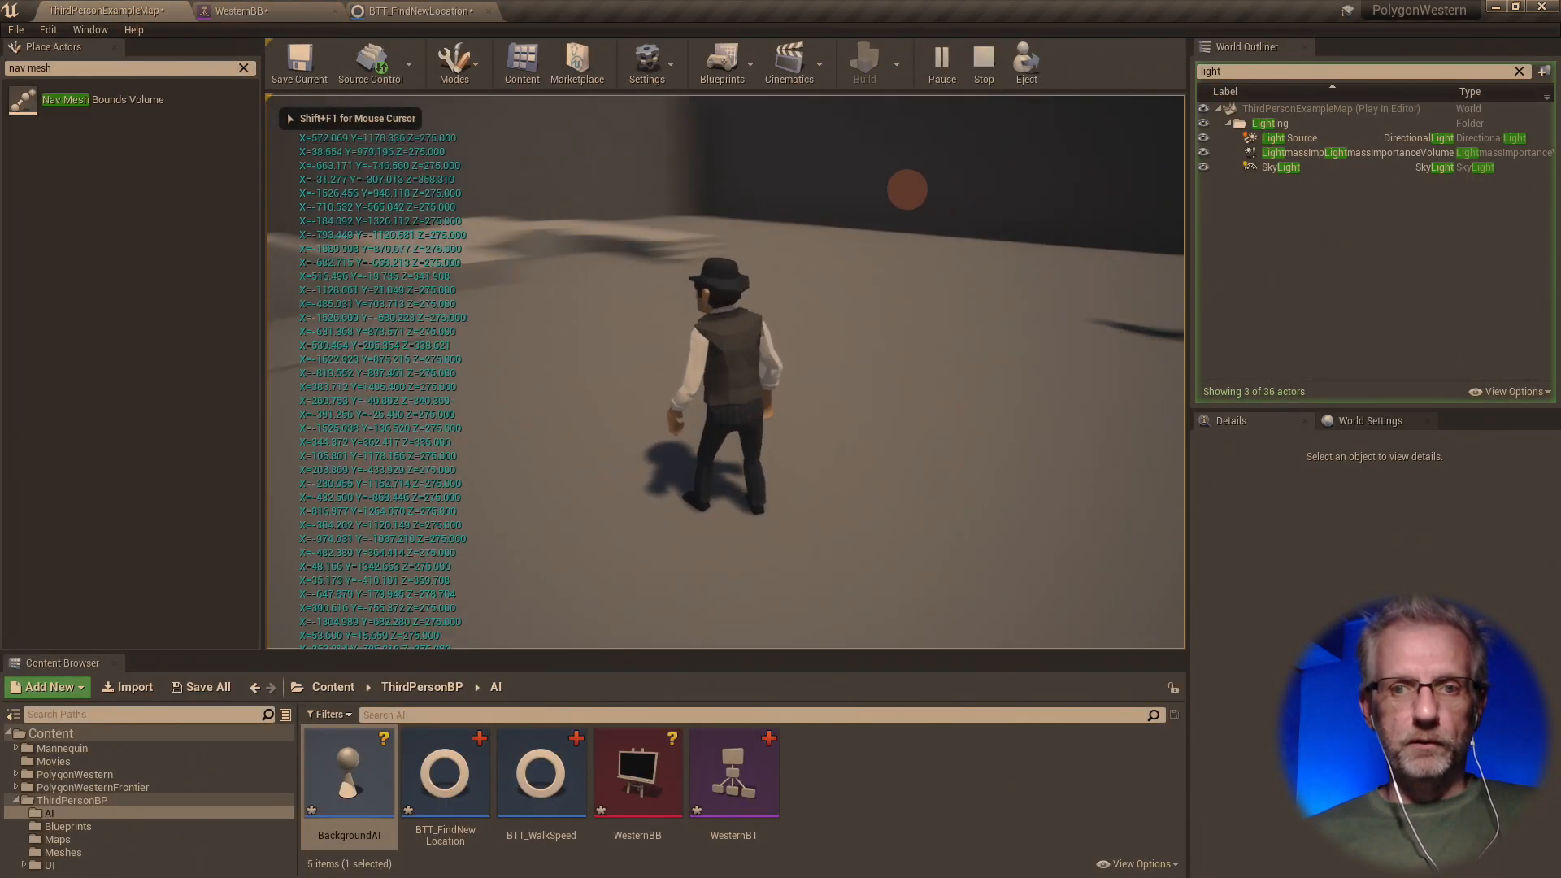
pyautogui.press('Escape')
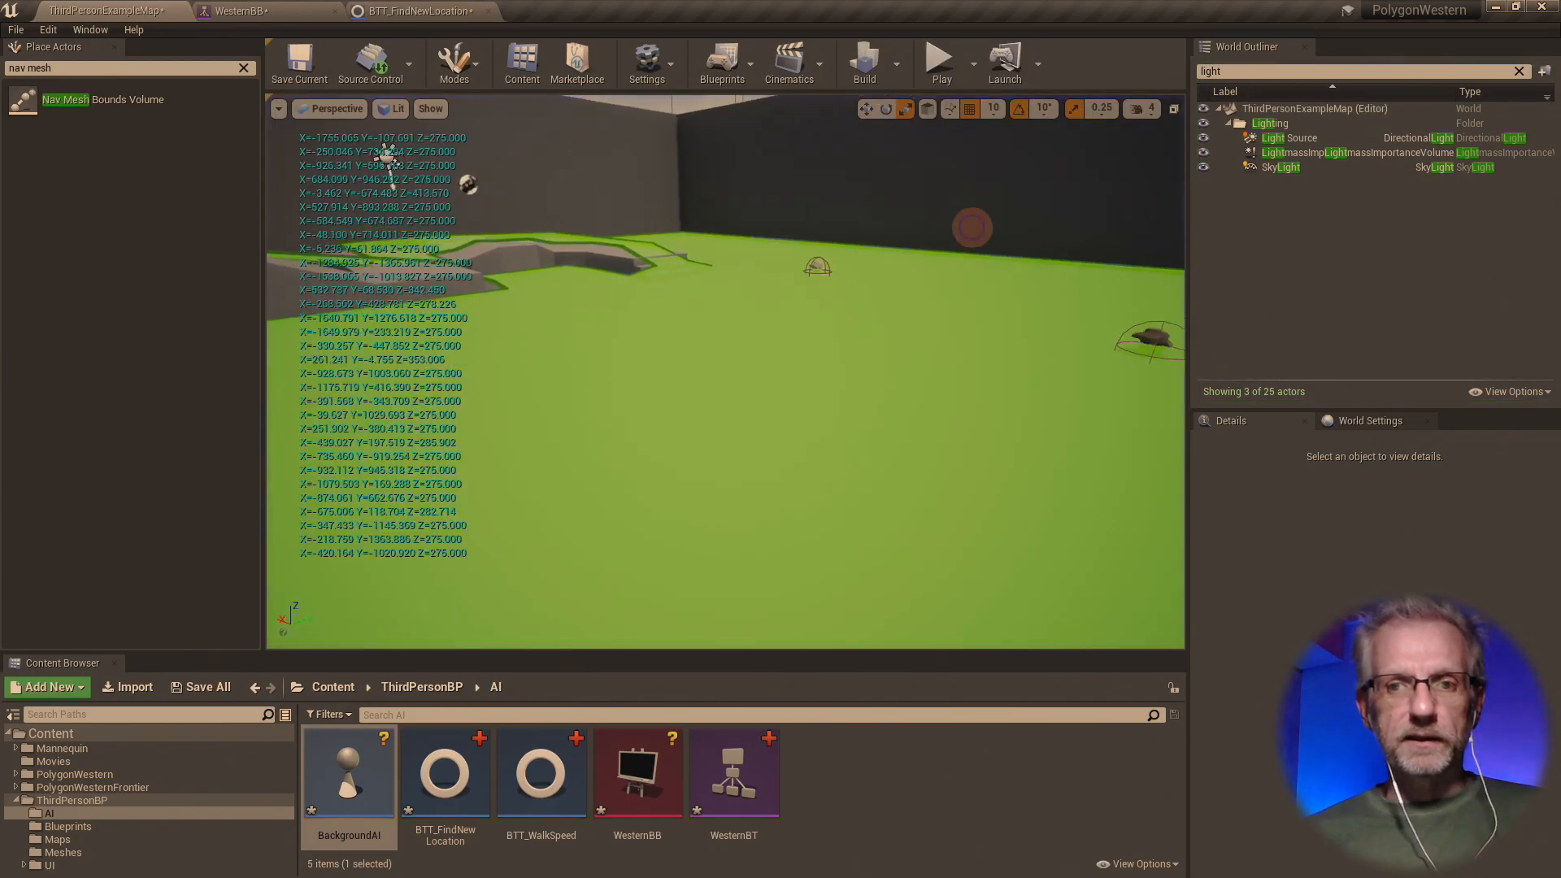
# - Select the SyntyBystander sunk in the arena floor and move it vertically downward
pyautogui.moveTo(972, 228); pyautogui.dragTo(955, 236, button='right')
pyautogui.click(869, 241)
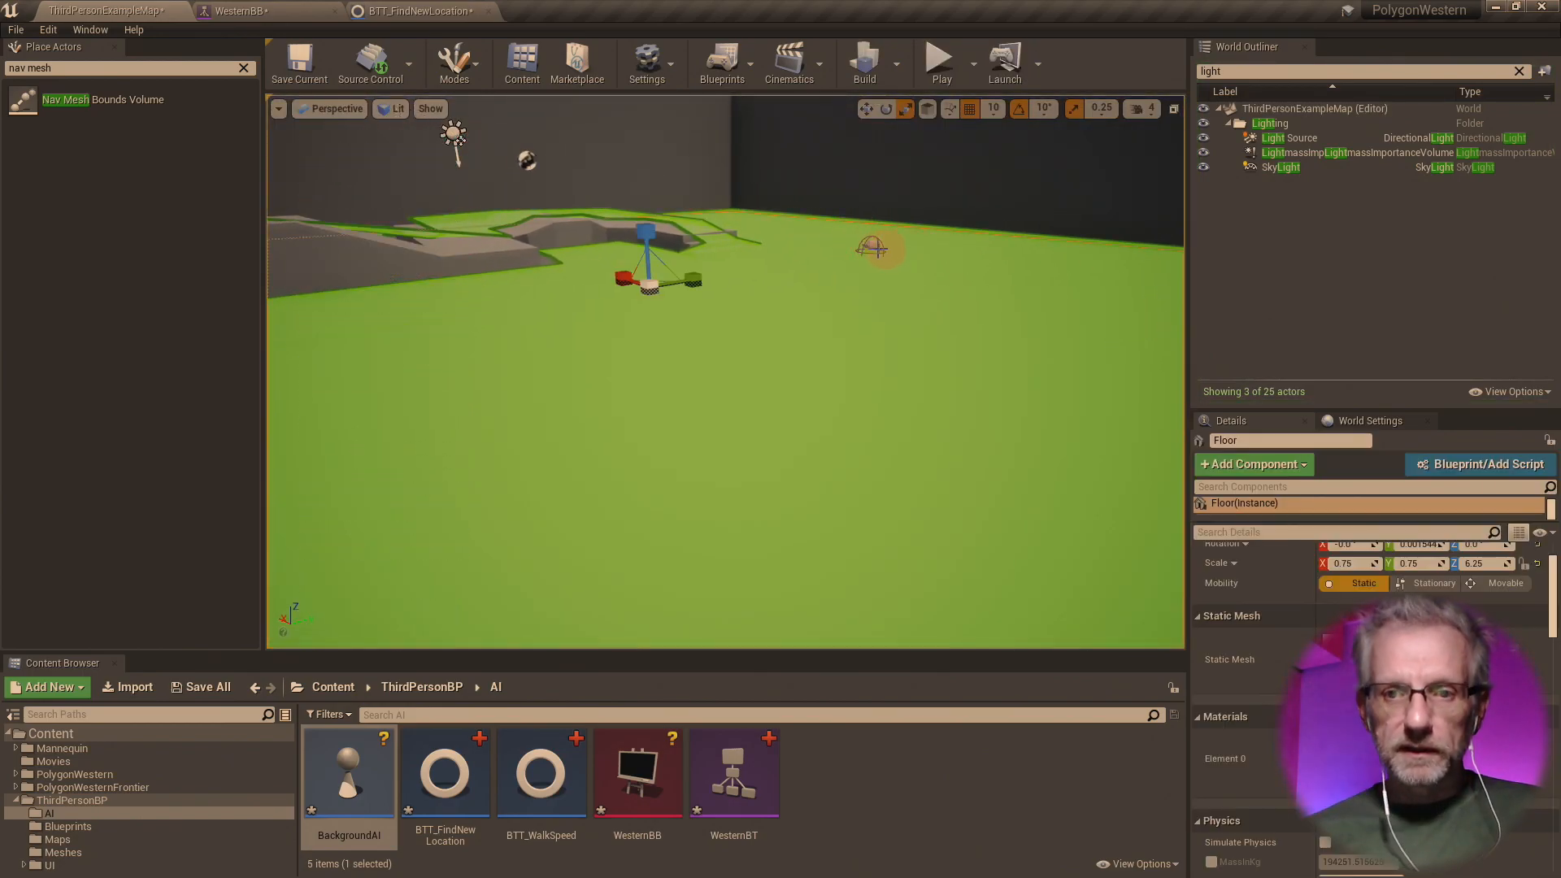
pyautogui.press('w')
pyautogui.press('e')
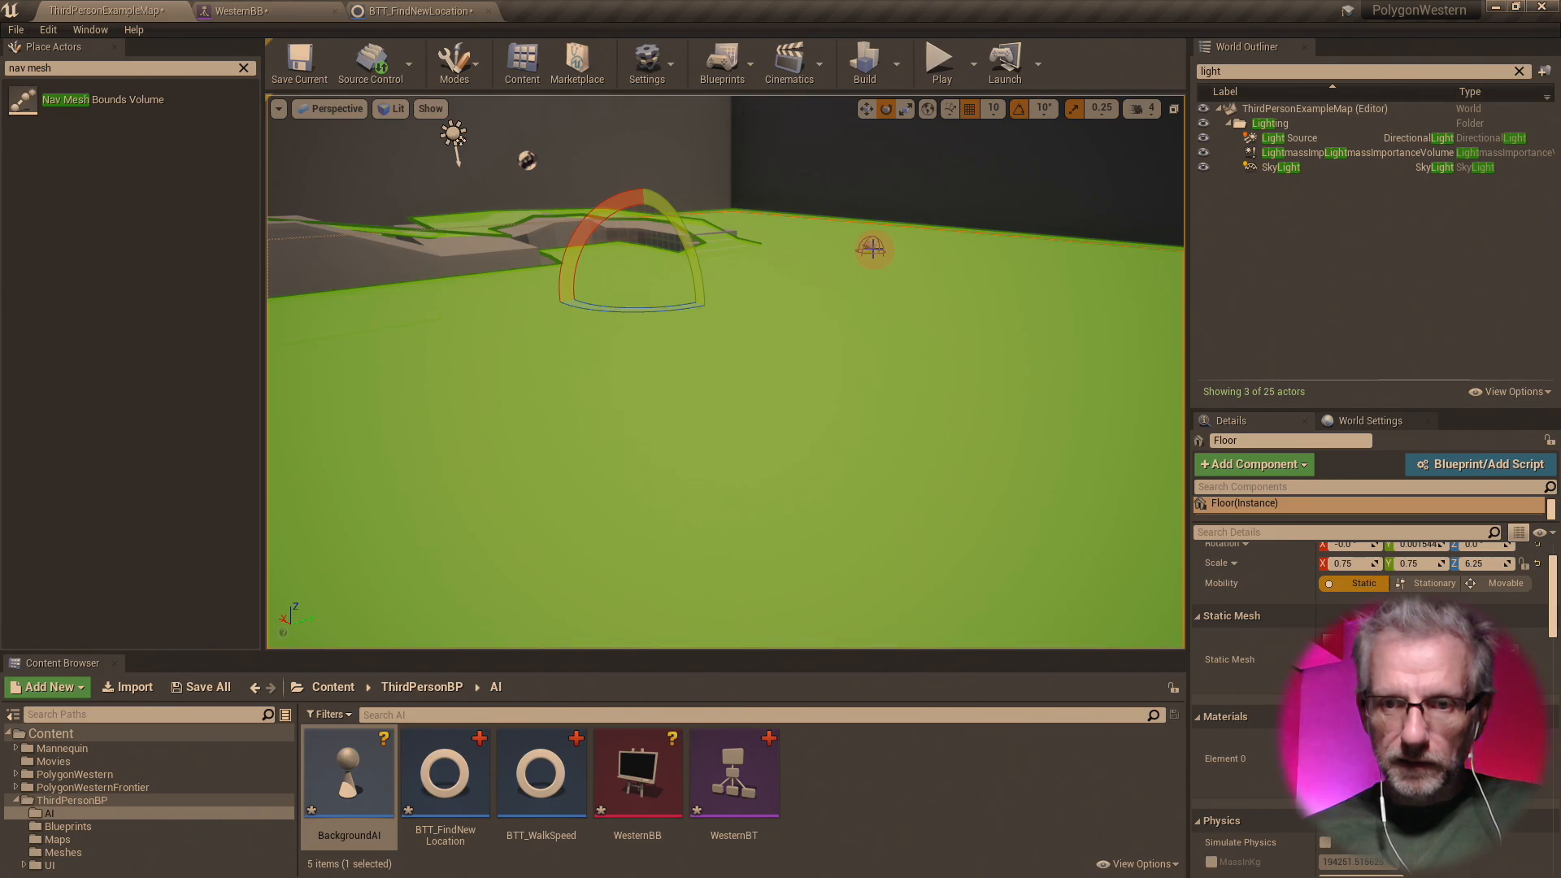
pyautogui.click(871, 248)
pyautogui.moveTo(898, 259)
pyautogui.mouseDown(button='right')
pyautogui.moveTo(920, 230)
pyautogui.moveTo(1111, 210)
pyautogui.moveTo(1015, 161)
pyautogui.moveTo(1077, 337)
pyautogui.moveTo(1003, 271)
pyautogui.moveTo(882, 285)
pyautogui.moveTo(976, 286)
pyautogui.moveTo(927, 266)
pyautogui.mouseUp(button='right')
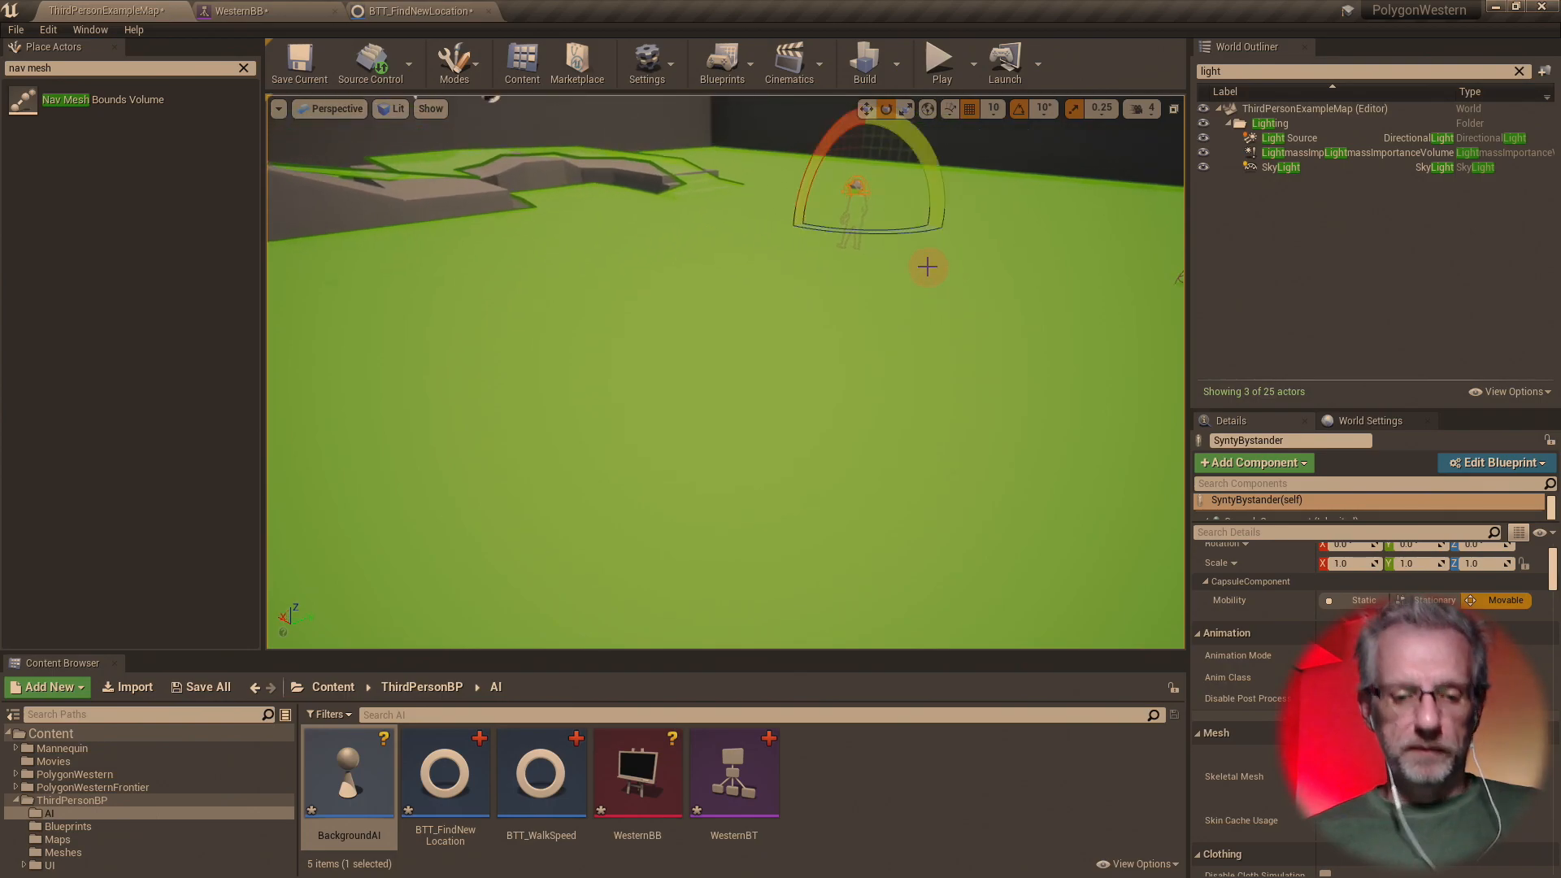
pyautogui.press('w')
pyautogui.moveTo(864, 149); pyautogui.dragTo(783, 758)
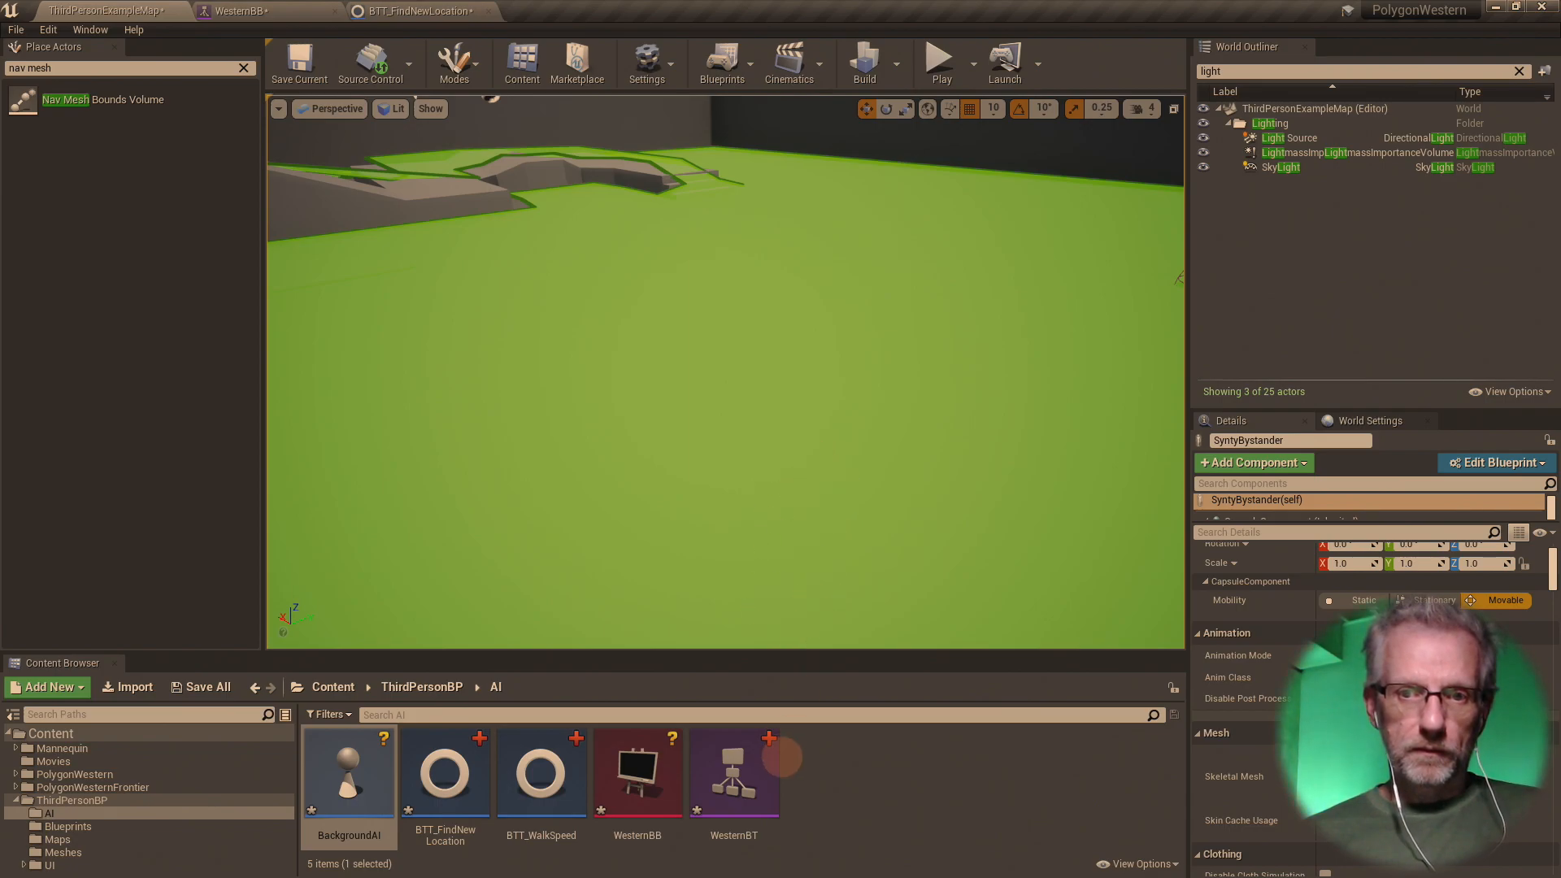
# - Raise the displaced SyntyBystander part of the way back up from beneath the arena
pyautogui.scroll(-10, 826, 302)
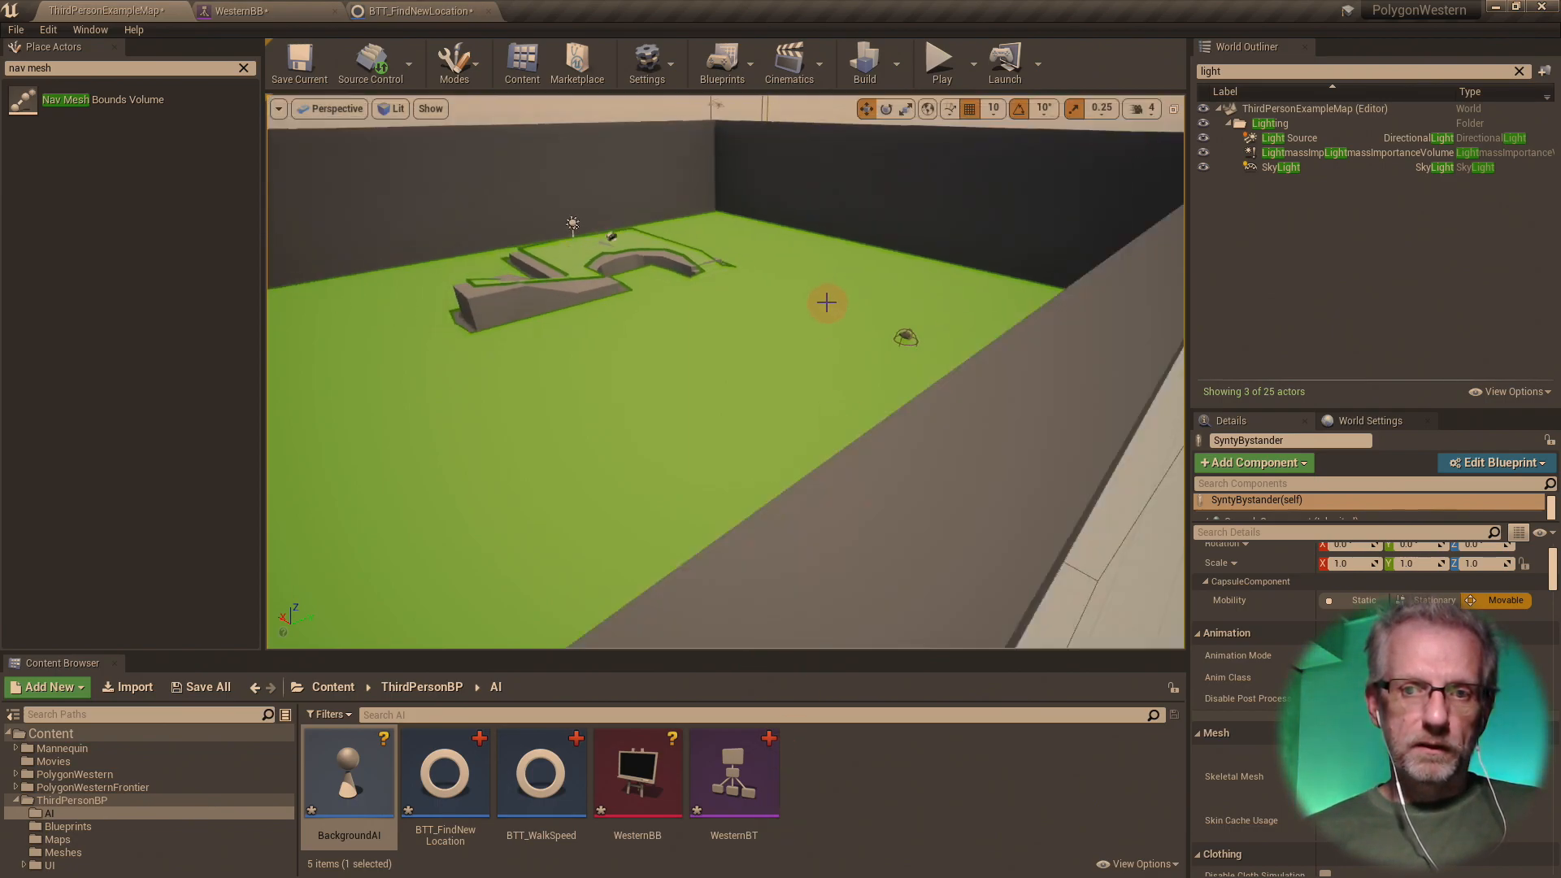
pyautogui.scroll(-10, 827, 303)
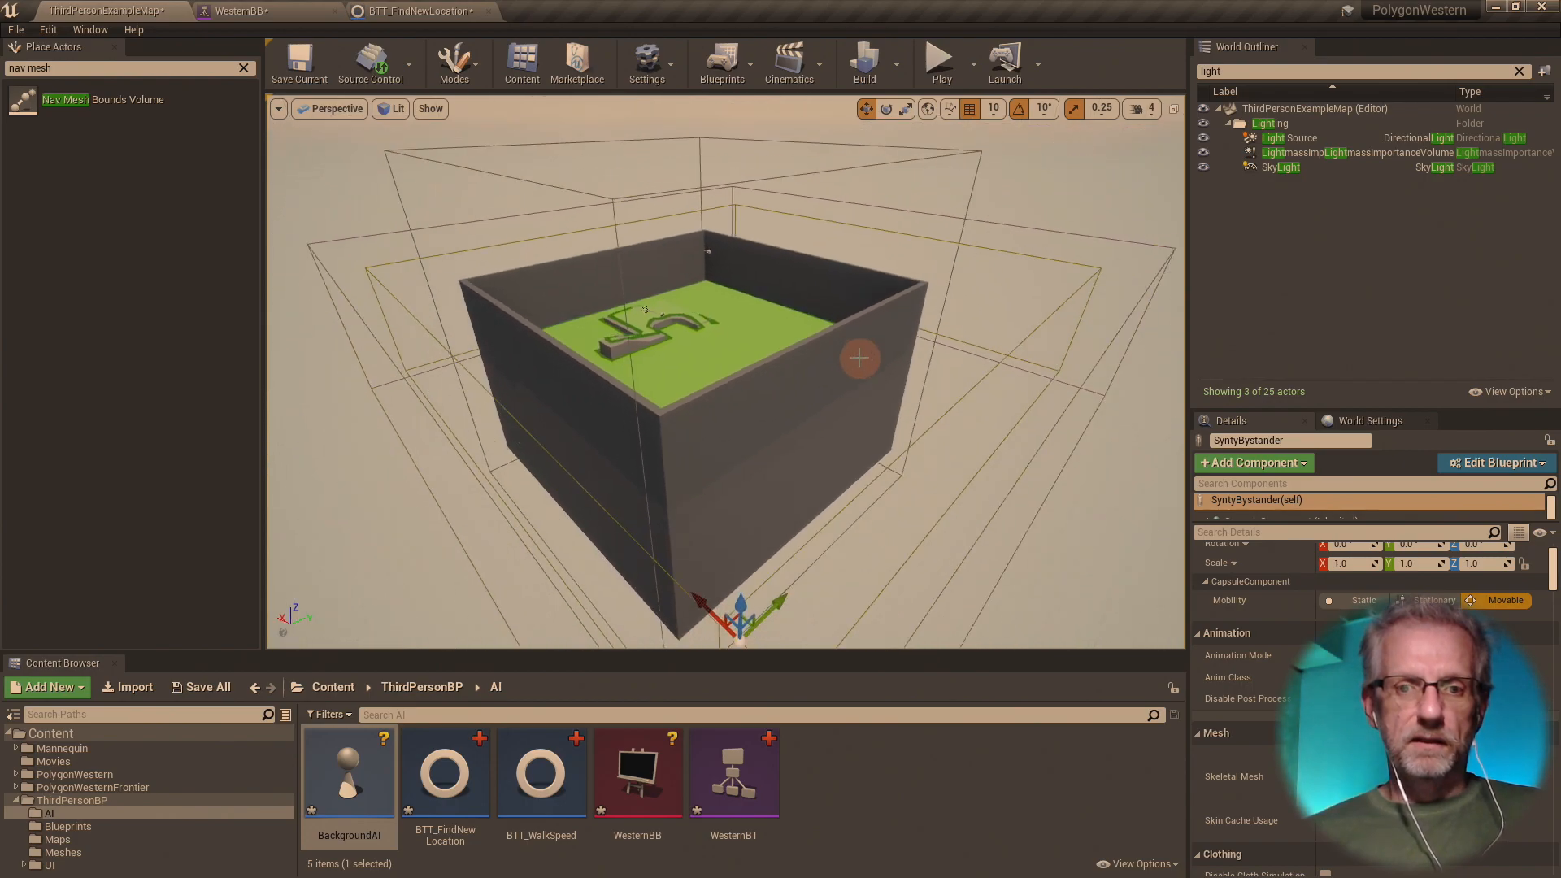
pyautogui.moveTo(849, 353); pyautogui.dragTo(870, 386, button='right')
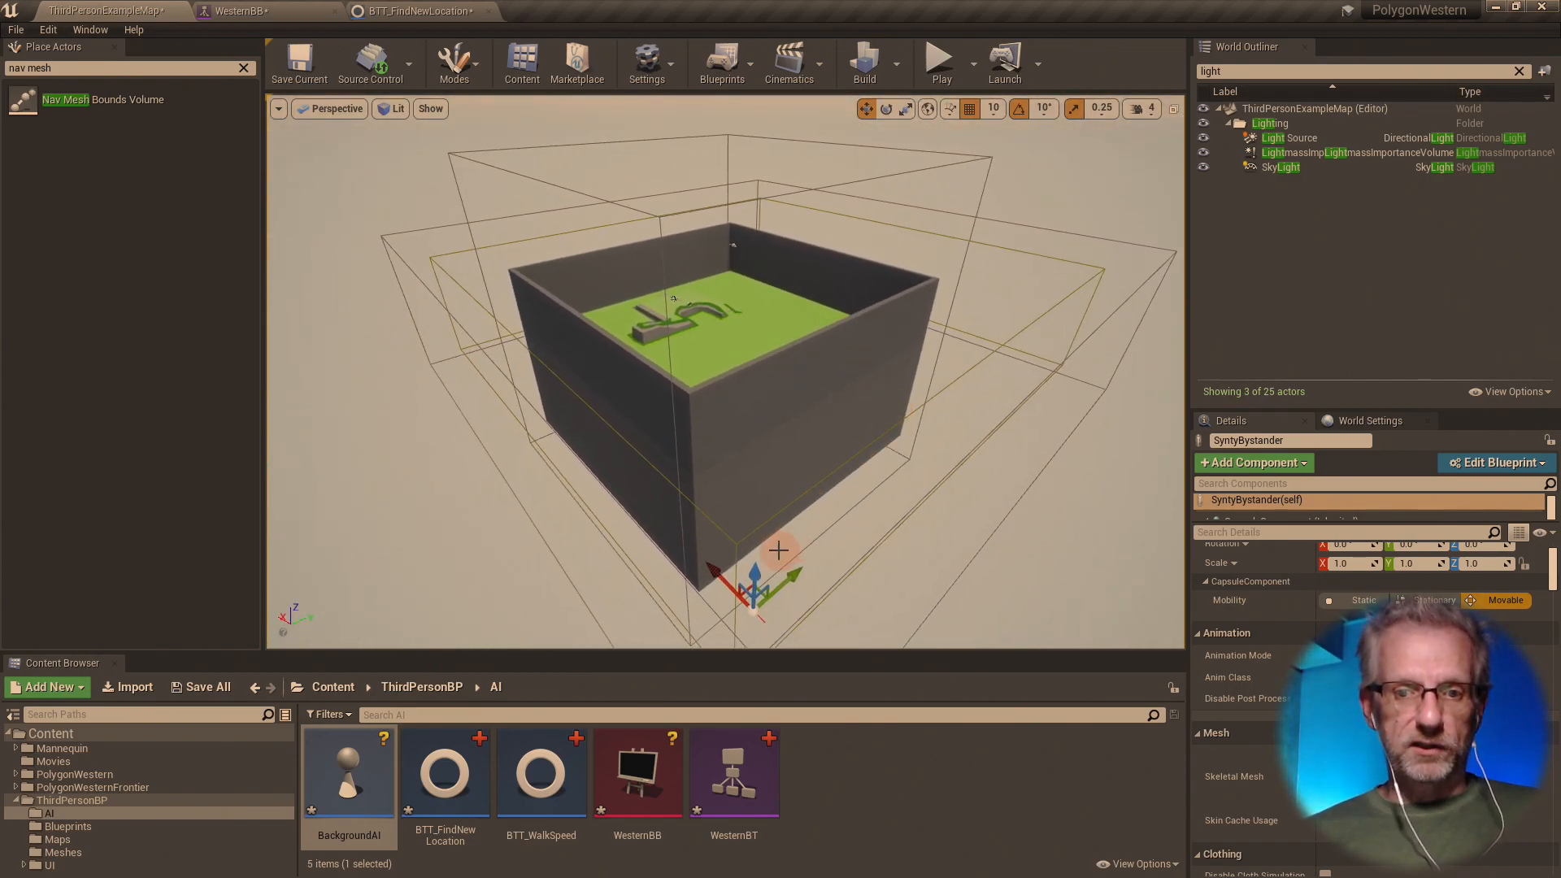
pyautogui.moveTo(758, 571); pyautogui.dragTo(727, 455)
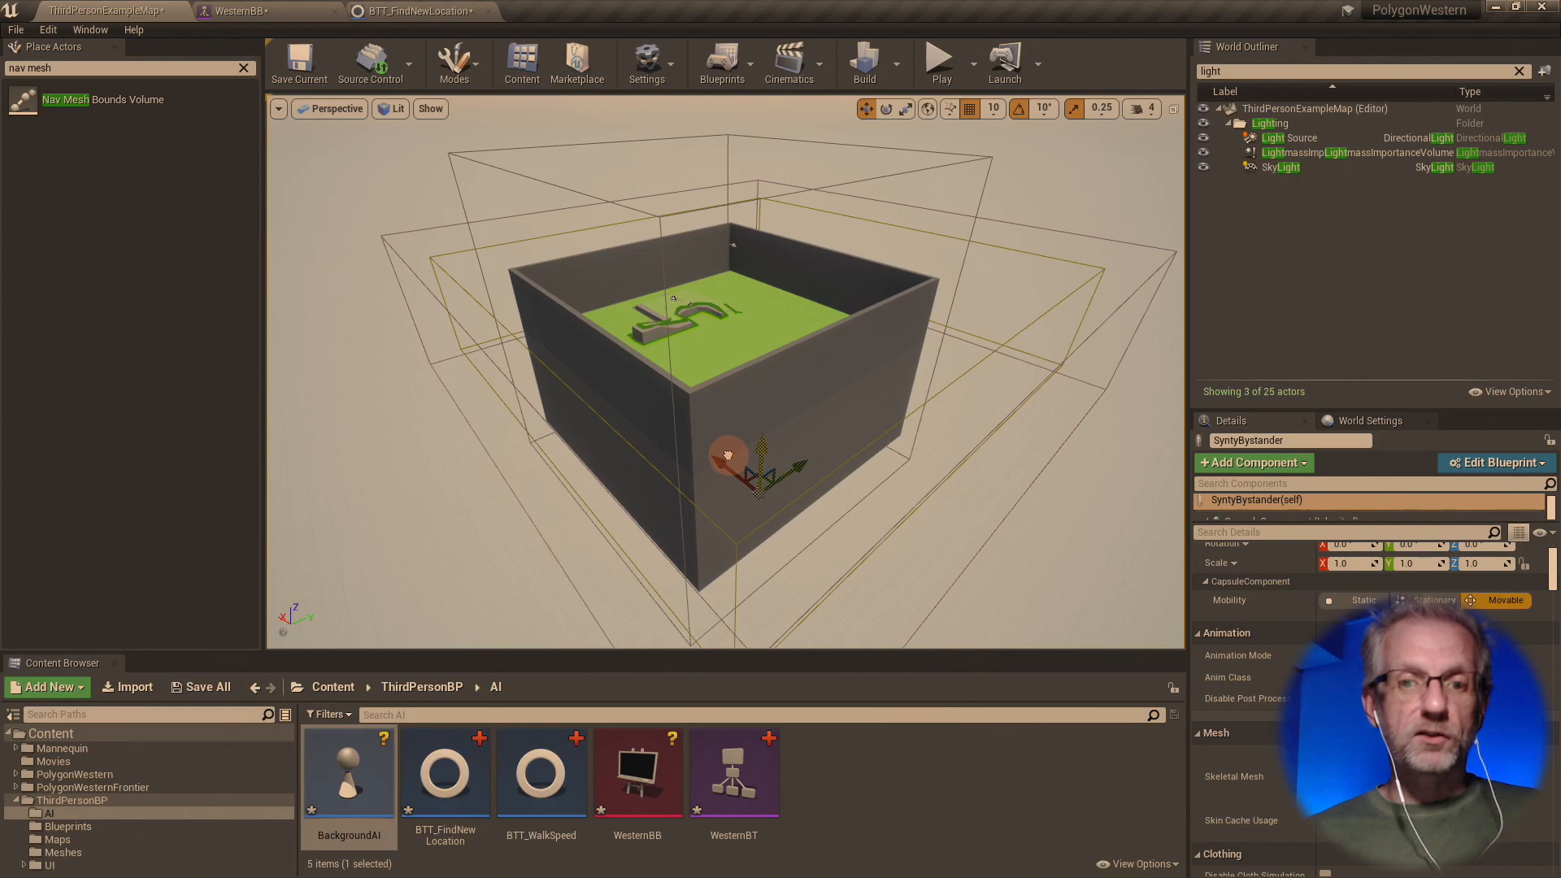
# - Hide the navigation mesh overlay and lower the Floor block until the buried ramps, cube and bystander stand above it
pyautogui.press('p')
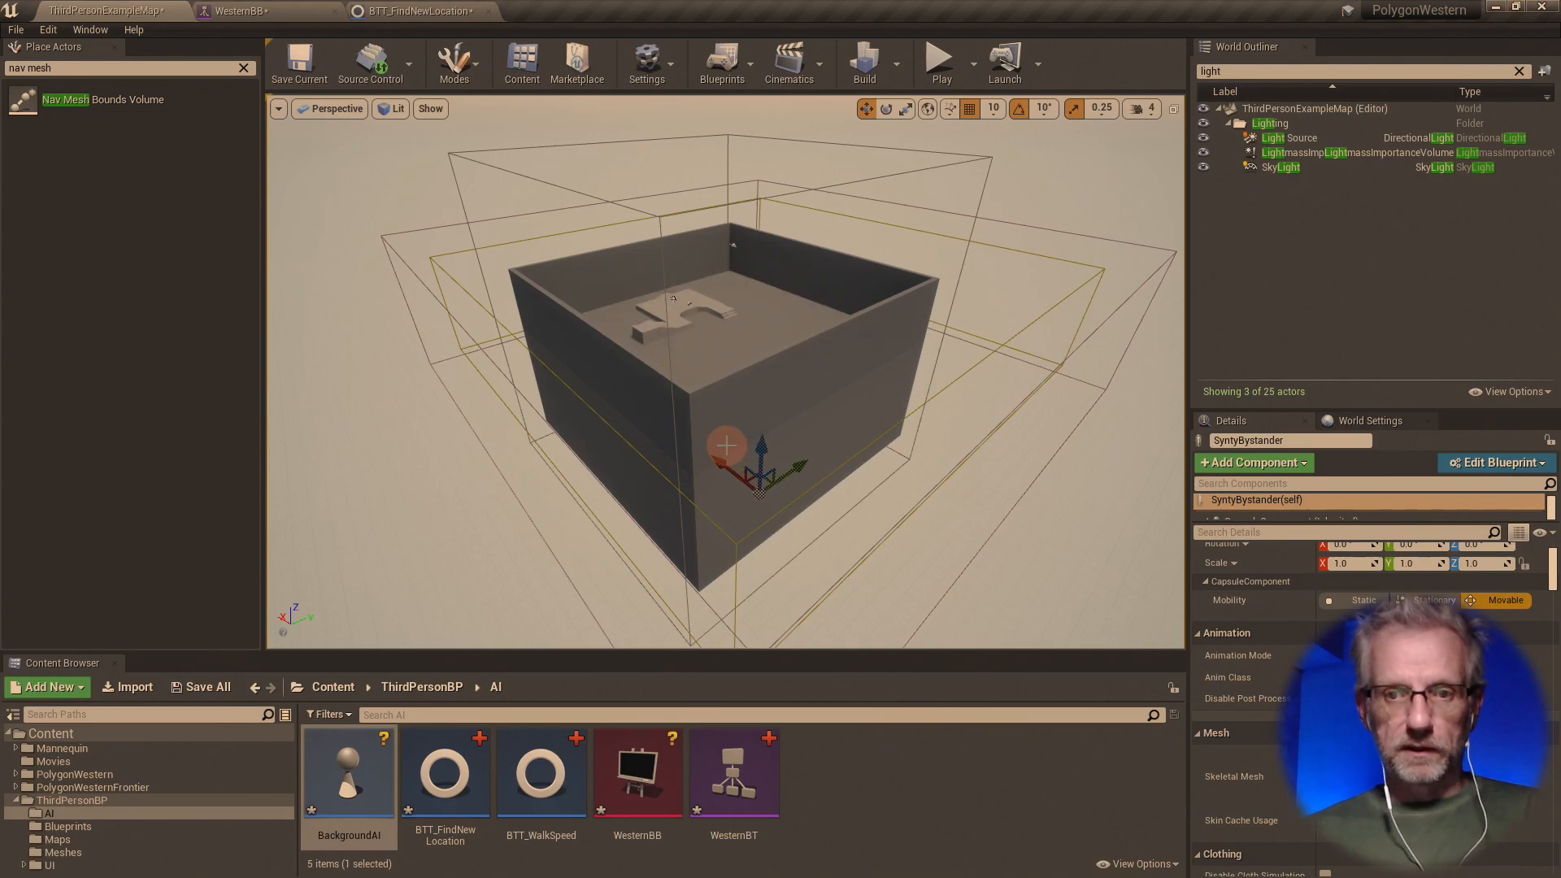
pyautogui.click(732, 327)
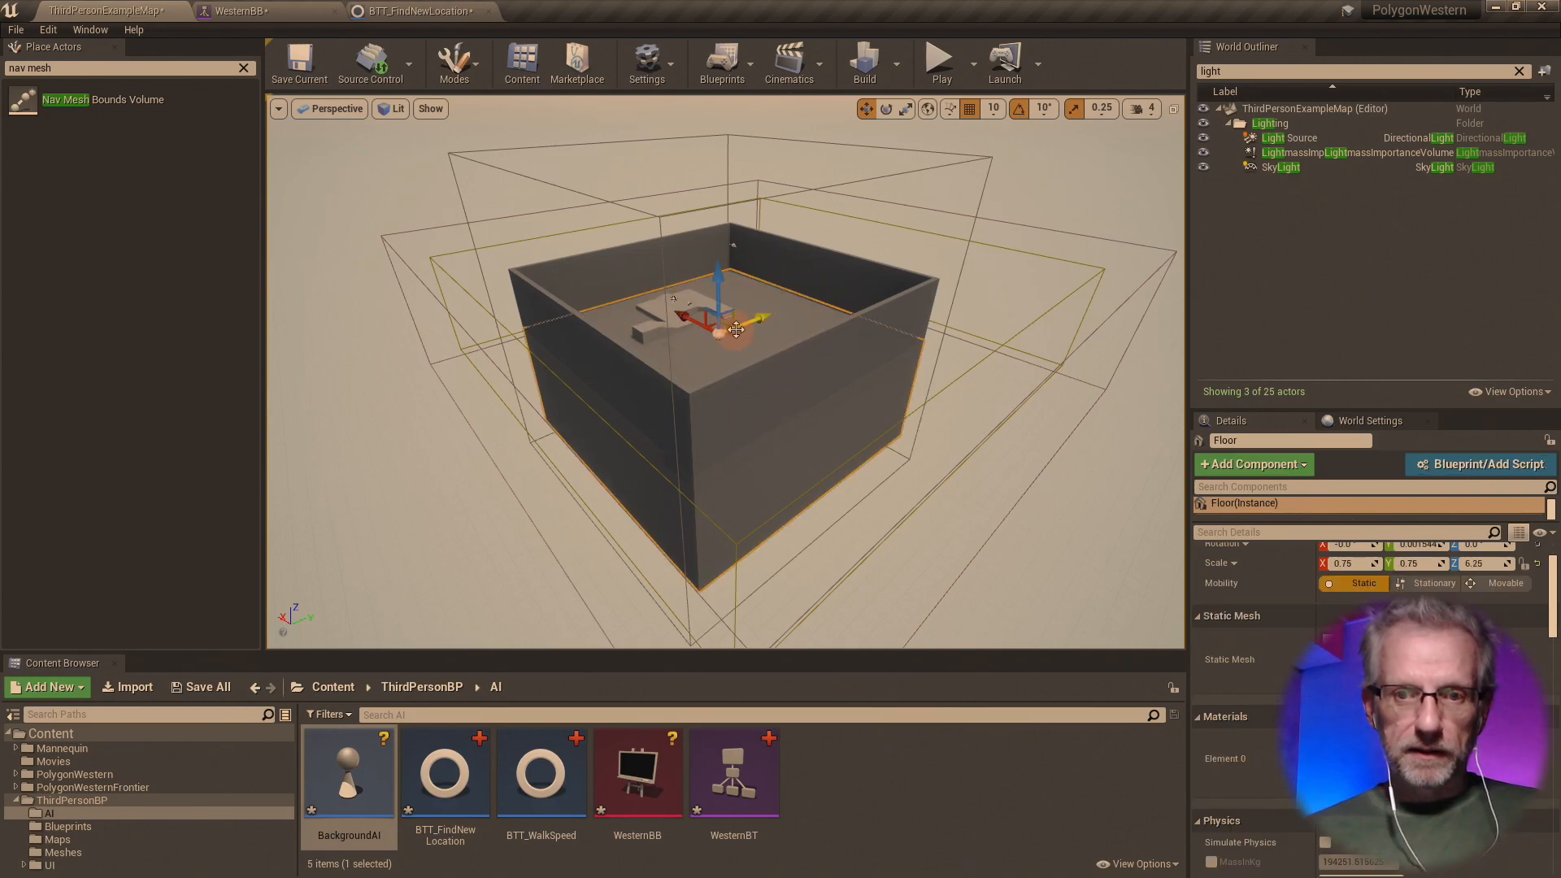
pyautogui.moveTo(717, 268)
pyautogui.mouseDown()
pyautogui.moveTo(715, 349)
pyautogui.moveTo(716, 274)
pyautogui.mouseUp()
pyautogui.scroll(5, 725, 313)
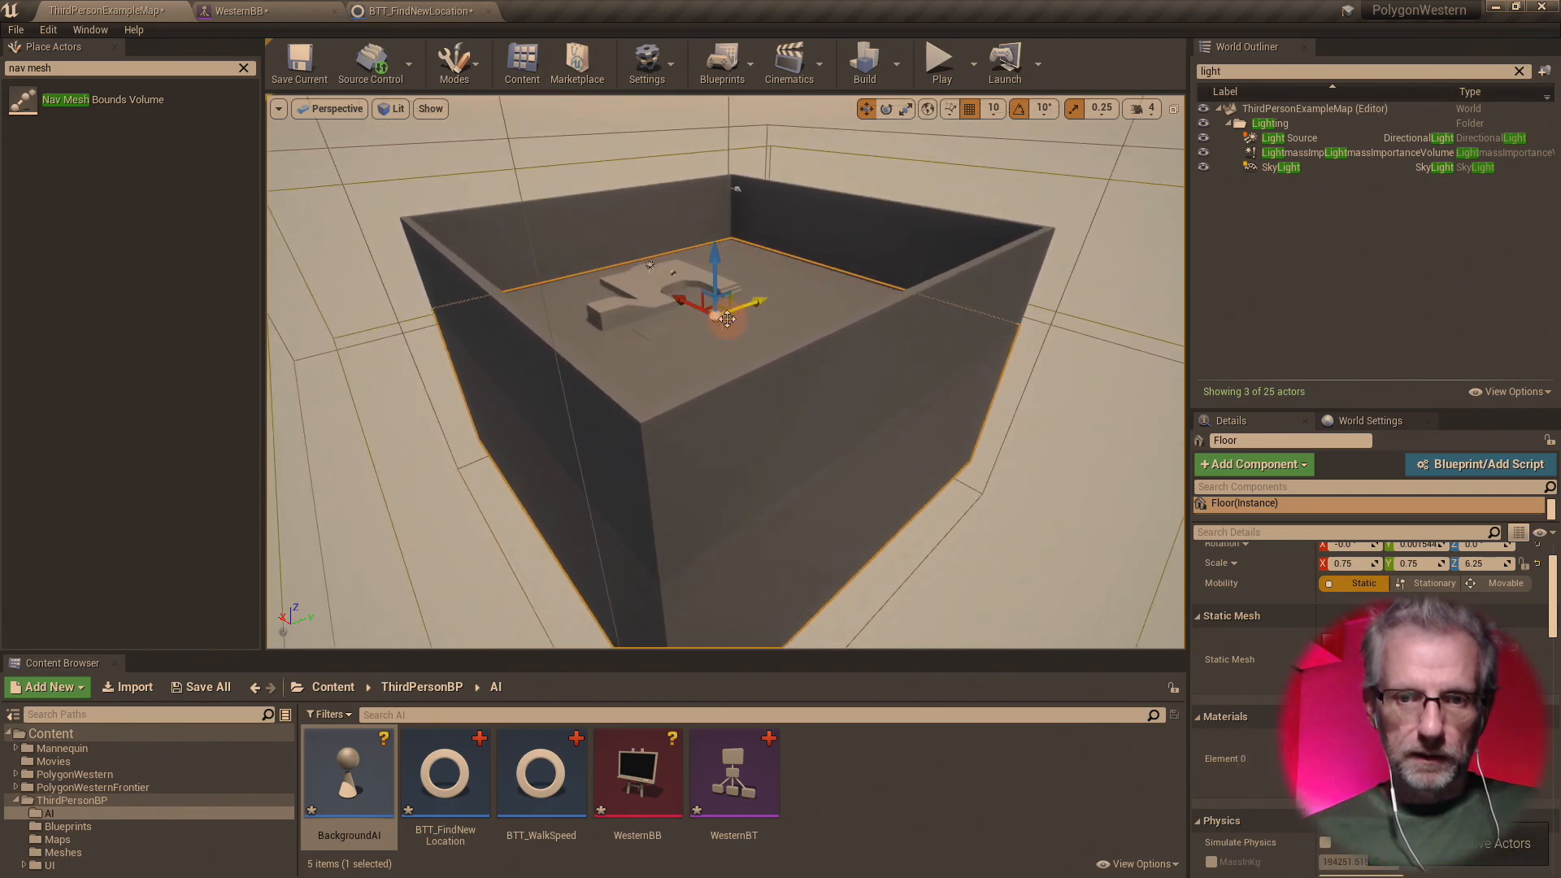
pyautogui.scroll(6, 727, 319)
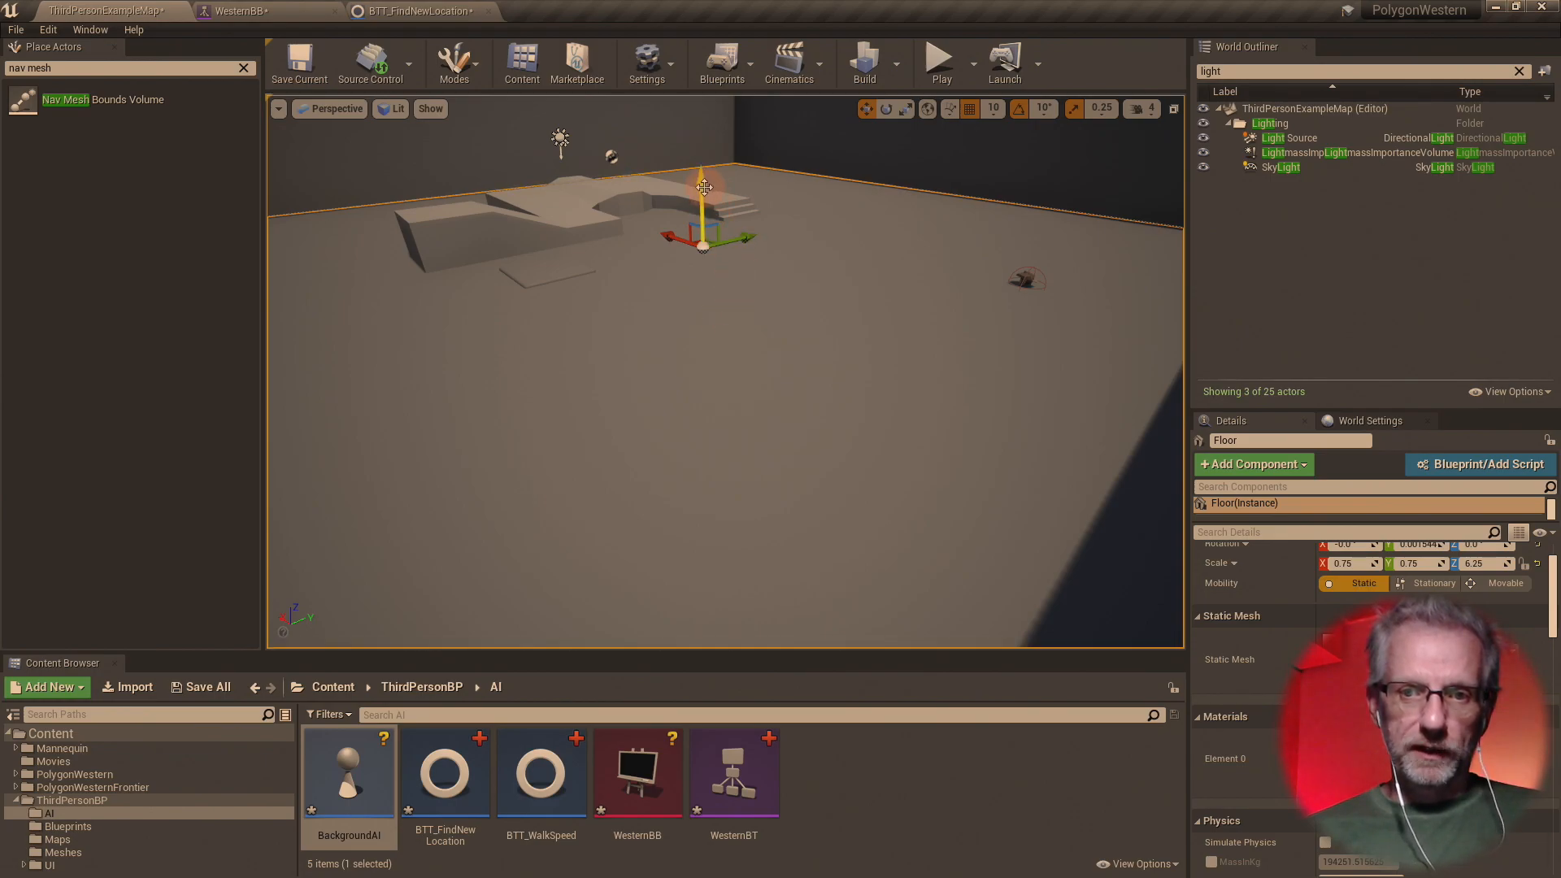
pyautogui.moveTo(704, 187); pyautogui.dragTo(701, 239)
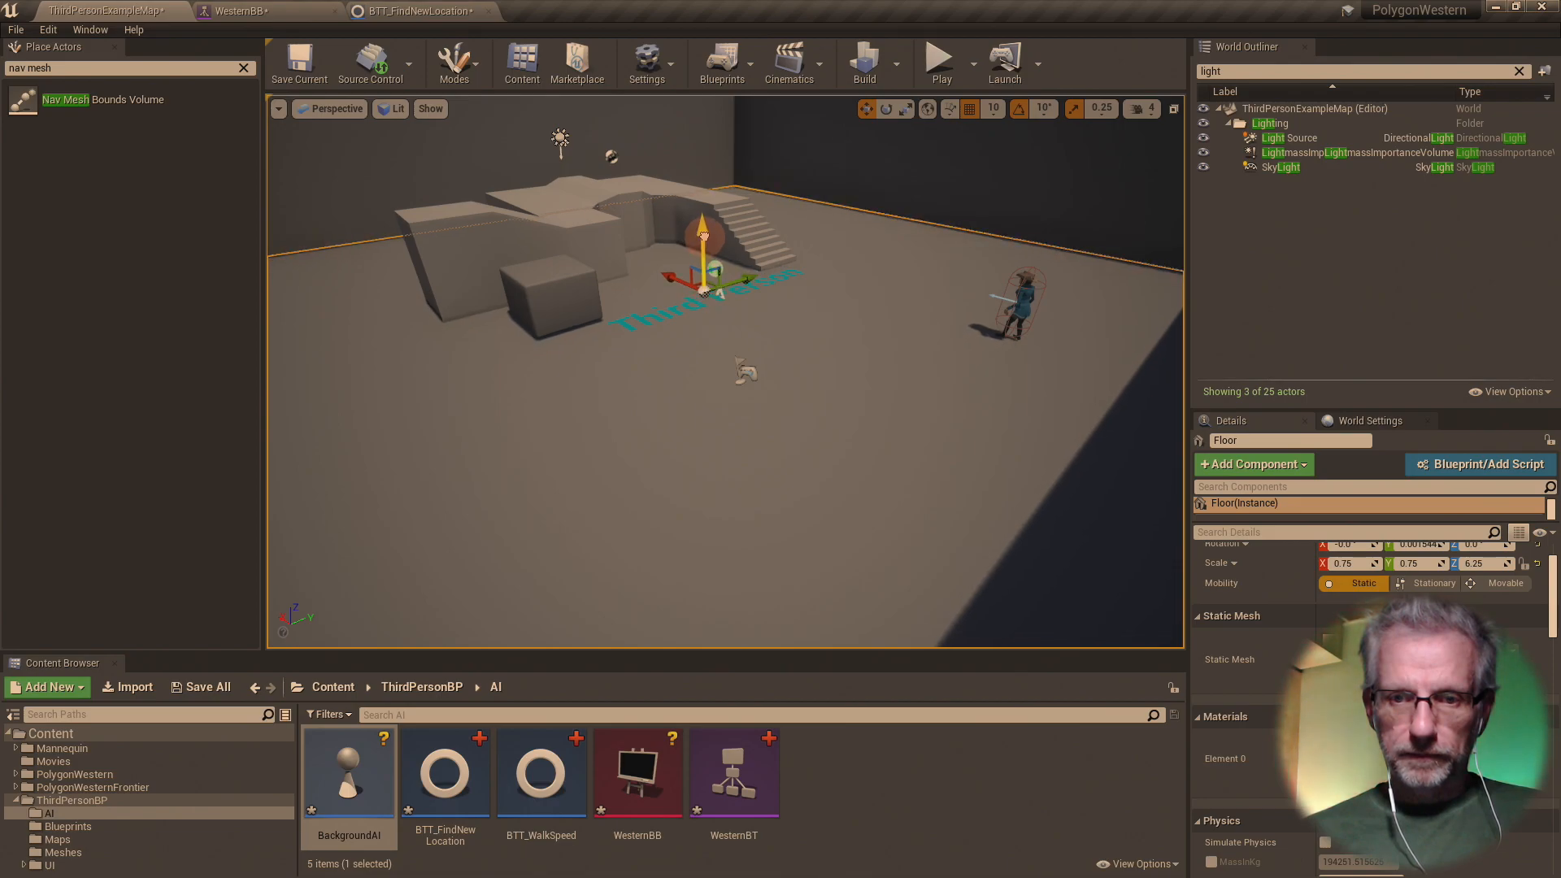
# - Check the remaining bystander up close and nudge the Floor's height slightly upward to meet its feet
pyautogui.click(1017, 300)
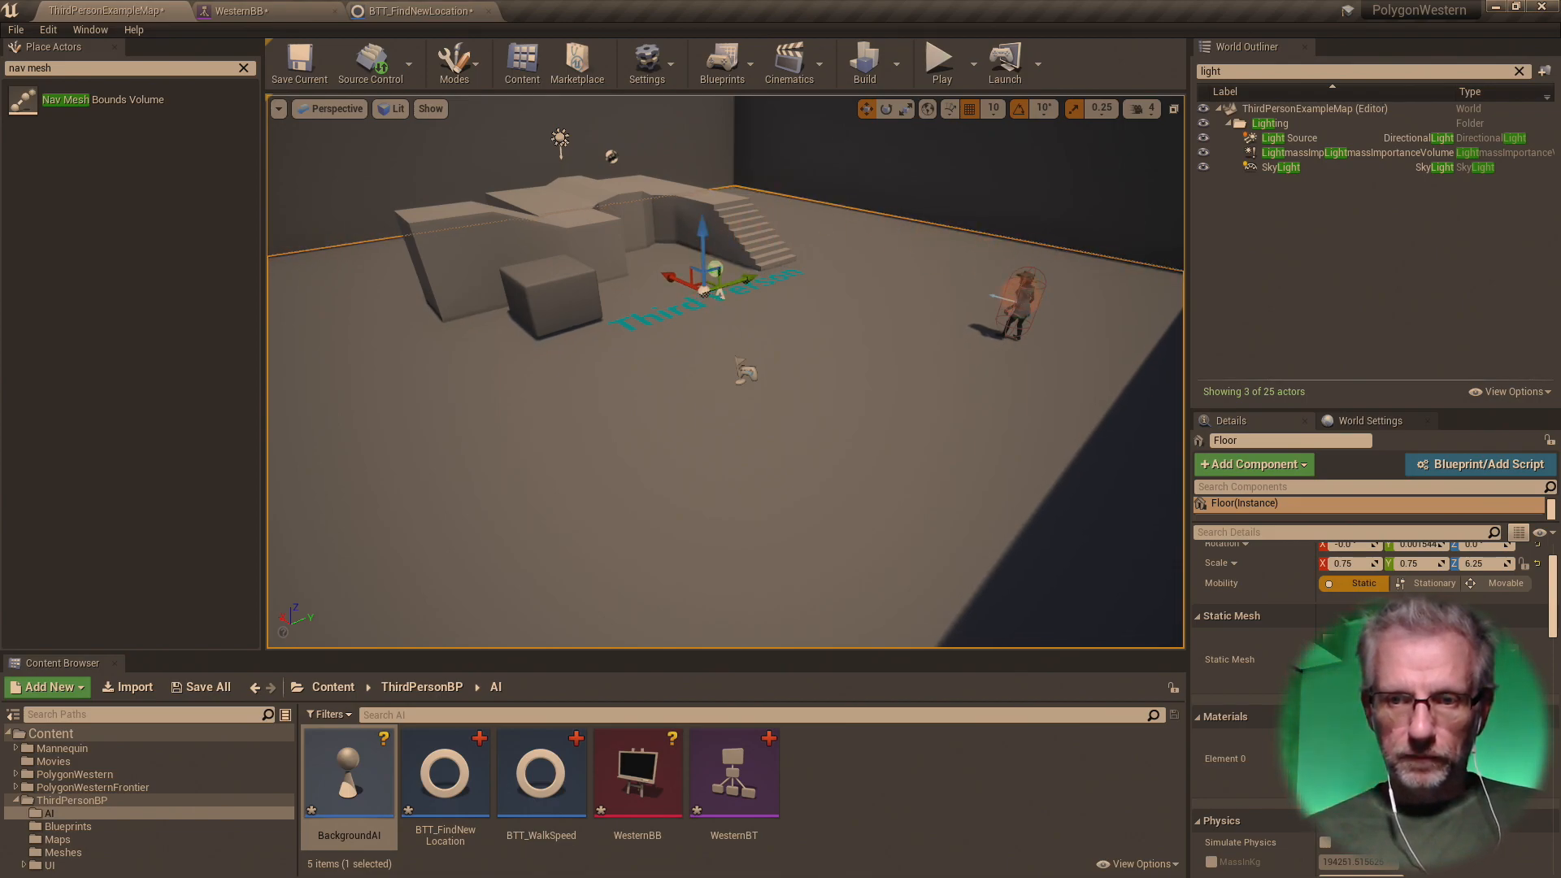
pyautogui.press('f')
pyautogui.moveTo(1050, 268); pyautogui.dragTo(736, 370)
pyautogui.click(641, 398)
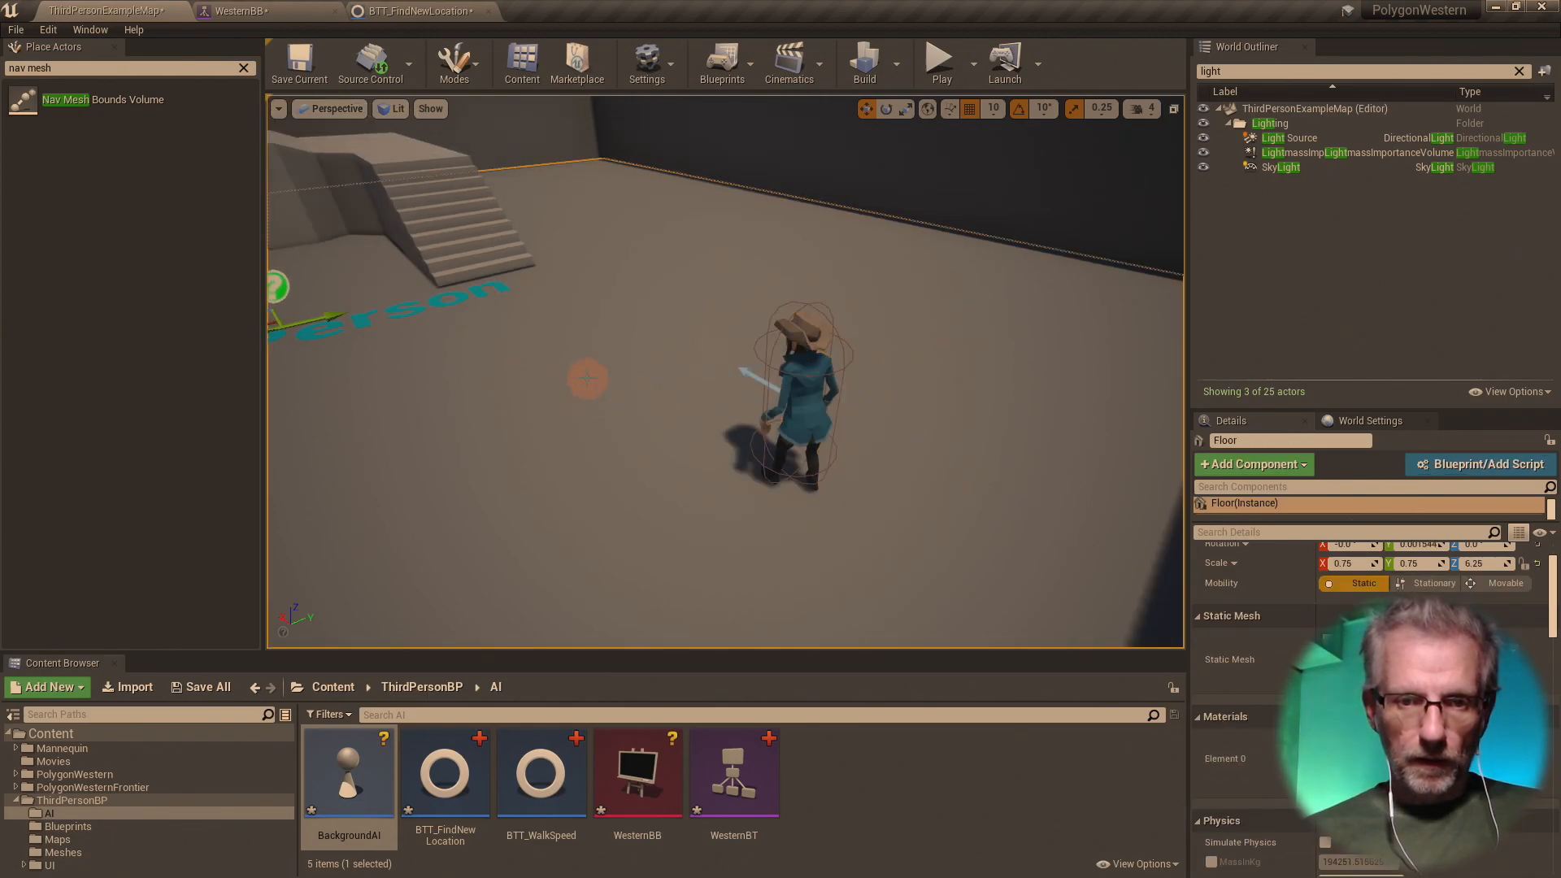
pyautogui.press('f')
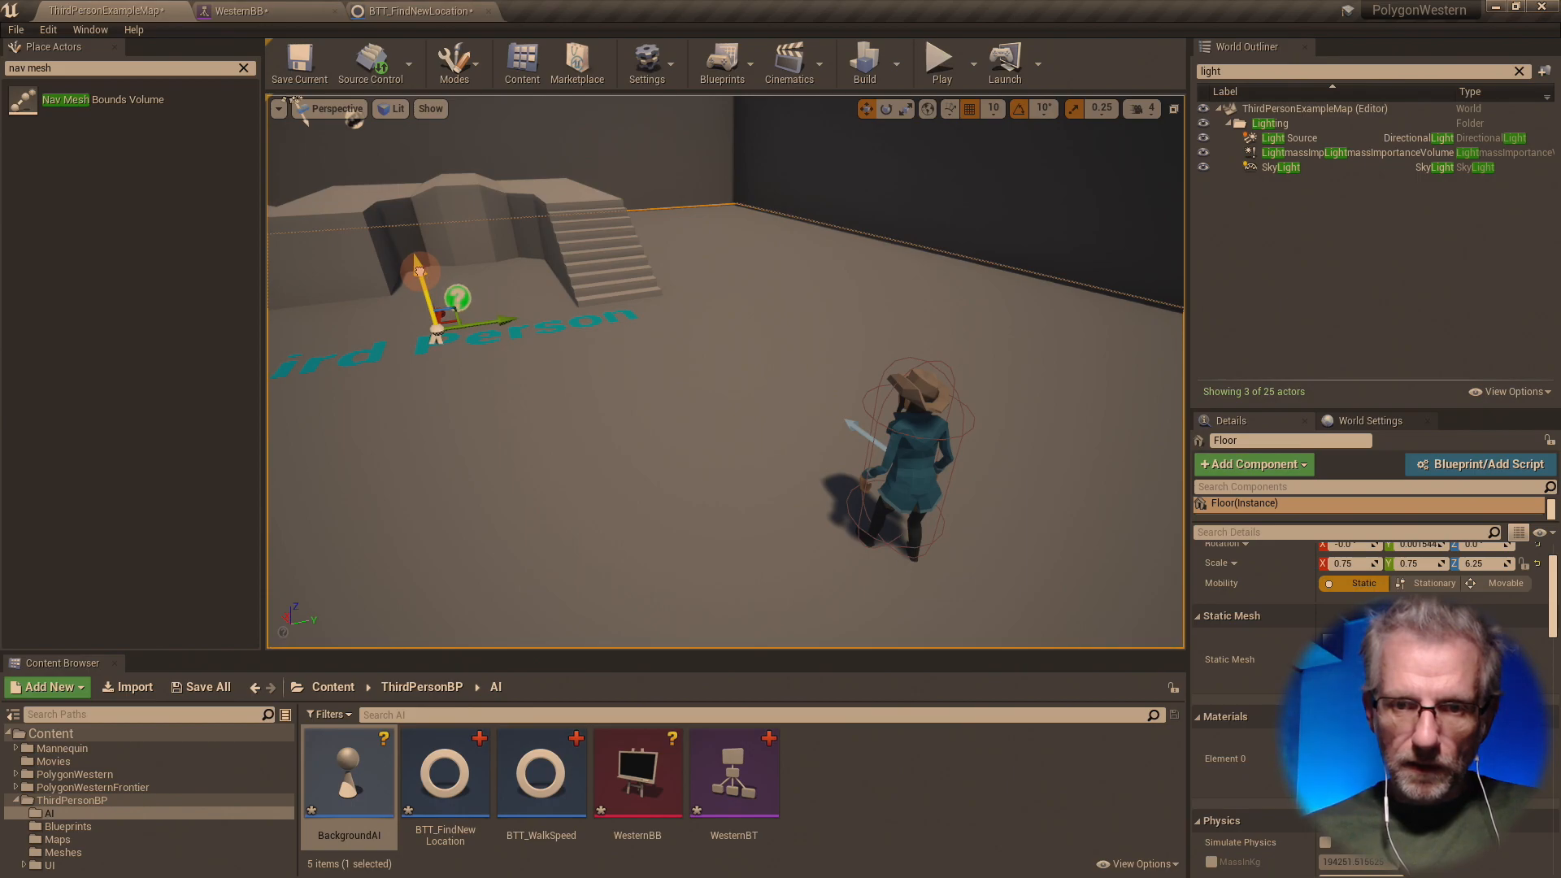
pyautogui.moveTo(419, 271); pyautogui.dragTo(421, 267)
# - Select SyntyBystander2, lift it above the ground and snap it down onto the floor
pyautogui.moveTo(642, 325); pyautogui.dragTo(641, 372, button='right')
pyautogui.click(731, 372)
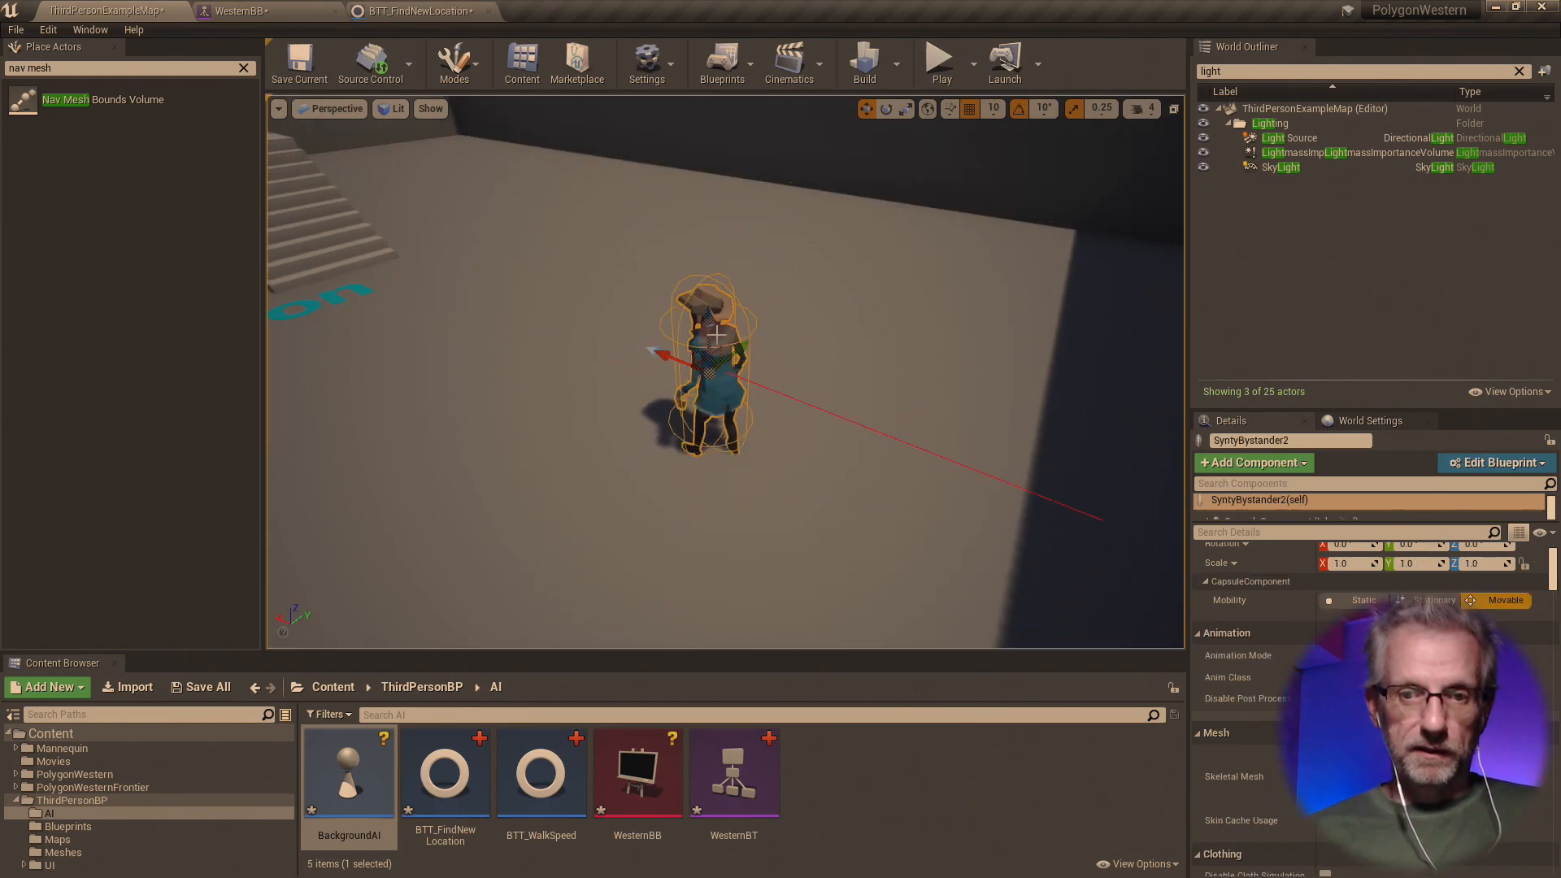
pyautogui.moveTo(712, 310); pyautogui.dragTo(733, 197)
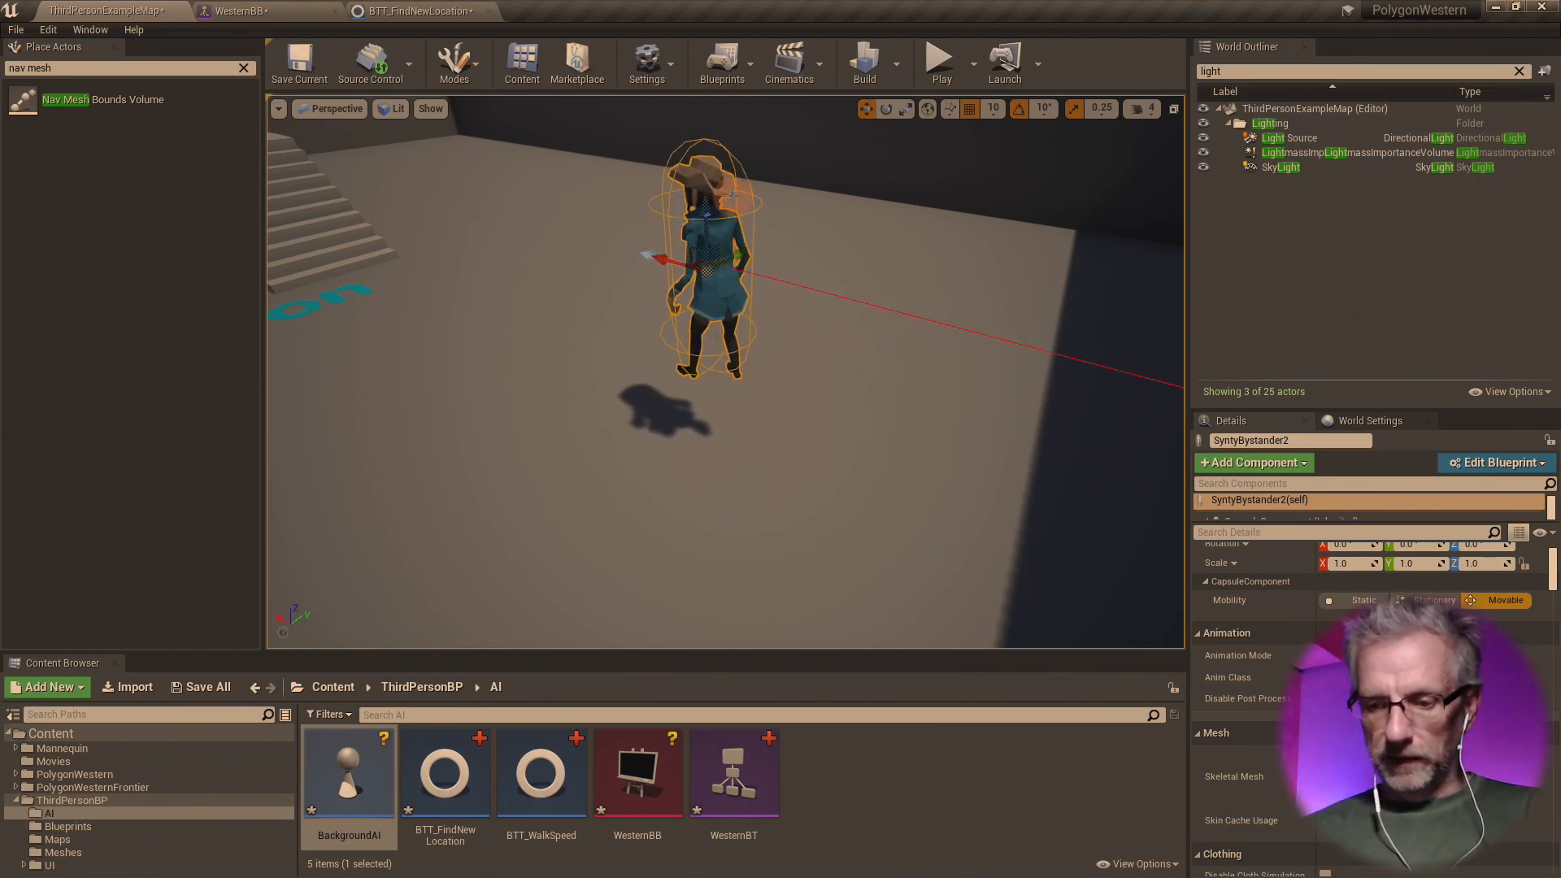
pyautogui.press('End')
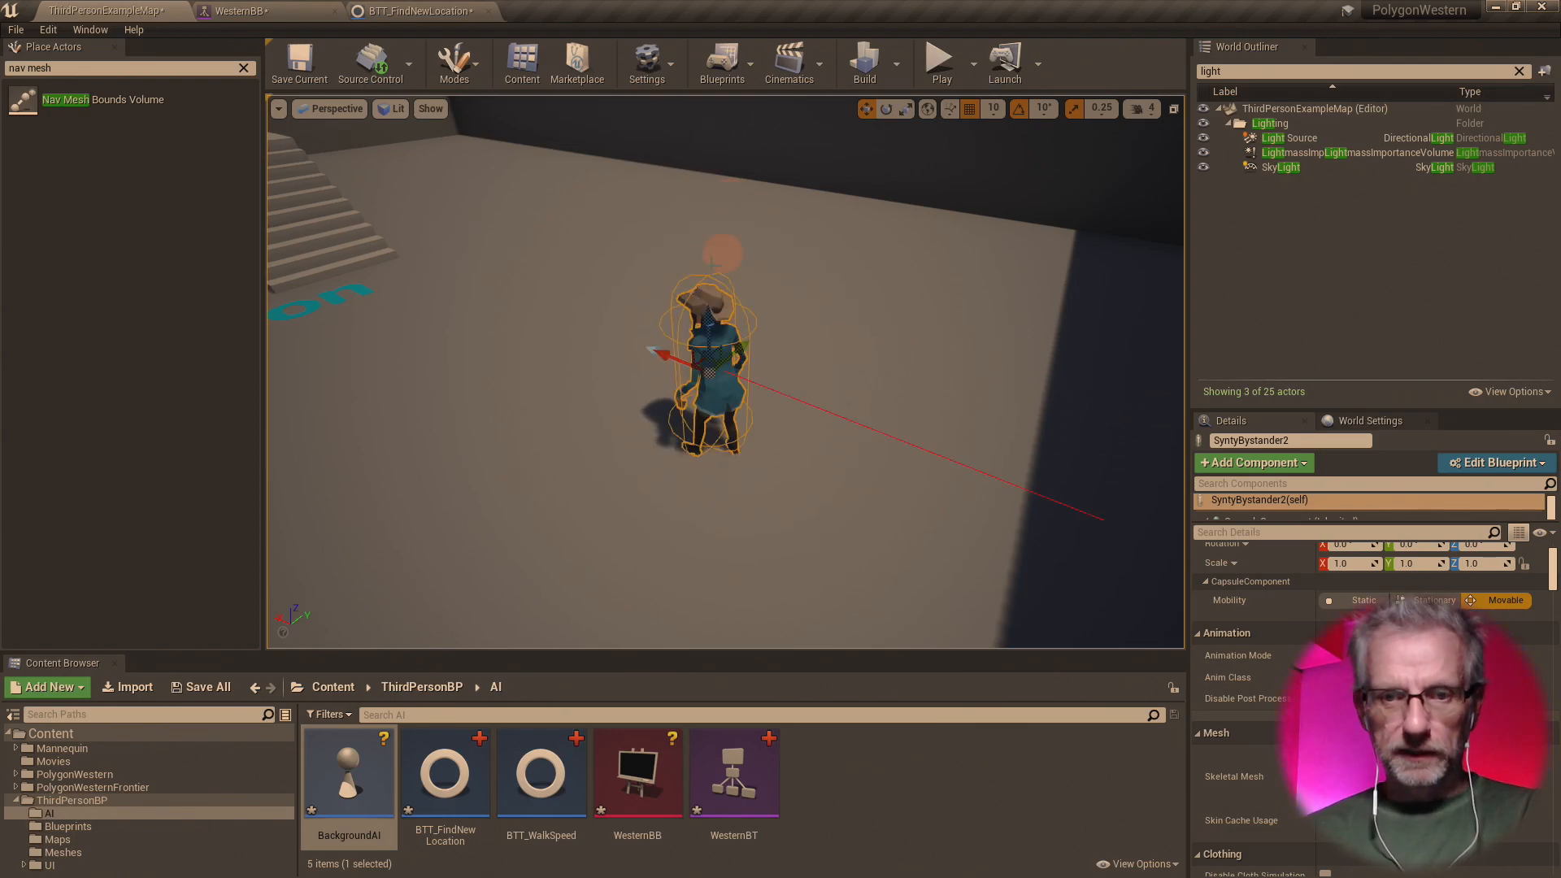
# - Filter the World Outliner by "synty", inspect both bystanders and delete the stray SyntyBystander outside the arena
pyautogui.moveTo(676, 304); pyautogui.dragTo(590, 245, button='right')
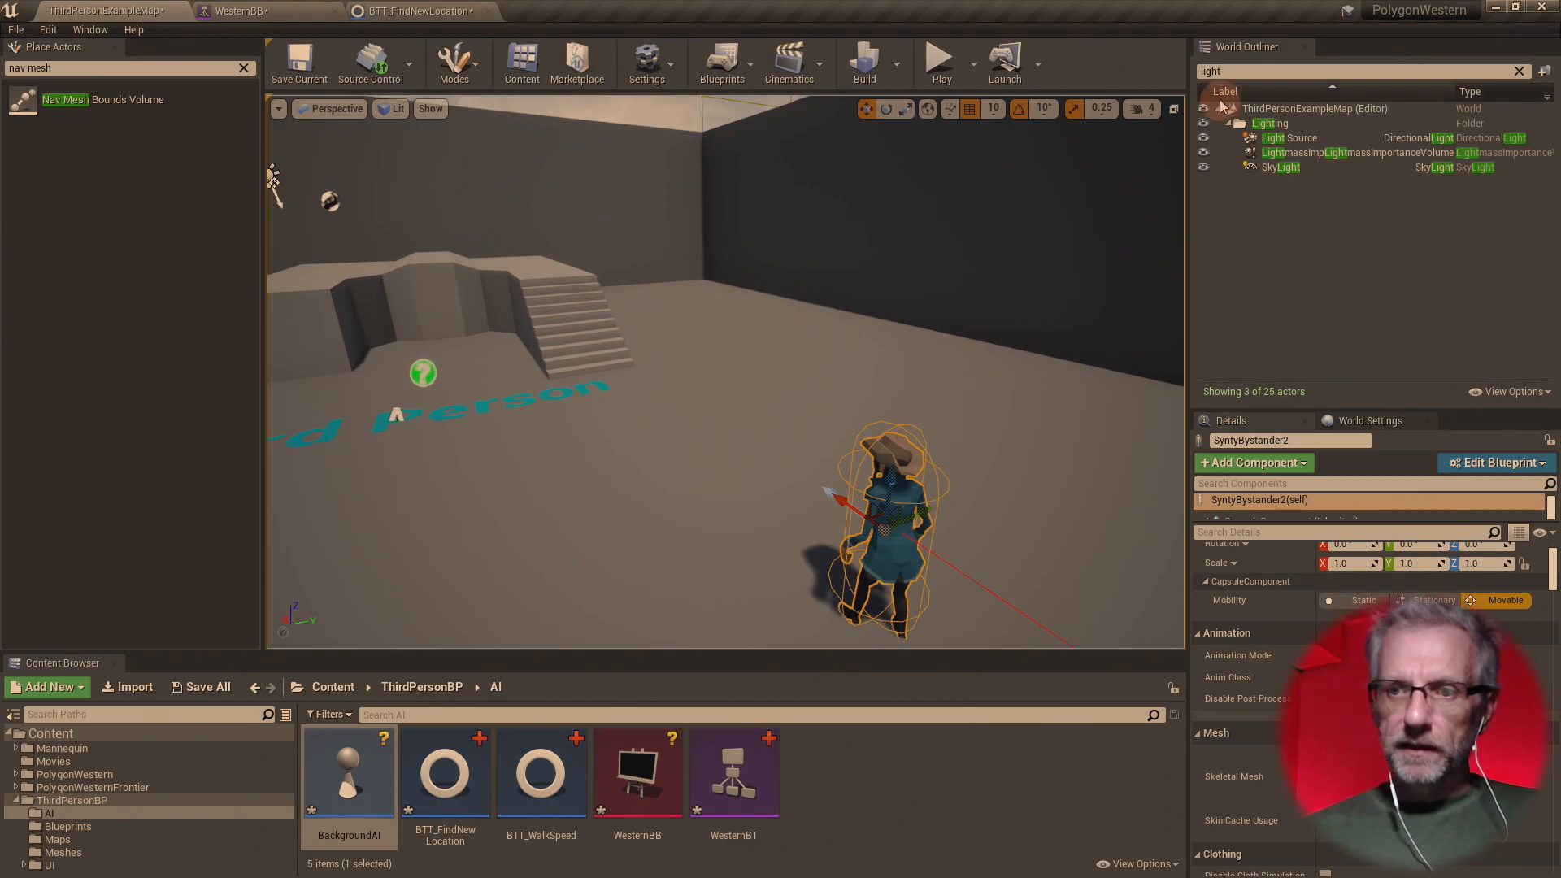
pyautogui.click(1241, 71)
pyautogui.write('synty')
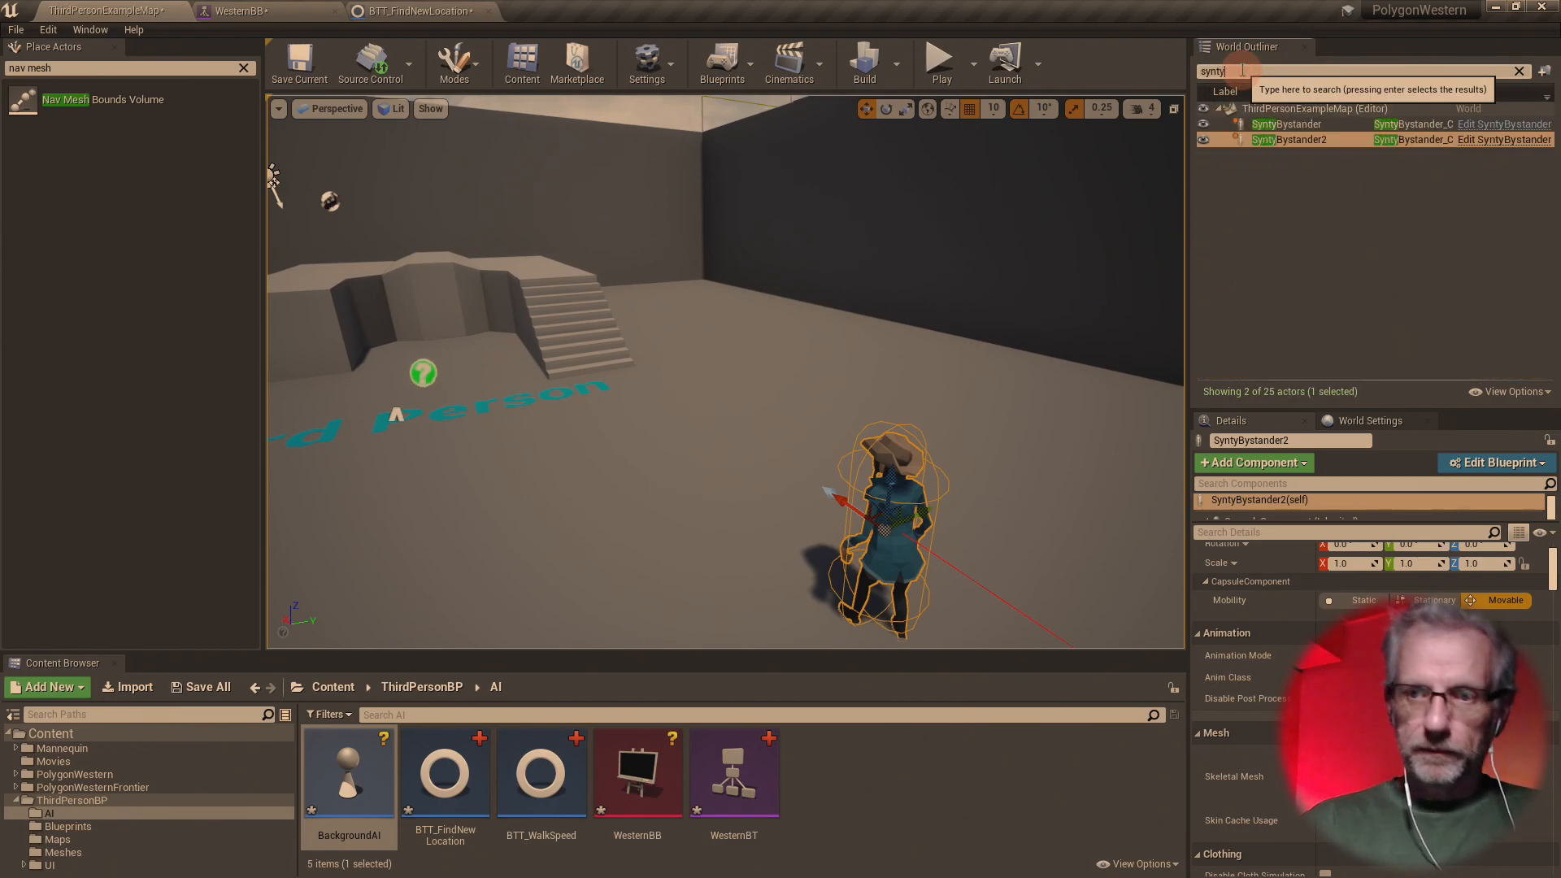
pyautogui.click(1295, 142)
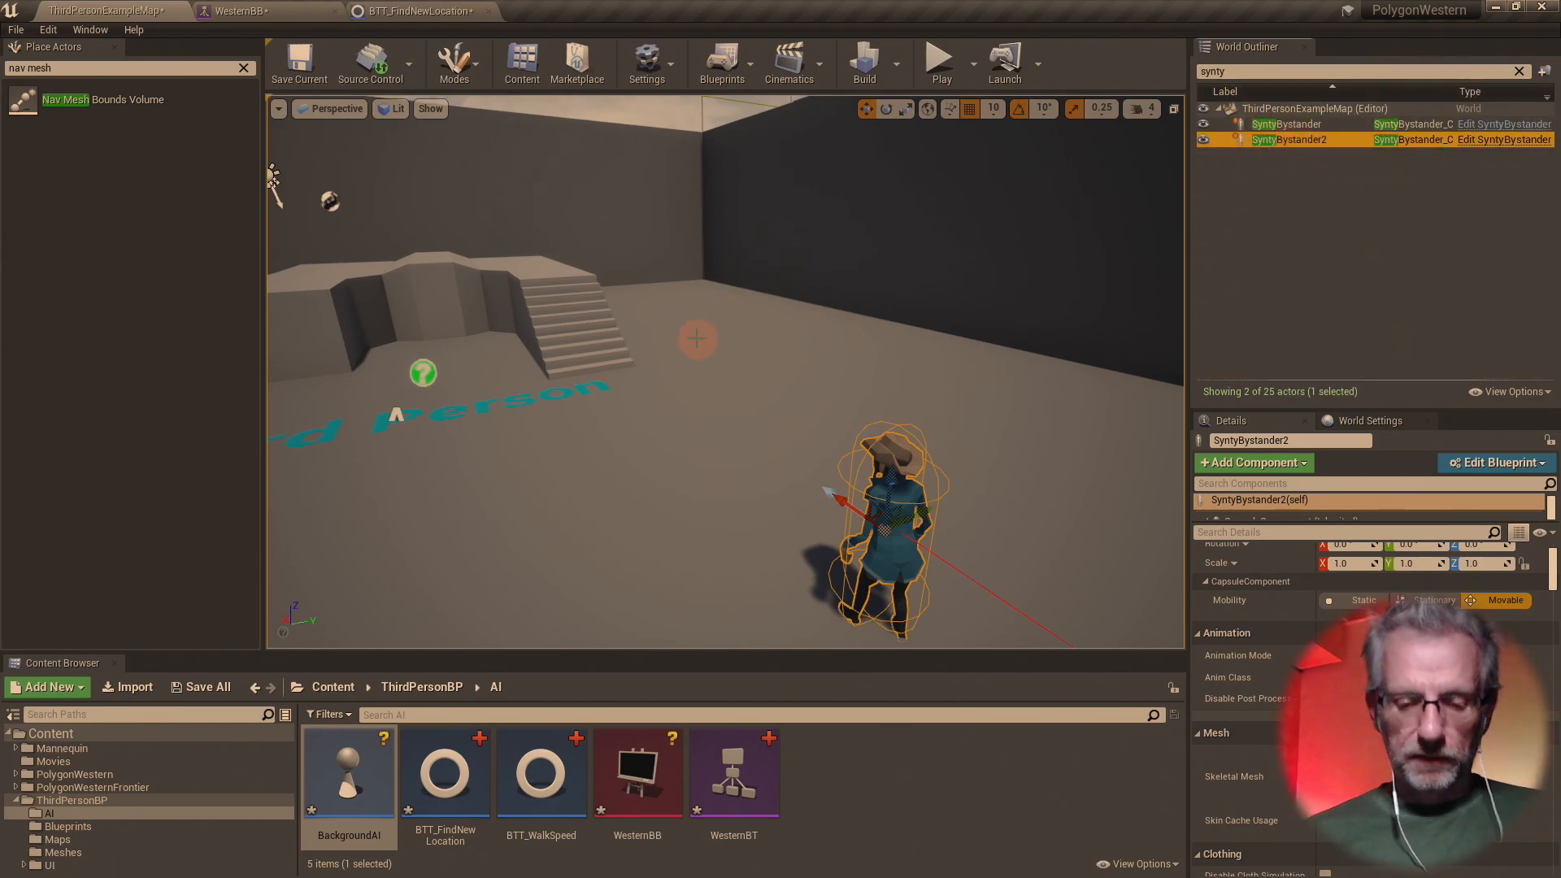
pyautogui.press('f')
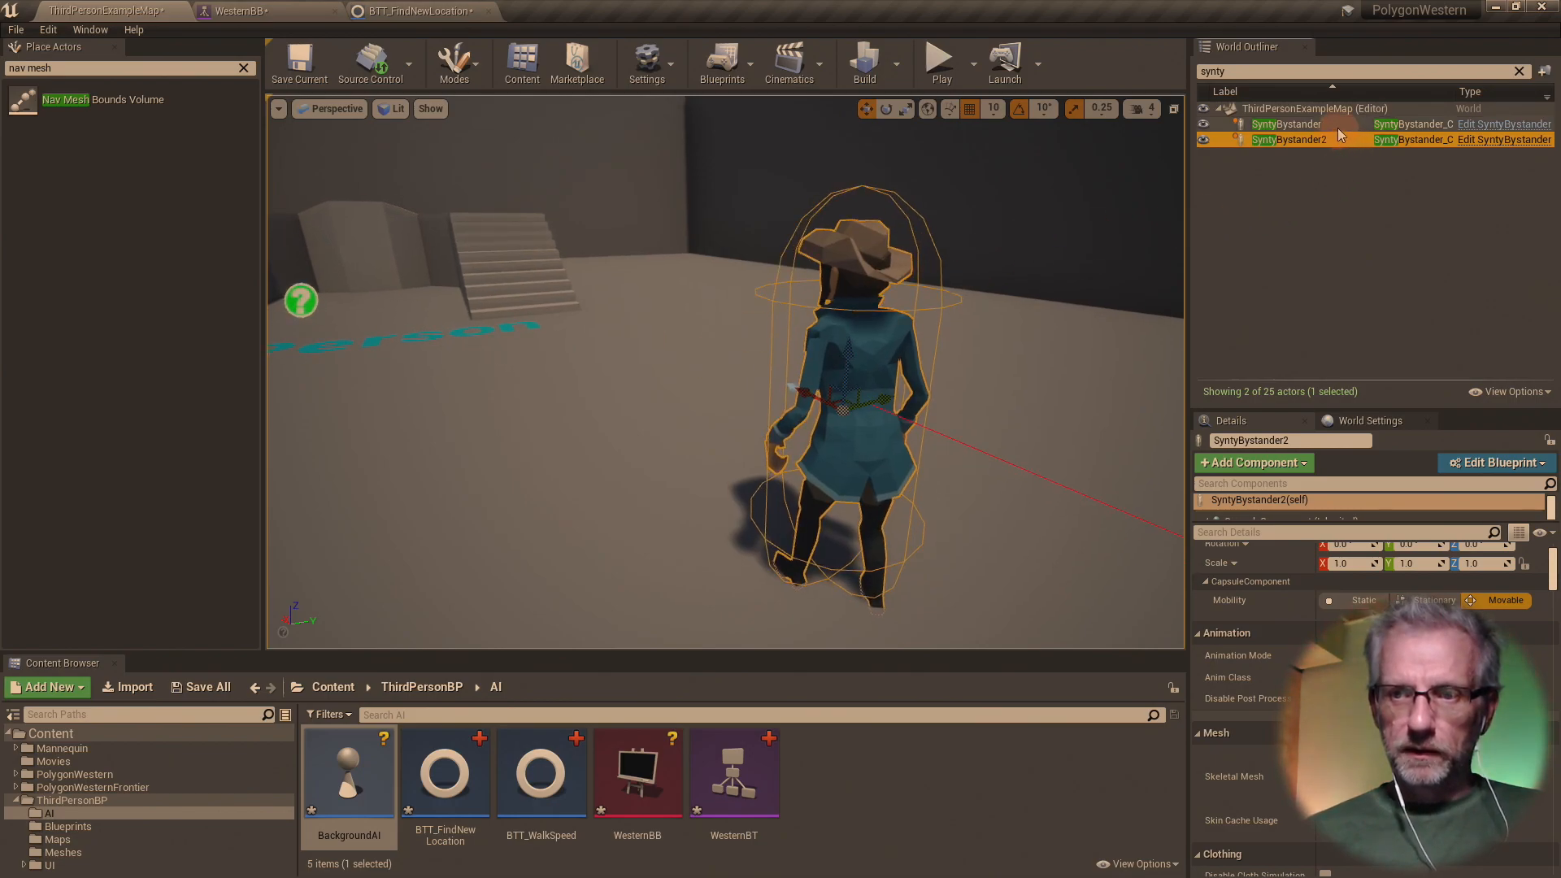
pyautogui.click(1300, 124)
pyautogui.press('f')
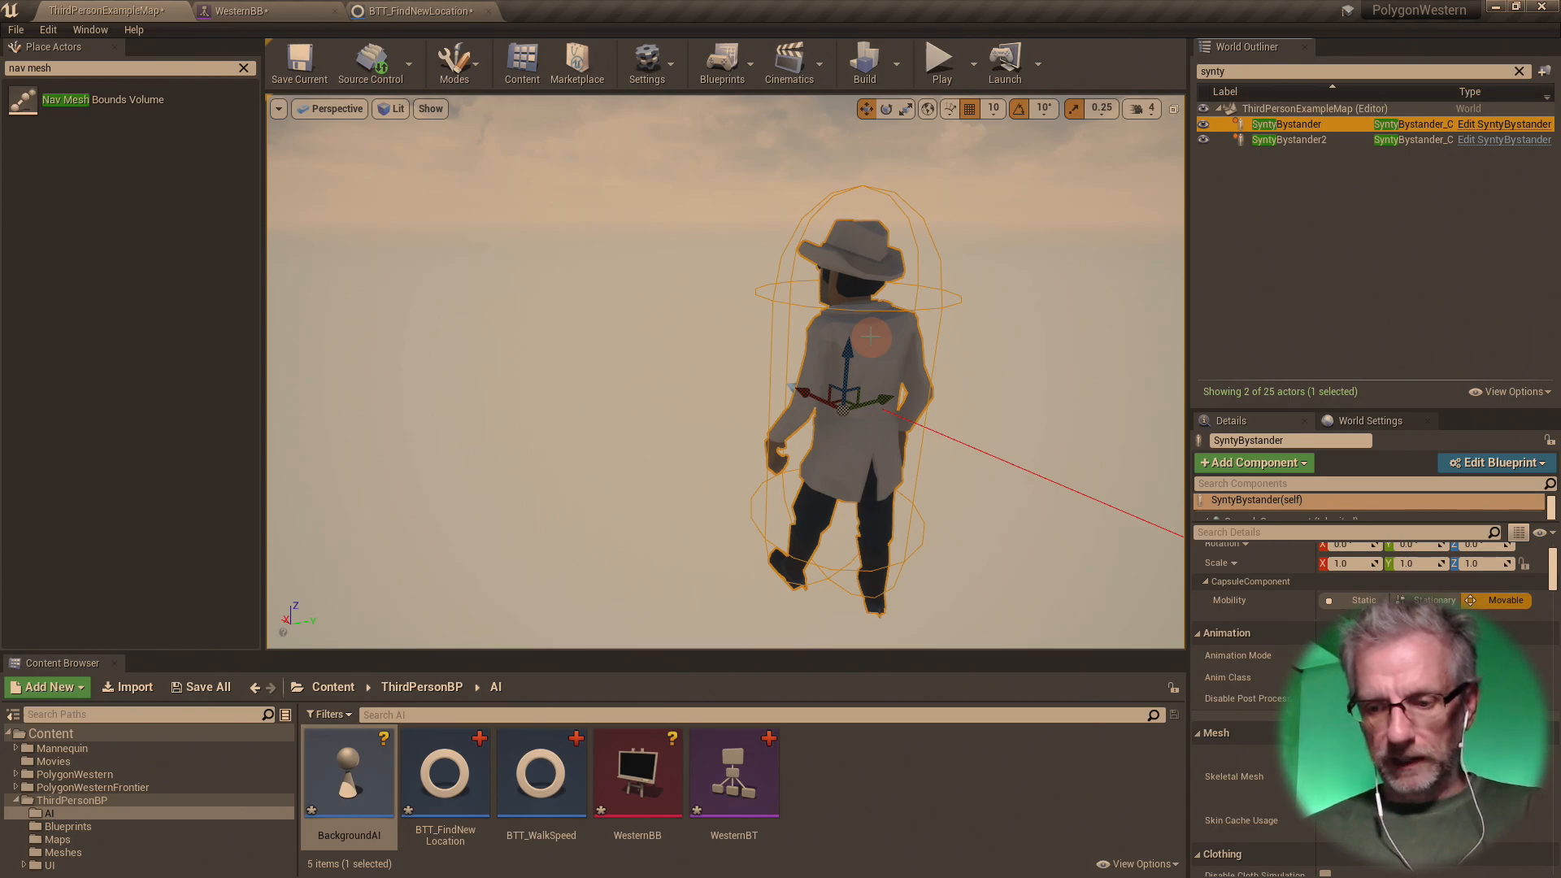
pyautogui.press('Delete')
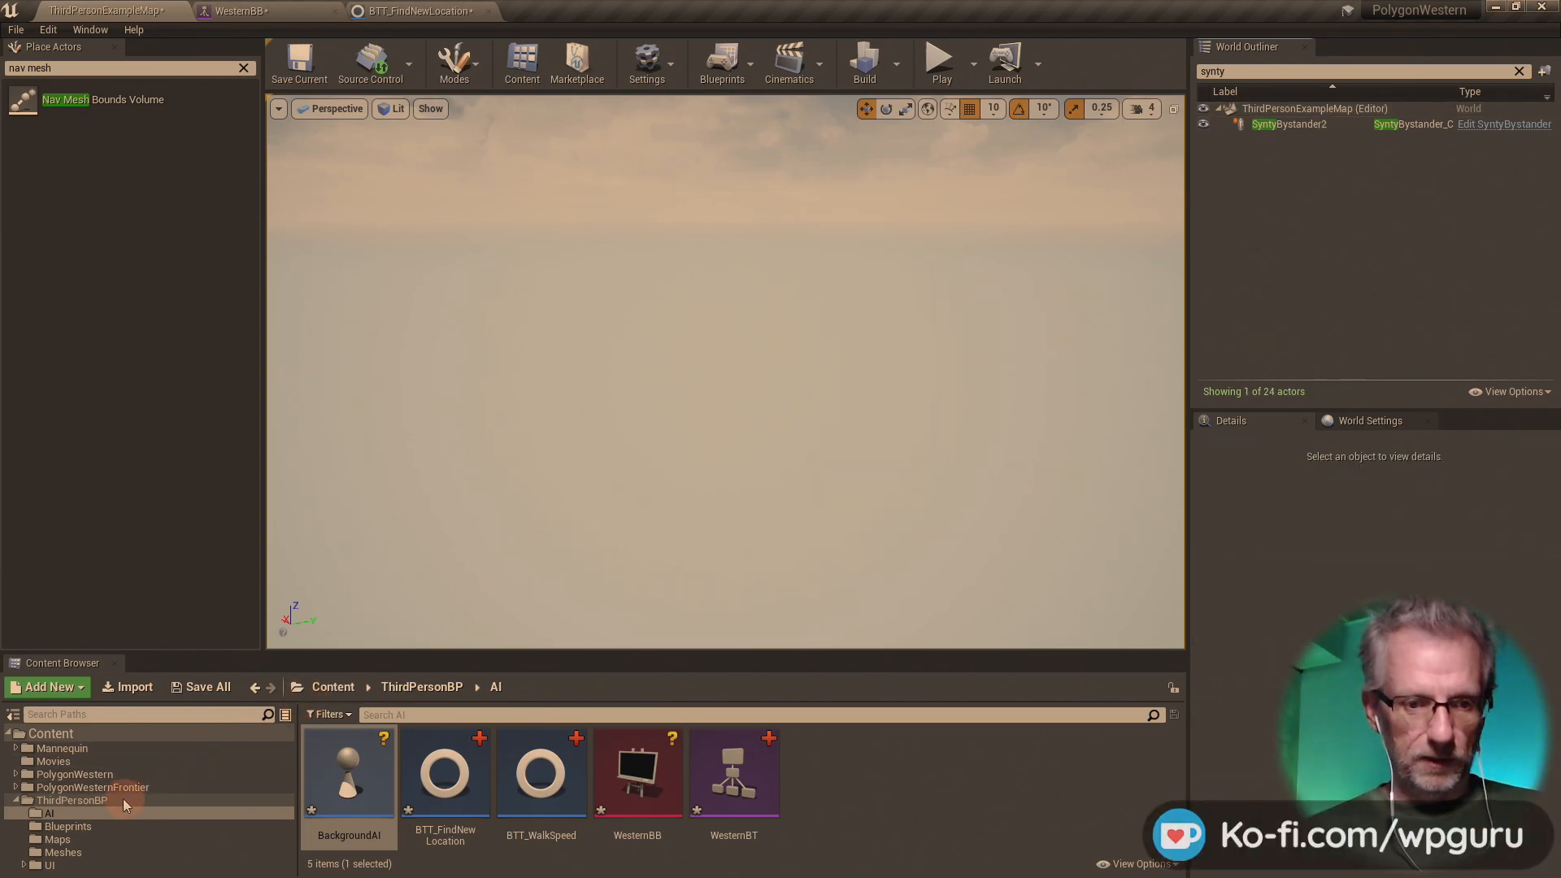
# - Place a new SyntyBystander from the ThirdPersonBP Blueprints folder near the stairs and snap it to the floor
pyautogui.click(91, 802)
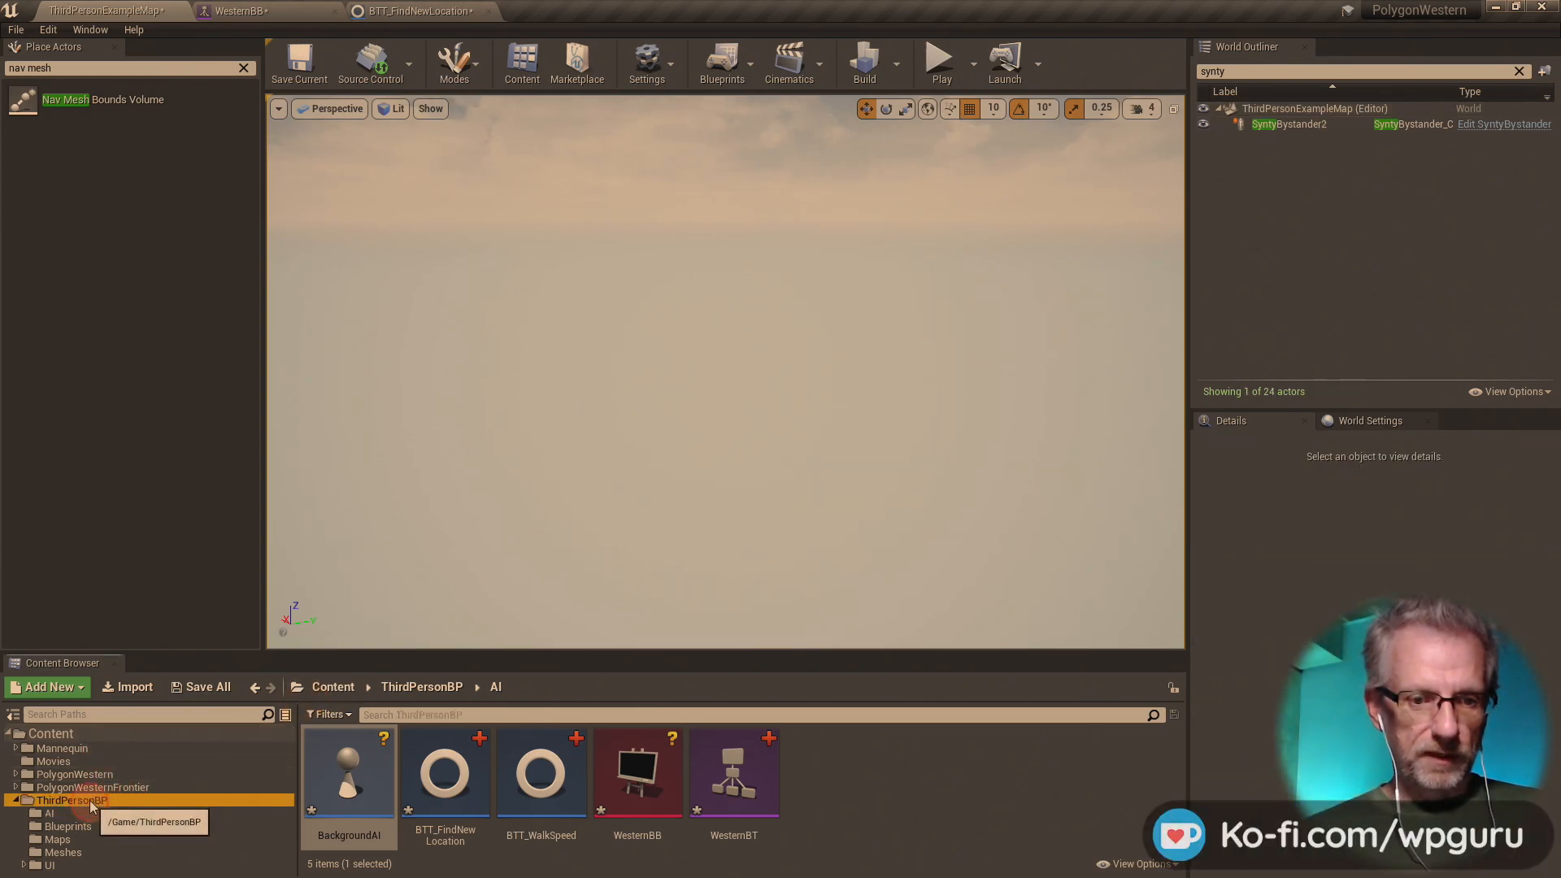
pyautogui.doubleClick(468, 788)
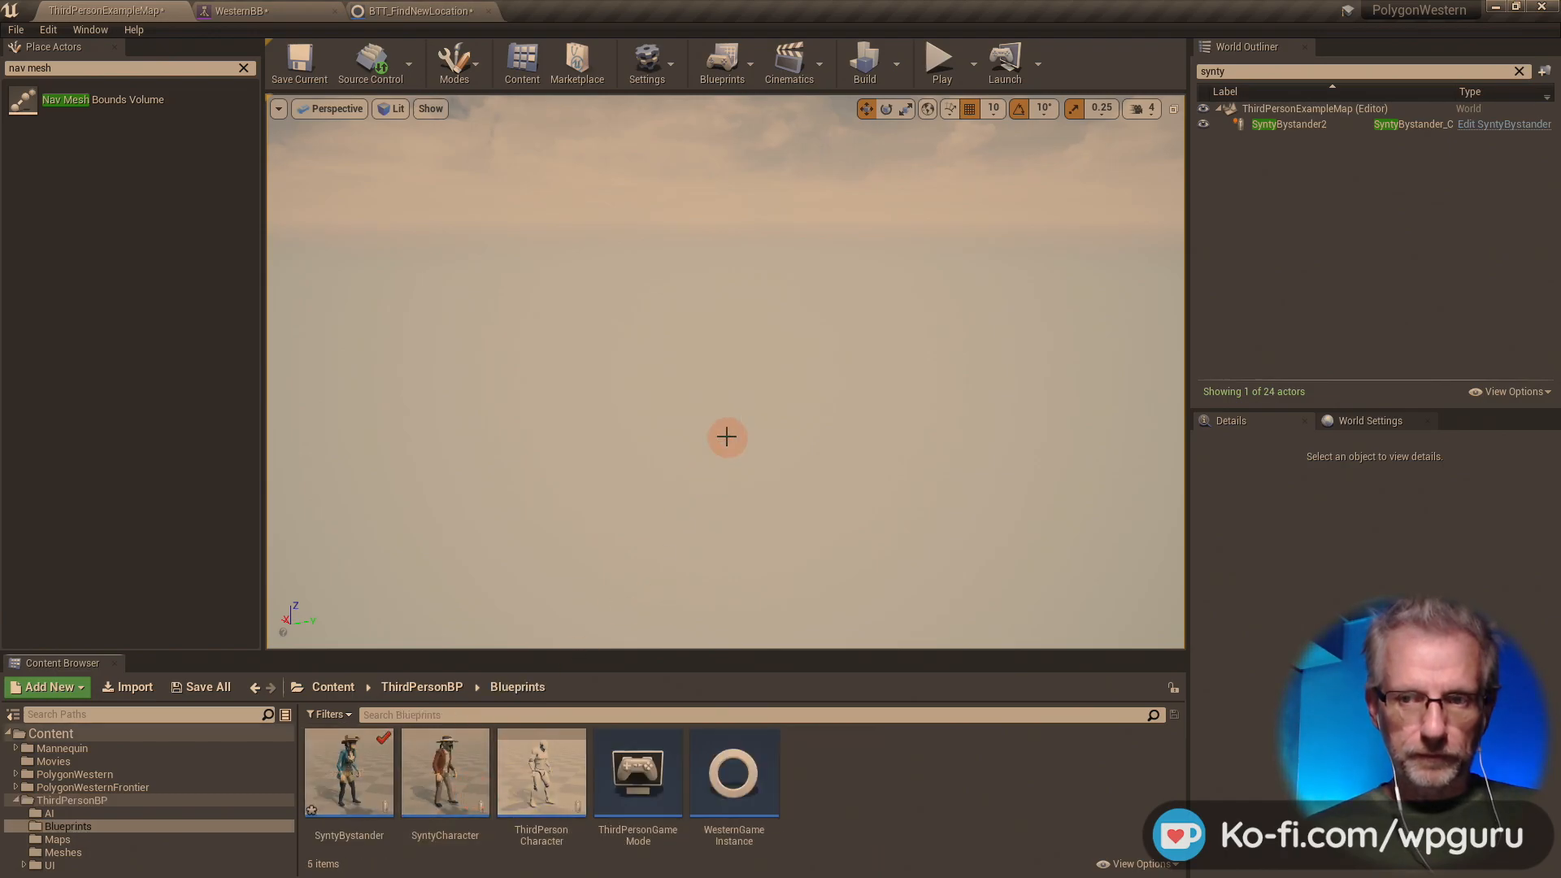
pyautogui.click(1289, 123)
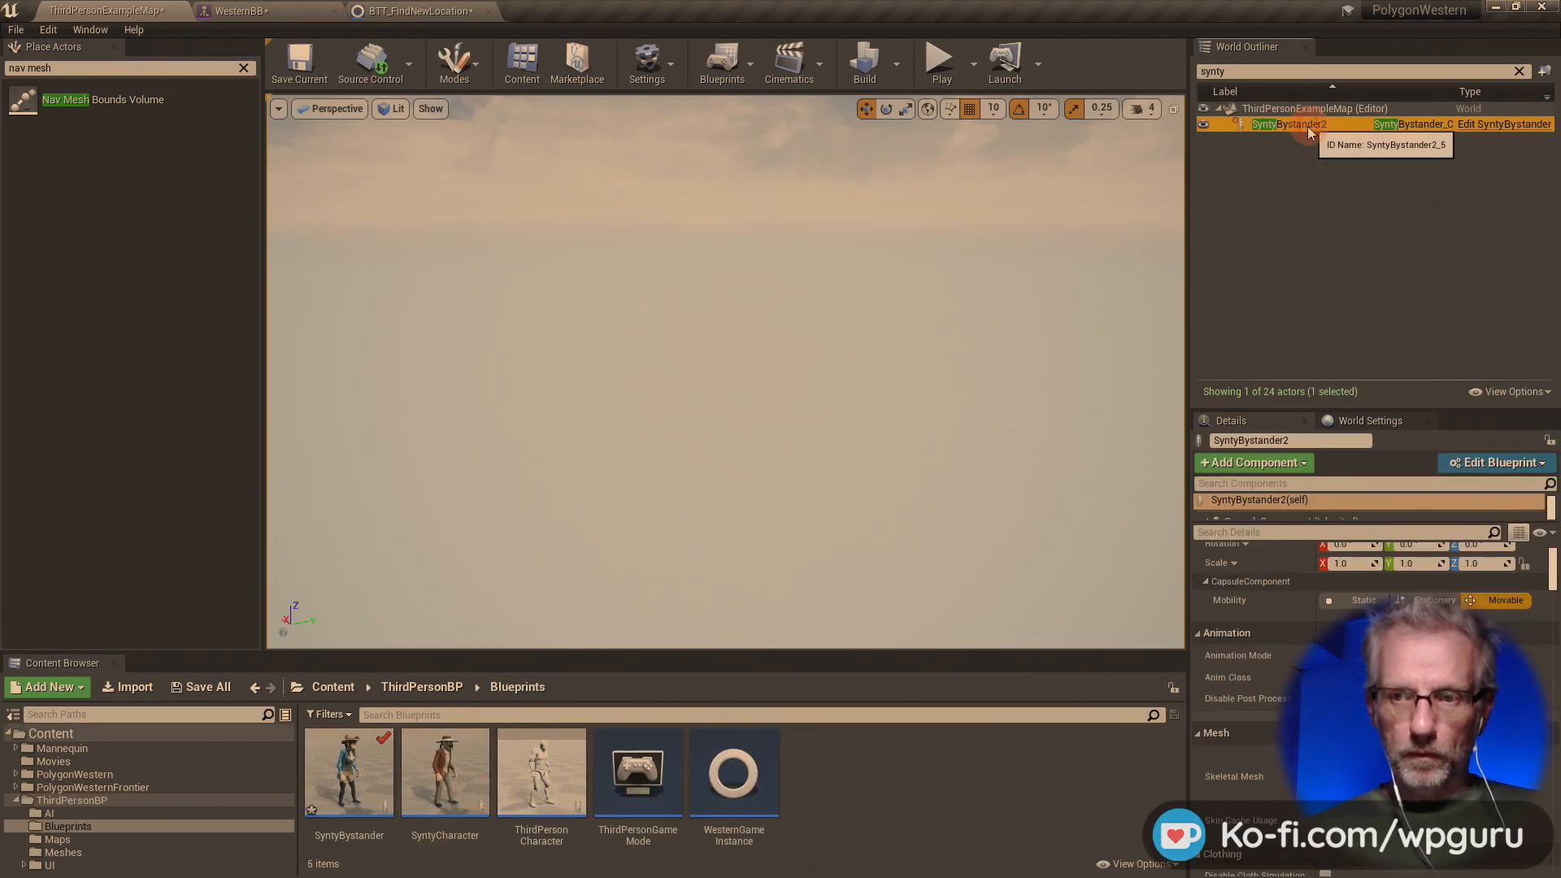
pyautogui.press('f')
pyautogui.moveTo(853, 366)
pyautogui.mouseDown(button='right')
pyautogui.moveTo(856, 443)
pyautogui.moveTo(849, 386)
pyautogui.mouseUp(button='right')
pyautogui.press('s')
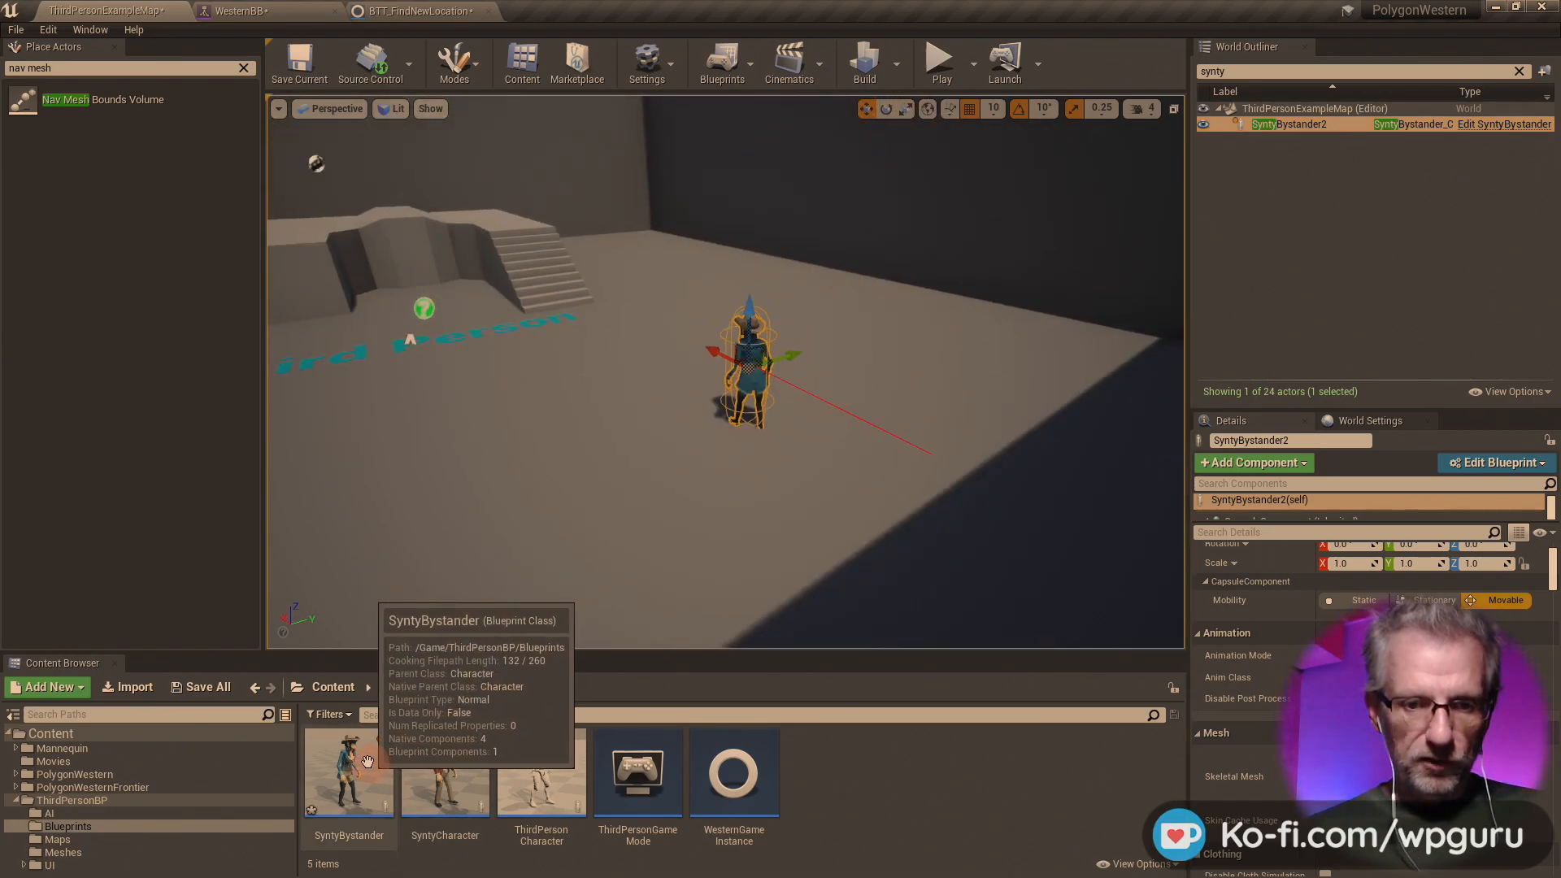
pyautogui.moveTo(350, 772); pyautogui.dragTo(622, 301)
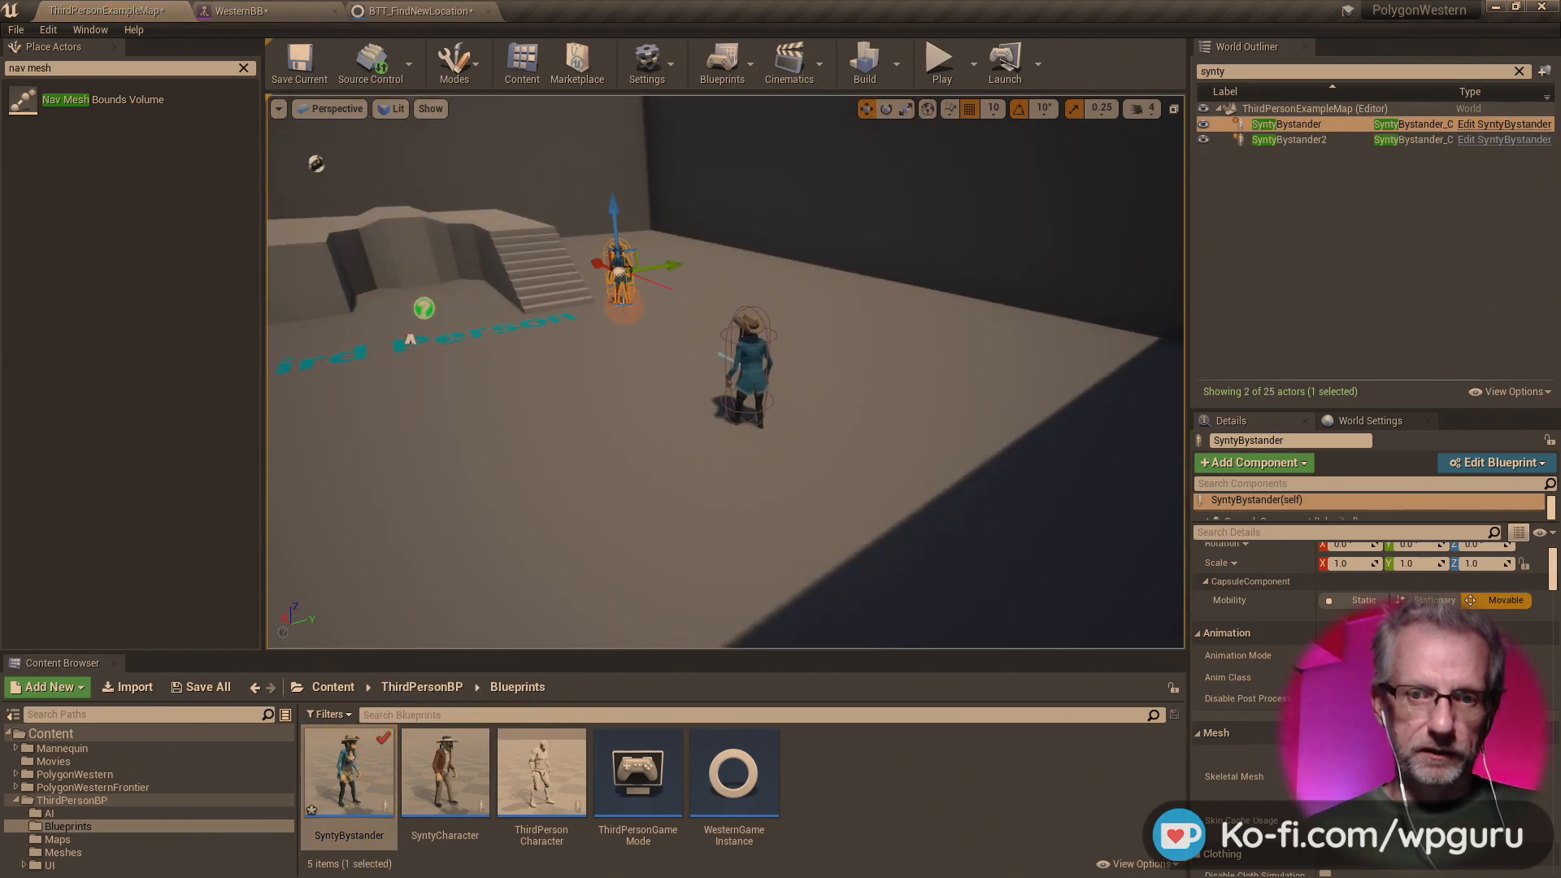
pyautogui.moveTo(613, 213); pyautogui.dragTo(617, 158)
pyautogui.press('End')
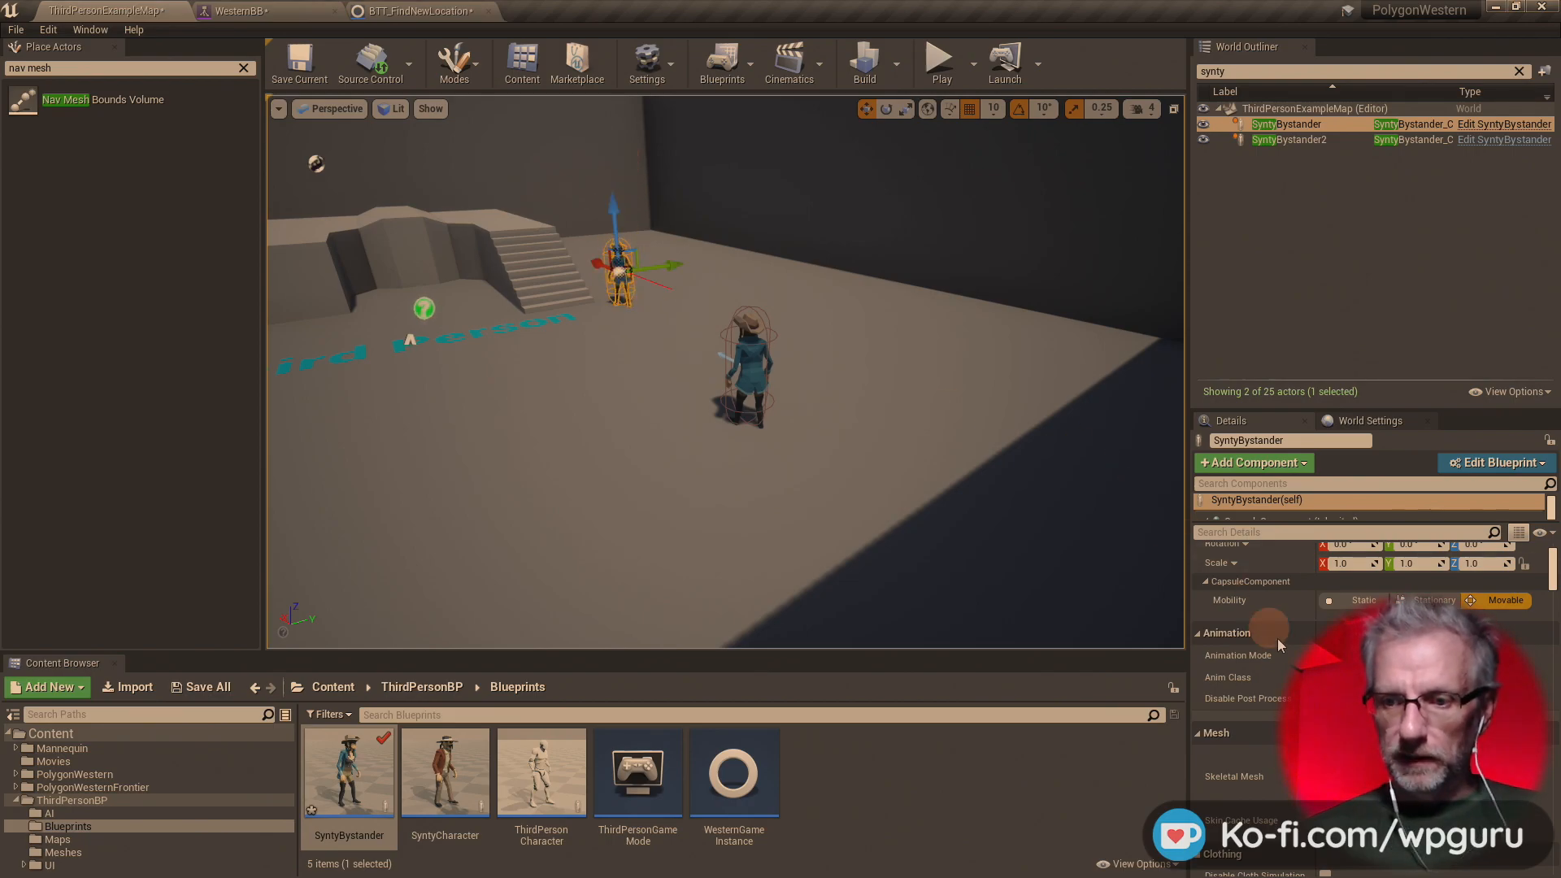
# - Swap the skeletal mesh of the SyntyBystander by the stairs for a different character and play-test the level
pyautogui.click(1390, 788)
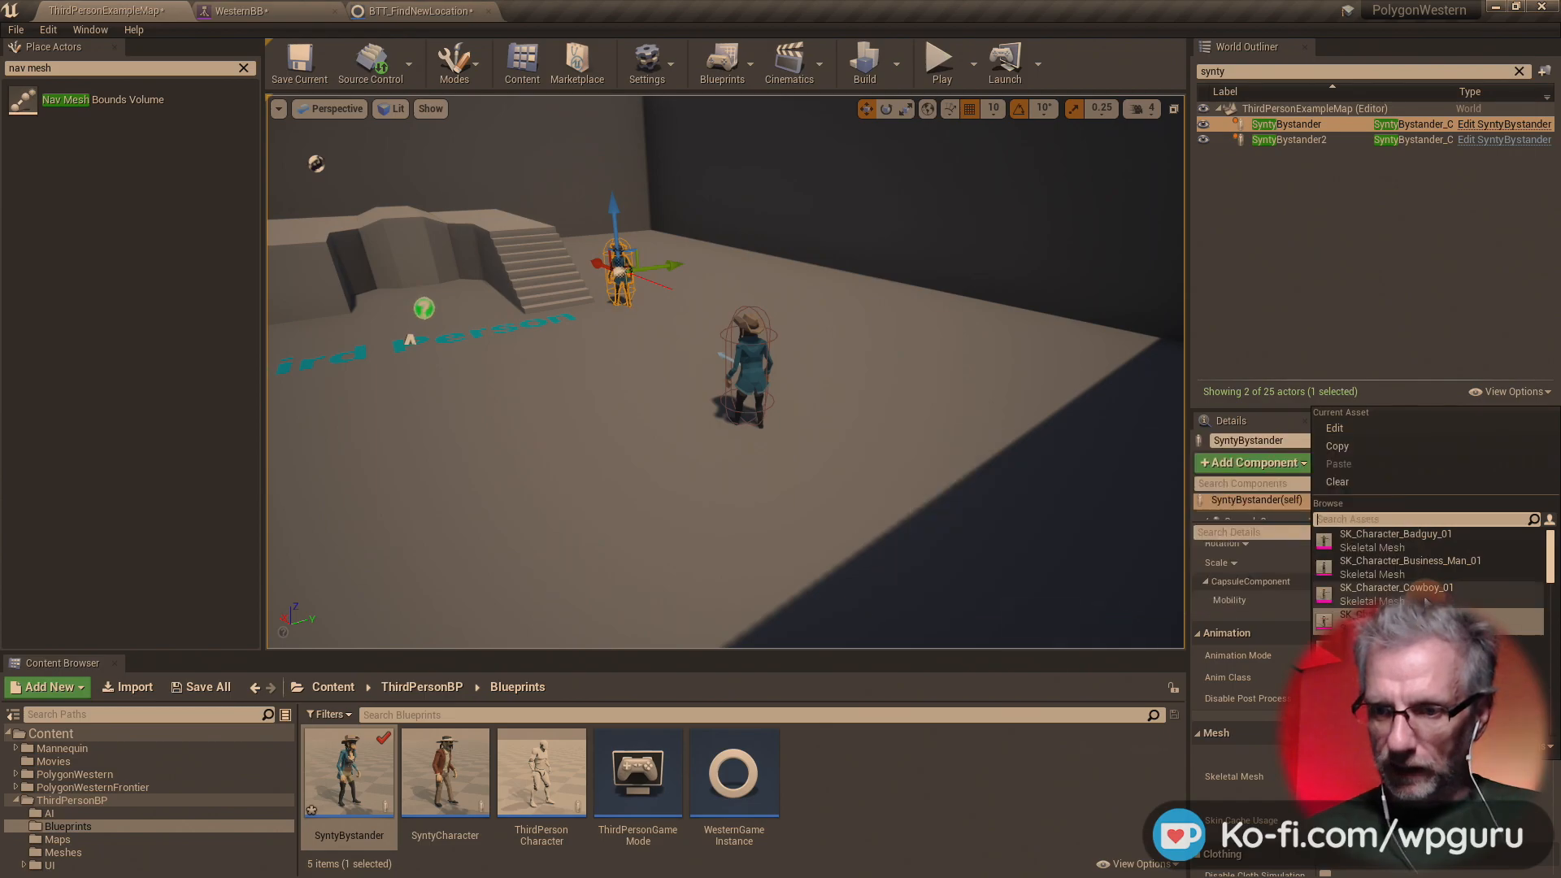
pyautogui.click(1445, 565)
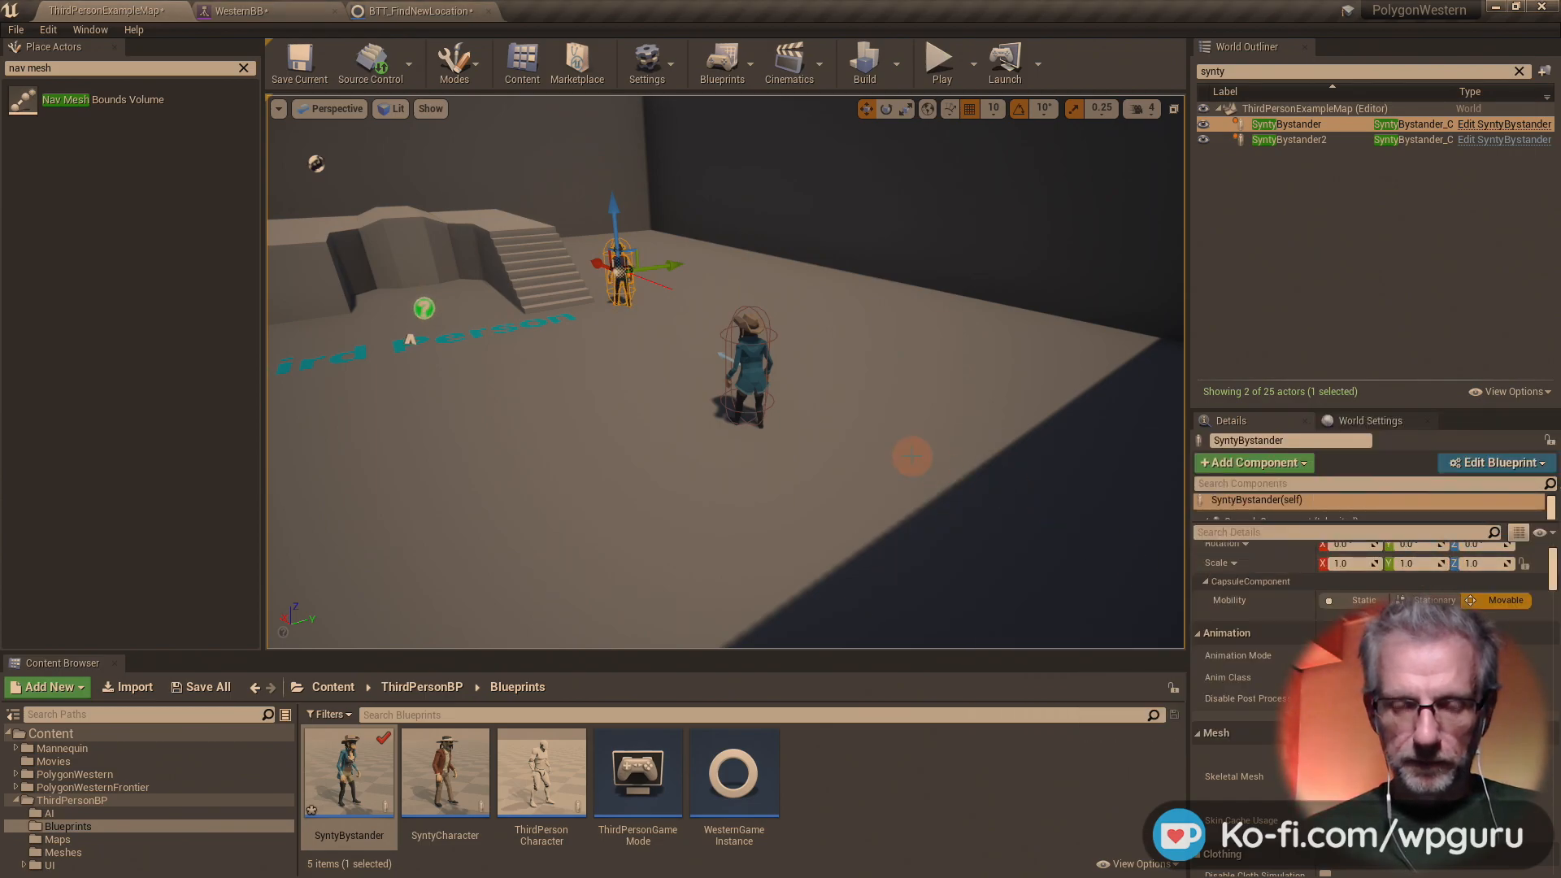
pyautogui.moveTo(912, 456); pyautogui.dragTo(923, 415, button='right')
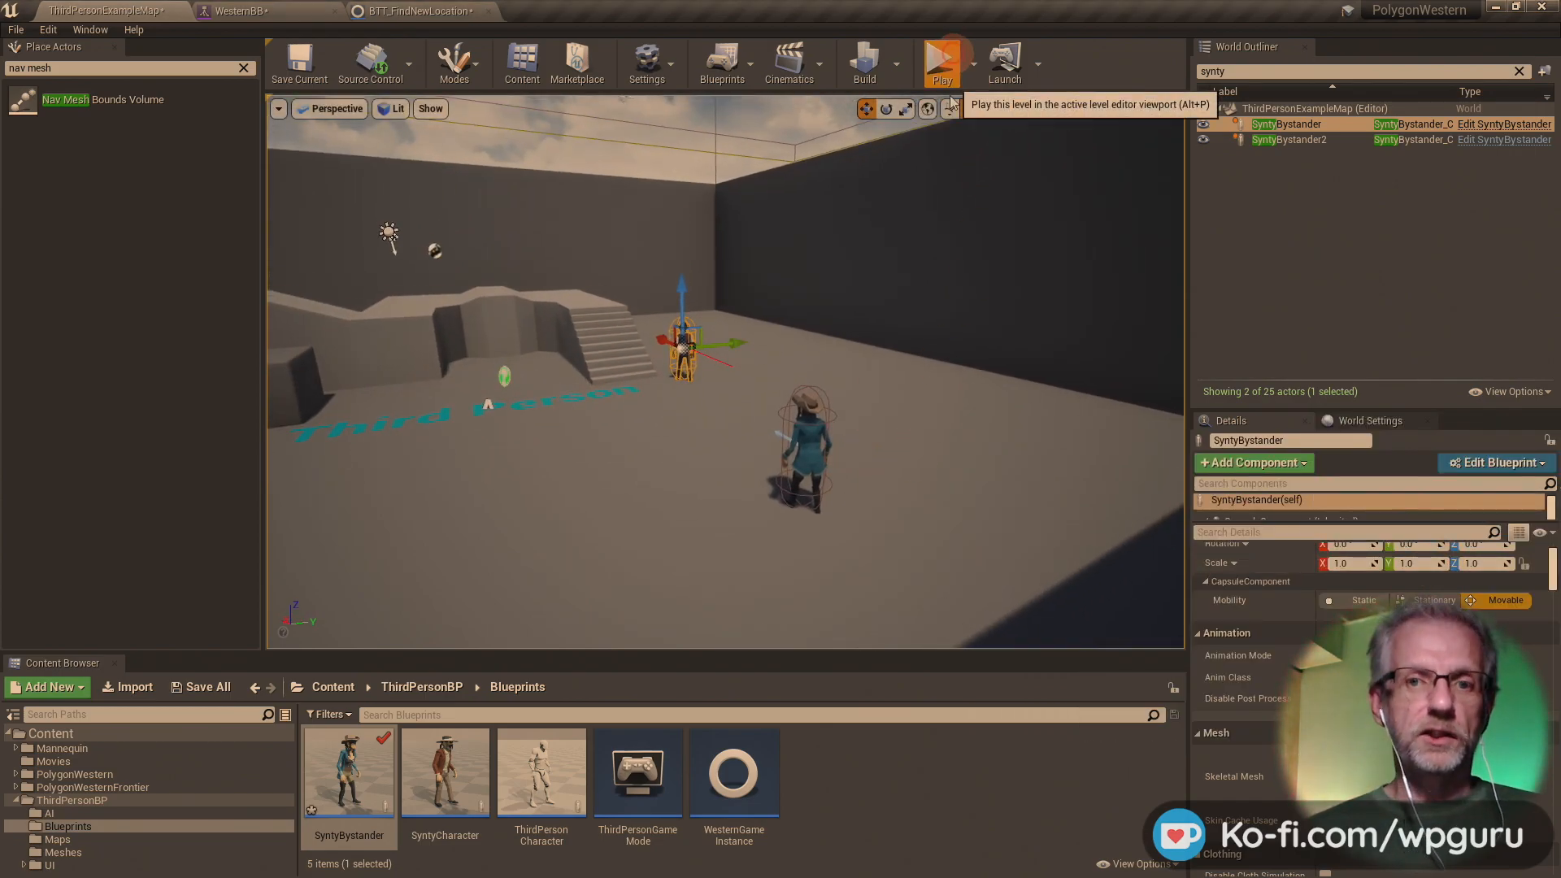
pyautogui.click(943, 65)
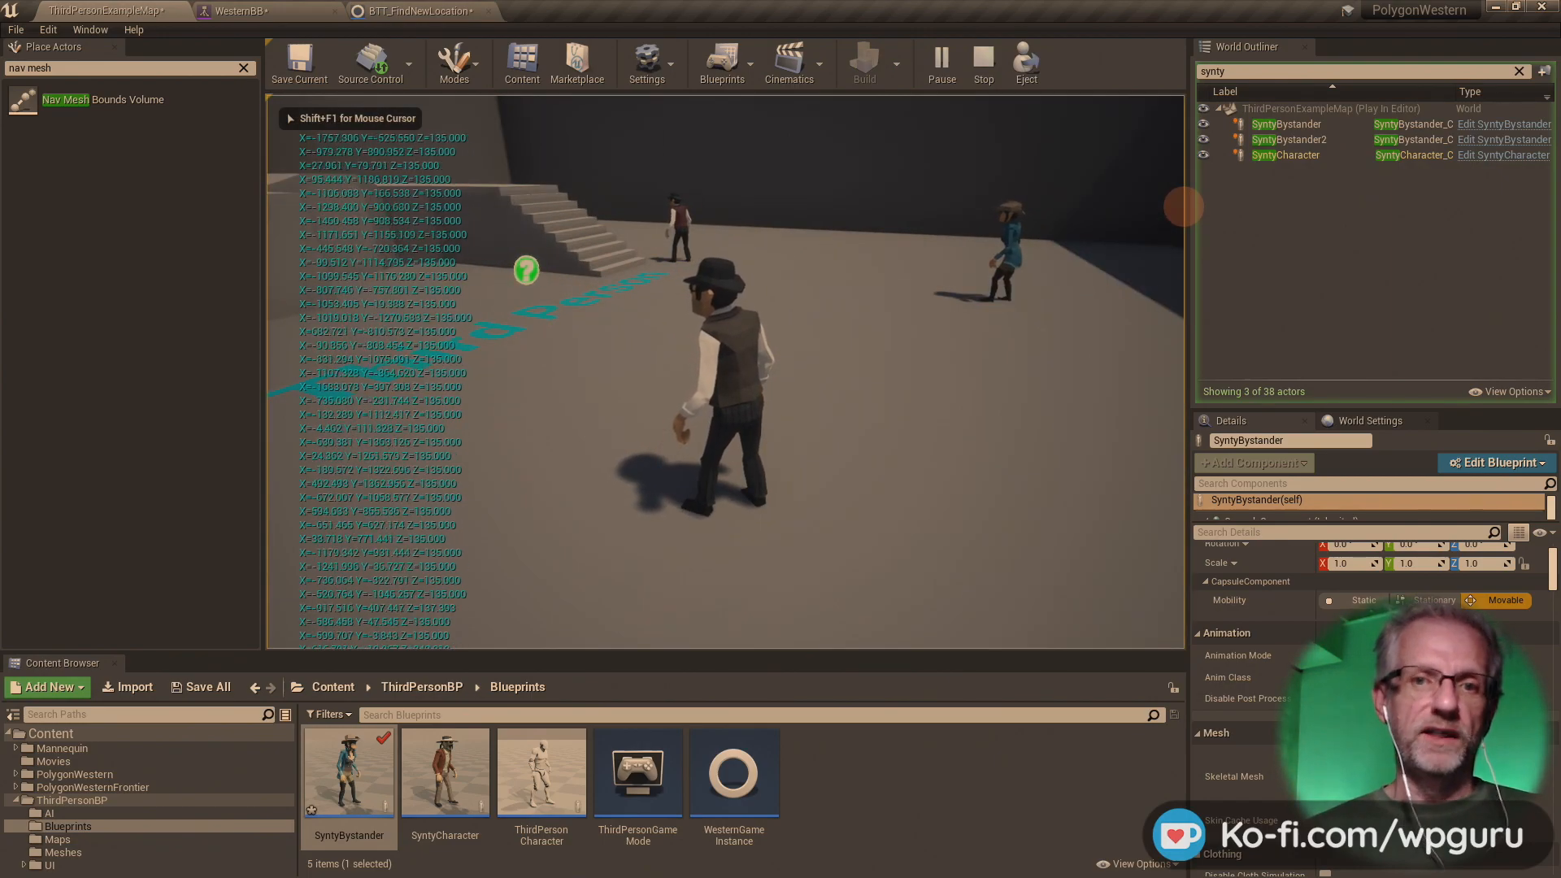
pyautogui.press('Escape')
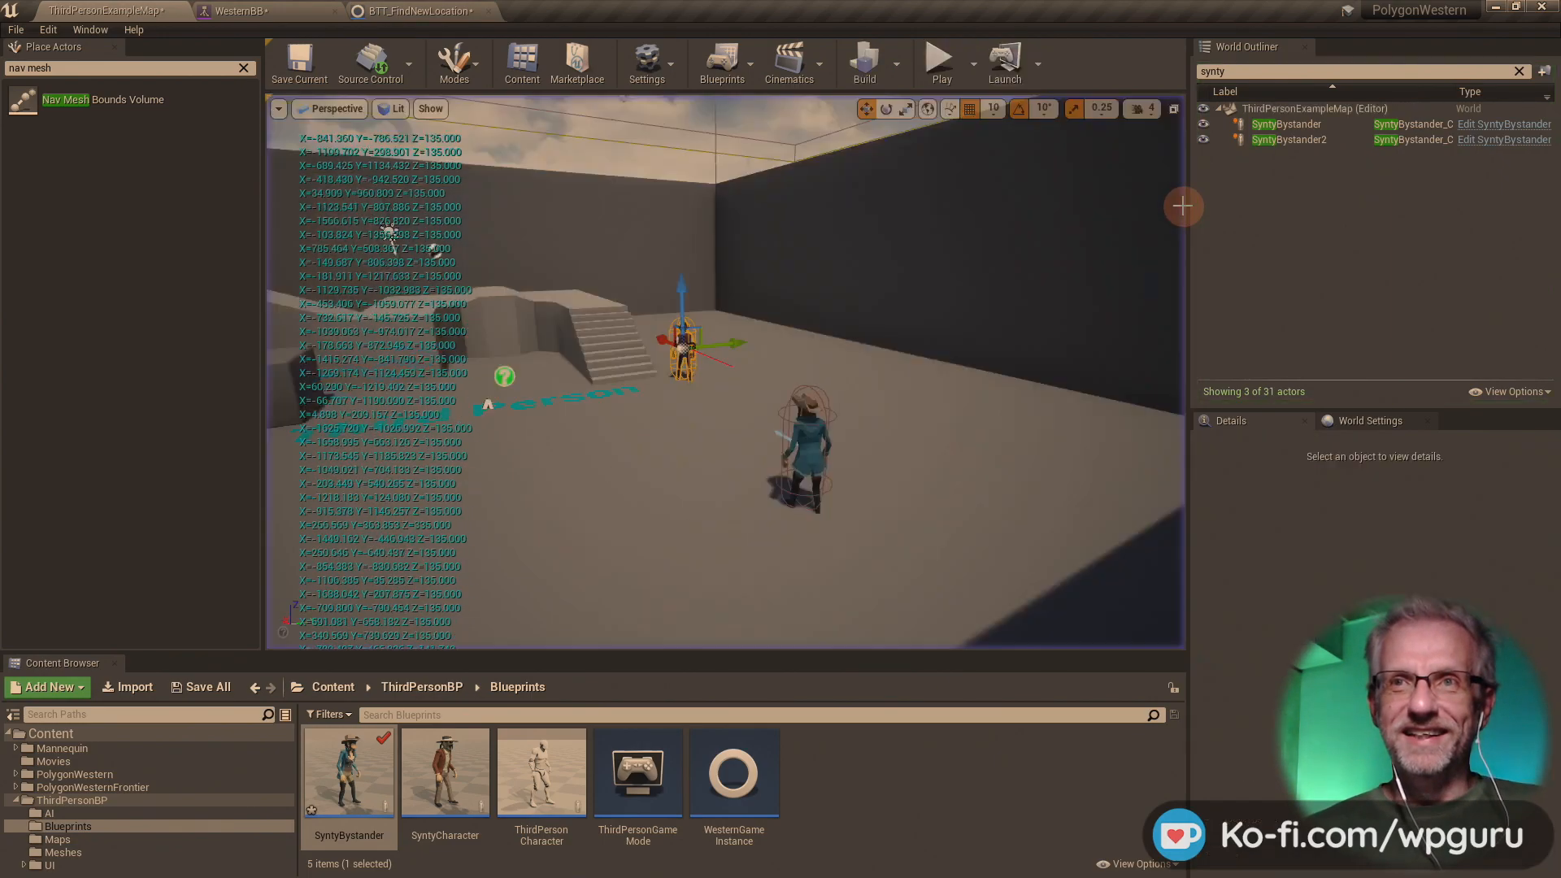
pyautogui.moveTo(998, 263); pyautogui.dragTo(813, 236, button='right')
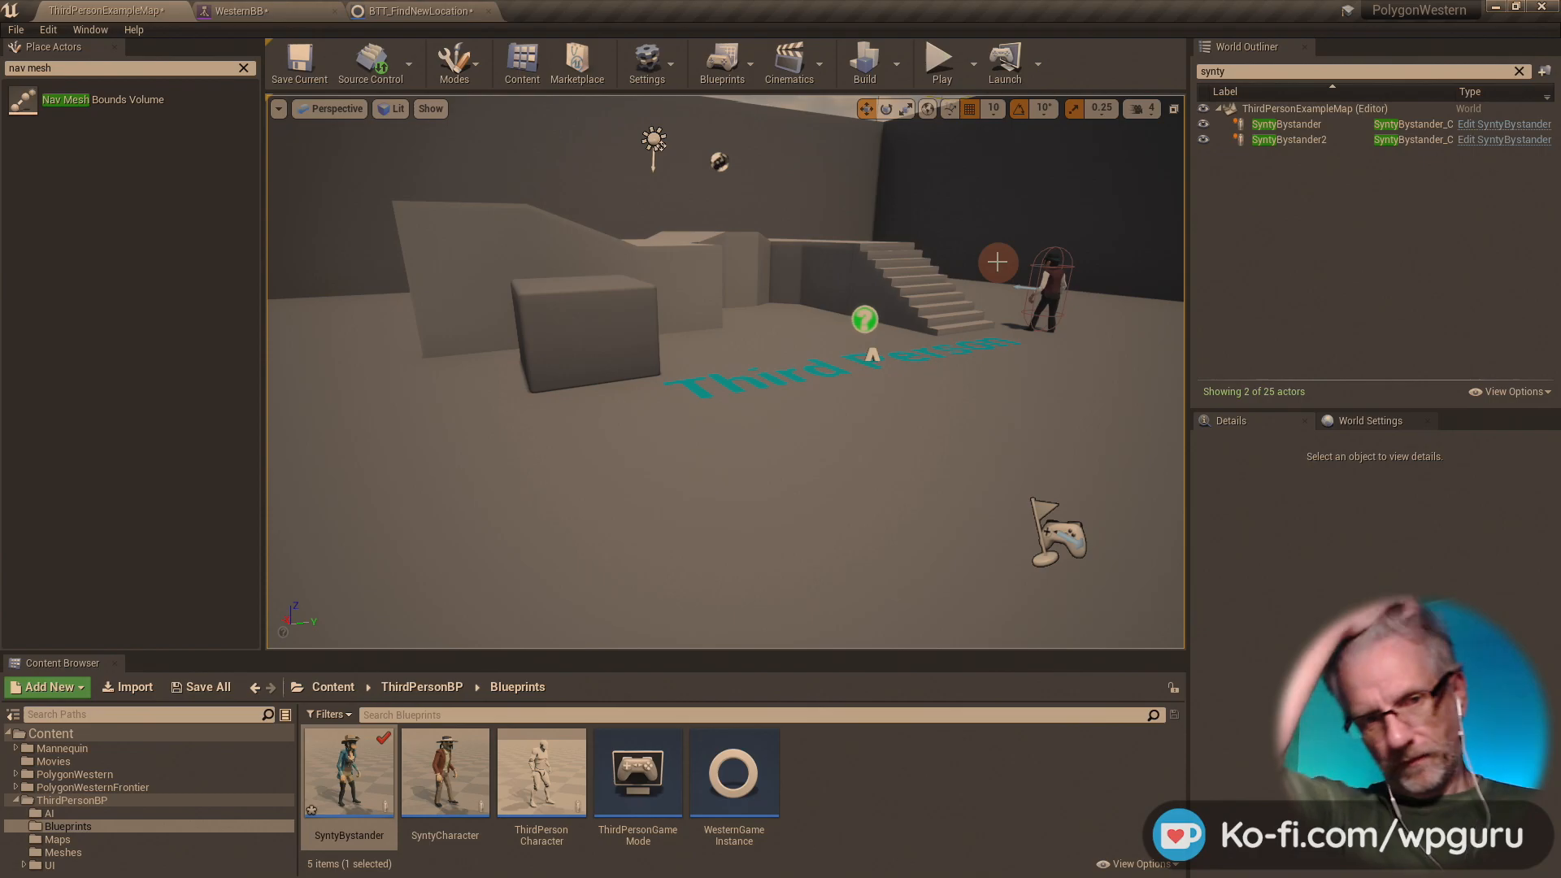
# - Review the whole event graph of the BTT_FindNewLocation task
pyautogui.click(418, 11)
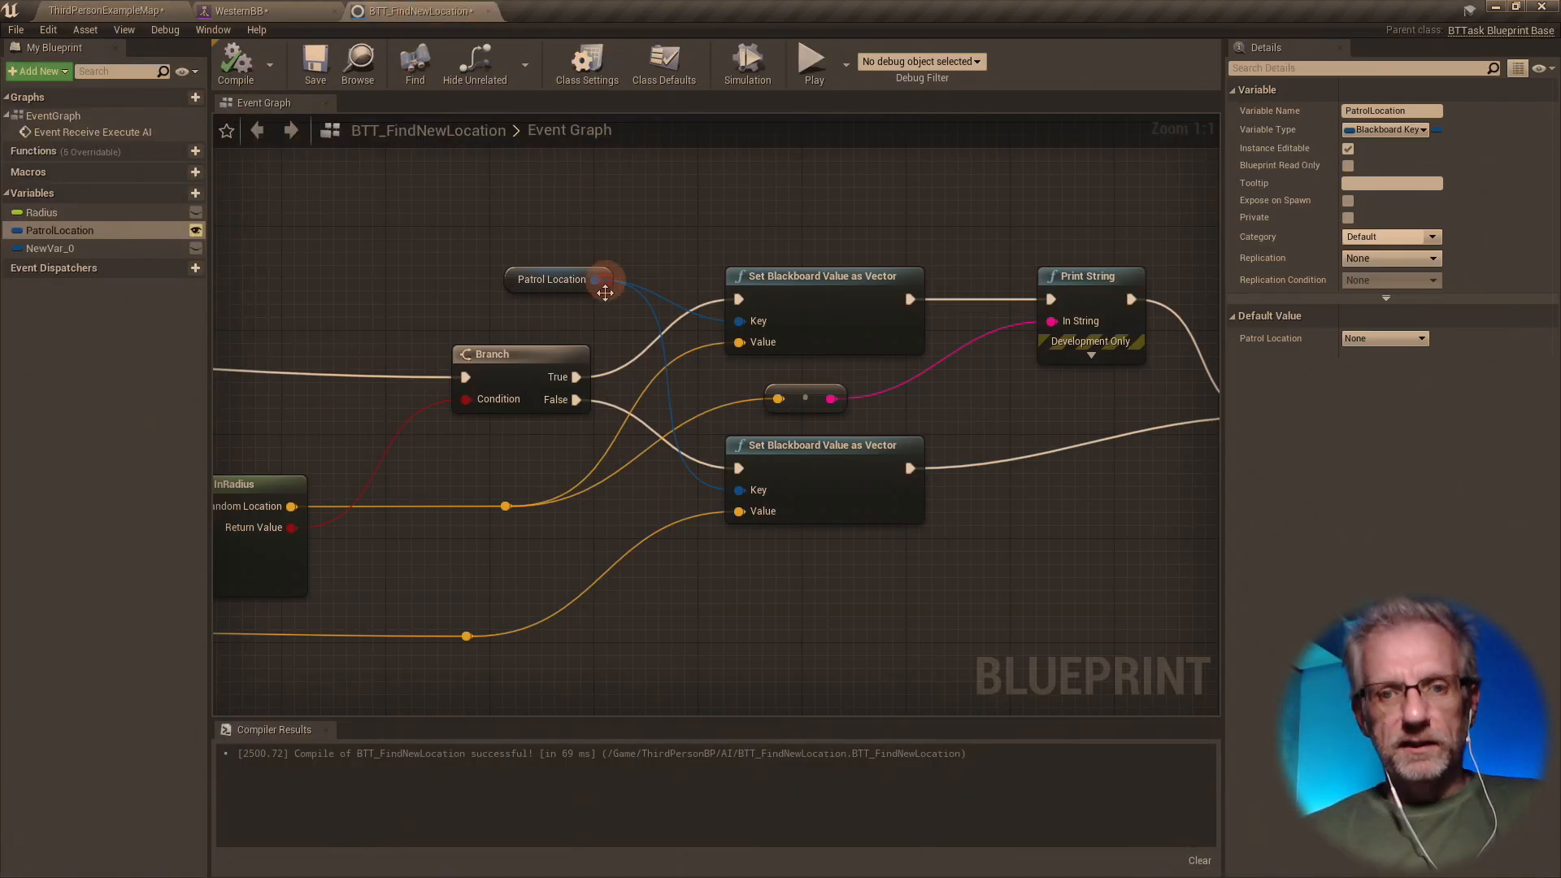
pyautogui.scroll(-5, 691, 370)
pyautogui.scroll(3, 703, 370)
pyautogui.scroll(-3, 705, 374)
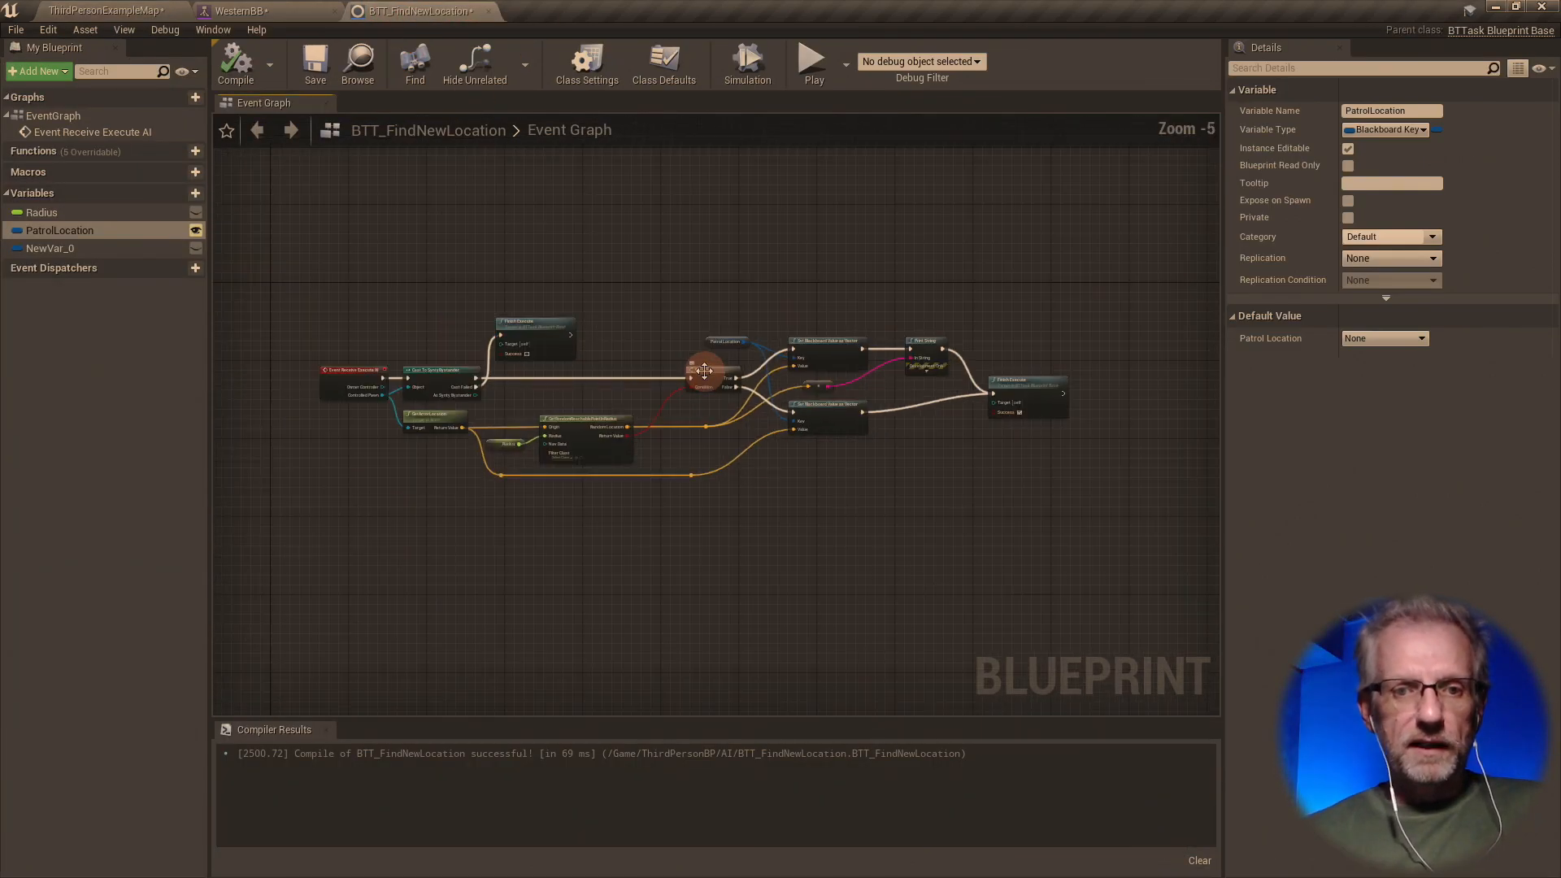
# - Switch to the AI_Patrol project, close EnemyCharacter and open BTT_FindNewLocation_New from the AI folder as a docked editor to check its defaults
pyautogui.hotkey('alt', 'Tab')
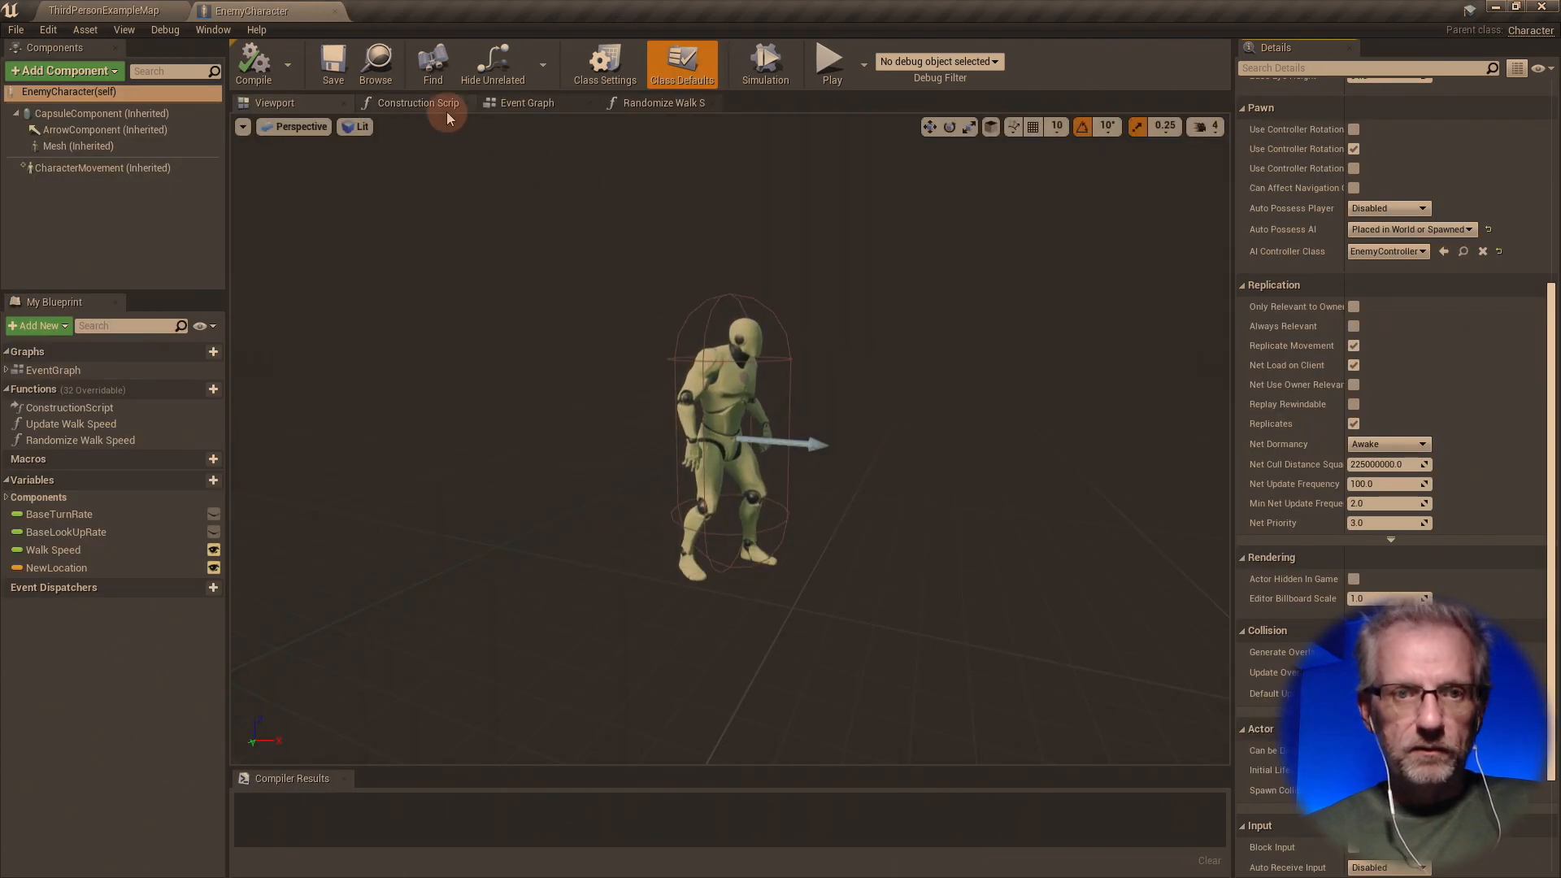
pyautogui.click(333, 12)
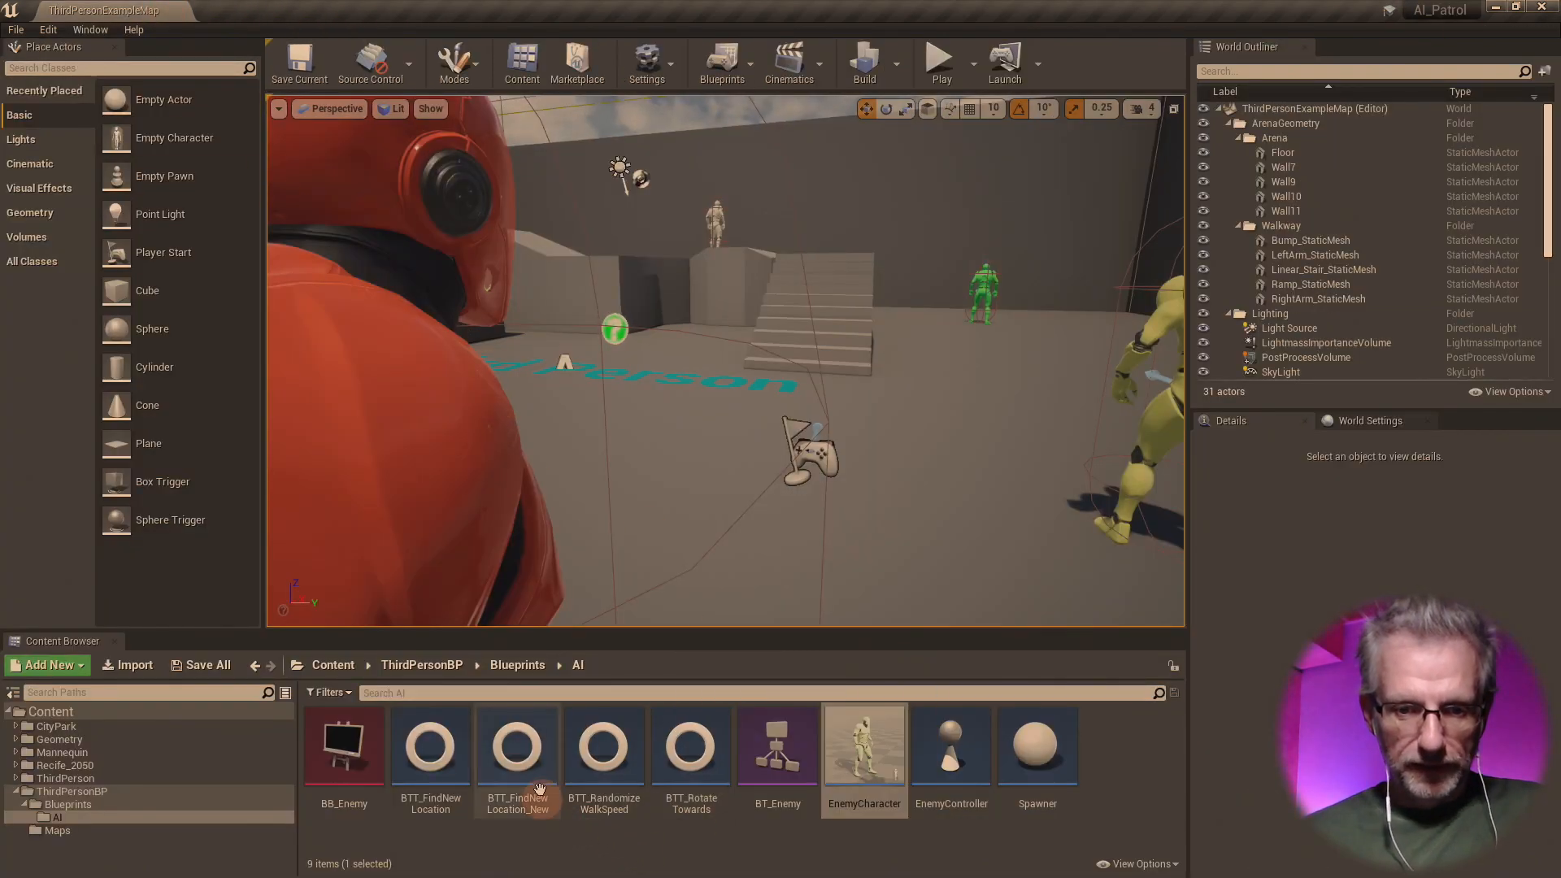
pyautogui.doubleClick(543, 758)
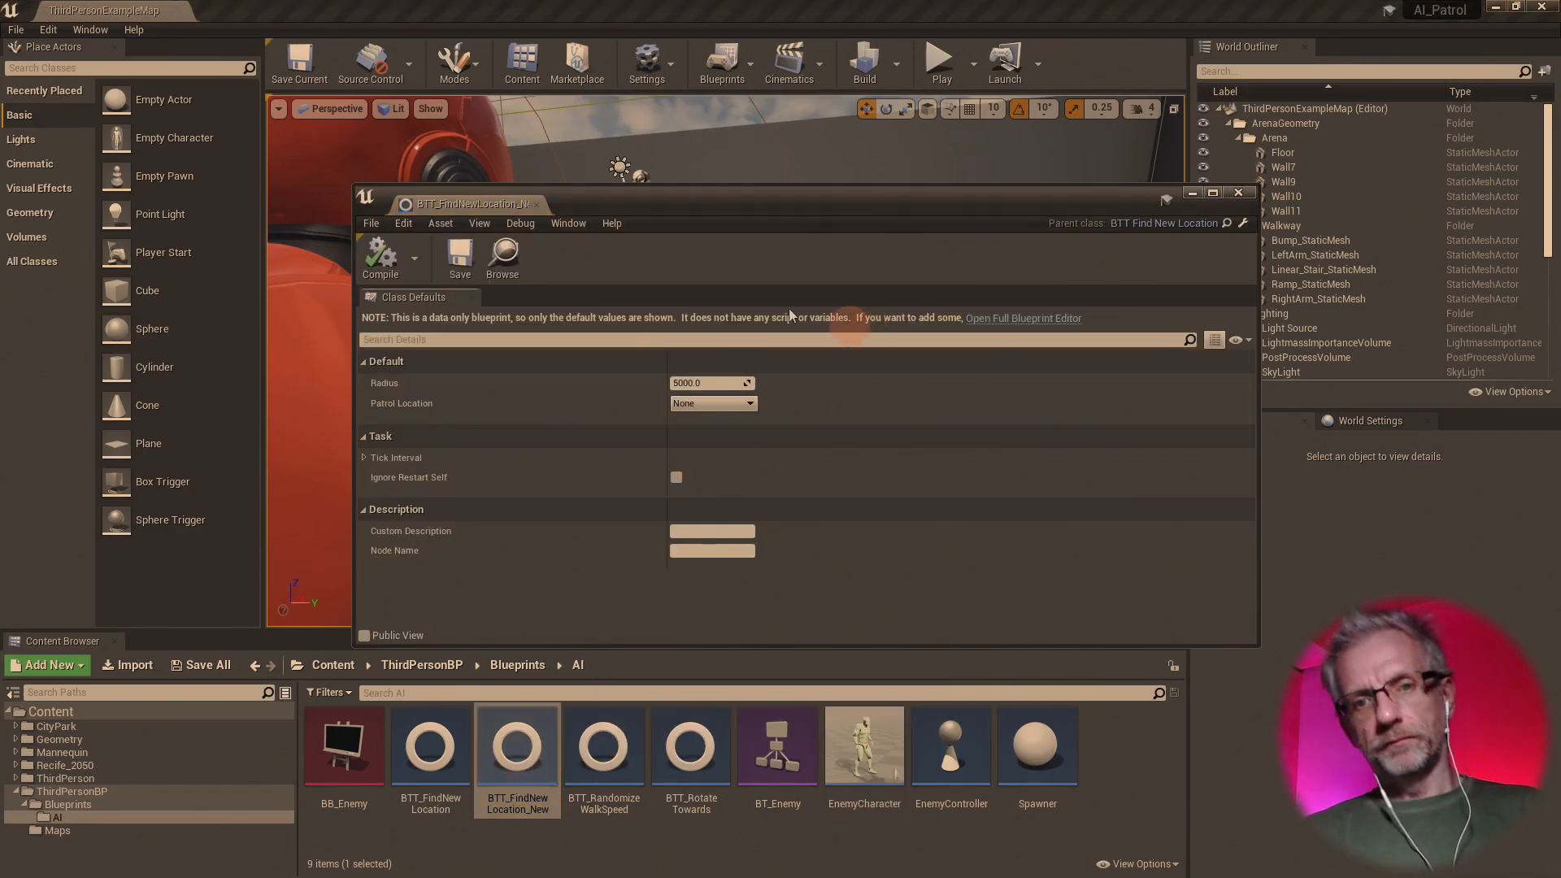
pyautogui.moveTo(502, 208); pyautogui.dragTo(268, 11)
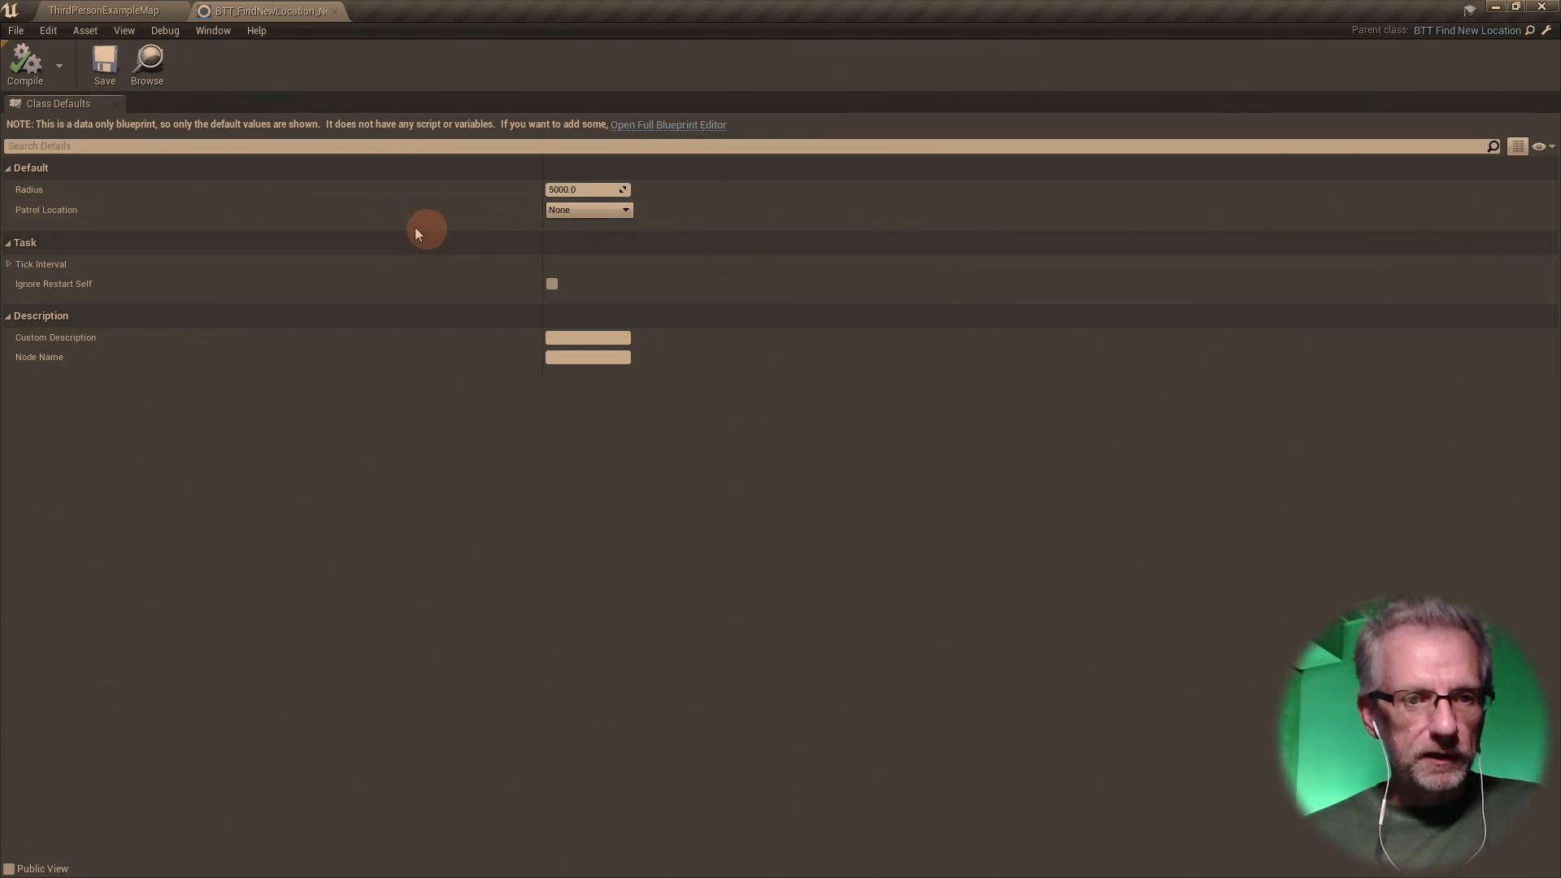
# - Switch back to PolygonWestern, delete the NewVar_0 variable from BTT_FindNewLocation and check the Radius and PatrolLocation variable settings
pyautogui.hotkey('alt', 'Tab')
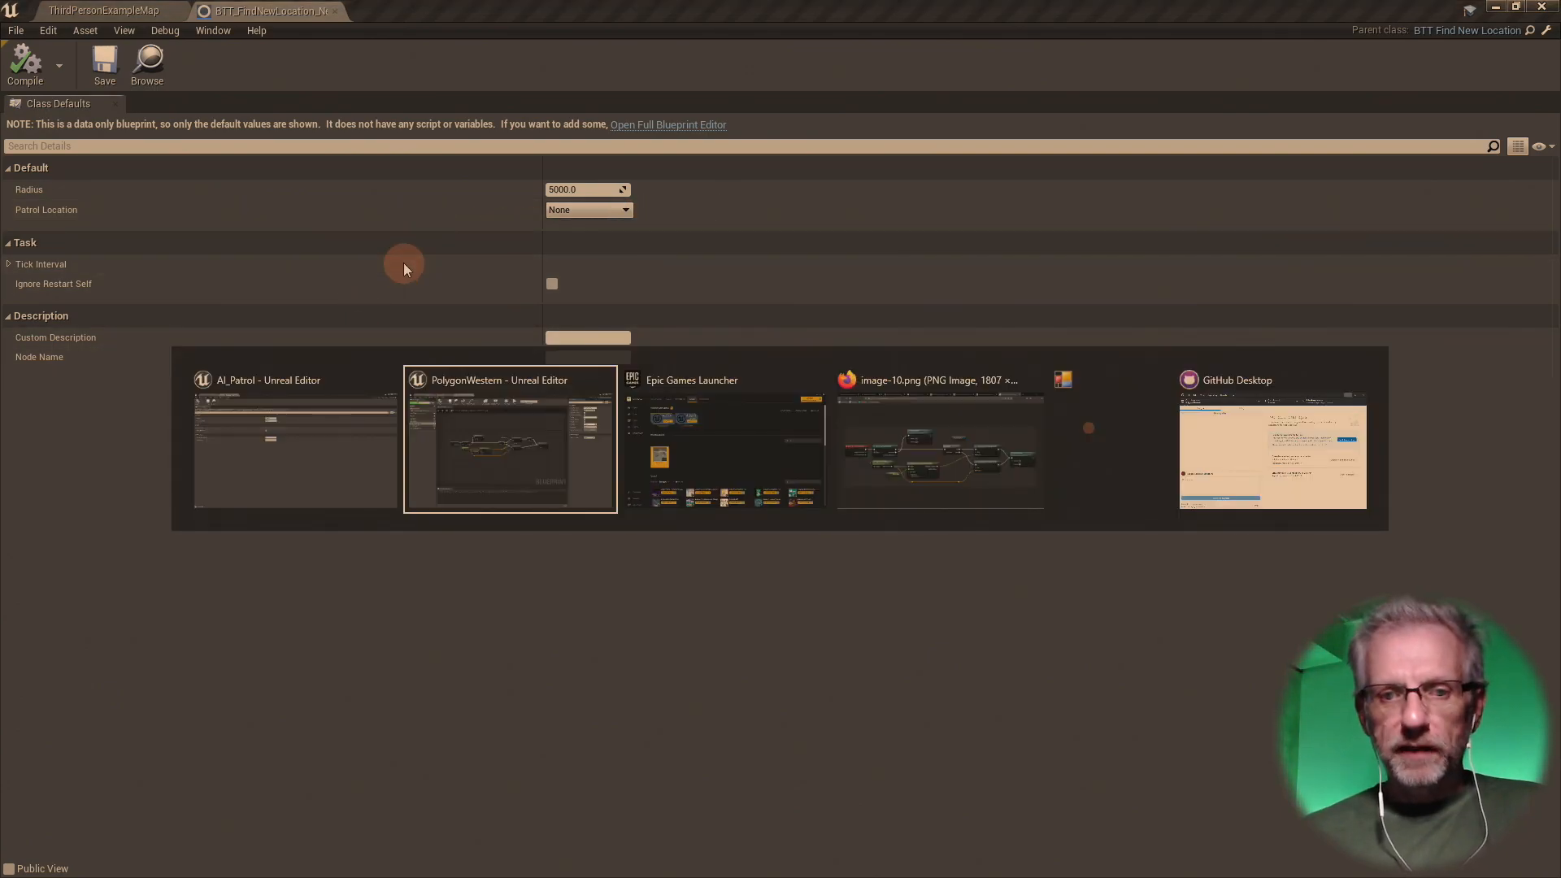
pyautogui.scroll(5, 535, 418)
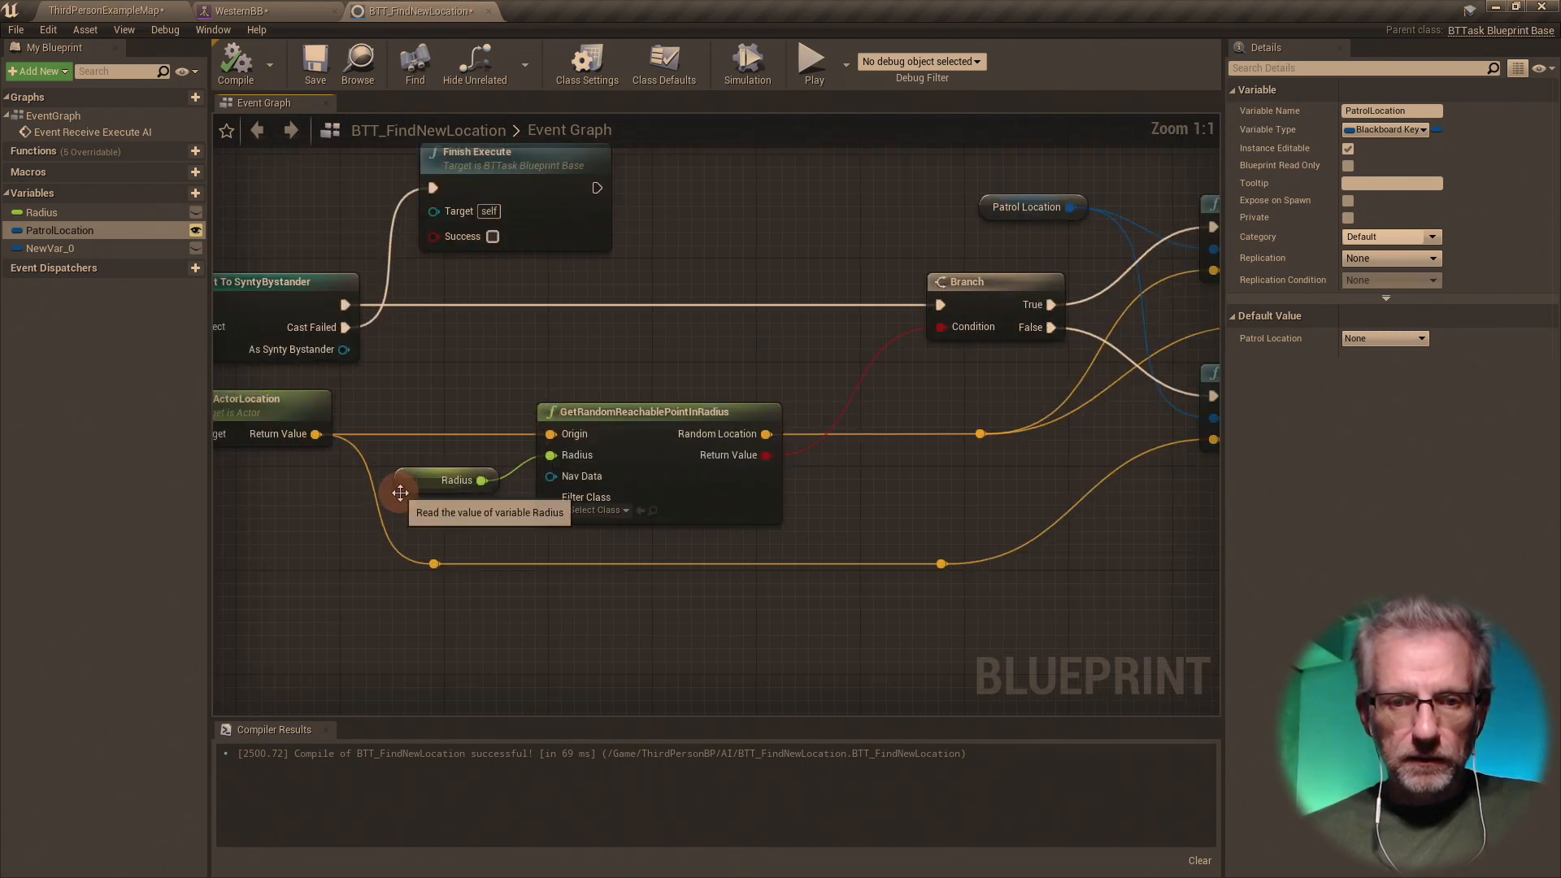
pyautogui.moveTo(413, 488); pyautogui.dragTo(659, 493, button='right')
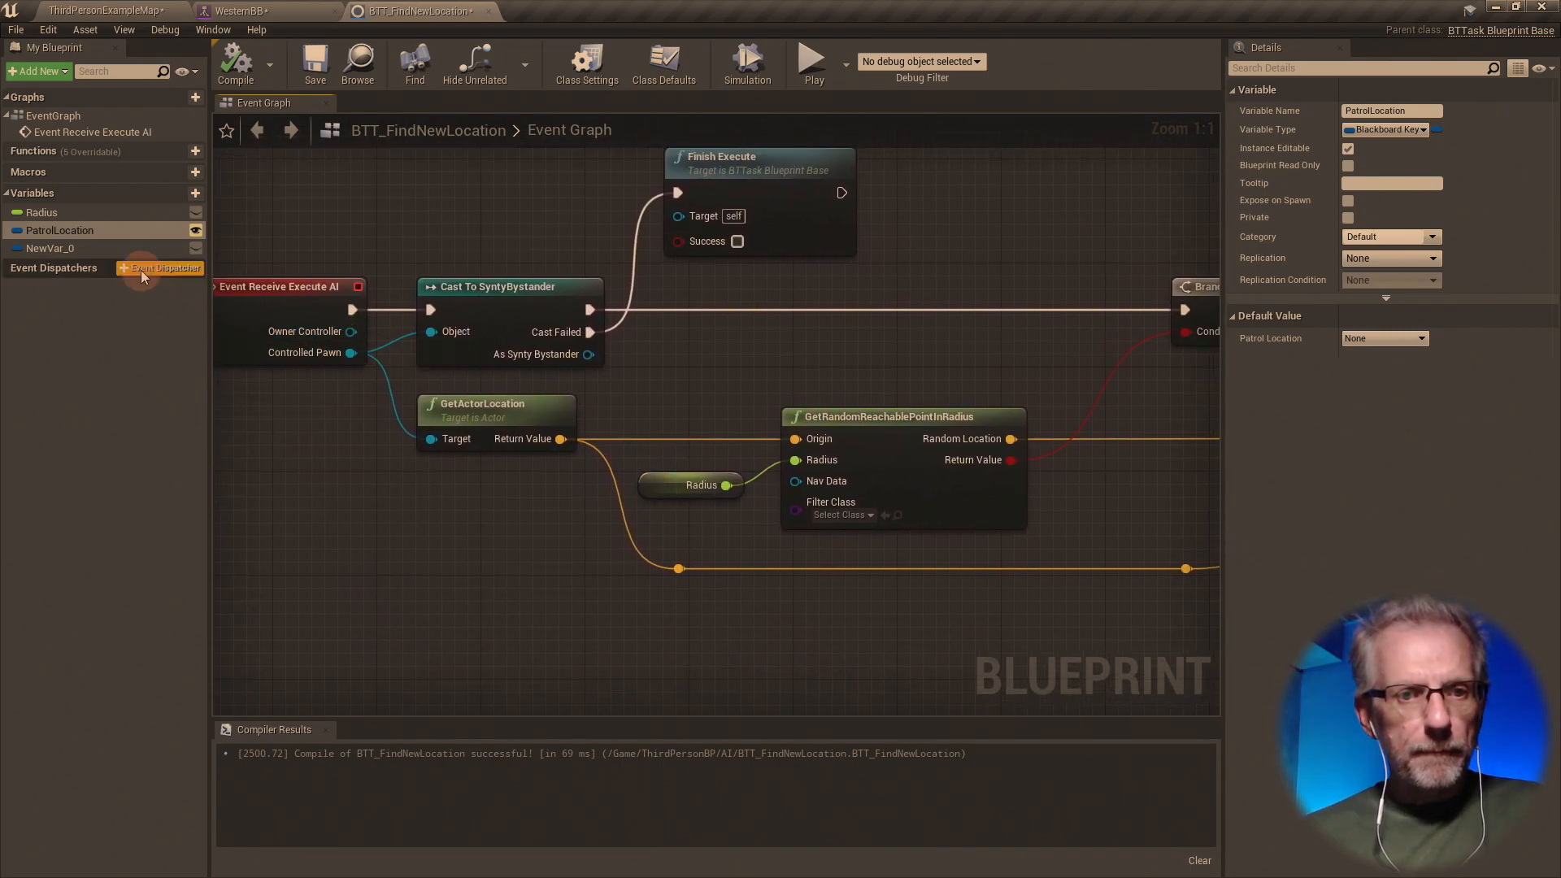
pyautogui.click(109, 249)
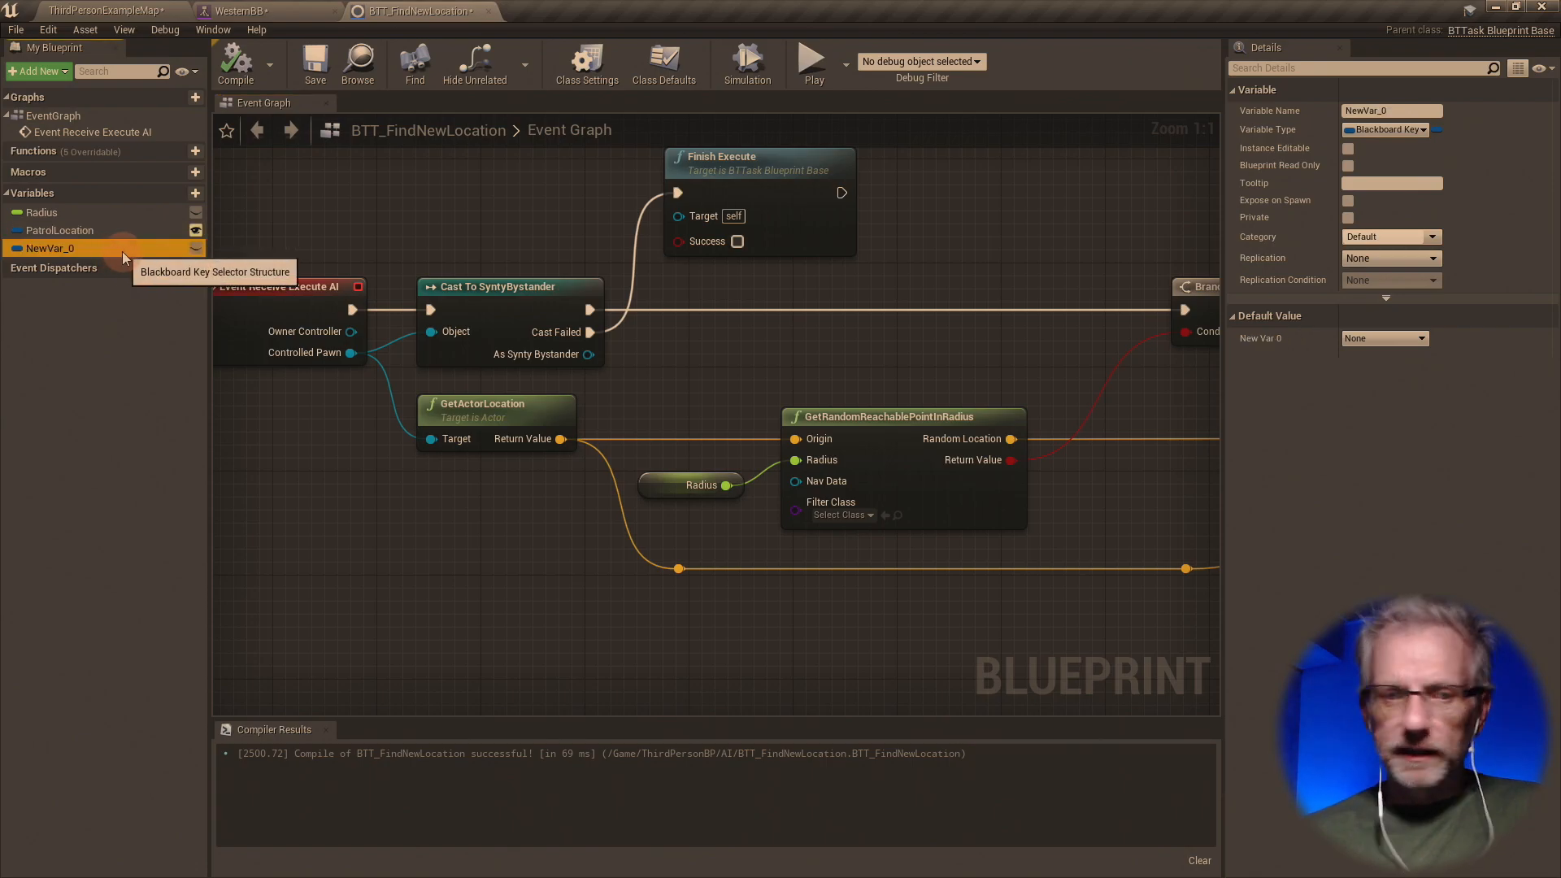
pyautogui.rightClick(122, 252)
pyautogui.click(153, 314)
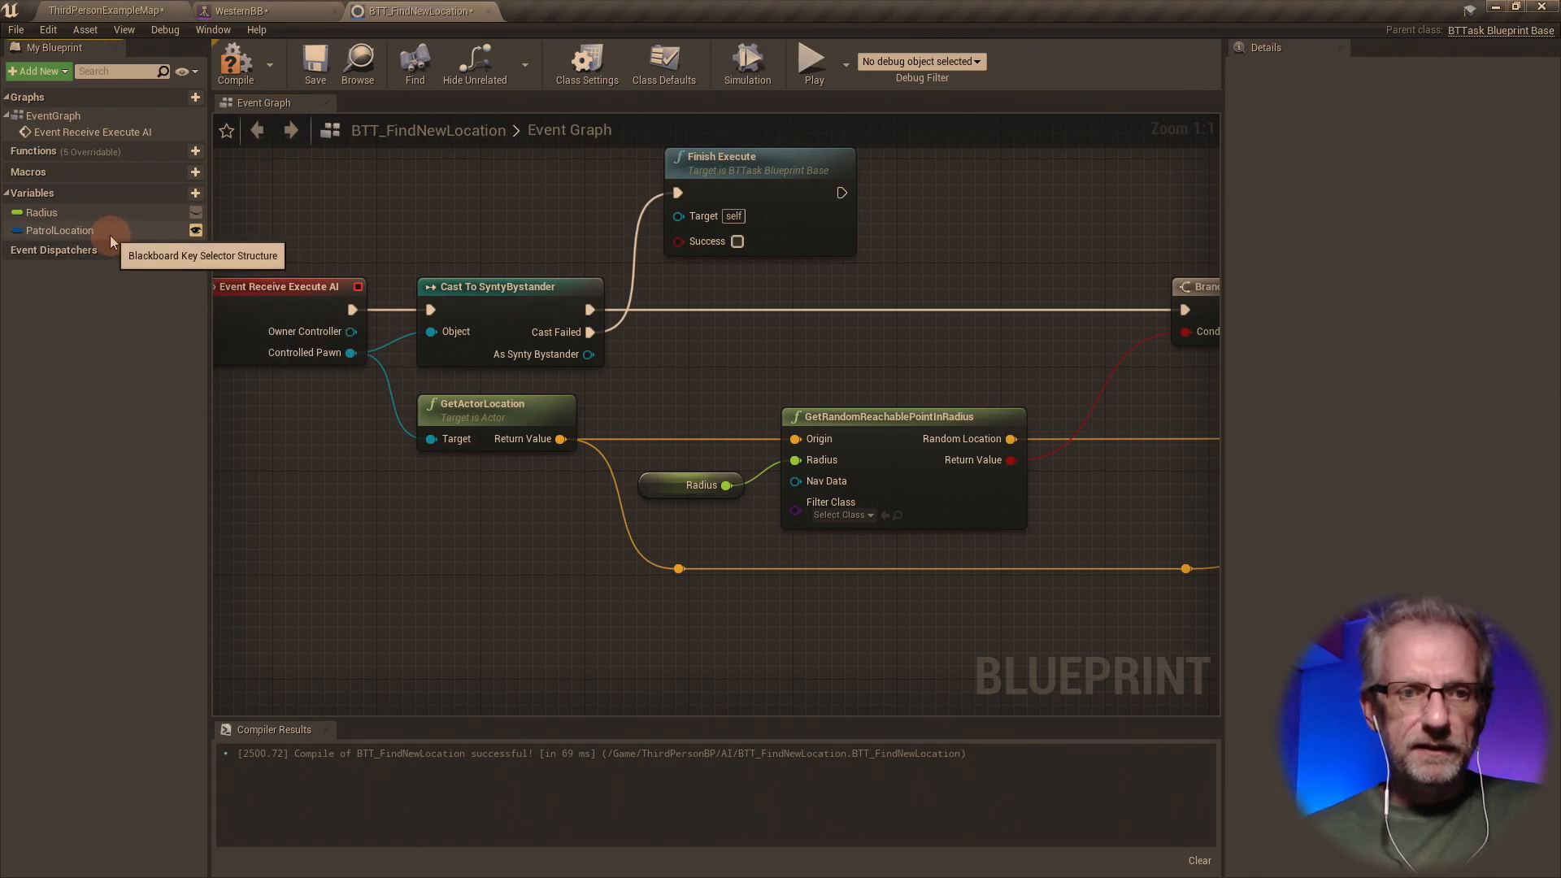
pyautogui.click(117, 213)
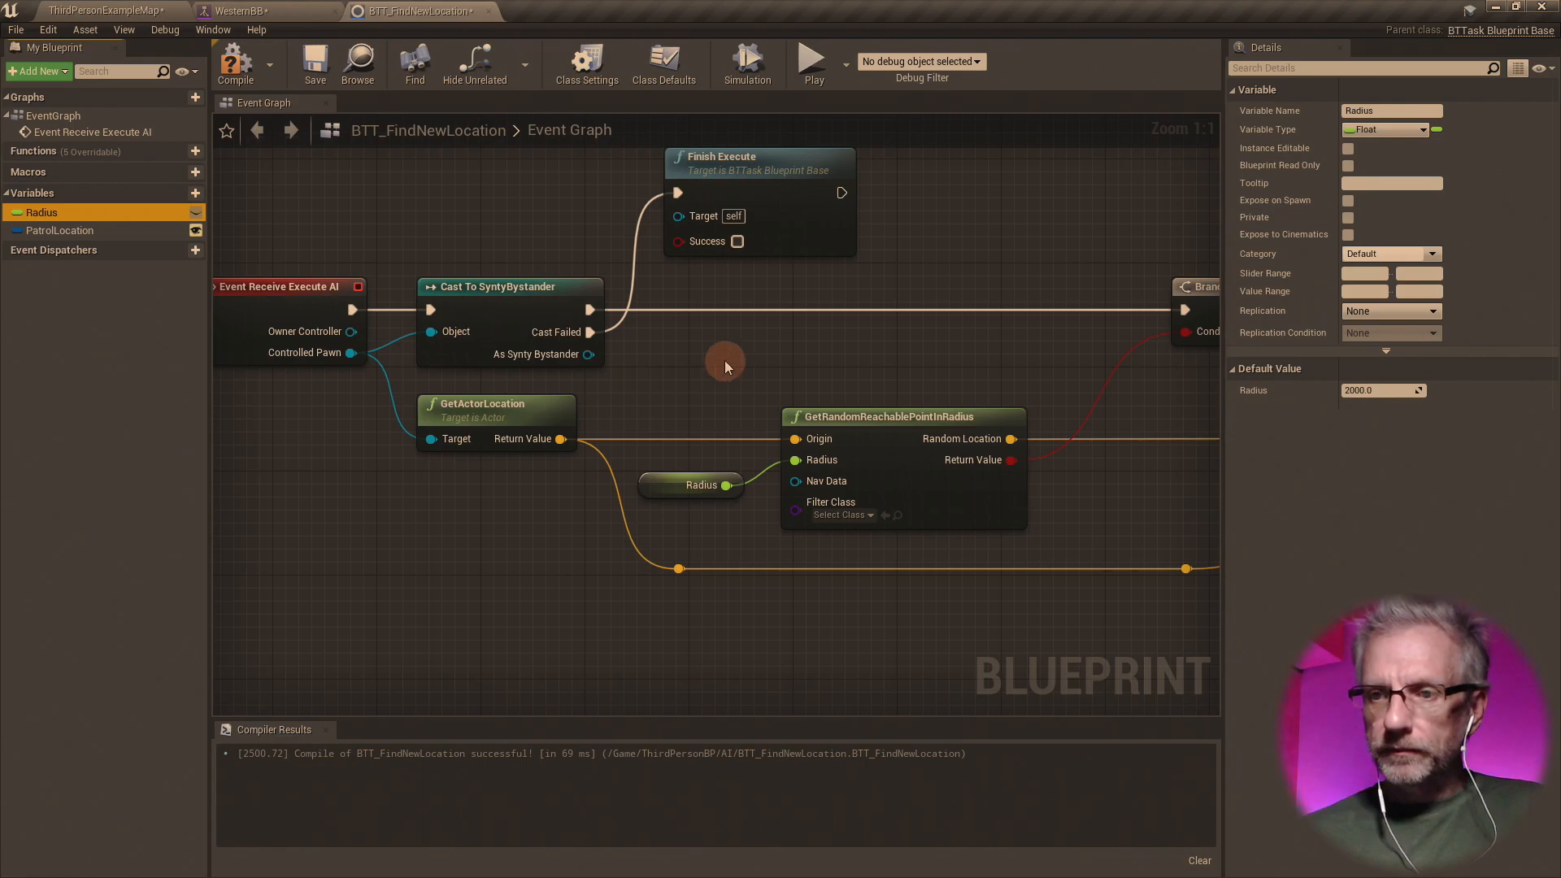
pyautogui.click(96, 230)
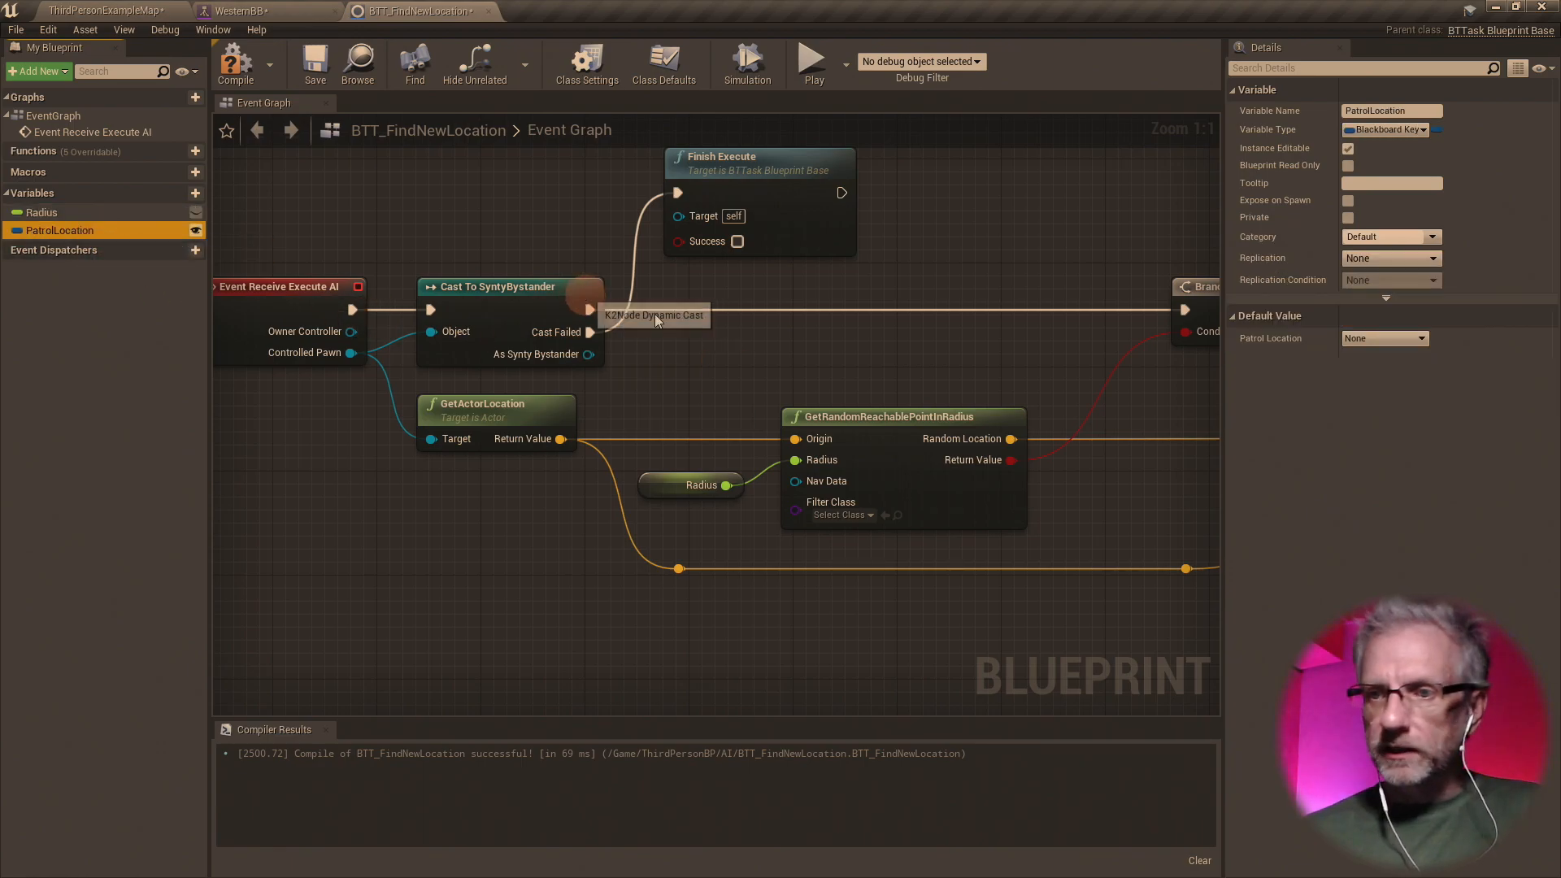
# - Return to AI_Patrol, open BTT_FindNewLocation_New in the full Blueprint editor, examine its event graph and close it
pyautogui.hotkey('alt', 'Tab')
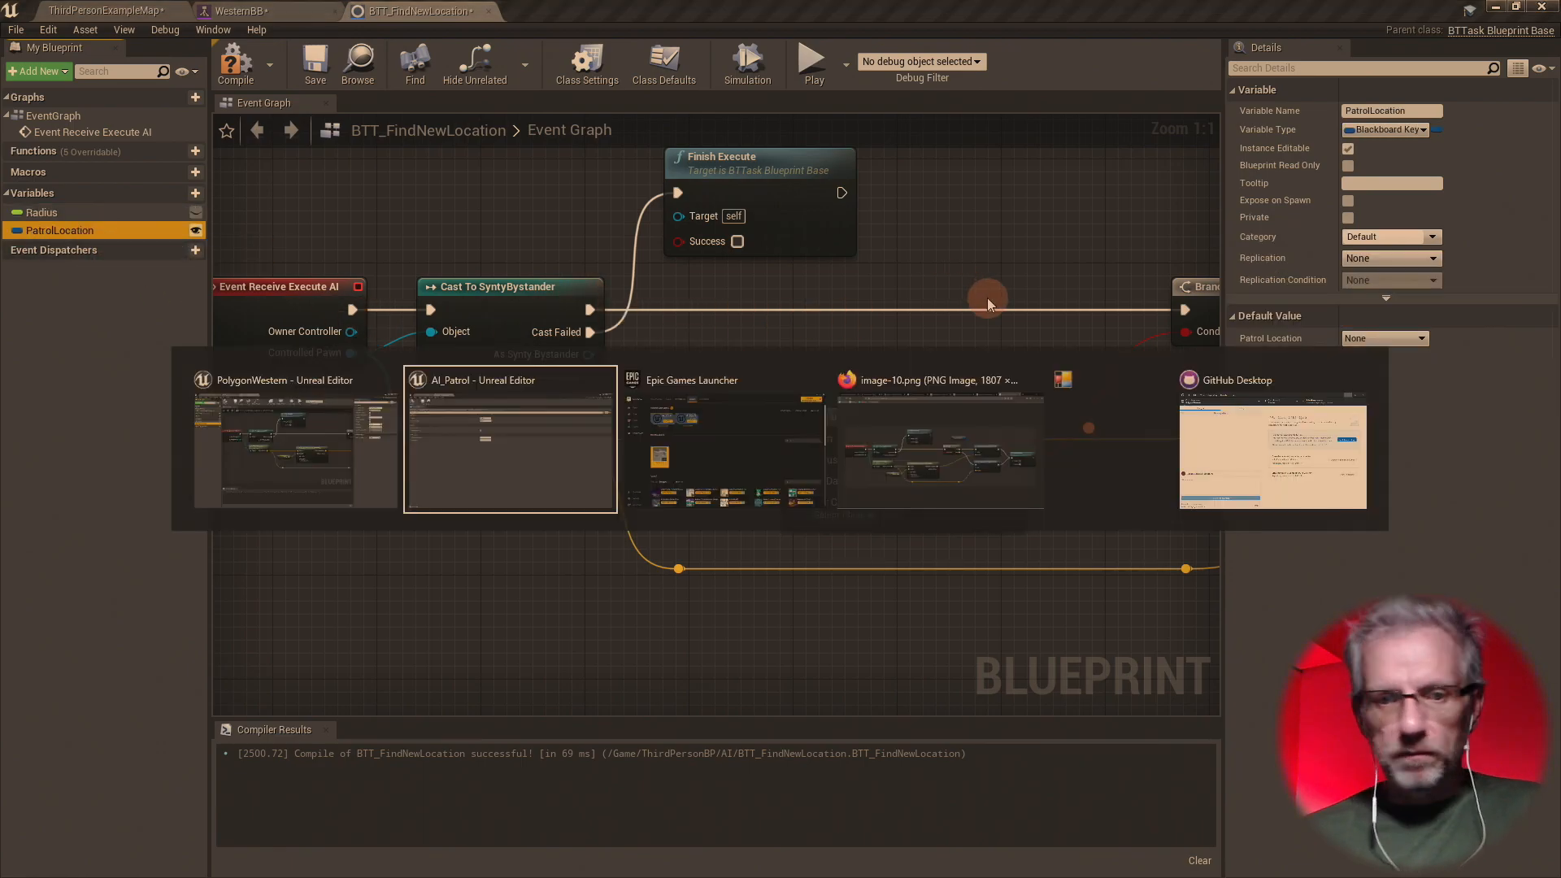
pyautogui.click(697, 129)
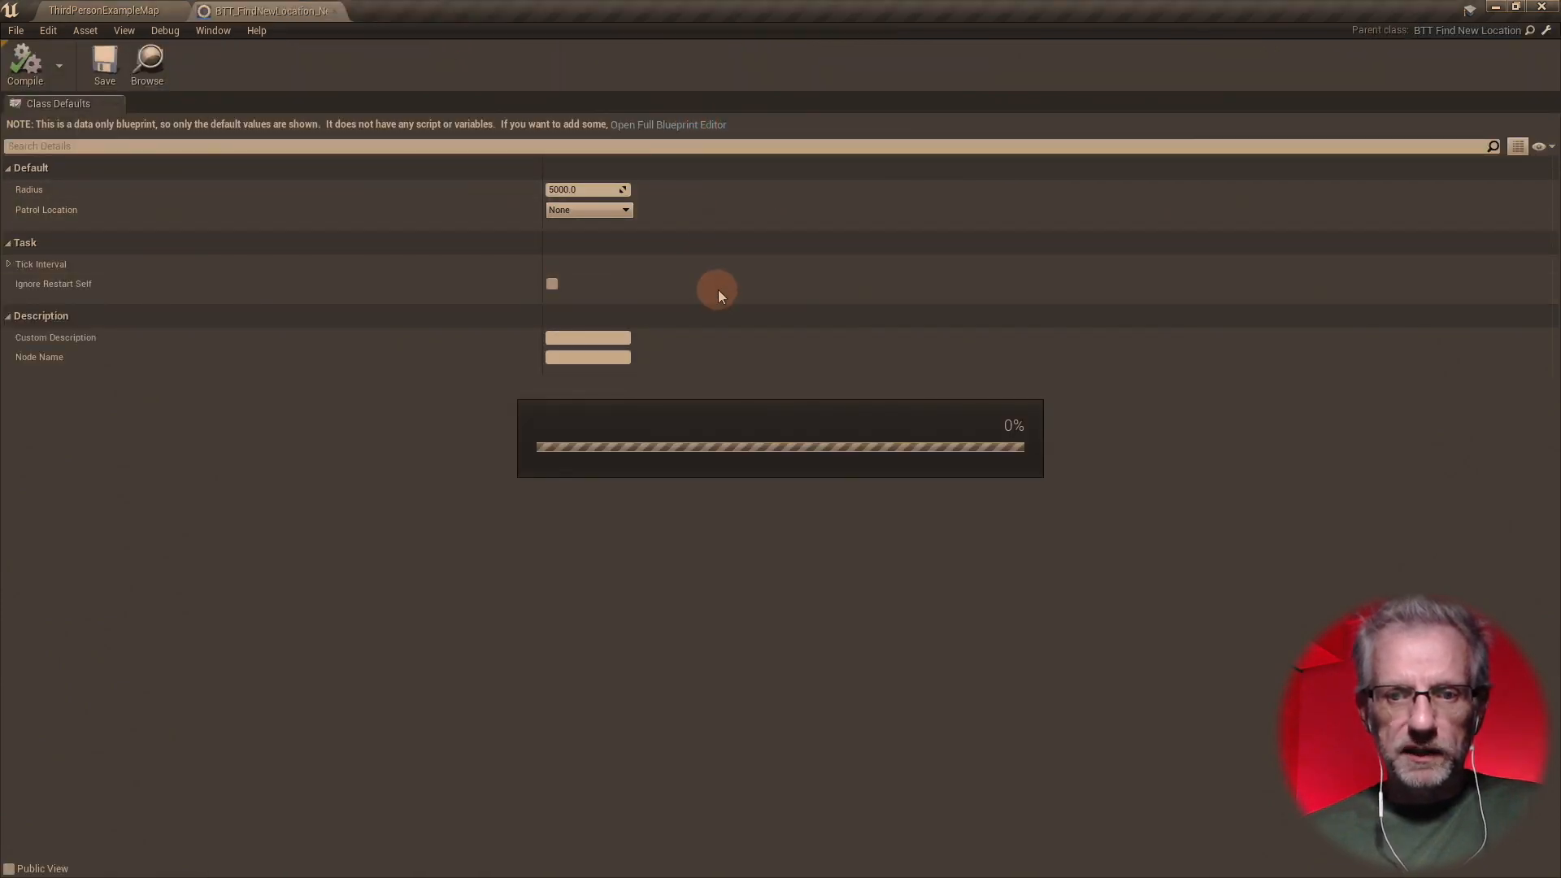
pyautogui.moveTo(468, 203); pyautogui.dragTo(288, 24)
pyautogui.moveTo(487, 401); pyautogui.dragTo(500, 496, button='right')
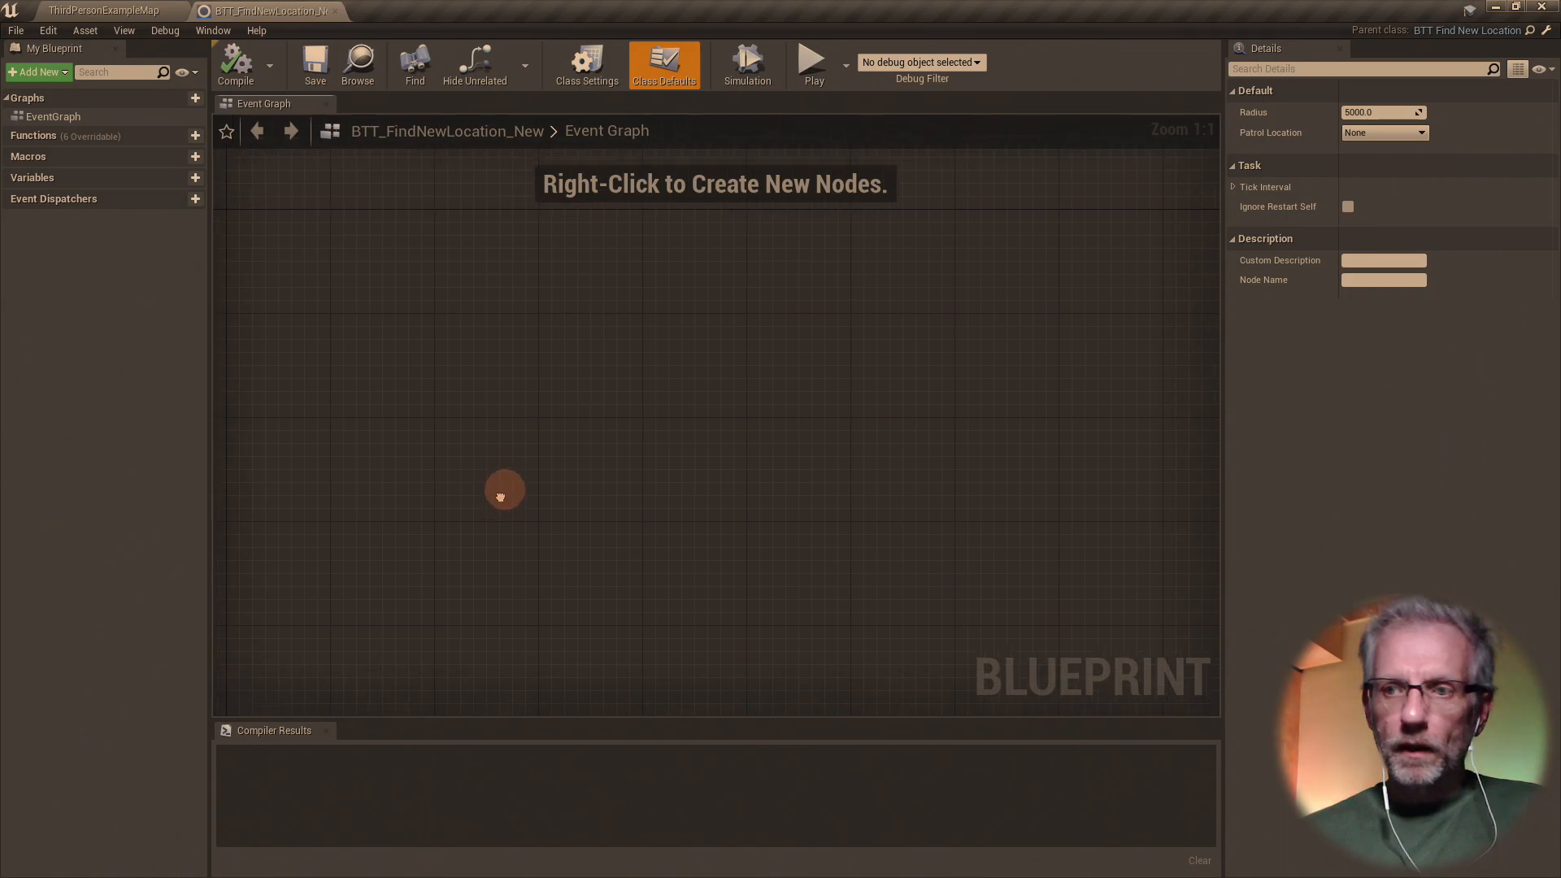
pyautogui.scroll(-8, 521, 517)
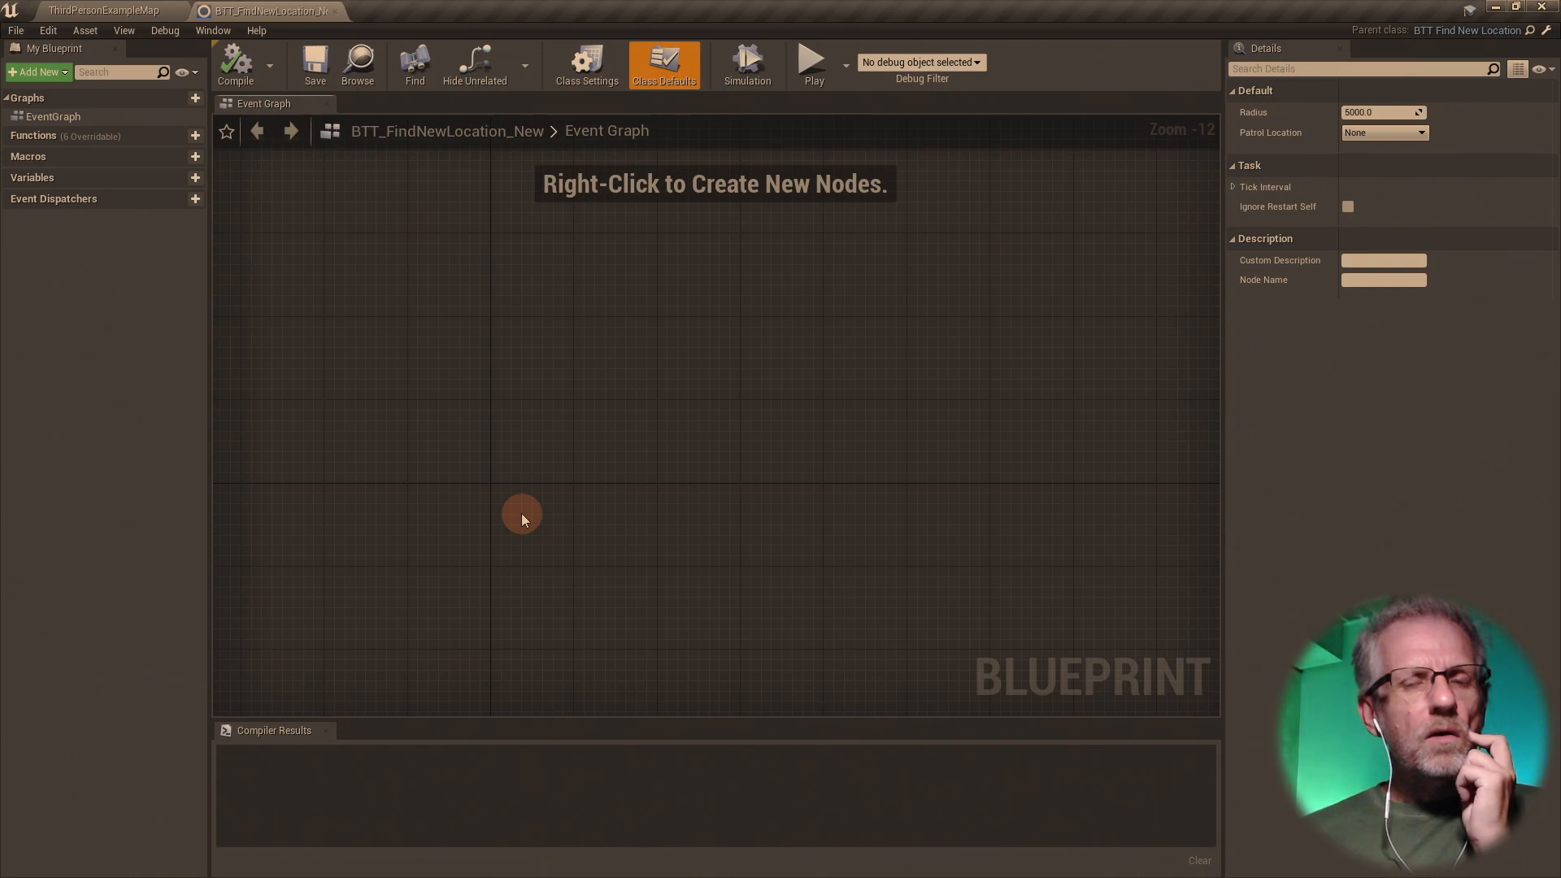
pyautogui.scroll(12, 521, 514)
pyautogui.scroll(-12, 521, 514)
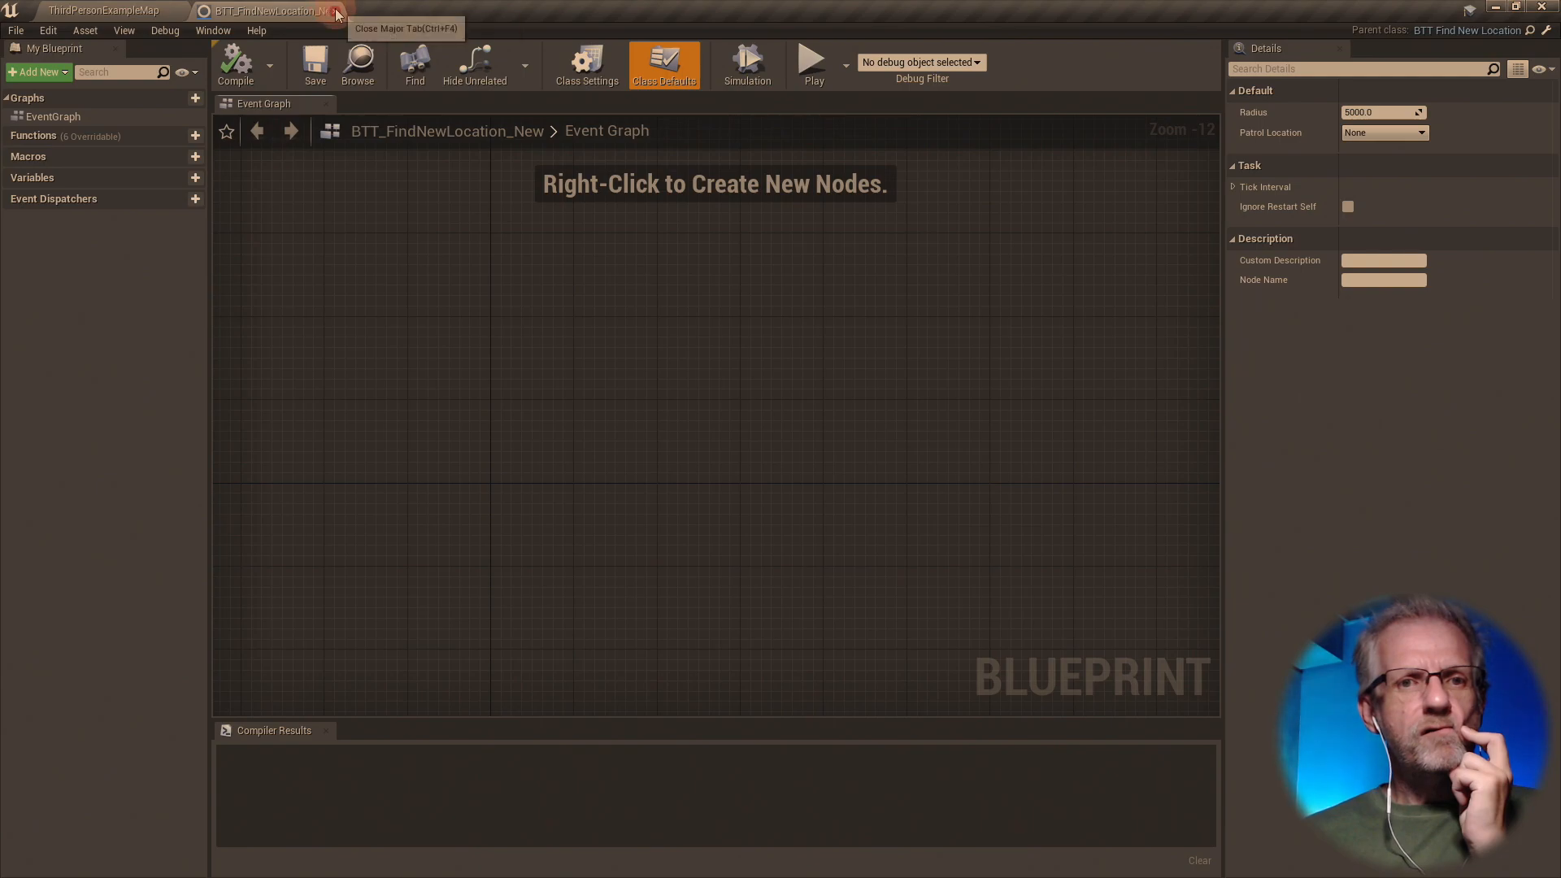
pyautogui.click(185, 11)
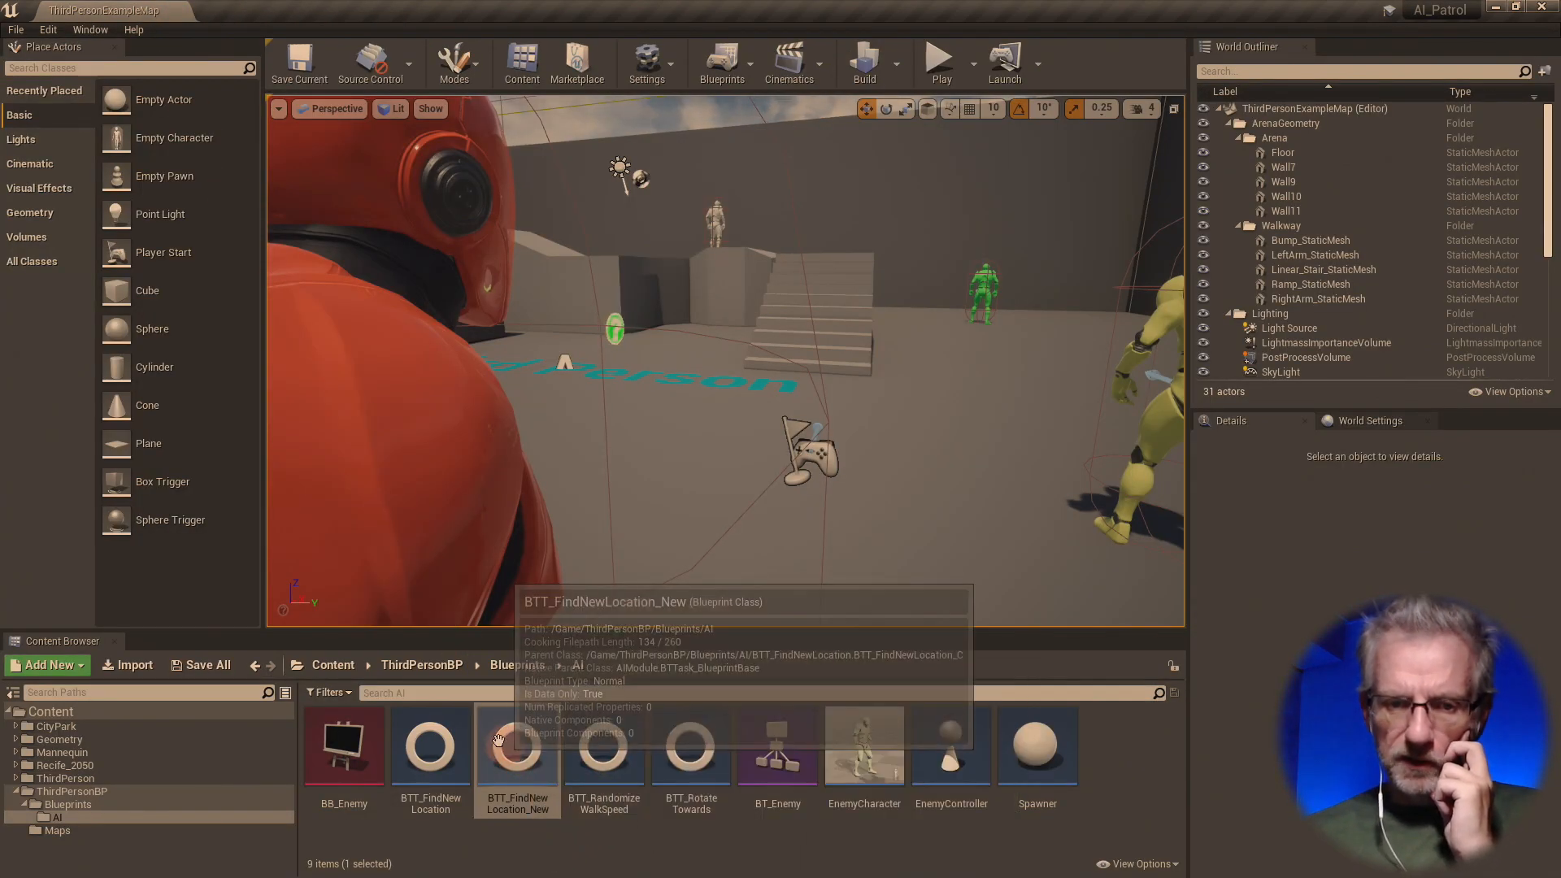
pyautogui.rightClick(520, 752)
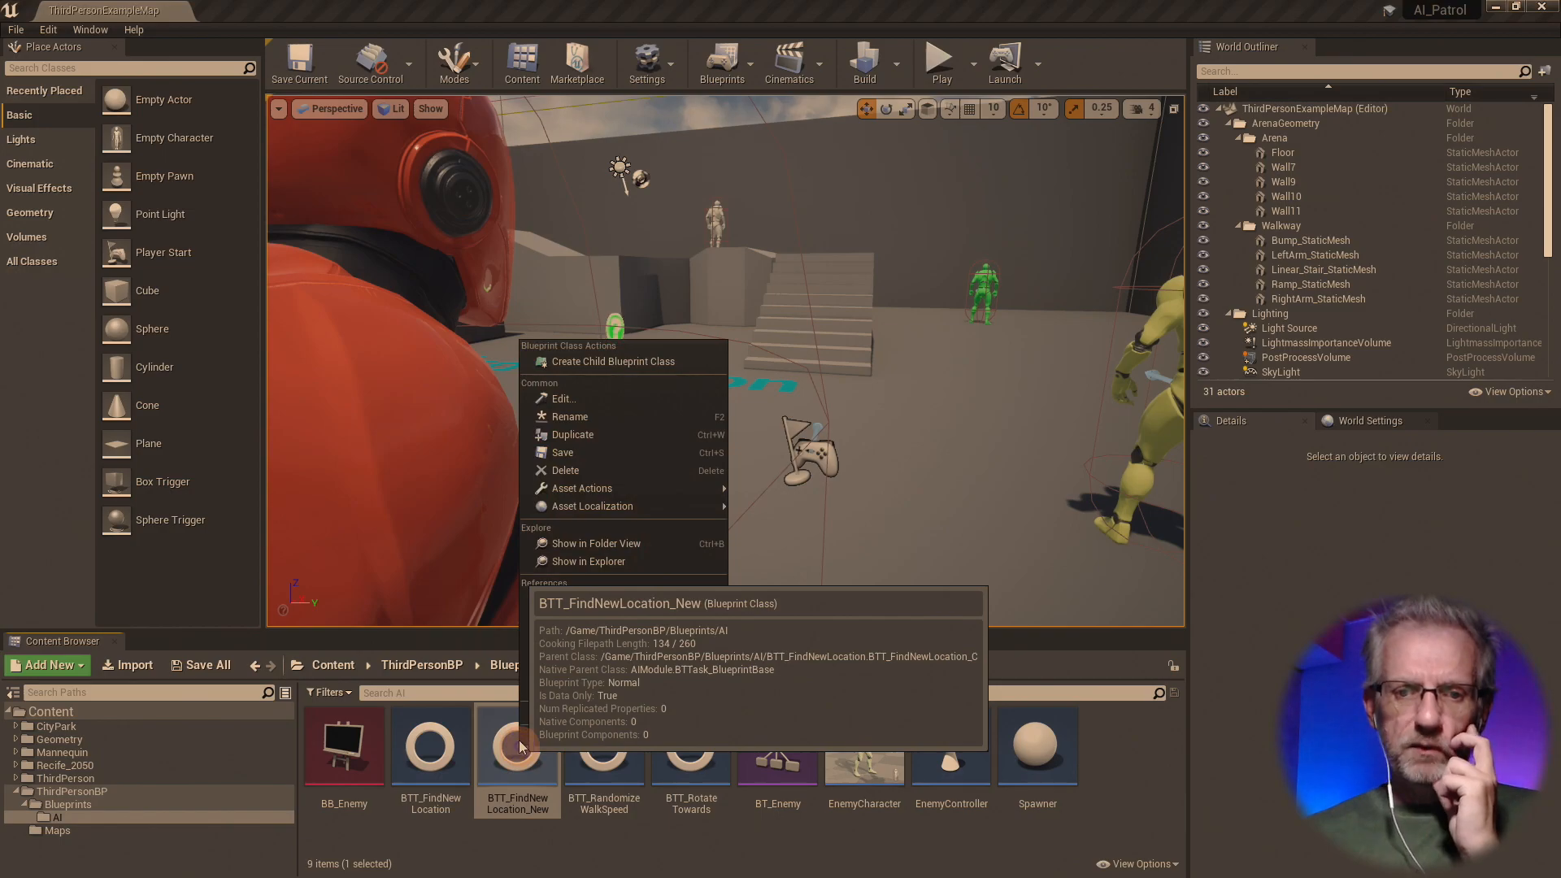
pyautogui.click(678, 473)
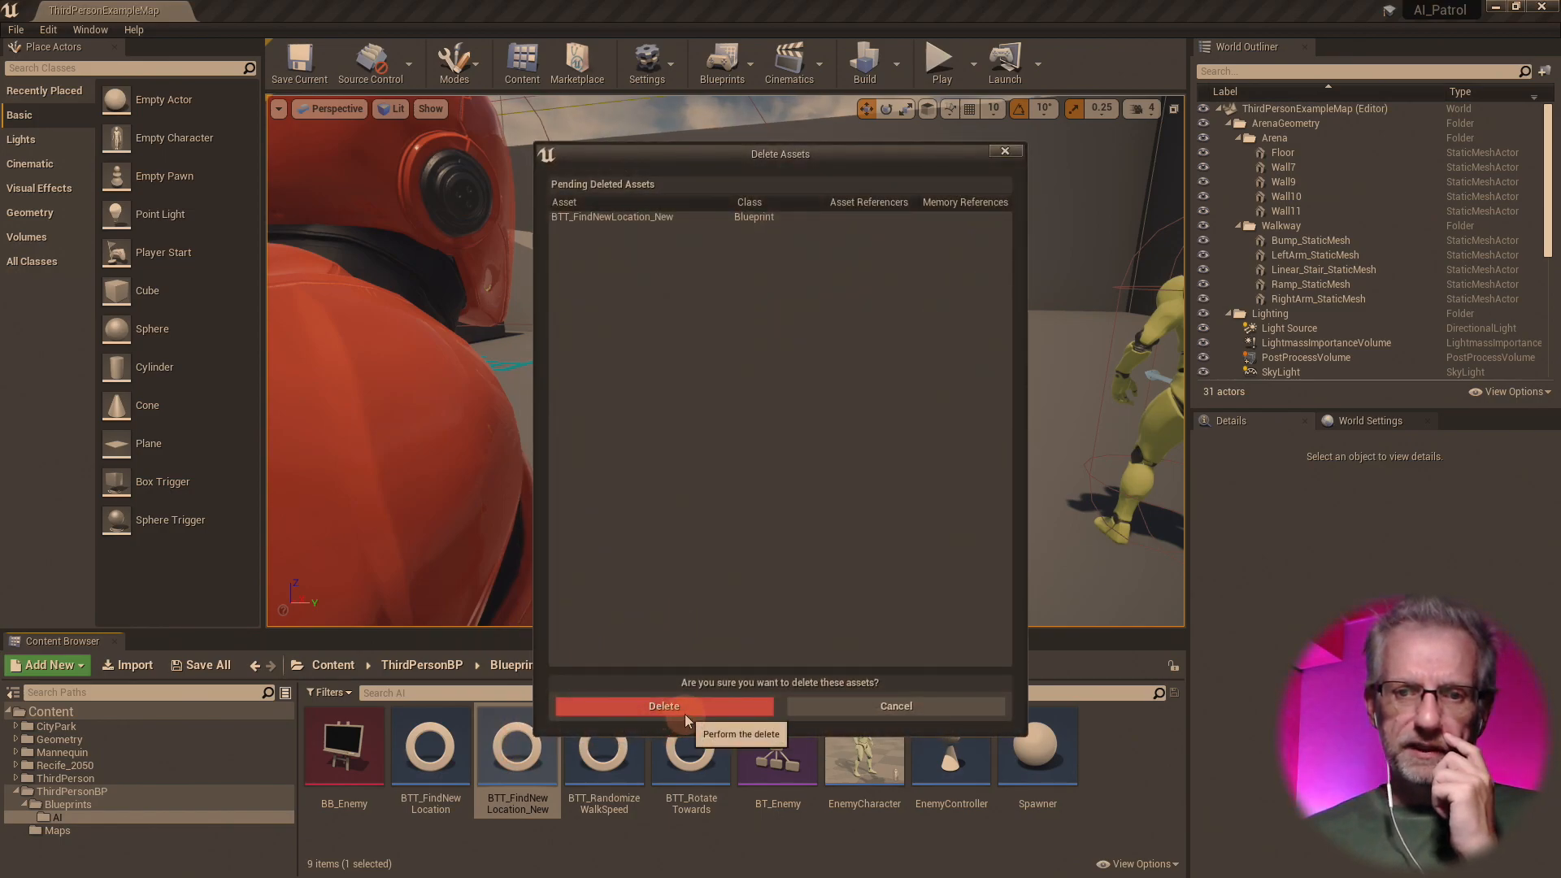
pyautogui.click(853, 707)
# - Check Radius in AI_Patrol's BTT_FindNewLocation, then make PolygonWestern's Radius variable instance editable with a default value of 5000
pyautogui.doubleClick(426, 768)
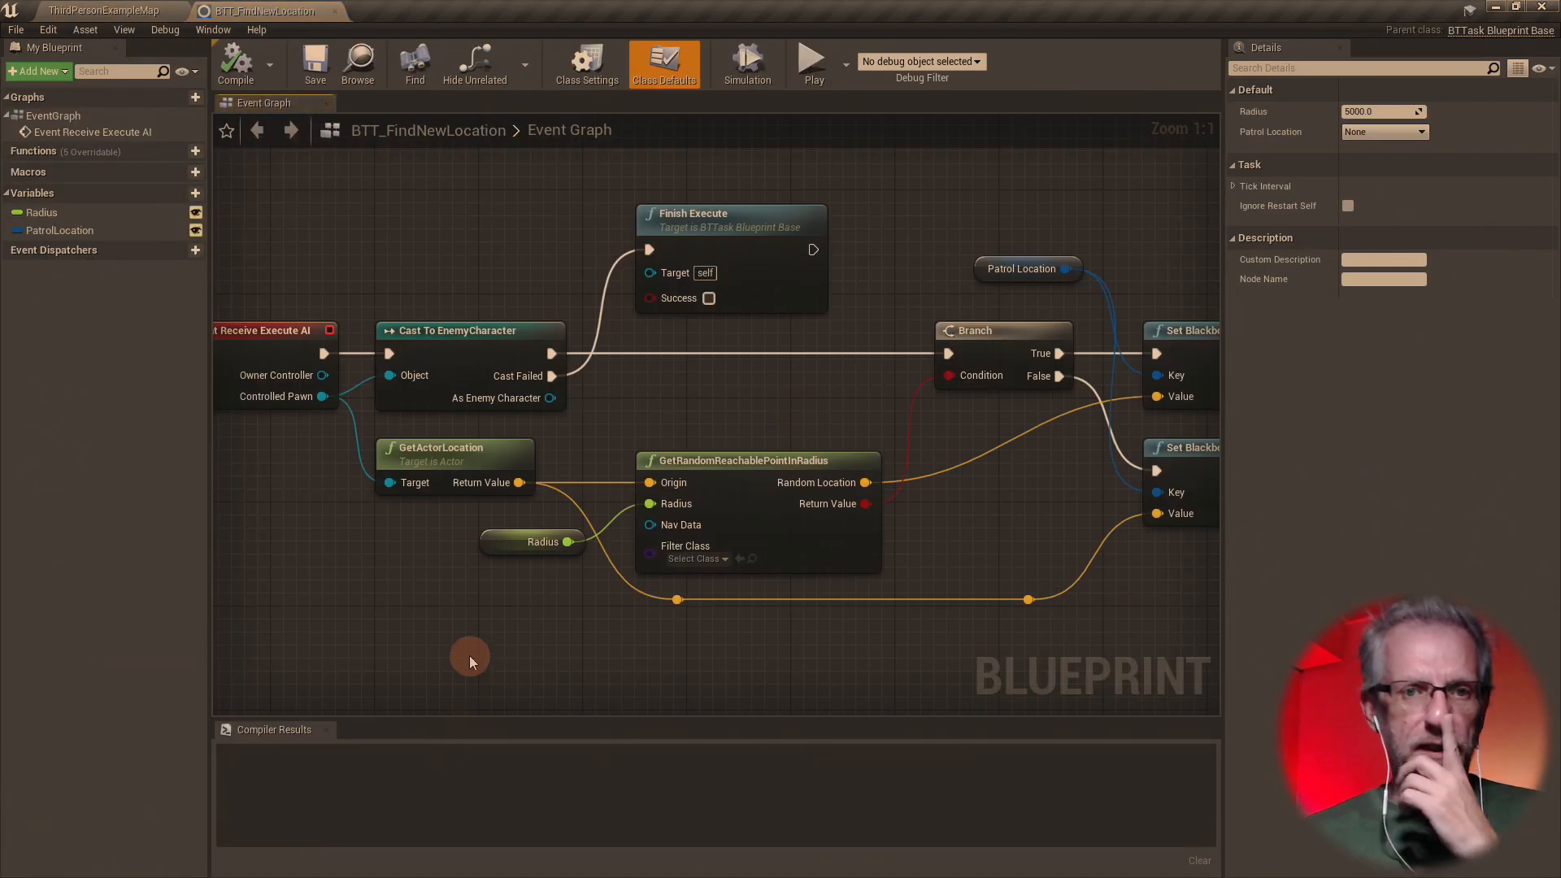
pyautogui.click(139, 215)
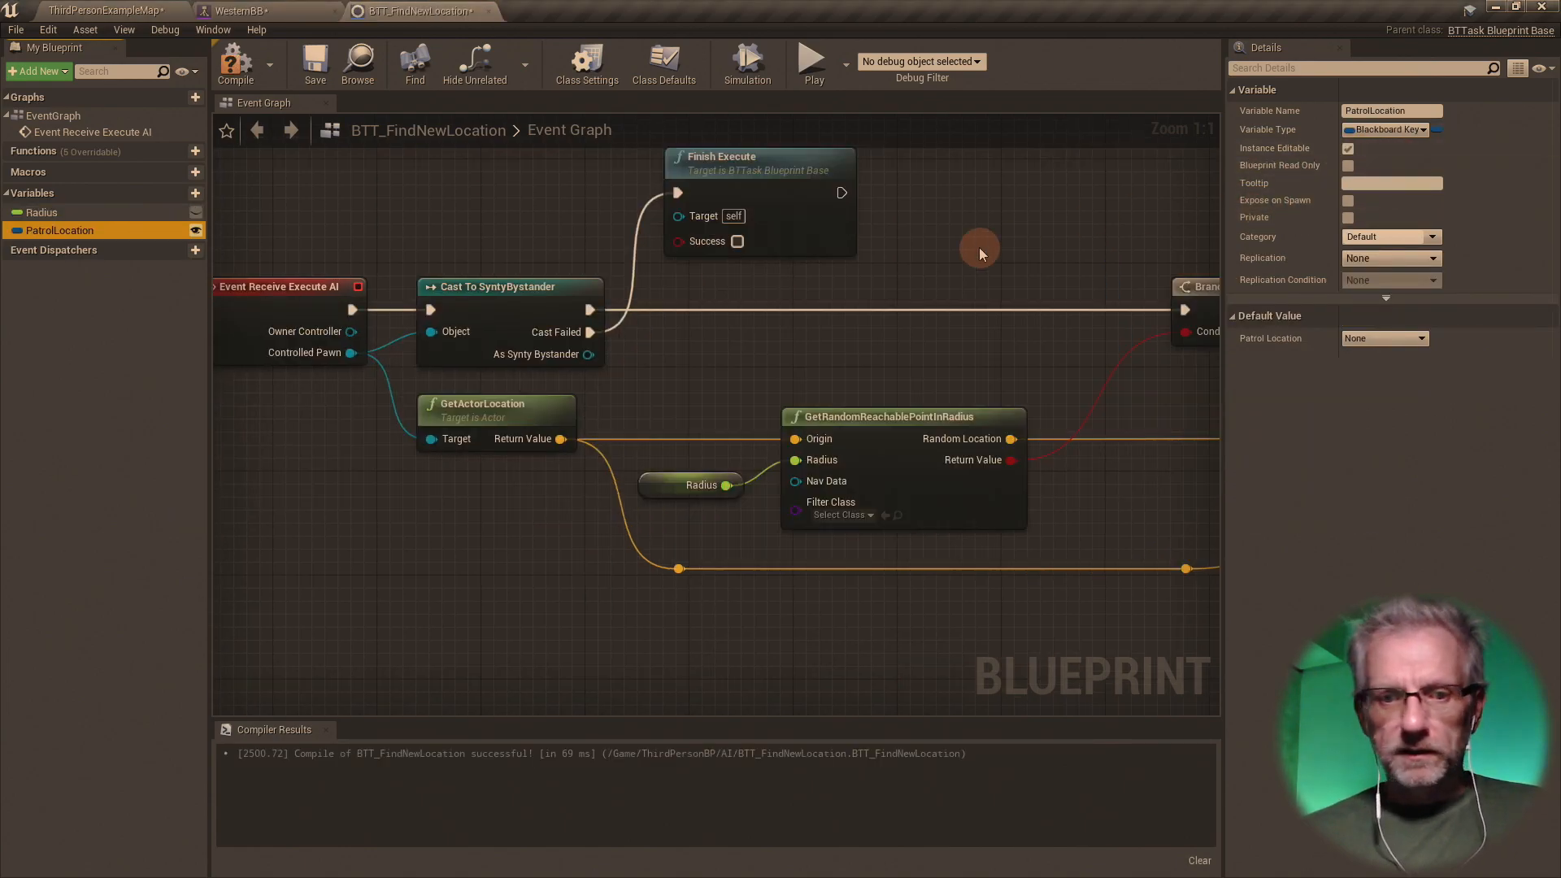
pyautogui.click(648, 482)
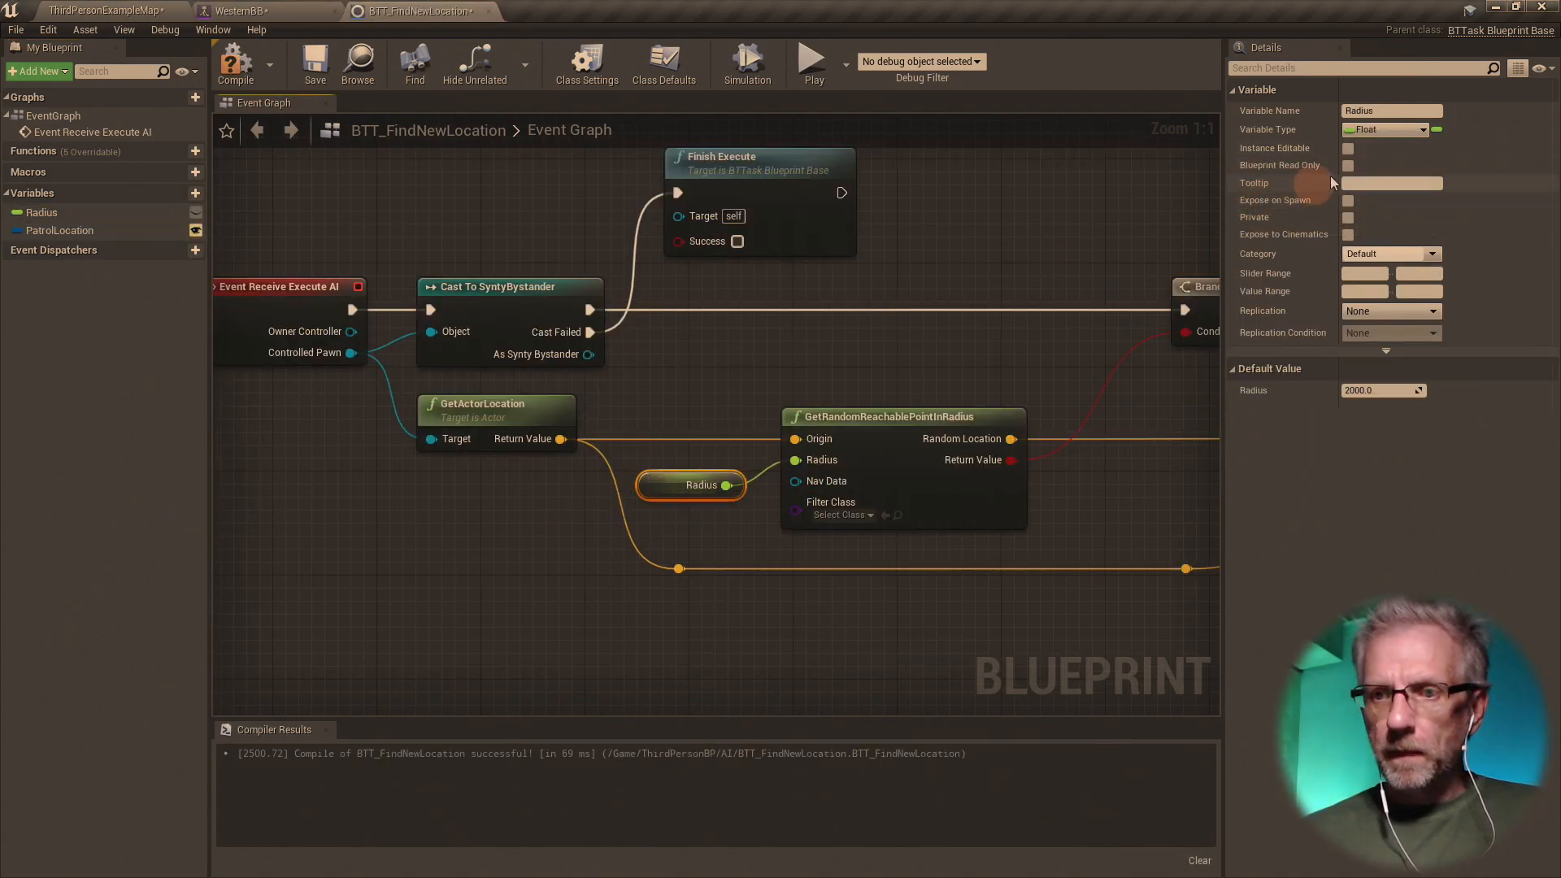
pyautogui.click(1348, 149)
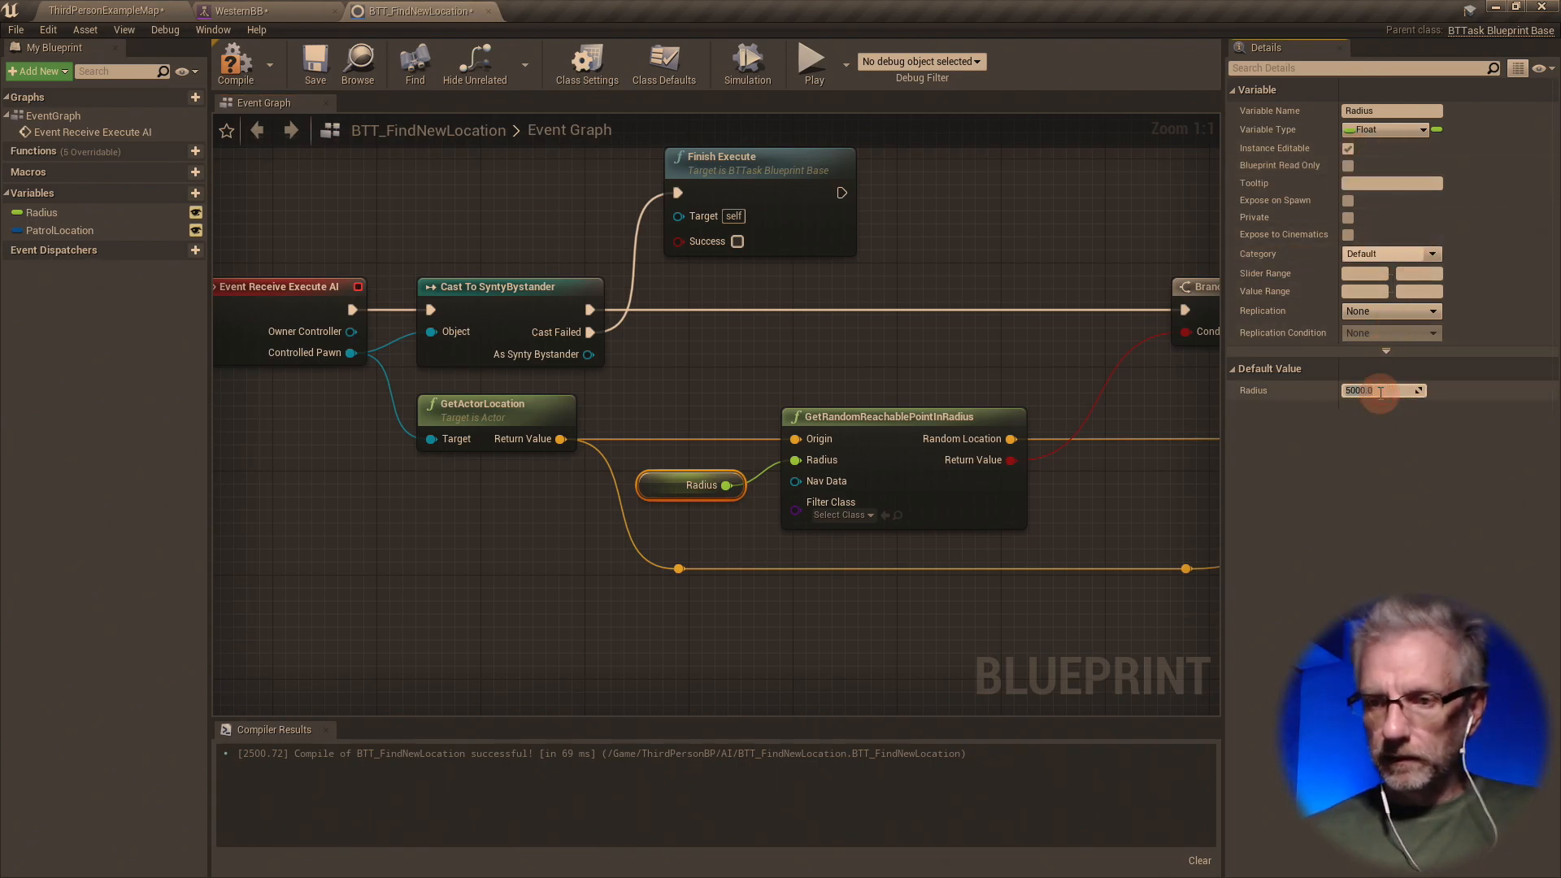
# - Compare the cast and Finish Execute nodes of AI_Patrol's BTT_FindNewLocation graph with those in PolygonWestern
pyautogui.hotkey('alt', 'Tab')
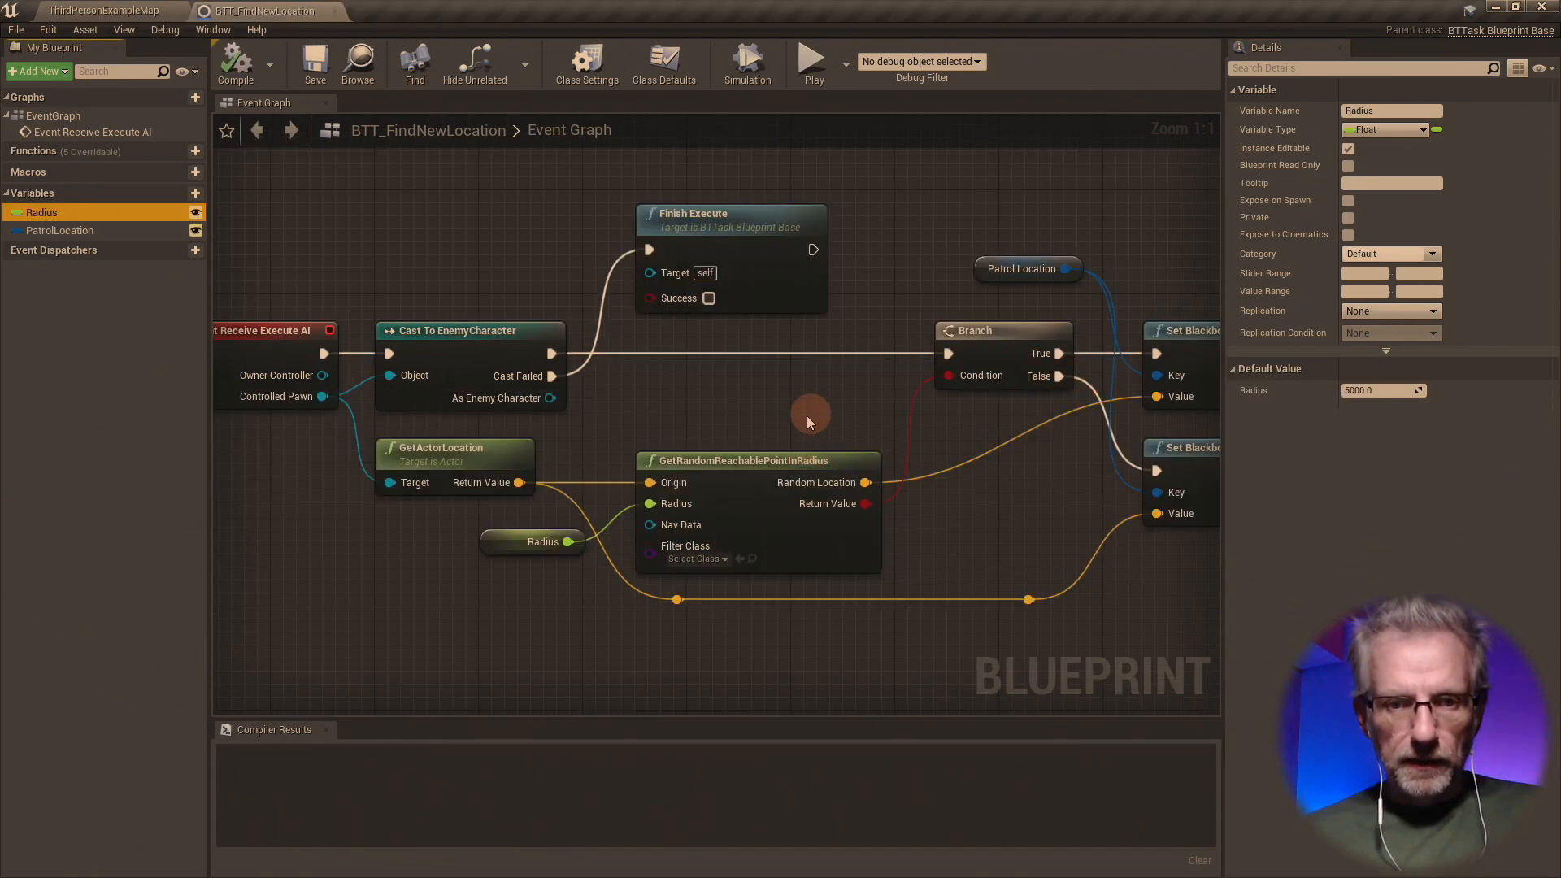
pyautogui.moveTo(808, 421); pyautogui.dragTo(876, 415, button='right')
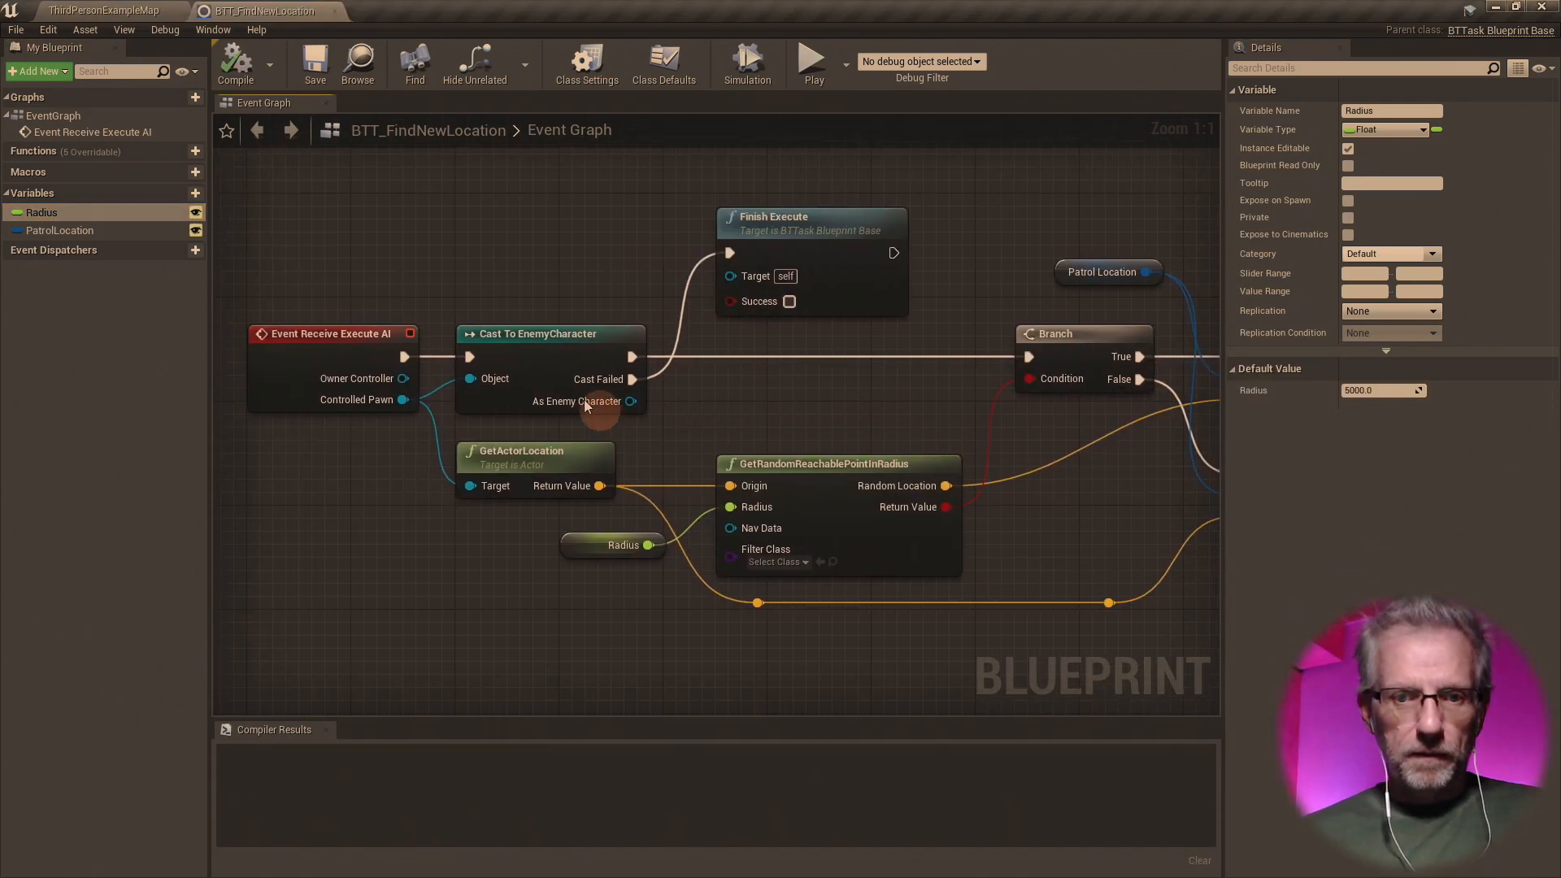
pyautogui.click(545, 361)
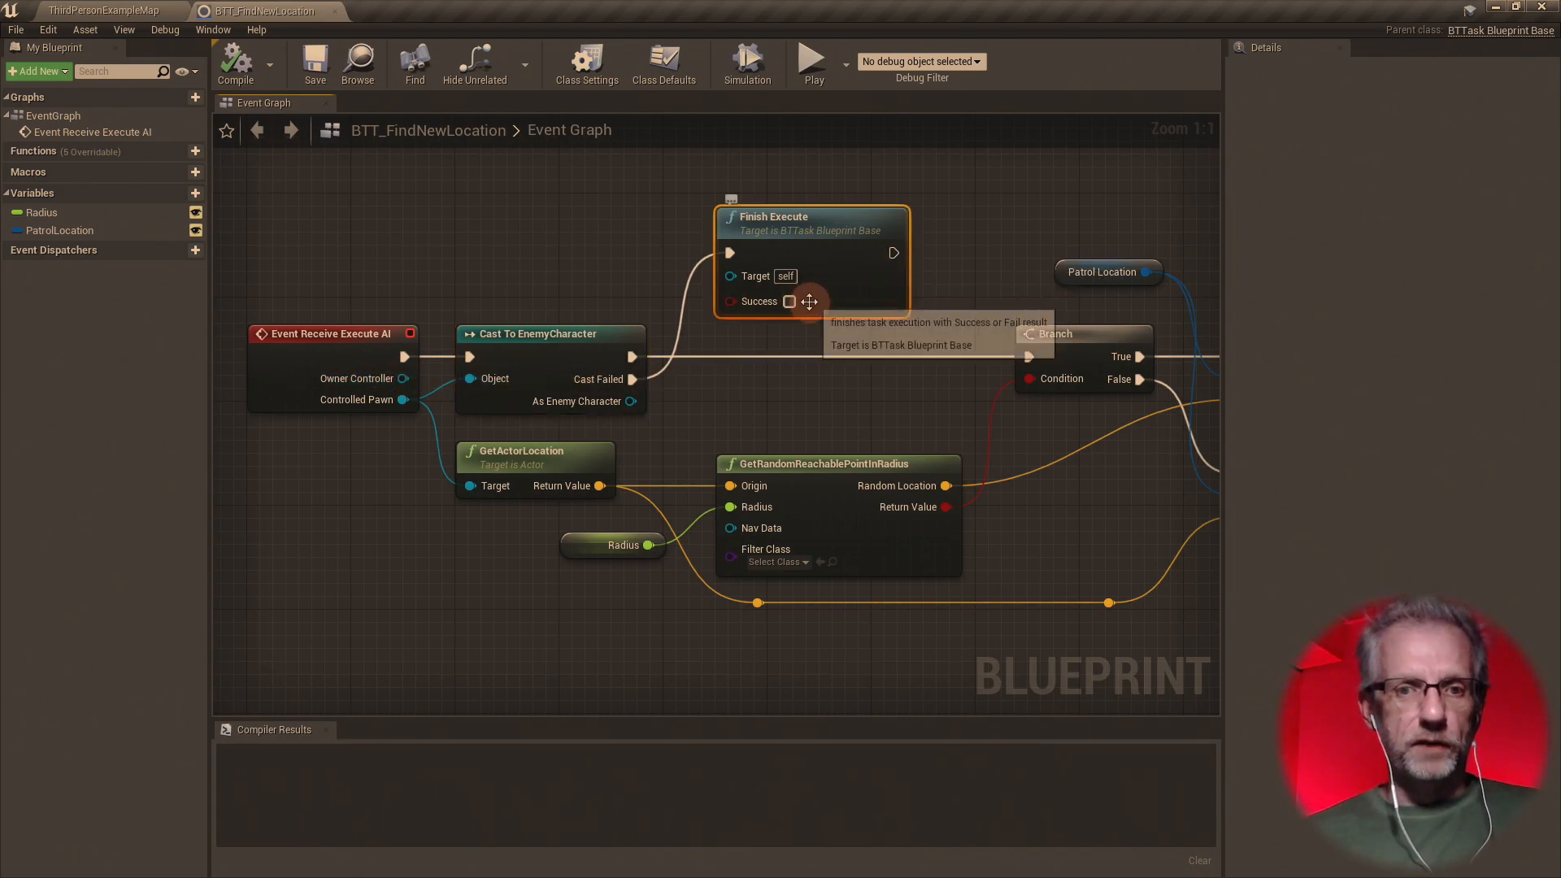
pyautogui.hotkey('alt', 'Tab')
pyautogui.moveTo(611, 334); pyautogui.dragTo(675, 404, button='right')
pyautogui.click(638, 382)
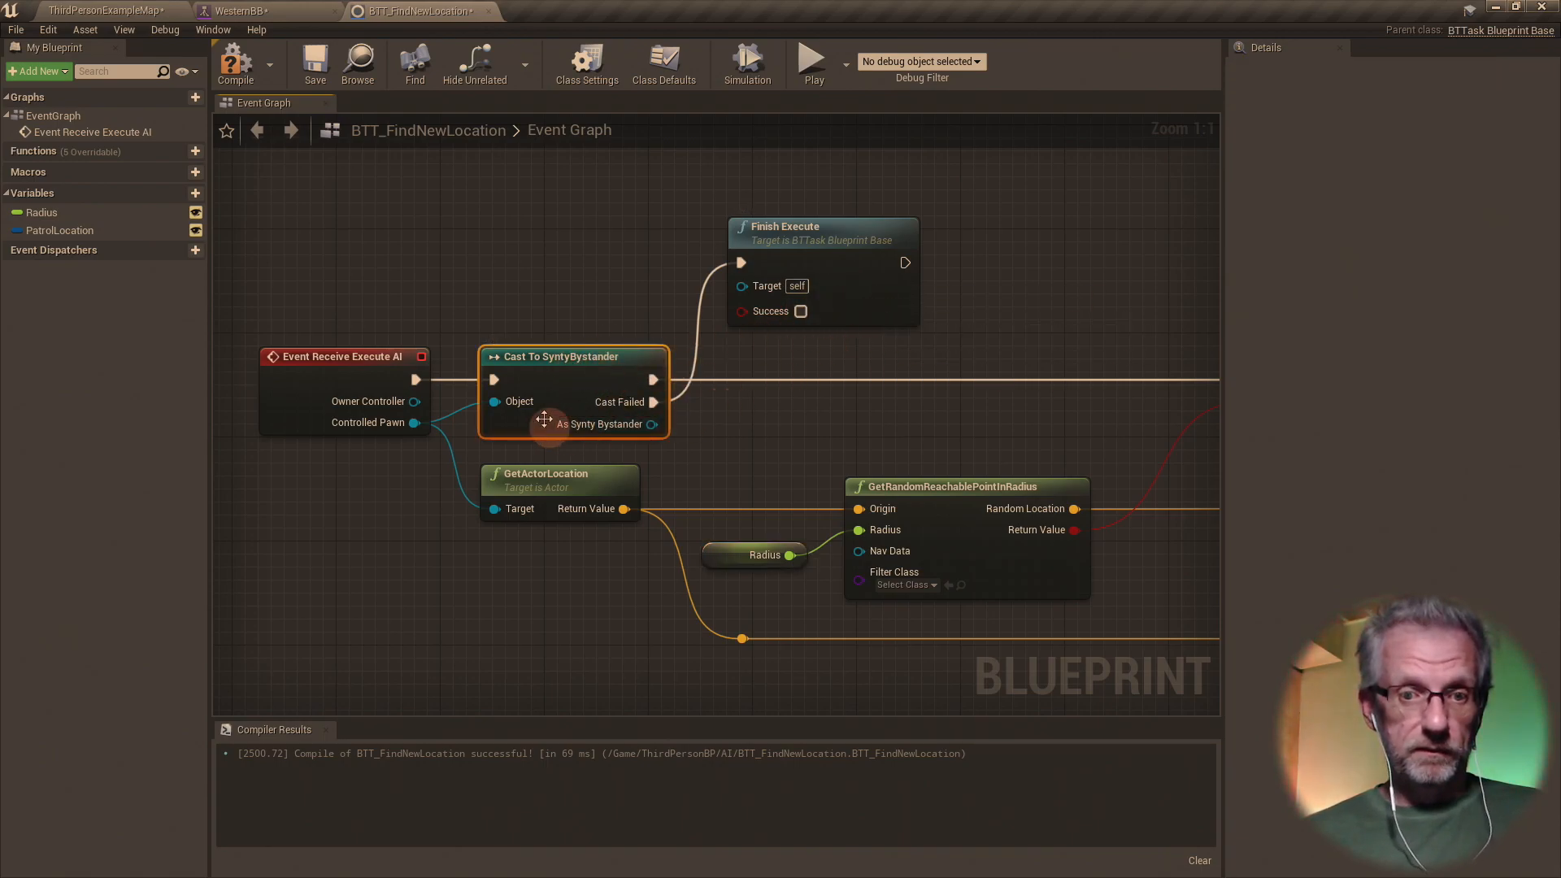
# - Compare the GetActorLocation and GetRandomReachablePointInRadius nodes of BTT_FindNewLocation between PolygonWestern and AI_Patrol
pyautogui.click(827, 307)
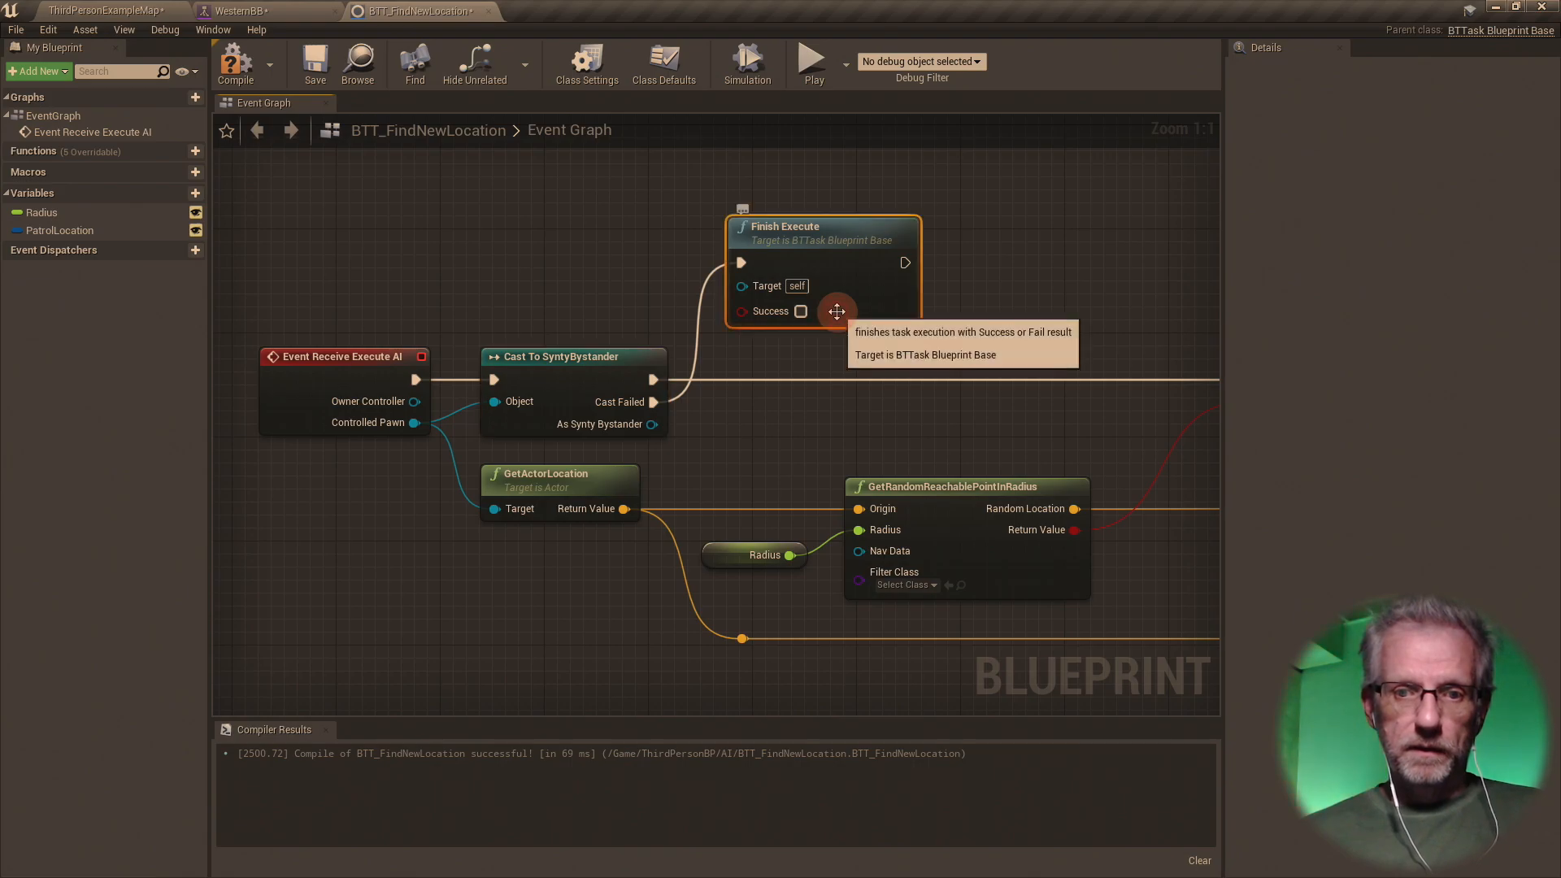
pyautogui.click(548, 483)
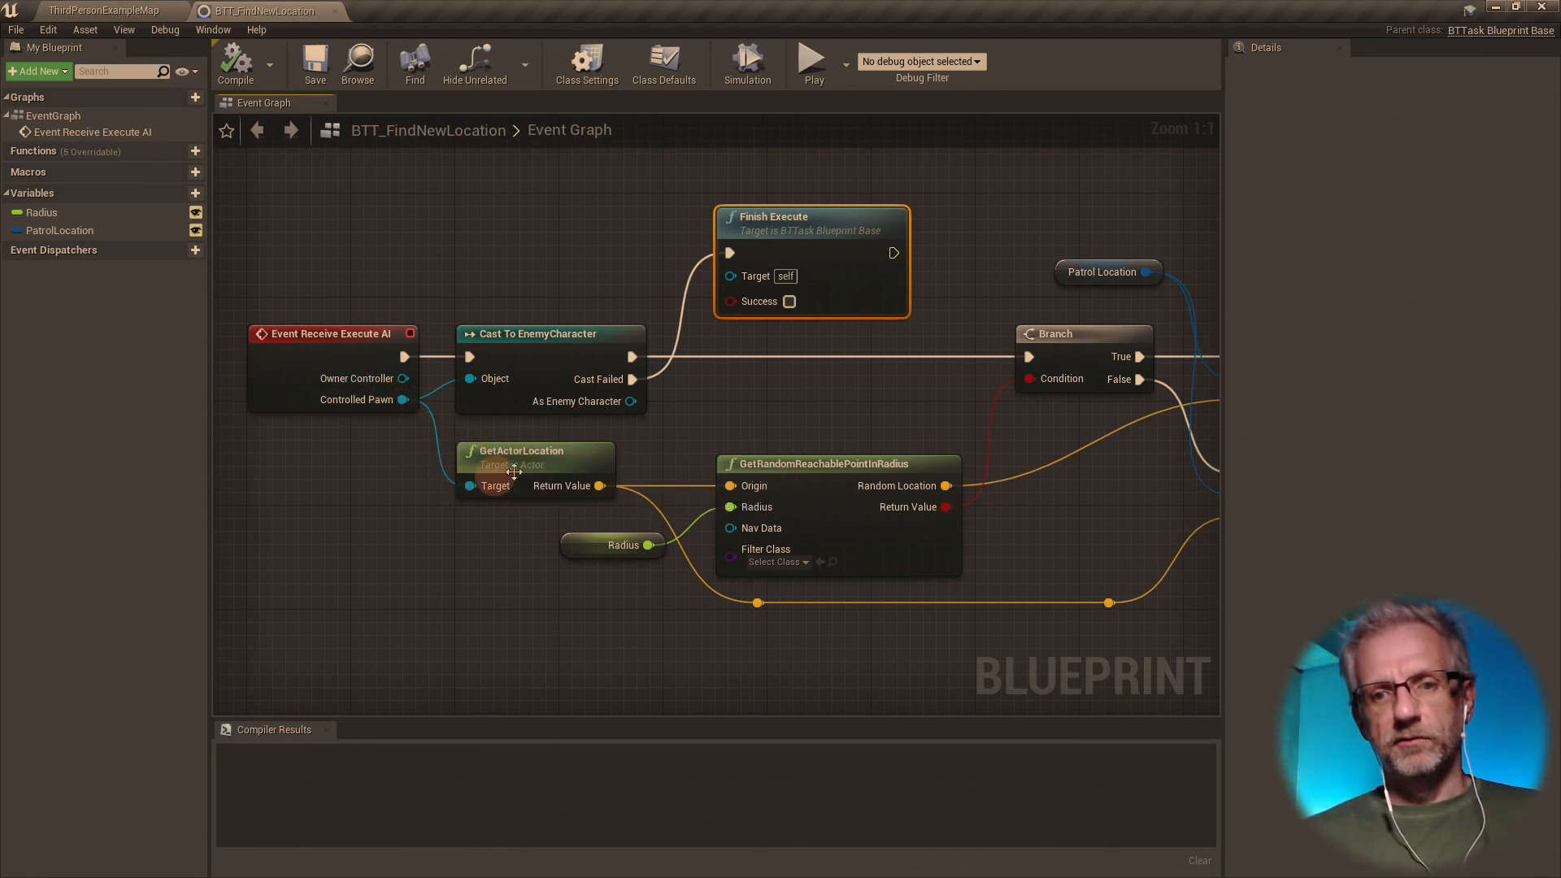
pyautogui.click(862, 544)
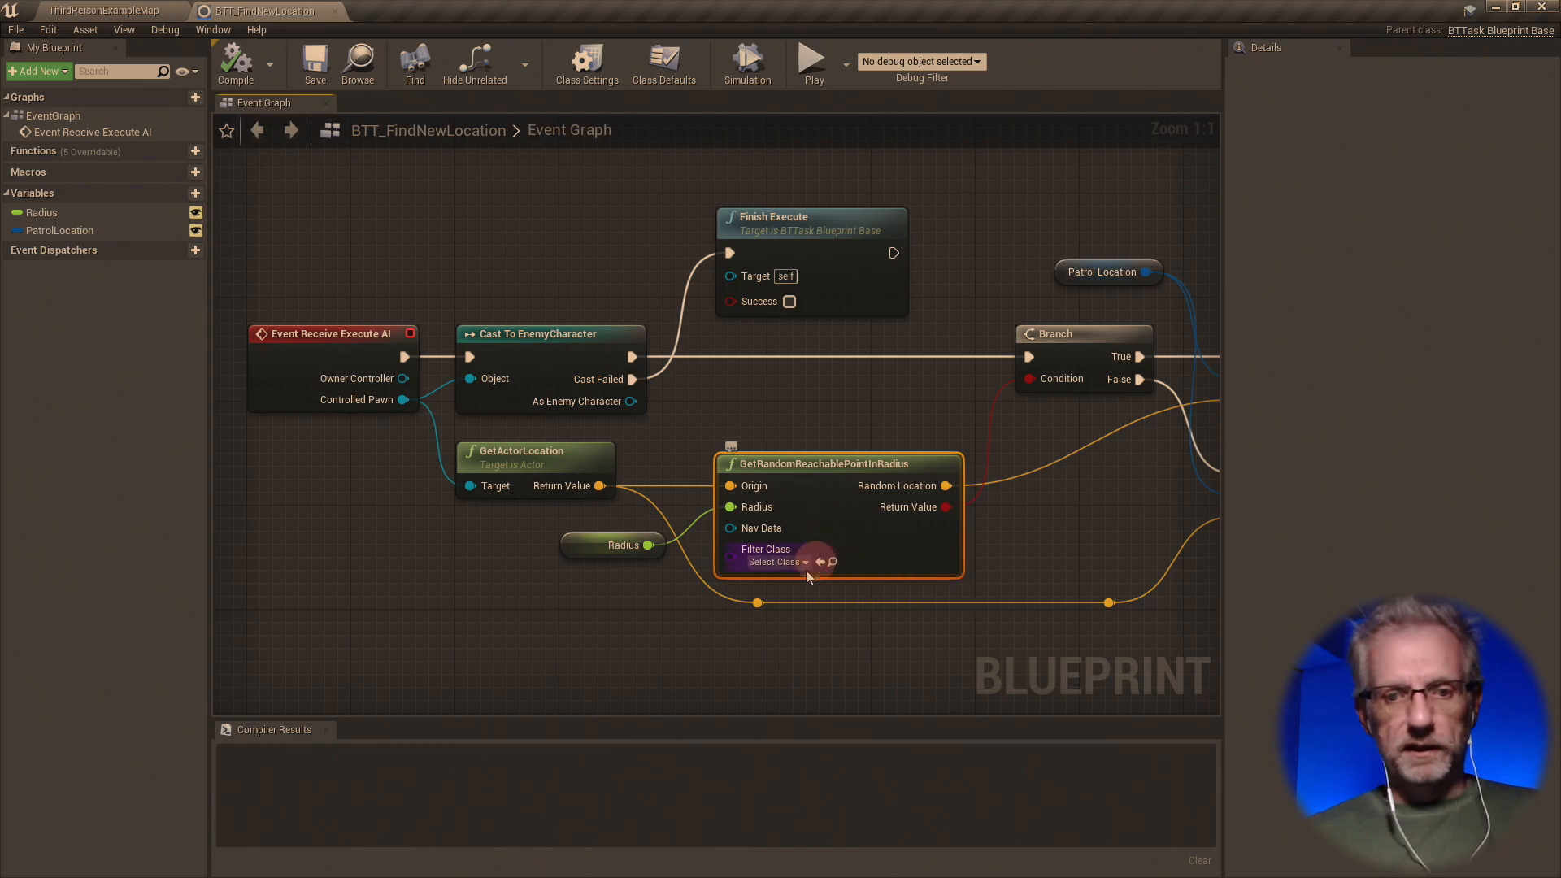
pyautogui.moveTo(894, 562); pyautogui.dragTo(575, 540, button='right')
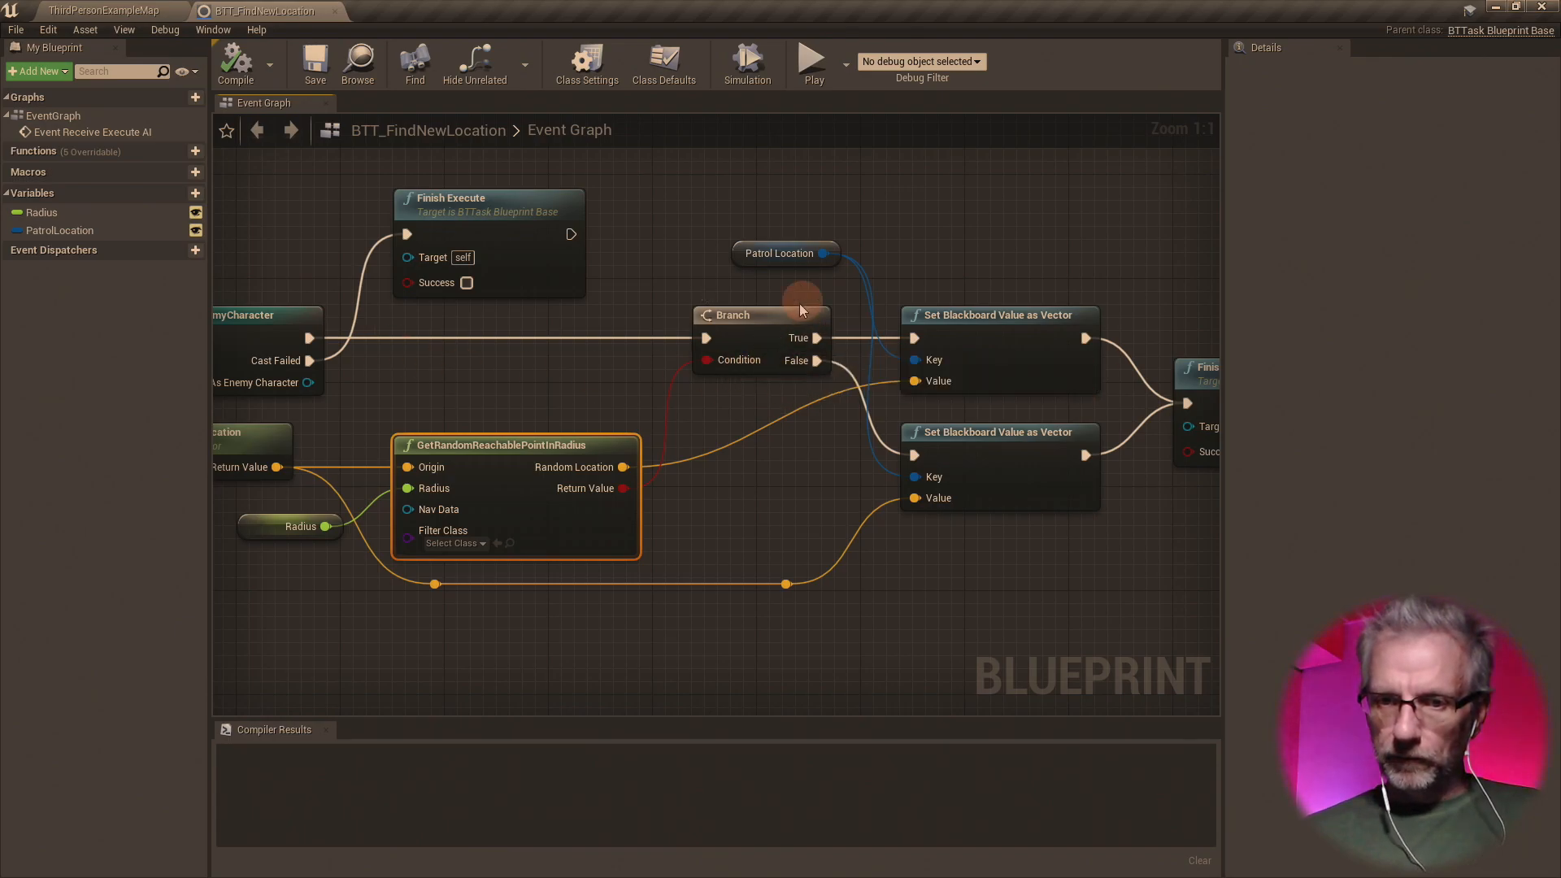
pyautogui.click(1010, 350)
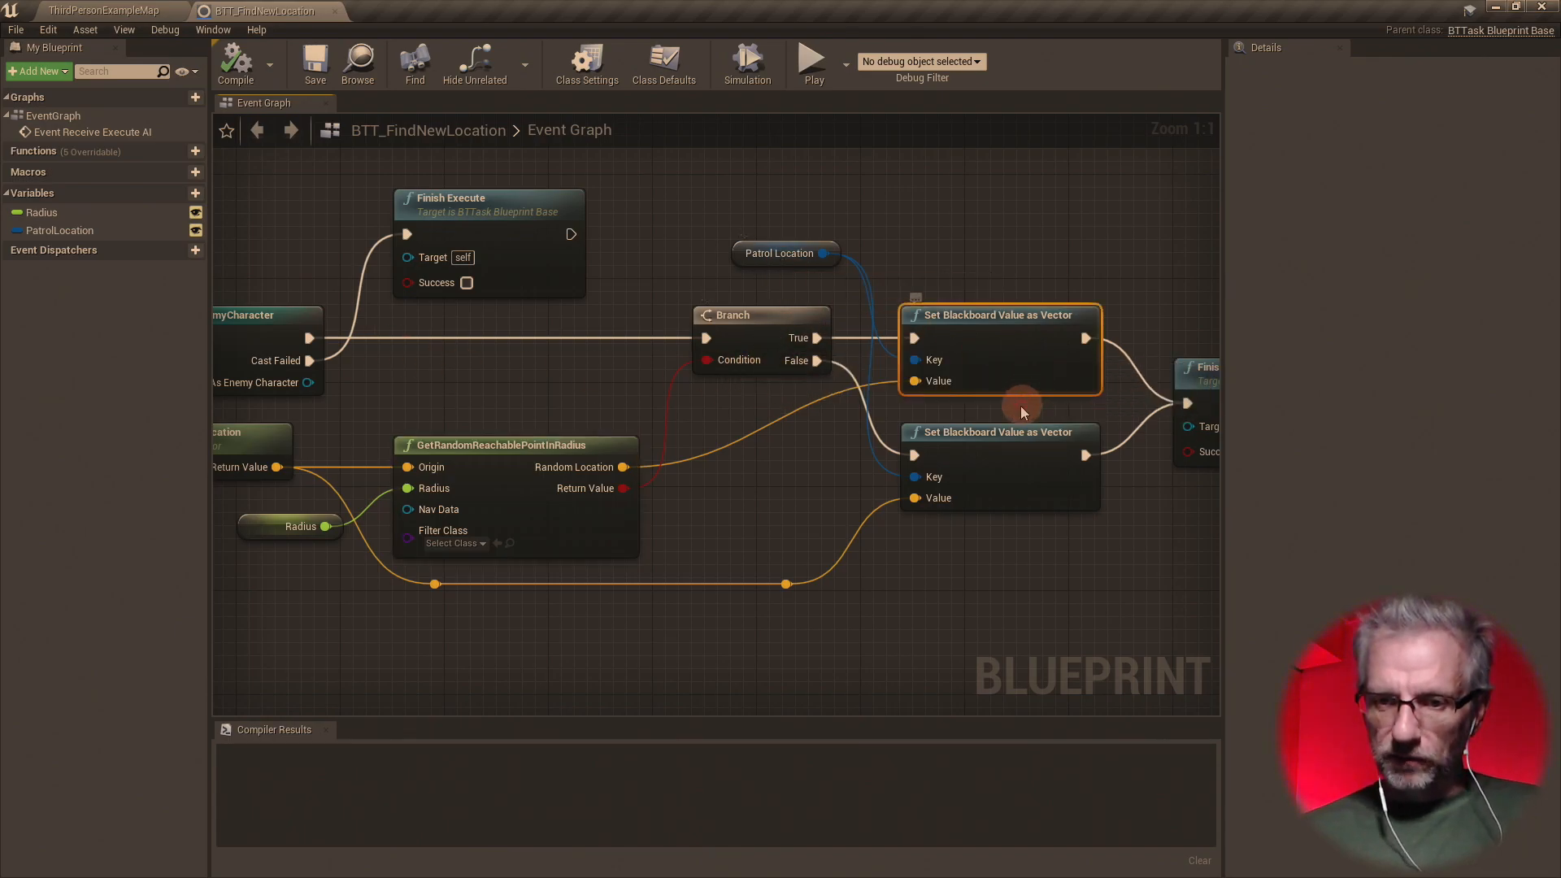
pyautogui.moveTo(1010, 454); pyautogui.dragTo(998, 464, button='right')
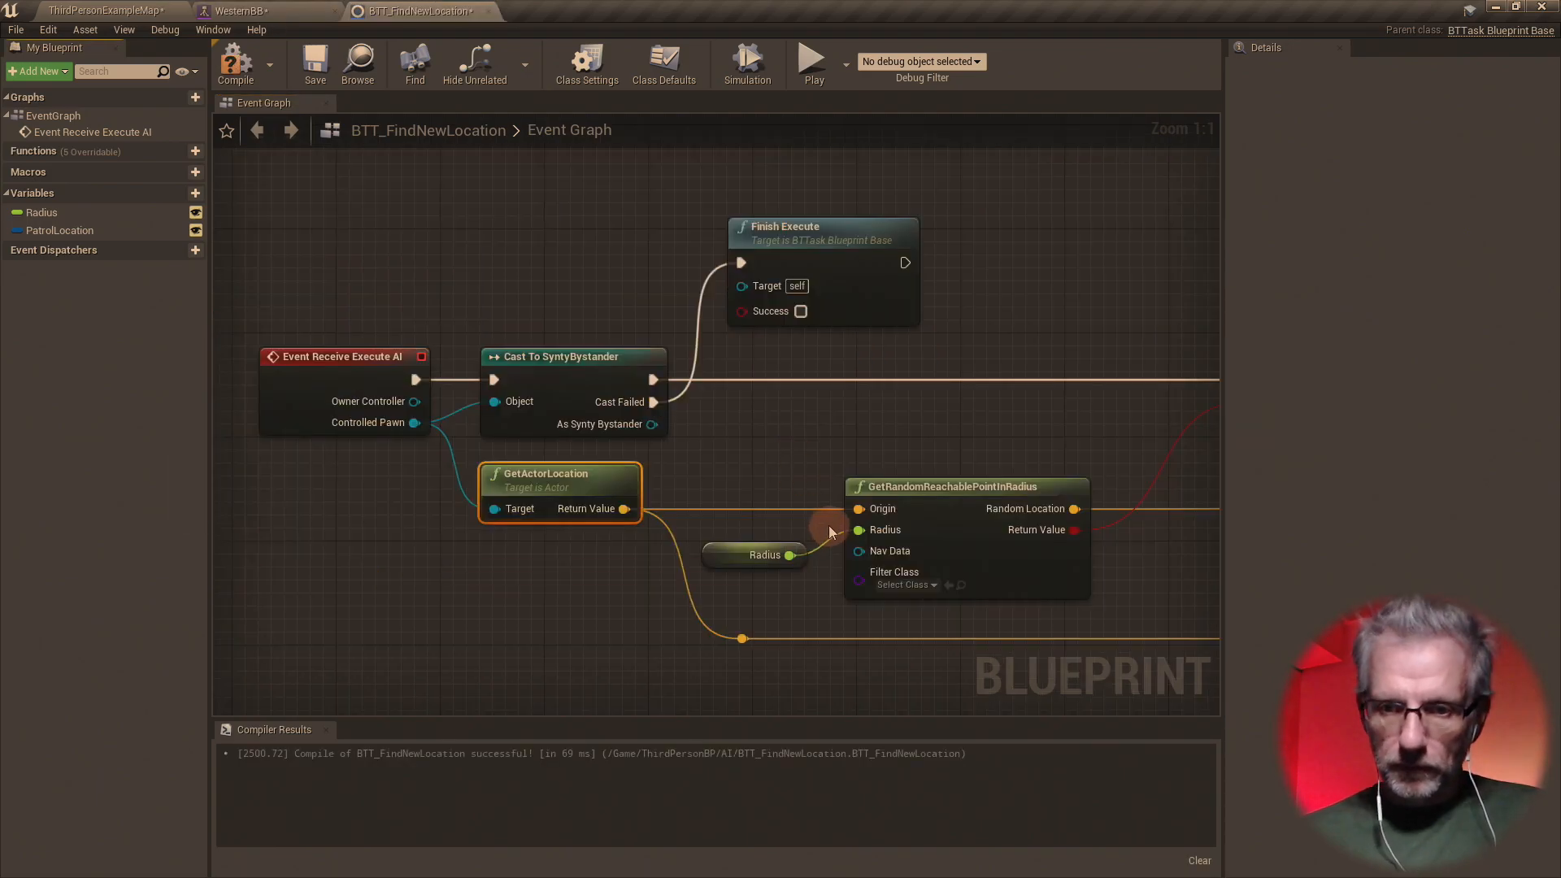
# - Compare the Set Blackboard Value as Vector and final Finish Execute nodes in both projects, then close AI_Patrol's BTT_FindNewLocation
pyautogui.moveTo(828, 532); pyautogui.dragTo(68, 532, button='right')
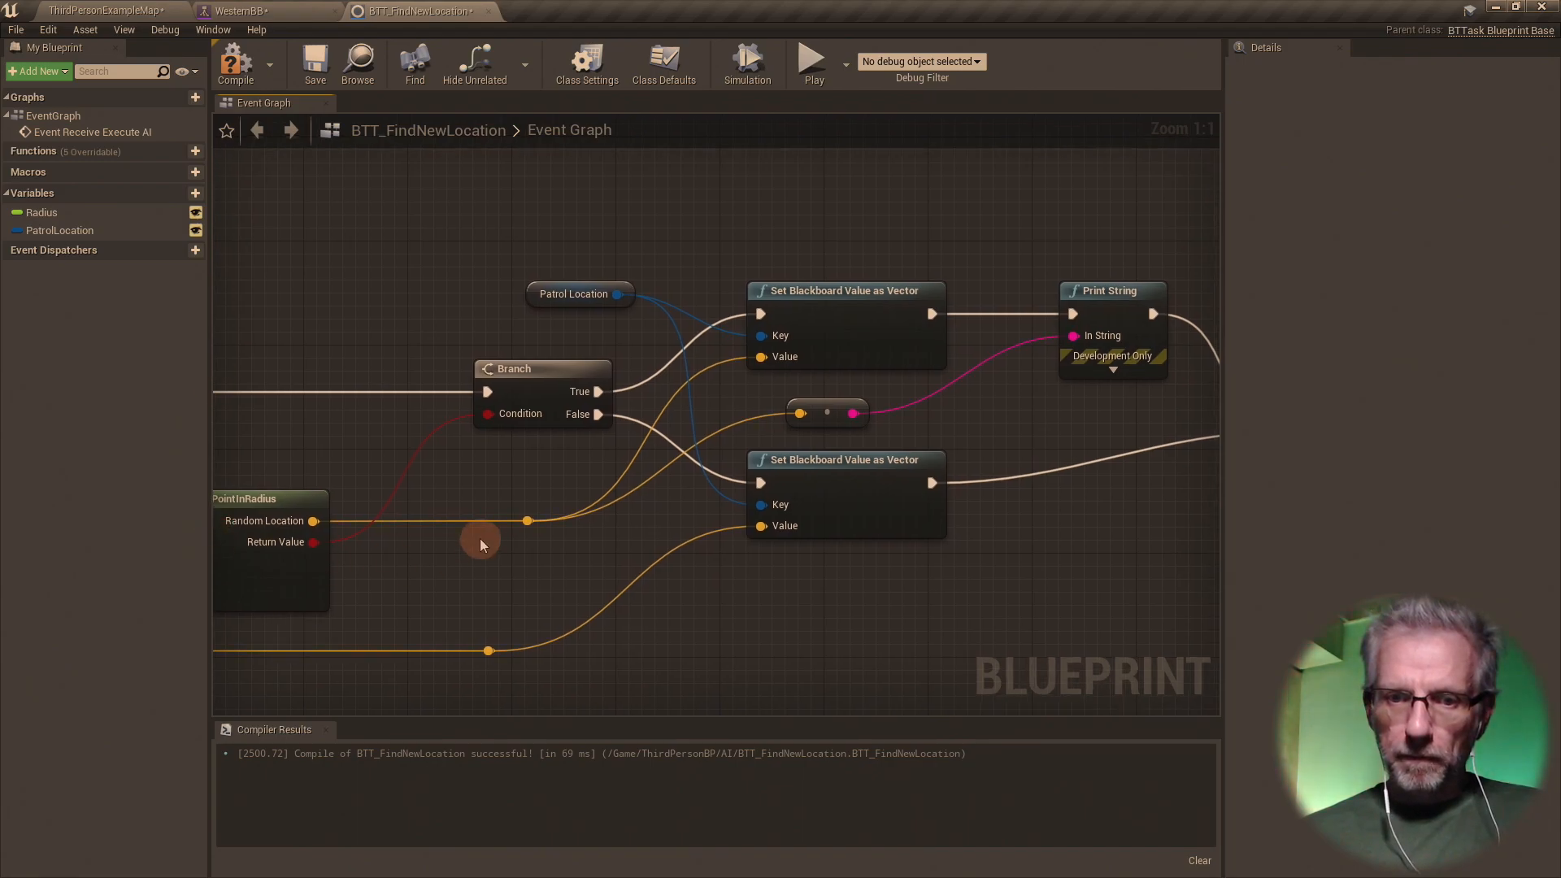
pyautogui.click(861, 335)
pyautogui.moveTo(932, 415); pyautogui.dragTo(592, 409, button='right')
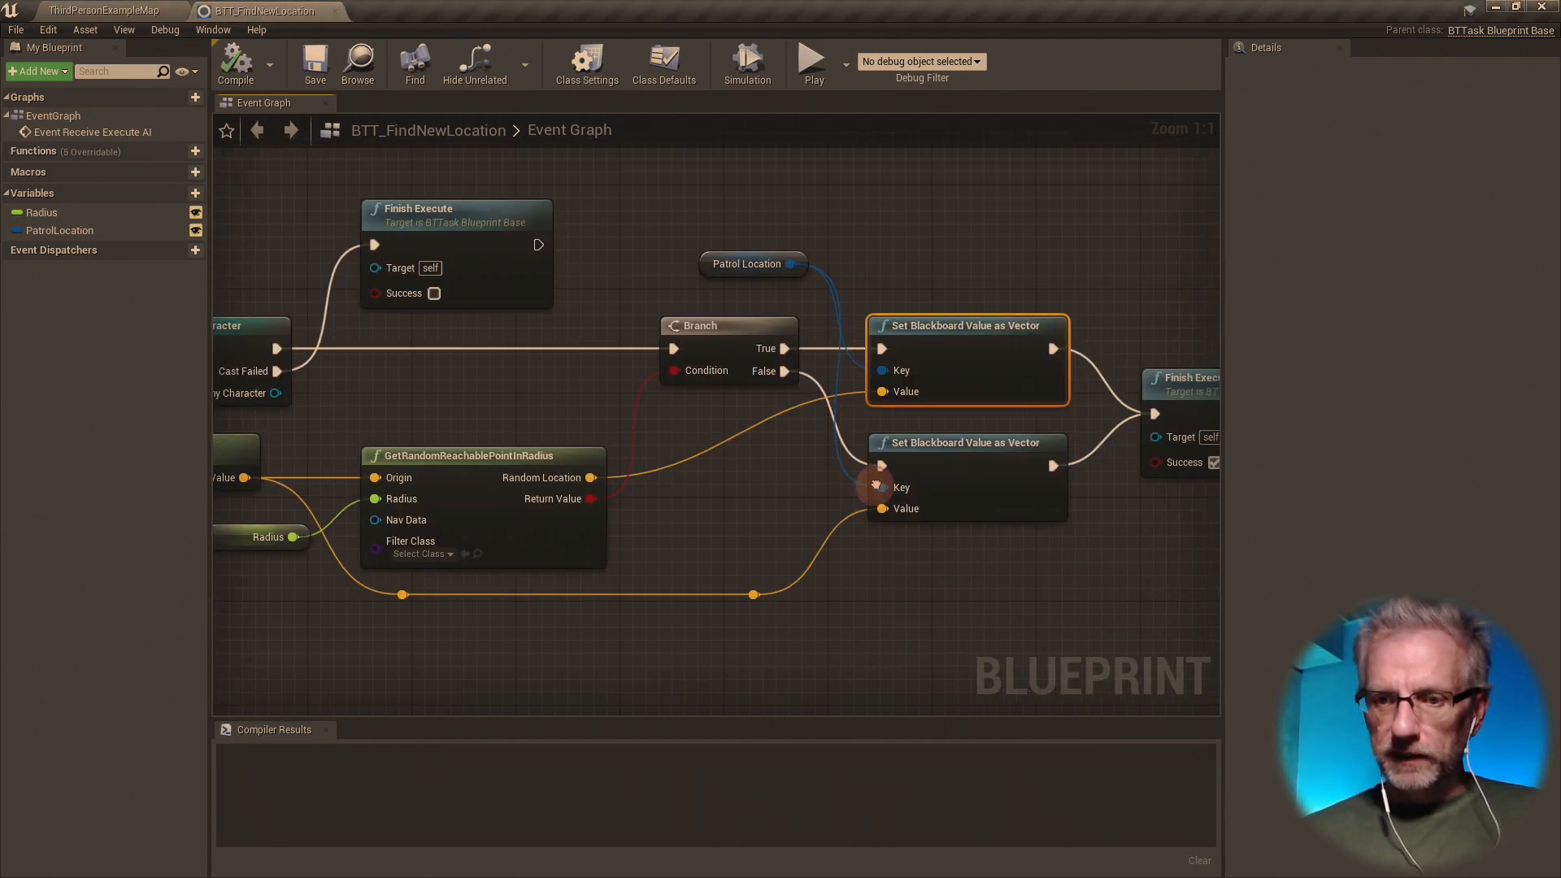
pyautogui.moveTo(878, 487); pyautogui.dragTo(471, 471, button='right')
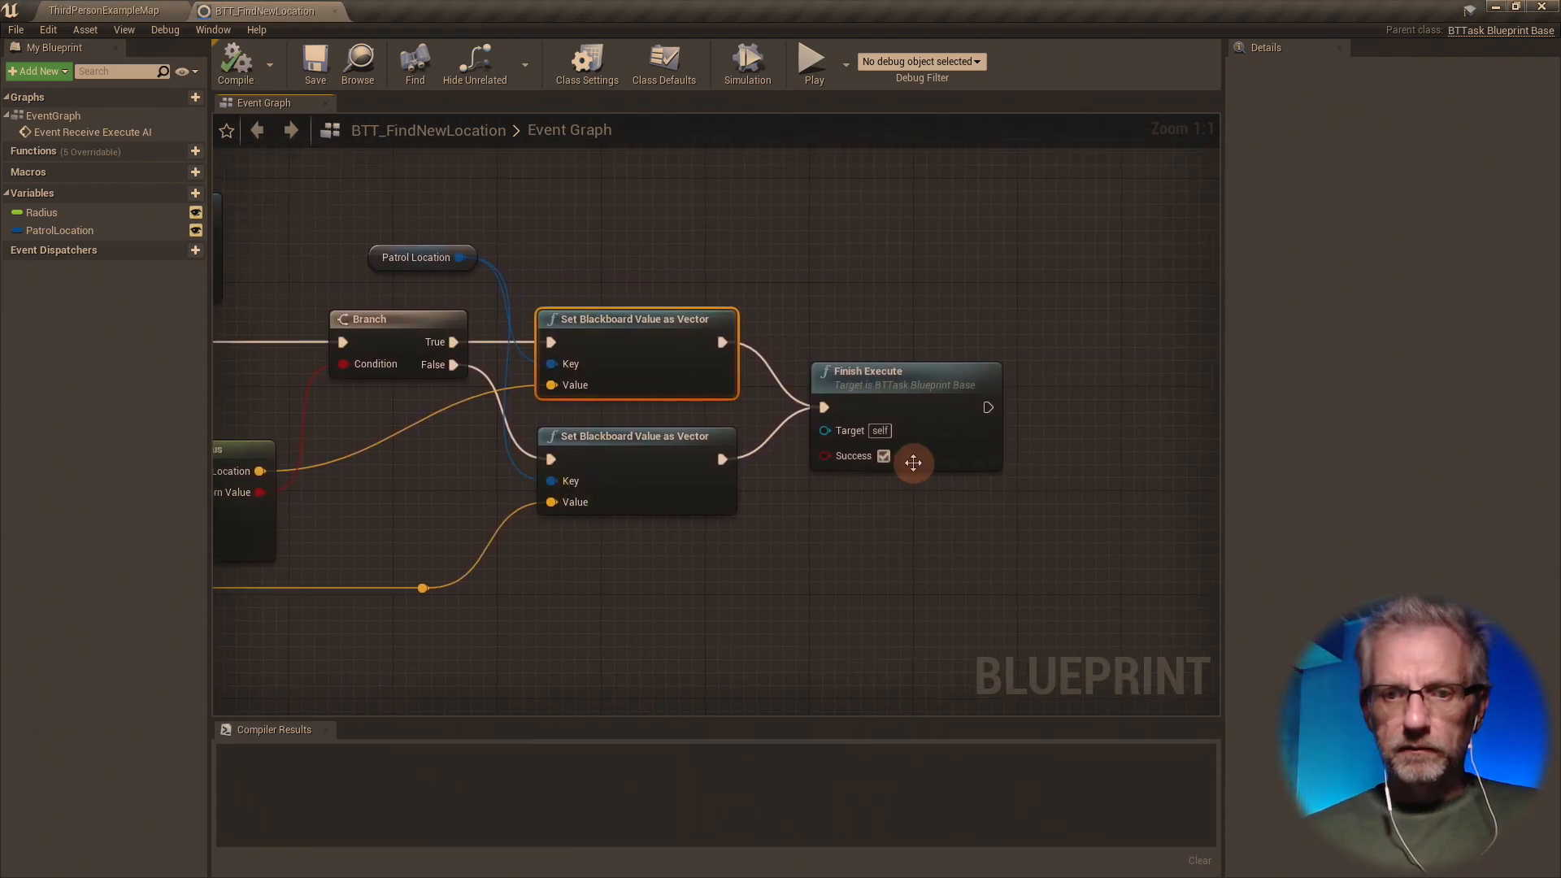
pyautogui.click(342, 11)
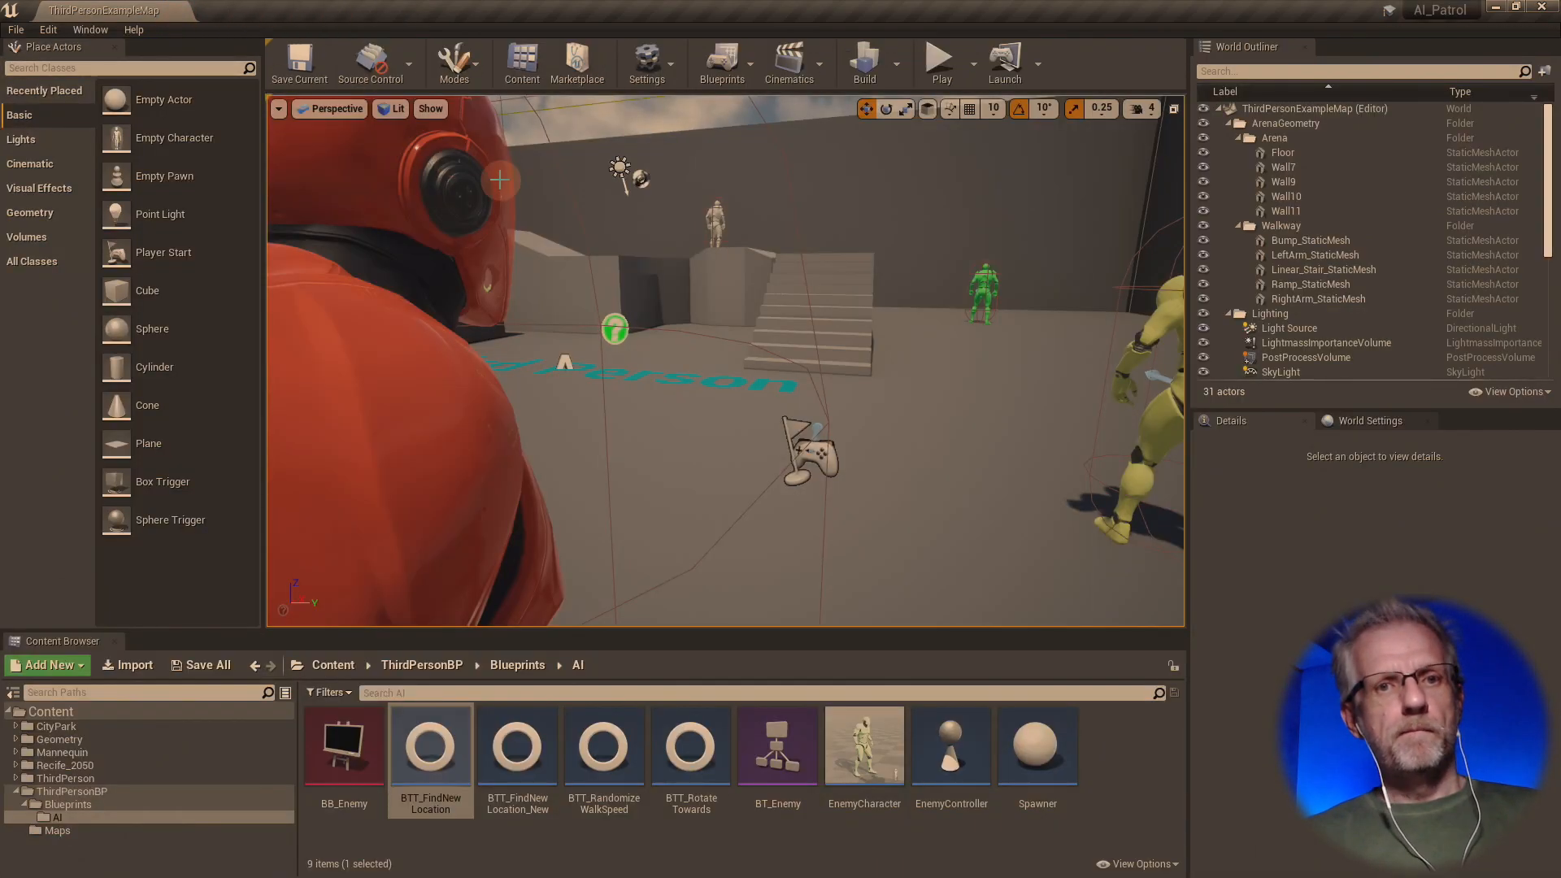
pyautogui.click(574, 694)
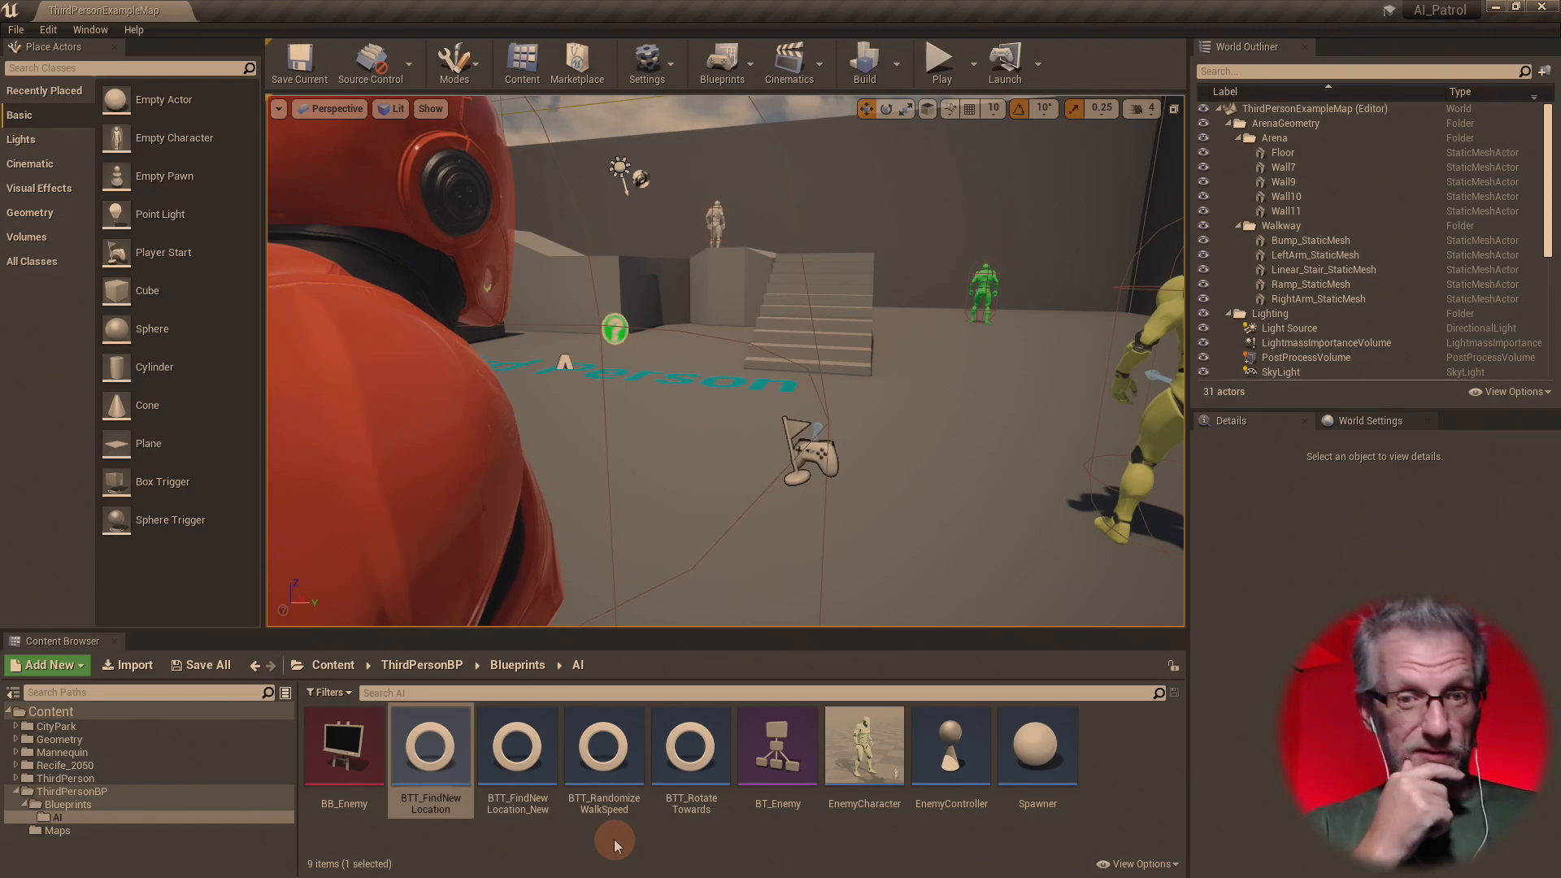
# - Switch to PolygonWestern and play-test ThirdPersonExampleMap, walking the player up to the bystander to check its movement, then end the test
pyautogui.hotkey('alt', 'Tab')
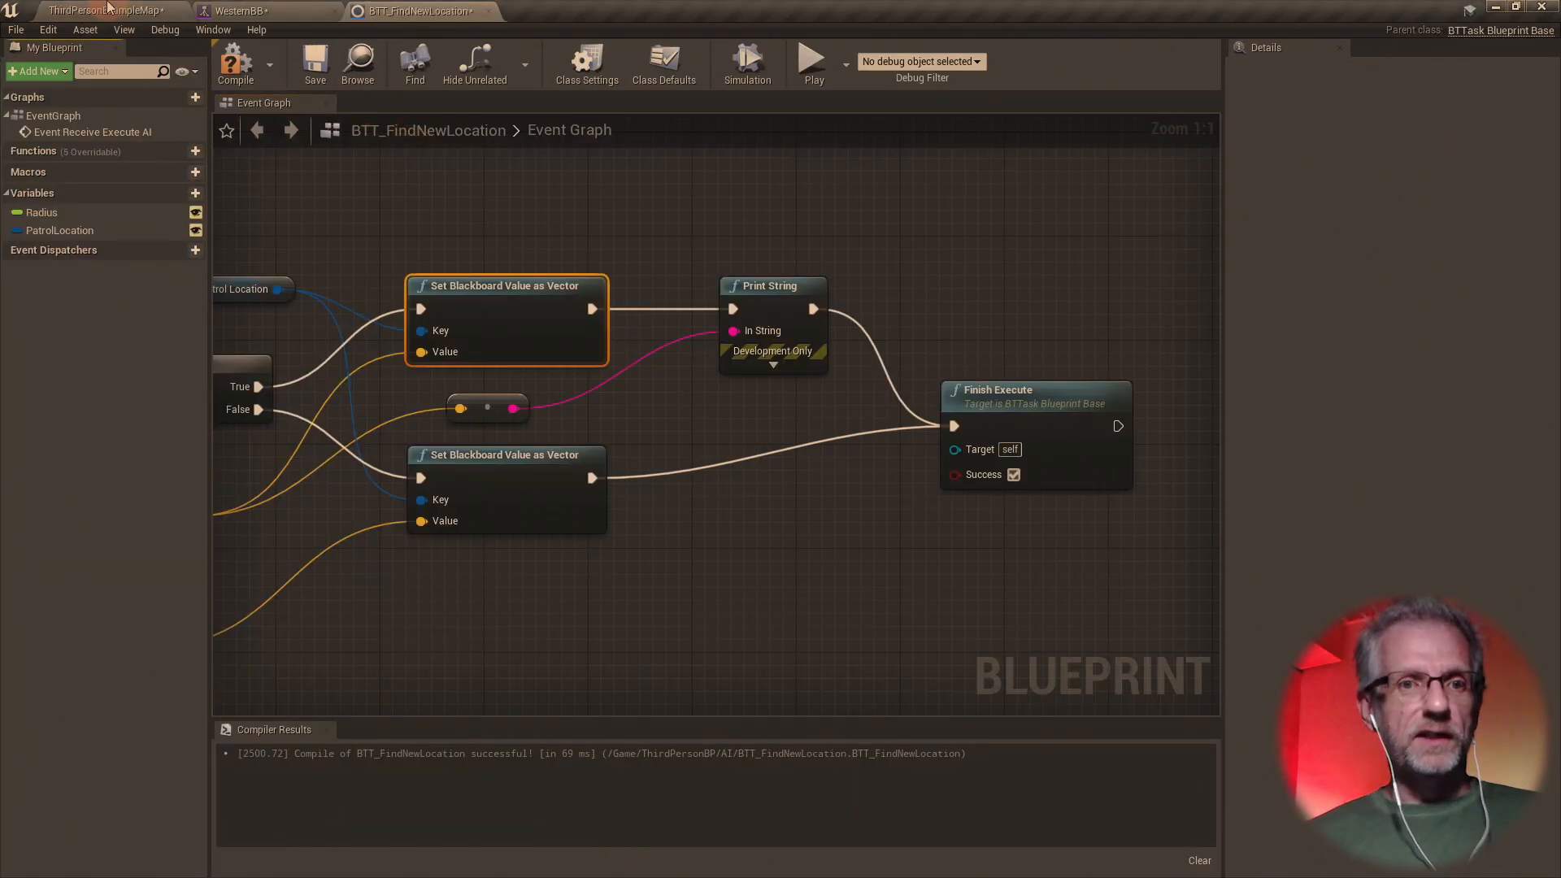
pyautogui.click(108, 10)
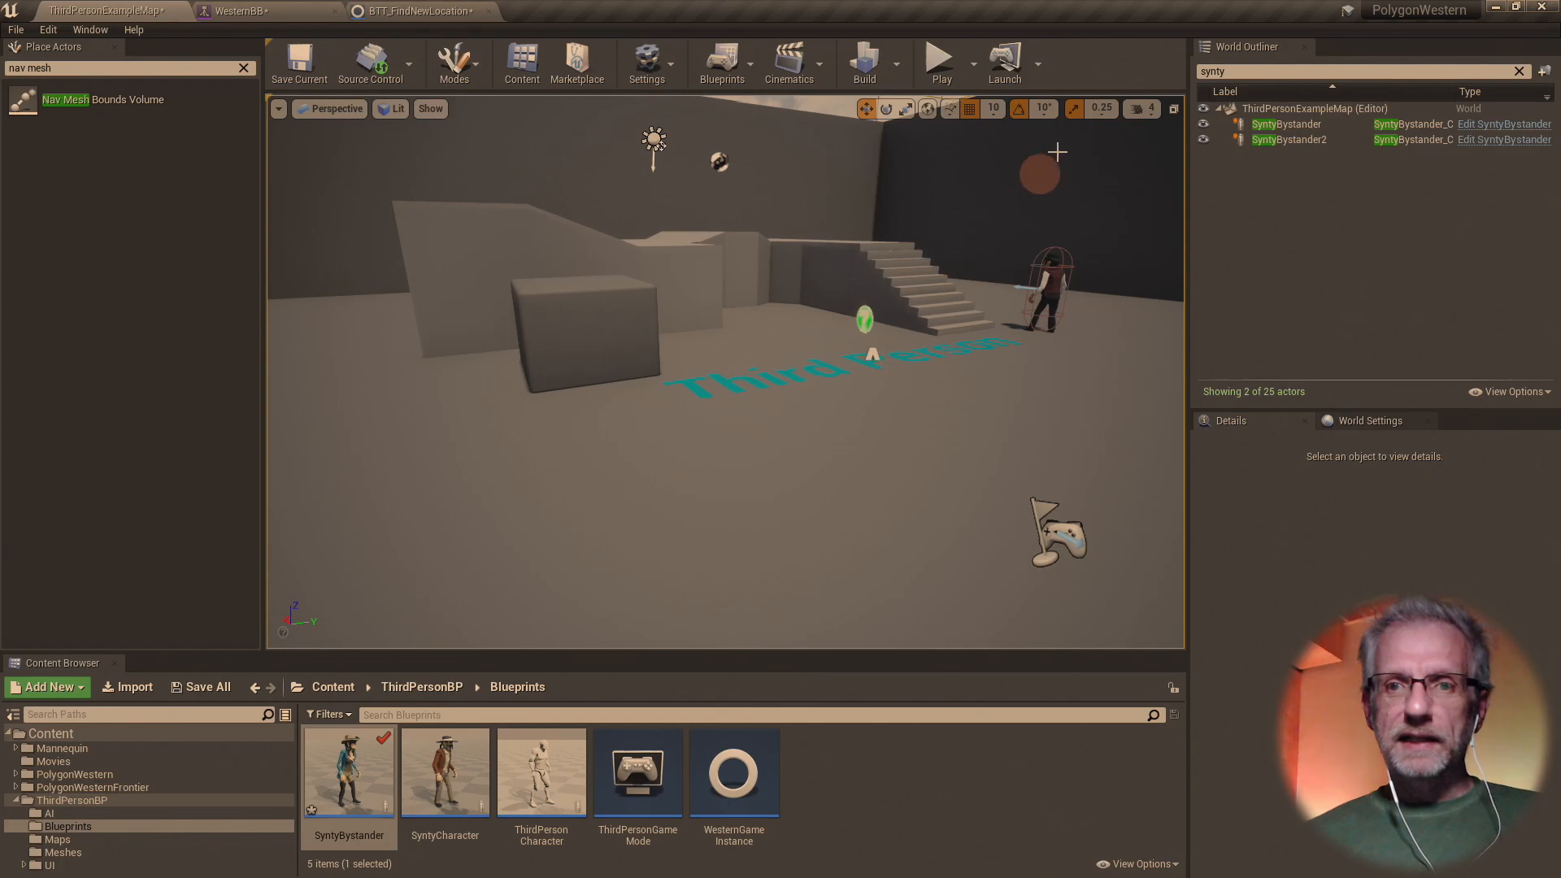
pyautogui.click(943, 65)
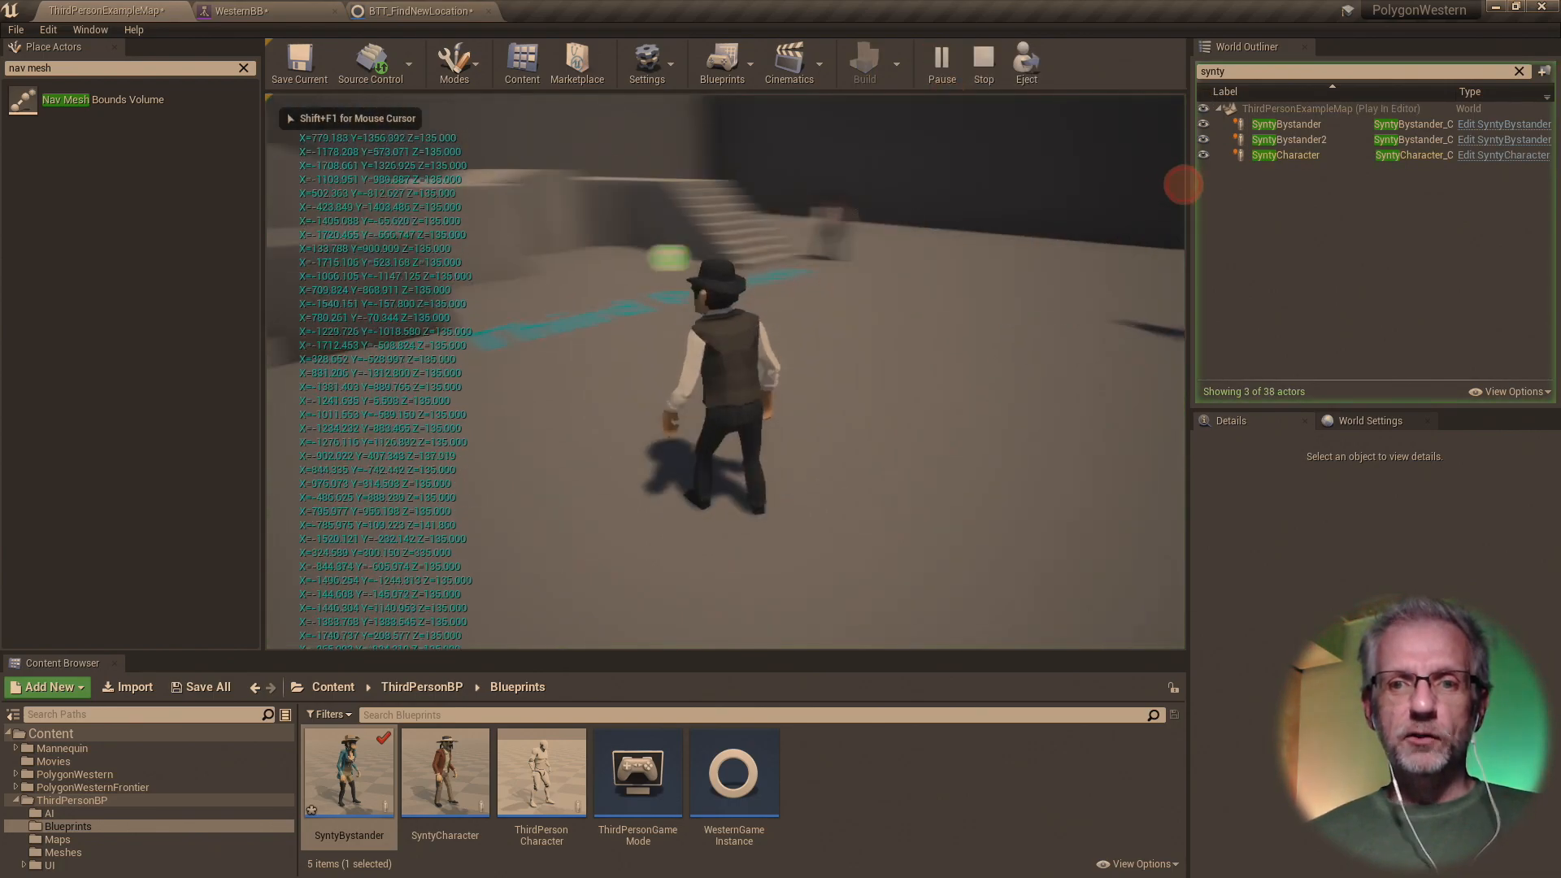
pyautogui.press('w')
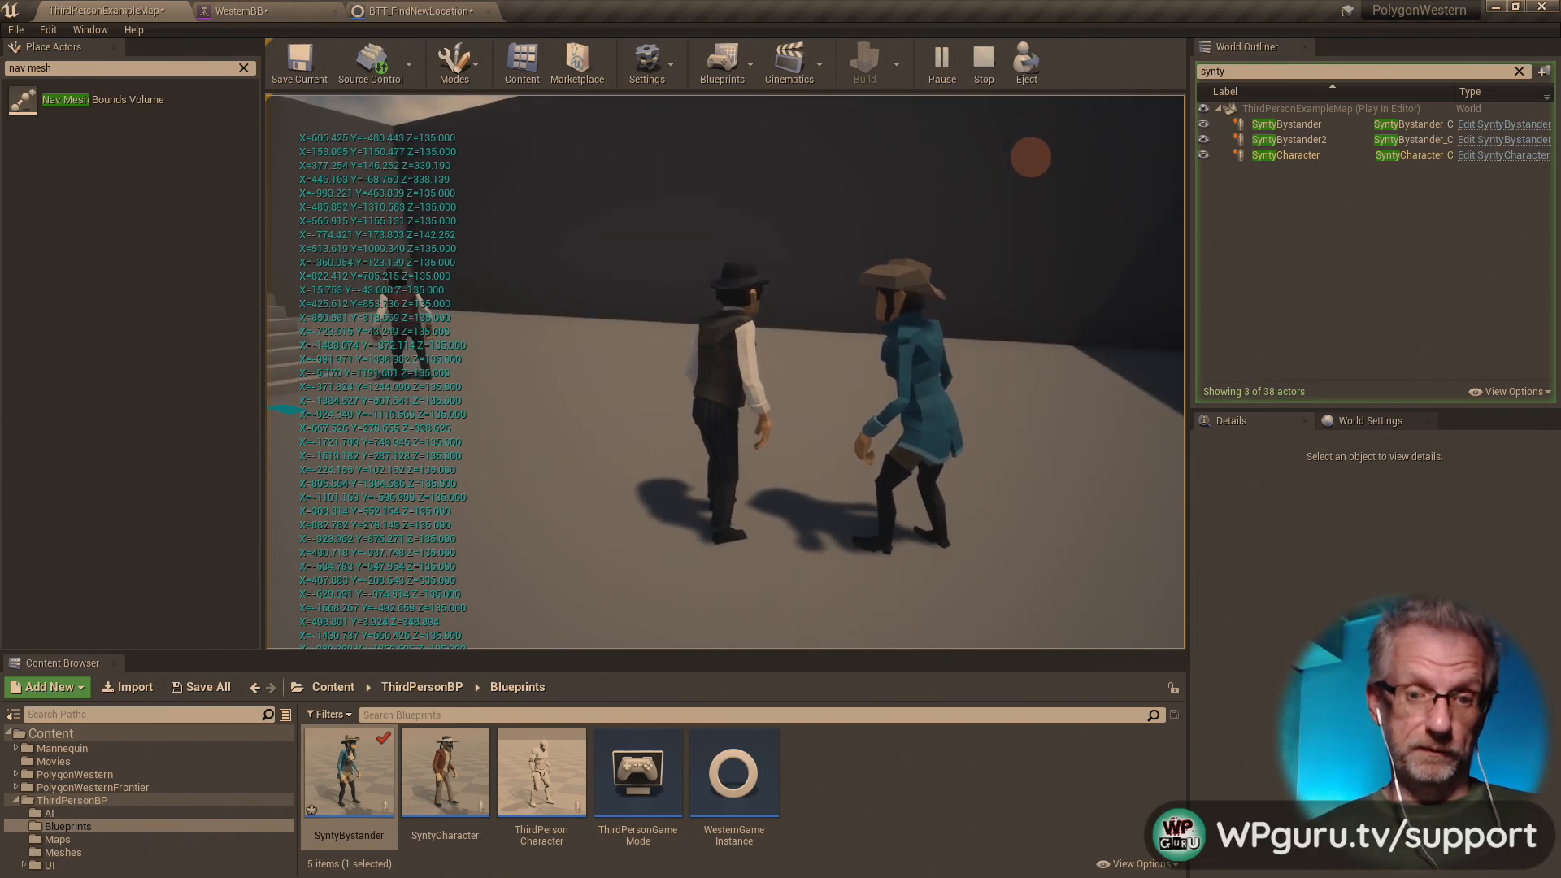
pyautogui.press('Escape')
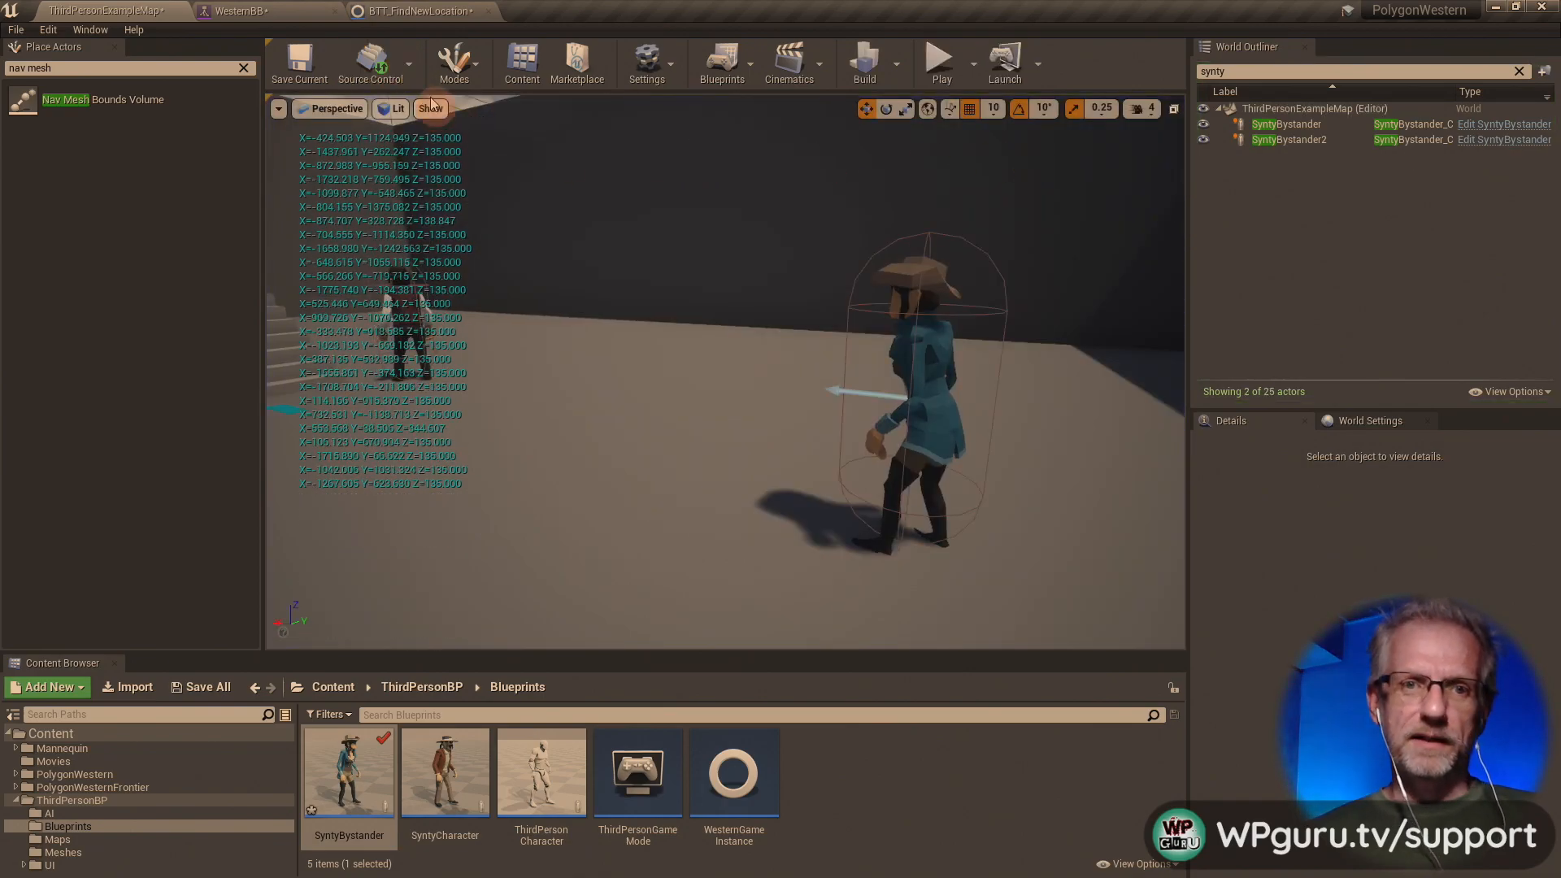
# - Remove Print String and its vector-to-string conversion from BTT_FindNewLocation, wiring the True-branch Set Blackboard Value directly to Finish Execute, moved closer
pyautogui.click(240, 10)
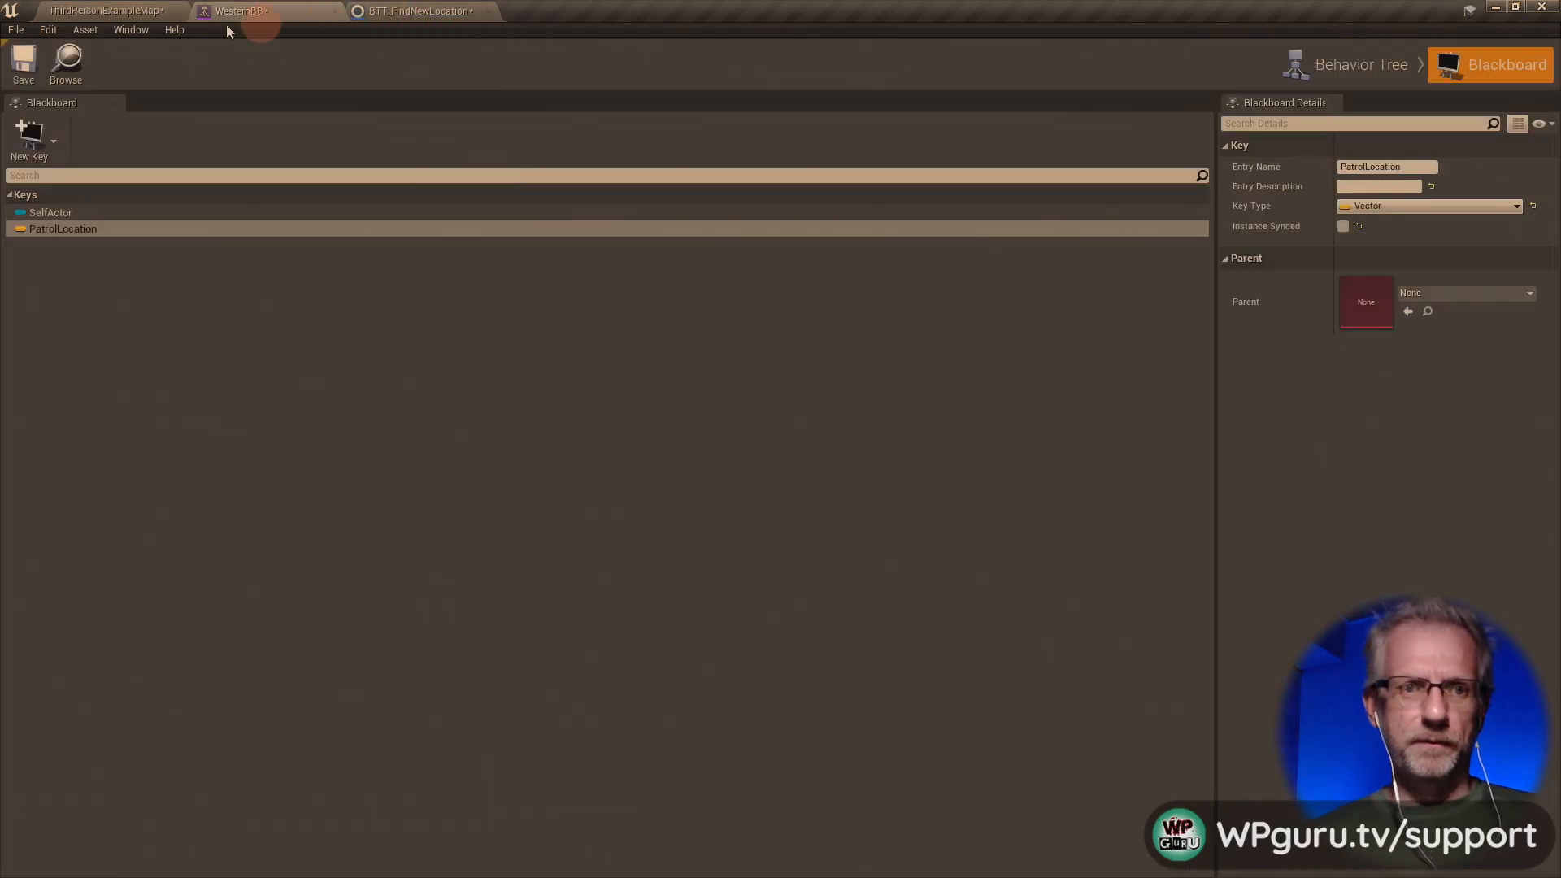
pyautogui.click(407, 10)
pyautogui.click(777, 296)
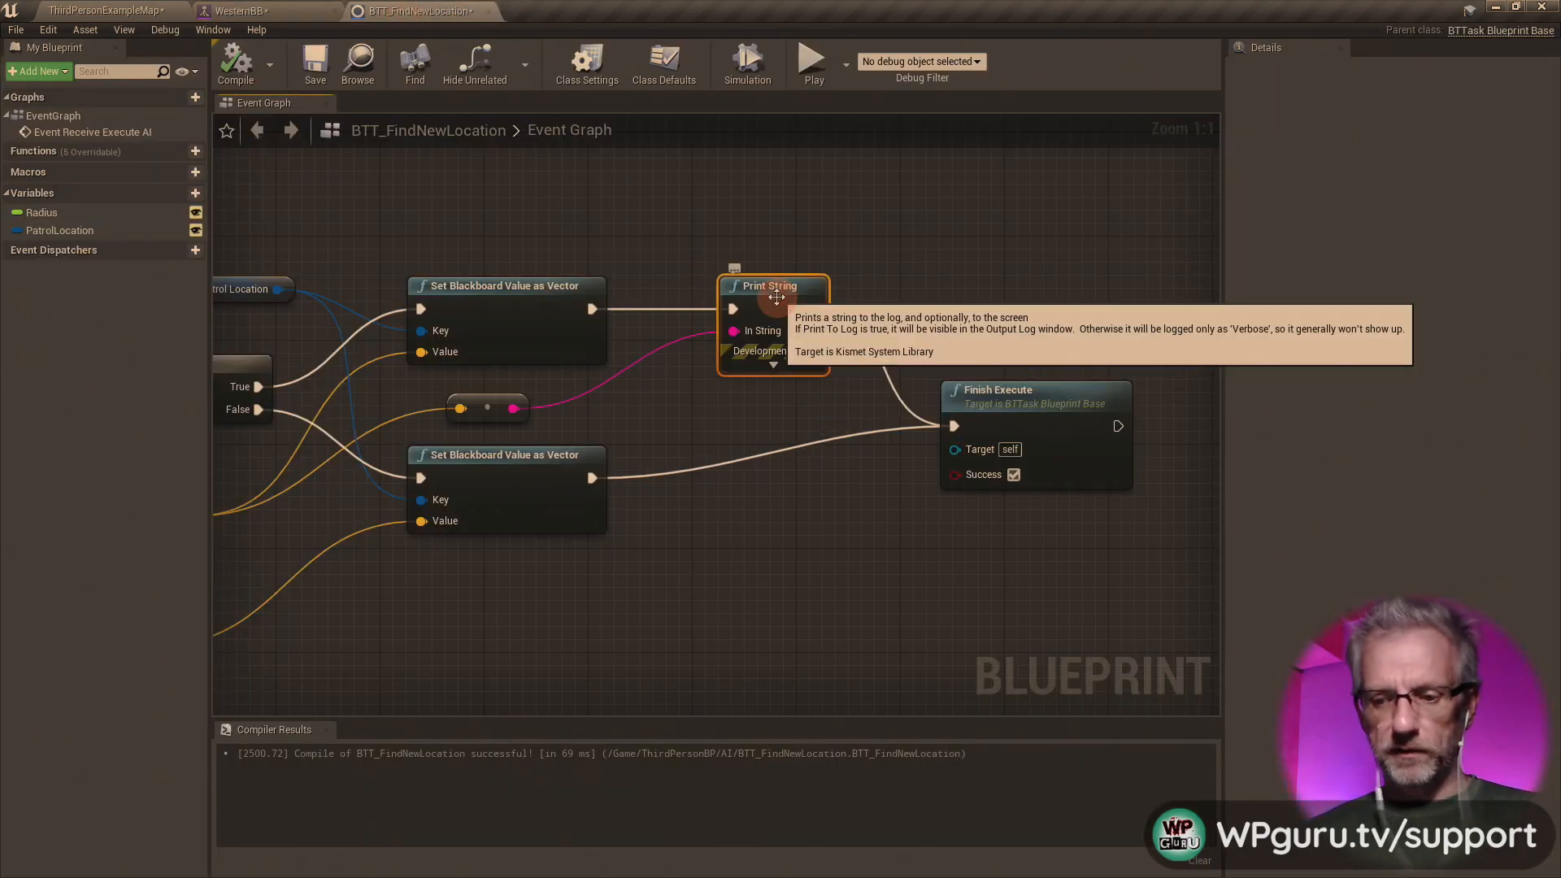
pyautogui.press('Delete')
pyautogui.moveTo(591, 308); pyautogui.dragTo(954, 426)
pyautogui.click(489, 396)
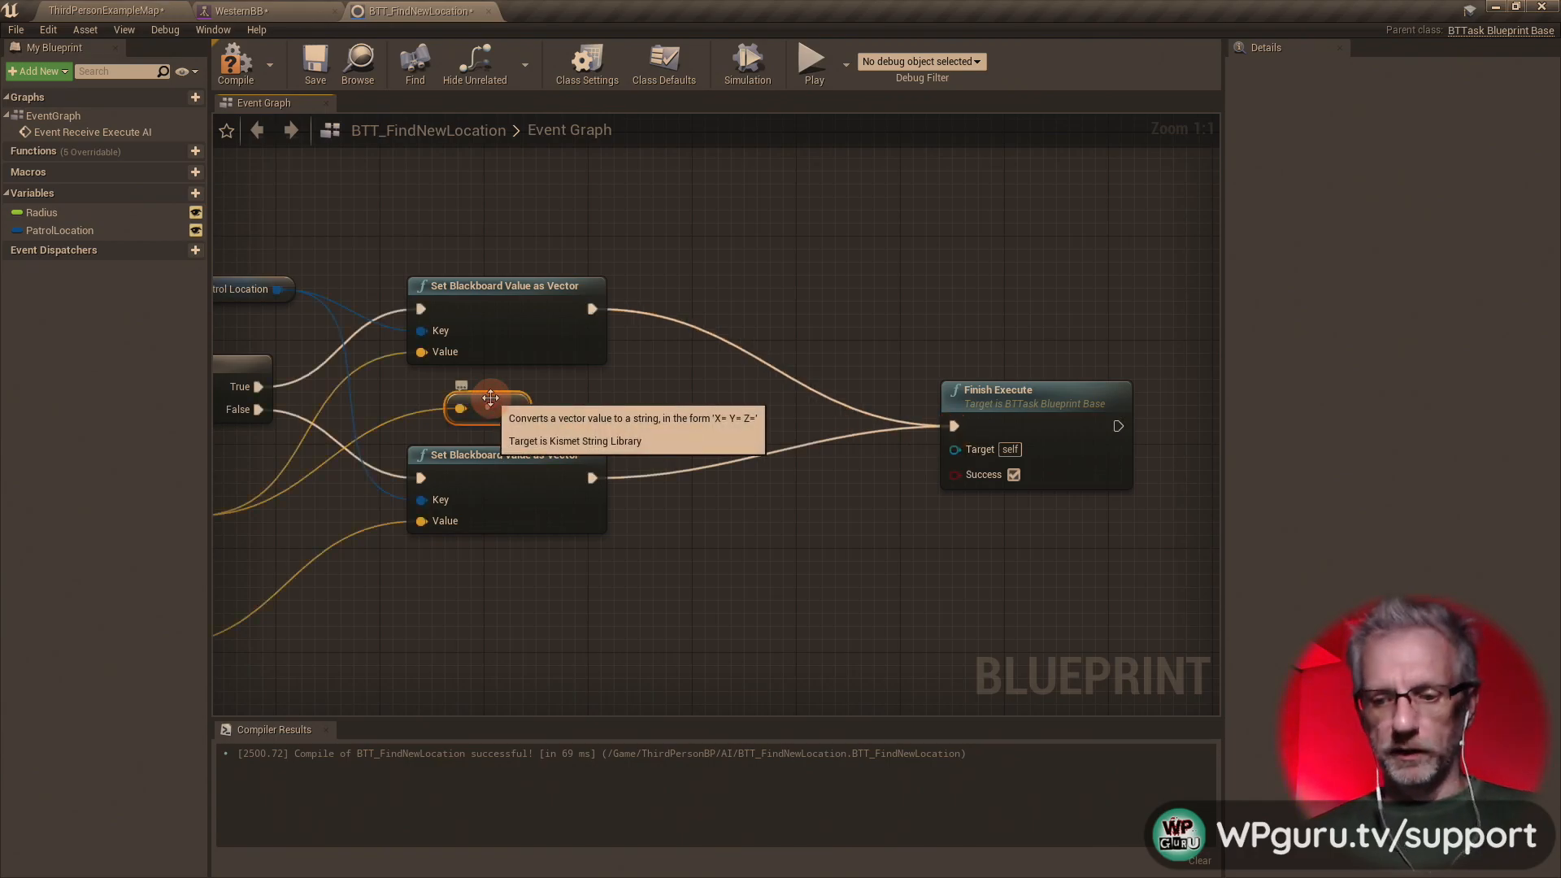
pyautogui.press('Delete')
pyautogui.moveTo(520, 650); pyautogui.dragTo(626, 643, button='right')
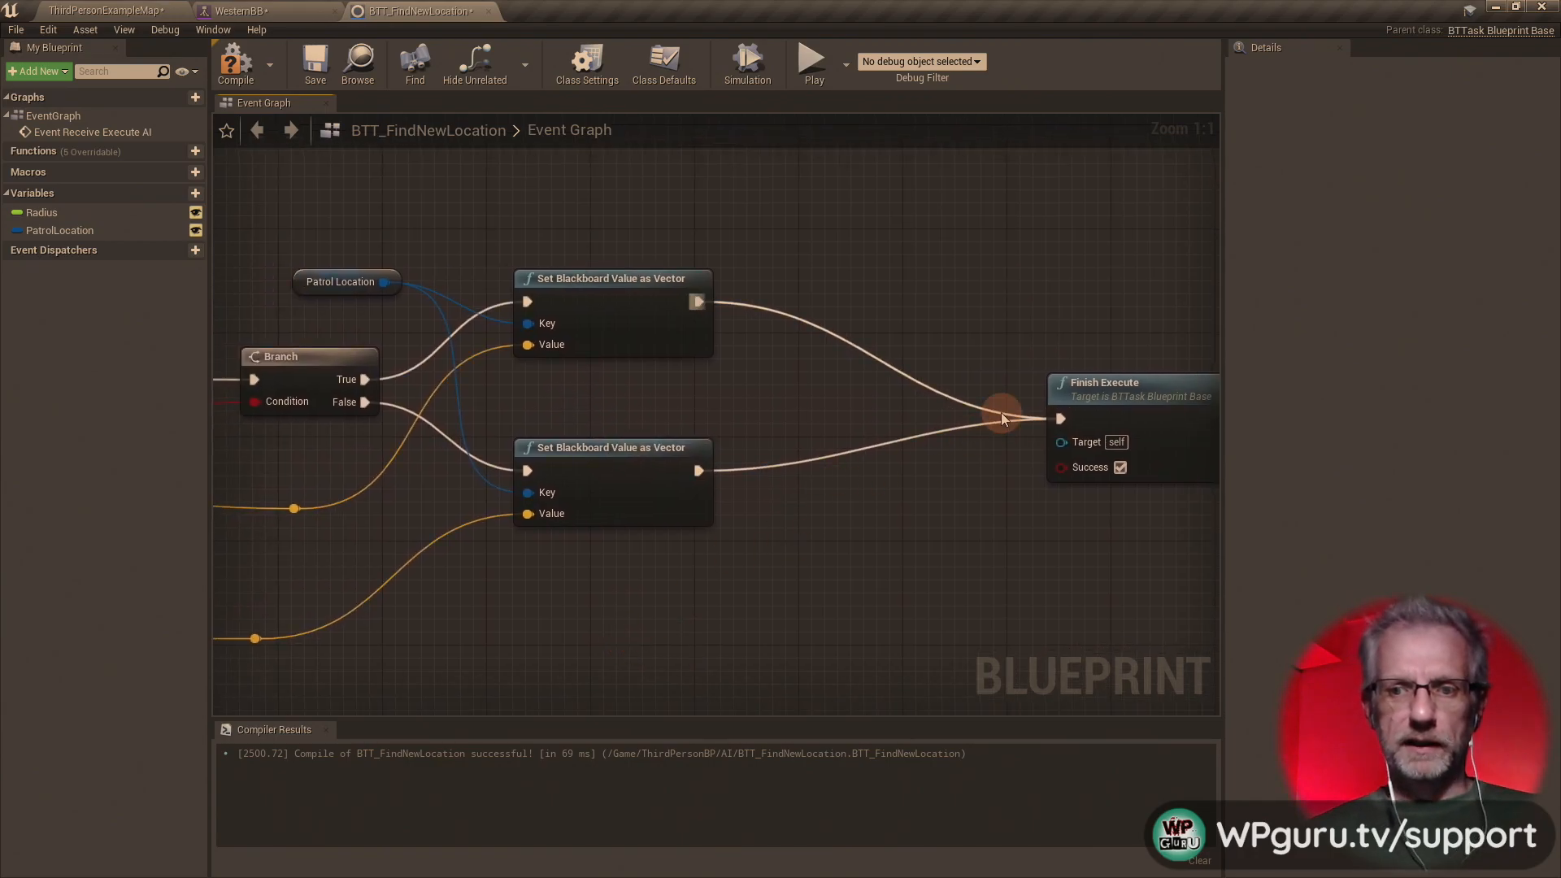
pyautogui.moveTo(1112, 392); pyautogui.dragTo(876, 366)
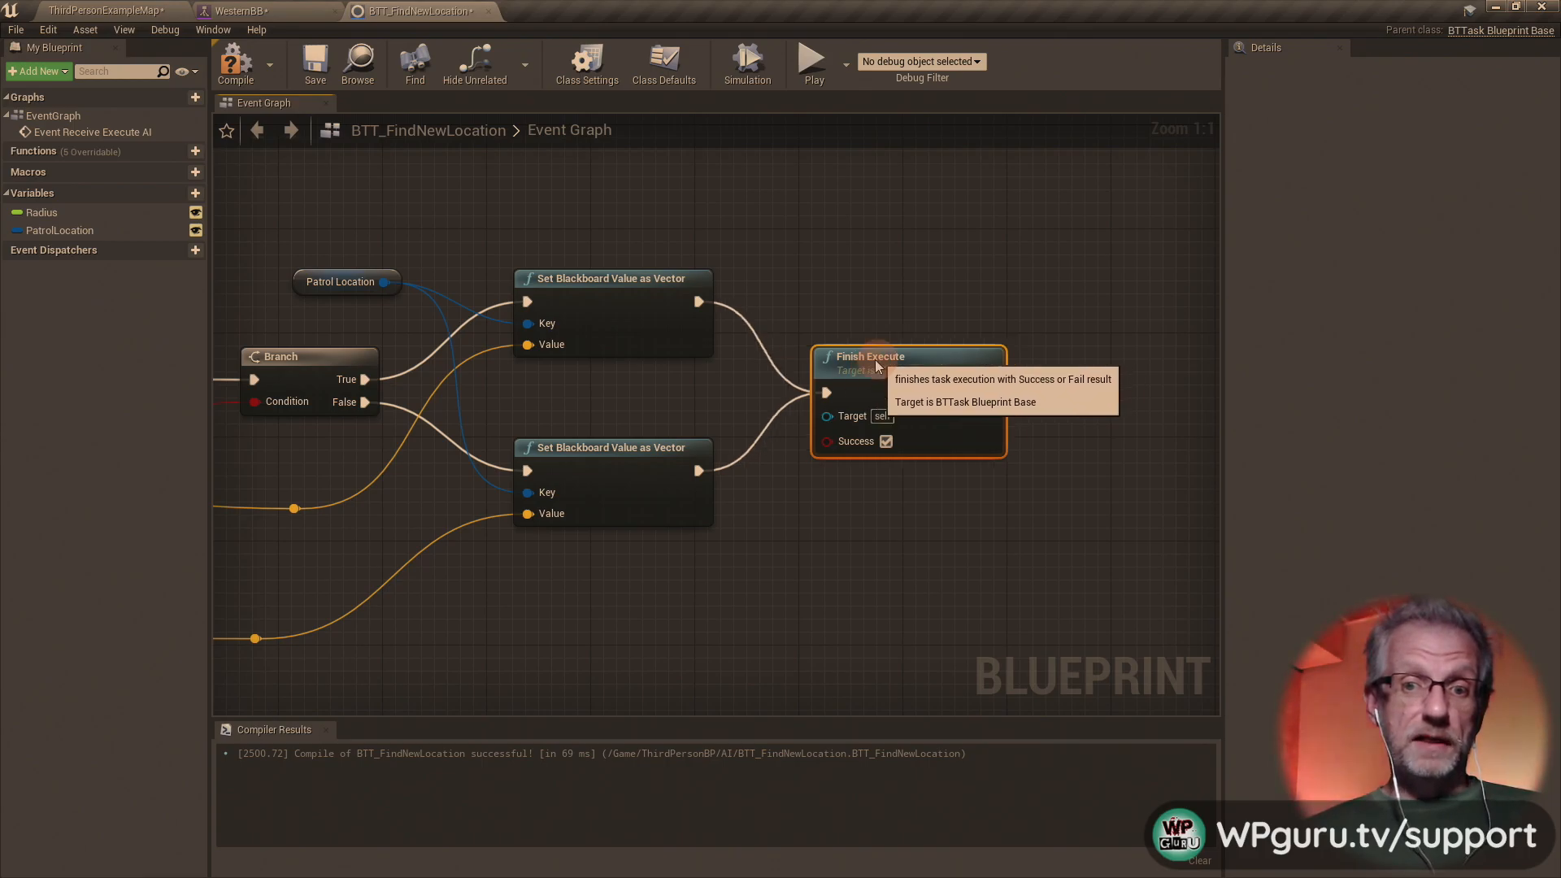
# - Look over the rest of the BTT_FindNewLocation event graph and compile the Blueprint
pyautogui.moveTo(701, 593); pyautogui.dragTo(1252, 592, button='right')
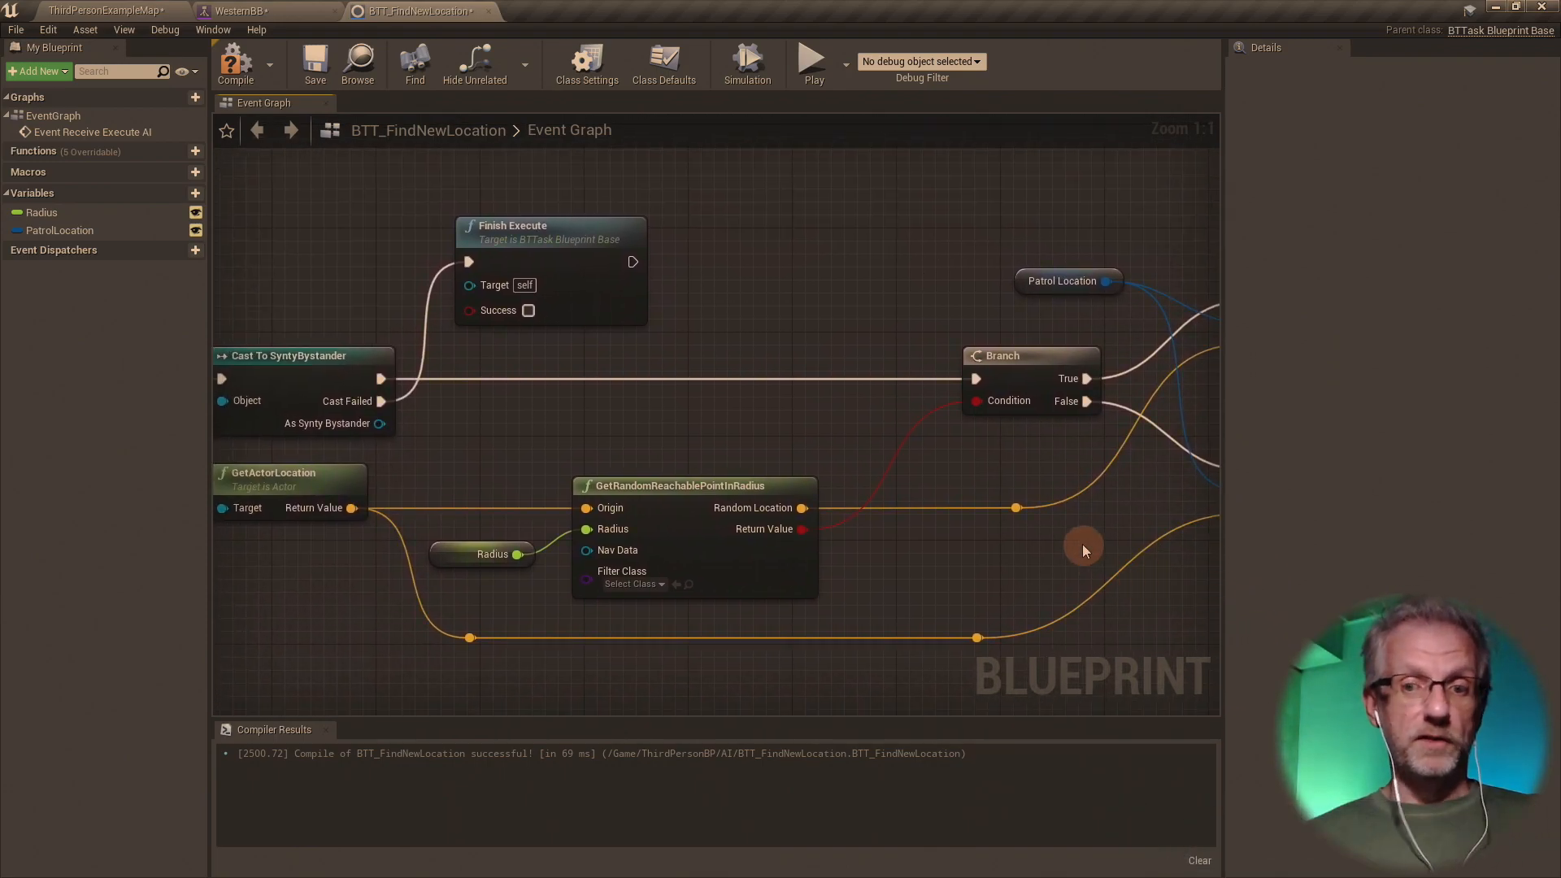
pyautogui.scroll(-2, 1082, 540)
pyautogui.scroll(-1, 1081, 540)
pyautogui.moveTo(1081, 540); pyautogui.dragTo(998, 509, button='right')
pyautogui.click(220, 59)
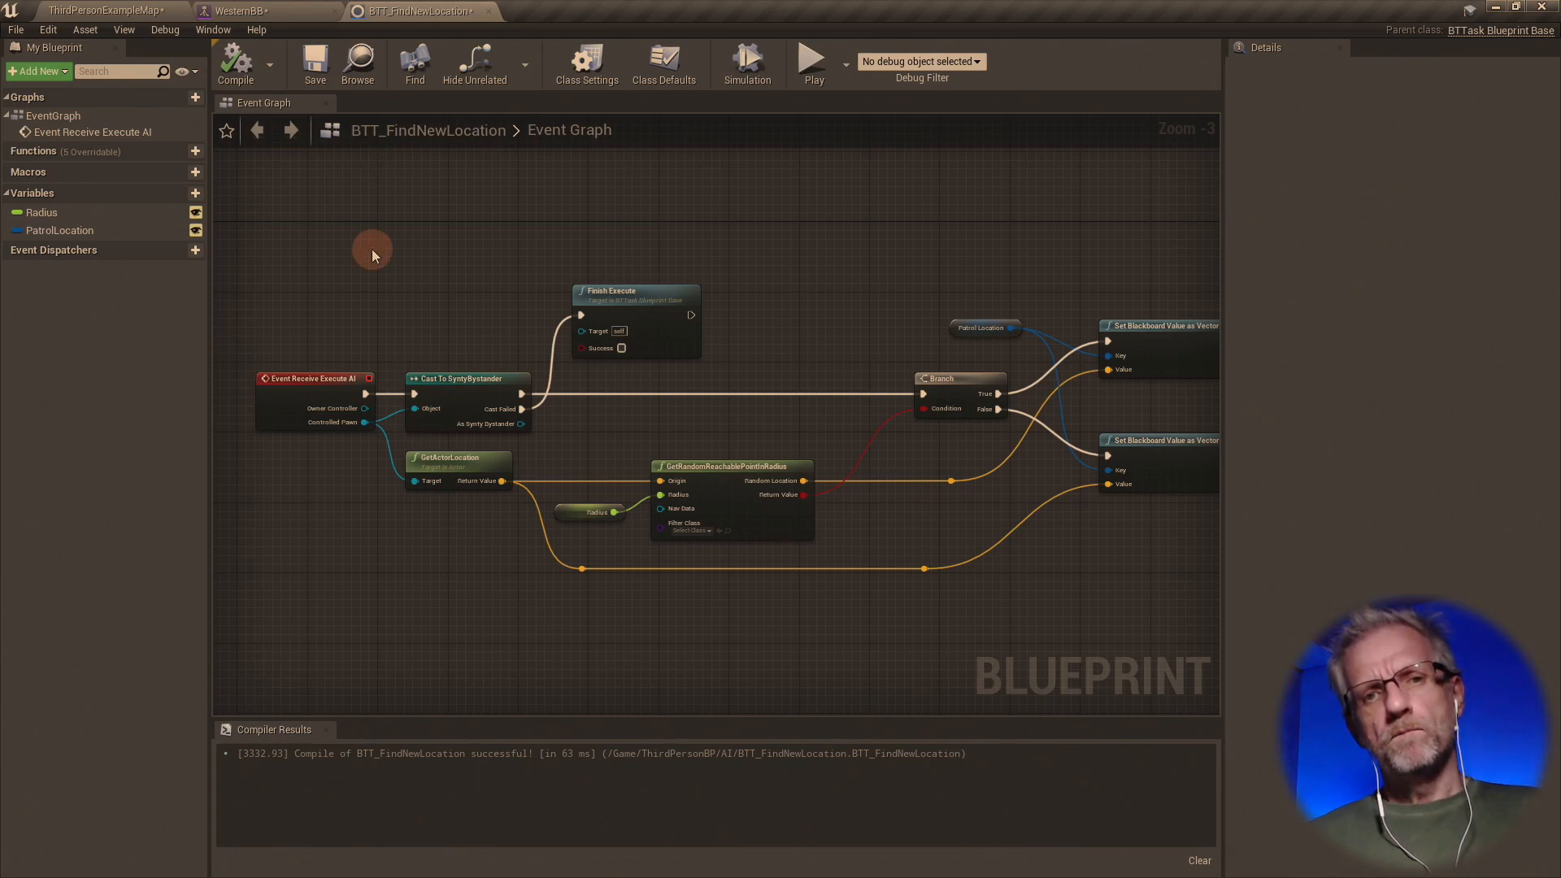
# - Delete the BTT_WalkSpeed task from the Sequence in the WesternBT behavior tree
pyautogui.click(283, 10)
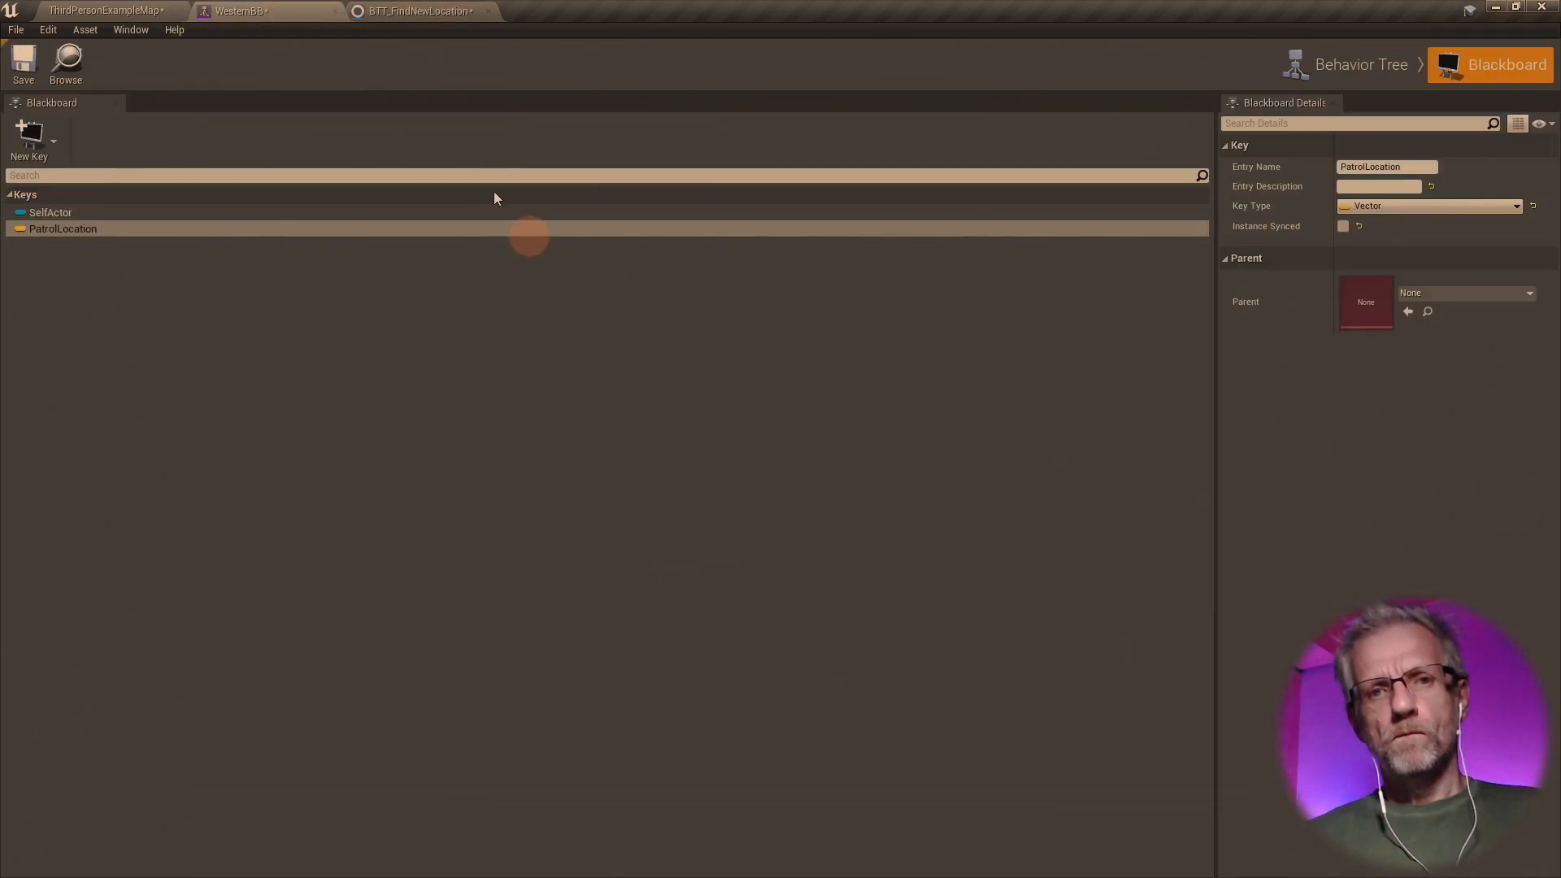
pyautogui.click(1359, 72)
pyautogui.rightClick(1037, 335)
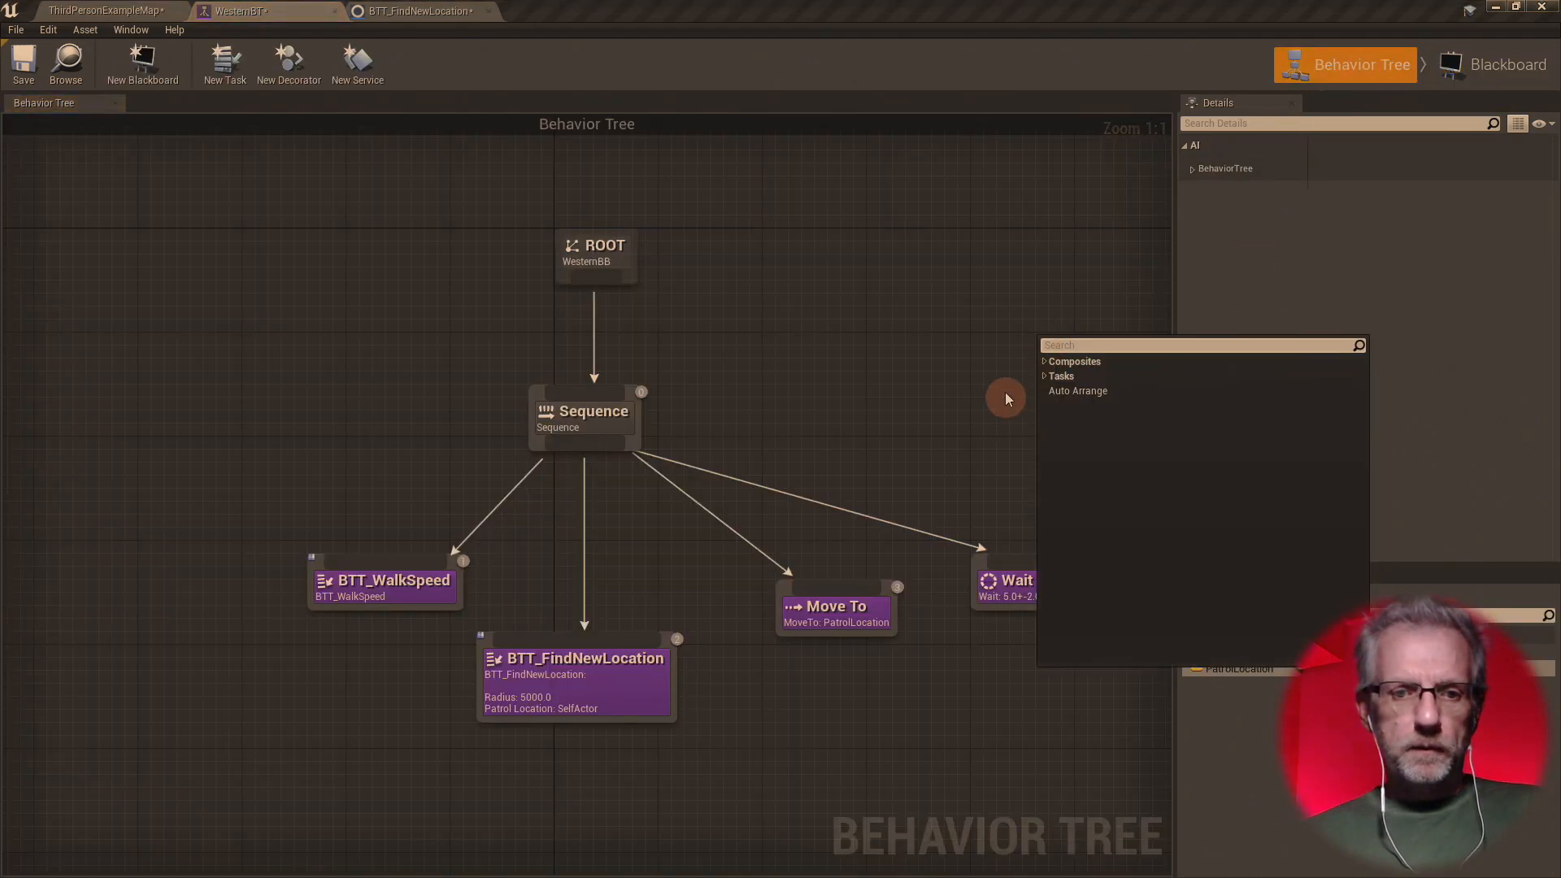
pyautogui.moveTo(888, 359); pyautogui.dragTo(715, 327, button='right')
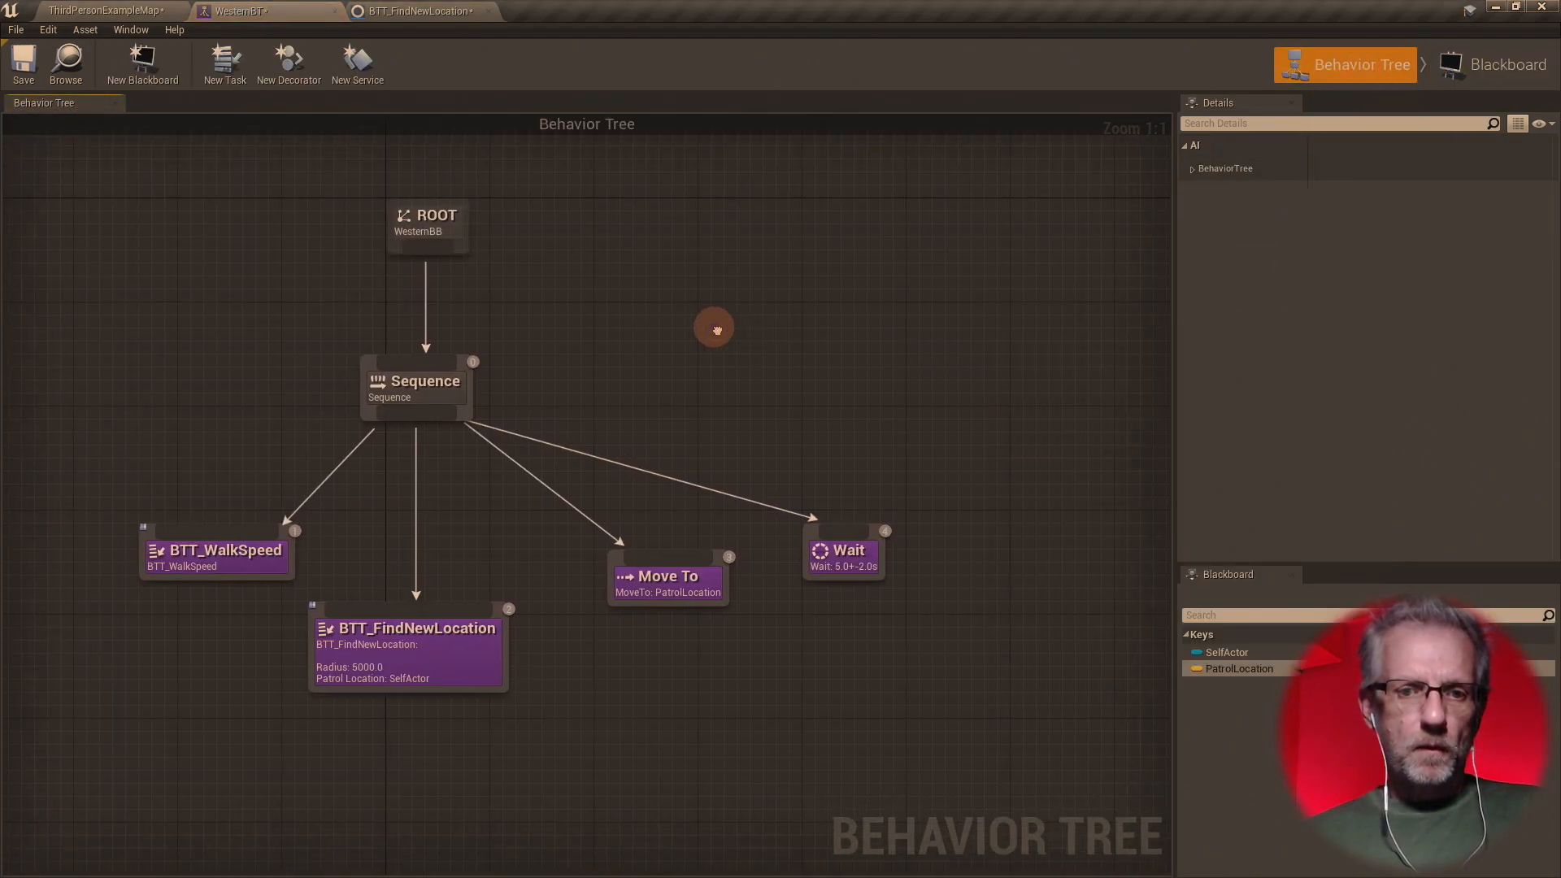
pyautogui.click(231, 556)
pyautogui.moveTo(231, 551); pyautogui.dragTo(192, 558)
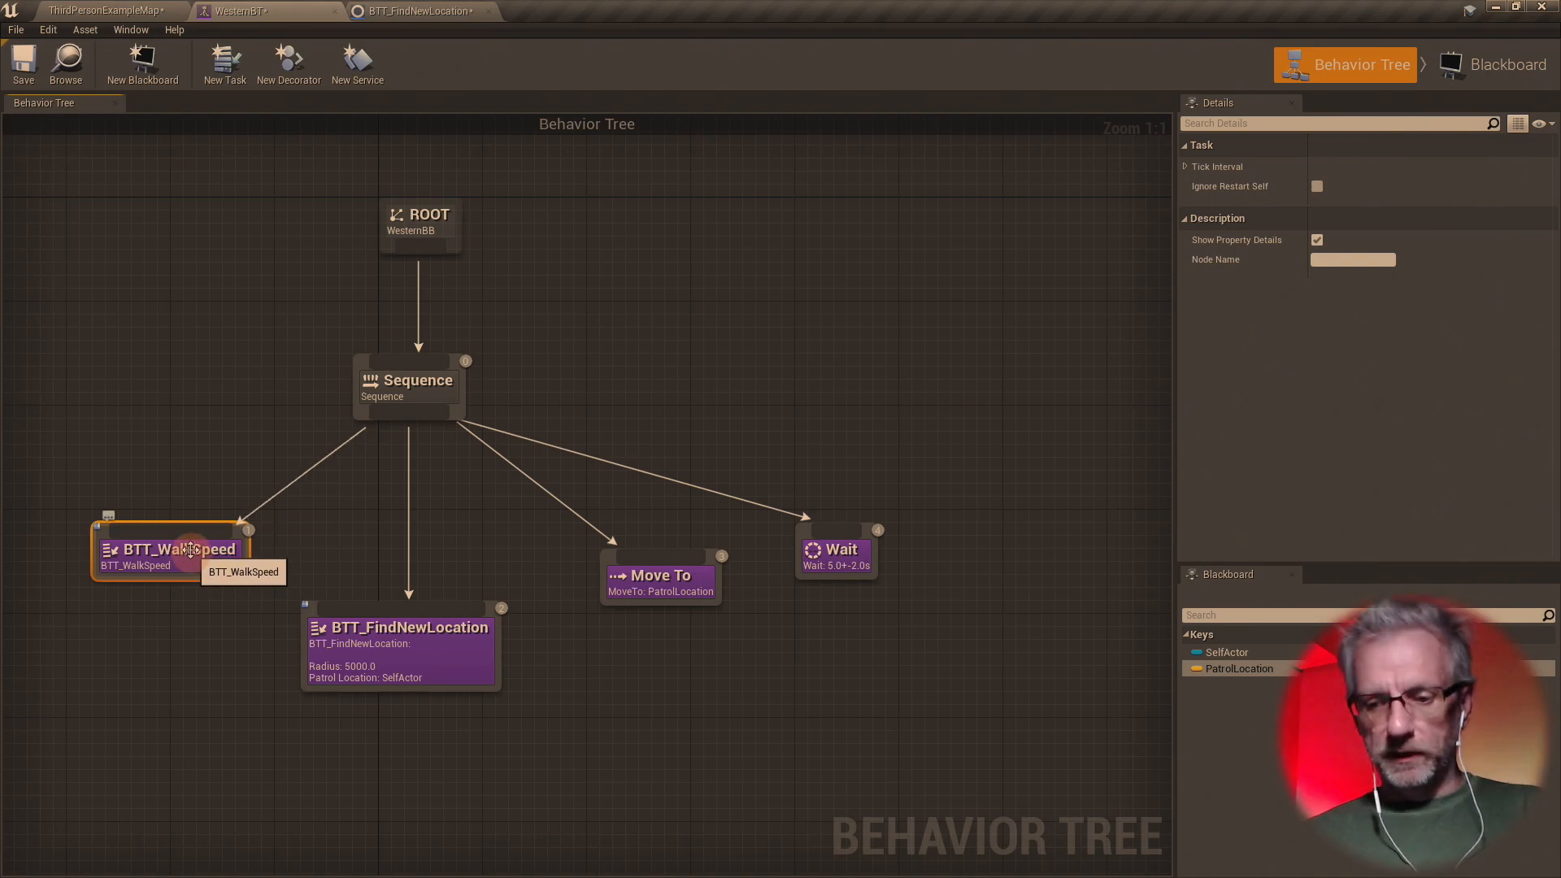
pyautogui.press('Delete')
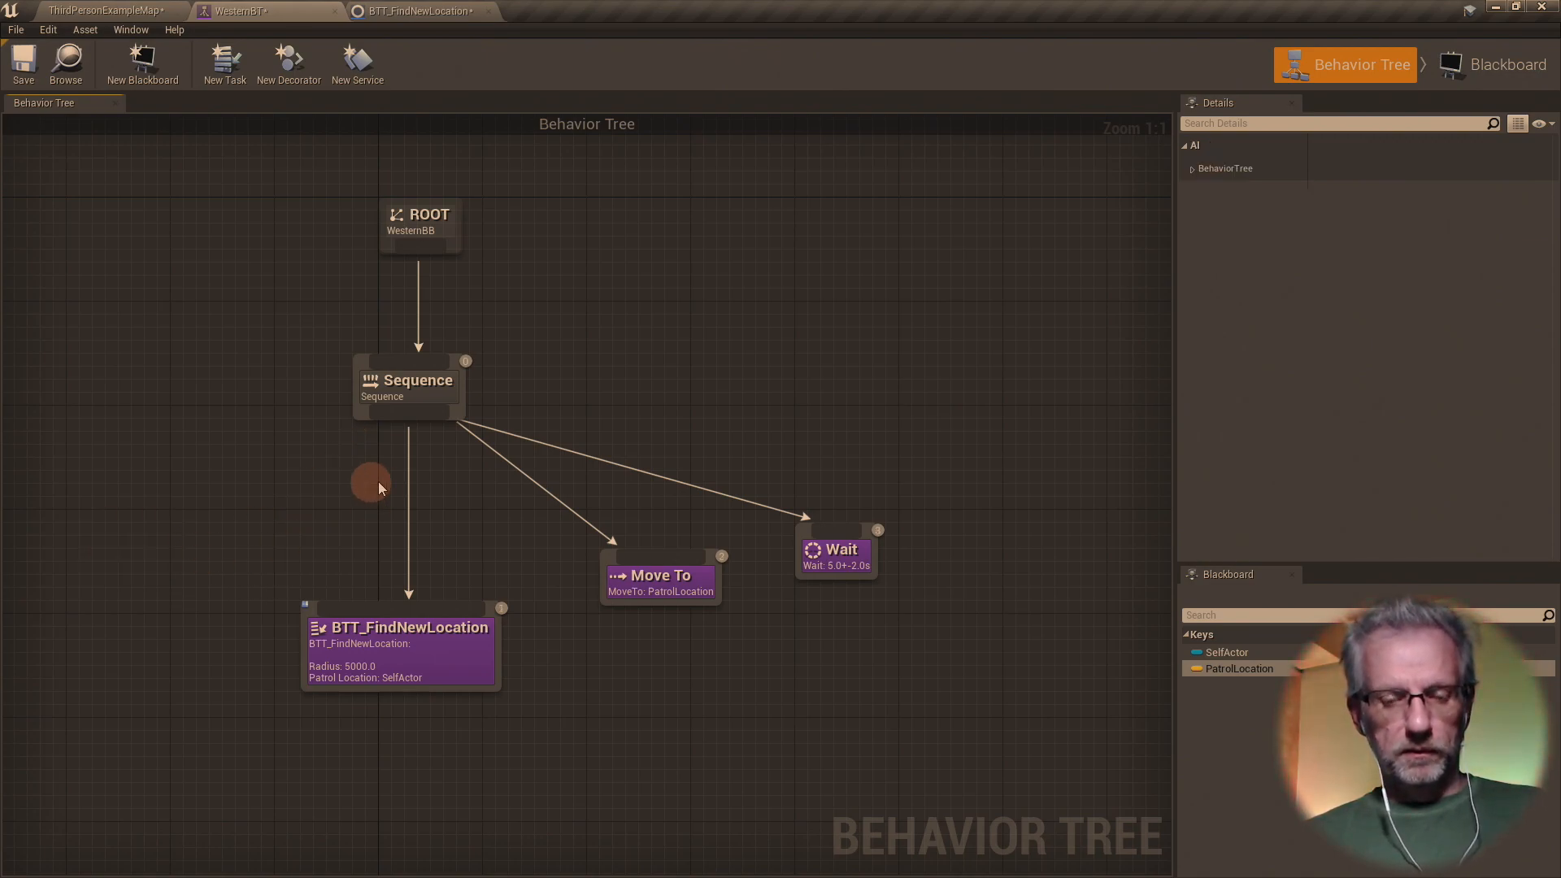
# - Check the settings of the BTT_FindNewLocation, Move To and Wait tasks in the behavior tree
pyautogui.click(426, 668)
pyautogui.click(624, 578)
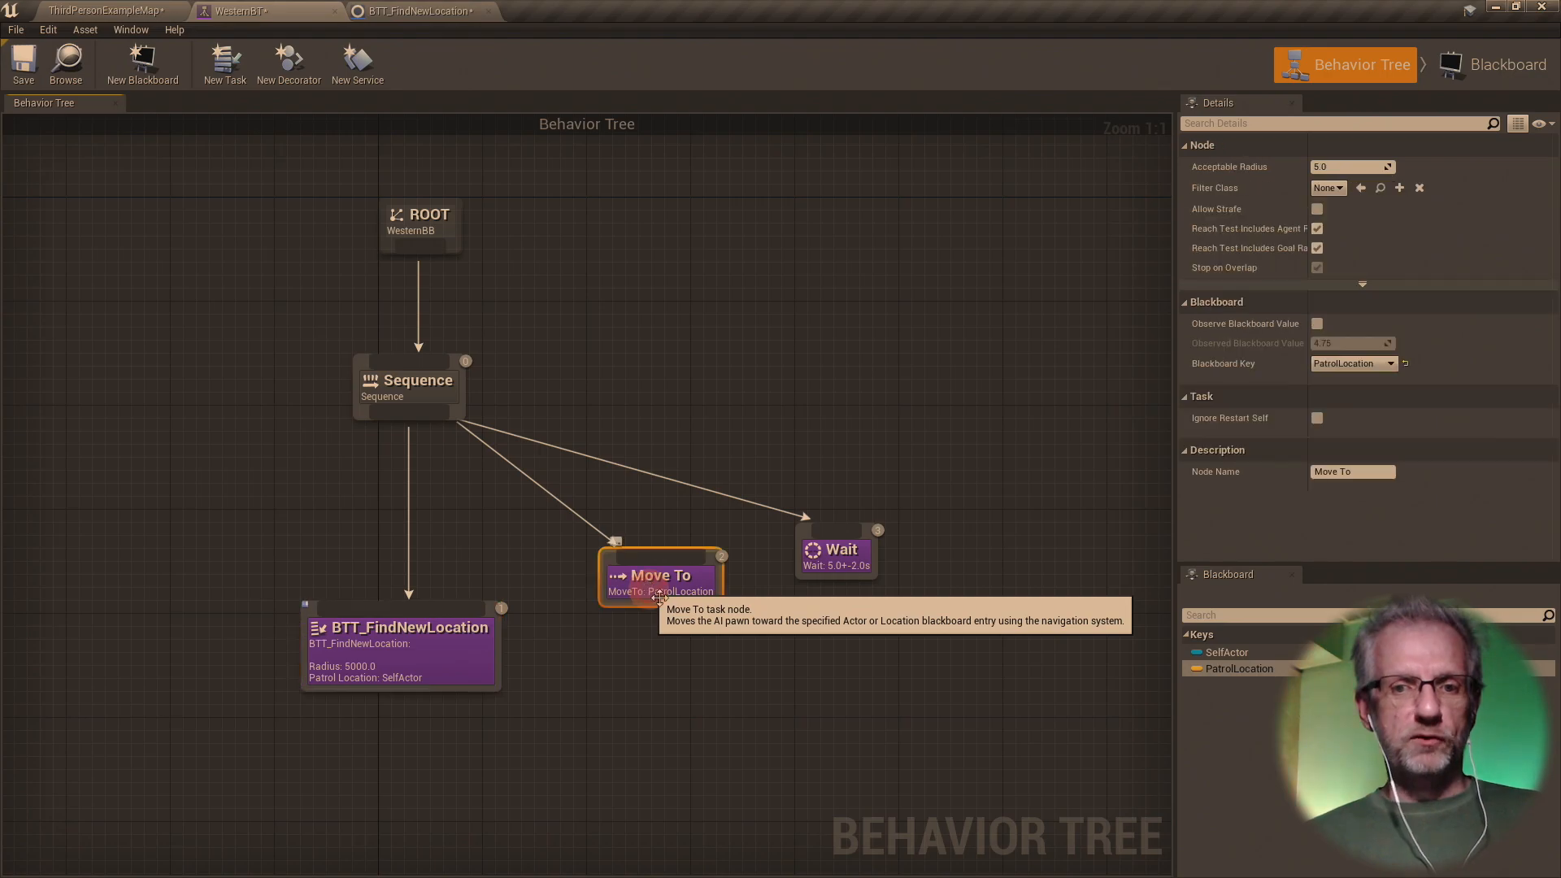
pyautogui.click(813, 558)
# - Play-test the level beside the bystander, watch the simulated task flow in the WesternBT behavior tree, then stop the simulation
pyautogui.click(134, 12)
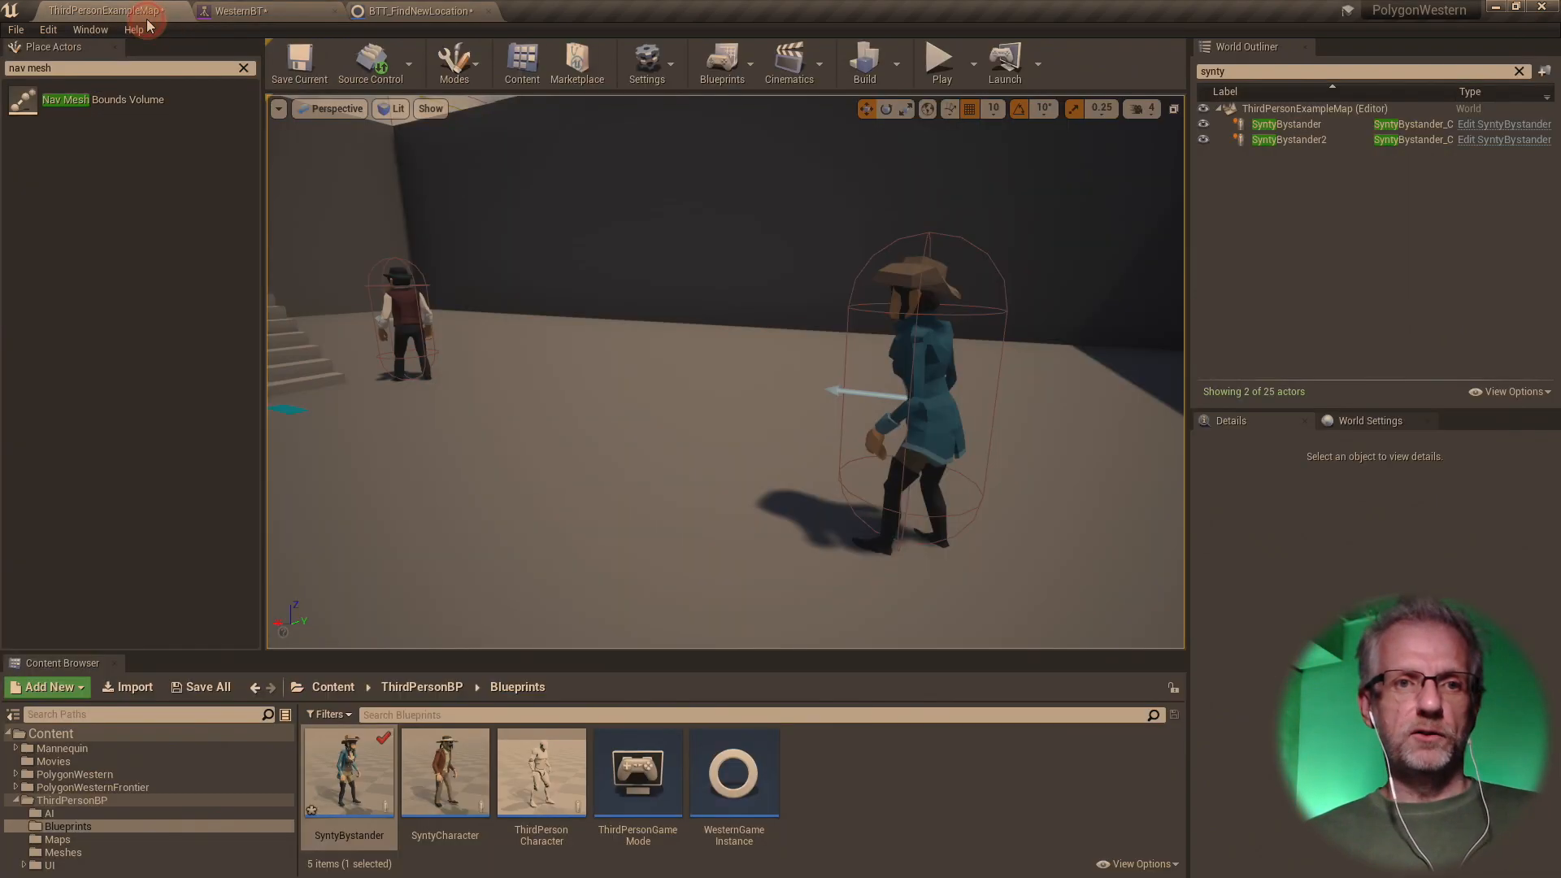
pyautogui.click(939, 65)
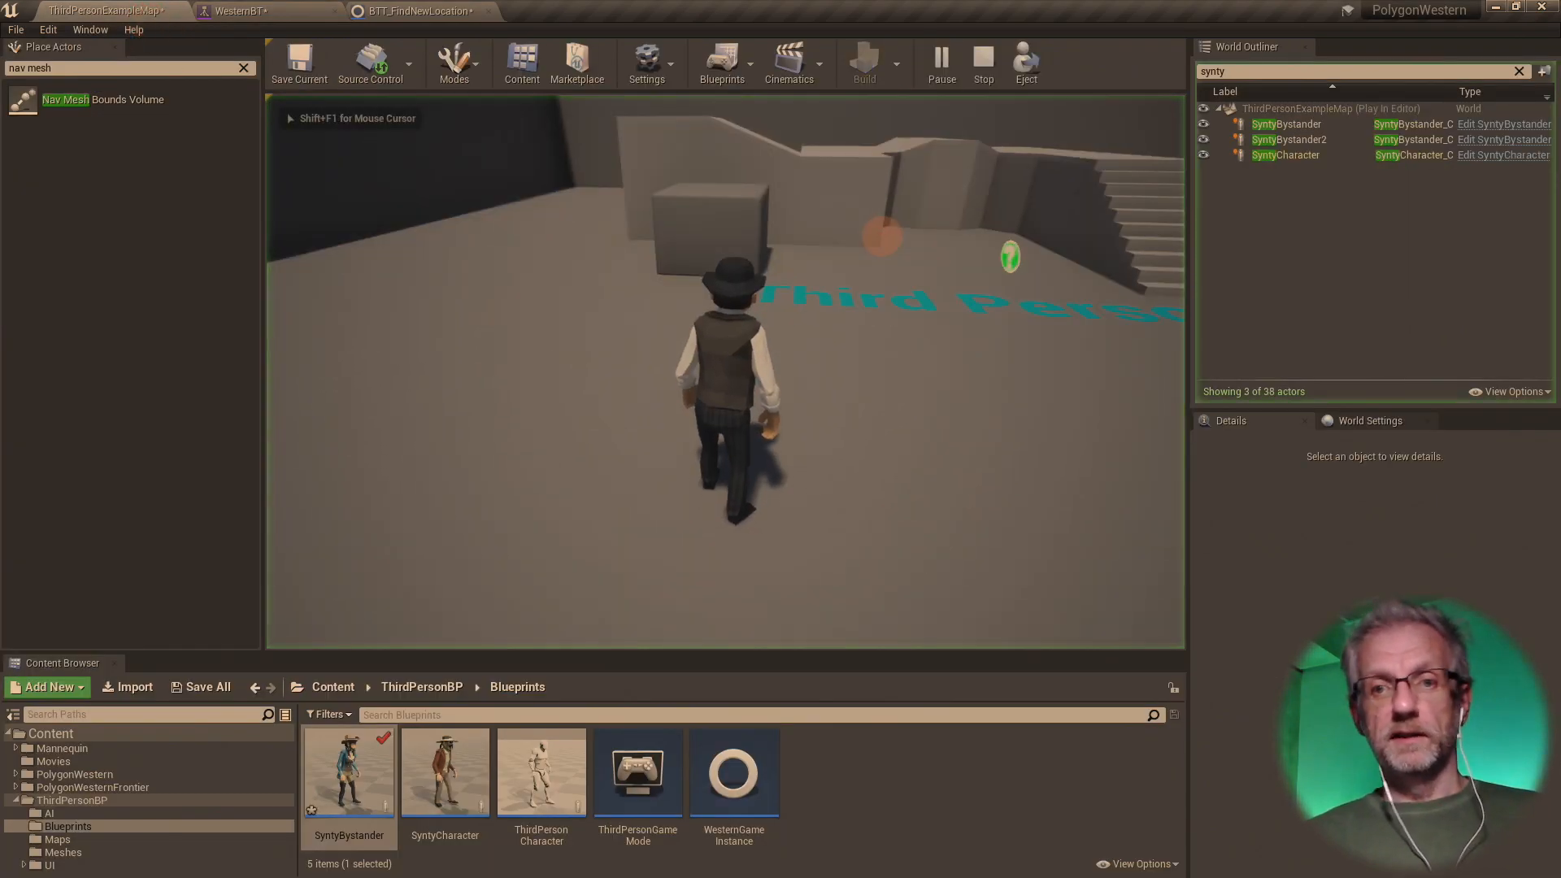
pyautogui.press('w')
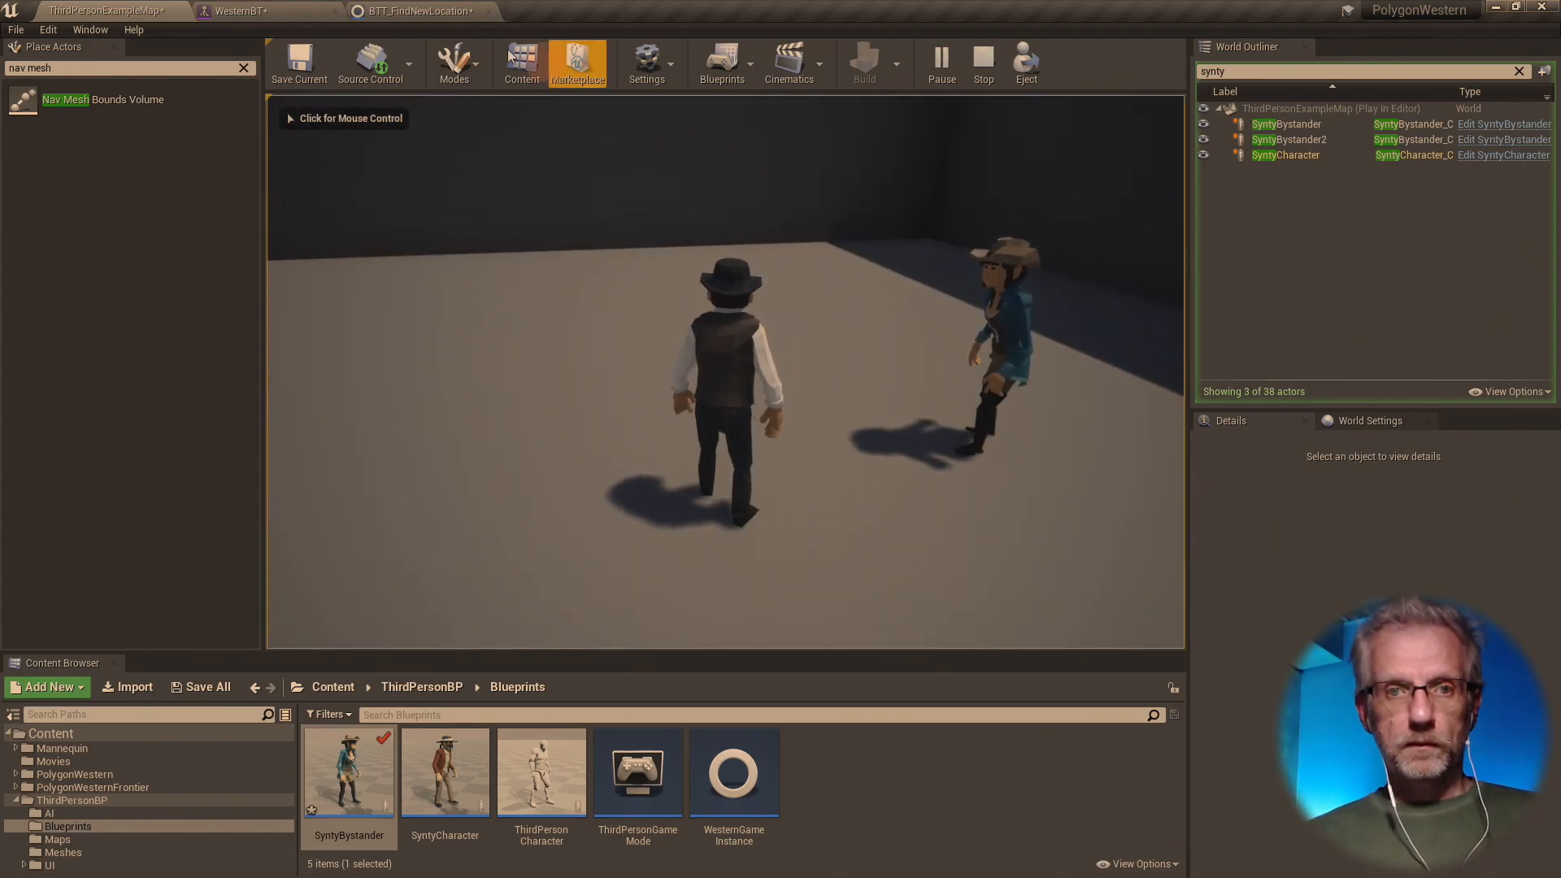
pyautogui.click(267, 13)
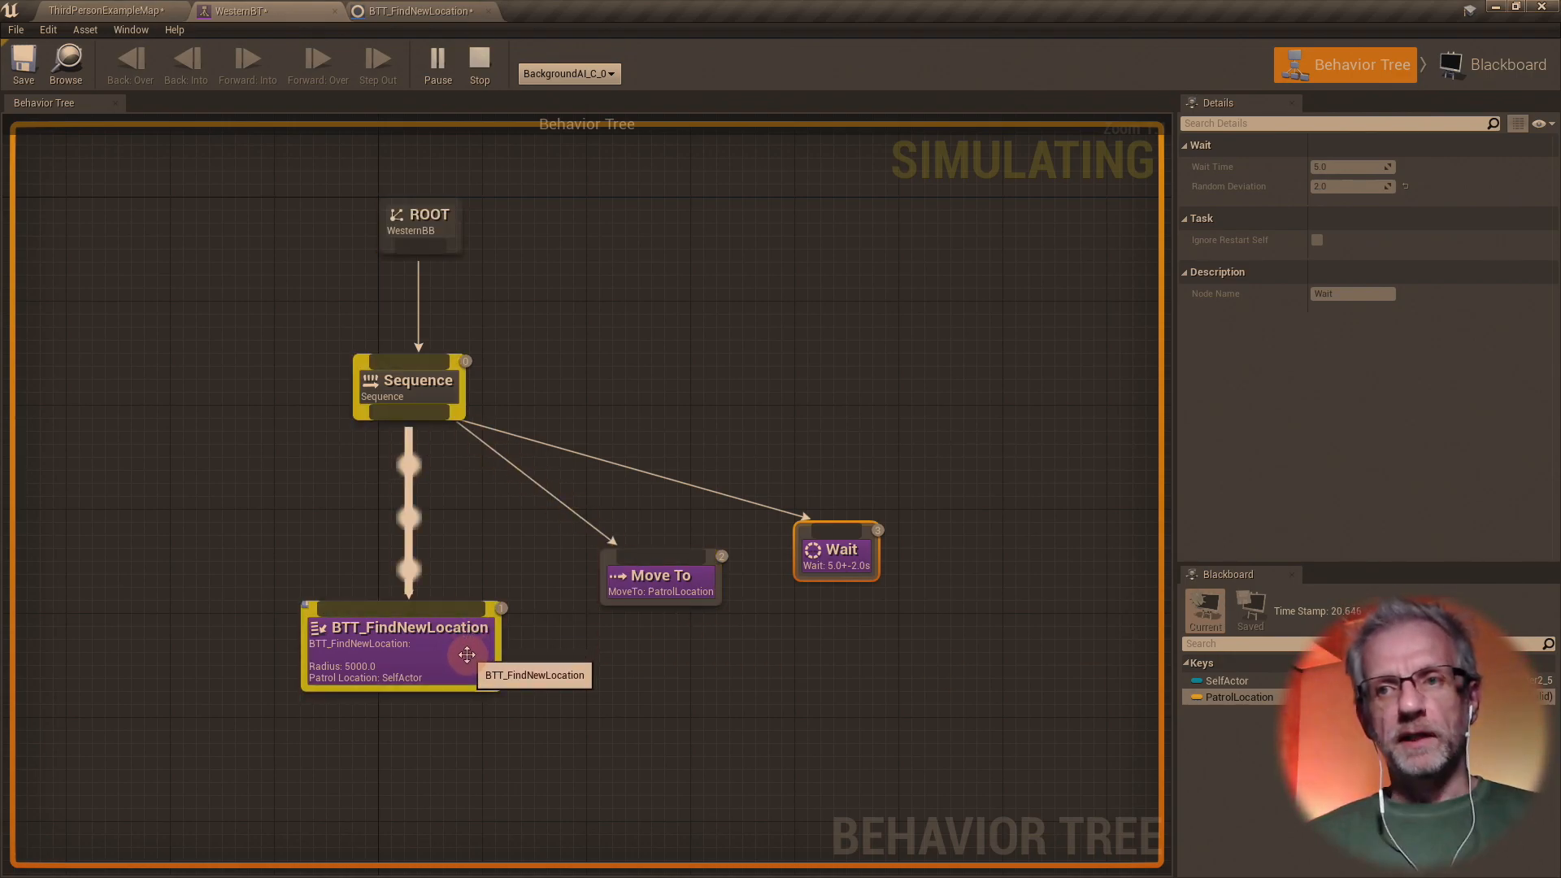
pyautogui.click(490, 59)
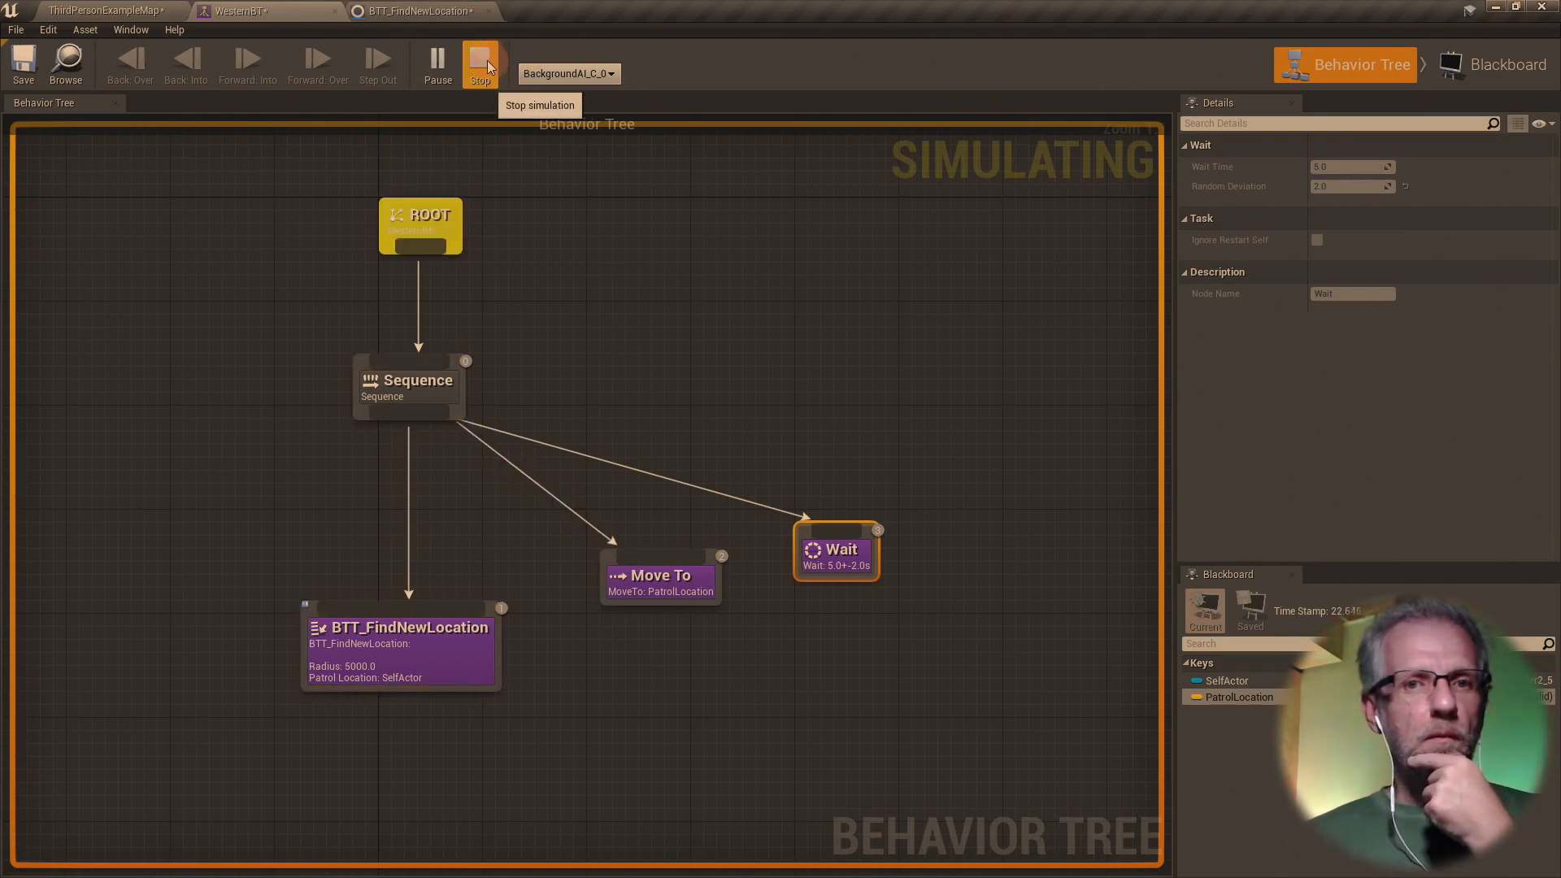
pyautogui.click(490, 62)
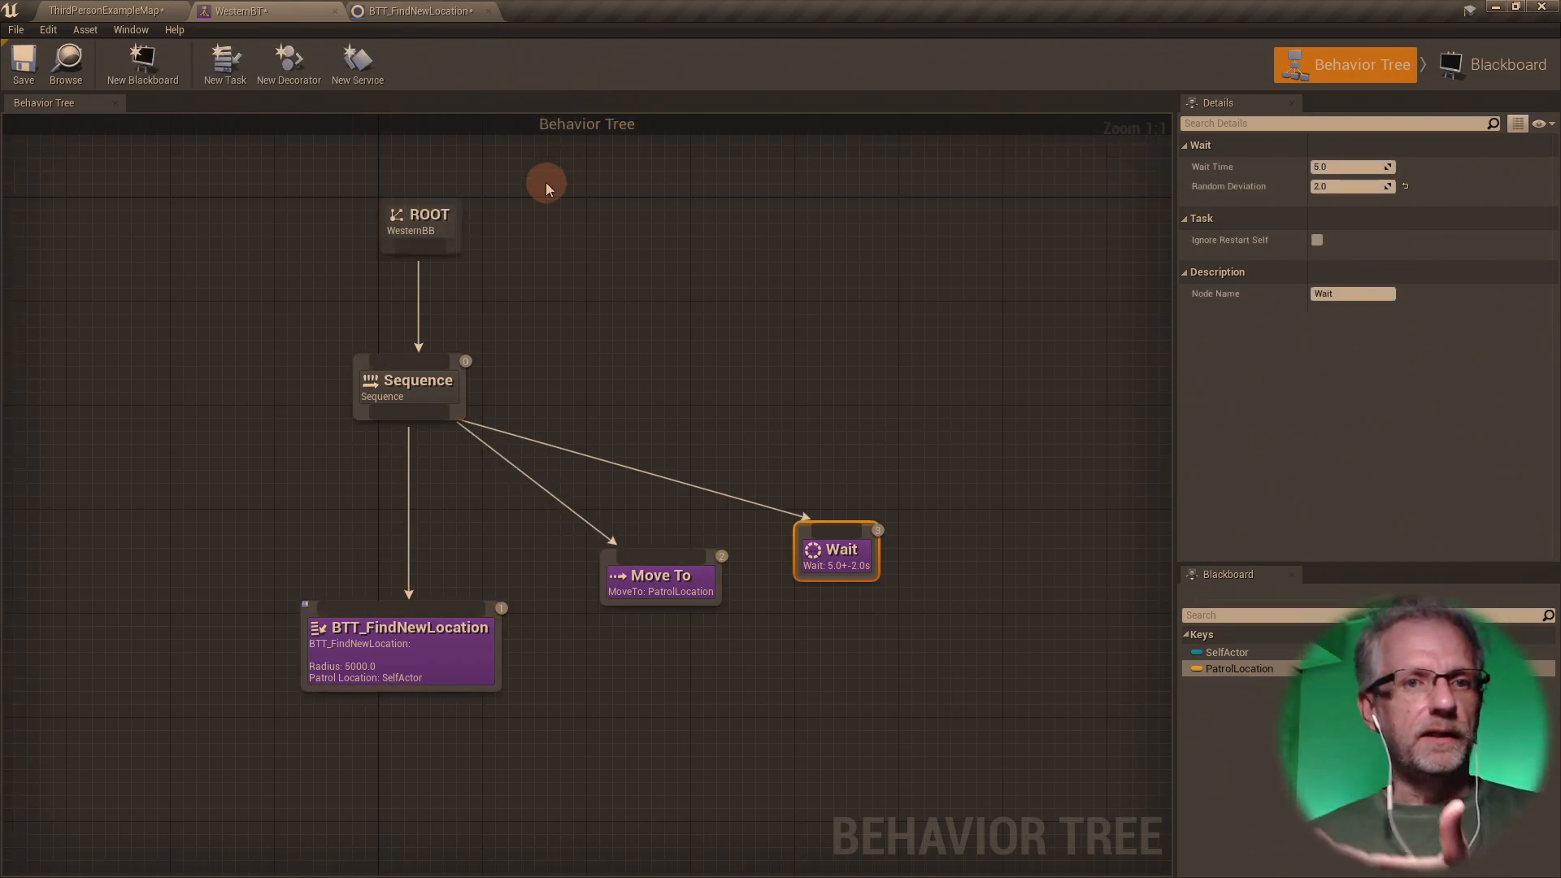
# - Enable Instance Synced for the PatrolLocation key in the WesternBB blackboard and save it
pyautogui.click(1494, 68)
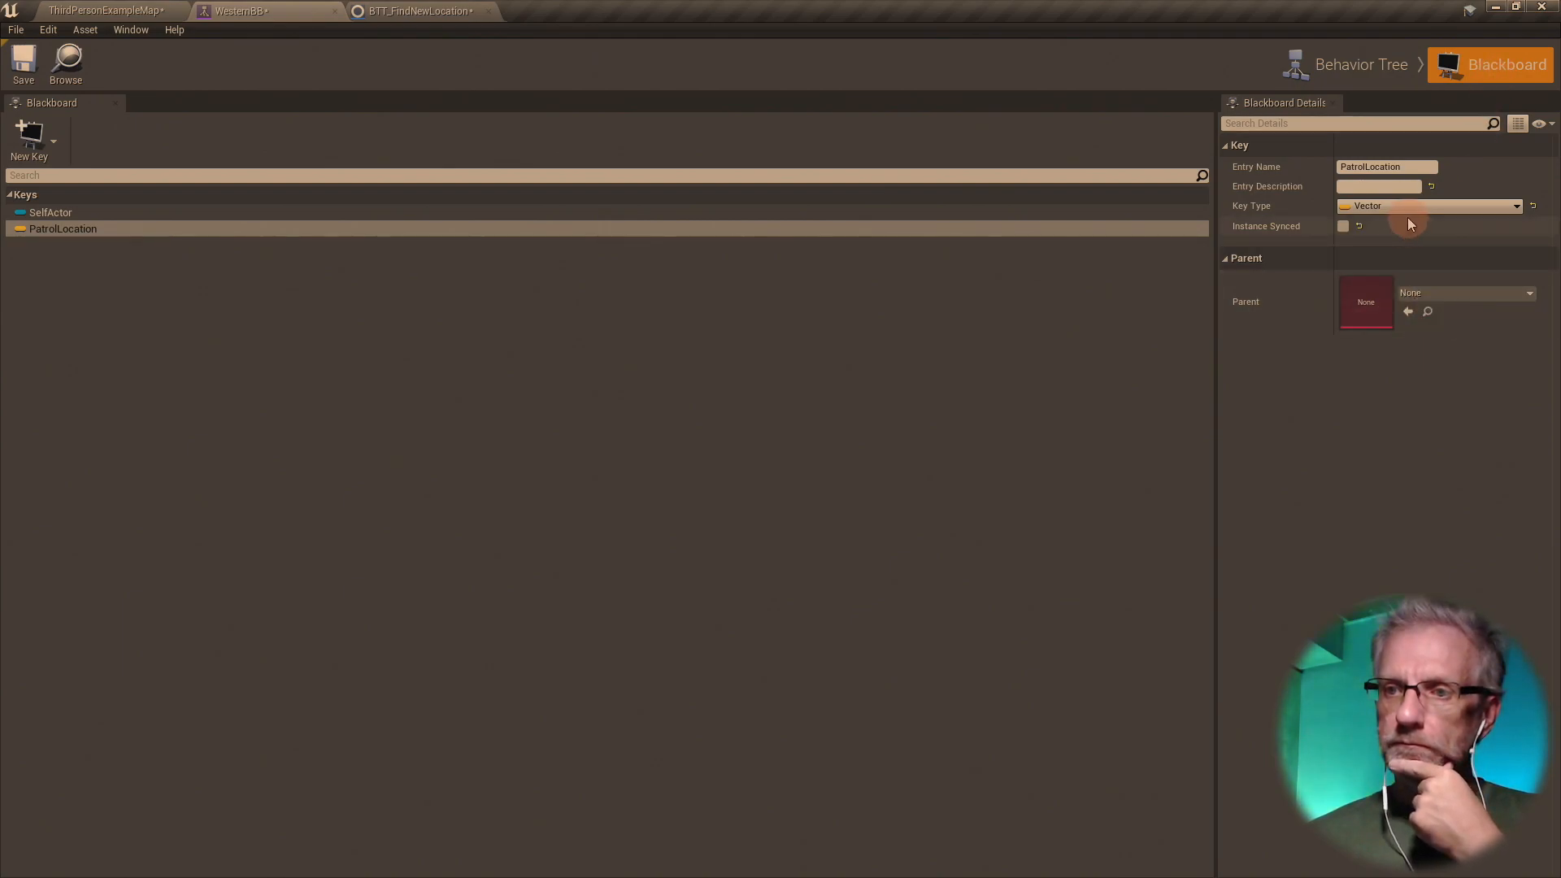
pyautogui.click(1343, 227)
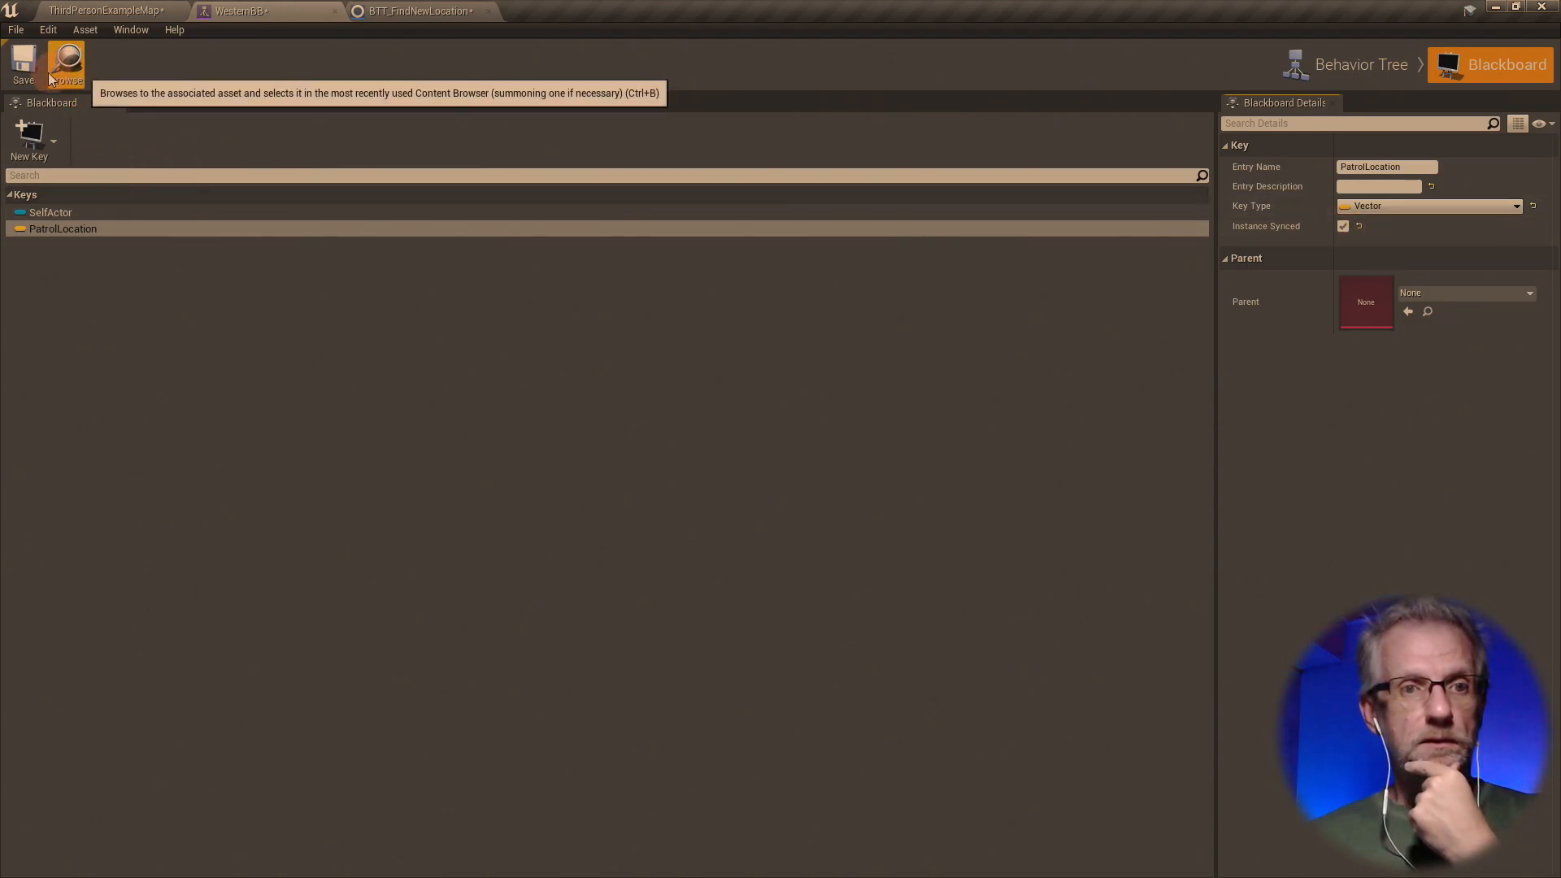
pyautogui.click(23, 61)
# - Play-test ThirdPersonExampleMap, walk up to the bystander to observe its behaviour, and stop the session
pyautogui.click(105, 11)
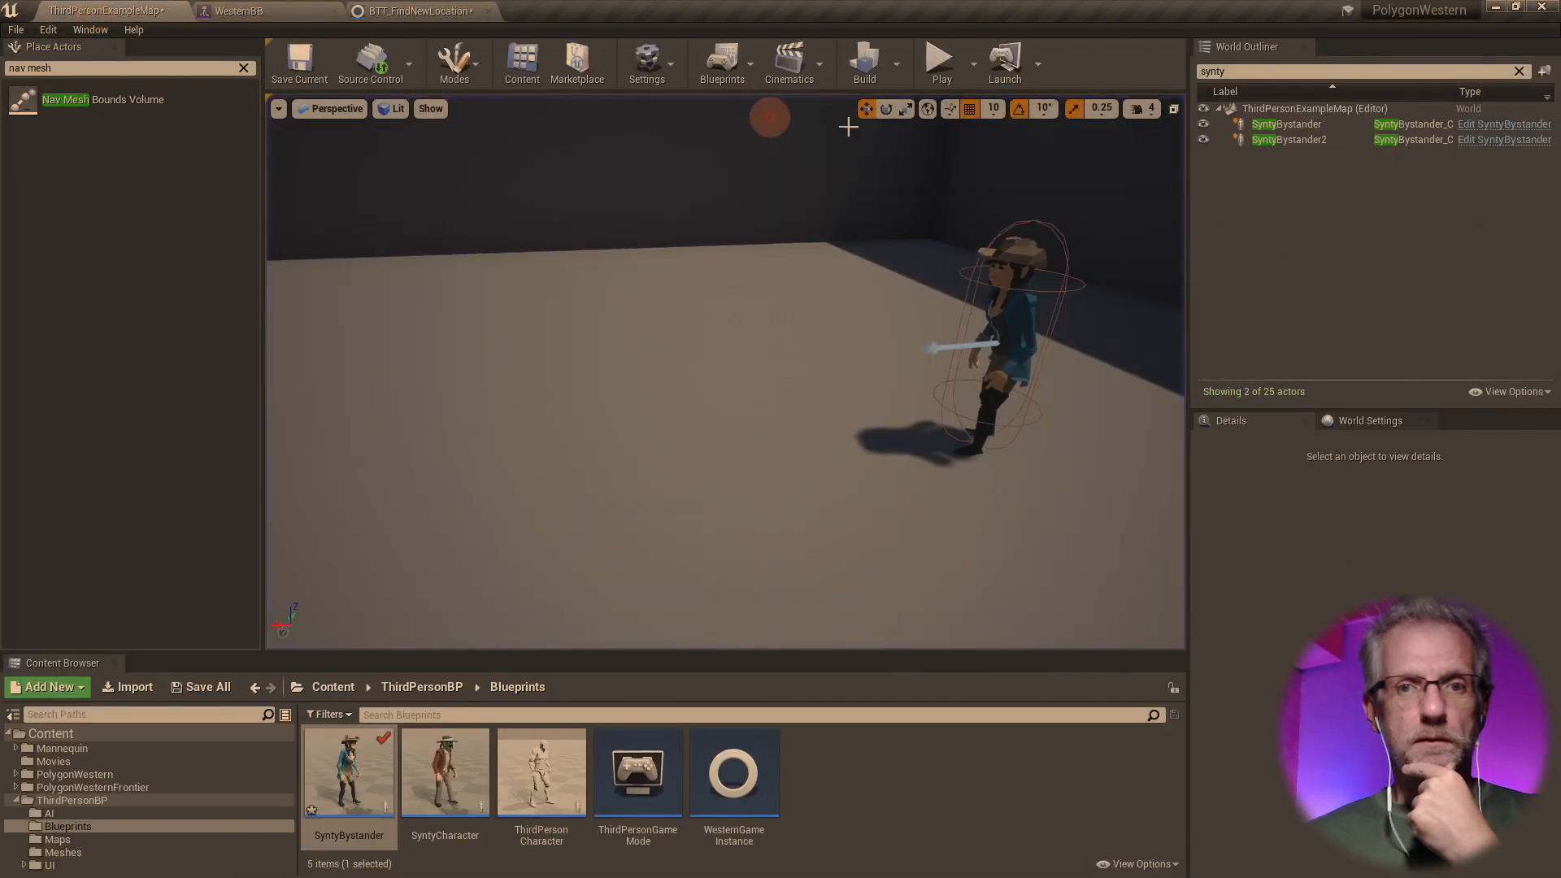
pyautogui.click(939, 59)
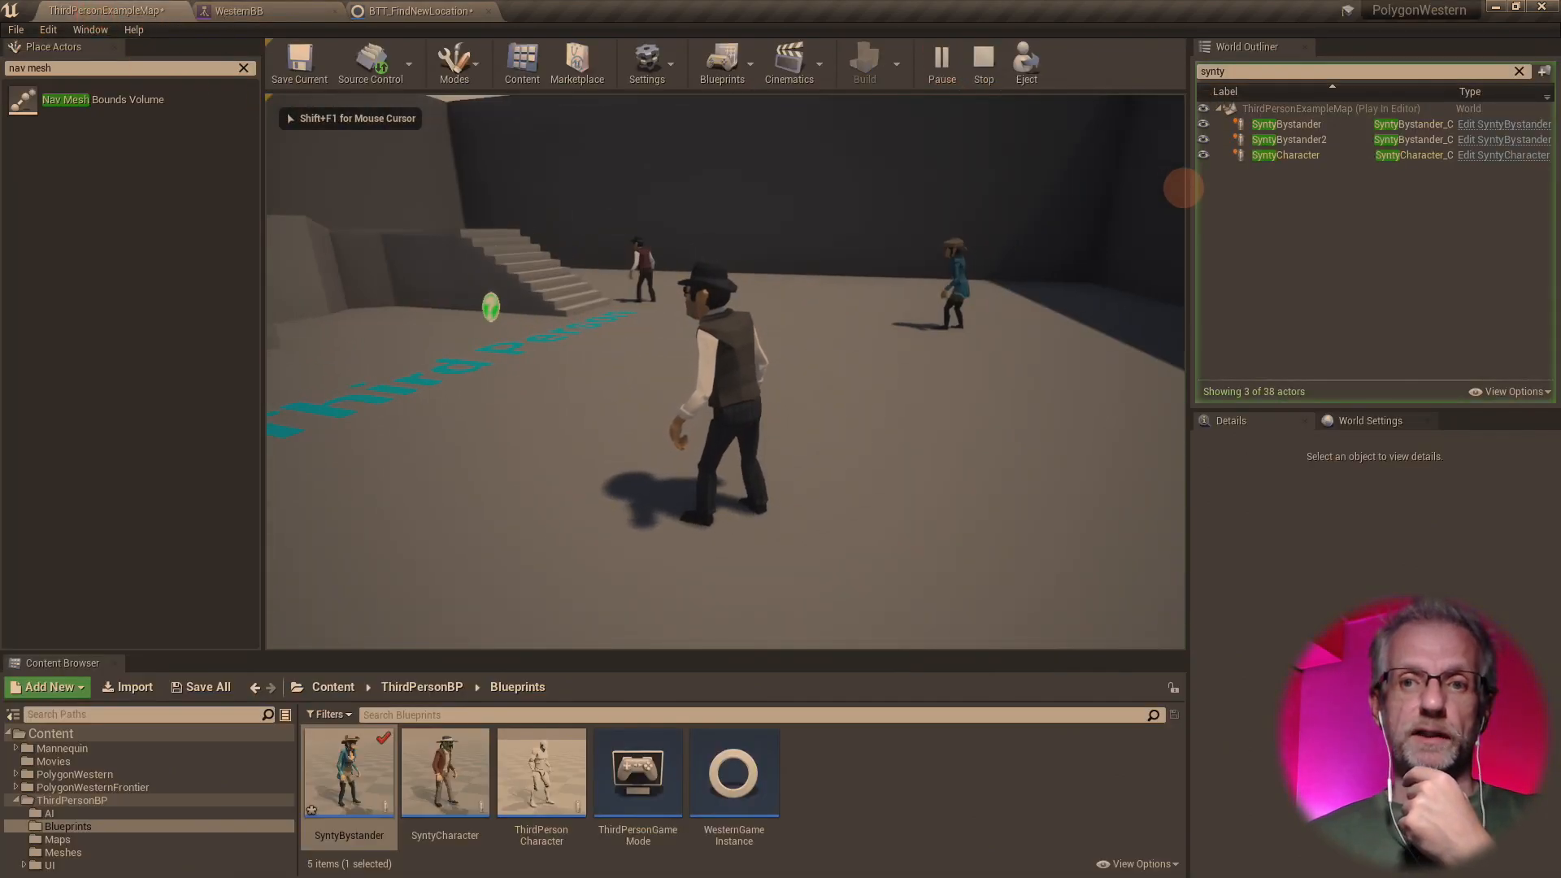
pyautogui.press('w')
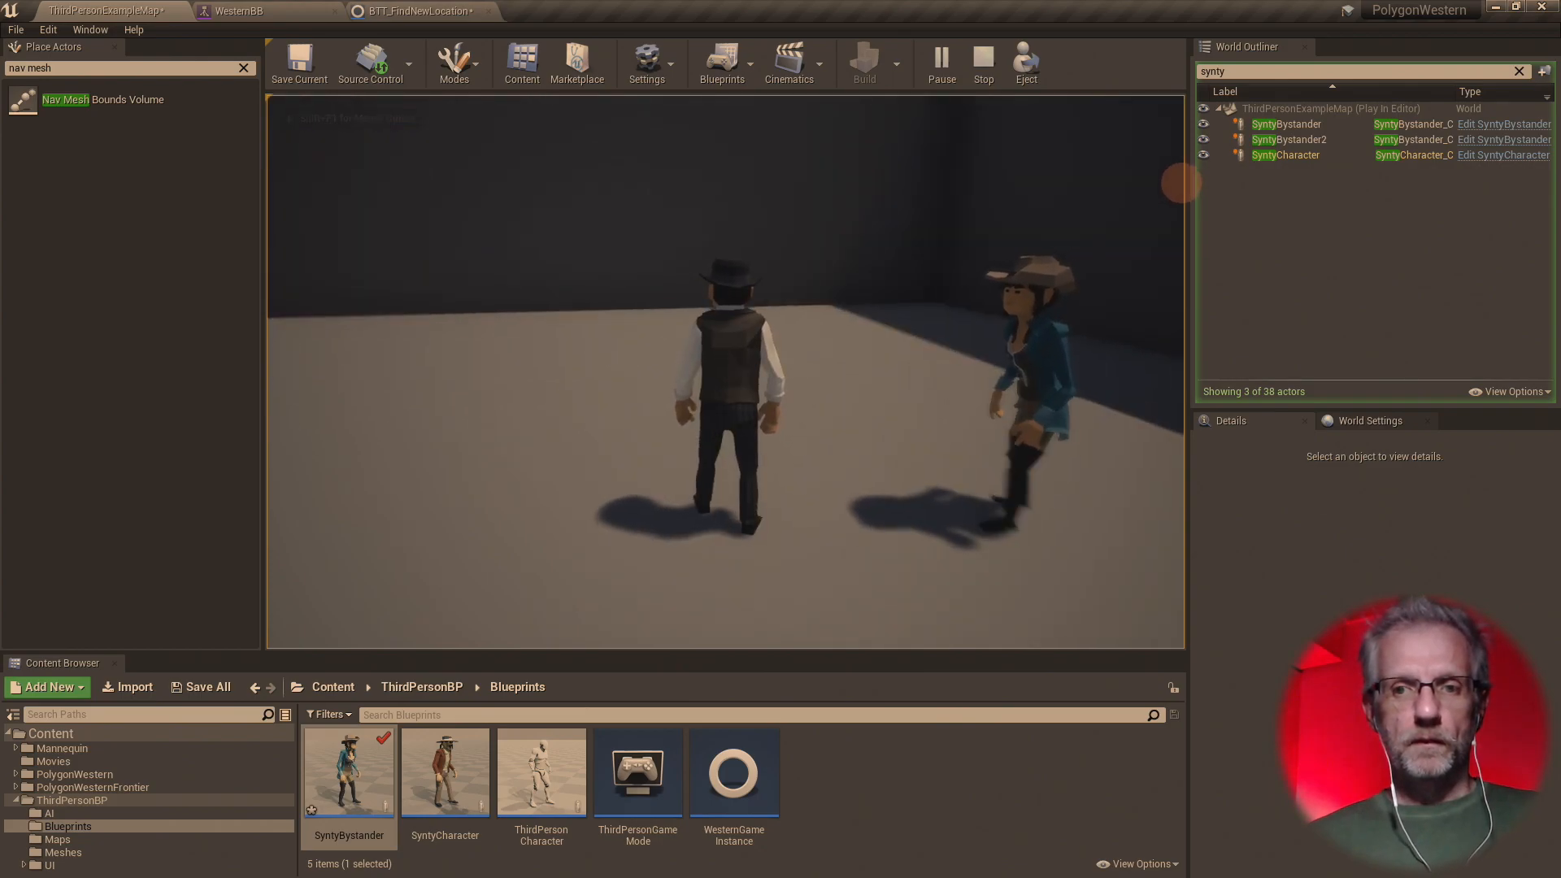
pyautogui.press('Escape')
# - Review the BTT_FindNewLocation event graph from Event Receive Execute AI through to the Set Blackboard Value and Finish Execute nodes
pyautogui.click(413, 7)
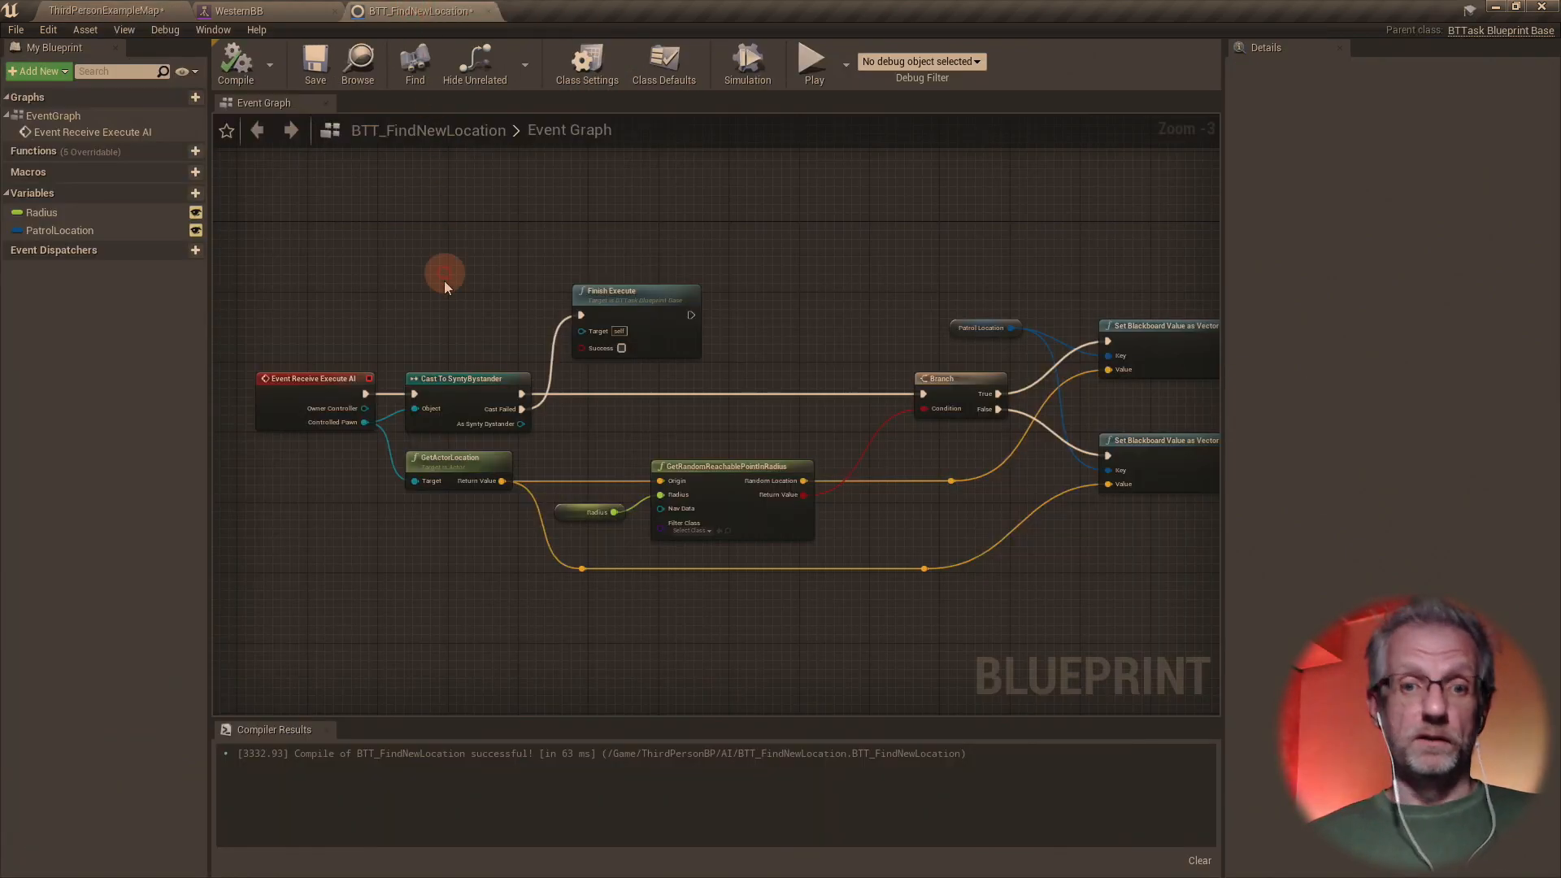
pyautogui.moveTo(444, 281); pyautogui.dragTo(442, 227, button='right')
pyautogui.scroll(2, 441, 228)
pyautogui.moveTo(634, 379); pyautogui.dragTo(64, 347, button='right')
pyautogui.moveTo(651, 497); pyautogui.dragTo(459, 530, button='right')
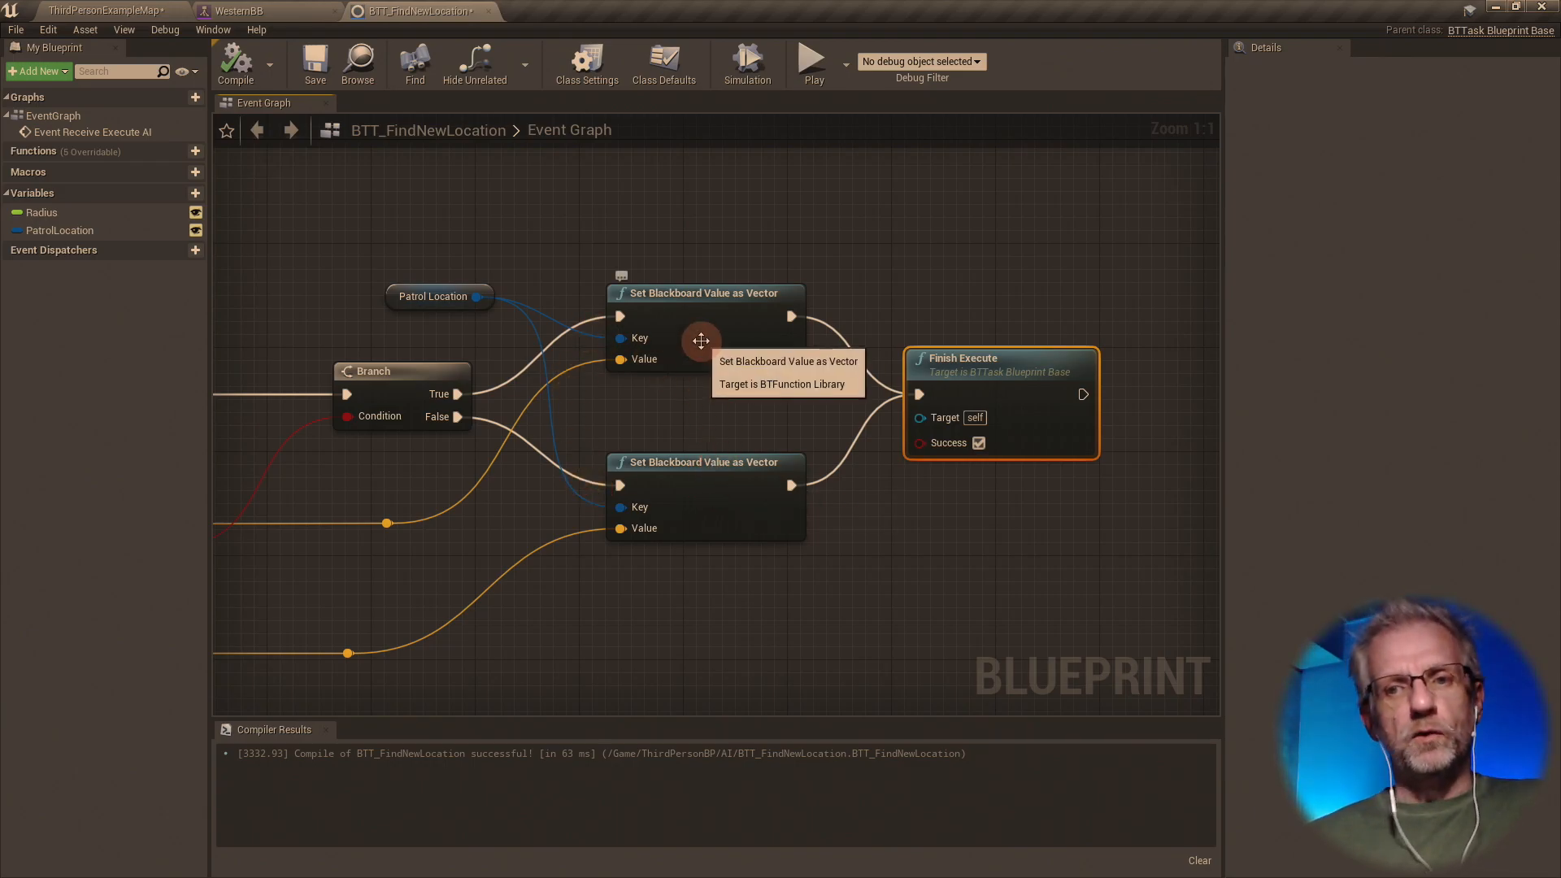
# - Turn off Instance Synced for the PatrolLocation key and reselect PatrolLocation as the Blackboard Key of the Move To task
pyautogui.click(296, 22)
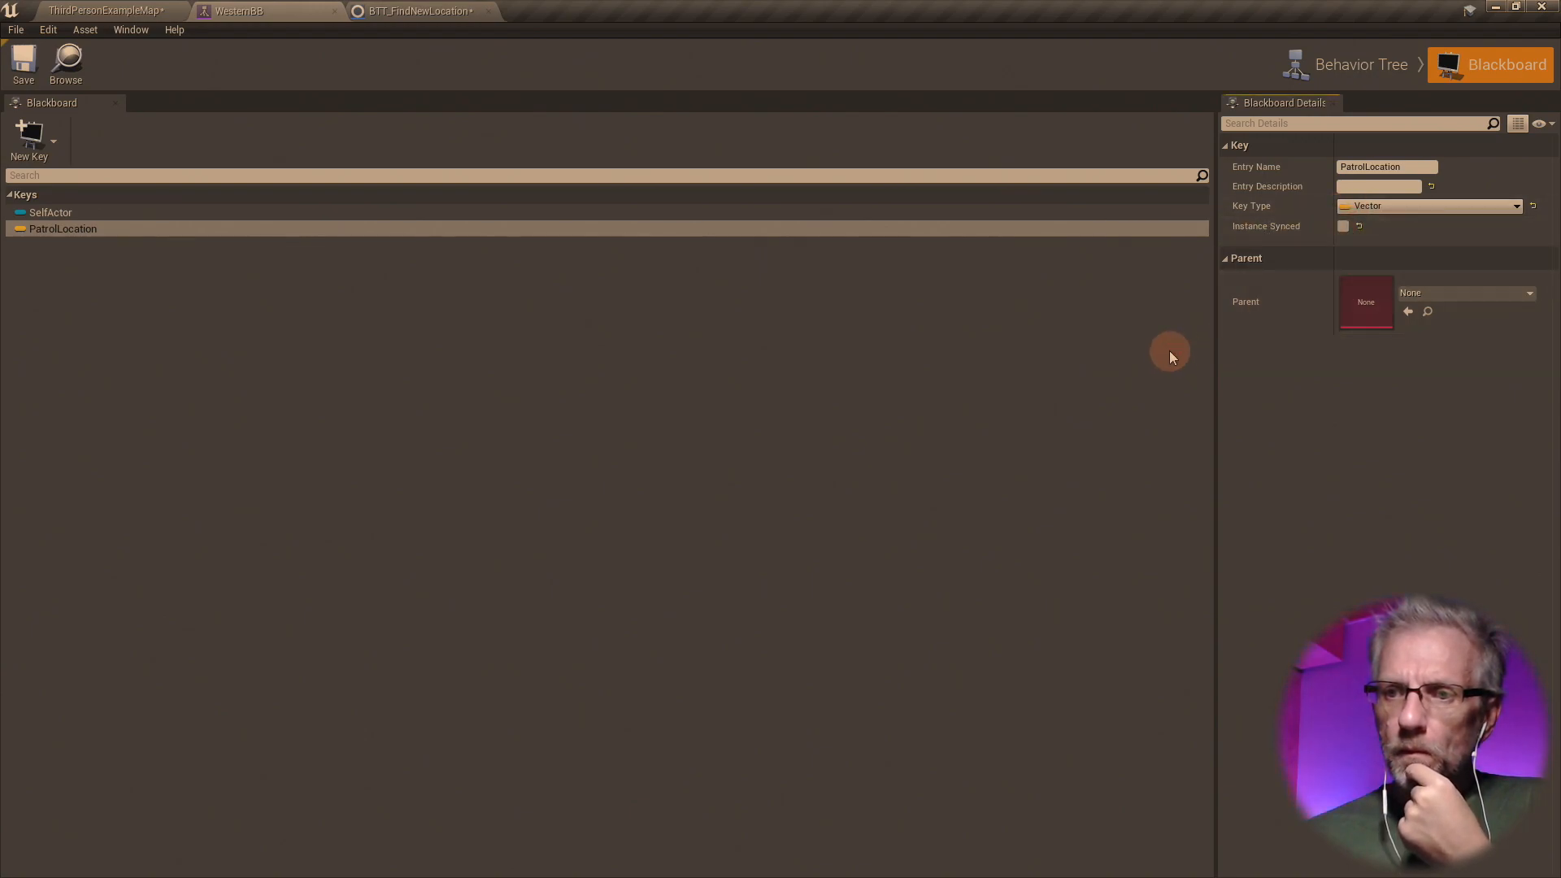
pyautogui.click(1342, 70)
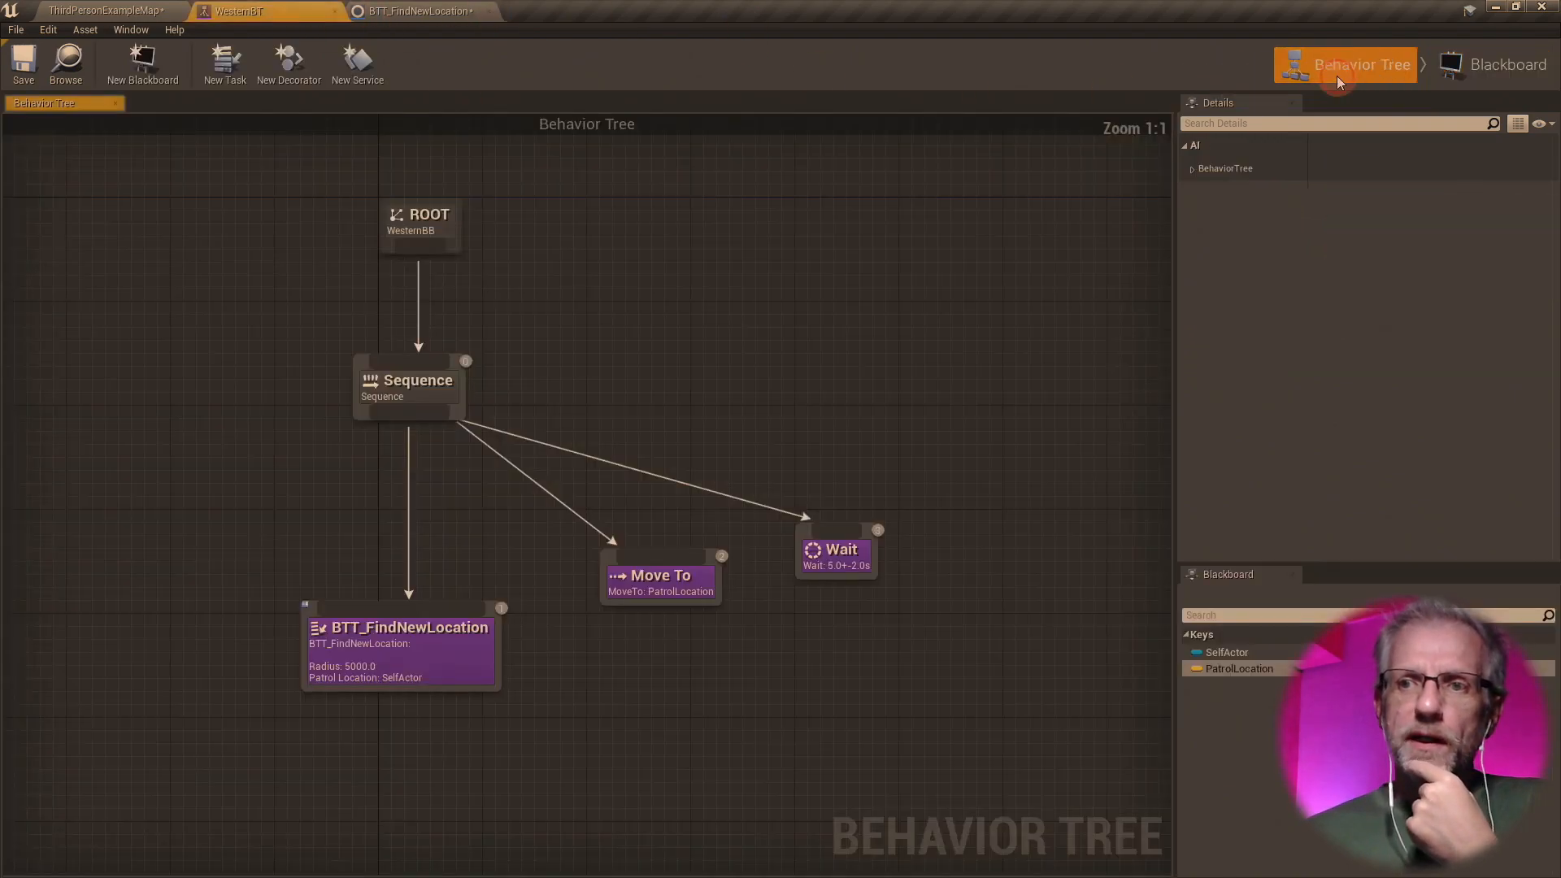
pyautogui.click(670, 582)
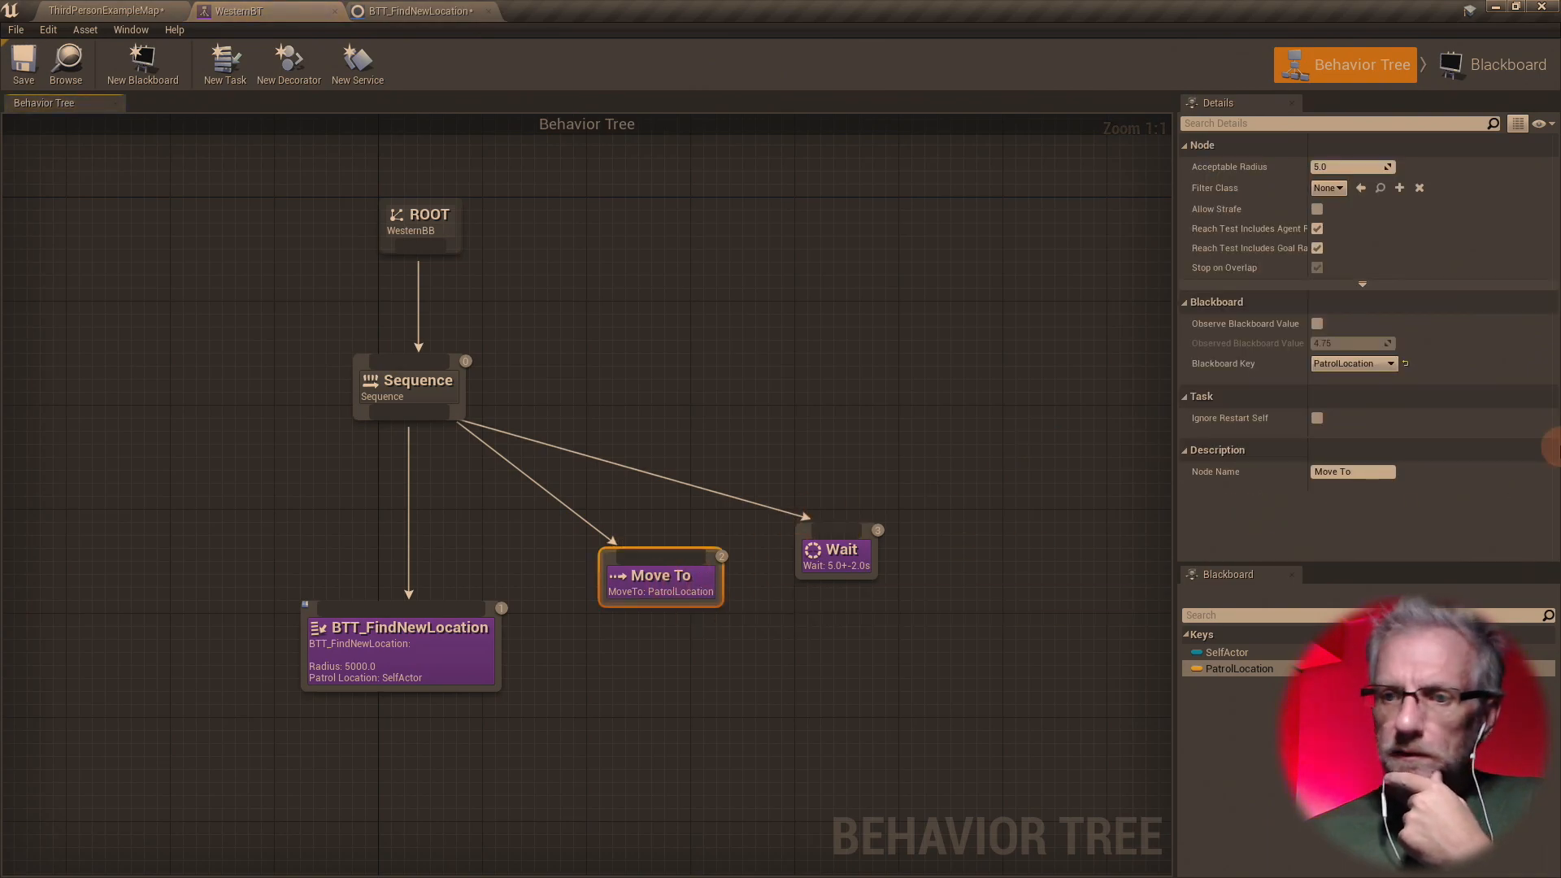
pyautogui.click(1388, 366)
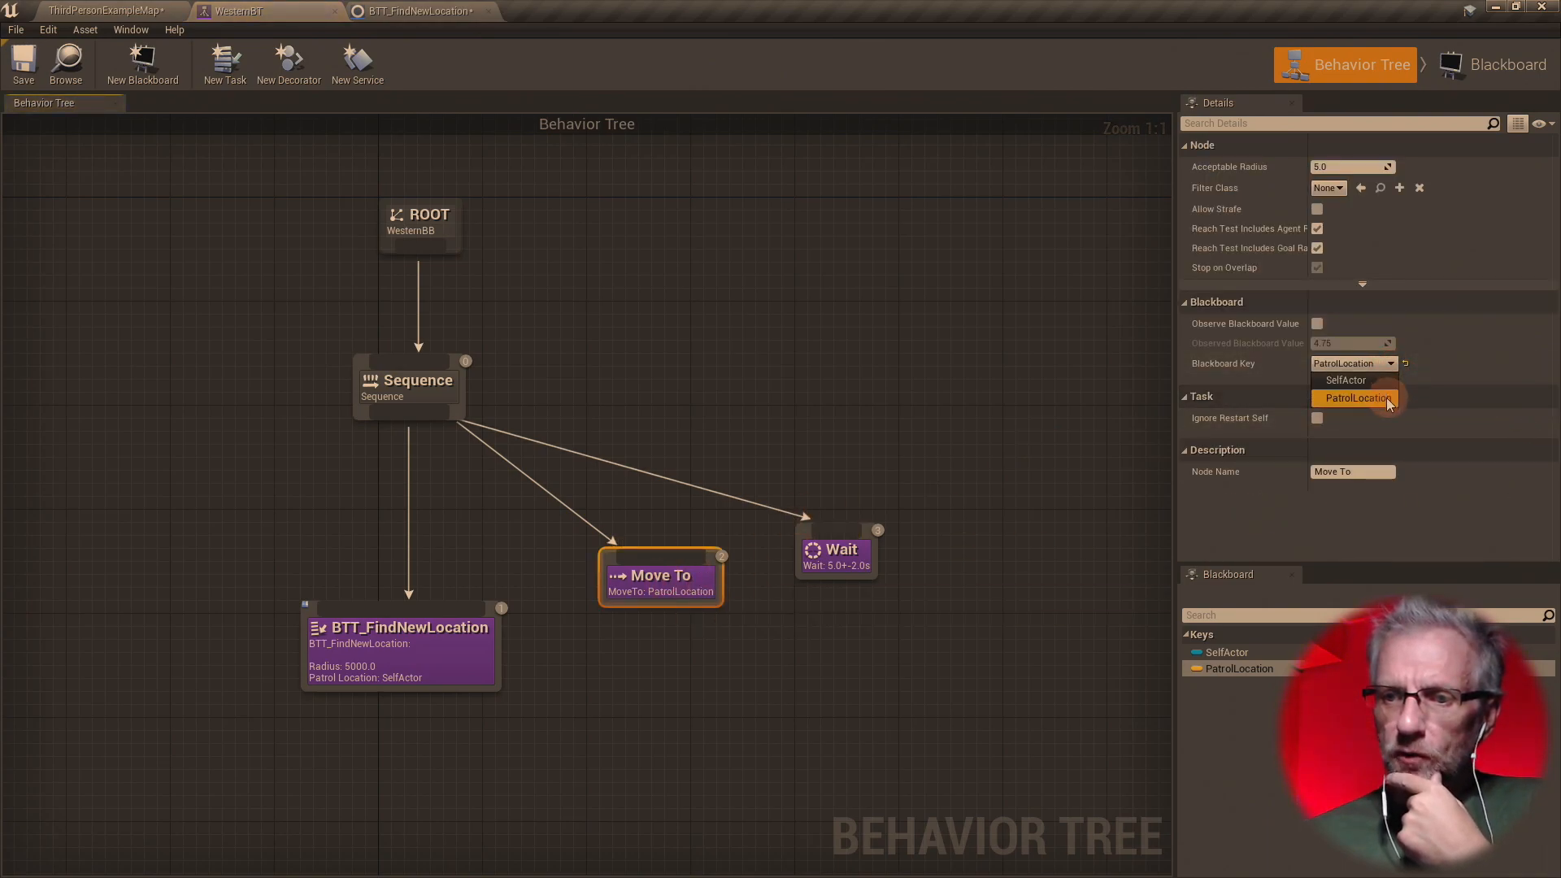
pyautogui.click(1387, 402)
# - Set the Patrol Location of the BTT_FindNewLocation task in the behavior tree to PatrolLocation
pyautogui.click(458, 659)
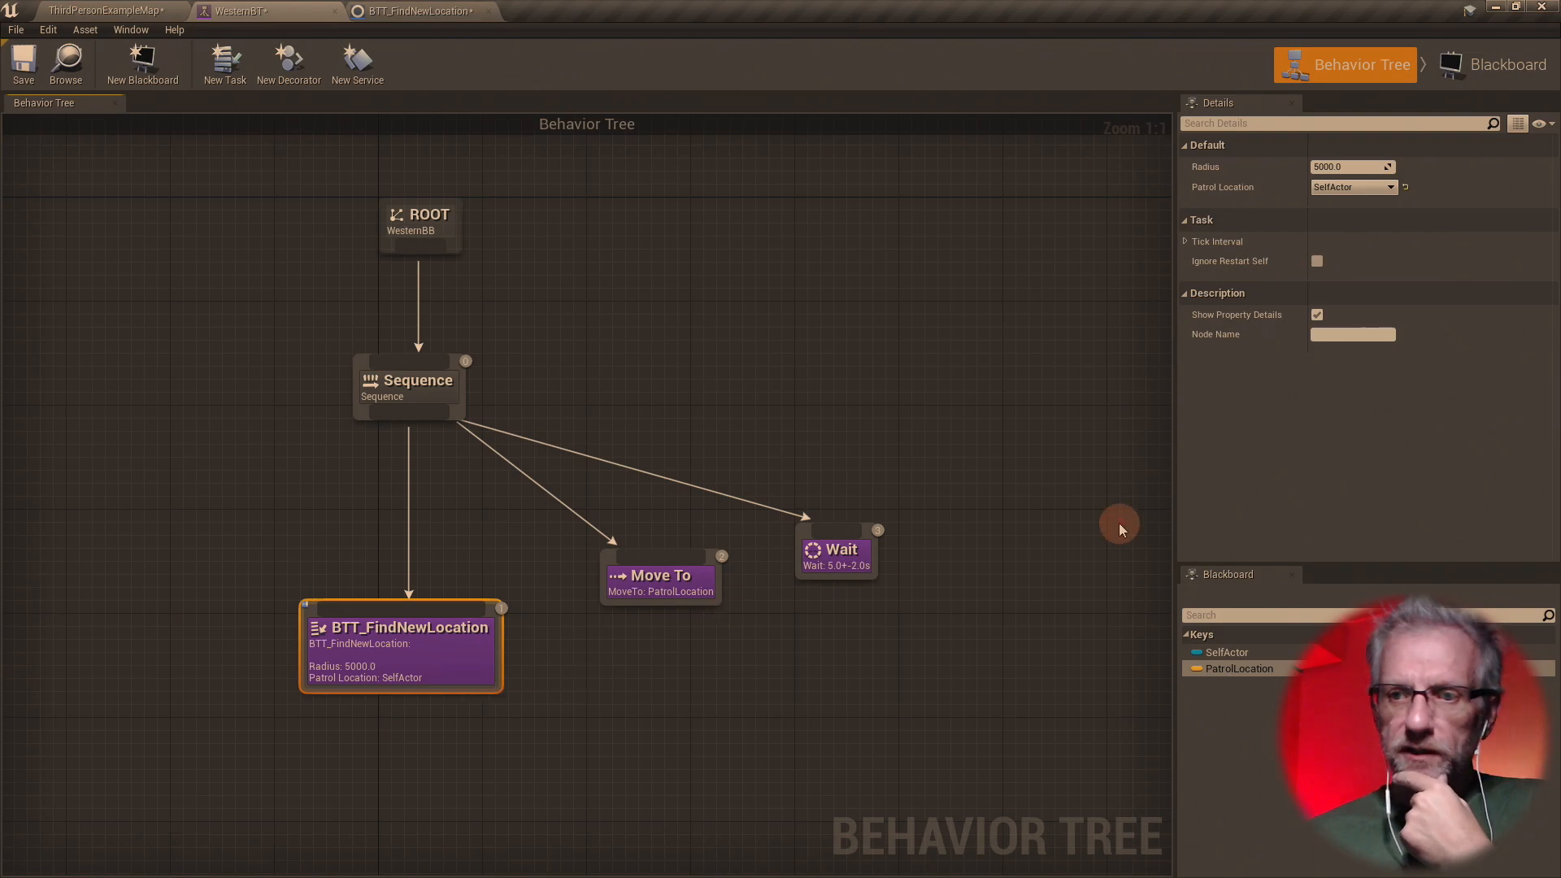
pyautogui.click(1386, 187)
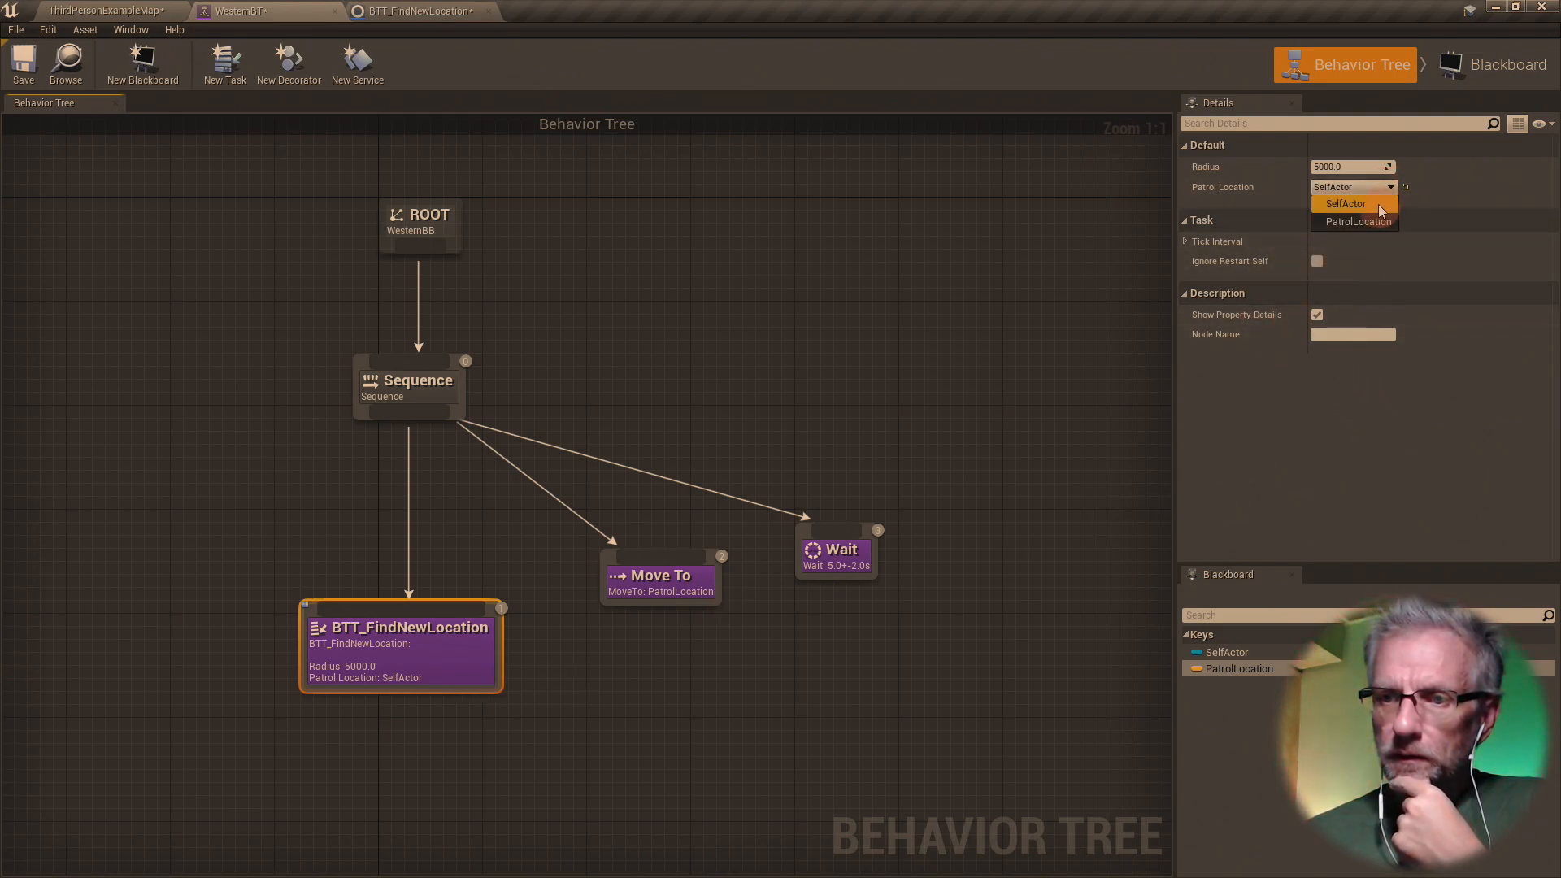
pyautogui.click(1380, 222)
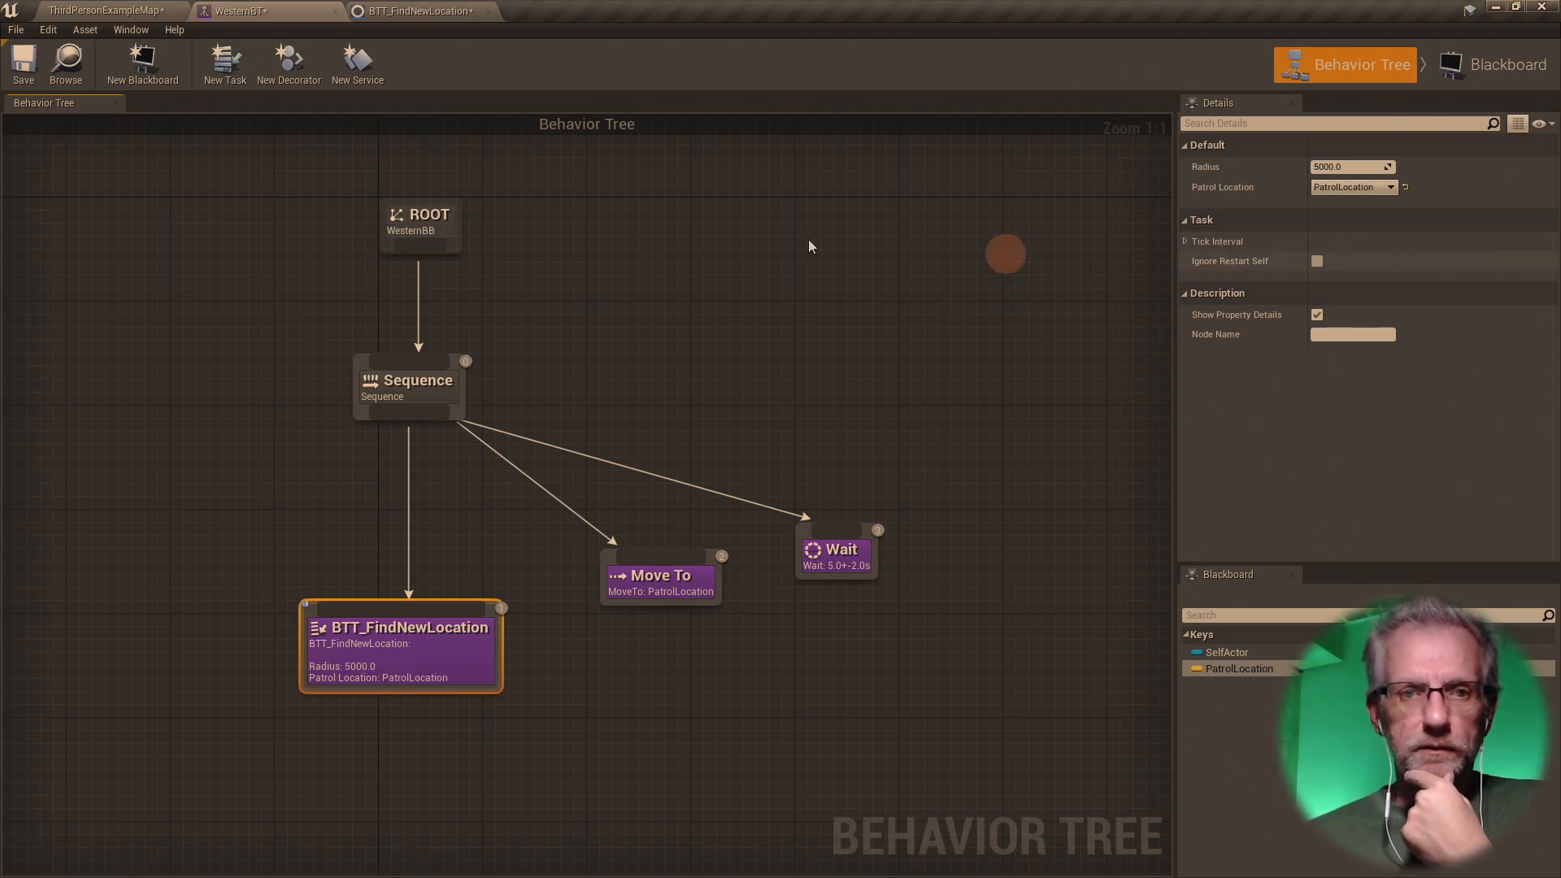
# - Start a play-test of ThirdPersonExampleMap and switch the game view to full screen
pyautogui.click(82, 13)
pyautogui.click(943, 65)
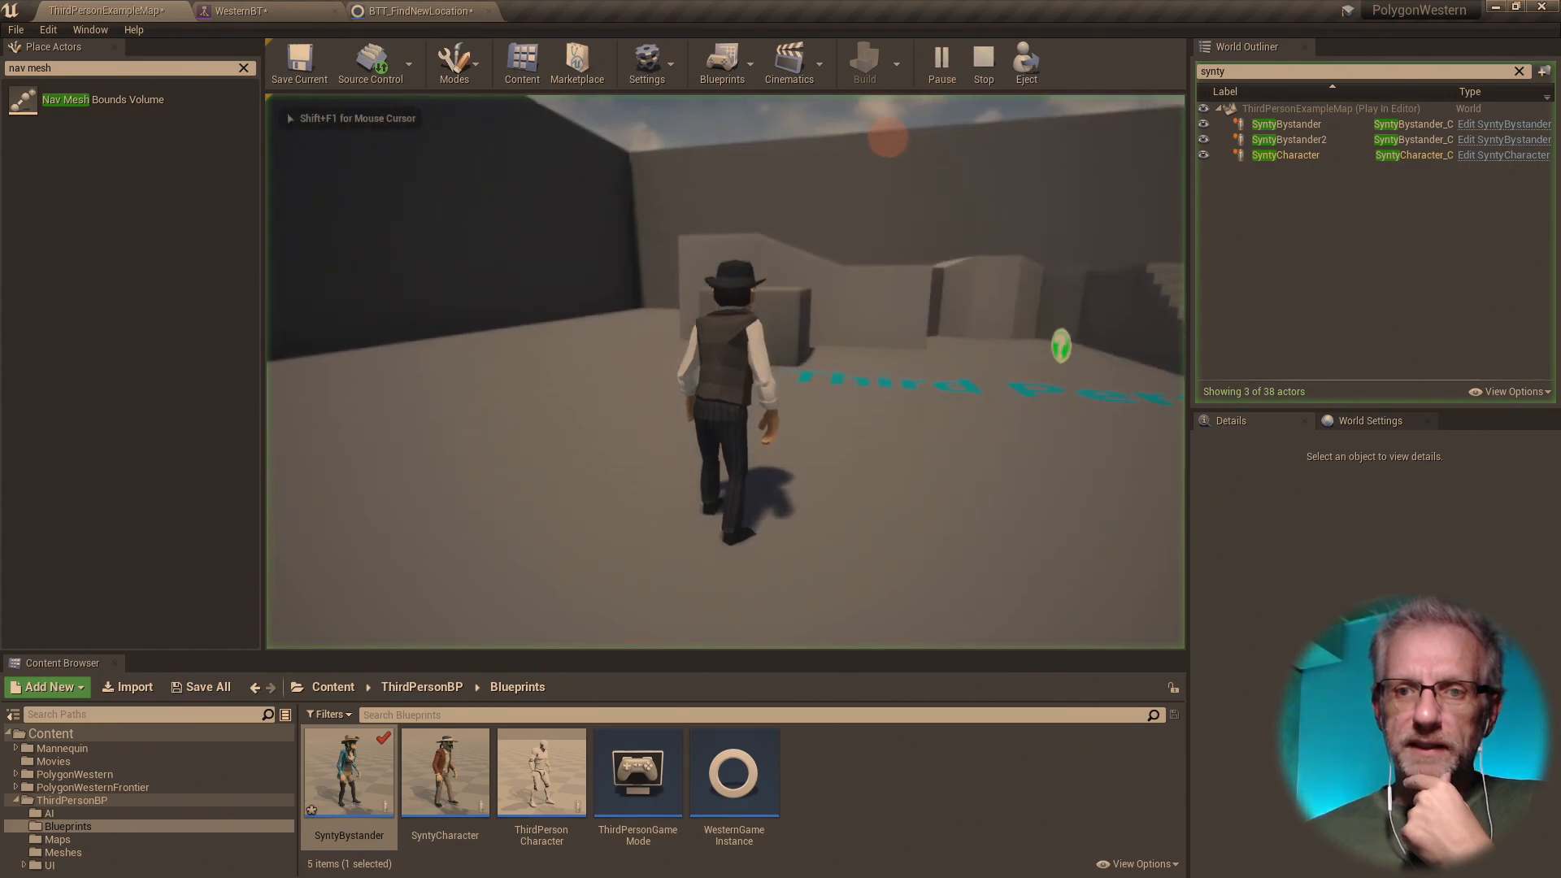
pyautogui.press('w')
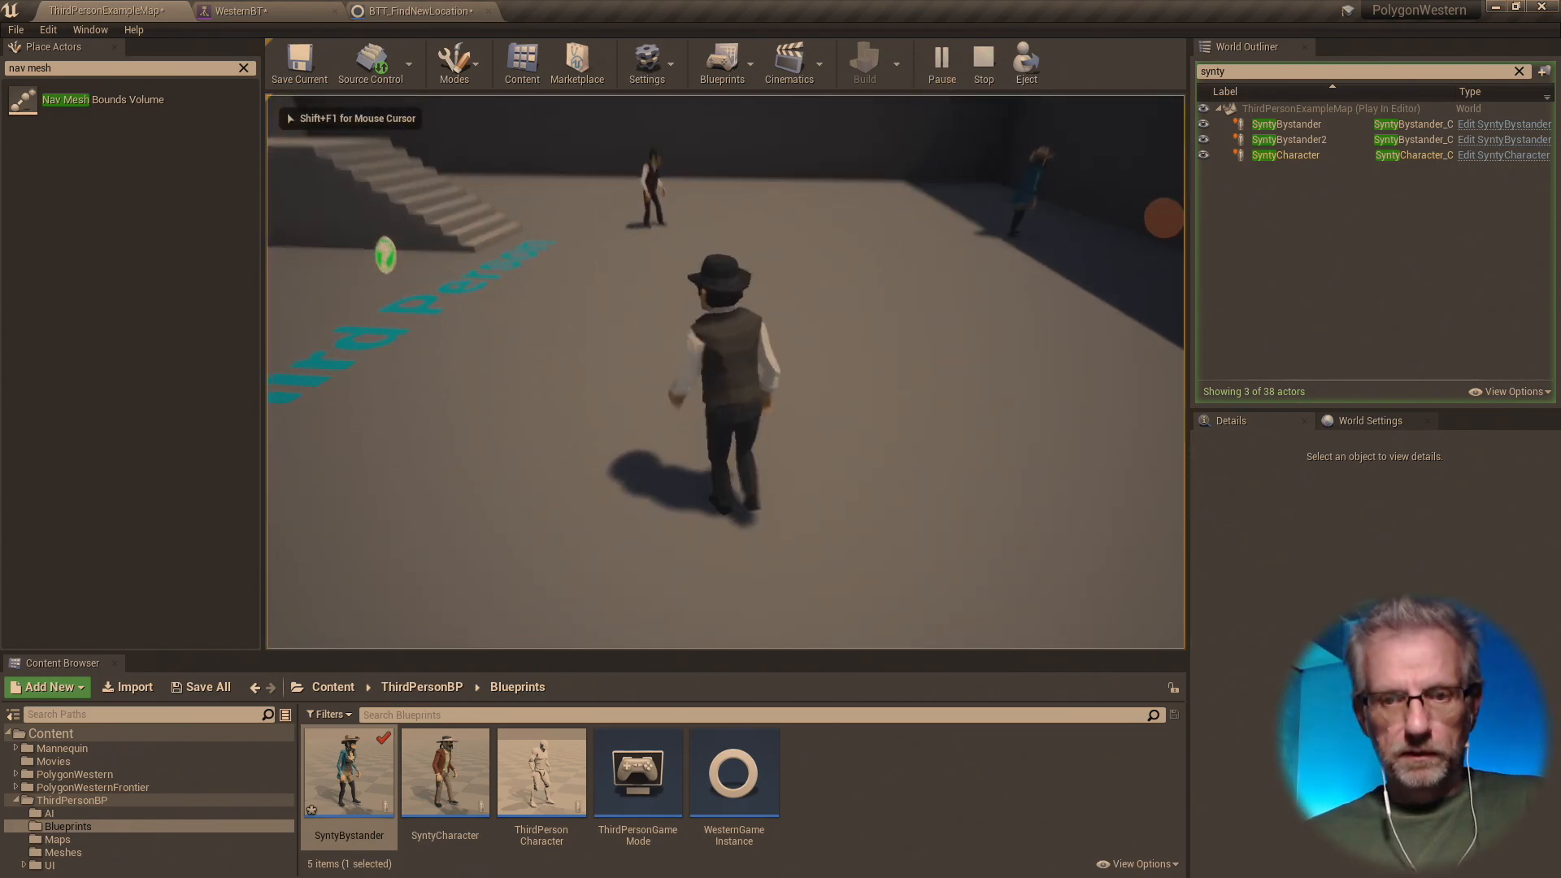
pyautogui.hotkey('shift', 'F1')
pyautogui.press('F11')
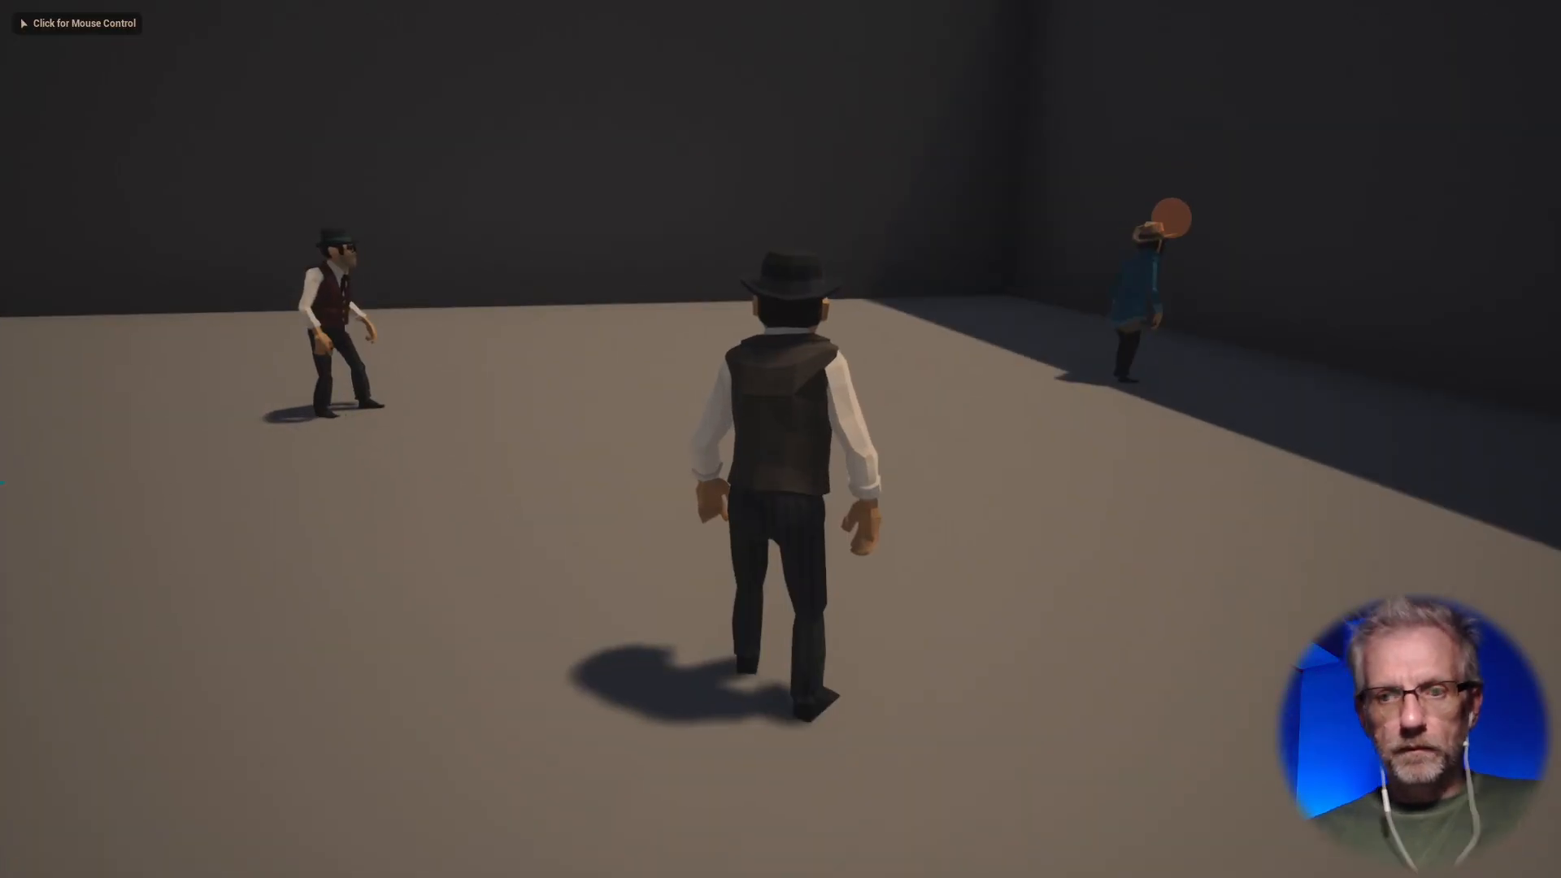
# - Move the player around the level to watch both bystanders patrol, then stop the play-test and leave full screen
pyautogui.click(1140, 297)
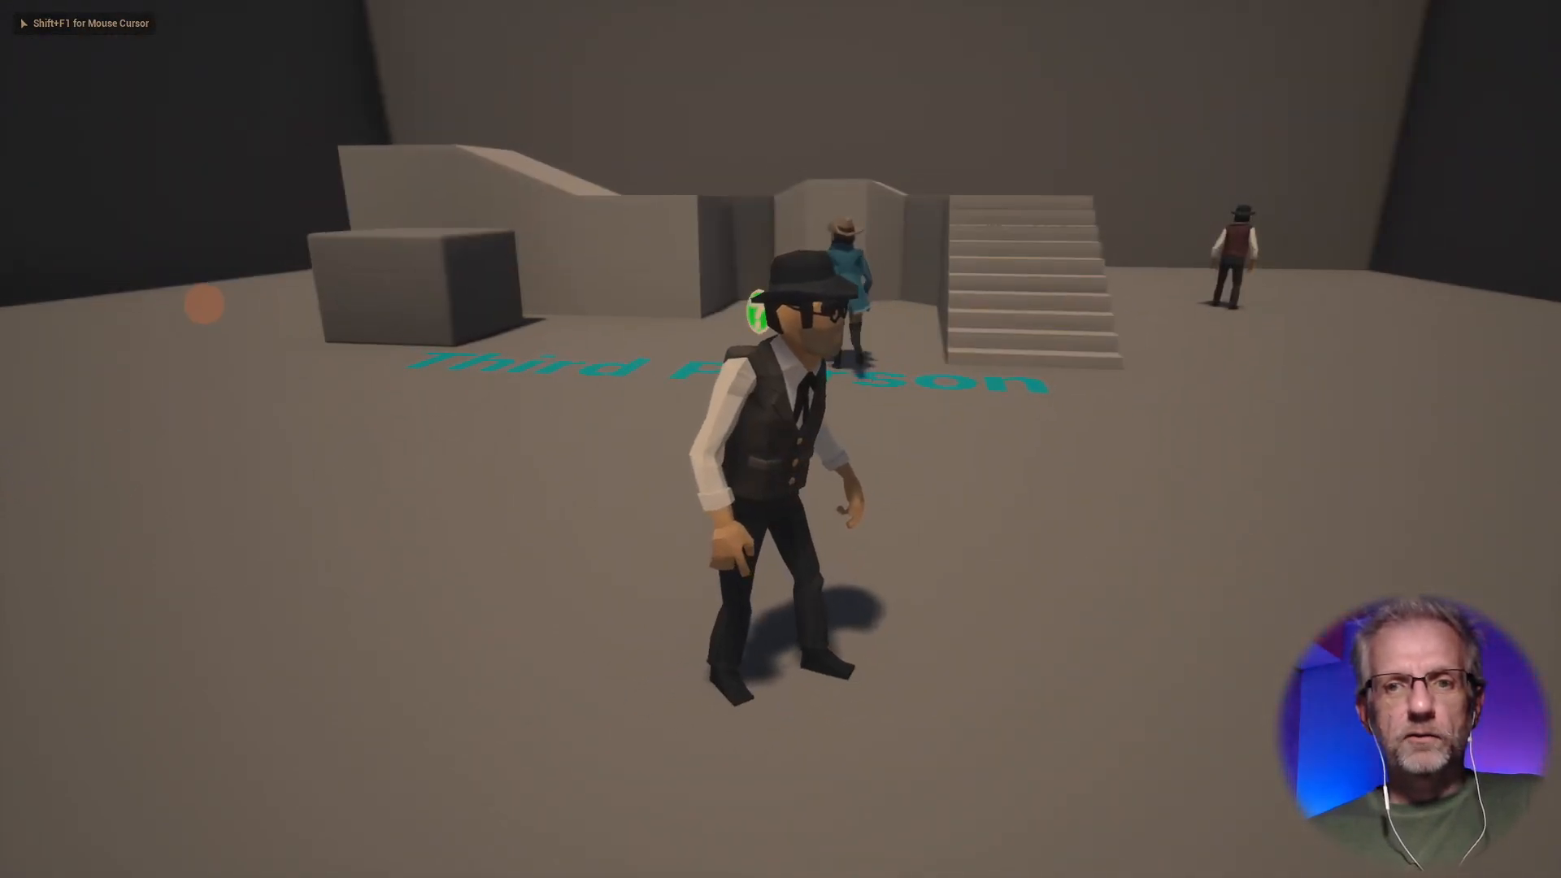
pyautogui.press('w')
pyautogui.press('a')
pyautogui.press('s')
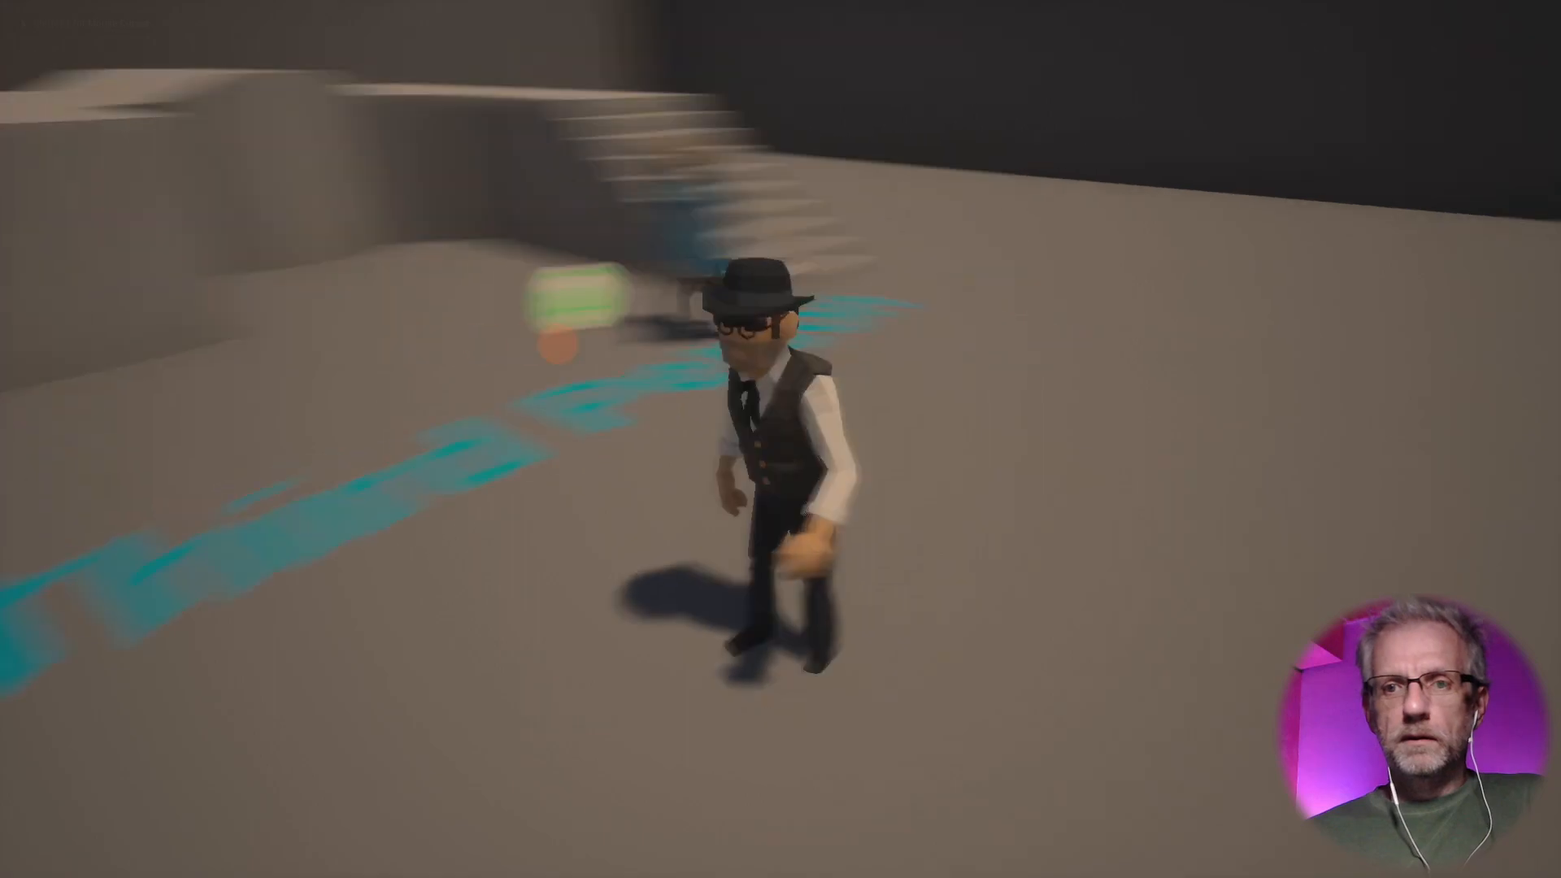
pyautogui.press('w')
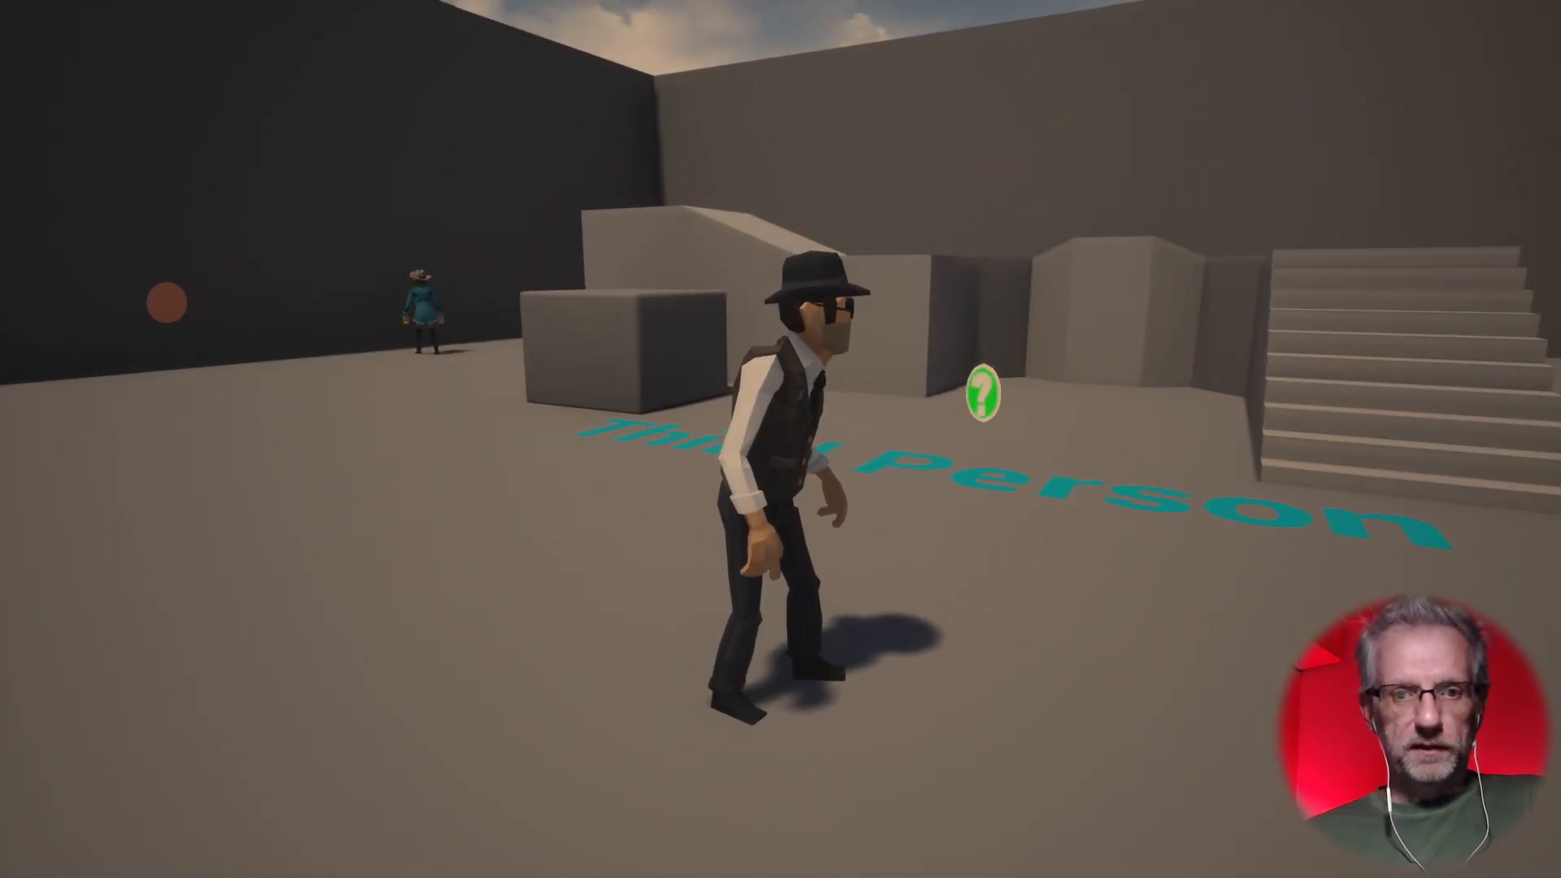
pyautogui.press('w')
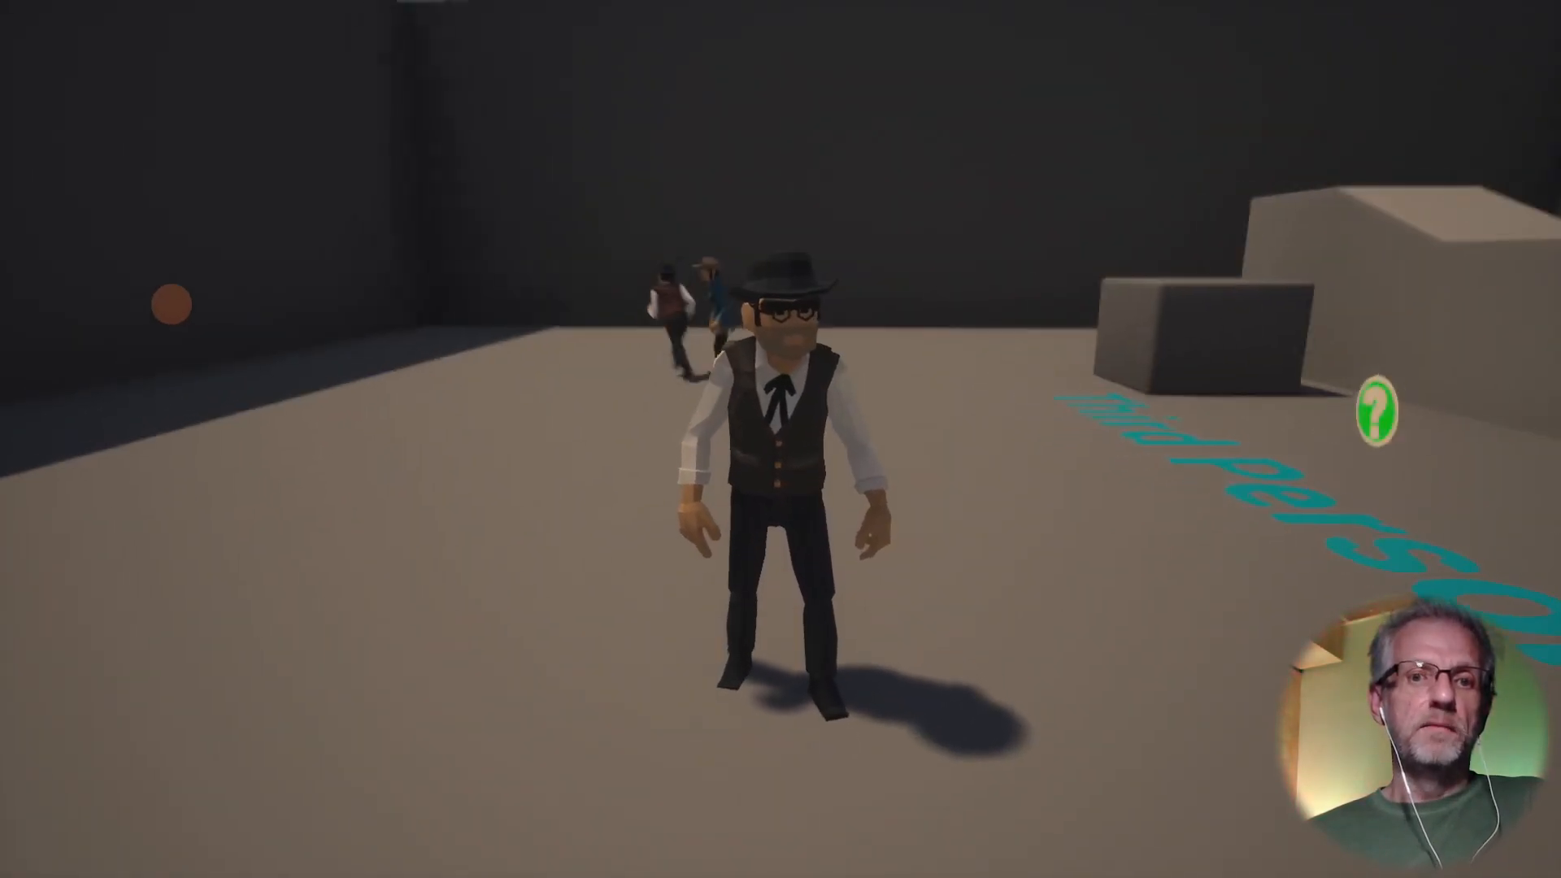
pyautogui.press('w')
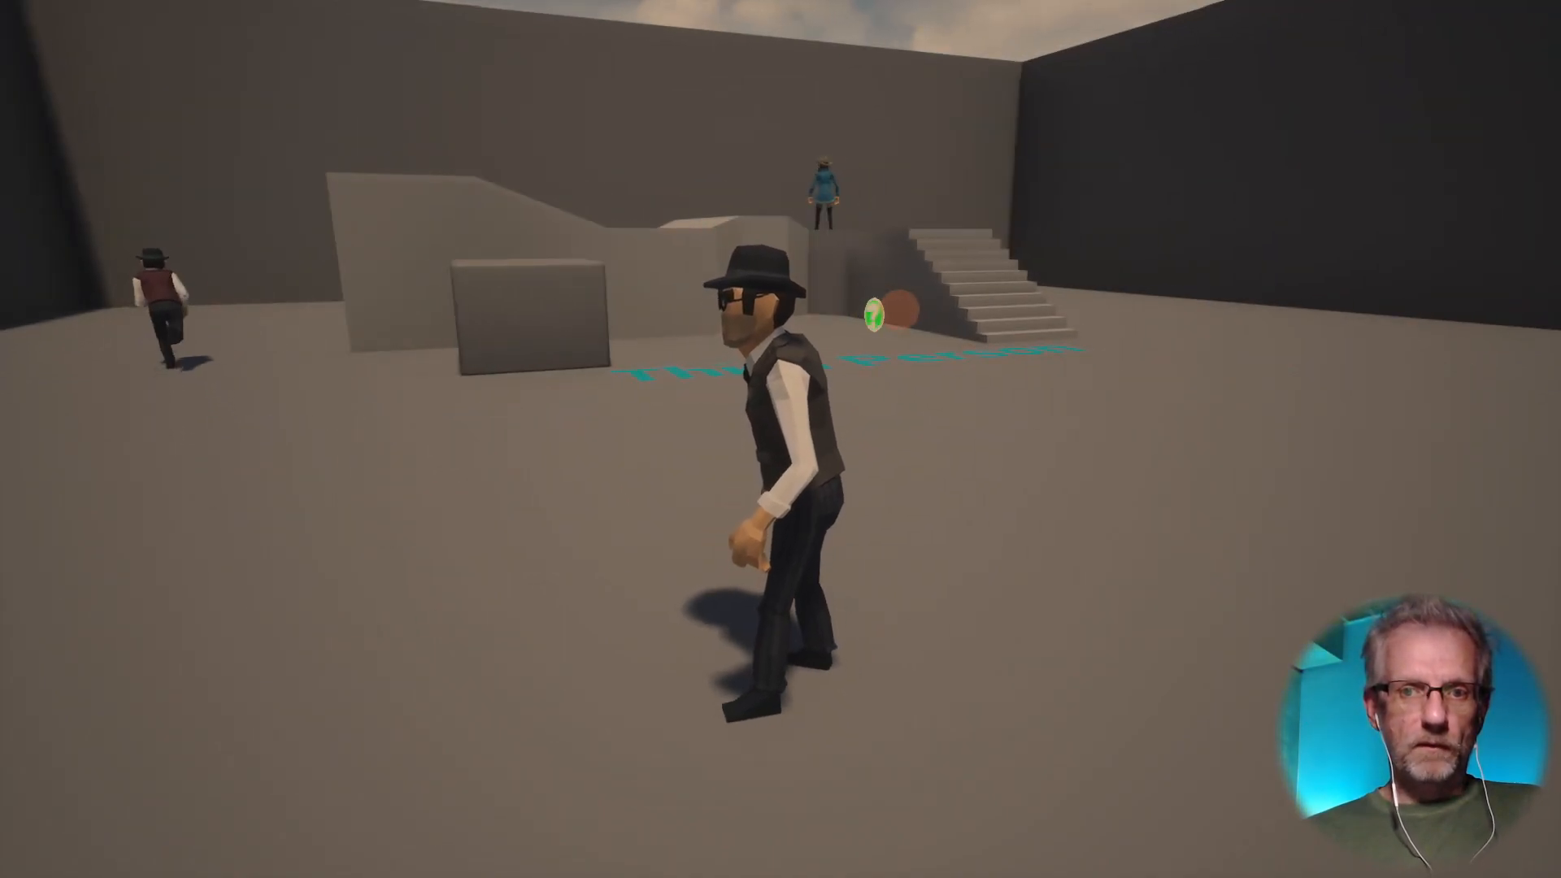
pyautogui.press('Escape')
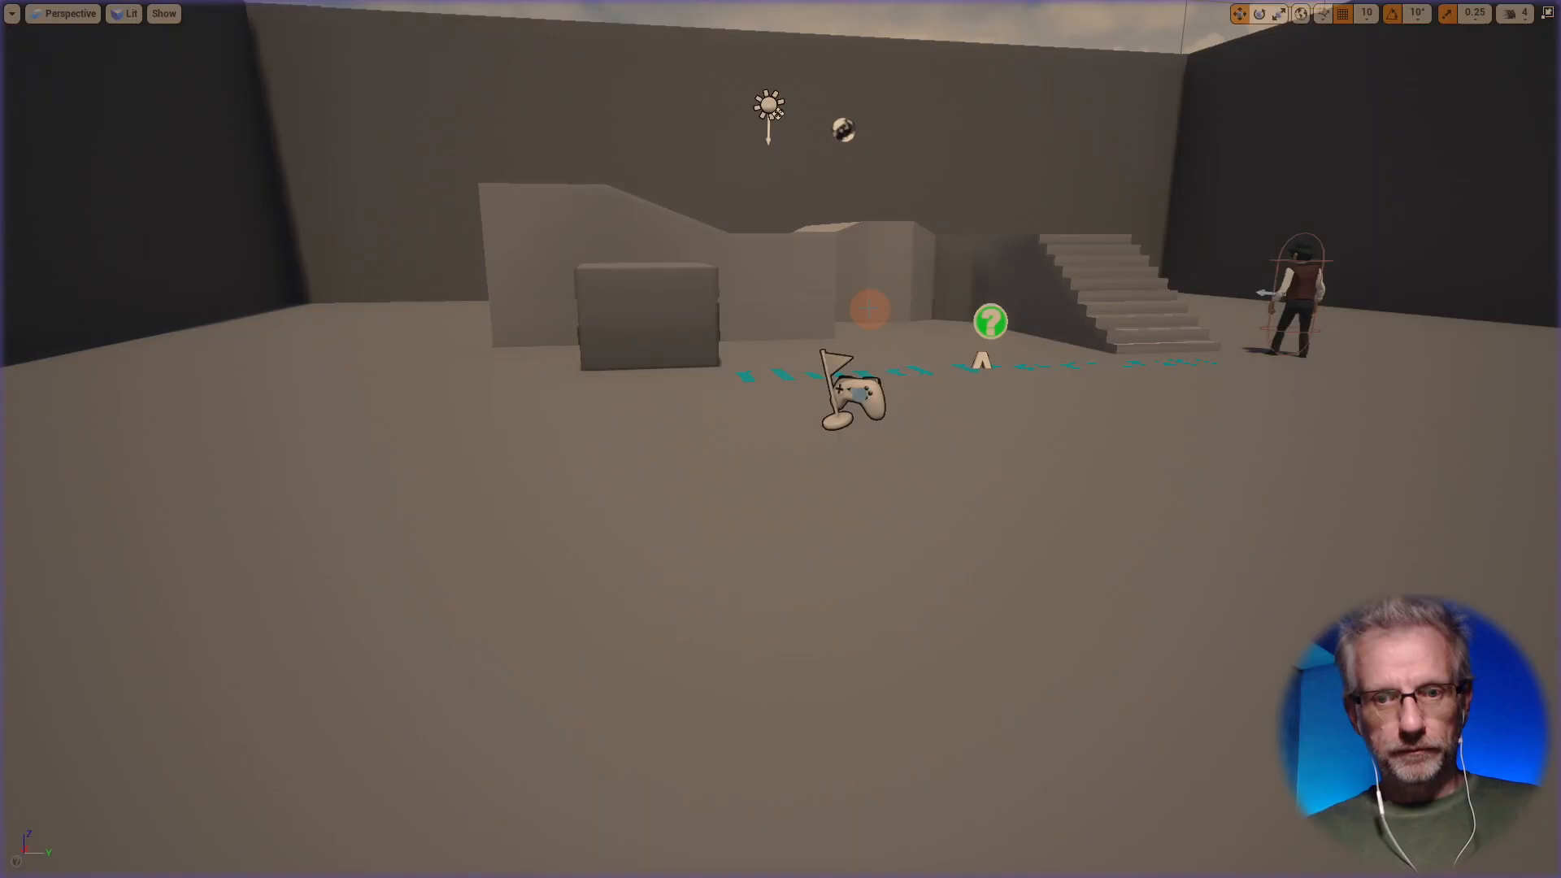
pyautogui.press('F11')
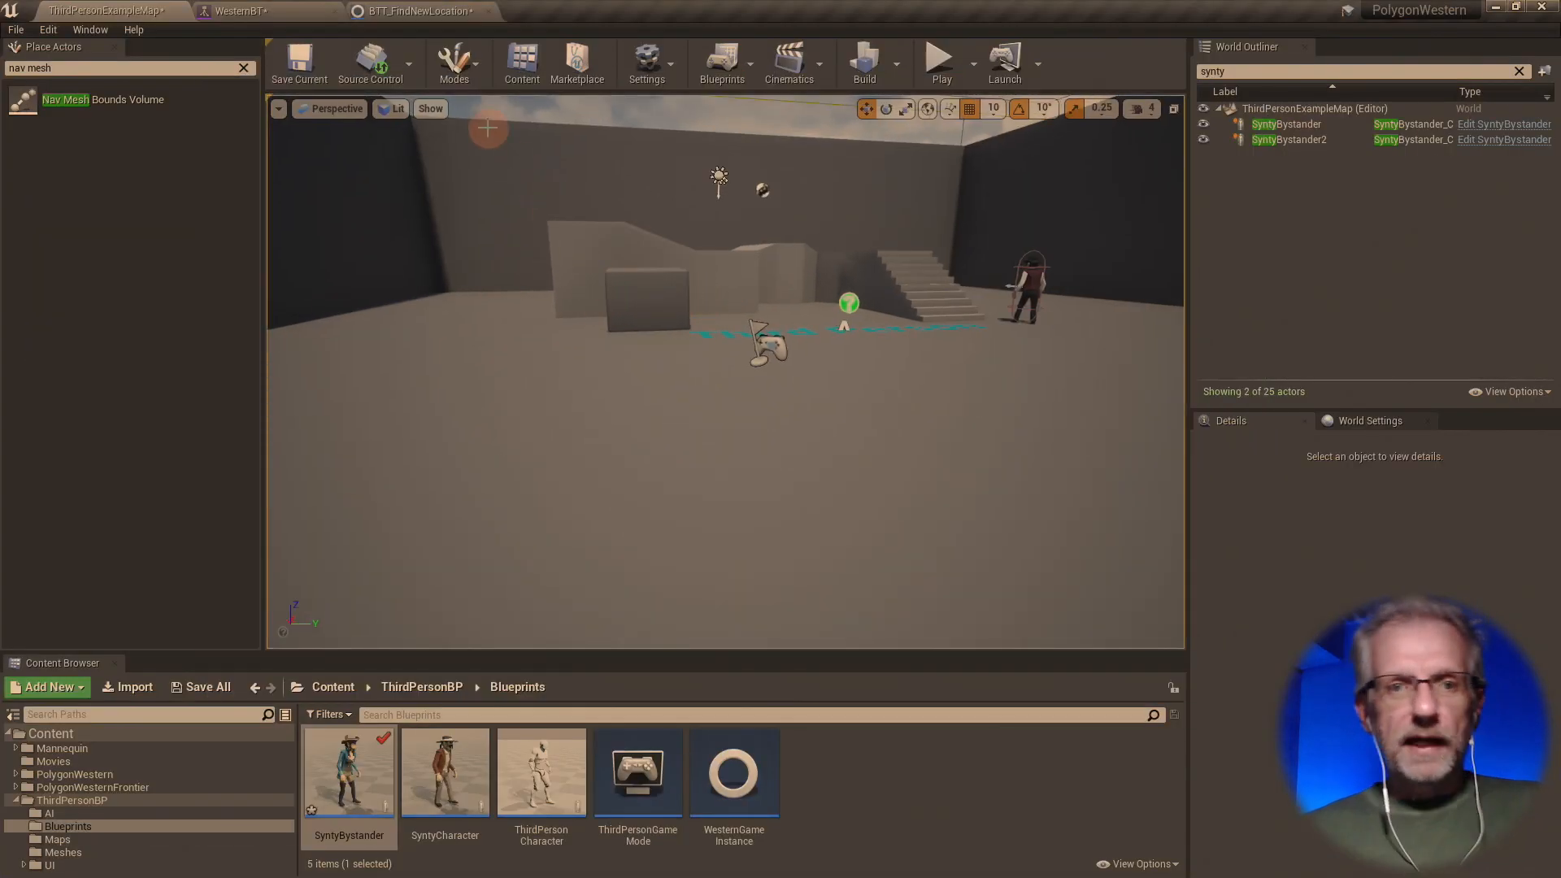
# - Close the BTT_FindNewLocation Blueprint and move its task node closer below the Sequence in the WesternBT behavior tree
pyautogui.click(414, 12)
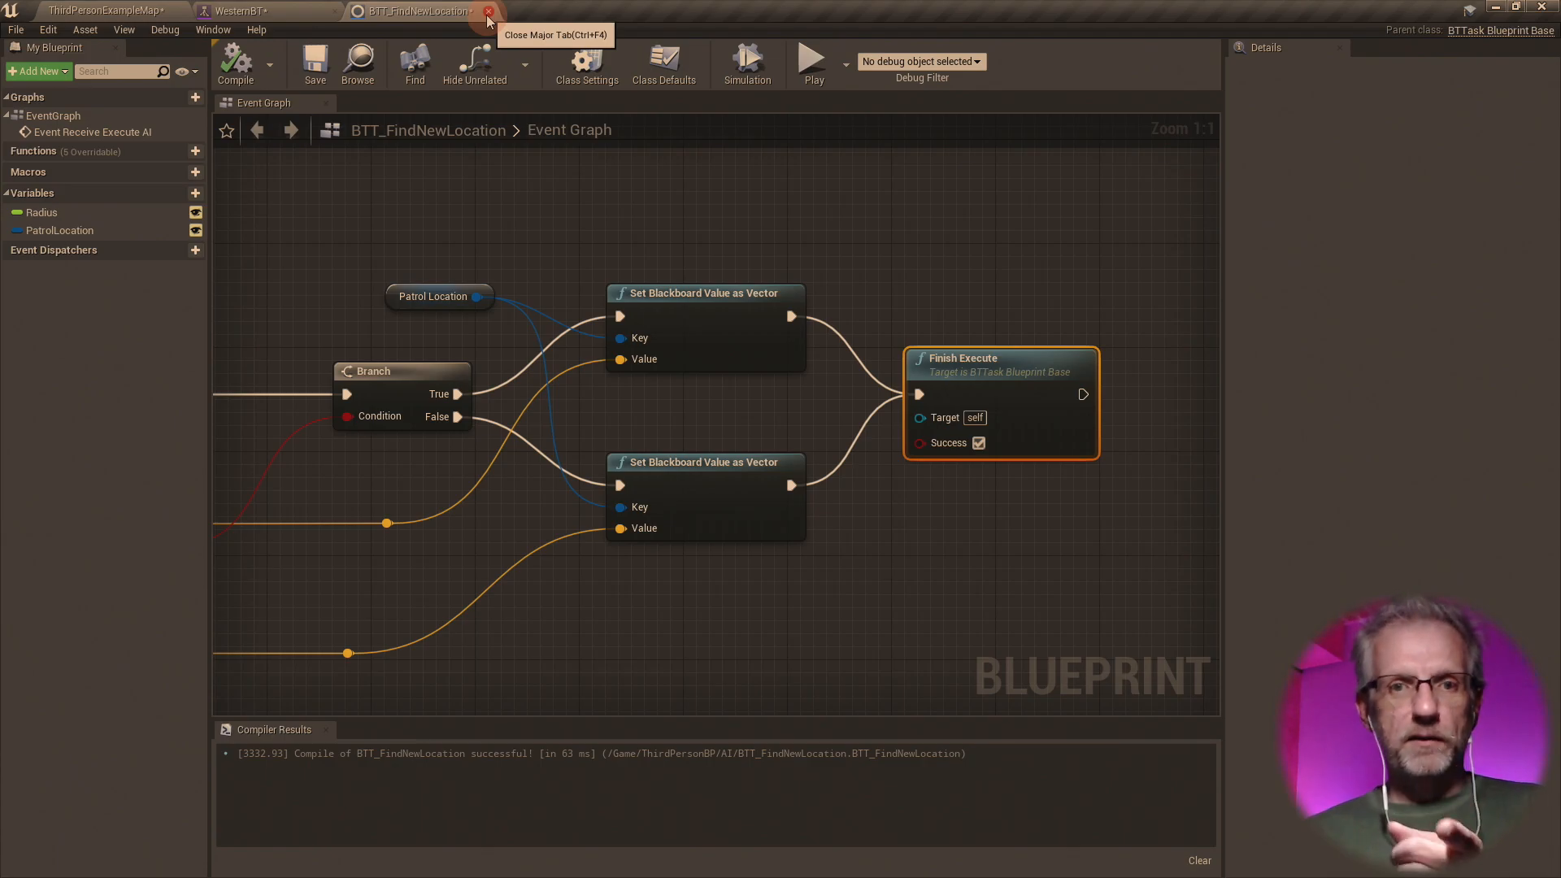
pyautogui.click(489, 12)
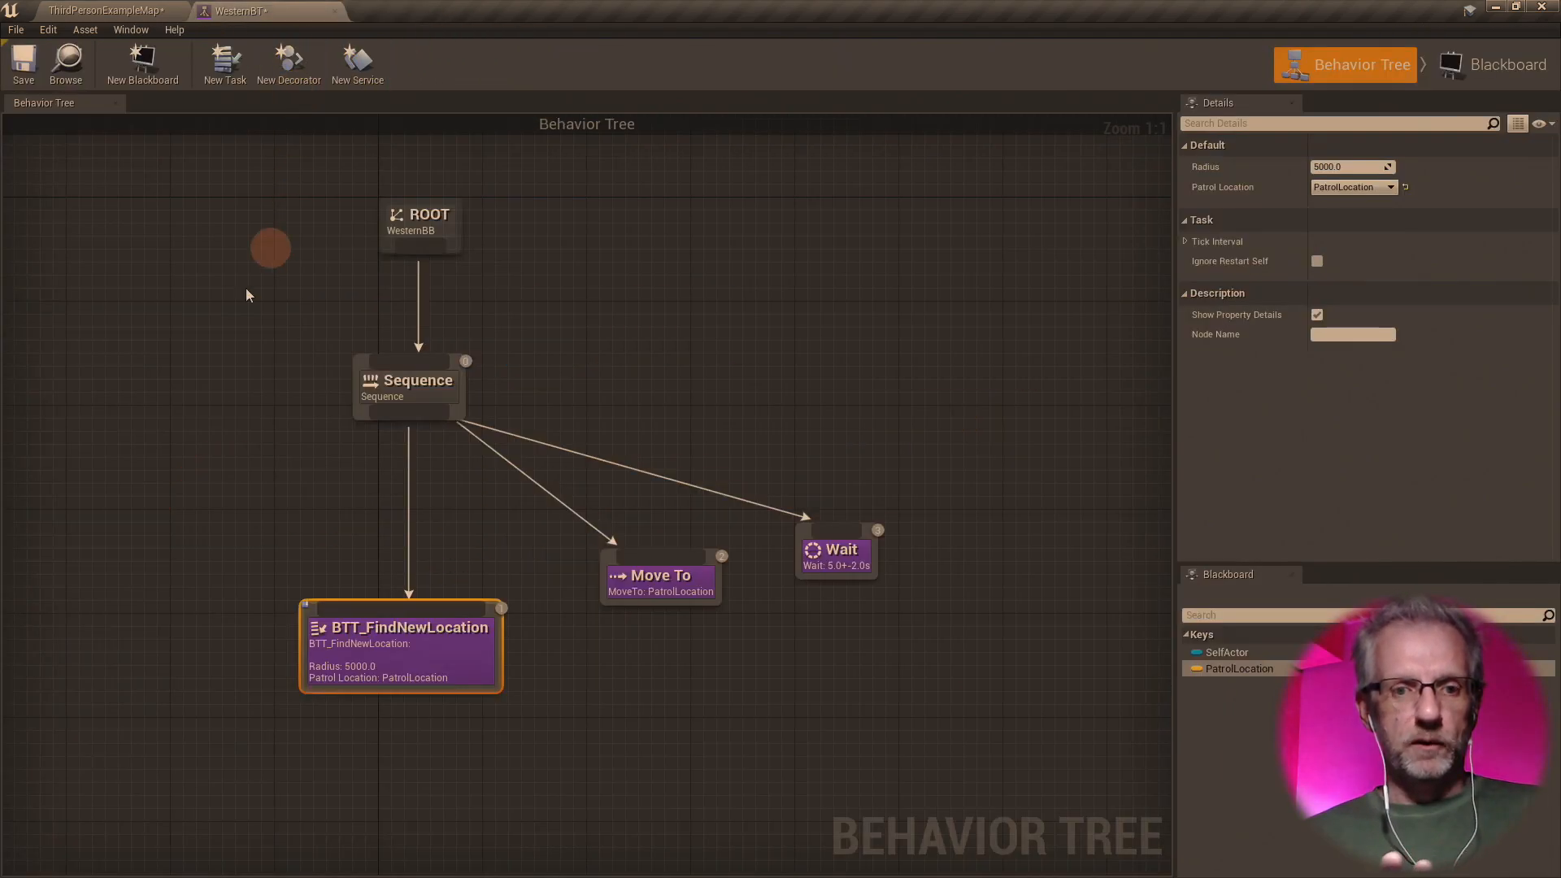
pyautogui.moveTo(247, 294); pyautogui.dragTo(516, 355, button='right')
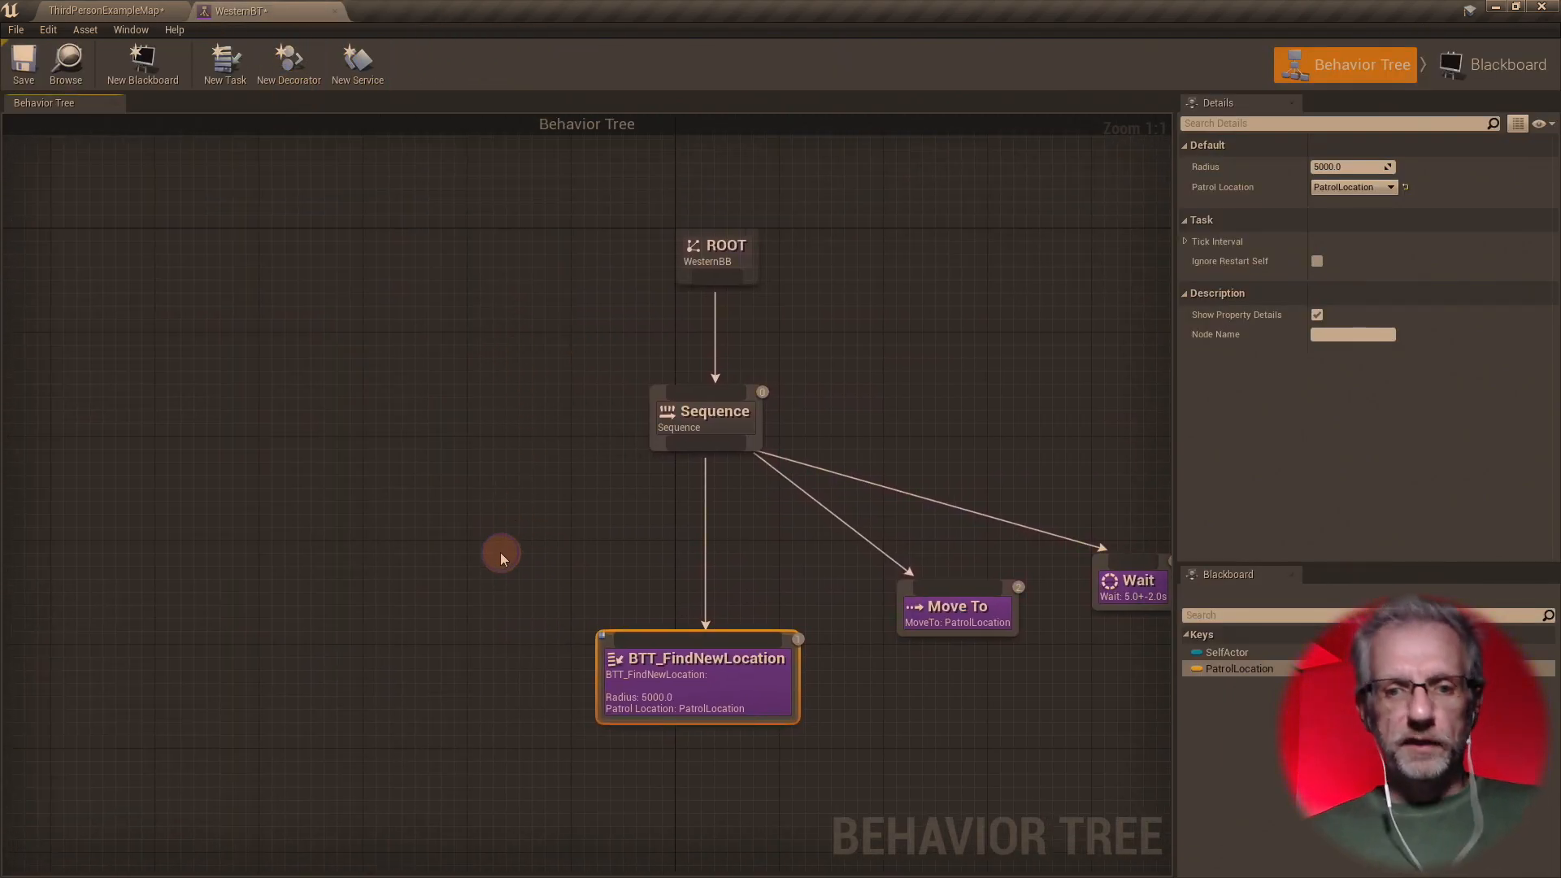
pyautogui.moveTo(500, 553); pyautogui.dragTo(548, 478, button='right')
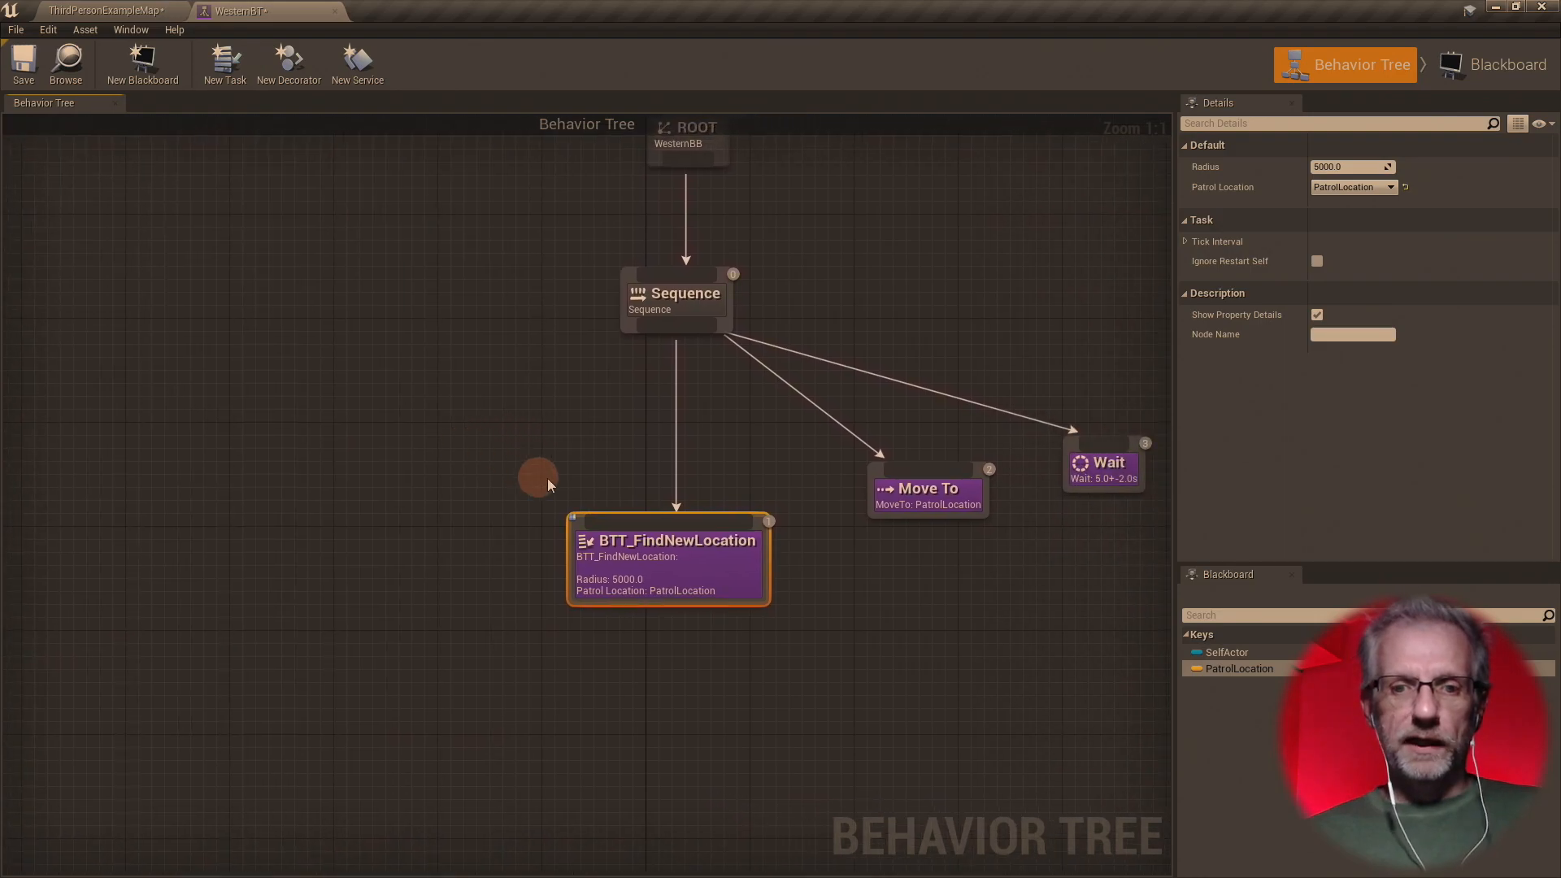
pyautogui.rightClick(657, 489)
pyautogui.click(557, 652)
pyautogui.moveTo(630, 597); pyautogui.dragTo(657, 559)
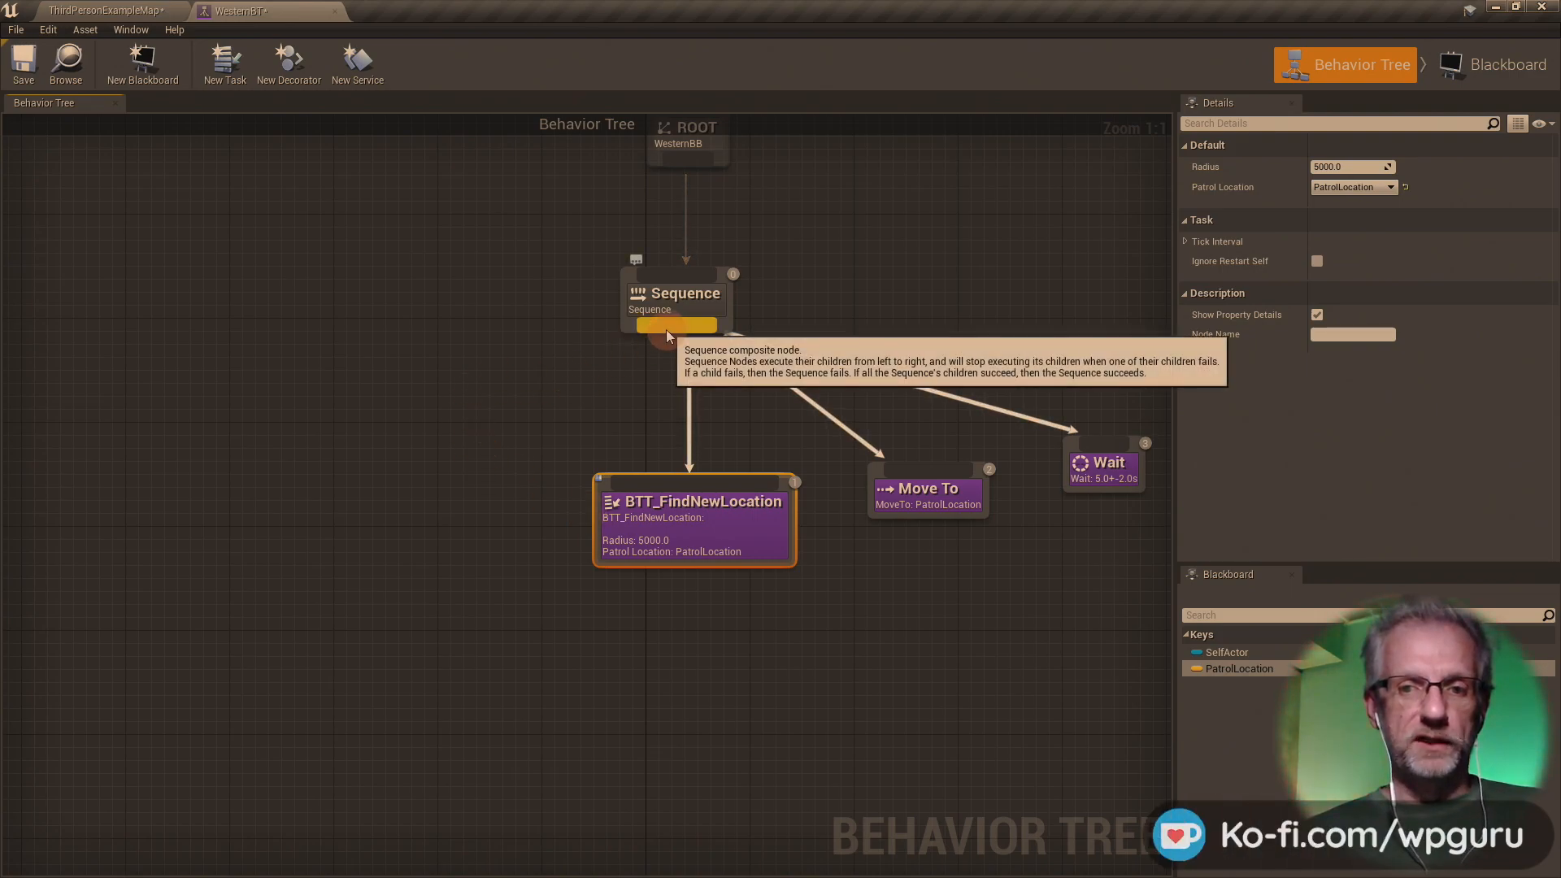
# - Add a BTT_WalkSpeed task to the Sequence as its first child, ahead of BTT_FindNewLocation
pyautogui.moveTo(666, 329); pyautogui.dragTo(397, 509)
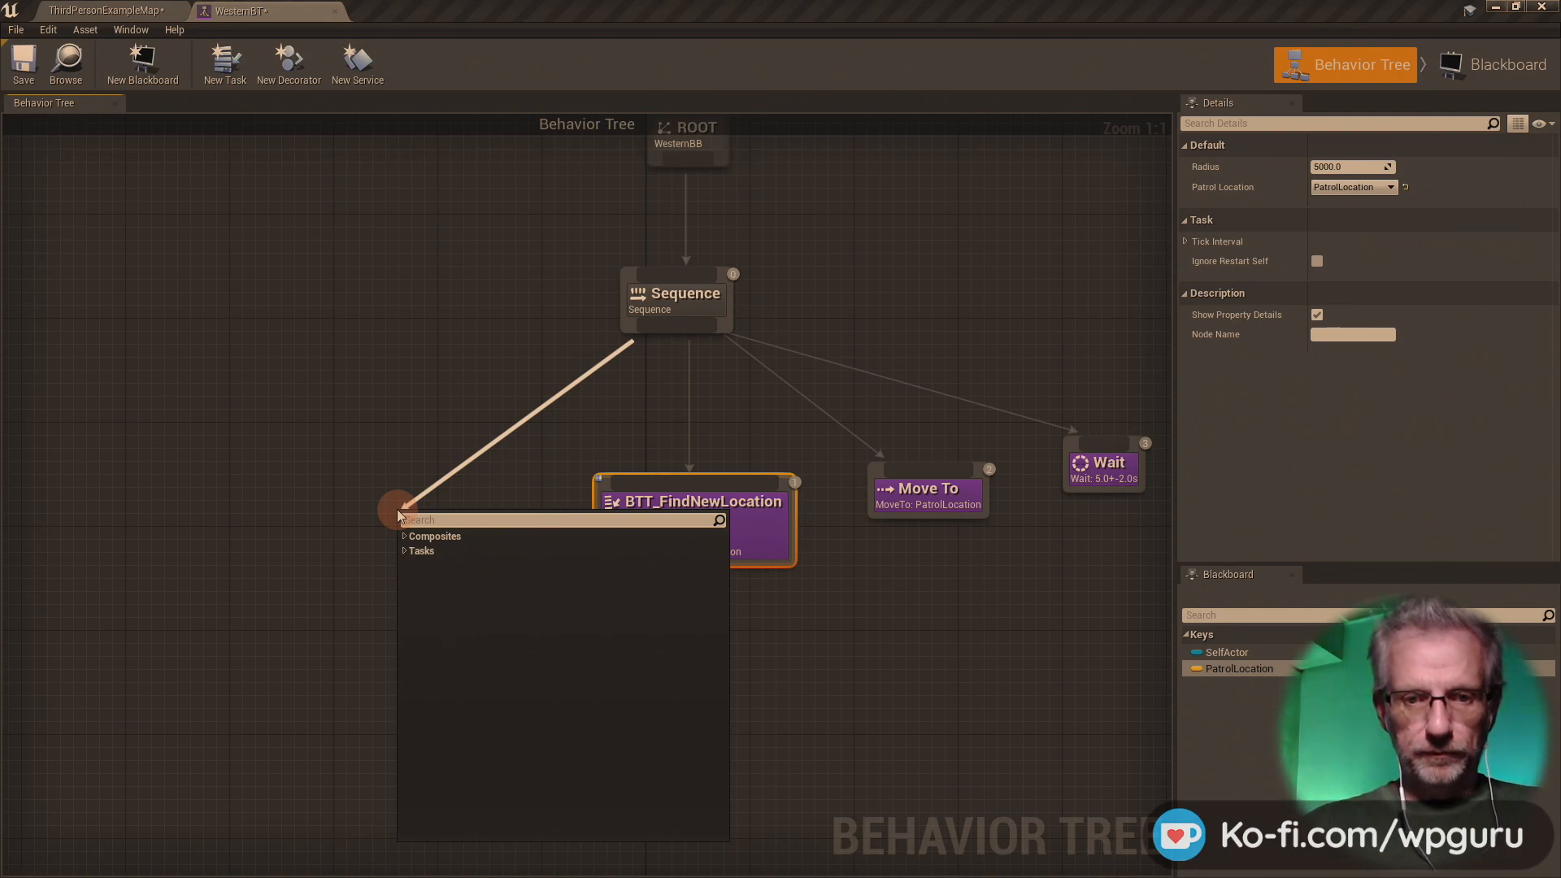
pyautogui.write('ran')
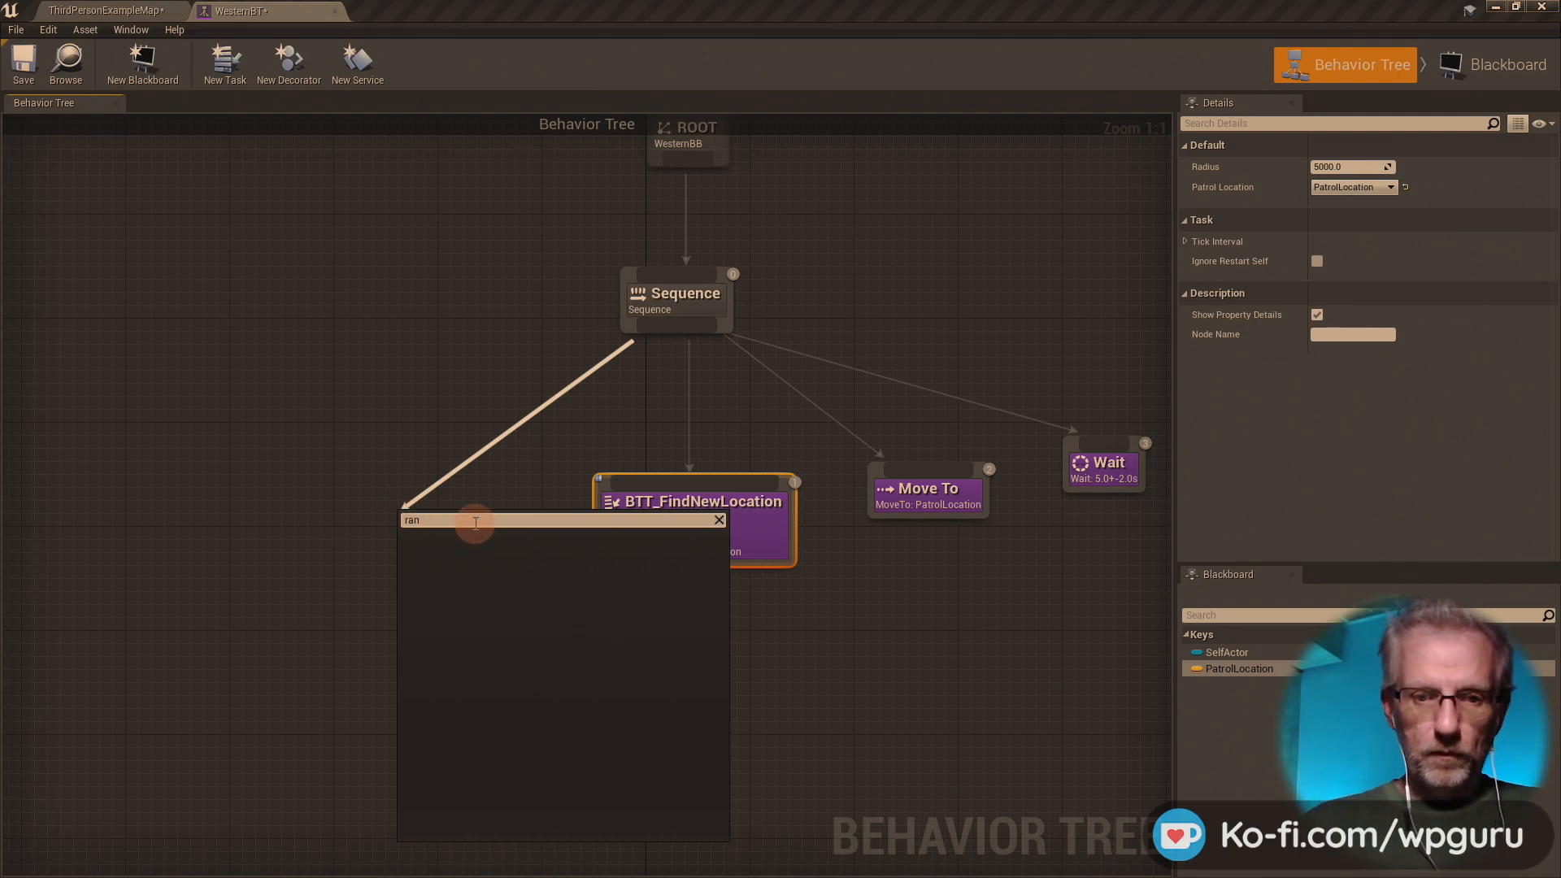
pyautogui.press('BackSpace')
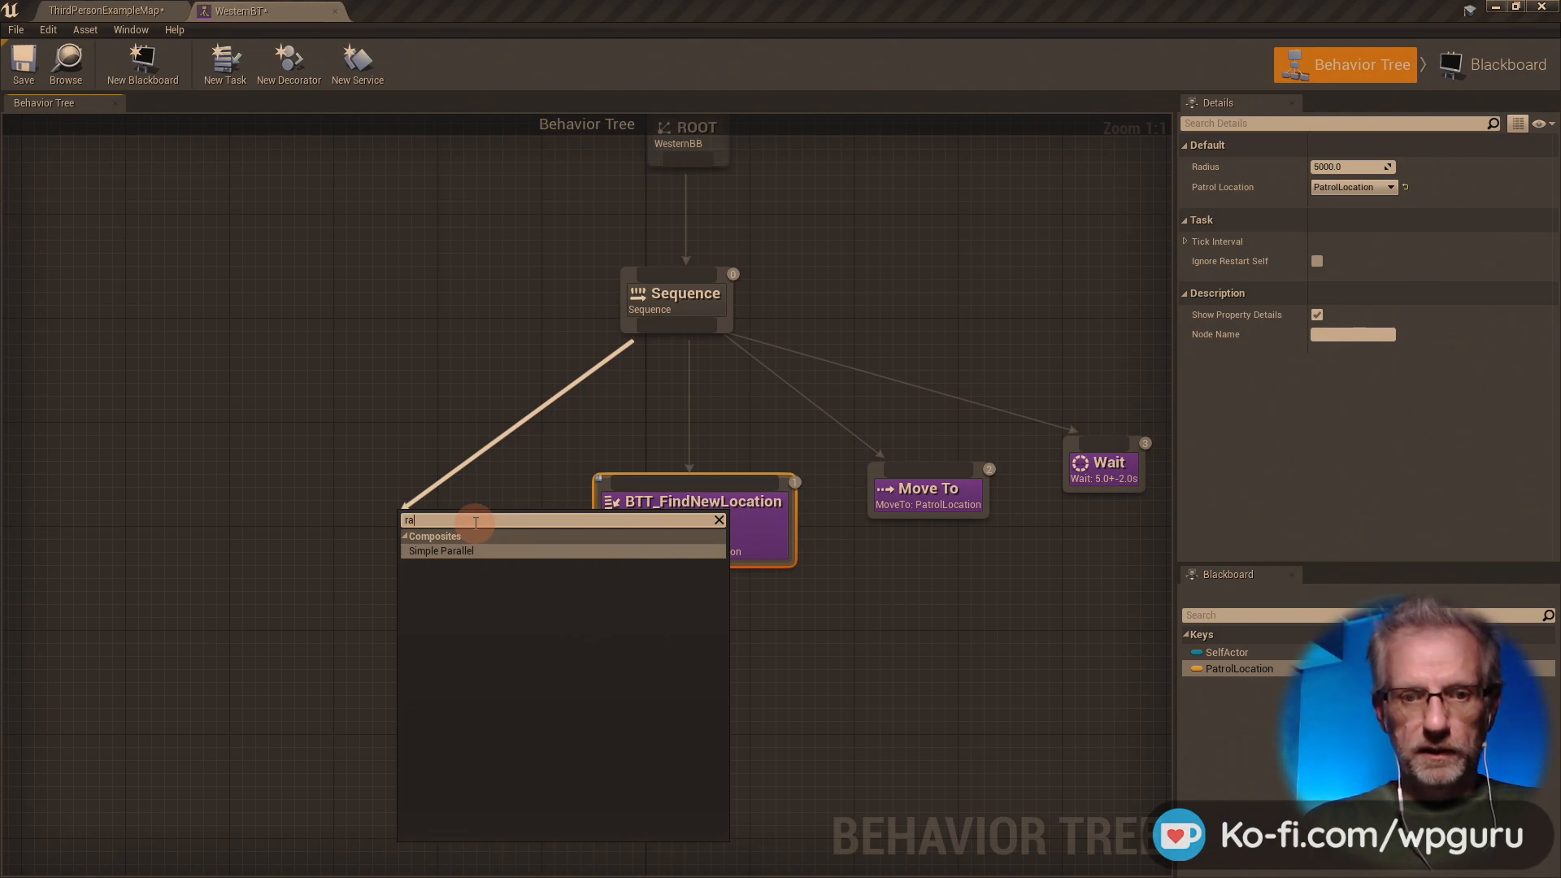
pyautogui.press('BackSpace')
pyautogui.press('BackSpace')
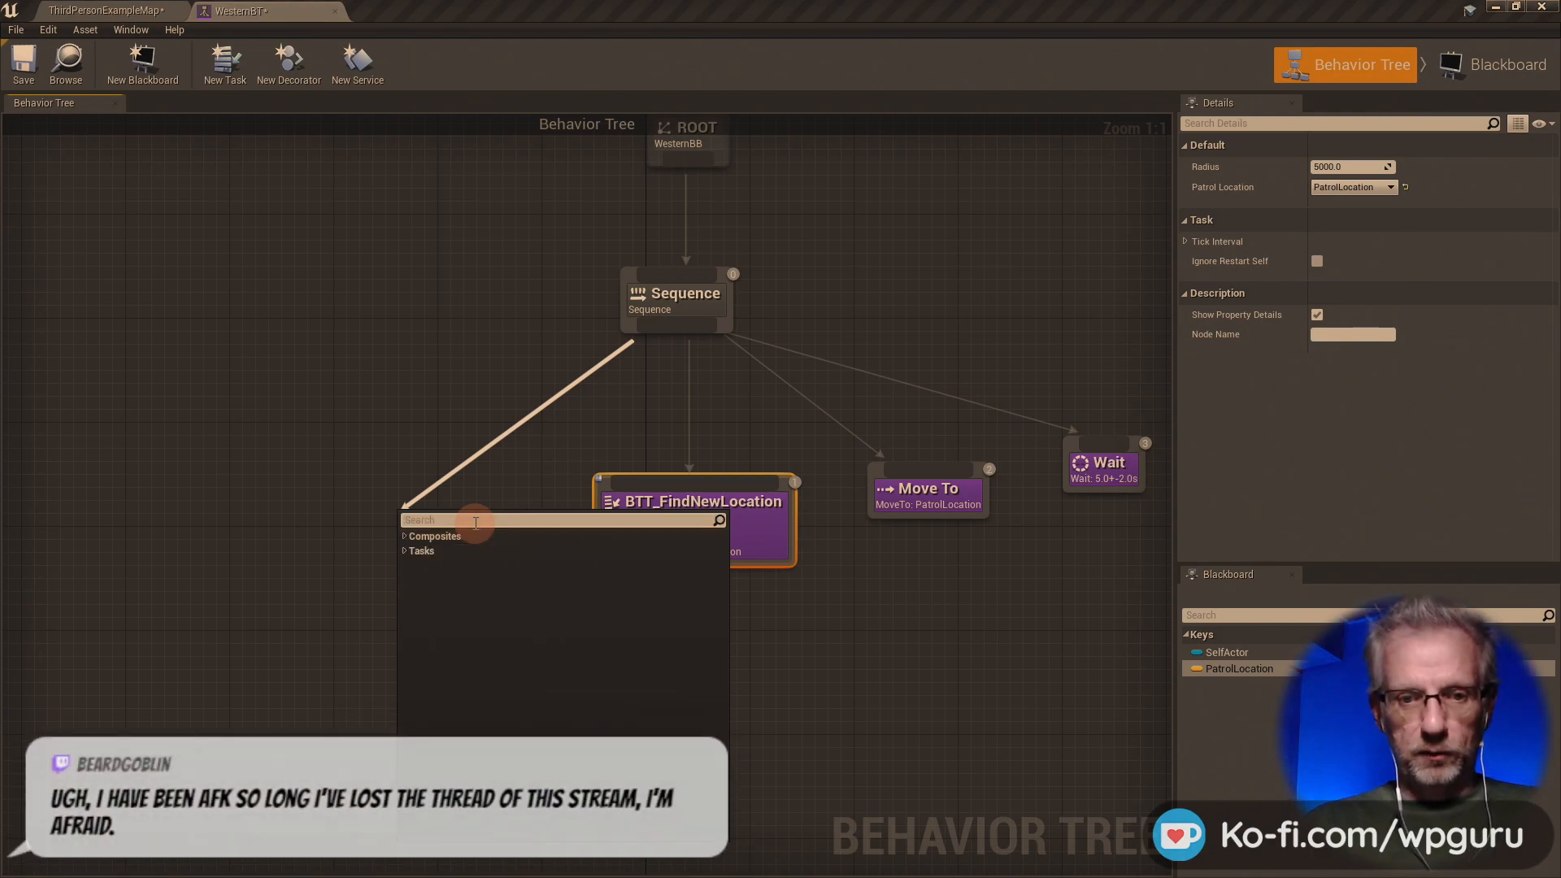
pyautogui.write('btt')
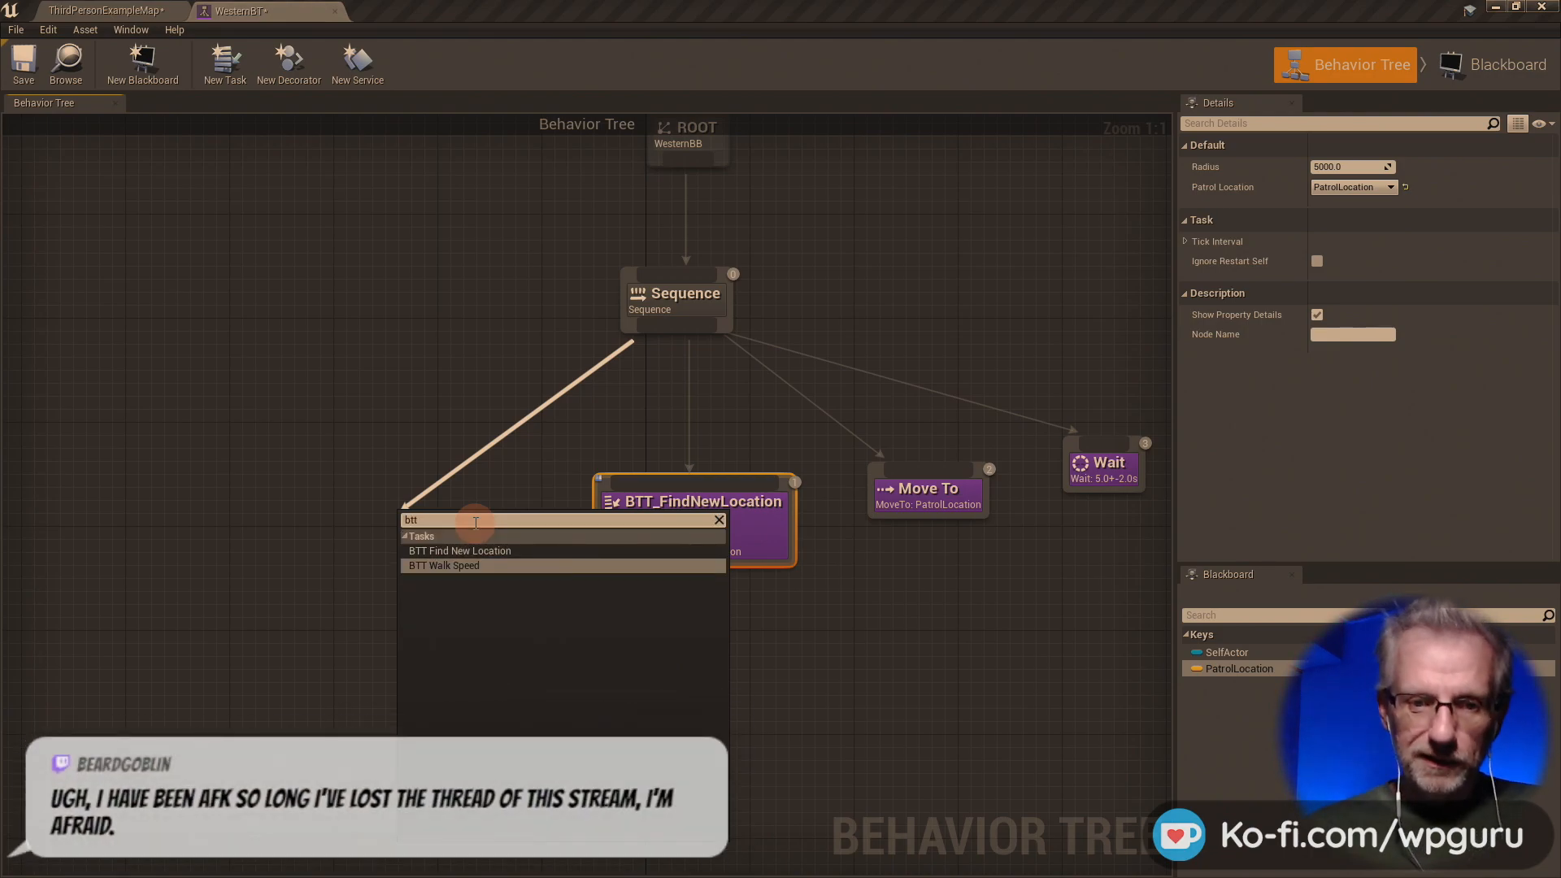
pyautogui.click(477, 564)
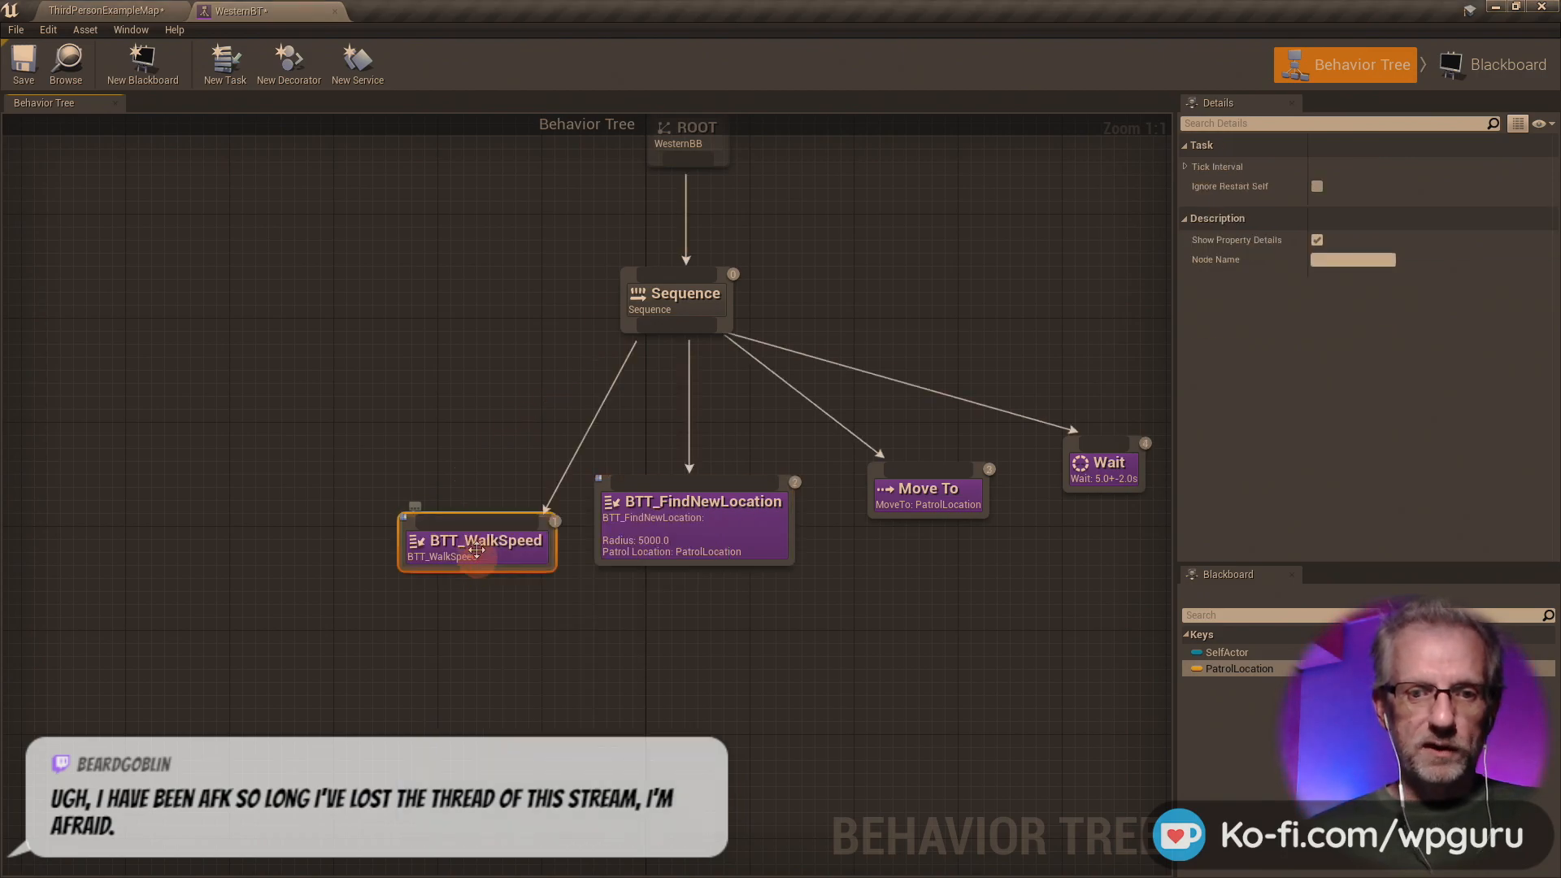
# - Move the BTT_WalkSpeed node up level with its sibling tasks, and start a full-screen play-test of ThirdPersonExampleMap
pyautogui.moveTo(470, 541); pyautogui.dragTo(426, 489)
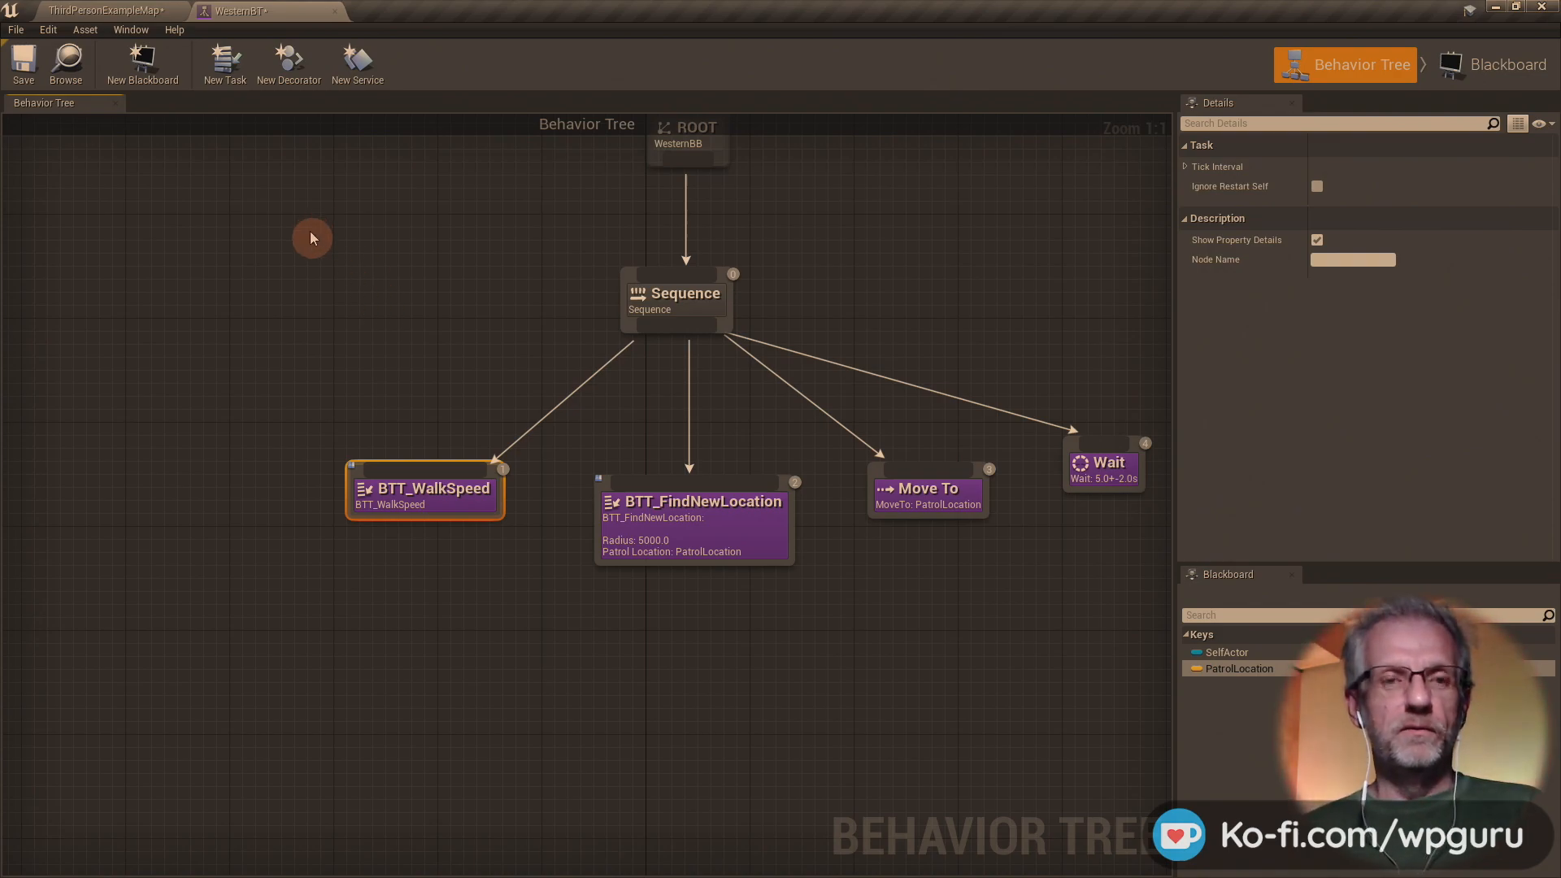
pyautogui.click(119, 17)
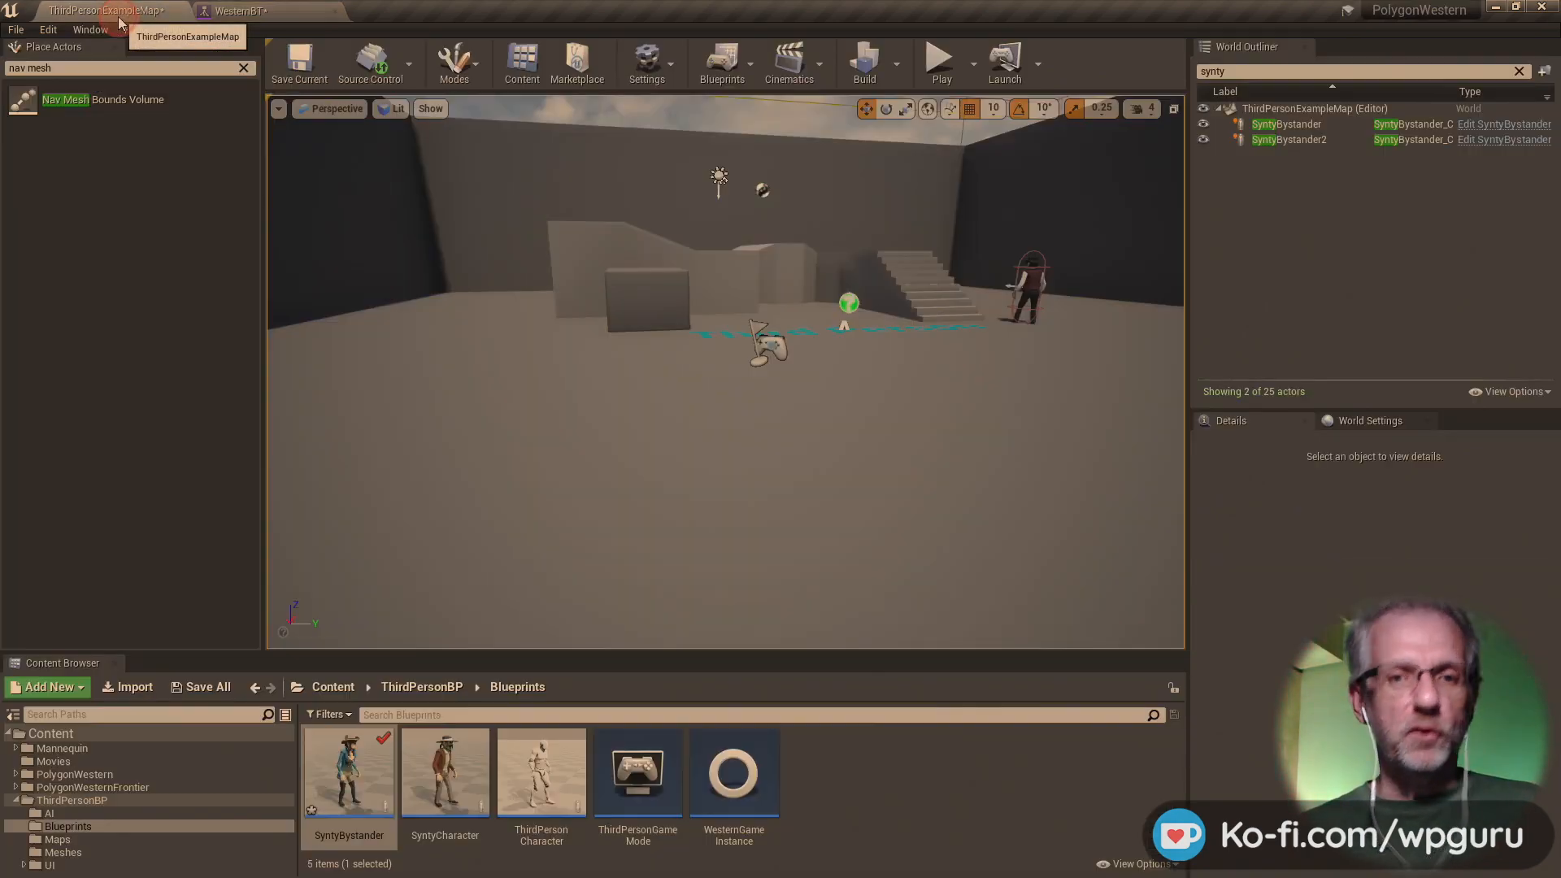
pyautogui.click(944, 69)
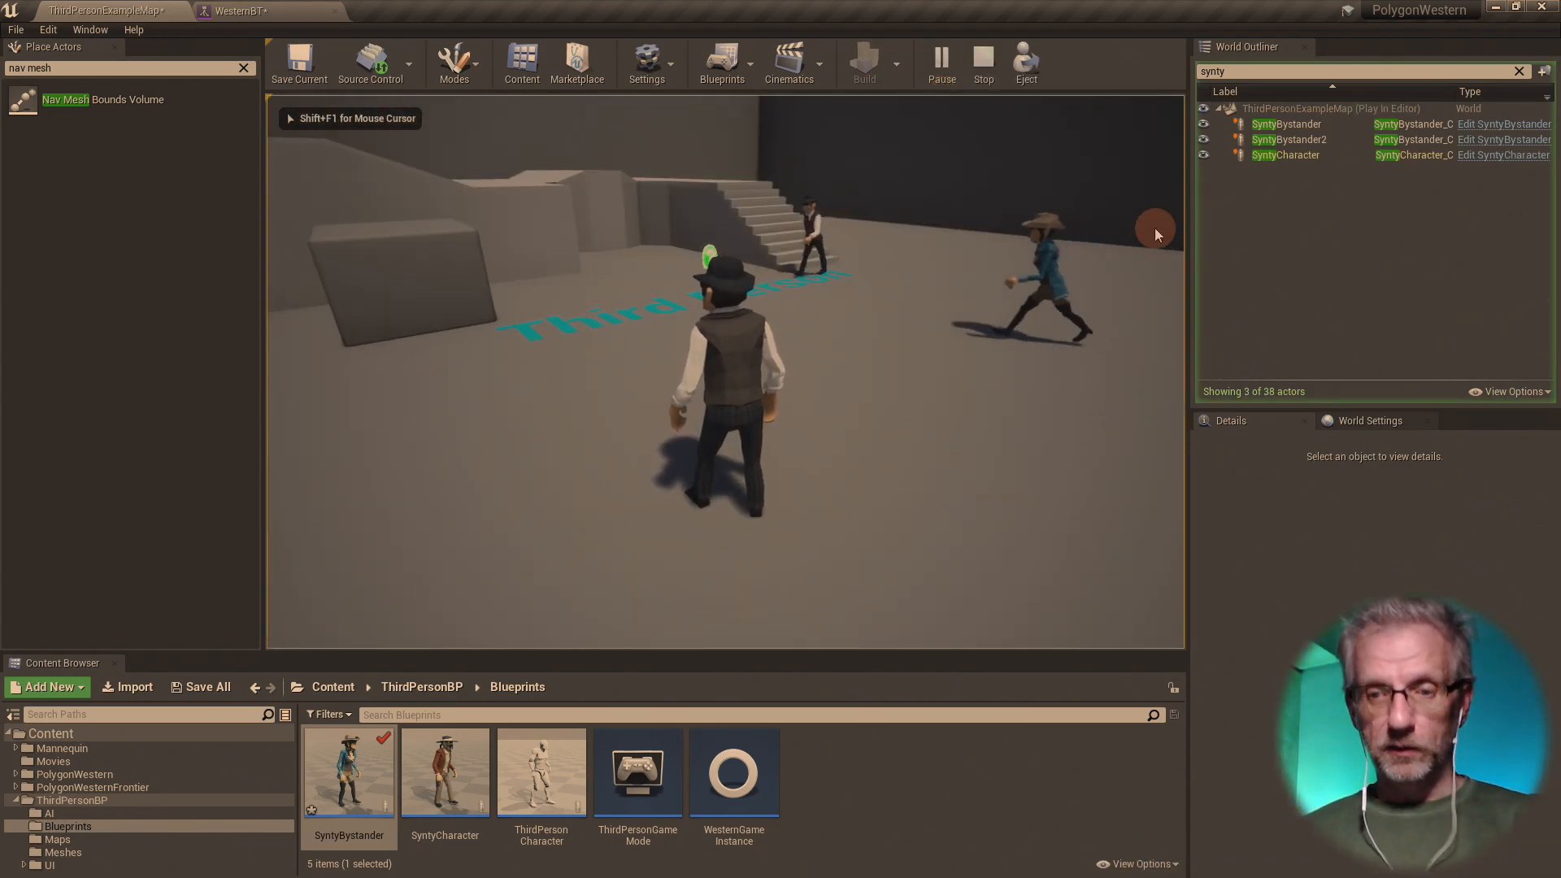
pyautogui.press('F11')
# - Follow the bystanders with the player character to check their walking speed, then stop the play-test and leave full screen
pyautogui.press('w')
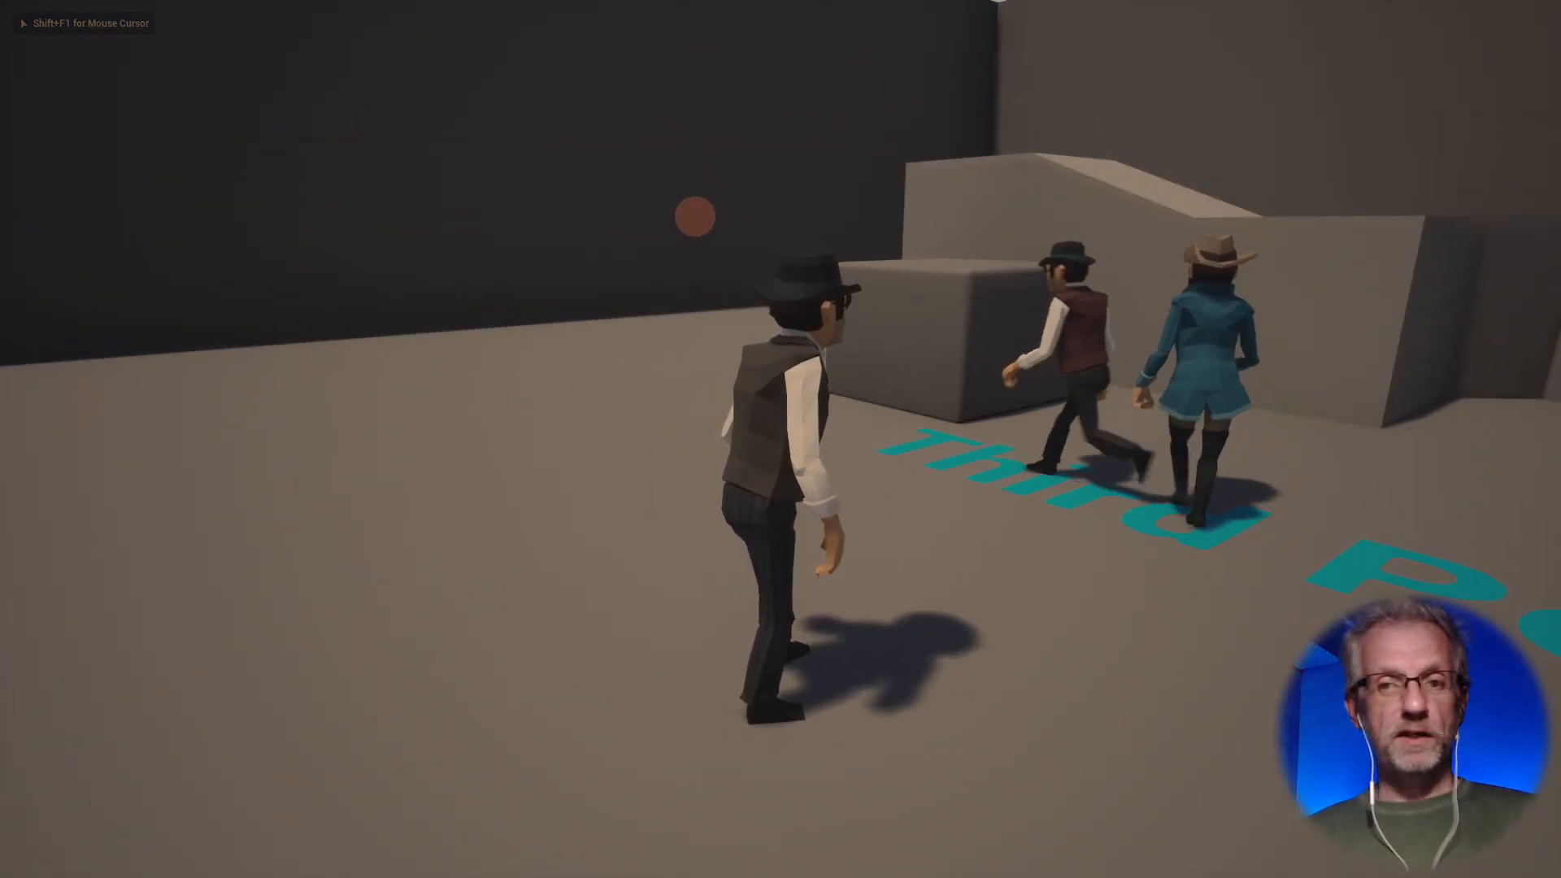
pyautogui.press('w')
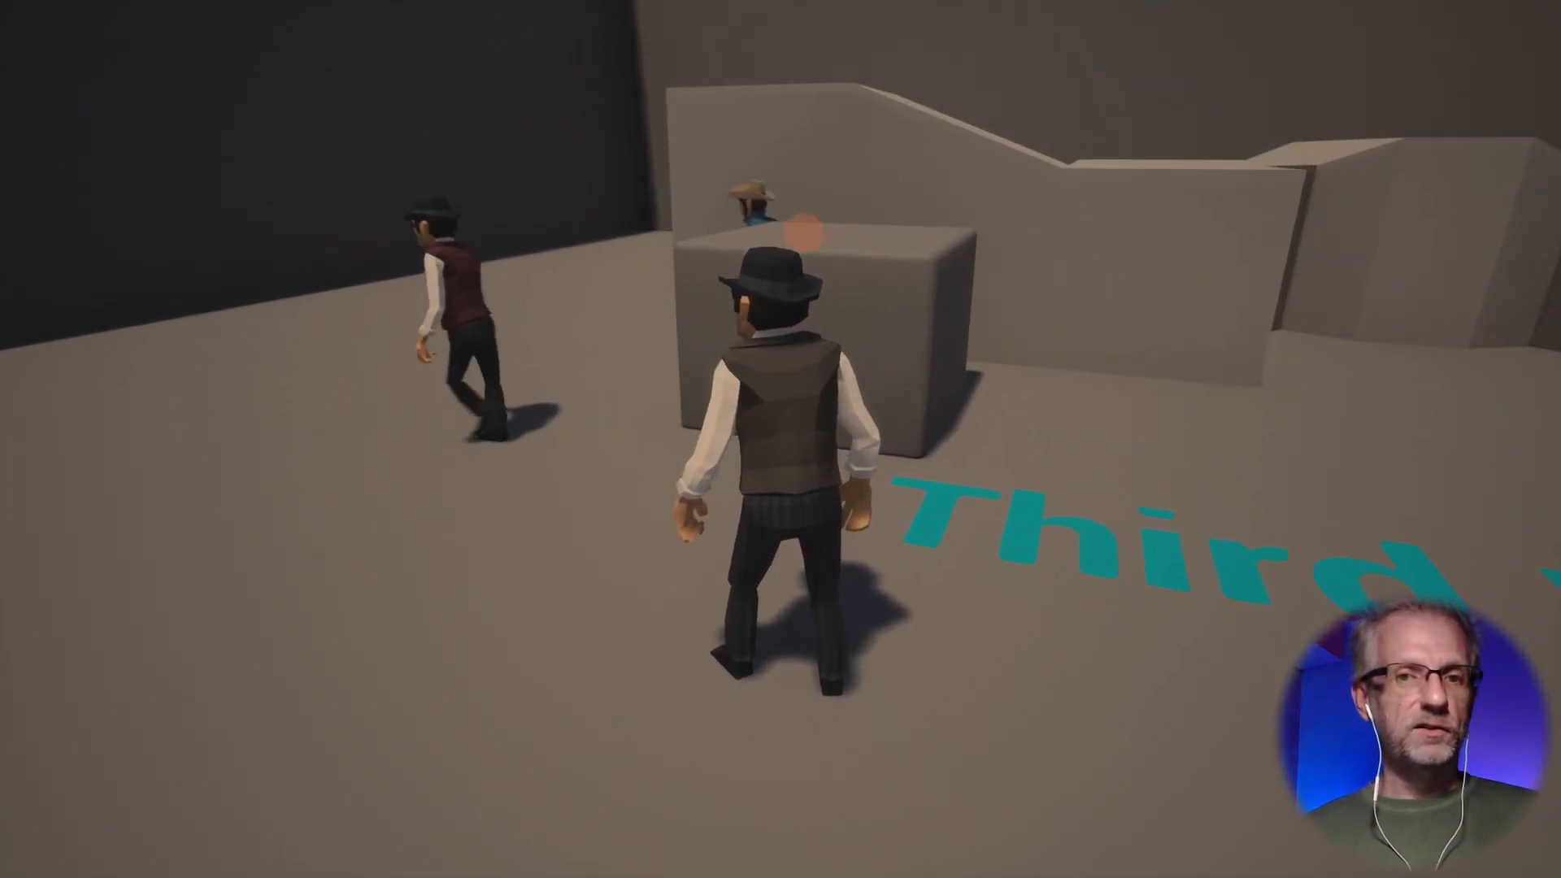
pyautogui.press('w')
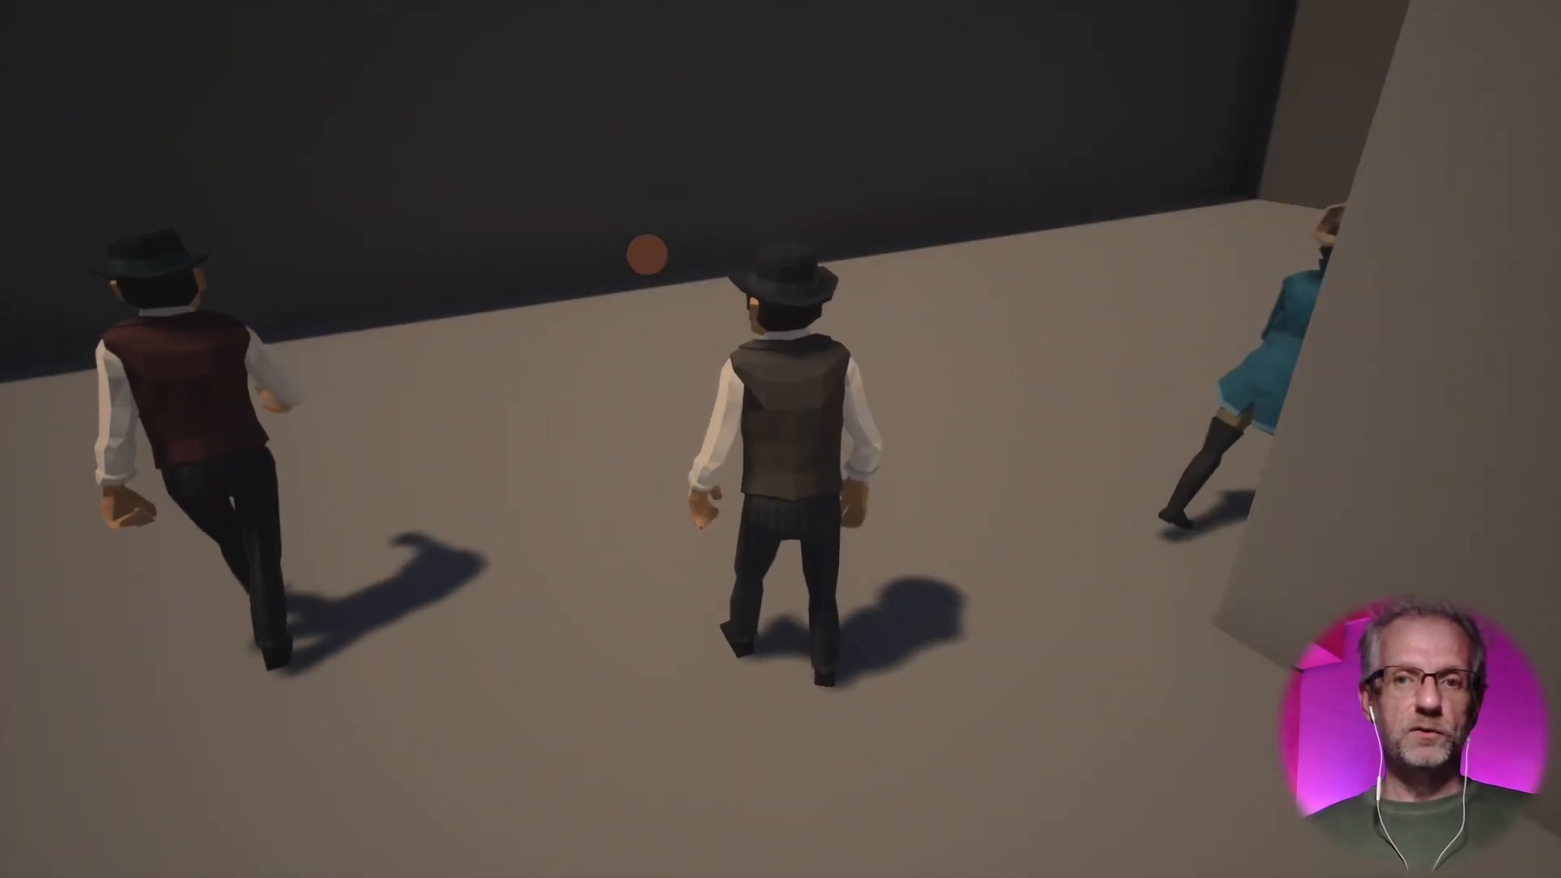
pyautogui.press('s')
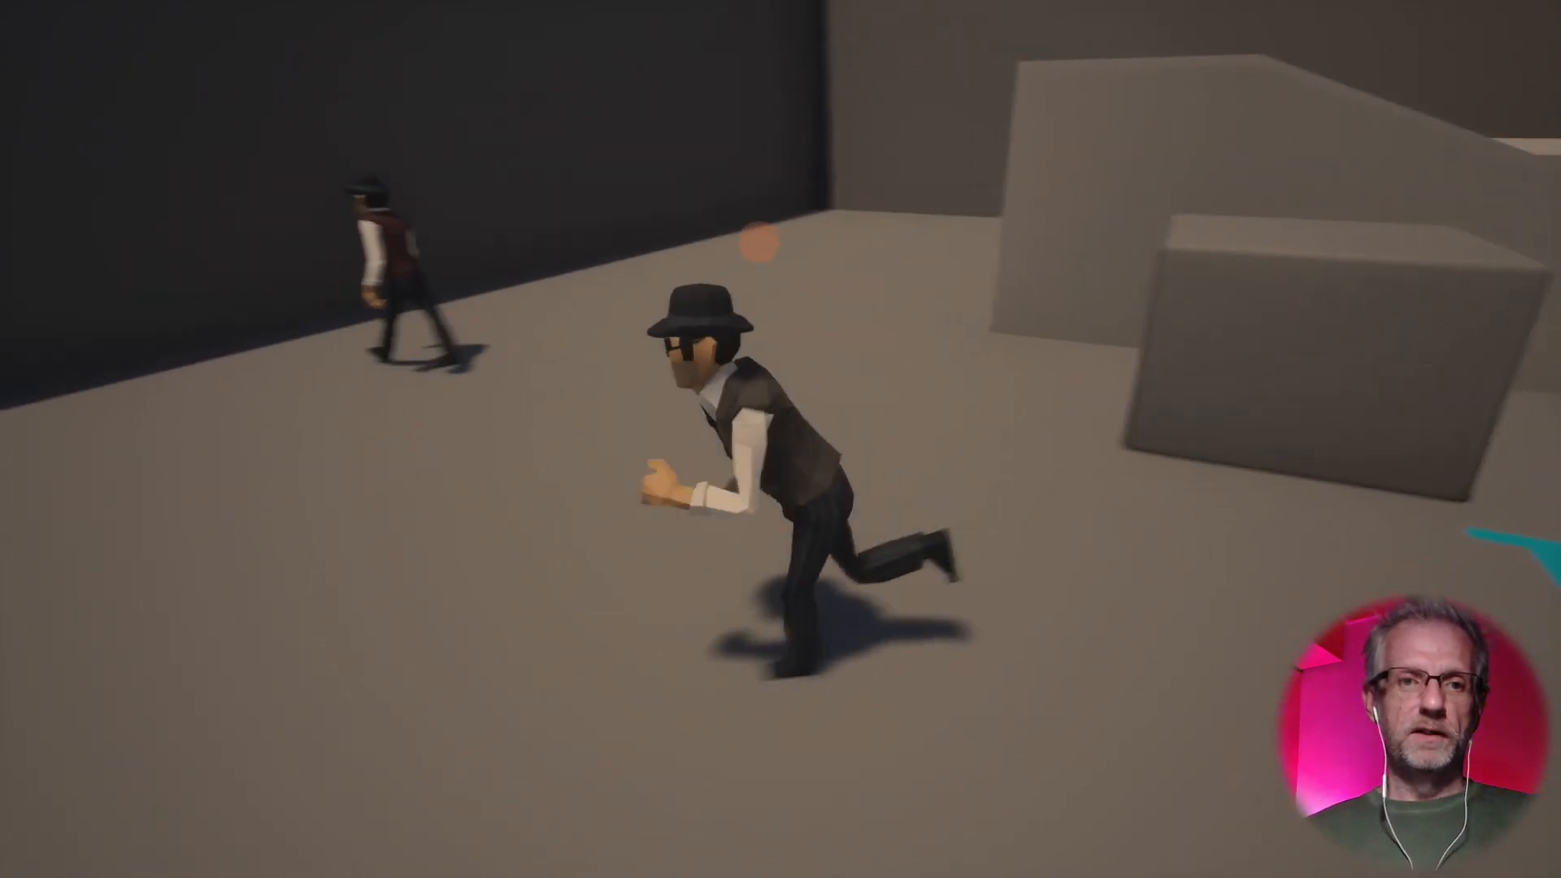
pyautogui.press('w')
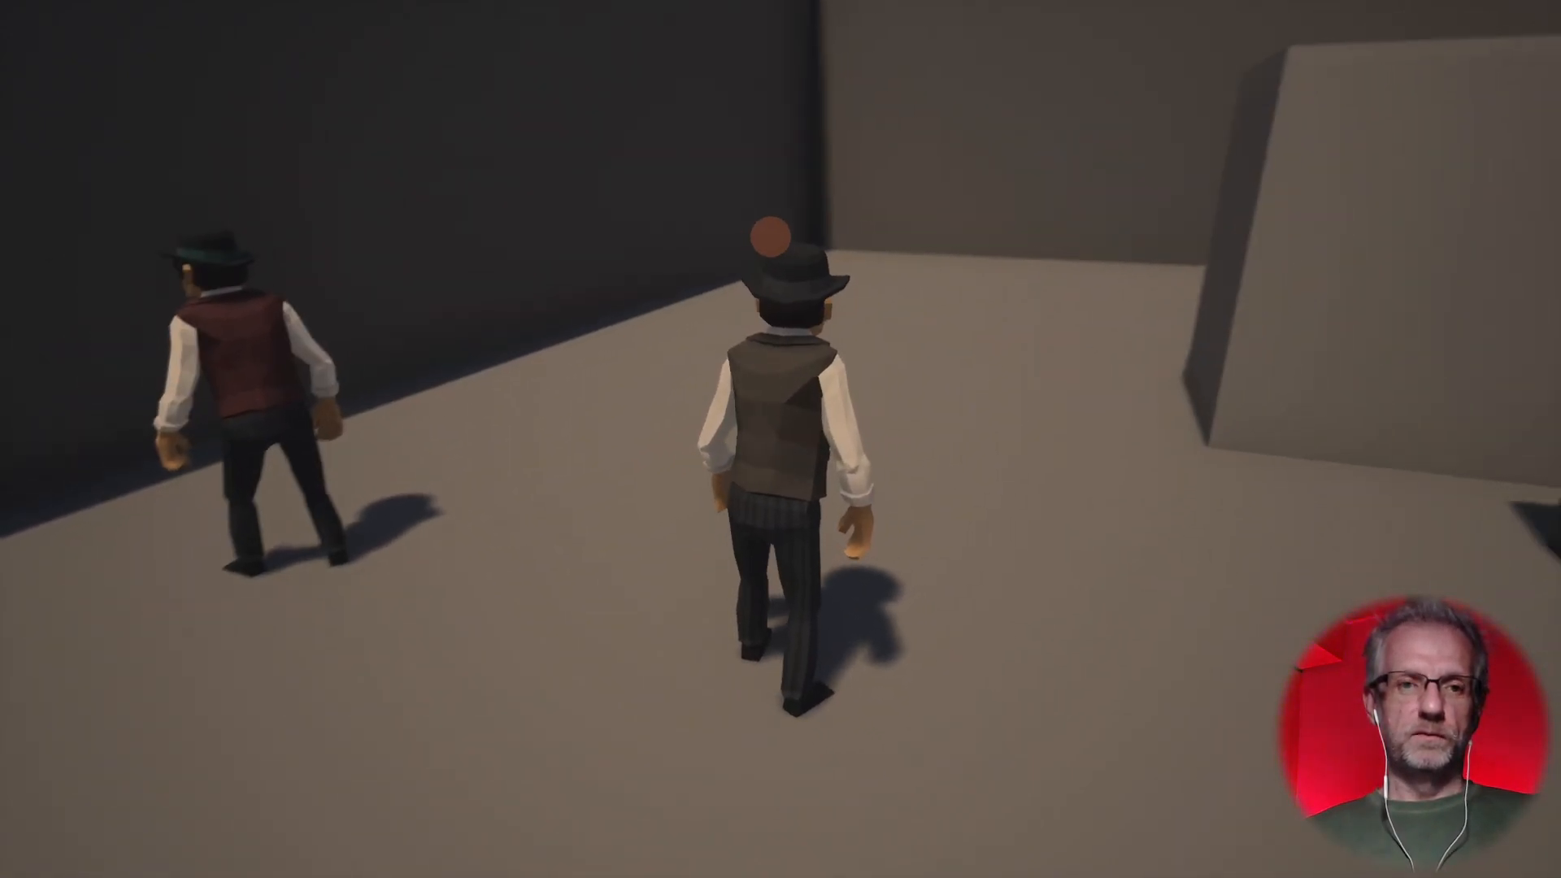
pyautogui.press('s')
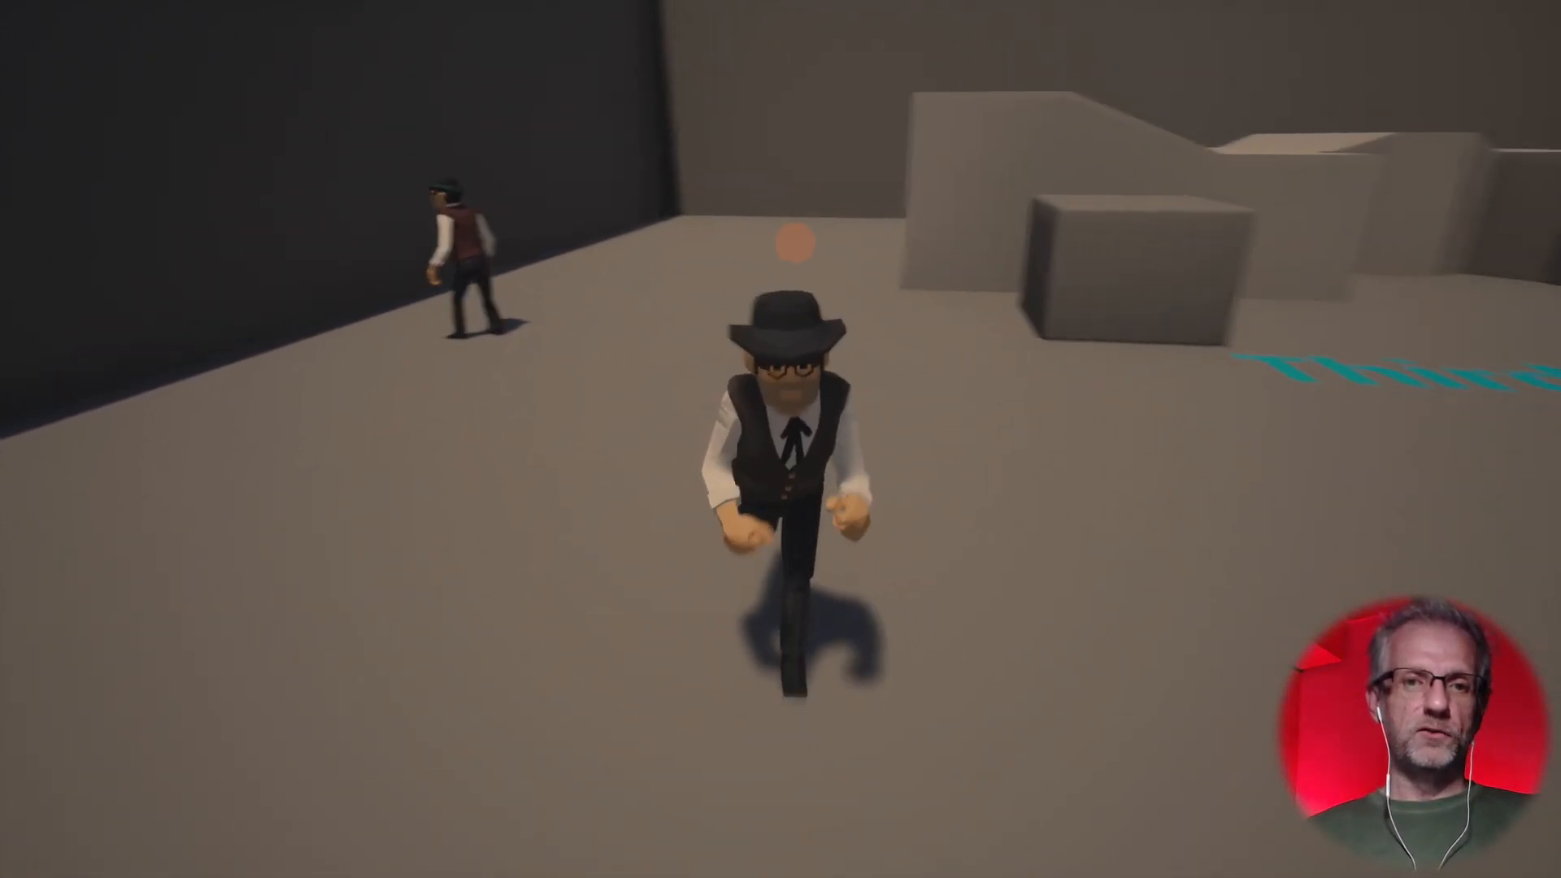
pyautogui.press('w')
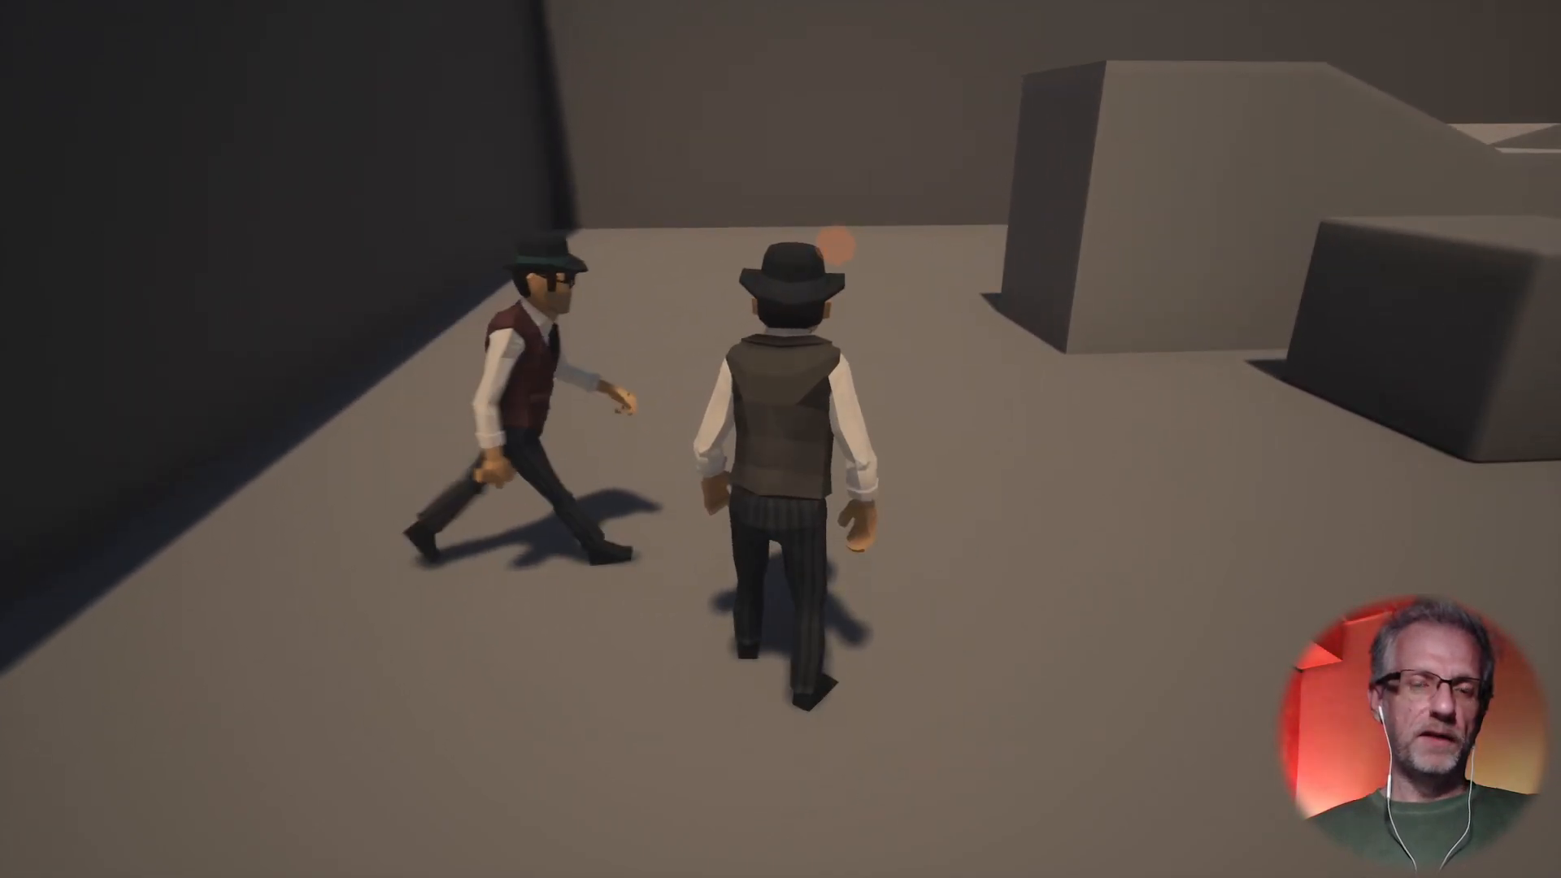
pyautogui.press('d')
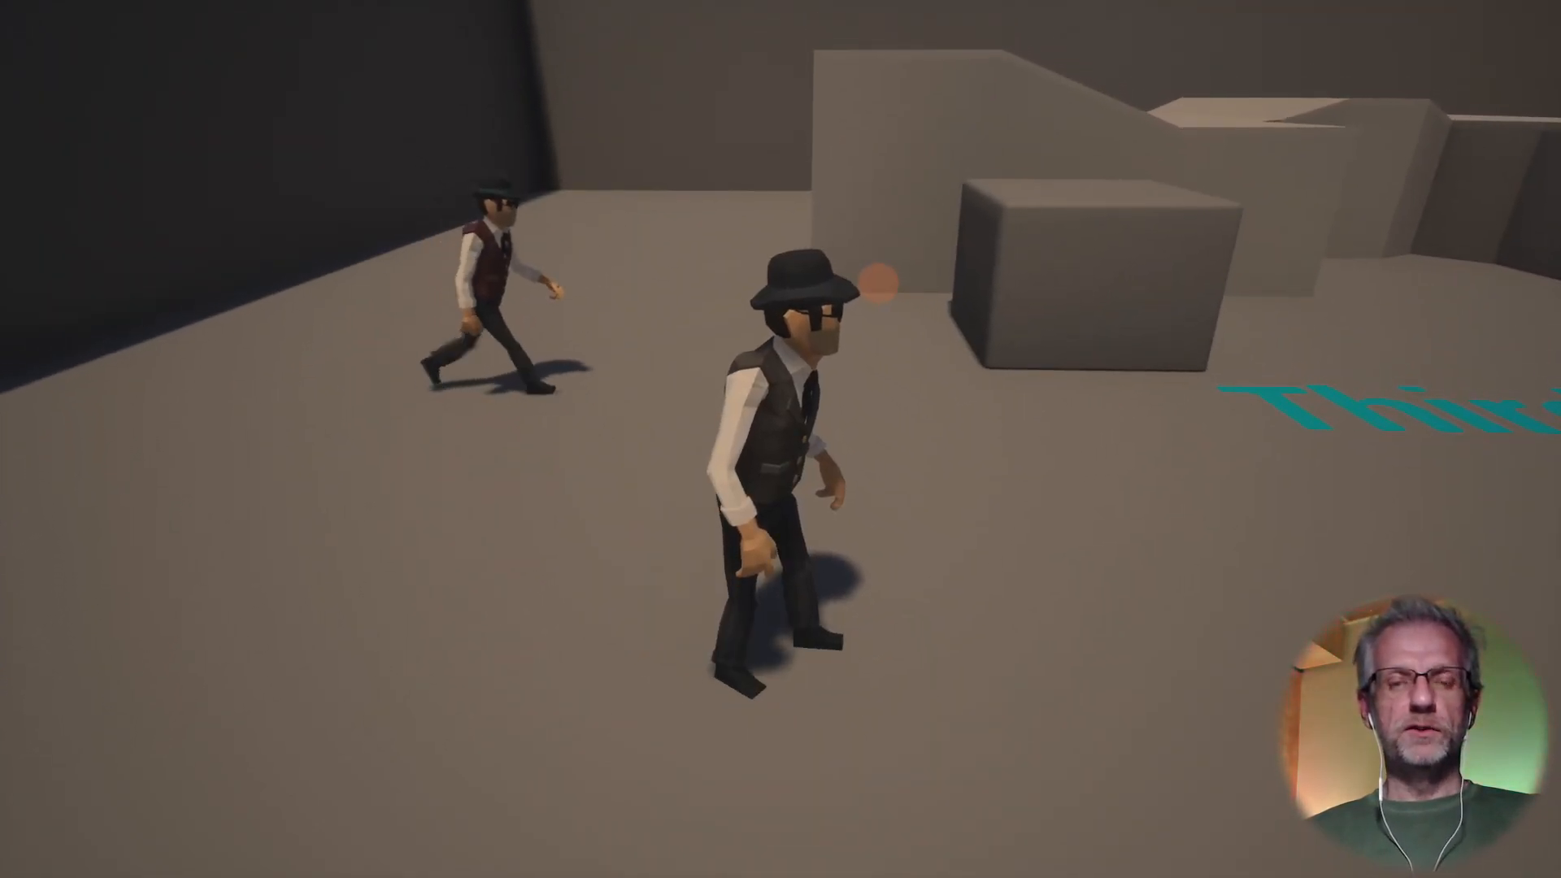
pyautogui.press('d')
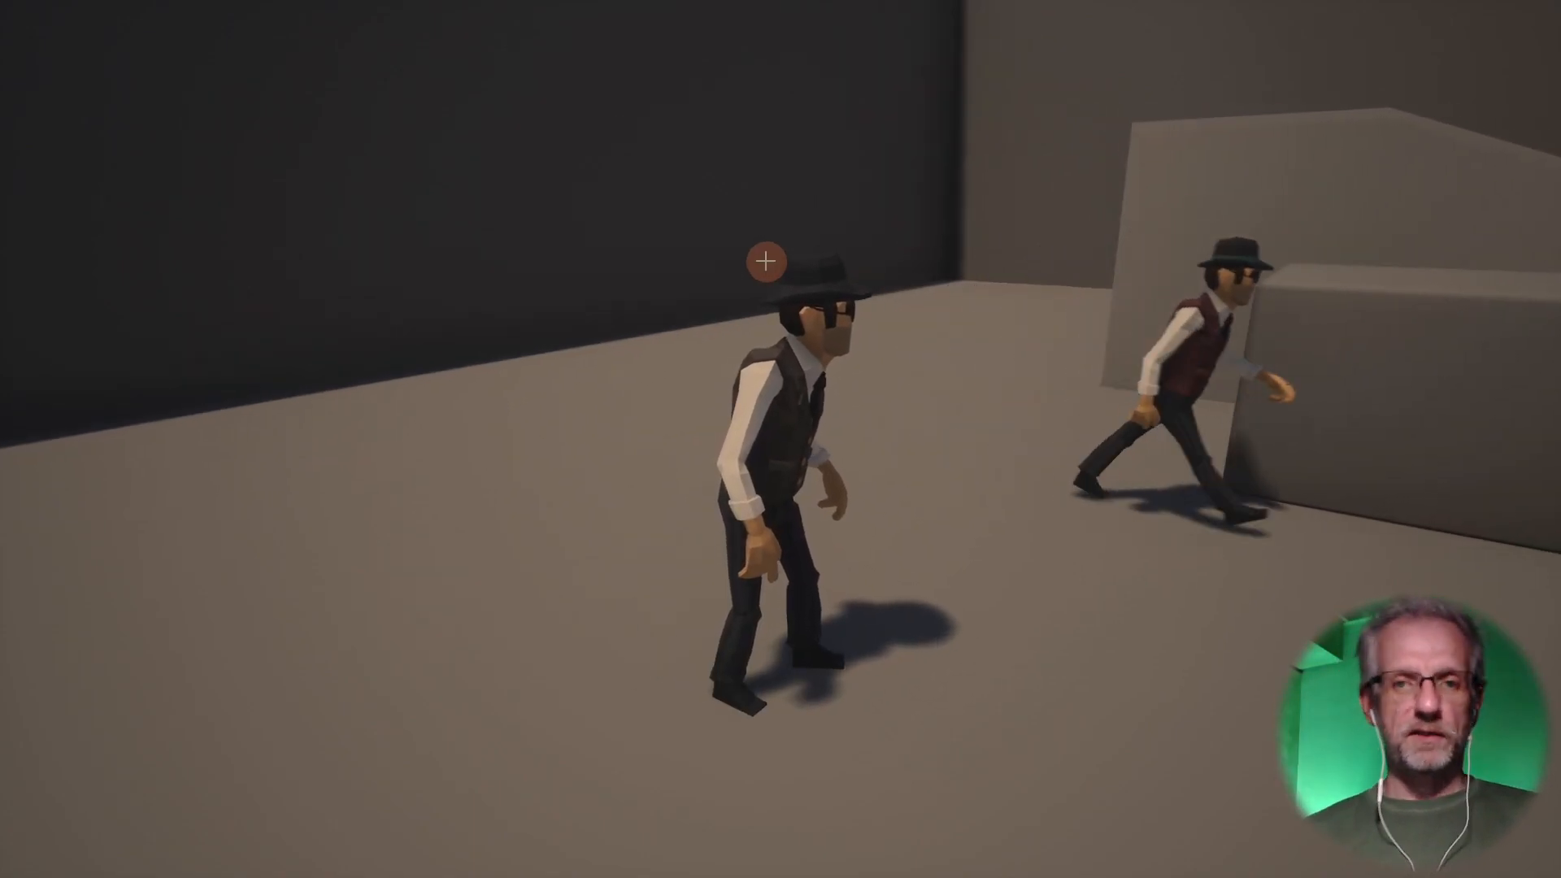
pyautogui.press('Escape')
pyautogui.press('F11')
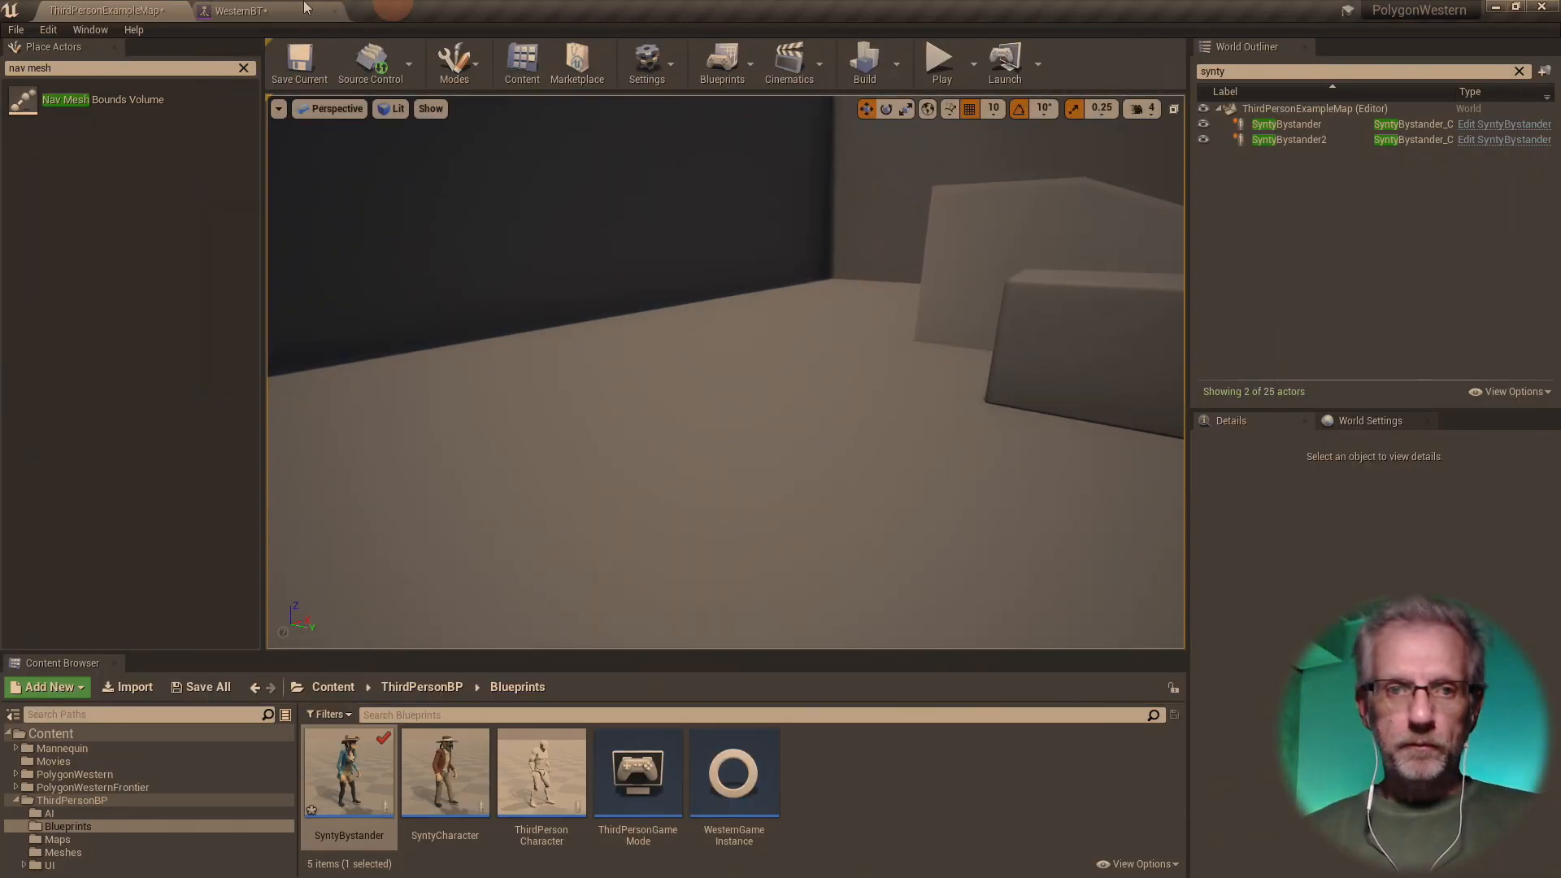
# - Set the BTT_FindNewLocation radius to 500 in WesternBT and open the Wait task's wait time for editing
pyautogui.click(267, 8)
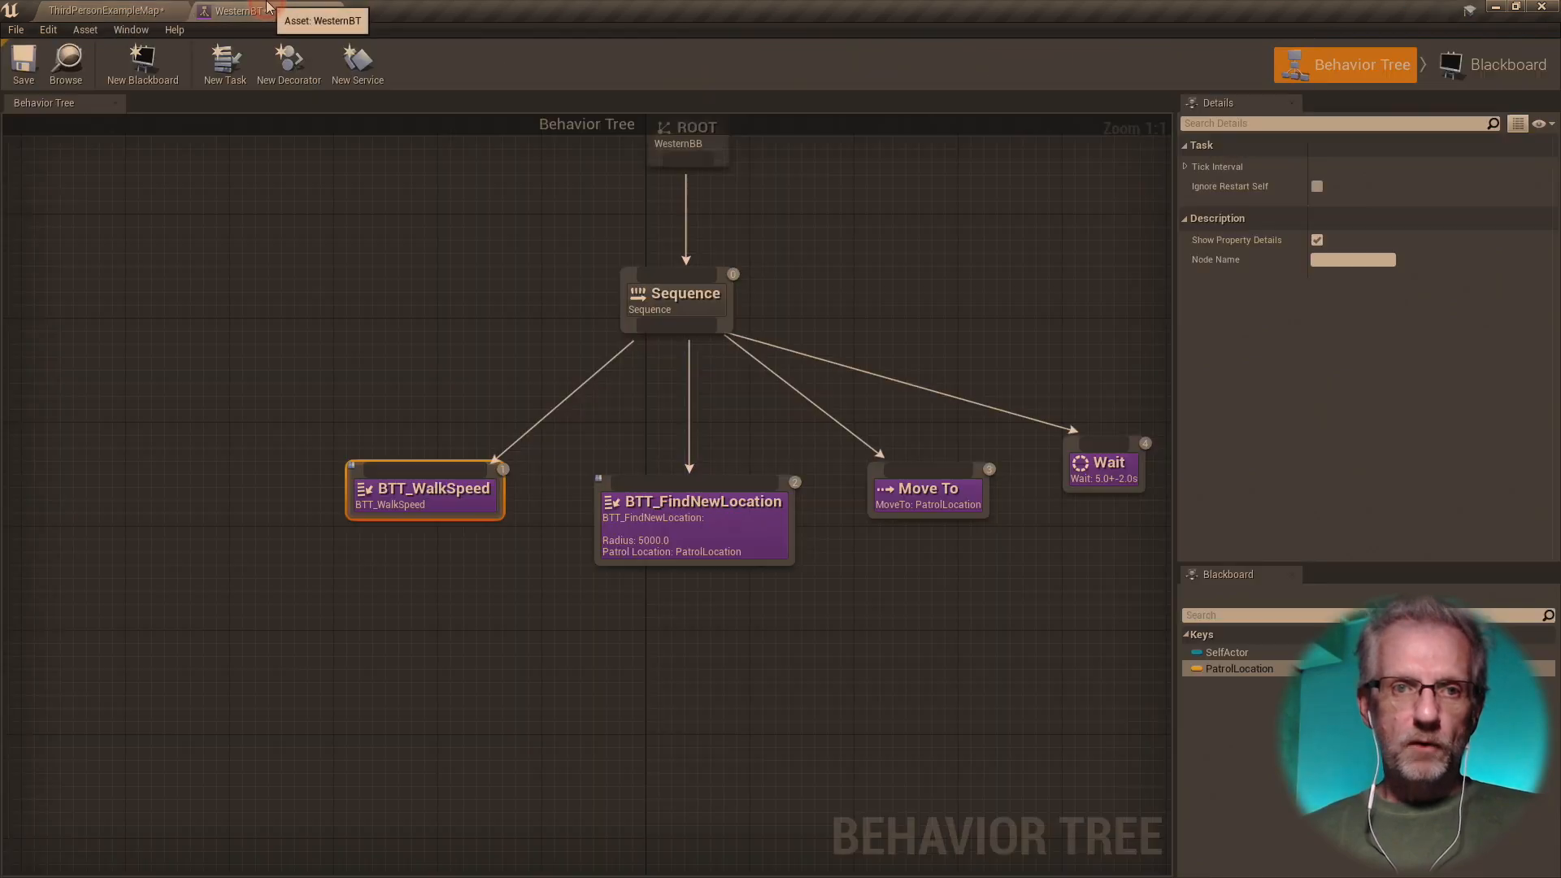
pyautogui.click(782, 509)
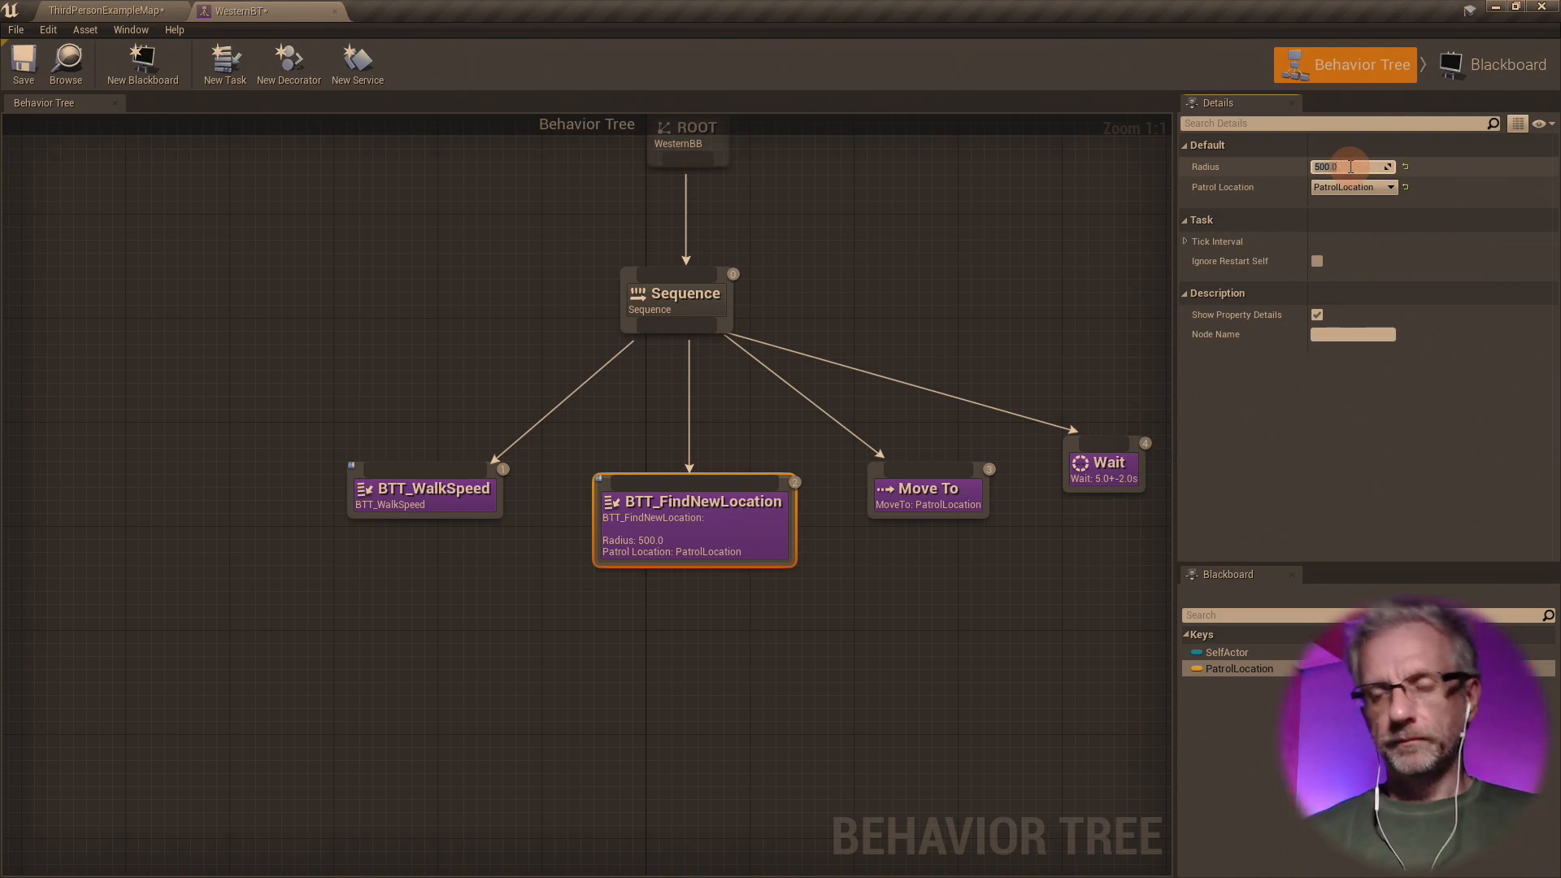
pyautogui.click(1080, 463)
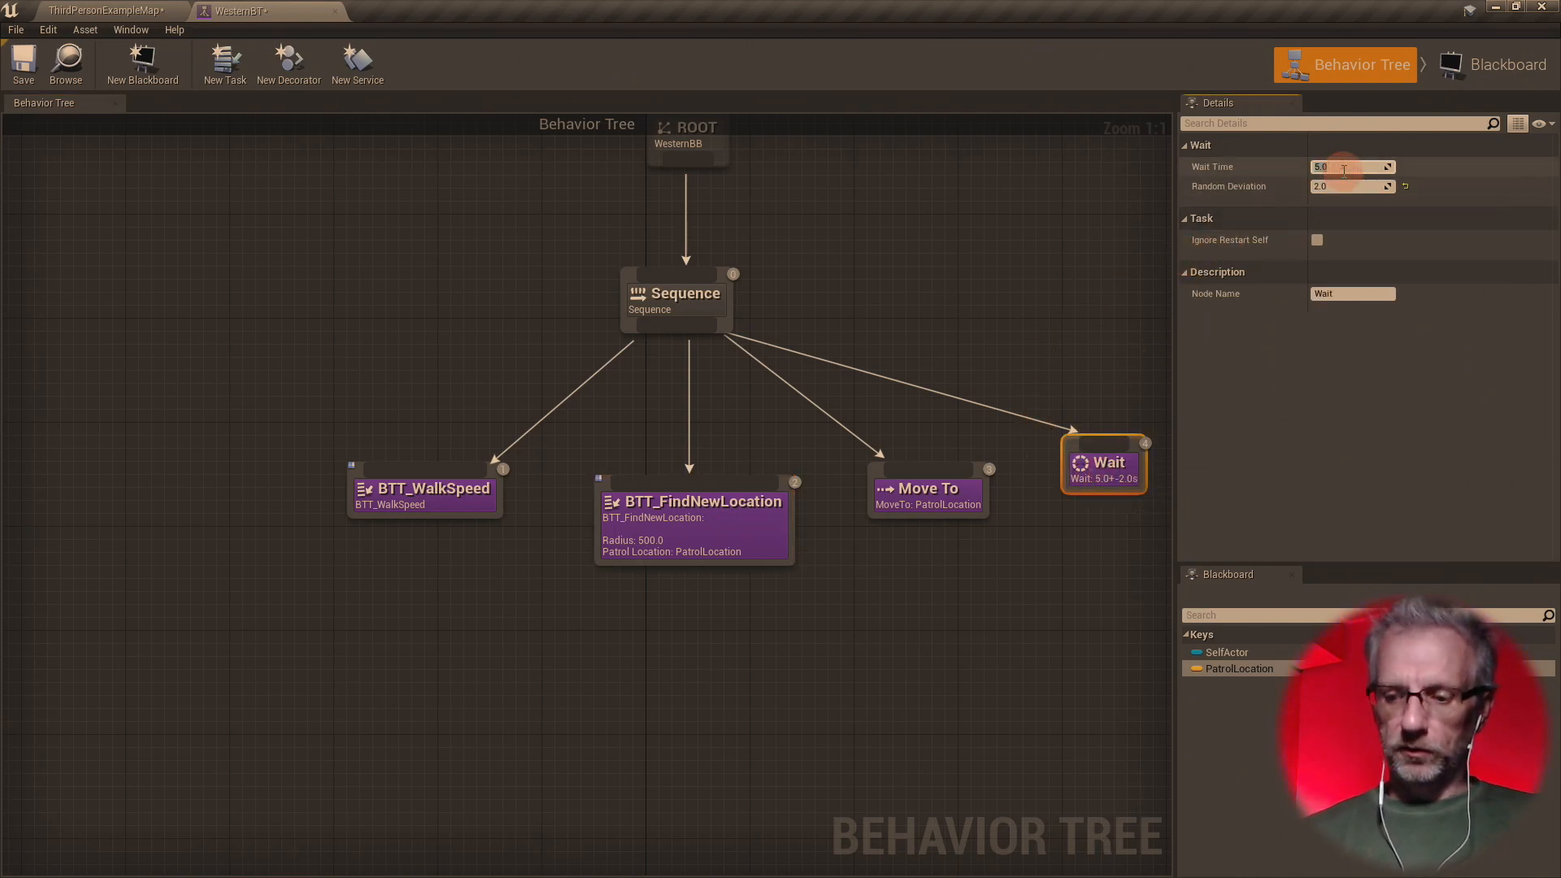
# - Start another play-test of ThirdPersonExampleMap in full screen and give the game control of the input
pyautogui.click(114, 10)
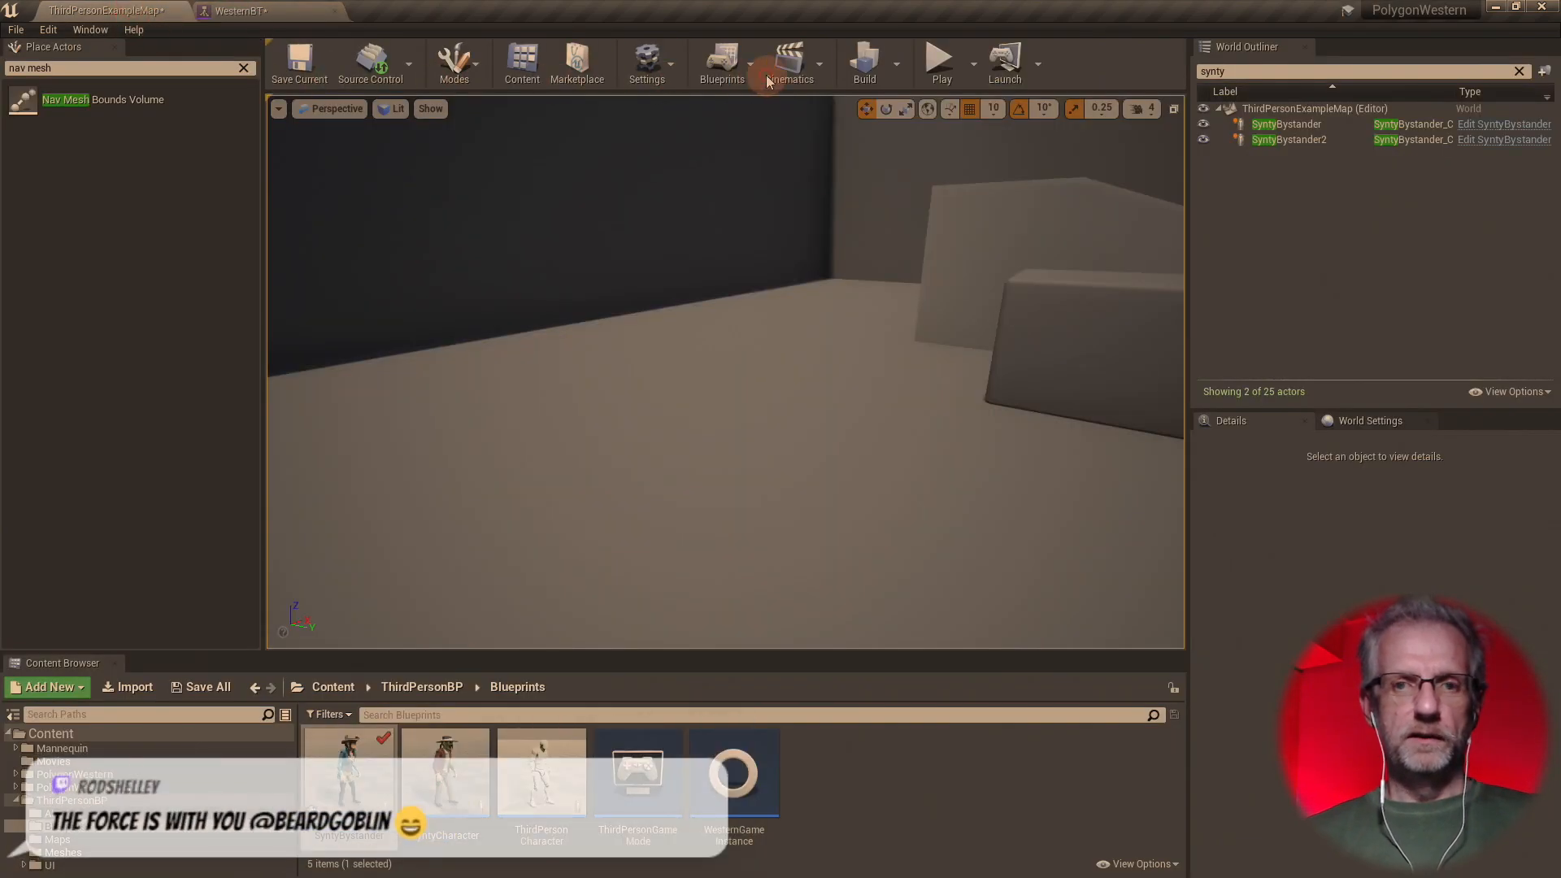
pyautogui.click(941, 66)
pyautogui.press('F11')
pyautogui.click(1154, 274)
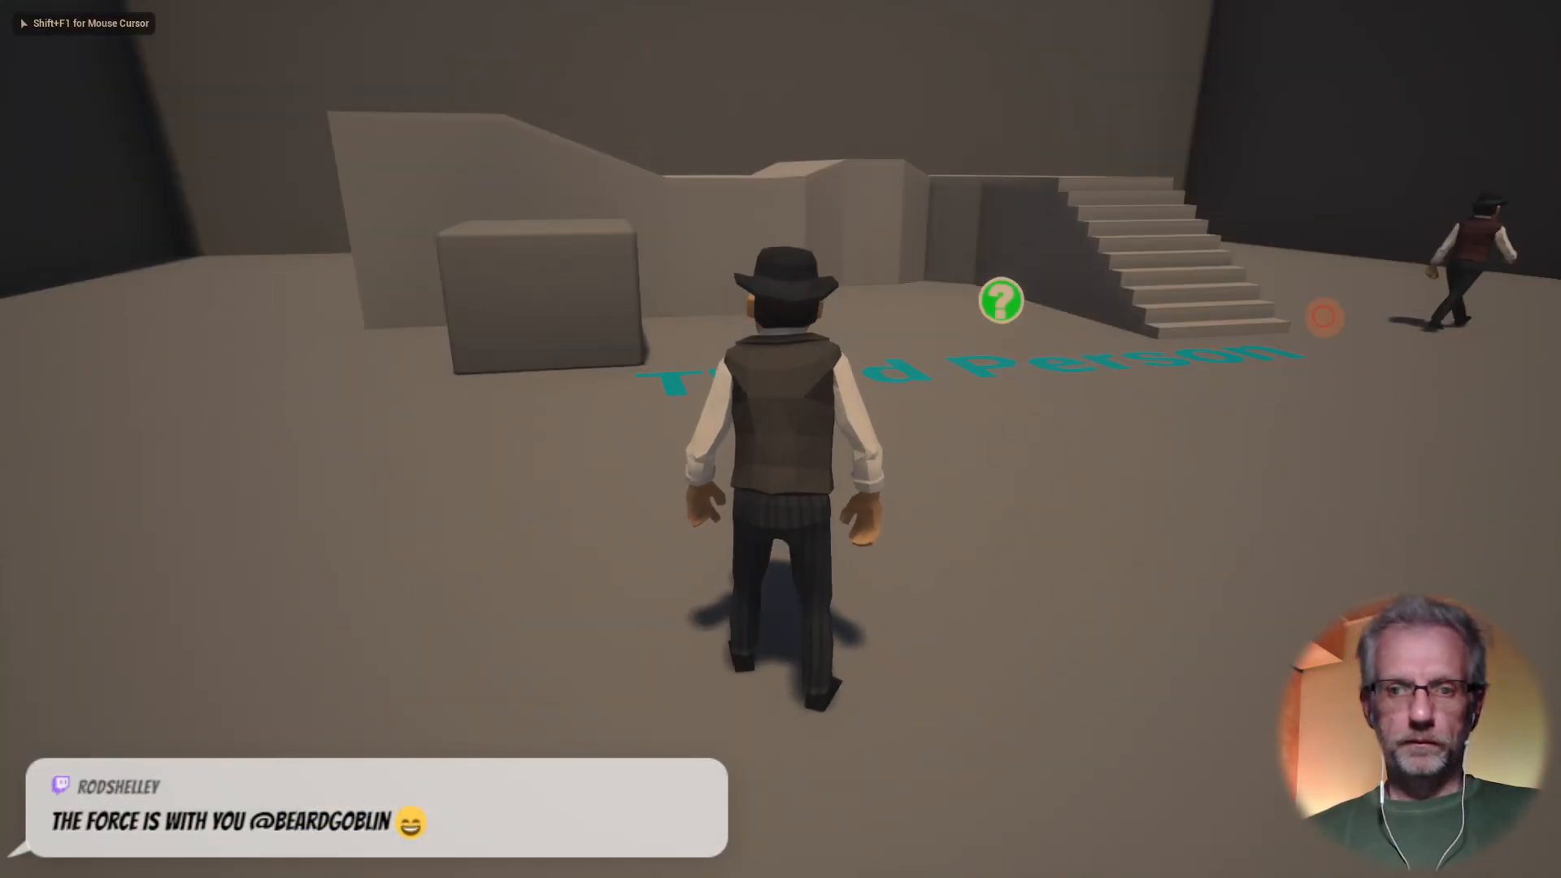
# - Watch the bystanders patrol, briefly switch to the shader complexity view and back to the lit view, then end the play-test
pyautogui.press('w')
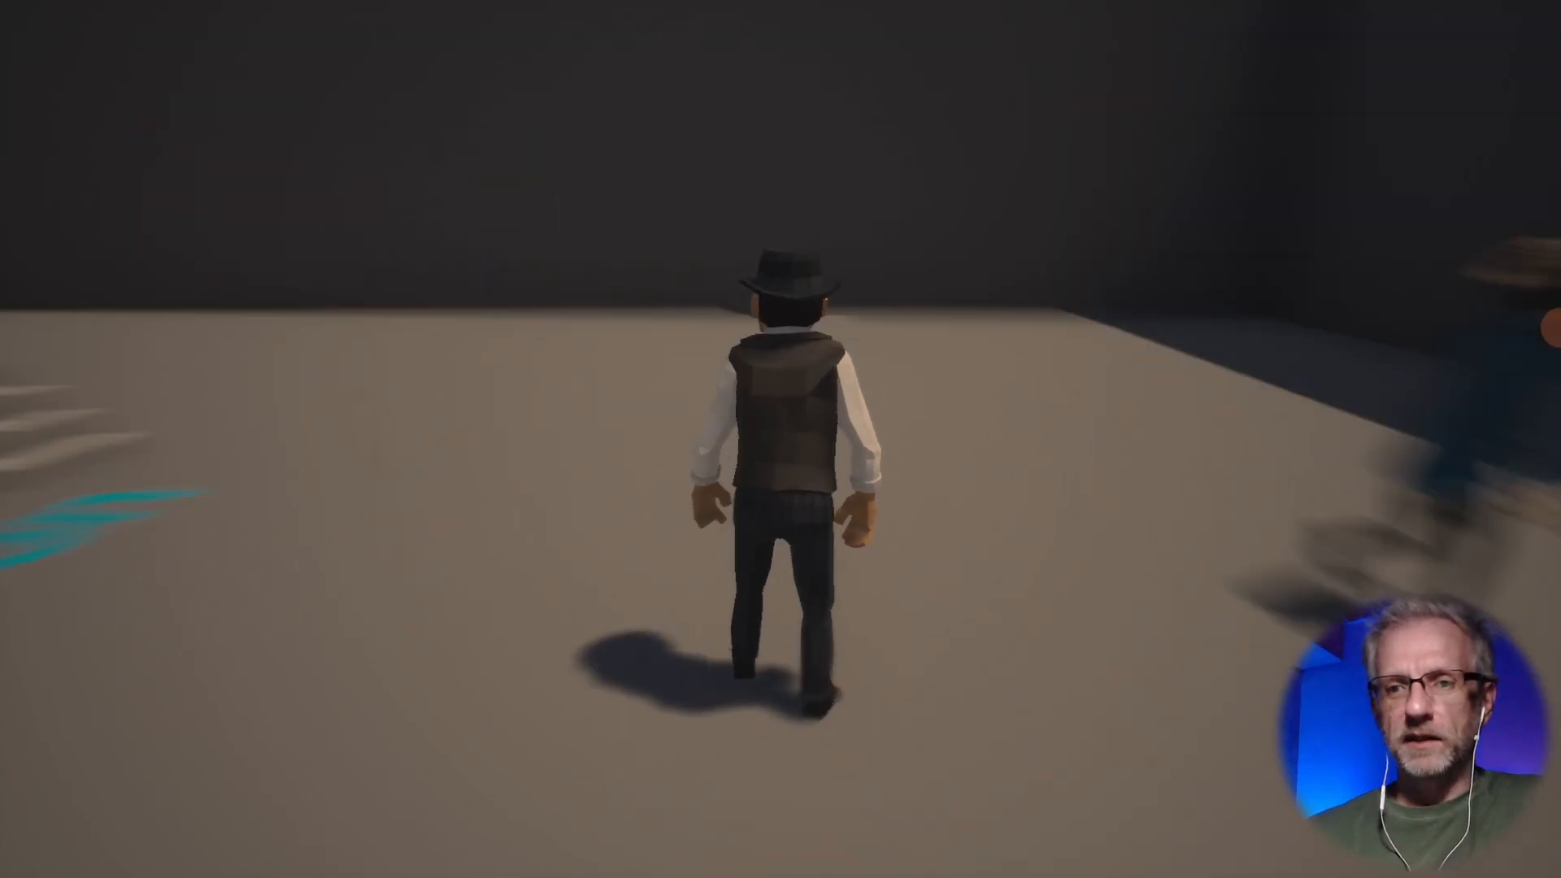
pyautogui.press('w')
pyautogui.press('d')
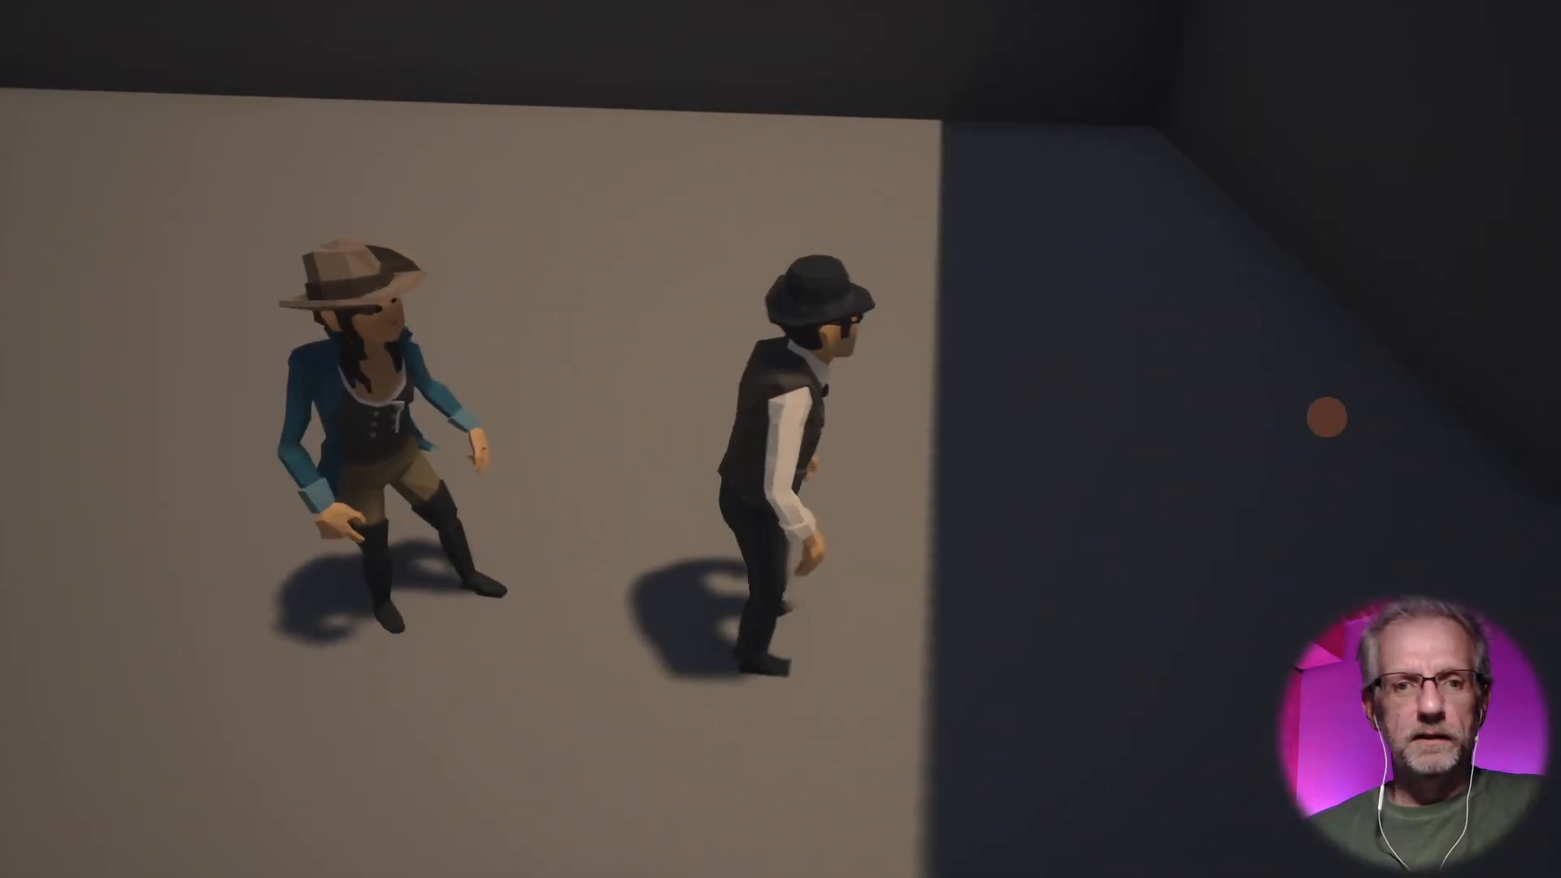
pyautogui.press('a')
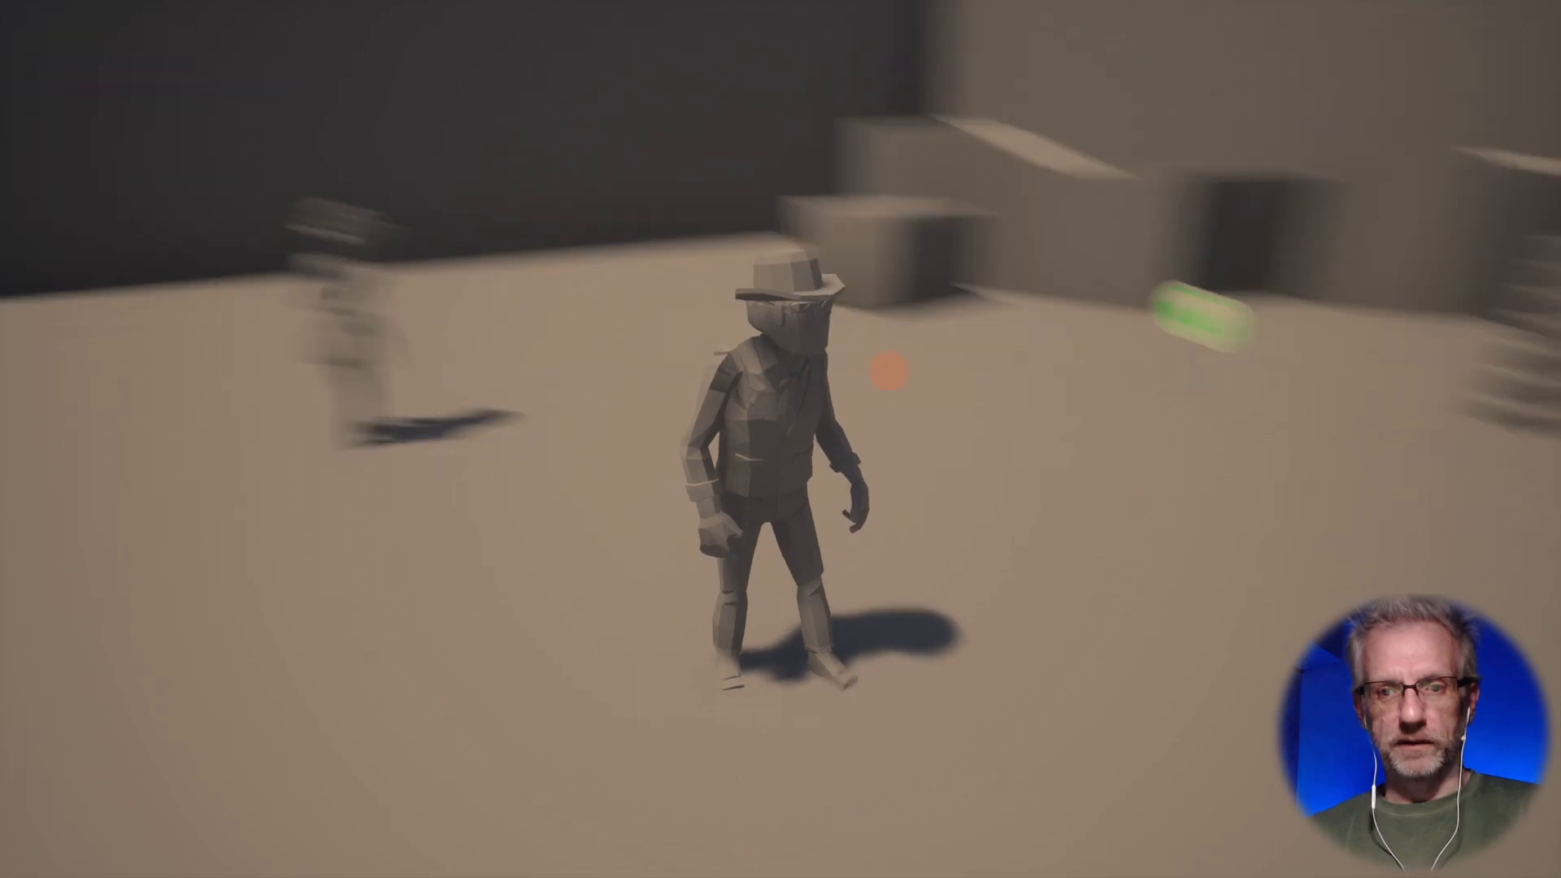
pyautogui.press('F5')
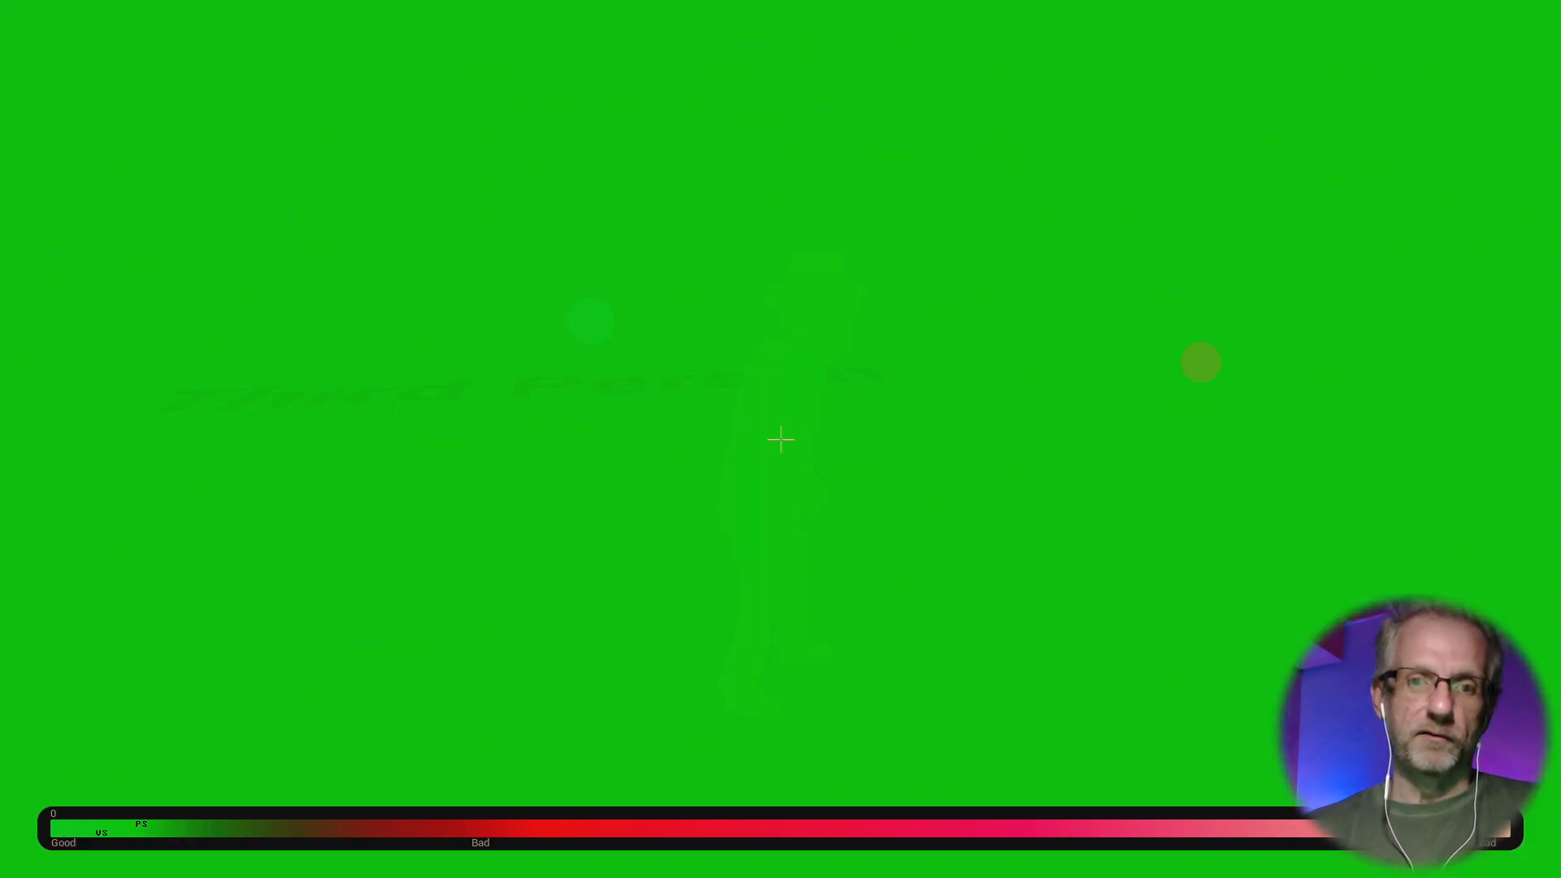
pyautogui.press('F3')
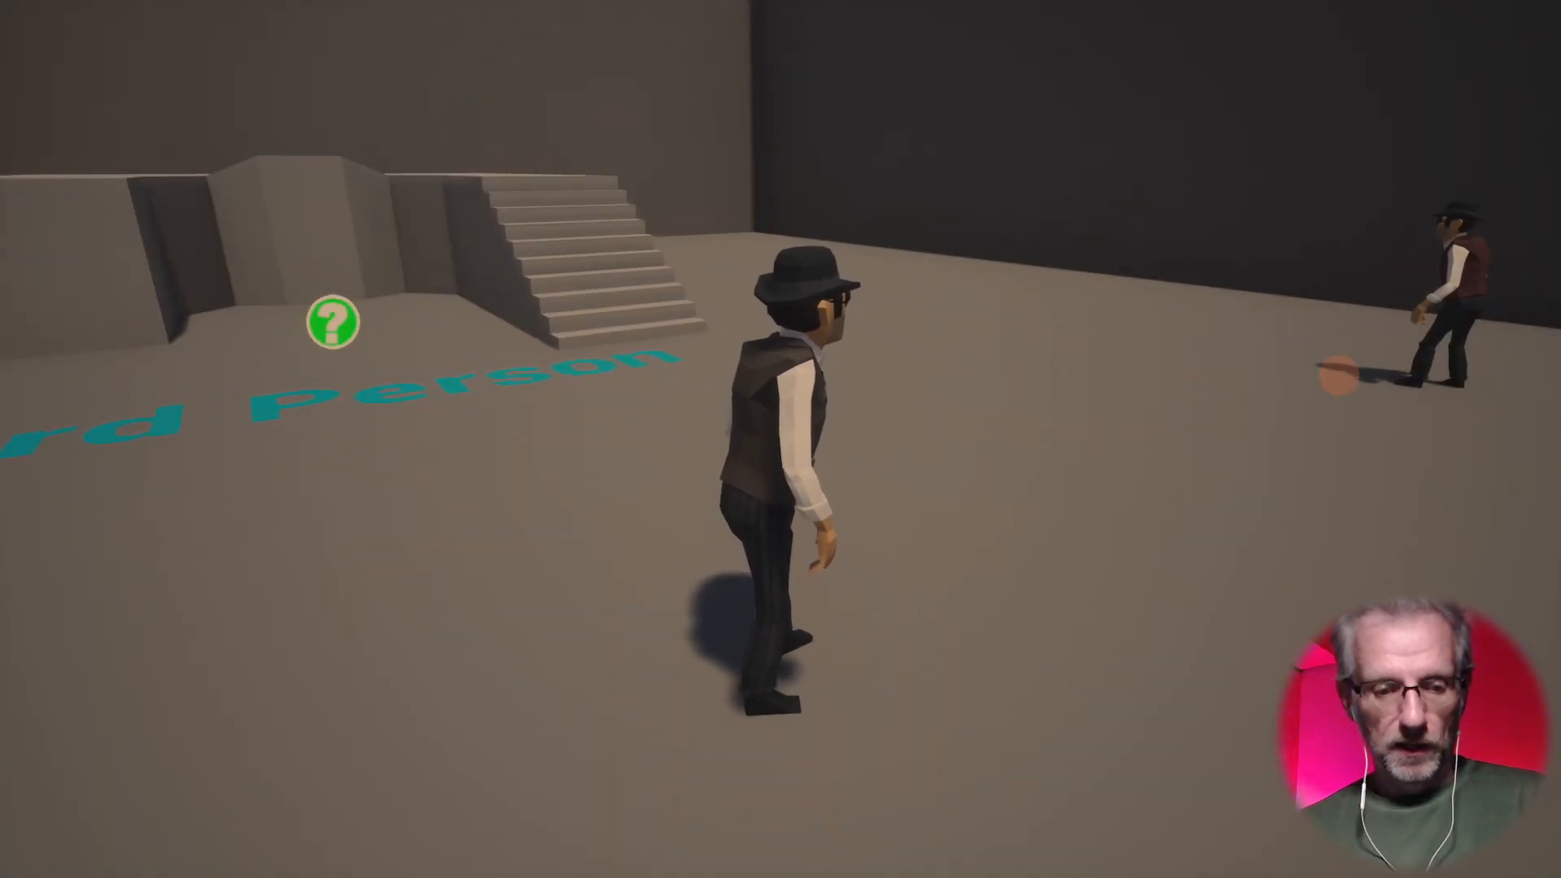
pyautogui.press('Escape')
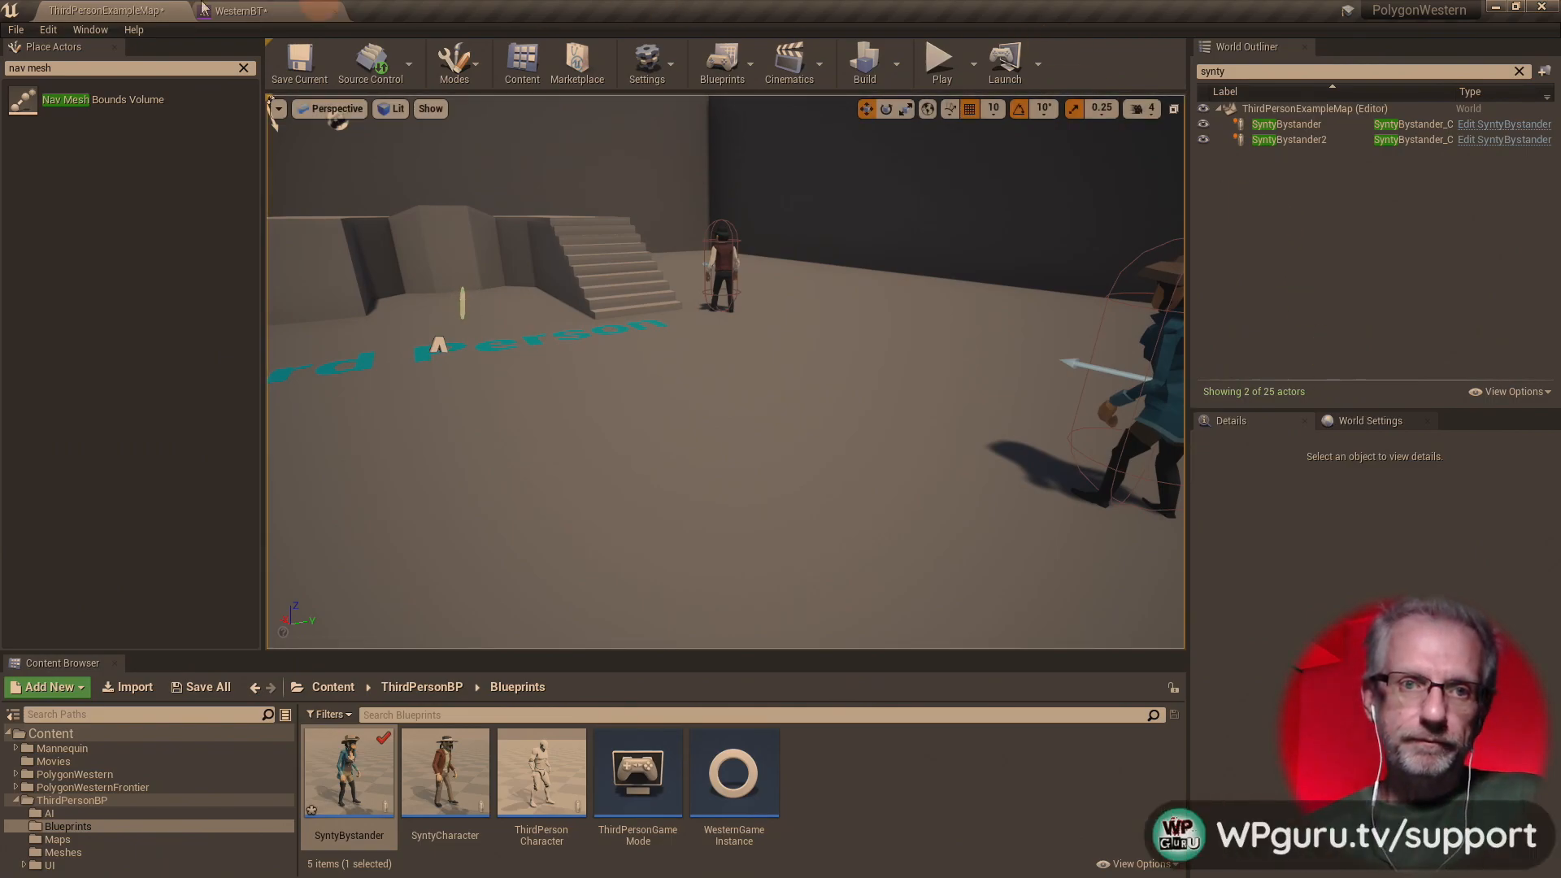
# - Set the BTT_FindNewLocation radius to 2000 in WesternBT, then save and close the behavior tree
pyautogui.click(244, 10)
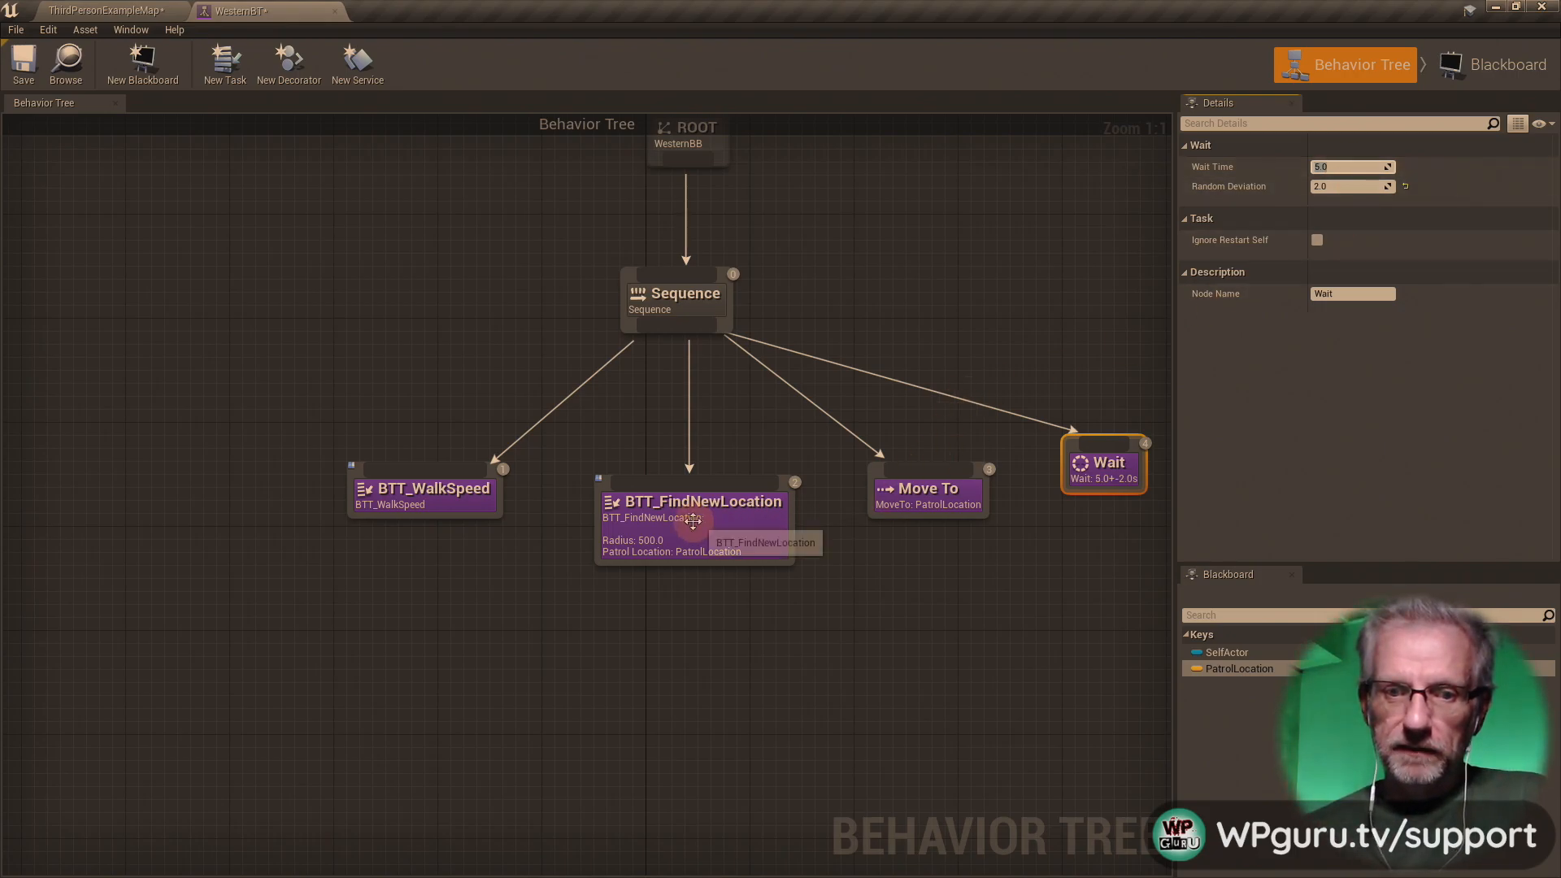
pyautogui.click(927, 494)
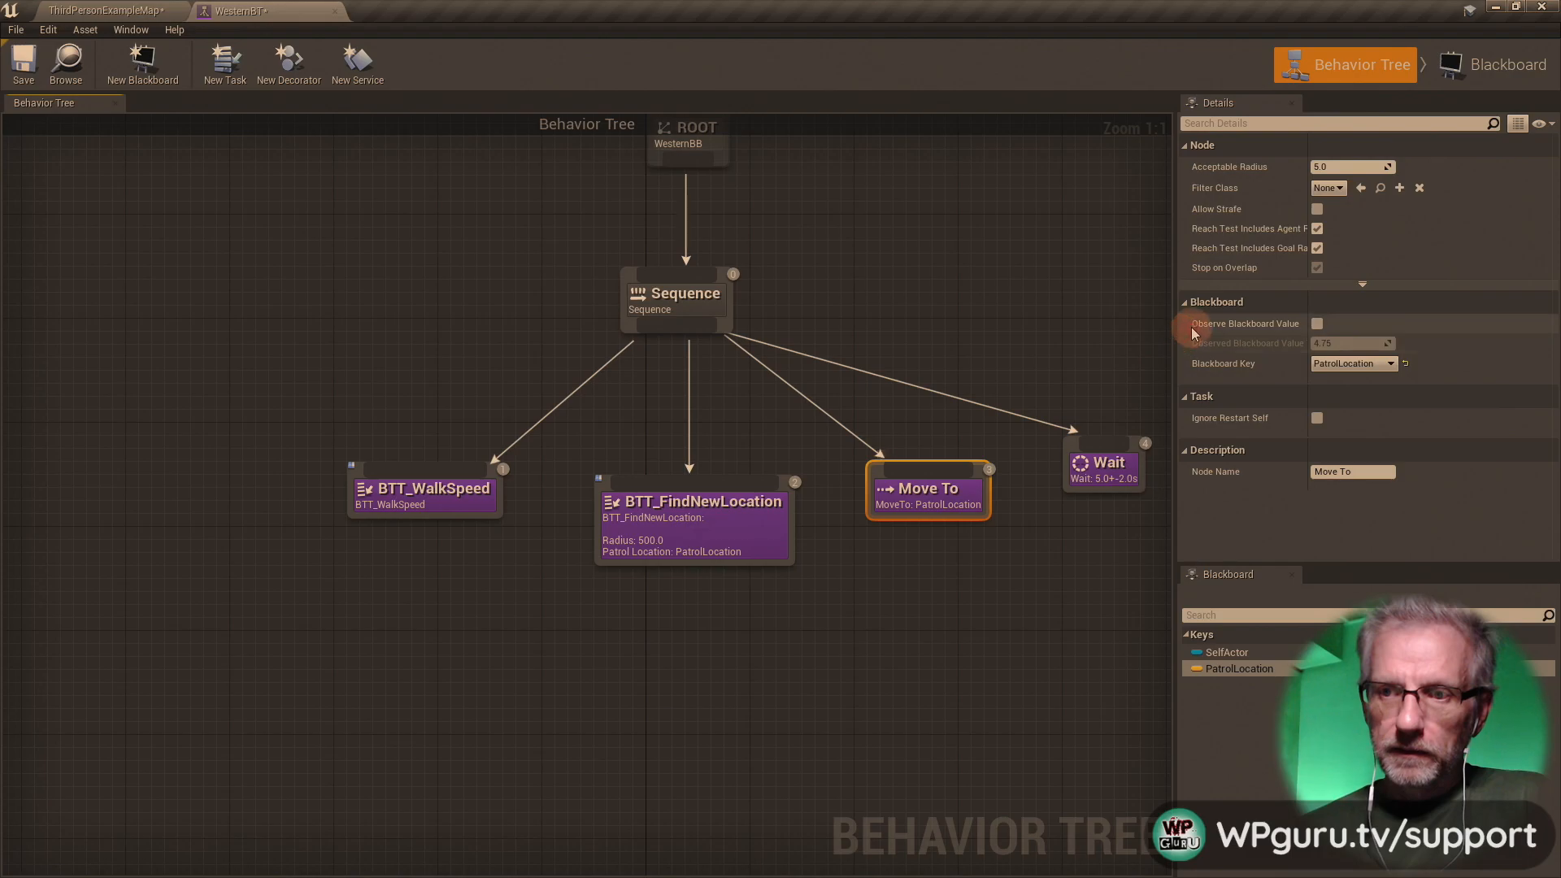
pyautogui.click(715, 520)
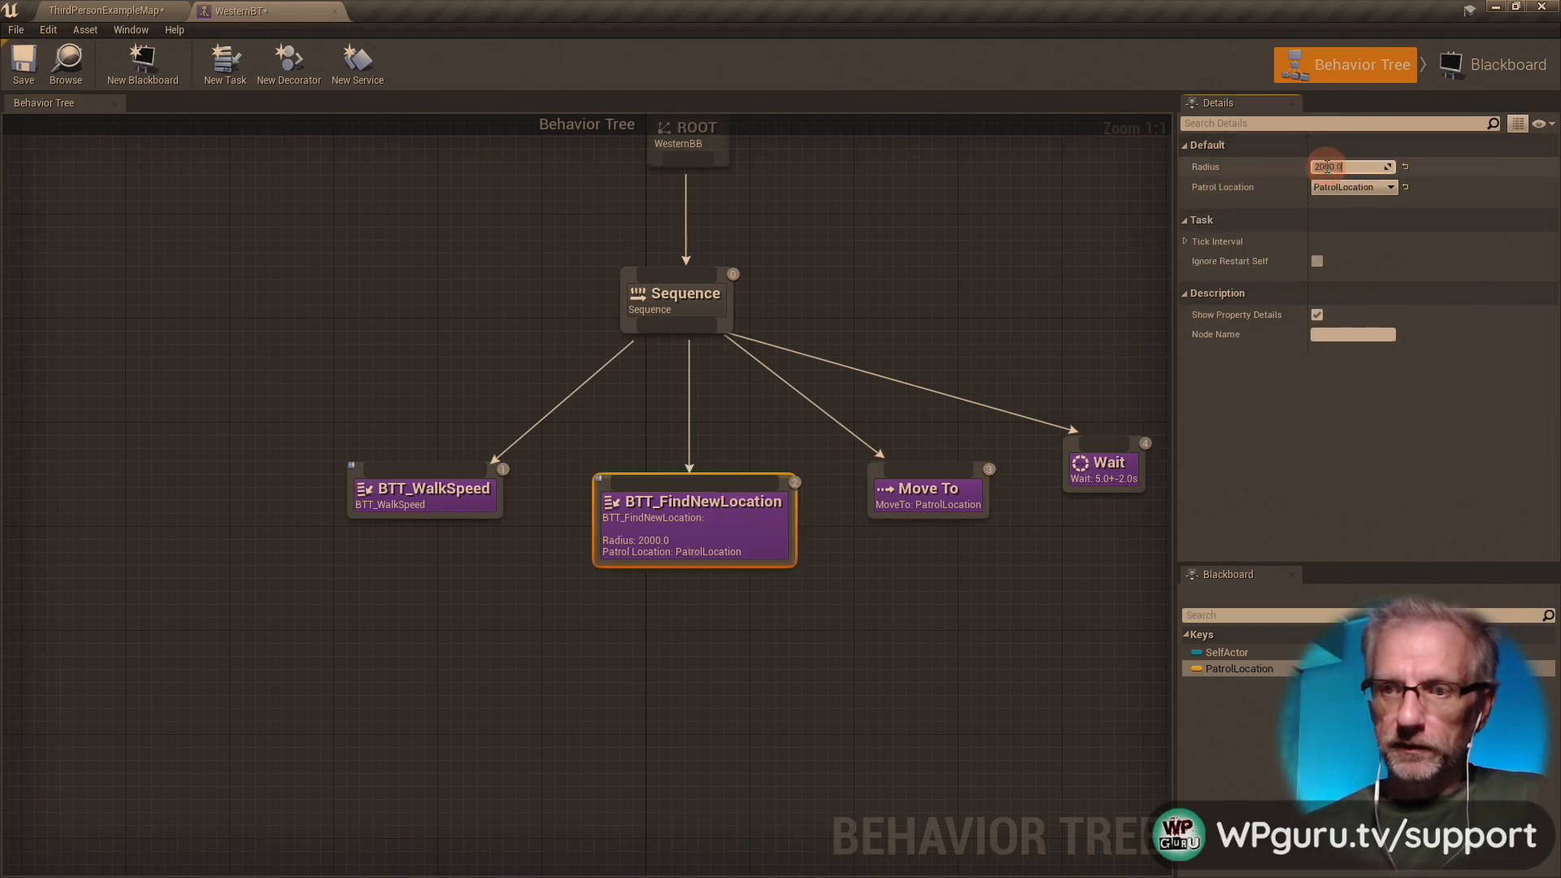
pyautogui.click(23, 64)
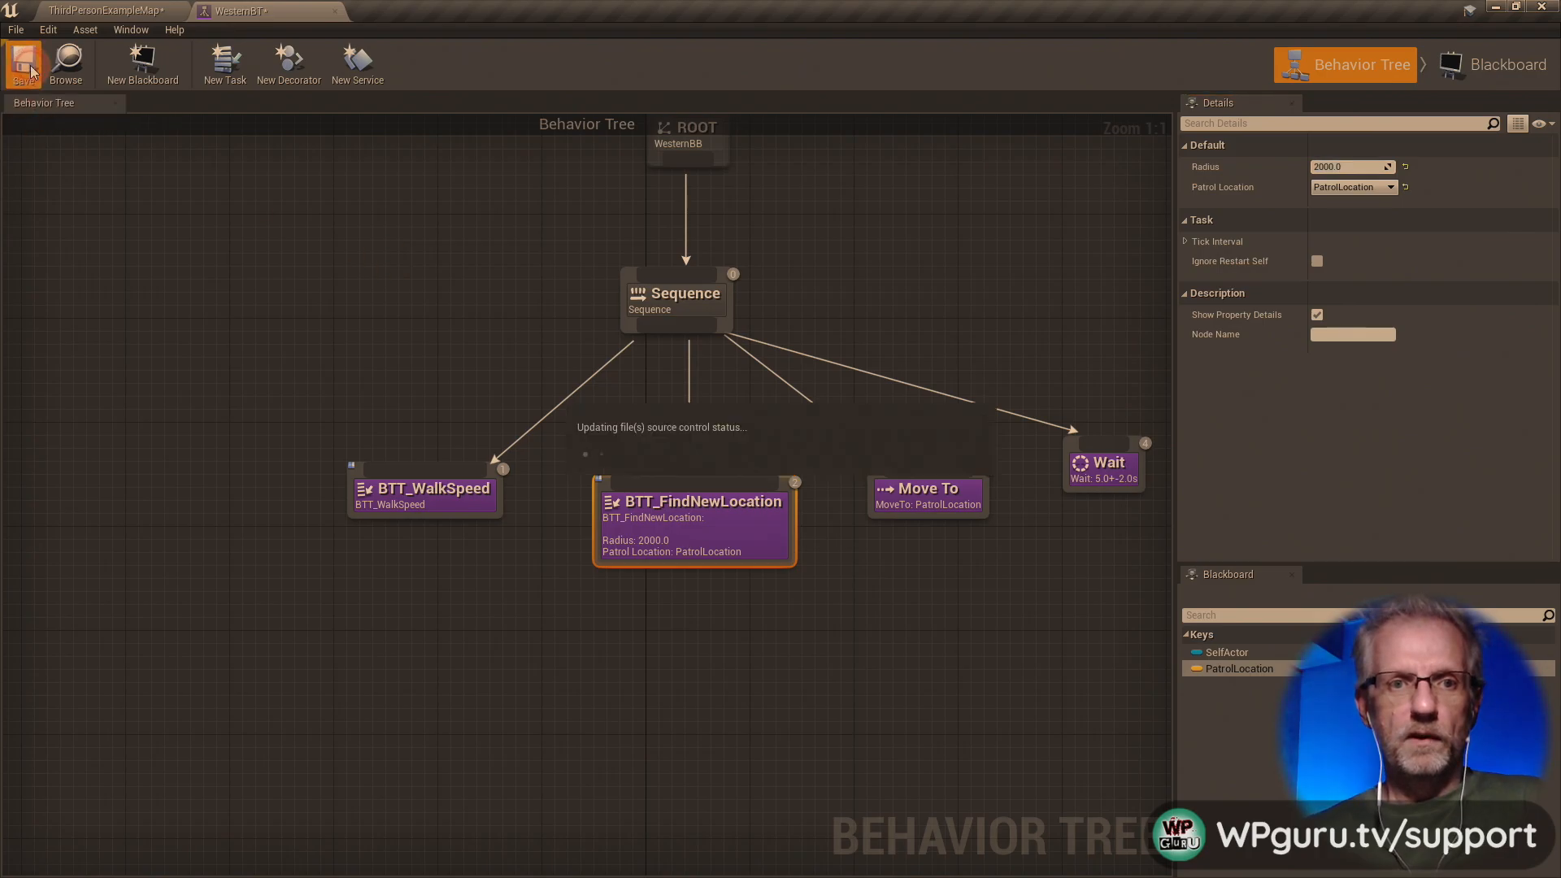
pyautogui.click(335, 12)
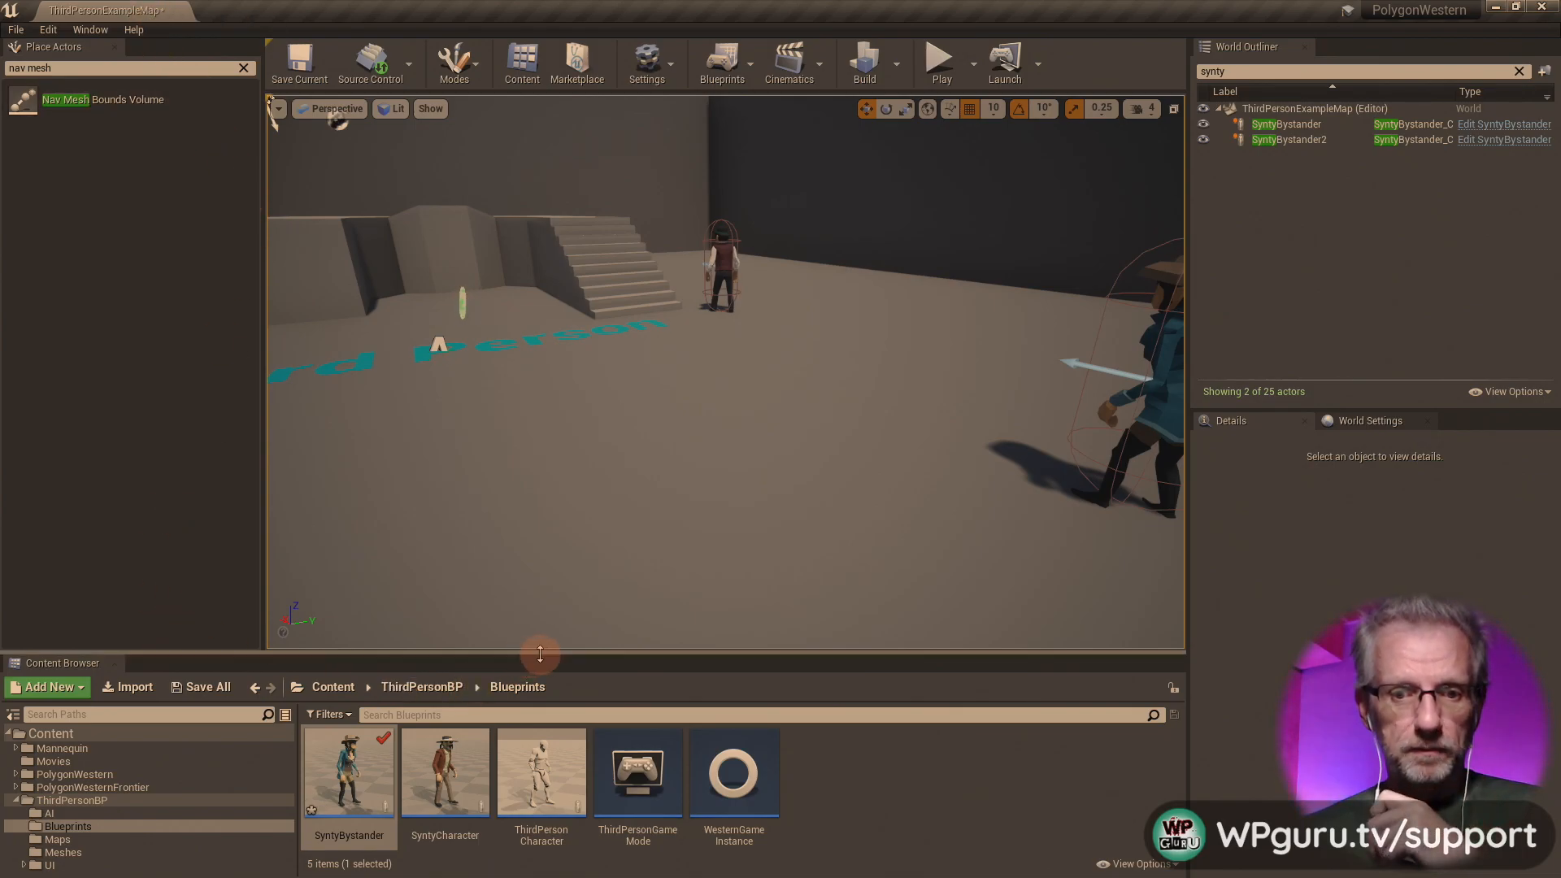
# - Open FrontierMAP from the ThirdPersonBP Maps folder, saving all listed modified content
pyautogui.moveTo(541, 603); pyautogui.dragTo(540, 568)
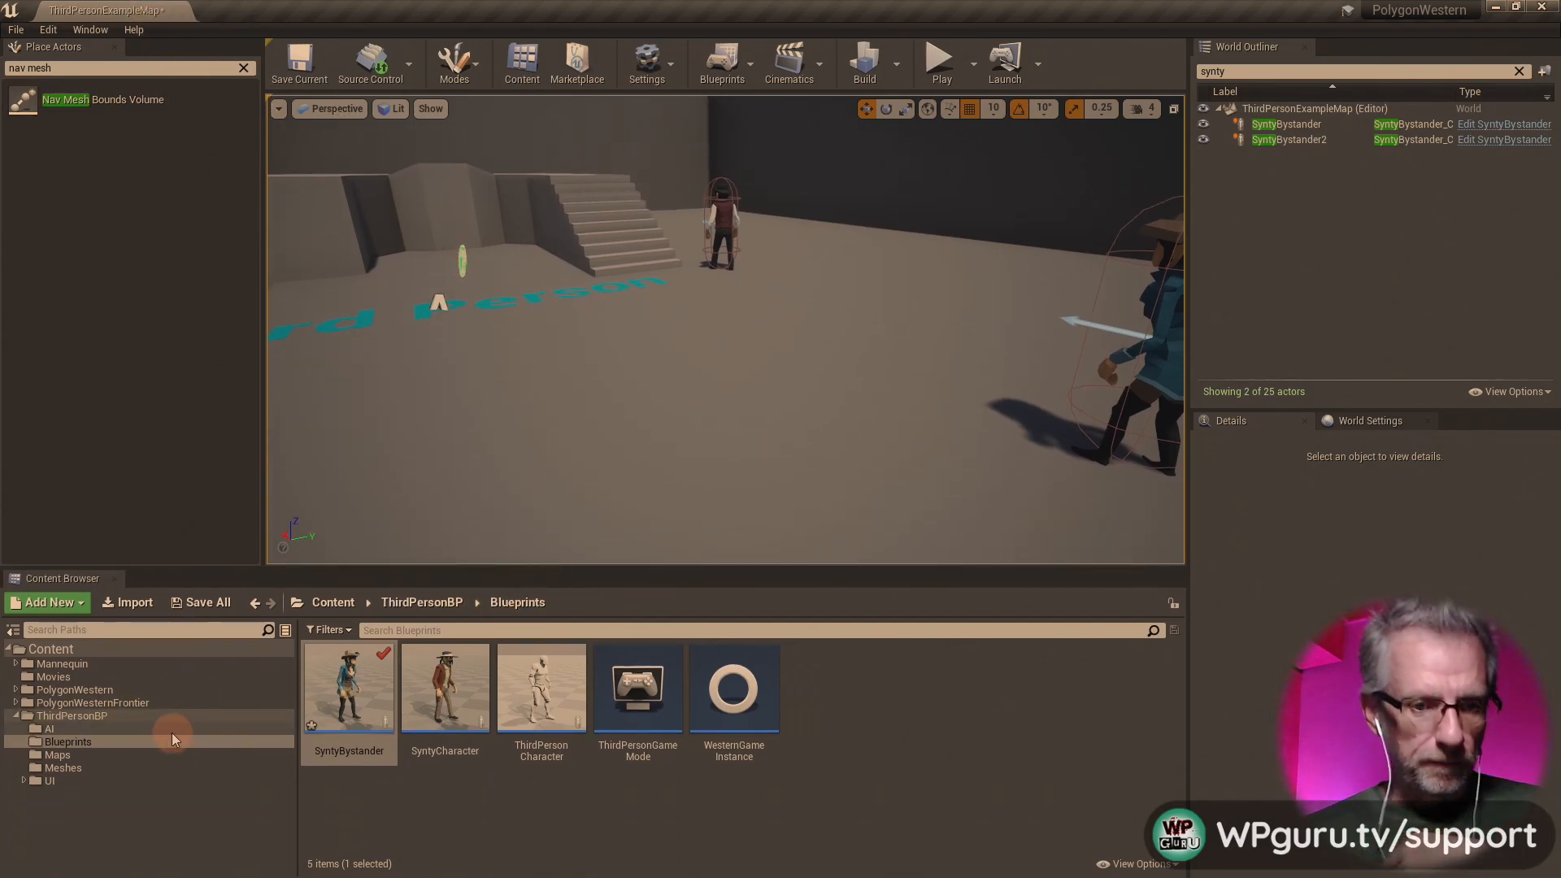
pyautogui.click(135, 758)
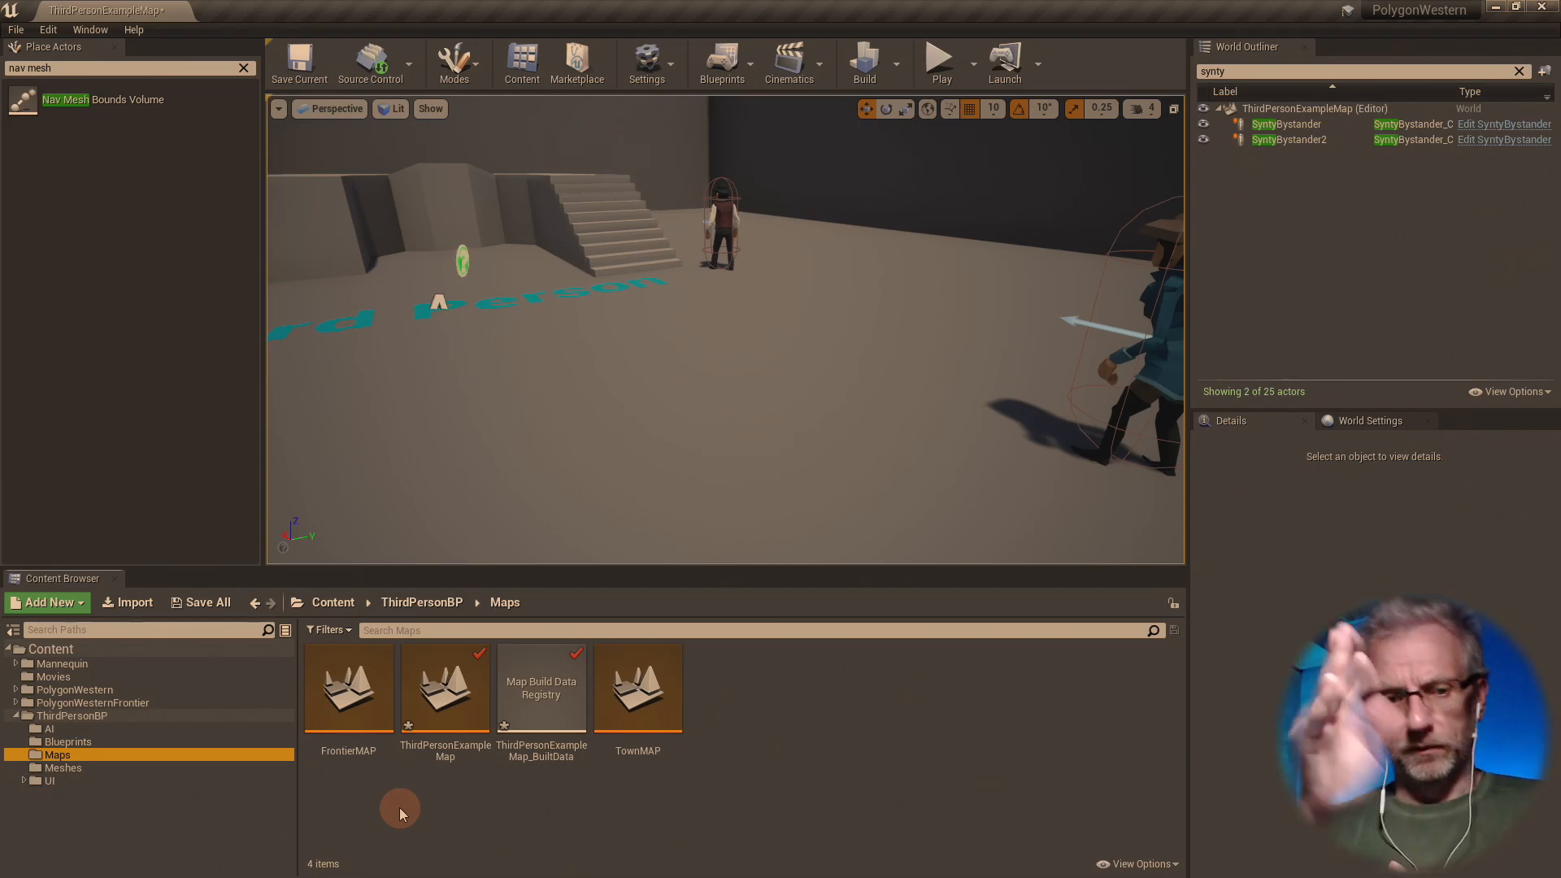
pyautogui.doubleClick(351, 707)
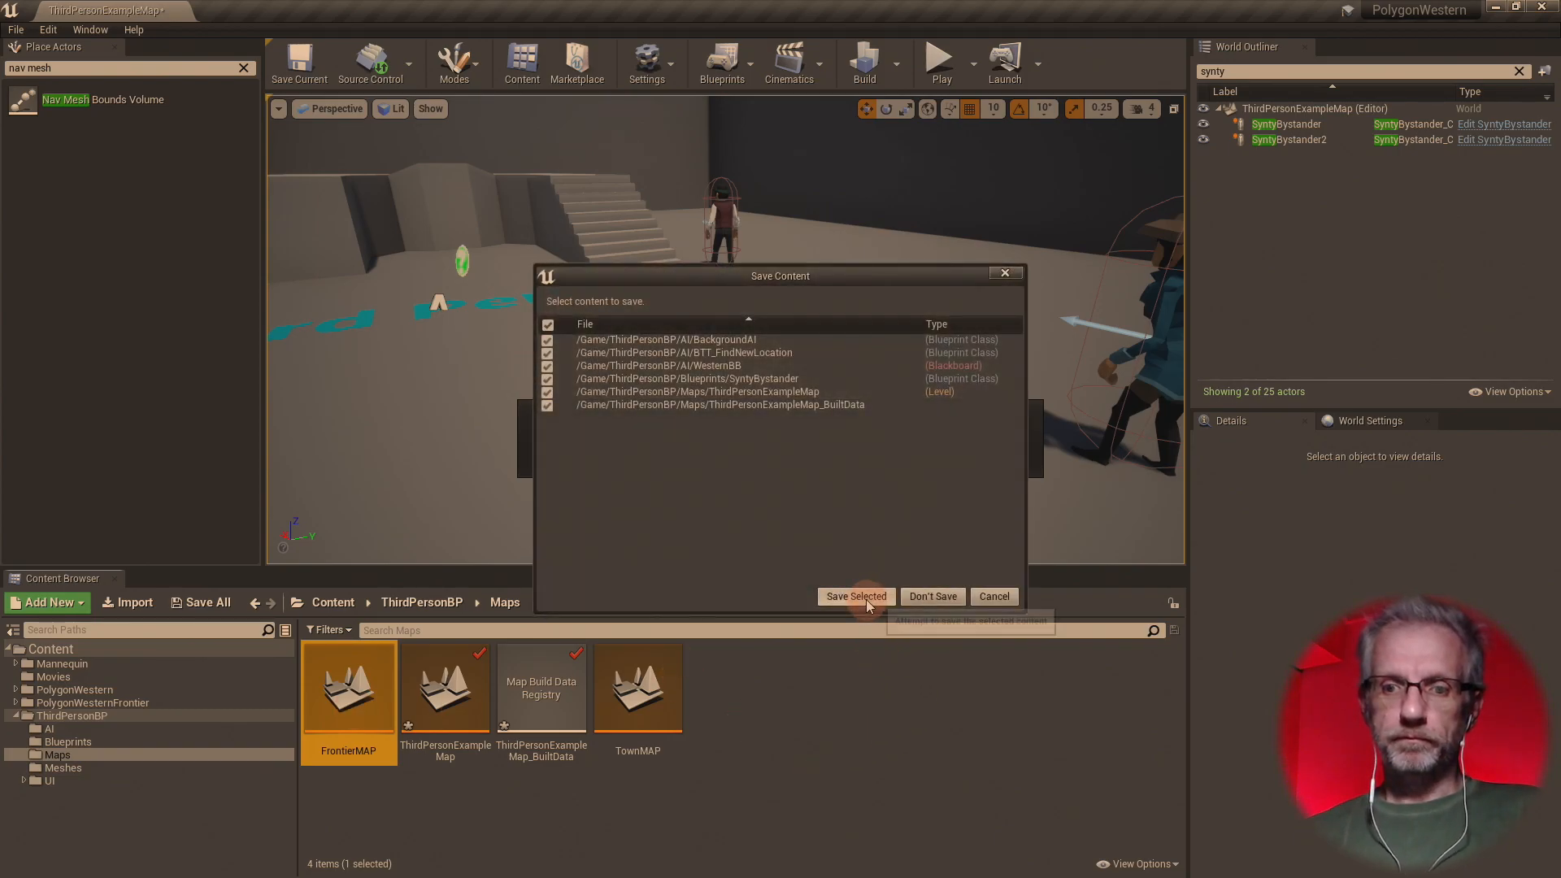
pyautogui.click(856, 597)
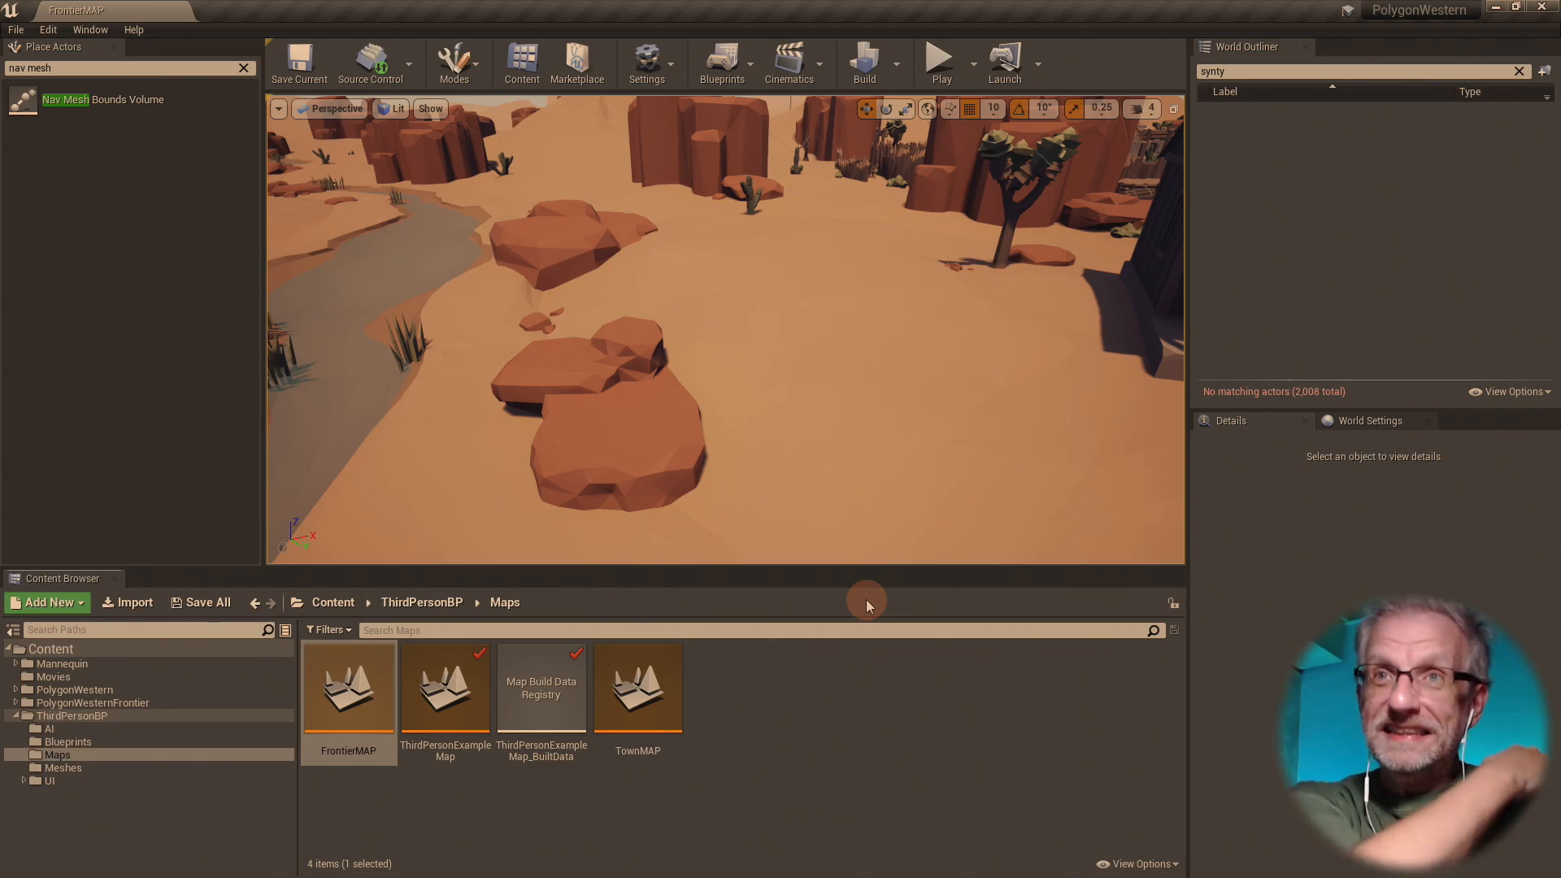
# - Place a Nav Mesh Bounds Volume on the open sand between the tepees and drop it to the ground
pyautogui.moveTo(911, 424); pyautogui.dragTo(42, 462, button='right')
pyautogui.press('s')
pyautogui.press('w')
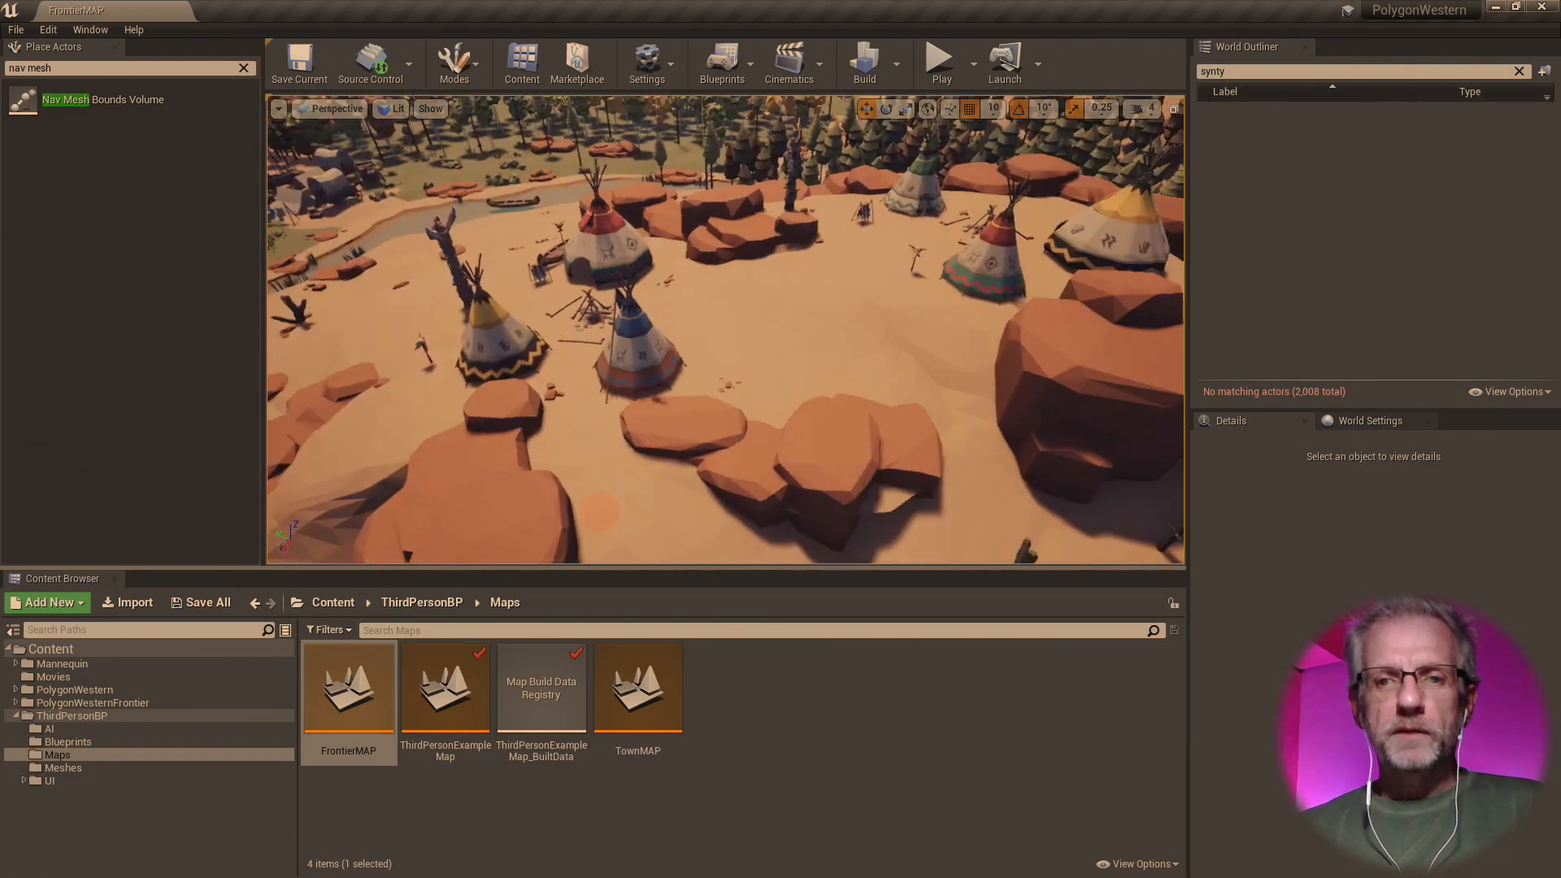
pyautogui.moveTo(42, 462); pyautogui.dragTo(903, 278, button='right')
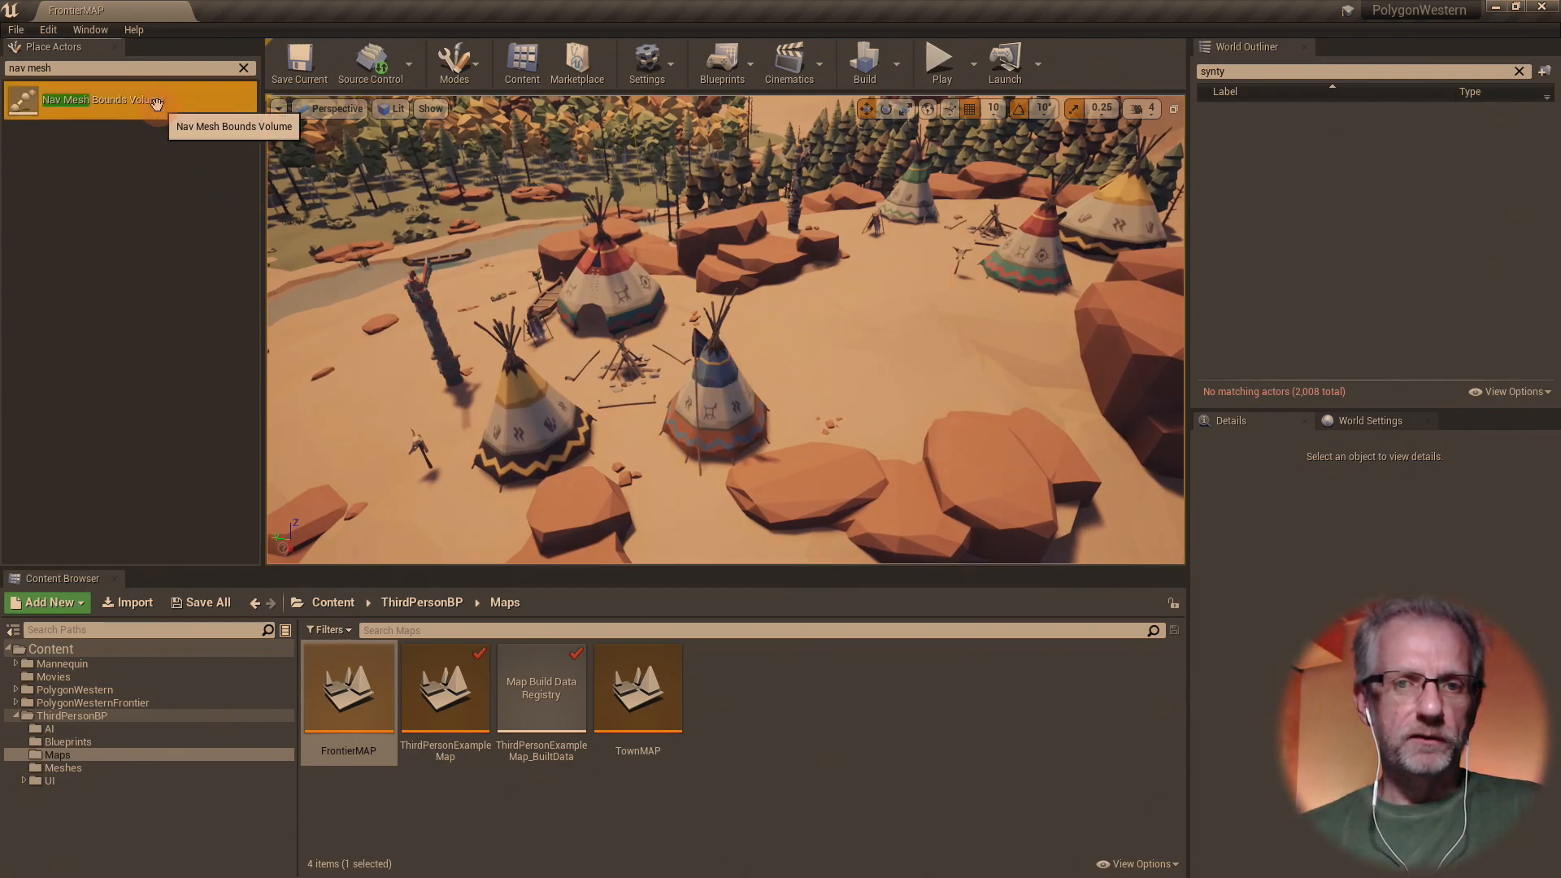
pyautogui.moveTo(156, 103); pyautogui.dragTo(829, 332)
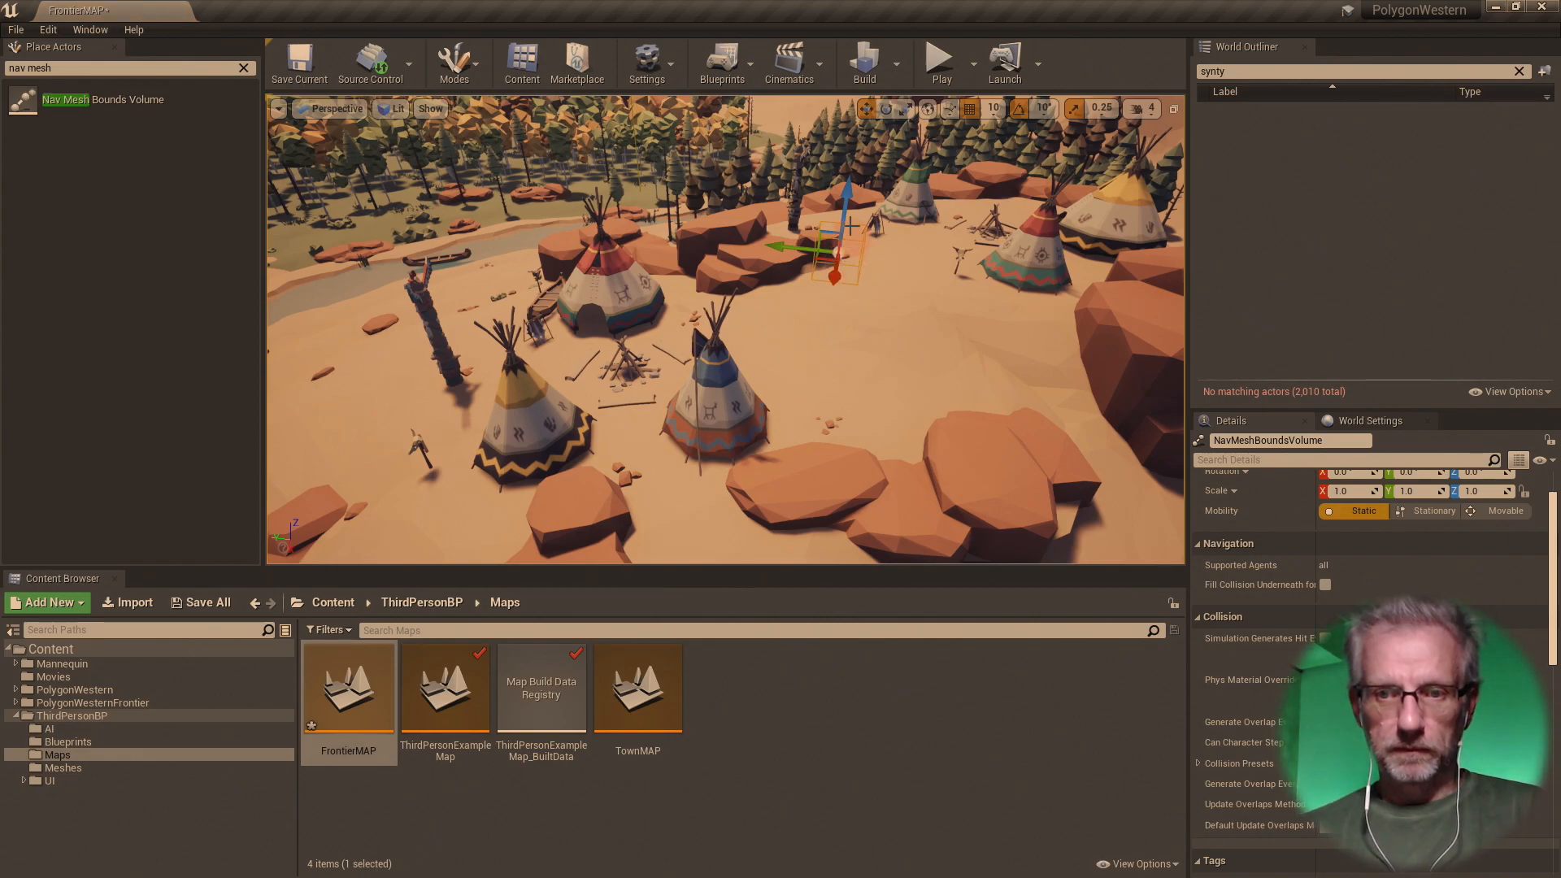
pyautogui.moveTo(847, 198)
pyautogui.mouseDown()
pyautogui.moveTo(843, 288)
pyautogui.moveTo(861, 187)
pyautogui.mouseUp()
pyautogui.press('End')
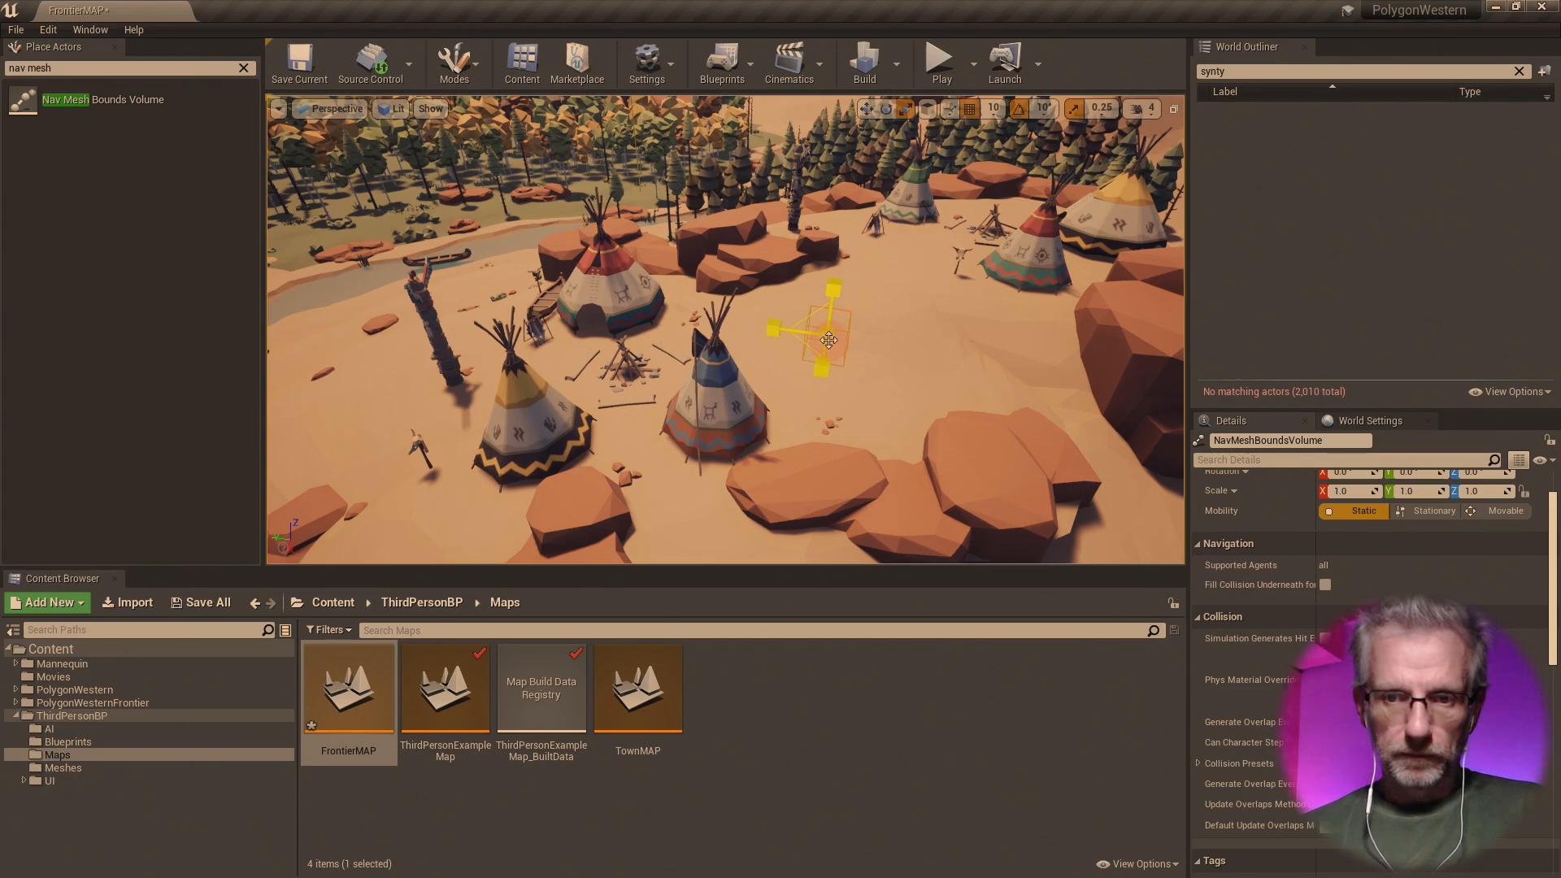
# - Scale the Nav Mesh Bounds Volume to X 16.0, Y 17.25 and Z 8.25 to spread it over the tepee camp
pyautogui.moveTo(827, 335); pyautogui.dragTo(1079, 424)
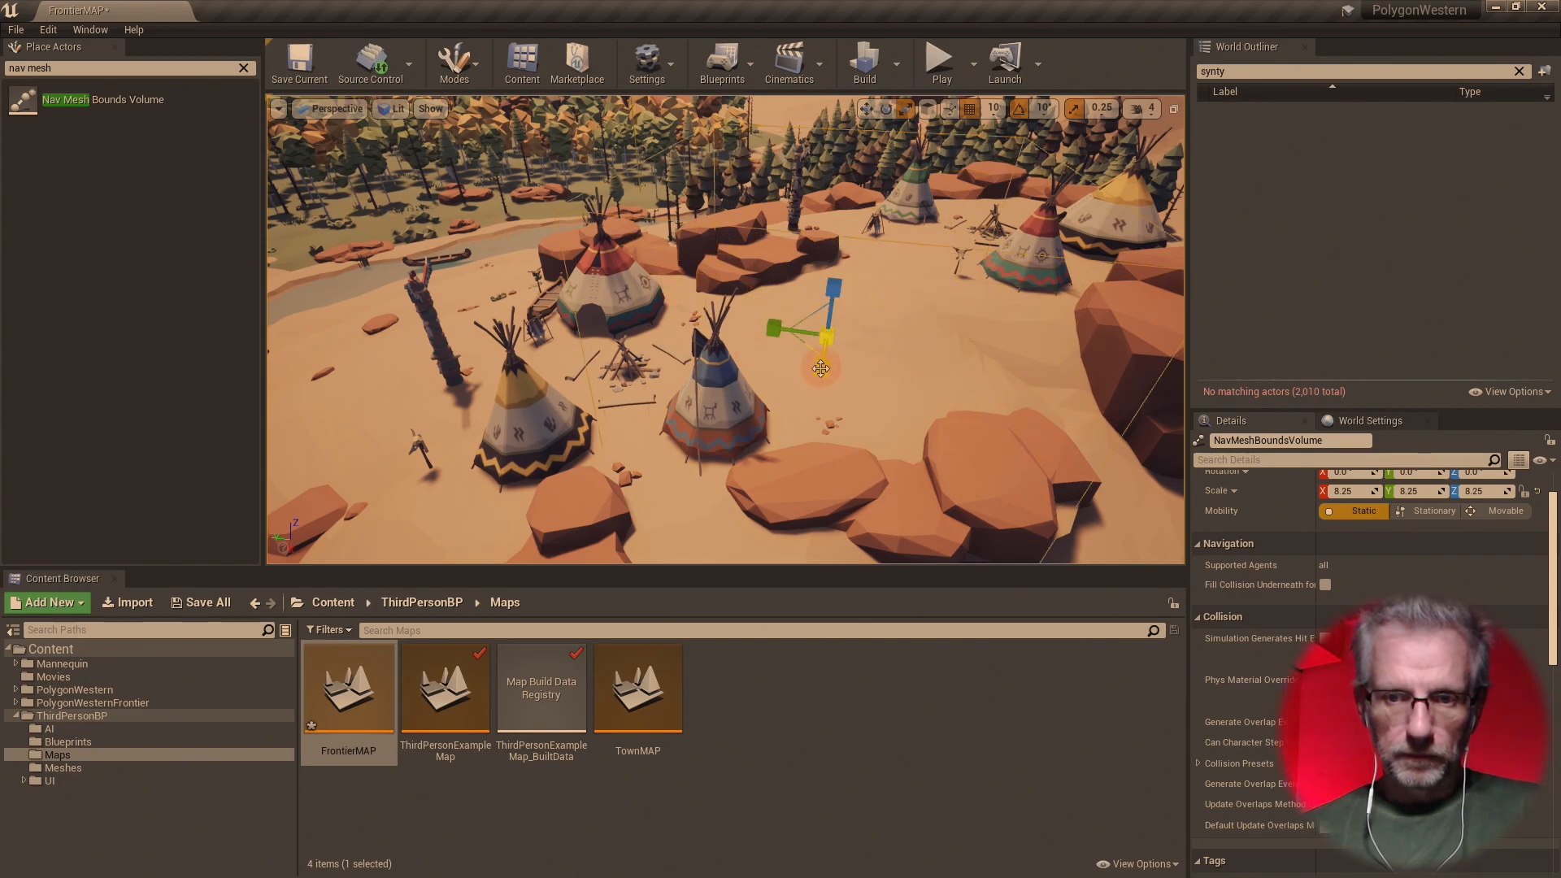
pyautogui.moveTo(820, 368)
pyautogui.mouseDown()
pyautogui.moveTo(784, 862)
pyautogui.moveTo(815, 380)
pyautogui.mouseUp()
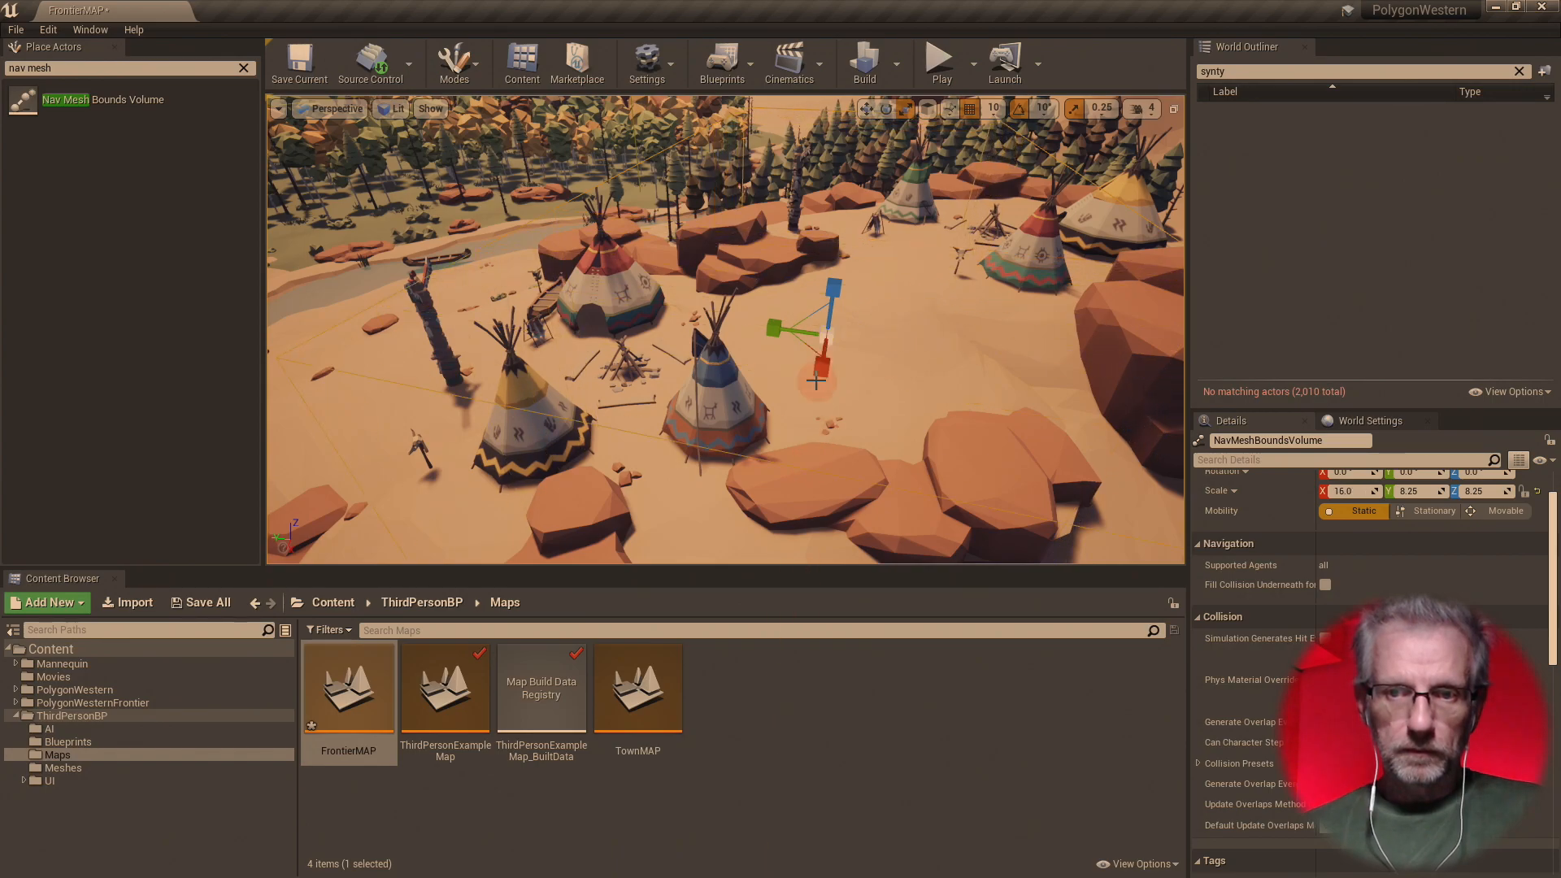
pyautogui.moveTo(773, 330); pyautogui.dragTo(33, 312)
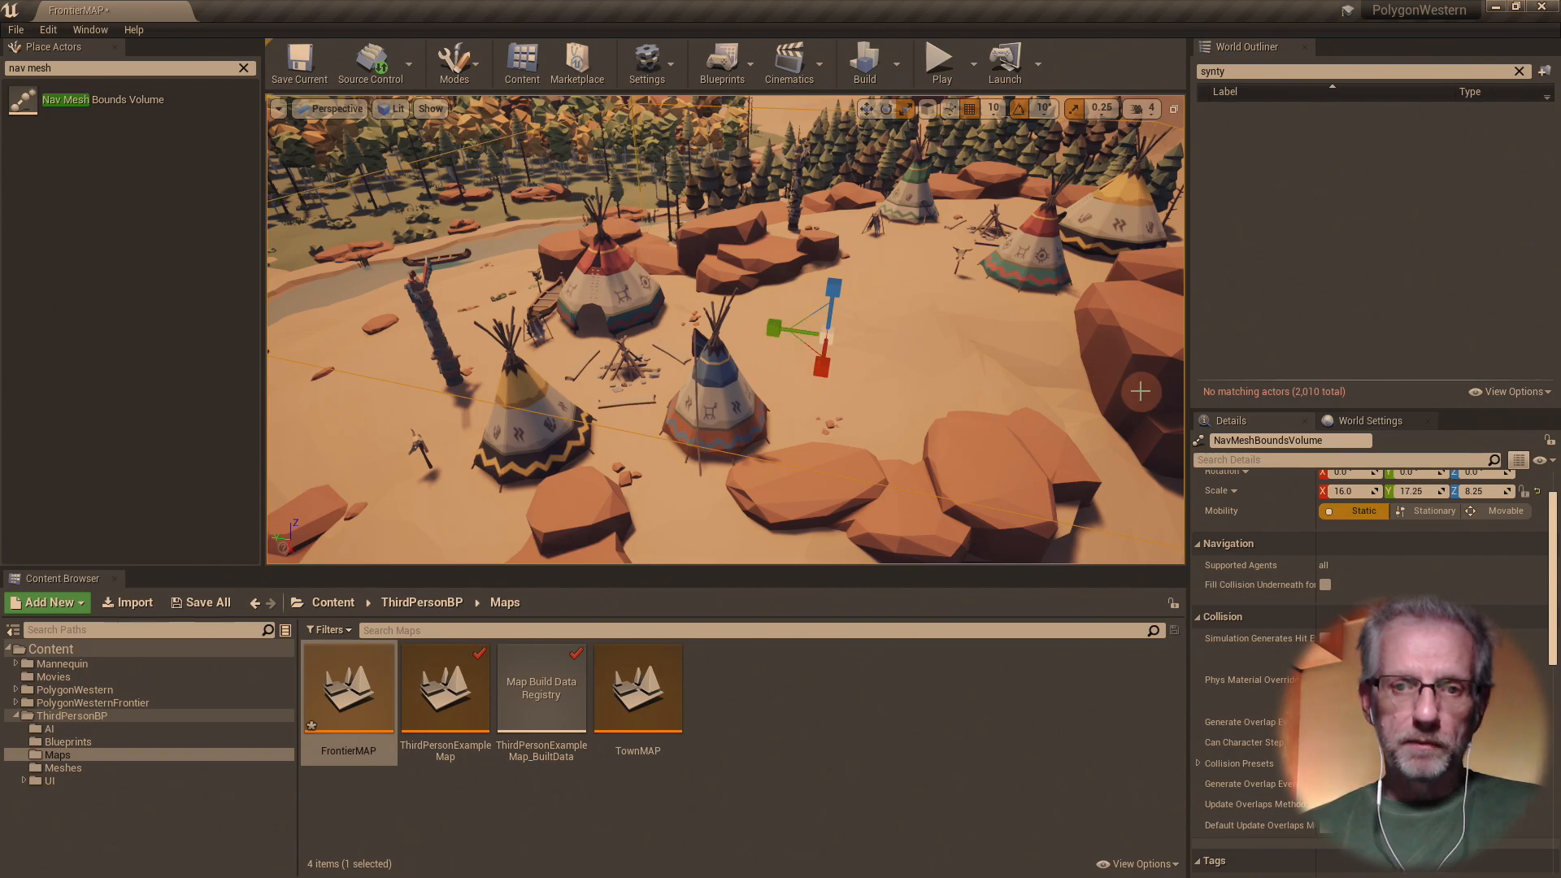
pyautogui.scroll(-10, 1140, 391)
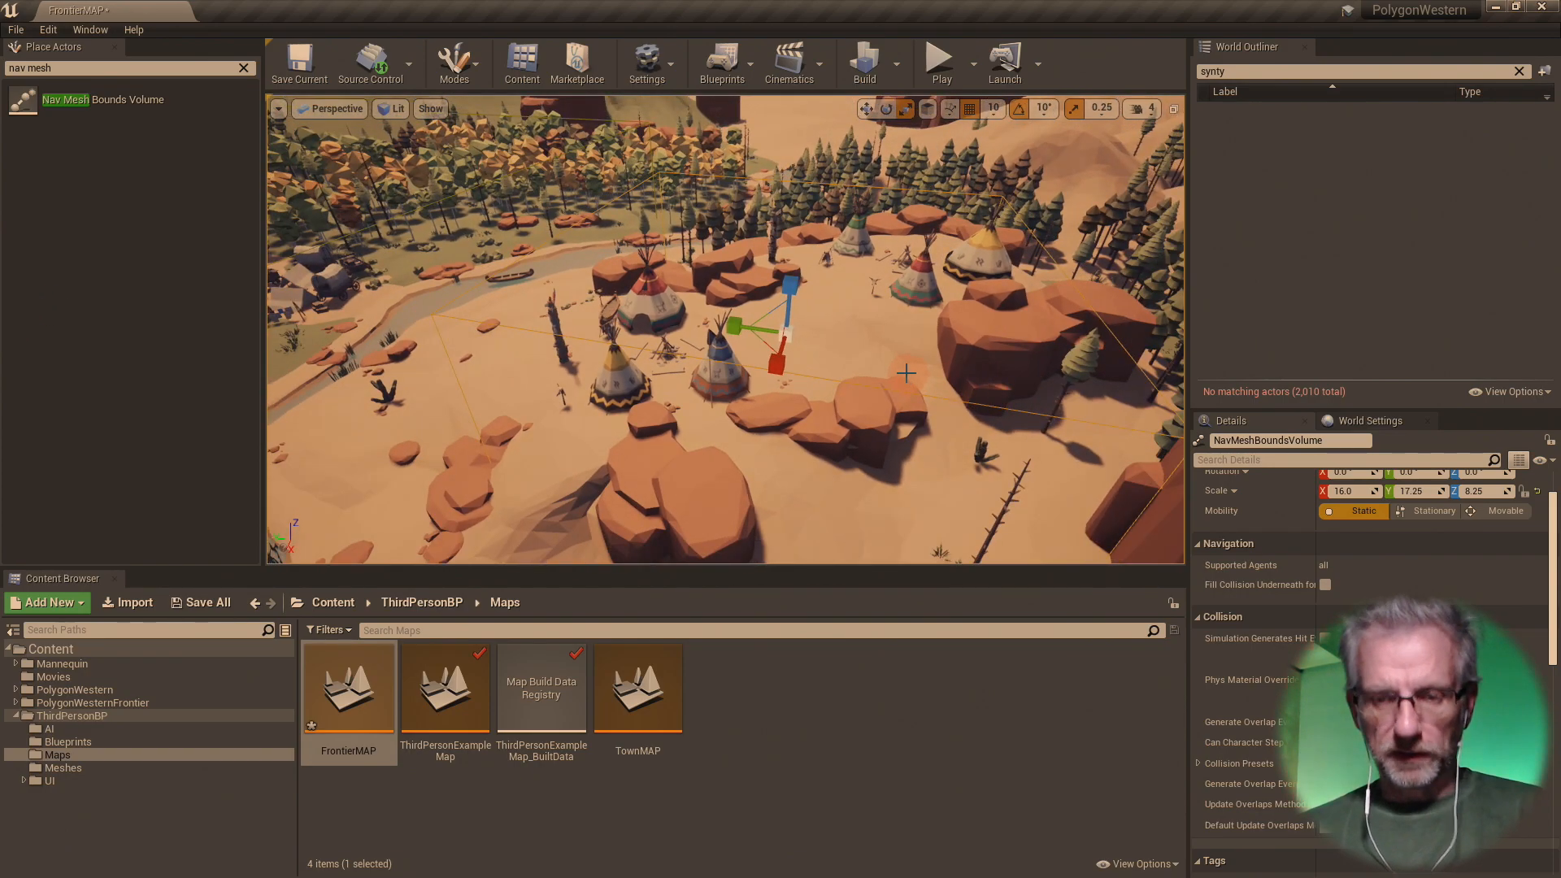
# - Display the navigation mesh over the tepee camp and make the viewport taller by shrinking the Content Browser
pyautogui.press('p')
pyautogui.scroll(-2, 899, 381)
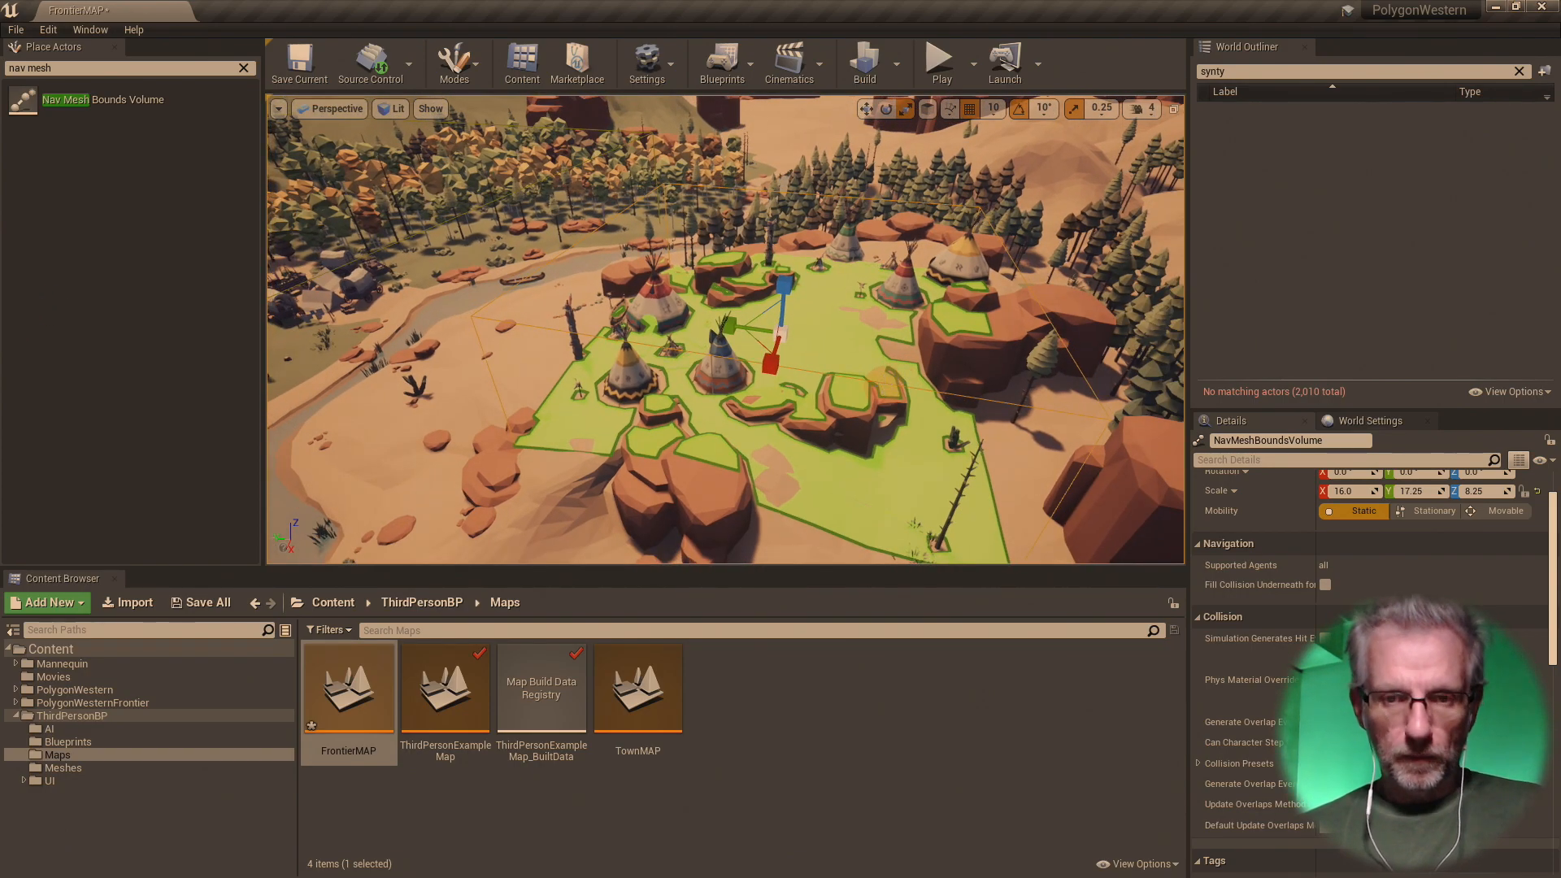
pyautogui.moveTo(886, 381)
pyautogui.mouseDown(button='right')
pyautogui.moveTo(907, 431)
pyautogui.moveTo(890, 471)
pyautogui.moveTo(882, 385)
pyautogui.mouseUp(button='right')
pyautogui.scroll(-2, 882, 385)
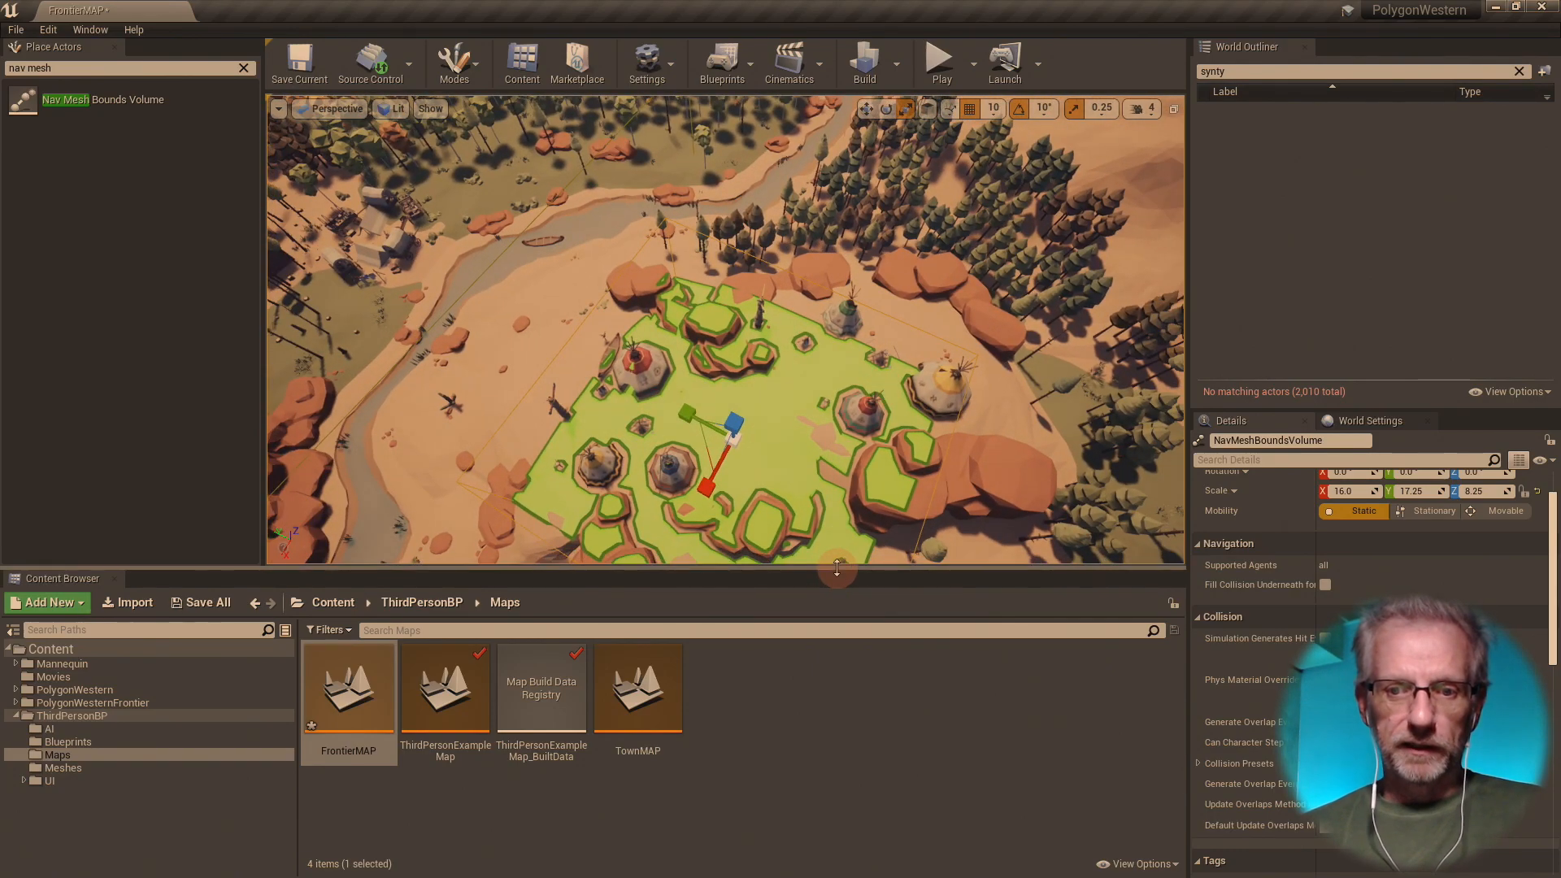
pyautogui.moveTo(837, 567); pyautogui.dragTo(839, 726)
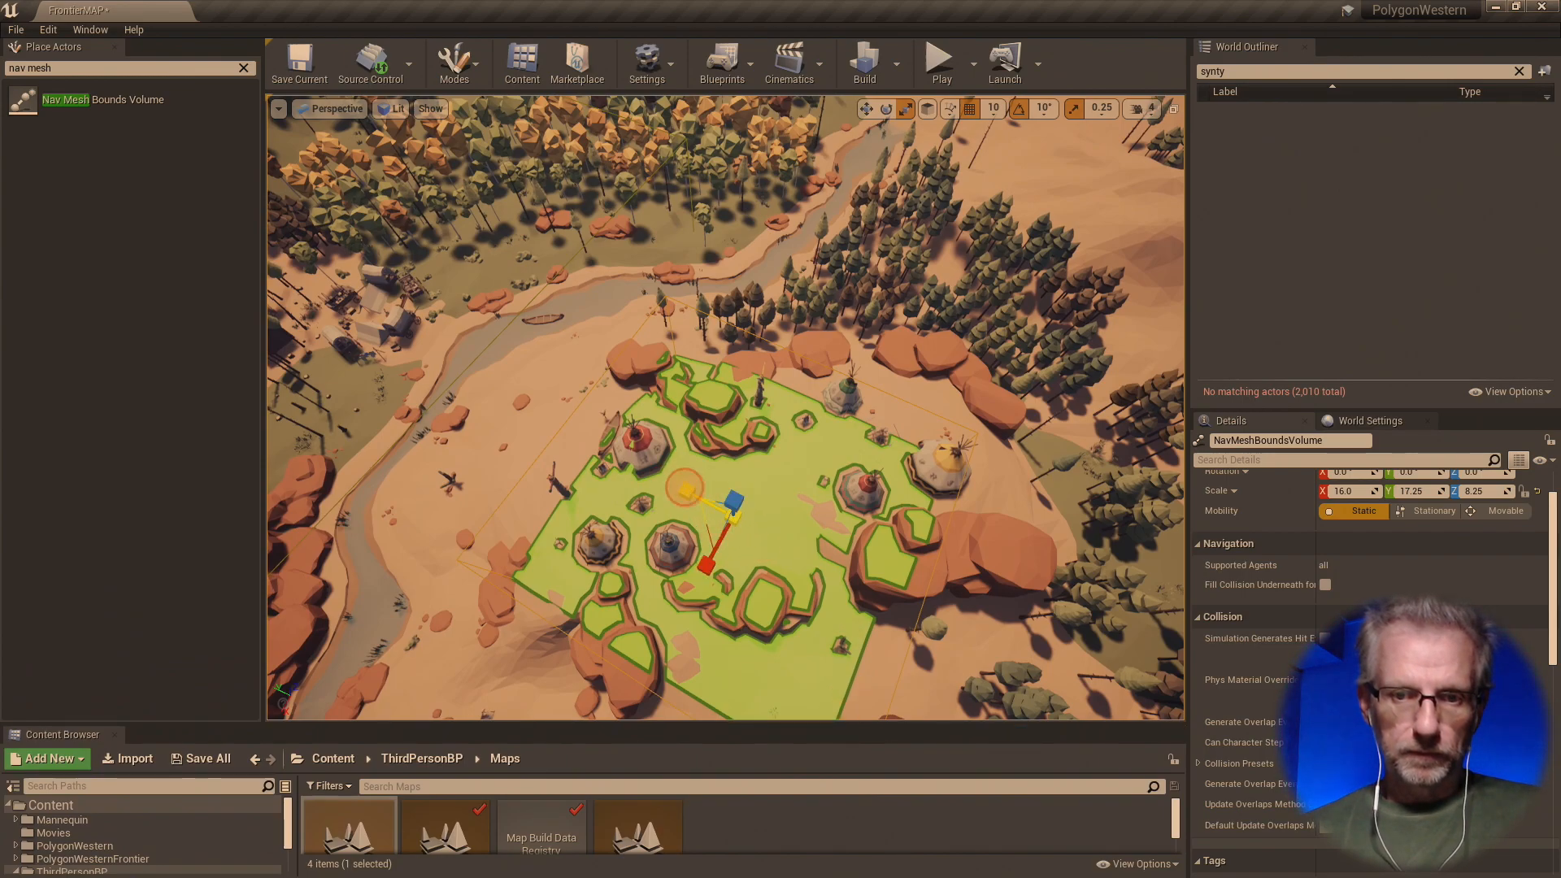
# - Enlarge the Nav Mesh Bounds Volume to X scale 19.5 and Y scale 27.25 to cover more of the tepee camp
pyautogui.moveTo(687, 490); pyautogui.dragTo(699, 582)
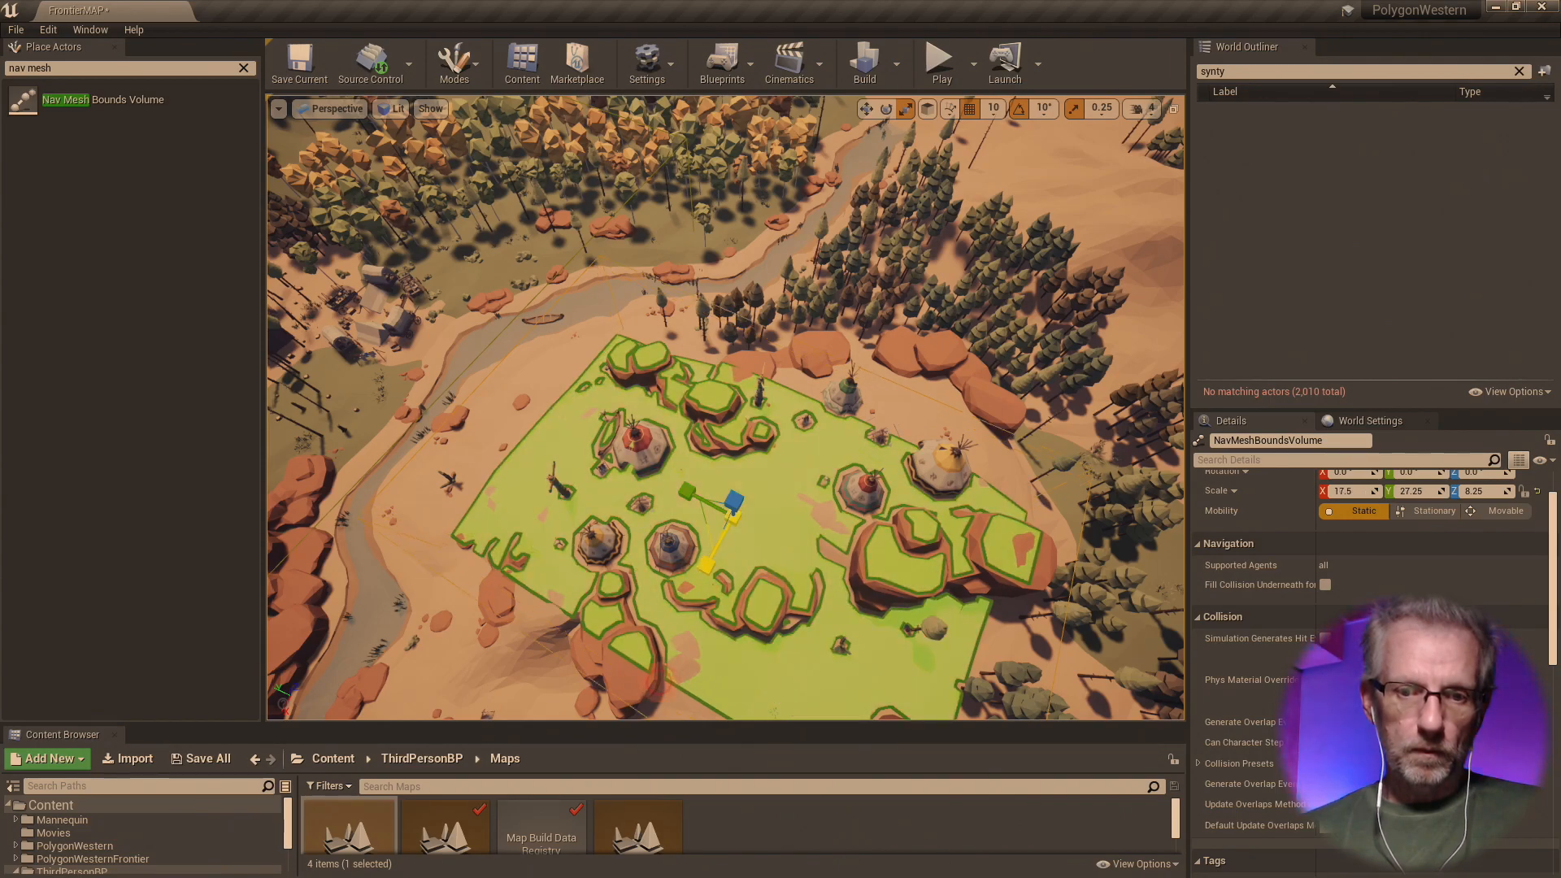
pyautogui.moveTo(627, 758); pyautogui.dragTo(604, 827)
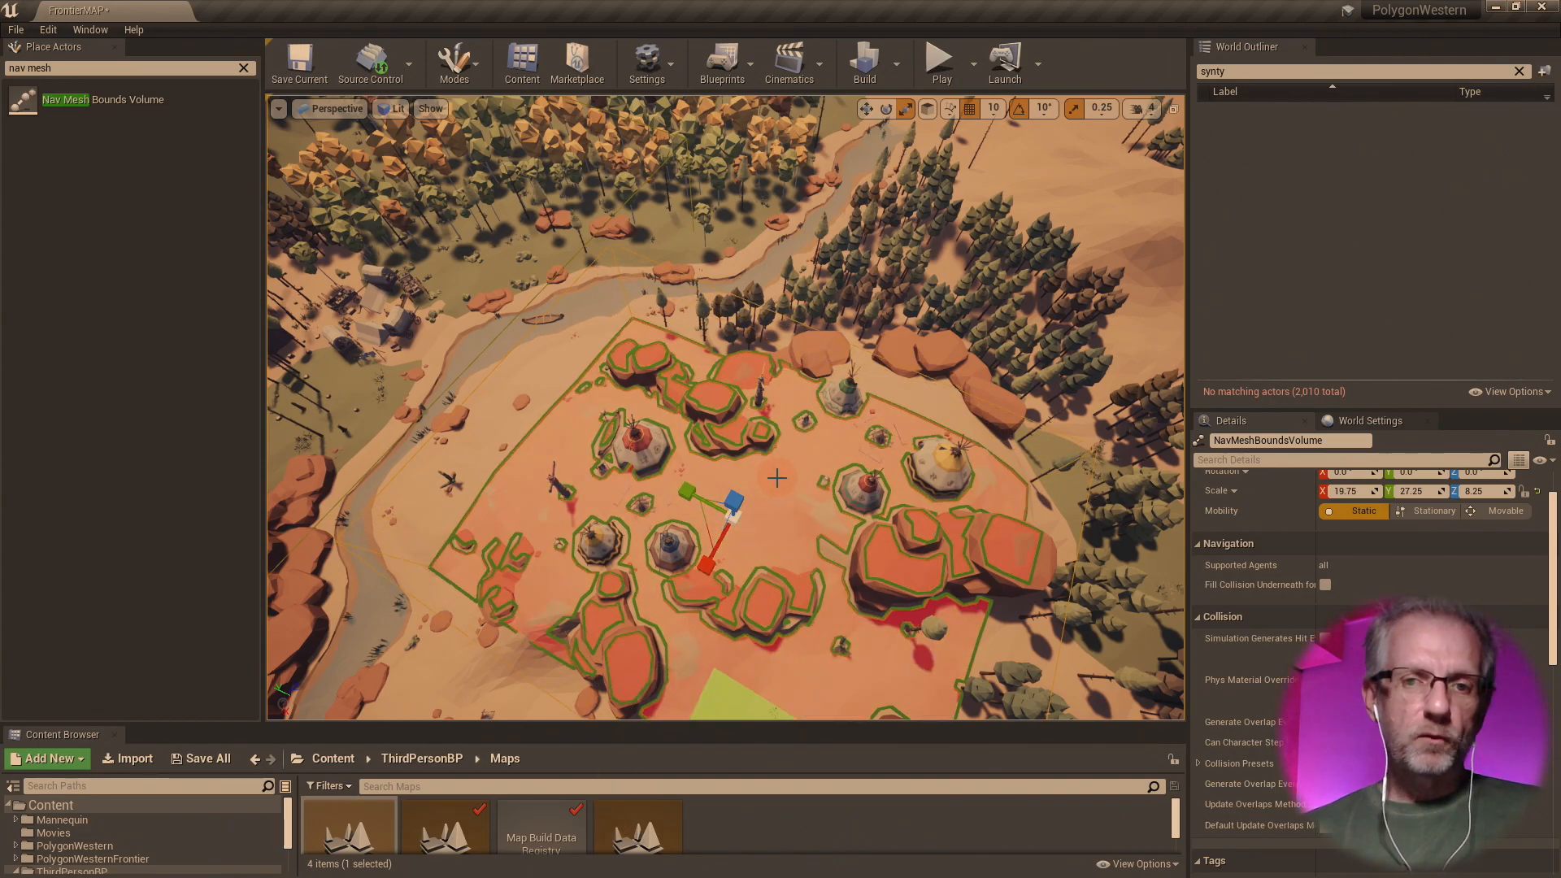
pyautogui.keyDown('alt'); pyautogui.moveTo(760, 488); pyautogui.dragTo(687, 442); pyautogui.keyUp('alt')
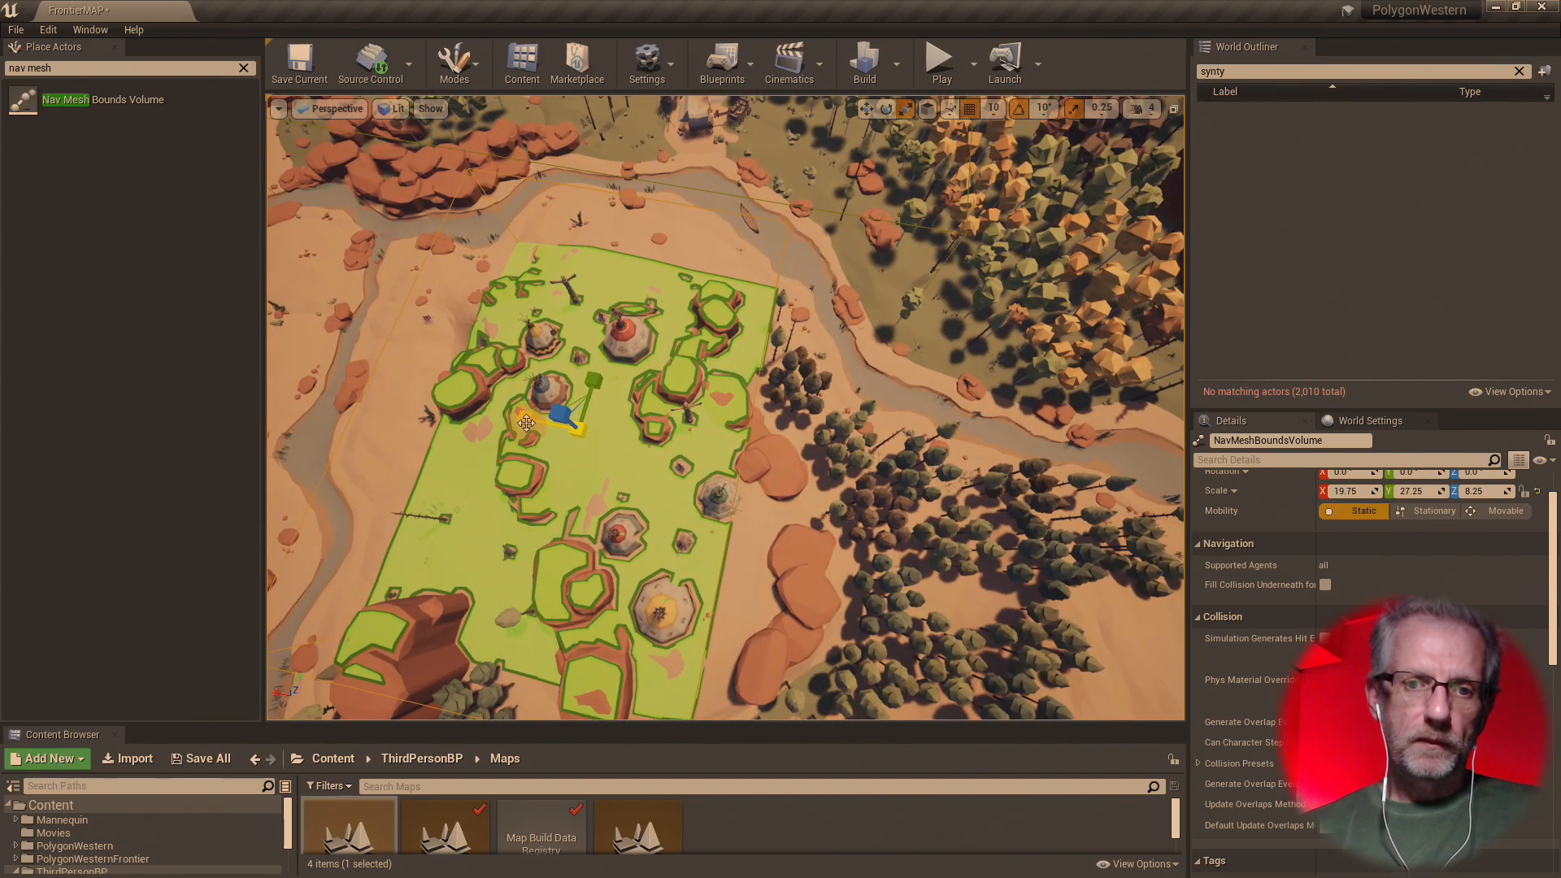
pyautogui.moveTo(155, 365); pyautogui.dragTo(213, 375)
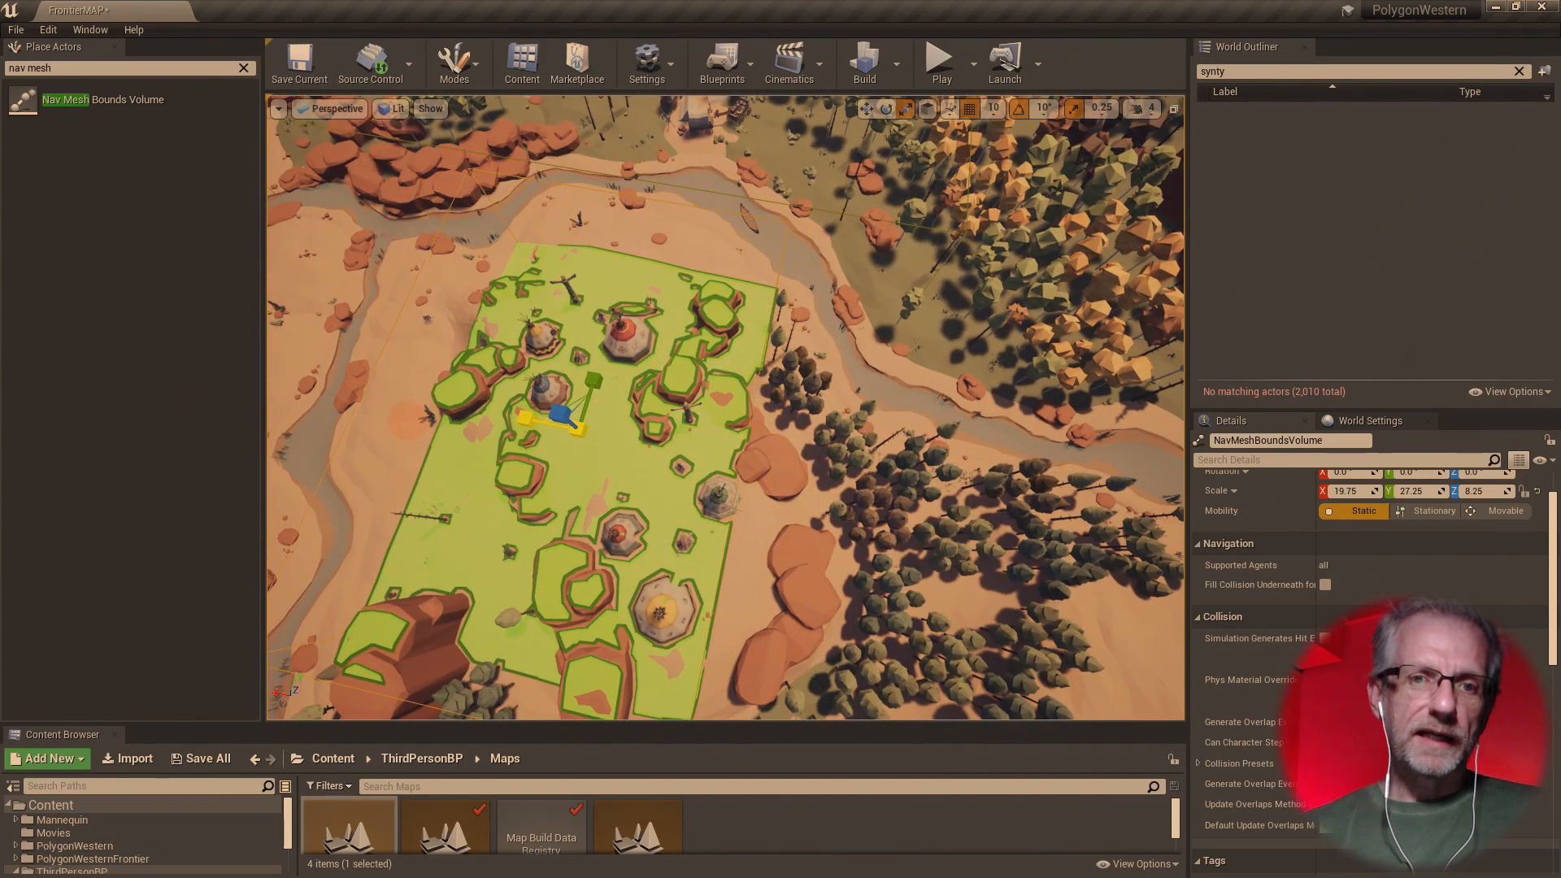
pyautogui.moveTo(407, 421); pyautogui.dragTo(426, 424)
# - Add a second Nav Mesh Bounds Volume on the uncovered sand beside the green-topped tepee and focus the view on it
pyautogui.moveTo(757, 585); pyautogui.dragTo(724, 585, button='right')
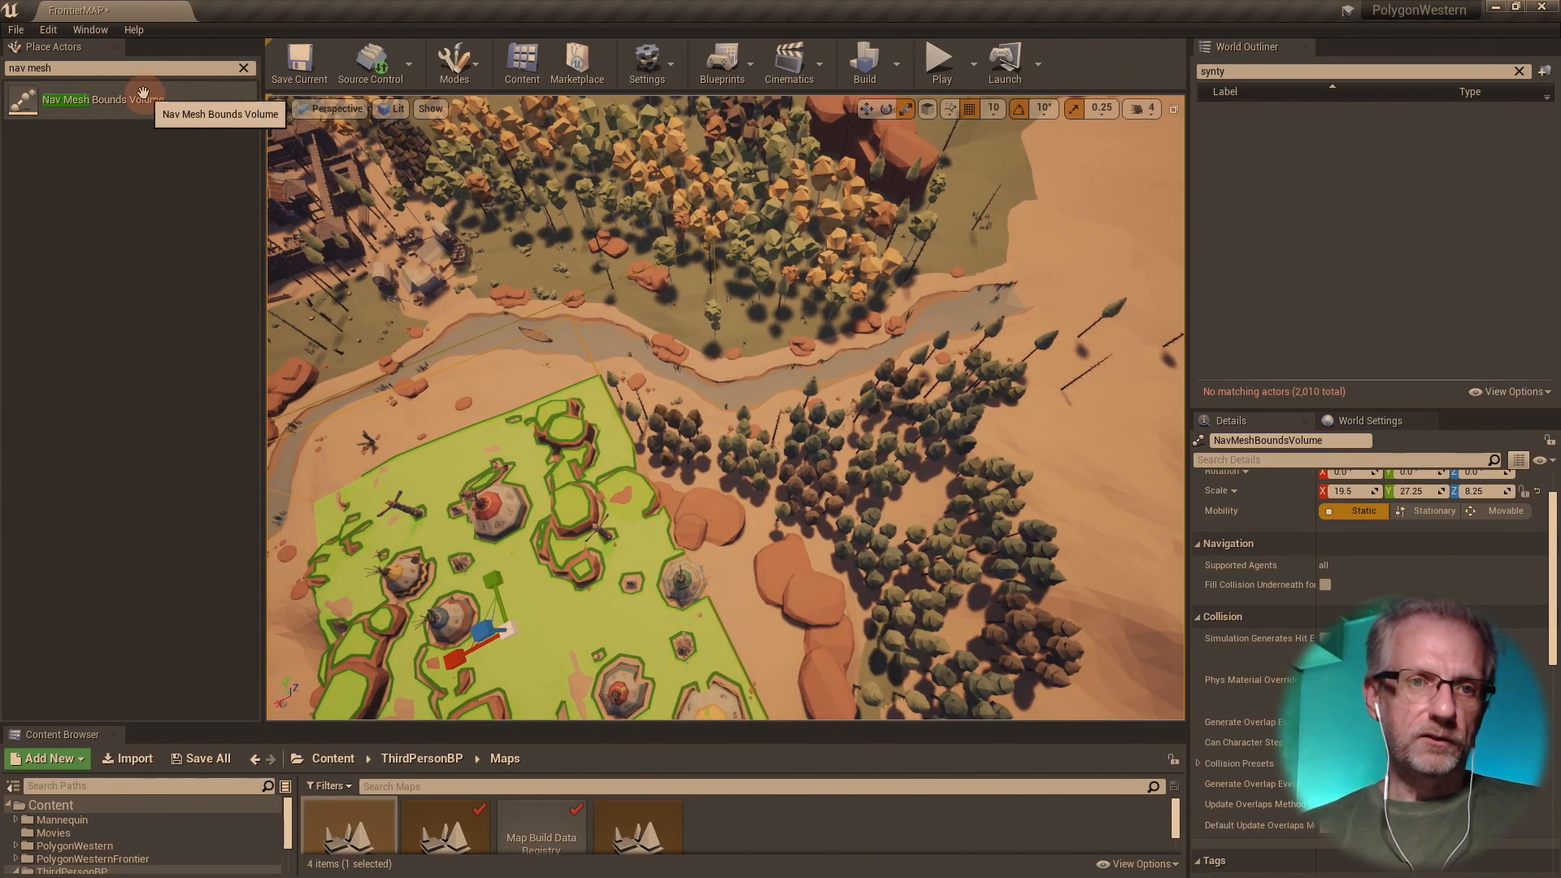
pyautogui.moveTo(103, 100); pyautogui.dragTo(280, 216)
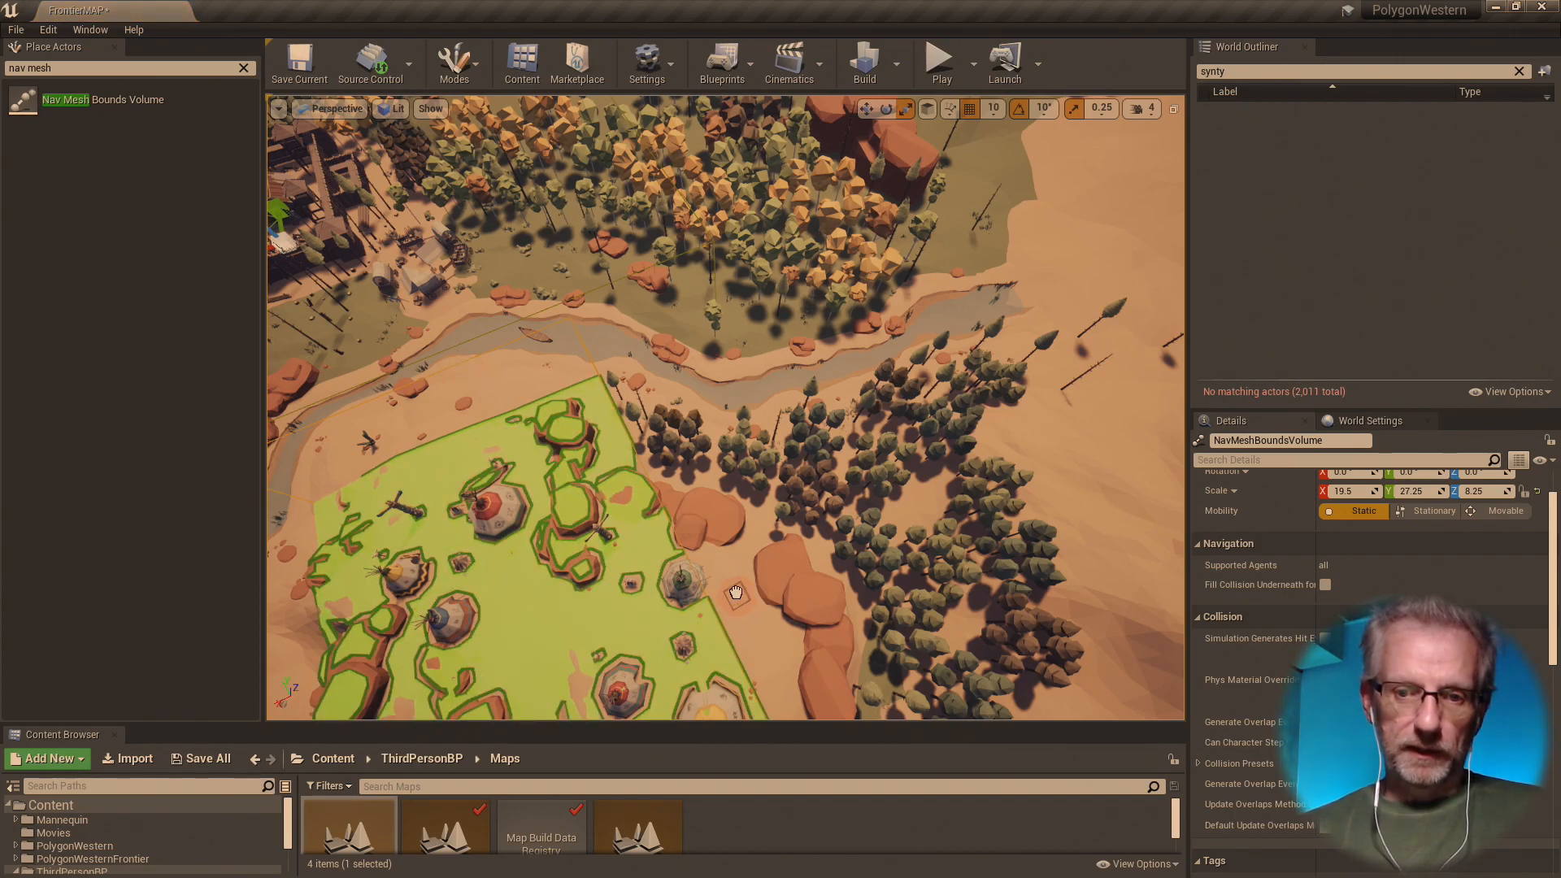
pyautogui.moveTo(736, 592); pyautogui.dragTo(728, 589)
pyautogui.scroll(3, 728, 588)
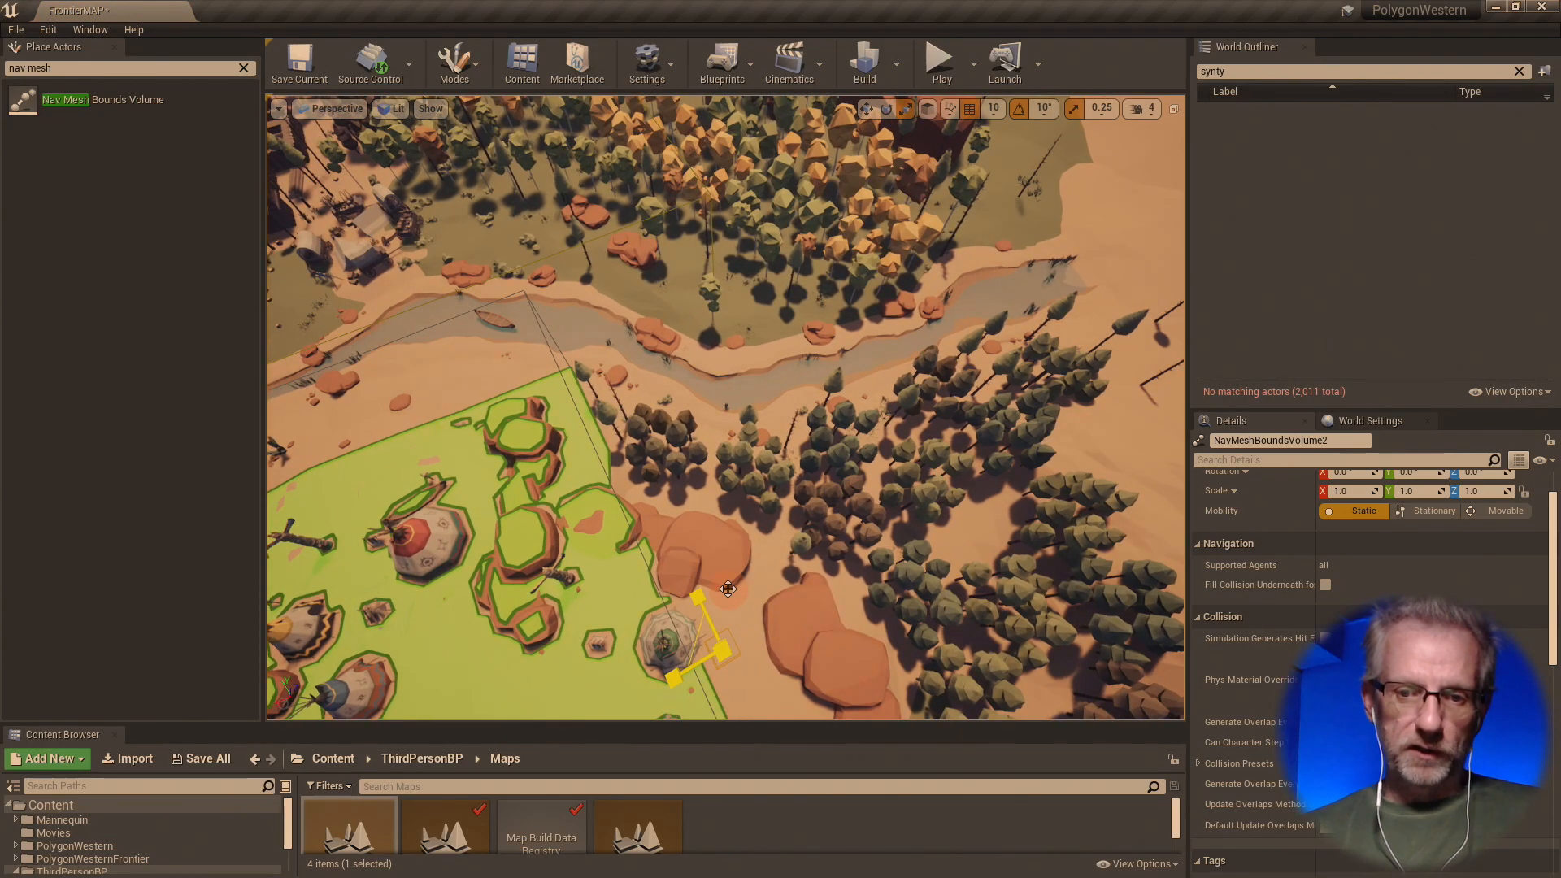
pyautogui.press('f')
pyautogui.scroll(-5, 725, 586)
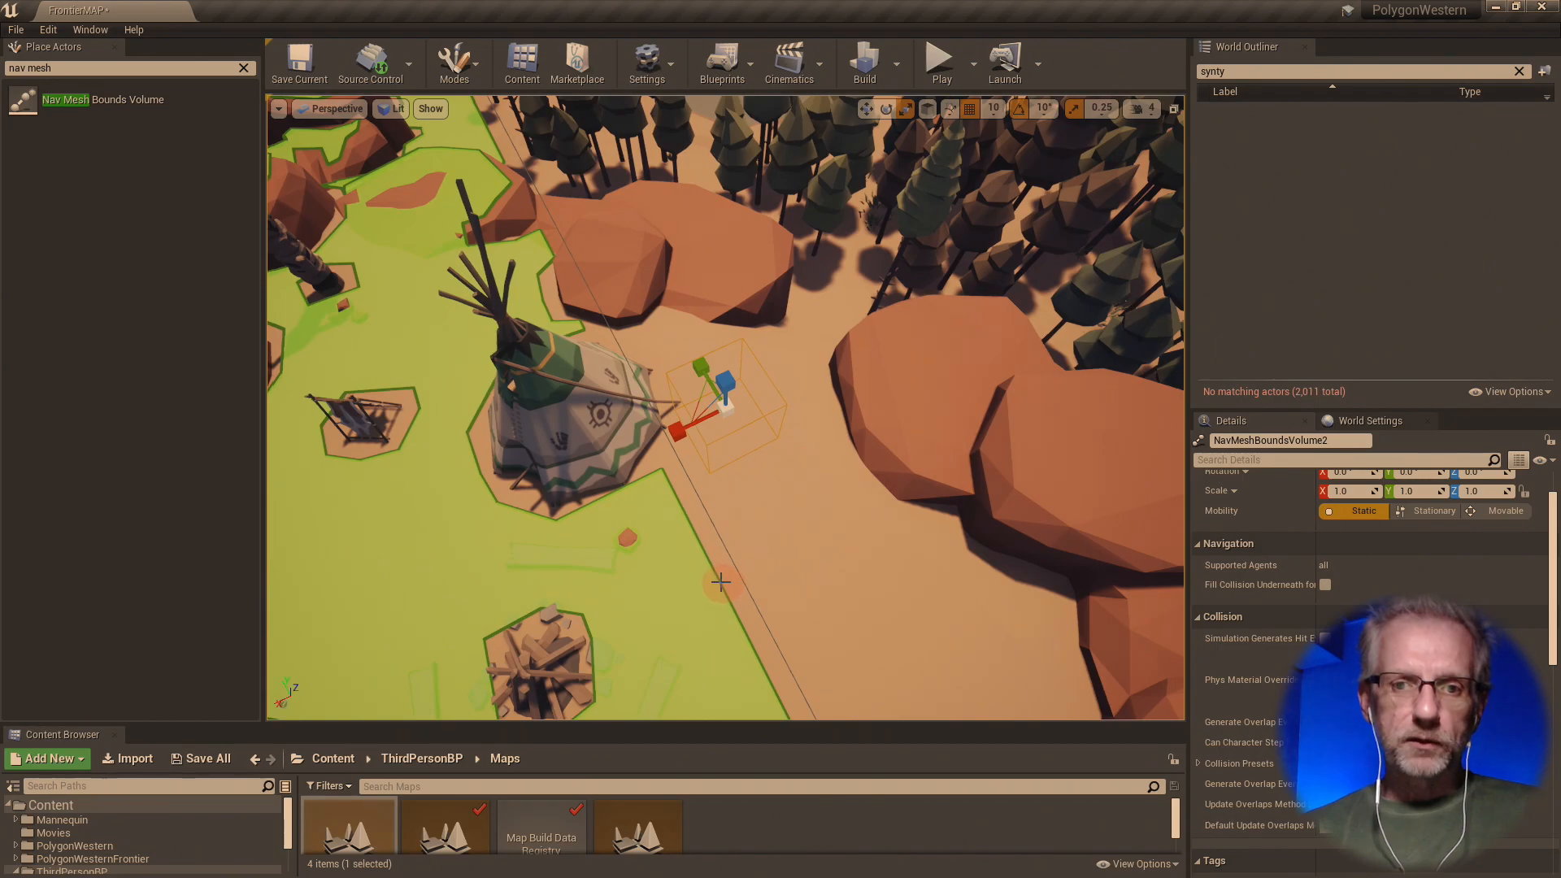
pyautogui.keyDown('alt'); pyautogui.moveTo(692, 574); pyautogui.dragTo(603, 471); pyautogui.keyUp('alt')
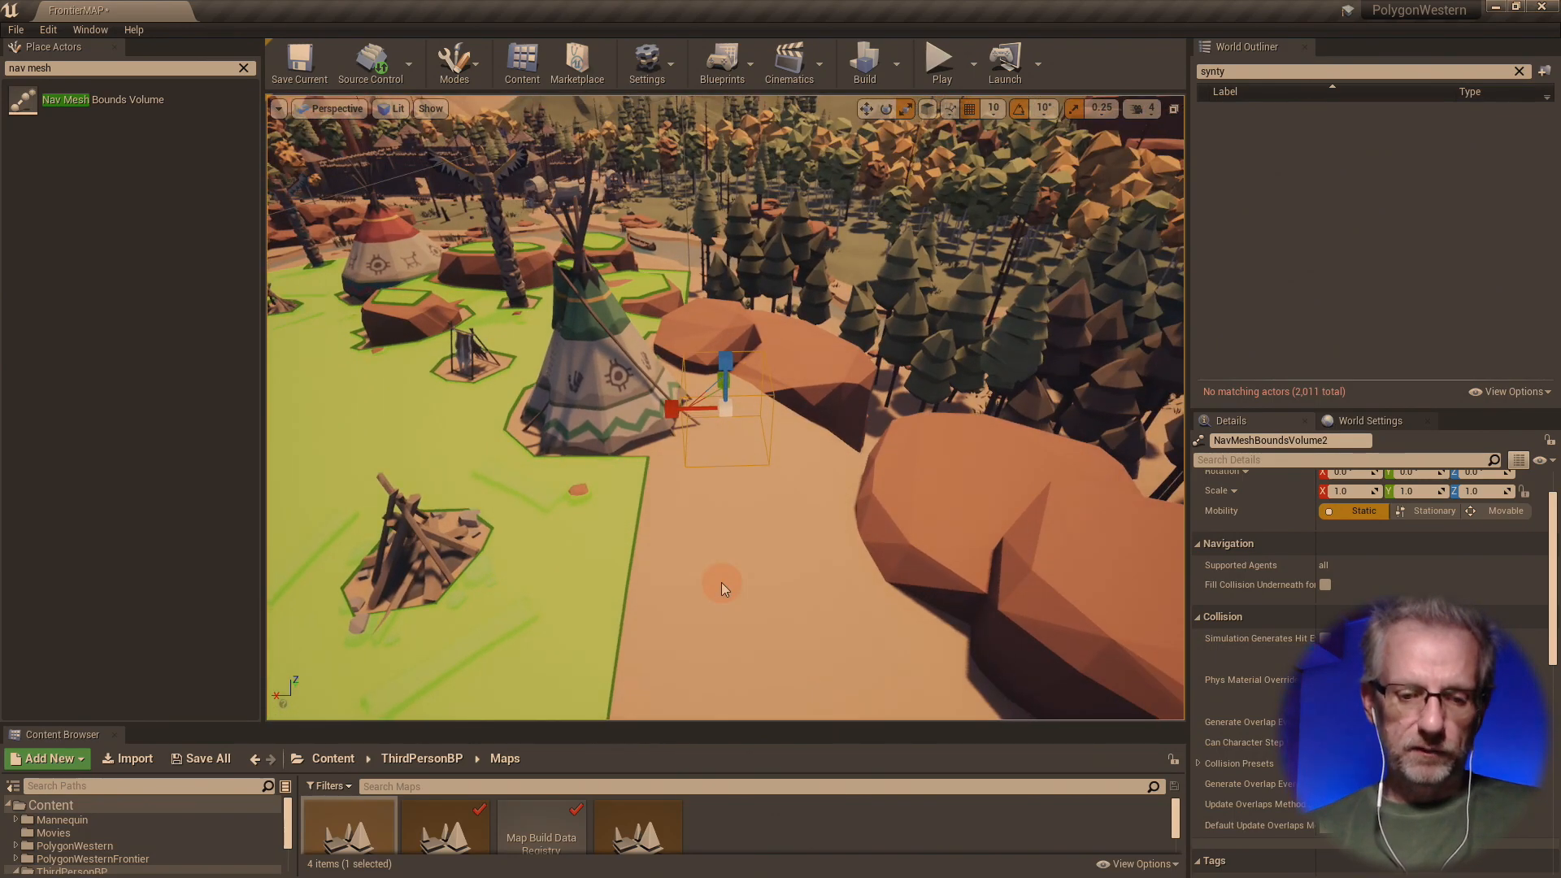
# - Scale the second Nav Mesh Bounds Volume to X 11.0, Y 10.25 and Z 2.75
pyautogui.moveTo(726, 361); pyautogui.dragTo(721, 243)
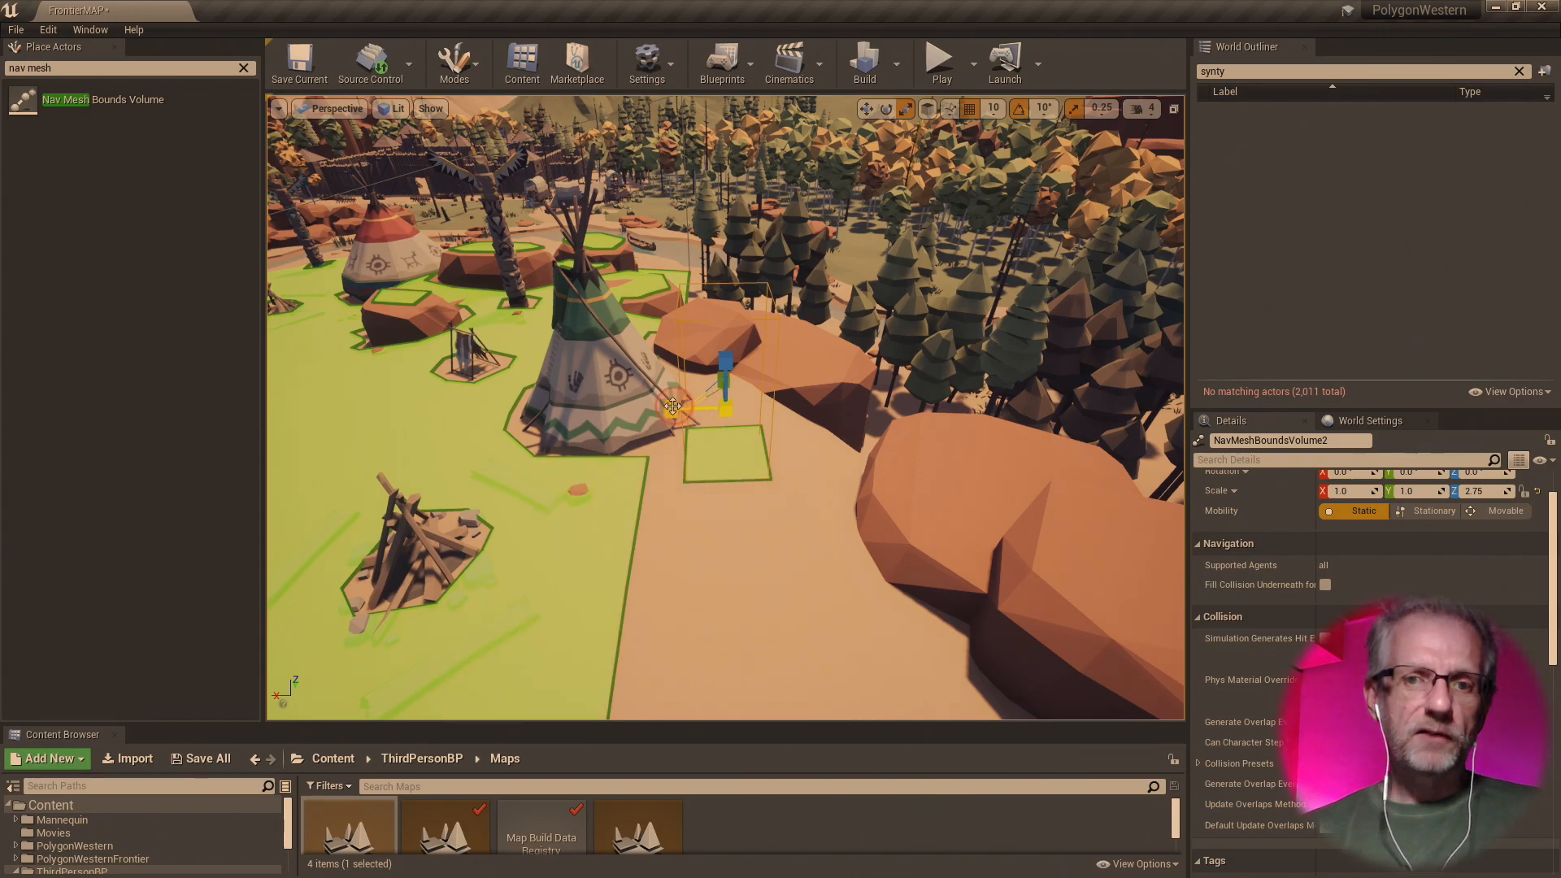
pyautogui.moveTo(672, 407); pyautogui.dragTo(411, 413)
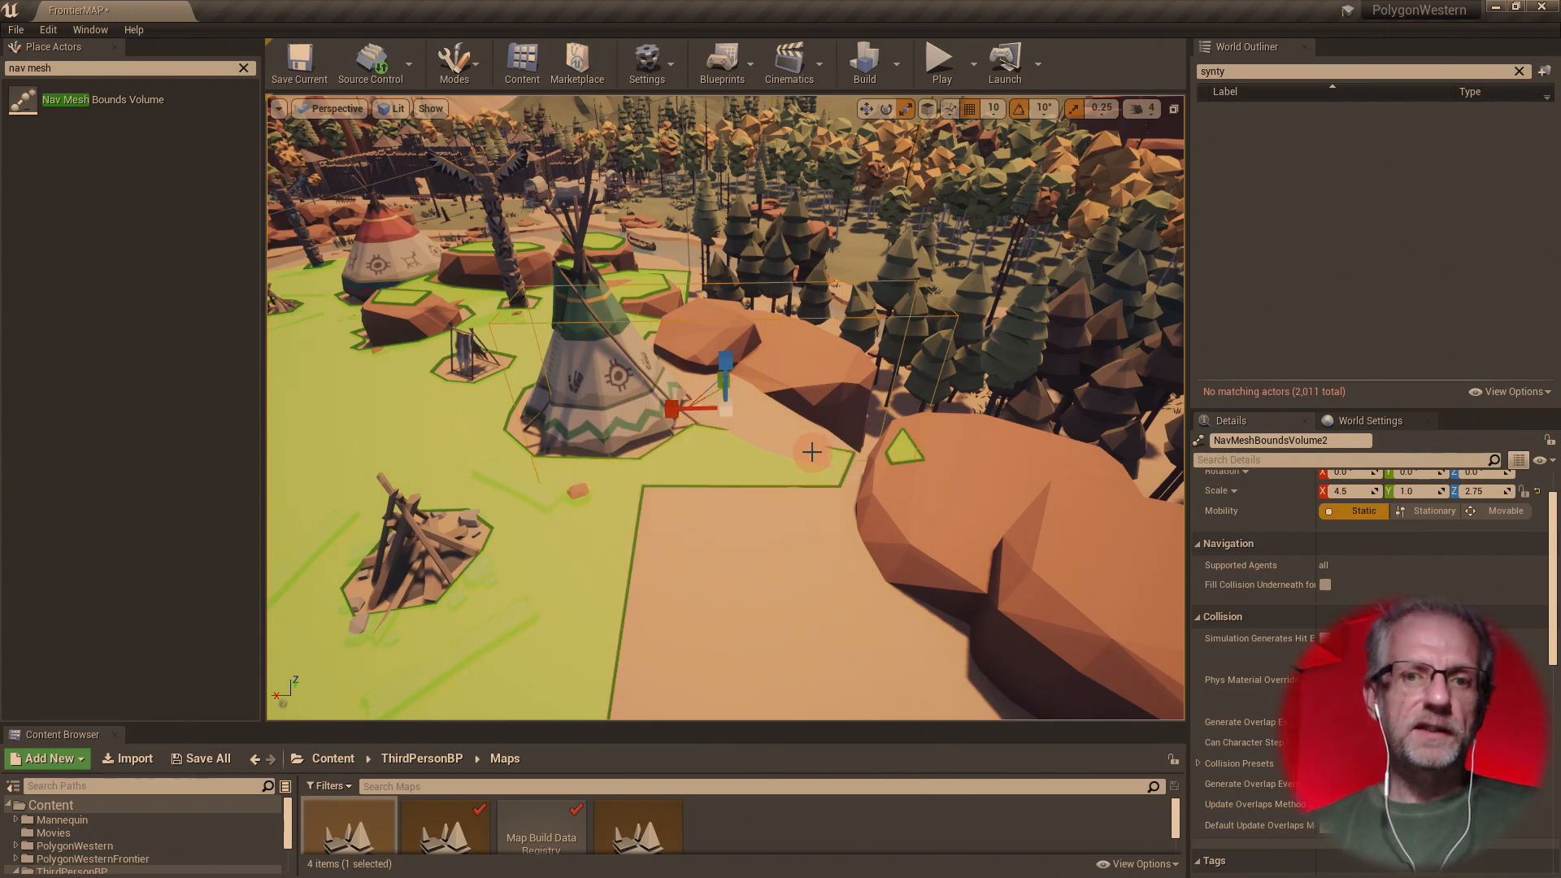
pyautogui.scroll(3, 699, 439)
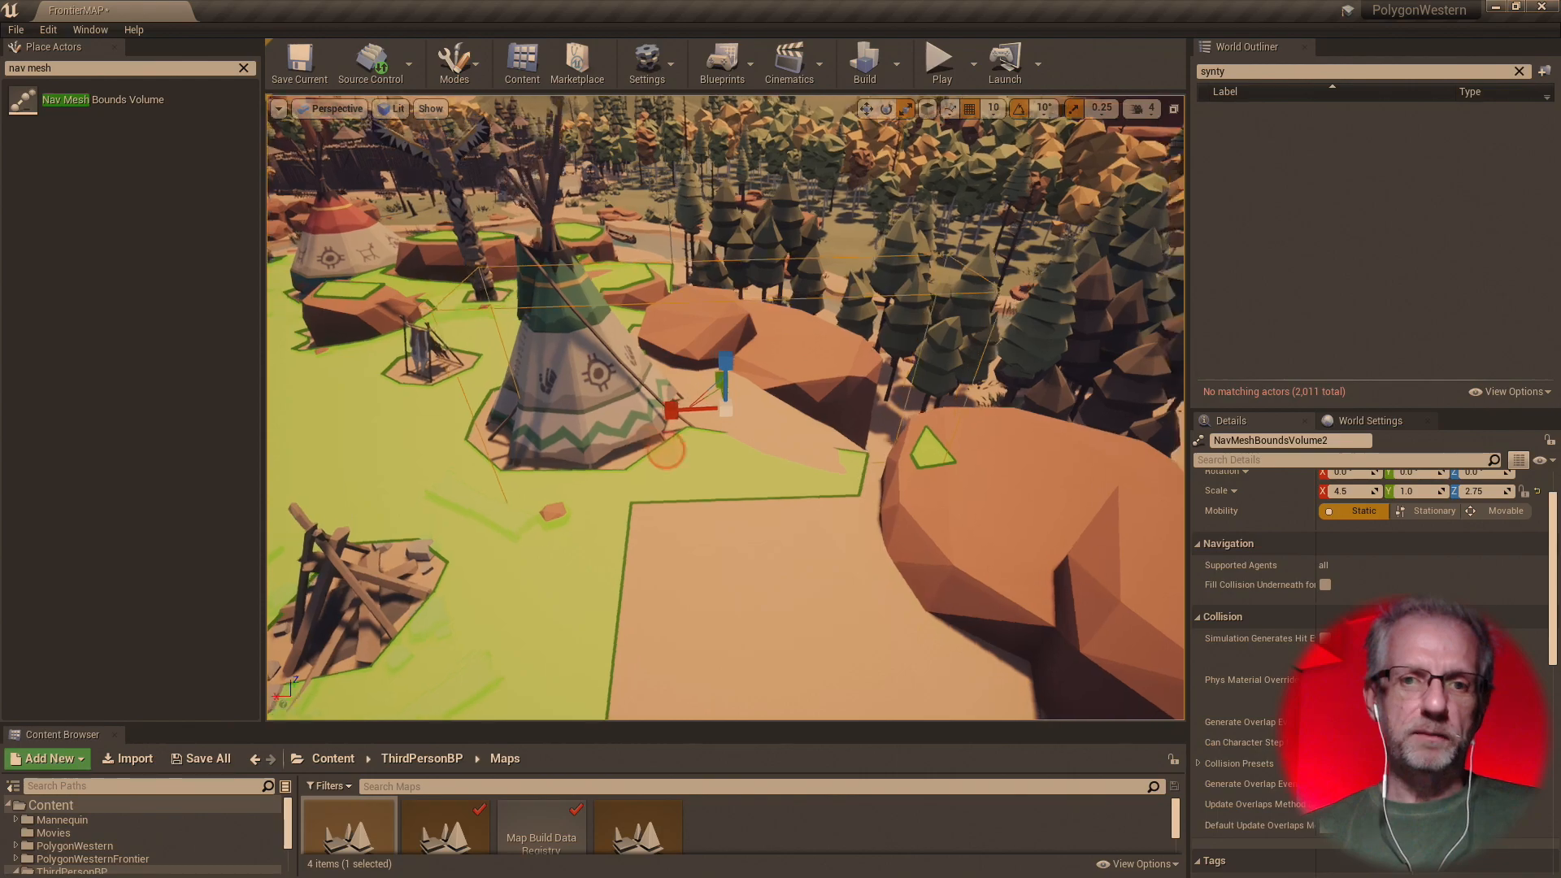
pyautogui.keyDown('alt'); pyautogui.moveTo(667, 451); pyautogui.dragTo(972, 511); pyautogui.keyUp('alt')
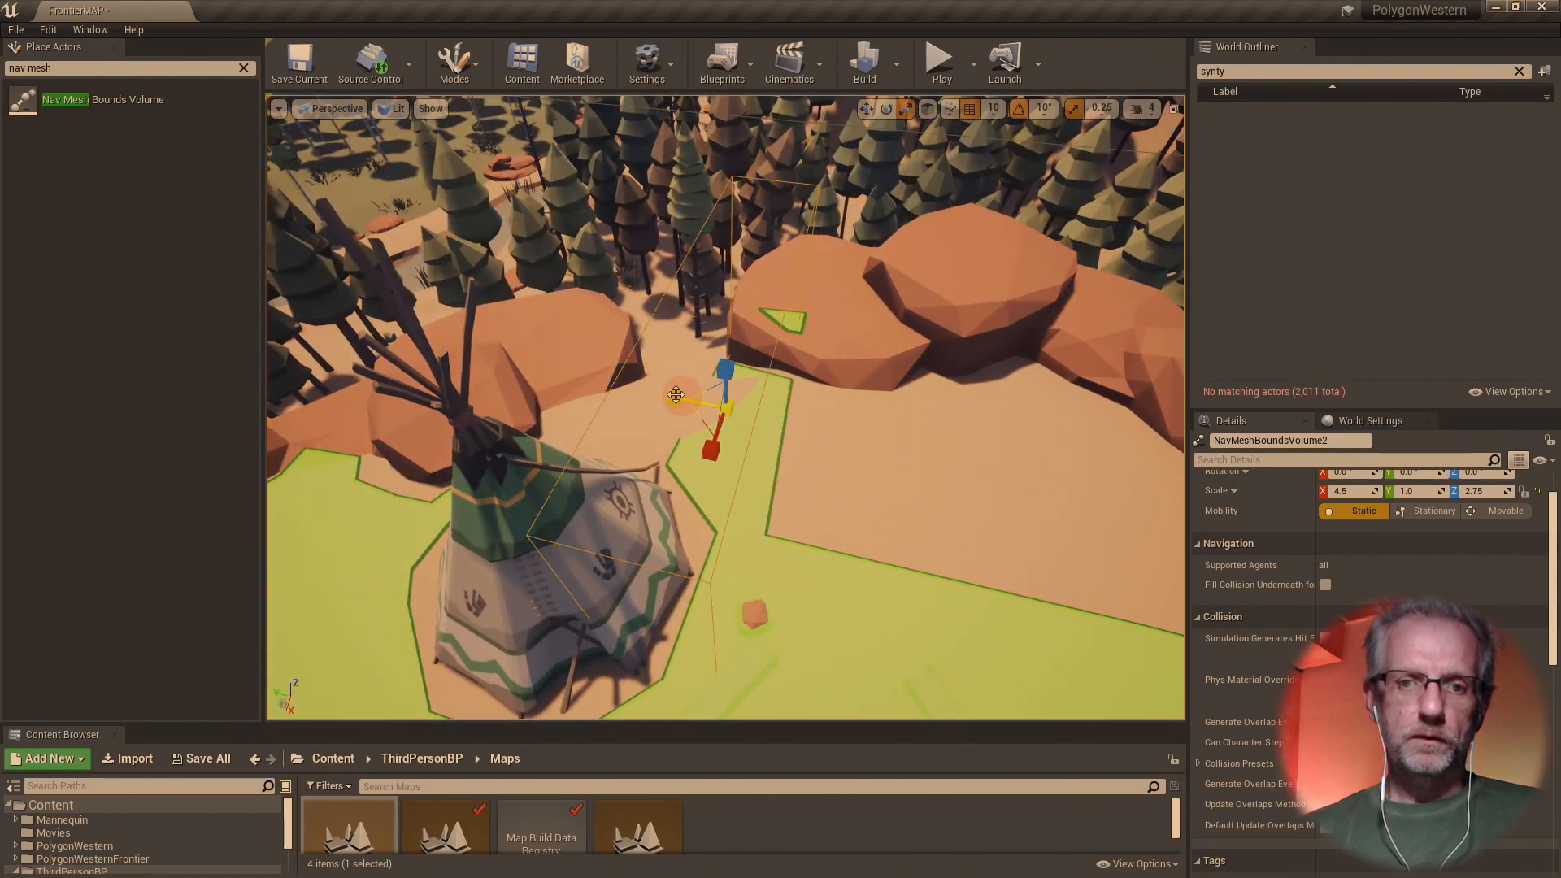
pyautogui.moveTo(676, 395); pyautogui.dragTo(579, 877)
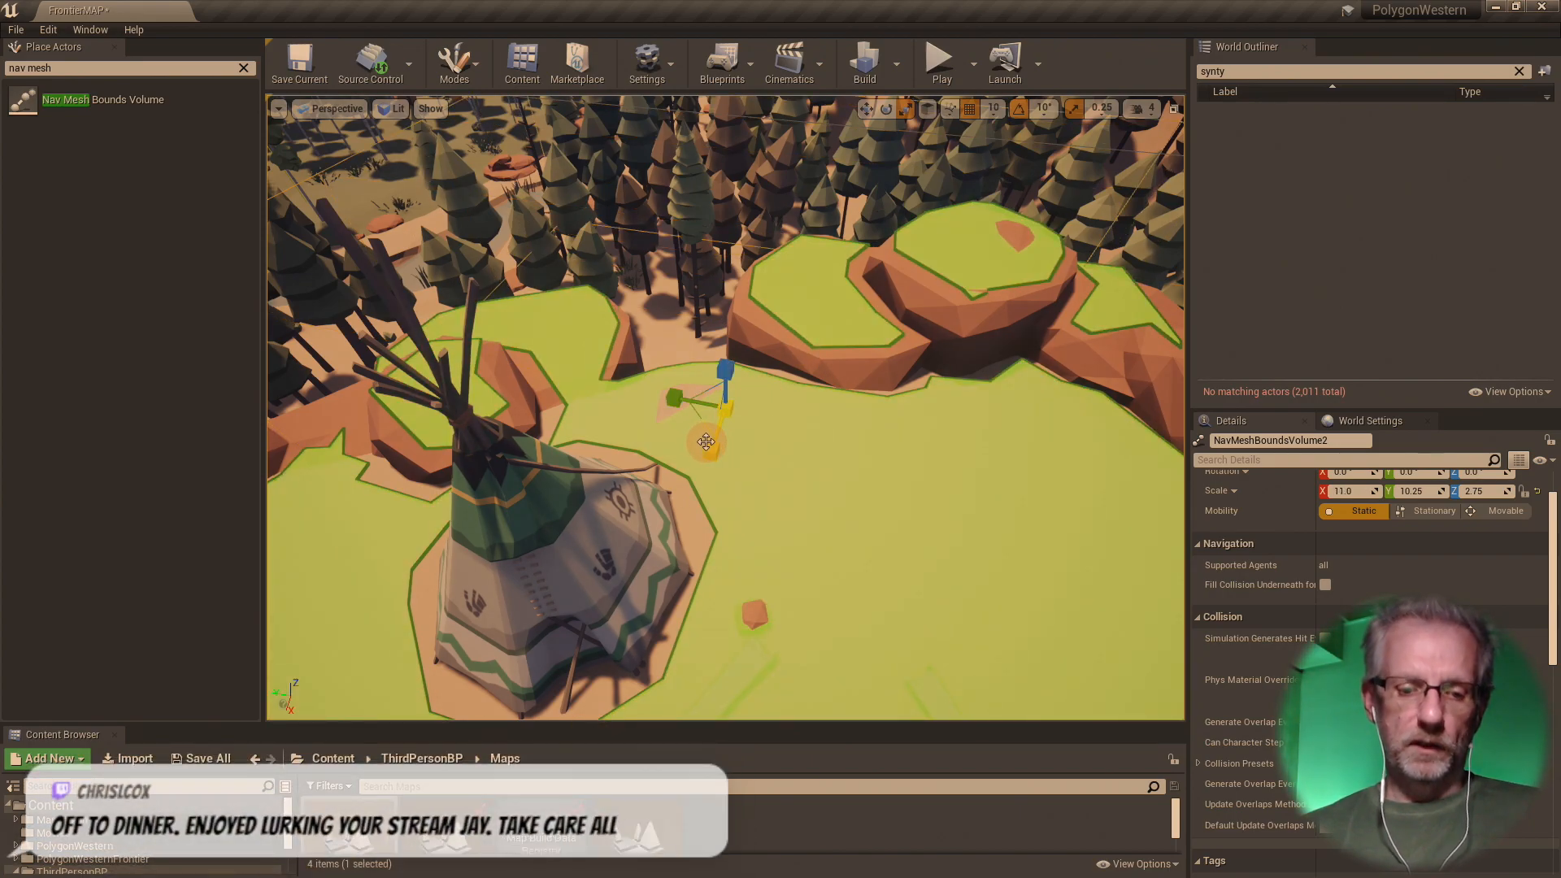
# - Move the second Nav Mesh Bounds Volume past the rocks at the camp's edge into the pine trees behind the yellow tepee
pyautogui.press('w')
pyautogui.moveTo(707, 454); pyautogui.dragTo(781, 258)
pyautogui.moveTo(815, 309); pyautogui.dragTo(974, 379, button='right')
pyautogui.moveTo(915, 465); pyautogui.dragTo(890, 492, button='right')
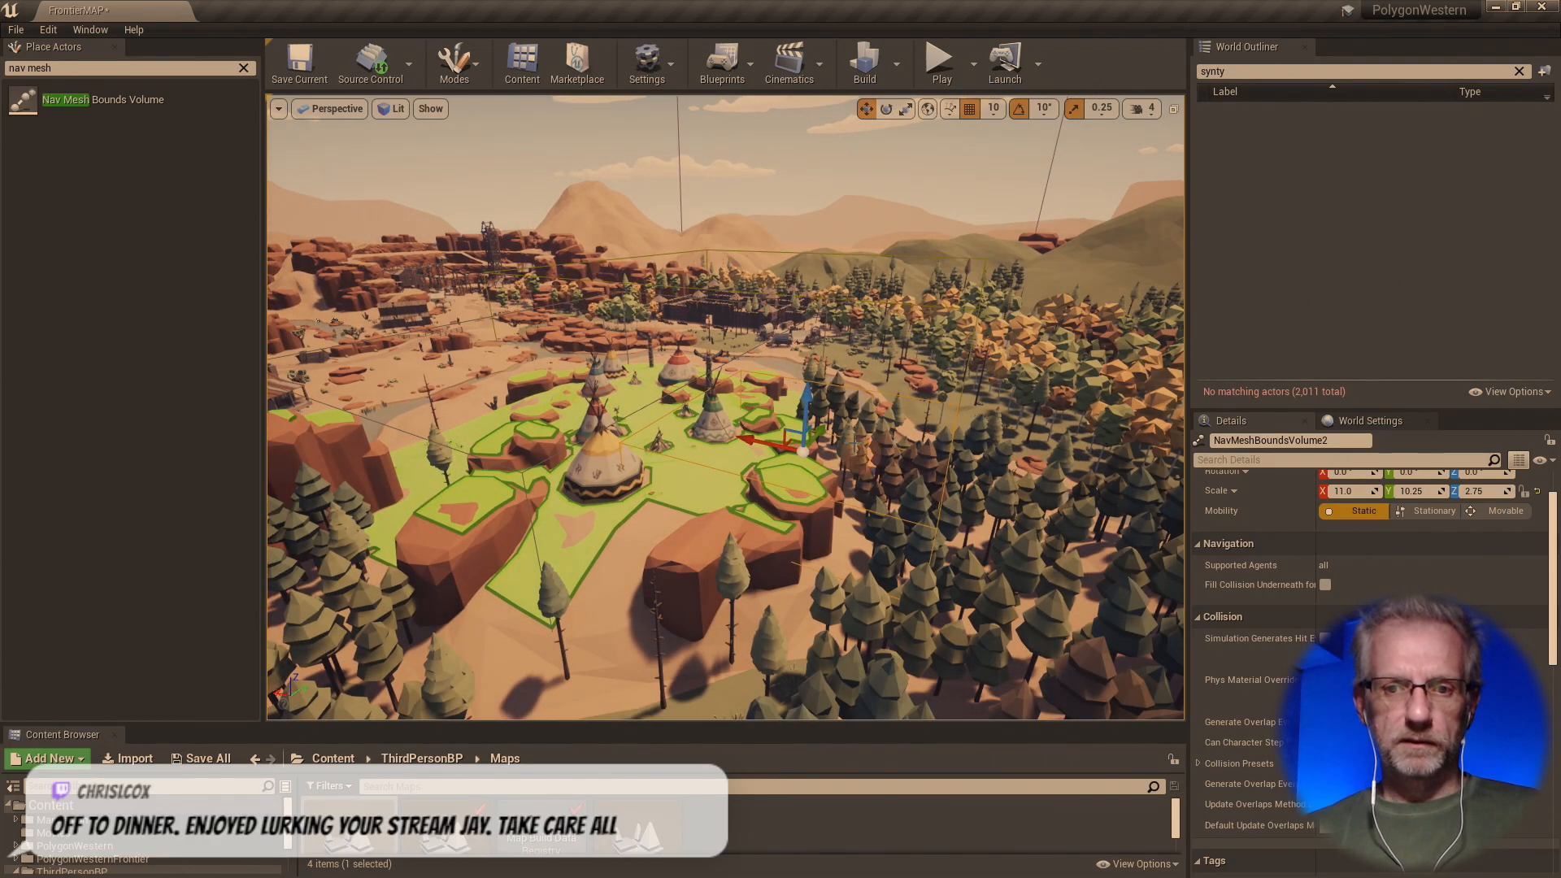
pyautogui.moveTo(822, 431); pyautogui.dragTo(656, 589)
pyautogui.scroll(-1, 655, 589)
pyautogui.scroll(-3, 656, 589)
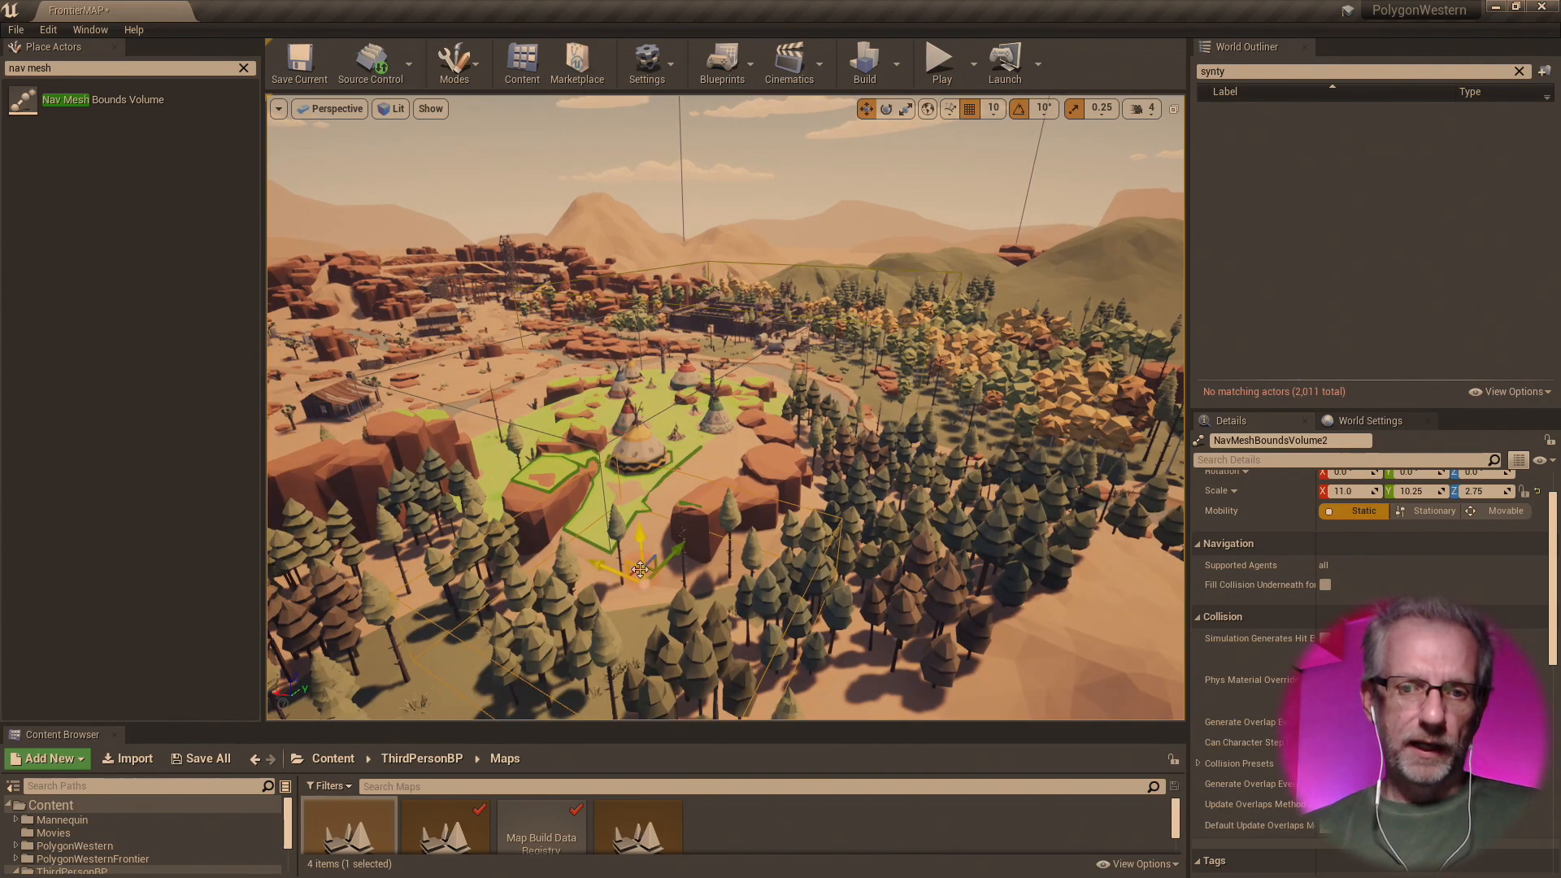
pyautogui.moveTo(655, 499); pyautogui.dragTo(642, 604)
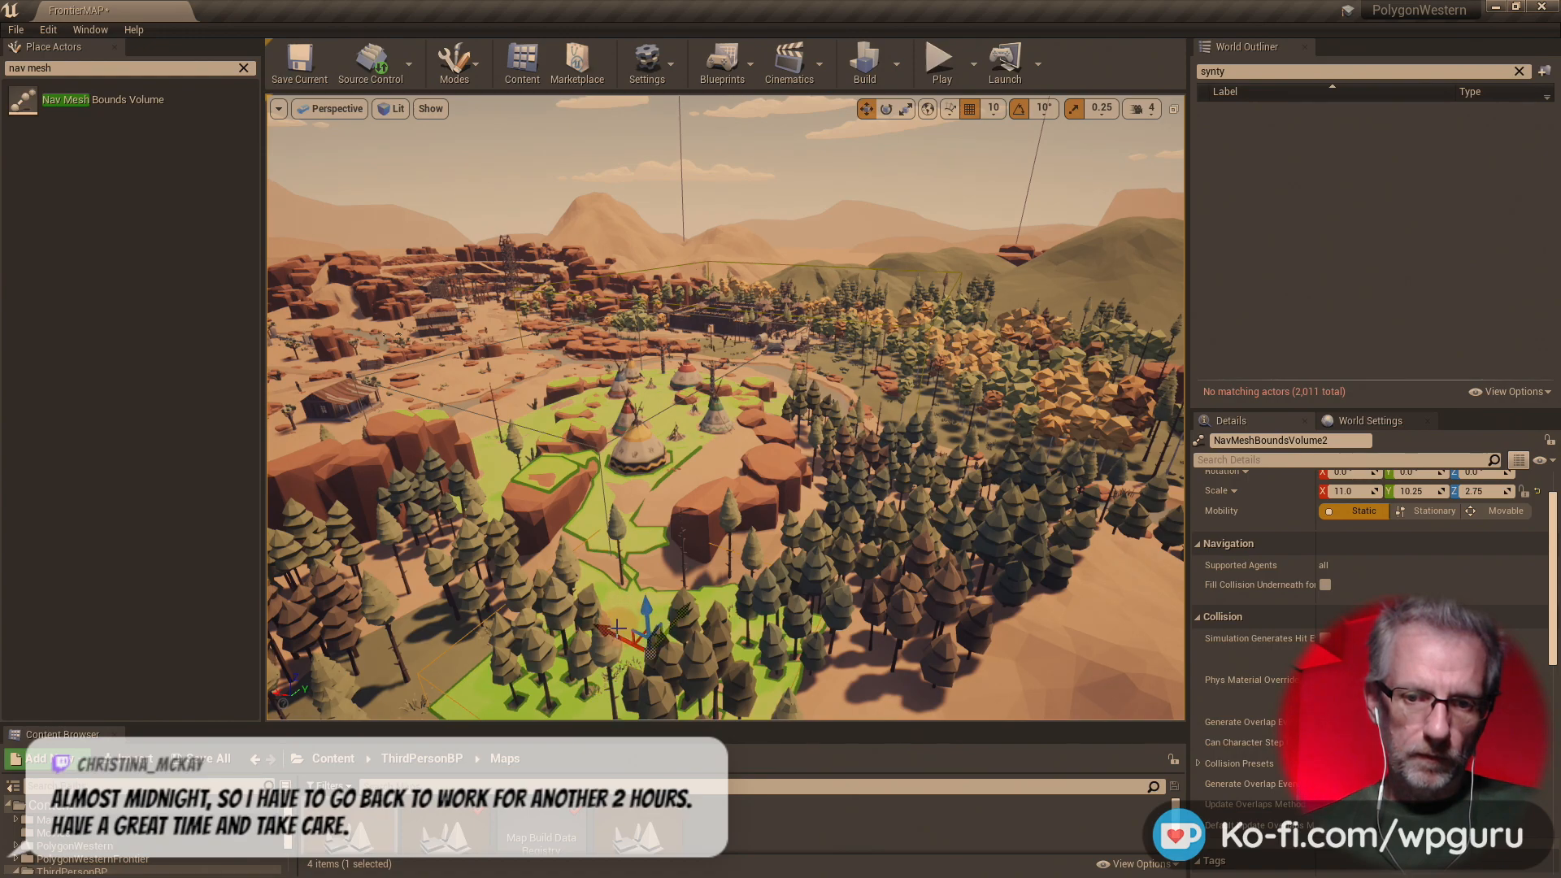
pyautogui.moveTo(608, 631); pyautogui.dragTo(604, 599)
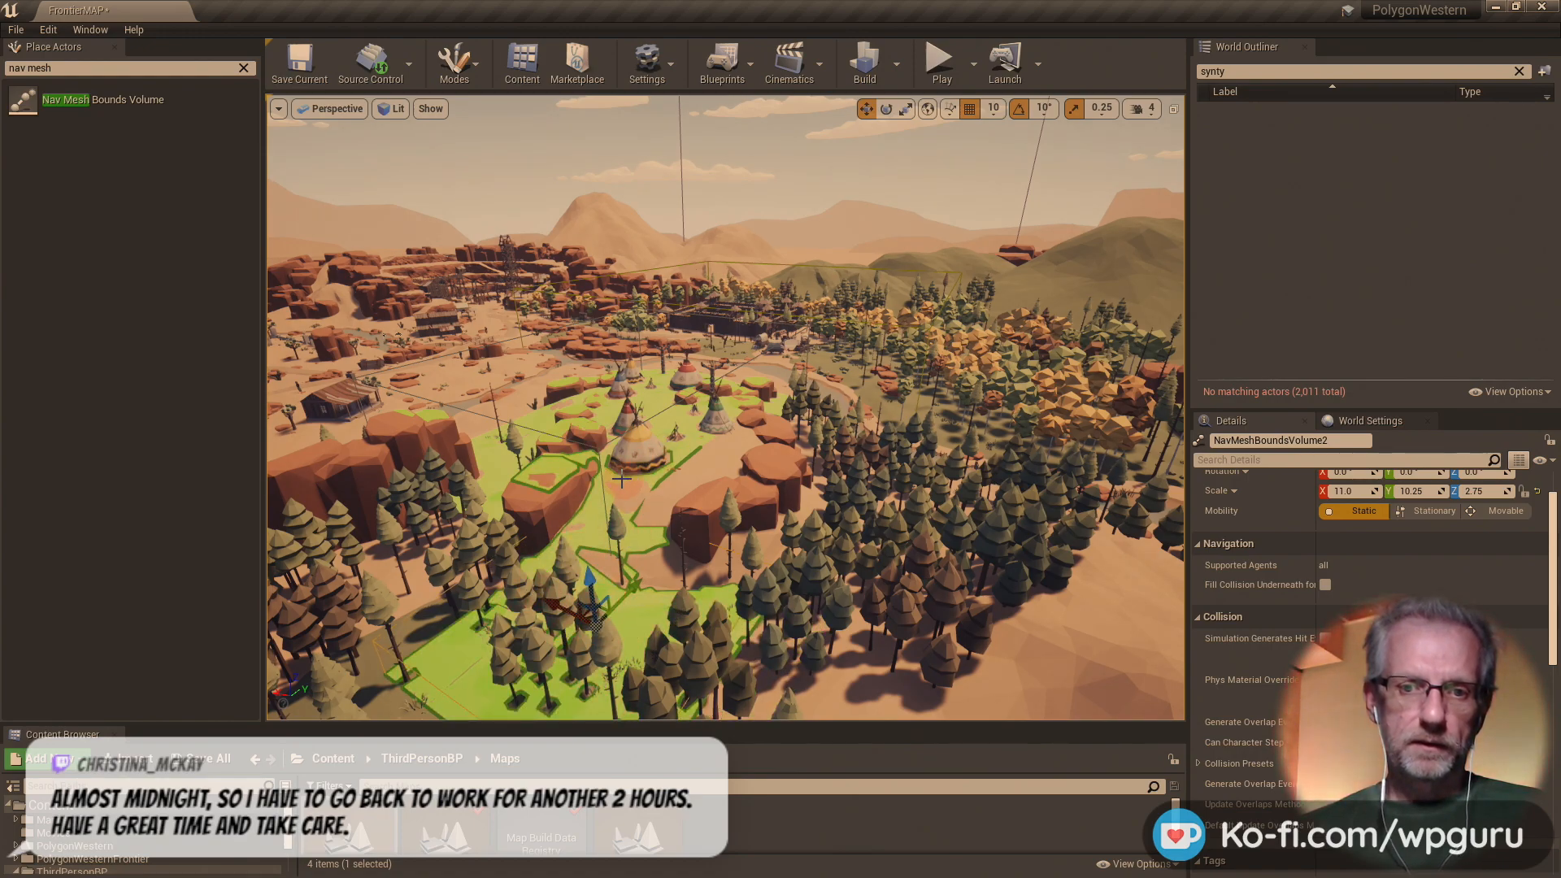
# - Select the flat-top mound beneath the tepees and shift it slightly along the ground
pyautogui.click(655, 391)
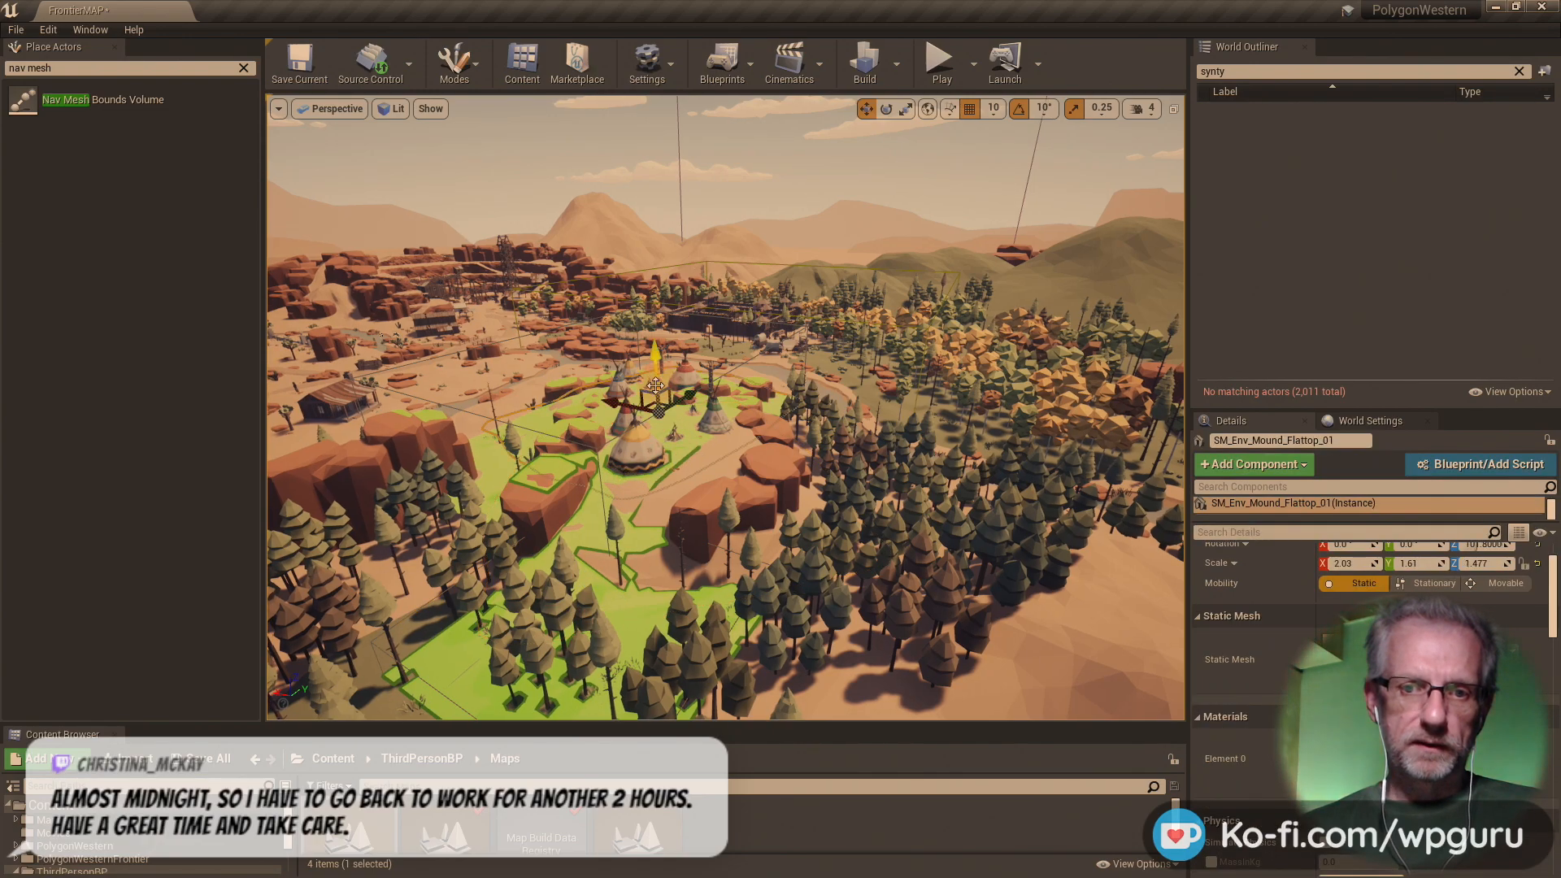
pyautogui.moveTo(614, 403); pyautogui.dragTo(653, 437)
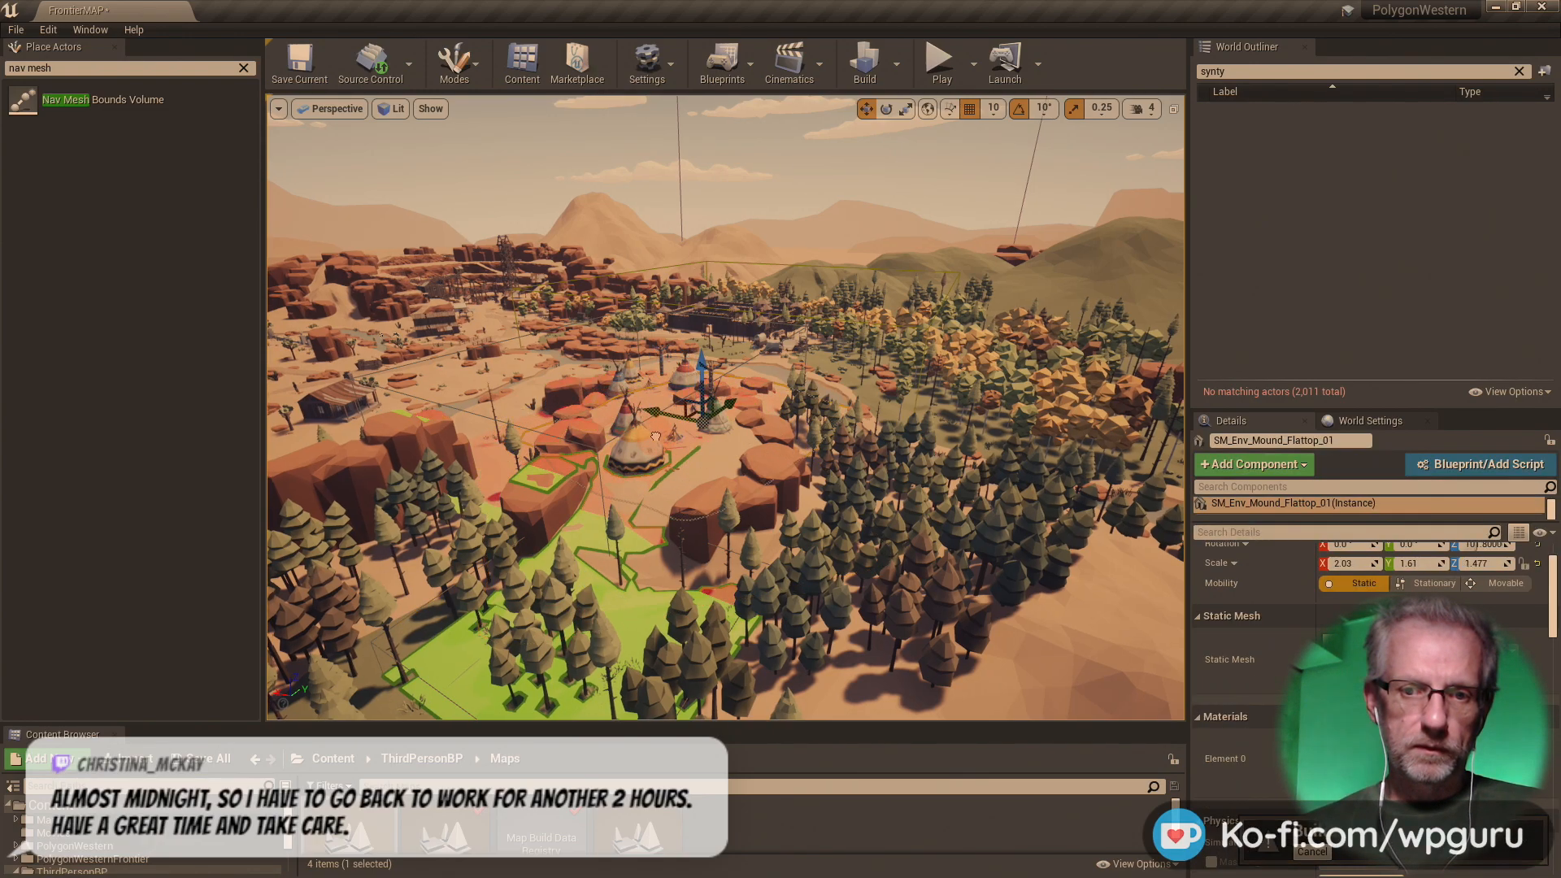
pyautogui.moveTo(653, 437)
pyautogui.mouseDown(button='right')
pyautogui.moveTo(656, 468)
pyautogui.moveTo(657, 416)
pyautogui.mouseUp(button='right')
pyautogui.press('r')
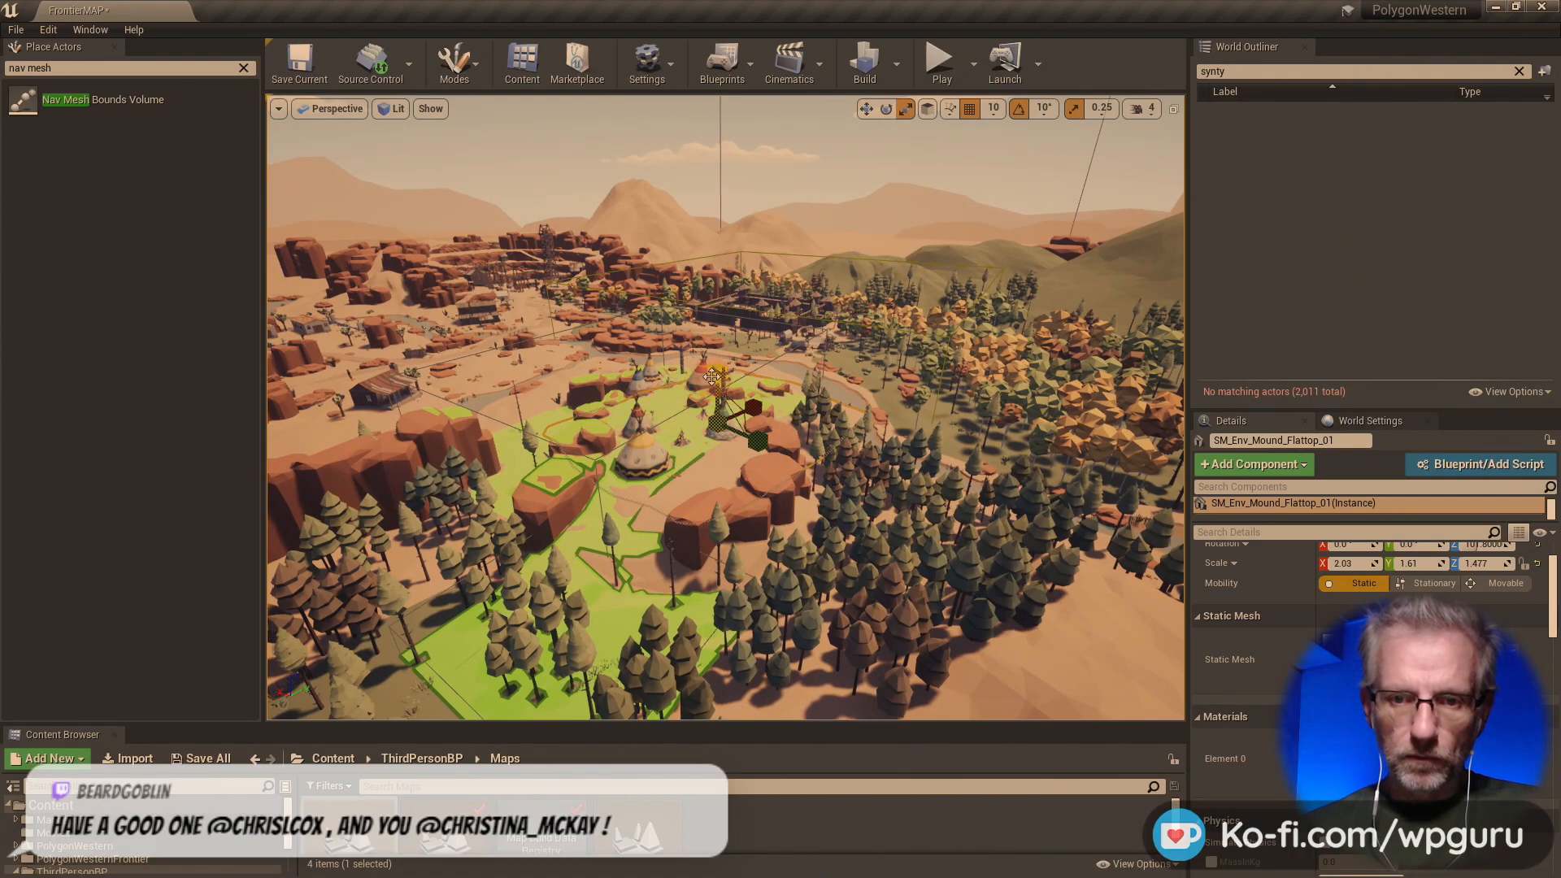
pyautogui.moveTo(712, 377); pyautogui.dragTo(712, 329)
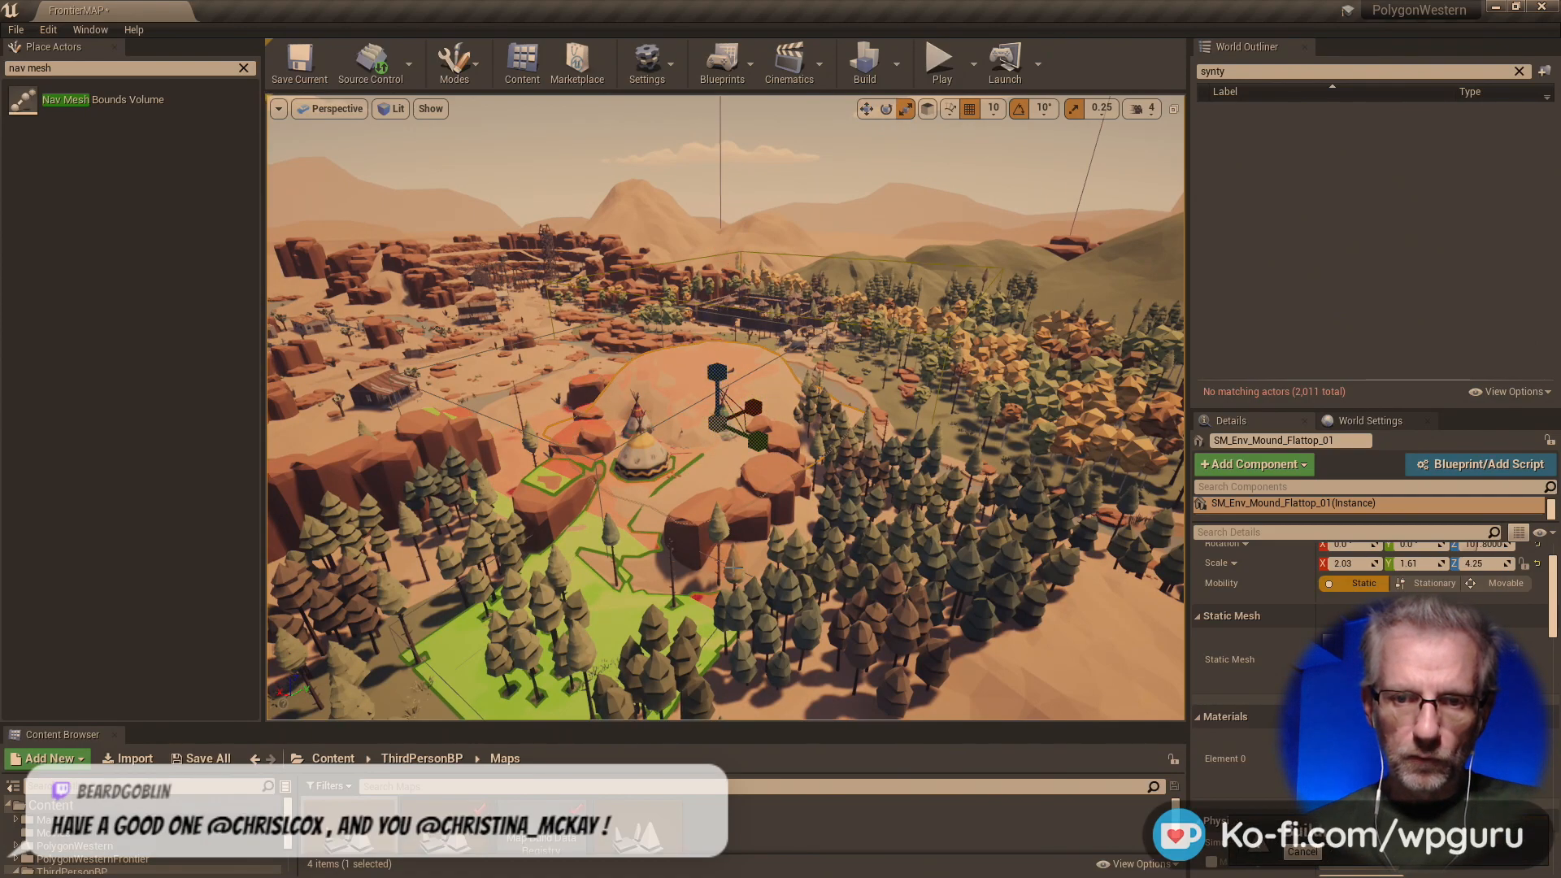
pyautogui.hotkey('ctrl', 'z')
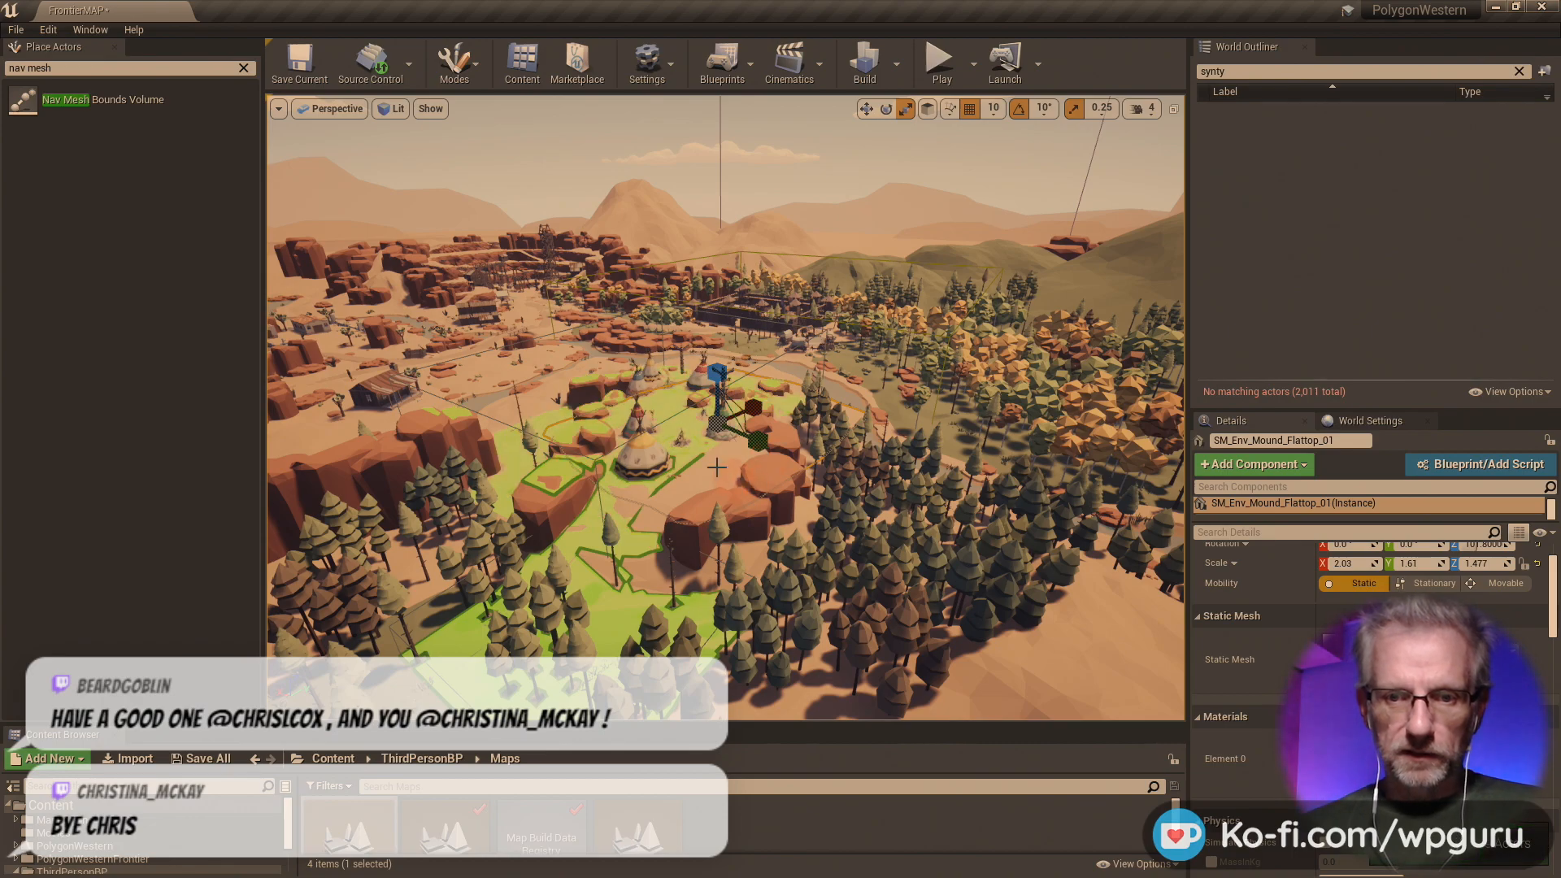
# - Filter the outliner by "nav", set the tepee camp's Nav Mesh Bounds Volume to Z scale 6.25 and shift it across the camp
pyautogui.click(674, 430)
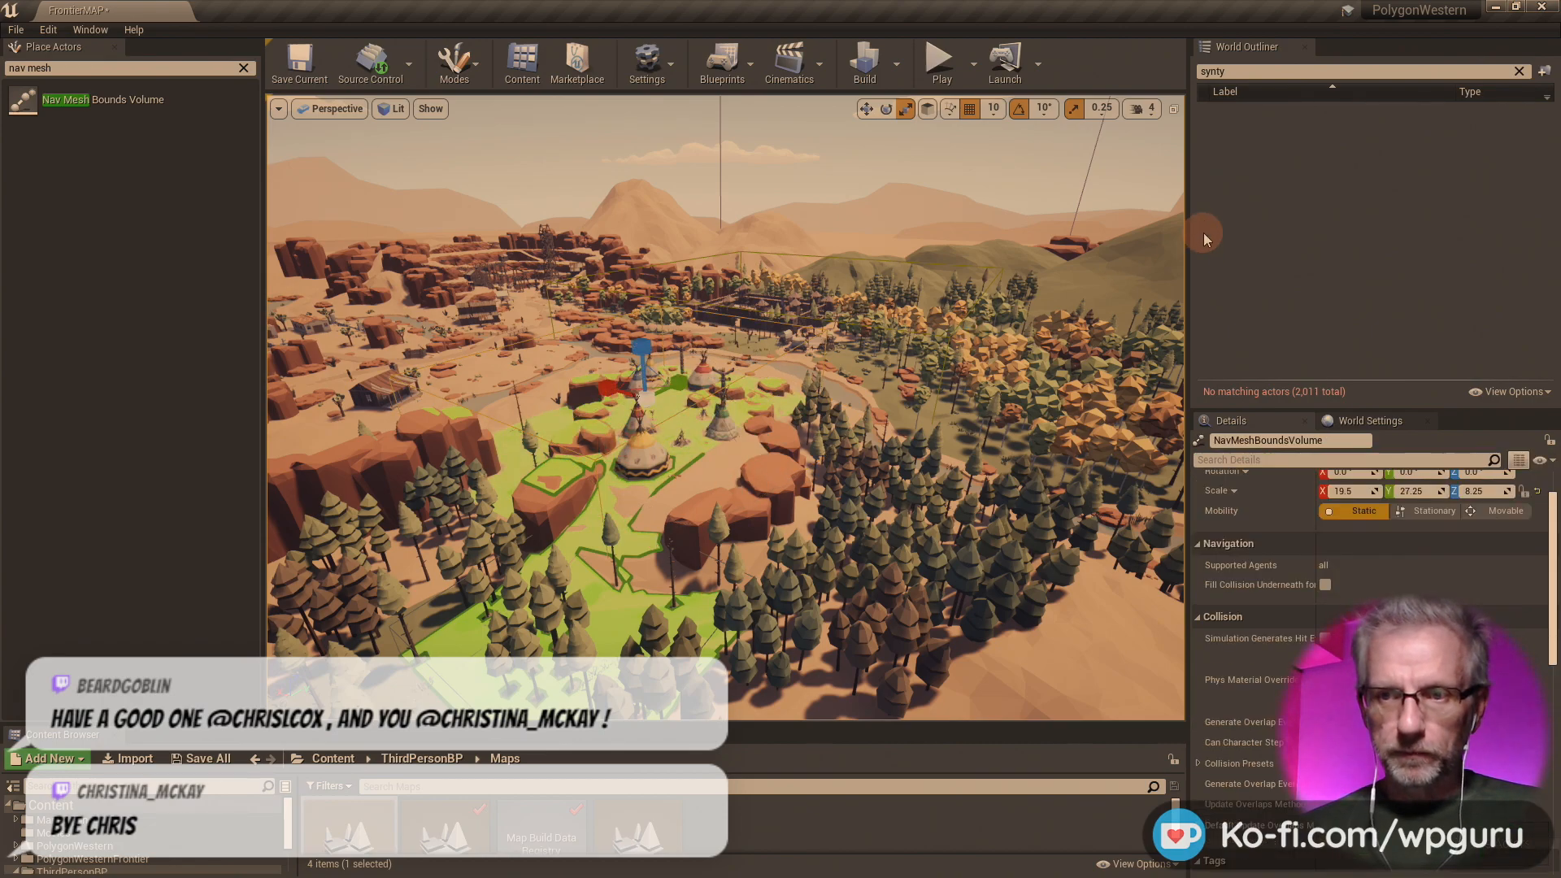
pyautogui.click(1249, 71)
pyautogui.hotkey('ctrl', 'a')
pyautogui.write('nav')
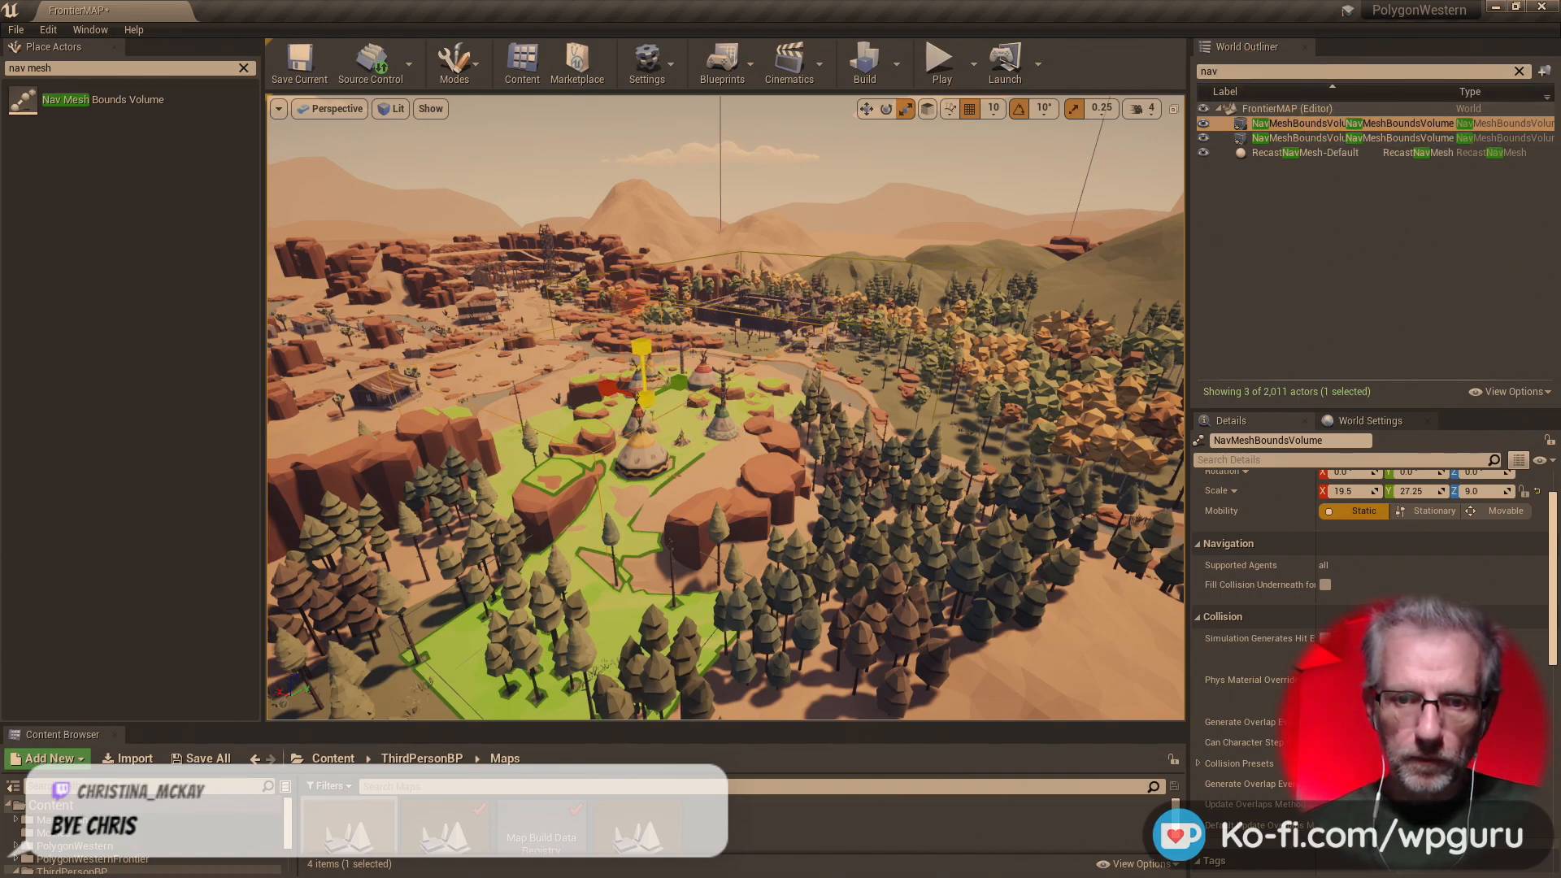
pyautogui.moveTo(641, 350); pyautogui.dragTo(644, 375)
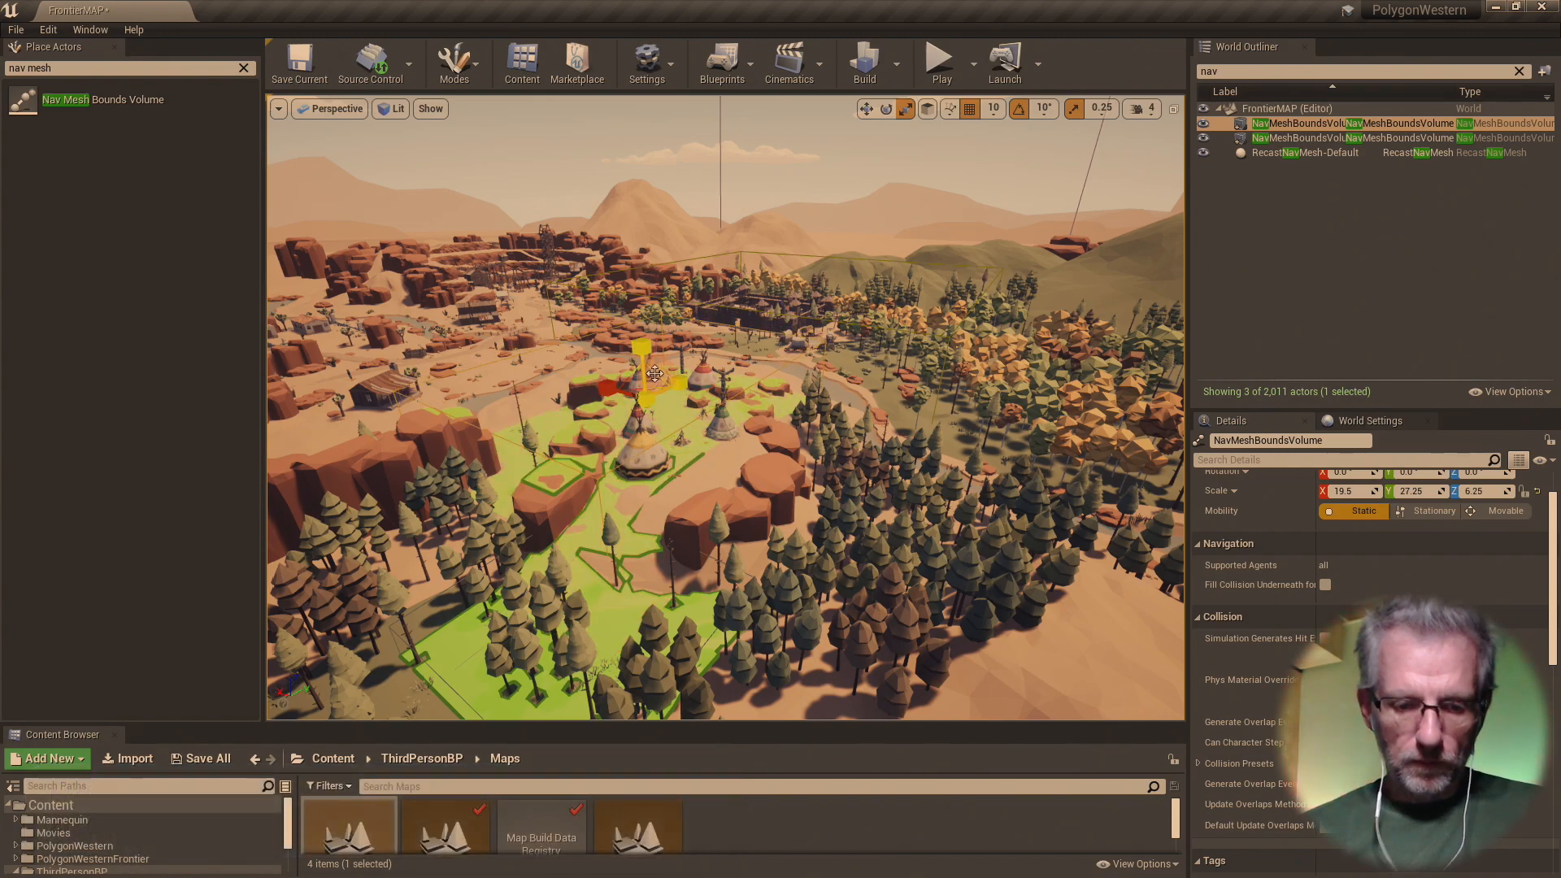
pyautogui.moveTo(643, 399); pyautogui.dragTo(664, 404)
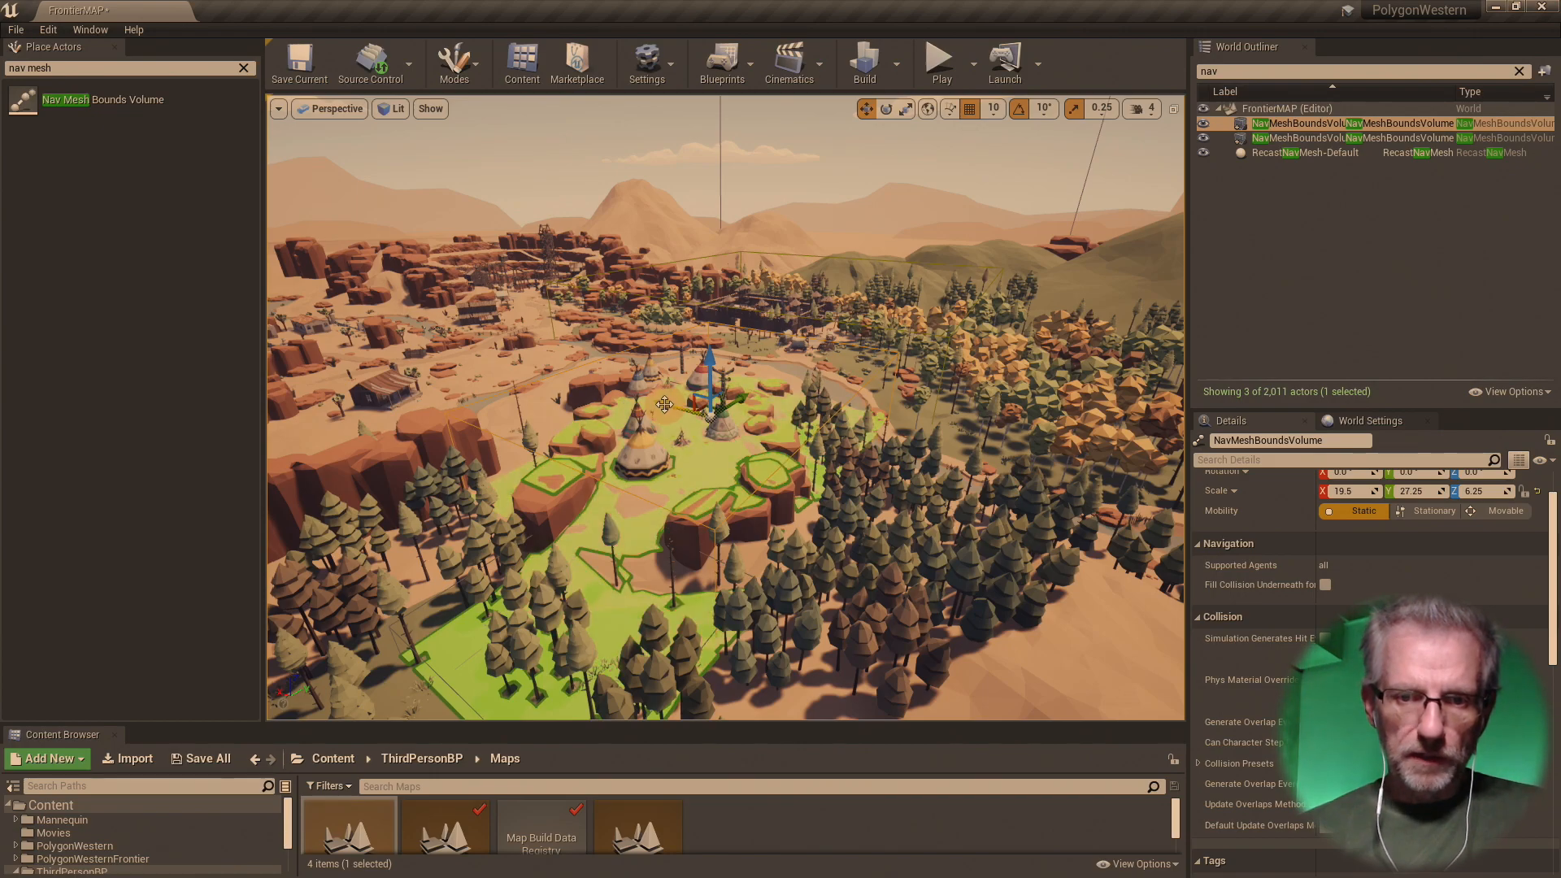
# - Duplicate the camp's Nav Mesh Bounds Volume onto the open sand beside the tepees and position the copy around the wooden cabin
pyautogui.keyDown('alt'); pyautogui.moveTo(664, 405); pyautogui.dragTo(498, 372); pyautogui.keyUp('alt')
pyautogui.press('f')
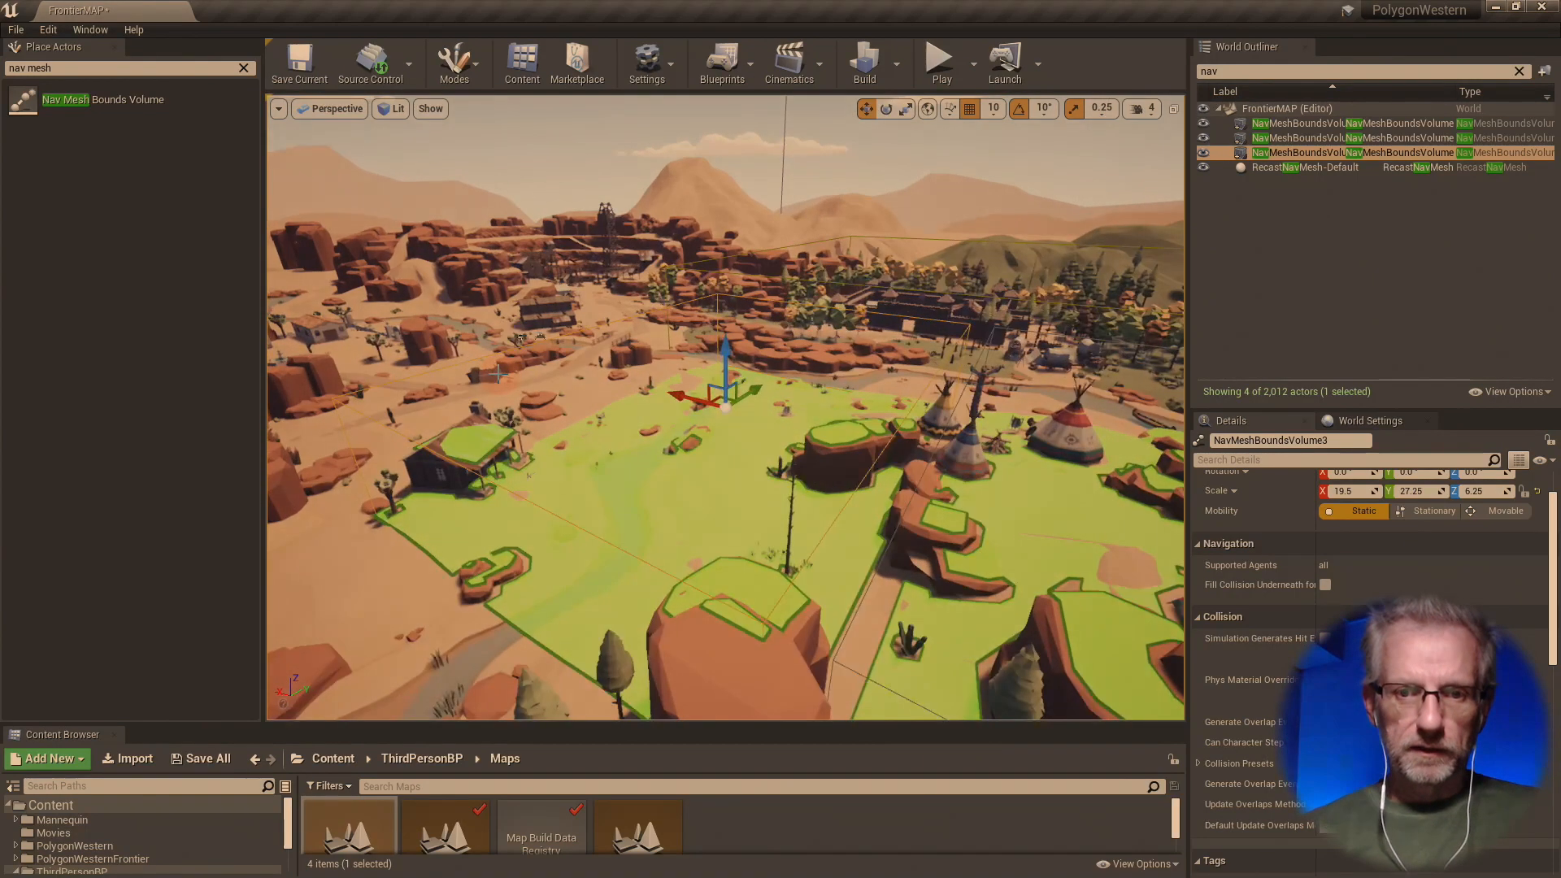
pyautogui.keyDown('alt'); pyautogui.moveTo(496, 378); pyautogui.dragTo(555, 533); pyautogui.keyUp('alt')
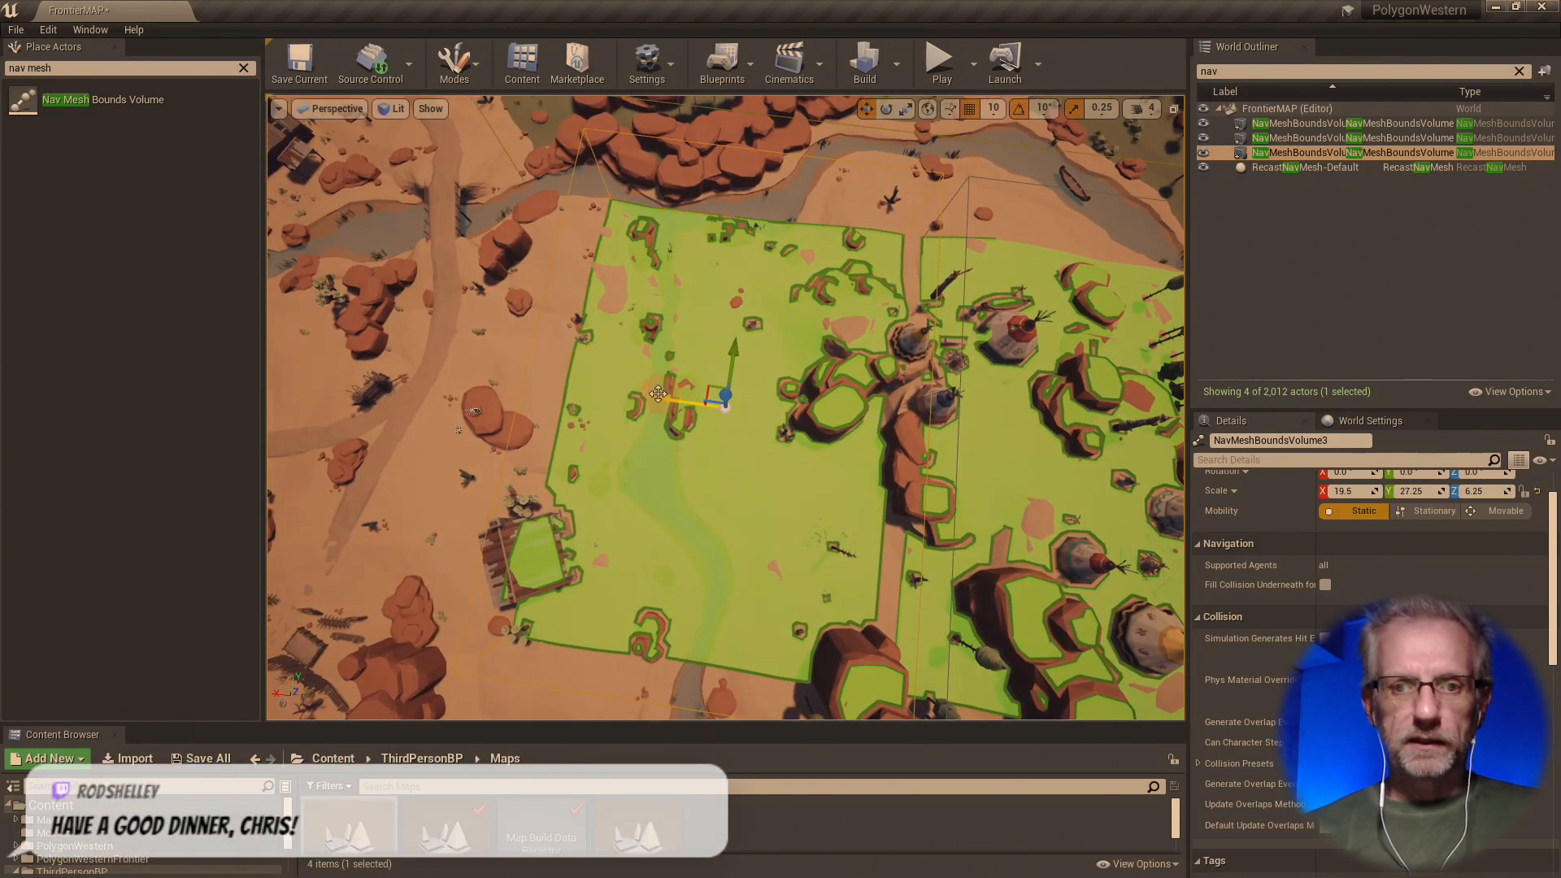
pyautogui.moveTo(687, 400); pyautogui.dragTo(596, 390)
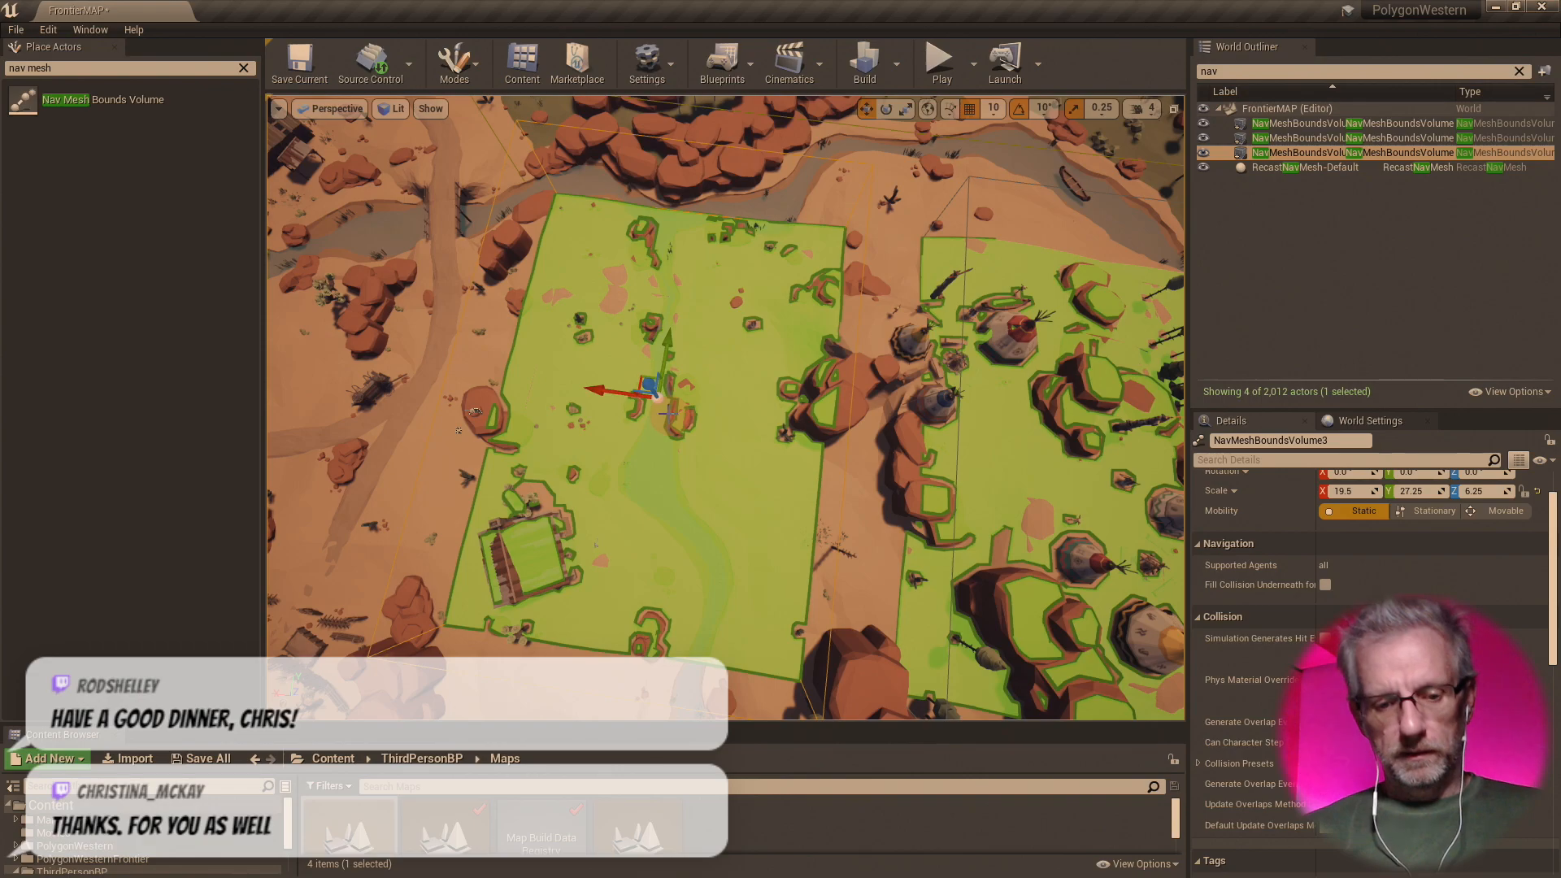
# - Scale the cabin-side Nav Mesh Bounds Volume to X 25.5 and shift it to close the gap to the tepee camp
pyautogui.press('e')
pyautogui.press('r')
pyautogui.moveTo(608, 389); pyautogui.dragTo(105, 292)
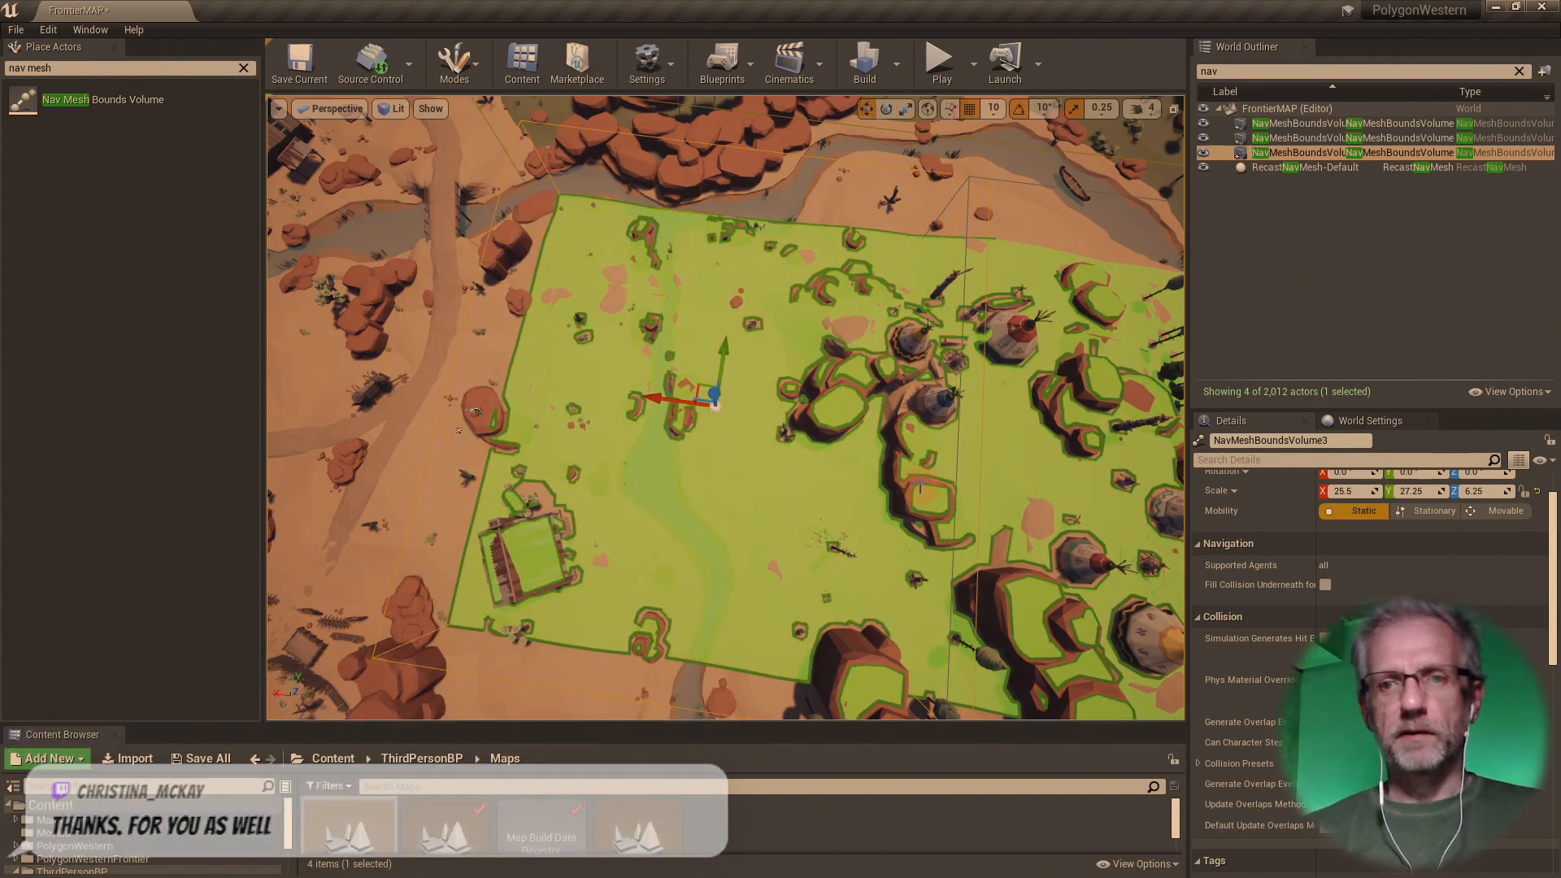
# - Duplicate the cabin-side Nav Mesh Bounds Volume across the river onto the walled fort and fine-tune the copy's position
pyautogui.scroll(-6, 921, 486)
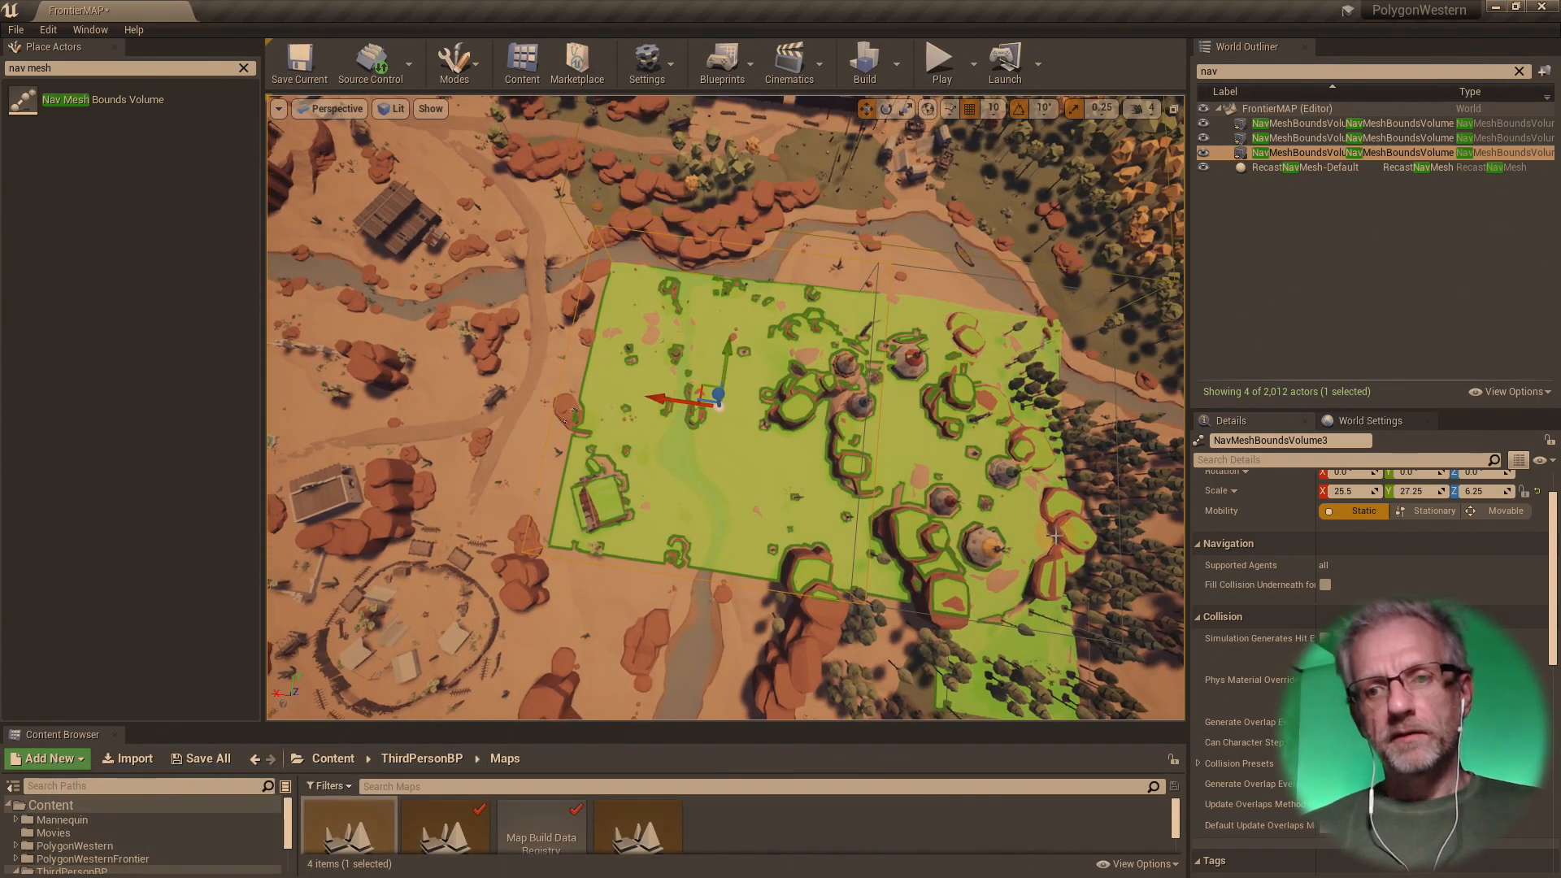
pyautogui.moveTo(1056, 533); pyautogui.dragTo(73, 539, button='right')
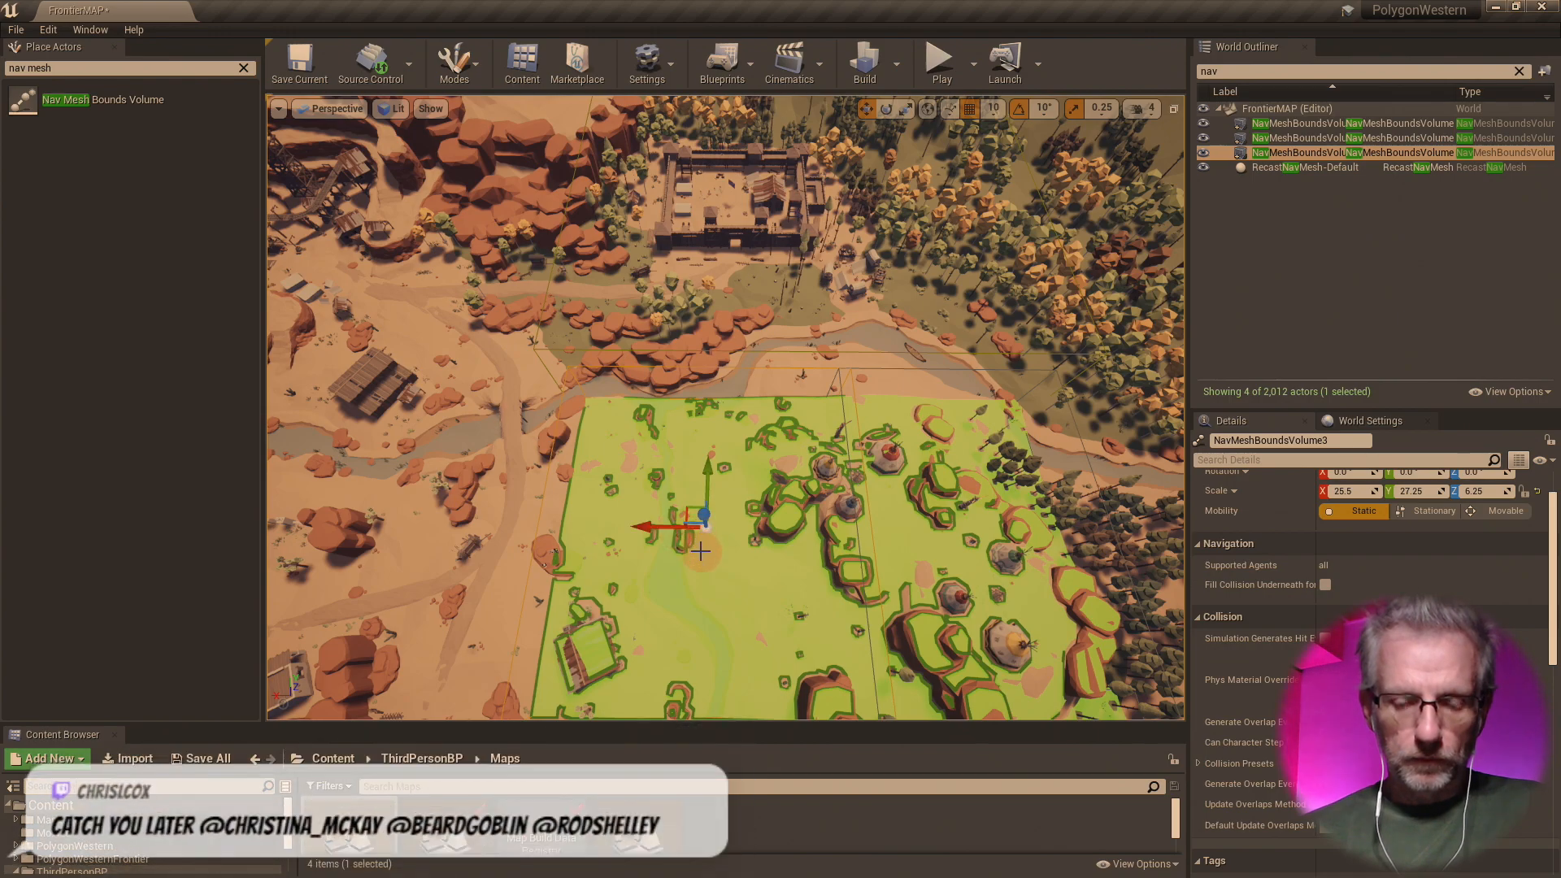
pyautogui.moveTo(702, 551); pyautogui.dragTo(947, 543, button='right')
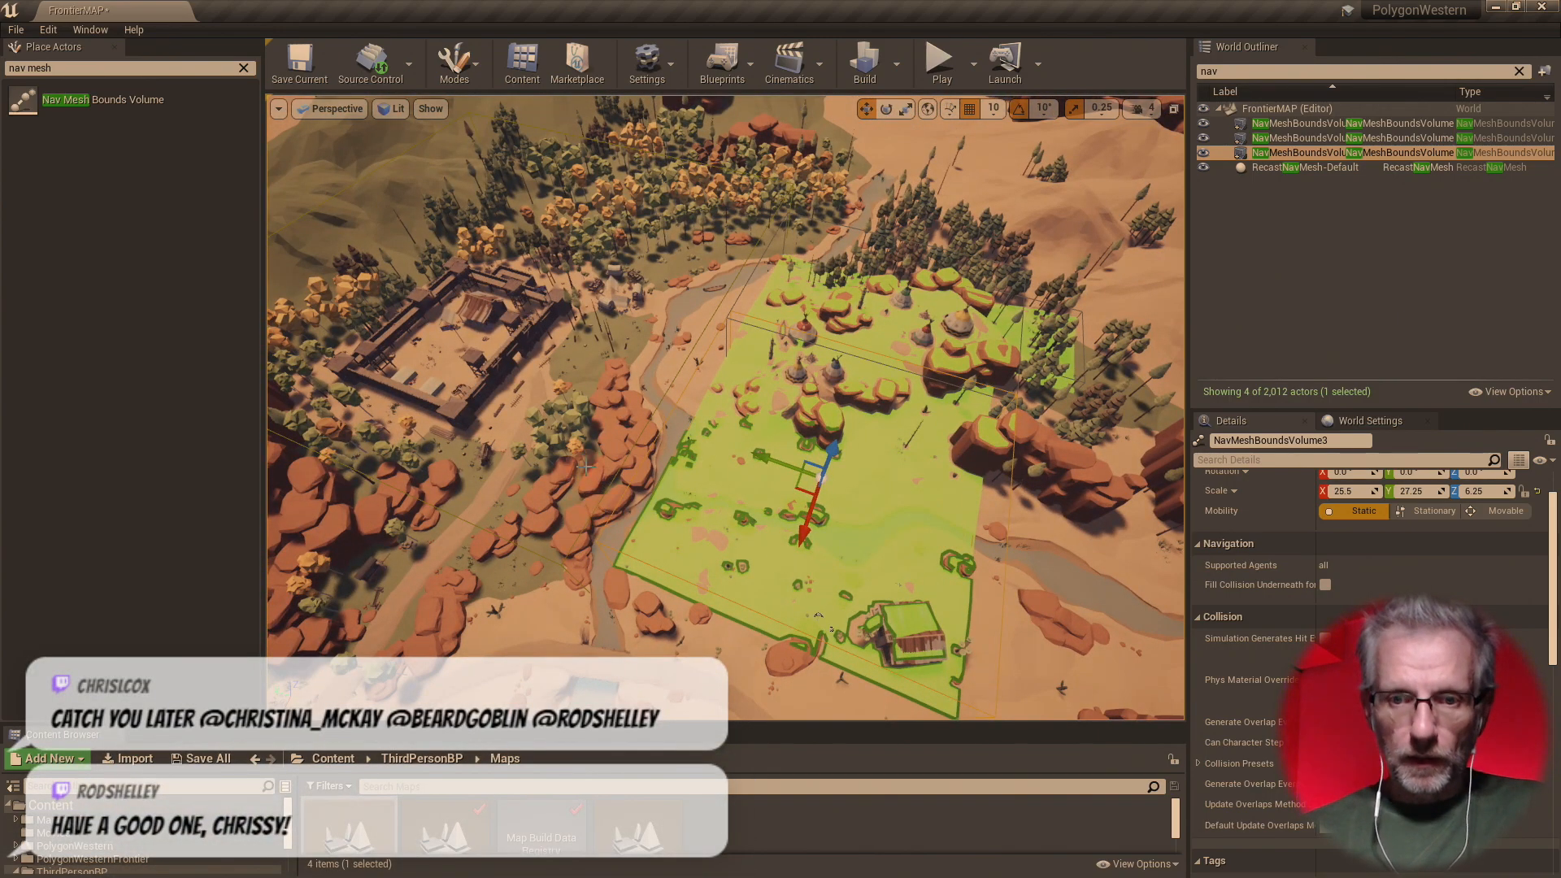
pyautogui.keyDown('alt'); pyautogui.moveTo(770, 458); pyautogui.dragTo(376, 379); pyautogui.keyUp('alt')
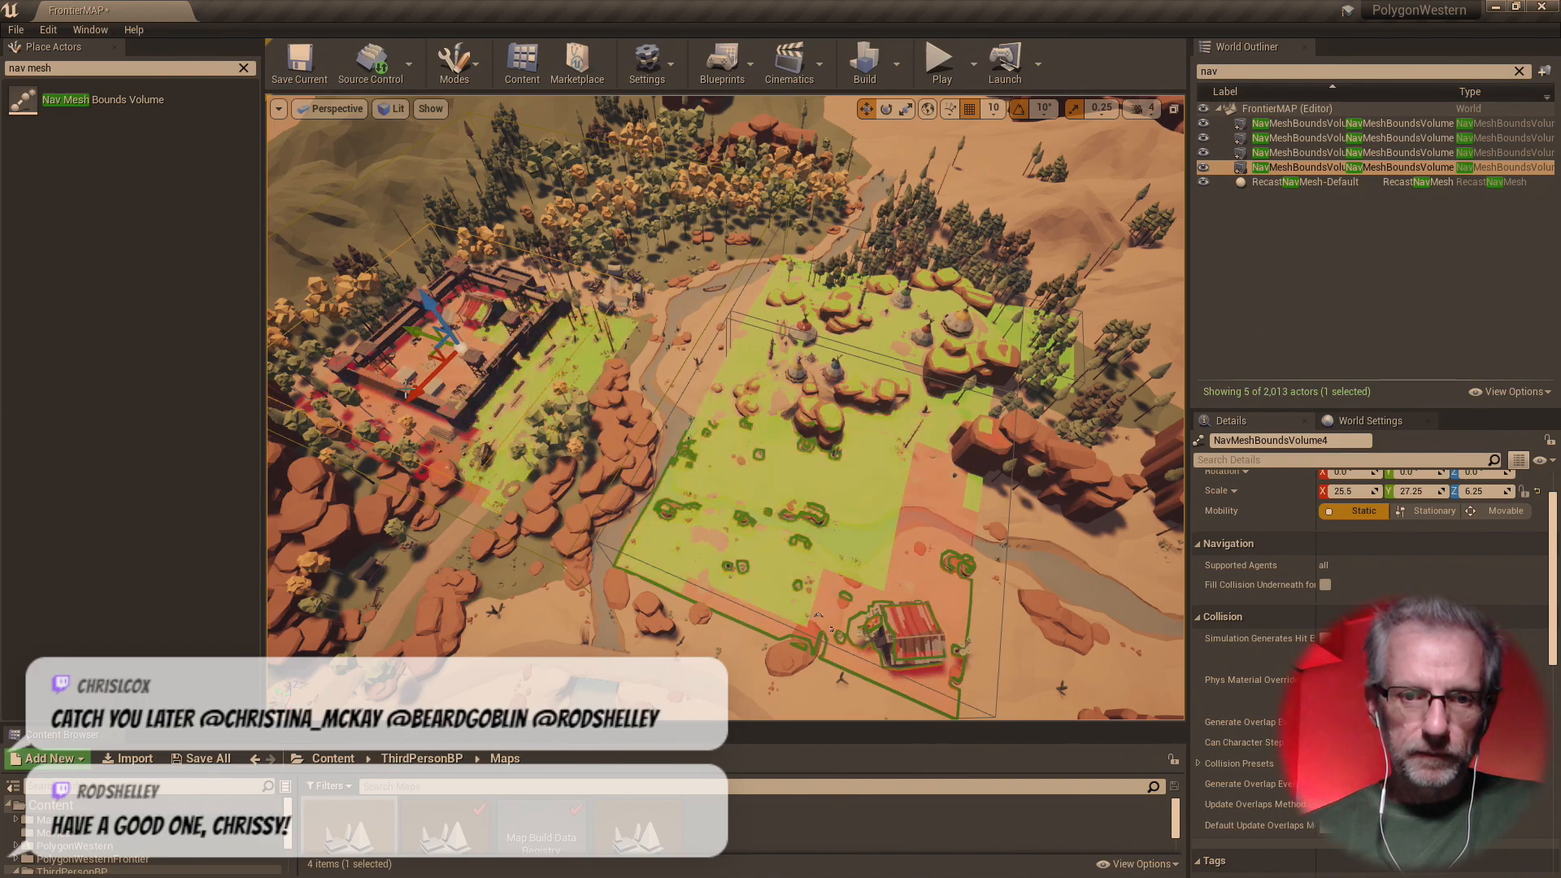
pyautogui.scroll(3, 455, 405)
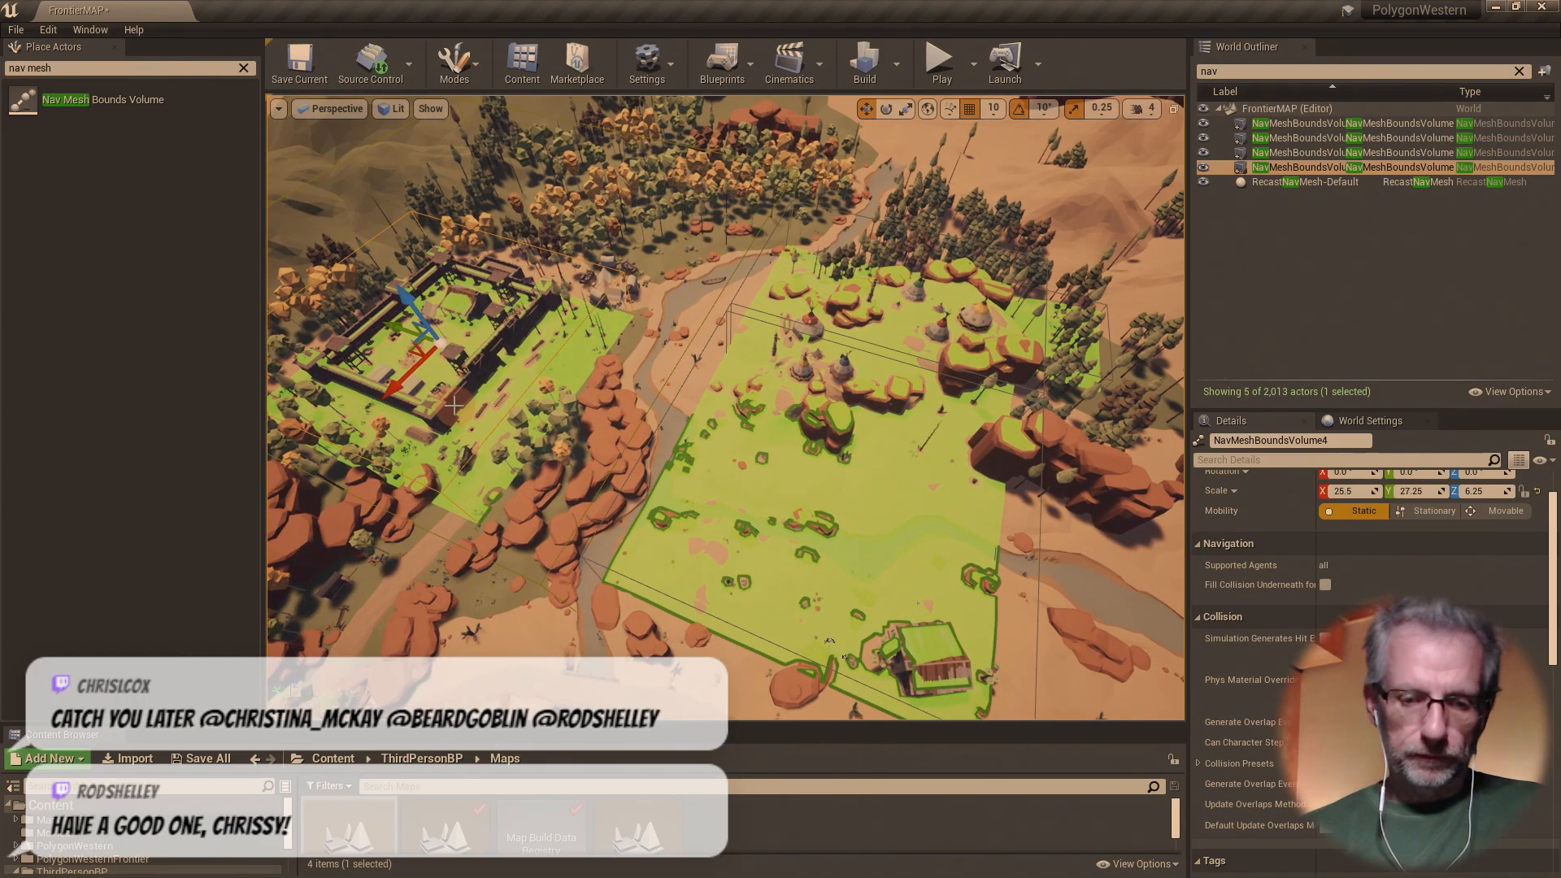
pyautogui.press('f')
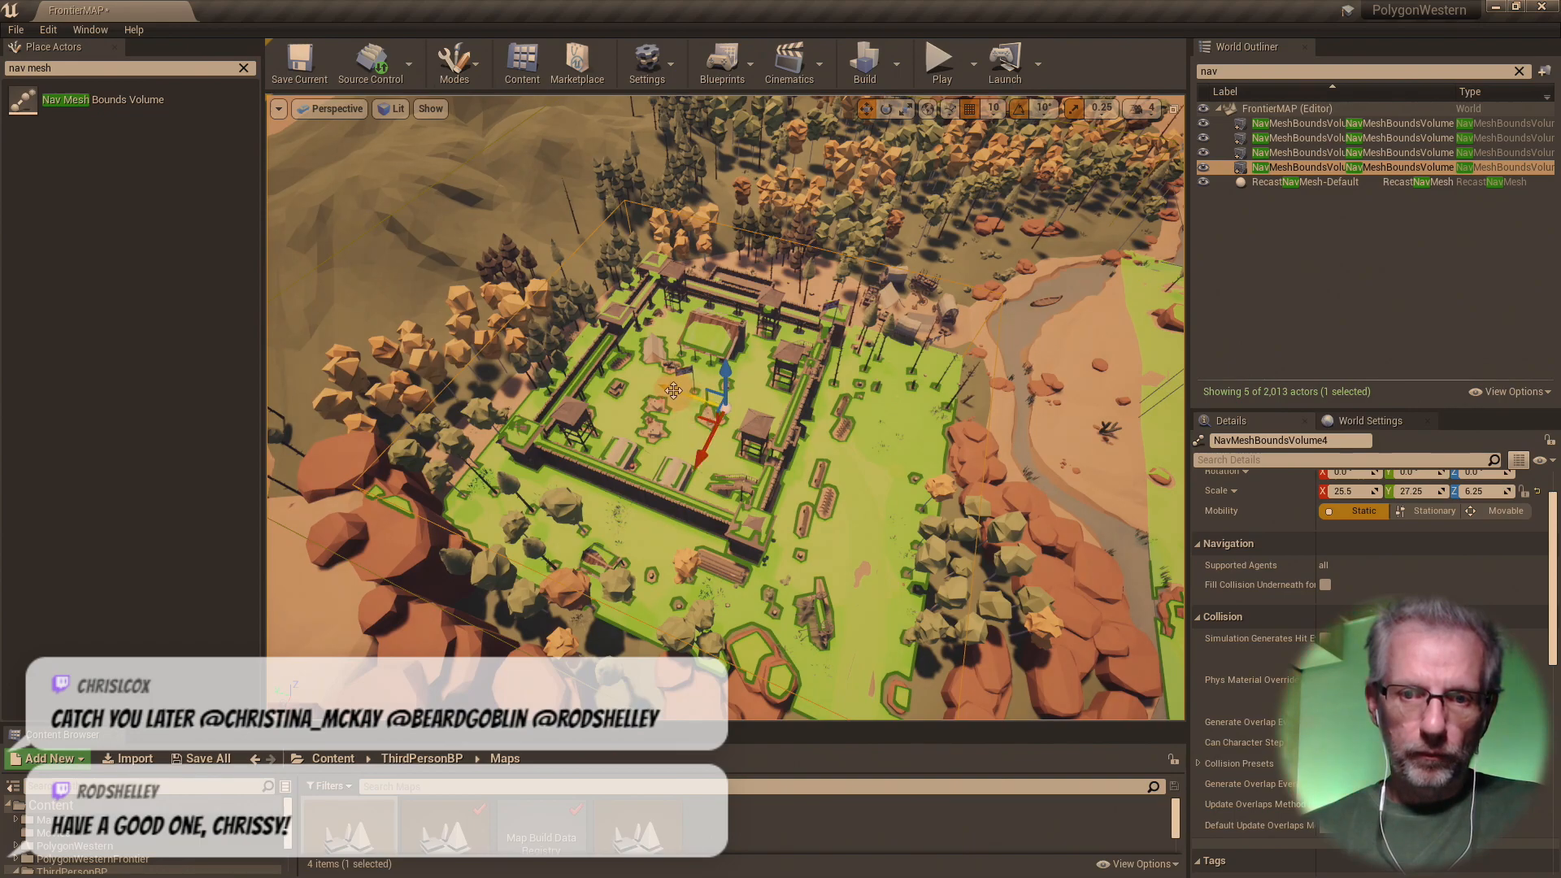
pyautogui.moveTo(671, 391); pyautogui.dragTo(664, 399)
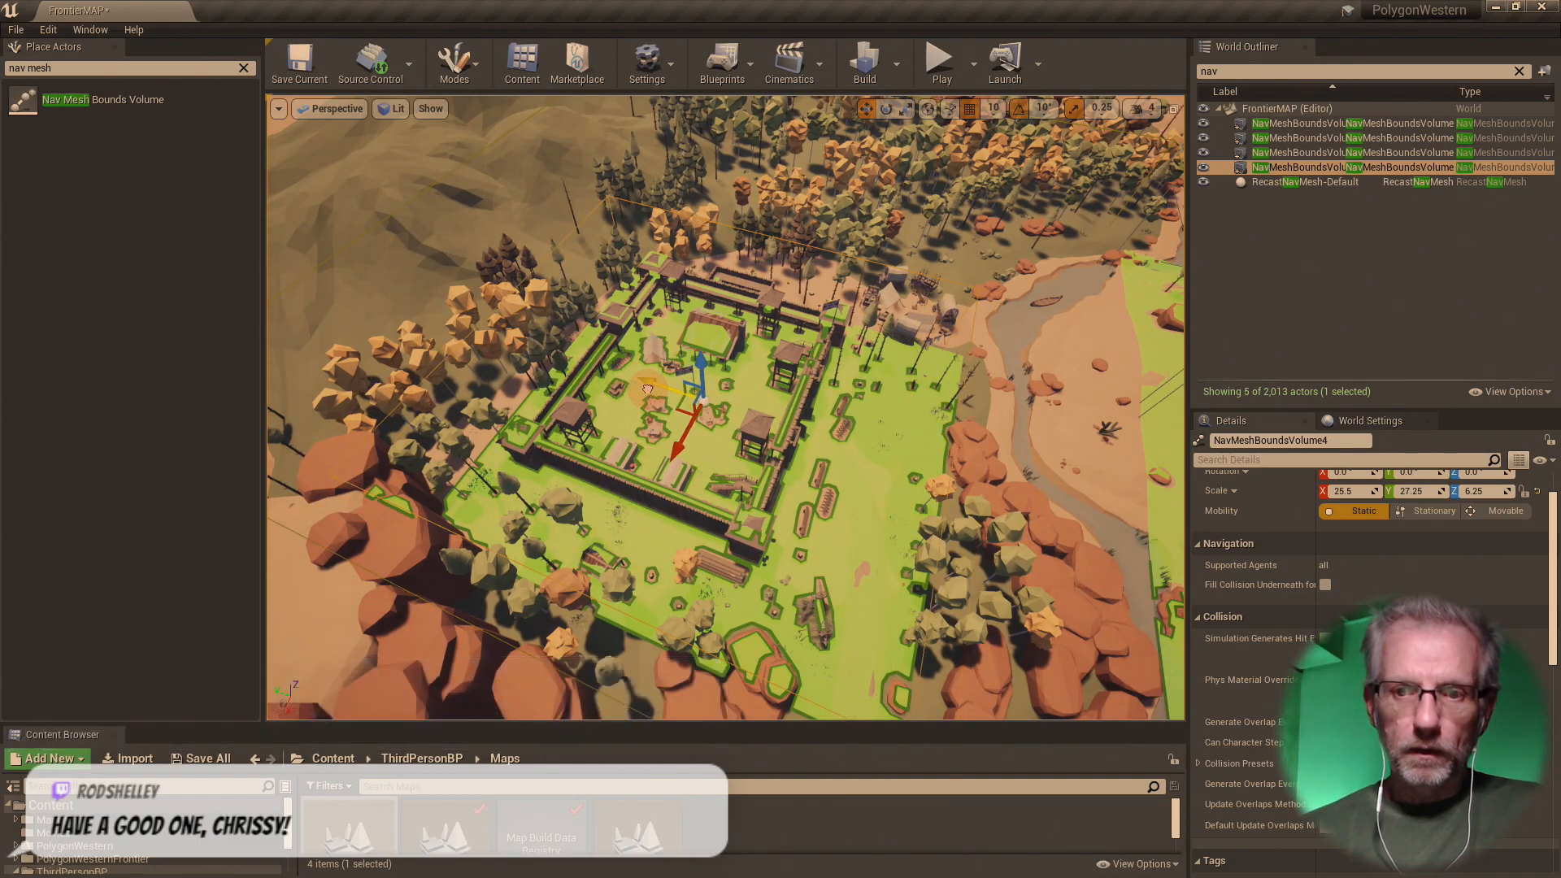
# - Scale the fort's Nav Mesh Bounds Volume to X 36.75 so it spans the fort and the tents outside
pyautogui.keyDown('alt'); pyautogui.moveTo(707, 456); pyautogui.dragTo(195, 429); pyautogui.keyUp('alt')
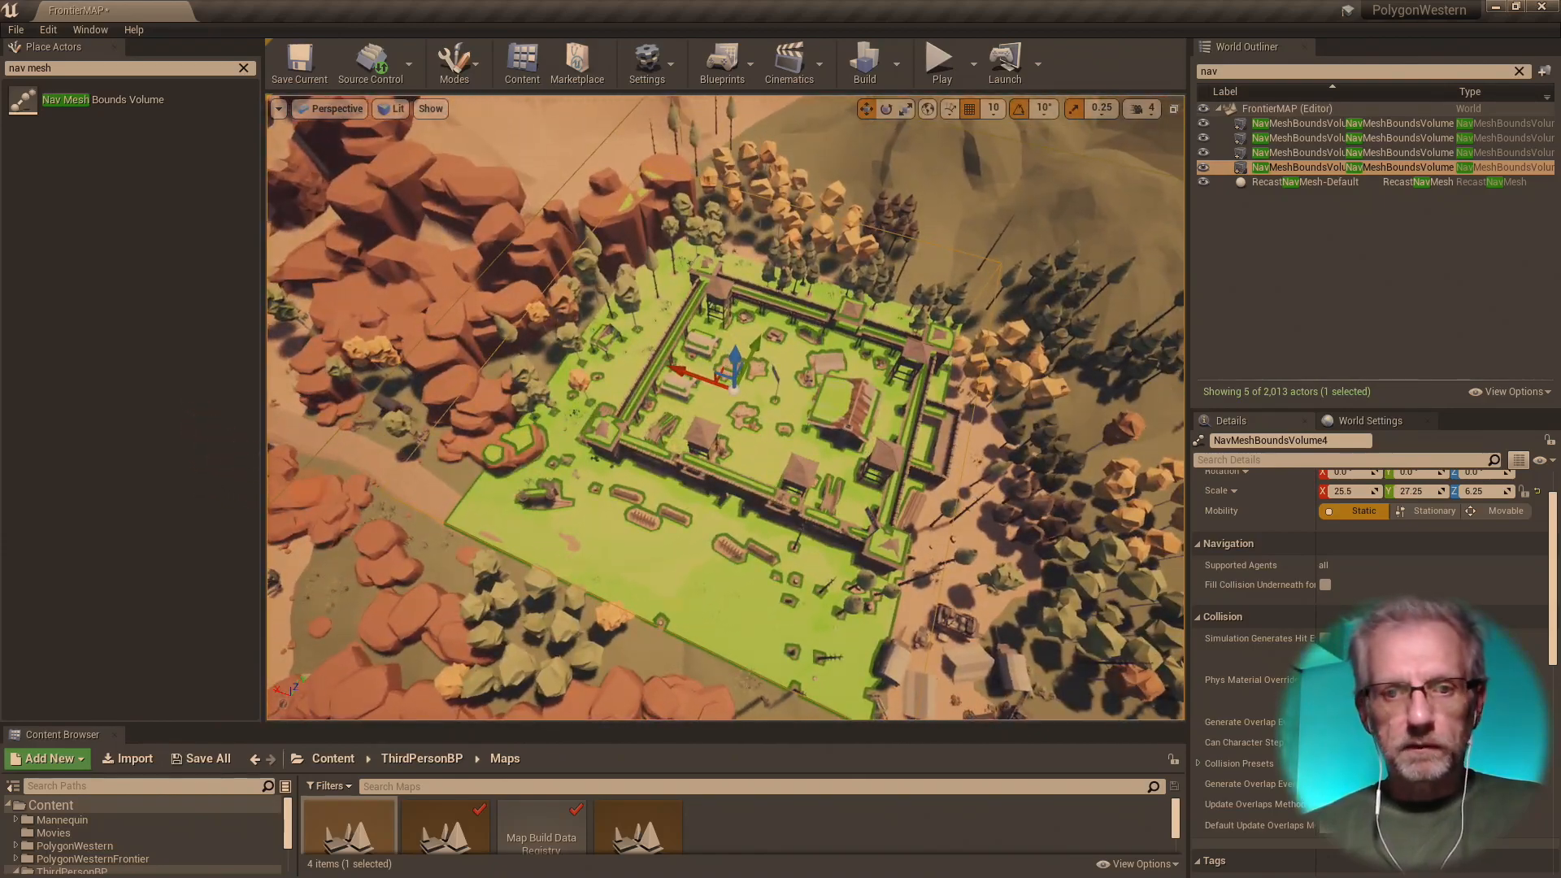
pyautogui.press('e')
pyautogui.press('r')
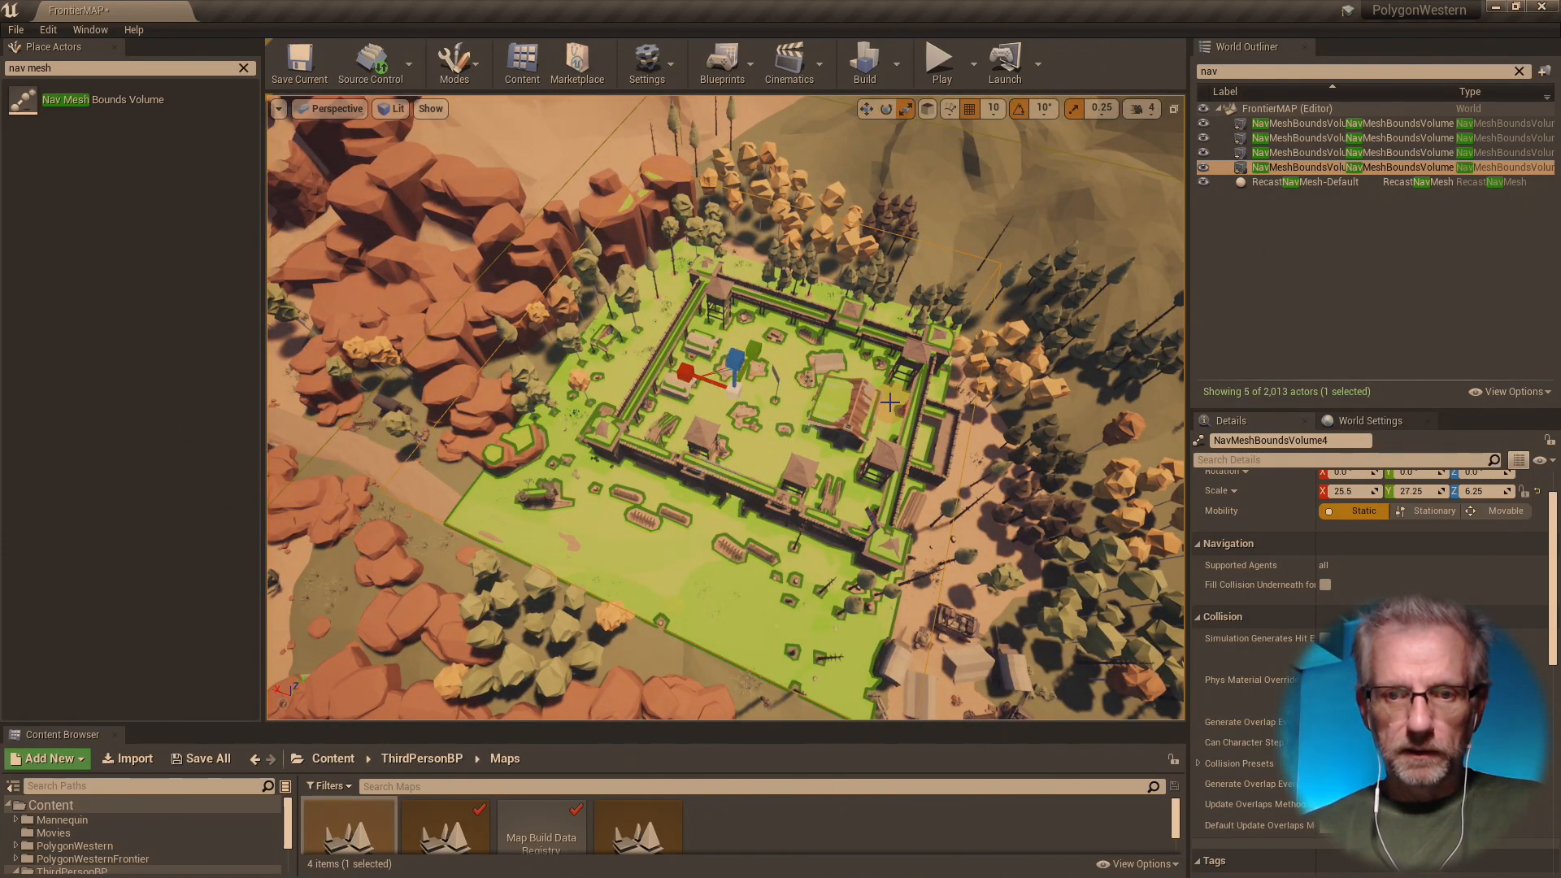
pyautogui.moveTo(685, 374); pyautogui.dragTo(0, 196)
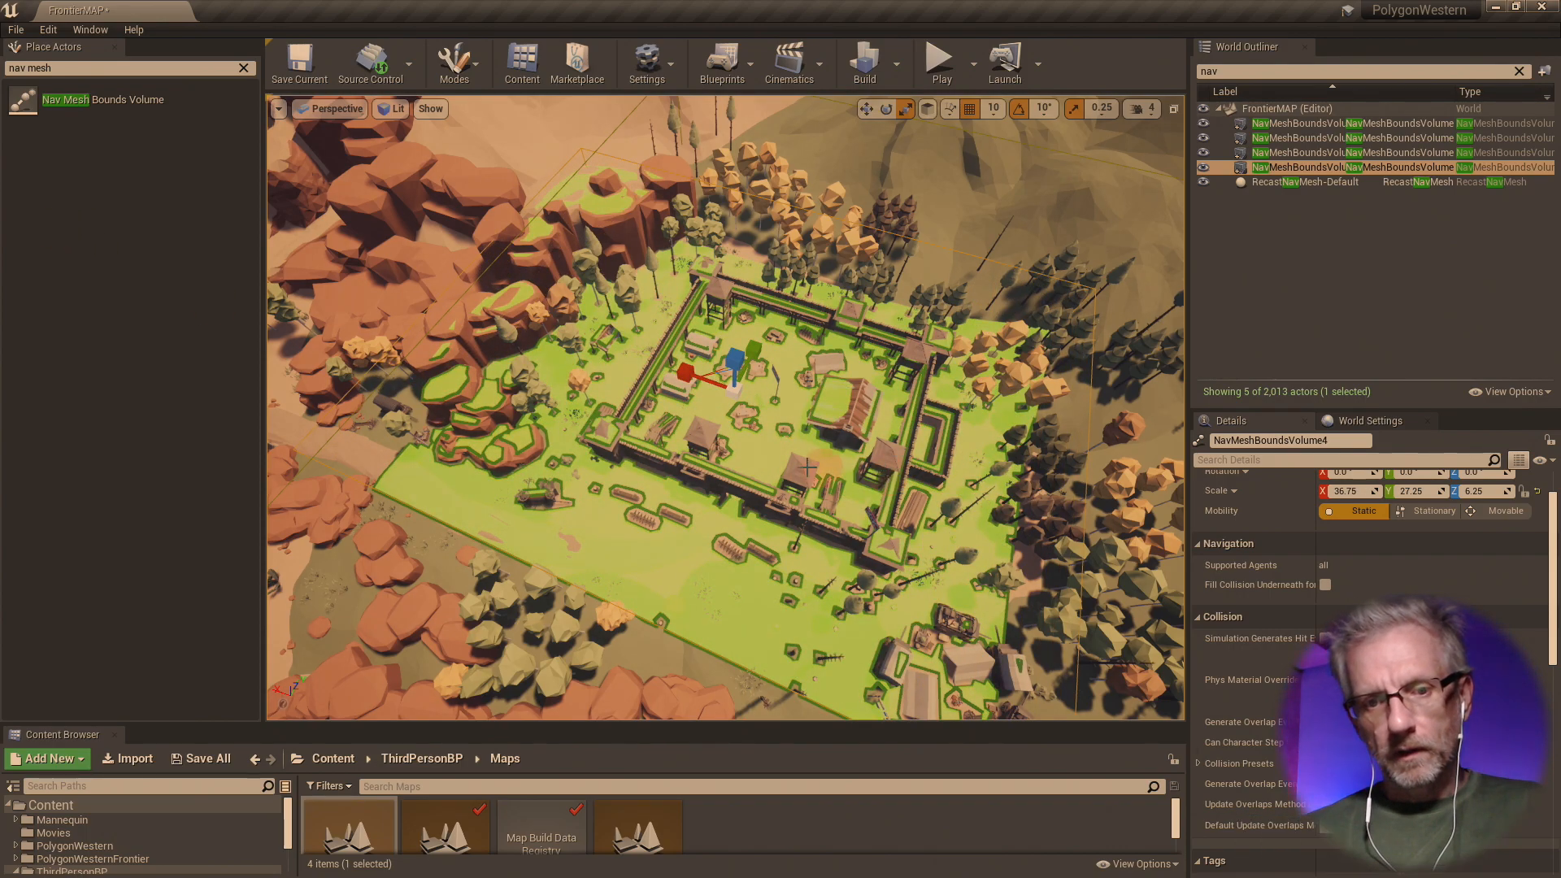
# - Duplicate the fort's Nav Mesh Bounds Volume to the terraced mine and shift the copy over the mine floor and its entrance
pyautogui.keyDown('alt'); pyautogui.moveTo(796, 459); pyautogui.dragTo(717, 373); pyautogui.keyUp('alt')
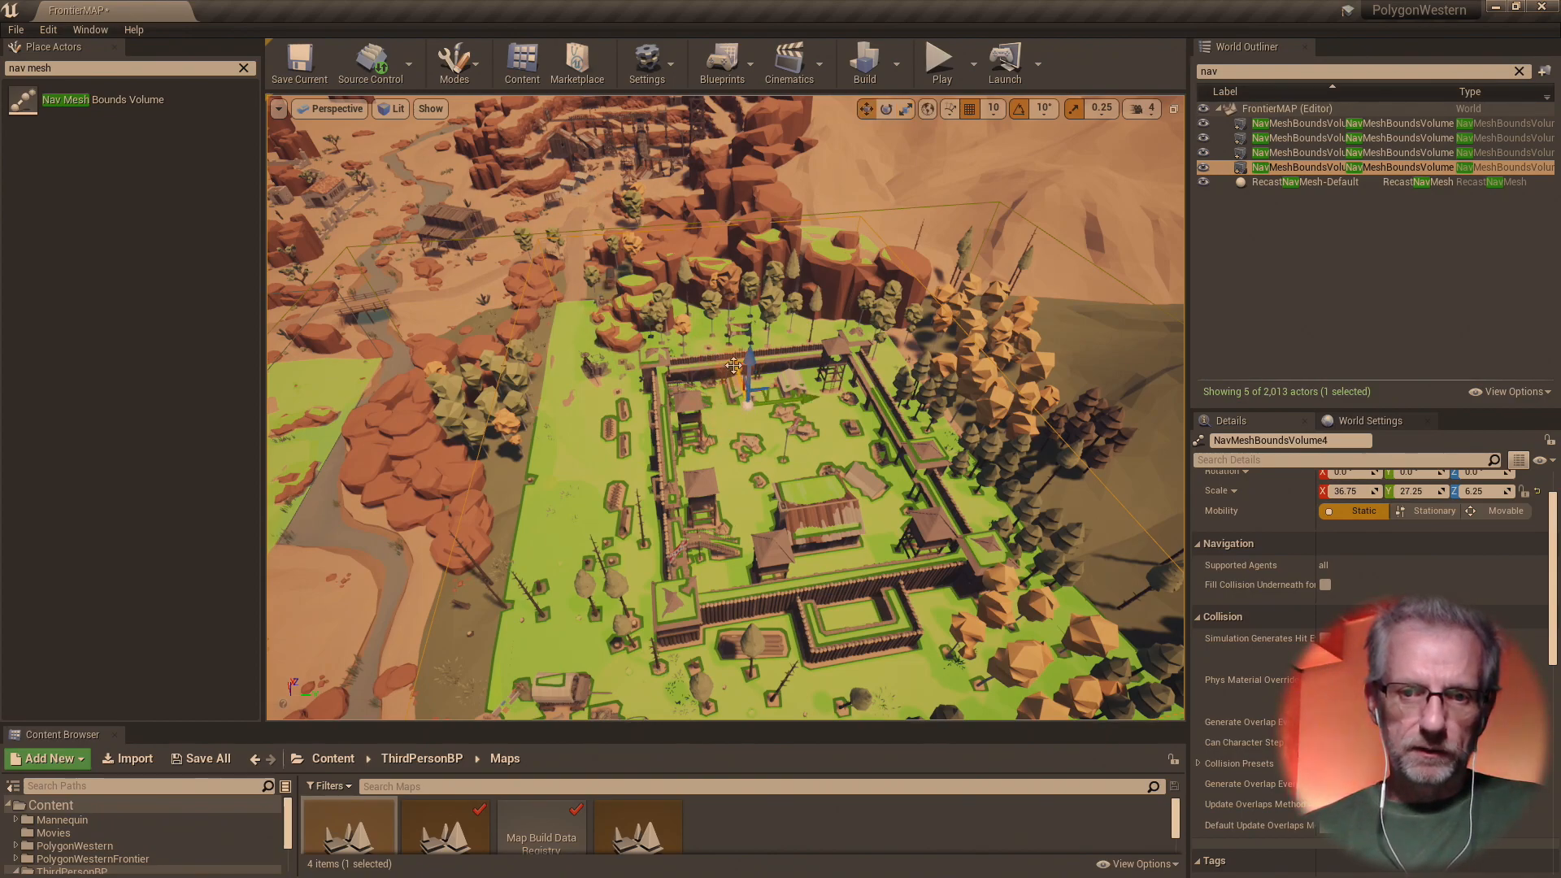
pyautogui.keyDown('alt'); pyautogui.moveTo(733, 366); pyautogui.dragTo(667, 166); pyautogui.keyUp('alt')
pyautogui.press('f')
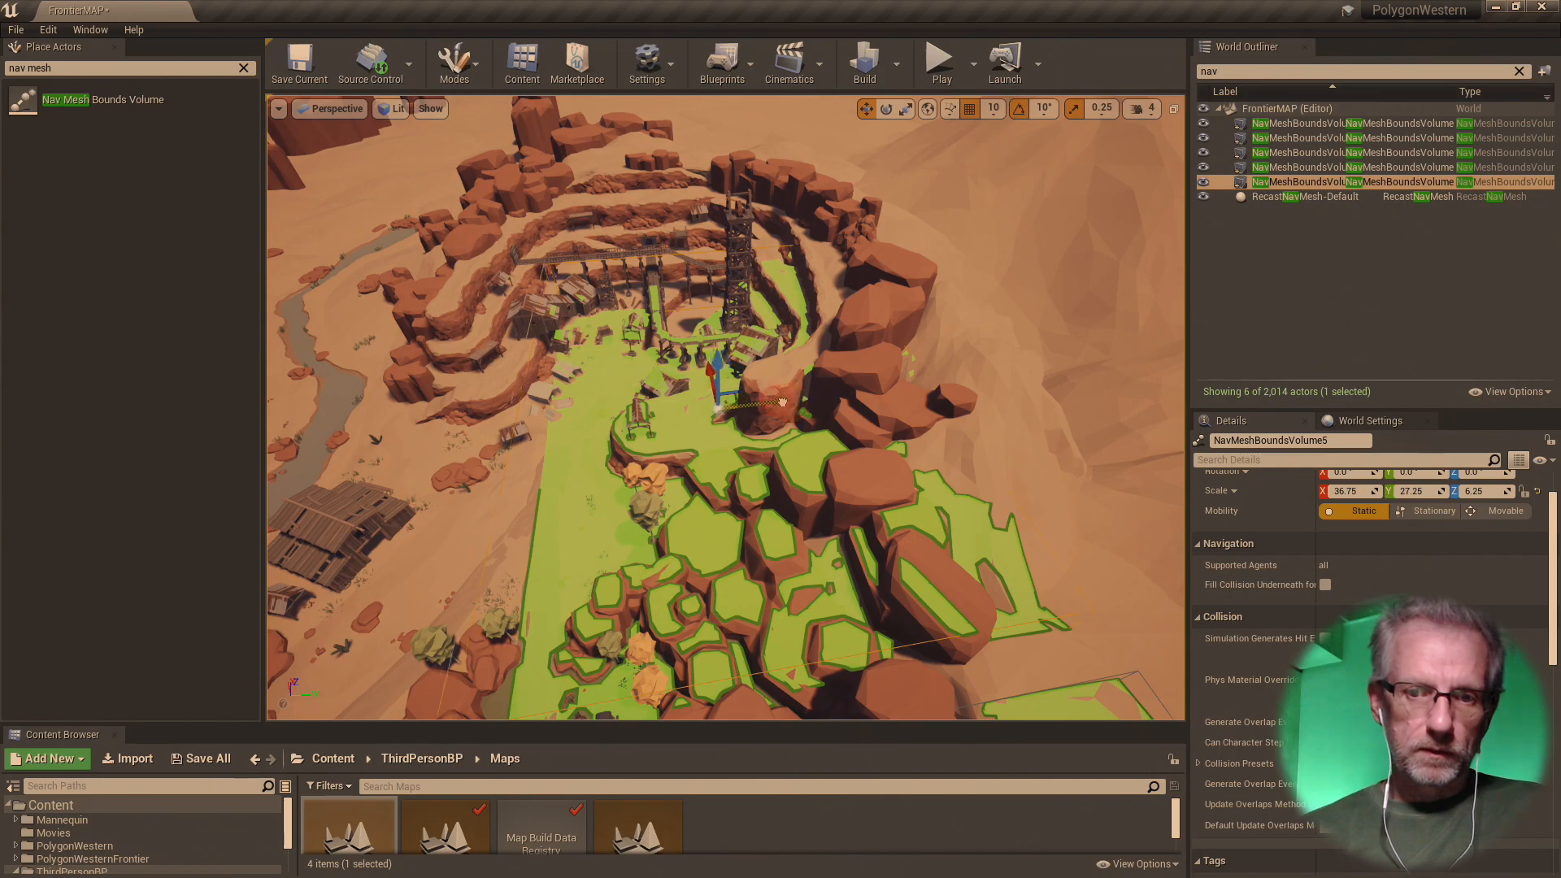
pyautogui.moveTo(782, 402); pyautogui.dragTo(682, 463)
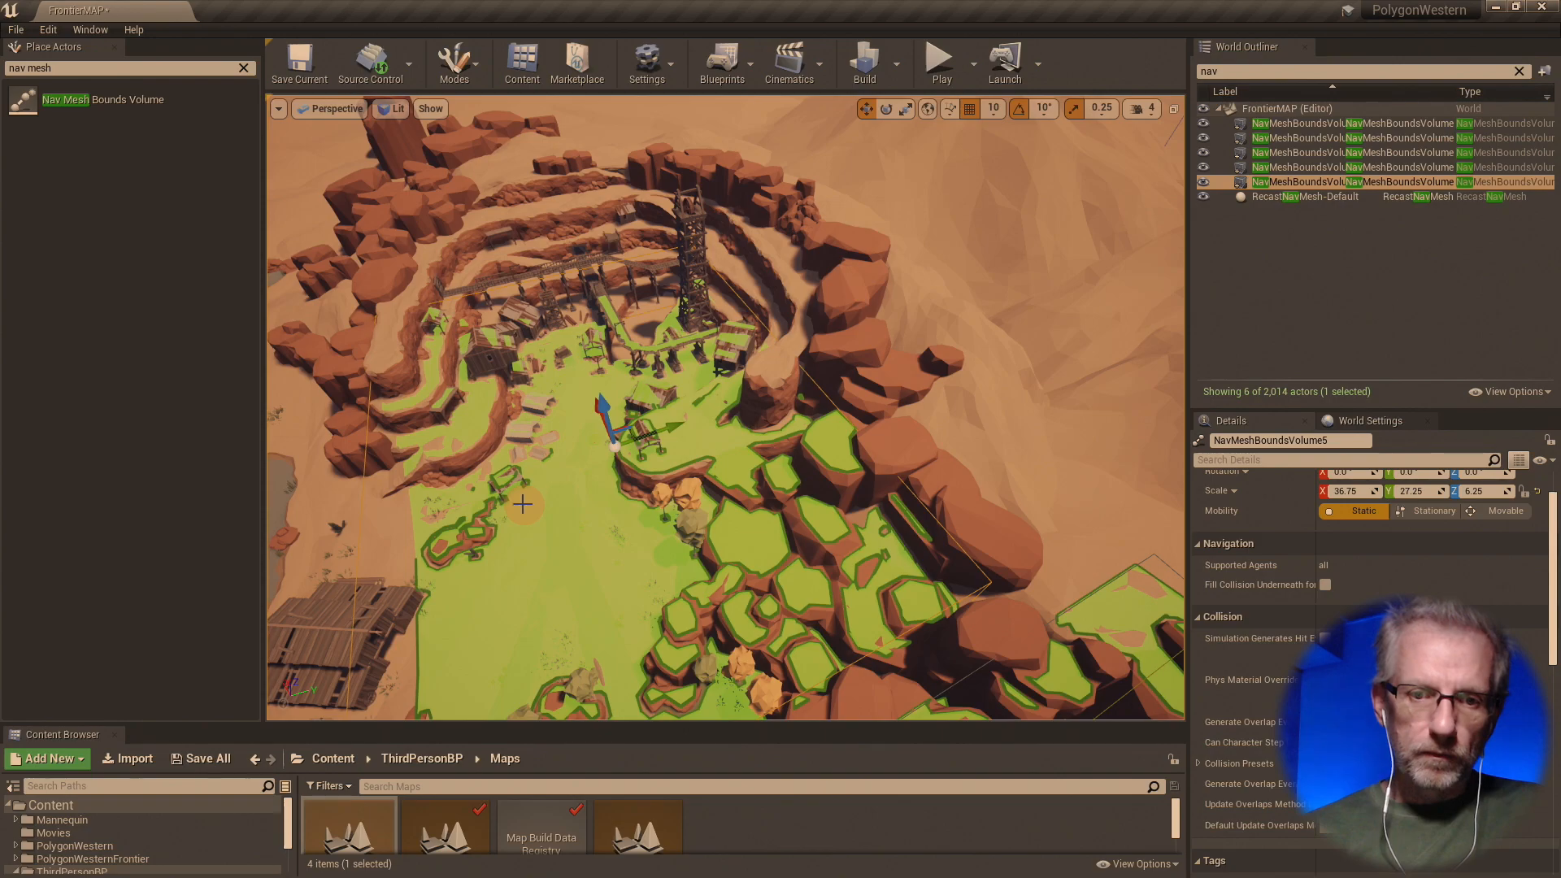
pyautogui.moveTo(671, 425); pyautogui.dragTo(603, 456)
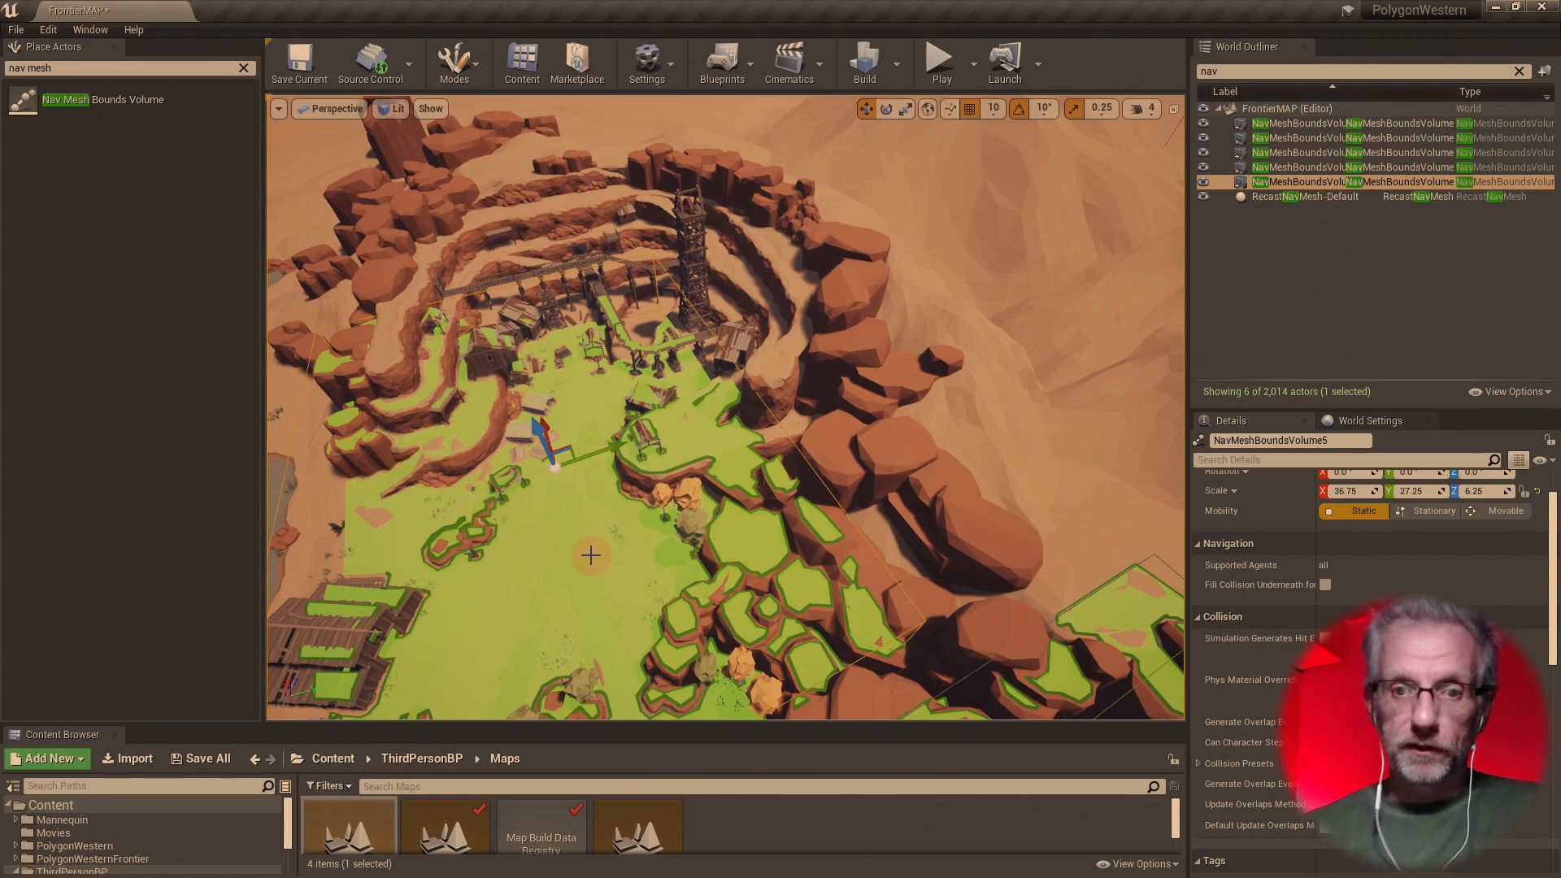
pyautogui.moveTo(622, 449); pyautogui.dragTo(654, 440)
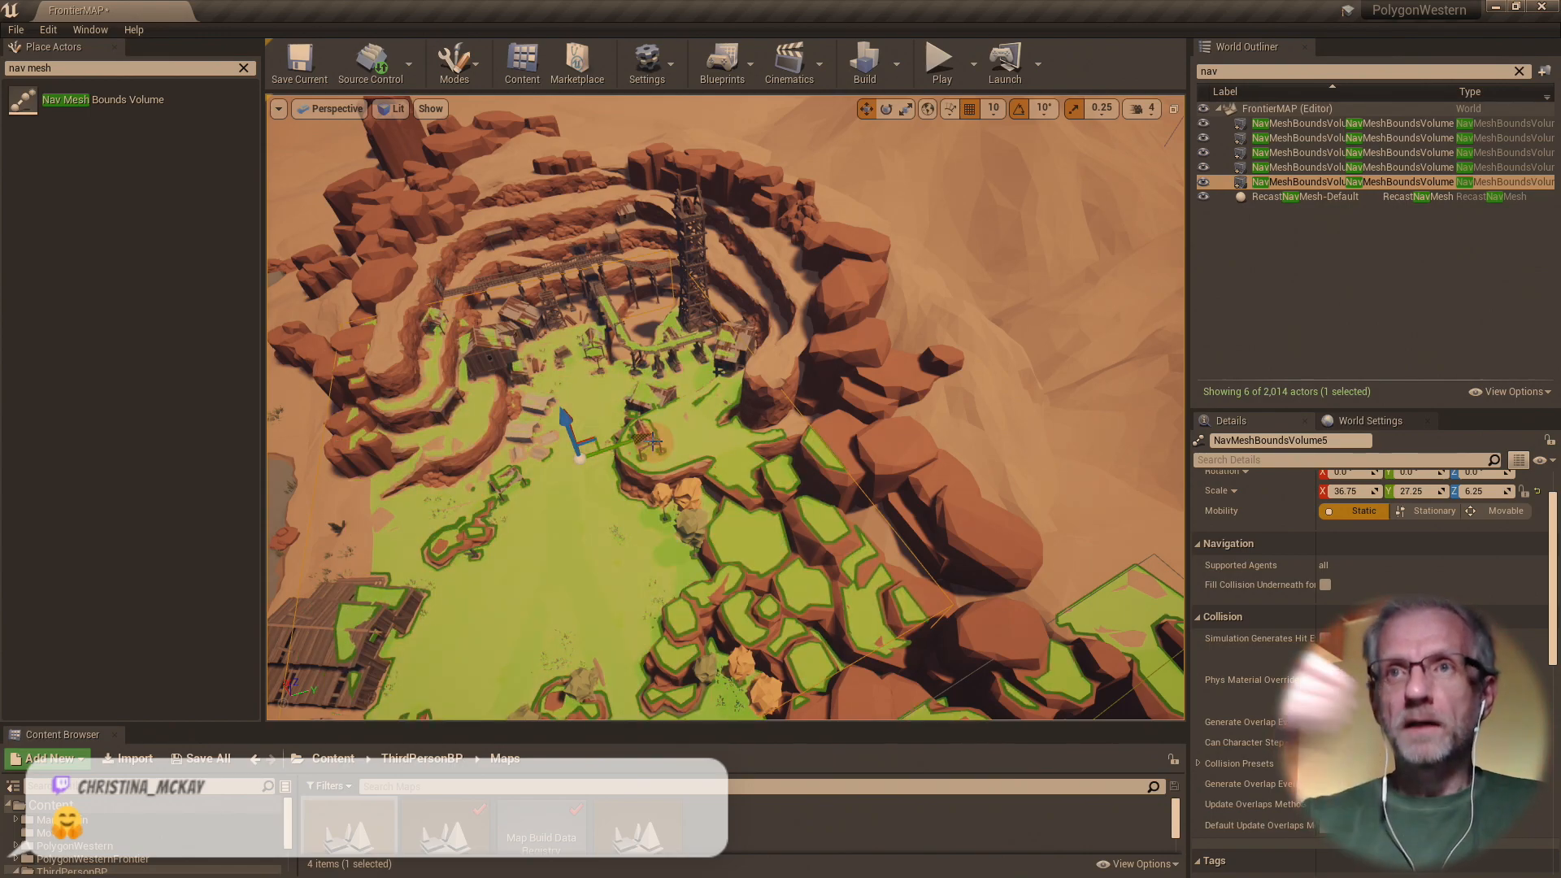
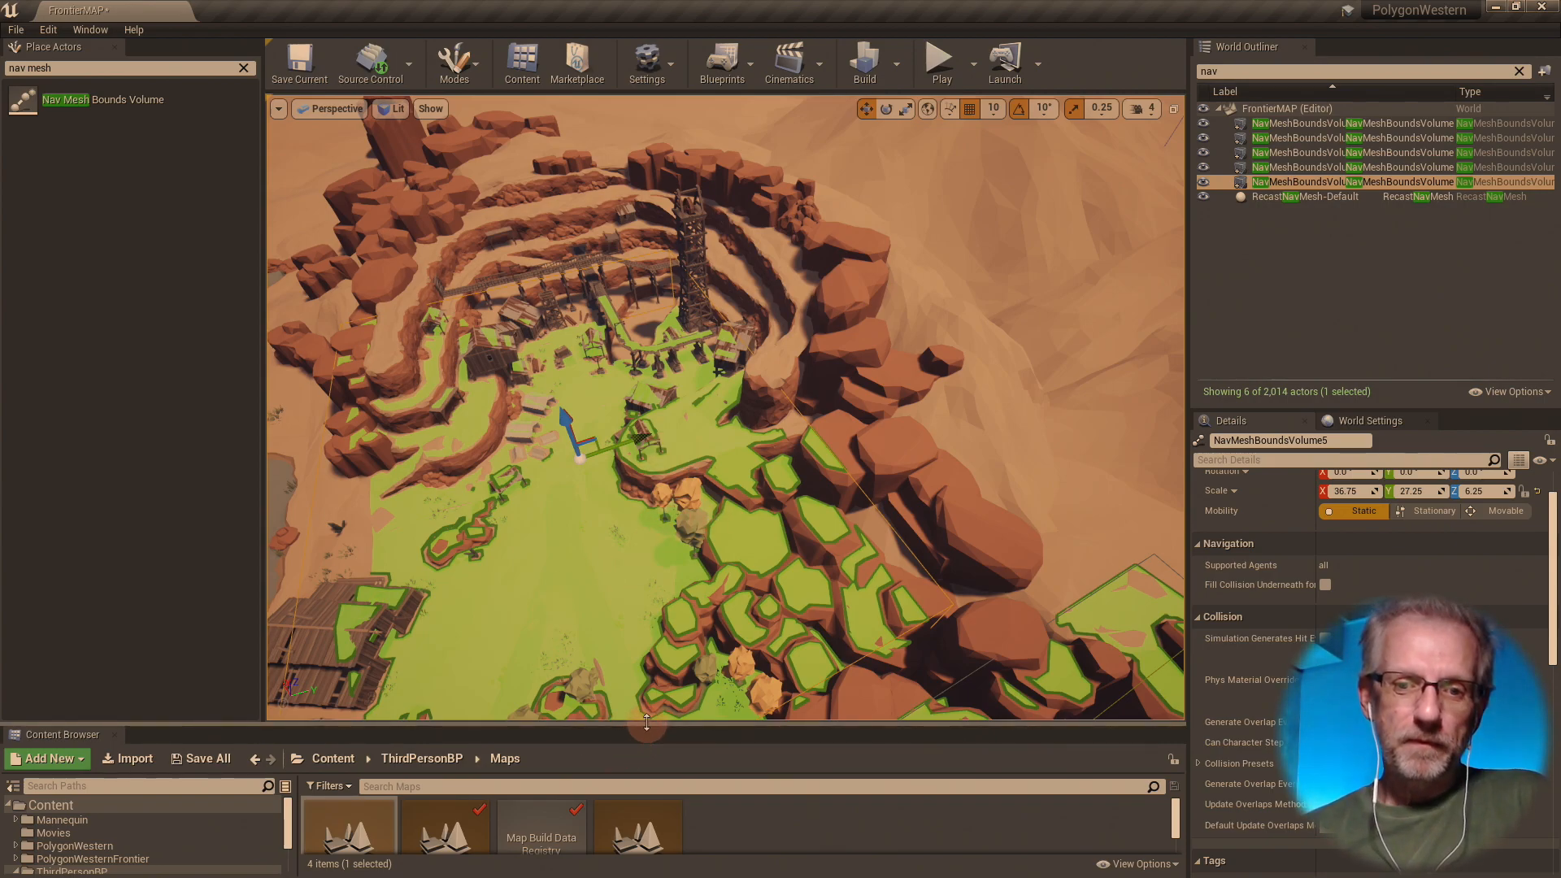
# - Enlarge the Content Browser and open the Blueprints folder of ThirdPersonBP
pyautogui.moveTo(645, 724); pyautogui.dragTo(643, 624)
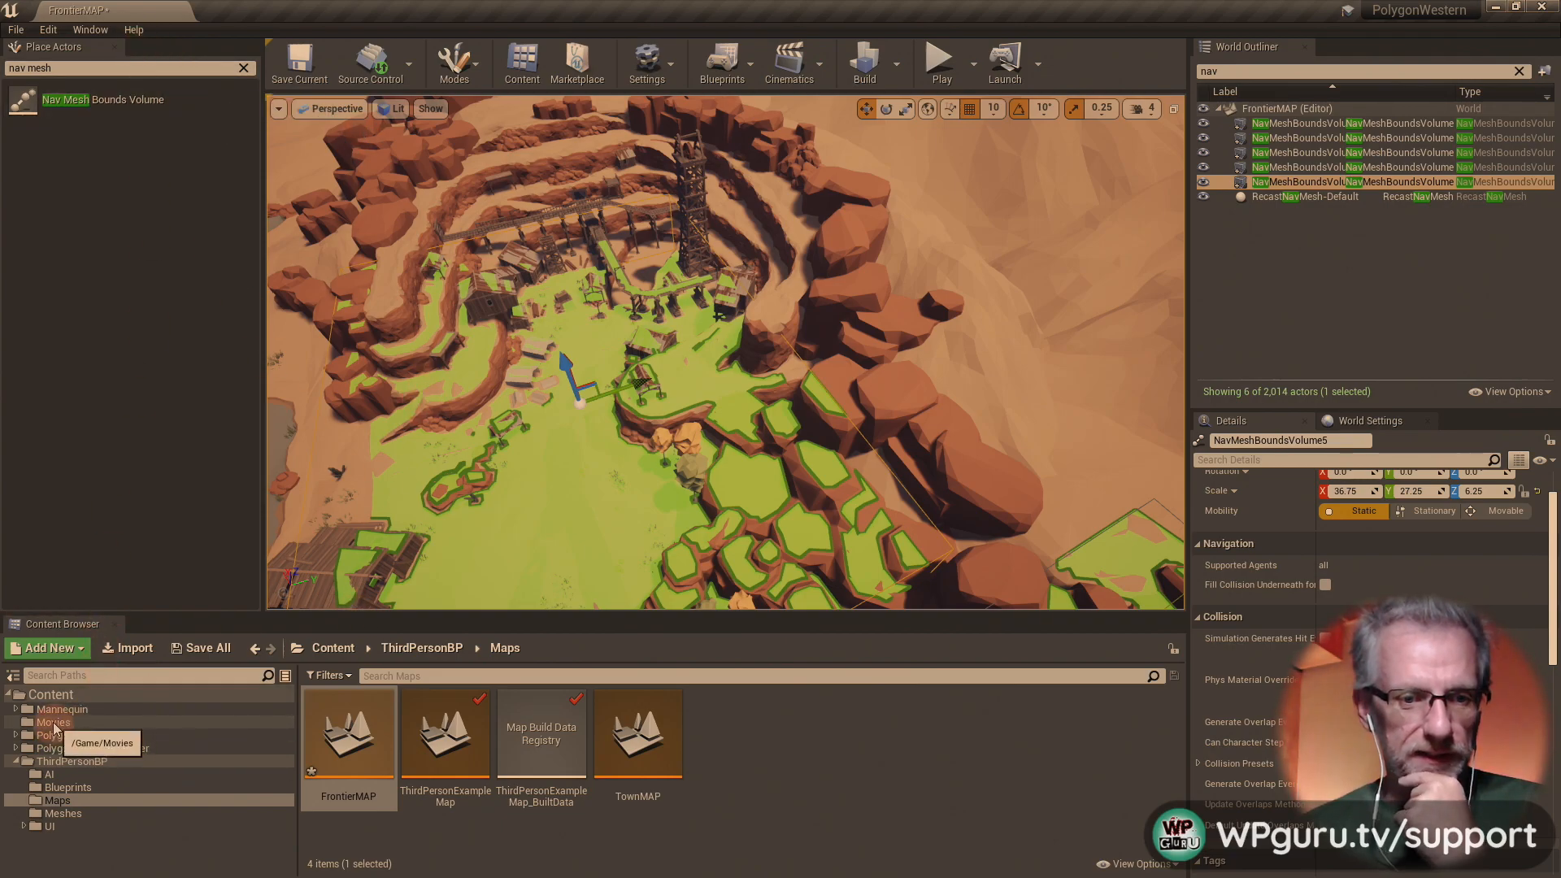
pyautogui.click(72, 787)
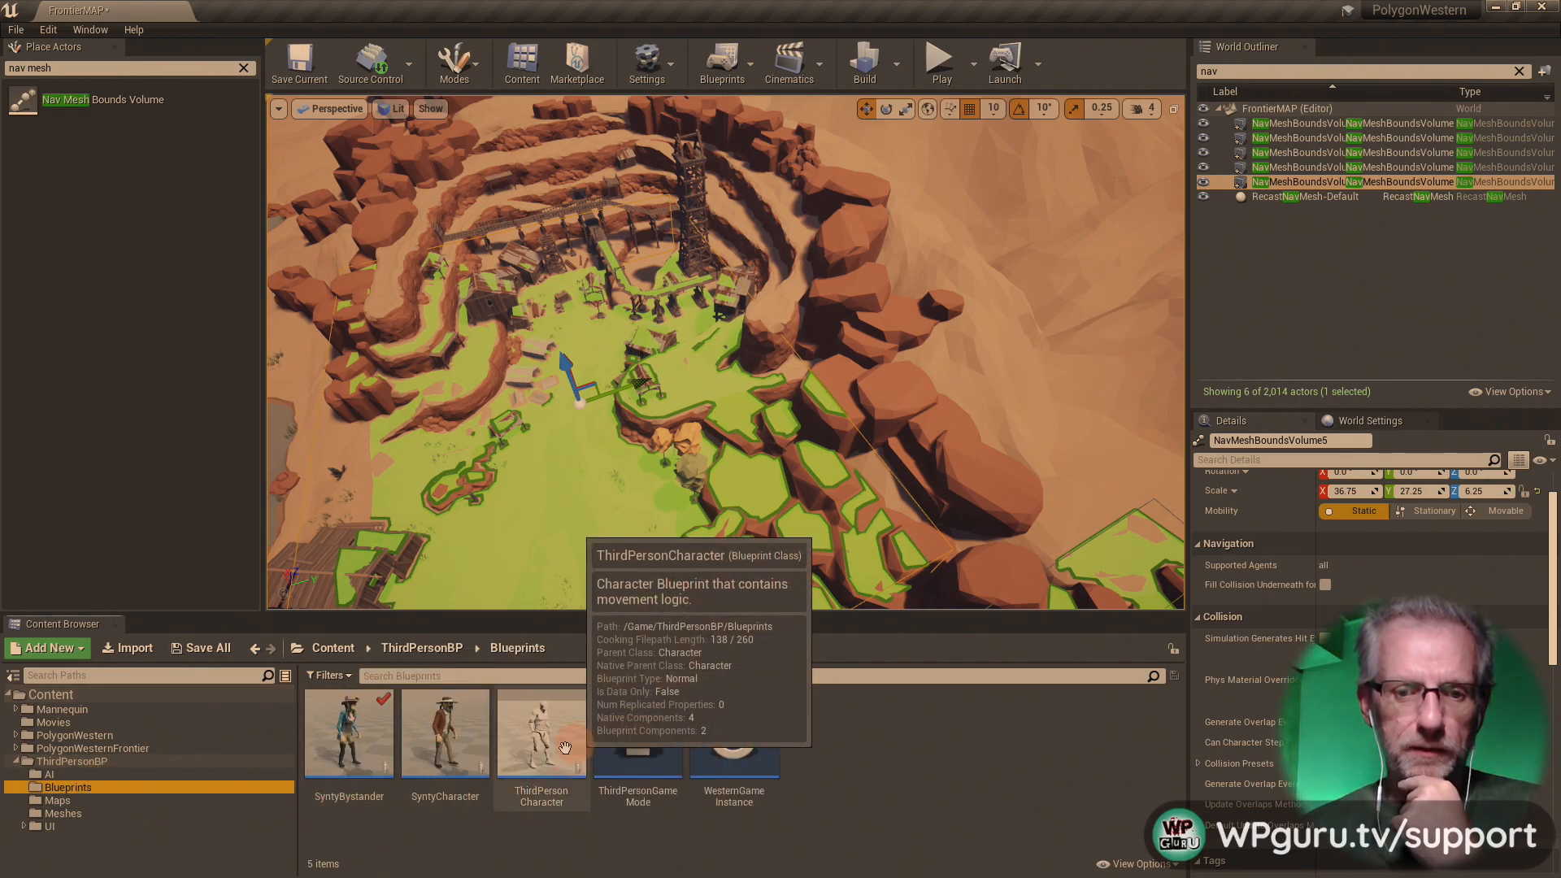
# - Open the SyntyCharacter blueprint, dock it as a full tab beside the level, and show its model from the front
pyautogui.doubleClick(453, 744)
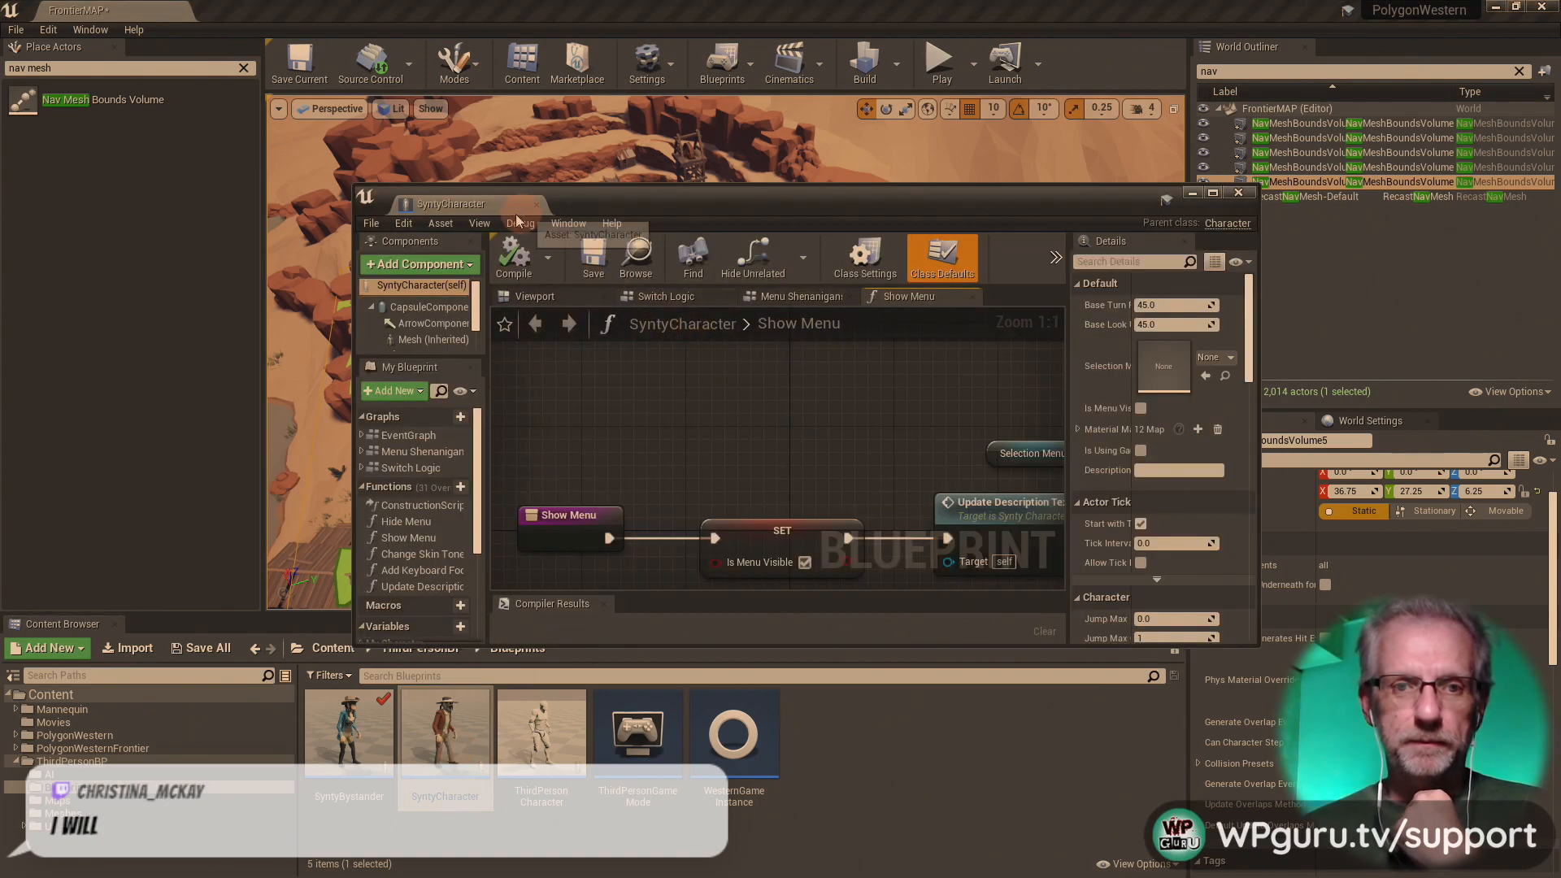
pyautogui.doubleClick(569, 204)
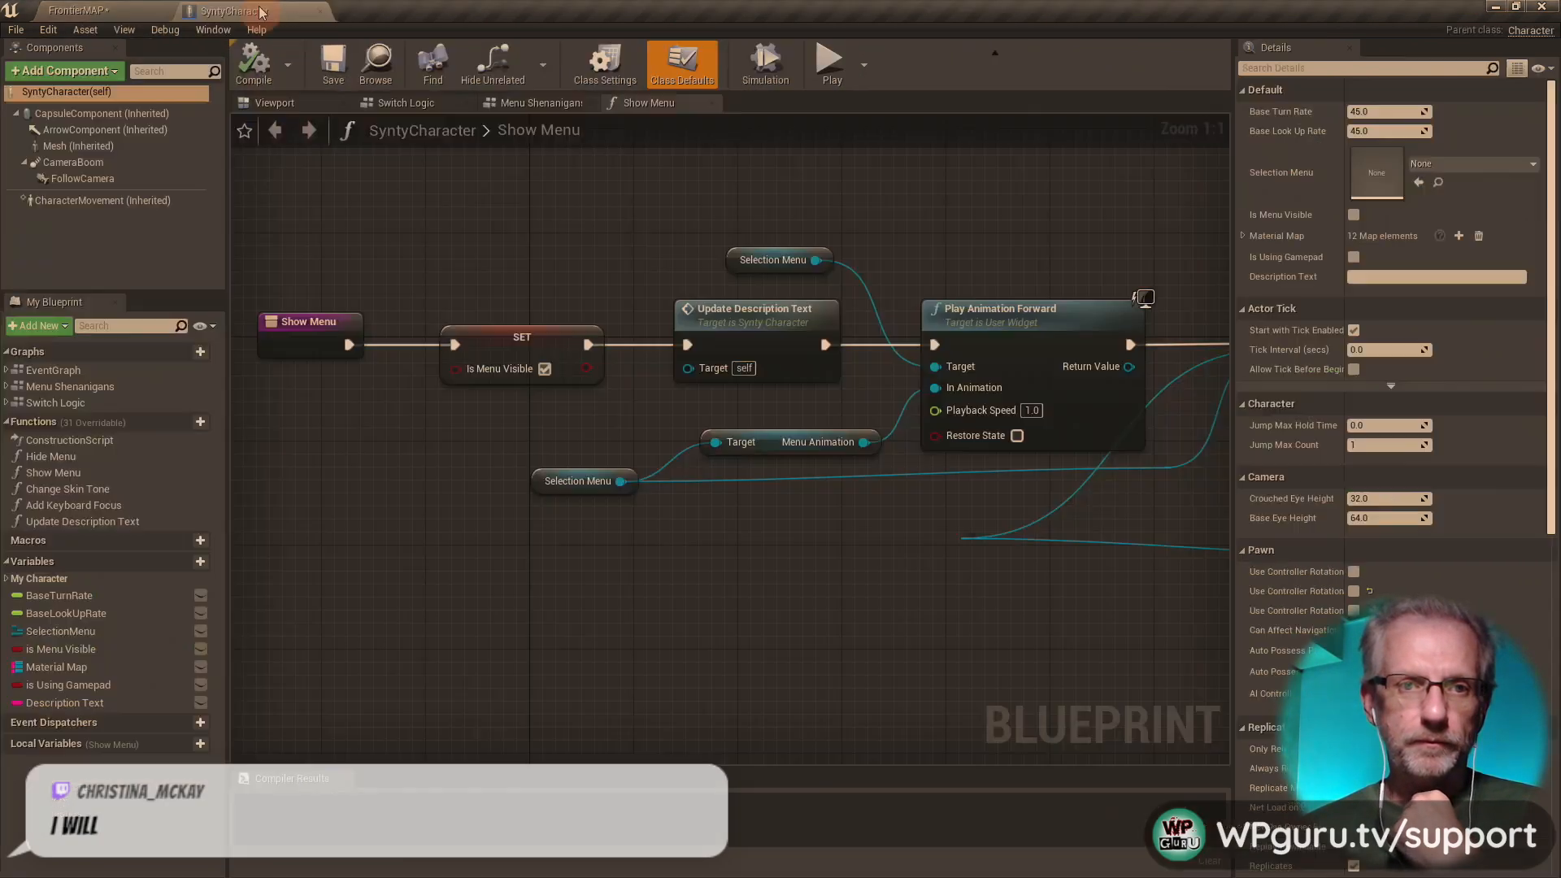
pyautogui.click(284, 111)
pyautogui.scroll(3, 731, 439)
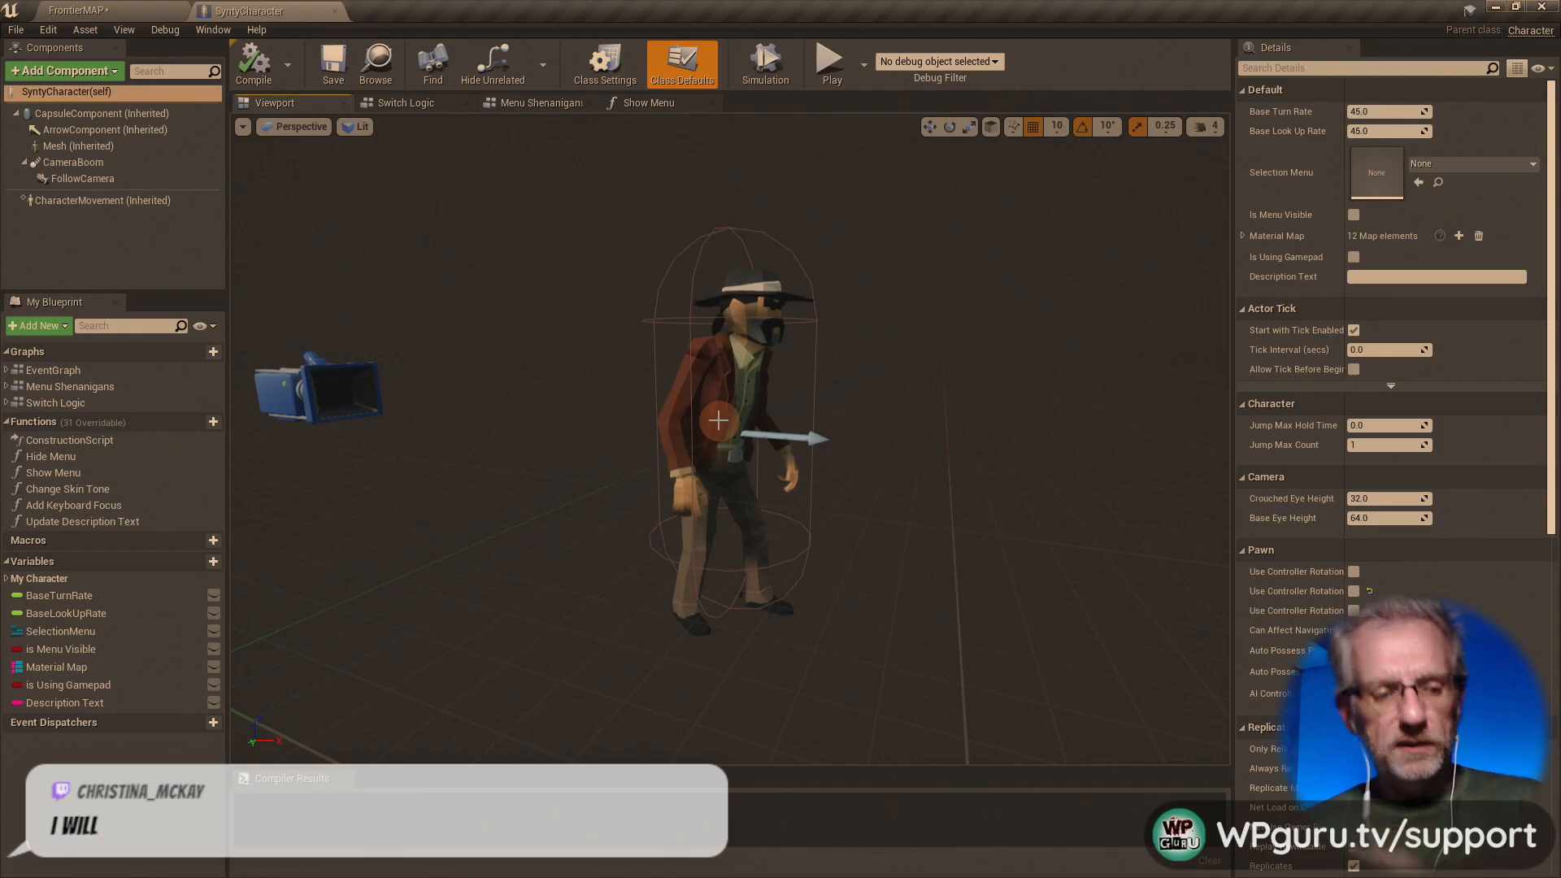
pyautogui.scroll(3, 719, 421)
pyautogui.keyDown('alt'); pyautogui.moveTo(721, 419); pyautogui.dragTo(885, 483); pyautogui.keyUp('alt')
# - Check the blueprint's class settings and defaults, and select the character's Mesh component to bring up its mesh properties
pyautogui.scroll(-5, 1427, 553)
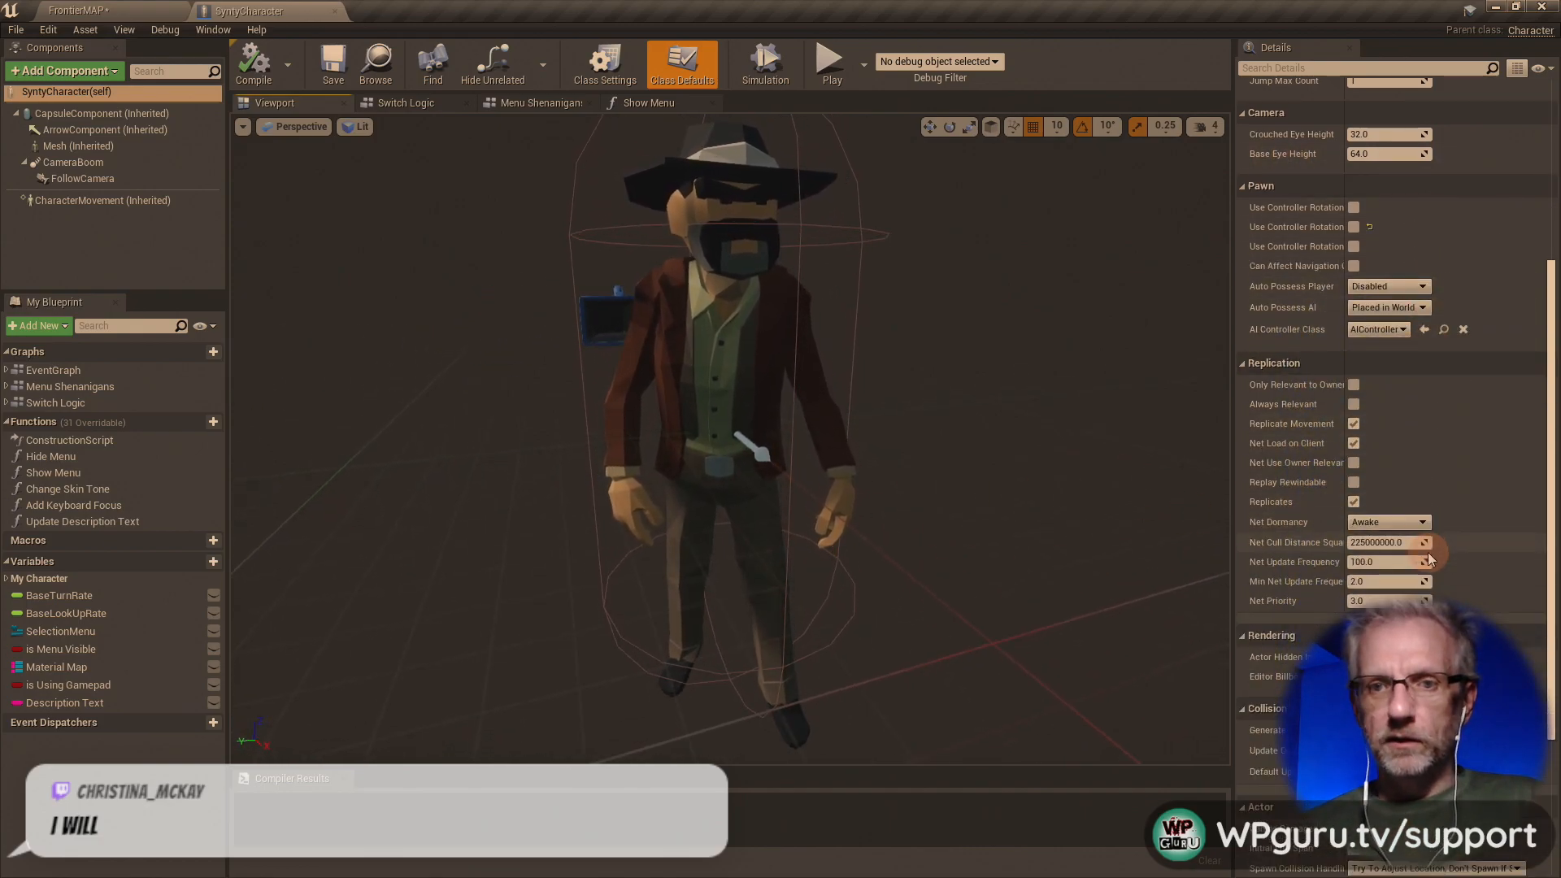
pyautogui.click(608, 65)
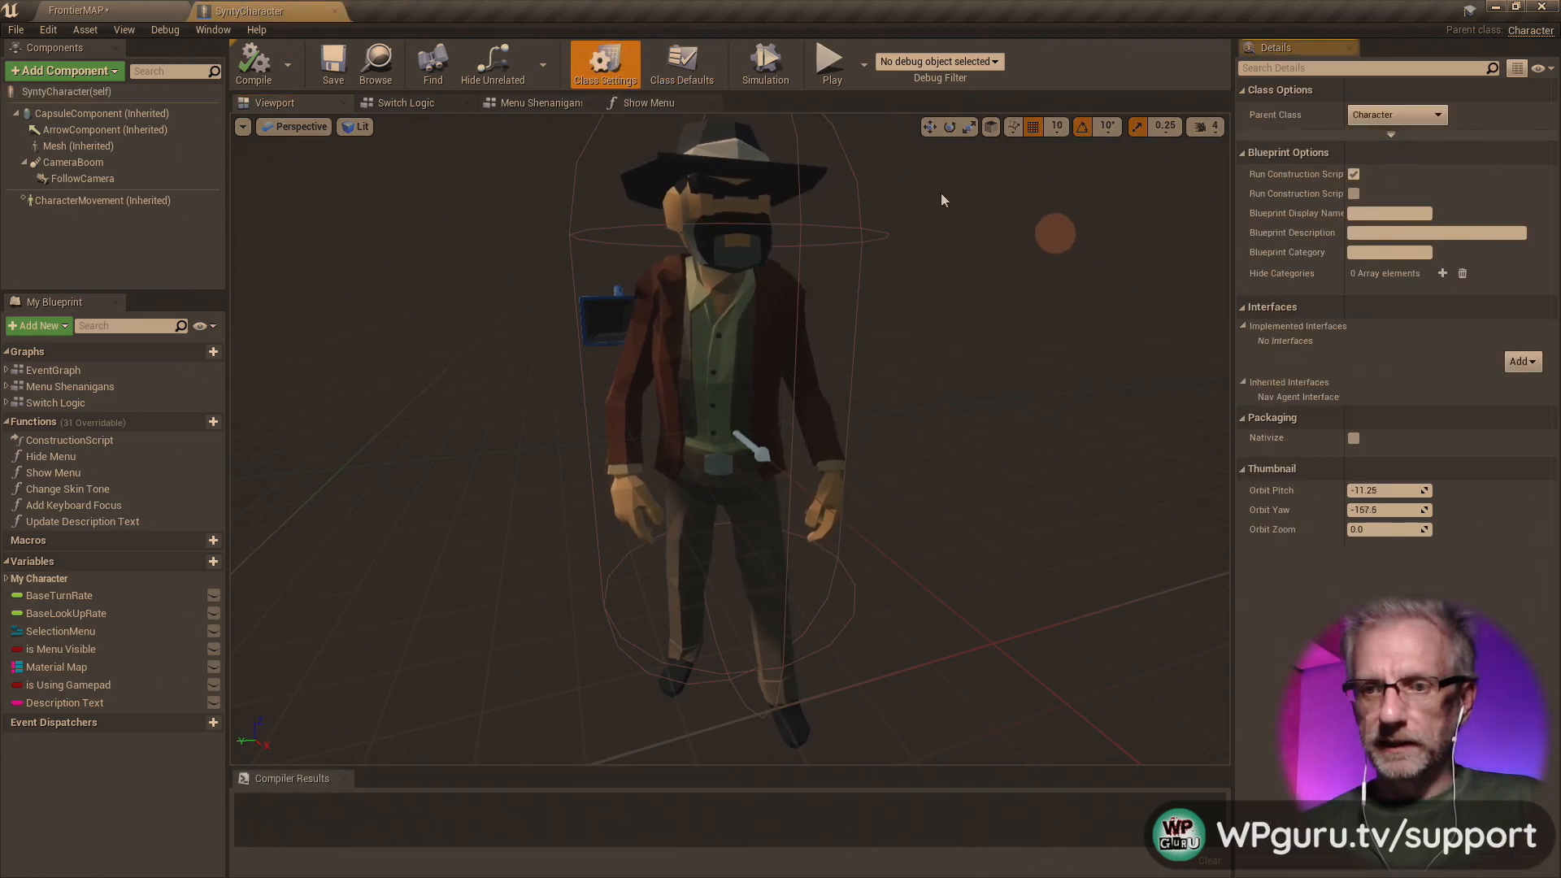
pyautogui.click(699, 63)
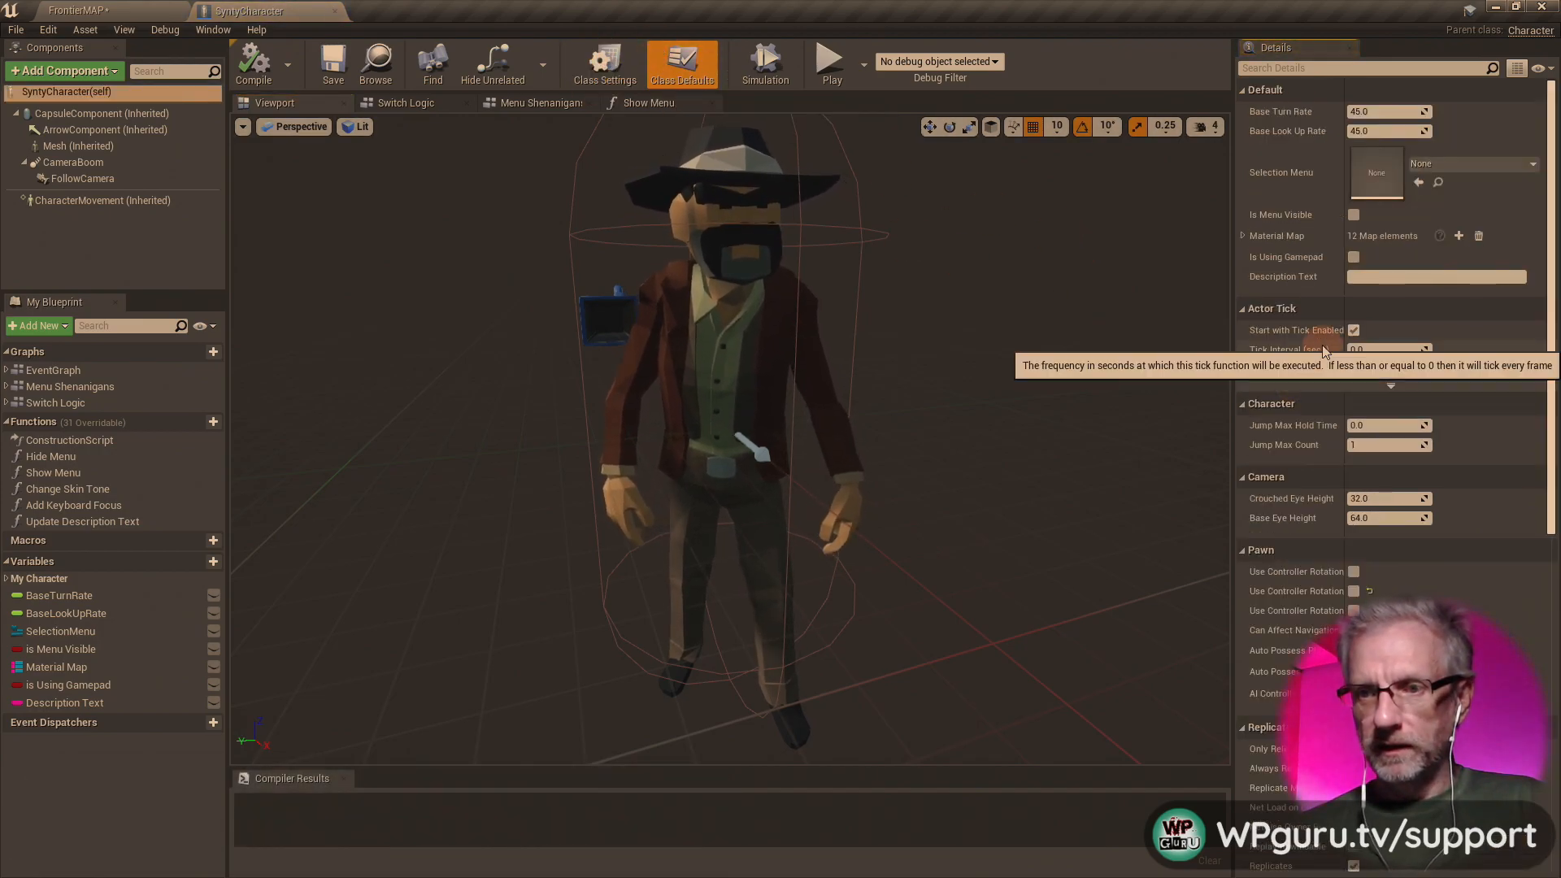
pyautogui.scroll(-5, 1324, 351)
pyautogui.scroll(-5, 1323, 351)
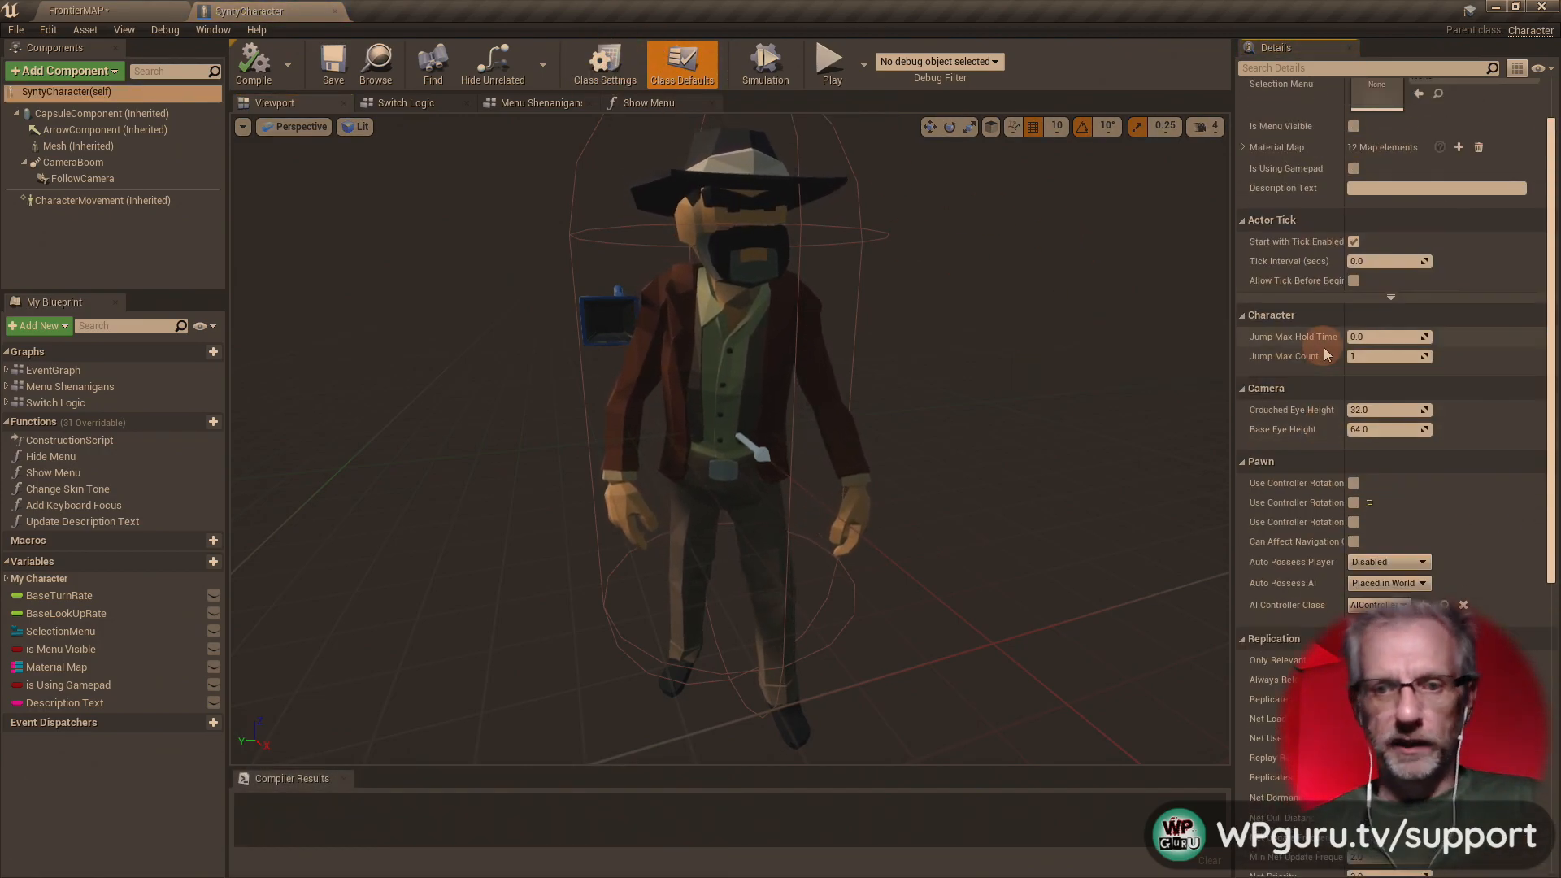
pyautogui.click(722, 370)
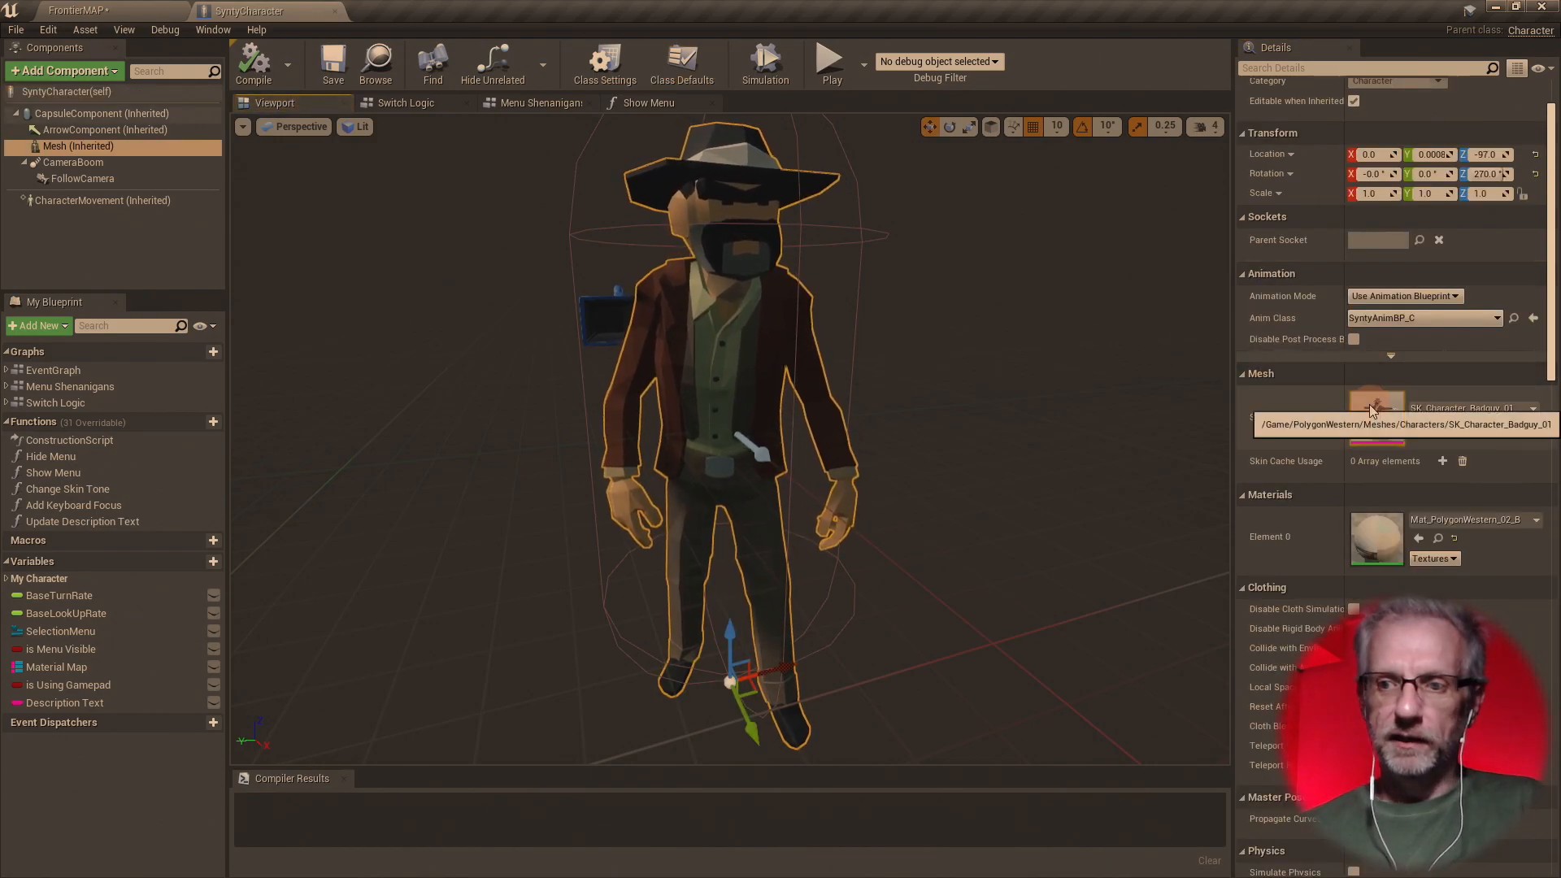
pyautogui.scroll(-3, 1369, 403)
pyautogui.moveTo(1144, 426); pyautogui.dragTo(1149, 426)
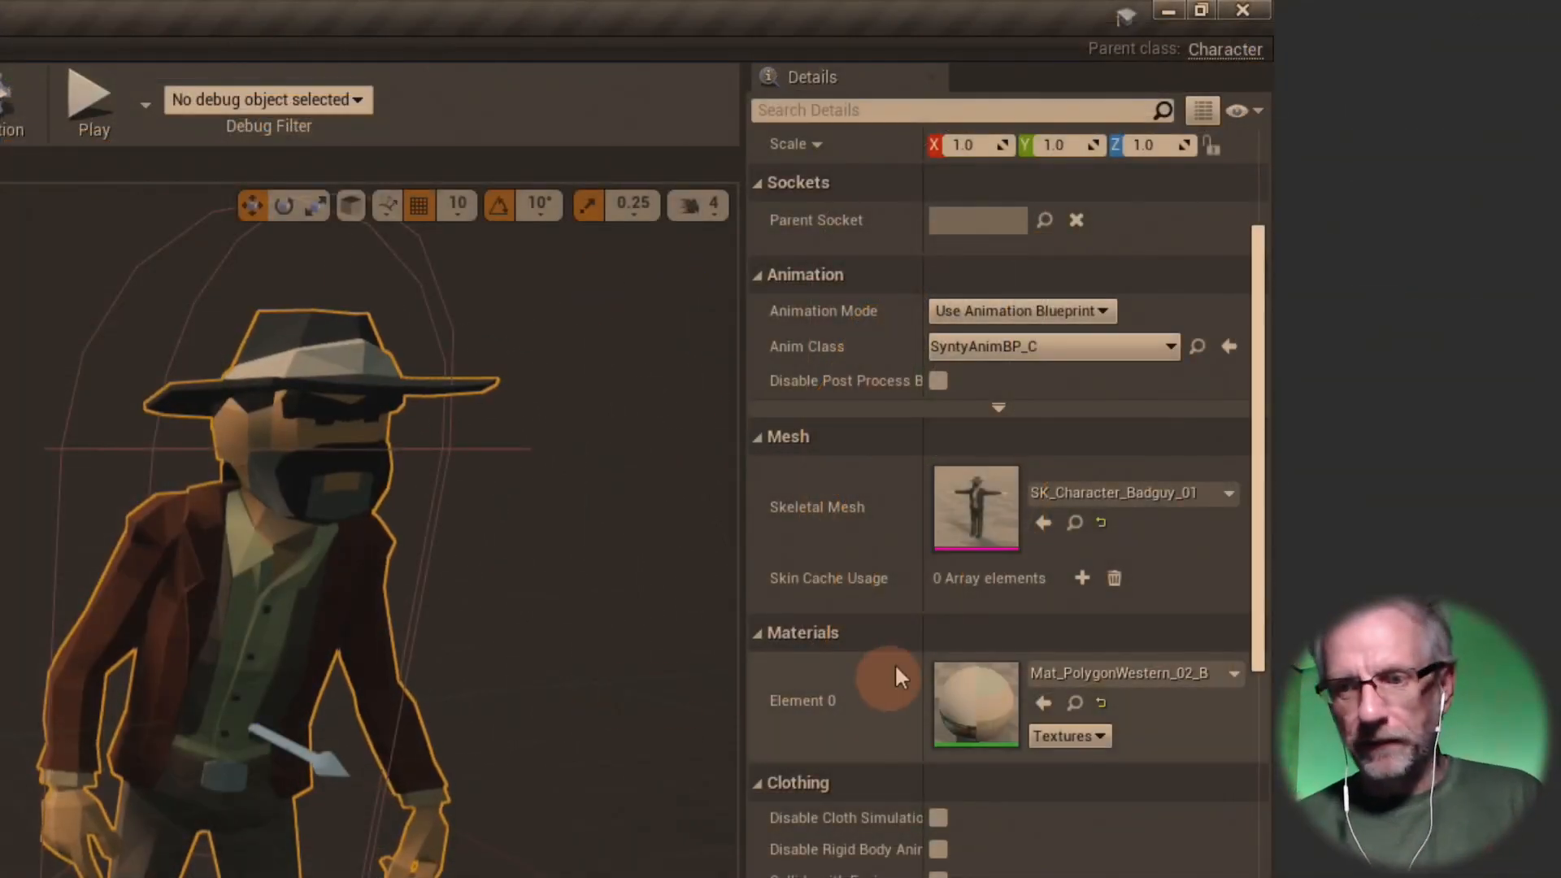
# - Set the Mesh component's skeletal mesh to SK_Character_Business_Man_01 and check the available materials
pyautogui.click(1153, 496)
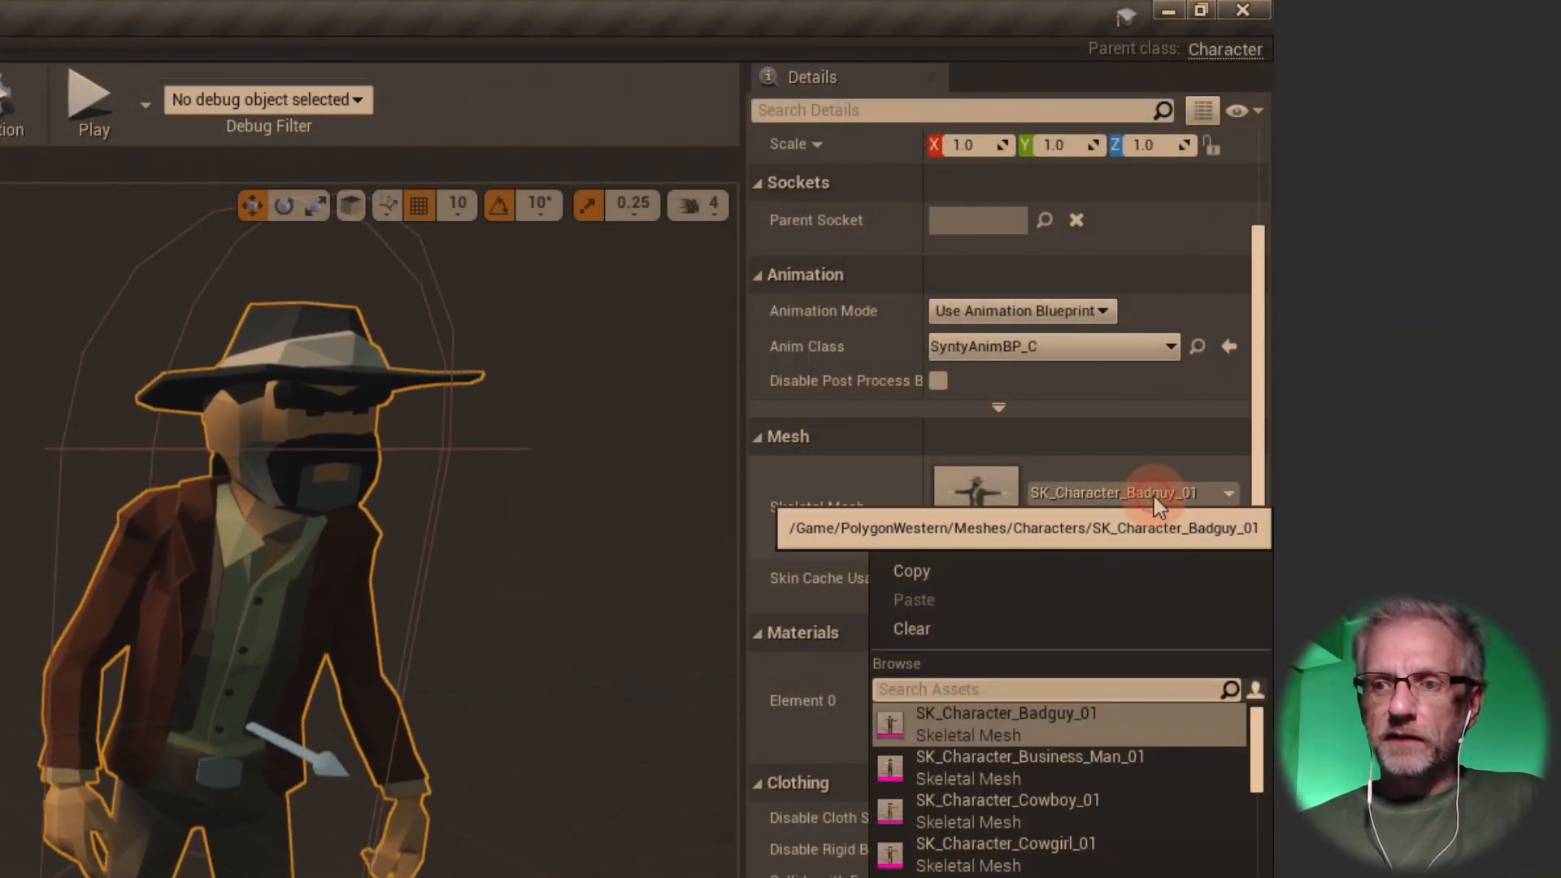
pyautogui.click(1143, 764)
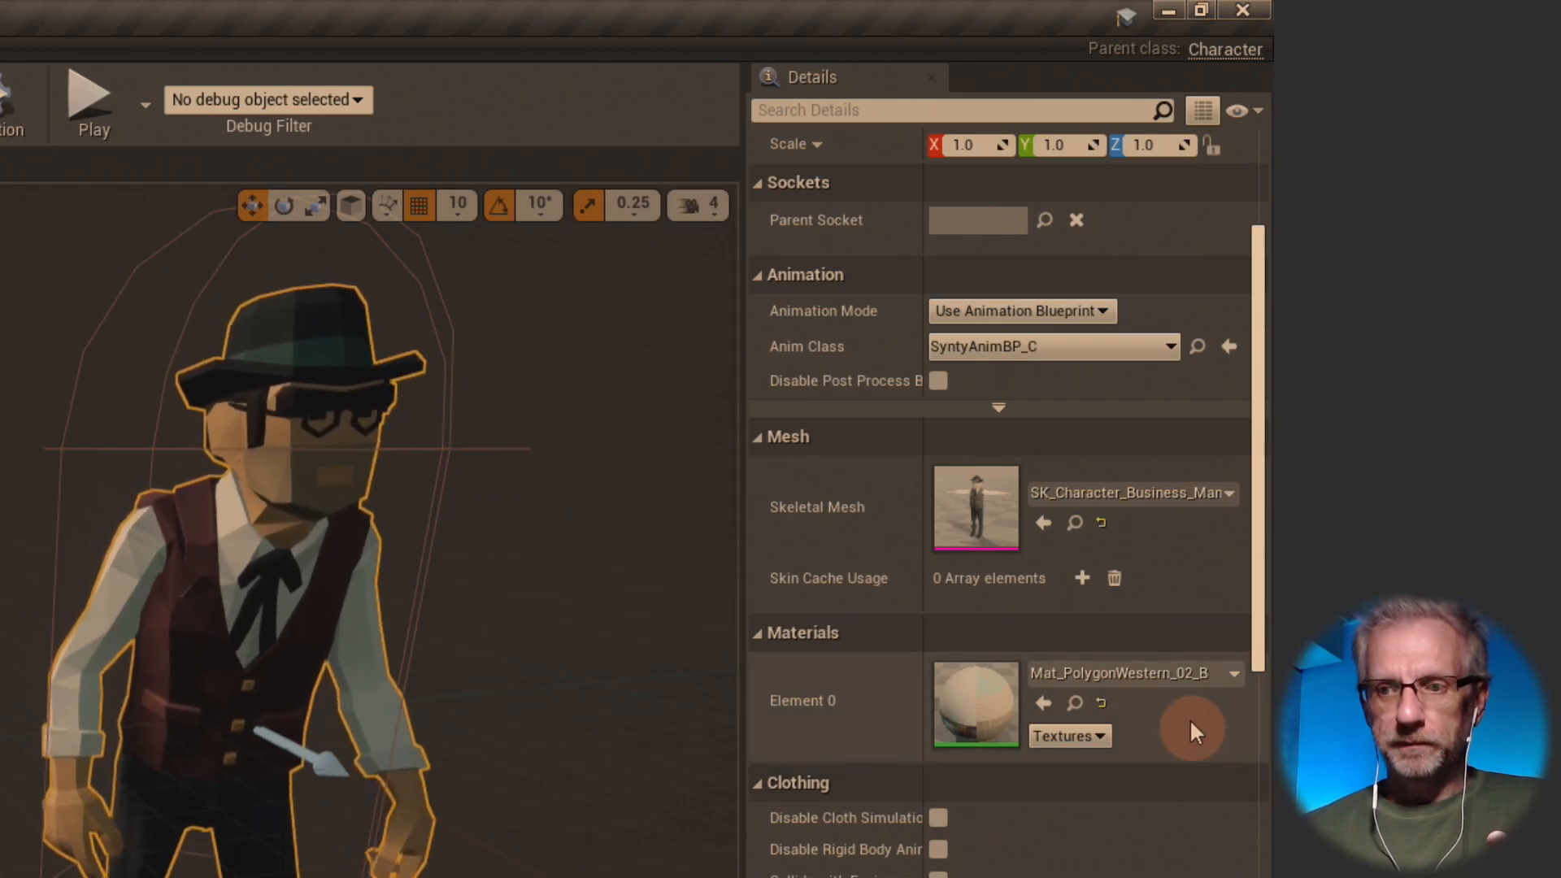
pyautogui.click(1195, 676)
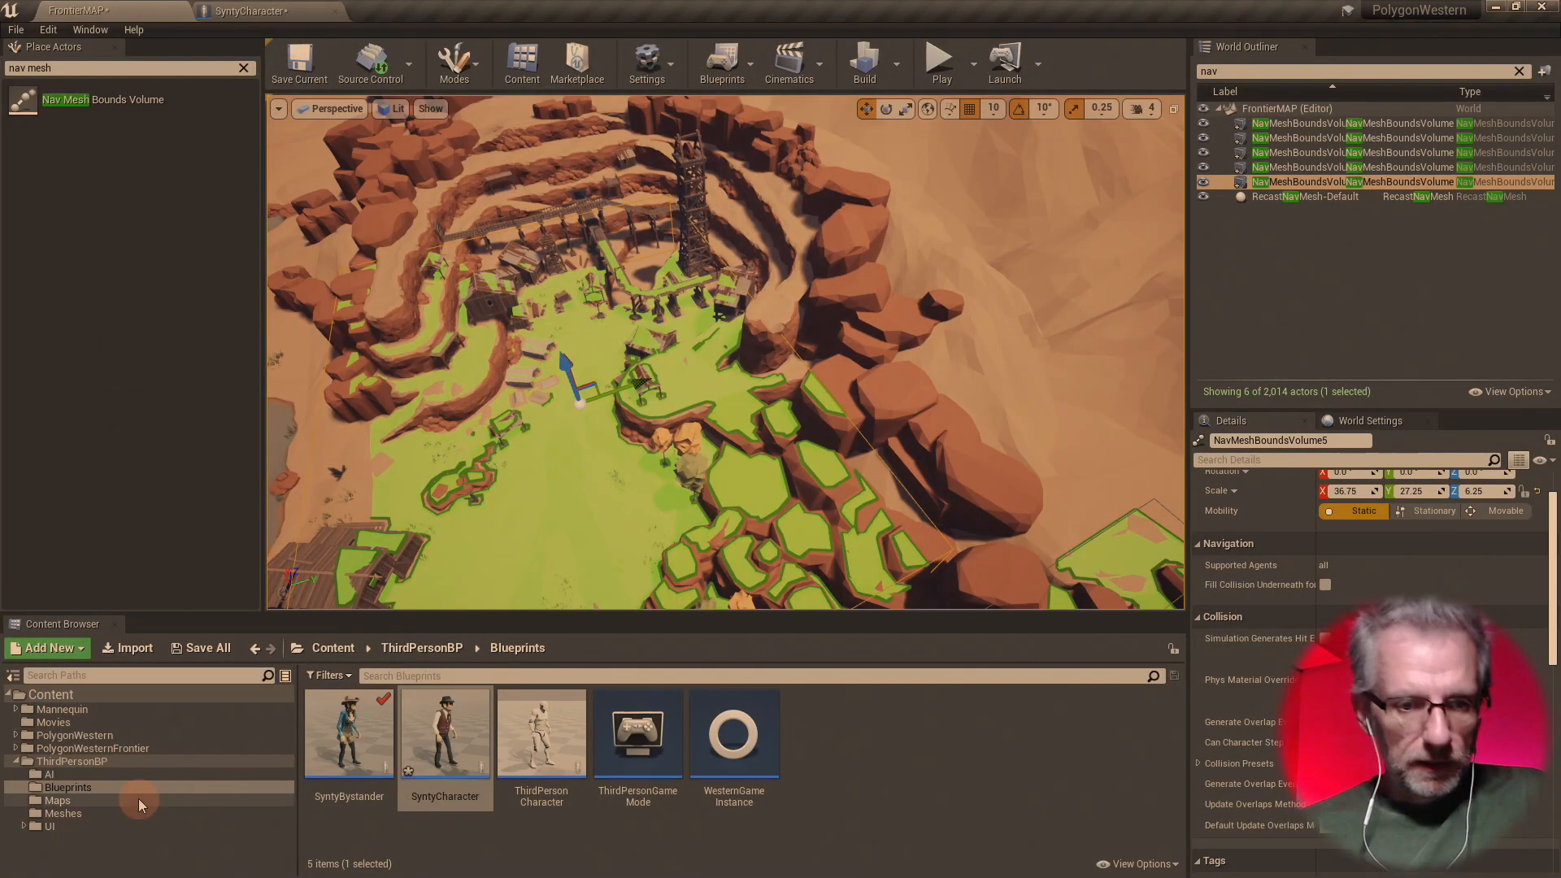
# - Browse to the Characters folder inside PolygonWesternFrontier's Meshes and enlarge the asset area to show more meshes
pyautogui.doubleClick(124, 748)
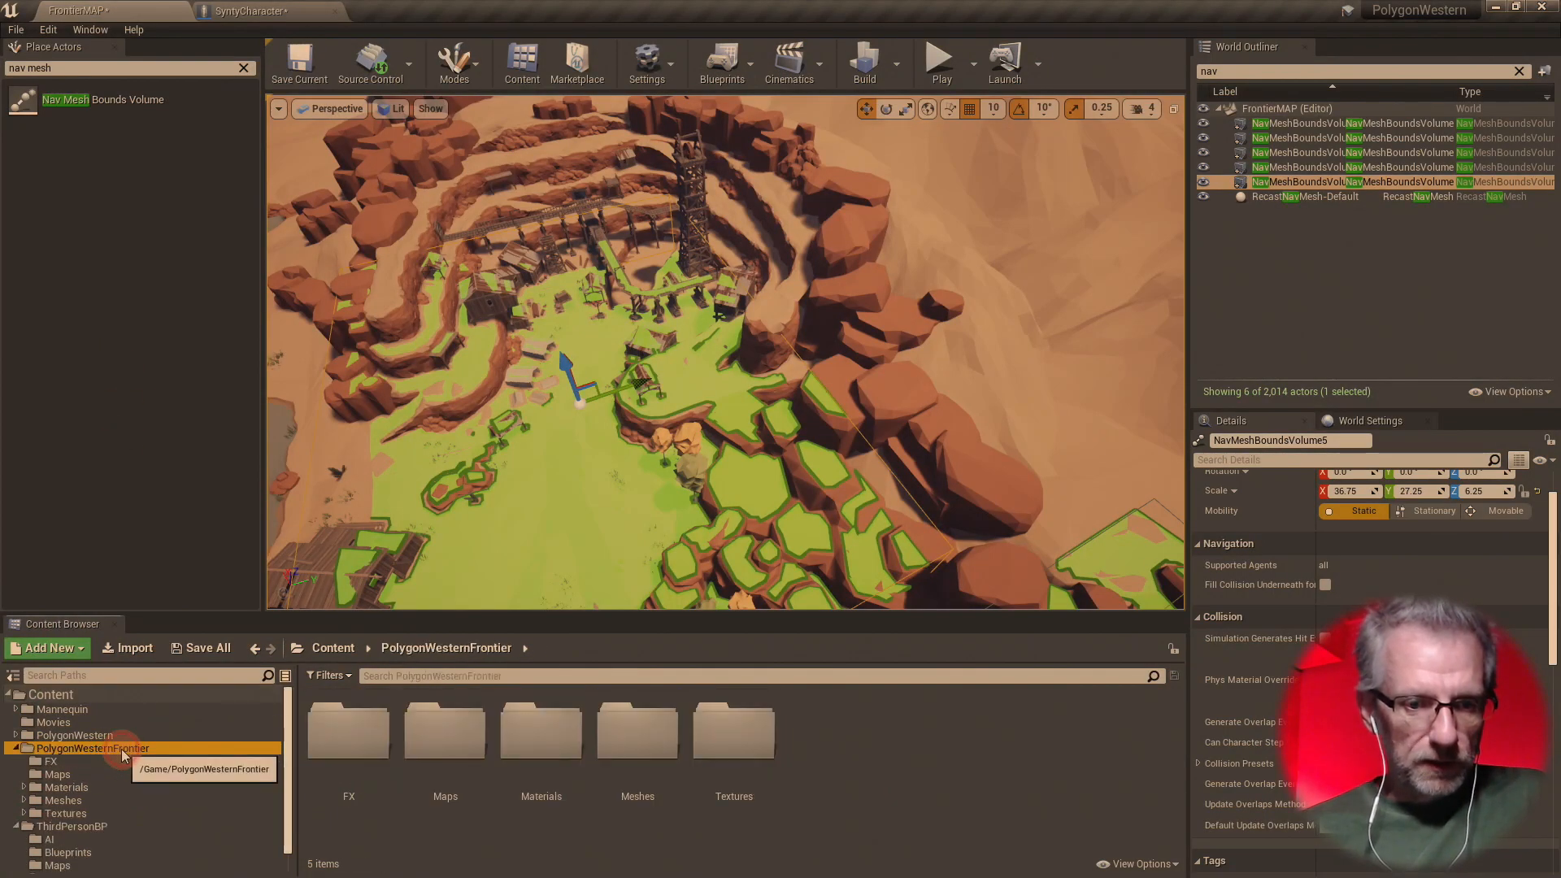
pyautogui.doubleClick(110, 804)
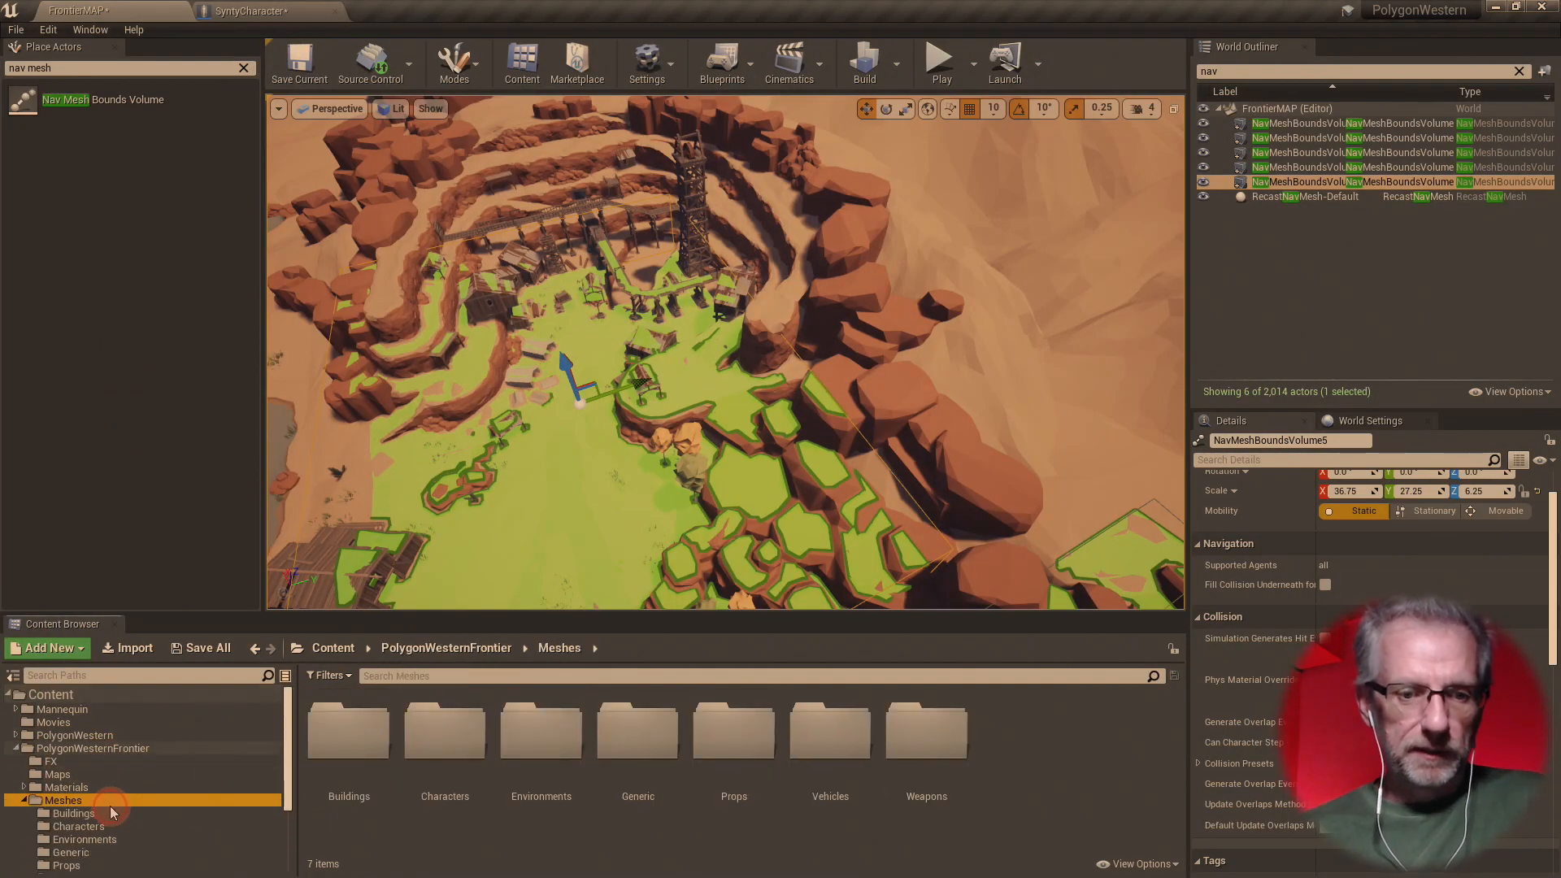
pyautogui.doubleClick(444, 731)
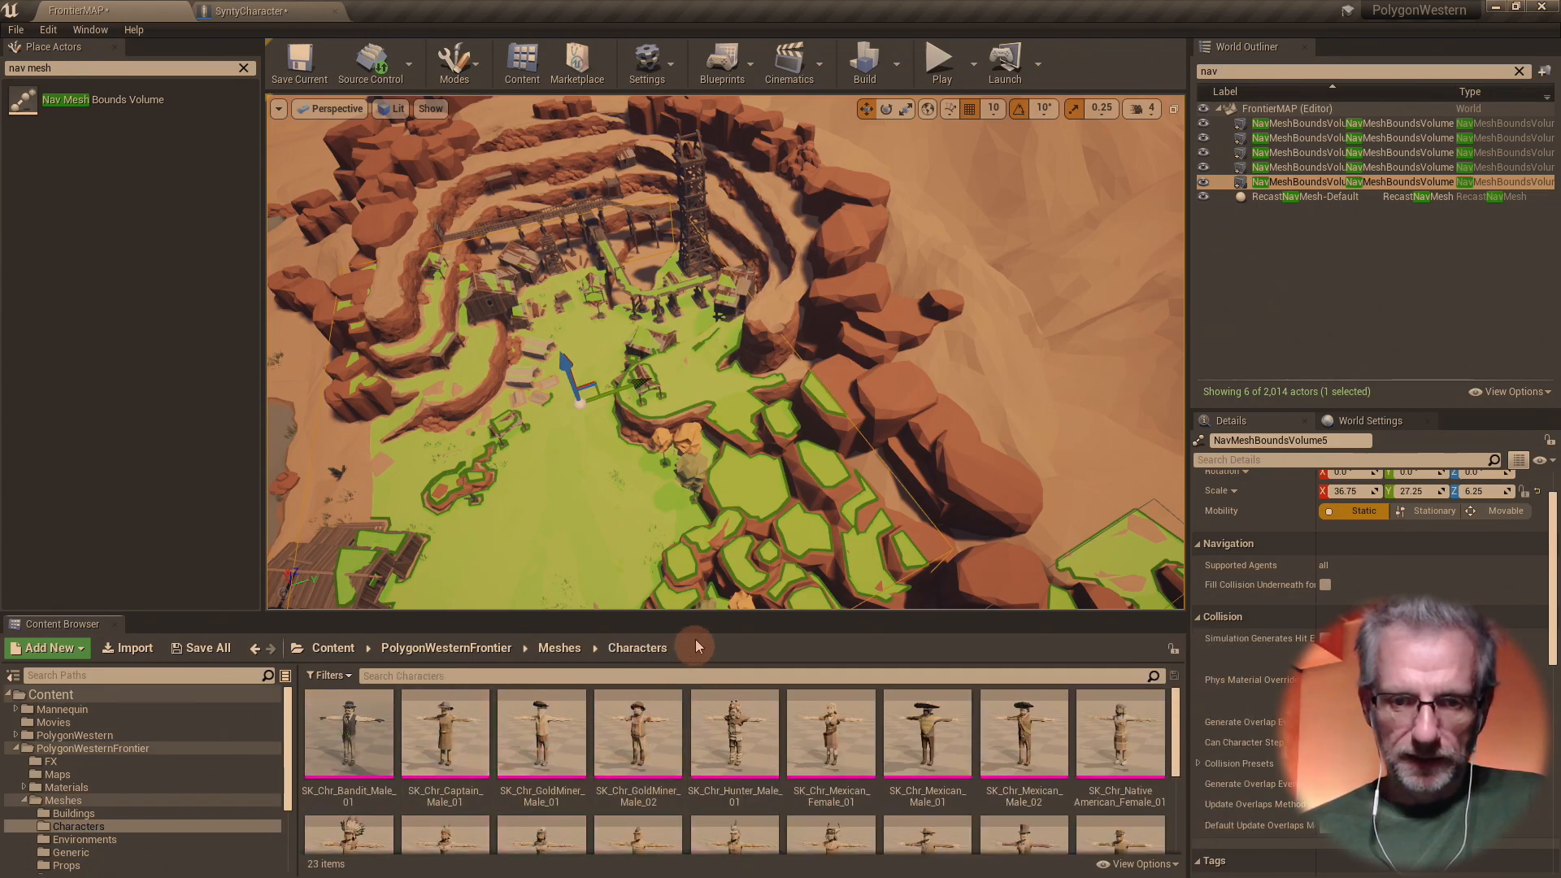
pyautogui.moveTo(710, 611); pyautogui.dragTo(719, 526)
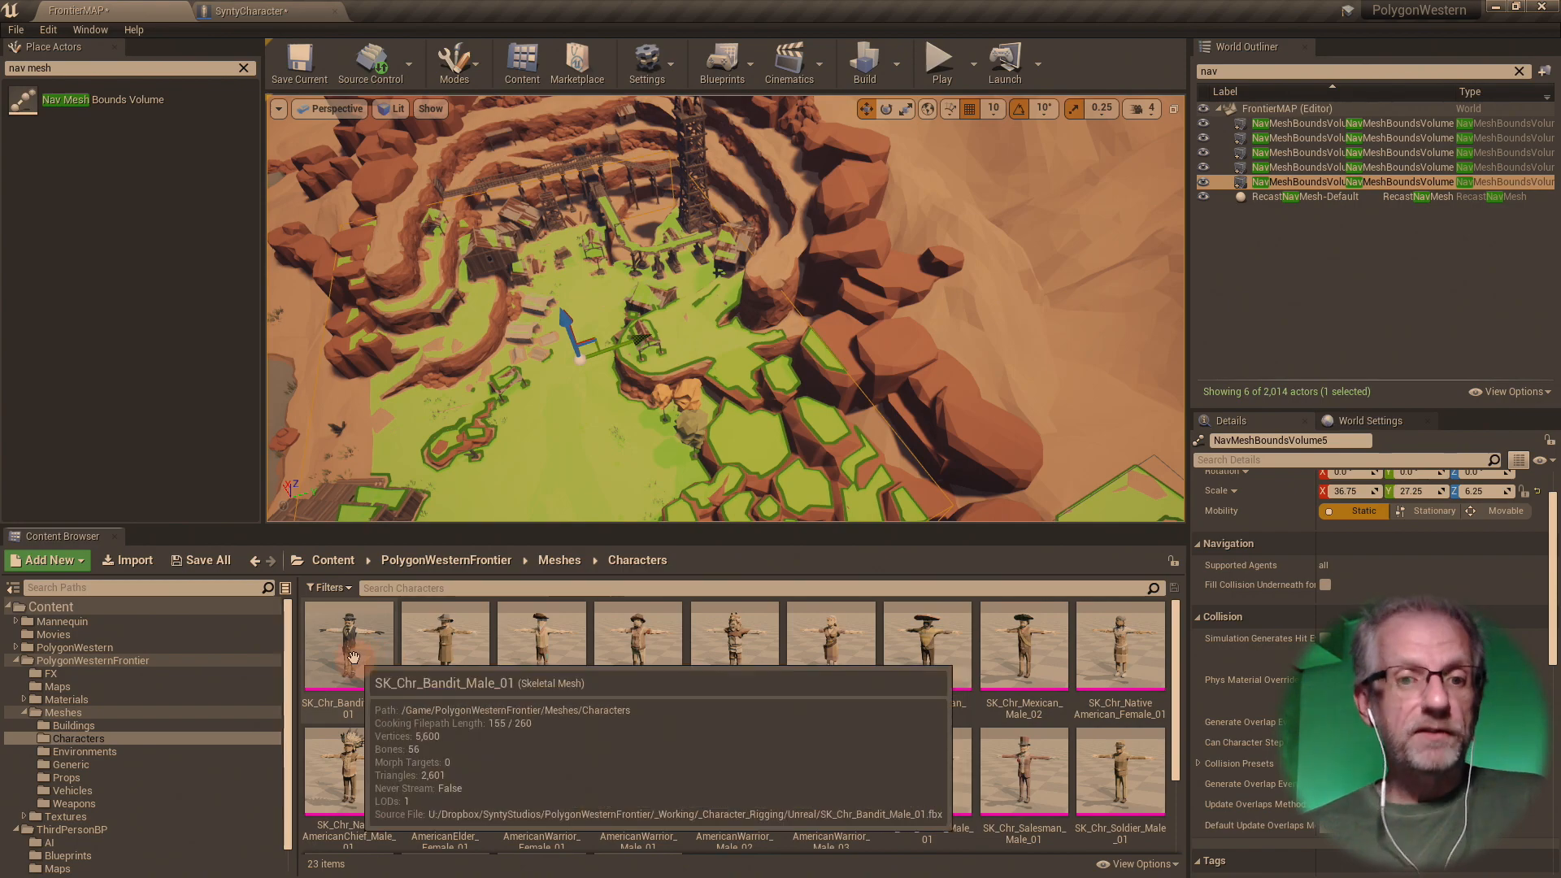
# - Find and inspect the SK_Chr_WesternFrontier_Skeleton asset in the Frontier Characters folder
pyautogui.scroll(-2, 569, 732)
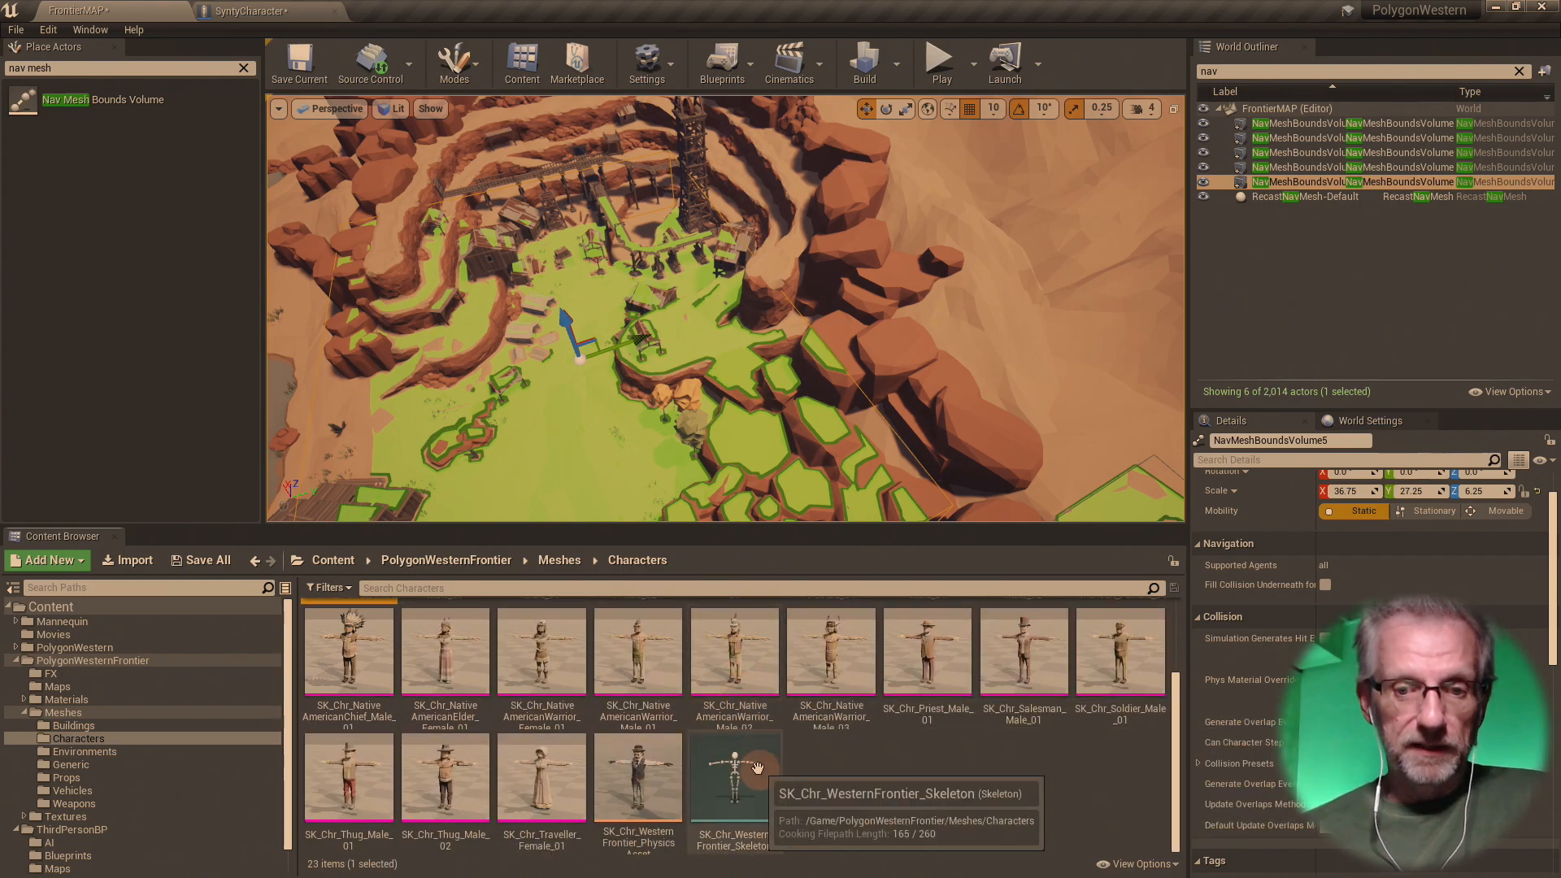
pyautogui.click(740, 772)
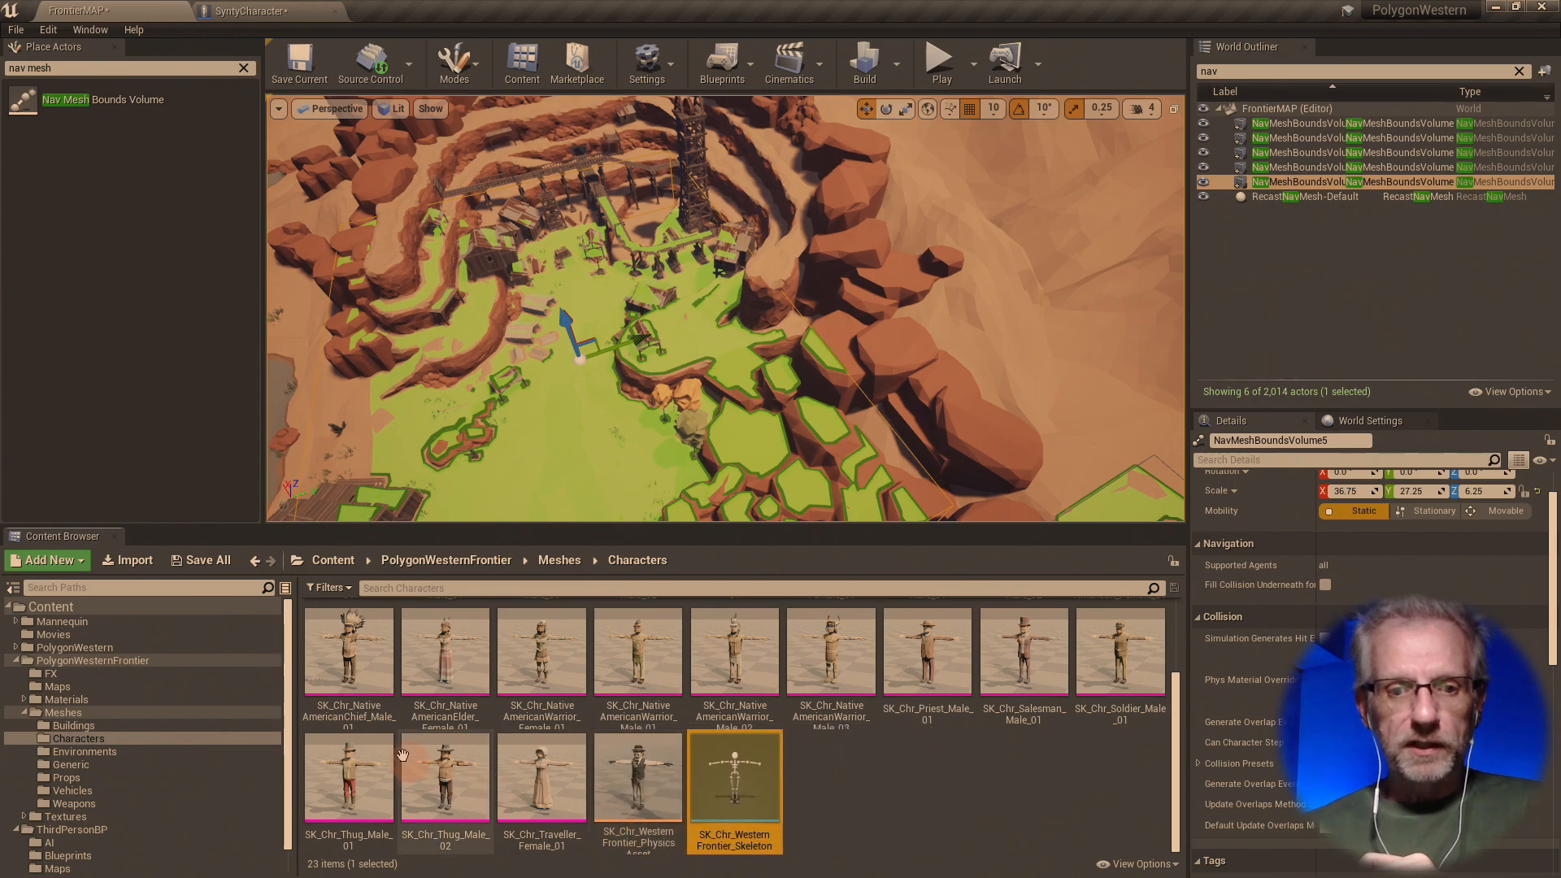
pyautogui.moveTo(666, 805)
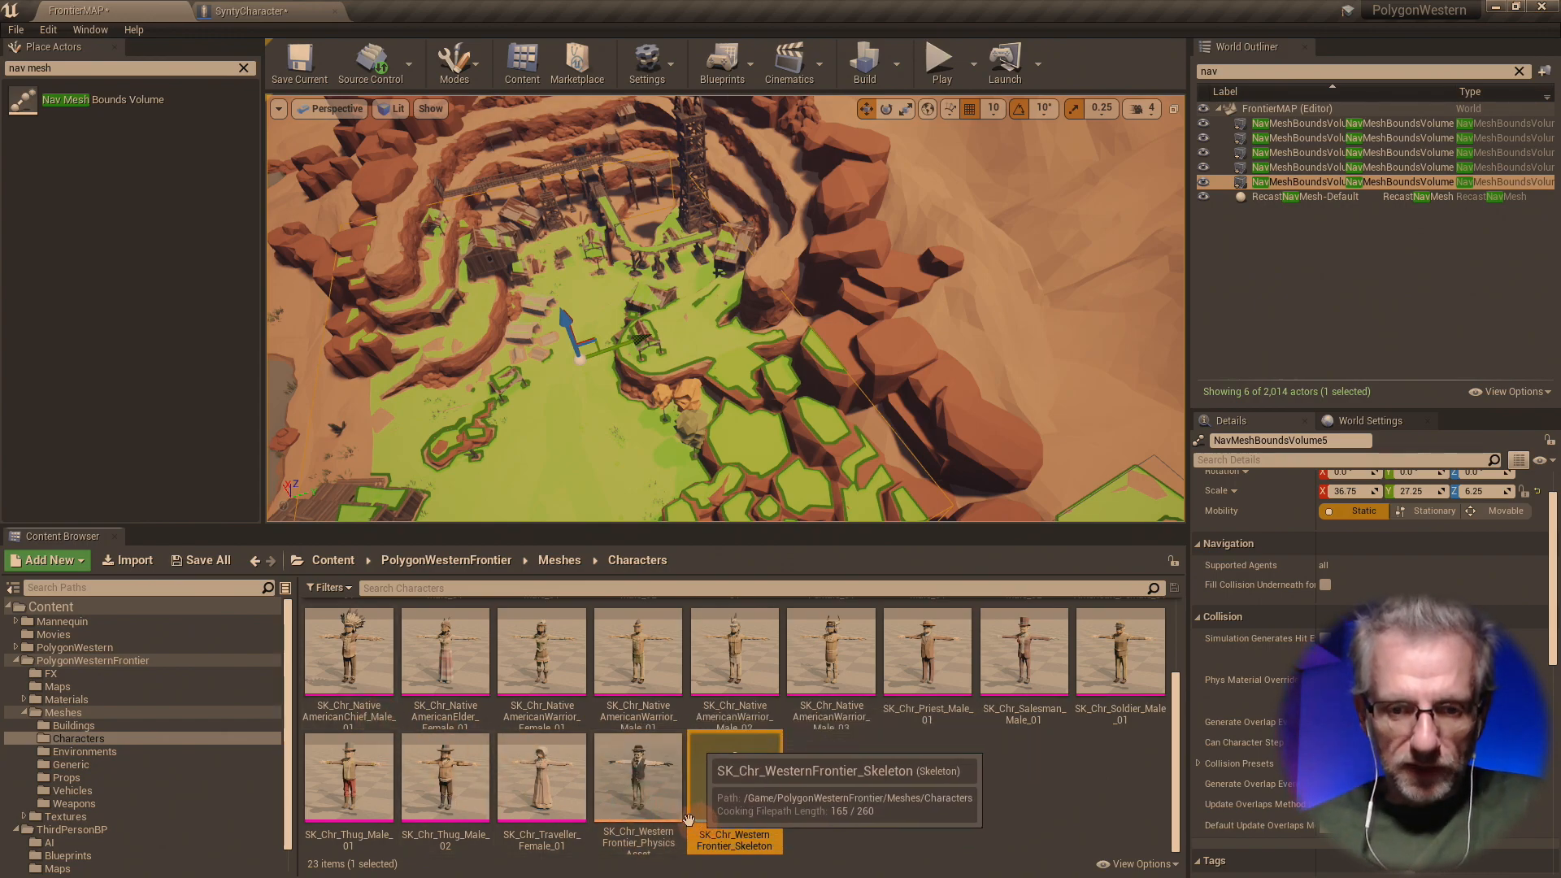
pyautogui.moveTo(549, 781)
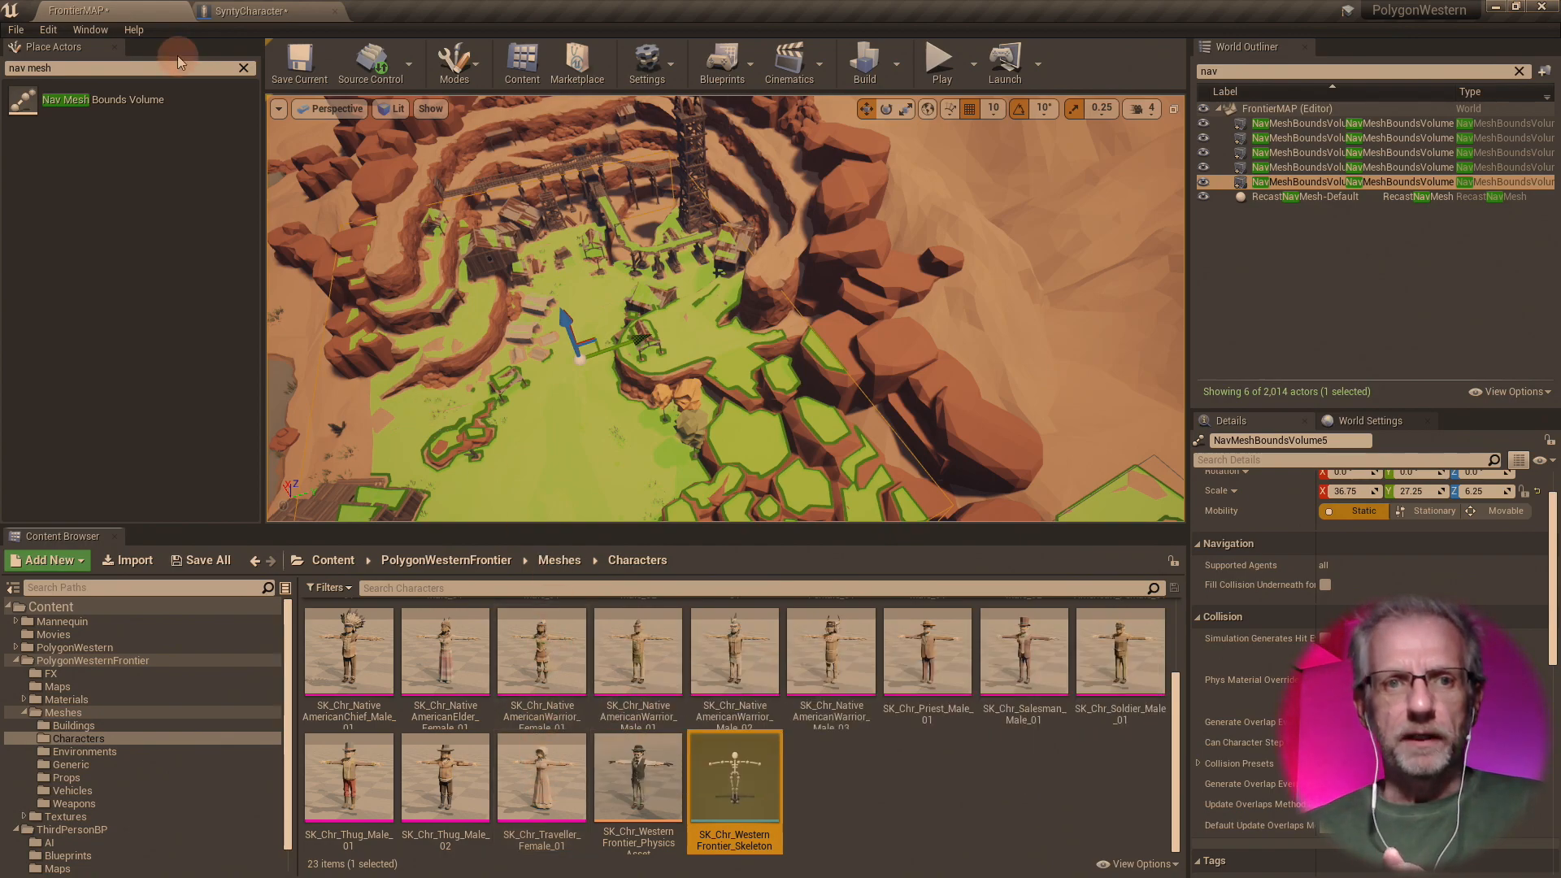
# - In the SyntyCharacter blueprint, search for "trav" and set the skeletal mesh to SK_Chr_Traveller_Female_01
pyautogui.click(231, 9)
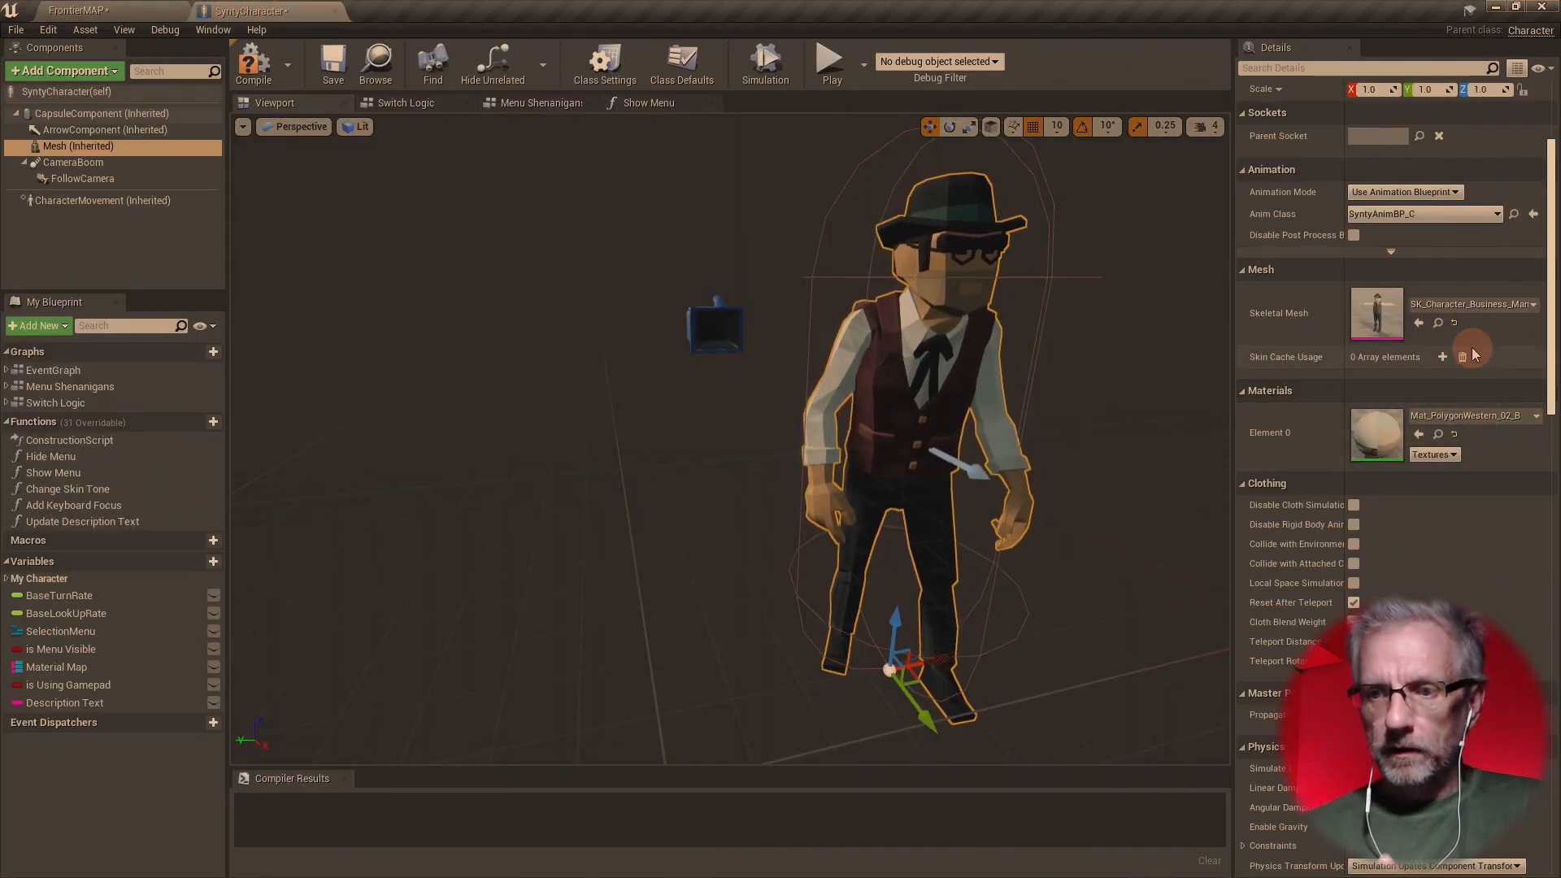
pyautogui.click(1478, 306)
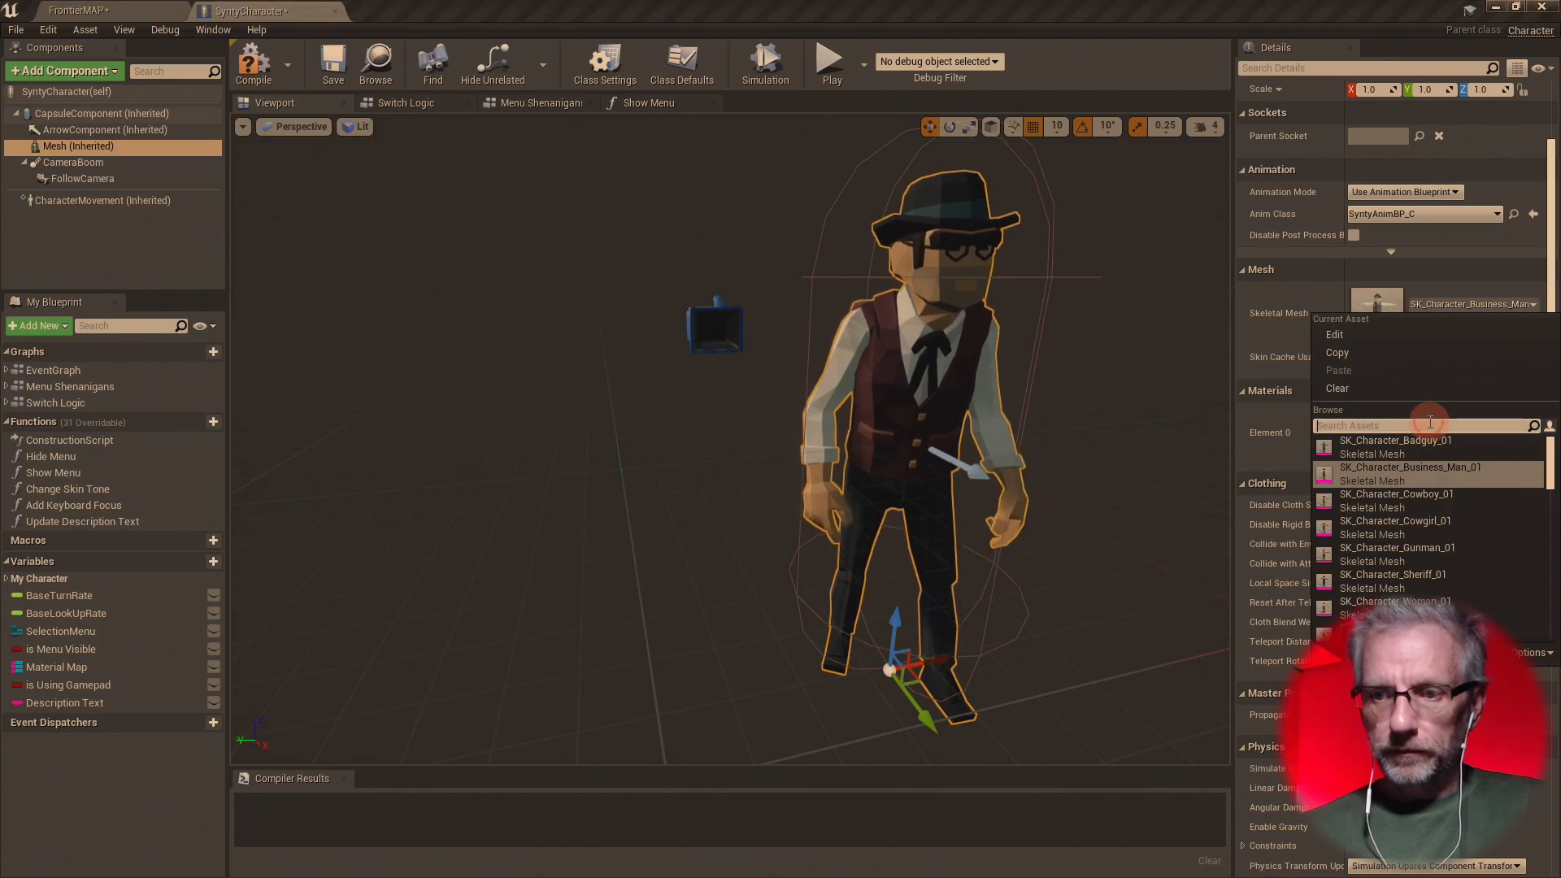
pyautogui.write('trav')
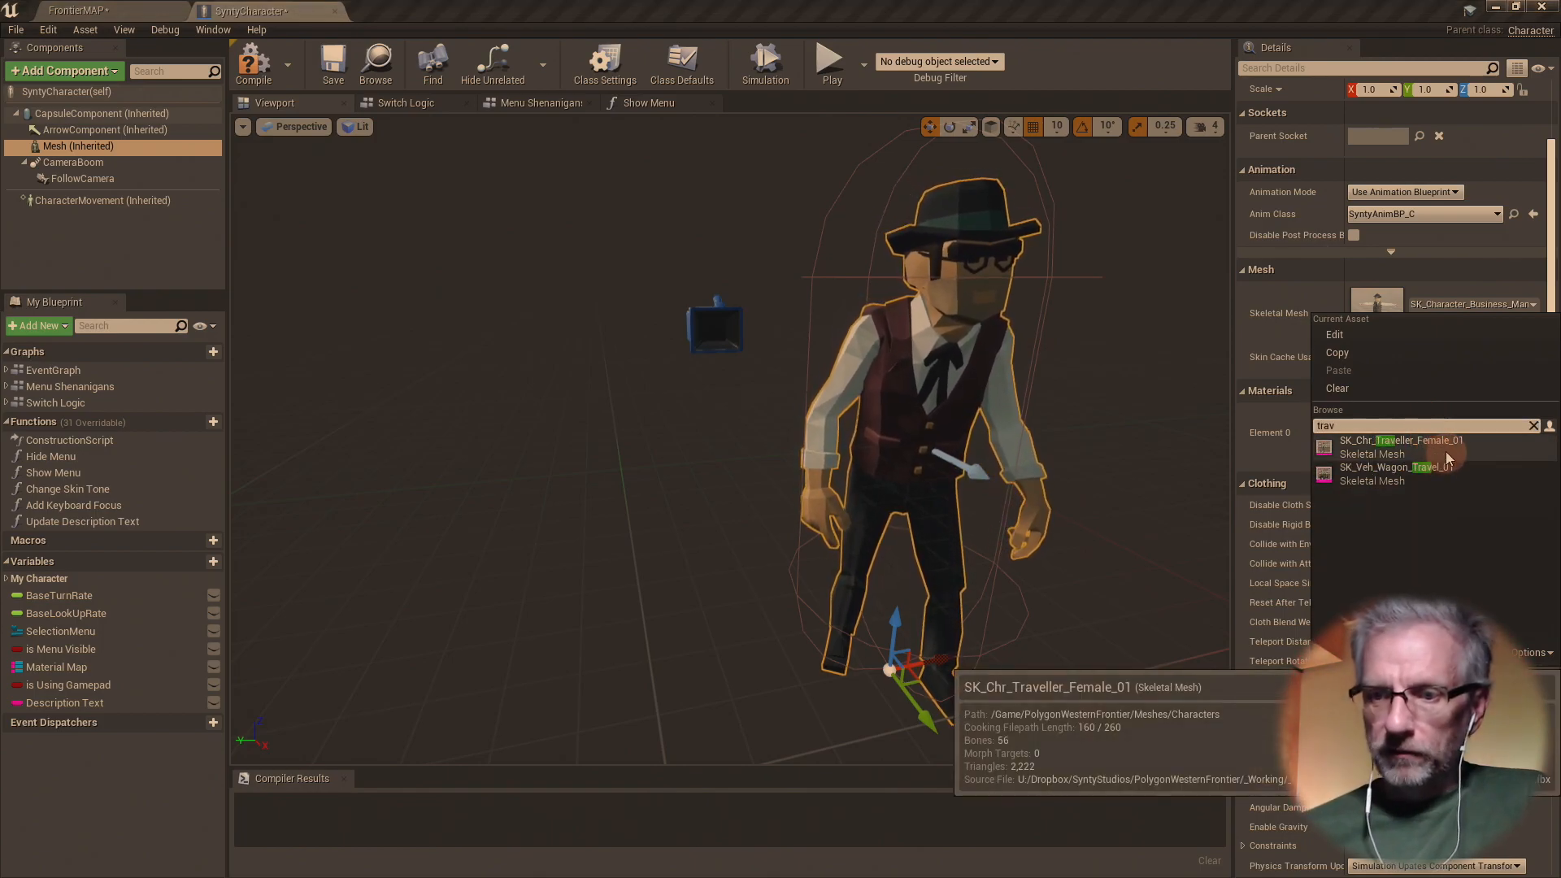
pyautogui.click(1448, 458)
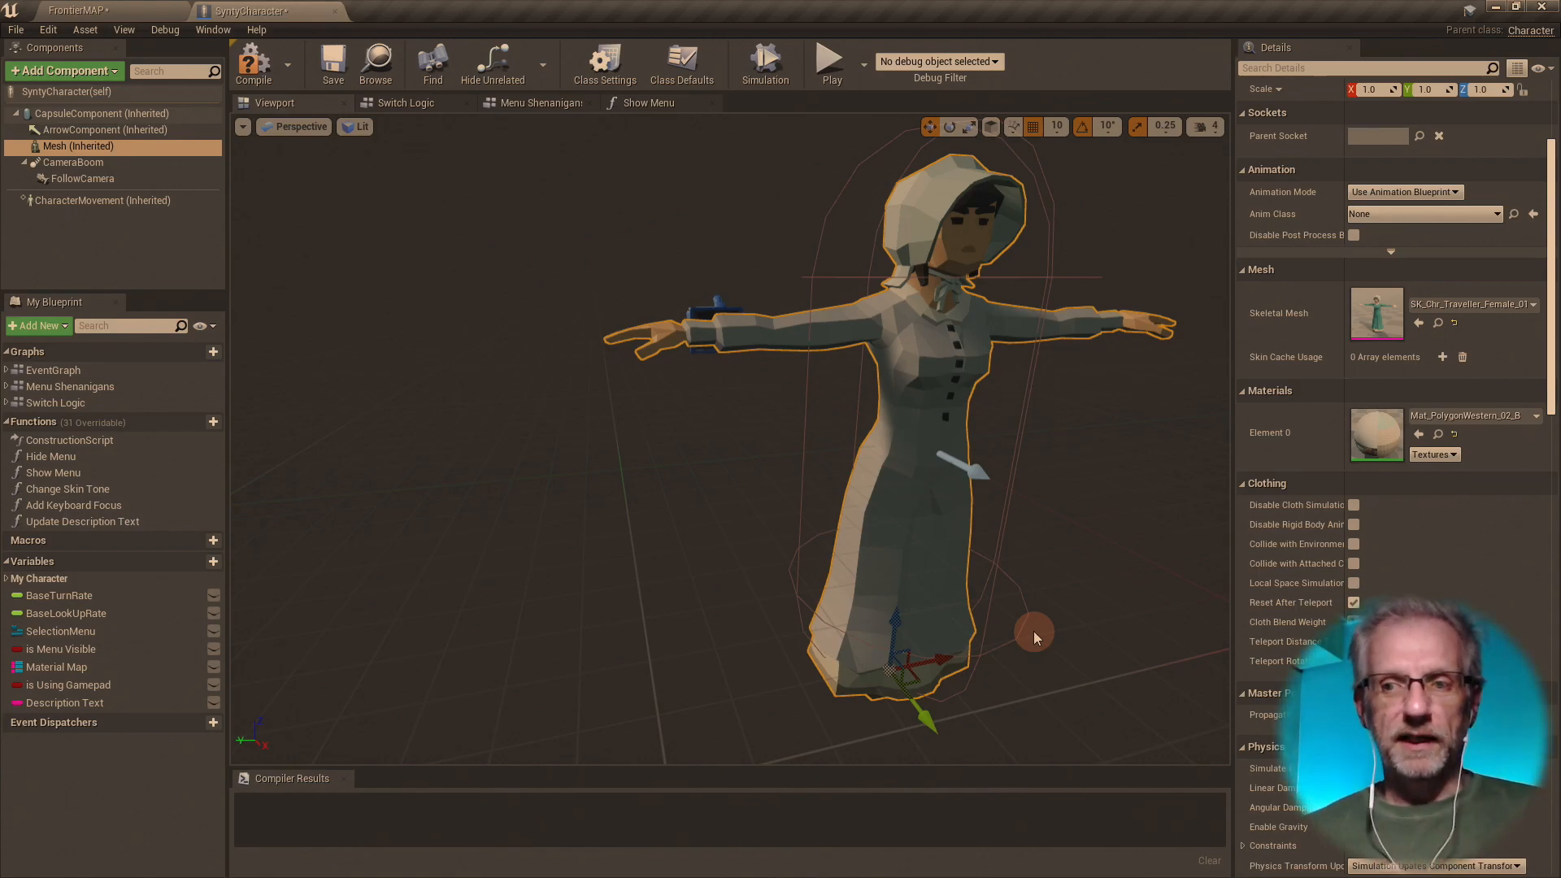
# - Return to the FrontierMAP level and select the character meshes from the Native American Chief through SK_Chr_Traveller_Female_01
pyautogui.click(147, 18)
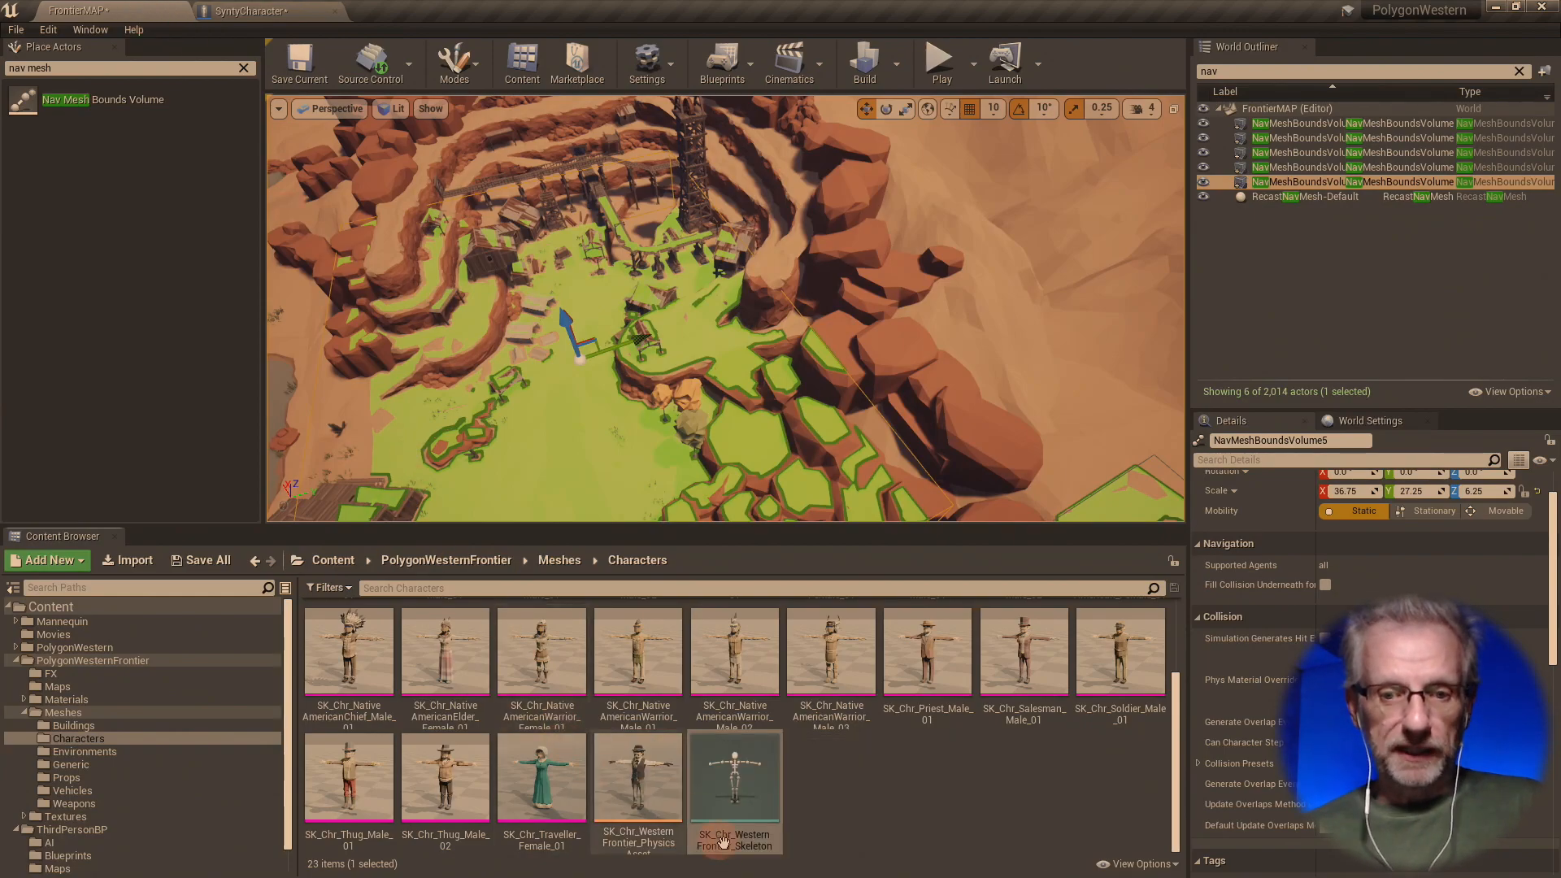
pyautogui.click(349, 651)
pyautogui.keyDown('shift'); pyautogui.click(1138, 653); pyautogui.keyUp('shift')
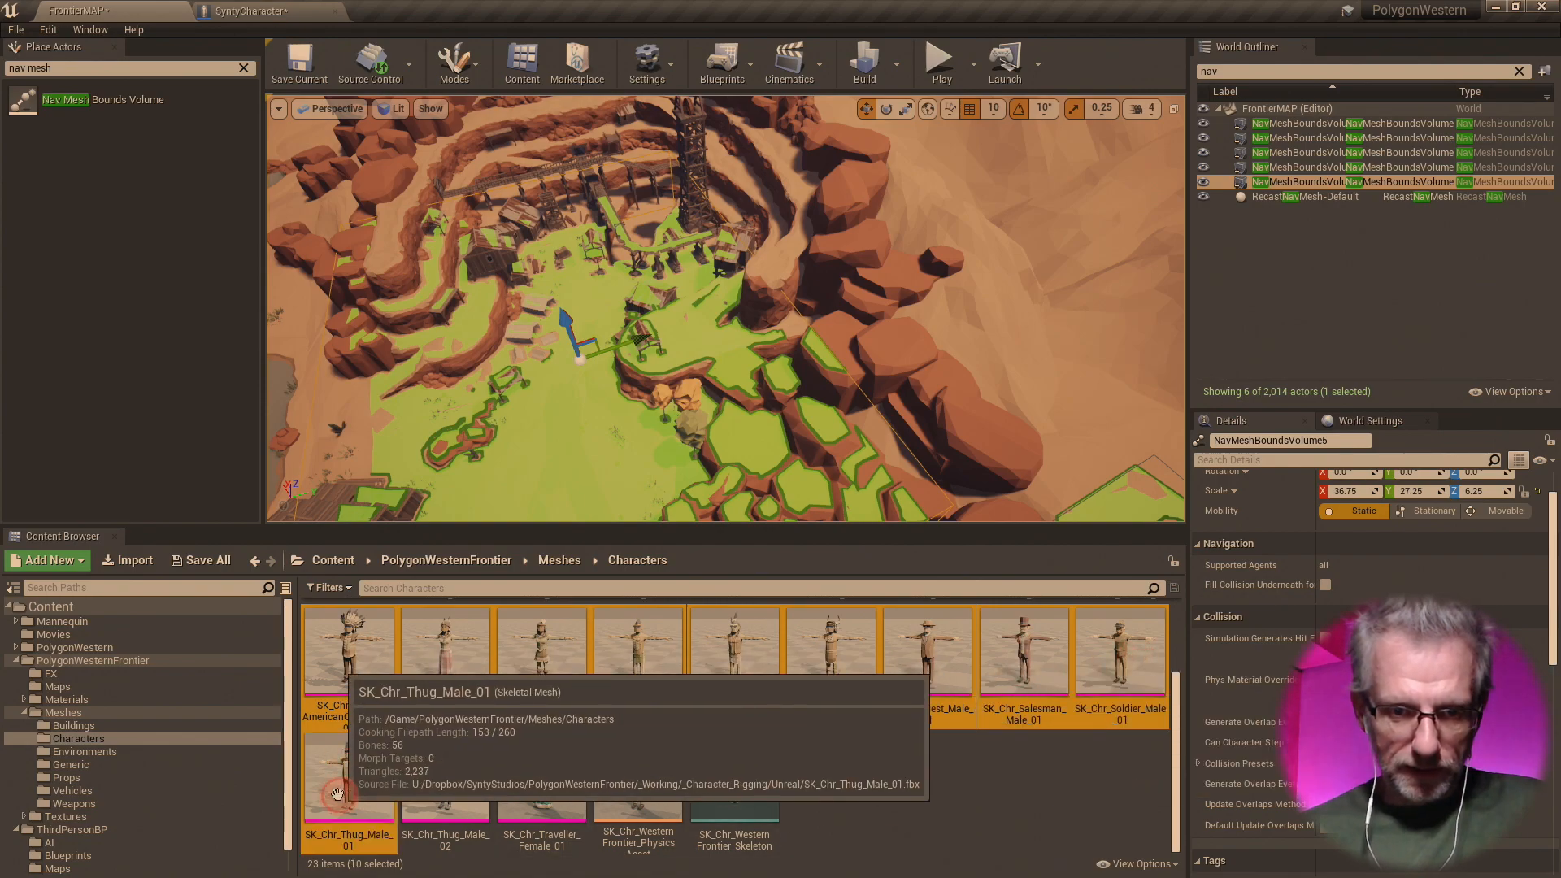
pyautogui.keyDown('shift'); pyautogui.click(574, 793); pyautogui.keyUp('shift')
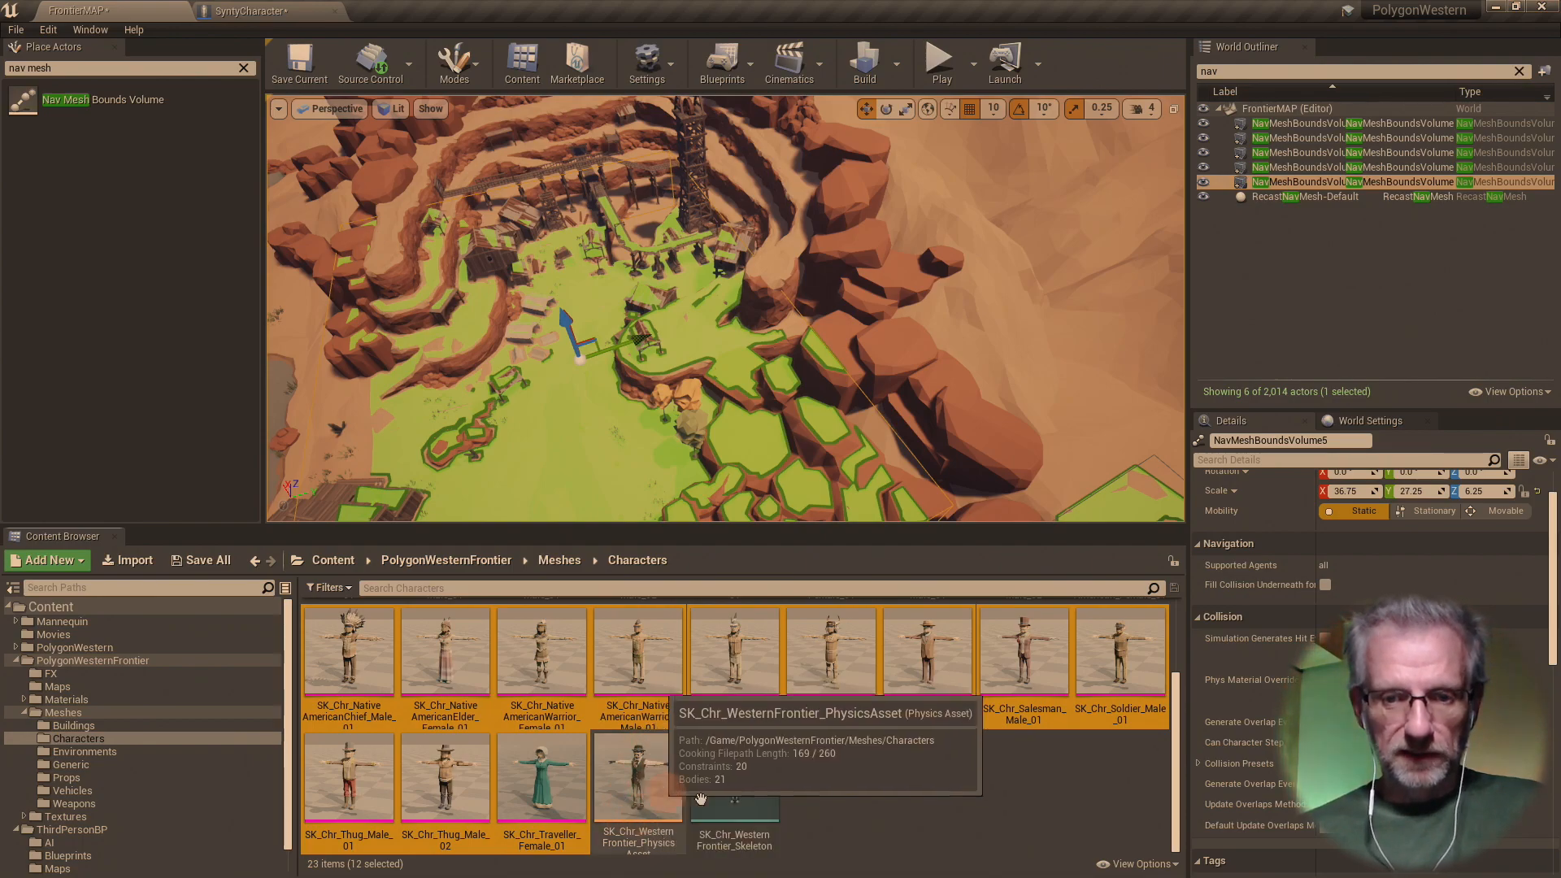
pyautogui.scroll(3, 801, 770)
pyautogui.scroll(-2, 801, 770)
pyautogui.scroll(2, 802, 771)
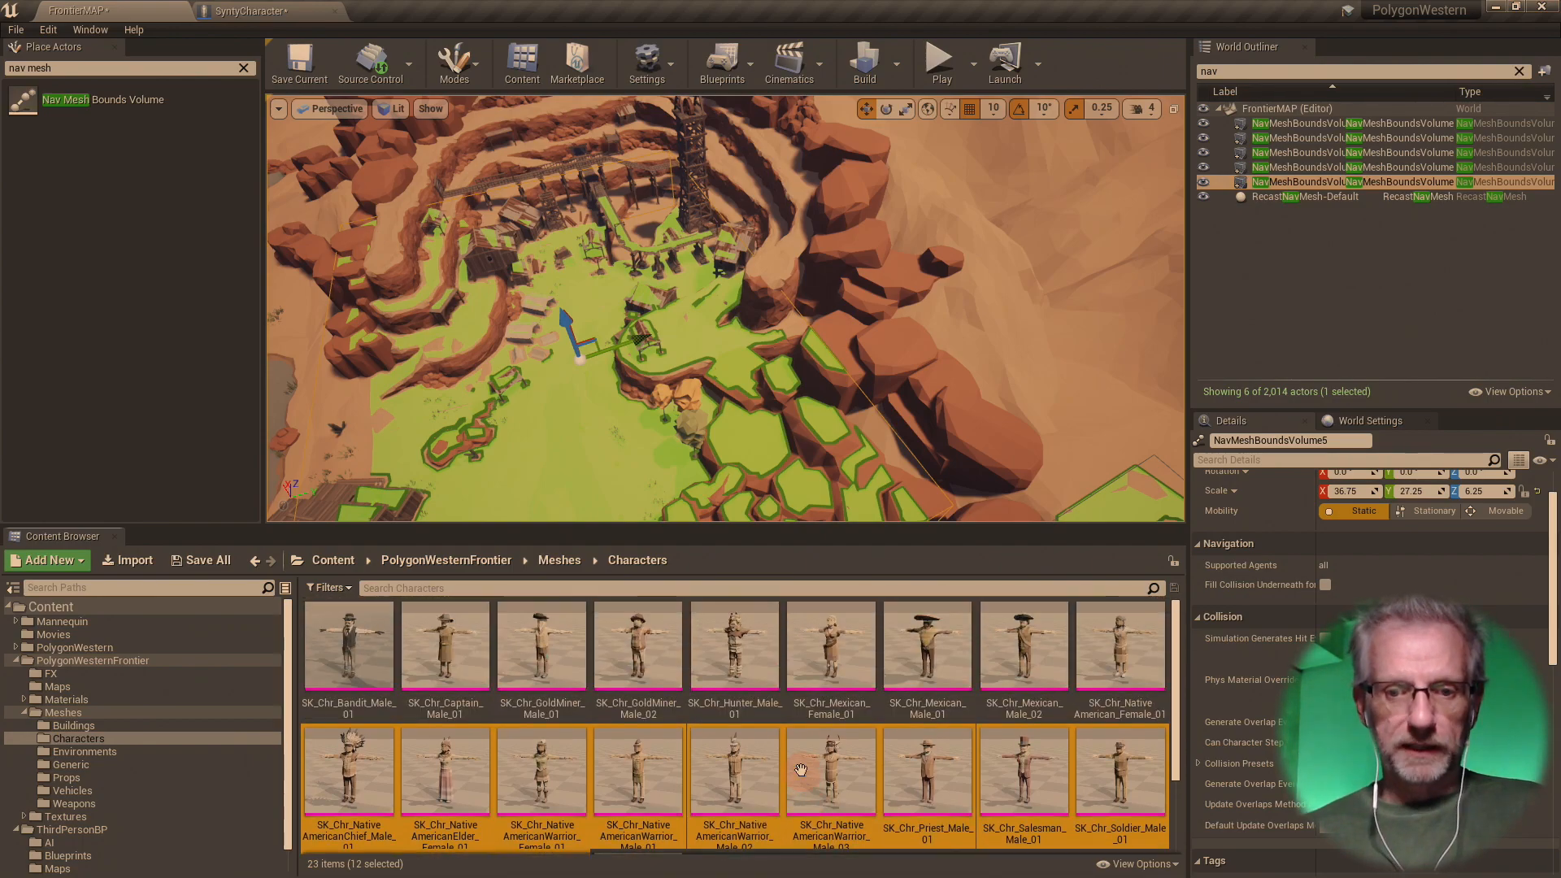
# - Add the first row of meshes to the selection, from SK_Chr_Bandit_Male_01 through SK_Chr_NativeAmerican_Female_01
pyautogui.keyDown('ctrl'); pyautogui.click(350, 646); pyautogui.keyUp('ctrl')
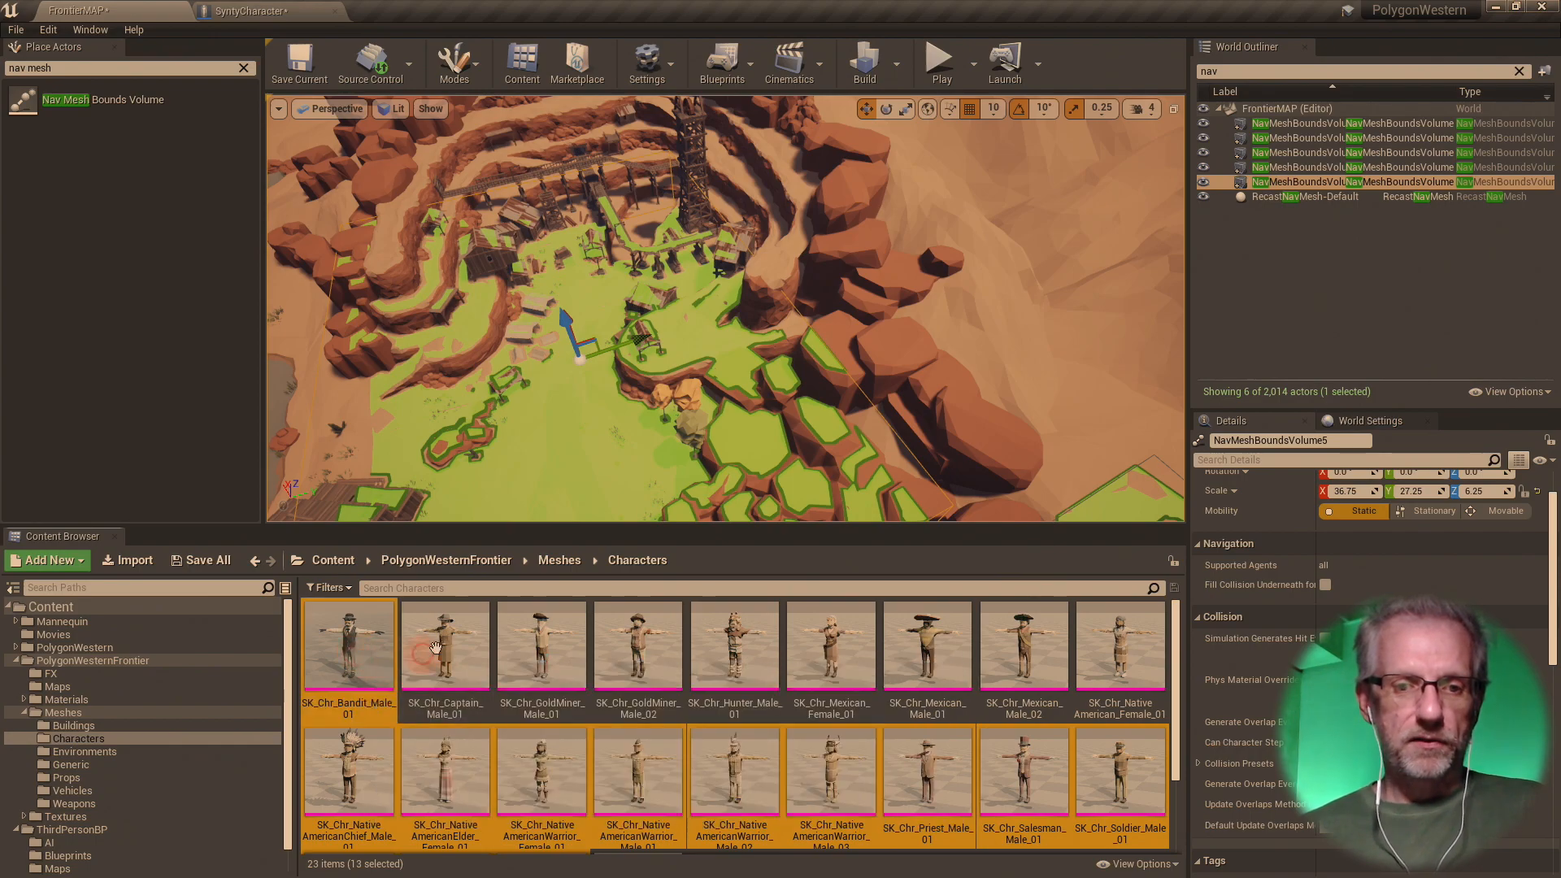
pyautogui.keyDown('ctrl'); pyautogui.click(445, 646); pyautogui.keyUp('ctrl')
pyautogui.keyDown('ctrl'); pyautogui.click(543, 650); pyautogui.keyUp('ctrl')
pyautogui.keyDown('ctrl'); pyautogui.click(681, 657); pyautogui.keyUp('ctrl')
pyautogui.keyDown('ctrl'); pyautogui.click(736, 651); pyautogui.keyUp('ctrl')
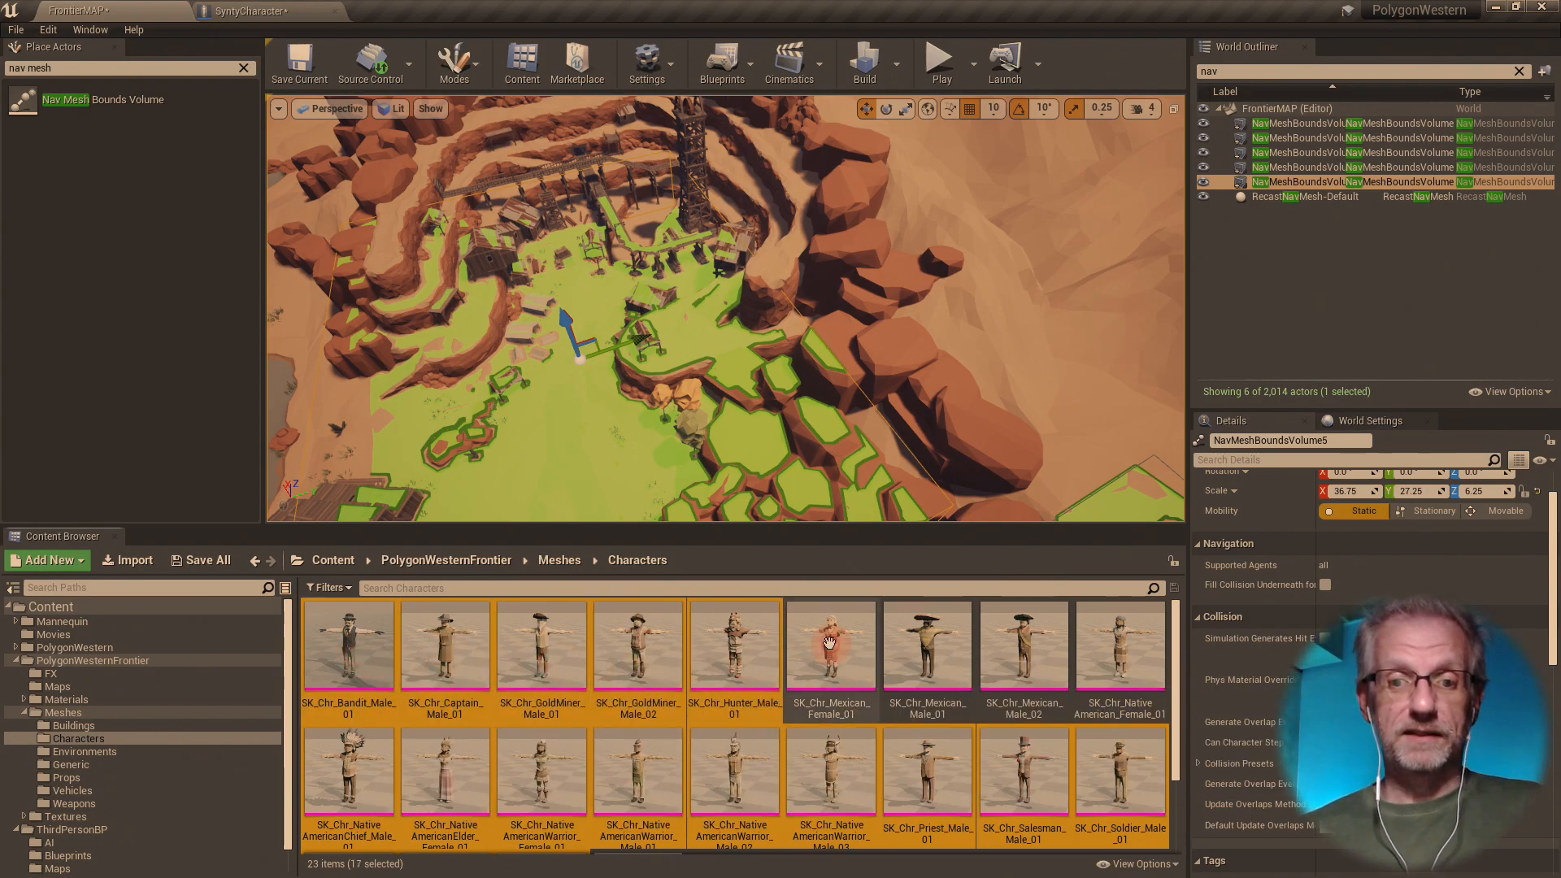
pyautogui.keyDown('ctrl'); pyautogui.click(829, 642); pyautogui.keyUp('ctrl')
pyautogui.keyDown('ctrl'); pyautogui.click(927, 642); pyautogui.keyUp('ctrl')
pyautogui.keyDown('ctrl'); pyautogui.click(1010, 638); pyautogui.keyUp('ctrl')
pyautogui.keyDown('ctrl'); pyautogui.click(1110, 650); pyautogui.keyUp('ctrl')
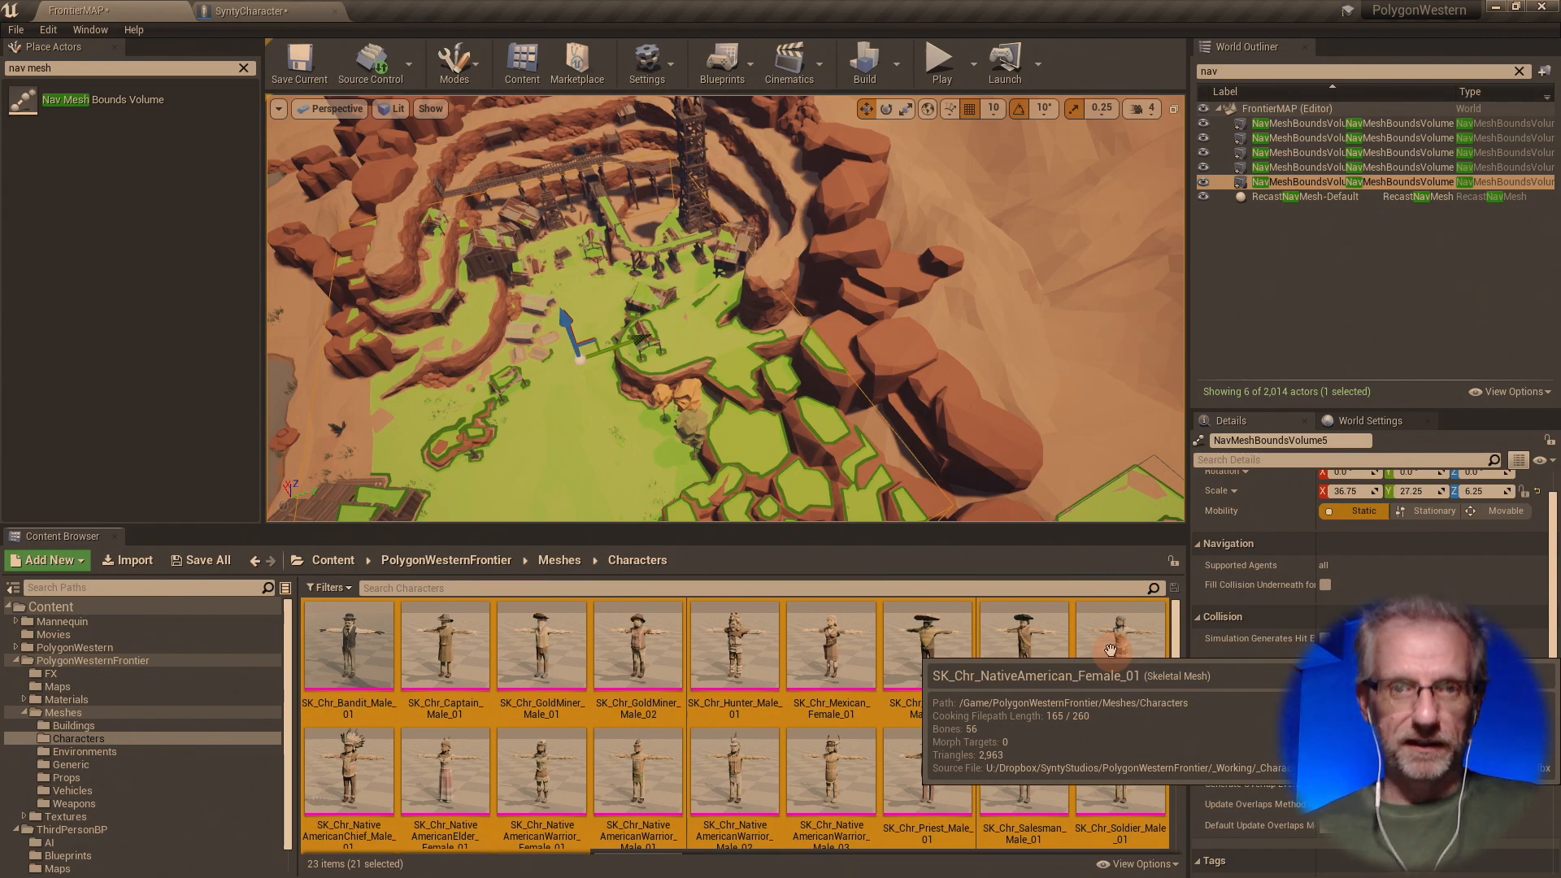
# - Review the skeletons offered by Assign Skeleton for the selected character meshes, and cancel without assigning one
pyautogui.rightClick(737, 643)
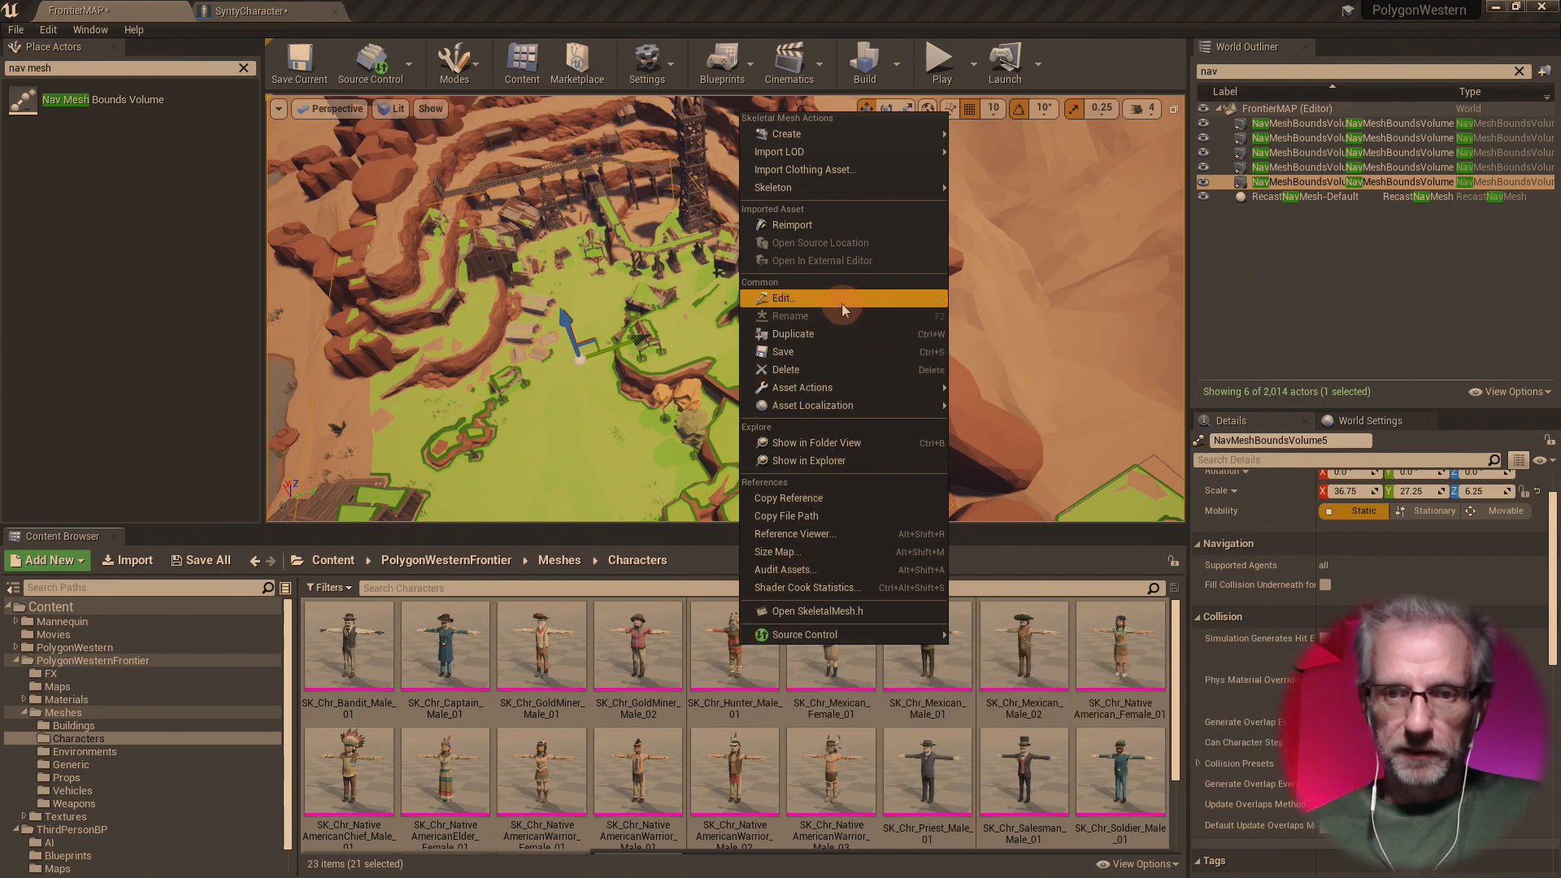
pyautogui.moveTo(881, 191)
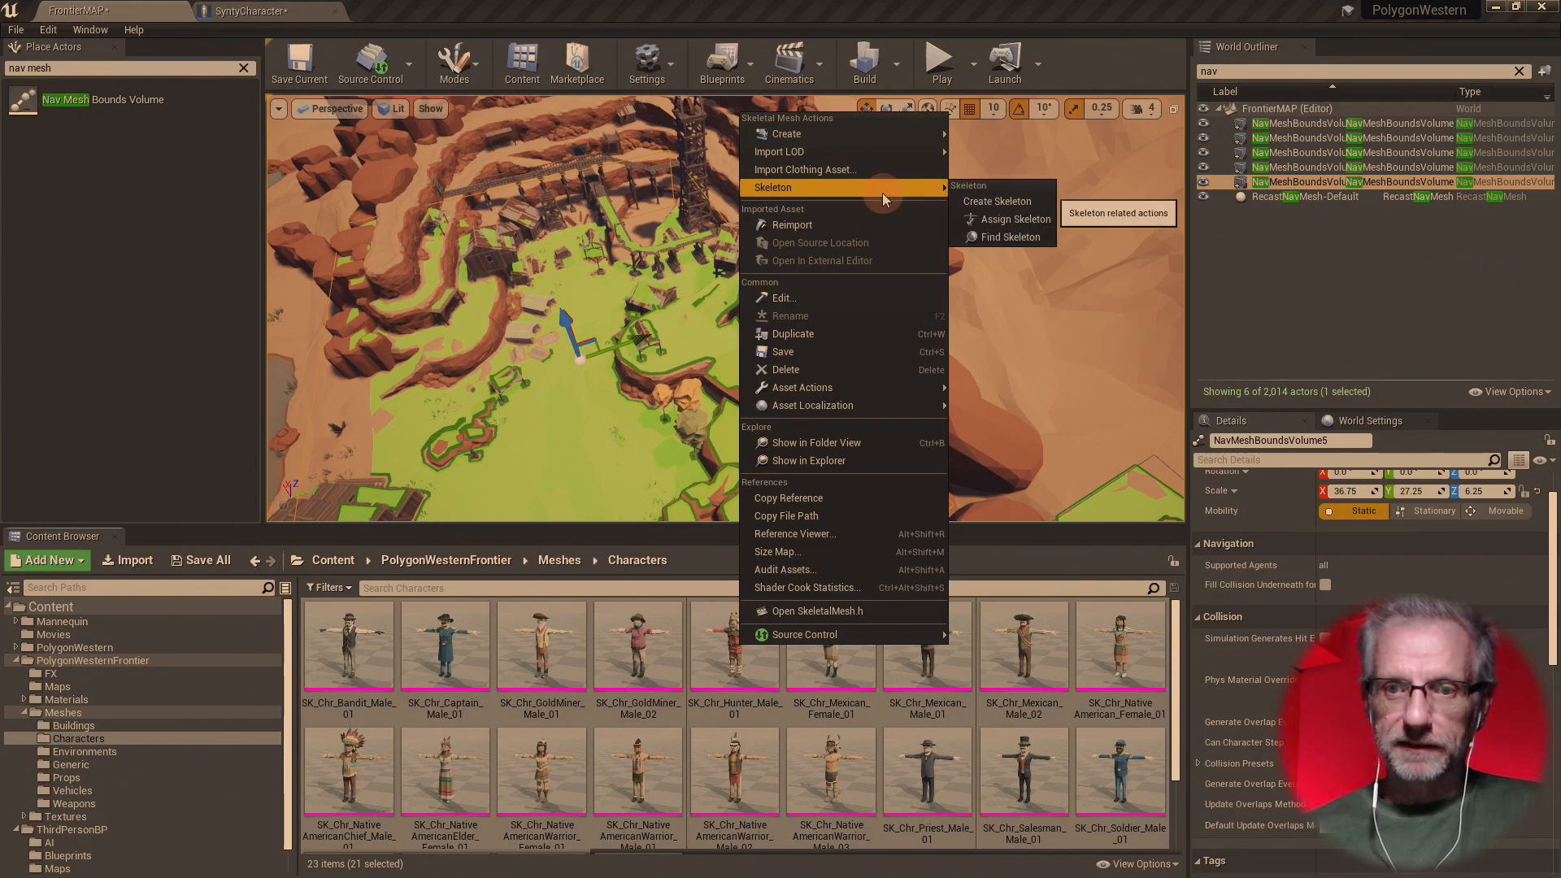
pyautogui.click(1009, 219)
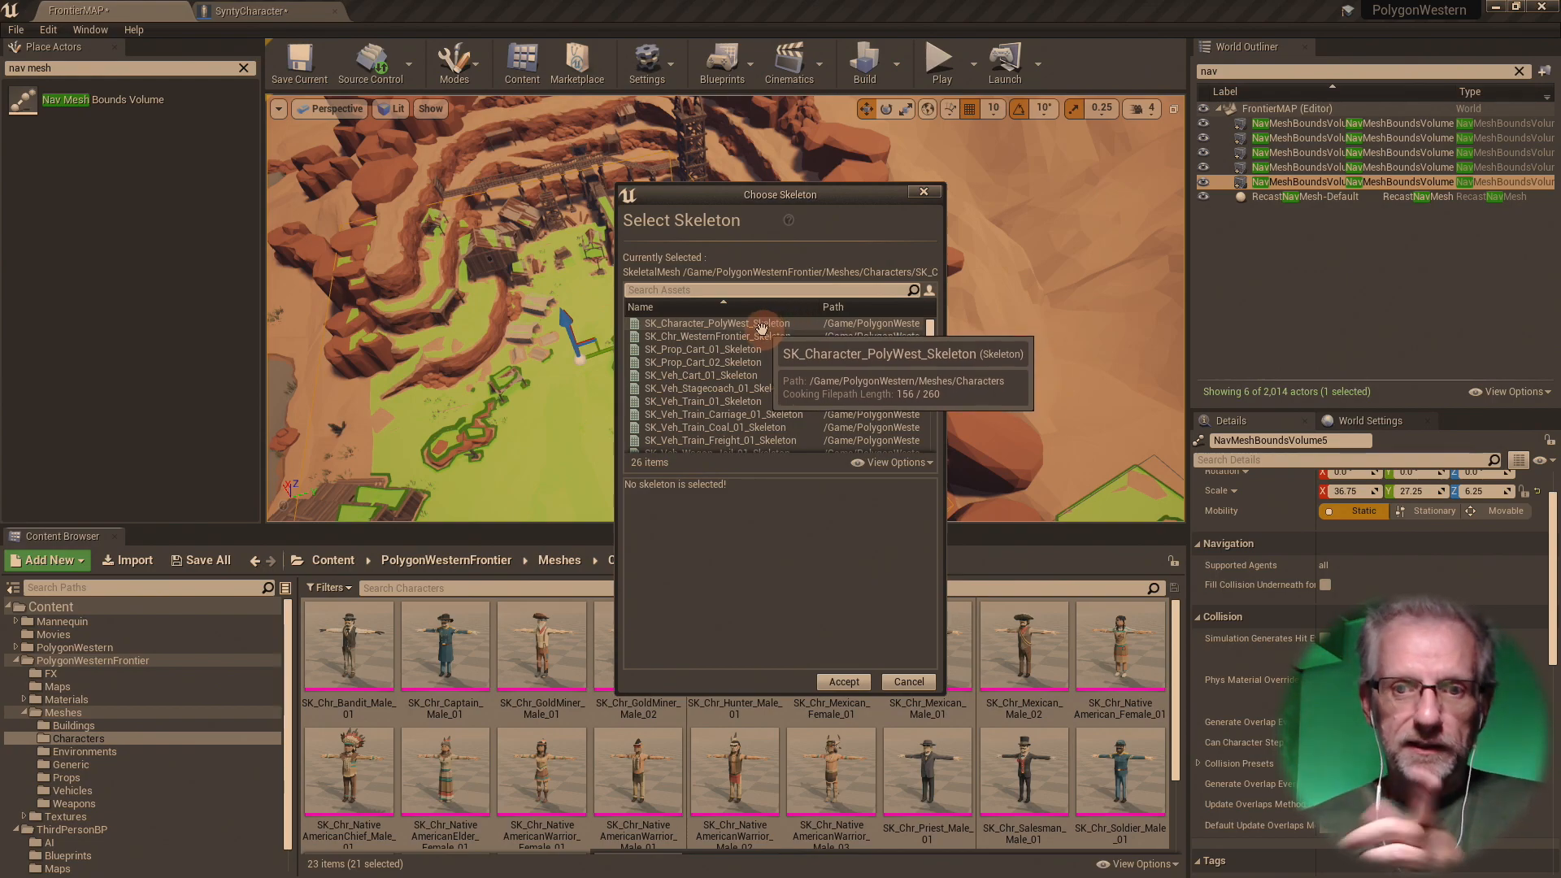
pyautogui.click(897, 688)
pyautogui.click(897, 689)
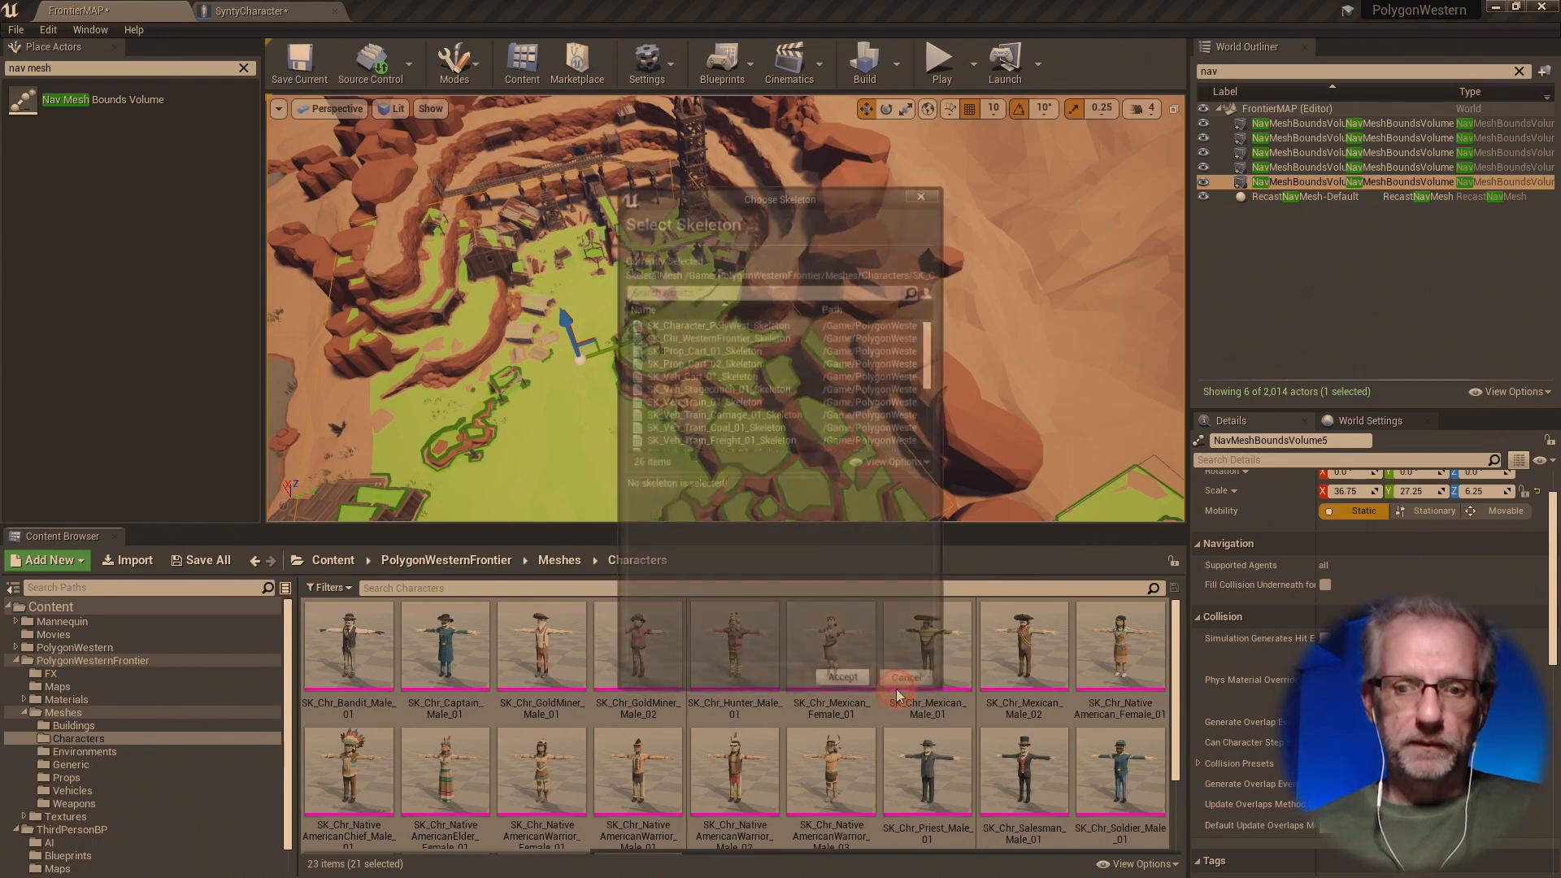
# - Dismiss all remaining Choose Skeleton dialogs without assigning a skeleton to the selected meshes
pyautogui.click(897, 689)
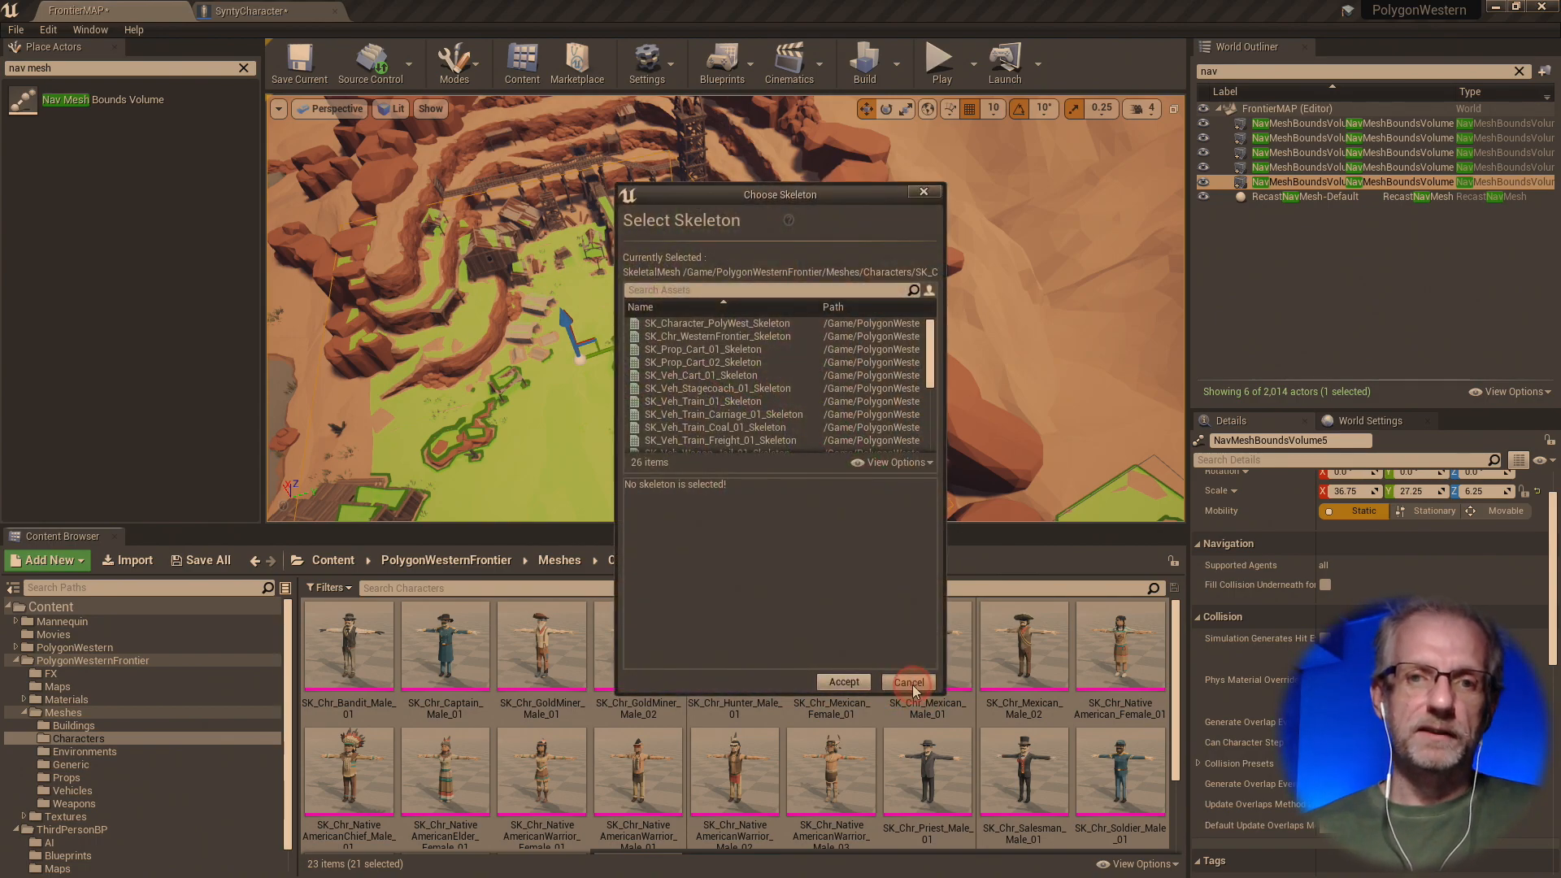
pyautogui.click(913, 686)
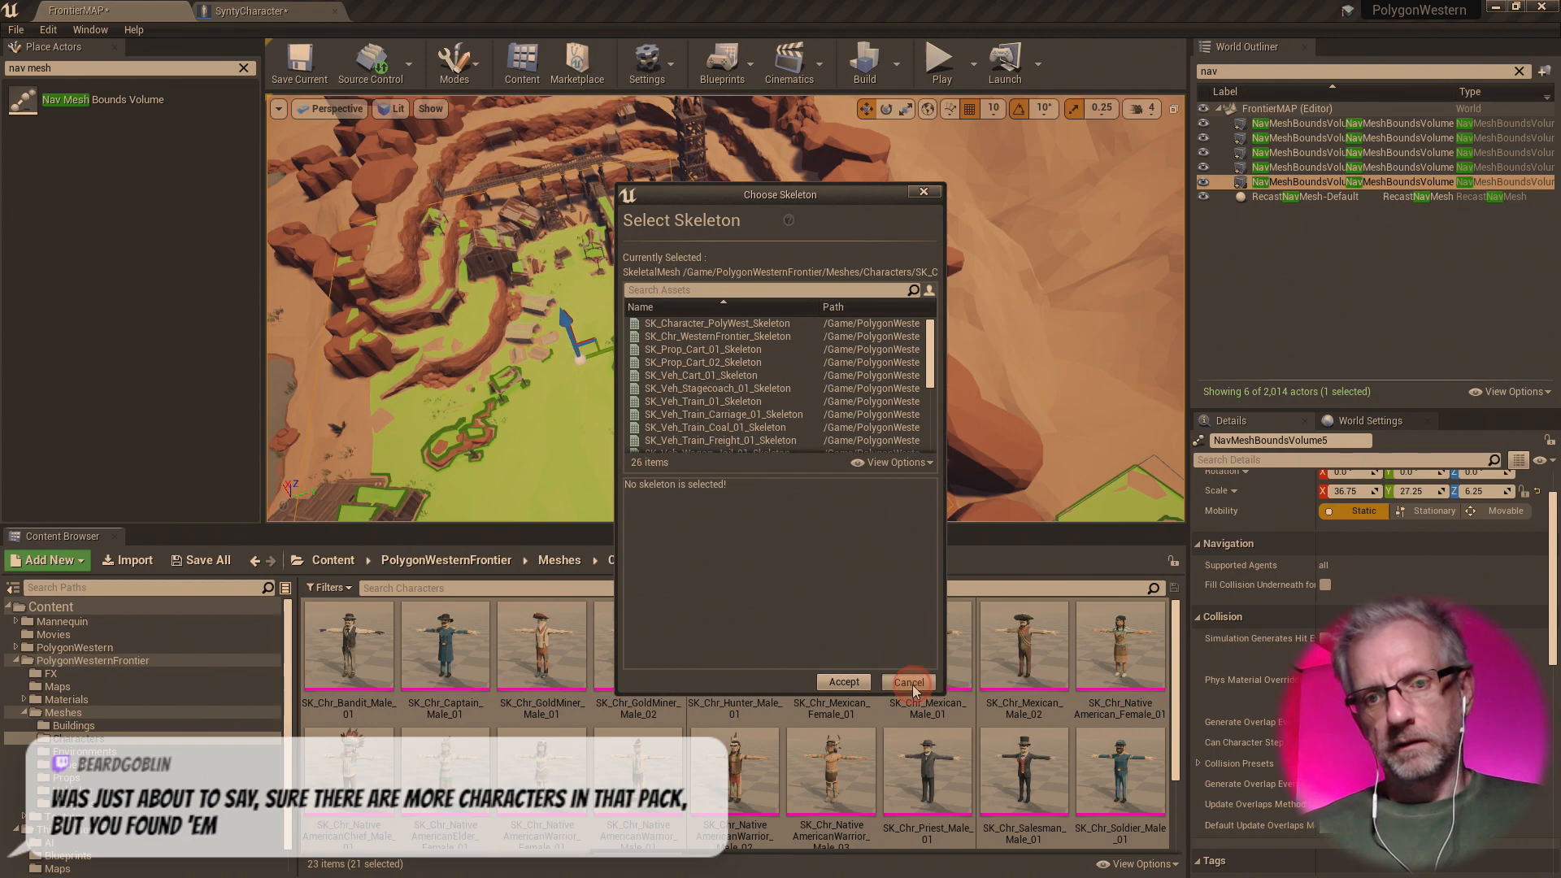
pyautogui.click(912, 685)
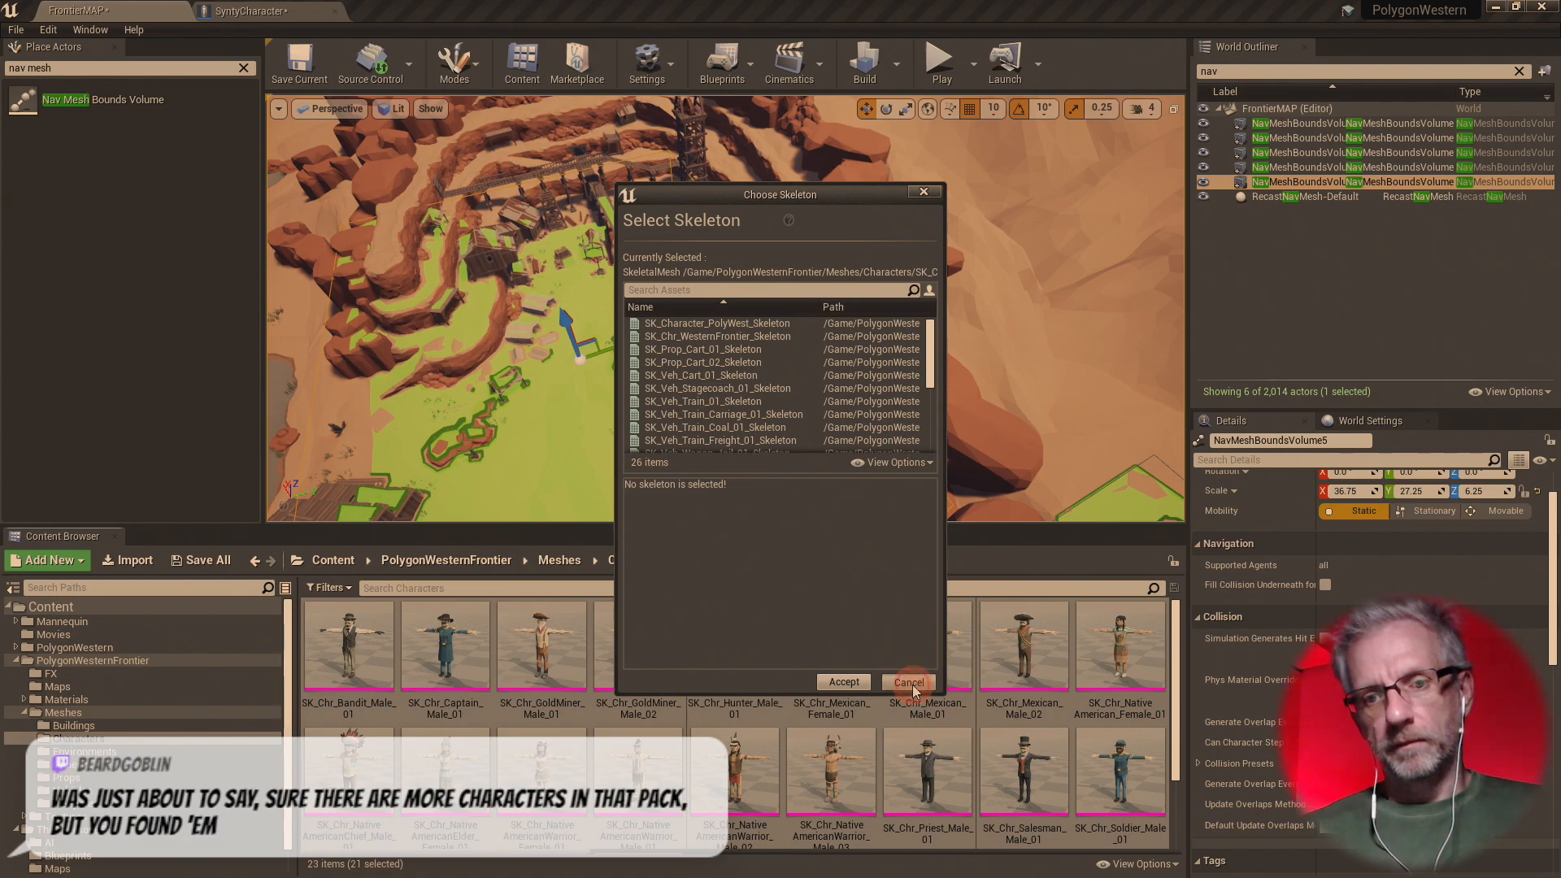
pyautogui.click(922, 194)
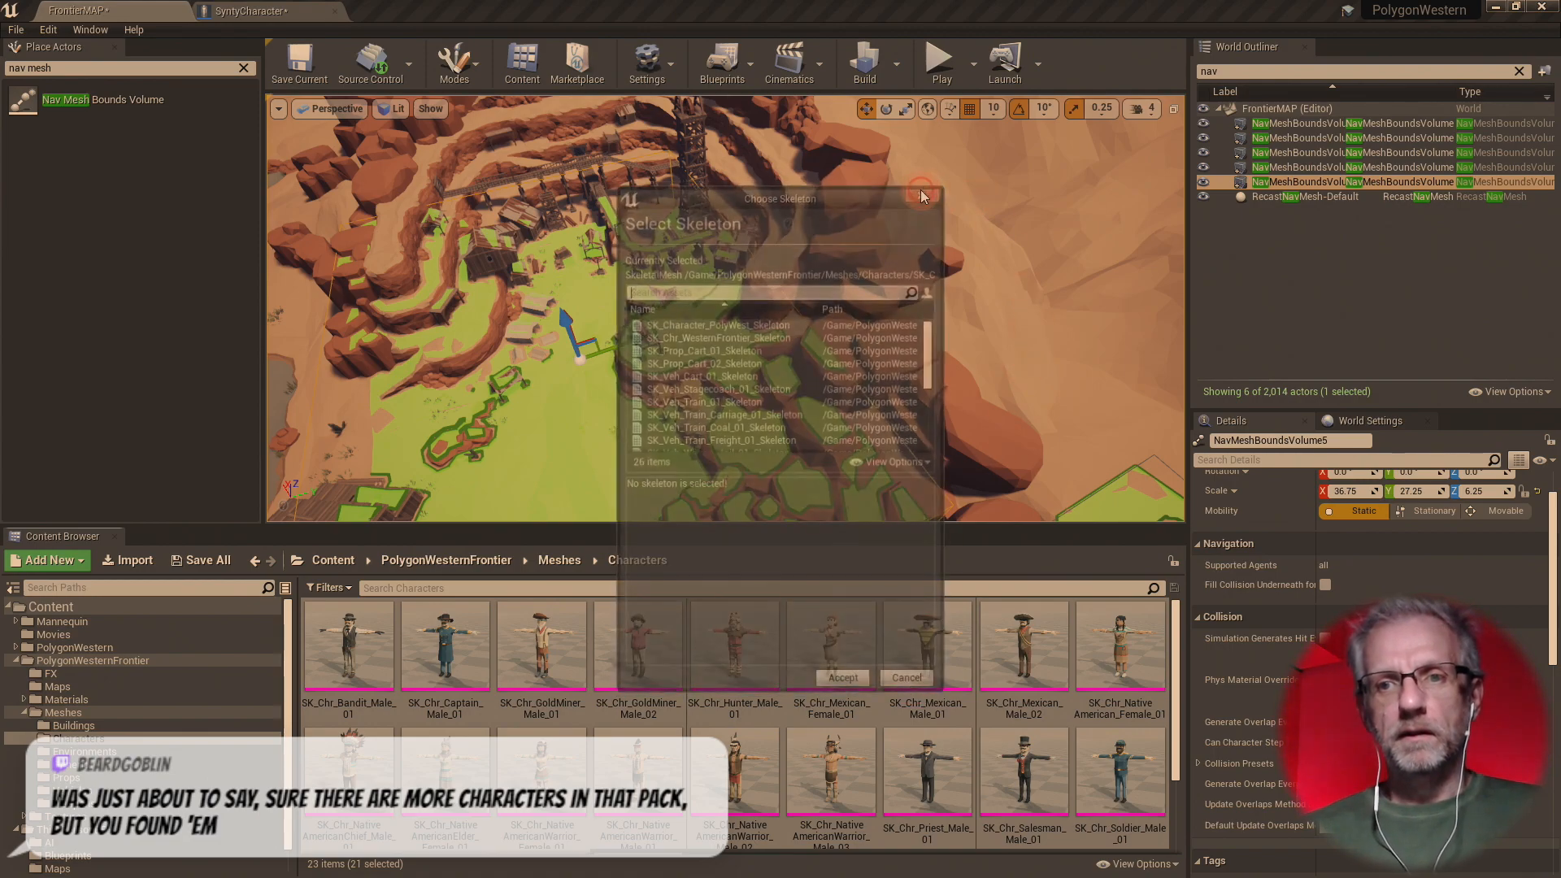
pyautogui.click(922, 194)
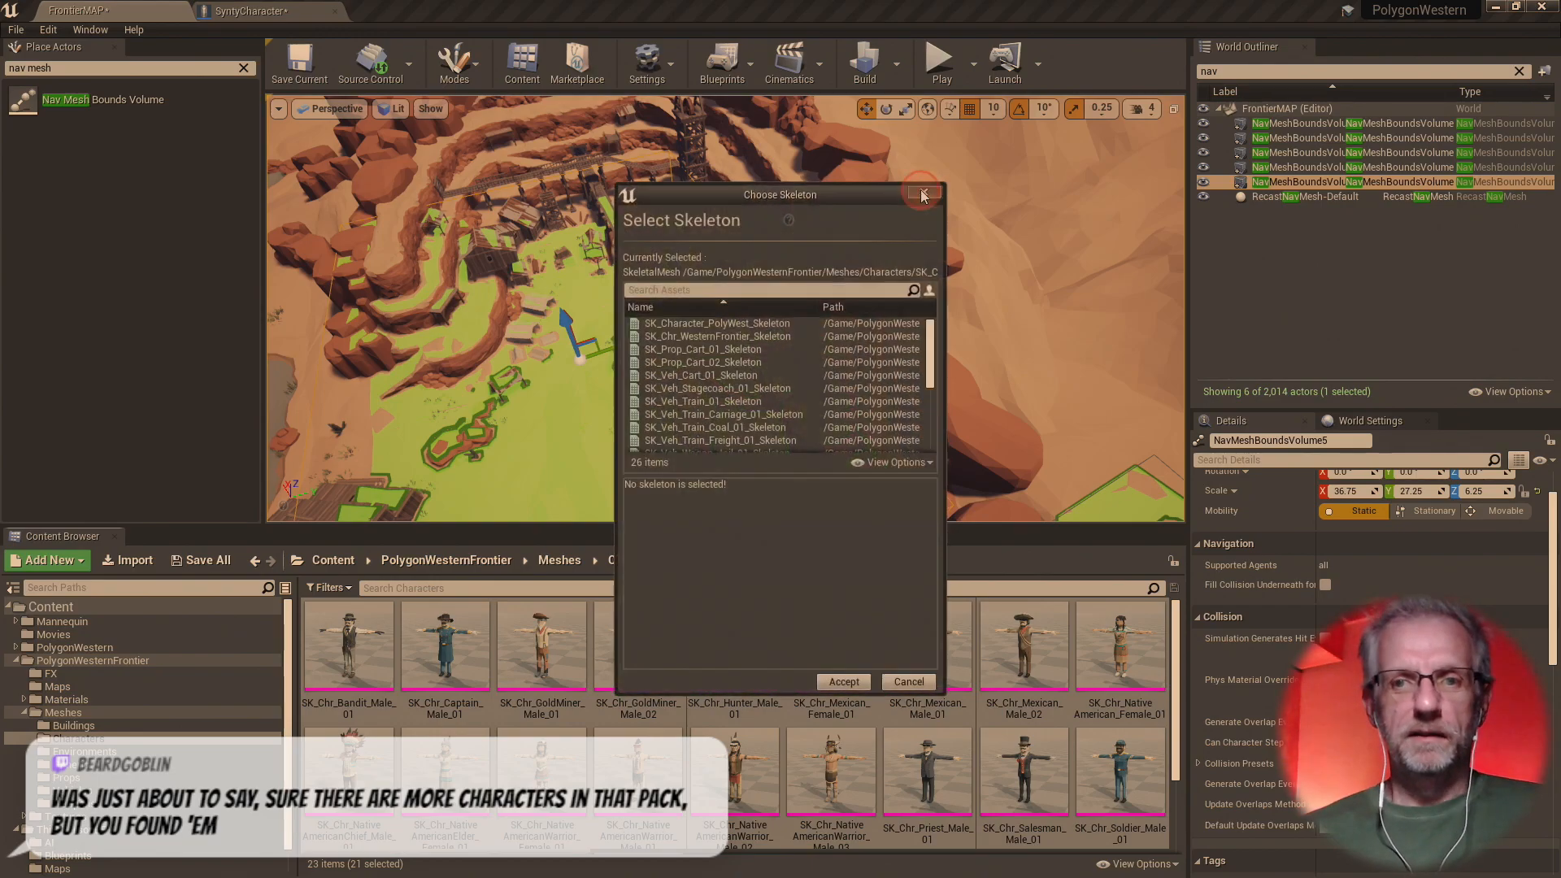
pyautogui.click(922, 193)
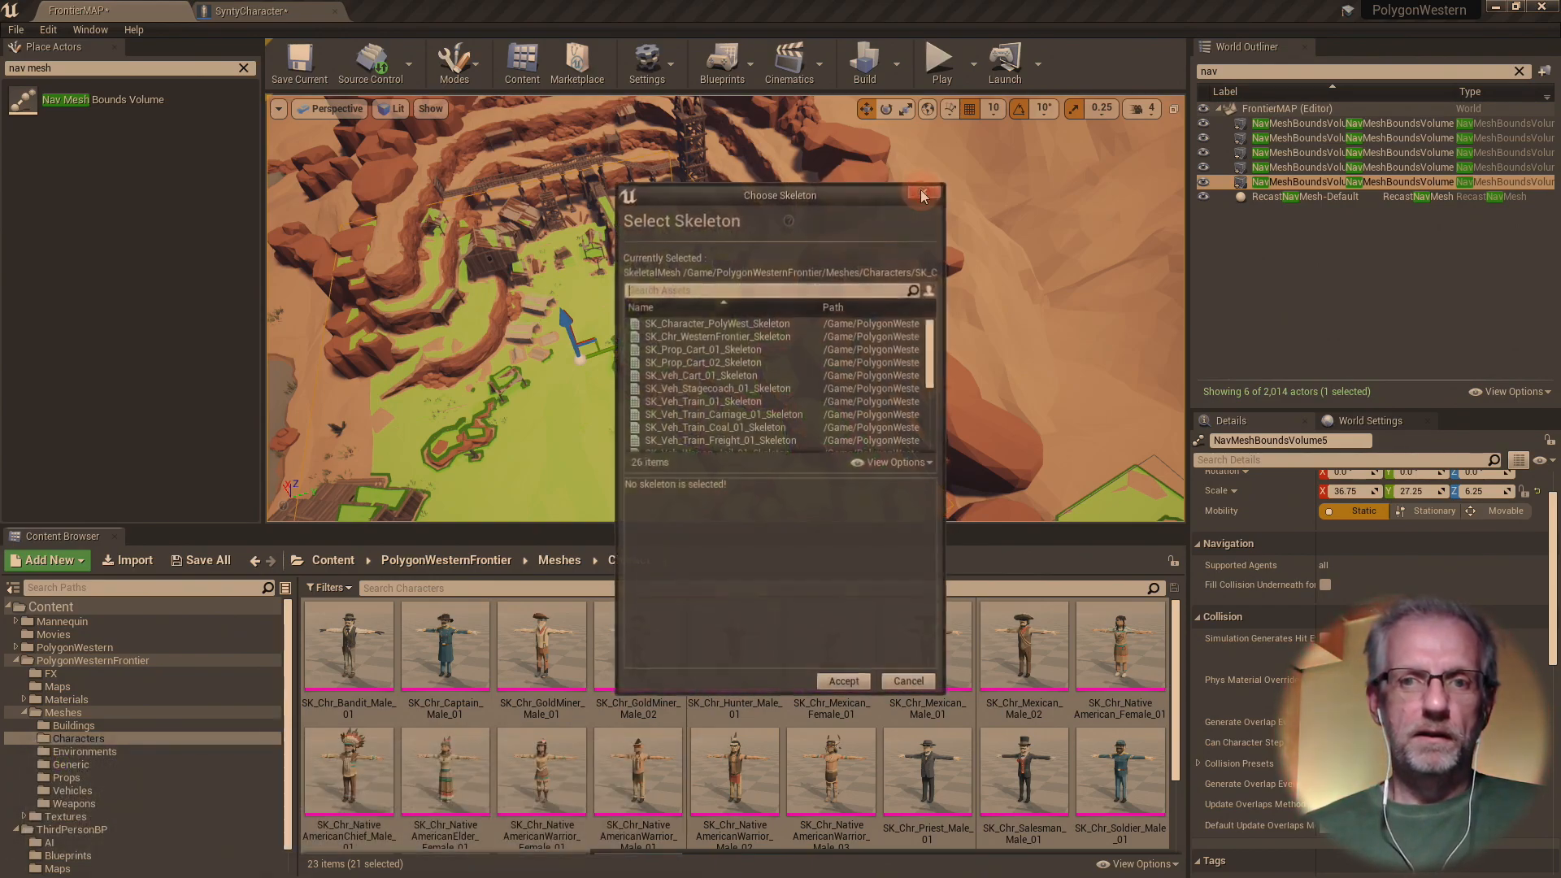
pyautogui.click(922, 193)
pyautogui.click(922, 192)
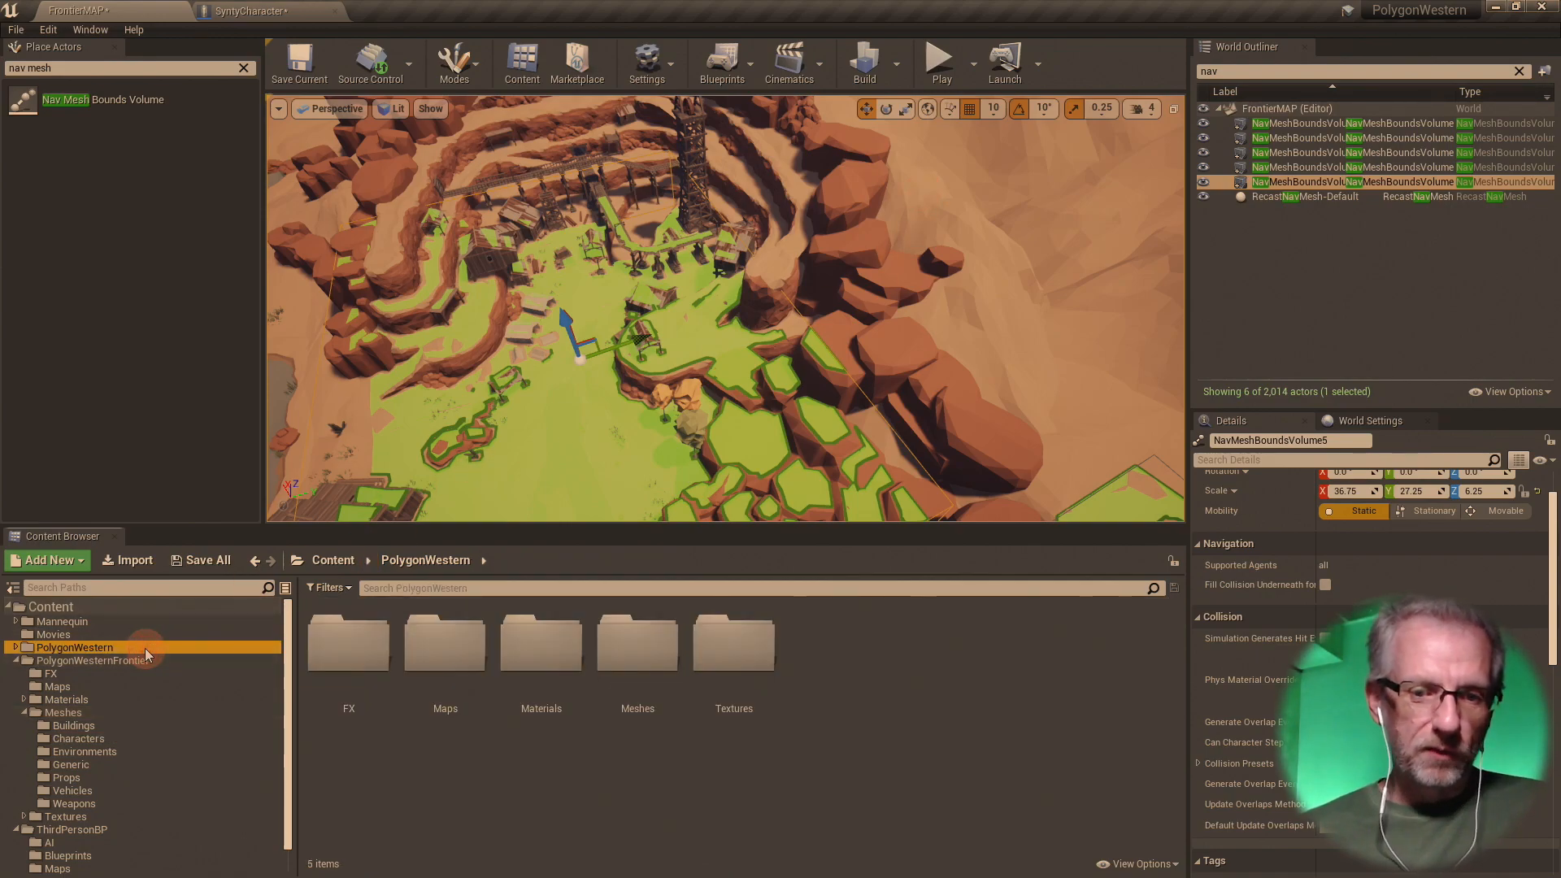
# - In the Meshes/Characters folder of PolygonWestern, rename the SK_Character_PolyWest_Skeleton asset to SK_Polygon
pyautogui.click(361, 709)
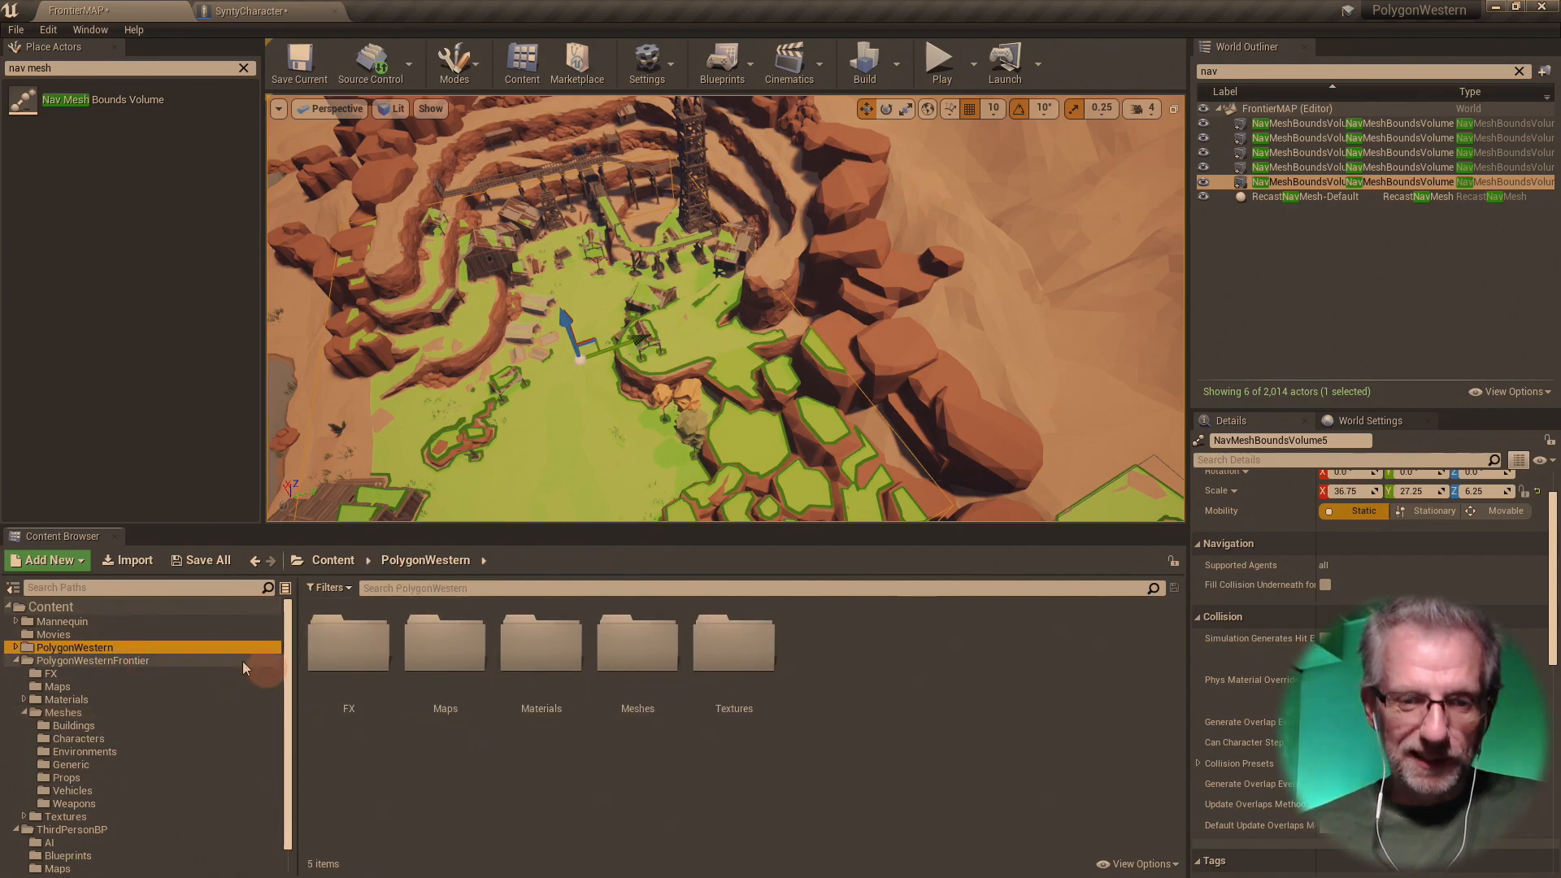
pyautogui.doubleClick(610, 701)
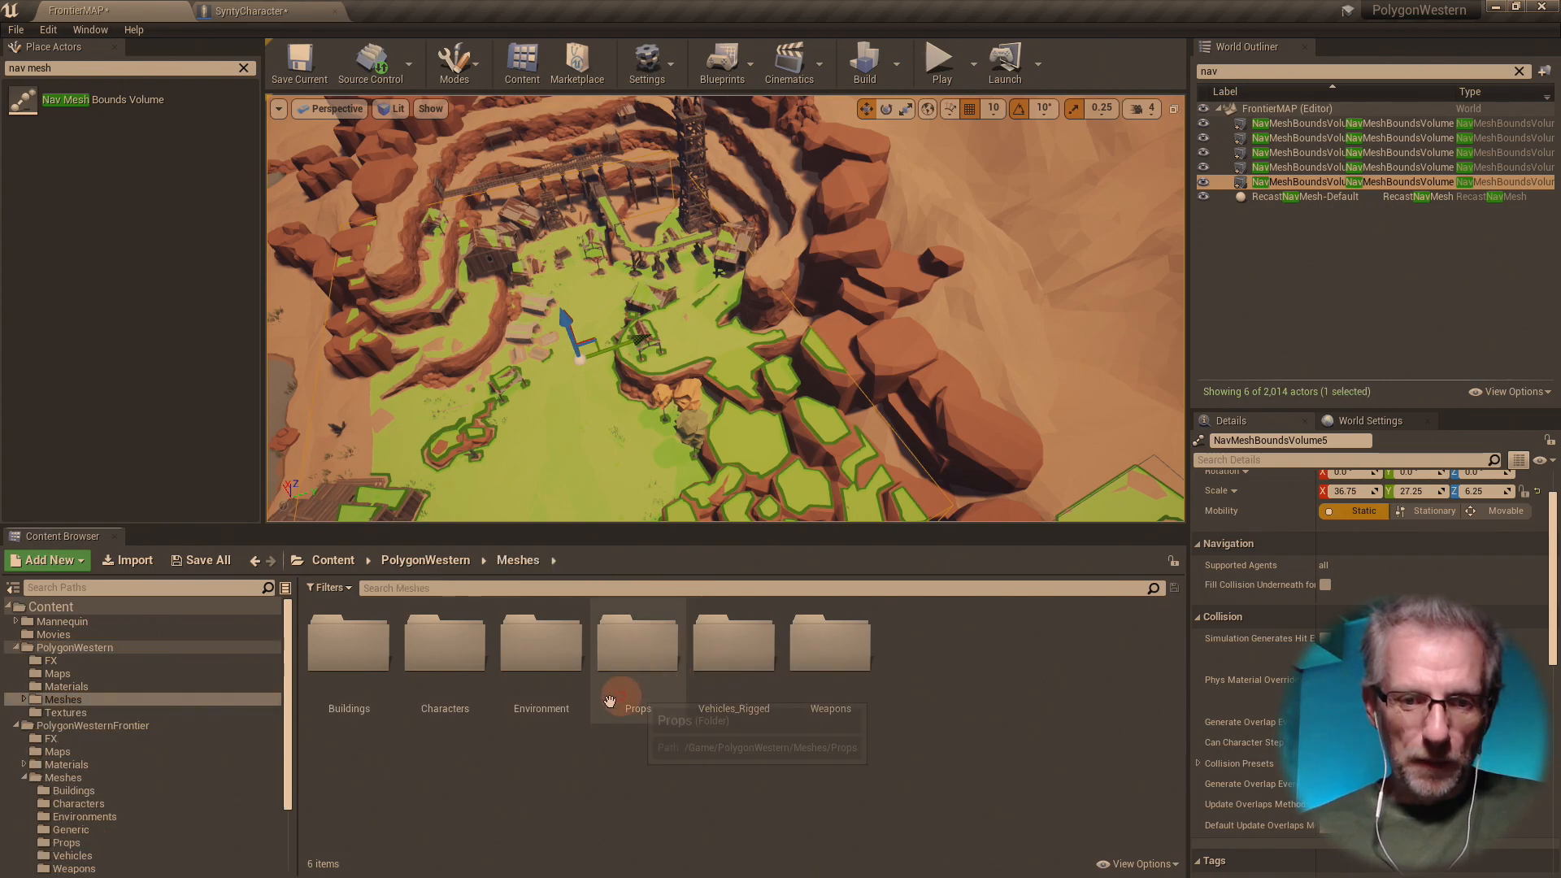
pyautogui.doubleClick(432, 657)
pyautogui.click(894, 686)
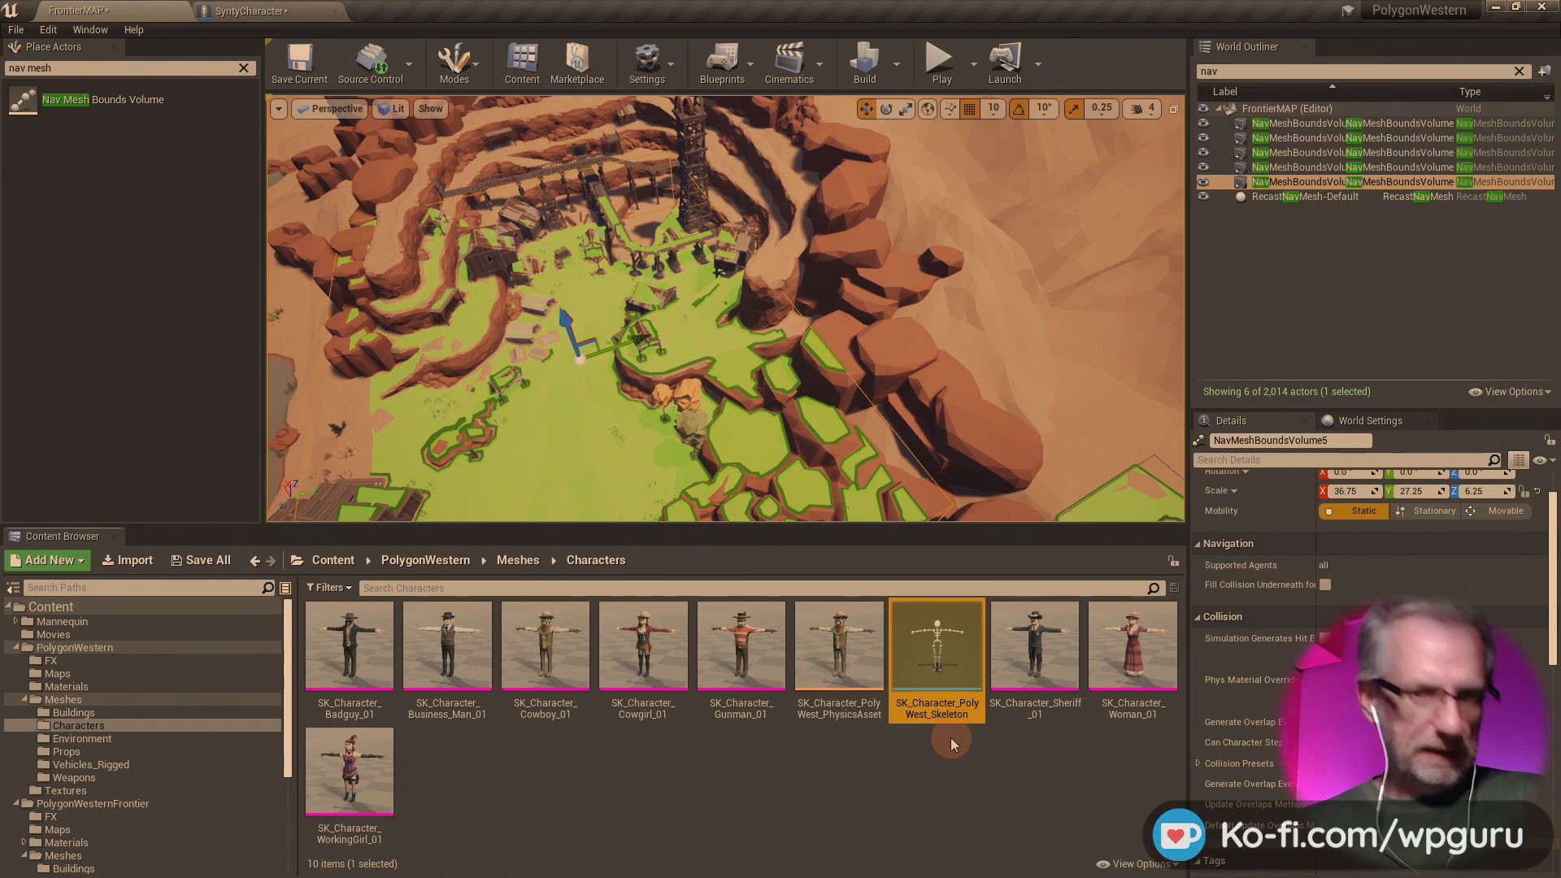
pyautogui.press('F2')
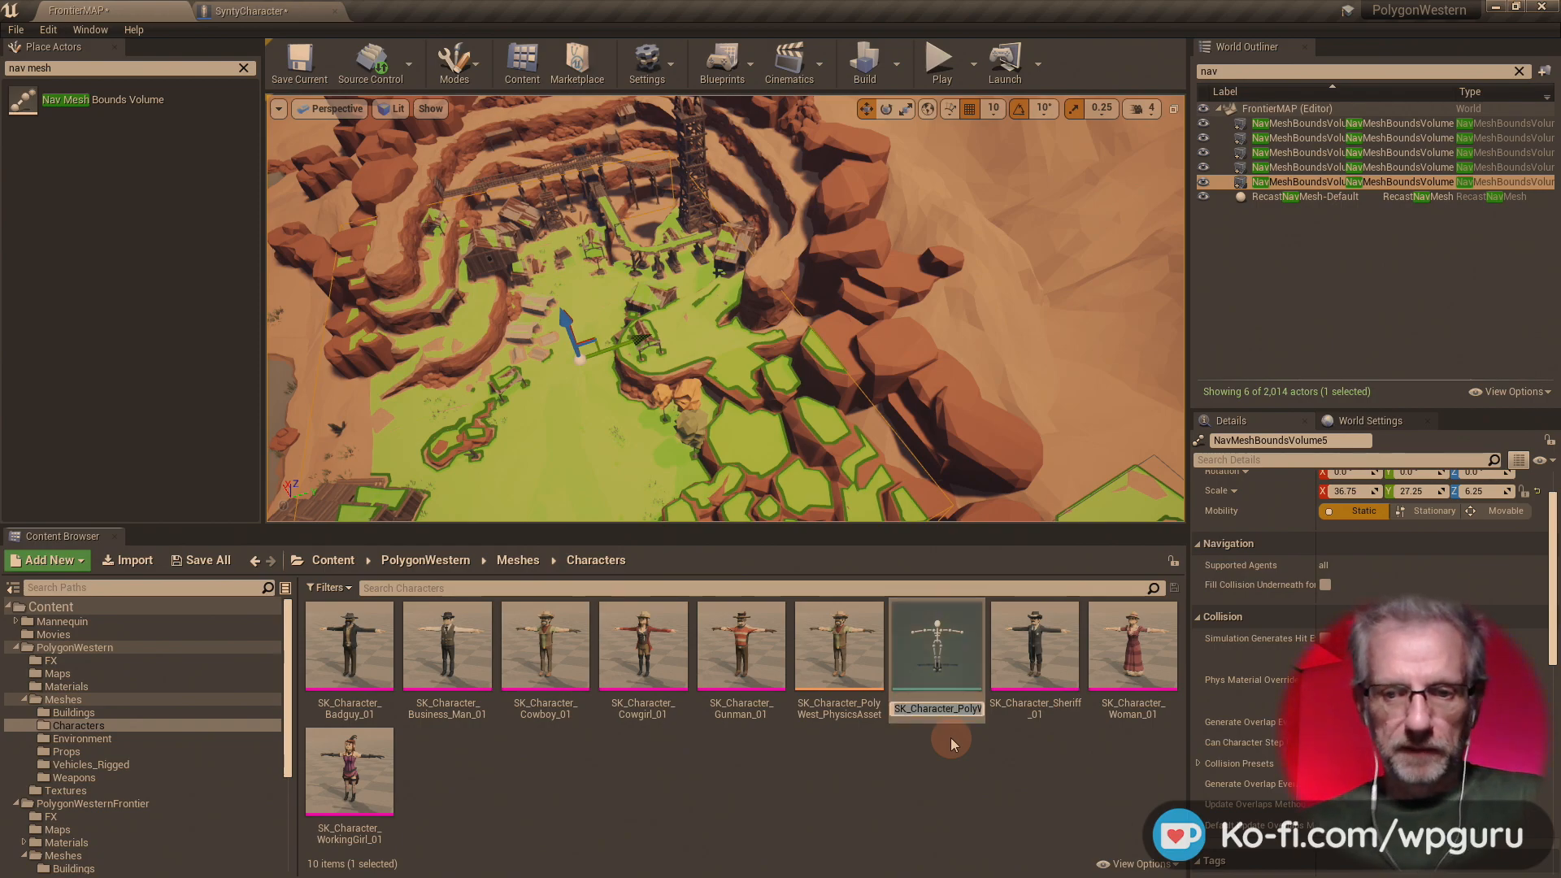
pyautogui.write('SK_Polygon')
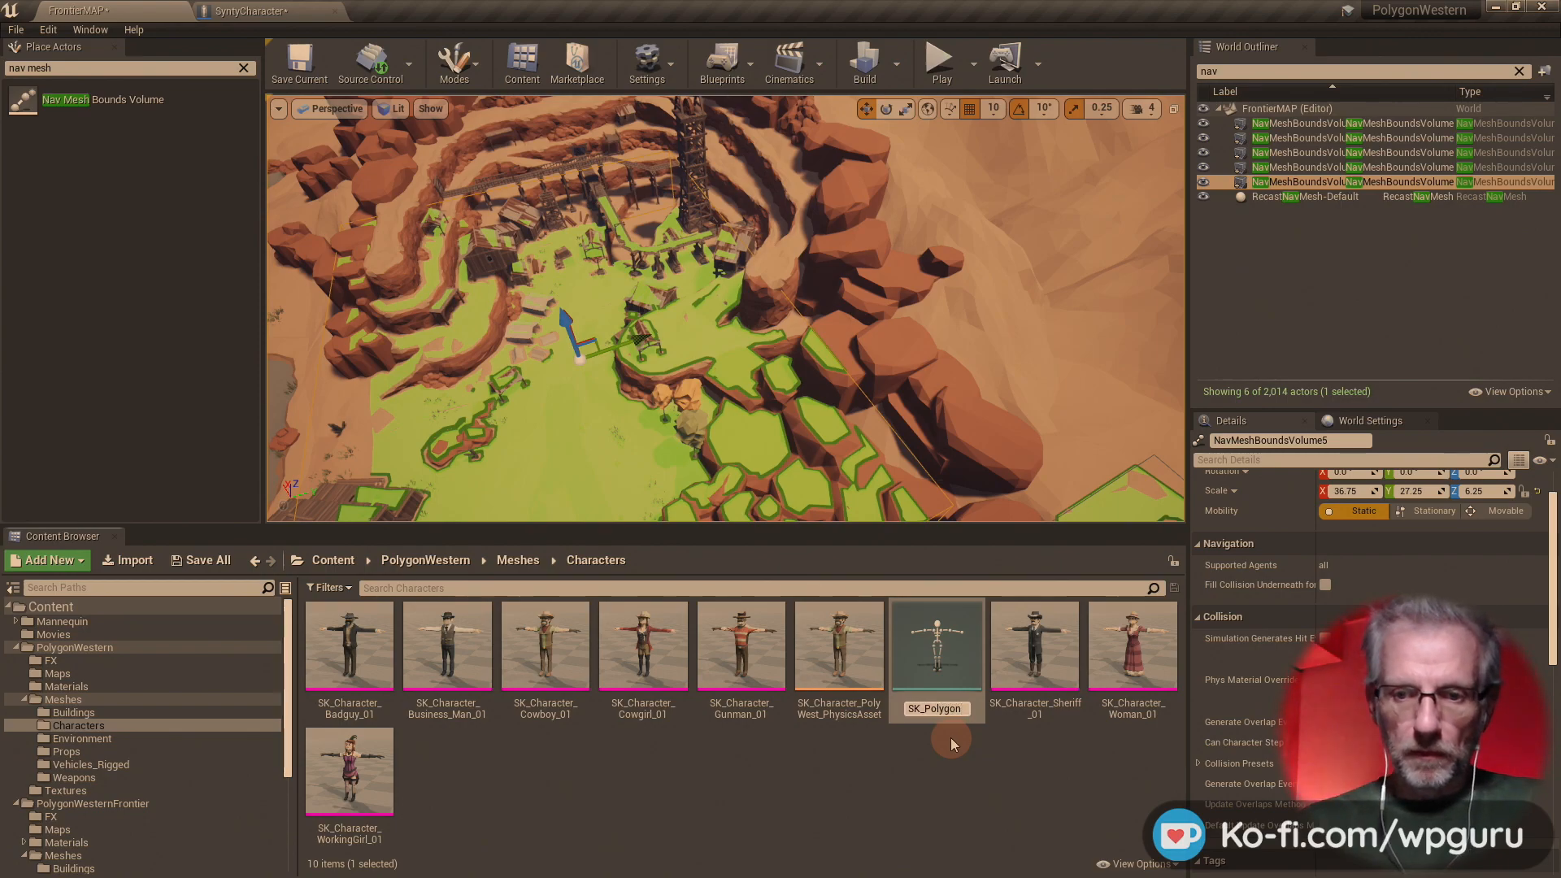
pyautogui.press('Return')
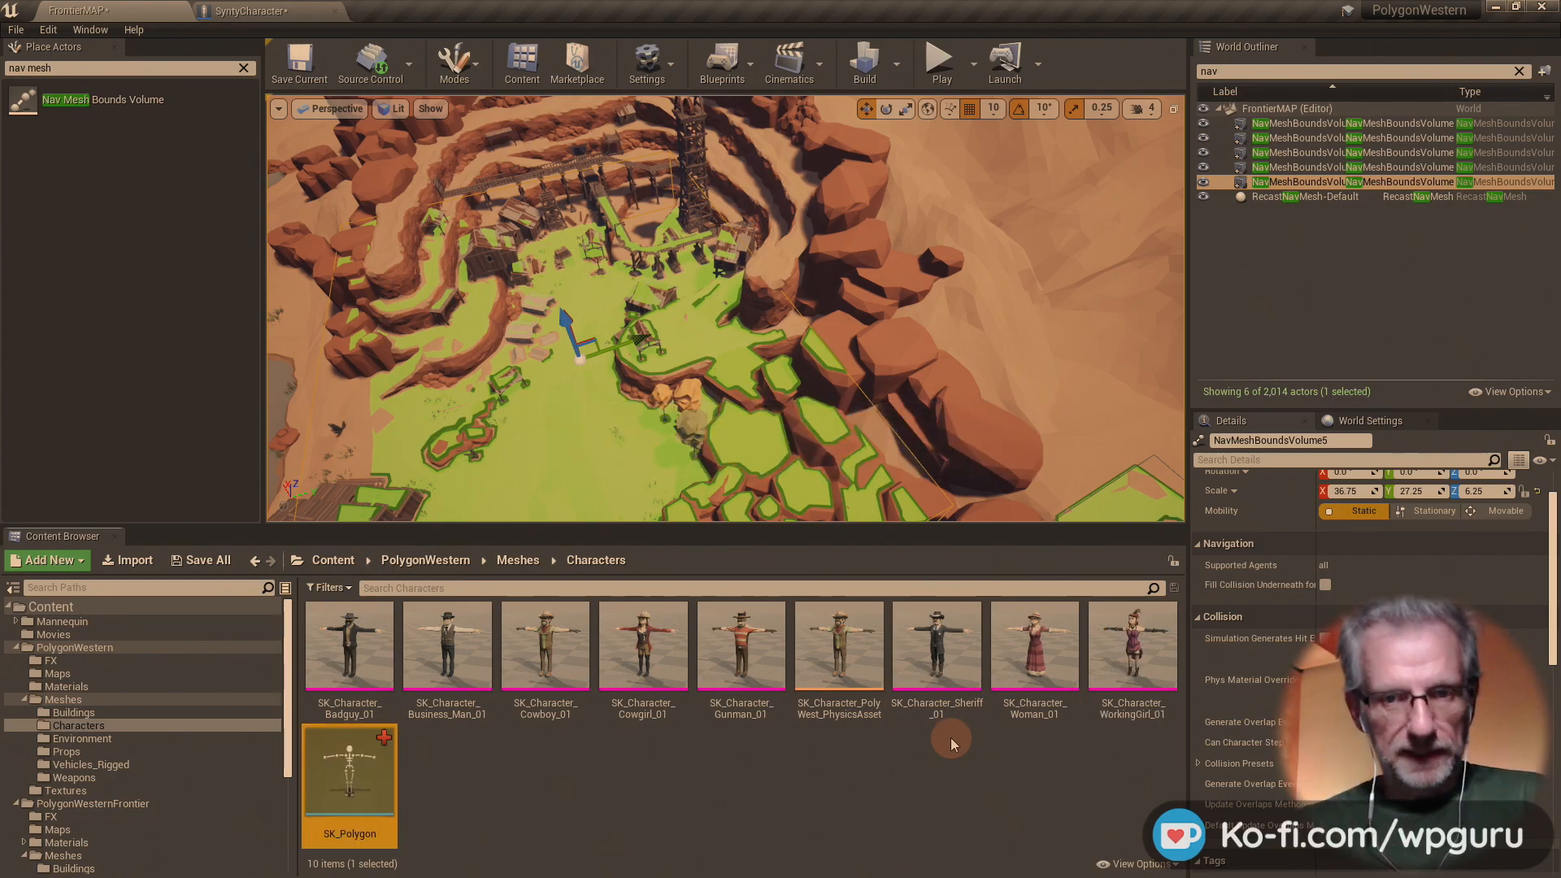
# - In the SyntyCharacter blueprint, search the skeletal meshes for "gun" and set the mesh to SK_Character_Gunman_01
pyautogui.click(252, 12)
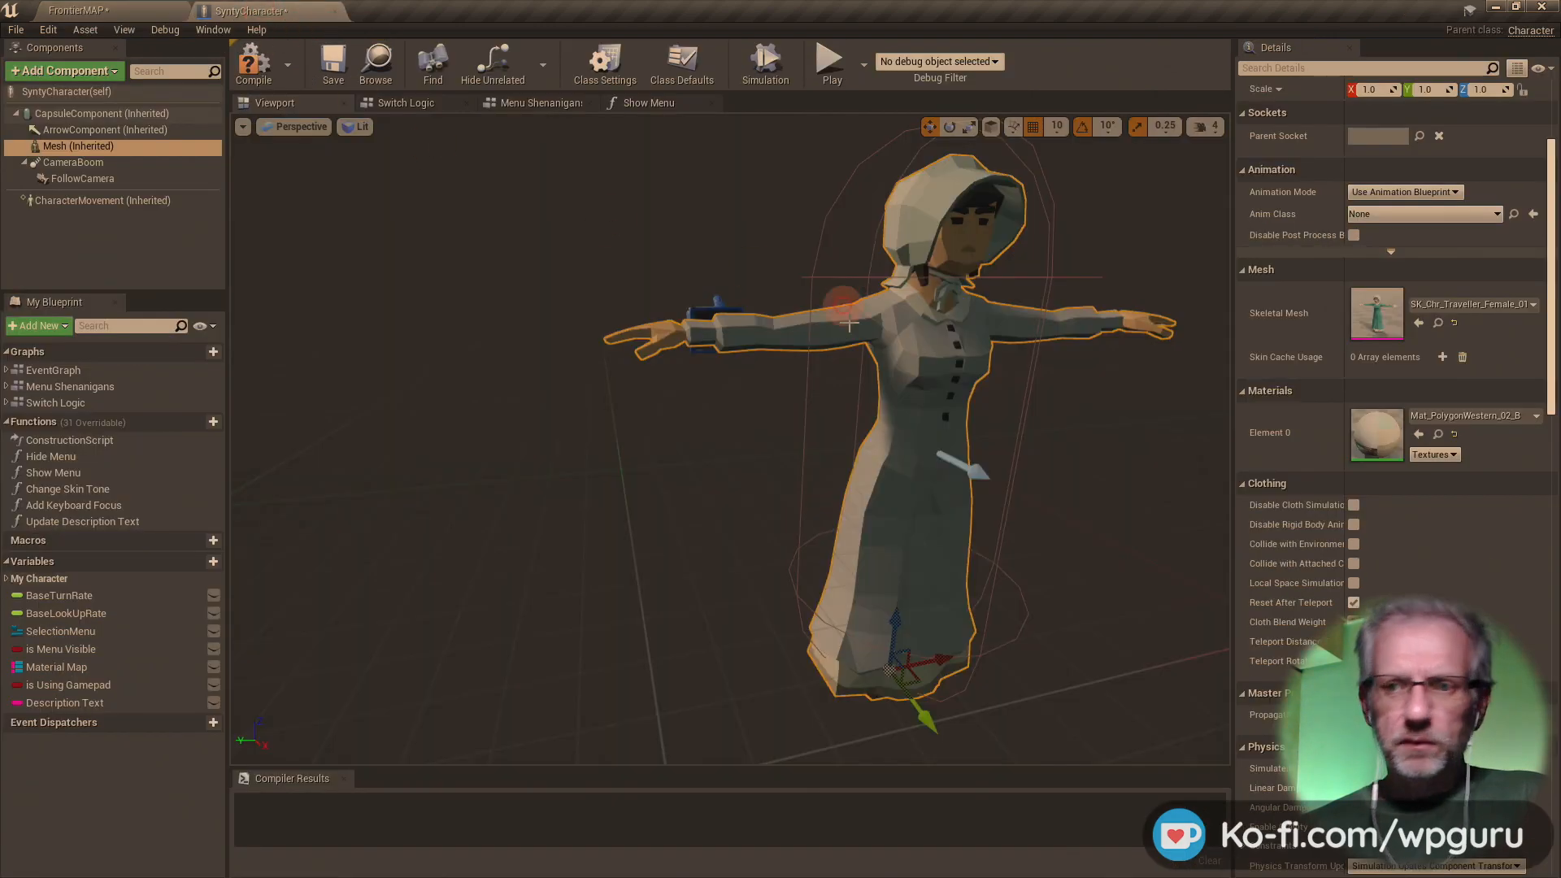
pyautogui.click(1504, 304)
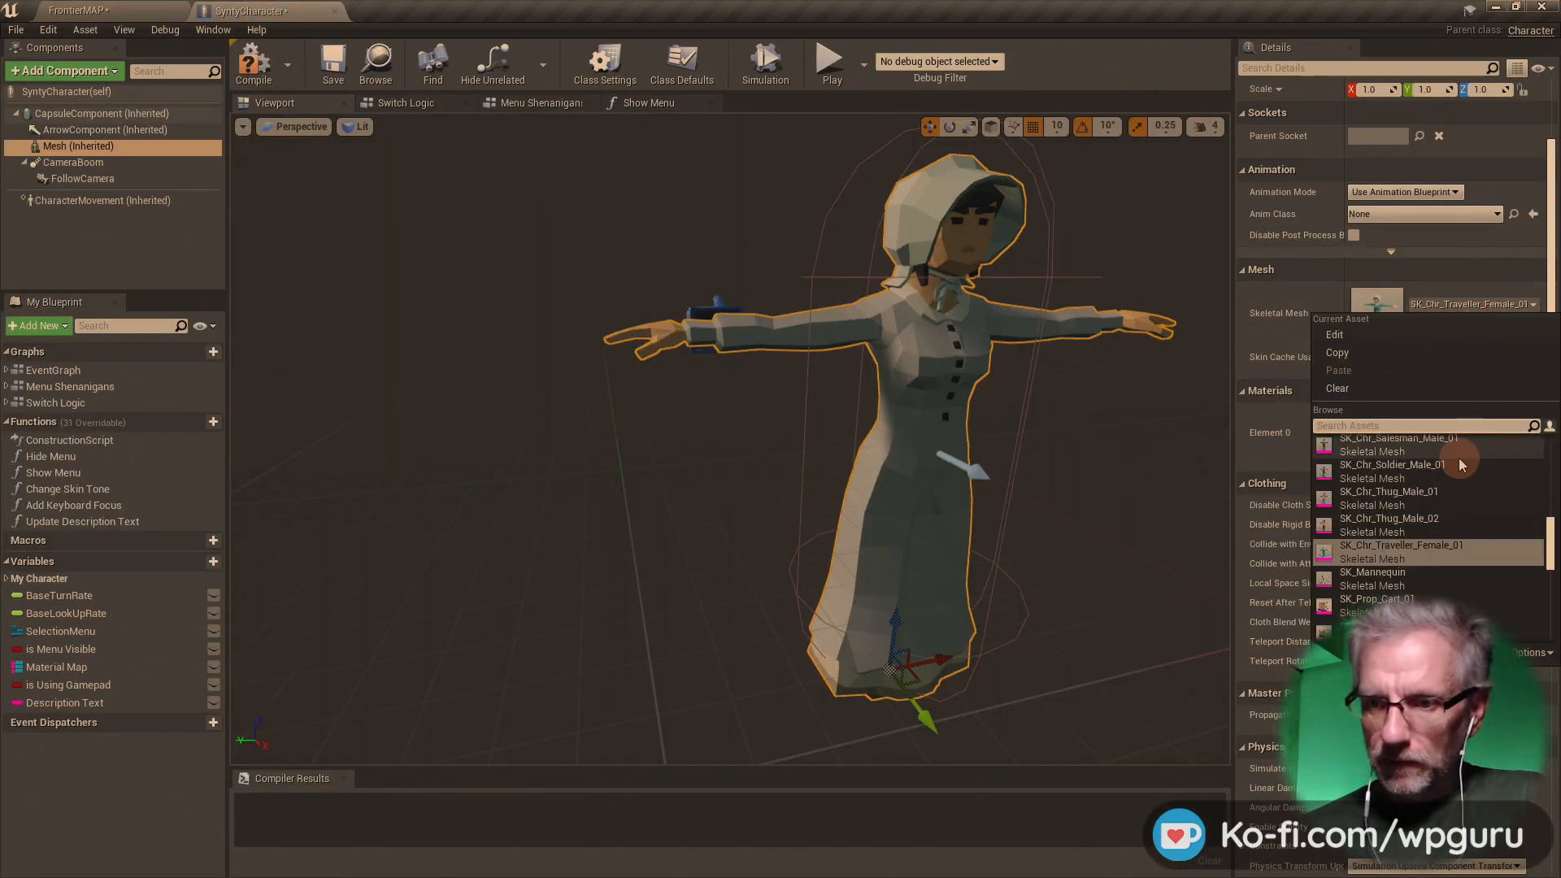
pyautogui.scroll(3, 1458, 463)
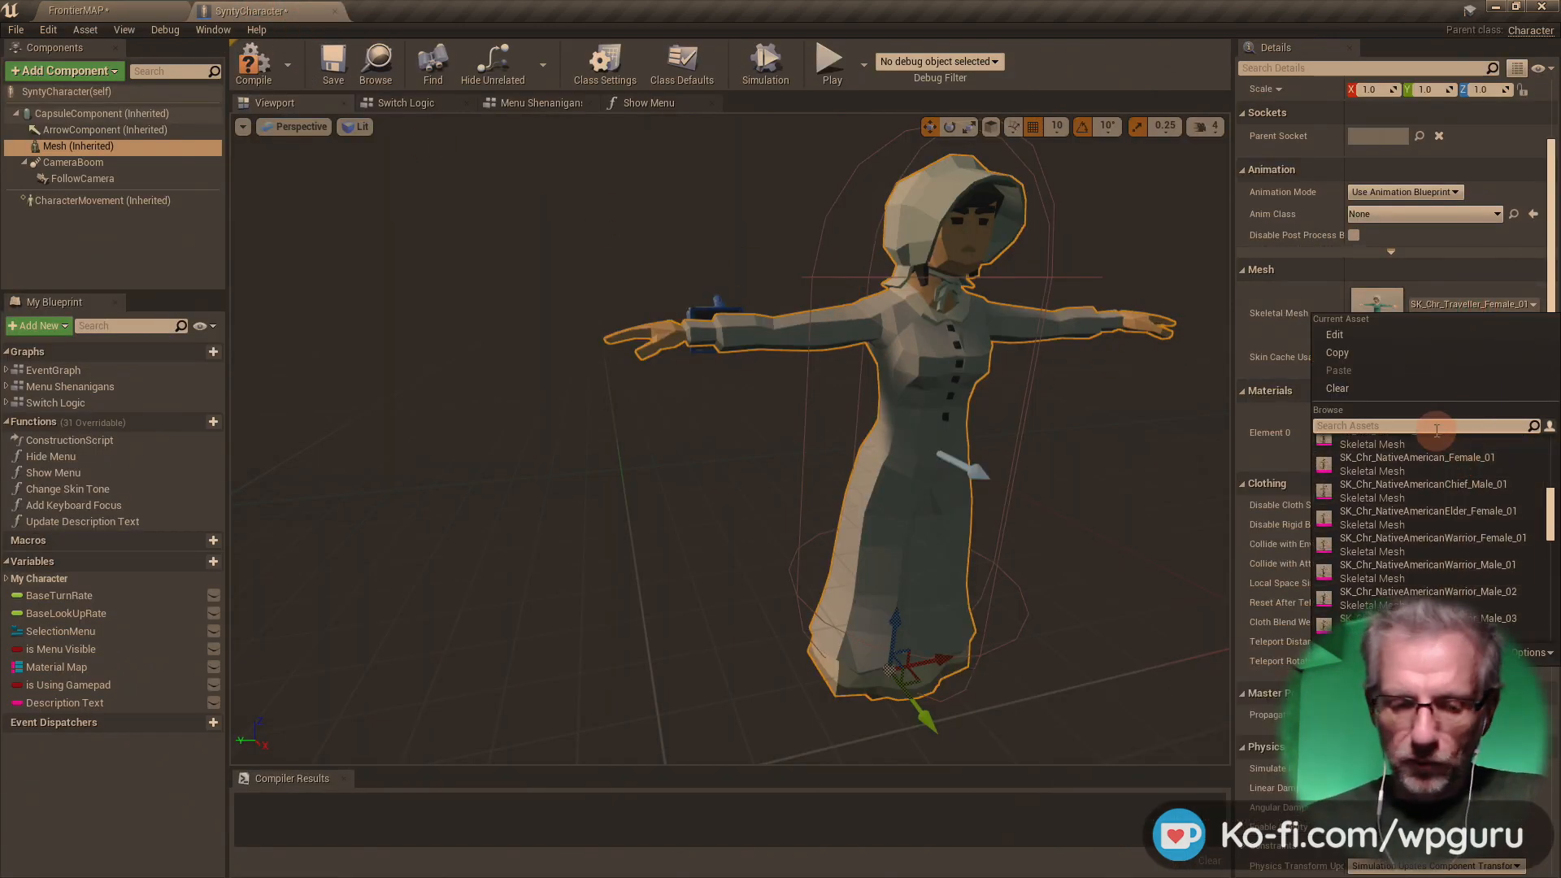
pyautogui.write('gun')
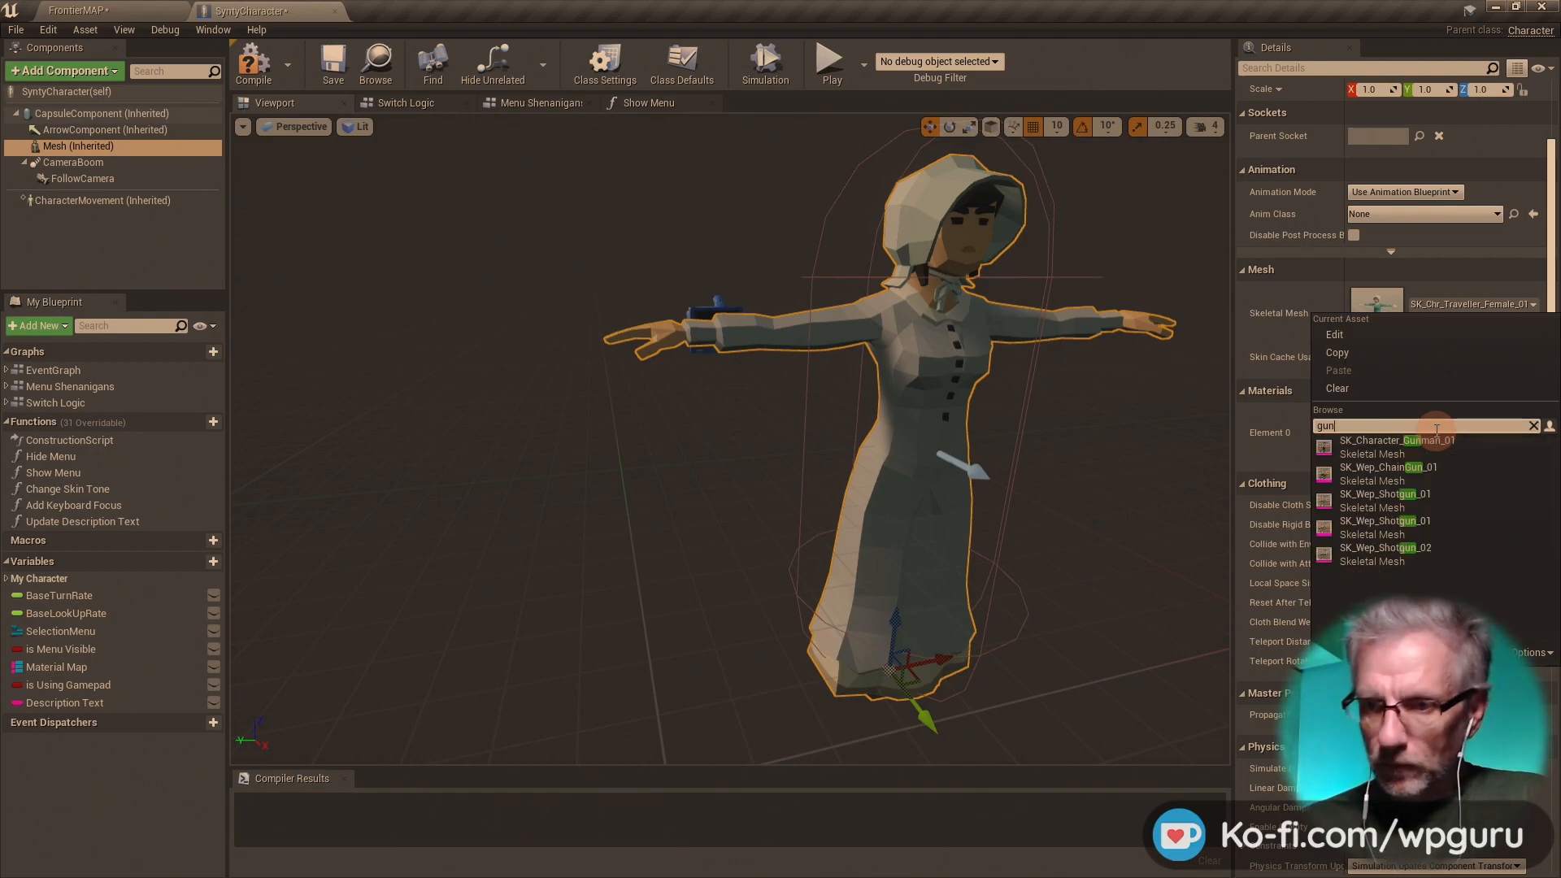
pyautogui.click(1436, 446)
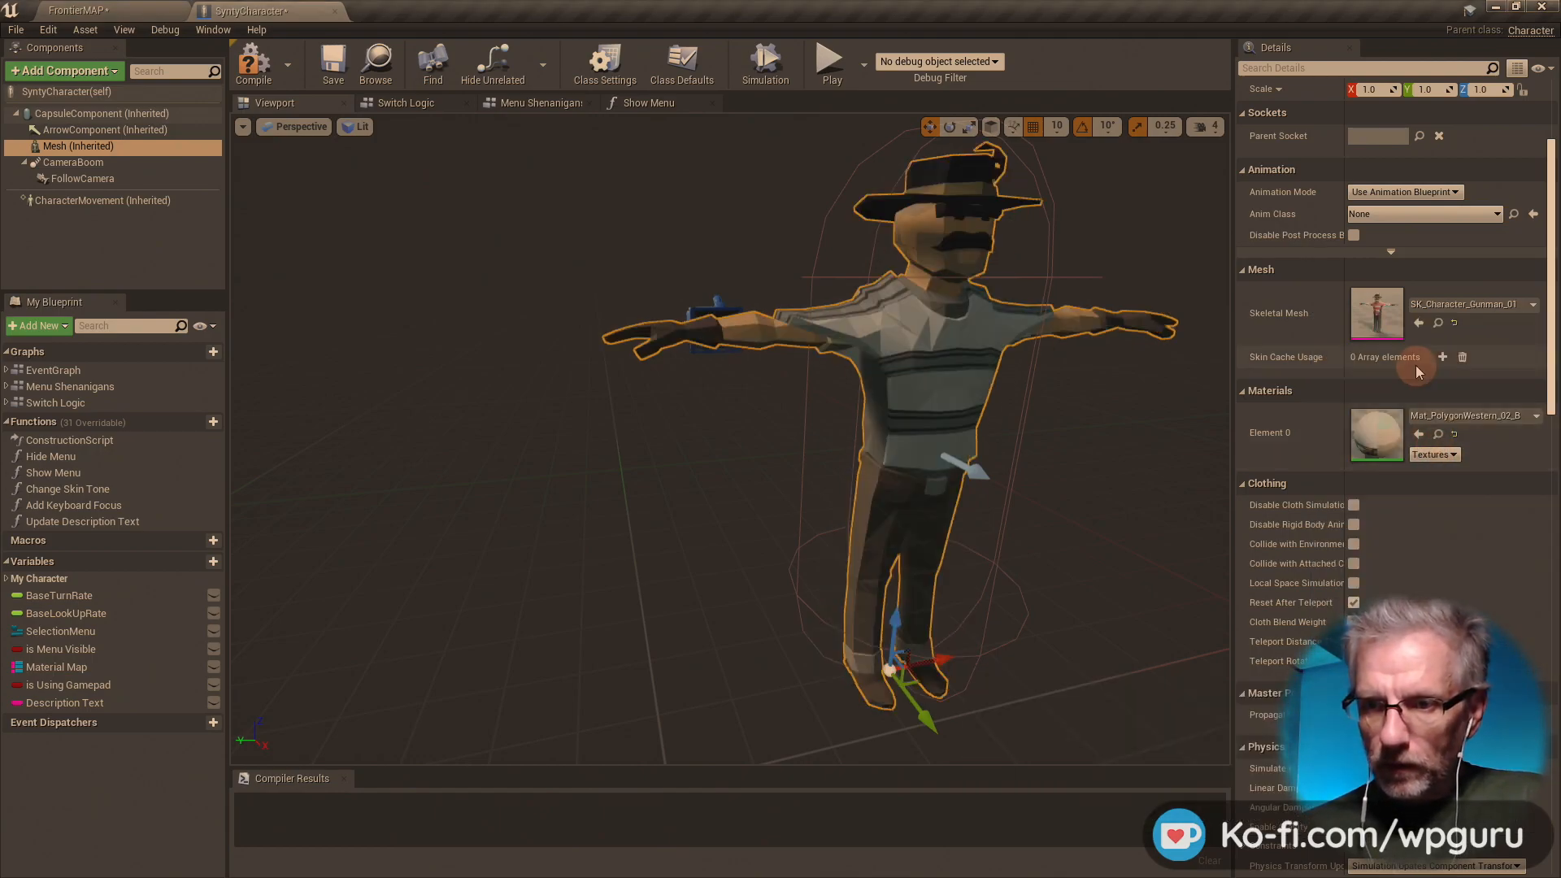
# - Set the Anim Class of the character's Mesh component to SyntyAnimBP
pyautogui.scroll(2, 1480, 411)
pyautogui.click(1432, 267)
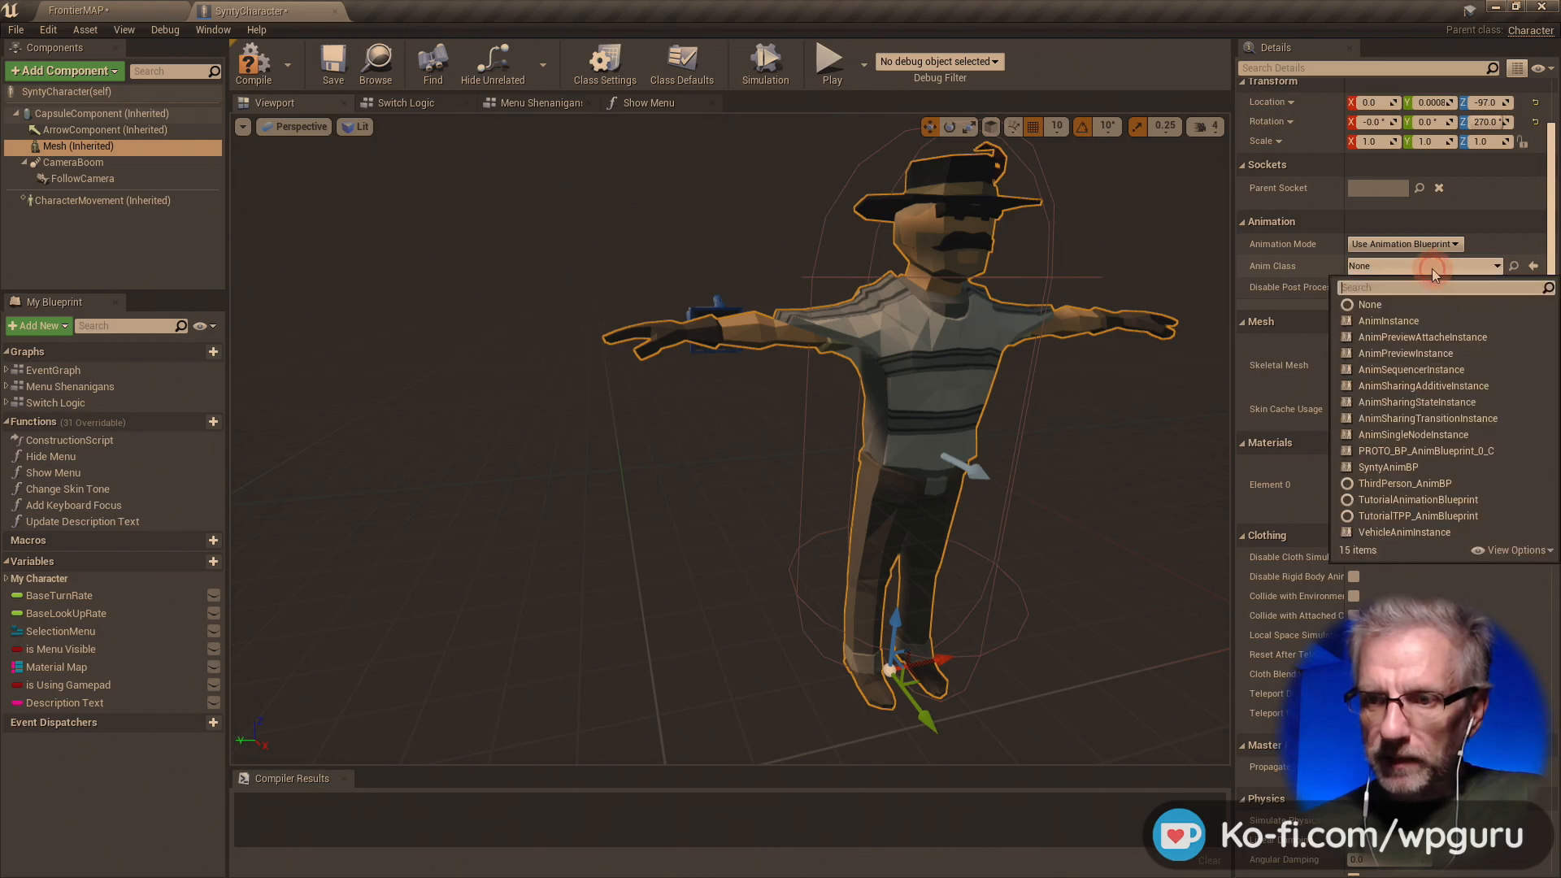
pyautogui.click(1427, 469)
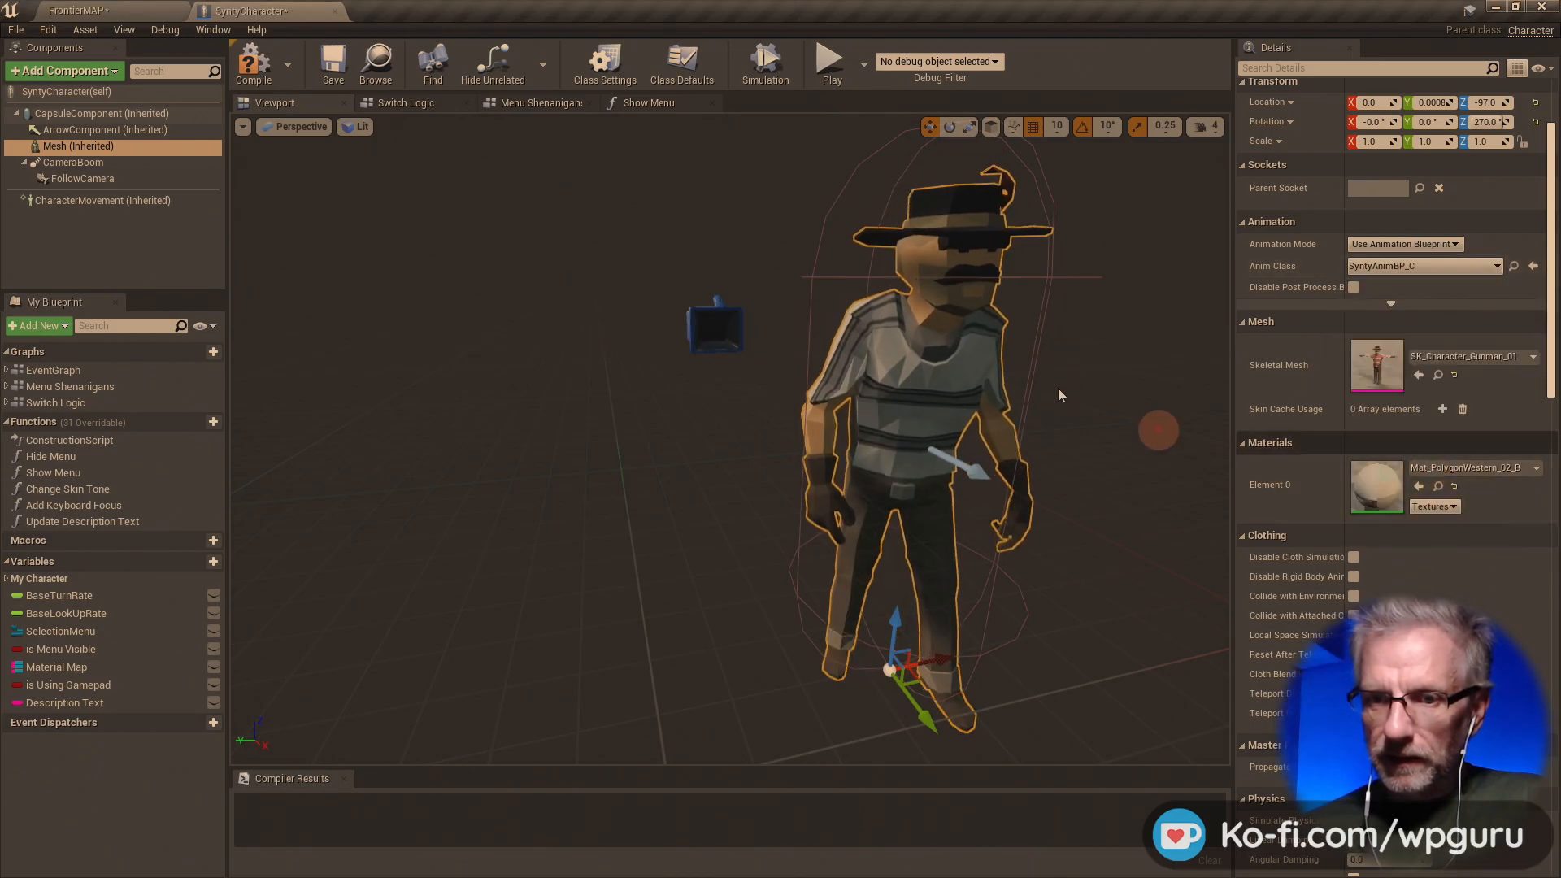
# - Return to the FrontierMAP level and, in PolygonWesternFrontier's Meshes/Characters folder, select all meshes from SK_Chr_Bandit_Male_01 through SK_Chr_Traveller_Female_01
pyautogui.click(120, 16)
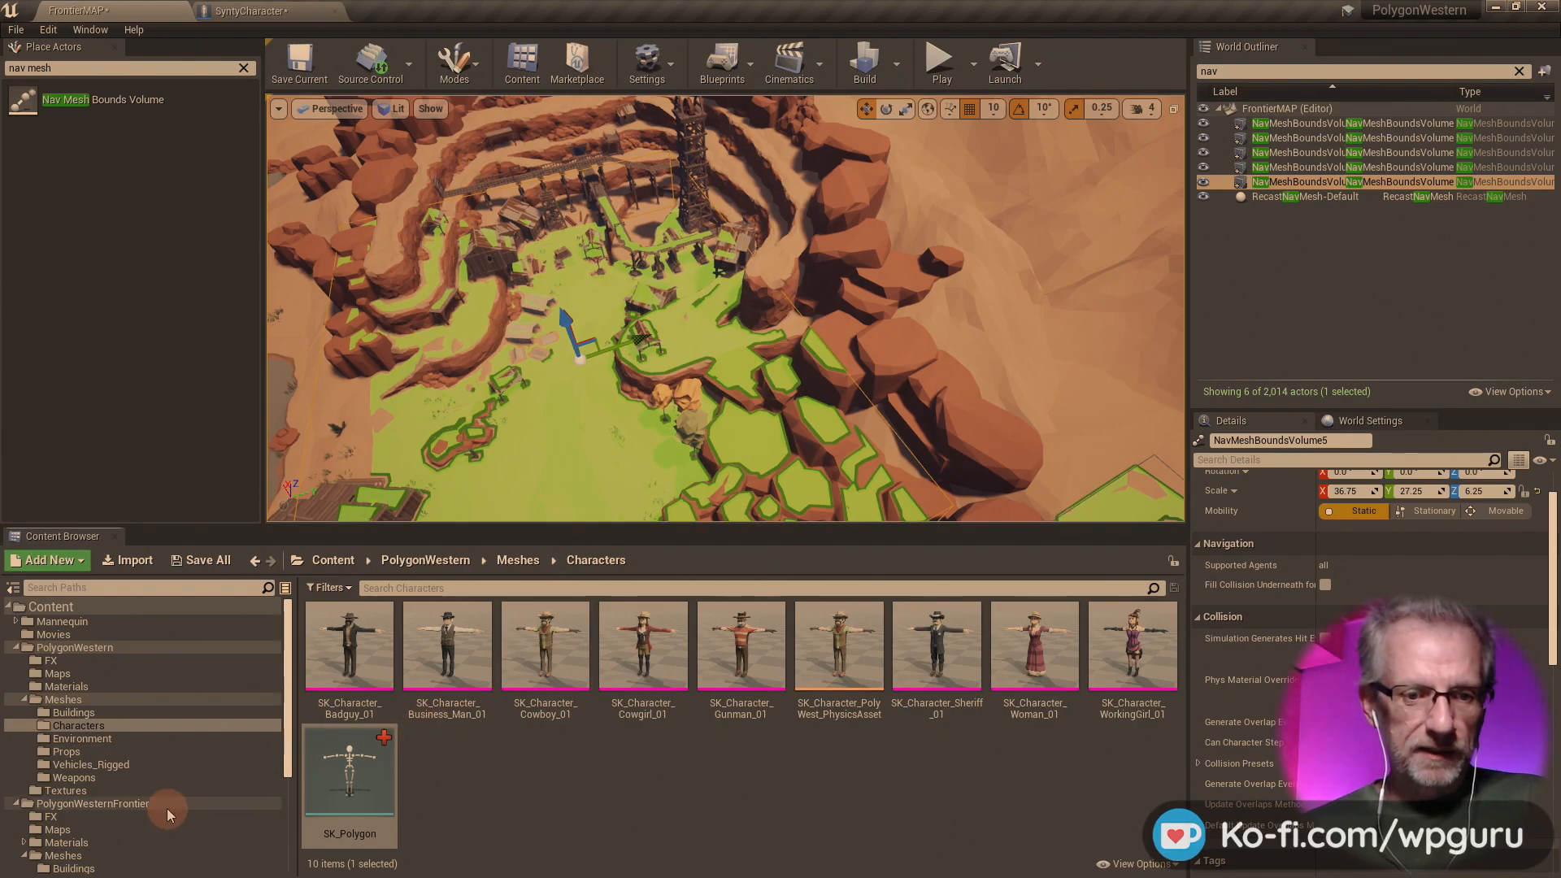
pyautogui.scroll(-5, 168, 808)
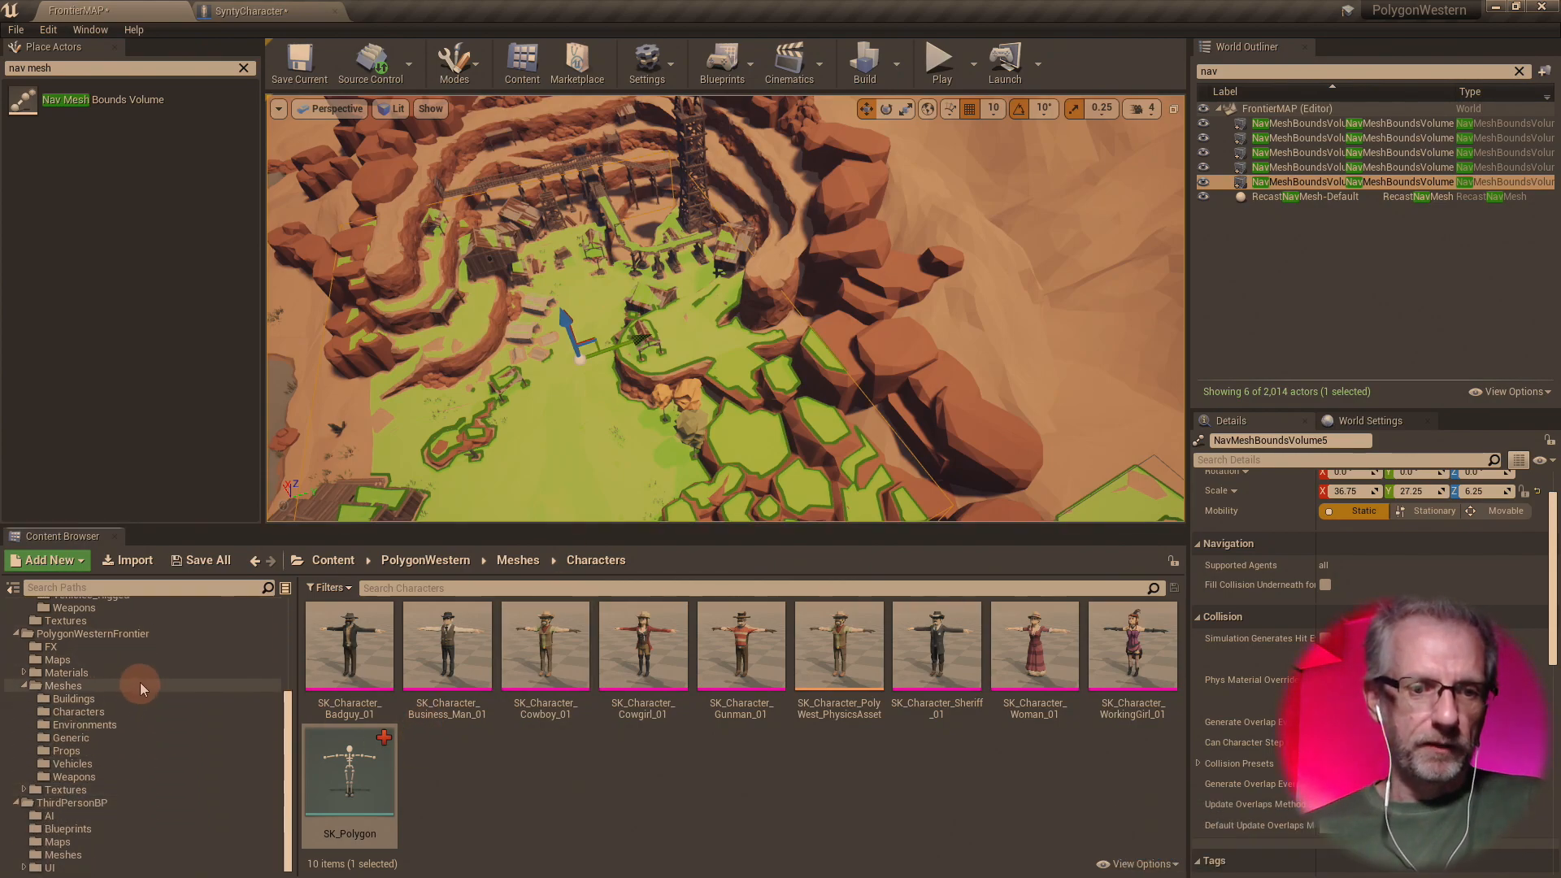
pyautogui.click(140, 684)
pyautogui.click(140, 713)
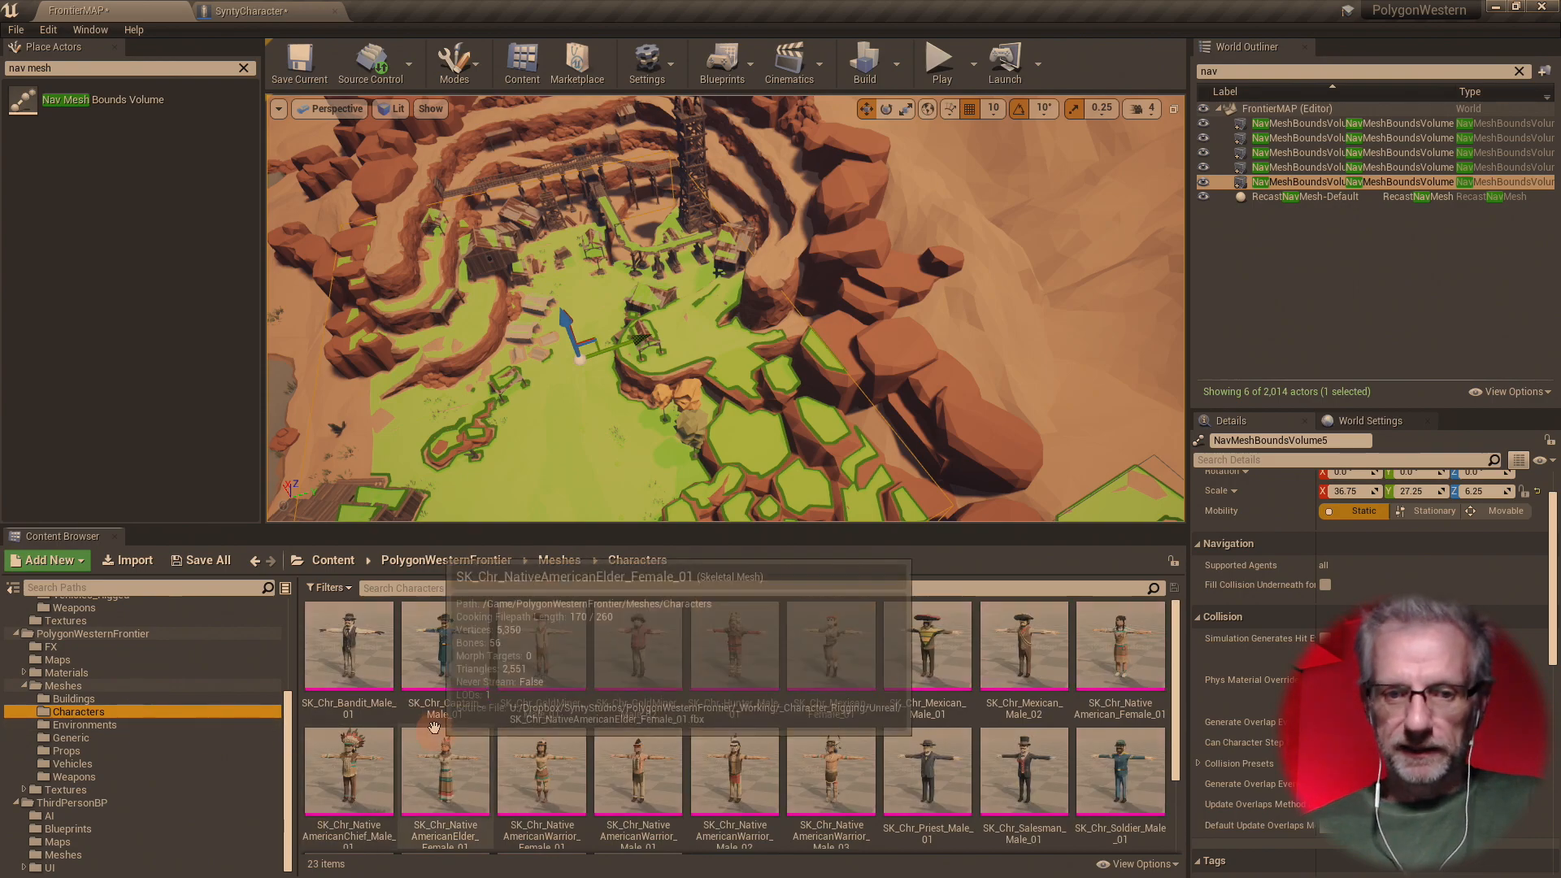
pyautogui.click(350, 647)
pyautogui.scroll(-3, 608, 642)
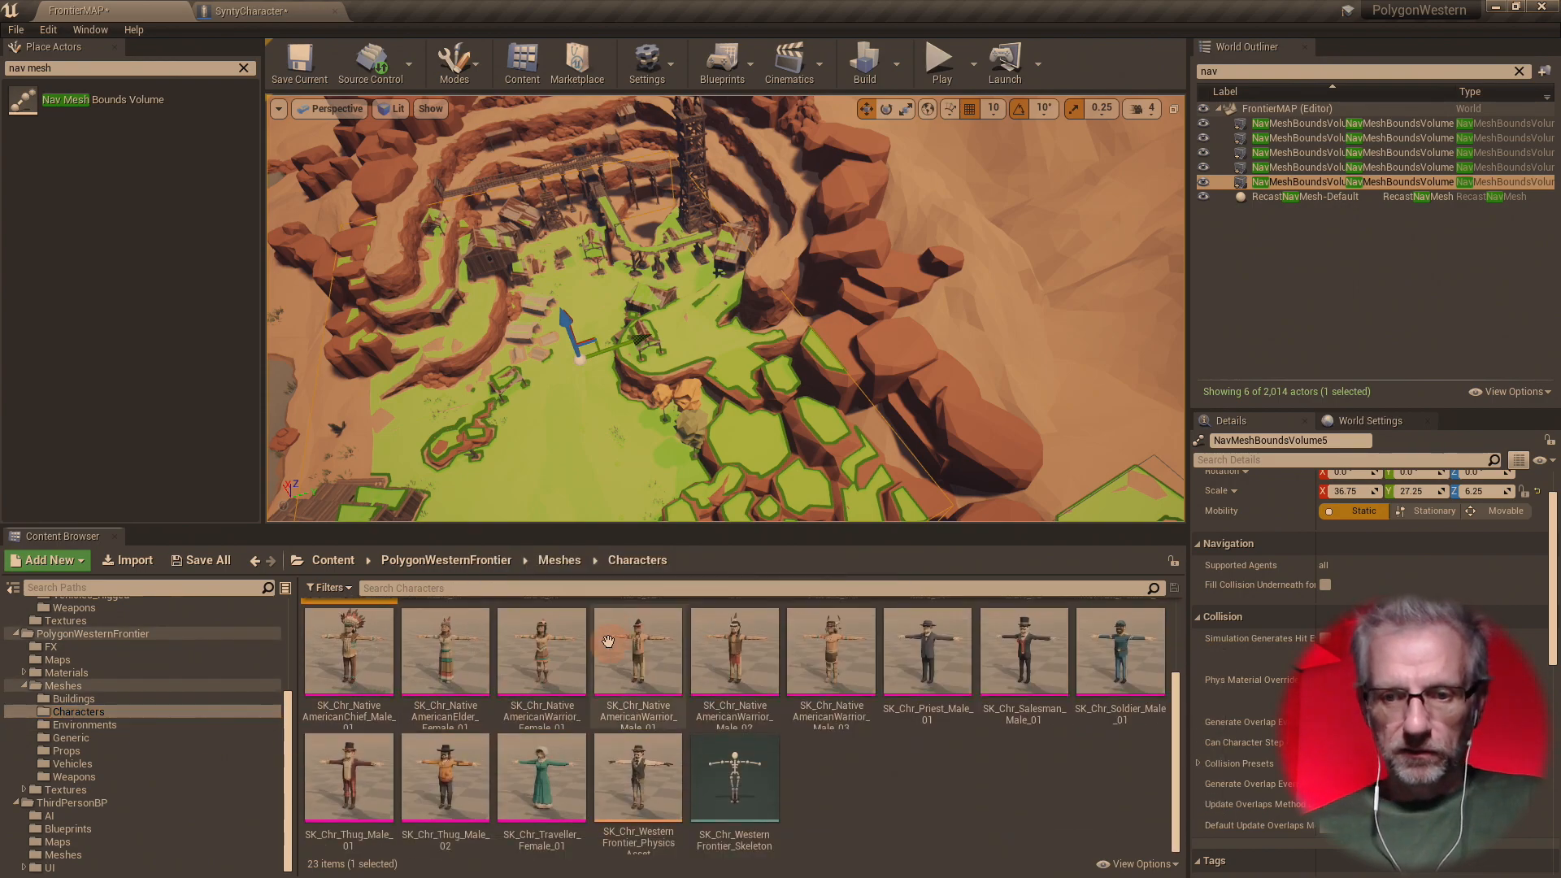
pyautogui.keyDown('shift'); pyautogui.click(541, 777); pyautogui.keyUp('shift')
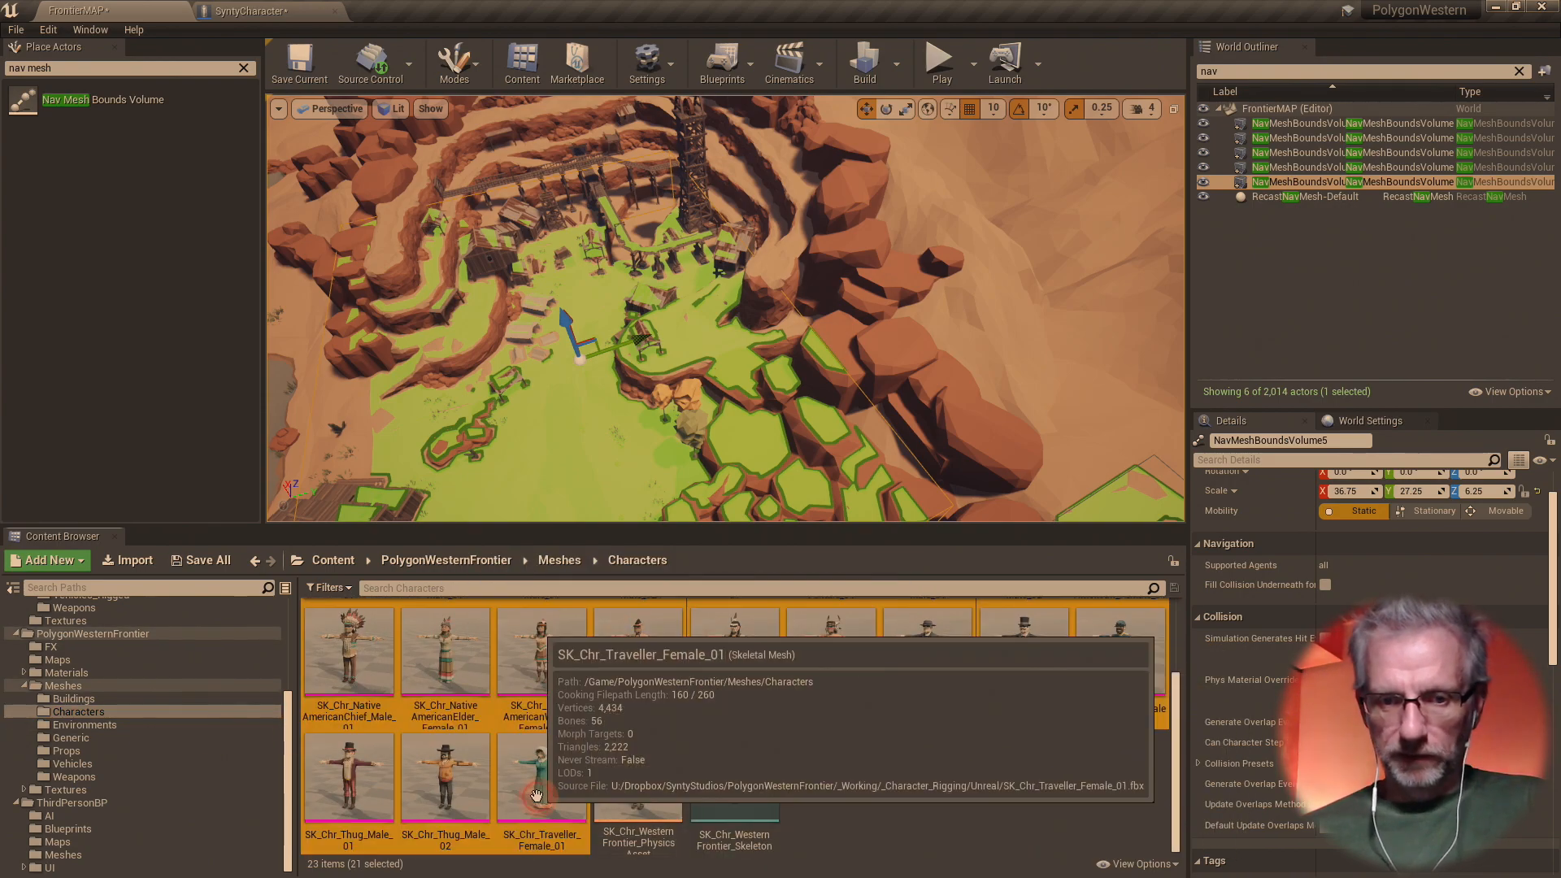
# - Assign the SK_Polygon skeleton to each of the selected PolygonWesternFrontier character meshes, accepting the matching bone mapping for every mesh
pyautogui.scroll(3, 822, 778)
pyautogui.rightClick(768, 663)
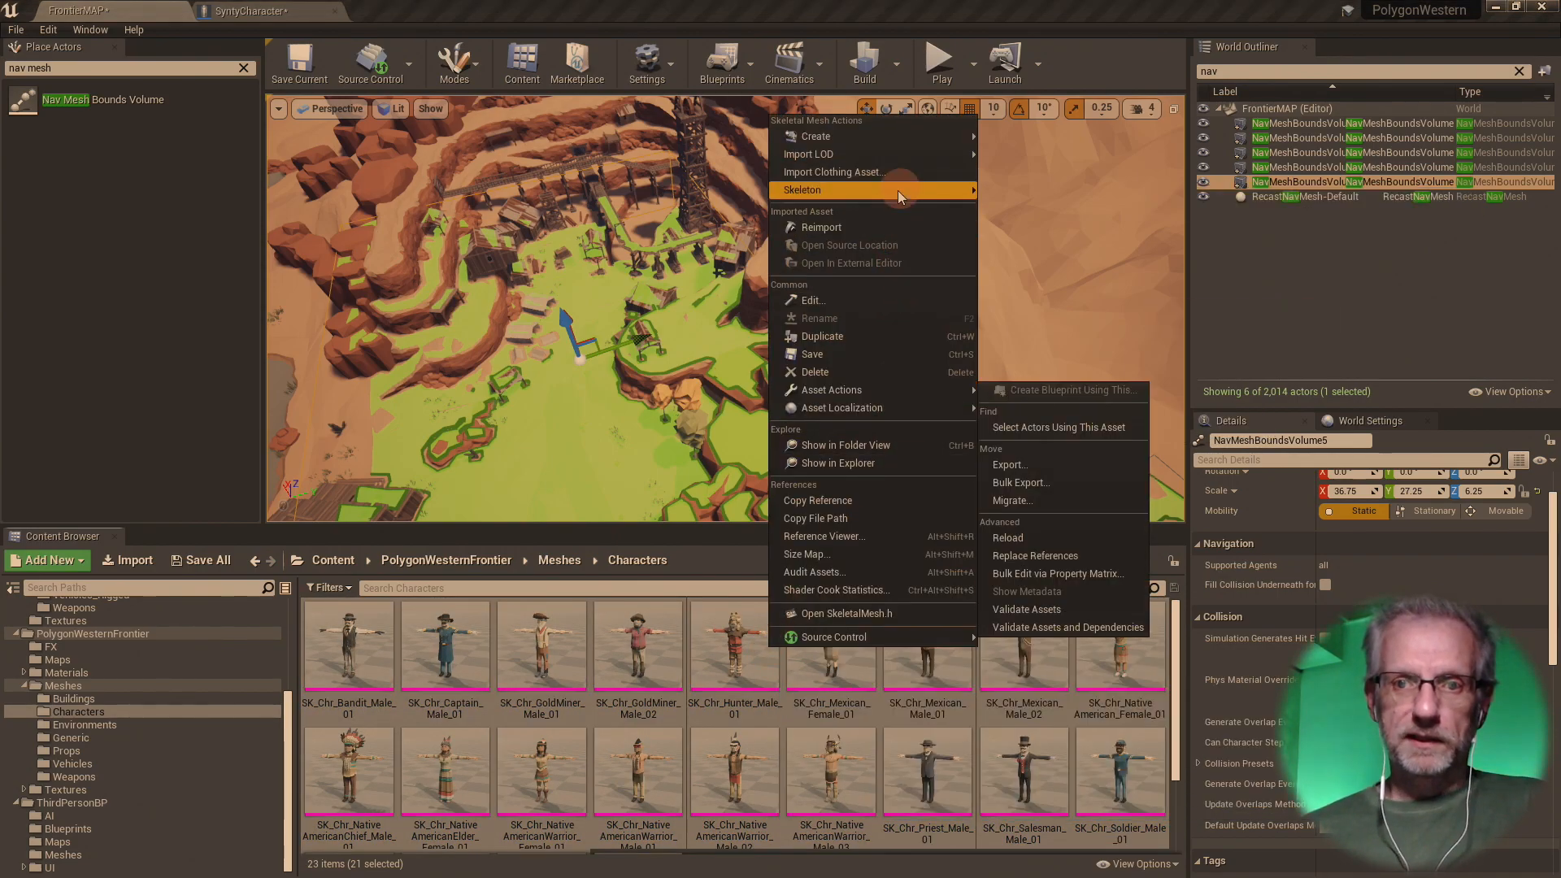
pyautogui.moveTo(896, 192)
pyautogui.click(1054, 224)
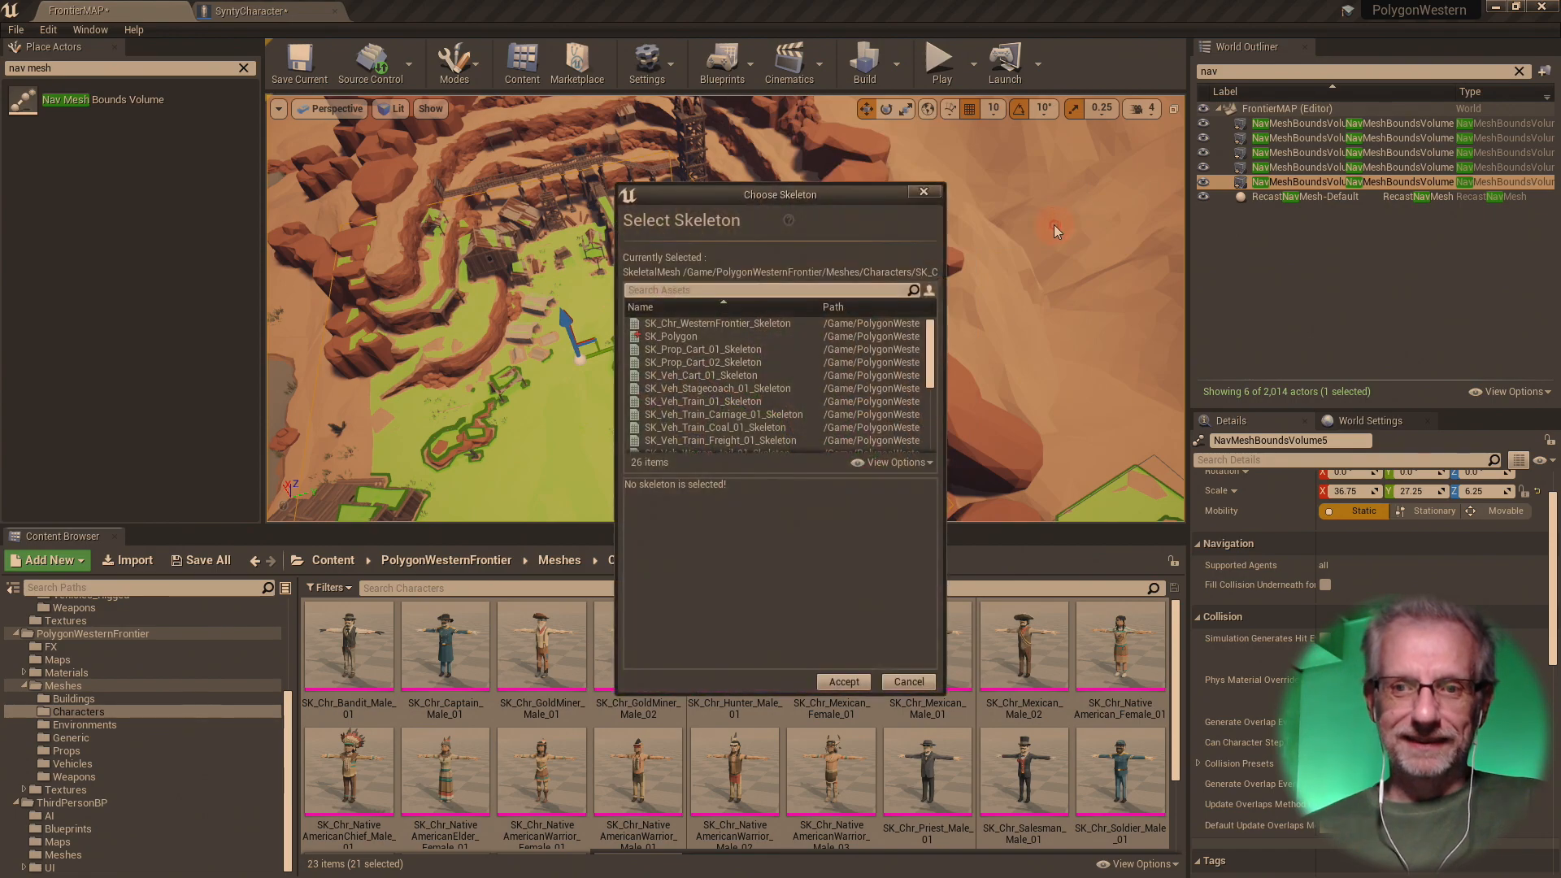
pyautogui.click(758, 336)
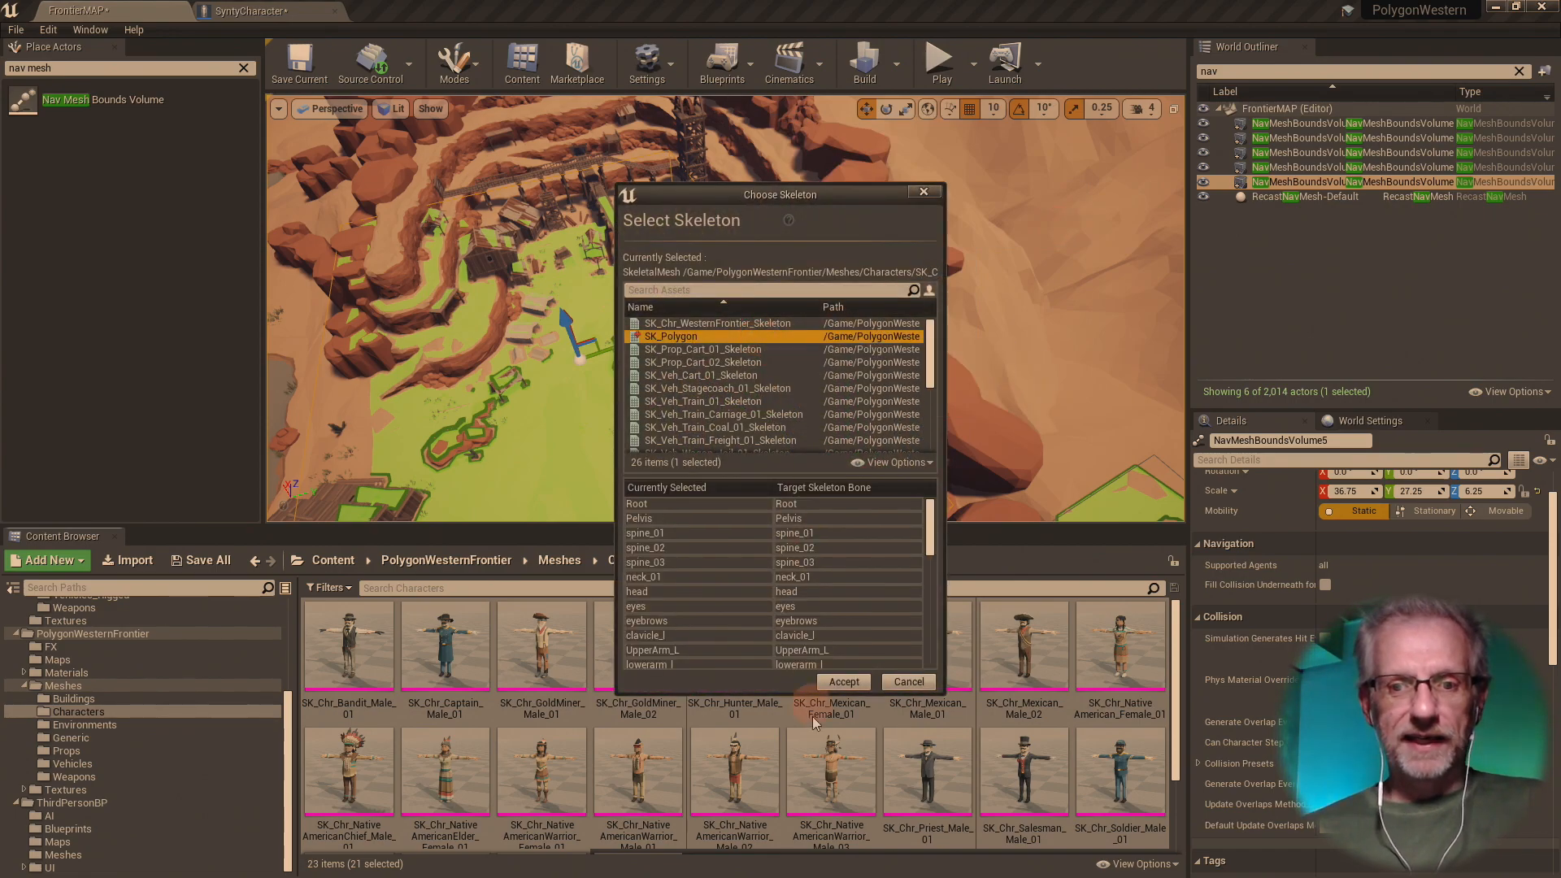
pyautogui.click(838, 683)
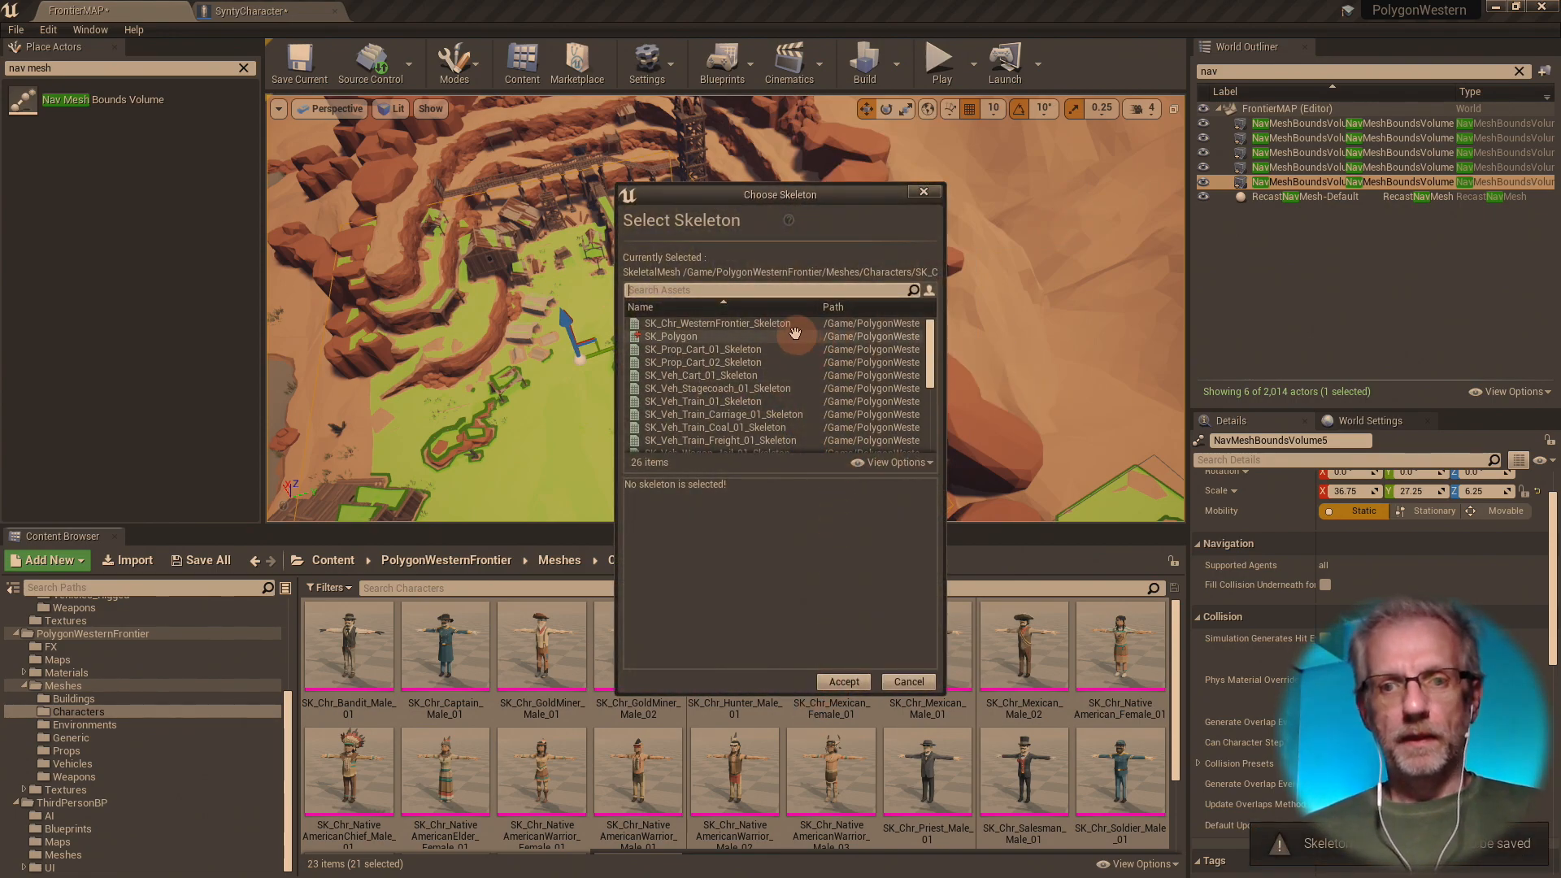
pyautogui.click(795, 335)
pyautogui.click(833, 690)
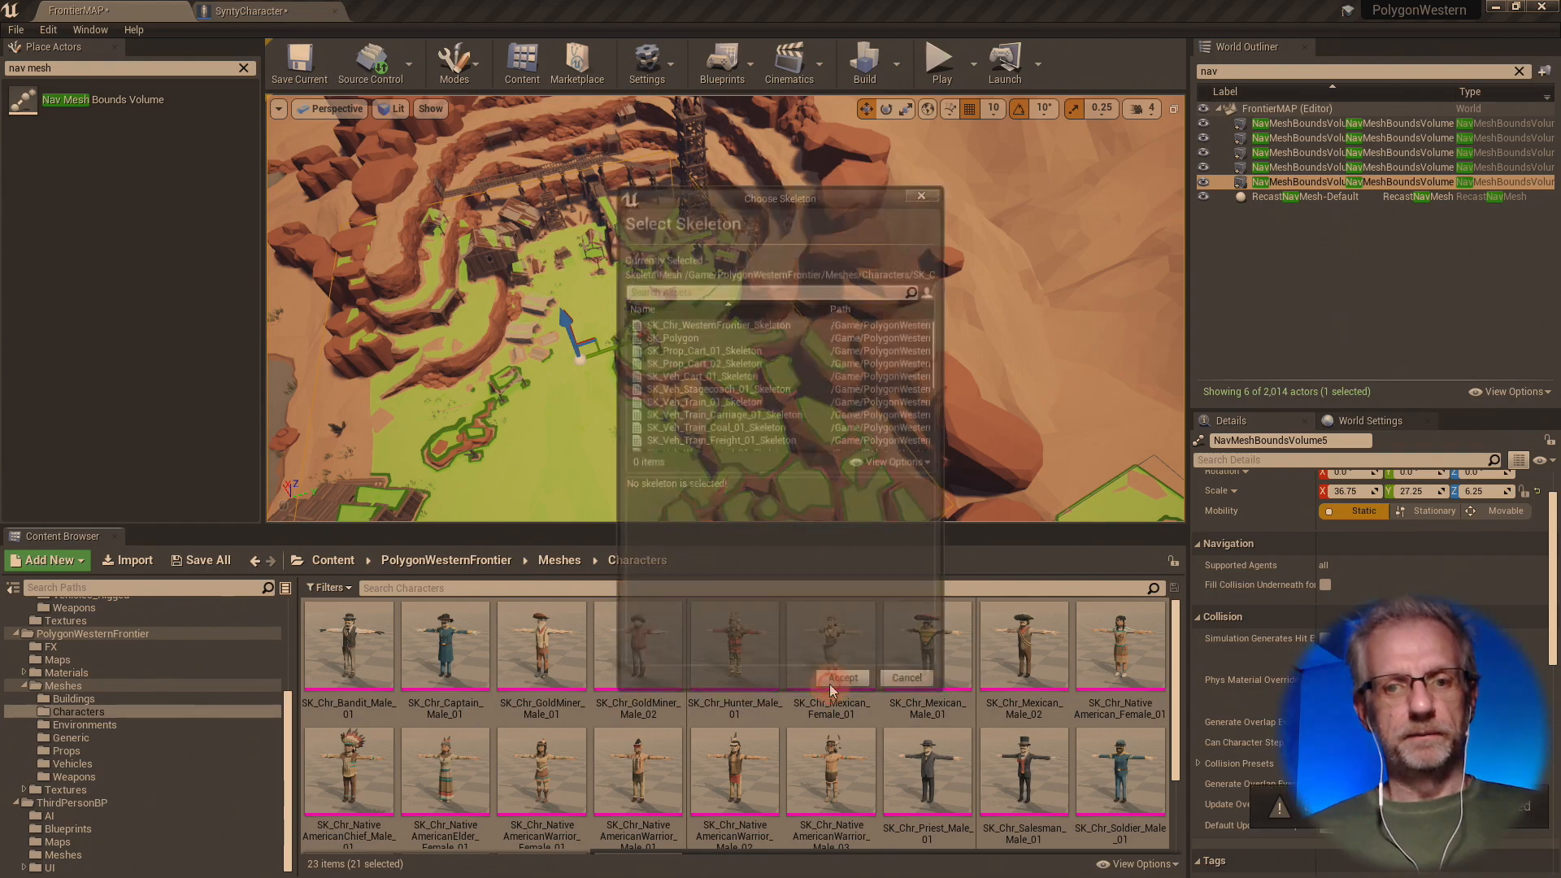
pyautogui.click(774, 335)
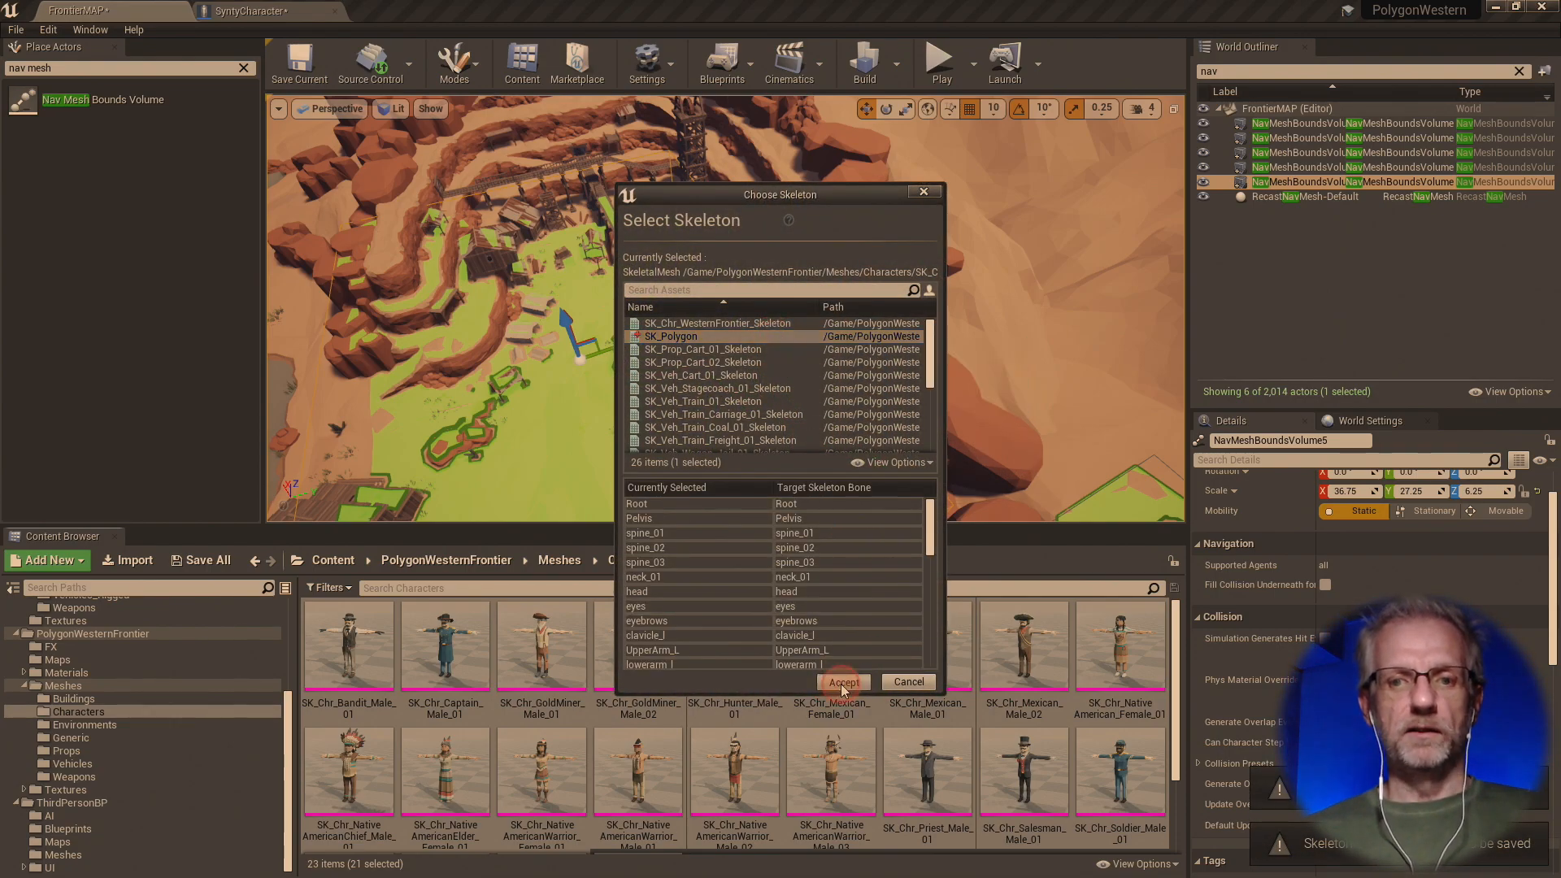
pyautogui.click(842, 685)
pyautogui.click(777, 335)
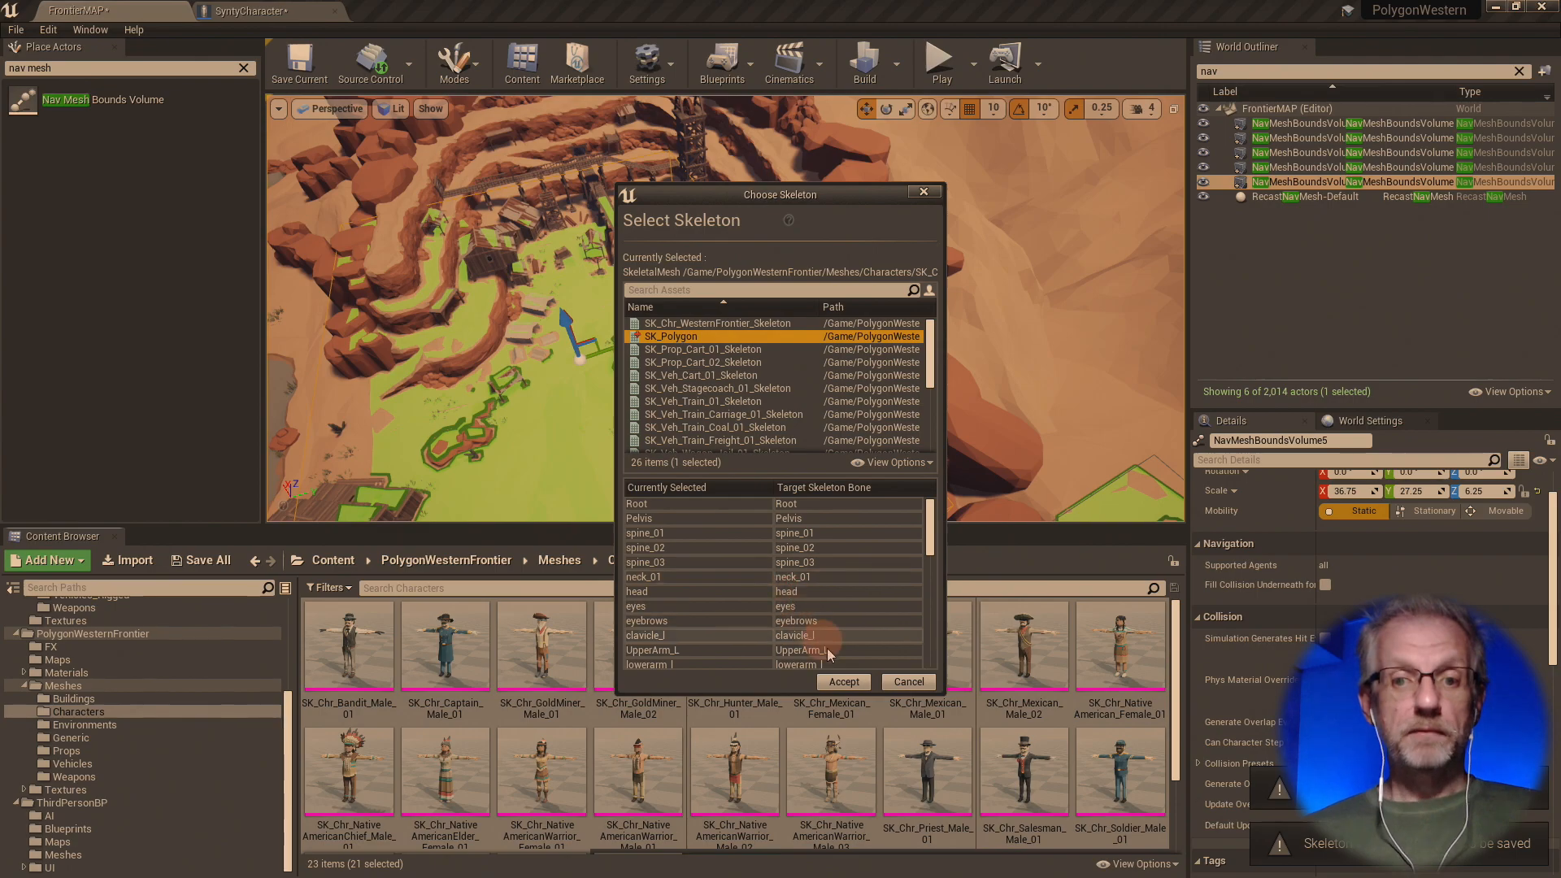
pyautogui.click(844, 683)
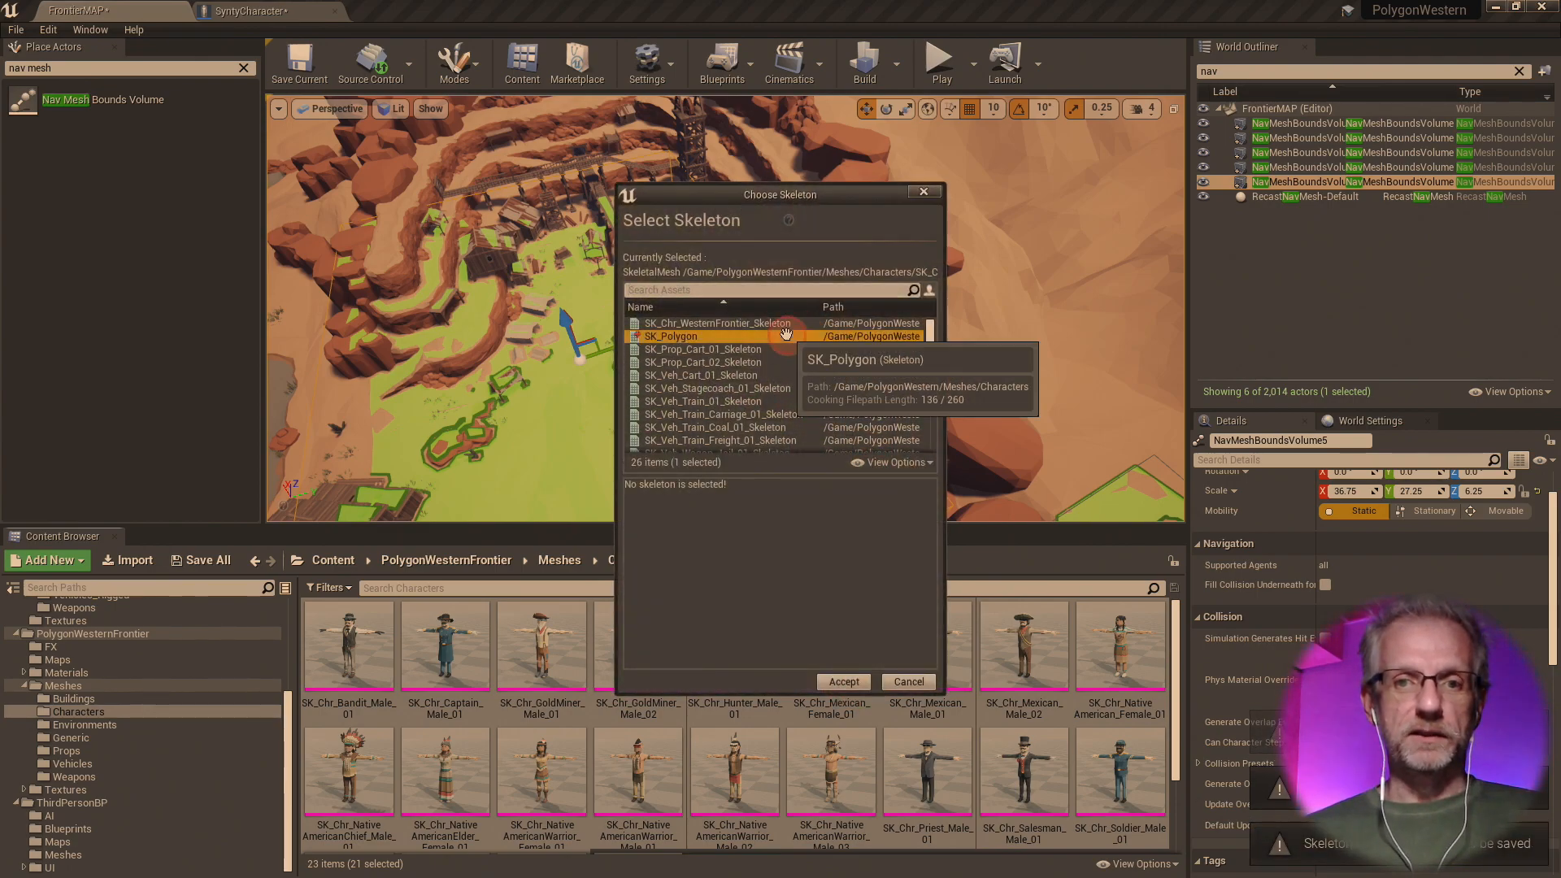
pyautogui.click(773, 335)
pyautogui.click(850, 682)
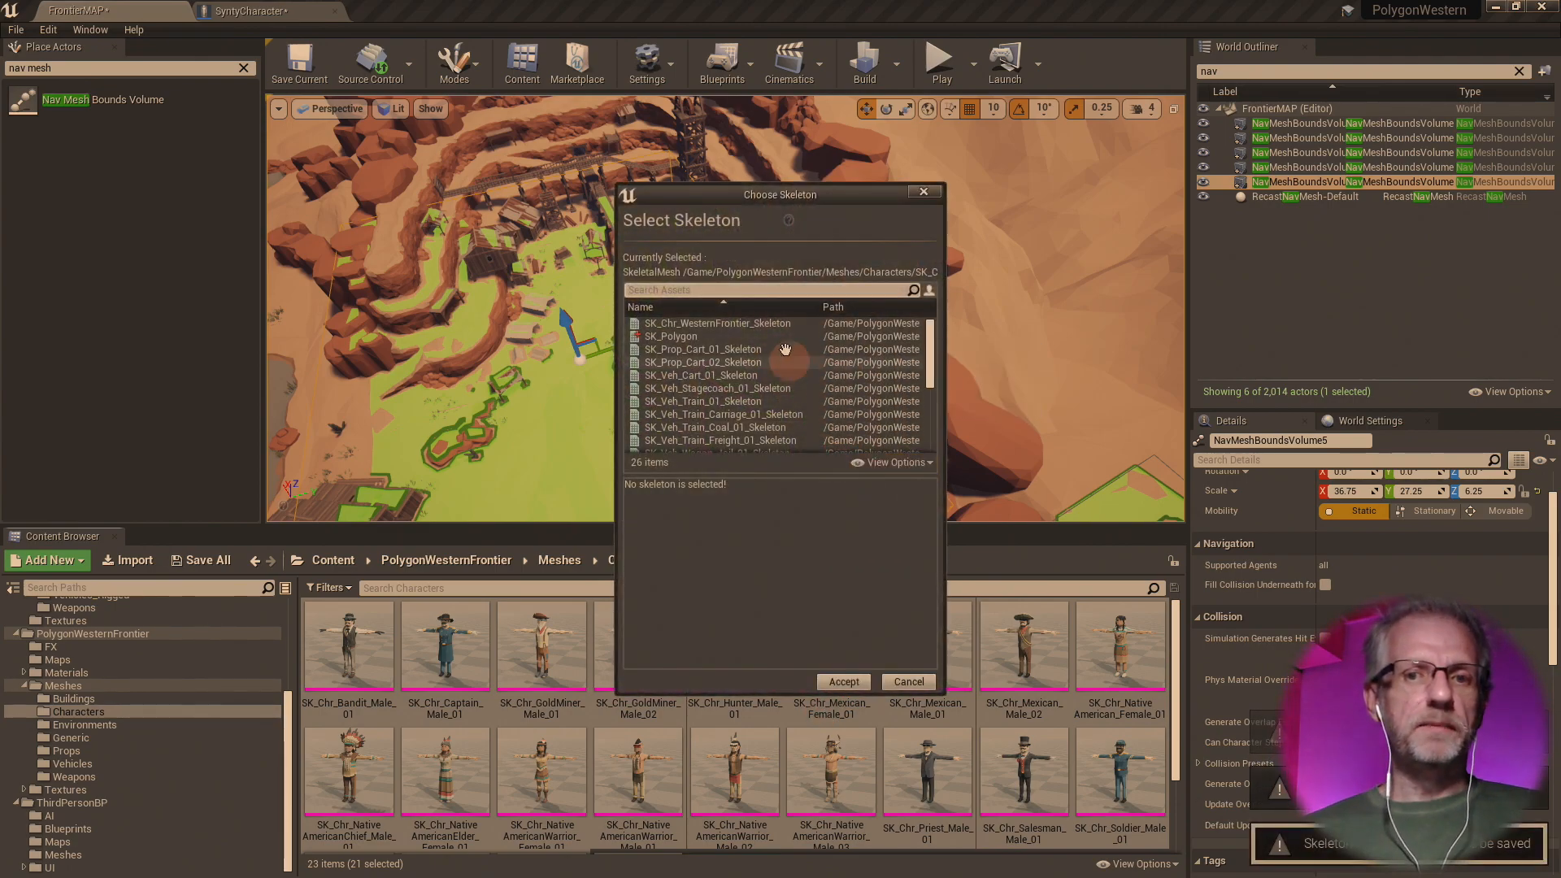
pyautogui.click(764, 333)
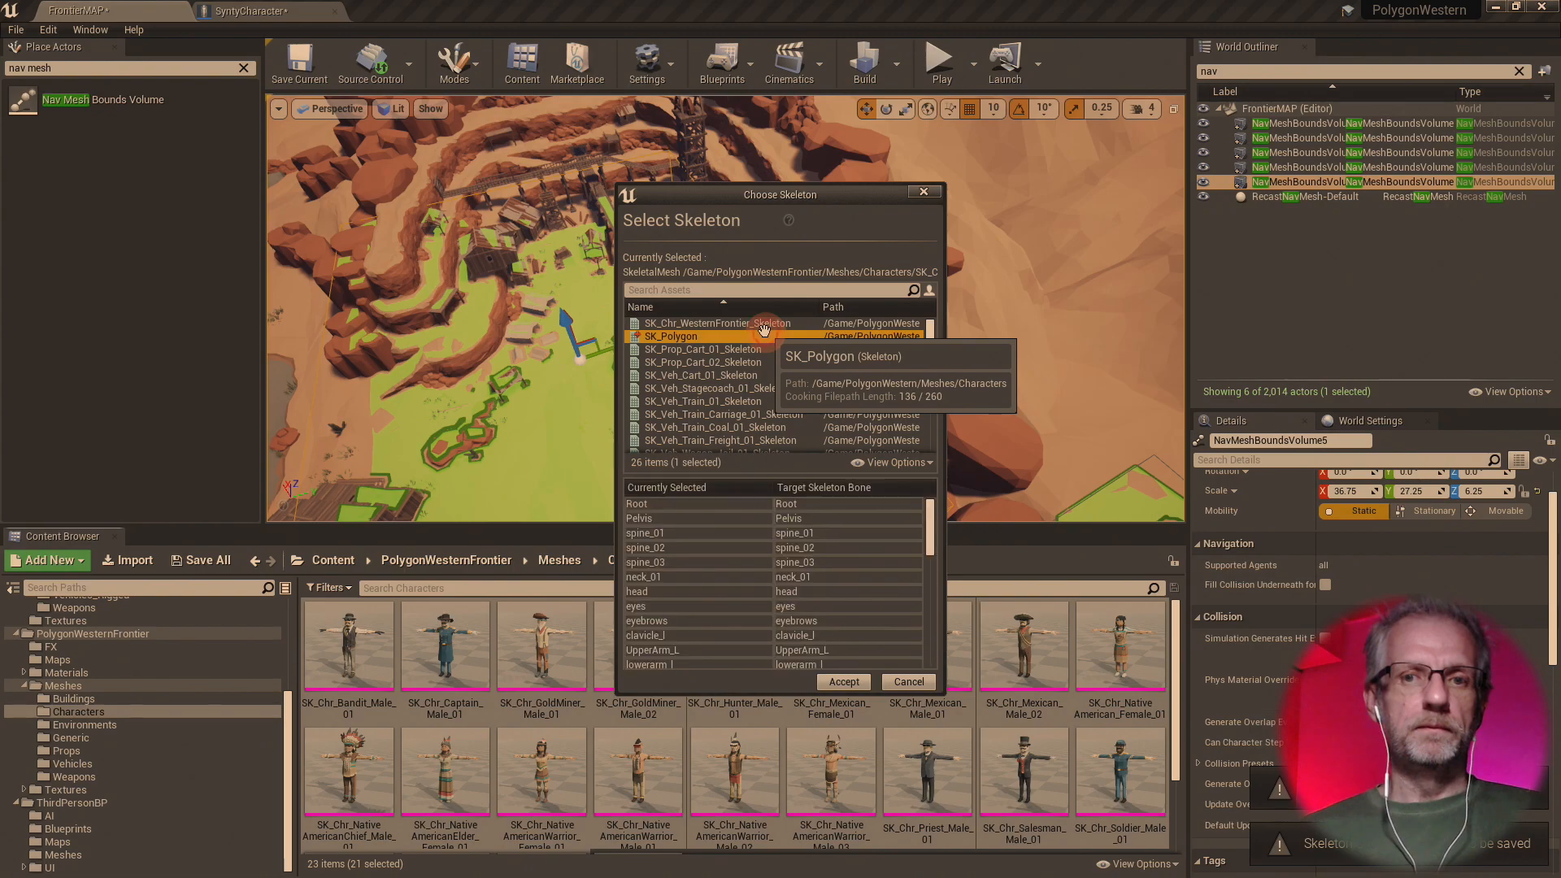
pyautogui.click(844, 682)
pyautogui.click(769, 336)
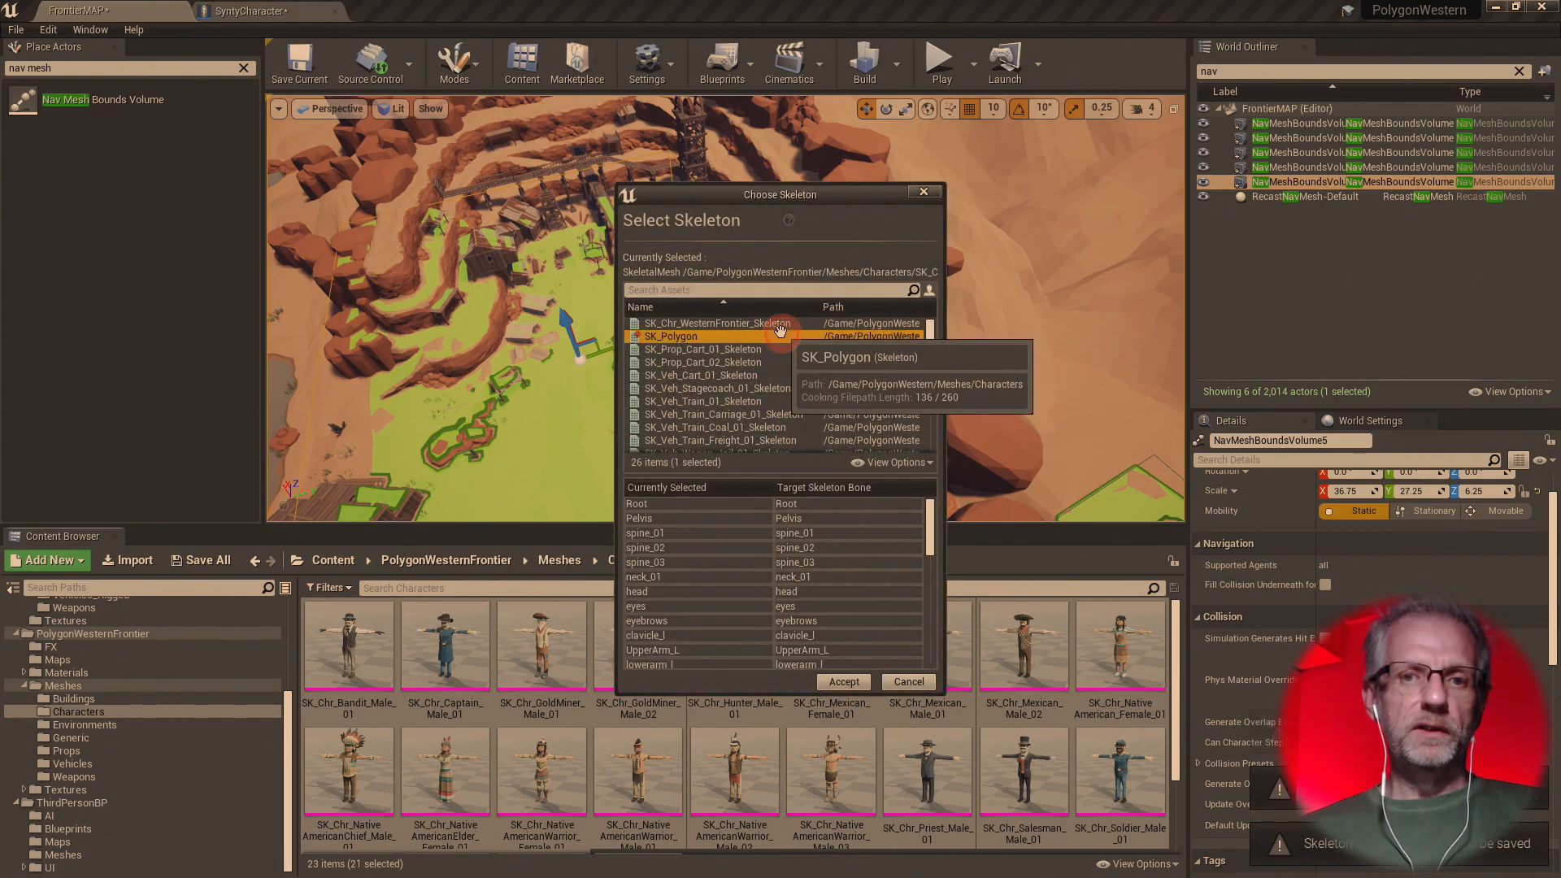
pyautogui.click(843, 683)
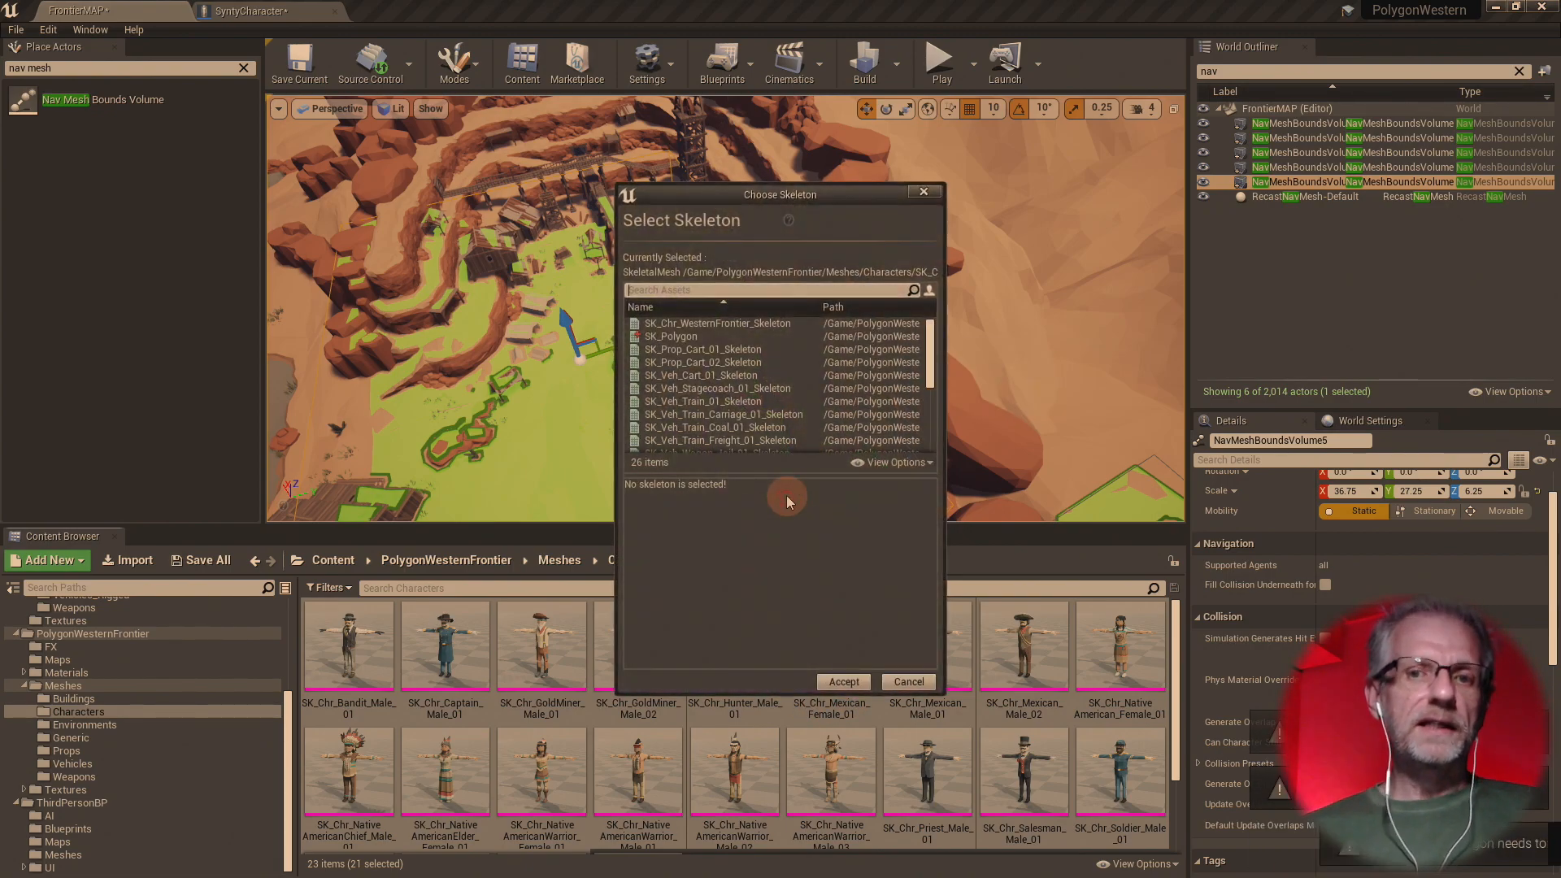
pyautogui.click(781, 337)
pyautogui.click(844, 683)
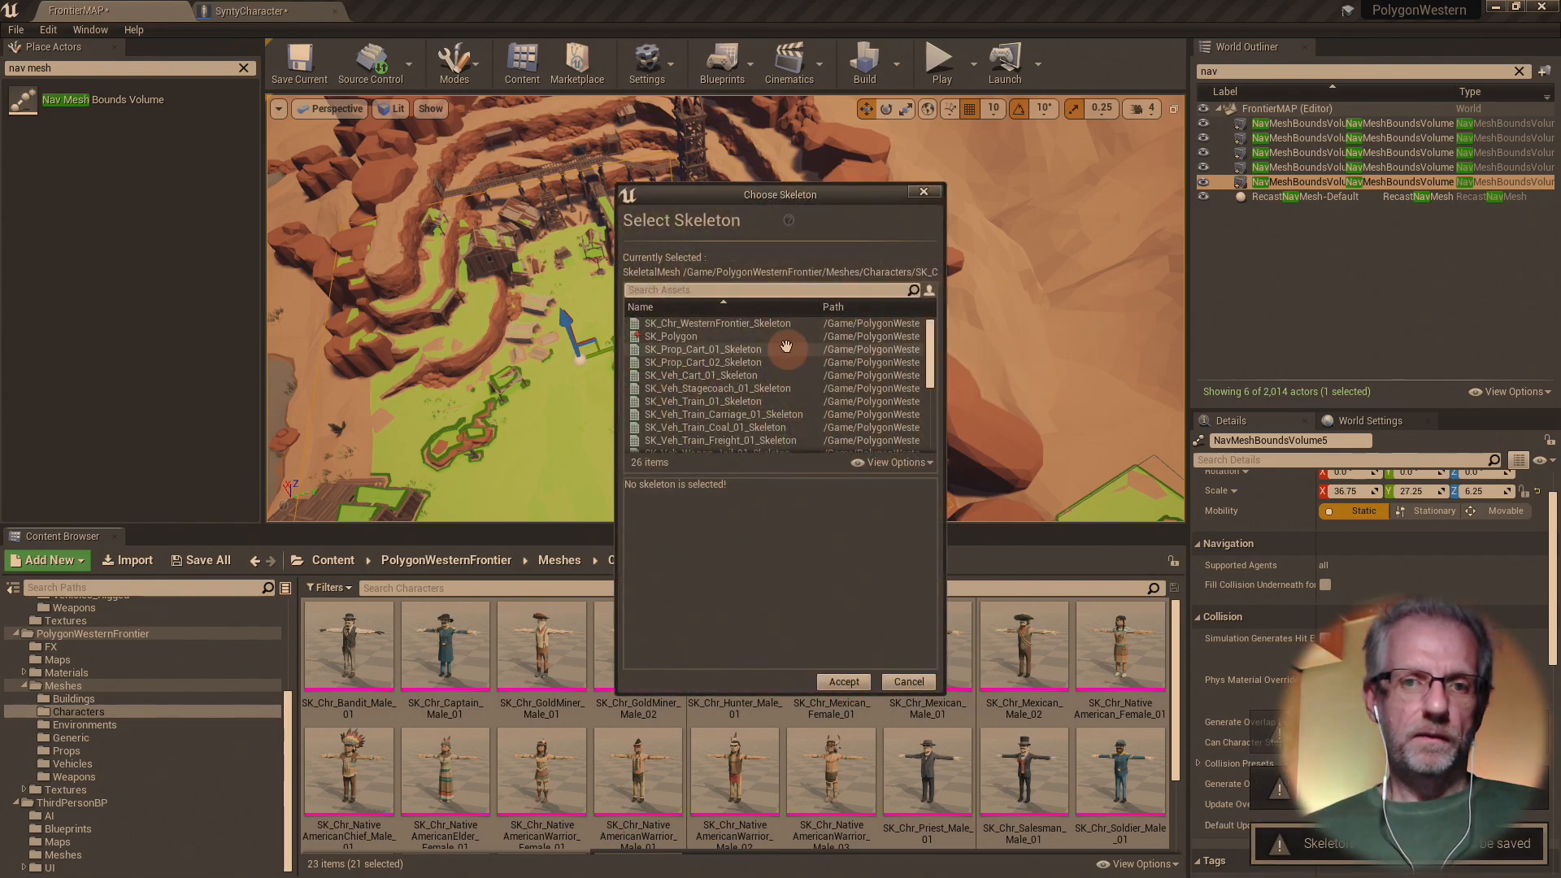
pyautogui.click(781, 334)
pyautogui.click(846, 682)
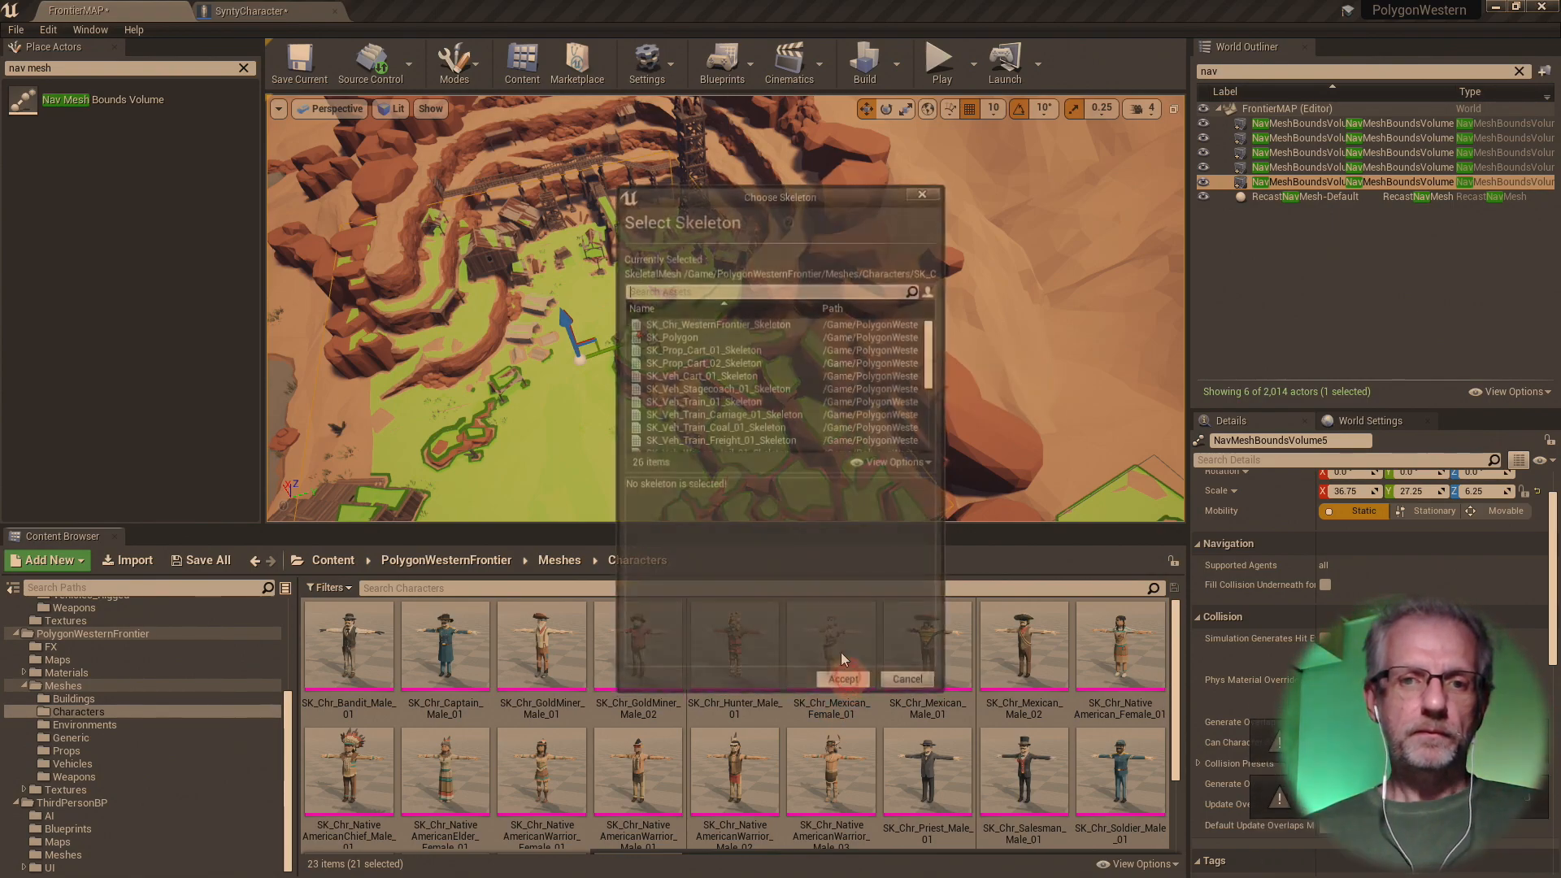
pyautogui.click(780, 336)
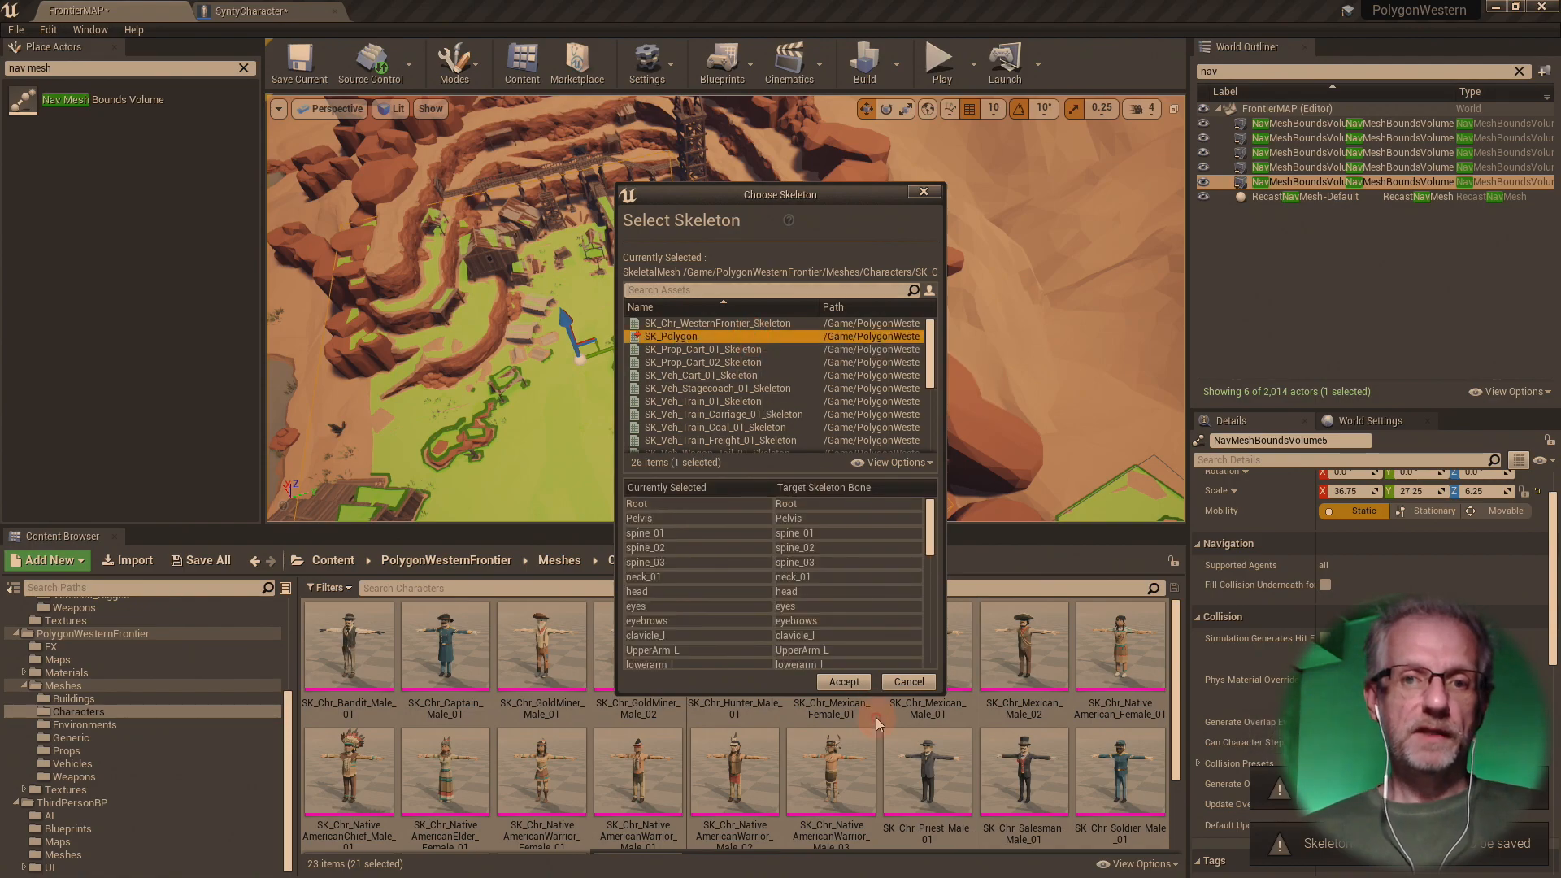
pyautogui.click(844, 683)
pyautogui.click(772, 336)
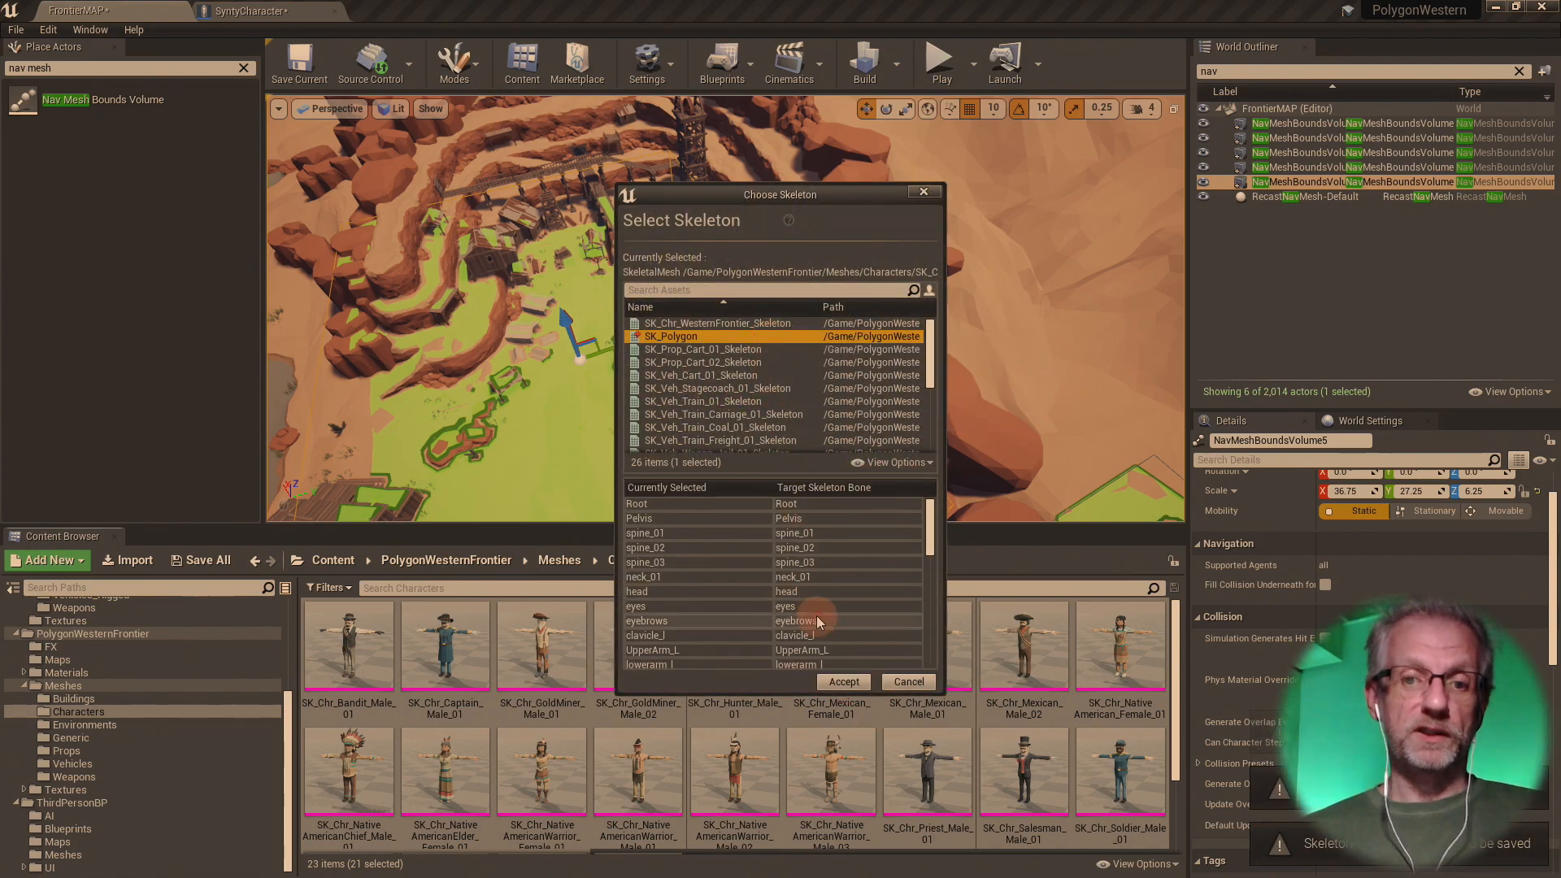
pyautogui.click(842, 683)
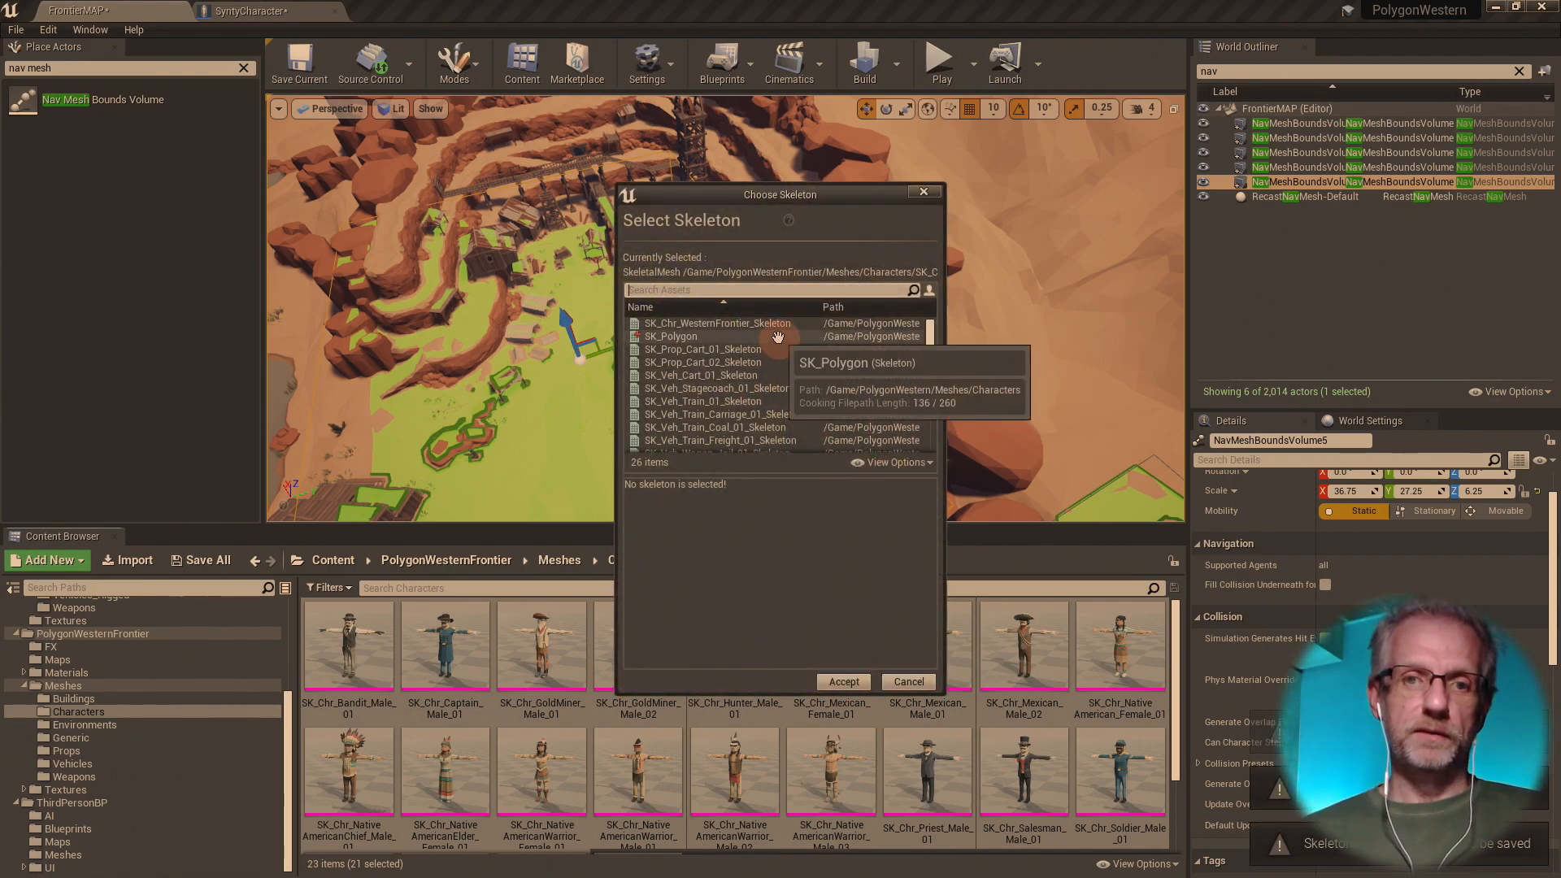
pyautogui.click(776, 336)
pyautogui.click(844, 681)
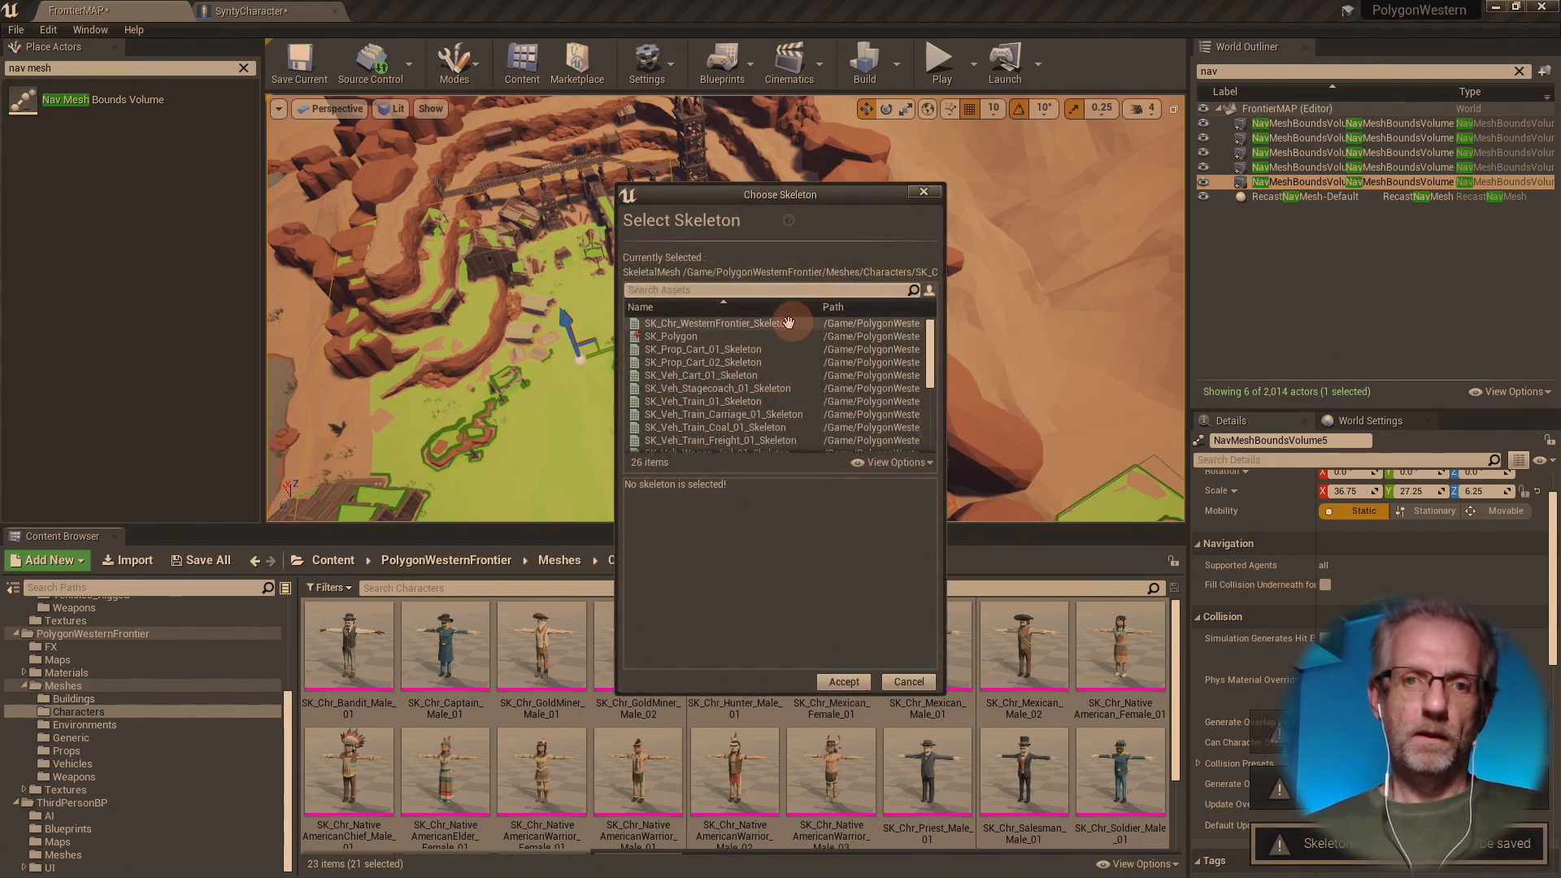
pyautogui.click(779, 336)
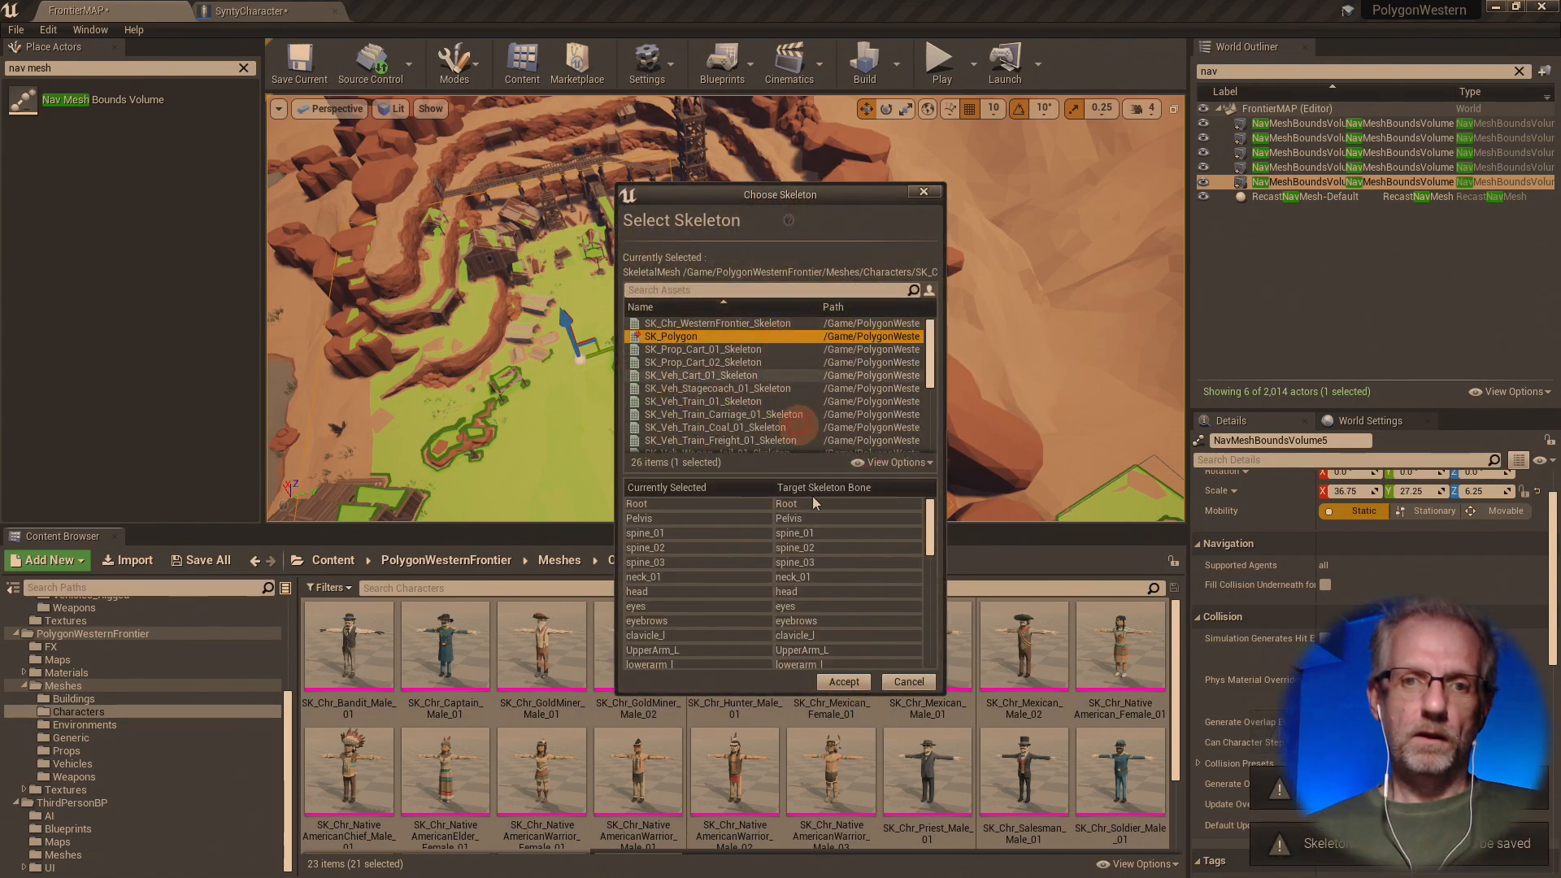
pyautogui.click(850, 685)
pyautogui.click(756, 336)
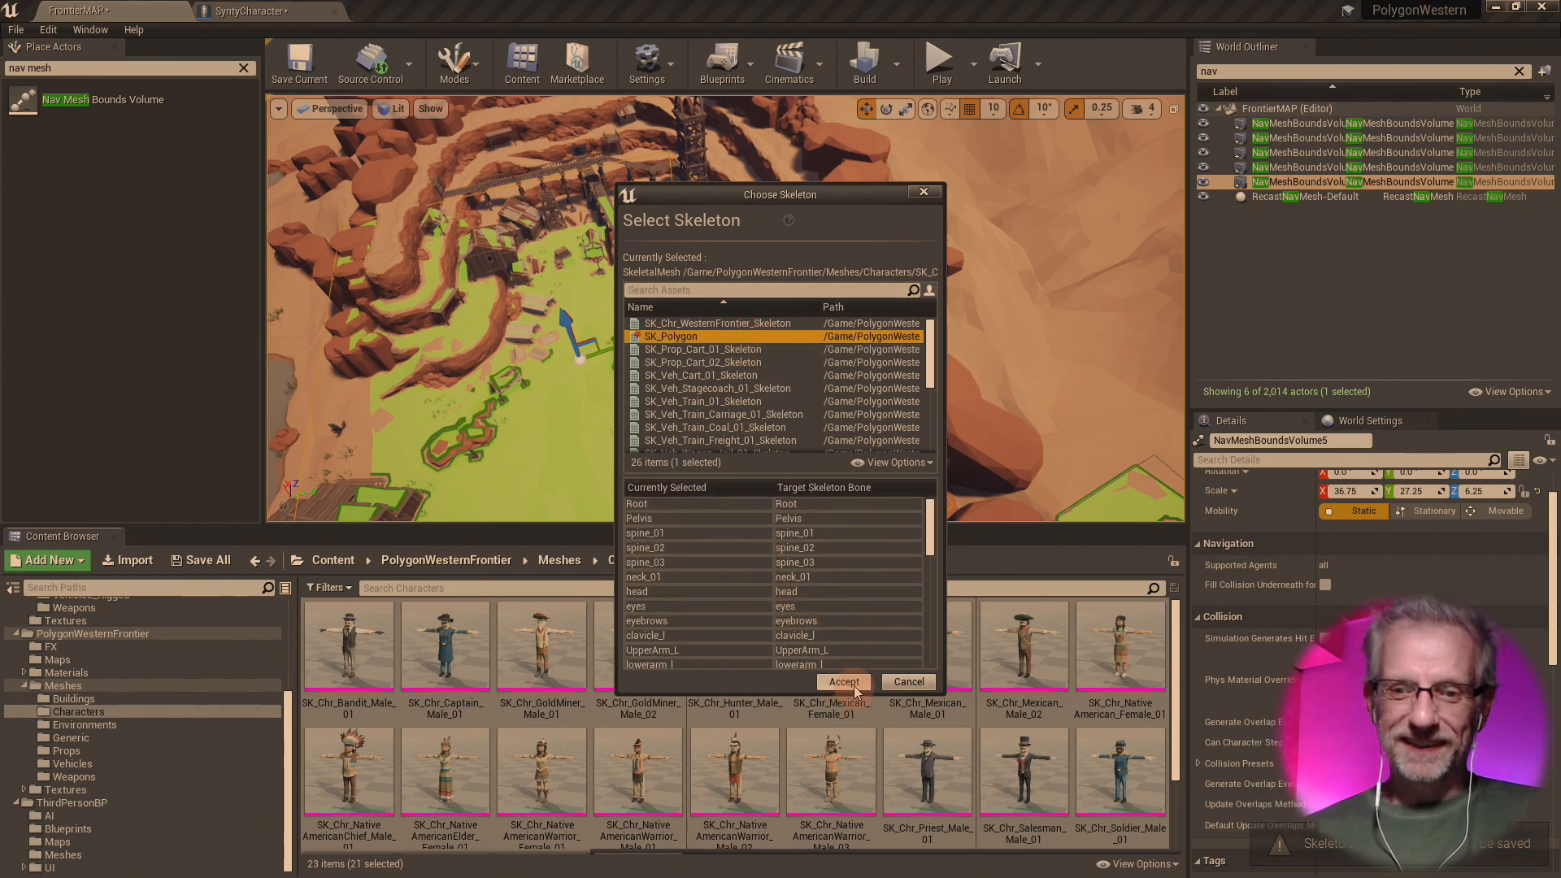
pyautogui.click(846, 683)
pyautogui.click(735, 336)
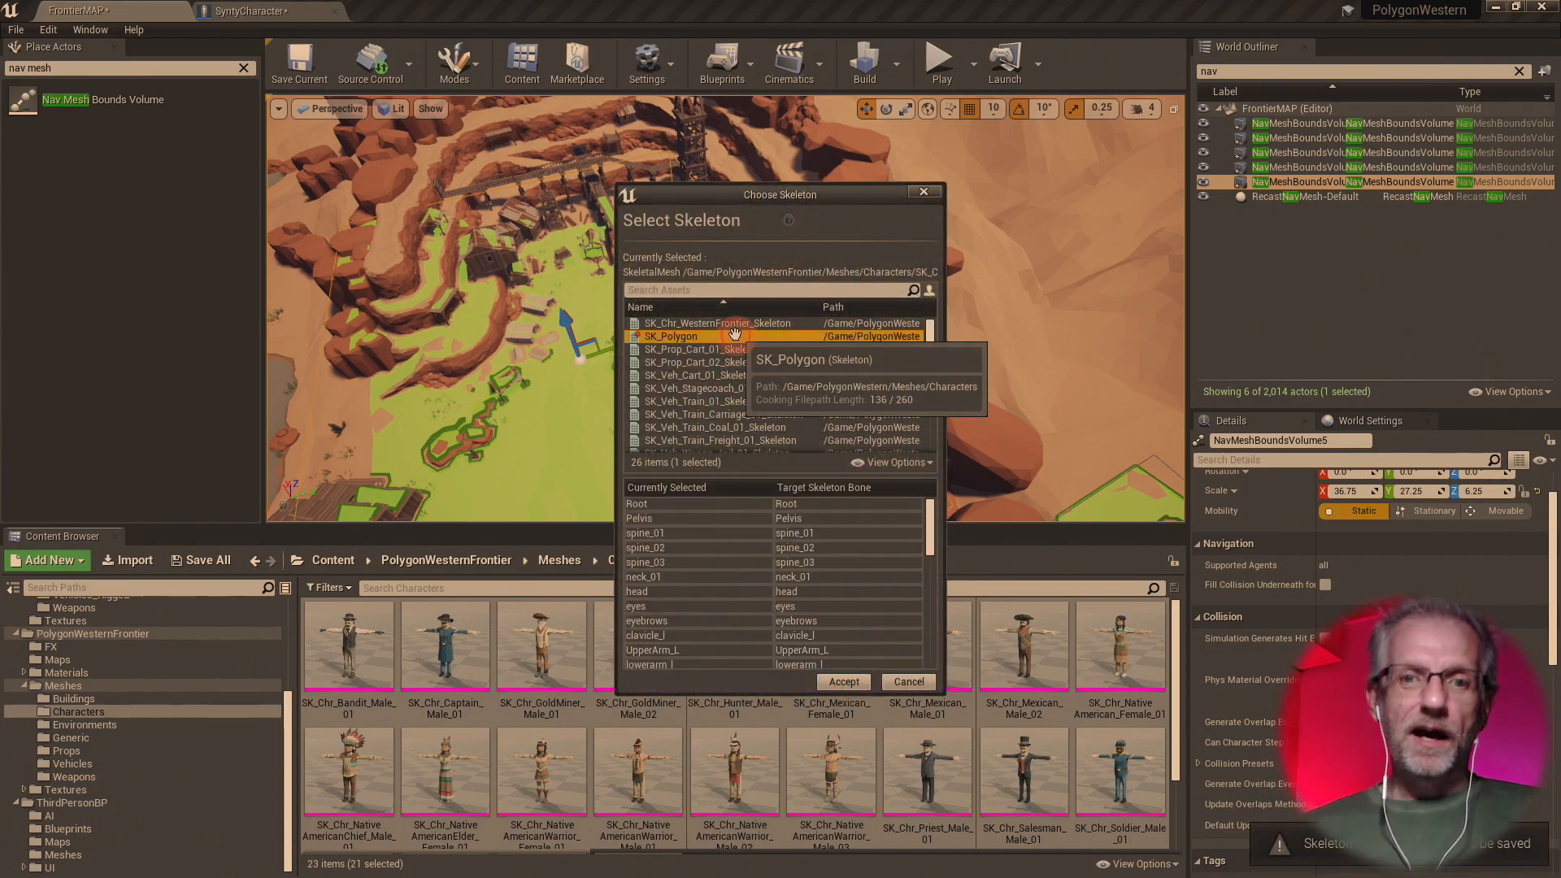
pyautogui.click(844, 682)
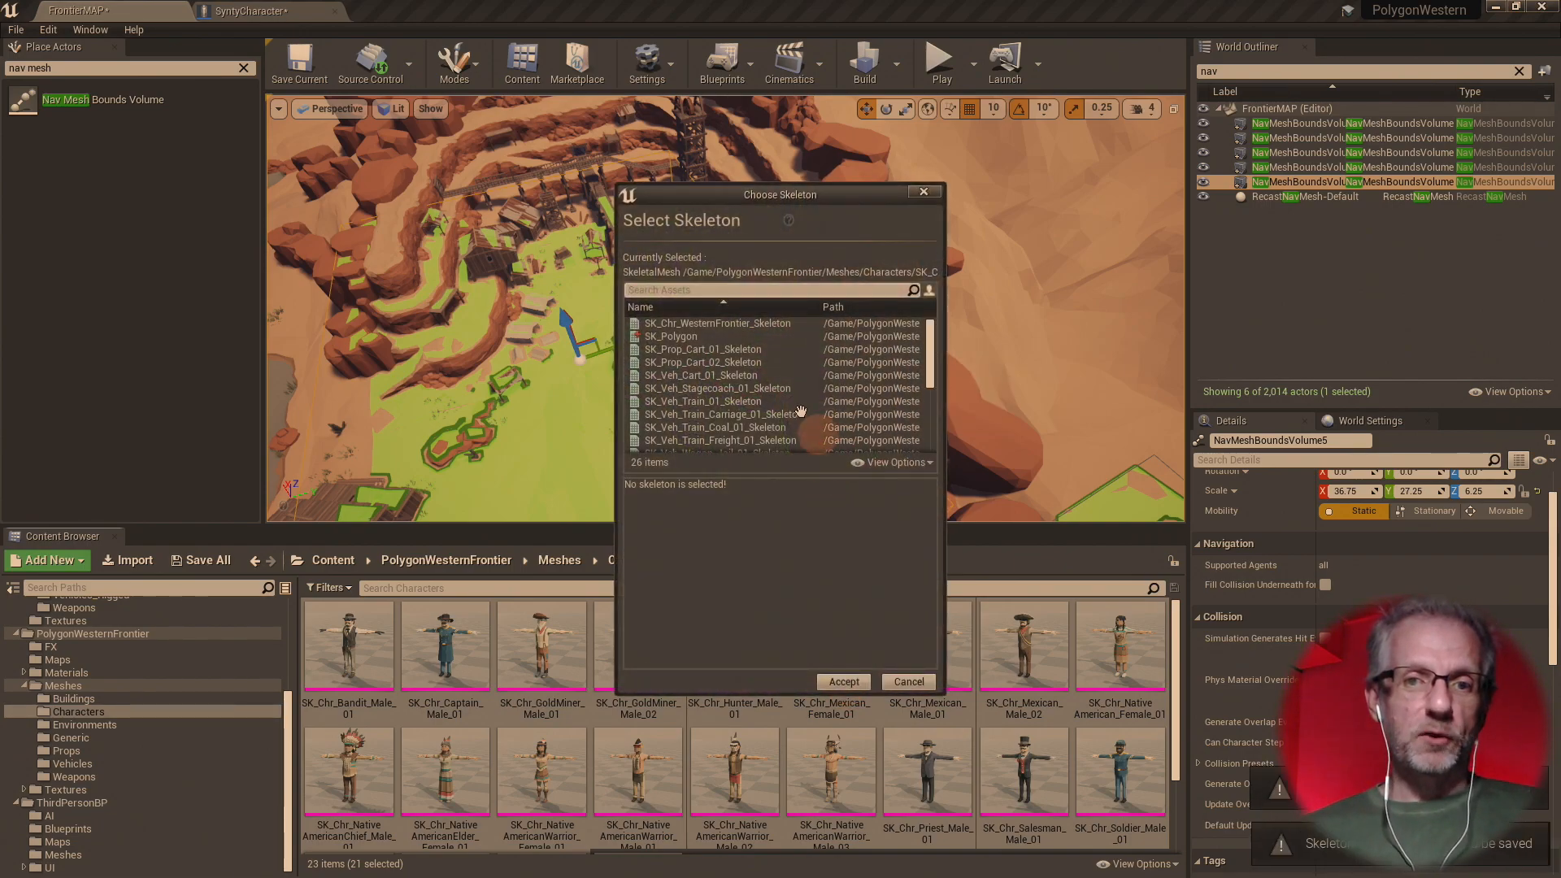
pyautogui.click(756, 335)
pyautogui.click(846, 682)
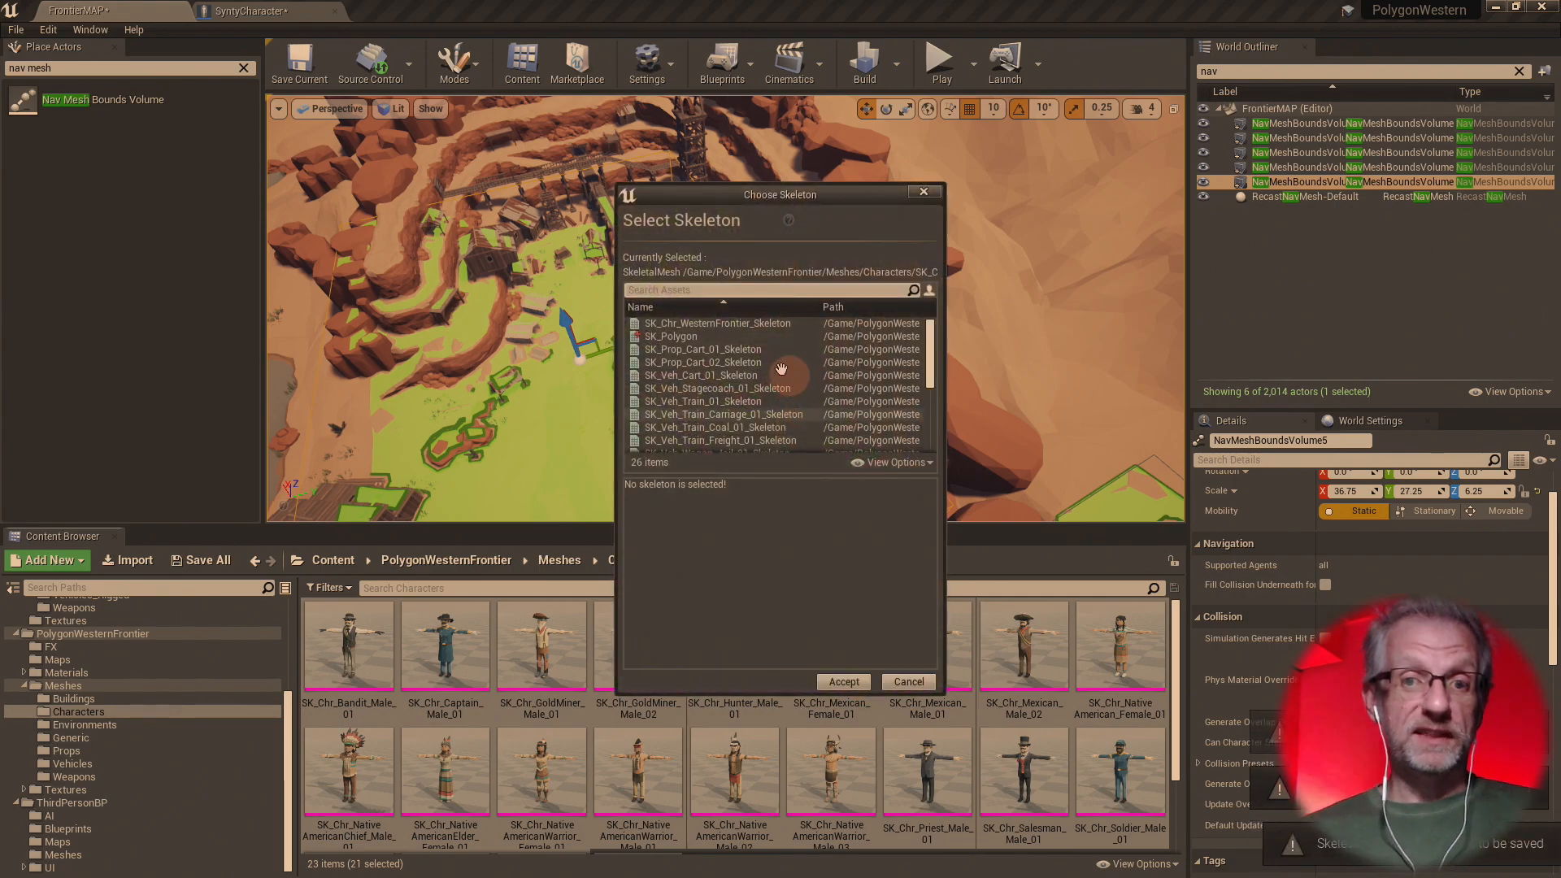
pyautogui.click(749, 335)
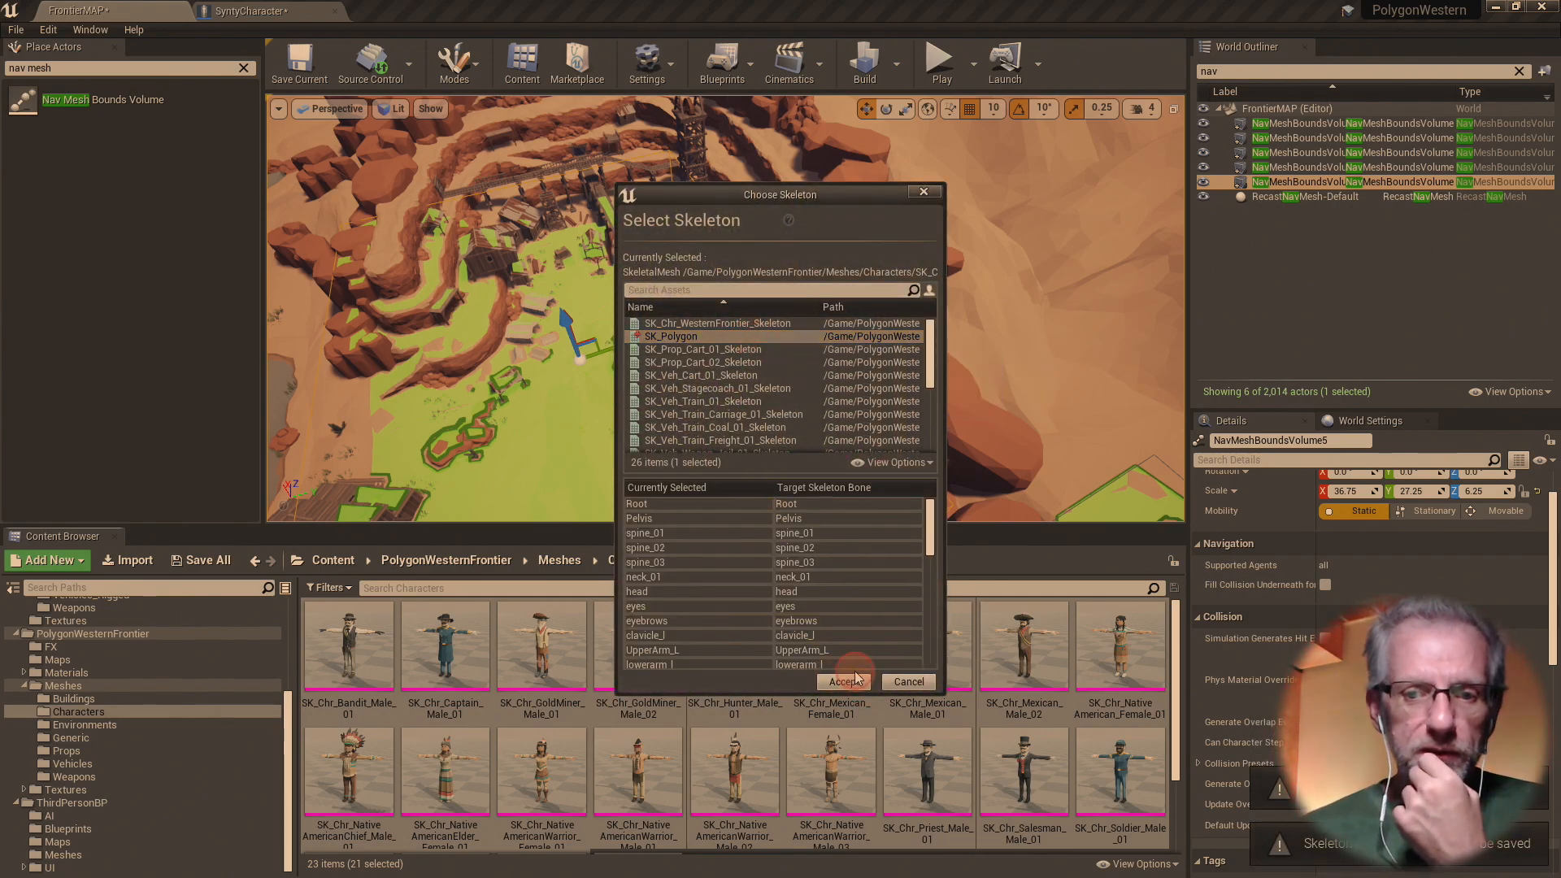
pyautogui.click(843, 683)
pyautogui.click(727, 337)
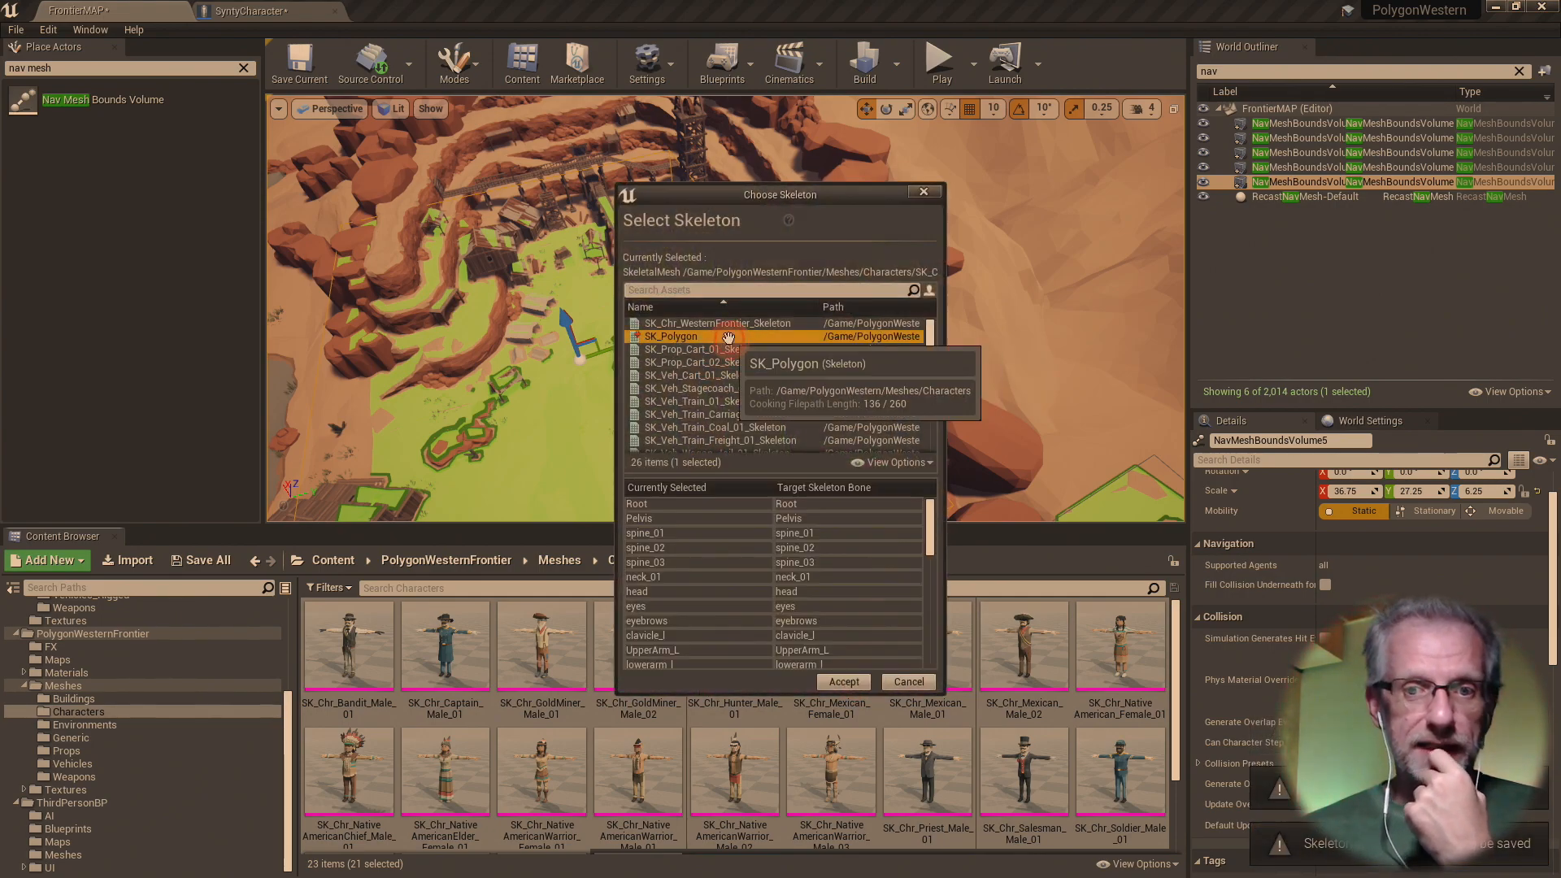
pyautogui.click(847, 683)
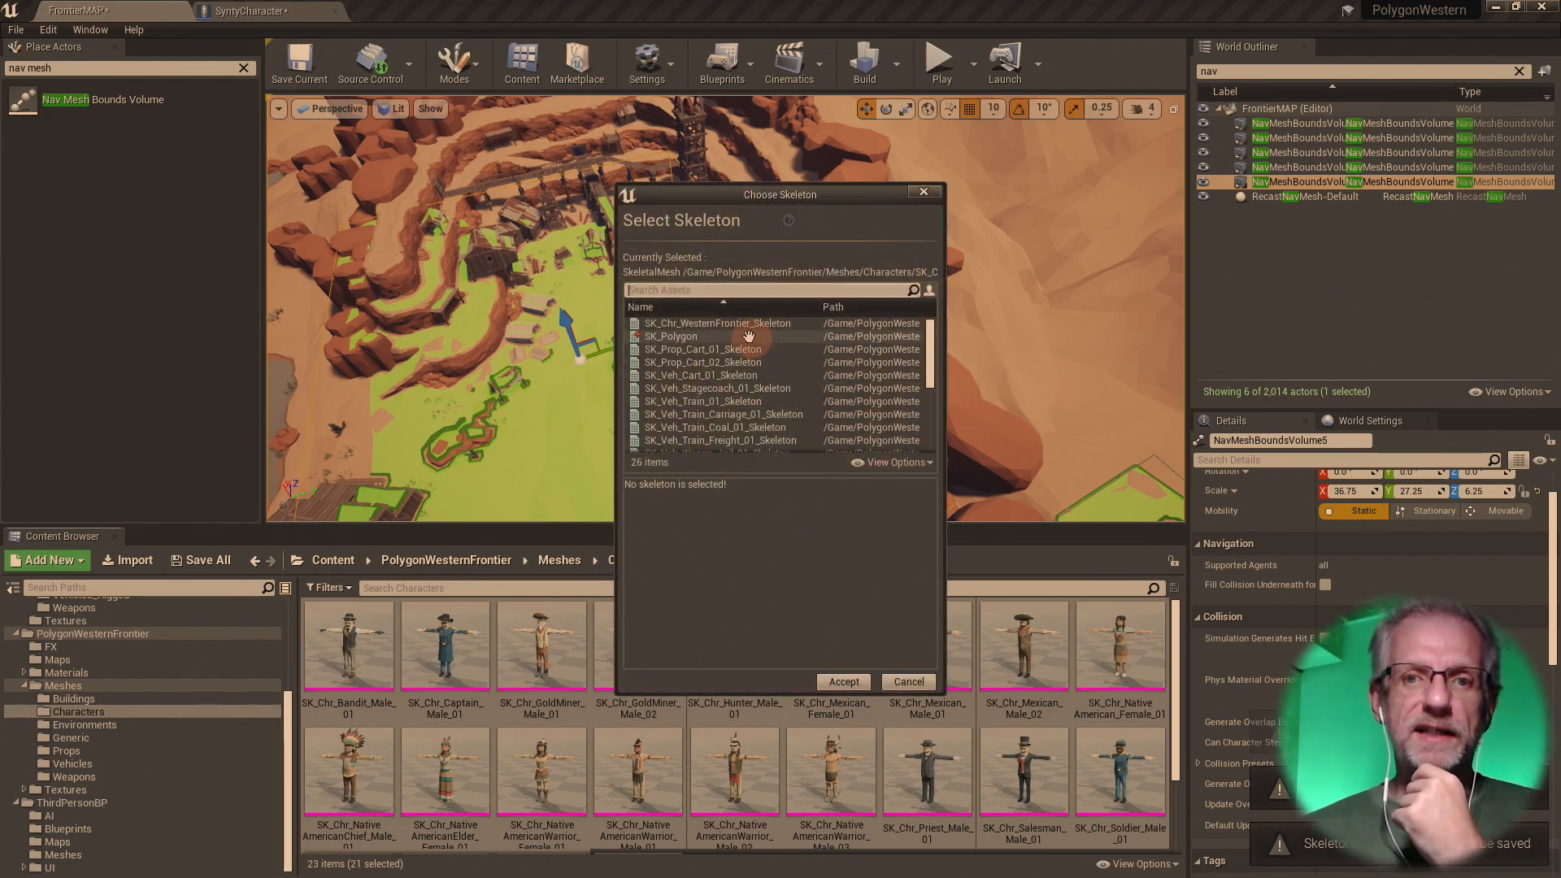
pyautogui.click(748, 336)
pyautogui.click(842, 683)
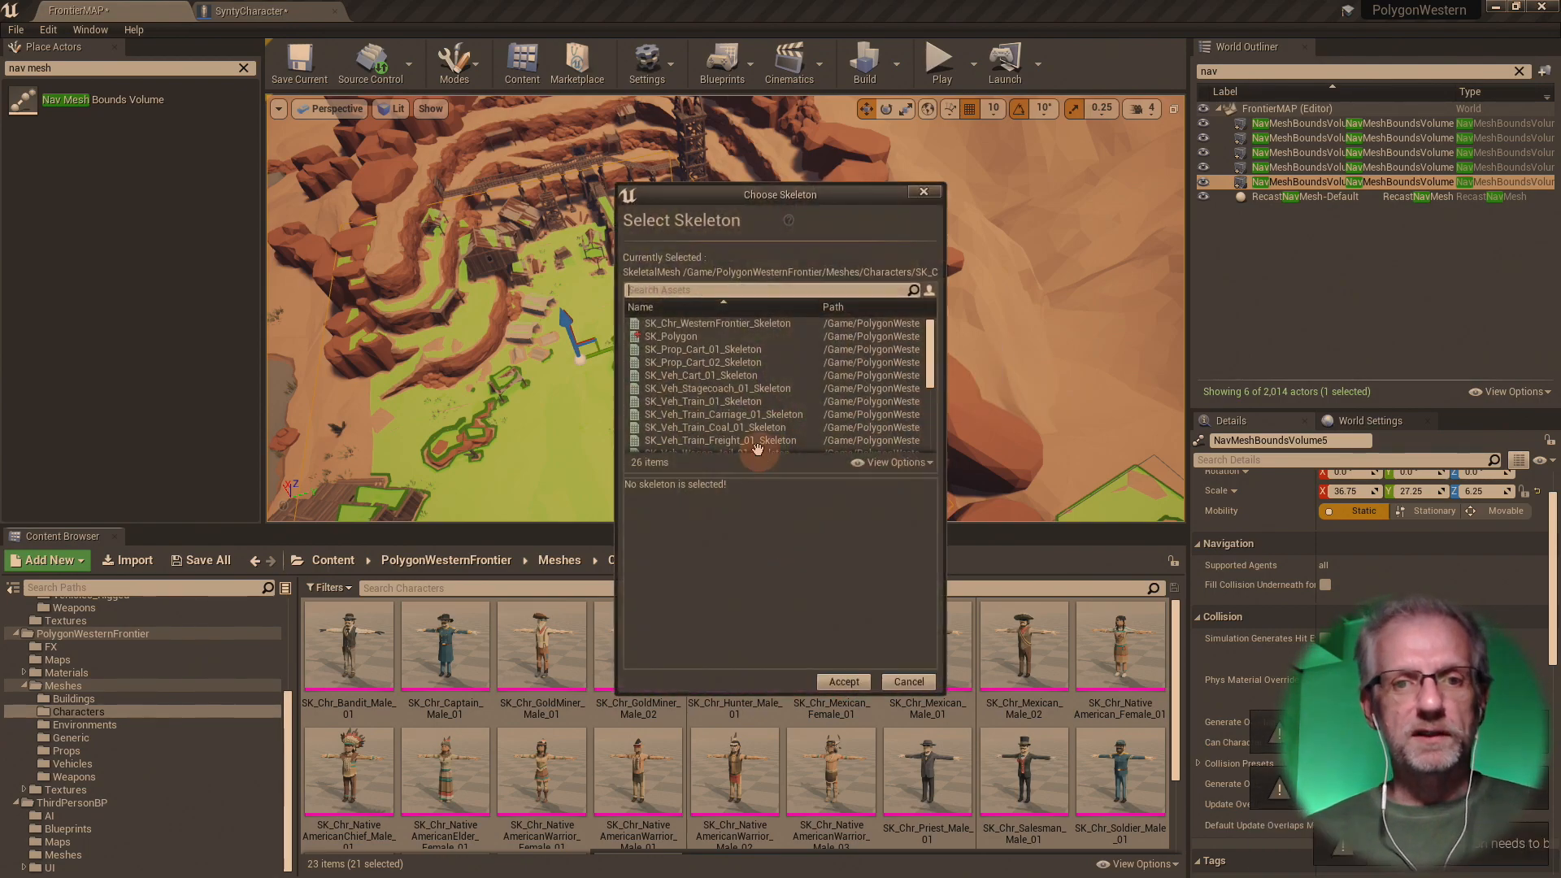
pyautogui.click(749, 335)
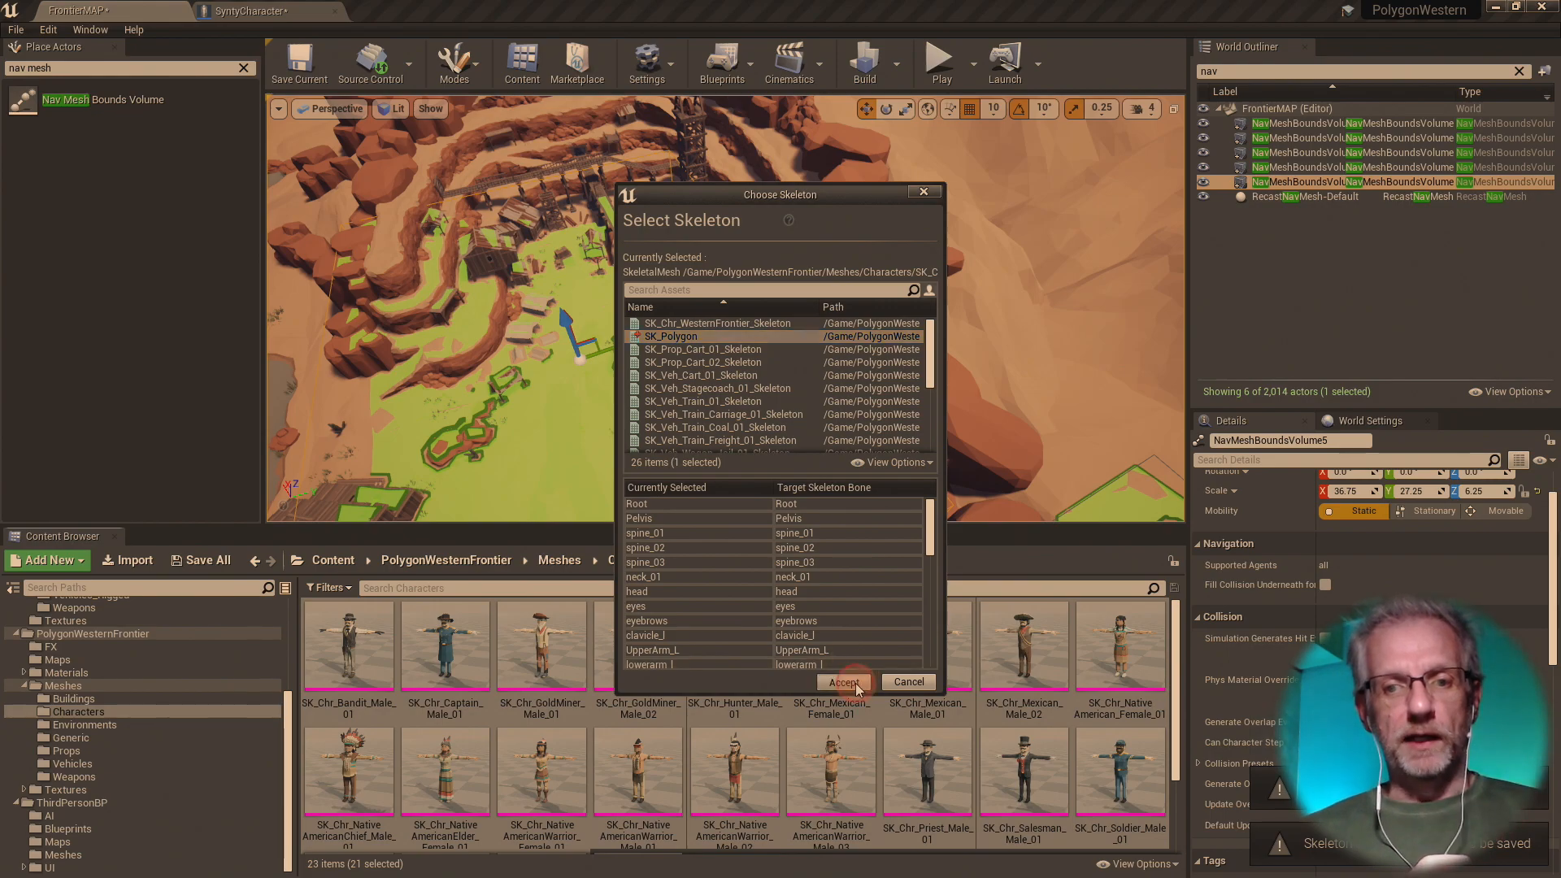
pyautogui.click(844, 683)
pyautogui.click(780, 335)
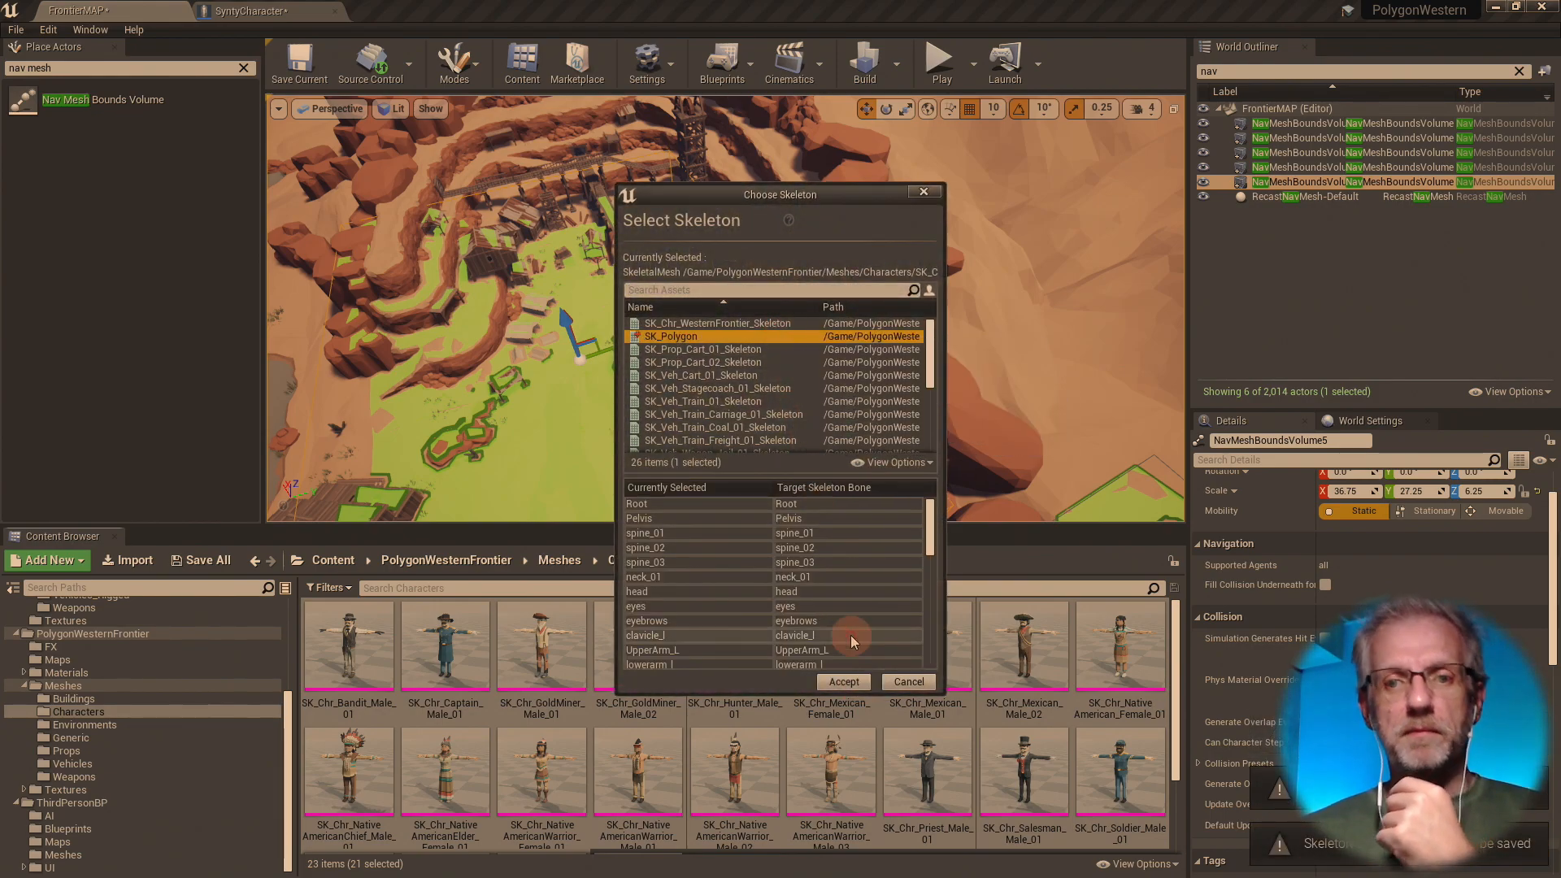
pyautogui.click(844, 683)
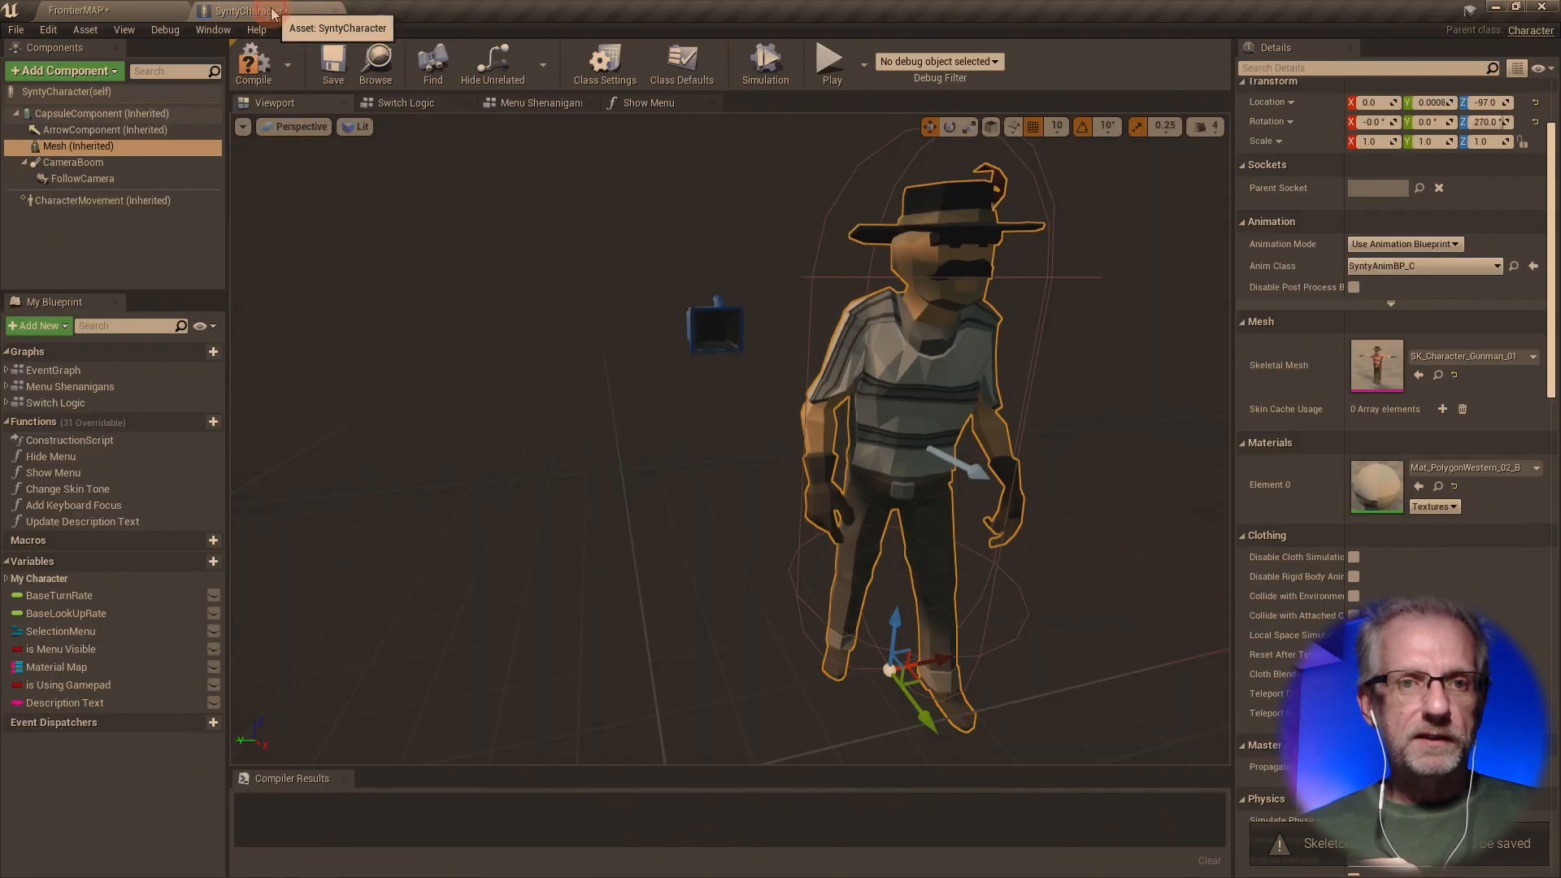
# - In the SyntyCharacter blueprint, search the skeletal meshes for "trav" and set the character's mesh to SK_Chr_Traveller_Female_01
pyautogui.click(252, 10)
pyautogui.click(1498, 356)
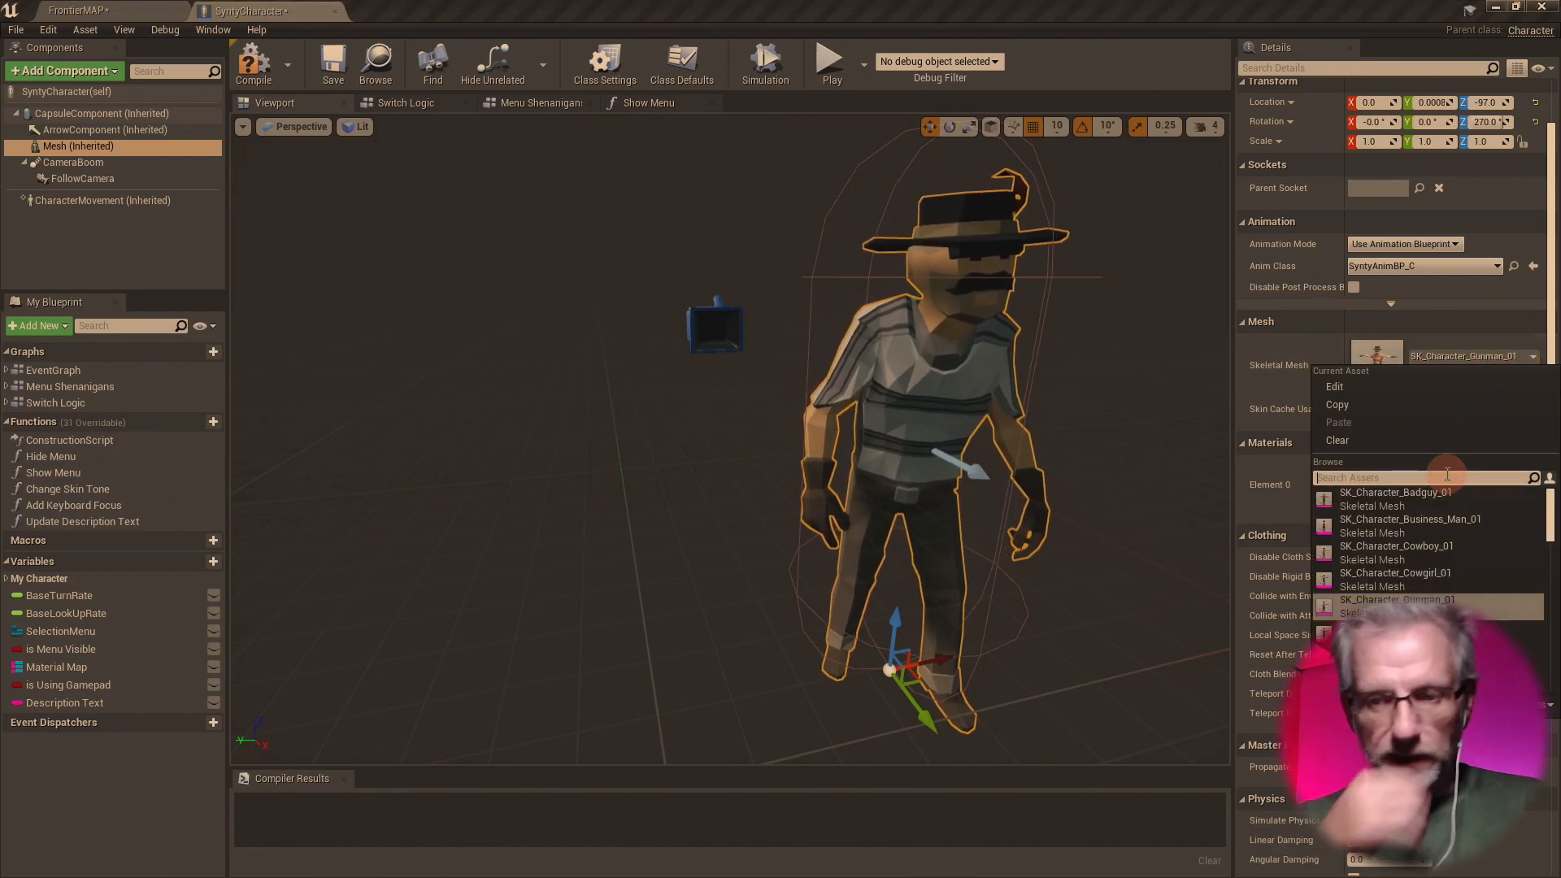
pyautogui.write('fem')
pyautogui.press('BackSpace')
pyautogui.press('BackSpace')
pyautogui.press('BackSpace')
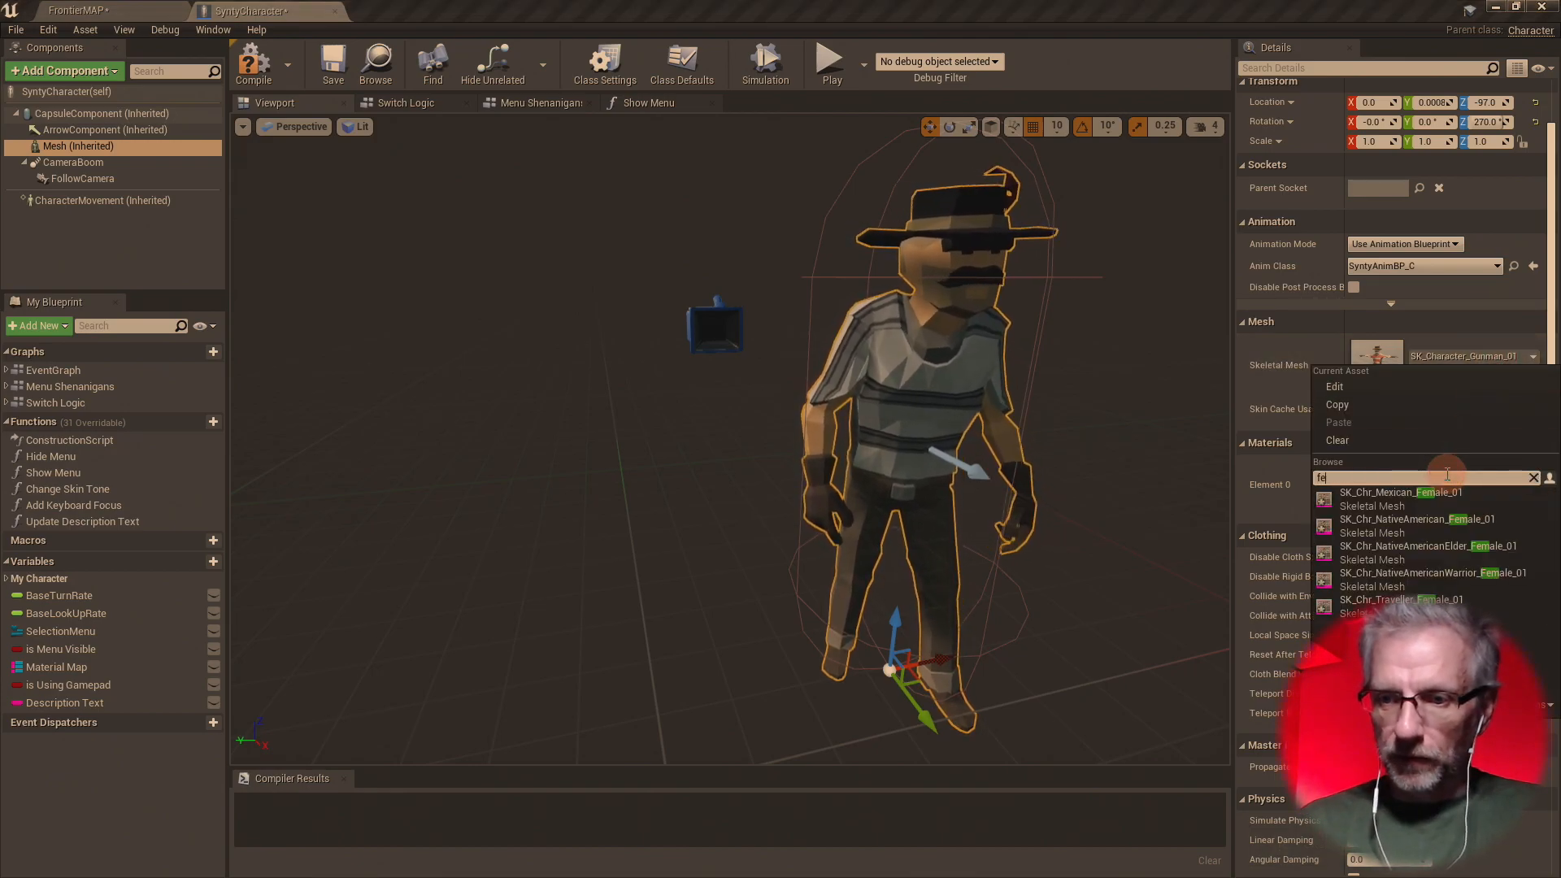
pyautogui.write('trav')
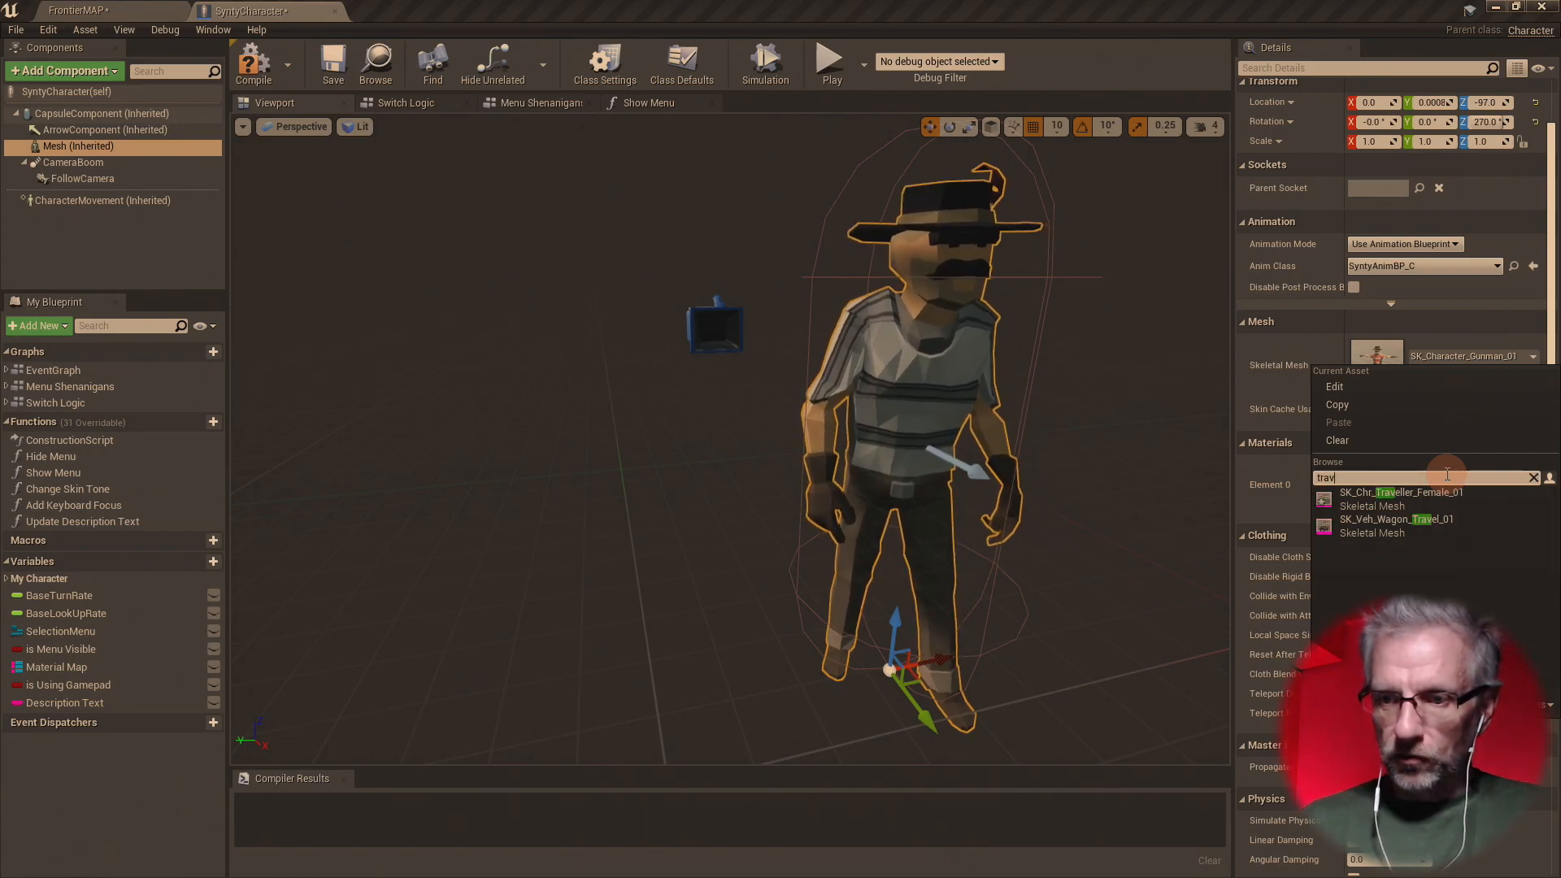
pyautogui.click(1401, 496)
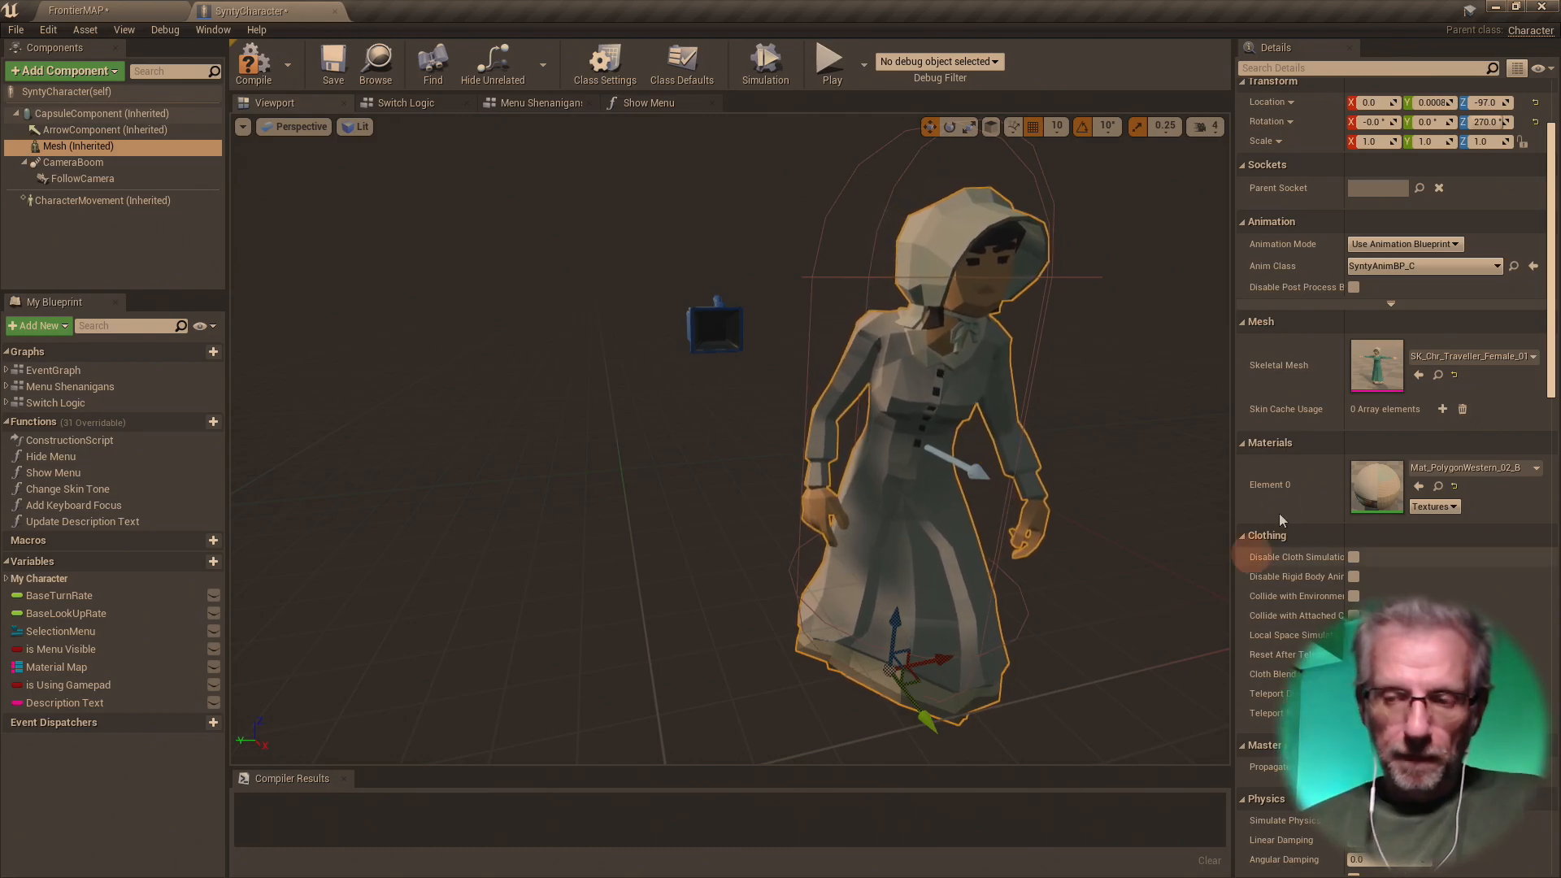
# - Return to the FrontierMAP level, enlarge its viewport and play-test which character mesh appears in the game, ending the session after a short run
pyautogui.click(1456, 467)
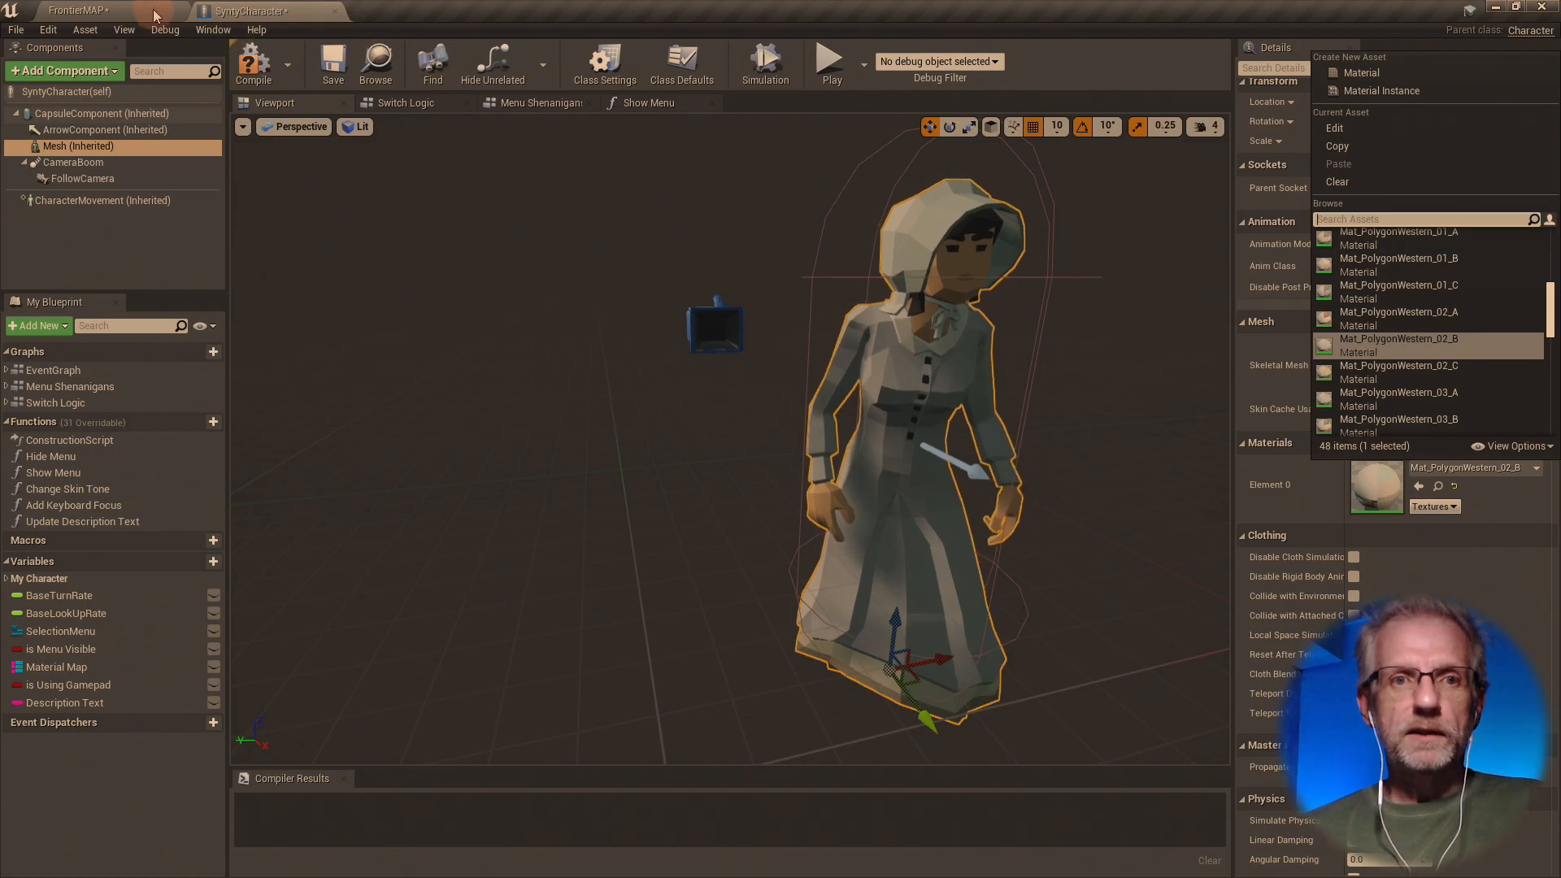
pyautogui.click(68, 12)
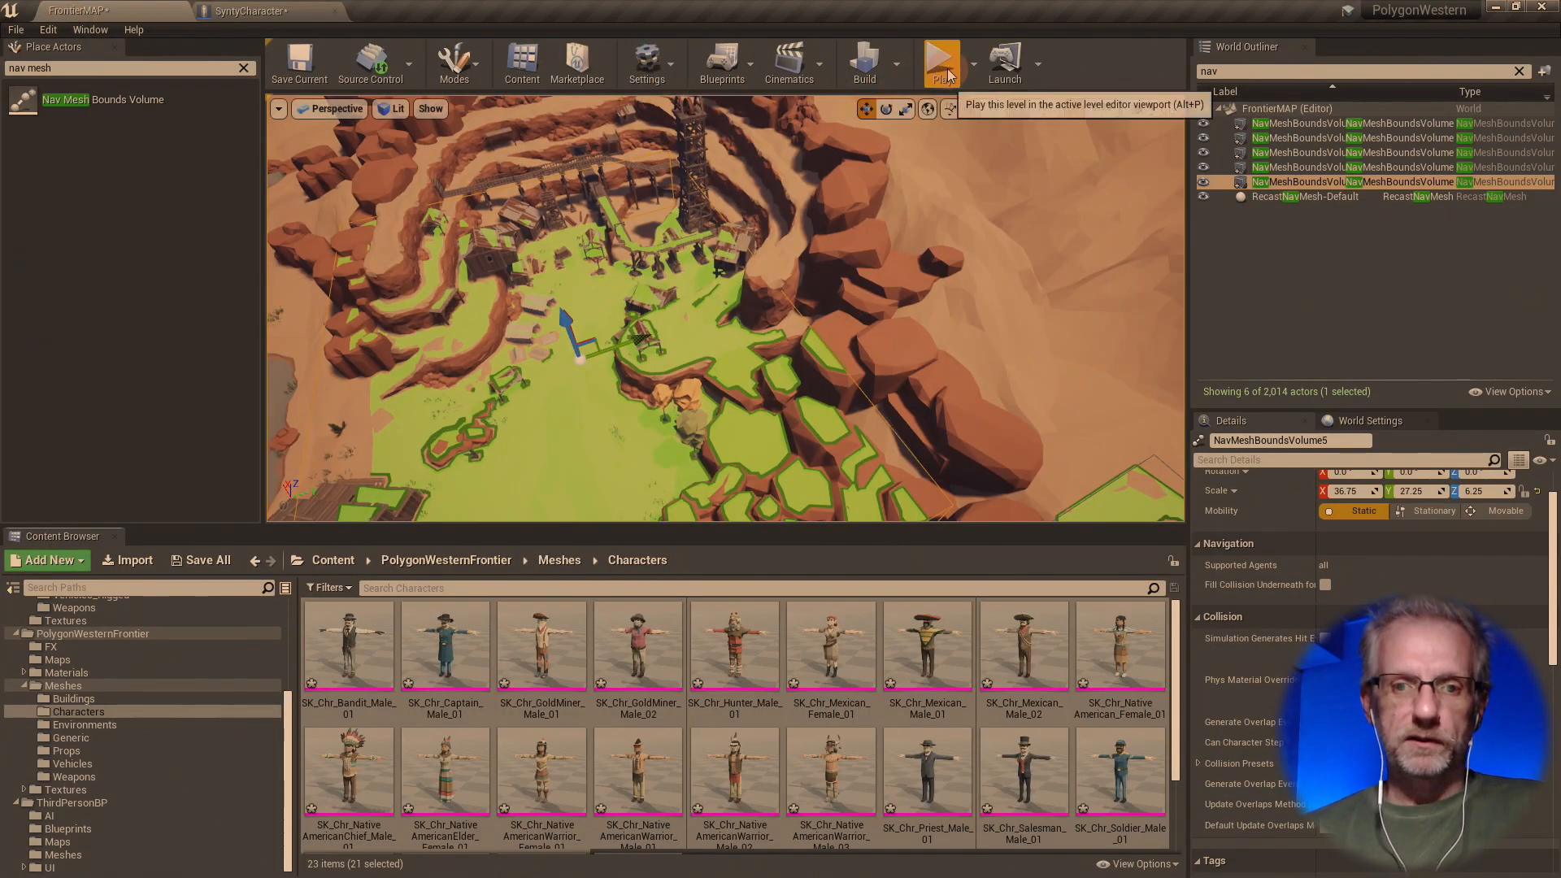
pyautogui.moveTo(563, 527); pyautogui.dragTo(562, 676)
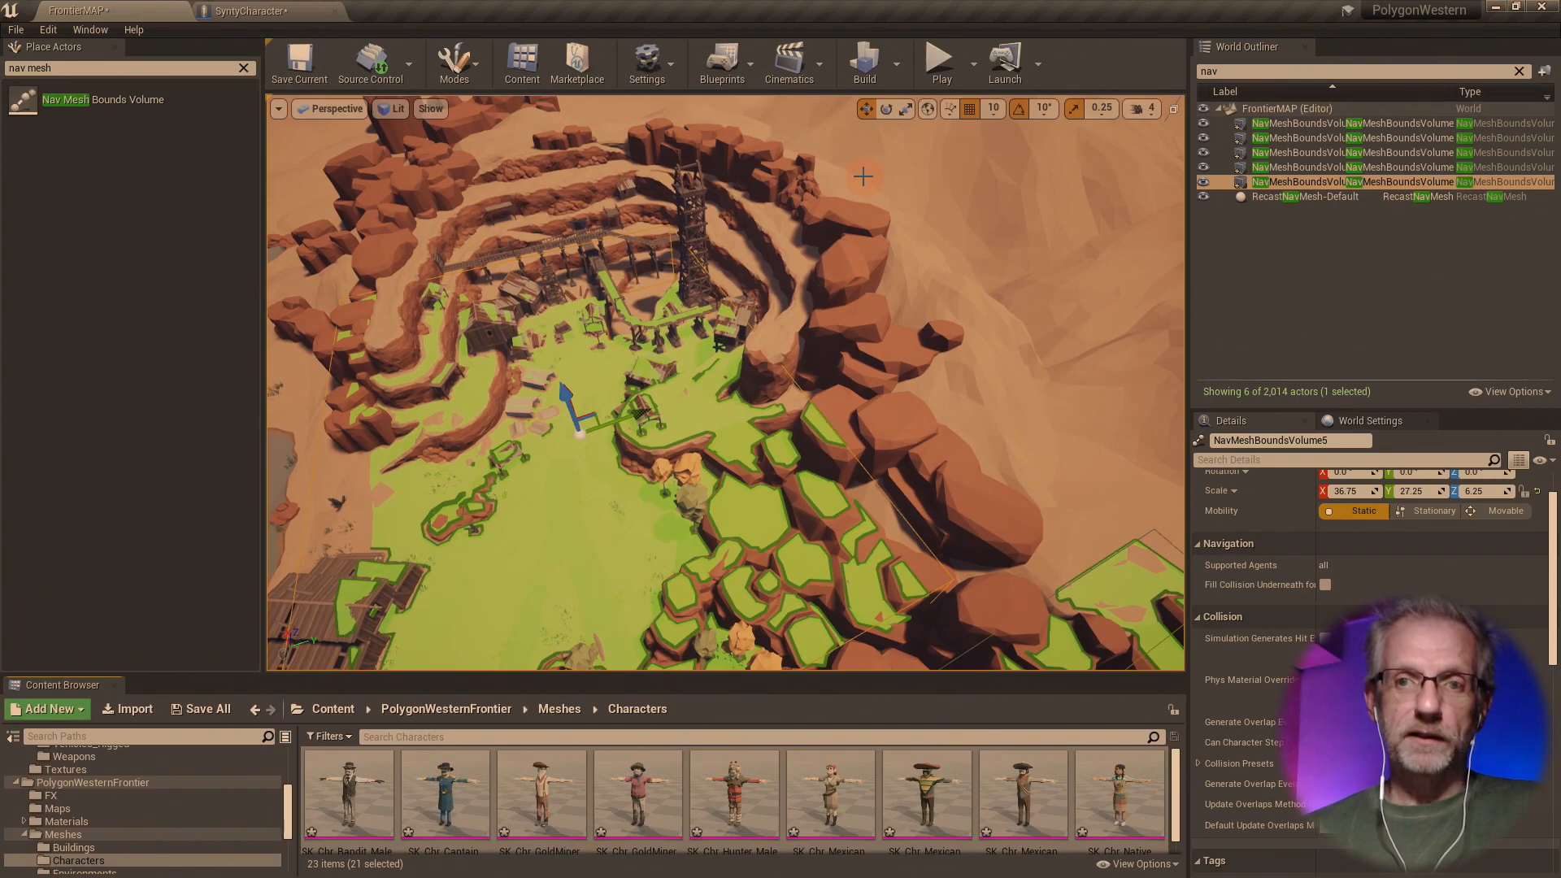
pyautogui.click(941, 79)
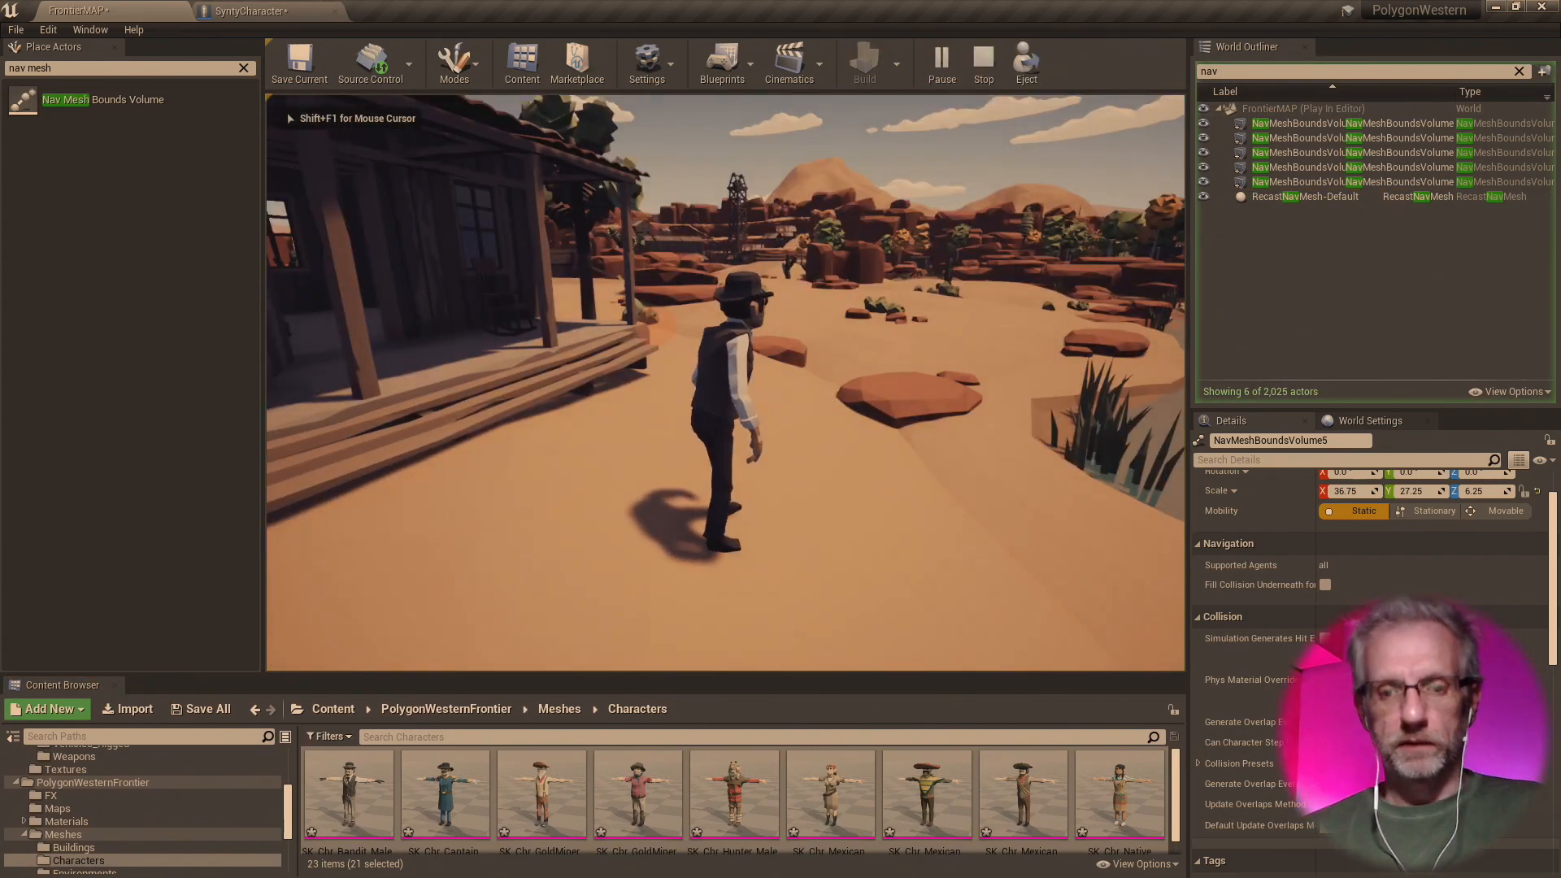
pyautogui.press('w')
pyautogui.press('a')
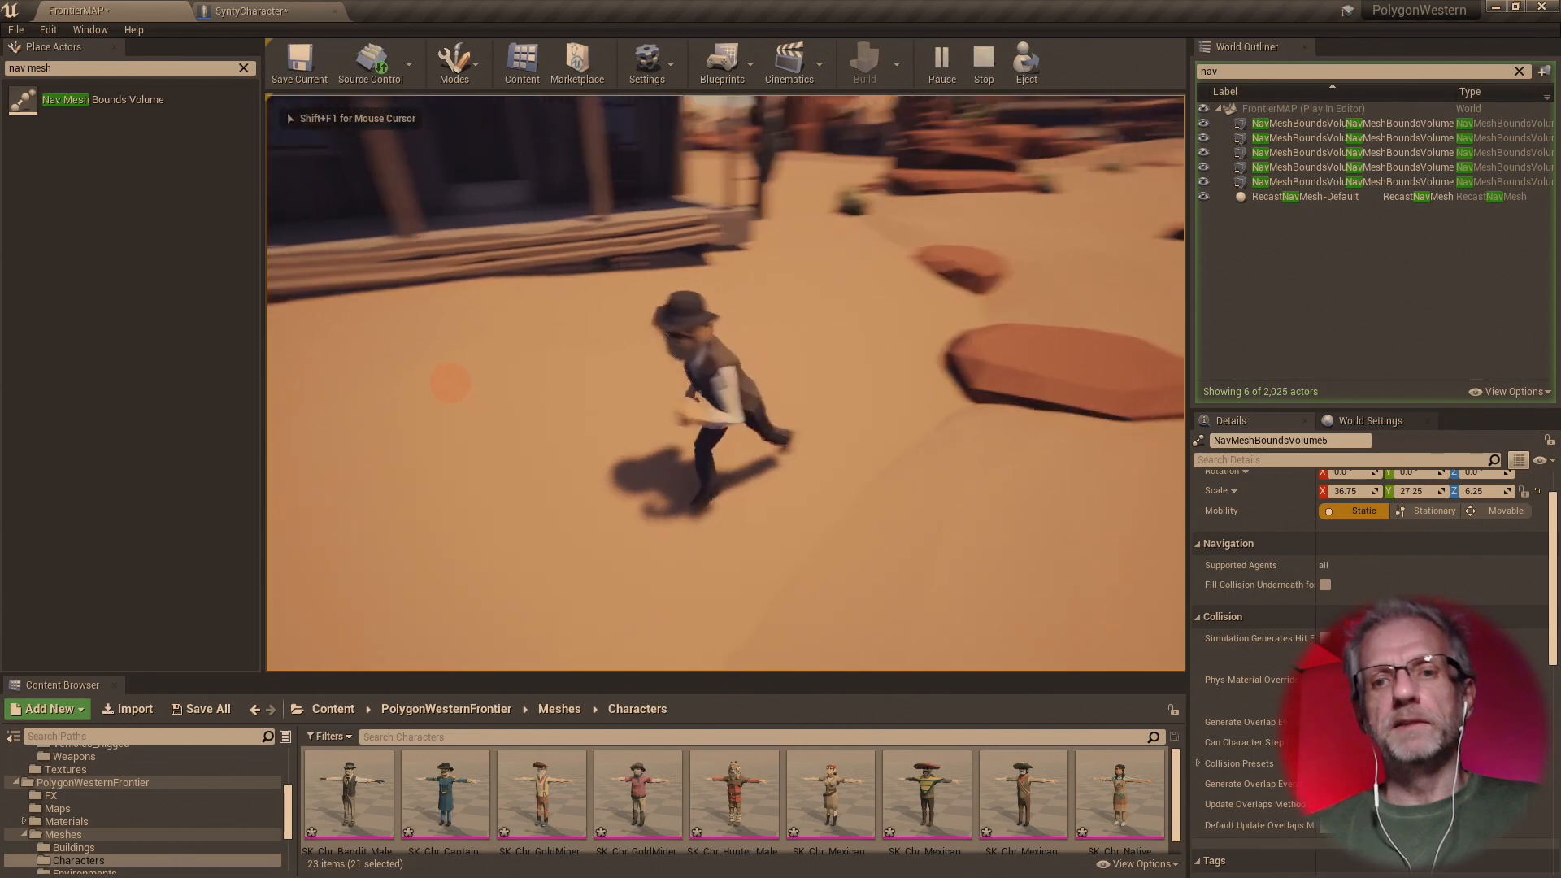
pyautogui.press('w')
pyautogui.press('Escape')
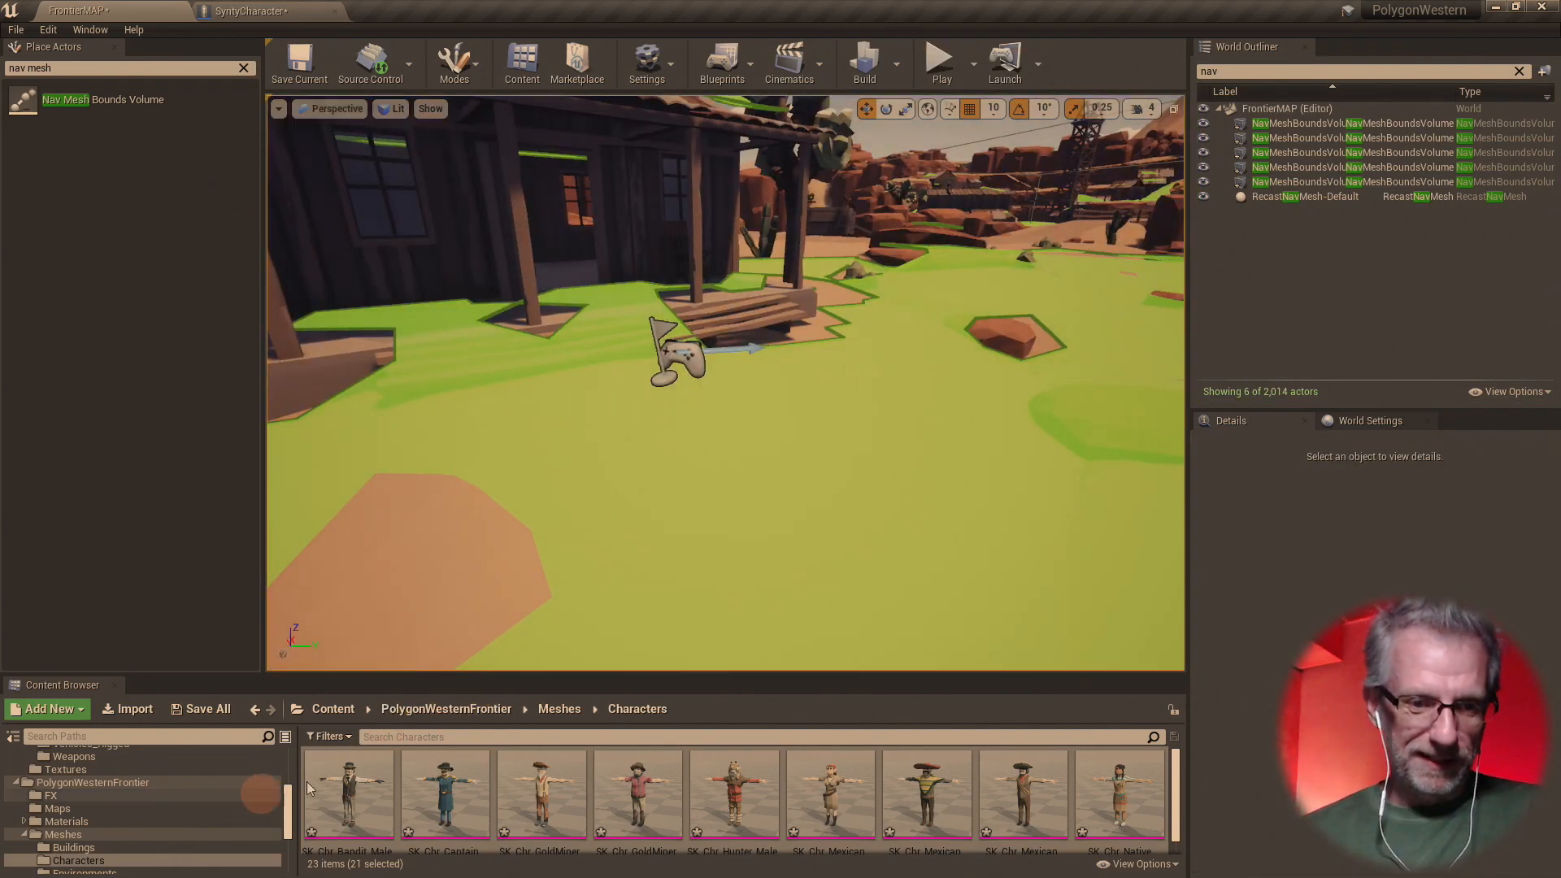
# - Open the WesternGameInstance blueprint from the ThirdPersonBP/Blueprints folder
pyautogui.moveTo(426, 669); pyautogui.dragTo(429, 602)
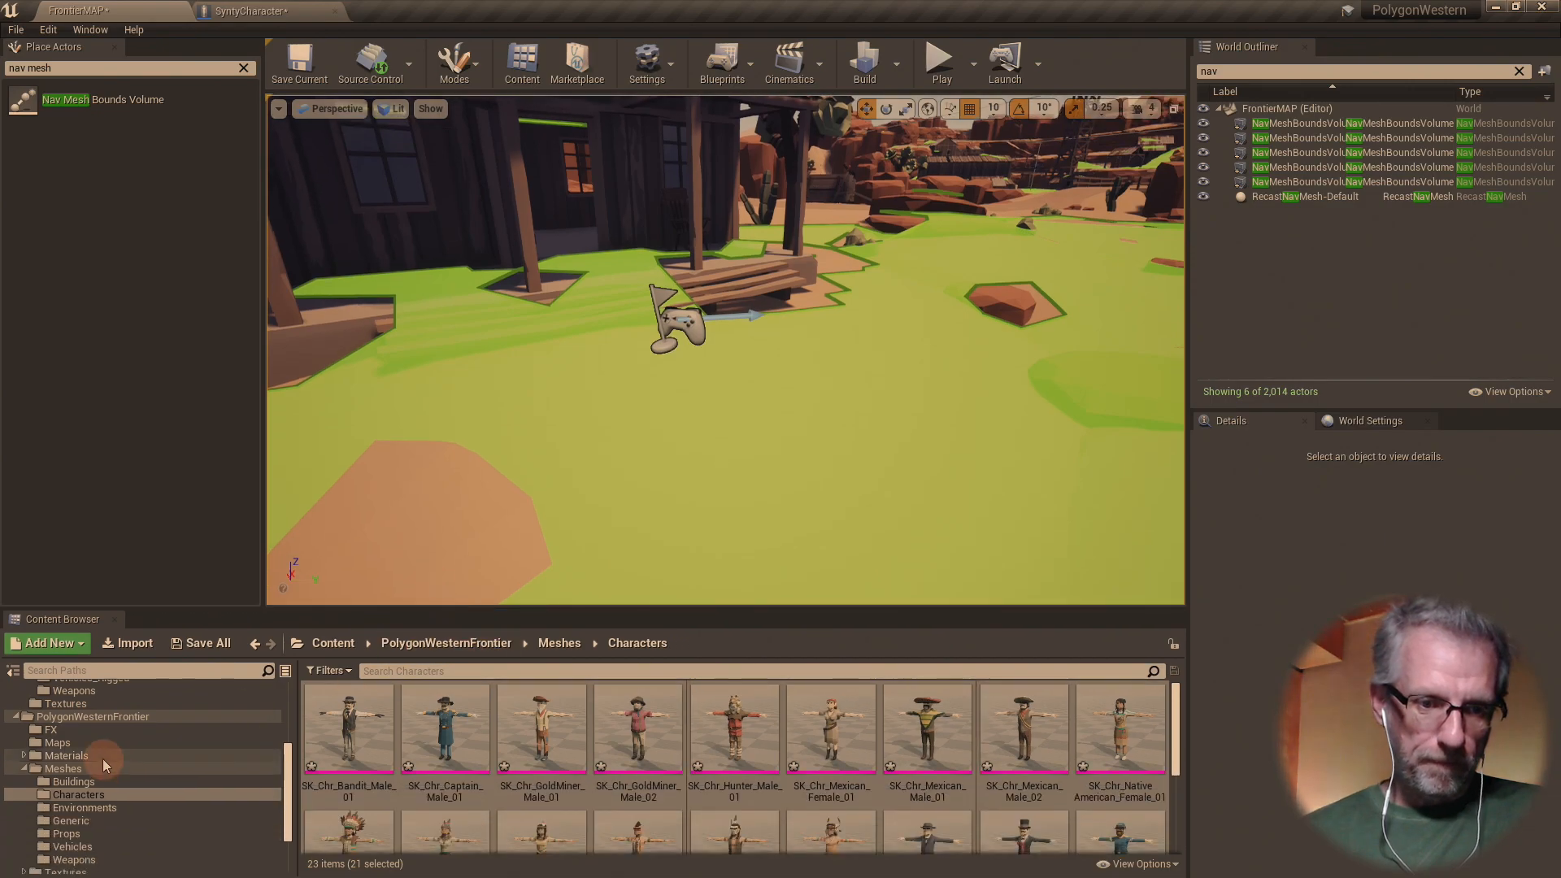
pyautogui.scroll(5, 87, 749)
pyautogui.click(17, 731)
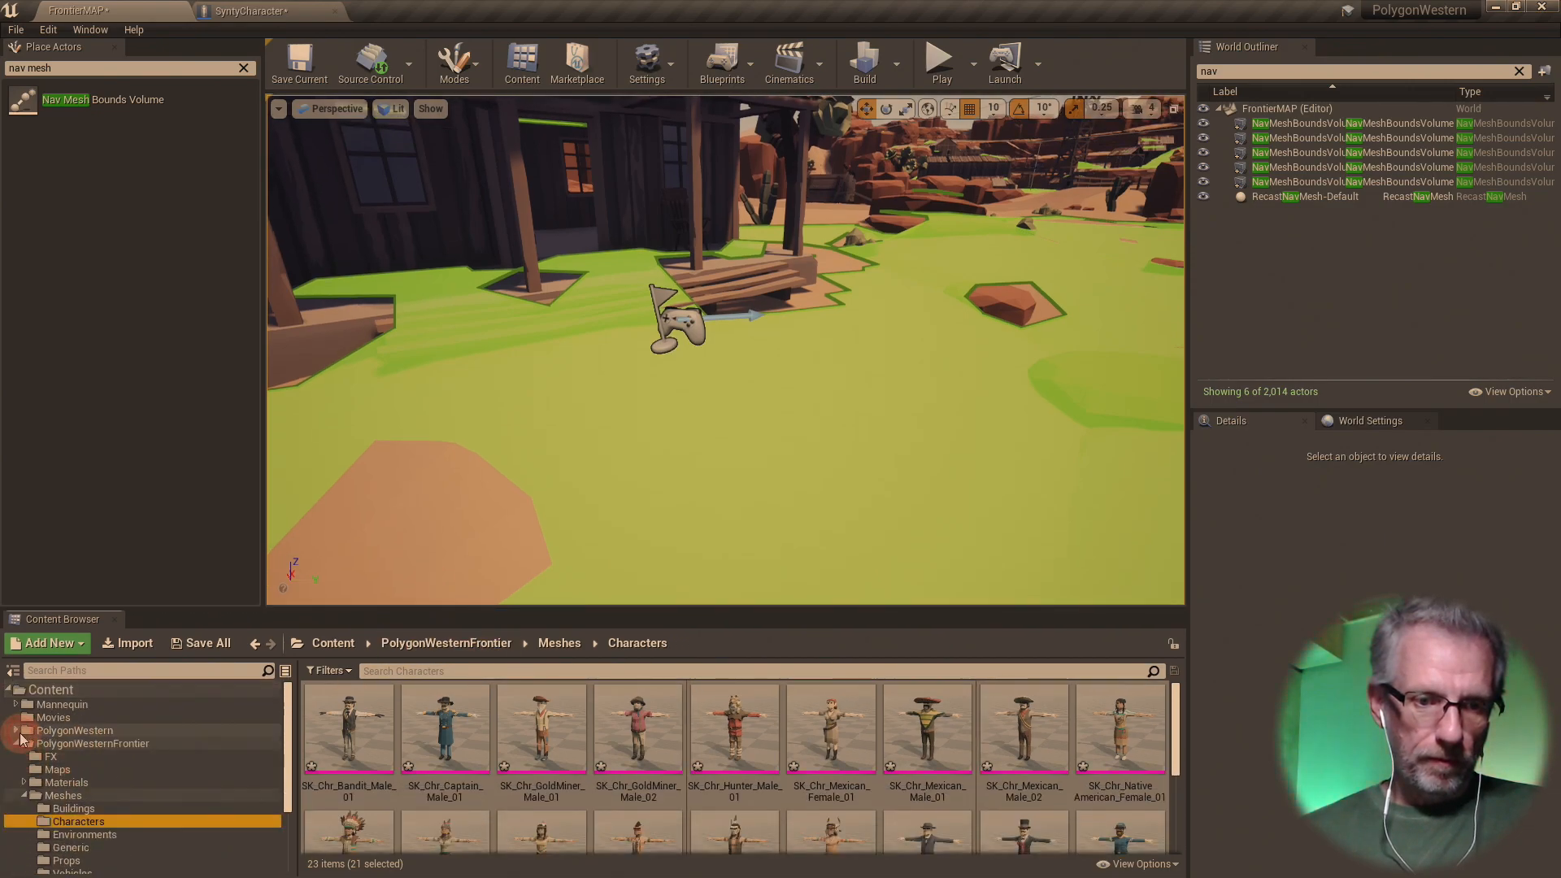
pyautogui.click(16, 745)
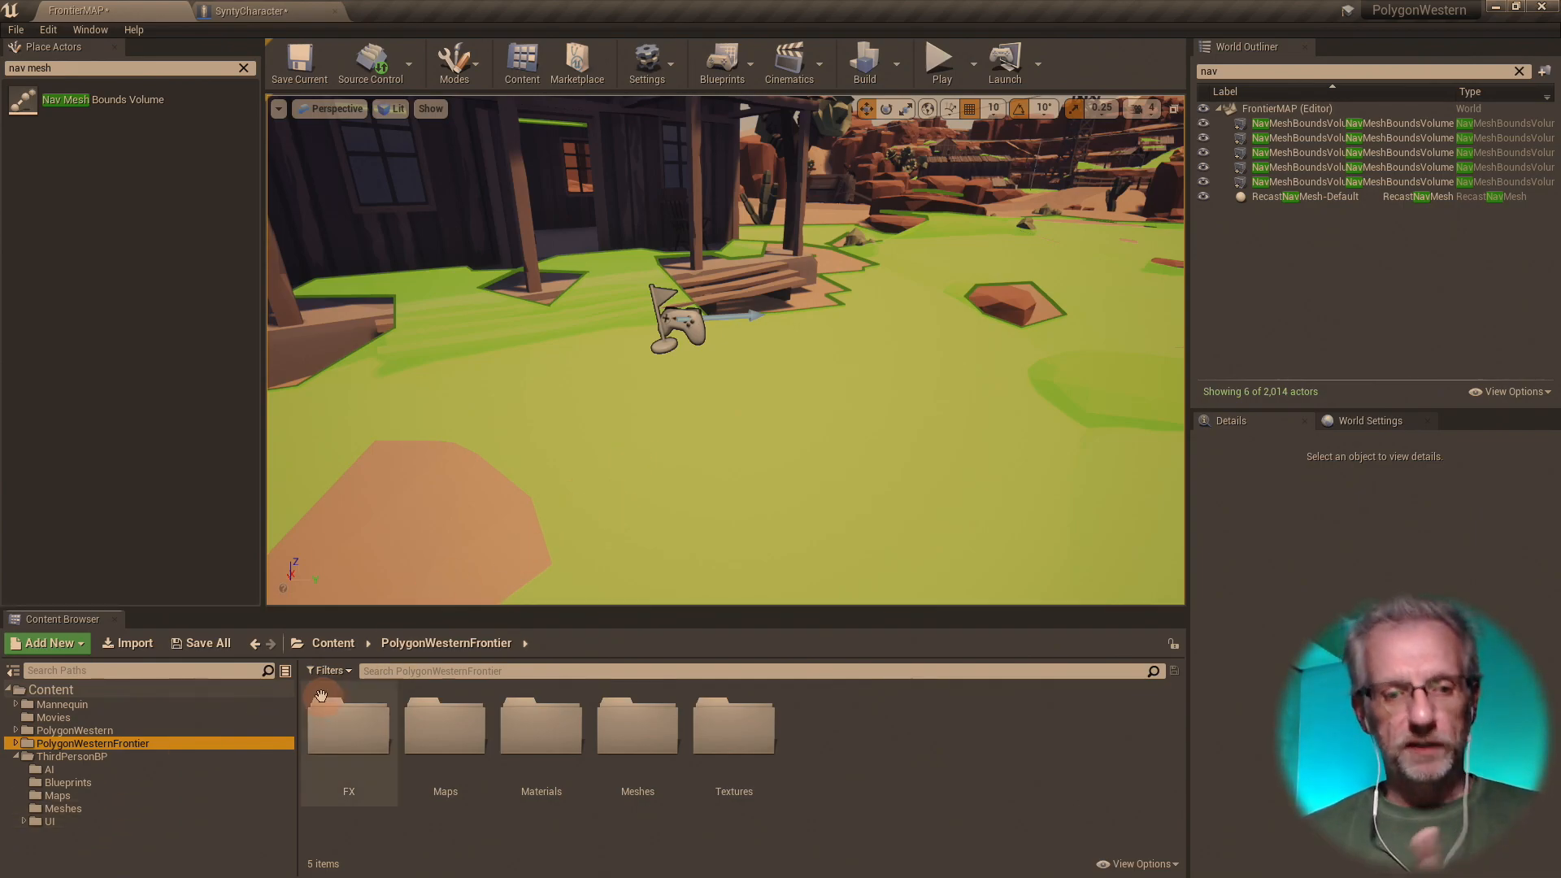
pyautogui.click(194, 757)
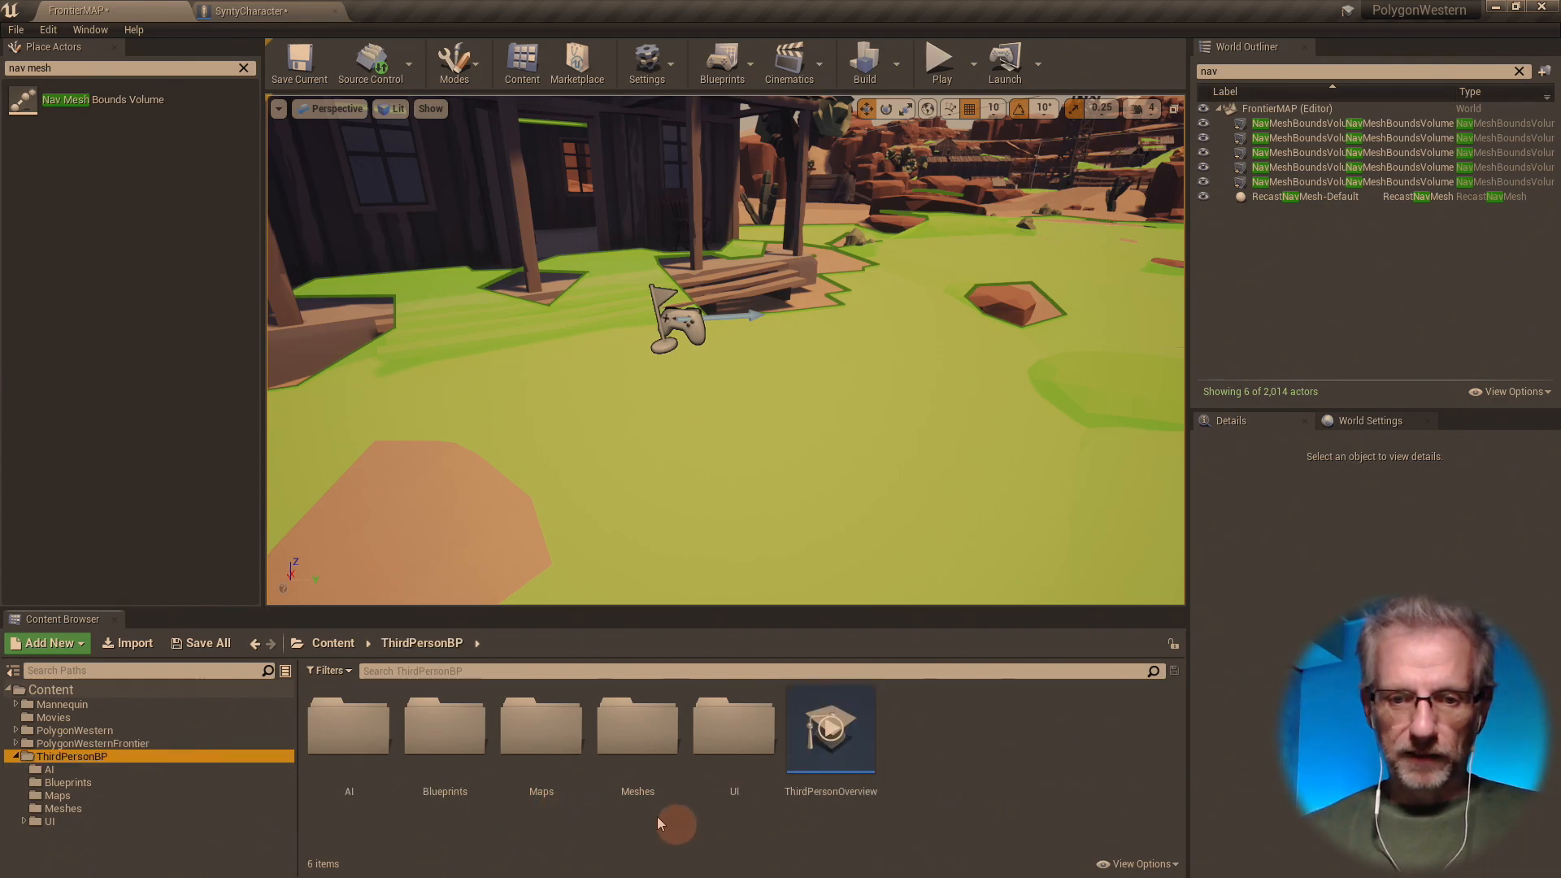
pyautogui.doubleClick(470, 774)
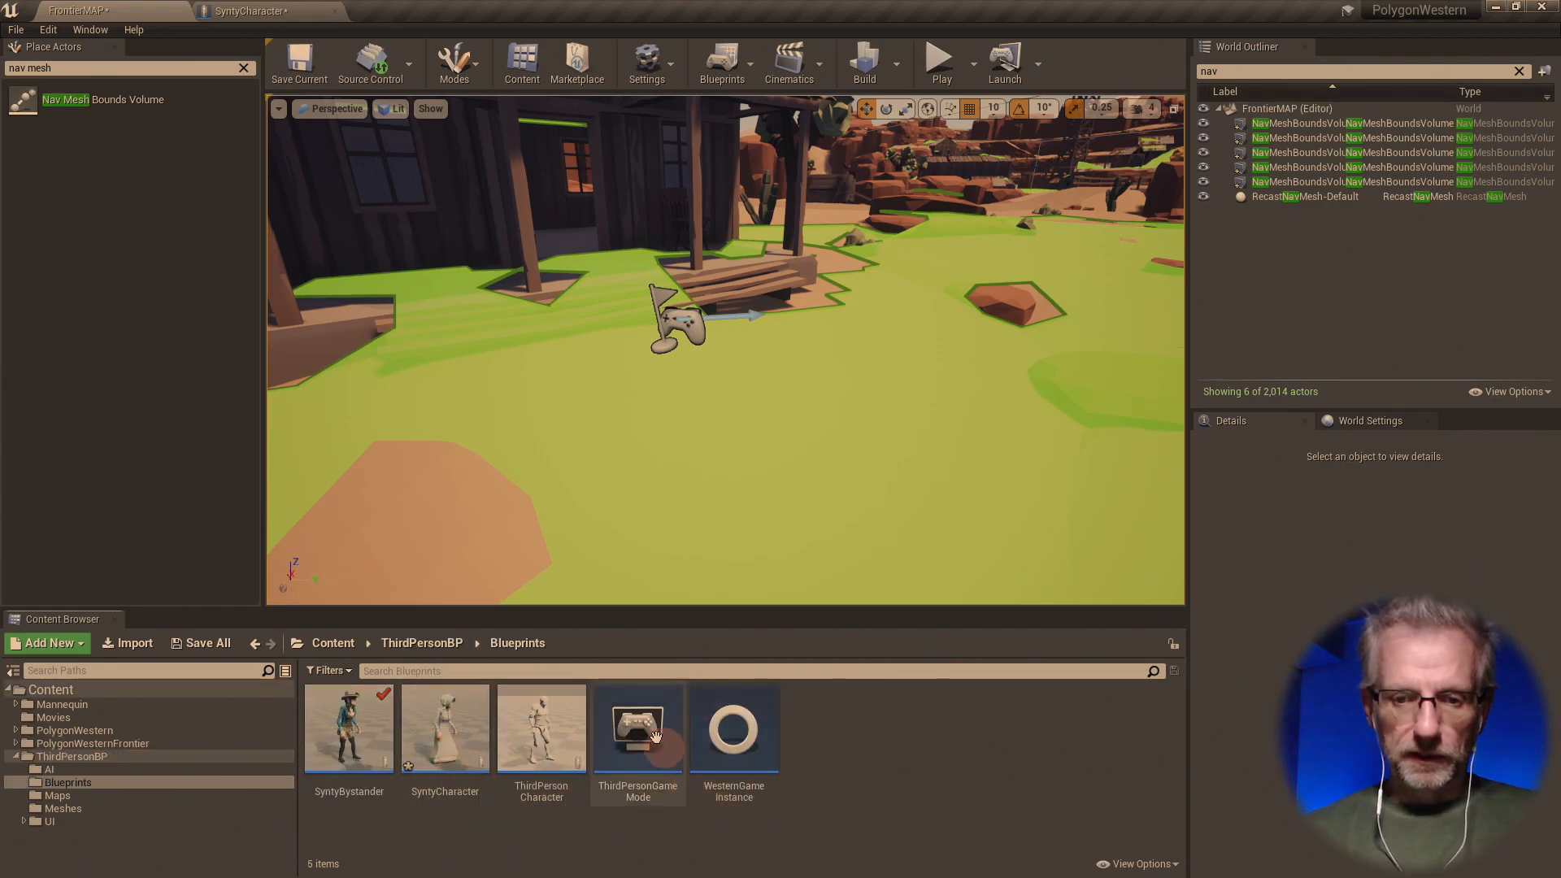
pyautogui.doubleClick(759, 752)
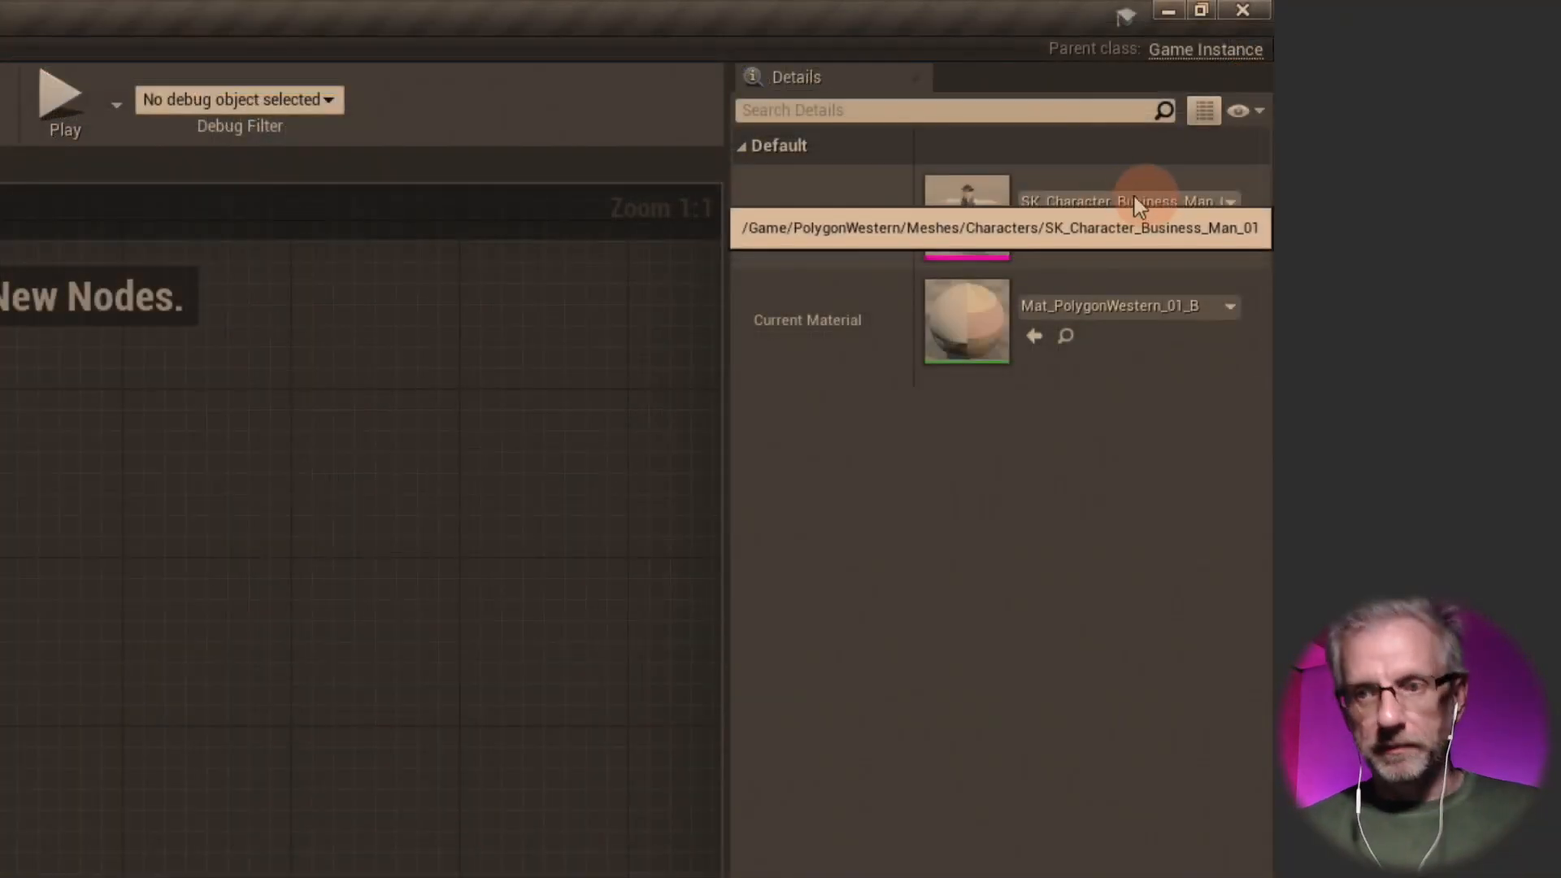
# - Search the meshes for "trav" and set the game instance's Current Mesh default to SK_Chr_Traveller_Female_01
pyautogui.click(1136, 205)
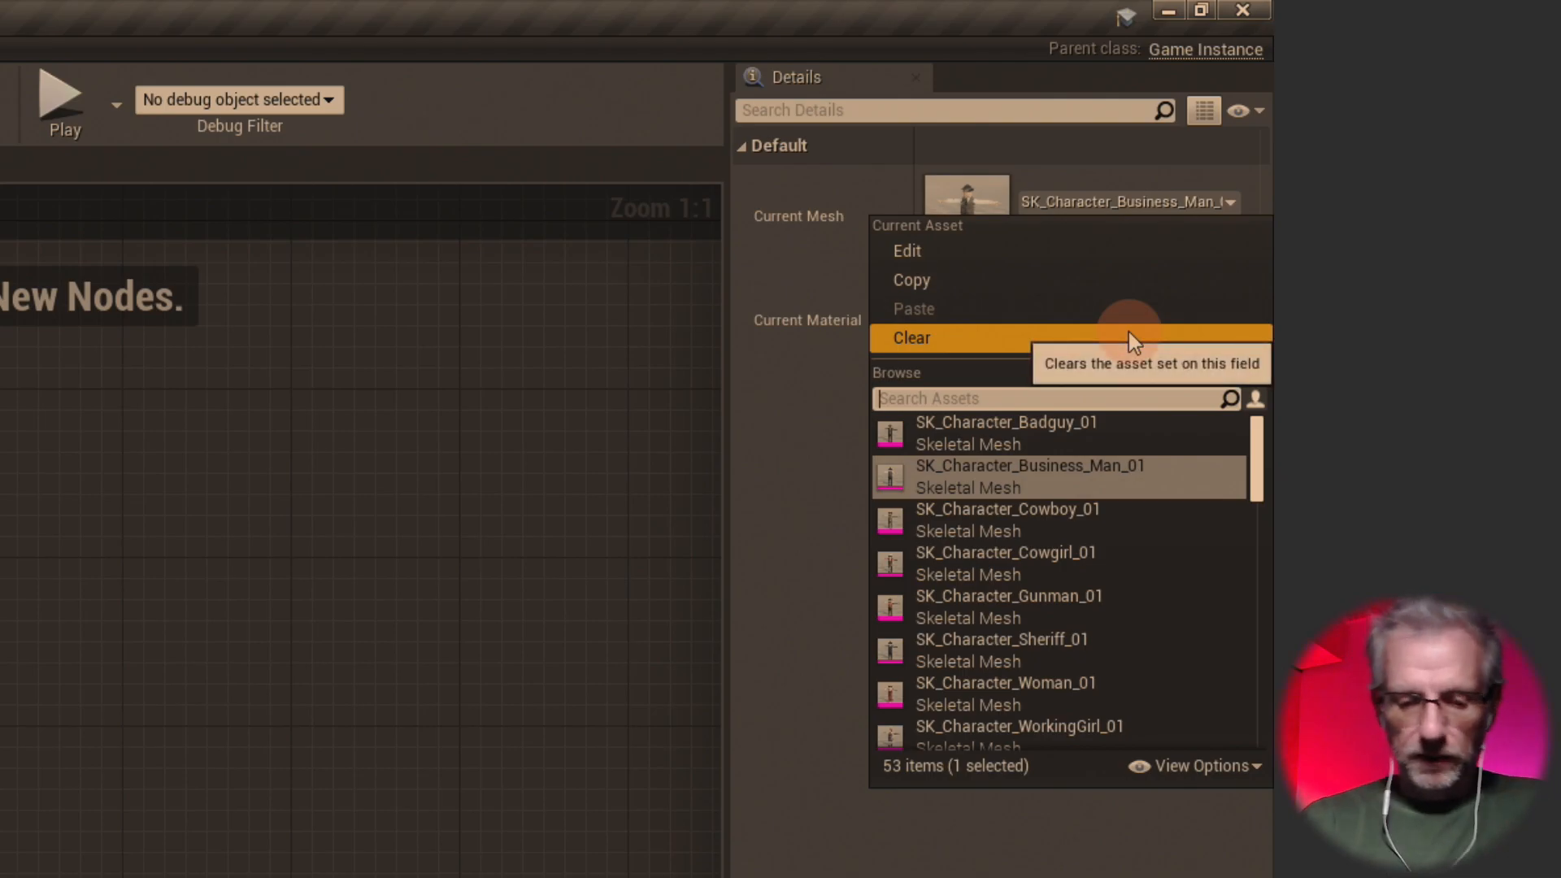
pyautogui.write('trav')
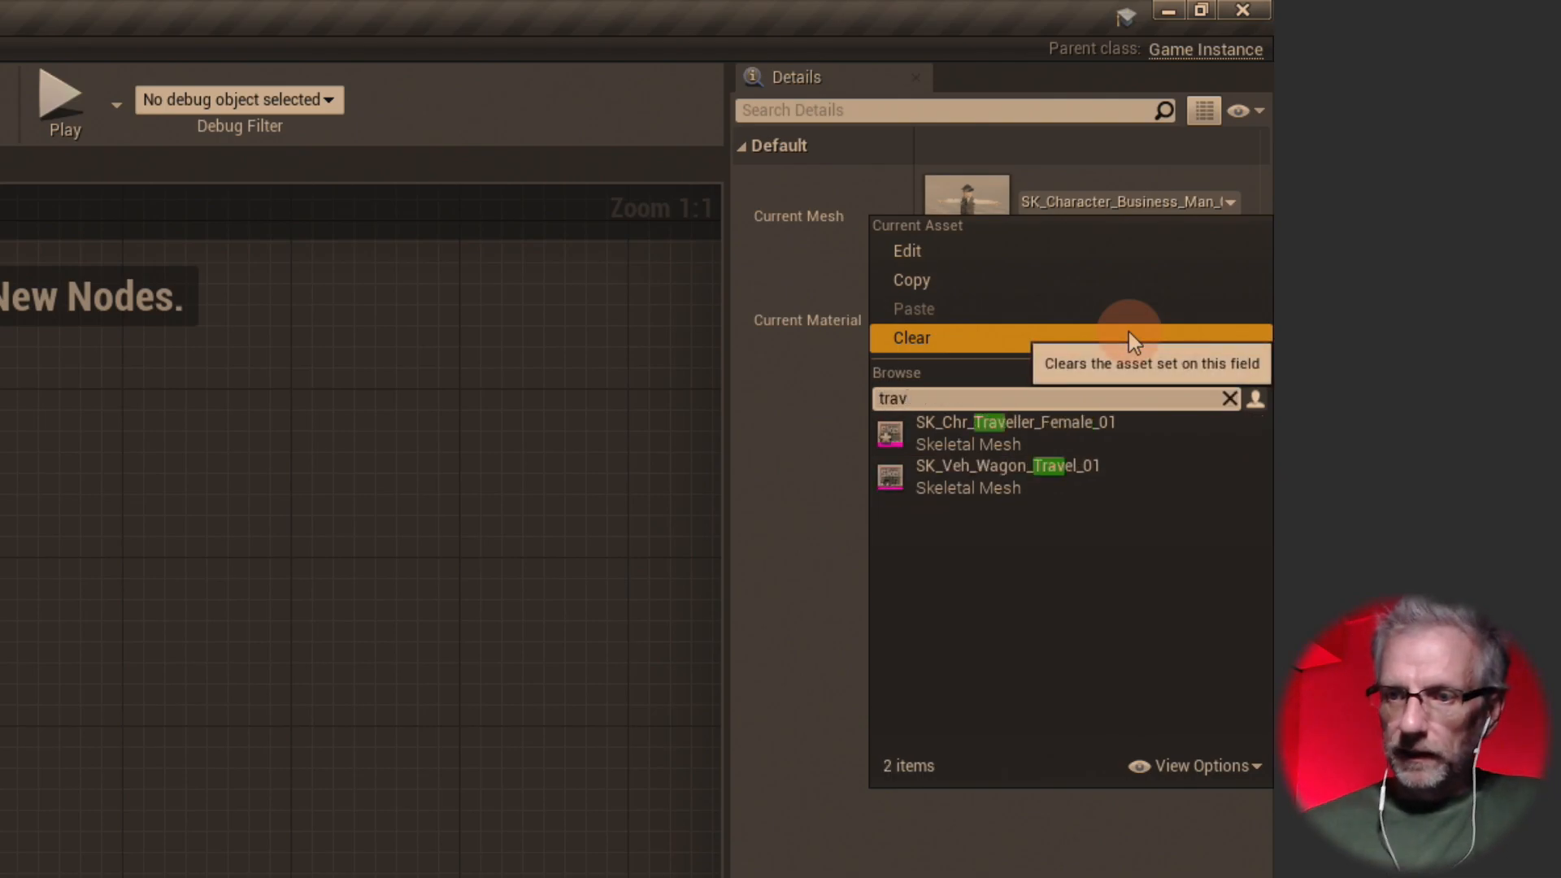
pyautogui.click(1109, 427)
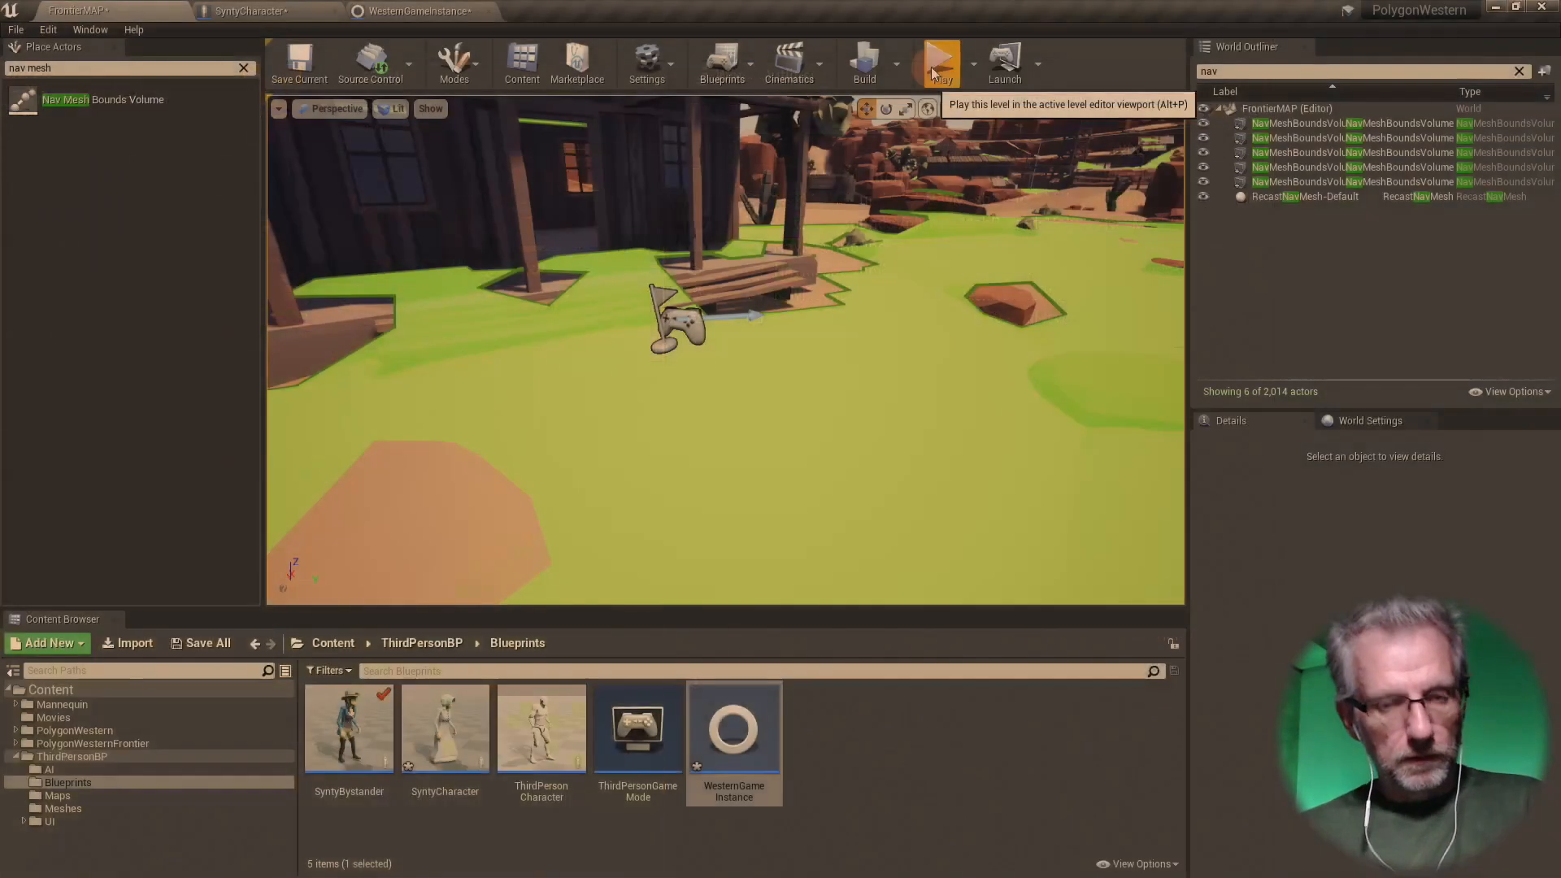
# - Play the FrontierMAP level full screen and run the traveller character around to check its mesh and animation
pyautogui.click(936, 66)
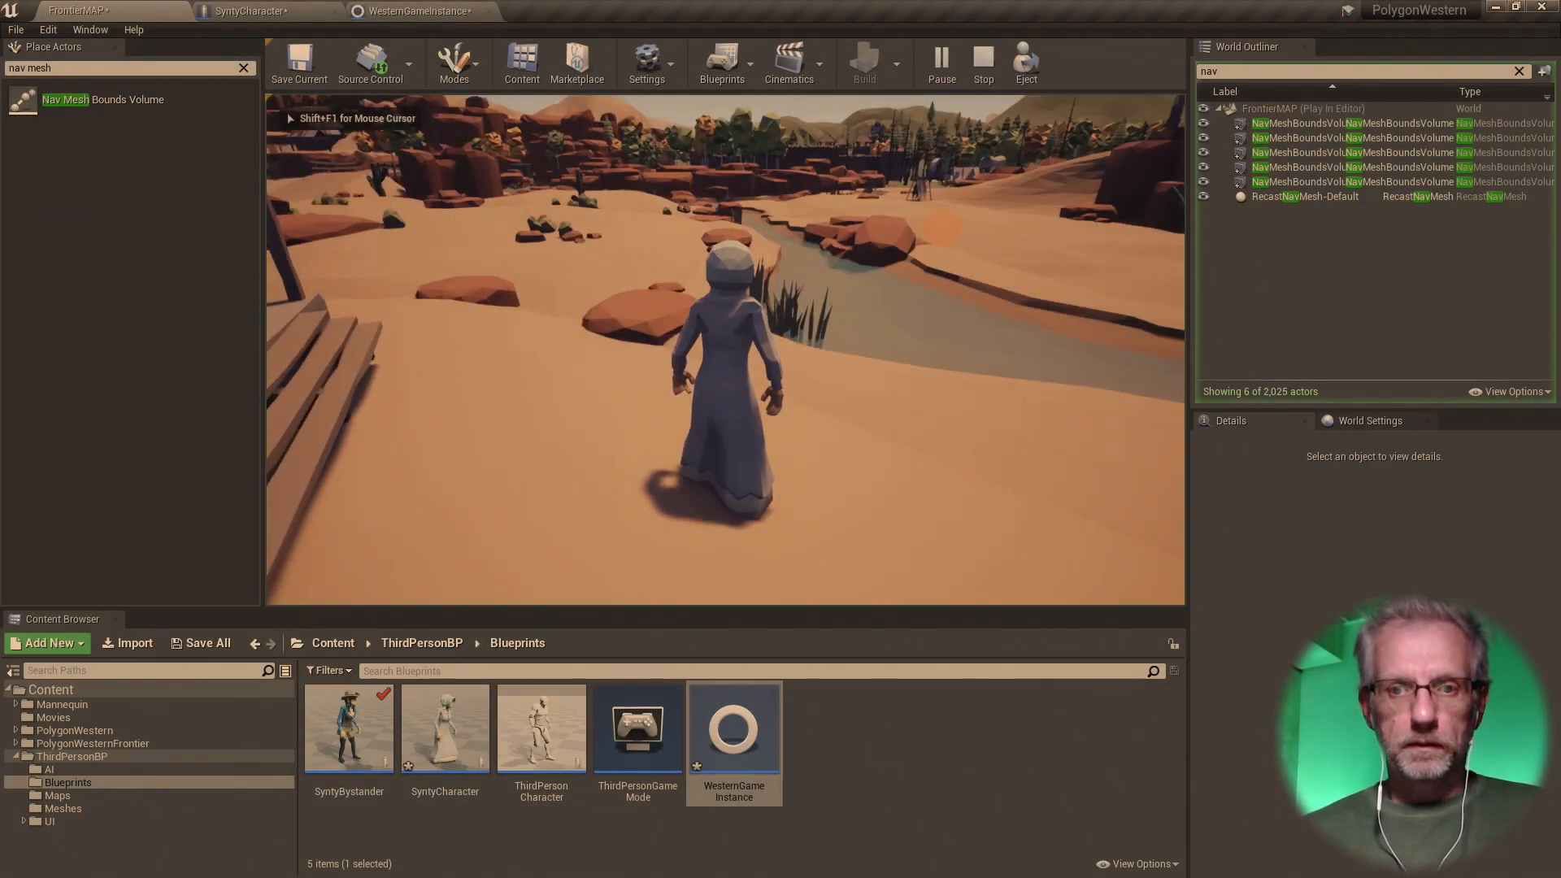
pyautogui.press('F11')
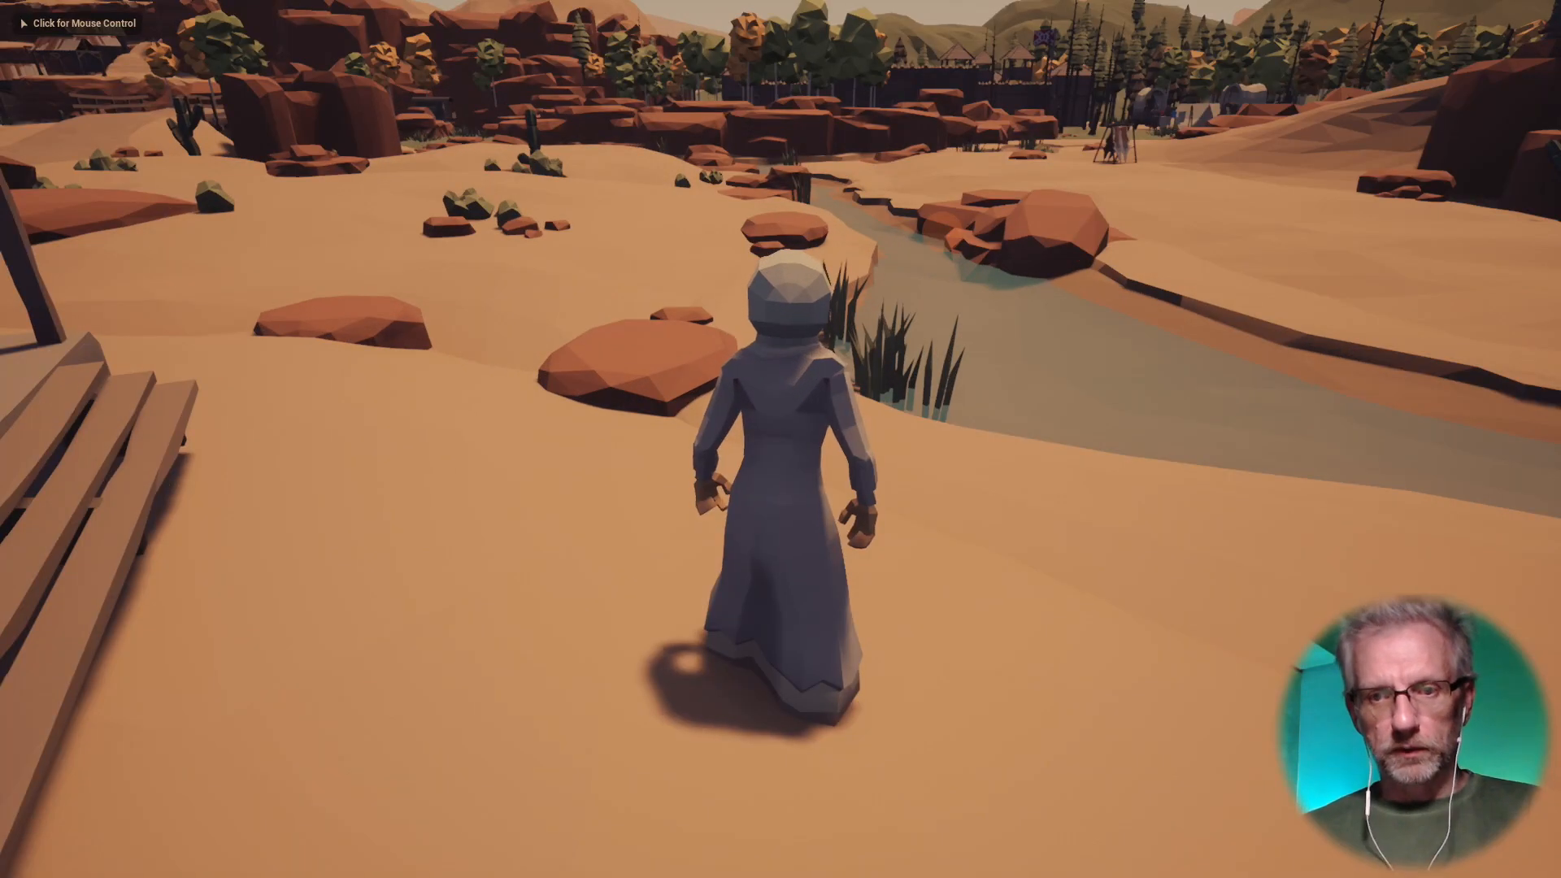
pyautogui.press('s')
pyautogui.press('w')
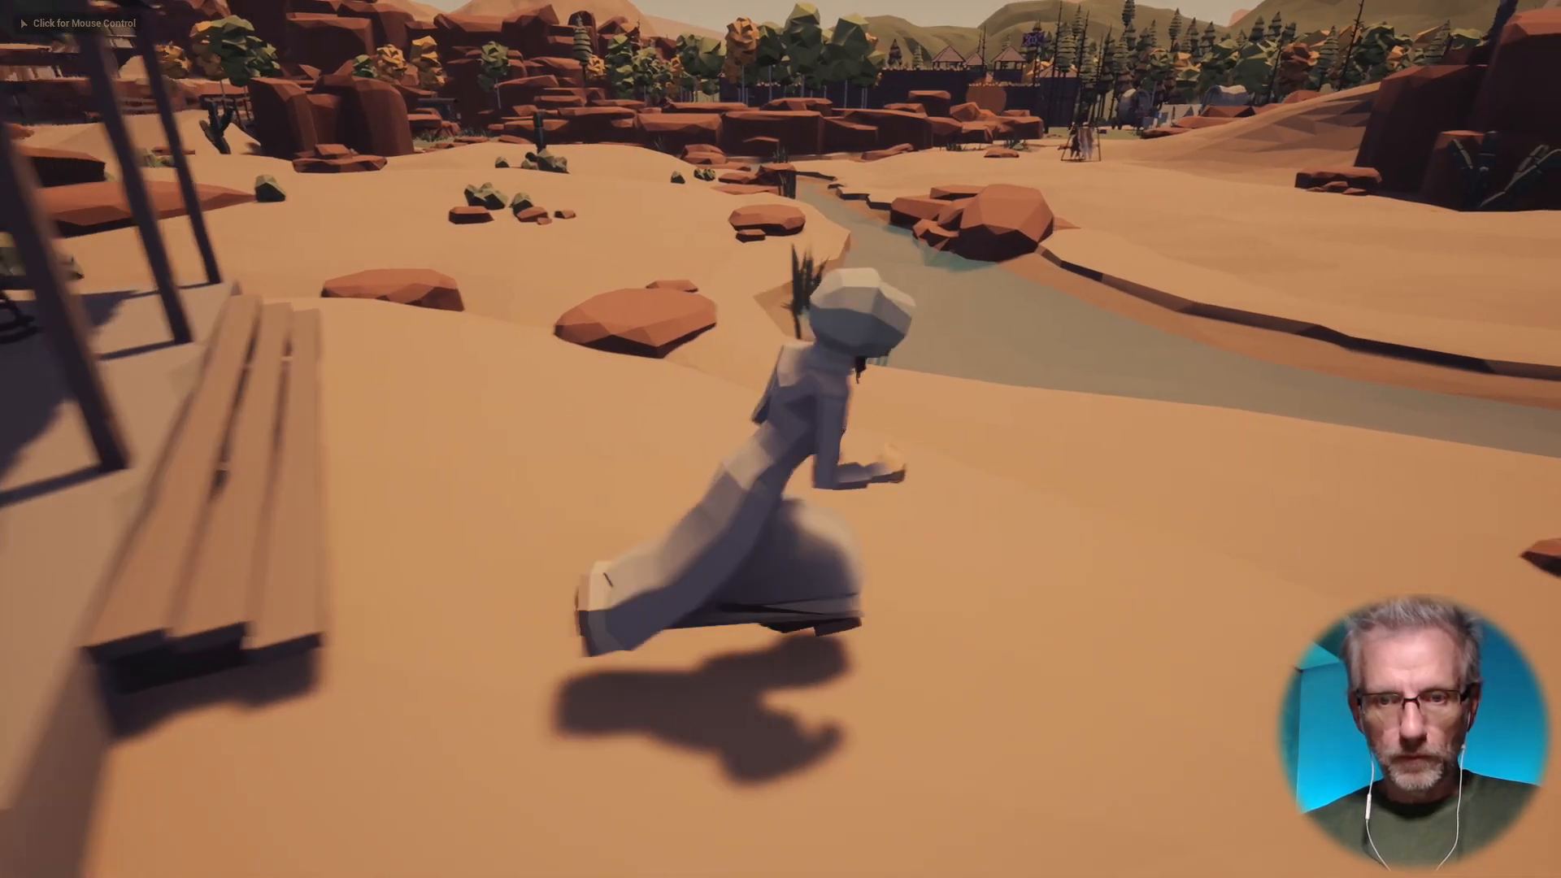
pyautogui.click(781, 439)
pyautogui.press('s')
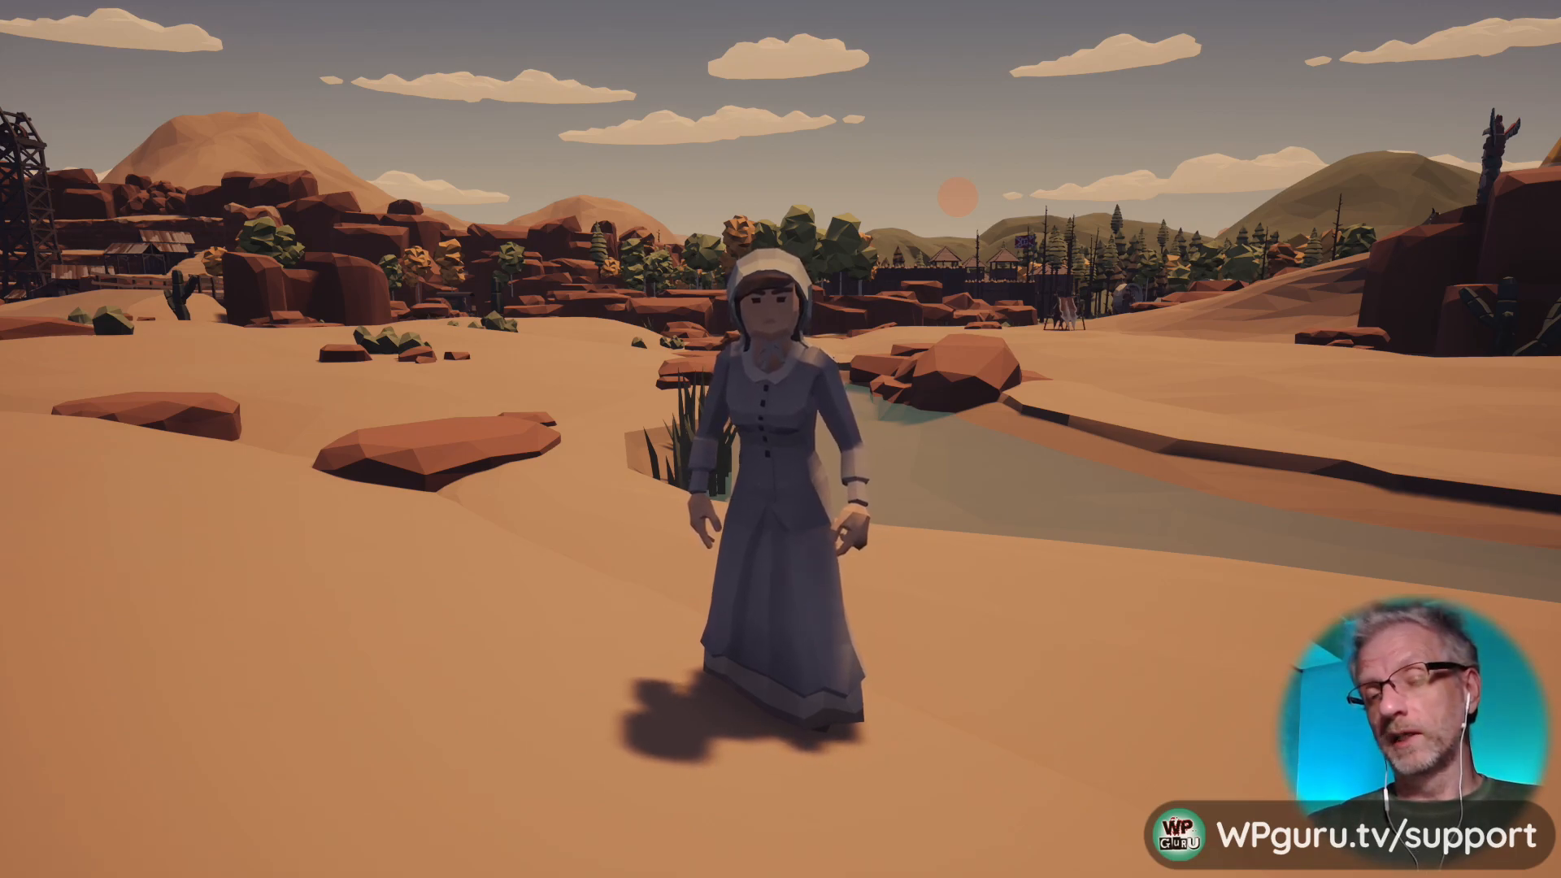
# - Test skin tones 5 and 7 on the traveller using the in-game selection menu, end the play session and leave full screen
pyautogui.click(957, 198)
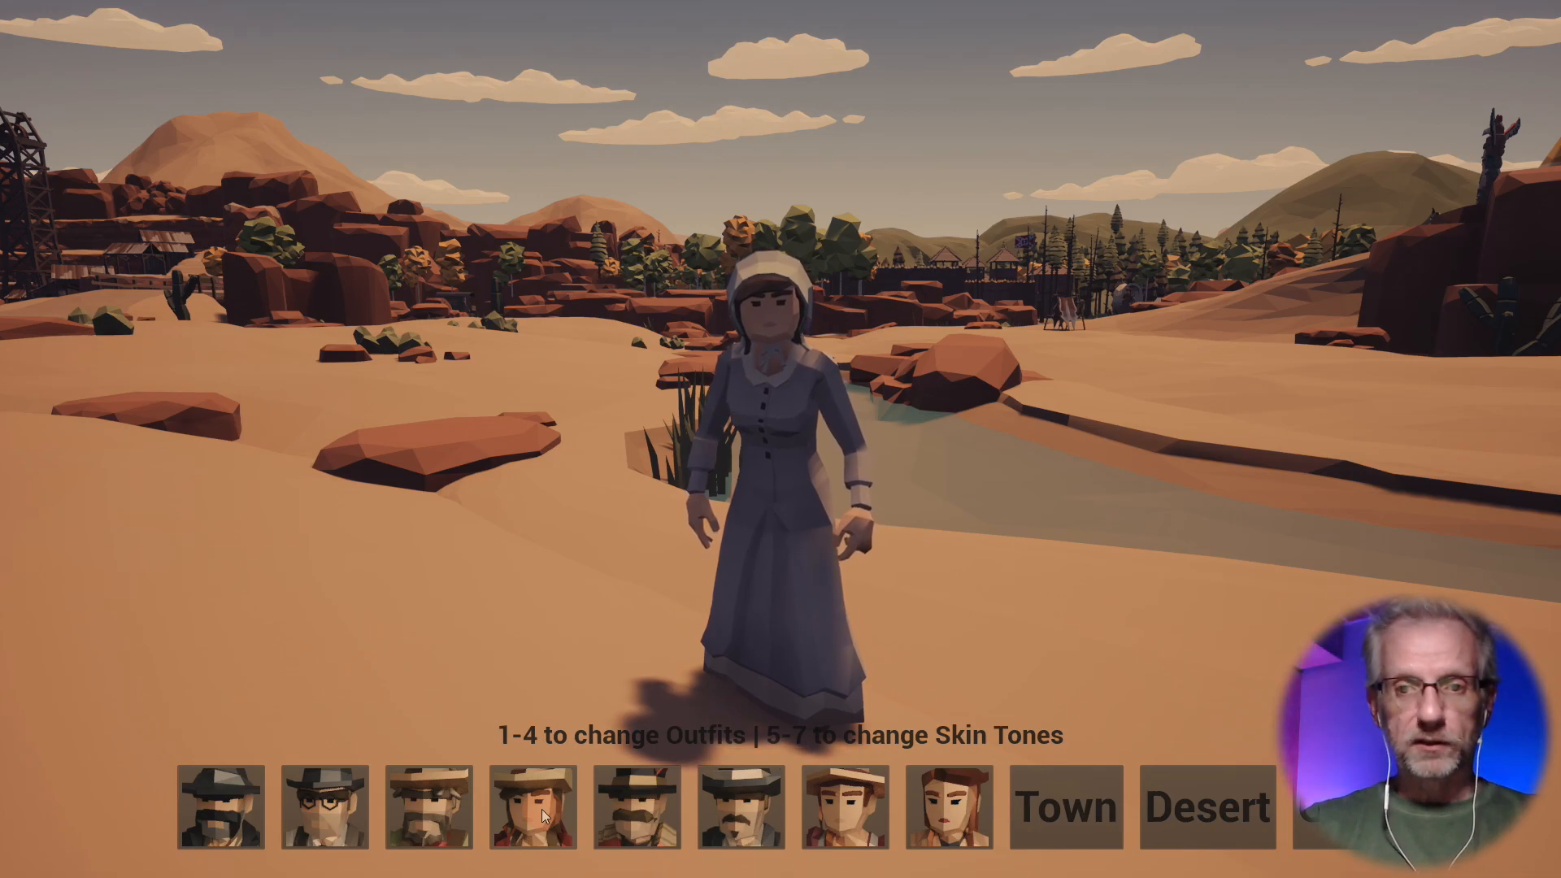
pyautogui.press('5')
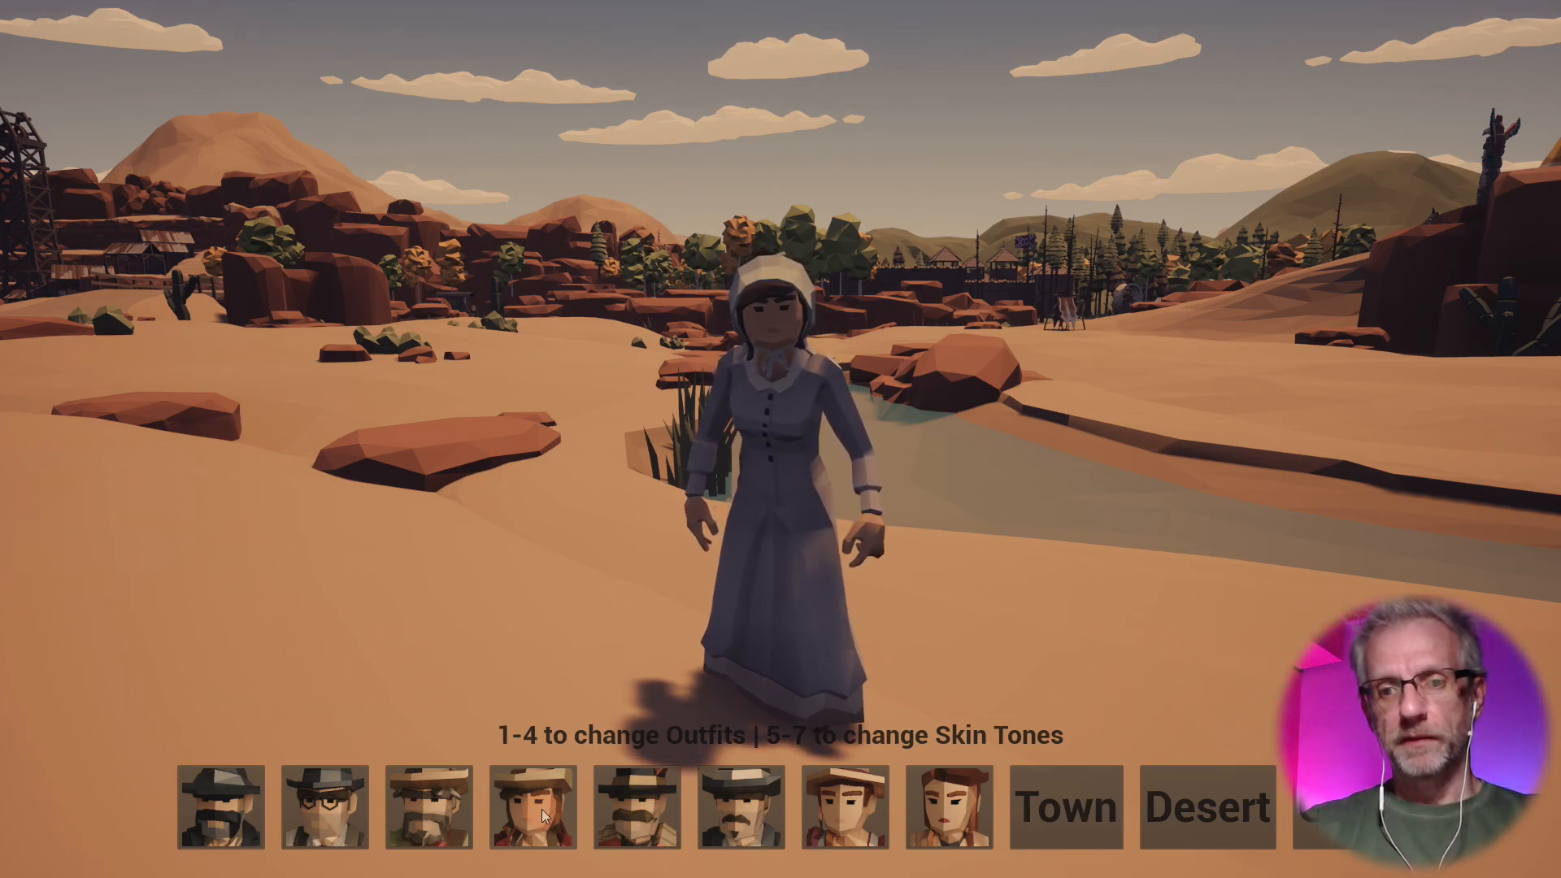
pyautogui.press('7')
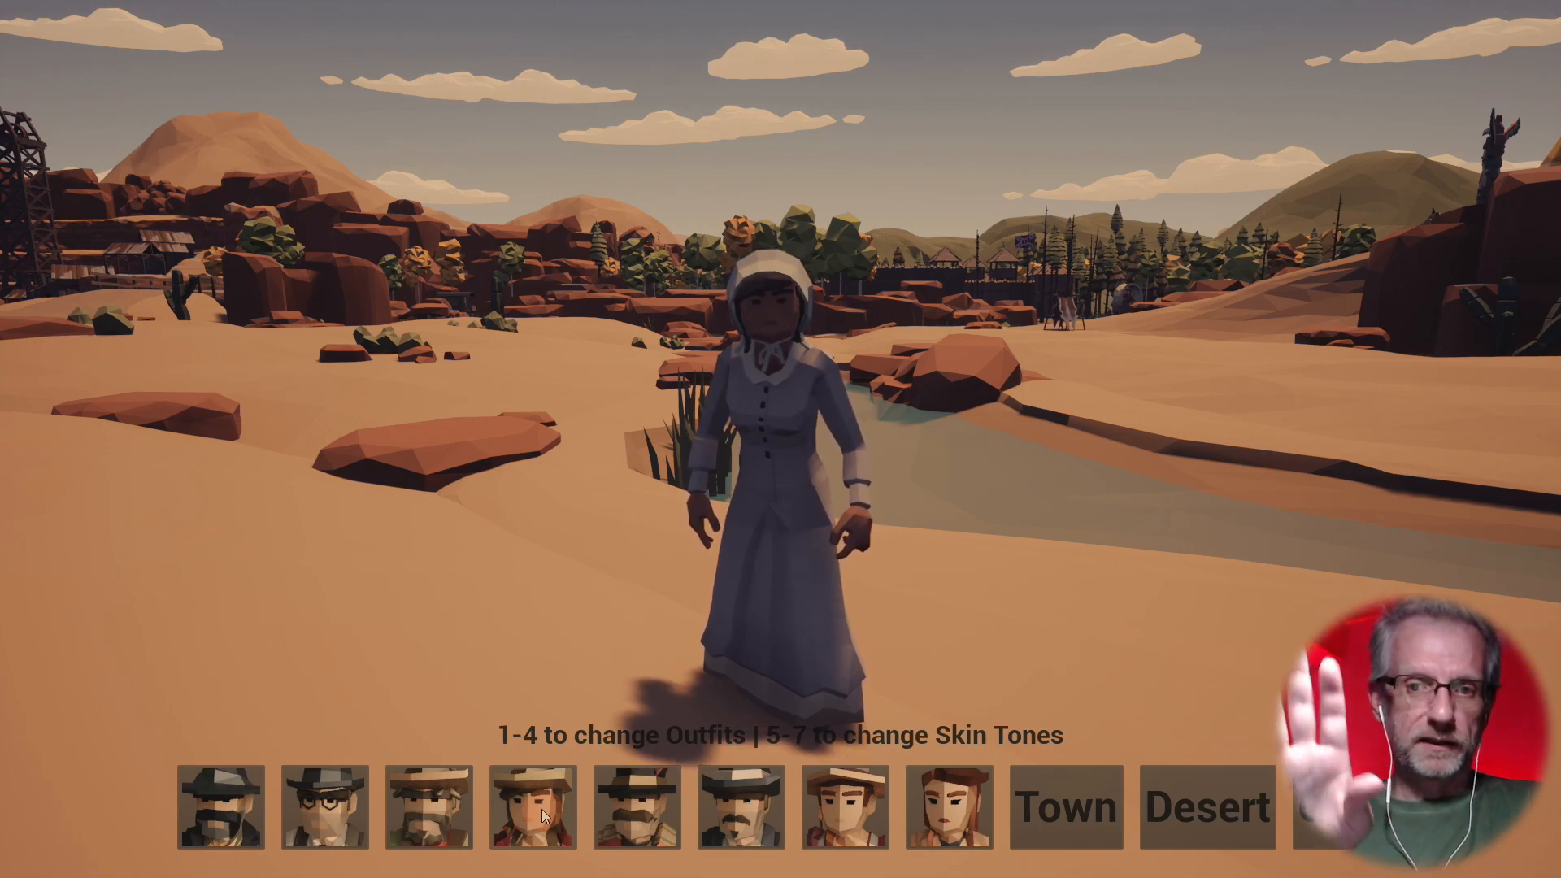
pyautogui.press('Escape')
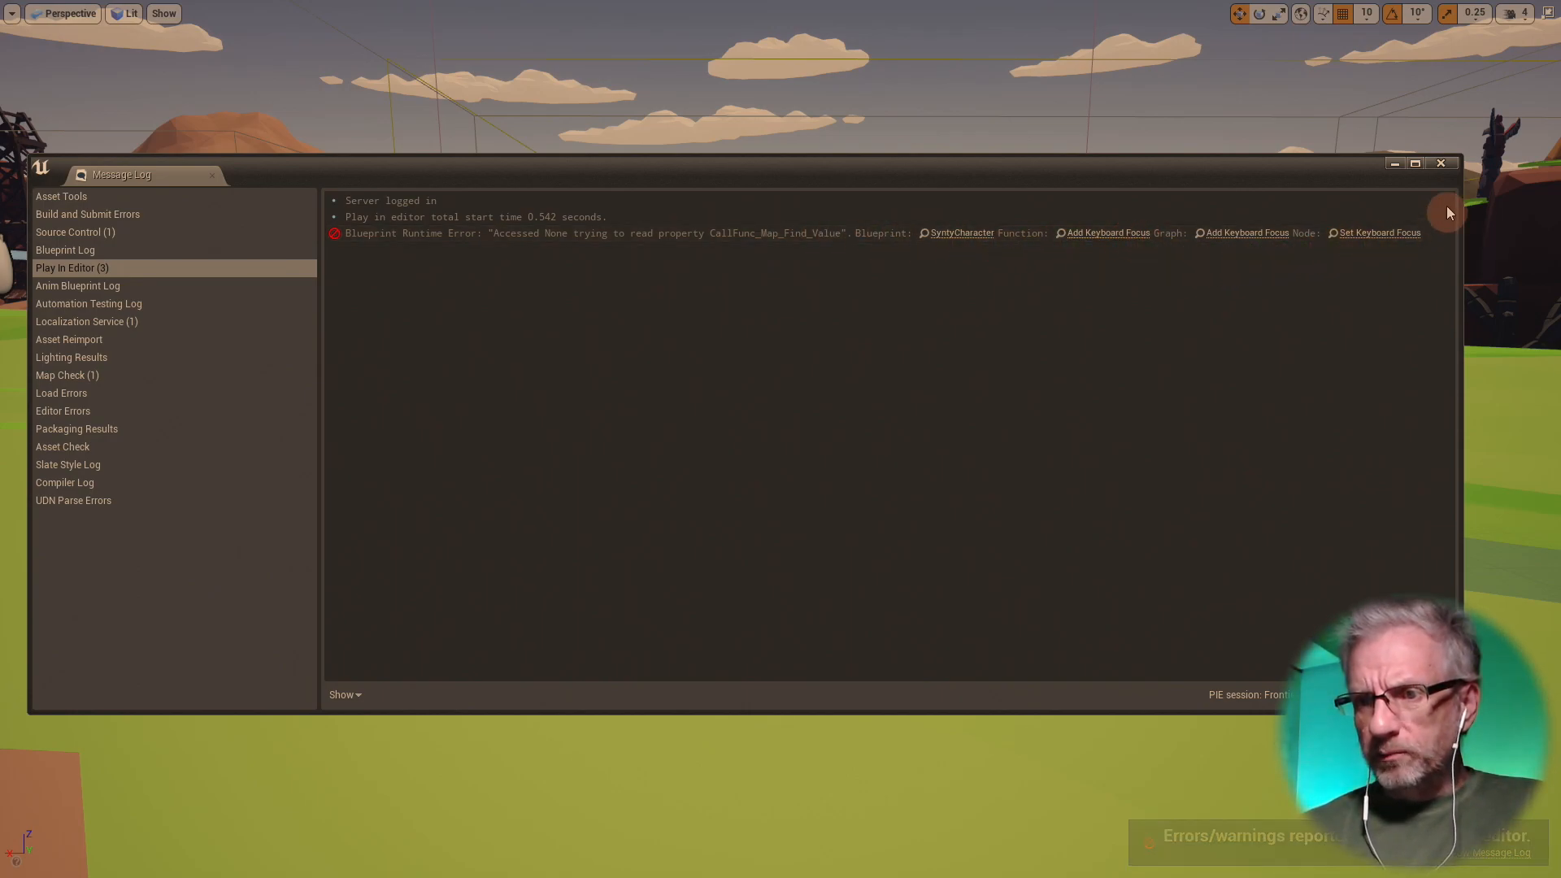
pyautogui.click(1440, 163)
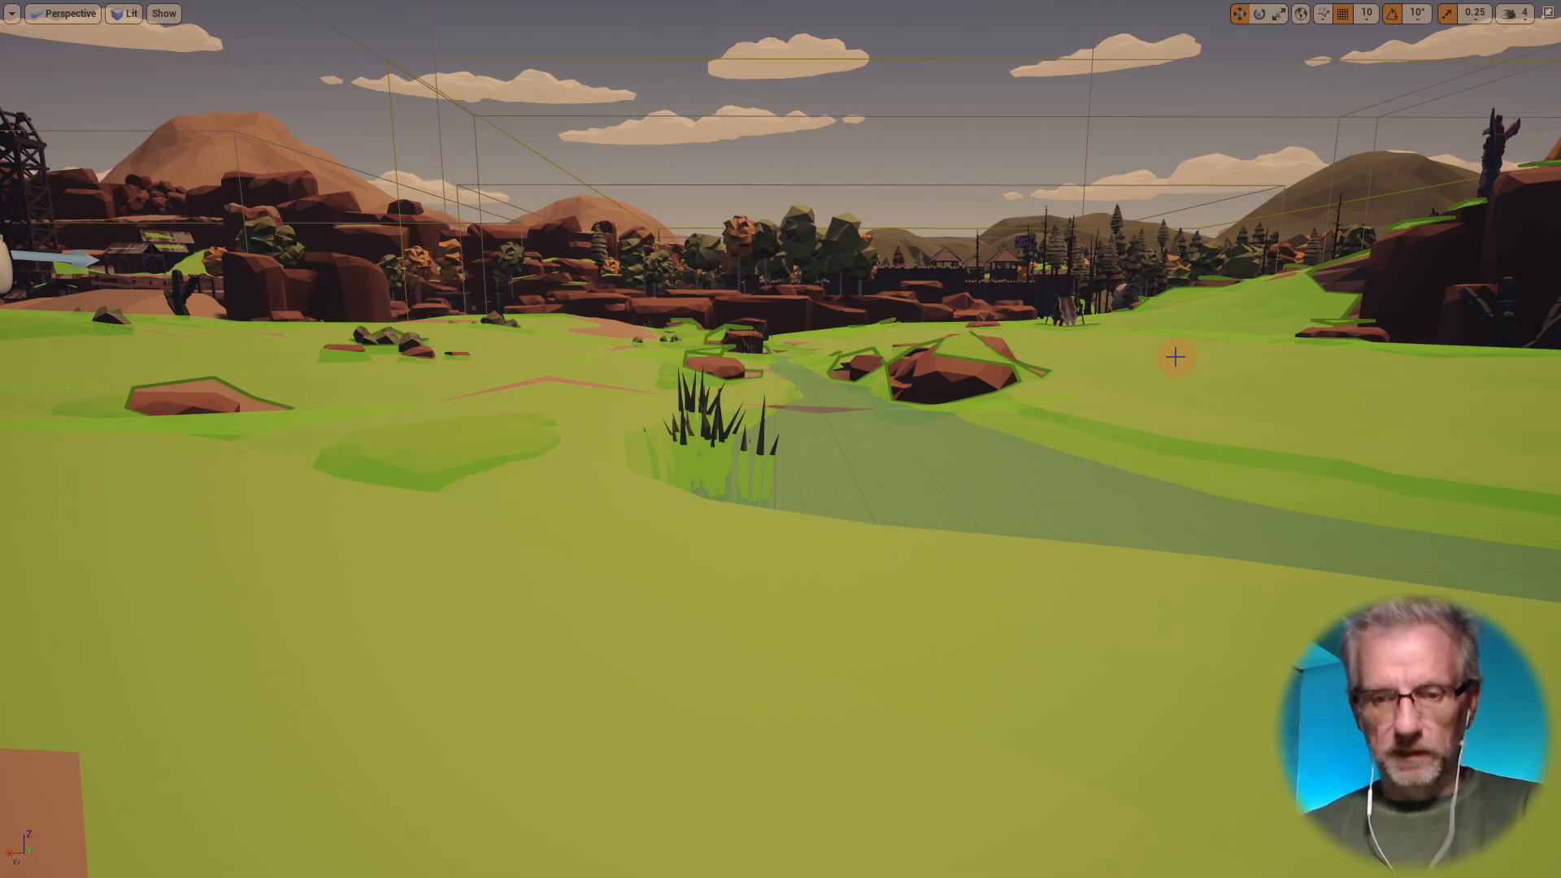
pyautogui.press('F11')
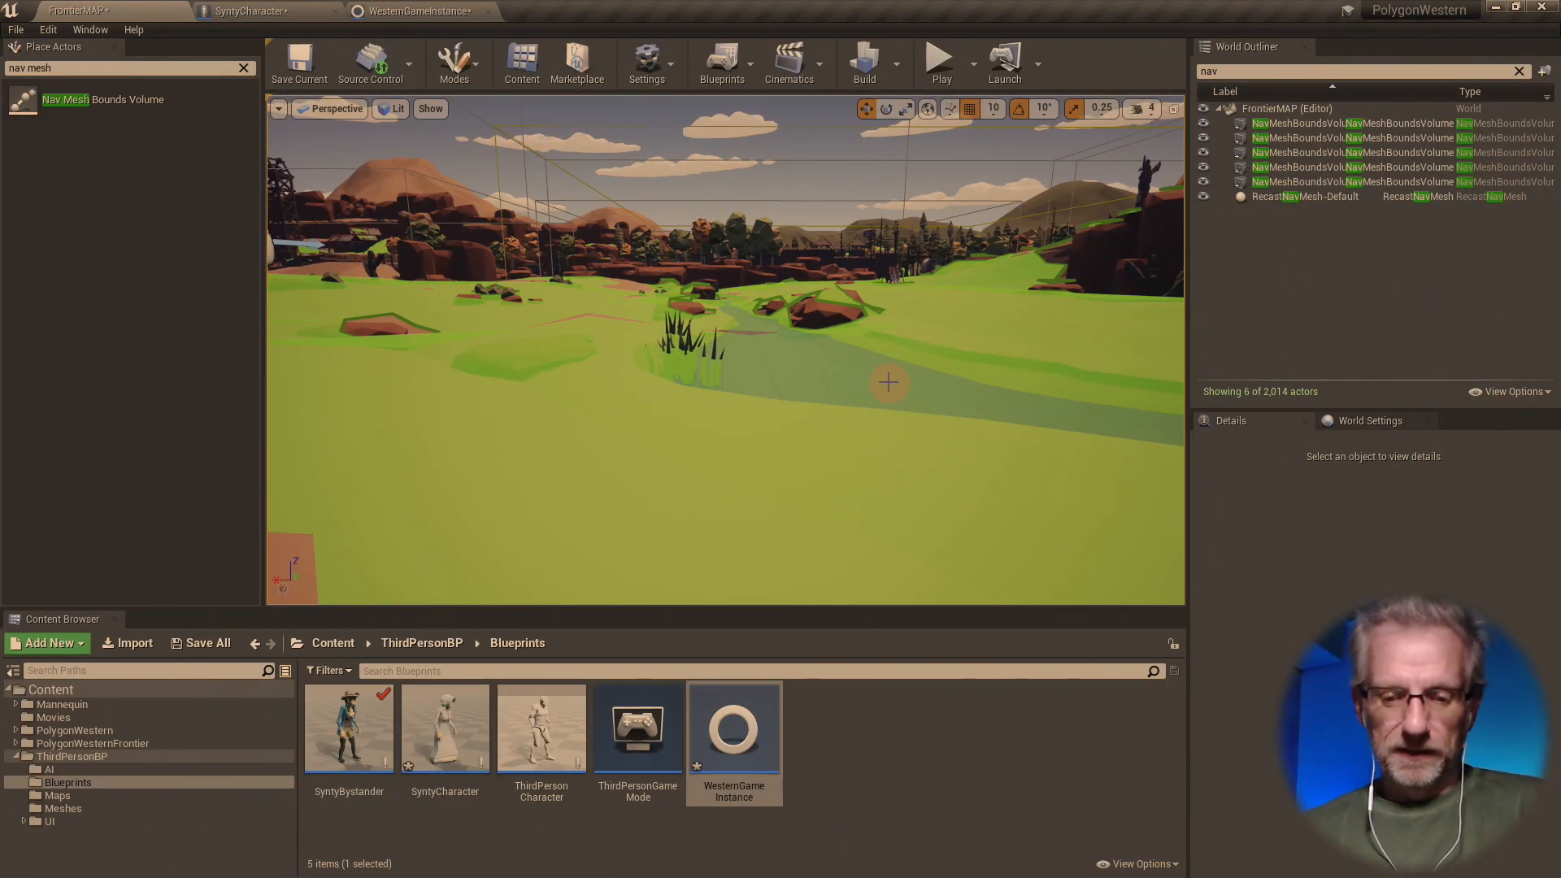
# - Place four SyntyBystander characters on the navigable open ground of the mining area and focus on the last one placed
pyautogui.press('p')
pyautogui.press('p')
pyautogui.scroll(-10, 884, 409)
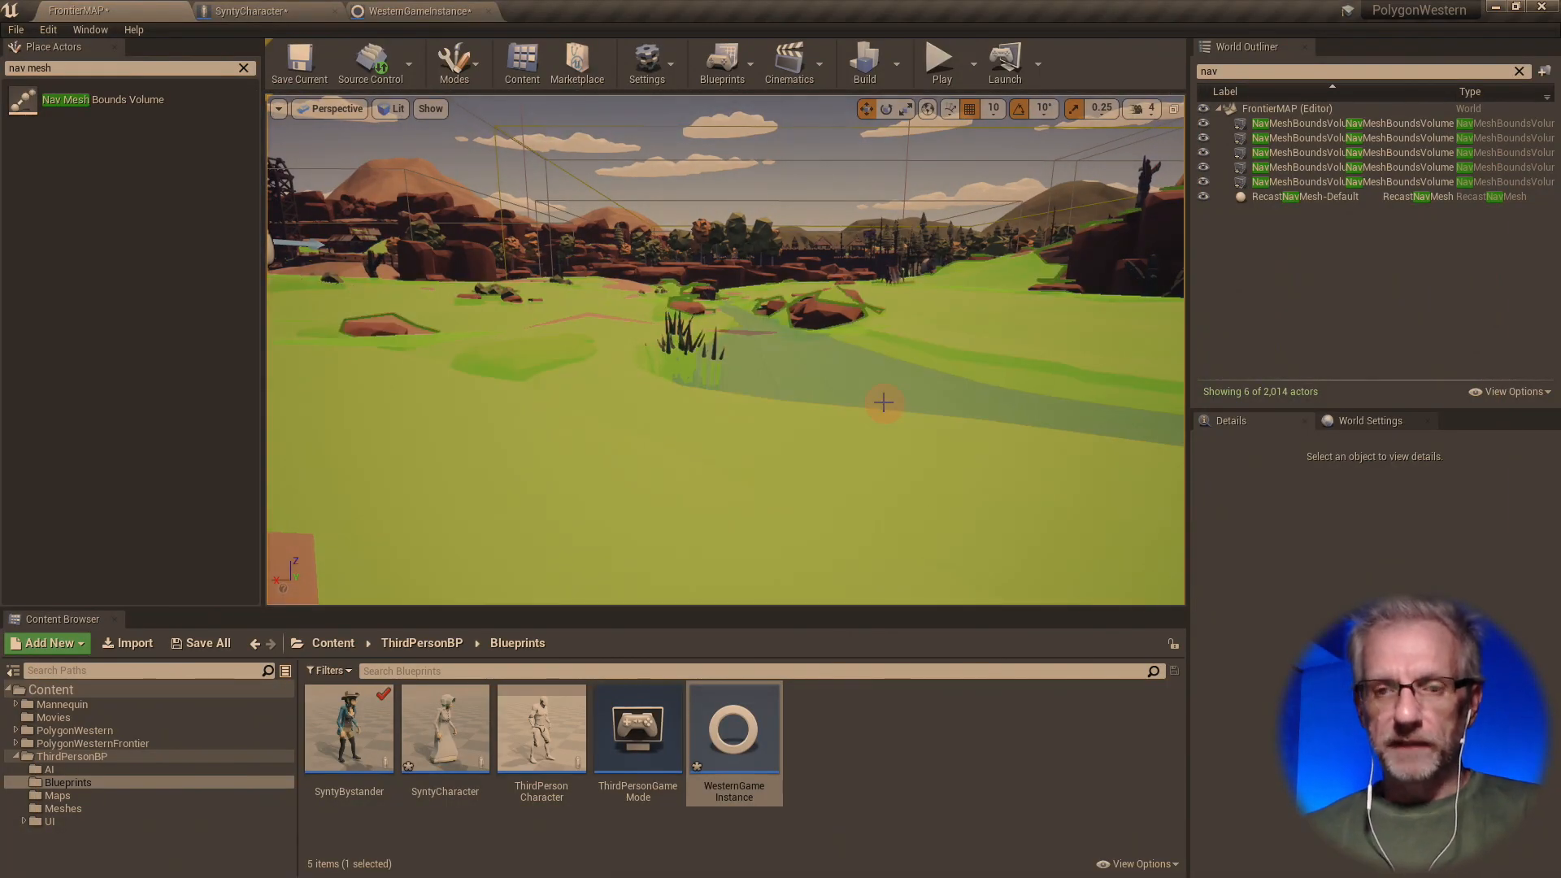
pyautogui.scroll(-10, 857, 419)
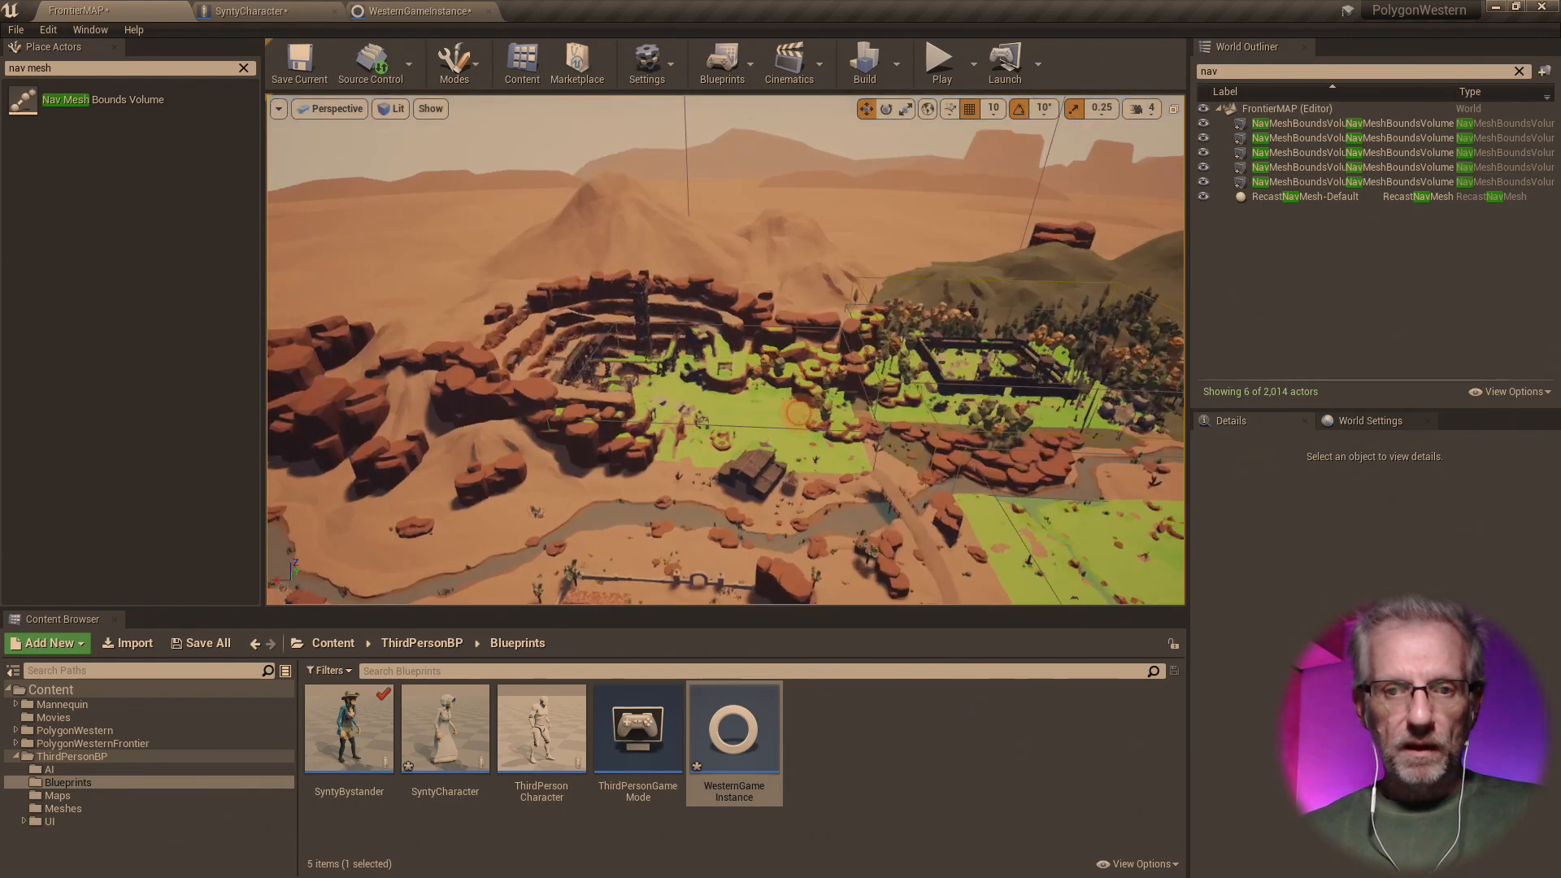
pyautogui.moveTo(823, 343); pyautogui.dragTo(823, 390, button='right')
pyautogui.scroll(10, 823, 343)
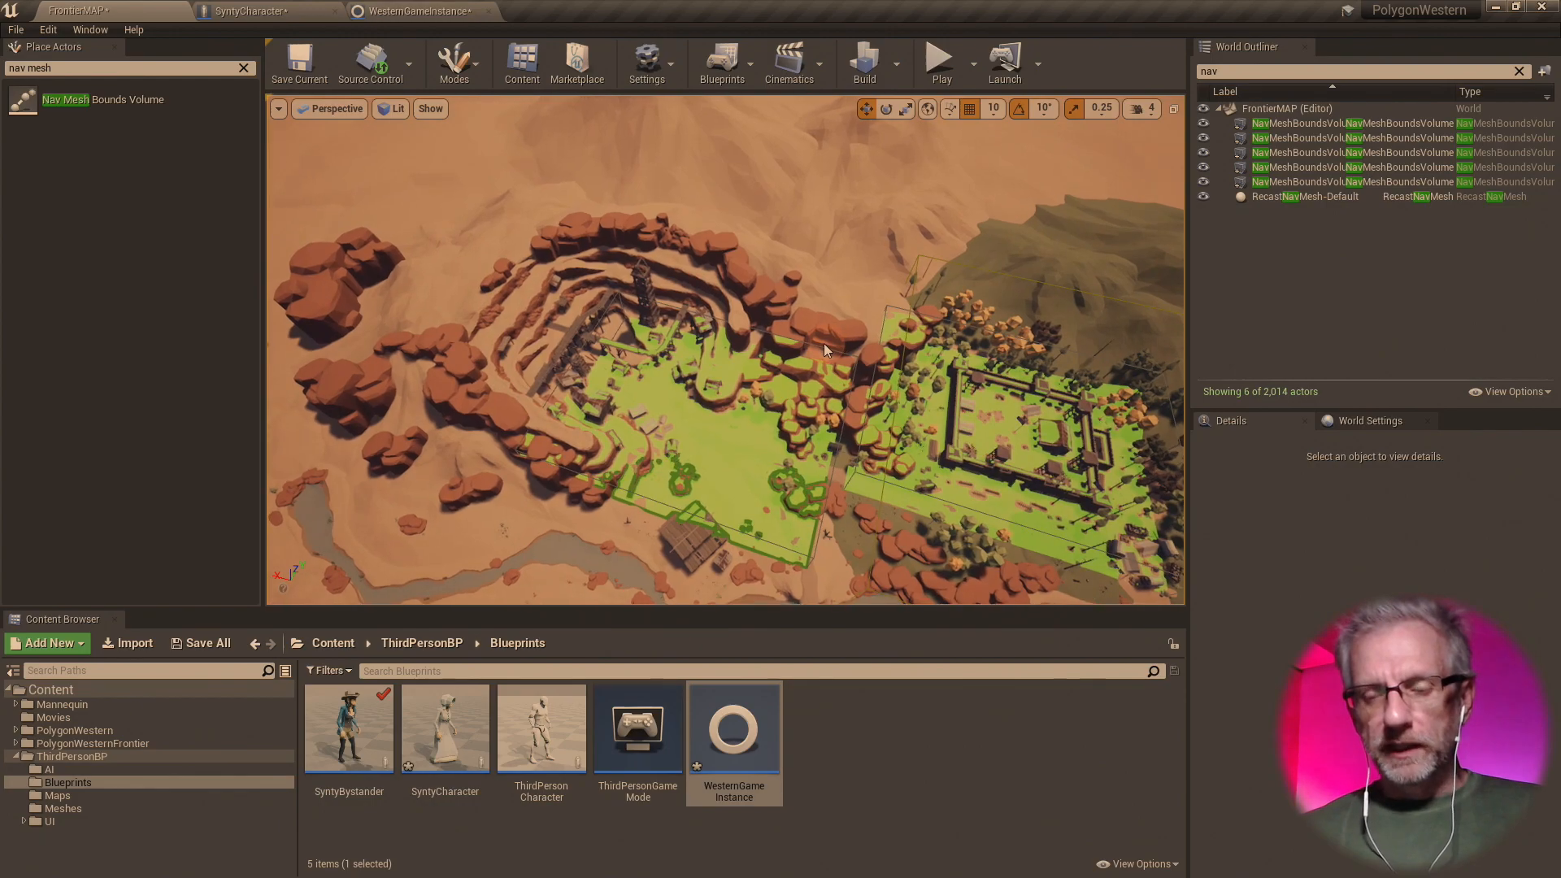
pyautogui.scroll(4, 823, 343)
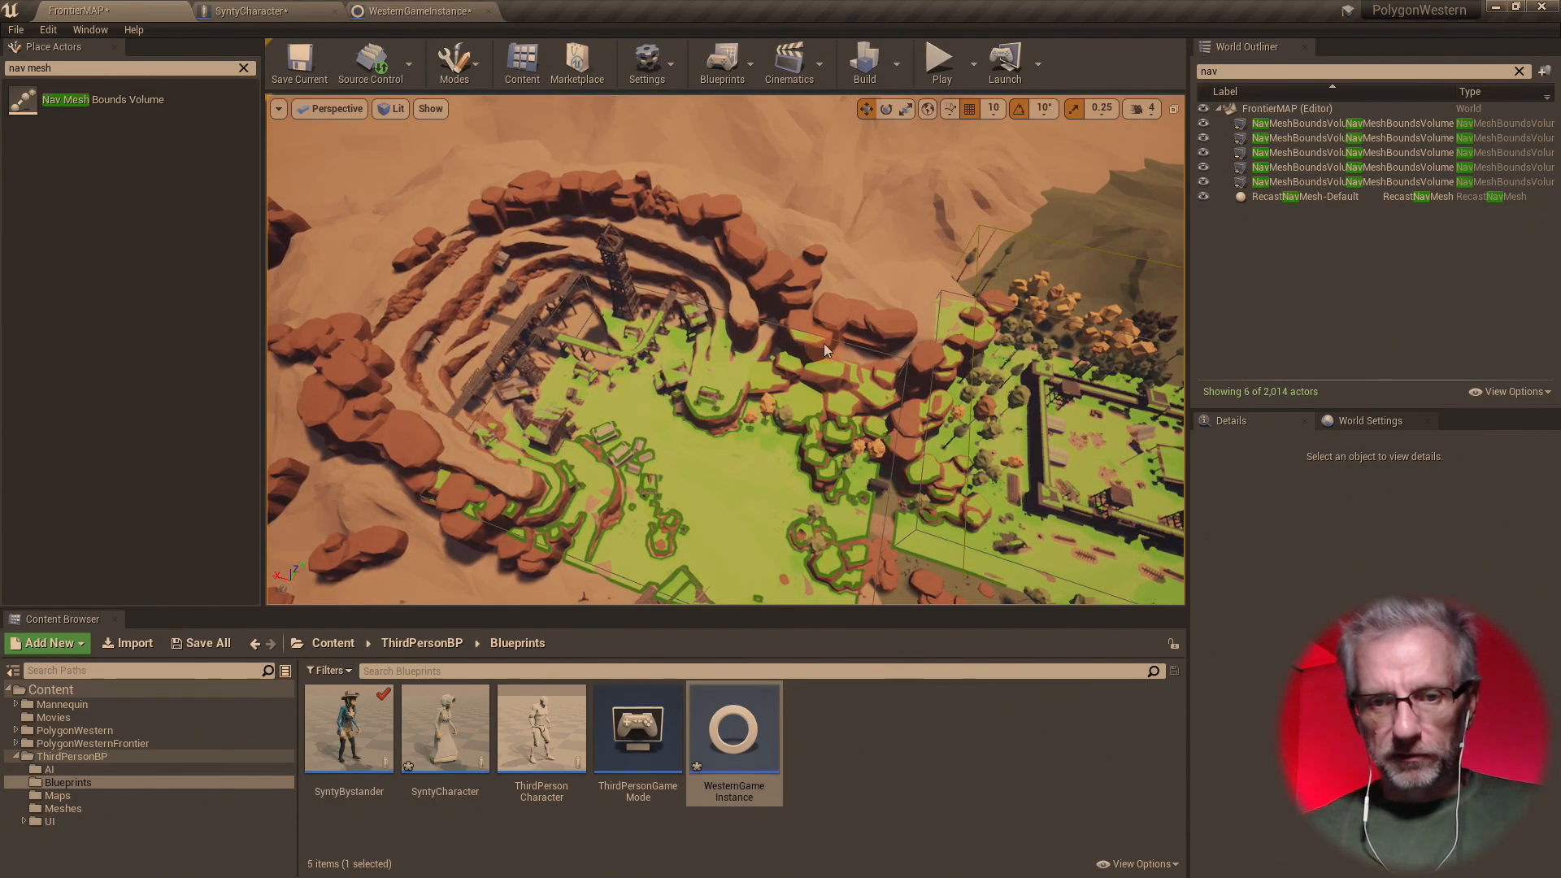
pyautogui.moveTo(823, 343); pyautogui.dragTo(744, 348, button='right')
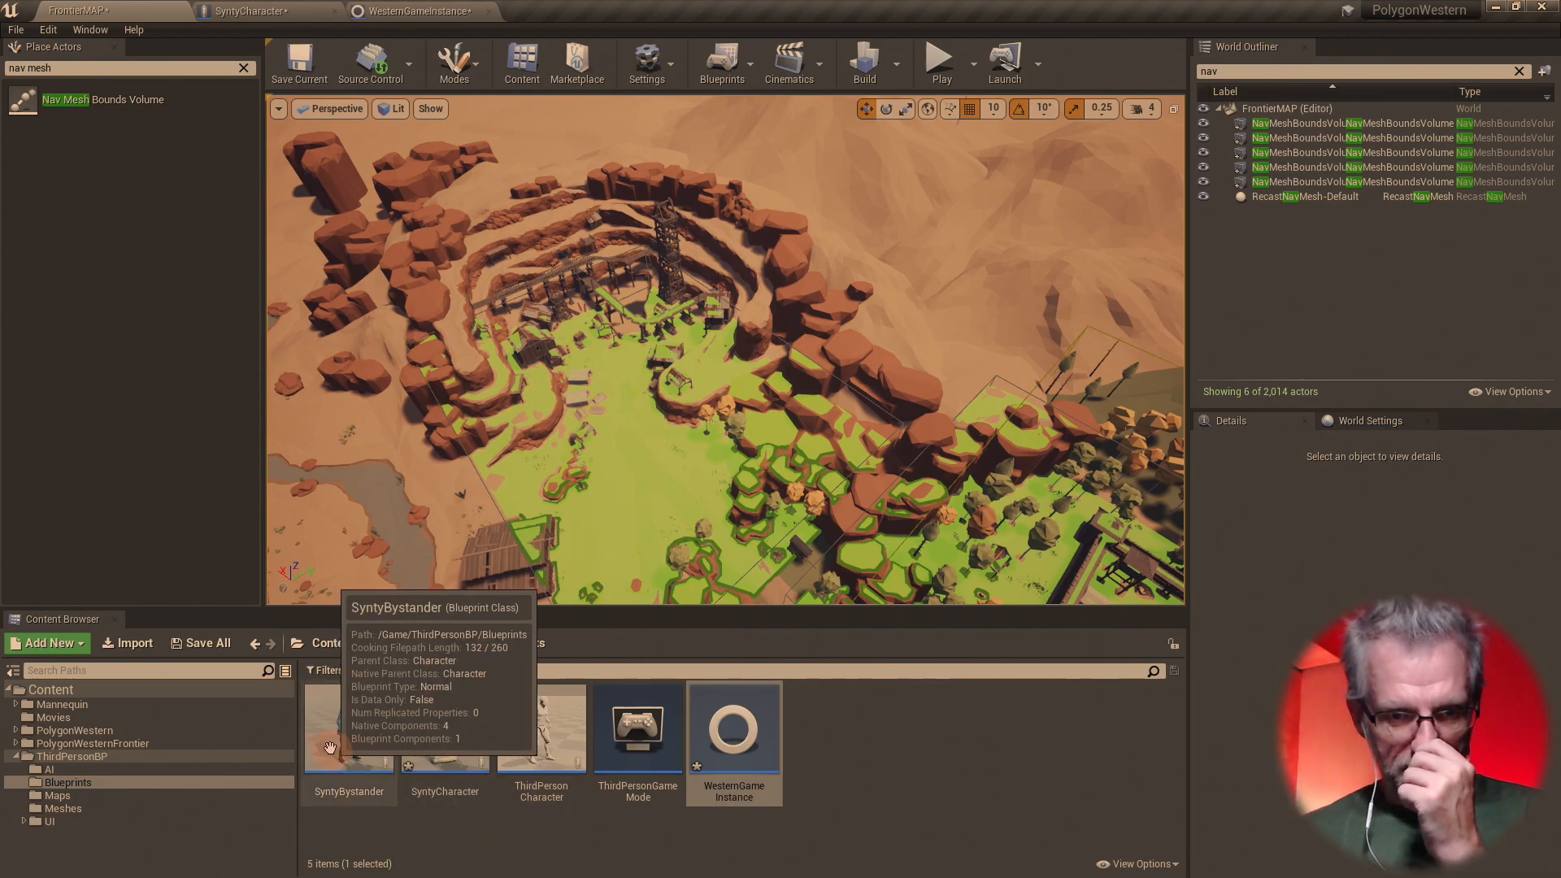
pyautogui.moveTo(372, 704); pyautogui.dragTo(606, 414)
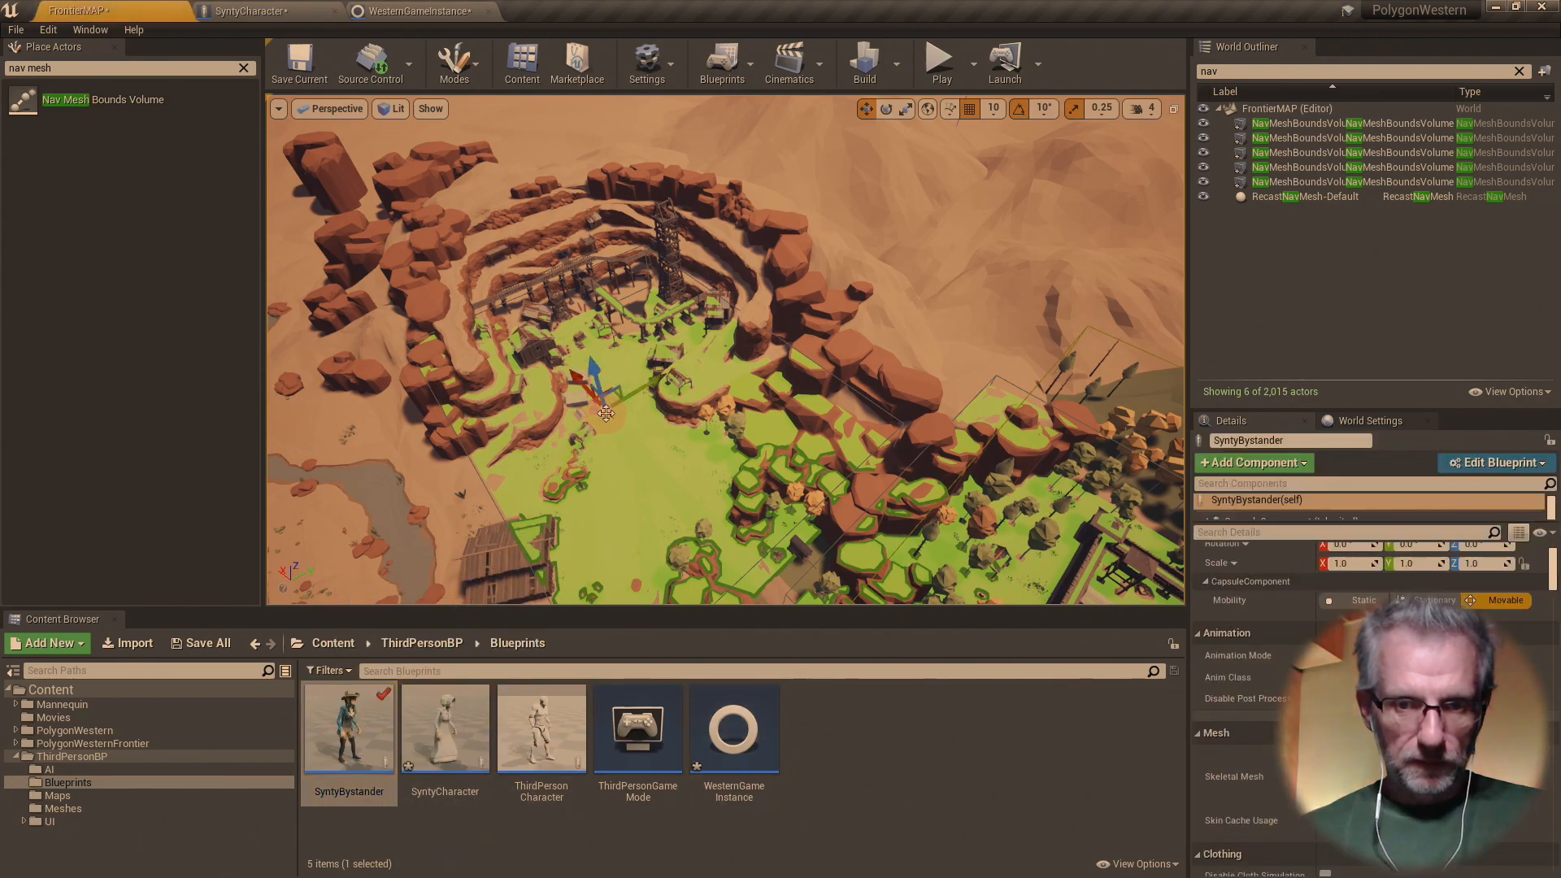
pyautogui.moveTo(368, 720); pyautogui.dragTo(638, 429)
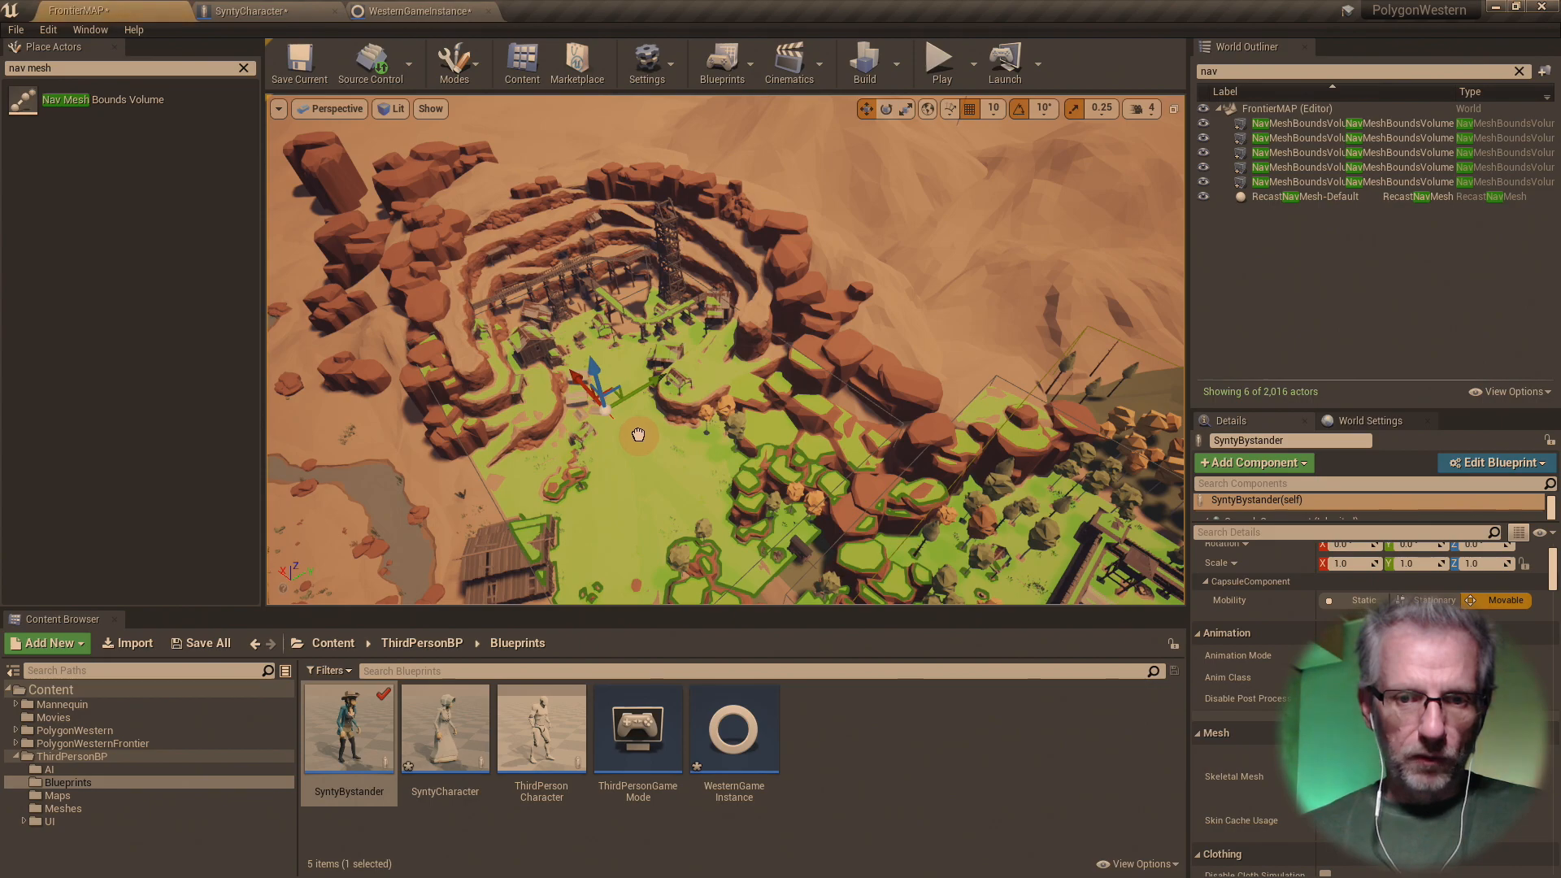
pyautogui.moveTo(375, 705); pyautogui.dragTo(682, 447)
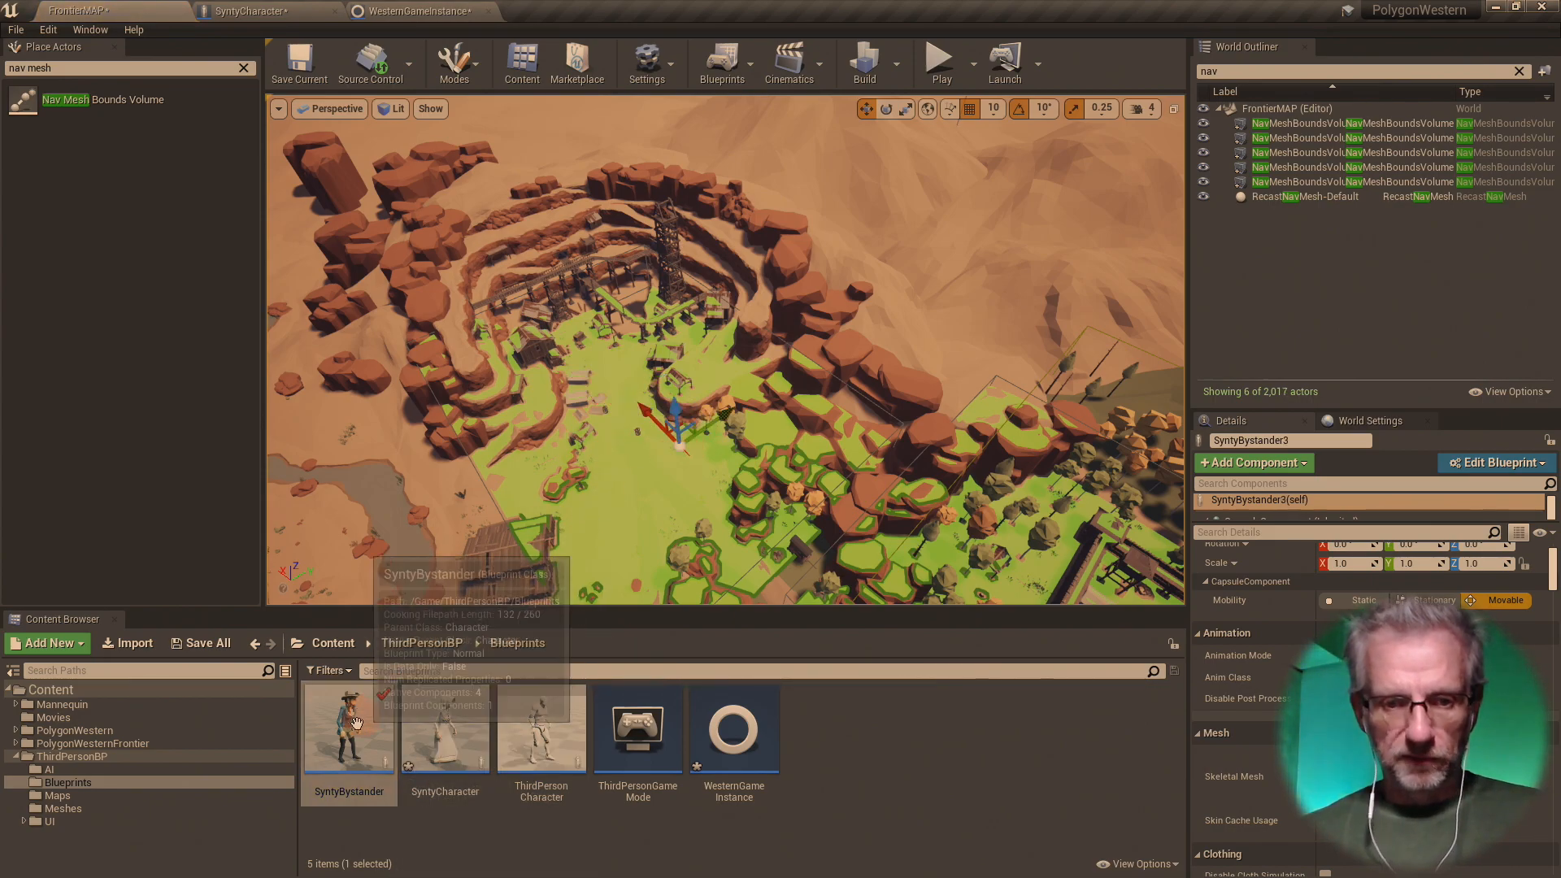
pyautogui.moveTo(358, 715); pyautogui.dragTo(596, 484)
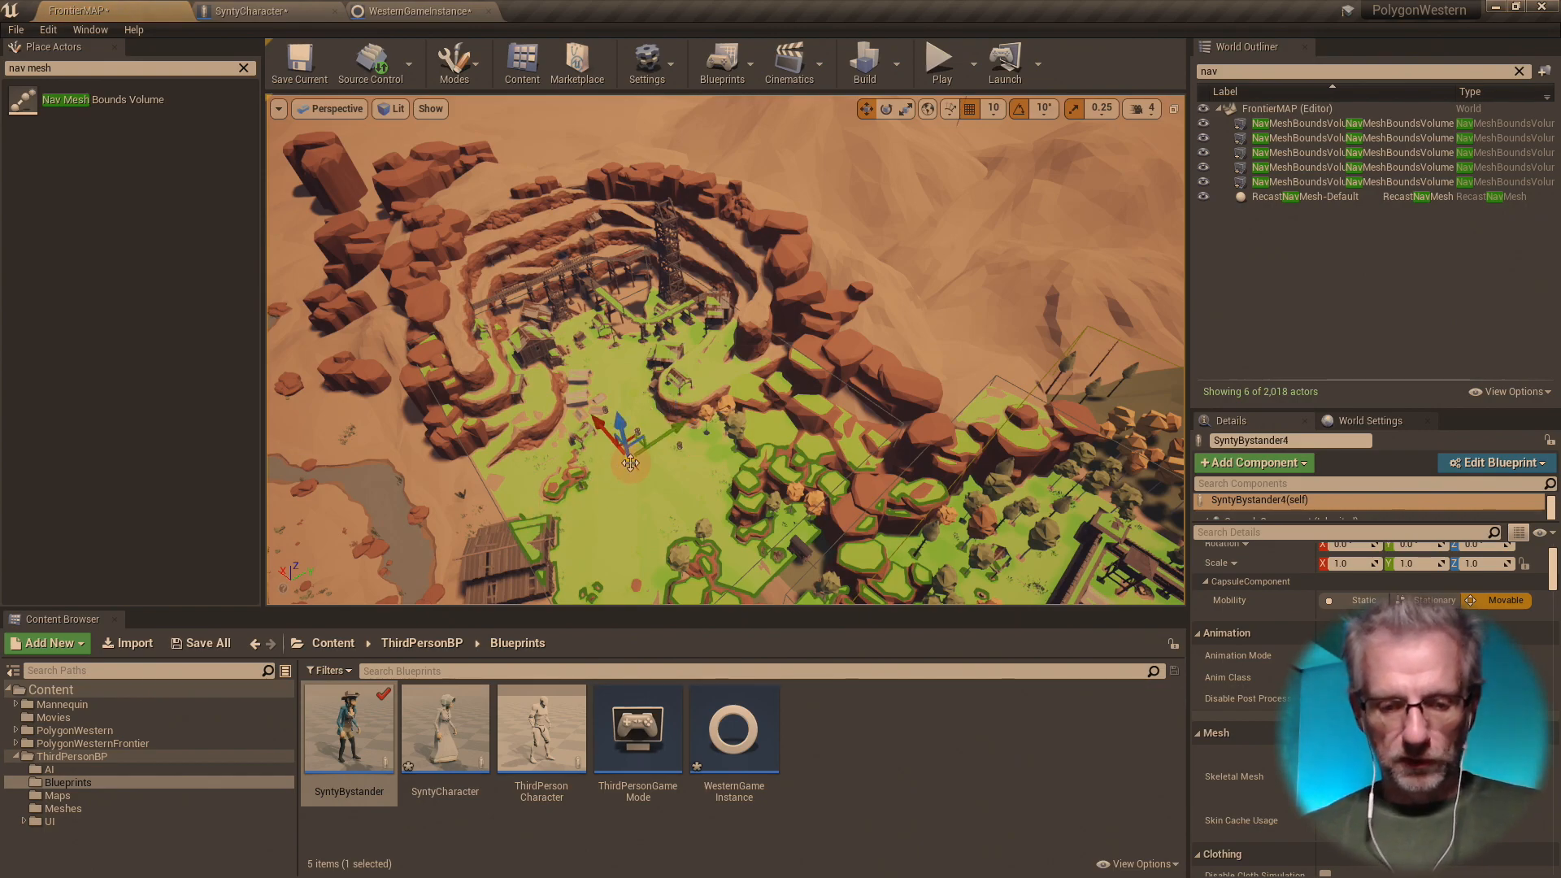
pyautogui.press('f')
pyautogui.keyDown('alt'); pyautogui.moveTo(706, 446); pyautogui.dragTo(710, 453); pyautogui.keyUp('alt')
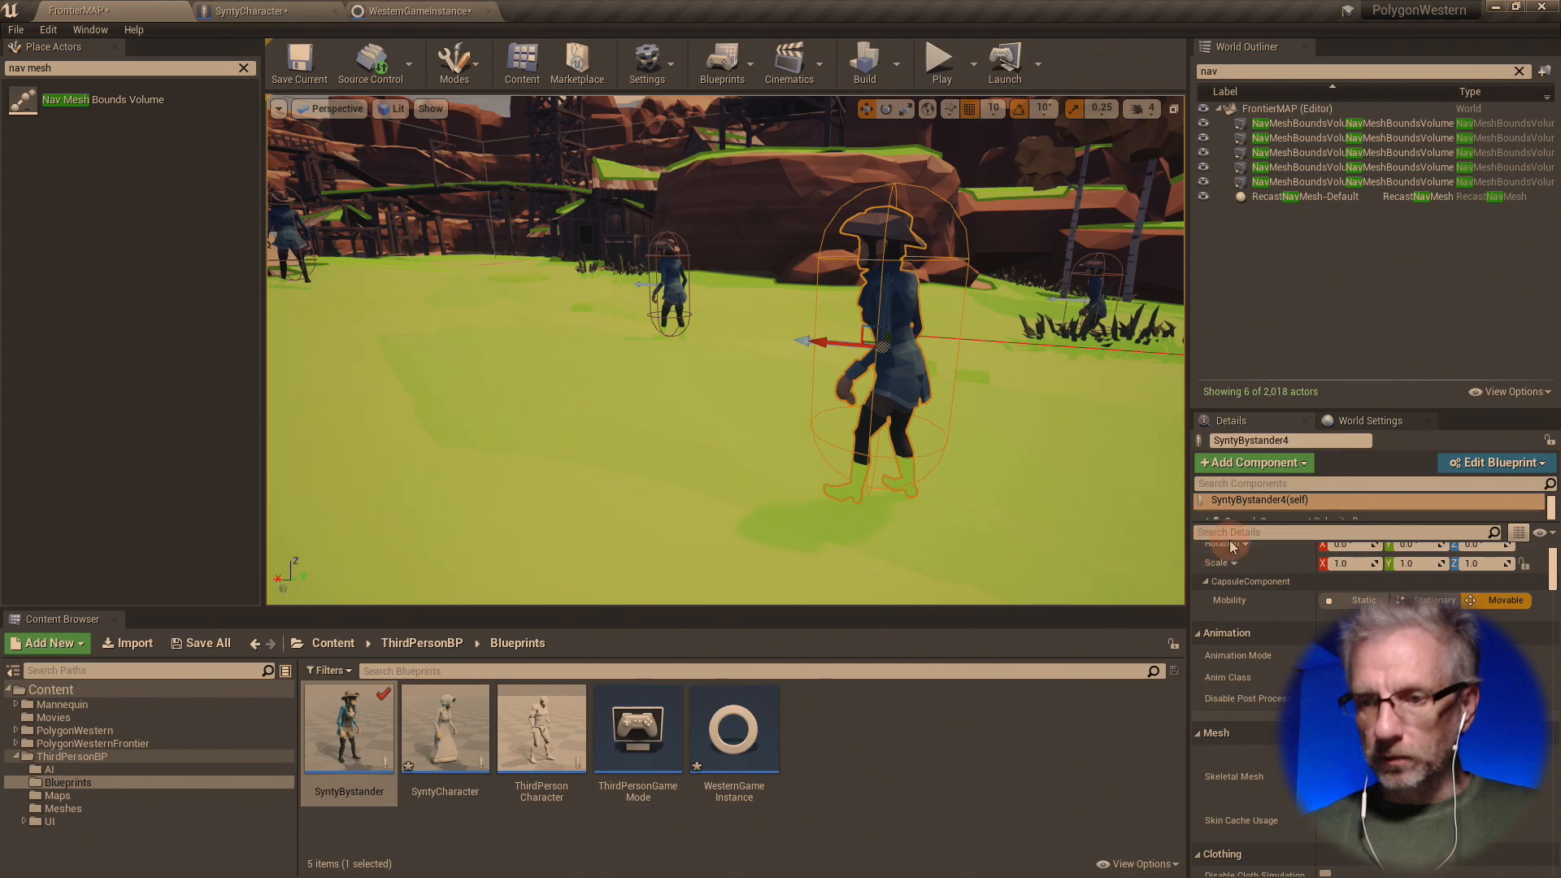
# - Enlarge the details area and set the nearest bystander's skeletal mesh to SK_Character_Badguy_01
pyautogui.scroll(-5, 1226, 642)
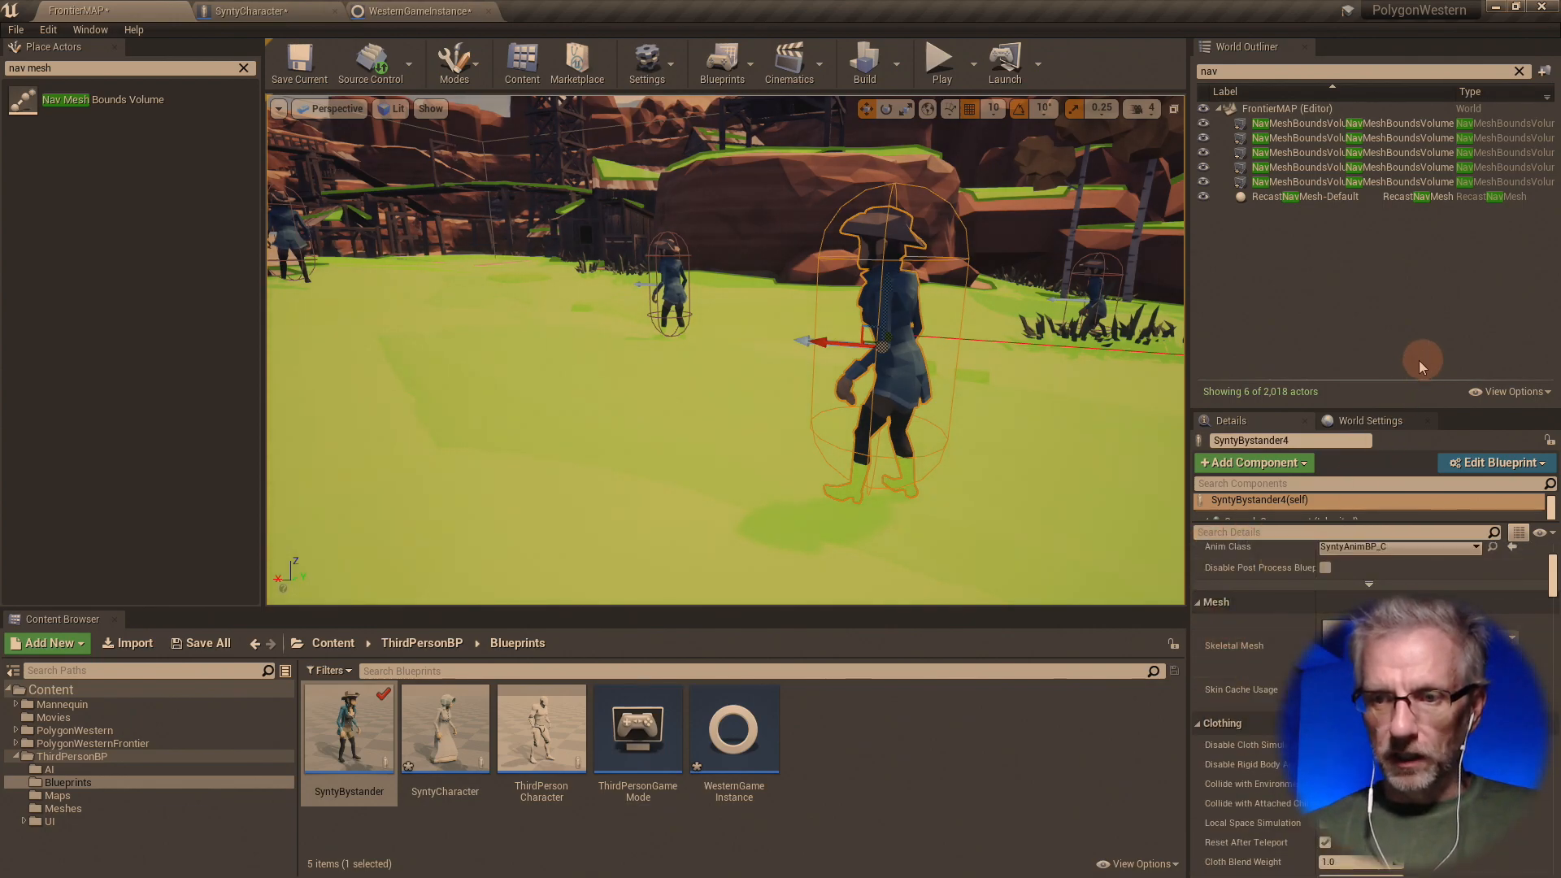
pyautogui.moveTo(1412, 412); pyautogui.dragTo(1416, 214)
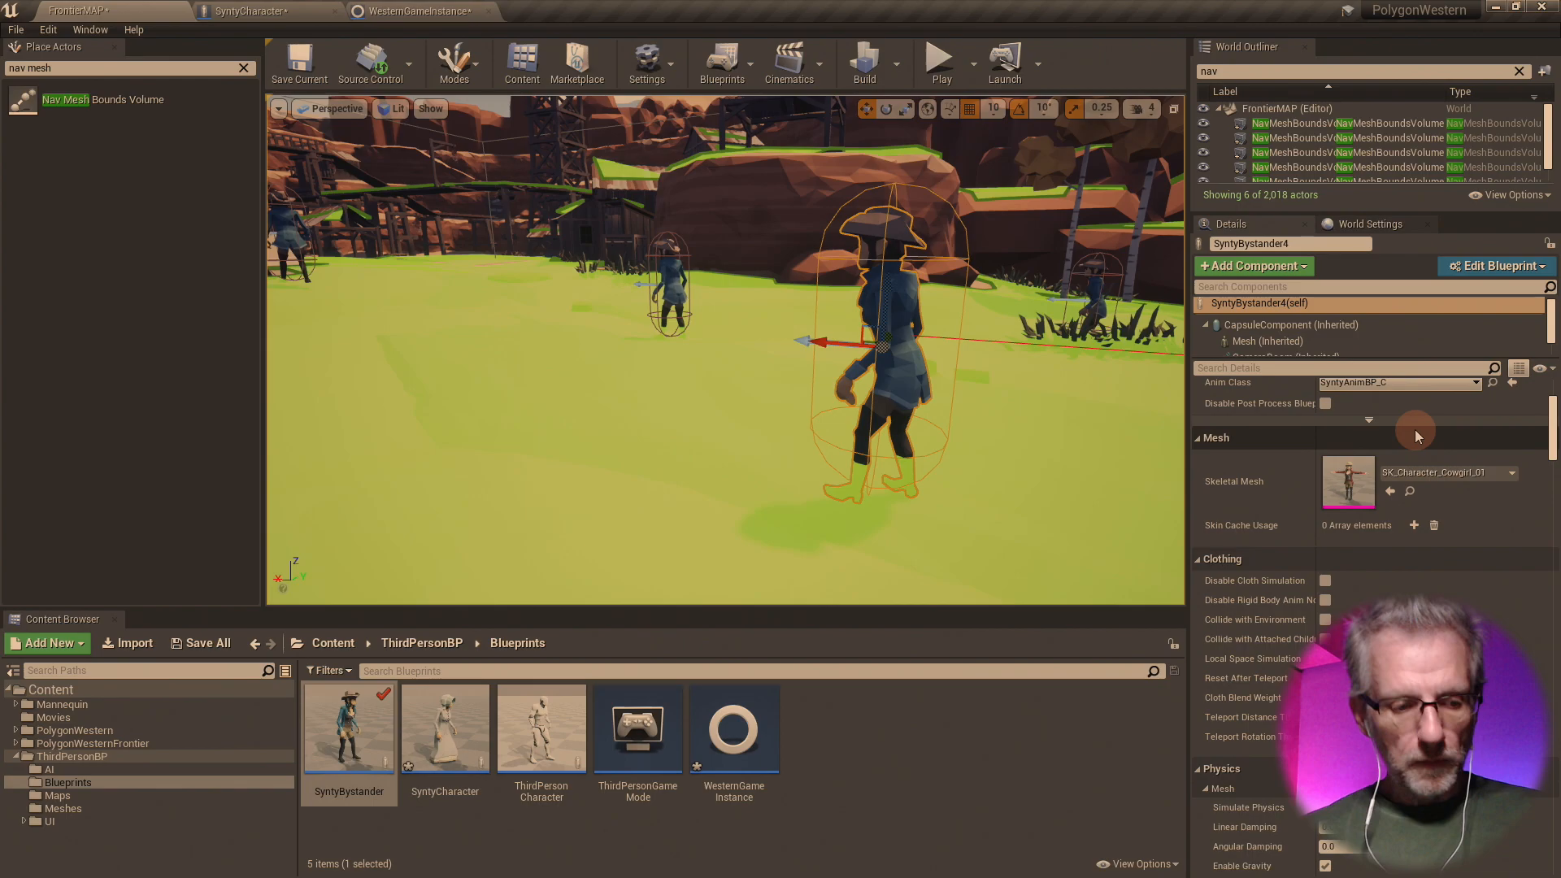
pyautogui.click(1447, 472)
pyautogui.click(1435, 619)
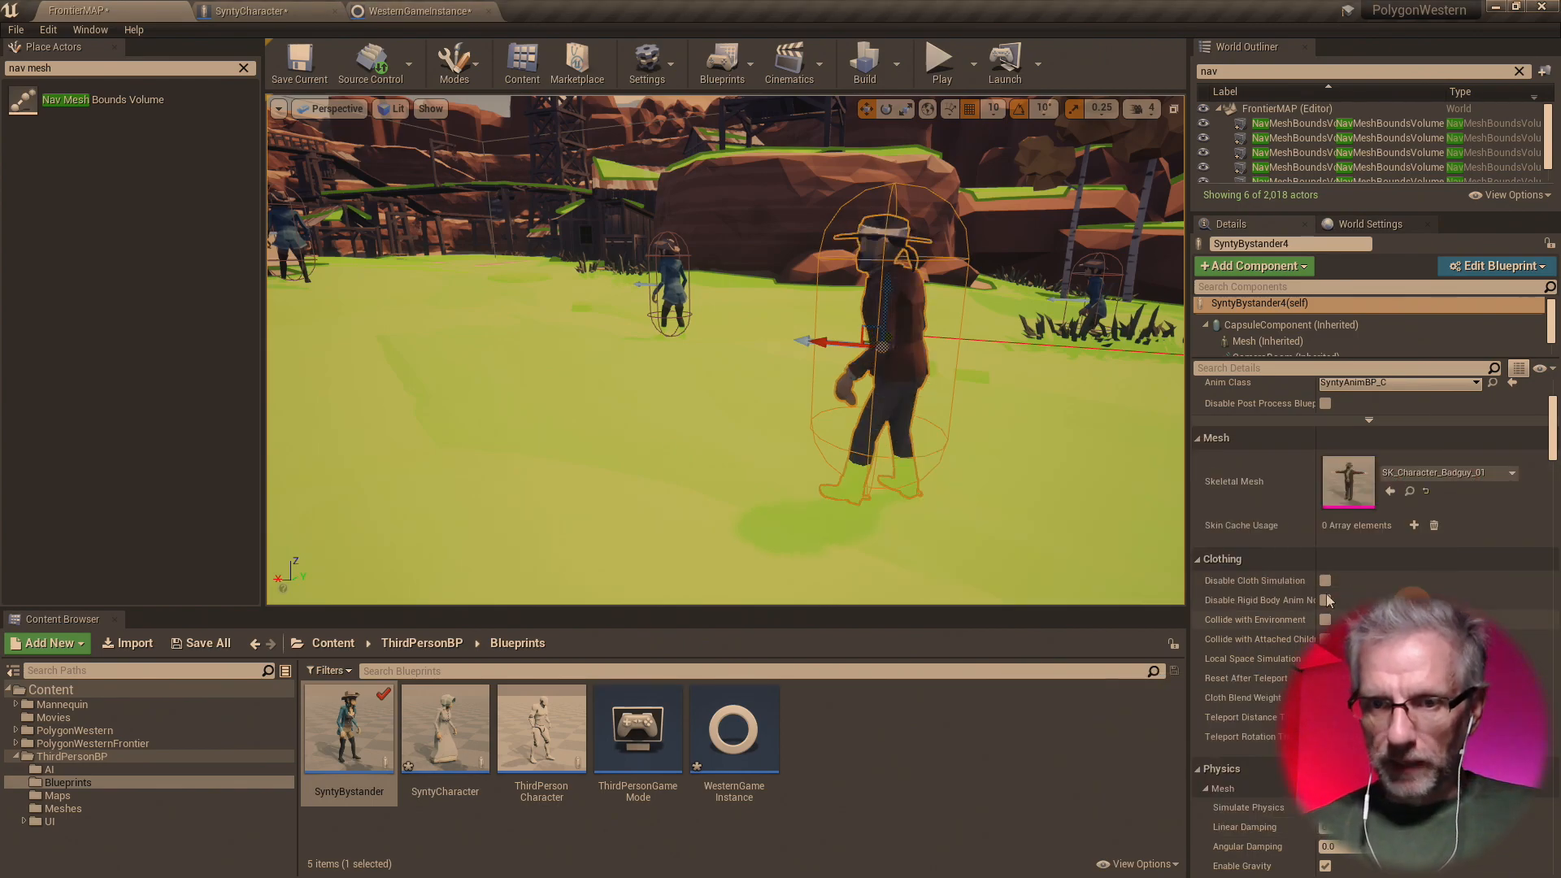
# - Set the skeletal mesh of the bystander in the middle distance to SK_Character_Cowboy_01
pyautogui.click(668, 281)
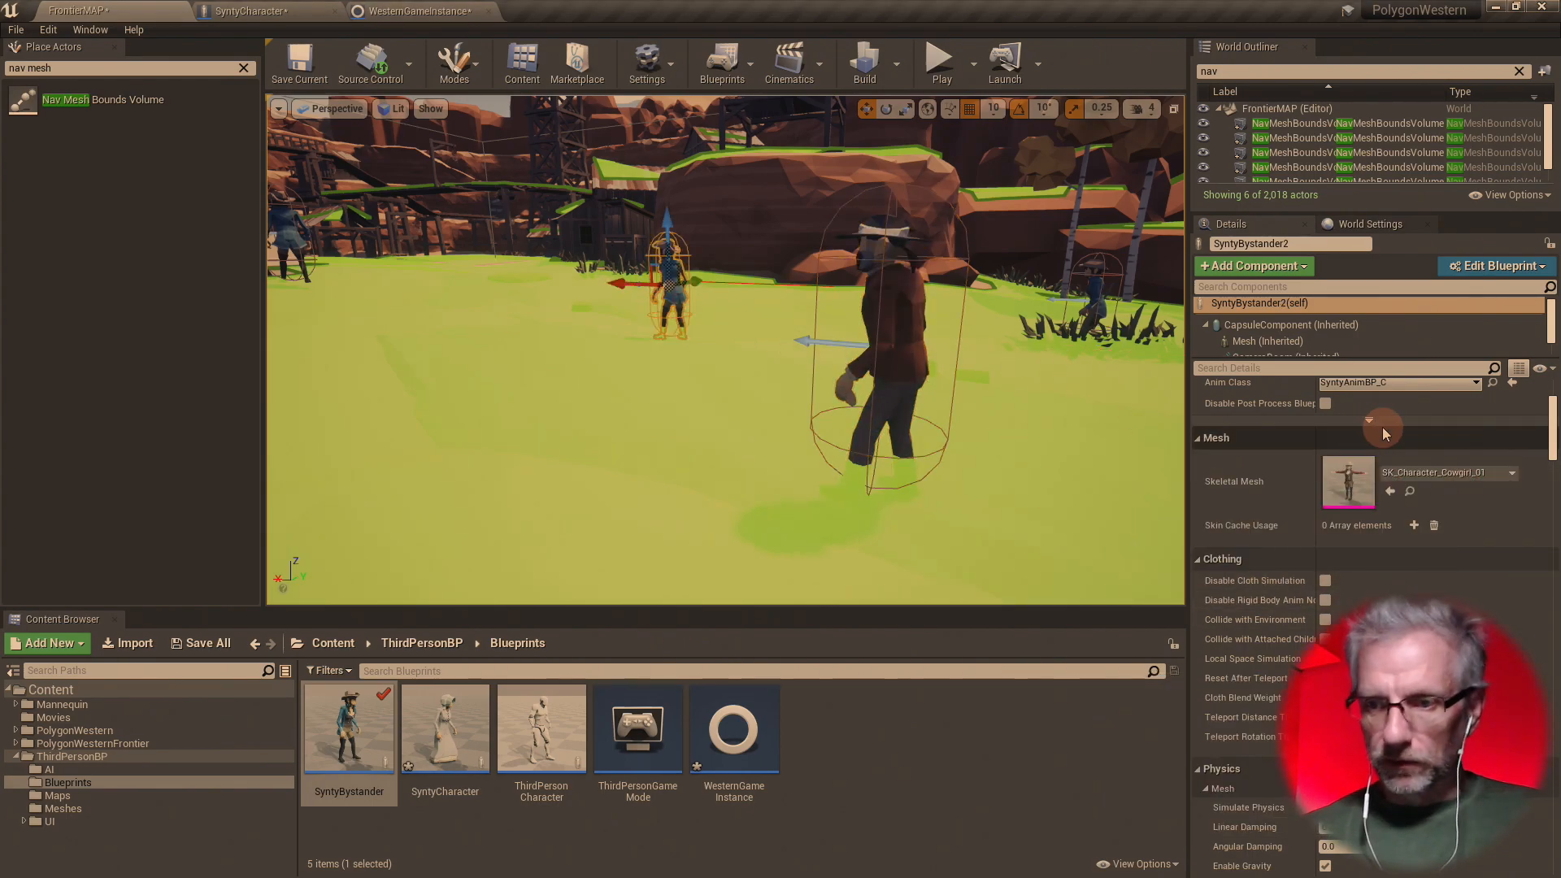
pyautogui.click(1477, 472)
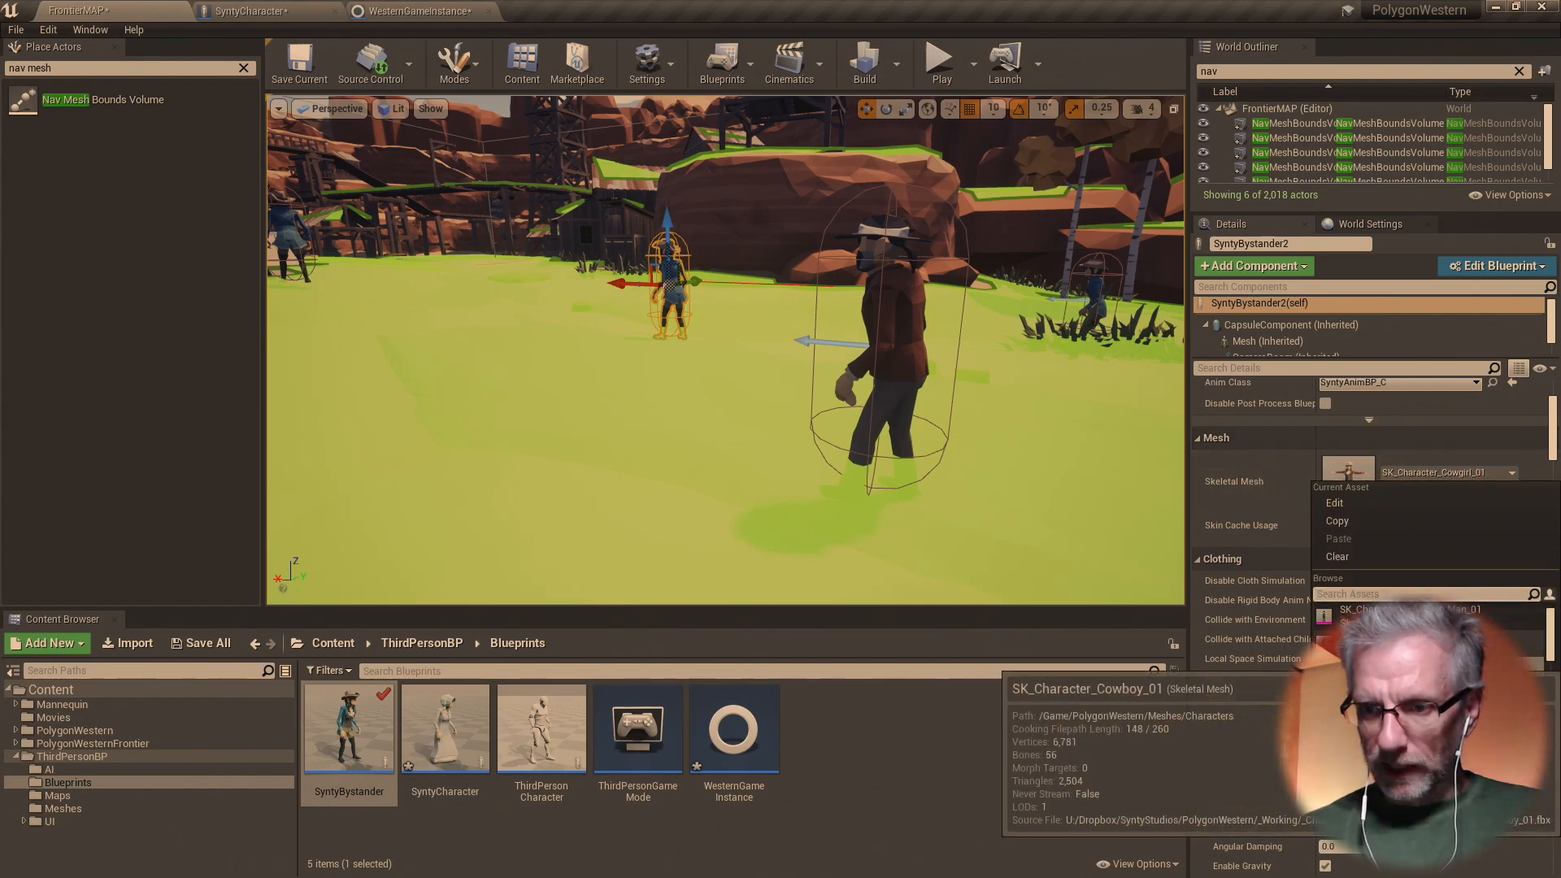
pyautogui.click(1435, 644)
# - Set the skeletal mesh of the bystander standing by the grass near the birch trees to SK_Chr_Bandit_Male_01
pyautogui.moveTo(596, 347); pyautogui.dragTo(1301, 748)
pyautogui.moveTo(677, 377); pyautogui.dragTo(693, 376)
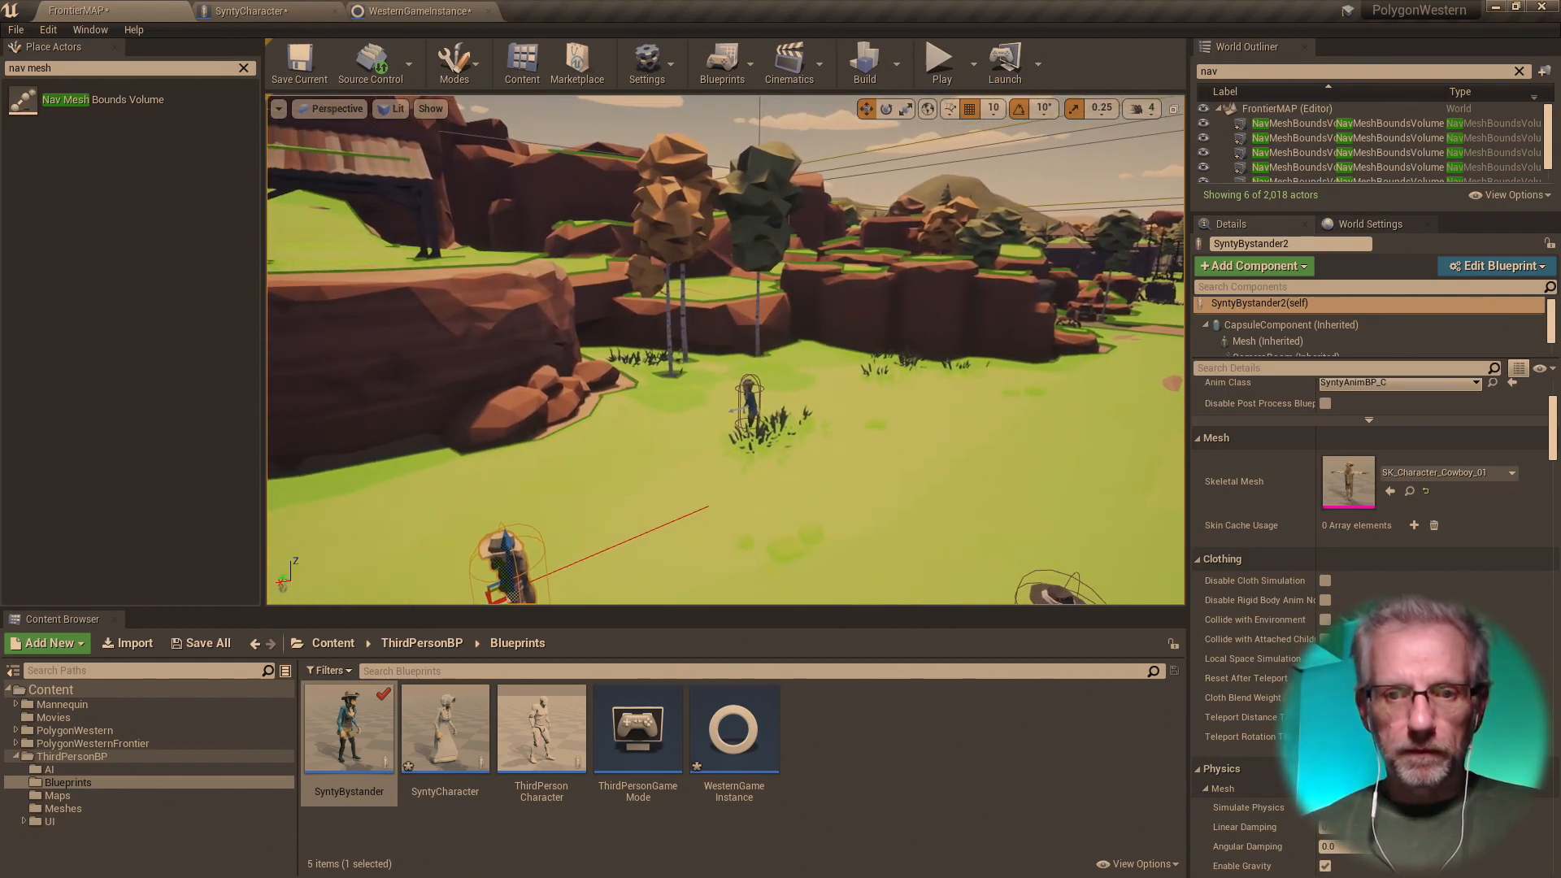
pyautogui.click(748, 395)
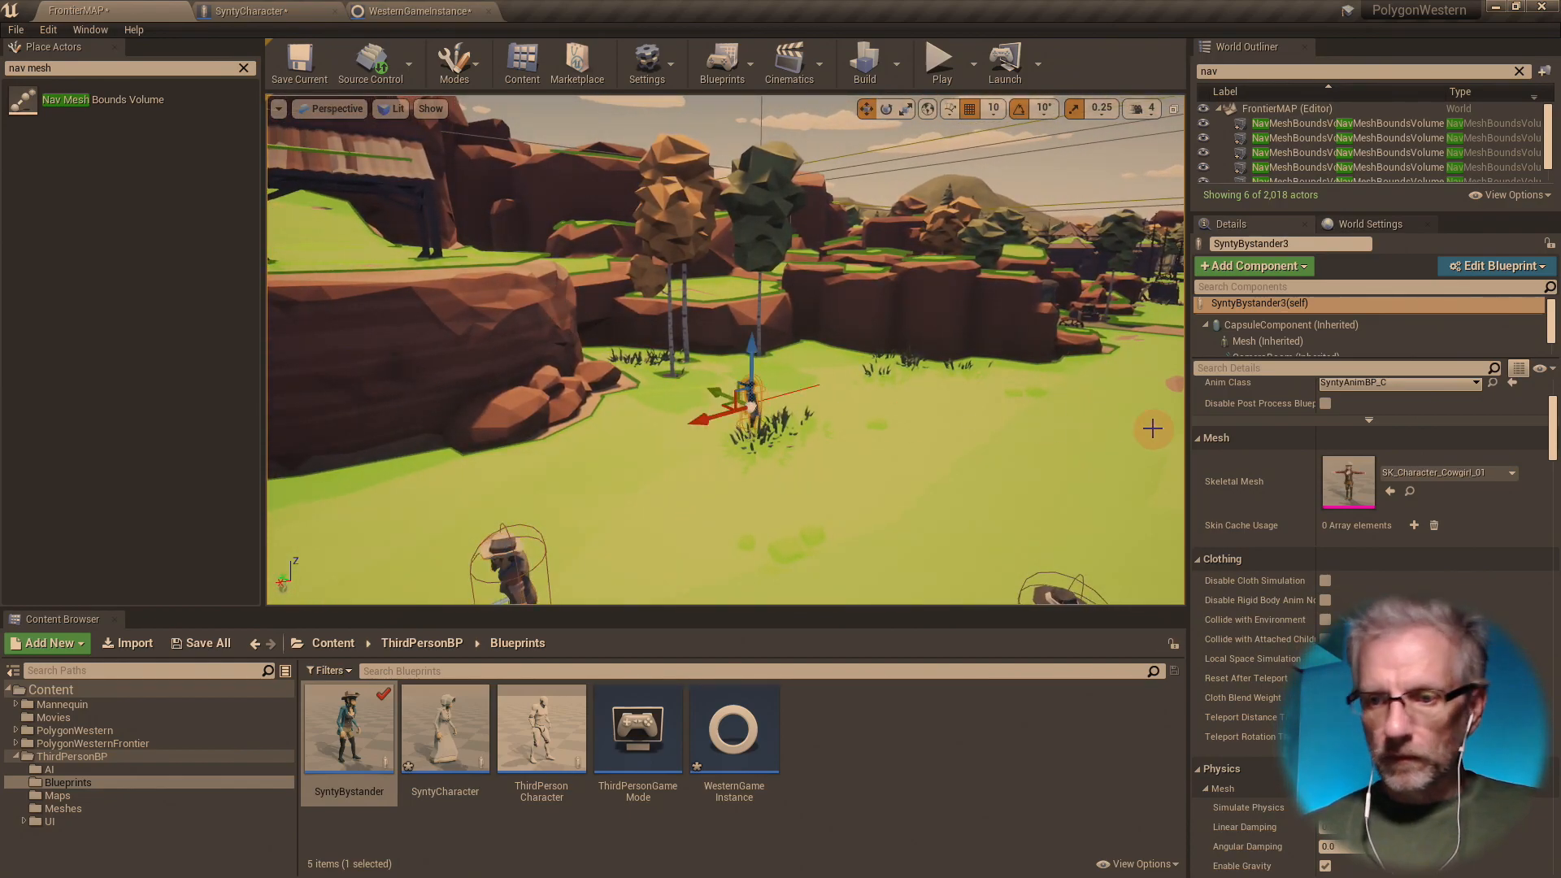
pyautogui.scroll(-1, 1518, 533)
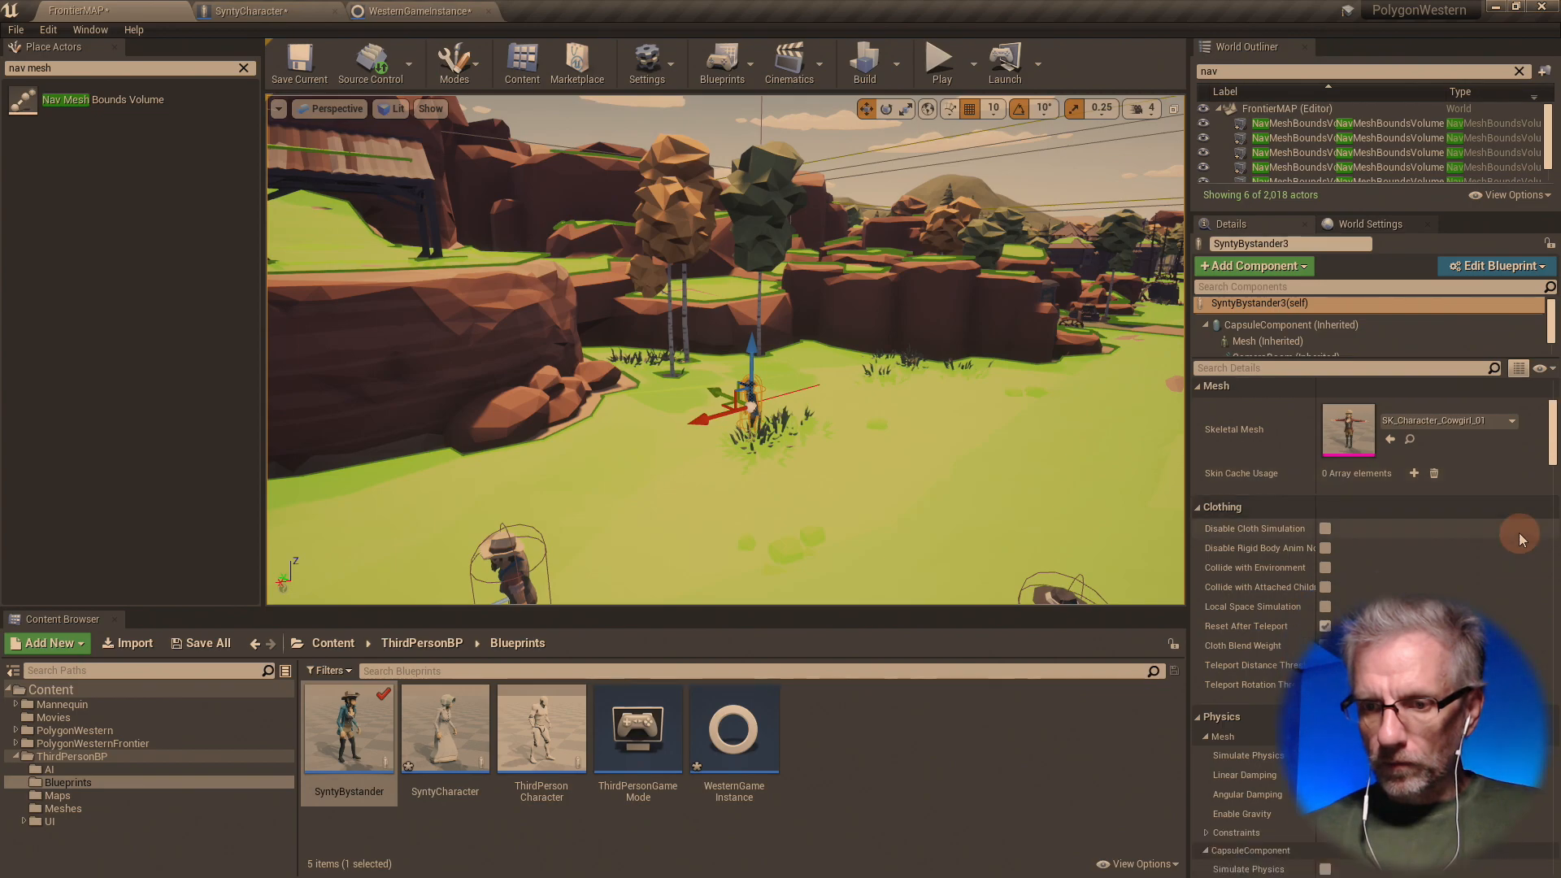
pyautogui.click(1469, 423)
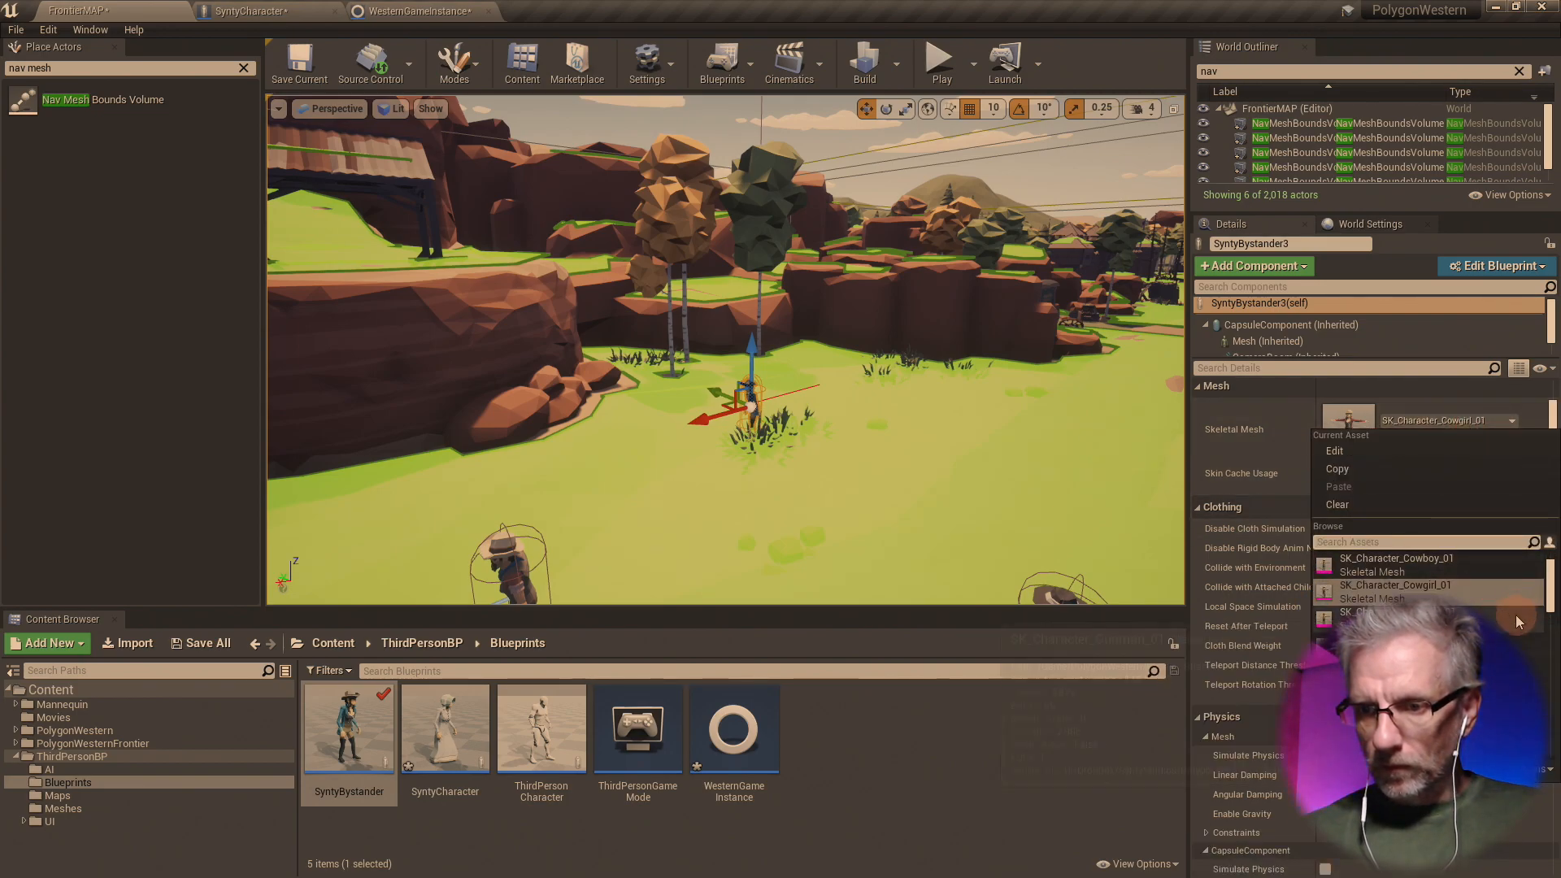
pyautogui.scroll(-1, 1517, 606)
pyautogui.scroll(-2, 1517, 609)
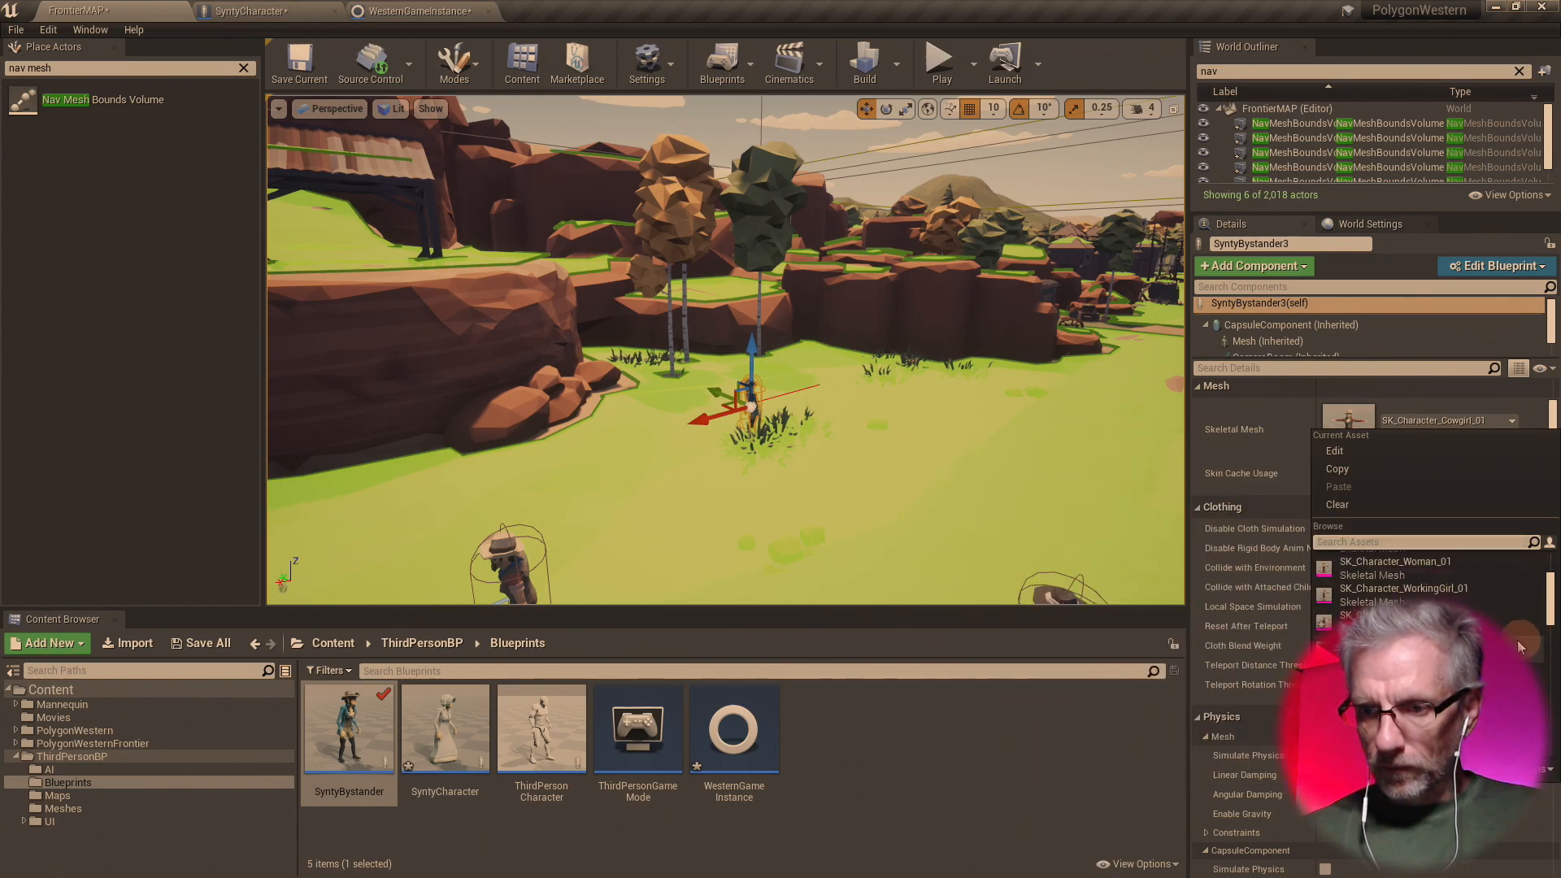
pyautogui.click(1390, 615)
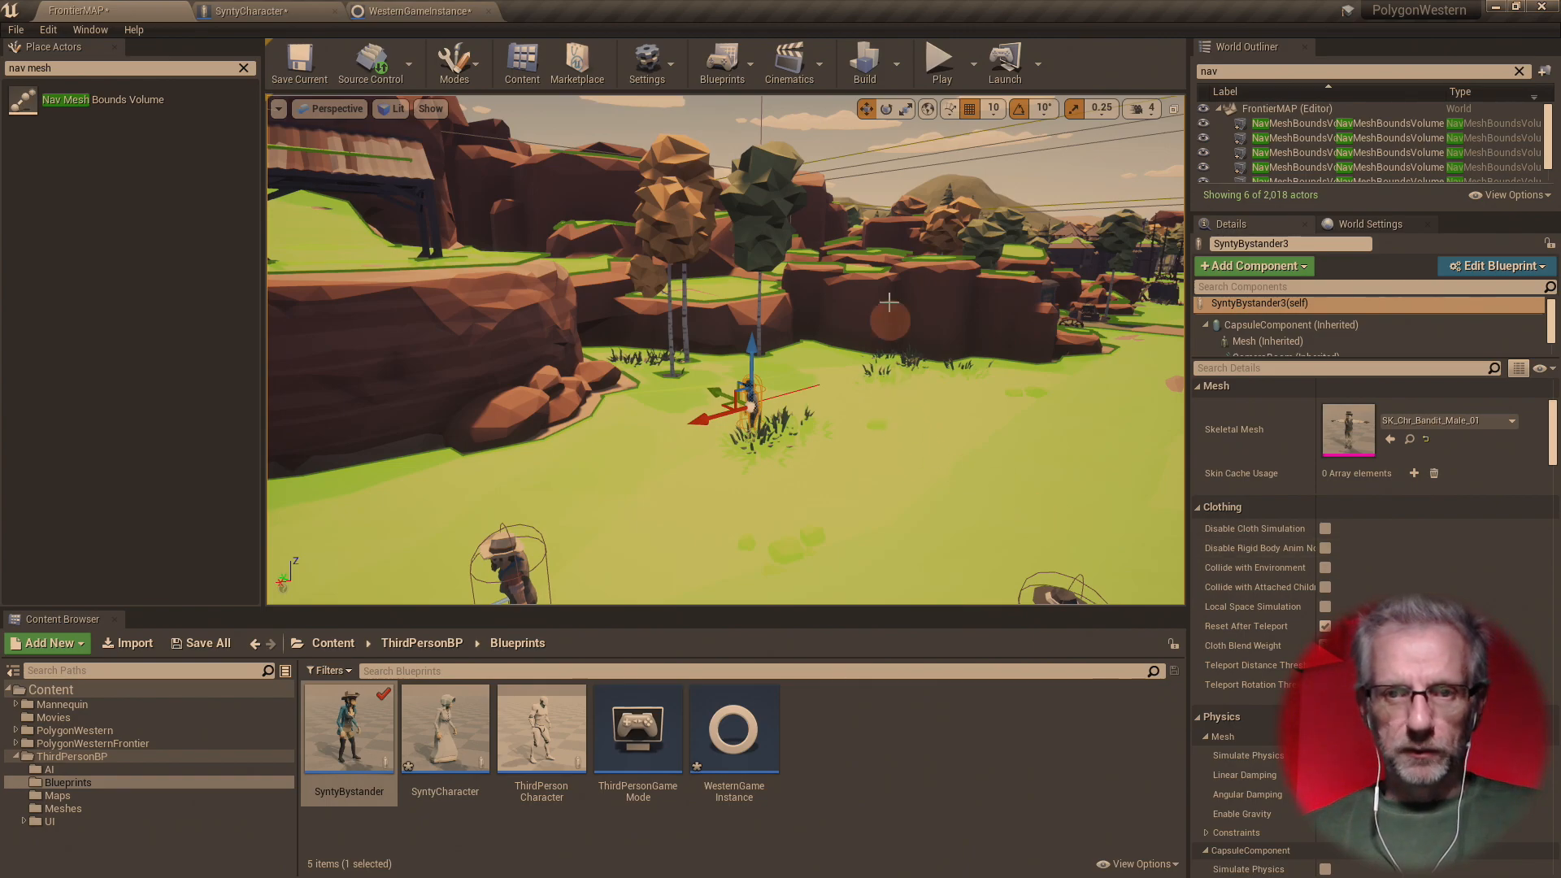
# - Play the FrontierMAP level full screen and run to the mining area to check how the bystanders look and roam
pyautogui.click(943, 65)
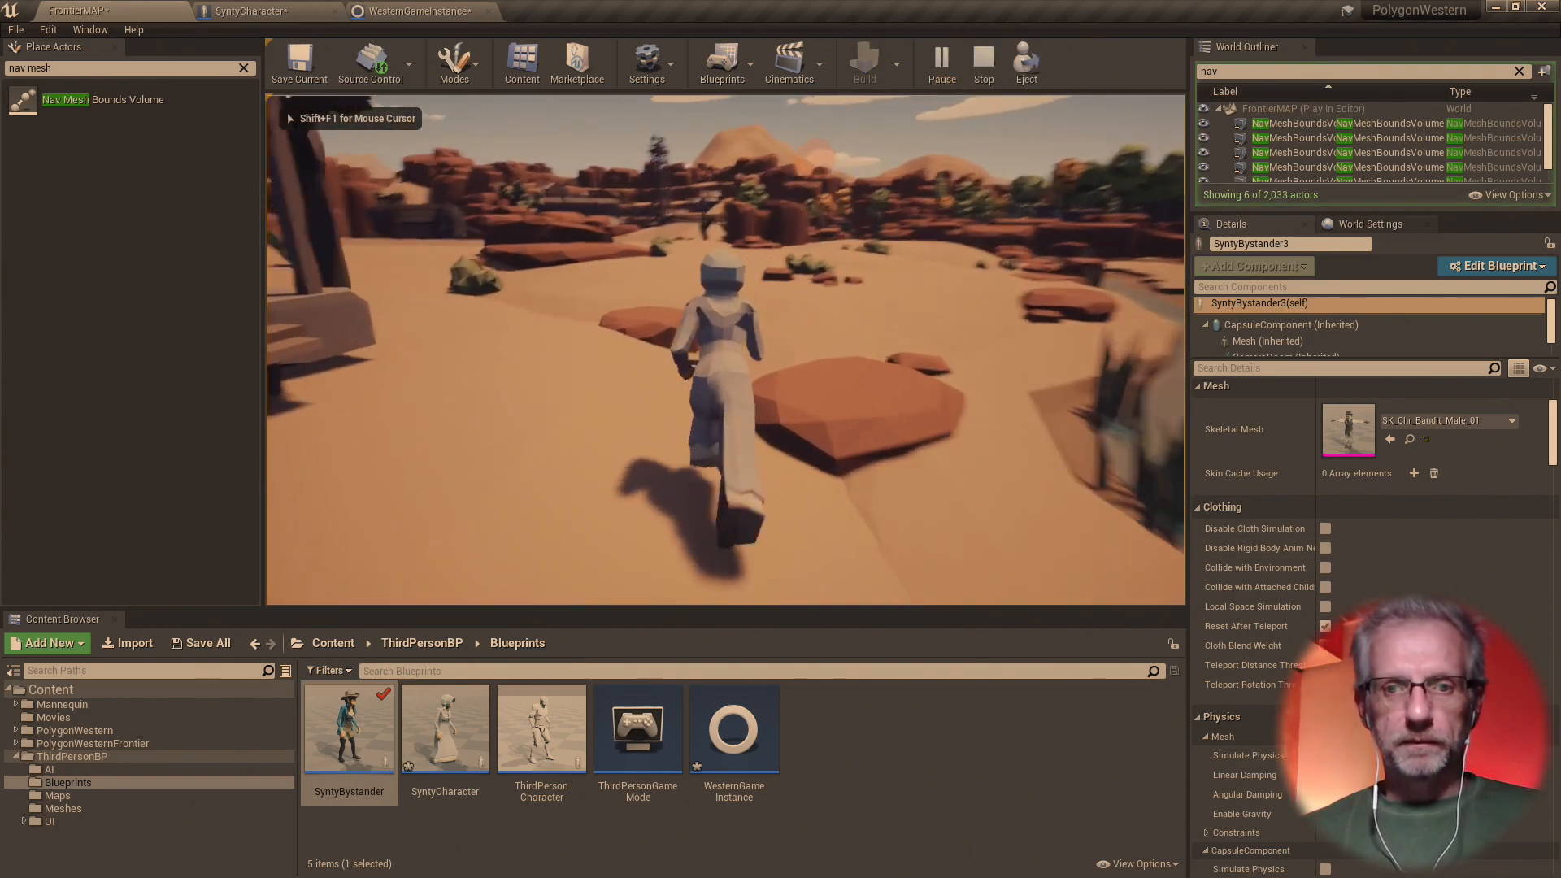
pyautogui.press('w')
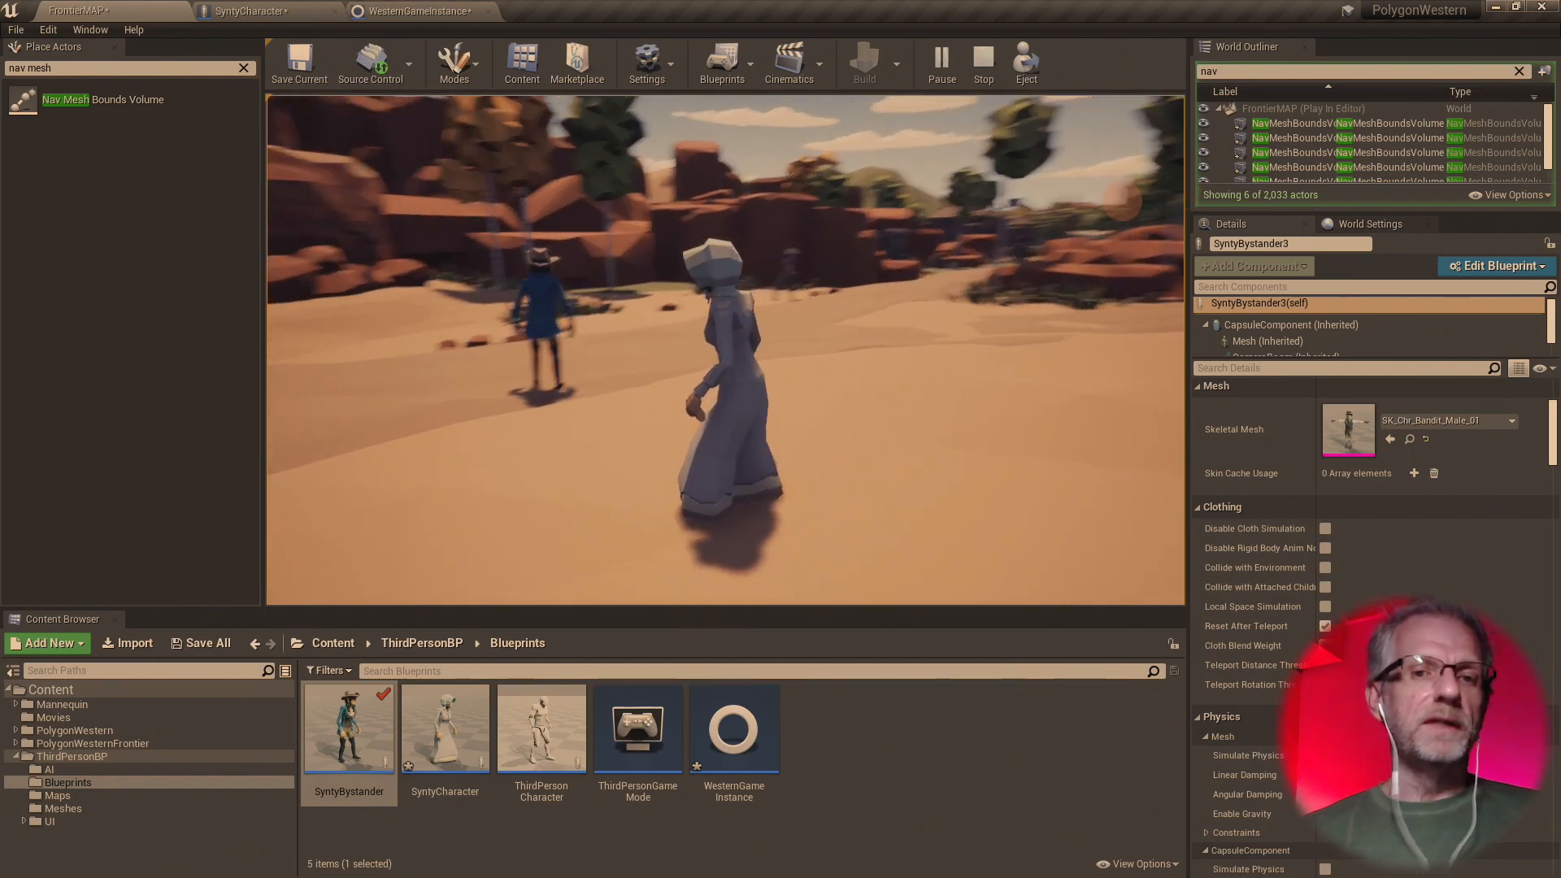
pyautogui.press('F11')
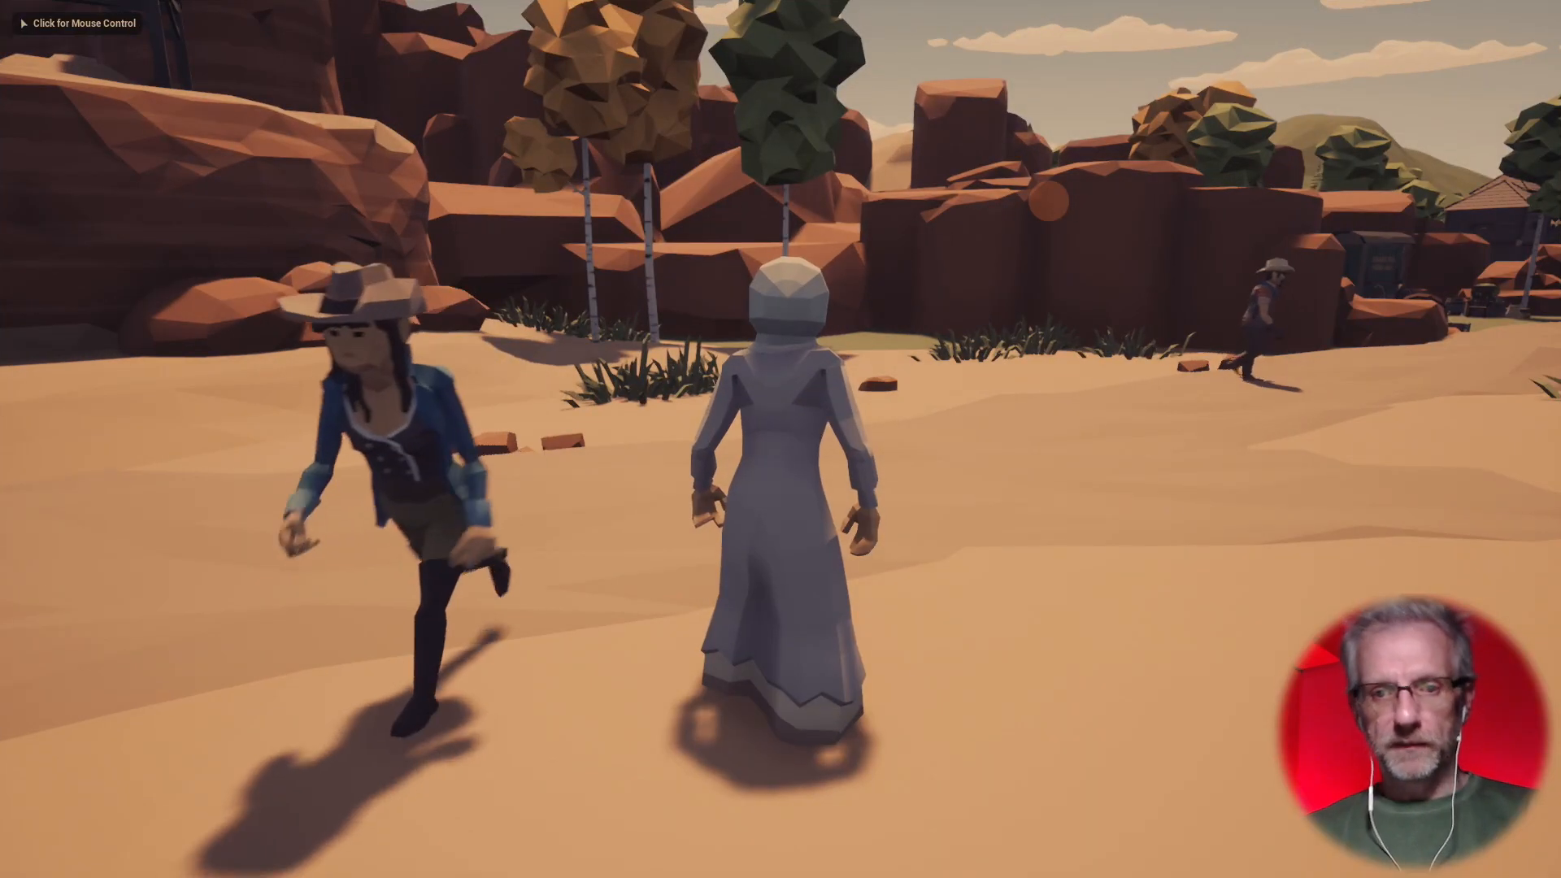
pyautogui.click(1041, 254)
pyautogui.press('w')
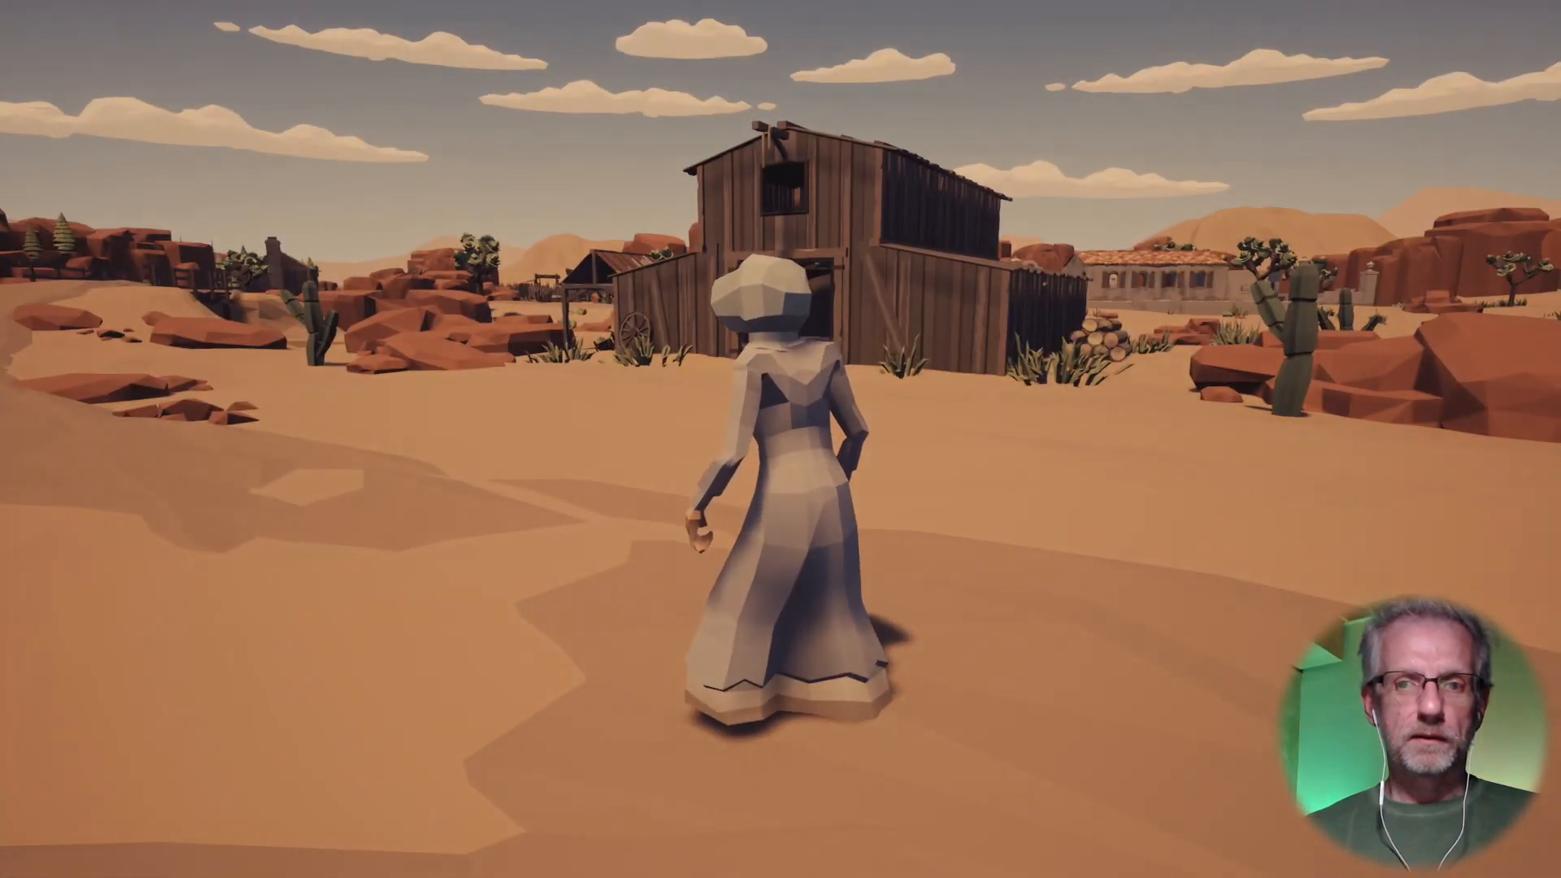
pyautogui.press('w')
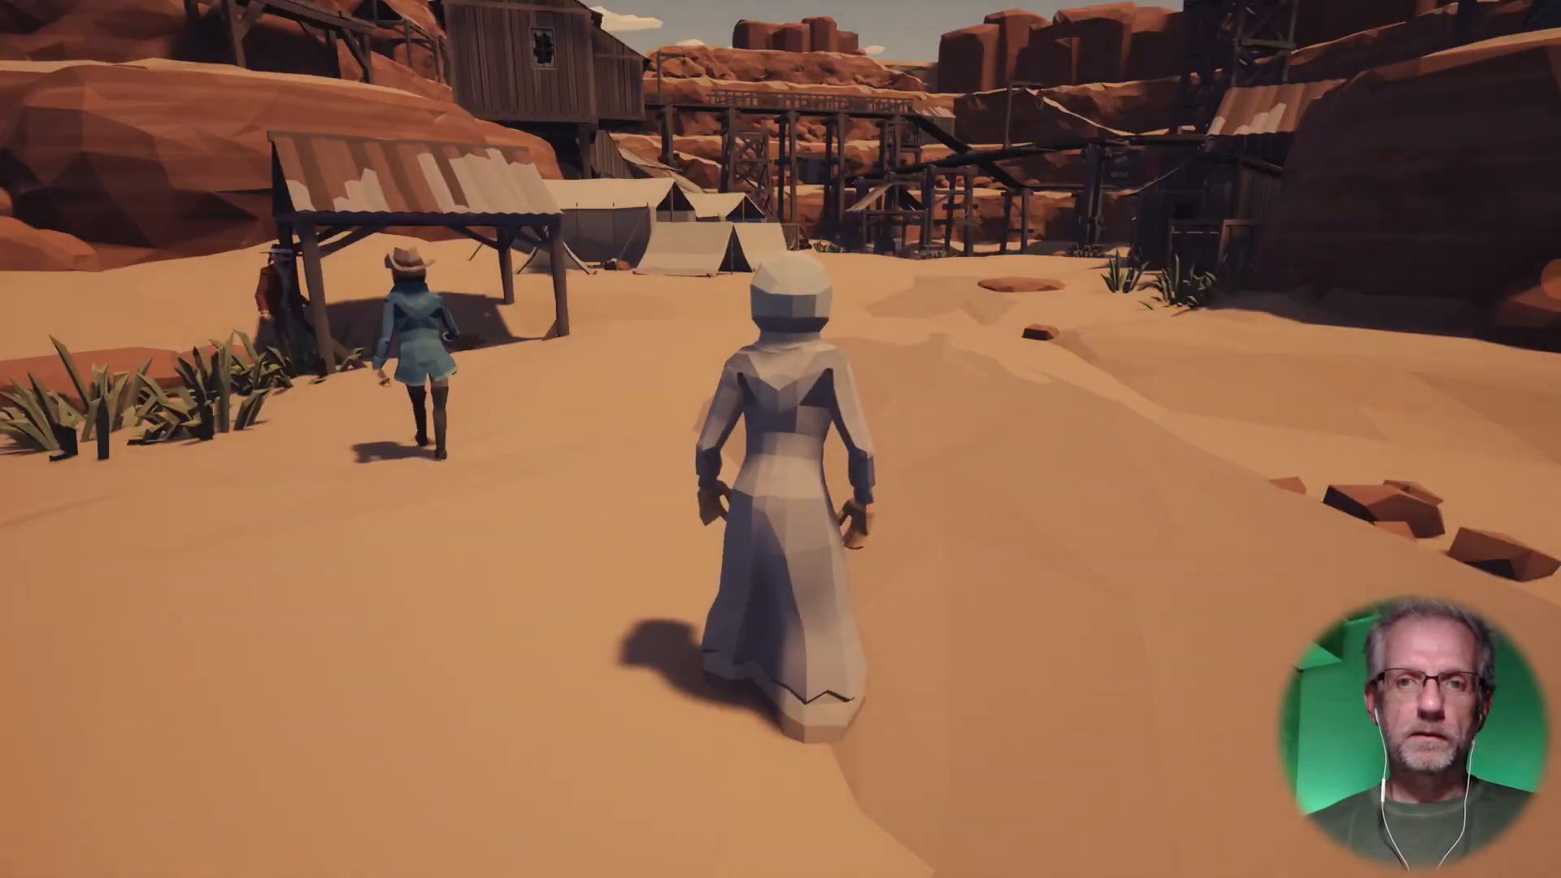
pyautogui.press('w')
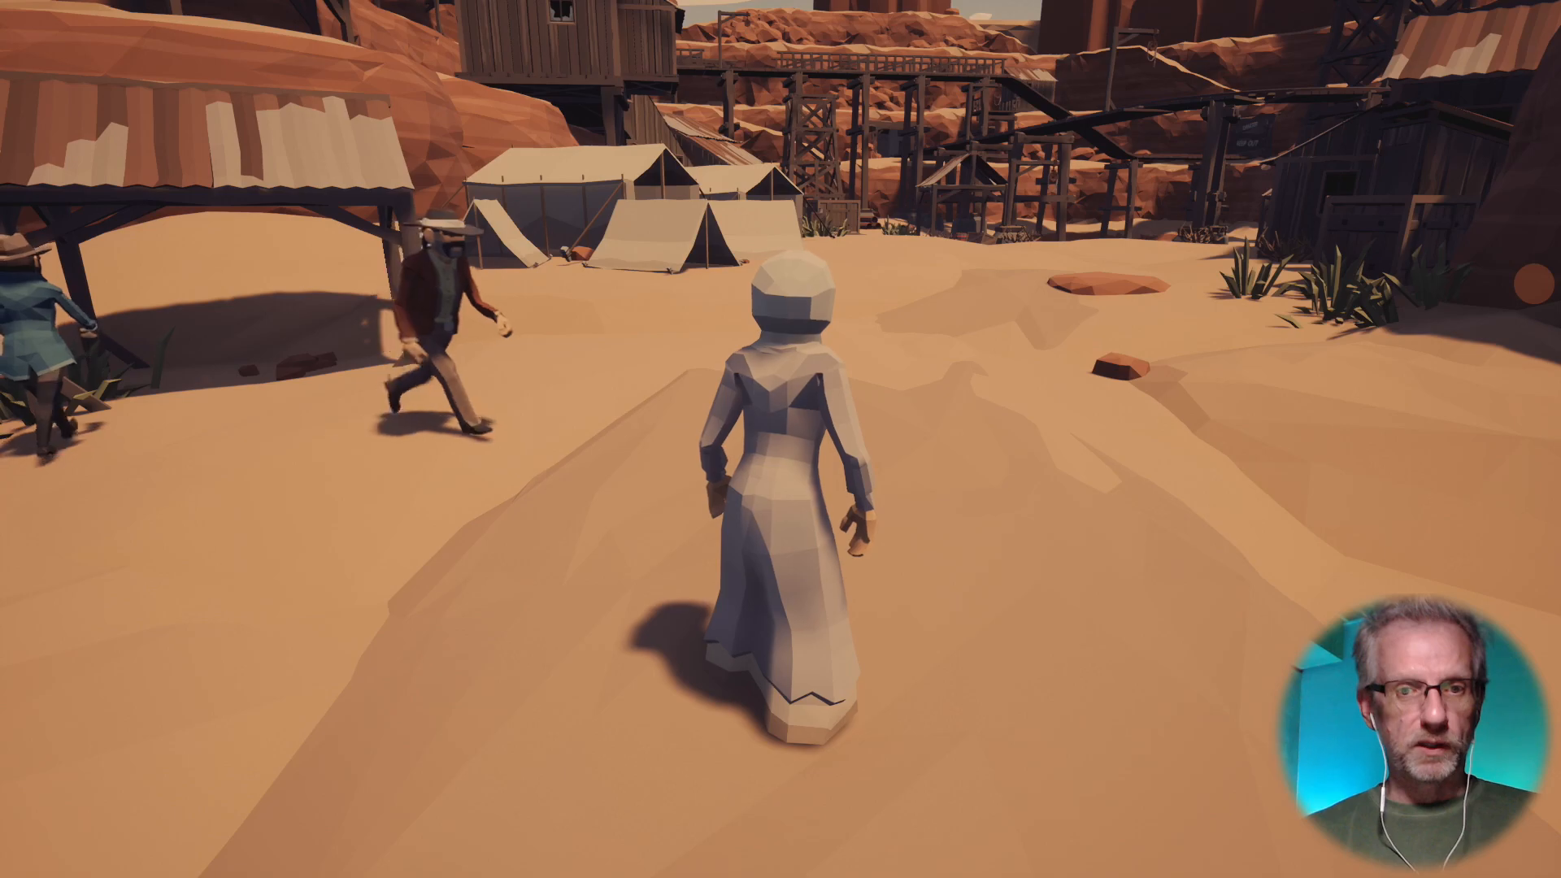
pyautogui.press('w')
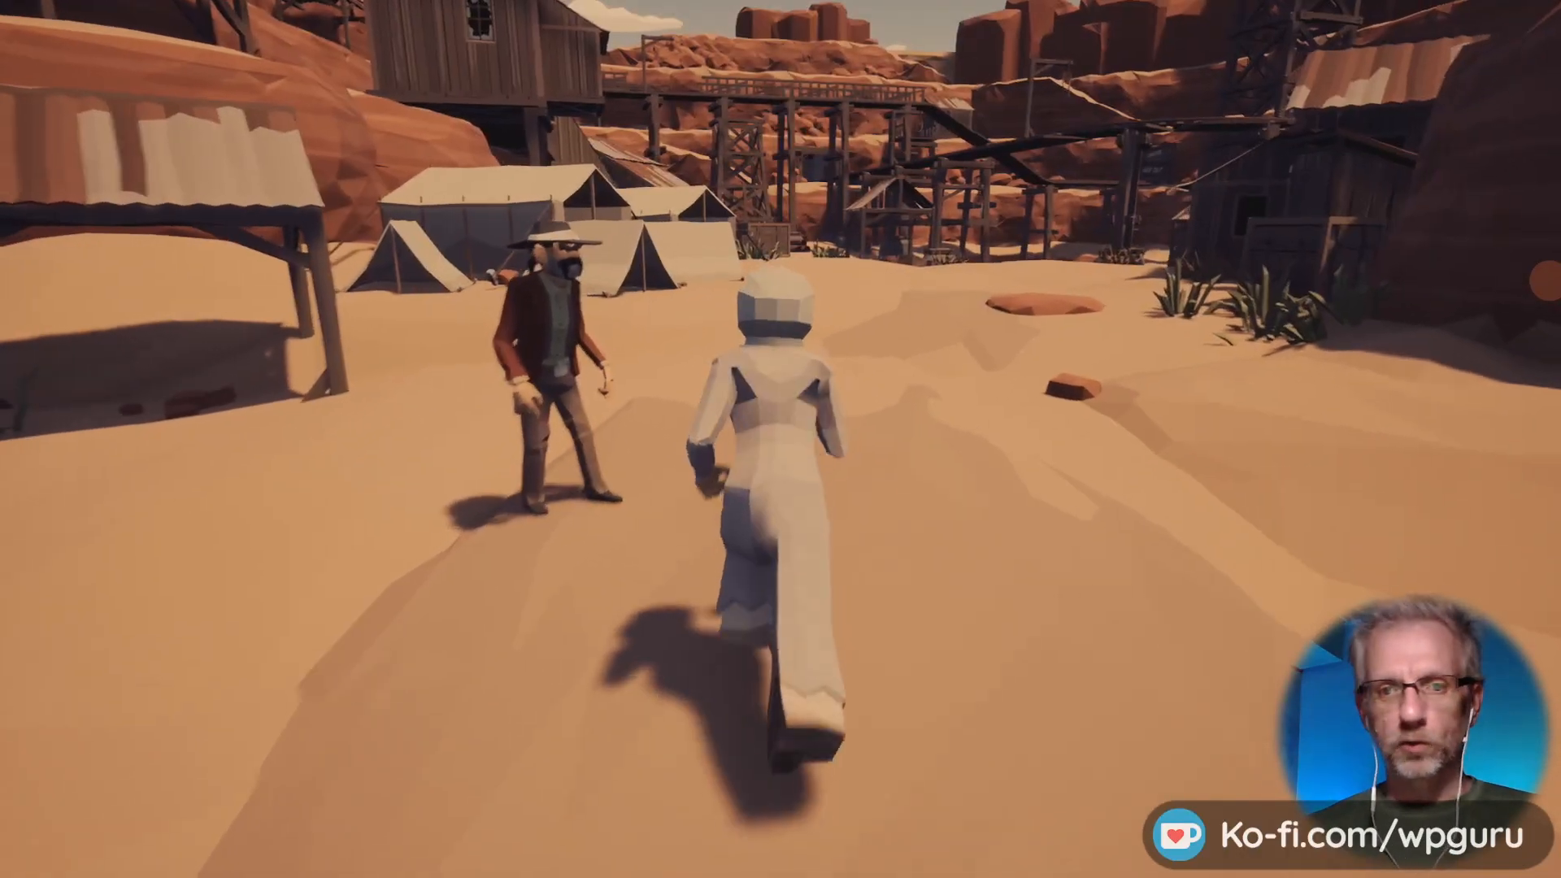
pyautogui.press('a')
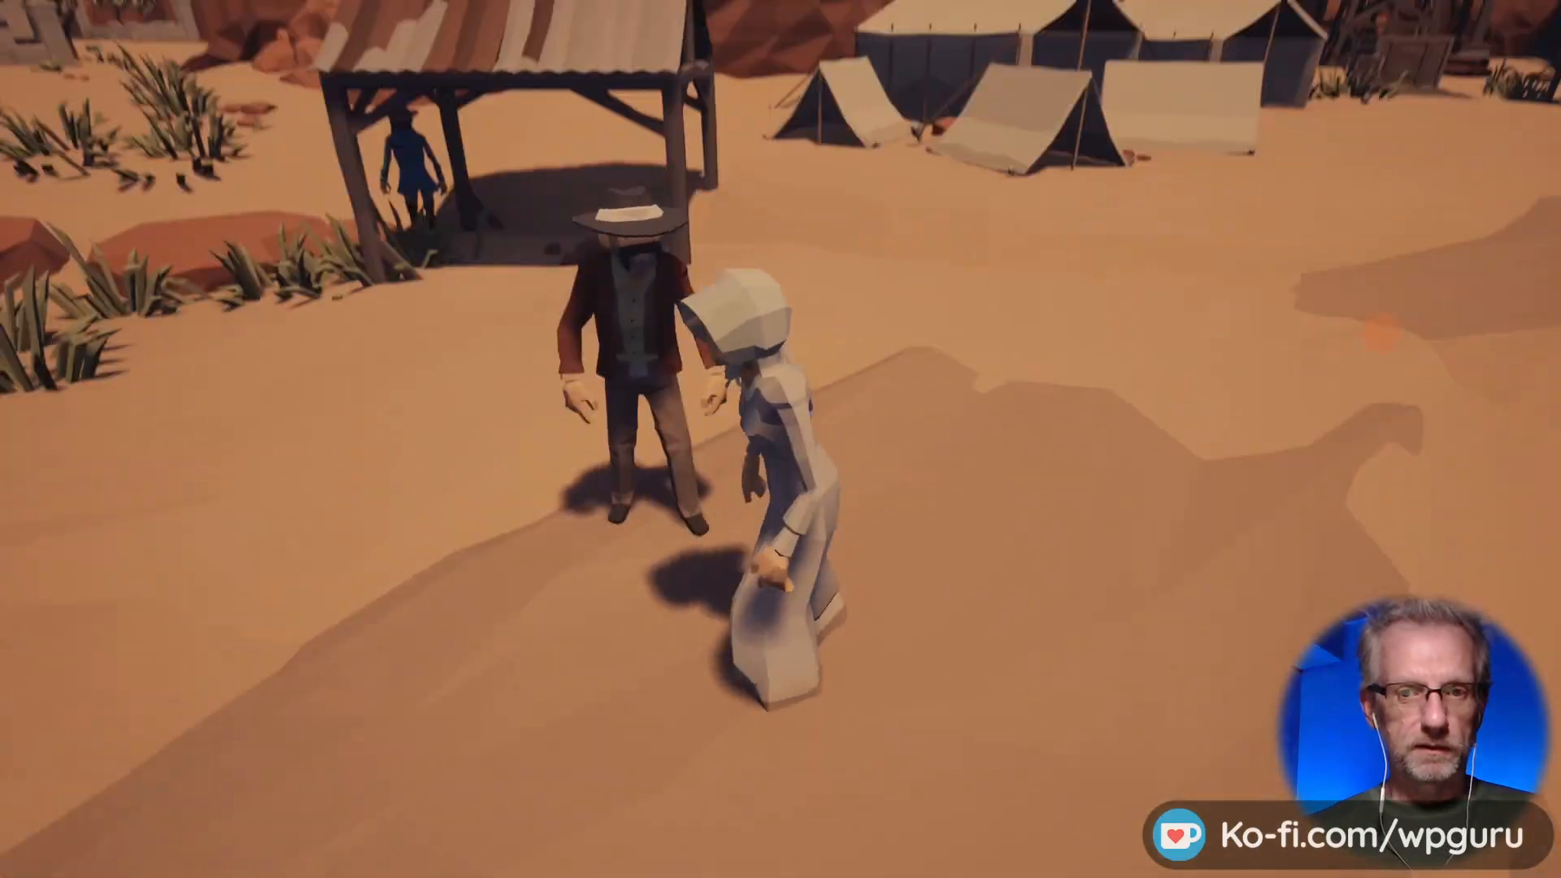
# - Switch the player to the moustached character in the dark hat through the in-game selection menu and view him from the front
pyautogui.press('Tab')
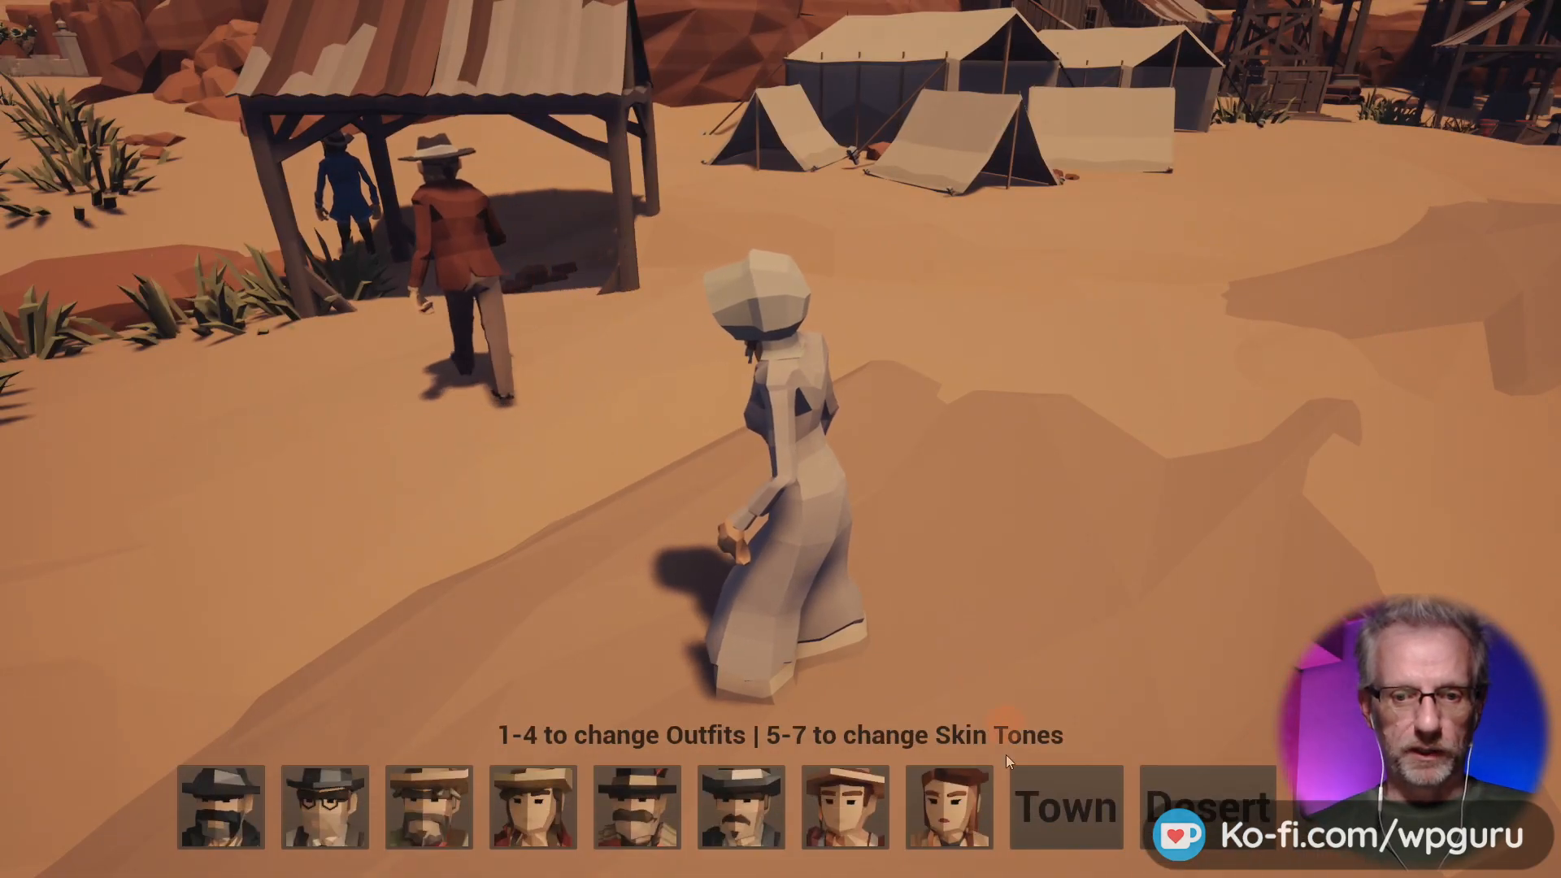
pyautogui.click(735, 838)
pyautogui.press('Tab')
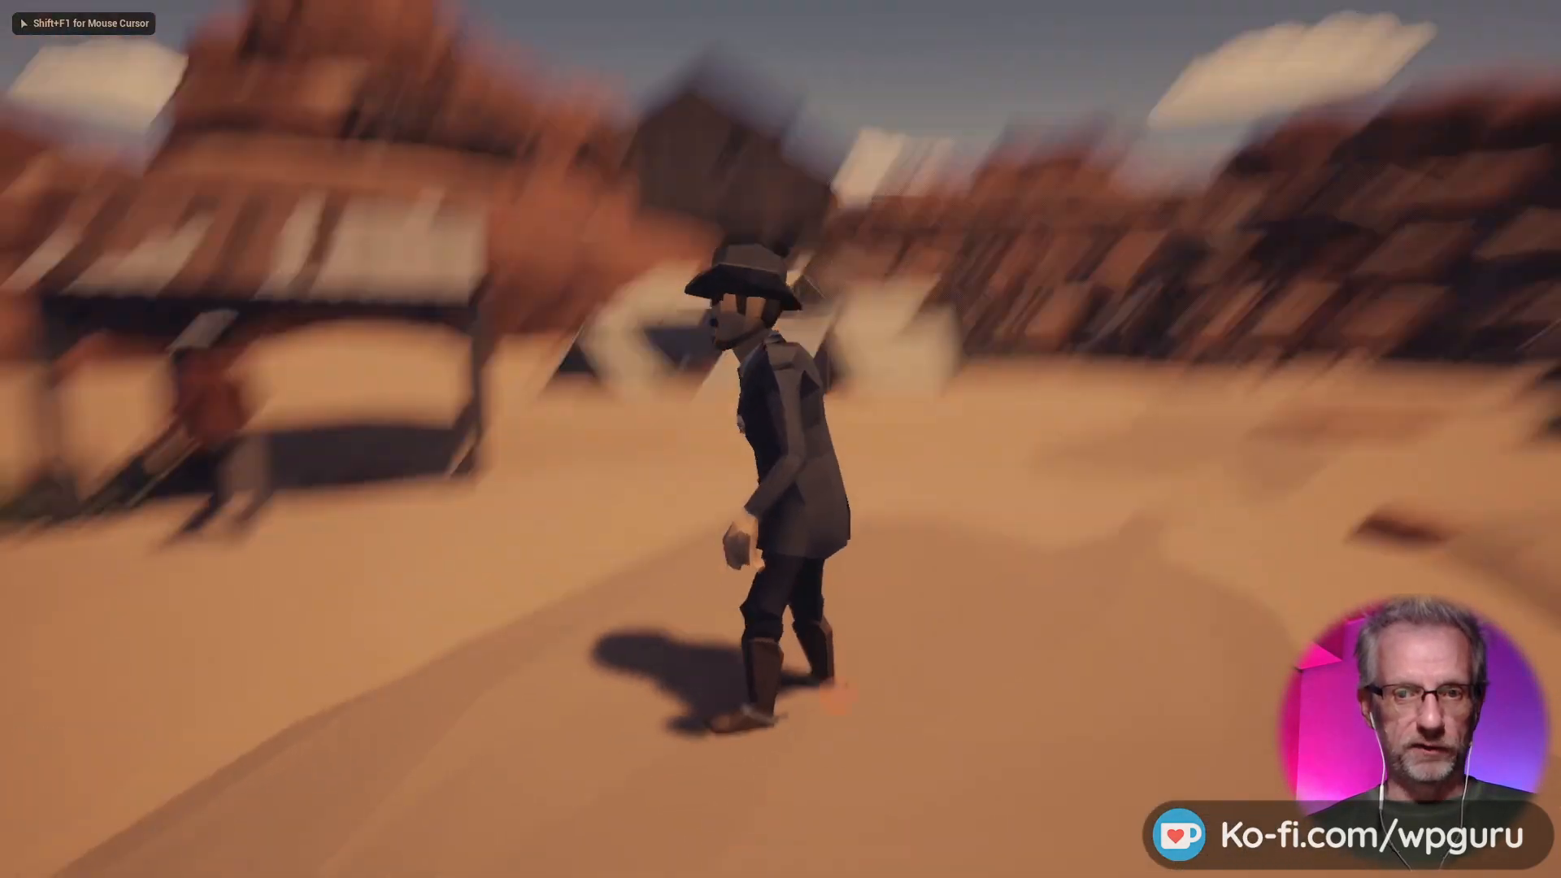
pyautogui.press('s')
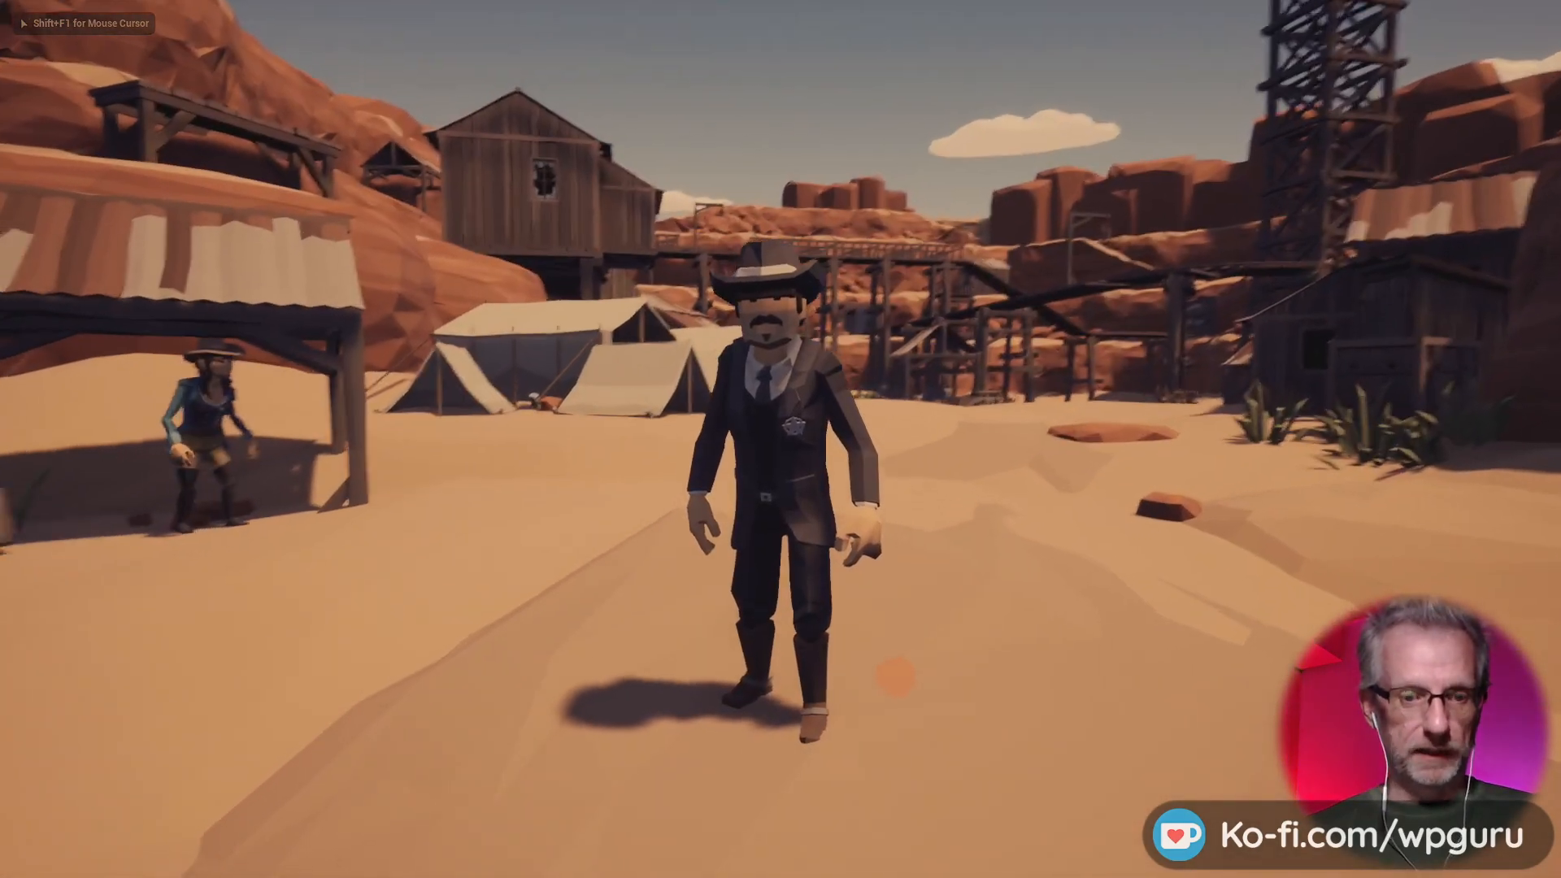
# - Run past the bystanders and on into the fort, end the play session, close the Message Log and leave full screen
pyautogui.press('w')
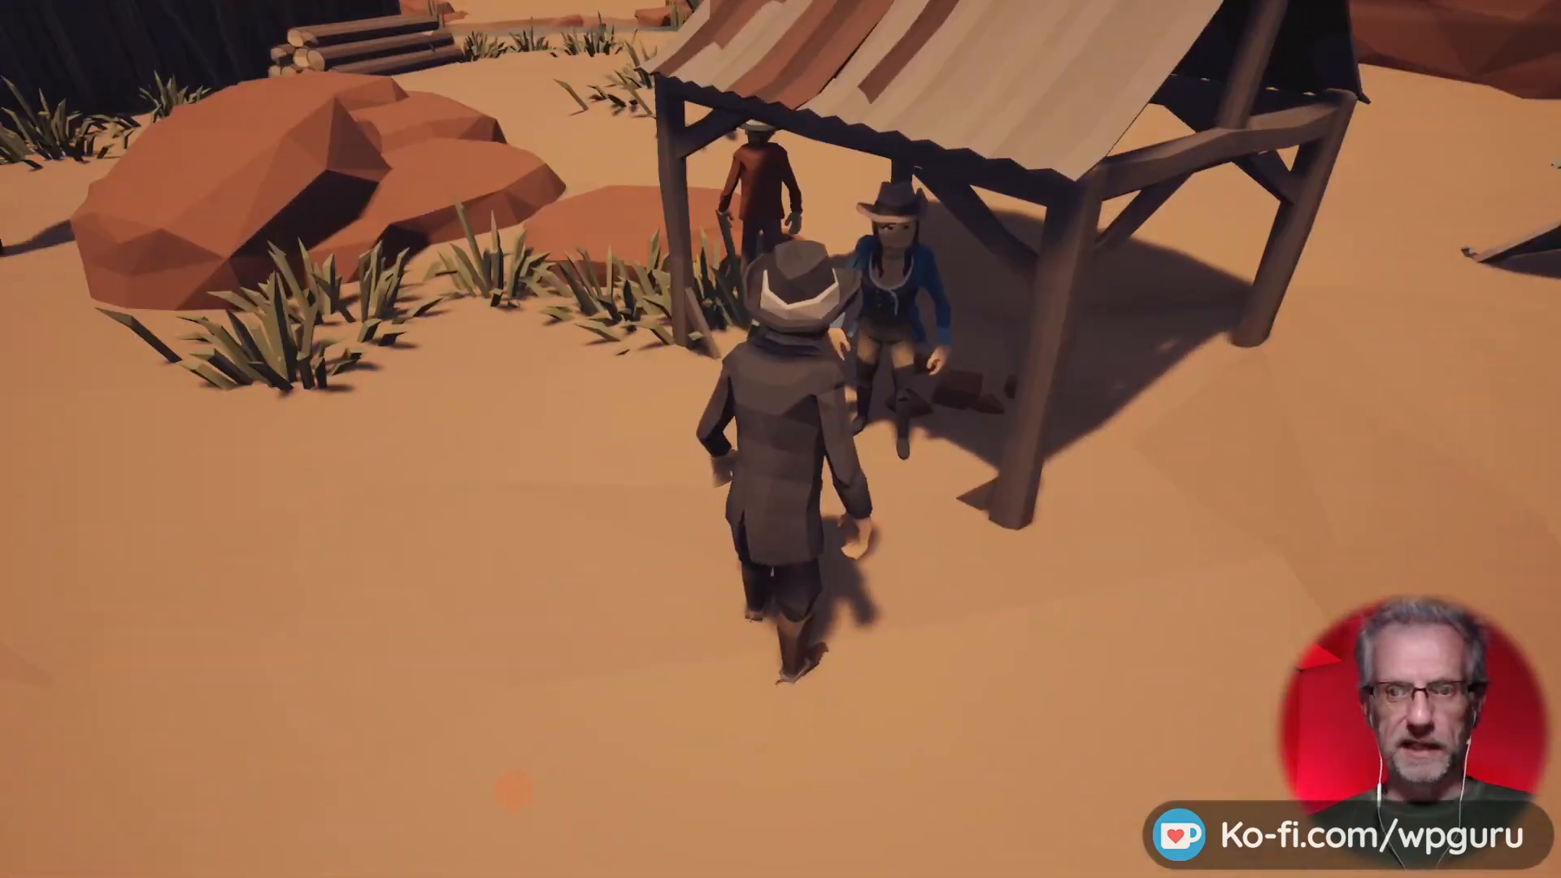
pyautogui.press('d')
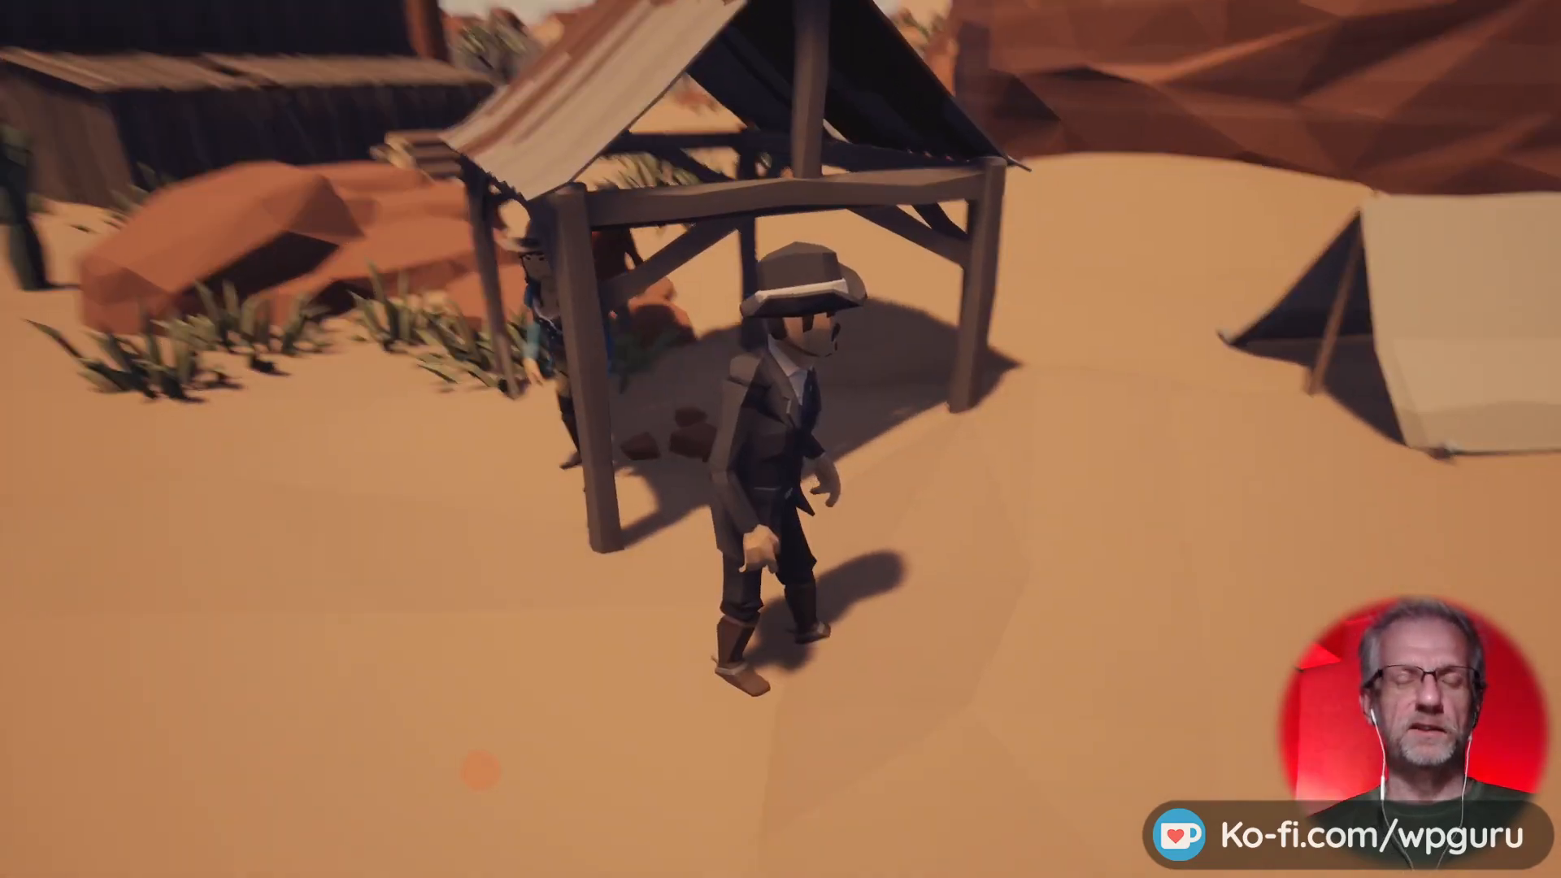
pyautogui.press('w')
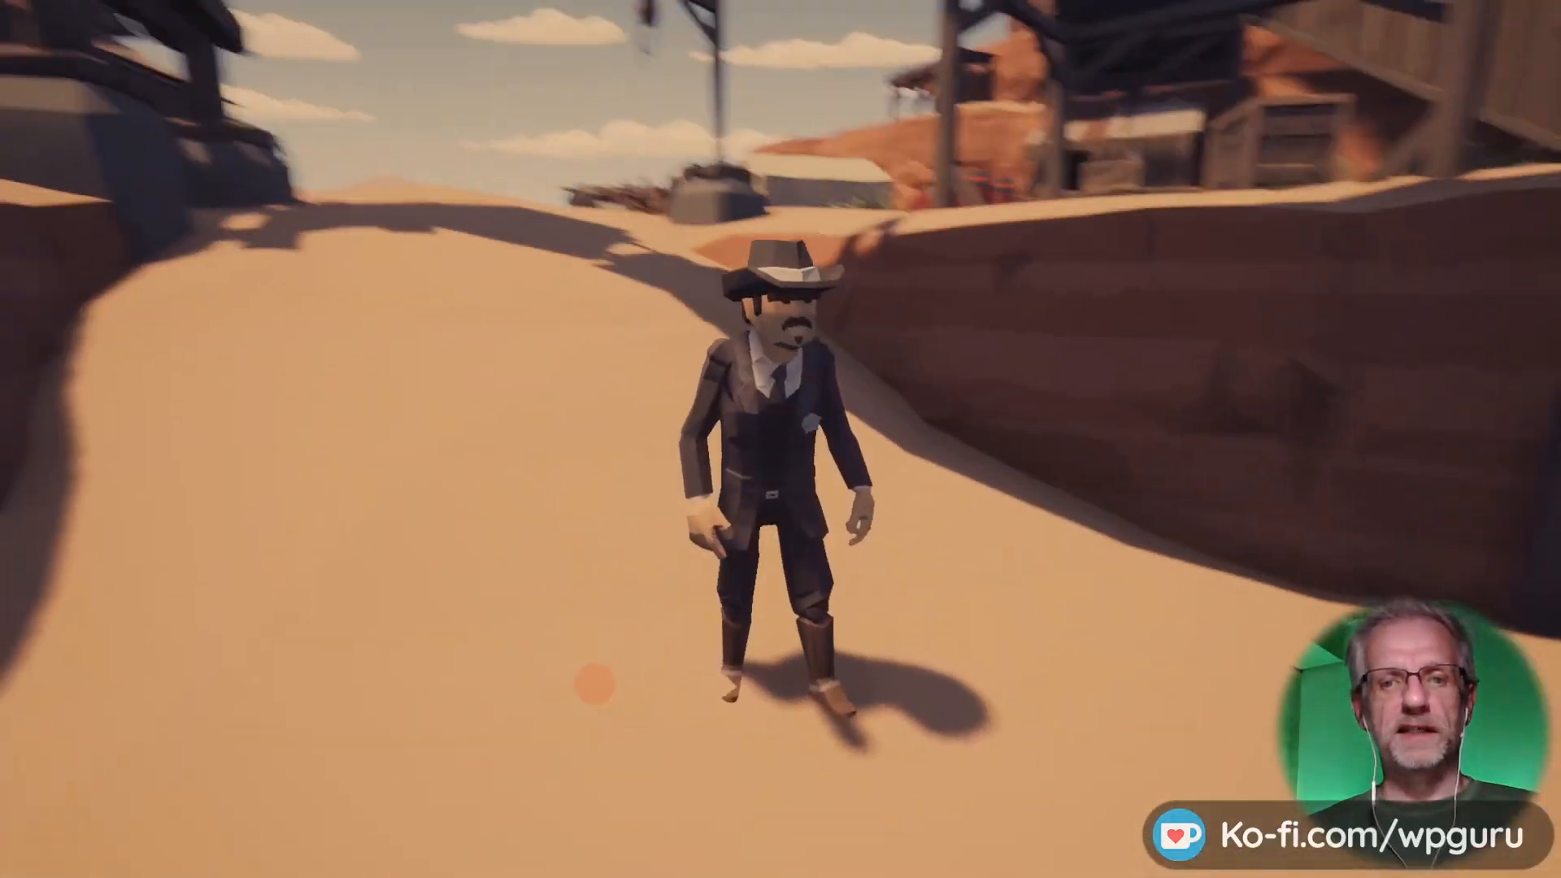
pyautogui.press('w')
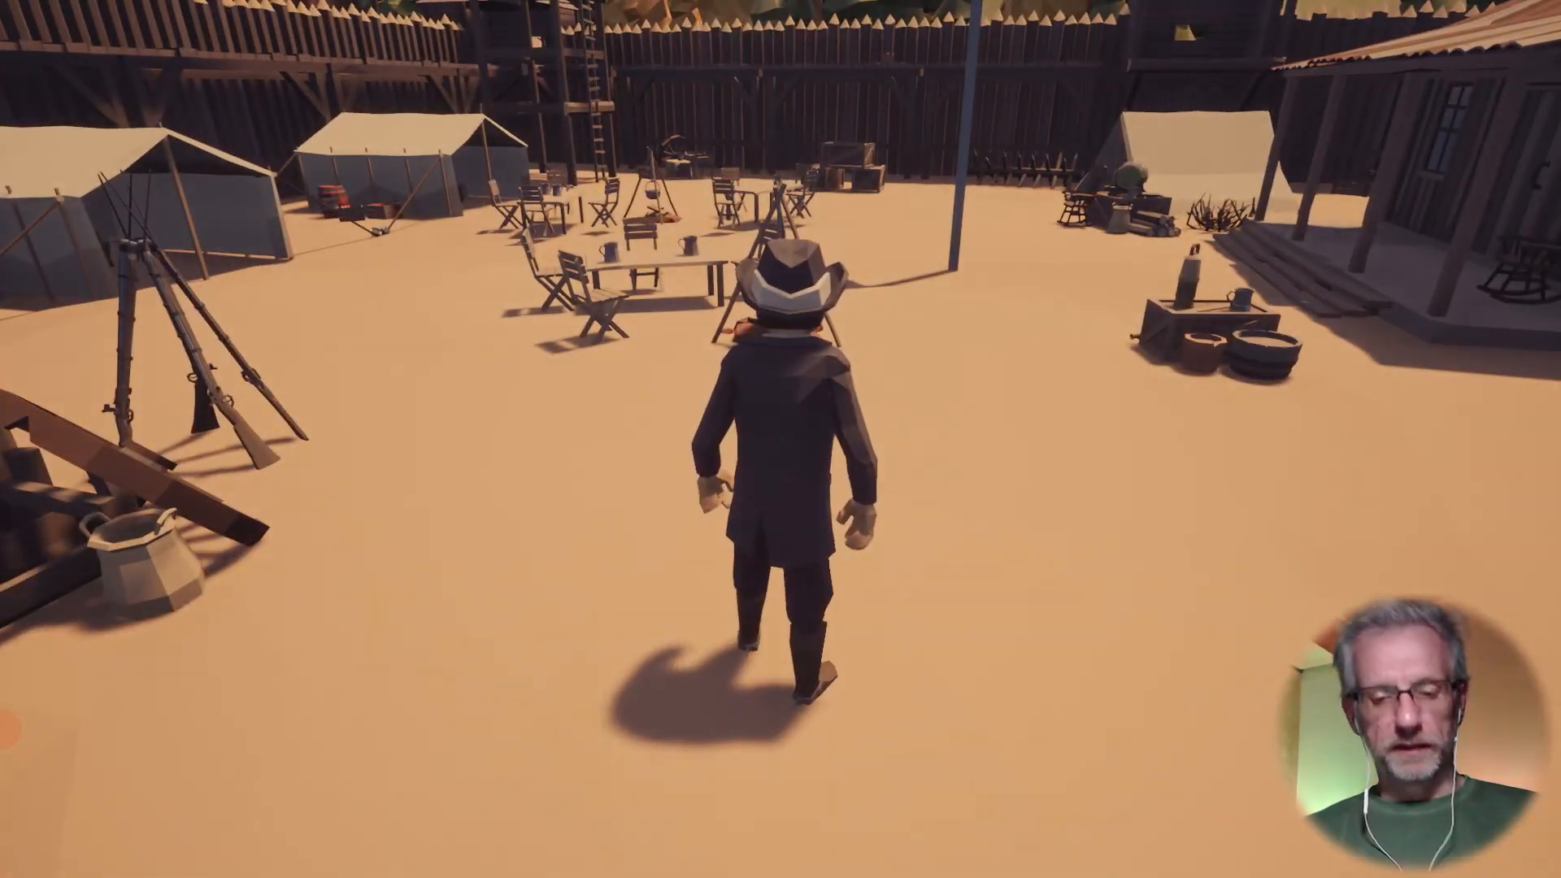
pyautogui.press('Escape')
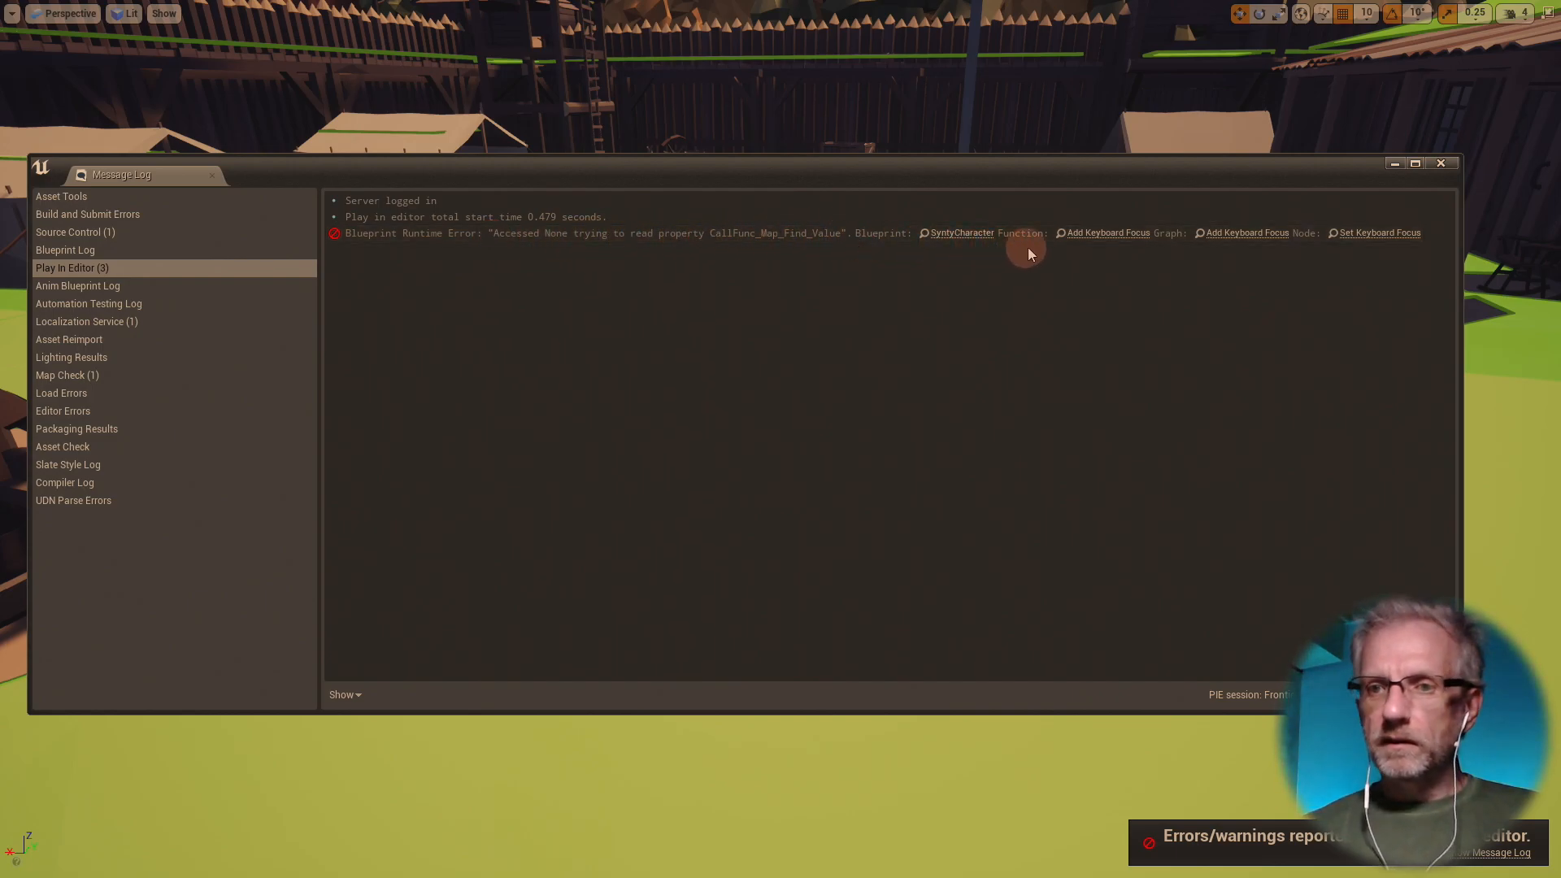
pyautogui.click(1441, 165)
pyautogui.press('F11')
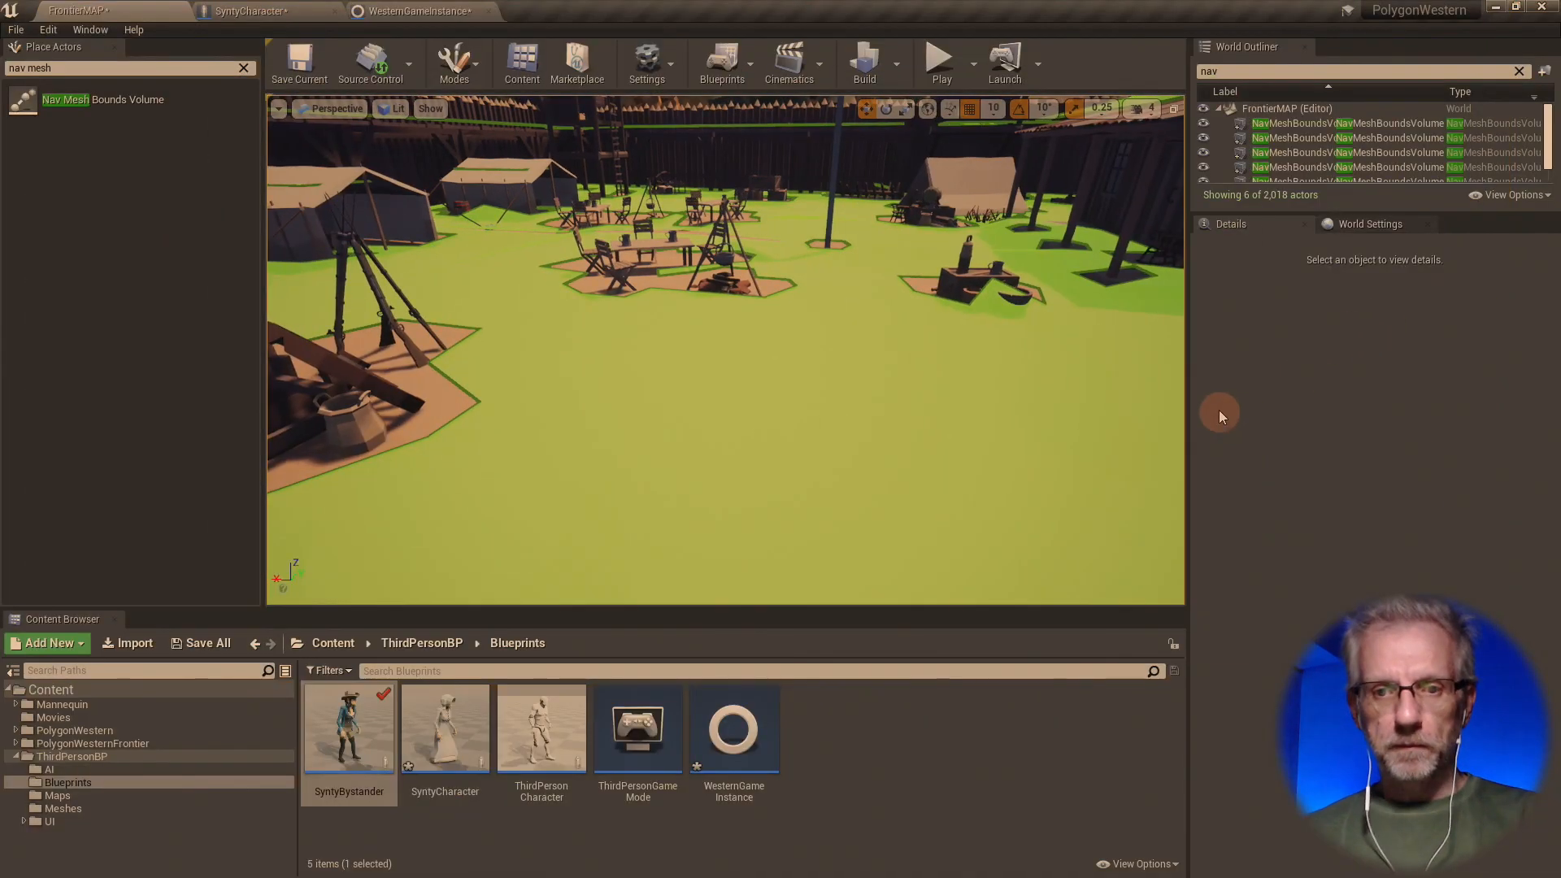
# - Place two SyntyBystander characters on the open ground of the fort, near the rifle stack and the campfire
pyautogui.moveTo(1045, 431)
pyautogui.mouseDown(button='right')
pyautogui.moveTo(953, 451)
pyautogui.moveTo(864, 404)
pyautogui.moveTo(1044, 412)
pyautogui.moveTo(1064, 433)
pyautogui.mouseUp(button='right')
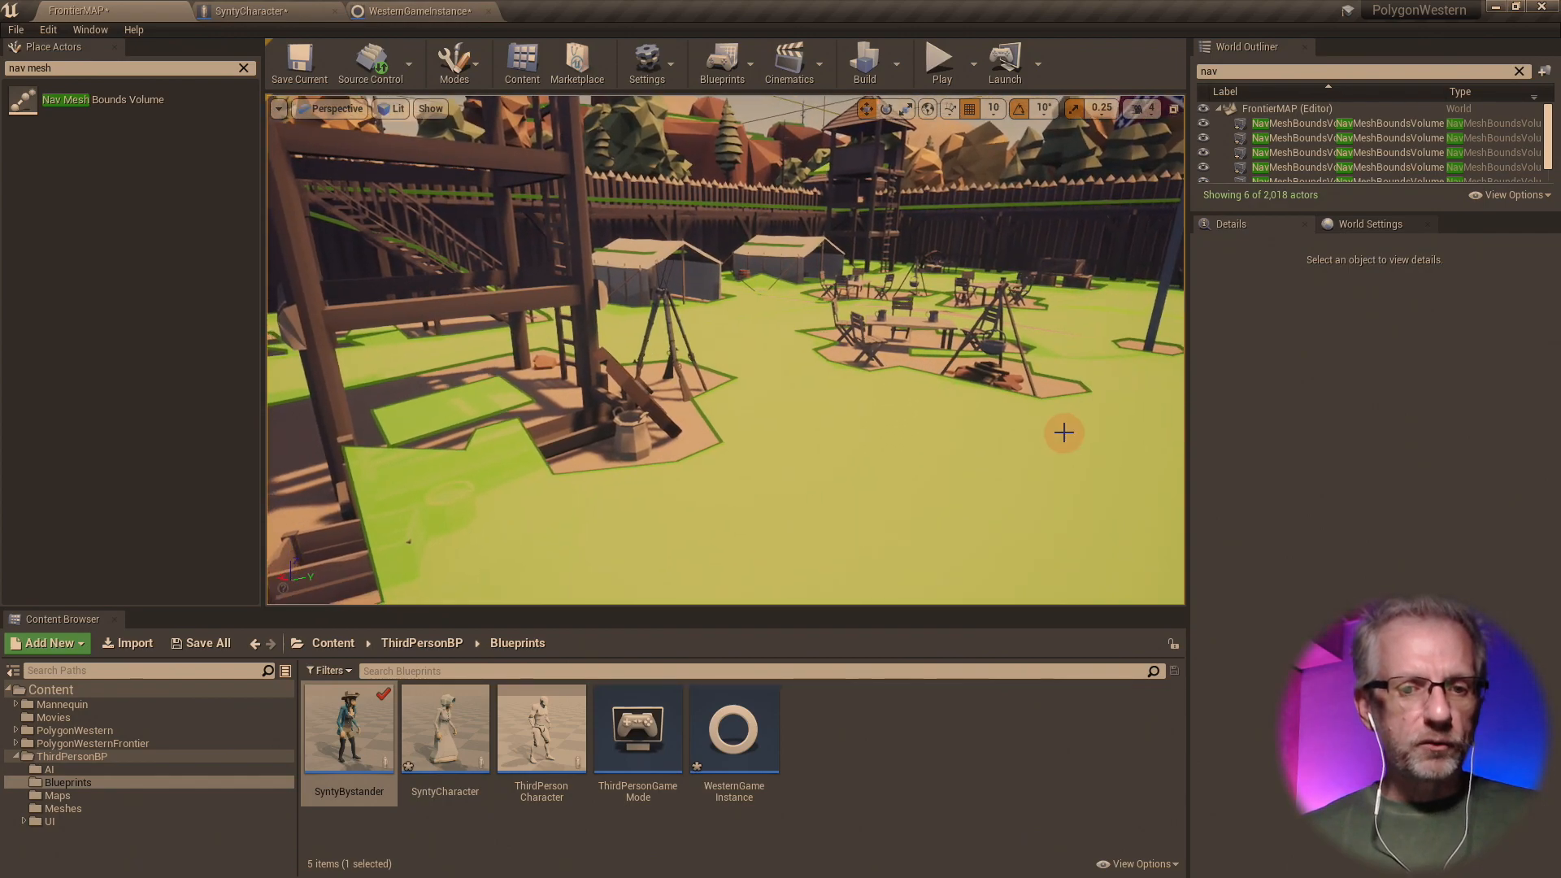
pyautogui.moveTo(326, 751); pyautogui.dragTo(768, 463)
pyautogui.moveTo(332, 737); pyautogui.dragTo(939, 439)
pyautogui.scroll(5, 972, 388)
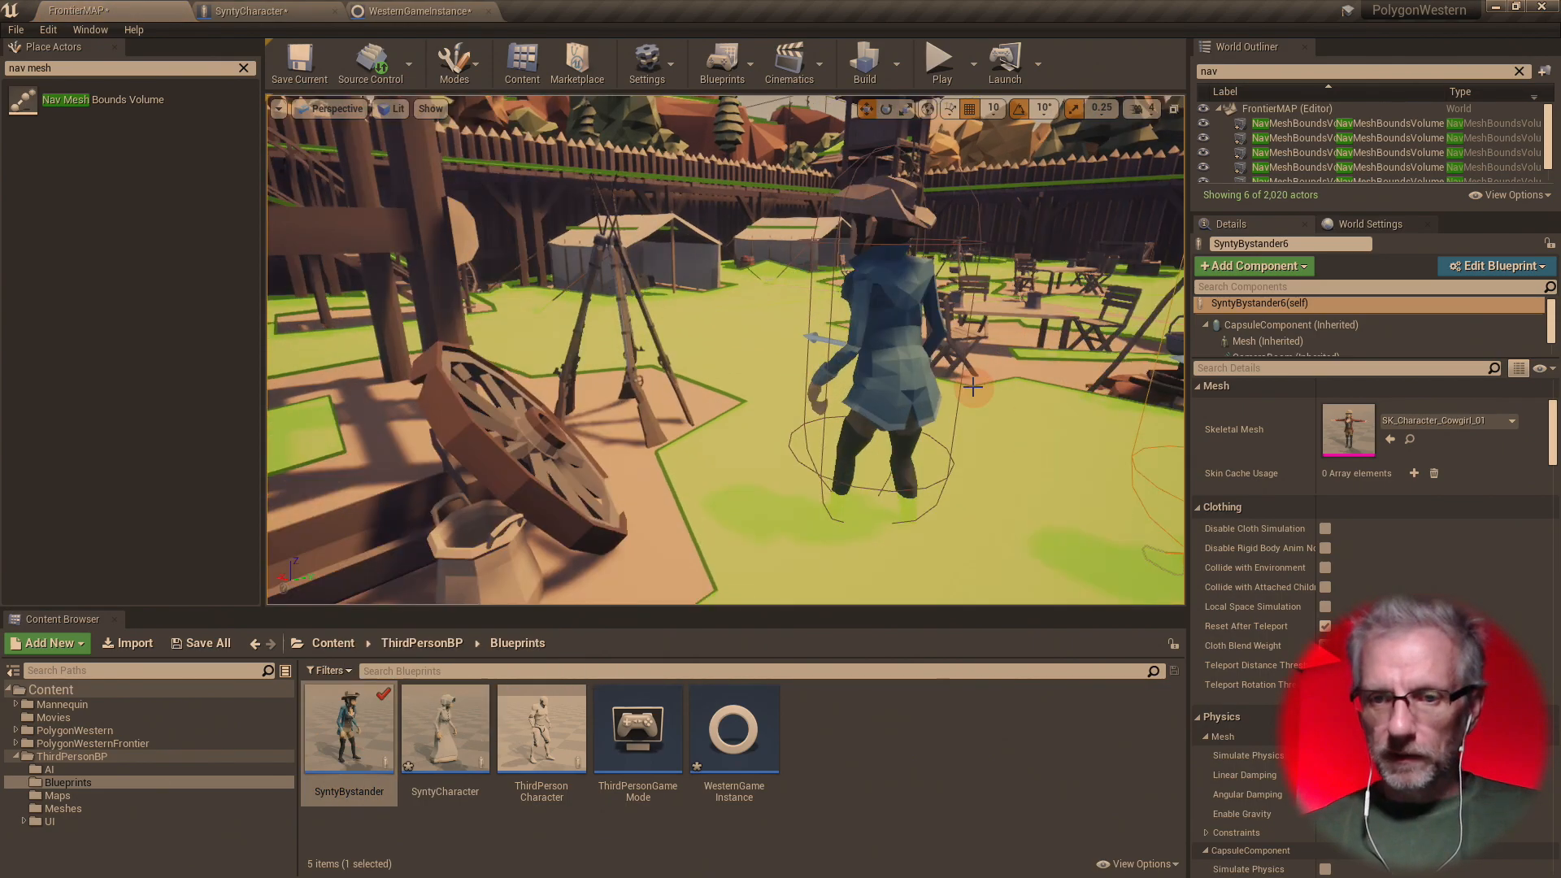
# - Look through the PolygonWesternFrontier character meshes and set the bystander by the rifle stack to the SK_Chr_Thug_Male_01 skeletal mesh
pyautogui.click(886, 362)
pyautogui.click(1510, 421)
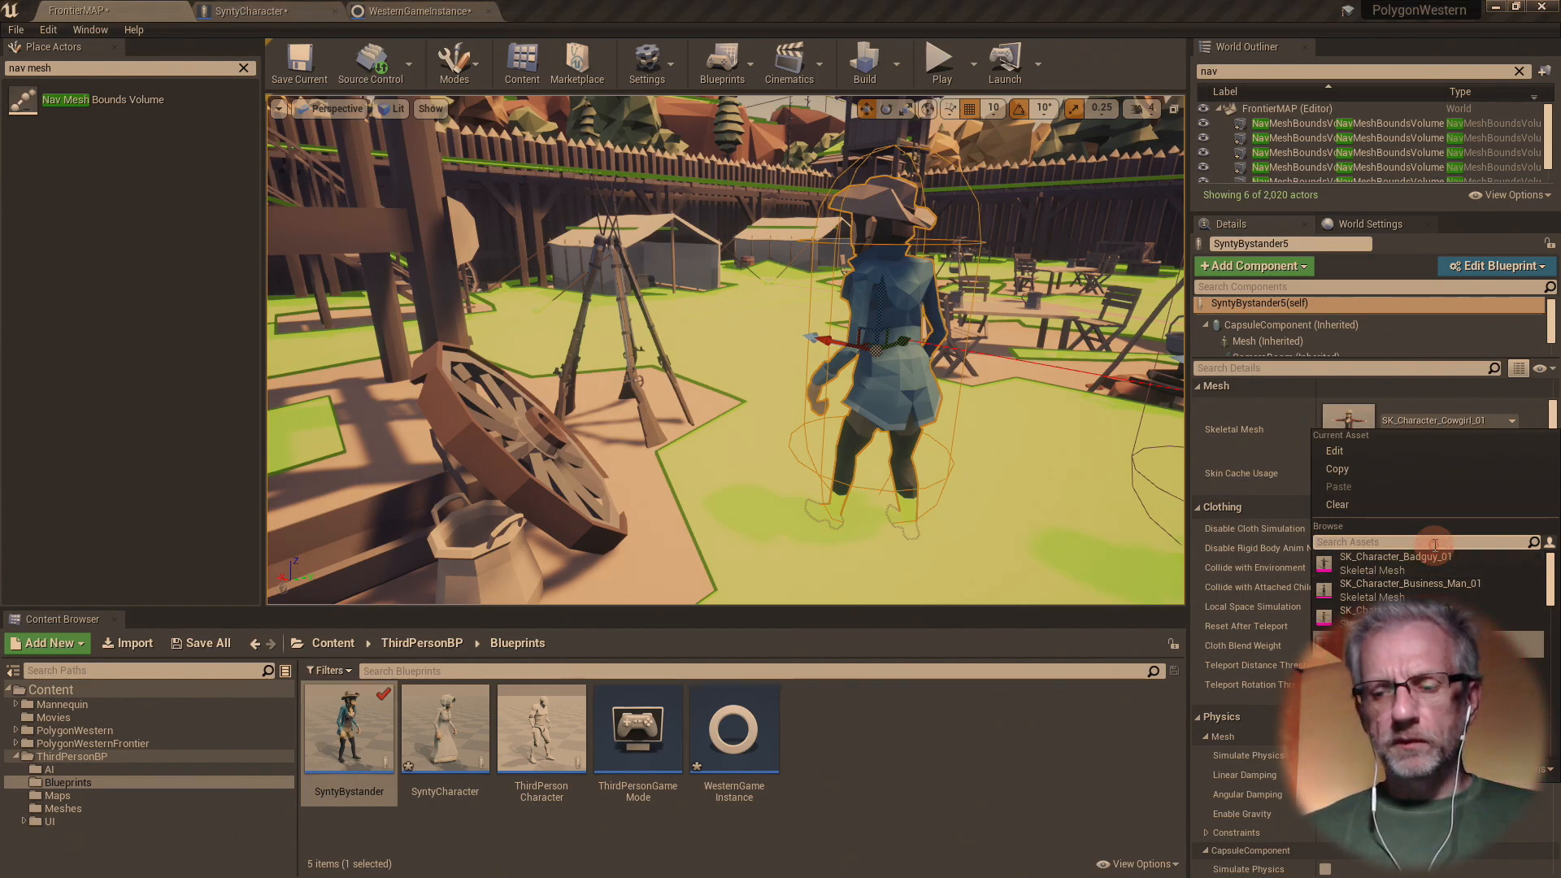
pyautogui.click(122, 744)
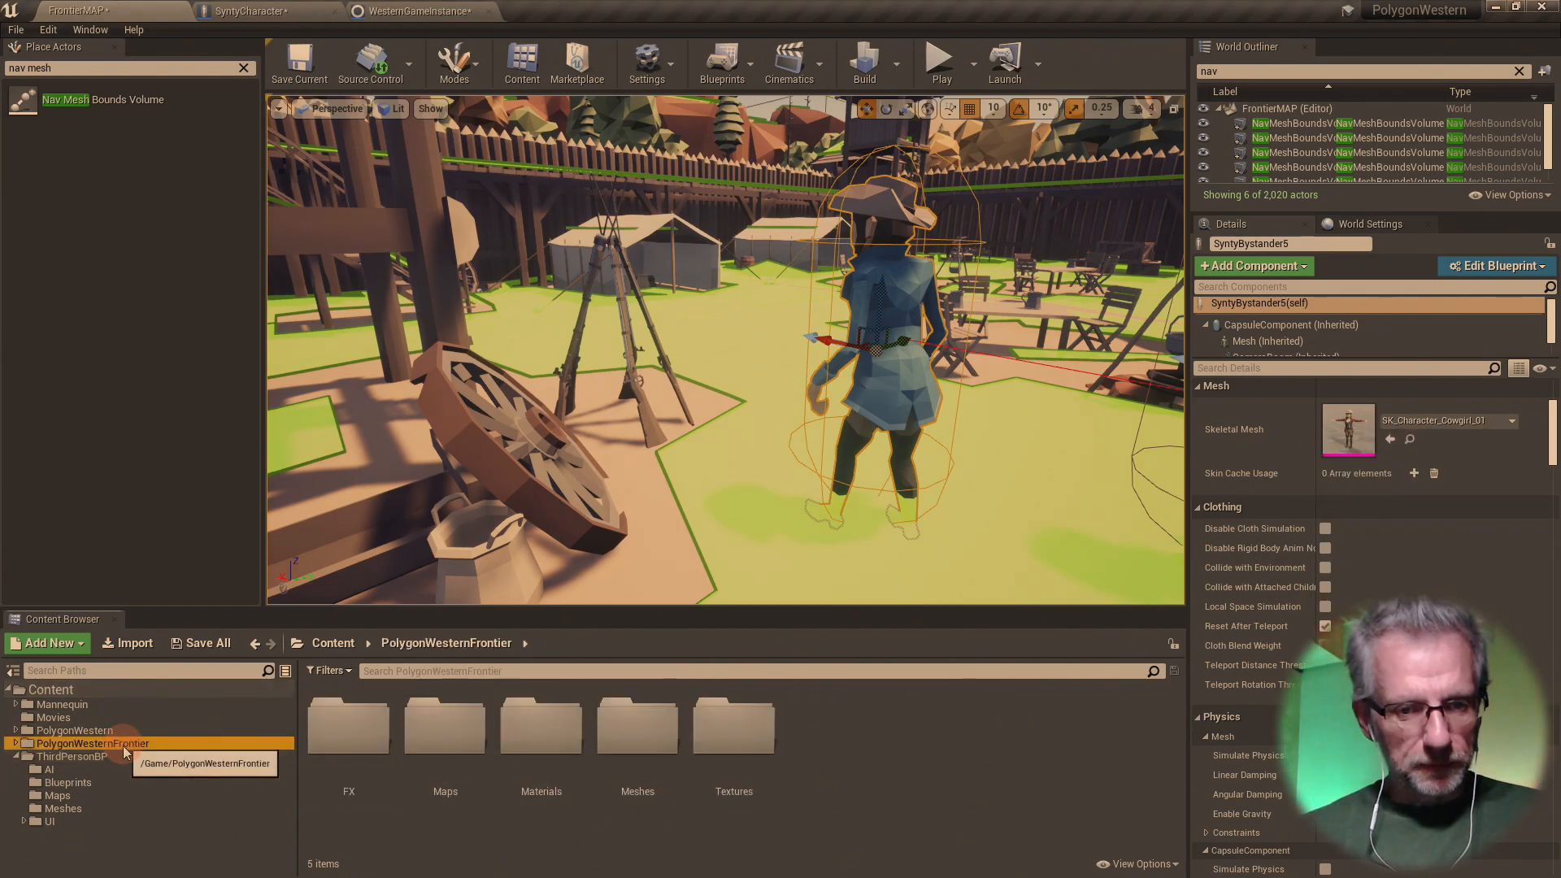
pyautogui.doubleClick(540, 724)
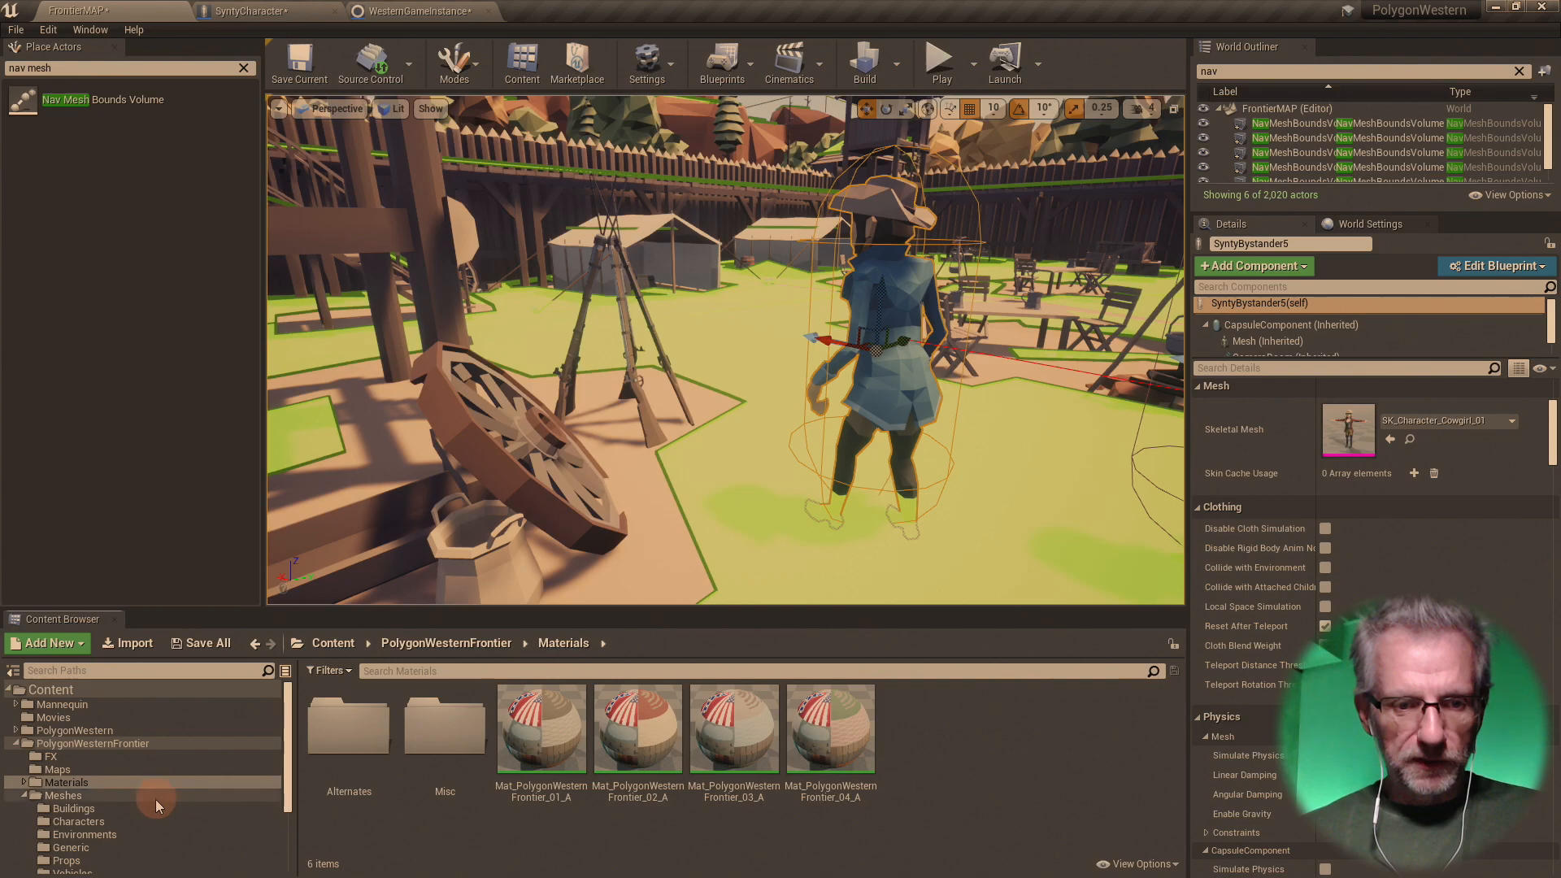
pyautogui.click(156, 823)
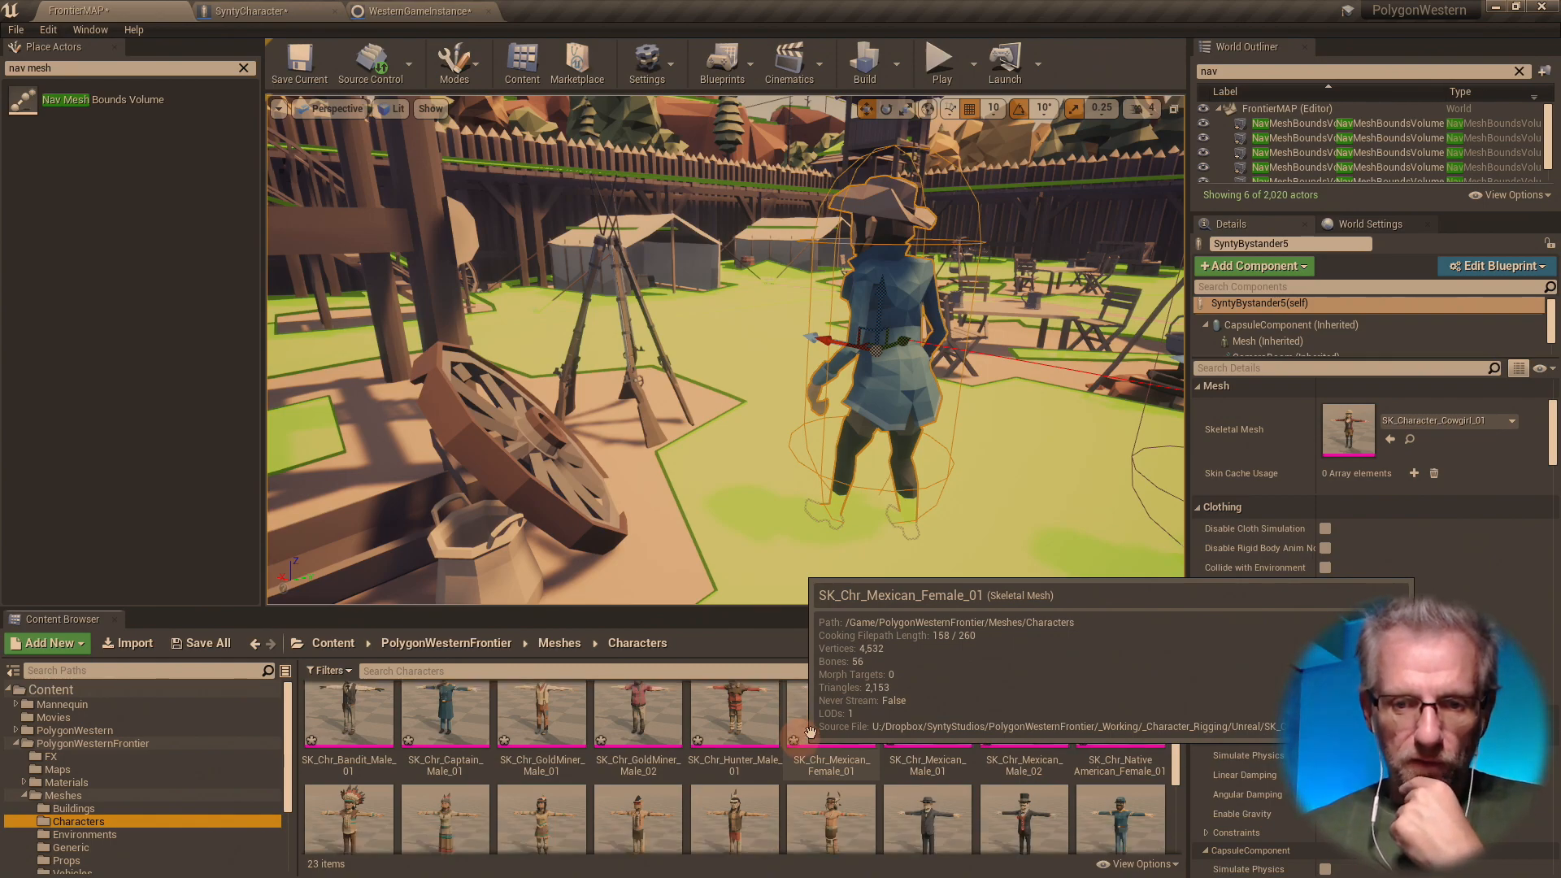
pyautogui.scroll(-2, 1152, 738)
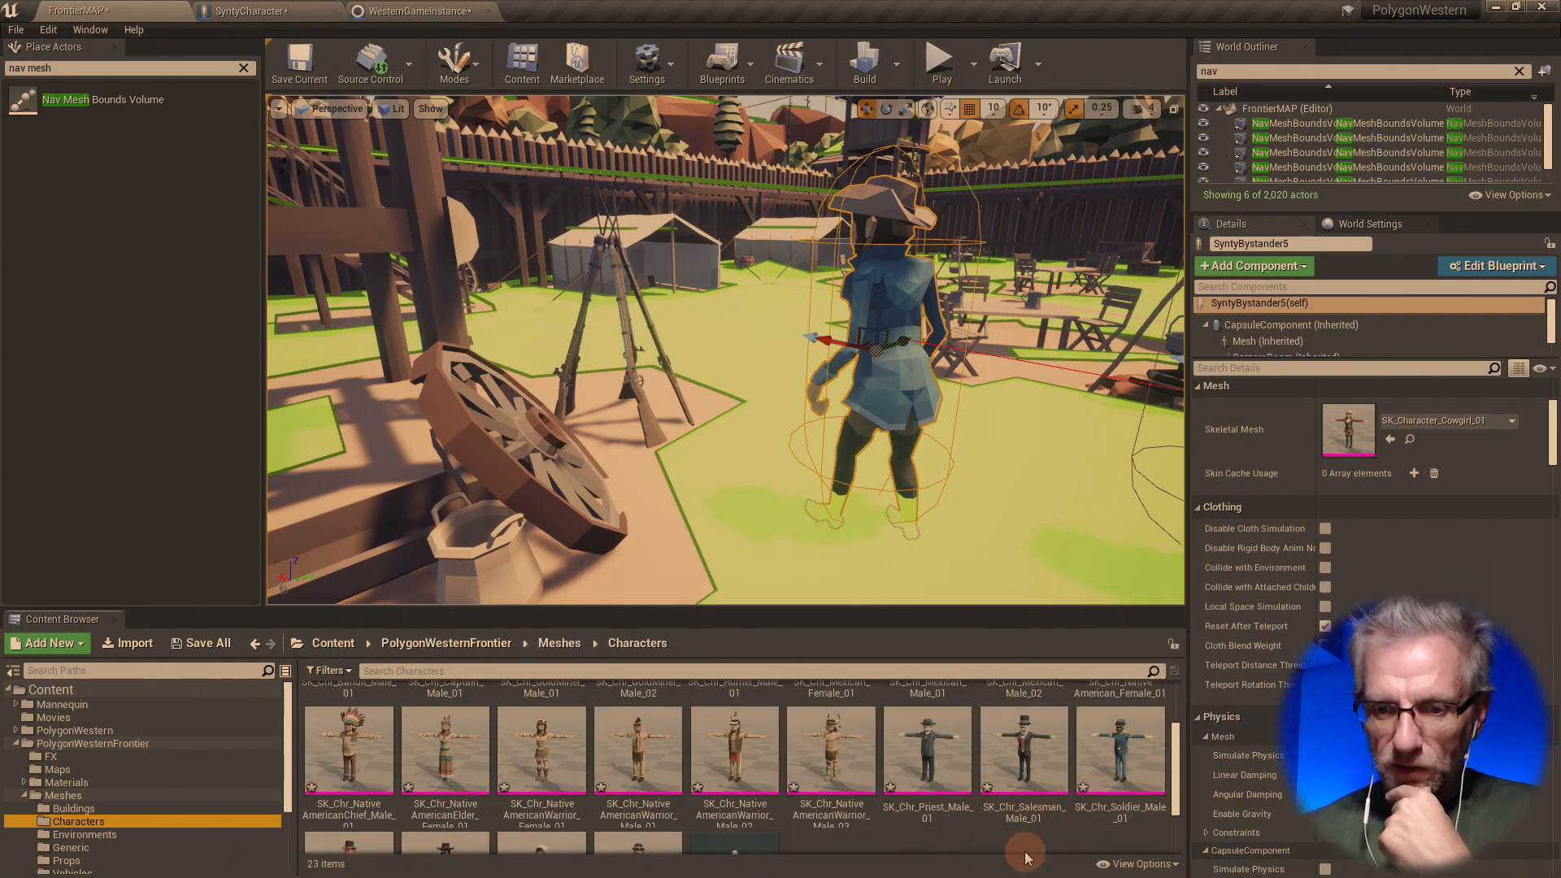
pyautogui.scroll(-1, 1194, 776)
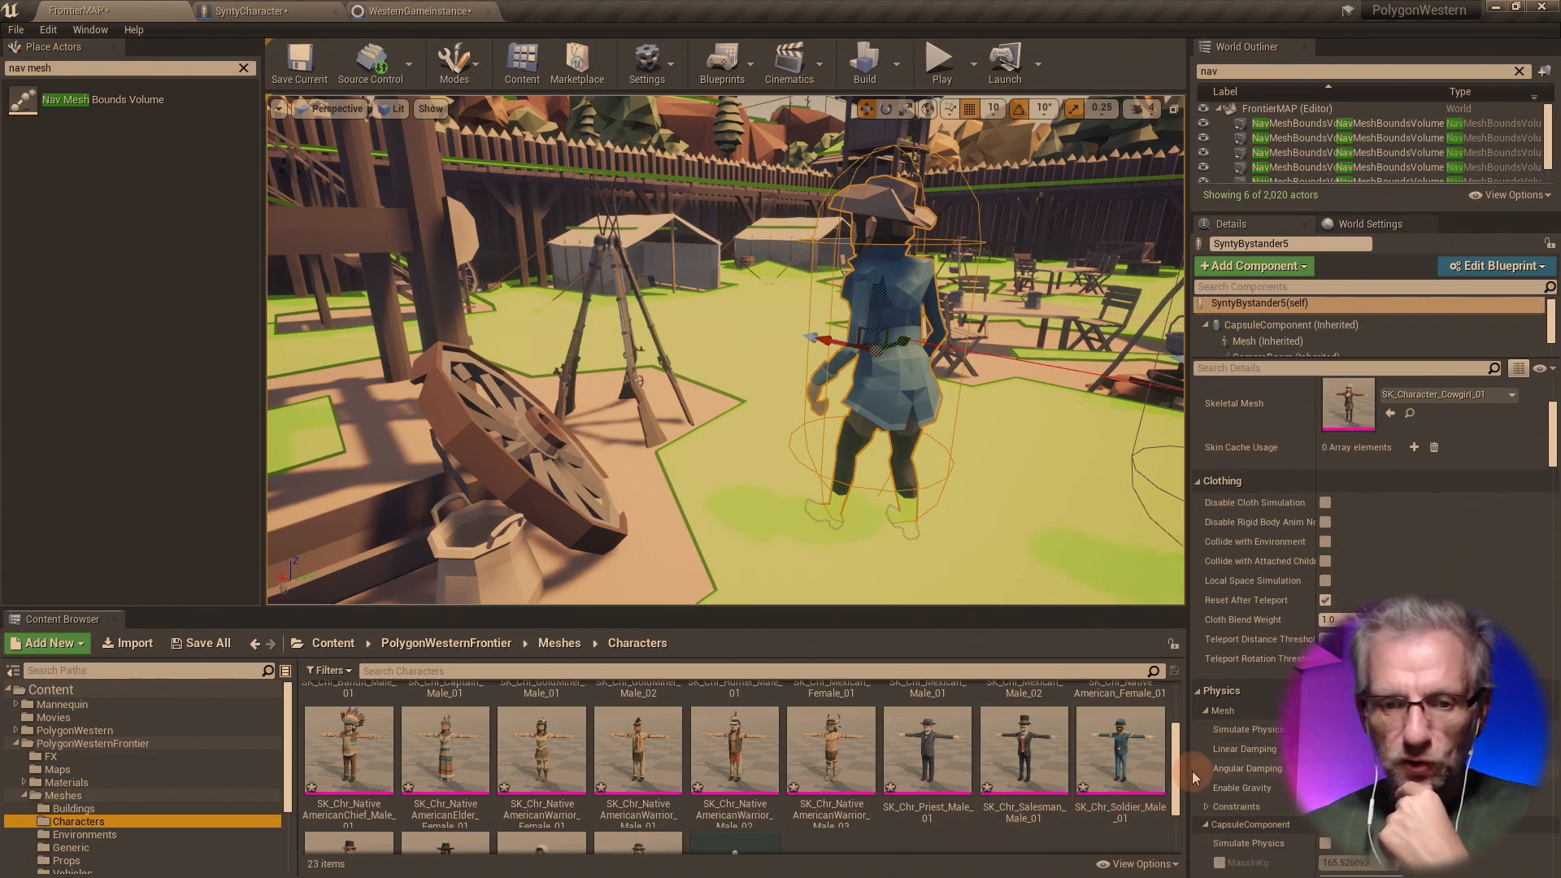
pyautogui.scroll(-2, 1130, 807)
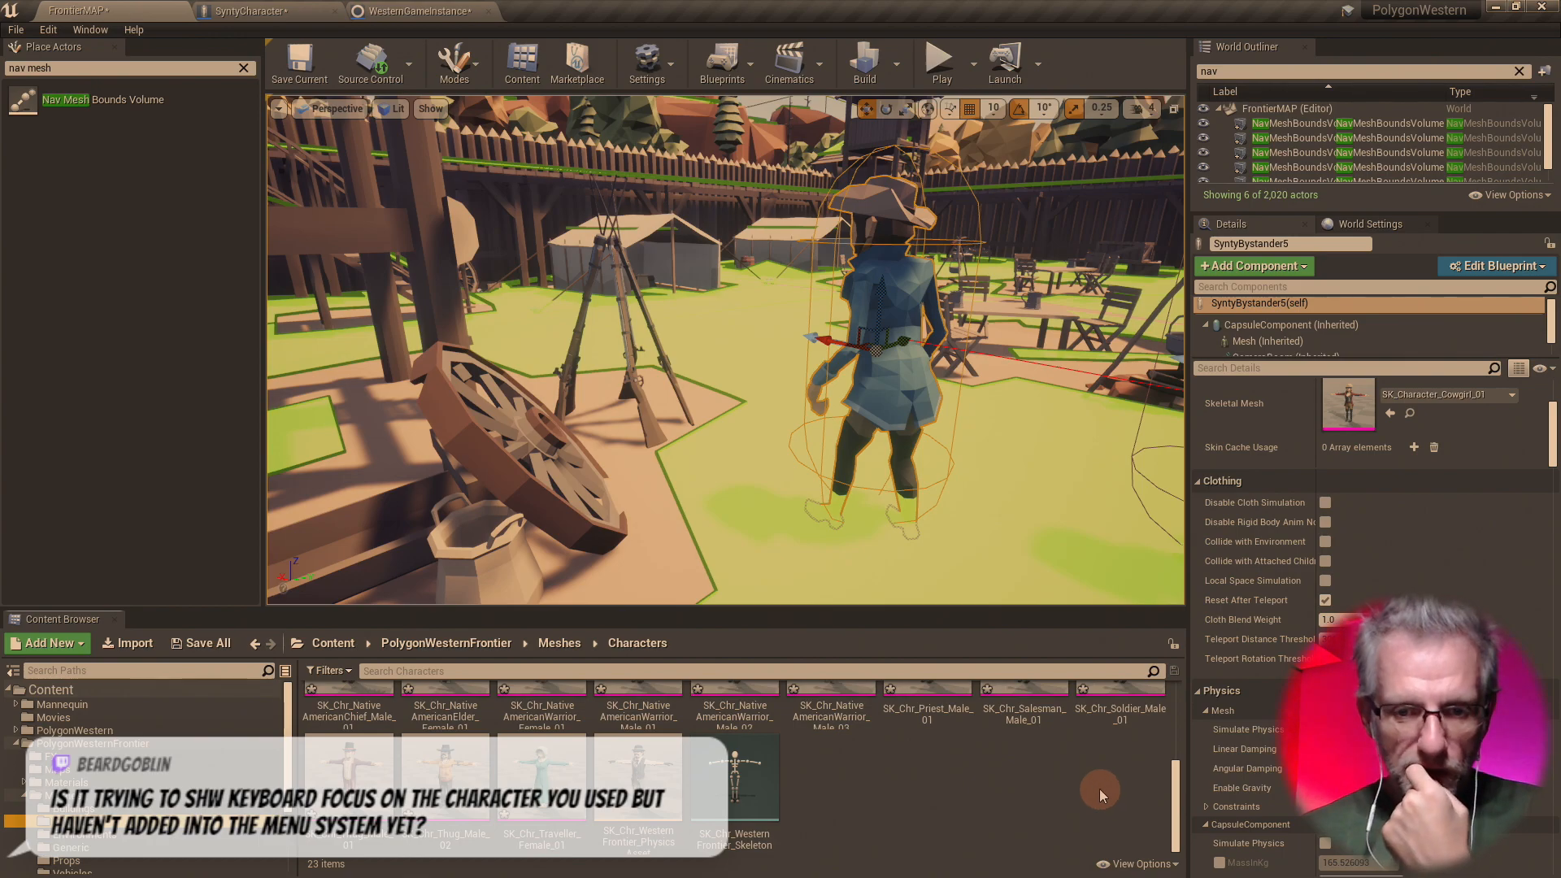
pyautogui.click(1447, 395)
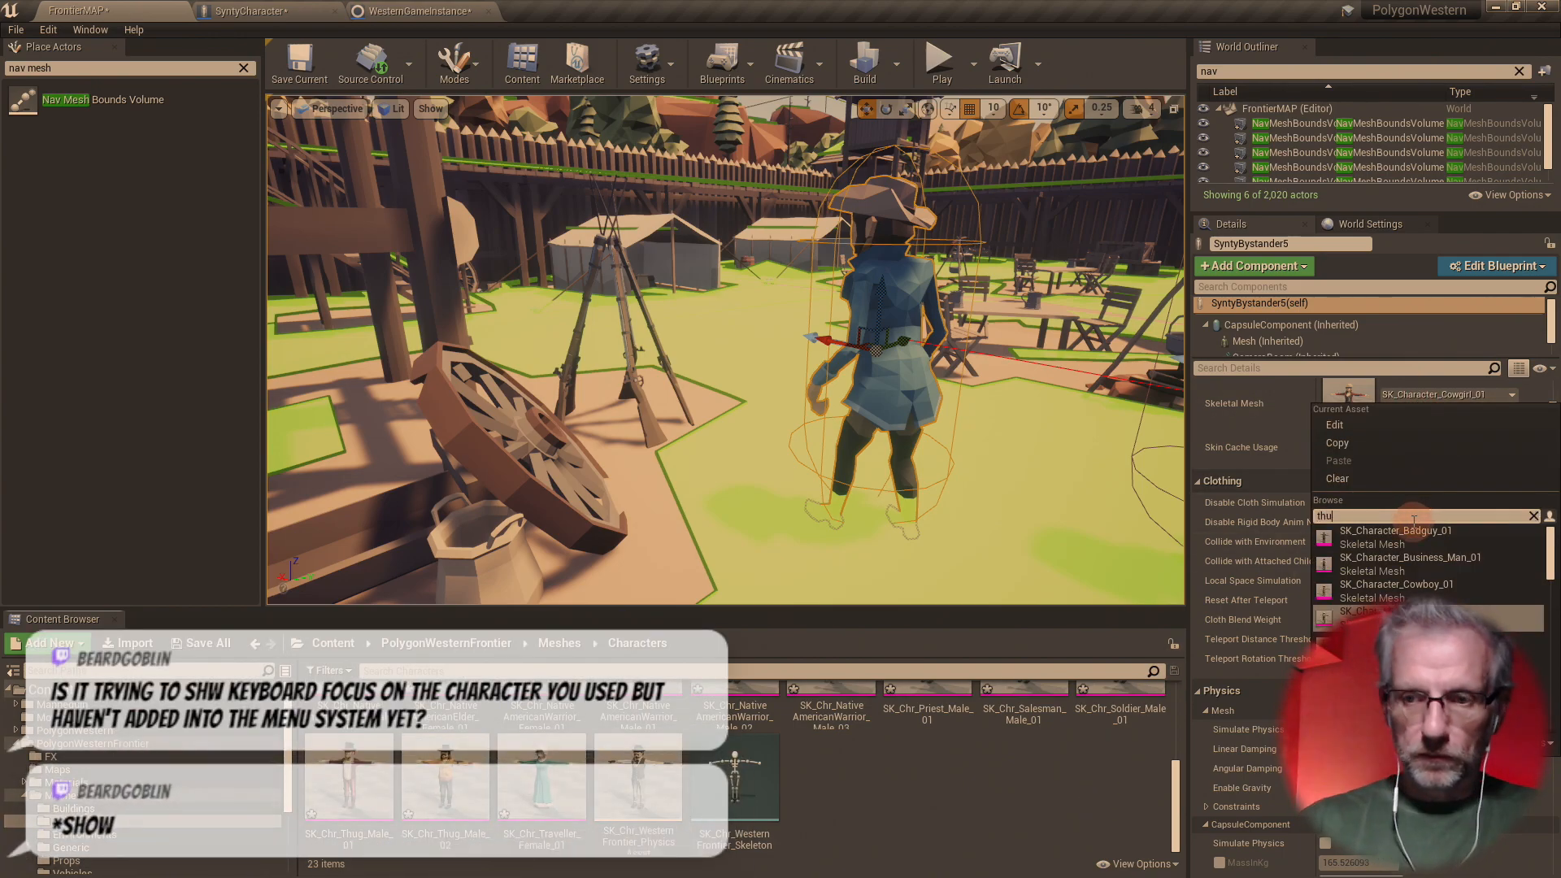
pyautogui.click(1415, 537)
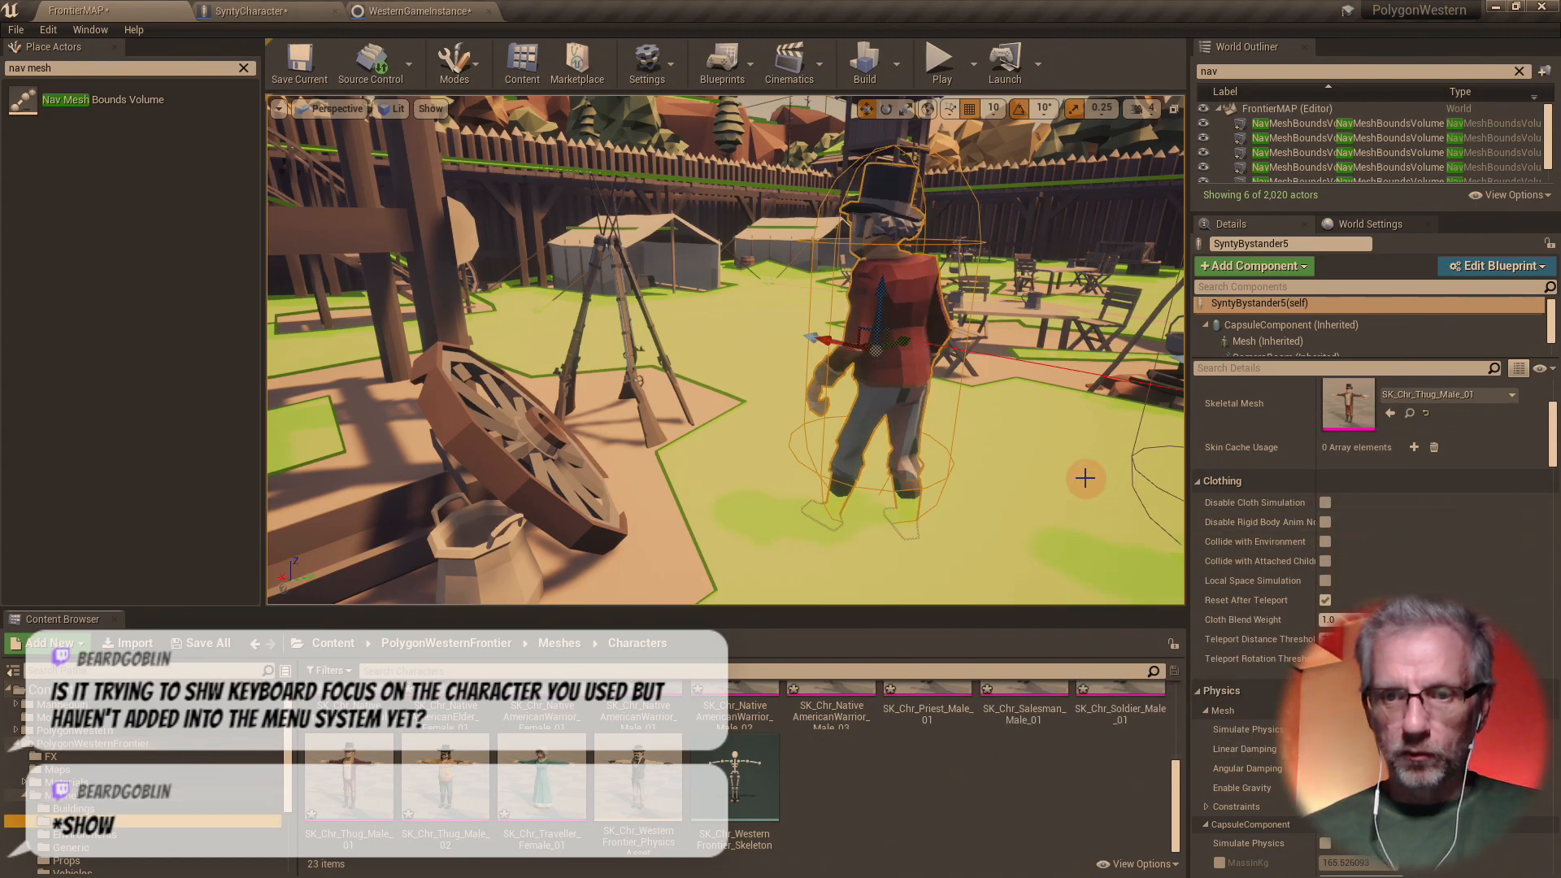
# - Set the skeletal mesh of the second bystander, the cowgirl near the campfire, to SK_Chr_Thug_Male_02
pyautogui.moveTo(1084, 477); pyautogui.dragTo(951, 420)
pyautogui.click(890, 350)
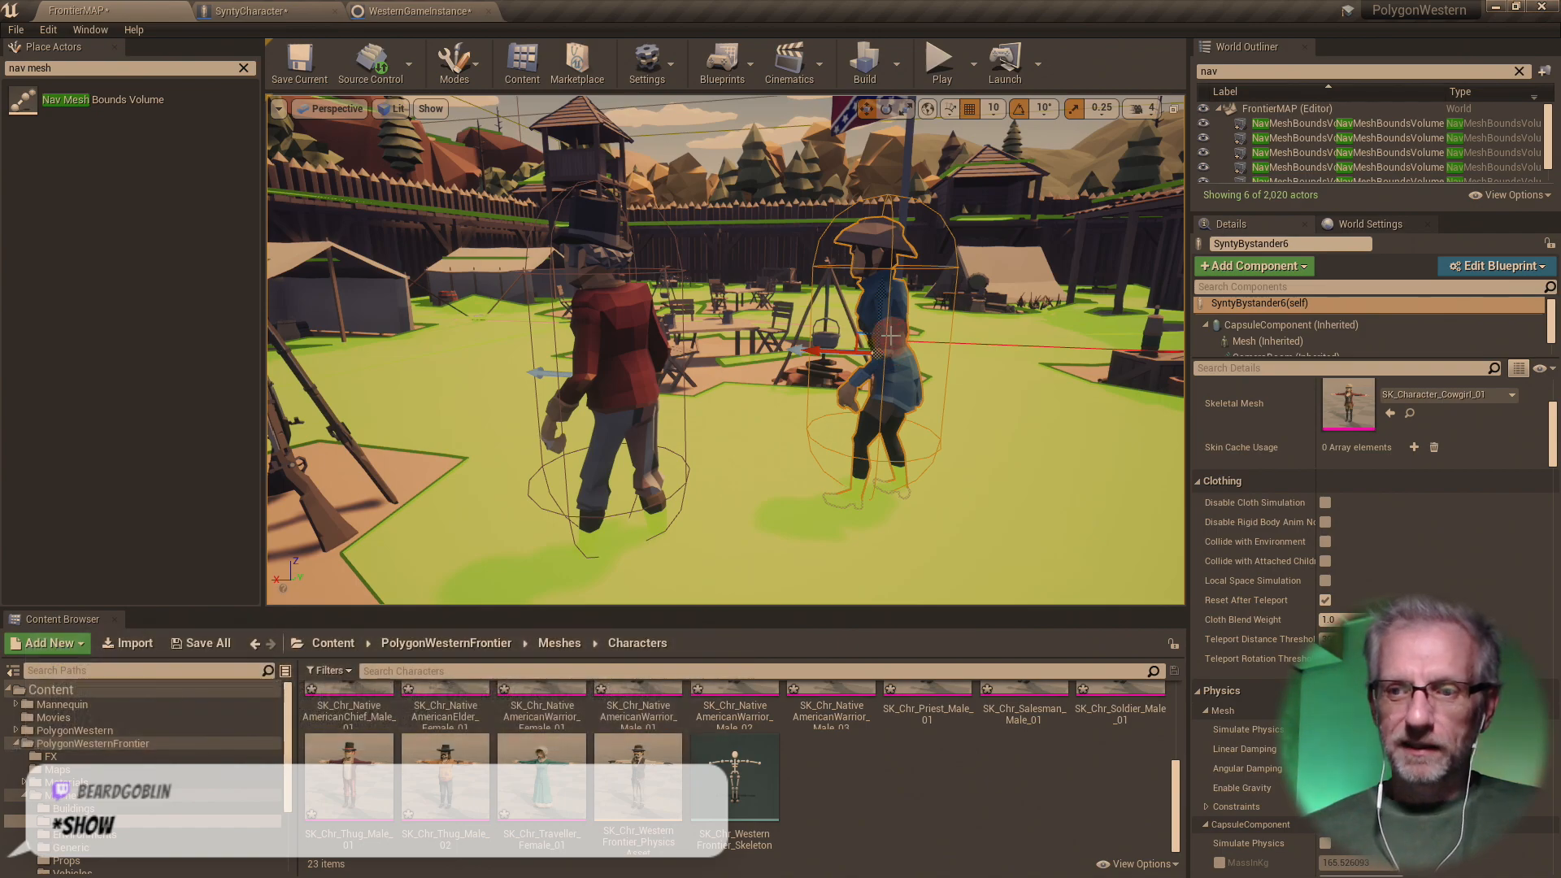
pyautogui.click(817, 327)
pyautogui.click(599, 338)
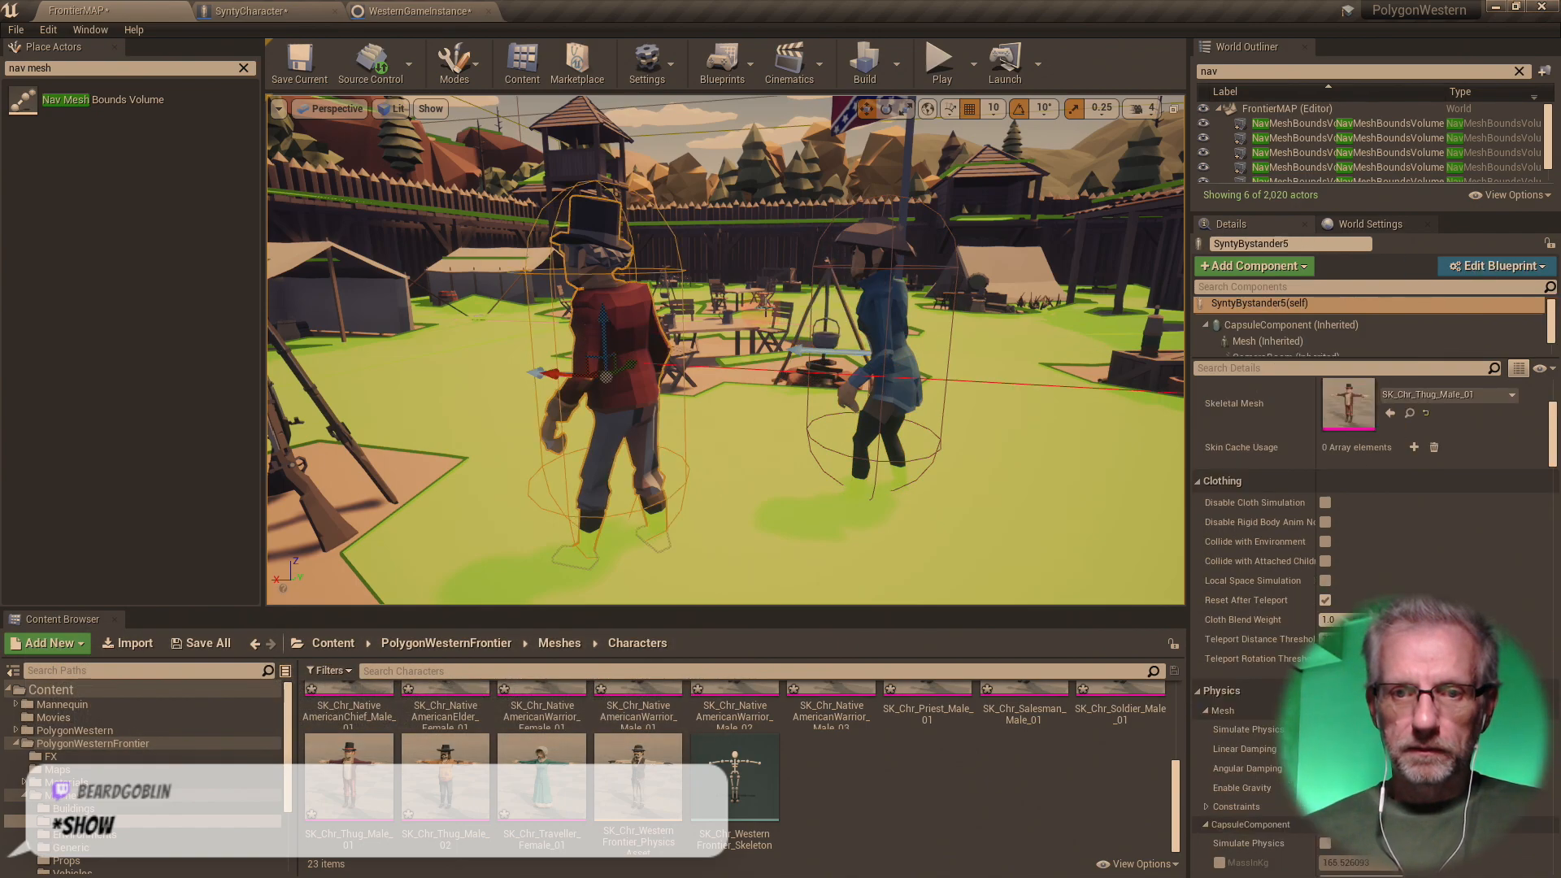
pyautogui.click(874, 299)
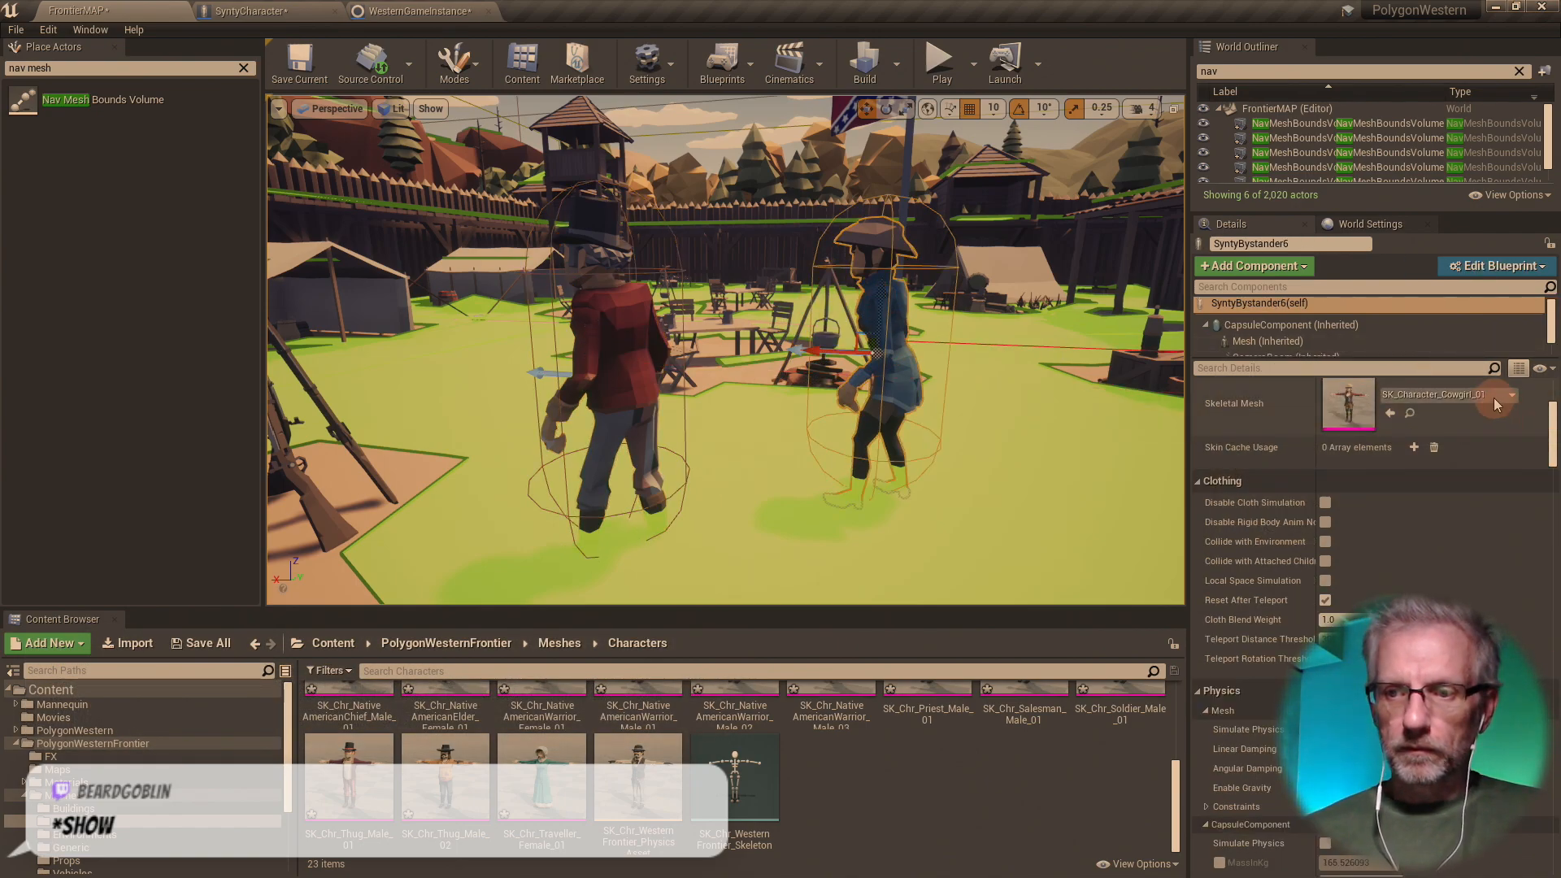
pyautogui.click(1455, 395)
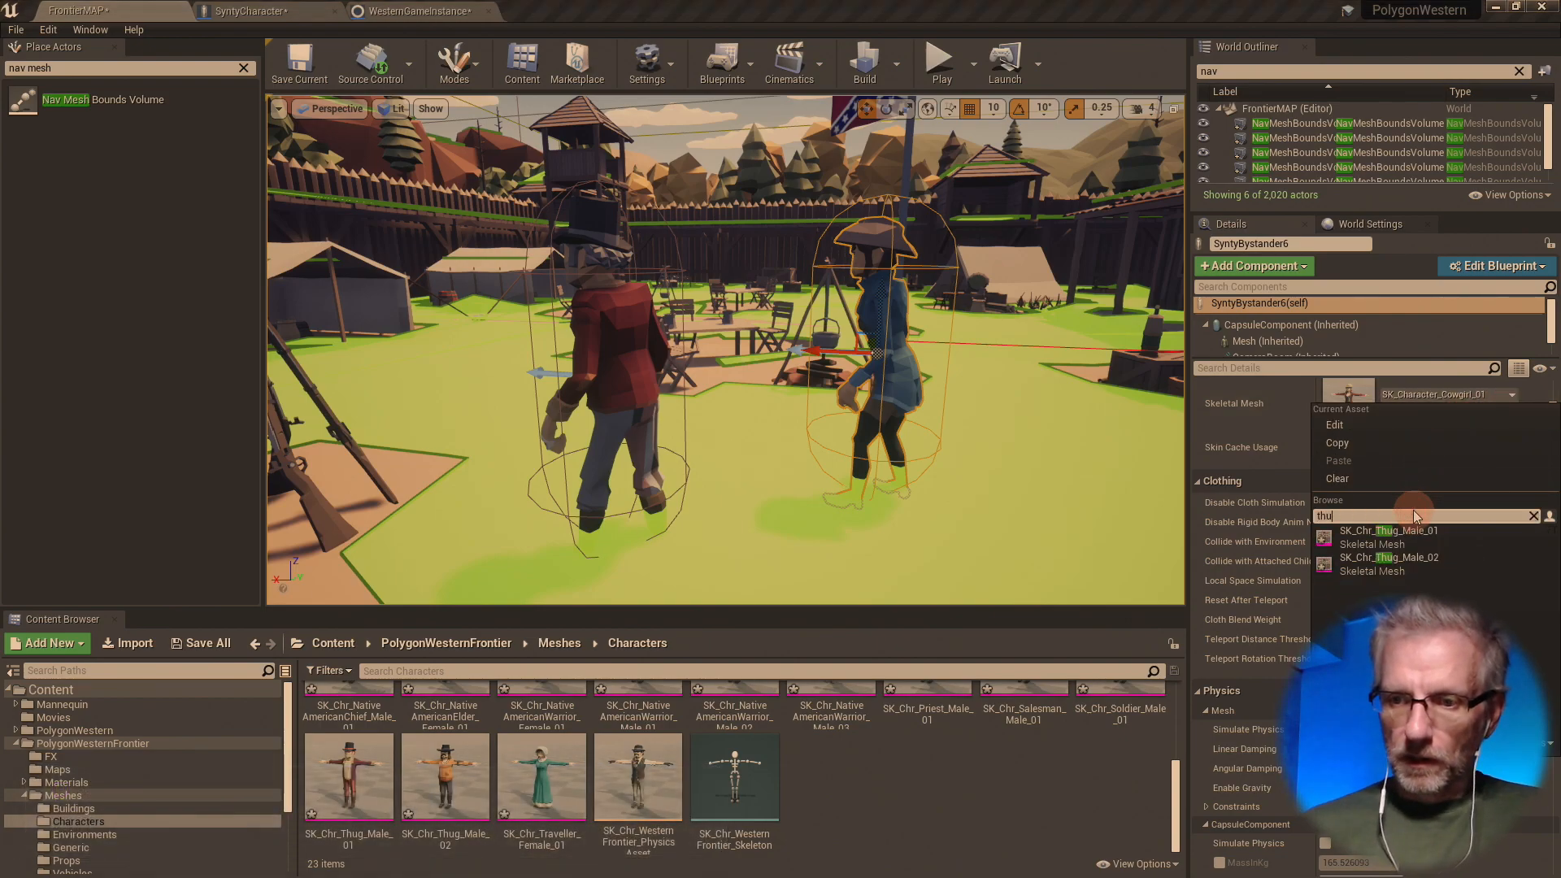
pyautogui.click(1399, 561)
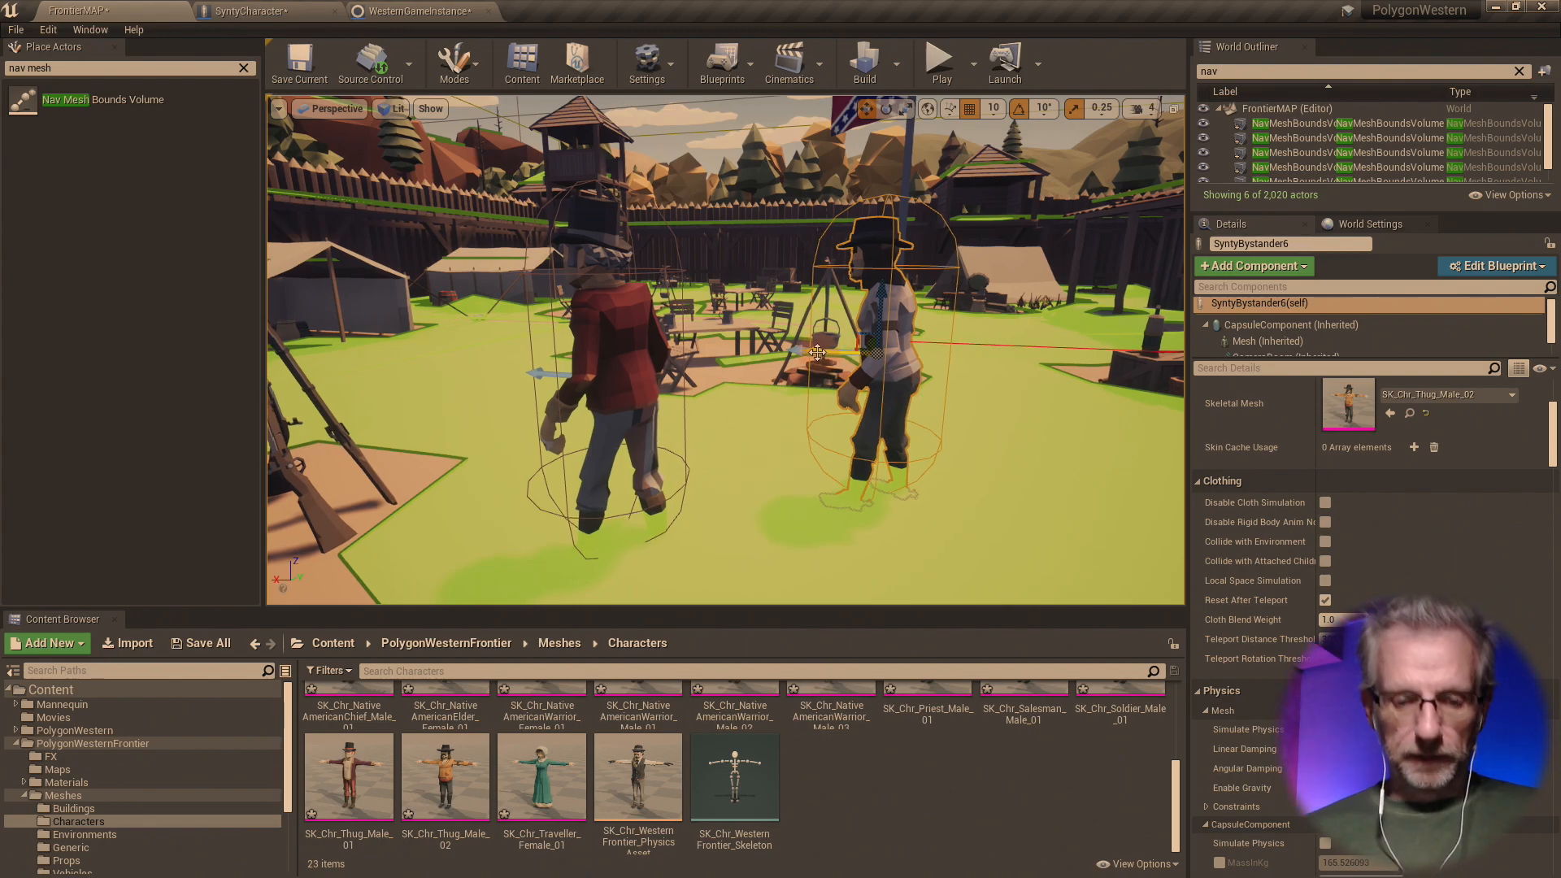
# - Duplicate the second thug bystander, move the copy to open ground beyond the campfire and set its skeletal mesh to SK_Chr_Soldier_Male_01
pyautogui.keyDown('alt'); pyautogui.moveTo(819, 352); pyautogui.dragTo(1010, 368); pyautogui.keyUp('alt')
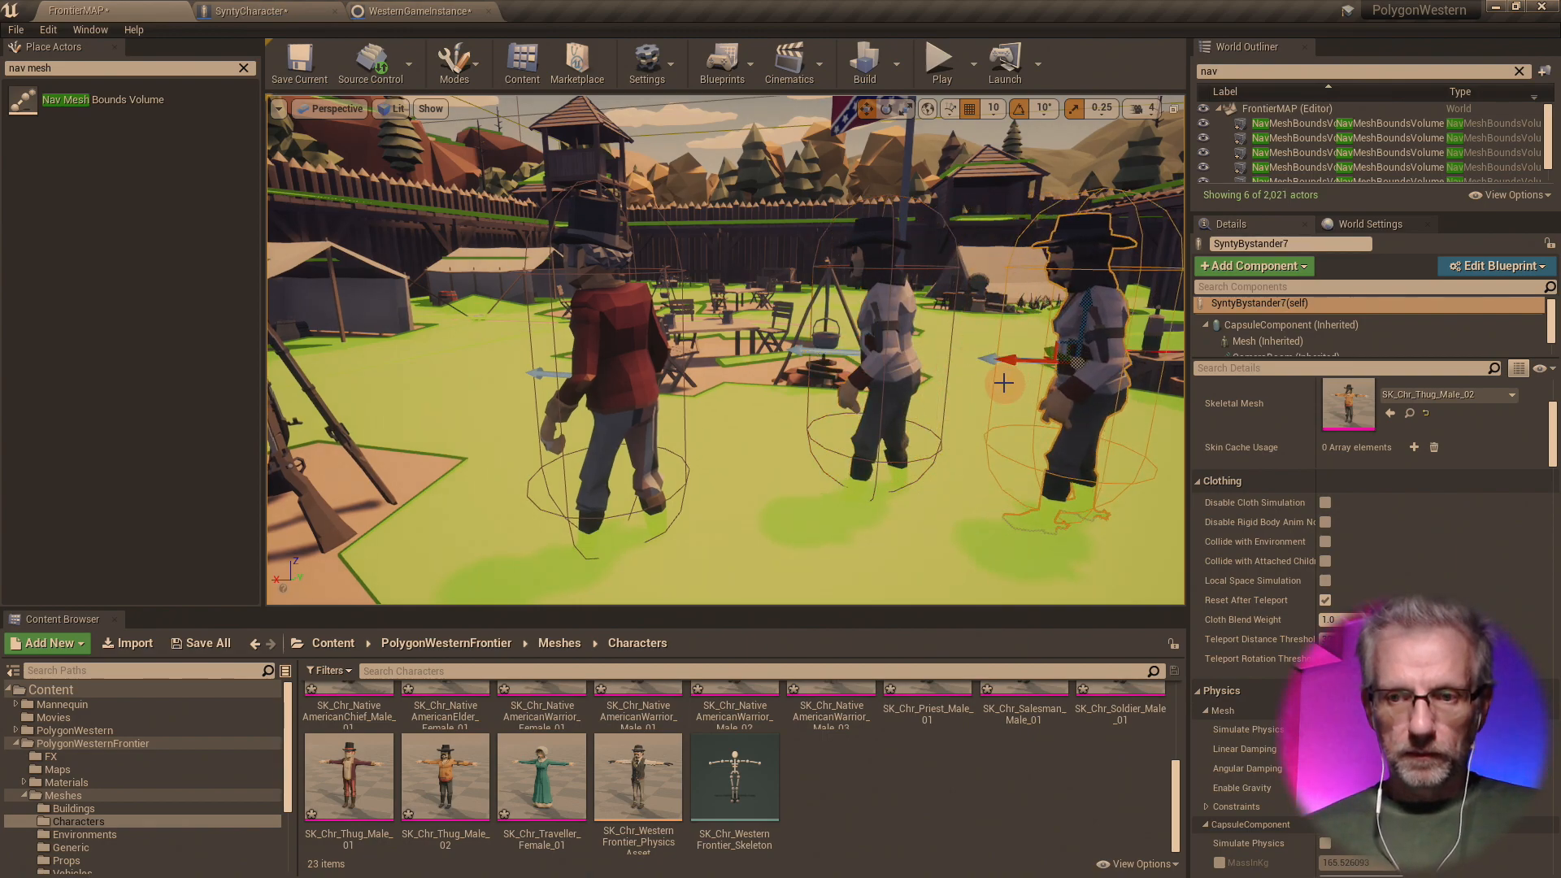
pyautogui.moveTo(1003, 383); pyautogui.dragTo(975, 398, button='right')
pyautogui.moveTo(719, 214); pyautogui.dragTo(287, 129)
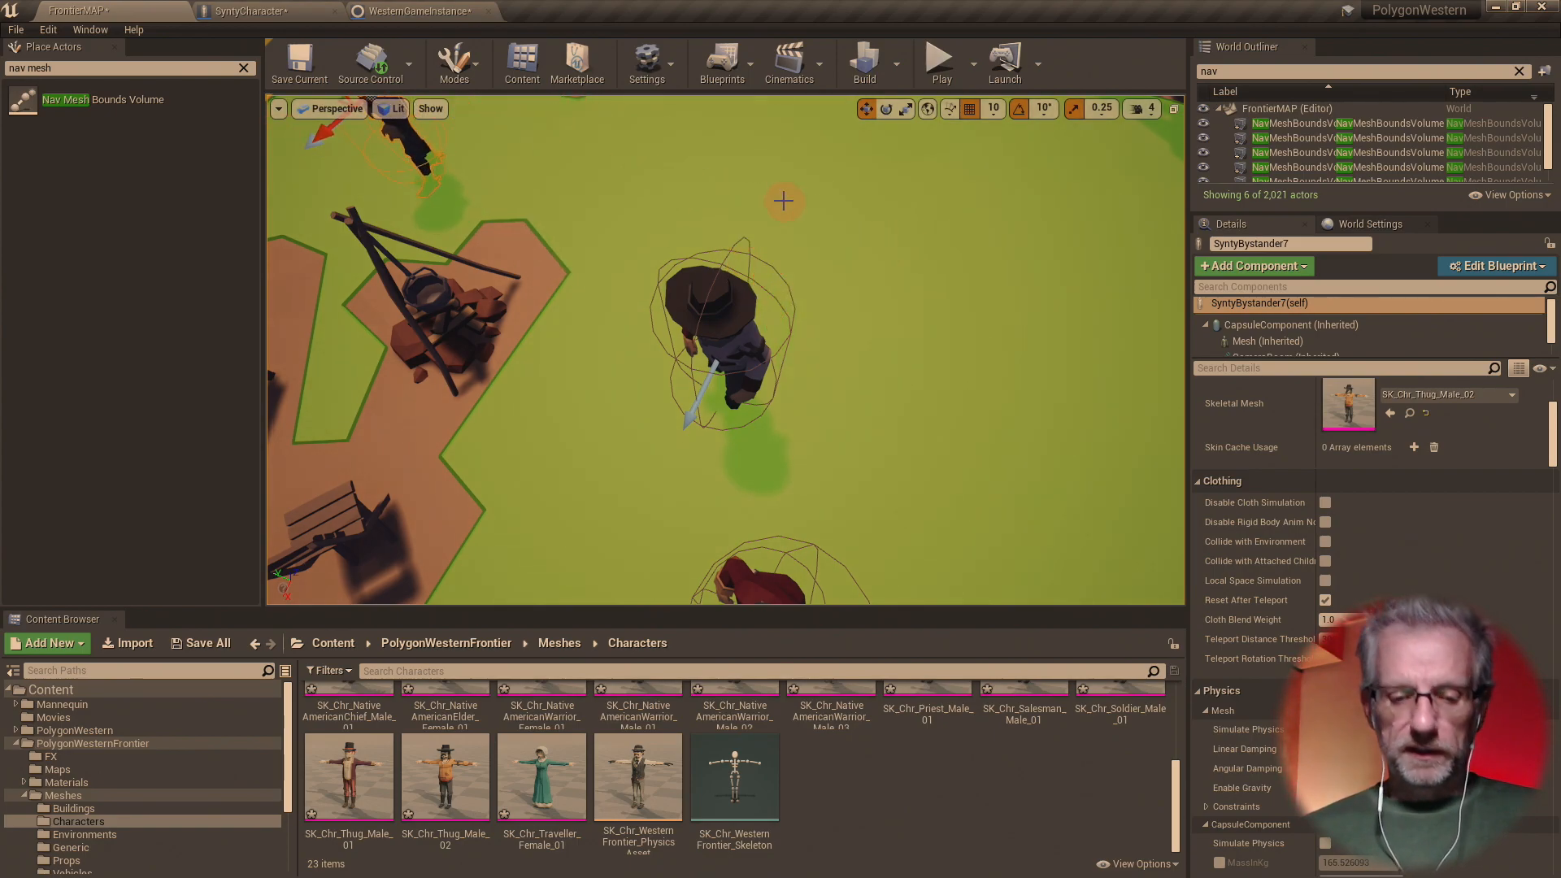
pyautogui.press('f')
pyautogui.click(1448, 403)
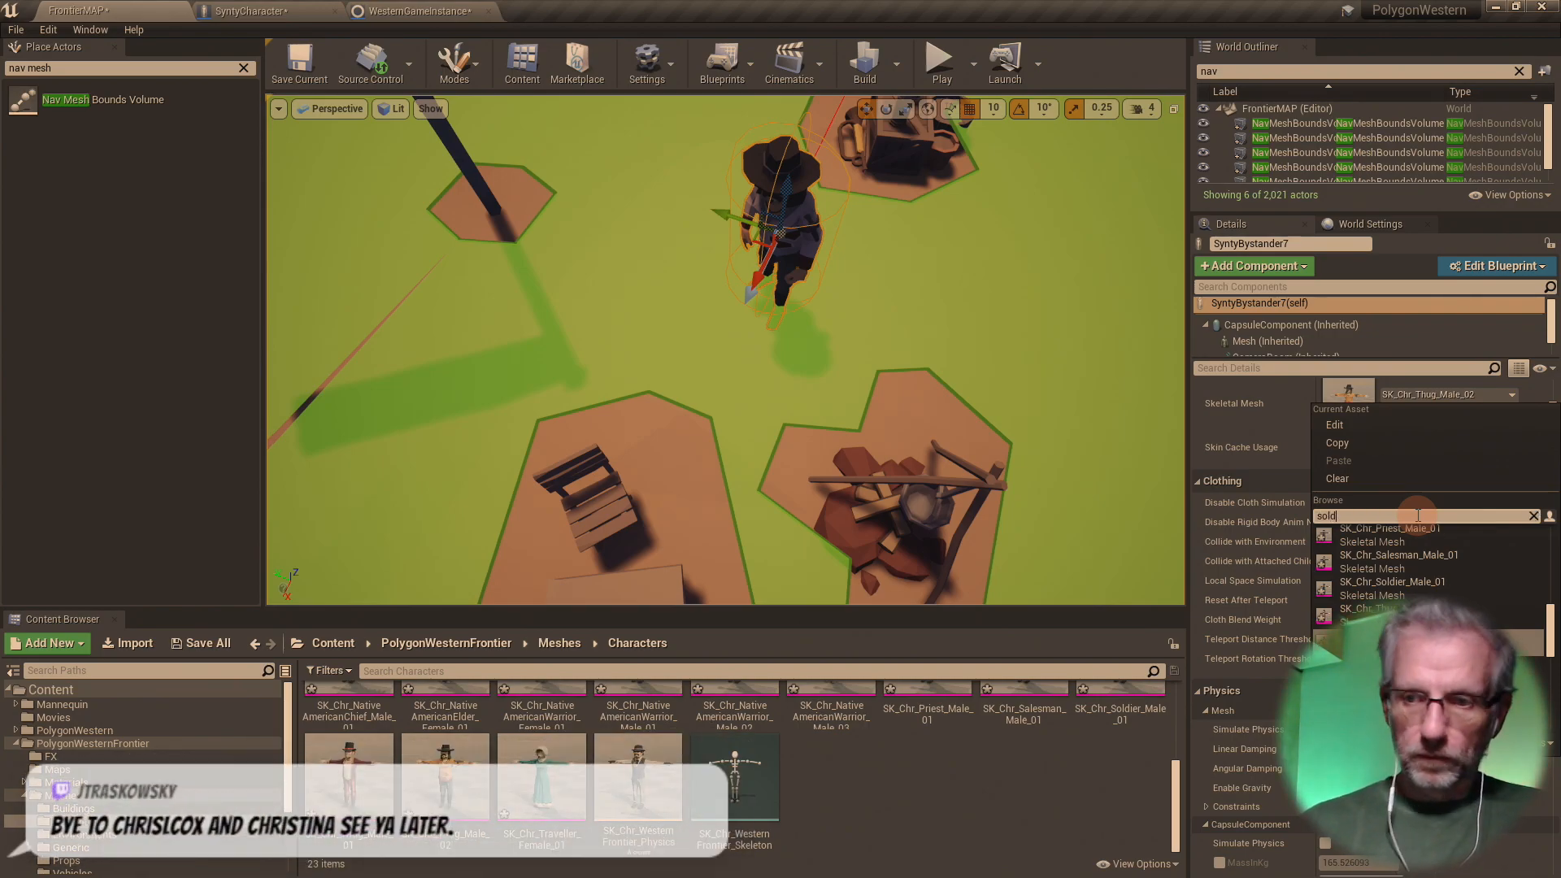
pyautogui.click(1392, 534)
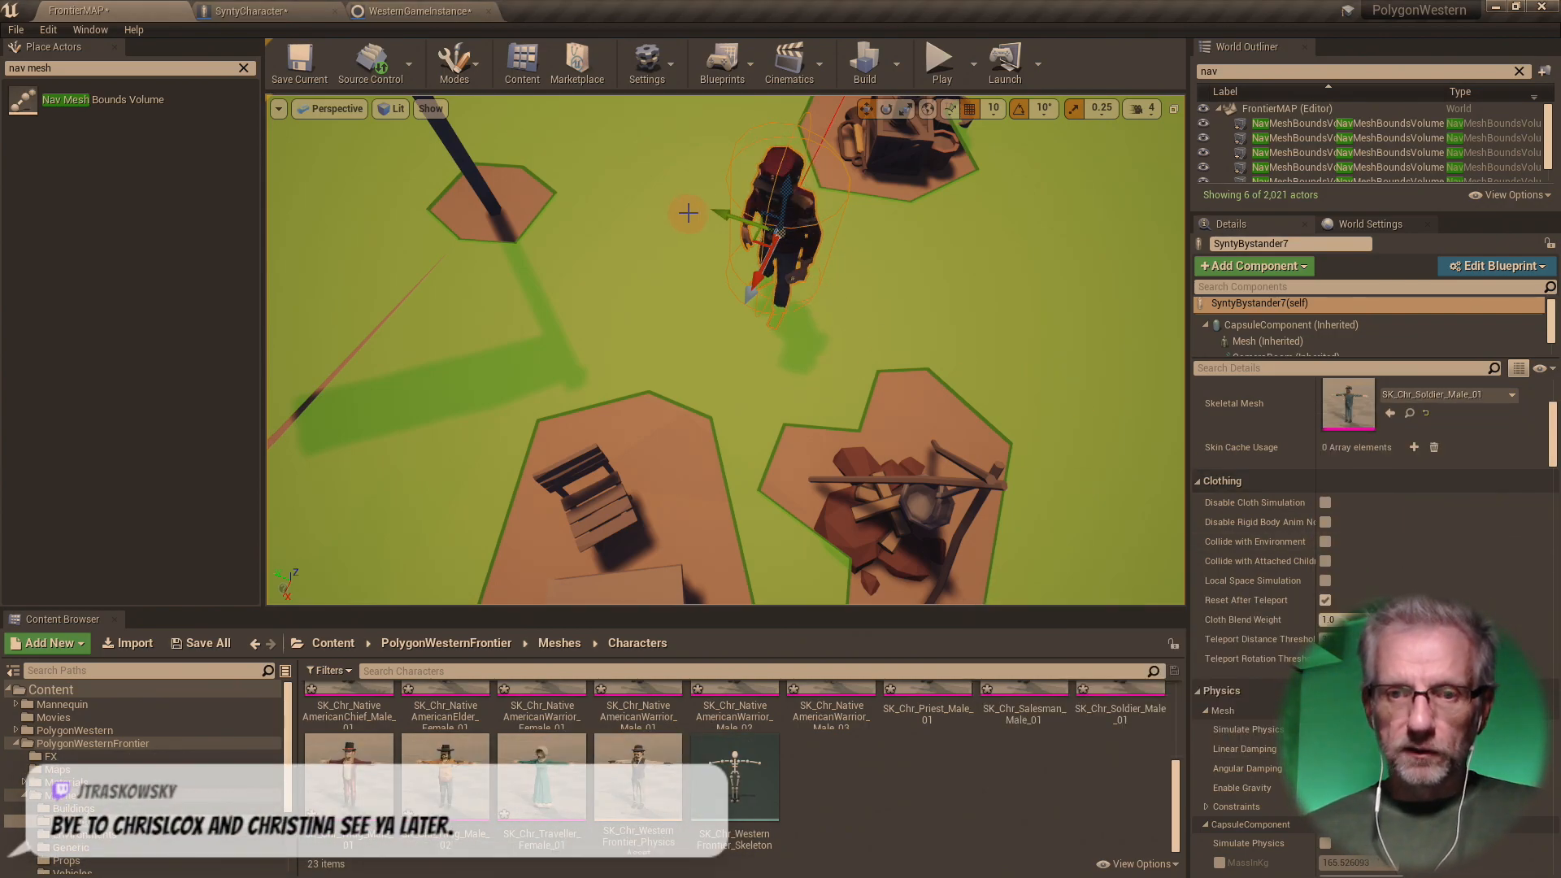
# - Duplicate the soldier bystander twice on the open ground around the flagpole and turn the copies to face different directions
pyautogui.keyDown('alt'); pyautogui.moveTo(724, 215); pyautogui.dragTo(537, 173); pyautogui.keyUp('alt')
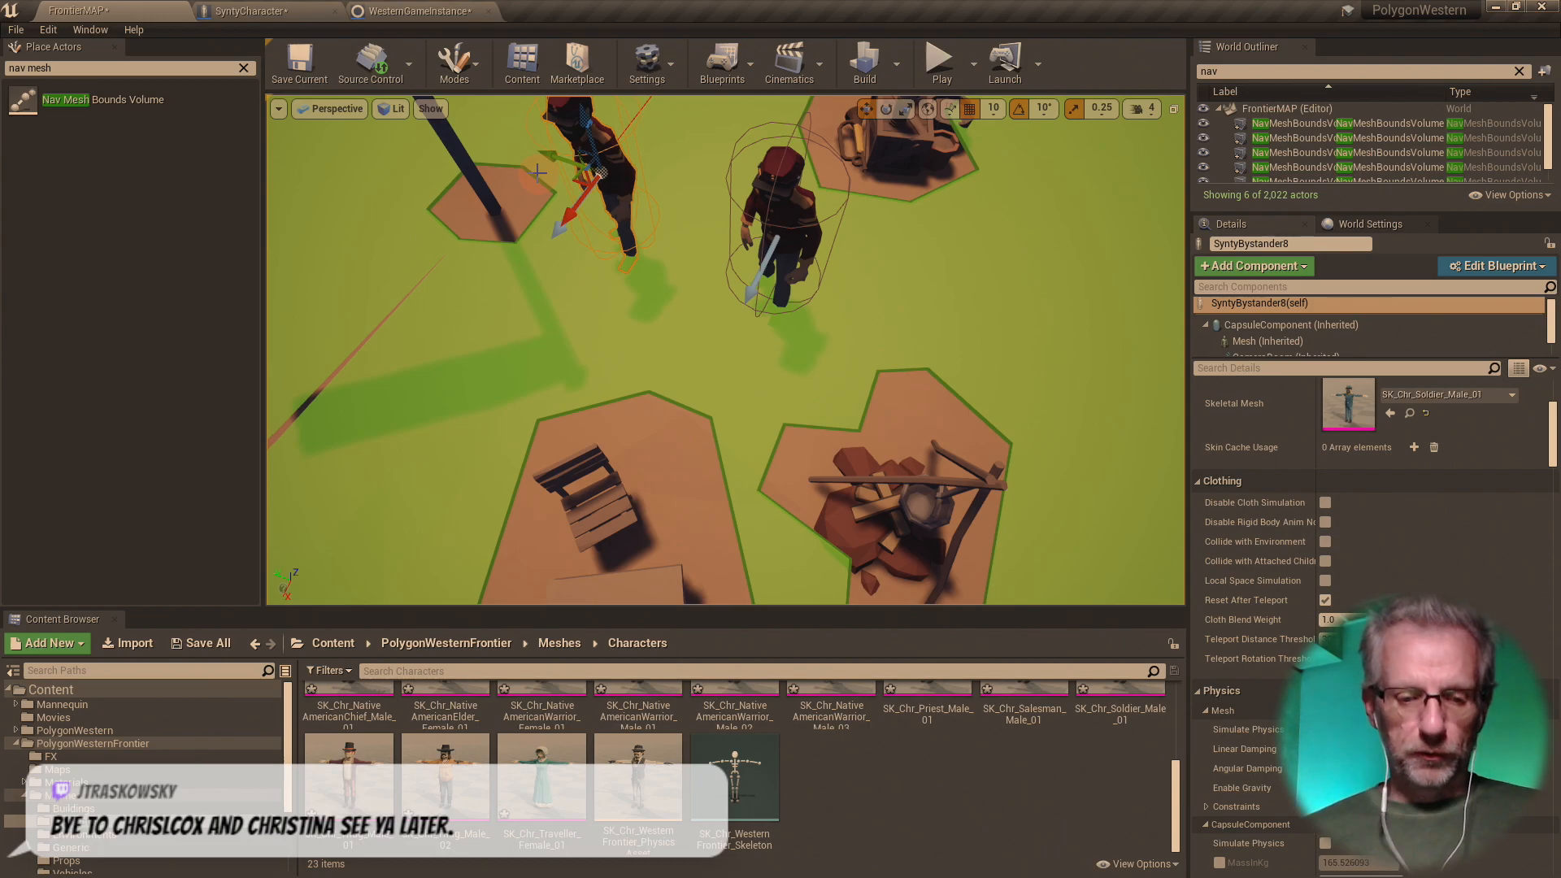
pyautogui.moveTo(631, 232); pyautogui.dragTo(246, 231)
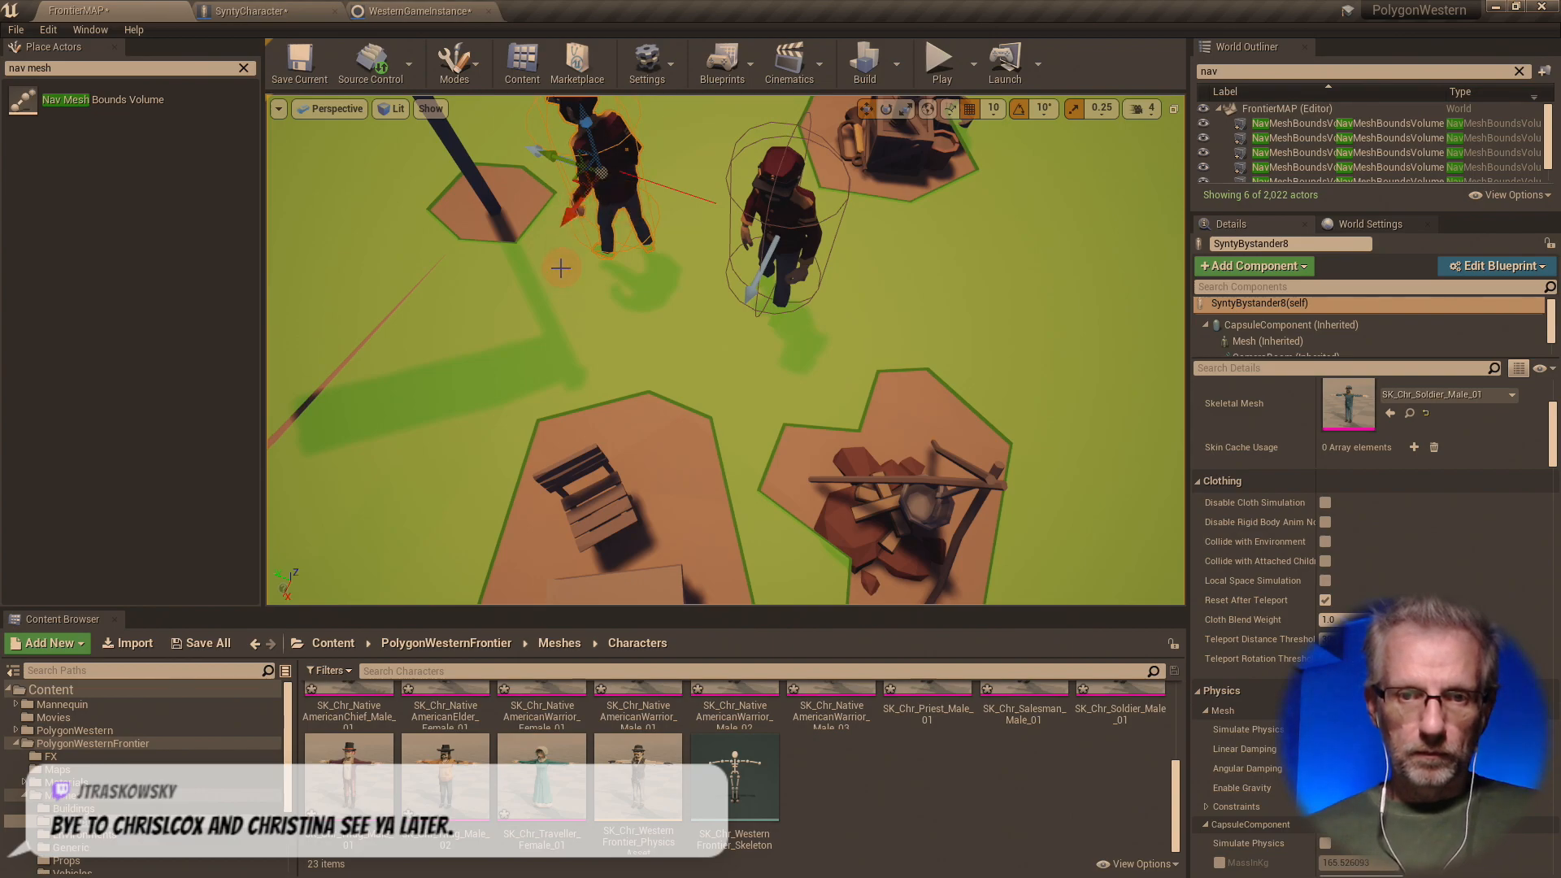
pyautogui.keyDown('alt'); pyautogui.moveTo(568, 222); pyautogui.dragTo(611, 366); pyautogui.keyUp('alt')
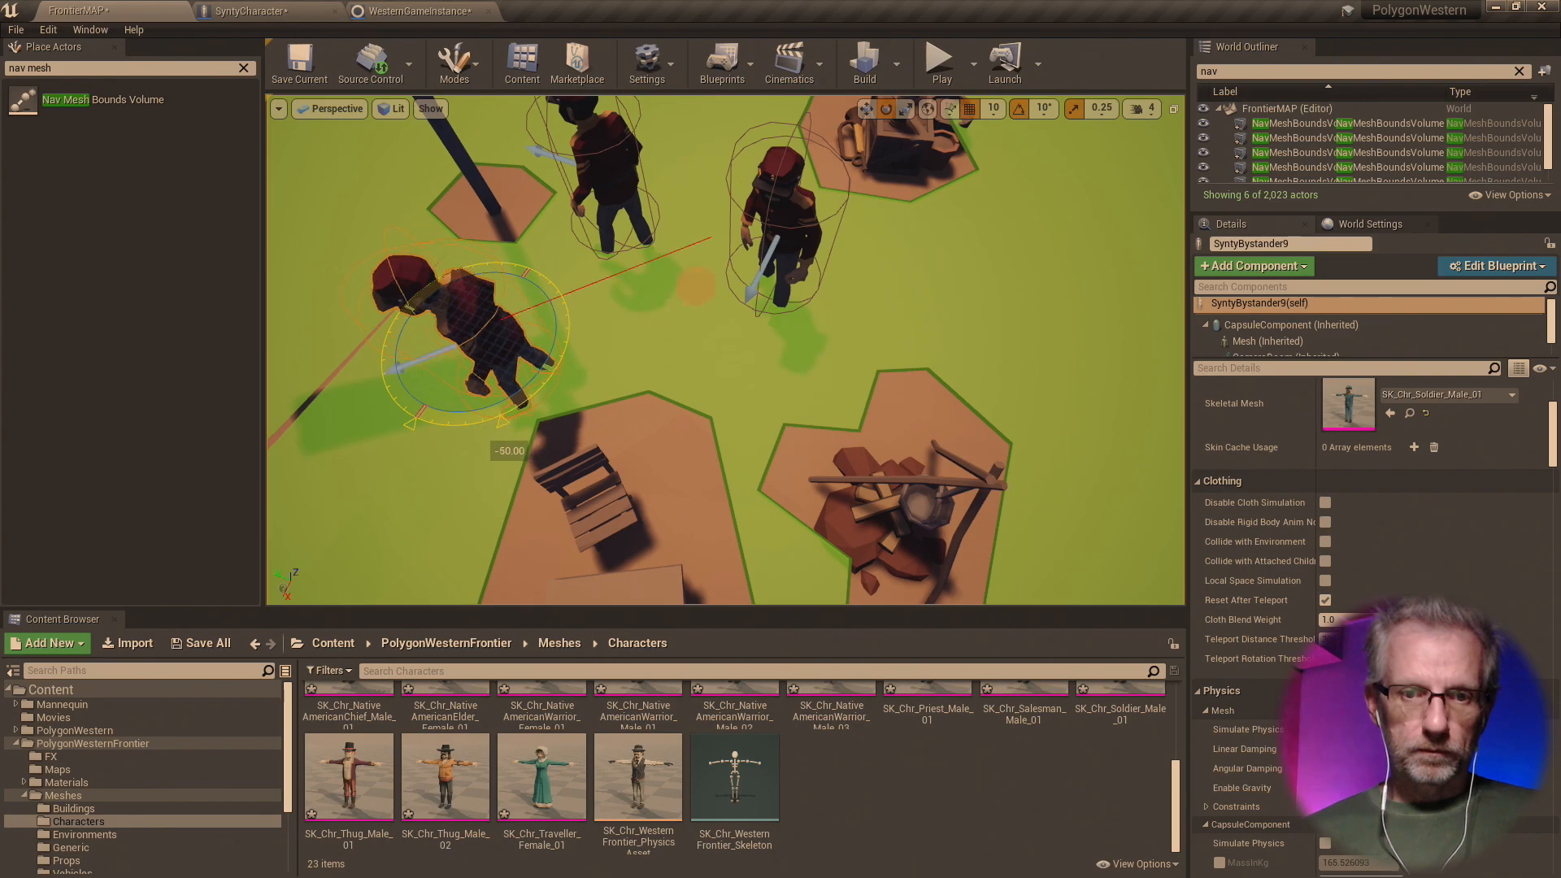
pyautogui.moveTo(509, 443); pyautogui.dragTo(569, 400)
pyautogui.moveTo(758, 378); pyautogui.dragTo(768, 371, button='right')
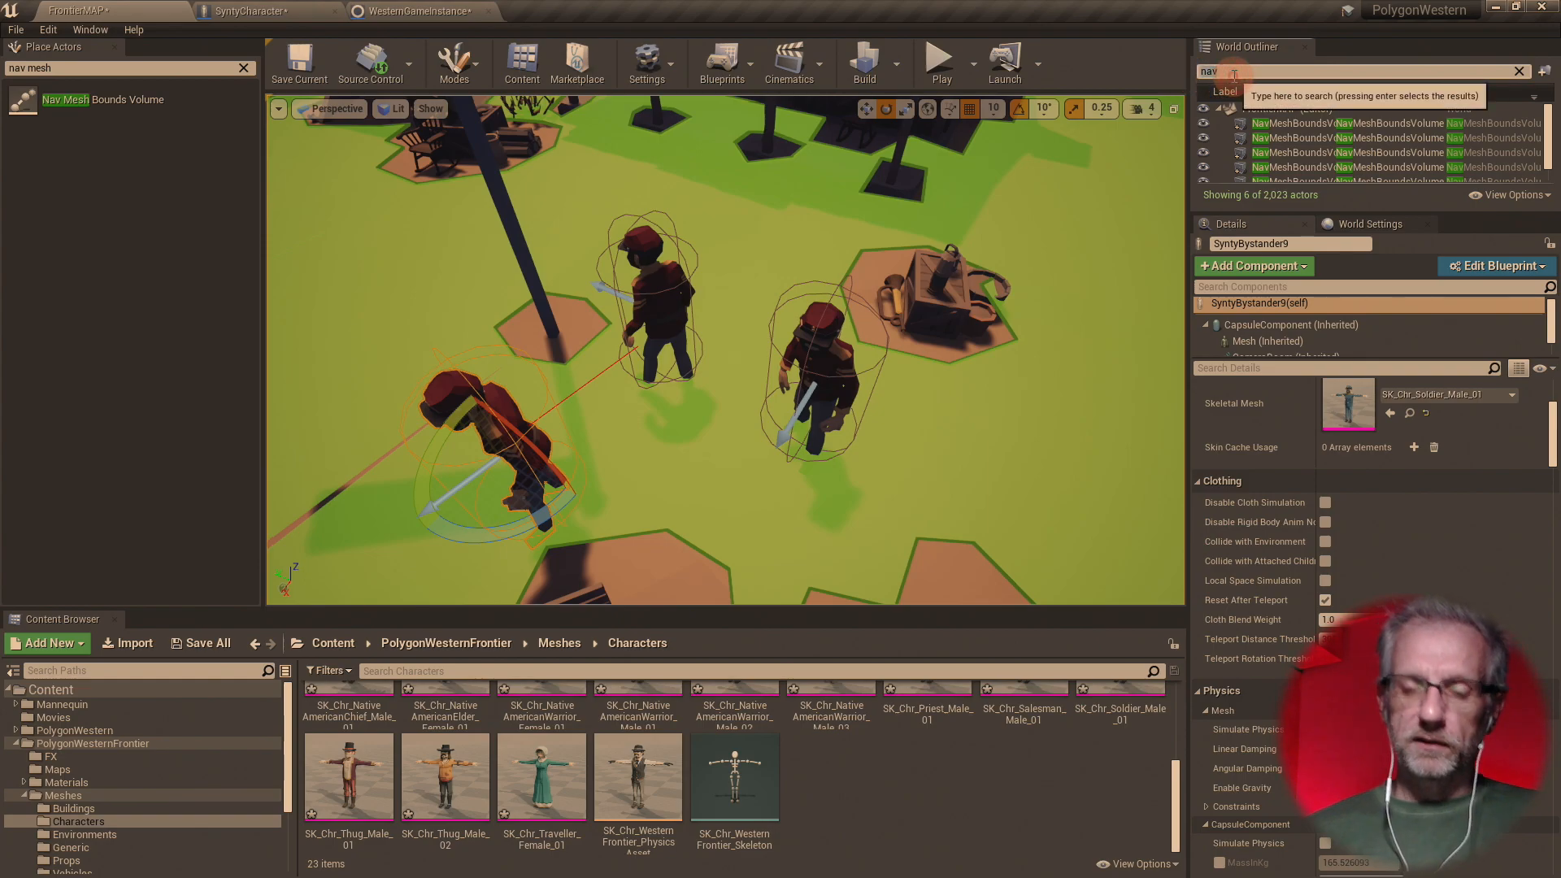
# - Find the level's existing PlayerStart among the actors and delete it
pyautogui.hotkey('ctrl', 'a')
pyautogui.write('playe')
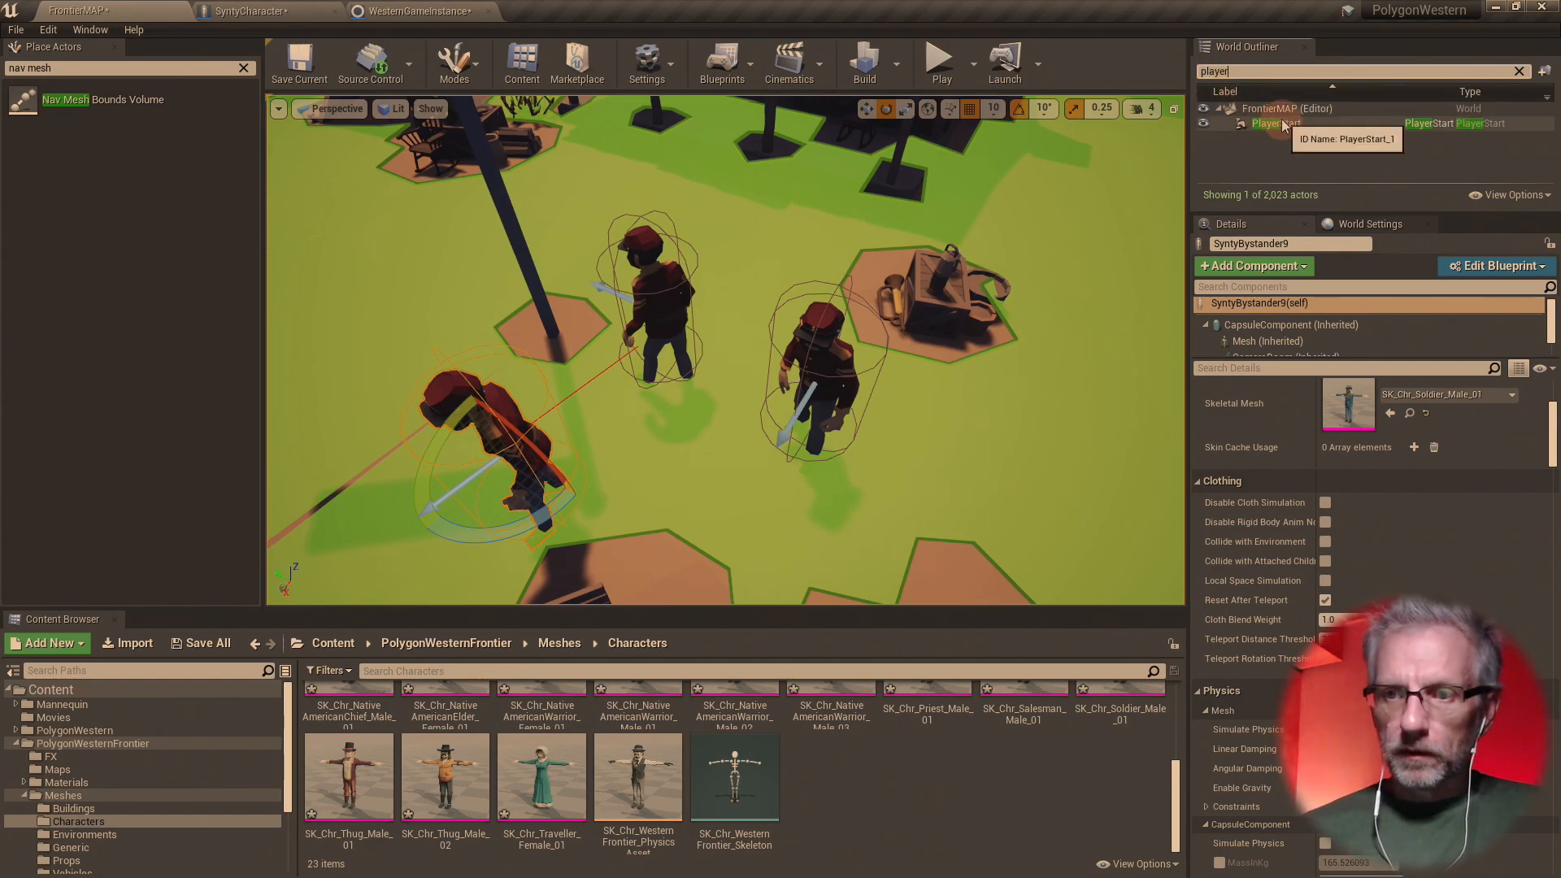
pyautogui.click(1285, 126)
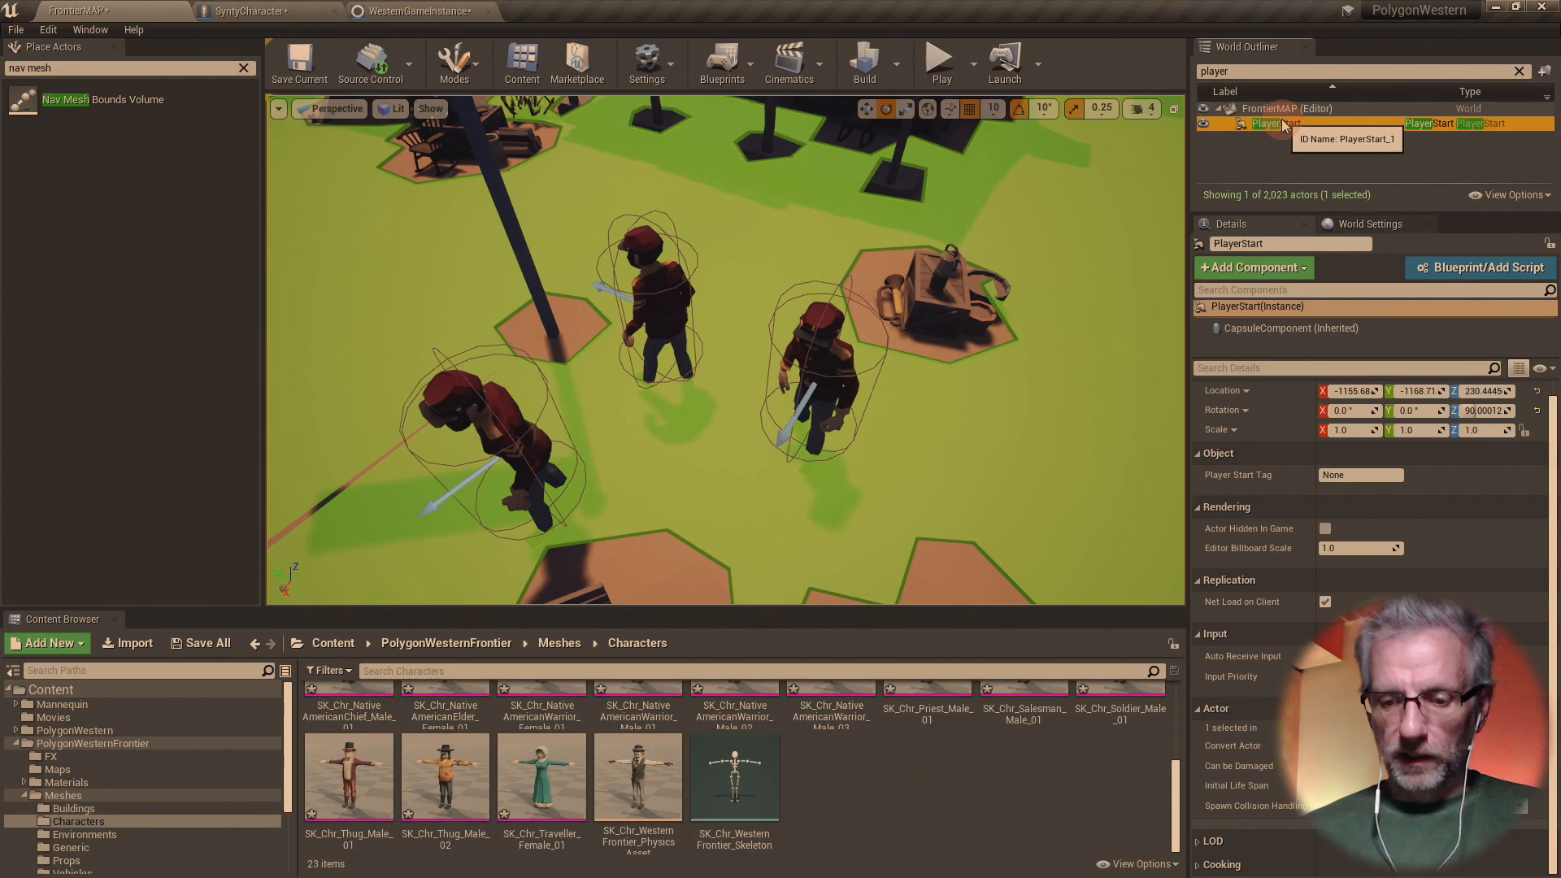
pyautogui.press('Delete')
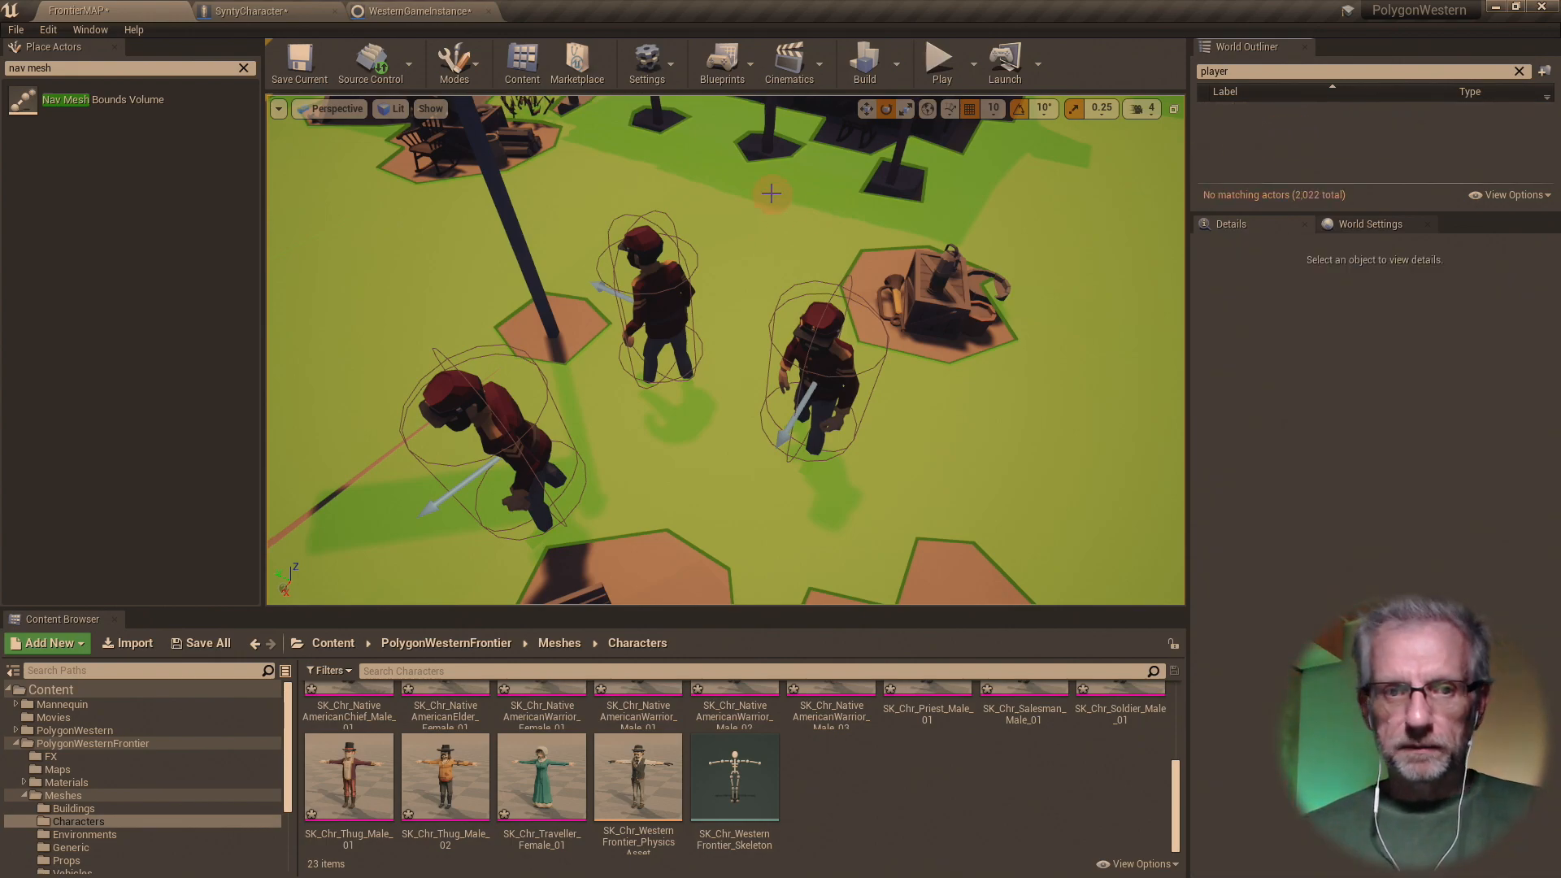
# - Place a new Player Start inside the fort, on the open ground beside the soldier bystanders
pyautogui.click(243, 68)
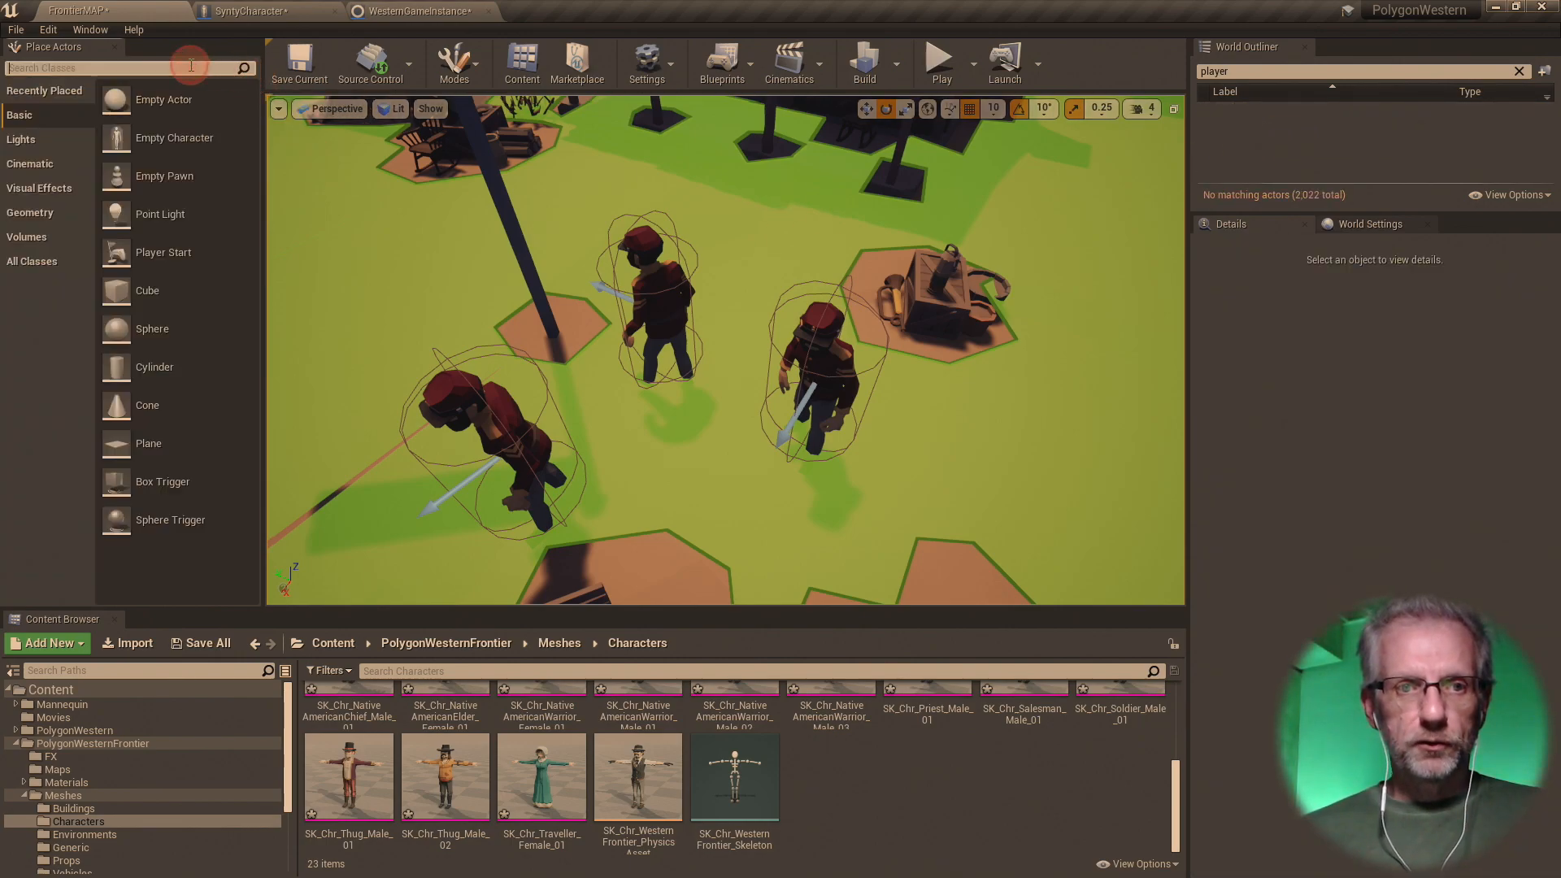
pyautogui.write('player')
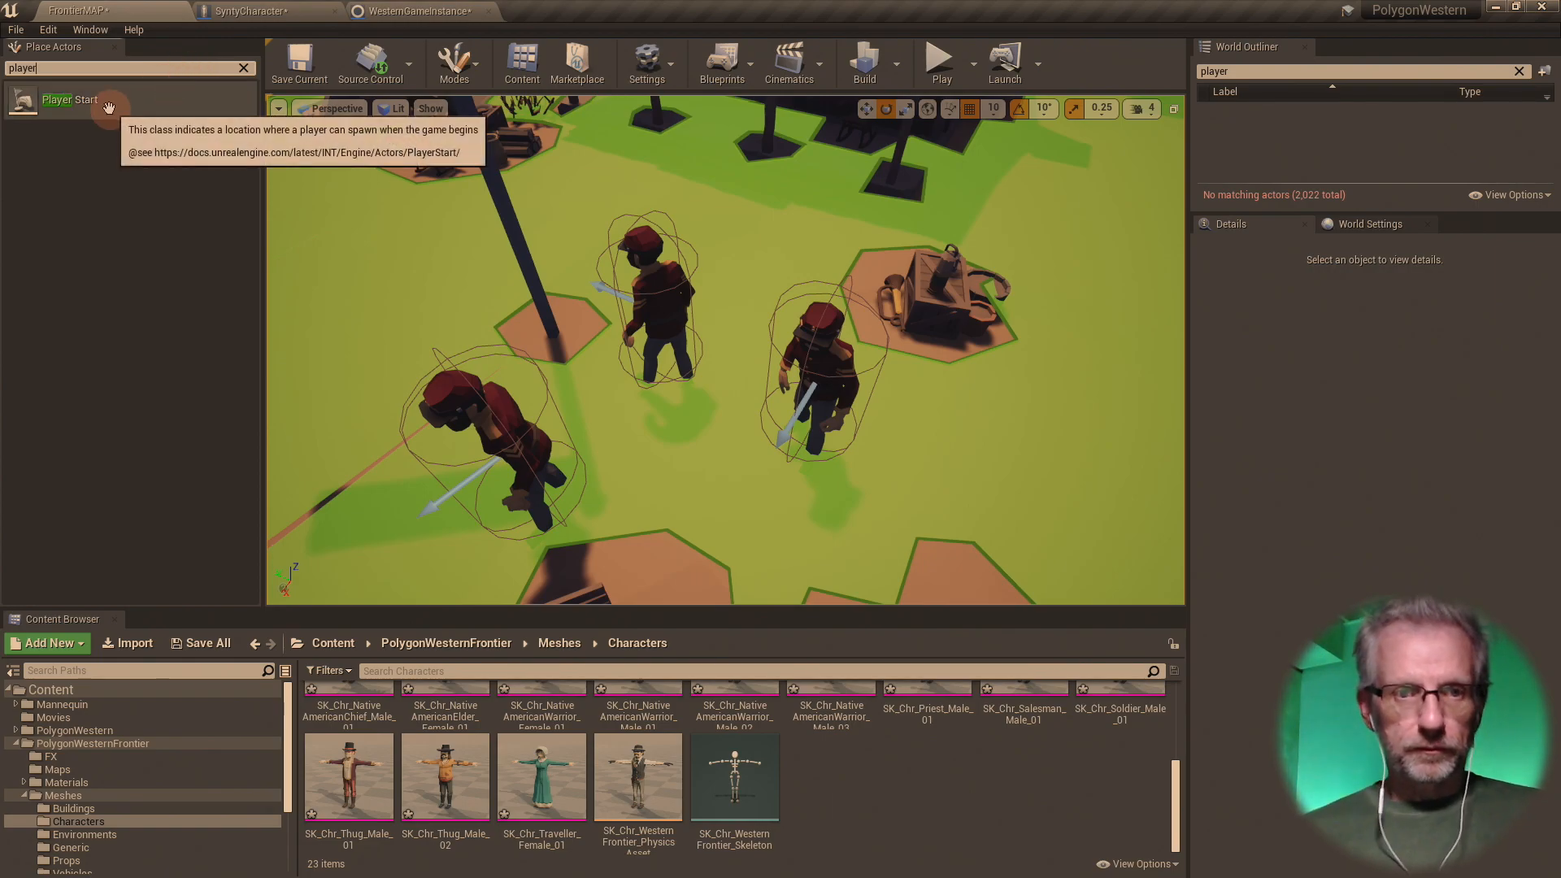
pyautogui.moveTo(108, 101); pyautogui.dragTo(291, 165)
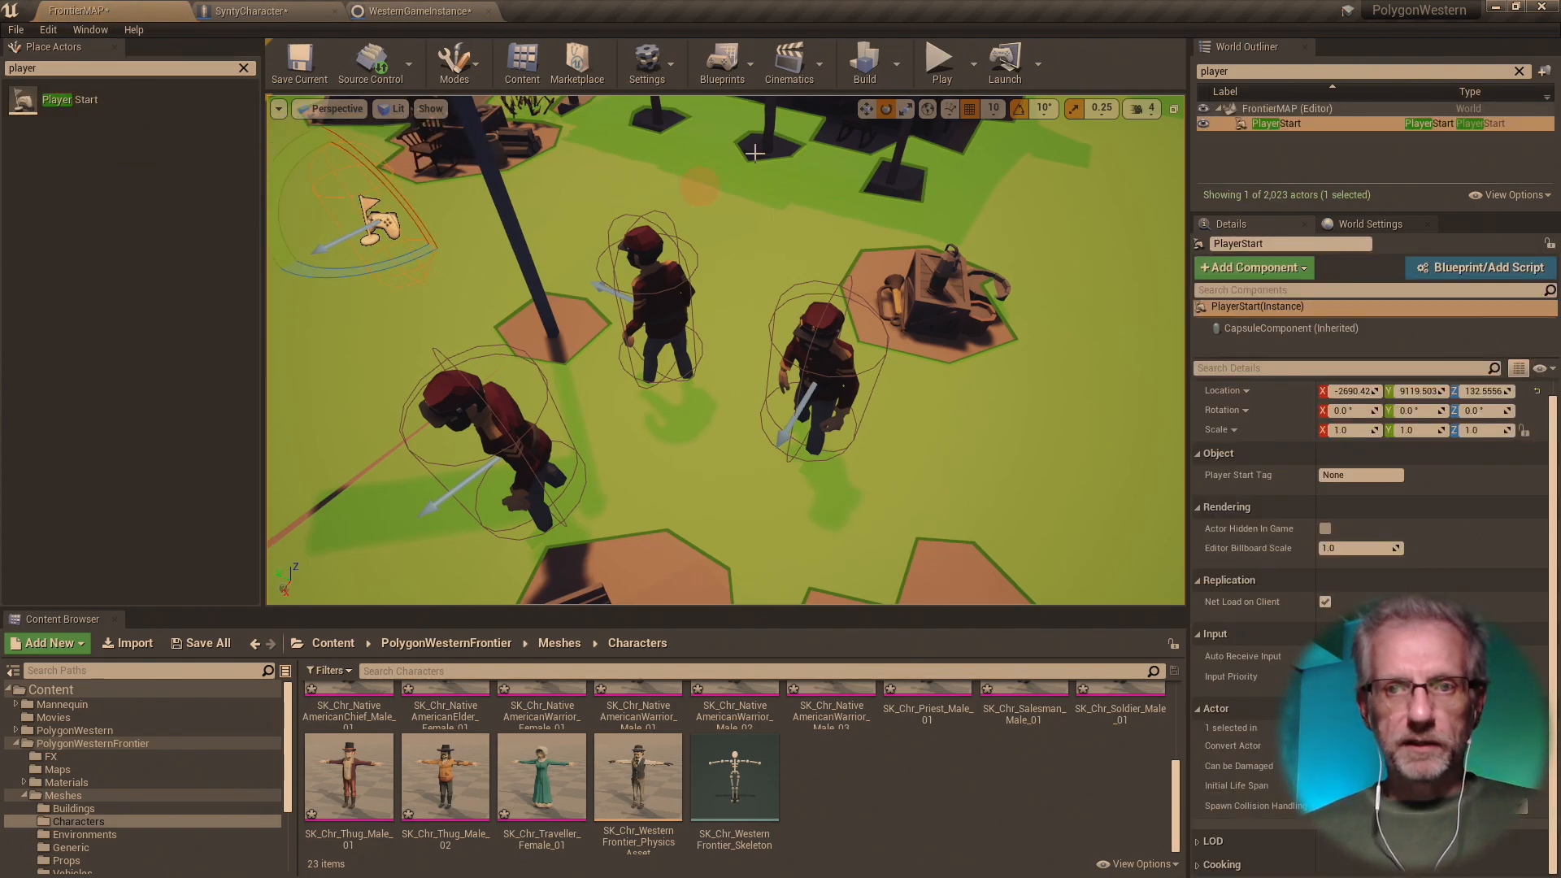
# - Enlarge the viewport, play the level full screen, run around the fort to check the roaming thugs and soldiers, and end the session
pyautogui.moveTo(848, 620); pyautogui.dragTo(848, 677)
pyautogui.click(941, 65)
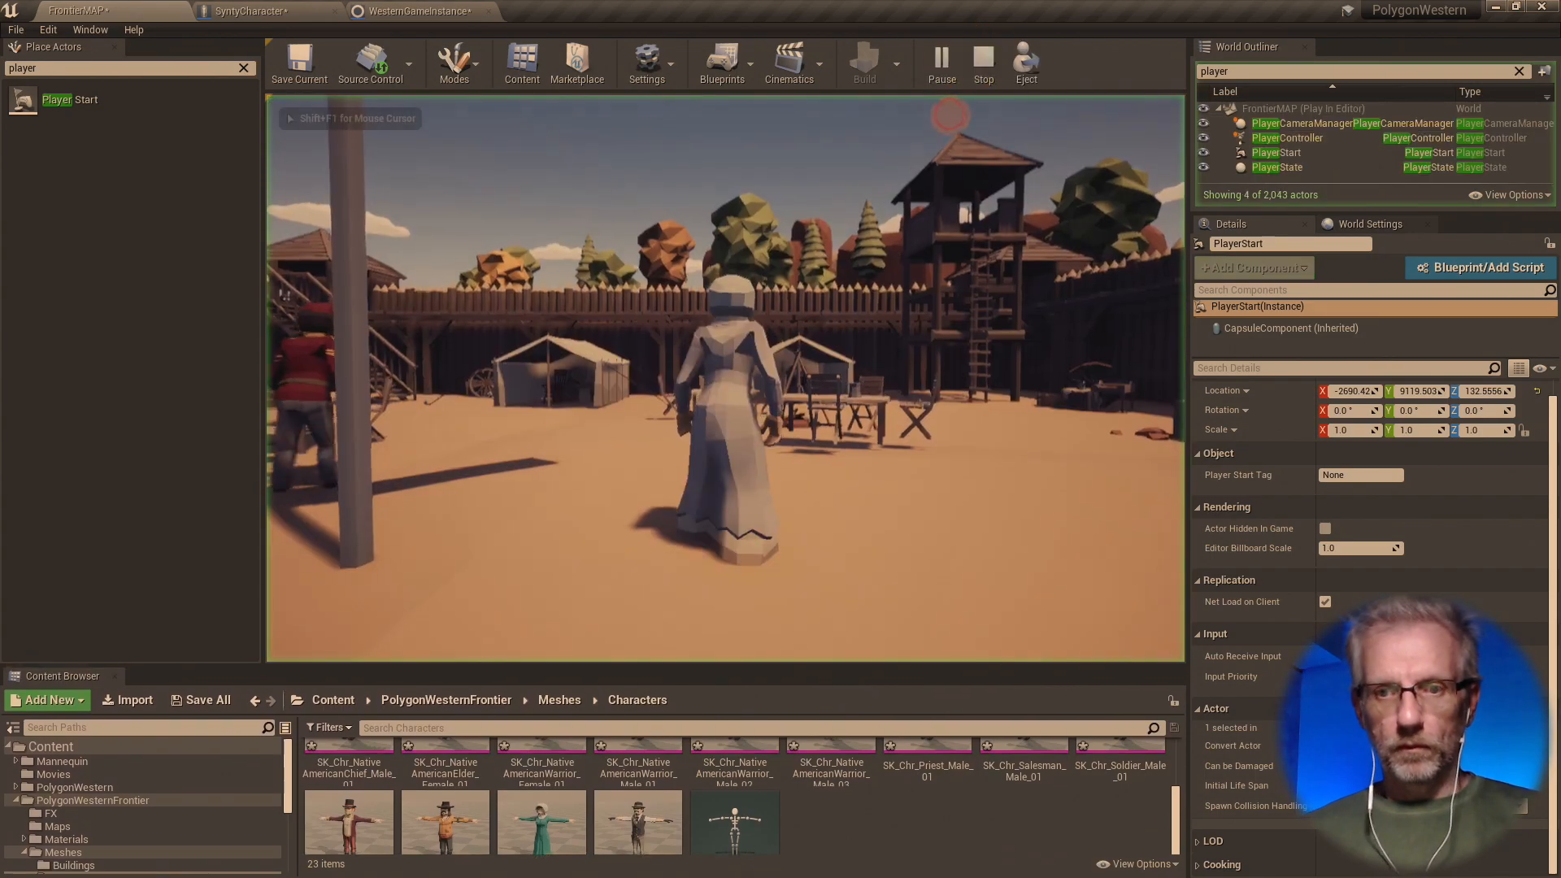
pyautogui.click(947, 146)
pyautogui.press('F11')
pyautogui.press('w')
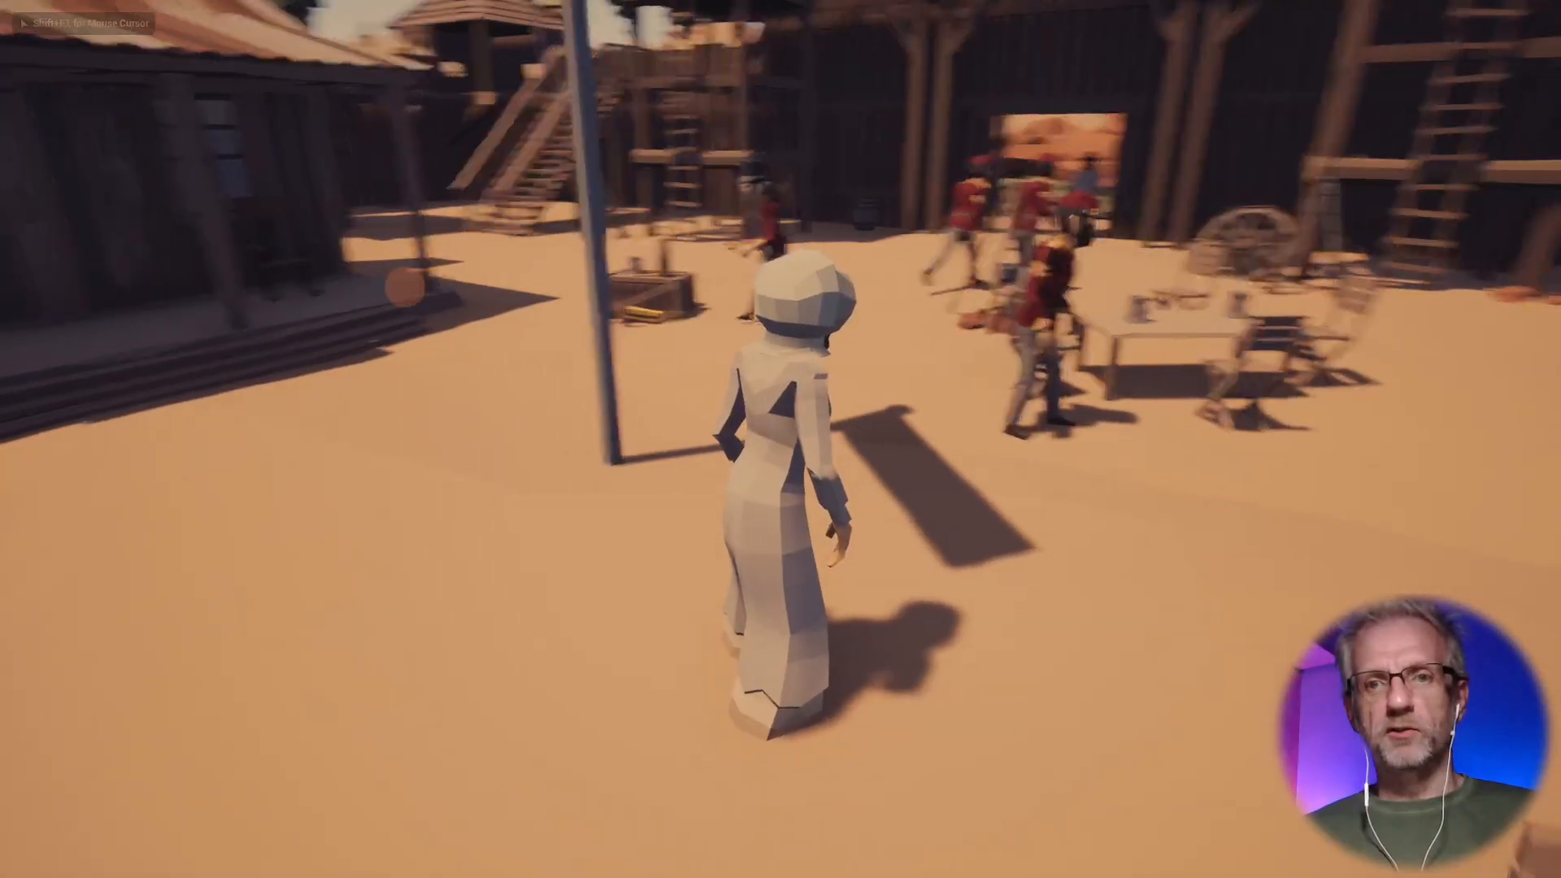
pyautogui.press('w')
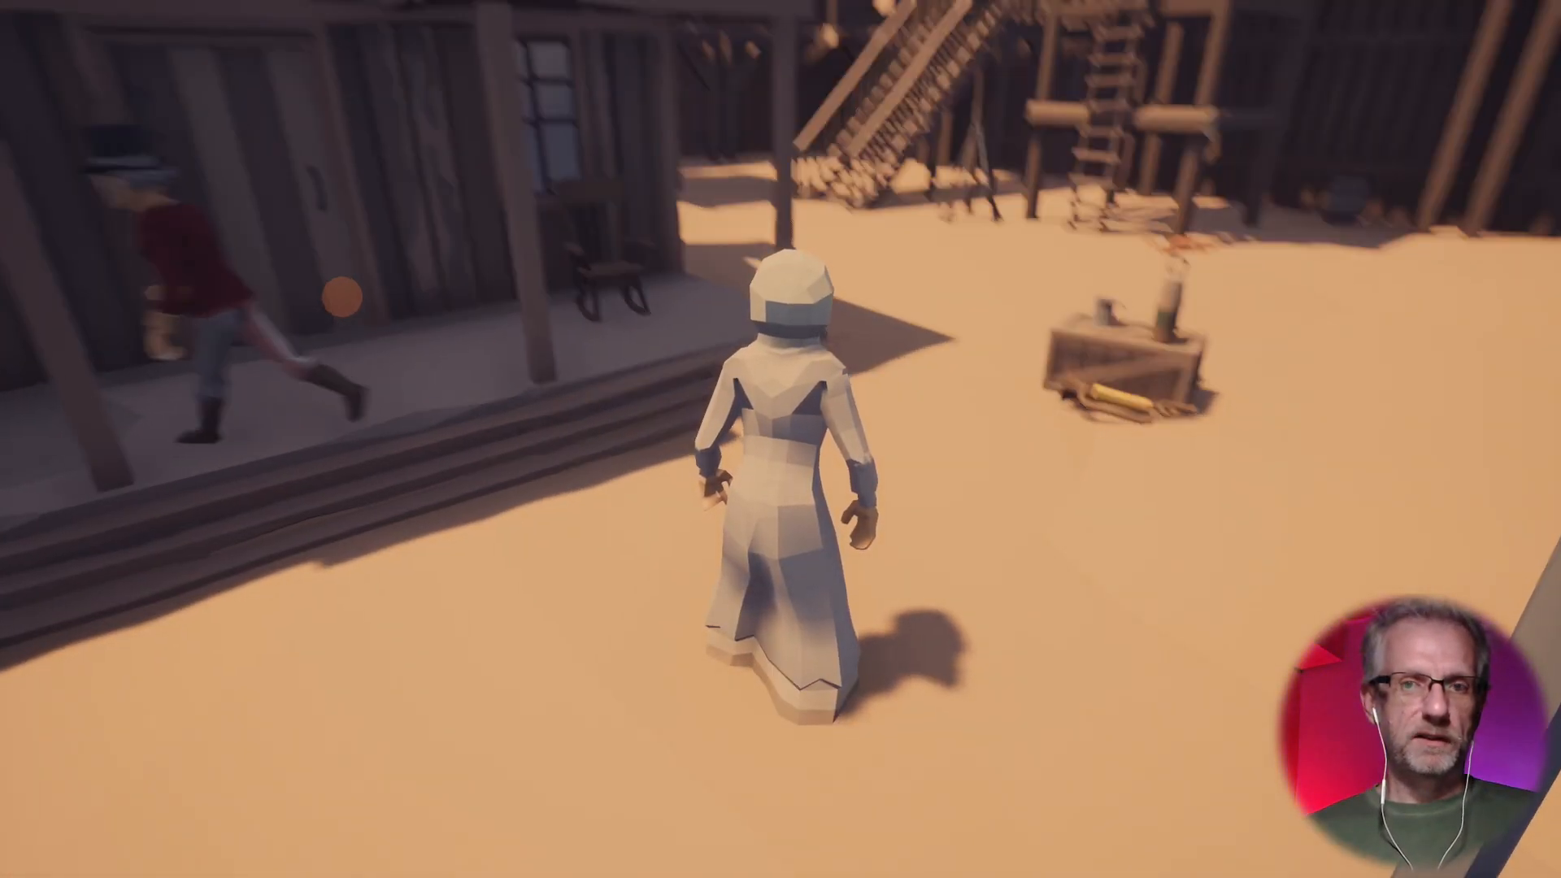
pyautogui.press('w')
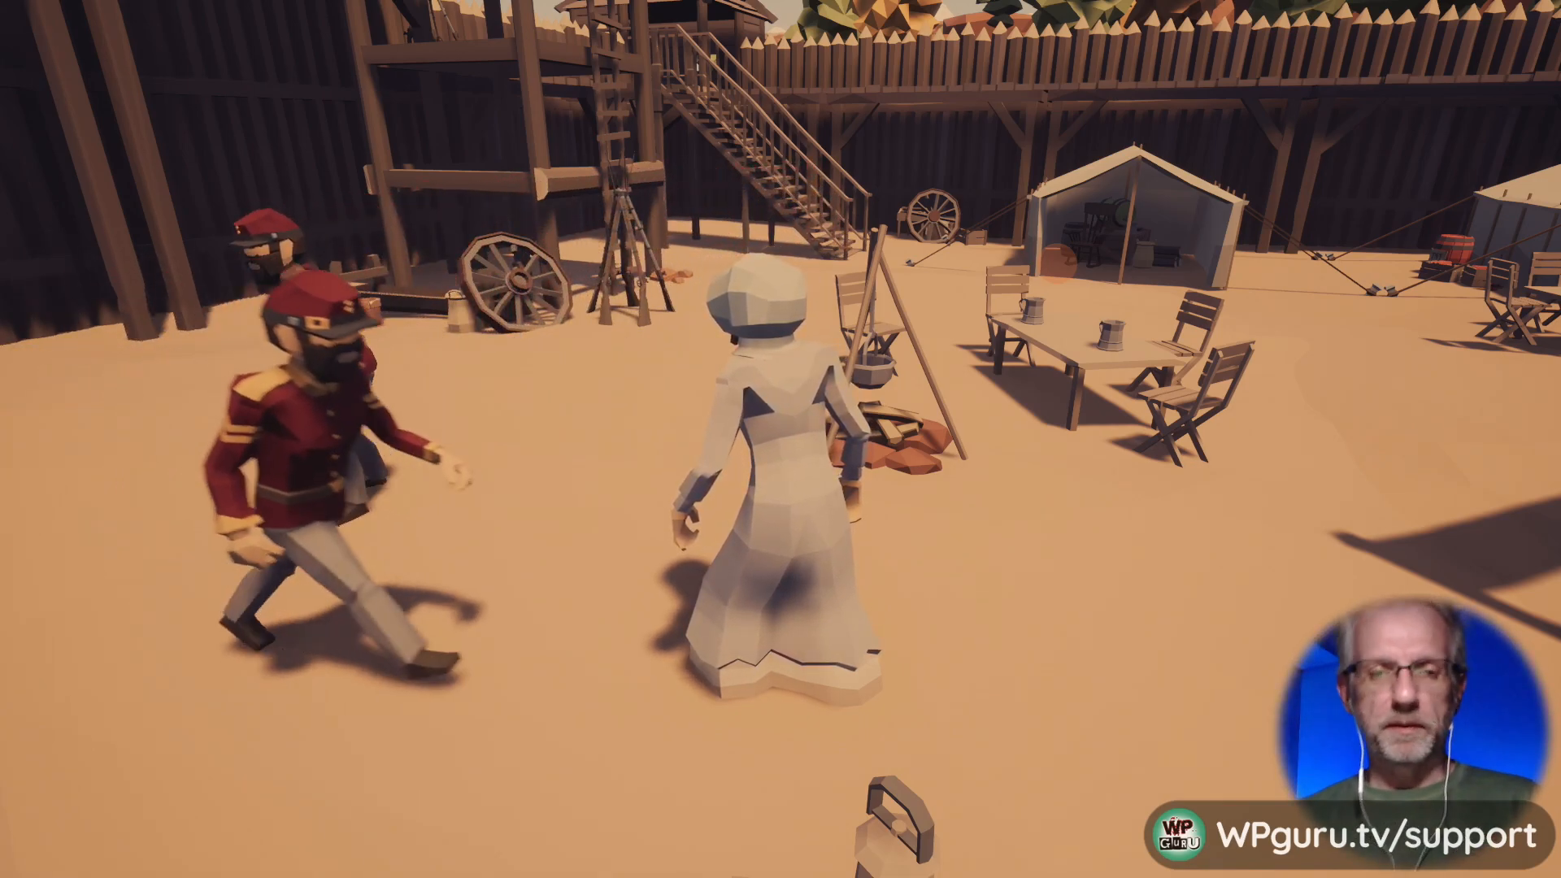
pyautogui.press('Escape')
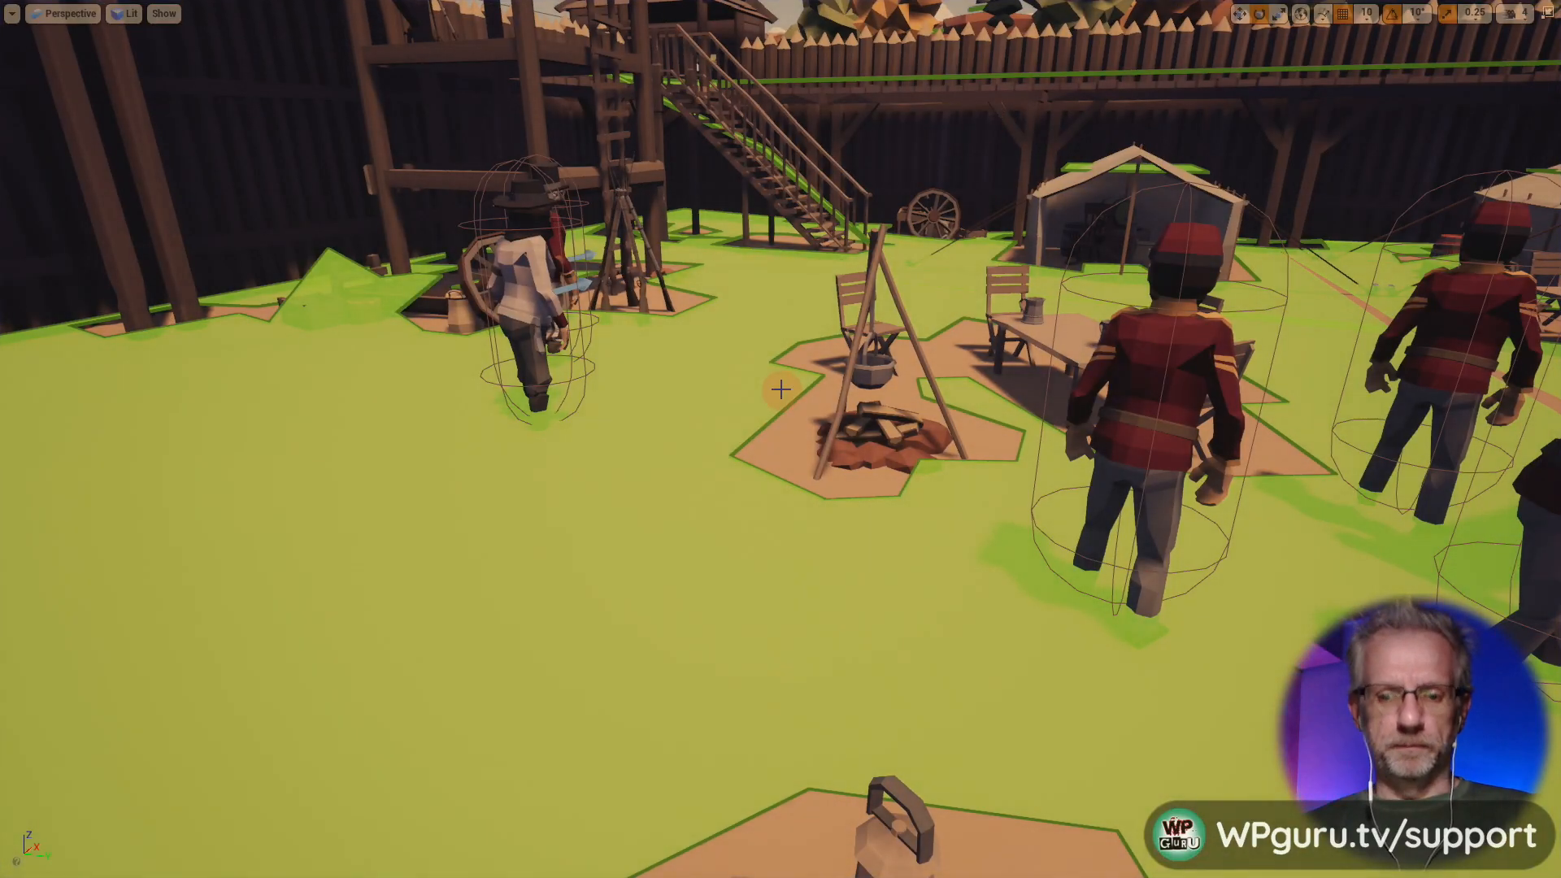
pyautogui.press('F11')
# - Play the level full screen, run around the fort as the current character, toggle the character selection, and end the session, closing the Message Log
pyautogui.moveTo(754, 414)
pyautogui.mouseDown(button='right')
pyautogui.moveTo(679, 380)
pyautogui.moveTo(769, 399)
pyautogui.moveTo(755, 412)
pyautogui.mouseUp(button='right')
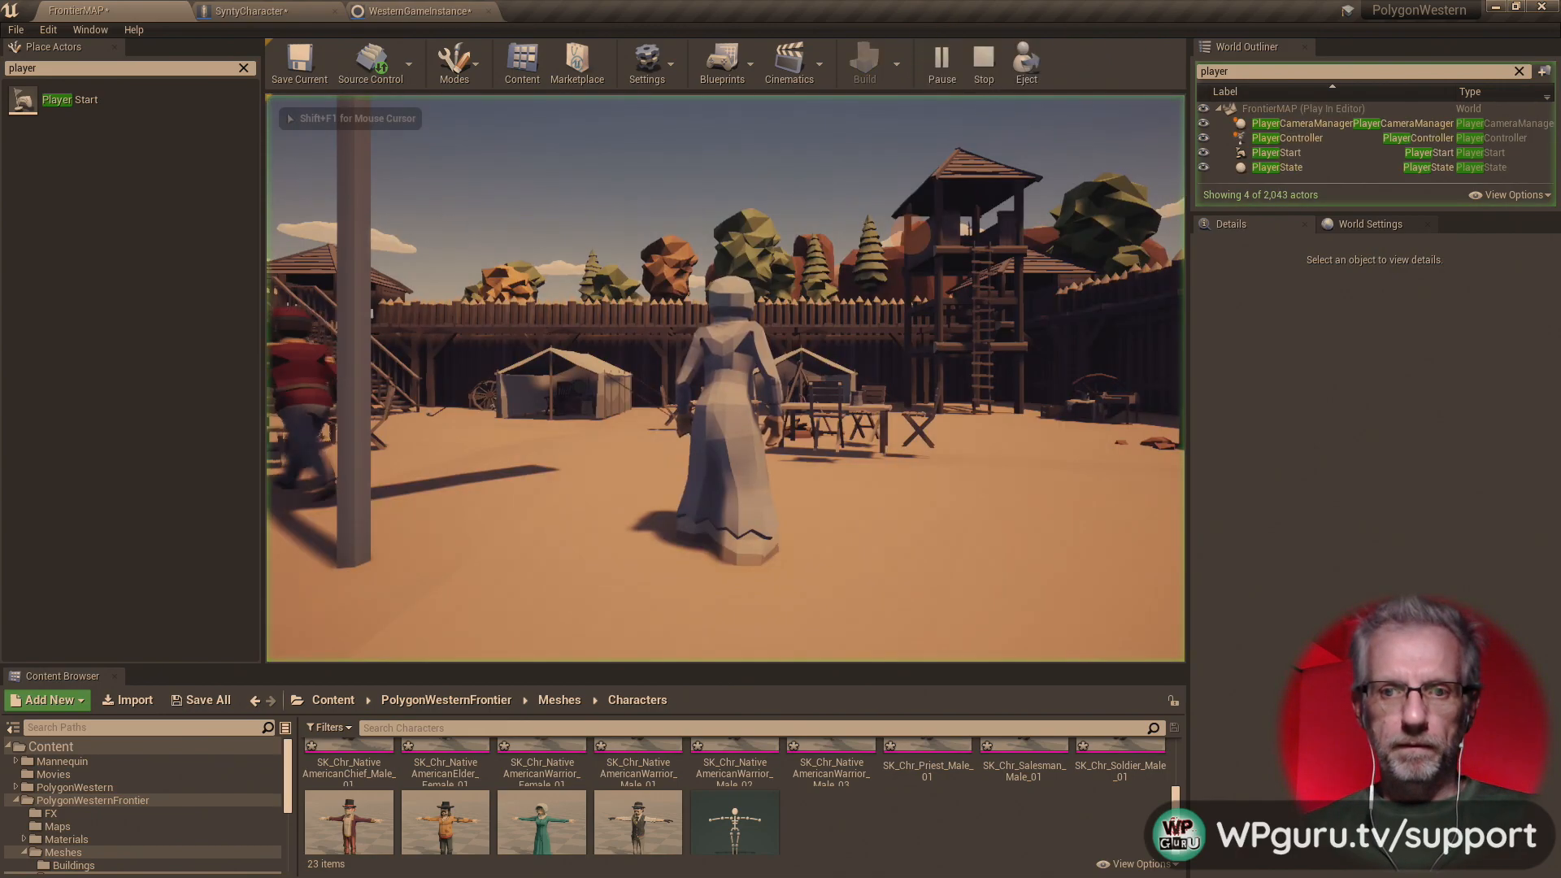
pyautogui.click(904, 325)
pyautogui.press('F11')
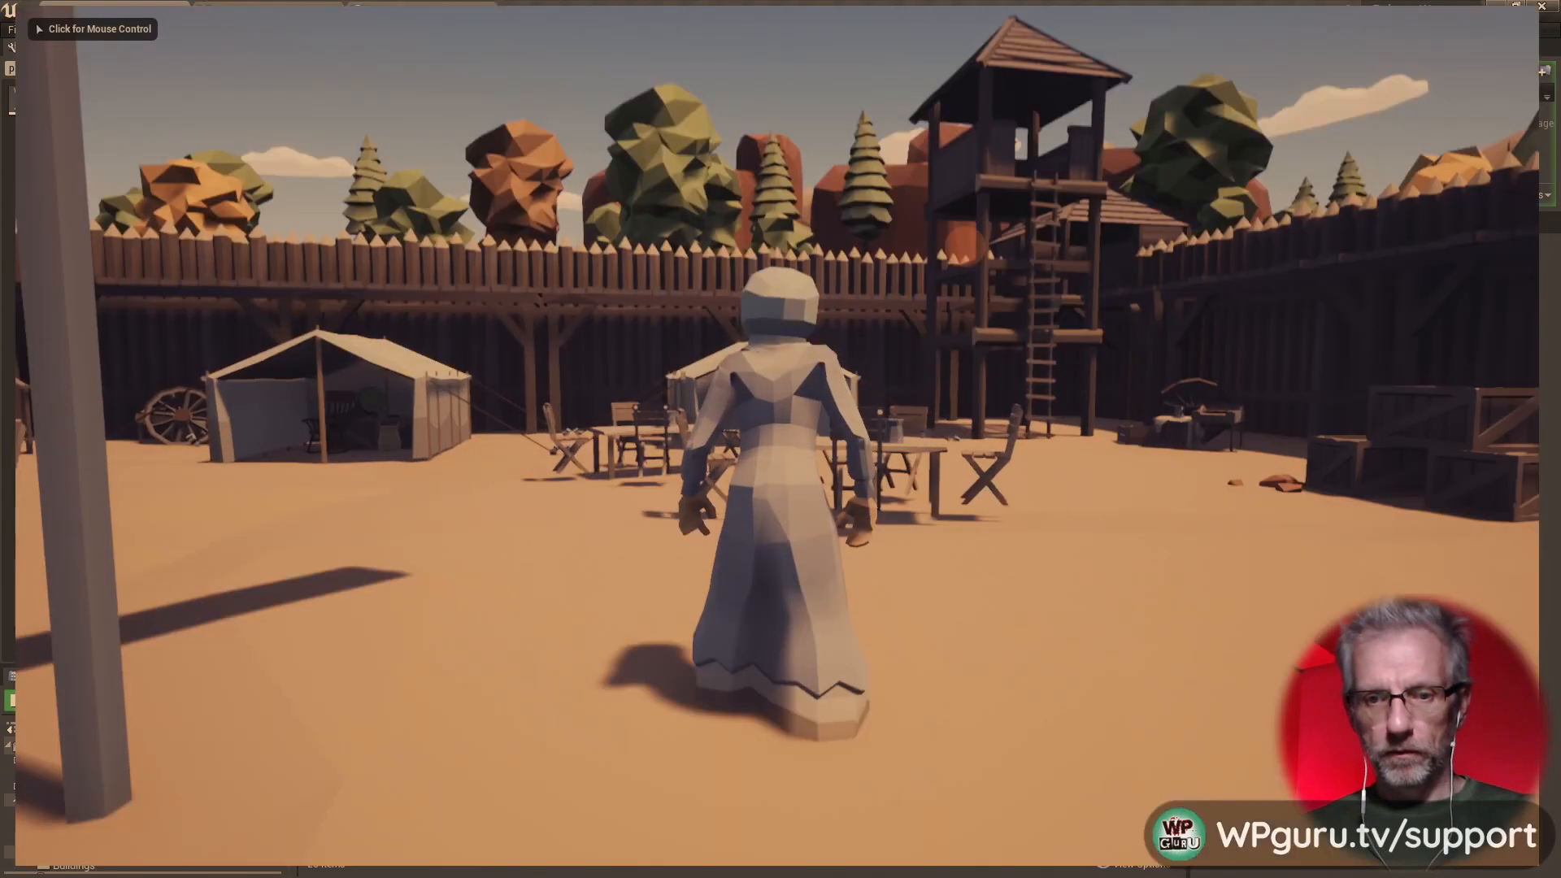
pyautogui.click(993, 412)
pyautogui.press('w')
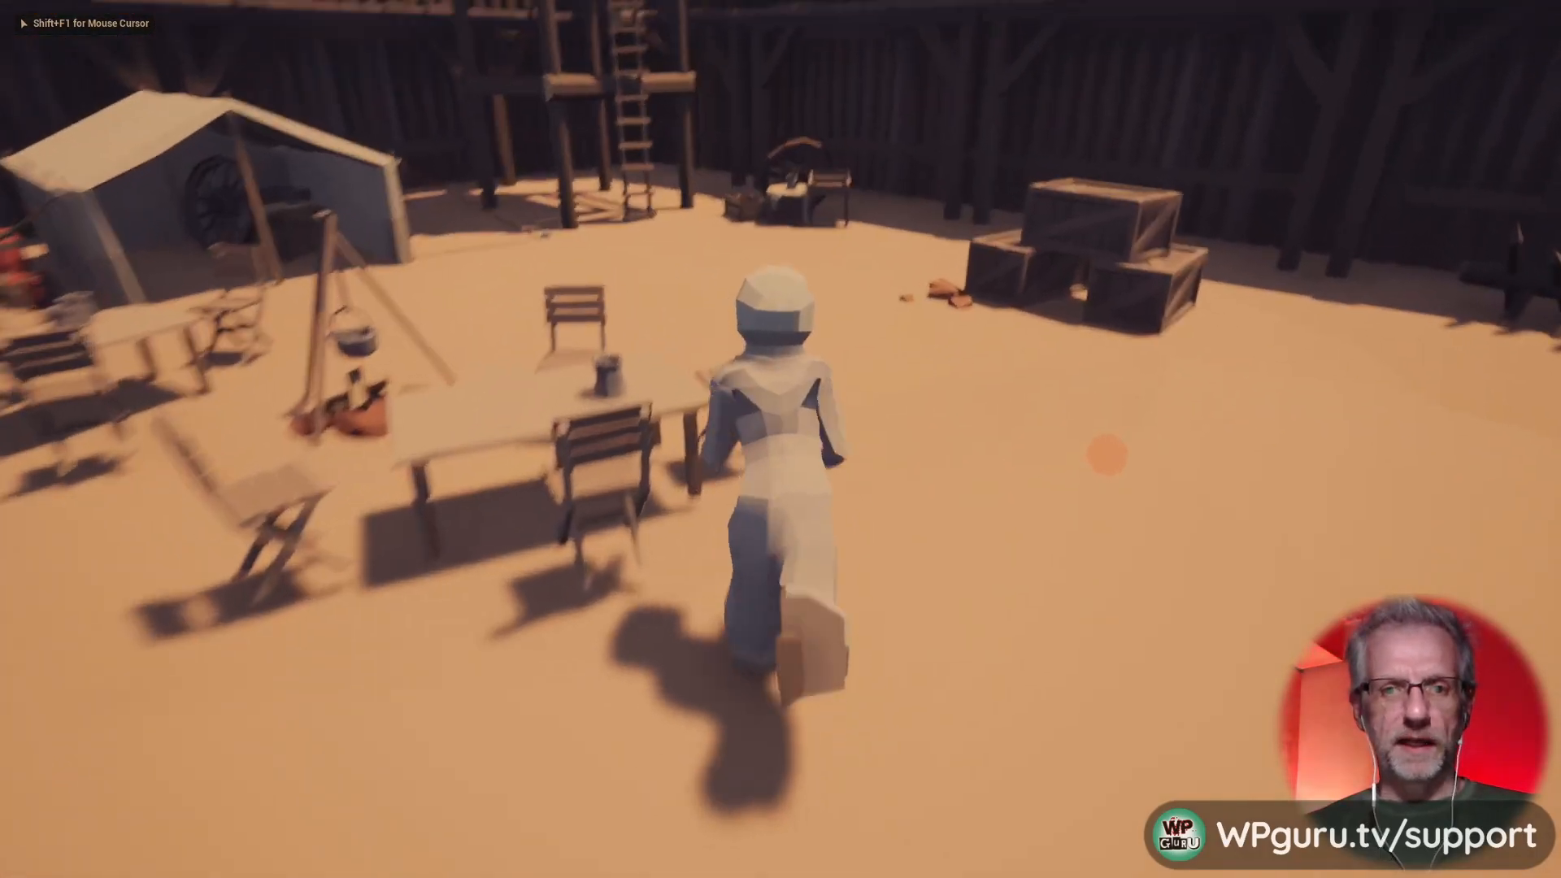
pyautogui.press('s')
pyautogui.press('Tab')
pyautogui.press('Tab')
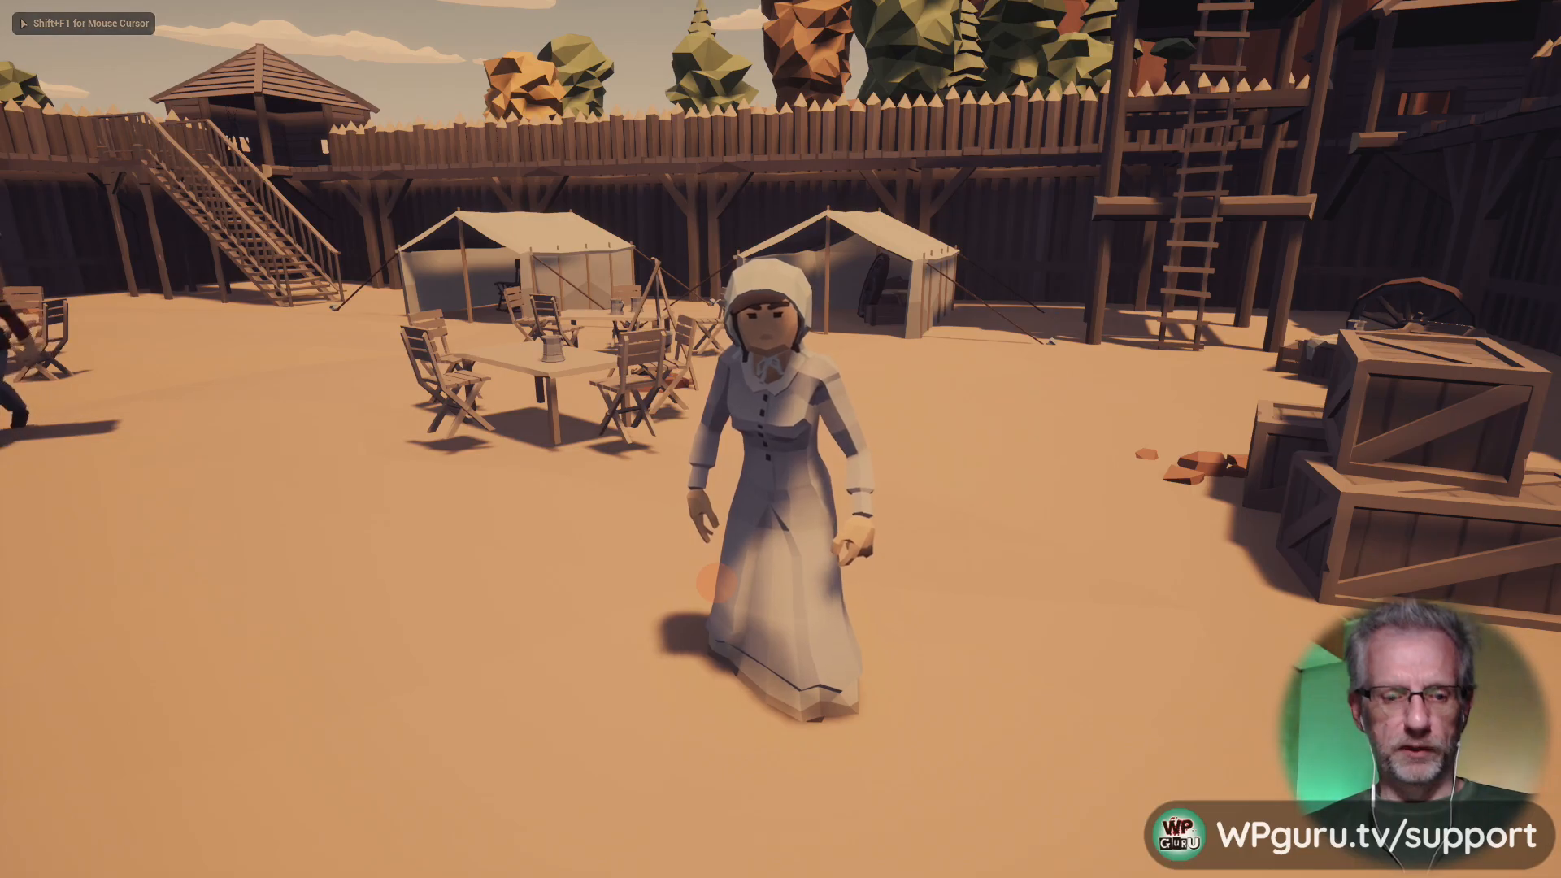
pyautogui.press('Escape')
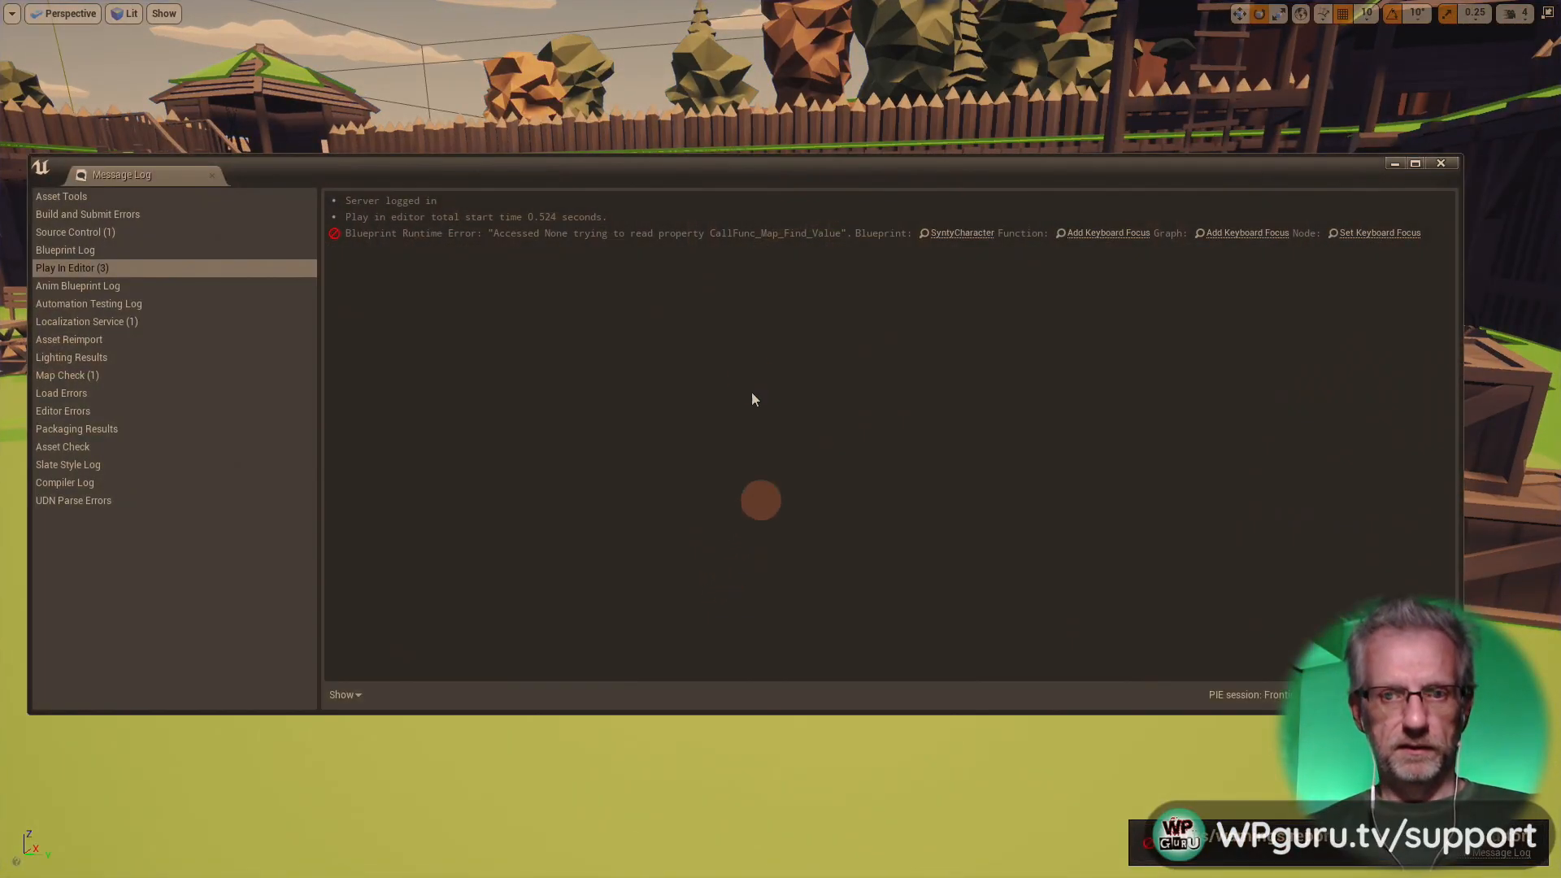
pyautogui.click(1449, 164)
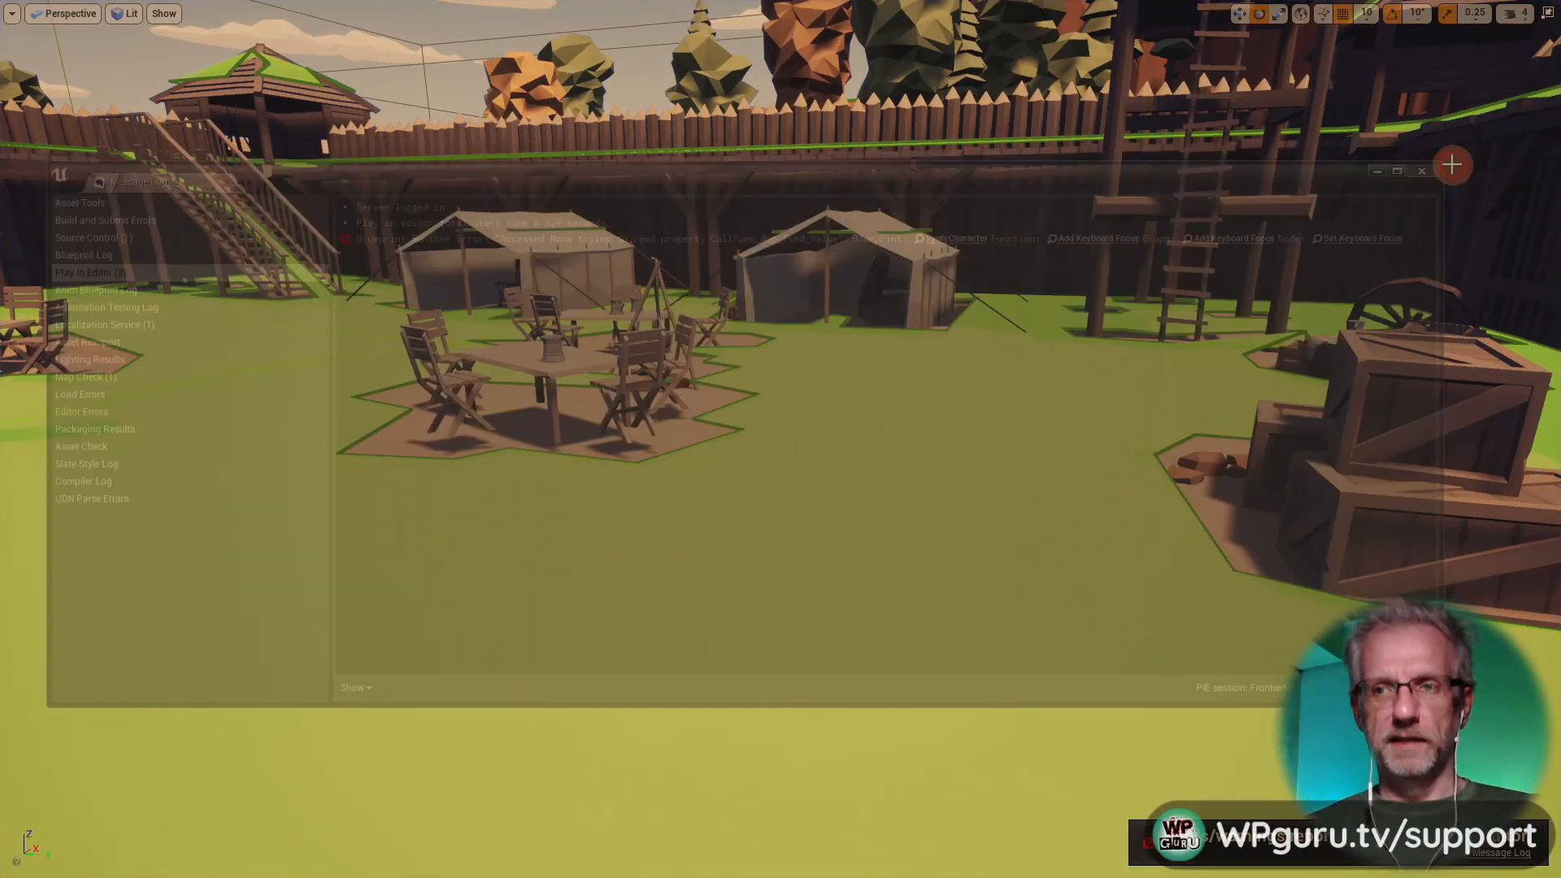
# - Play the level full screen again and switch the player to the third character in the character selection
pyautogui.press('F11')
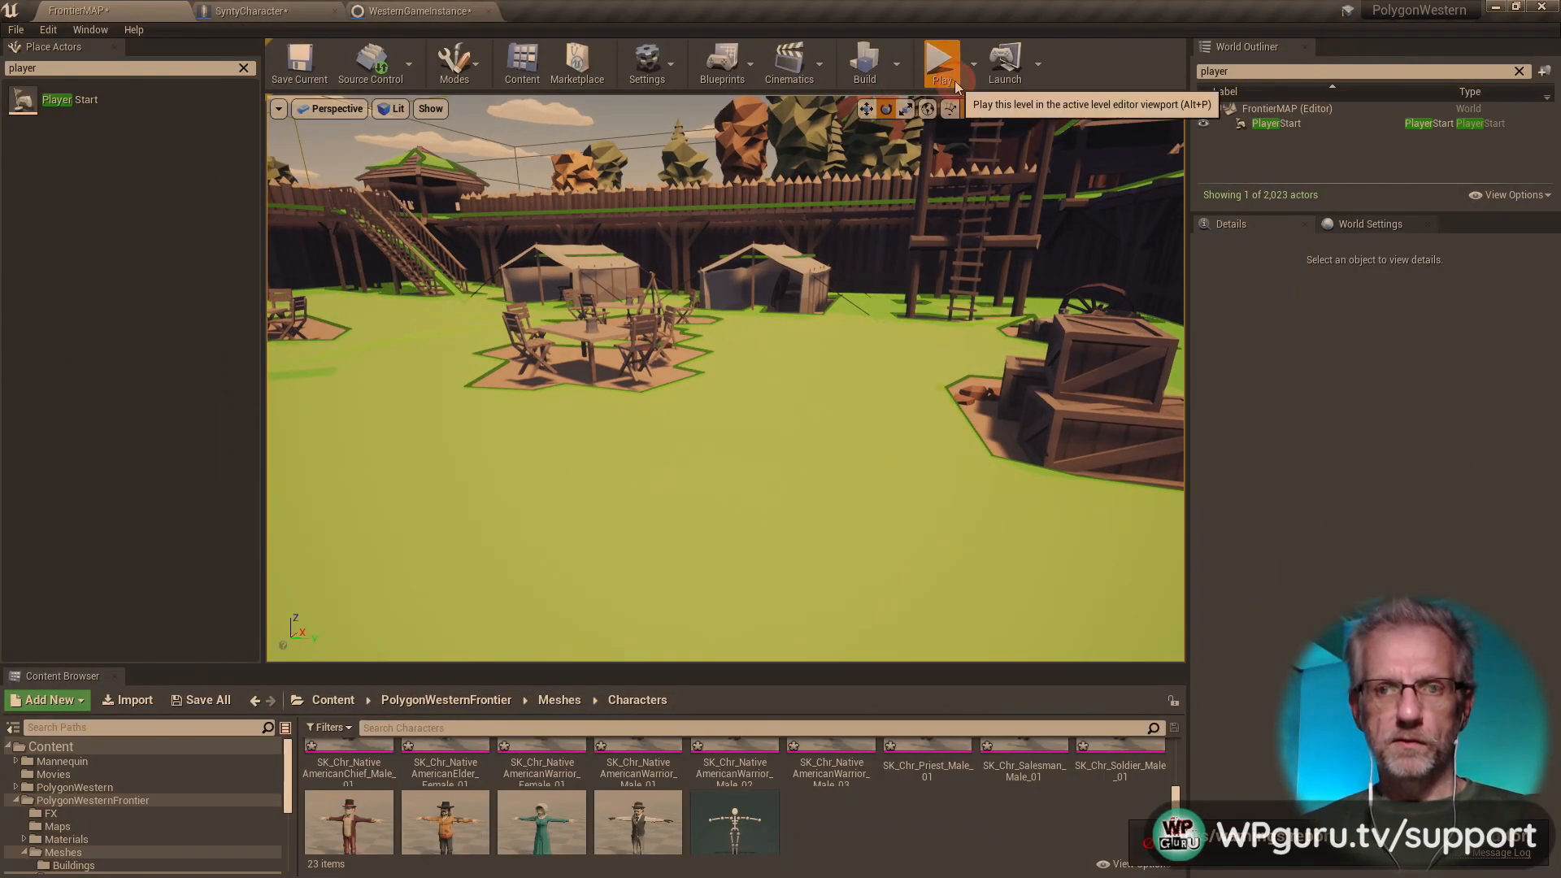
pyautogui.click(942, 66)
pyautogui.press('F11')
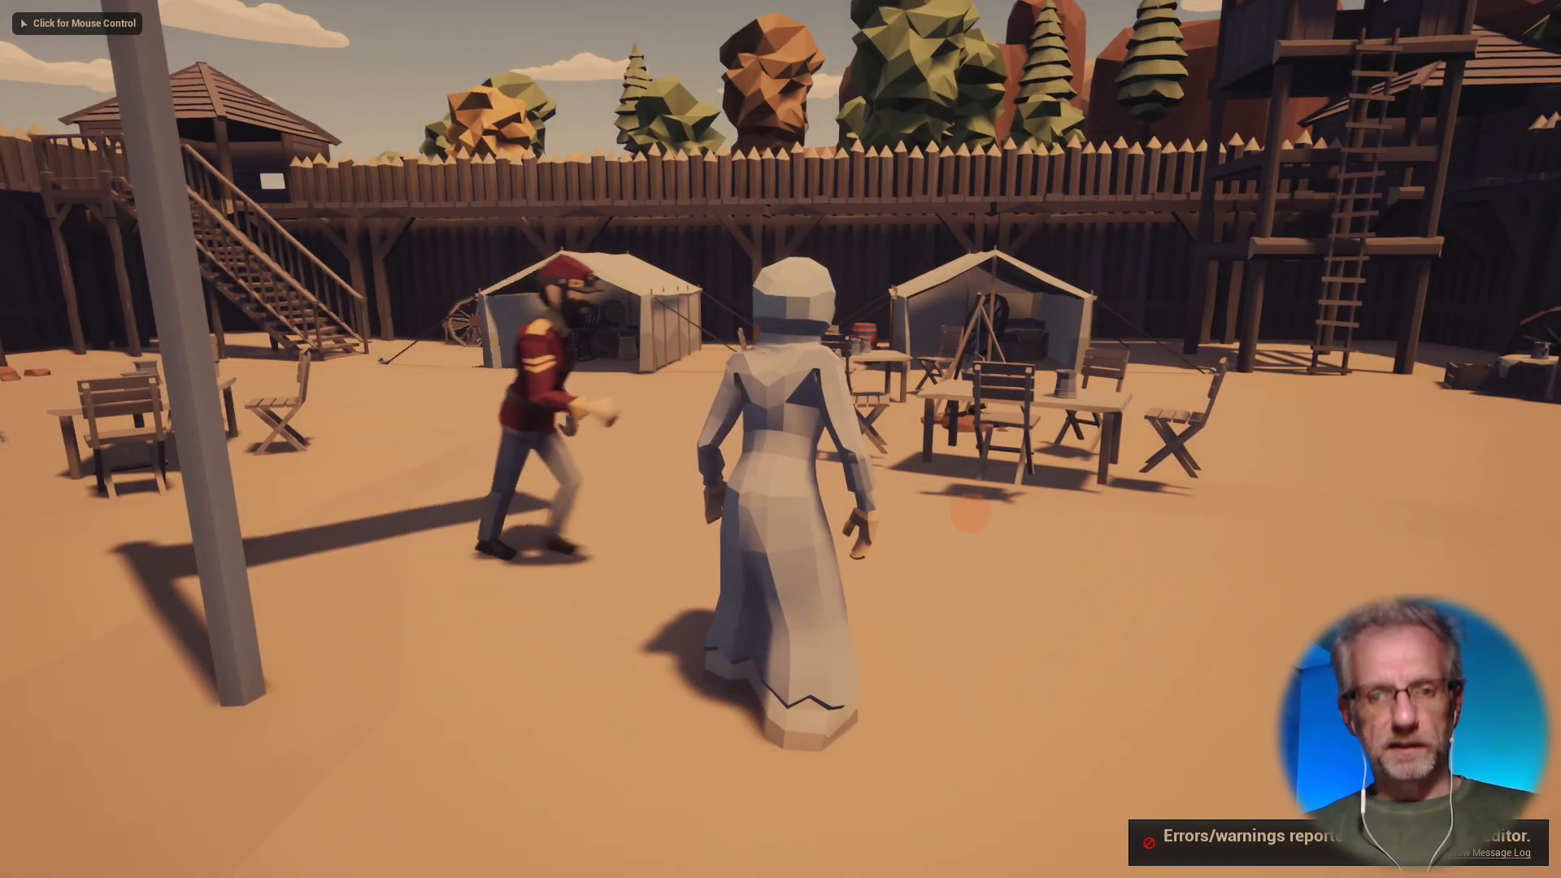
pyautogui.press('w')
pyautogui.press('d')
pyautogui.press('s')
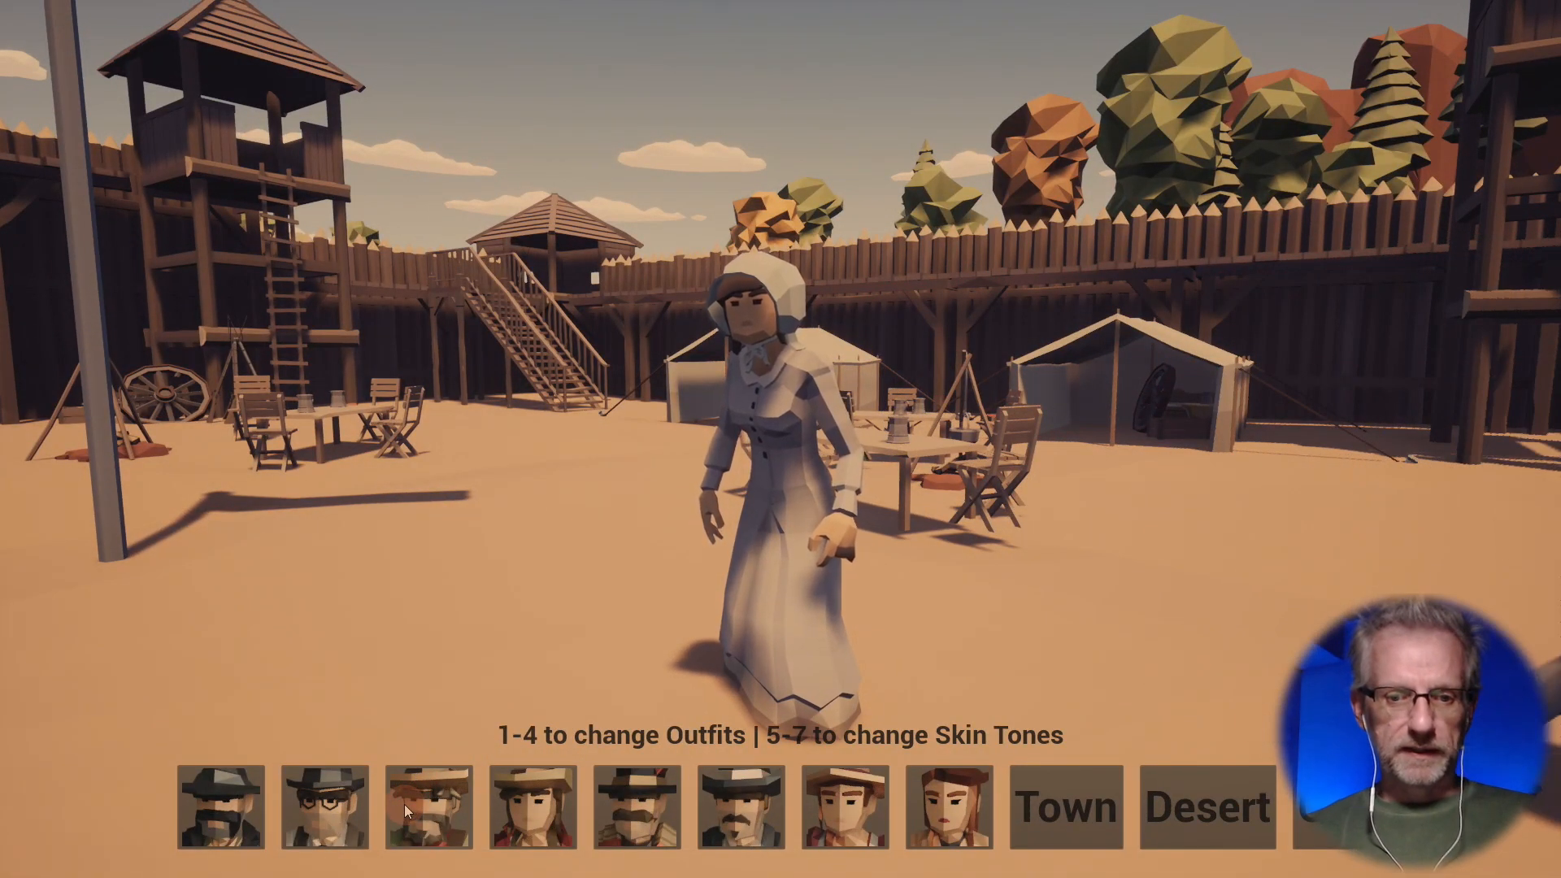
pyautogui.click(406, 811)
# - Run around the fort as the chosen cowboy character, end the session, close the Message Log and restore the normal viewport
pyautogui.press('w')
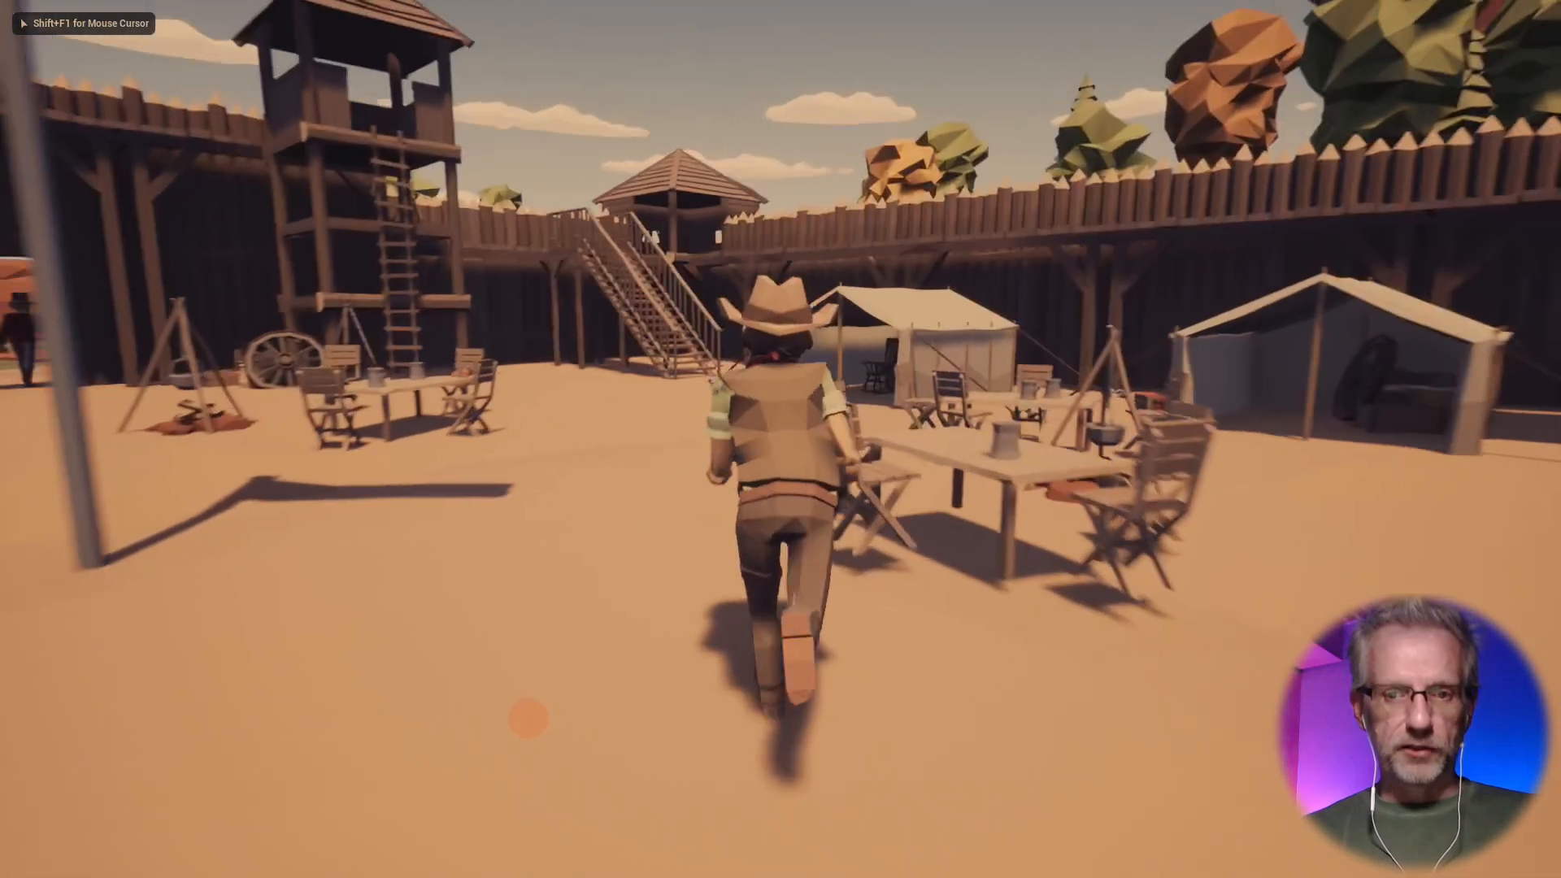
pyautogui.press('w')
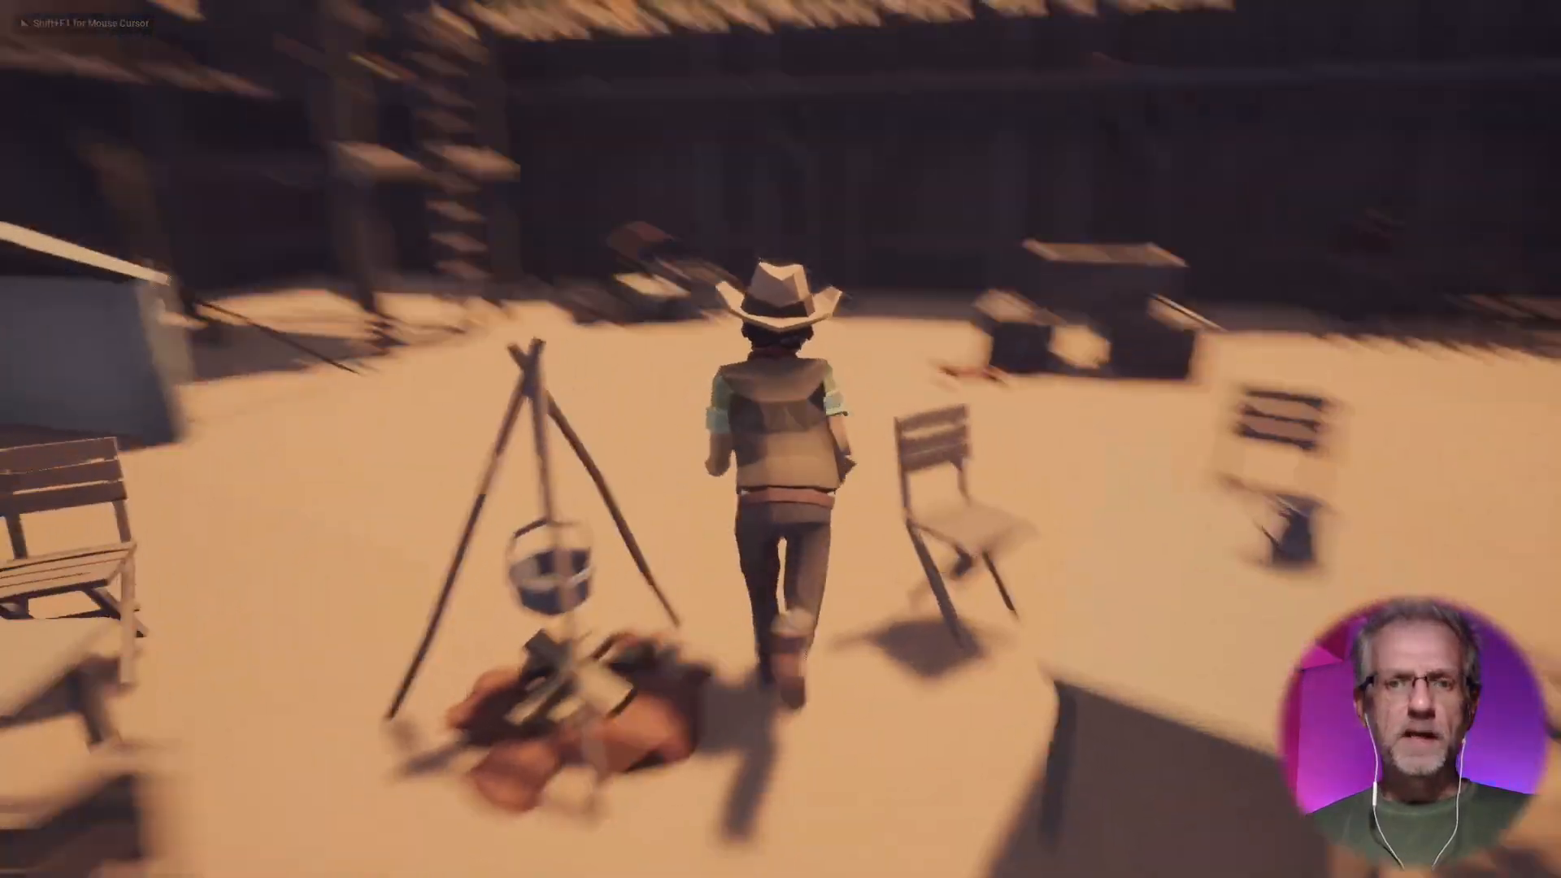
pyautogui.press('w')
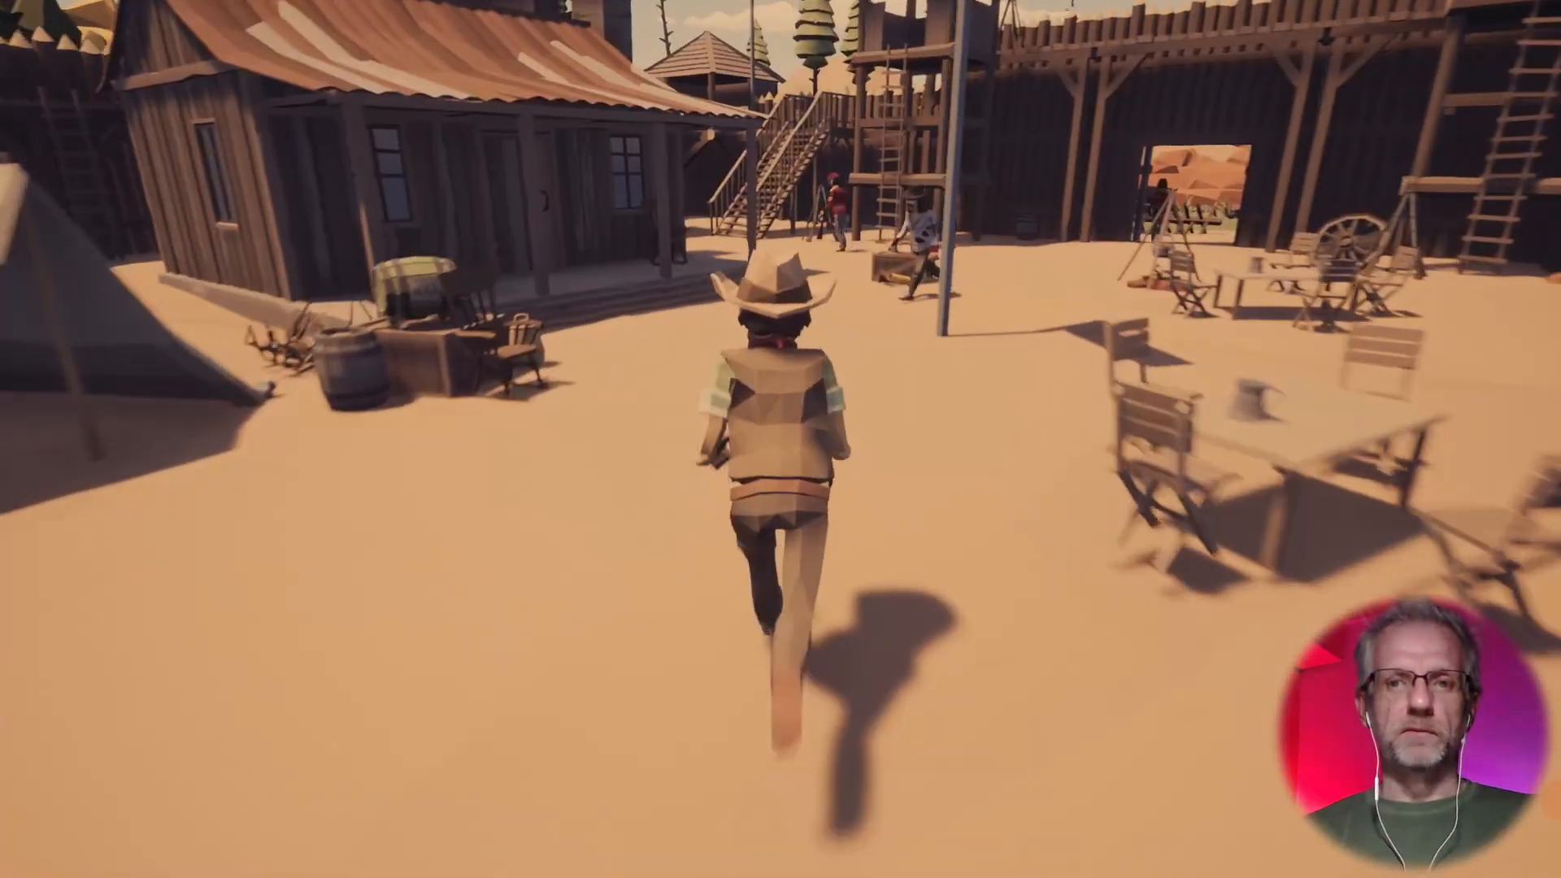
pyautogui.press('Tab')
pyautogui.press('Tab')
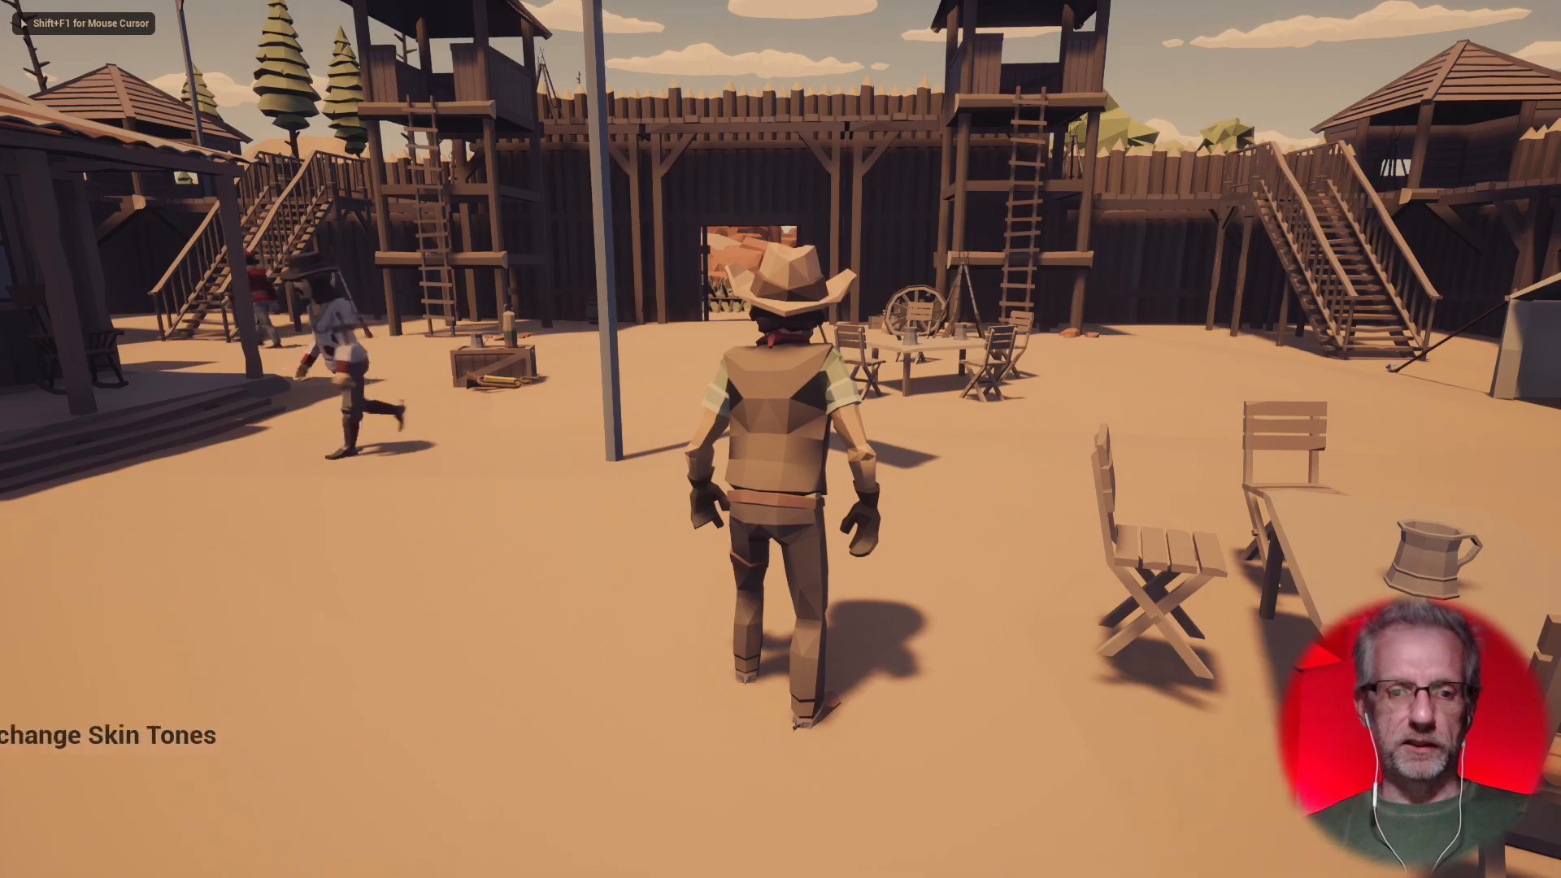
pyautogui.press('Escape')
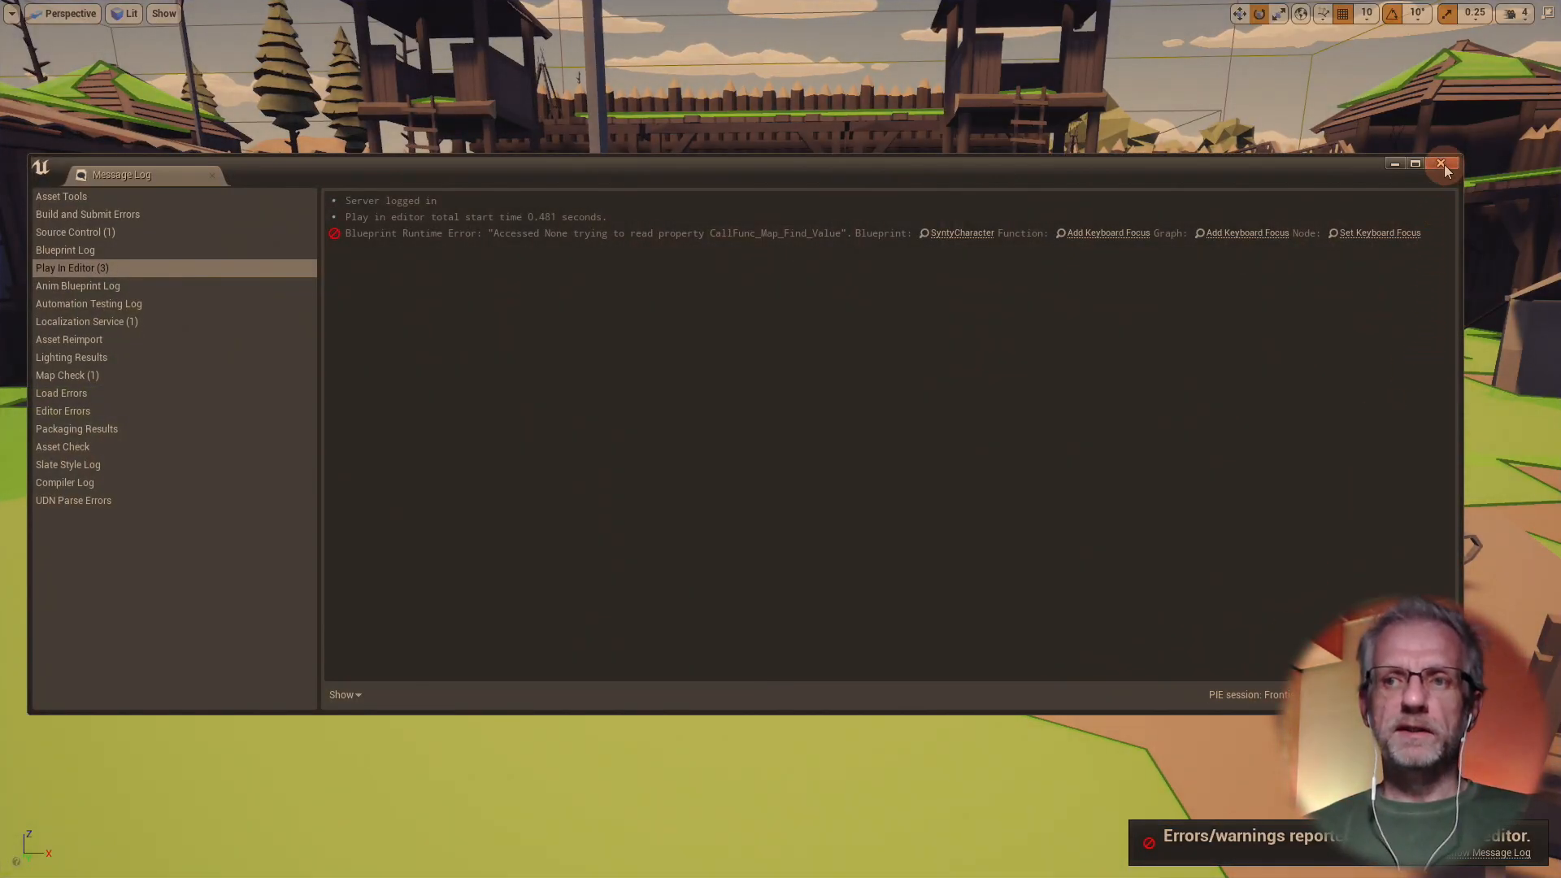
pyautogui.click(1441, 164)
pyautogui.press('F11')
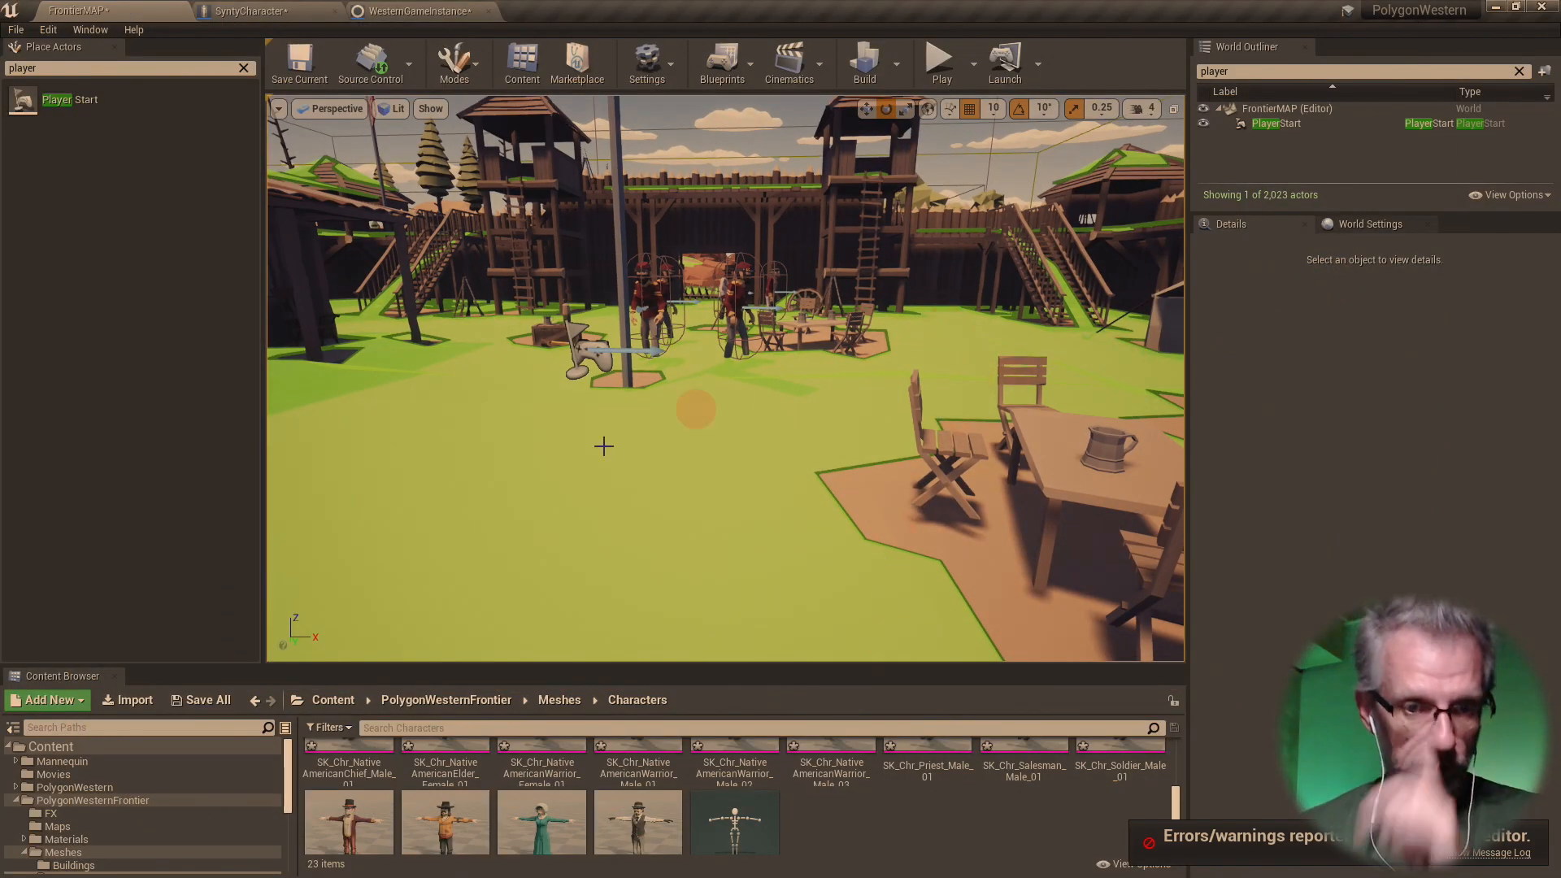
# - Set the Current Mesh default of the WesternGameInstance blueprint to SK_Character_Sheriff_01
pyautogui.scroll(-5, 194, 813)
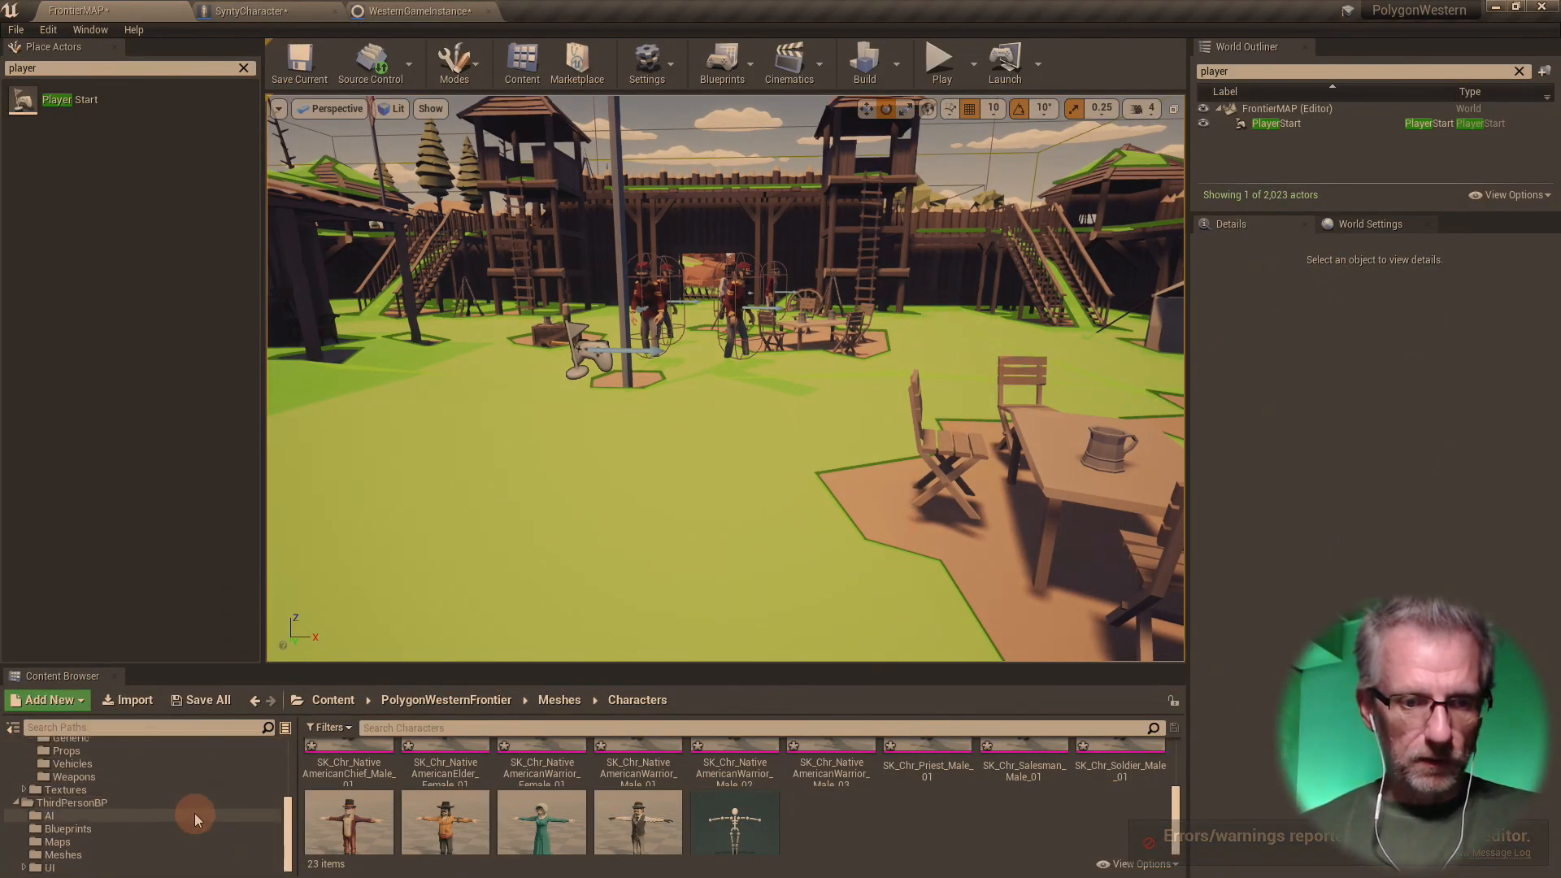
pyautogui.click(178, 829)
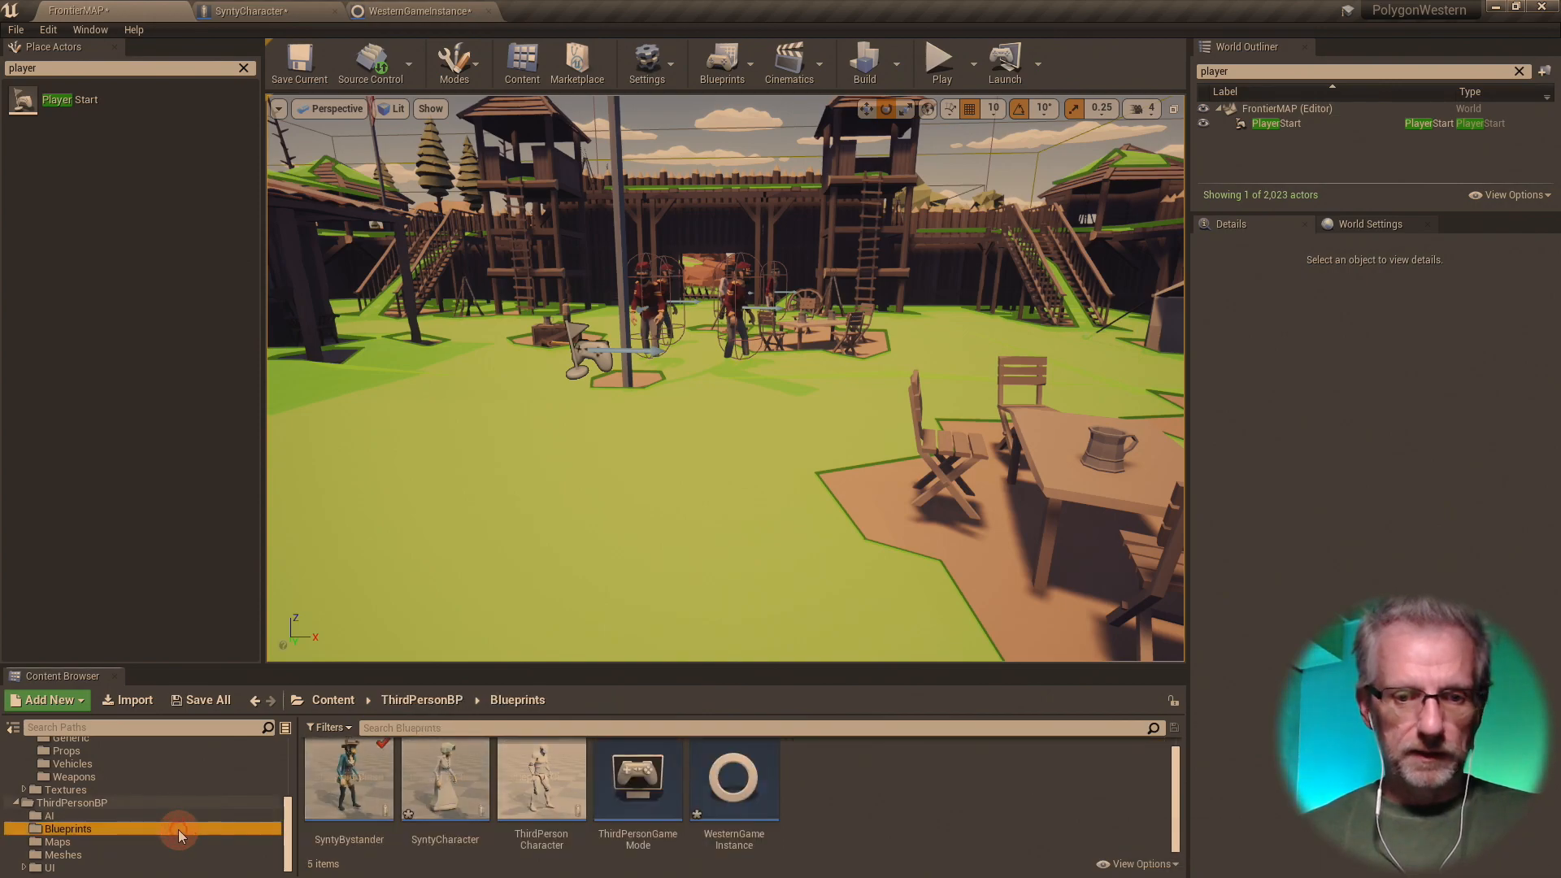
pyautogui.doubleClick(741, 793)
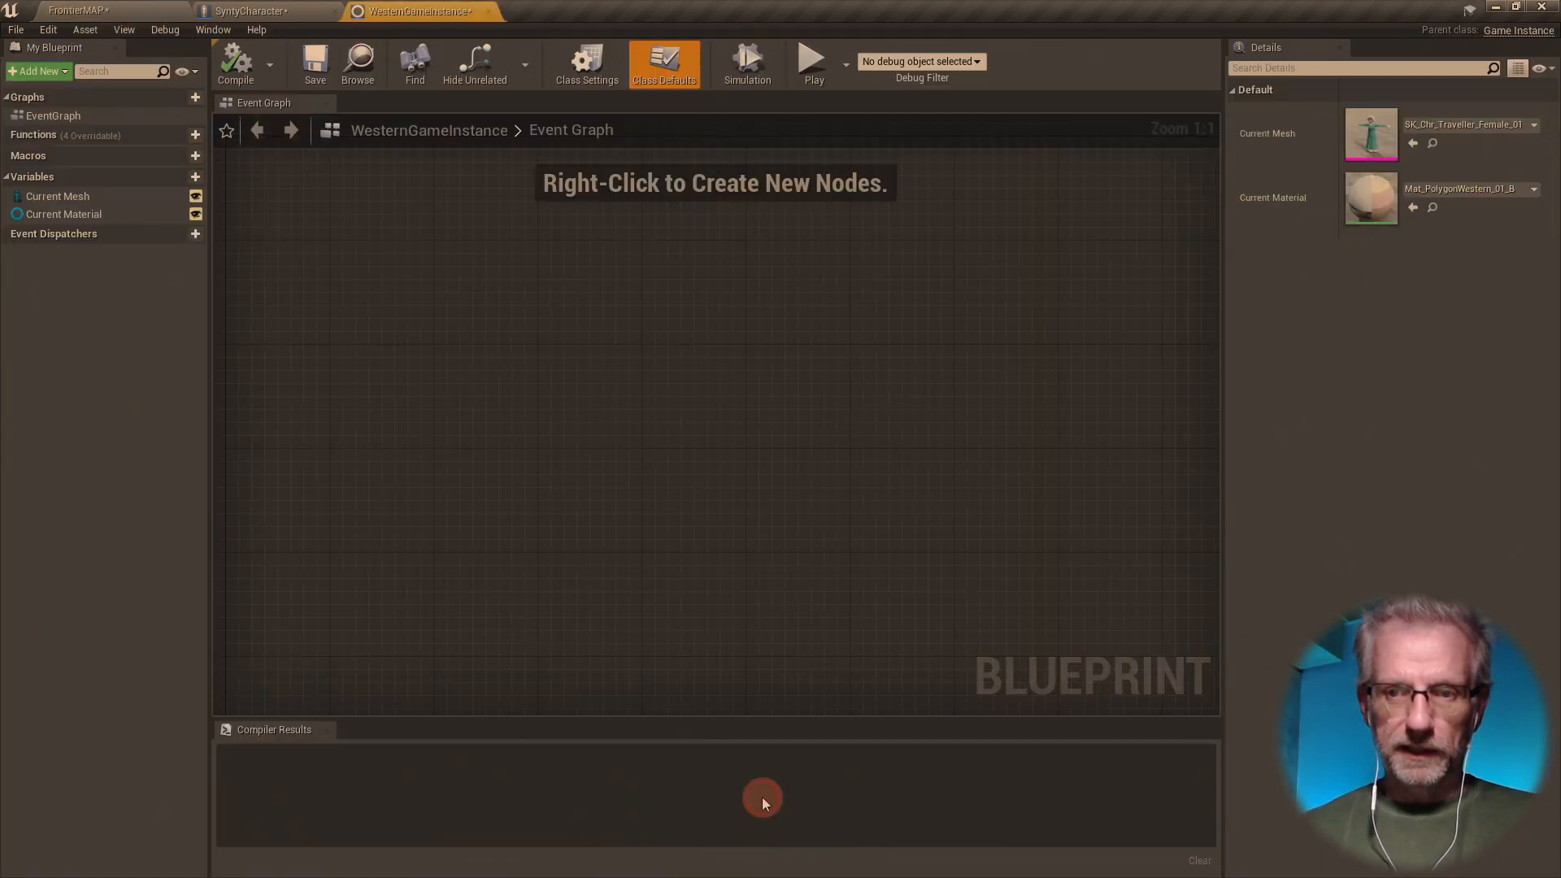
pyautogui.click(1479, 126)
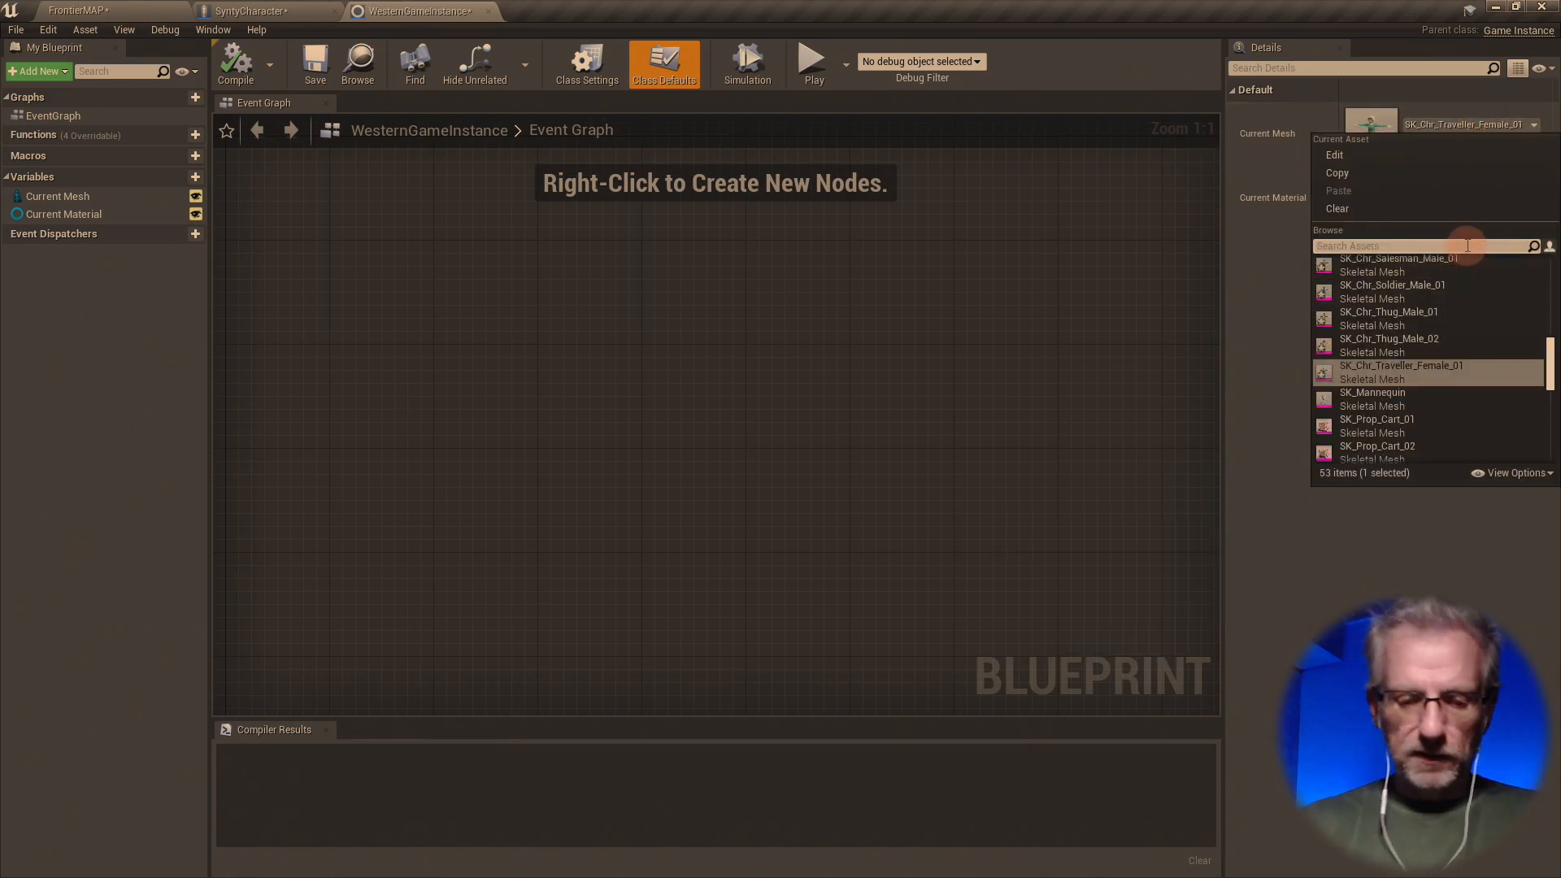
pyautogui.write('sher')
pyautogui.click(1441, 273)
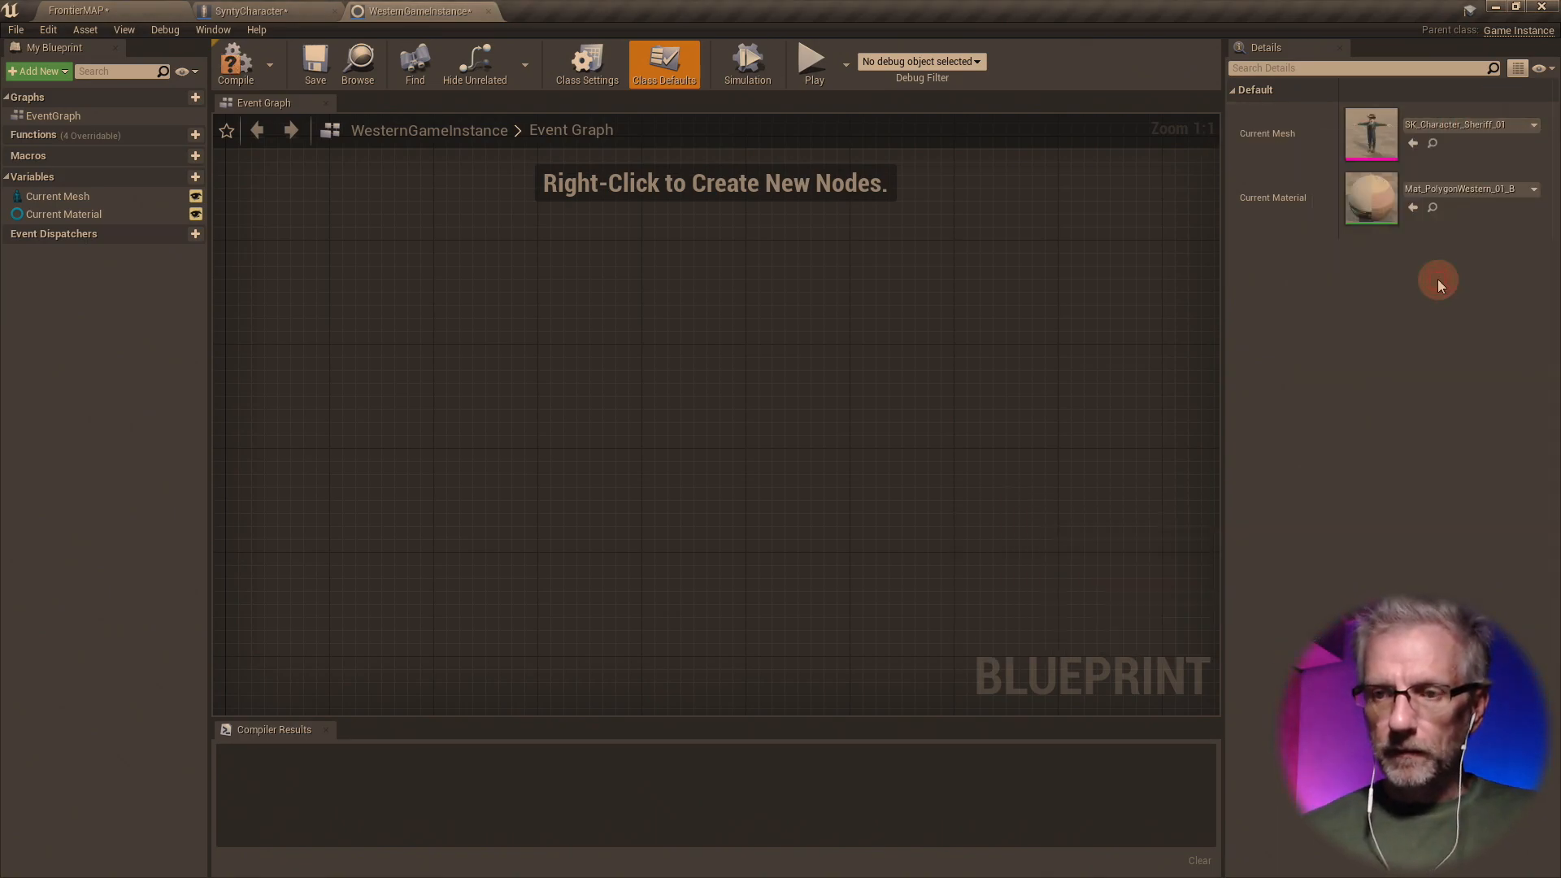
# - Play FrontierMAP full screen to test the sheriff as the starting character, end the session and restore the normal viewport
pyautogui.click(130, 10)
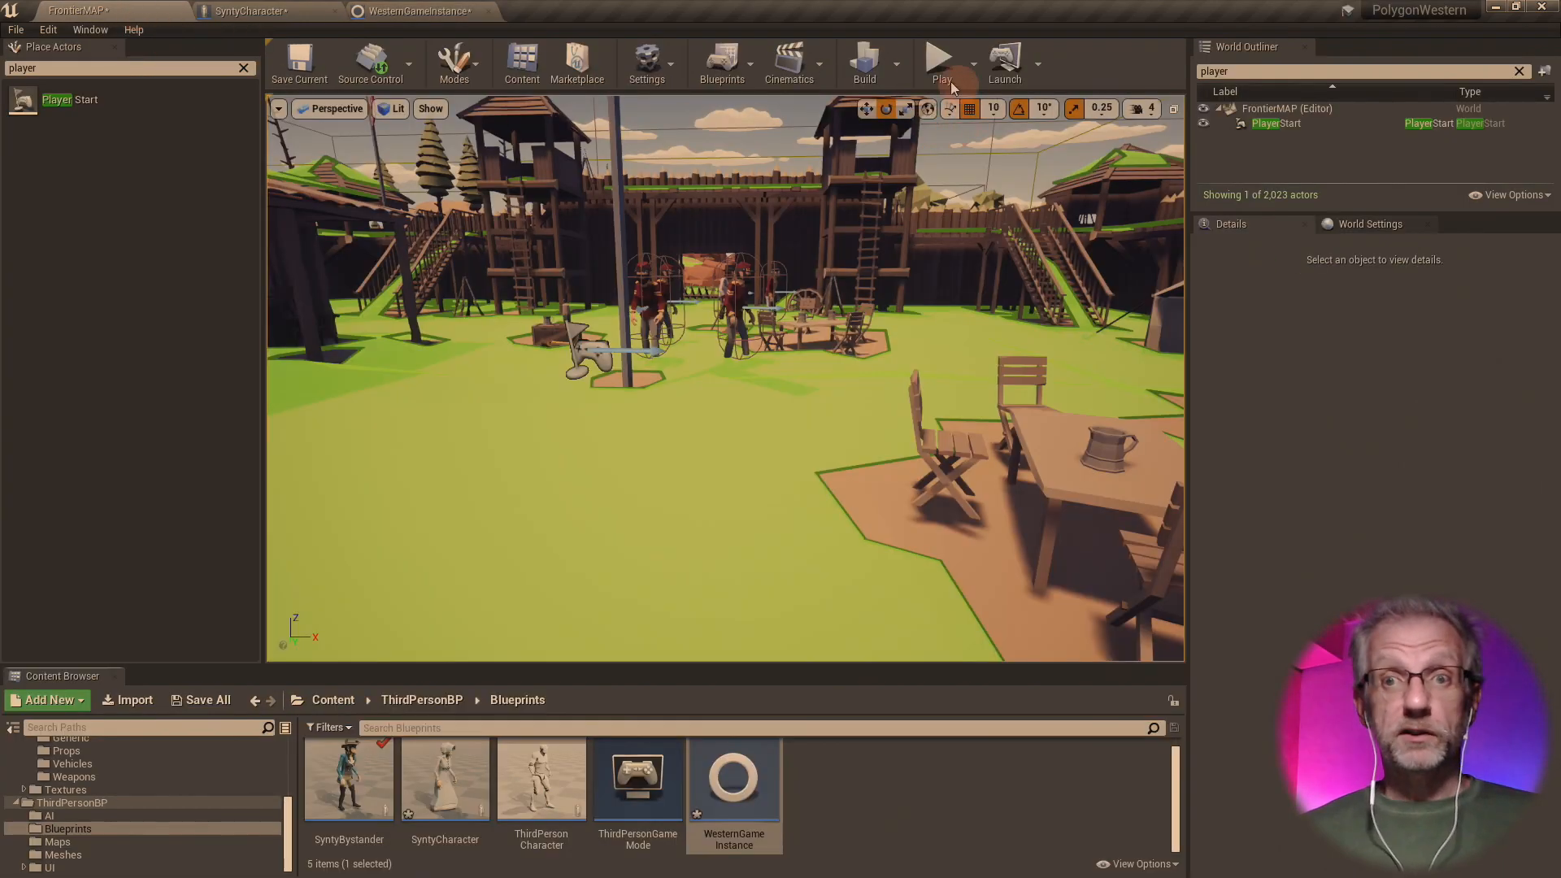
pyautogui.click(948, 107)
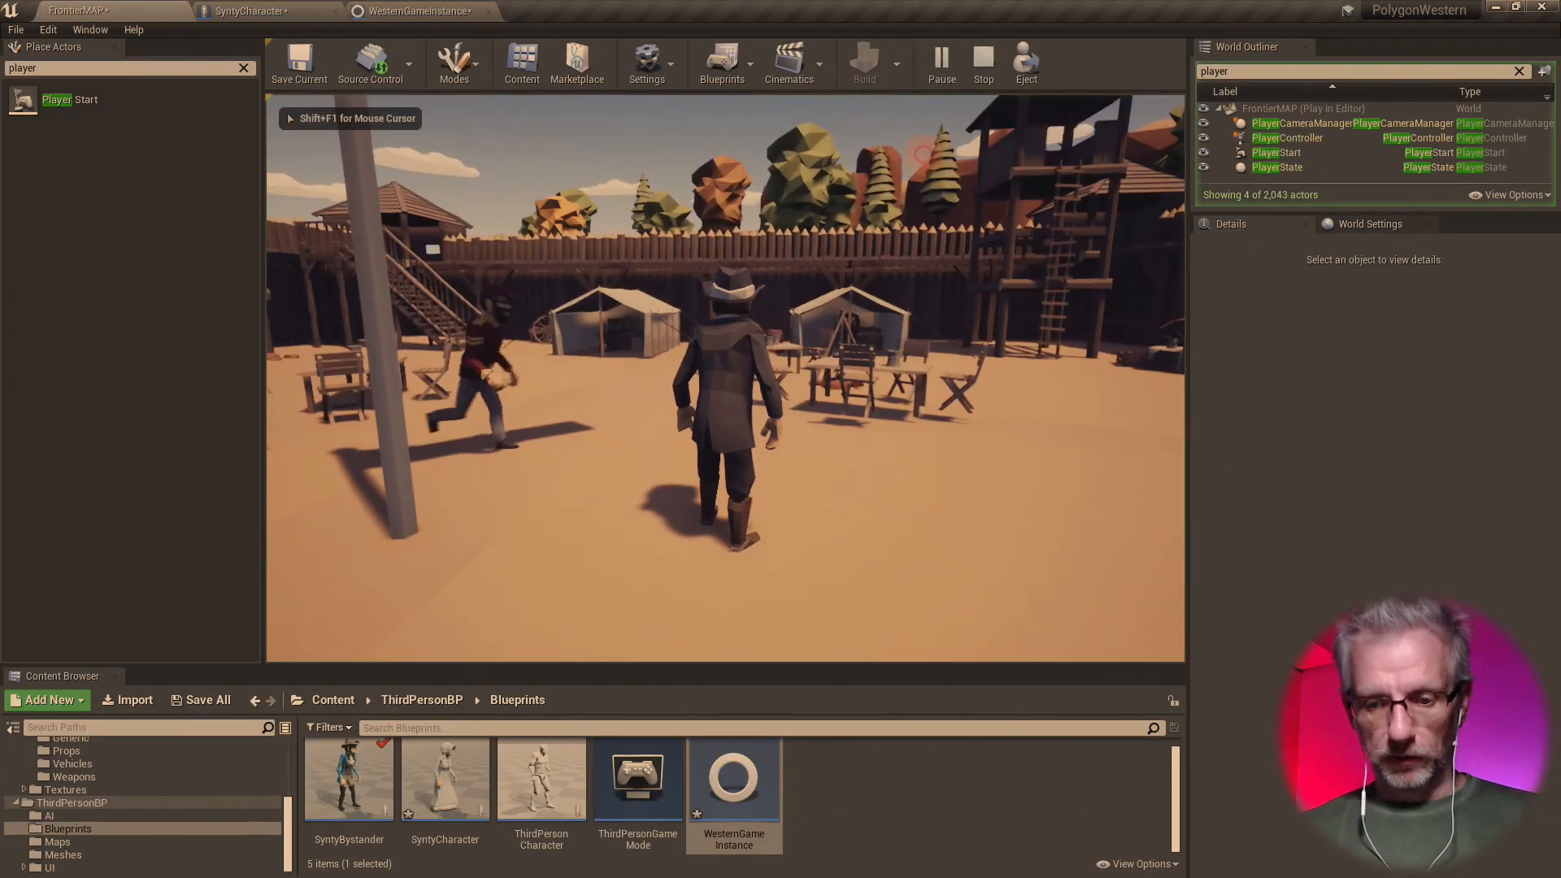
pyautogui.press('F11')
pyautogui.press('w')
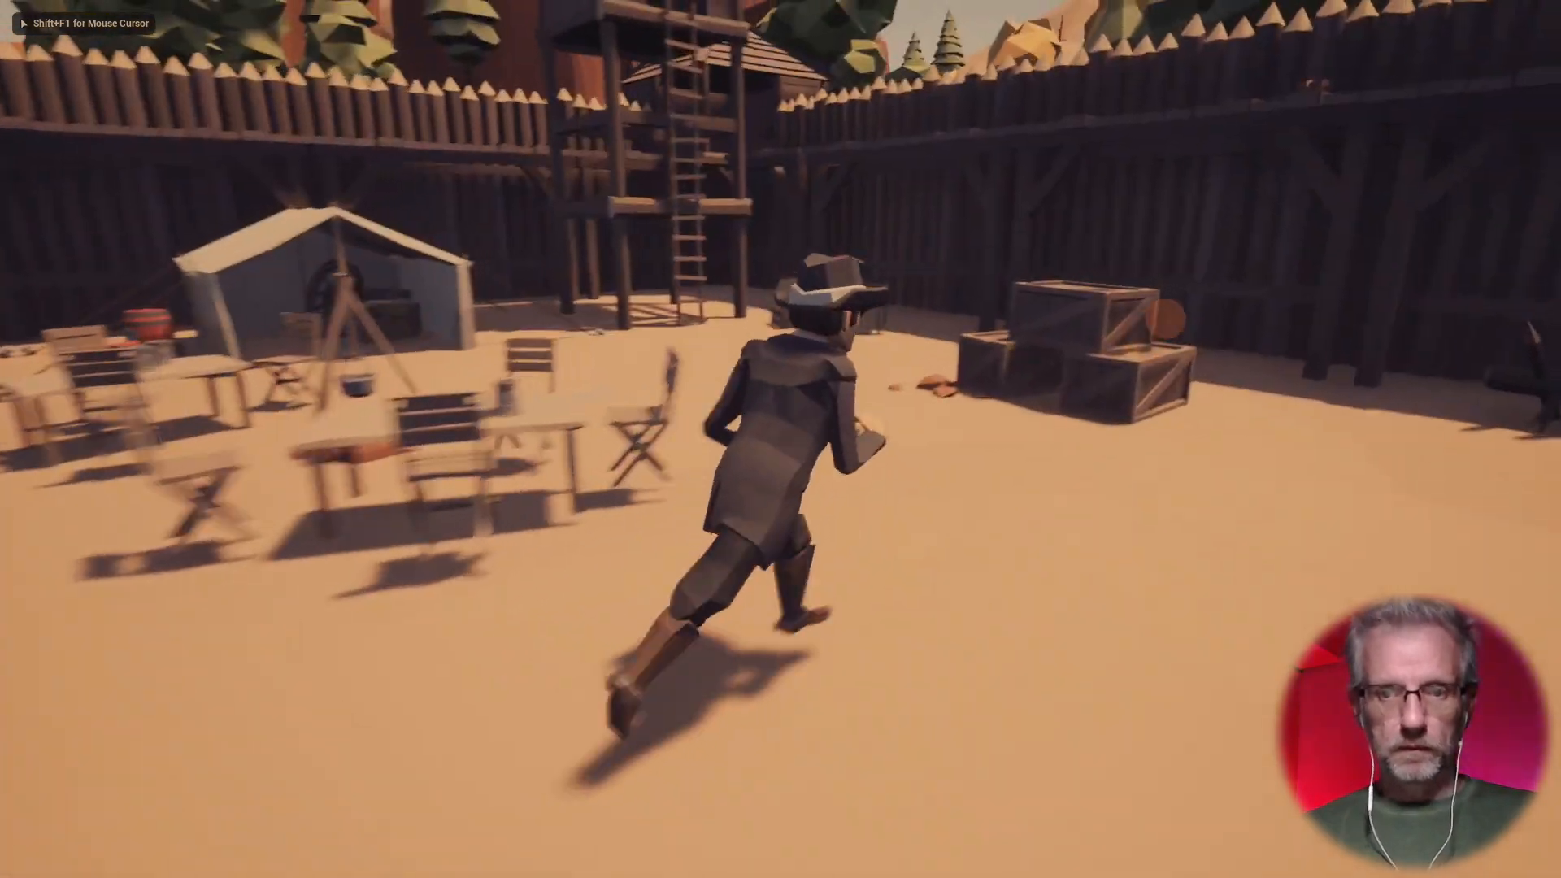
pyautogui.press('d')
pyautogui.press('s')
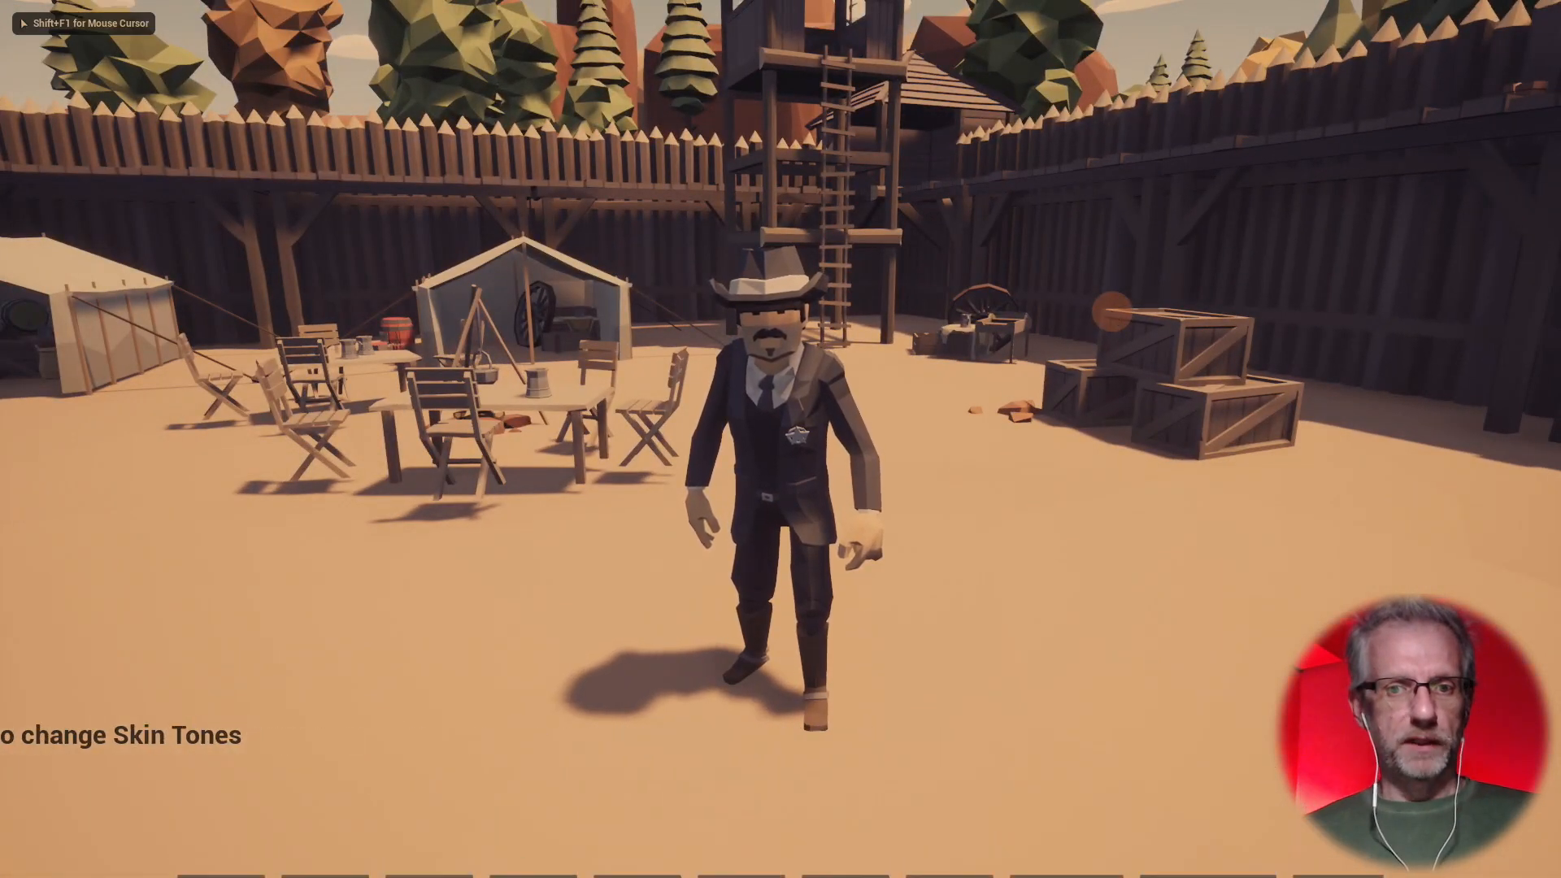
pyautogui.press('Escape')
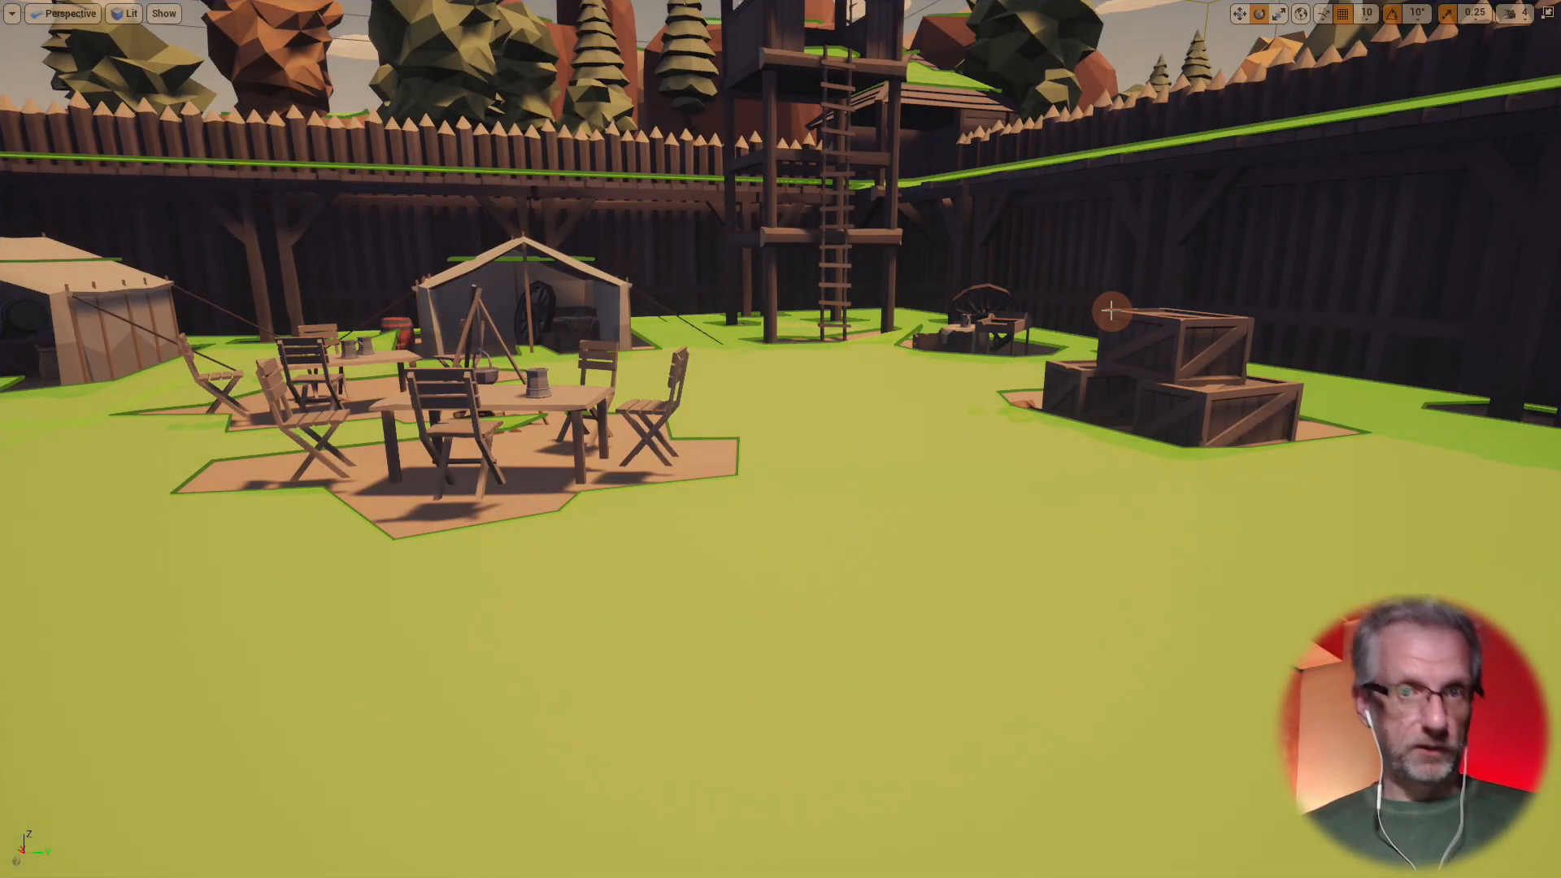
pyautogui.press('F11')
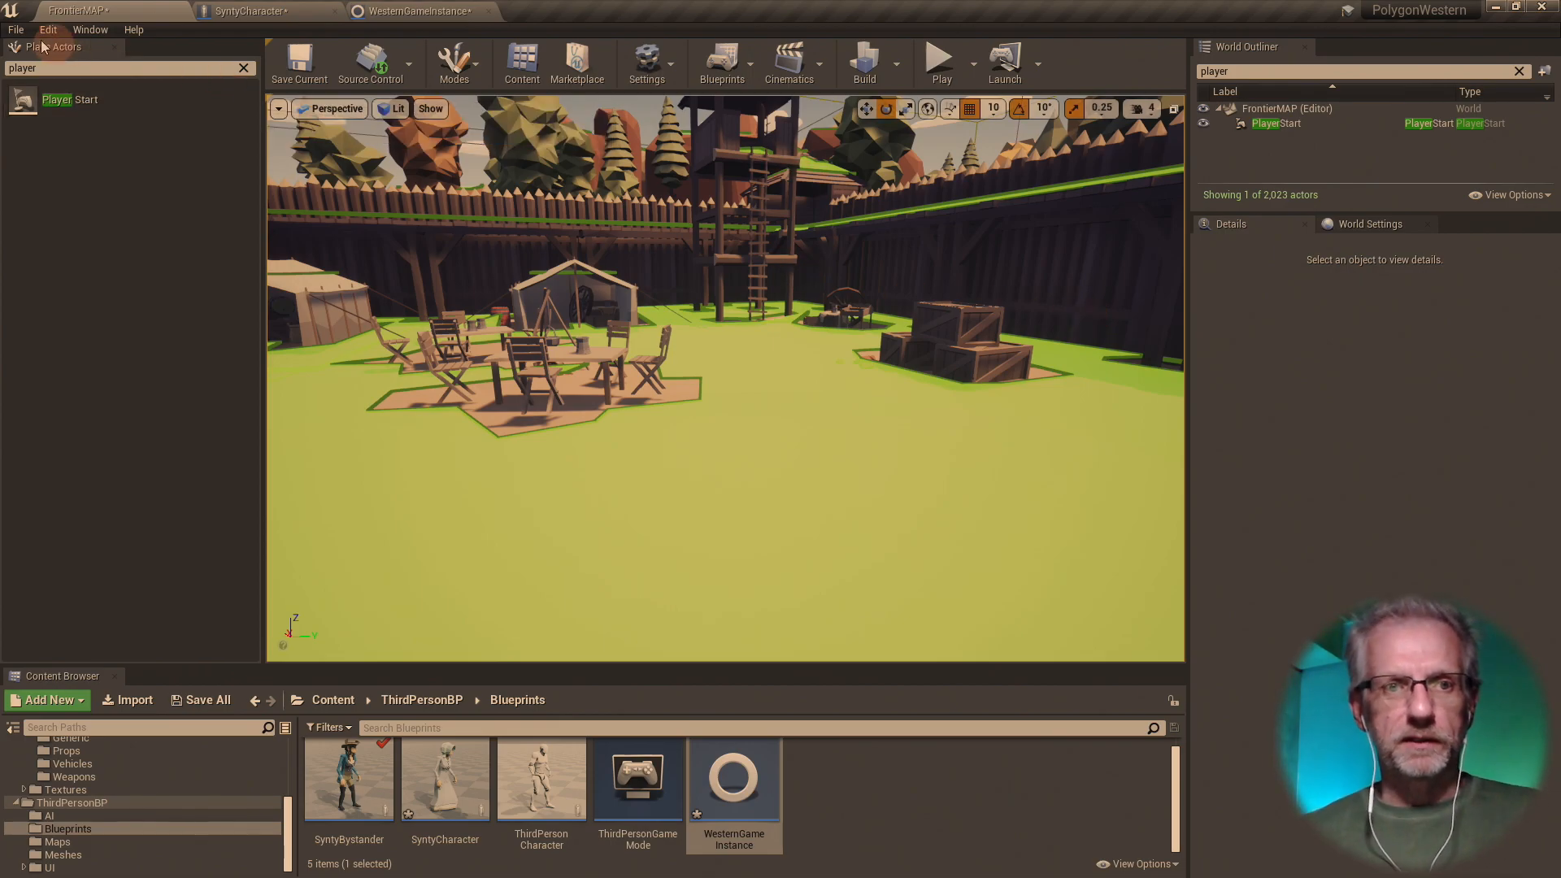
# - Save all levels and assets, open the source control submission for the changed files, and look through the file list
pyautogui.click(16, 29)
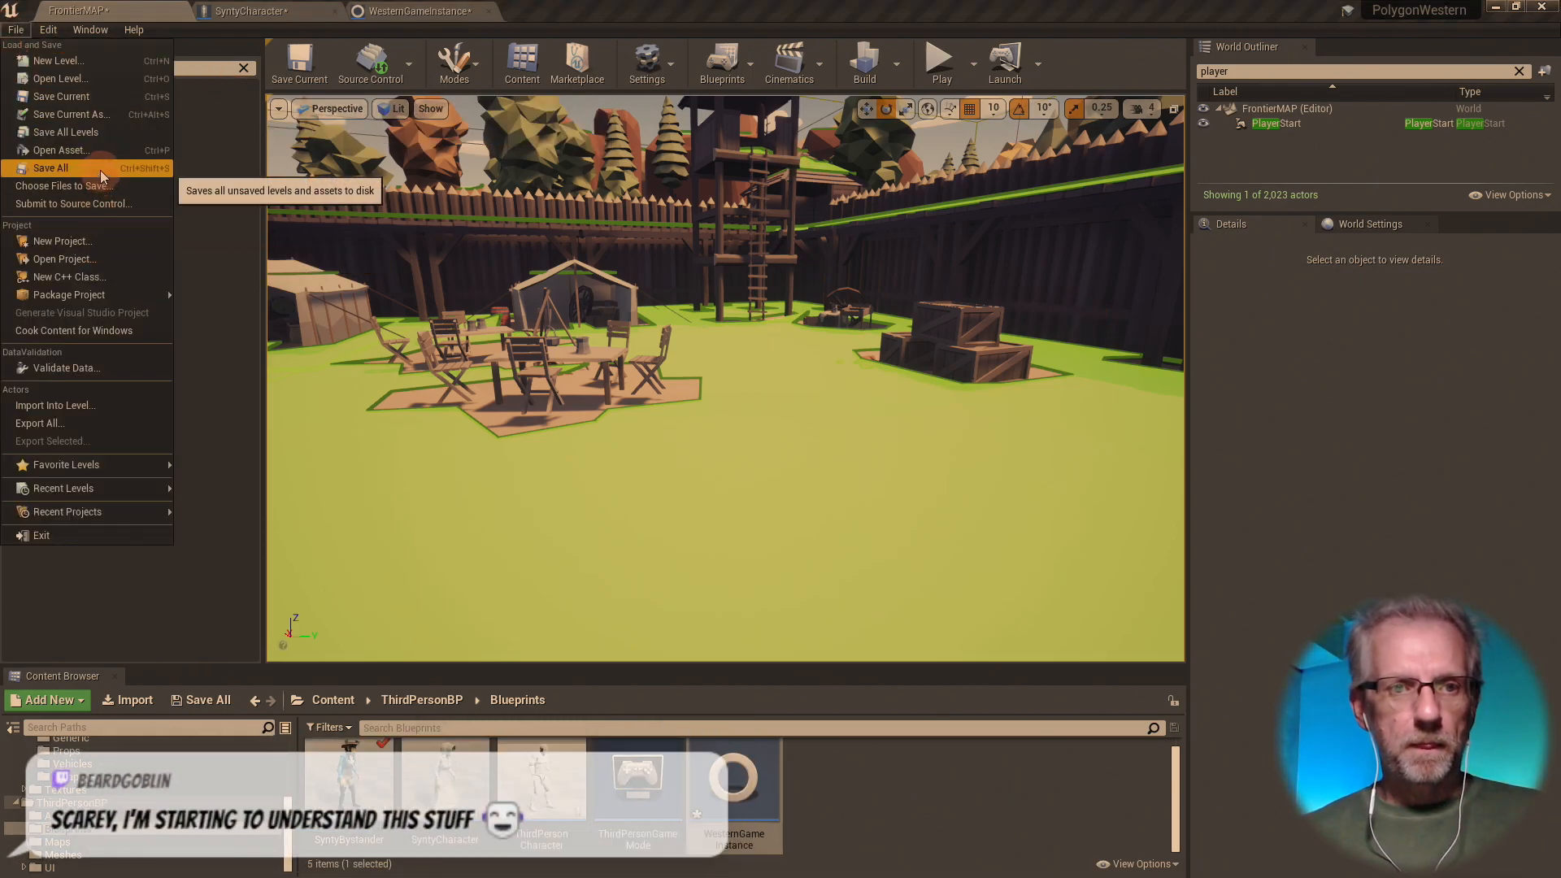
pyautogui.click(100, 169)
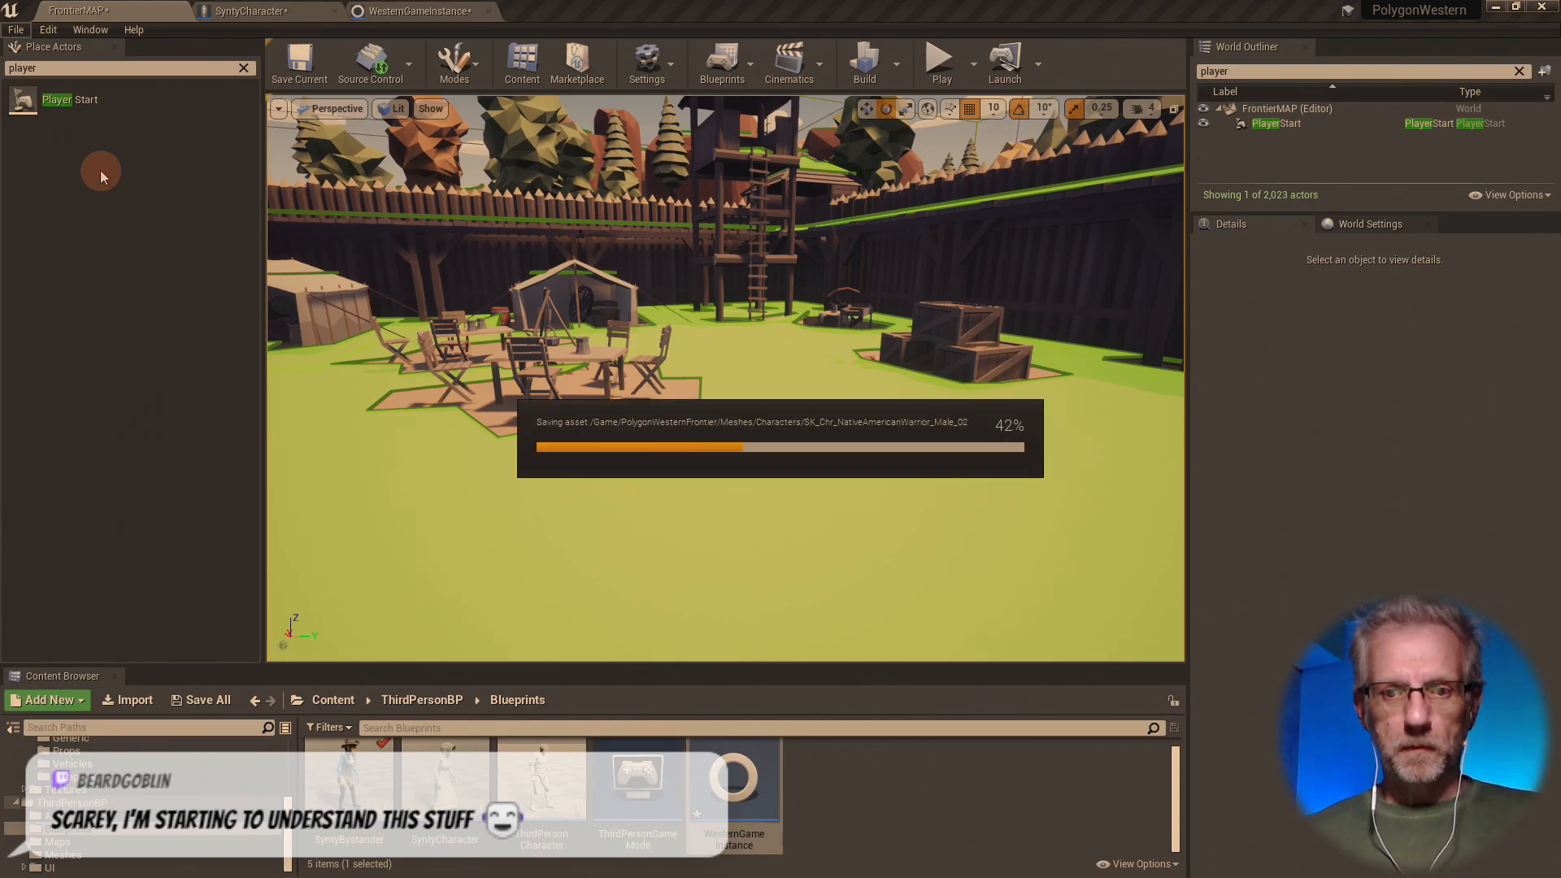
pyautogui.click(382, 75)
pyautogui.click(427, 152)
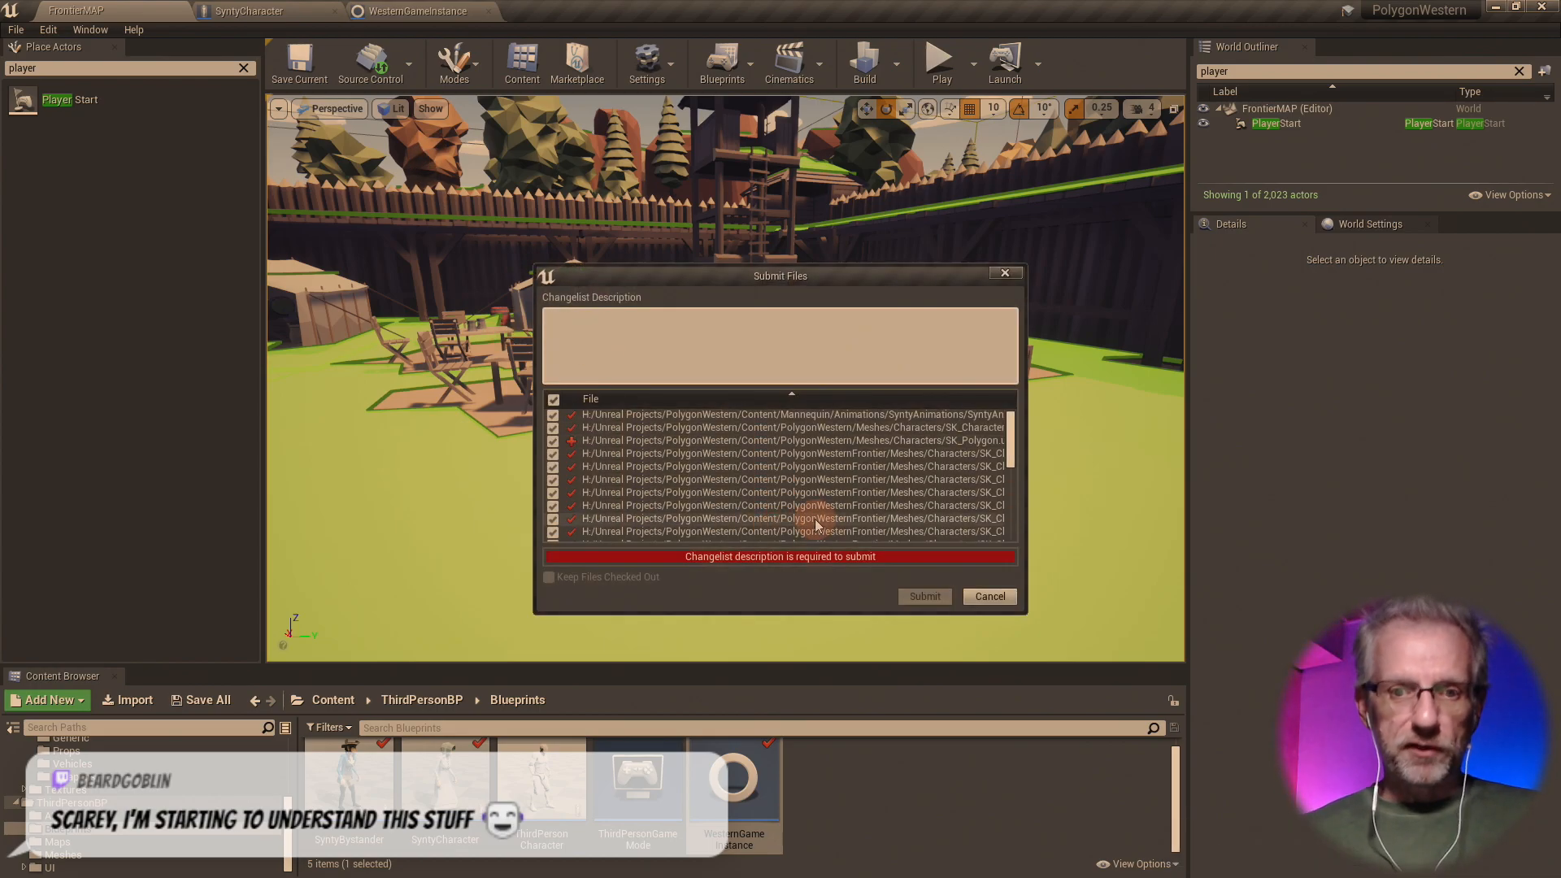
pyautogui.scroll(-3, 817, 524)
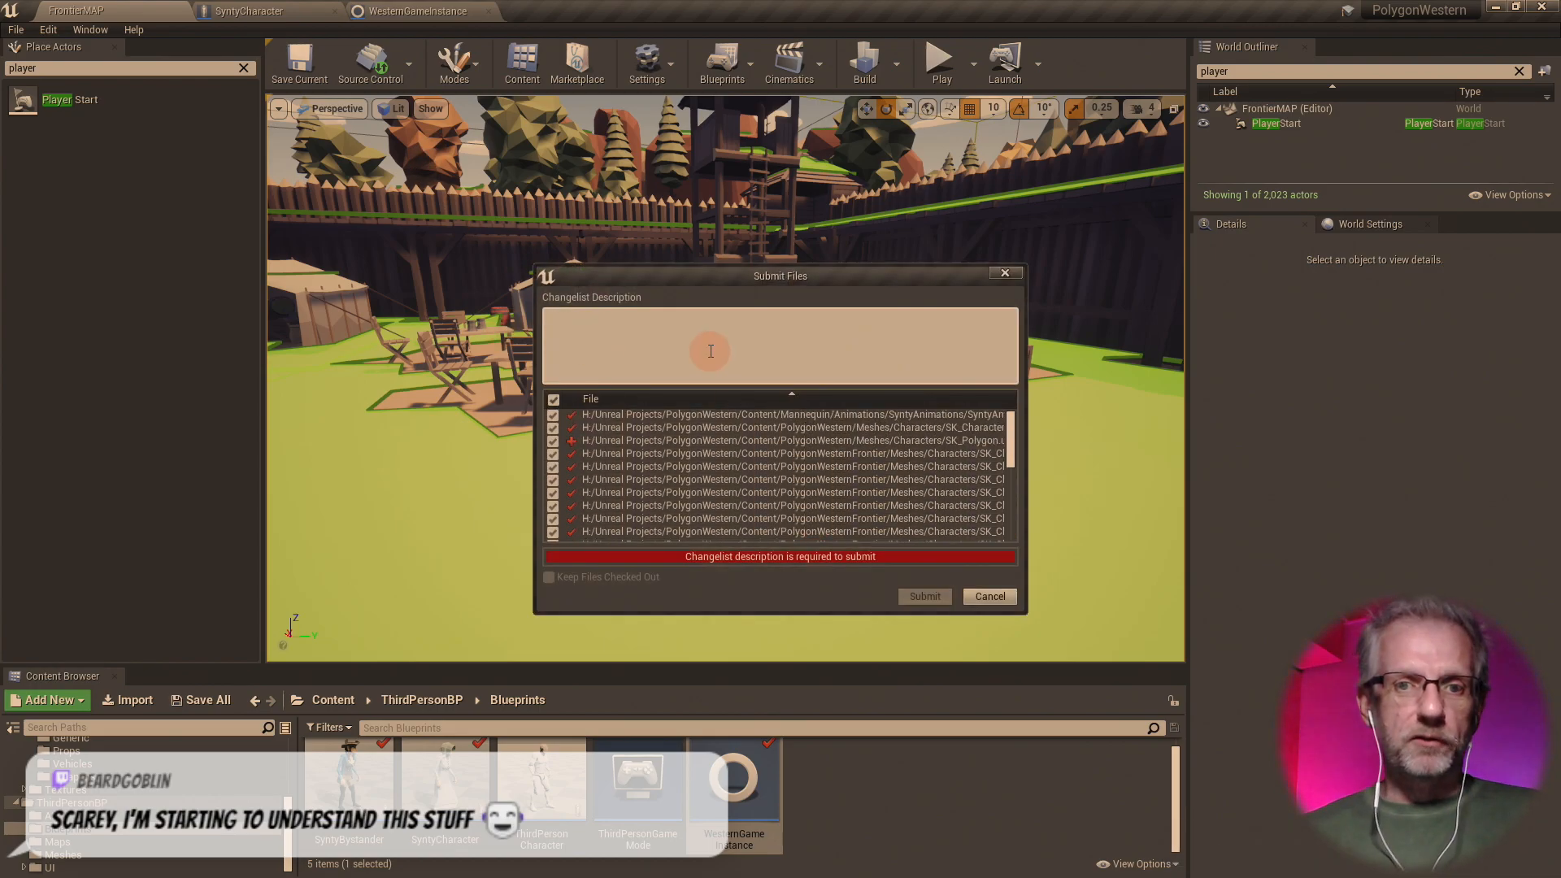
pyautogui.scroll(1, 793, 496)
pyautogui.scroll(-3, 793, 482)
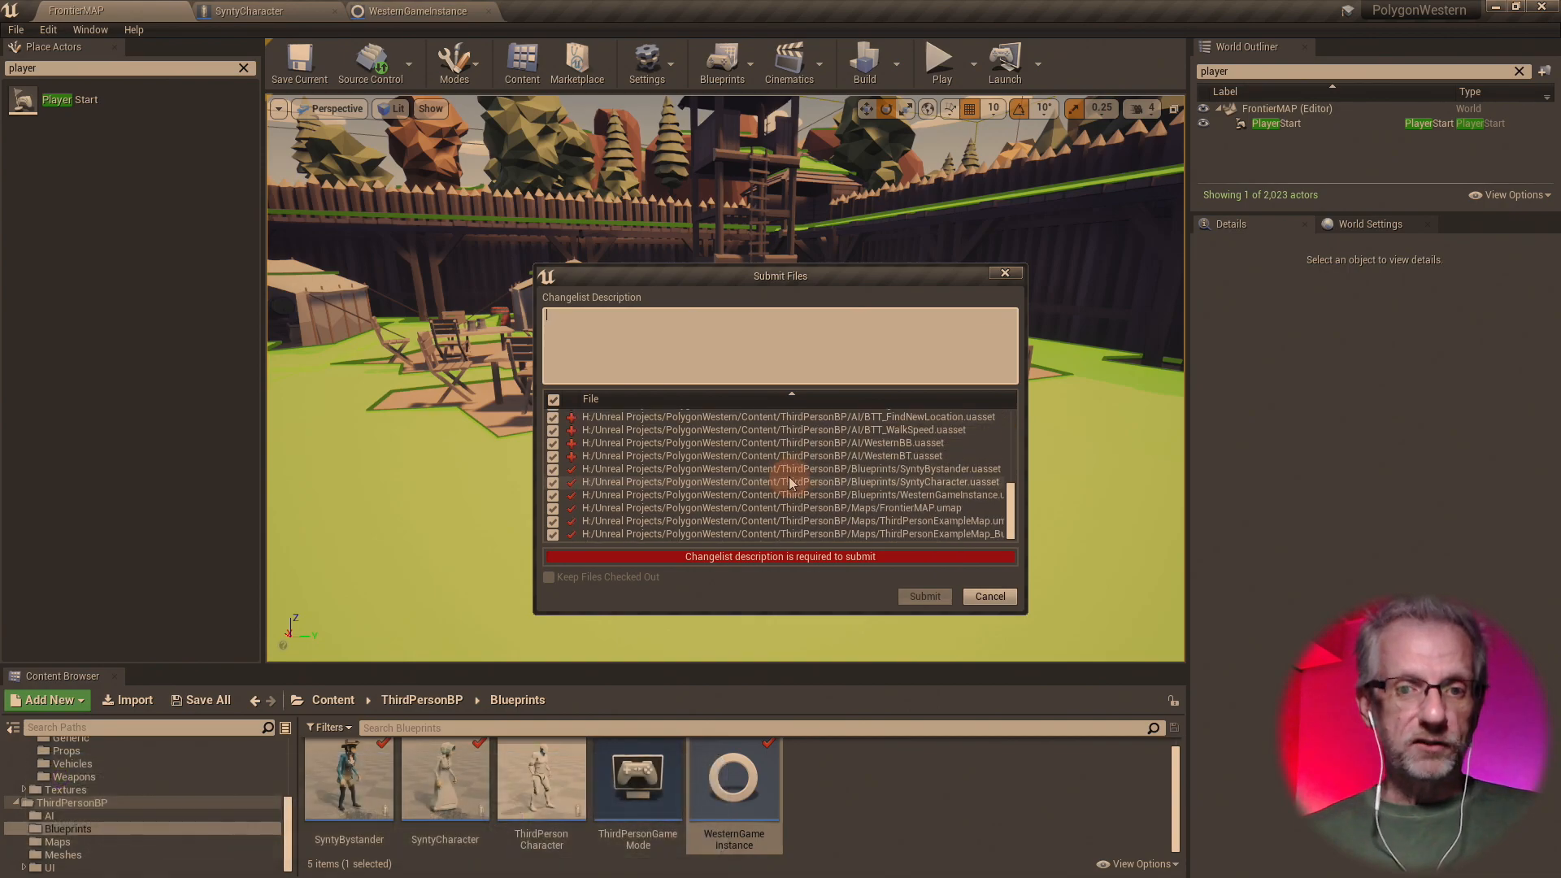
# - Try limiting the submission by deselecting all files and ticking two character meshes, and reselect every file
pyautogui.click(552, 400)
pyautogui.scroll(10, 648, 457)
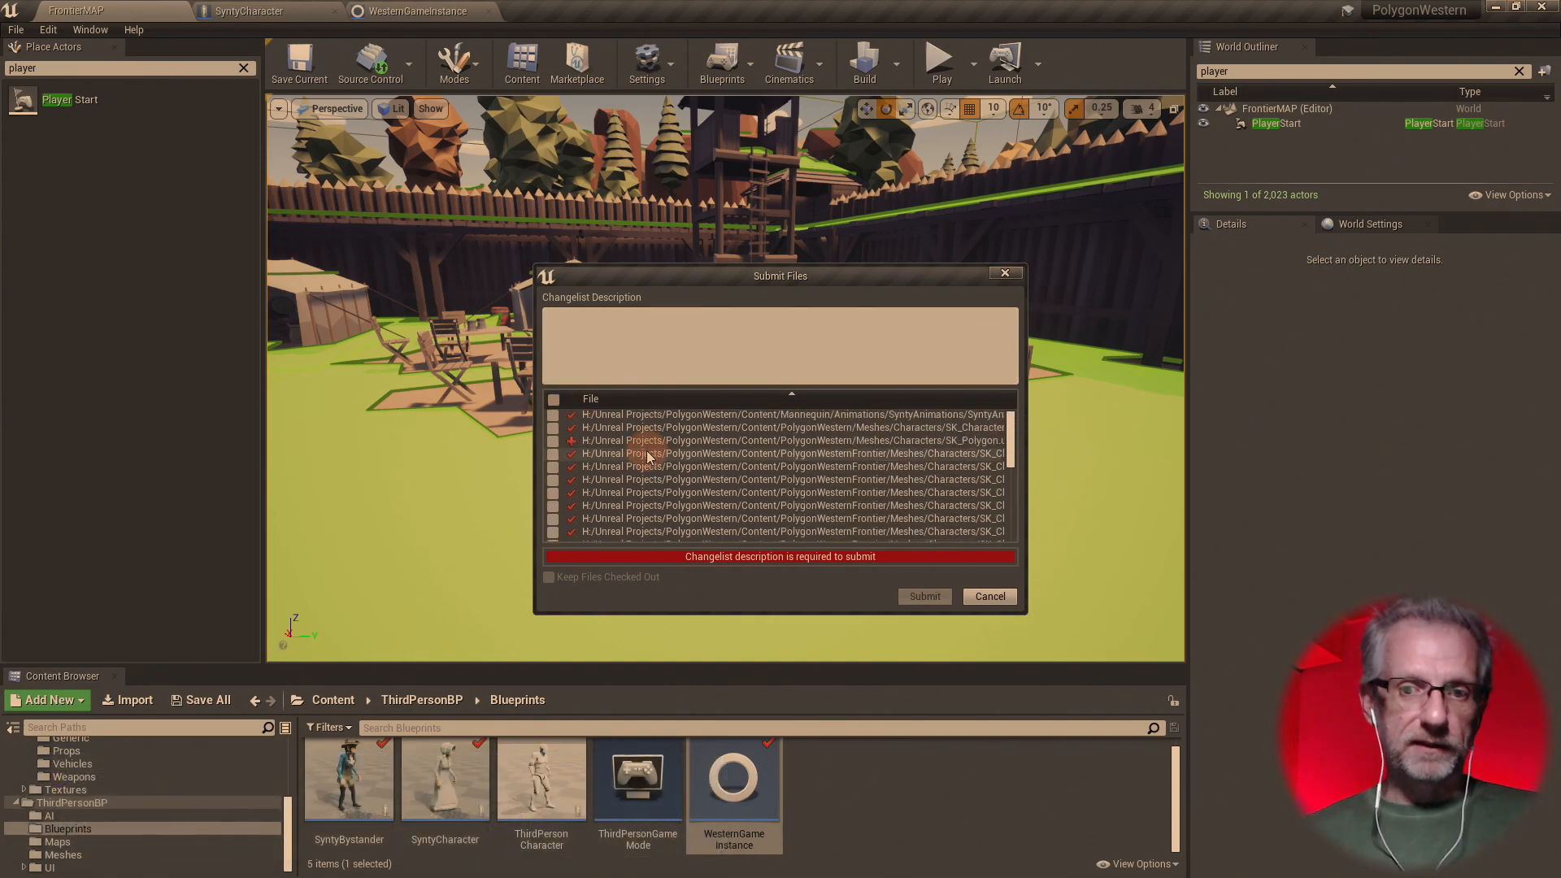
pyautogui.click(553, 429)
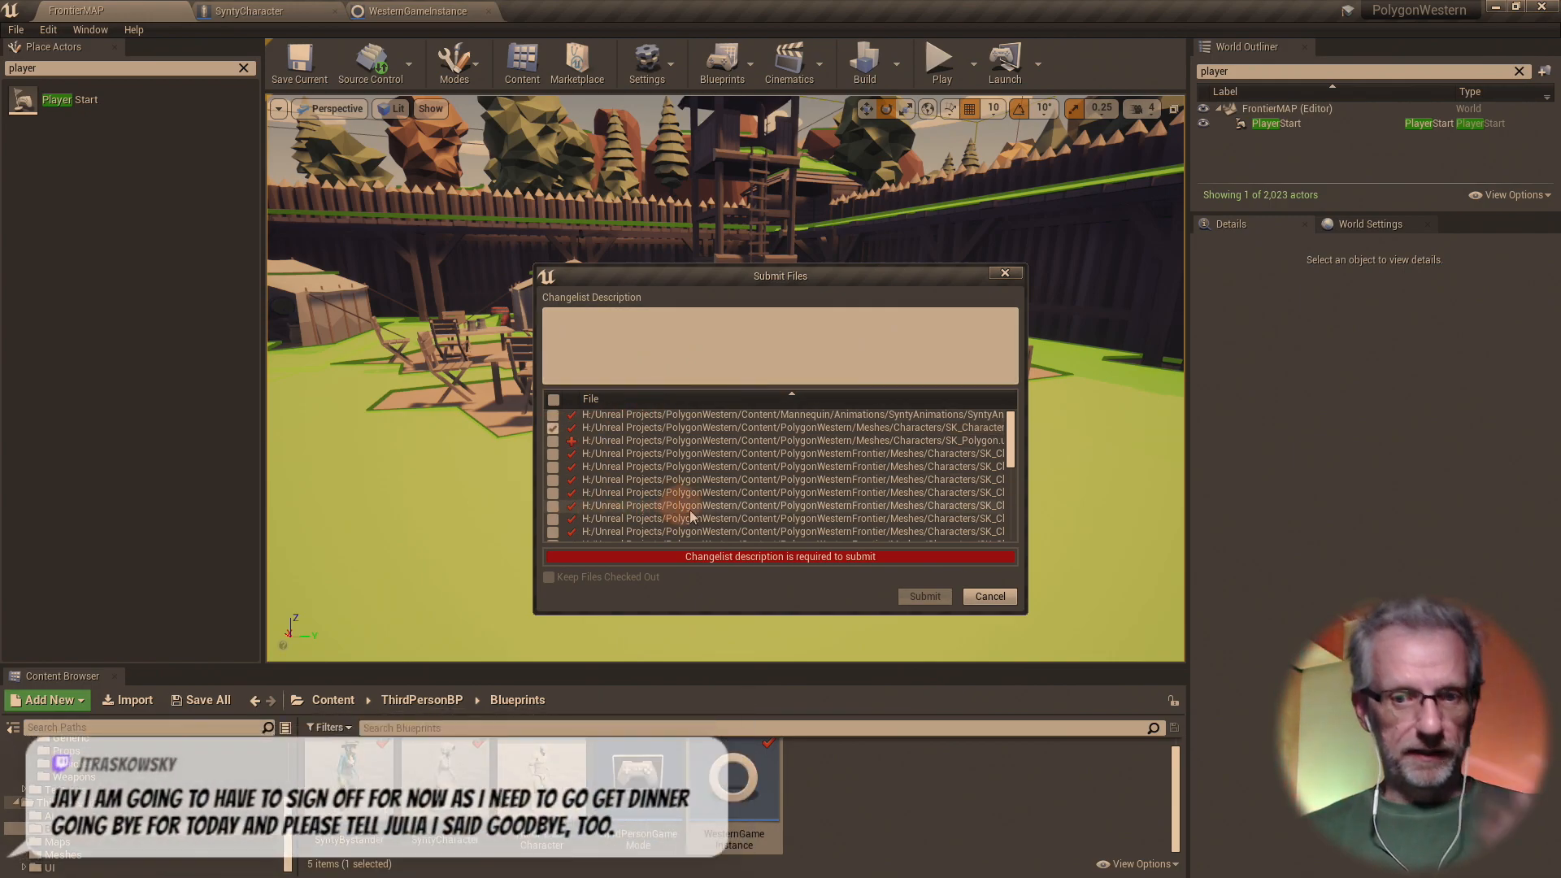
pyautogui.click(554, 492)
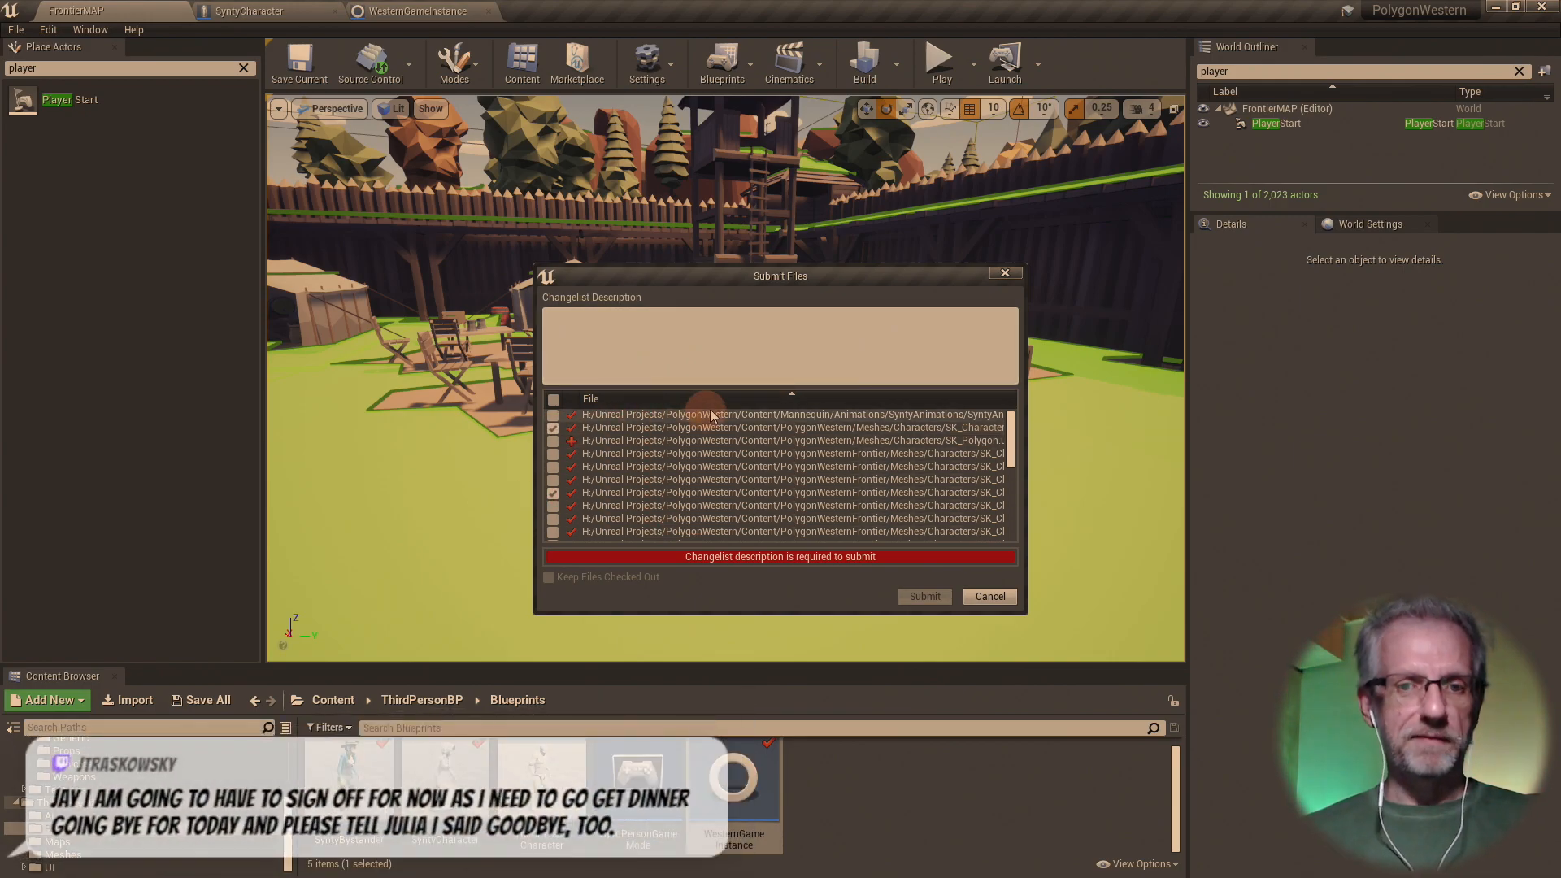
pyautogui.click(554, 399)
pyautogui.scroll(-3, 715, 488)
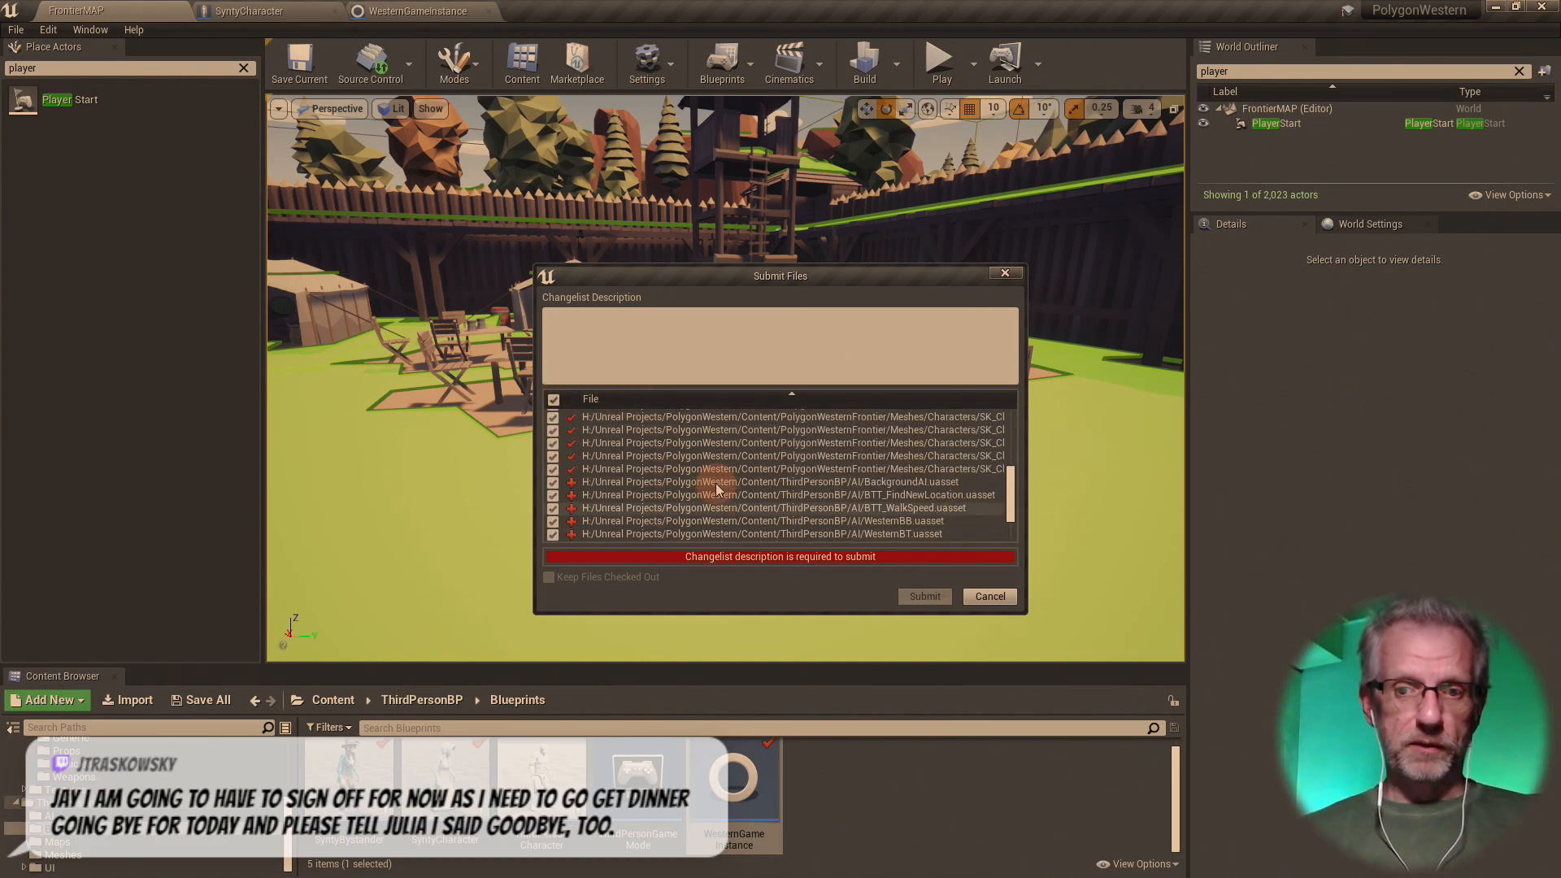
# - Exclude SyntyAnimBP and SK_Character_PolyWest_Skeleton from the submission and enlarge the dialog so the full file names fit
pyautogui.scroll(5, 716, 488)
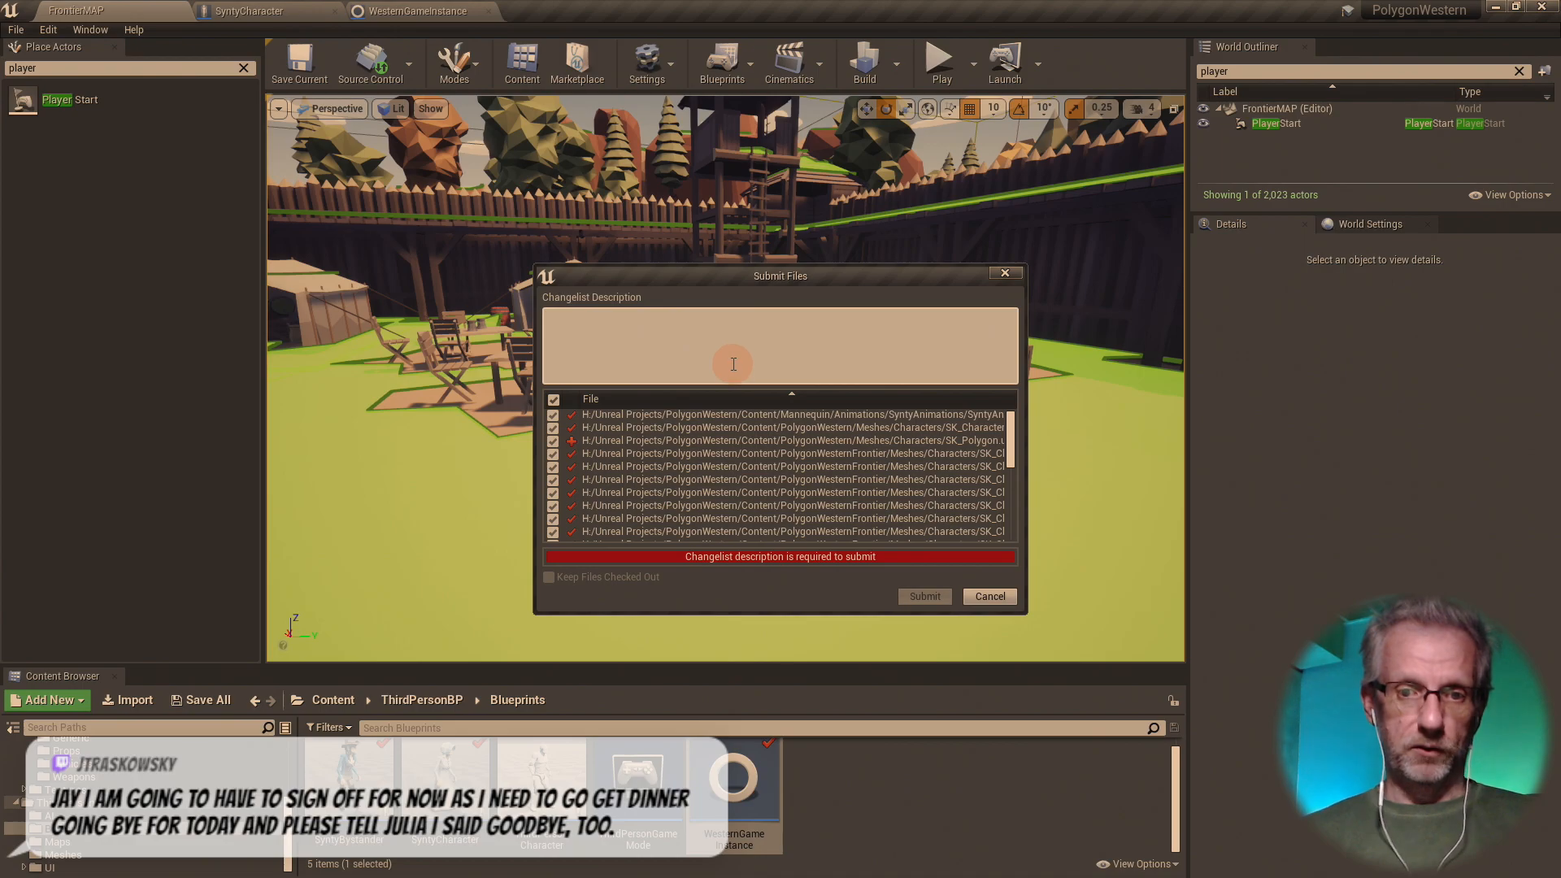
pyautogui.click(553, 415)
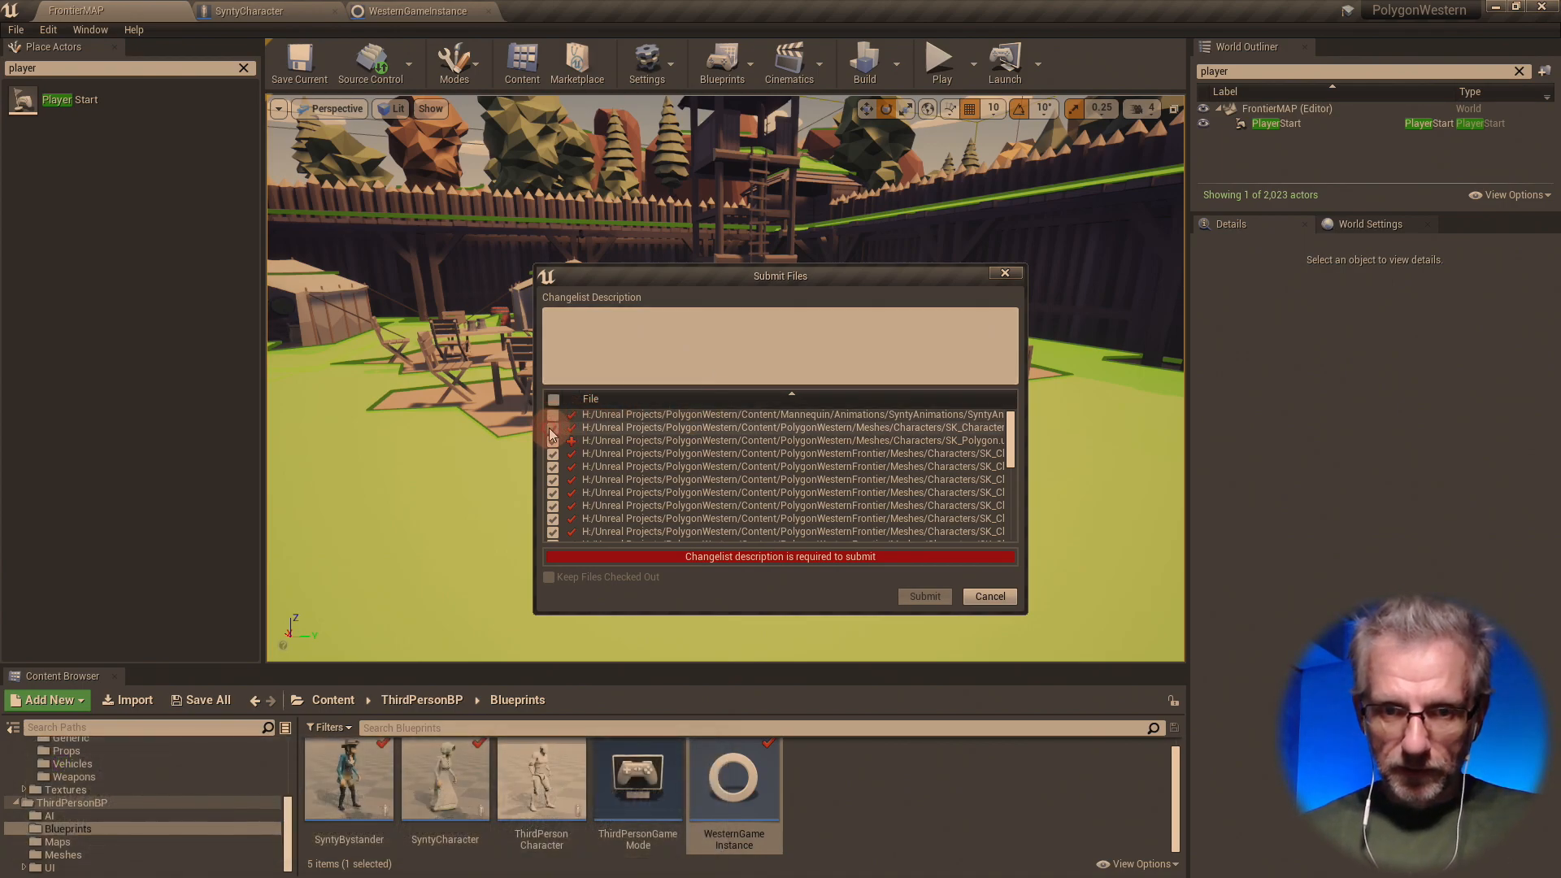
pyautogui.click(552, 428)
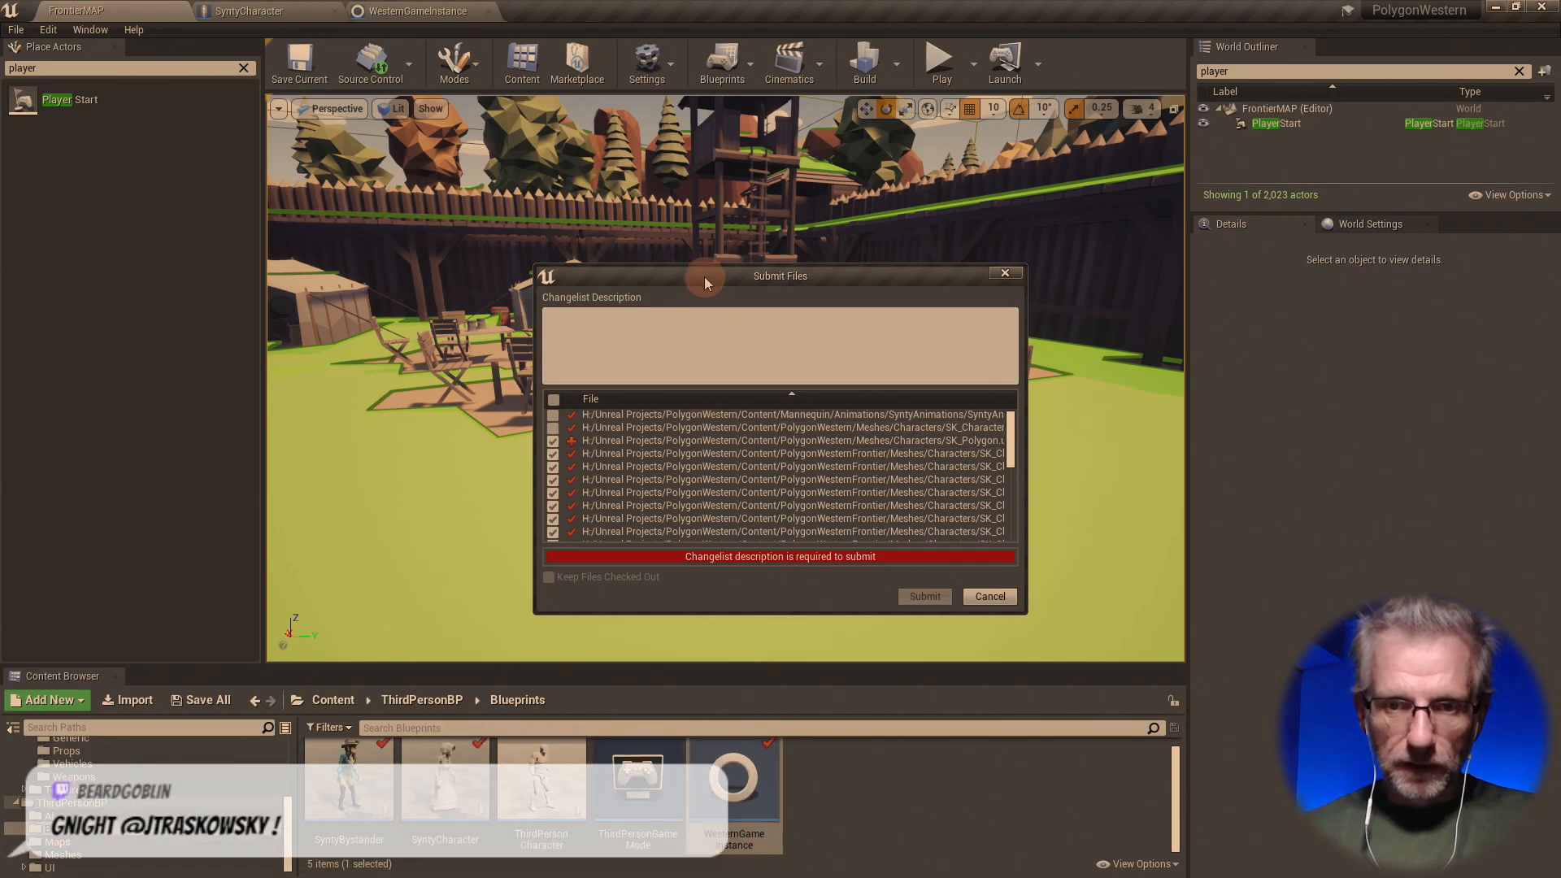
pyautogui.moveTo(703, 276); pyautogui.dragTo(245, 77)
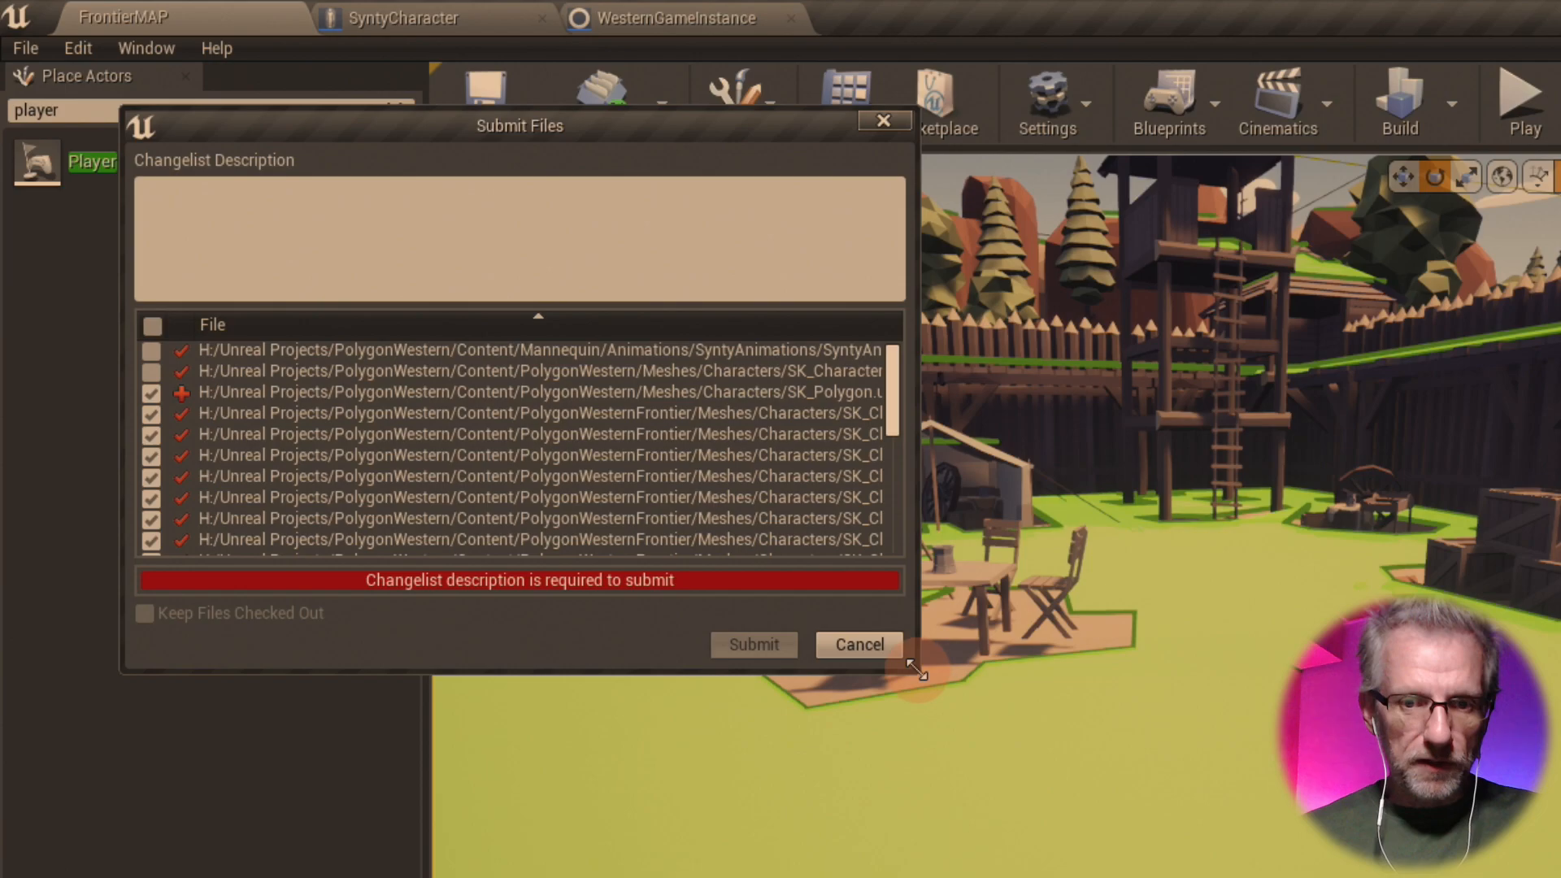
pyautogui.moveTo(917, 673); pyautogui.dragTo(1232, 861)
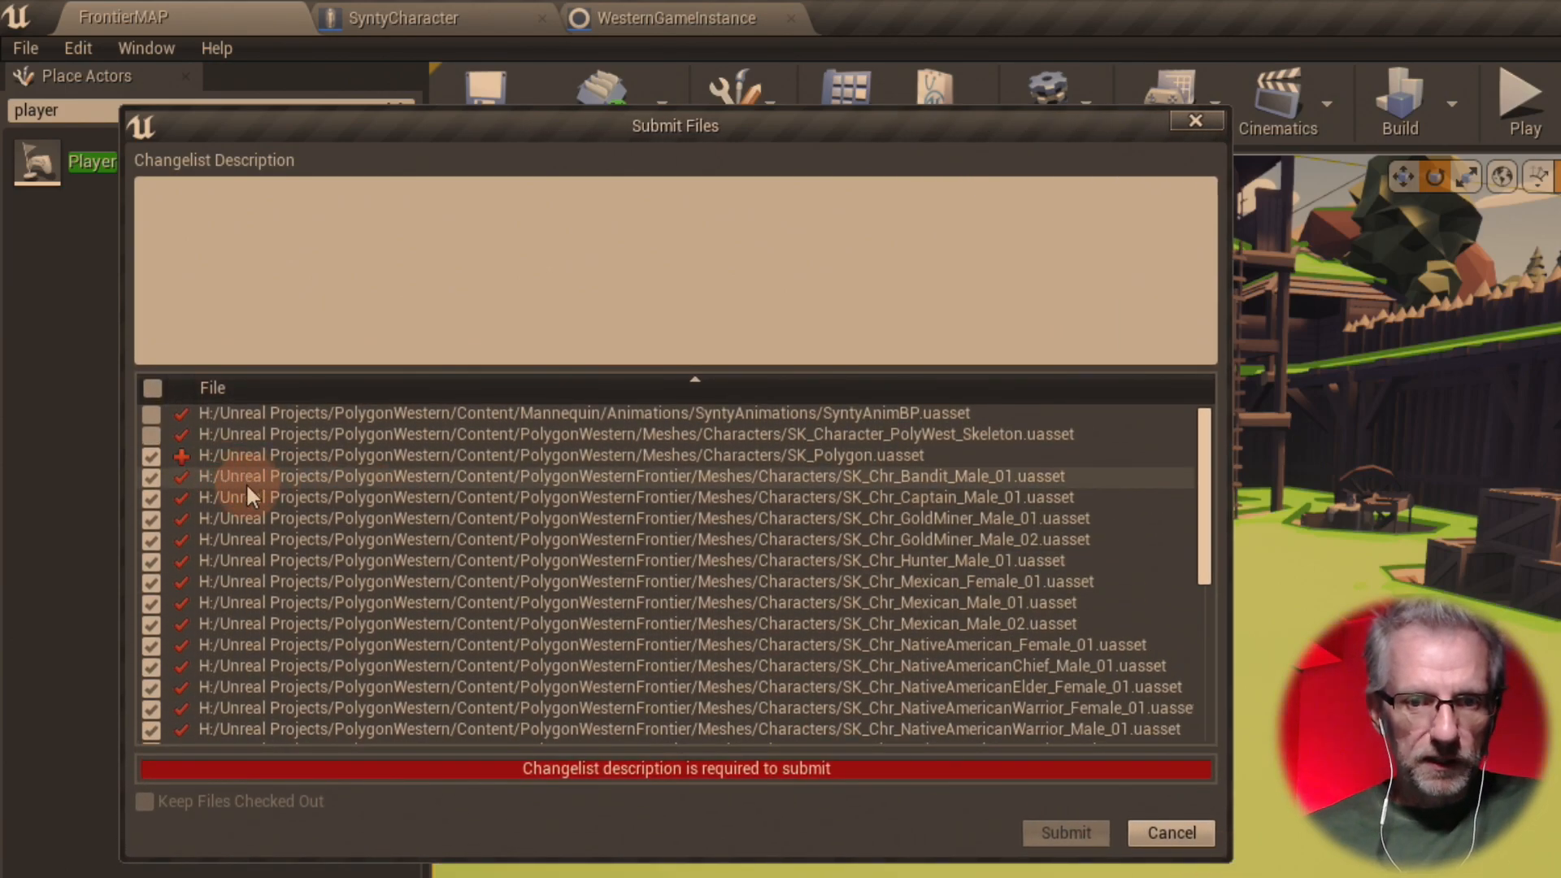
# - Exclude all files in the ThirdPersonBP AI, Blueprints and Maps folders from the submission
pyautogui.scroll(-5, 246, 481)
pyautogui.scroll(-2, 245, 482)
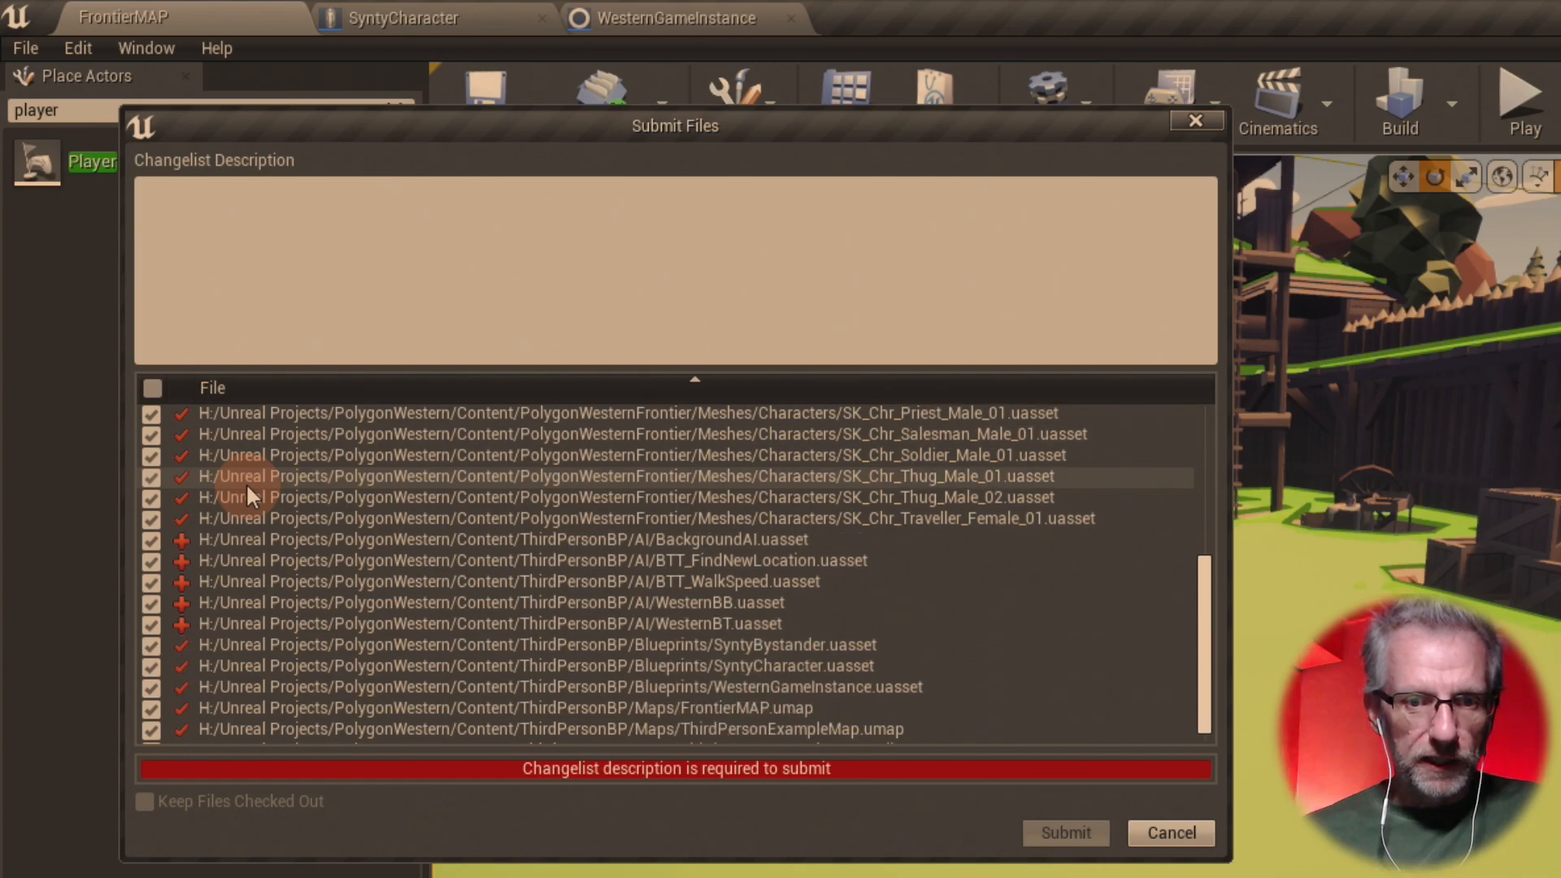
pyautogui.click(153, 540)
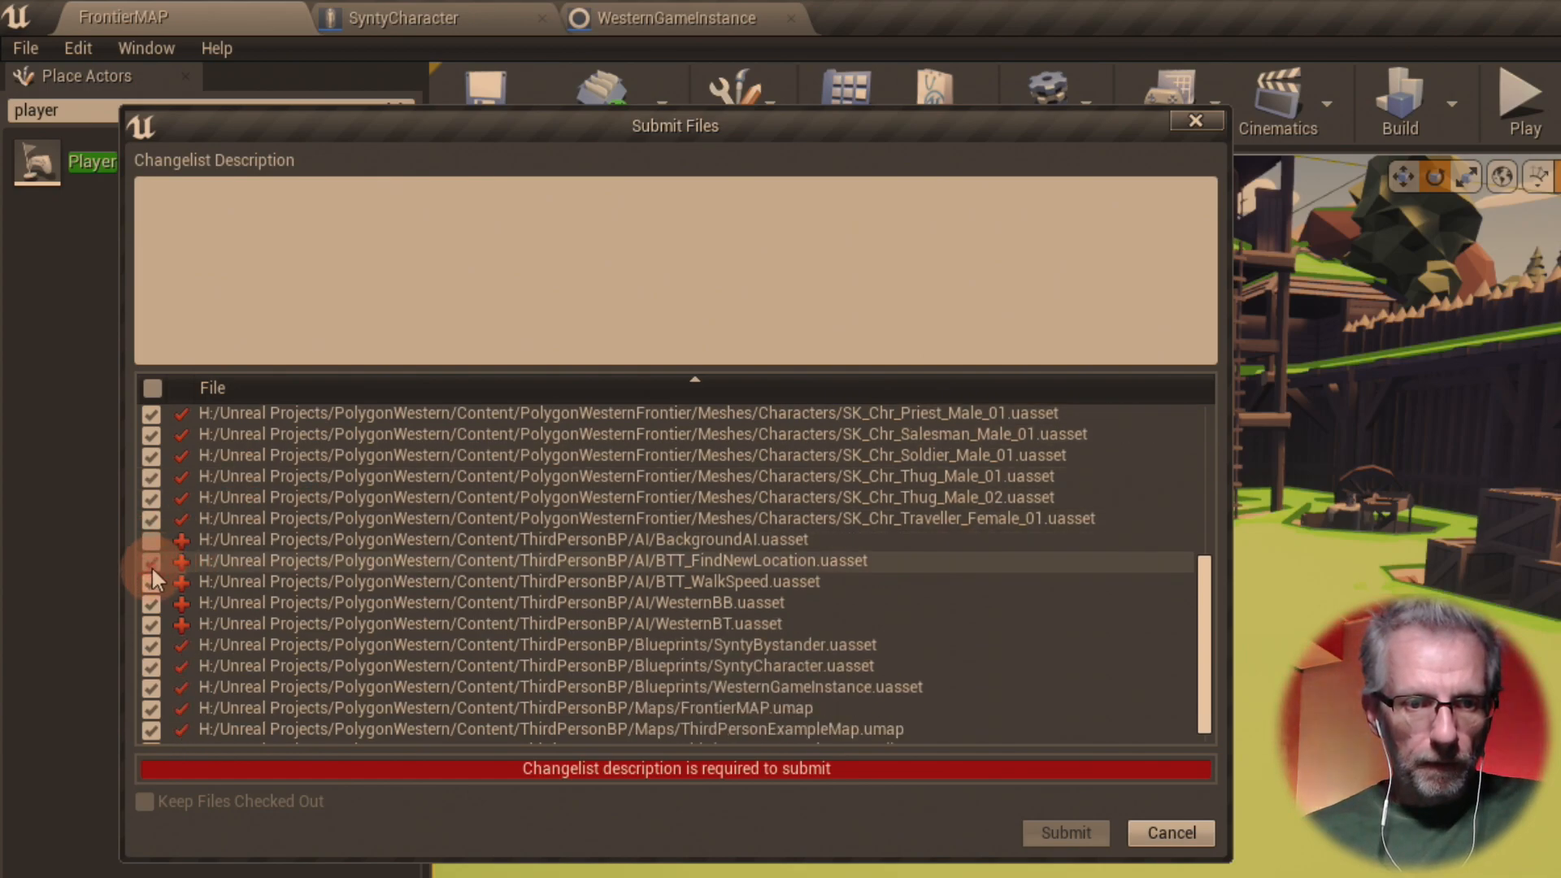
pyautogui.click(152, 560)
pyautogui.click(148, 587)
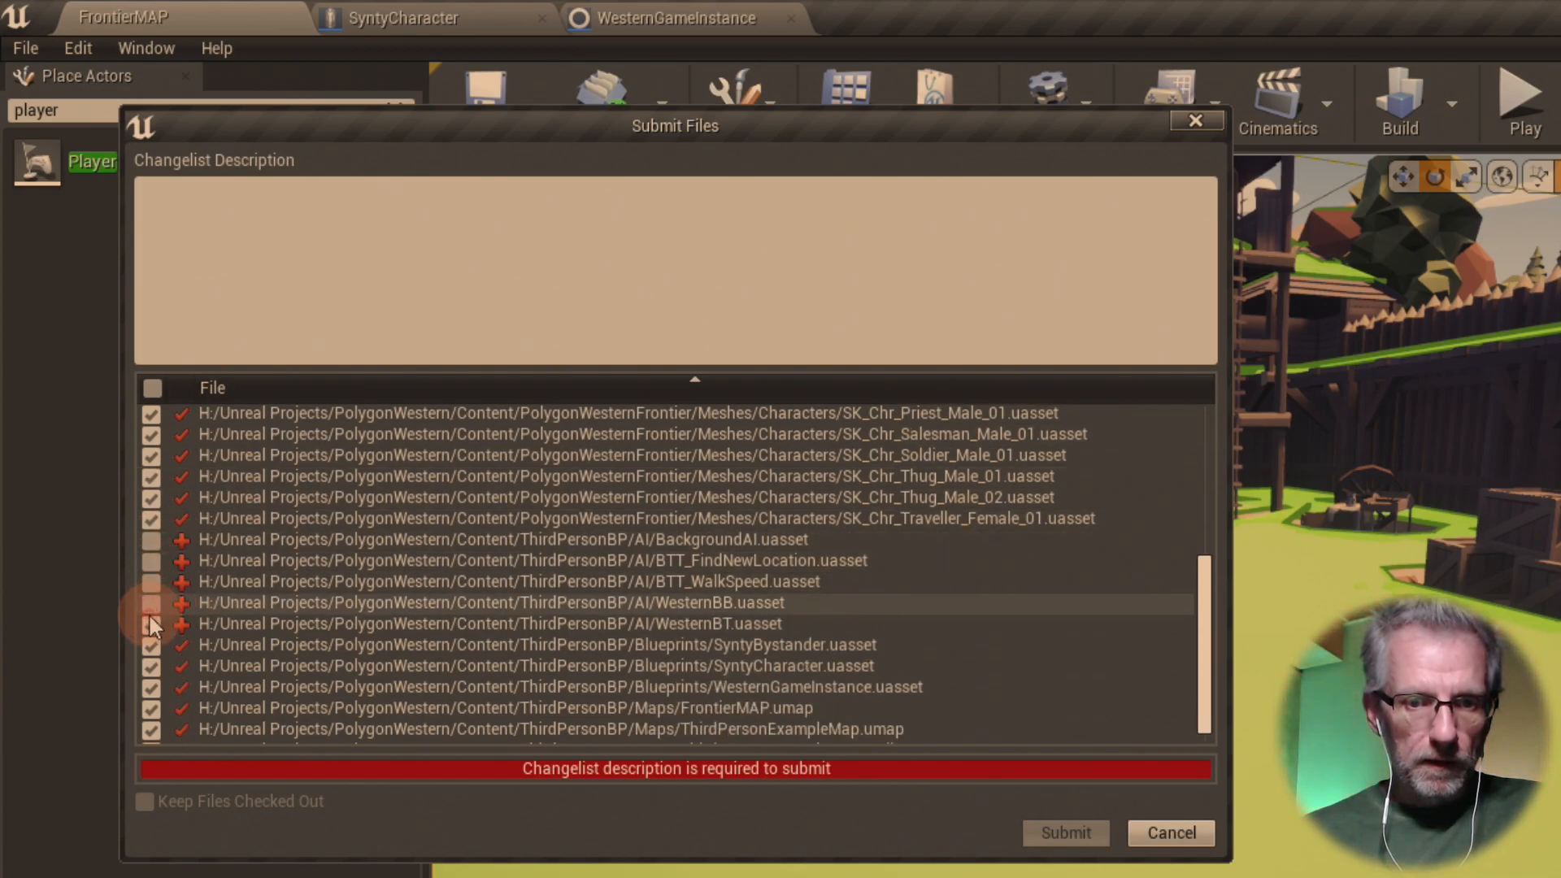
pyautogui.click(149, 623)
pyautogui.click(150, 646)
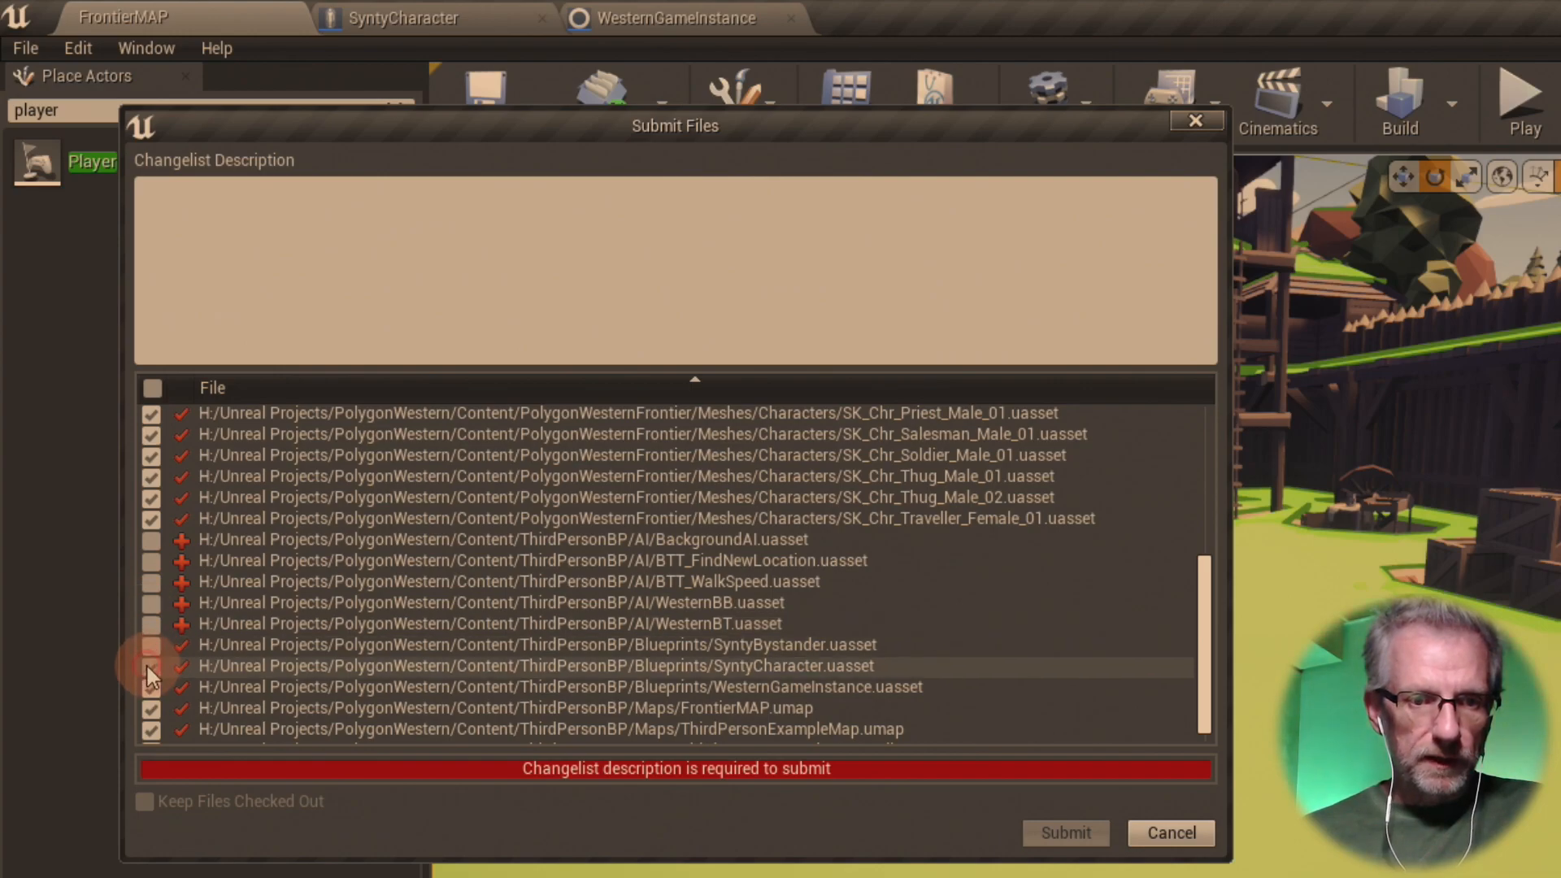
pyautogui.click(150, 687)
pyautogui.click(149, 709)
pyautogui.click(148, 729)
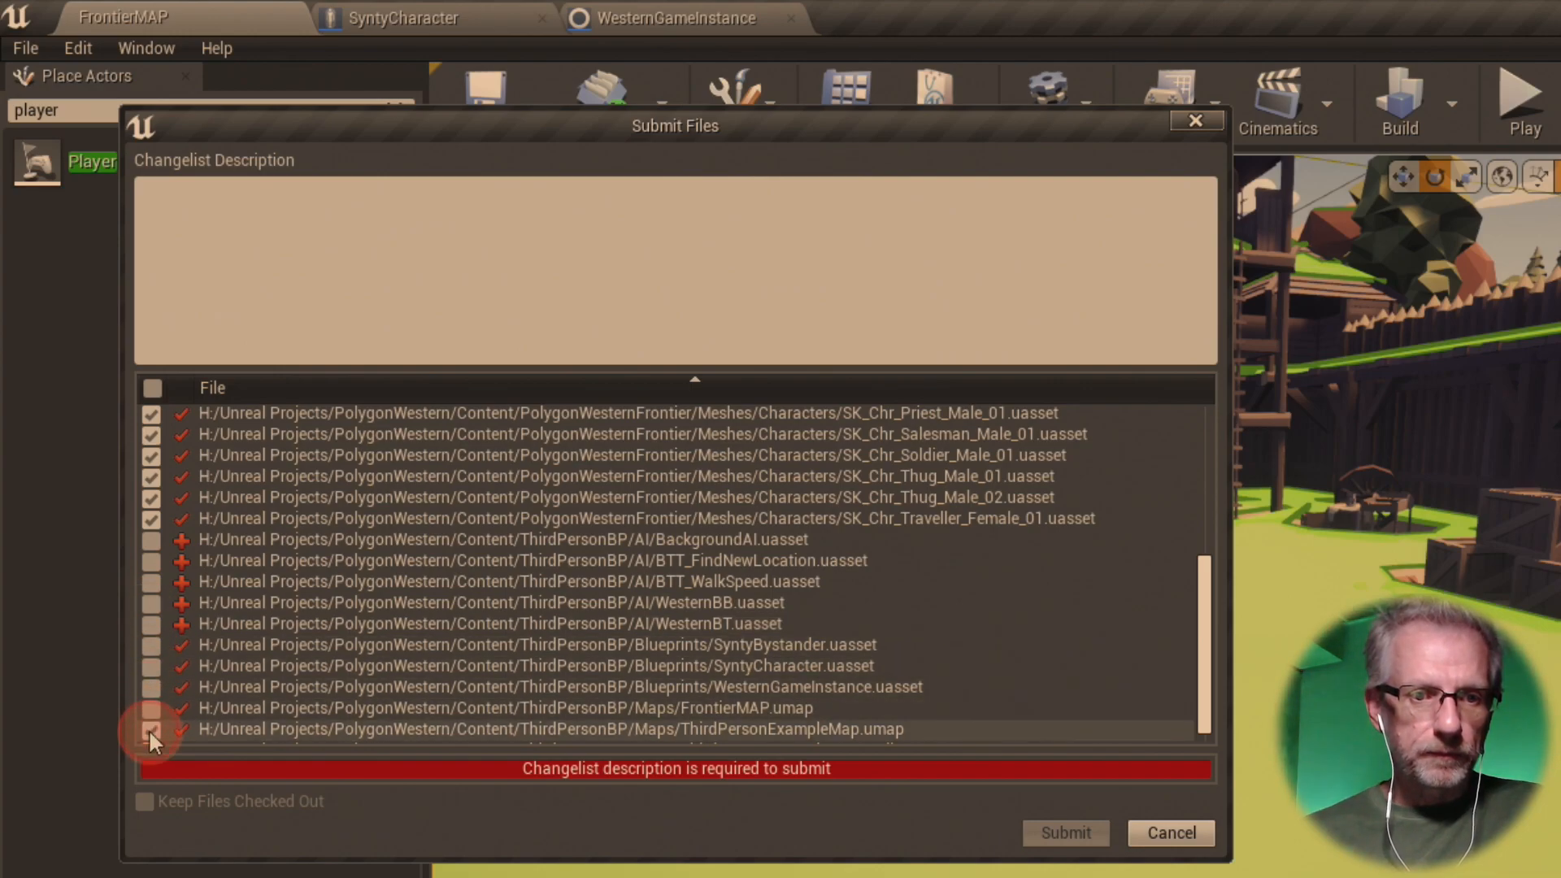
pyautogui.scroll(-1, 312, 662)
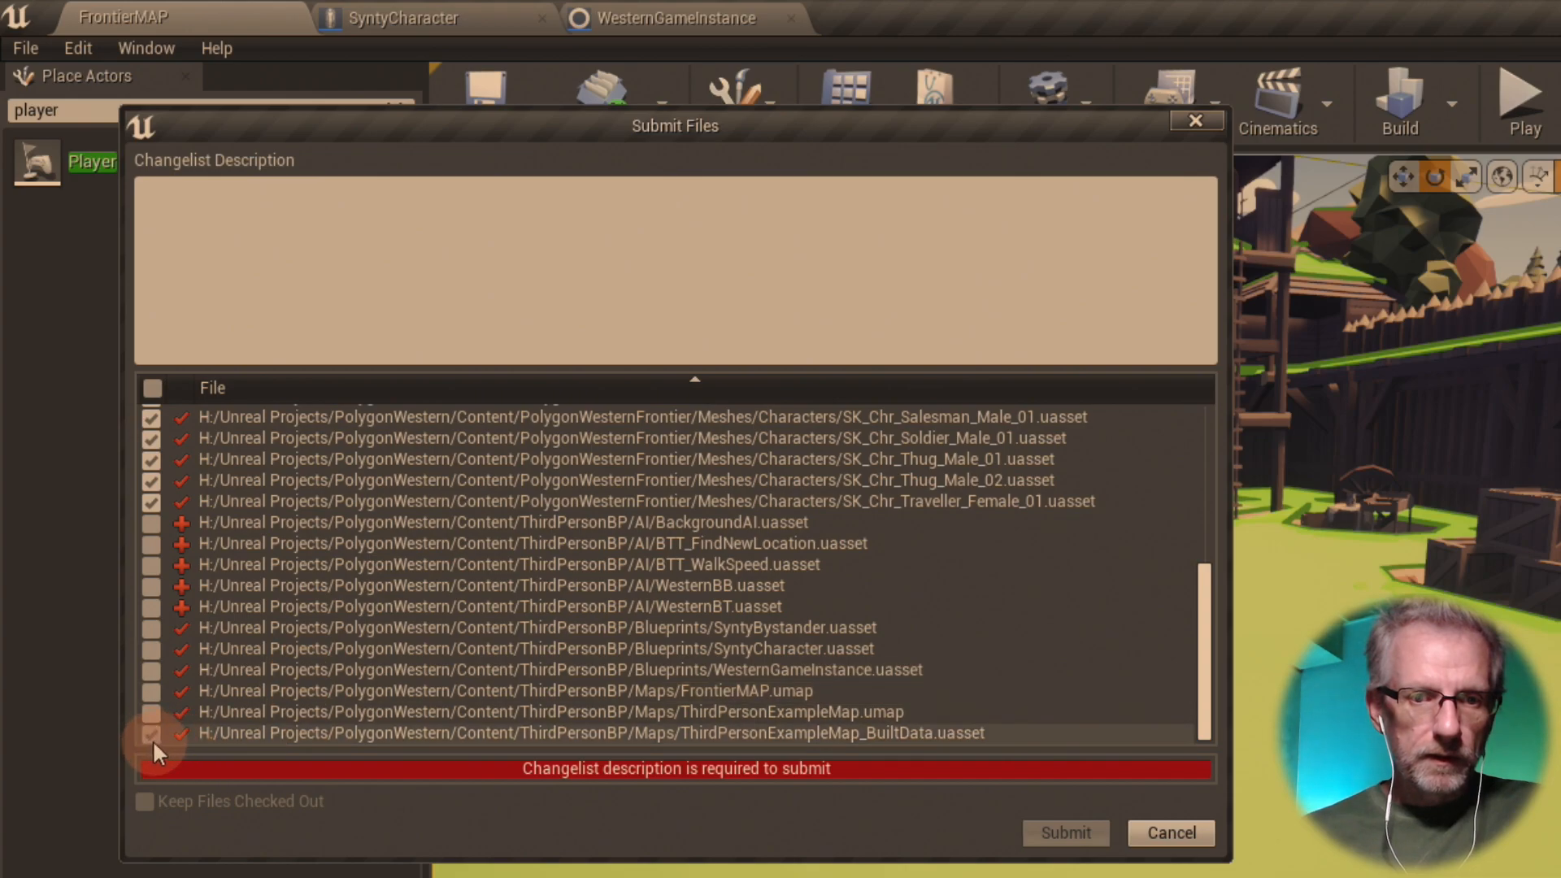
# - Describe the changelist as "added Western skeleton to Frontier Characters" and submit the selected character meshes
pyautogui.scroll(6, 364, 628)
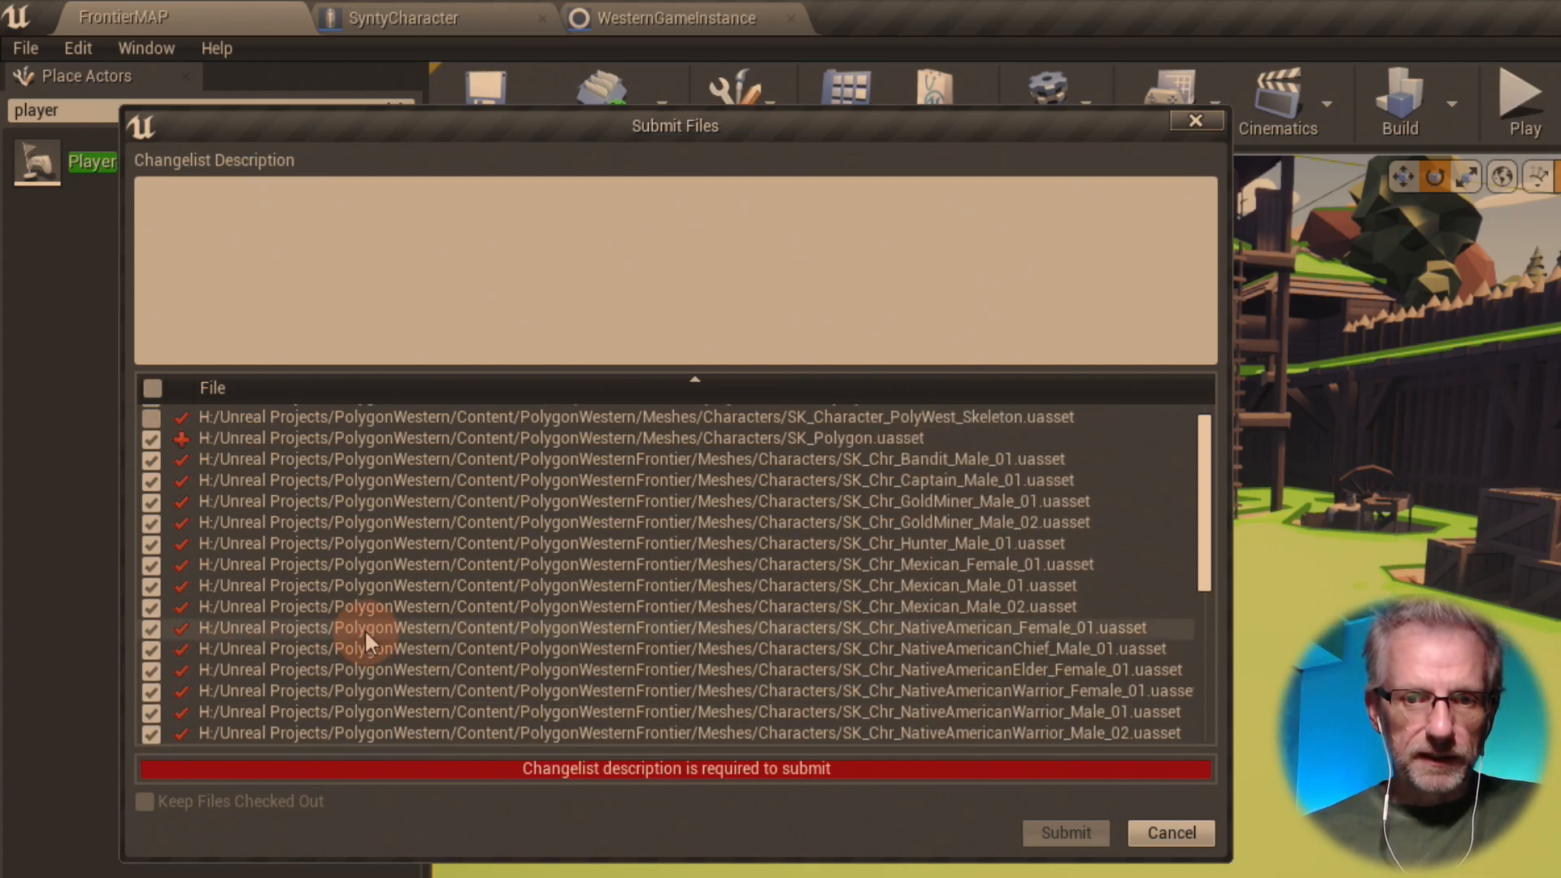
pyautogui.scroll(1, 364, 628)
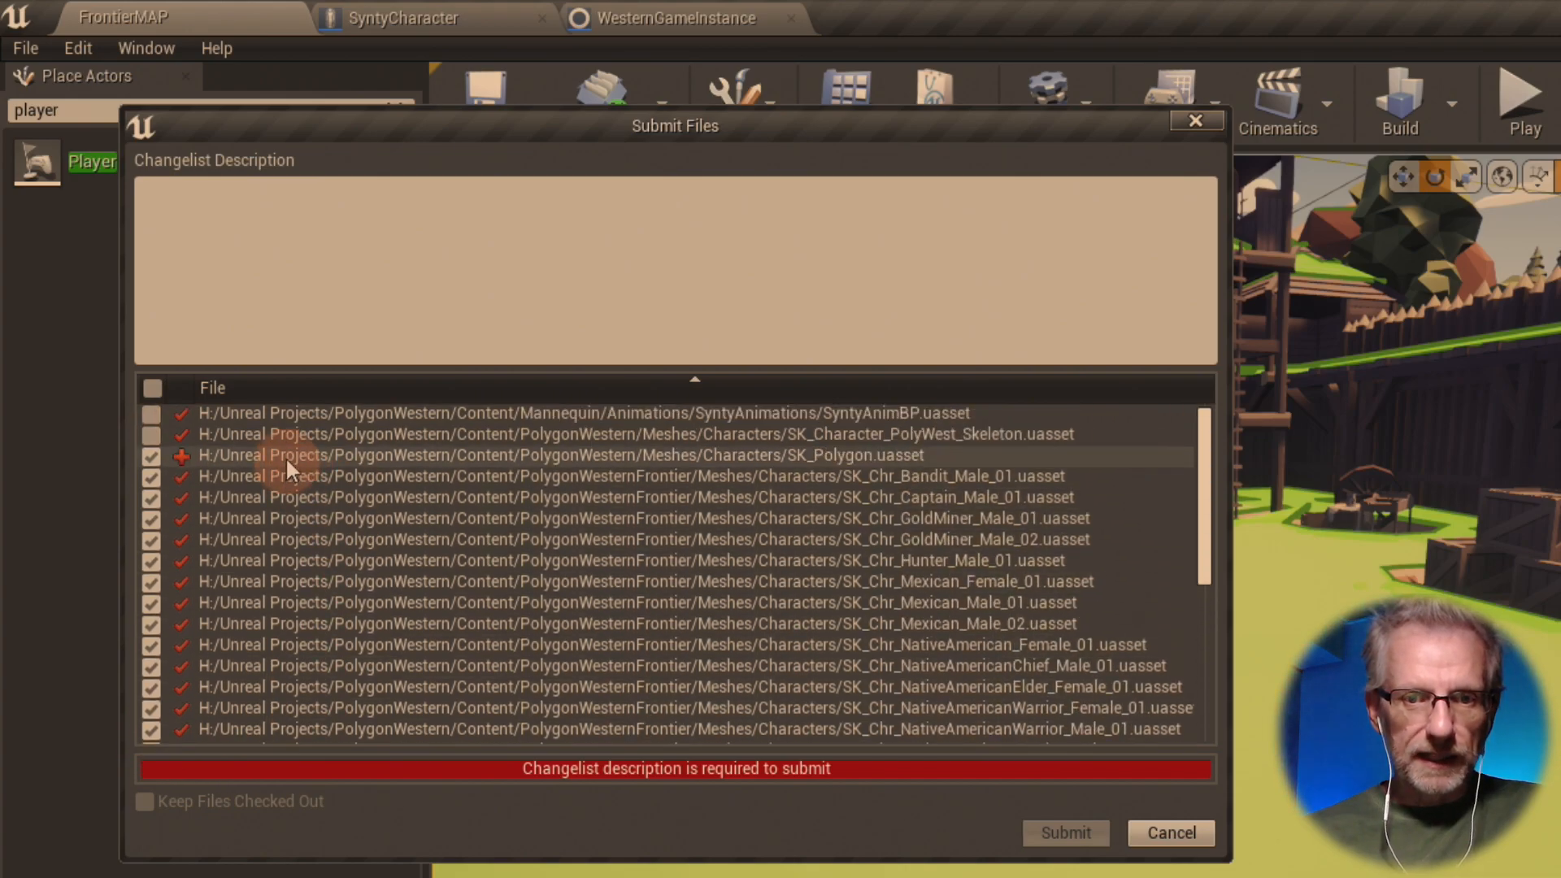
pyautogui.click(303, 290)
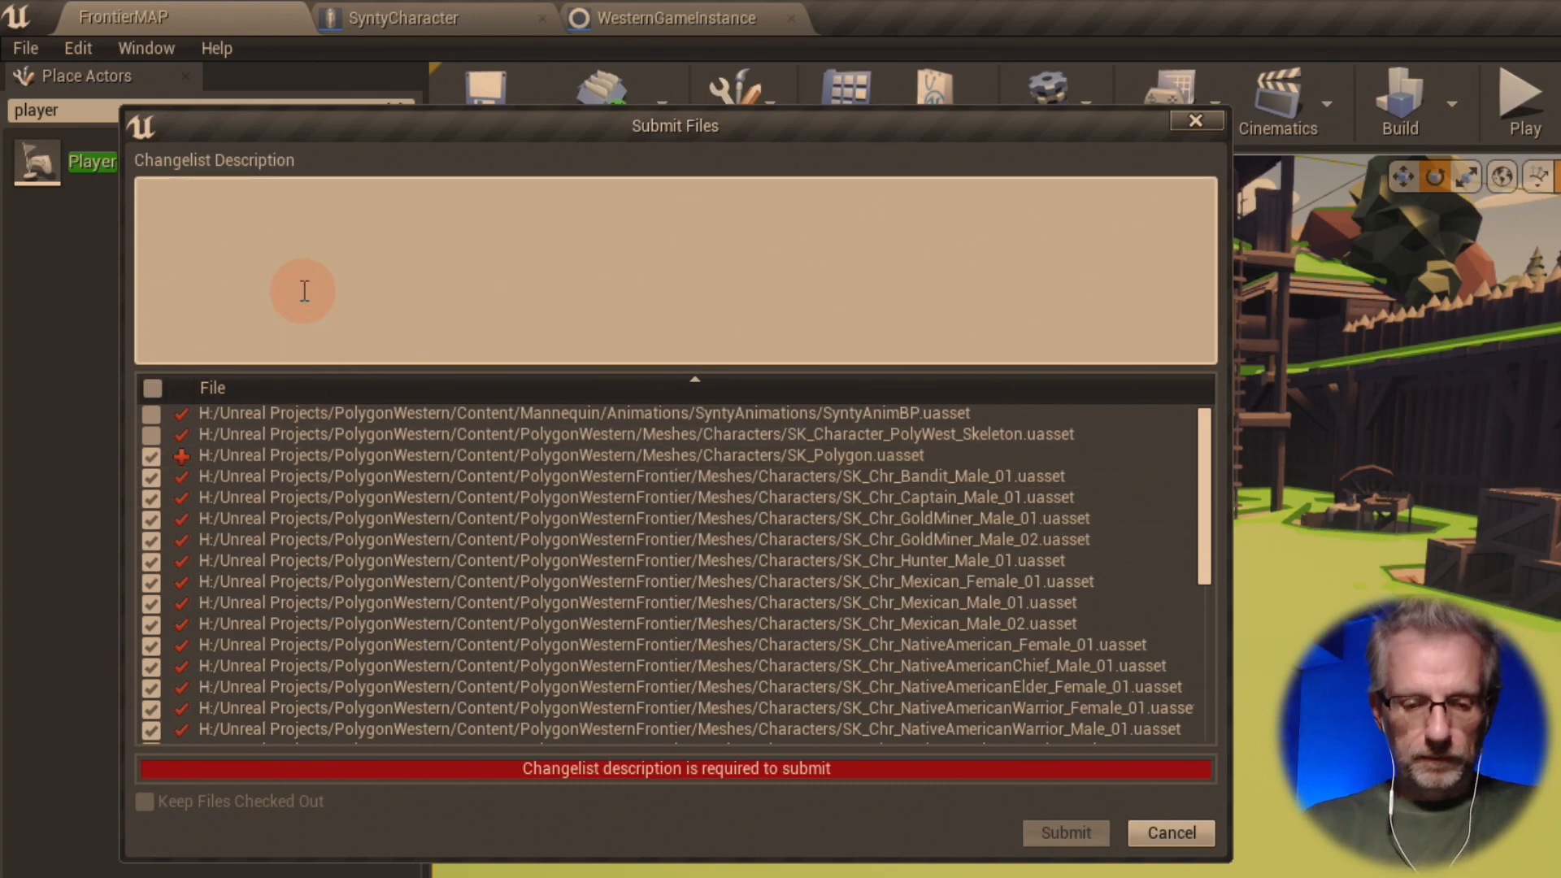
pyautogui.write('add')
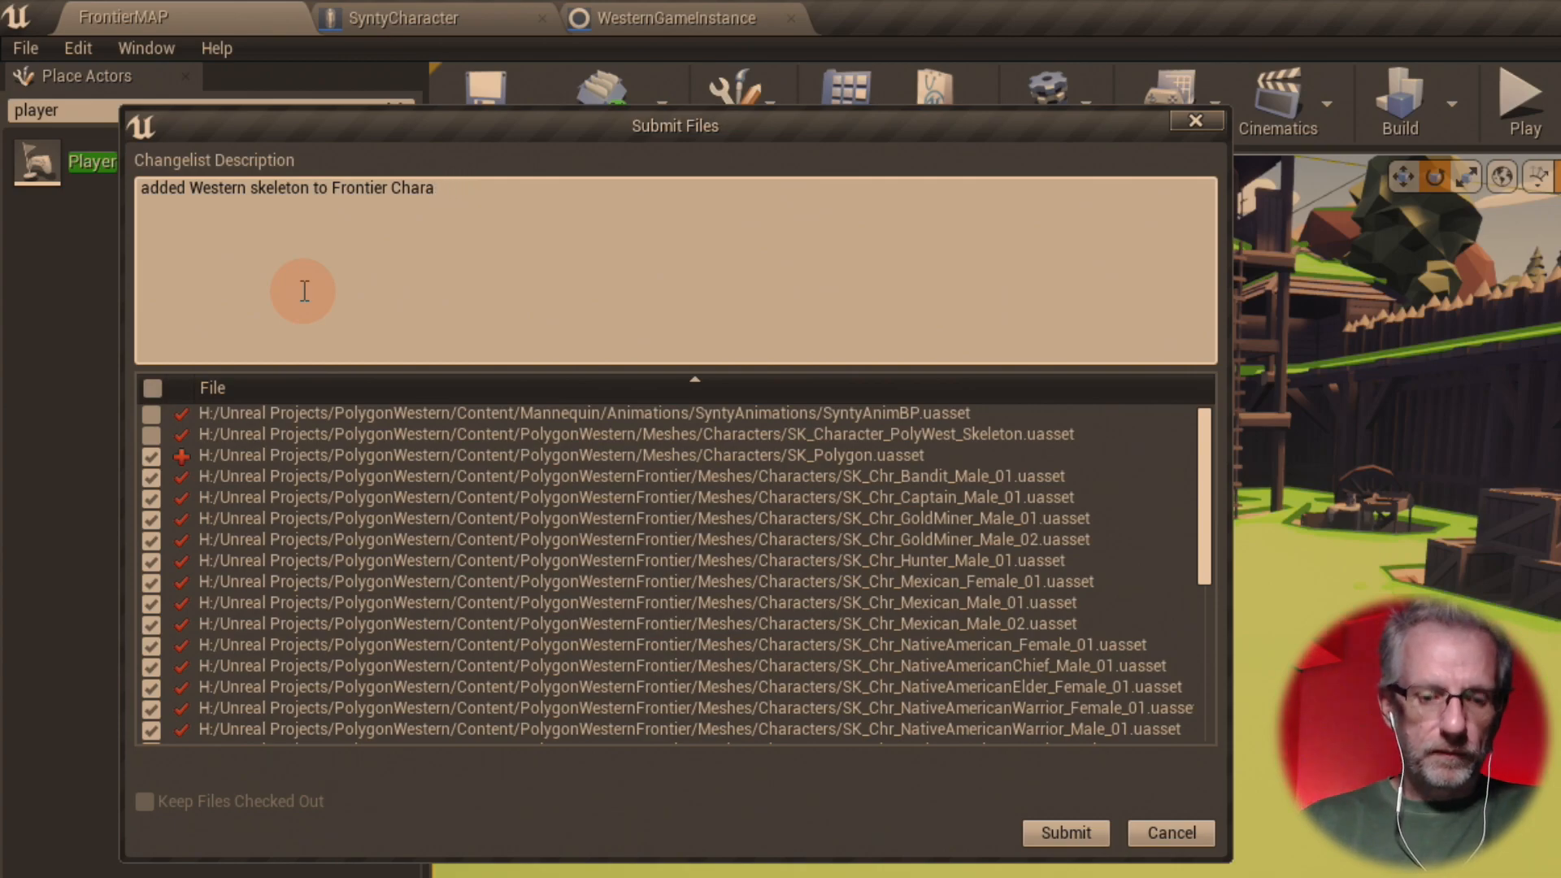
pyautogui.write('cters')
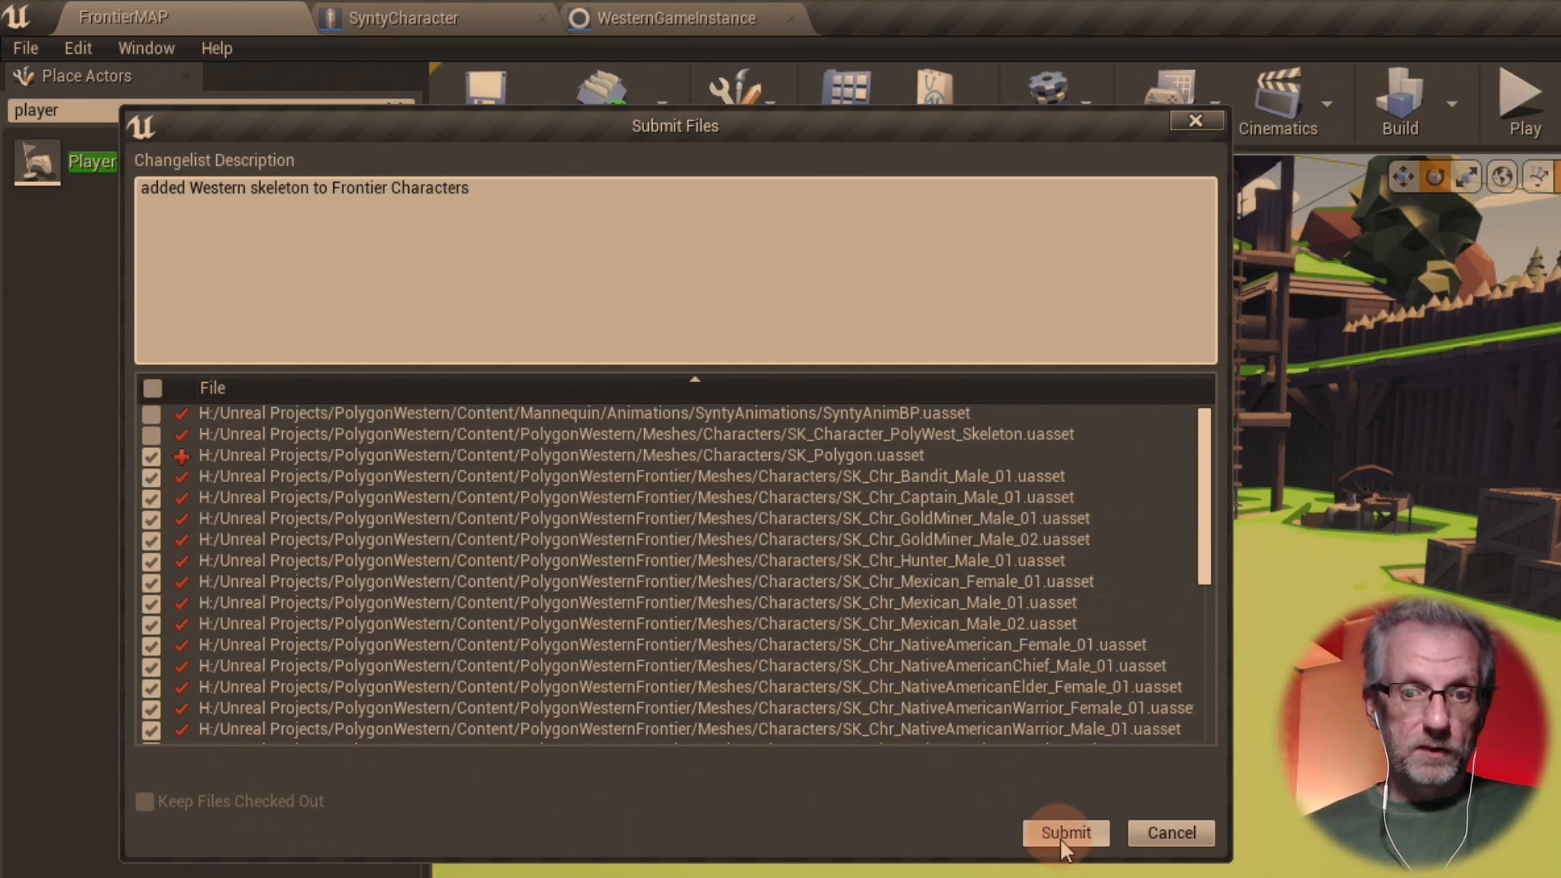
pyautogui.click(1064, 834)
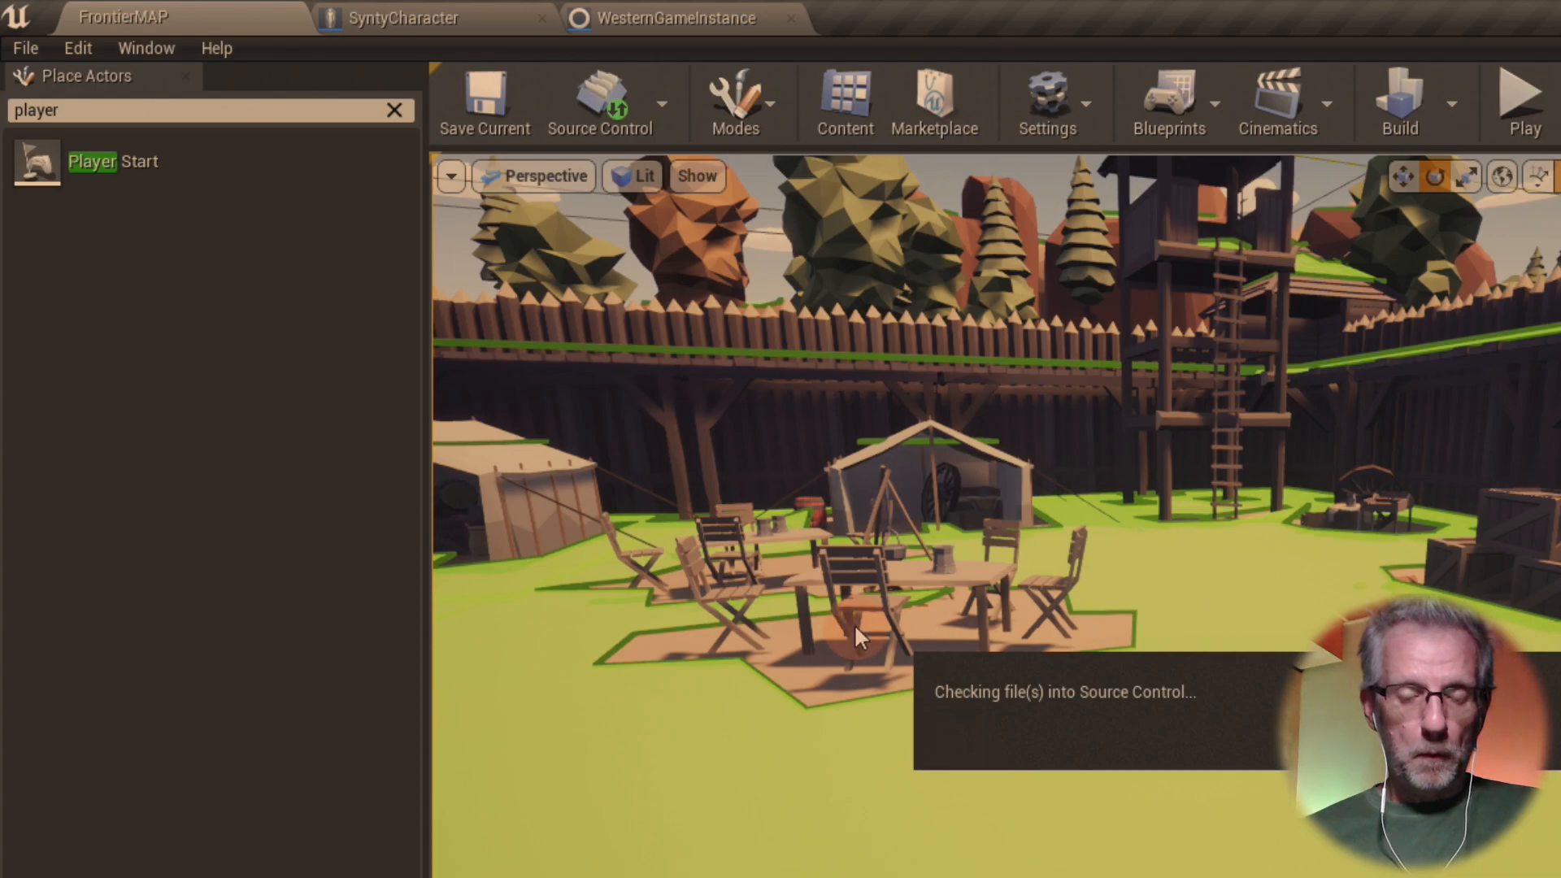
# - Open a second source control submission for all remaining files, describe it as "added background AI behaviour" and submit it
pyautogui.click(628, 134)
pyautogui.click(690, 253)
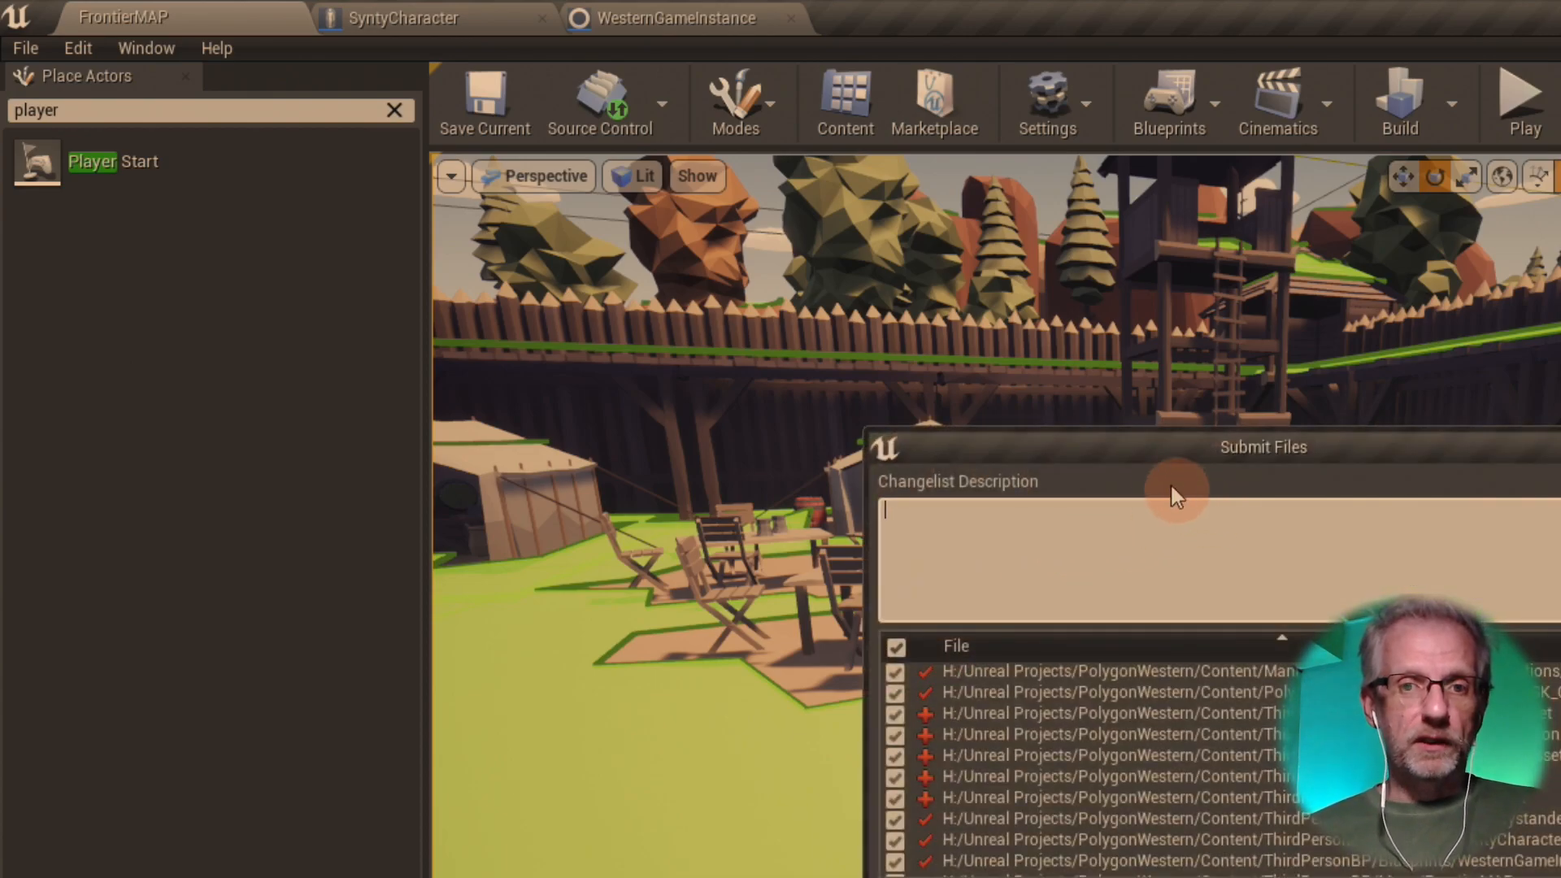
pyautogui.moveTo(1168, 449); pyautogui.dragTo(406, 64)
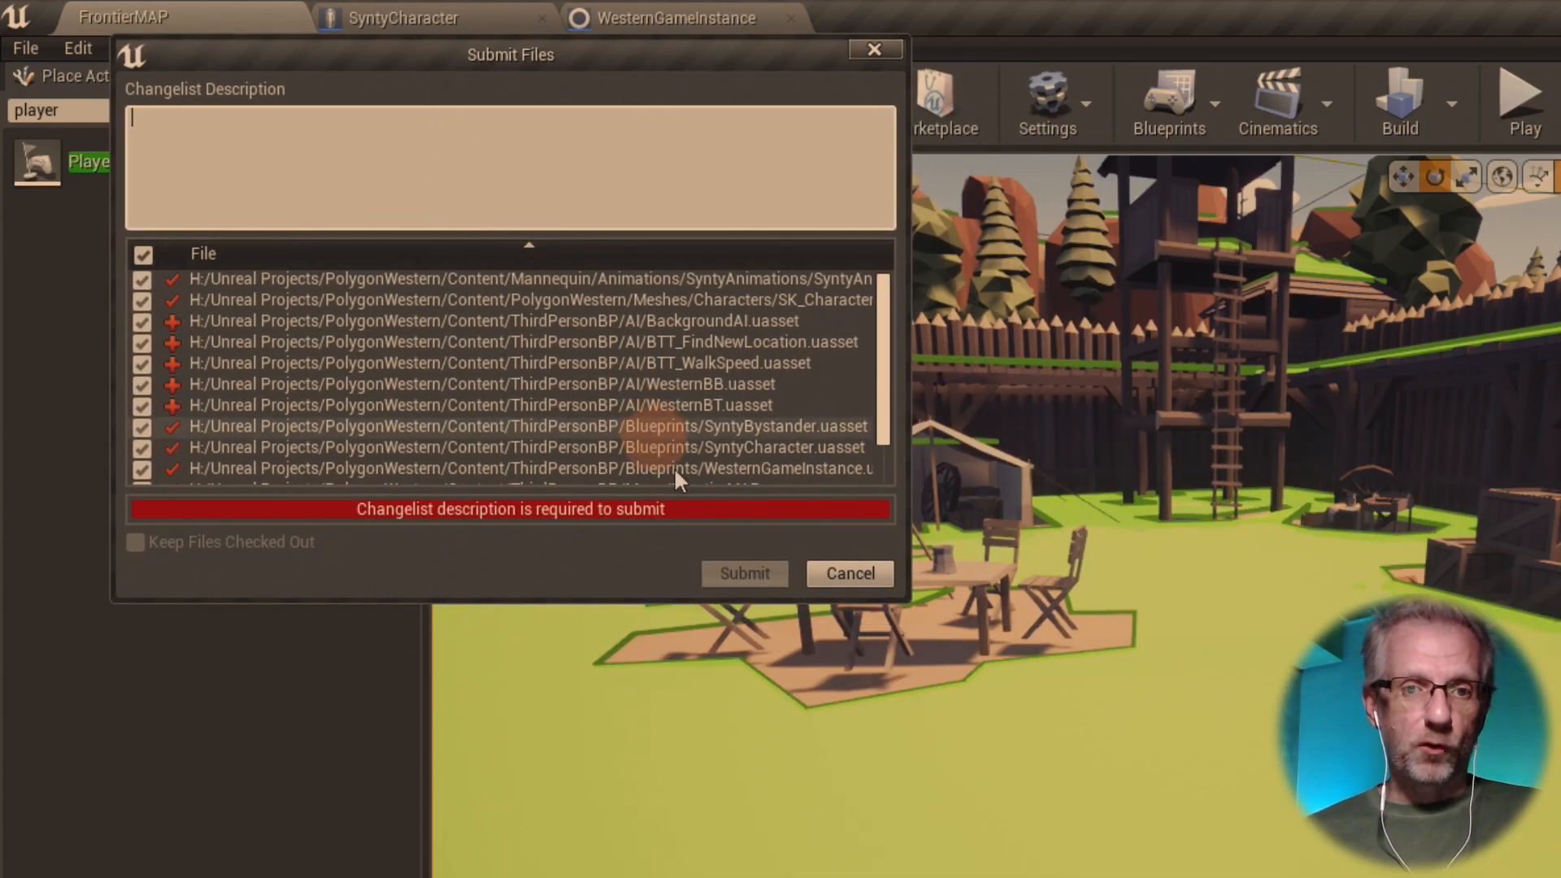
pyautogui.moveTo(900, 604); pyautogui.dragTo(1161, 753)
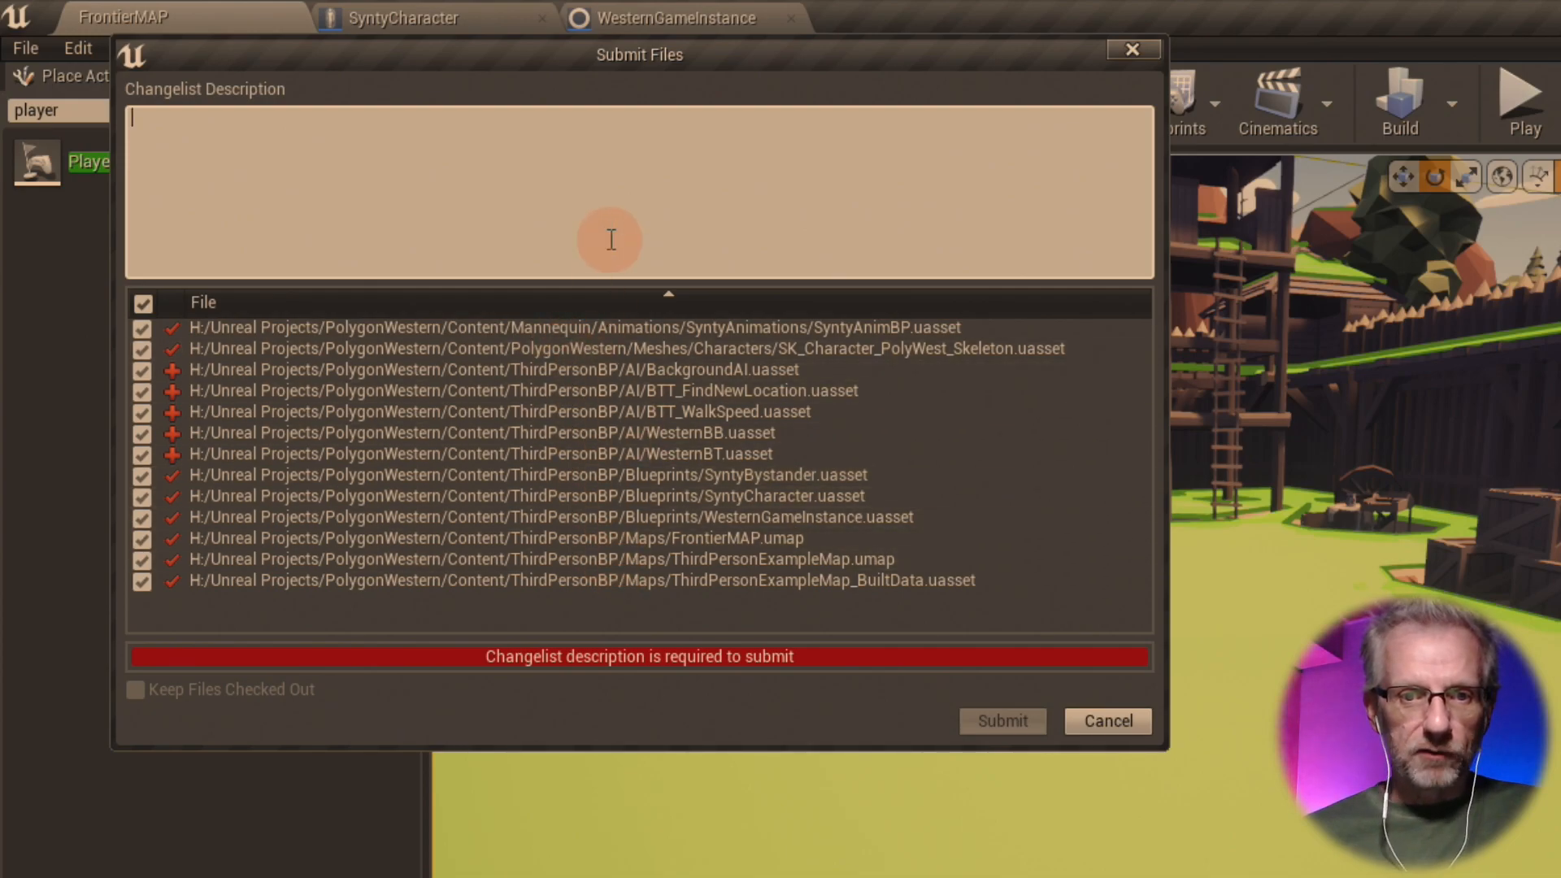
pyautogui.write('added background AI behaviour')
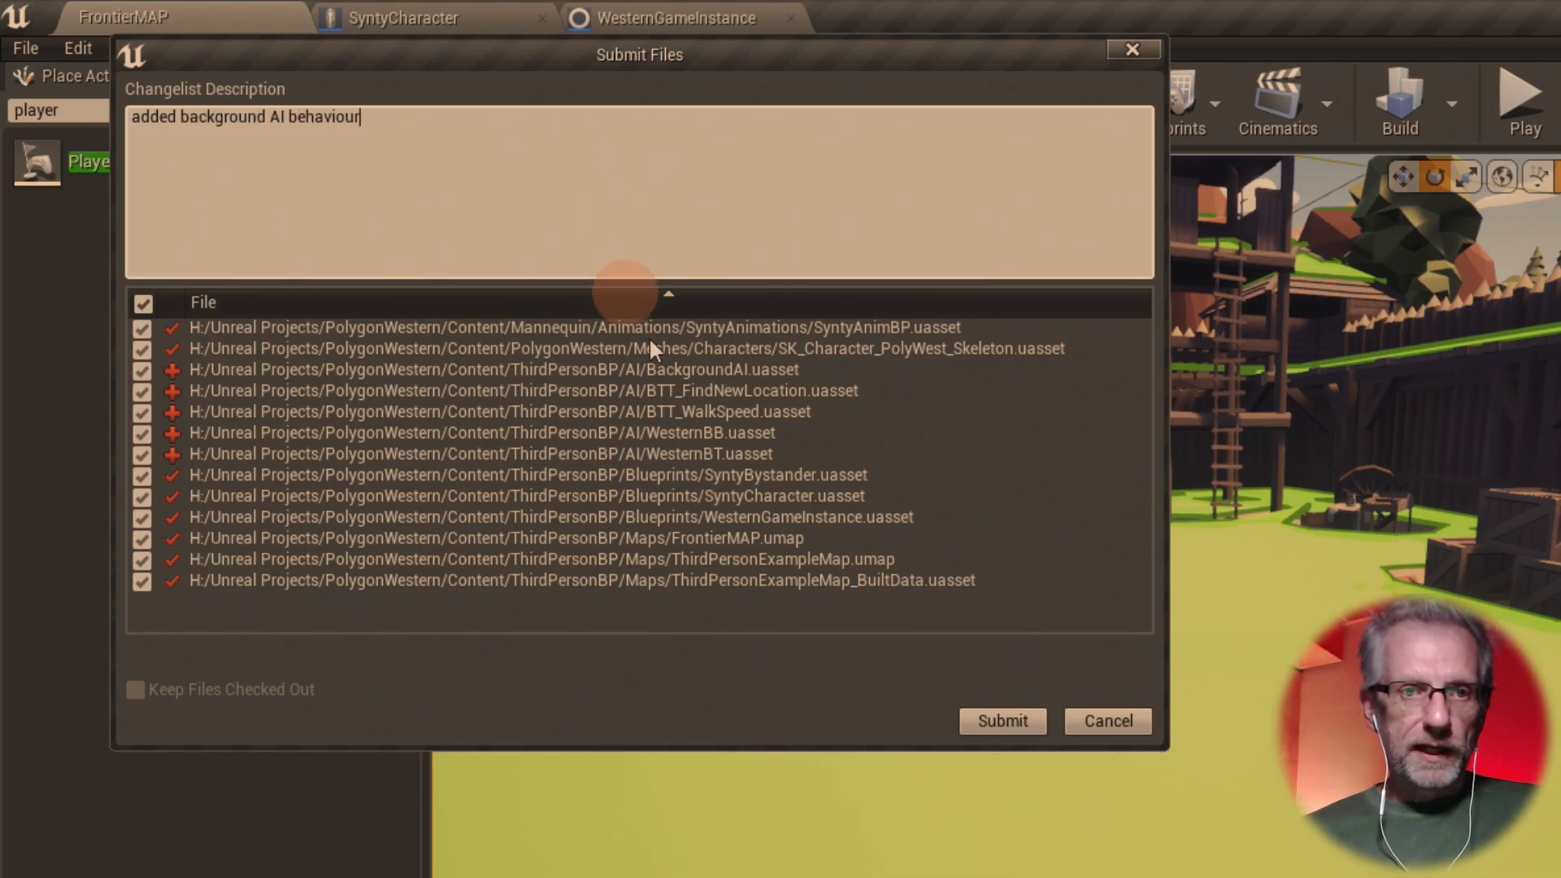
pyautogui.click(1000, 721)
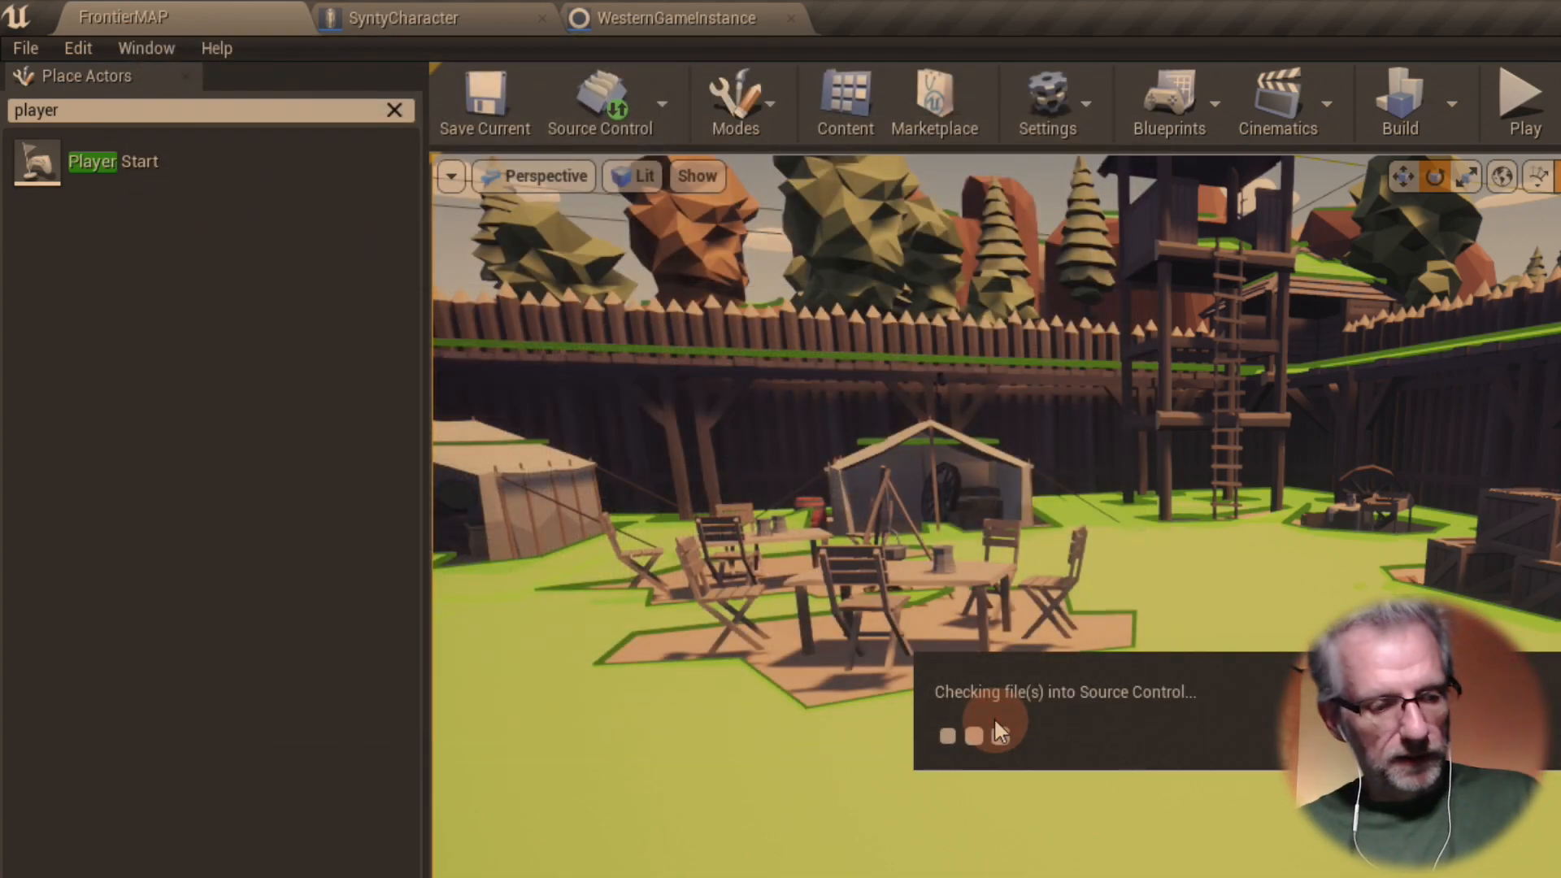
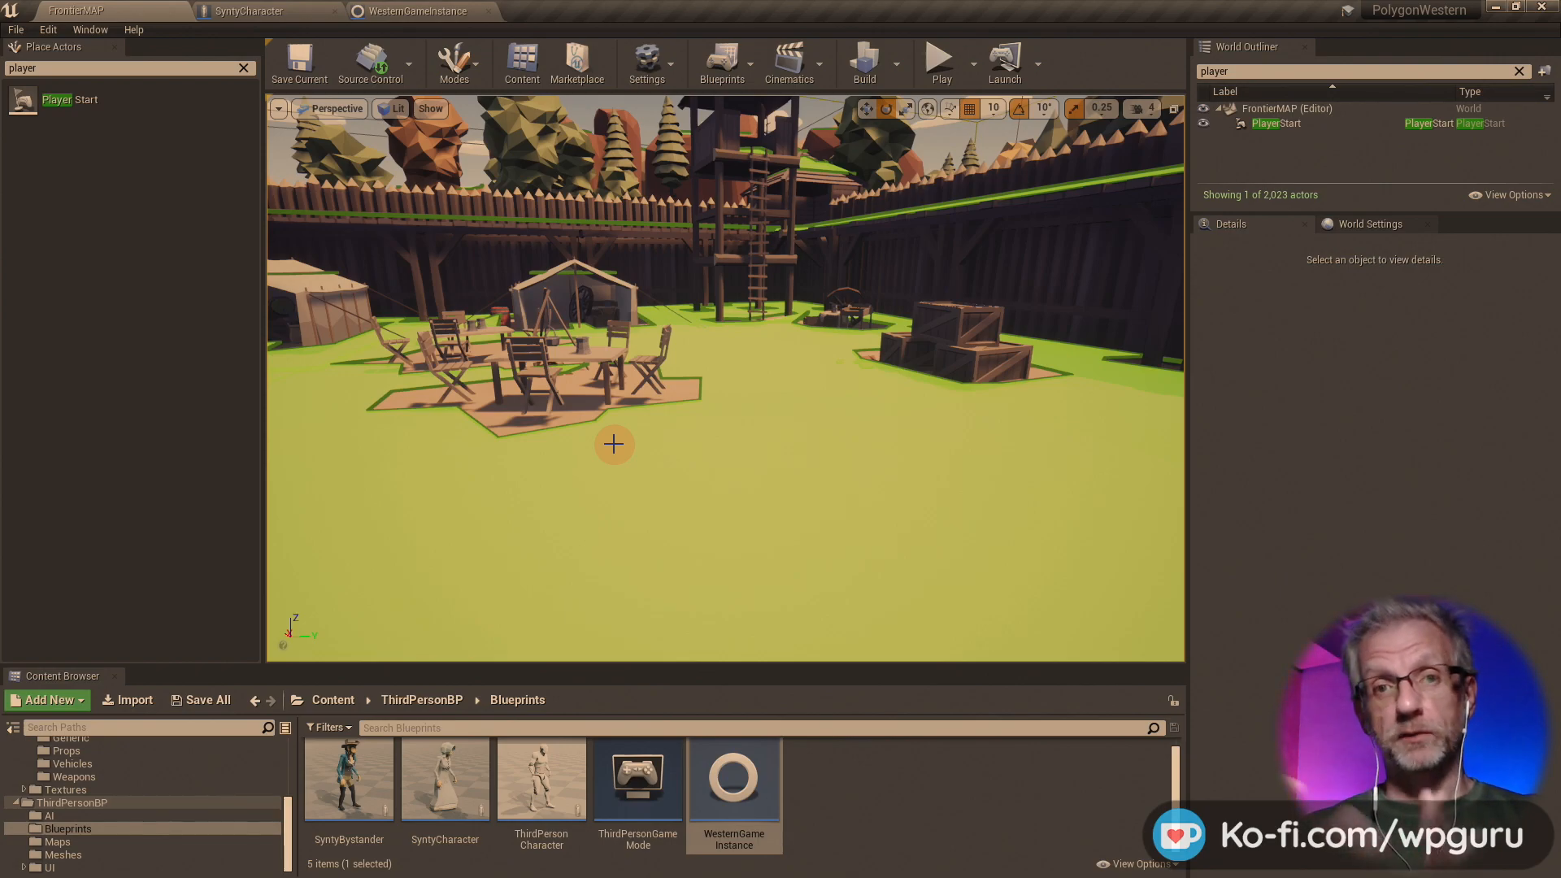
# - Close the WesternGameInstance and SyntyCharacter blueprint editors
pyautogui.moveTo(614, 445)
pyautogui.mouseDown(button='right')
pyautogui.moveTo(680, 422)
pyautogui.moveTo(564, 420)
pyautogui.moveTo(613, 444)
pyautogui.mouseUp(button='right')
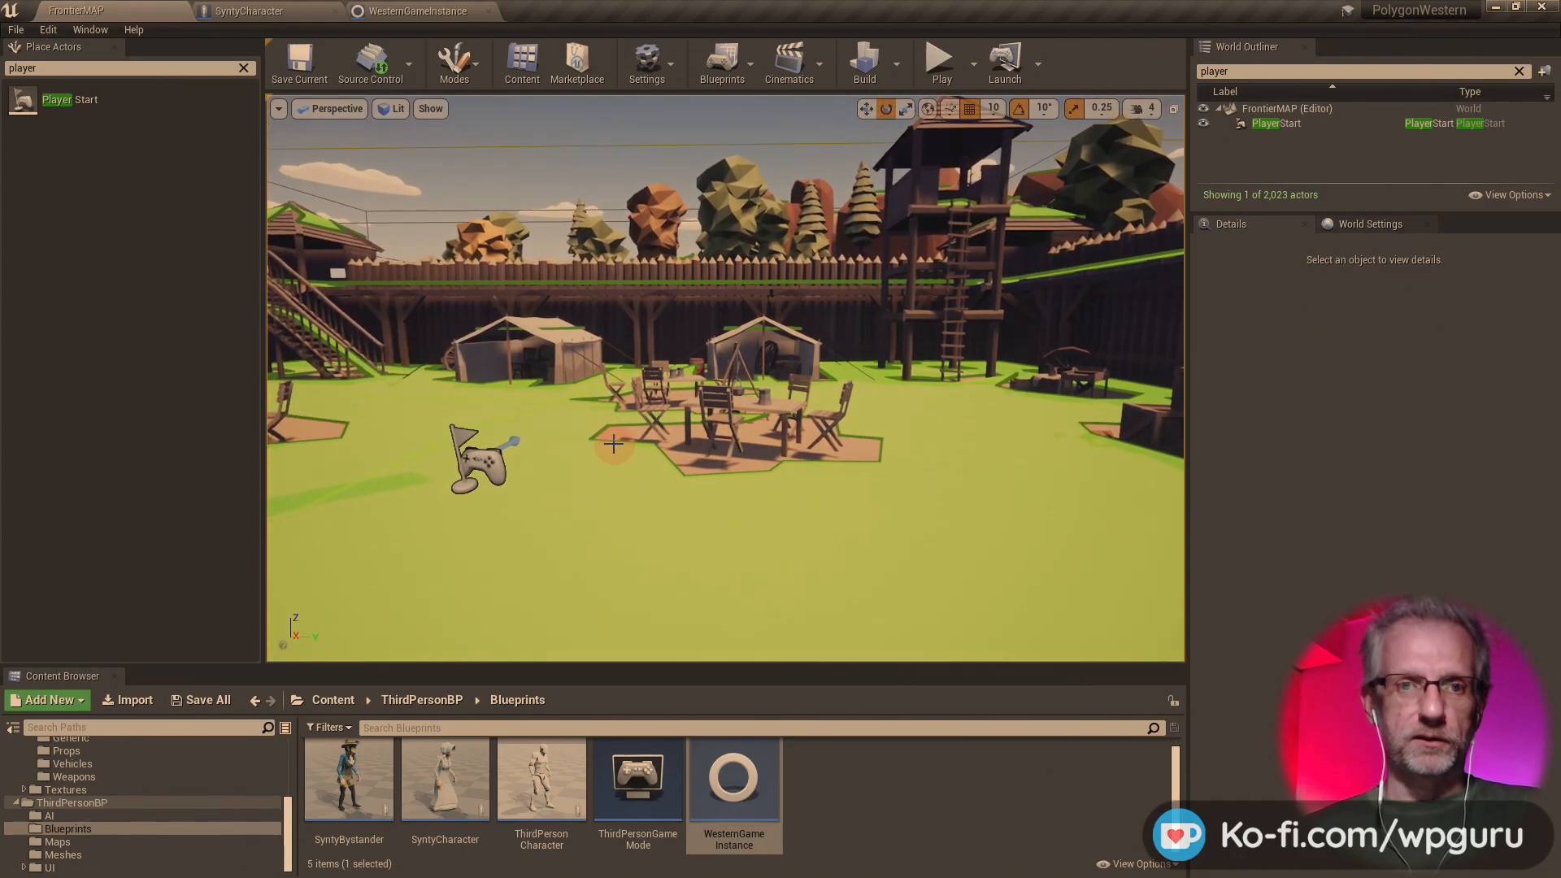
pyautogui.click(419, 11)
pyautogui.click(488, 10)
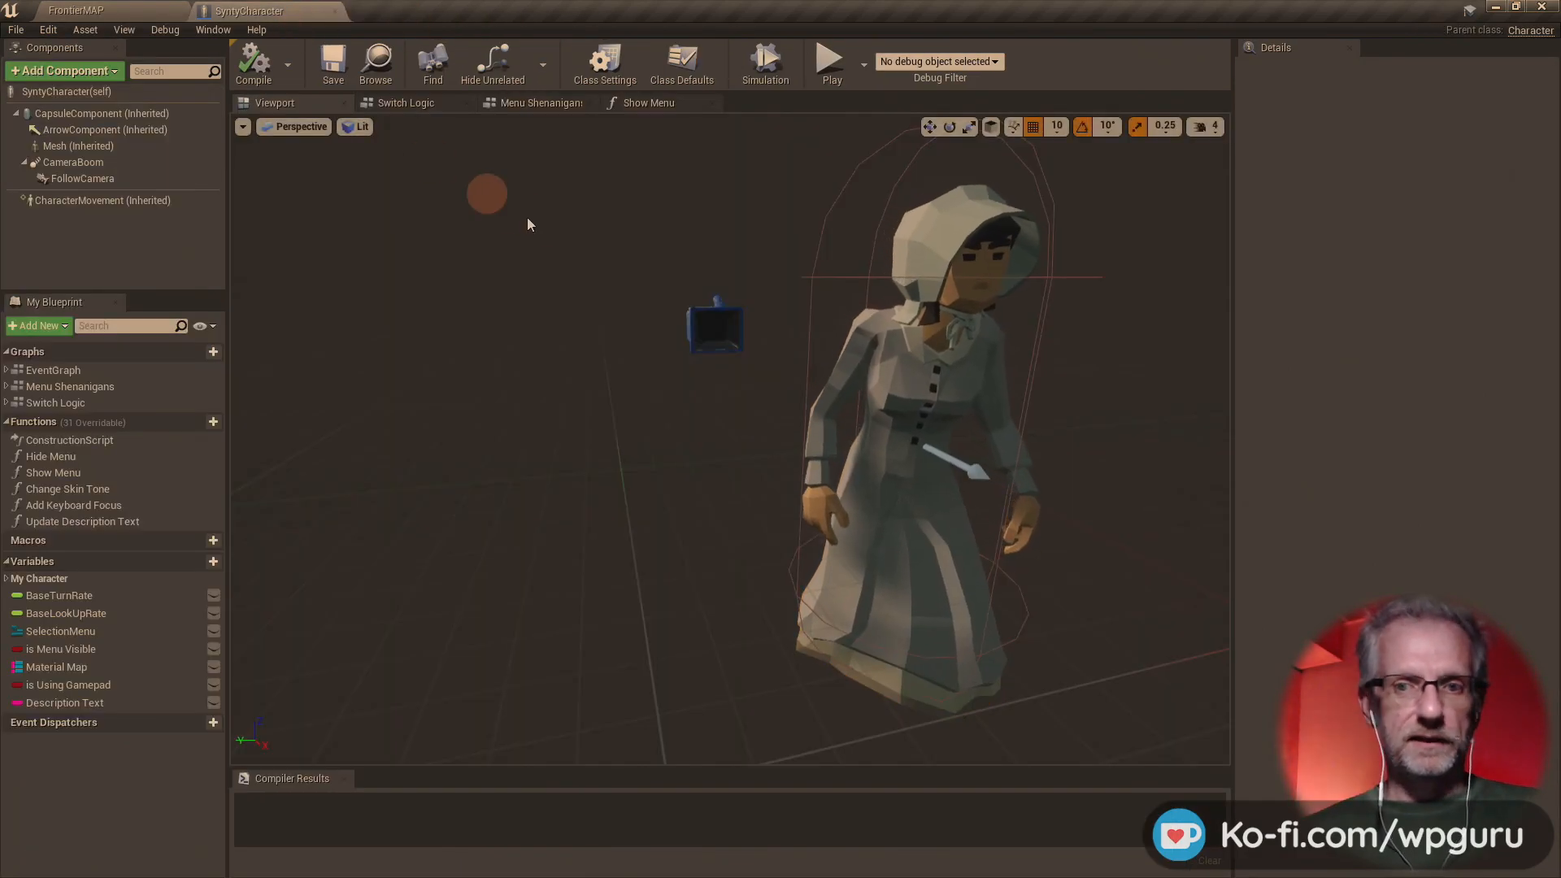
pyautogui.click(334, 12)
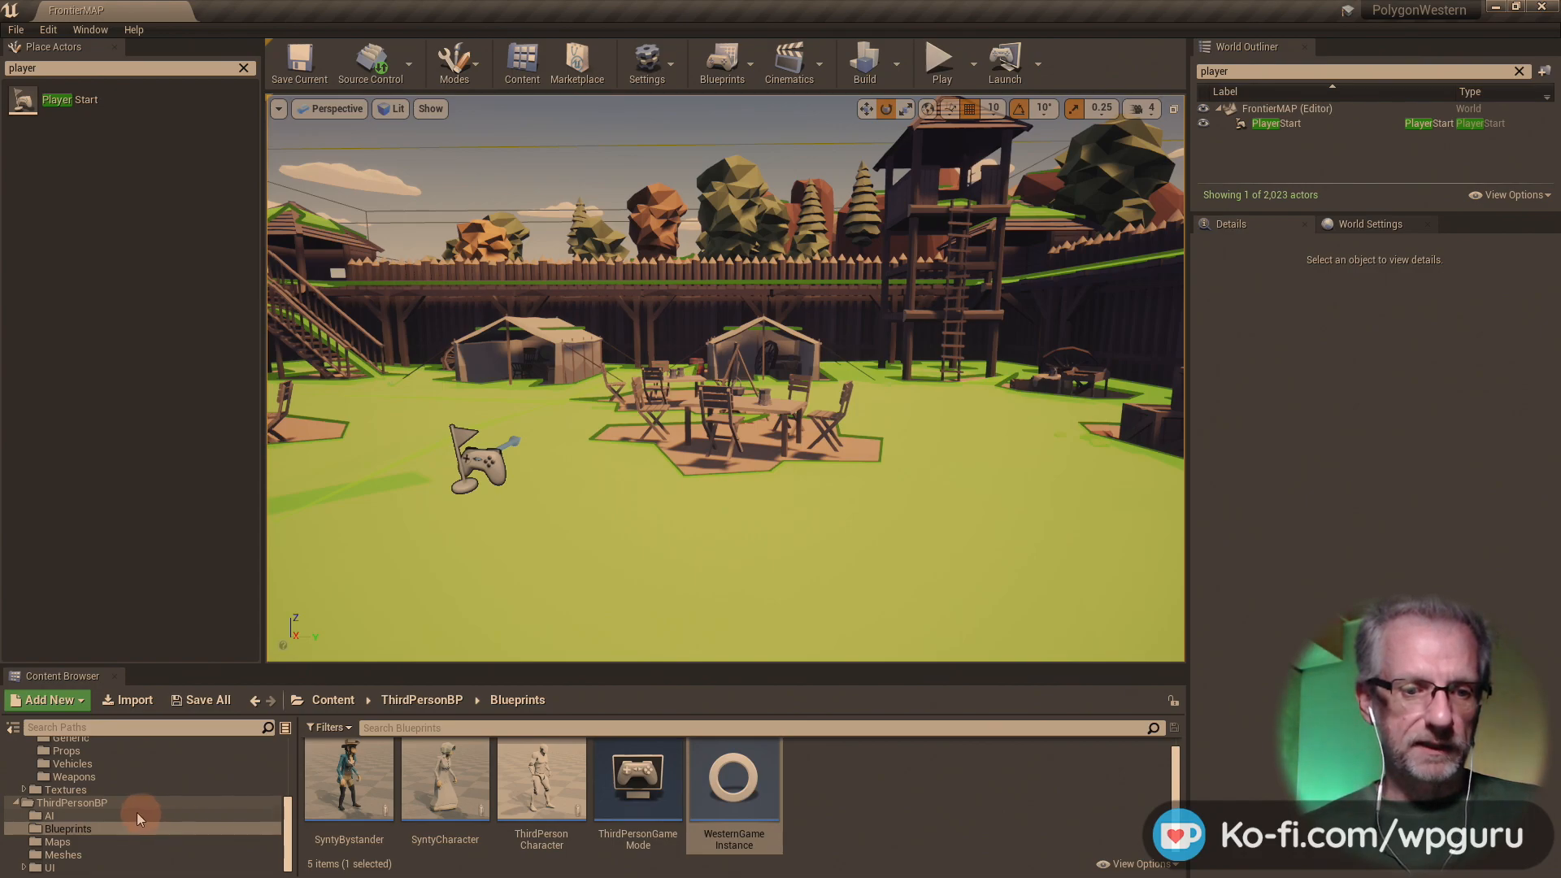
# - Open the SelectionMenu widget from the ThirdPersonBP UI folder, dock its editor beside FrontierMAP and view its button layout
pyautogui.click(140, 867)
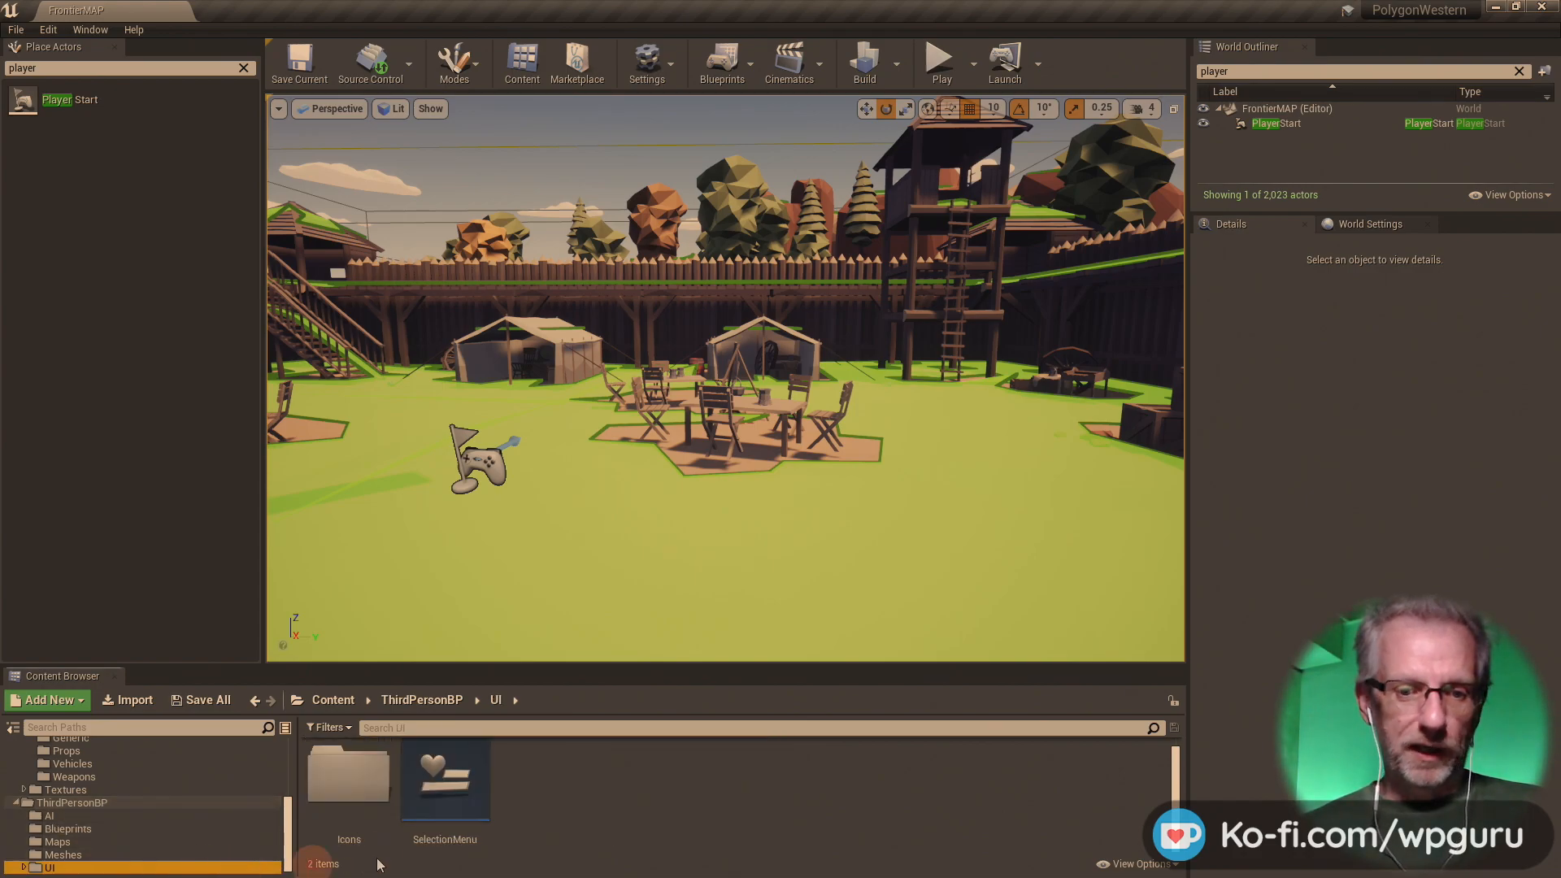
pyautogui.doubleClick(470, 760)
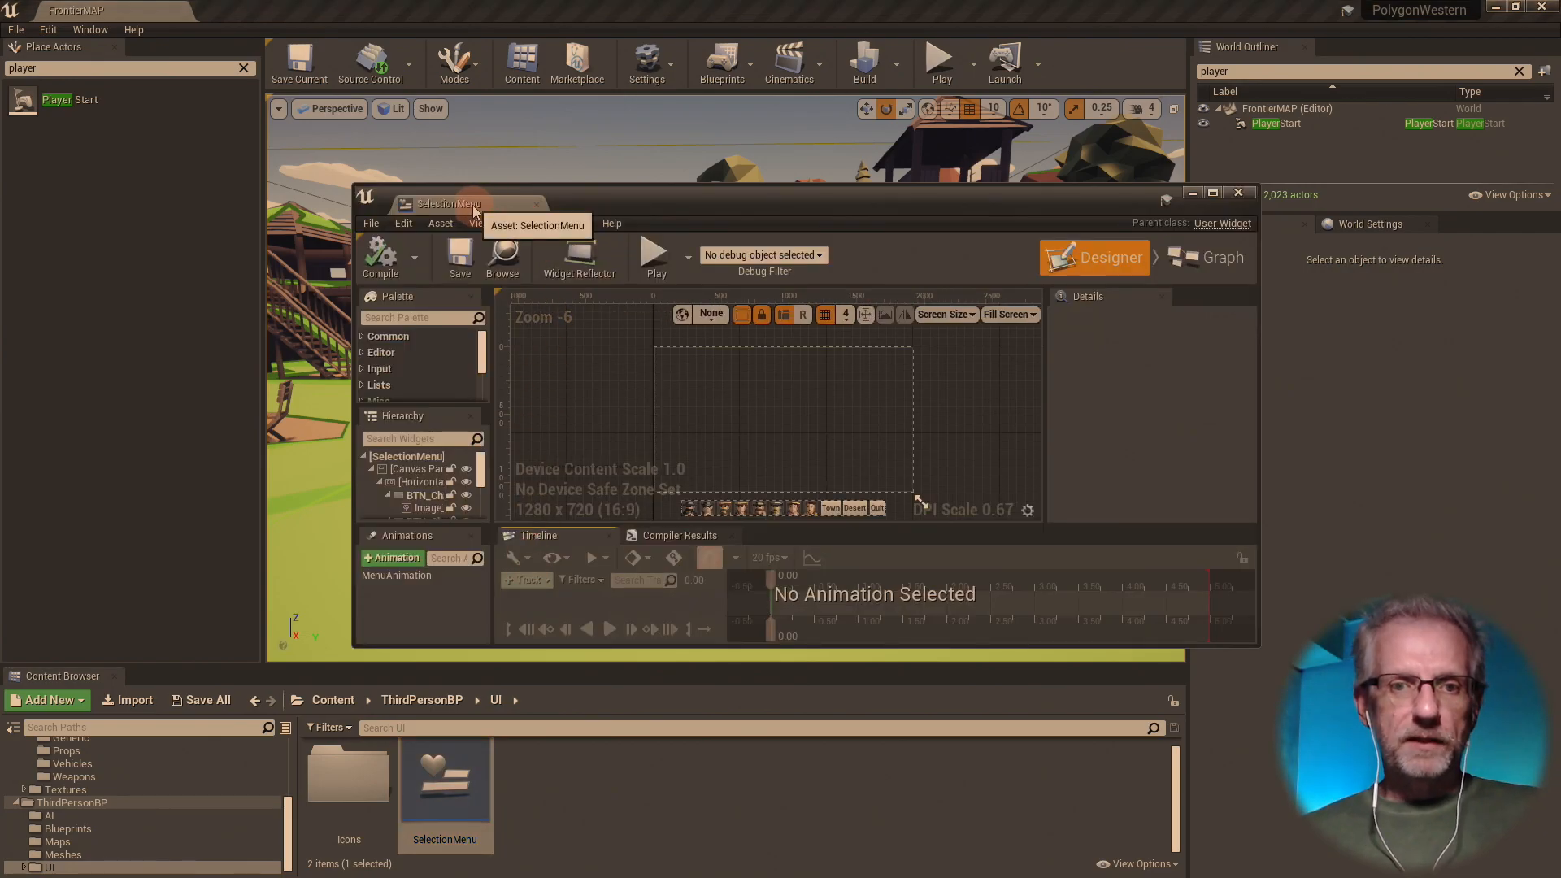
pyautogui.moveTo(473, 206); pyautogui.dragTo(244, 10)
pyautogui.scroll(4, 426, 270)
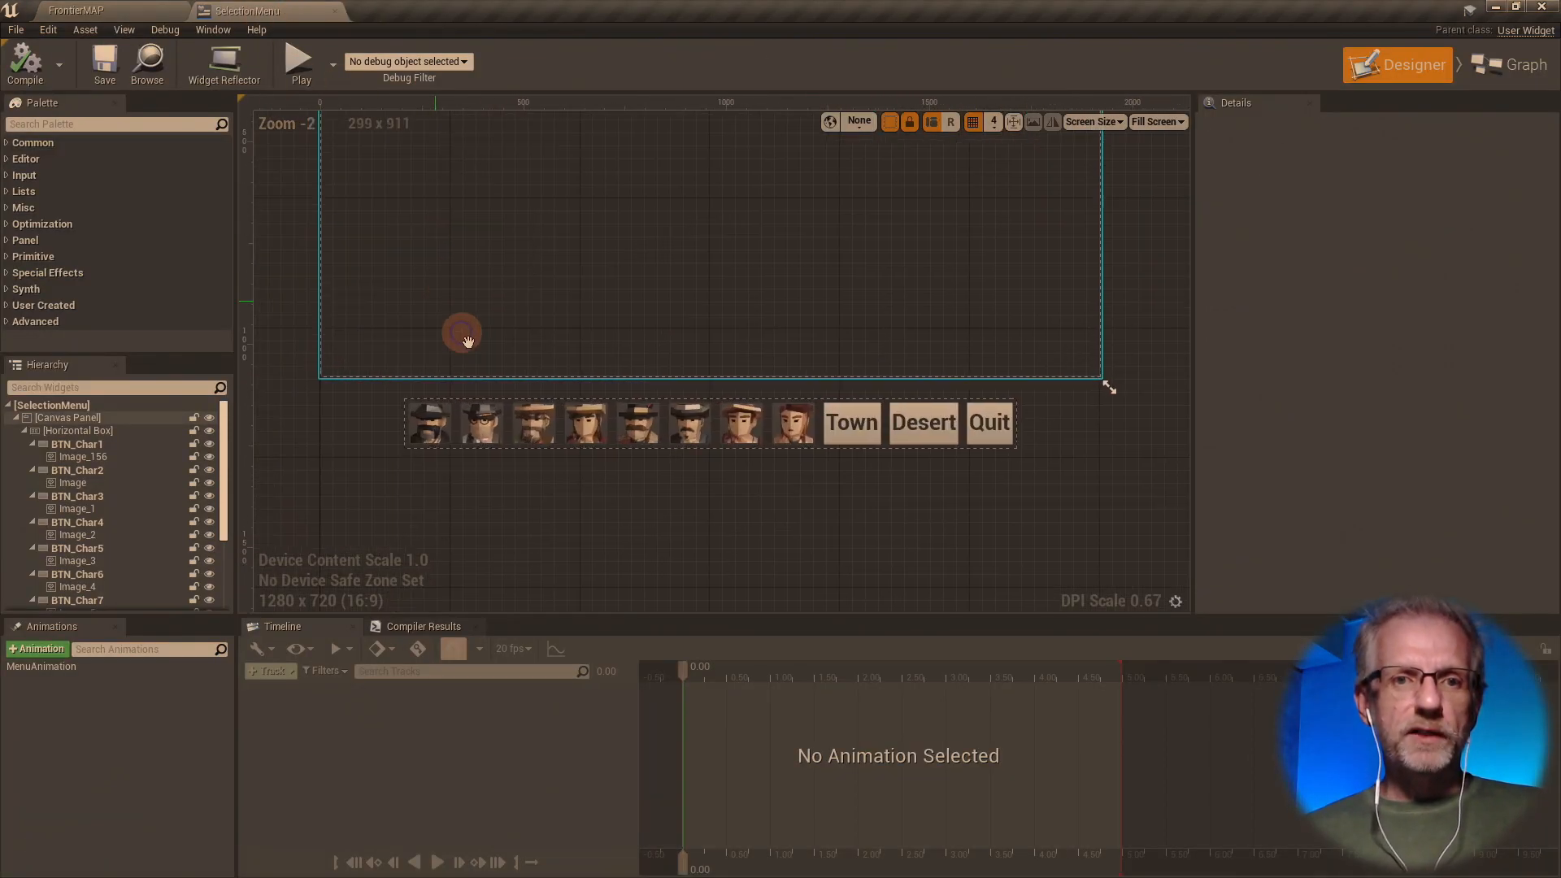
pyautogui.moveTo(468, 340); pyautogui.dragTo(486, 500, button='right')
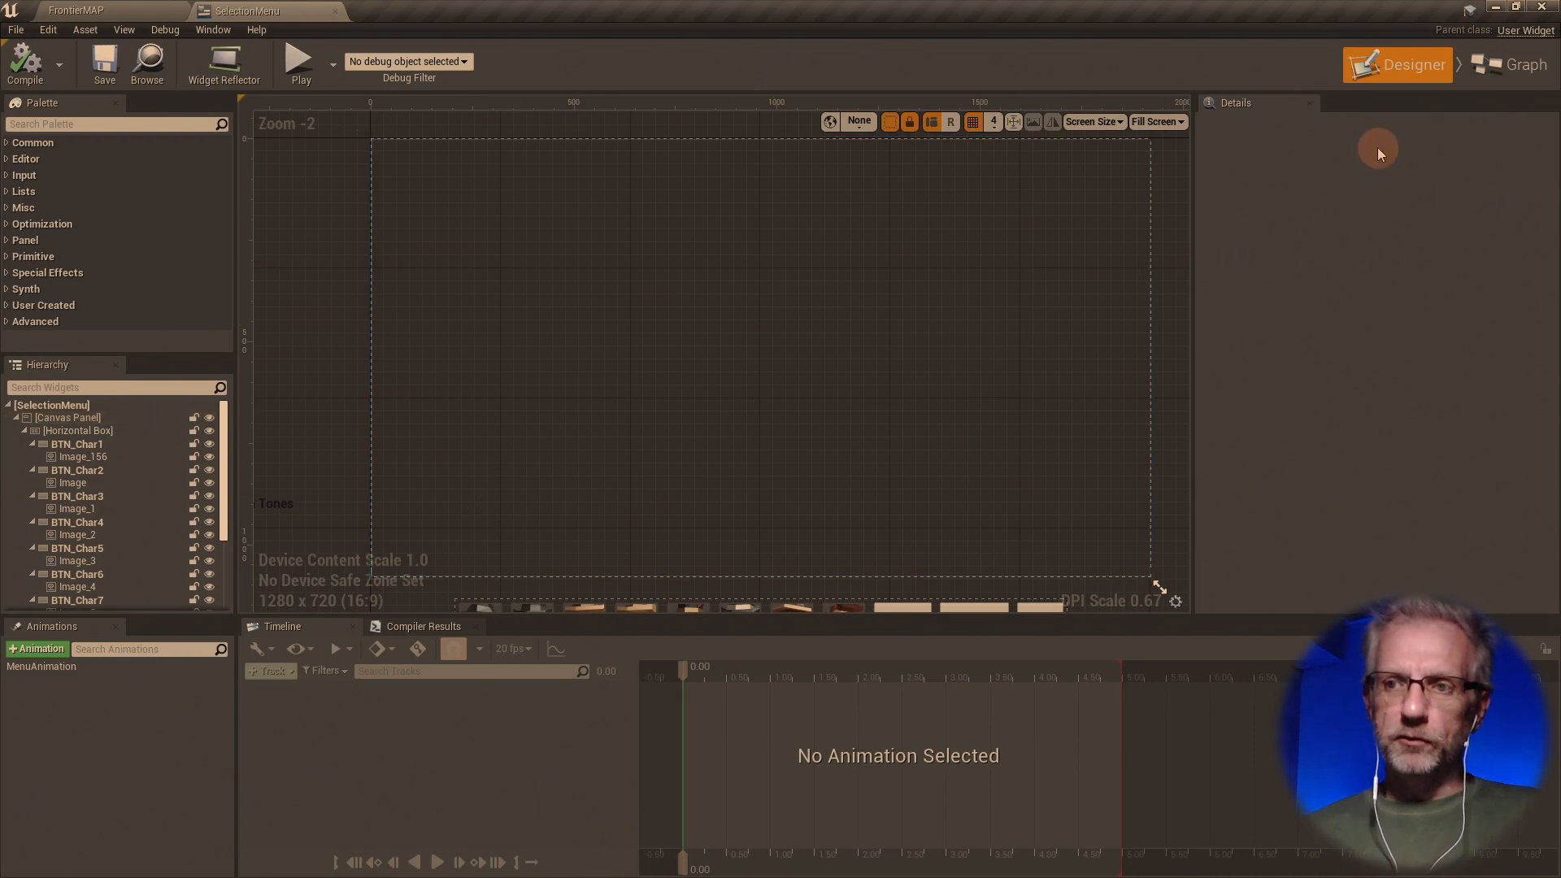
# - Examine the SelectionMenu's Focus graph, including the Event Construct, Set Timer by Event and Check Focus nodes
pyautogui.click(1510, 66)
pyautogui.moveTo(1203, 330); pyautogui.dragTo(1222, 264, button='right')
pyautogui.click(487, 103)
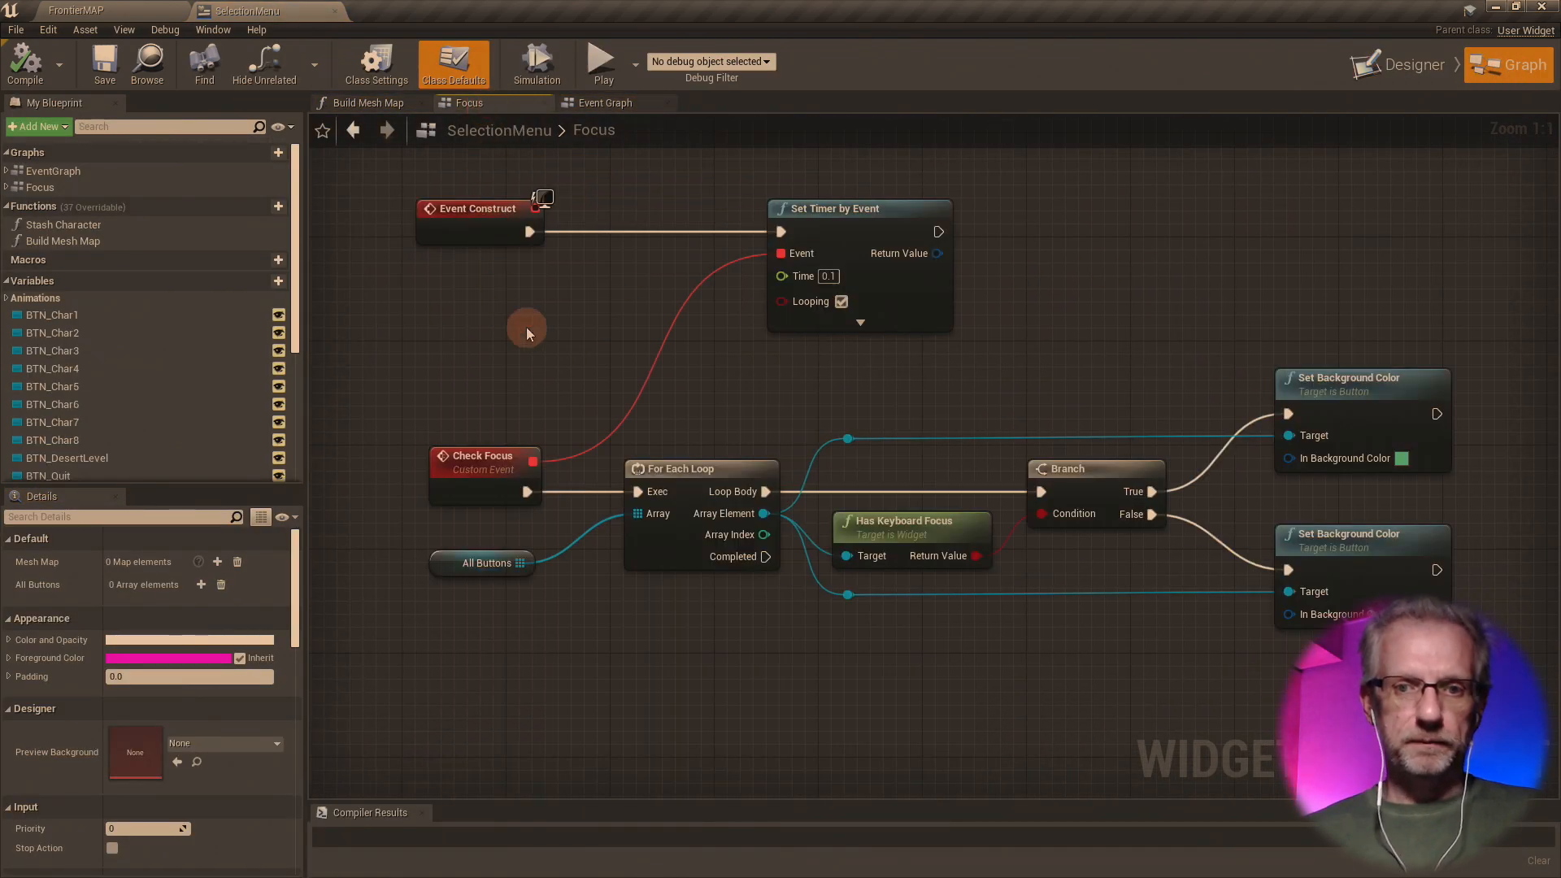
pyautogui.moveTo(526, 328); pyautogui.dragTo(504, 365, button='right')
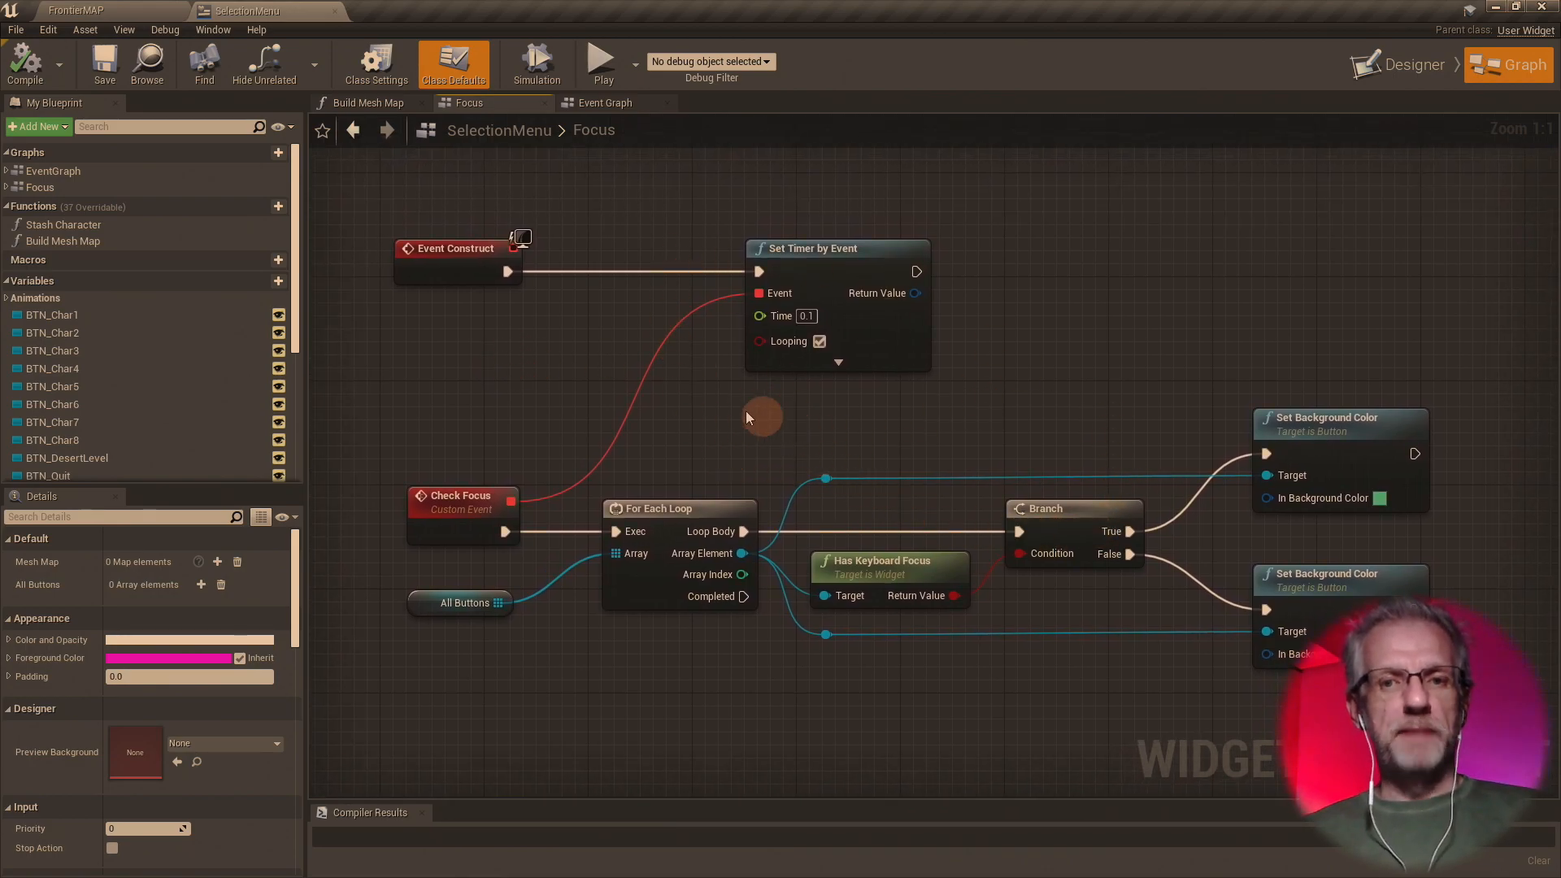
pyautogui.click(456, 264)
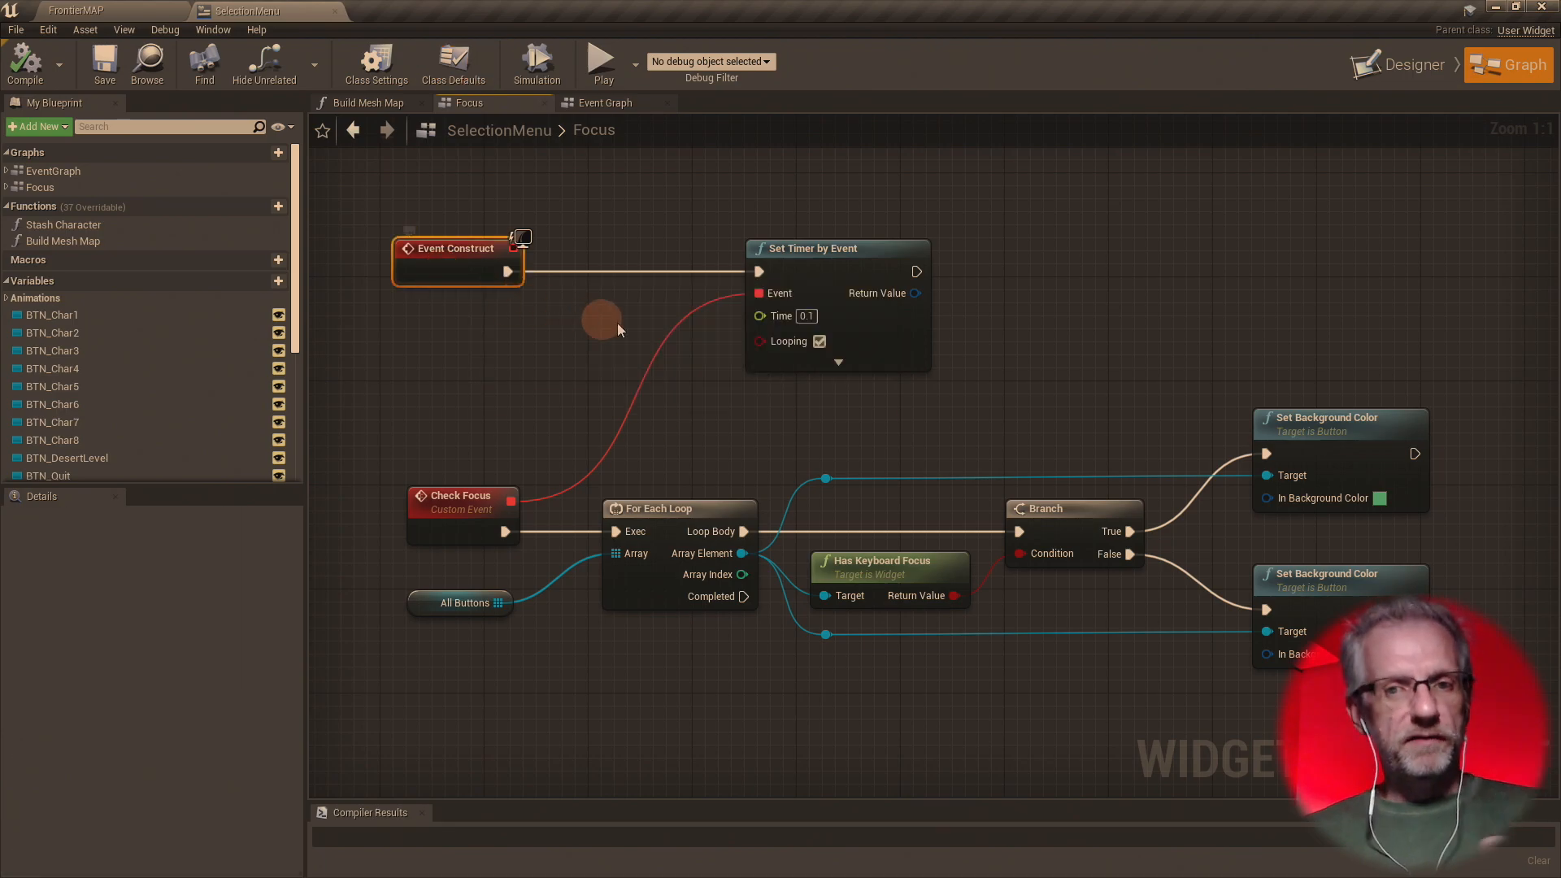
pyautogui.click(844, 303)
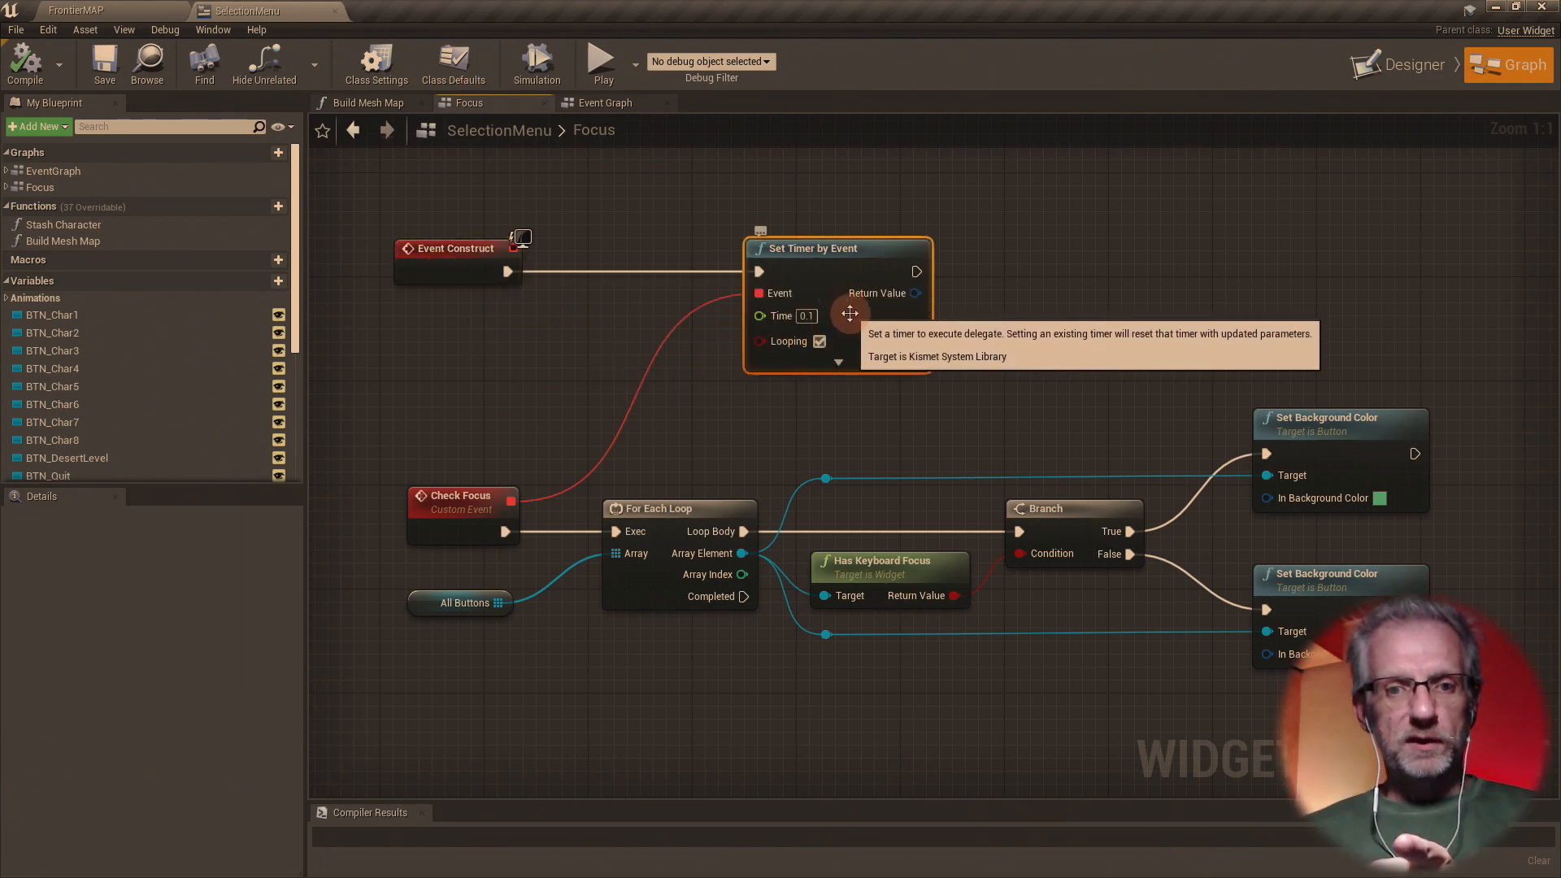
pyautogui.click(475, 527)
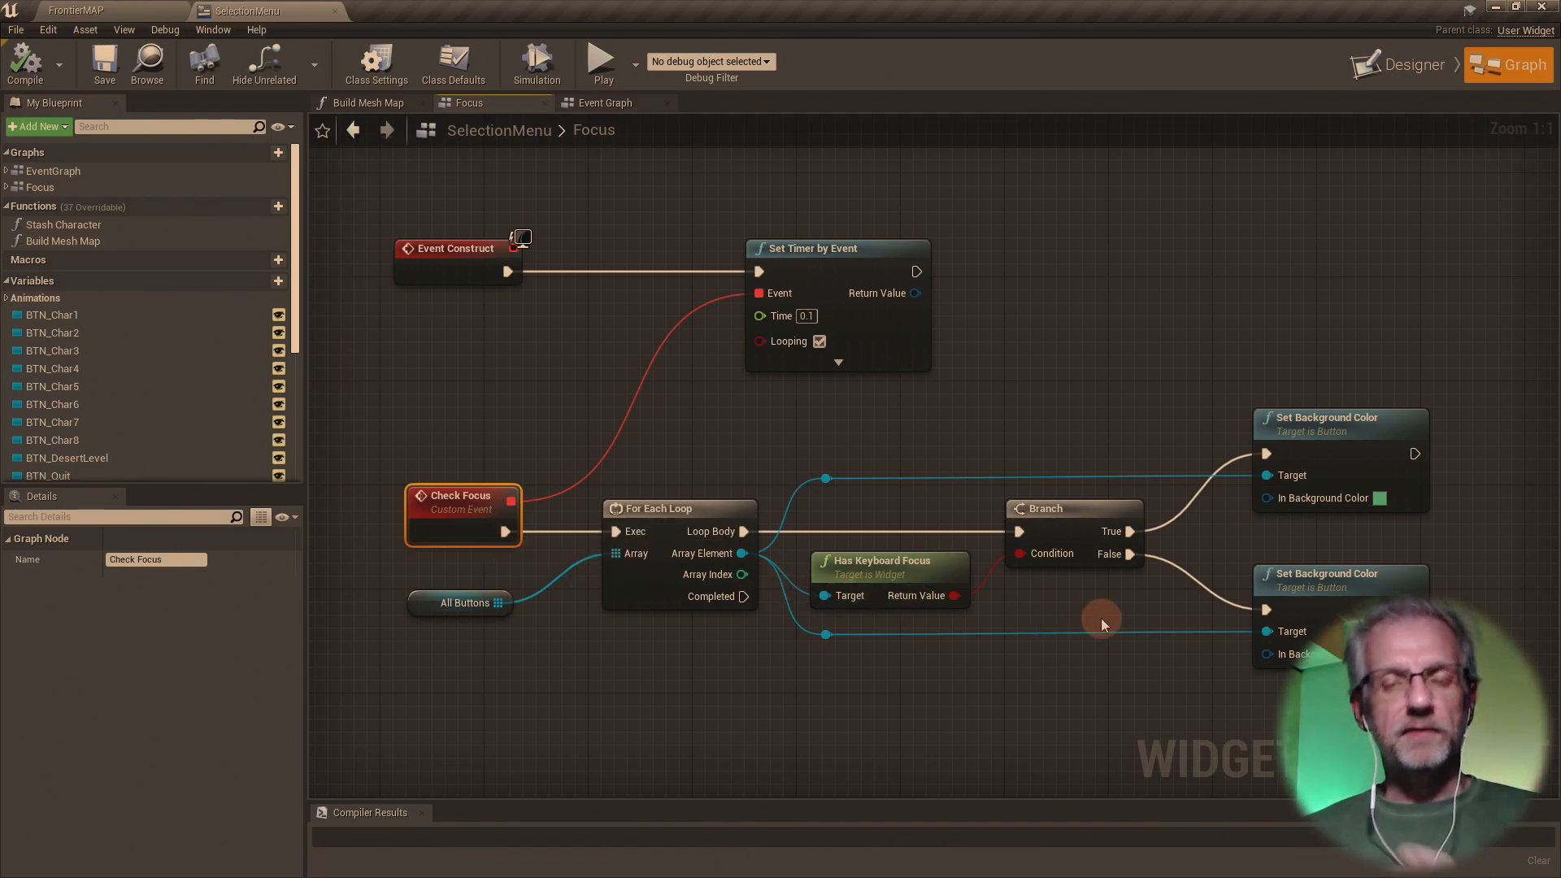
# - Examine the two Set Background Color nodes driven by the Branch's True and False outputs in the Focus graph
pyautogui.click(1409, 498)
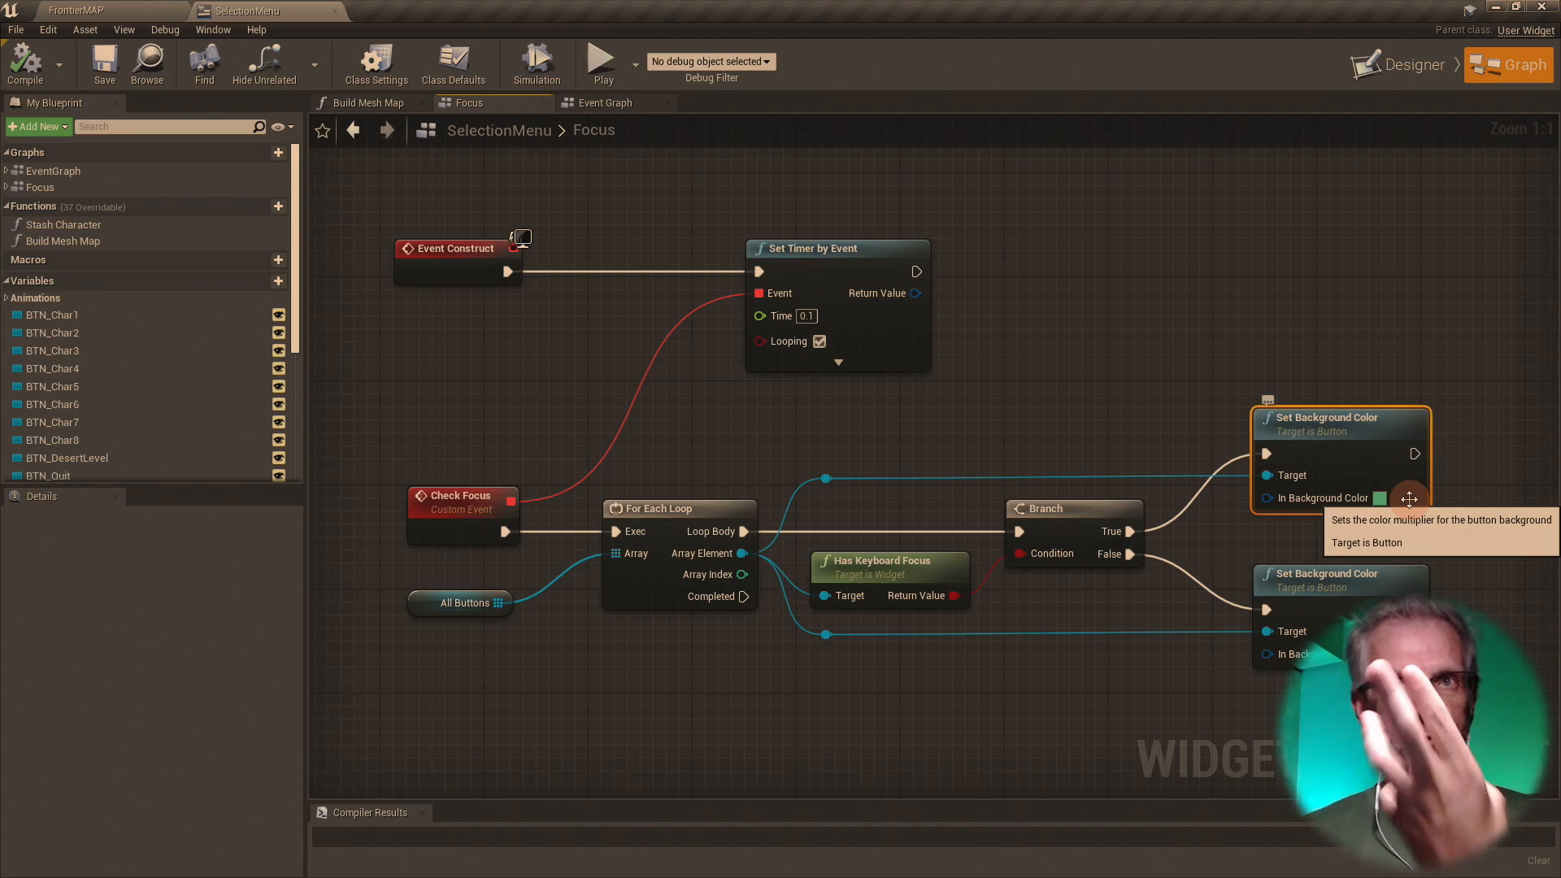
pyautogui.moveTo(1397, 572); pyautogui.dragTo(1378, 539, button='right')
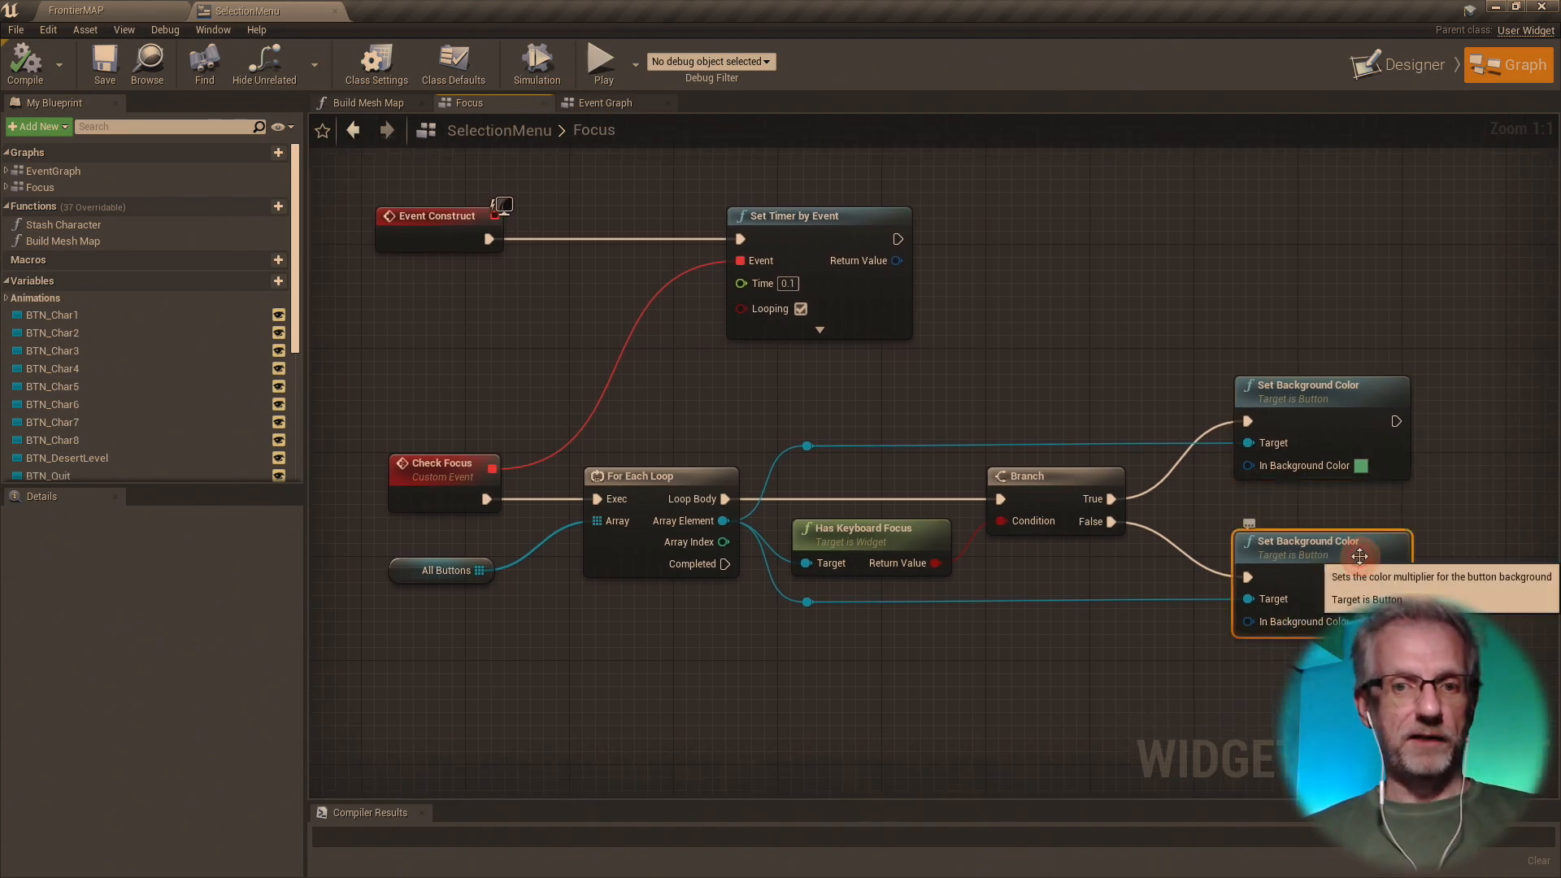
pyautogui.click(1285, 388)
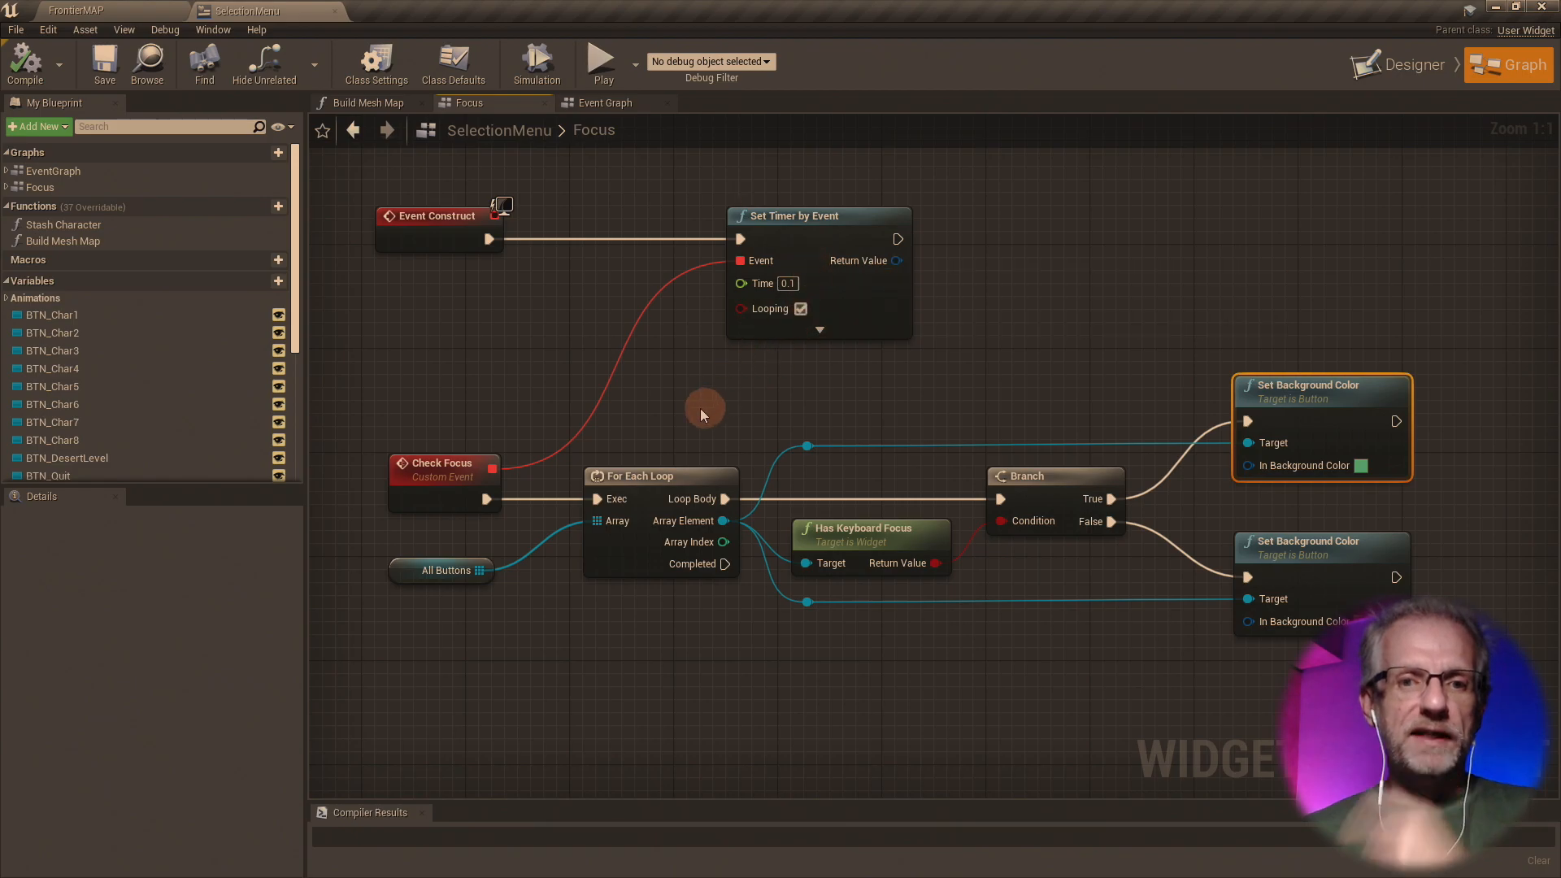
# - Move the Check Focus event farther from the For Each Loop and insert a Branch between them, with its True output running the loop
pyautogui.moveTo(700, 408); pyautogui.dragTo(1037, 371, button='right')
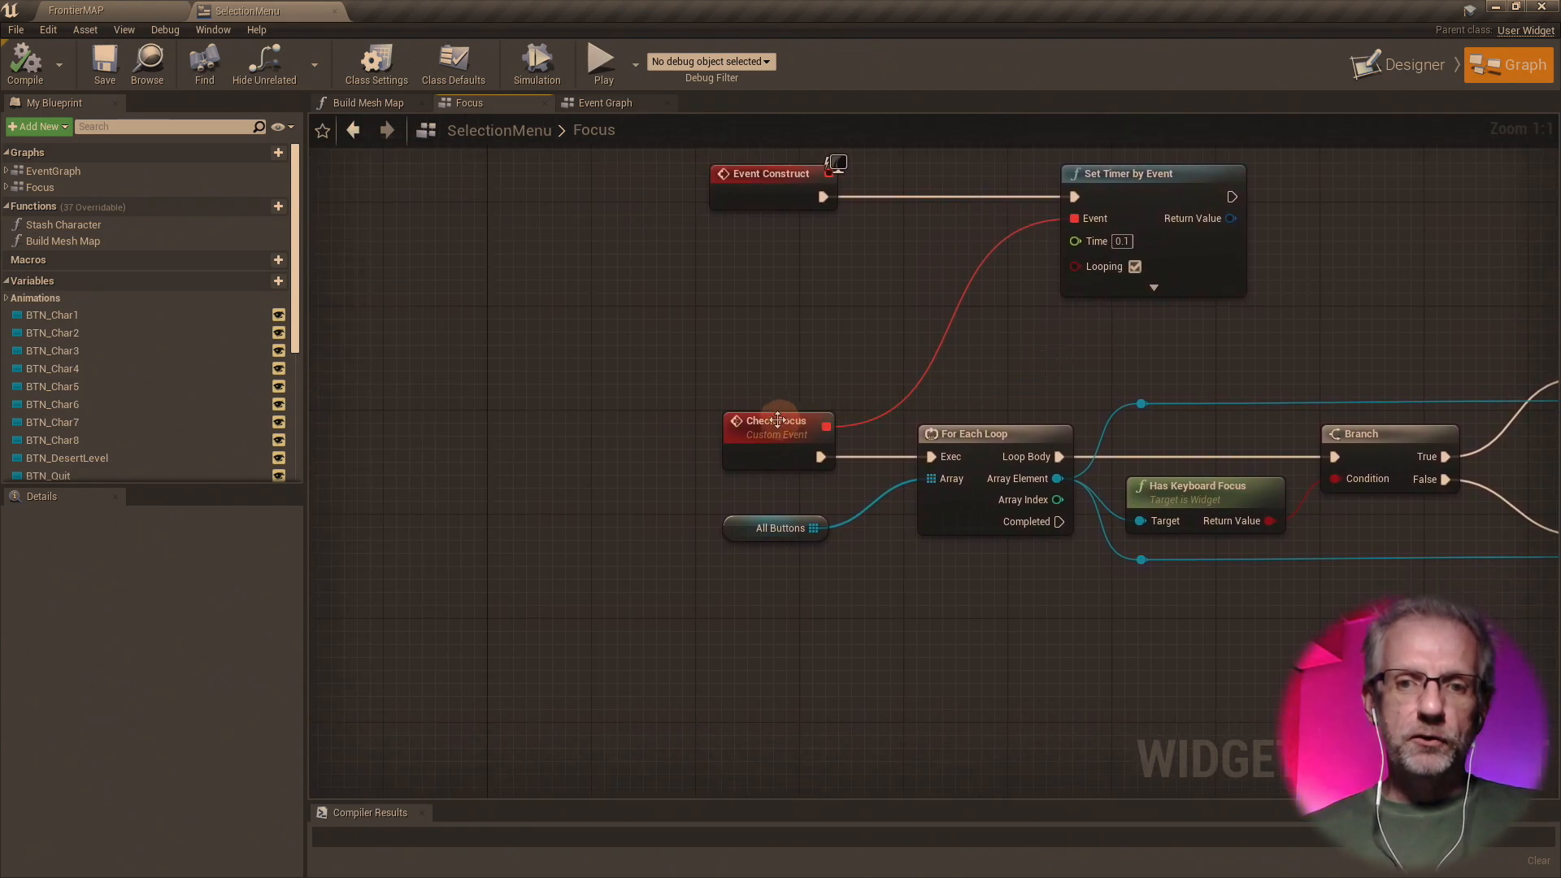
pyautogui.moveTo(777, 419); pyautogui.dragTo(421, 433)
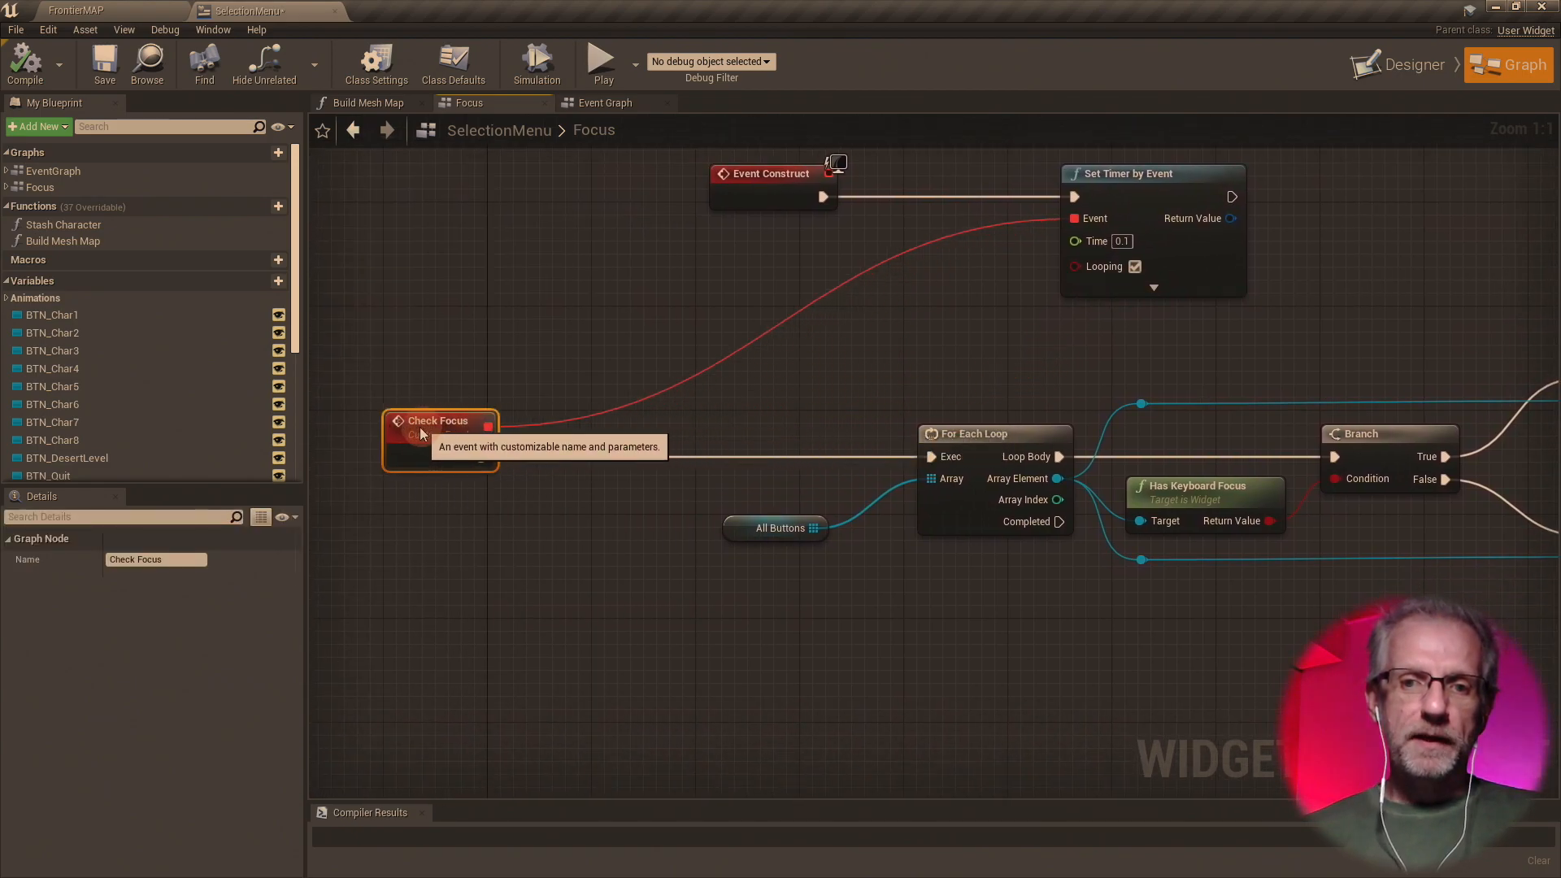
pyautogui.moveTo(557, 442); pyautogui.dragTo(742, 459, button='right')
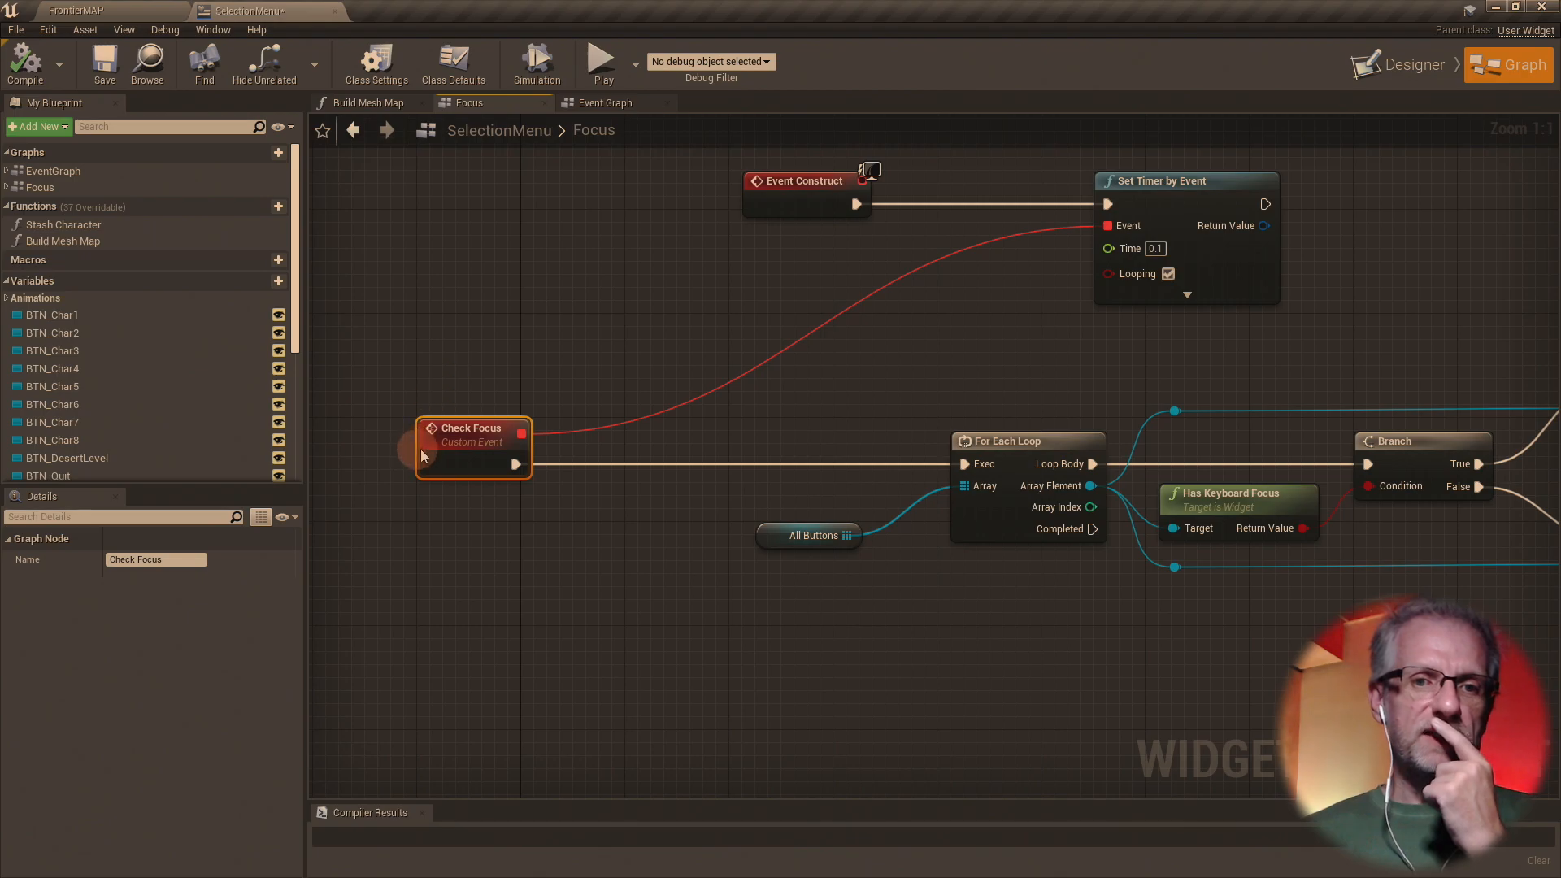
pyautogui.moveTo(422, 449); pyautogui.dragTo(369, 448)
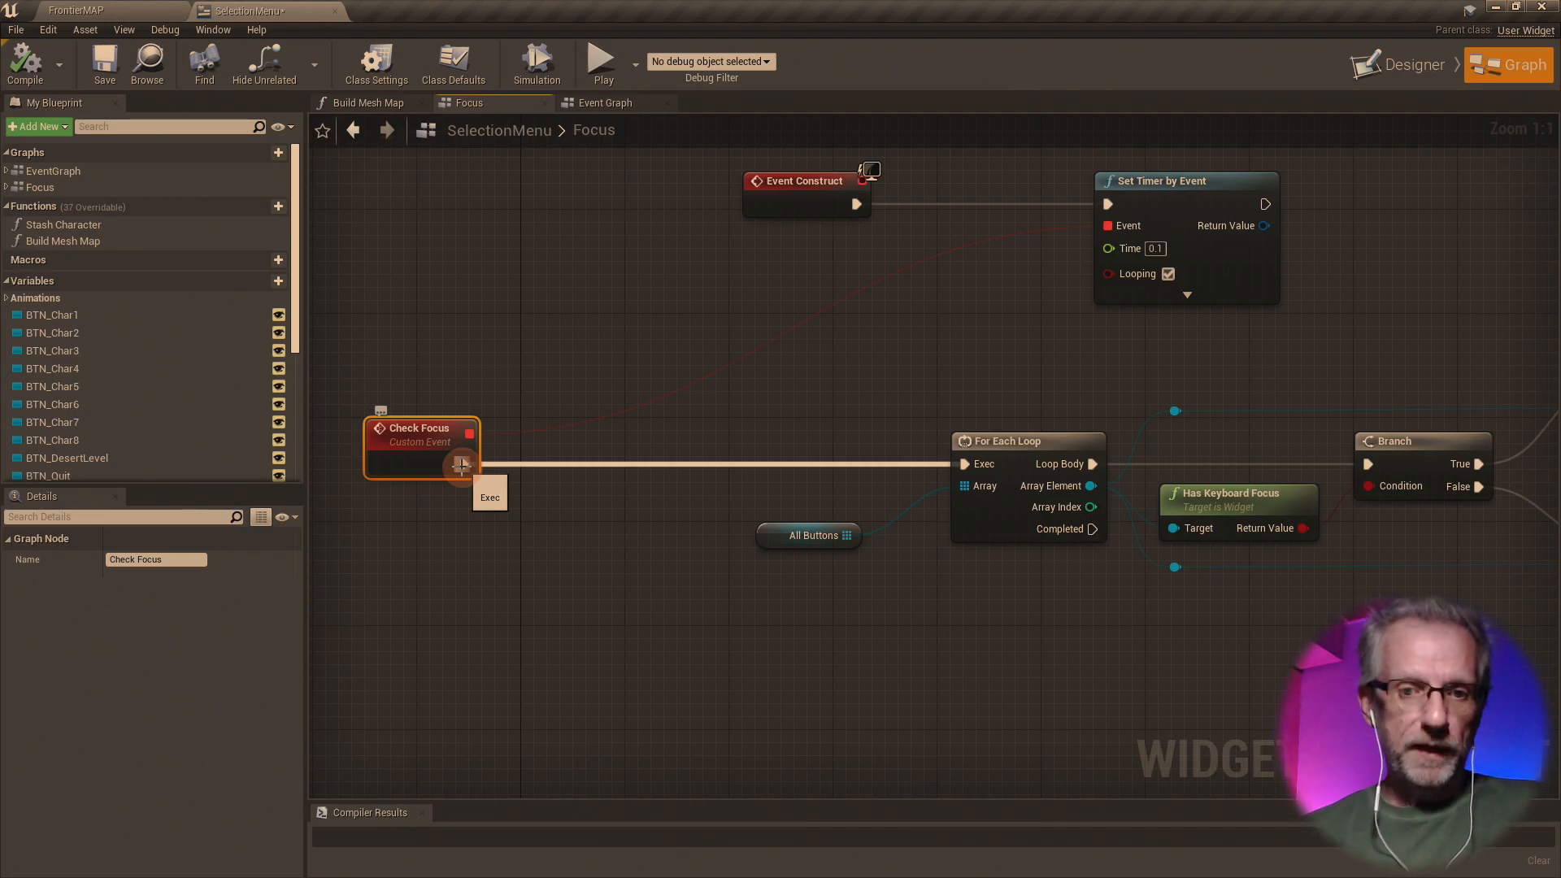
pyautogui.moveTo(461, 465); pyautogui.dragTo(748, 446)
pyautogui.write('branch')
pyautogui.press('Return')
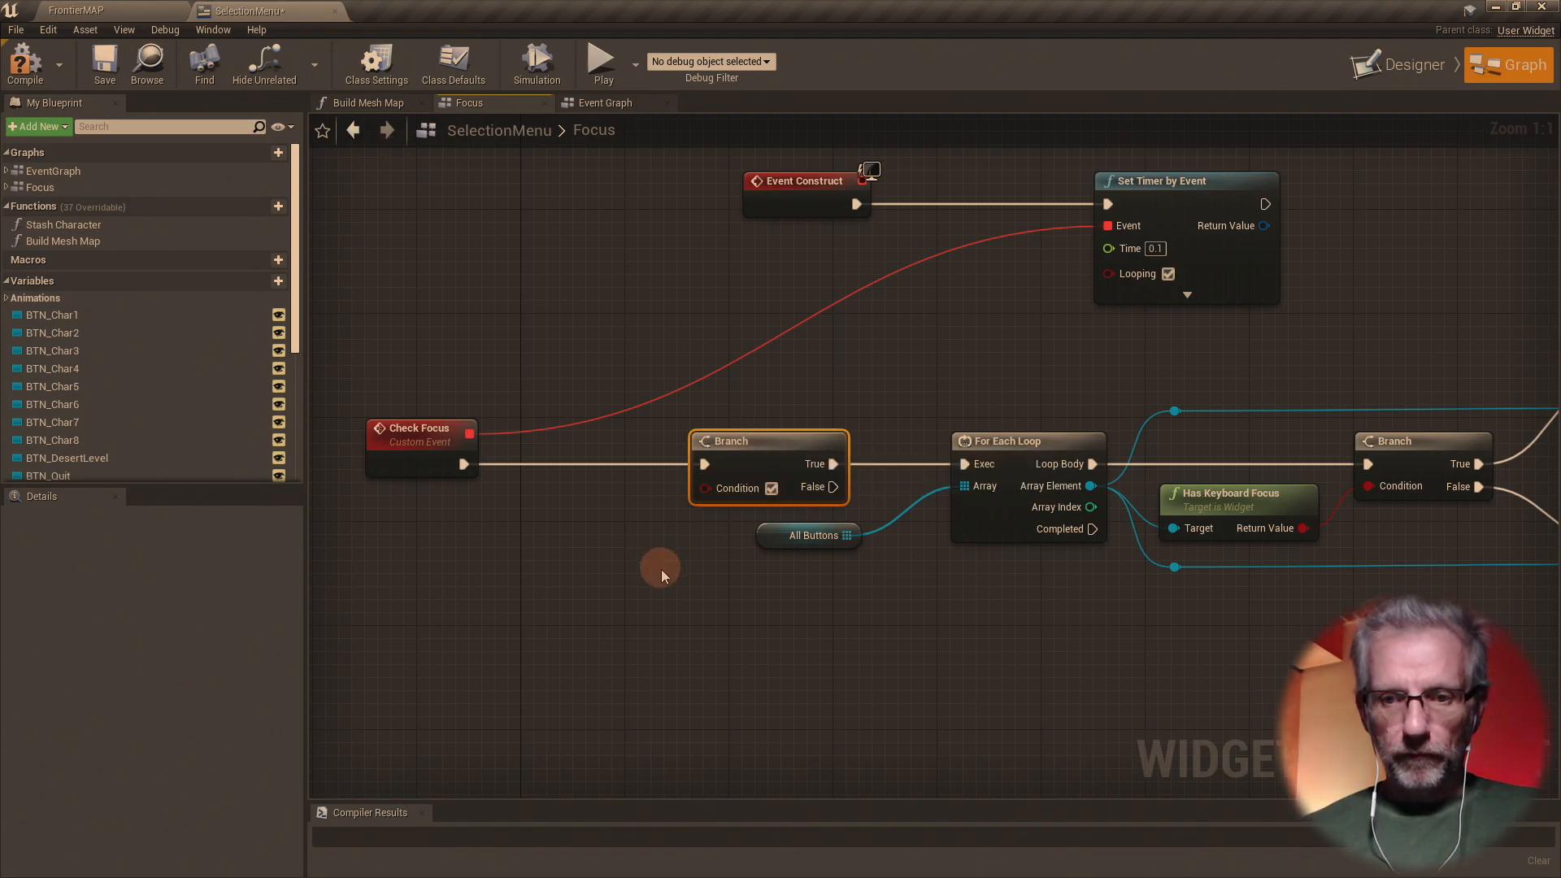
pyautogui.moveTo(796, 445)
pyautogui.mouseDown()
pyautogui.moveTo(759, 442)
pyautogui.moveTo(803, 444)
pyautogui.mouseUp()
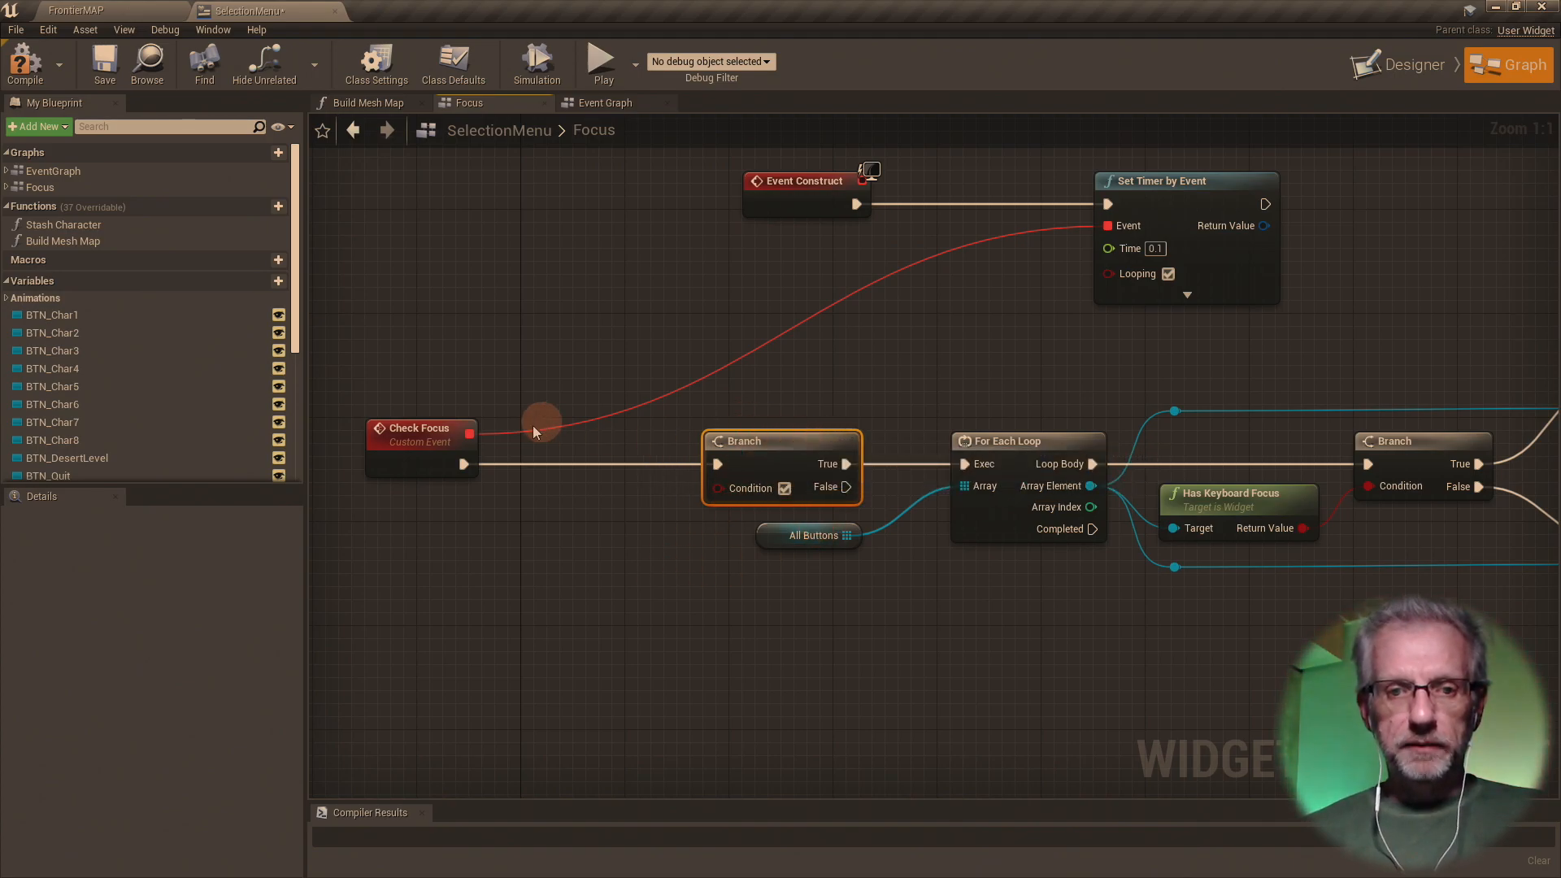
pyautogui.moveTo(439, 442); pyautogui.dragTo(528, 438)
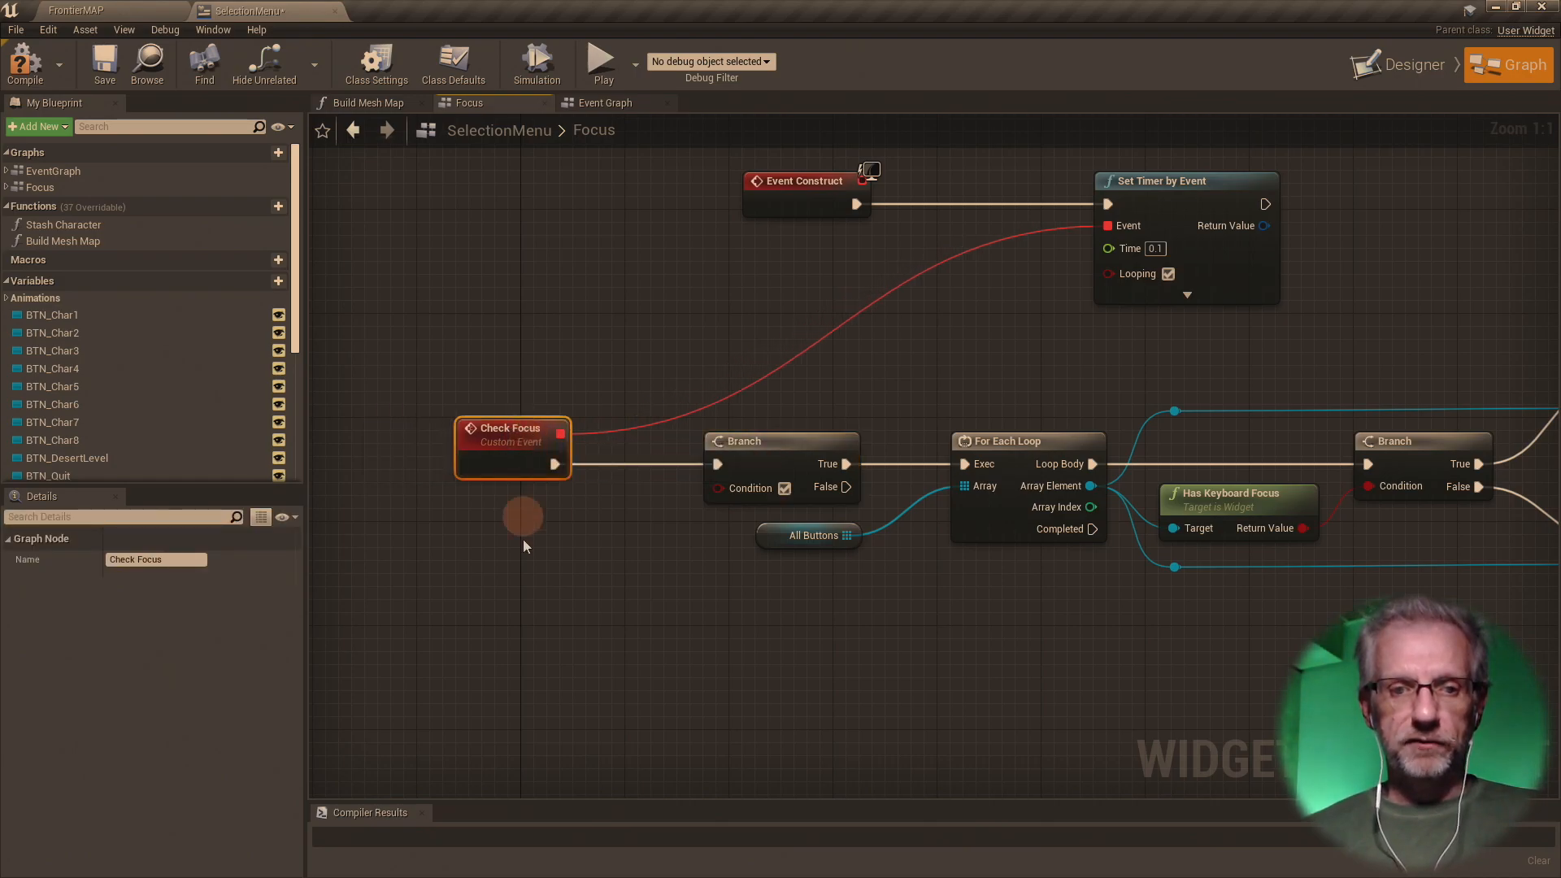
# - Add a getter for The Character variable below Check Focus and read its Is Menu Visible variable from it
pyautogui.moveTo(519, 565); pyautogui.dragTo(593, 469, button='right')
pyautogui.scroll(-5, 156, 349)
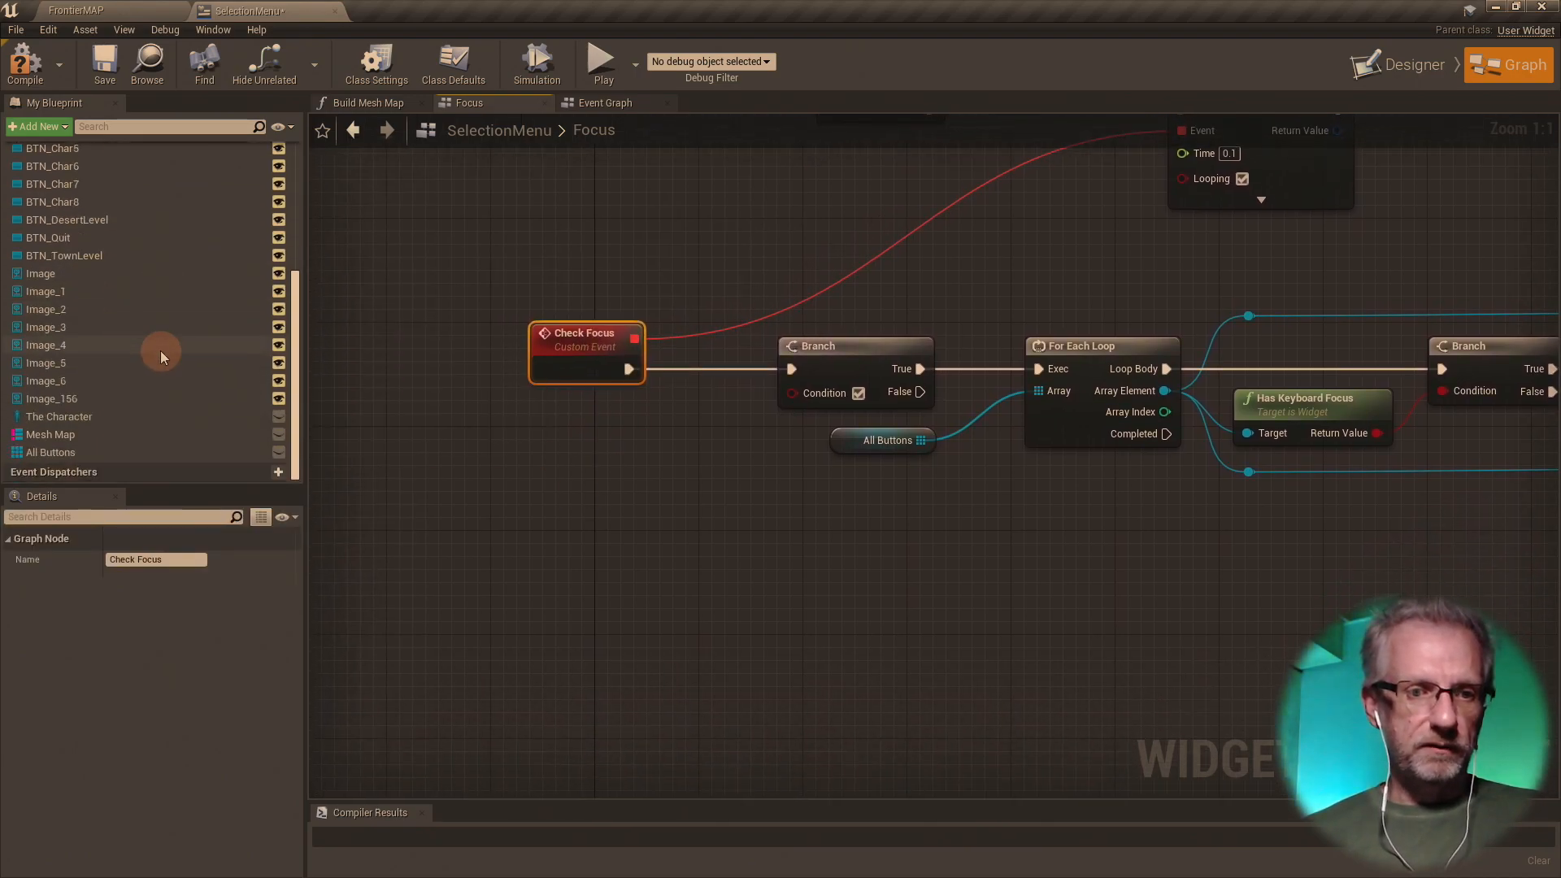
pyautogui.moveTo(114, 415); pyautogui.dragTo(378, 473)
pyautogui.click(423, 495)
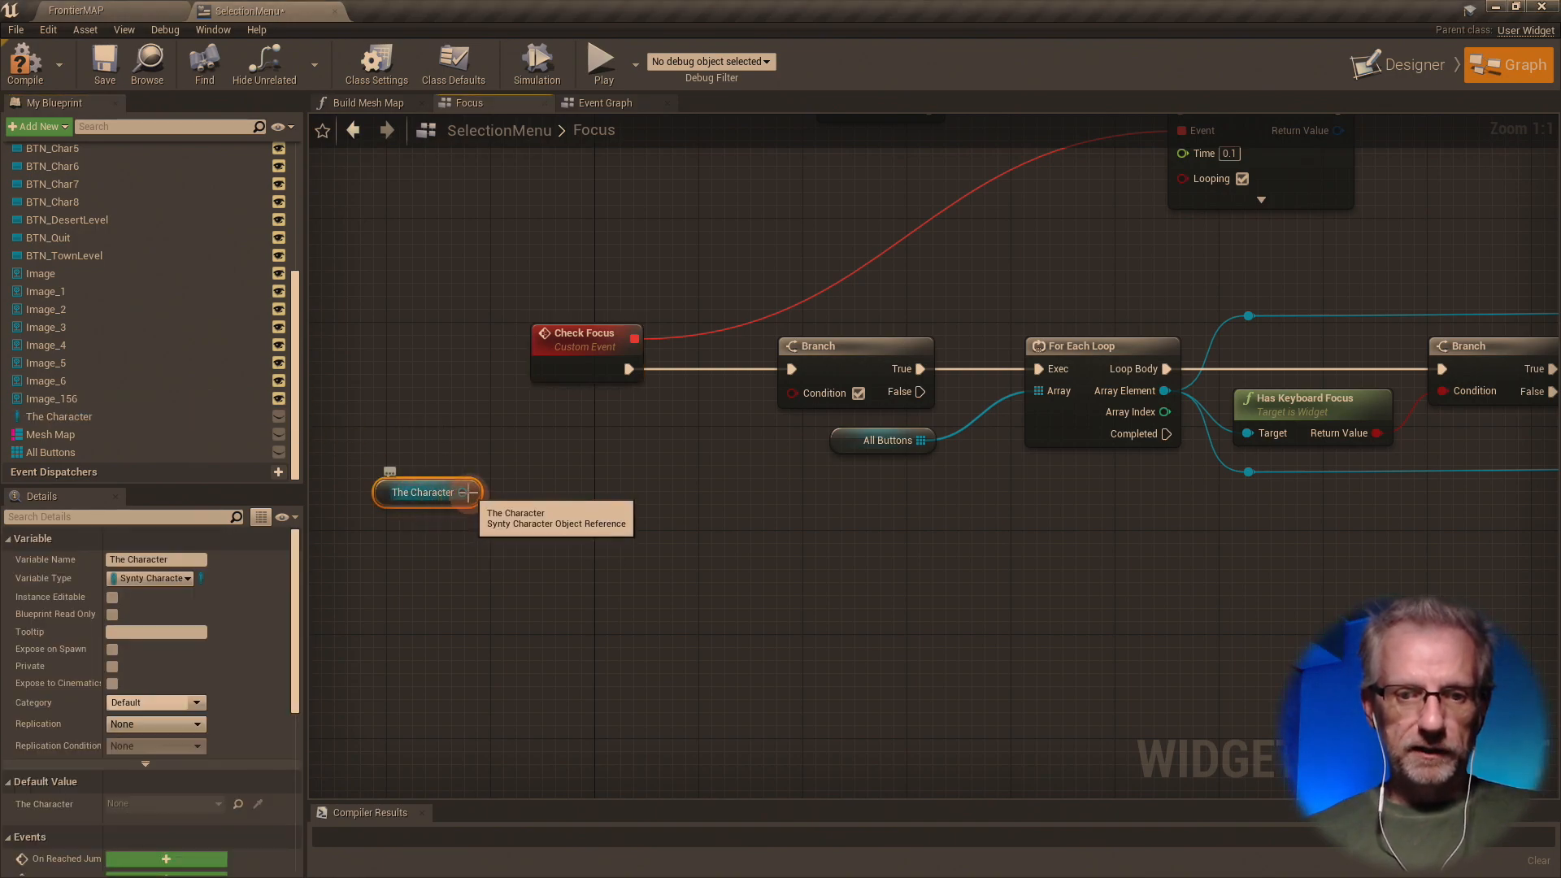
pyautogui.moveTo(467, 492); pyautogui.dragTo(533, 472)
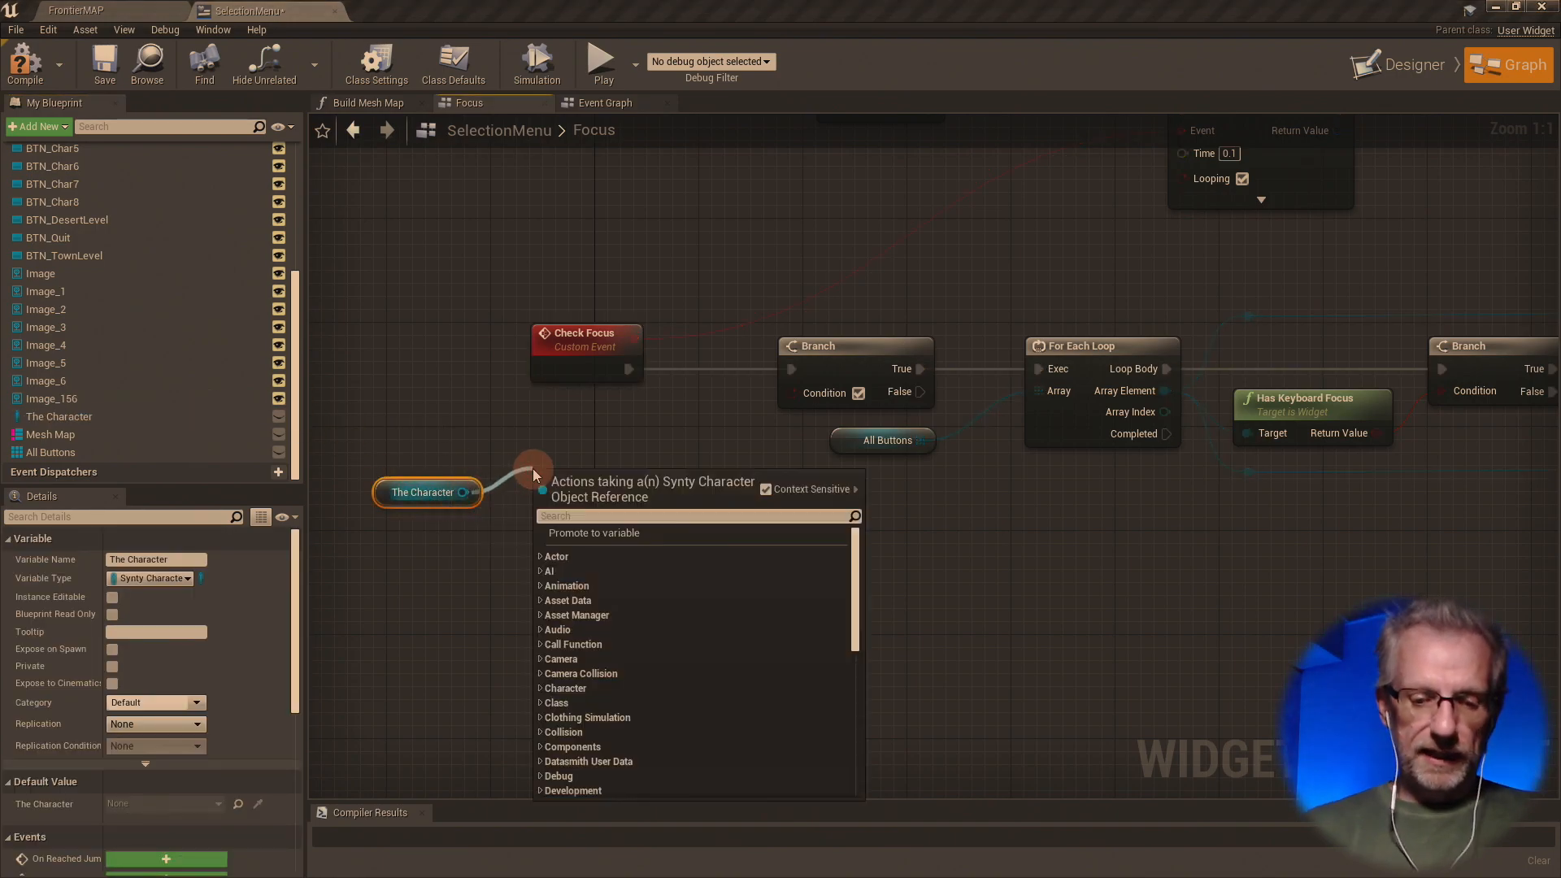
pyautogui.write('is men')
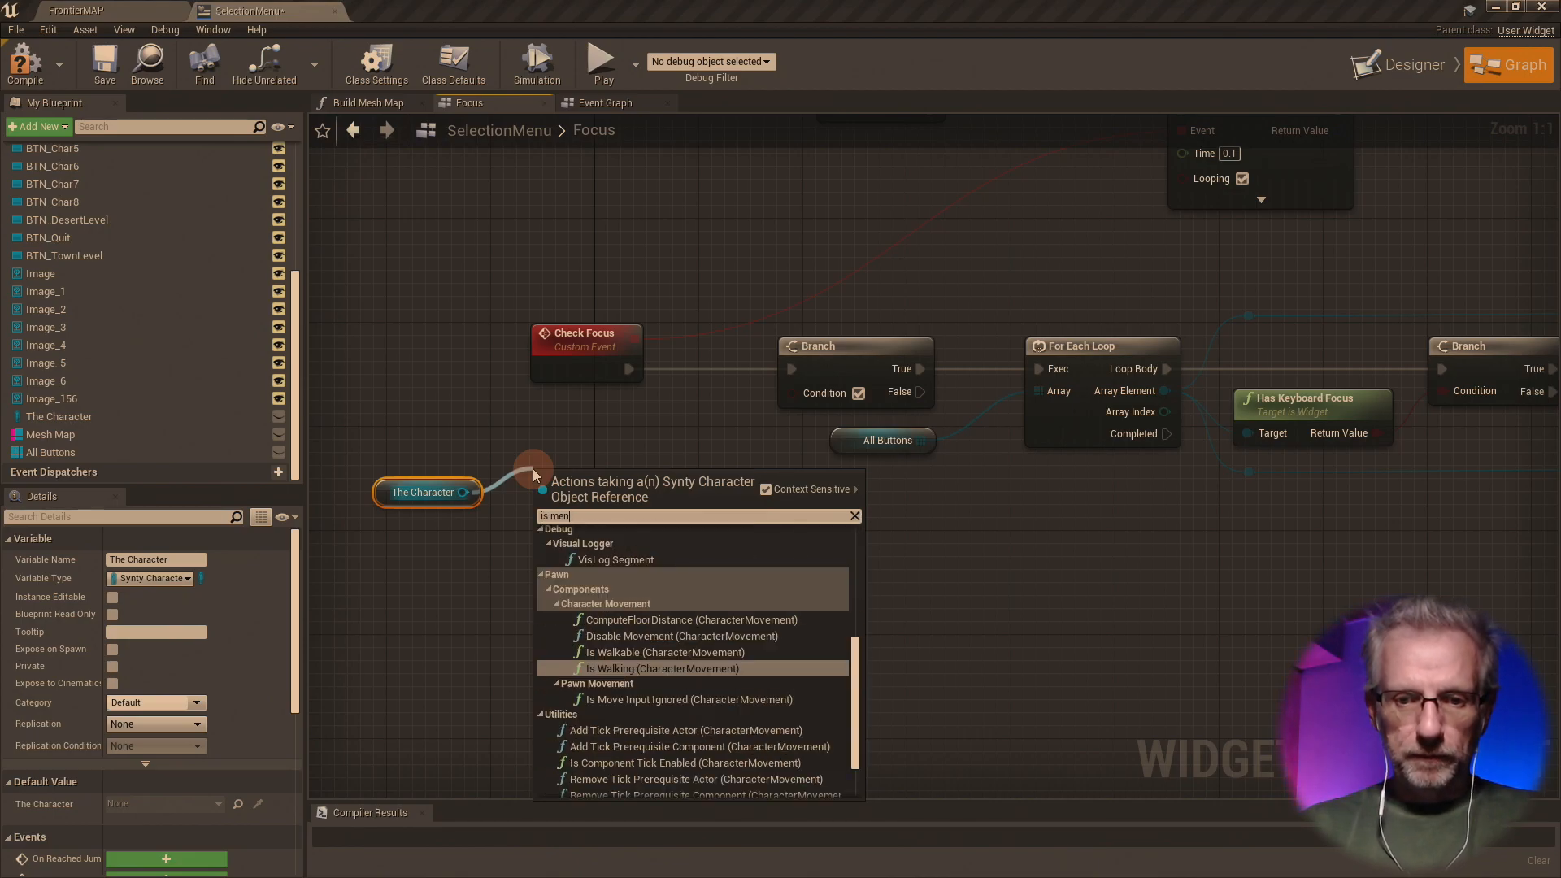
pyautogui.write(' vis')
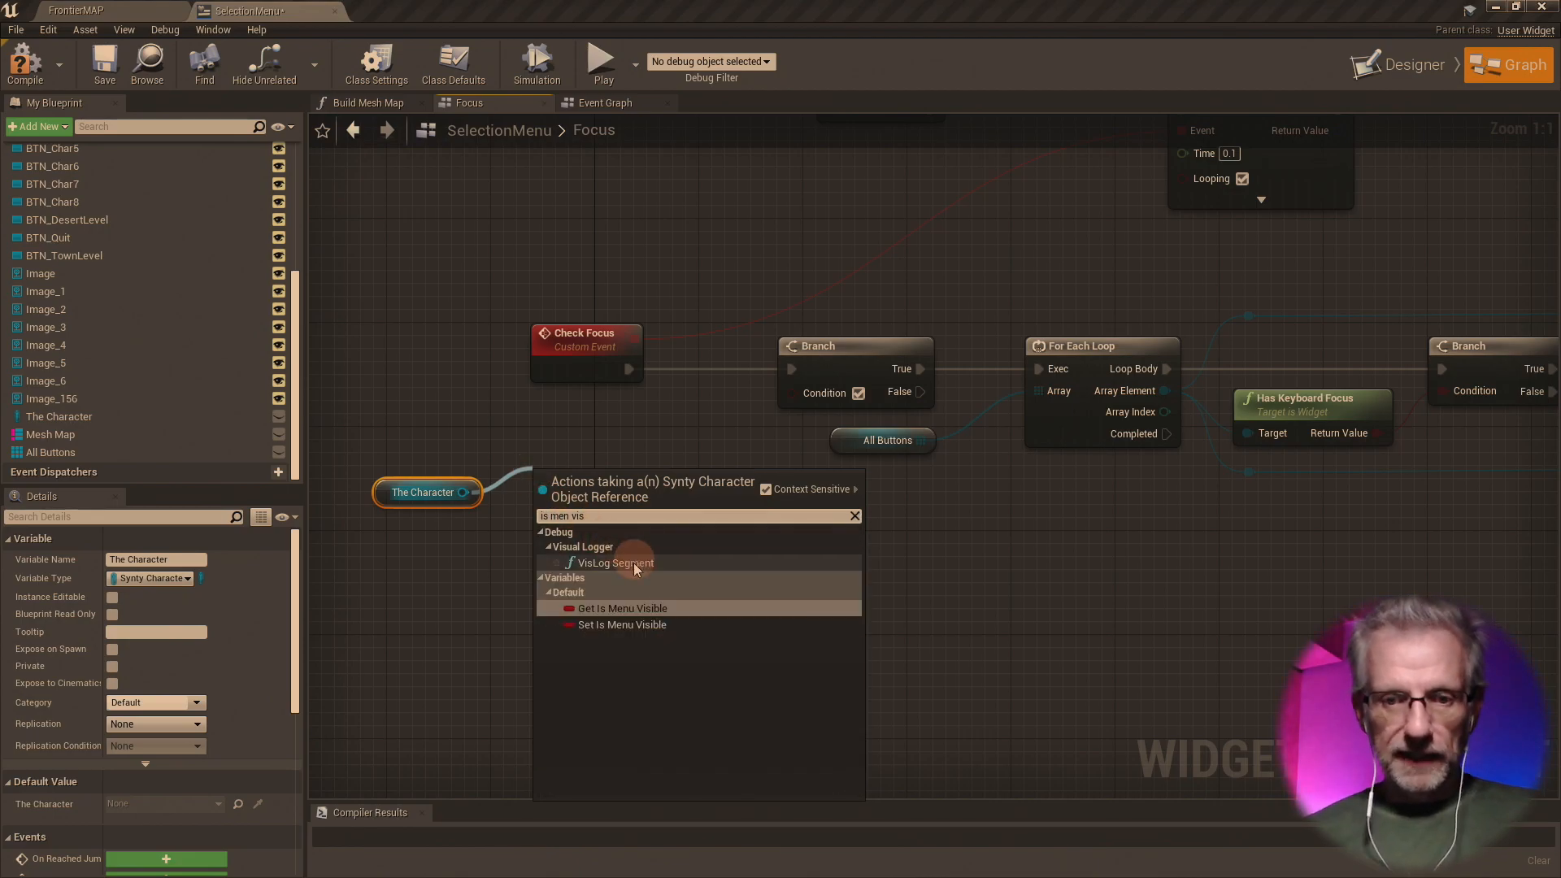
pyautogui.click(642, 608)
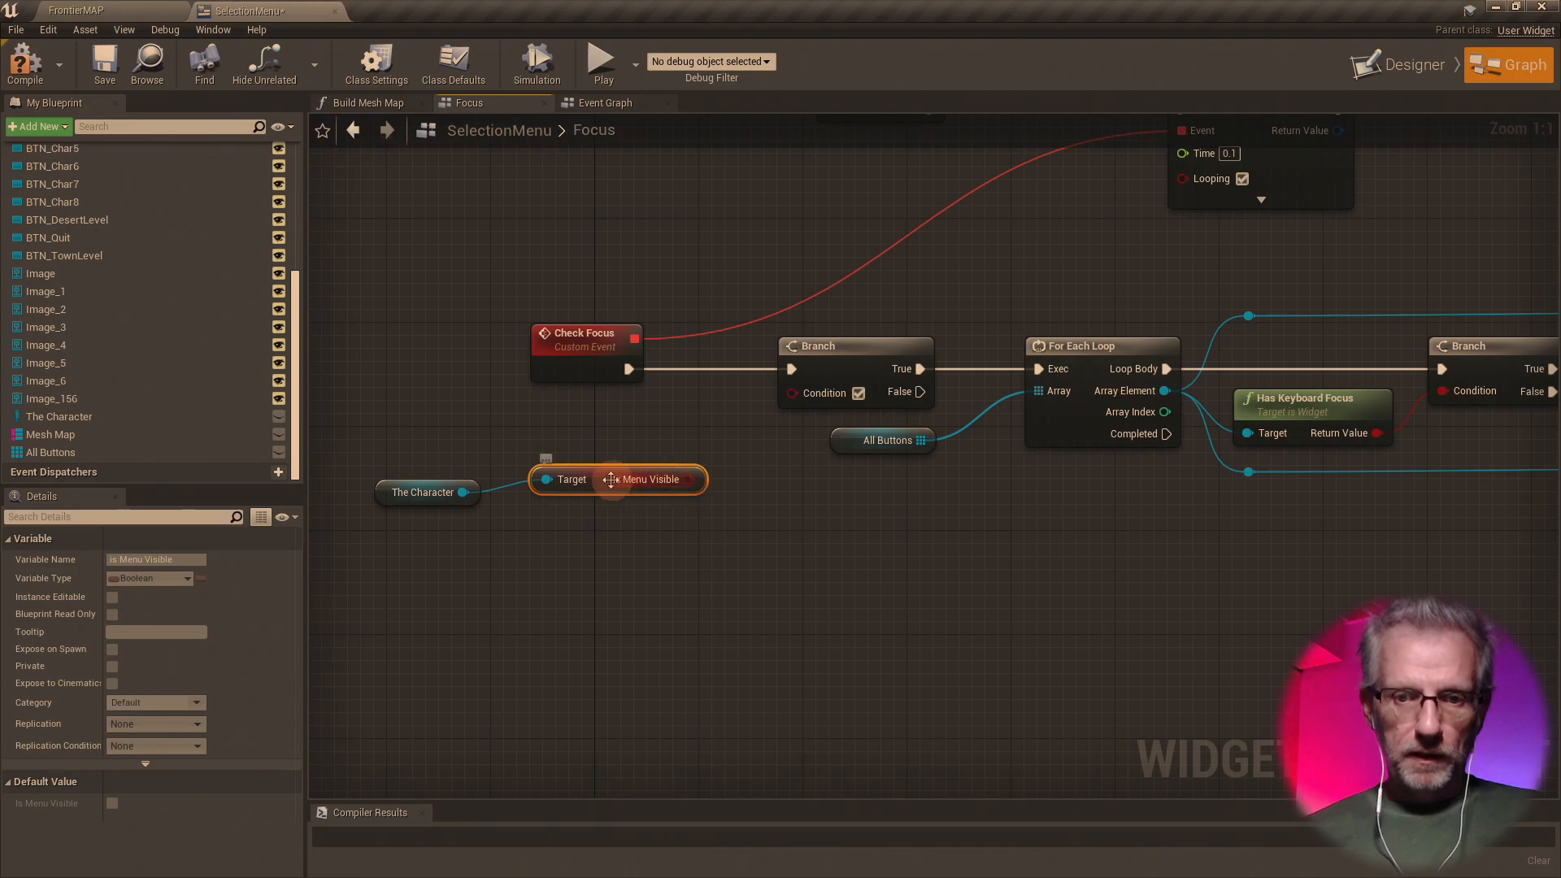
# - Connect Is Menu Visible to the new Branch's Condition and arrange the two variable nodes beneath Check Focus
pyautogui.moveTo(610, 480); pyautogui.dragTo(608, 457)
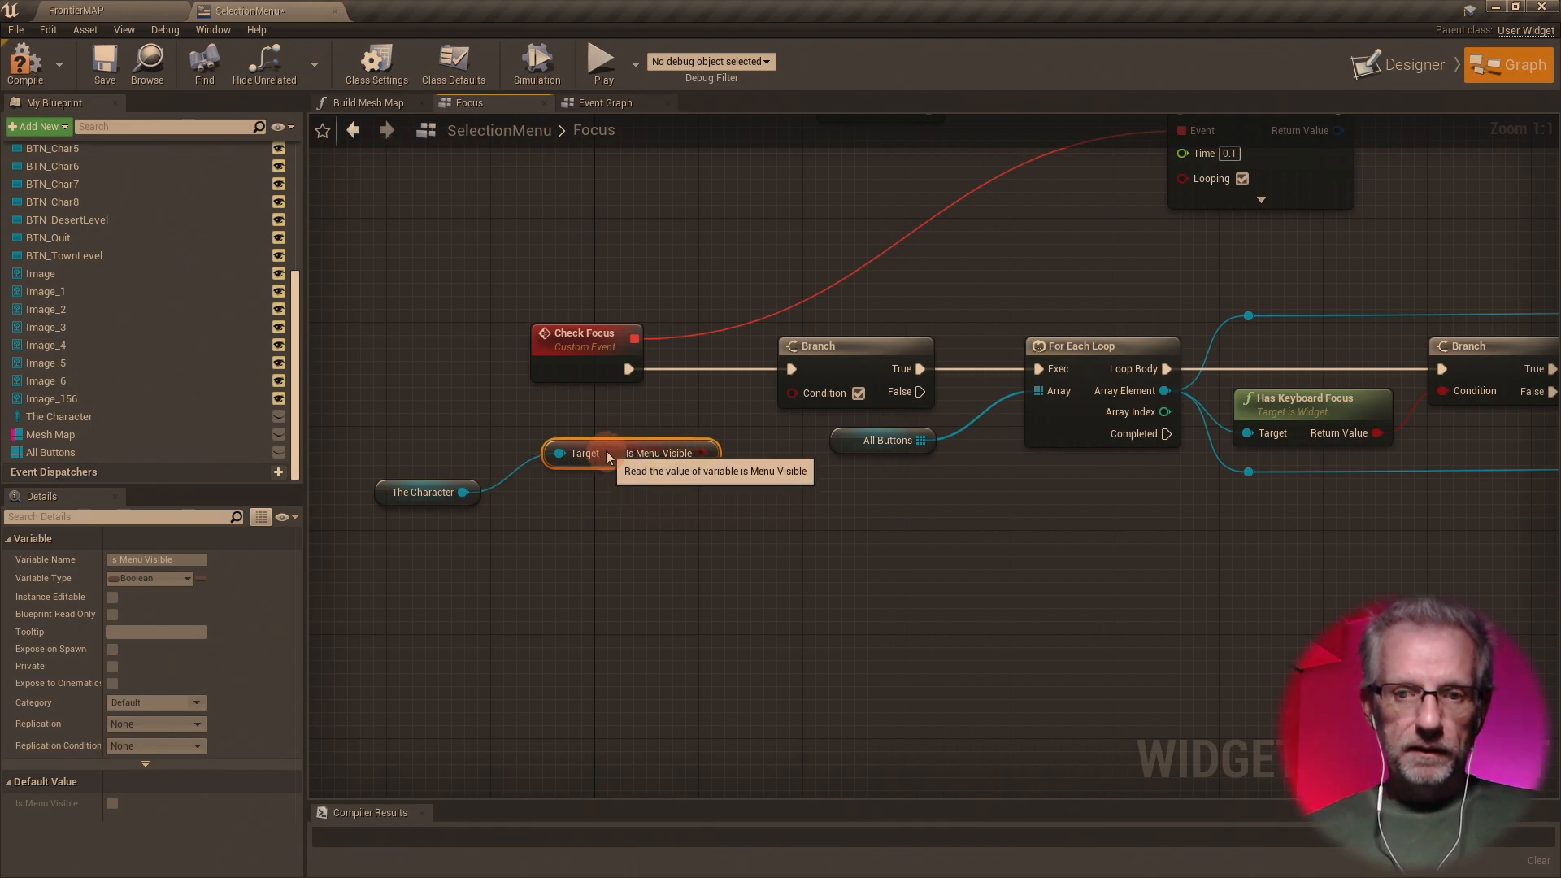
pyautogui.moveTo(704, 453); pyautogui.dragTo(706, 461)
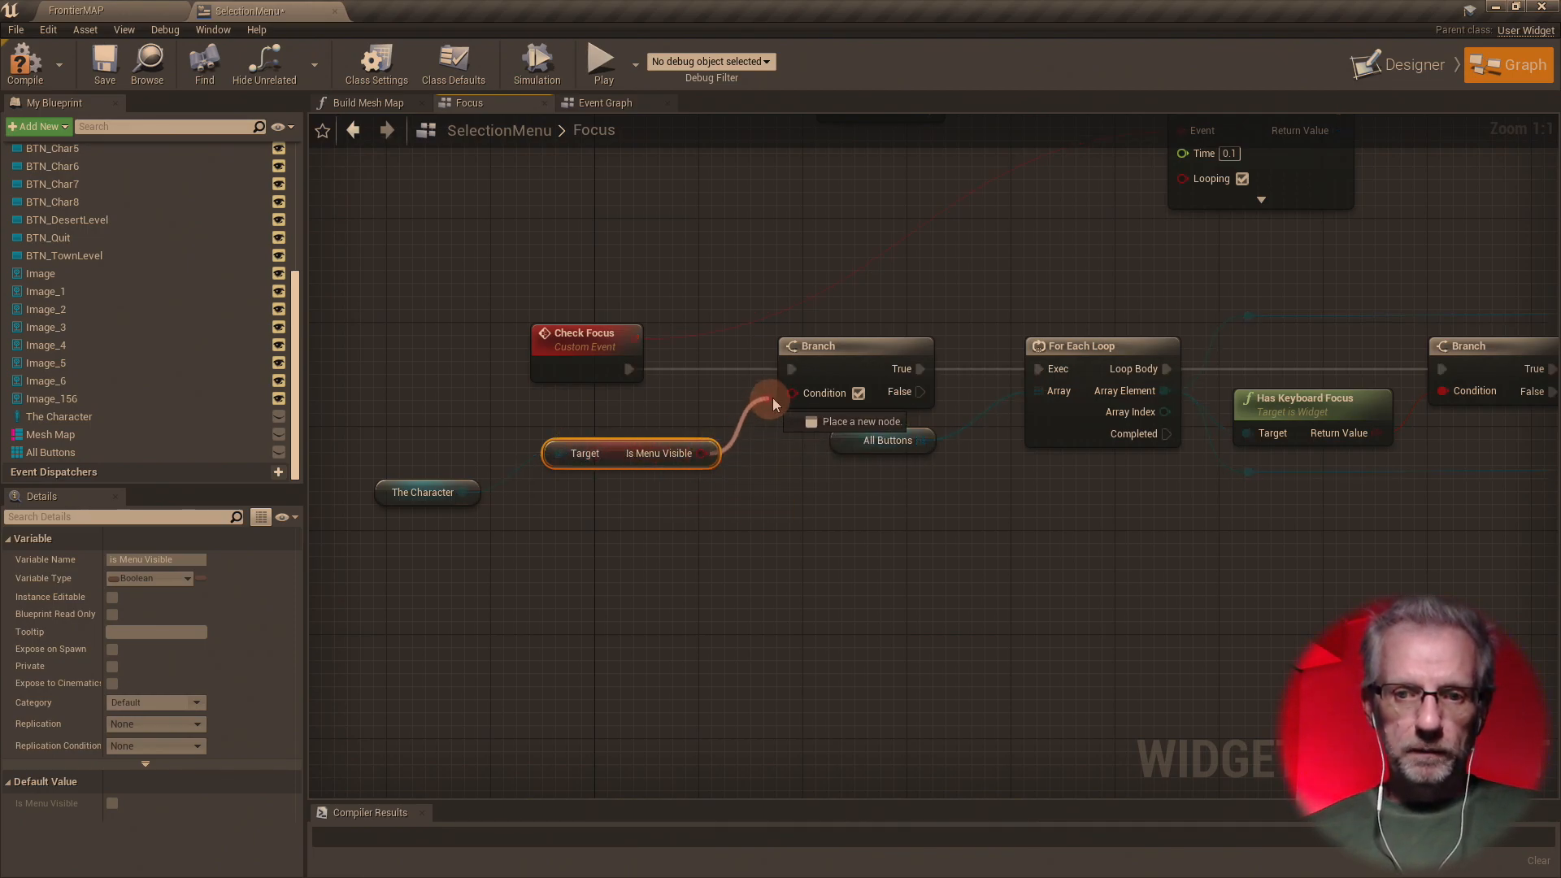
pyautogui.moveTo(794, 399); pyautogui.dragTo(794, 393)
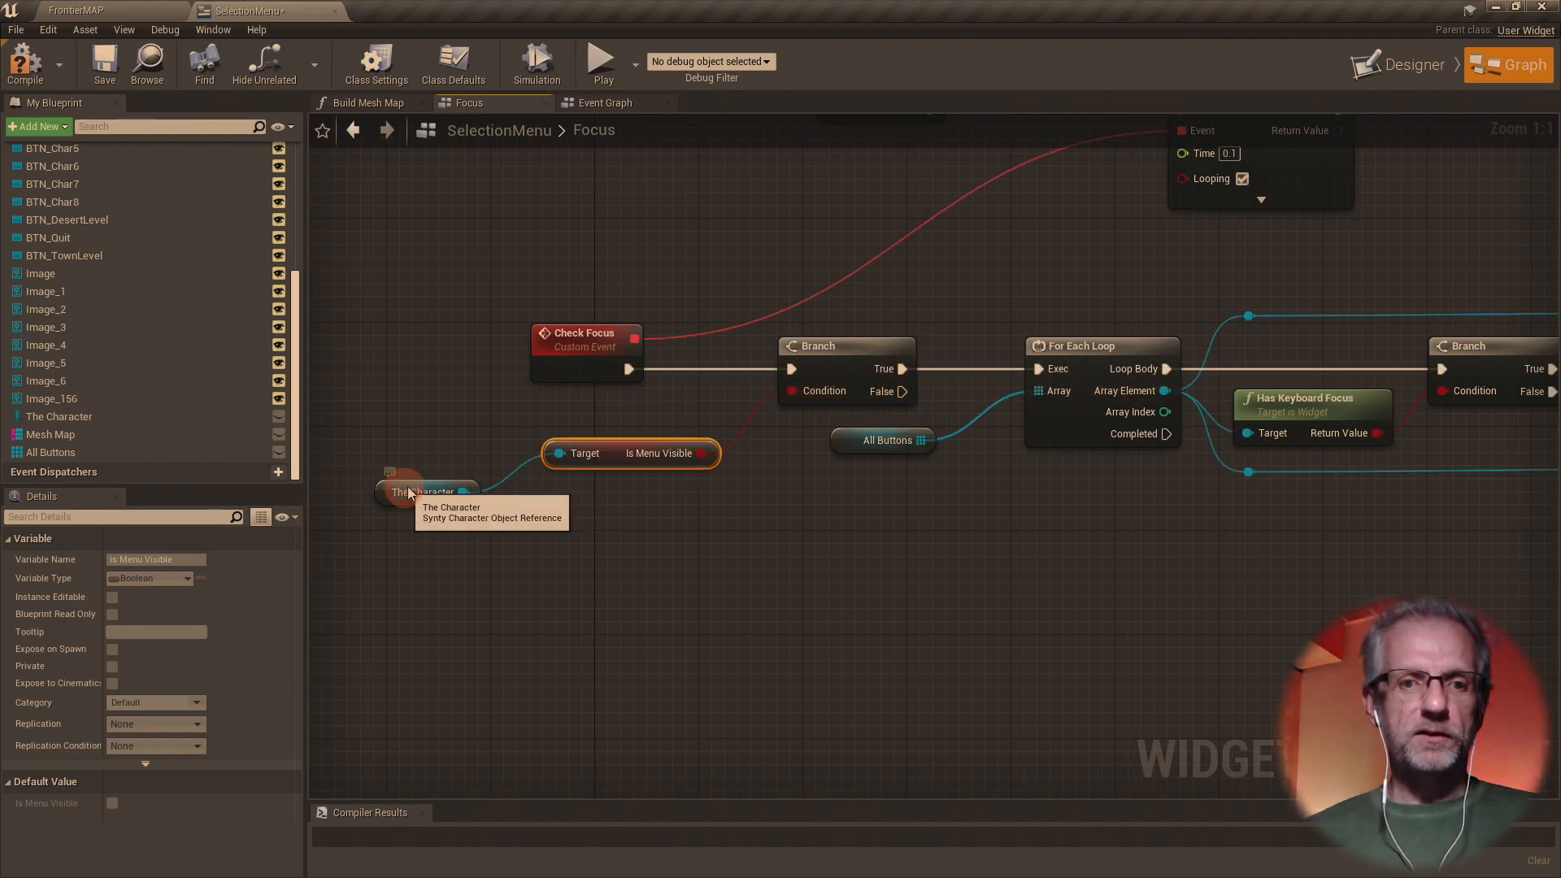
pyautogui.moveTo(406, 494); pyautogui.dragTo(419, 480)
pyautogui.scroll(-4, 632, 678)
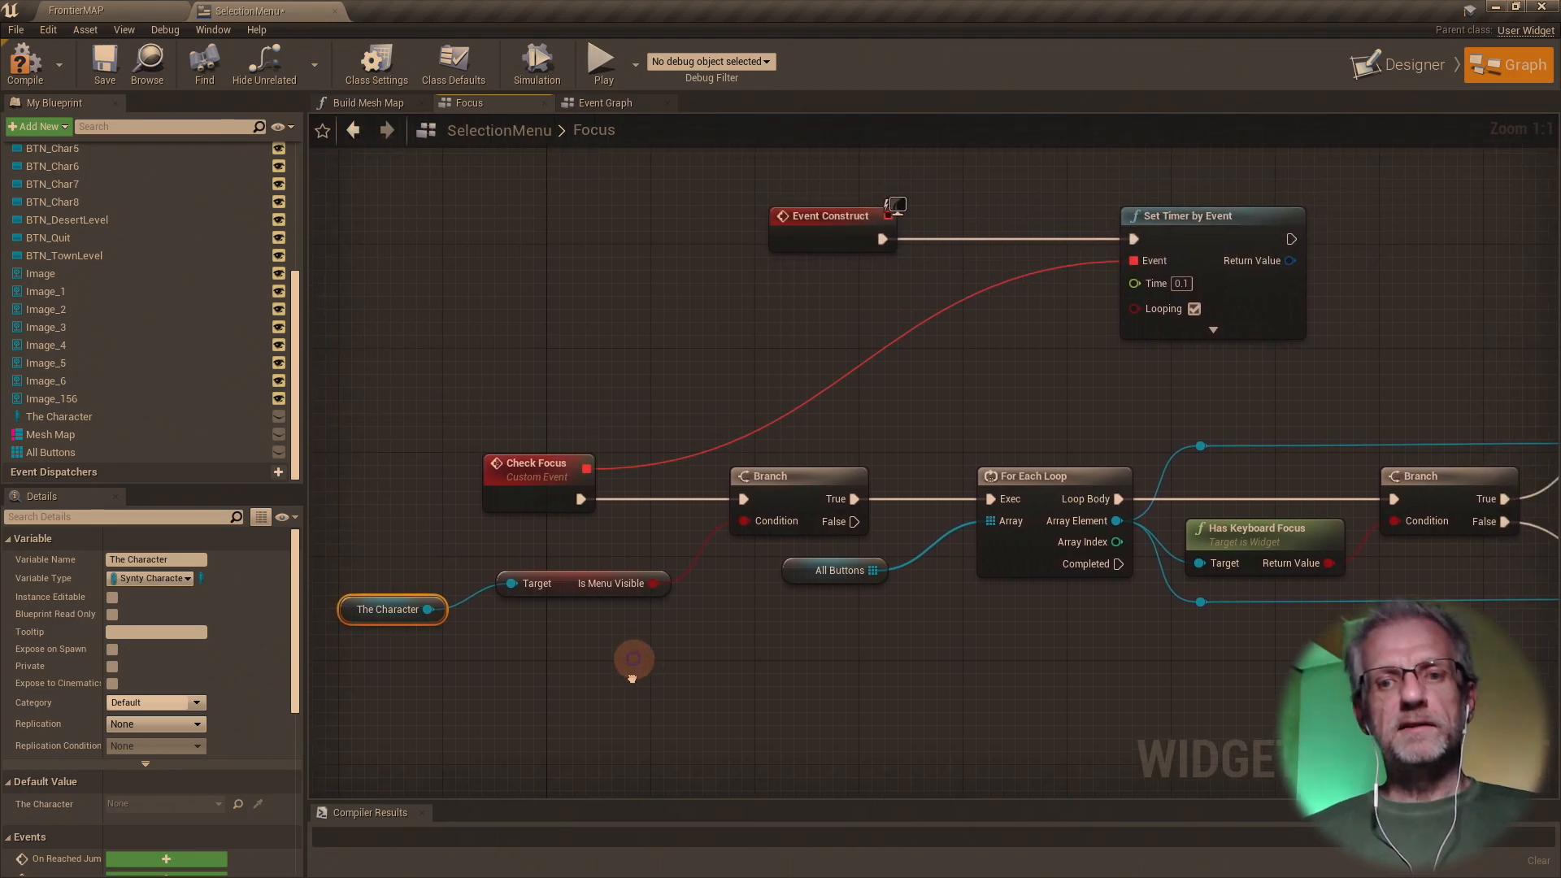
pyautogui.scroll(2, 632, 678)
pyautogui.moveTo(605, 645); pyautogui.dragTo(584, 631, button='right')
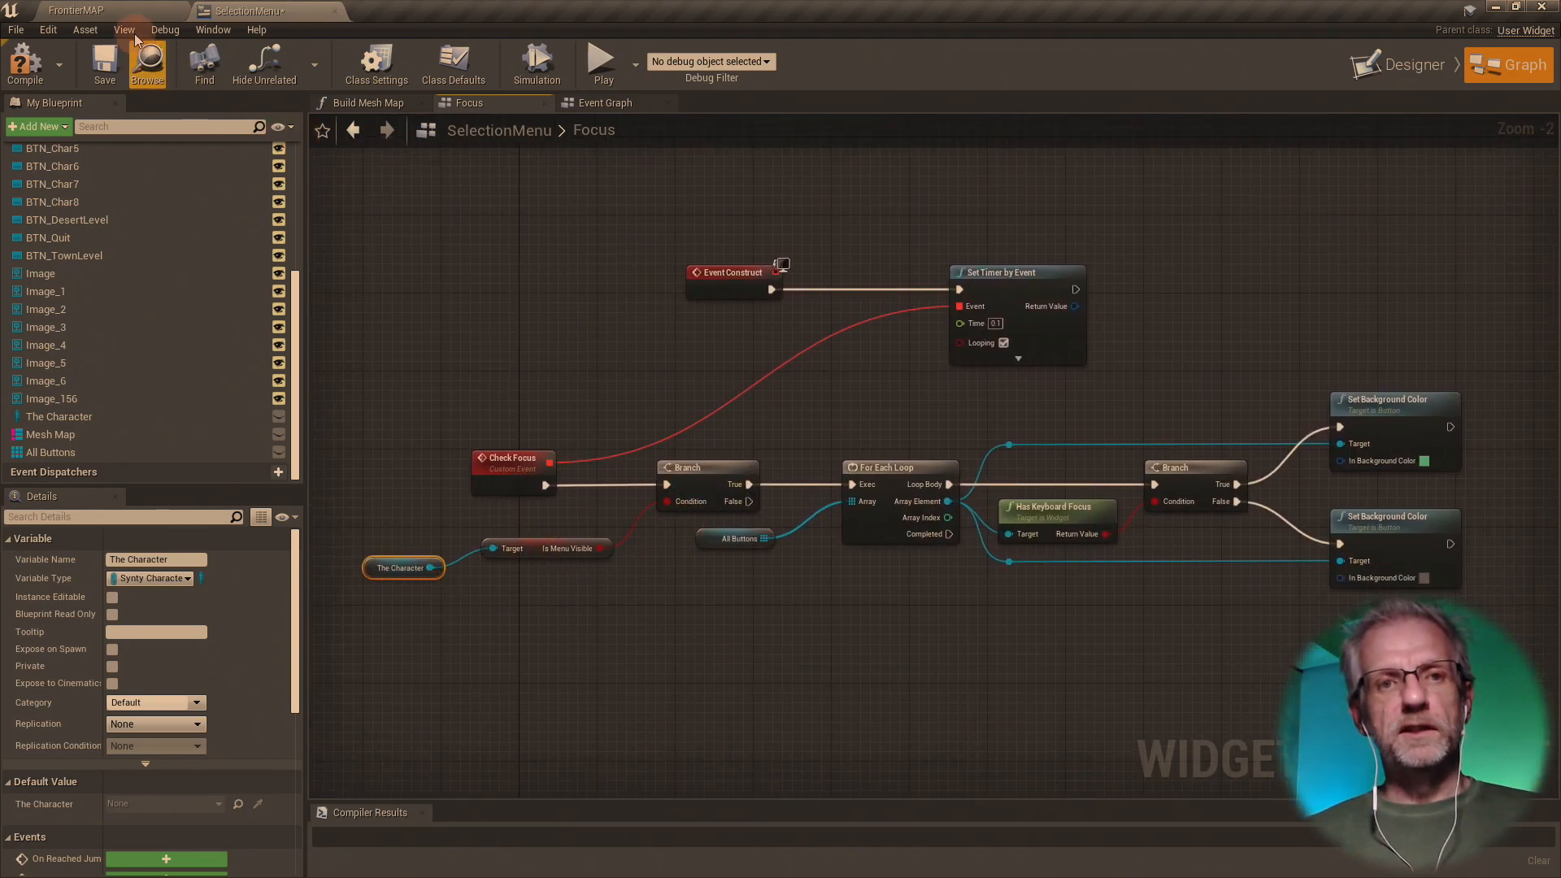
# - Play FrontierMAP in full screen, run the character through the fort yard and bring up the character selection menu
pyautogui.click(123, 11)
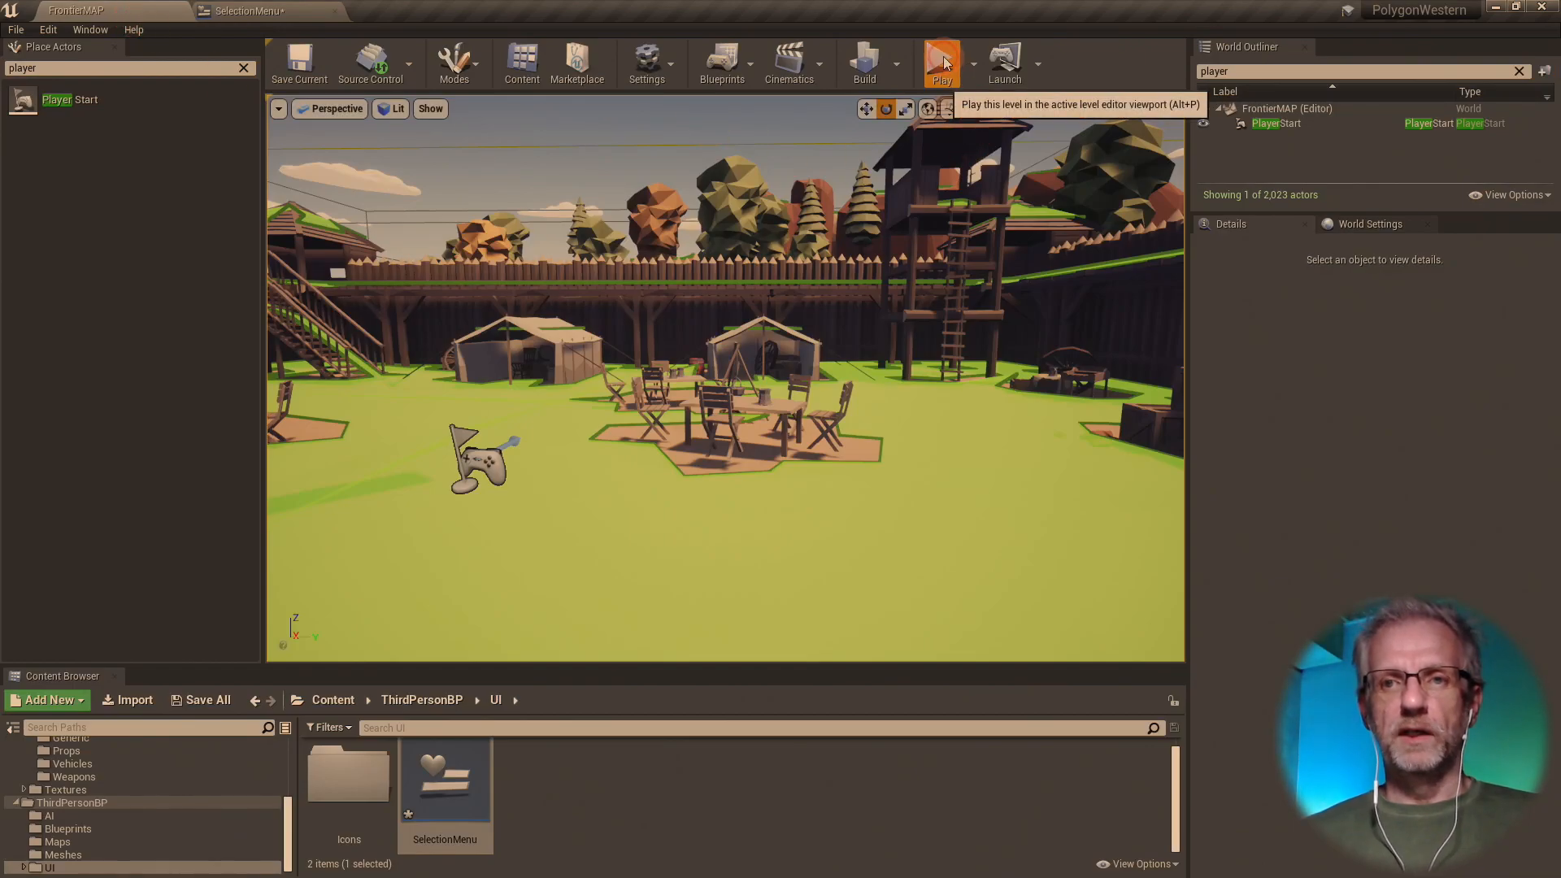
pyautogui.click(942, 83)
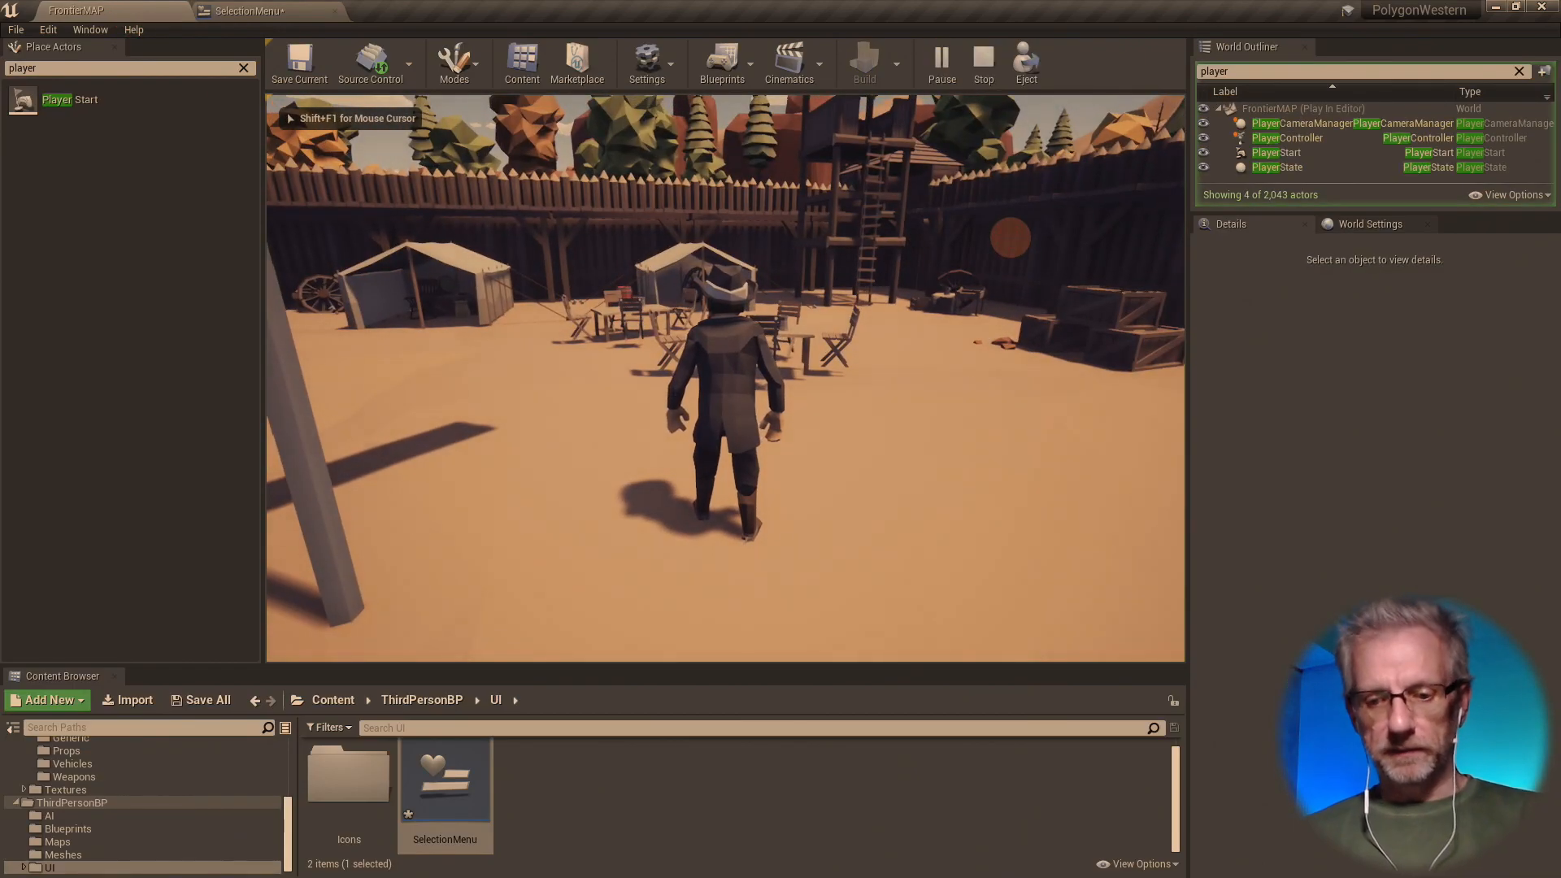
pyautogui.press('F11')
pyautogui.press('w')
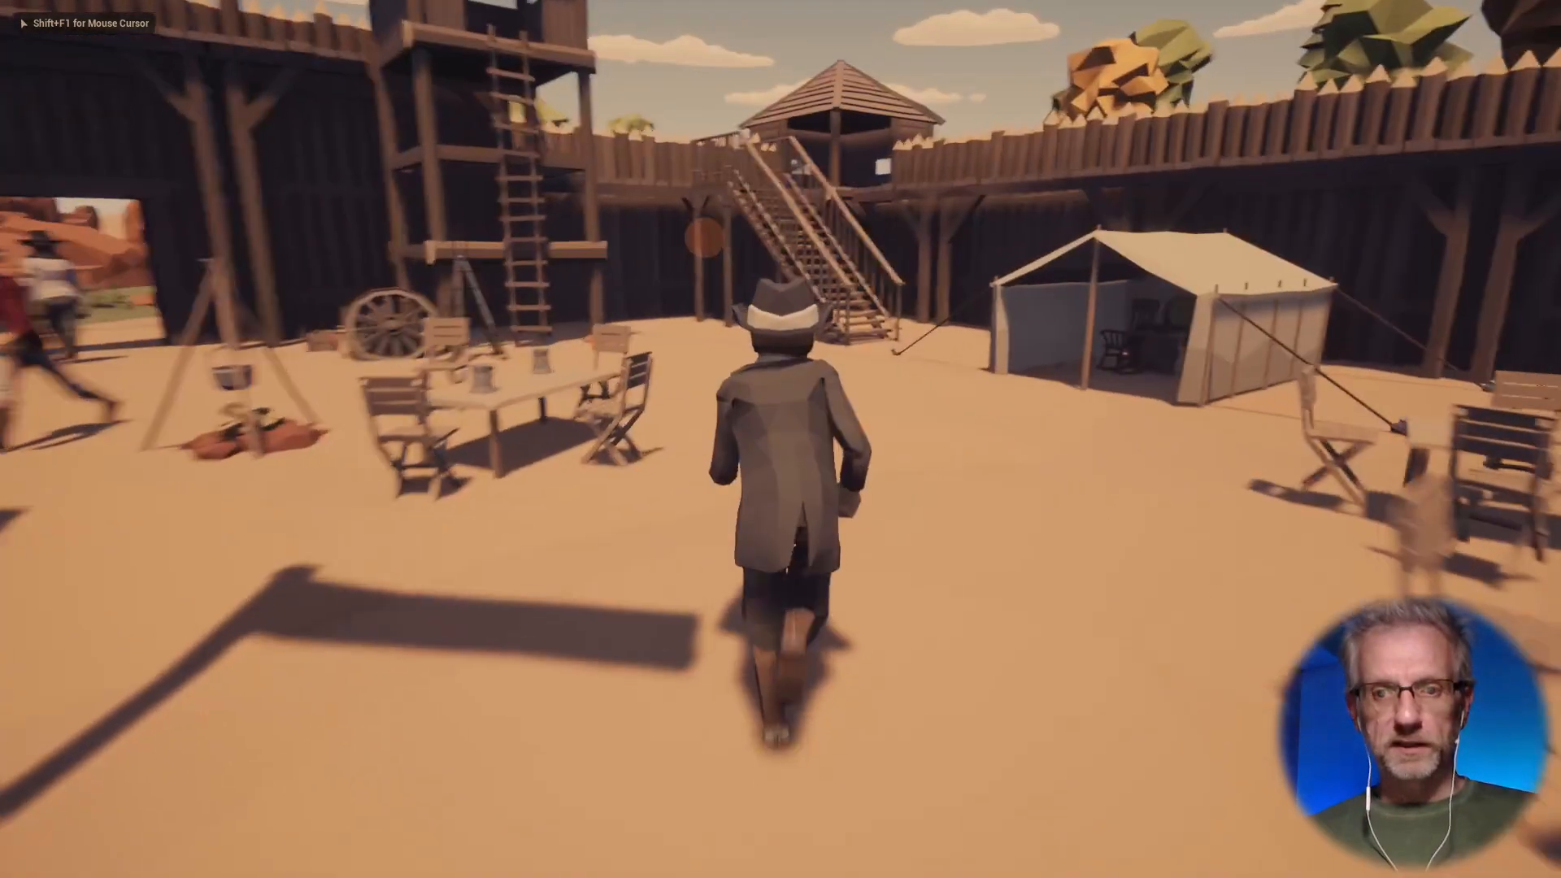
pyautogui.hotkey('shift', 'F1')
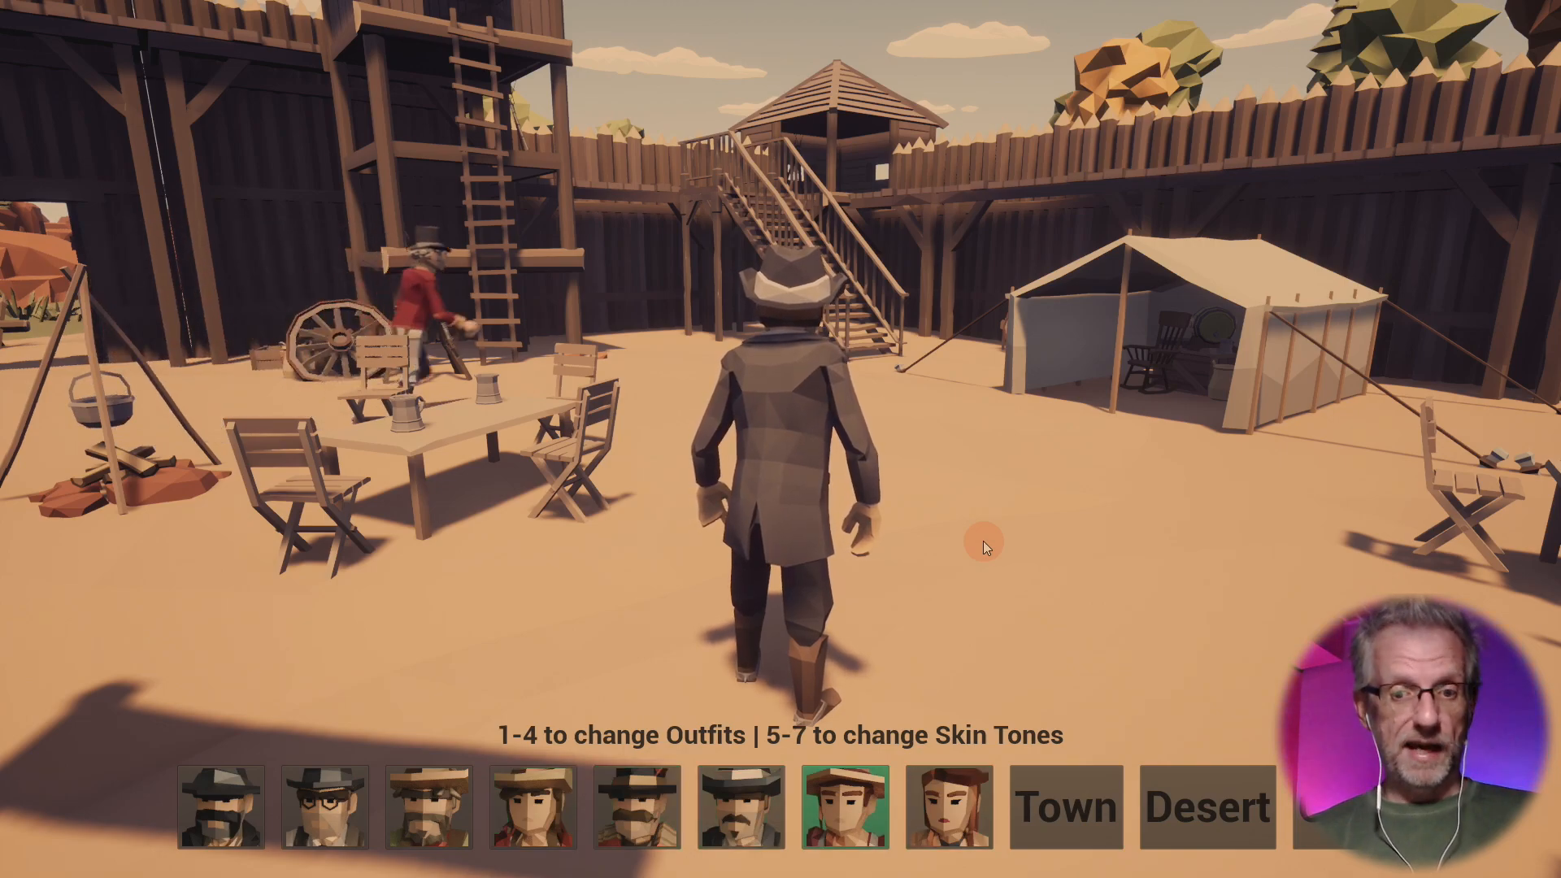
# - Switch to the first character in the selection menu and return control to gameplay
pyautogui.press('Left')
pyautogui.press('Left')
pyautogui.press('Left')
pyautogui.press('Return')
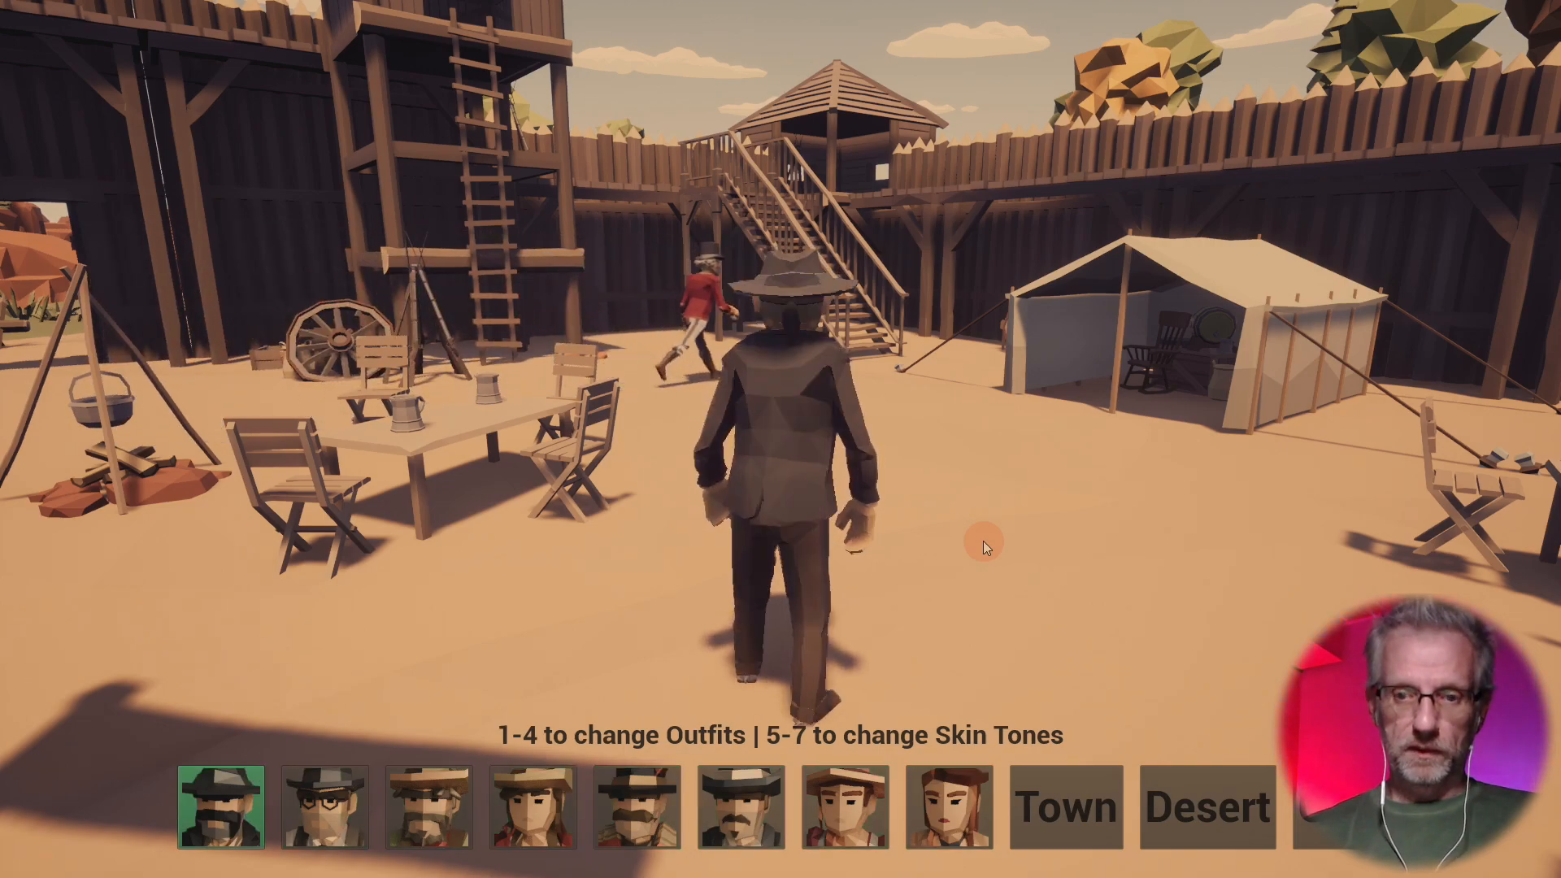
pyautogui.click(982, 540)
# - Run the chosen character around the fort, out through its gate and toward the covered wagons to observe the wandering bystanders
pyautogui.press('w')
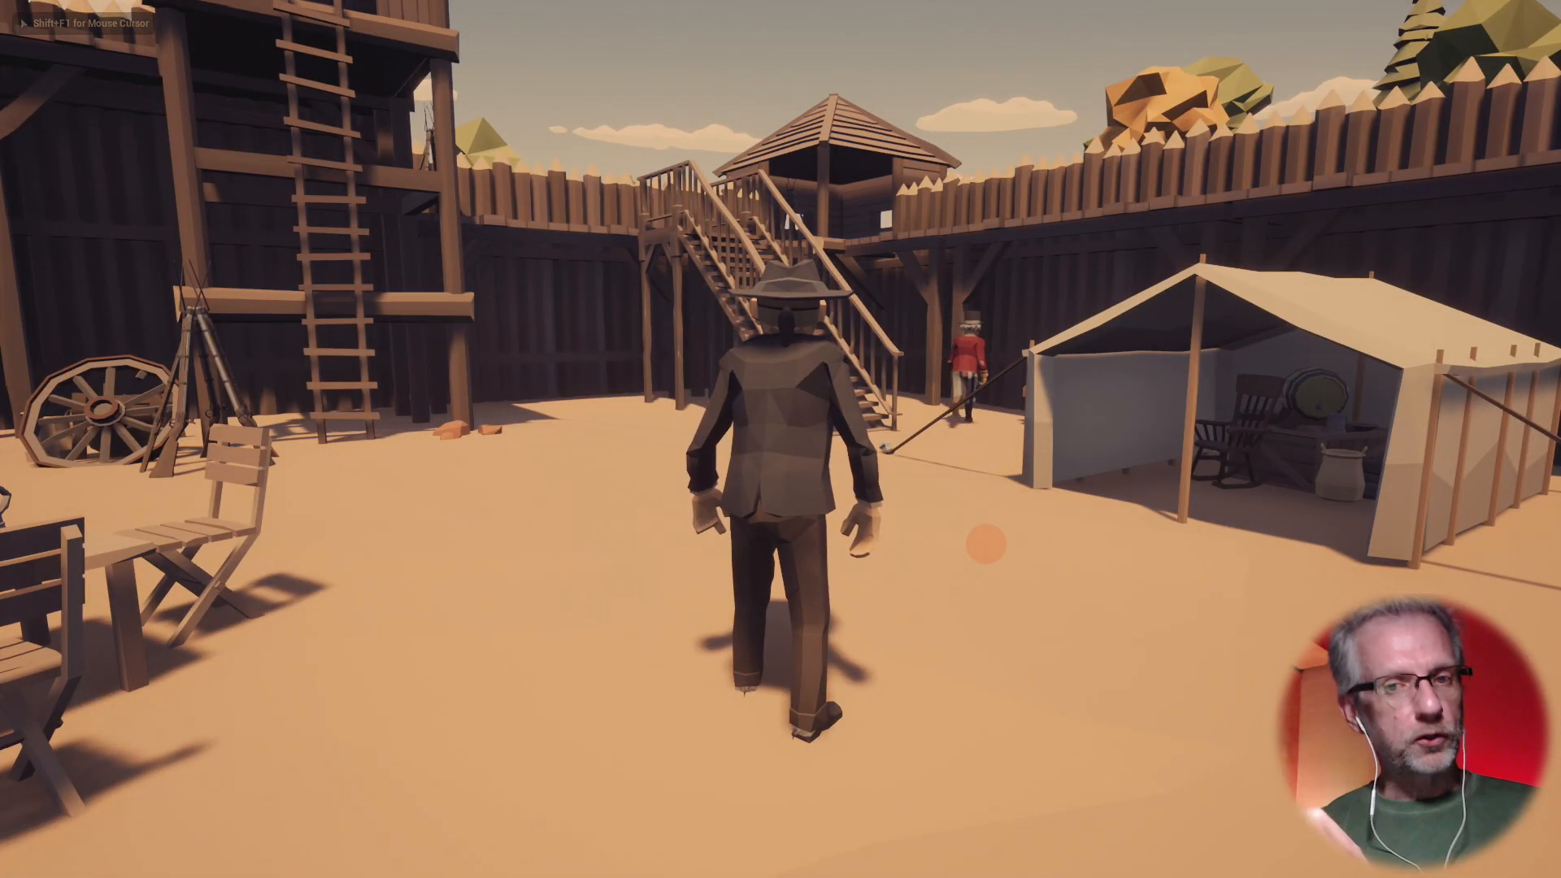
pyautogui.press('w')
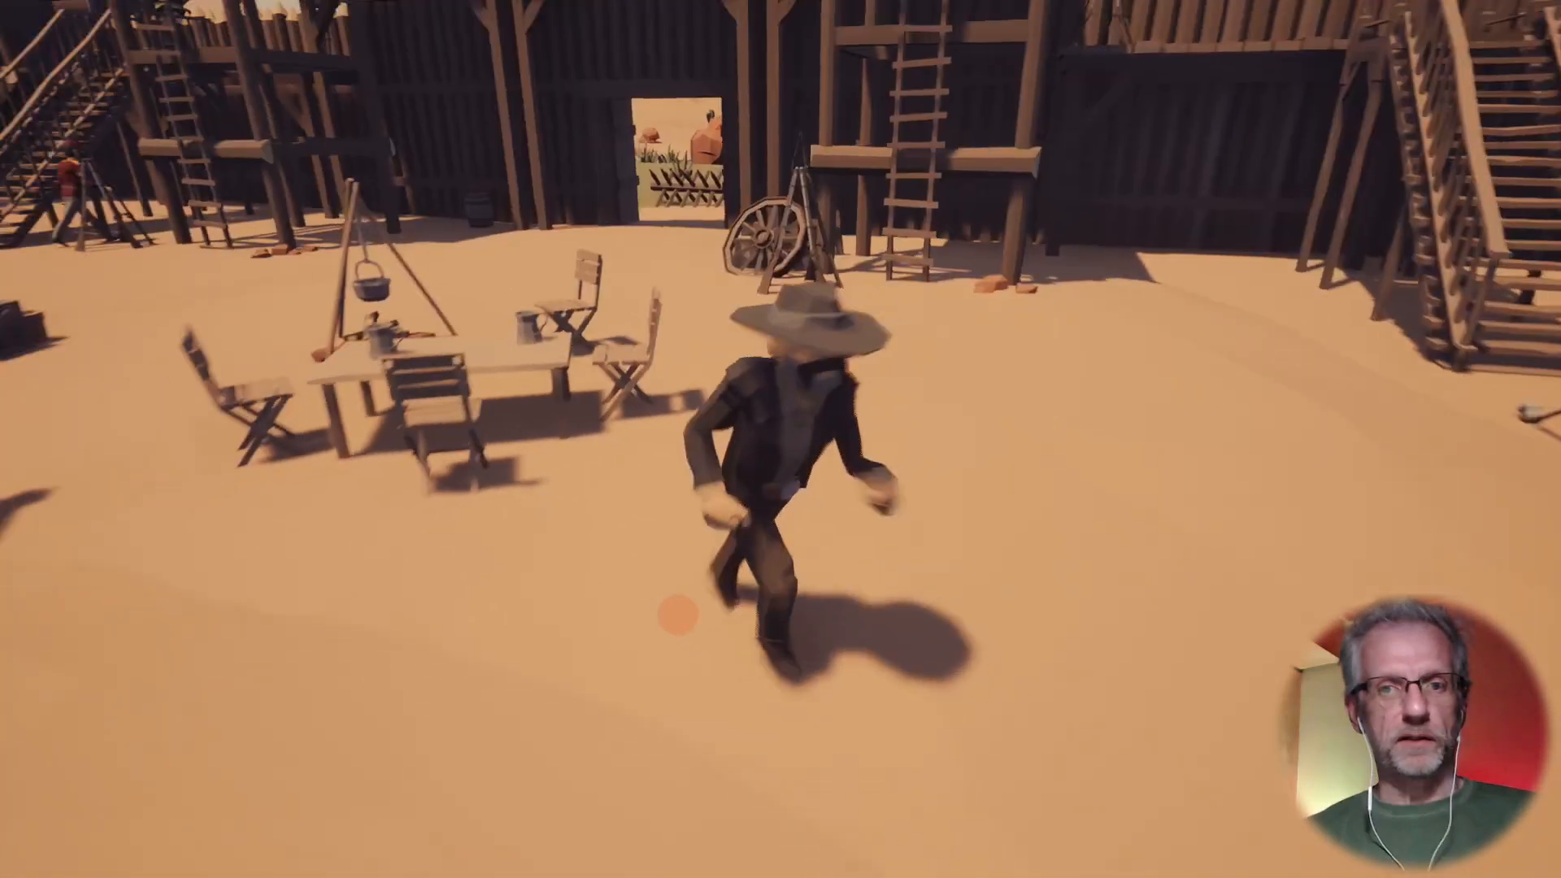
pyautogui.press('w')
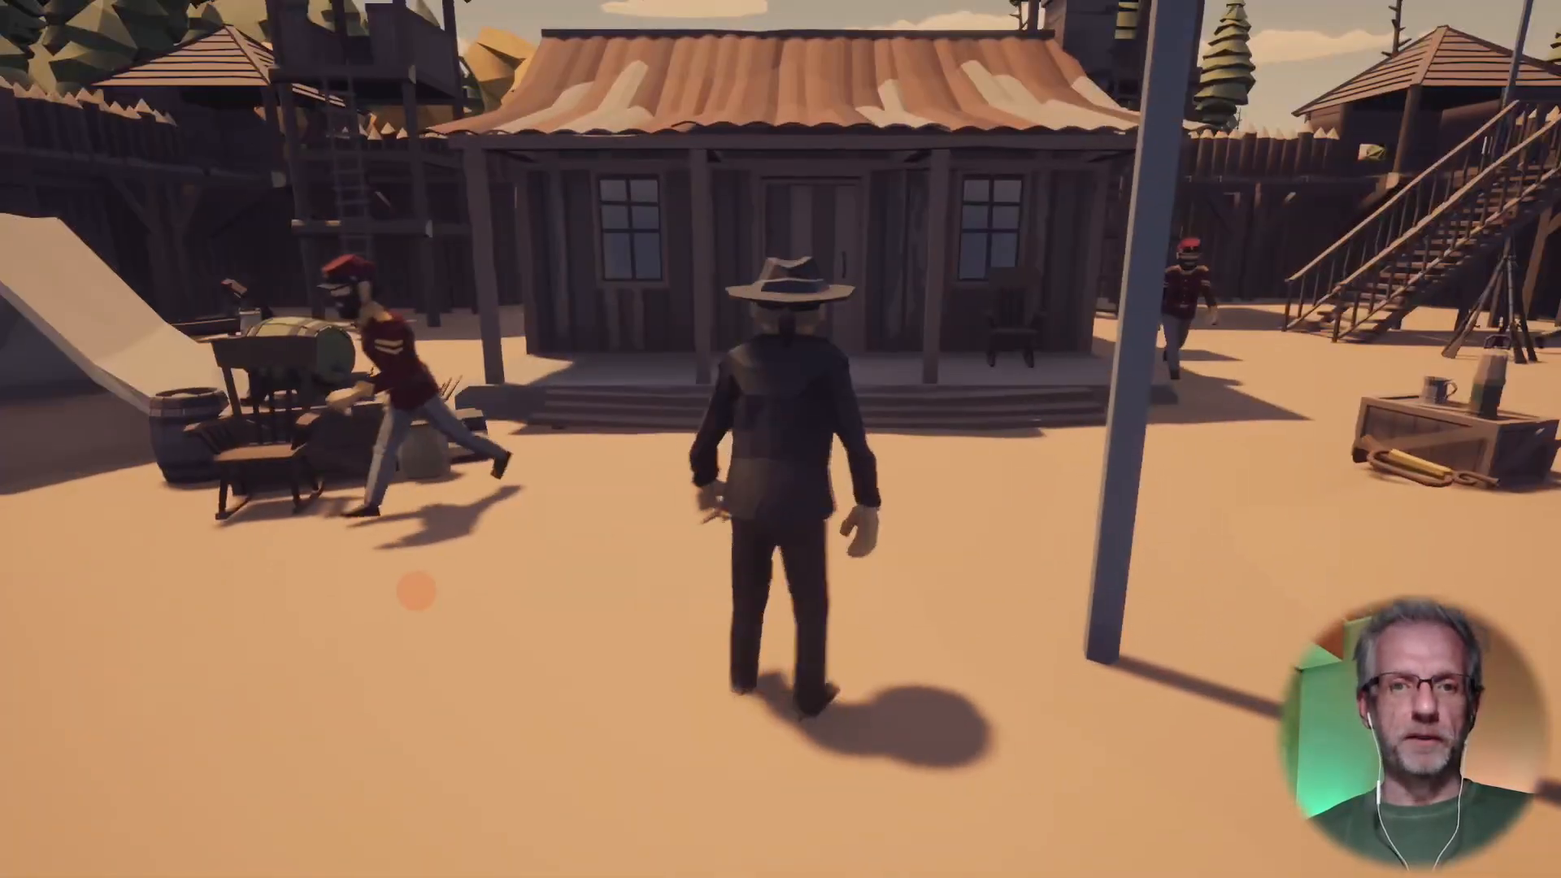
pyautogui.press('w')
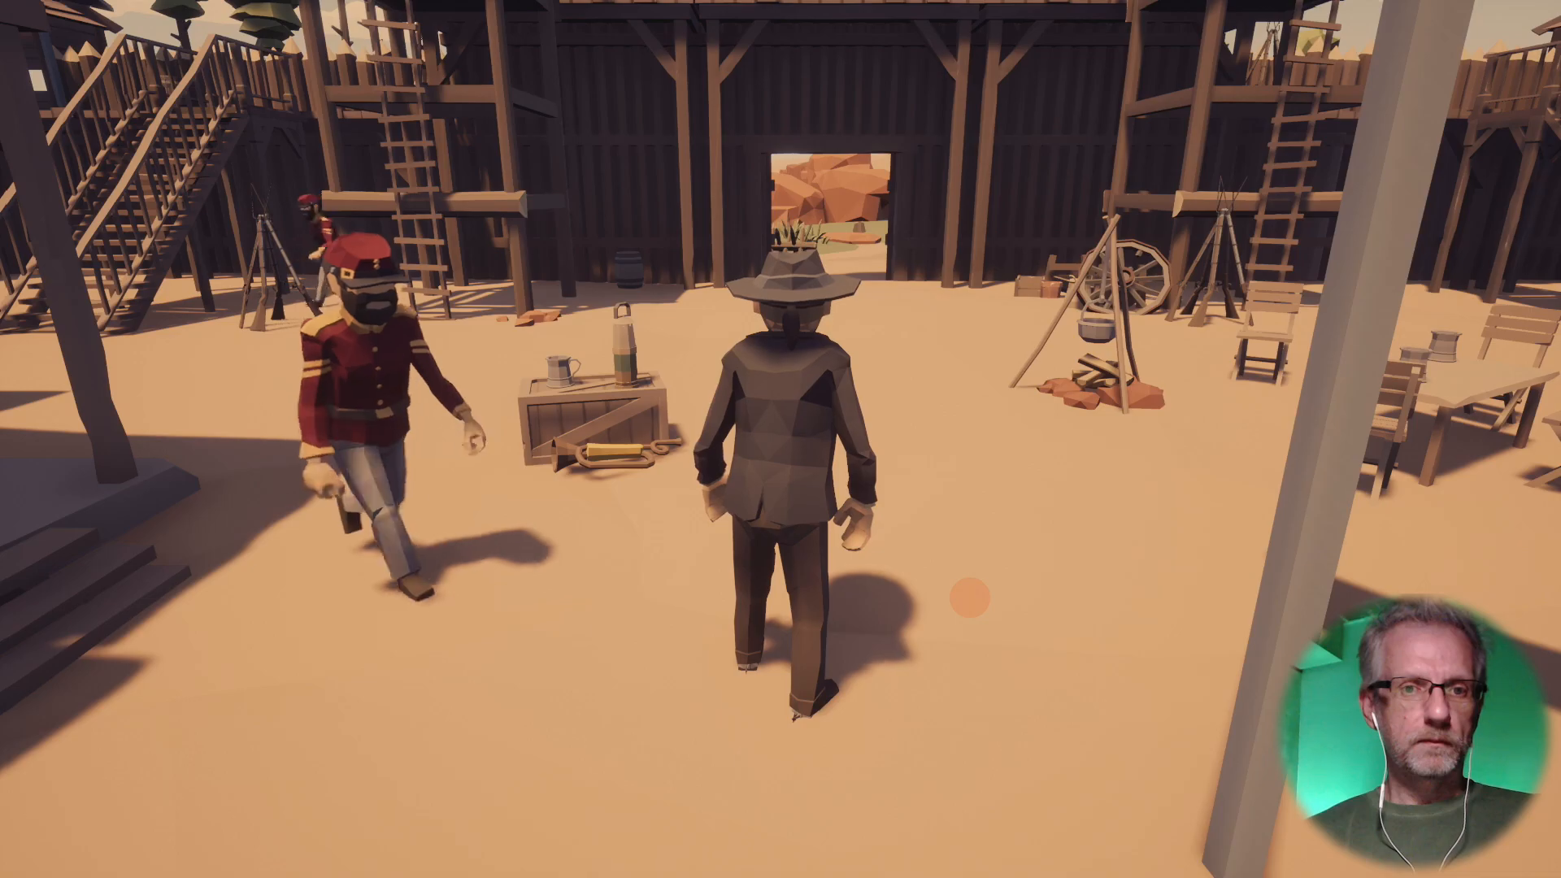
pyautogui.press('w')
pyautogui.press('w')
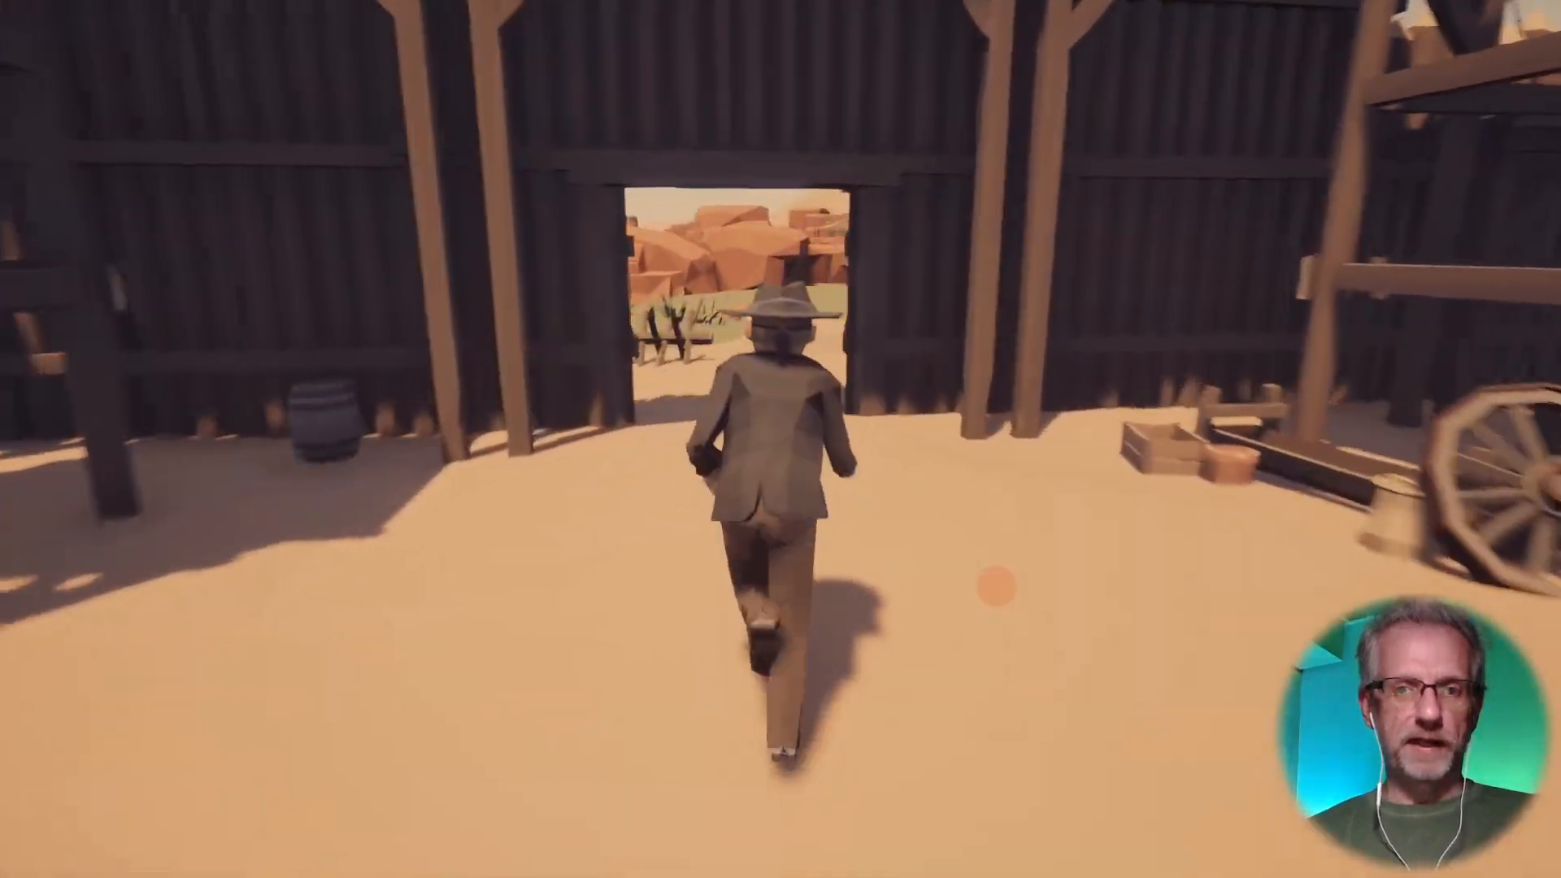
pyautogui.press('w')
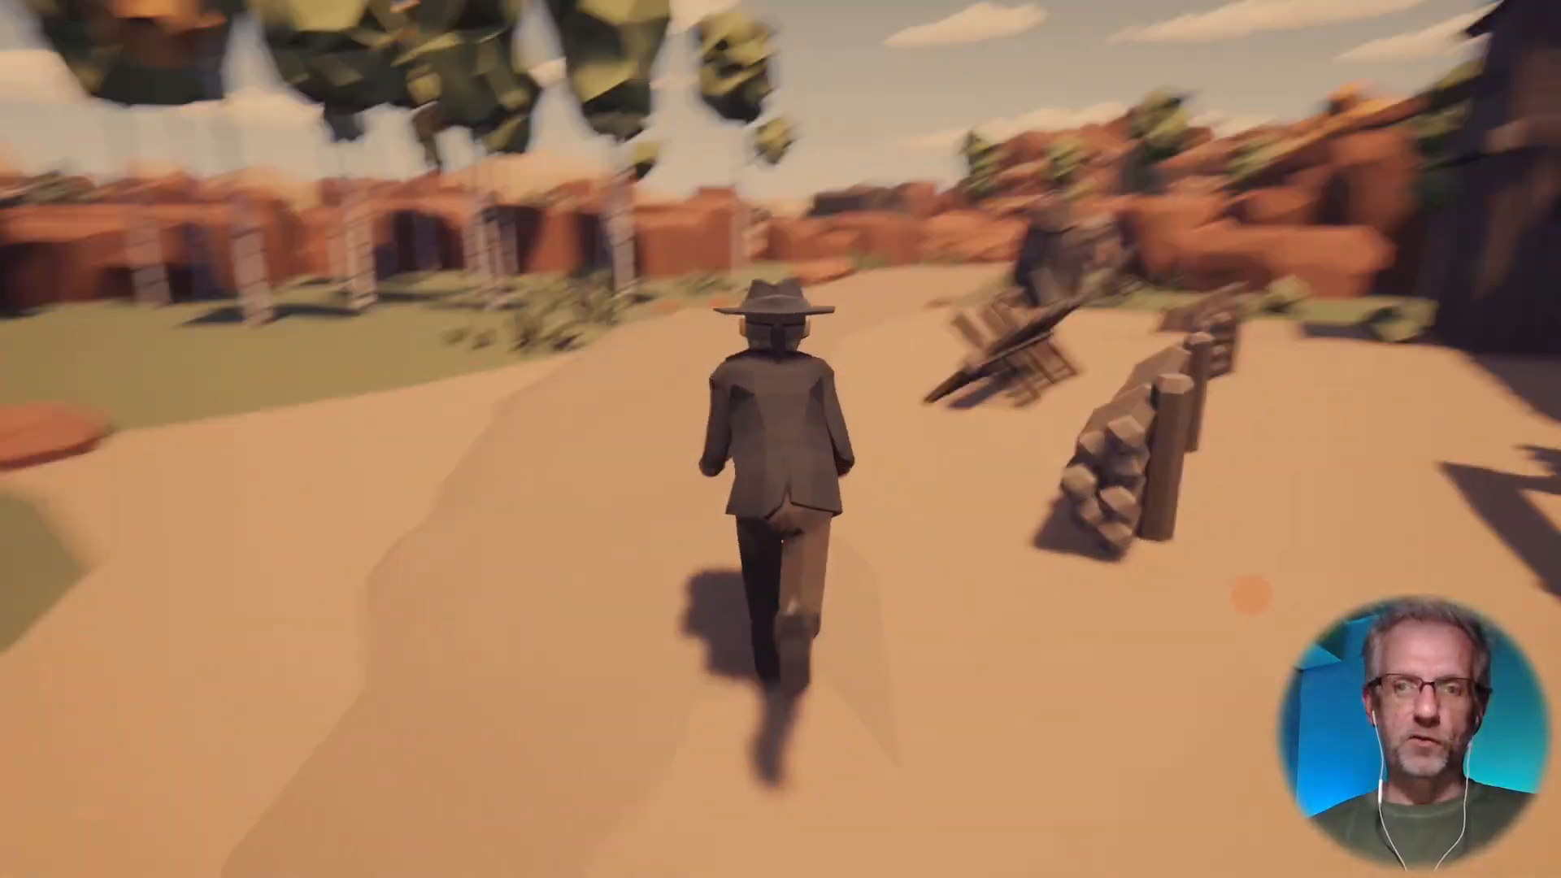
pyautogui.press('w')
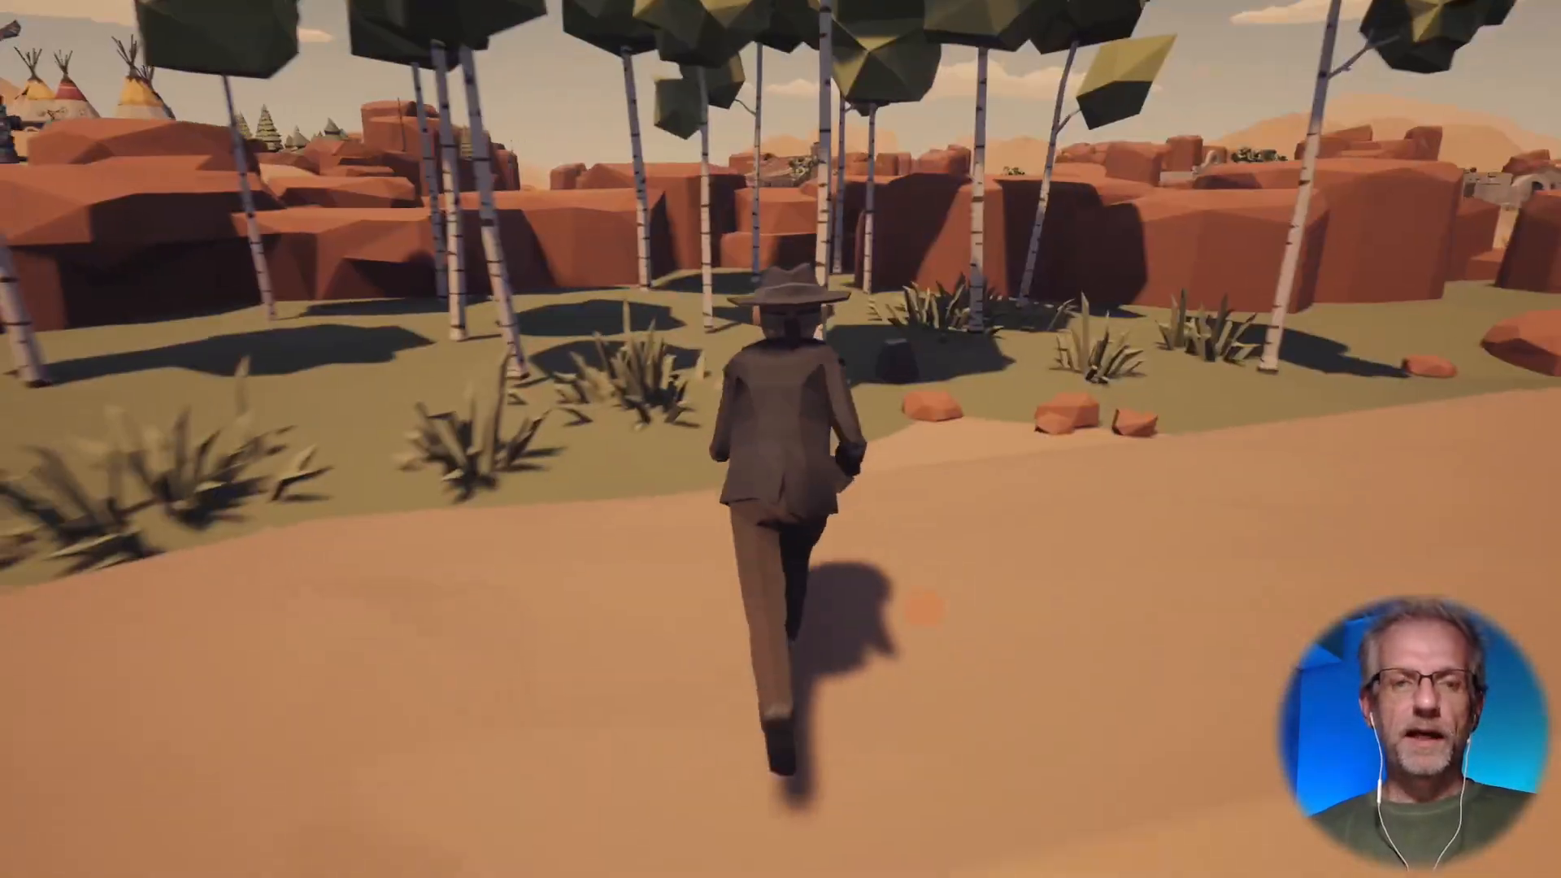
pyautogui.press('w')
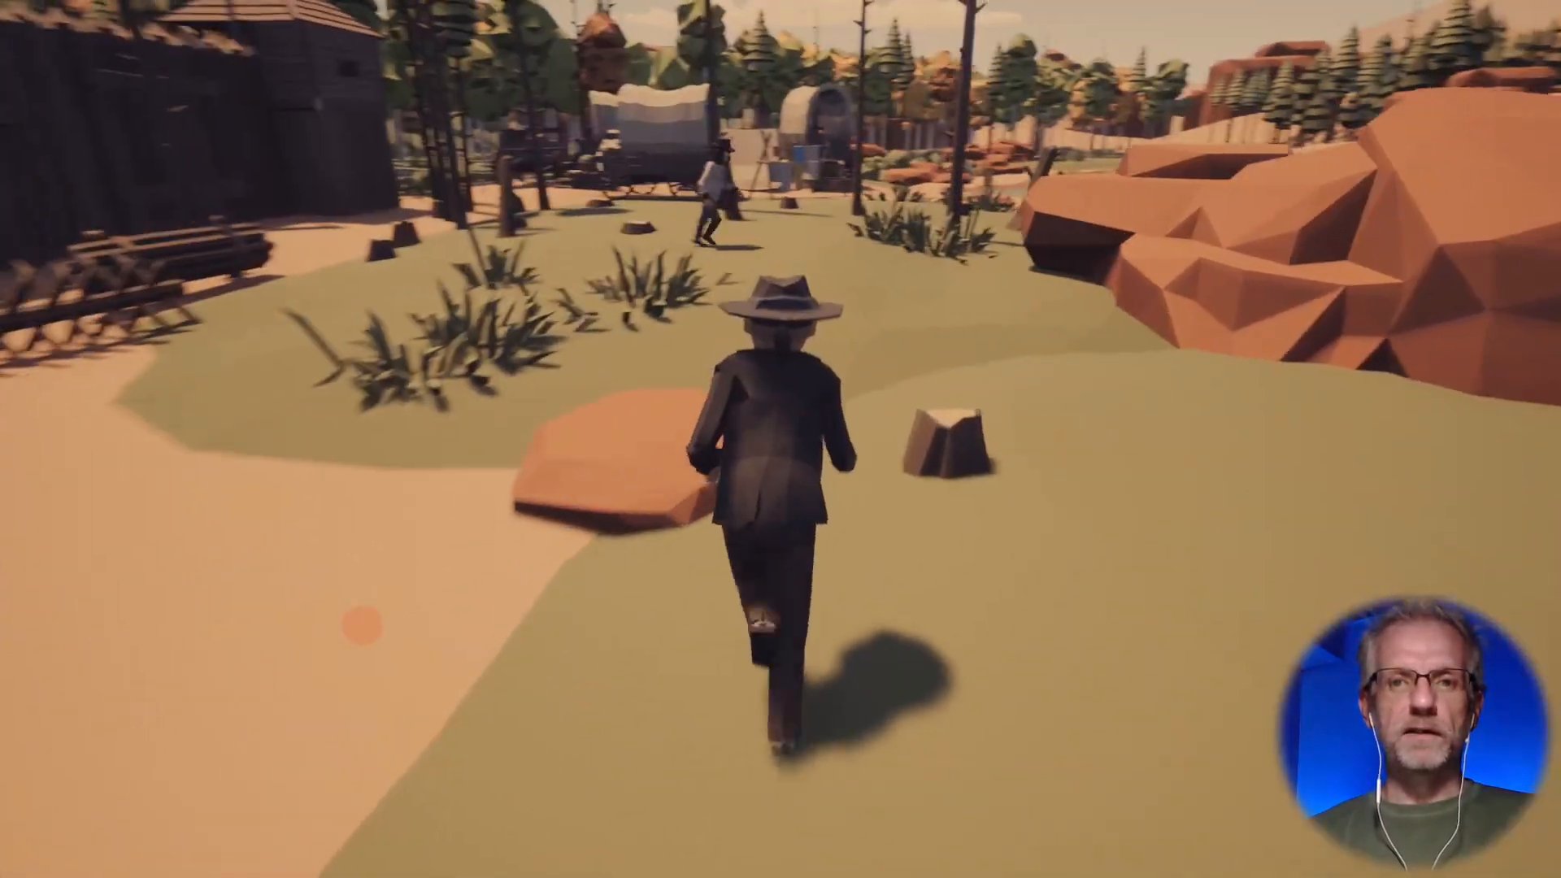
pyautogui.press('w')
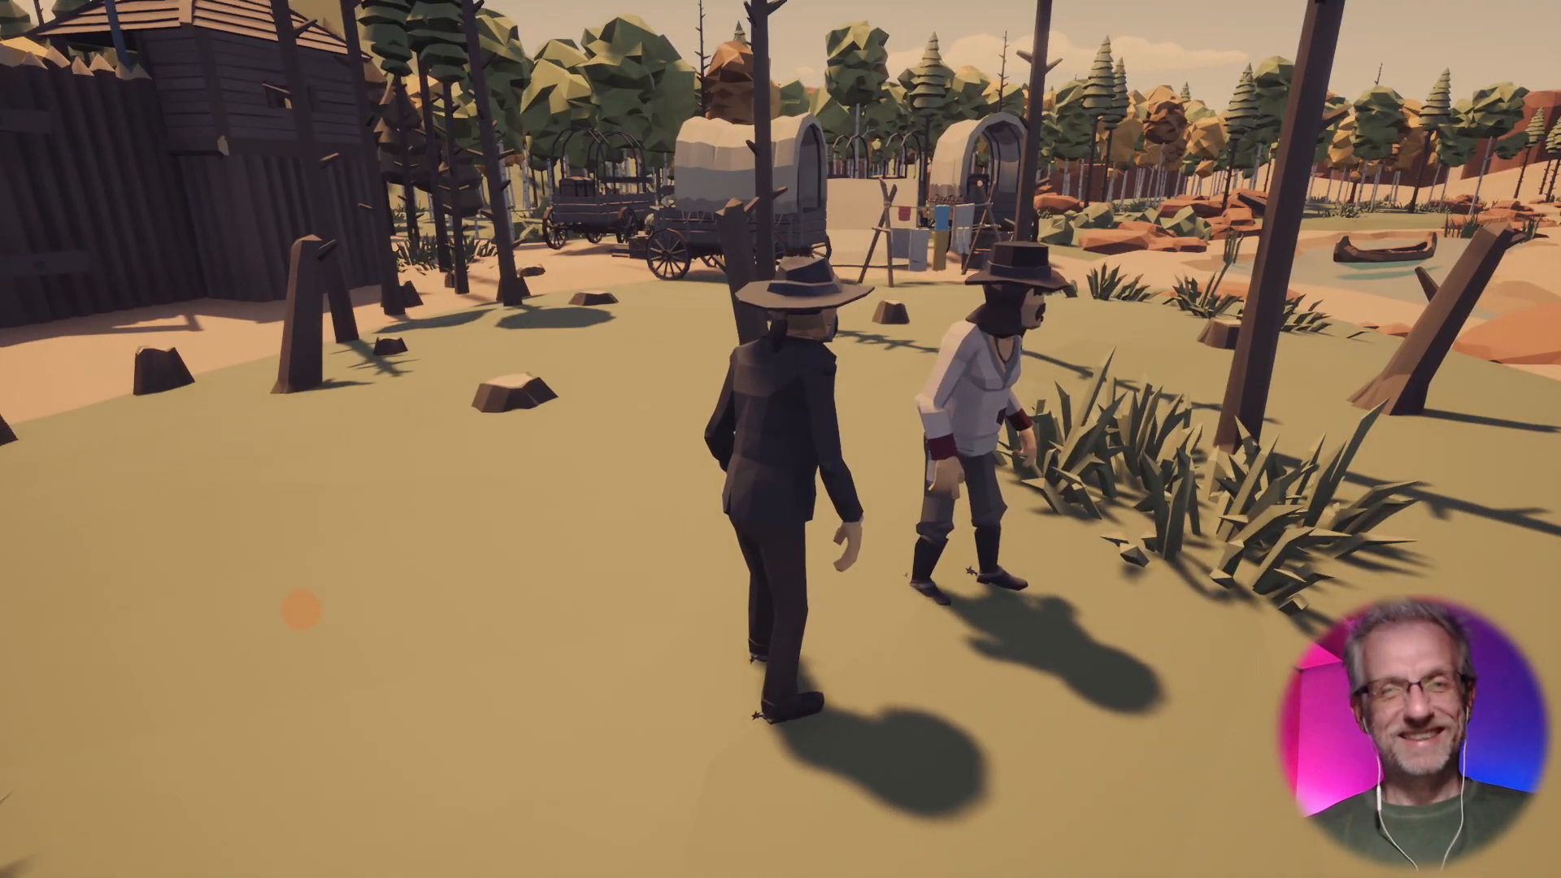
# - Run the character from the covered wagons past the river and over the desert rocks up to the tipi camp
pyautogui.press('w')
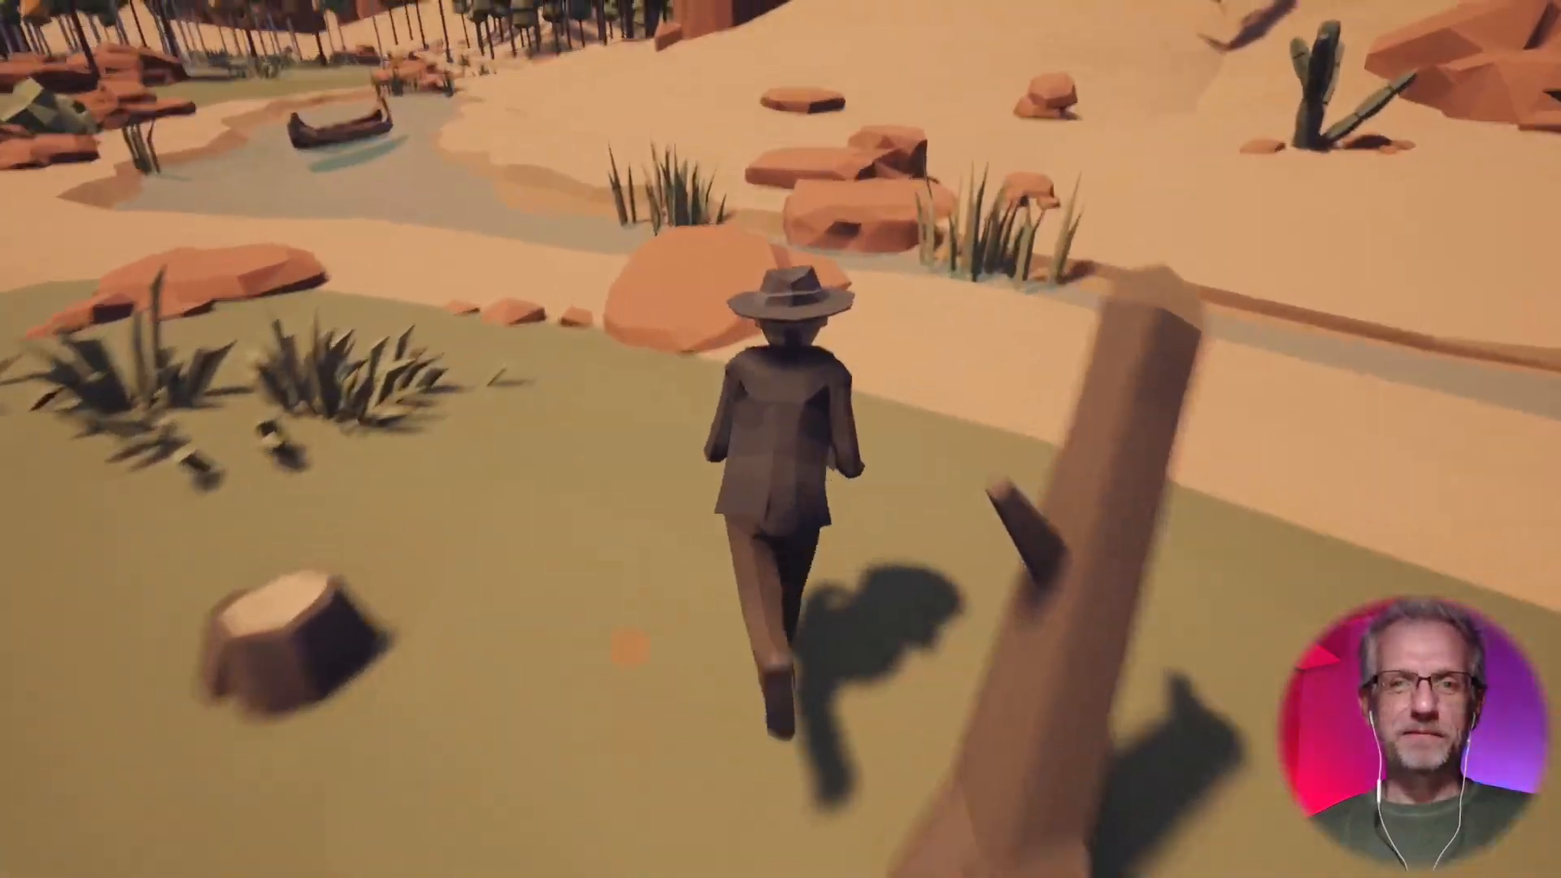
pyautogui.press('w')
pyautogui.press('space')
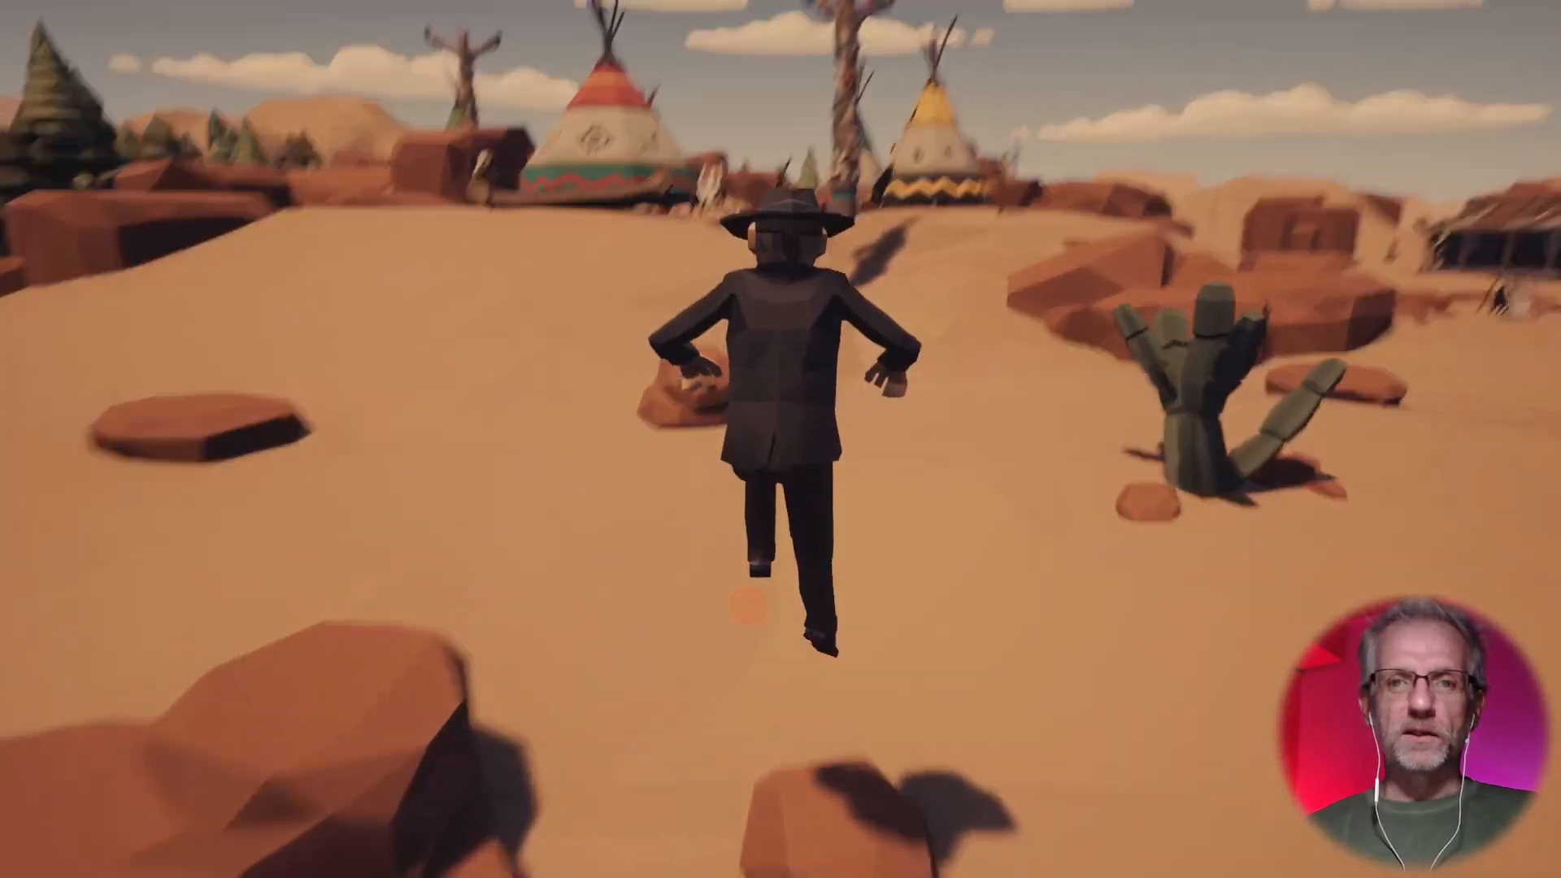
pyautogui.press('w')
pyautogui.press('w')
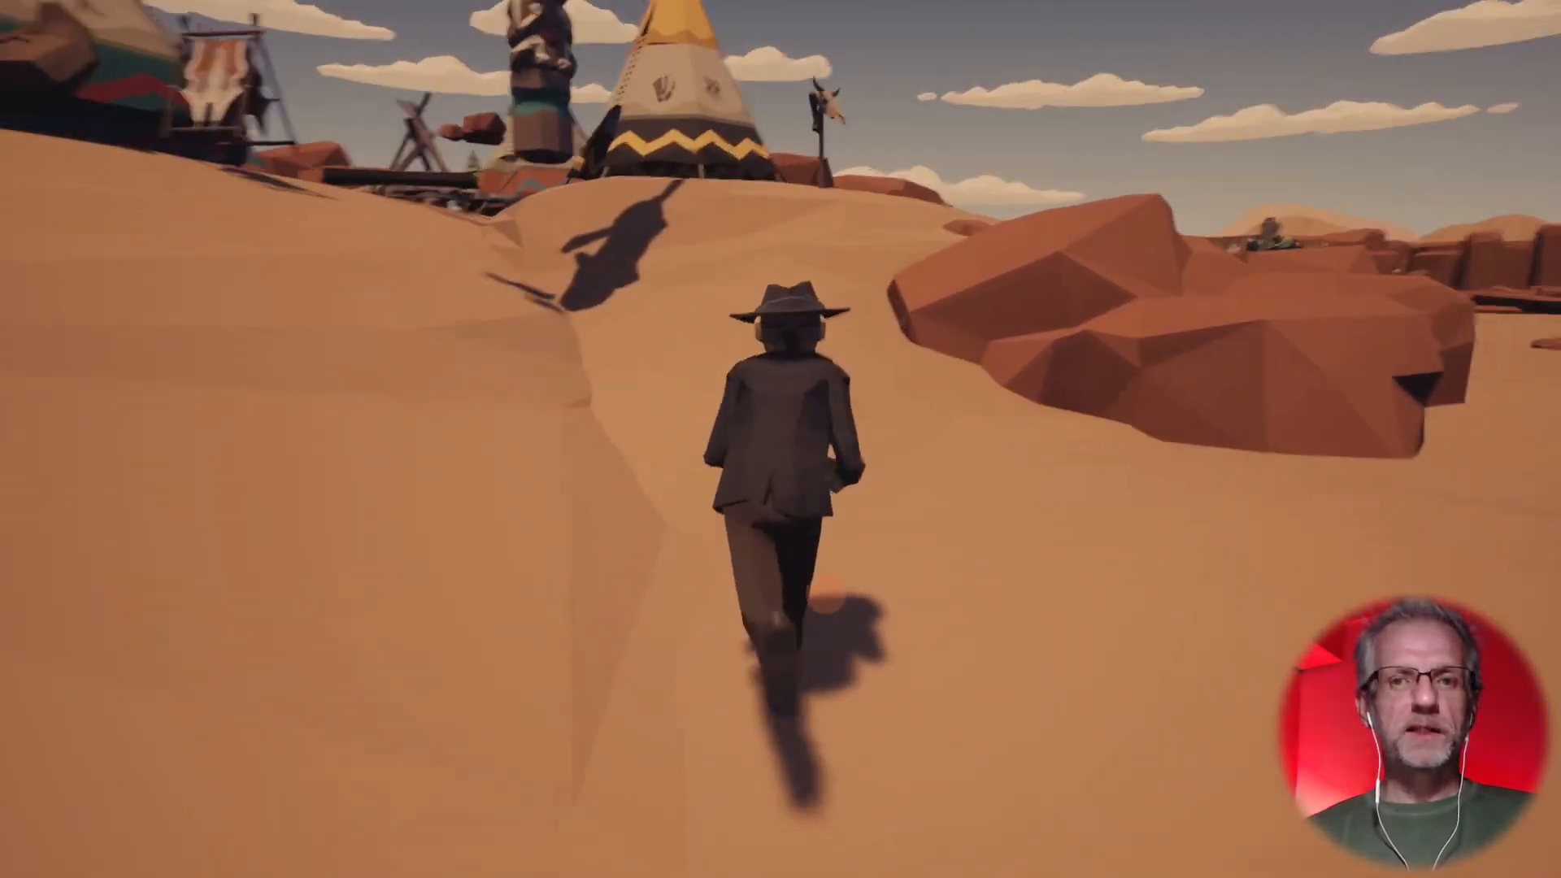
pyautogui.press('d')
pyautogui.press('w')
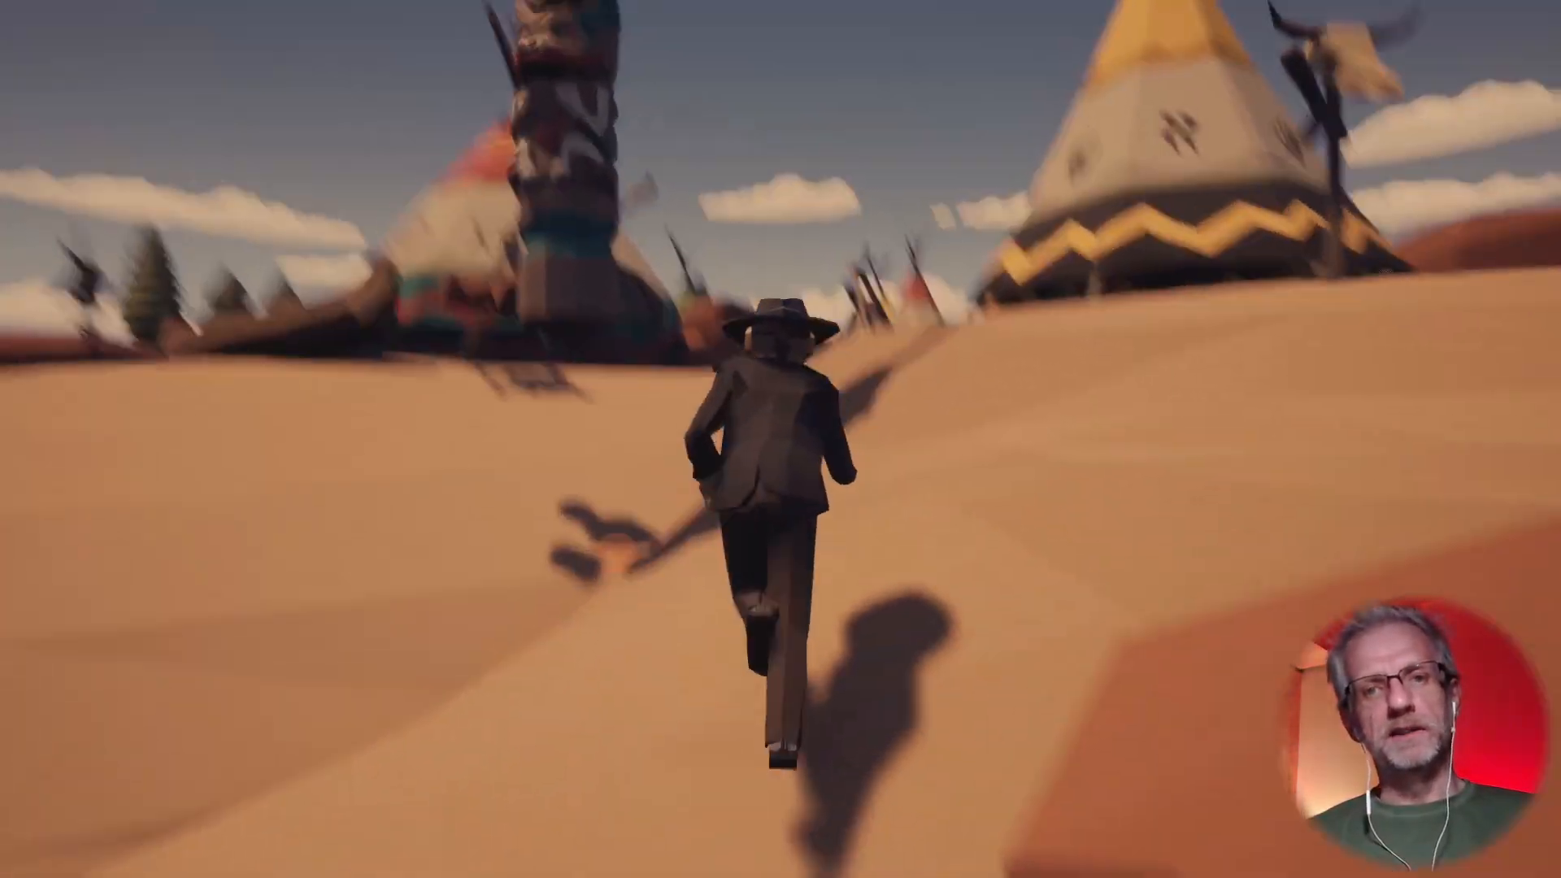
pyautogui.press('w')
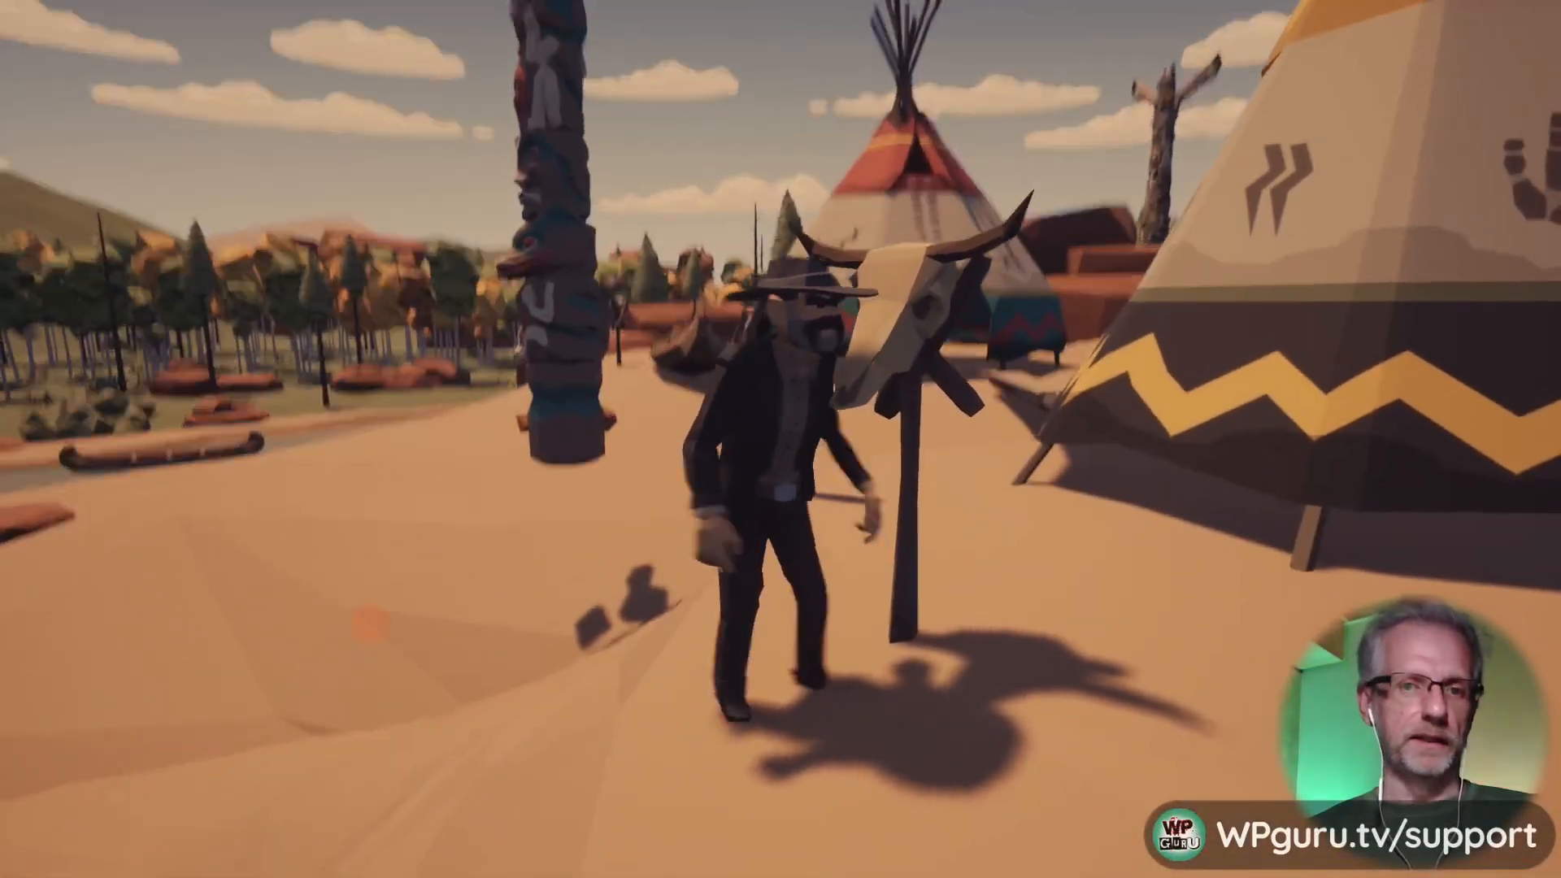
# - Explore the tipi camp on foot, end the play session and return to the normal editor layout
pyautogui.press('w')
pyautogui.press('w')
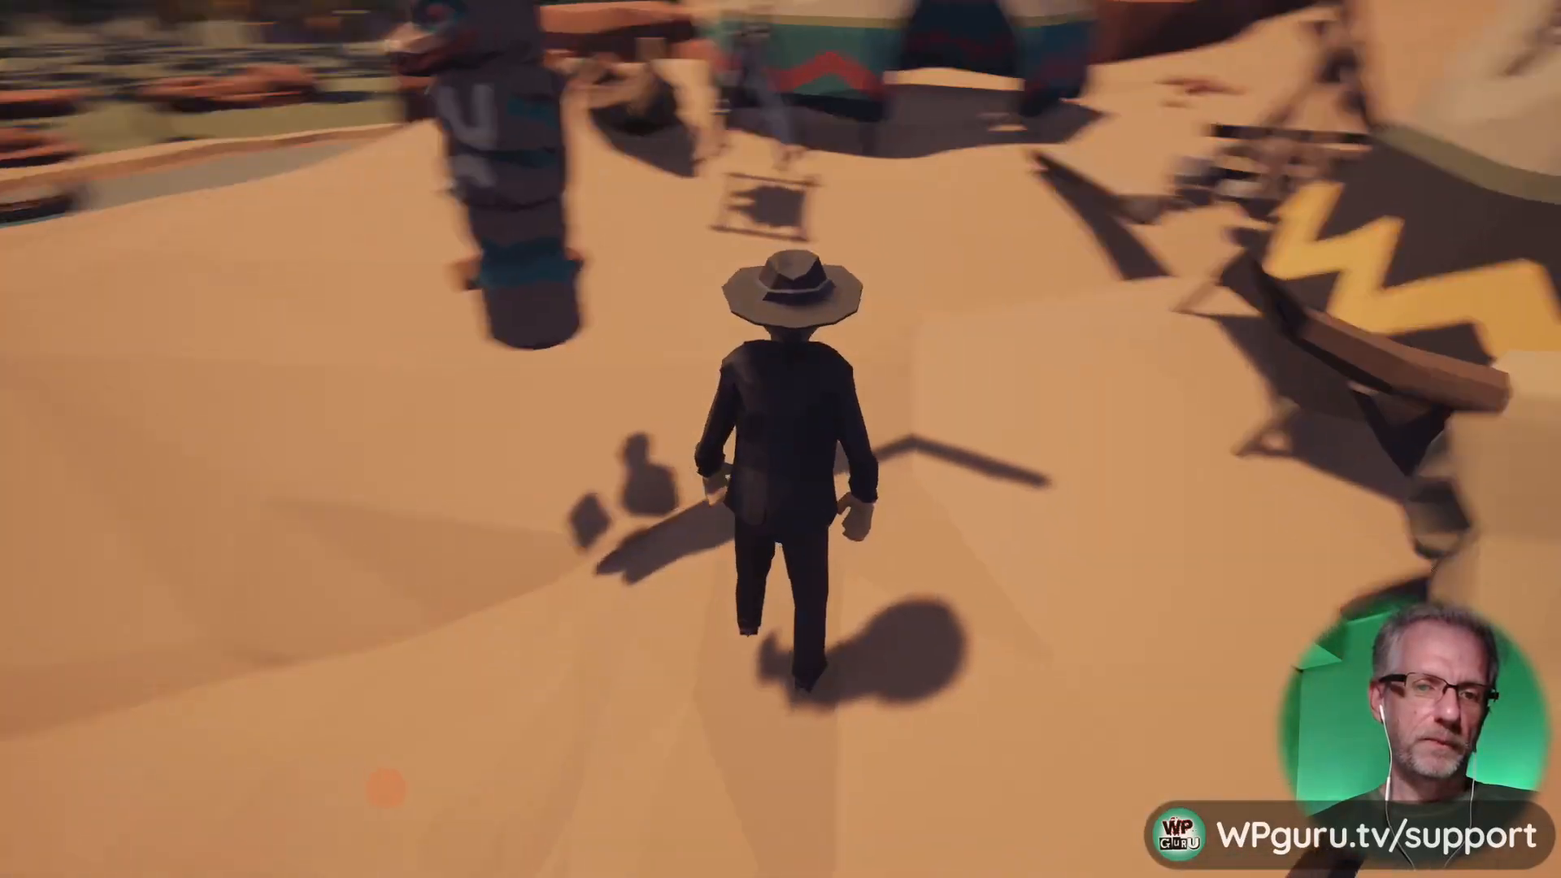
pyautogui.press('w')
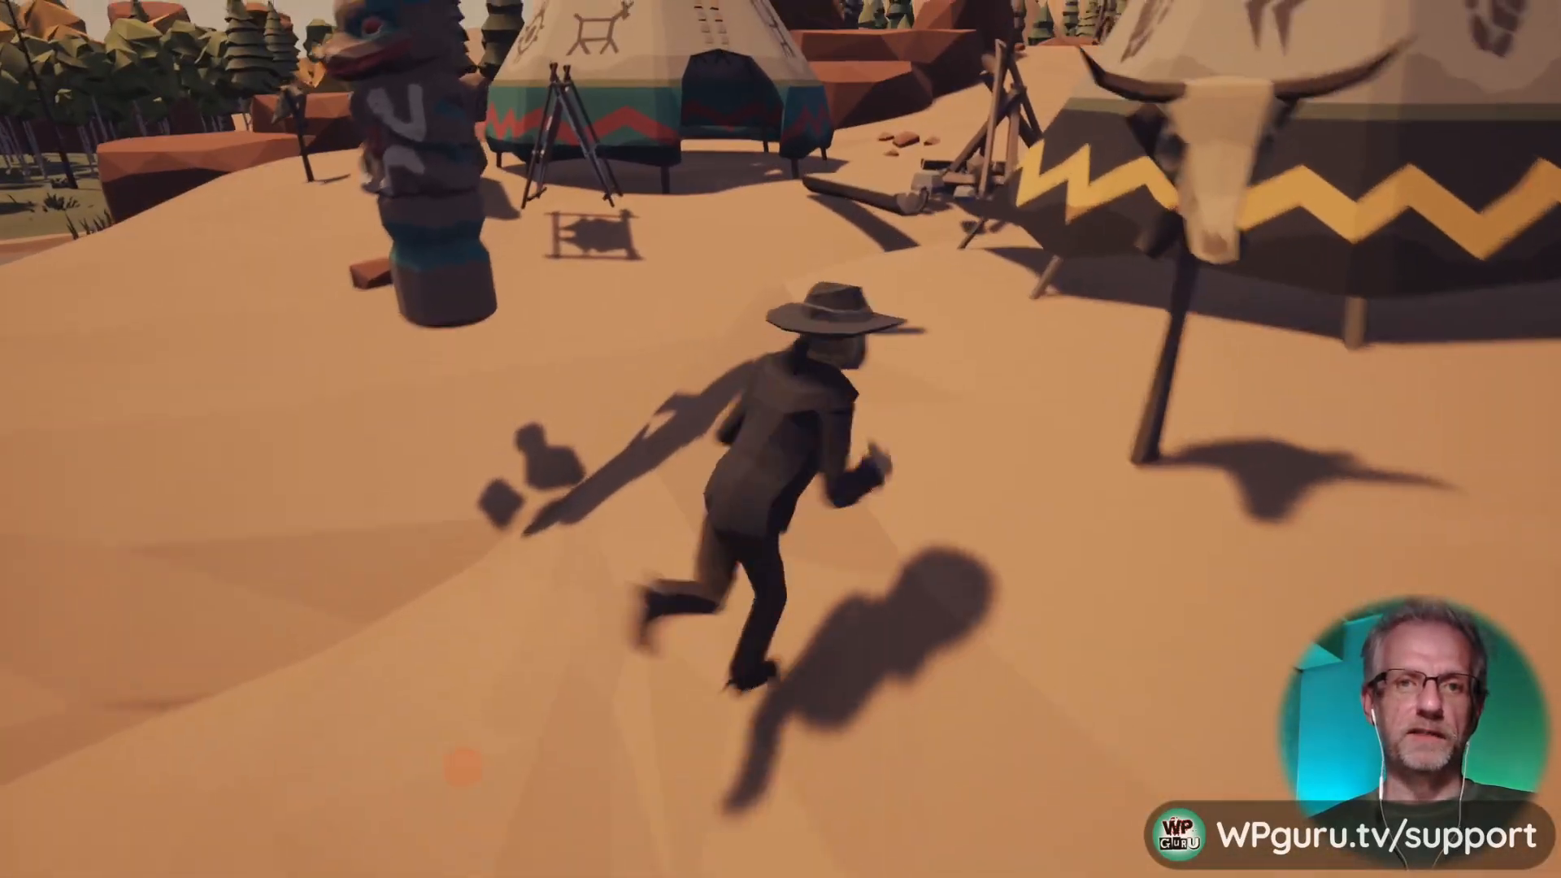
pyautogui.press('w')
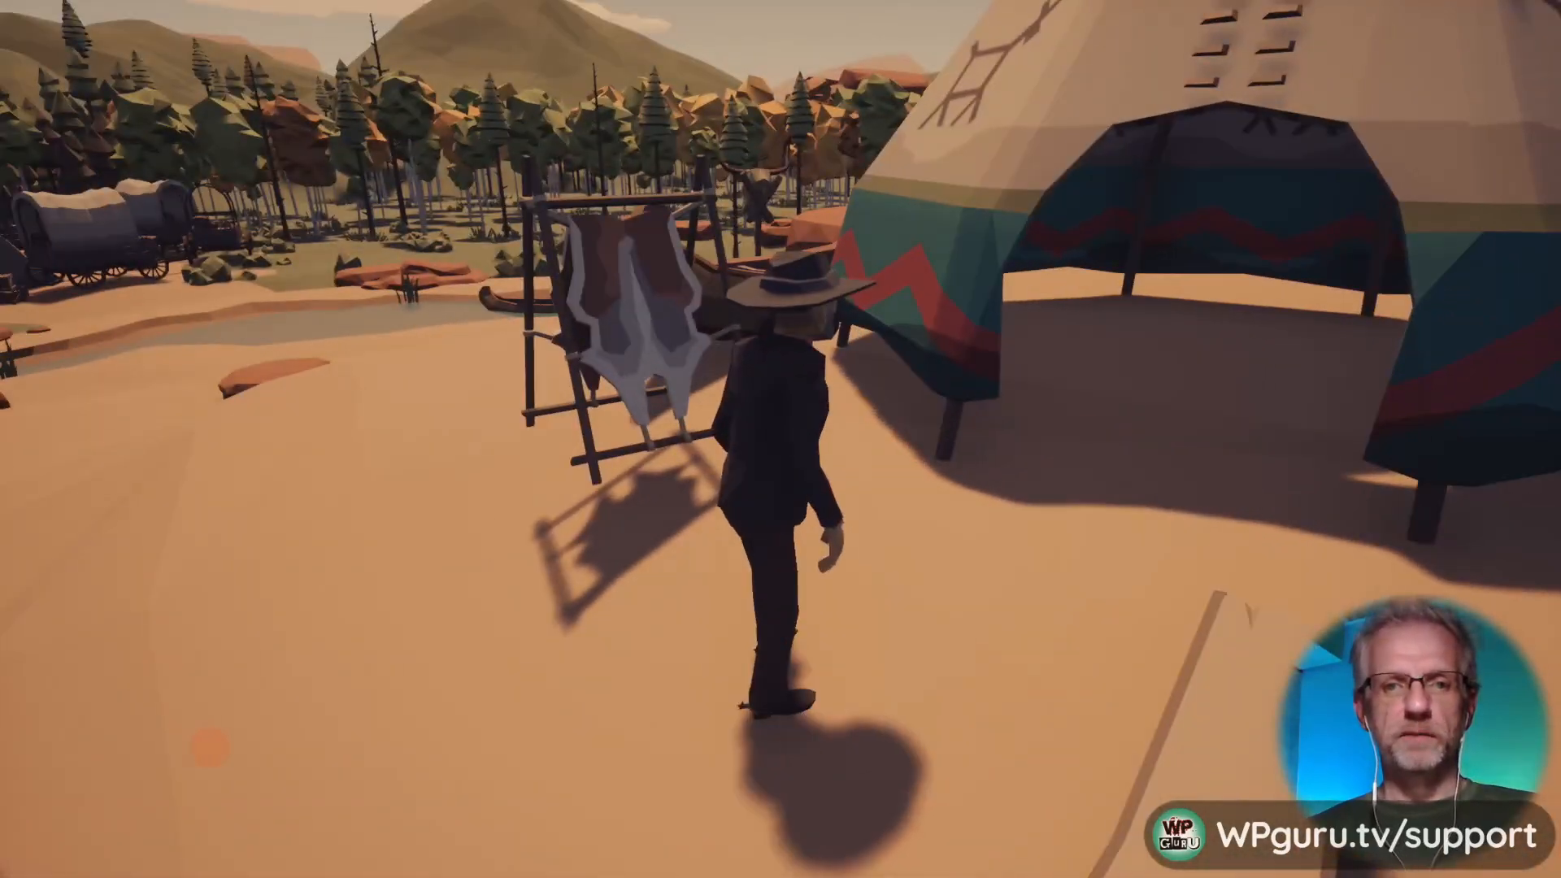
pyautogui.press('s')
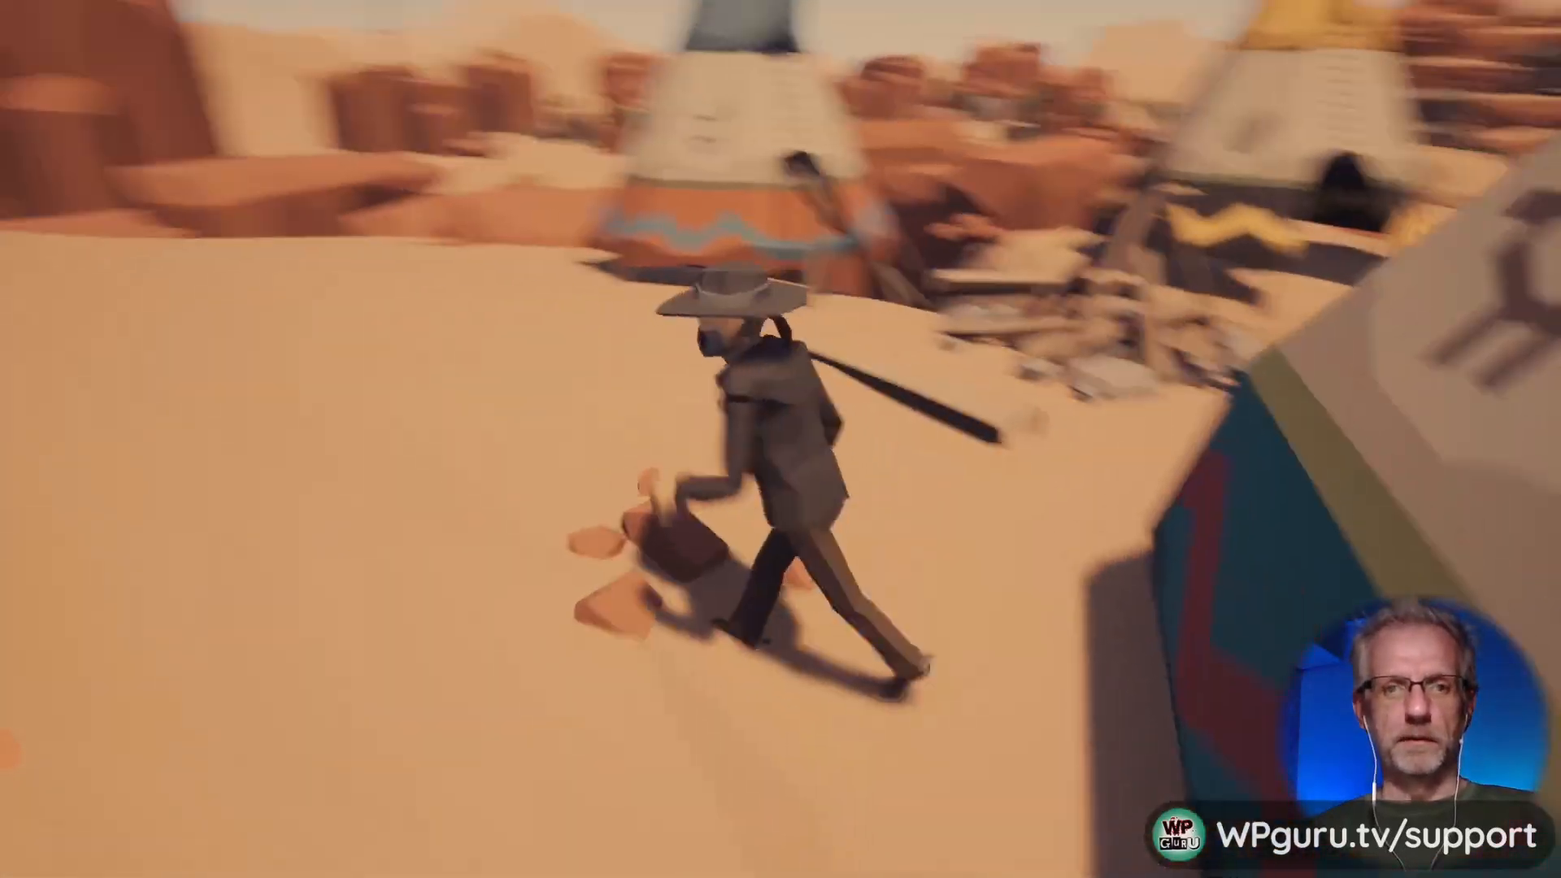
pyautogui.press('w')
pyautogui.press('w')
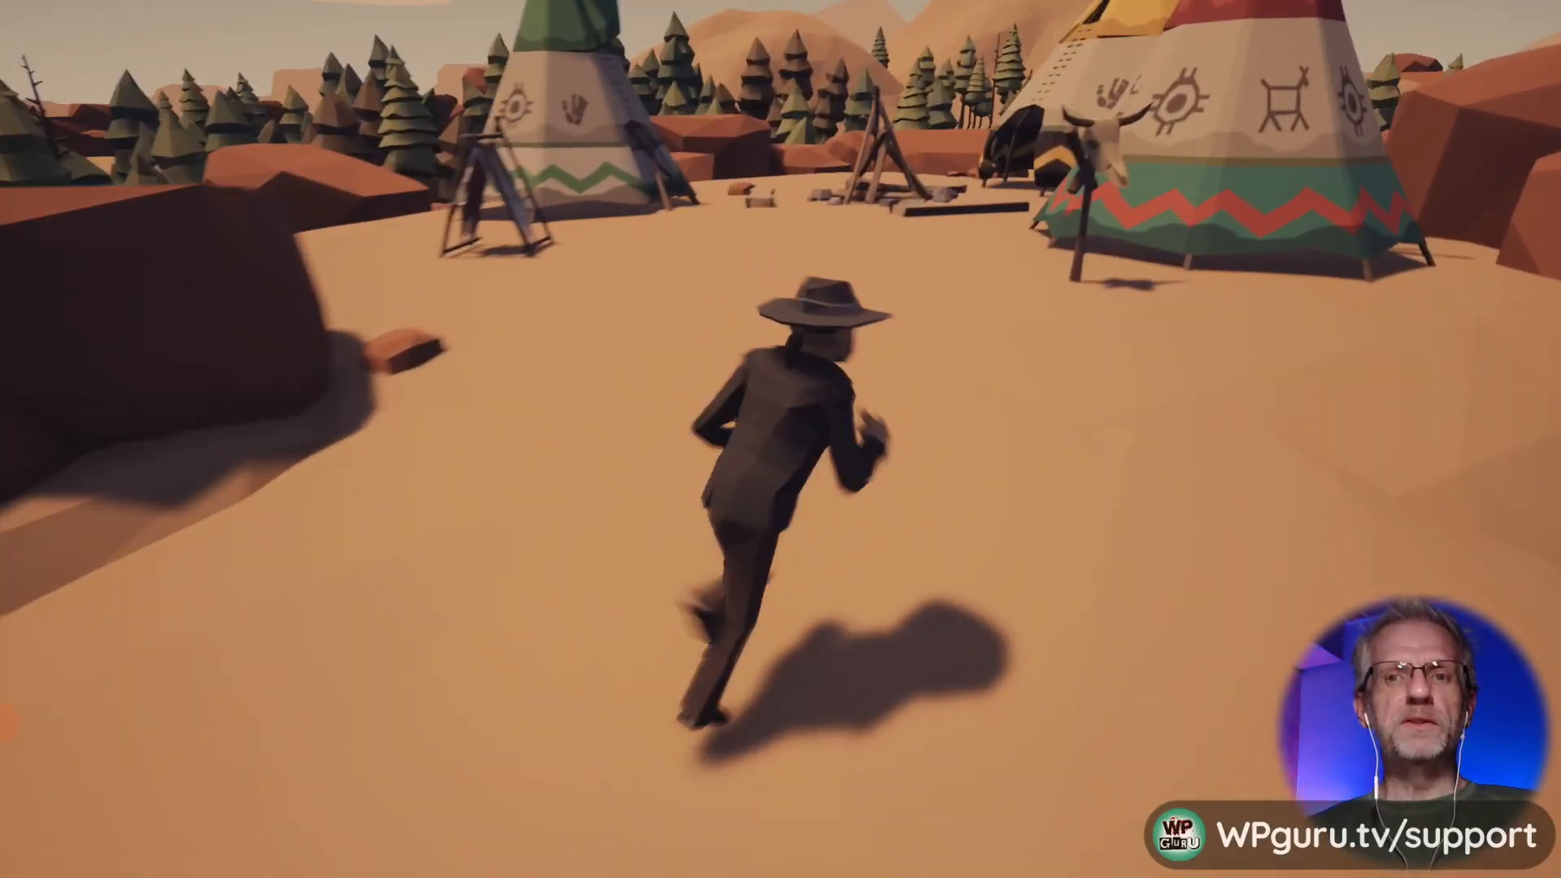
pyautogui.press('w')
pyautogui.press('s')
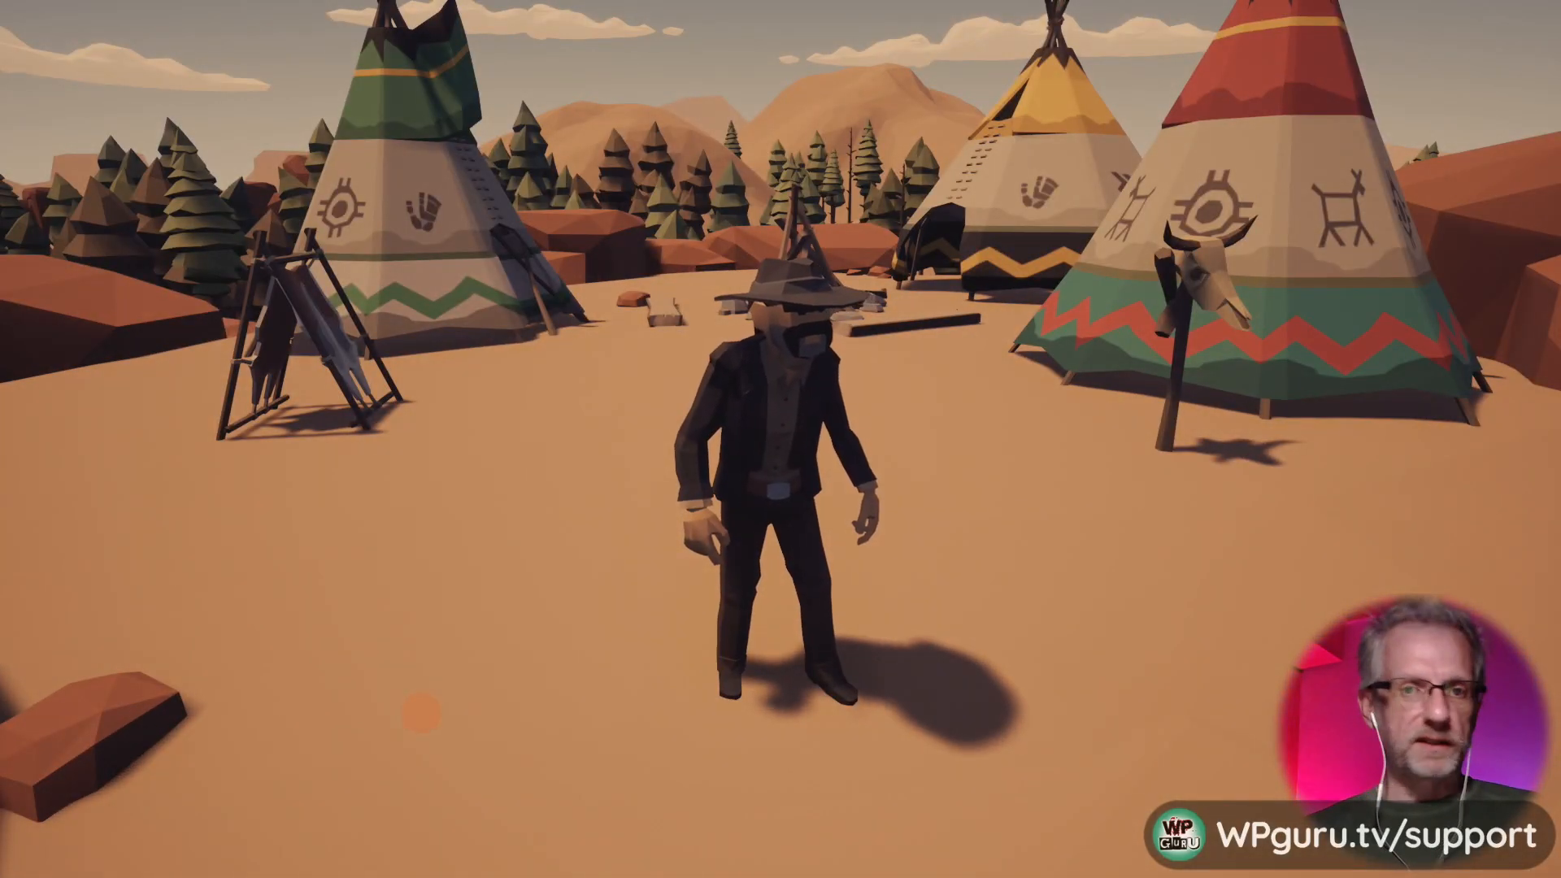
pyautogui.press('Escape')
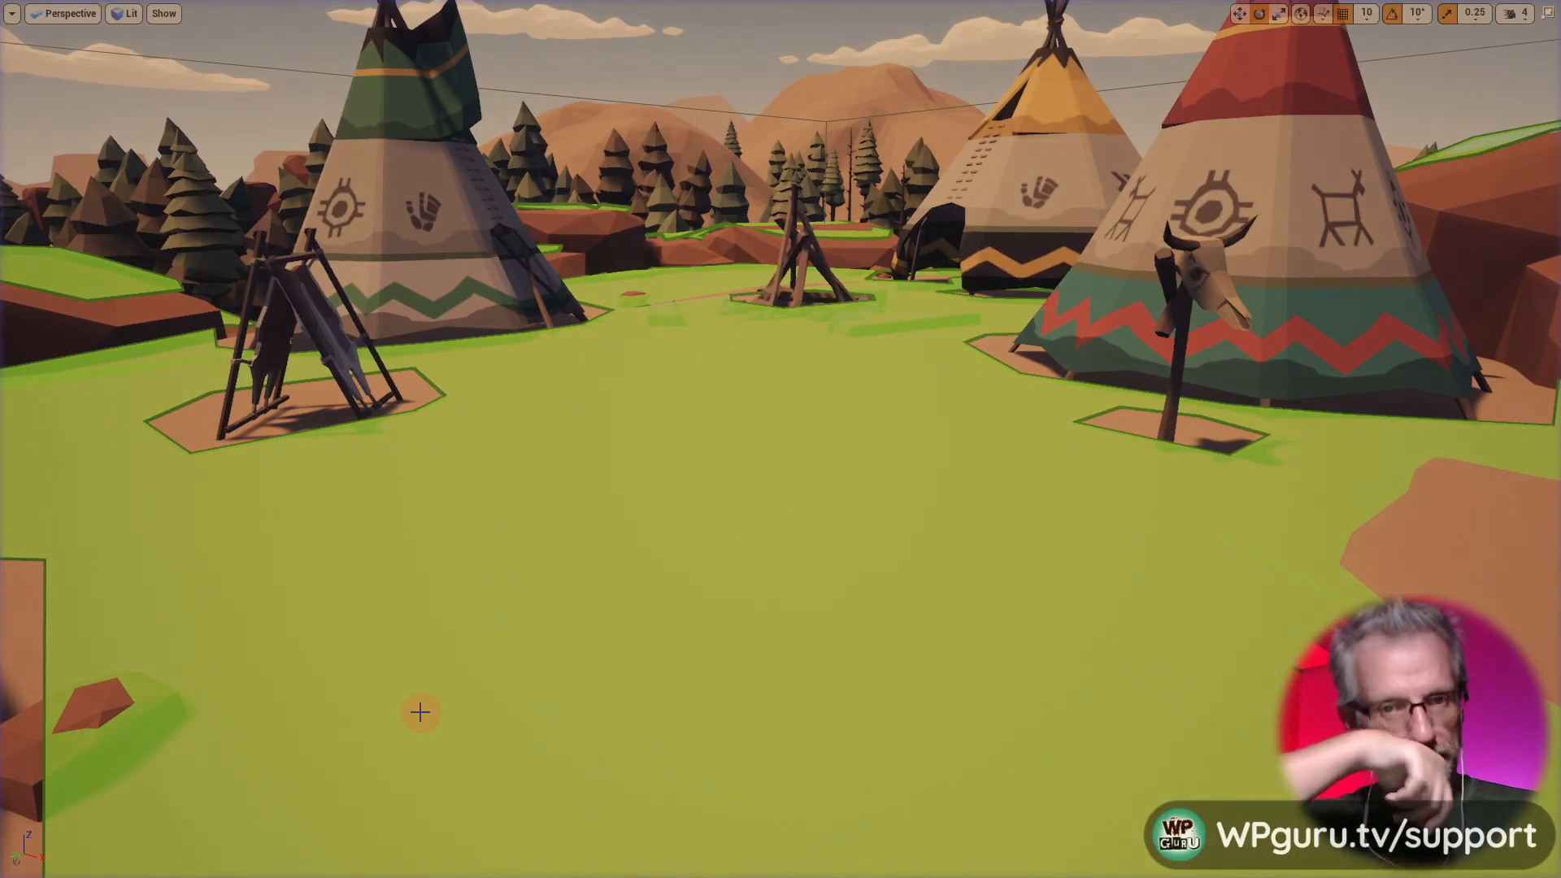
pyautogui.press('F11')
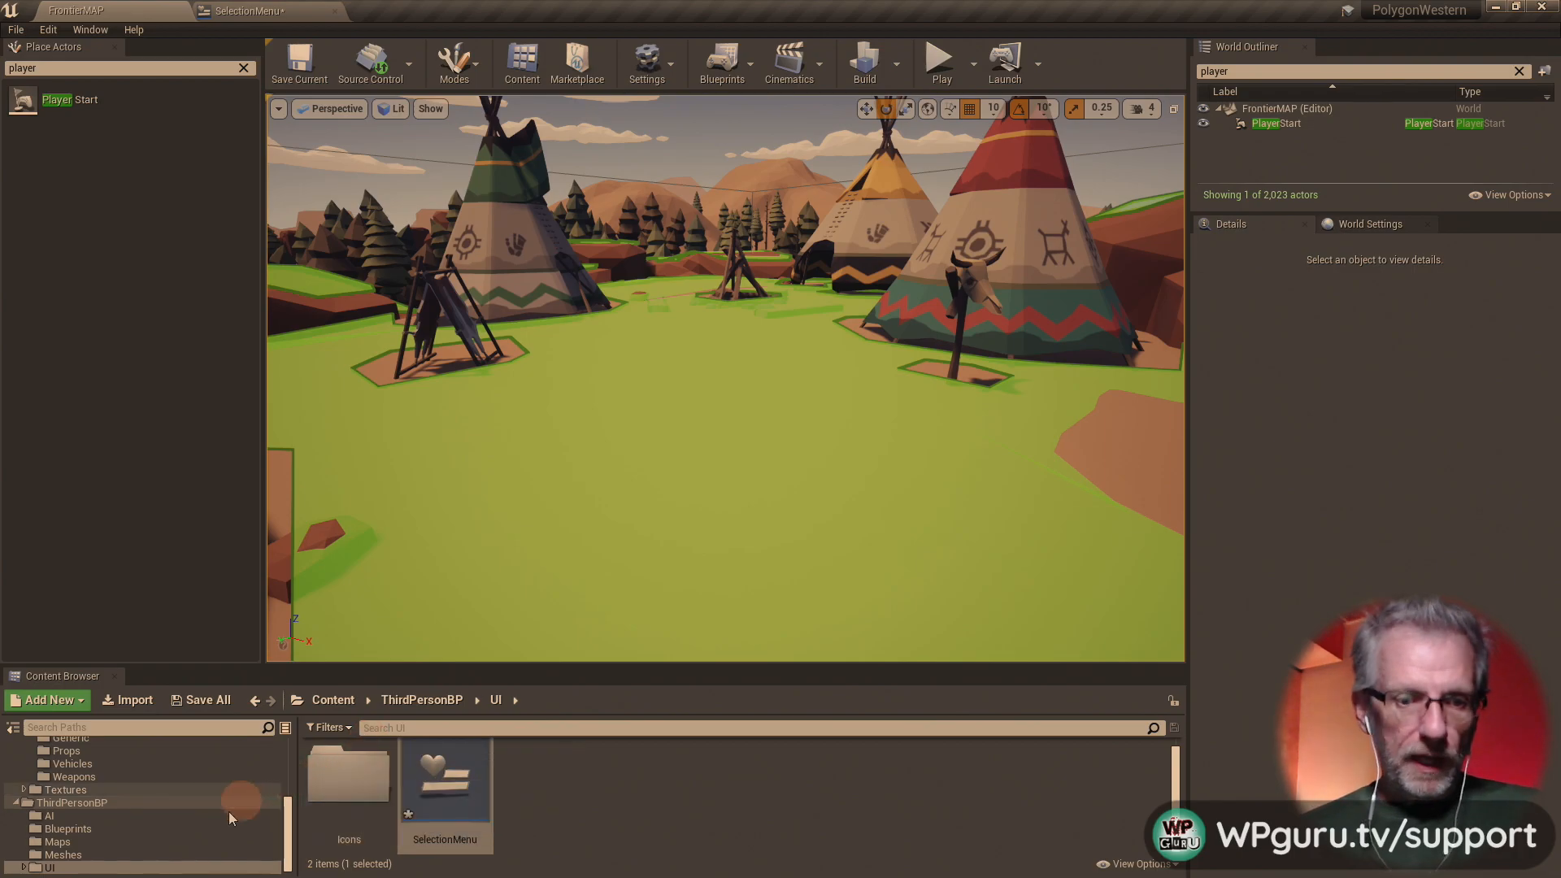
# - Place a SyntyBystander from the ThirdPersonBP Blueprints folder on the ground in front of the tipis
pyautogui.click(208, 831)
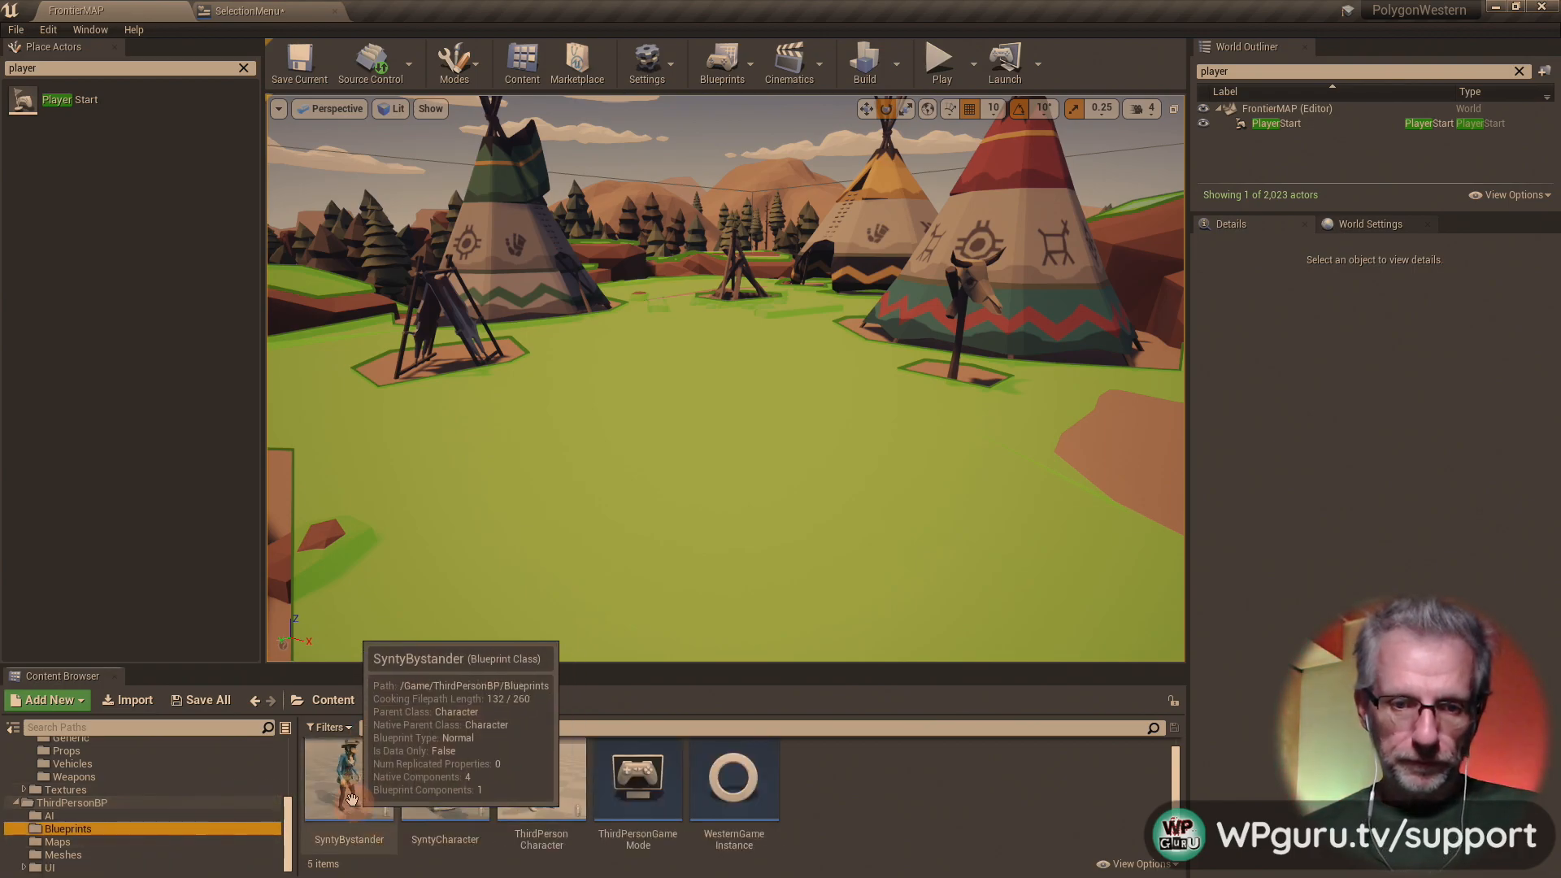
pyautogui.moveTo(350, 781); pyautogui.dragTo(601, 408)
pyautogui.scroll(-2, 614, 370)
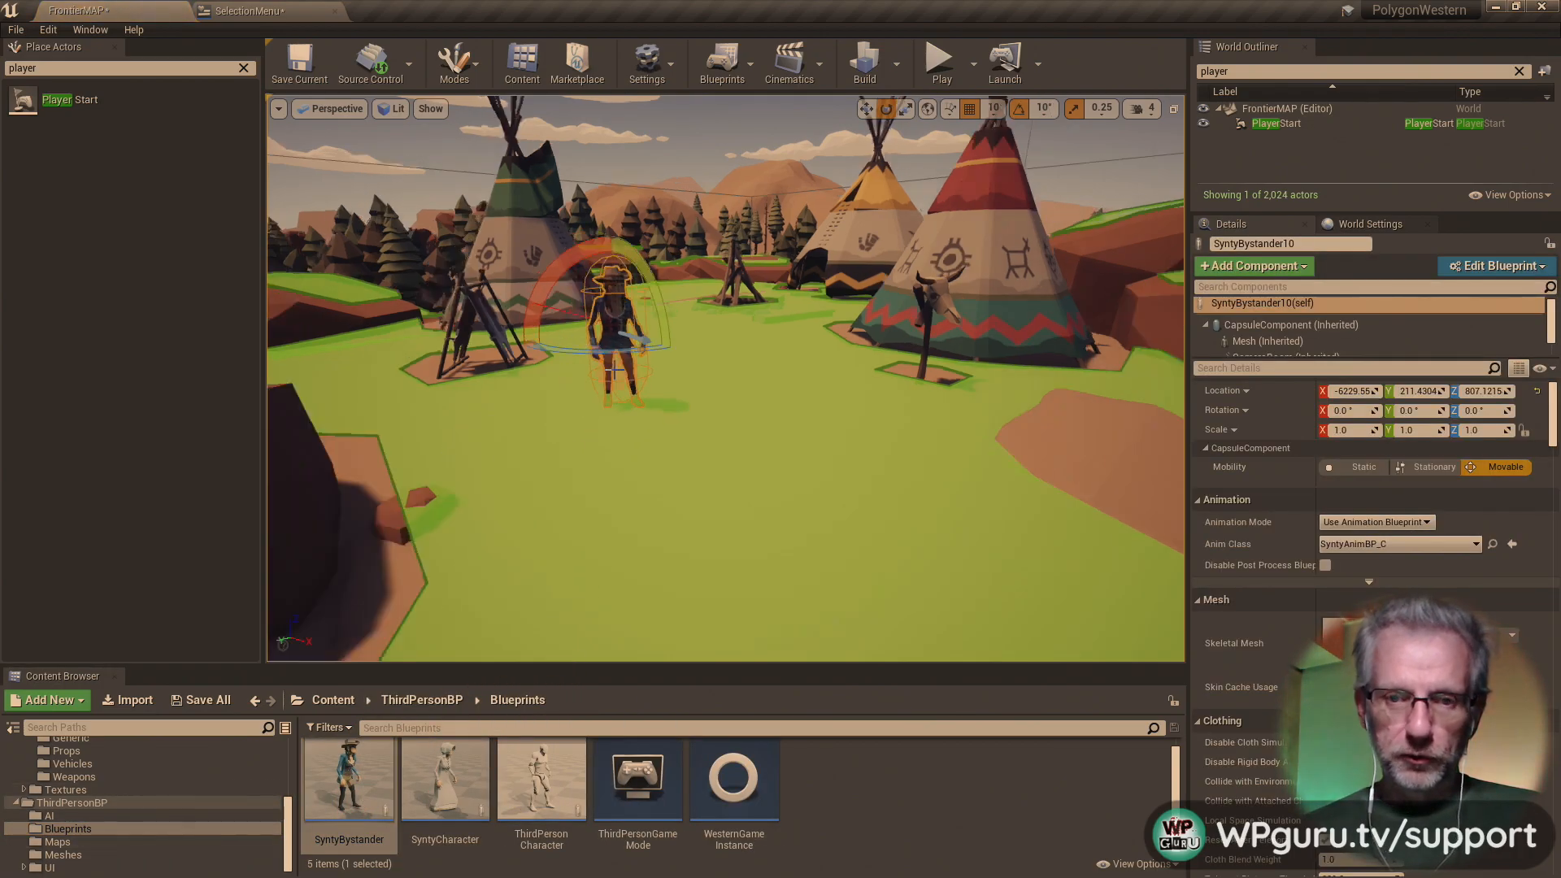
pyautogui.scroll(4, 614, 370)
pyautogui.scroll(3, 213, 768)
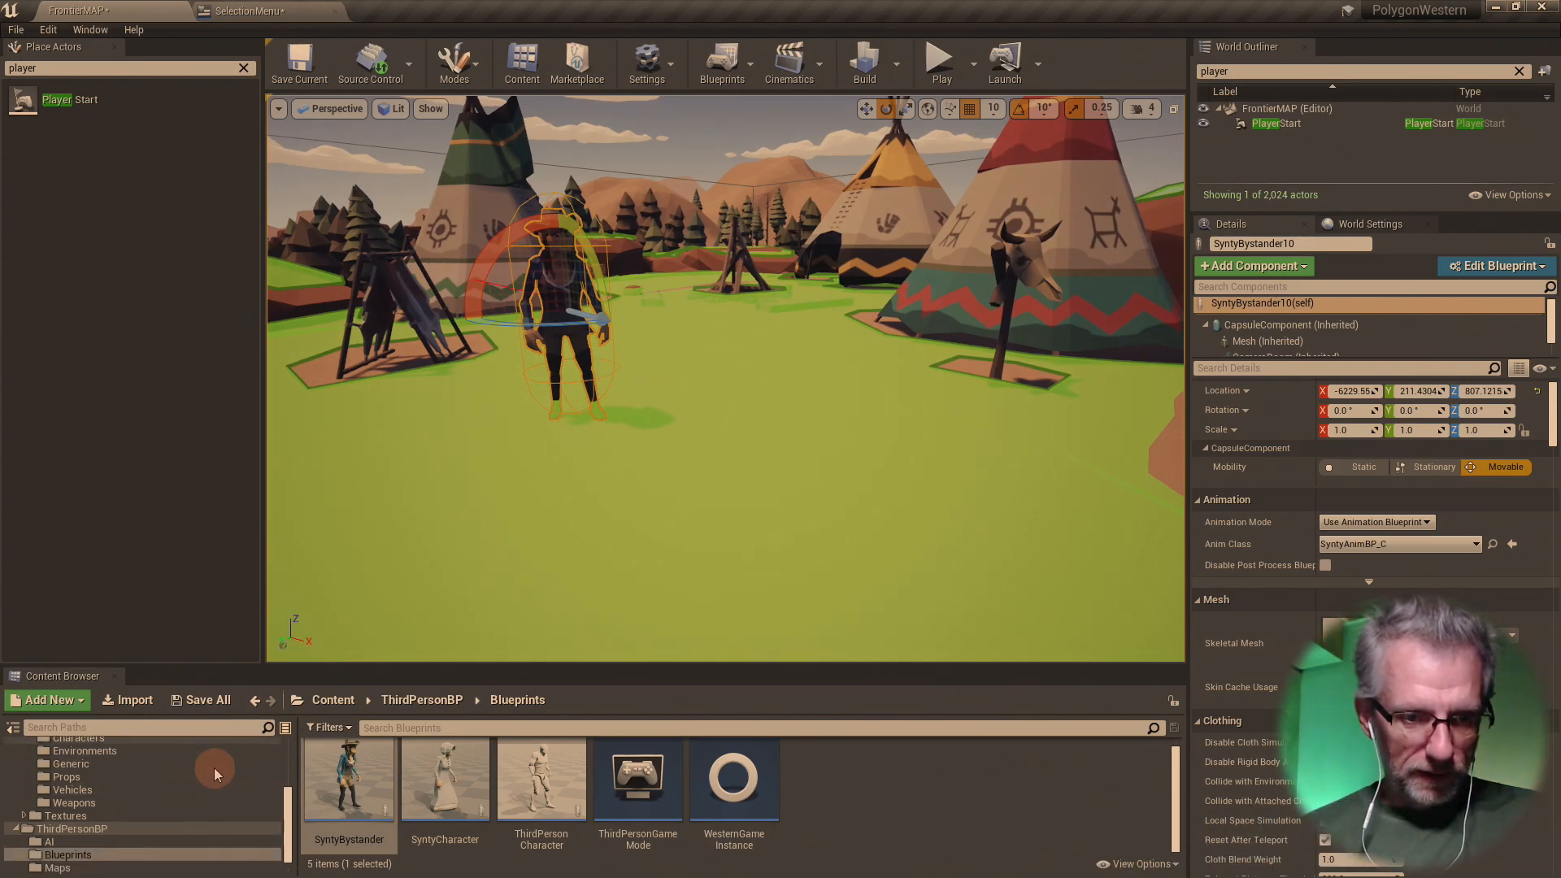
# - Look through the character meshes in the PolygonWesternFrontier Meshes/Characters folder
pyautogui.scroll(-3, 213, 768)
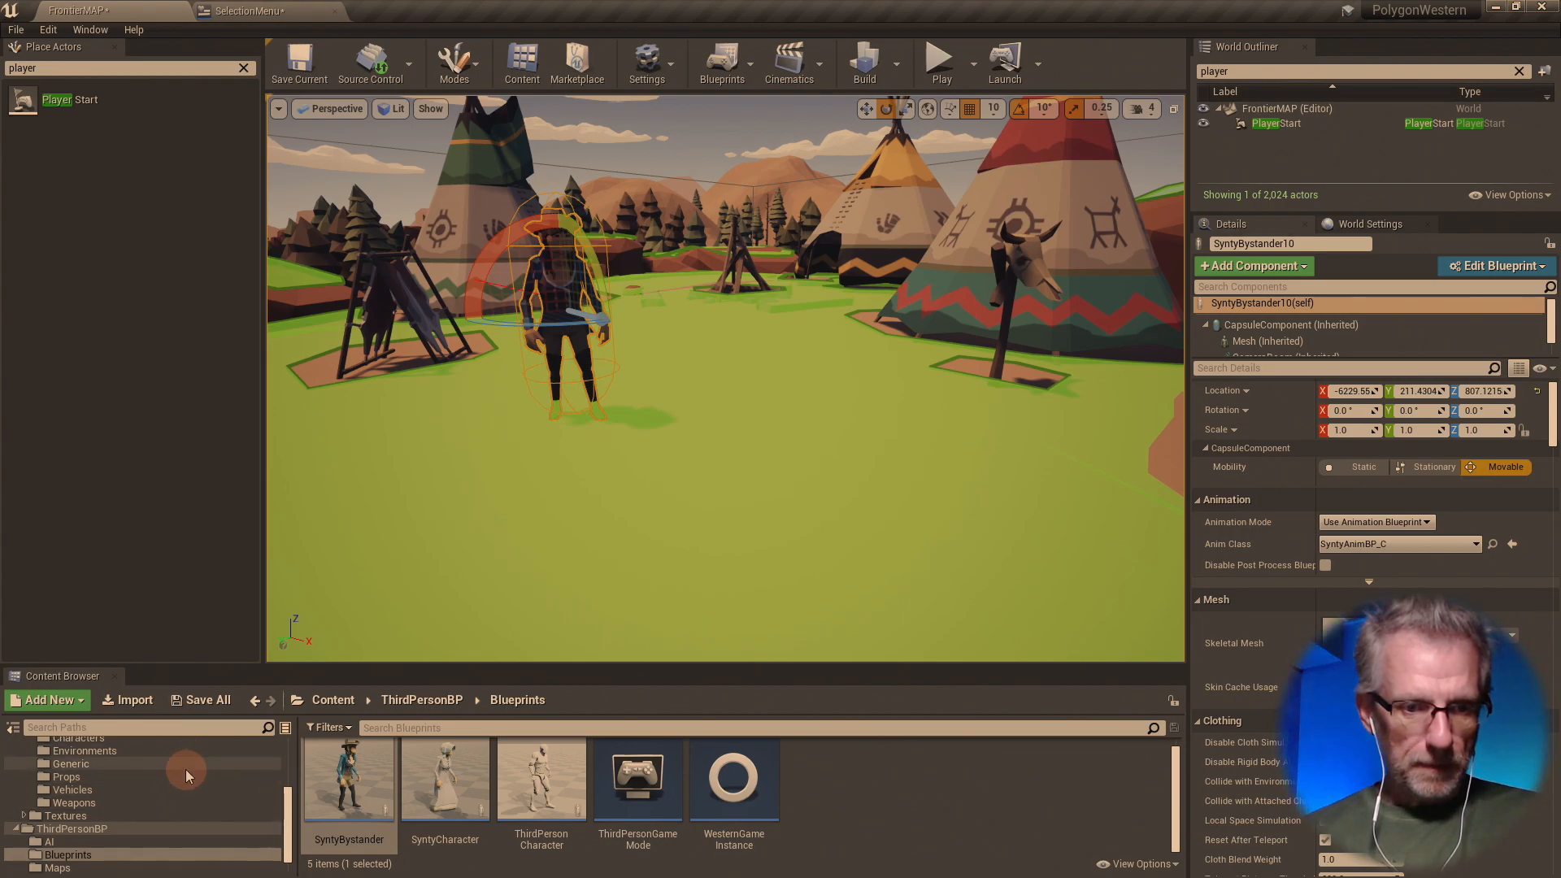
pyautogui.scroll(1, 182, 769)
pyautogui.click(174, 768)
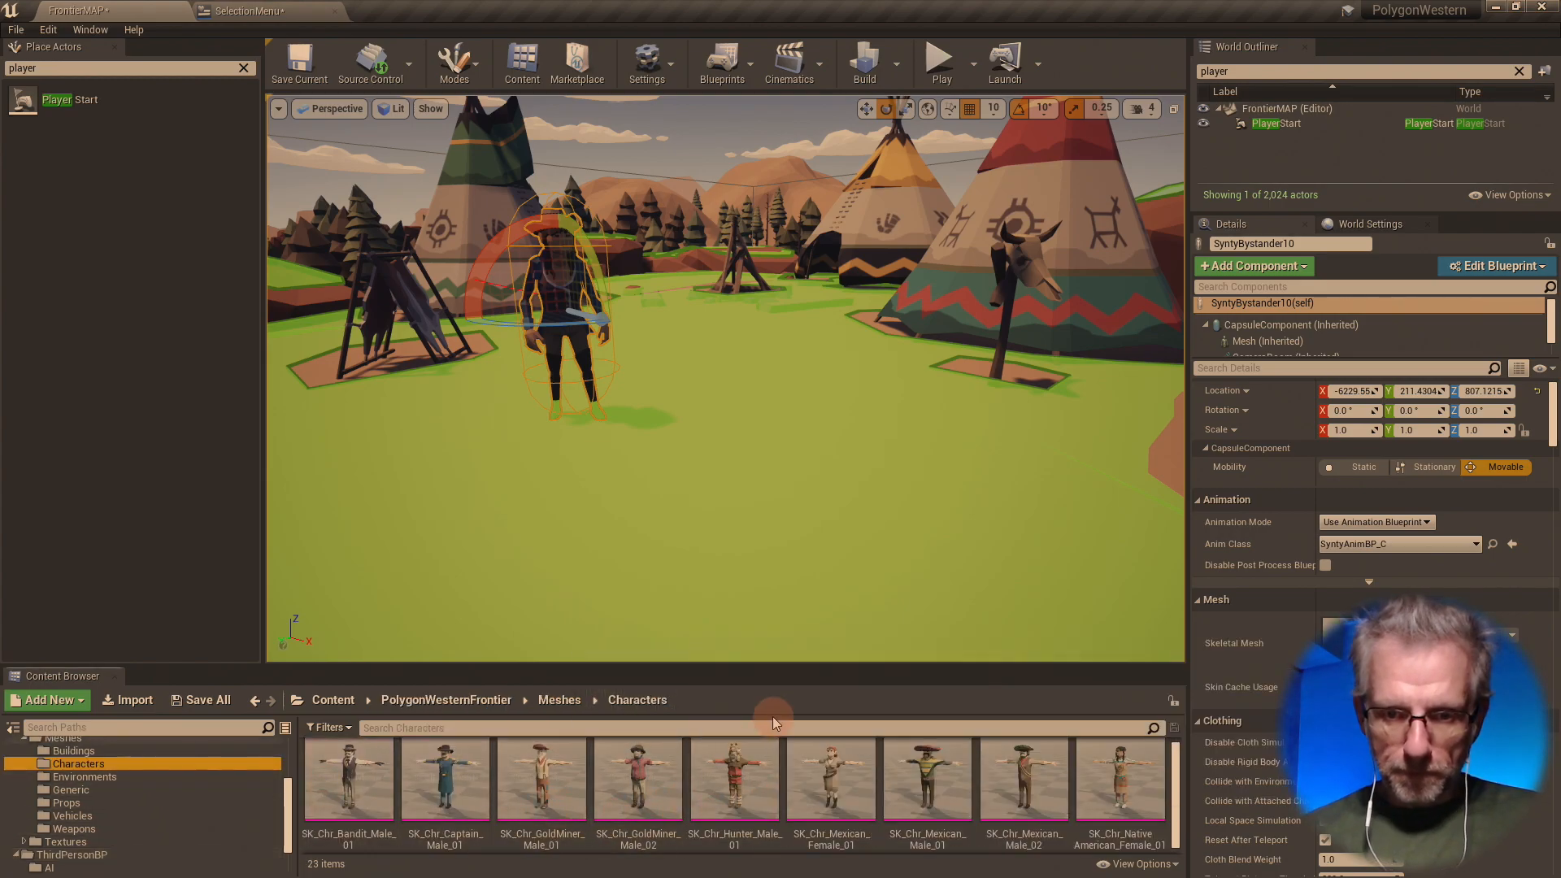
pyautogui.moveTo(818, 665); pyautogui.dragTo(841, 497)
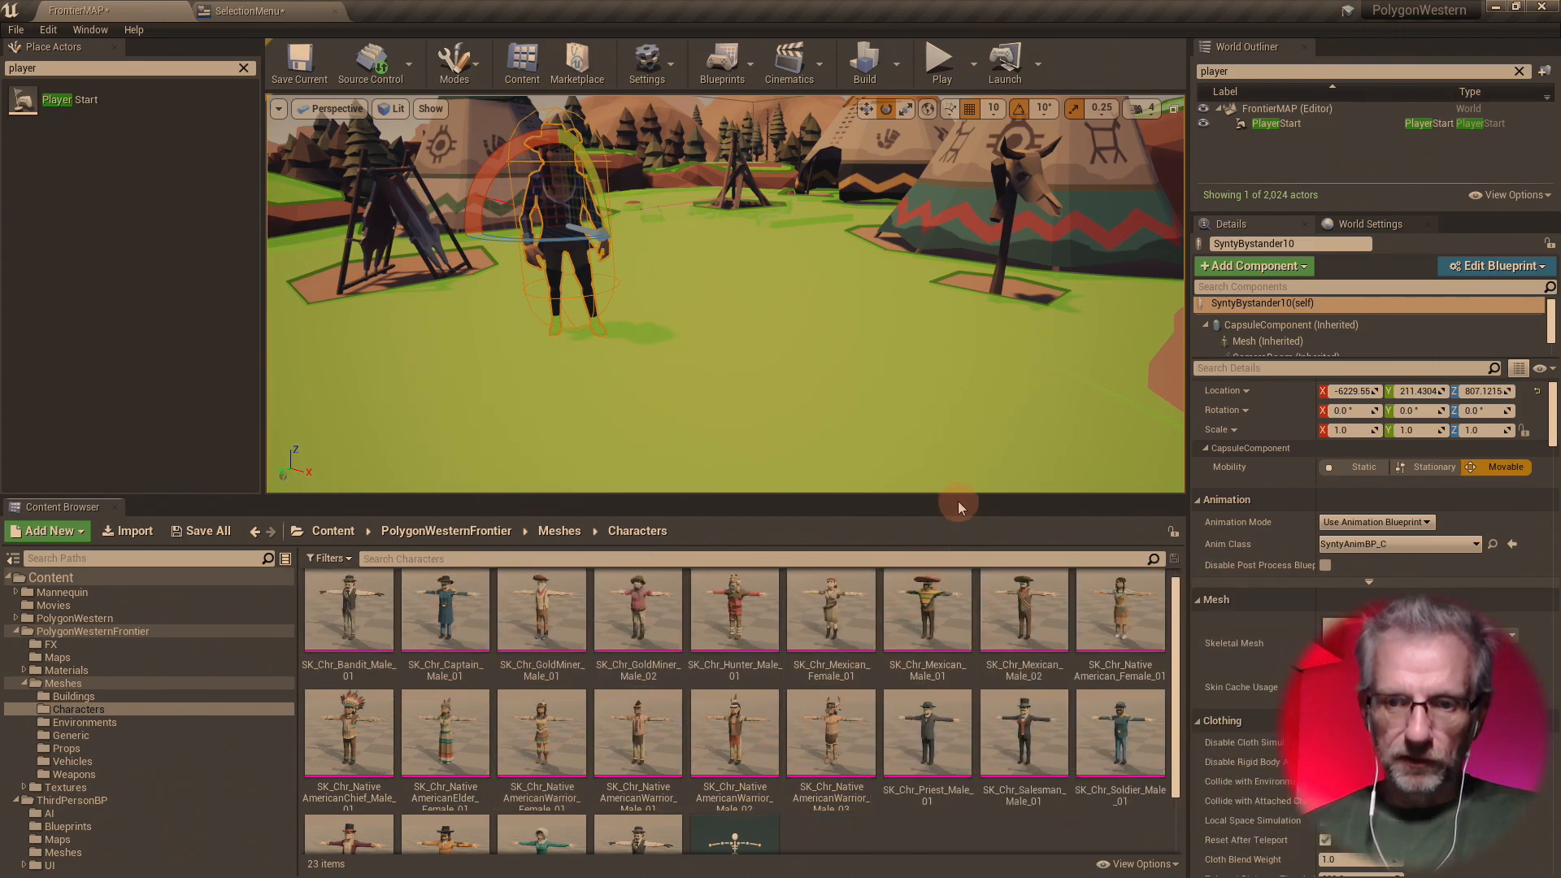
pyautogui.moveTo(968, 498); pyautogui.dragTo(934, 650)
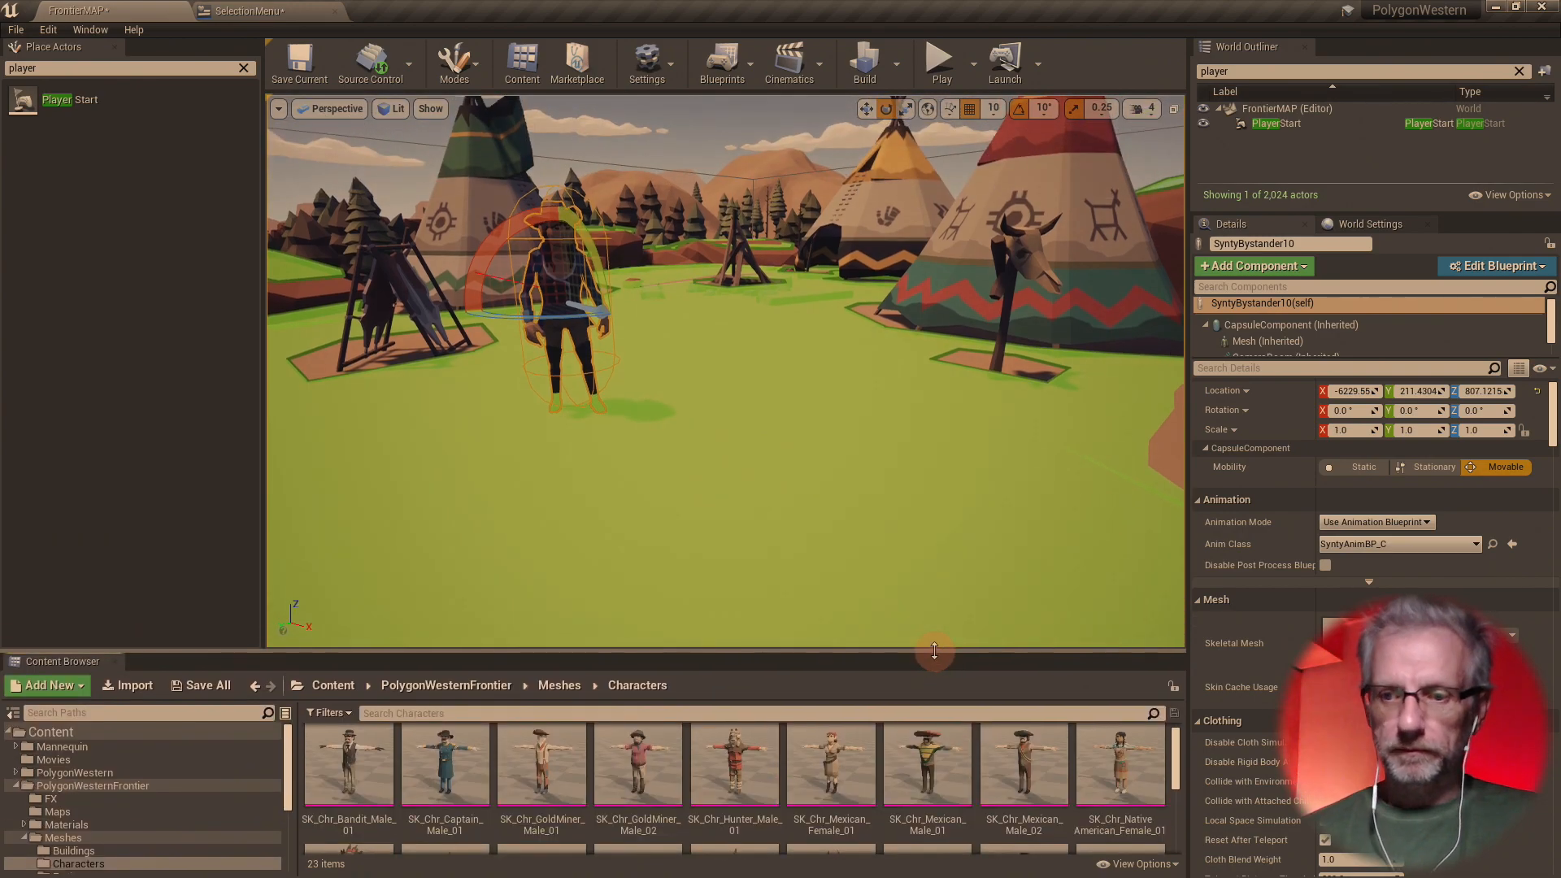
# - Set the new bystander's skeletal mesh to SK_Chr_NativeAmerican_Female_01
pyautogui.scroll(-5, 1374, 569)
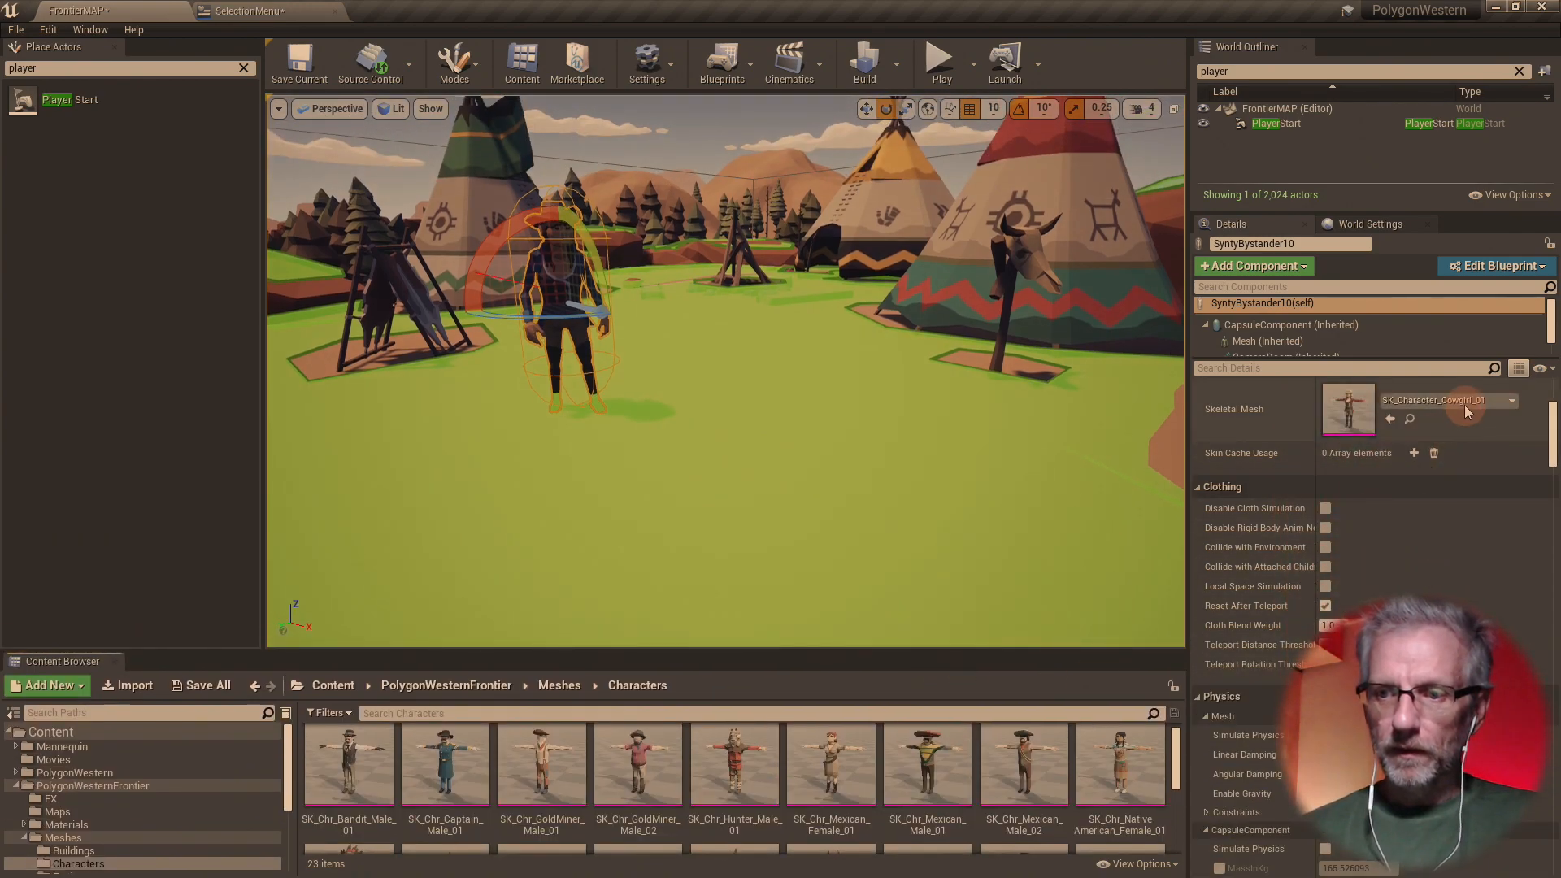
pyautogui.click(1466, 406)
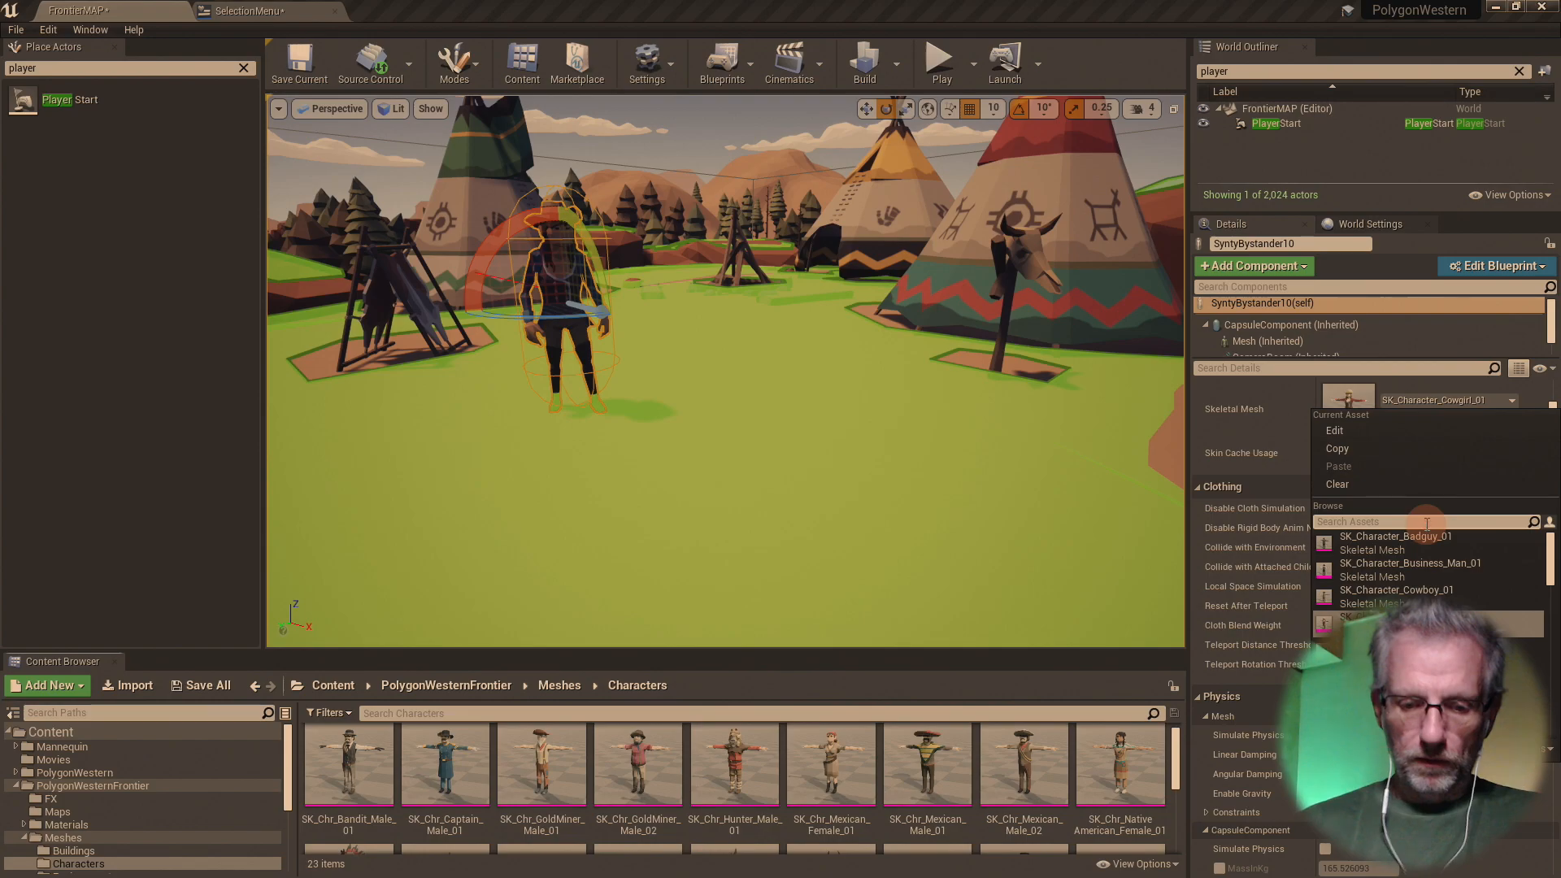
pyautogui.write('nat')
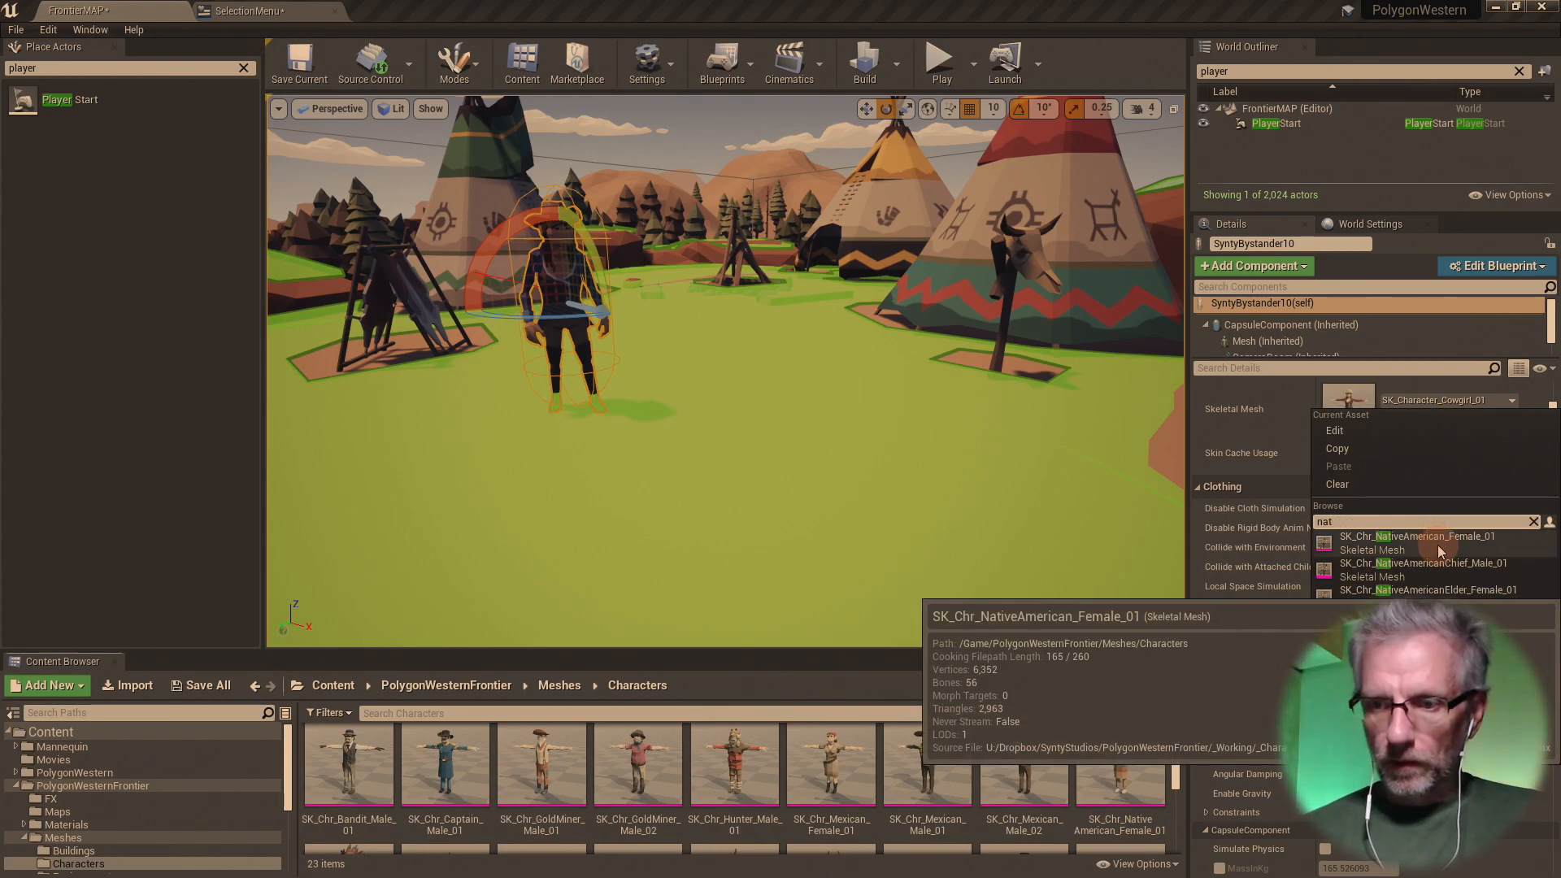
pyautogui.click(1437, 544)
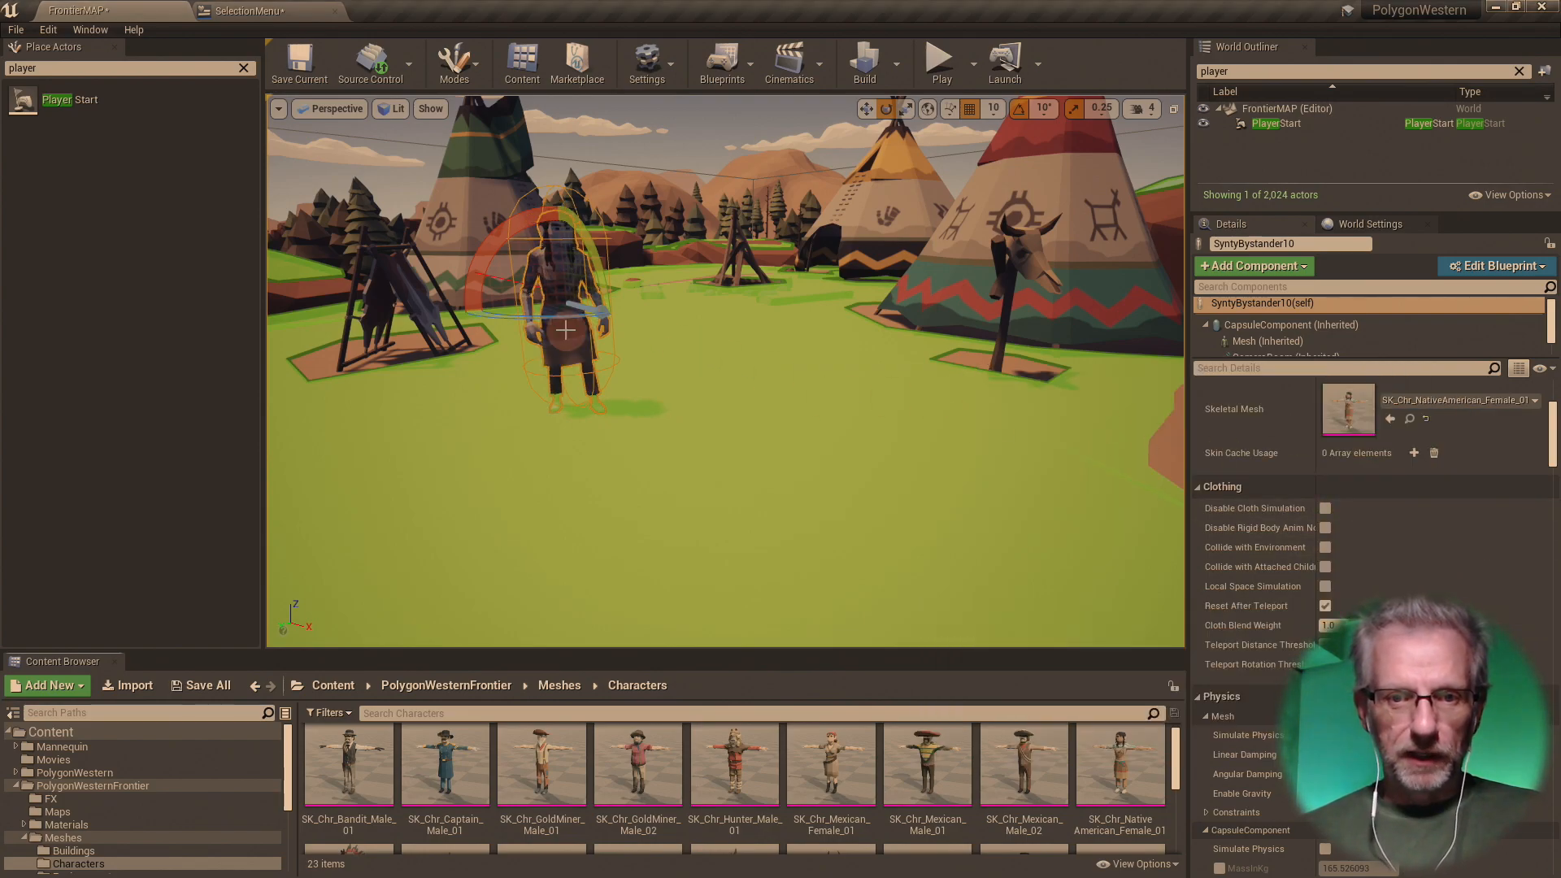
# - Duplicate the bystander toward the middle of the camp and give the copy the SK_Chr_NativeAmericanChief_Male_01 skeletal mesh
pyautogui.press('w')
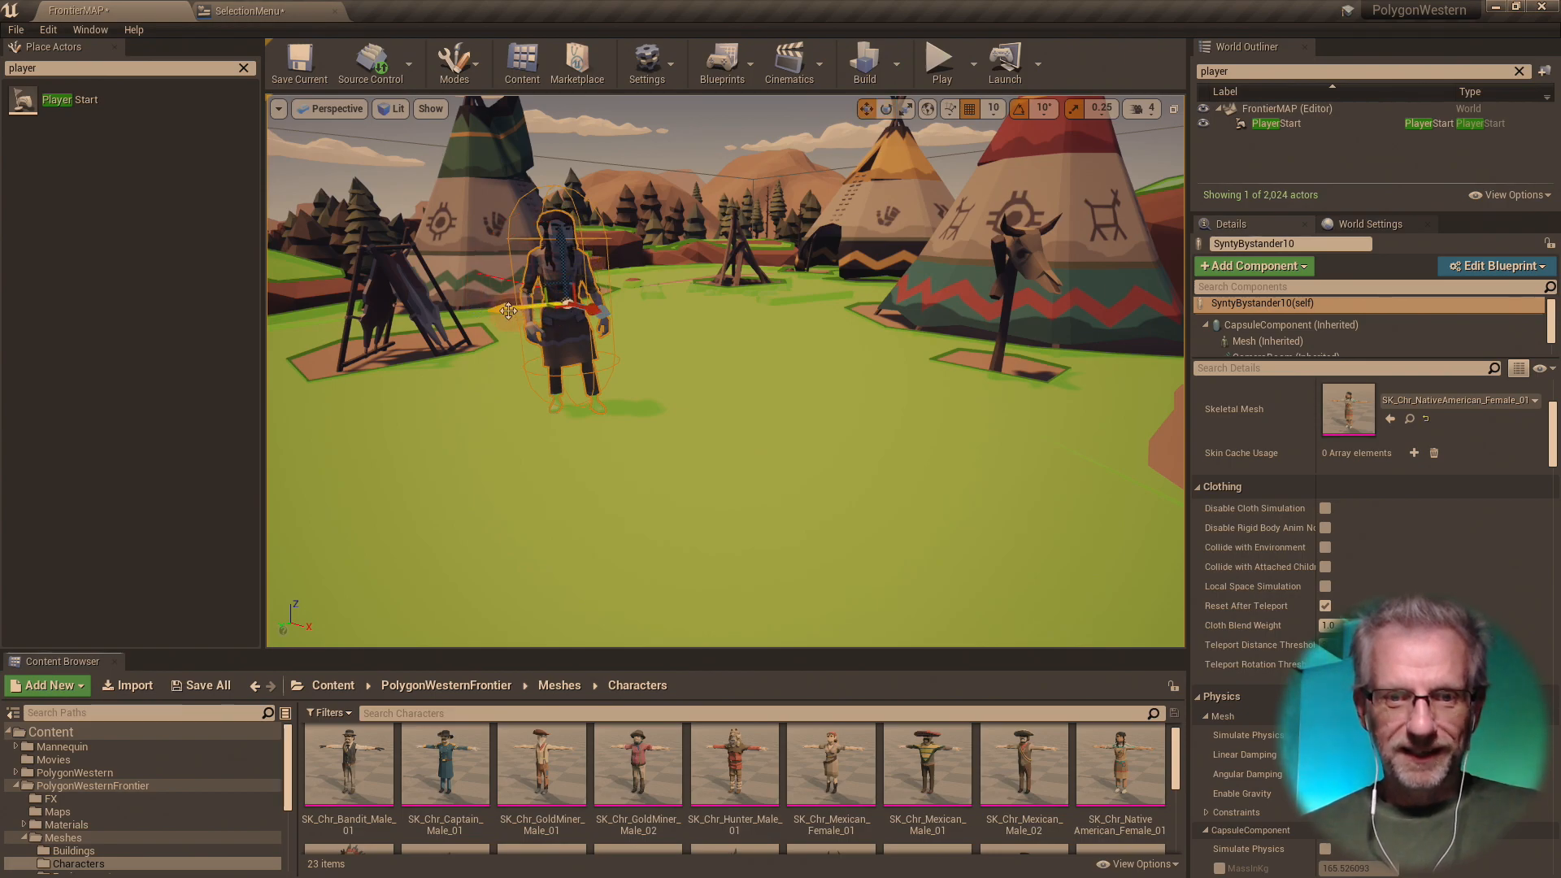
pyautogui.keyDown('alt'); pyautogui.moveTo(512, 312); pyautogui.dragTo(723, 333); pyautogui.keyUp('alt')
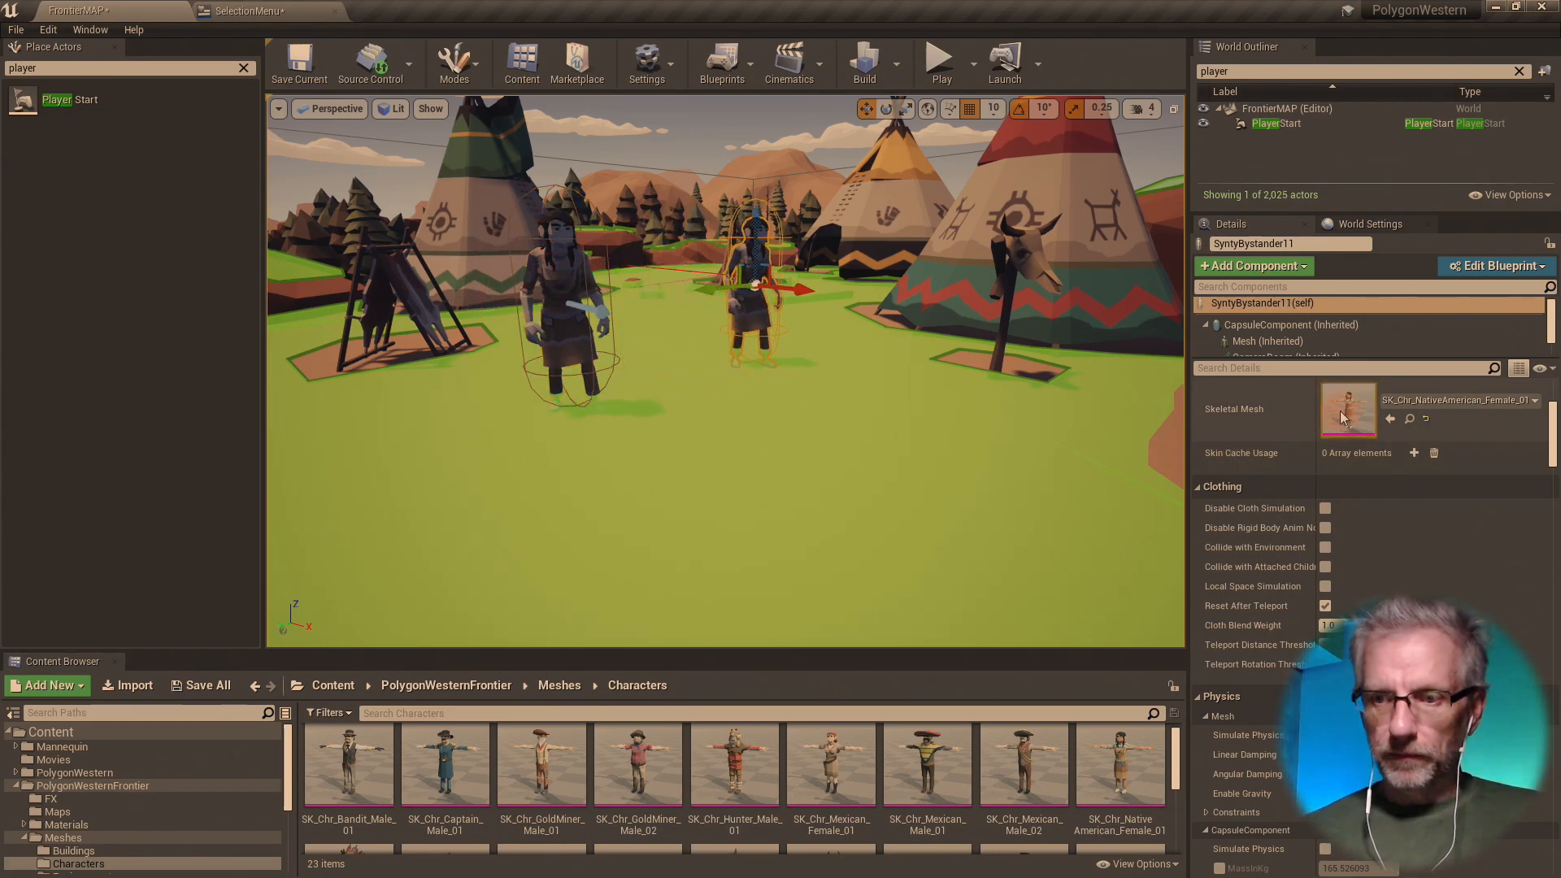
pyautogui.click(1431, 400)
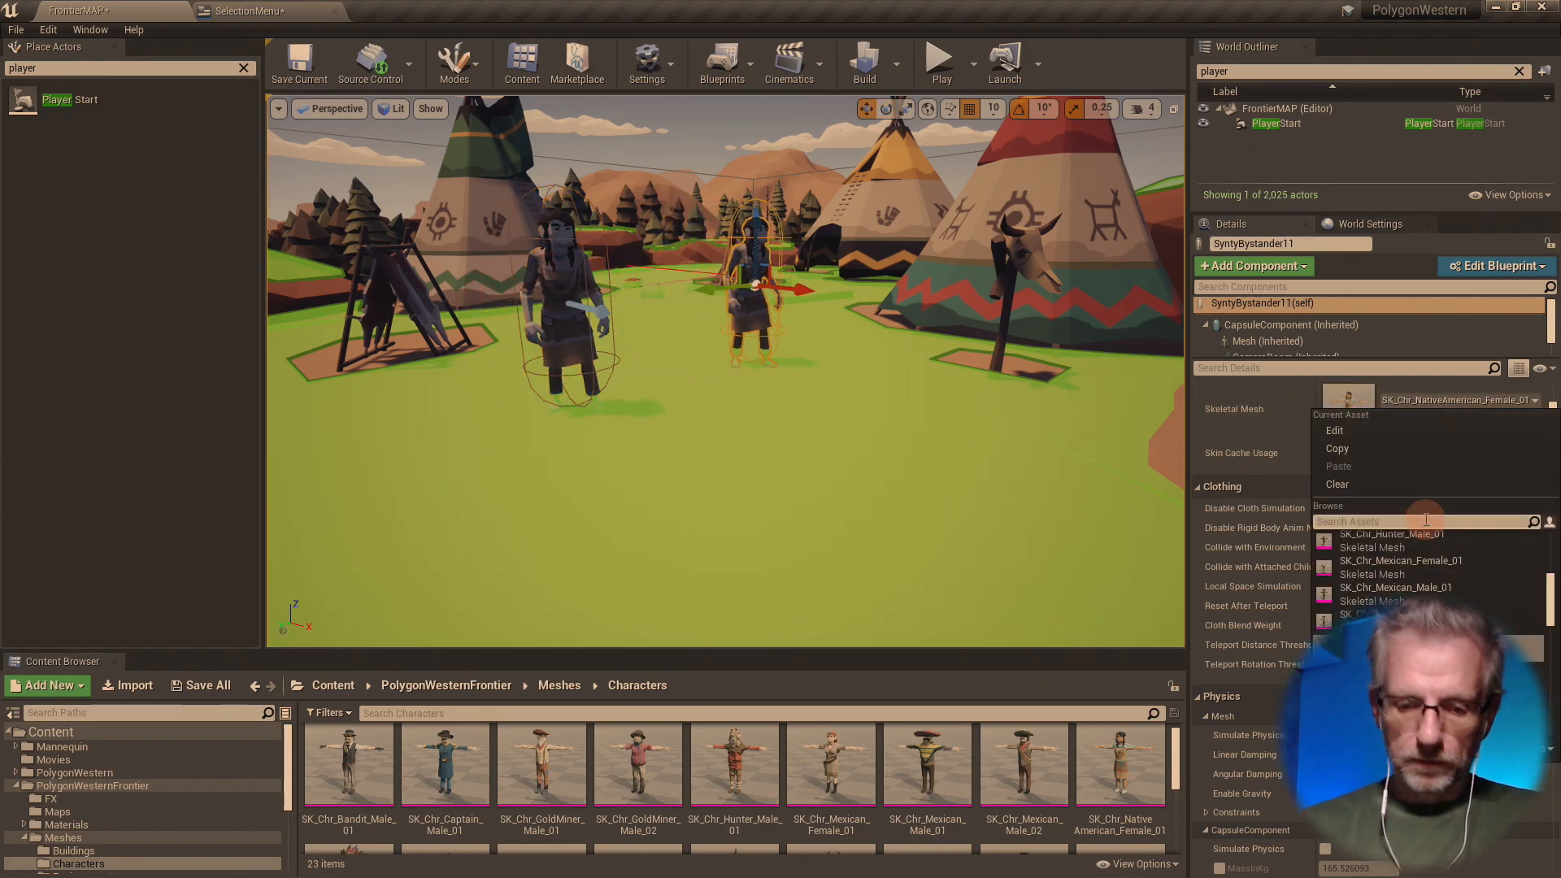
pyautogui.click(1448, 575)
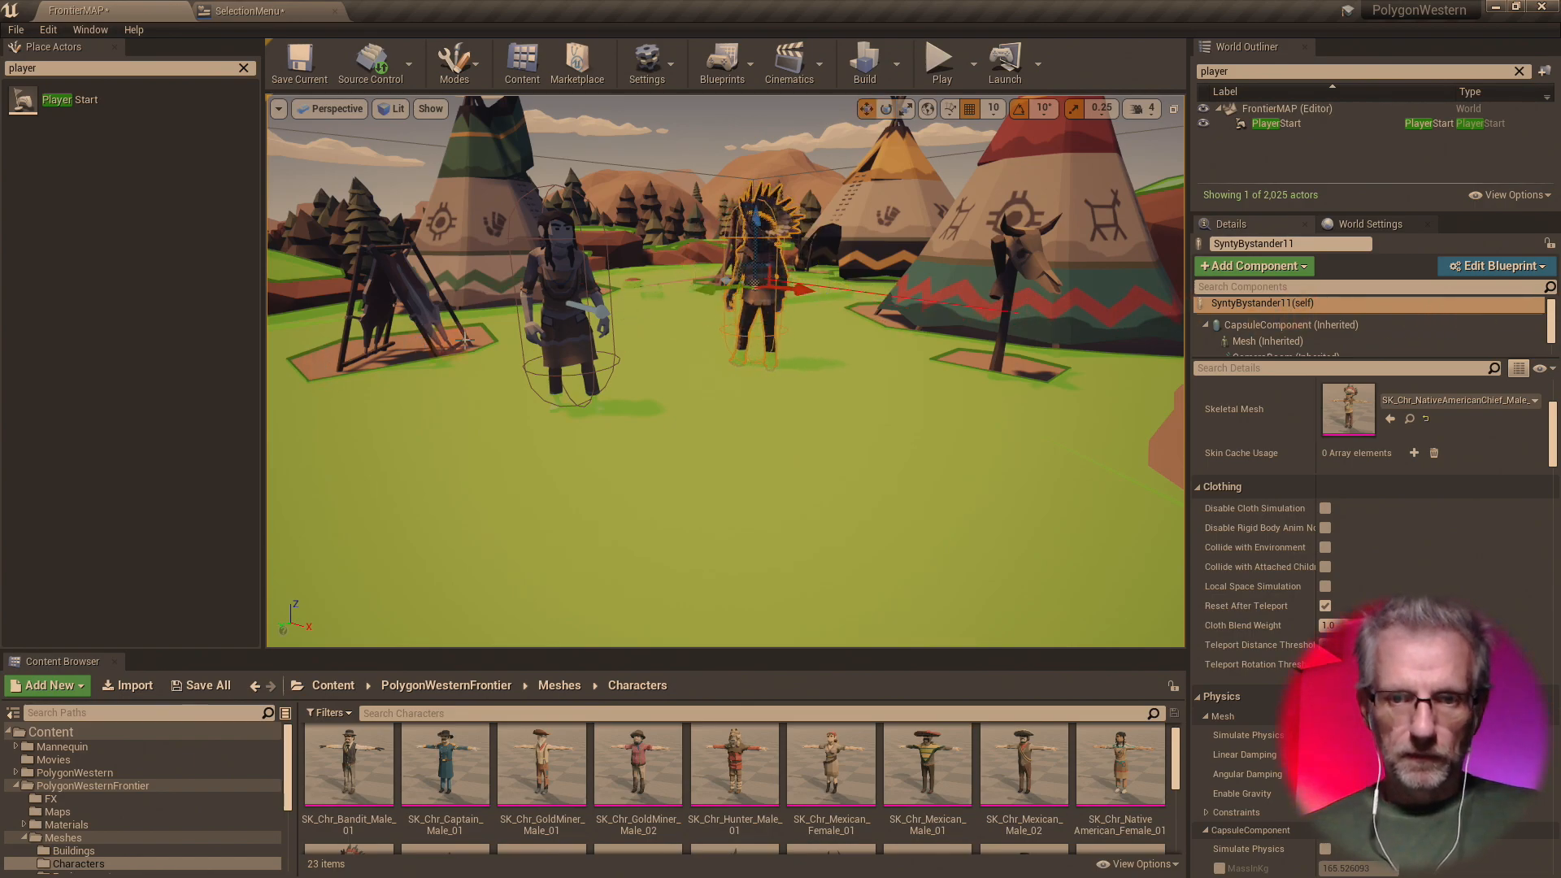
# - Duplicate the chief toward the cattle skull post and set the copy's skeletal mesh to SK_Chr_NativeAmericanElder_Female_01
pyautogui.keyDown('alt'); pyautogui.moveTo(805, 289); pyautogui.dragTo(1063, 376); pyautogui.keyUp('alt')
pyautogui.click(1503, 401)
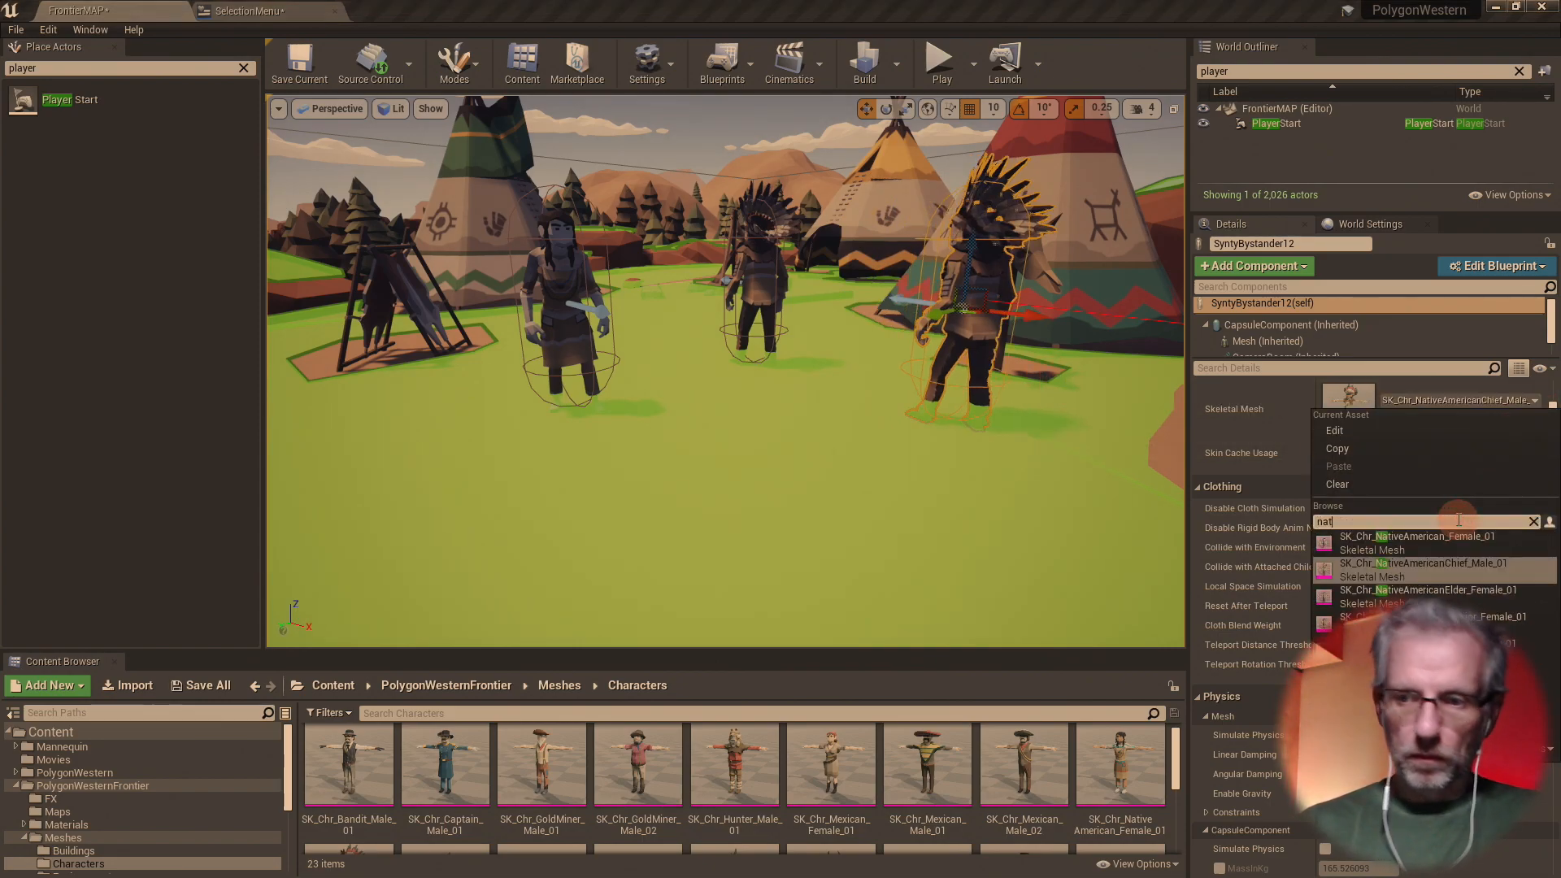
pyautogui.click(1461, 602)
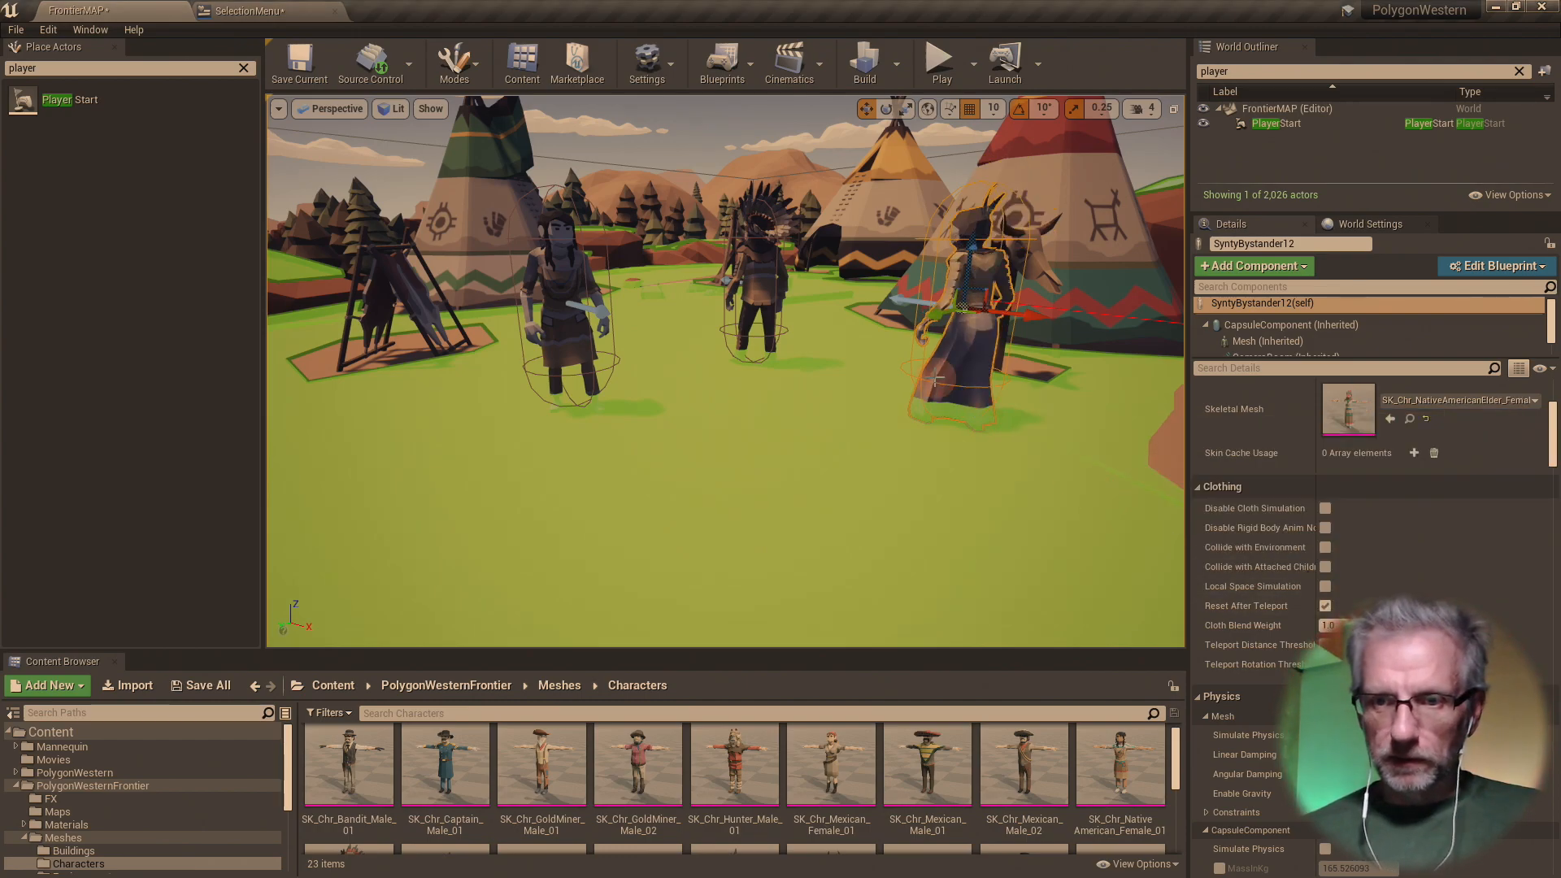
# - Rotate the elder bystander about -120° around the vertical axis
pyautogui.moveTo(935, 379); pyautogui.dragTo(934, 378, button='right')
pyautogui.press('f')
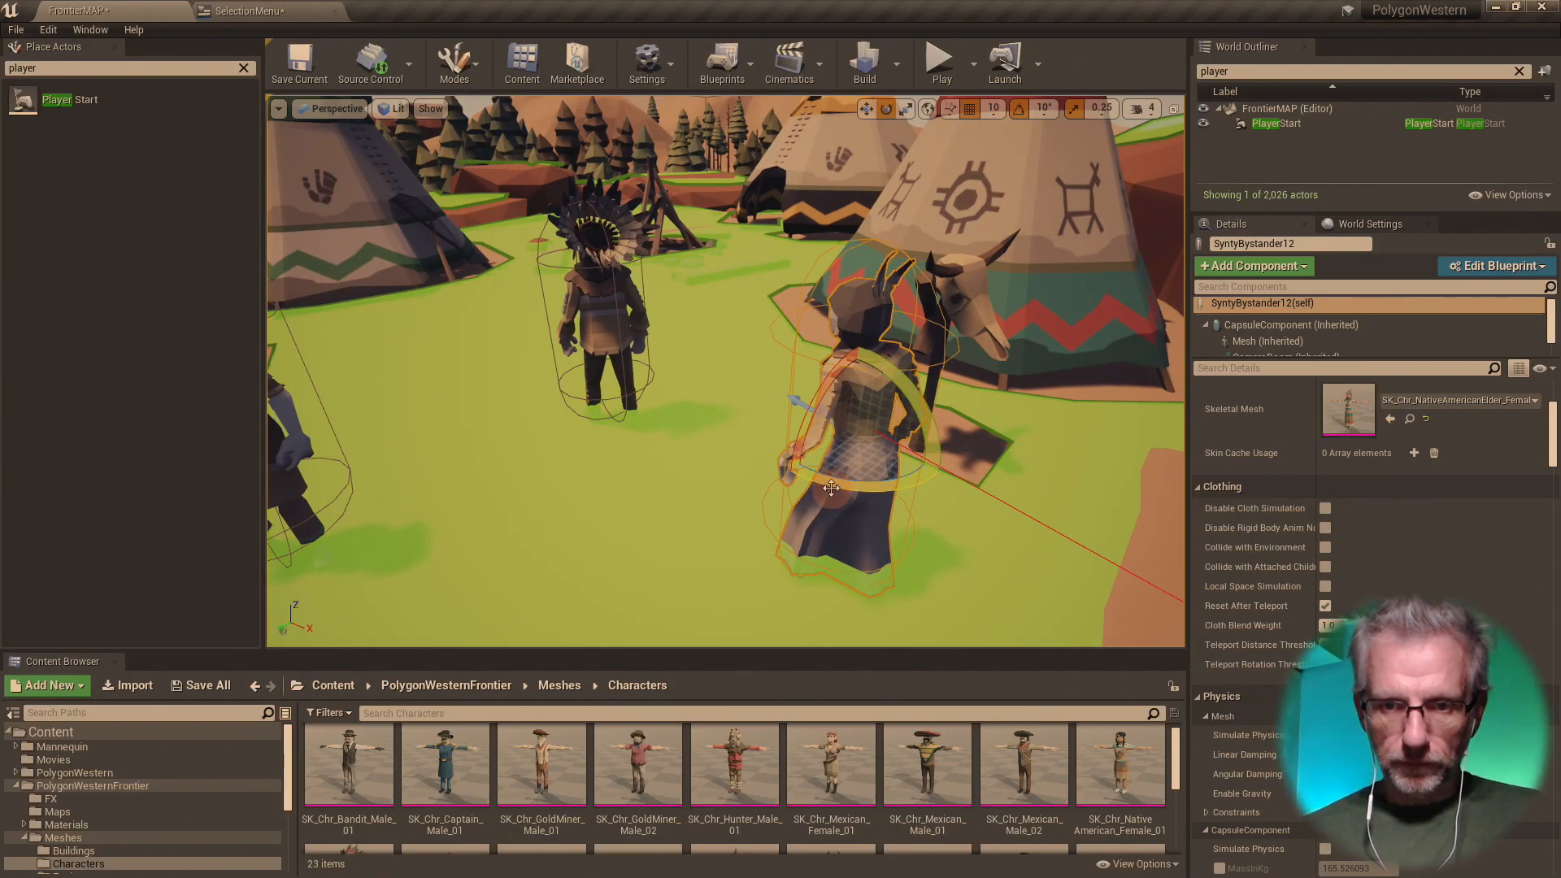
pyautogui.moveTo(830, 488); pyautogui.dragTo(1388, 472)
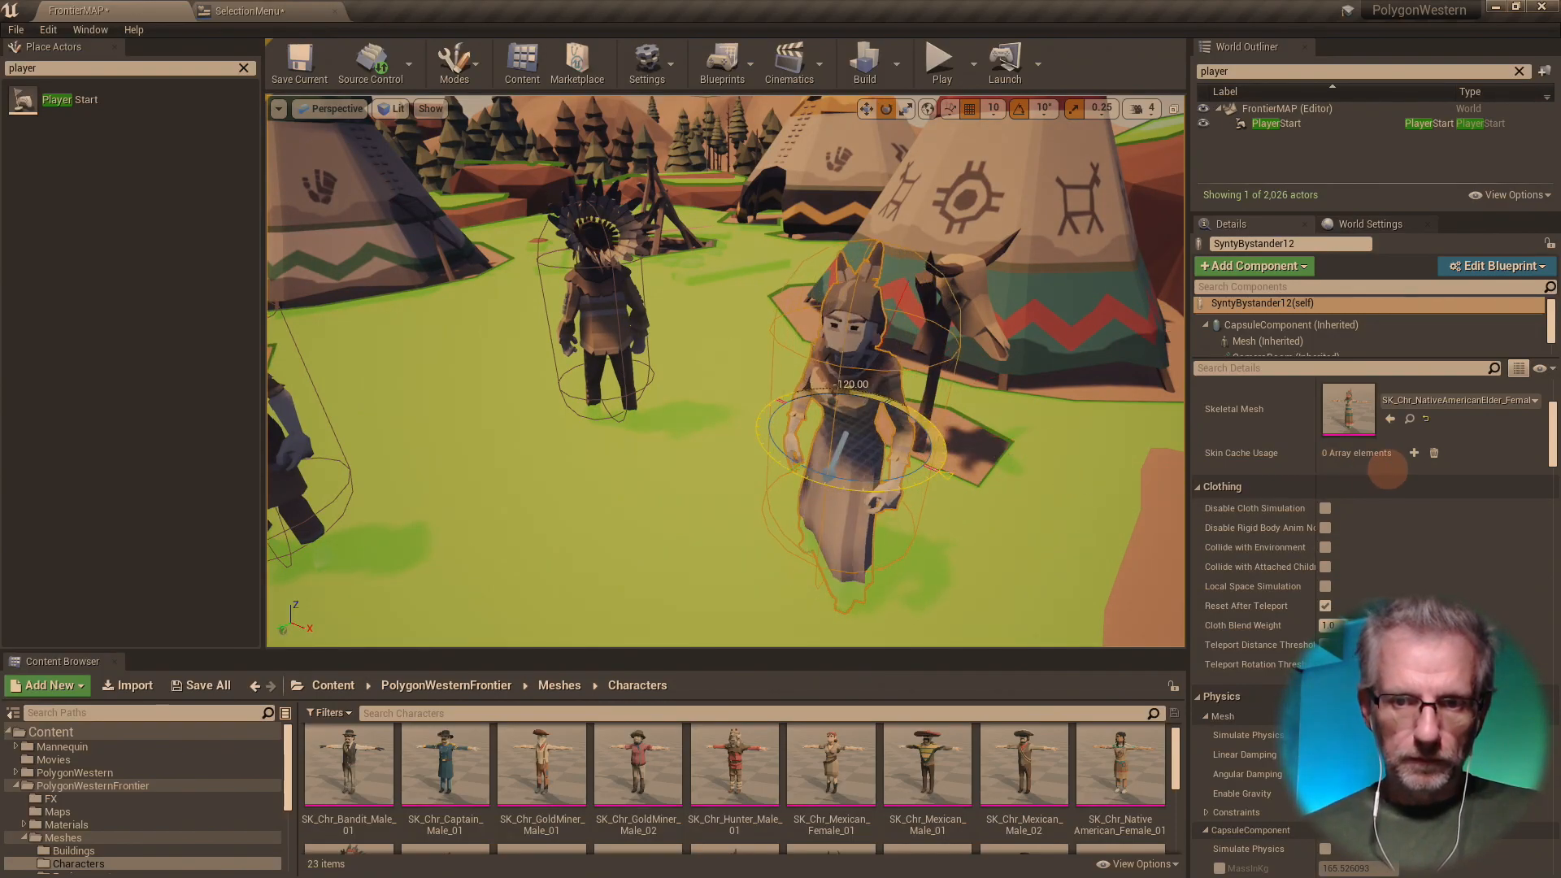
# - Duplicate the elder bystander onto the open ground in front of the tipis and set the copy's skeletal mesh to SK_Chr_NativeAmericanWarrior_Male_01
pyautogui.moveTo(656, 502); pyautogui.dragTo(561, 505, button='right')
pyautogui.scroll(-10, 642, 500)
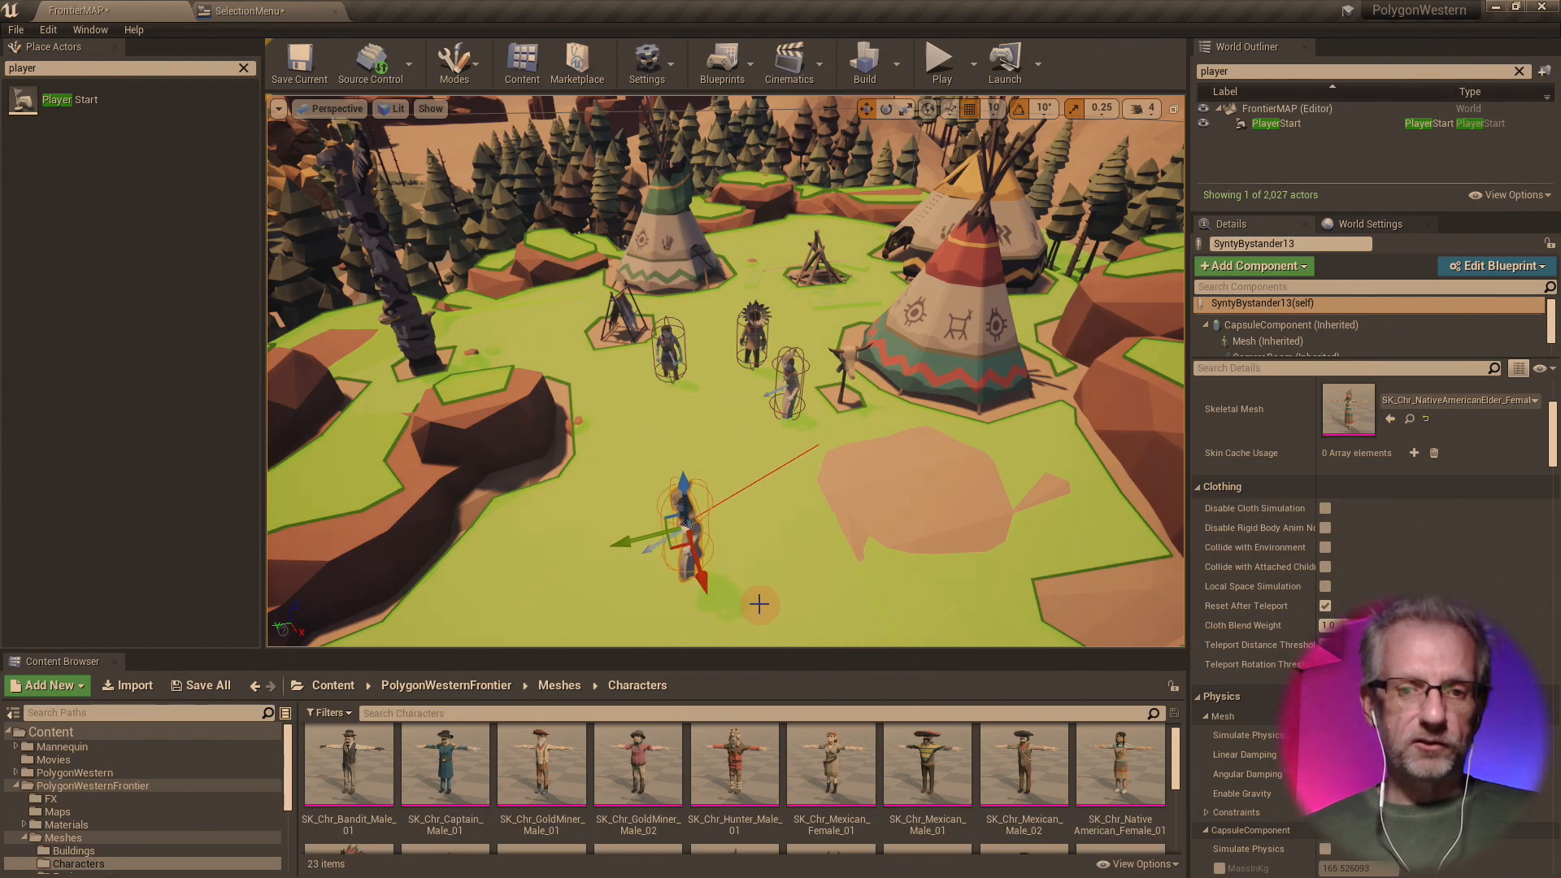
pyautogui.press('f')
pyautogui.moveTo(770, 578)
pyautogui.keyDown('alt'); pyautogui.mouseDown()
pyautogui.moveTo(897, 580)
pyautogui.moveTo(919, 562)
pyautogui.moveTo(771, 577)
pyautogui.mouseUp(); pyautogui.keyUp('alt')
pyautogui.press('End')
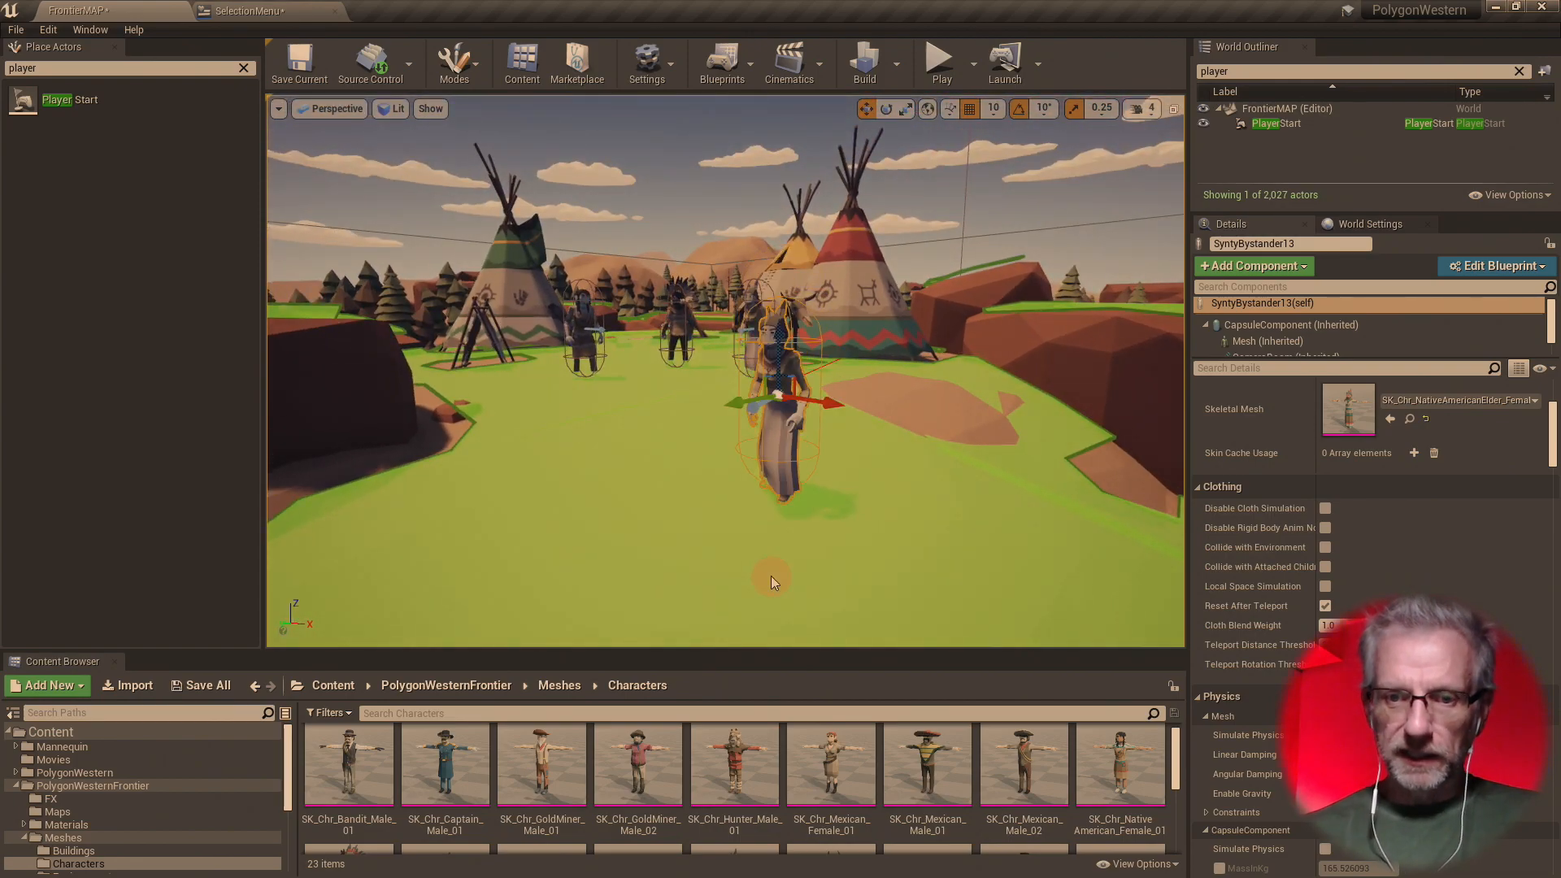
pyautogui.click(1469, 406)
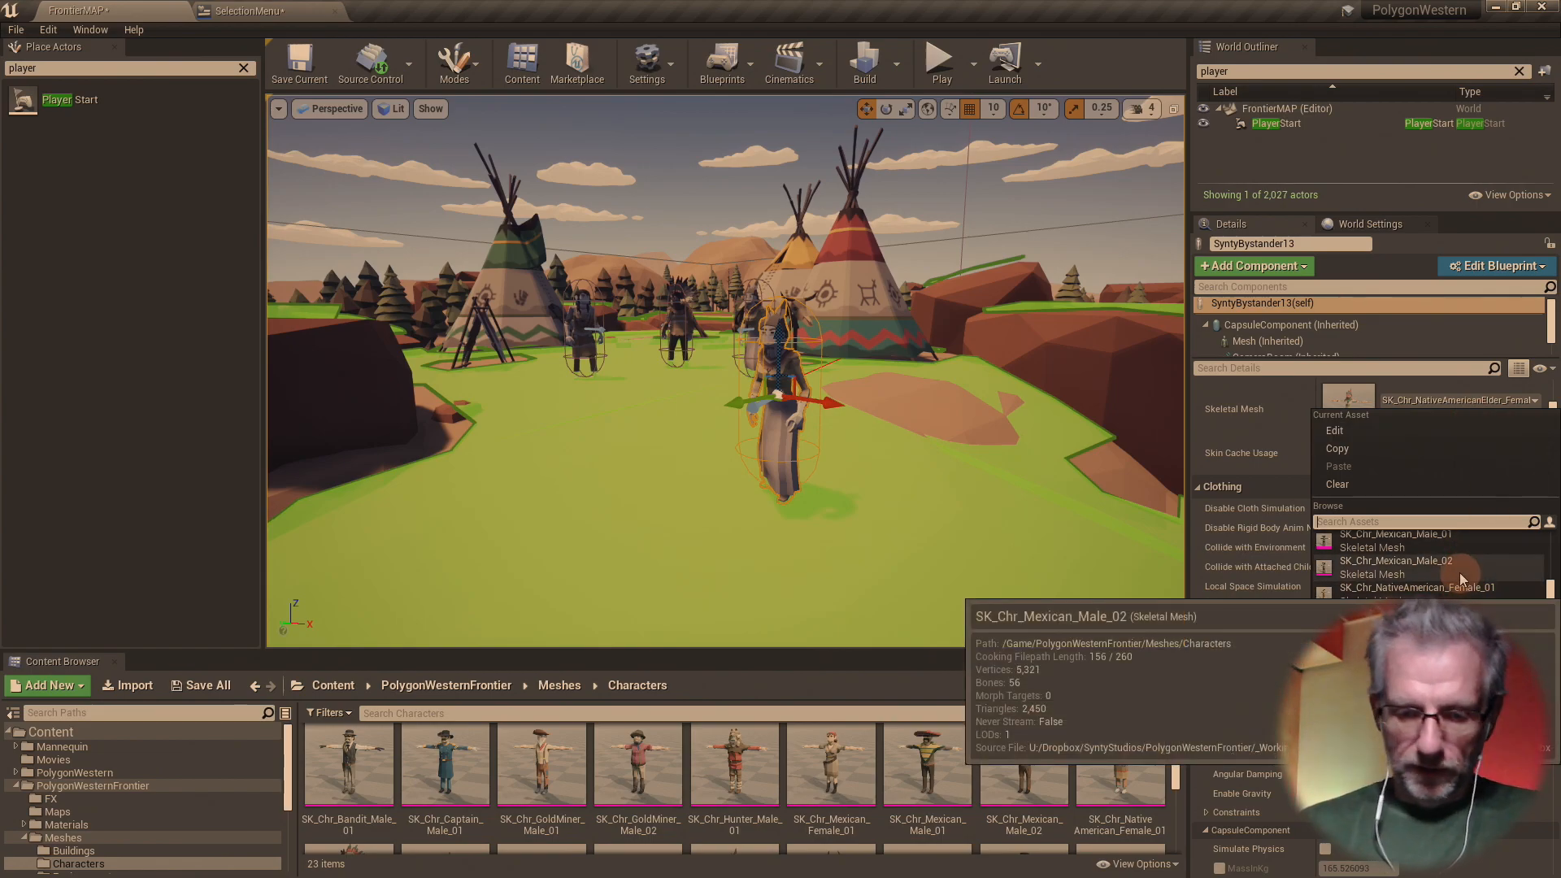
pyautogui.write('nat')
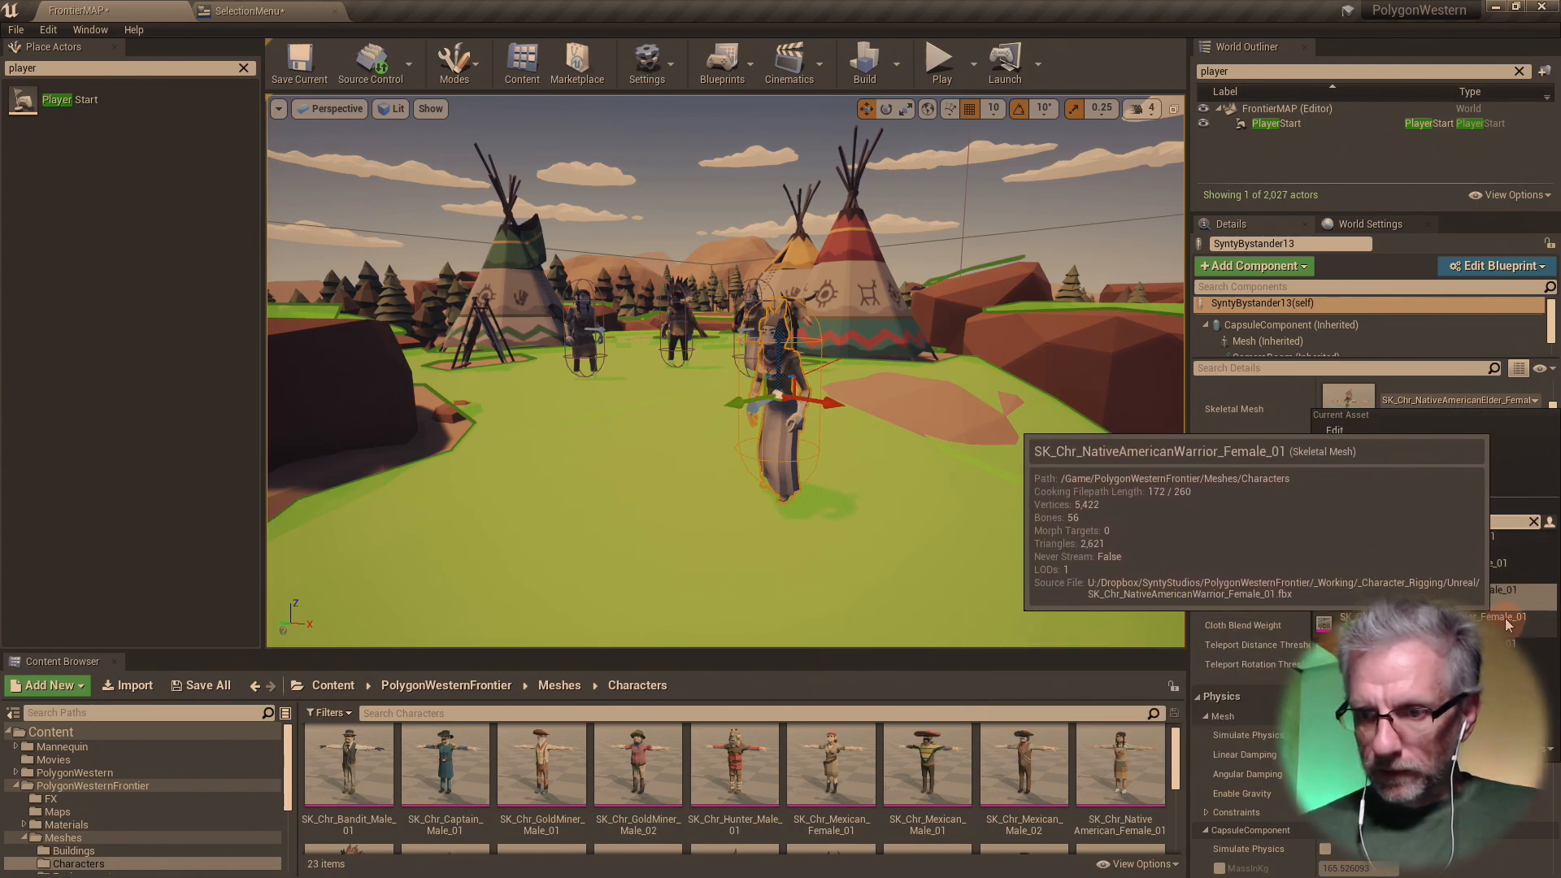
pyautogui.click(1504, 644)
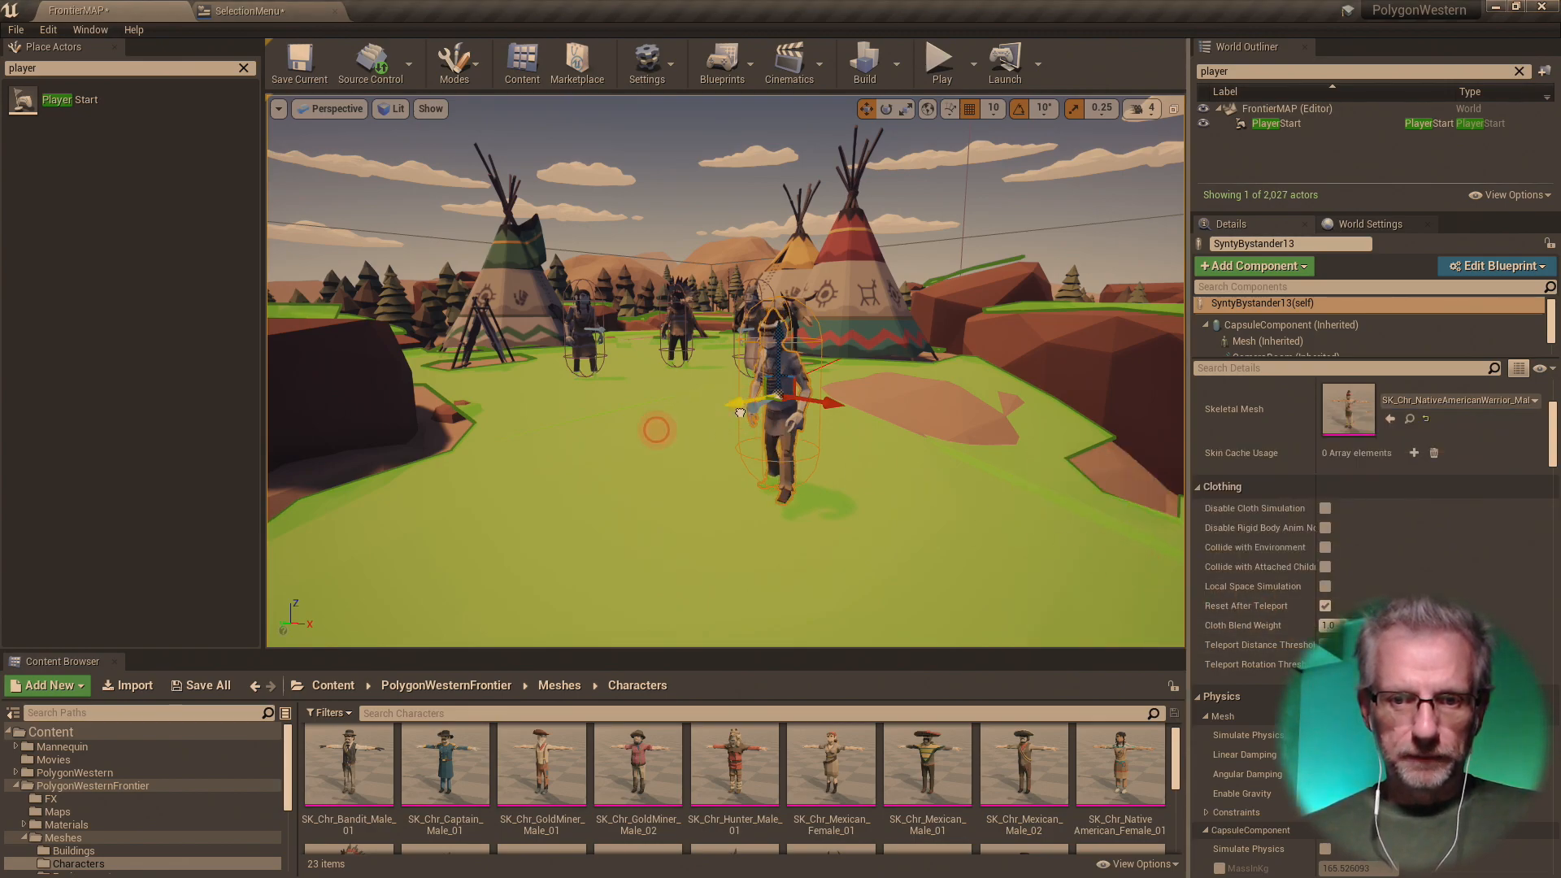
# - Duplicate the male warrior farther out from the tipis and set the copy's skeletal mesh to SK_Chr_NativeAmericanWarrior_Female_01
pyautogui.keyDown('alt'); pyautogui.moveTo(740, 412); pyautogui.dragTo(418, 488); pyautogui.keyUp('alt')
pyautogui.press('End')
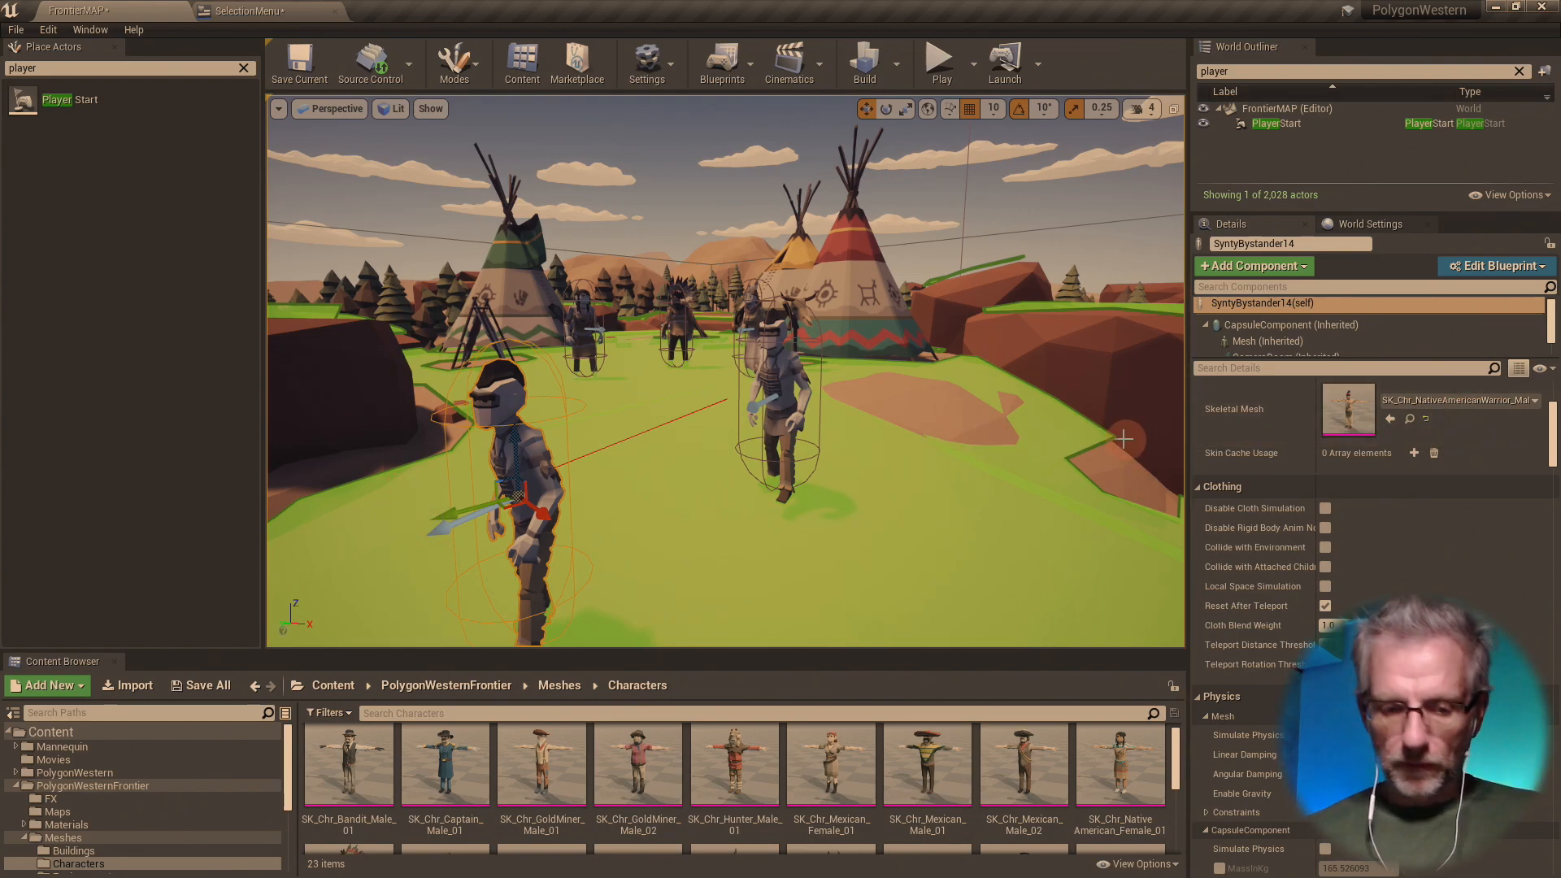
pyautogui.press('f')
pyautogui.click(1467, 400)
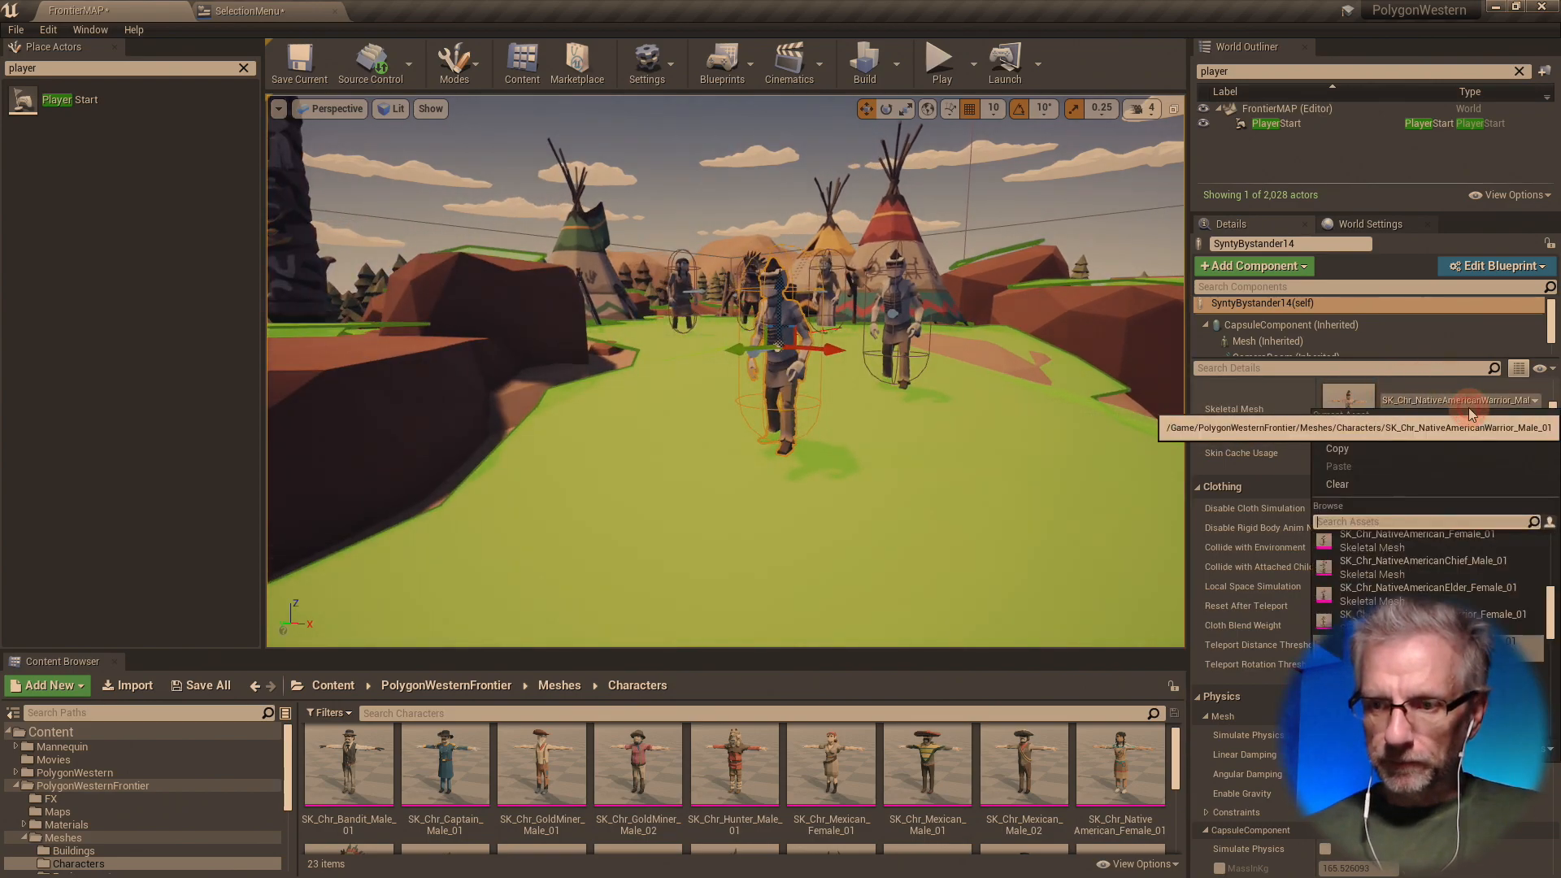
pyautogui.write('na')
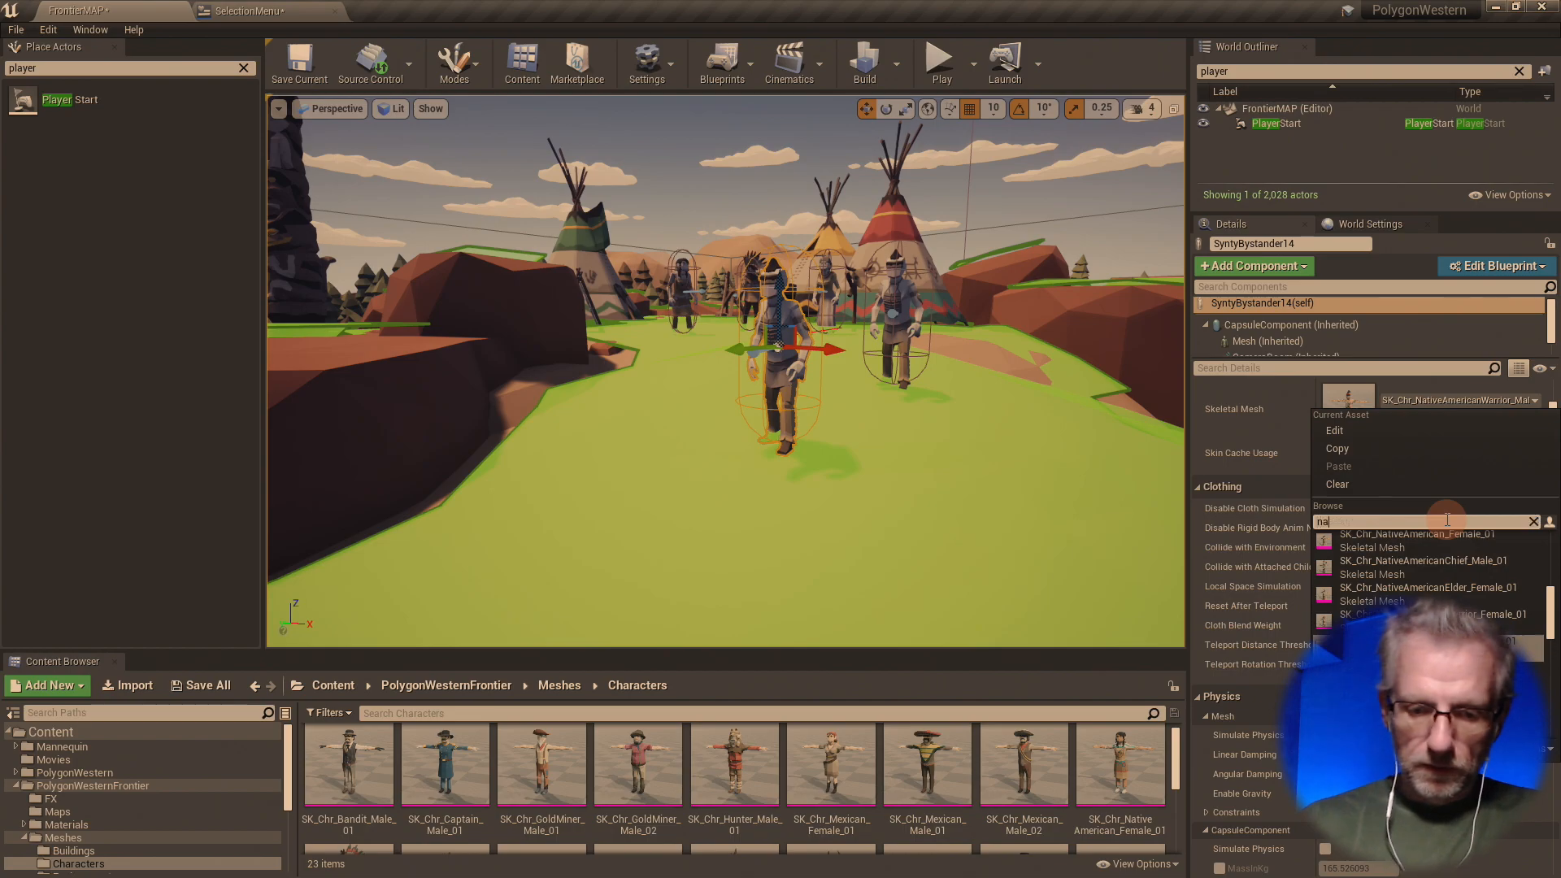
pyautogui.write('t')
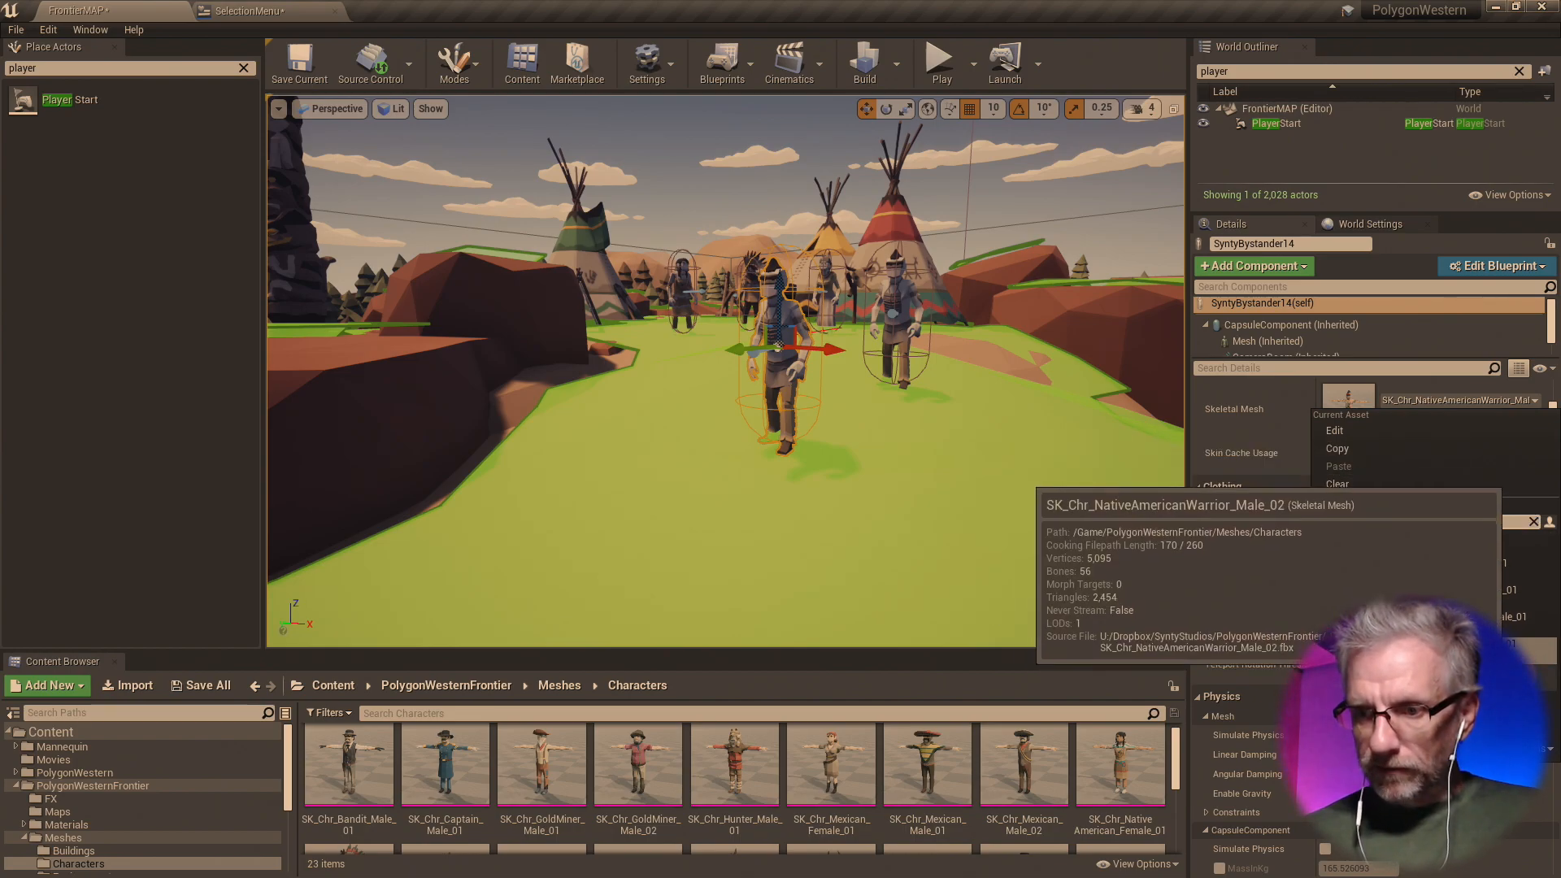
pyautogui.click(1423, 617)
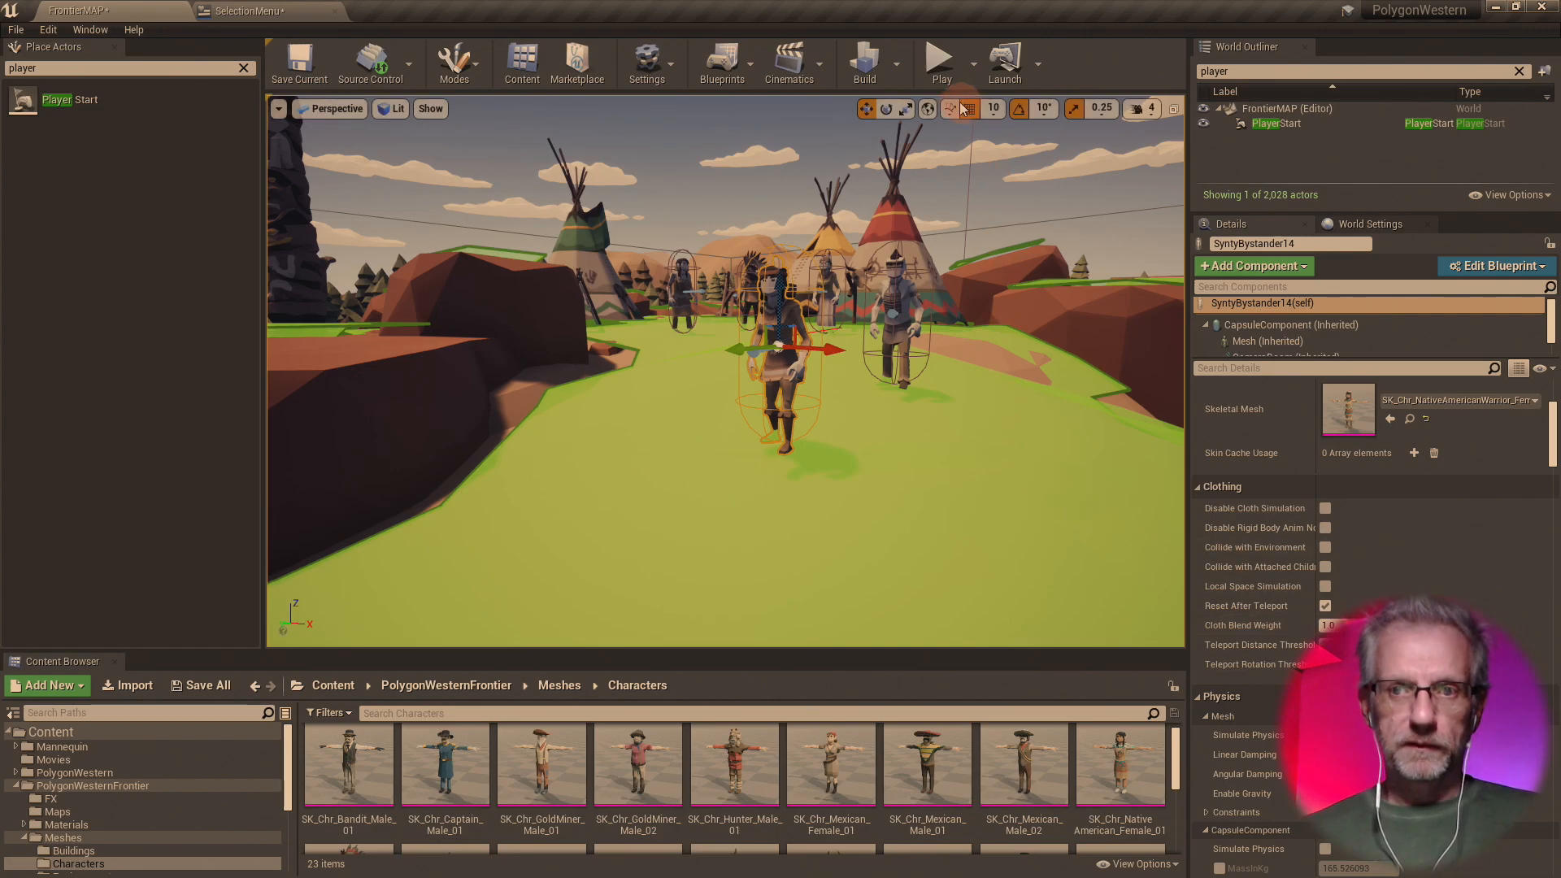
# - Delete the existing PlayerStart and place a new Player Start on the ground near the warriors in the tipi camp
pyautogui.click(1314, 123)
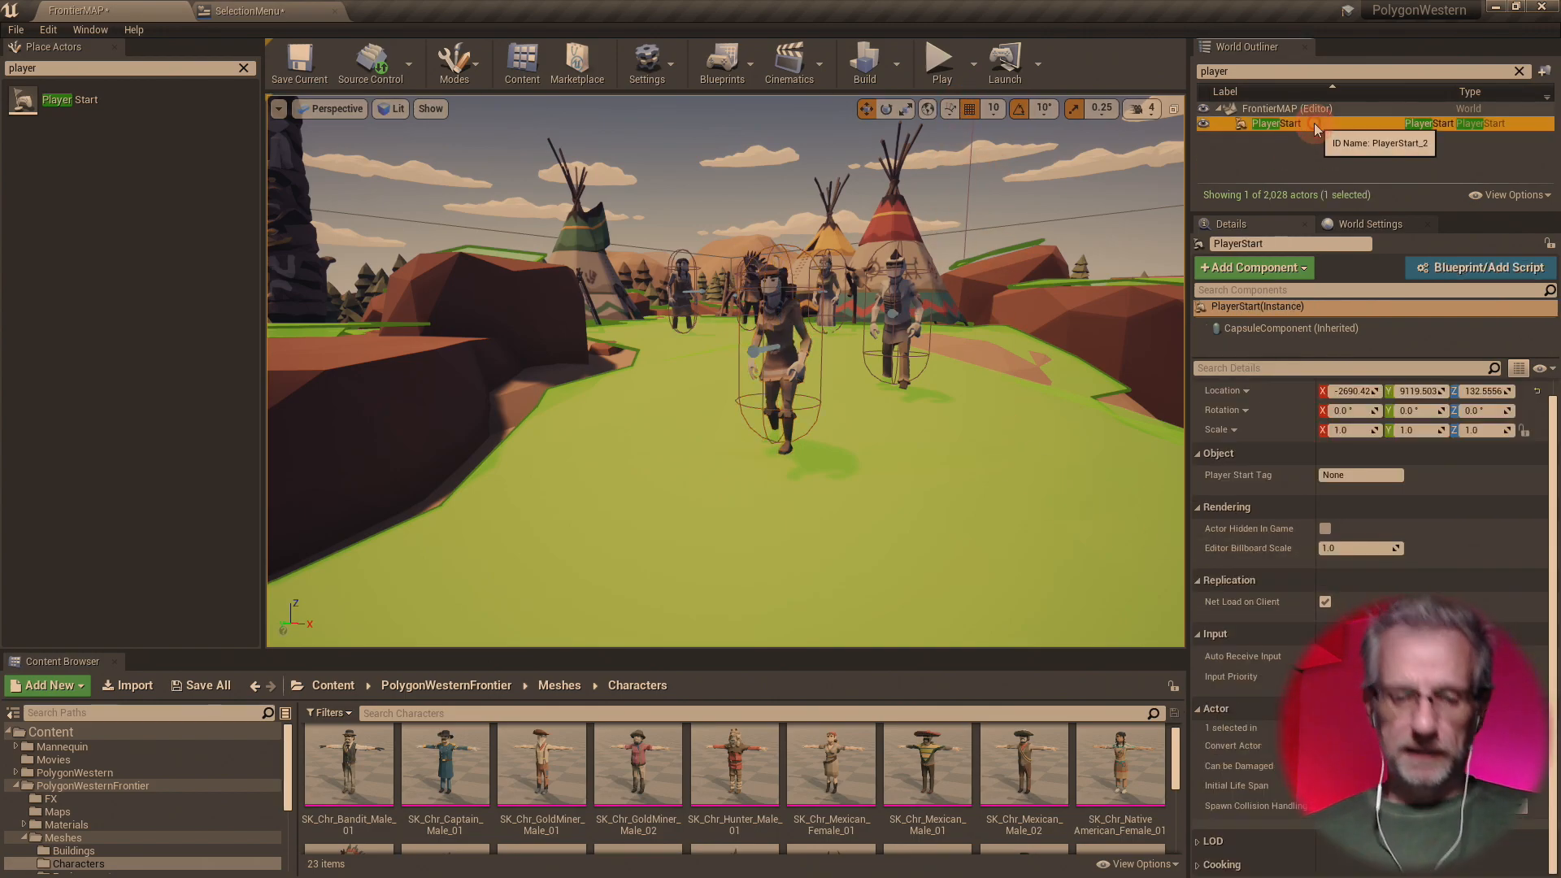
pyautogui.press('Delete')
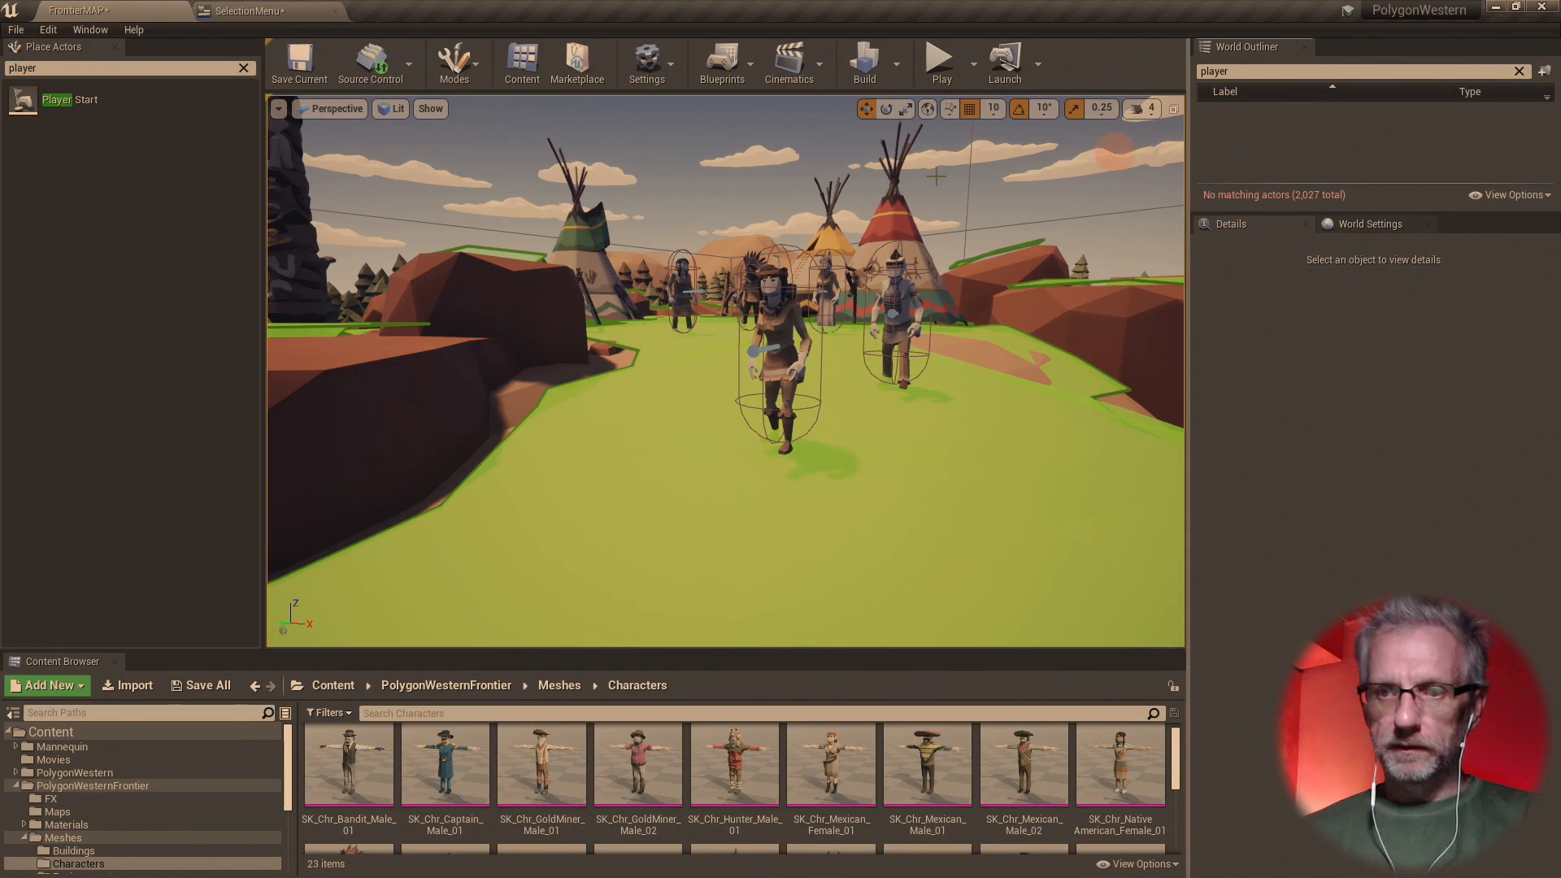
pyautogui.moveTo(128, 97); pyautogui.dragTo(611, 457)
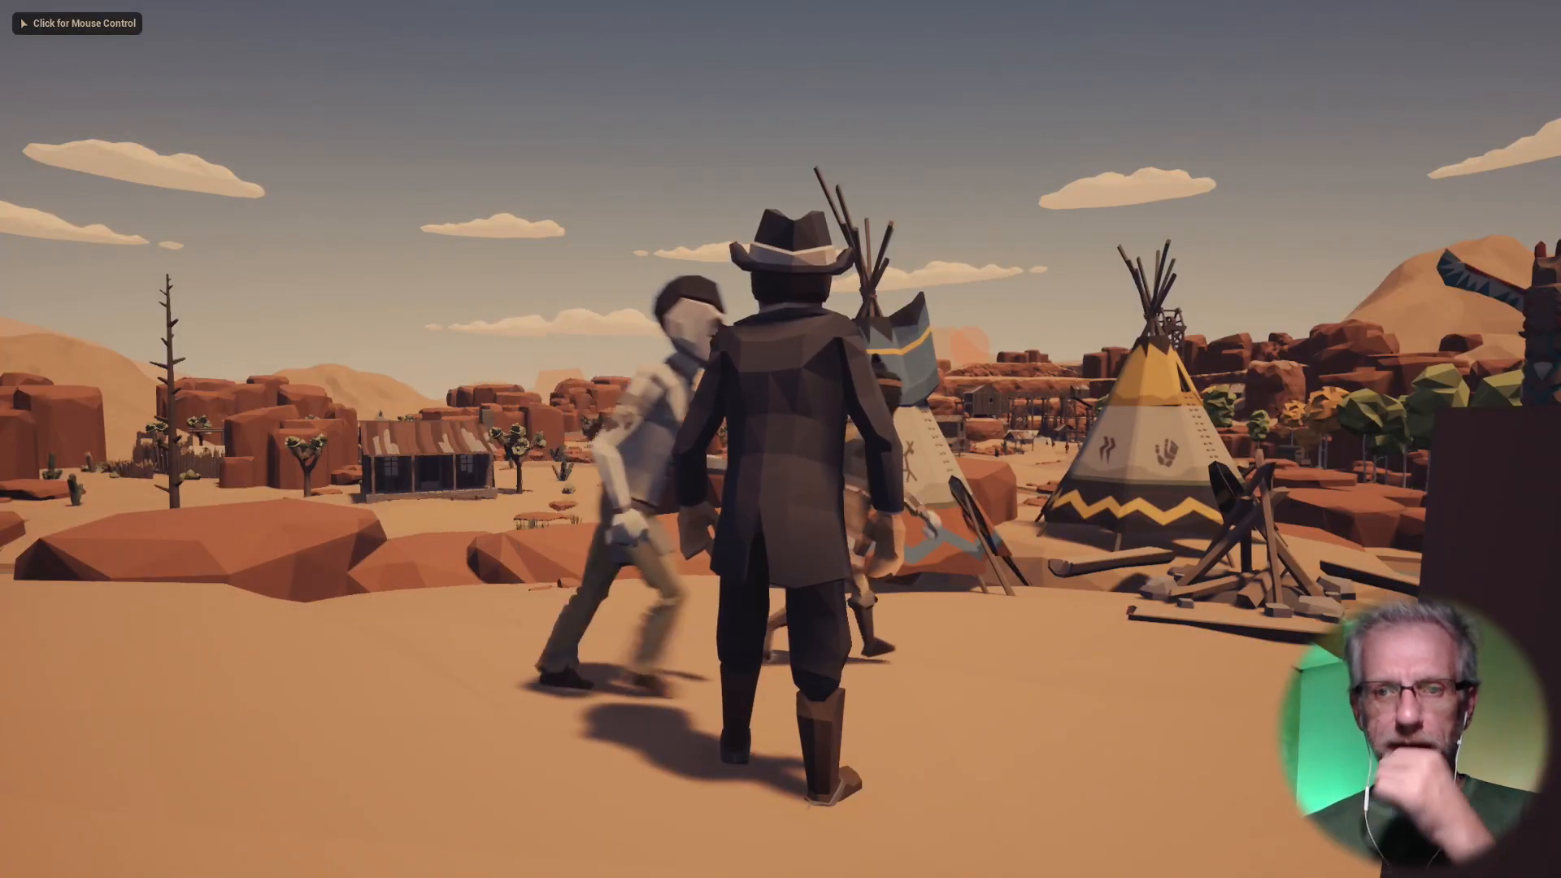
# - Play-test the level, running among the tipis and campfire to check the bystanders in the camp
pyautogui.click(781, 439)
pyautogui.press('w')
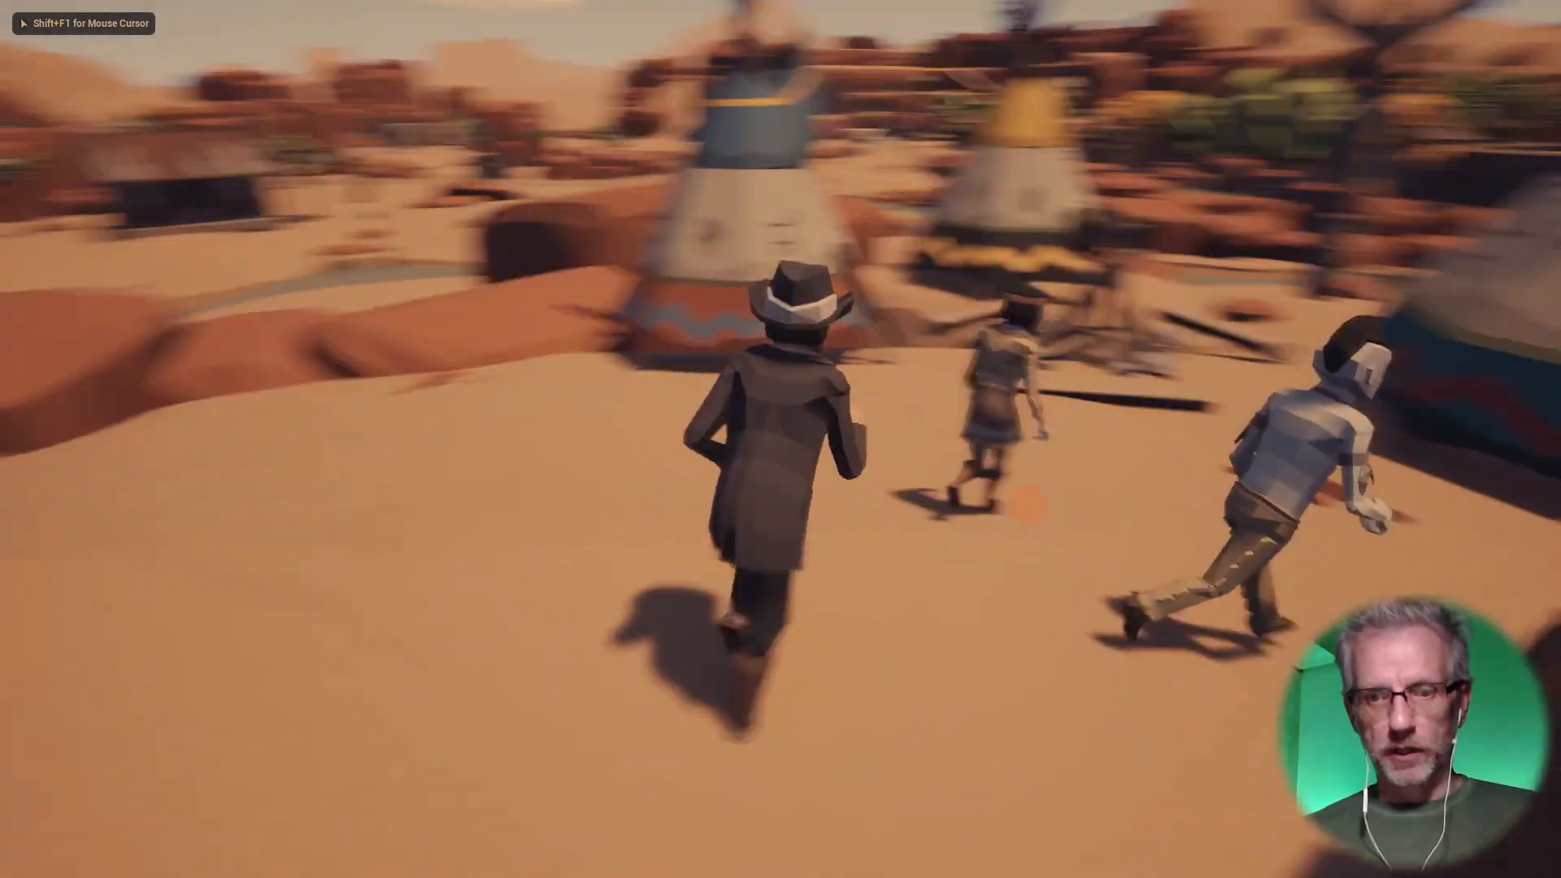
pyautogui.press('w')
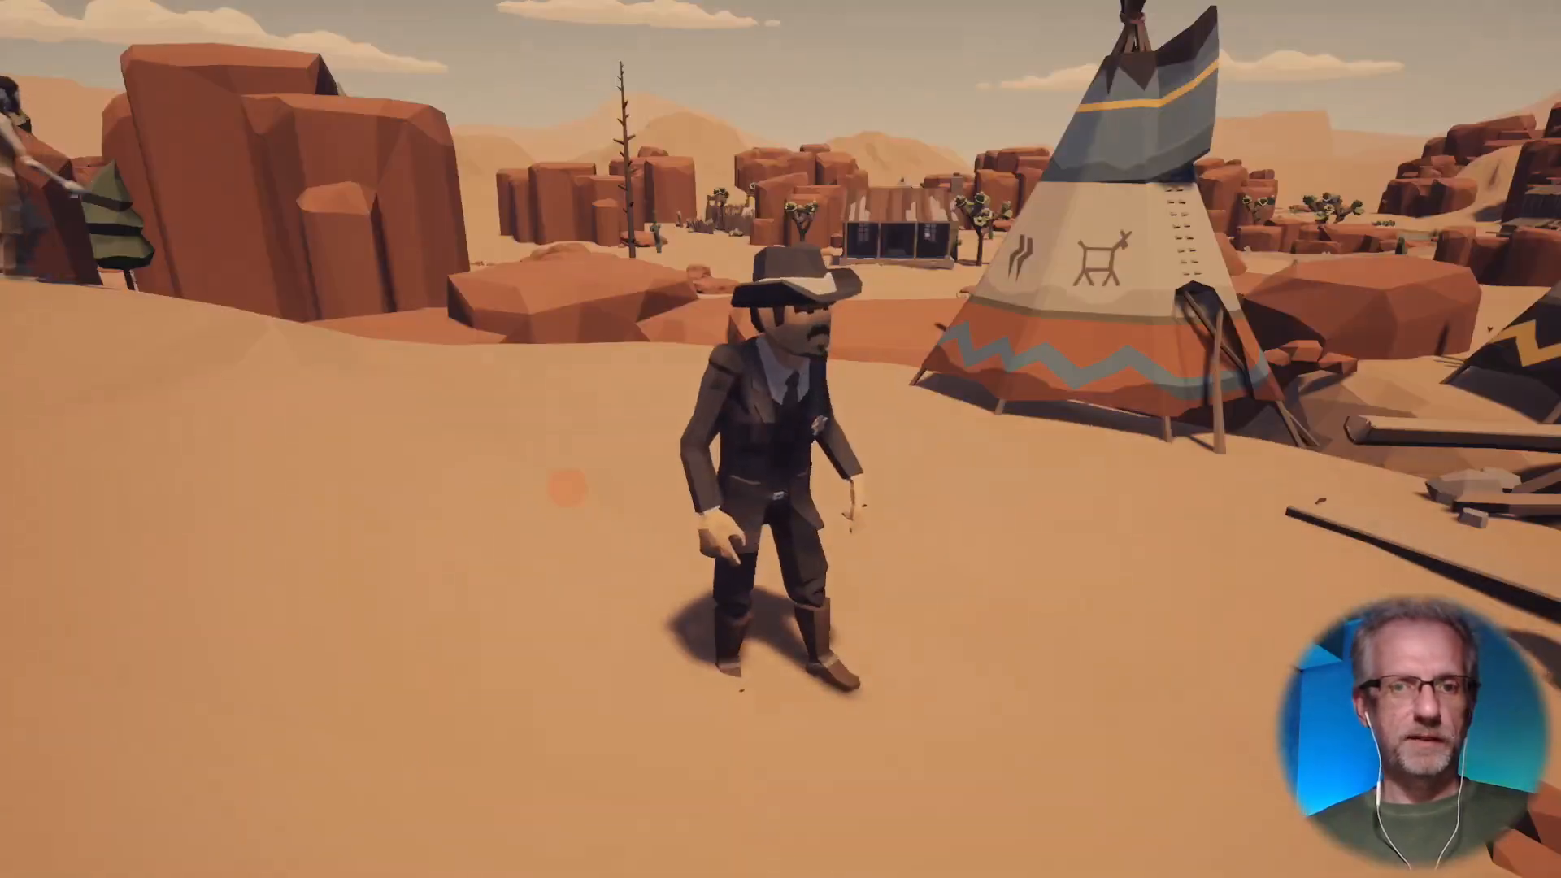
pyautogui.press('w')
pyautogui.press('w')
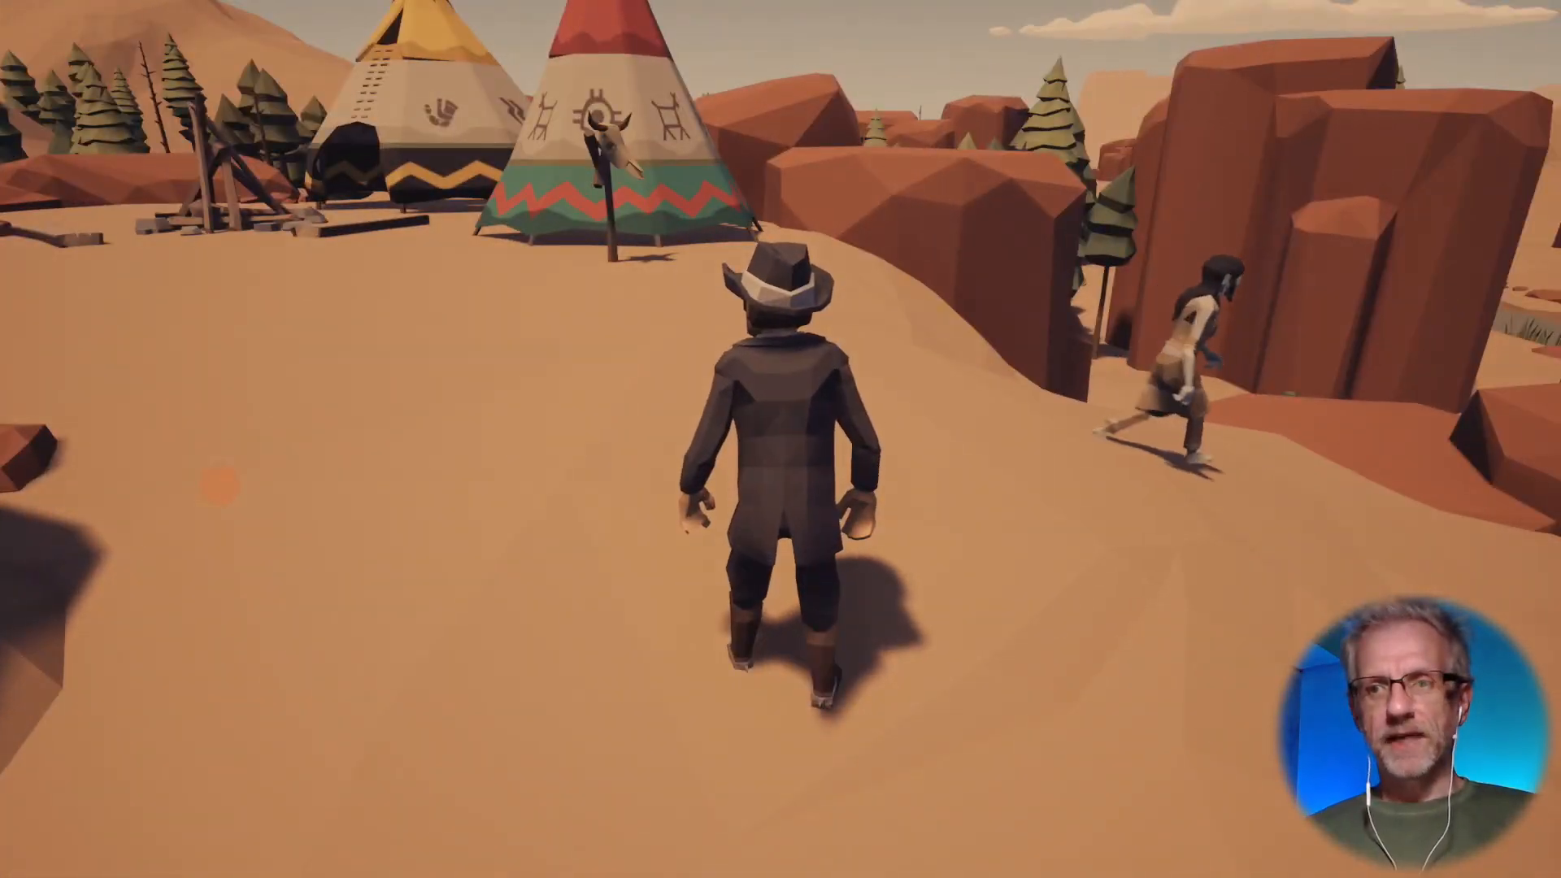
pyautogui.press('w')
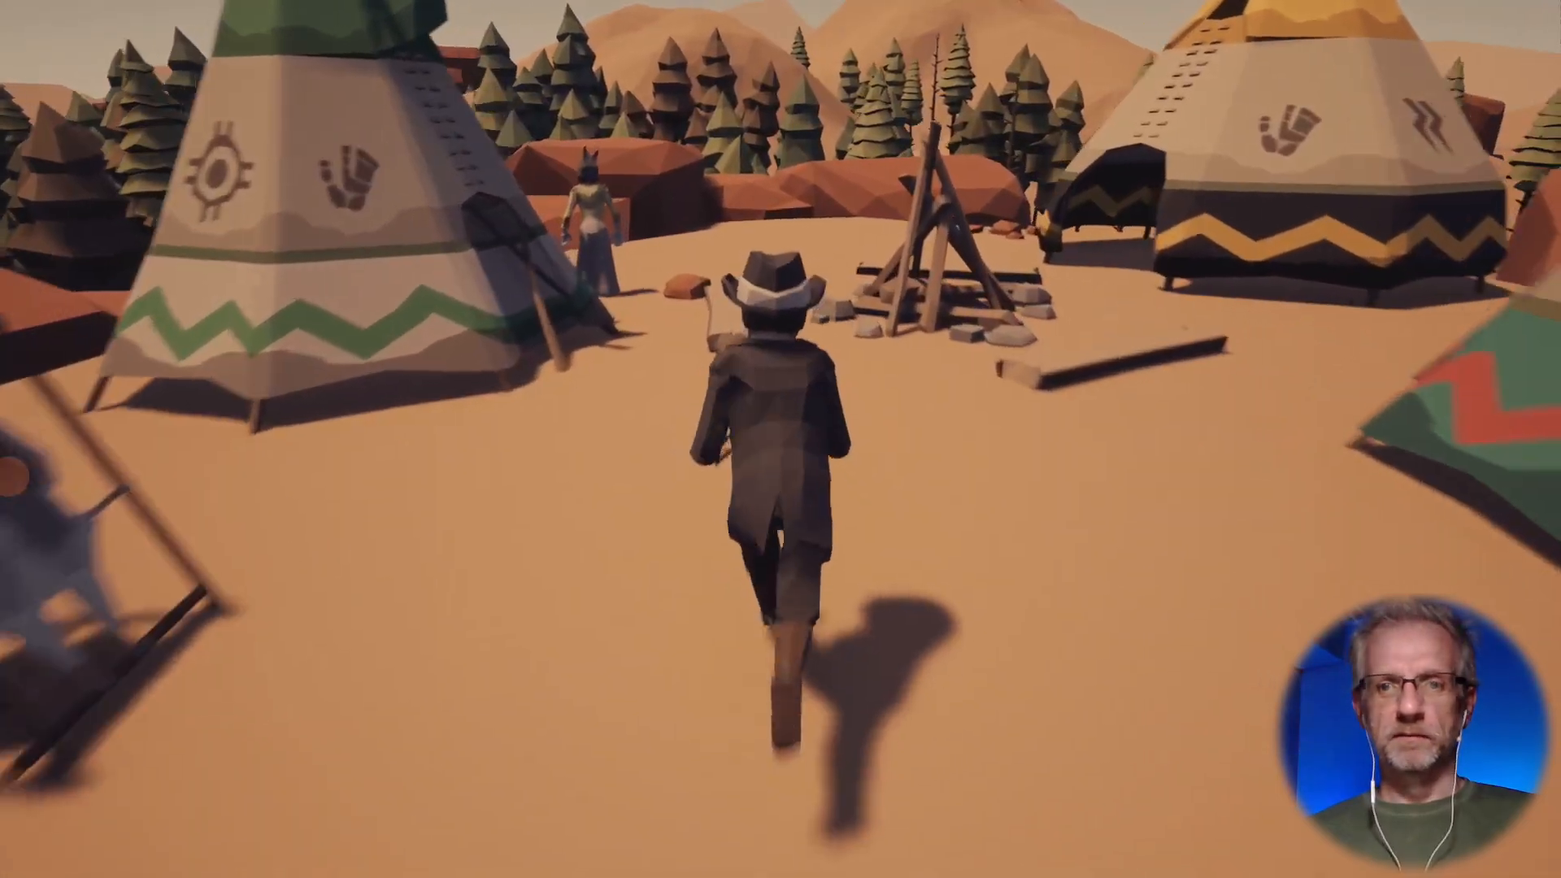
pyautogui.press('w')
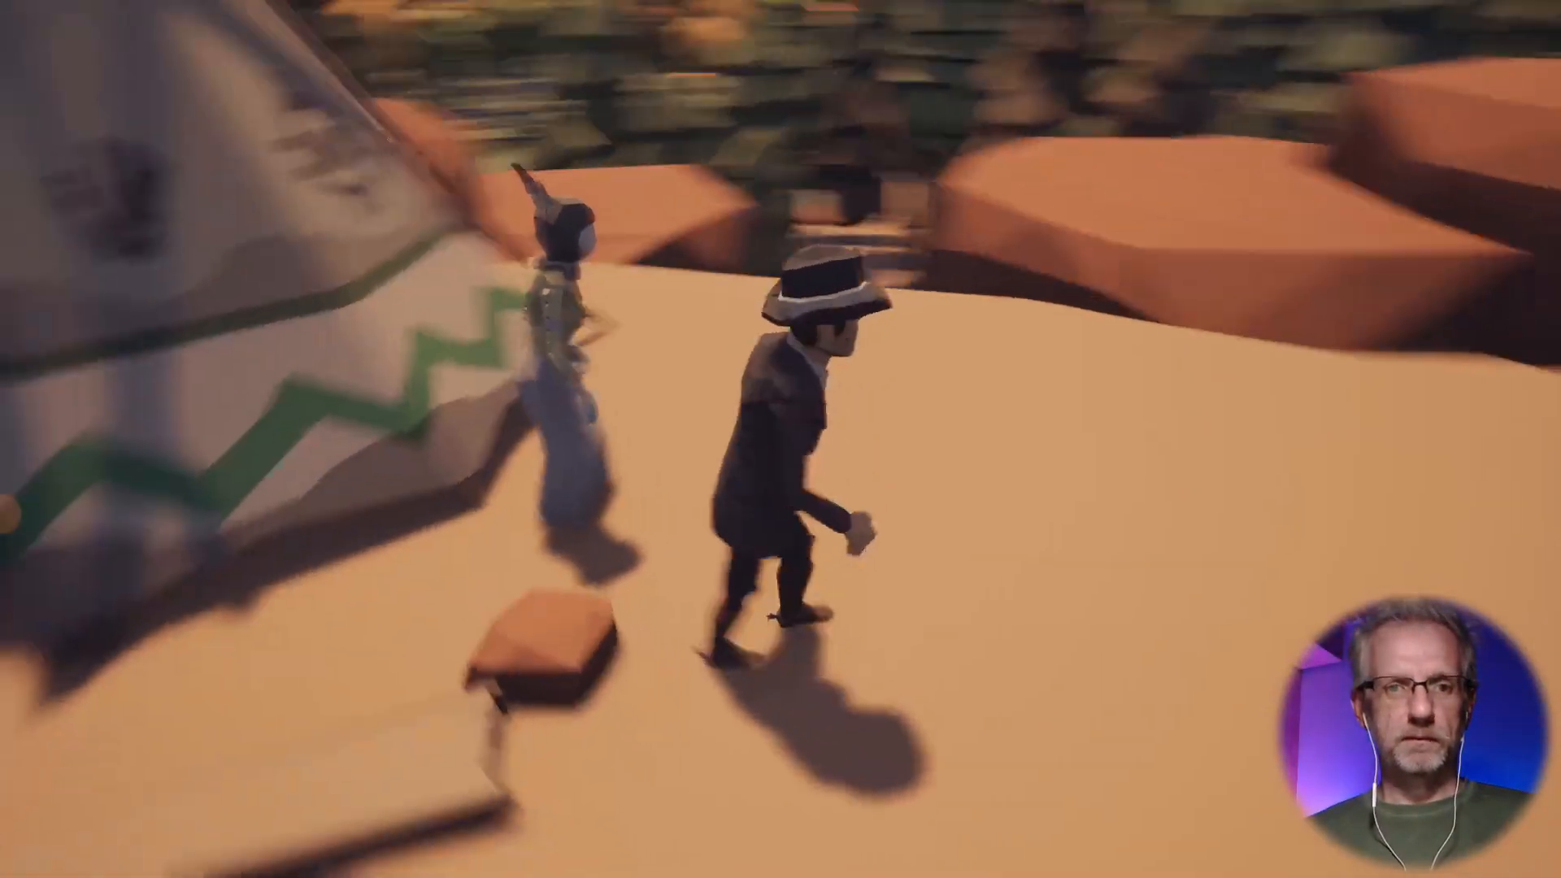
pyautogui.press('w')
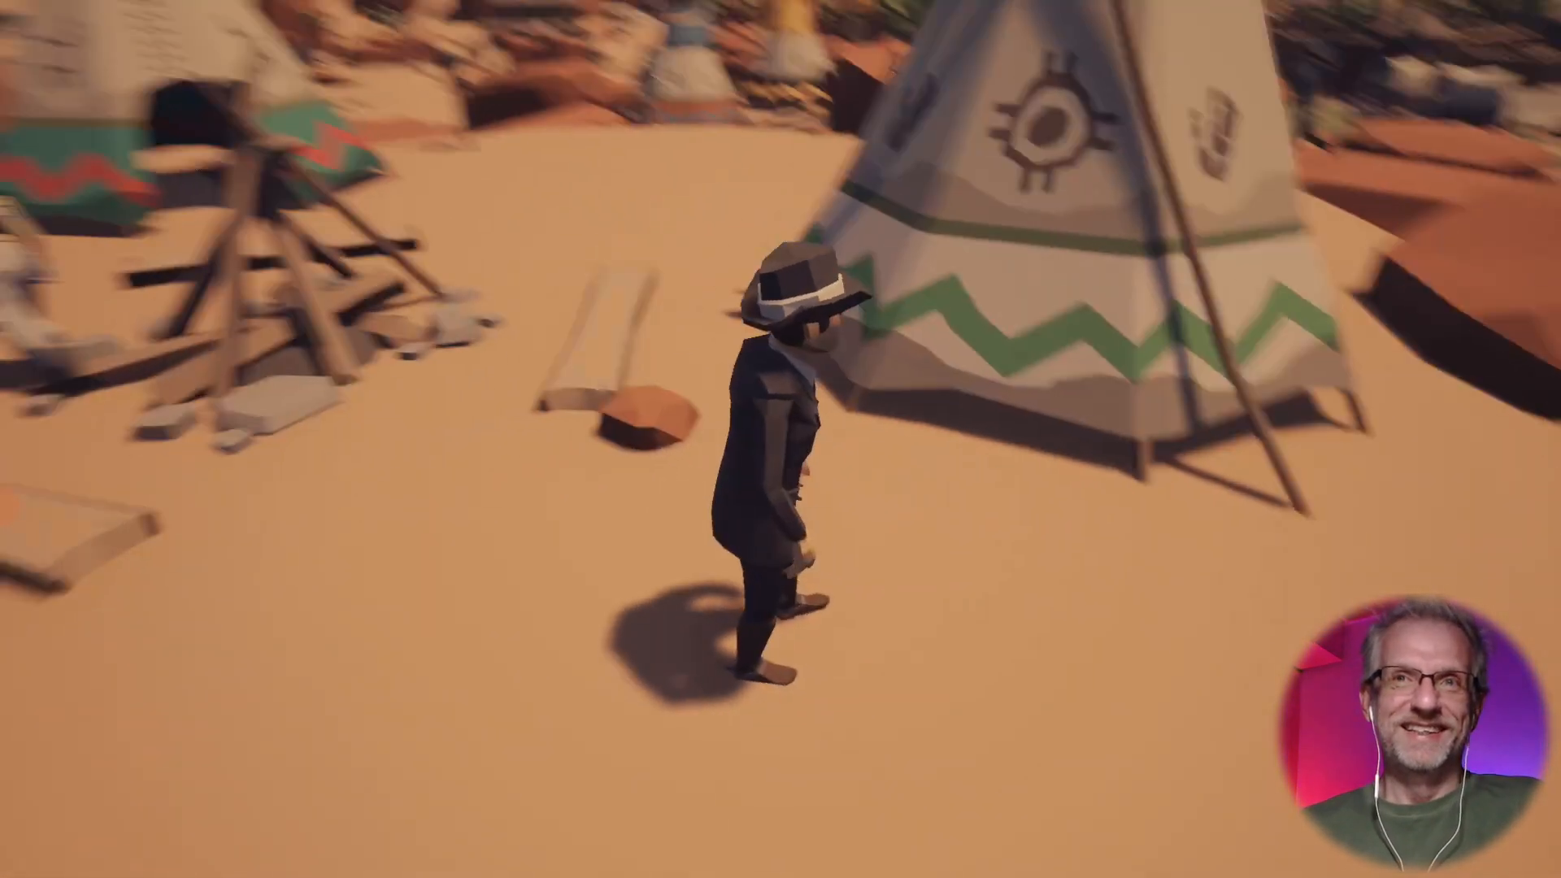
pyautogui.press('w')
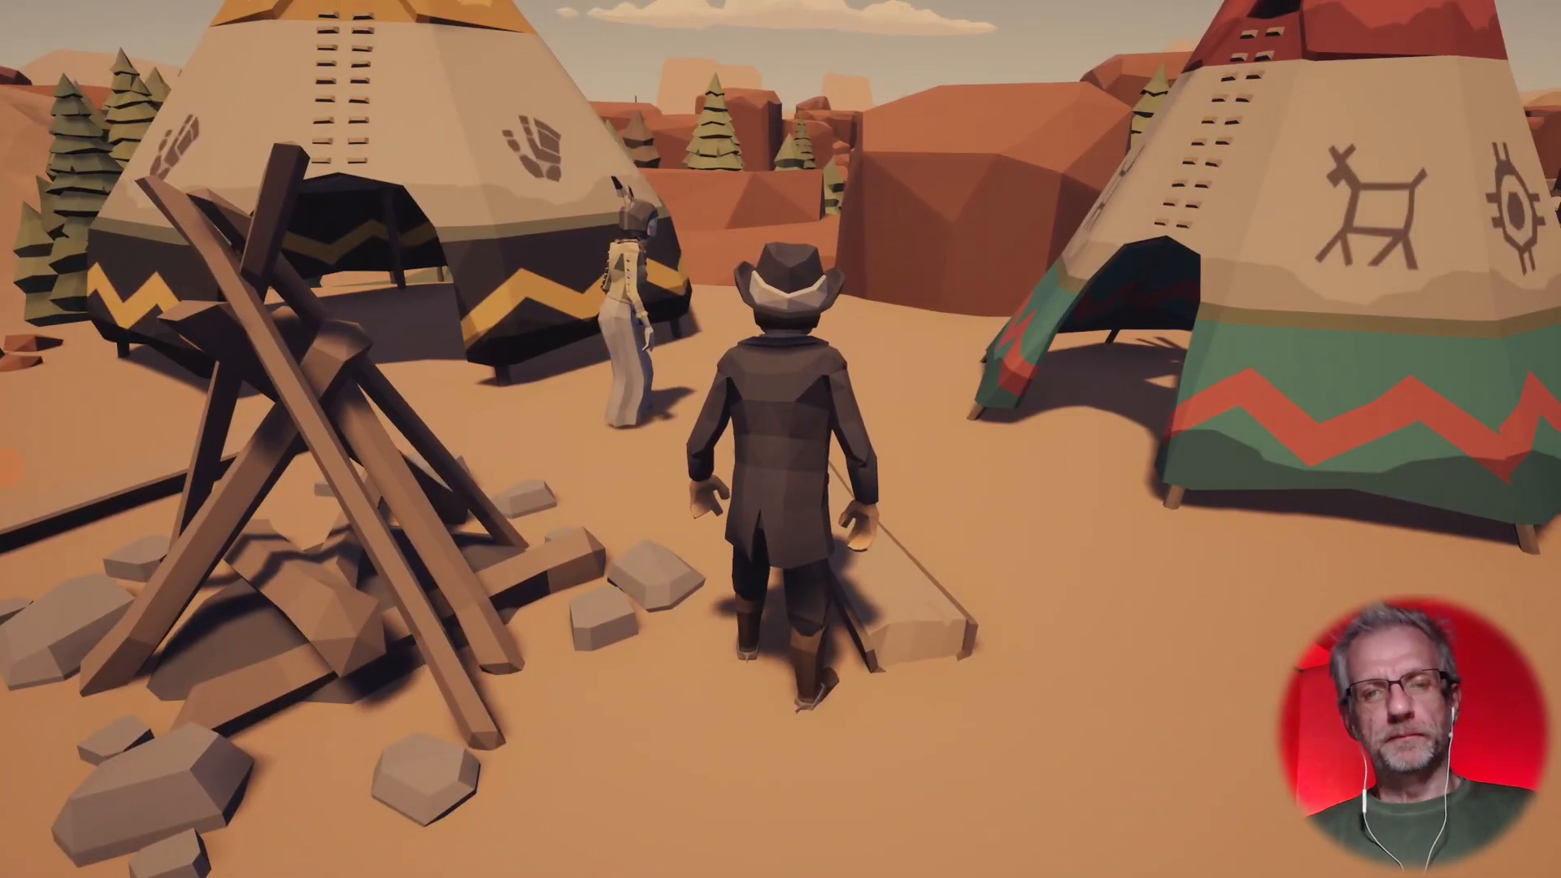
pyautogui.press('w')
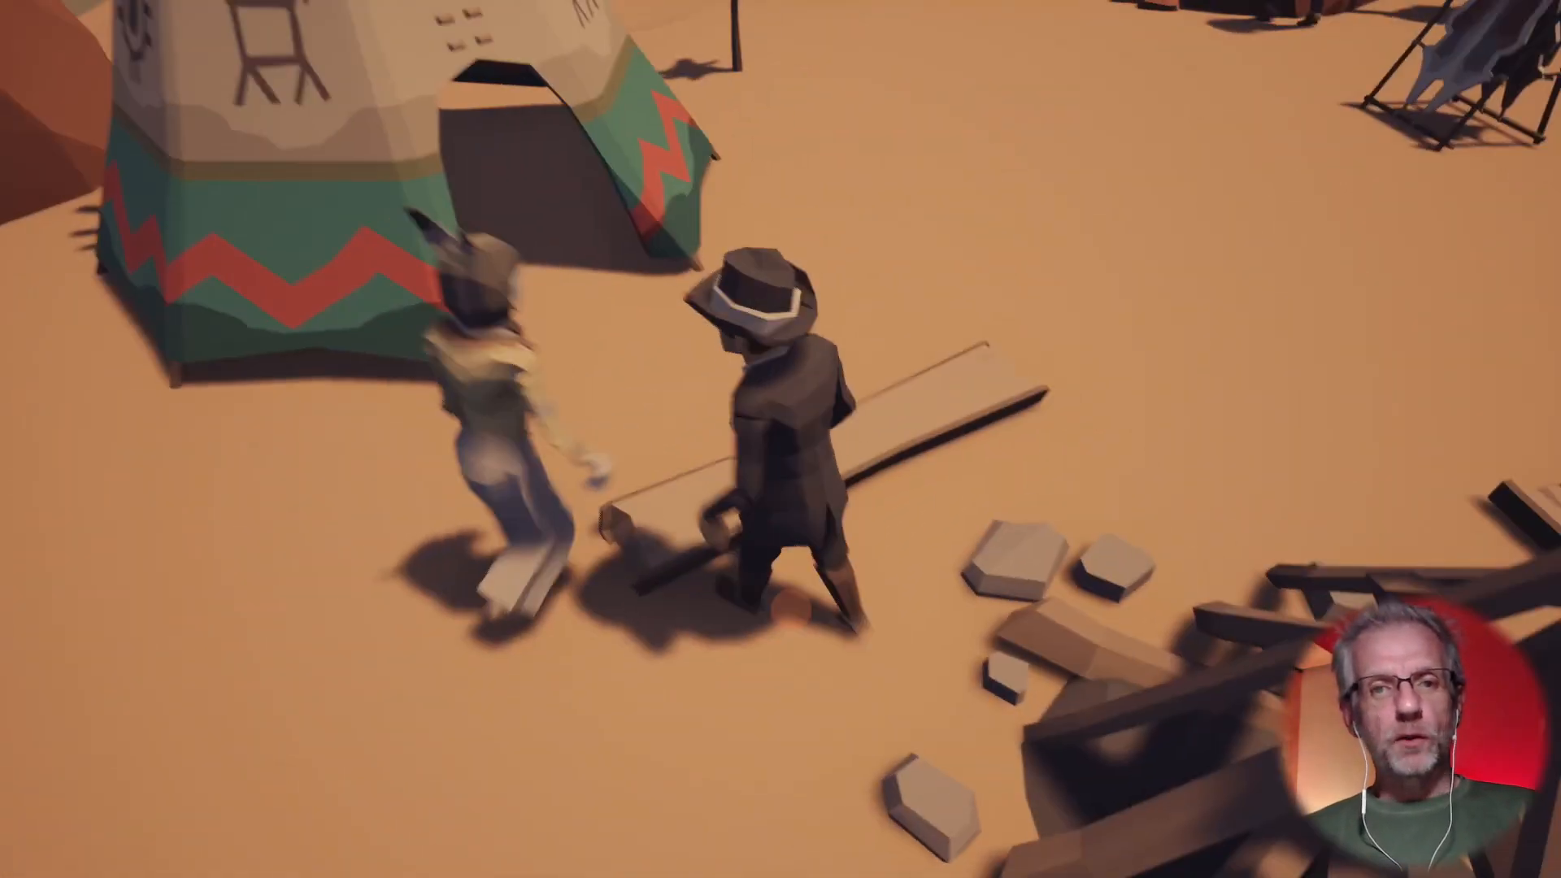
pyautogui.press('w')
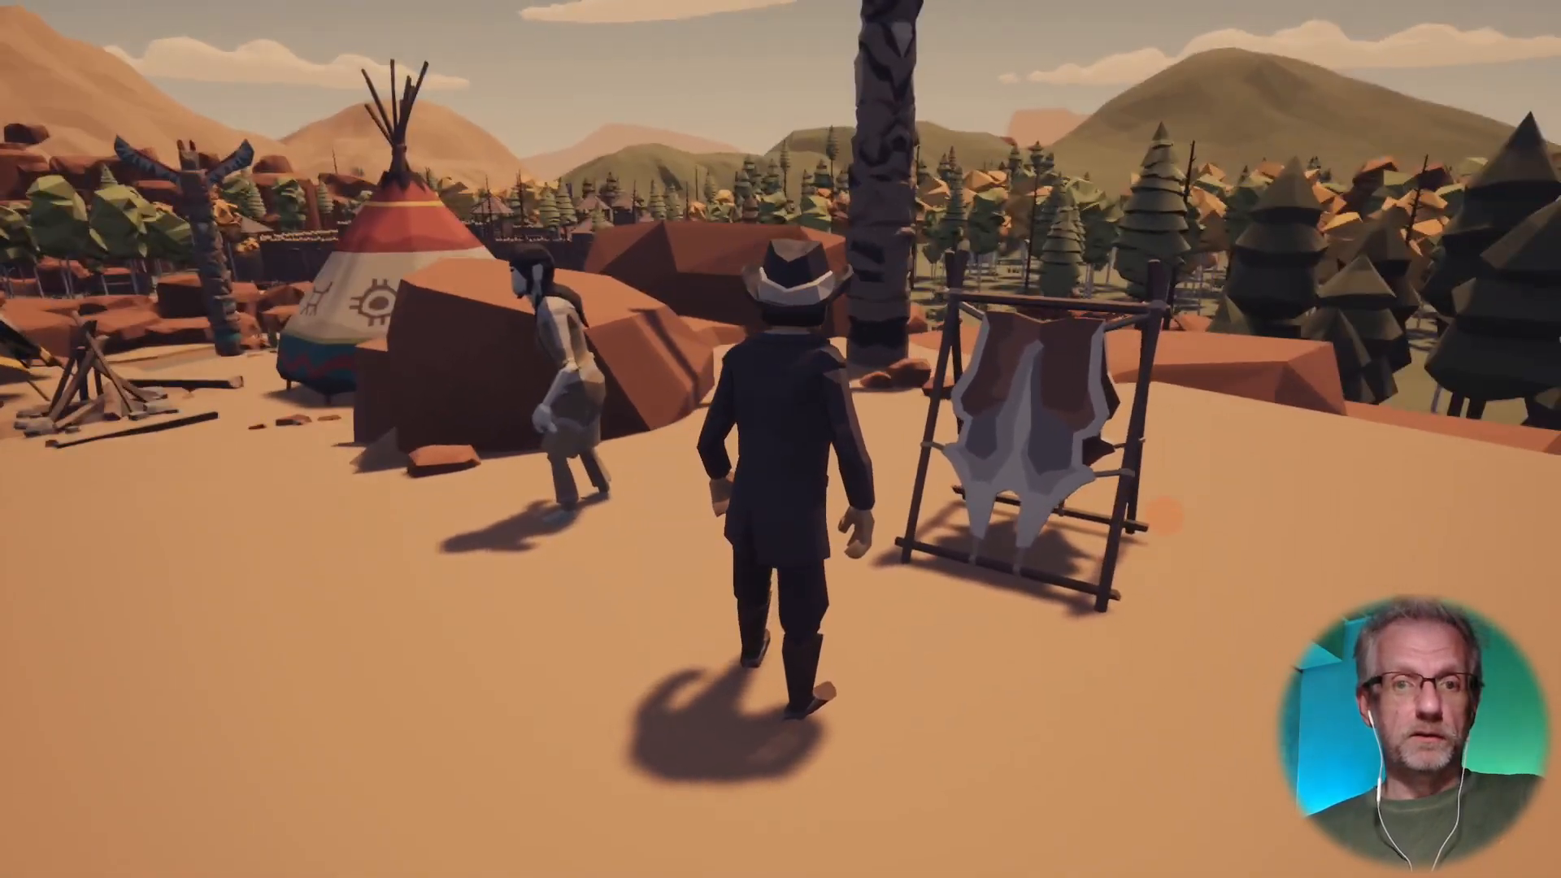
# - Run through the lower part of the camp to inspect the totem pole and other props, and stop the play session
pyautogui.press('w')
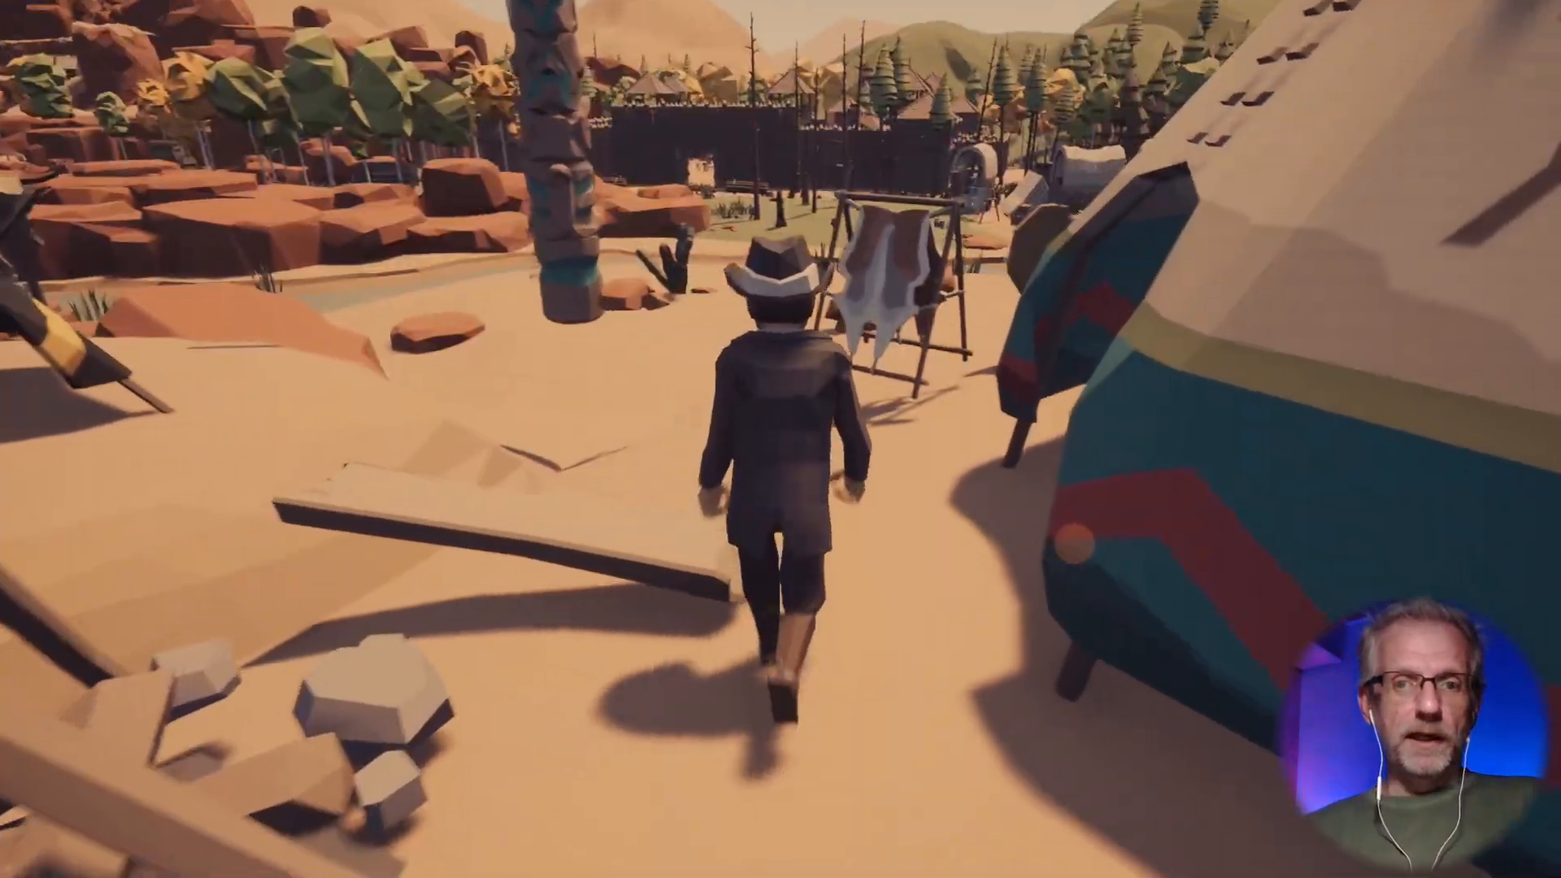
pyautogui.press('d')
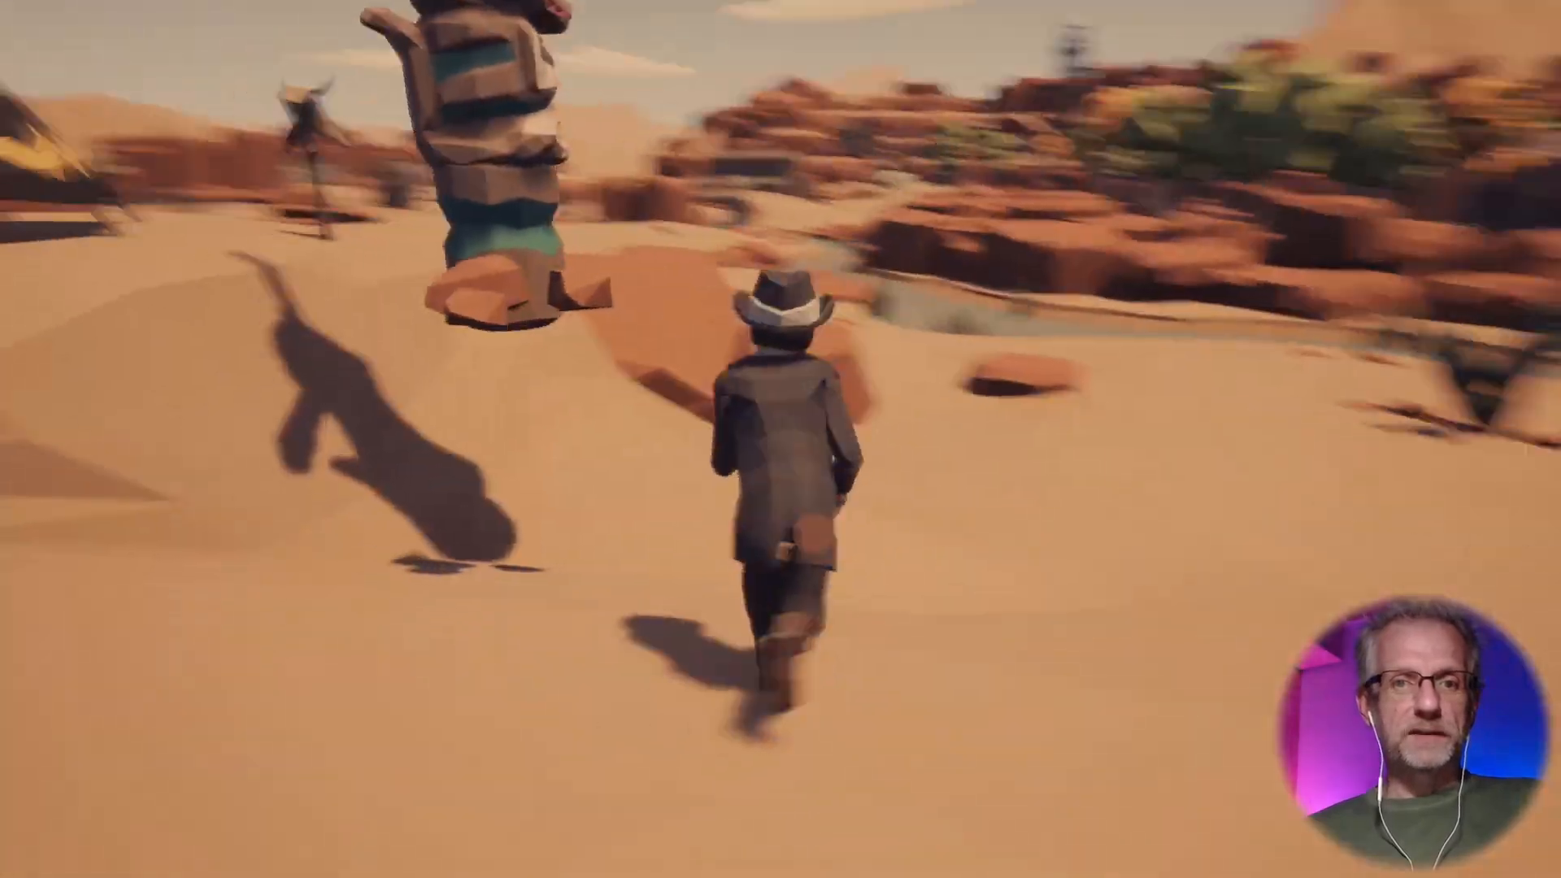
pyautogui.press('d')
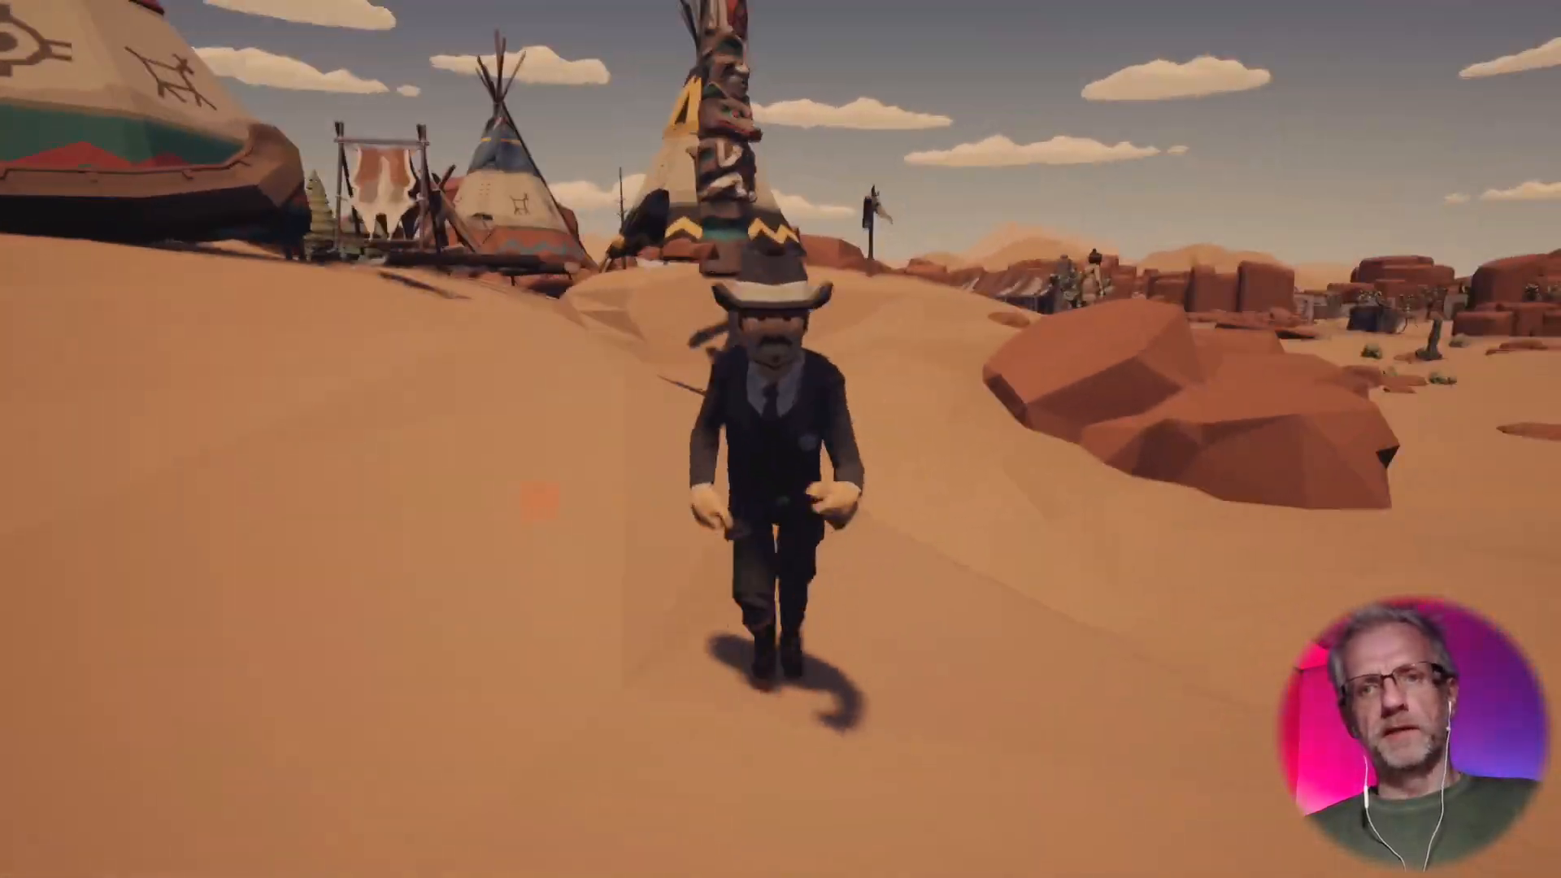
pyautogui.press('Escape')
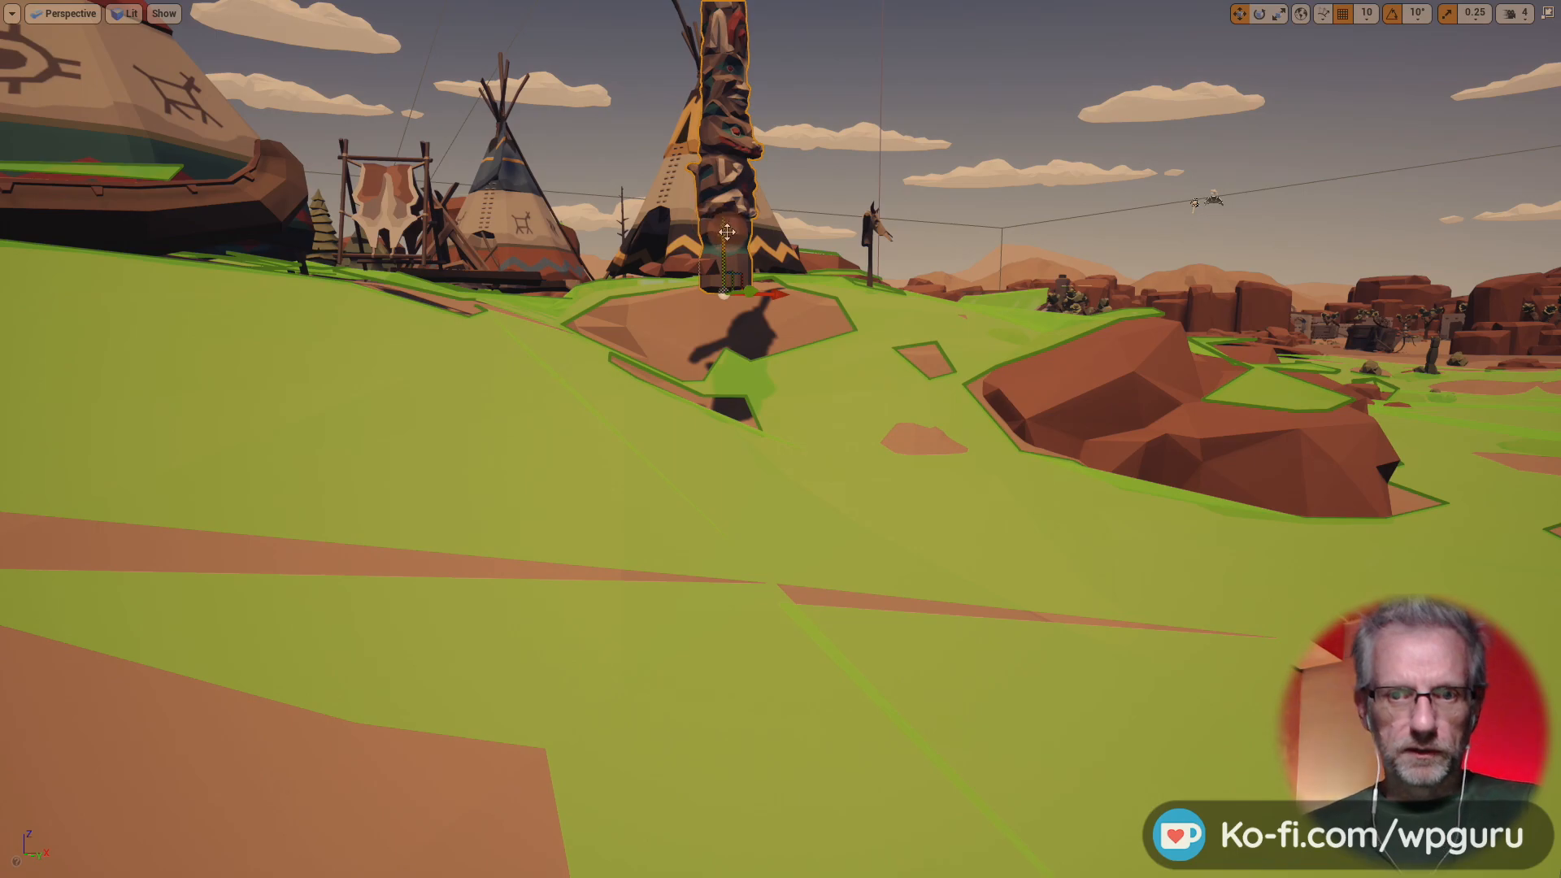
# - Lower the totem pole and the hide-drying rack onto the ground, and tilt the rack to follow the slope
pyautogui.moveTo(727, 232); pyautogui.dragTo(721, 387)
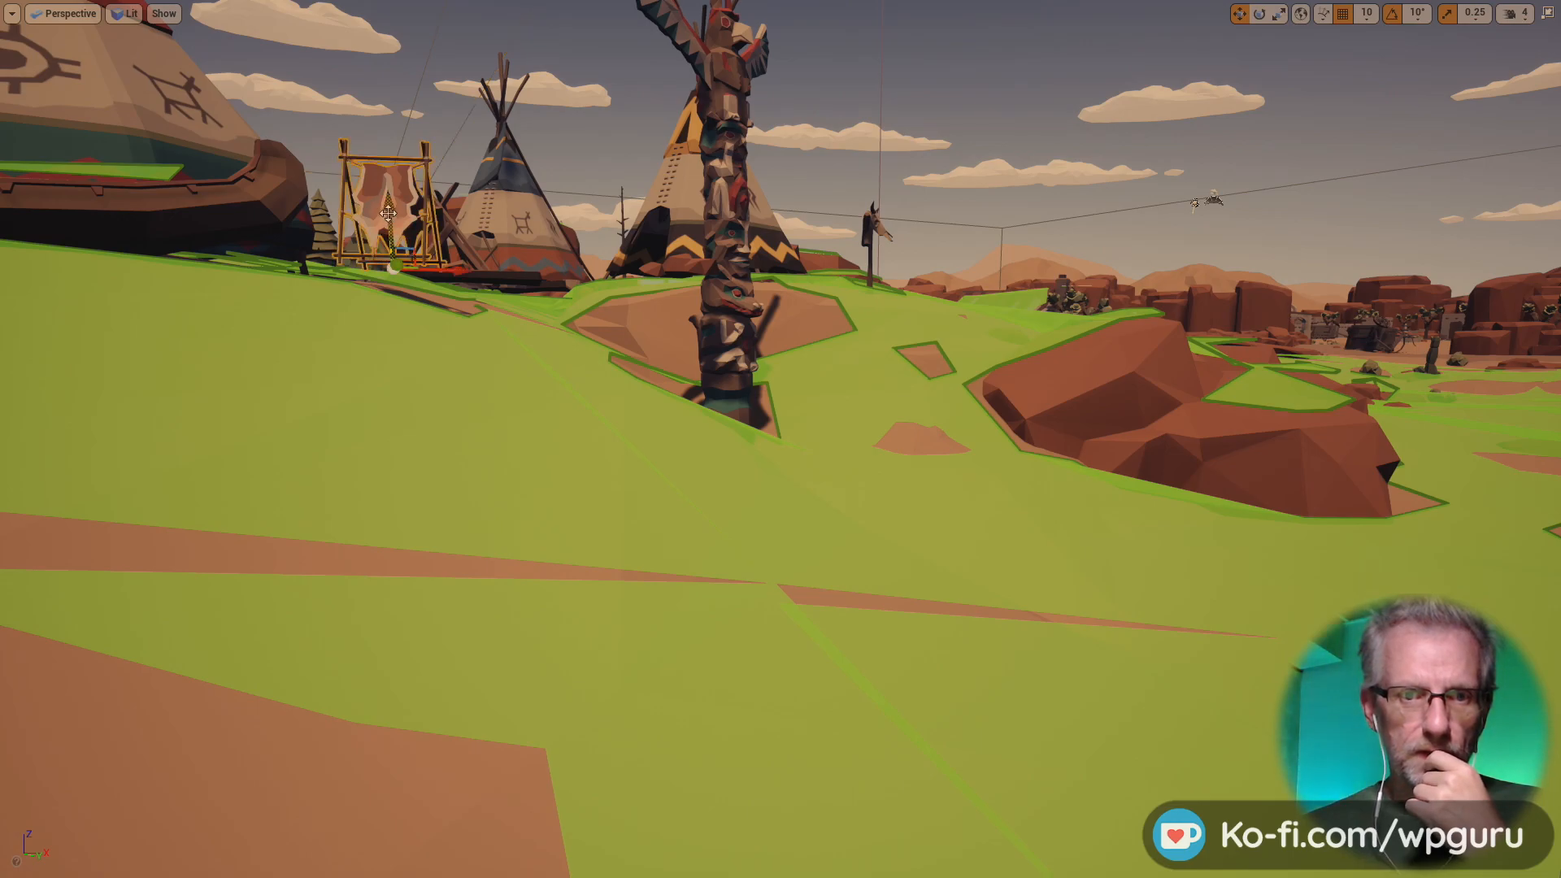
pyautogui.moveTo(388, 213); pyautogui.dragTo(391, 237)
pyautogui.press('e')
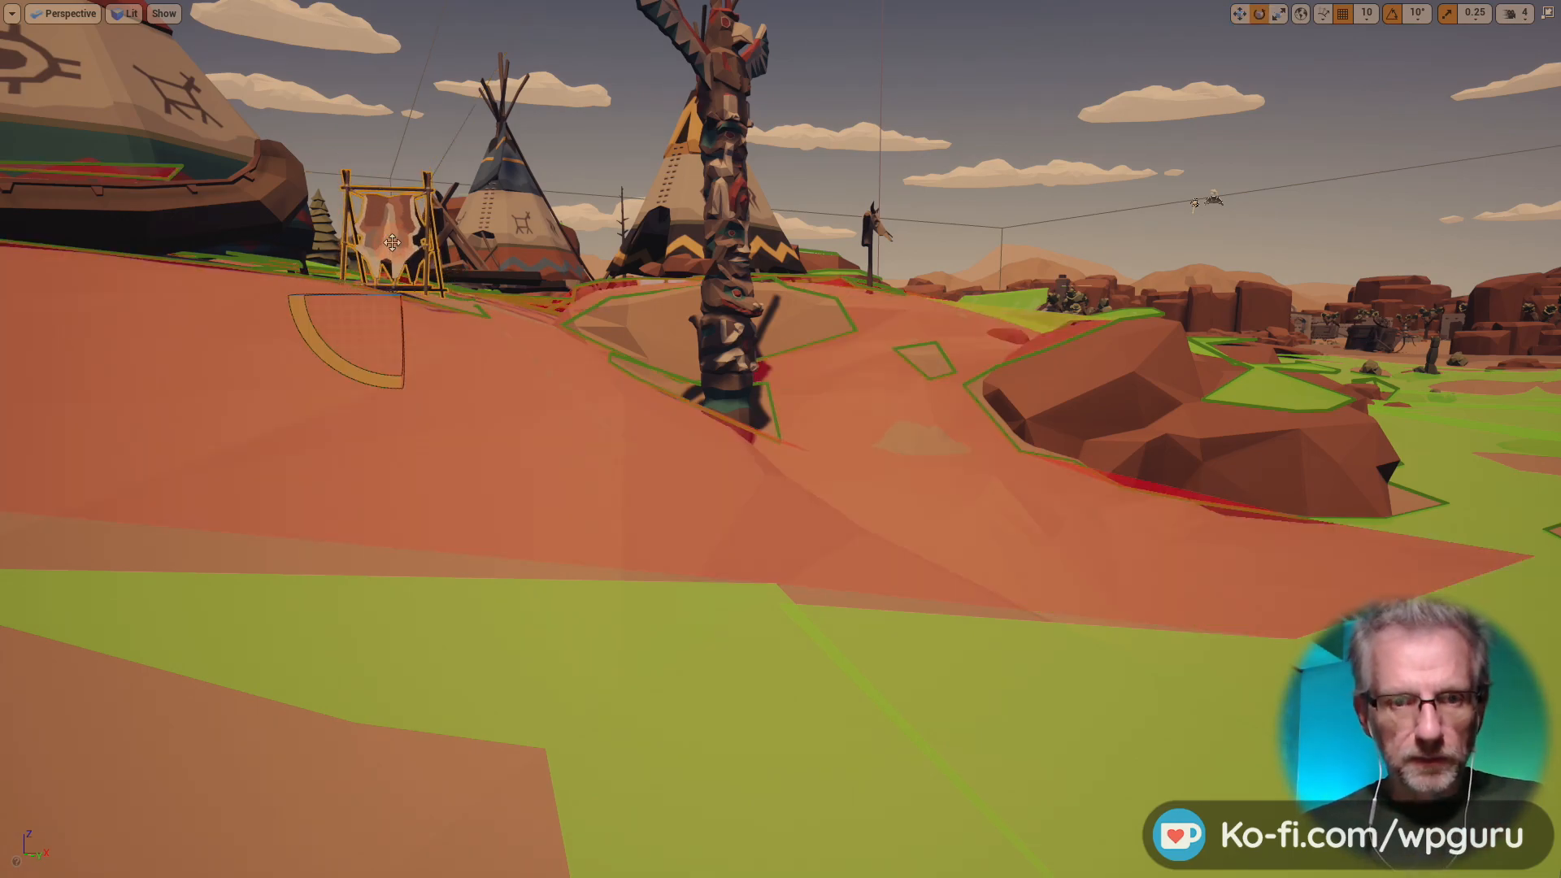
pyautogui.moveTo(358, 372); pyautogui.dragTo(341, 353)
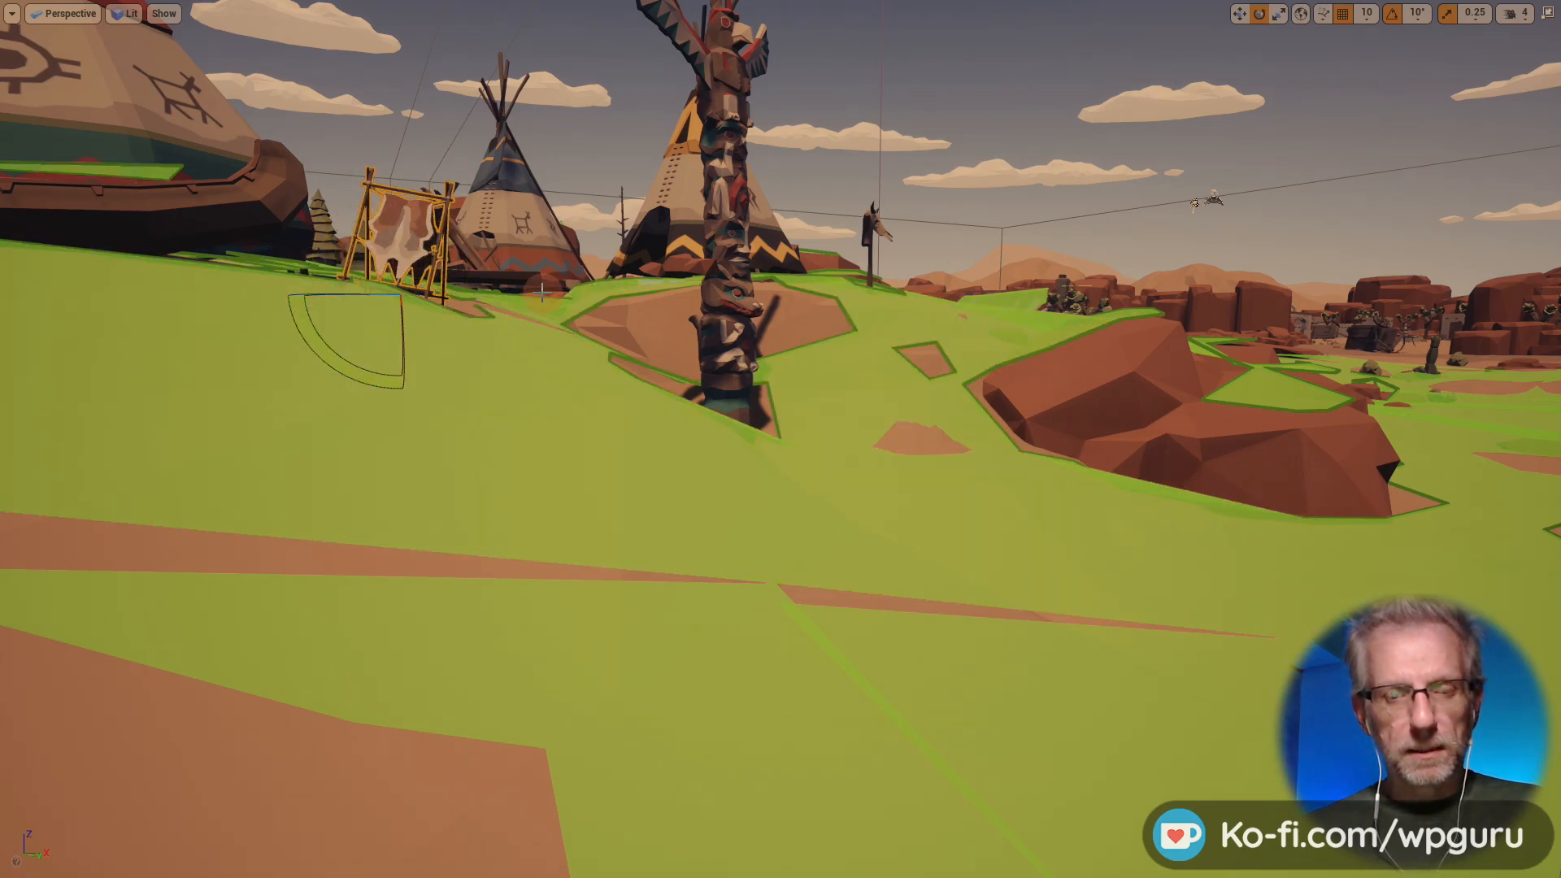
# - Lower the two log seats beside the campfire onto the ground
pyautogui.moveTo(543, 291); pyautogui.dragTo(504, 335, button='right')
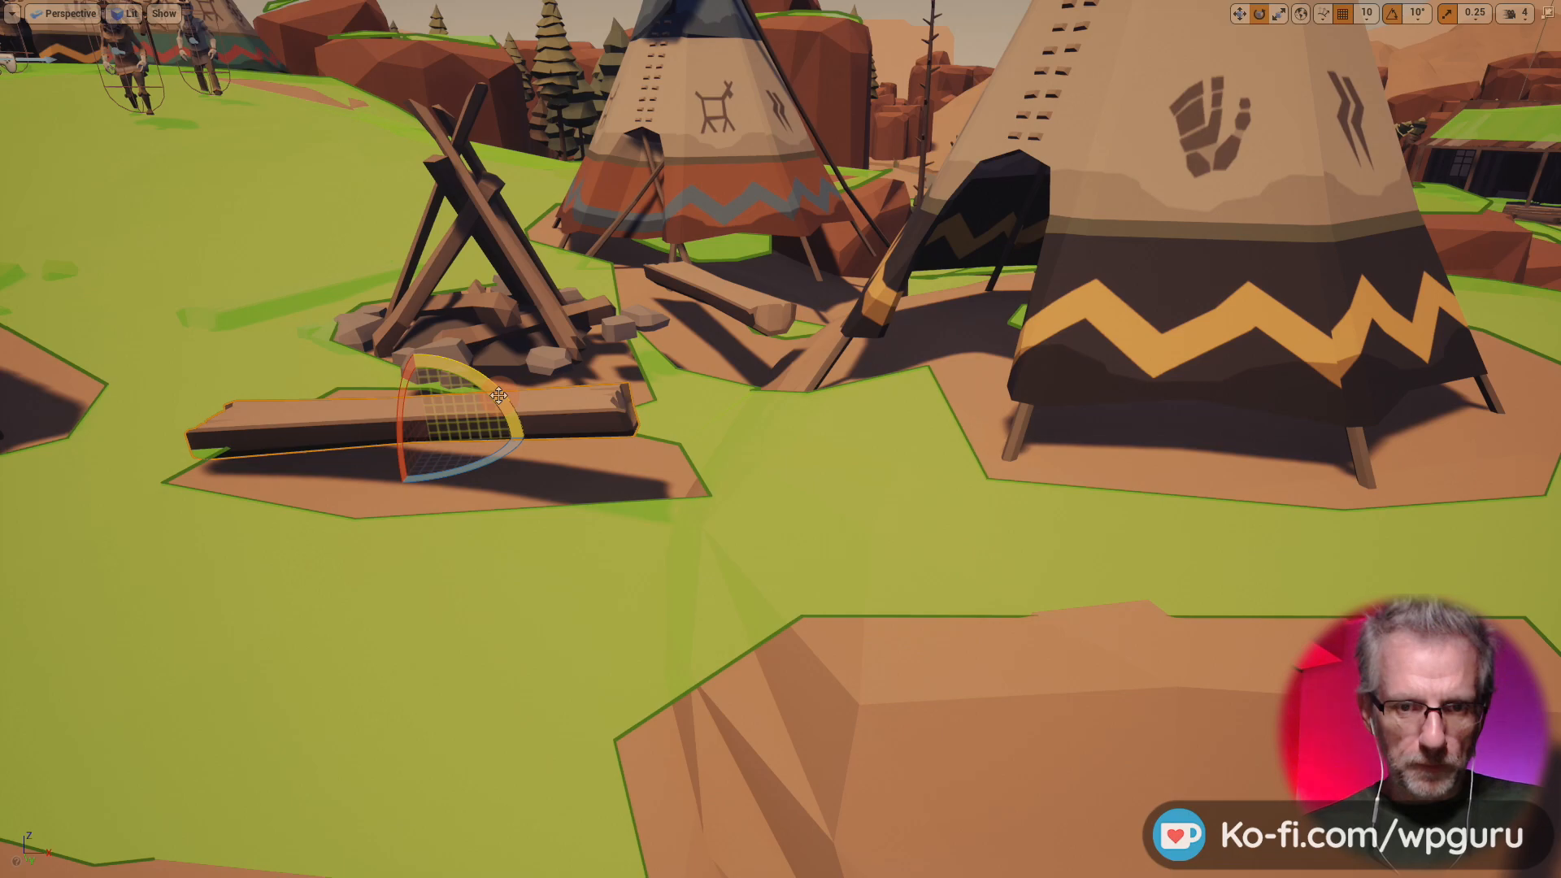
pyautogui.moveTo(498, 395); pyautogui.dragTo(572, 425)
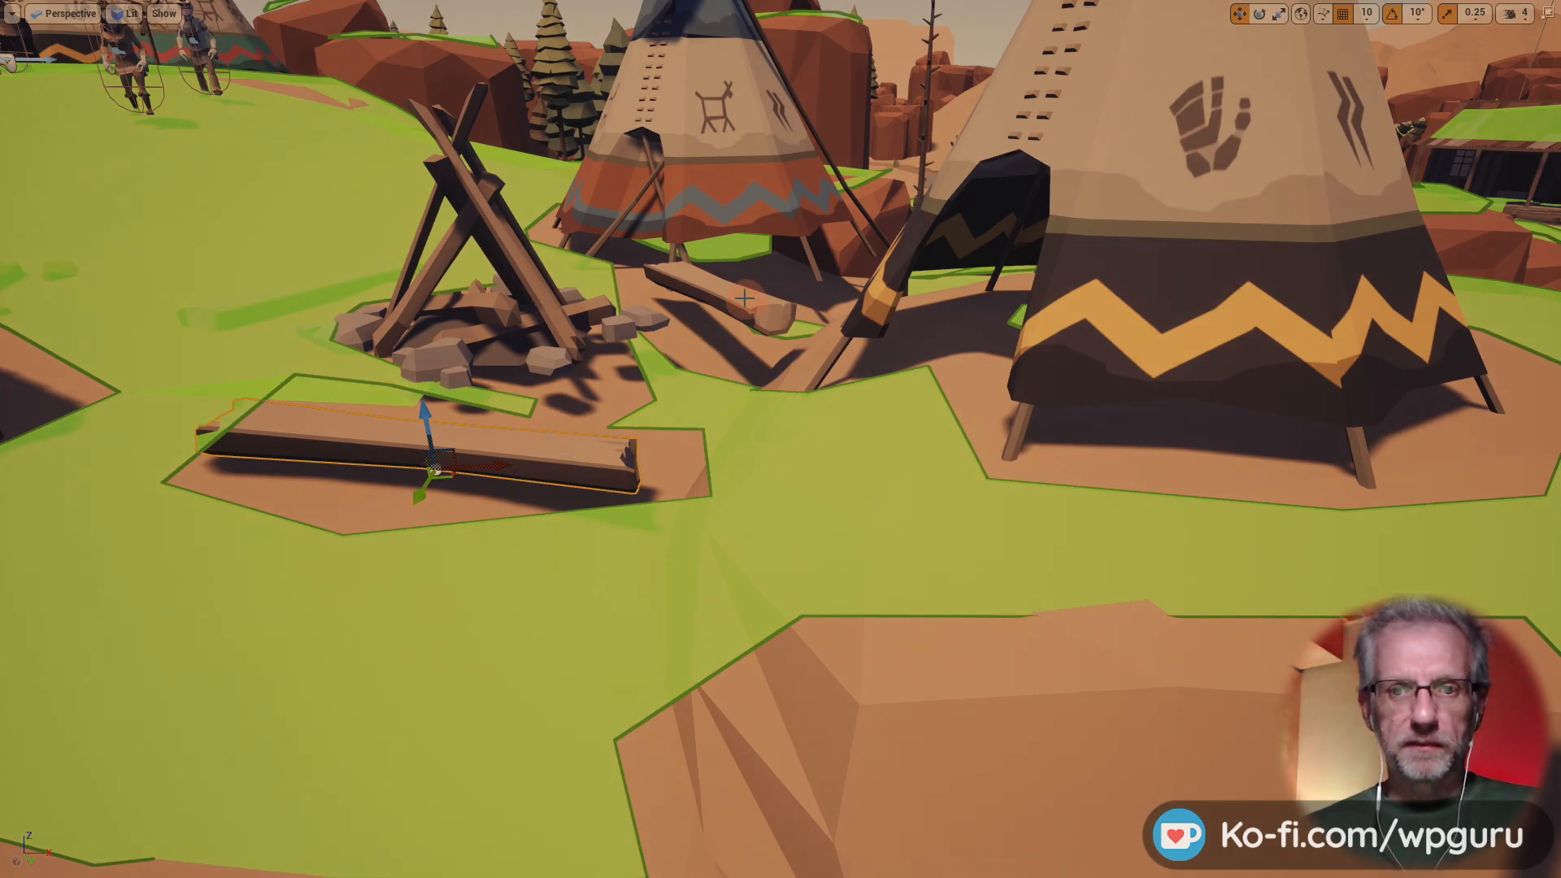
pyautogui.moveTo(706, 245); pyautogui.dragTo(711, 271)
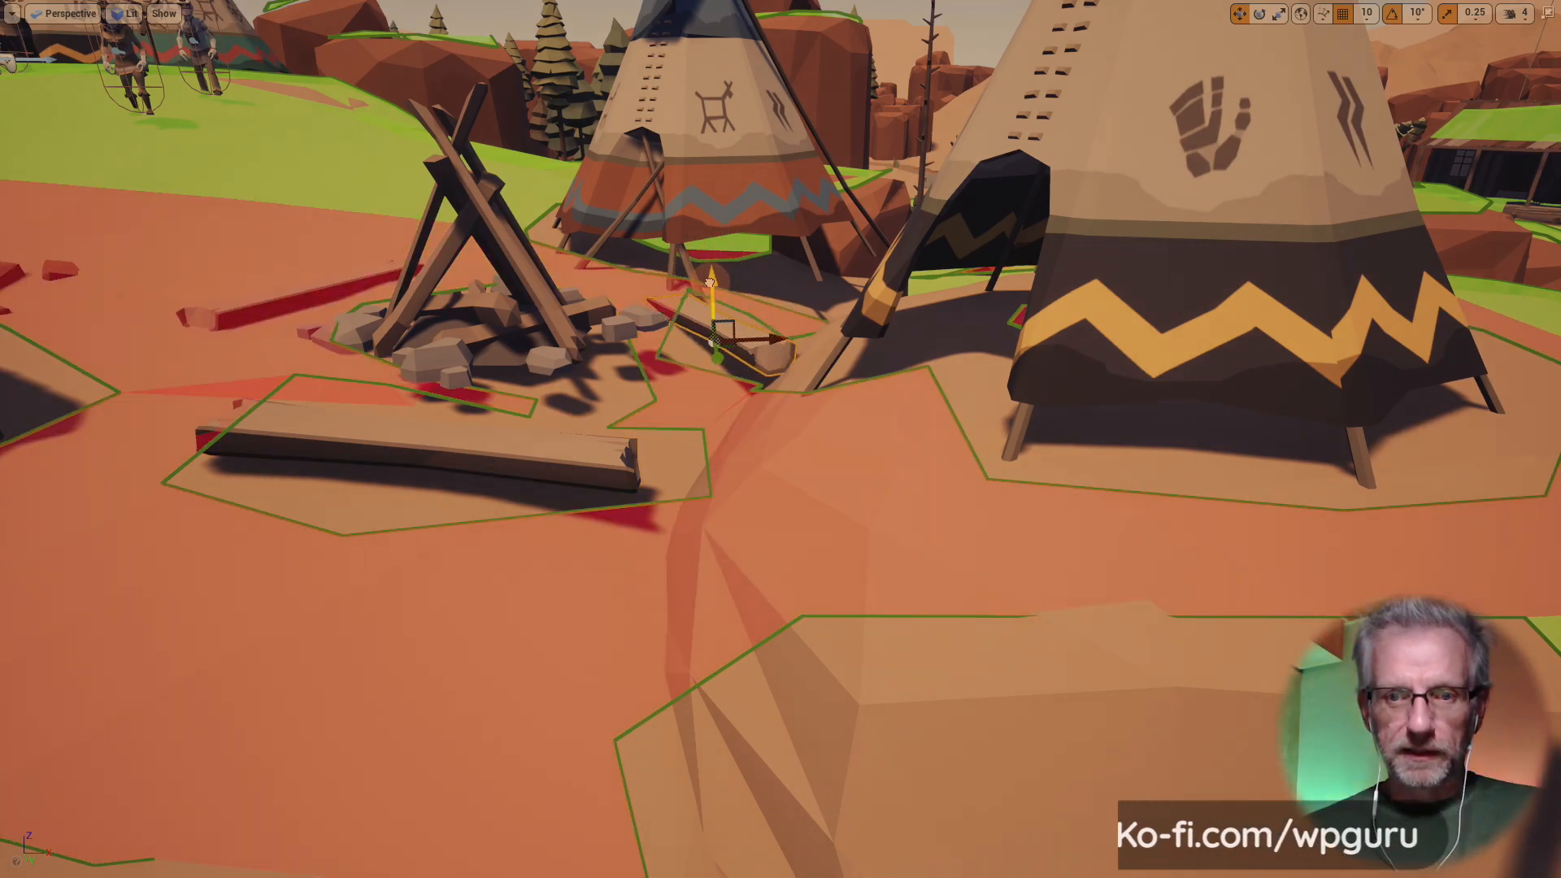
# - Look over the tipi camp and the surrounding land from above, and leave the full-screen viewport
pyautogui.moveTo(778, 382); pyautogui.dragTo(16, 374, button='right')
pyautogui.moveTo(780, 439); pyautogui.dragTo(600, 454, button='right')
pyautogui.moveTo(778, 382); pyautogui.dragTo(538, 331, button='right')
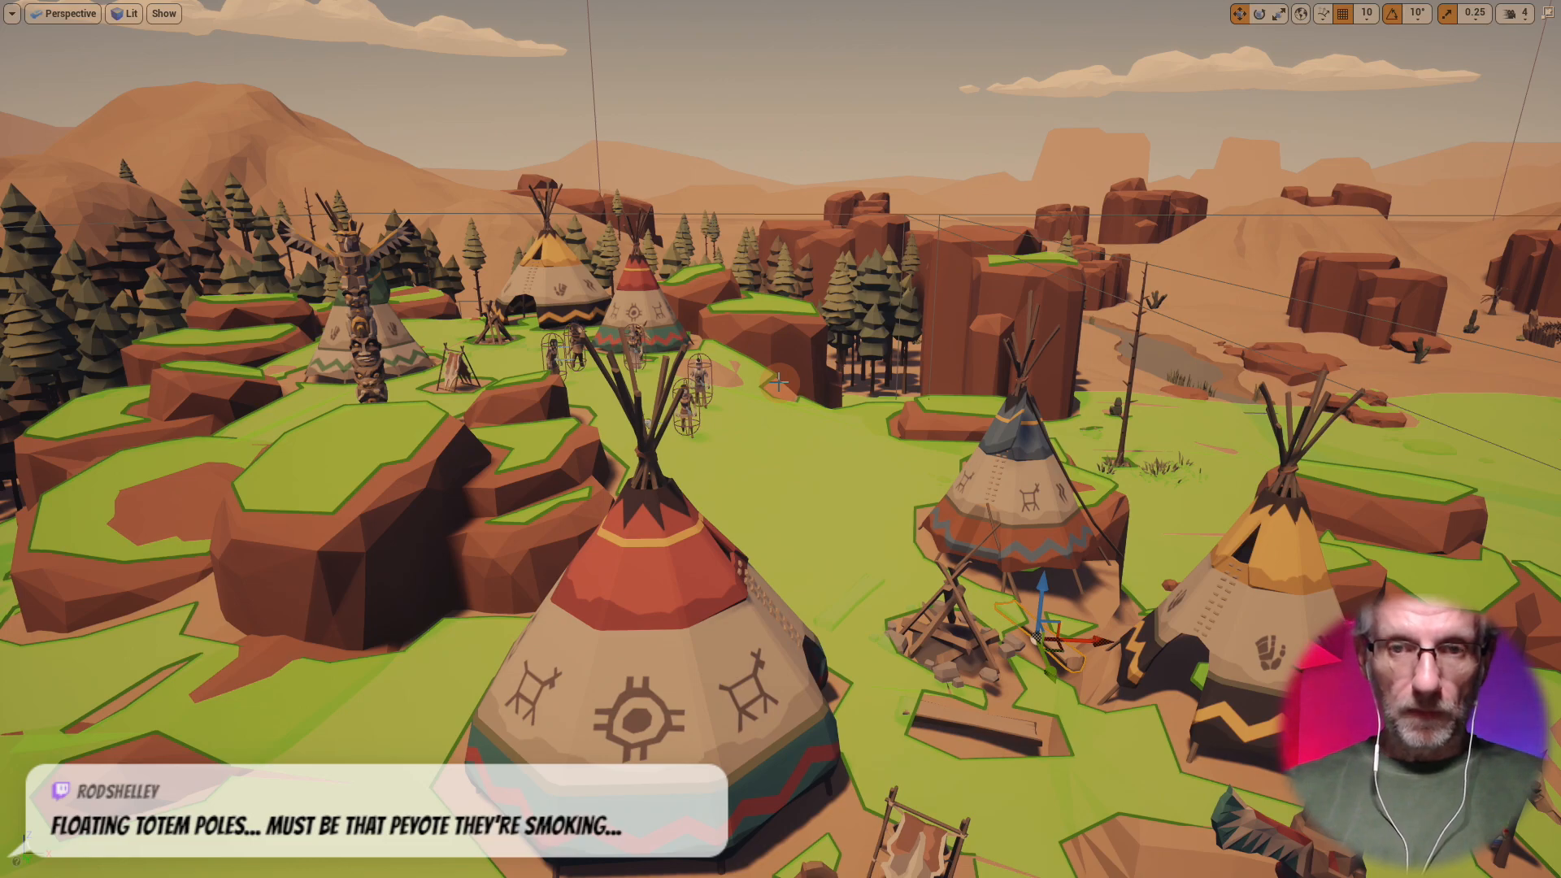
pyautogui.press('F11')
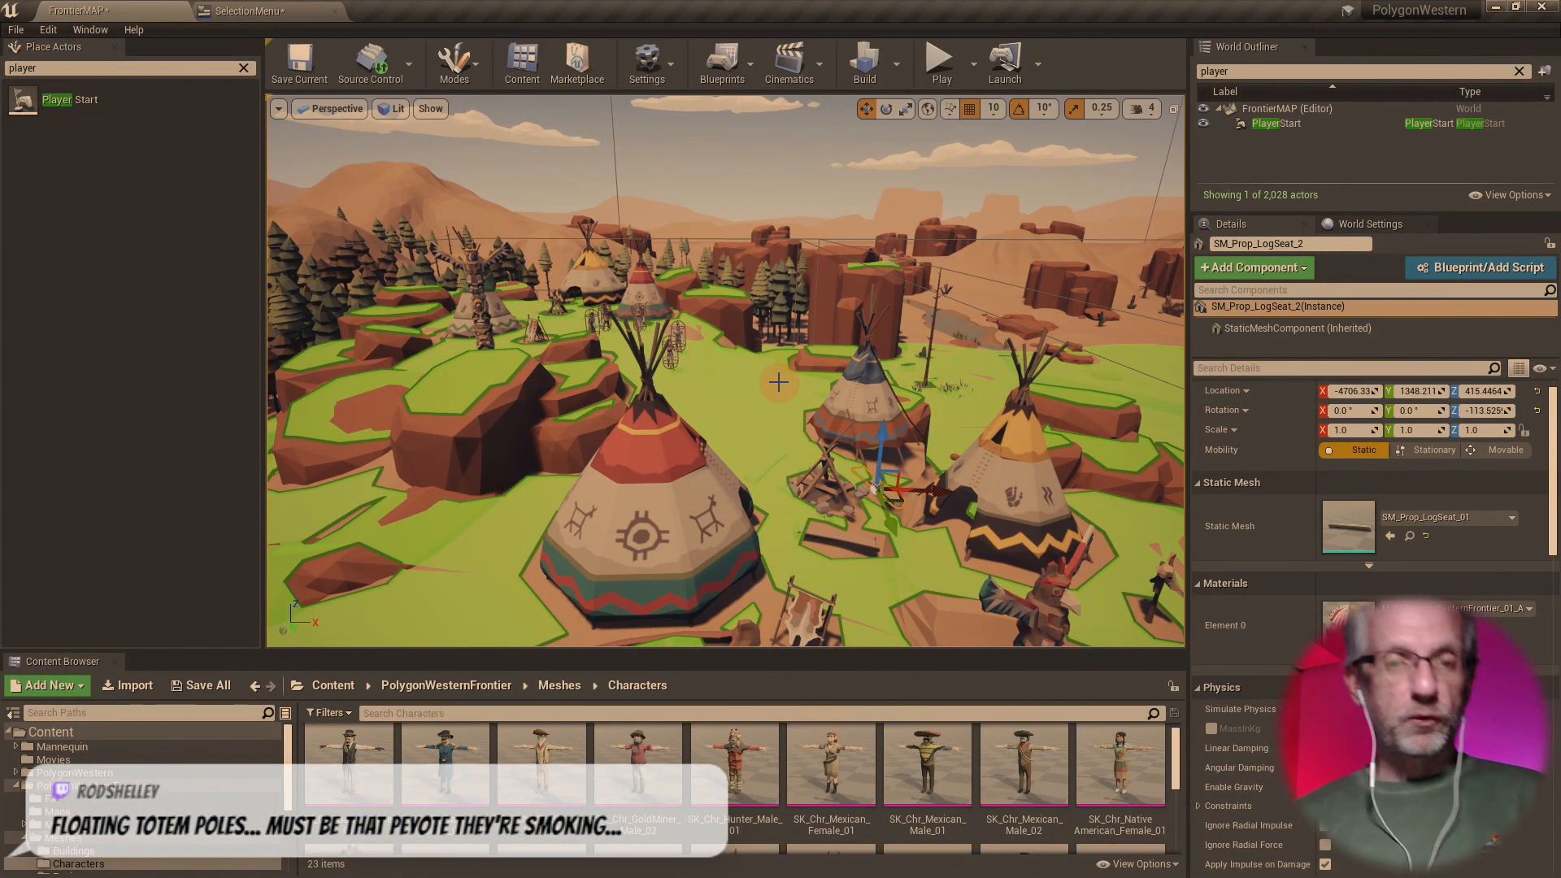
pyautogui.moveTo(810, 456); pyautogui.dragTo(1, 415, button='right')
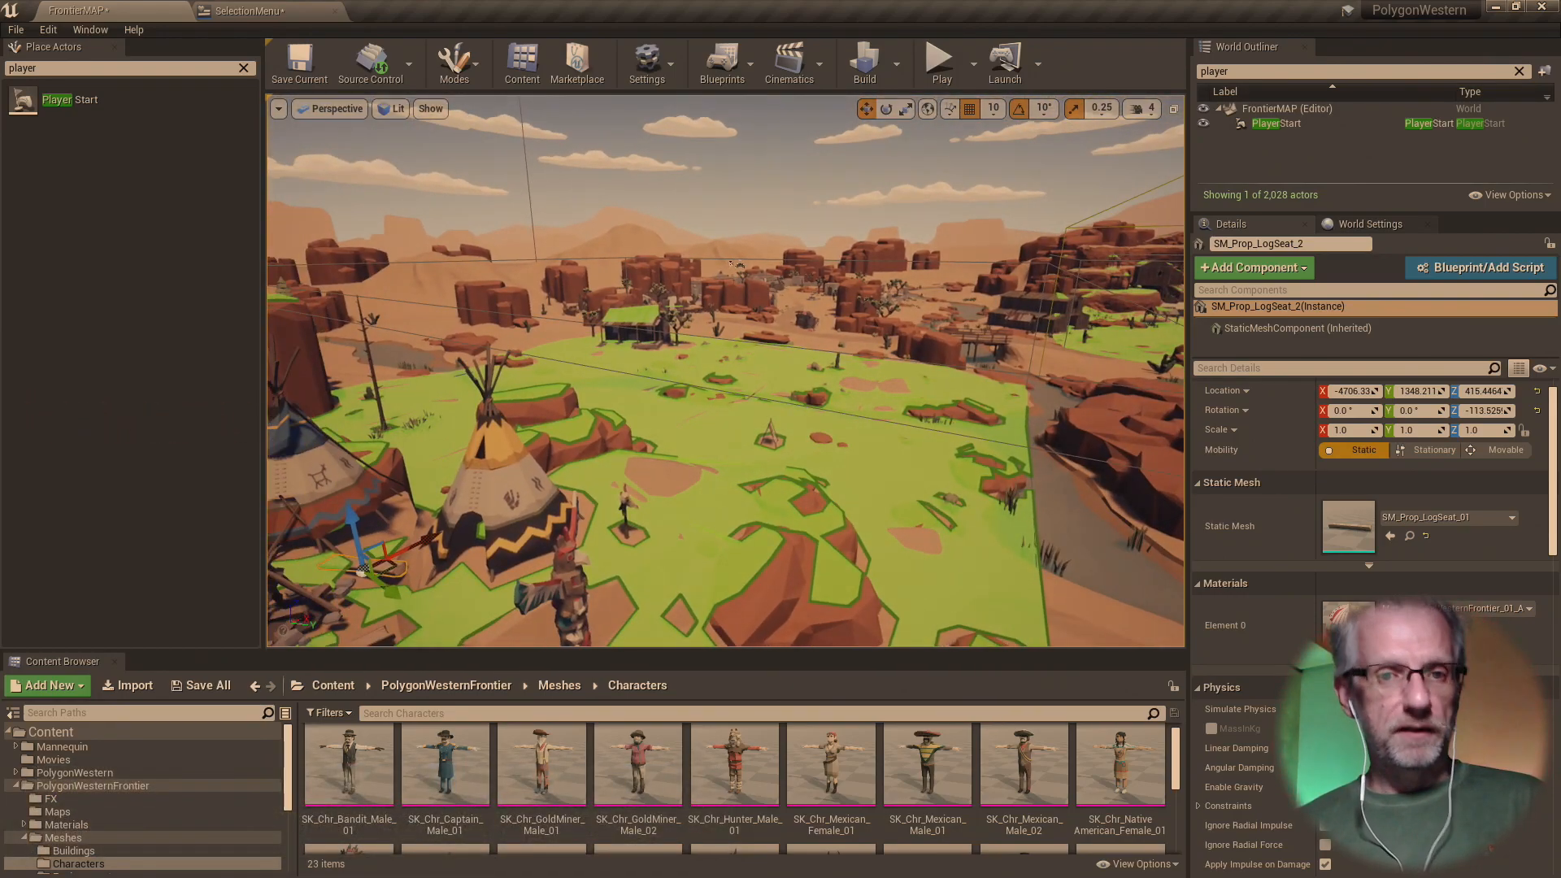
# - Start a play session of the frontier map in full screen and look around the tipi camp and its bystanders
pyautogui.click(943, 78)
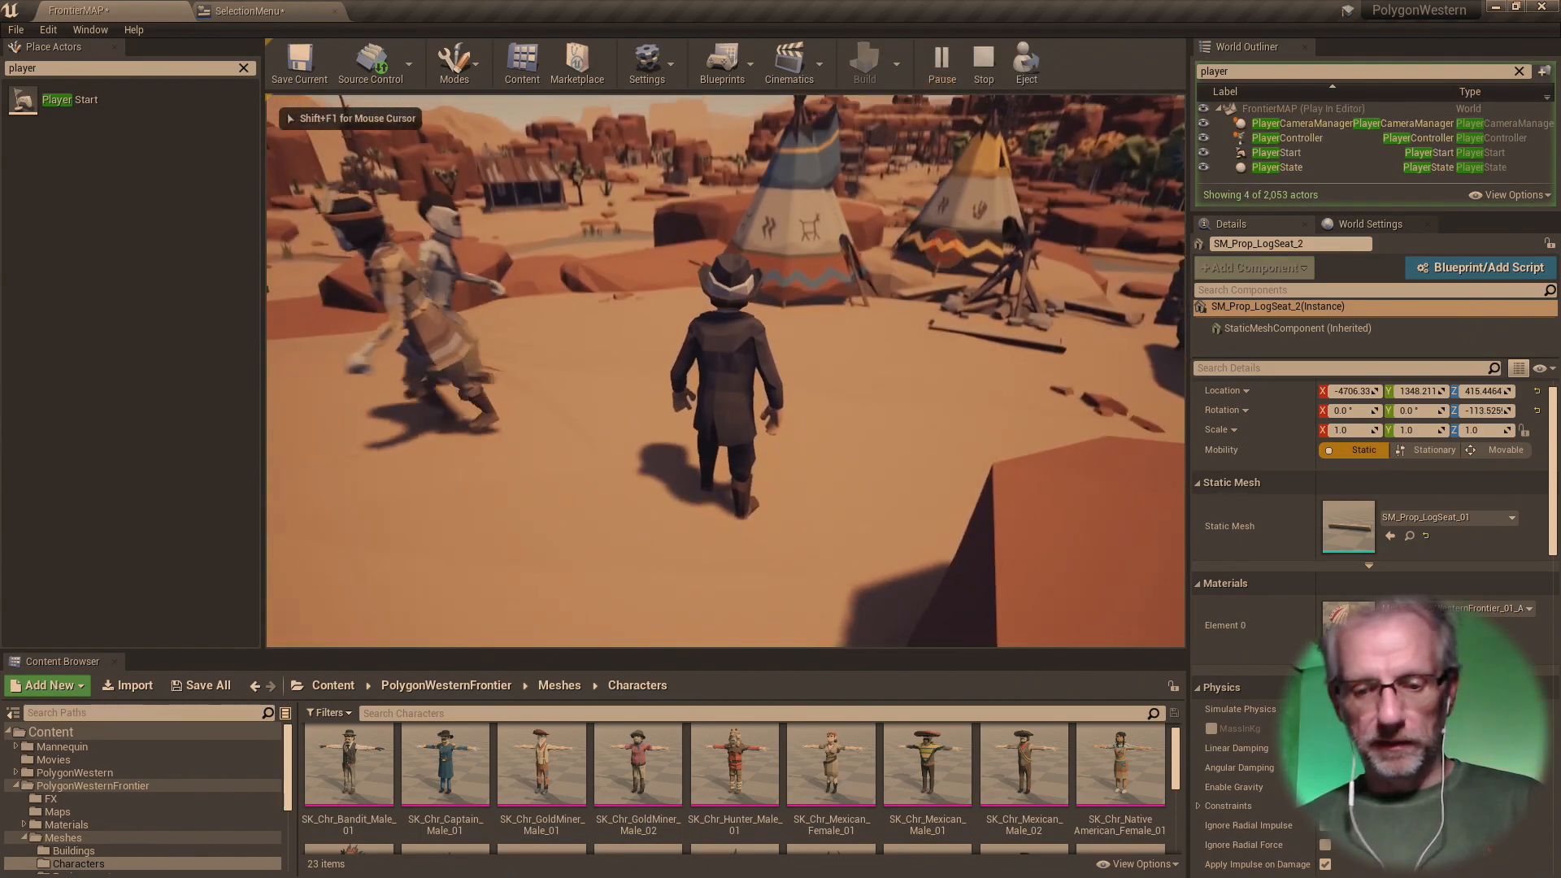
pyautogui.press('F11')
pyautogui.click(780, 439)
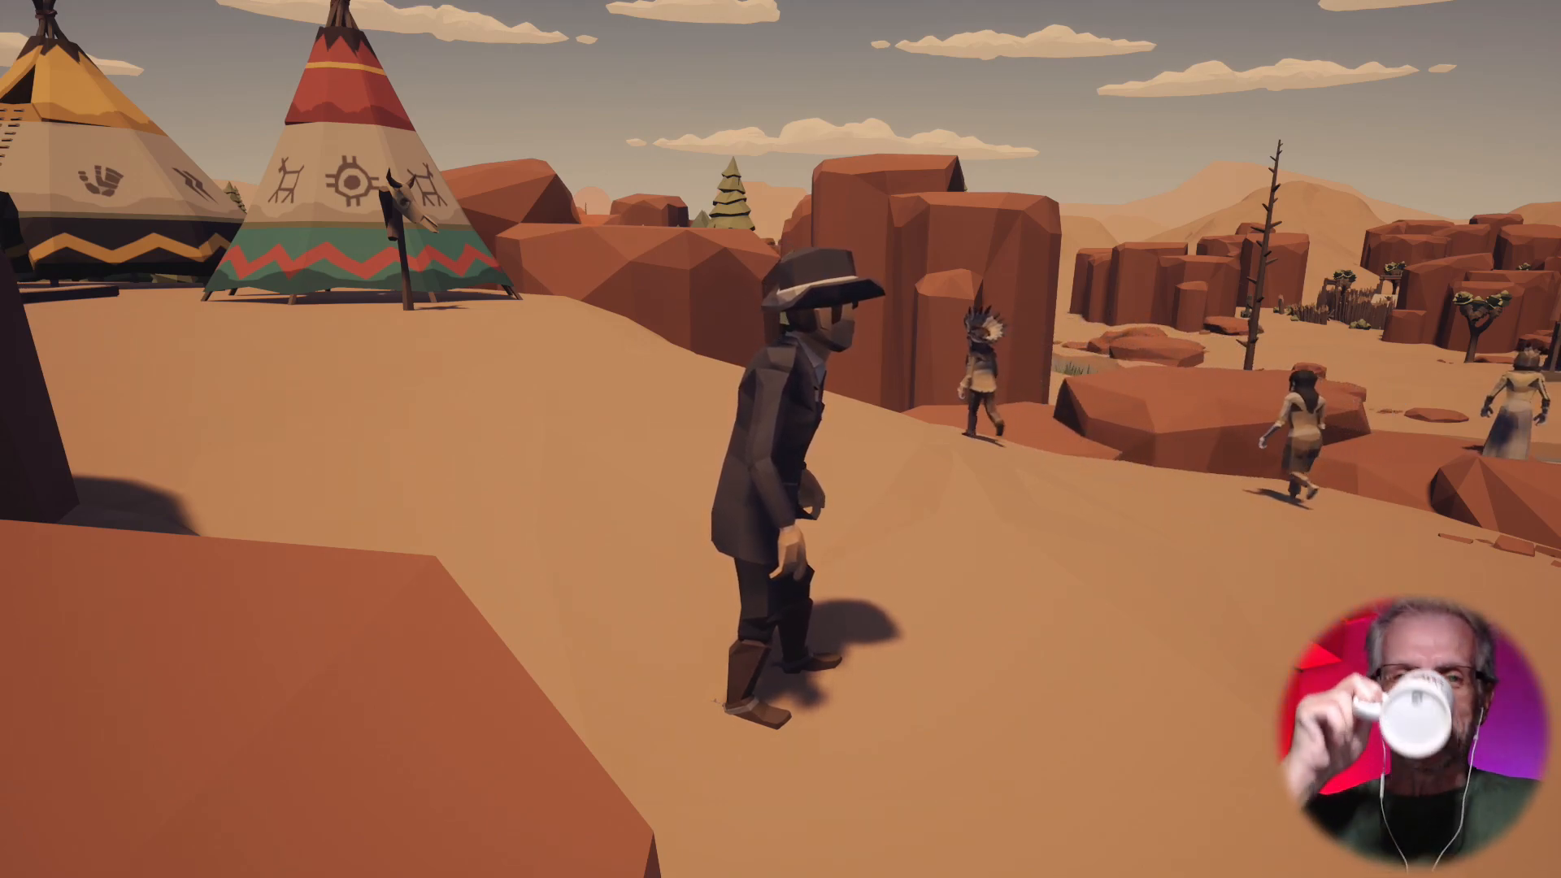
# - Travel to the Town level through the in-game selection menu, run down the main street and bring the menu up again
pyautogui.click(591, 207)
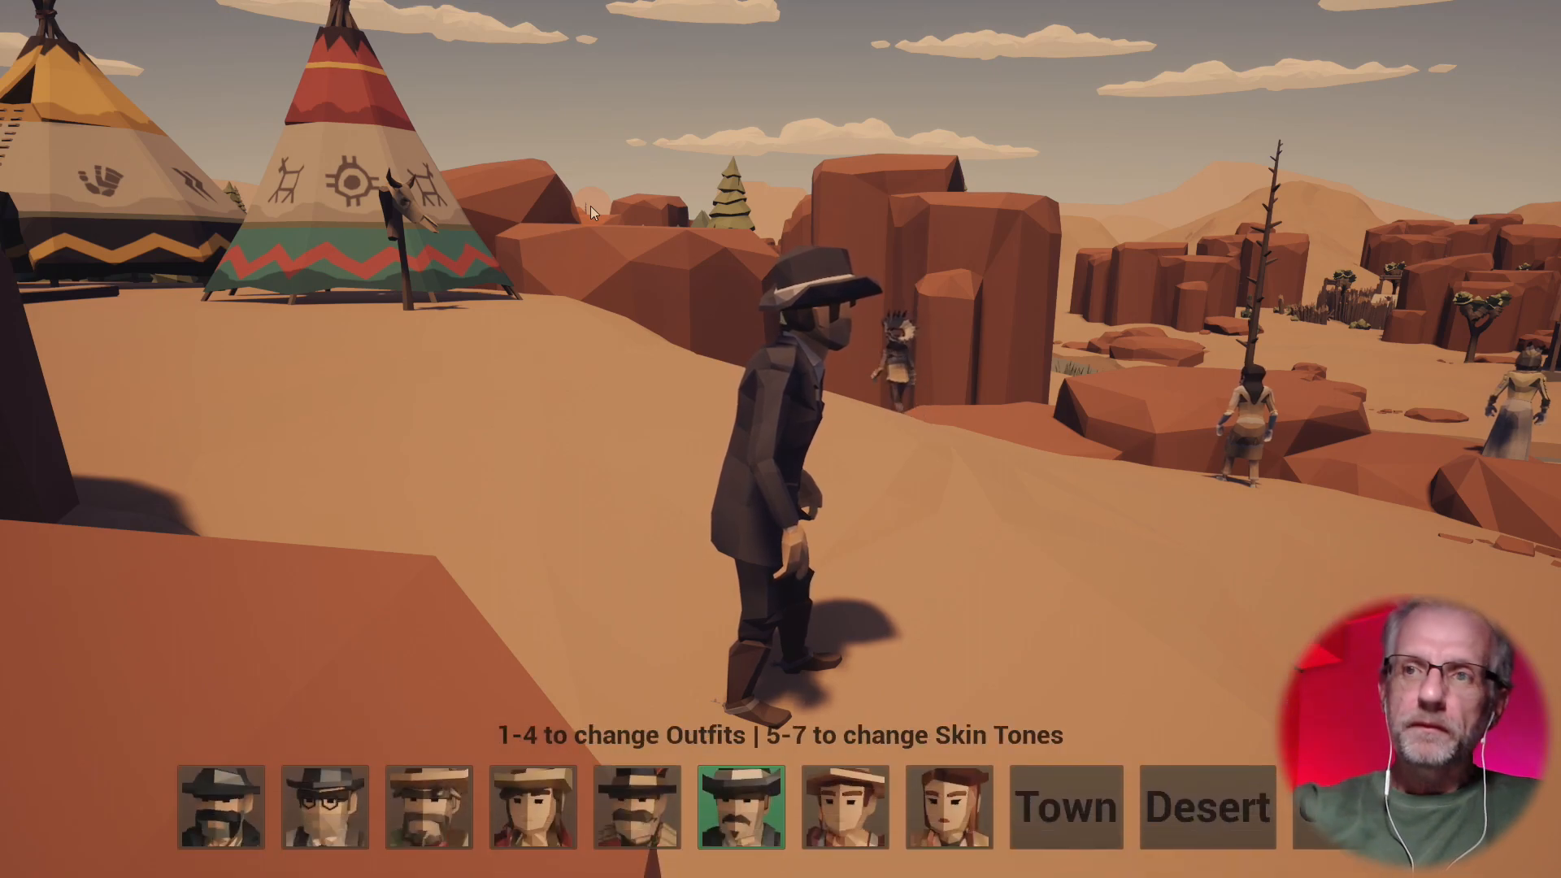
pyautogui.click(1047, 818)
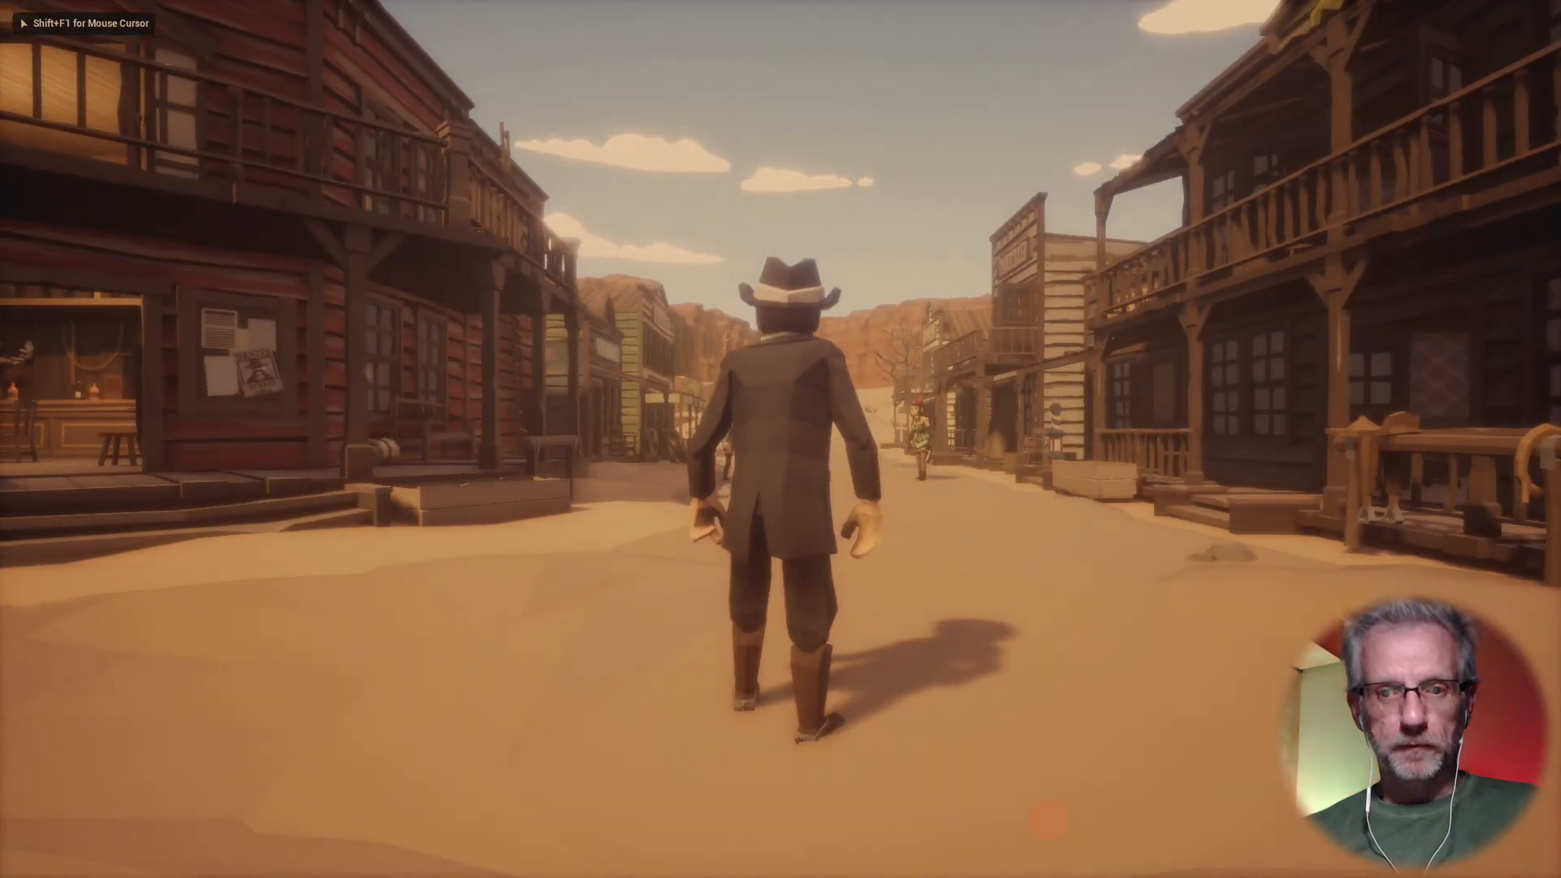
pyautogui.press('w')
pyautogui.press('w')
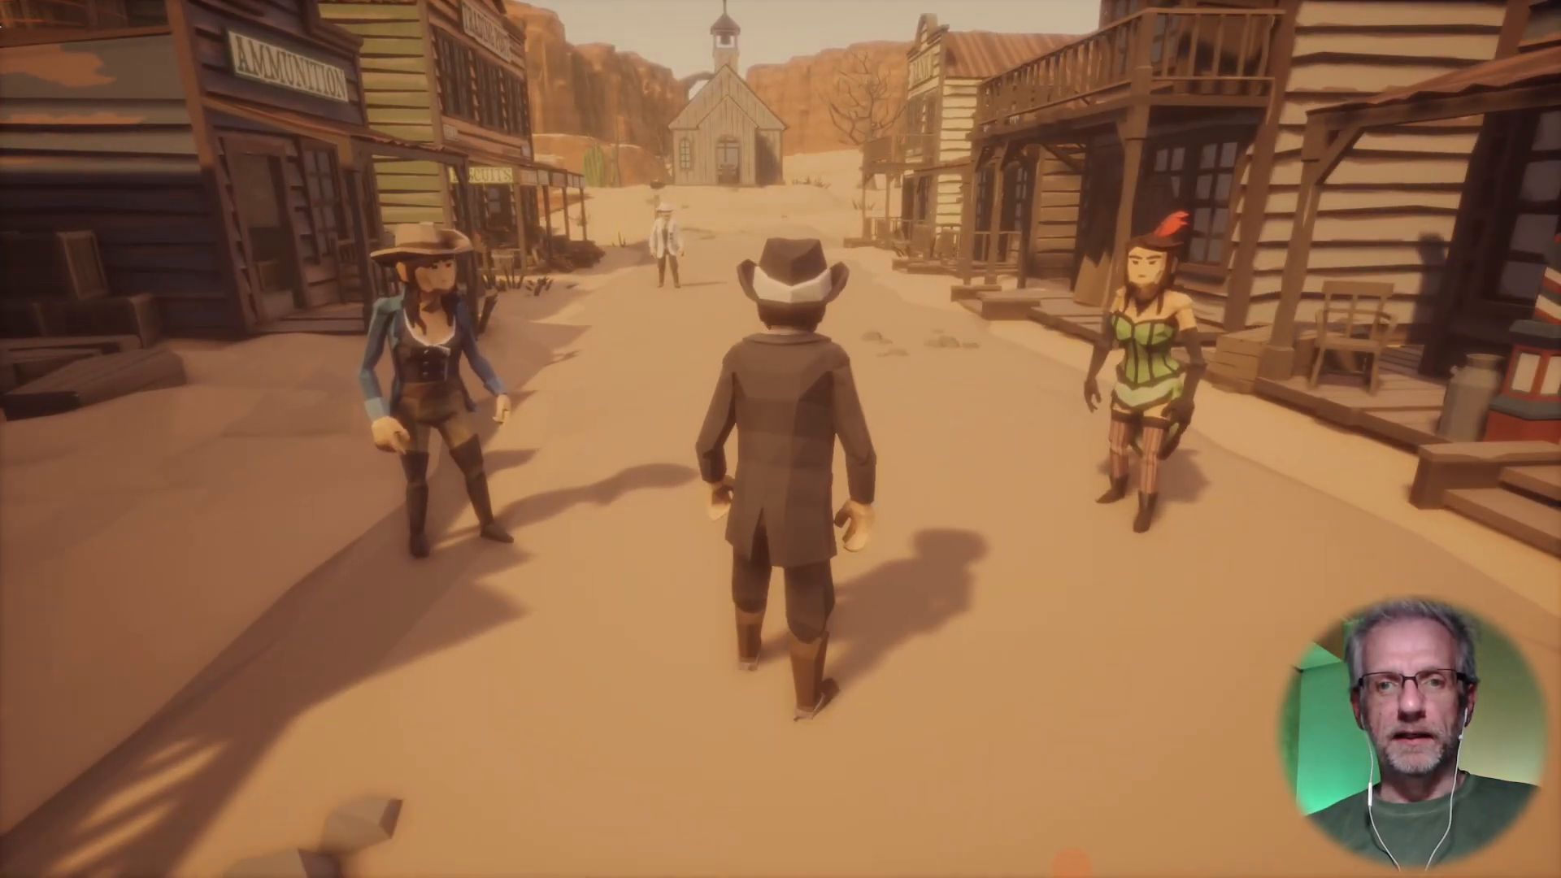
pyautogui.press('Tab')
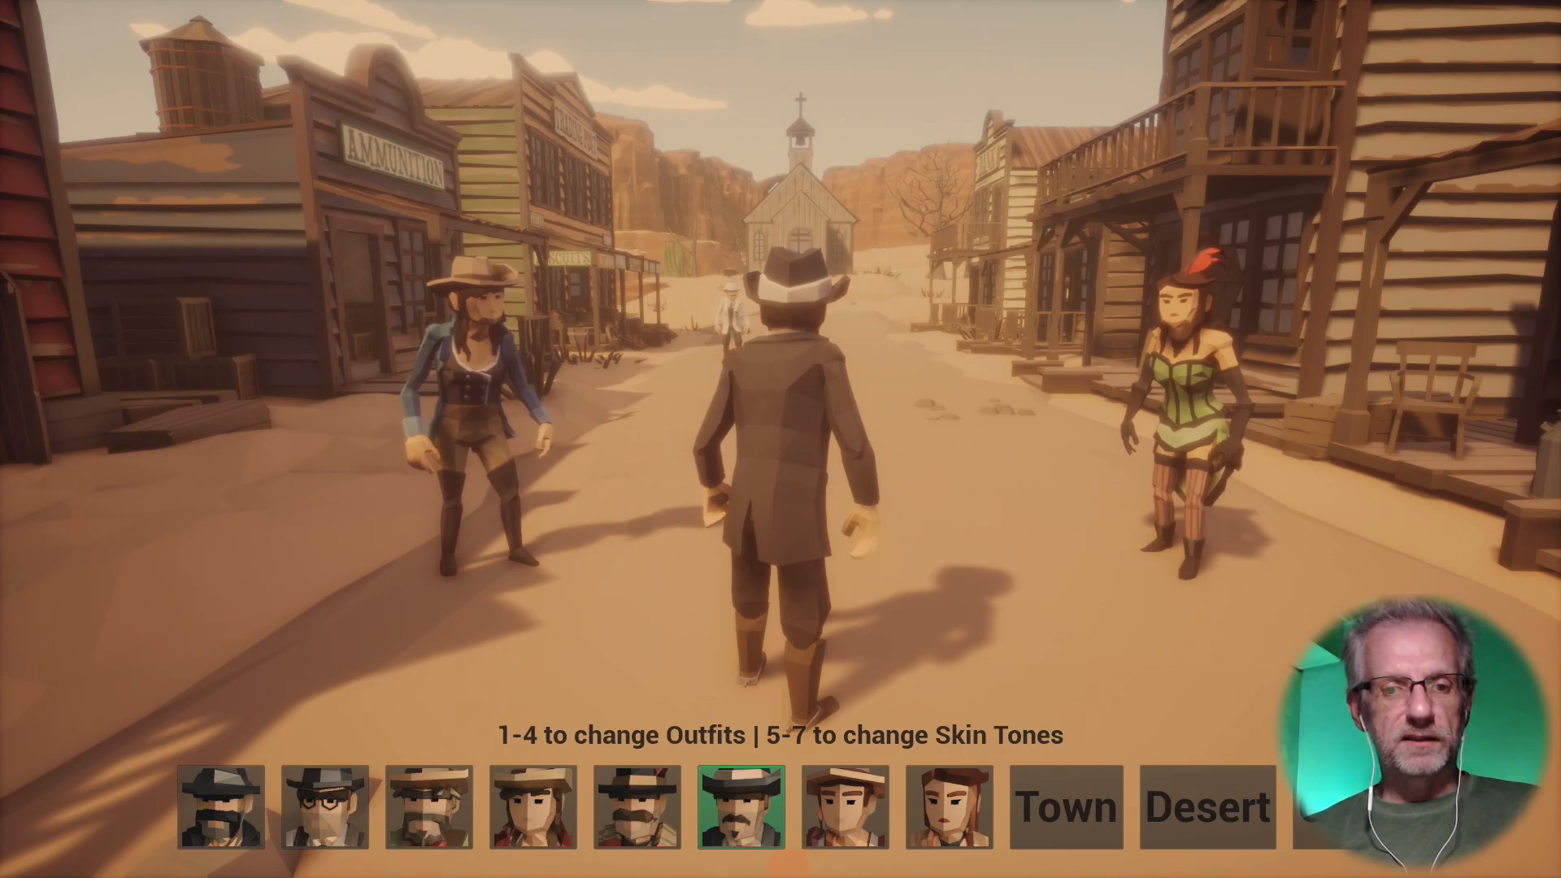